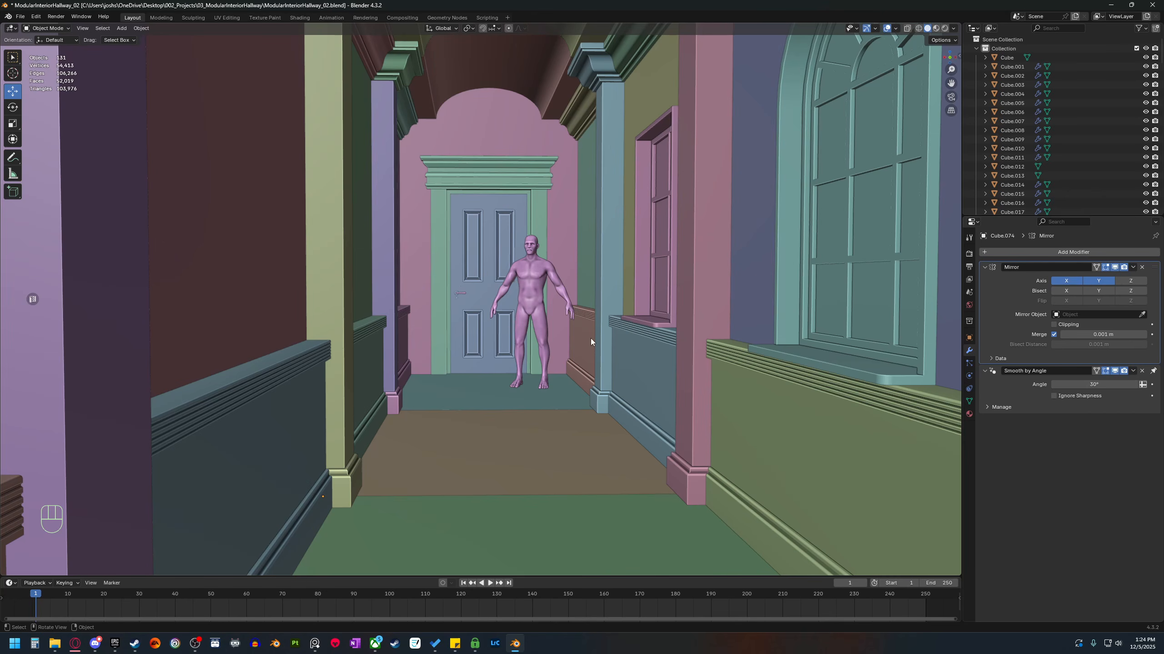
# Select the plain, unbevelled cube at the world origin in the row of sample cubes.
pyautogui.keyDown('shift'); pyautogui.moveTo(422, 338); pyautogui.dragTo(557, 467, button='middle'); pyautogui.keyUp('shift')
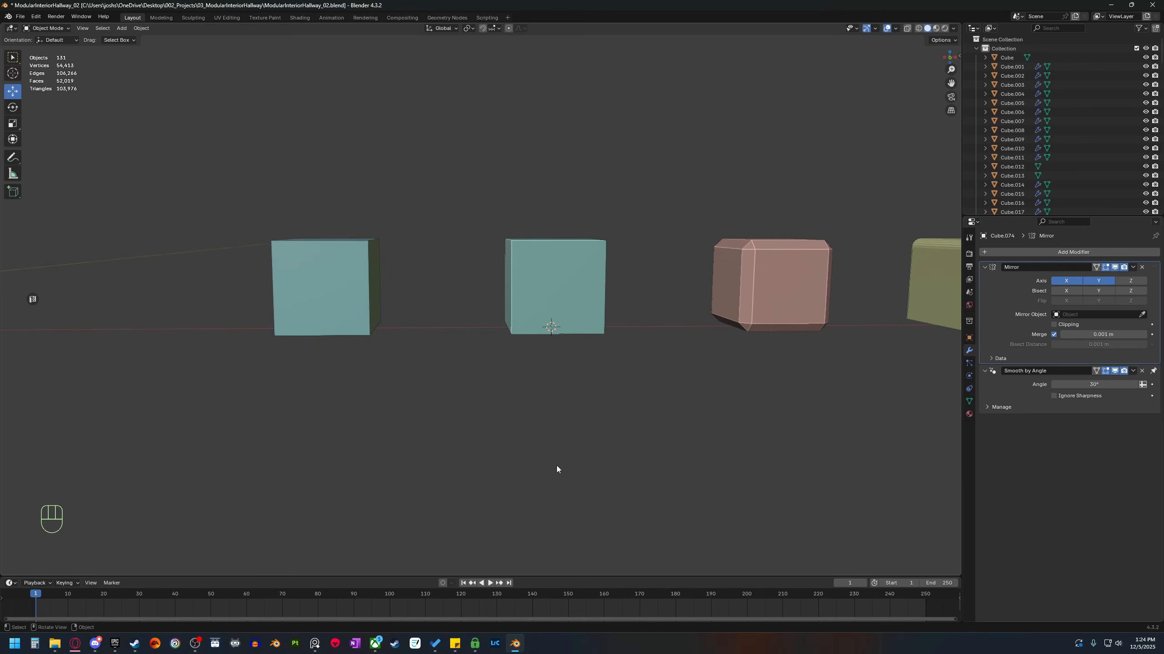
pyautogui.click(549, 283)
pyautogui.keyDown('shift'); pyautogui.moveTo(514, 331); pyautogui.dragTo(608, 447, button='middle'); pyautogui.keyUp('shift')
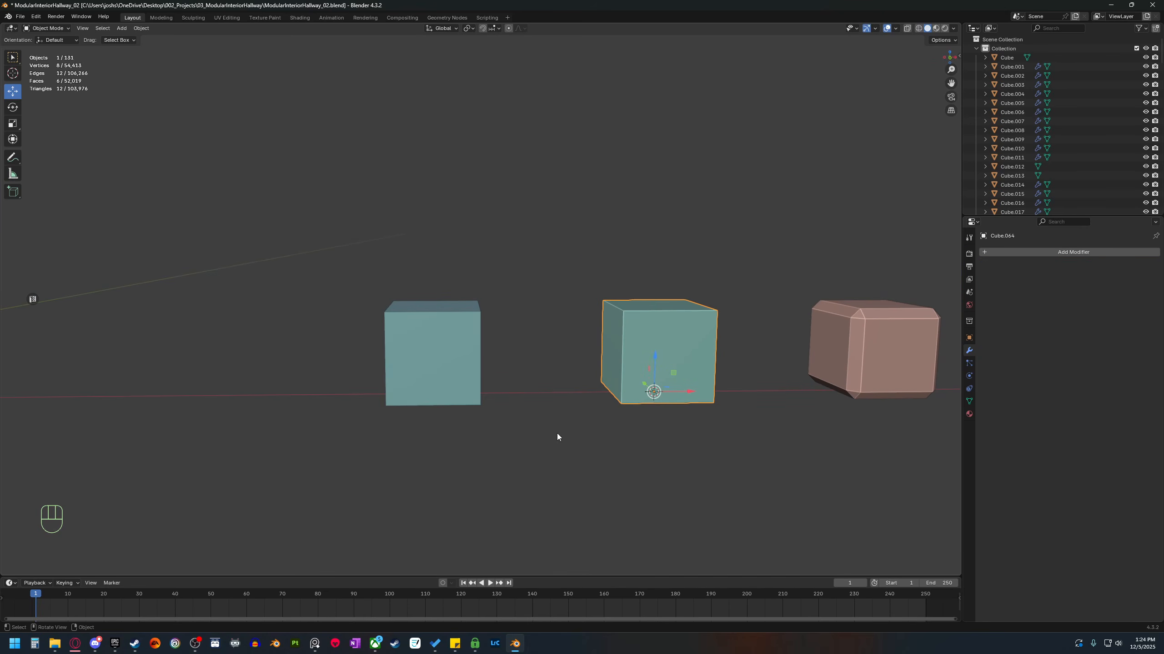
pyautogui.keyDown('shift'); pyautogui.moveTo(549, 411); pyautogui.dragTo(583, 403, button='middle'); pyautogui.keyUp('shift')
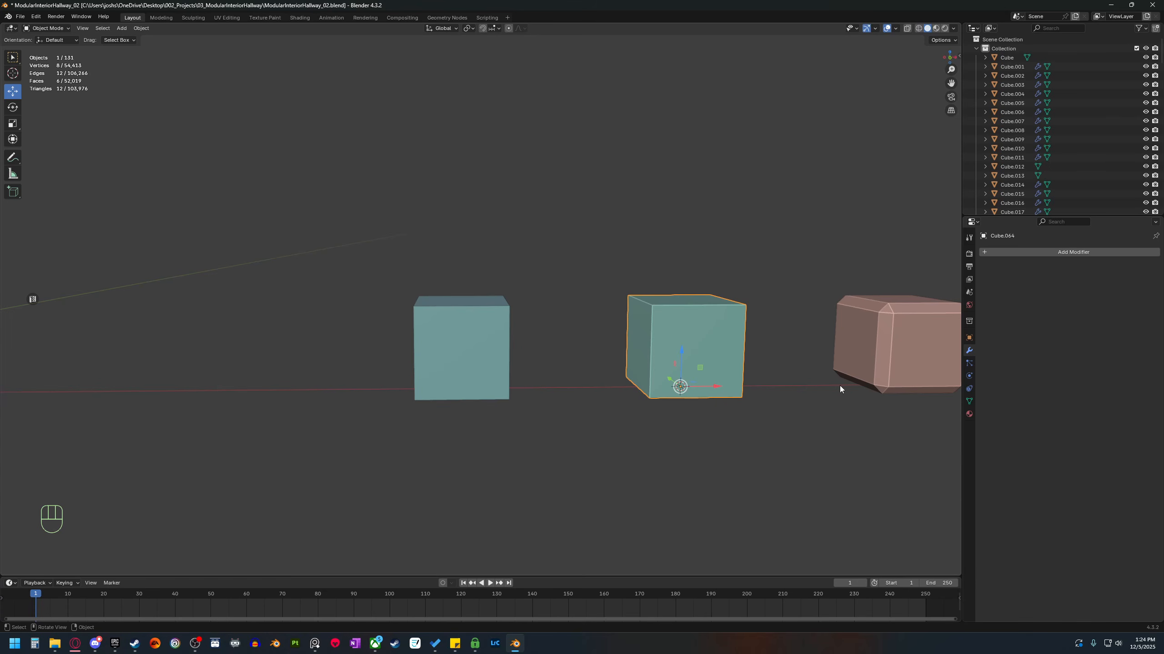
pyautogui.keyDown('shift'); pyautogui.moveTo(840, 389); pyautogui.dragTo(623, 342, button='middle'); pyautogui.keyUp('shift')
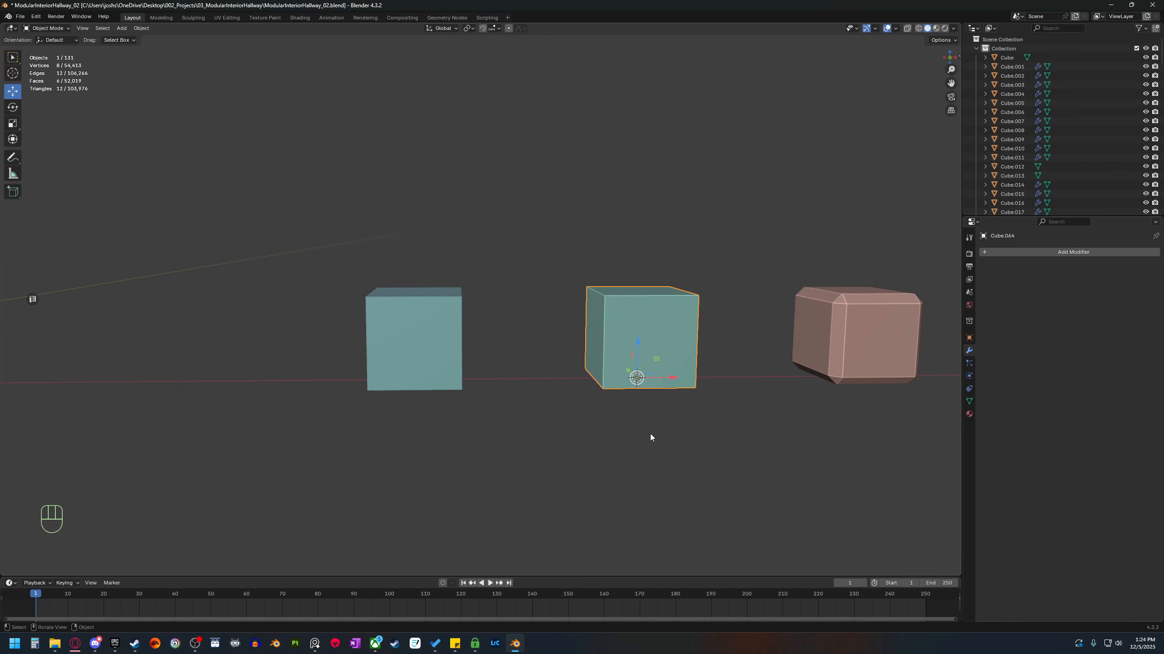
pyautogui.keyDown('shift'); pyautogui.moveTo(585, 440); pyautogui.dragTo(618, 447, button='middle'); pyautogui.keyUp('shift')
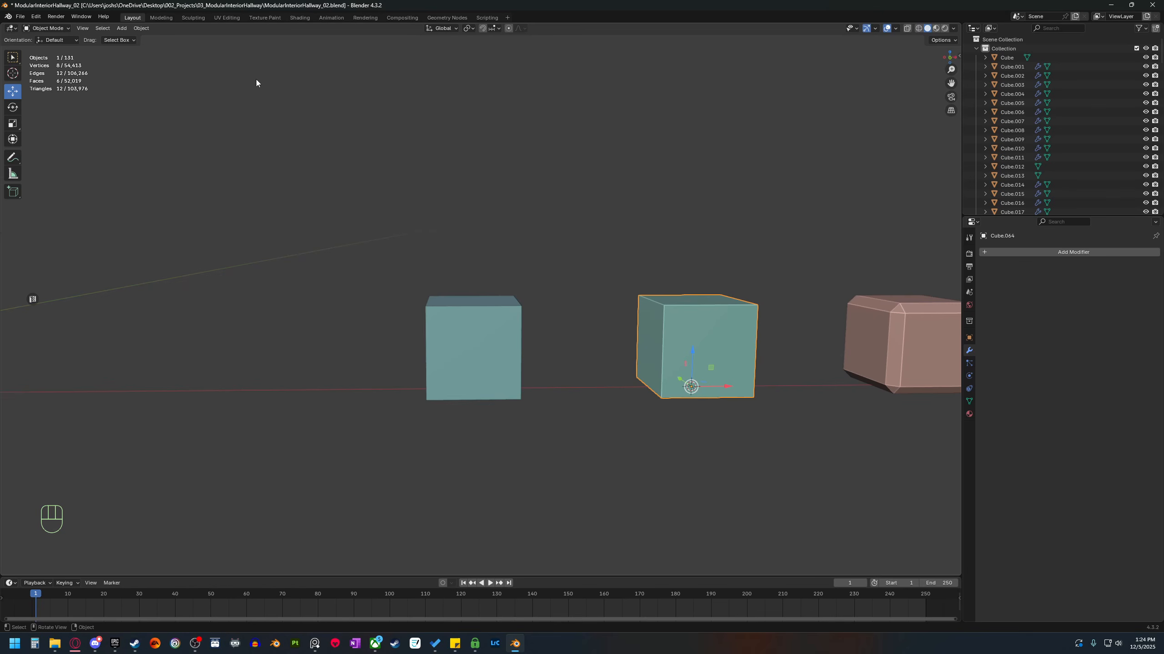
# Examine the selected cube's UV layout in the UV Editing workspace, and return to the Layout workspace.
pyautogui.click(227, 17)
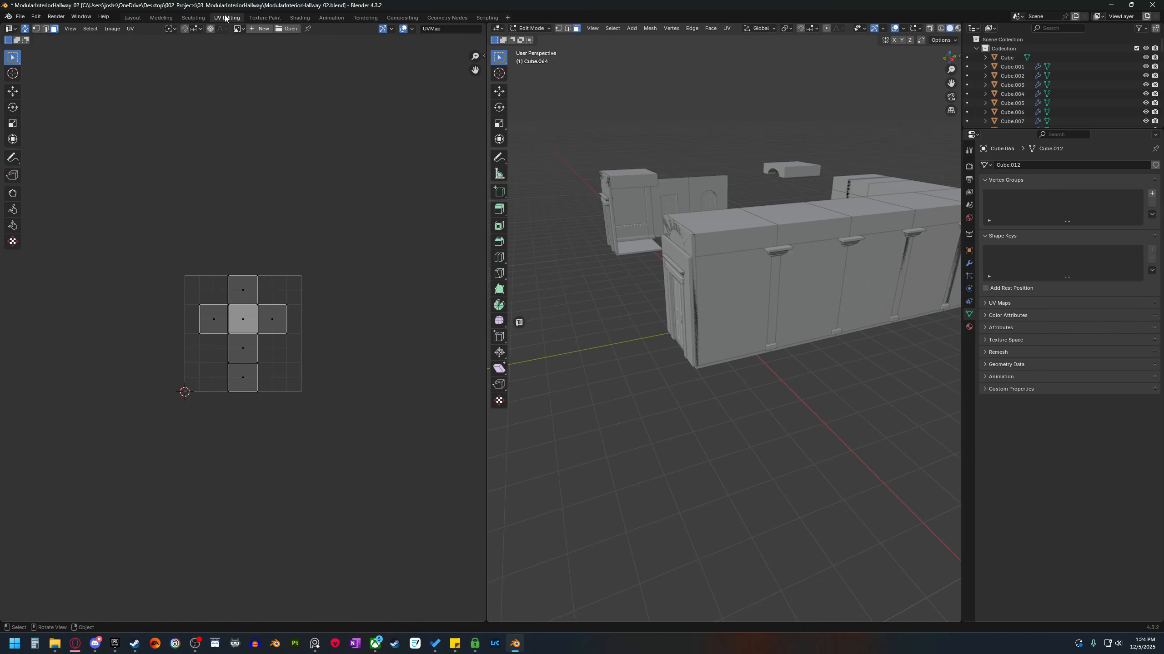
pyautogui.scroll(2, 250, 354)
pyautogui.scroll(-2, 236, 316)
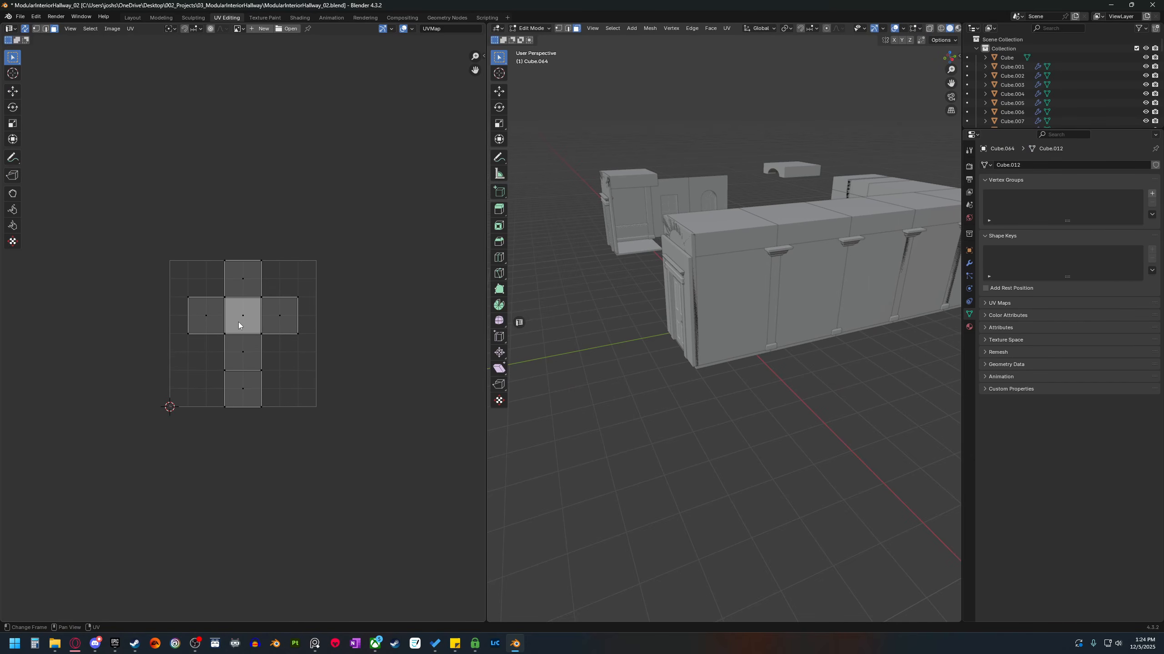
pyautogui.scroll(2, 251, 333)
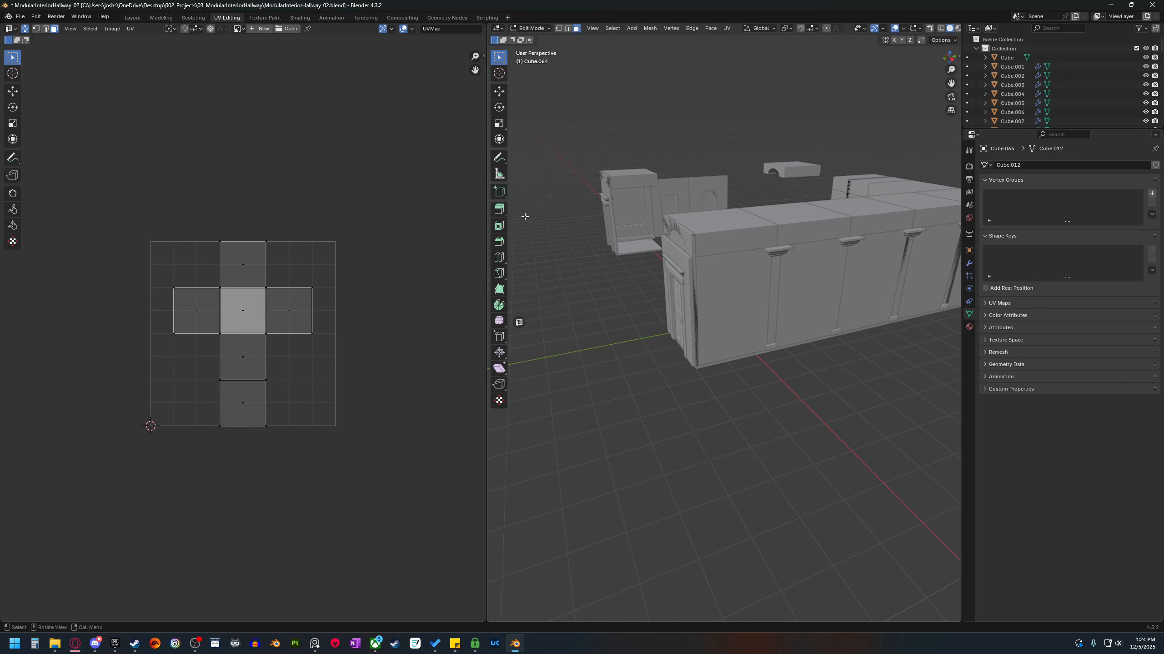
pyautogui.hotkey('ctrl', 'space')
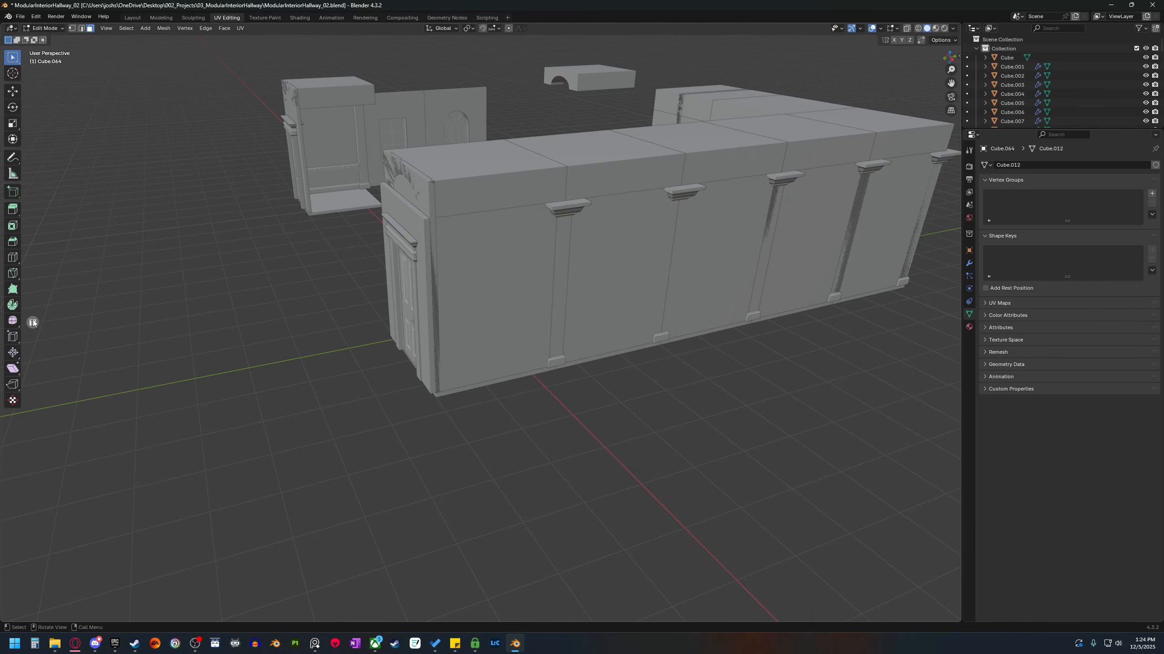
pyautogui.hotkey('ctrl', 'space')
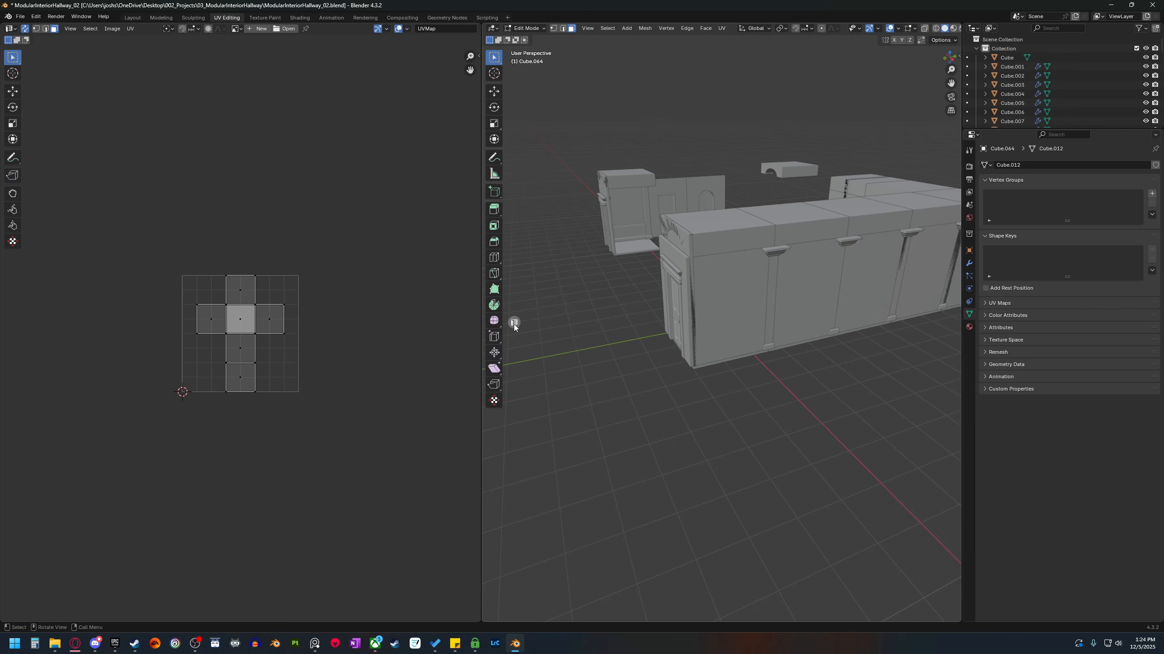
pyautogui.hotkey('ctrl', 'space')
pyautogui.click(132, 17)
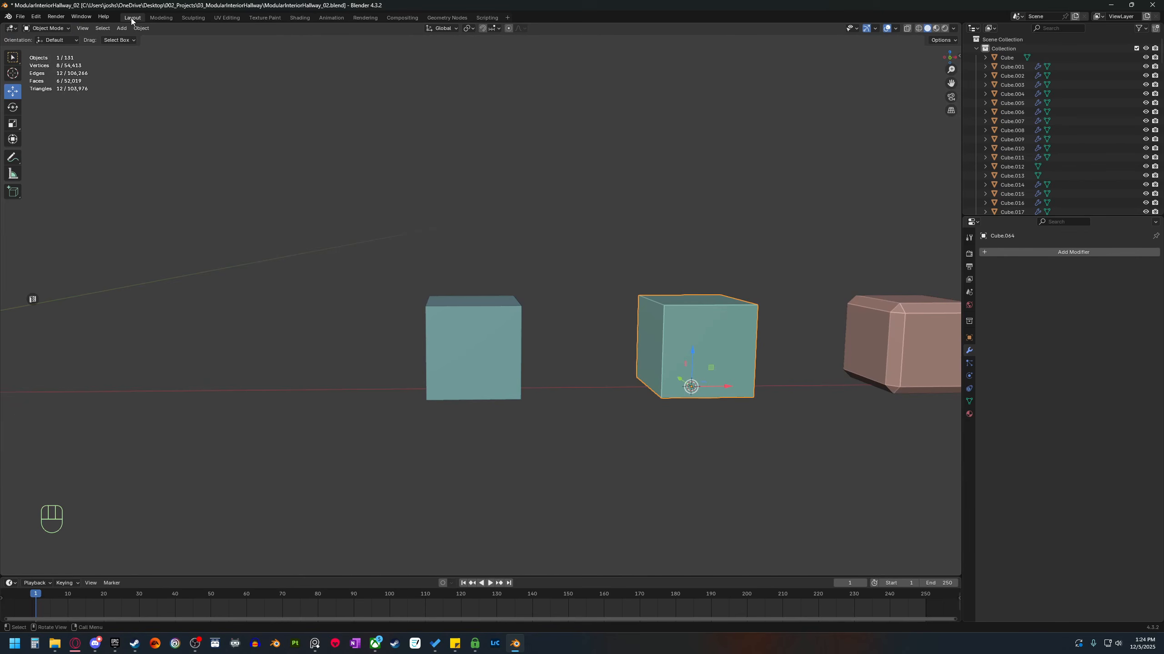
# Try showing and hiding the UV editor beside the 3D viewport, comparing it with the UV Editing workspace.
pyautogui.hotkey('ctrl', 'space')
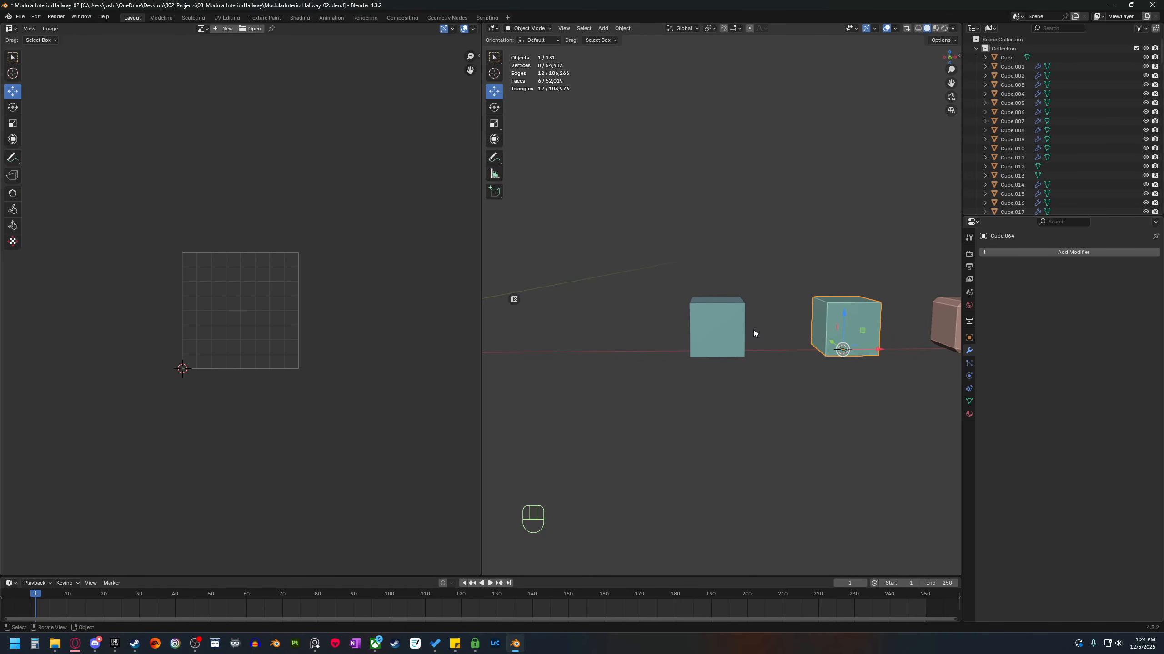
pyautogui.moveTo(581, 366); pyautogui.dragTo(655, 368, button='middle')
pyautogui.keyDown('shift'); pyautogui.moveTo(866, 352); pyautogui.dragTo(640, 371, button='middle'); pyautogui.keyUp('shift')
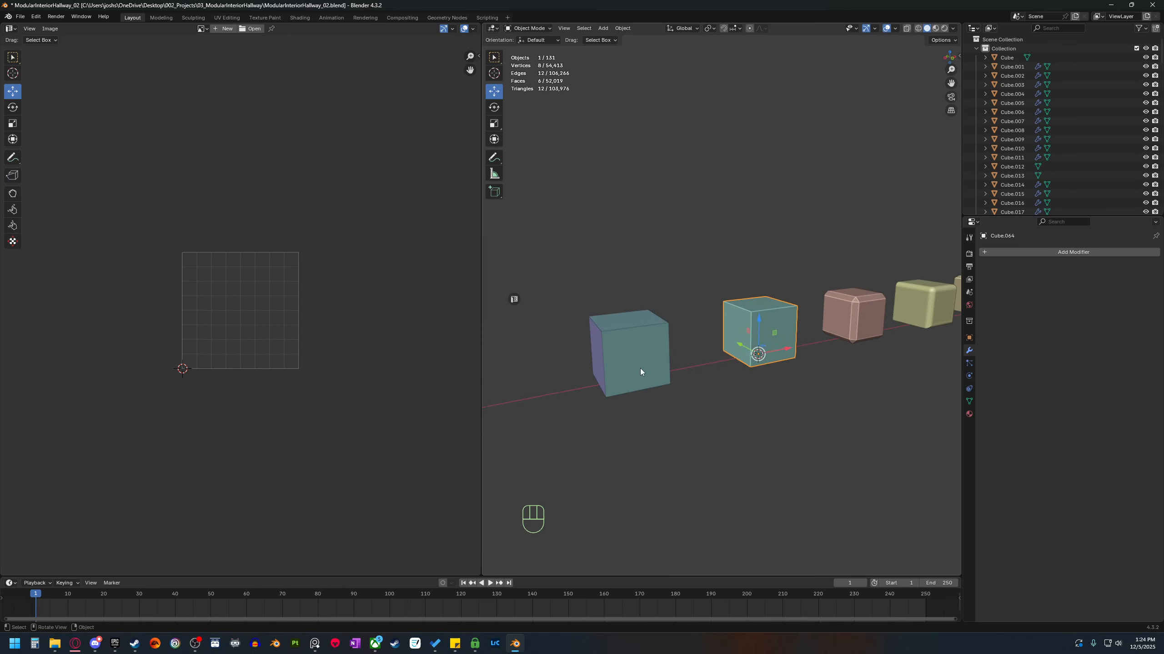
pyautogui.click(514, 299)
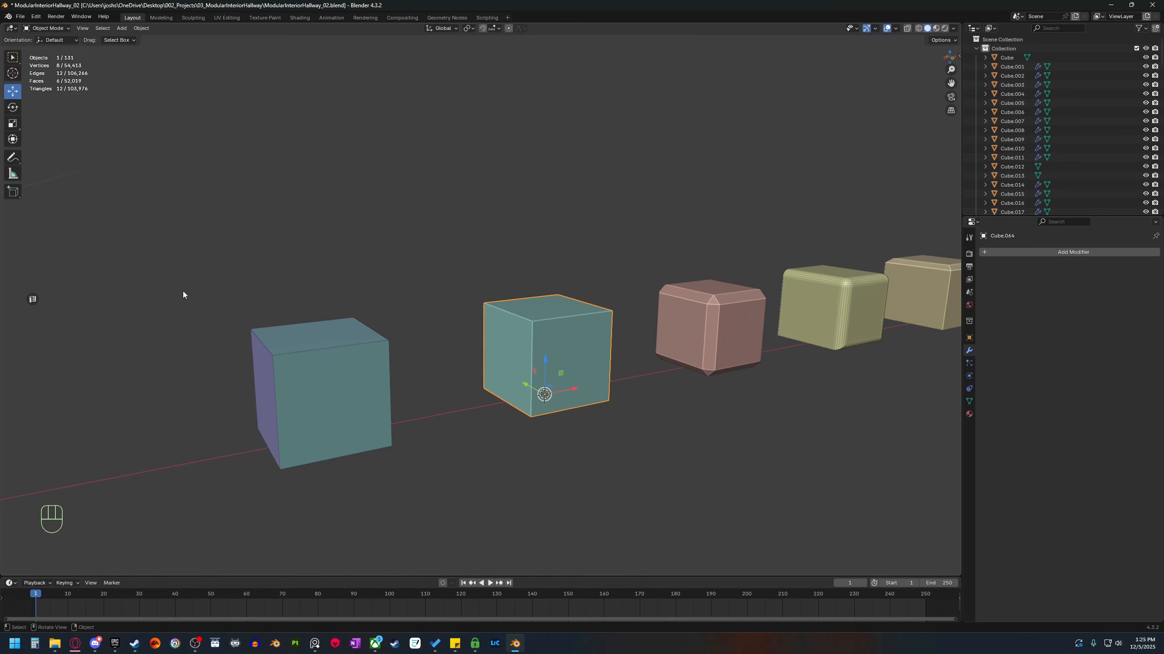
pyautogui.click(33, 300)
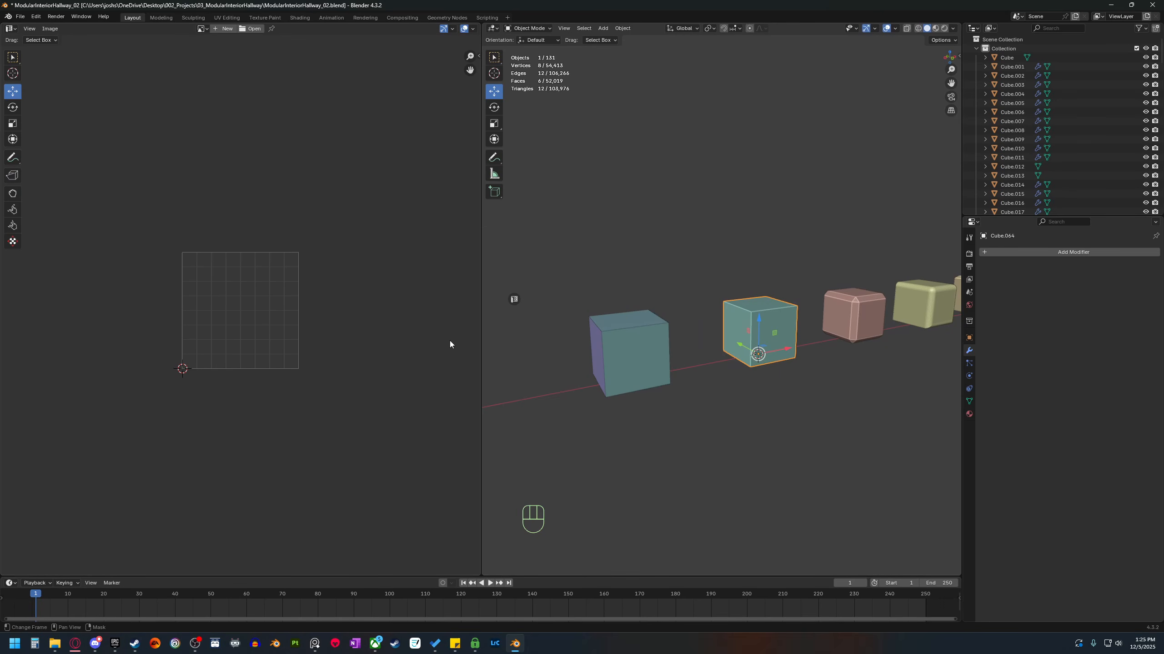
pyautogui.scroll(2, 210, 334)
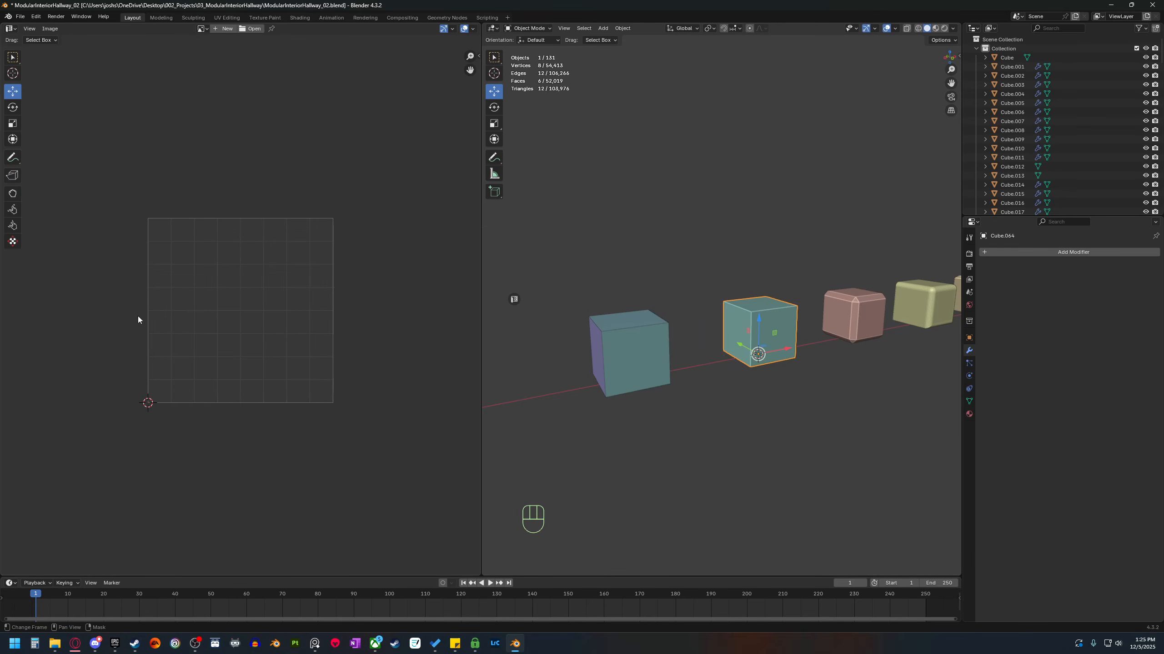
pyautogui.keyDown('shift'); pyautogui.moveTo(789, 415); pyautogui.dragTo(771, 417, button='middle'); pyautogui.keyUp('shift')
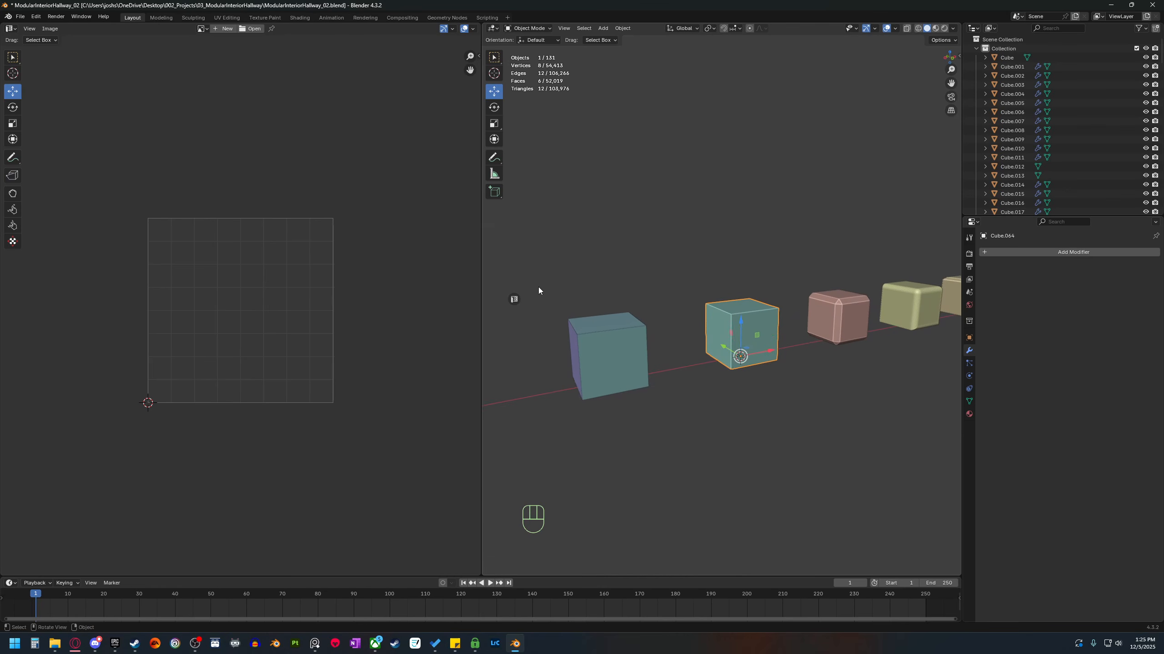
pyautogui.click(515, 295)
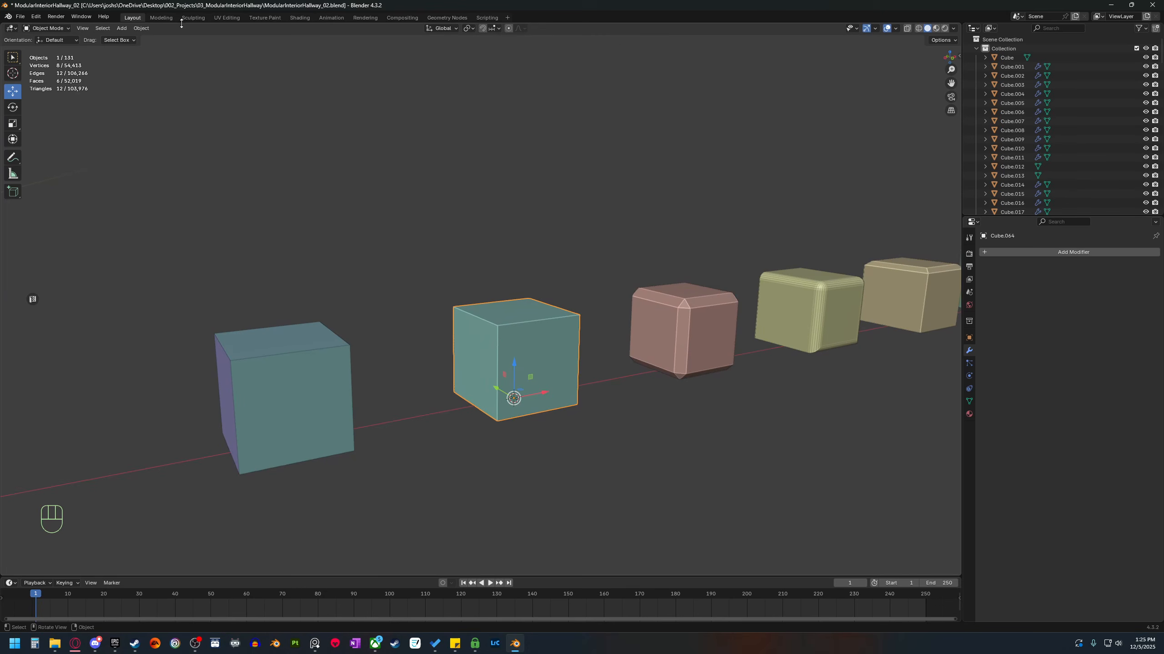
pyautogui.click(228, 18)
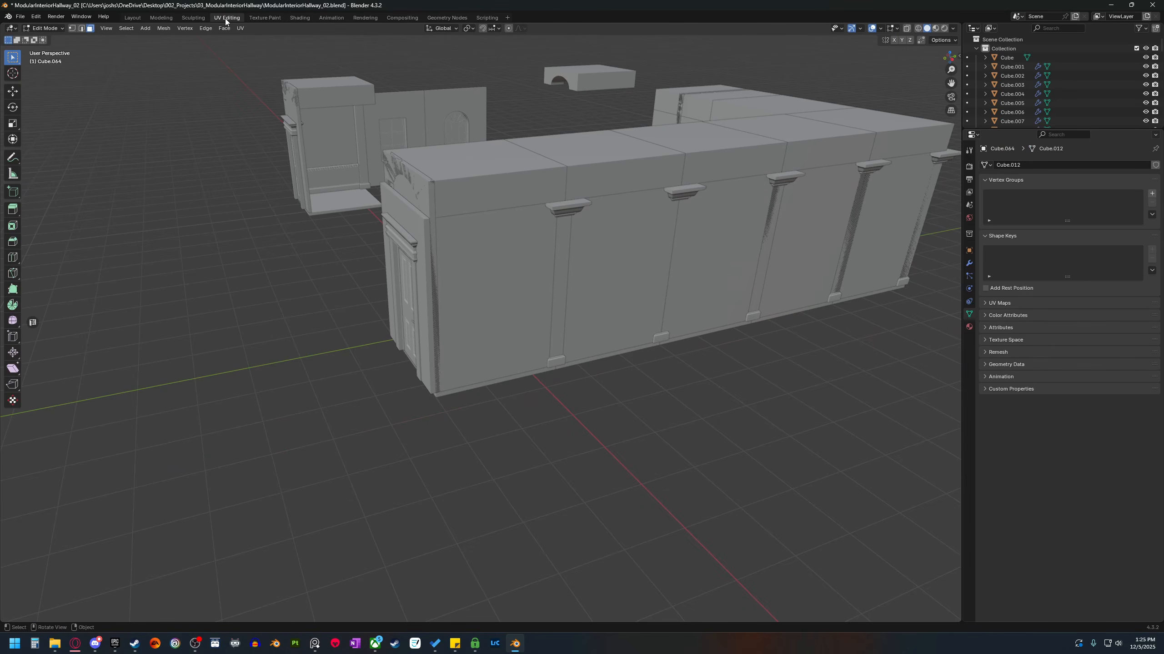
pyautogui.click(132, 18)
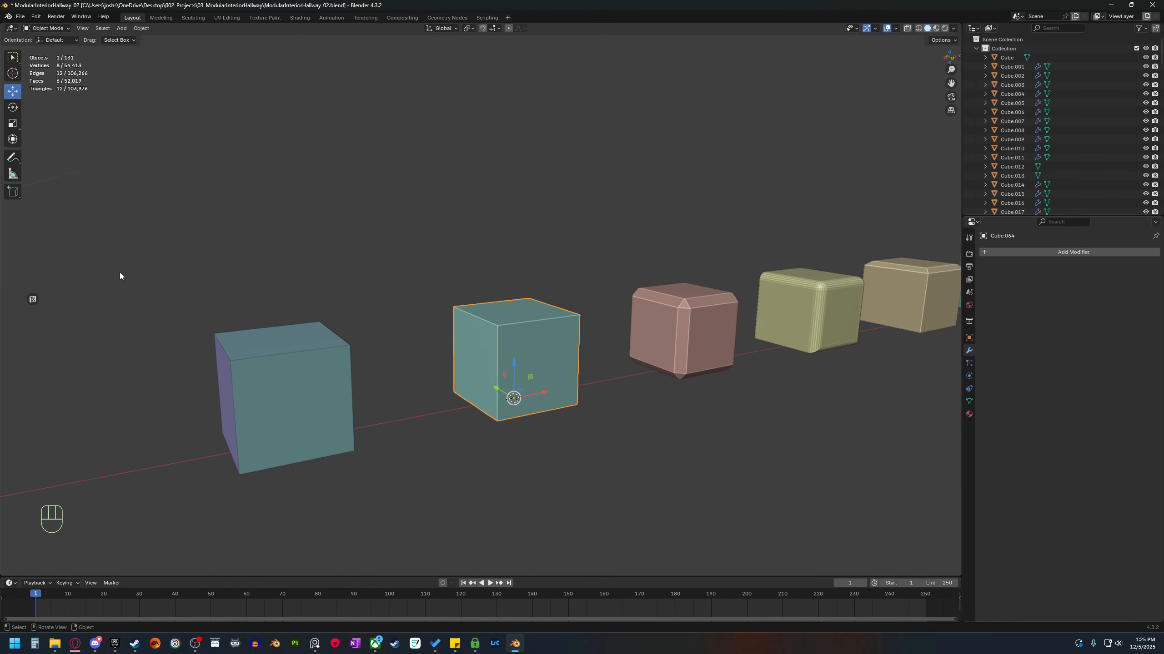
# Show the UV editor beside the viewport, put the cube in Edit Mode, and select all of its UV faces.
pyautogui.click(32, 301)
pyautogui.moveTo(753, 447); pyautogui.dragTo(691, 379, button='middle')
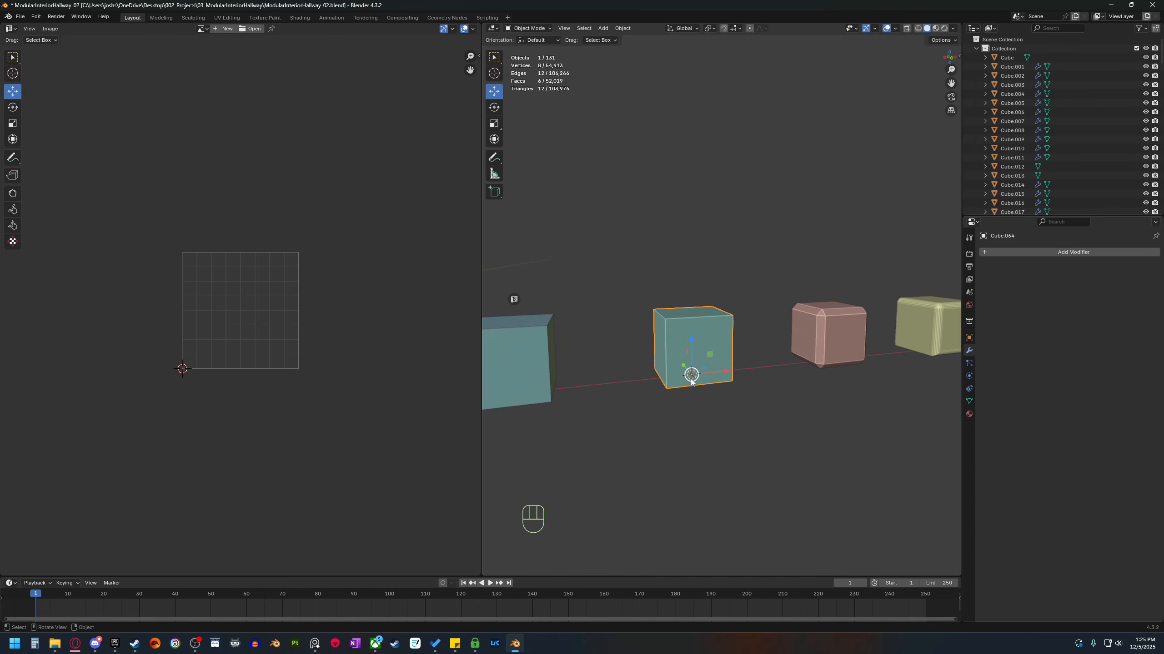
pyautogui.press('Tab')
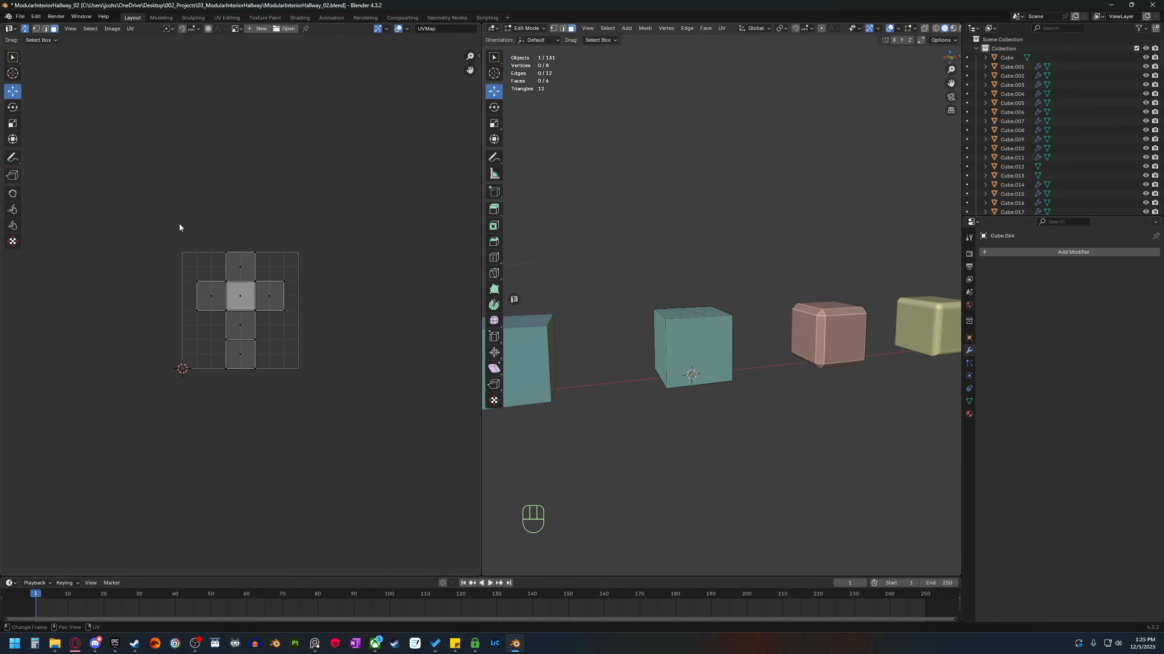
pyautogui.moveTo(179, 224); pyautogui.dragTo(324, 418)
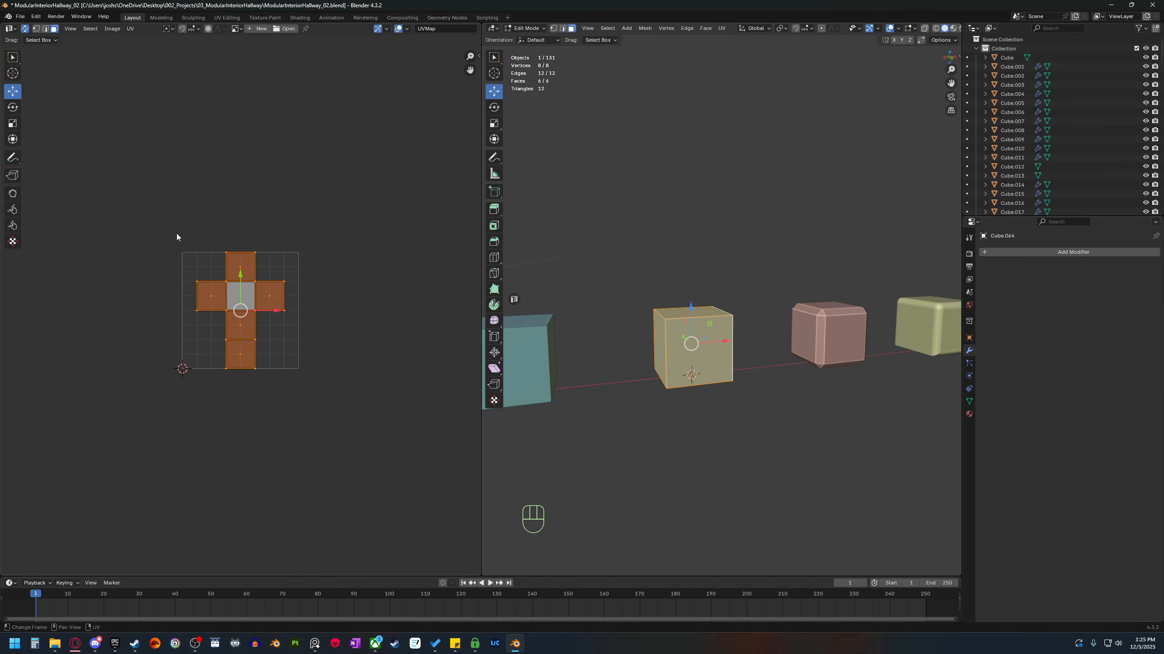
pyautogui.moveTo(176, 247); pyautogui.dragTo(318, 416)
# Switch to the reference board with the cardboard box images and place its window over Blender.
pyautogui.click(315, 644)
pyautogui.moveTo(1163, 322); pyautogui.dragTo(563, 310, button='right')
pyautogui.scroll(2, 345, 201)
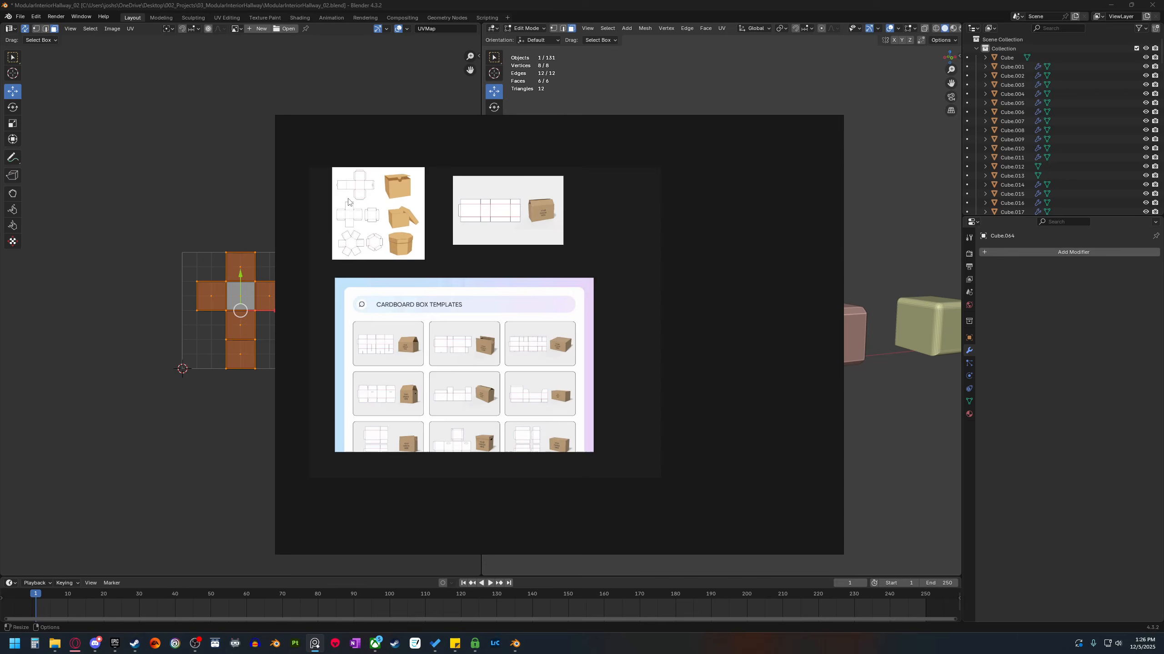
pyautogui.moveTo(391, 244); pyautogui.dragTo(431, 278, button='right')
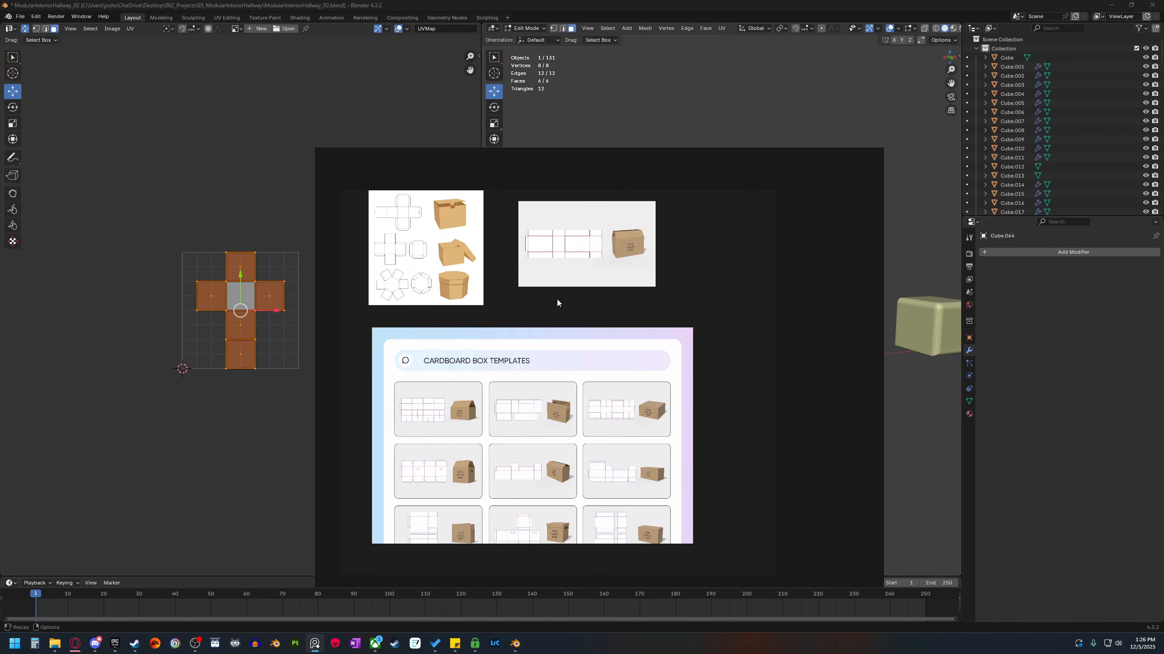
pyautogui.moveTo(597, 331); pyautogui.dragTo(574, 322, button='right')
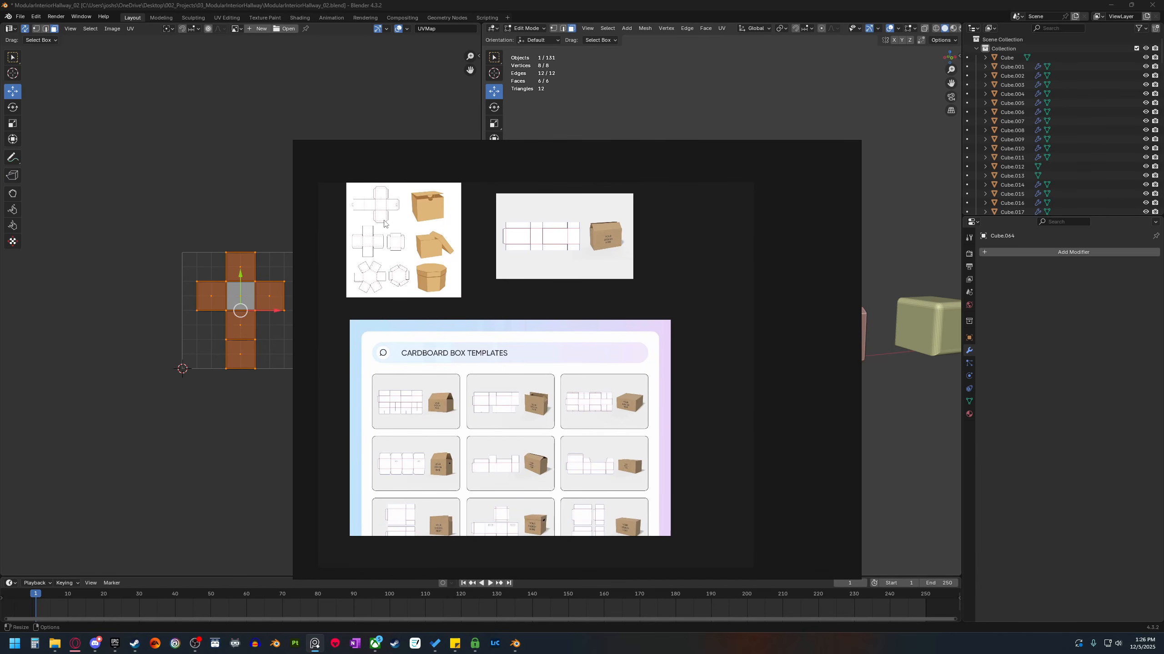
# Examine the reference image pairing three flat cut-out patterns with their folded boxes, from the cube-shaped box to the polygonal one.
pyautogui.scroll(3, 391, 236)
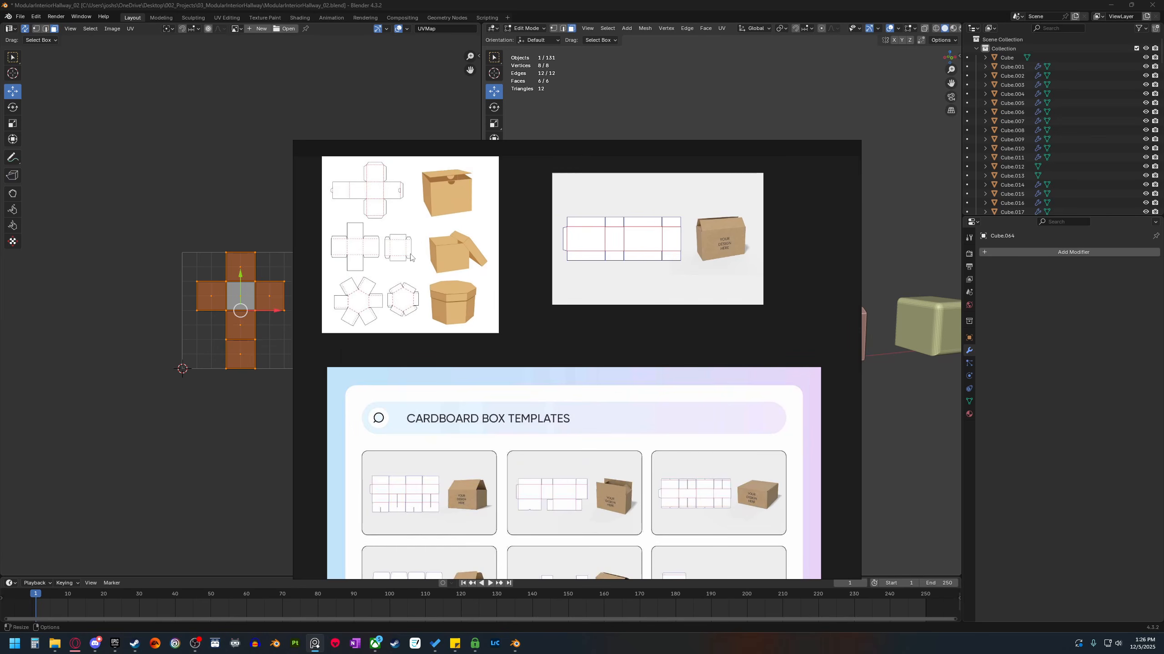
pyautogui.moveTo(419, 243); pyautogui.dragTo(504, 315, button='right')
pyautogui.scroll(2, 435, 250)
pyautogui.moveTo(492, 338); pyautogui.dragTo(677, 457)
pyautogui.moveTo(585, 393); pyautogui.dragTo(370, 273, button='right')
pyautogui.scroll(3, 488, 241)
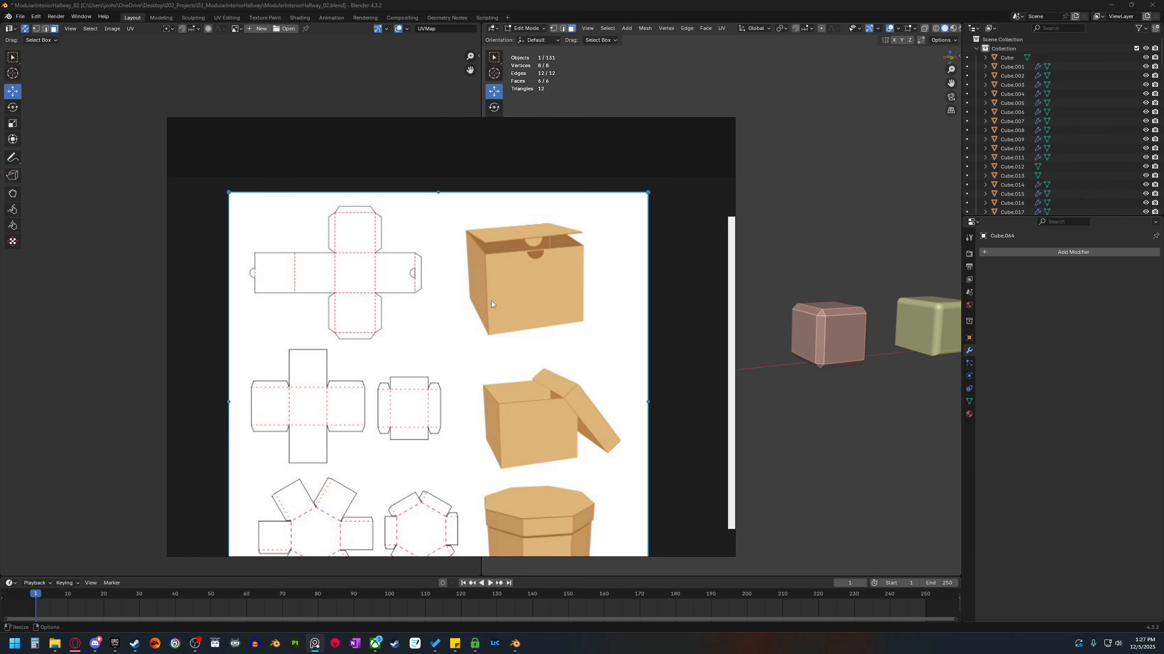
pyautogui.moveTo(449, 397); pyautogui.dragTo(444, 314, button='middle')
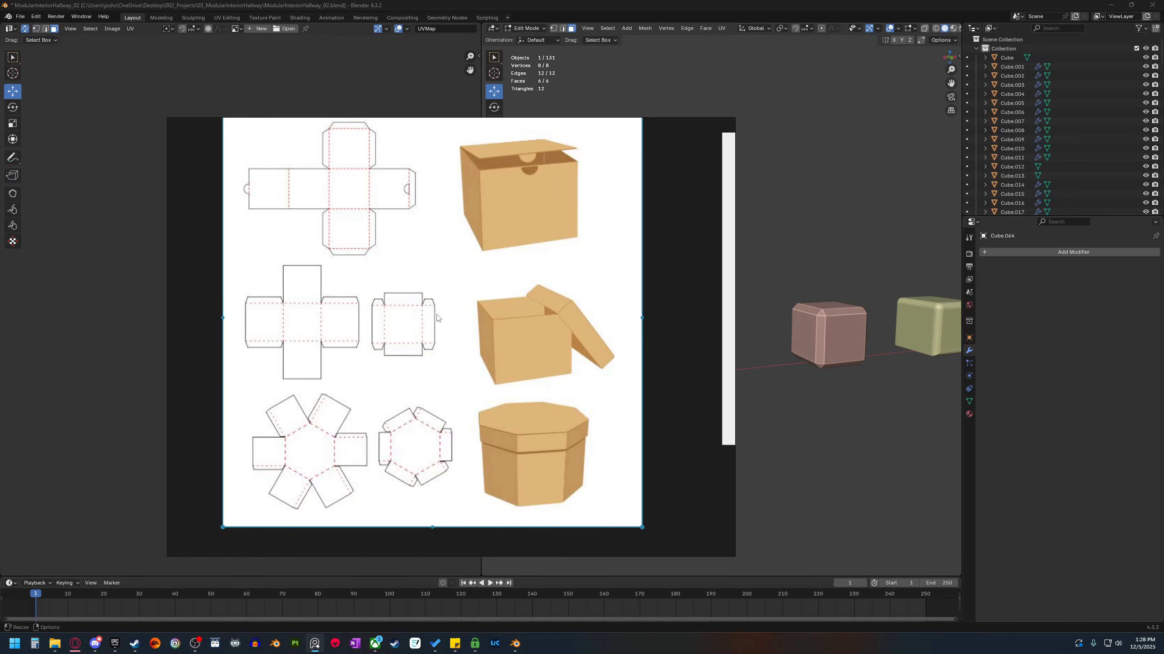
pyautogui.moveTo(480, 410); pyautogui.dragTo(477, 364, button='middle')
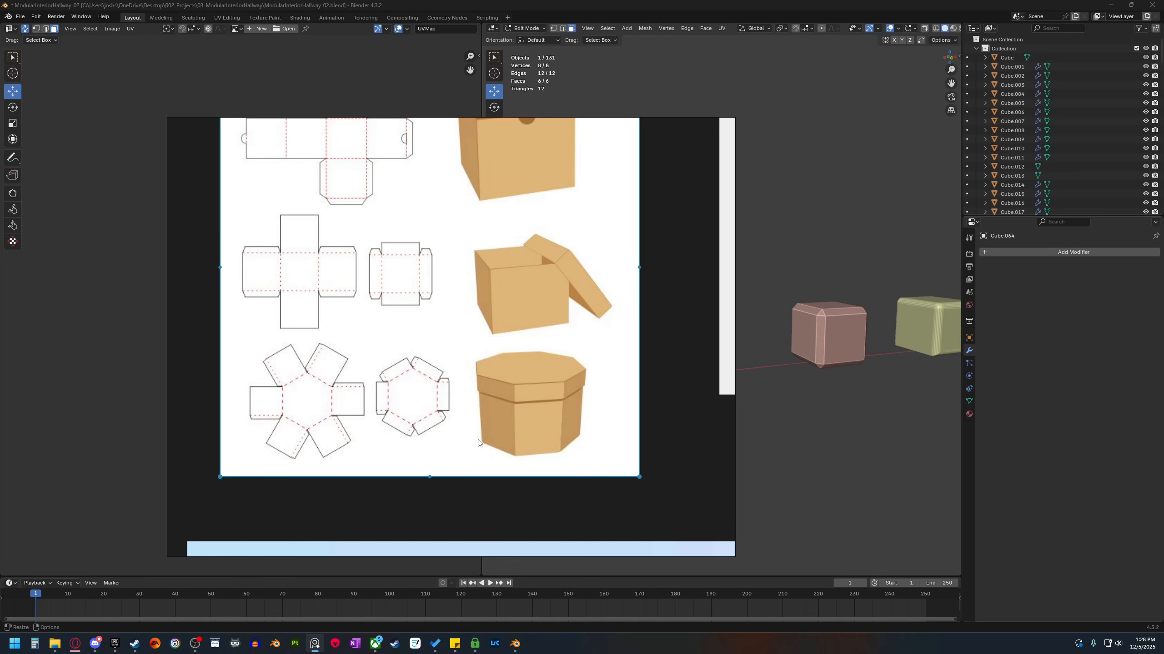
# Inspect the neighbouring reference image of a single flattened carton layout and its assembled box.
pyautogui.scroll(-2, 644, 398)
pyautogui.scroll(-1, 644, 398)
pyautogui.moveTo(643, 398); pyautogui.dragTo(429, 385, button='middle')
pyautogui.moveTo(653, 429); pyautogui.dragTo(581, 436, button='middle')
pyautogui.scroll(2, 513, 298)
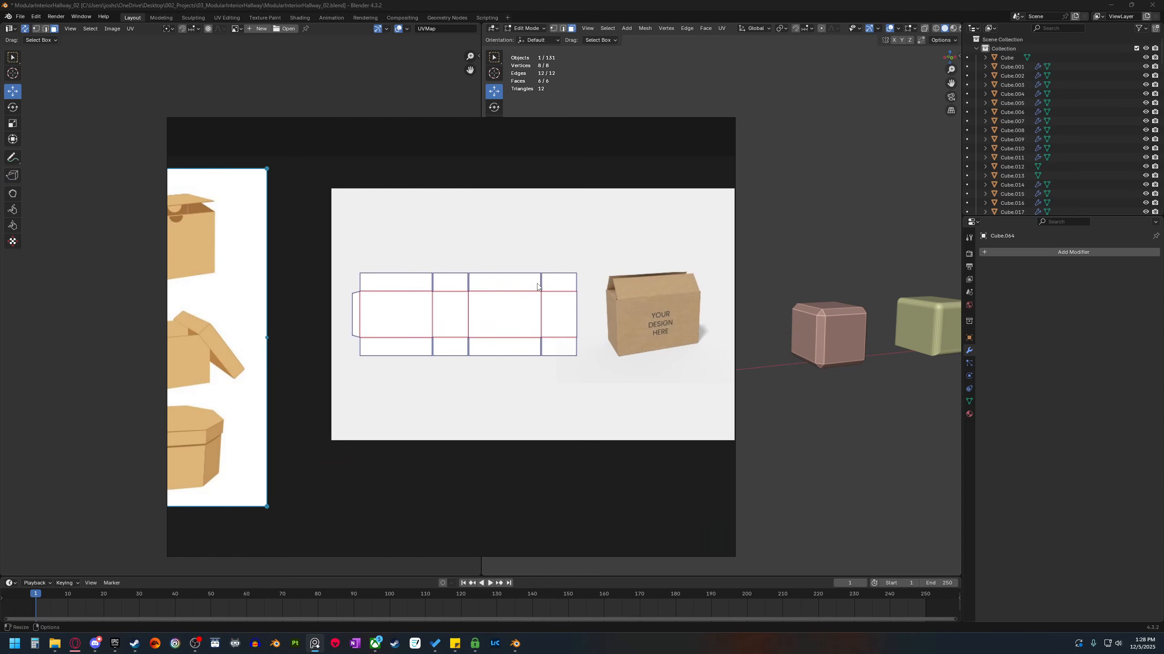
# Examine the "Cardboard Box Templates" reference sheet, comparing the different unfolded layouts with their assembled boxes.
pyautogui.moveTo(473, 449); pyautogui.dragTo(462, 333, button='middle')
pyautogui.scroll(-2, 462, 333)
pyautogui.moveTo(443, 435); pyautogui.dragTo(476, 307, button='middle')
pyautogui.moveTo(463, 458); pyautogui.dragTo(467, 364, button='middle')
pyautogui.scroll(-1, 467, 366)
pyautogui.moveTo(467, 430); pyautogui.dragTo(442, 348, button='middle')
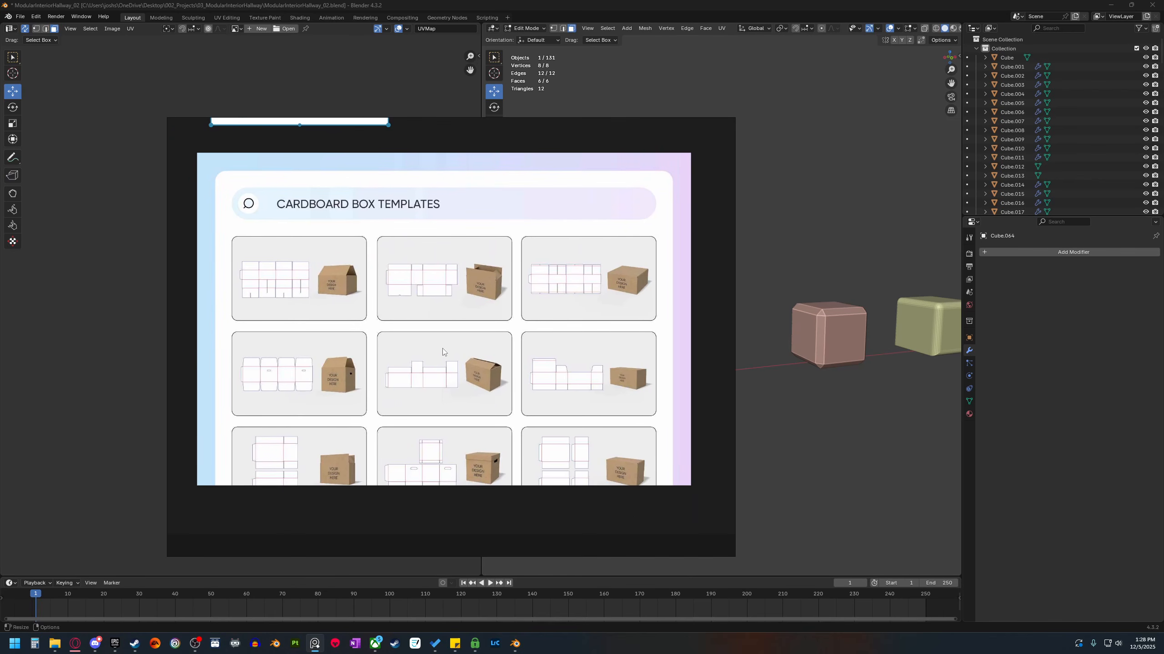
pyautogui.moveTo(347, 317); pyautogui.dragTo(352, 290, button='middle')
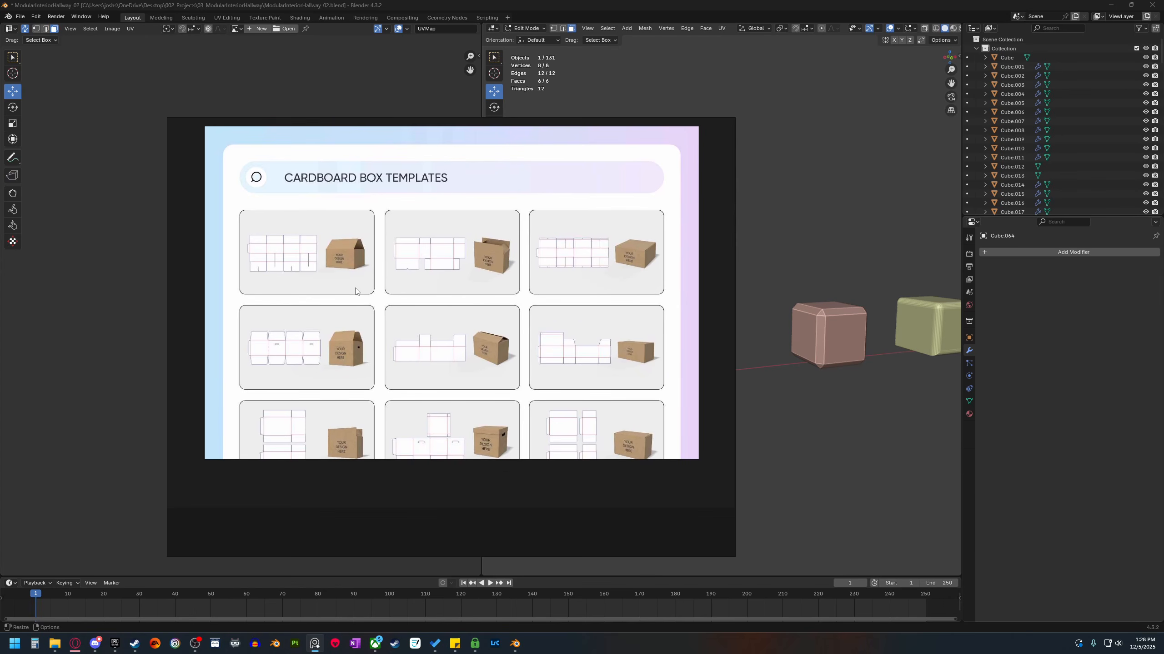
pyautogui.scroll(1, 352, 291)
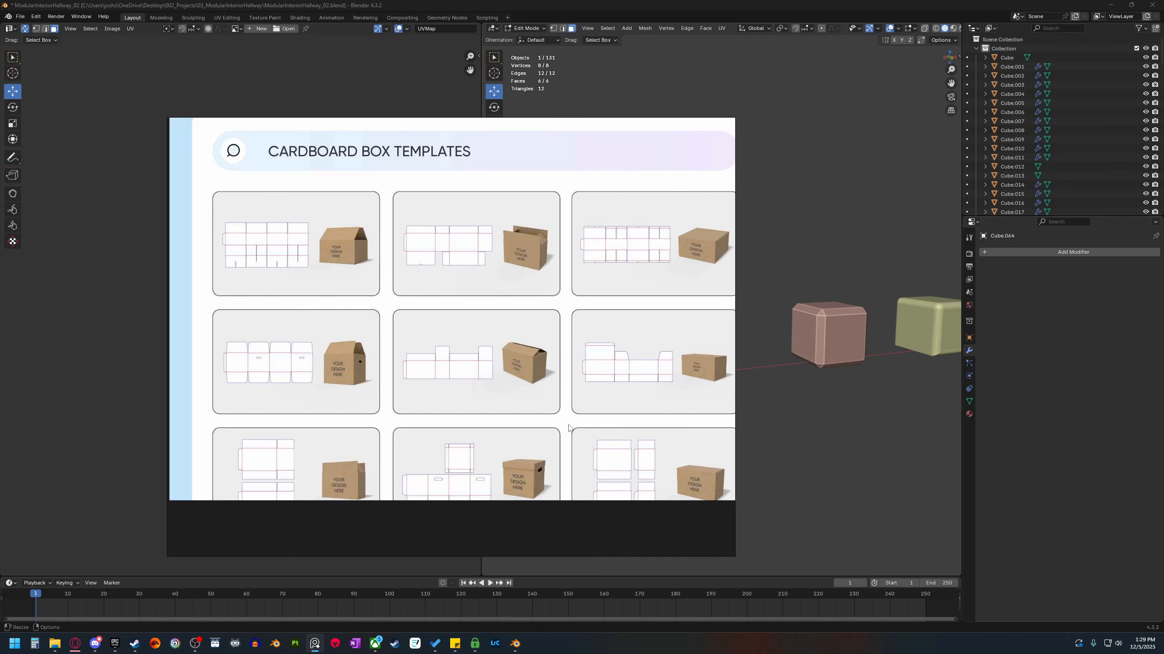
pyautogui.scroll(-2, 569, 428)
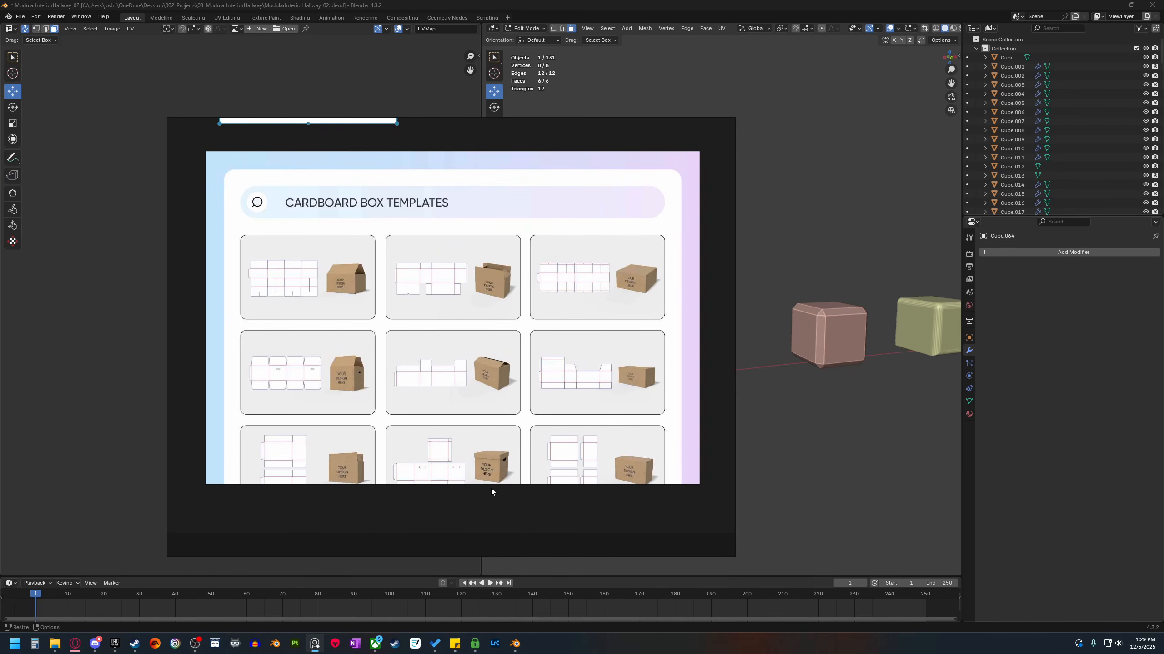
# Move the reference board window off Blender to uncover the cube and its UV layout.
pyautogui.moveTo(414, 507); pyautogui.dragTo(1163, 430, button='right')
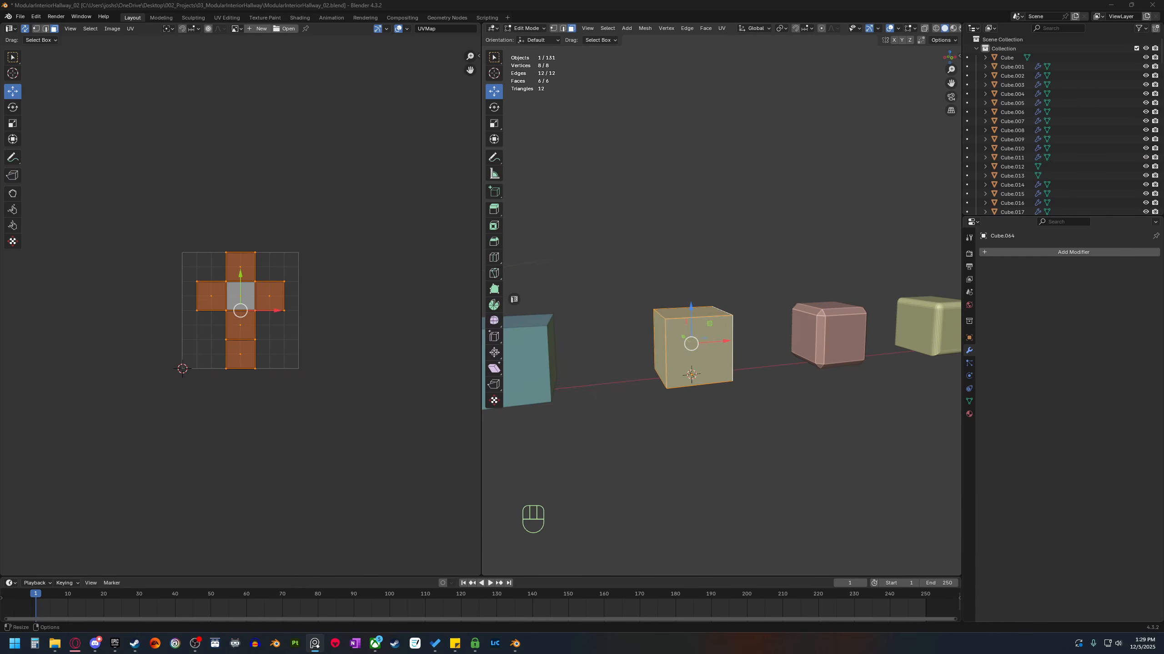
pyautogui.keyDown('shift'); pyautogui.moveTo(691, 441); pyautogui.dragTo(697, 442, button='middle'); pyautogui.keyUp('shift')
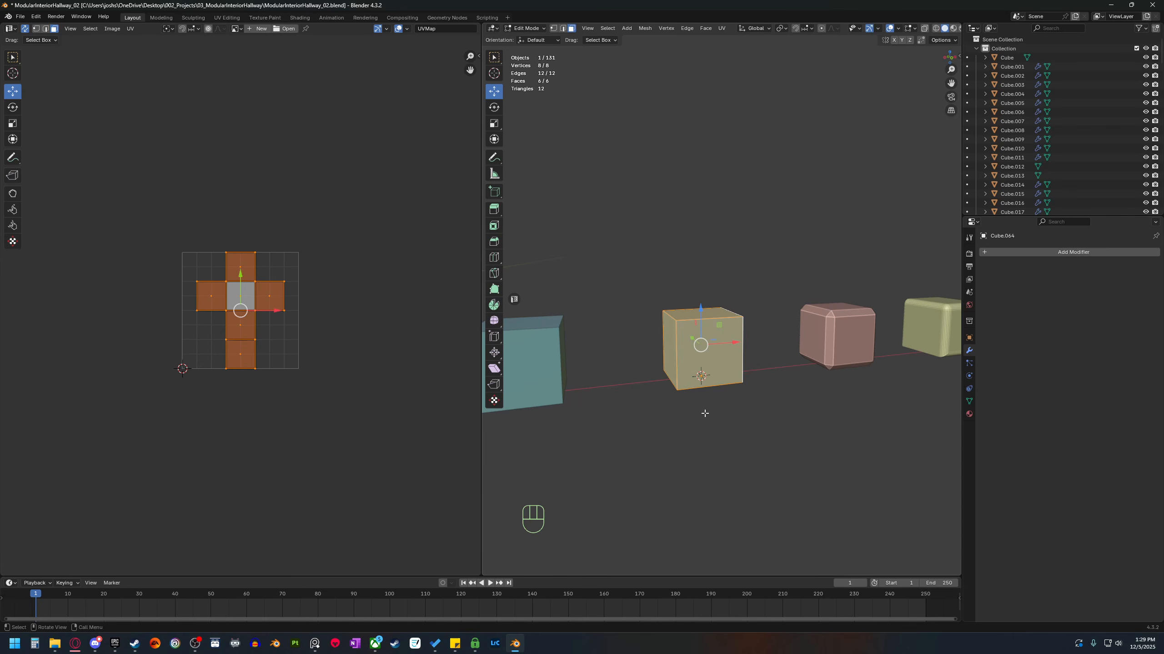
pyautogui.keyDown('shift'); pyautogui.moveTo(671, 441); pyautogui.dragTo(669, 407, button='middle'); pyautogui.keyUp('shift')
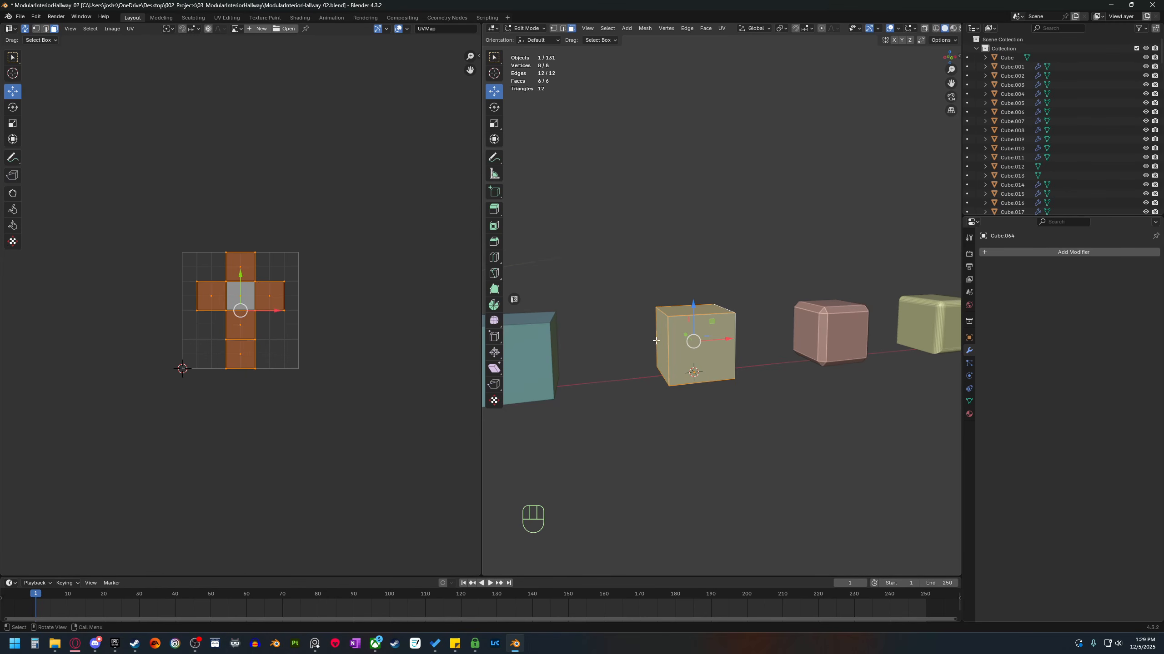
# Select the cube's front, top and narrow side faces one at a time to match each with its UV face.
pyautogui.click(672, 399)
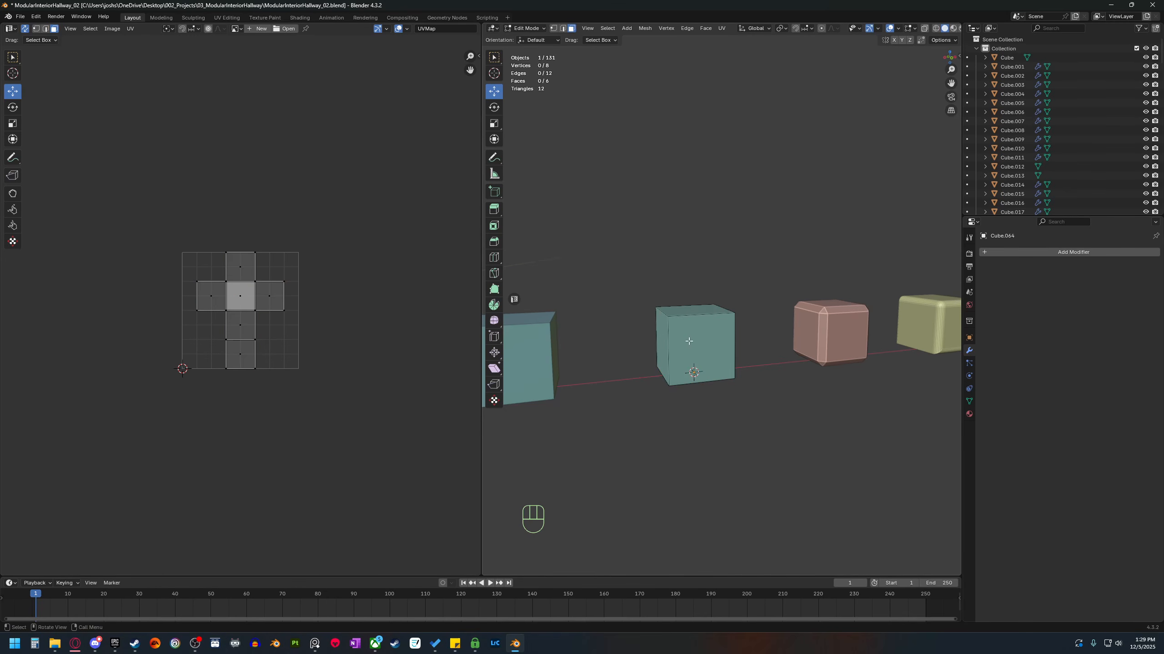
pyautogui.click(692, 341)
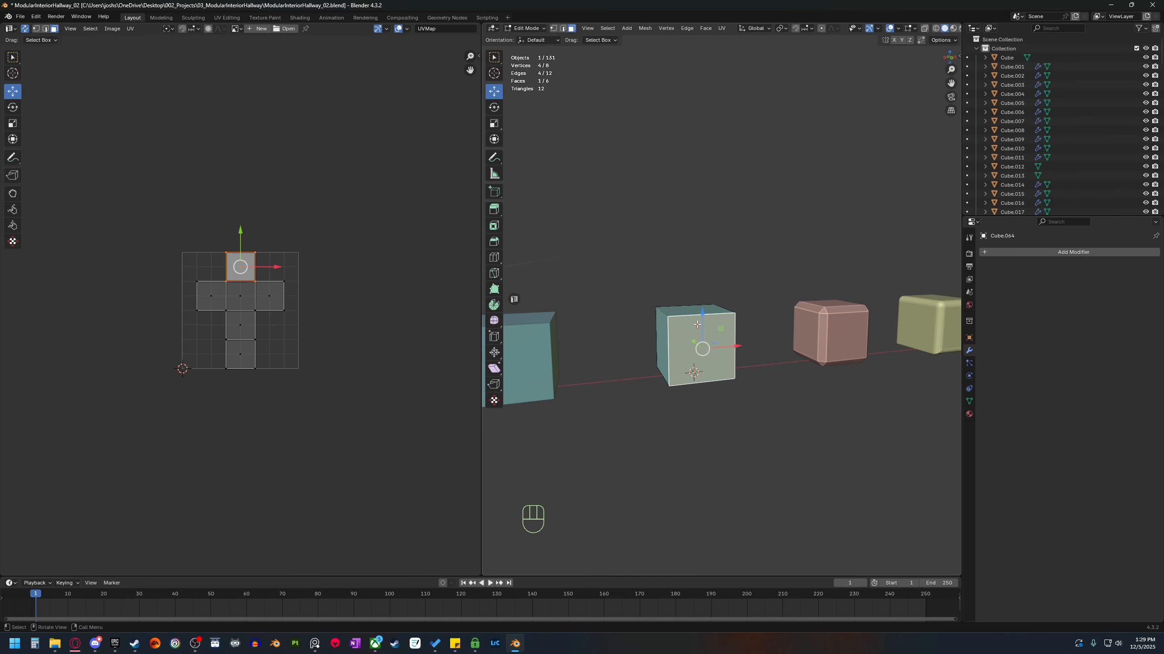
pyautogui.click(692, 311)
pyautogui.click(661, 337)
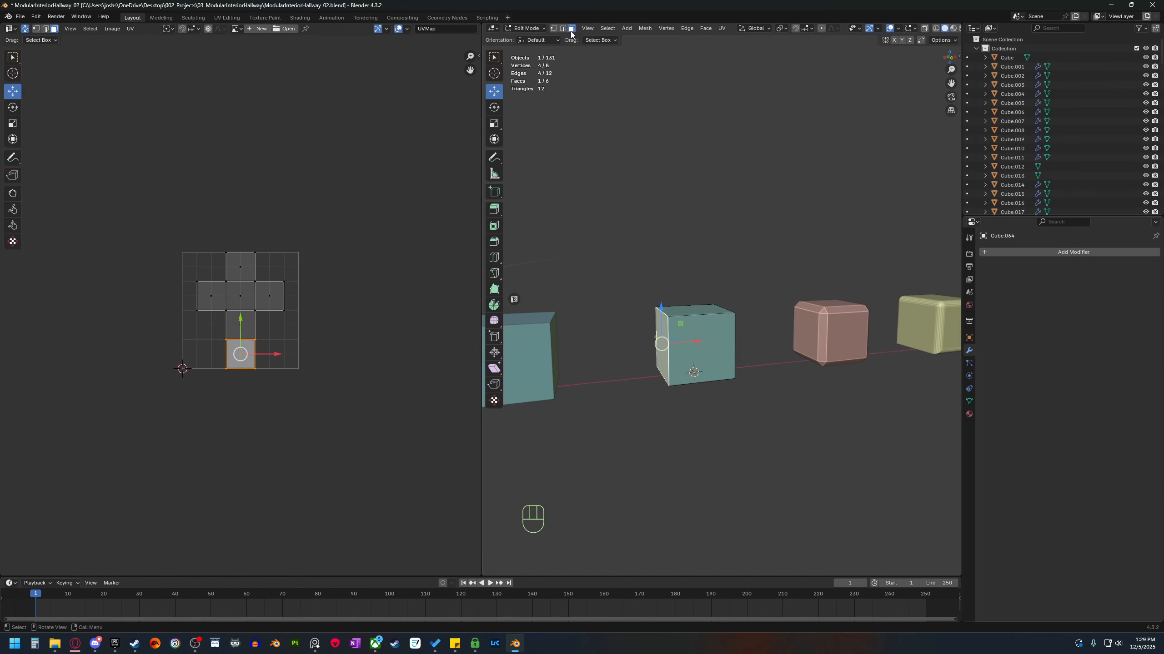
# Select all of the cube's faces and review the unwrap options offered in both the 3D viewport and the UV editor.
pyautogui.press('a')
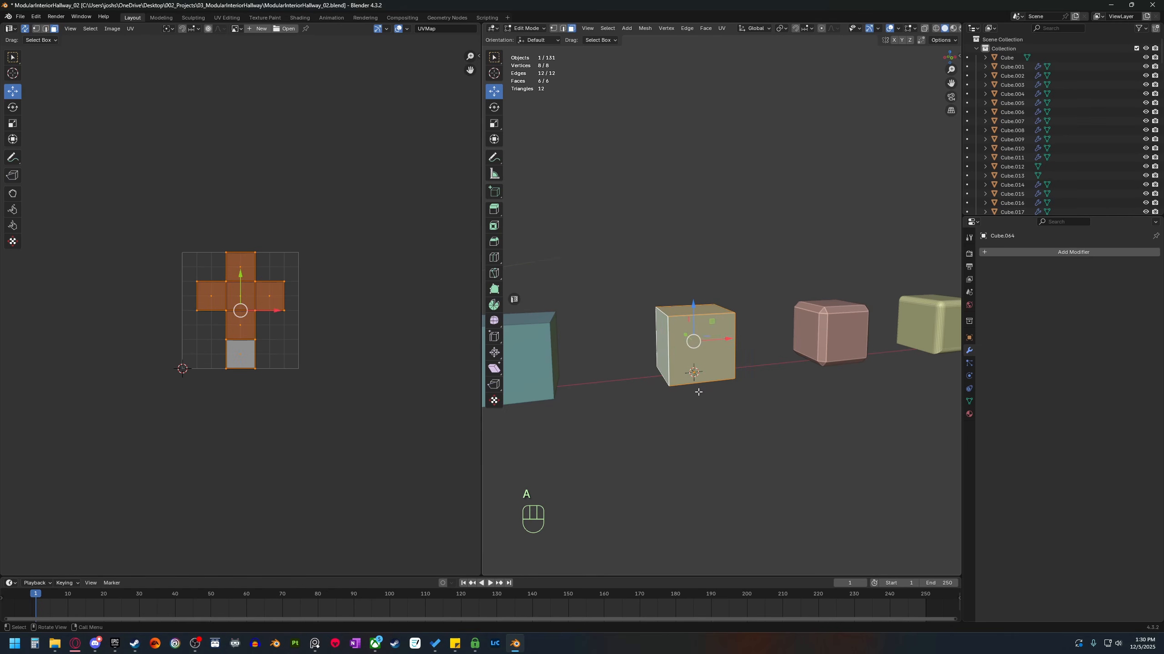
pyautogui.press('u')
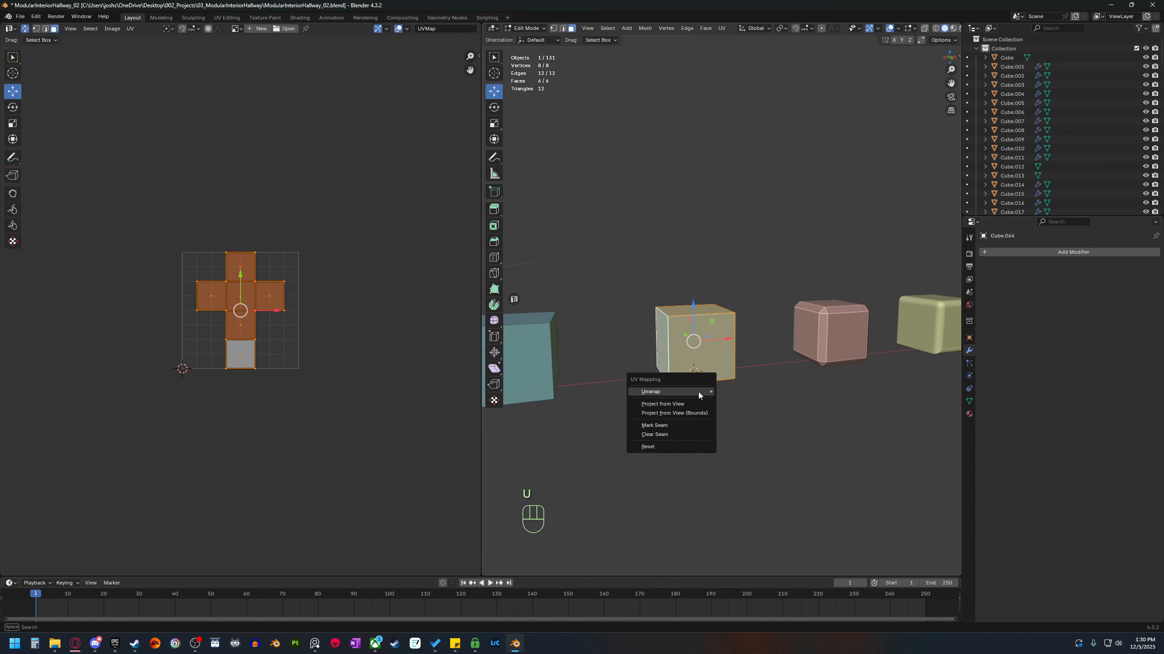
pyautogui.moveTo(661, 391)
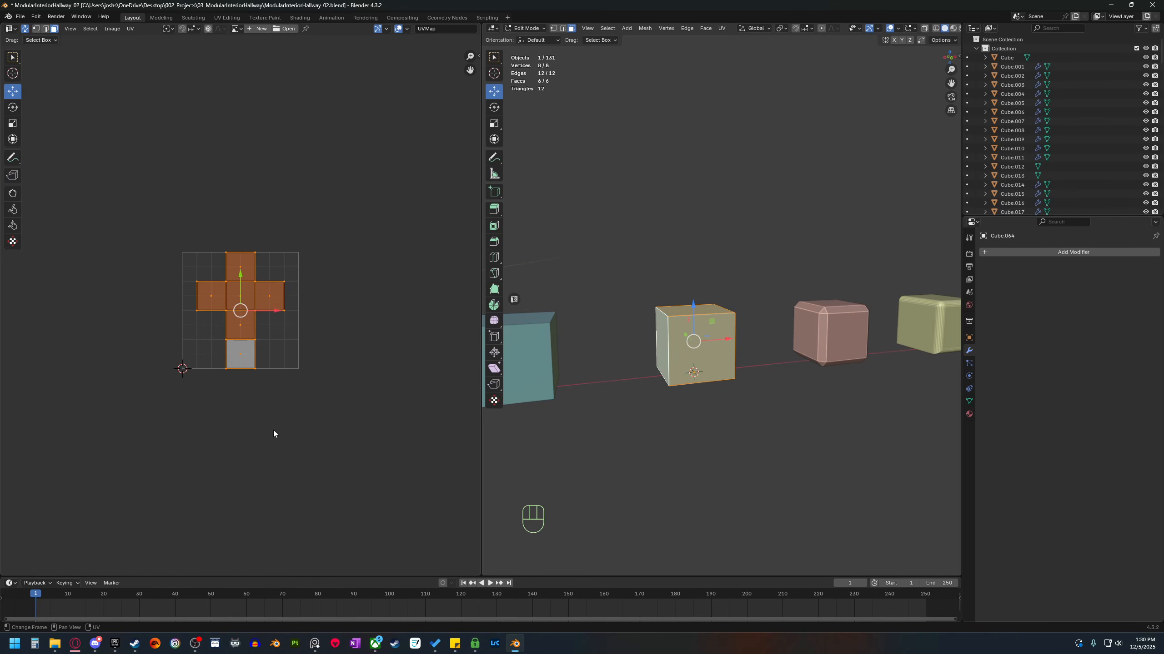
pyautogui.press('u')
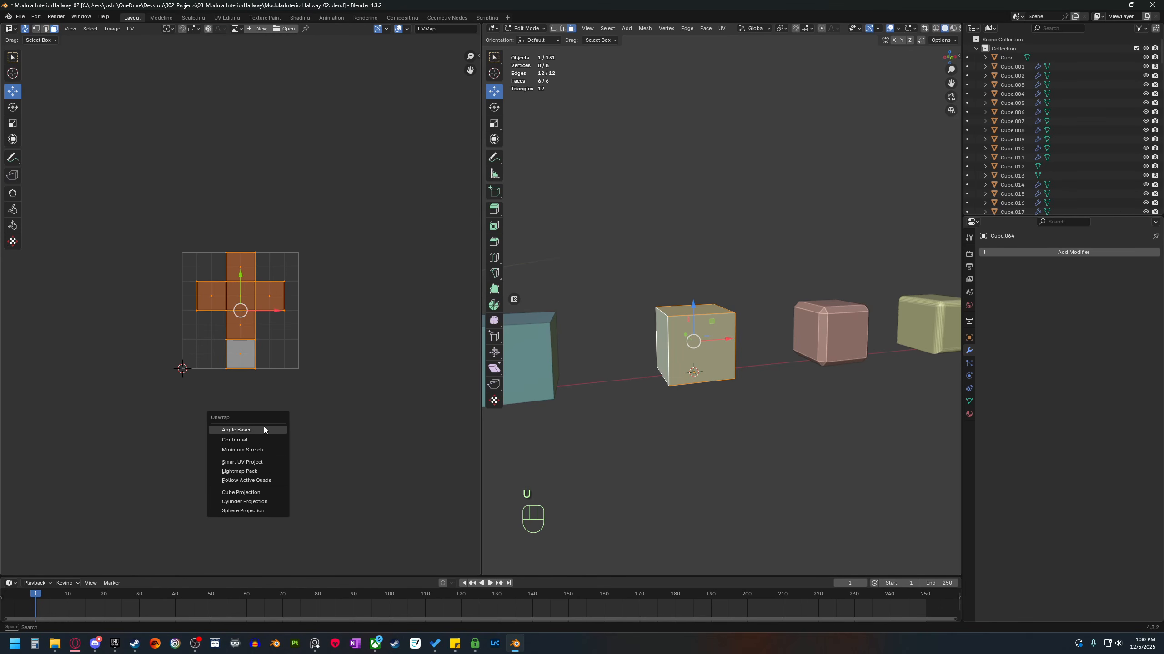
pyautogui.keyDown('shift'); pyautogui.moveTo(636, 460); pyautogui.dragTo(642, 458, button='middle'); pyautogui.keyUp('shift')
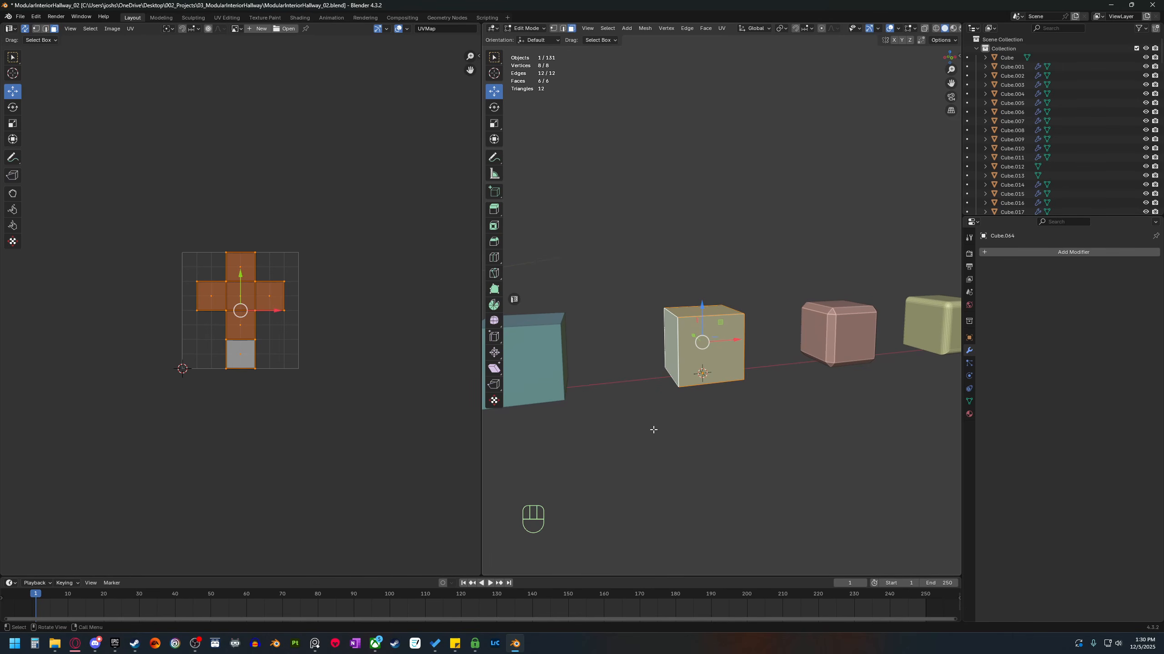
pyautogui.keyDown('shift'); pyautogui.moveTo(639, 431); pyautogui.dragTo(649, 436, button='middle'); pyautogui.keyUp('shift')
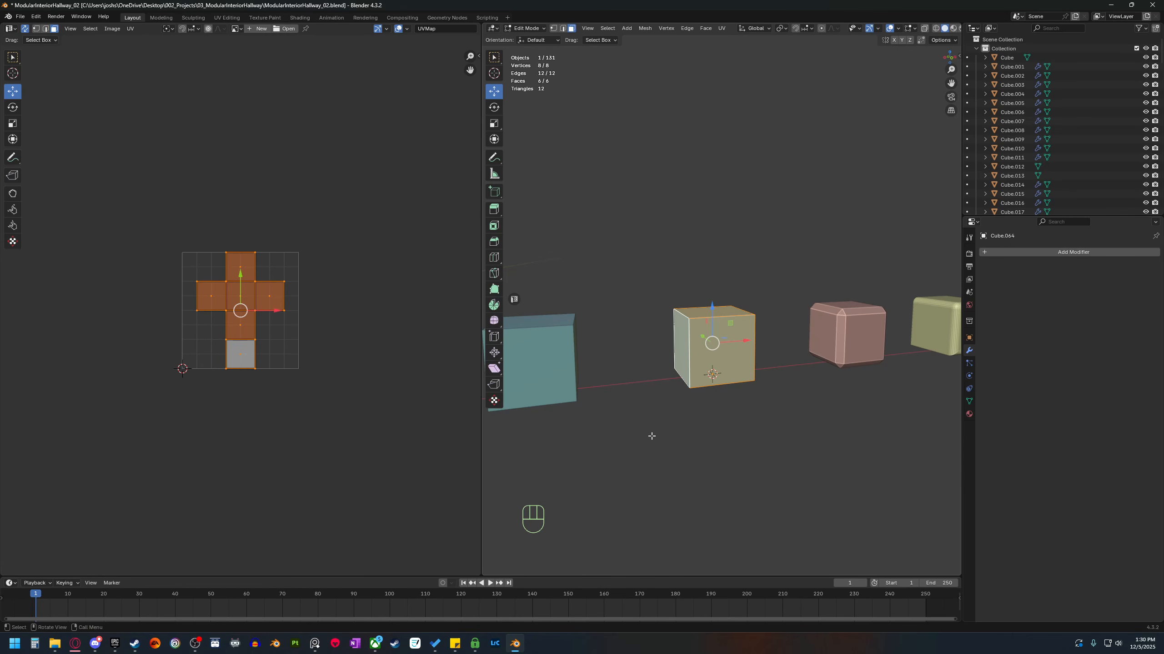
pyautogui.keyDown('shift'); pyautogui.moveTo(651, 435); pyautogui.dragTo(670, 437, button='middle'); pyautogui.keyUp('shift')
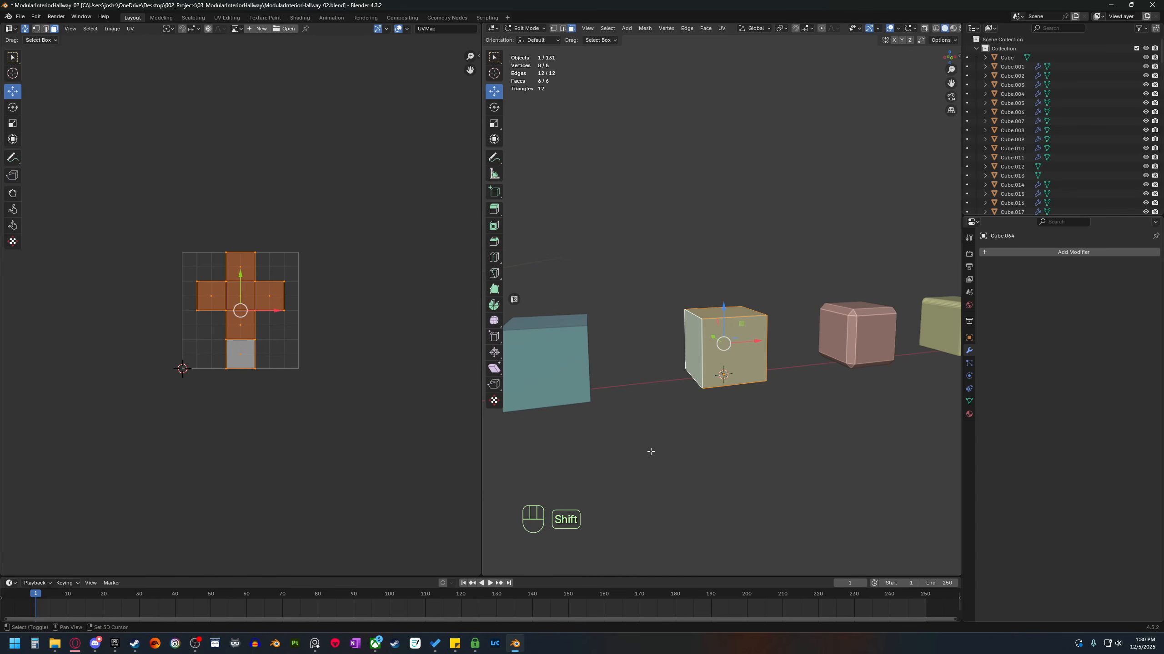
pyautogui.keyDown('shift'); pyautogui.moveTo(650, 452); pyautogui.dragTo(637, 452, button='middle'); pyautogui.keyUp('shift')
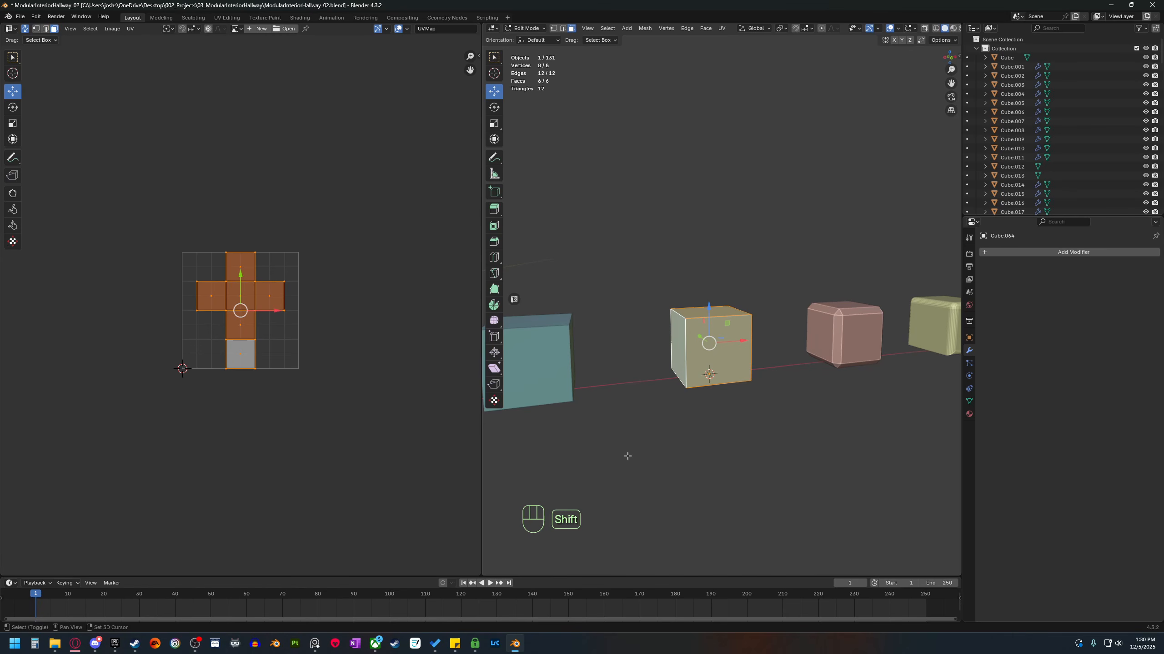
pyautogui.keyDown('shift'); pyautogui.moveTo(634, 456); pyautogui.dragTo(631, 458, button='middle'); pyautogui.keyUp('shift')
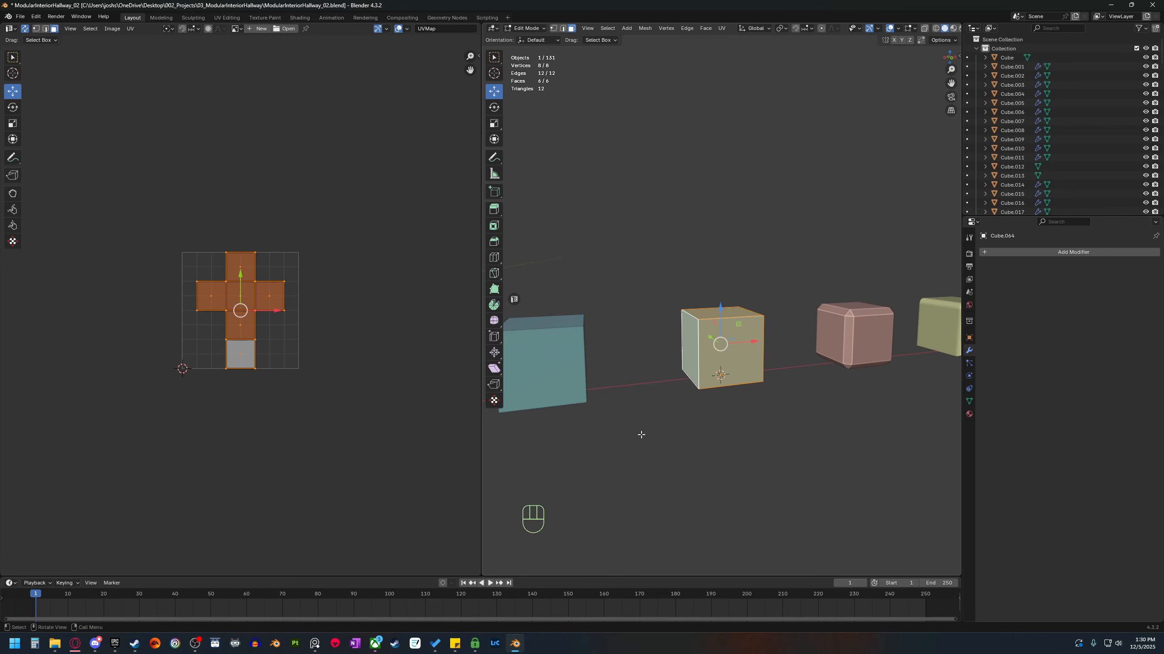
# Examine the UV mapping options for the selected cube, including the list of unwrap methods and Project from View.
pyautogui.press('u')
pyautogui.moveTo(658, 425)
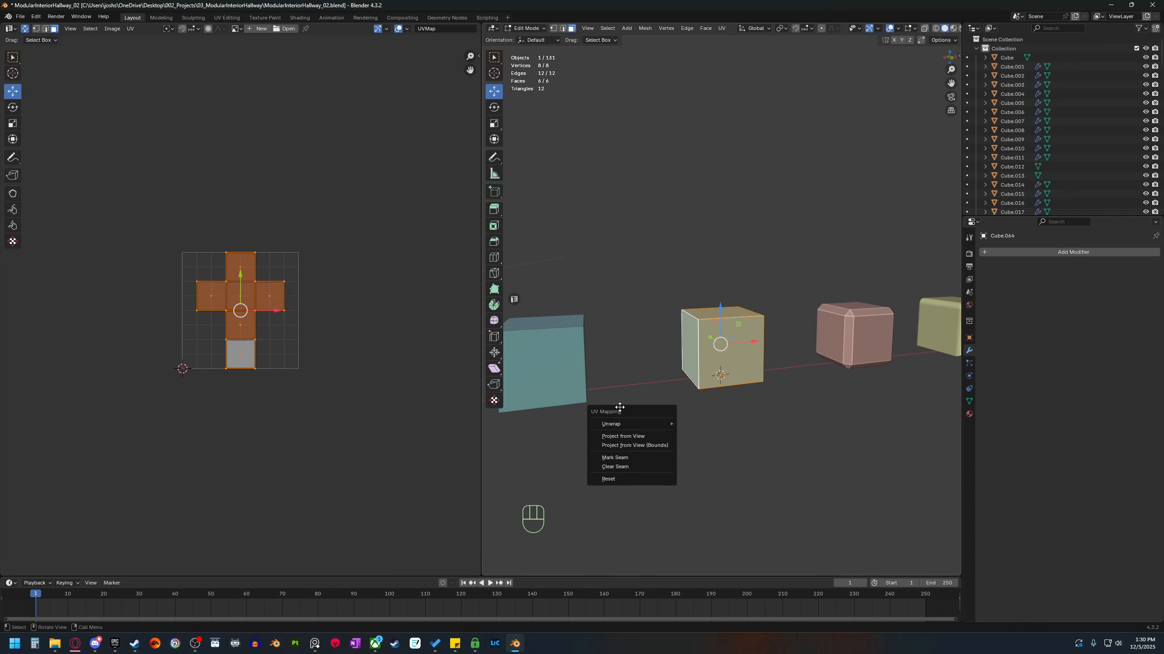
pyautogui.moveTo(608, 426)
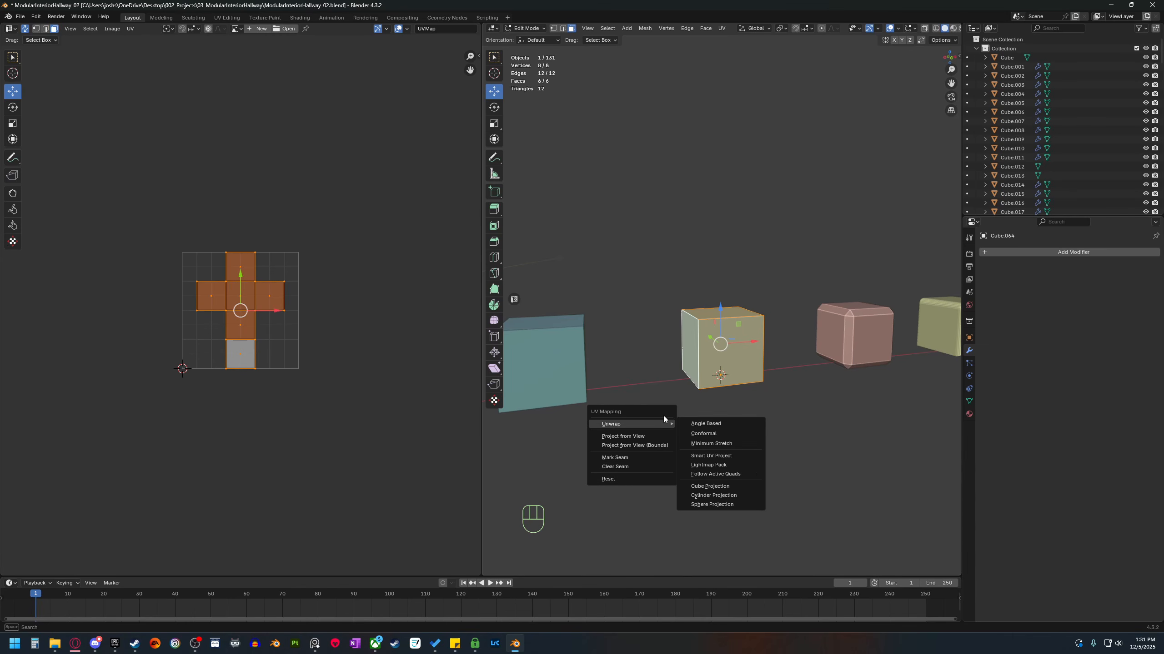
pyautogui.press('u')
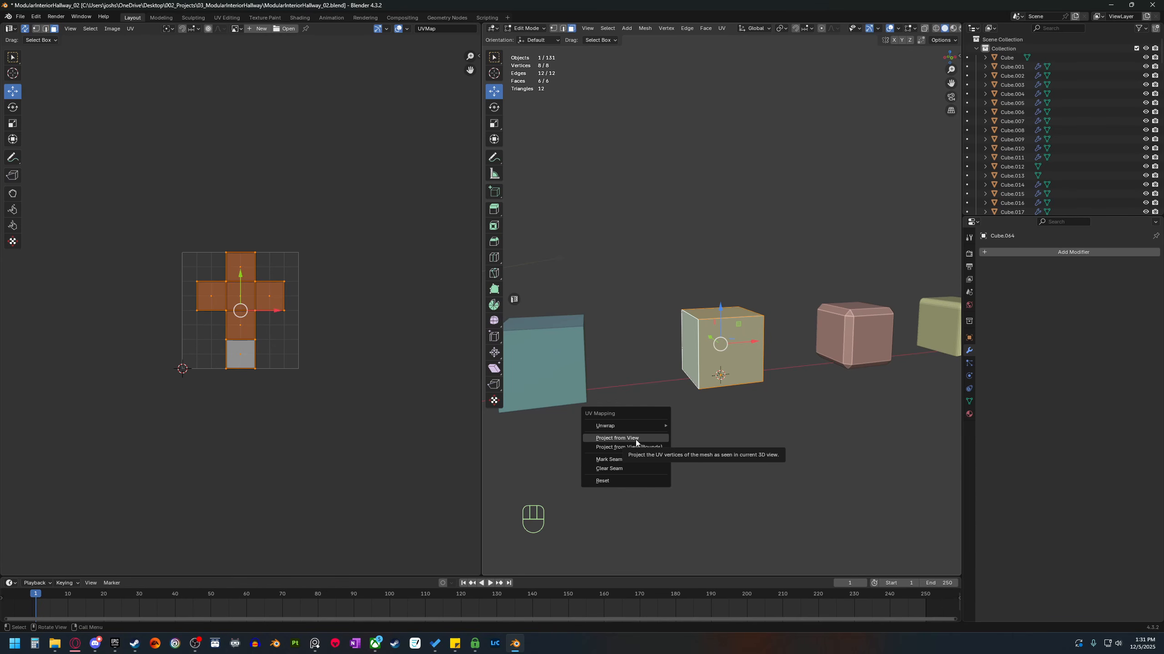
# Unwrap the whole cube with the Angle Based method.
pyautogui.keyDown('shift'); pyautogui.moveTo(653, 449); pyautogui.dragTo(664, 451, button='middle'); pyautogui.keyUp('shift')
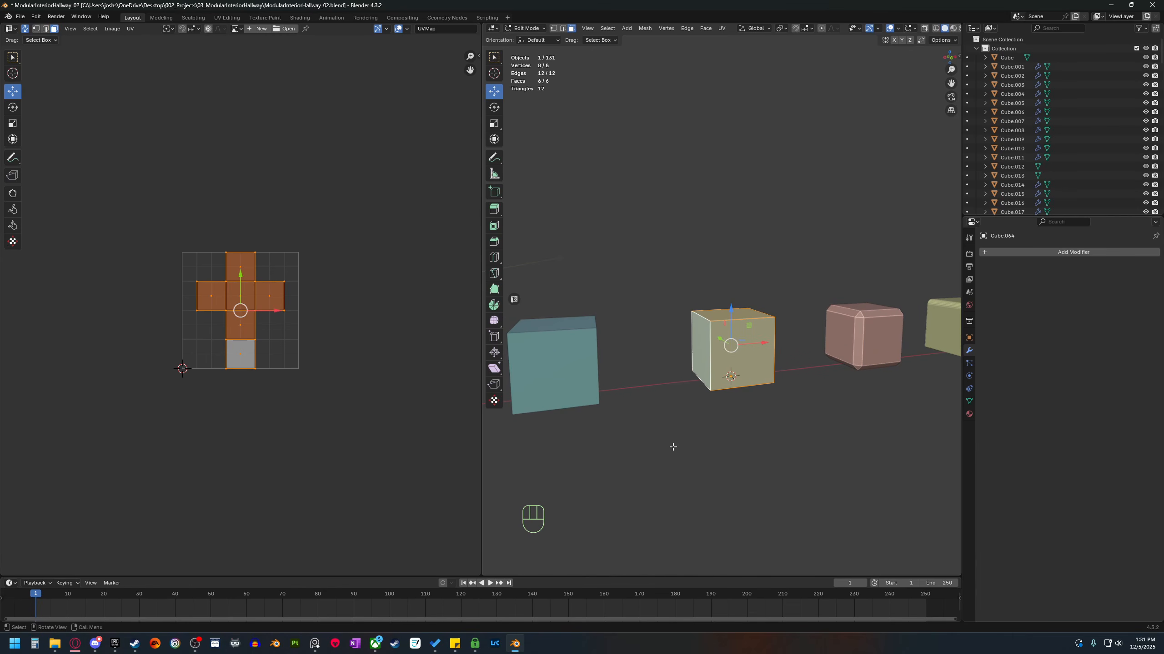
pyautogui.keyDown('shift'); pyautogui.moveTo(664, 451); pyautogui.dragTo(669, 451, button='middle'); pyautogui.keyUp('shift')
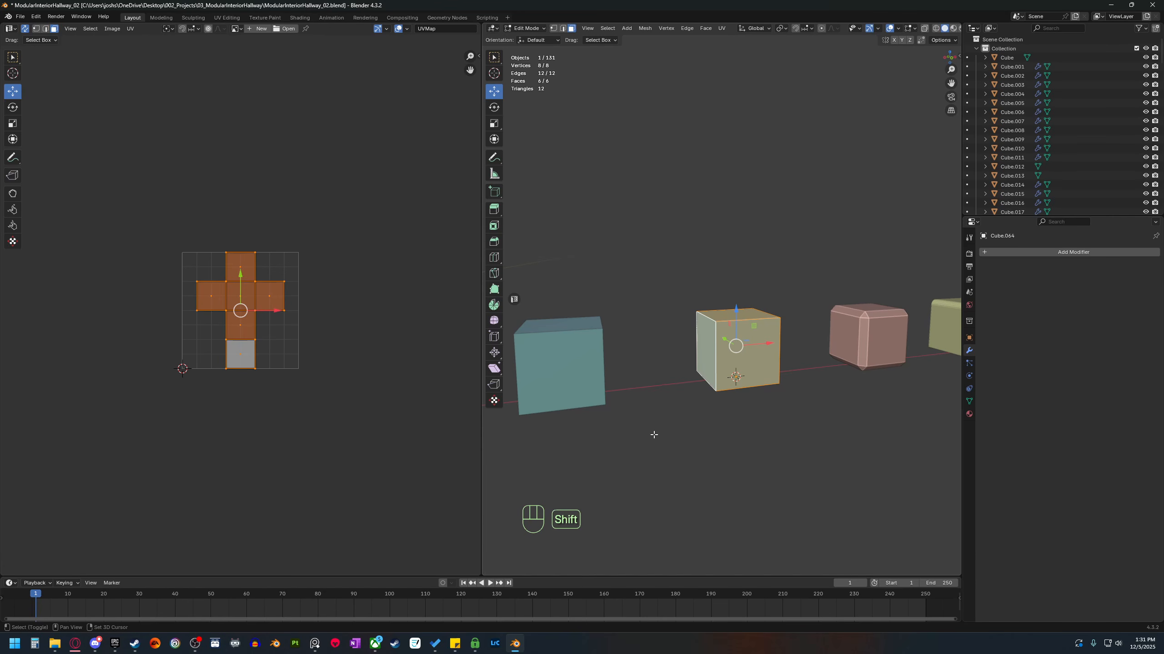
pyautogui.keyDown('shift'); pyautogui.moveTo(652, 435); pyautogui.dragTo(662, 434, button='middle'); pyautogui.keyUp('shift')
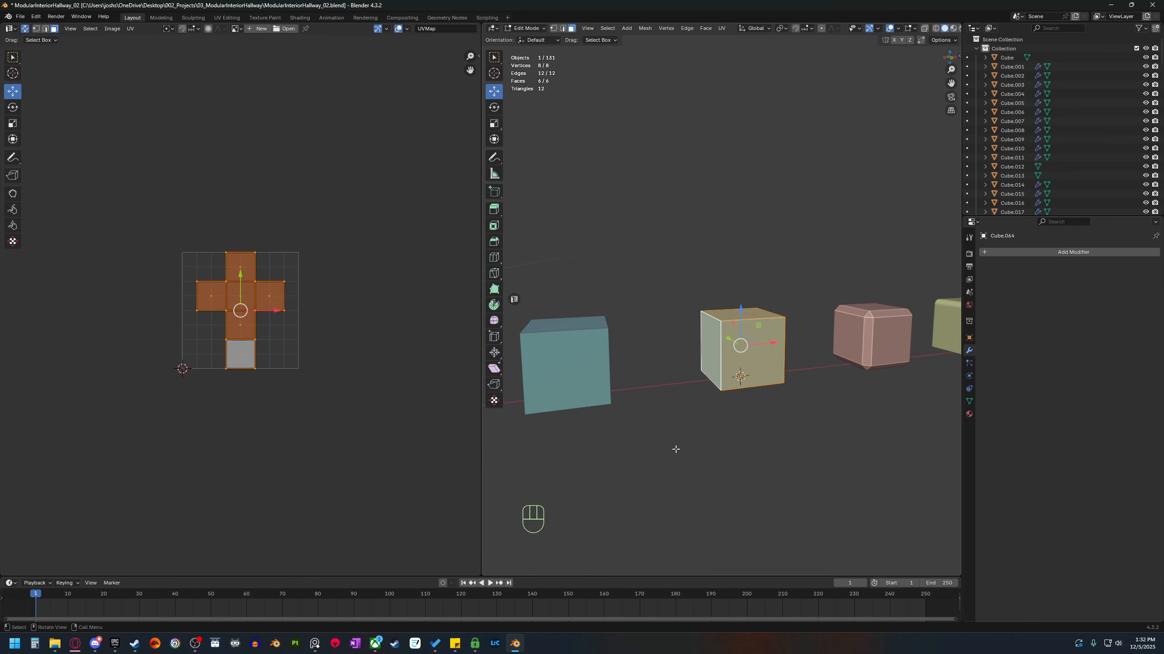
pyautogui.press('u')
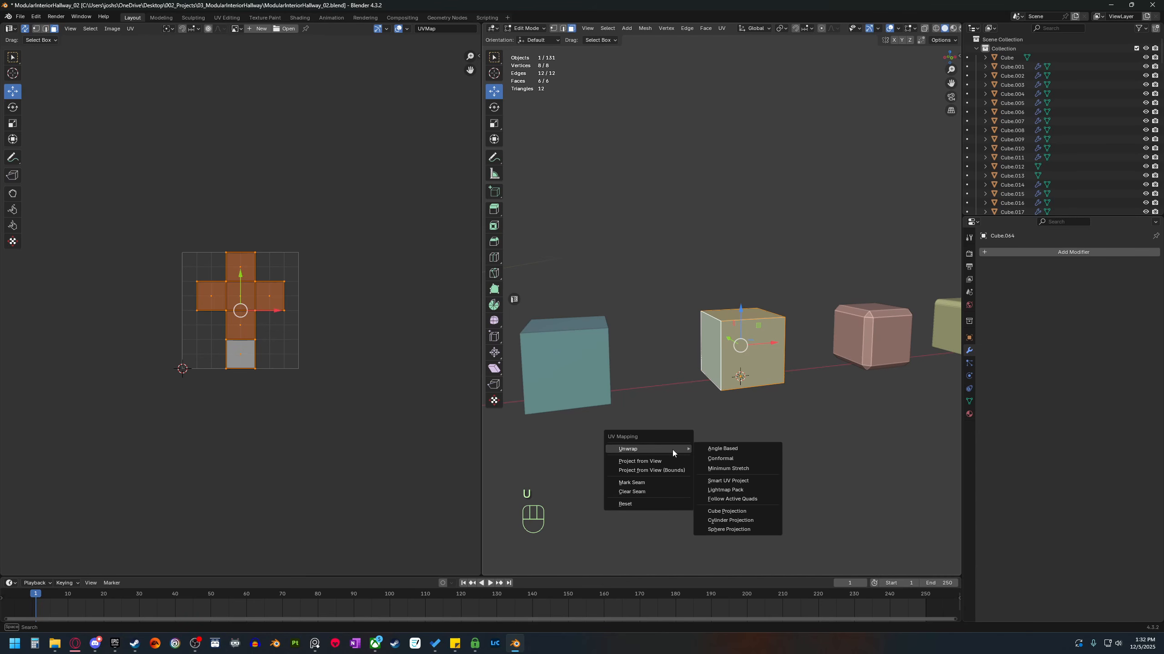
pyautogui.click(722, 449)
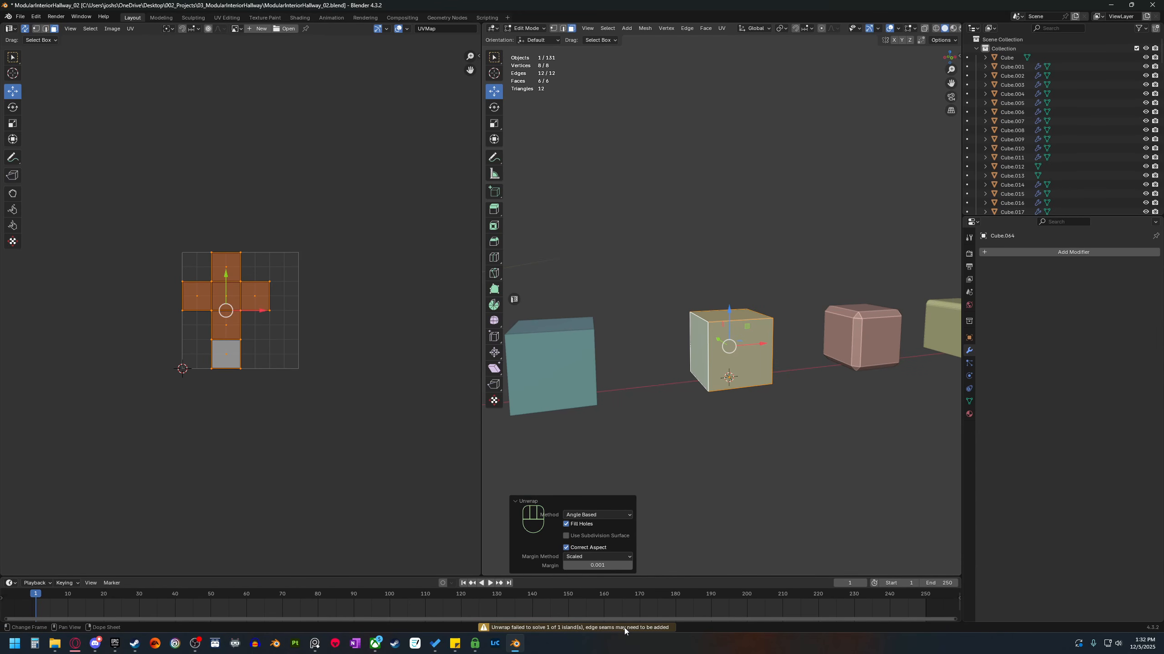
# Select only the cube's narrow side face in face mode to locate it in the new UV layout.
pyautogui.keyDown('shift'); pyautogui.moveTo(686, 468); pyautogui.dragTo(690, 464, button='middle'); pyautogui.keyUp('shift')
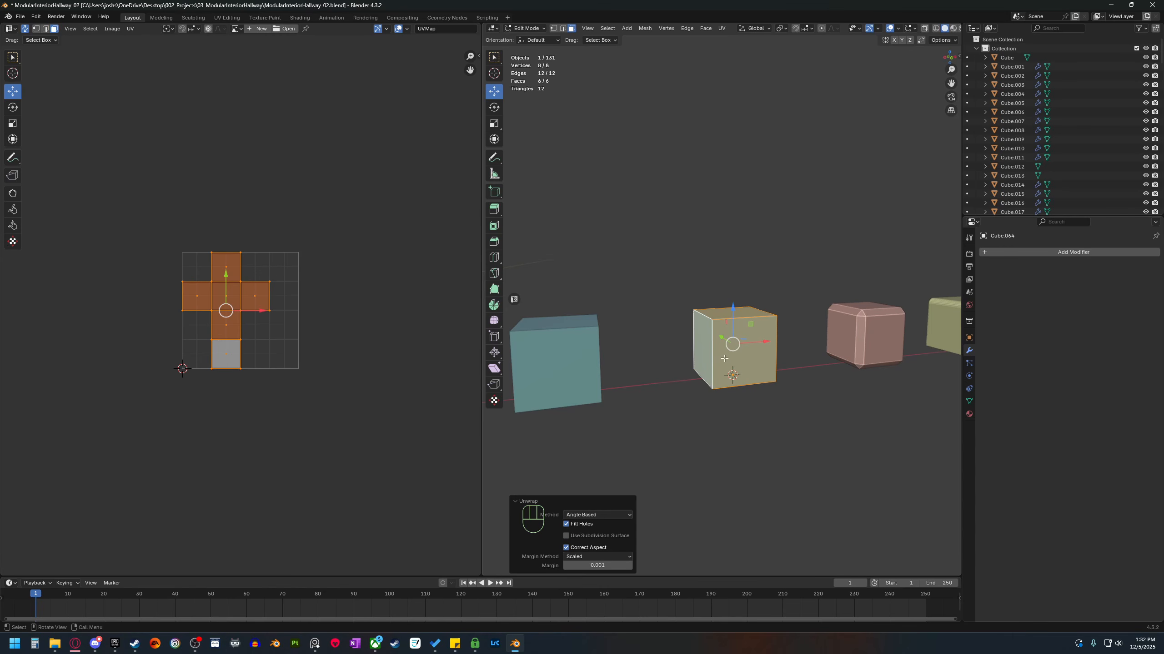
pyautogui.scroll(4, 724, 358)
pyautogui.press('2')
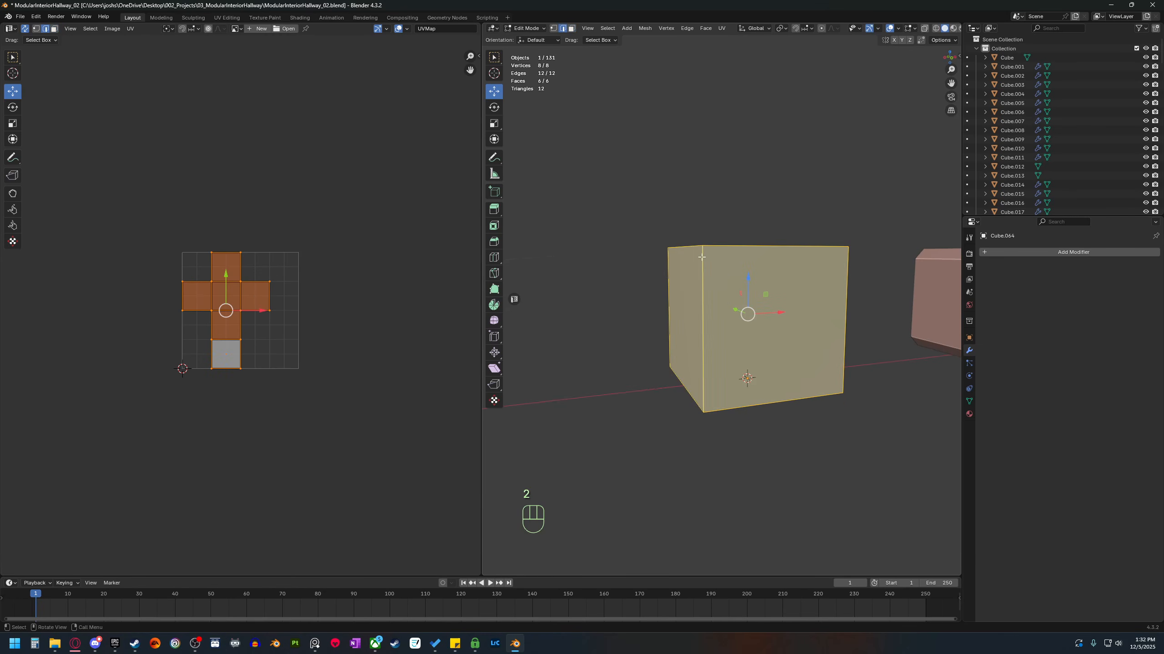
pyautogui.press('3')
pyautogui.click(692, 290)
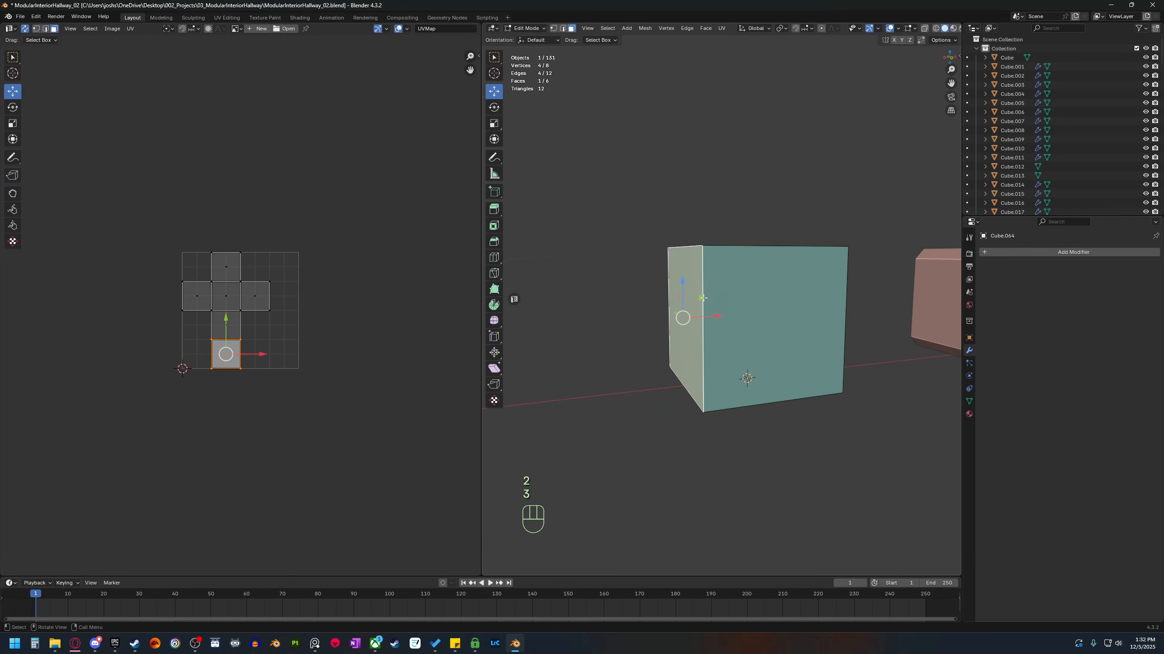
# In edge mode, select the cube's vertical front corner edge, then the front face's top and bottom edges to compare them with the UV layout.
pyautogui.press('2')
pyautogui.click(705, 335)
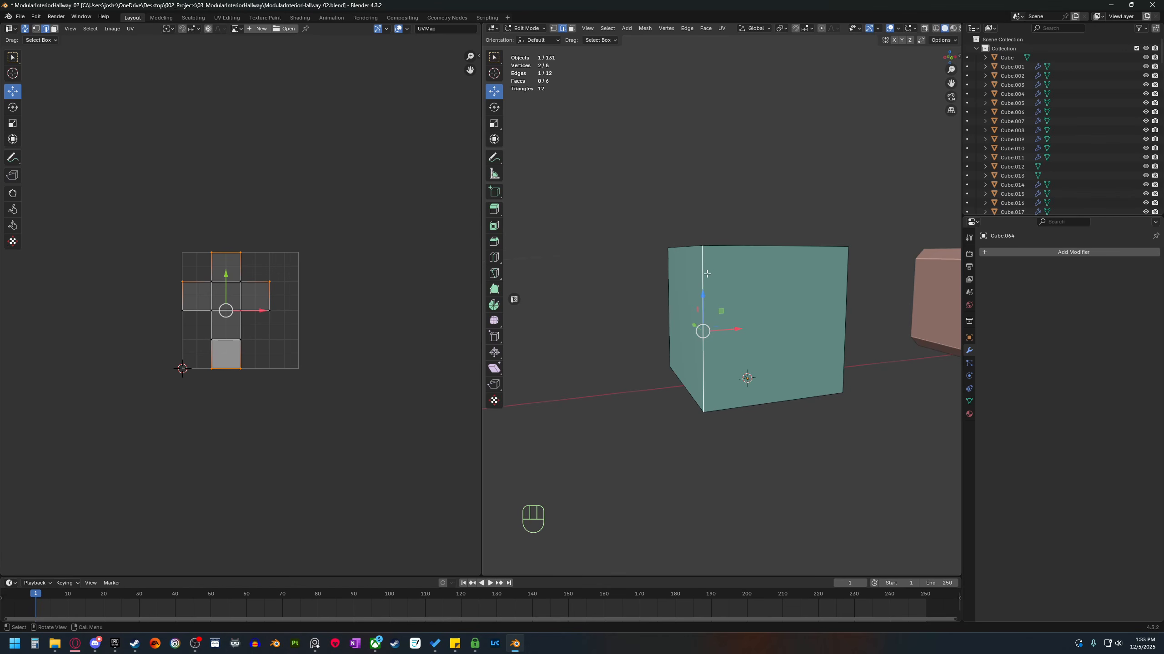
pyautogui.moveTo(702, 331); pyautogui.dragTo(752, 305, button='middle')
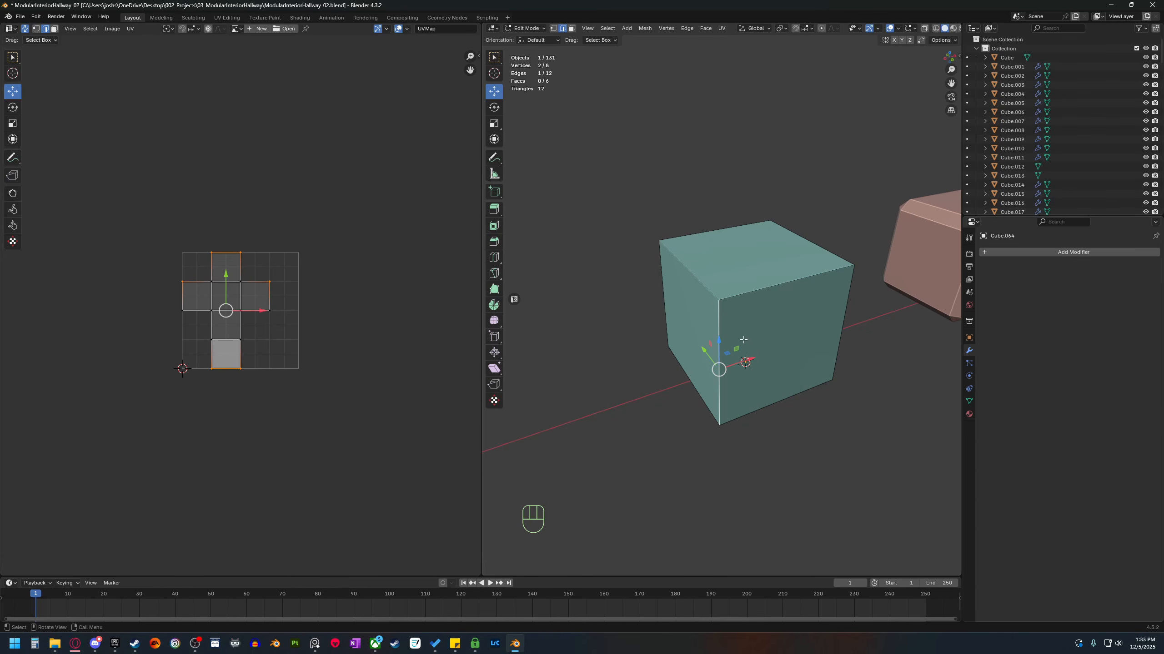
pyautogui.click(747, 293)
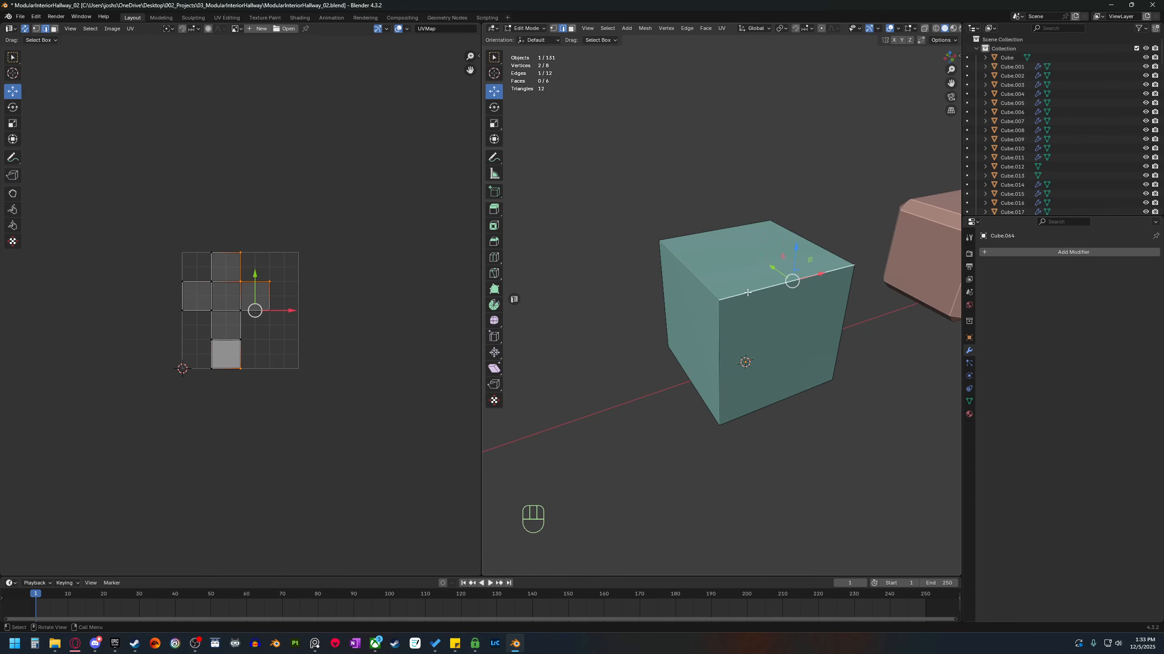
pyautogui.click(756, 413)
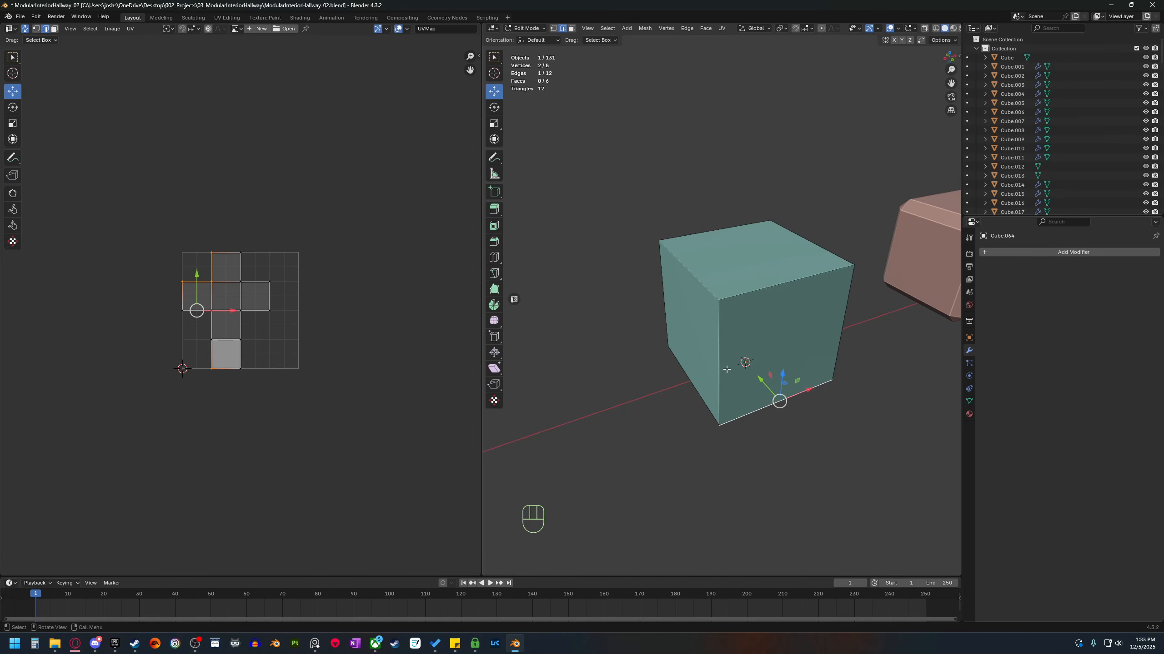
# Leave Edit Mode and inspect the neighbouring cube's separate panels, selecting the front, top and side pieces individually.
pyautogui.keyDown('shift'); pyautogui.moveTo(688, 419); pyautogui.dragTo(686, 346, button='middle'); pyautogui.keyUp('shift')
pyautogui.press('3')
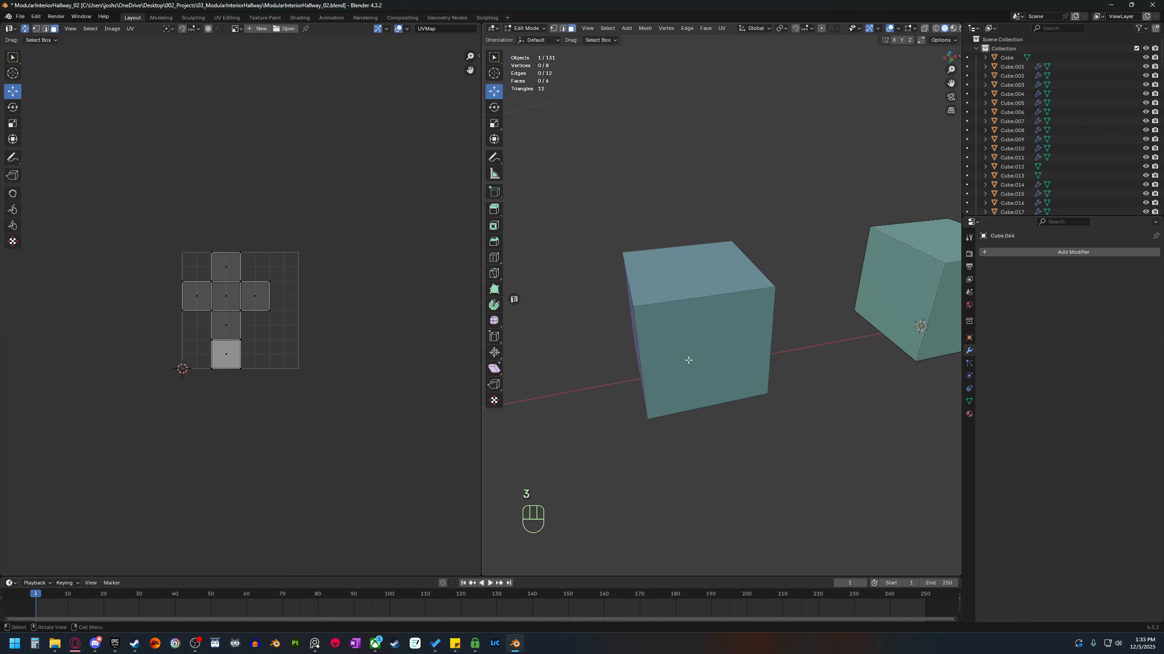
pyautogui.press('Tab')
pyautogui.click(742, 378)
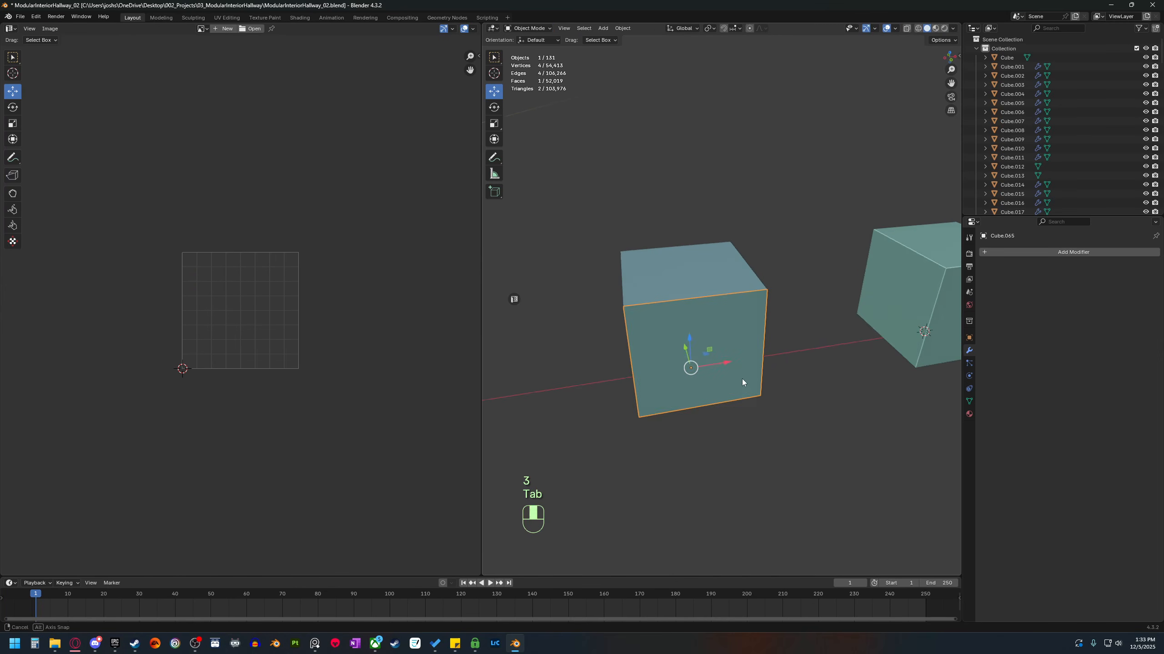
pyautogui.moveTo(742, 379); pyautogui.dragTo(740, 442, button='middle')
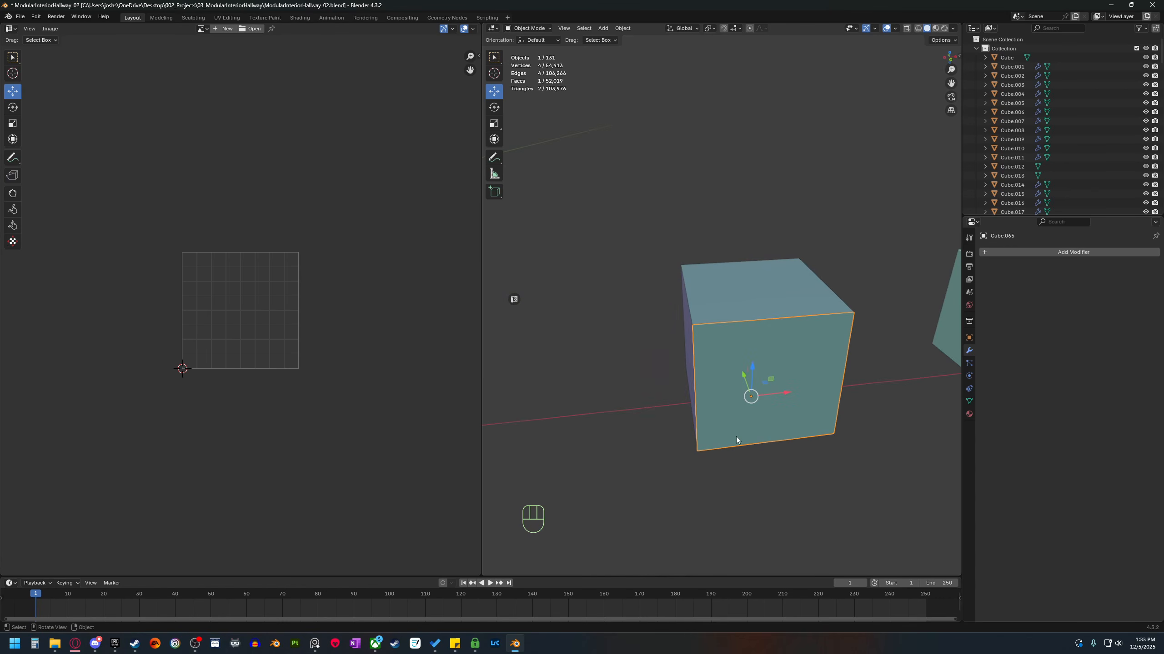
pyautogui.click(729, 295)
pyautogui.click(687, 327)
pyautogui.moveTo(687, 328); pyautogui.dragTo(745, 475, button='middle')
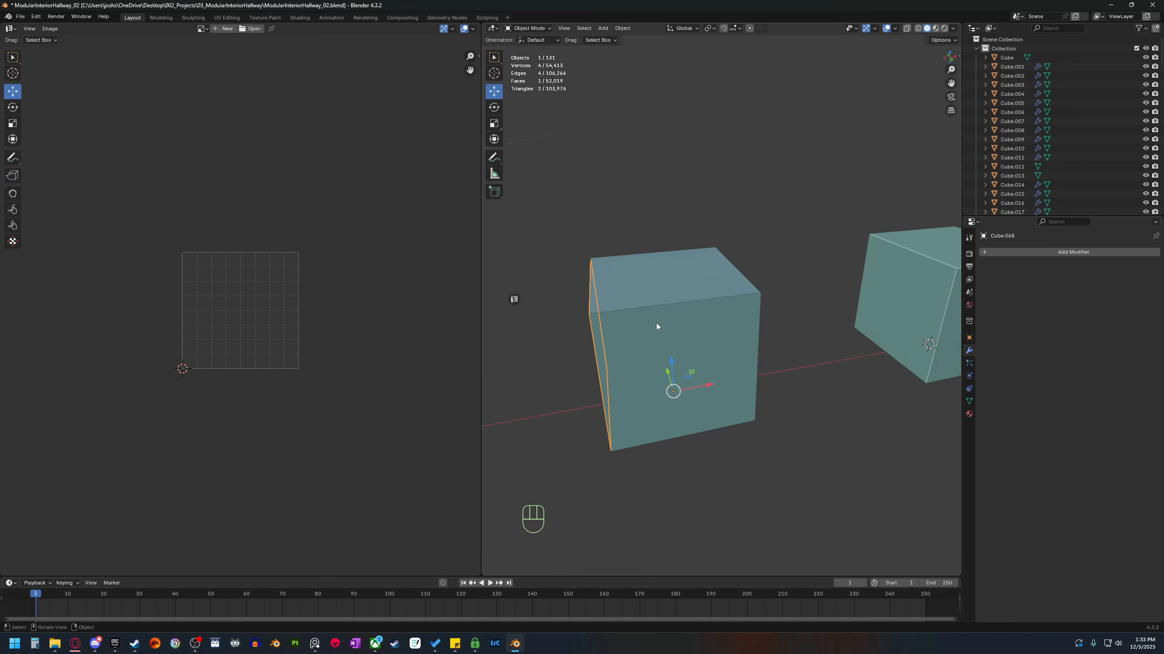
pyautogui.moveTo(641, 458); pyautogui.dragTo(717, 452, button='middle')
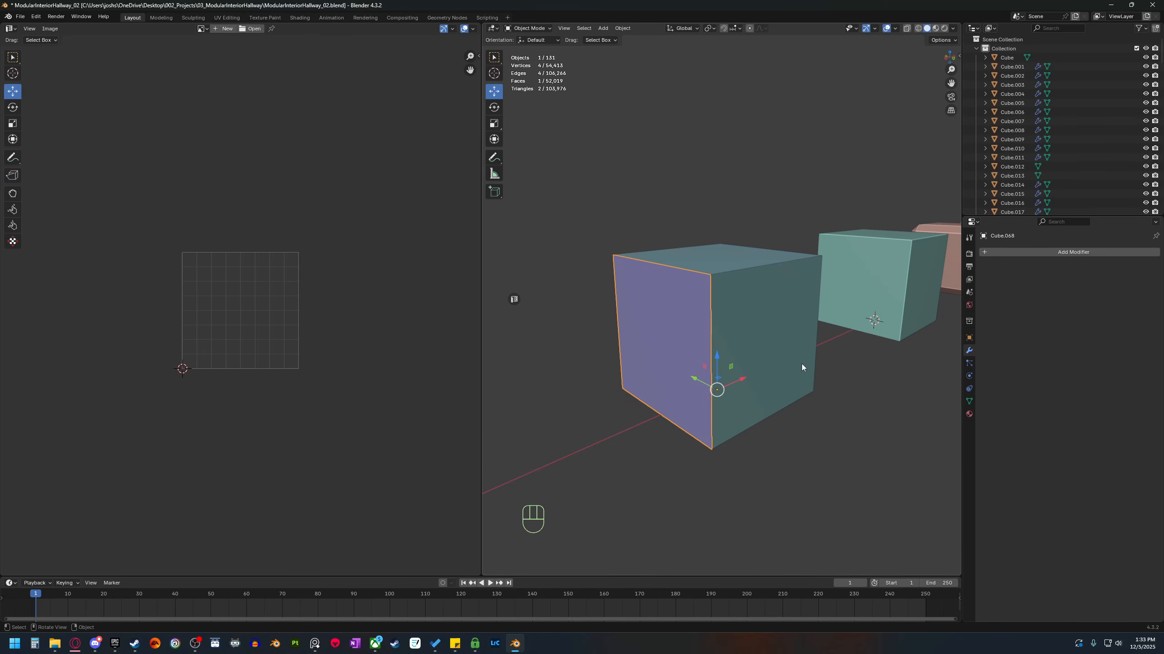
# Snap the 3D cursor to the bottom edge of the dark teal side panel, using edge selection in Edit Mode.
pyautogui.moveTo(807, 374); pyautogui.dragTo(682, 405, button='middle')
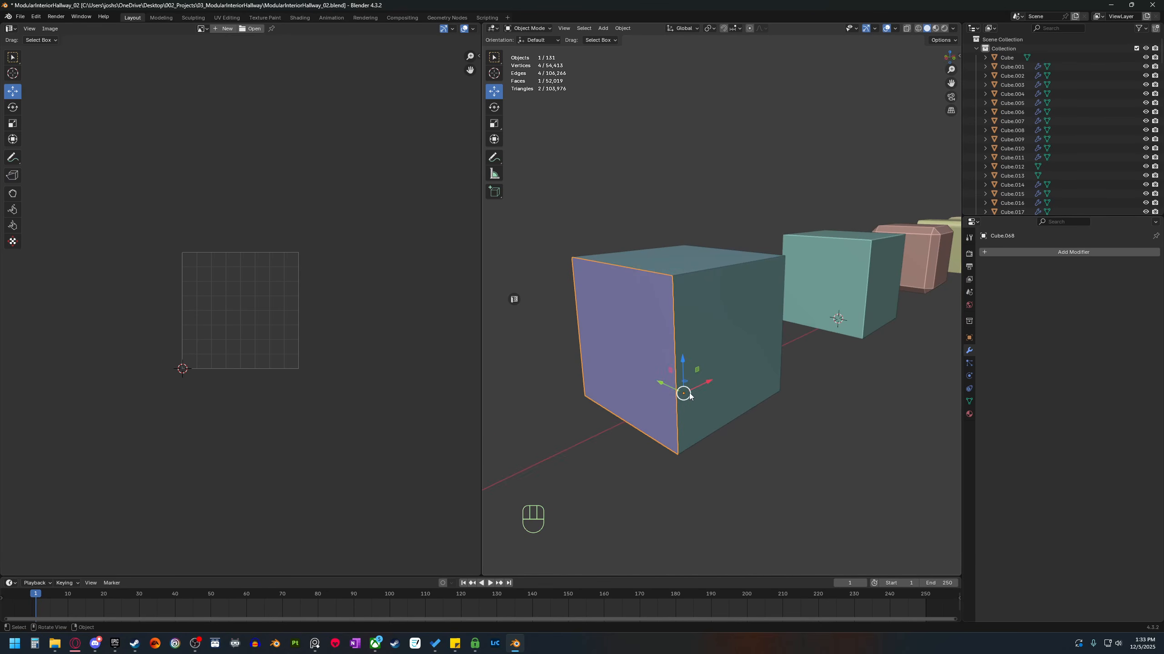
pyautogui.keyDown('shift'); pyautogui.moveTo(709, 442); pyautogui.dragTo(743, 430, button='middle'); pyautogui.keyUp('shift')
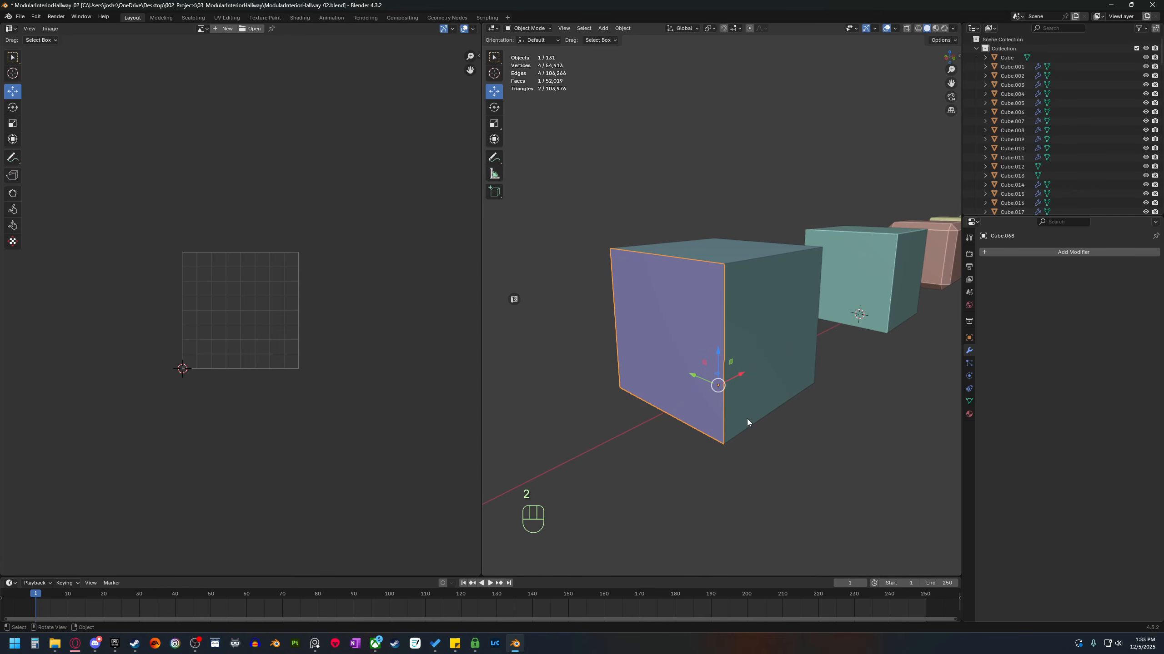
pyautogui.click(747, 419)
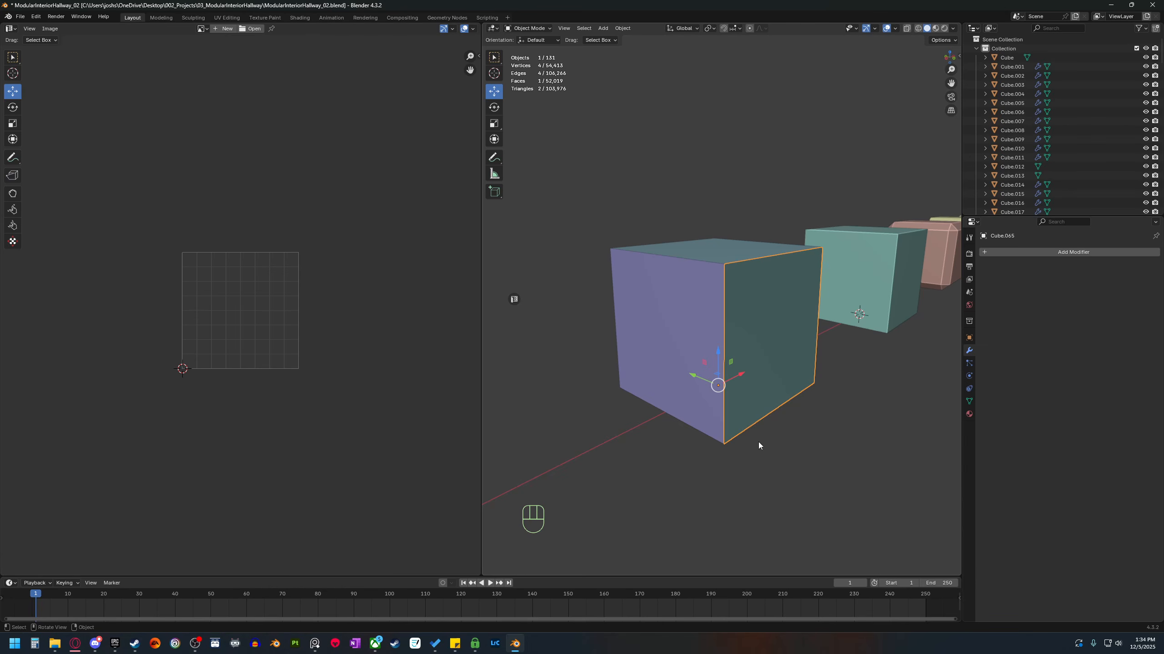
pyautogui.moveTo(759, 445); pyautogui.dragTo(722, 416, button='middle')
pyautogui.press('Tab')
pyautogui.press('3')
pyautogui.click(720, 388)
pyautogui.press('2')
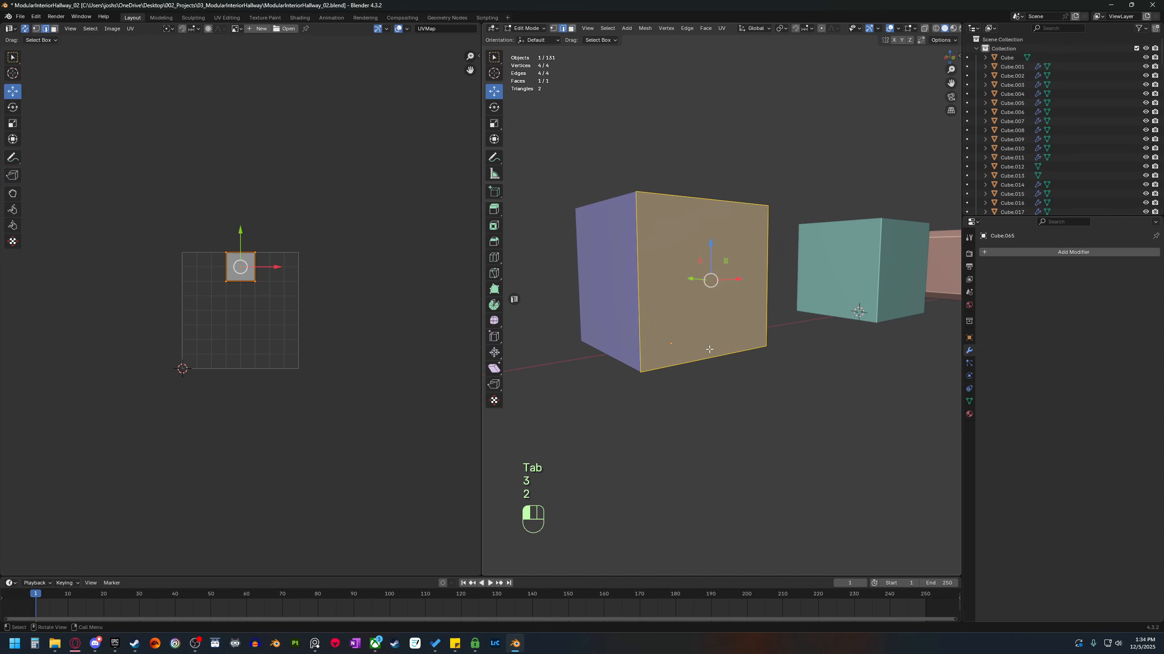
pyautogui.click(737, 403)
pyautogui.hotkey('shift', 's')
pyautogui.click(739, 453)
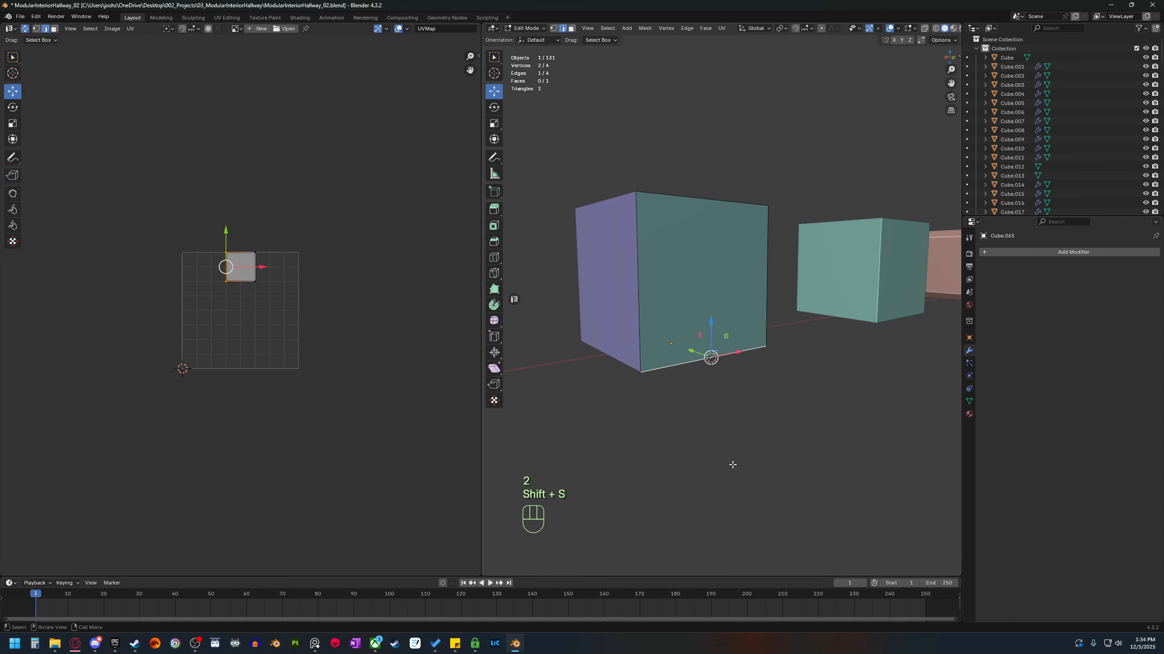
pyautogui.moveTo(737, 456); pyautogui.dragTo(719, 366, button='middle')
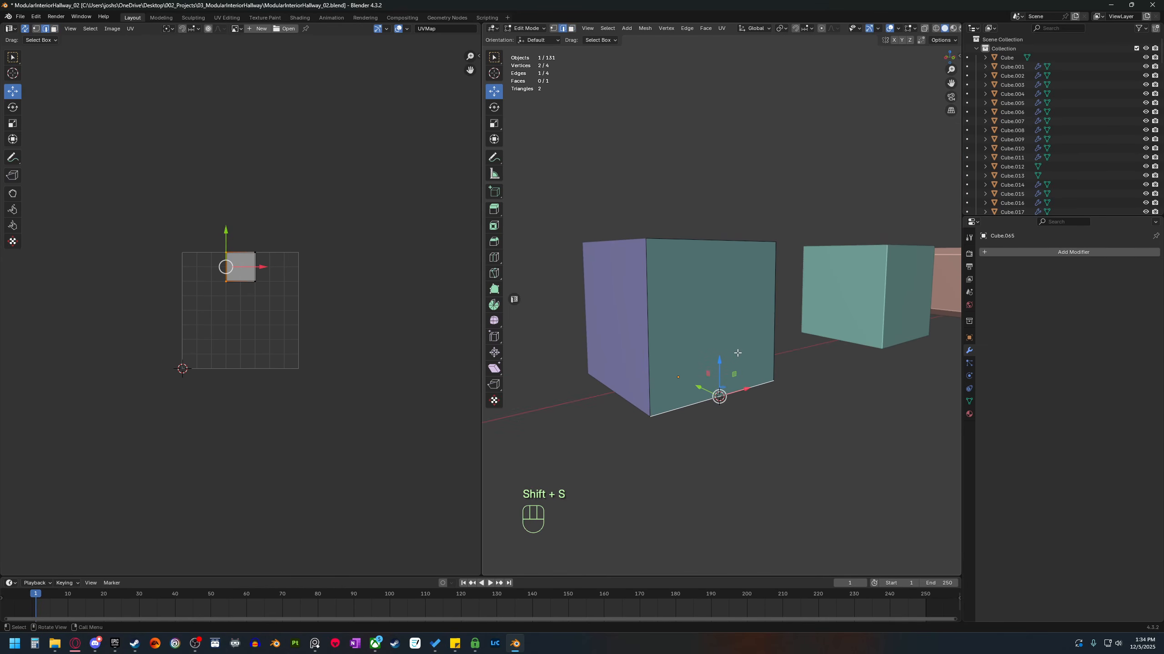
# Set the pivot point to the 3D cursor, rotate the whole dark teal panel 90° about X, and leave Edit Mode.
pyautogui.press('a')
pyautogui.moveTo(768, 377); pyautogui.dragTo(639, 54, button='middle')
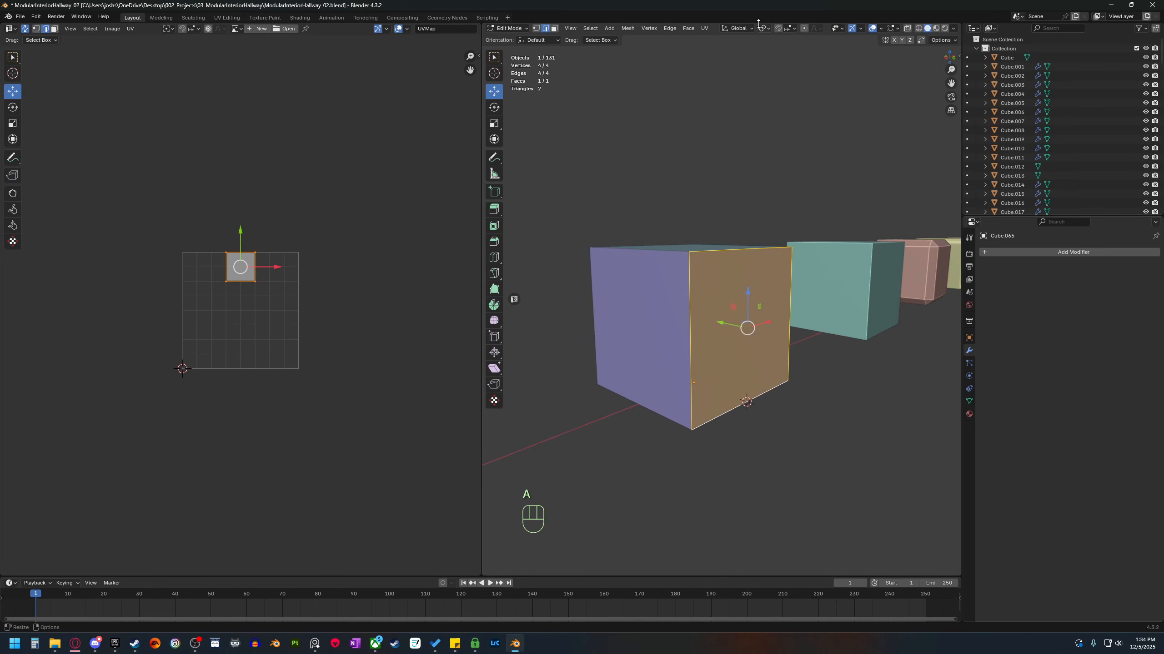
pyautogui.scroll(-1, 752, 29)
pyautogui.click(764, 28)
pyautogui.click(783, 61)
pyautogui.keyDown('shift'); pyautogui.moveTo(779, 413); pyautogui.dragTo(735, 346, button='middle'); pyautogui.keyUp('shift')
pyautogui.press('r')
pyautogui.press('x')
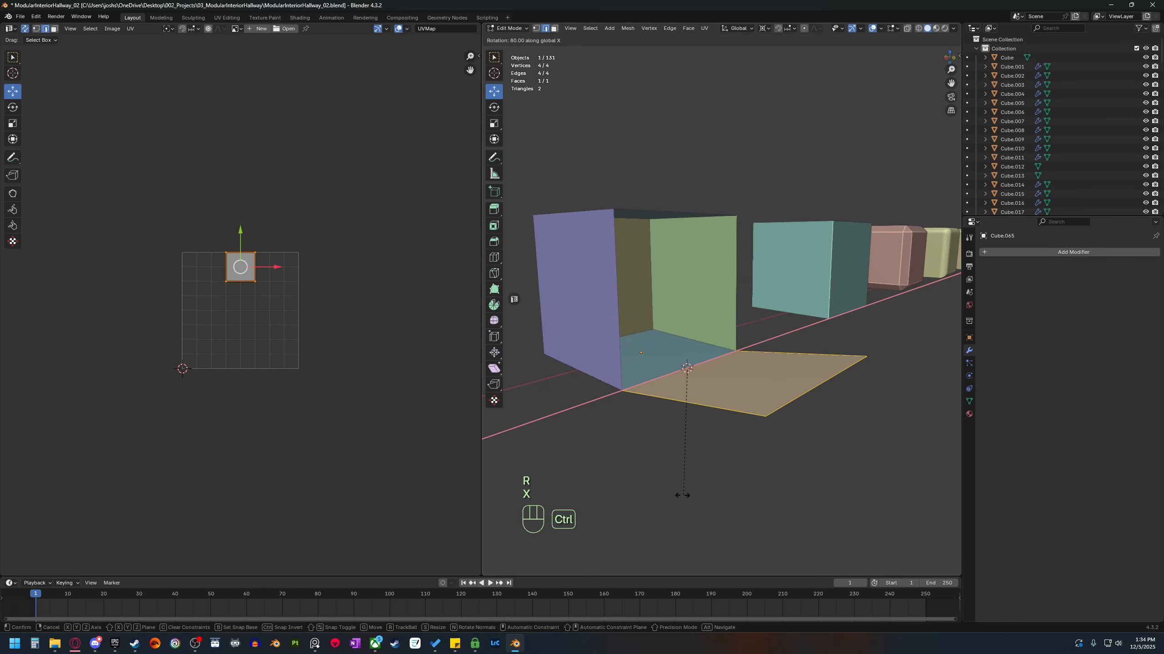
pyautogui.click(664, 489)
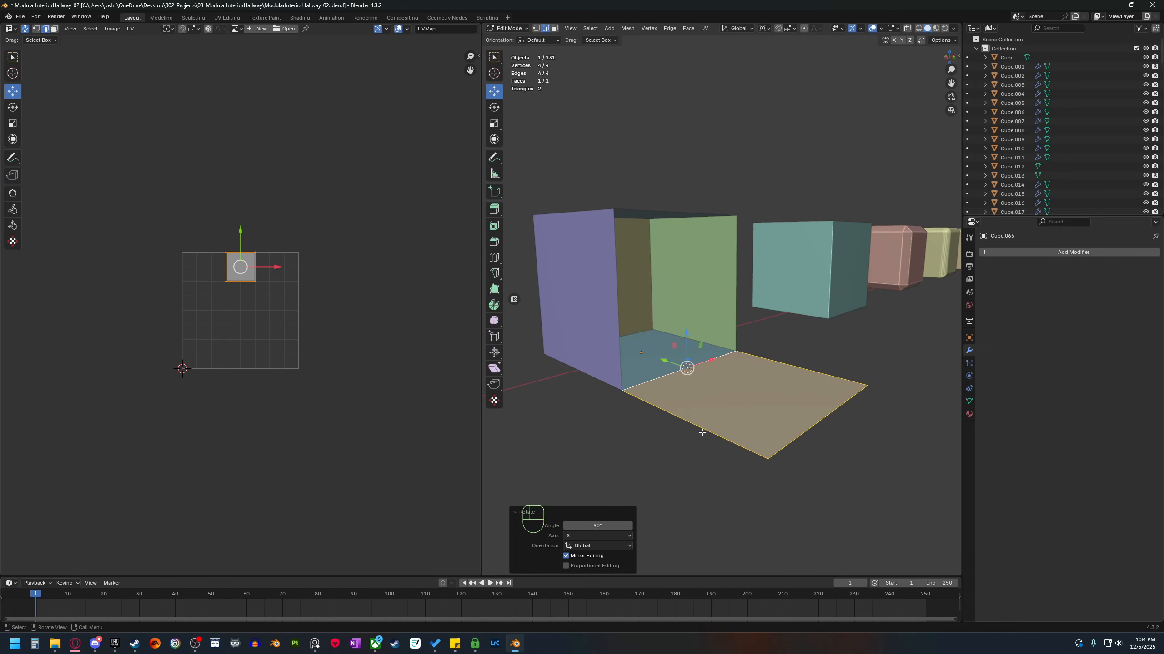
pyautogui.moveTo(664, 490); pyautogui.dragTo(695, 266, button='middle')
pyautogui.keyDown('shift'); pyautogui.moveTo(695, 366); pyautogui.dragTo(695, 331, button='middle'); pyautogui.keyUp('shift')
pyautogui.click(702, 339)
pyautogui.press('3')
pyautogui.press('Tab')
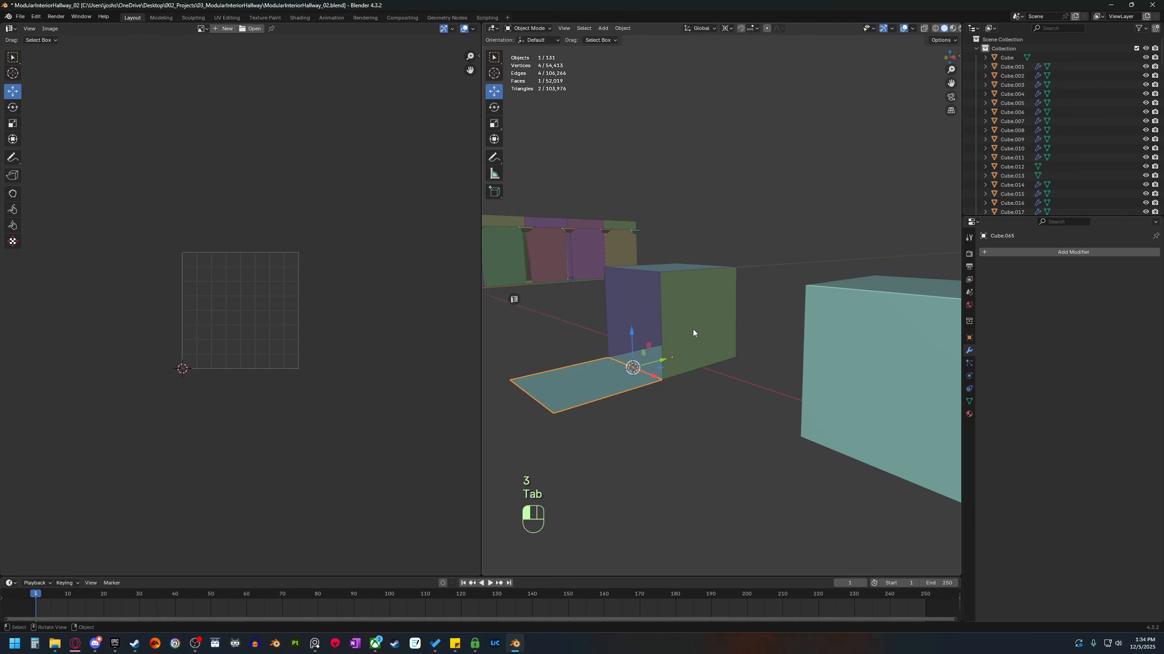
# Select the green side panel and snap the 3D cursor to its bottom edge in Edit Mode.
pyautogui.click(700, 353)
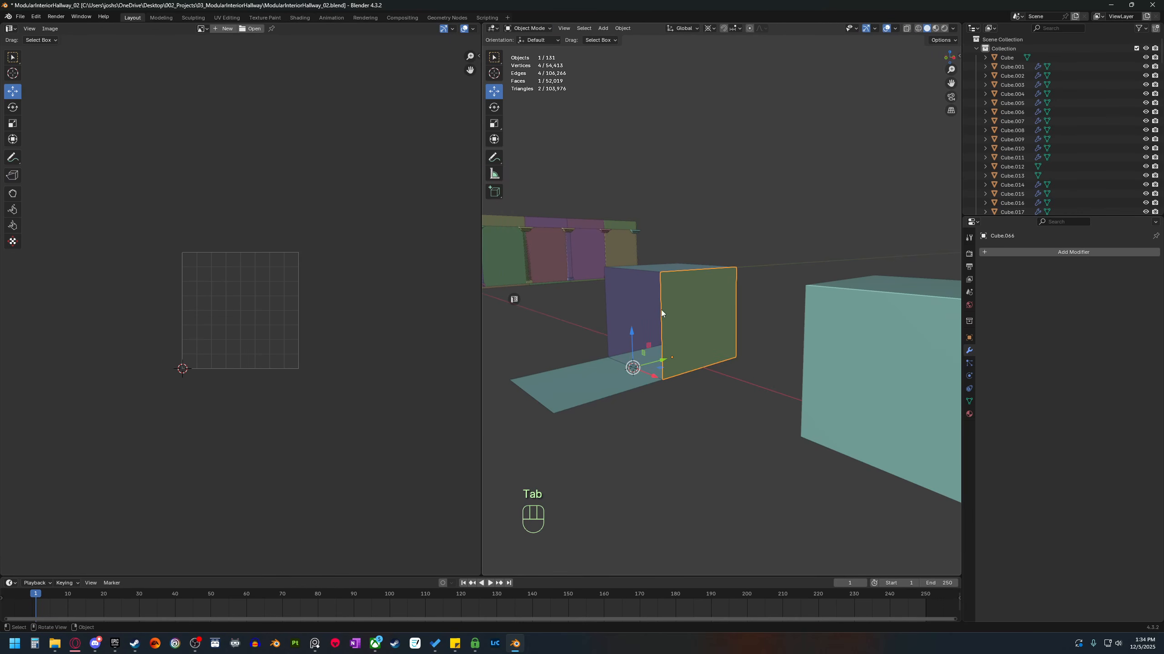
pyautogui.keyDown('shift'); pyautogui.scroll(2, 661, 313); pyautogui.keyUp('shift')
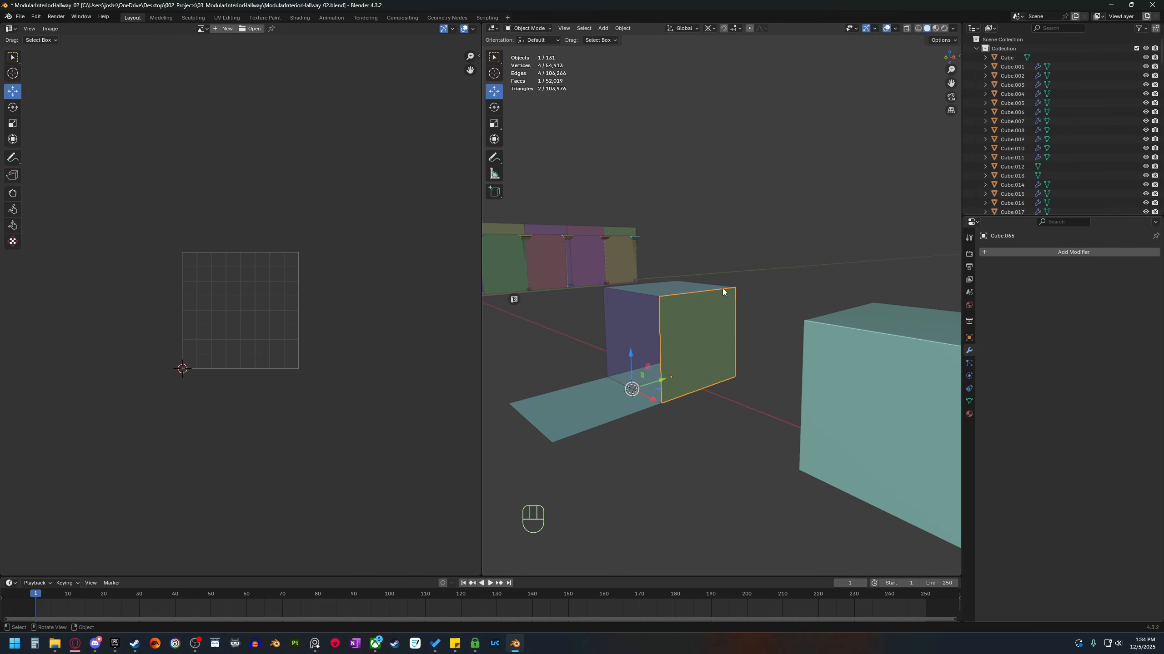
pyautogui.keyDown('shift'); pyautogui.moveTo(735, 384); pyautogui.dragTo(747, 385, button='middle'); pyautogui.keyUp('shift')
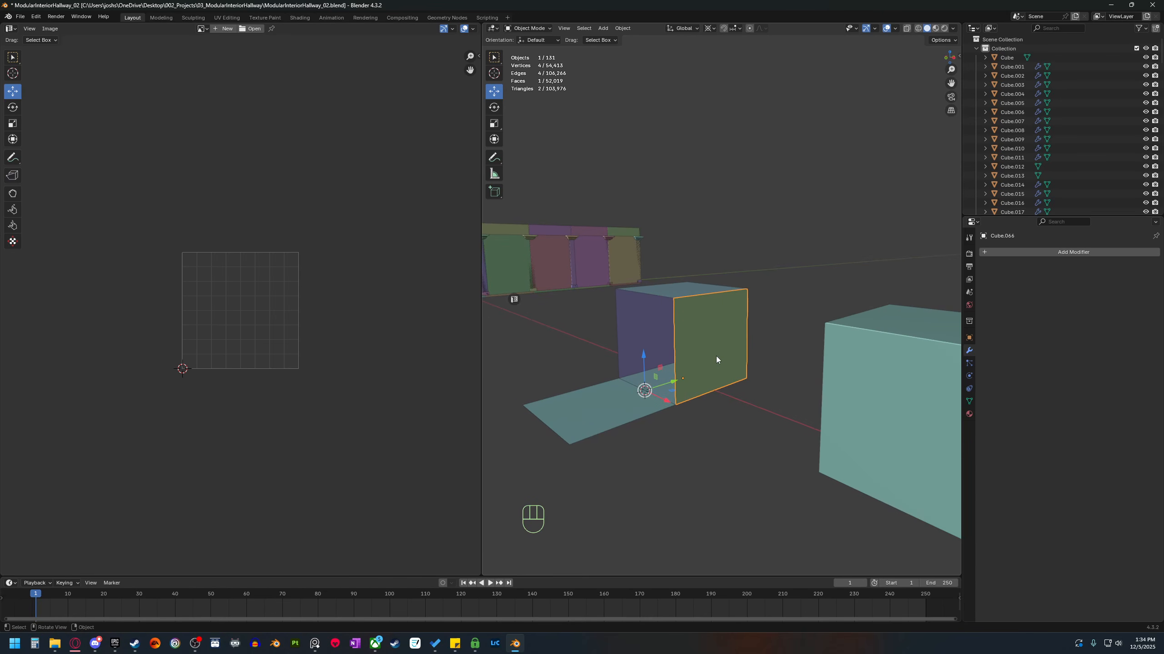
pyautogui.press('Tab')
pyautogui.press('3')
pyautogui.press('4')
pyautogui.press('2')
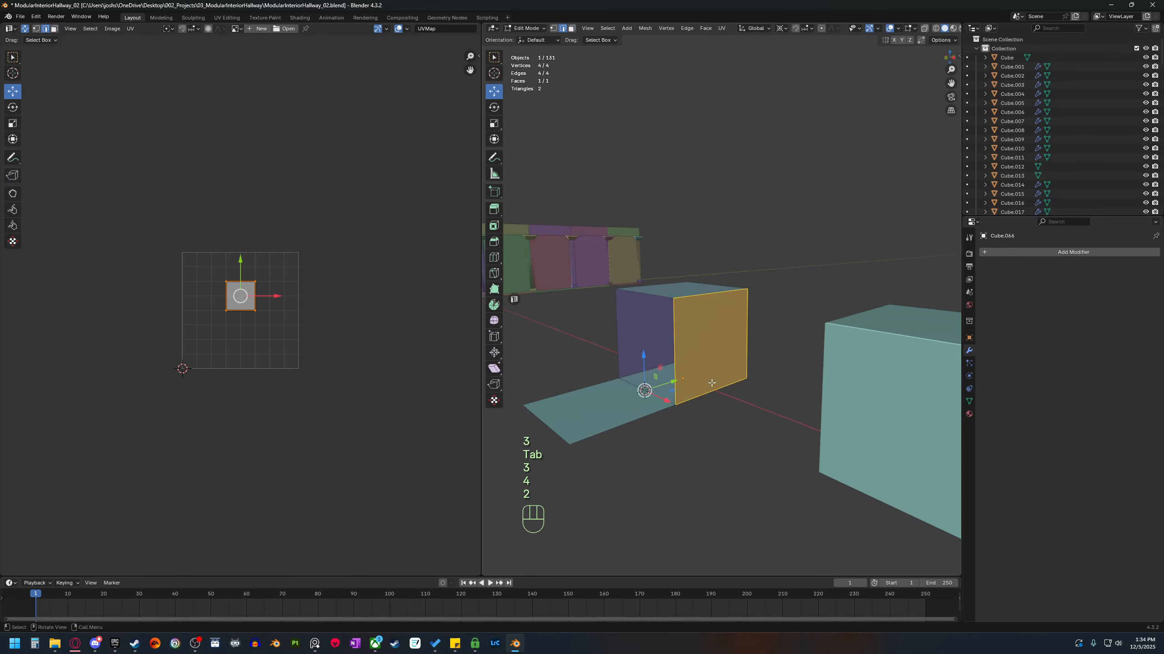
pyautogui.click(713, 405)
pyautogui.hotkey('shift', 's')
pyautogui.keyDown('shift'); pyautogui.moveTo(708, 419); pyautogui.dragTo(707, 419, button='middle'); pyautogui.keyUp('shift')
# Rotate the green panel's face 90° about Y around the 3D cursor to fold it outward.
pyautogui.press('3')
pyautogui.click(704, 359)
pyautogui.moveTo(706, 360); pyautogui.dragTo(737, 394, button='middle')
pyautogui.press('r')
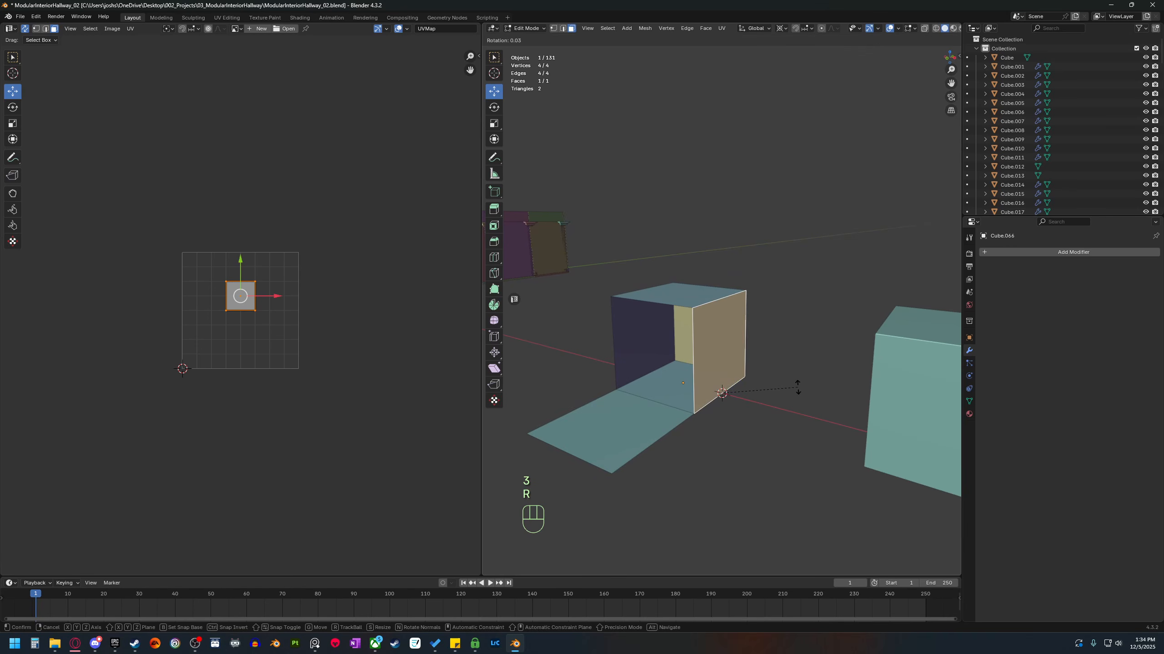
pyautogui.press('y')
pyautogui.press('ctrl')
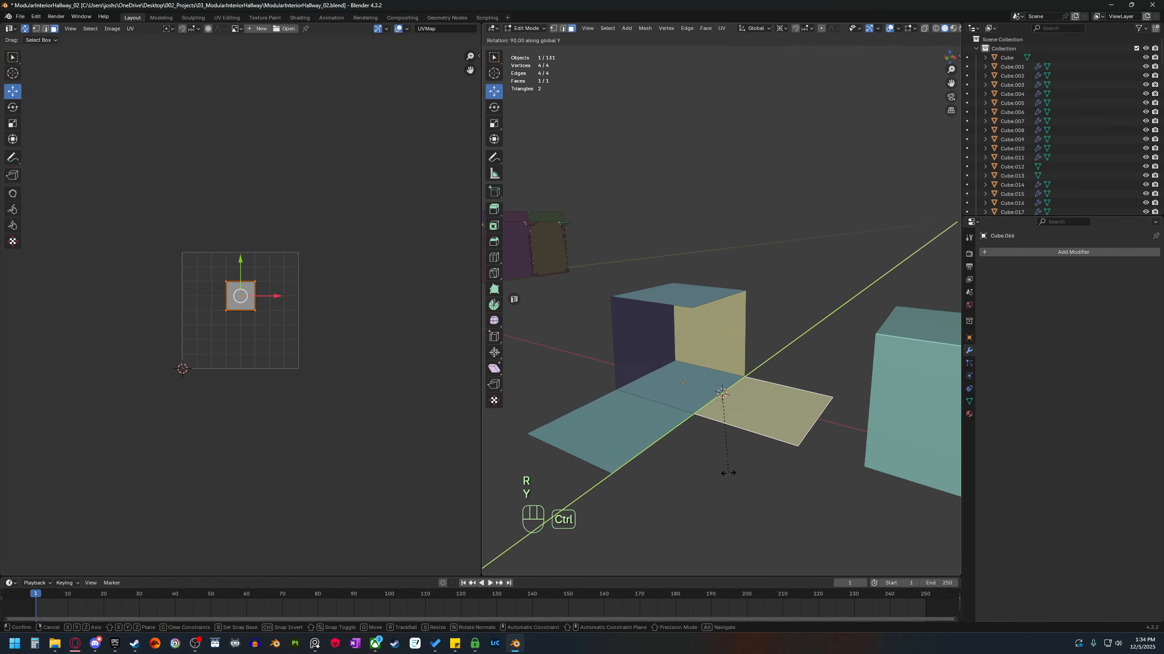
pyautogui.click(727, 473)
# Fold the purple panel outward about Y around its bottom edge until it lies flat, and leave Edit Mode.
pyautogui.moveTo(714, 457); pyautogui.dragTo(746, 316, button='middle')
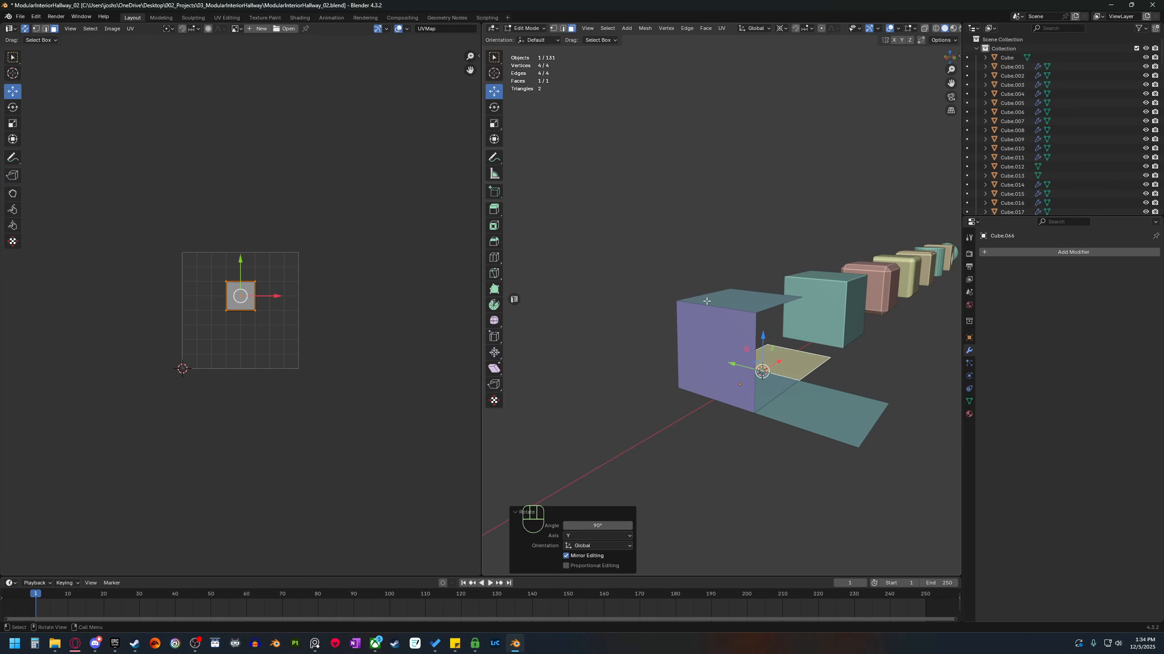
pyautogui.keyDown('shift'); pyautogui.moveTo(685, 384); pyautogui.dragTo(665, 384, button='middle'); pyautogui.keyUp('shift')
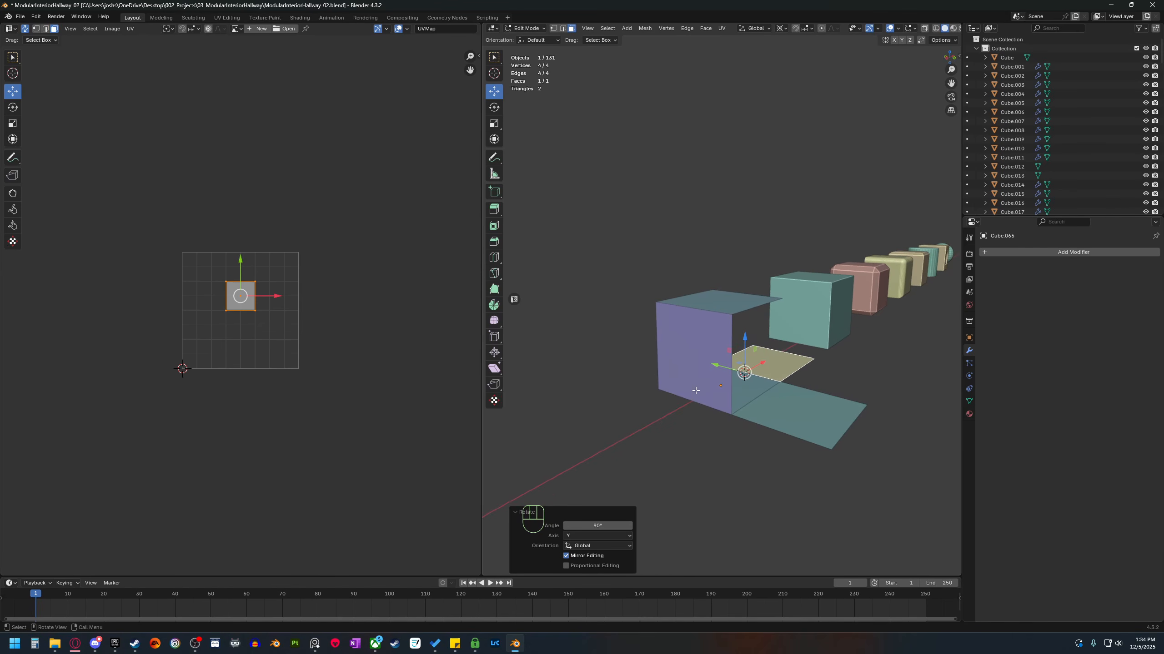
pyautogui.press('2')
pyautogui.click(696, 390)
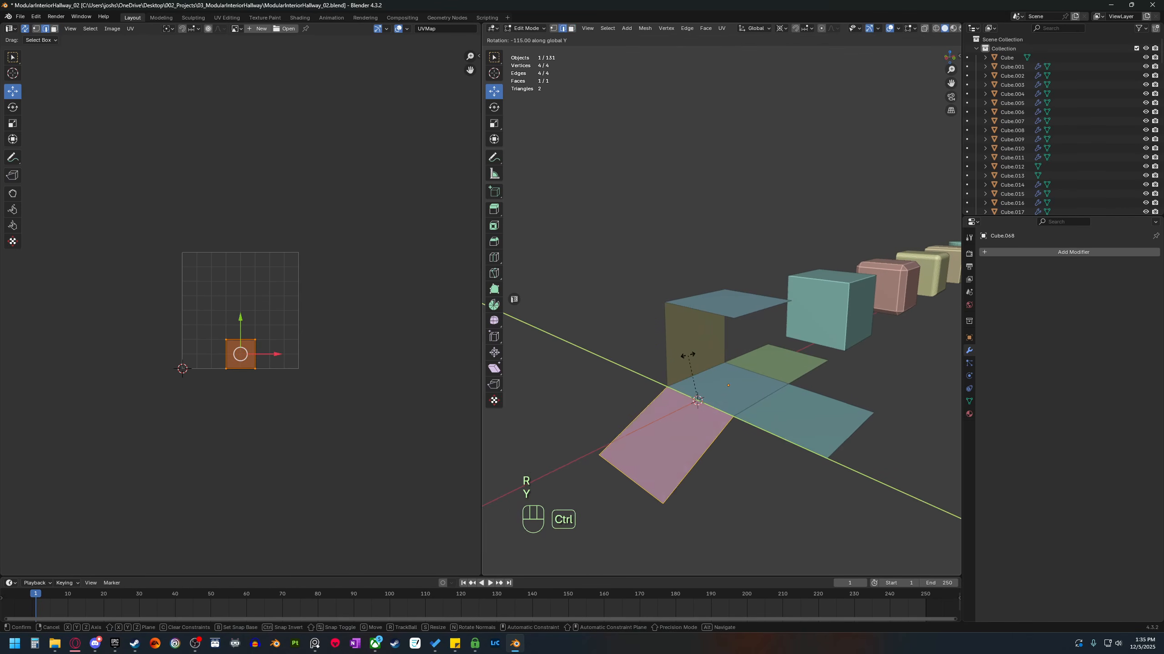
pyautogui.click(709, 387)
pyautogui.moveTo(709, 387); pyautogui.dragTo(730, 450, button='middle')
pyautogui.moveTo(721, 405); pyautogui.dragTo(716, 365, button='middle')
pyautogui.press('Tab')
# Rotate the remaining upright panel and the attached top panel together about X around the upright panel's bottom edge, laying the upright panel flat.
pyautogui.click(701, 364)
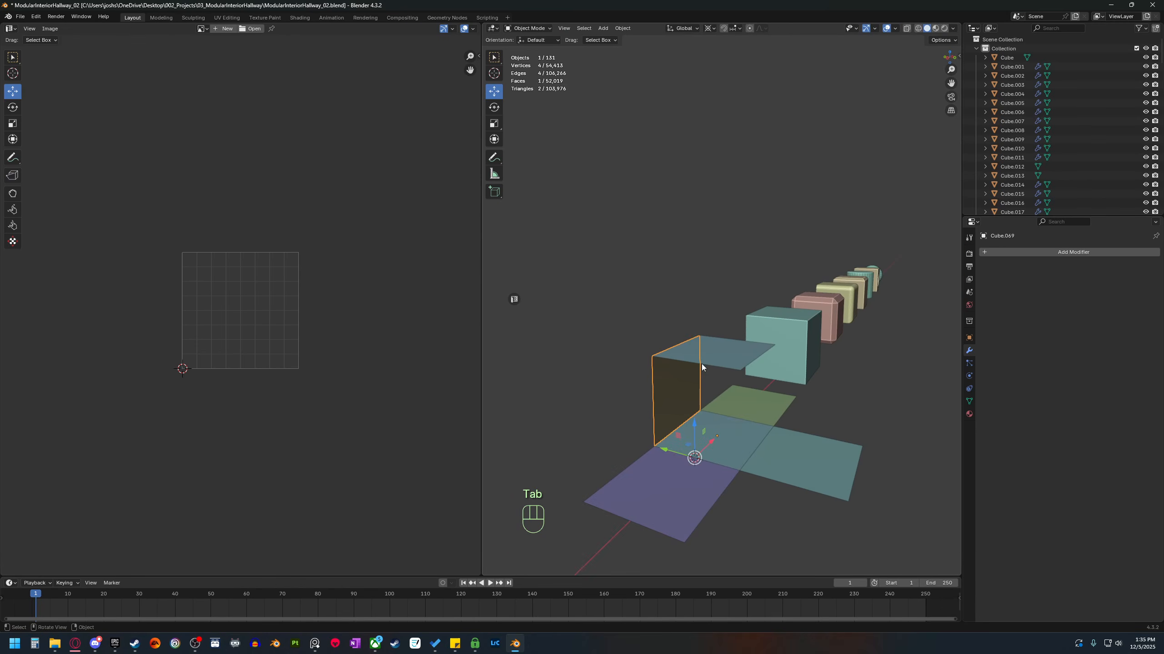
pyautogui.moveTo(747, 387); pyautogui.dragTo(708, 403, button='middle')
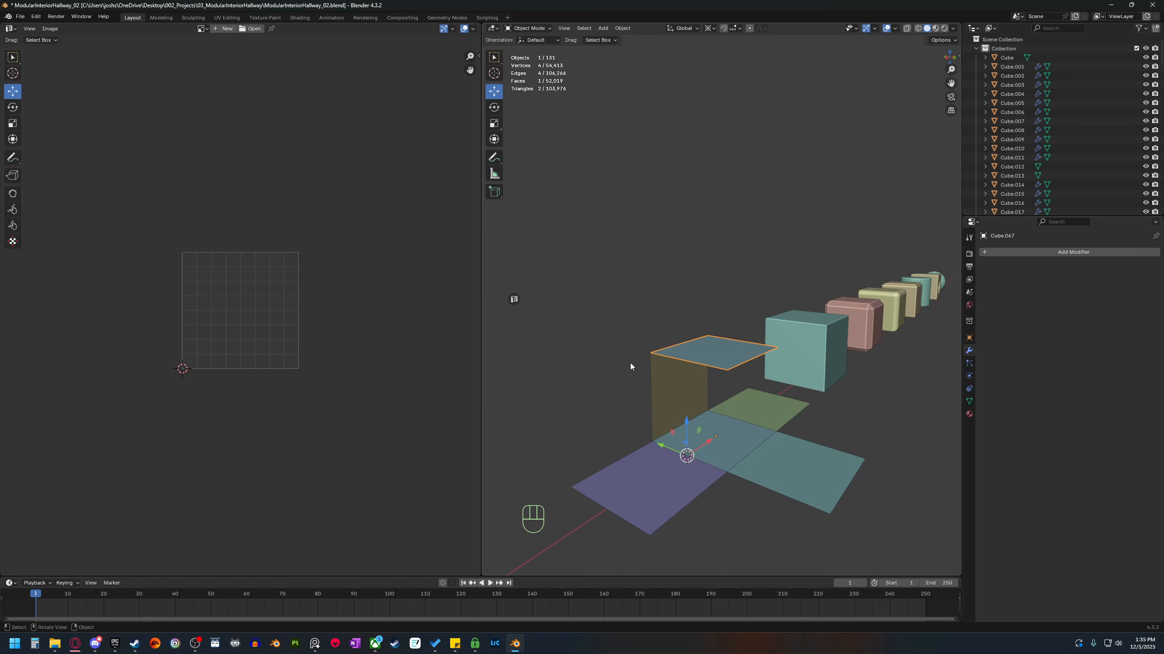
pyautogui.moveTo(667, 384); pyautogui.dragTo(824, 426, button='middle')
pyautogui.keyDown('shift'); pyautogui.click(671, 388); pyautogui.keyUp('shift')
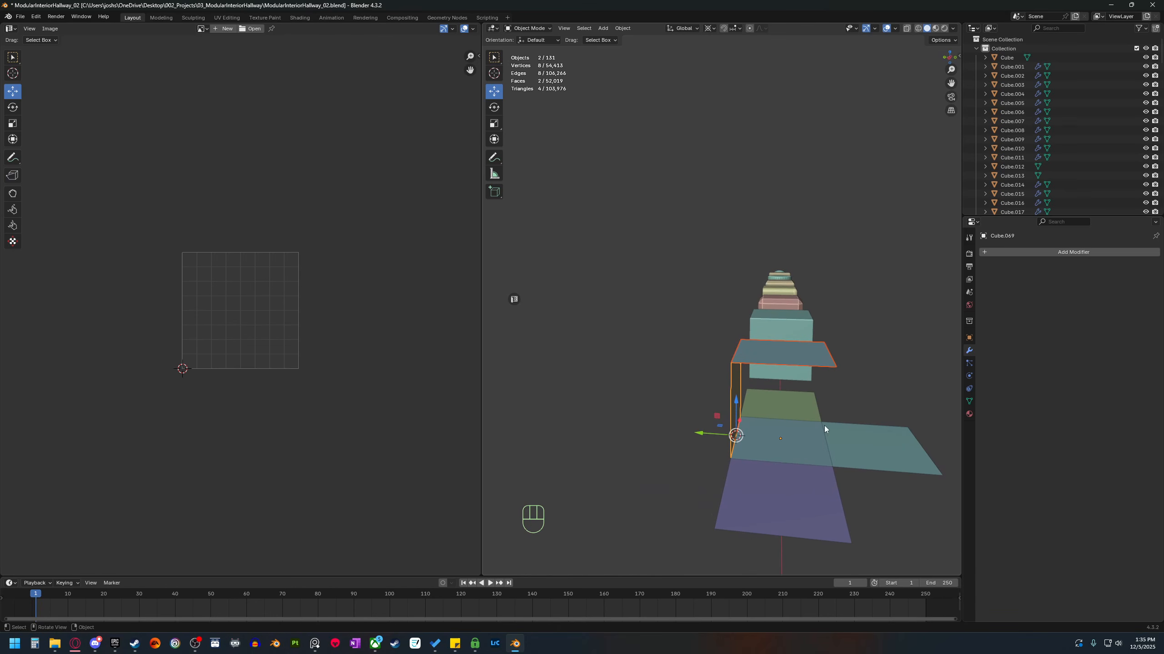
pyautogui.press('r')
pyautogui.press('x')
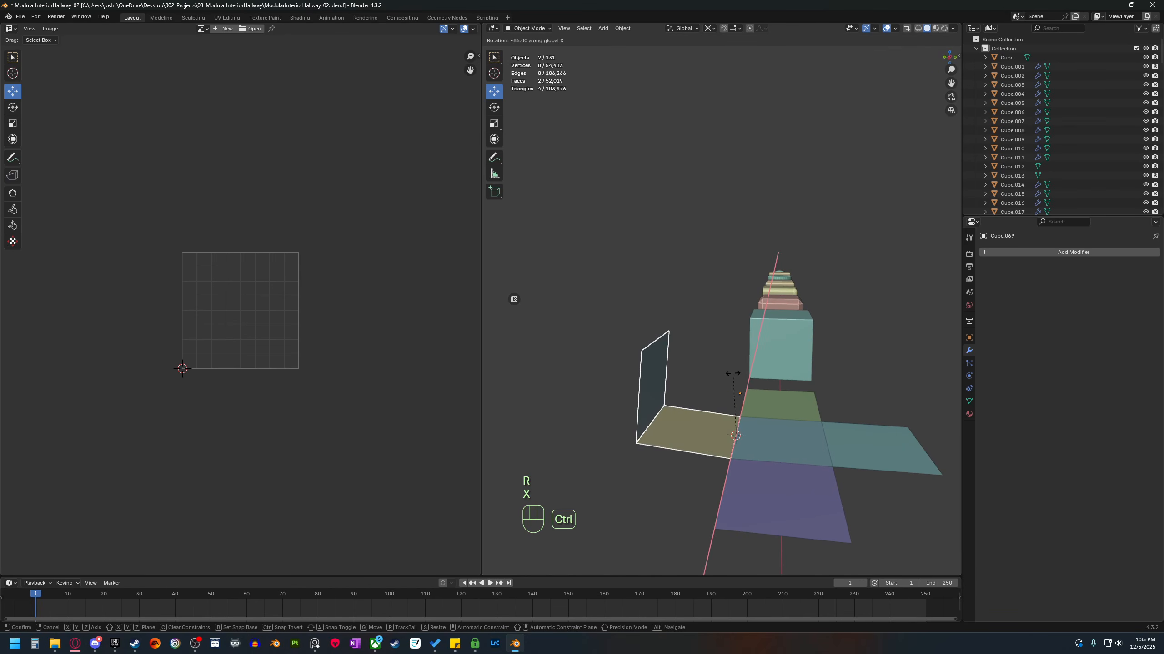
pyautogui.click(681, 431)
# Snap the 3D cursor to the edge shared with the unfolded olive panel and rotate the former top panel -90° about X.
pyautogui.moveTo(680, 432); pyautogui.dragTo(749, 434, button='middle')
pyautogui.press('r')
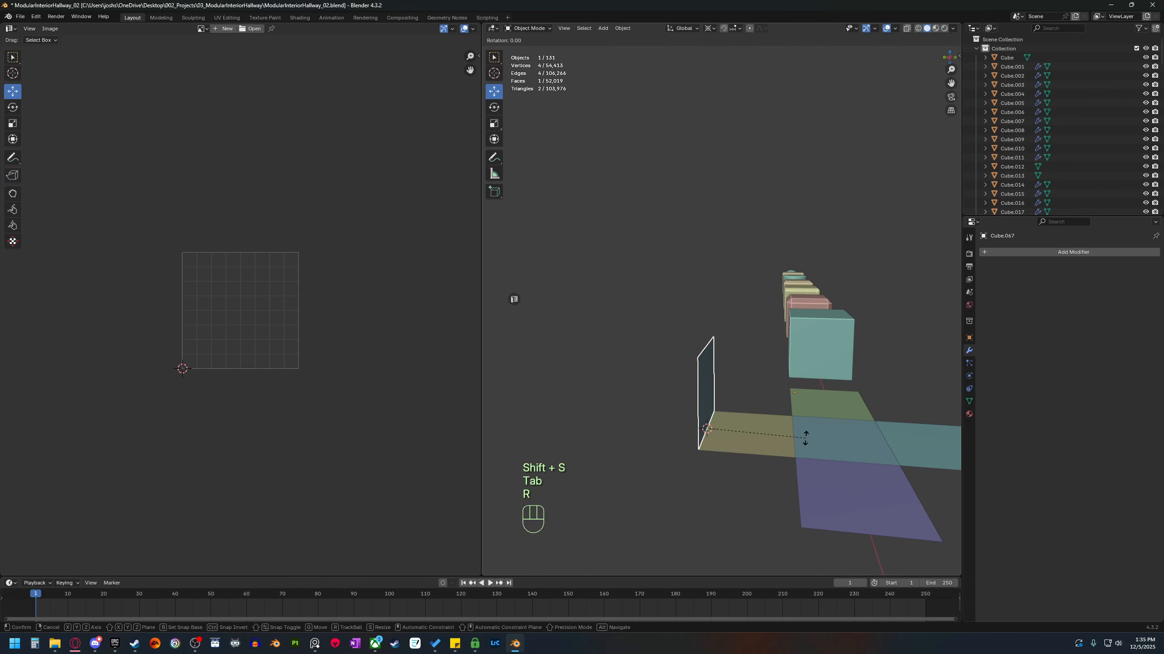
pyautogui.press('x')
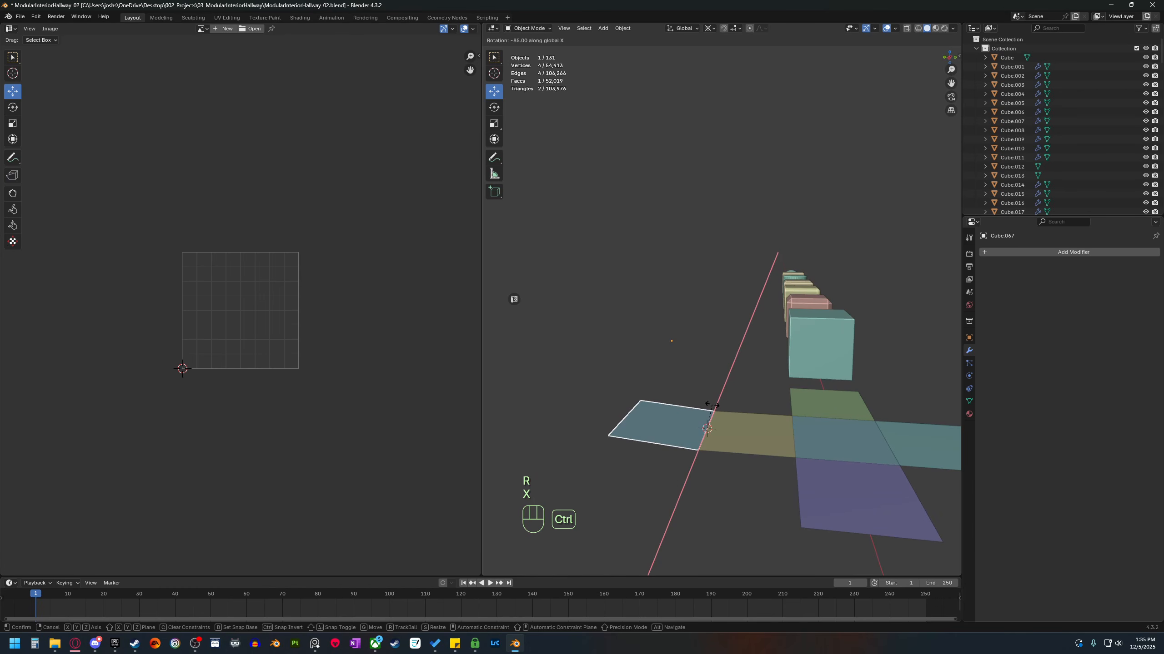
pyautogui.click(711, 406)
pyautogui.moveTo(711, 407); pyautogui.dragTo(771, 442, button='middle')
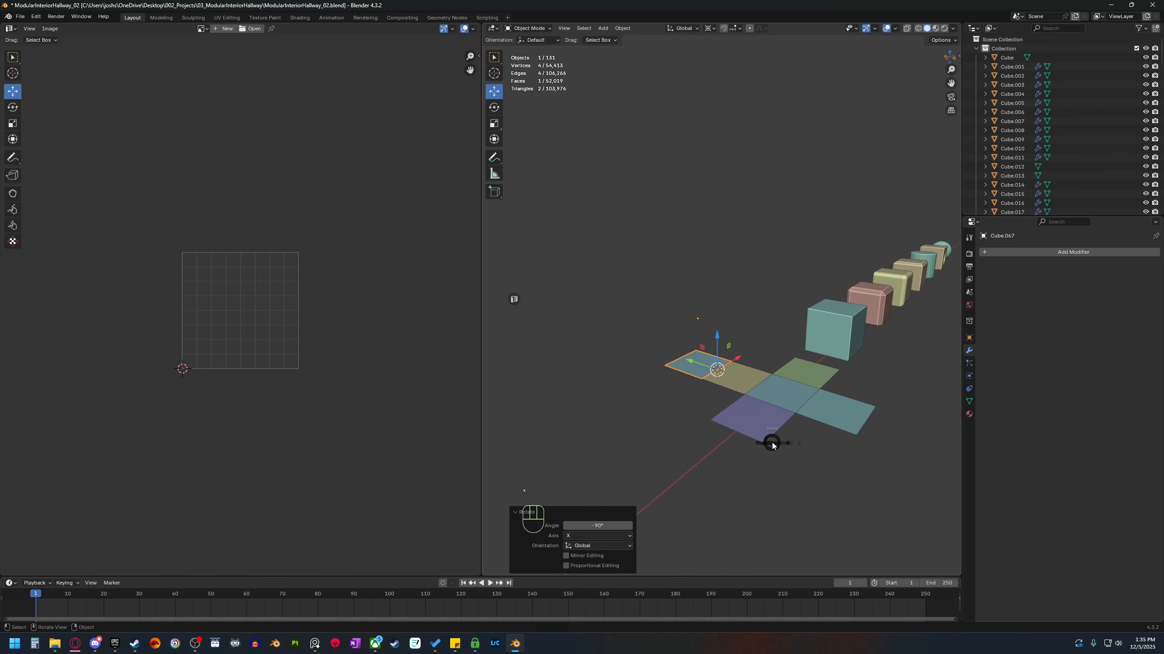
# Deselect everything and view the unfolded cross of panels from the top.
pyautogui.click(780, 392)
pyautogui.click(643, 244)
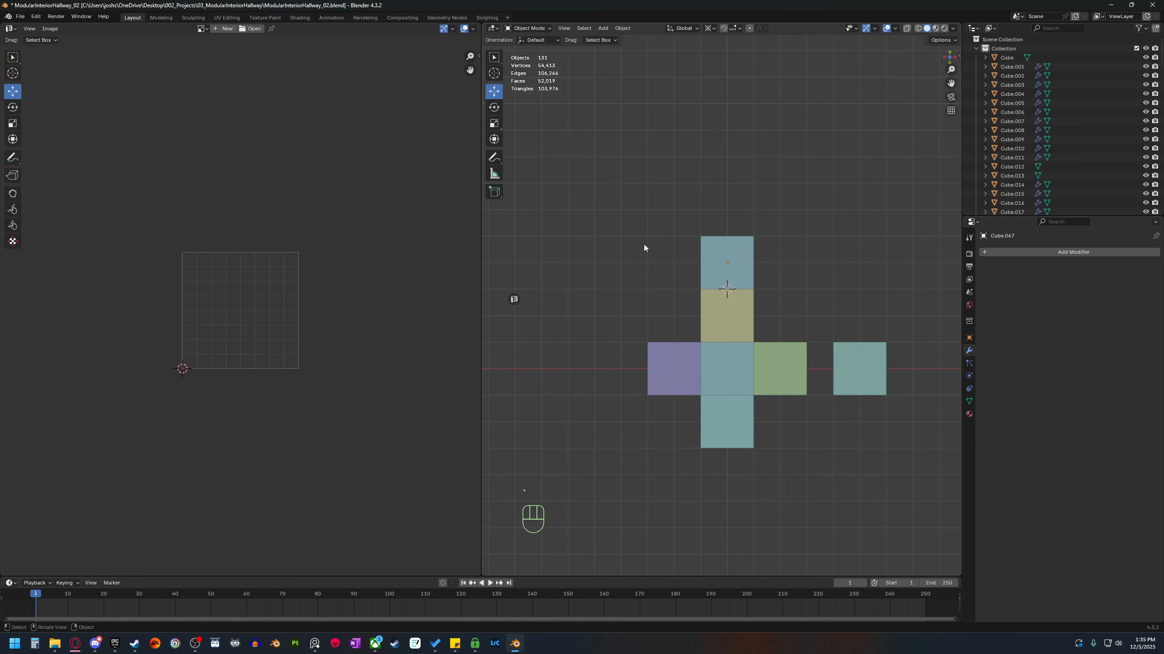
pyautogui.keyDown('shift'); pyautogui.moveTo(783, 437); pyautogui.dragTo(761, 448, button='middle'); pyautogui.keyUp('shift')
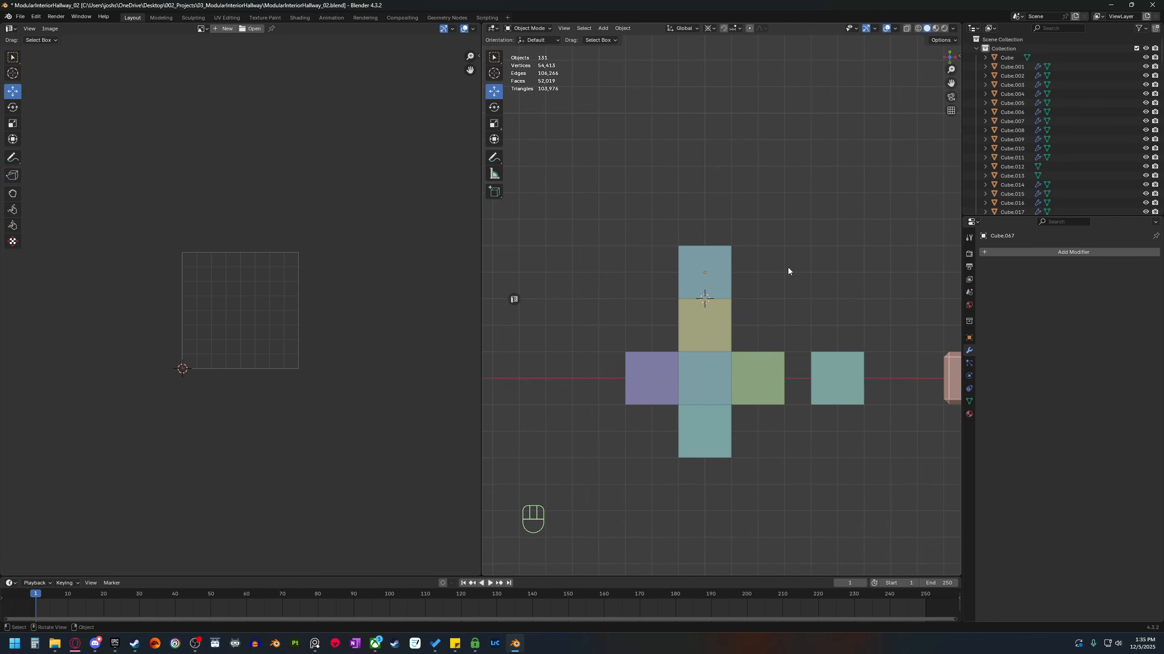
# Select all faces of the intact neighbouring cube in Edit Mode to compare its UV layout with the unfolded panels.
pyautogui.moveTo(748, 468); pyautogui.dragTo(740, 435, button='middle')
pyautogui.click(877, 377)
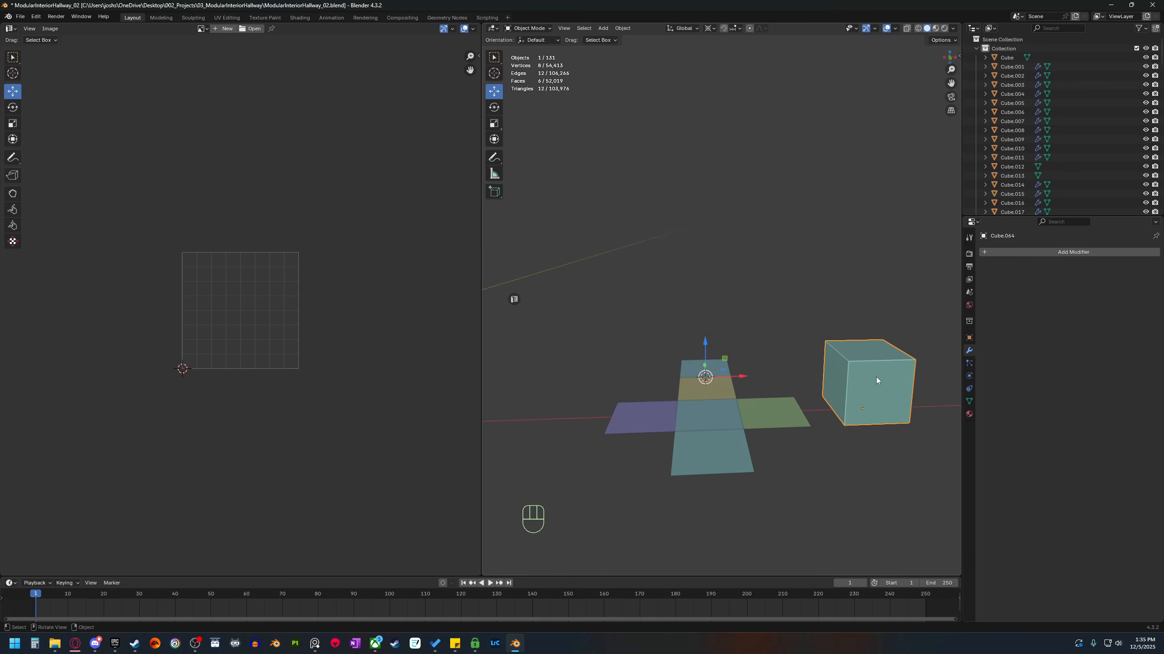
pyautogui.press('Tab')
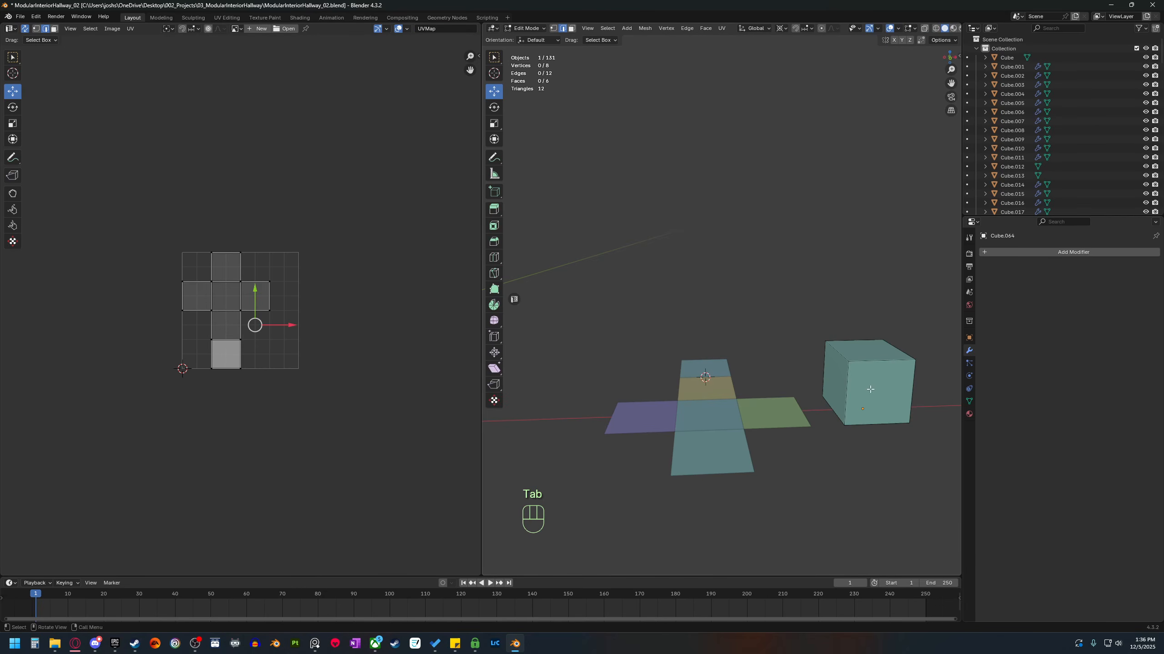
pyautogui.press('a')
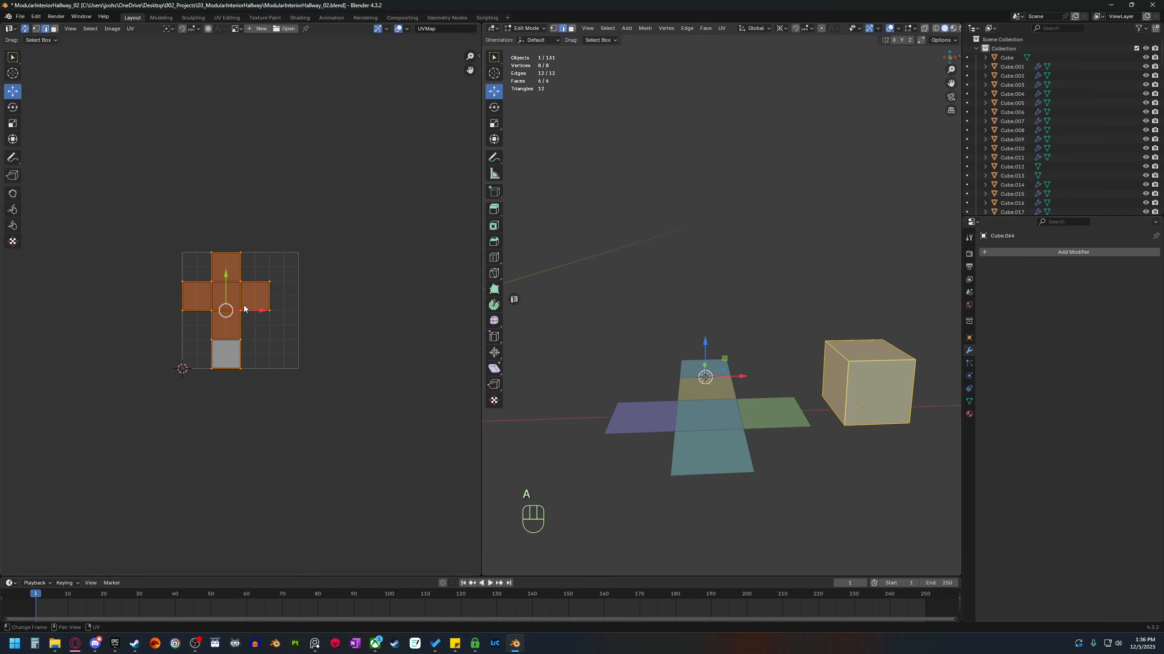
pyautogui.keyDown('shift'); pyautogui.moveTo(683, 431); pyautogui.dragTo(628, 426, button='middle'); pyautogui.keyUp('shift')
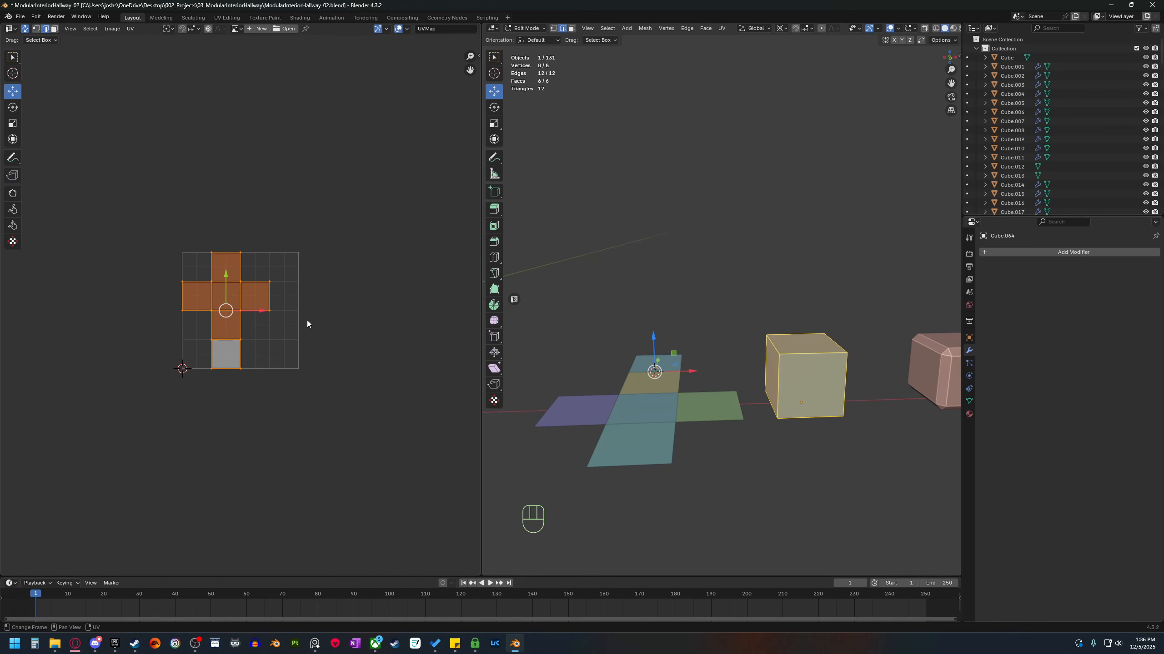
pyautogui.keyDown('shift'); pyautogui.moveTo(278, 340); pyautogui.dragTo(306, 325, button='middle'); pyautogui.keyUp('shift')
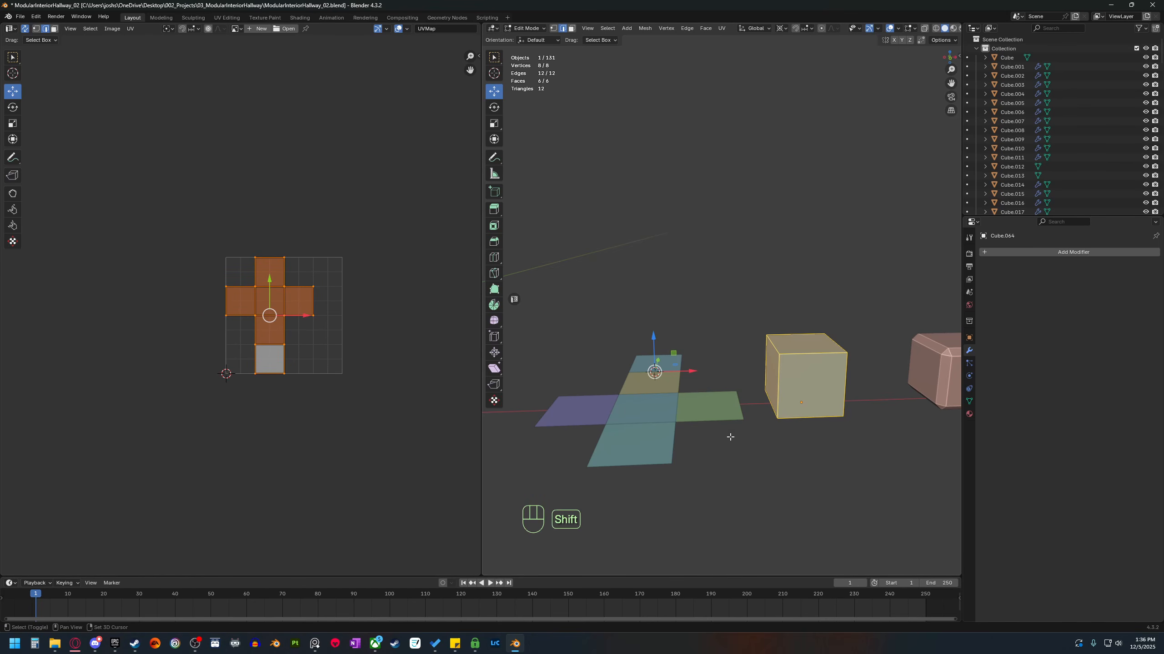
# Select only the intact cube's vertical front corner edge to locate it in the UV layout.
pyautogui.keyDown('shift'); pyautogui.moveTo(731, 438); pyautogui.dragTo(706, 436, button='middle'); pyautogui.keyUp('shift')
pyautogui.moveTo(654, 468); pyautogui.dragTo(729, 377, button='middle')
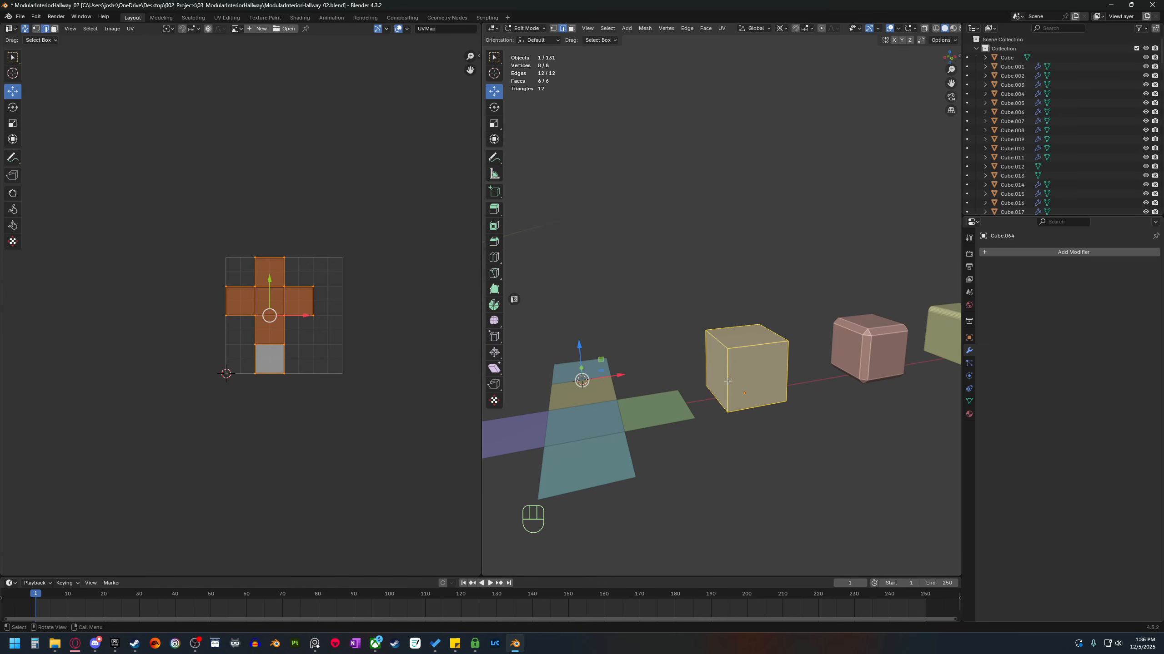
pyautogui.click(728, 376)
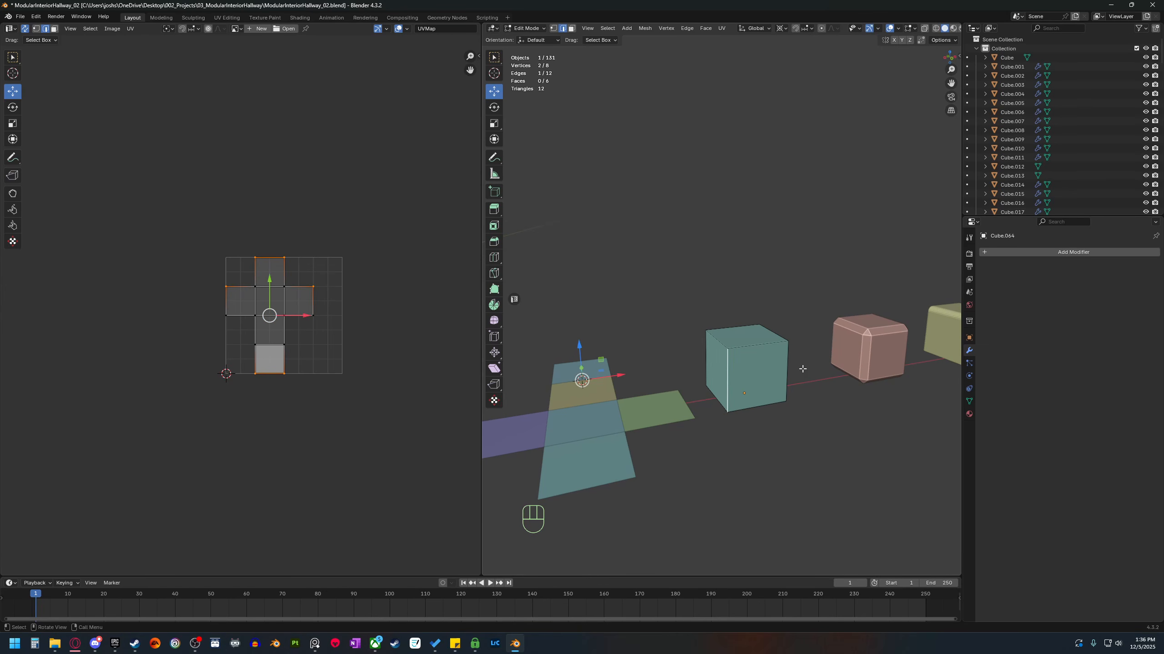
# Select the intact cube's front, top and left faces one at a time to match each with its UV square.
pyautogui.keyDown('shift'); pyautogui.moveTo(802, 369); pyautogui.dragTo(778, 369, button='middle'); pyautogui.keyUp('shift')
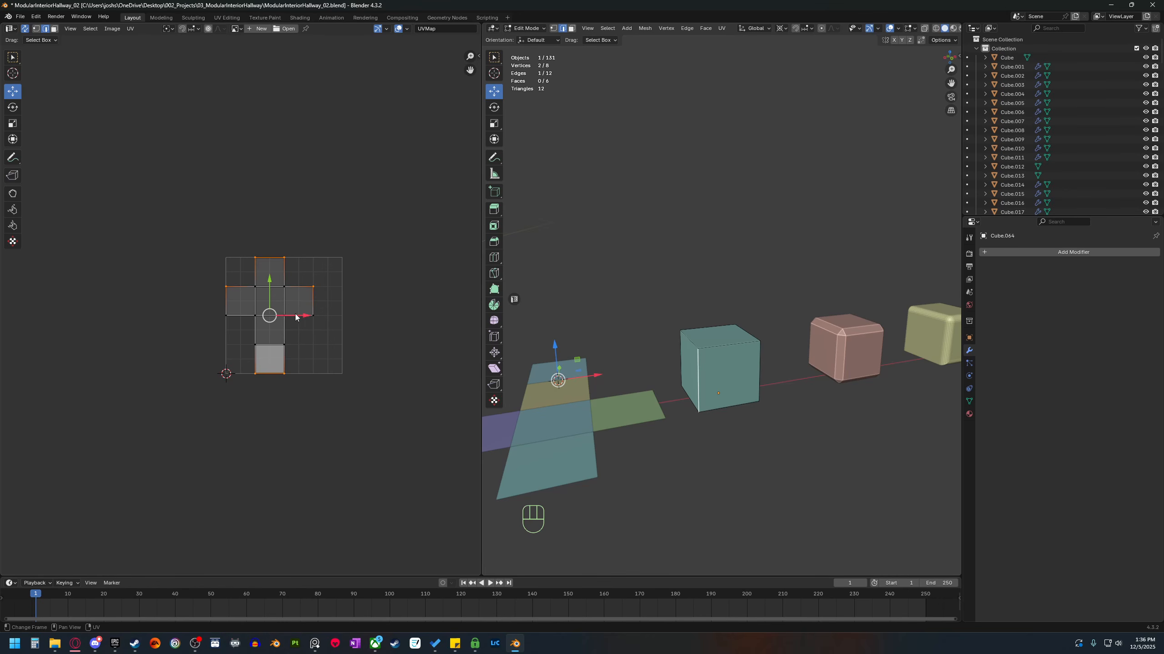
pyautogui.press('3')
pyautogui.click(734, 377)
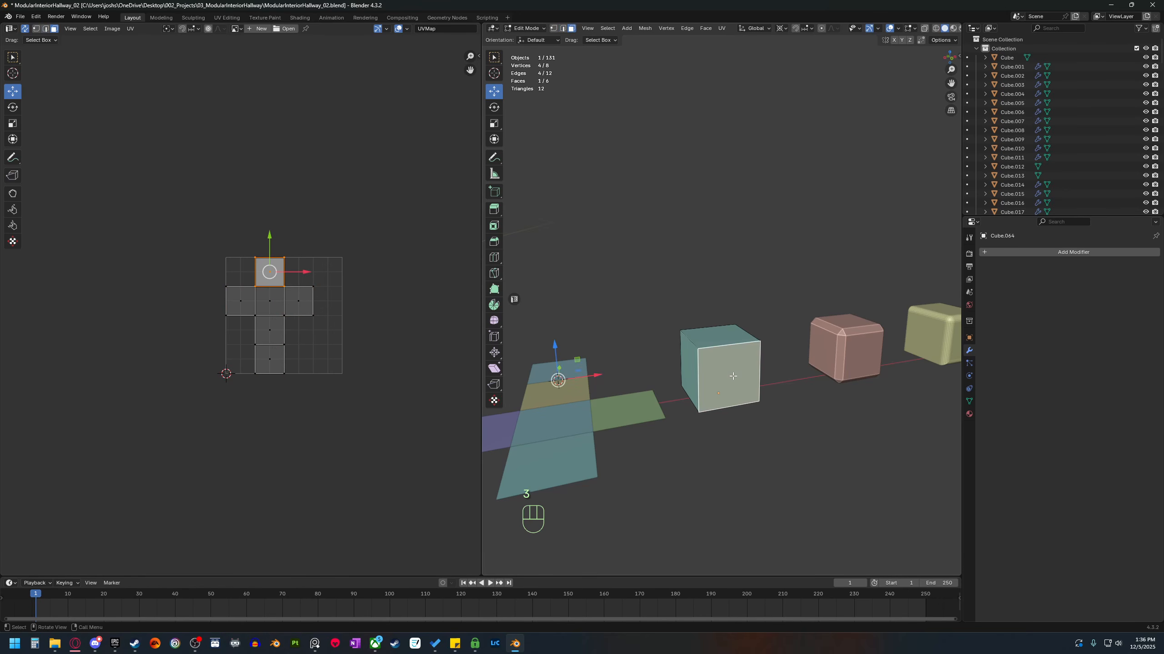
pyautogui.click(721, 337)
pyautogui.click(694, 359)
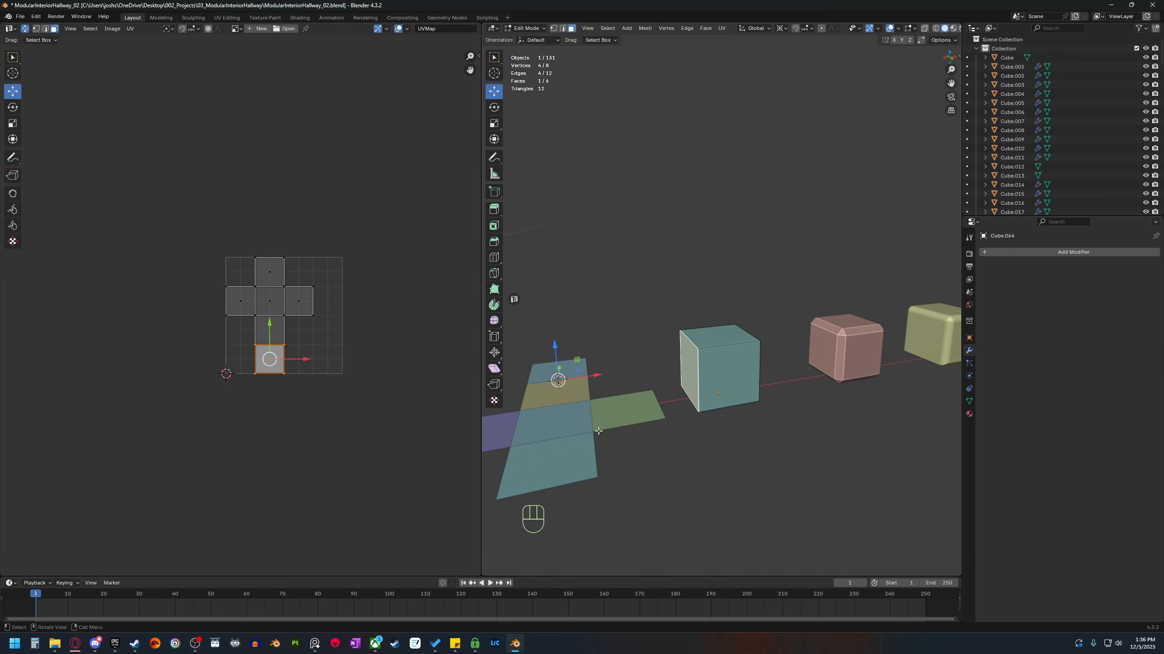
# Select single edges around the cube's front face to see where each one lies in the UV layout.
pyautogui.keyDown('shift'); pyautogui.moveTo(779, 474); pyautogui.dragTo(766, 415, button='middle'); pyautogui.keyUp('shift')
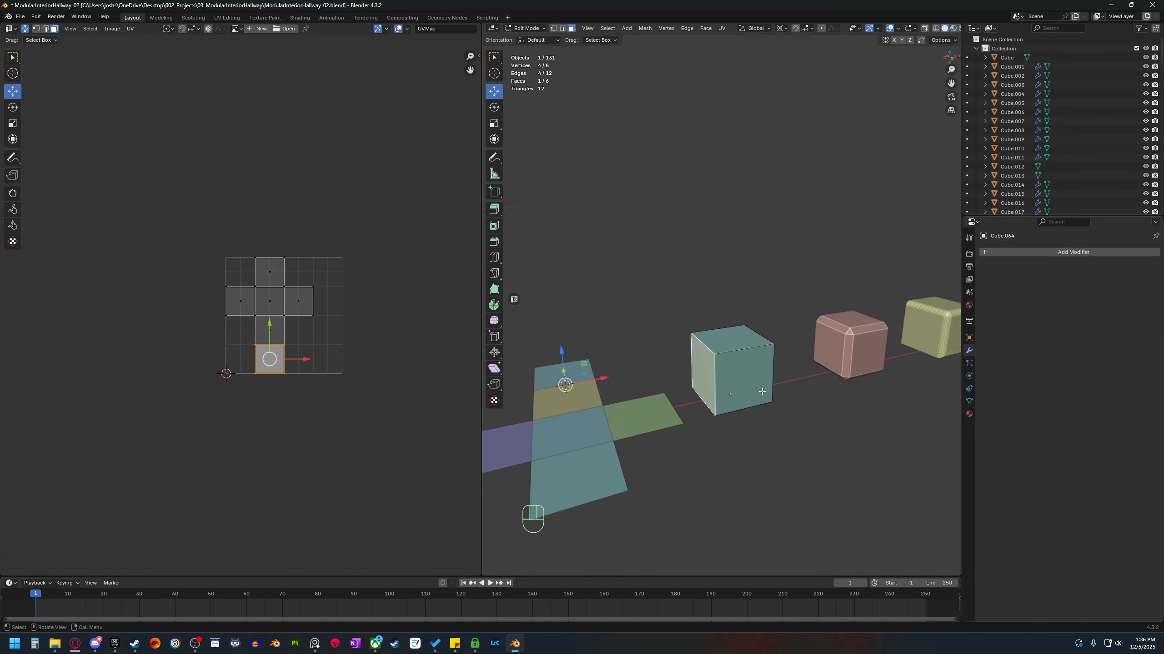
pyautogui.press('2')
pyautogui.click(733, 353)
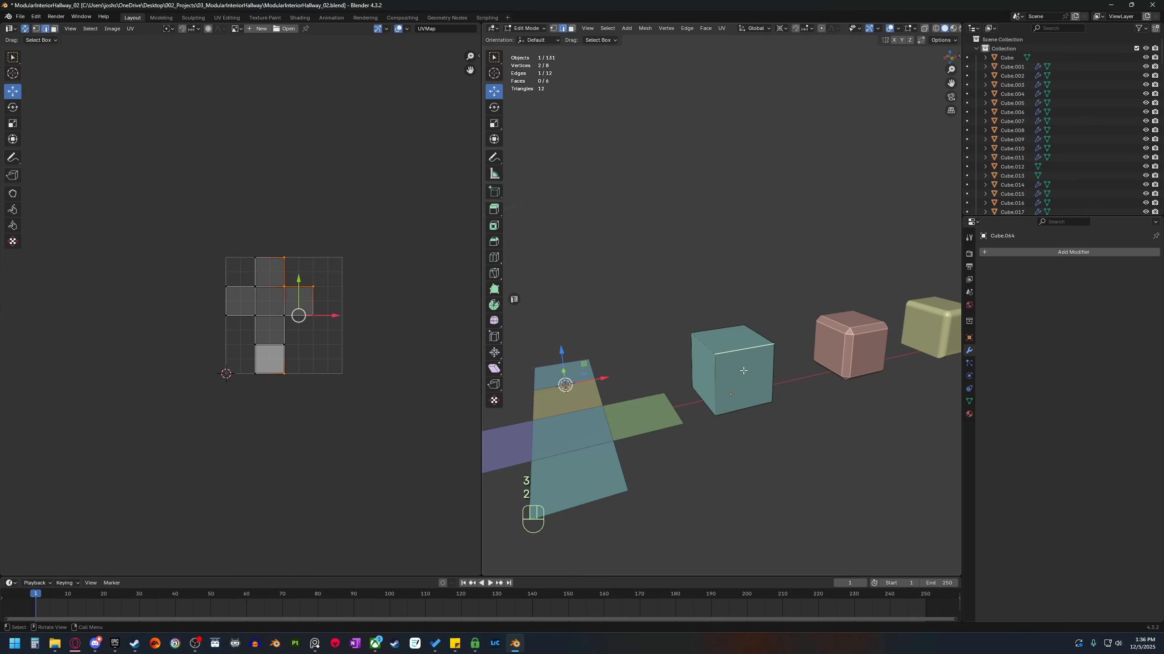
pyautogui.click(718, 381)
pyautogui.click(749, 350)
pyautogui.click(766, 378)
pyautogui.click(747, 397)
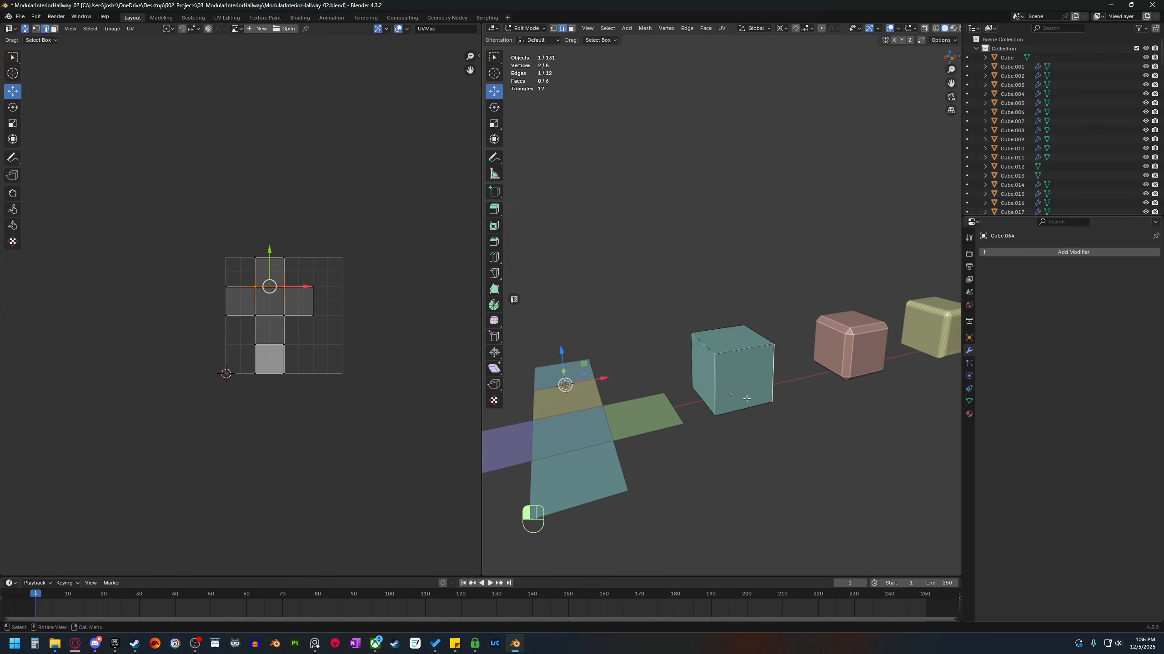
# Mark the front face's two vertical edges and top edge as seams, then clear the selection.
pyautogui.click(719, 385)
pyautogui.keyDown('shift'); pyautogui.moveTo(761, 390); pyautogui.dragTo(733, 415, button='middle'); pyautogui.keyUp('shift')
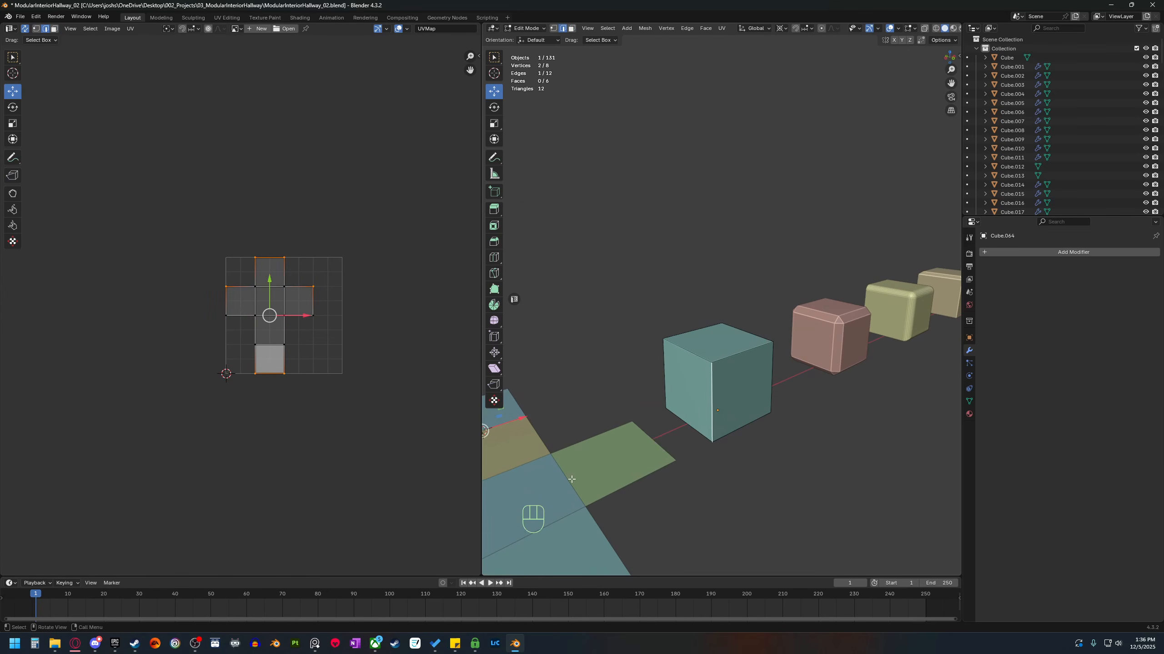
pyautogui.keyDown('shift'); pyautogui.moveTo(571, 481); pyautogui.dragTo(637, 438, button='middle'); pyautogui.keyUp('shift')
pyautogui.moveTo(689, 398); pyautogui.dragTo(735, 428, button='middle')
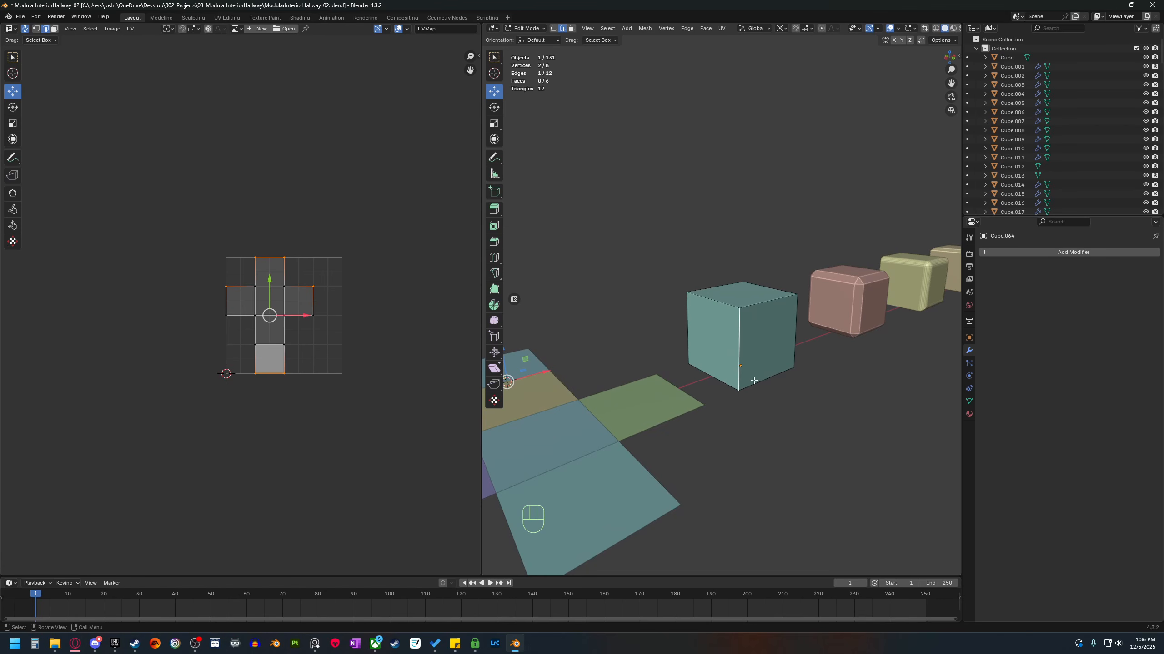
pyautogui.keyDown('shift'); pyautogui.click(768, 301); pyautogui.keyUp('shift')
pyautogui.keyDown('shift'); pyautogui.click(795, 334); pyautogui.keyUp('shift')
pyautogui.rightClick(800, 394)
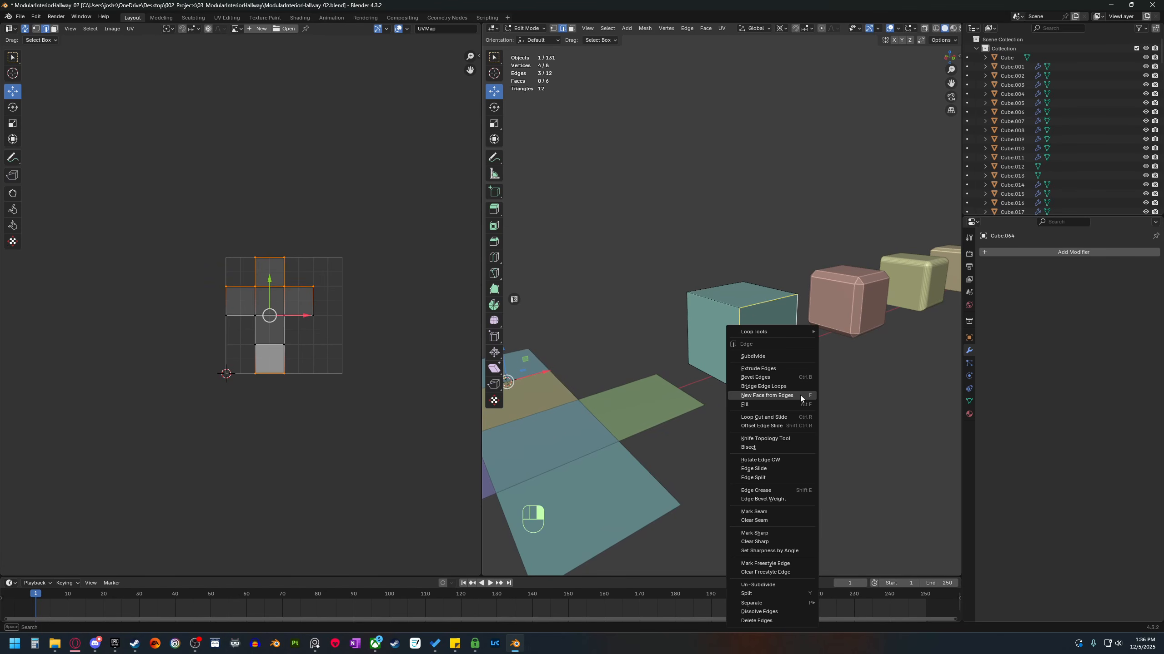
pyautogui.keyDown('shift'); pyautogui.moveTo(826, 372); pyautogui.dragTo(770, 374, button='middle'); pyautogui.keyUp('shift')
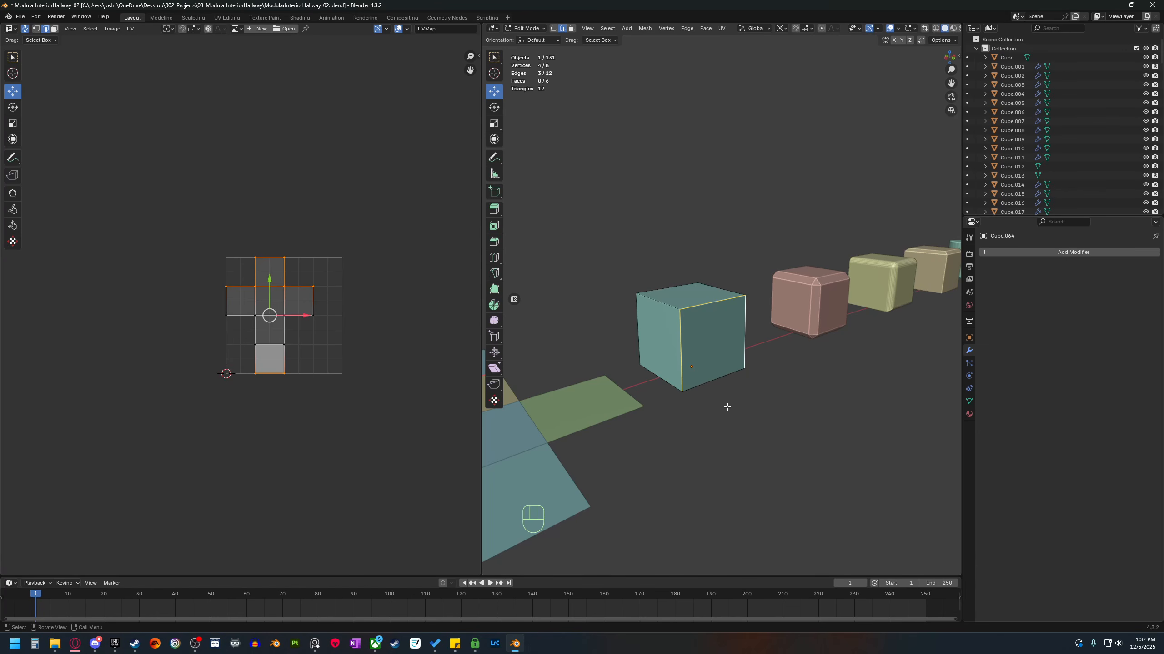
pyautogui.rightClick(713, 415)
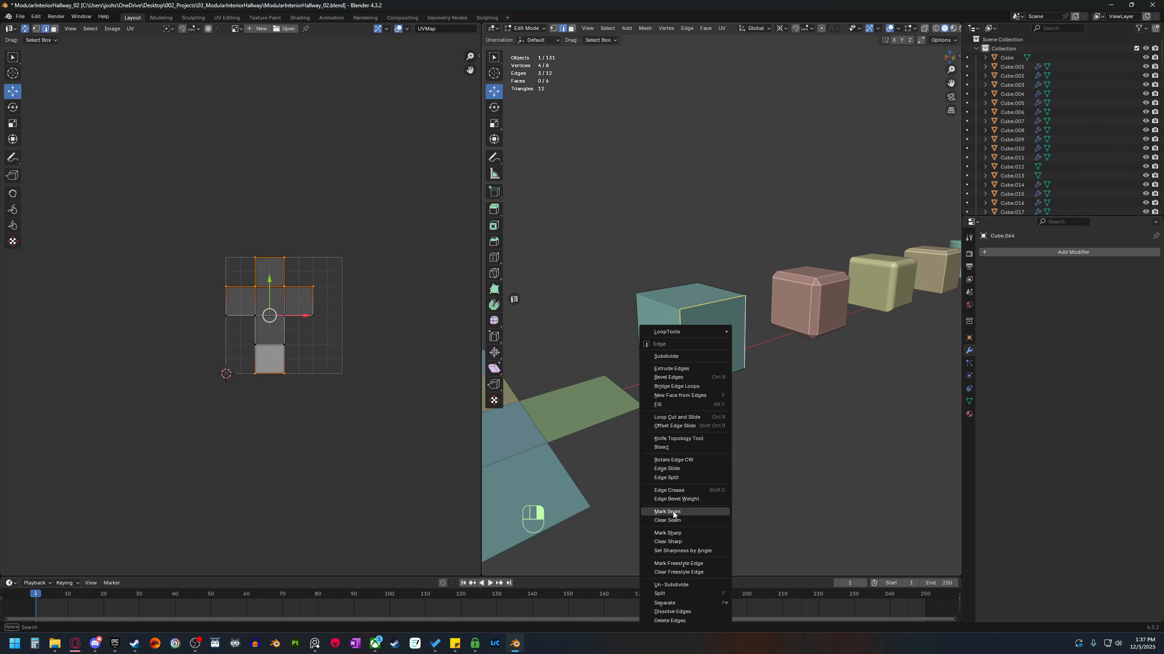
pyautogui.click(672, 512)
pyautogui.click(697, 403)
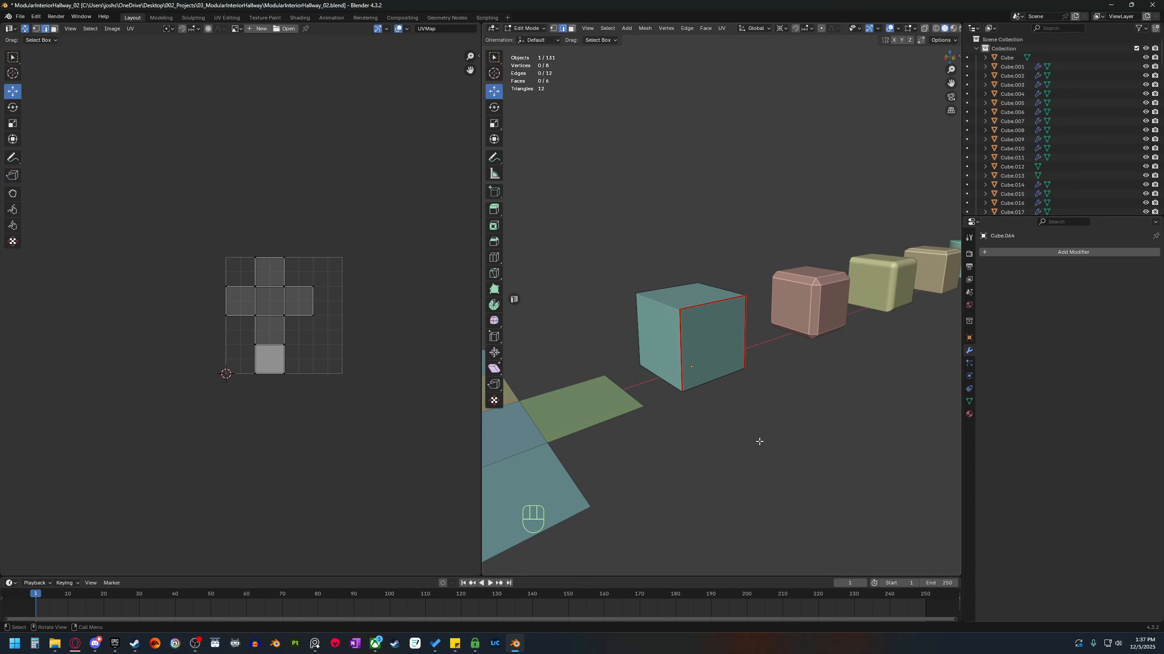
# Mark the left face's top edge and rear vertical edge as seams.
pyautogui.keyDown('shift'); pyautogui.moveTo(758, 442); pyautogui.dragTo(779, 446, button='middle'); pyautogui.keyUp('shift')
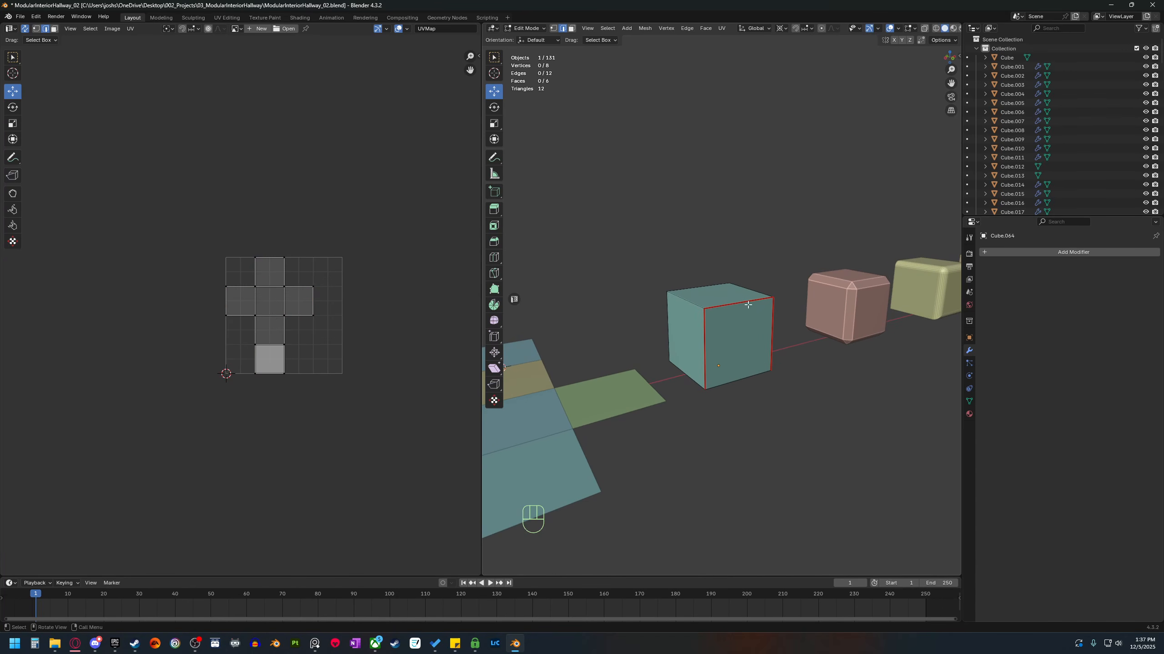
pyautogui.moveTo(724, 351); pyautogui.dragTo(749, 384, button='middle')
pyautogui.click(722, 339)
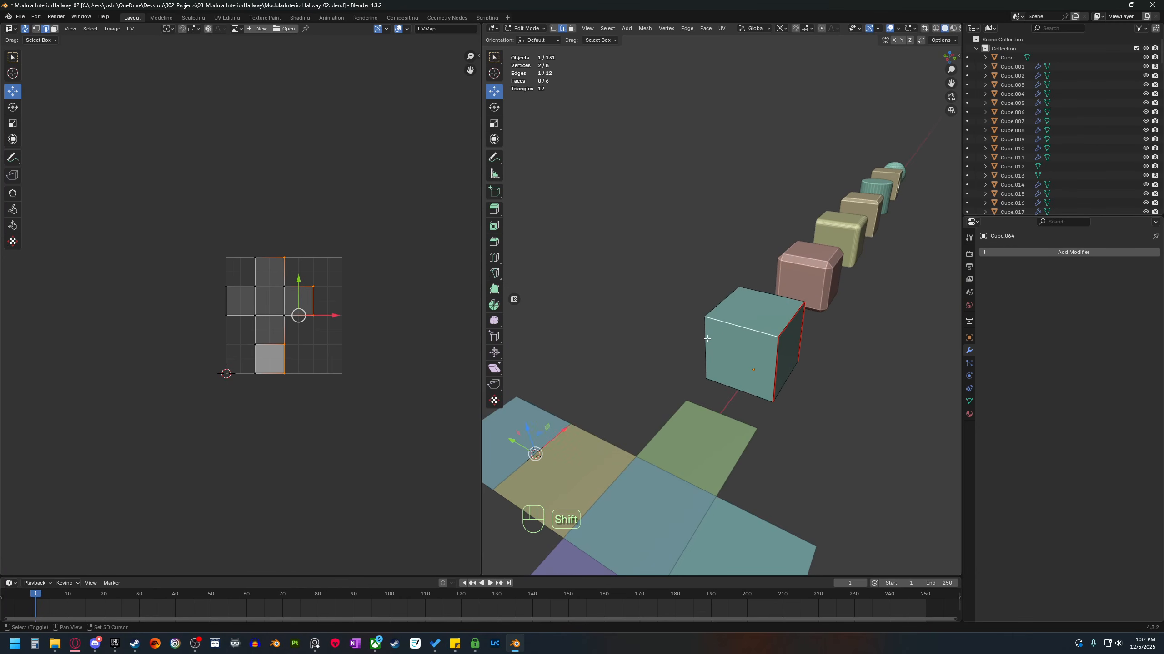
pyautogui.keyDown('shift'); pyautogui.click(707, 339); pyautogui.keyUp('shift')
pyautogui.rightClick(771, 422)
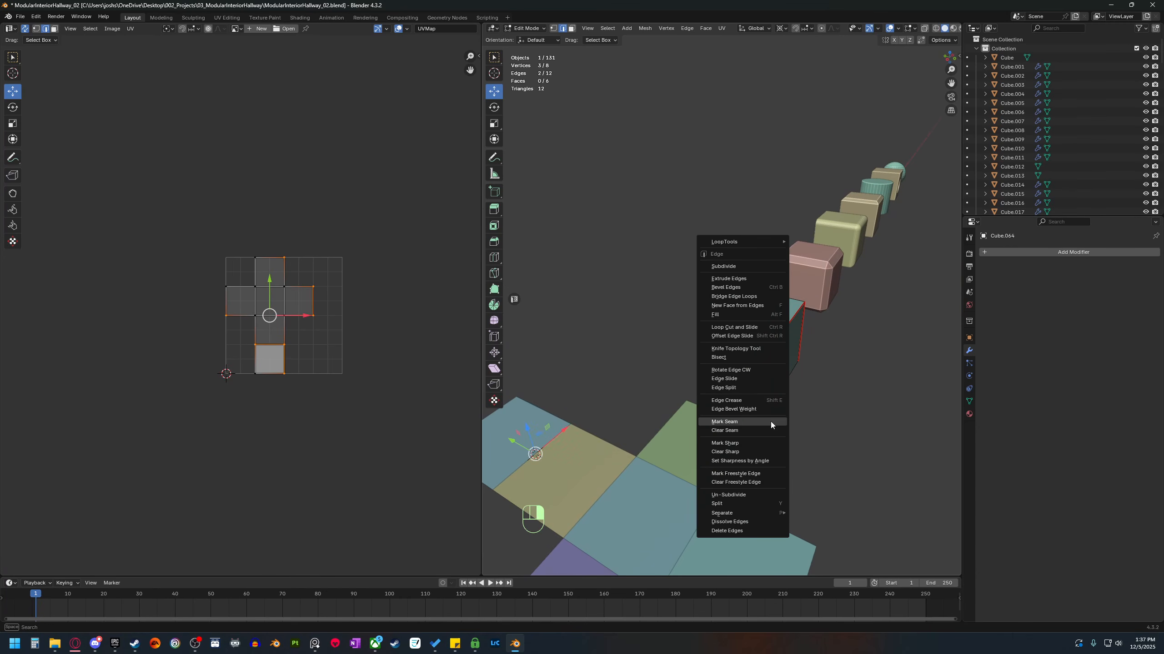
pyautogui.click(761, 422)
# Mark the right face's top edge and rear vertical edge as seams.
pyautogui.moveTo(761, 424)
pyautogui.mouseDown(button='middle')
pyautogui.moveTo(758, 434)
pyautogui.moveTo(752, 420)
pyautogui.mouseUp(button='middle')
pyautogui.click(710, 329)
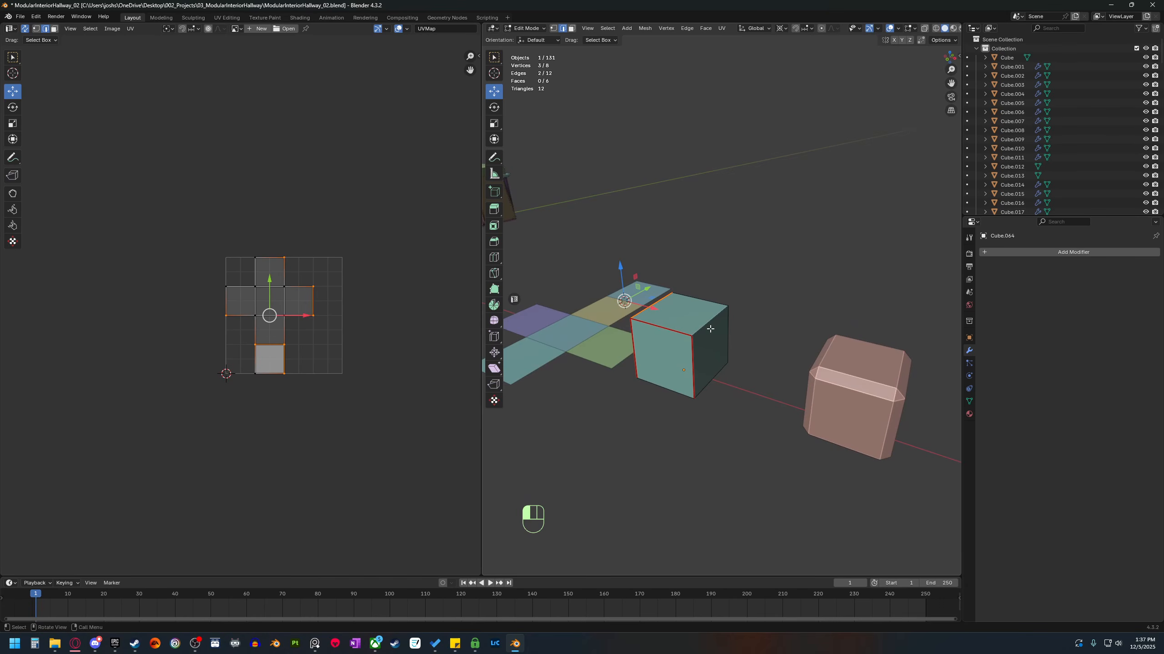
pyautogui.keyDown('shift'); pyautogui.click(726, 340); pyautogui.keyUp('shift')
pyautogui.rightClick(741, 379)
pyautogui.click(735, 379)
pyautogui.keyDown('shift'); pyautogui.moveTo(734, 379); pyautogui.dragTo(756, 459, button='middle'); pyautogui.keyUp('shift')
# Unwrap the whole cube with the Angle Based method and deselect everything to show the resulting UV layout.
pyautogui.press('a')
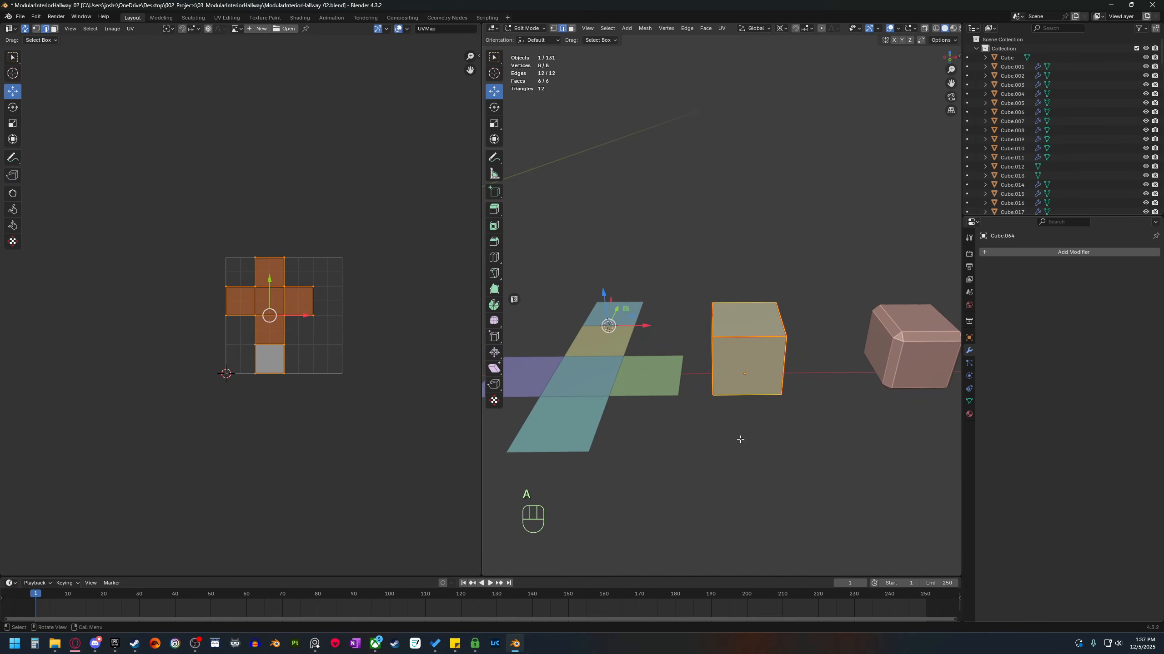
pyautogui.press('u')
pyautogui.moveTo(740, 439)
pyautogui.click(811, 439)
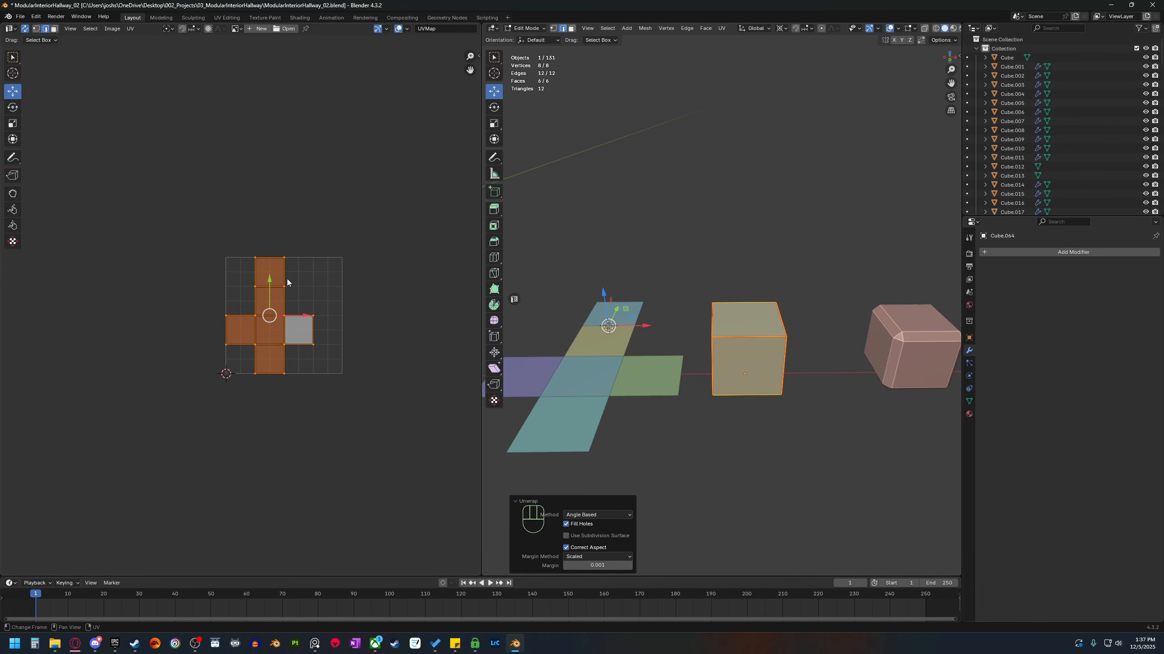
pyautogui.click(331, 382)
pyautogui.keyDown('shift'); pyautogui.moveTo(347, 370); pyautogui.dragTo(372, 372, button='middle'); pyautogui.keyUp('shift')
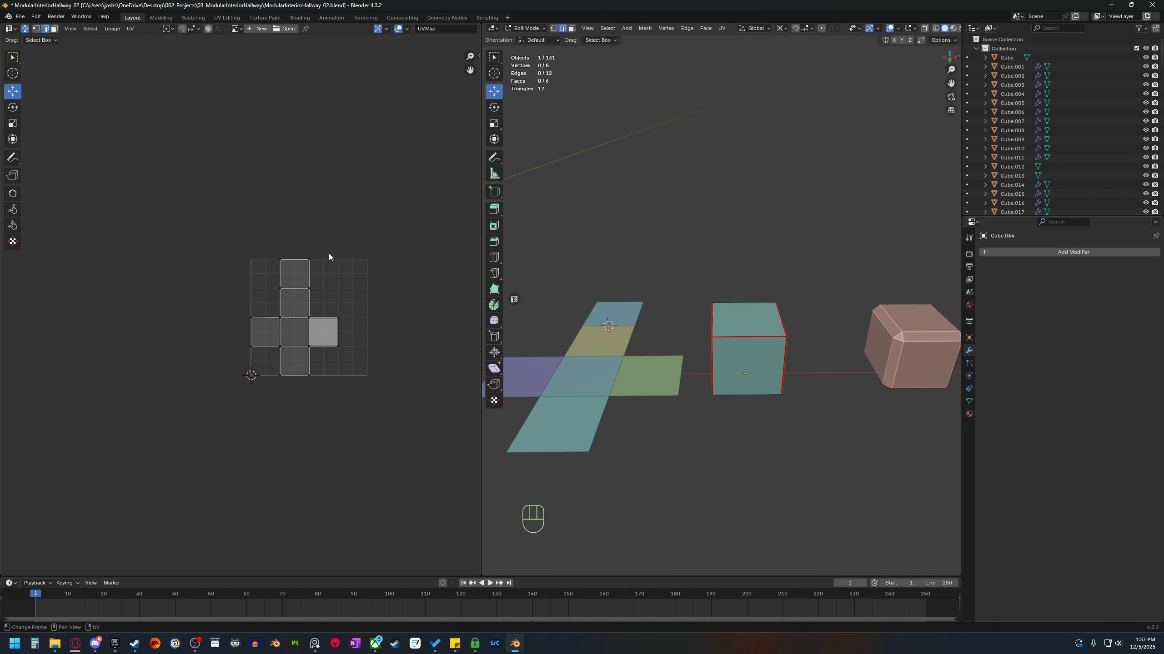
# Clear the seam from the front face's top edge.
pyautogui.moveTo(738, 473)
pyautogui.keyDown('shift'); pyautogui.mouseDown(button='middle')
pyautogui.moveTo(683, 462)
pyautogui.moveTo(727, 461)
pyautogui.mouseUp(button='middle'); pyautogui.keyUp('shift')
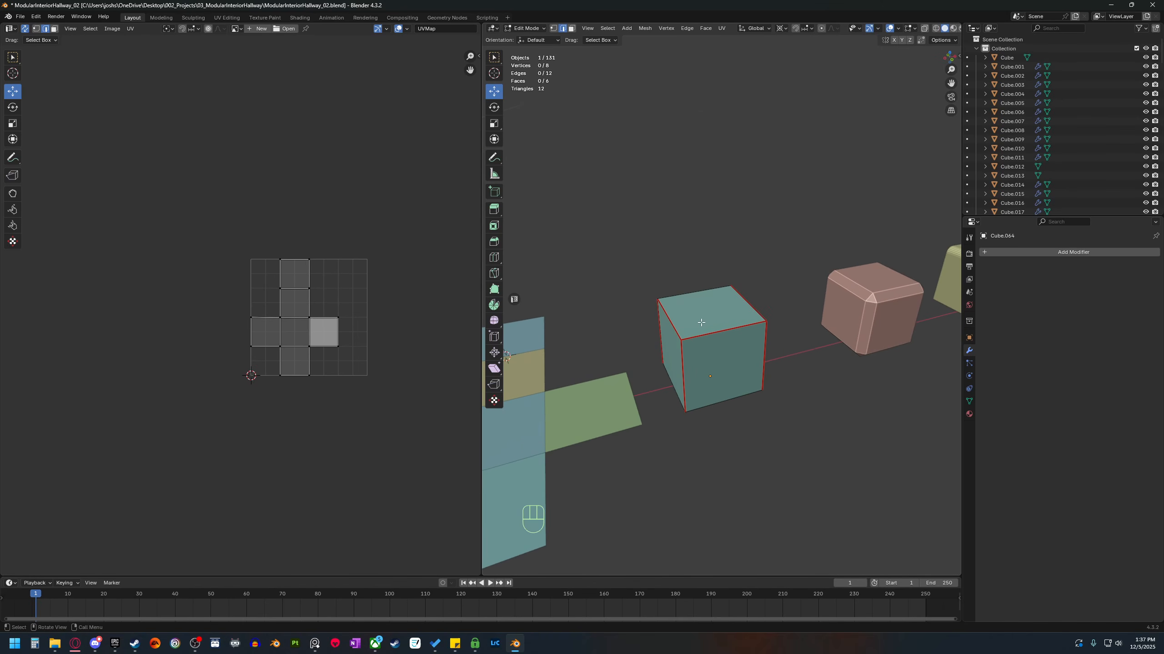
pyautogui.click(722, 334)
pyautogui.rightClick(723, 333)
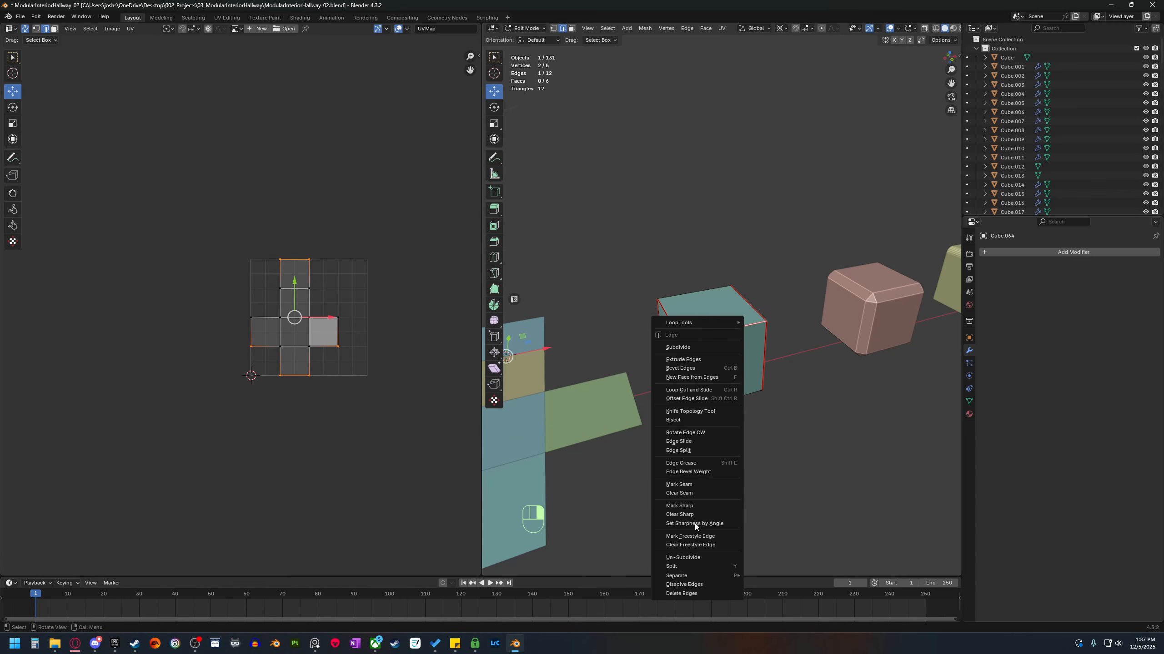
pyautogui.click(707, 495)
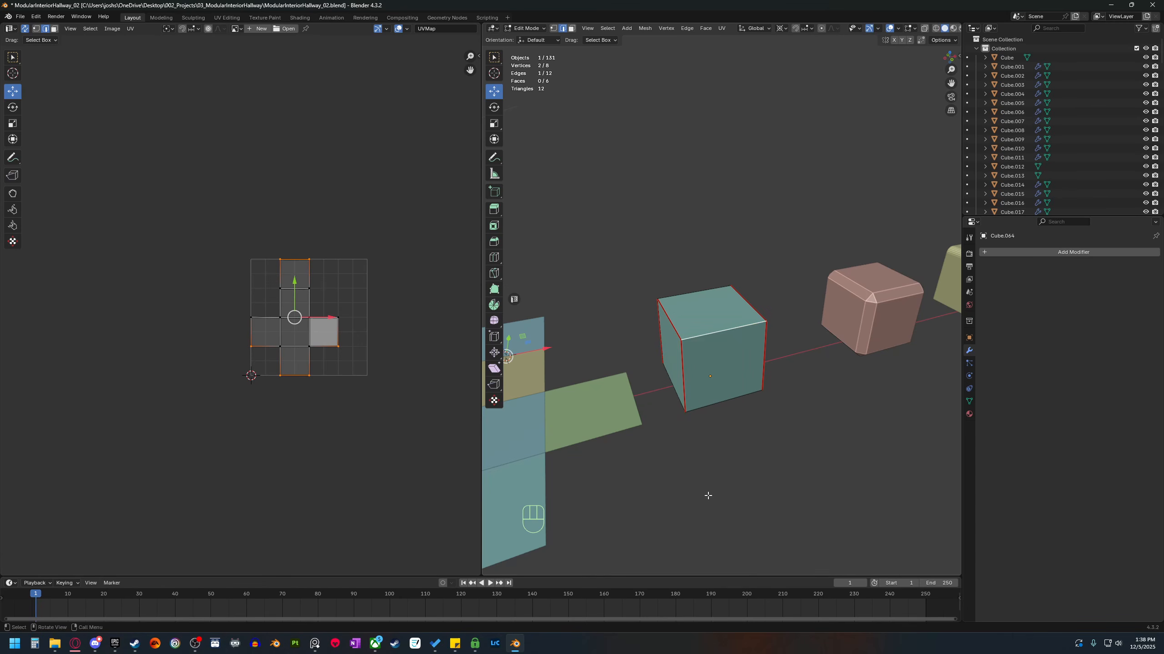
# Mark the bottom edges of the cube's left and right faces as seams.
pyautogui.moveTo(706, 493); pyautogui.dragTo(688, 476, button='middle')
pyautogui.moveTo(702, 388); pyautogui.dragTo(839, 455, button='middle')
pyautogui.keyDown('shift'); pyautogui.click(703, 405); pyautogui.keyUp('shift')
pyautogui.rightClick(706, 413)
pyautogui.click(709, 404)
# Select the cube's opposite side faces in face mode and inspect the seam loops around them.
pyautogui.press('3')
pyautogui.click(781, 366)
pyautogui.moveTo(795, 402); pyautogui.dragTo(671, 383, button='middle')
pyautogui.click(715, 378)
pyautogui.moveTo(702, 431); pyautogui.dragTo(716, 237, button='middle')
pyautogui.moveTo(698, 334); pyautogui.dragTo(707, 404, button='middle')
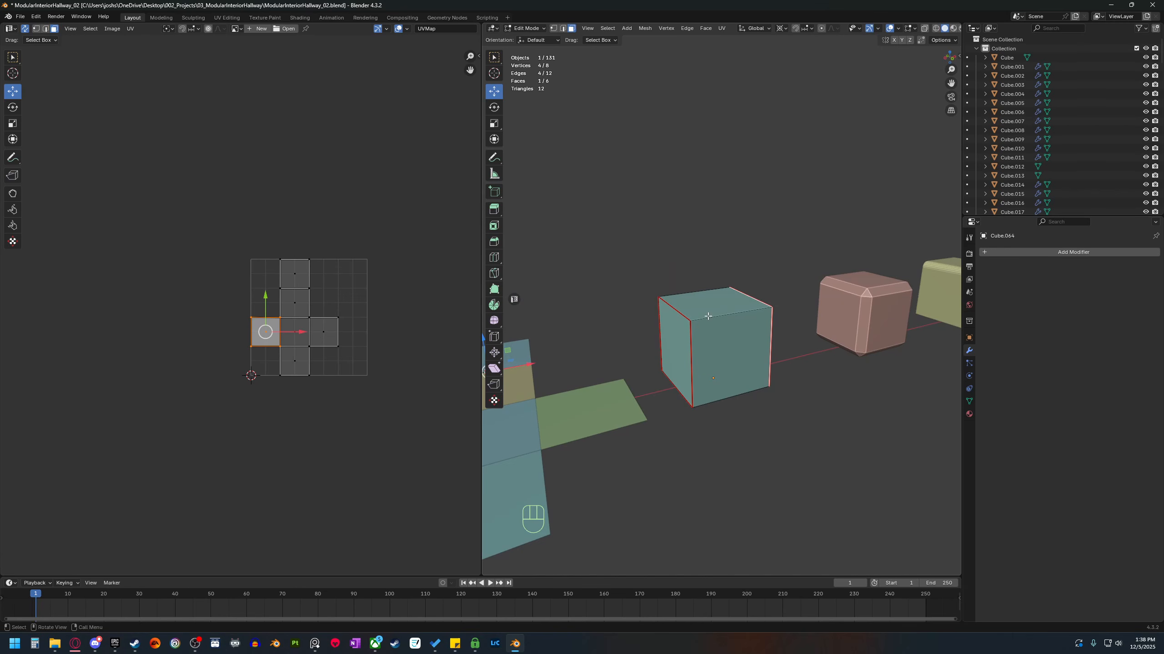
pyautogui.moveTo(708, 316); pyautogui.dragTo(782, 336, button='middle')
pyautogui.moveTo(696, 307); pyautogui.dragTo(670, 328, button='middle')
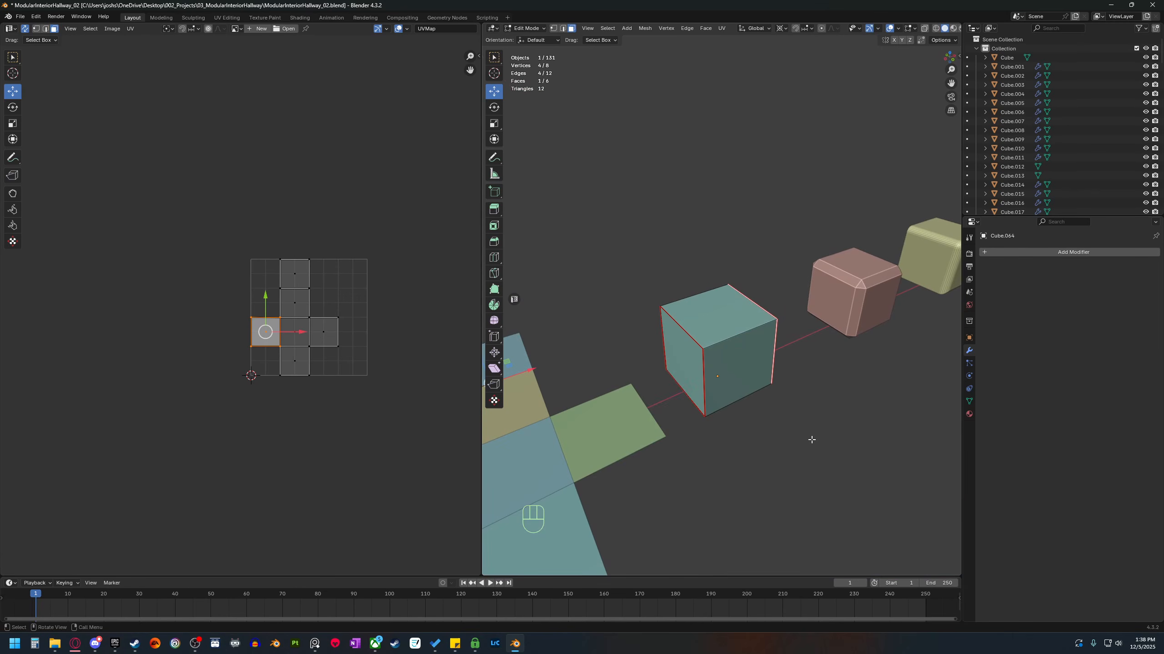
# Unwrap all of the cube's faces again with the Angle Based method and deselect to inspect the new UV islands.
pyautogui.moveTo(813, 439); pyautogui.dragTo(783, 435, button='middle')
pyautogui.press('a')
pyautogui.press('u')
pyautogui.moveTo(783, 435)
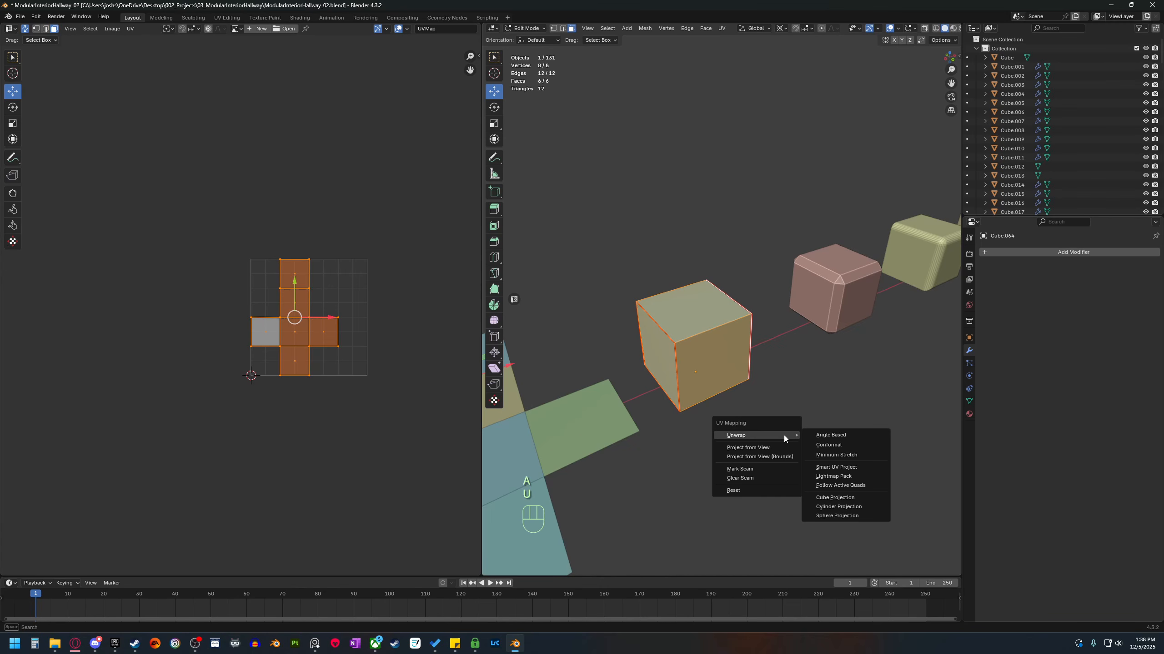
pyautogui.click(868, 435)
pyautogui.keyDown('shift'); pyautogui.moveTo(365, 392); pyautogui.dragTo(340, 390, button='middle'); pyautogui.keyUp('shift')
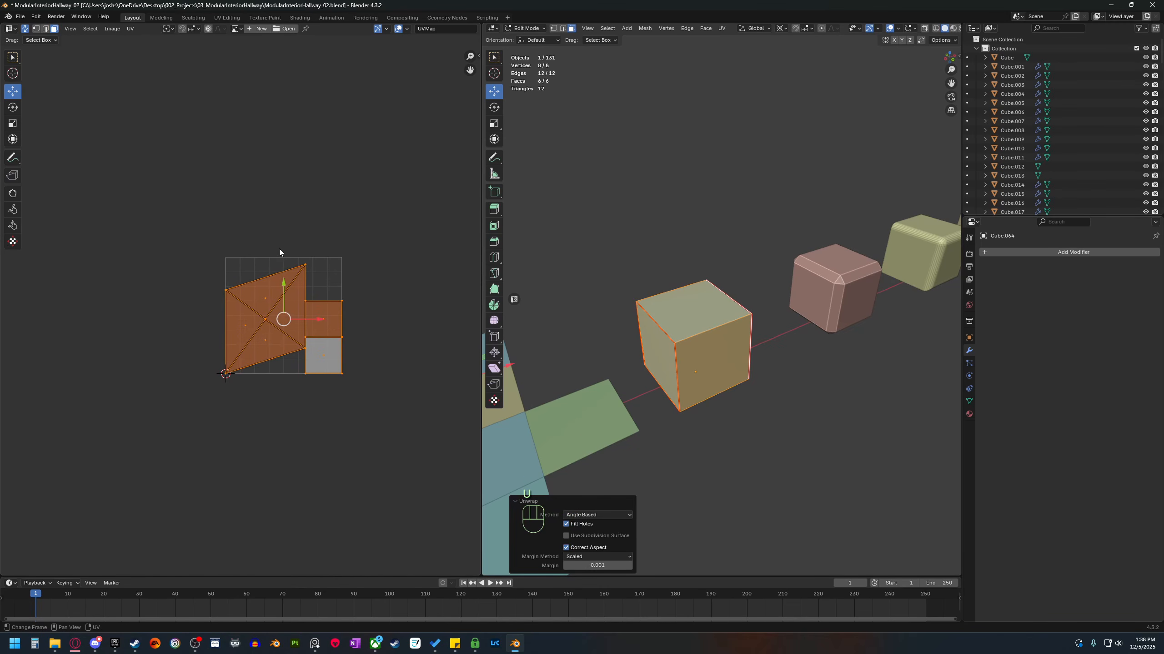
pyautogui.click(329, 401)
pyautogui.scroll(3, 306, 327)
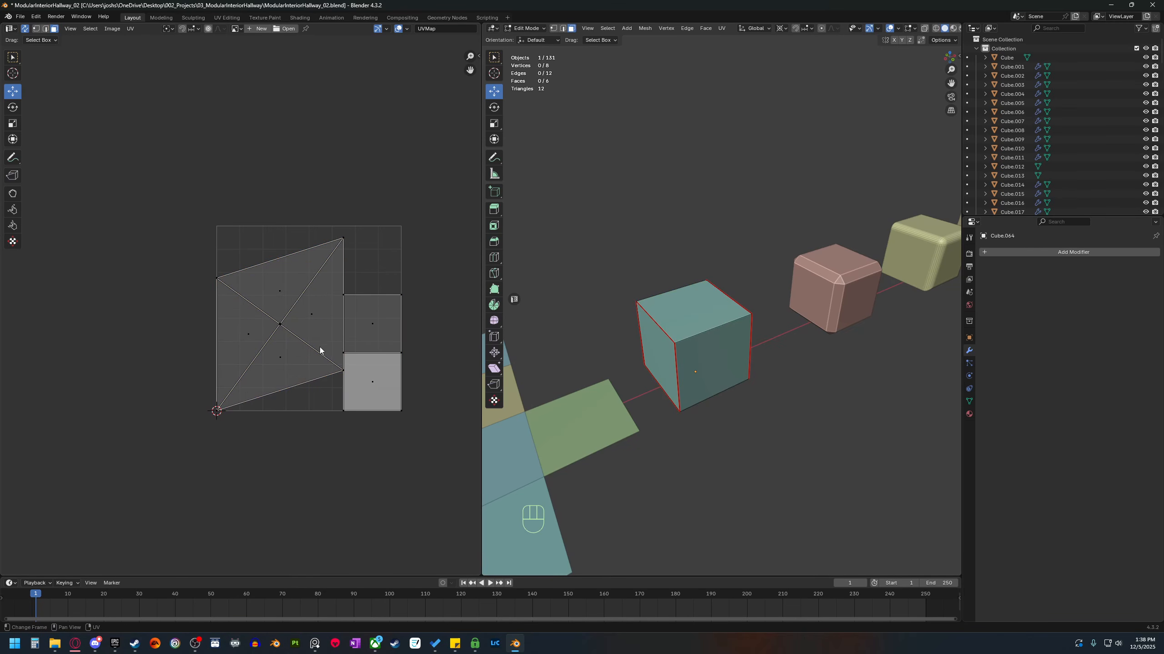
pyautogui.keyDown('shift'); pyautogui.moveTo(319, 350); pyautogui.dragTo(240, 355, button='middle'); pyautogui.keyUp('shift')
# Select the cube's left and right faces in turn to locate their separate square UV islands.
pyautogui.moveTo(645, 434); pyautogui.dragTo(667, 430, button='middle')
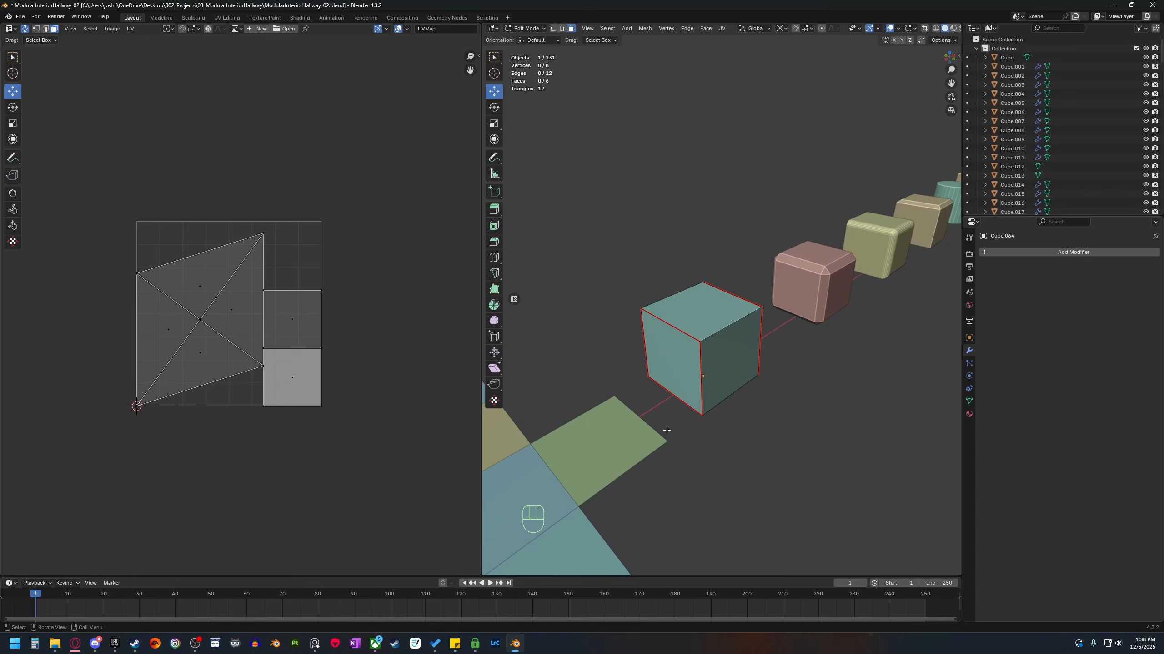
pyautogui.click(673, 365)
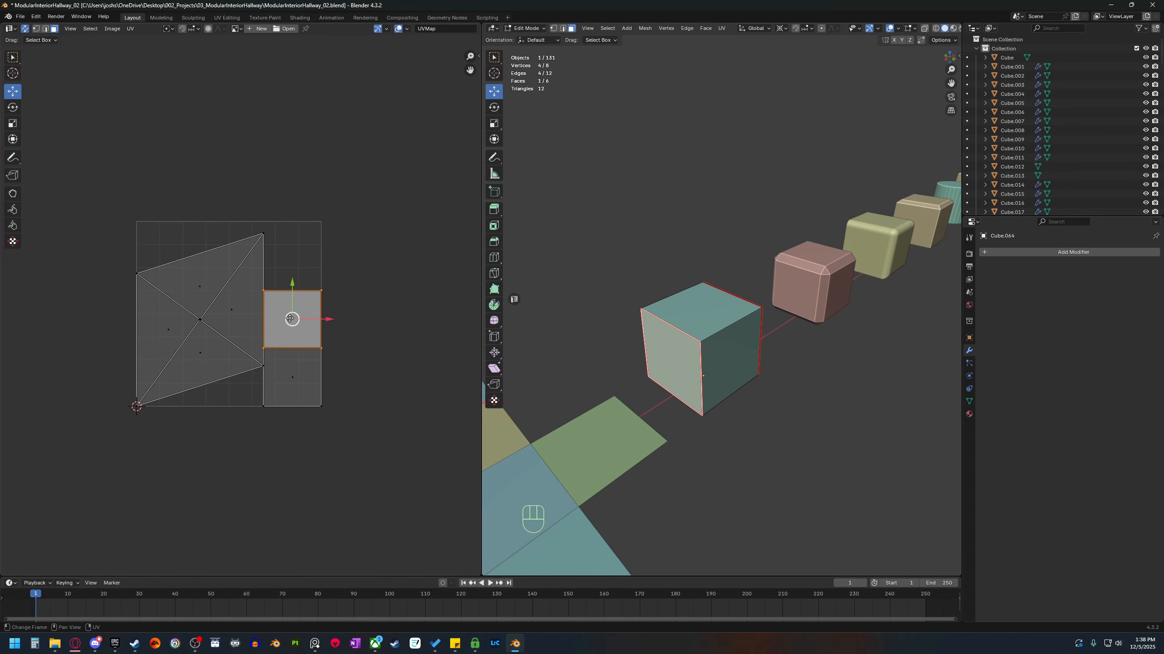
pyautogui.moveTo(674, 359); pyautogui.dragTo(698, 384, button='middle')
pyautogui.click(709, 305)
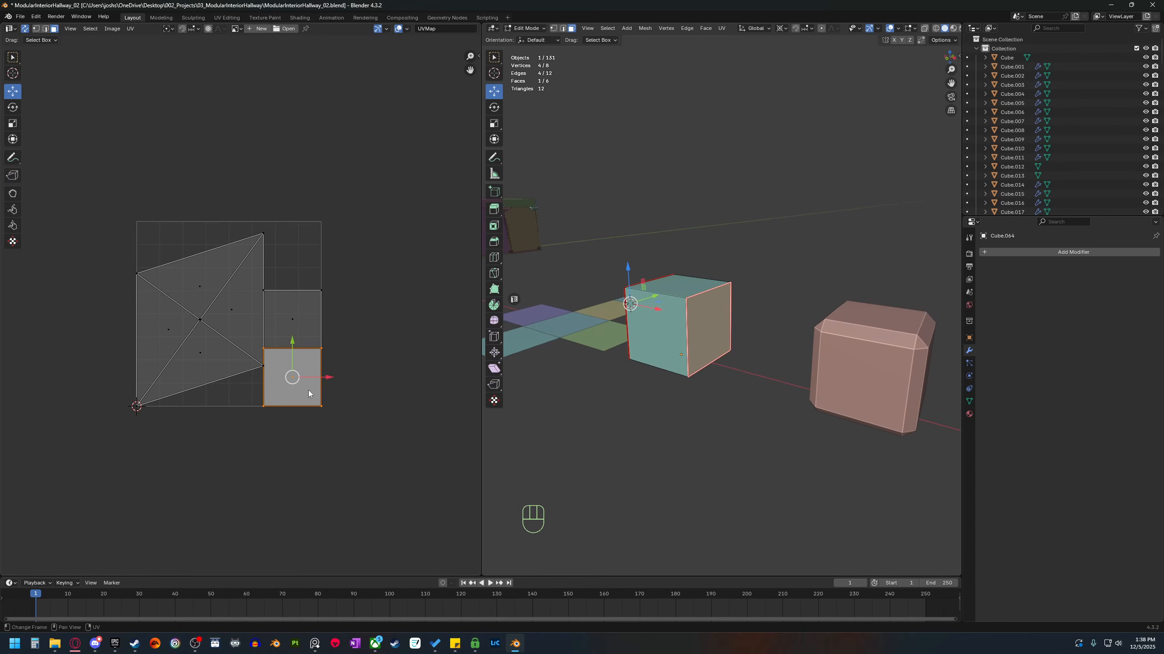
# Select individual triangular faces in the distorted UV island to match them with the cube's connected faces.
pyautogui.click(238, 312)
pyautogui.click(235, 315)
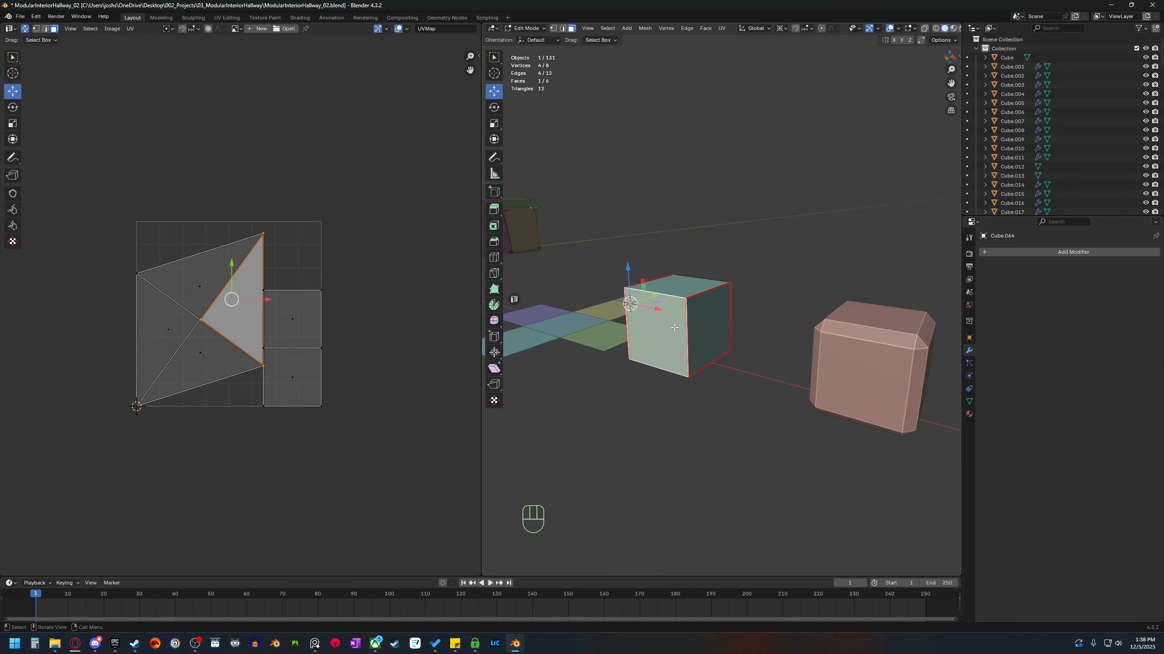
pyautogui.moveTo(674, 327); pyautogui.dragTo(688, 291, button='middle')
pyautogui.click(701, 329)
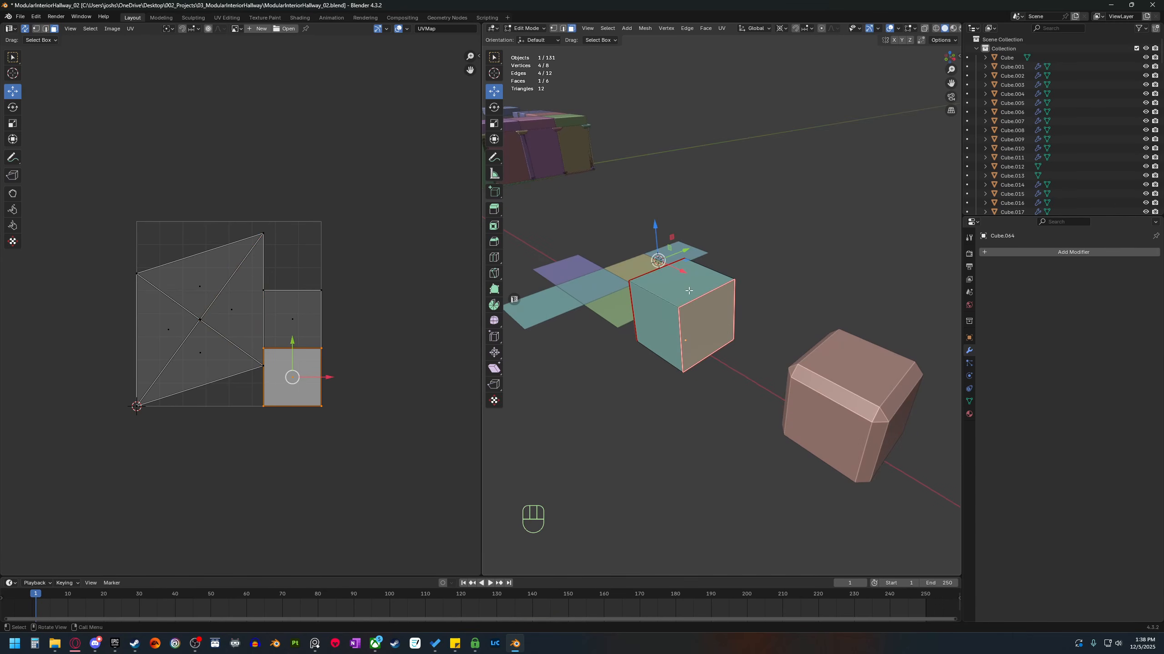
pyautogui.click(688, 290)
pyautogui.click(160, 325)
pyautogui.click(195, 274)
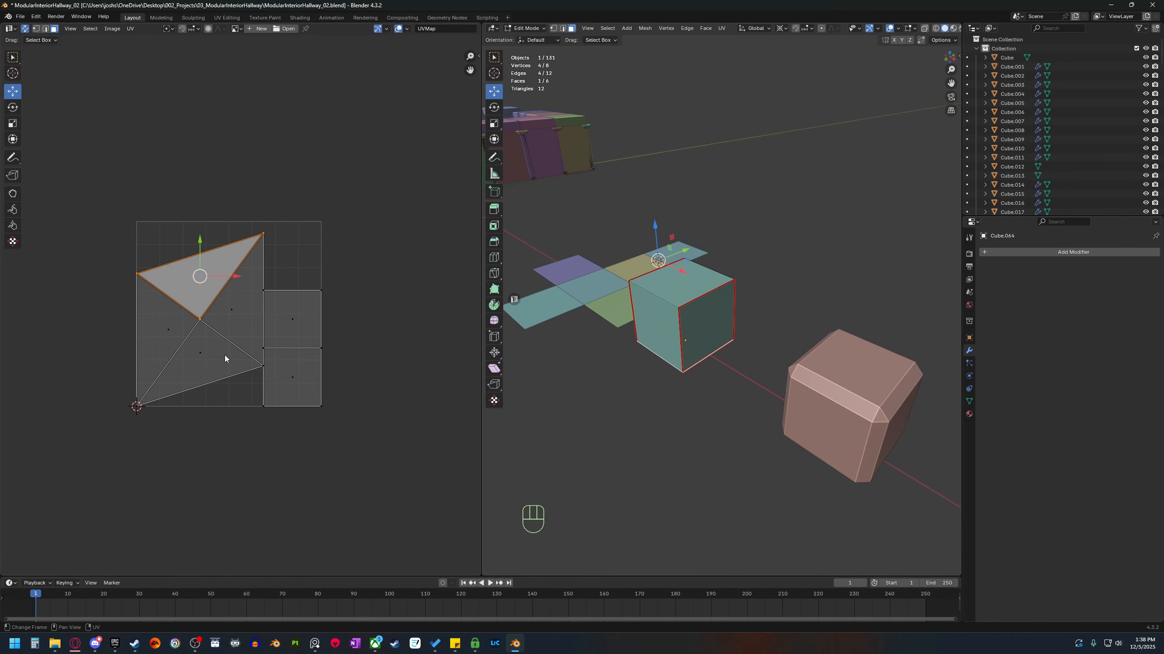
pyautogui.keyDown('shift'); pyautogui.moveTo(623, 381); pyautogui.dragTo(690, 415, button='middle'); pyautogui.keyUp('shift')
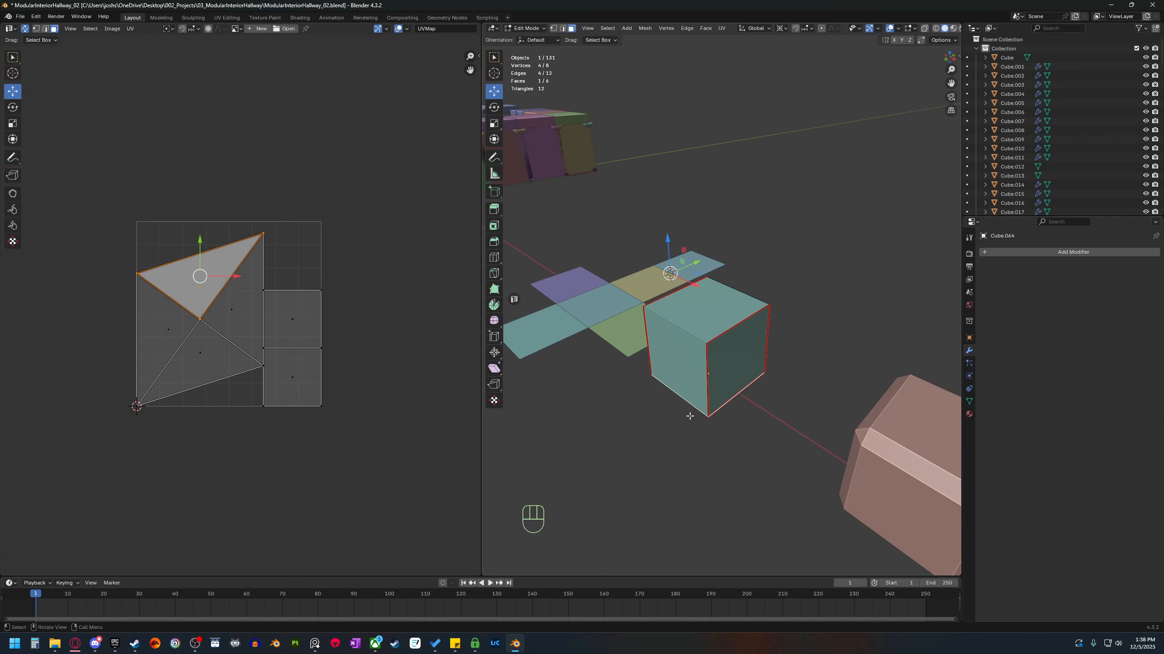
pyautogui.keyDown('shift'); pyautogui.moveTo(633, 385); pyautogui.dragTo(685, 370, button='middle'); pyautogui.keyUp('shift')
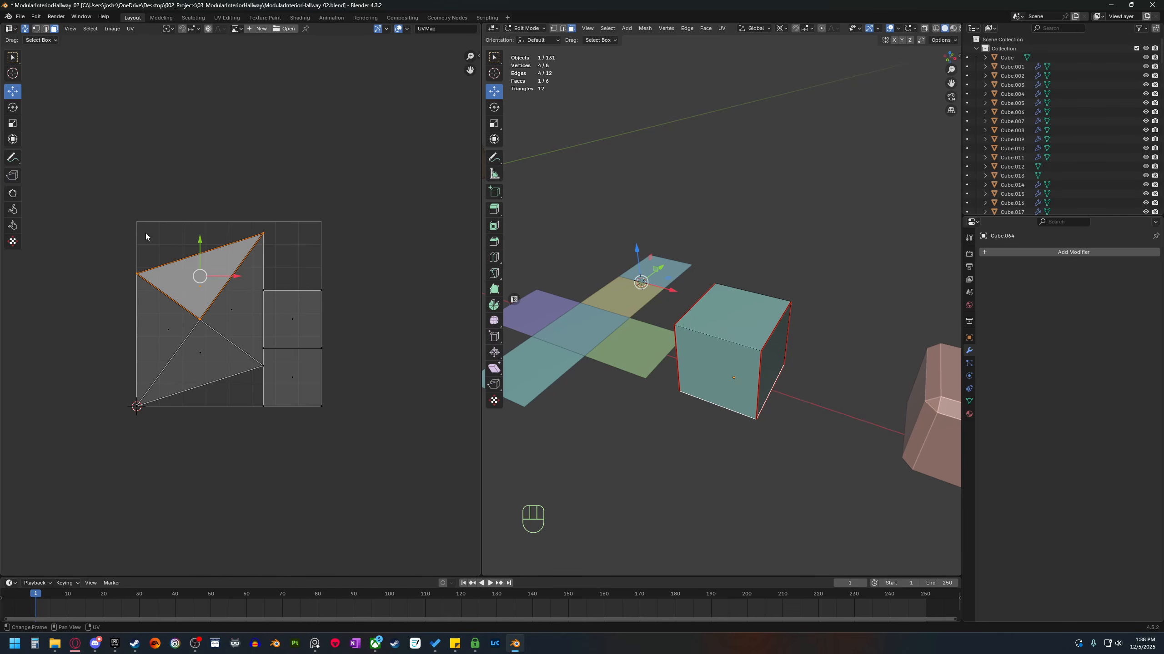
# Select the cube's whole UV layout and several of its individual faces in face mode to locate them among the UV islands.
pyautogui.moveTo(113, 433); pyautogui.dragTo(392, 206)
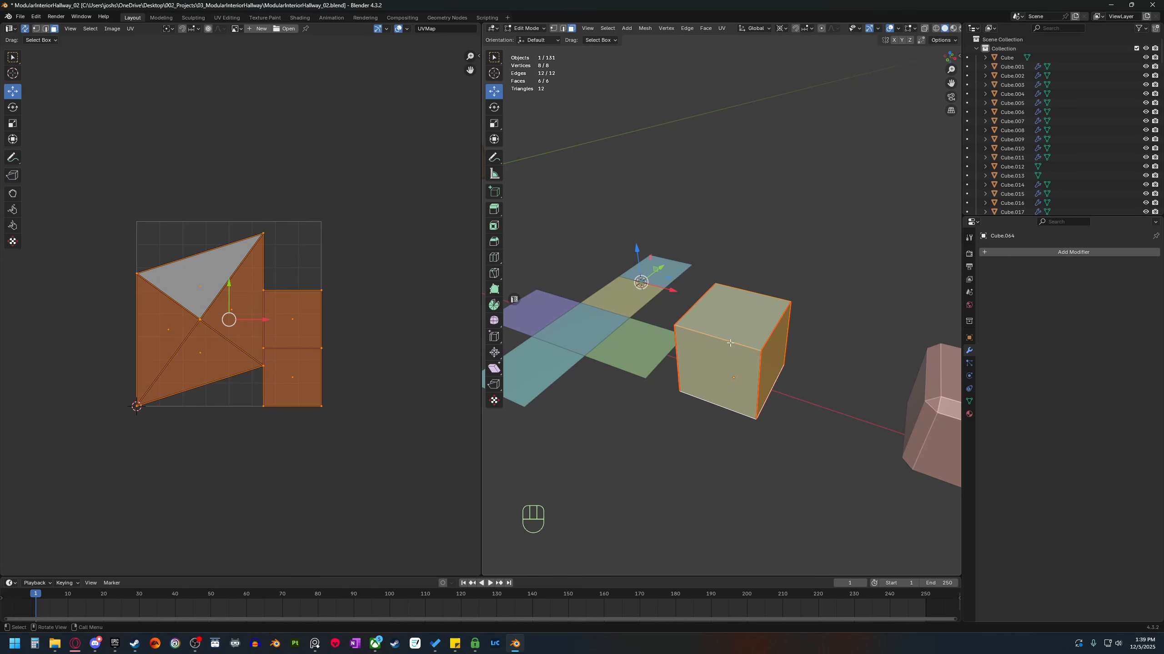
pyautogui.click(693, 331)
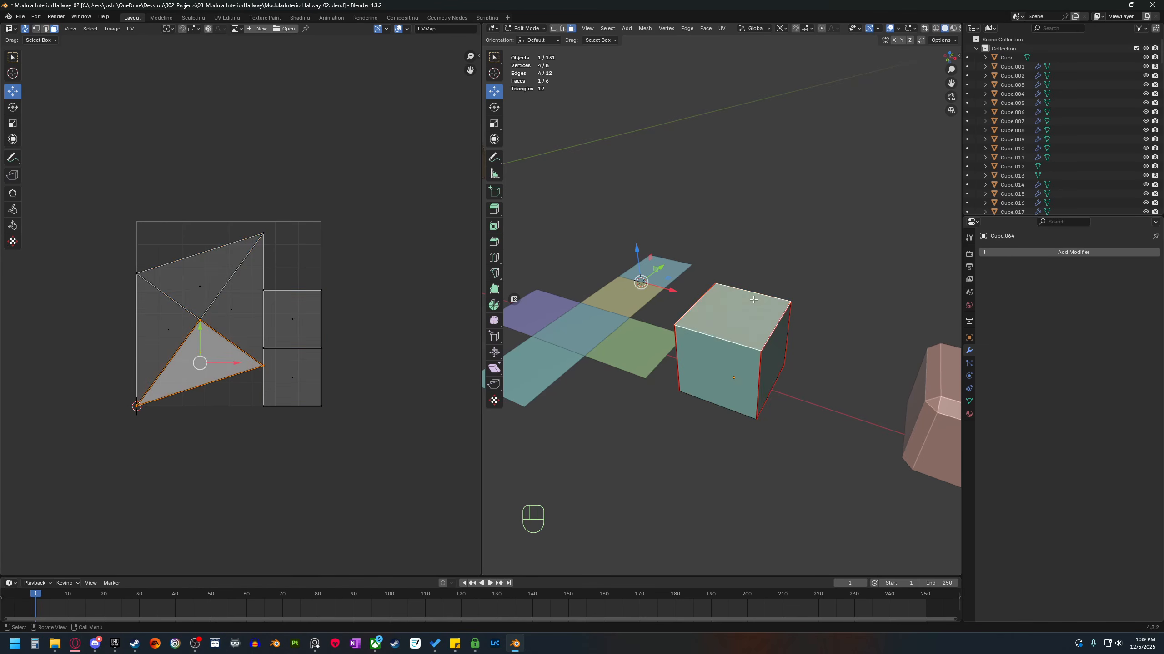
pyautogui.press('3')
pyautogui.click(718, 356)
pyautogui.moveTo(718, 356); pyautogui.dragTo(569, 415, button='middle')
pyautogui.click(743, 418)
pyautogui.click(747, 390)
pyautogui.moveTo(810, 431); pyautogui.dragTo(641, 403, button='middle')
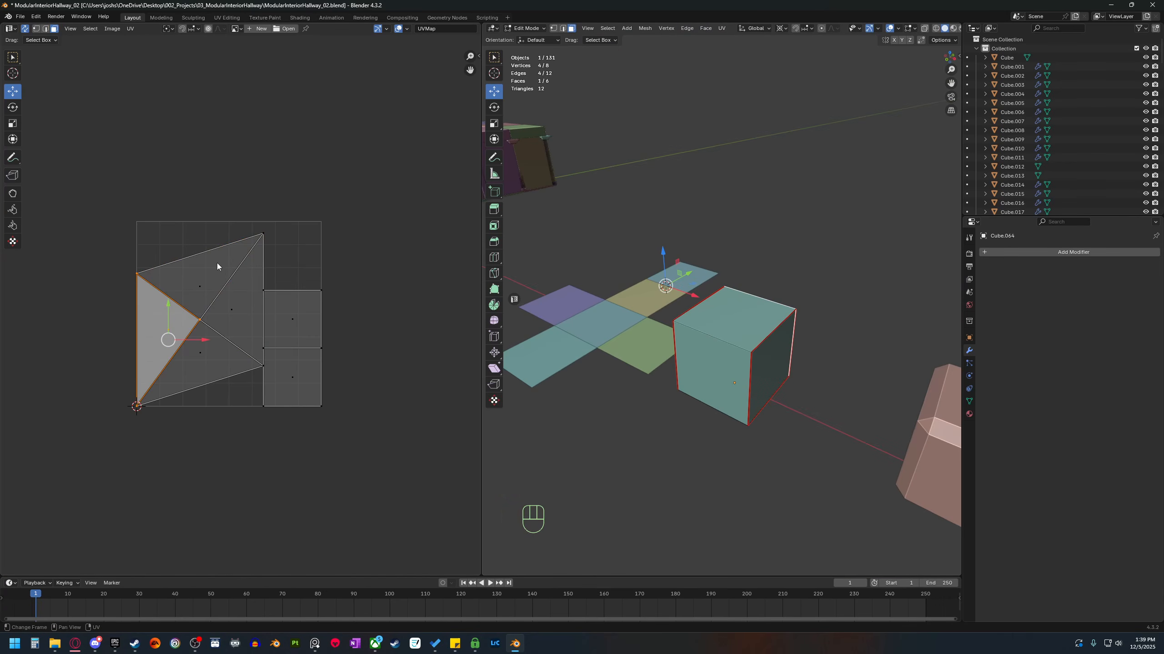
# Select the four triangular UV faces one after another to identify the matching sides of the cube.
pyautogui.click(218, 267)
pyautogui.click(255, 320)
pyautogui.click(214, 358)
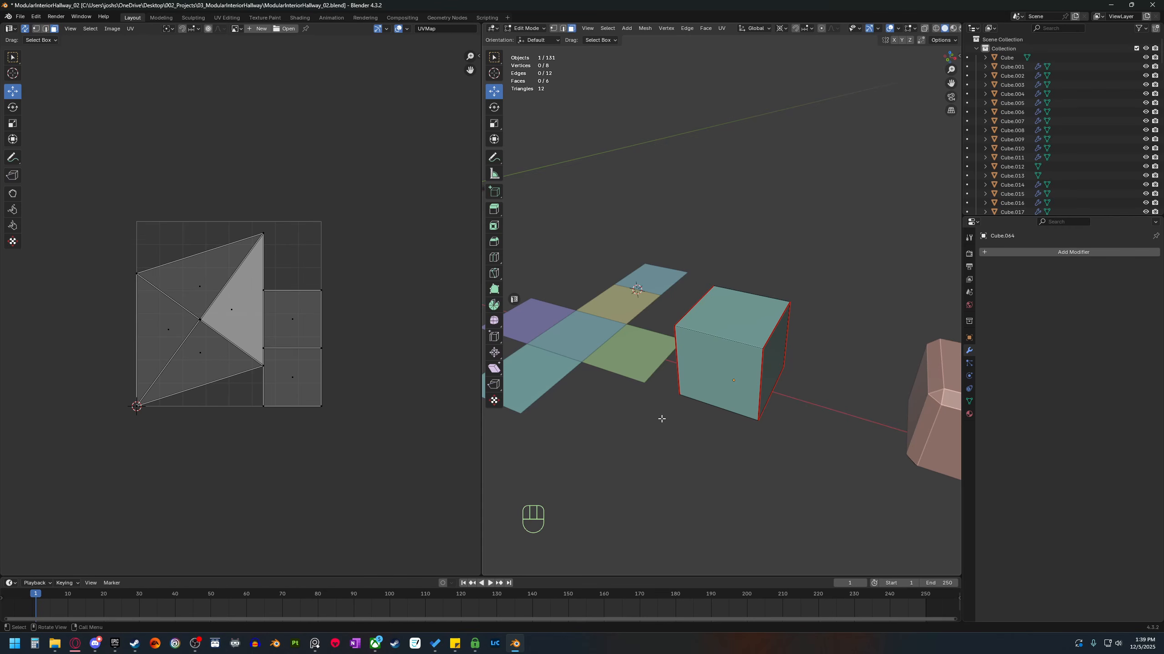
pyautogui.keyDown('shift'); pyautogui.moveTo(657, 434); pyautogui.dragTo(671, 437, button='middle'); pyautogui.keyUp('shift')
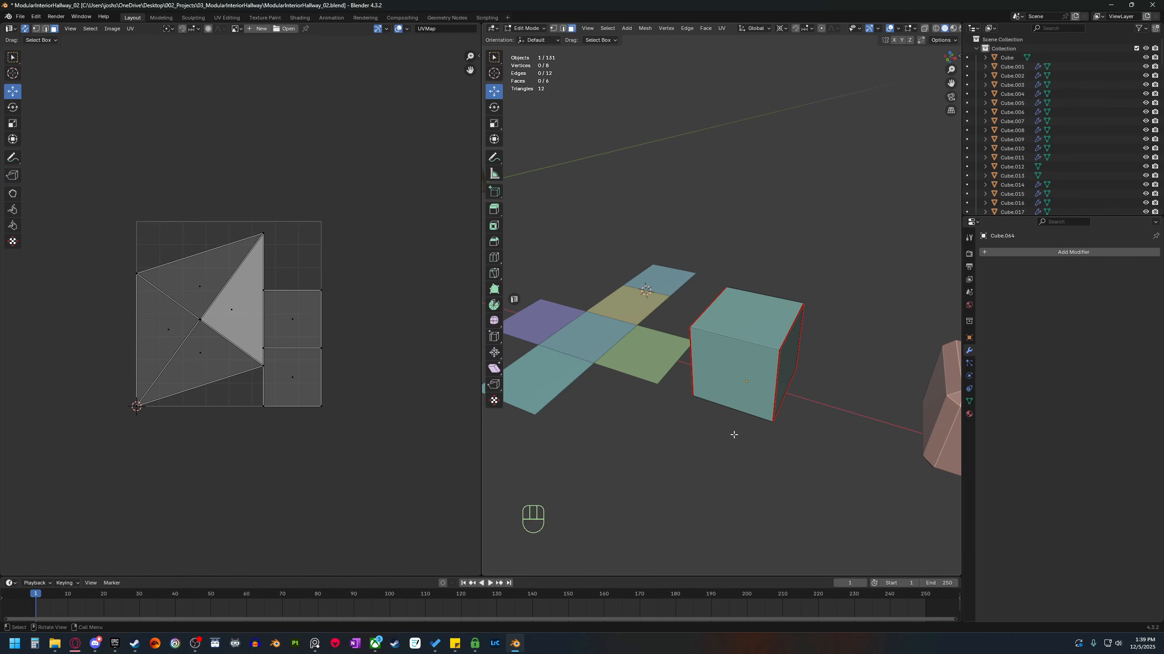
pyautogui.click(209, 355)
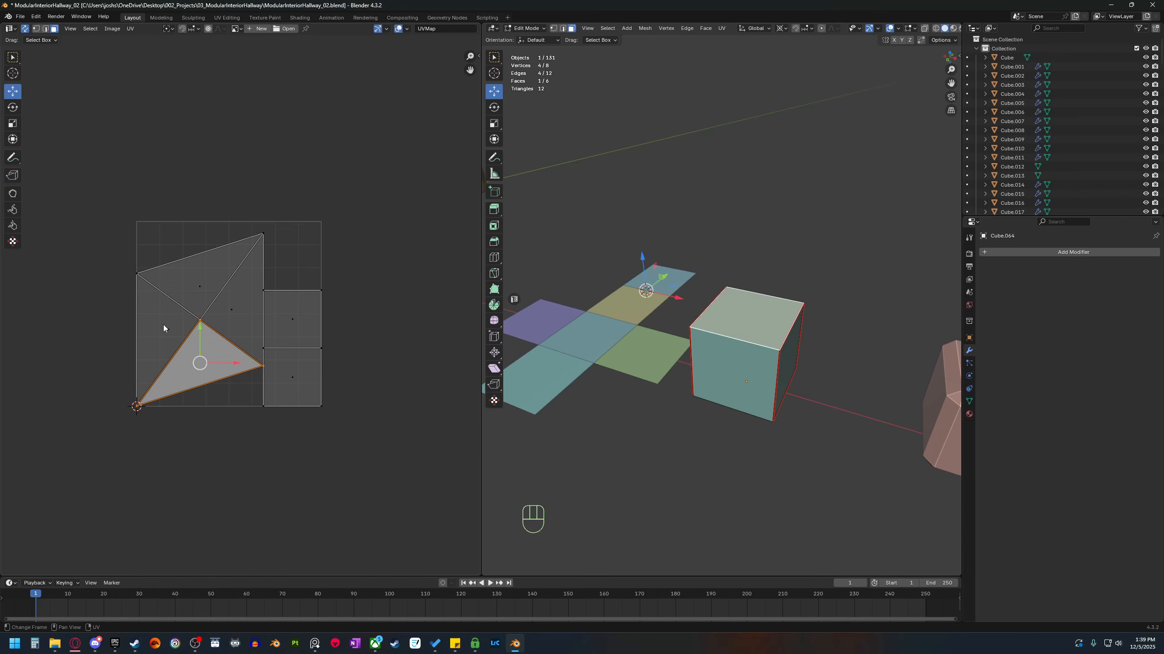
pyautogui.click(164, 325)
pyautogui.click(195, 277)
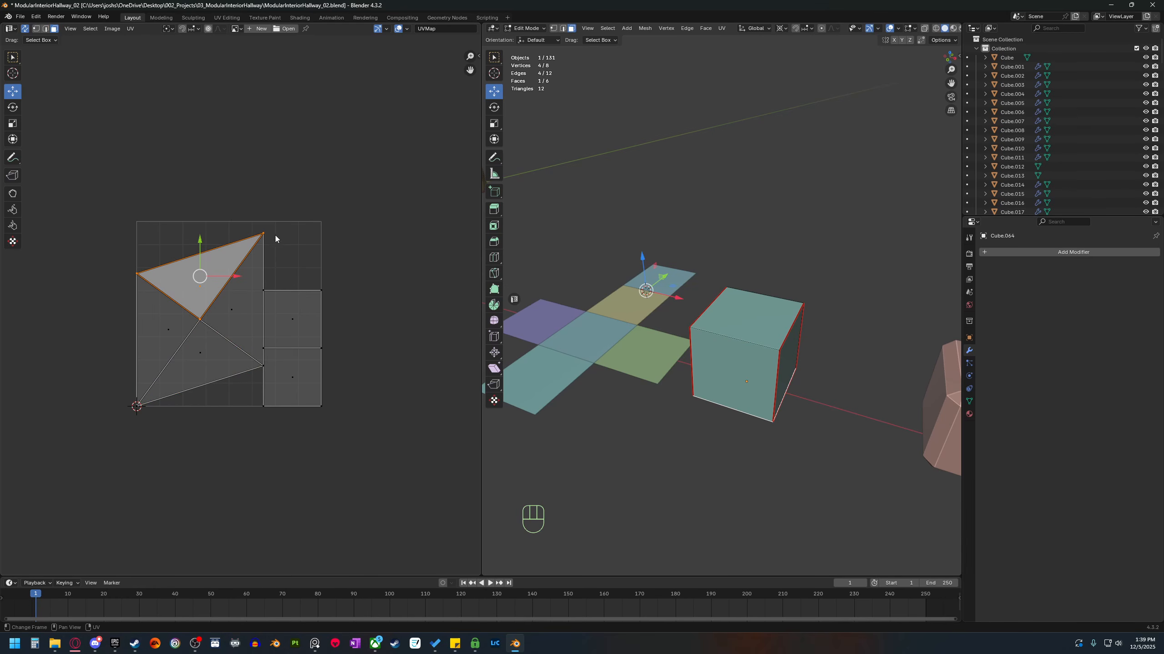
pyautogui.click(162, 335)
pyautogui.click(219, 368)
pyautogui.click(240, 317)
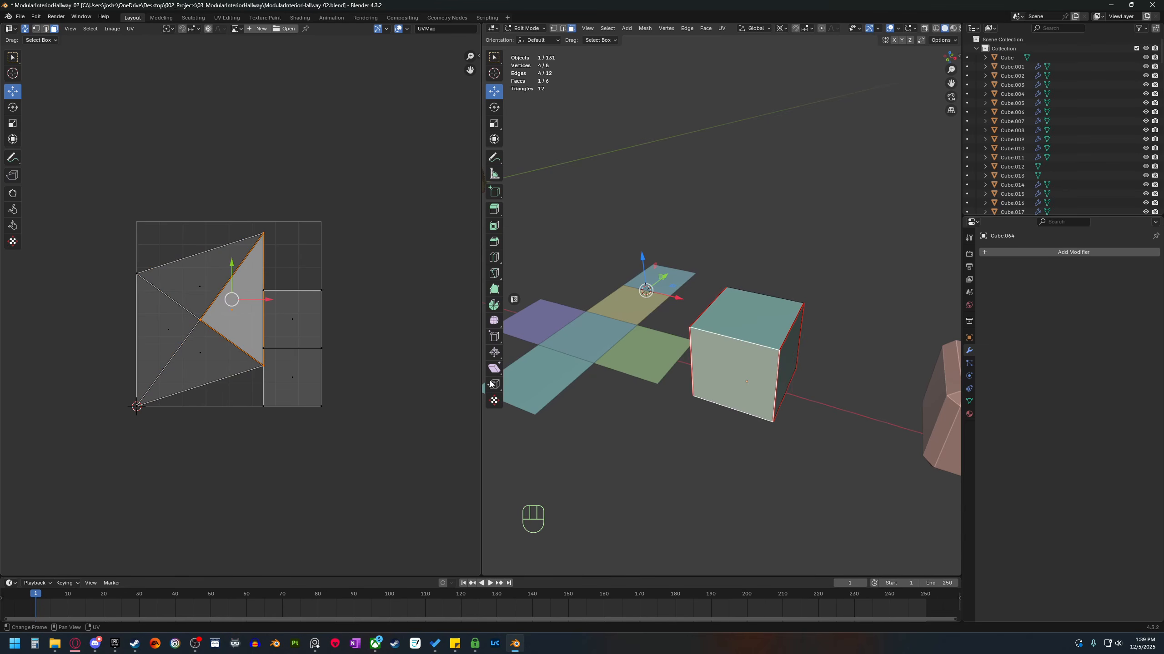
pyautogui.click(169, 291)
pyautogui.click(154, 333)
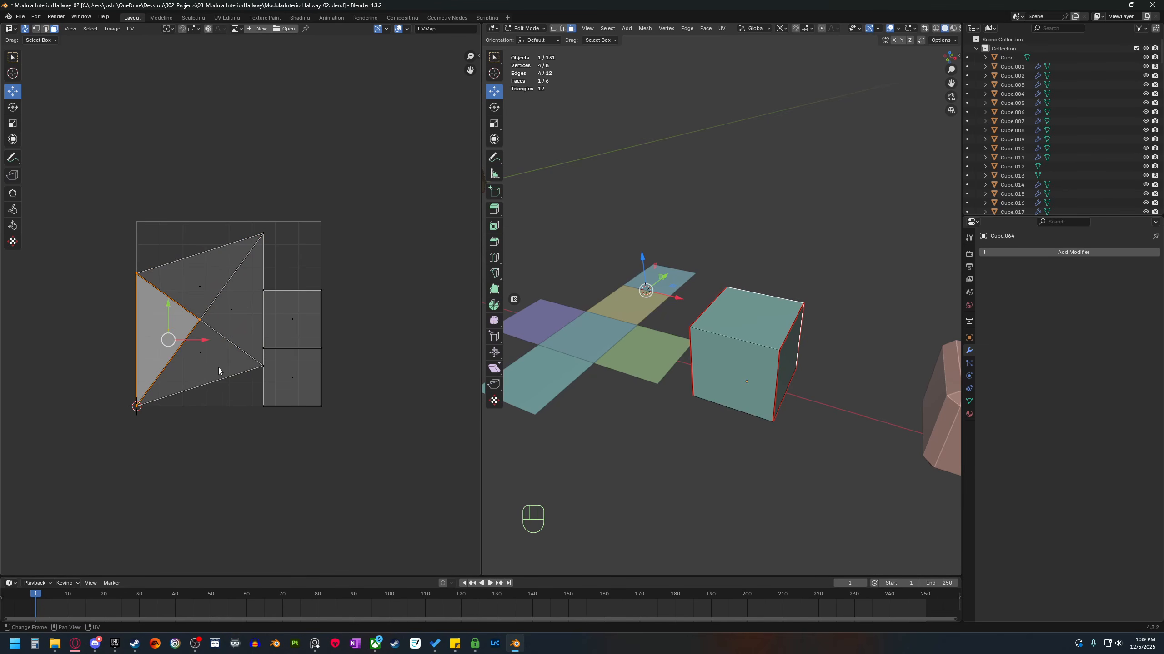
pyautogui.click(218, 368)
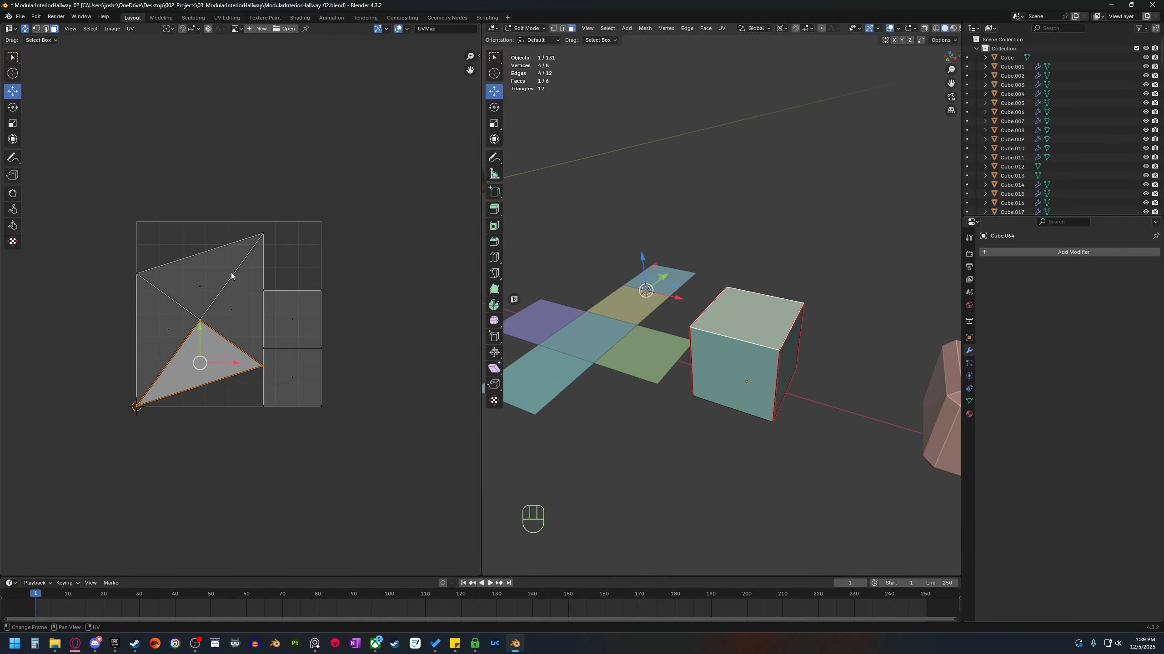
# Turn on the UV stretch display for the layout, using the Angle type.
pyautogui.click(408, 30)
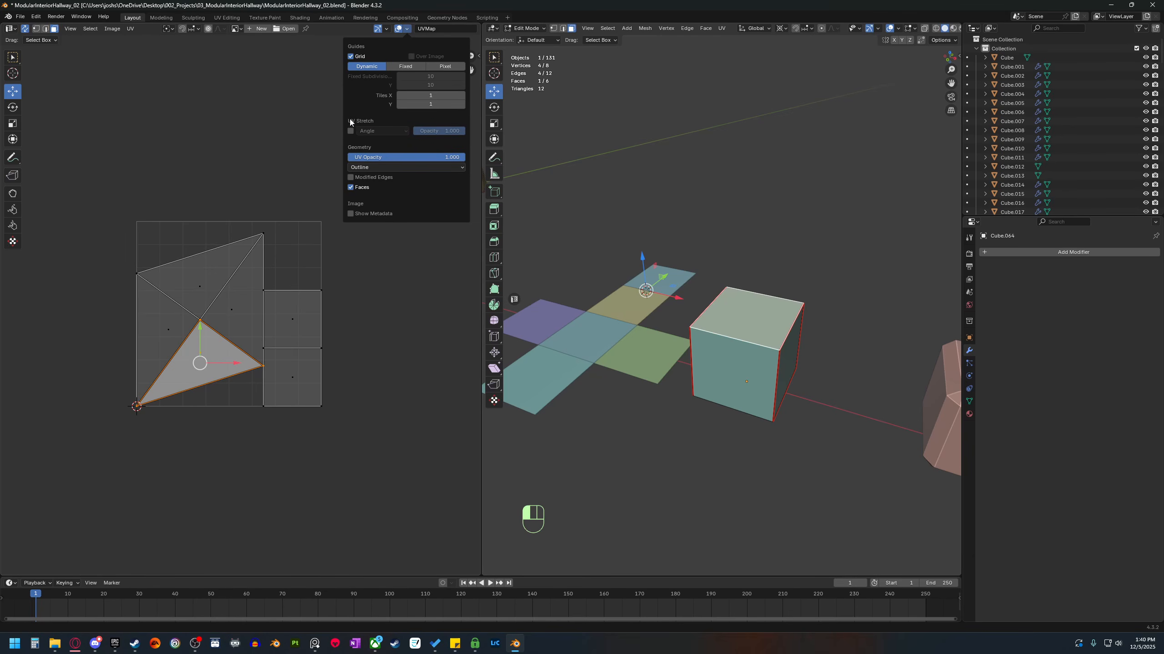
pyautogui.click(351, 131)
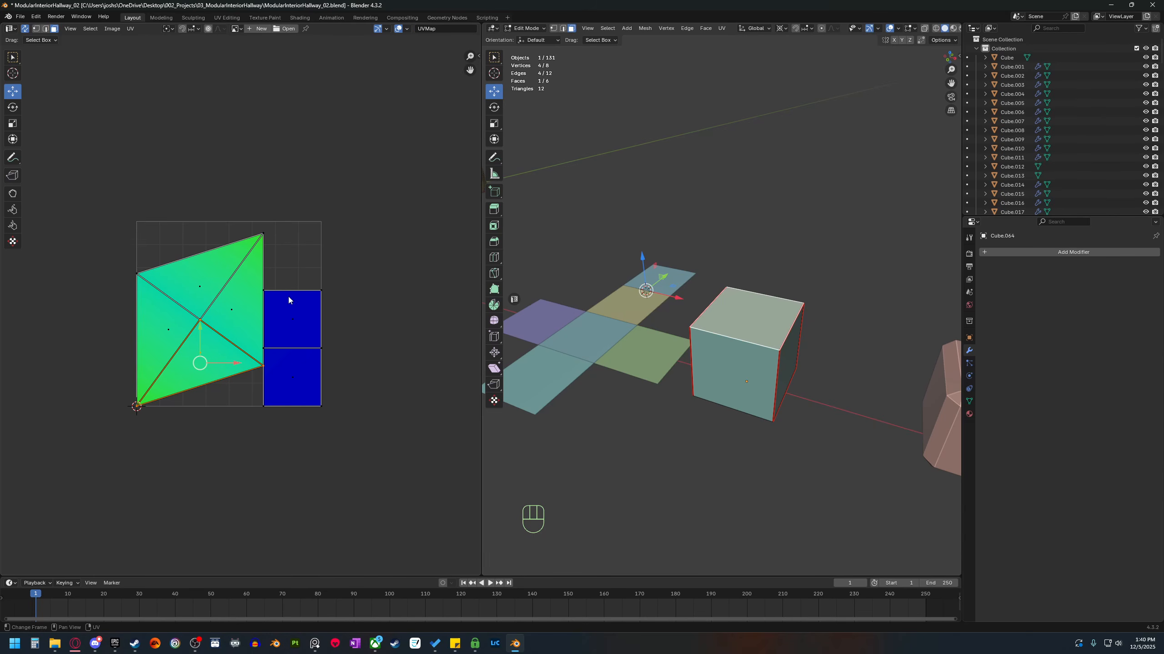
pyautogui.keyDown('shift'); pyautogui.moveTo(278, 359); pyautogui.dragTo(267, 454, button='middle'); pyautogui.keyUp('shift')
# Select the square and triangular UV faces in turn to compare their stretch colours, finishing with the whole layout selected.
pyautogui.click(308, 303)
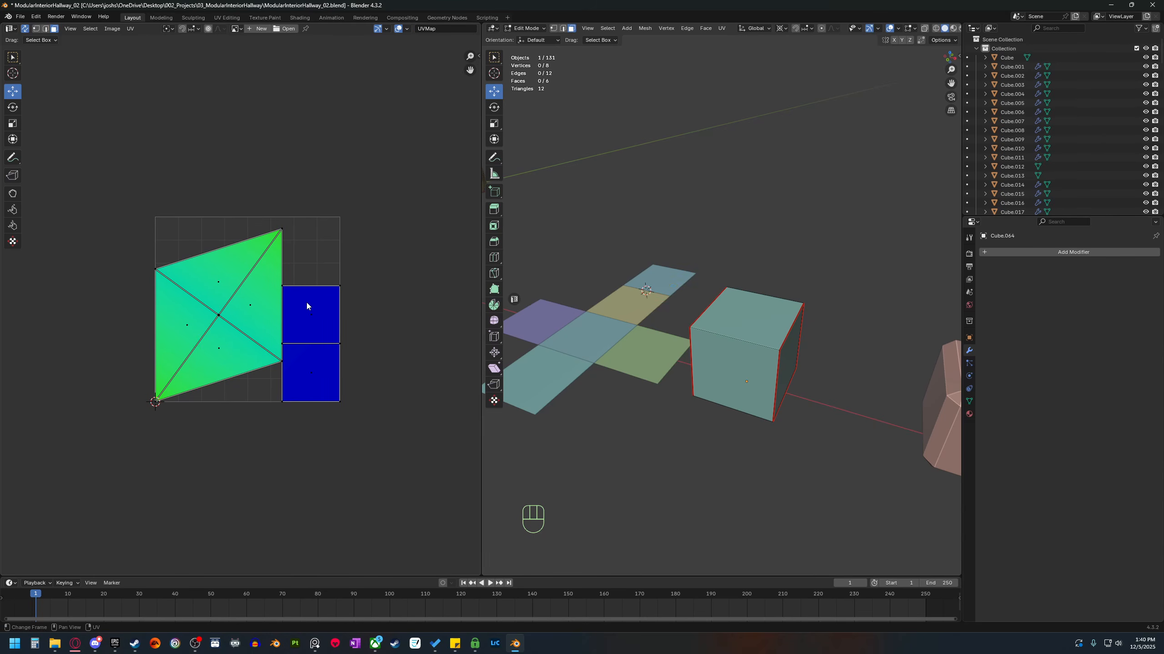
pyautogui.click(310, 346)
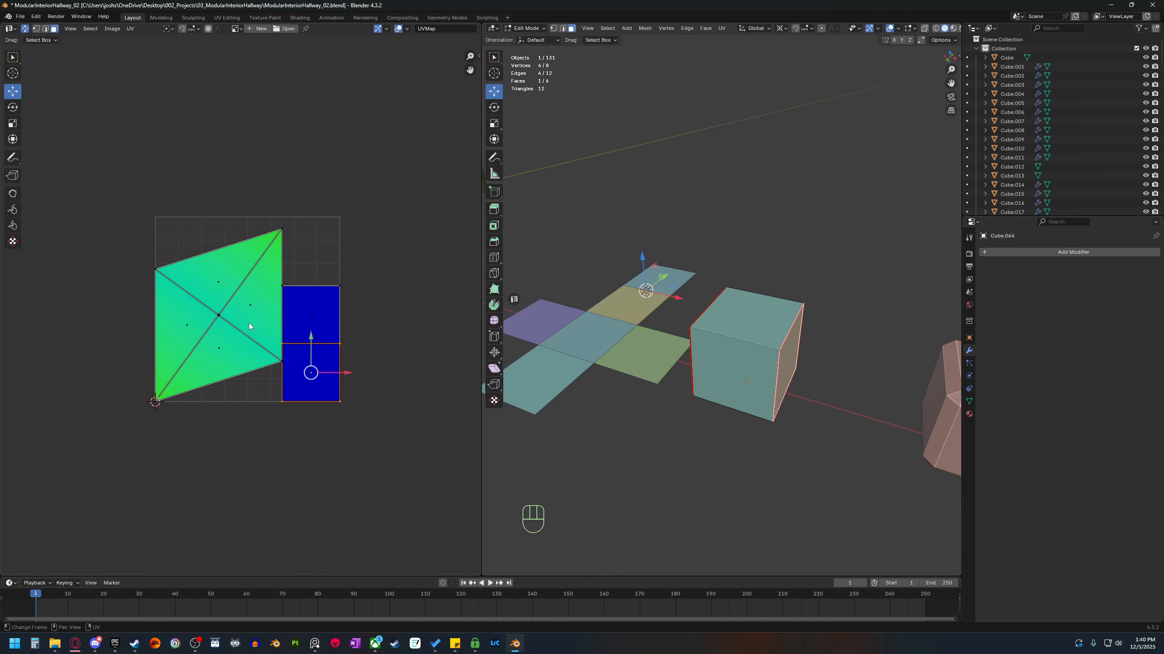
pyautogui.click(310, 314)
pyautogui.click(323, 372)
pyautogui.click(253, 302)
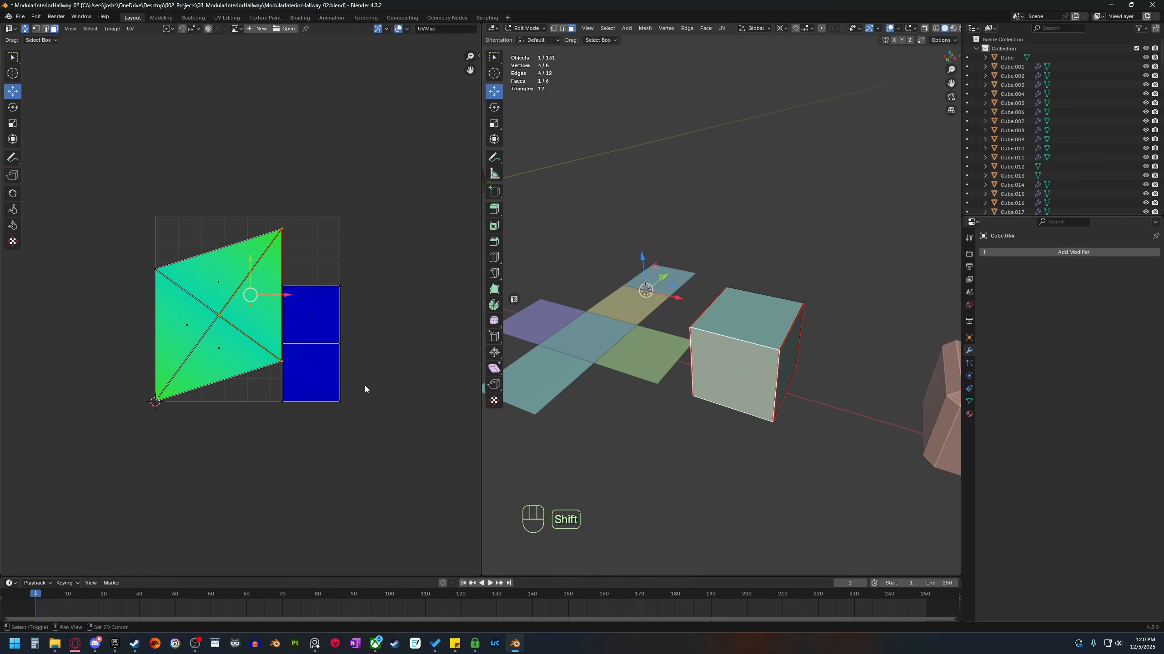
pyautogui.keyDown('shift'); pyautogui.moveTo(364, 386); pyautogui.dragTo(343, 382, button='middle'); pyautogui.keyUp('shift')
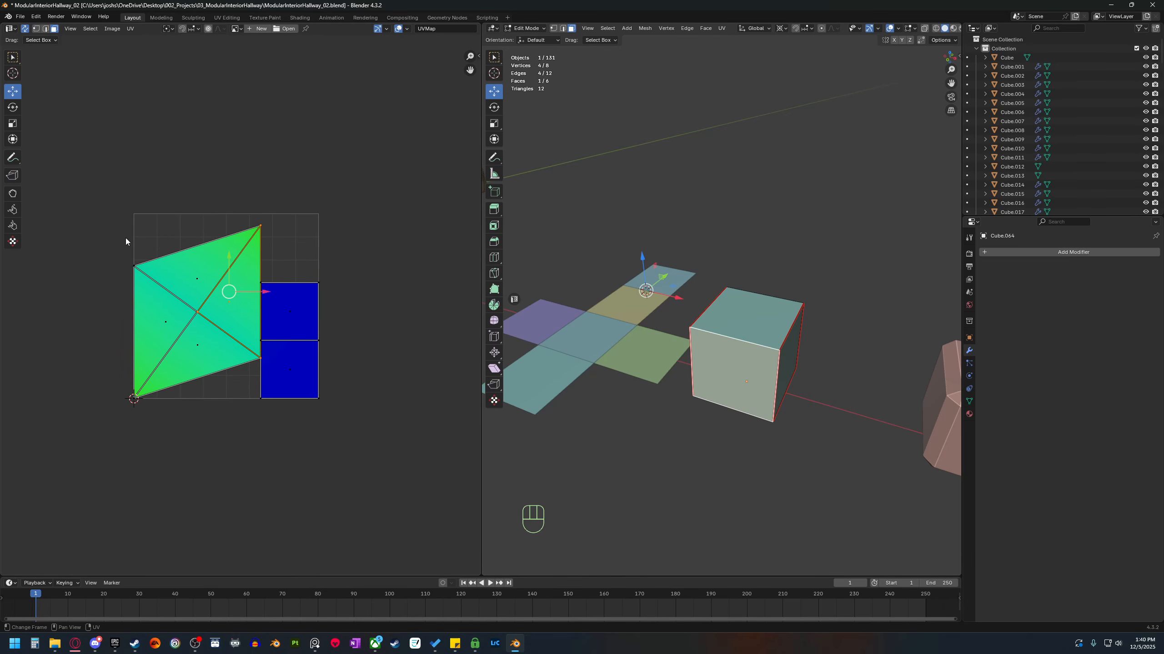
pyautogui.moveTo(115, 214); pyautogui.dragTo(354, 436)
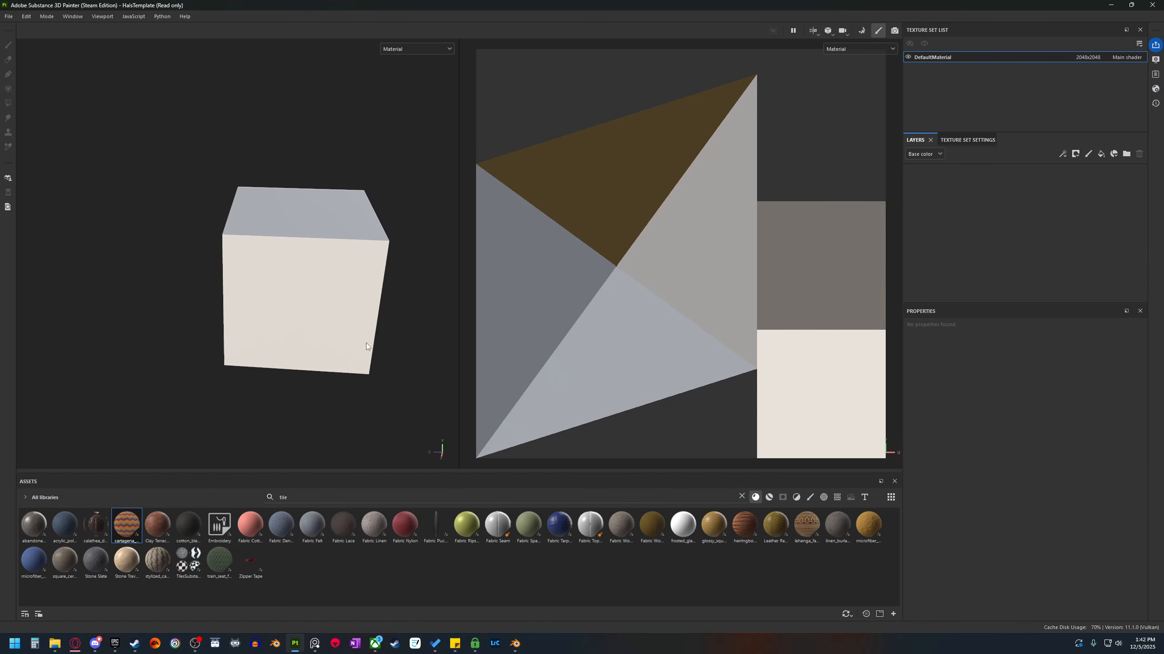
# Switch to Substance 3D Painter and apply the cartagena_mochila_fabric material to the cube.
pyautogui.moveTo(365, 343)
pyautogui.keyDown('alt'); pyautogui.mouseDown()
pyautogui.moveTo(316, 349)
pyautogui.moveTo(362, 357)
pyautogui.moveTo(292, 348)
pyautogui.mouseUp(); pyautogui.keyUp('alt')
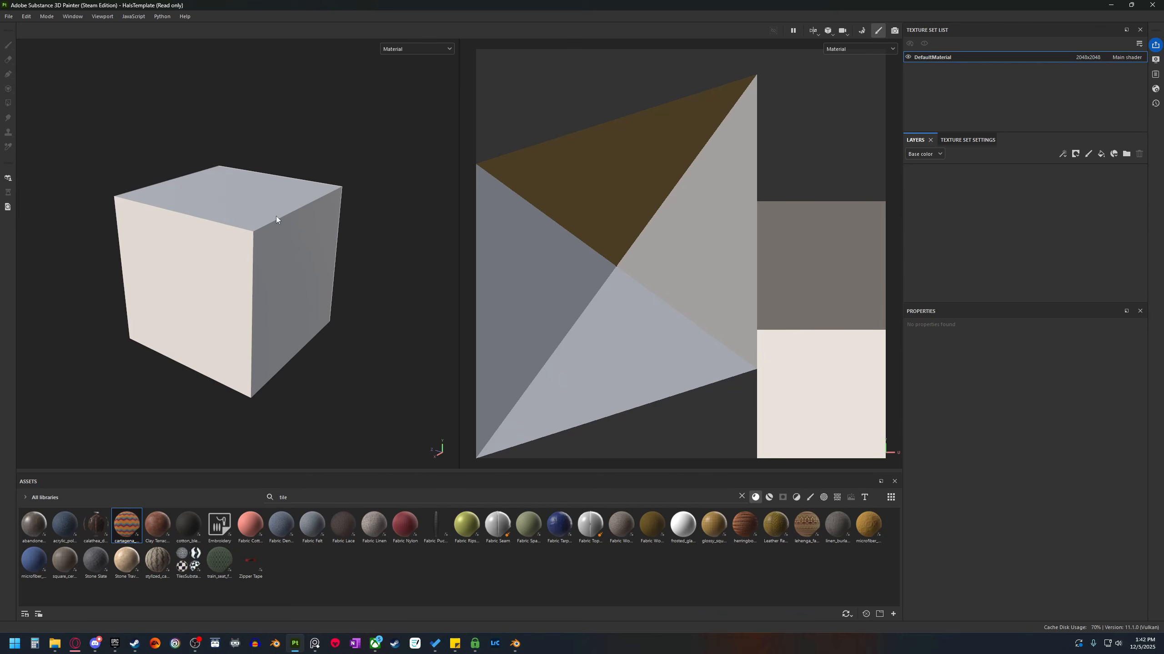
pyautogui.keyDown('alt'); pyautogui.moveTo(282, 244); pyautogui.dragTo(367, 216); pyautogui.keyUp('alt')
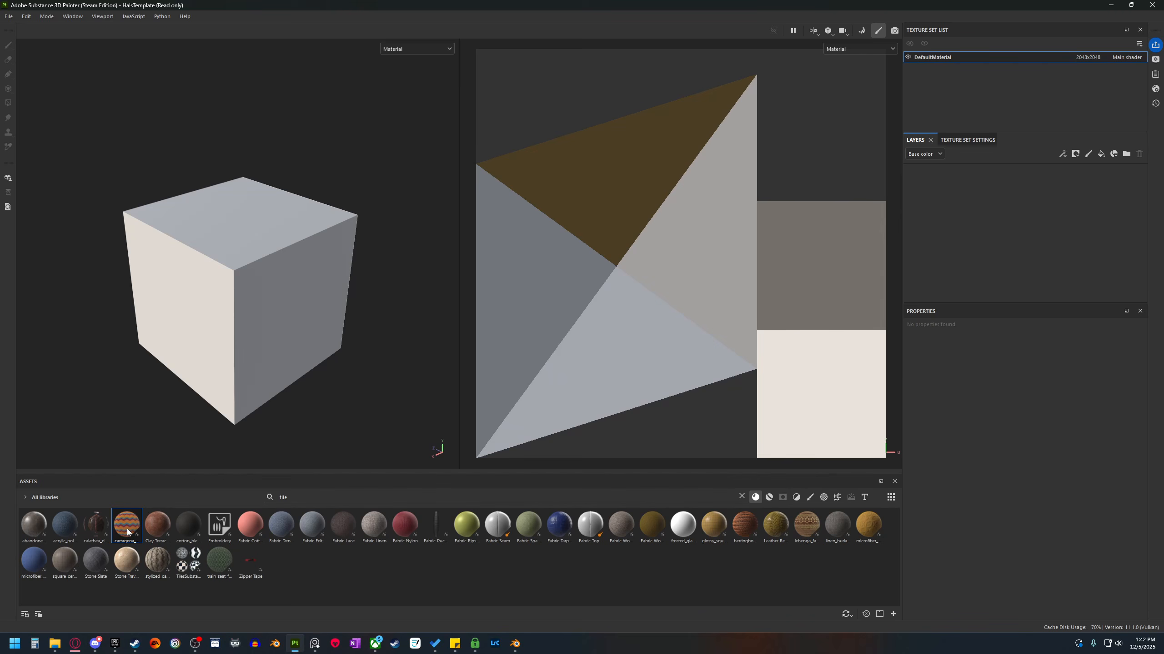
pyautogui.moveTo(129, 527)
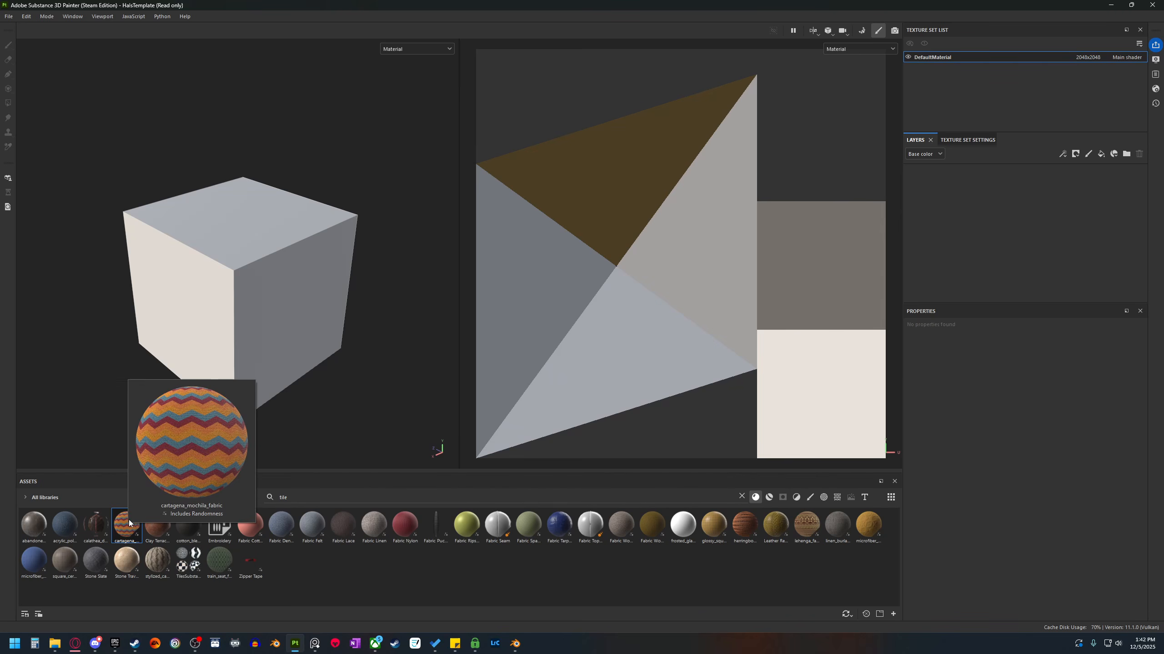
pyautogui.moveTo(132, 526); pyautogui.dragTo(302, 342)
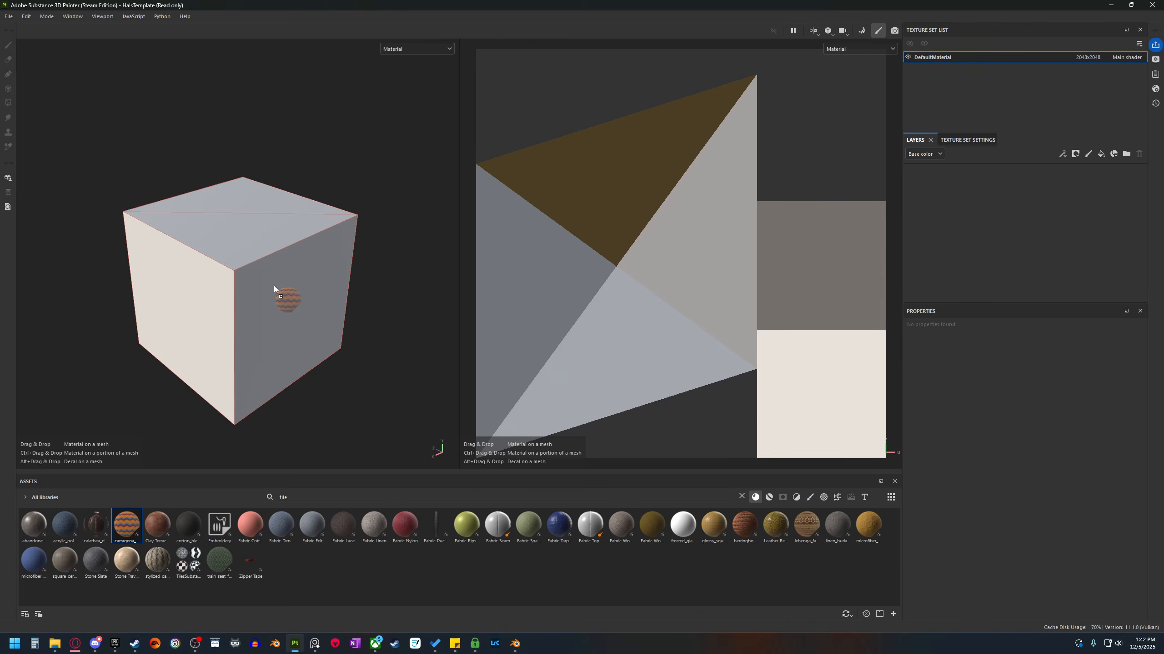
pyautogui.moveTo(274, 286); pyautogui.dragTo(274, 284)
# Examine the zigzag fabric texture on the cube's square-mapped and triangle-mapped faces from several angles.
pyautogui.keyDown('alt'); pyautogui.moveTo(170, 348); pyautogui.dragTo(235, 269); pyautogui.keyUp('alt')
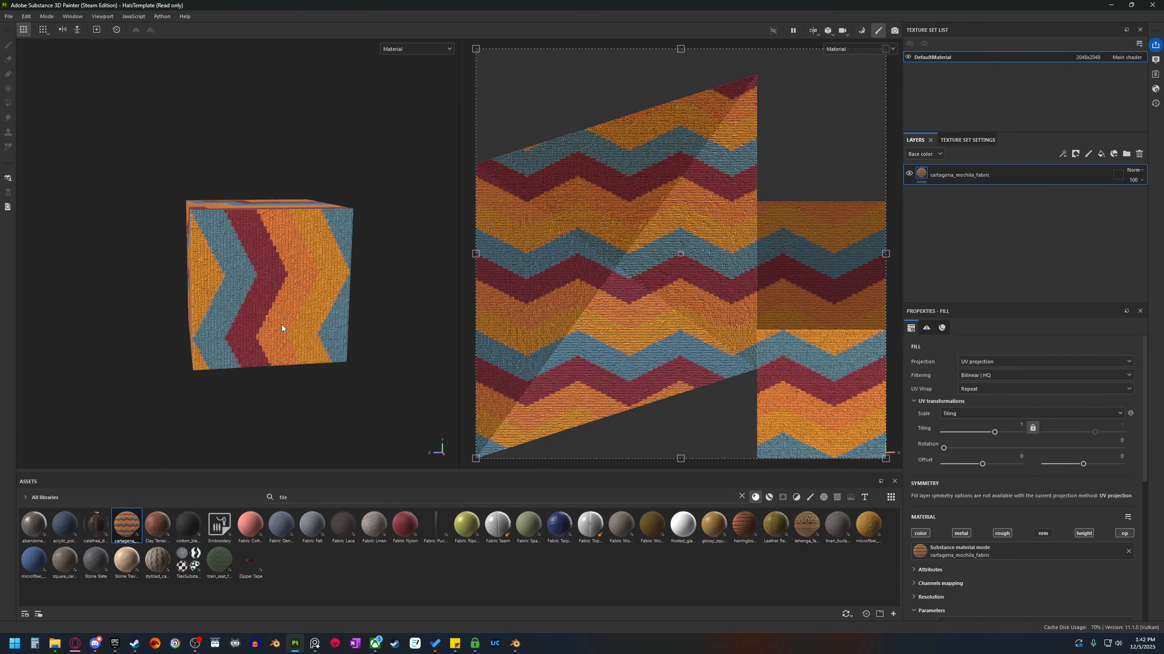
pyautogui.keyDown('alt'); pyautogui.moveTo(193, 339); pyautogui.dragTo(352, 355); pyautogui.keyUp('alt')
pyautogui.keyDown('alt'); pyautogui.moveTo(140, 336); pyautogui.dragTo(307, 308, button='middle'); pyautogui.keyUp('alt')
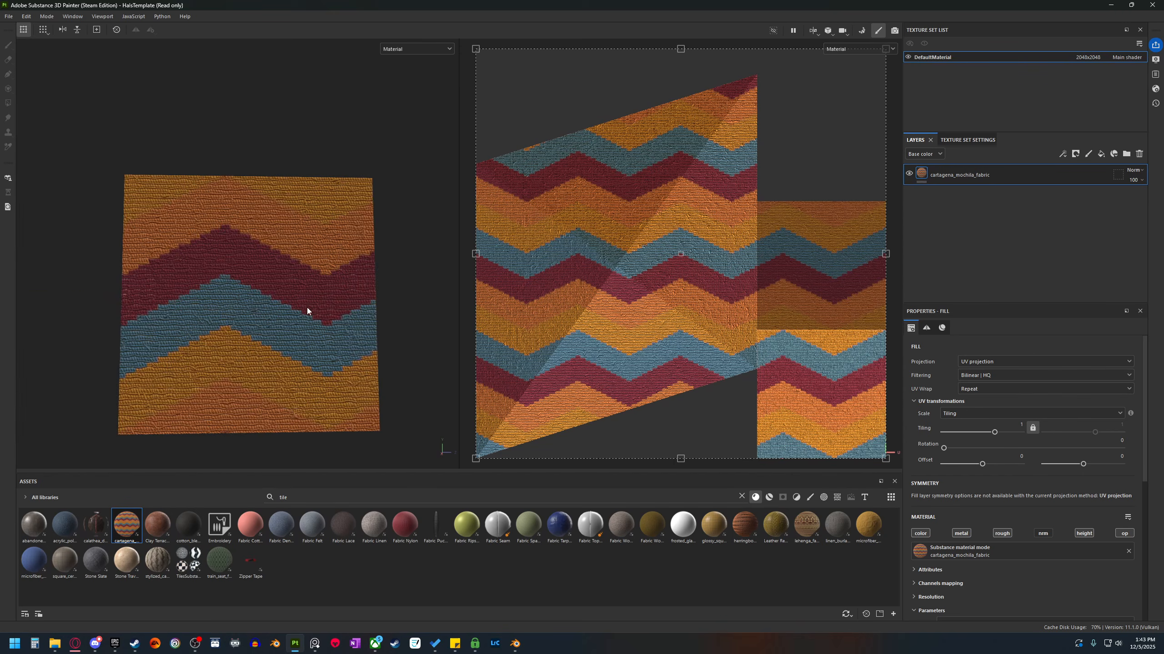
pyautogui.keyDown('alt'); pyautogui.moveTo(206, 331); pyautogui.dragTo(234, 262); pyautogui.keyUp('alt')
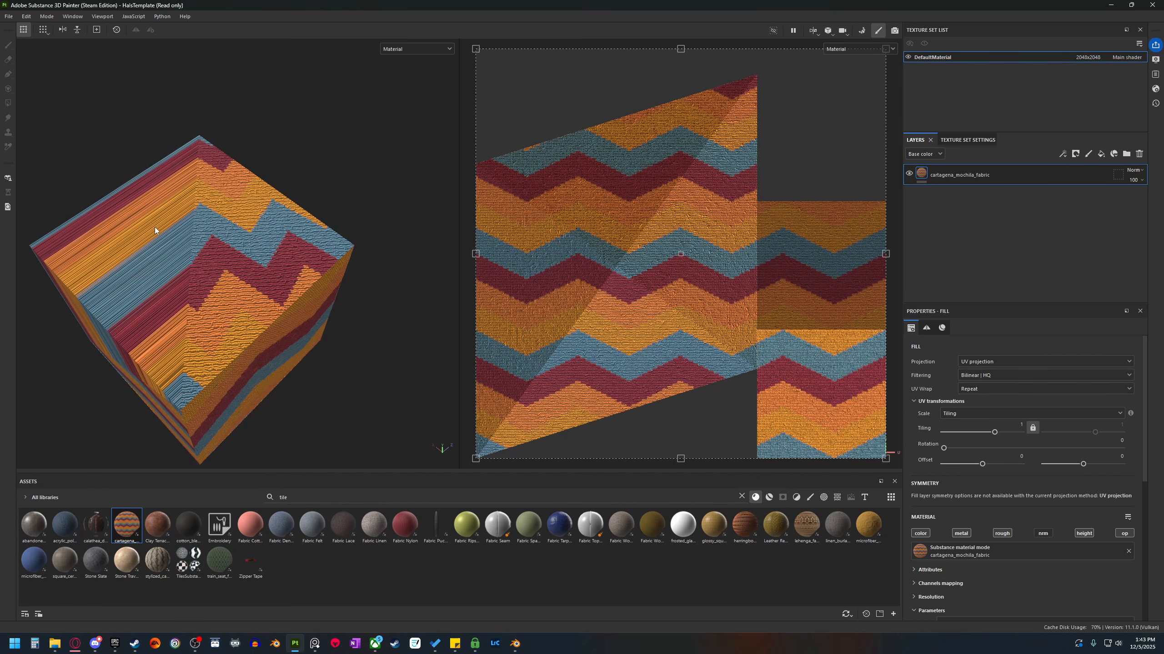
pyautogui.keyDown('alt'); pyautogui.moveTo(134, 337); pyautogui.dragTo(151, 227); pyautogui.keyUp('alt')
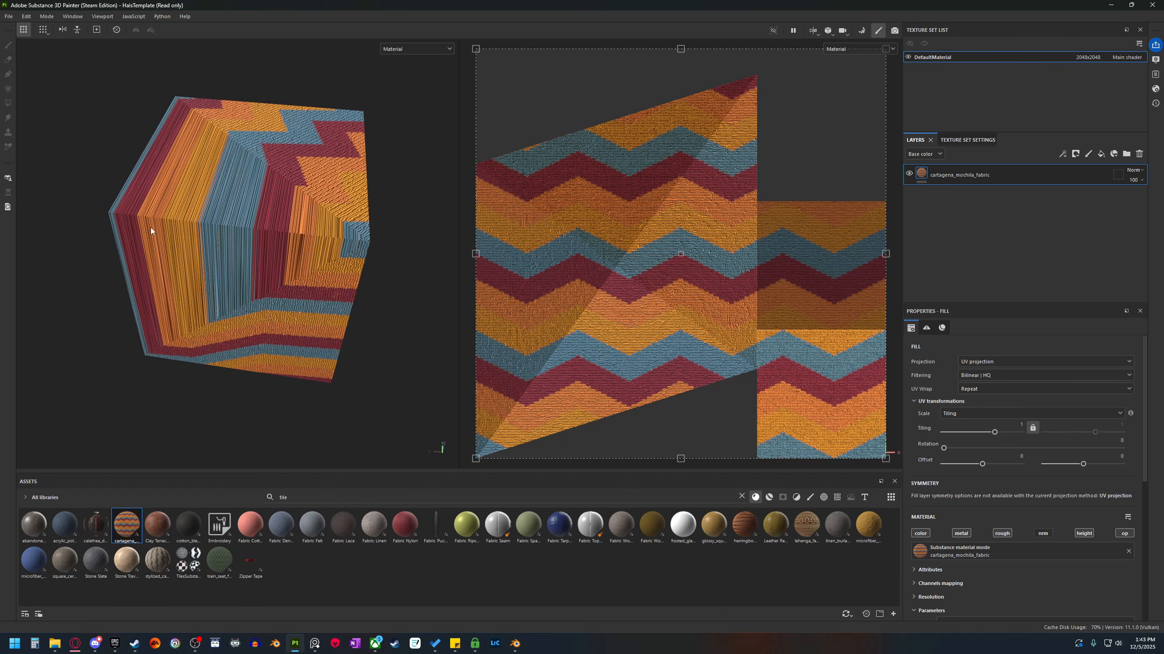
pyautogui.keyDown('alt'); pyautogui.moveTo(303, 363); pyautogui.dragTo(323, 258); pyautogui.keyUp('alt')
pyautogui.keyDown('alt'); pyautogui.moveTo(285, 360); pyautogui.dragTo(236, 223); pyautogui.keyUp('alt')
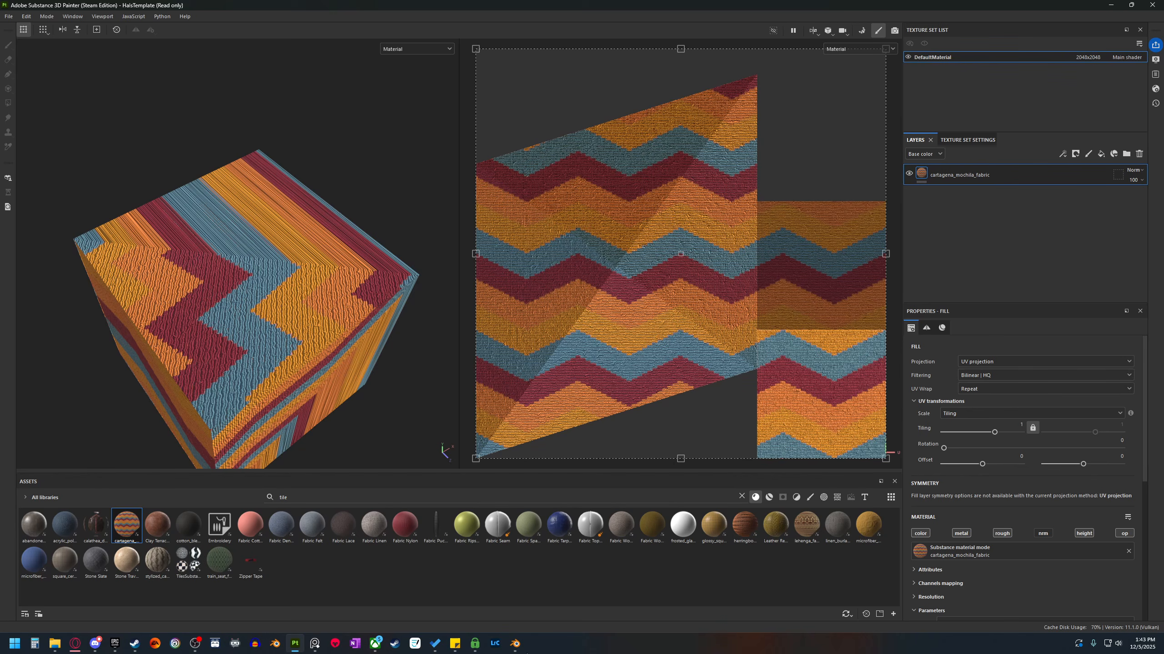
# Switch to Blender, select a stretched triangular UV face, and compare it with the textured cube in Substance 3D Painter.
pyautogui.click(515, 644)
pyautogui.scroll(2, 713, 412)
pyautogui.moveTo(718, 432); pyautogui.dragTo(759, 431, button='middle')
pyautogui.press('Tab')
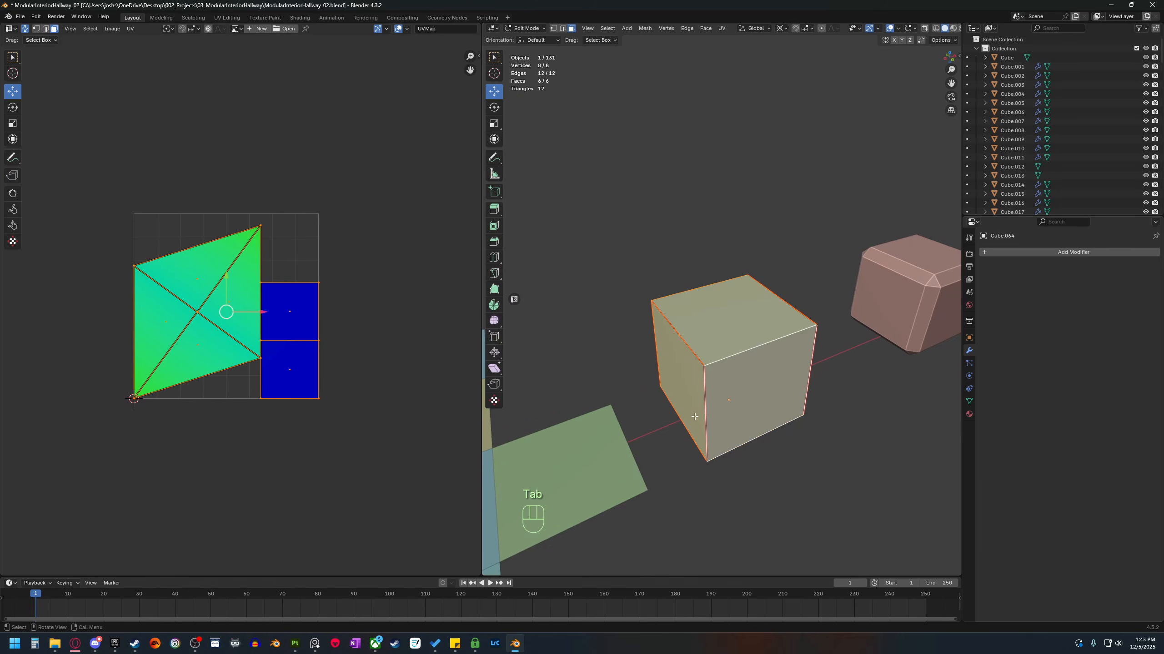
pyautogui.moveTo(646, 399)
pyautogui.mouseDown(button='middle')
pyautogui.moveTo(743, 416)
pyautogui.moveTo(653, 387)
pyautogui.mouseUp(button='middle')
pyautogui.press('3')
pyautogui.click(249, 313)
pyautogui.moveTo(756, 369); pyautogui.dragTo(783, 361, button='middle')
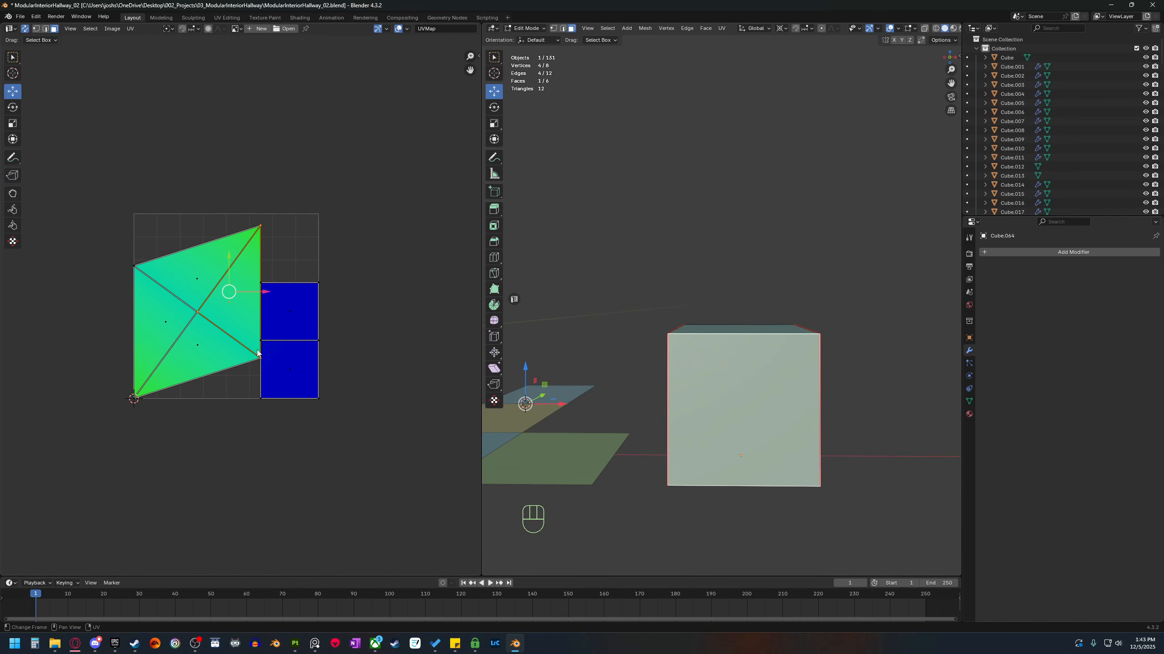
pyautogui.scroll(2, 259, 253)
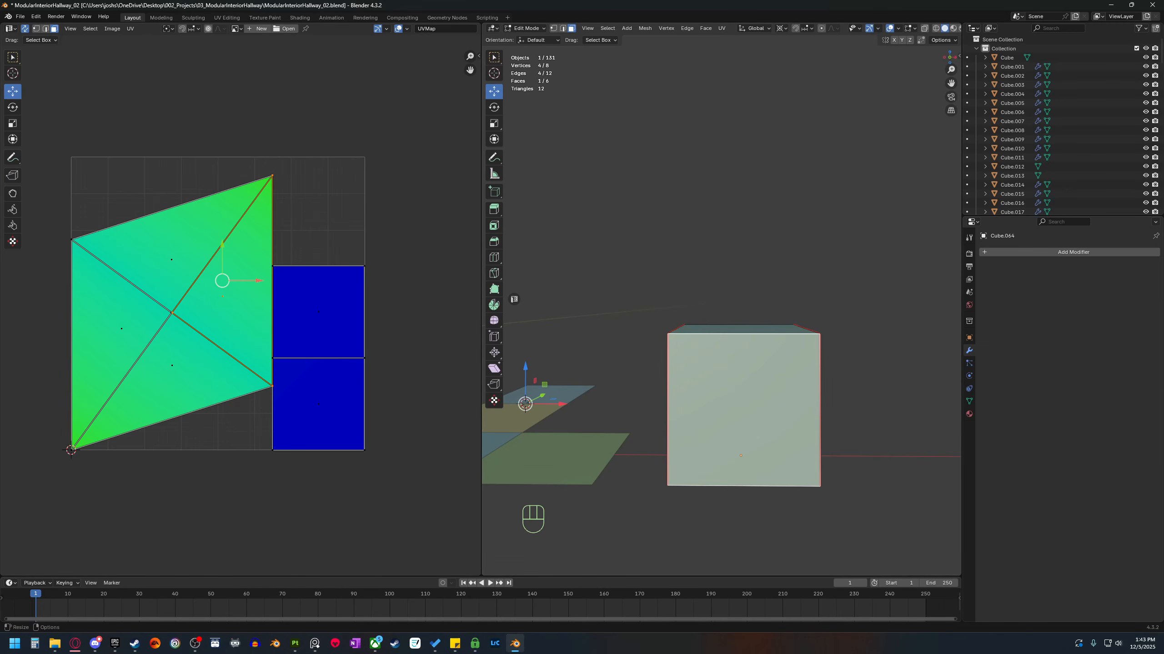
pyautogui.click(295, 644)
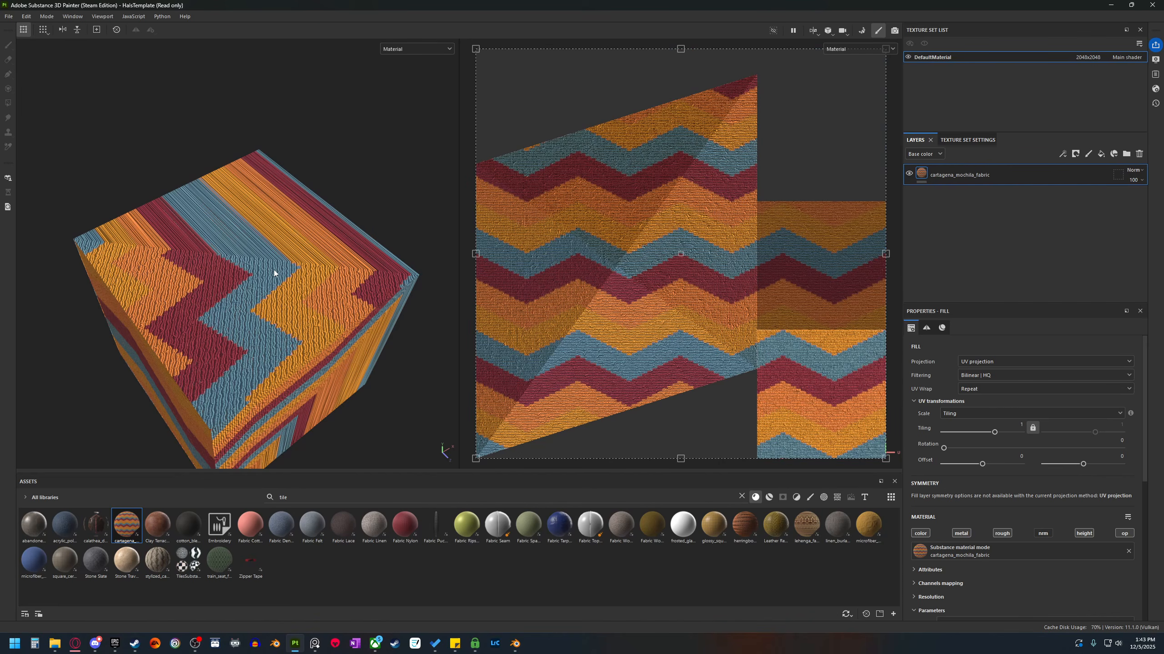
pyautogui.hotkey('alt', 'Tab')
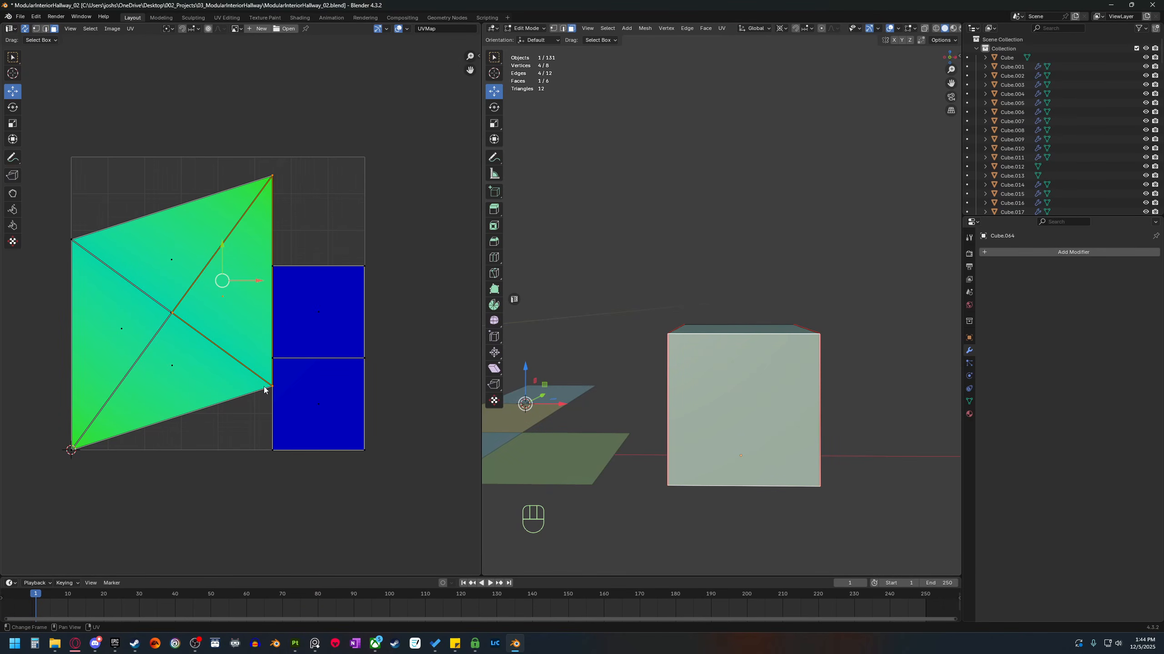
# Select the bottom edge of the cube's front face in edge mode and bring up its edge commands.
pyautogui.scroll(-2, 760, 389)
pyautogui.moveTo(683, 360); pyautogui.dragTo(749, 415, button='middle')
pyautogui.press('2')
pyautogui.click(734, 411)
pyautogui.rightClick(747, 452)
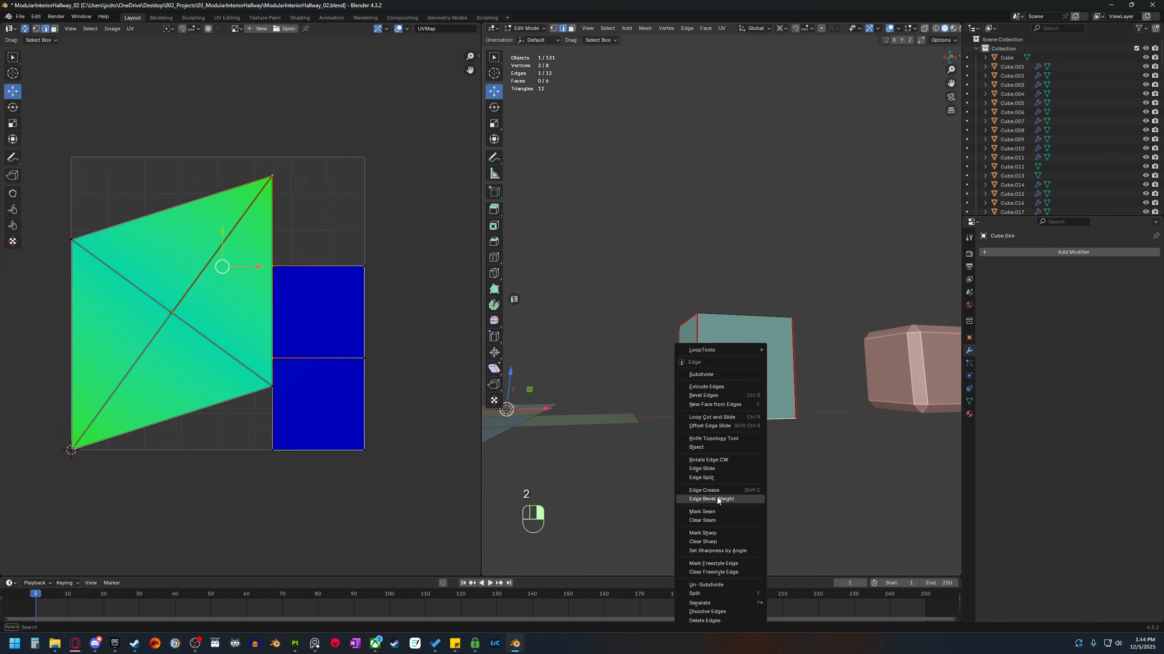
pyautogui.moveTo(855, 392); pyautogui.dragTo(778, 330, button='middle')
# Select an unmarked top edge and an unmarked bottom edge of the cube and mark both as seams.
pyautogui.click(675, 331)
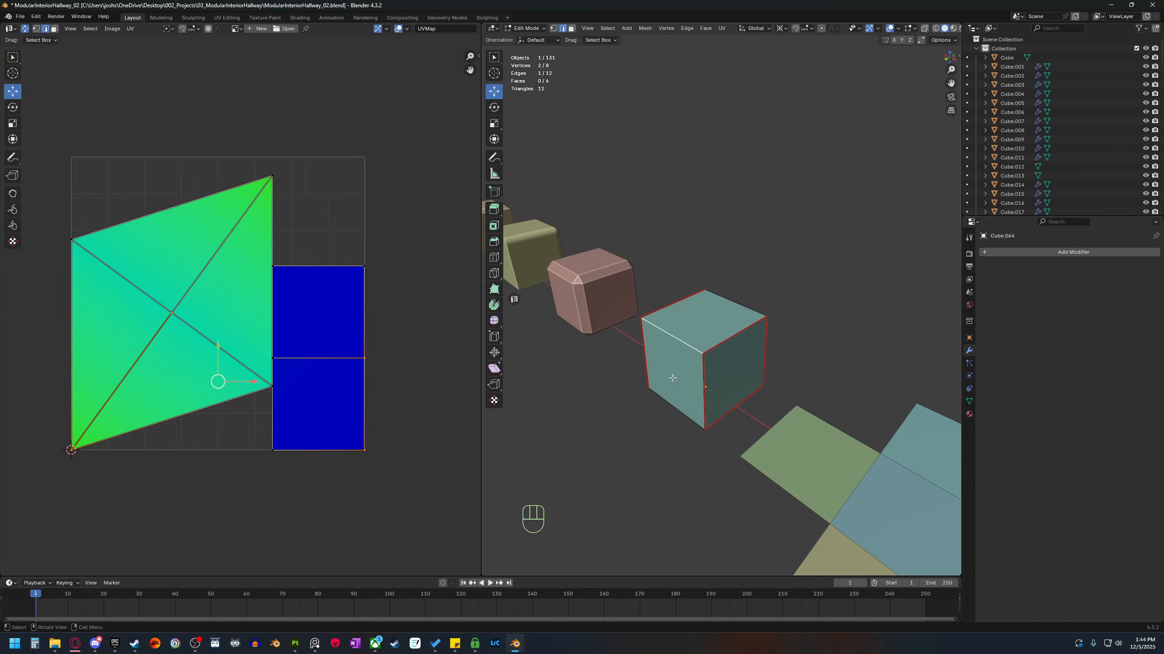
pyautogui.moveTo(671, 422); pyautogui.dragTo(662, 367, button='middle')
pyautogui.moveTo(657, 454); pyautogui.dragTo(650, 393, button='middle')
pyautogui.keyDown('shift'); pyautogui.click(639, 384); pyautogui.keyUp('shift')
pyautogui.moveTo(760, 385); pyautogui.dragTo(642, 462, button='middle')
pyautogui.click(743, 335)
pyautogui.moveTo(744, 335); pyautogui.dragTo(762, 384, button='middle')
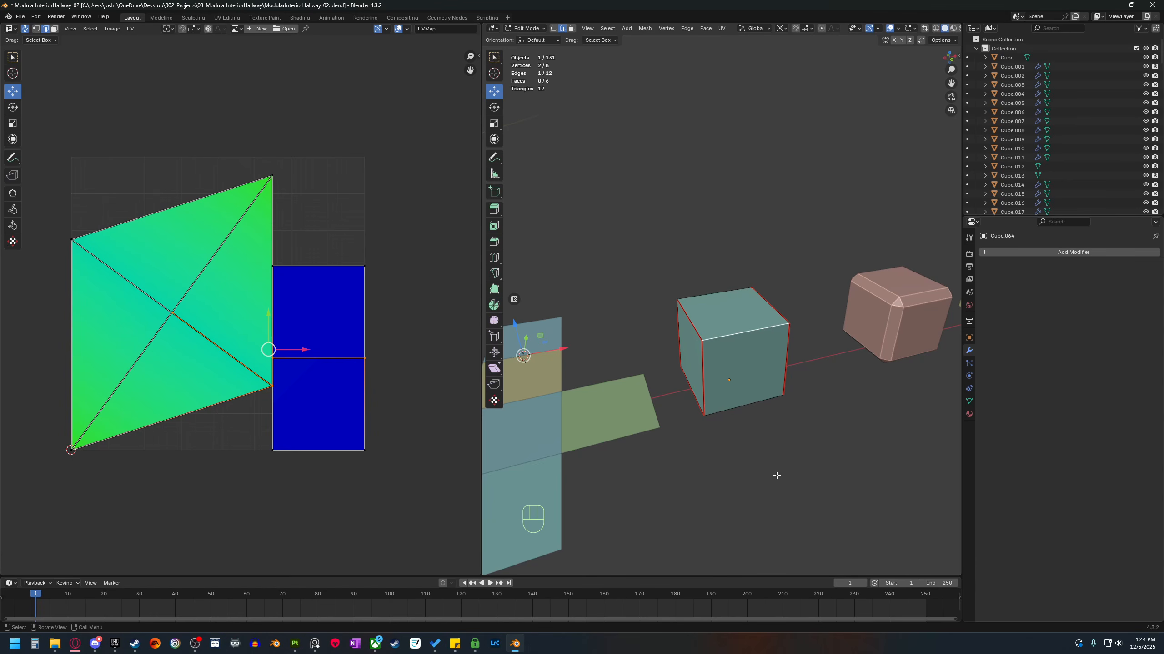
pyautogui.keyDown('shift'); pyautogui.moveTo(751, 424); pyautogui.dragTo(693, 417, button='middle'); pyautogui.keyUp('shift')
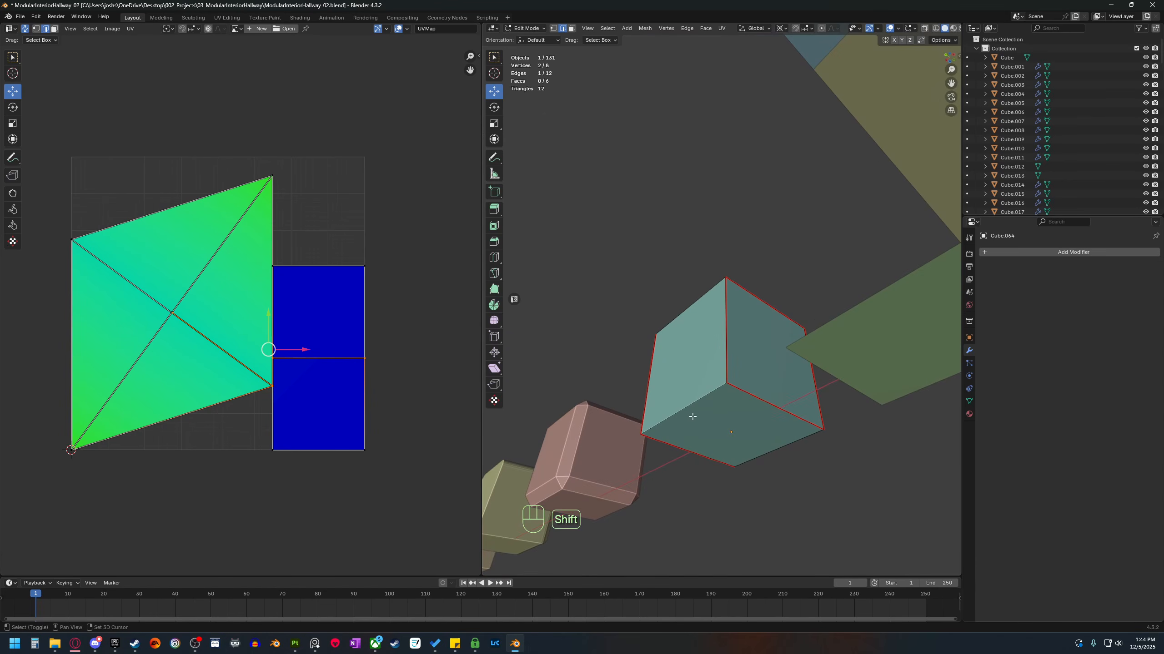
pyautogui.keyDown('shift'); pyautogui.click(693, 416); pyautogui.keyUp('shift')
pyautogui.hotkey('ctrl', 'e')
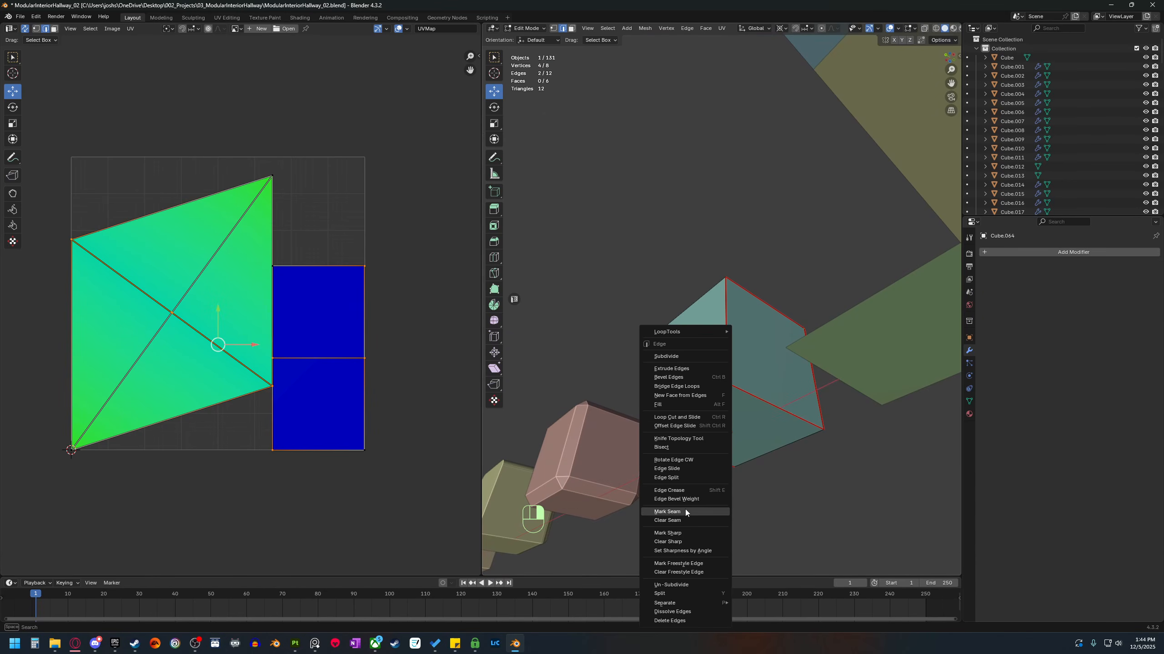
pyautogui.click(686, 510)
# Inspect the cube's individual faces in face mode to compare them with their distorted UV faces.
pyautogui.moveTo(786, 369); pyautogui.dragTo(723, 414, button='middle')
pyautogui.press('3')
pyautogui.click(738, 412)
pyautogui.click(682, 416)
pyautogui.click(689, 372)
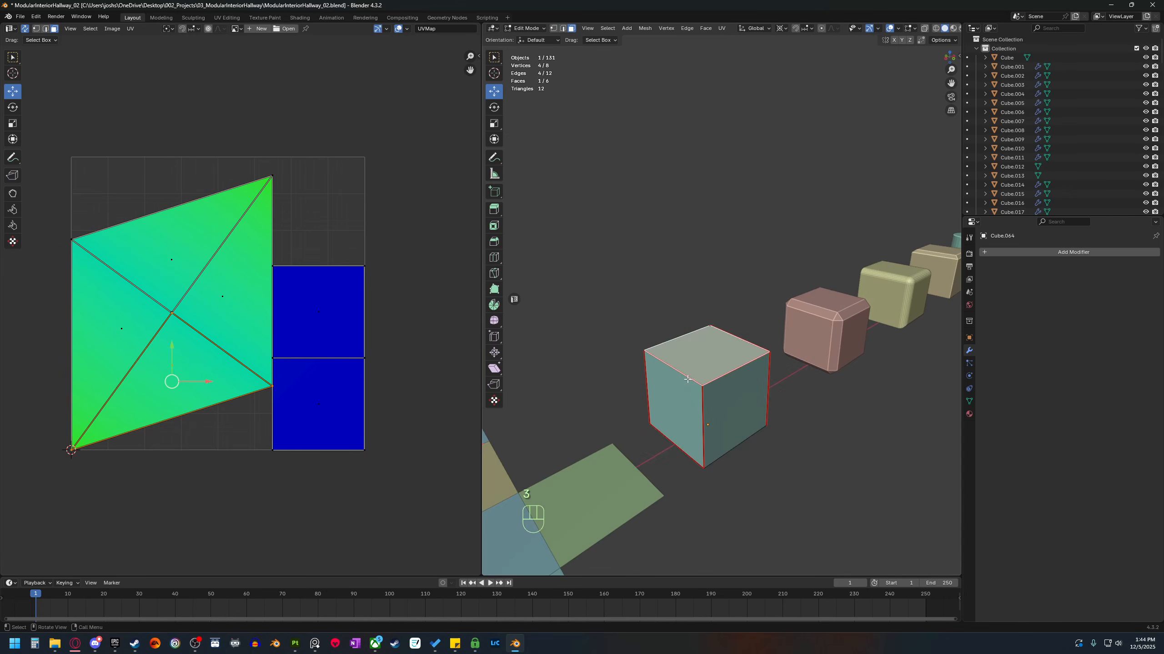
pyautogui.moveTo(688, 379); pyautogui.dragTo(755, 375, button='middle')
pyautogui.click(681, 412)
pyautogui.moveTo(800, 429); pyautogui.dragTo(754, 419, button='middle')
# Select the whole cube and unwrap it with the Angle Based method.
pyautogui.press('a')
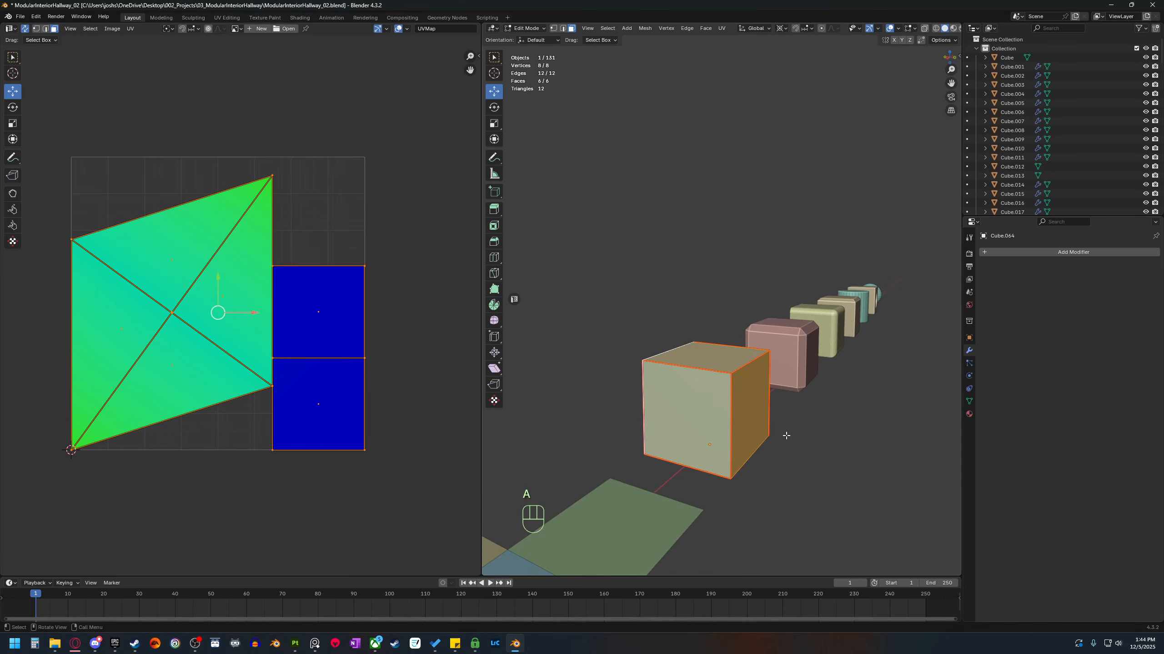
pyautogui.press('u')
pyautogui.moveTo(780, 435)
pyautogui.click(853, 436)
pyautogui.keyDown('shift'); pyautogui.moveTo(269, 323); pyautogui.dragTo(271, 346, button='middle'); pyautogui.keyUp('shift')
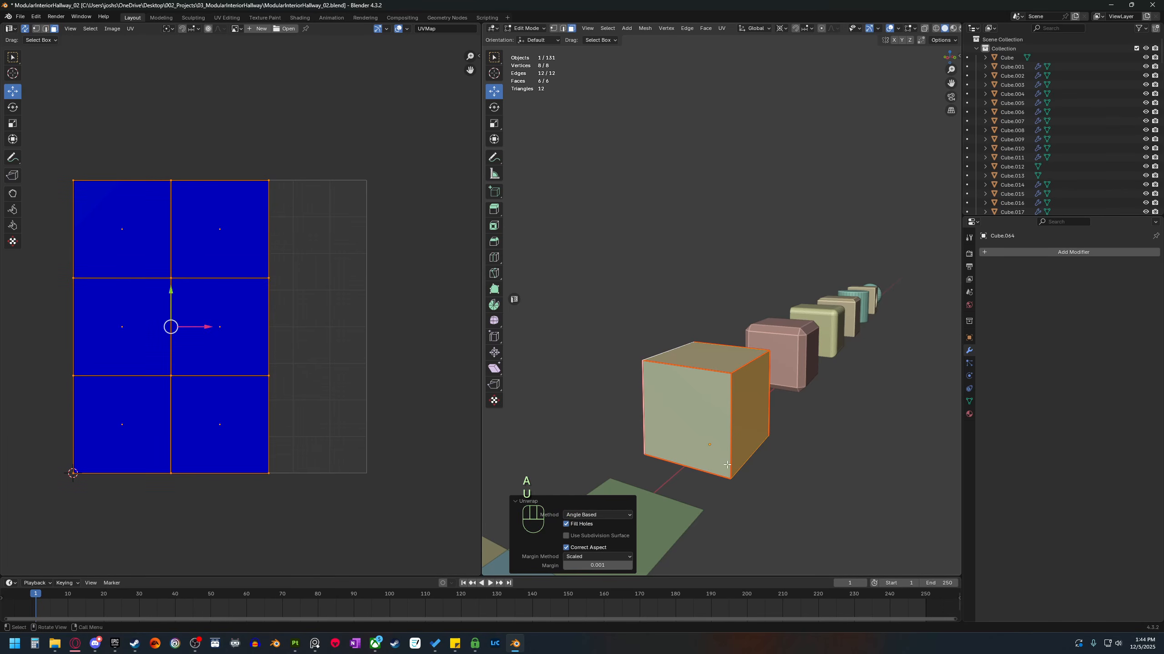
# Select a pair of cube faces linked within seams and move their UV island out past the layout's right side.
pyautogui.moveTo(769, 419); pyautogui.dragTo(717, 421, button='middle')
pyautogui.press('3')
pyautogui.click(718, 418)
pyautogui.moveTo(717, 365); pyautogui.dragTo(732, 409, button='middle')
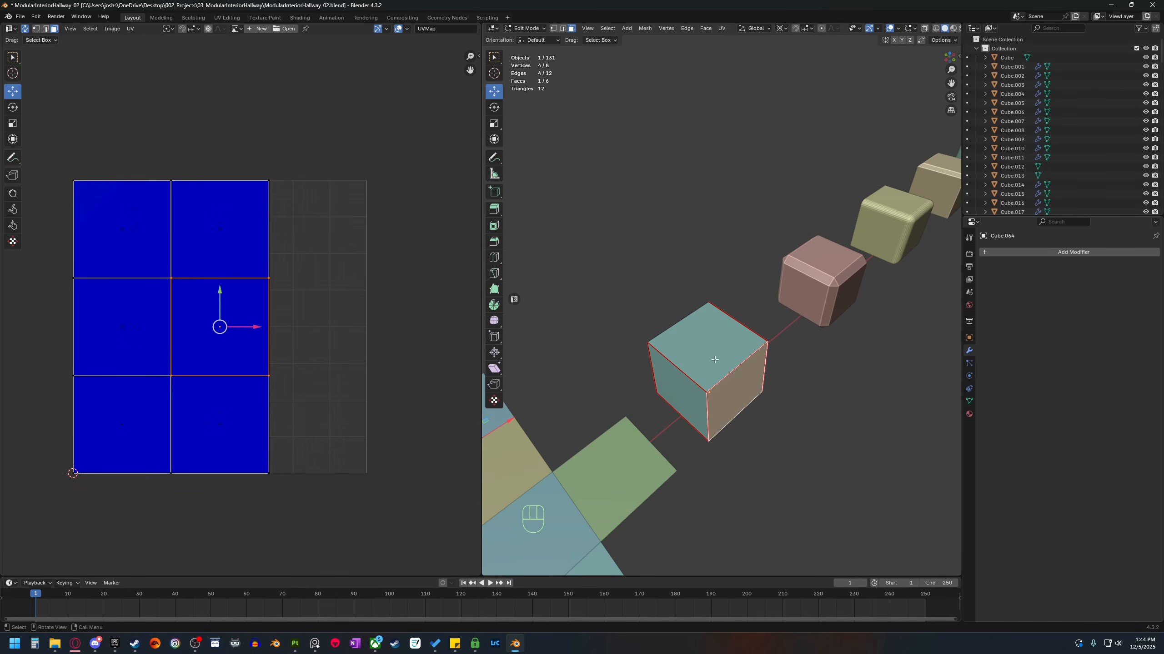
pyautogui.click(766, 436)
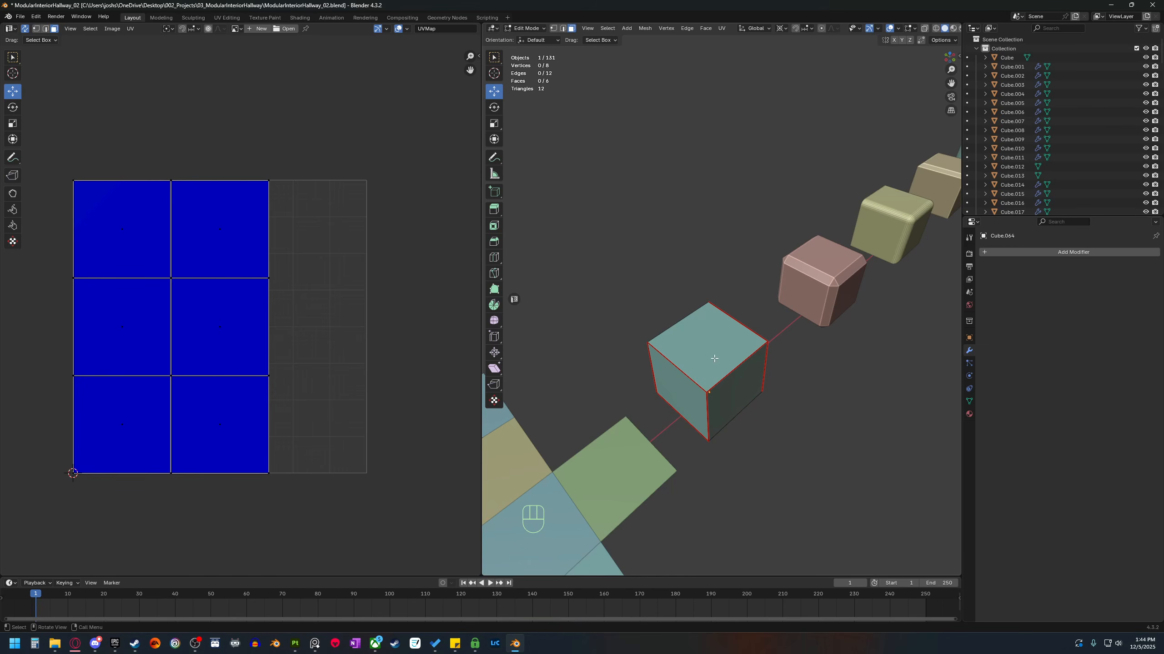
pyautogui.press('l')
pyautogui.moveTo(693, 368); pyautogui.dragTo(710, 400, button='middle')
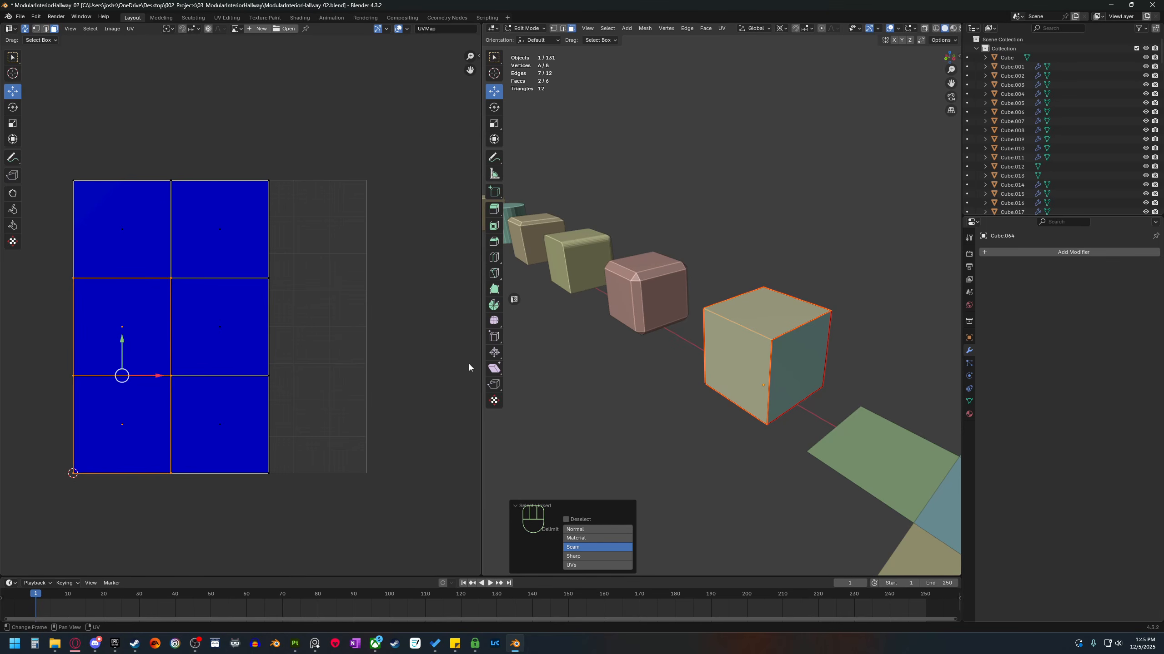
pyautogui.keyDown('shift'); pyautogui.moveTo(191, 383); pyautogui.dragTo(198, 383, button='middle'); pyautogui.keyUp('shift')
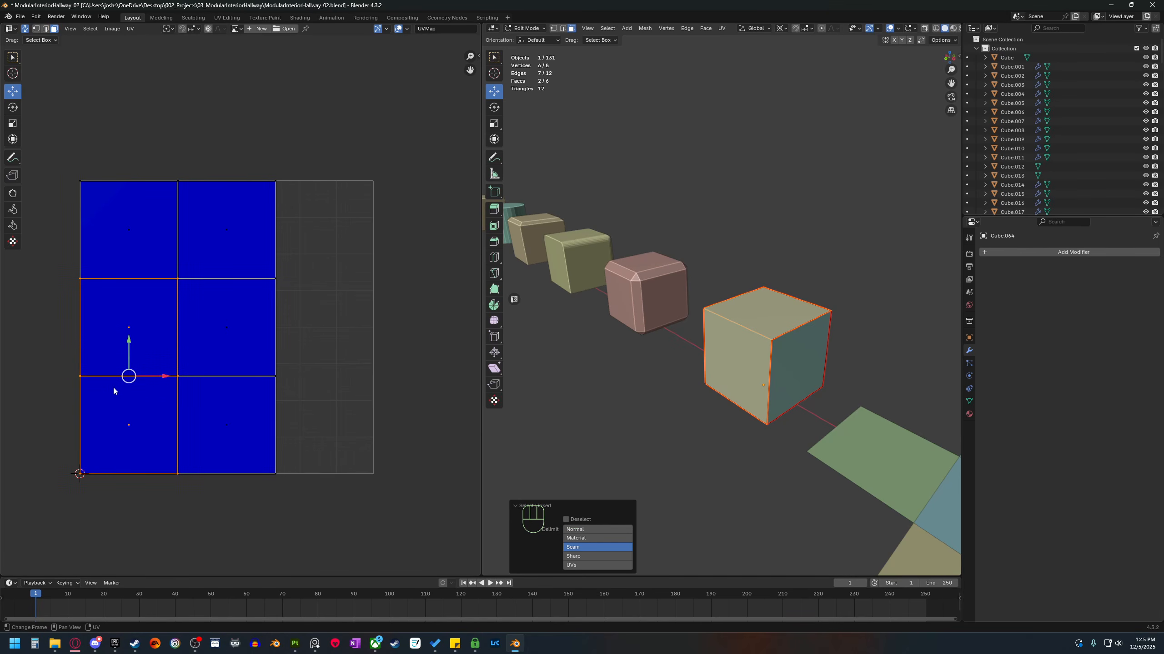
pyautogui.press('g')
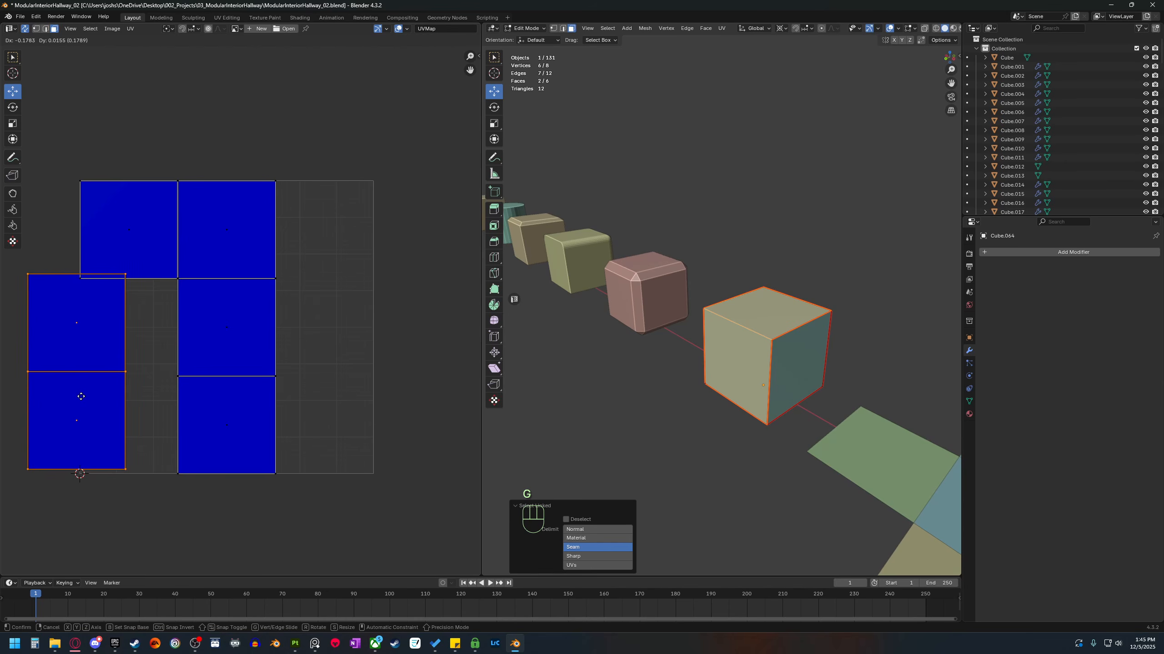
pyautogui.click(359, 372)
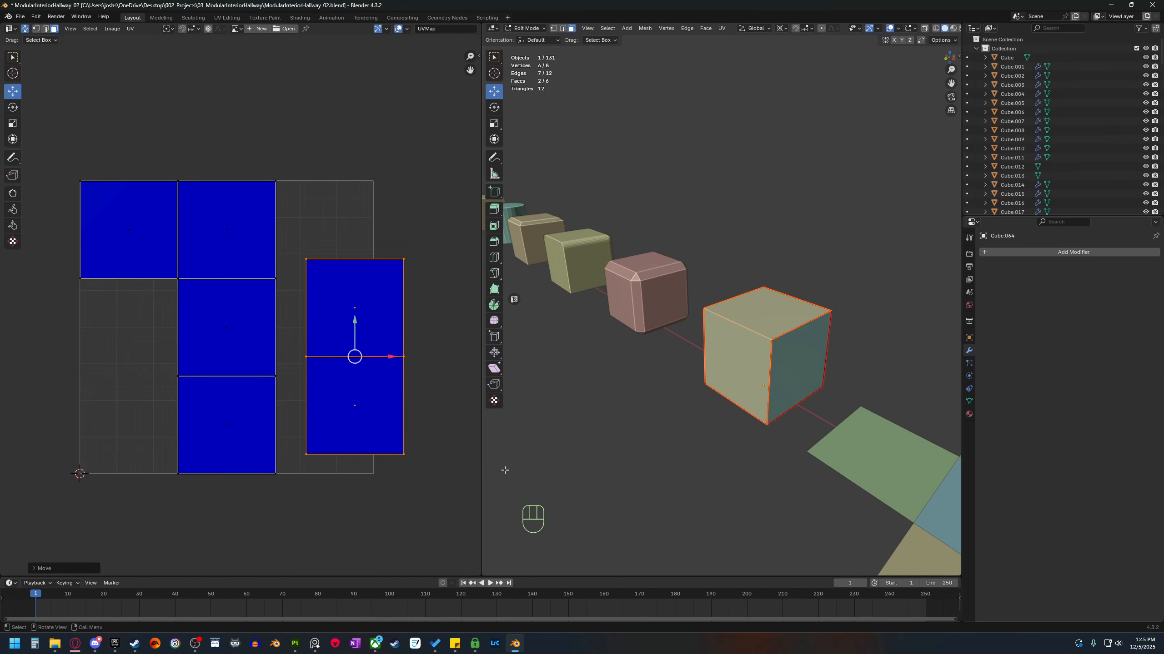
# Select a fully seamed side face of the cube and move its UV square up and outward from the layout.
pyautogui.moveTo(831, 431); pyautogui.dragTo(793, 369, button='middle')
pyautogui.click(810, 412)
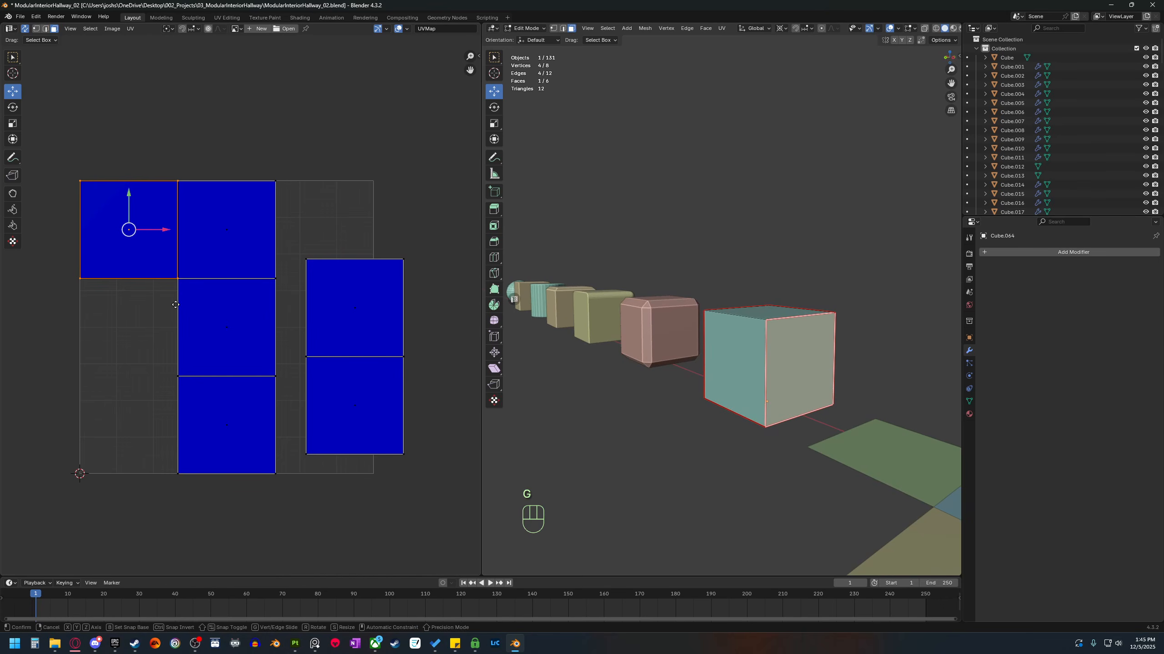
pyautogui.press('g')
pyautogui.click(154, 264)
# Move the other linked two-face UV island down and to the left, and move the remaining single UV square up.
pyautogui.moveTo(779, 462); pyautogui.dragTo(714, 397, button='middle')
pyautogui.click(712, 353)
pyautogui.press('l')
pyautogui.press('g')
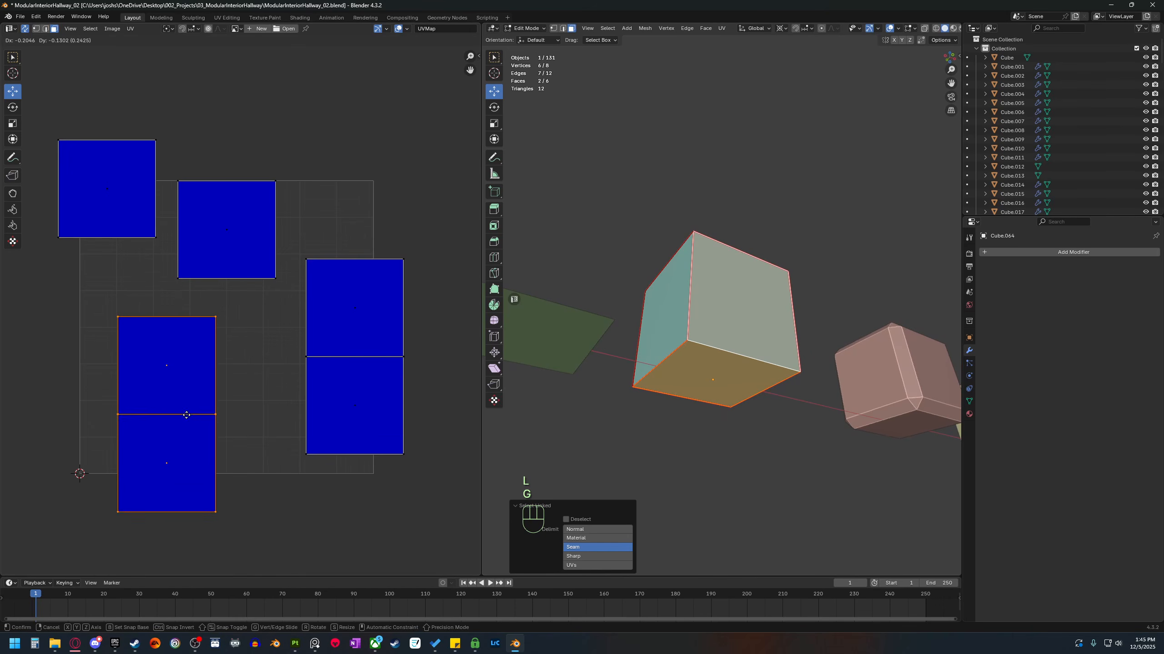
pyautogui.click(175, 413)
pyautogui.click(235, 260)
pyautogui.press('g')
pyautogui.click(243, 224)
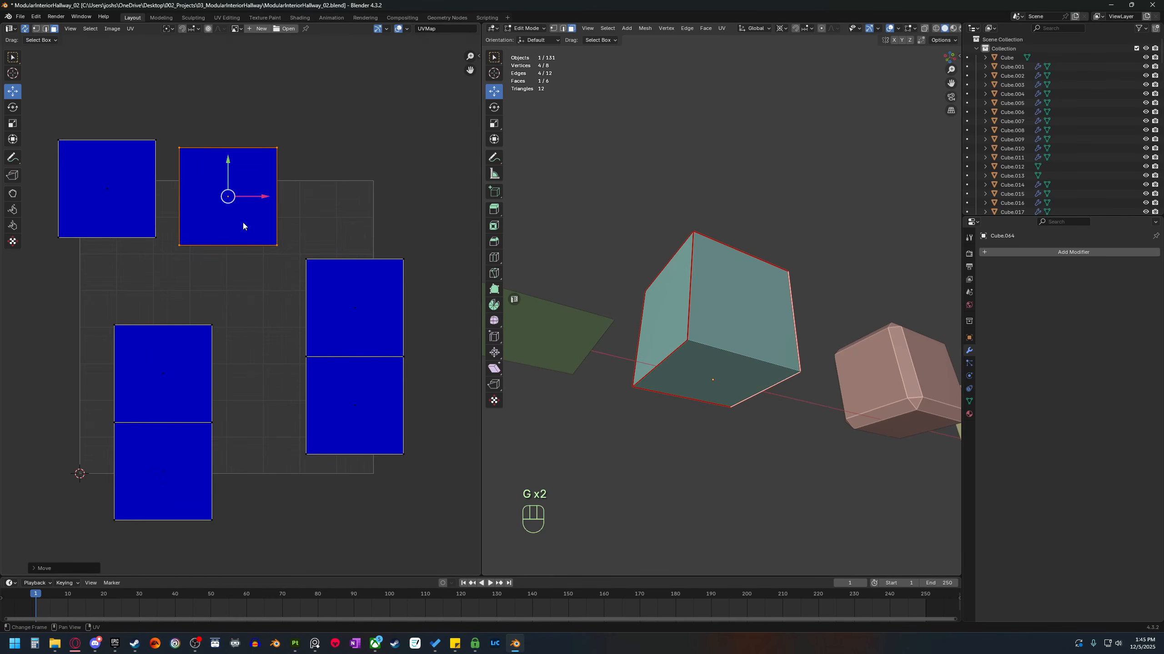
# Select UV faces in the two joined islands one by one to see which cube faces they belong to.
pyautogui.moveTo(623, 316); pyautogui.dragTo(632, 353, button='middle')
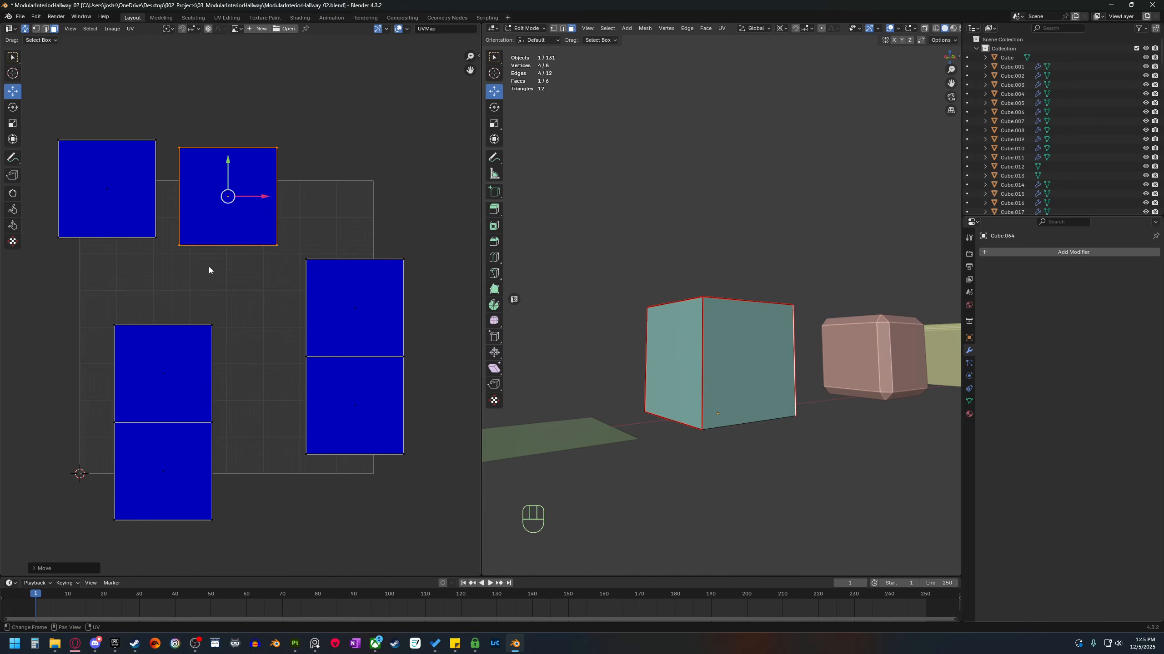
pyautogui.click(348, 319)
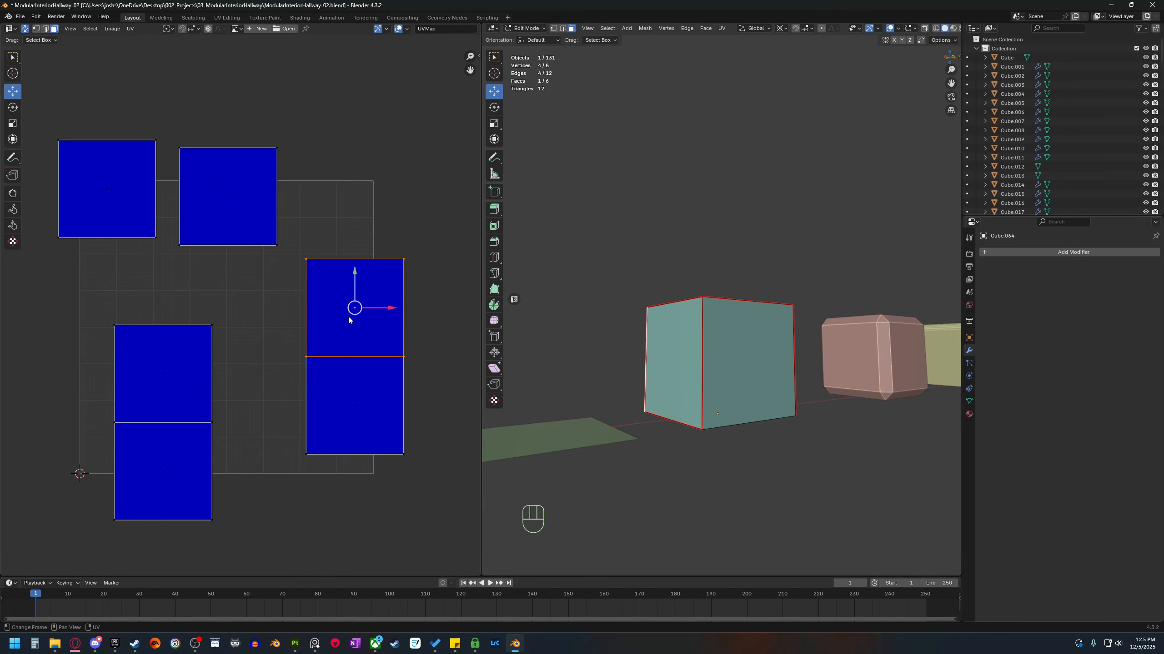
pyautogui.click(181, 384)
pyautogui.click(166, 476)
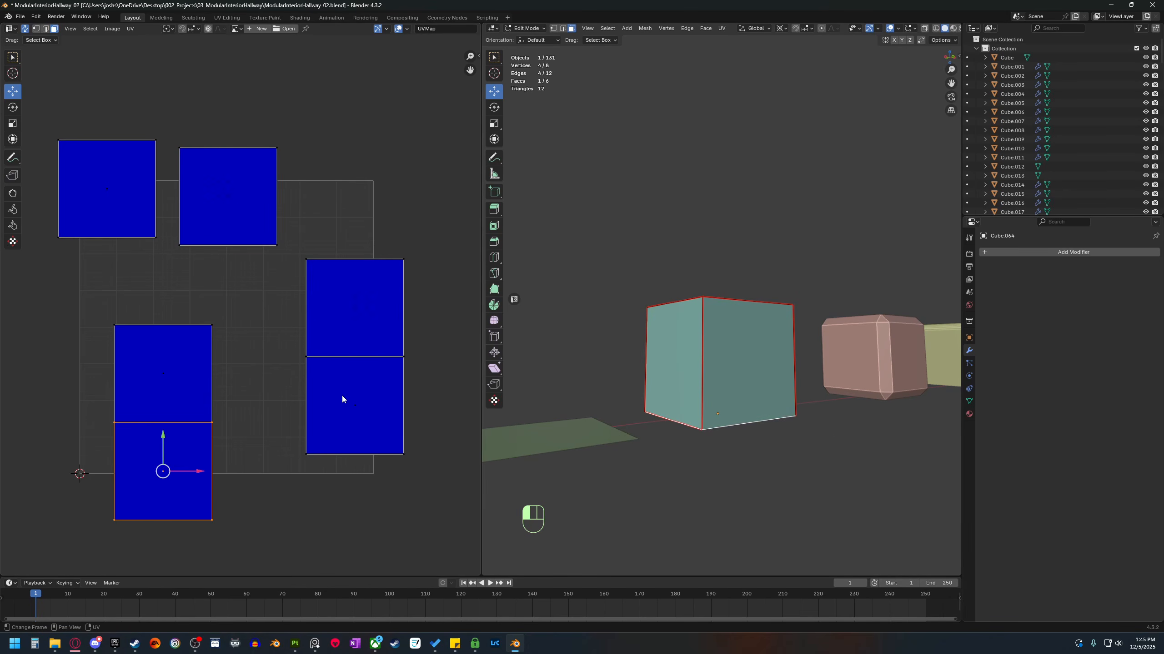
pyautogui.click(342, 394)
pyautogui.click(351, 333)
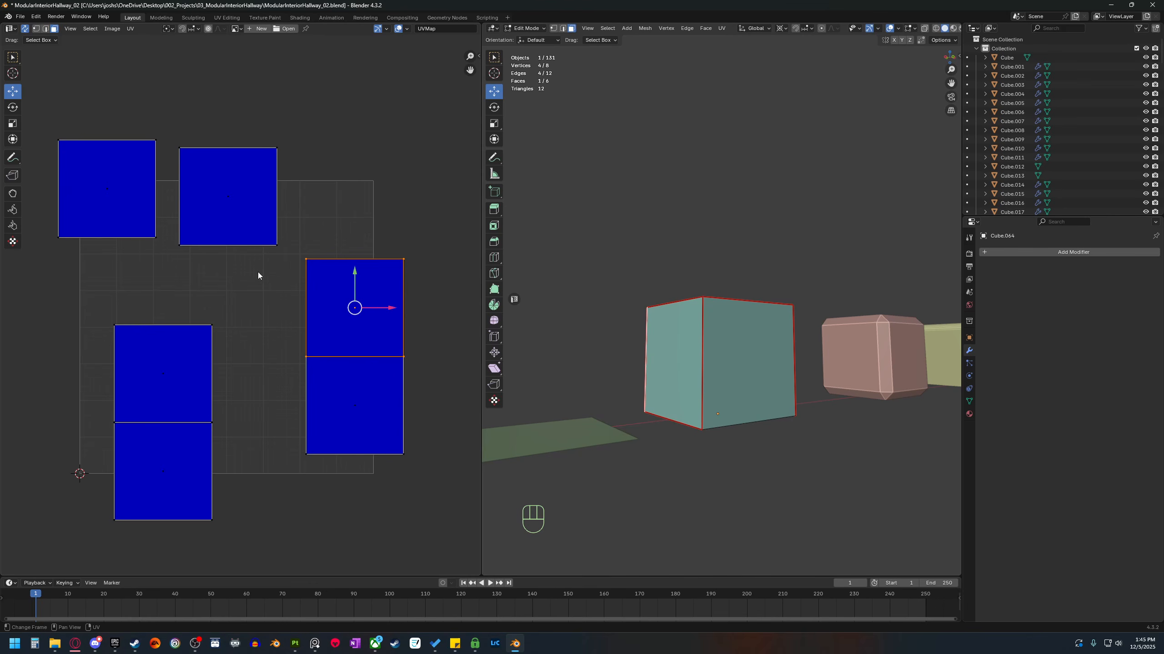
pyautogui.keyDown('shift'); pyautogui.moveTo(257, 275); pyautogui.dragTo(263, 276, button='middle'); pyautogui.keyUp('shift')
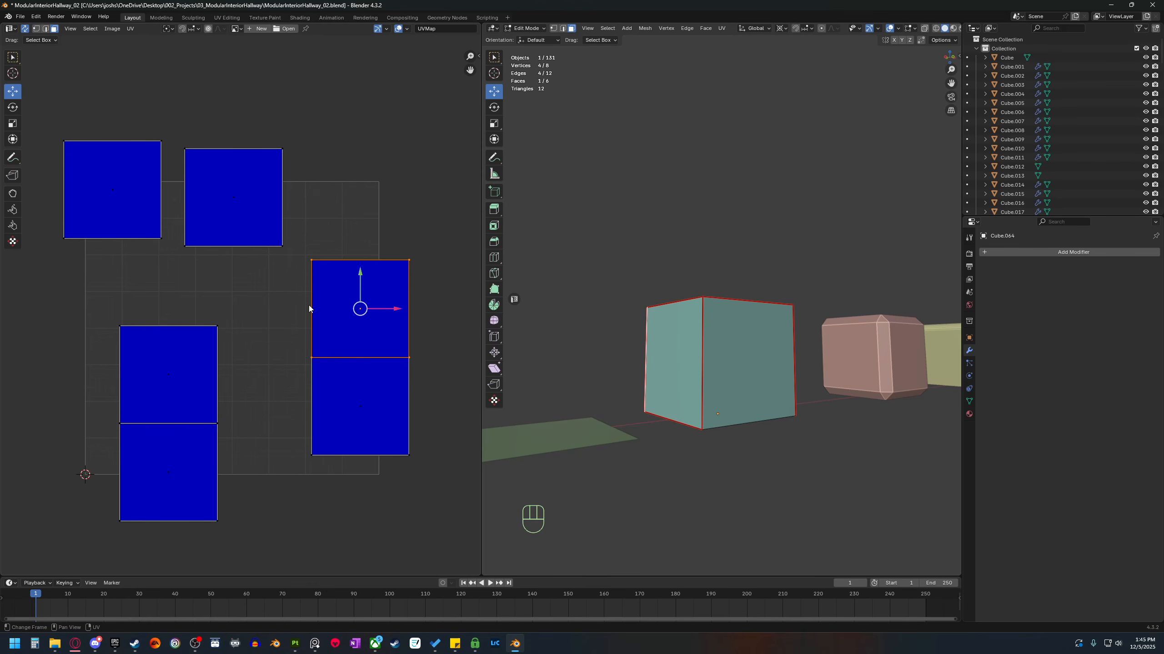
# Select the cube's last two unmarked edges, one at the bottom and one at the top, and mark them as seams.
pyautogui.moveTo(745, 395)
pyautogui.mouseDown(button='middle')
pyautogui.moveTo(716, 393)
pyautogui.moveTo(748, 398)
pyautogui.mouseUp(button='middle')
pyautogui.click(749, 403)
pyautogui.moveTo(758, 472); pyautogui.dragTo(760, 420, button='middle')
pyautogui.press('2')
pyautogui.click(782, 365)
pyautogui.moveTo(743, 372); pyautogui.dragTo(766, 462, button='middle')
pyautogui.keyDown('shift'); pyautogui.click(752, 318); pyautogui.keyUp('shift')
pyautogui.rightClick(751, 319)
pyautogui.click(726, 488)
# Select all faces of the fully seamed cube and unwrap them with the Angle Based method.
pyautogui.press('3')
pyautogui.click(745, 401)
pyautogui.press('a')
pyautogui.press('u')
pyautogui.moveTo(765, 458)
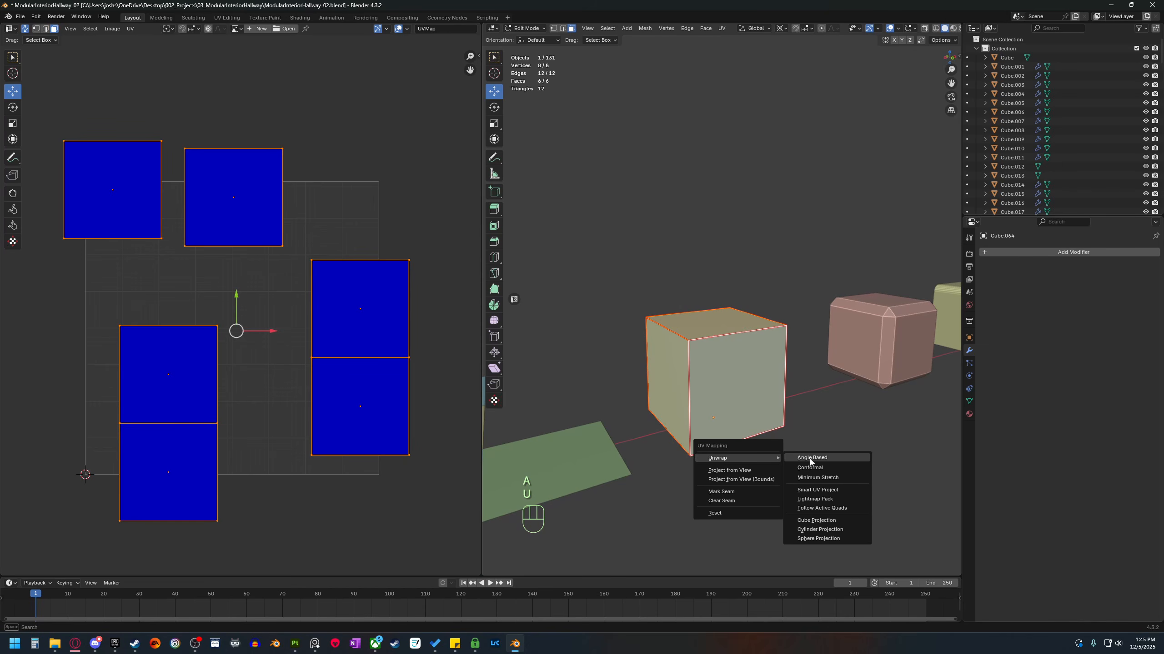
pyautogui.click(811, 458)
# Move the cube's UV squares apart one by one so each face is its own separate island.
pyautogui.press('3')
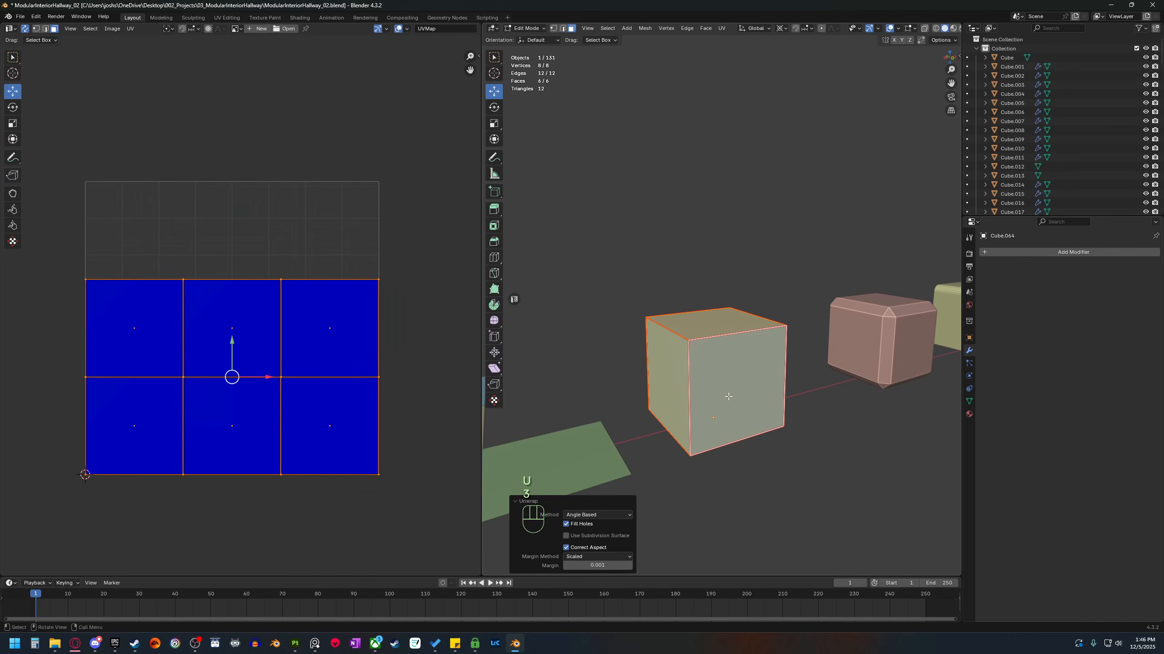
pyautogui.click(250, 338)
pyautogui.press('g')
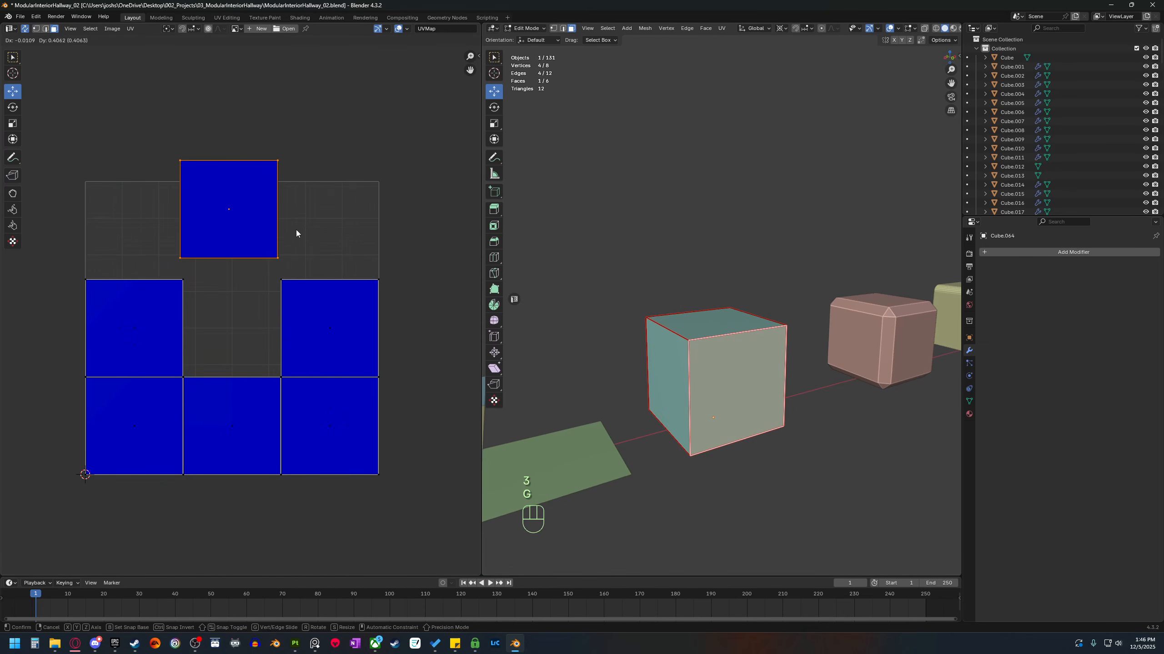
pyautogui.click(296, 229)
pyautogui.click(331, 337)
pyautogui.press('g')
pyautogui.click(393, 270)
pyautogui.click(134, 332)
pyautogui.press('g')
pyautogui.click(98, 259)
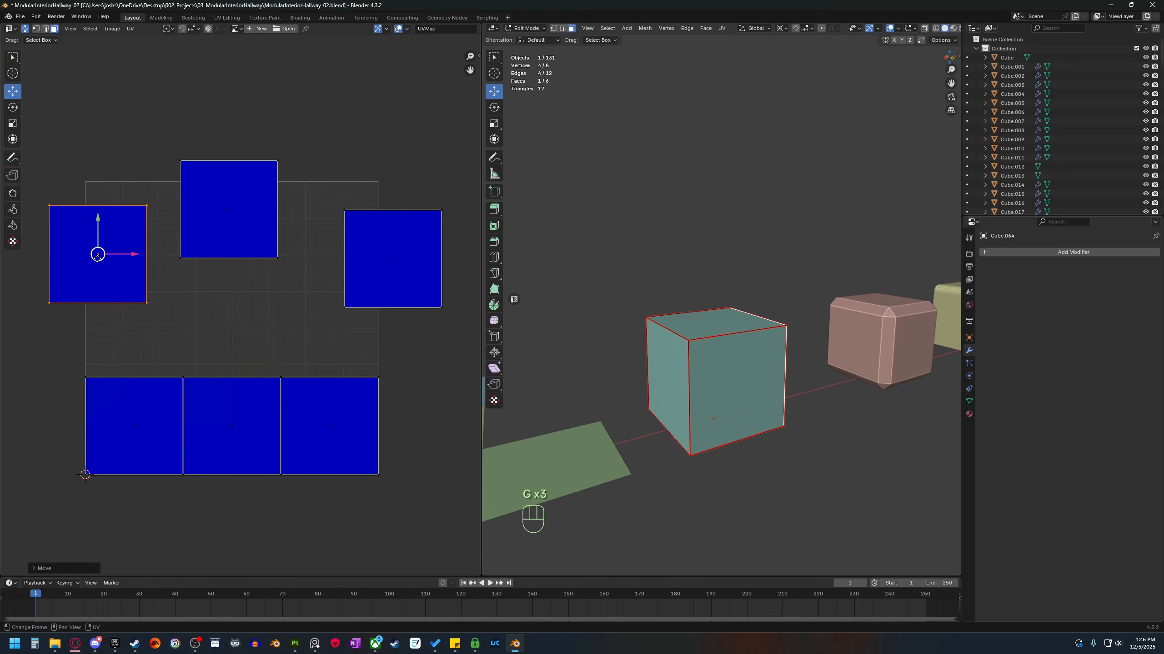
pyautogui.click(330, 426)
pyautogui.press('g')
pyautogui.click(166, 412)
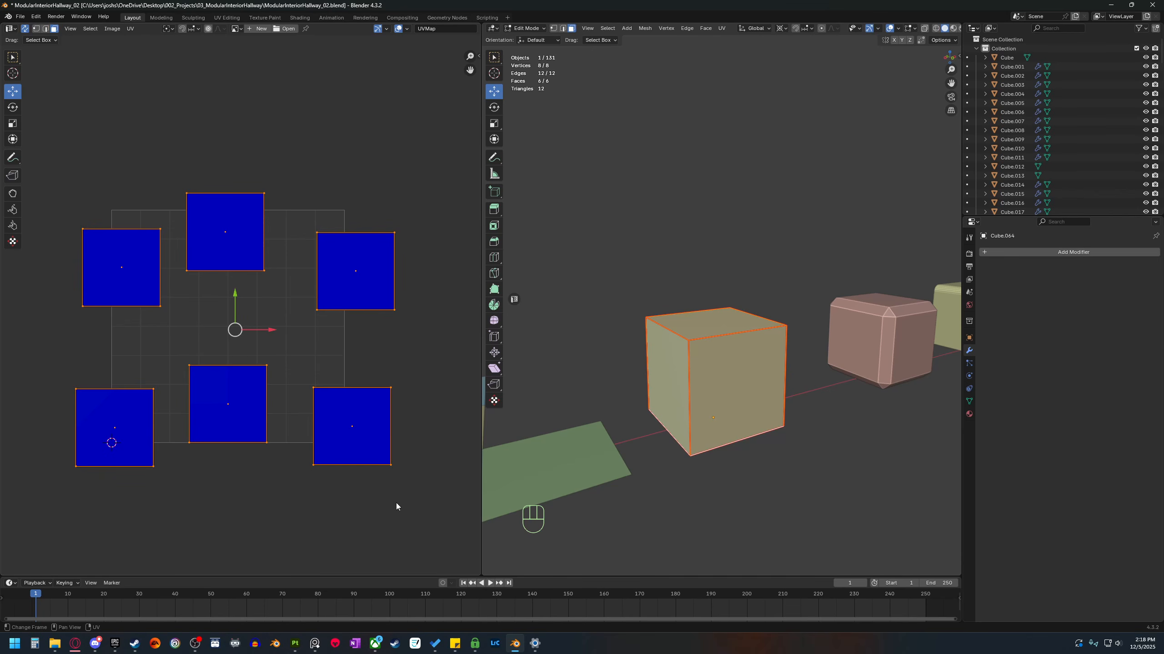
# Unwrap the whole cube again with the Angle Based method to repack the scattered UV squares.
pyautogui.keyDown('shift'); pyautogui.moveTo(313, 504); pyautogui.dragTo(317, 504, button='middle'); pyautogui.keyUp('shift')
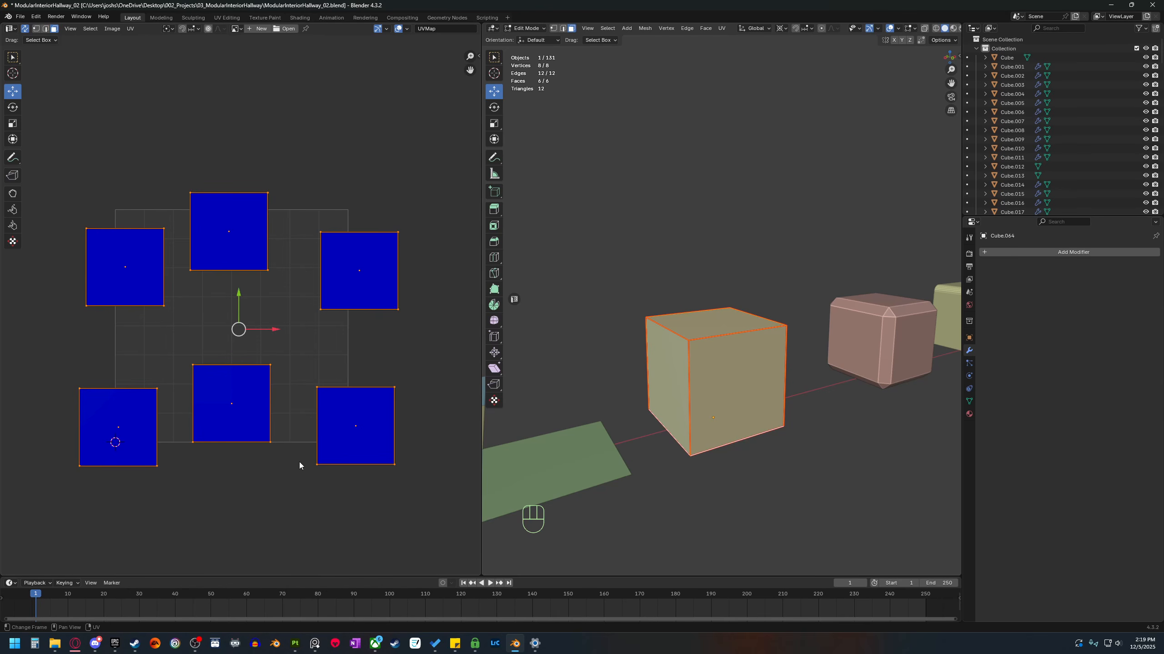
pyautogui.moveTo(299, 462); pyautogui.dragTo(297, 462, button='middle')
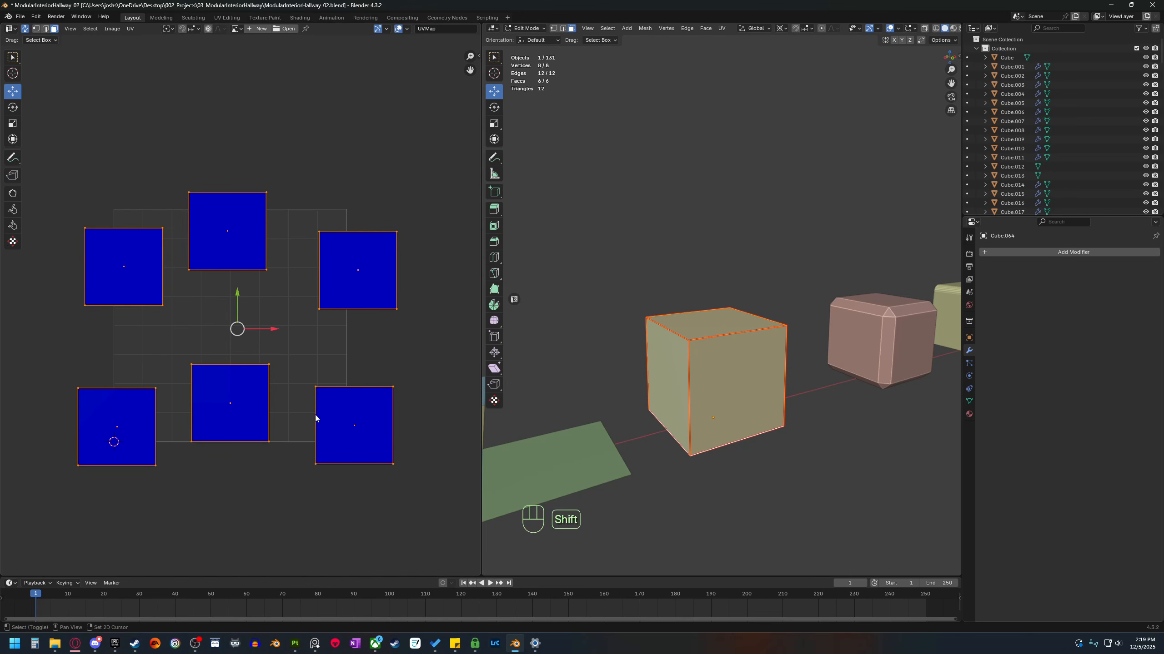
pyautogui.keyDown('shift'); pyautogui.moveTo(315, 418); pyautogui.dragTo(375, 376, button='middle'); pyautogui.keyUp('shift')
pyautogui.press('u')
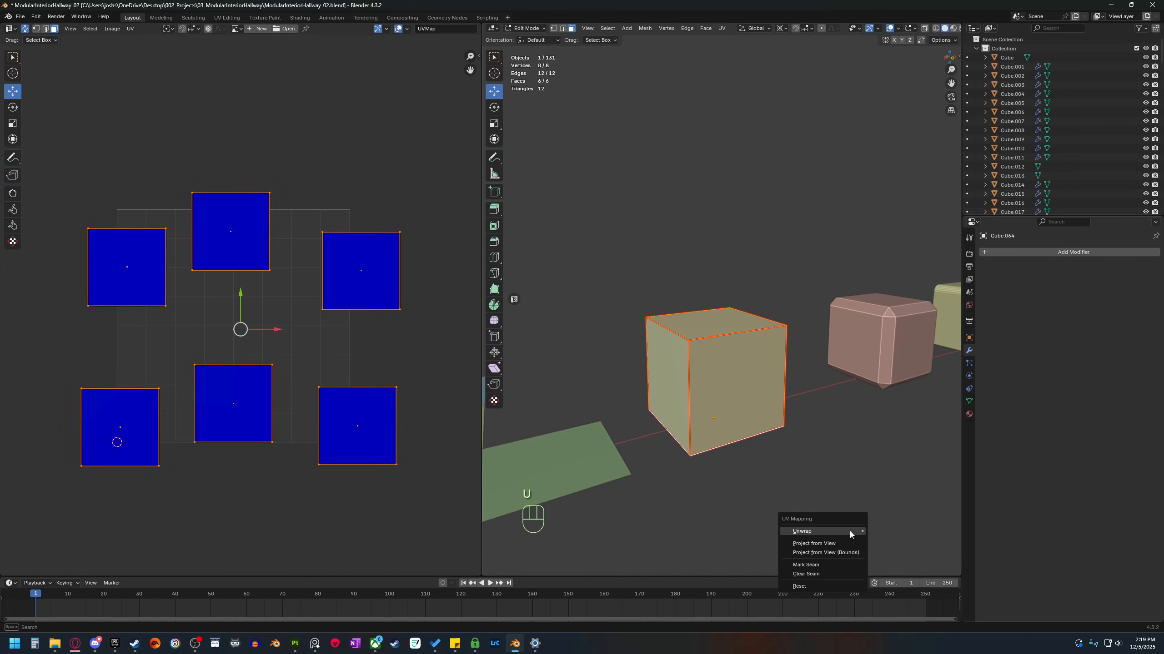
pyautogui.click(892, 531)
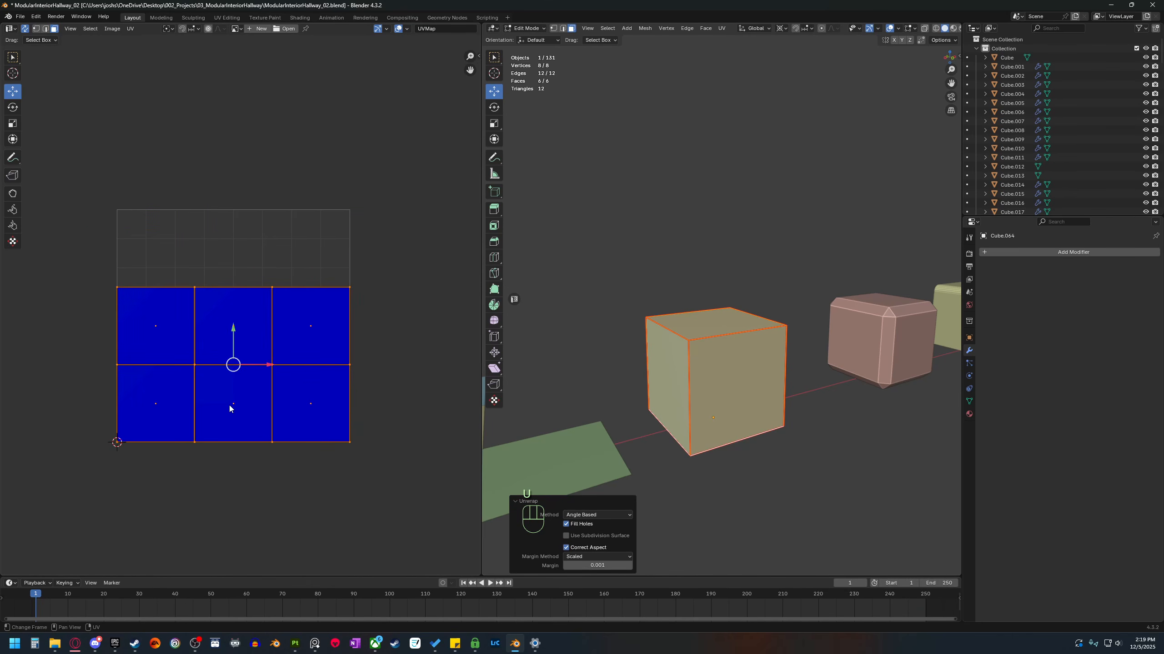
# Select all of the cube's UV islands and scale them up past the UV bounds to about twice their size.
pyautogui.click(262, 271)
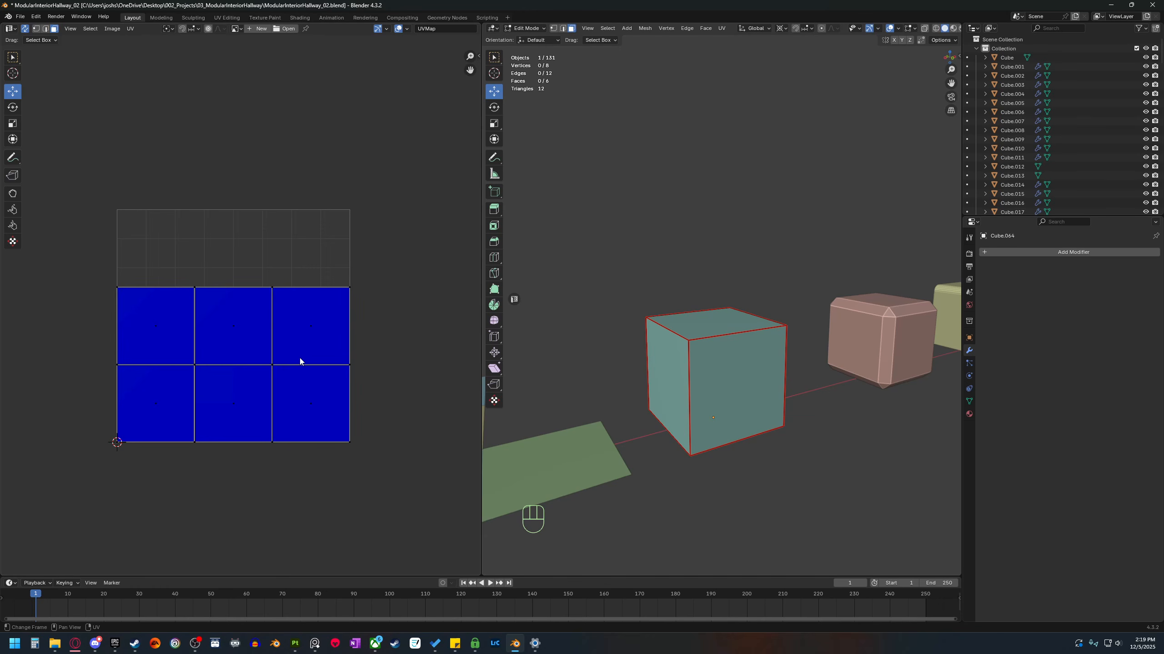
pyautogui.scroll(-1, 284, 381)
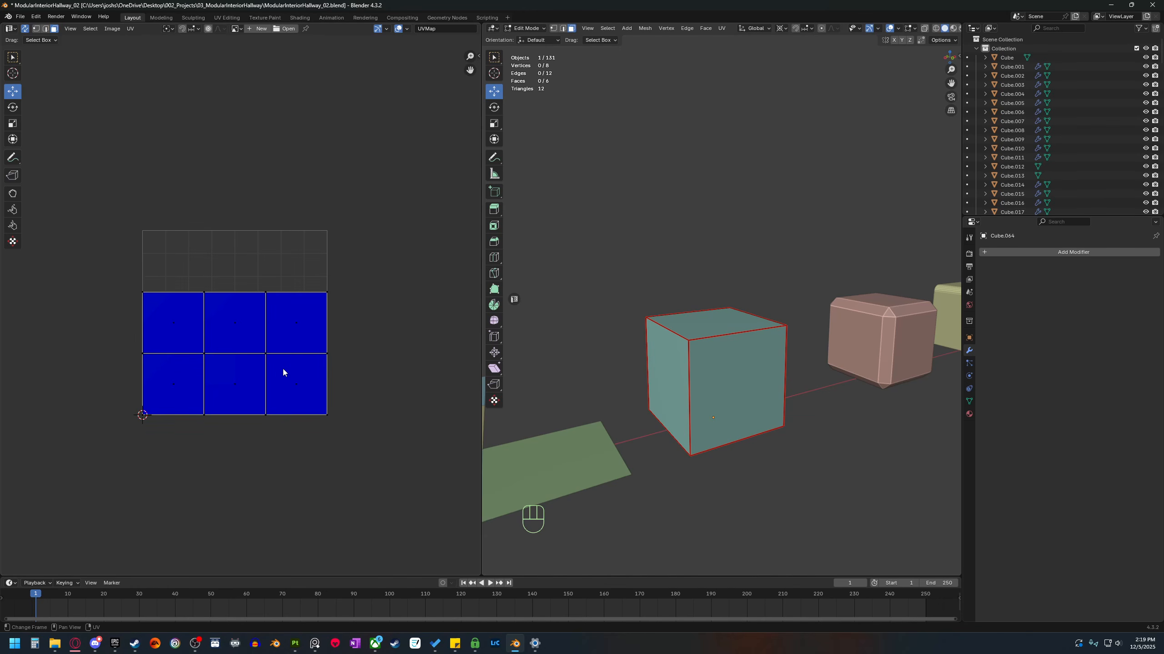
pyautogui.scroll(2, 277, 330)
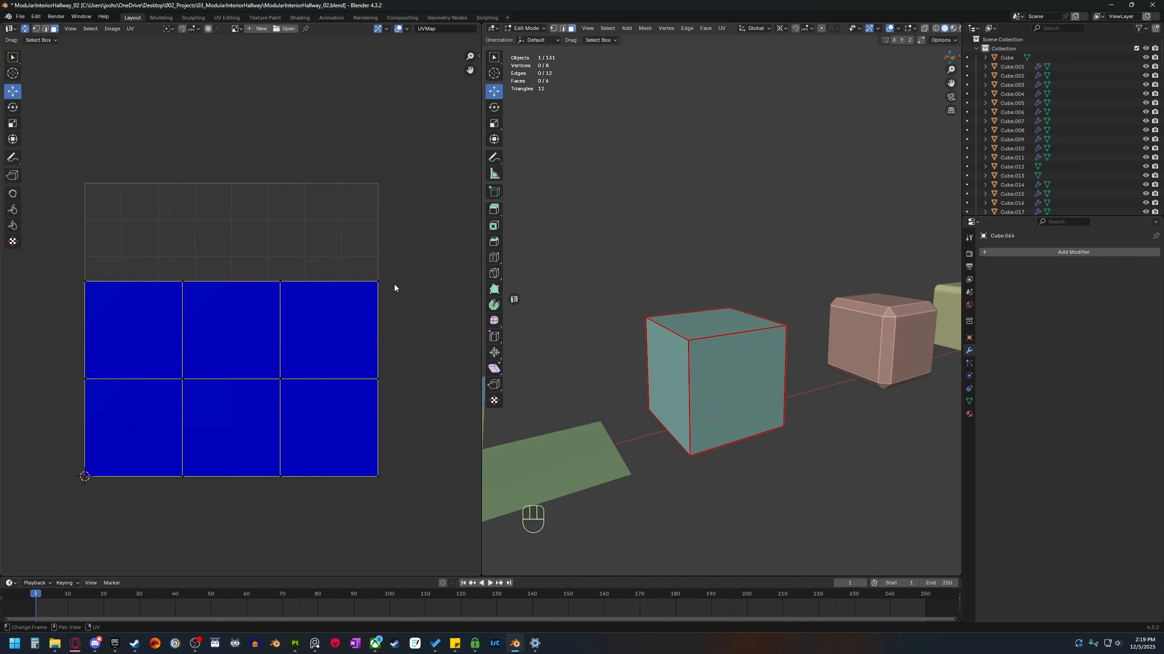
pyautogui.moveTo(421, 160); pyautogui.dragTo(70, 507)
pyautogui.moveTo(422, 162); pyautogui.dragTo(35, 532)
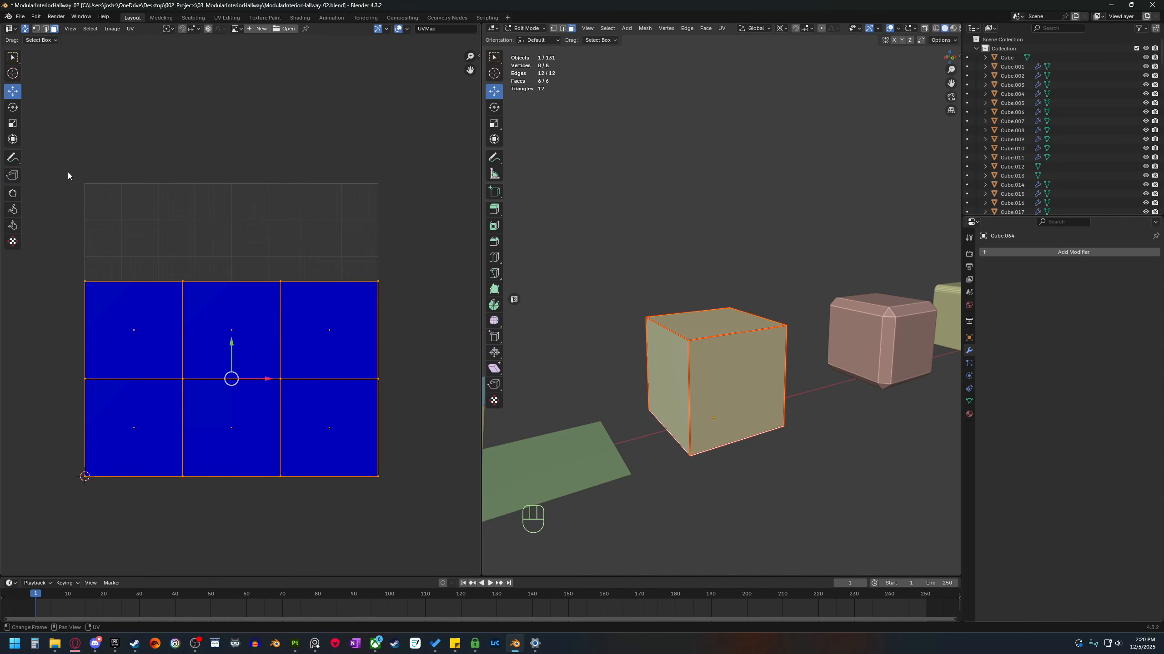
pyautogui.moveTo(68, 175); pyautogui.dragTo(389, 526)
pyautogui.press('s')
pyautogui.press('ctrl')
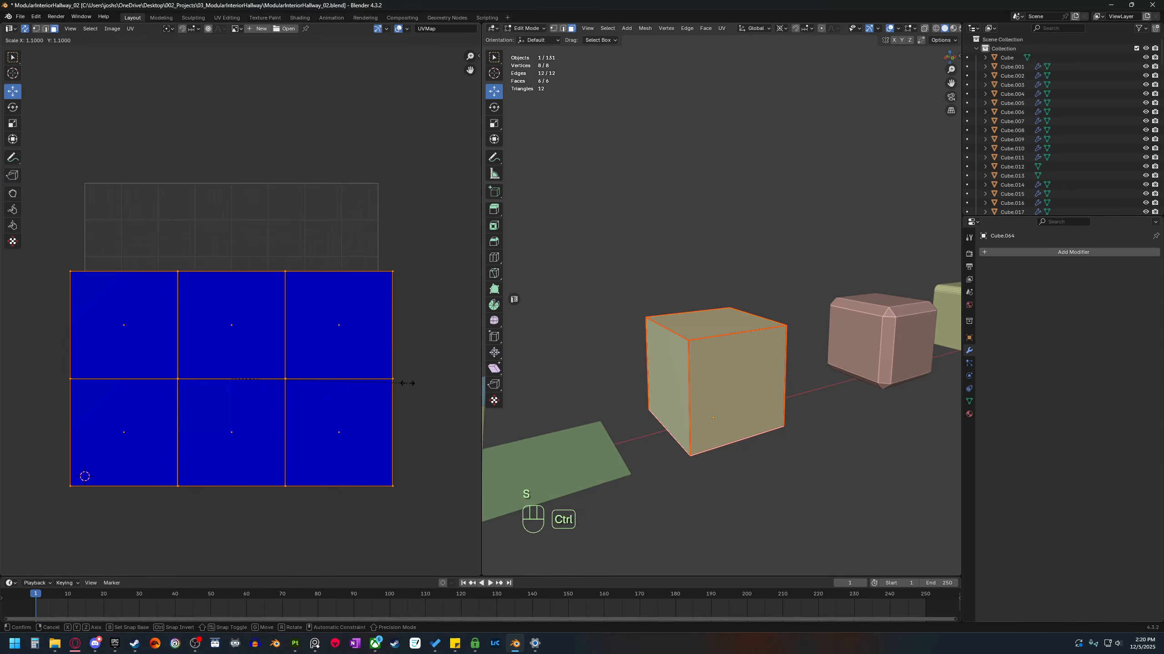
pyautogui.click(69, 419)
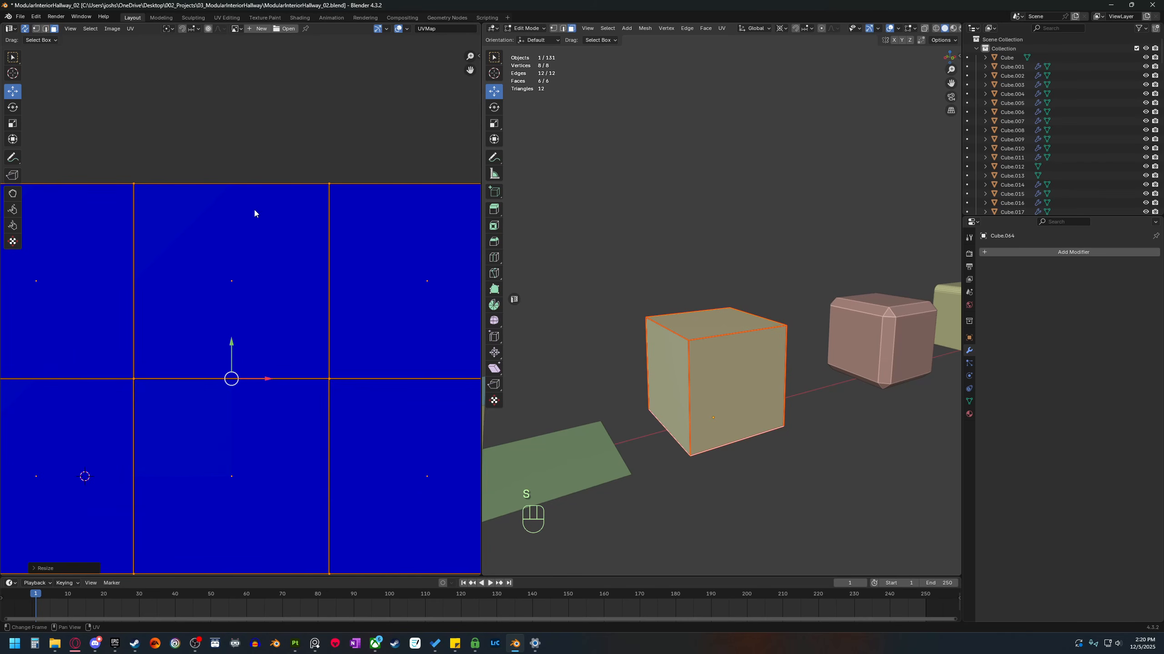
pyautogui.scroll(-3, 275, 227)
pyautogui.scroll(1, 243, 361)
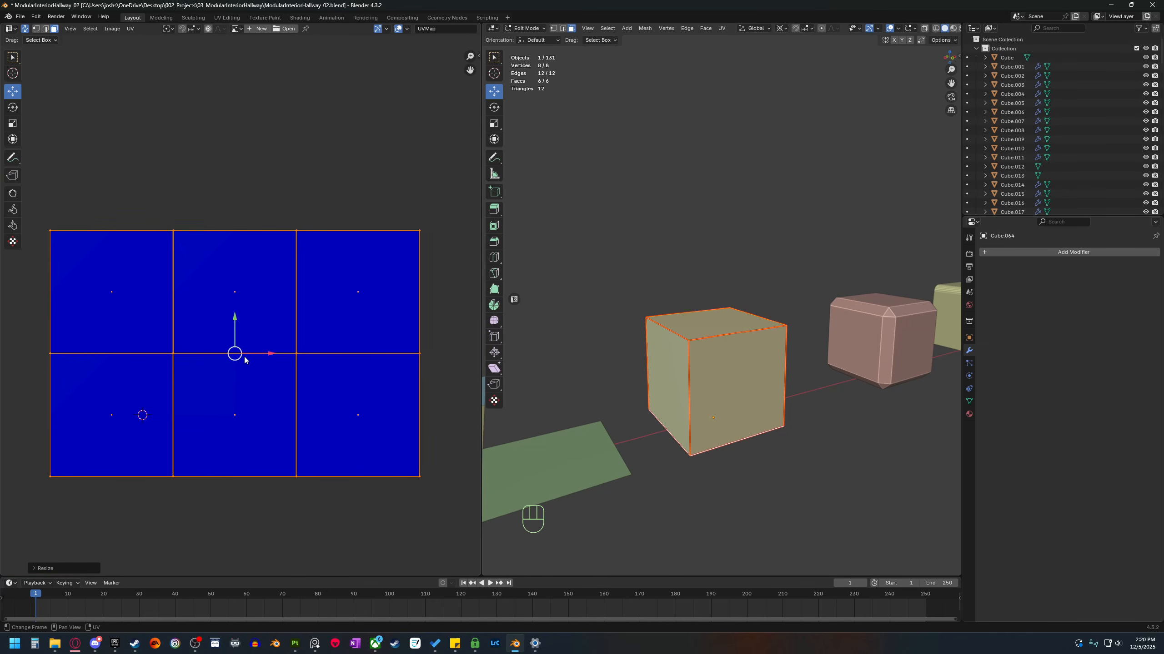
# Scale the selected UV islands down until they all sit inside the UV bounds with empty space around them.
pyautogui.press('s')
pyautogui.press('ctrl')
pyautogui.keyDown('ctrl'); pyautogui.click(284, 361); pyautogui.keyUp('ctrl')
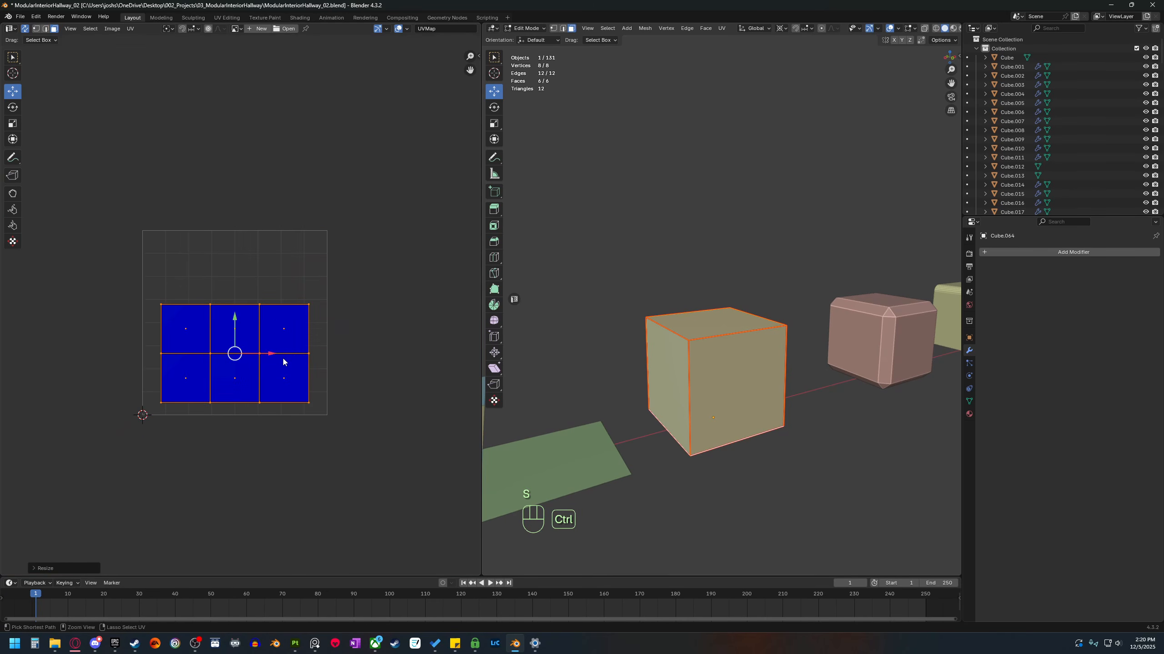
pyautogui.scroll(1, 241, 309)
pyautogui.keyDown('shift'); pyautogui.moveTo(258, 350); pyautogui.dragTo(285, 357, button='middle'); pyautogui.keyUp('shift')
pyautogui.scroll(1, 291, 350)
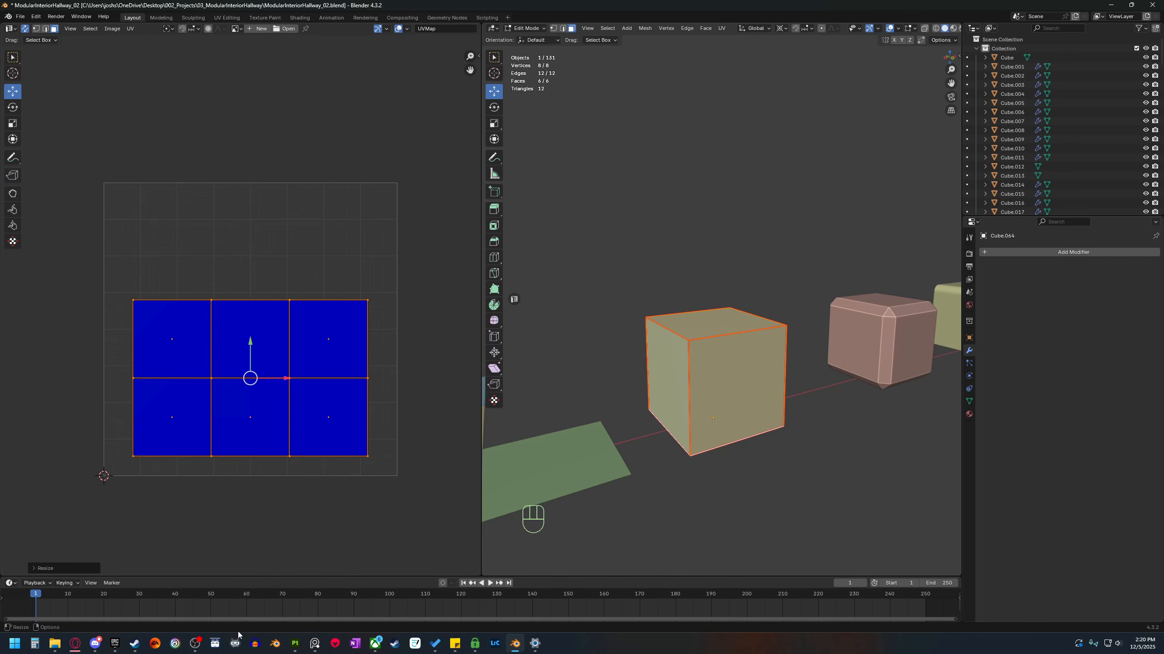
# Switch to Substance 3D Painter, examine the fabric pattern on the cube's sides, and return to Blender.
pyautogui.click(295, 644)
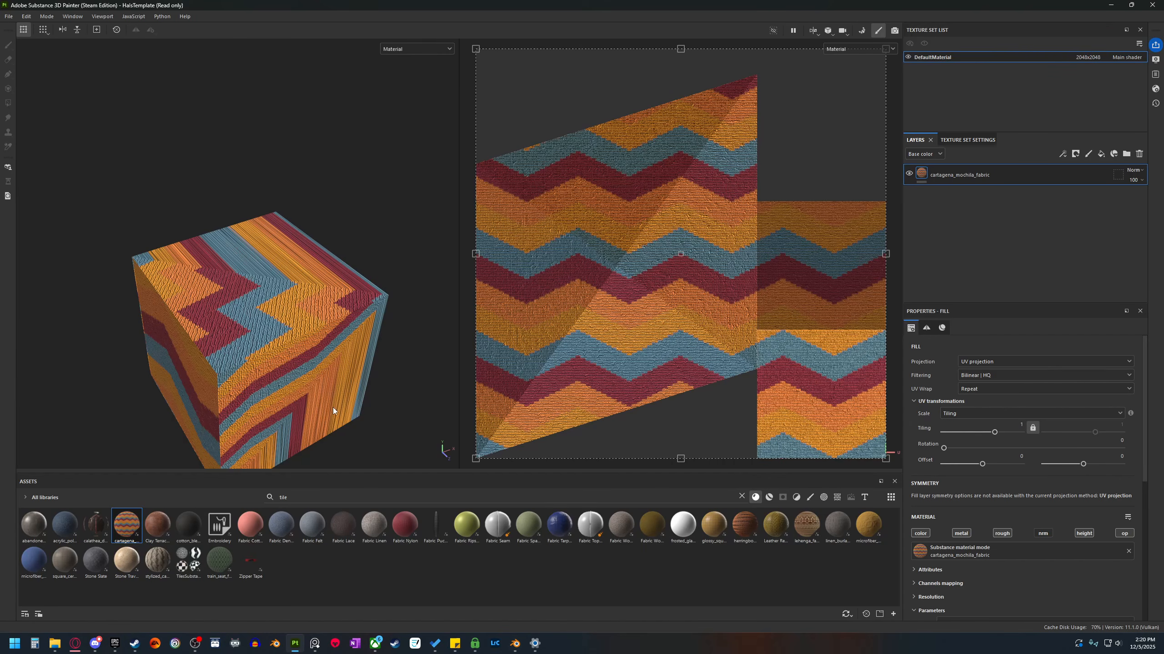
pyautogui.keyDown('alt'); pyautogui.moveTo(211, 419); pyautogui.dragTo(287, 237); pyautogui.keyUp('alt')
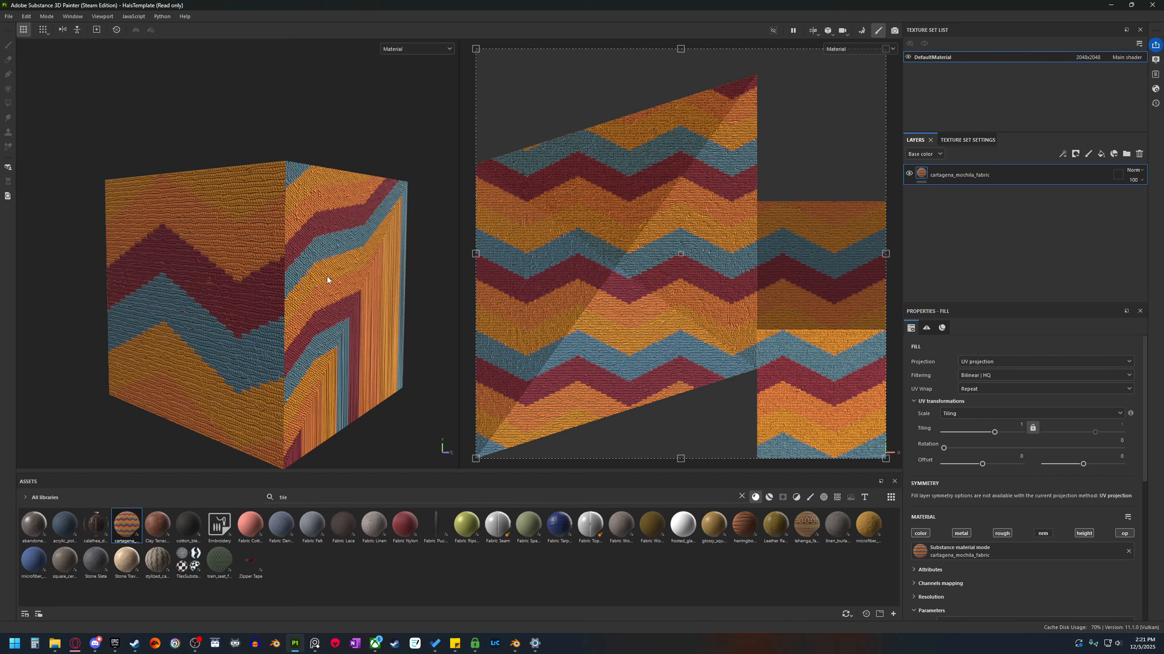
pyautogui.click(1111, 5)
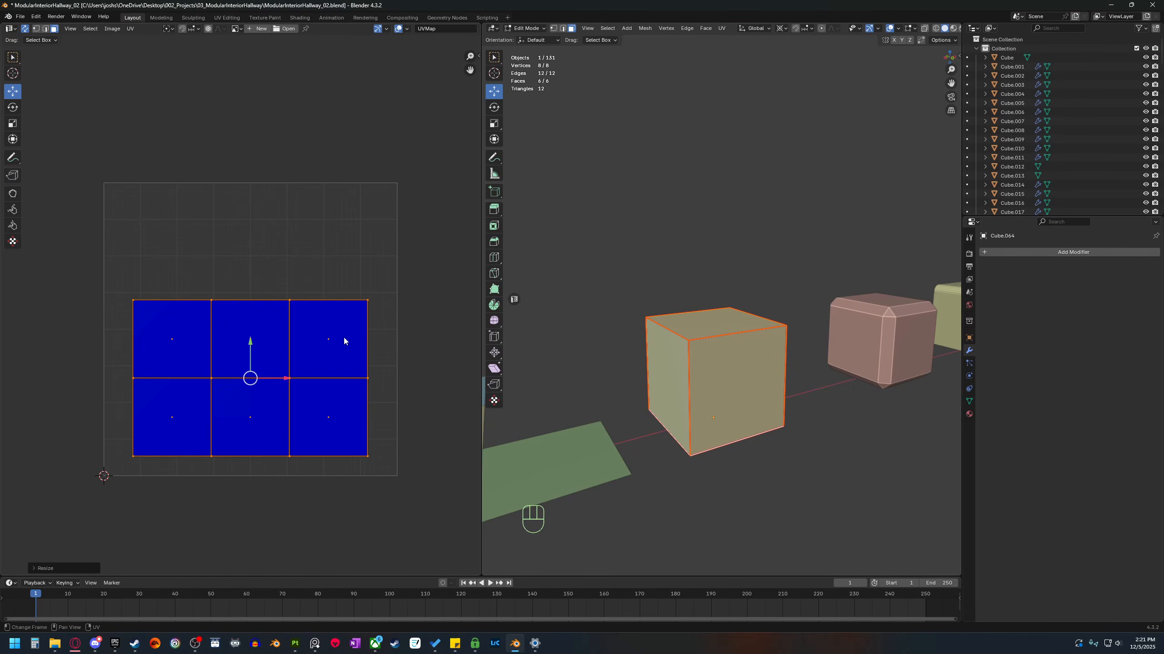
# Select every UV square except the lower-left one and move those five together above the UV bounds.
pyautogui.moveTo(236, 487); pyautogui.dragTo(389, 263)
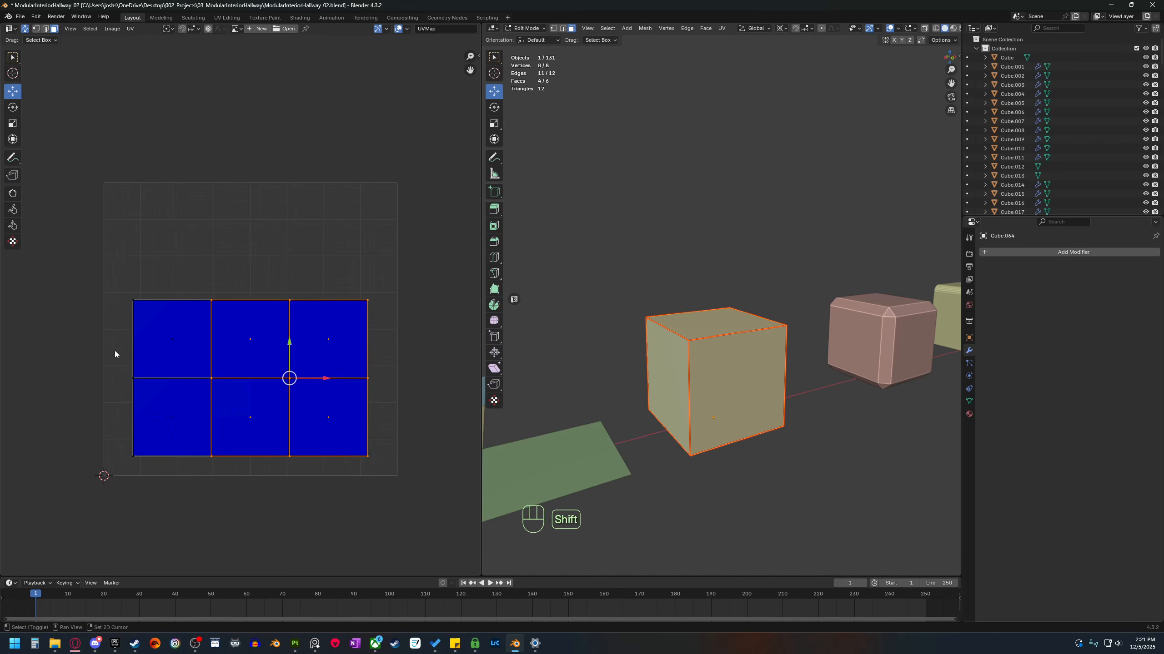
pyautogui.keyDown('shift'); pyautogui.moveTo(116, 352); pyautogui.dragTo(234, 266); pyautogui.keyUp('shift')
pyautogui.press('g')
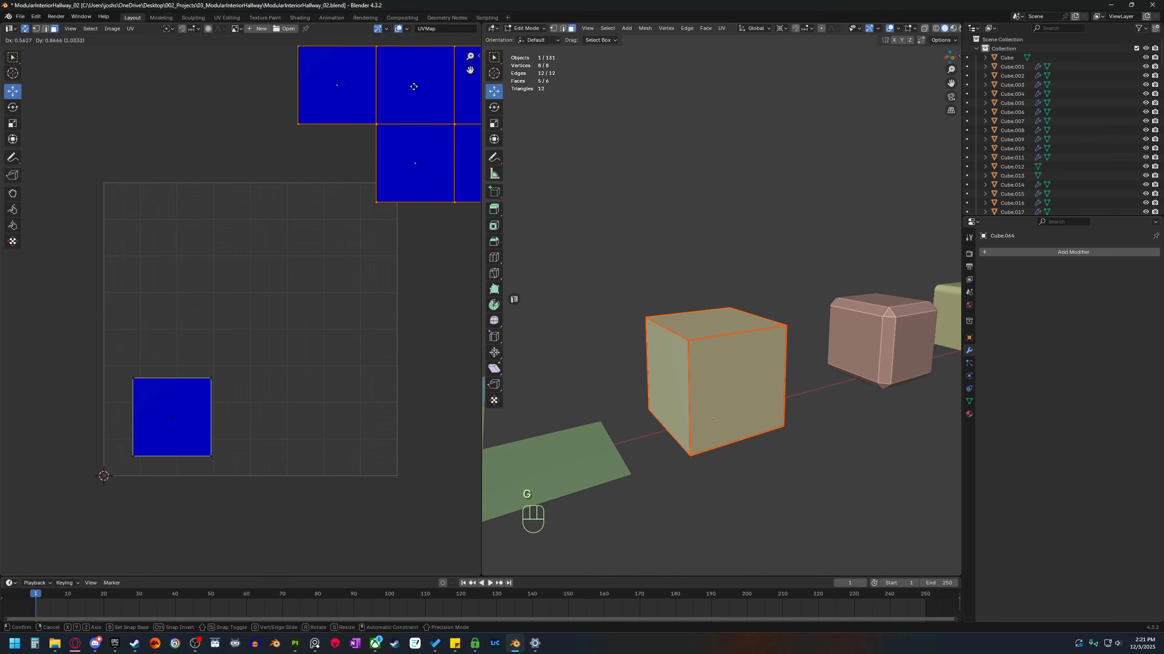
pyautogui.click(168, 55)
# Select the single UV square left inside the UV bounds and unwrap it on its own.
pyautogui.click(154, 393)
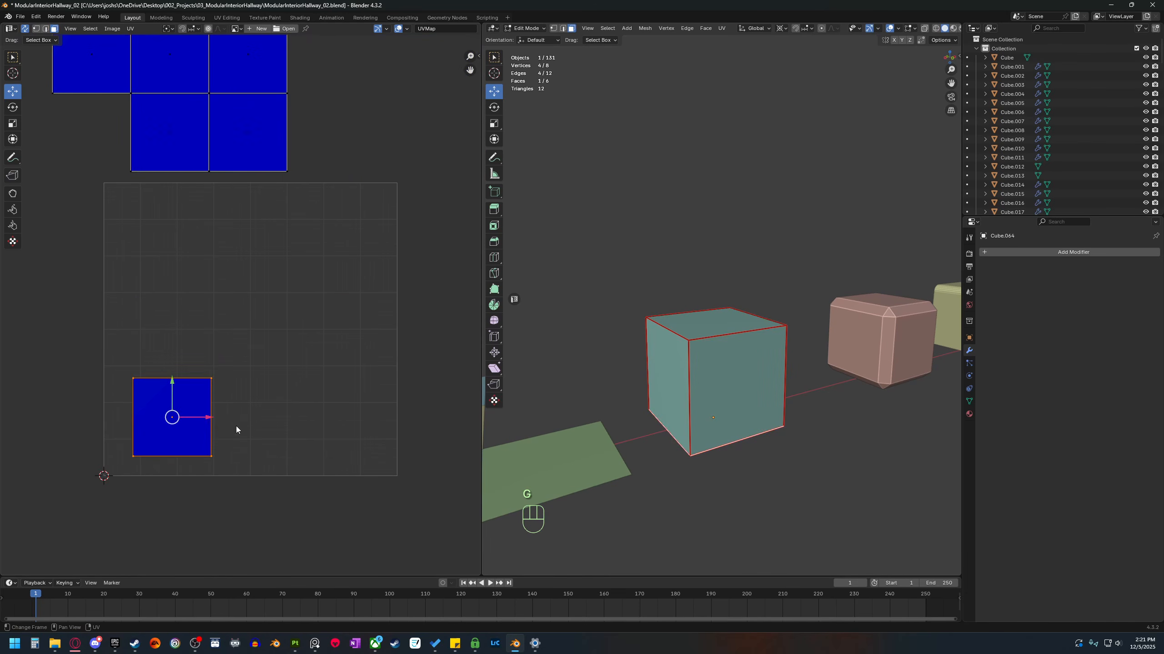
pyautogui.rightClick(187, 398)
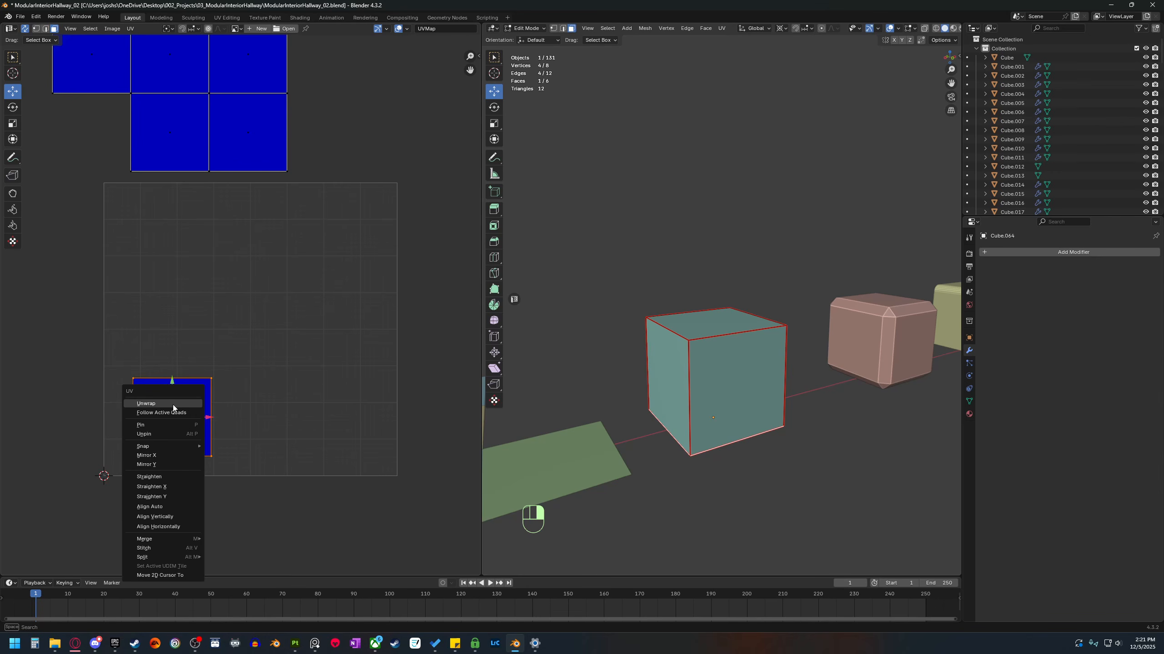
pyautogui.click(172, 404)
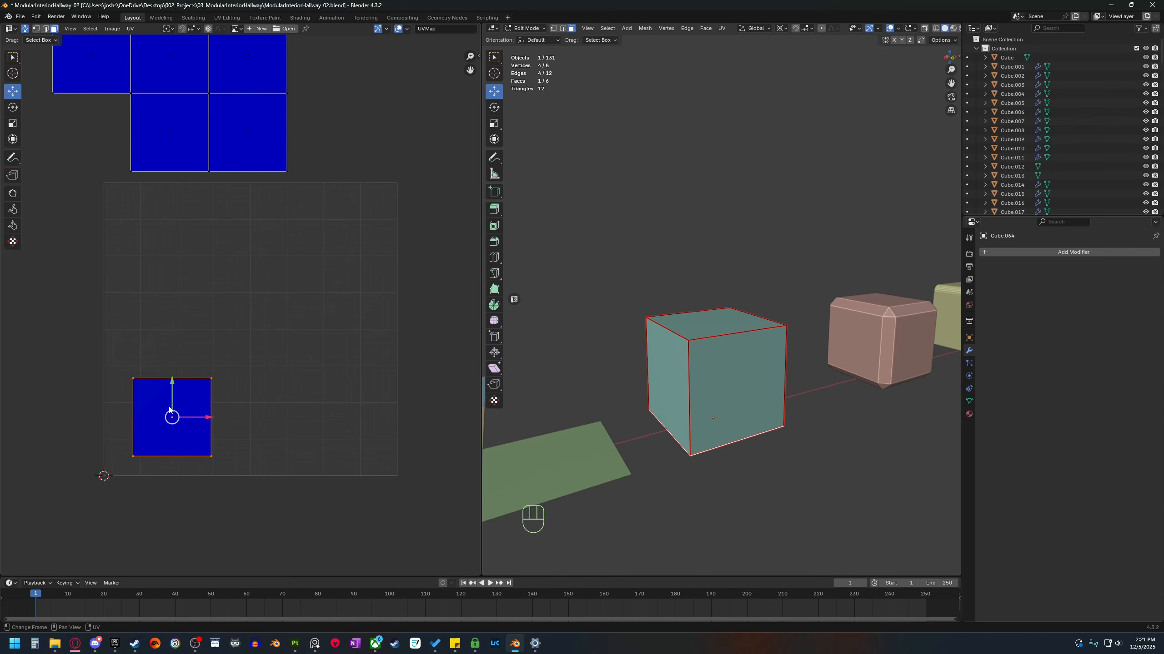
pyautogui.moveTo(831, 548); pyautogui.dragTo(822, 479, button='middle')
pyautogui.moveTo(711, 366); pyautogui.dragTo(700, 460, button='middle')
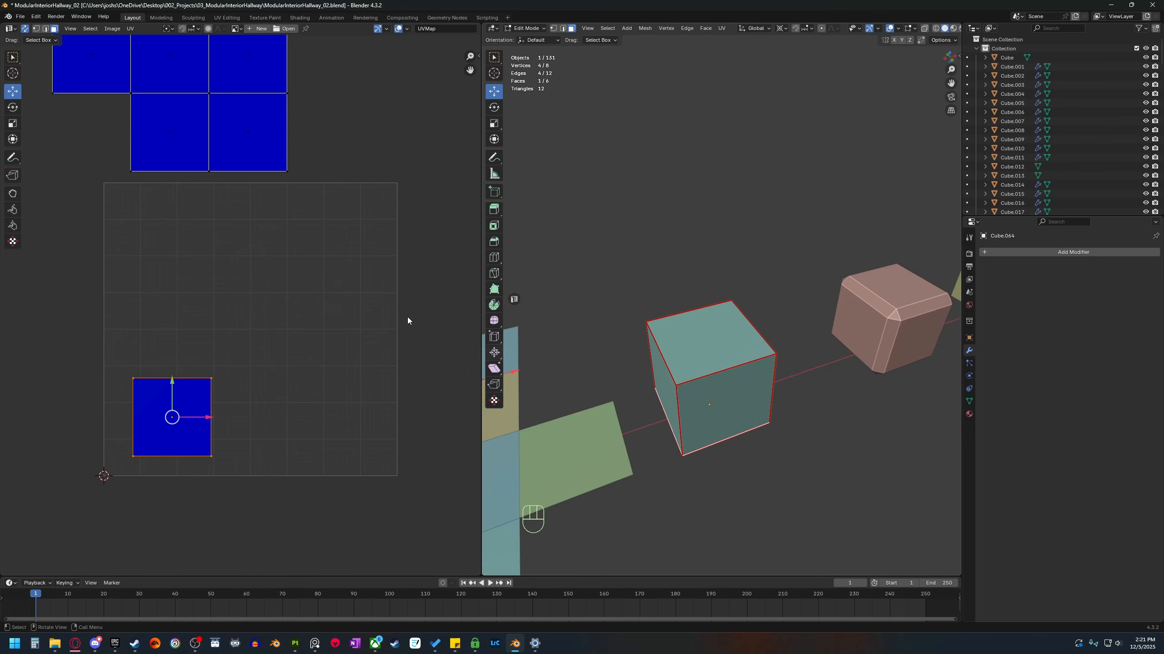
pyautogui.moveTo(275, 417); pyautogui.dragTo(282, 393, button='middle')
pyautogui.rightClick(184, 390)
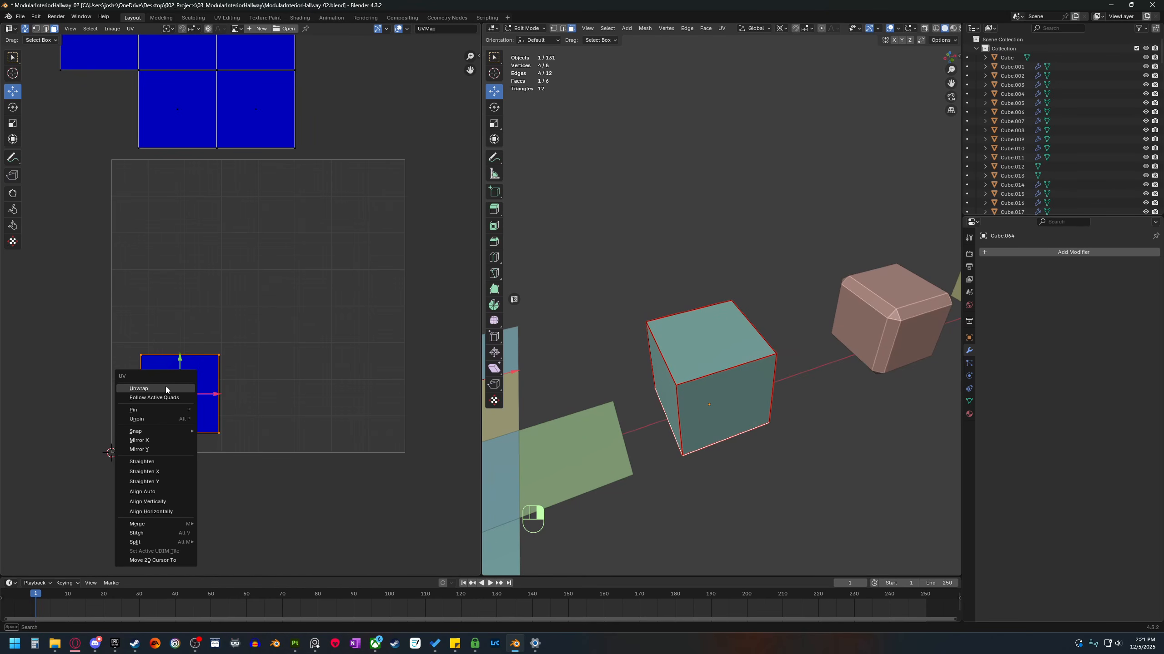
pyautogui.click(166, 389)
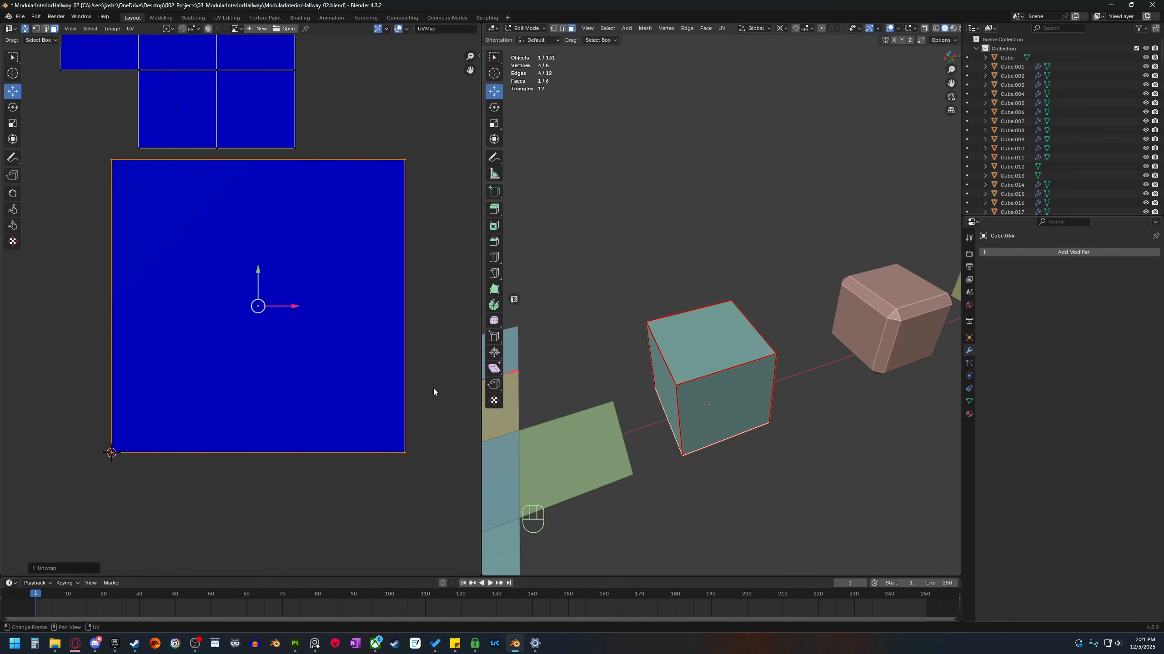
# Move the lower-right square of the outside group onto the enlarged UV face and unwrap it separately.
pyautogui.keyDown('shift'); pyautogui.moveTo(433, 392); pyautogui.dragTo(429, 429, button='middle'); pyautogui.keyUp('shift')
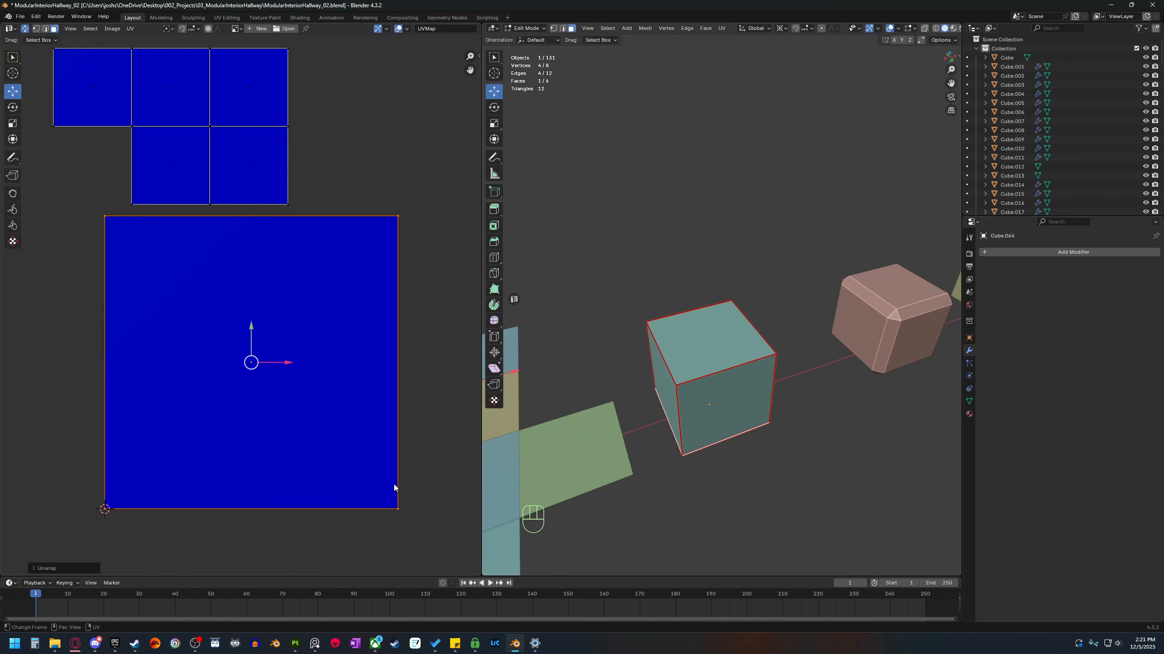
pyautogui.keyDown('shift'); pyautogui.moveTo(401, 272); pyautogui.dragTo(407, 302, button='middle'); pyautogui.keyUp('shift')
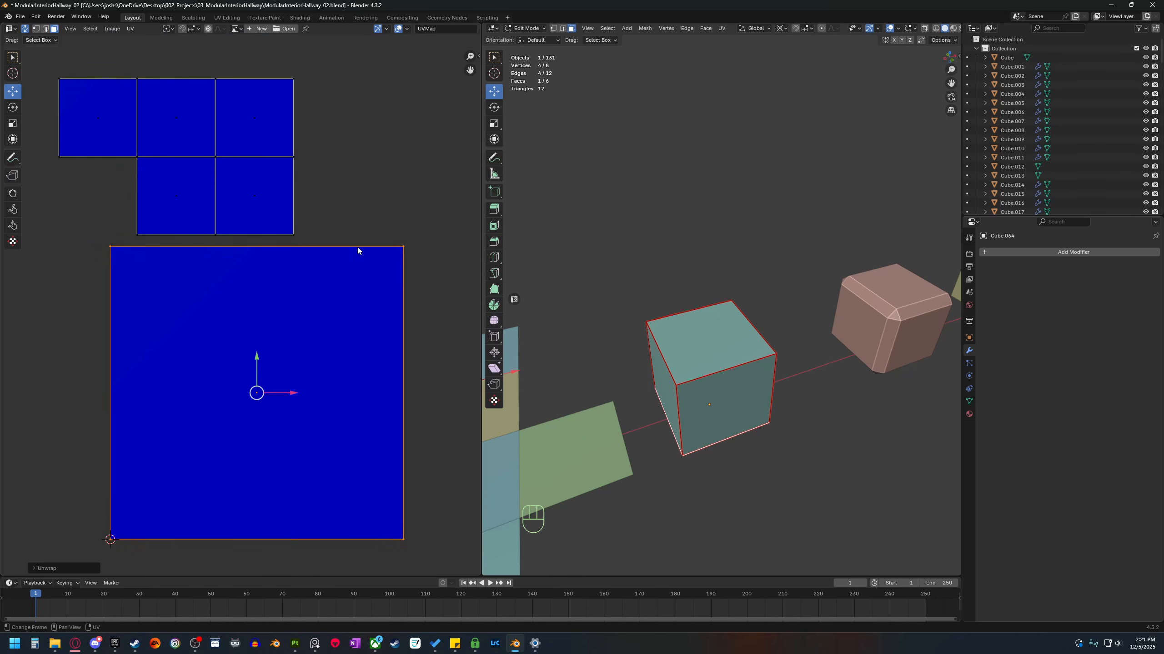
pyautogui.click(263, 204)
pyautogui.press('g')
pyautogui.click(241, 419)
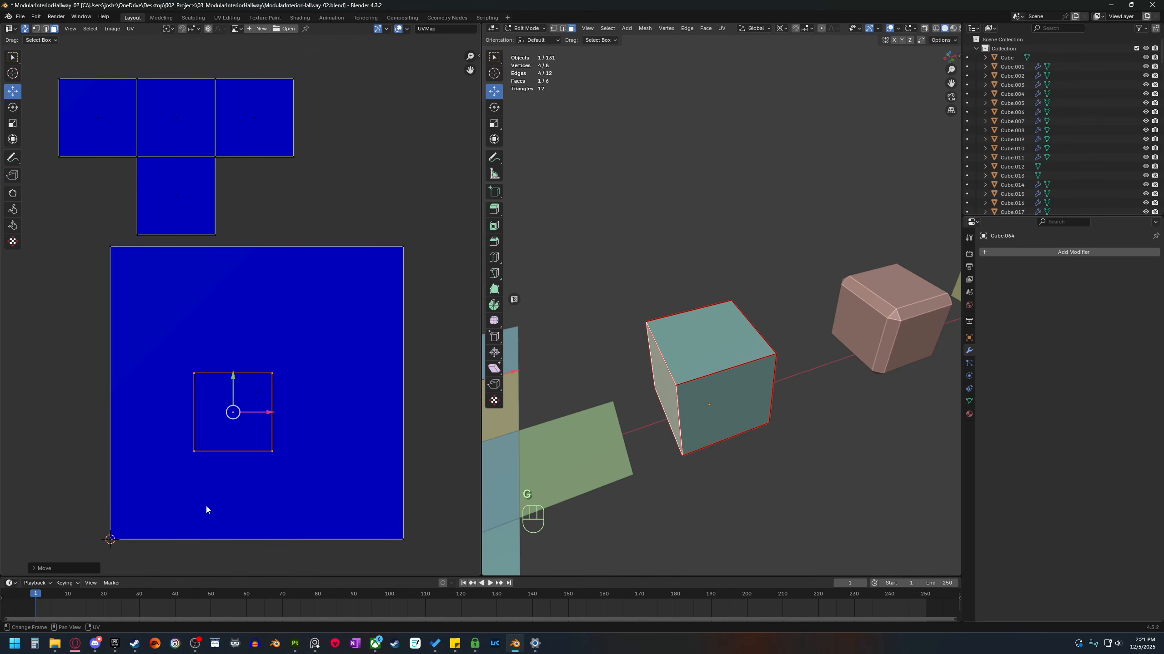
pyautogui.press('u')
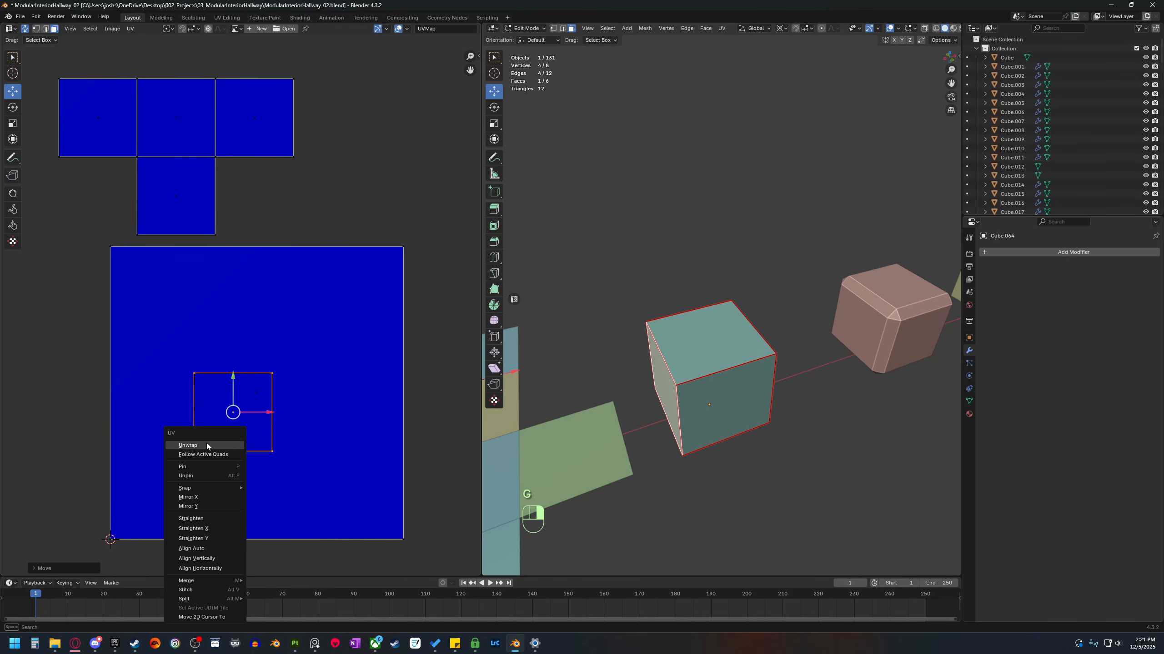
pyautogui.click(208, 445)
# Move the remaining outside UV squares into the UV bounds one by one and unwrap each, stacking all faces.
pyautogui.click(178, 197)
pyautogui.press('g')
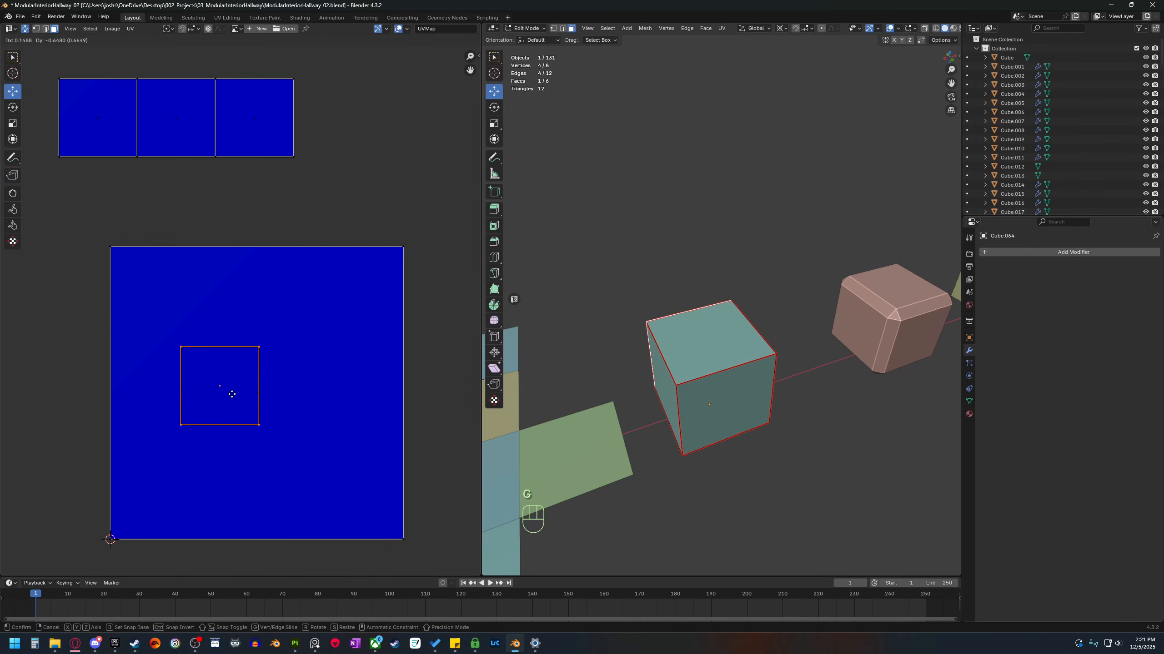
pyautogui.click(233, 394)
pyautogui.press('u')
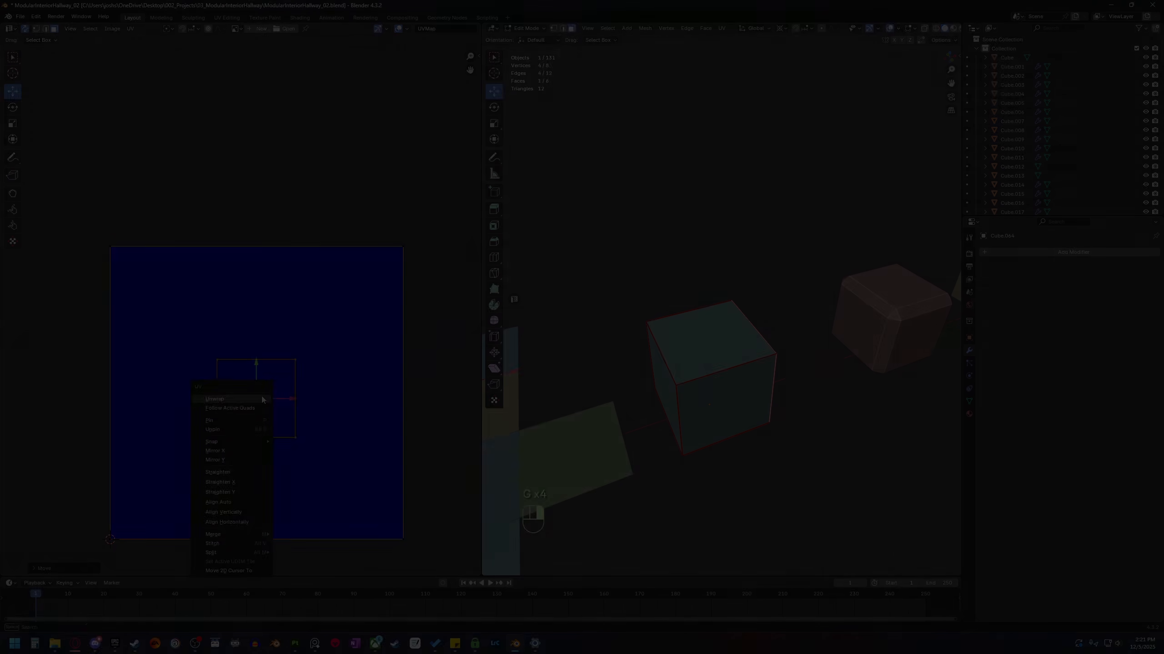
pyautogui.click(263, 399)
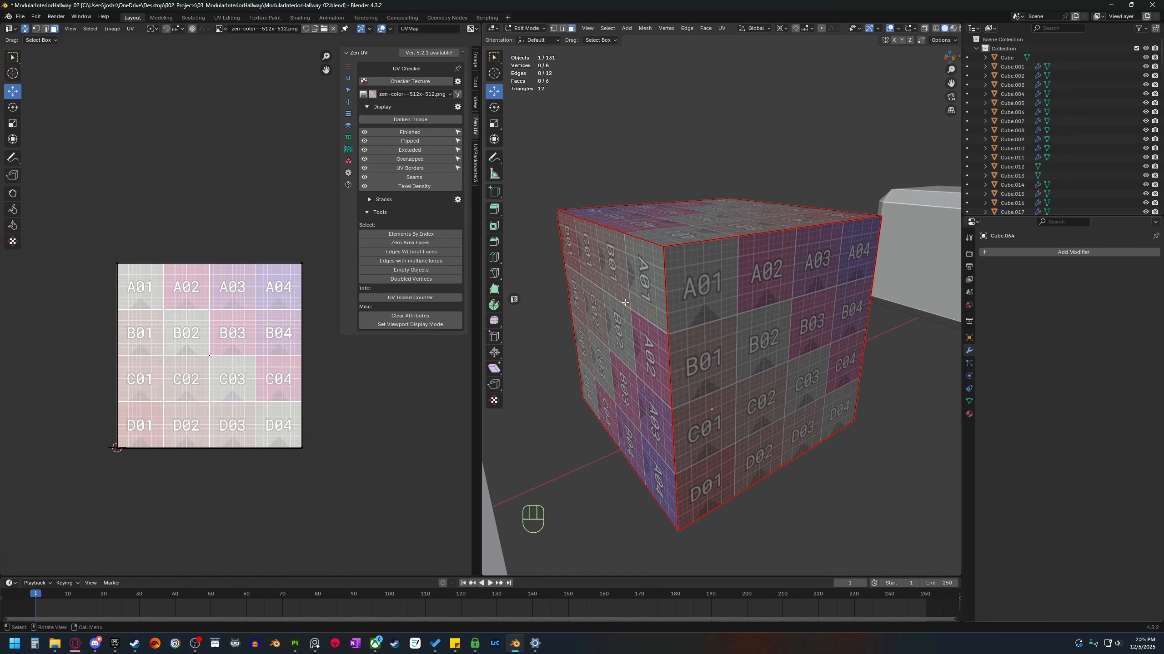
# Inspect the checker texture on the cube's sides and hide the Zen UV sidebar in the UV editor.
pyautogui.moveTo(707, 378)
pyautogui.mouseDown(button='middle')
pyautogui.moveTo(696, 370)
pyautogui.moveTo(708, 373)
pyautogui.mouseUp(button='middle')
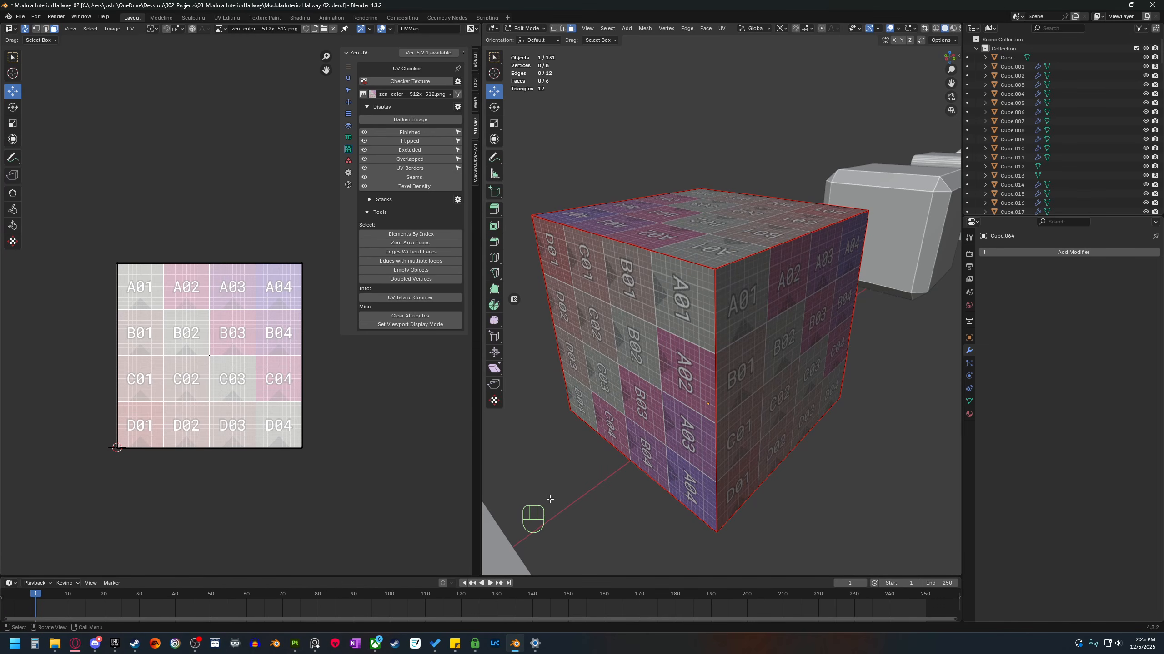
pyautogui.keyDown('shift'); pyautogui.moveTo(732, 470); pyautogui.dragTo(719, 469, button='middle'); pyautogui.keyUp('shift')
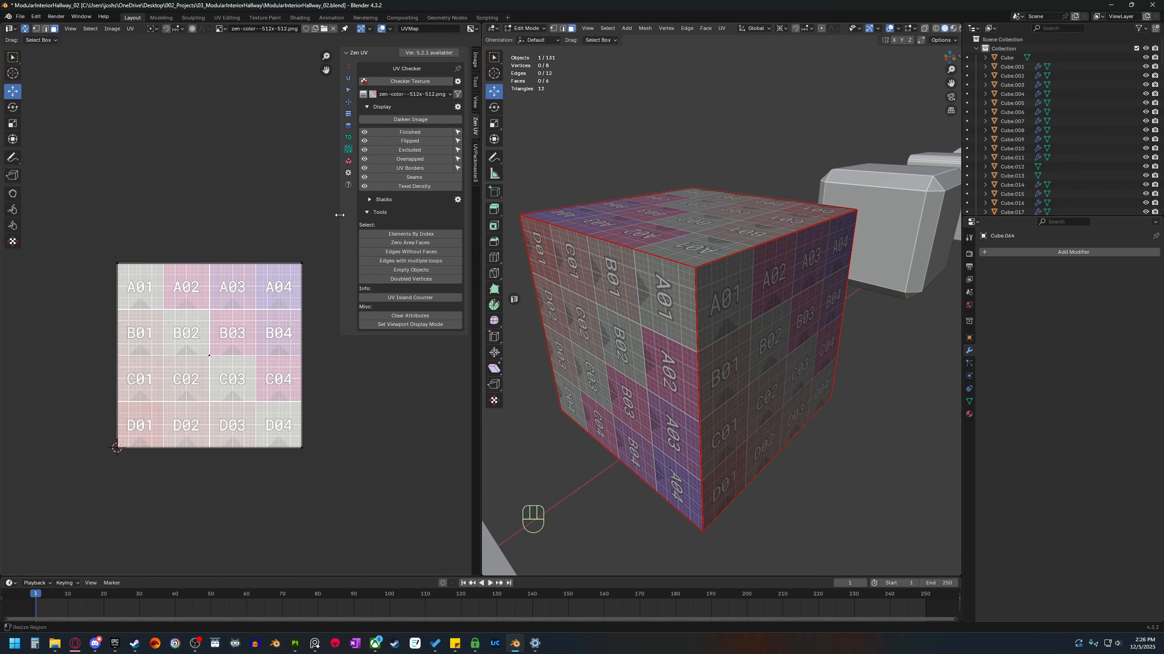
pyautogui.moveTo(340, 215); pyautogui.dragTo(440, 215)
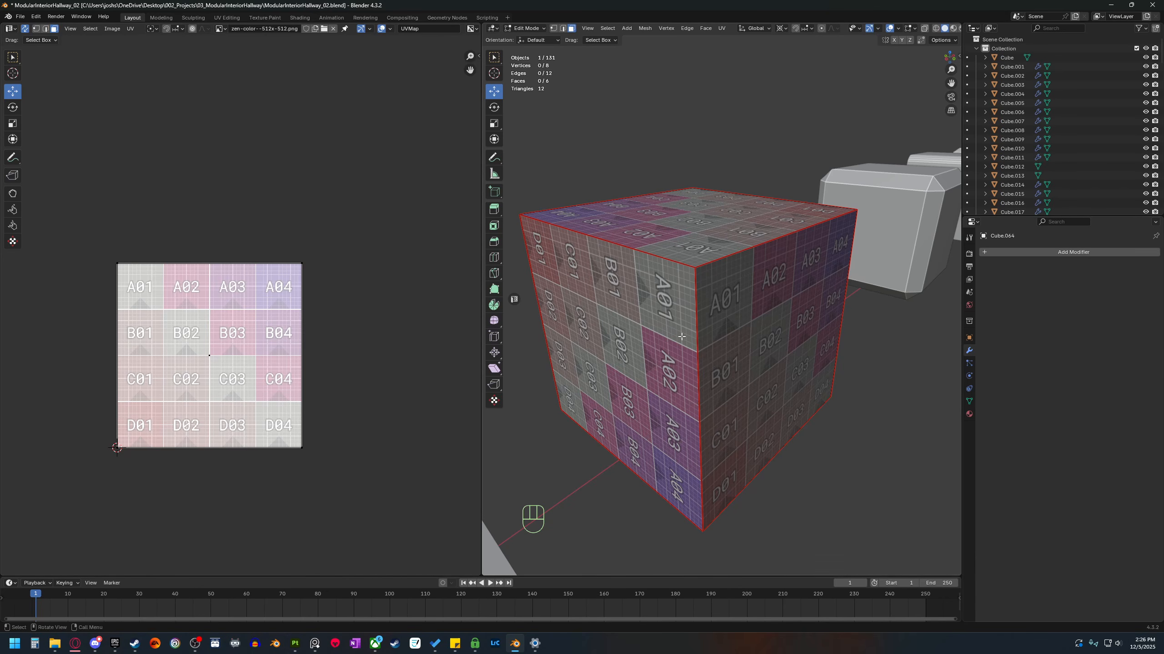
pyautogui.moveTo(665, 384); pyautogui.dragTo(696, 463, button='middle')
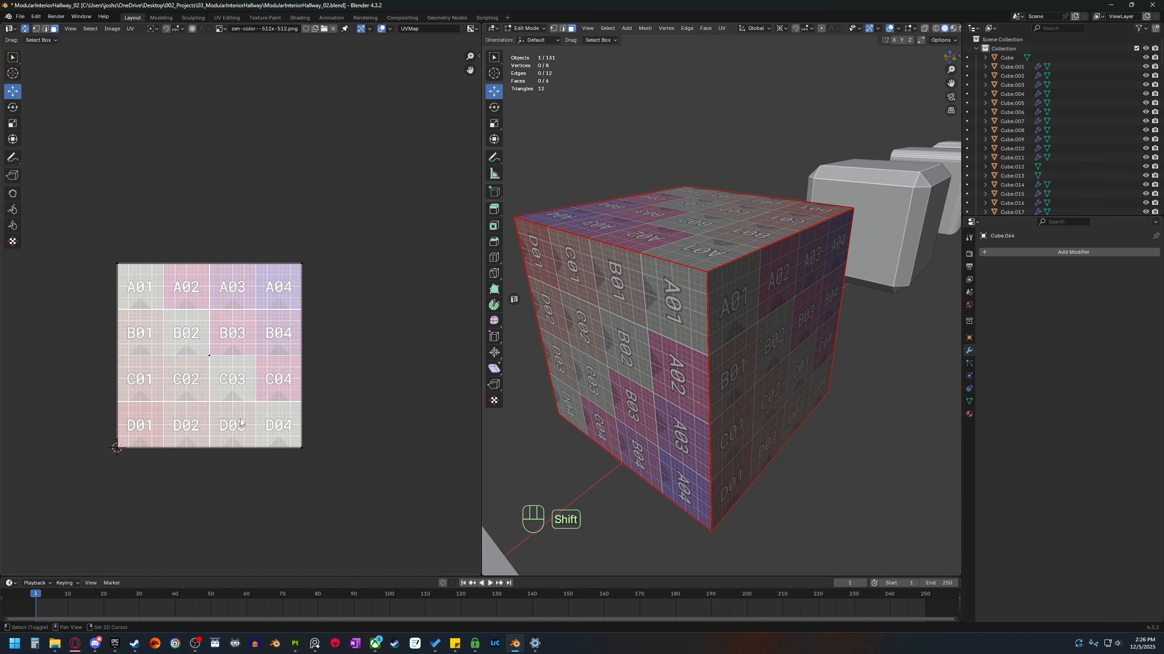
# Select all the stacked UVs of the checkered cube, unwrap them together into separate squares, and clear the selection.
pyautogui.press('a')
pyautogui.keyDown('shift'); pyautogui.moveTo(390, 417); pyautogui.dragTo(379, 415, button='middle'); pyautogui.keyUp('shift')
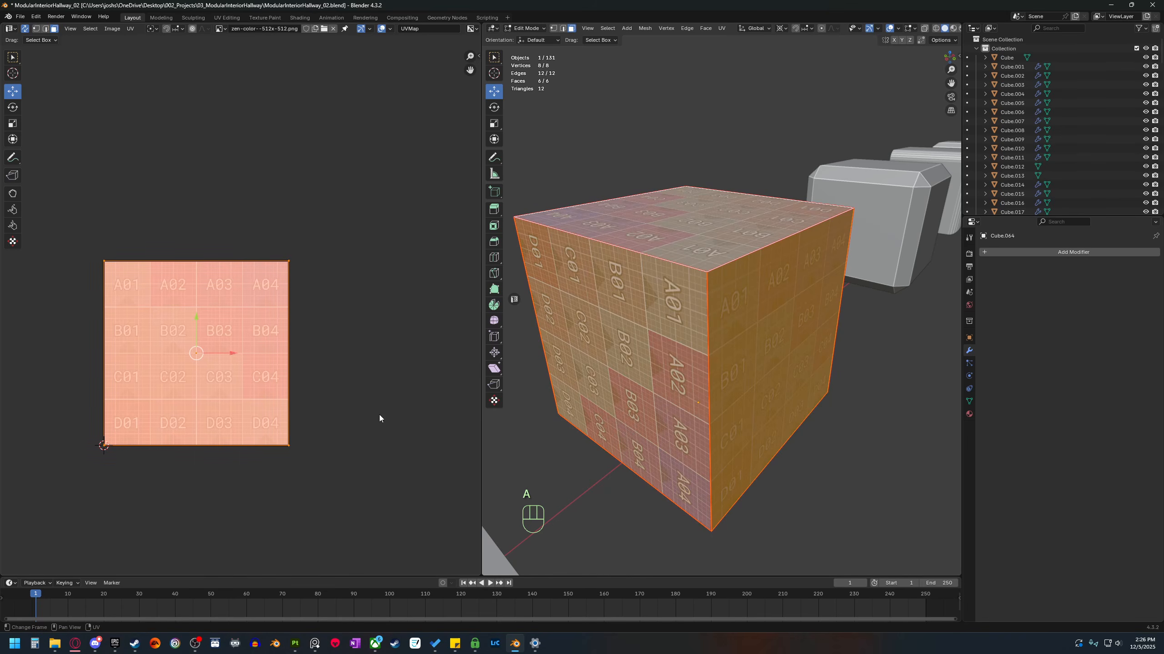
pyautogui.press('u')
pyautogui.click(206, 424)
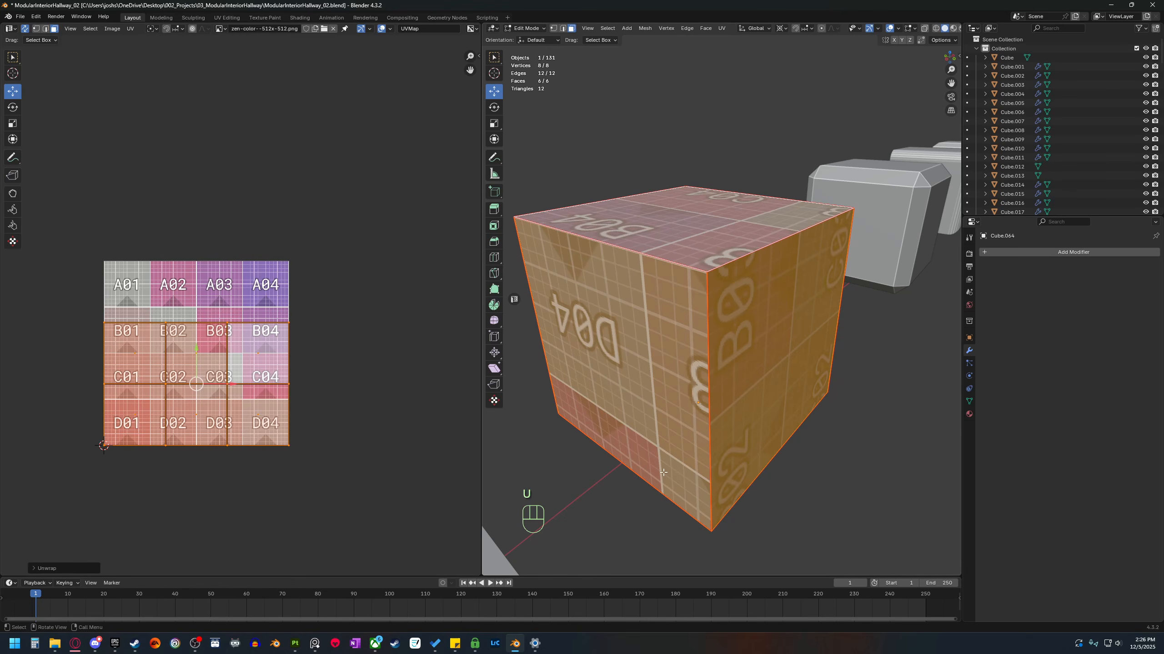
pyautogui.click(341, 458)
pyautogui.scroll(1, 185, 396)
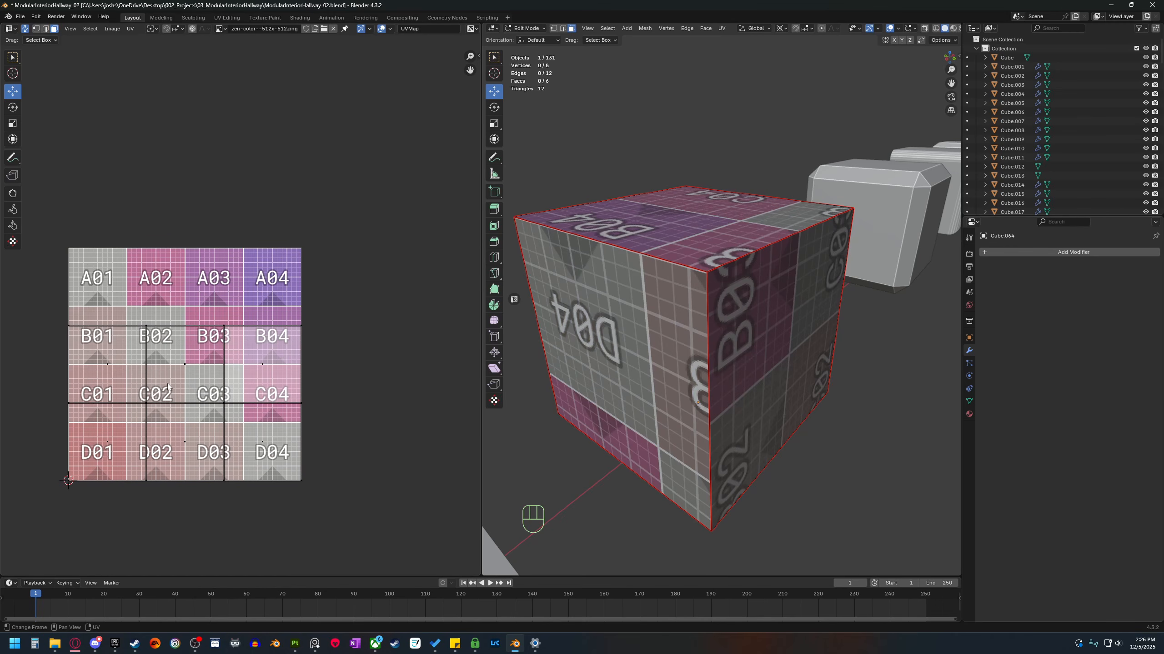
pyautogui.keyDown('shift'); pyautogui.moveTo(185, 397); pyautogui.dragTo(230, 380, button='middle'); pyautogui.keyUp('shift')
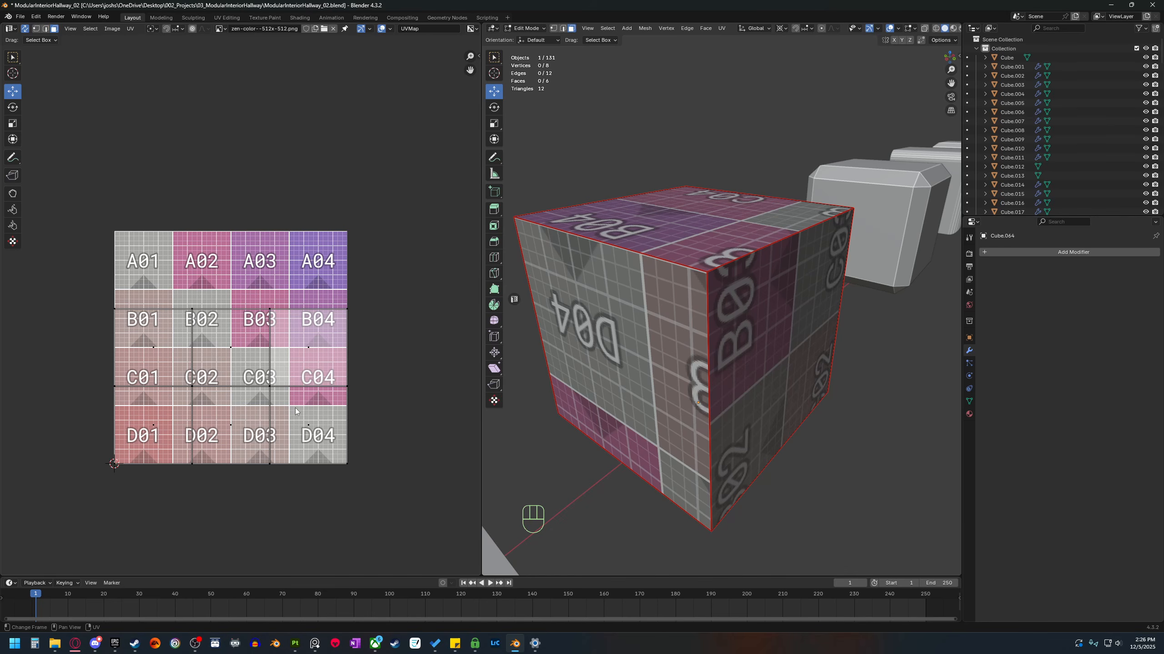
# Select individual UV squares and cube edges to examine how the separate islands and their borders correspond to the cube.
pyautogui.click(223, 358)
pyautogui.click(142, 349)
pyautogui.click(158, 416)
pyautogui.moveTo(204, 429); pyautogui.dragTo(359, 428)
pyautogui.keyDown('shift'); pyautogui.moveTo(663, 466); pyautogui.dragTo(614, 453, button='middle'); pyautogui.keyUp('shift')
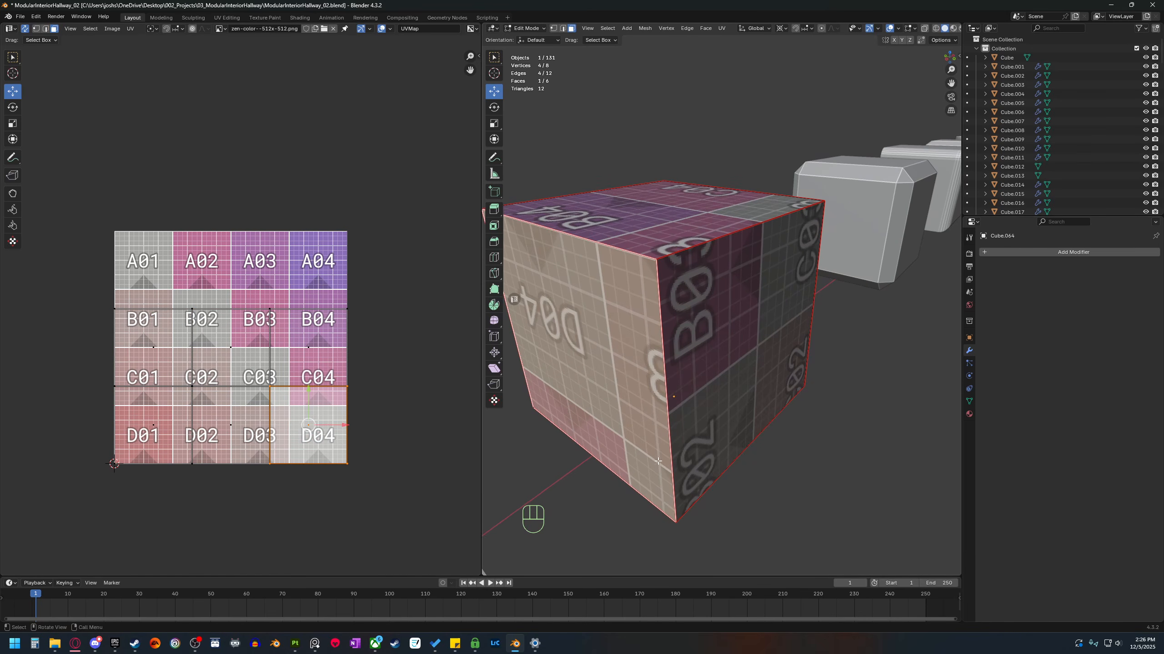
pyautogui.press('2')
pyautogui.click(664, 326)
pyautogui.click(738, 232)
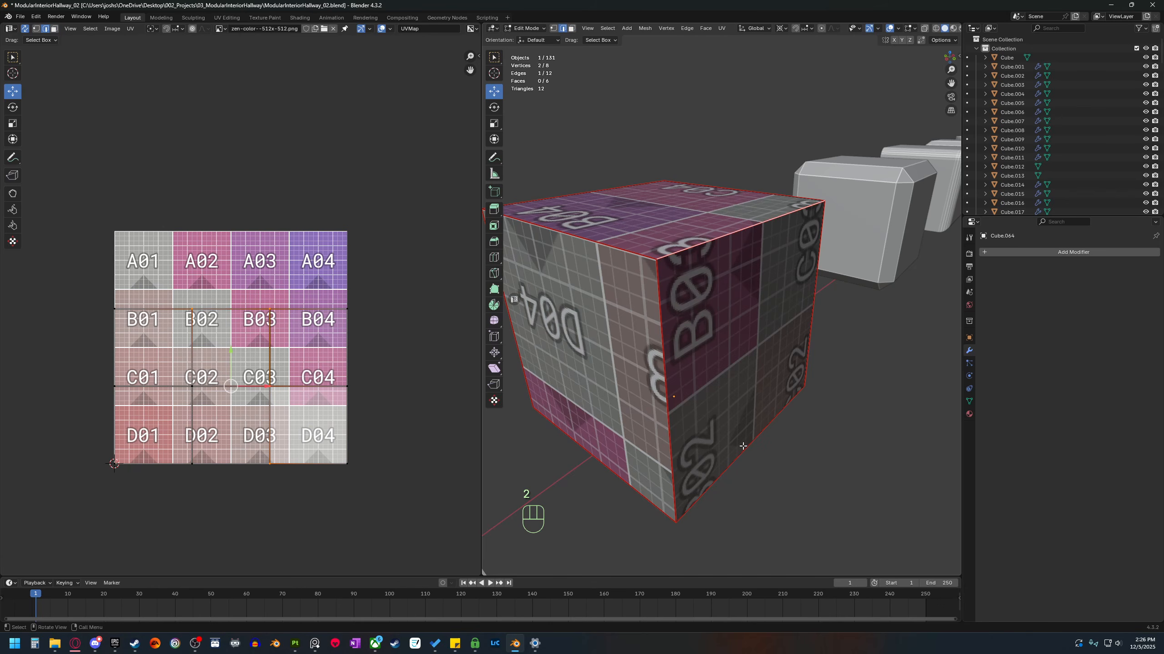
pyautogui.click(743, 447)
pyautogui.click(811, 320)
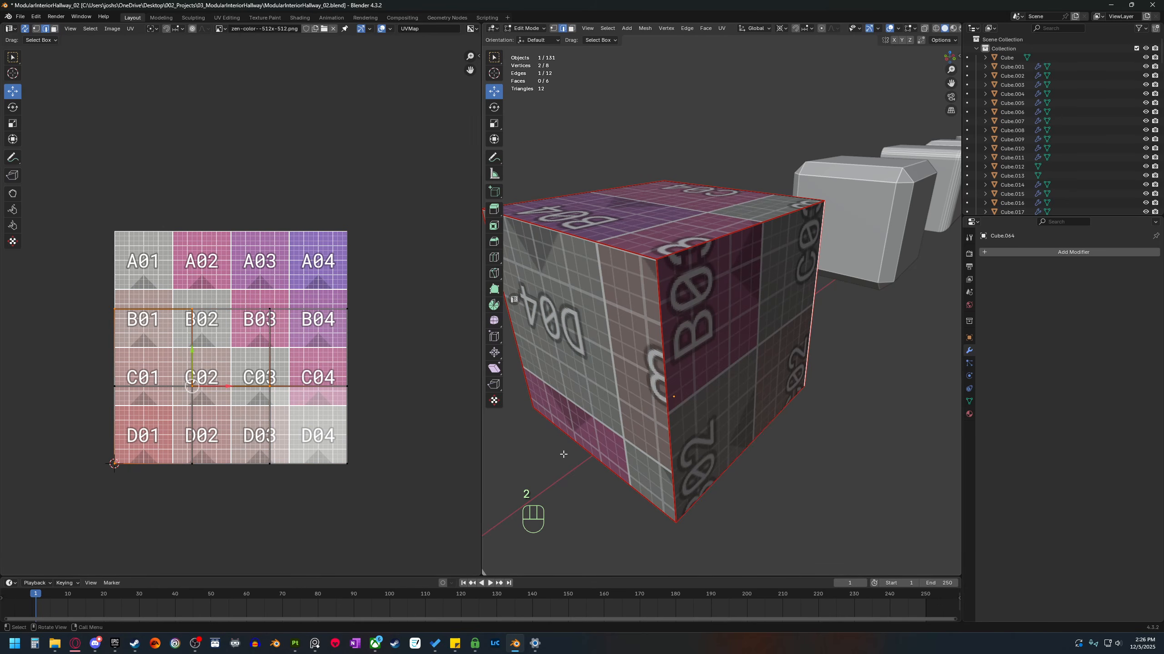
# Select the cube's two visible side faces in turn and examine how the checker texture meets at their shared edge.
pyautogui.keyDown('shift'); pyautogui.moveTo(741, 394); pyautogui.dragTo(761, 394, button='middle'); pyautogui.keyUp('shift')
pyautogui.press('3')
pyautogui.click(754, 372)
pyautogui.click(643, 360)
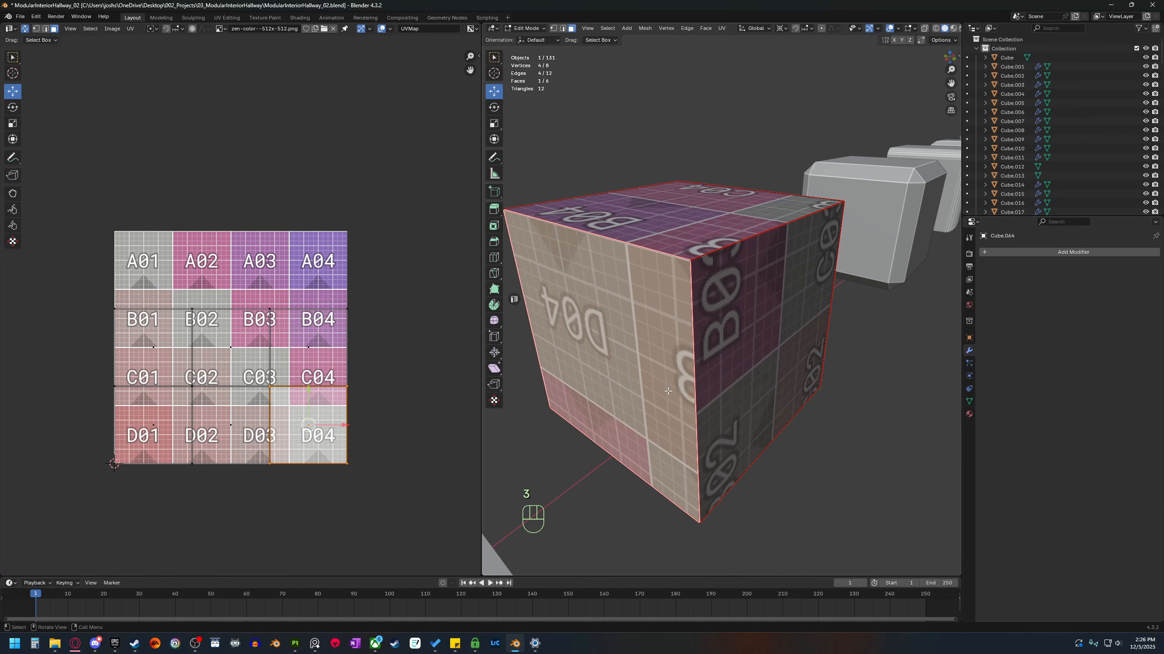
pyautogui.moveTo(741, 376); pyautogui.dragTo(638, 344, button='middle')
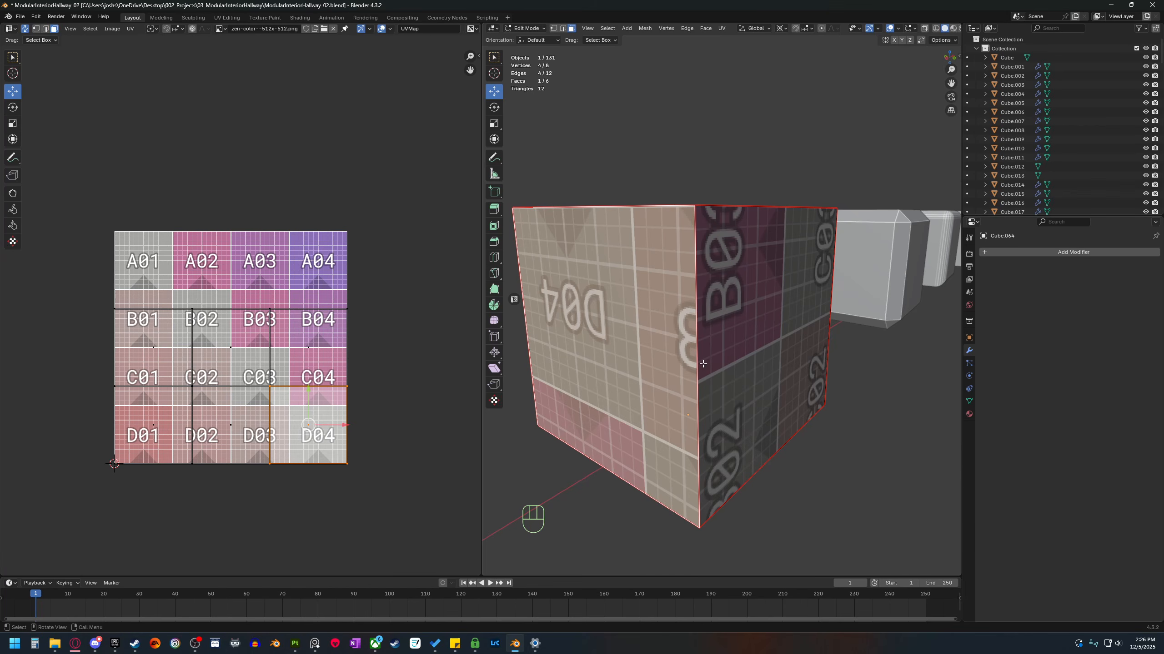
pyautogui.click(795, 445)
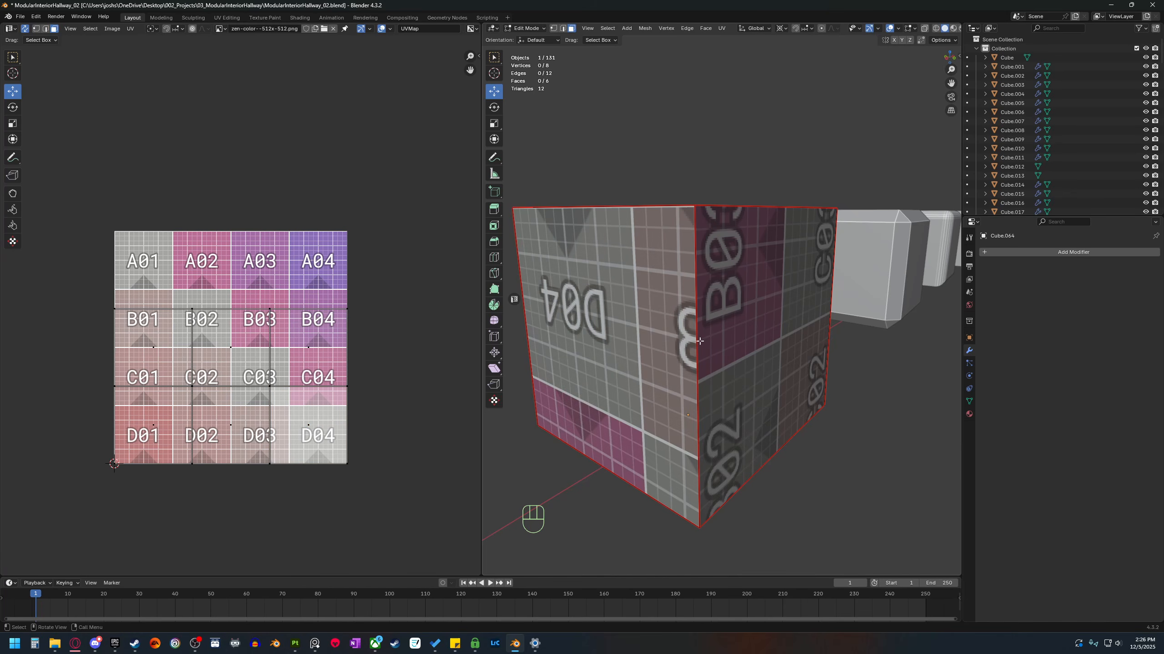
pyautogui.keyDown('shift'); pyautogui.moveTo(356, 415); pyautogui.dragTo(344, 415, button='middle'); pyautogui.keyUp('shift')
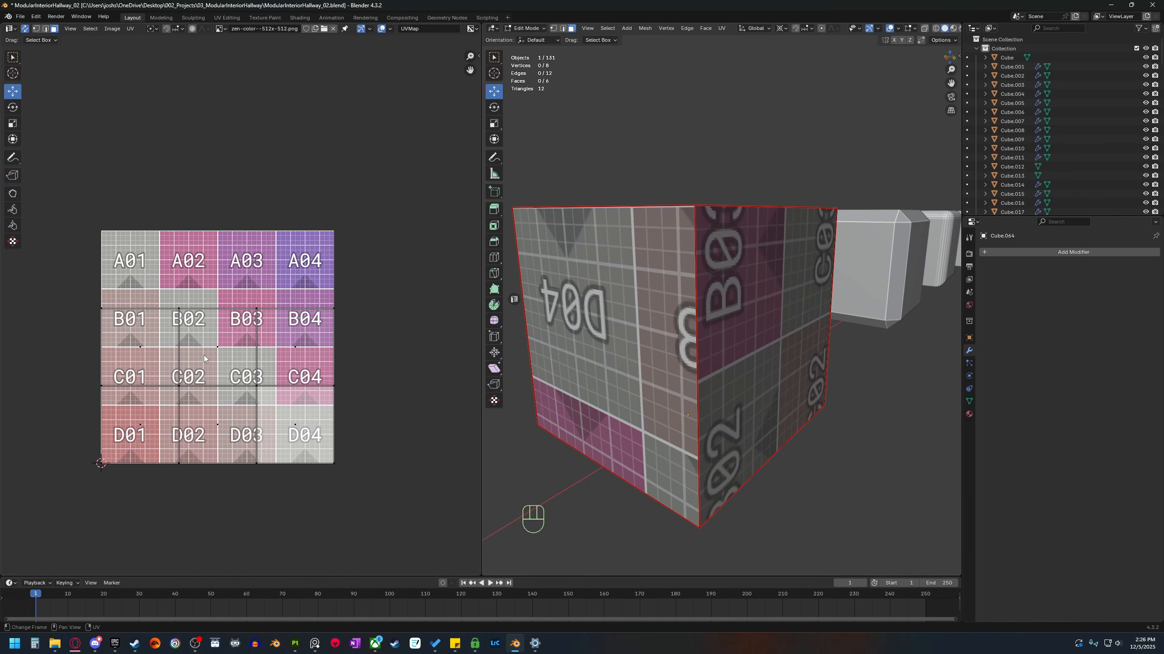
# Undo the recent selections and the joint unwrap, back to the layout with all cube faces stacked across the full UV bounds.
pyautogui.hotkey('ctrl', 'z')
pyautogui.hotkey('ctrl', 'z')
pyautogui.hotkey('ctrl', 'z')
pyautogui.hotkey('ctrl', 'z')
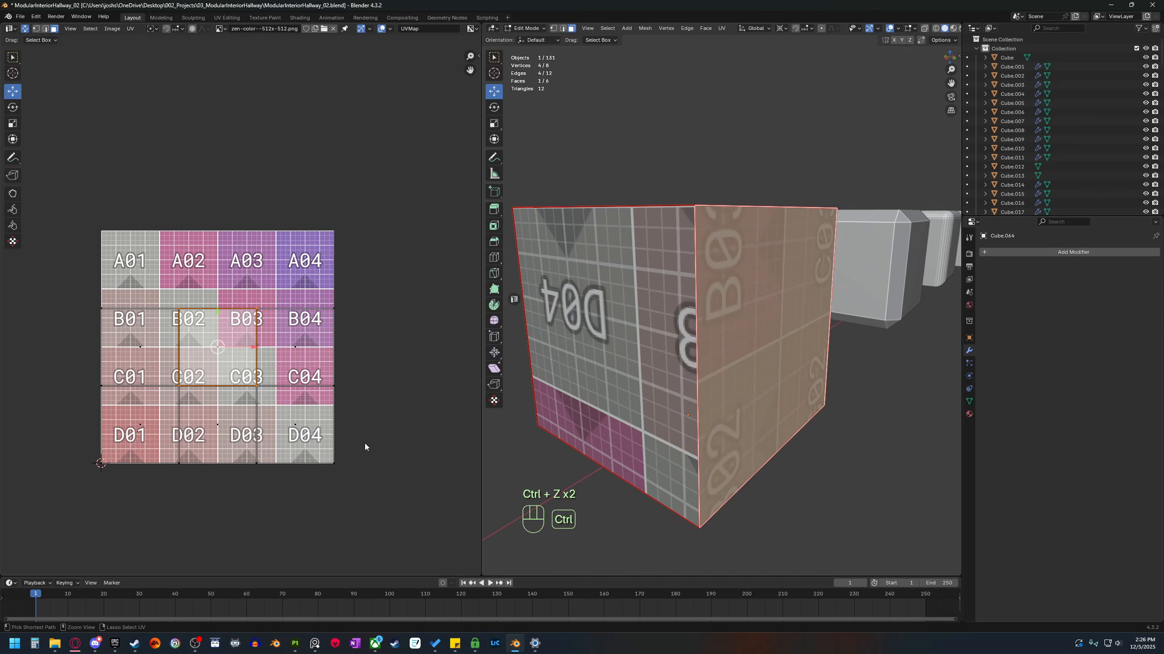
pyautogui.hotkey('ctrl', 'z')
pyautogui.hotkey('ctrl', 'z')
pyautogui.hotkey('ctrl', 'z')
pyautogui.hotkey('ctrl', 'z')
pyautogui.hotkey('ctrl', 'z')
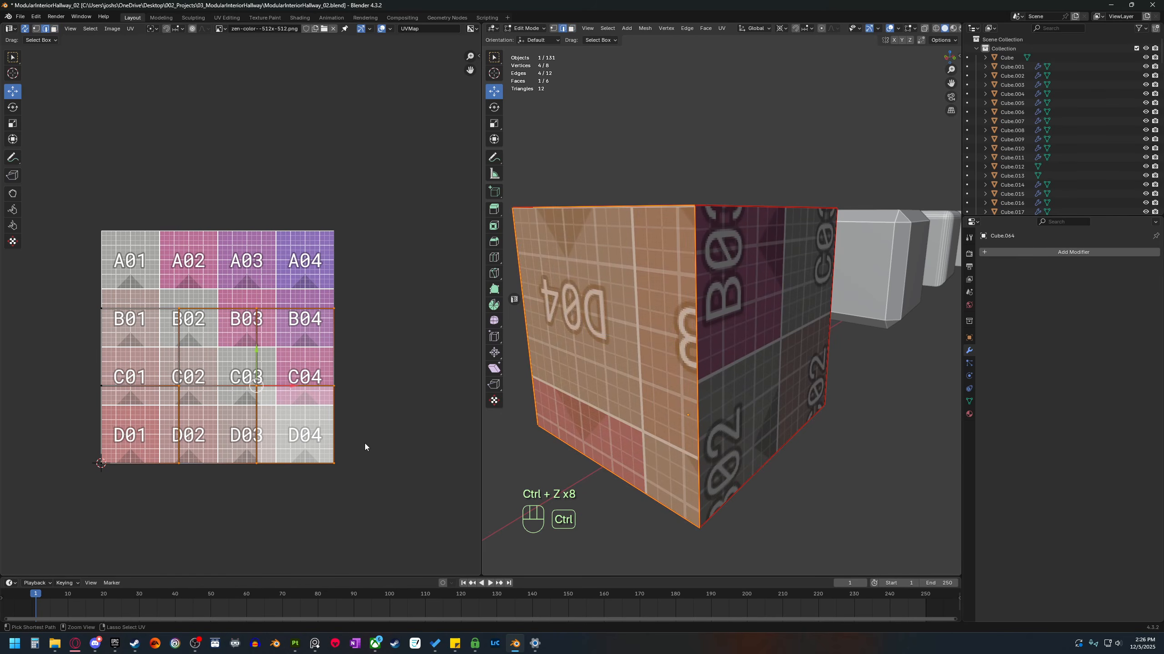
pyautogui.hotkey('ctrl', 'z')
pyautogui.hotkey('ctrl', 'z')
pyautogui.hotkey('ctrl', 'z')
pyautogui.hotkey('ctrl', 'z')
pyautogui.hotkey('ctrl', 'z')
pyautogui.hotkey('ctrl', 'z')
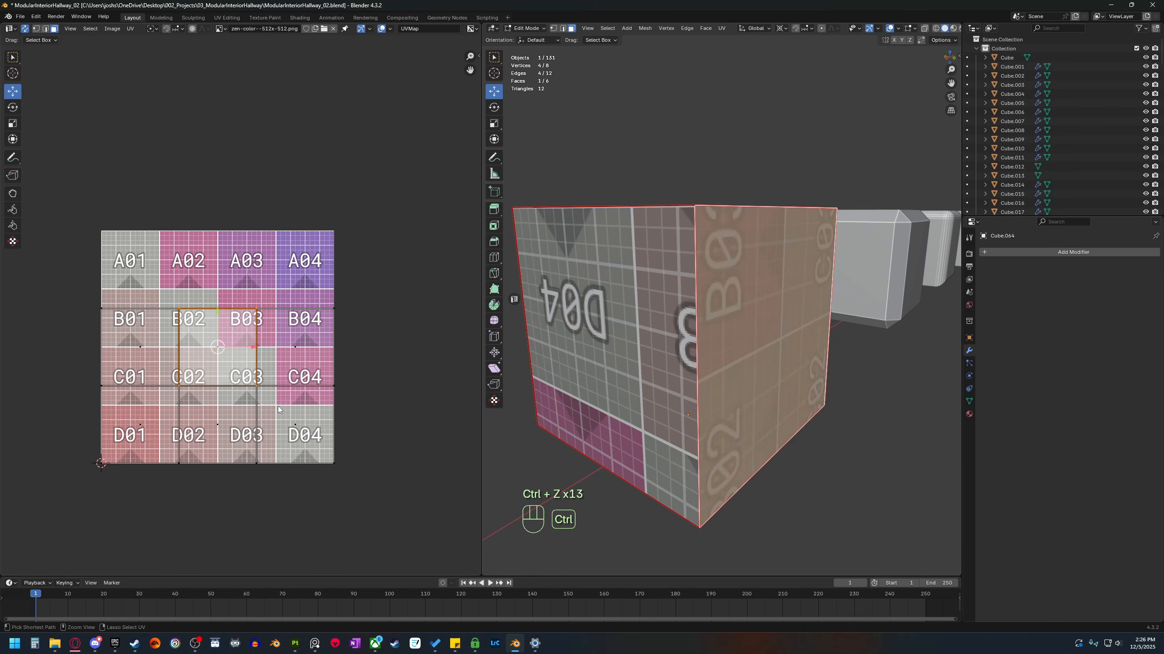
pyautogui.hotkey('ctrl', 'z')
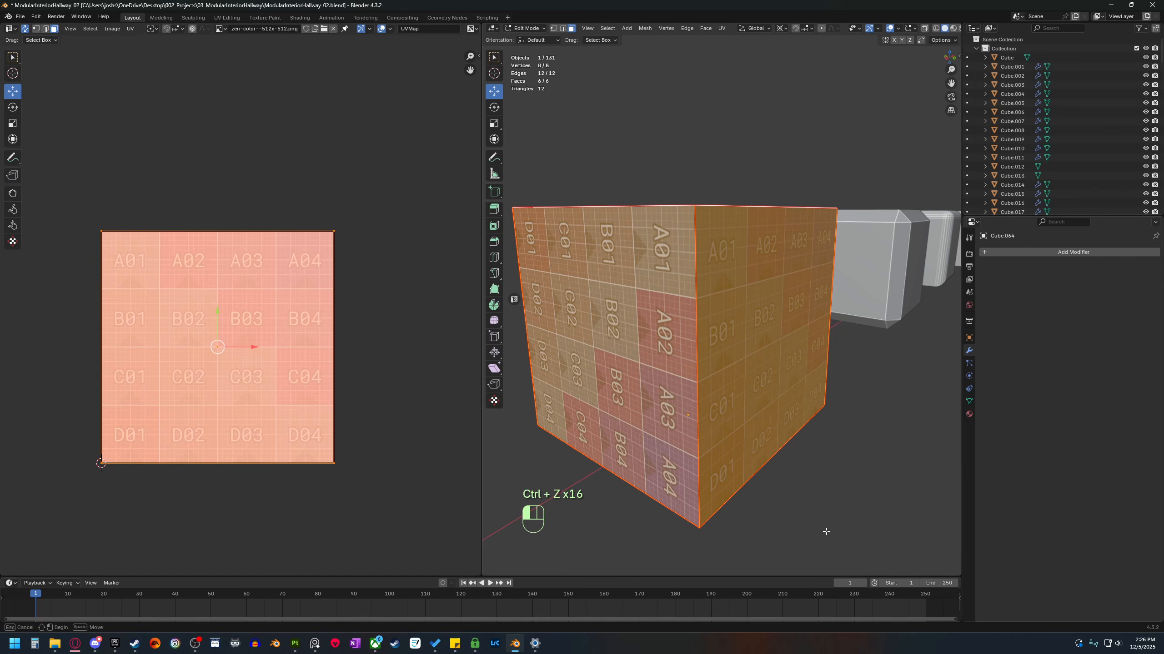
# Leave Edit Mode and examine the checker texture's orientation on the cube's sides and upper face.
pyautogui.press('Tab')
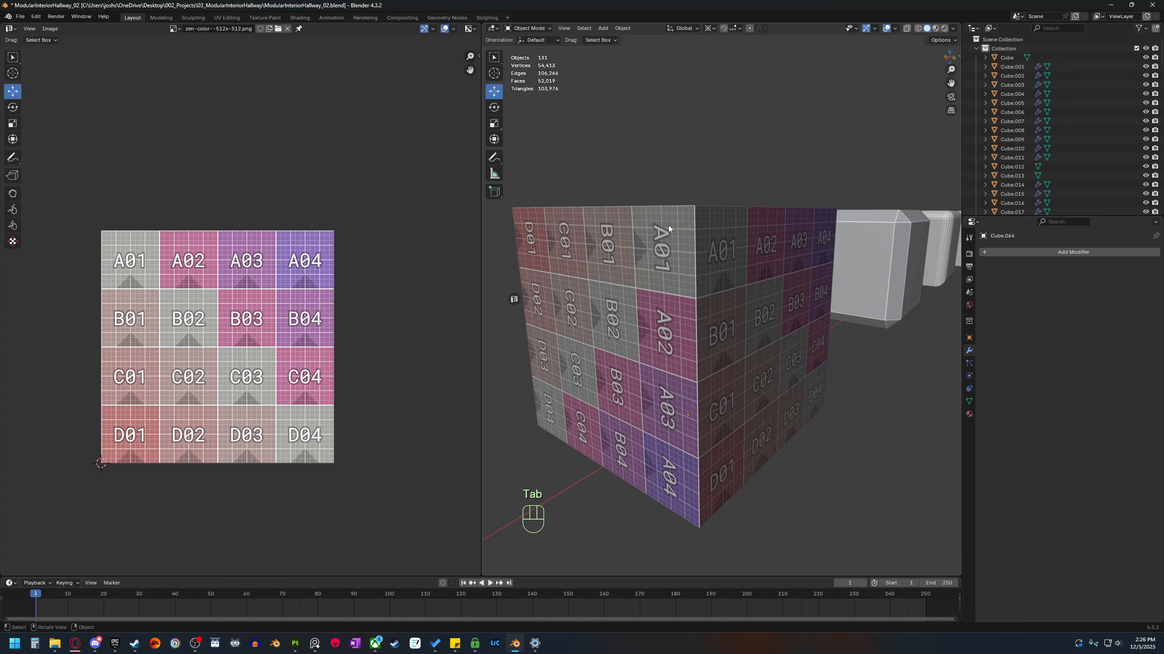
pyautogui.moveTo(731, 417); pyautogui.dragTo(651, 429, button='middle')
pyautogui.scroll(1, 775, 308)
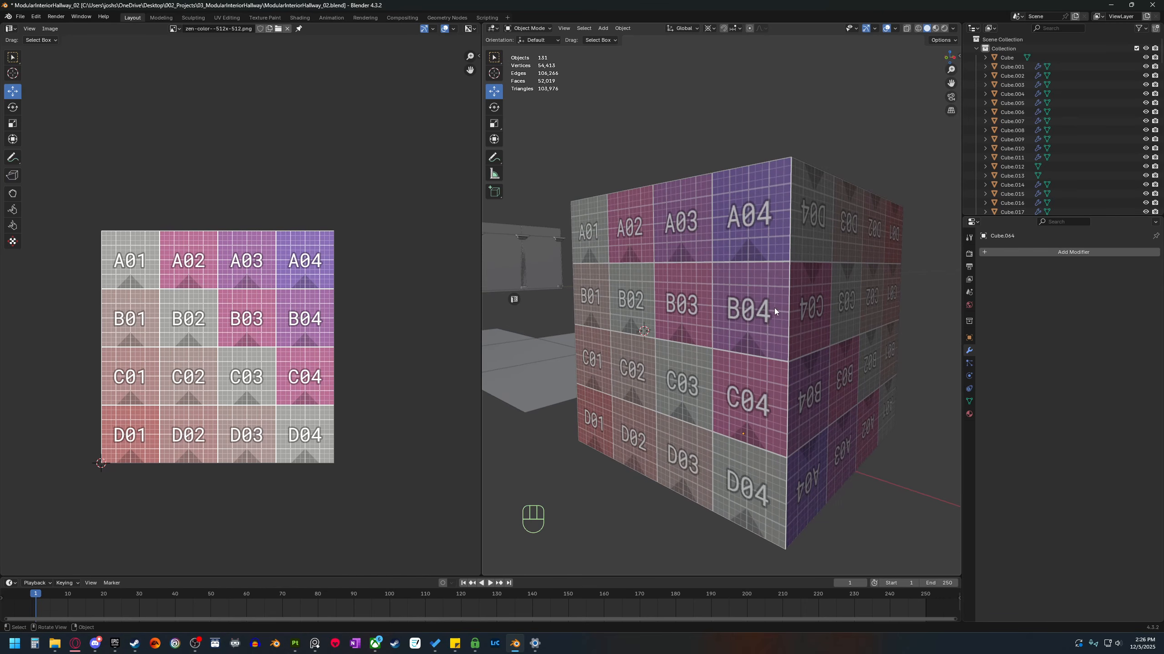
pyautogui.keyDown('shift'); pyautogui.moveTo(782, 317); pyautogui.dragTo(737, 285, button='middle'); pyautogui.keyUp('shift')
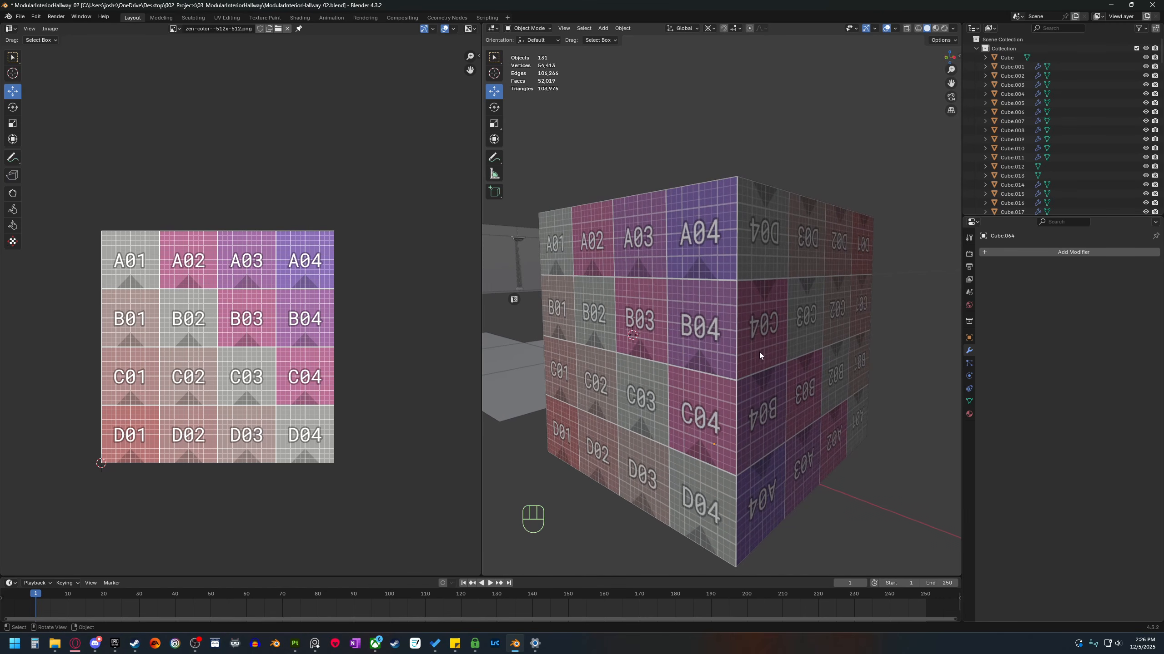
pyautogui.moveTo(761, 354); pyautogui.dragTo(749, 358, button='middle')
pyautogui.moveTo(728, 271); pyautogui.dragTo(748, 331, button='middle')
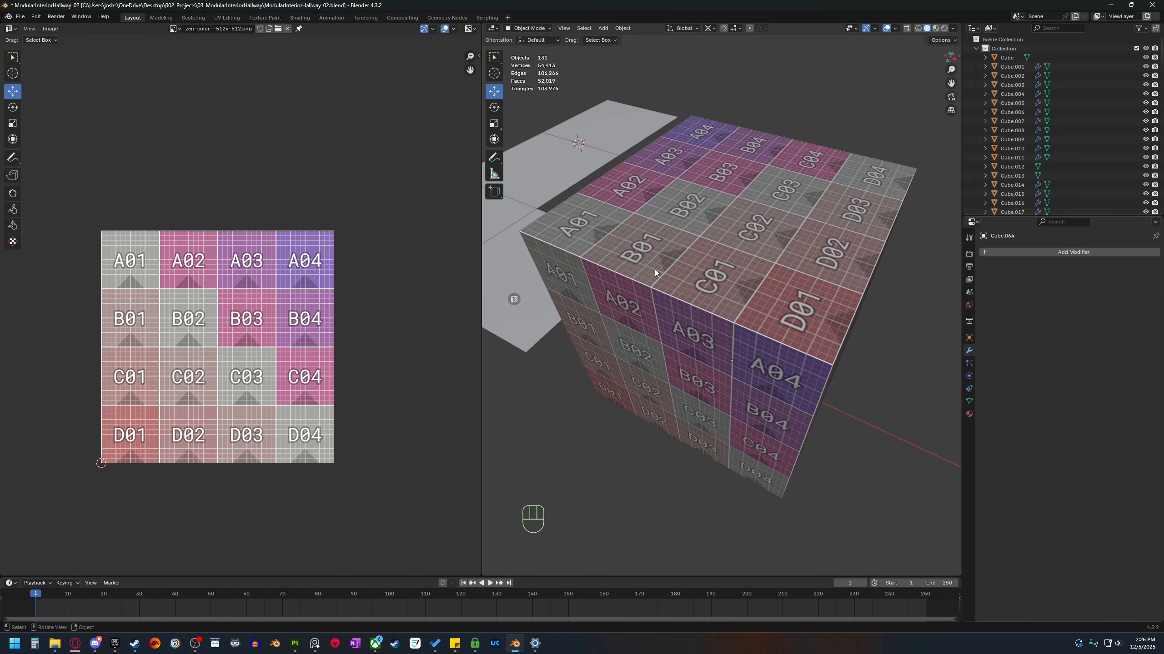
pyautogui.moveTo(730, 282); pyautogui.dragTo(747, 280, button='middle')
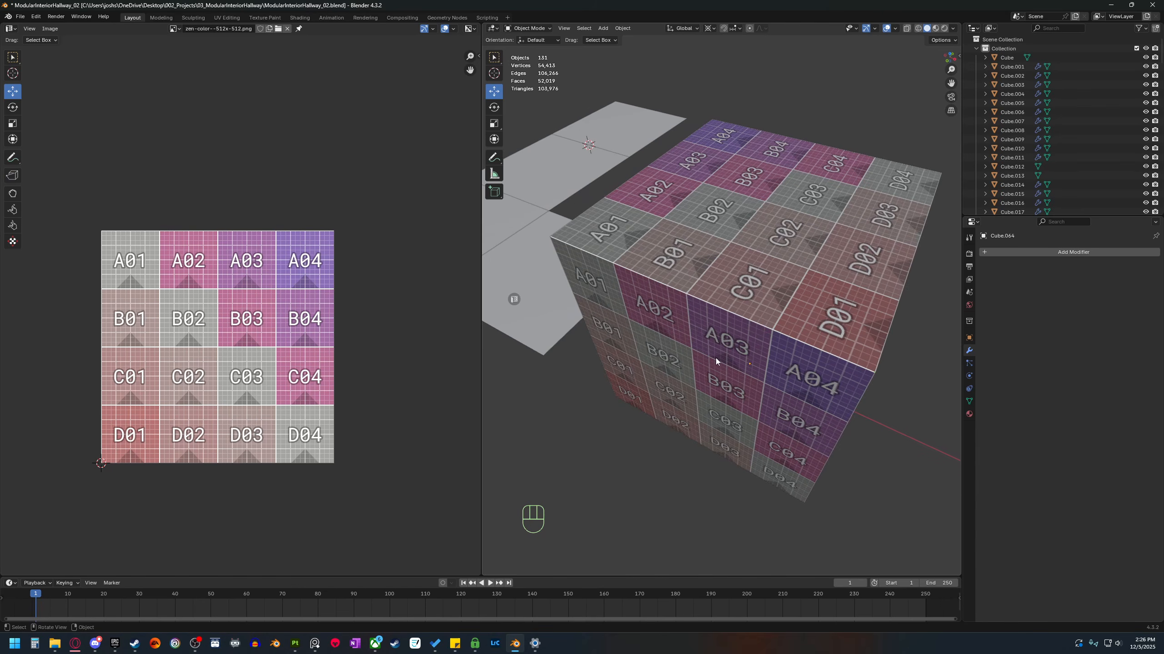
# Enter Edit Mode and rotate the UVs of the side face with upside-down labels until they read upright, then clear the selection.
pyautogui.press('Tab')
pyautogui.click(748, 279)
pyautogui.press('3')
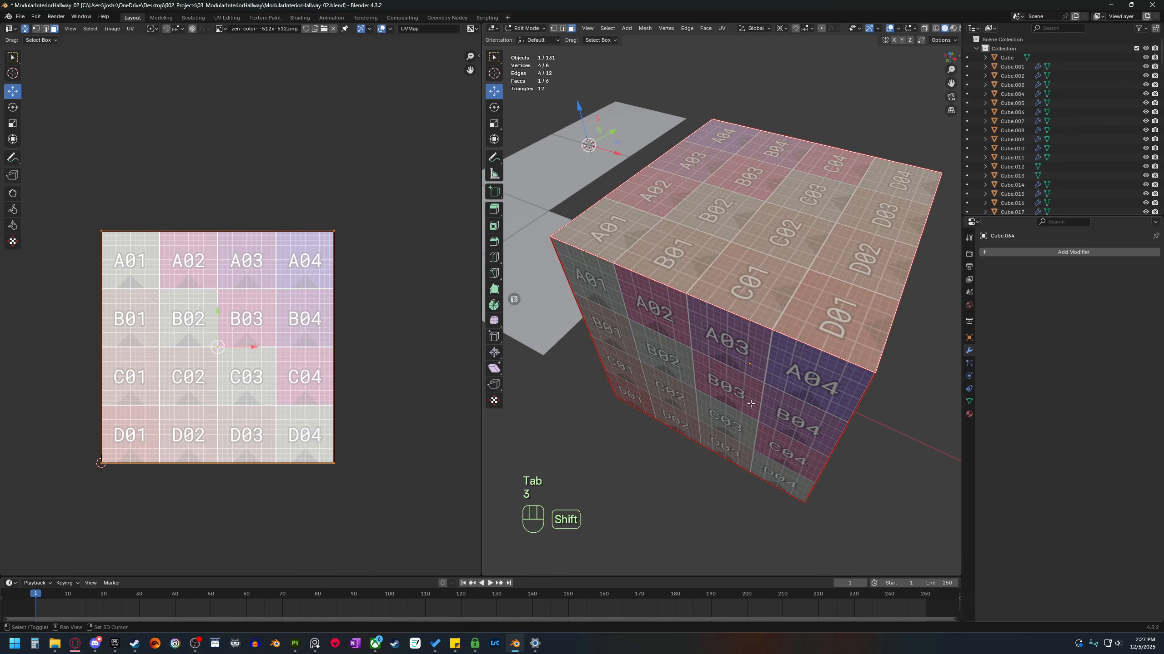
pyautogui.moveTo(739, 383); pyautogui.dragTo(700, 340, button='middle')
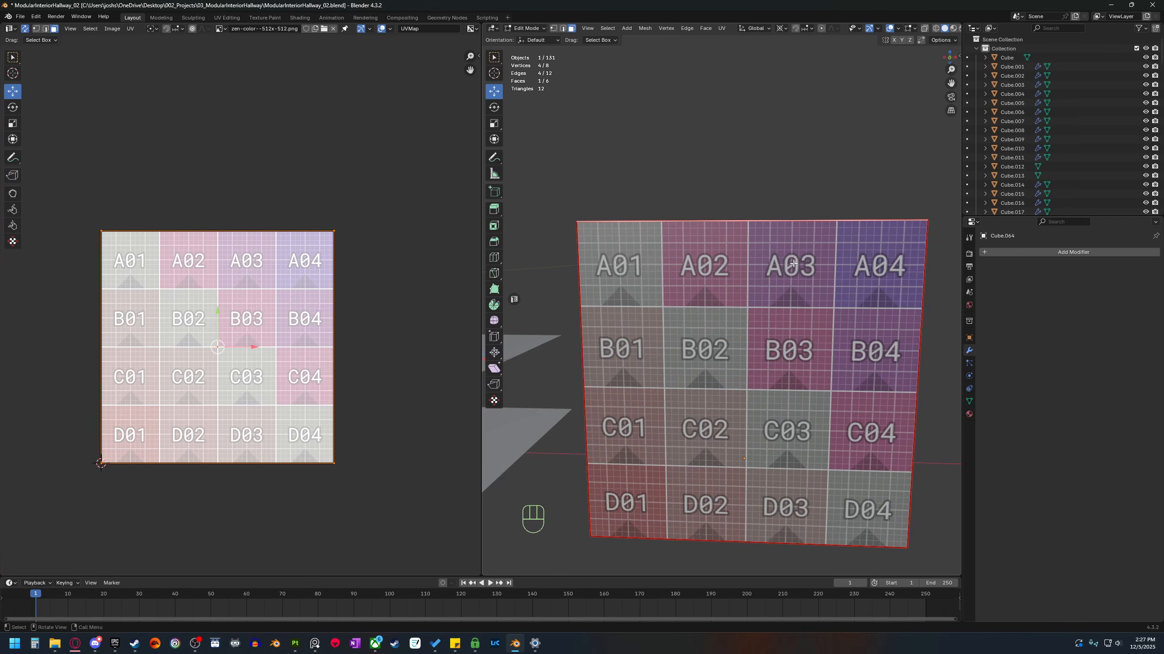
pyautogui.moveTo(793, 263); pyautogui.dragTo(735, 289, button='middle')
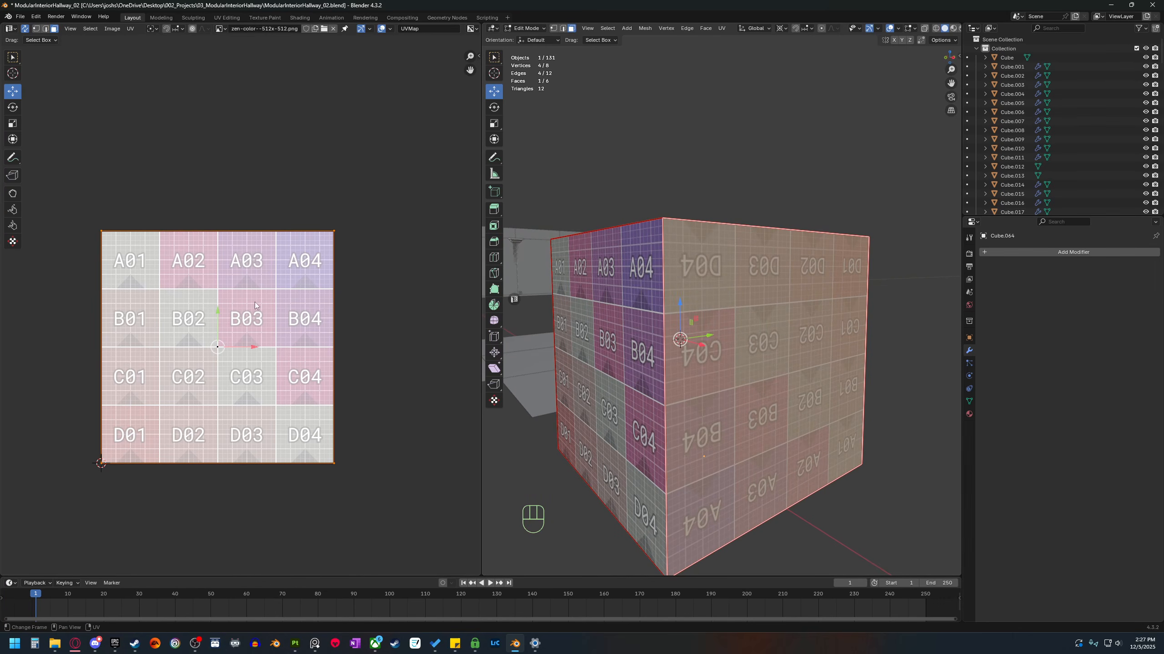
pyautogui.press('r')
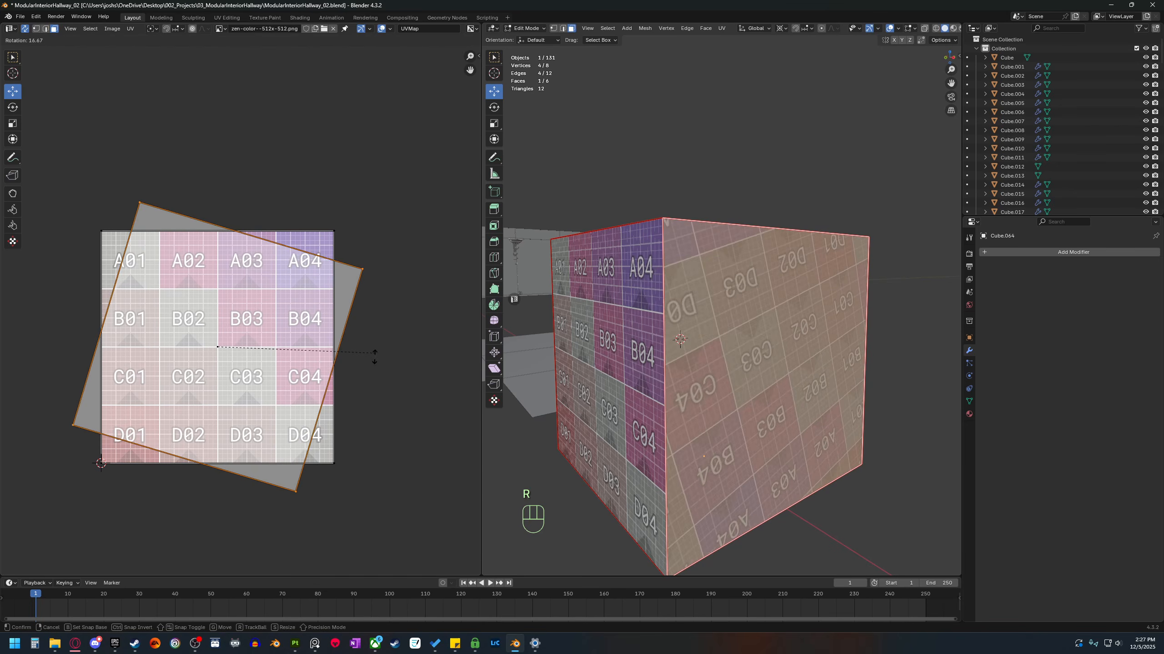
pyautogui.press('ctrl')
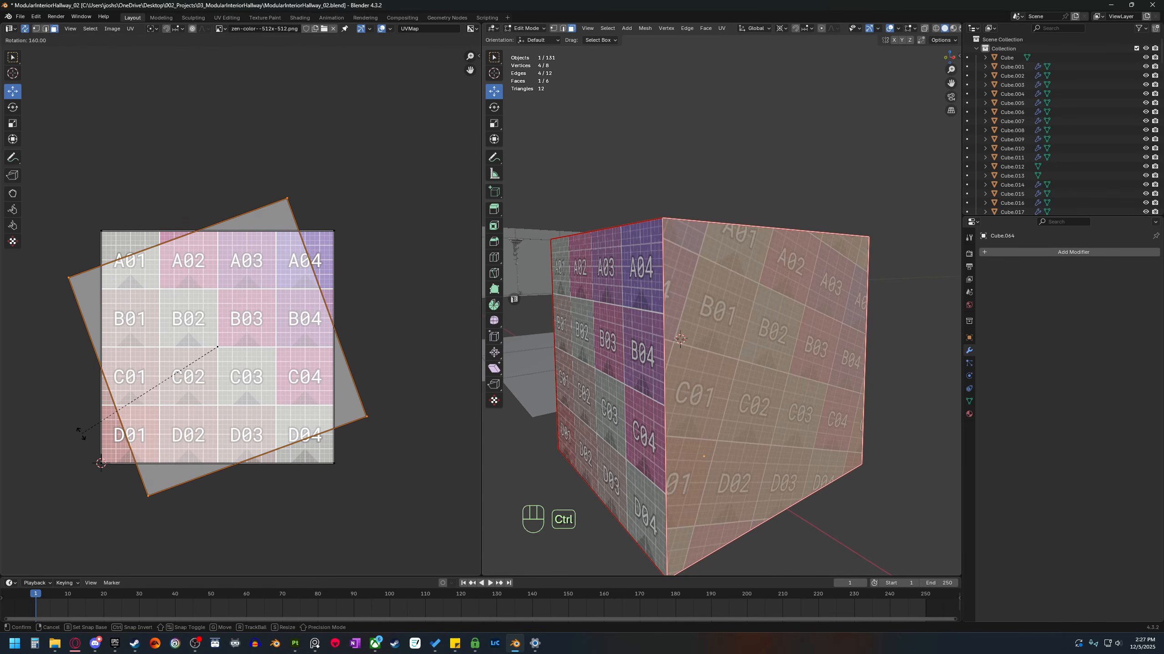
pyautogui.click(57, 390)
pyautogui.click(739, 147)
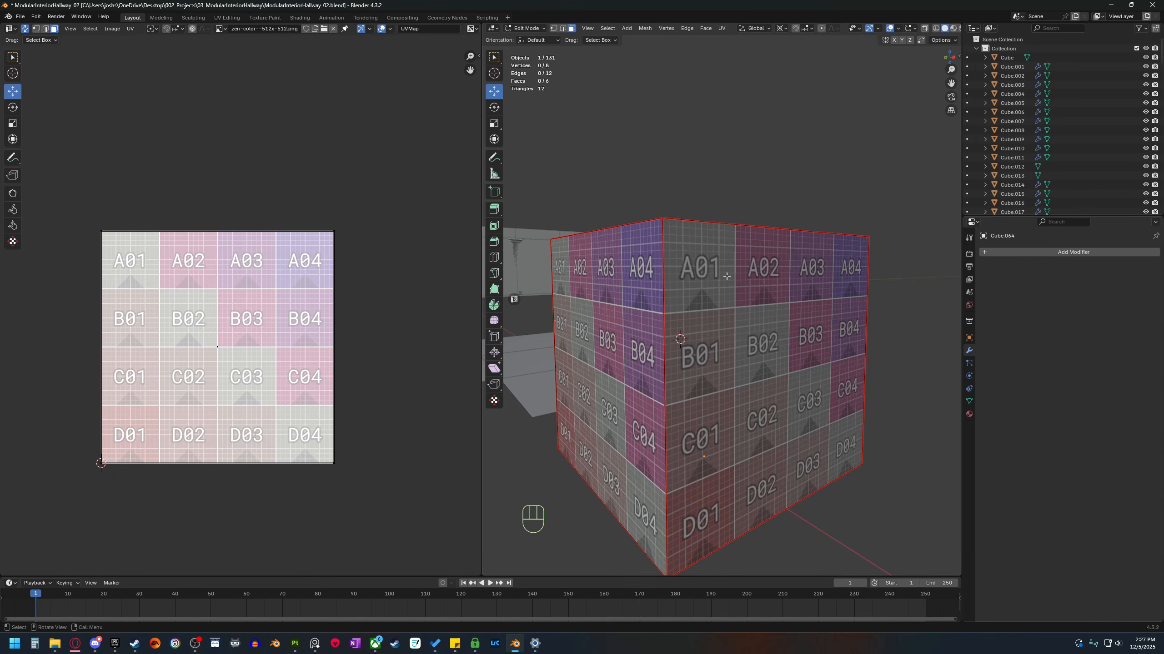
# Select the side face with sideways checker labels and rotate its UVs in snapped increments until the labels read upright.
pyautogui.moveTo(785, 285); pyautogui.dragTo(773, 326, button='middle')
pyautogui.click(773, 327)
pyautogui.press('r')
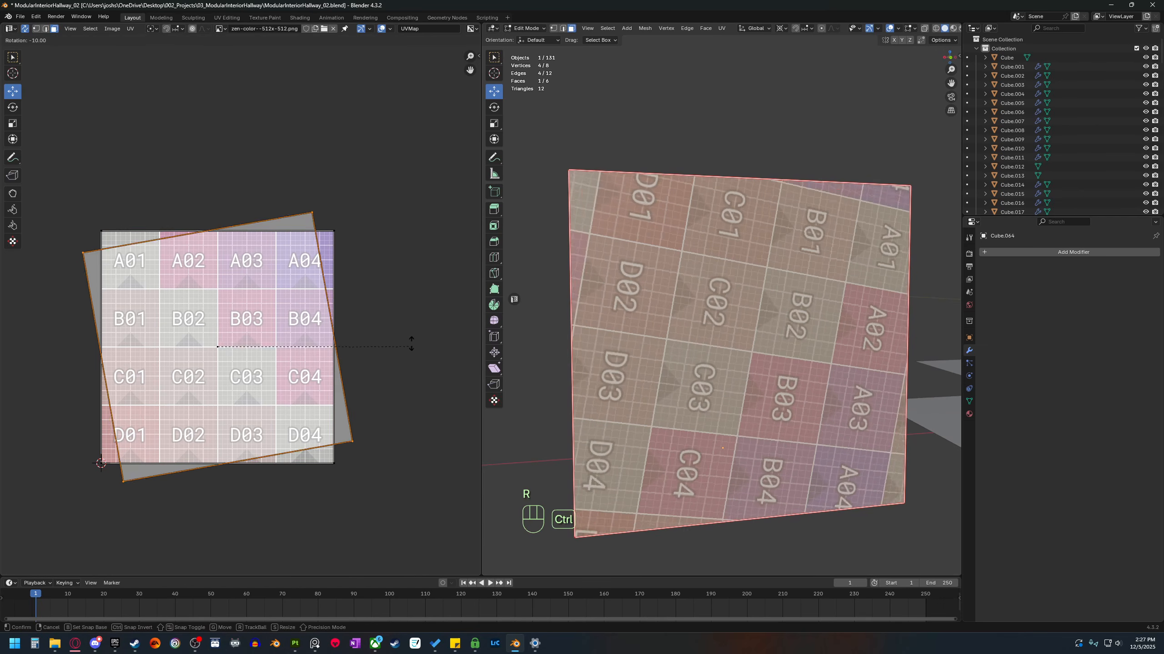
pyautogui.click(205, 408)
pyautogui.scroll(-1, 242, 403)
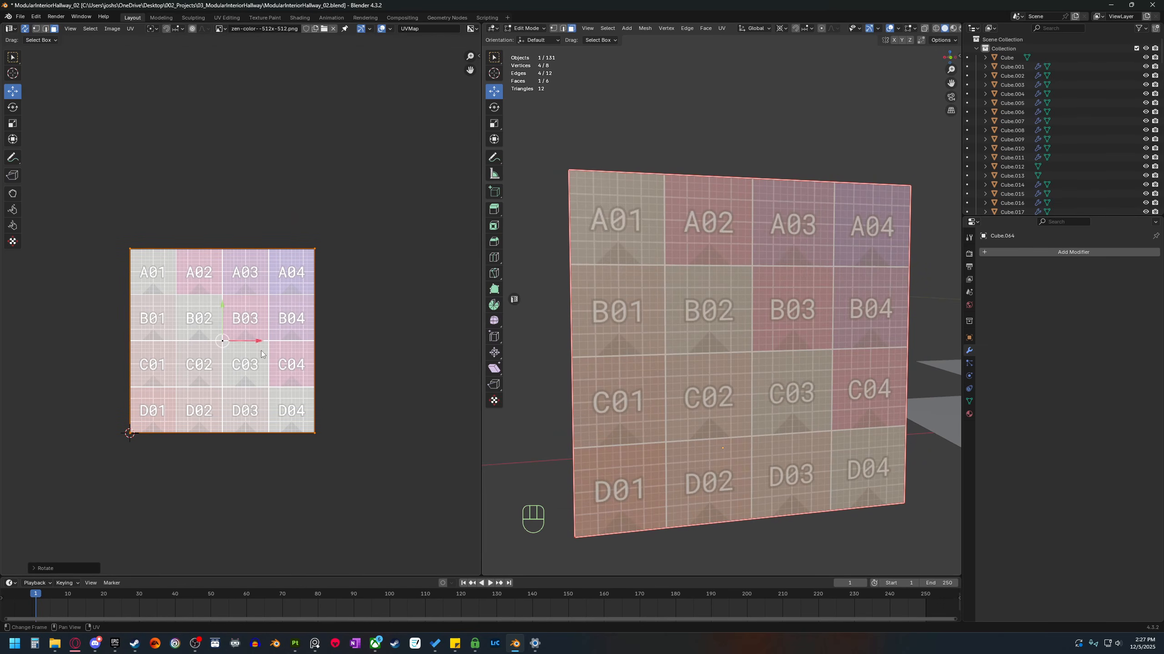
pyautogui.keyDown('shift'); pyautogui.moveTo(328, 361); pyautogui.dragTo(311, 365, button='middle'); pyautogui.keyUp('shift')
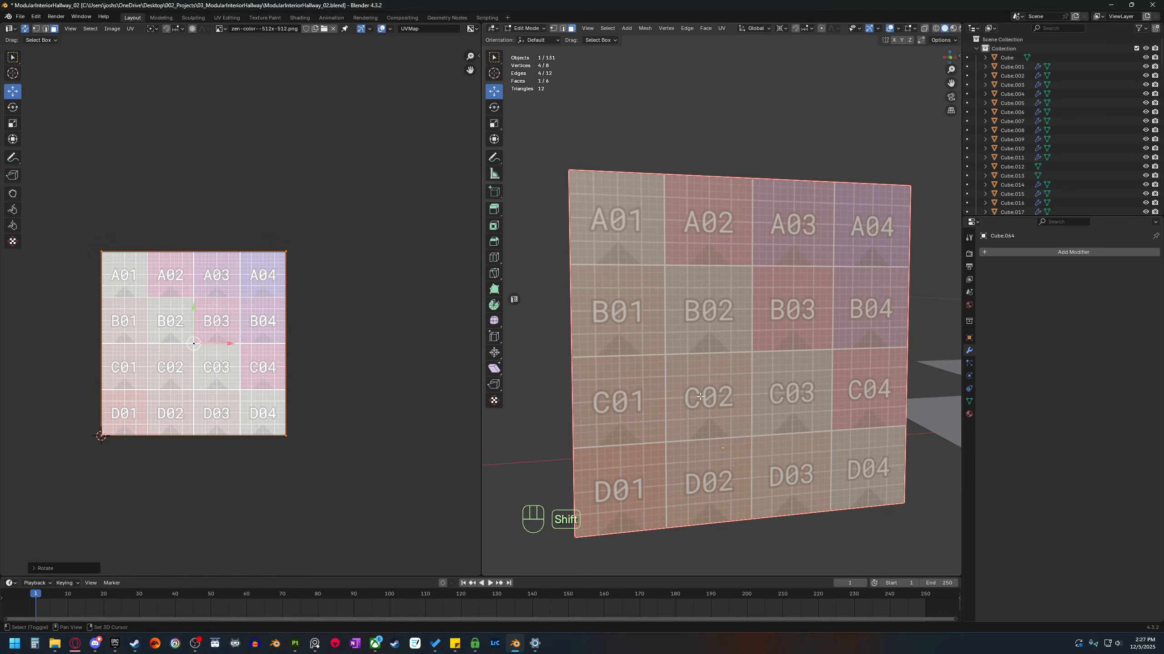
pyautogui.keyDown('shift'); pyautogui.moveTo(706, 281); pyautogui.dragTo(728, 283, button='middle'); pyautogui.keyUp('shift')
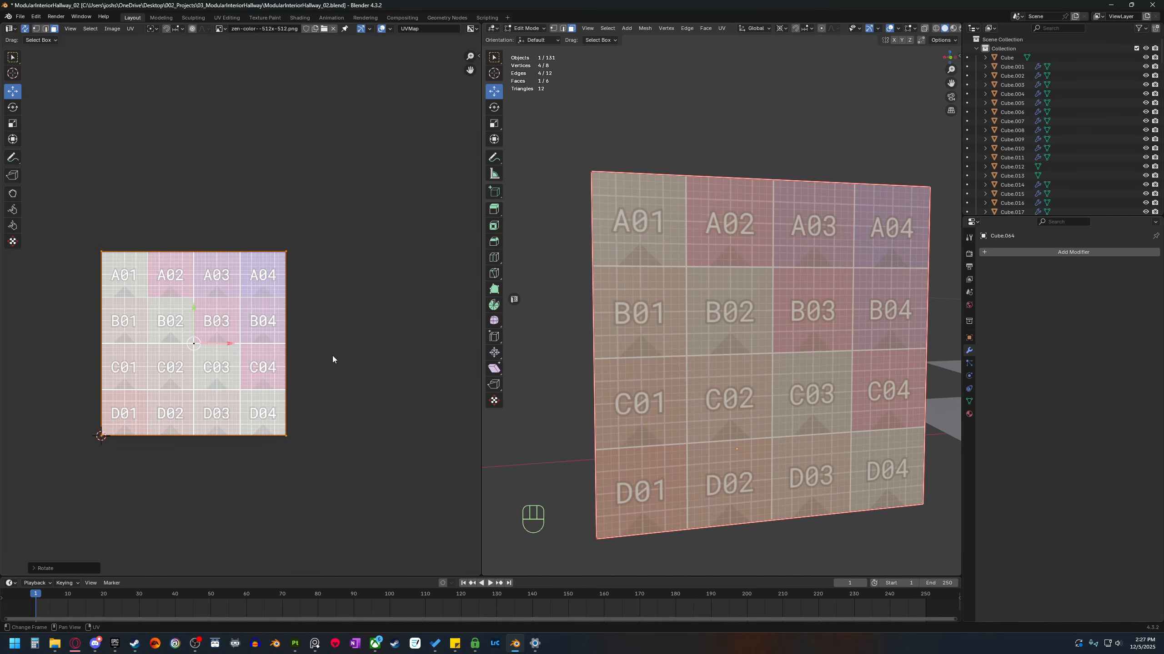
pyautogui.keyDown('shift'); pyautogui.moveTo(281, 360); pyautogui.dragTo(339, 389, button='middle'); pyautogui.keyUp('shift')
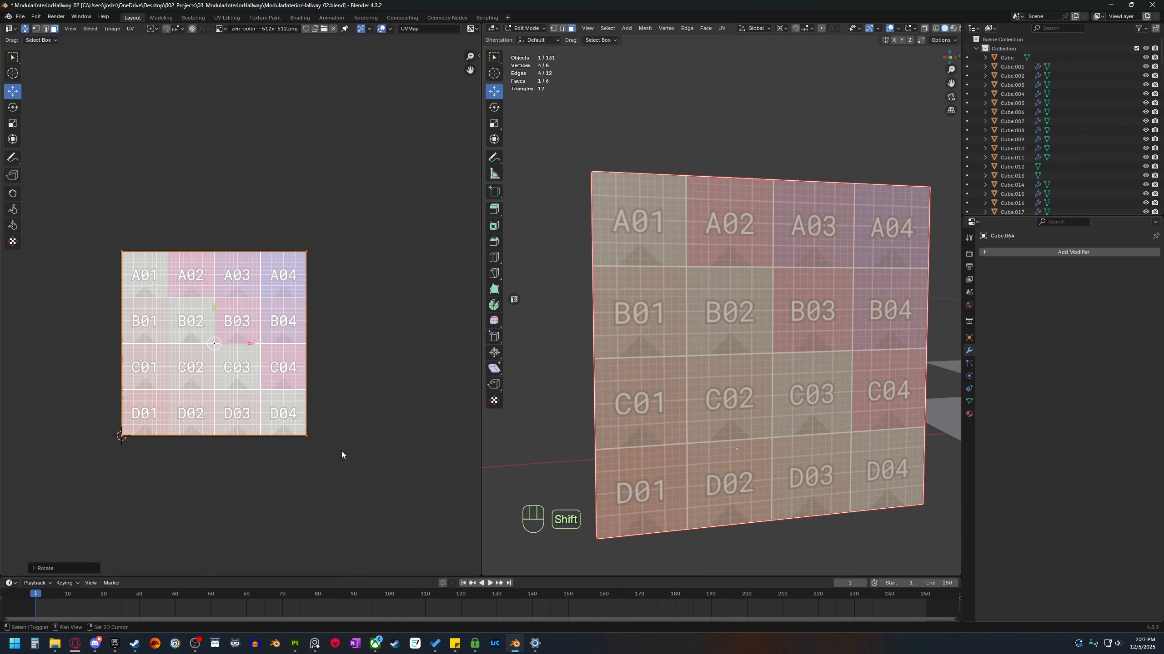
pyautogui.keyDown('shift'); pyautogui.moveTo(342, 453); pyautogui.dragTo(361, 430, button='middle'); pyautogui.keyUp('shift')
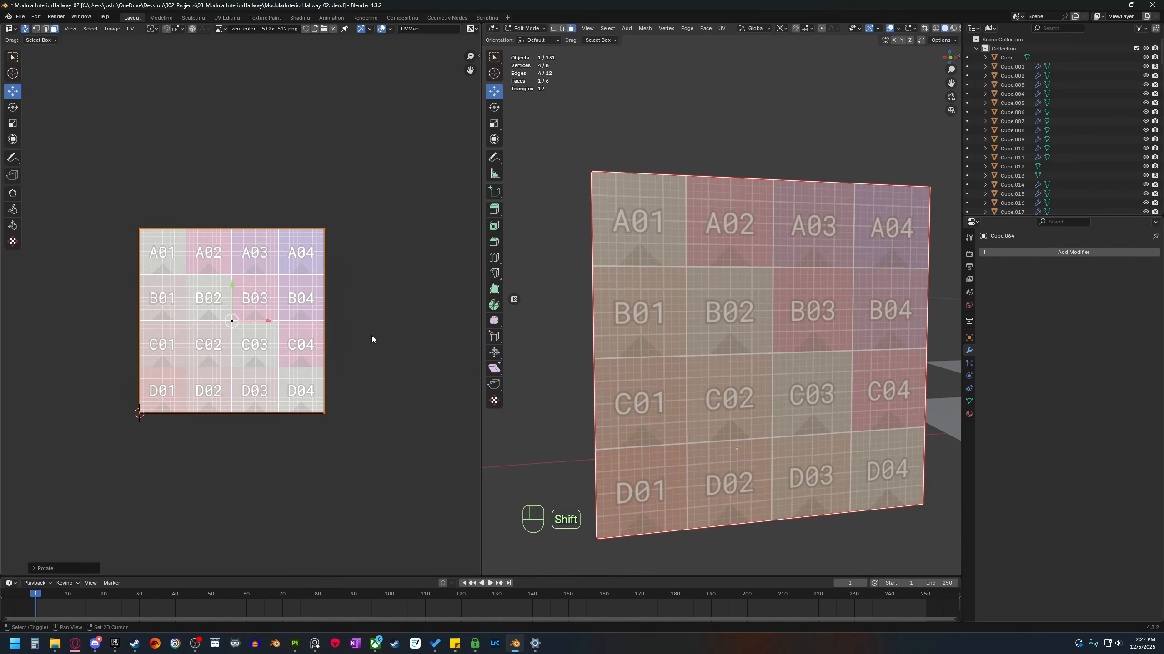
pyautogui.scroll(-1, 837, 404)
# Rotate the UVs of the remaining misaligned side face until its checker labels read upright, then clear the selection.
pyautogui.moveTo(837, 404); pyautogui.dragTo(738, 414, button='middle')
pyautogui.press('r')
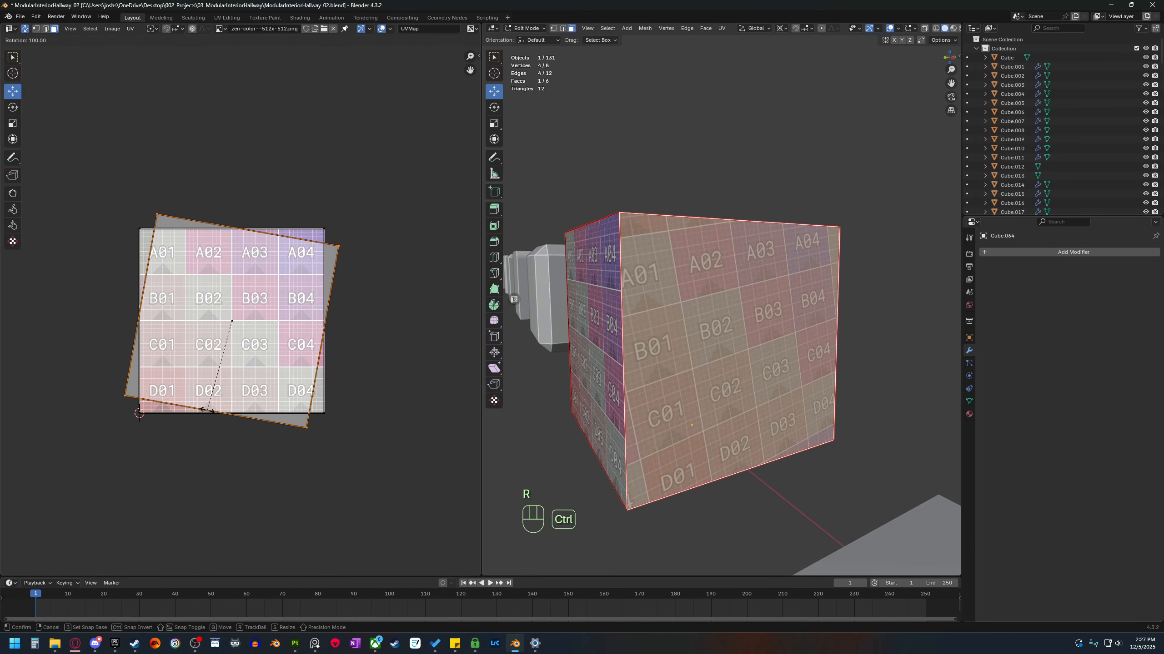
pyautogui.keyDown('ctrl'); pyautogui.click(225, 408); pyautogui.keyUp('ctrl')
pyautogui.moveTo(778, 428); pyautogui.dragTo(742, 411, button='middle')
pyautogui.click(854, 436)
pyautogui.moveTo(856, 438); pyautogui.dragTo(821, 452, button='middle')
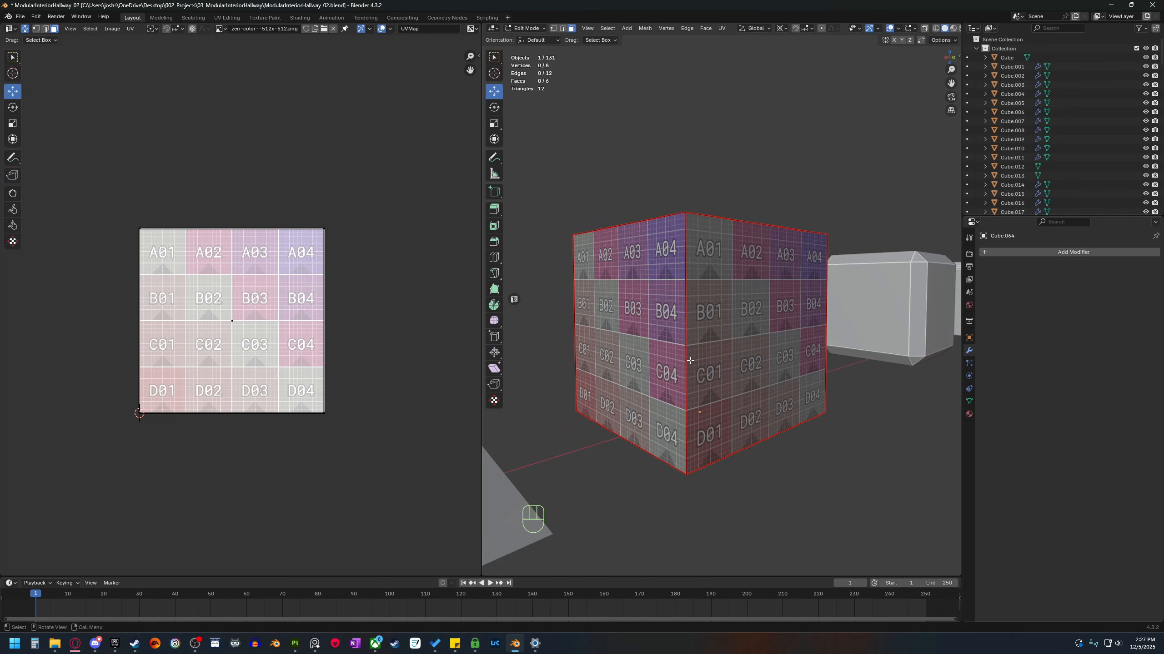
# Examine the checker alignment around the cube's side faces and return to Edit Mode.
pyautogui.moveTo(799, 370); pyautogui.dragTo(629, 350, button='middle')
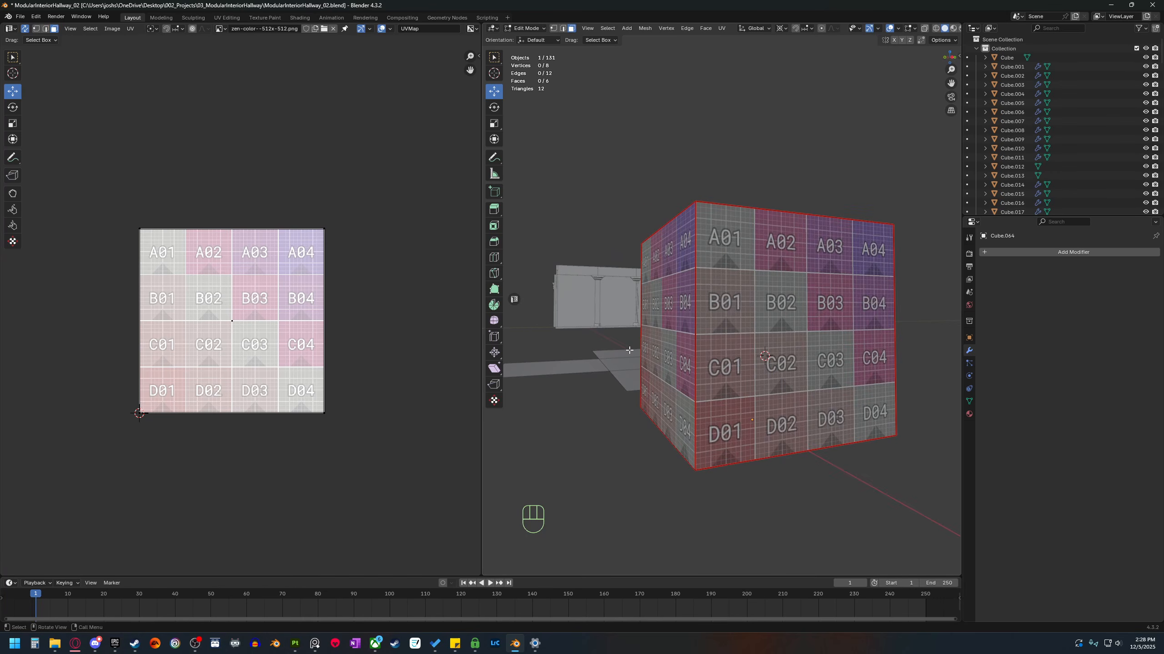
pyautogui.moveTo(820, 349); pyautogui.dragTo(755, 349, button='middle')
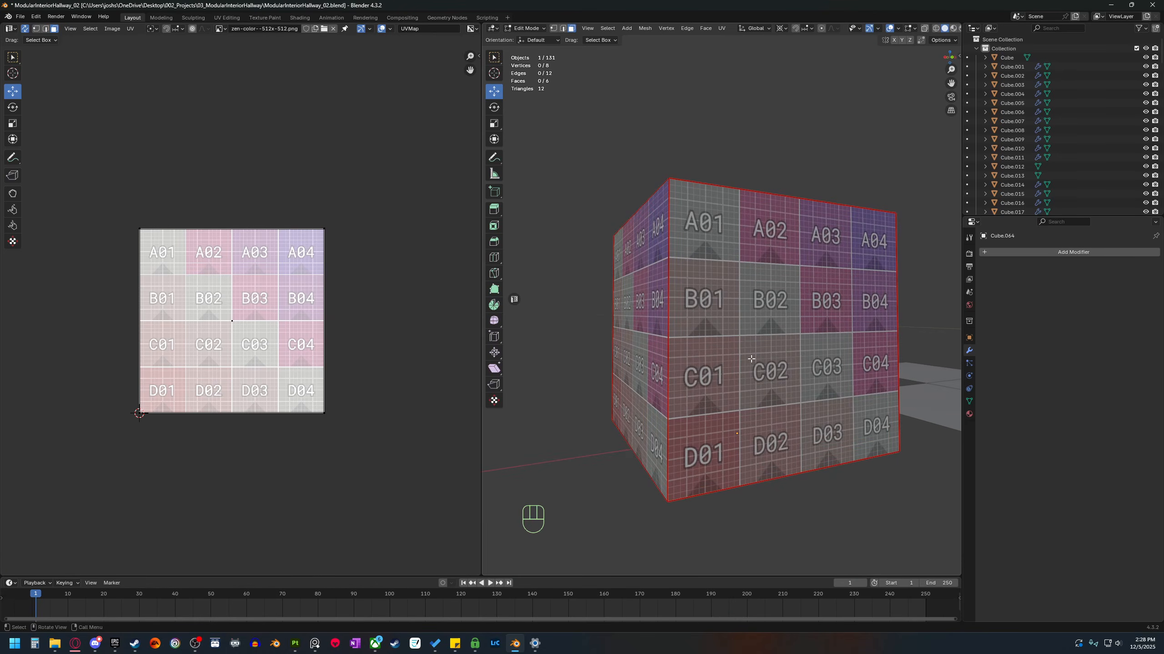
pyautogui.moveTo(878, 357); pyautogui.dragTo(869, 370, button='middle')
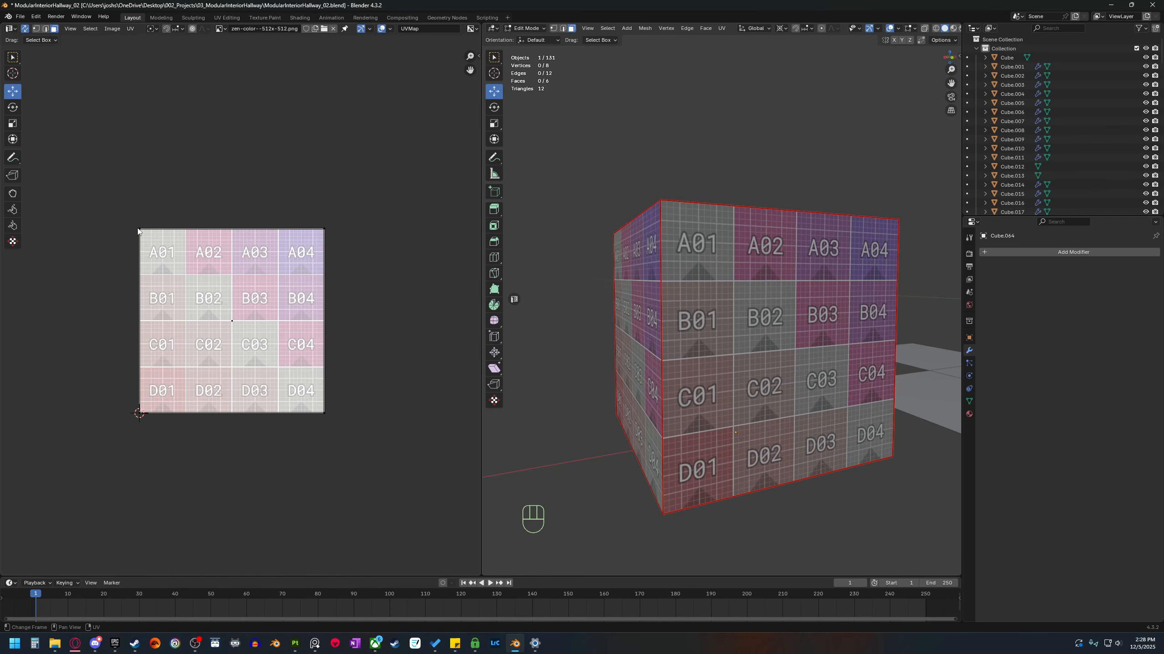
pyautogui.moveTo(522, 323); pyautogui.dragTo(588, 361, button='middle')
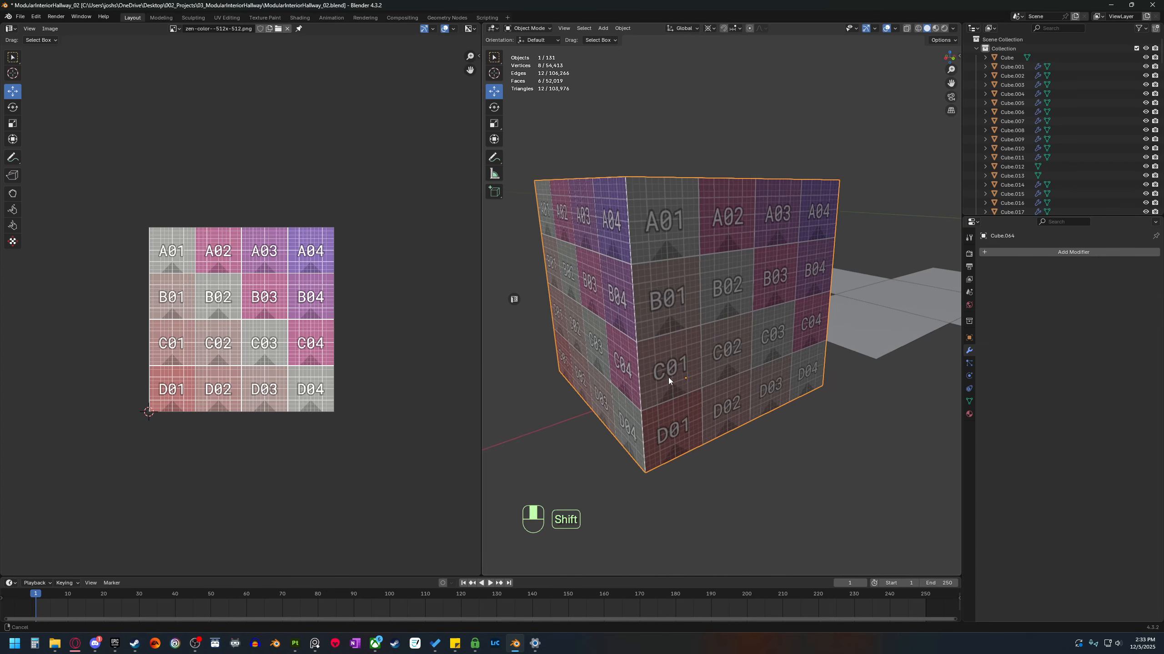
pyautogui.press('Tab')
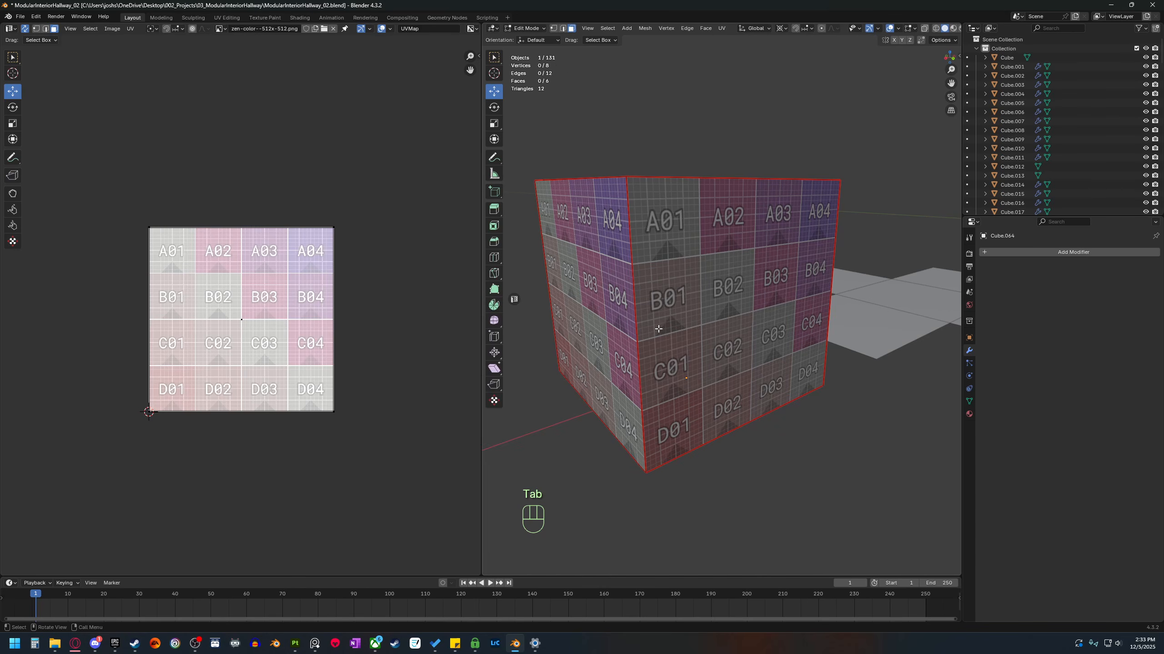
# Separate two of the stacked face UV islands, moving one a full tile to the right and another a full tile to the left.
pyautogui.press('3')
pyautogui.click(223, 312)
pyautogui.keyDown('shift'); pyautogui.moveTo(335, 347); pyautogui.dragTo(282, 348, button='middle'); pyautogui.keyUp('shift')
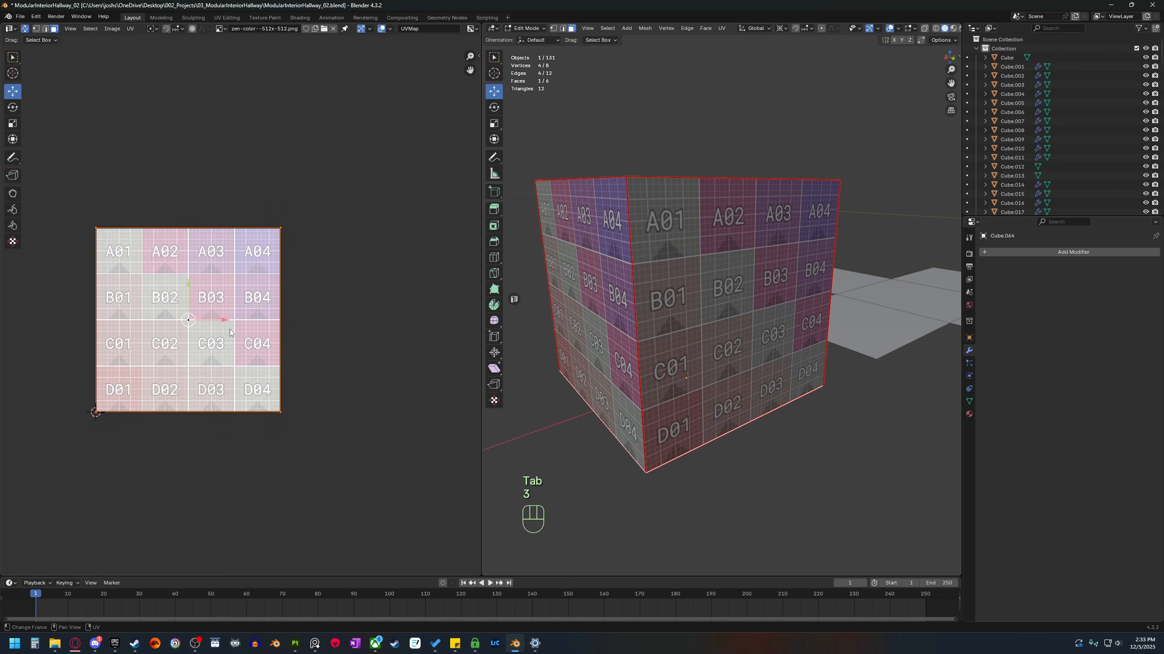
pyautogui.keyDown('ctrl'); pyautogui.moveTo(215, 321); pyautogui.dragTo(392, 320); pyautogui.keyUp('ctrl')
pyautogui.scroll(-2, 321, 330)
pyautogui.keyDown('shift'); pyautogui.moveTo(301, 333); pyautogui.dragTo(383, 339, button='middle'); pyautogui.keyUp('shift')
pyautogui.click(278, 332)
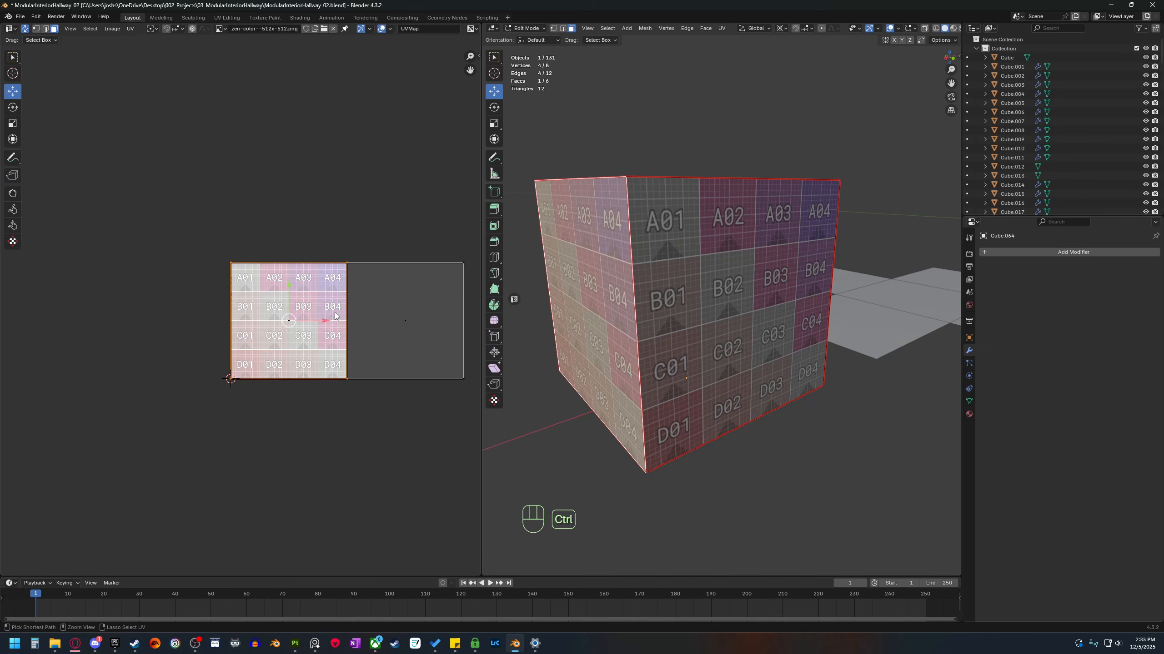
pyautogui.keyDown('ctrl'); pyautogui.moveTo(315, 322); pyautogui.dragTo(201, 322); pyautogui.keyUp('ctrl')
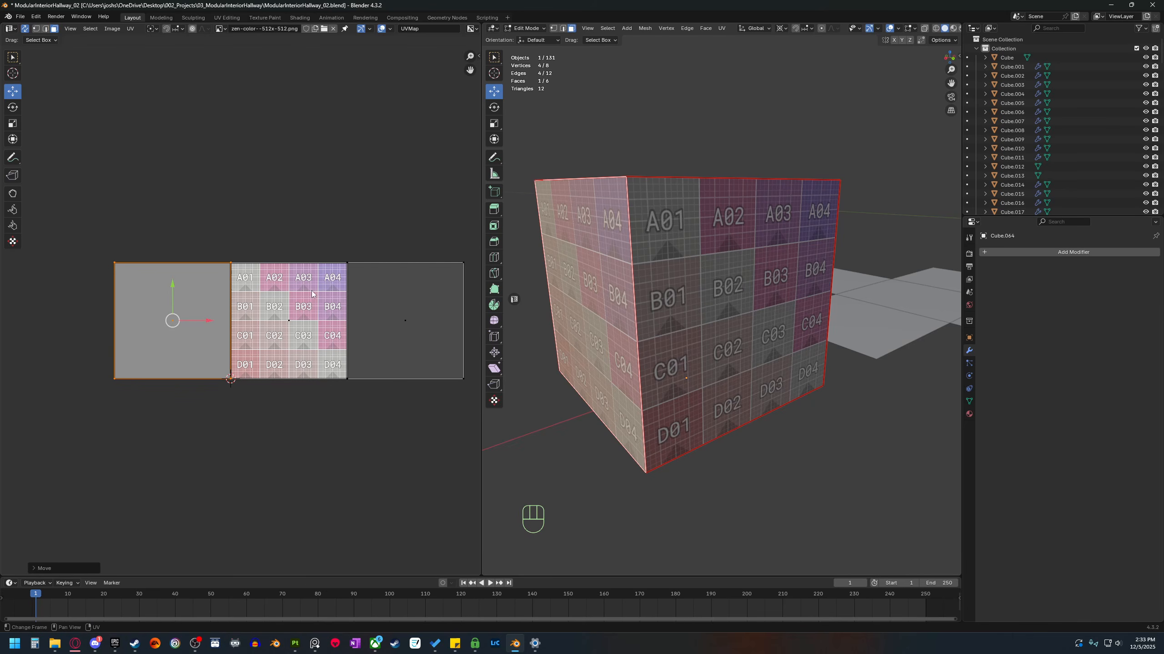
# Move three more stacked islands right by two, three and four full tiles, extending the row and leaving one in the textured tile.
pyautogui.keyDown('shift'); pyautogui.moveTo(346, 360); pyautogui.dragTo(203, 356, button='middle'); pyautogui.keyUp('shift')
pyautogui.click(172, 334)
pyautogui.keyDown('ctrl'); pyautogui.moveTo(181, 319); pyautogui.dragTo(409, 325); pyautogui.keyUp('ctrl')
pyautogui.click(125, 336)
pyautogui.scroll(-3, 133, 335)
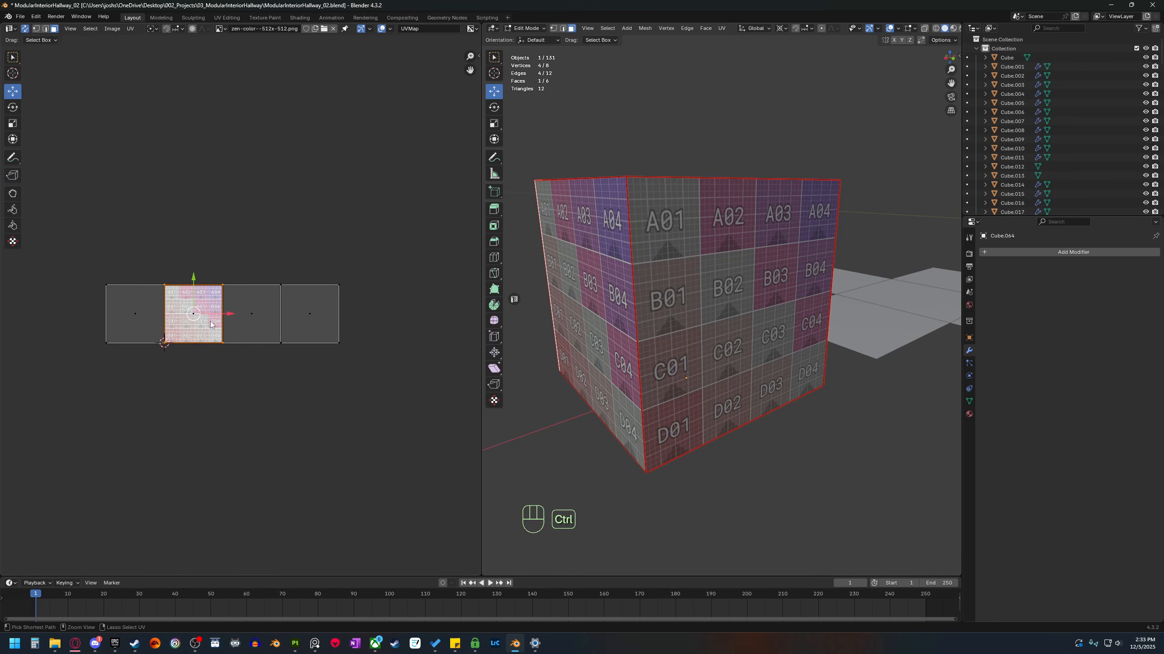
pyautogui.keyDown('ctrl'); pyautogui.moveTo(228, 315); pyautogui.dragTo(407, 320); pyautogui.keyUp('ctrl')
pyautogui.click(207, 316)
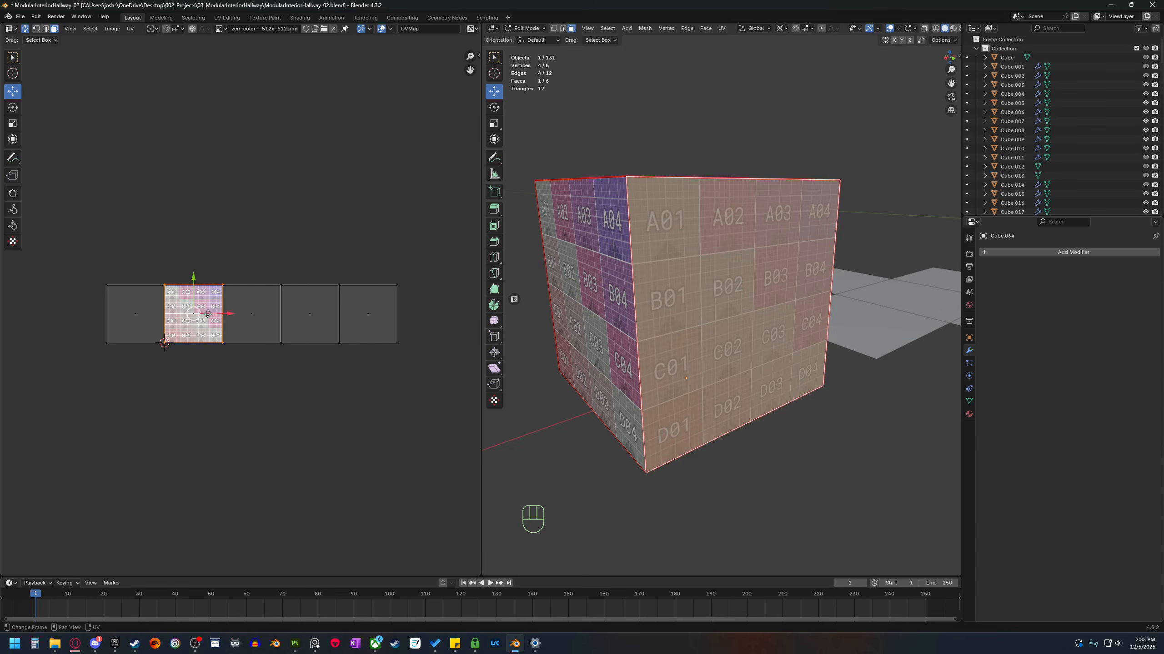
pyautogui.keyDown('ctrl'); pyautogui.moveTo(227, 315); pyautogui.dragTo(472, 313); pyautogui.keyUp('ctrl')
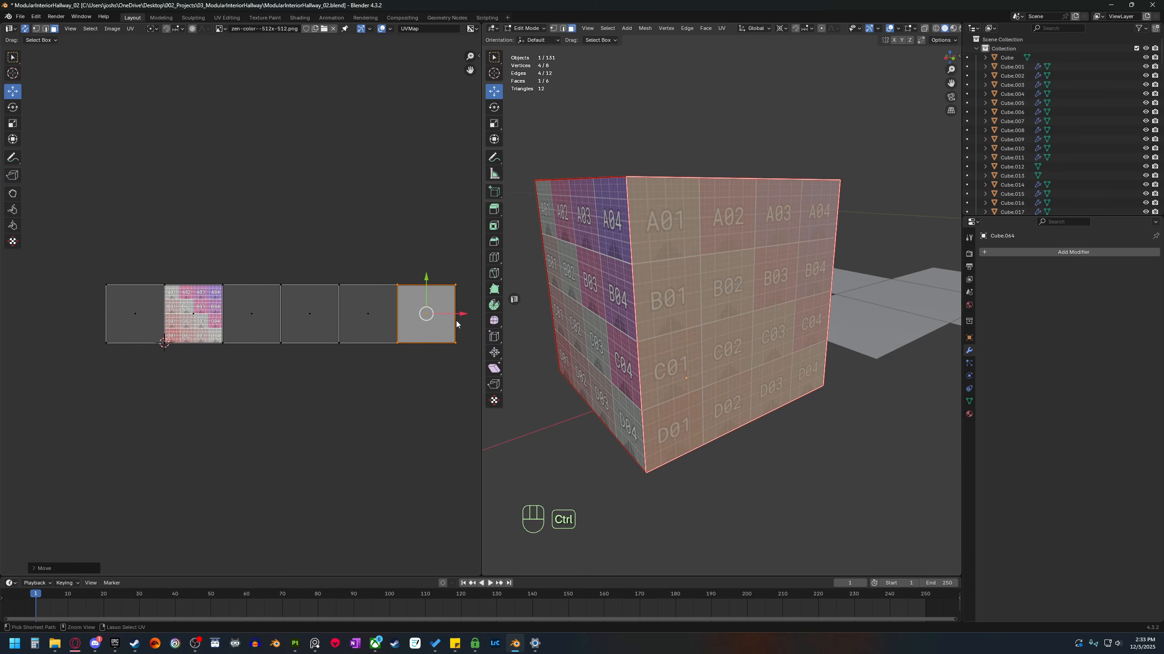
# Move the island left of the textured tile to the right end of the row, then select the island on the texture.
pyautogui.click(142, 316)
pyautogui.keyDown('ctrl'); pyautogui.moveTo(169, 313); pyautogui.dragTo(28, 325); pyautogui.keyUp('ctrl')
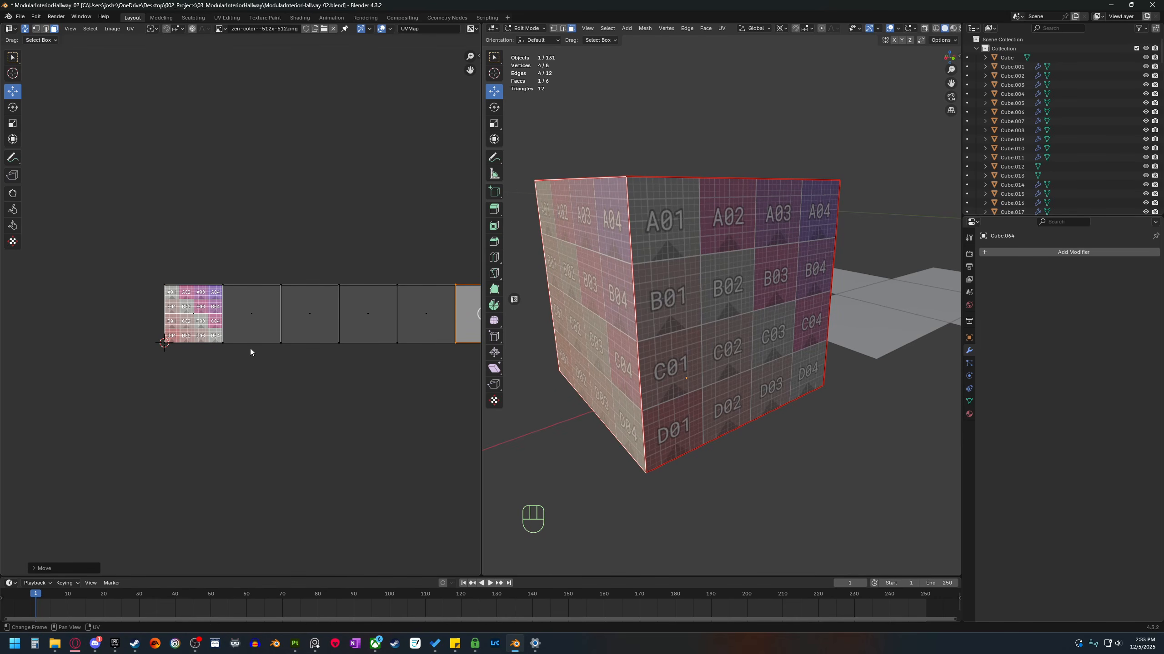
pyautogui.scroll(-1, 43, 368)
pyautogui.click(155, 329)
pyautogui.keyDown('shift'); pyautogui.moveTo(297, 352); pyautogui.dragTo(319, 360, button='middle'); pyautogui.keyUp('shift')
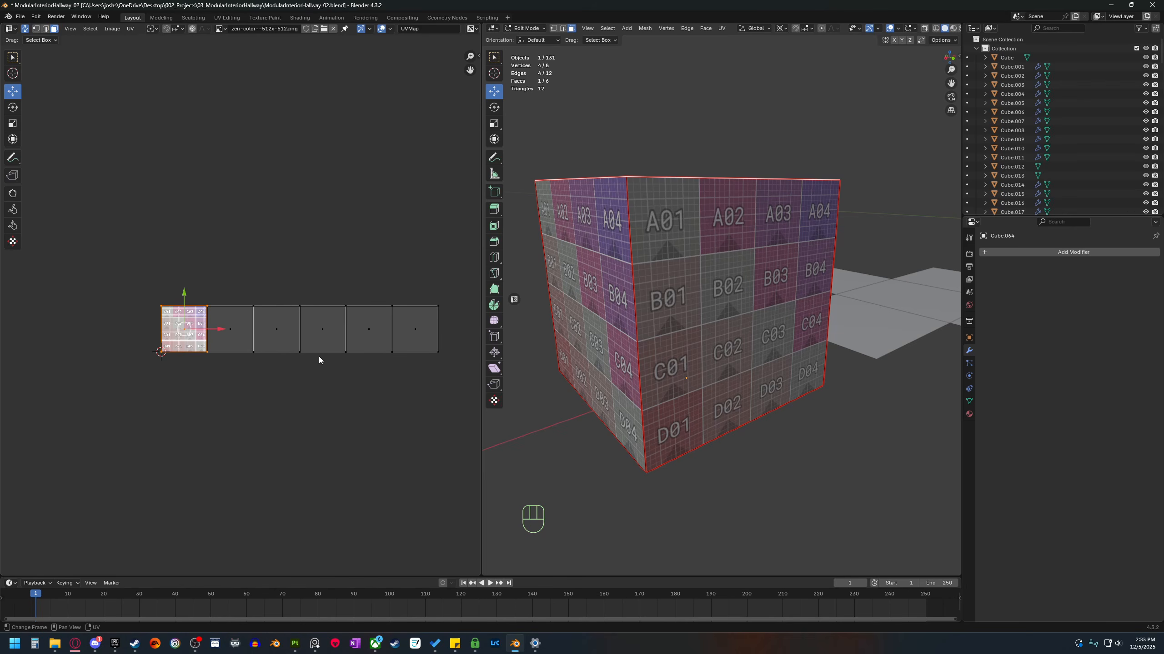
# Move the last two islands of the row directly above and below the textured tile, snapping them to its edges.
pyautogui.click(363, 331)
pyautogui.keyDown('ctrl'); pyautogui.moveTo(397, 331); pyautogui.dragTo(194, 257); pyautogui.keyUp('ctrl')
pyautogui.click(415, 329)
pyautogui.keyDown('ctrl'); pyautogui.moveTo(447, 332); pyautogui.dragTo(216, 338); pyautogui.keyUp('ctrl')
pyautogui.keyDown('ctrl'); pyautogui.moveTo(184, 300); pyautogui.dragTo(184, 347); pyautogui.keyUp('ctrl')
pyautogui.scroll(3, 238, 309)
pyautogui.keyDown('shift'); pyautogui.moveTo(239, 309); pyautogui.dragTo(370, 281, button='middle'); pyautogui.keyUp('shift')
pyautogui.scroll(1, 366, 311)
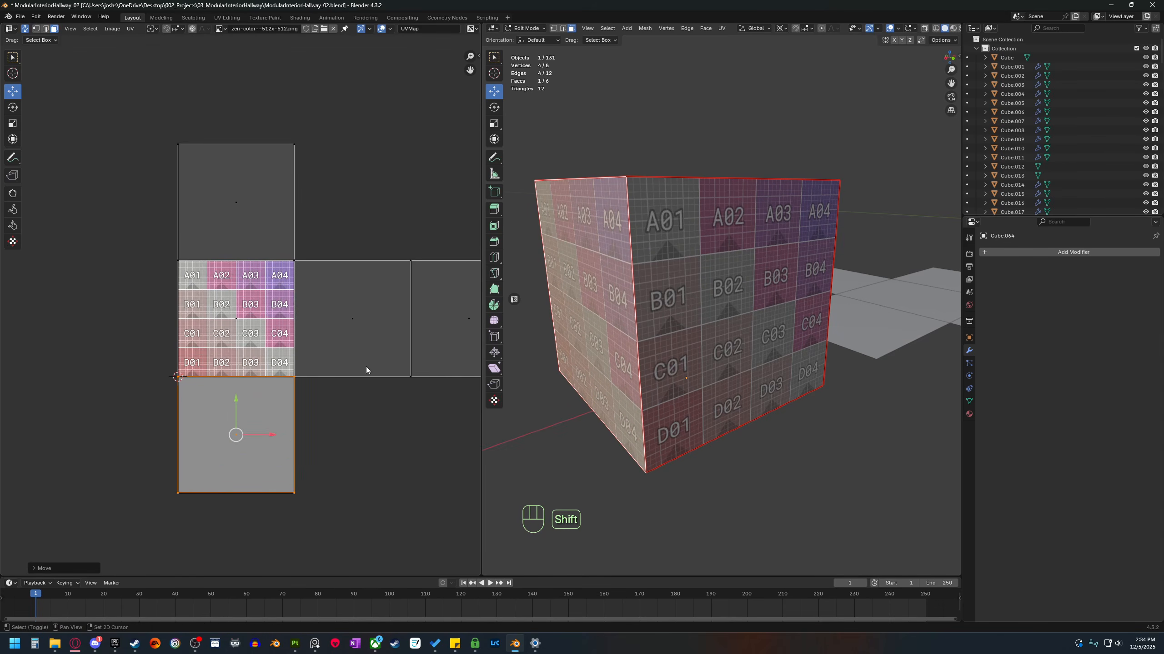
# Examine how the islands outside the textured tile map to the cube's faces, selecting the two beside the tile in turn.
pyautogui.keyDown('shift'); pyautogui.moveTo(365, 366); pyautogui.dragTo(267, 335, button='middle'); pyautogui.keyUp('shift')
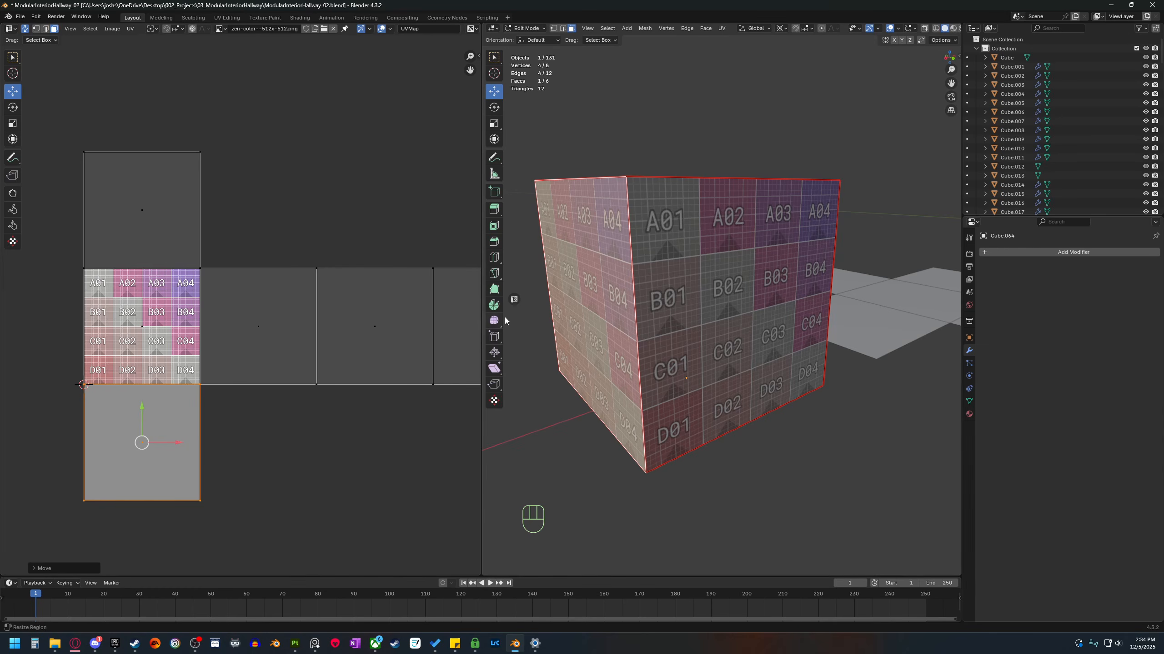
pyautogui.moveTo(556, 391); pyautogui.dragTo(593, 391, button='middle')
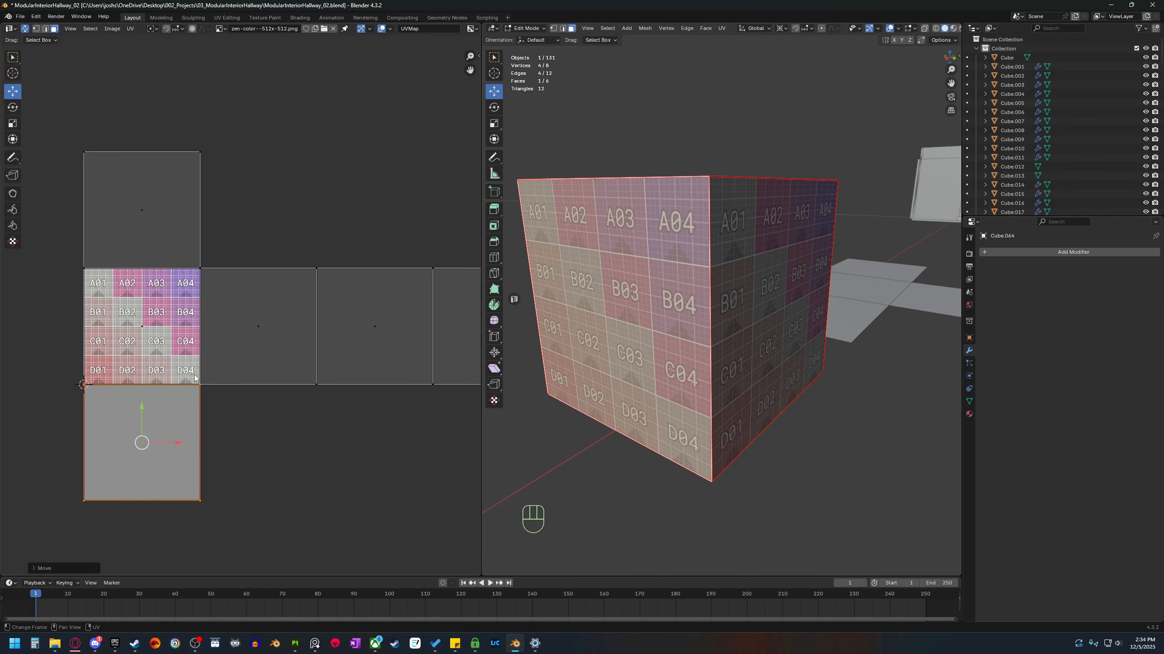
pyautogui.click(238, 322)
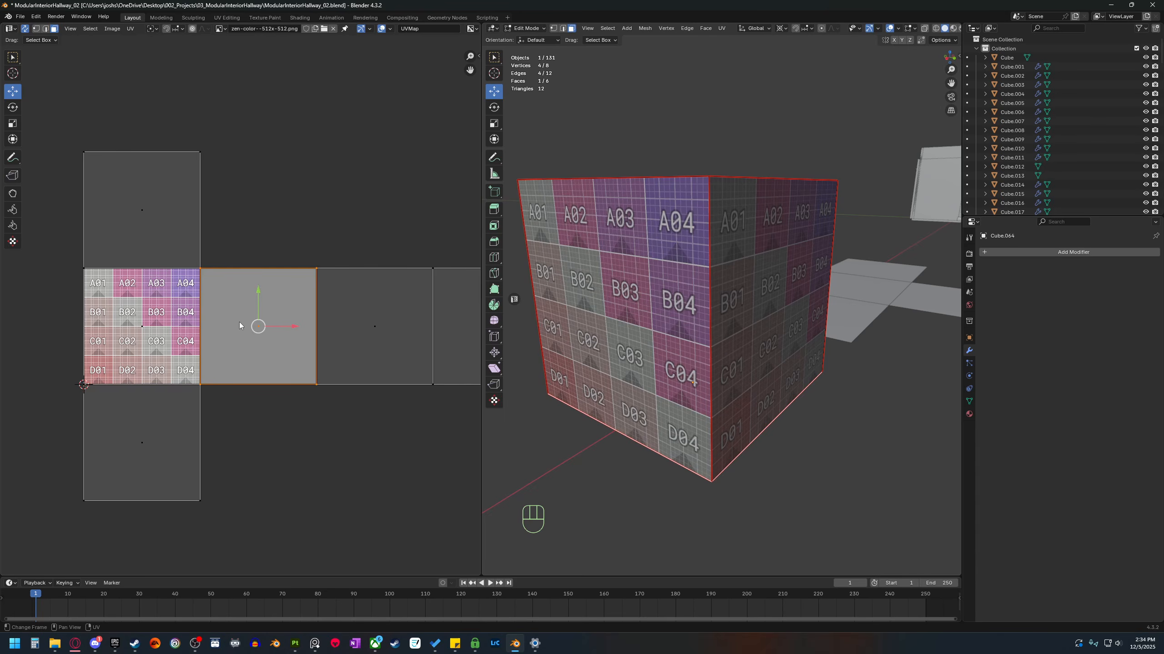
pyautogui.click(365, 331)
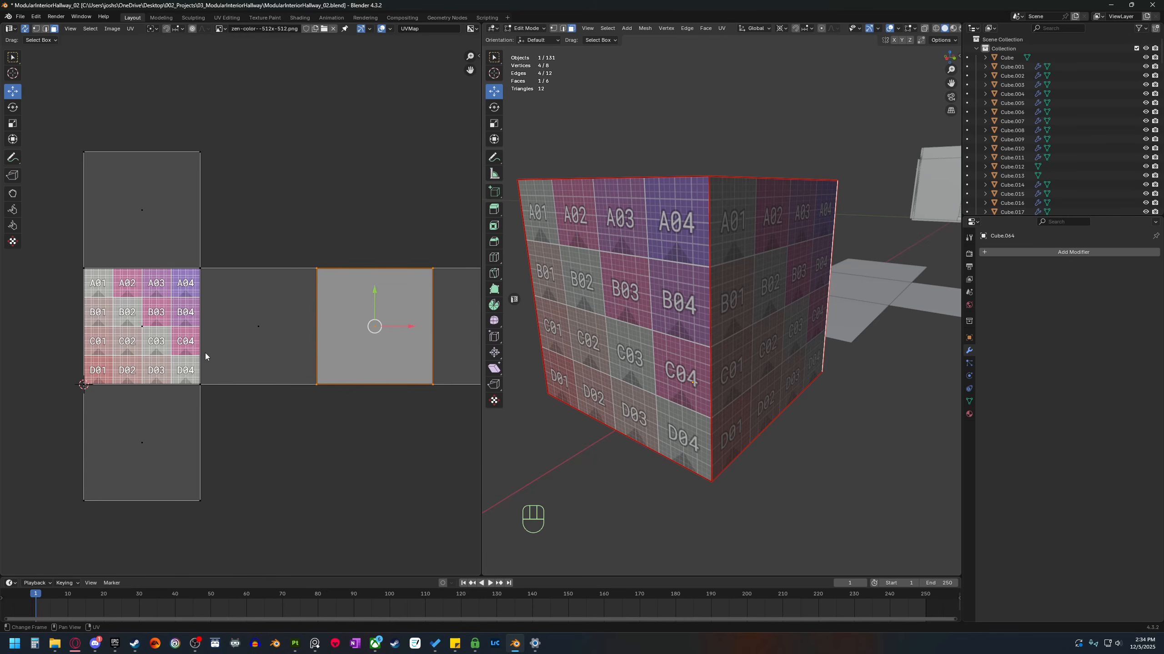
pyautogui.moveTo(229, 343)
pyautogui.keyDown('shift'); pyautogui.mouseDown(button='middle')
pyautogui.moveTo(262, 346)
pyautogui.moveTo(214, 349)
pyautogui.mouseUp(button='middle'); pyautogui.keyUp('shift')
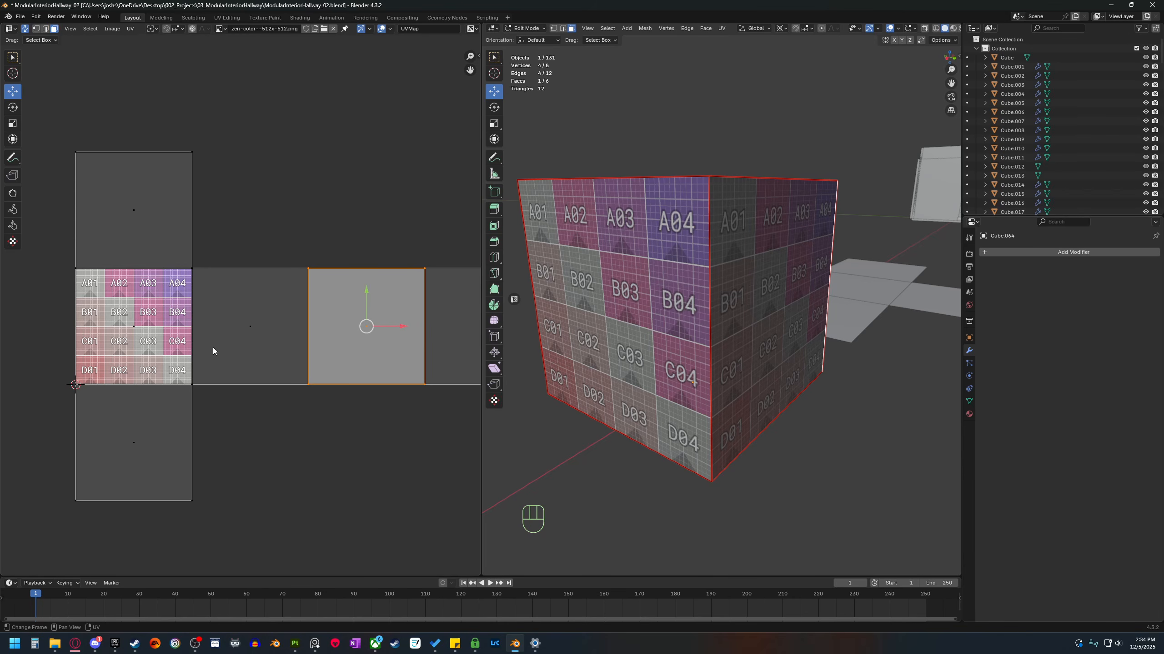
pyautogui.keyDown('shift'); pyautogui.moveTo(219, 349); pyautogui.dragTo(397, 395, button='middle'); pyautogui.keyUp('shift')
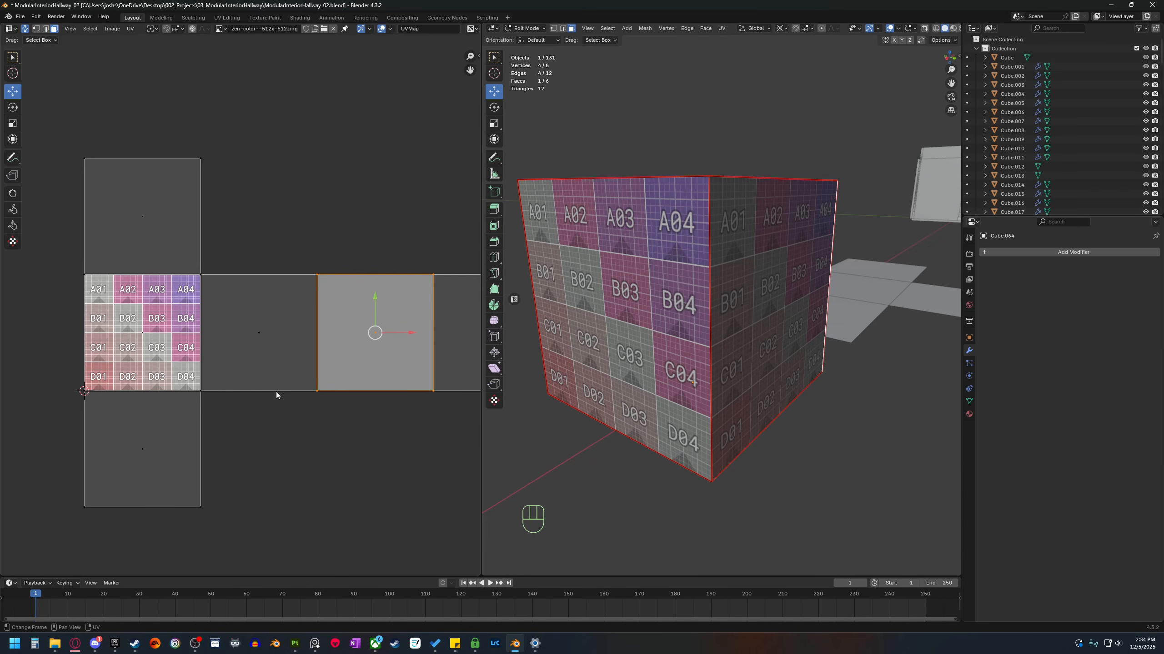
# Select all of the cube's UVs and unwrap them with the Angle Based method.
pyautogui.press('a')
pyautogui.press('u')
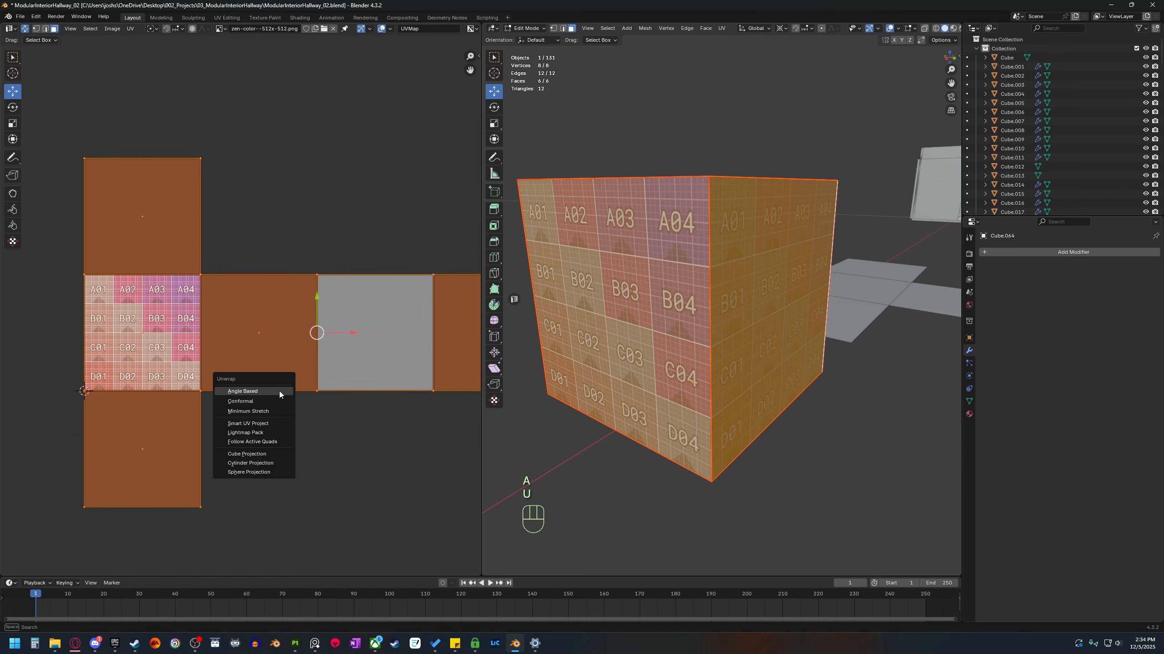
pyautogui.click(279, 391)
# Examine how the six packed islands share the checker texture and how large and rotated its labels appear on the cube.
pyautogui.keyDown('shift'); pyautogui.moveTo(94, 393); pyautogui.dragTo(158, 385, button='middle'); pyautogui.keyUp('shift')
pyautogui.scroll(3, 236, 359)
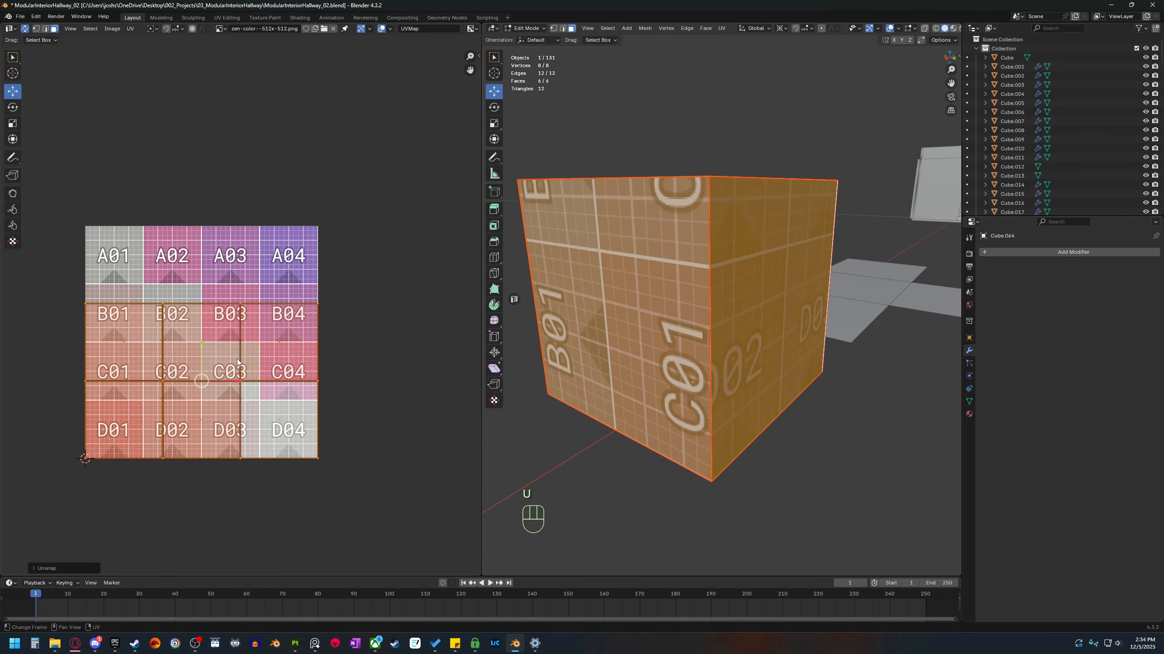
pyautogui.scroll(4, 240, 382)
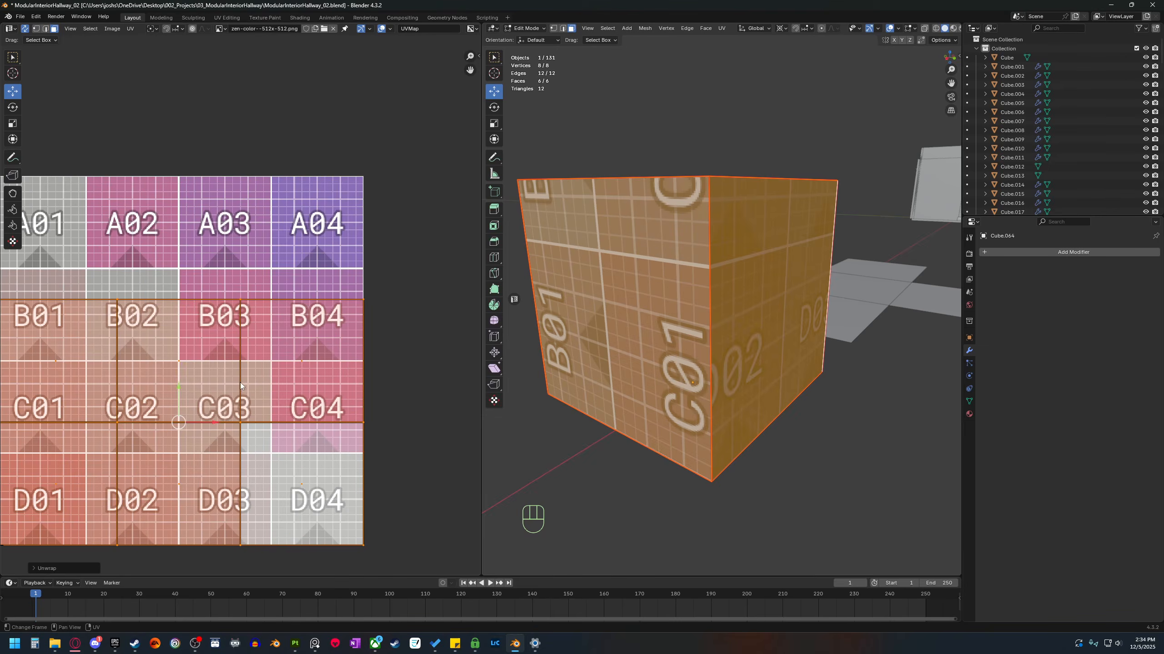
pyautogui.keyDown('shift'); pyautogui.scroll(1, 280, 342); pyautogui.keyUp('shift')
pyautogui.scroll(-2, 280, 341)
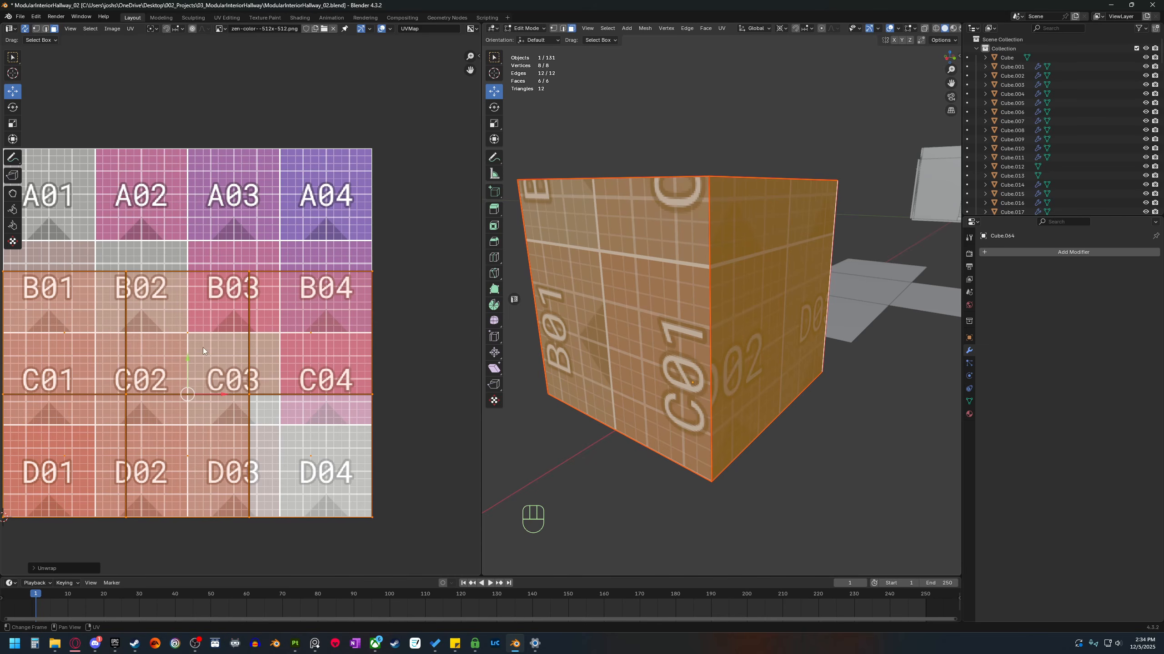
pyautogui.scroll(-2, 275, 385)
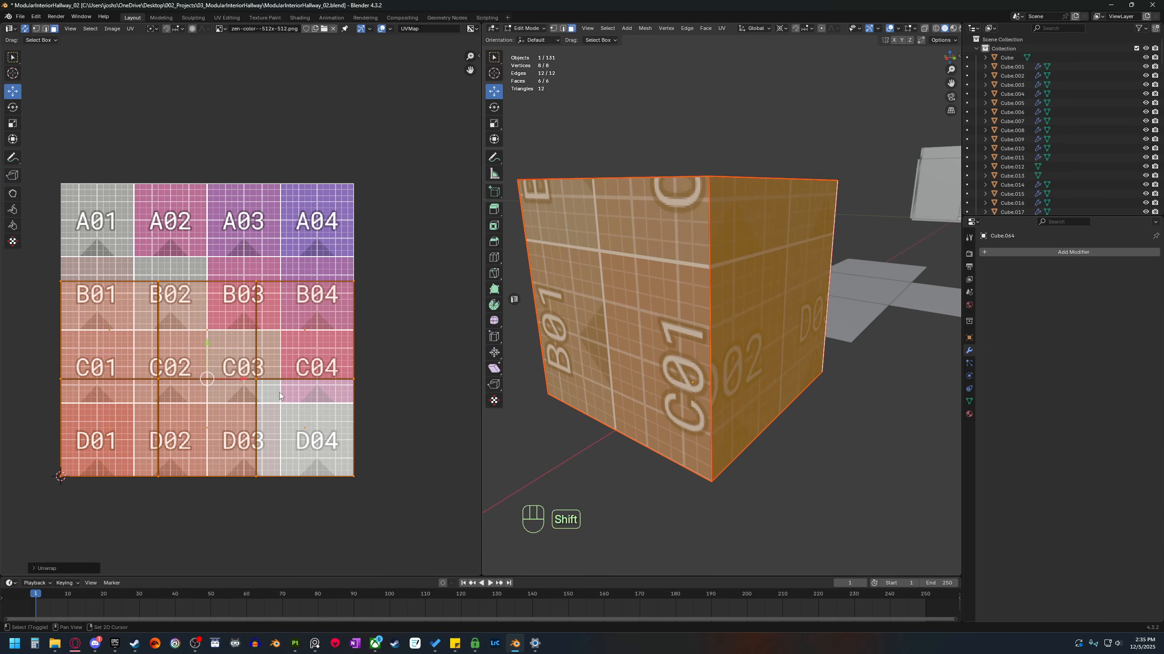
pyautogui.keyDown('shift'); pyautogui.moveTo(277, 390); pyautogui.dragTo(288, 390, button='middle'); pyautogui.keyUp('shift')
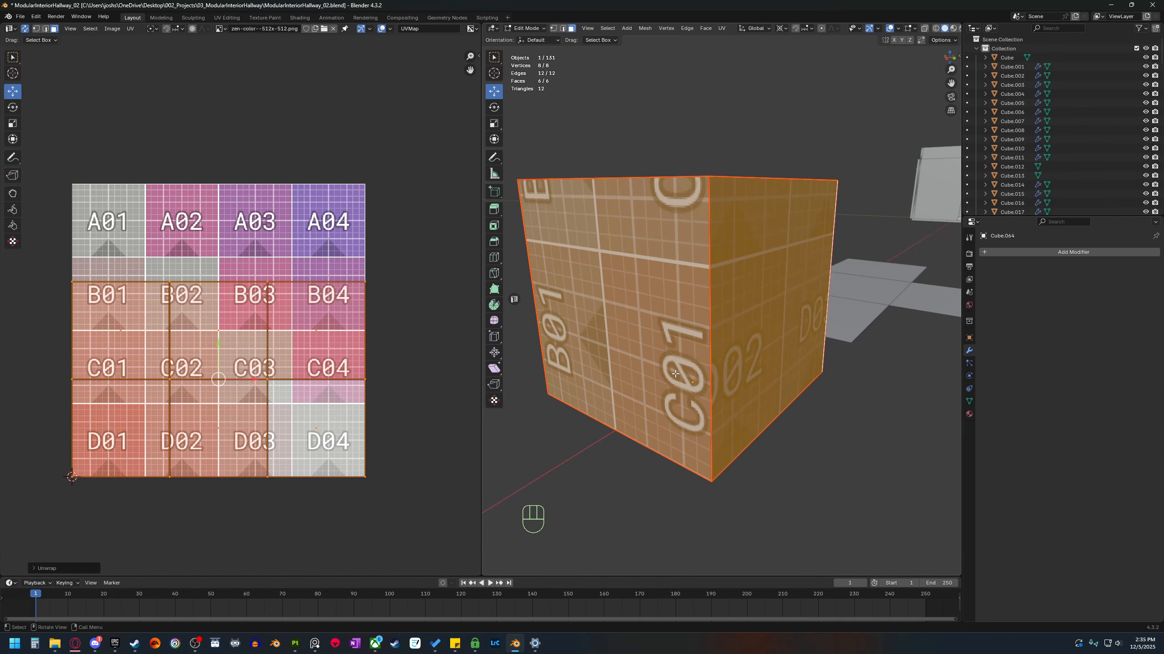
pyautogui.scroll(-5, 662, 320)
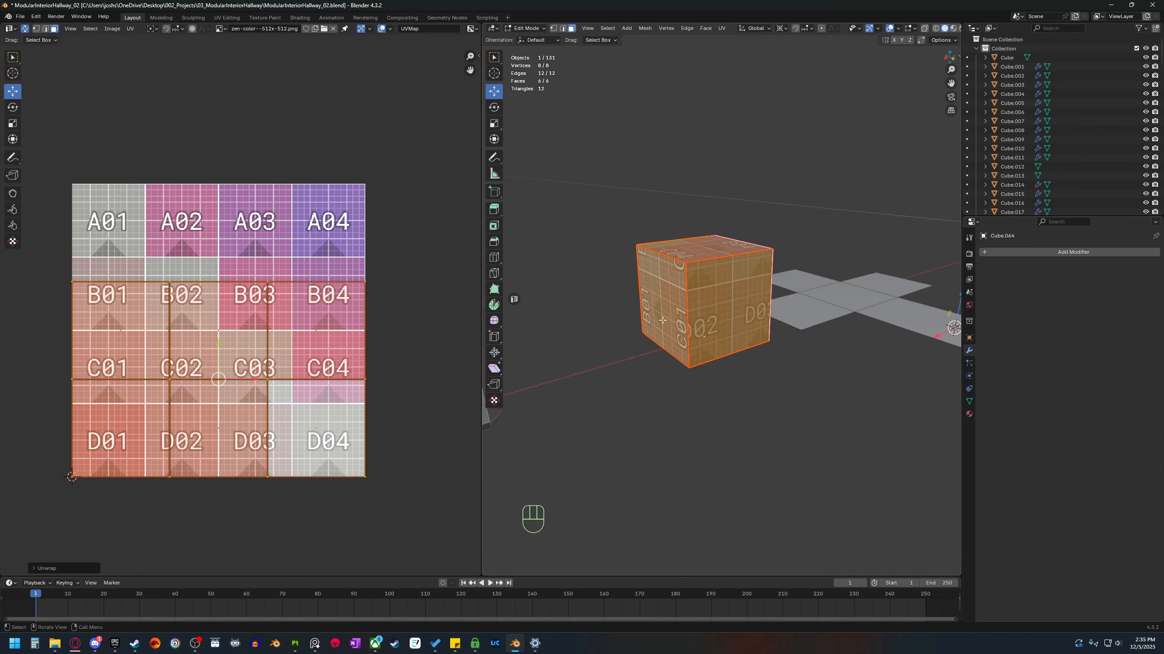
pyautogui.keyDown('shift'); pyautogui.moveTo(662, 320); pyautogui.dragTo(626, 336, button='middle'); pyautogui.keyUp('shift')
pyautogui.moveTo(478, 56)
pyautogui.mouseDown()
pyautogui.moveTo(420, 60)
pyautogui.moveTo(469, 61)
pyautogui.mouseUp()
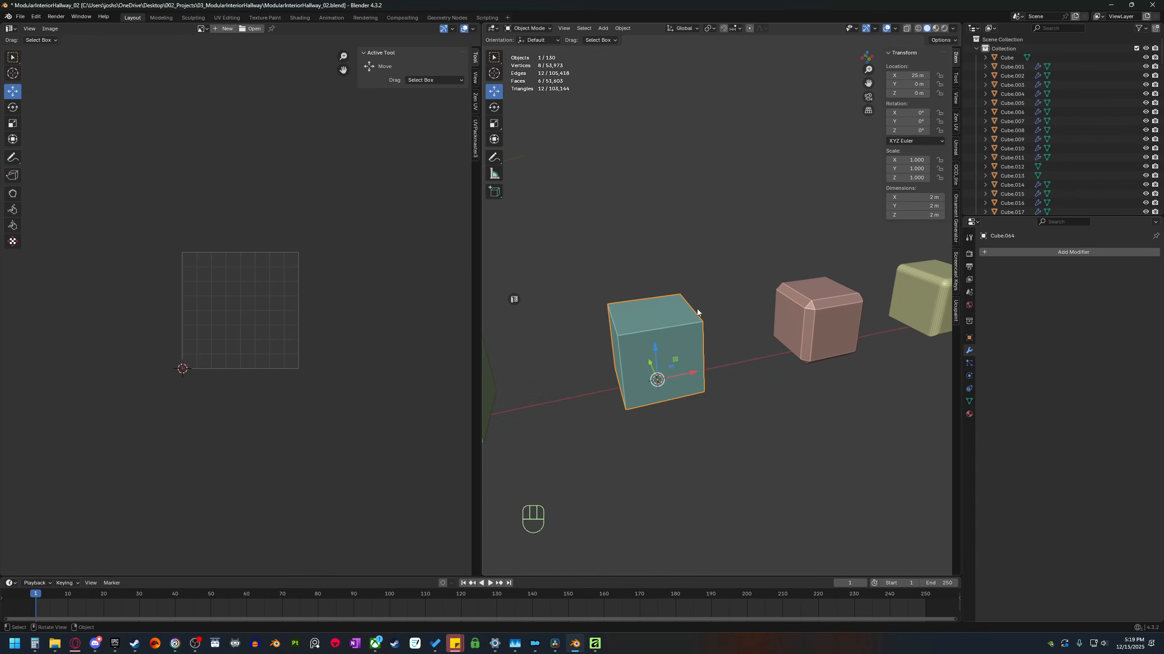
pyautogui.keyDown('shift'); pyautogui.moveTo(694, 465); pyautogui.dragTo(683, 467, button='middle'); pyautogui.keyUp('shift')
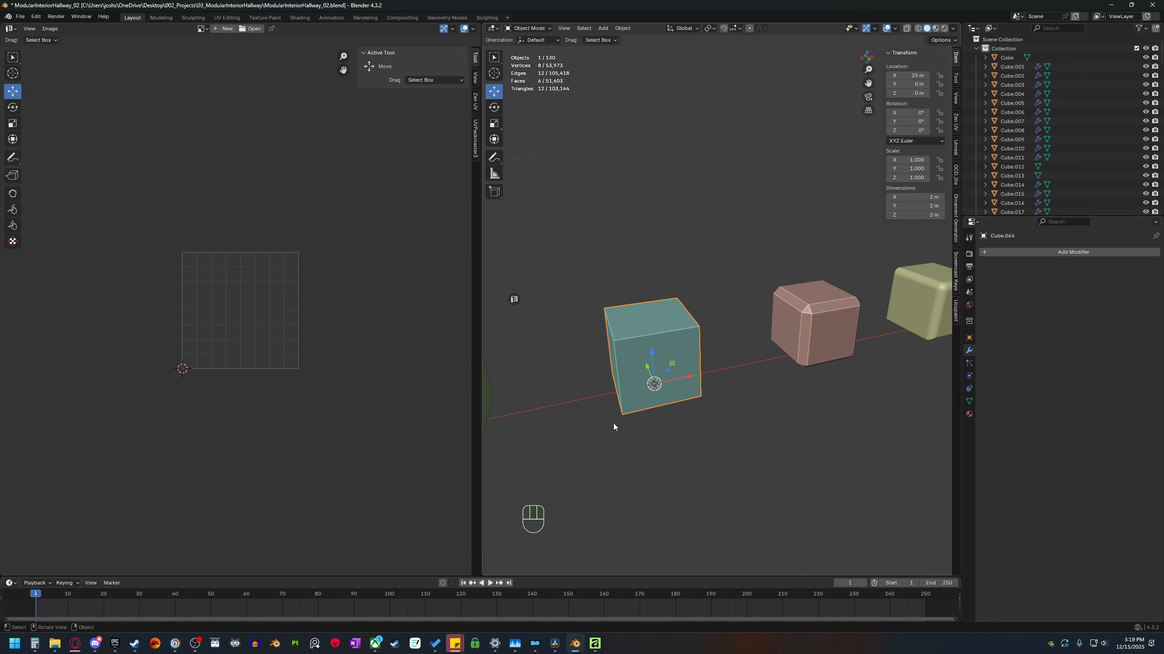
pyautogui.keyDown('shift'); pyautogui.moveTo(621, 441); pyautogui.dragTo(626, 446, button='middle'); pyautogui.keyUp('shift')
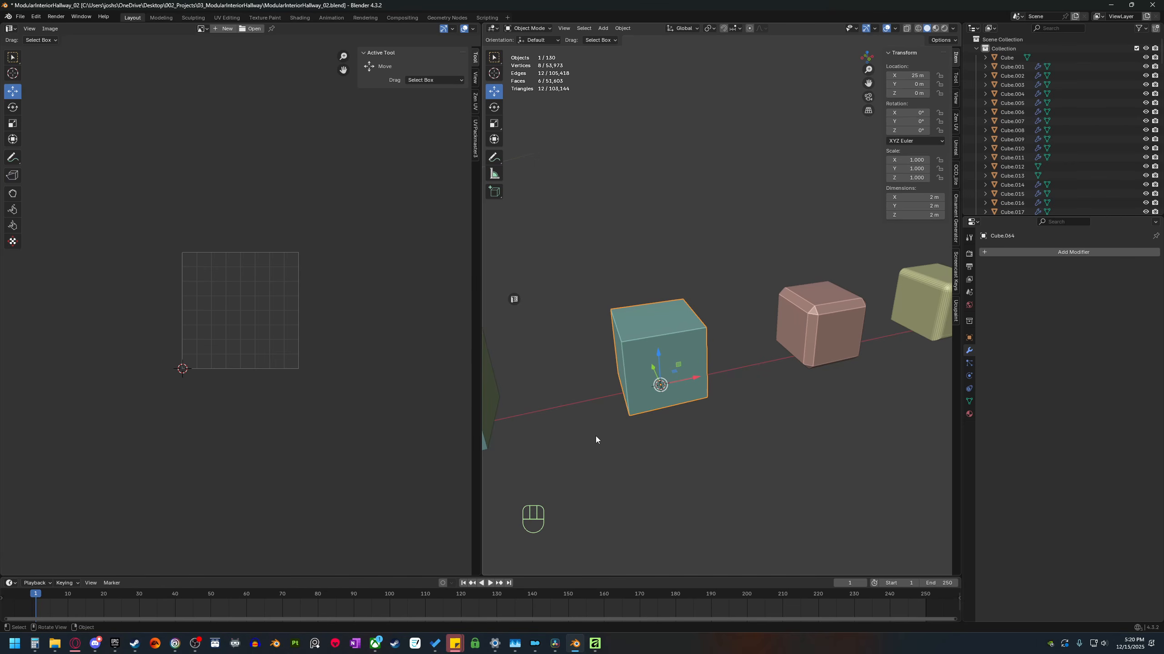
pyautogui.moveTo(600, 433); pyautogui.dragTo(717, 308)
pyautogui.keyDown('shift'); pyautogui.moveTo(706, 300); pyautogui.dragTo(737, 369, button='middle'); pyautogui.keyUp('shift')
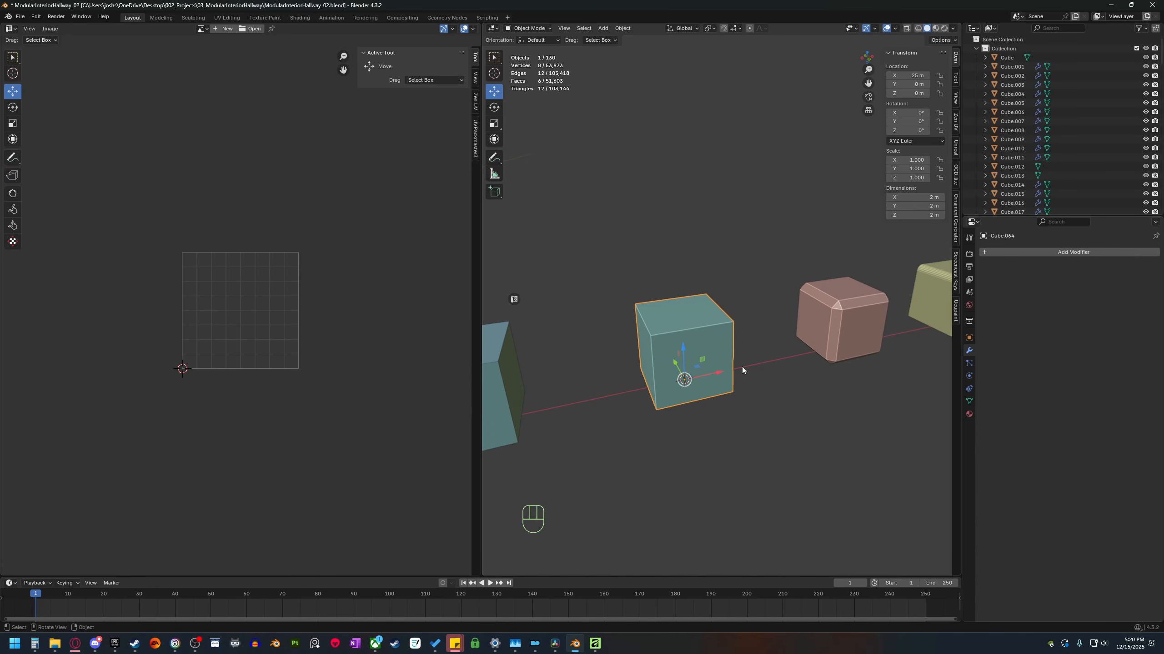
# In Object Mode, stretch the selected cube along the Z axis to a scale of about 2.9.
pyautogui.press('s')
pyautogui.press('z')
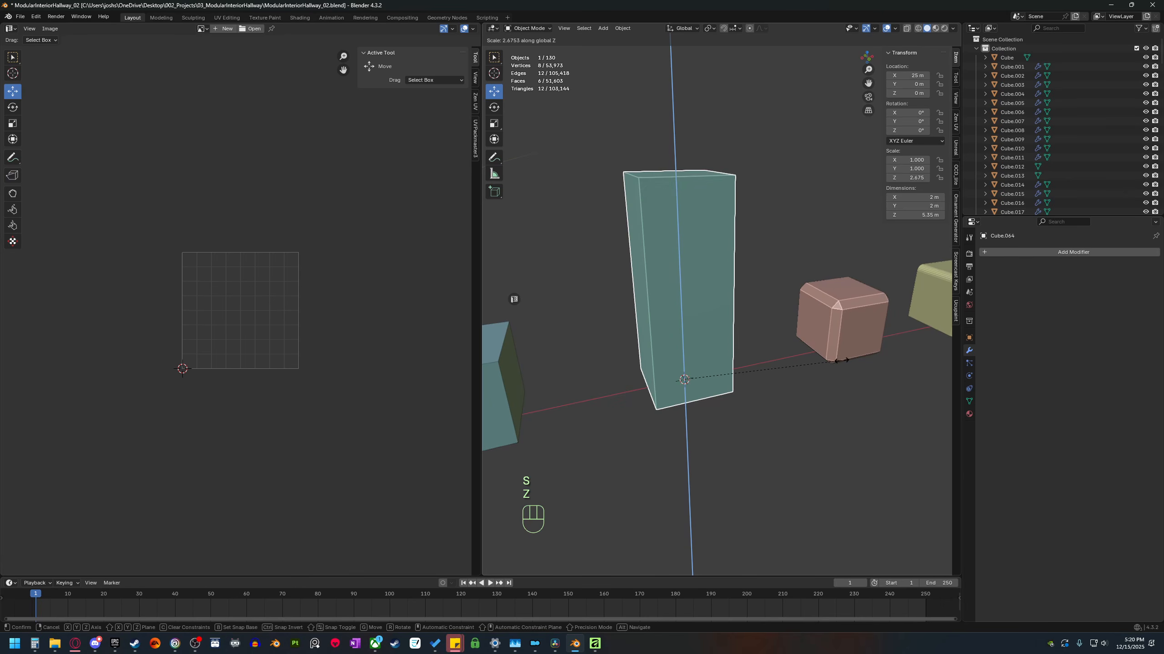
pyautogui.click(854, 359)
pyautogui.moveTo(722, 314); pyautogui.dragTo(793, 265, button='middle')
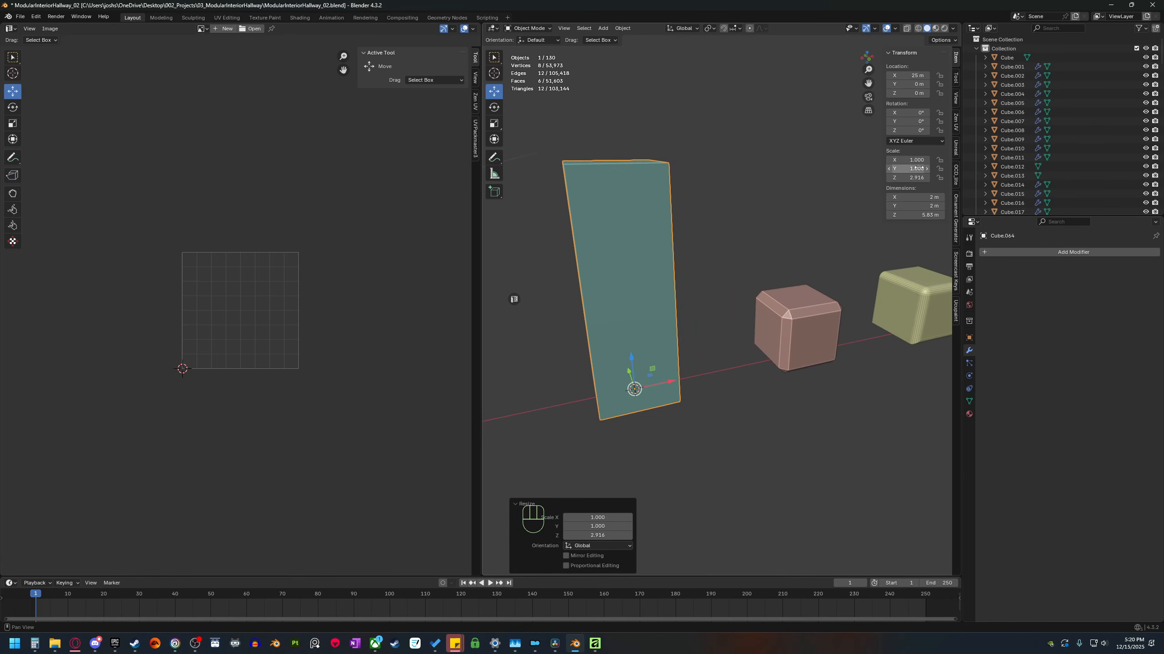
pyautogui.moveTo(756, 348); pyautogui.dragTo(701, 392, button='middle')
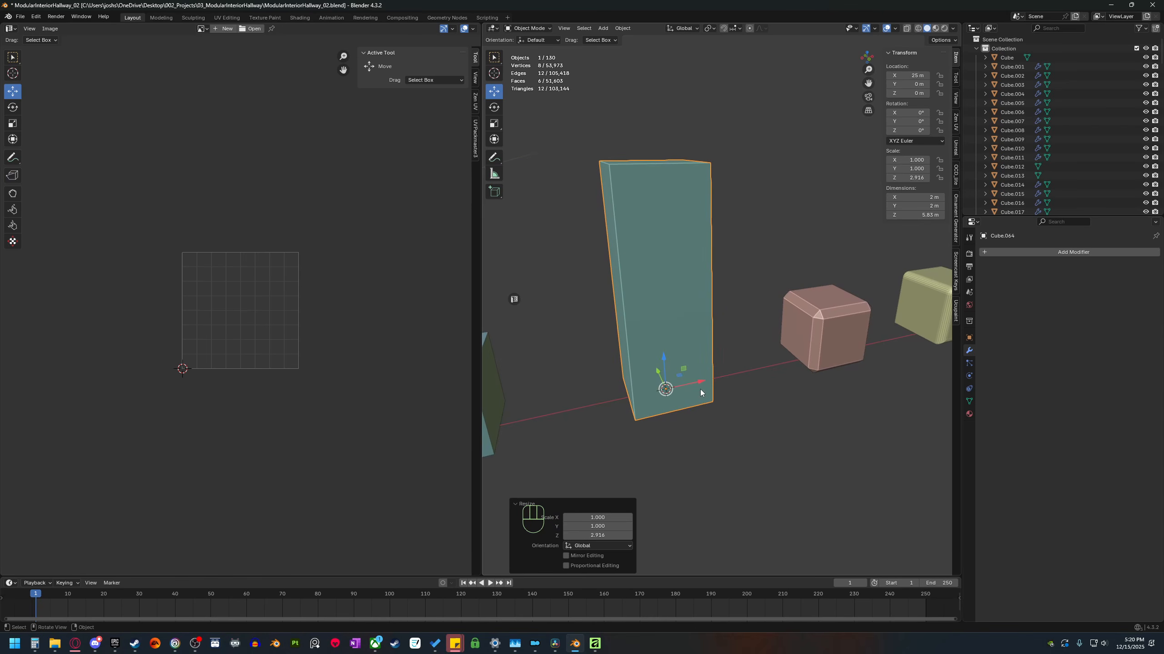
# Enter Edit Mode, select all faces of the stretched box and unwrap them with the Angle Based method.
pyautogui.press('Tab')
pyautogui.press('a')
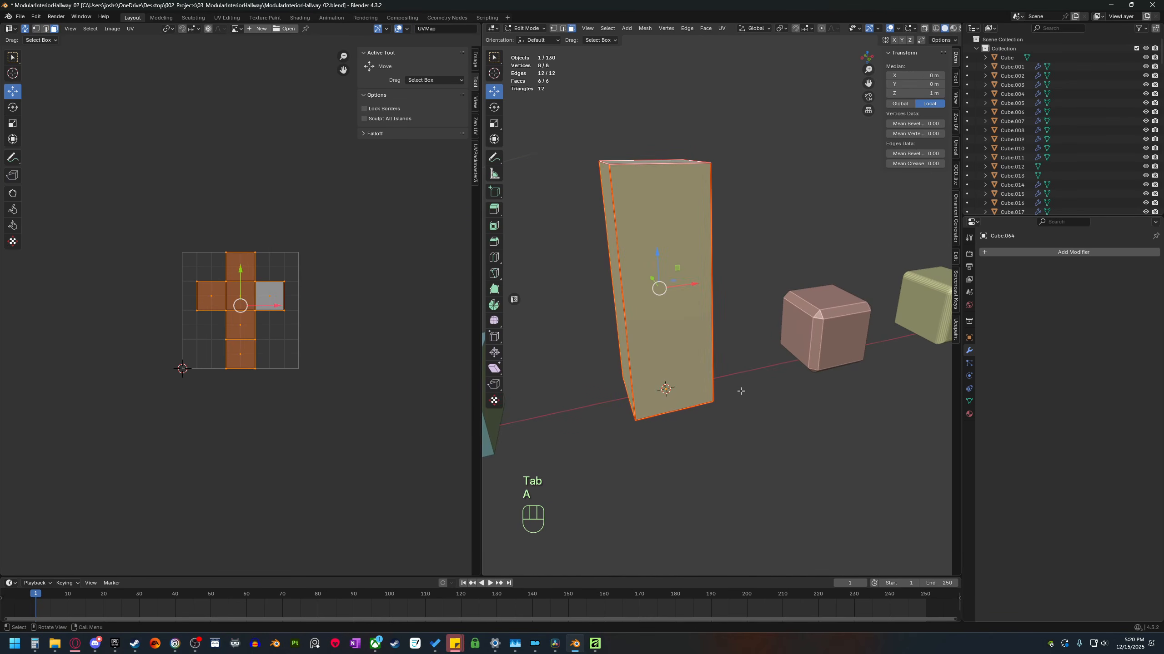
pyautogui.press('u')
pyautogui.moveTo(740, 391)
pyautogui.click(820, 391)
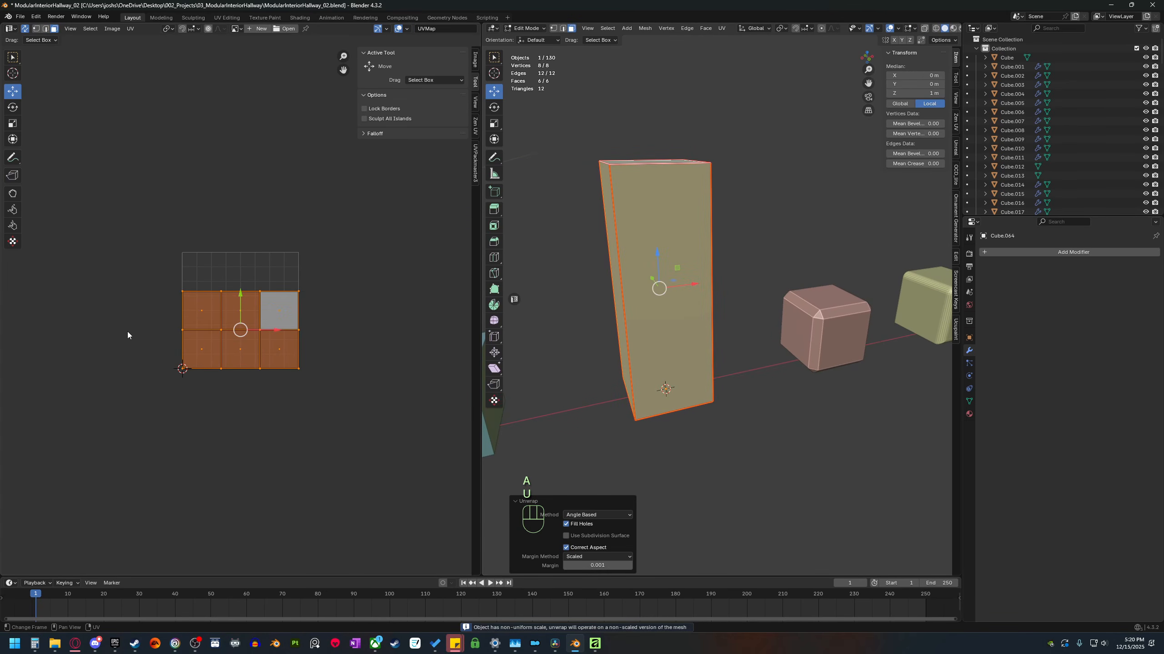
# Compare the UV islands with the stretched box's proportions and repeat the Angle Based unwrap on all its faces.
pyautogui.moveTo(151, 383); pyautogui.dragTo(344, 304)
pyautogui.moveTo(123, 405); pyautogui.dragTo(286, 321)
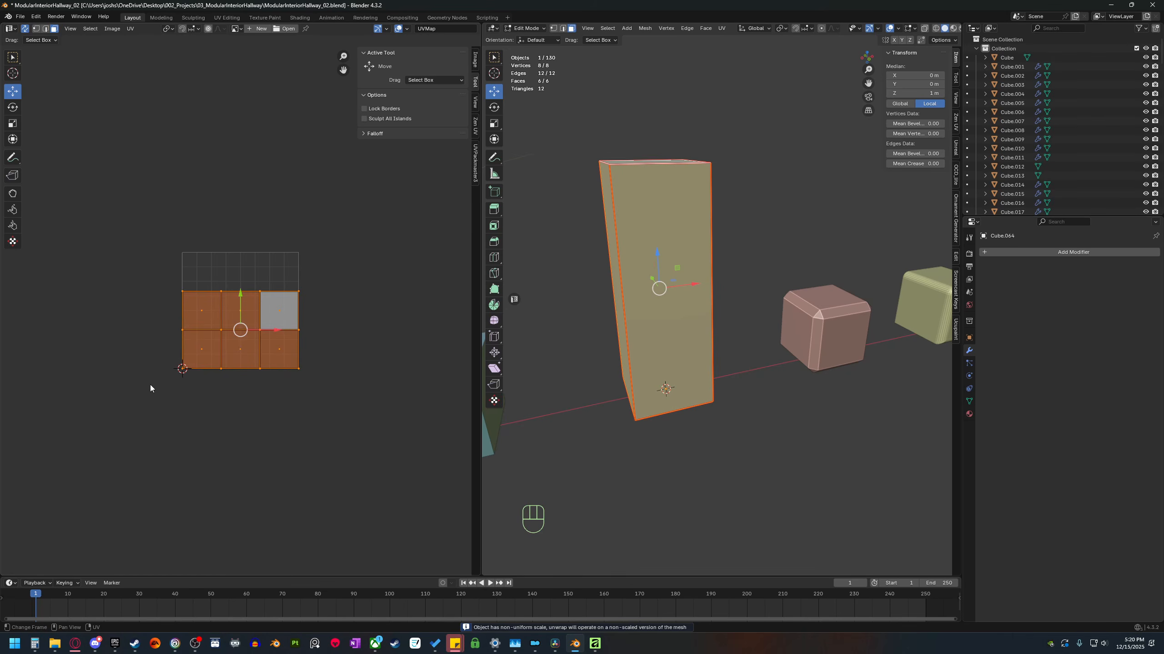
pyautogui.moveTo(147, 387); pyautogui.dragTo(300, 304)
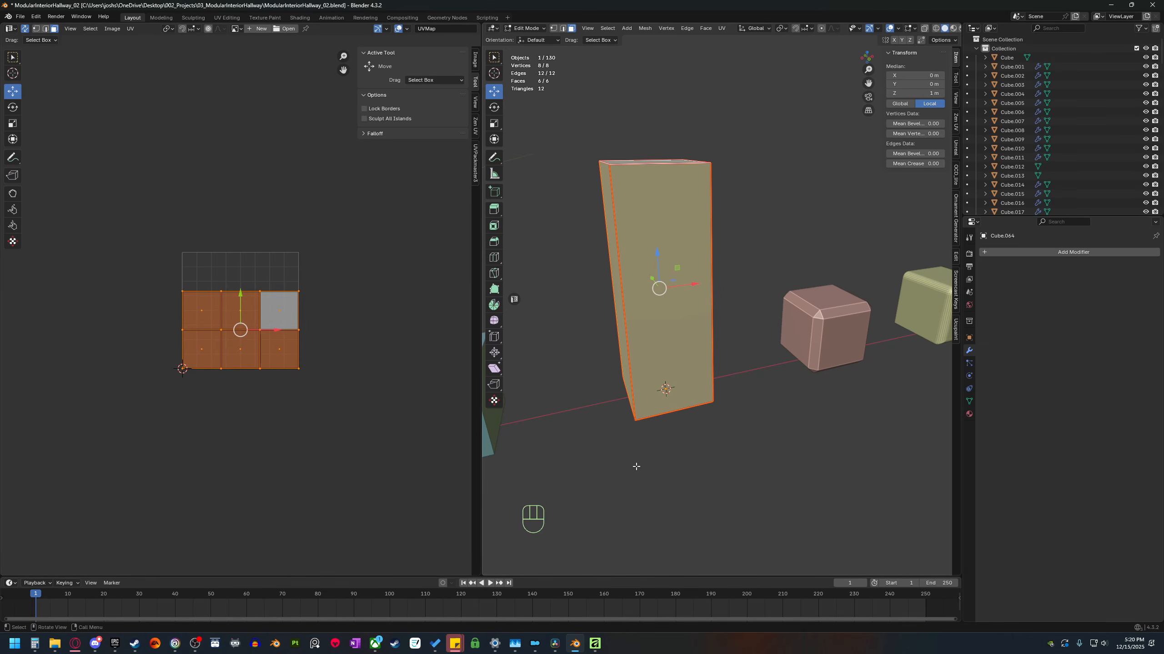
pyautogui.press('u')
pyautogui.moveTo(668, 456)
pyautogui.click(763, 456)
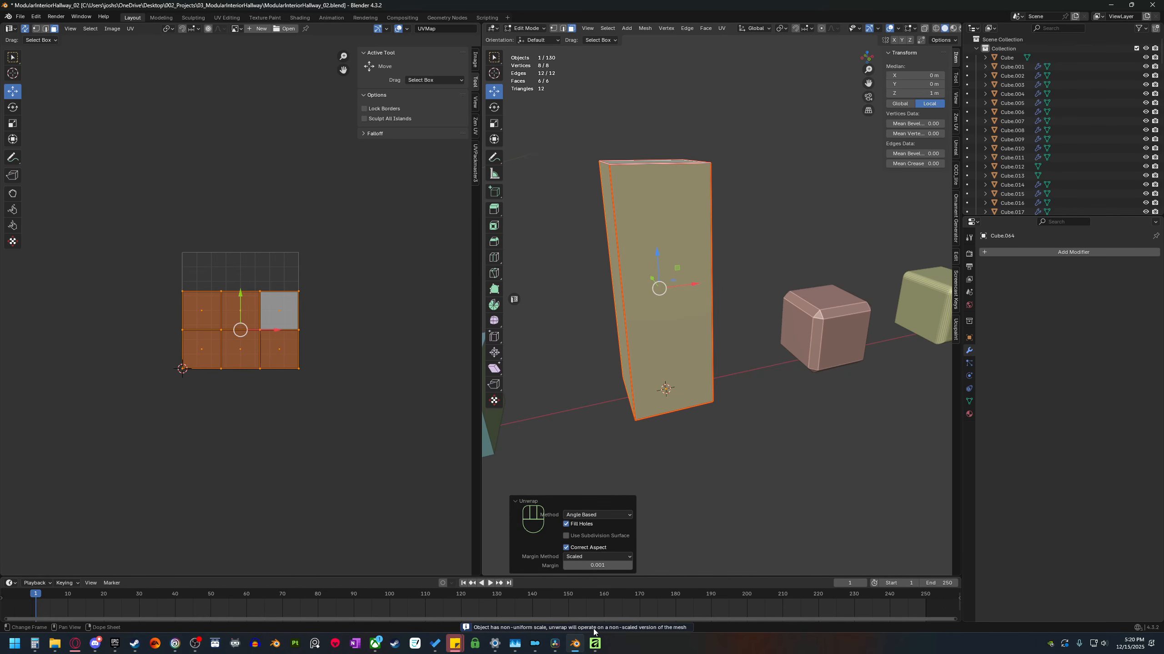
pyautogui.keyDown('shift'); pyautogui.moveTo(641, 424); pyautogui.dragTo(687, 460, button='middle'); pyautogui.keyUp('shift')
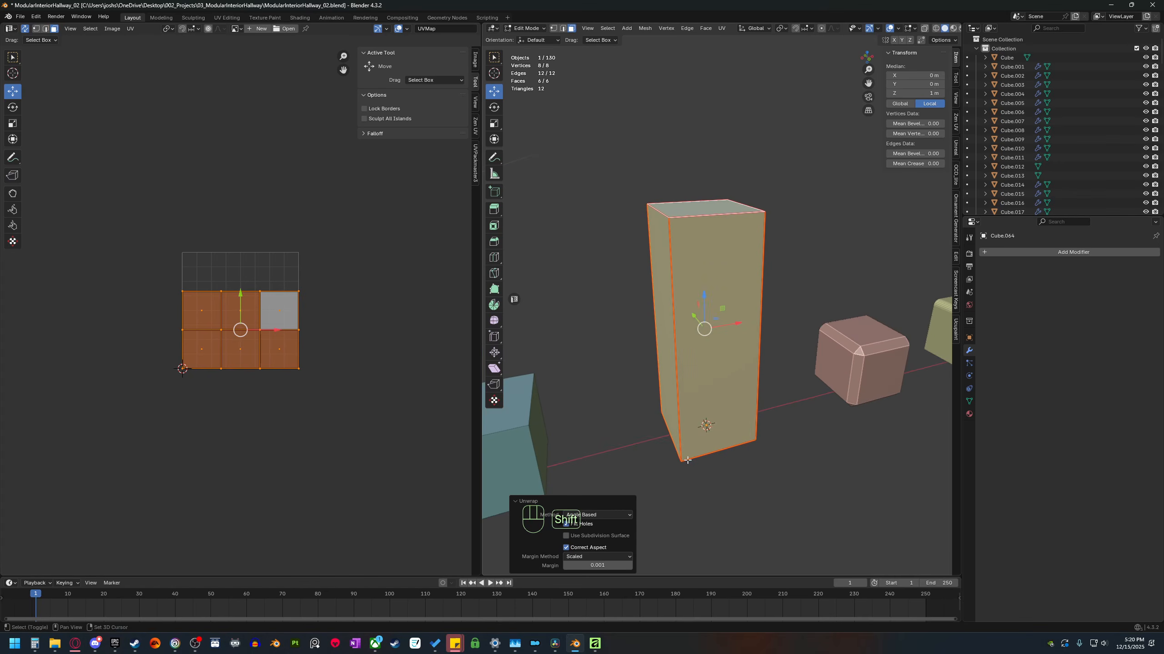
# Return the stretched box to Object Mode and apply its scale.
pyautogui.keyDown('shift'); pyautogui.moveTo(776, 376); pyautogui.dragTo(717, 366, button='middle'); pyautogui.keyUp('shift')
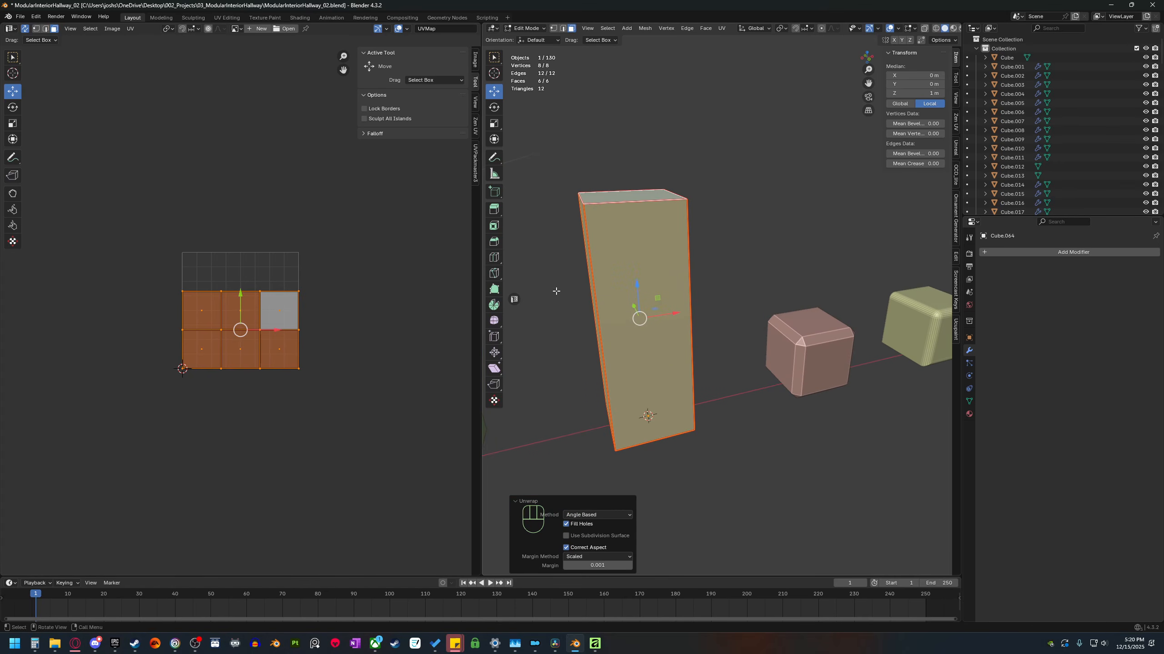
pyautogui.keyDown('shift'); pyautogui.moveTo(662, 366); pyautogui.dragTo(683, 367, button='middle'); pyautogui.keyUp('shift')
pyautogui.press('Tab')
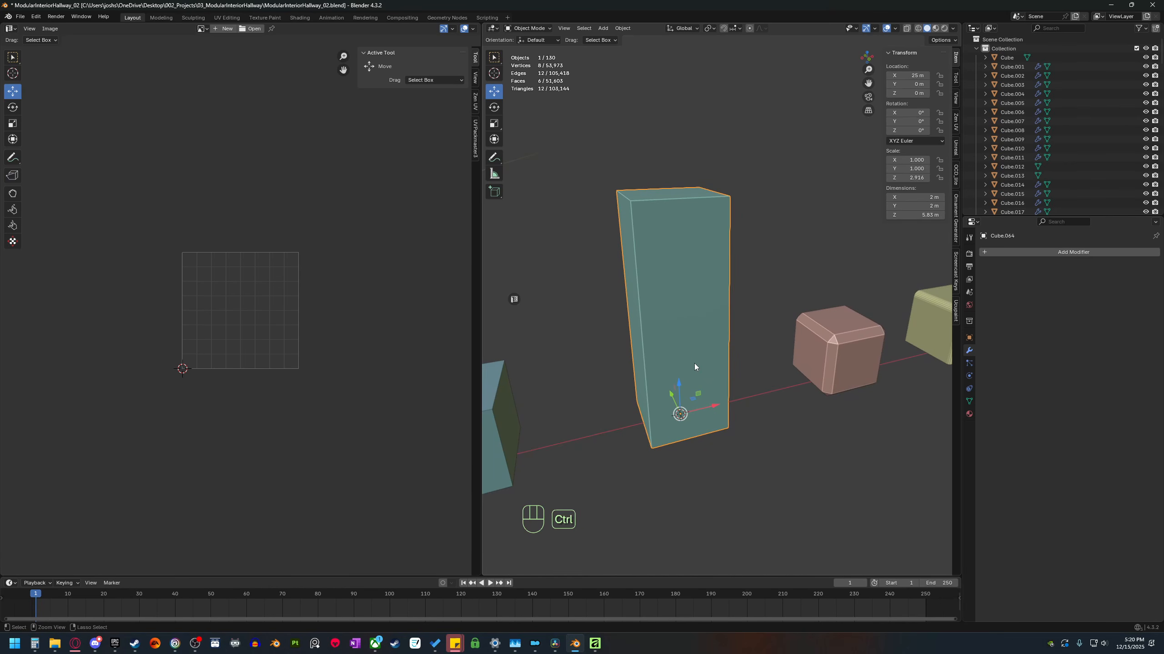
pyautogui.hotkey('ctrl', 'a')
pyautogui.click(623, 29)
pyautogui.moveTo(637, 75)
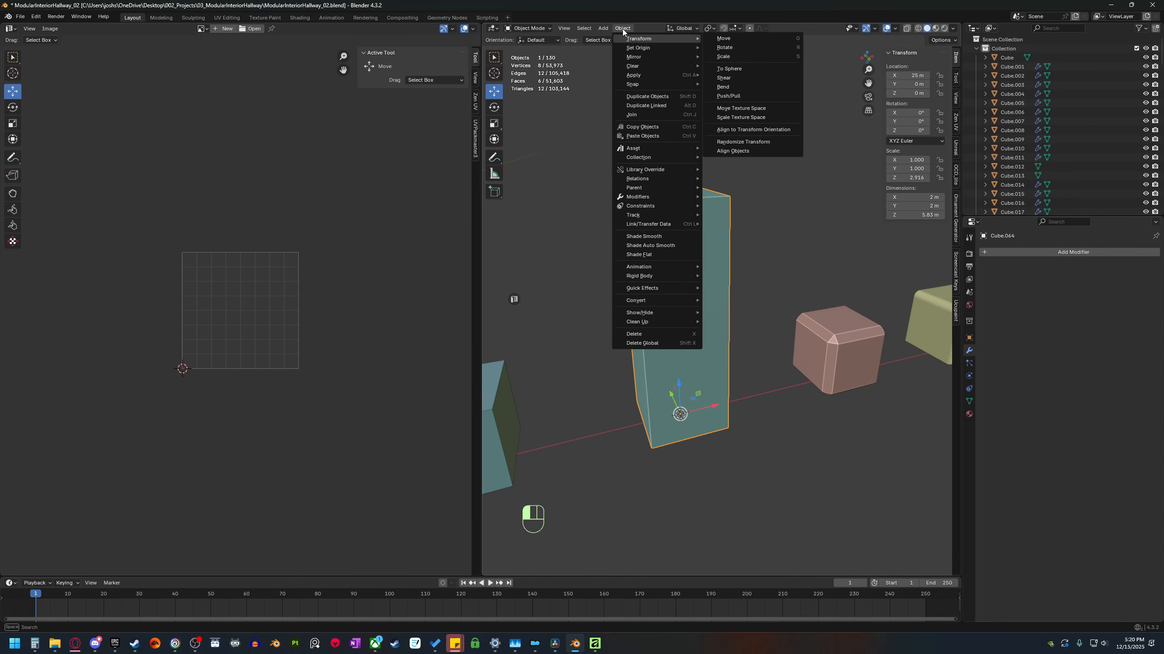
pyautogui.hotkey('ctrl', 'a')
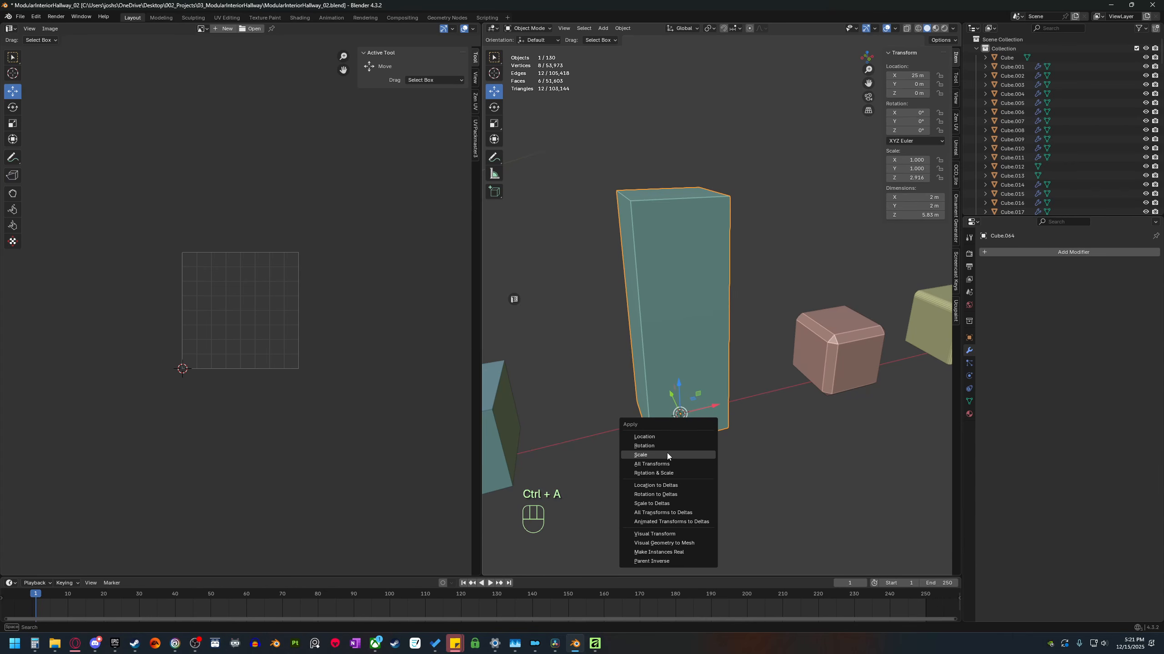
pyautogui.click(671, 453)
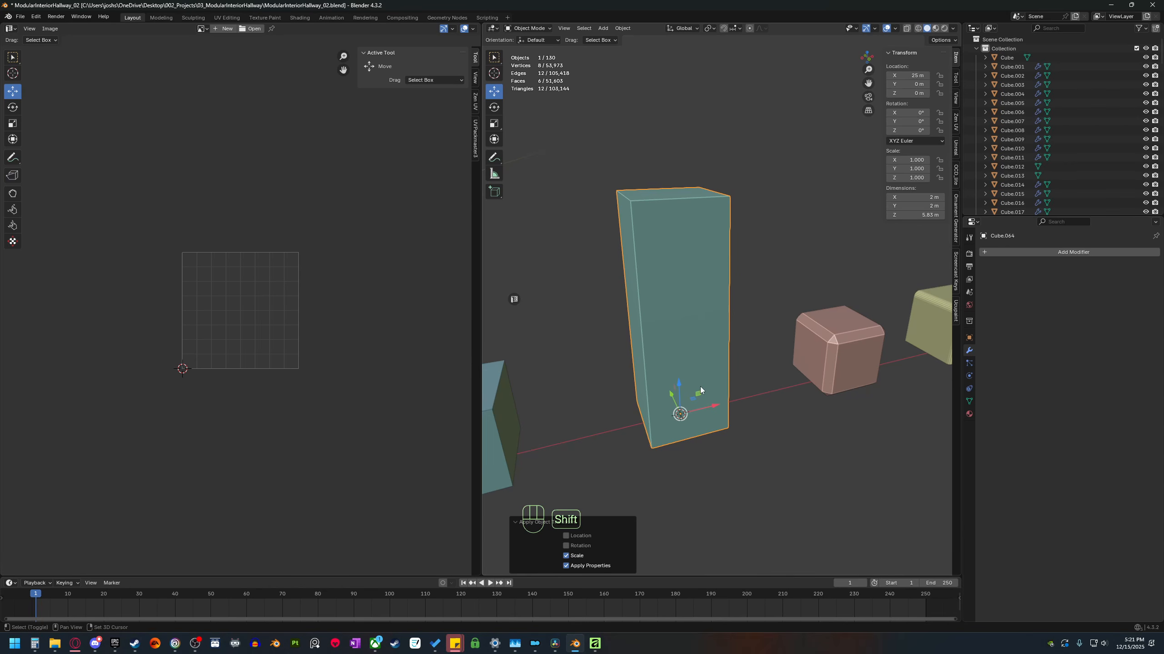
# Enter Edit Mode on the box with applied scale, select all faces and unwrap them with the Angle Based method.
pyautogui.keyDown('shift'); pyautogui.moveTo(700, 391); pyautogui.dragTo(702, 387, button='middle'); pyautogui.keyUp('shift')
pyautogui.press('Tab')
pyautogui.press('a')
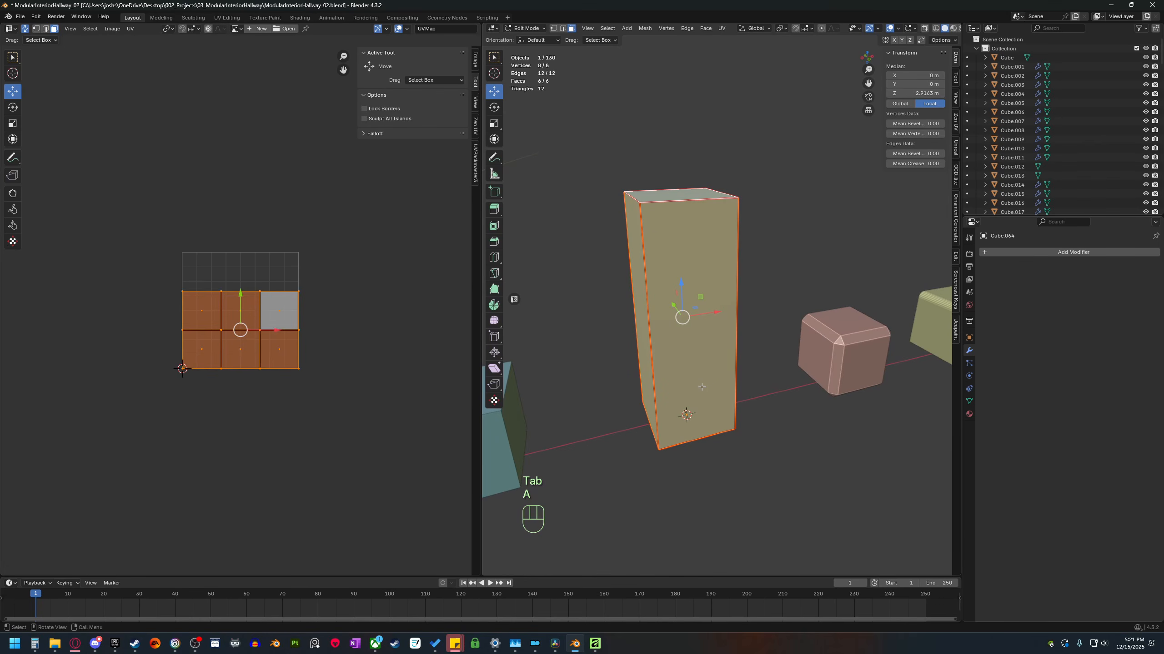
pyautogui.press('u')
pyautogui.moveTo(692, 387)
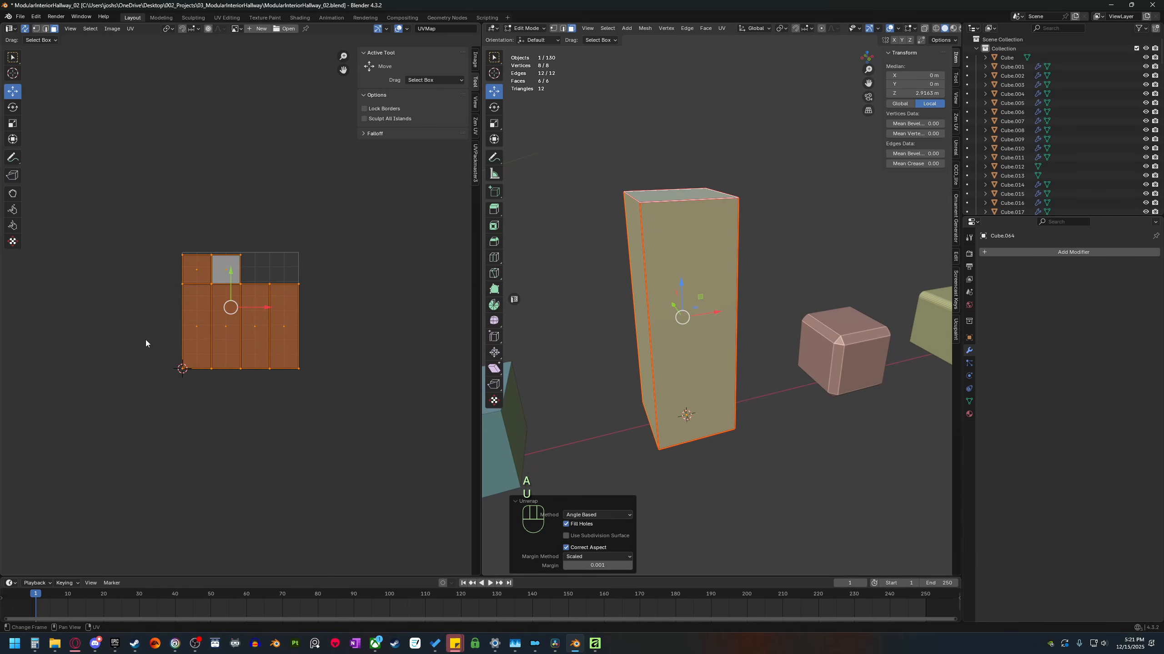
# Select the four tall side islands in the UV Editor, compare them with the box's sides and return to Object Mode.
pyautogui.moveTo(146, 341); pyautogui.dragTo(351, 316)
pyautogui.moveTo(144, 352); pyautogui.dragTo(350, 312)
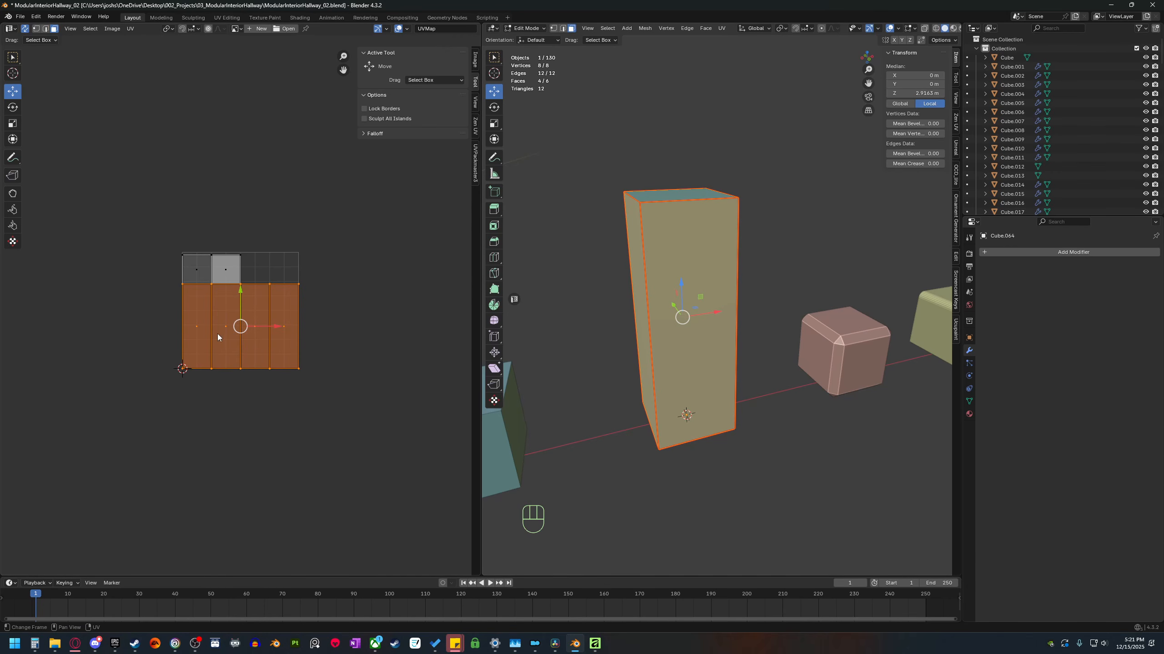
pyautogui.keyDown('shift'); pyautogui.moveTo(218, 335); pyautogui.dragTo(228, 335, button='middle'); pyautogui.keyUp('shift')
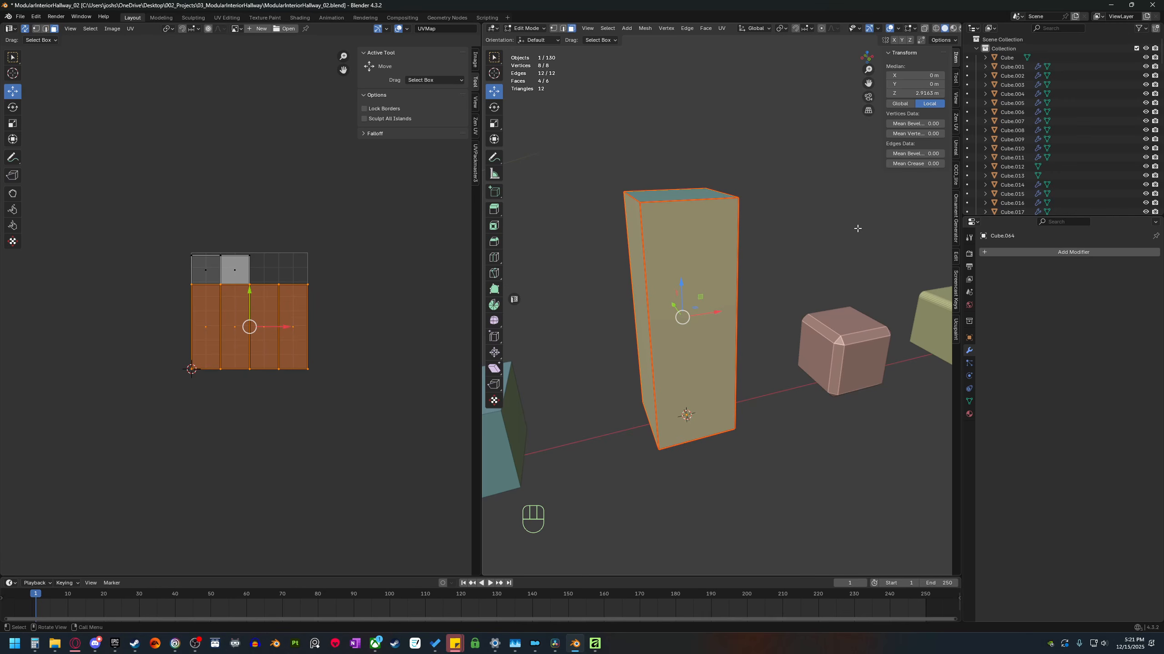
pyautogui.press('Tab')
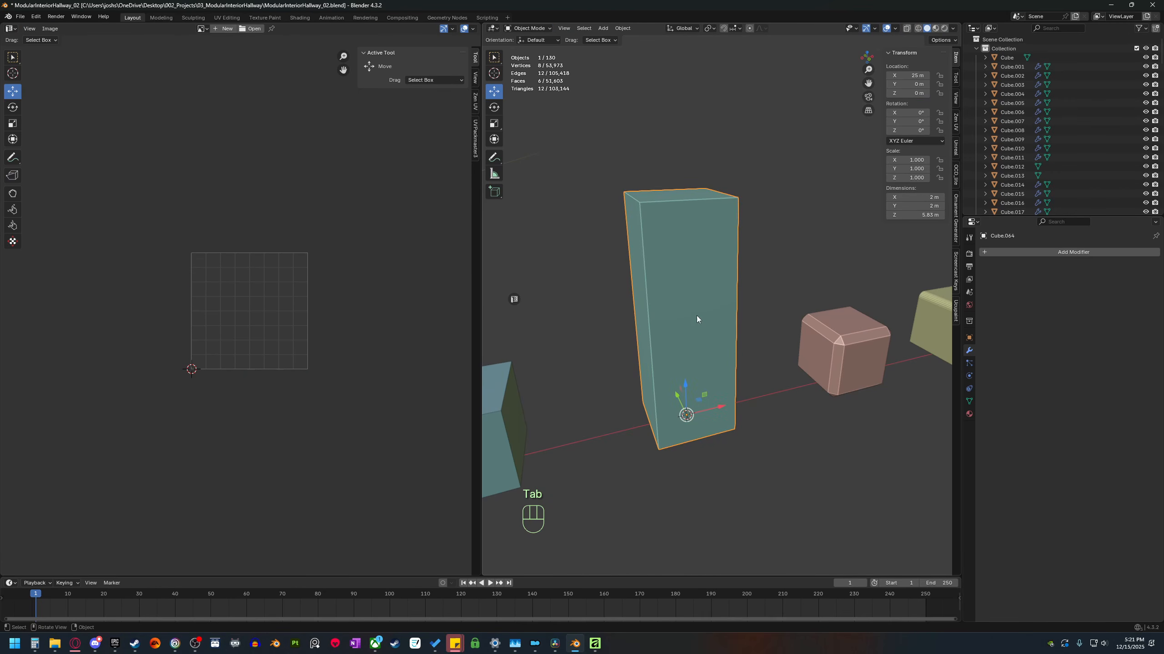
pyautogui.keyDown('shift'); pyautogui.moveTo(697, 316); pyautogui.dragTo(720, 397, button='middle'); pyautogui.keyUp('shift')
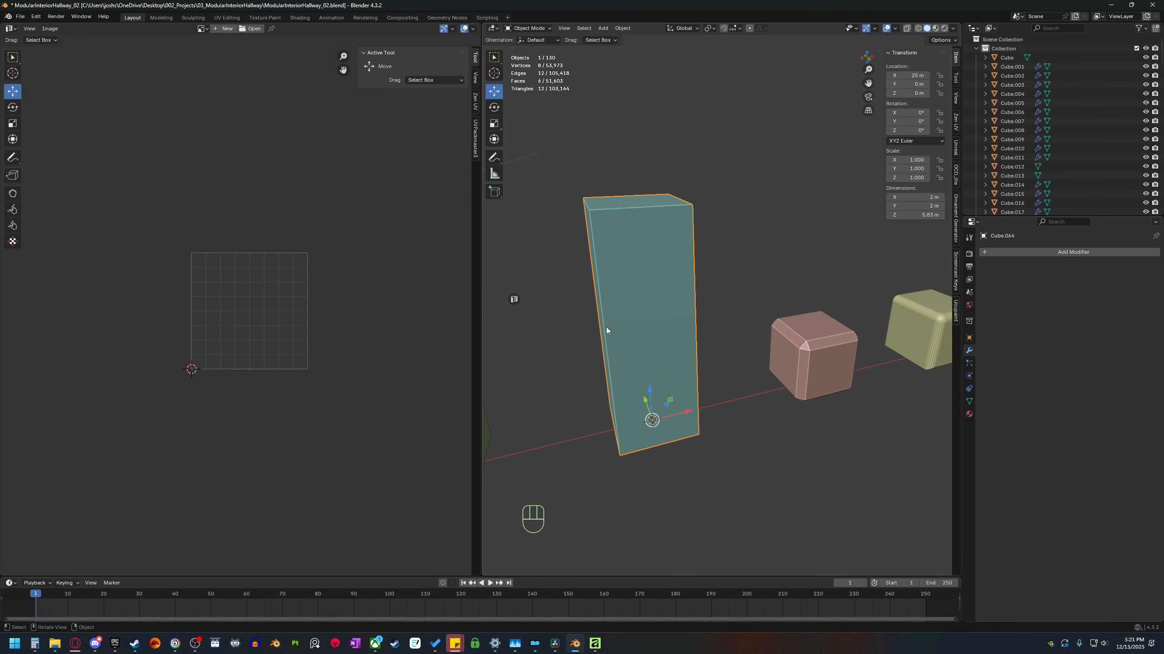
pyautogui.keyDown('shift'); pyautogui.moveTo(619, 430); pyautogui.dragTo(640, 431, button='middle'); pyautogui.keyUp('shift')
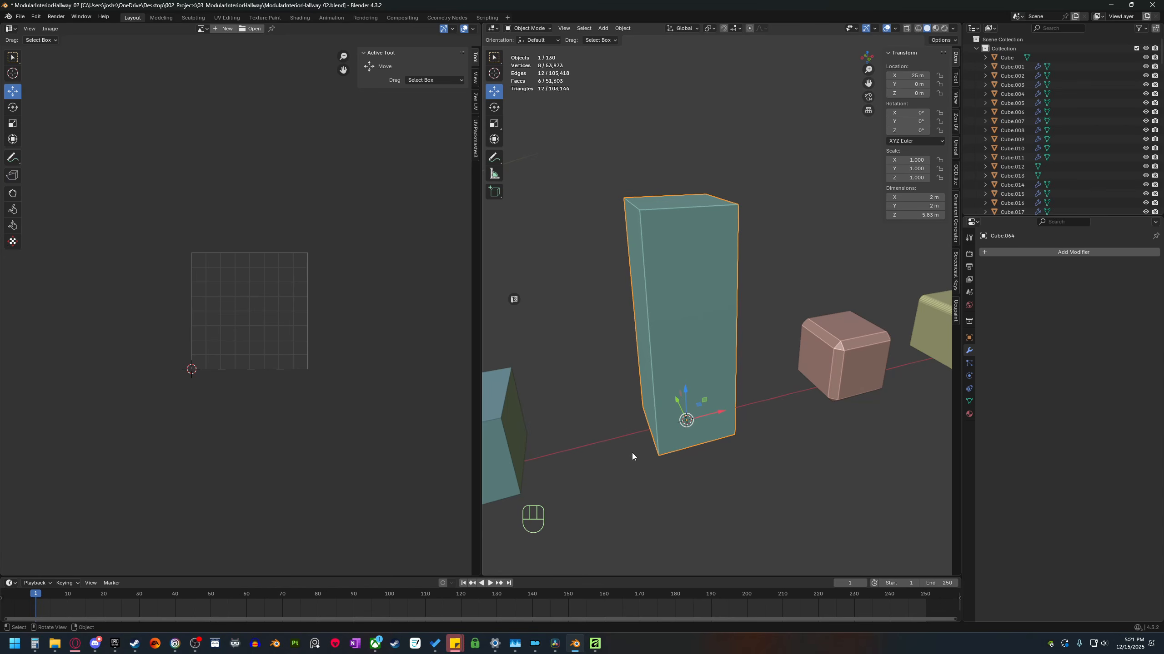
pyautogui.hotkey('ctrl', 'z')
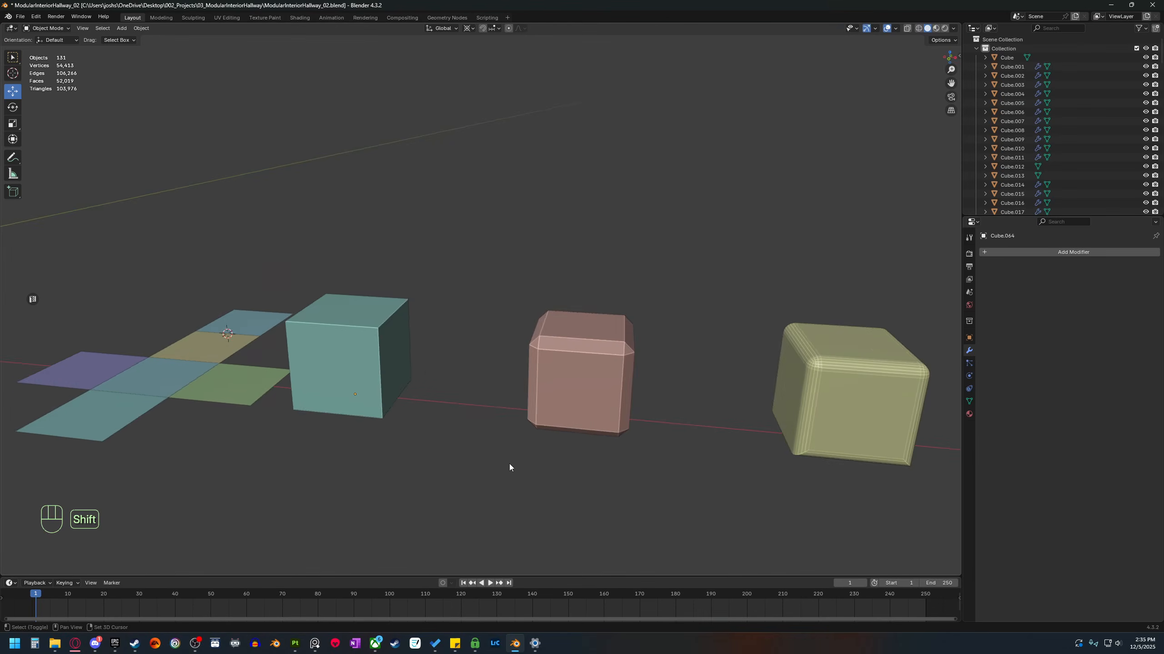
# Select the pink chamfered cube, enter Edit Mode with face selection and show the UV Editor beside the 3D view.
pyautogui.scroll(3, 509, 464)
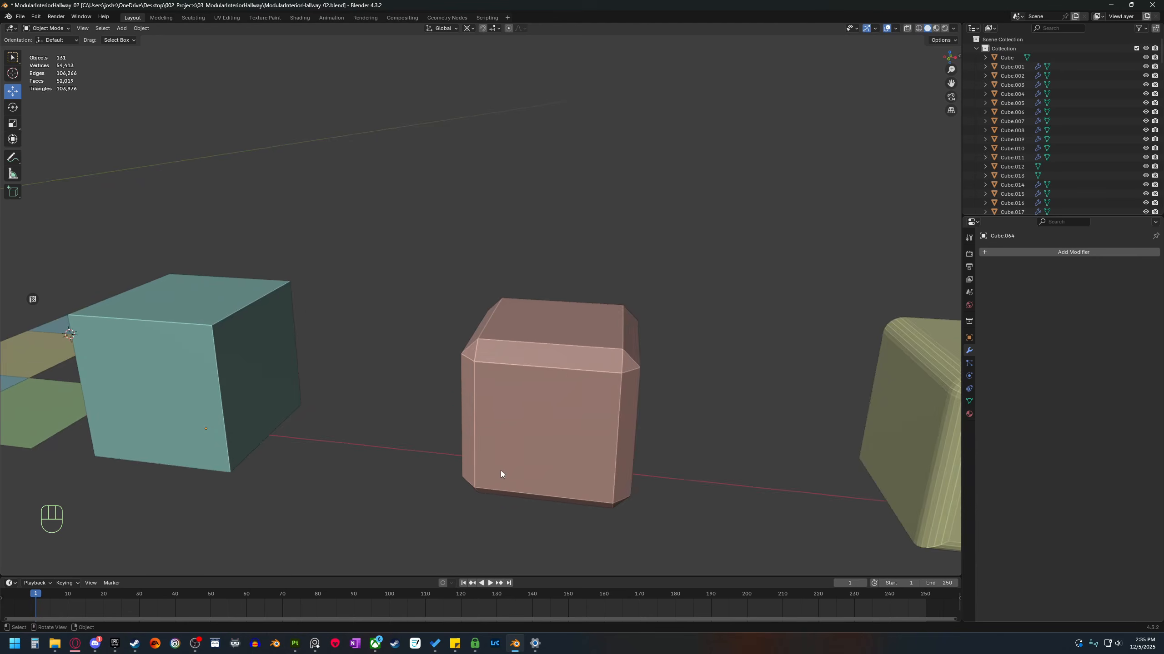
pyautogui.keyDown('shift'); pyautogui.moveTo(500, 472); pyautogui.dragTo(386, 439, button='middle'); pyautogui.keyUp('shift')
pyautogui.click(471, 401)
pyautogui.keyDown('shift'); pyautogui.moveTo(591, 447); pyautogui.dragTo(499, 329, button='middle'); pyautogui.keyUp('shift')
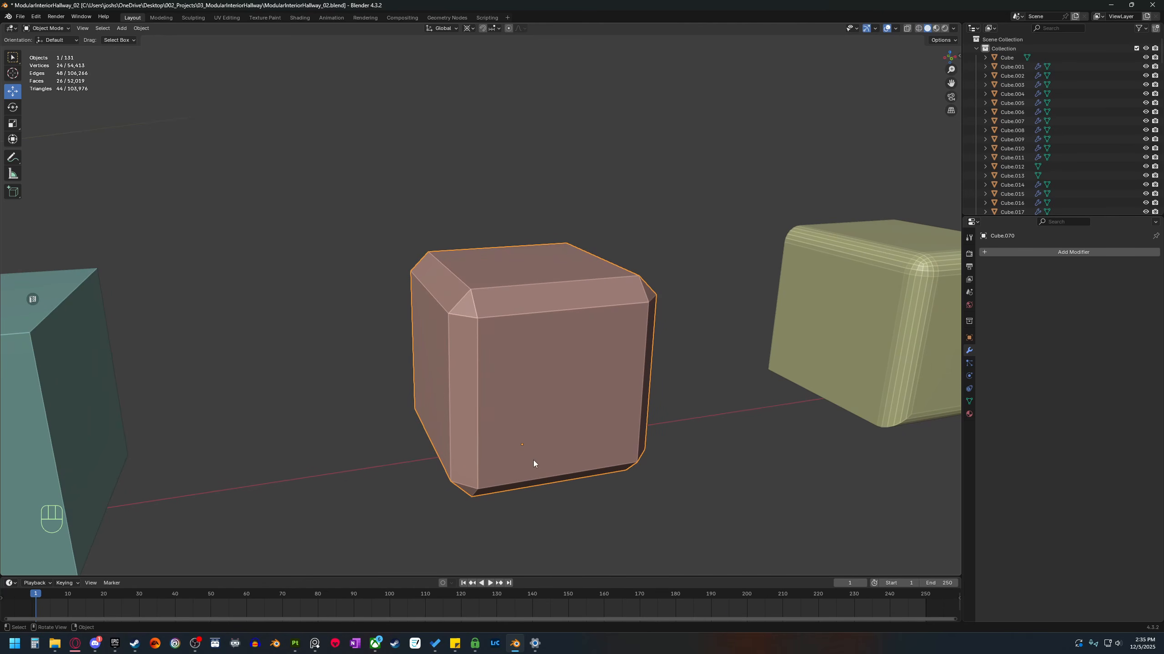
pyautogui.moveTo(533, 460); pyautogui.dragTo(532, 304, button='middle')
pyautogui.press('Tab')
pyautogui.press('3')
pyautogui.click(33, 301)
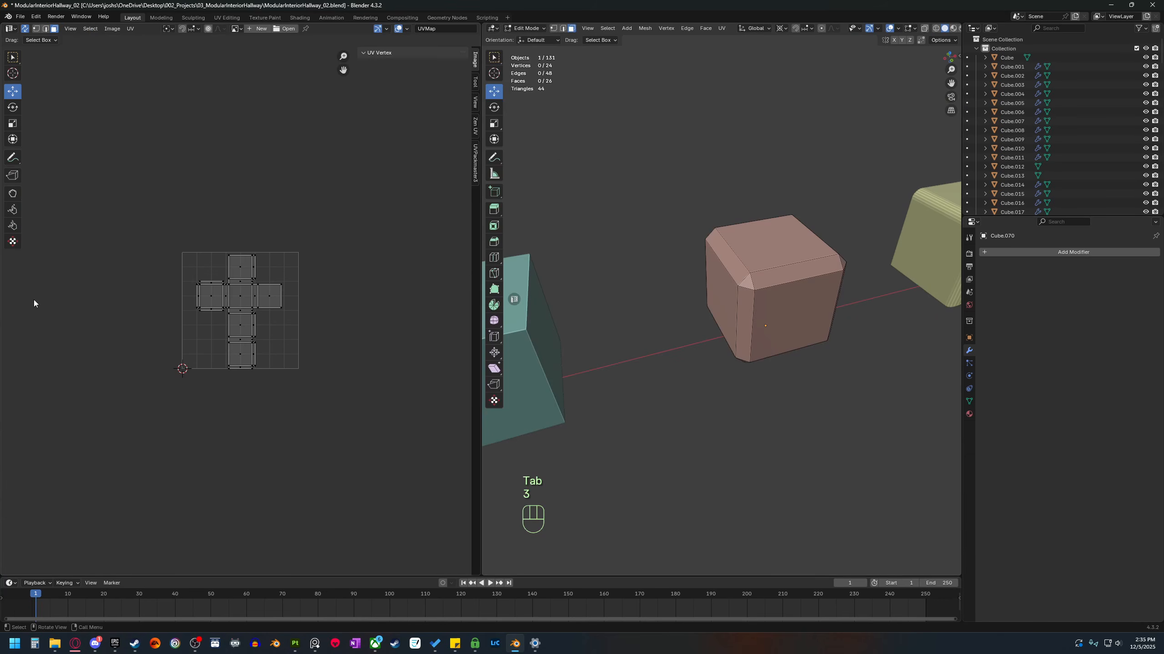
# Examine how the chamfered cube's main faces, bevel strips and corner triangles are laid out in its cross-shaped UV map.
pyautogui.keyDown('shift'); pyautogui.moveTo(420, 389); pyautogui.dragTo(381, 396, button='middle'); pyautogui.keyUp('shift')
pyautogui.keyDown('shift'); pyautogui.moveTo(820, 346); pyautogui.dragTo(691, 393, button='middle'); pyautogui.keyUp('shift')
pyautogui.scroll(2, 691, 392)
pyautogui.keyDown('shift'); pyautogui.moveTo(624, 441); pyautogui.dragTo(696, 389, button='middle'); pyautogui.keyUp('shift')
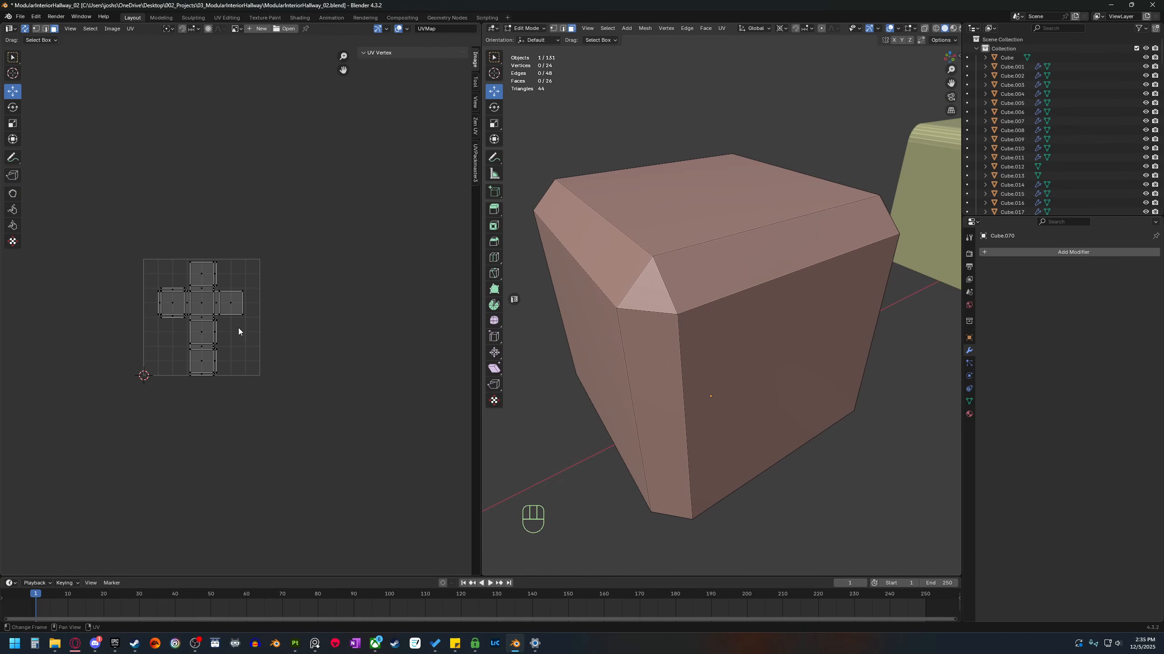
pyautogui.scroll(4, 240, 312)
pyautogui.keyDown('shift'); pyautogui.moveTo(171, 306); pyautogui.dragTo(232, 337, button='middle'); pyautogui.keyUp('shift')
pyautogui.scroll(3, 199, 319)
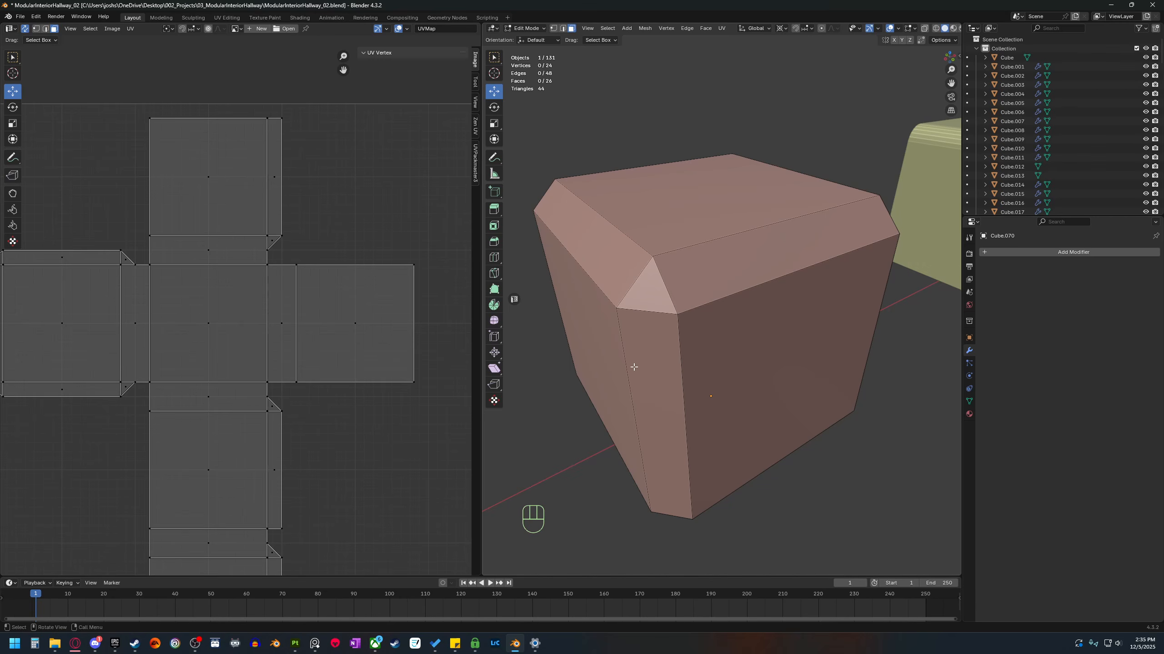
pyautogui.press('Home')
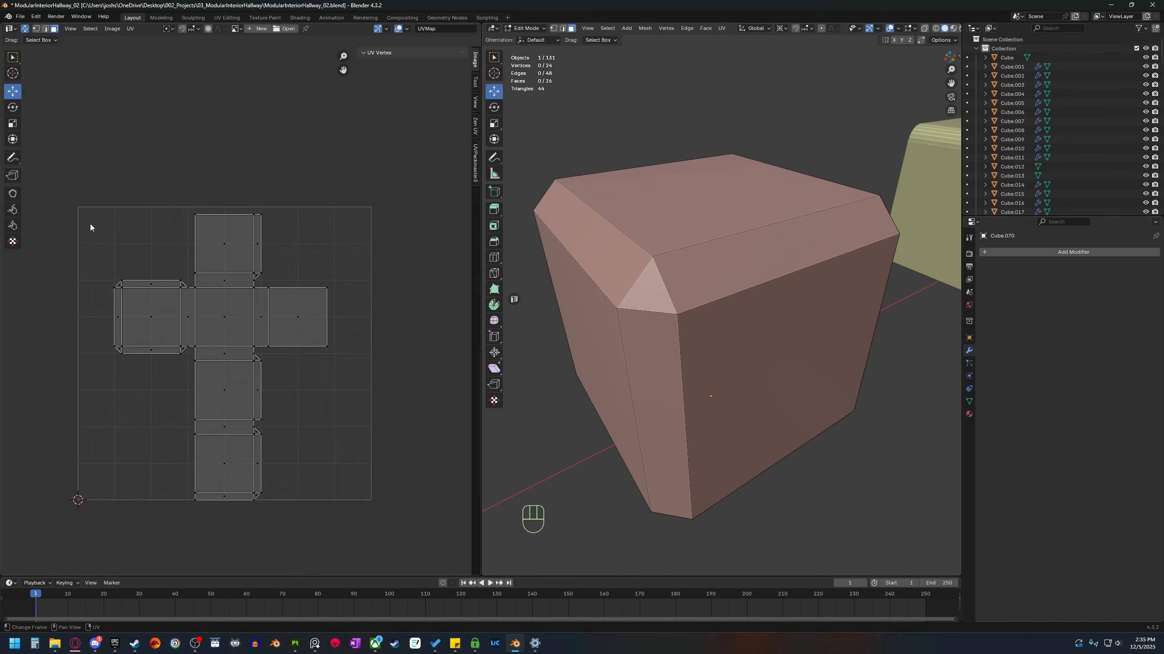
pyautogui.press('a')
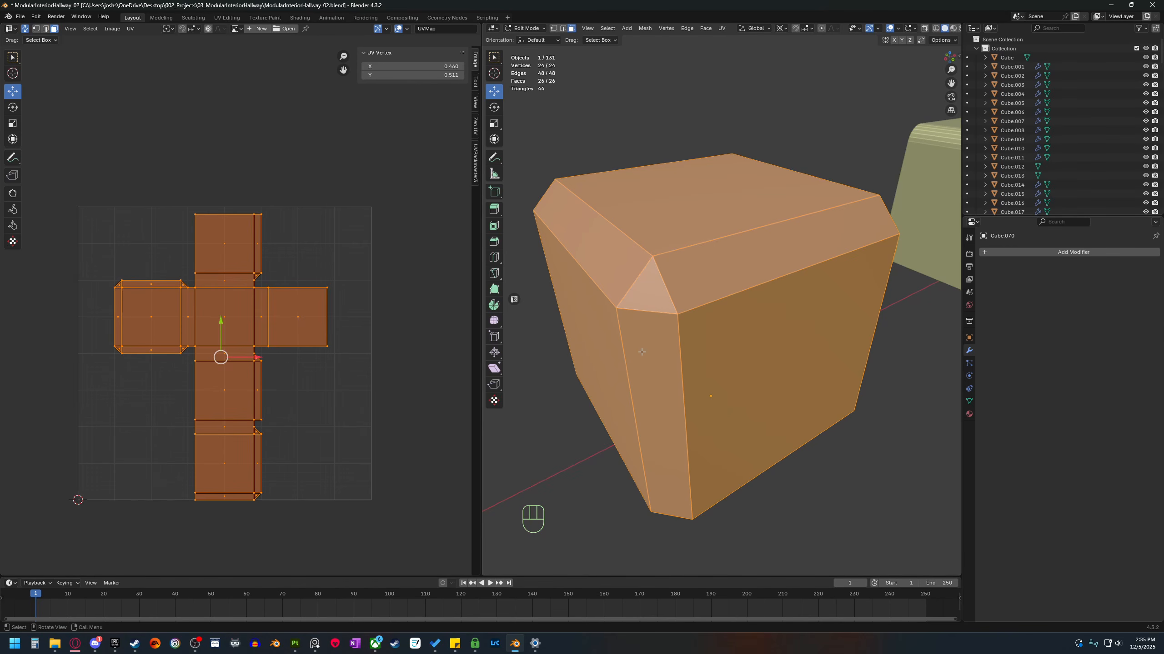
pyautogui.hotkey('alt', 'a')
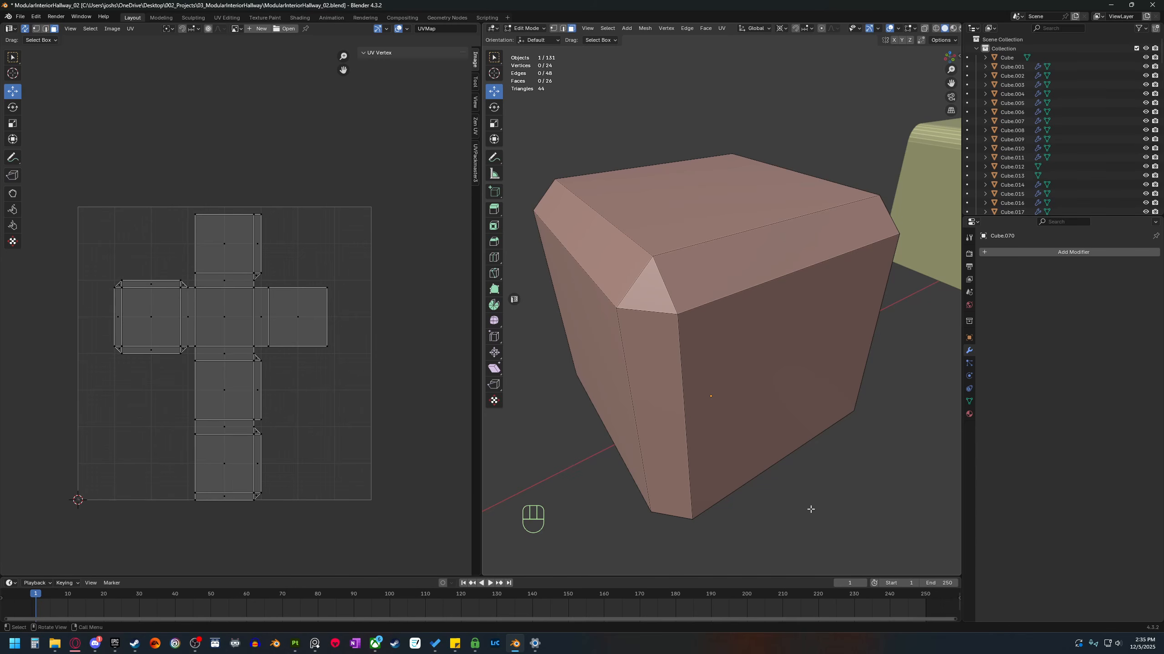
# Select all faces of the chamfered cube and unwrap them with the Angle Based method.
pyautogui.press('a')
pyautogui.press('u')
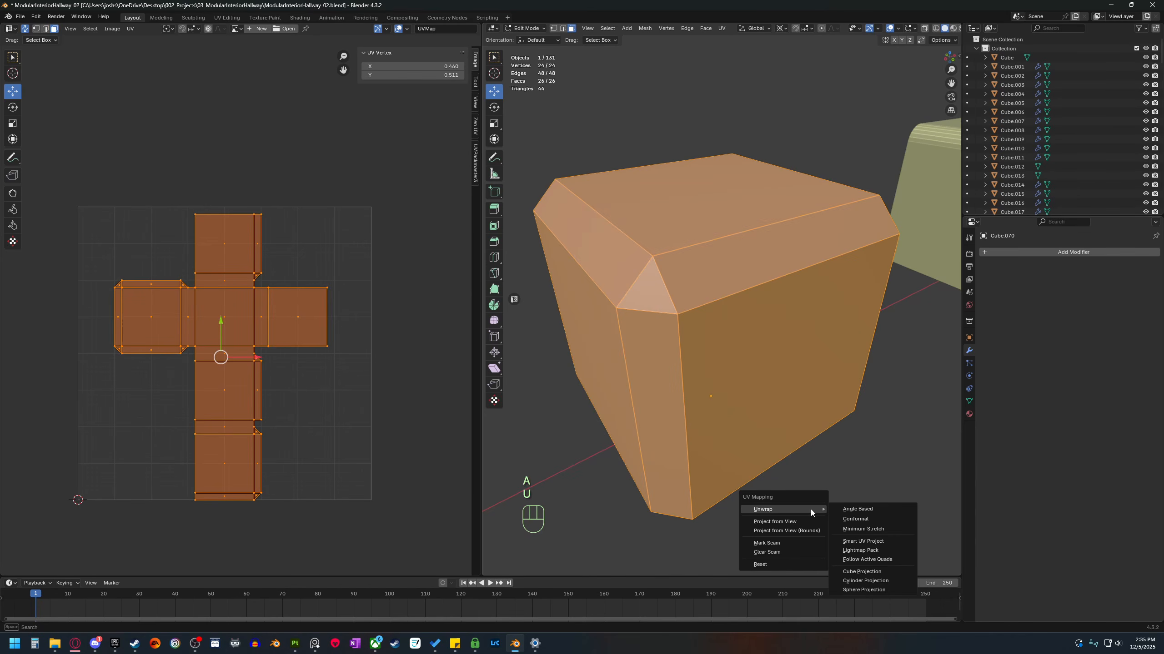
pyautogui.click(876, 505)
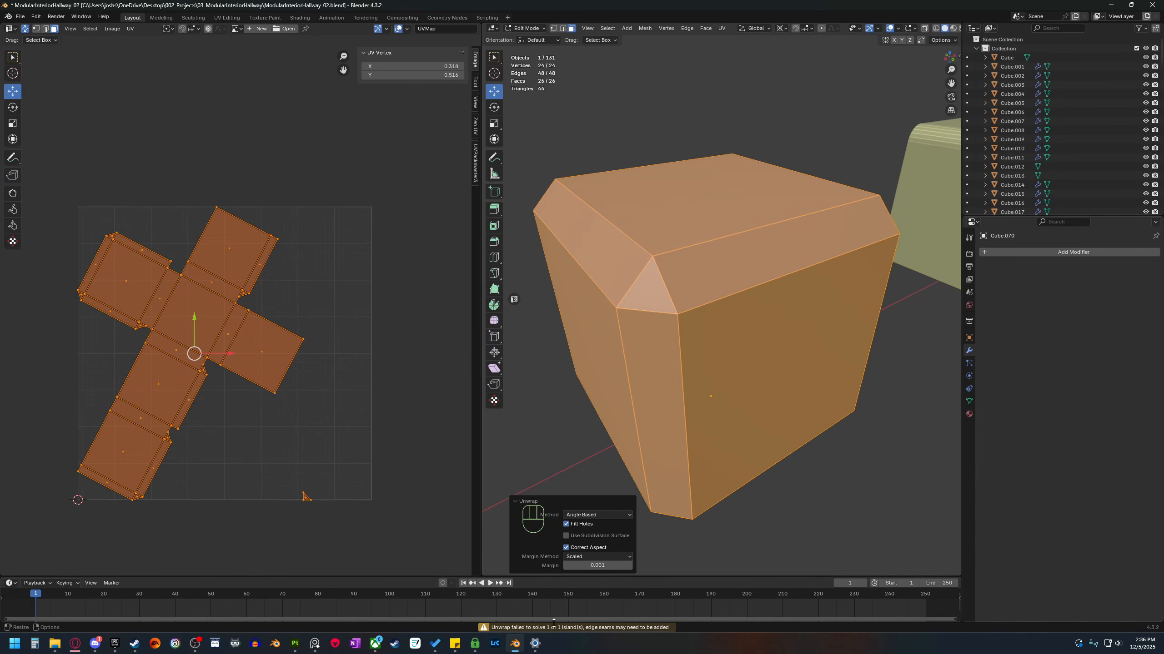
pyautogui.press('shift')
pyautogui.moveTo(722, 476); pyautogui.dragTo(739, 476, button='middle')
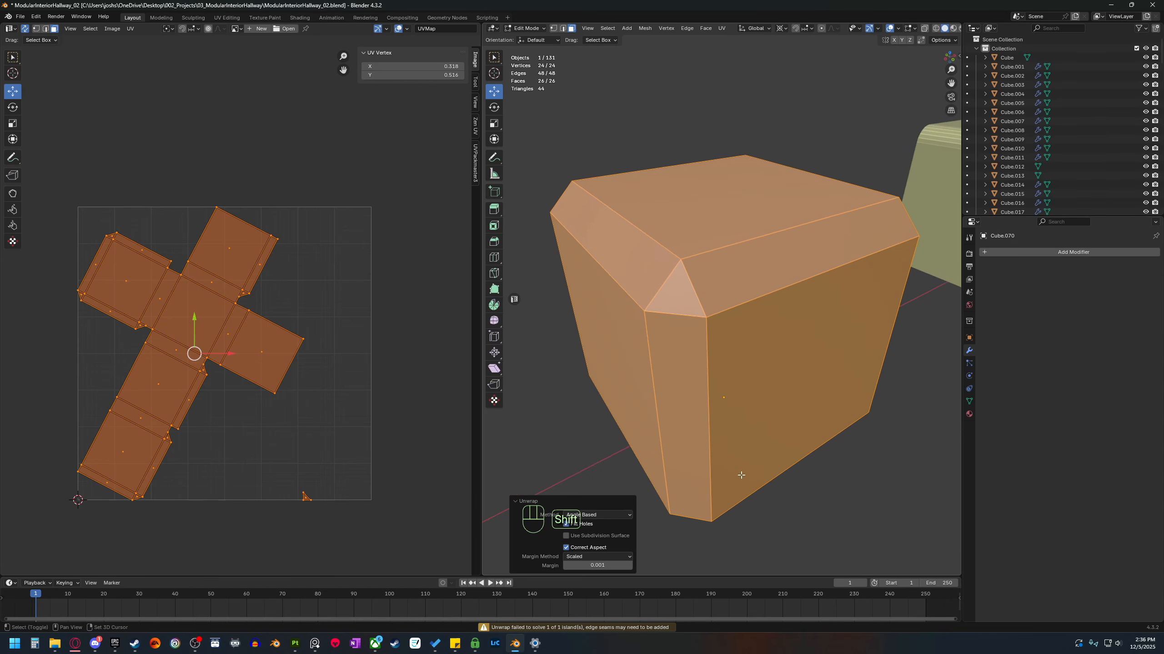
# In edge selection mode, select a vertical bevel edge and then an upper bevel edge to locate each in the UV layout.
pyautogui.press('2')
pyautogui.click(709, 391)
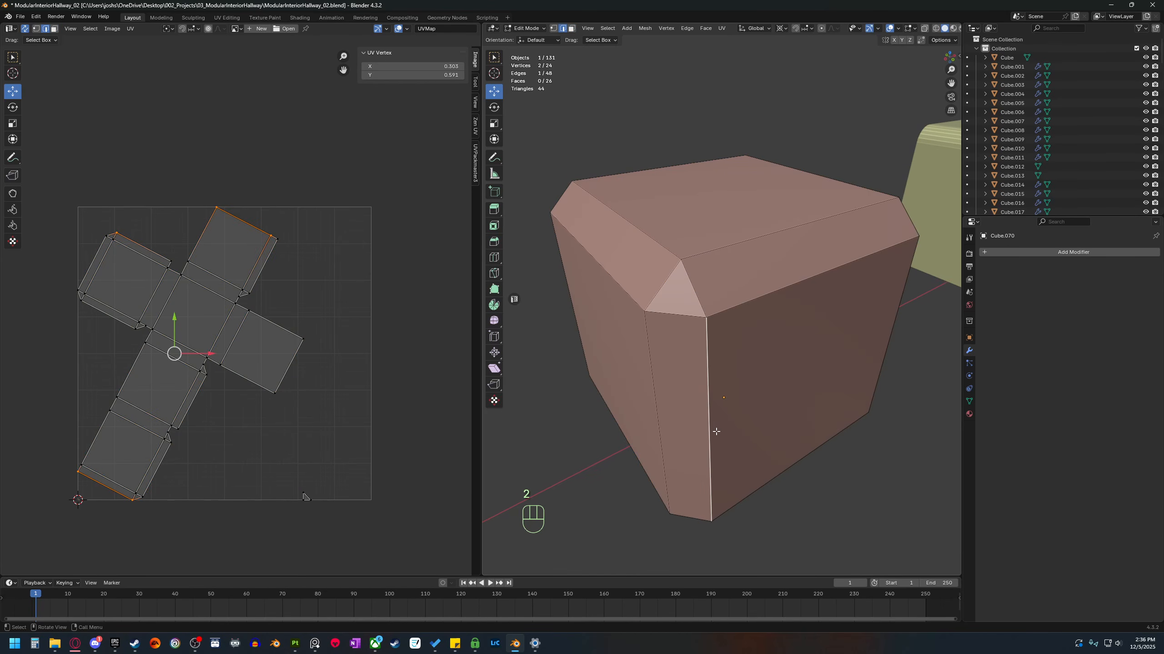
pyautogui.scroll(-2, 715, 432)
pyautogui.scroll(2, 715, 433)
pyautogui.moveTo(730, 488); pyautogui.dragTo(741, 445, button='middle')
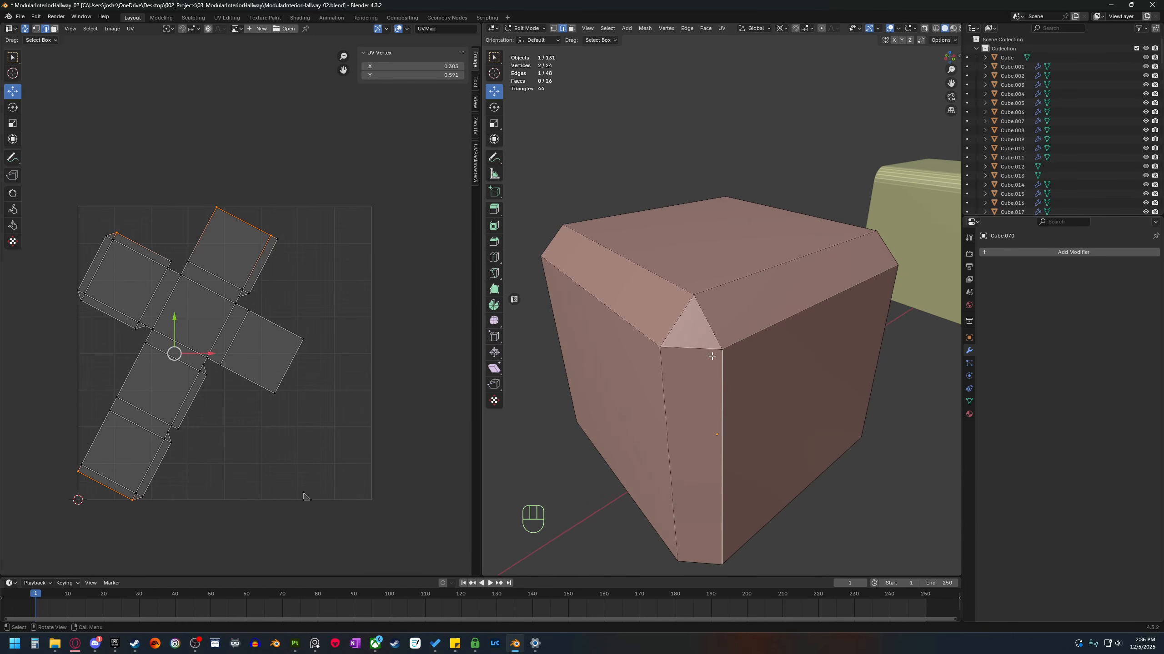
pyautogui.click(756, 334)
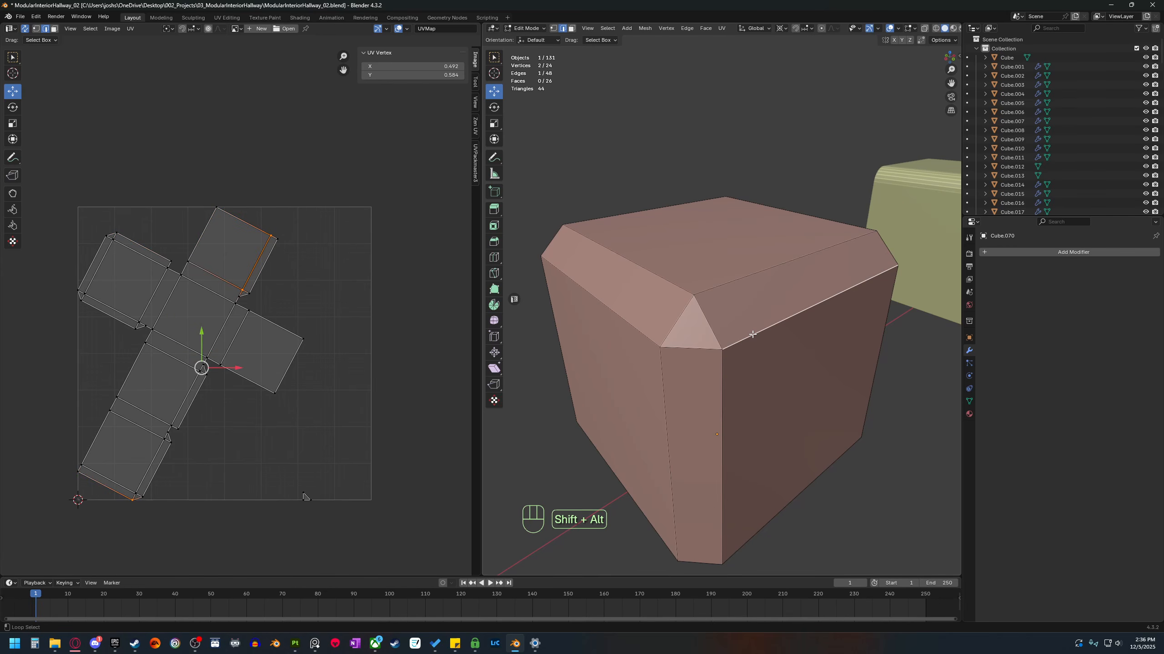
# Open the UV Editor's overlay display options for the chamfered cube's layout.
pyautogui.keyDown('shift'); pyautogui.moveTo(788, 486); pyautogui.dragTo(784, 470, button='middle'); pyautogui.keyUp('shift')
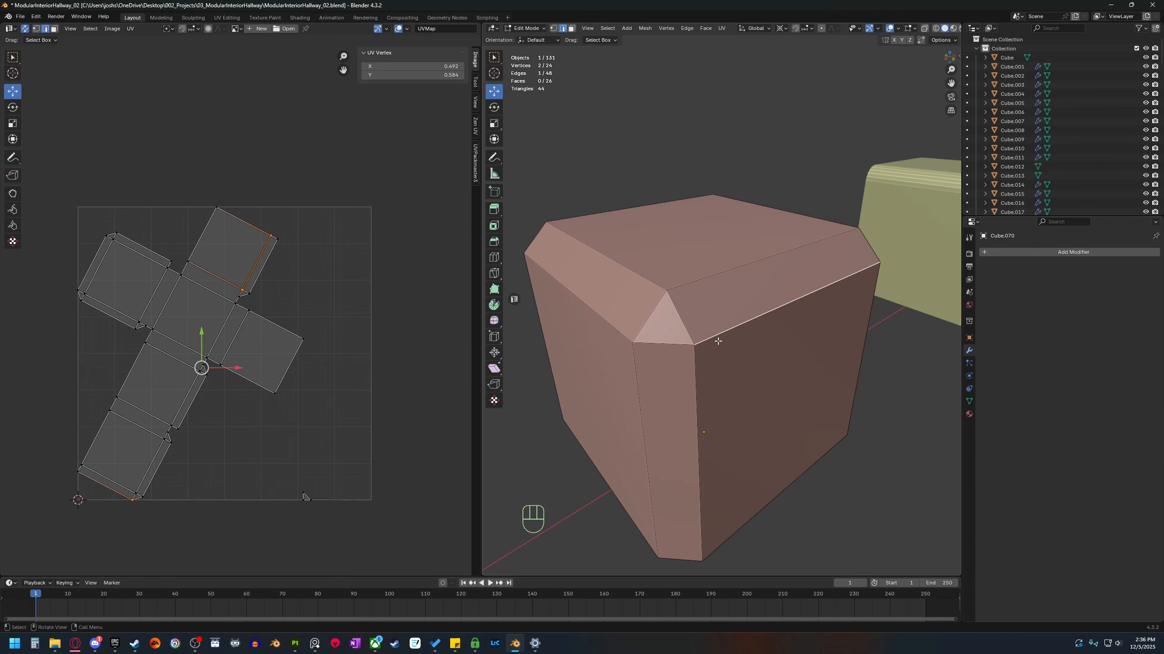
pyautogui.keyDown('shift'); pyautogui.moveTo(717, 341); pyautogui.dragTo(706, 372, button='middle'); pyautogui.keyUp('shift')
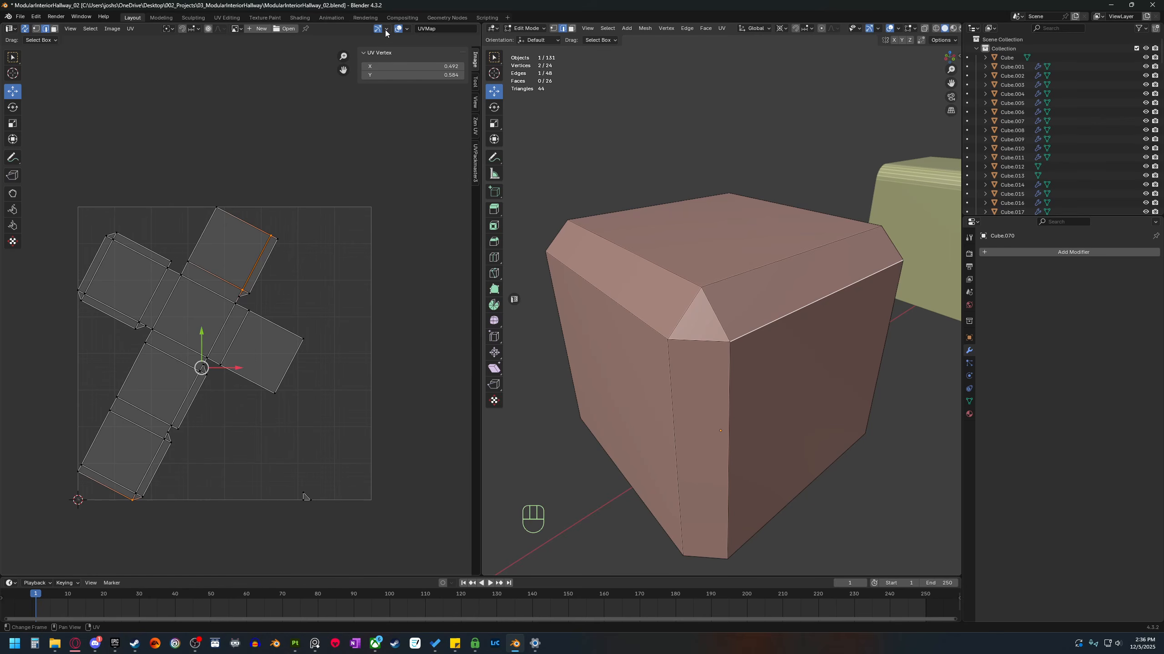
pyautogui.click(406, 29)
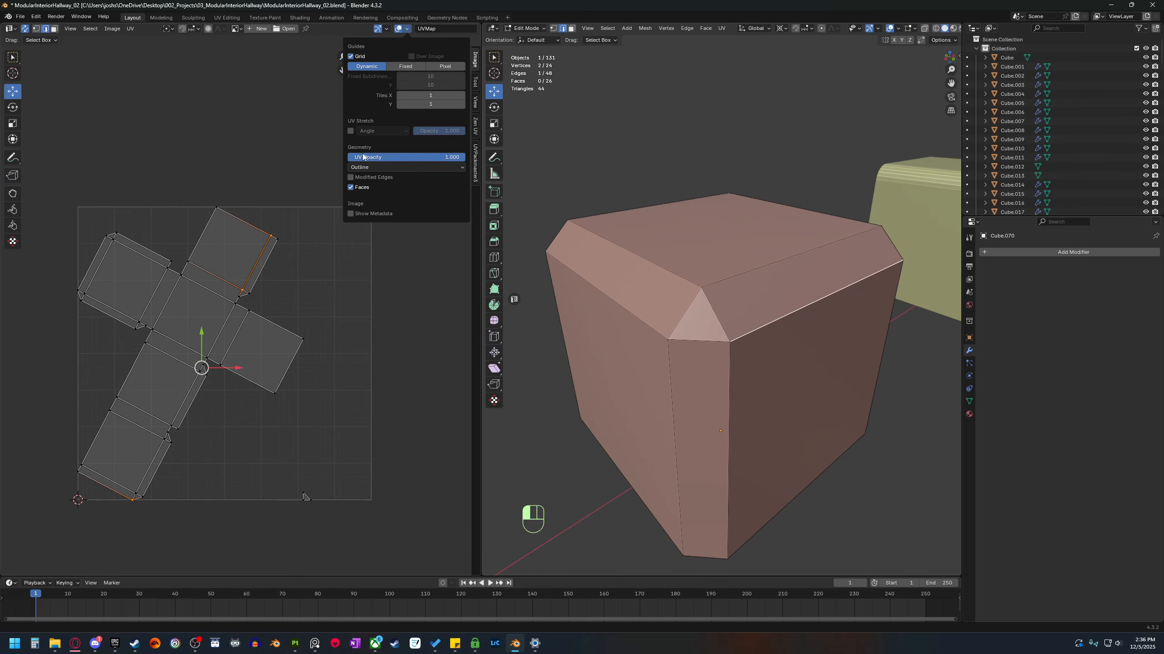
# Turn on the angle UV stretch overlay and select a triangular corner face of the beveled cube to inspect it.
pyautogui.click(350, 131)
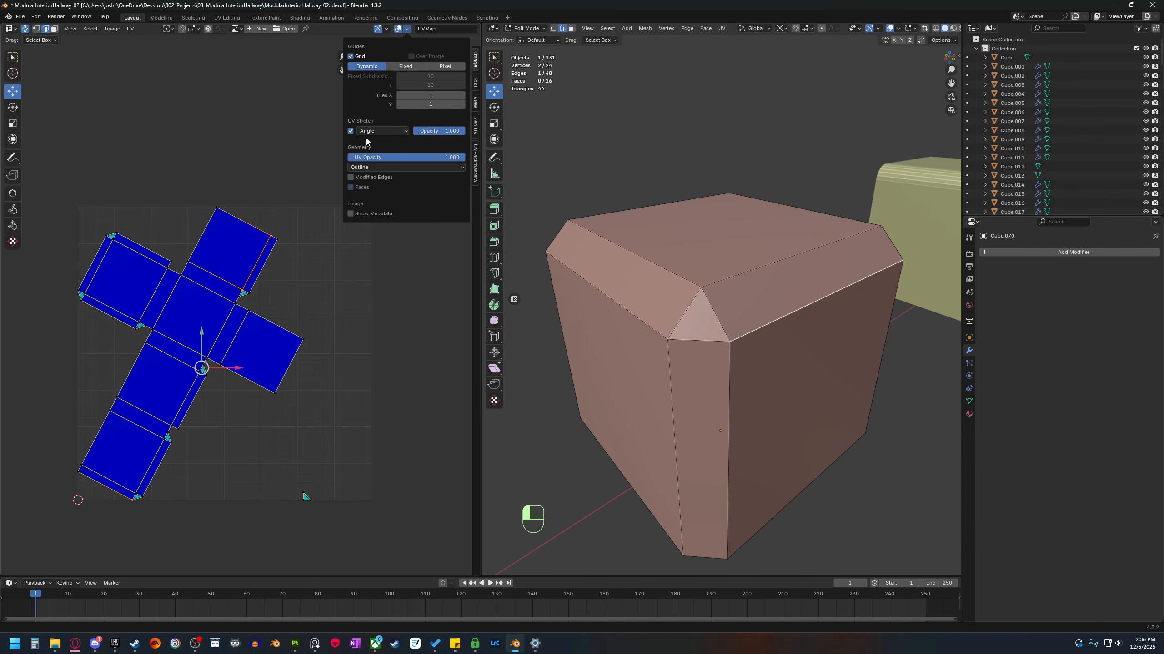
pyautogui.scroll(5, 253, 284)
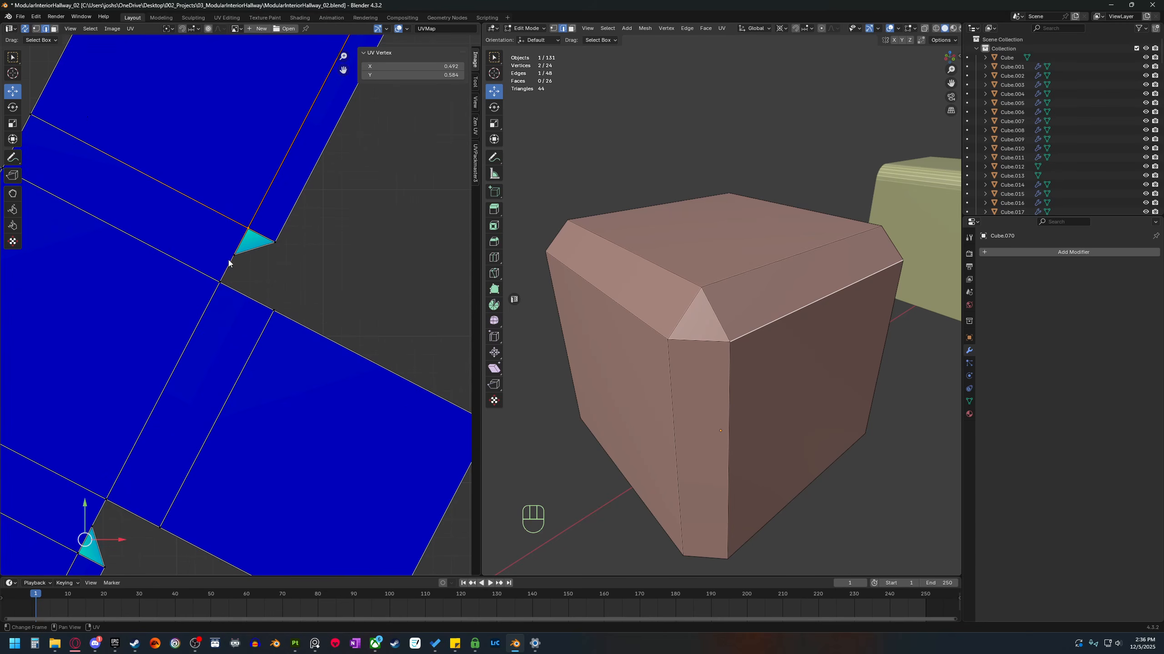
pyautogui.press('3')
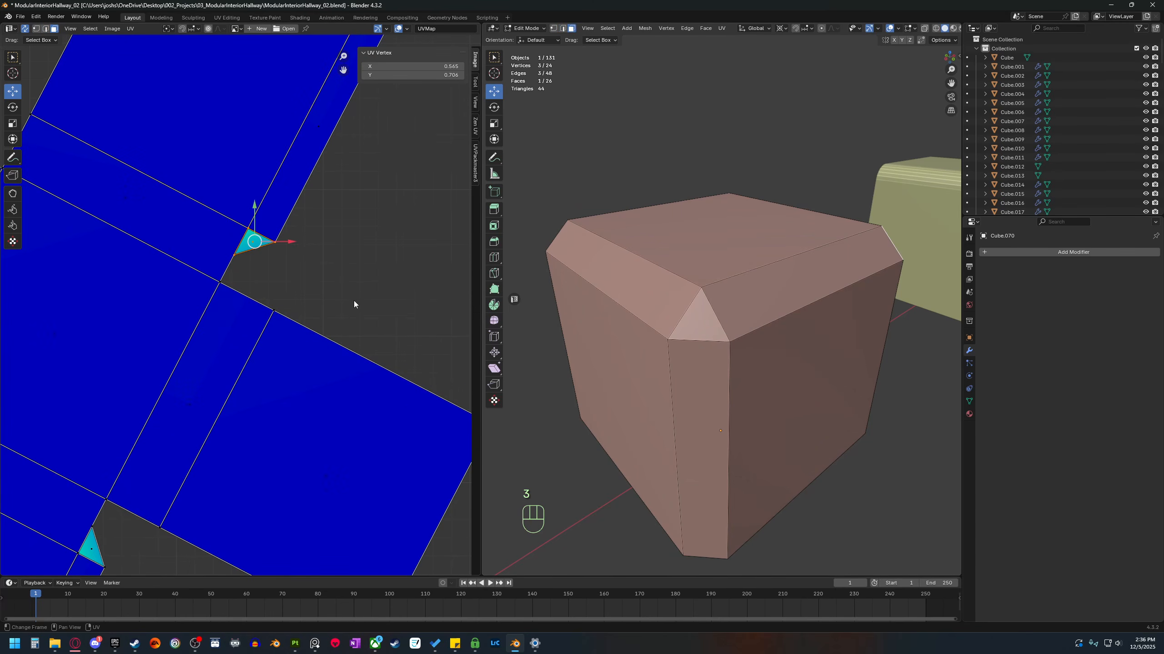
pyautogui.scroll(-5, 613, 372)
pyautogui.moveTo(613, 372); pyautogui.dragTo(679, 215, button='middle')
pyautogui.press('v')
pyautogui.scroll(-2, 796, 335)
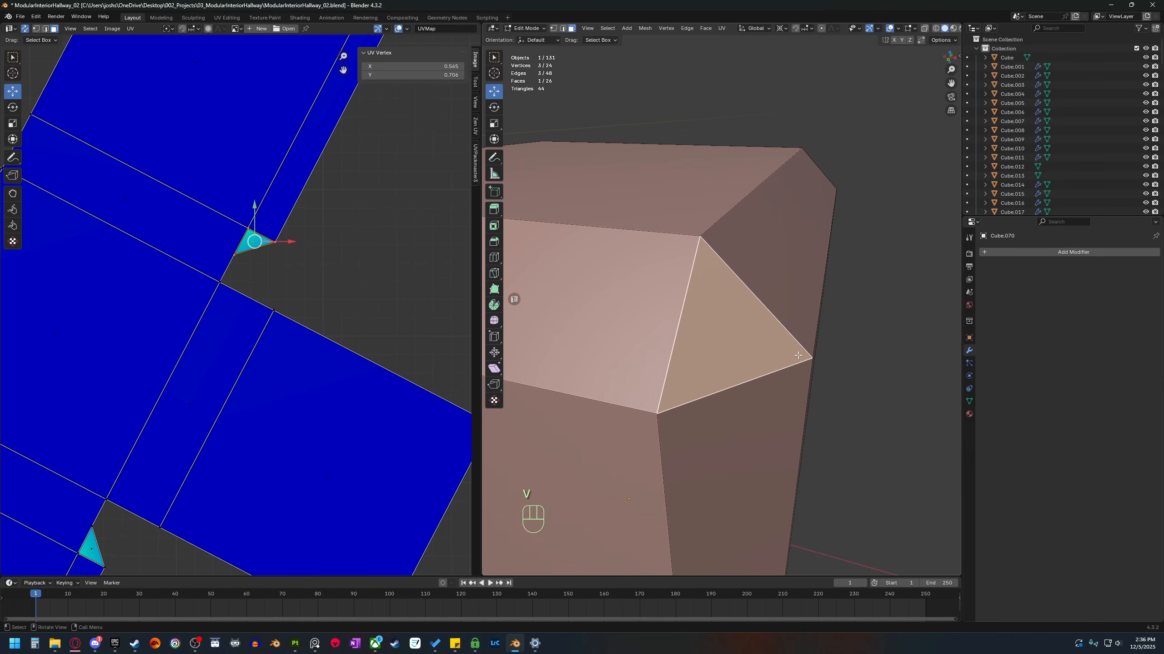
pyautogui.scroll(-3, 368, 275)
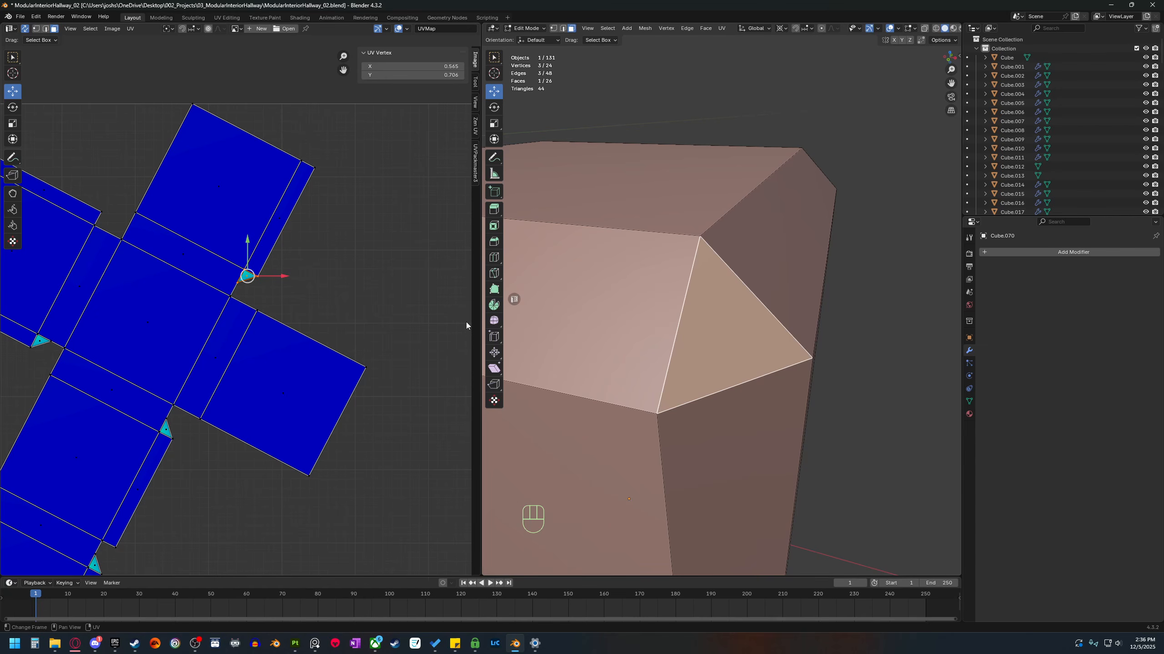
pyautogui.scroll(-2, 713, 361)
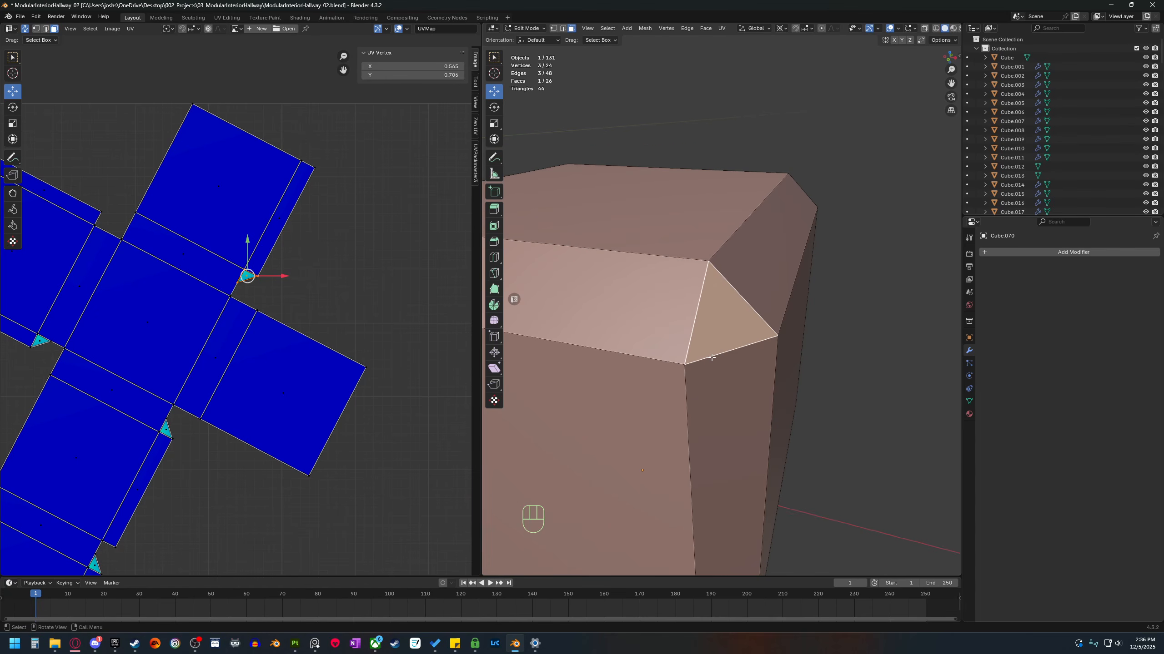
pyautogui.scroll(-5, 712, 358)
pyautogui.keyDown('shift'); pyautogui.moveTo(711, 357); pyautogui.dragTo(679, 351, button='middle'); pyautogui.keyUp('shift')
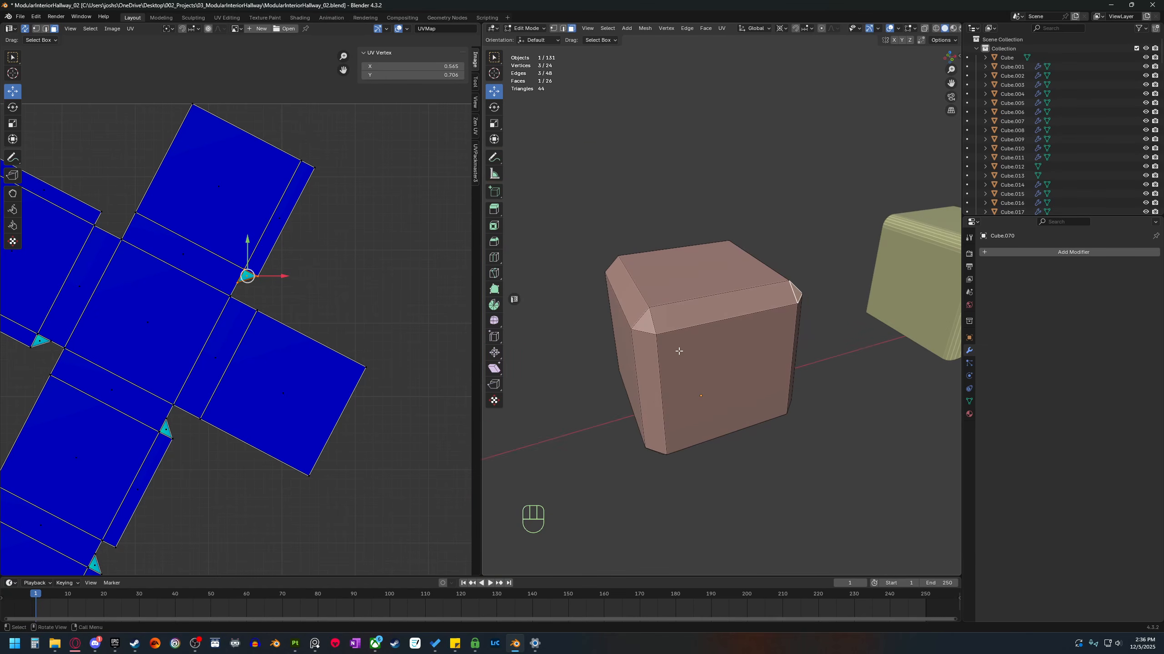
# Mark a seam along the edge loop where the cube's top bevel meets its side faces.
pyautogui.press('2')
pyautogui.keyDown('alt'); pyautogui.click(682, 340); pyautogui.keyUp('alt')
pyautogui.keyDown('alt'); pyautogui.keyDown('shift'); pyautogui.click(700, 328); pyautogui.keyUp('shift'); pyautogui.keyUp('alt')
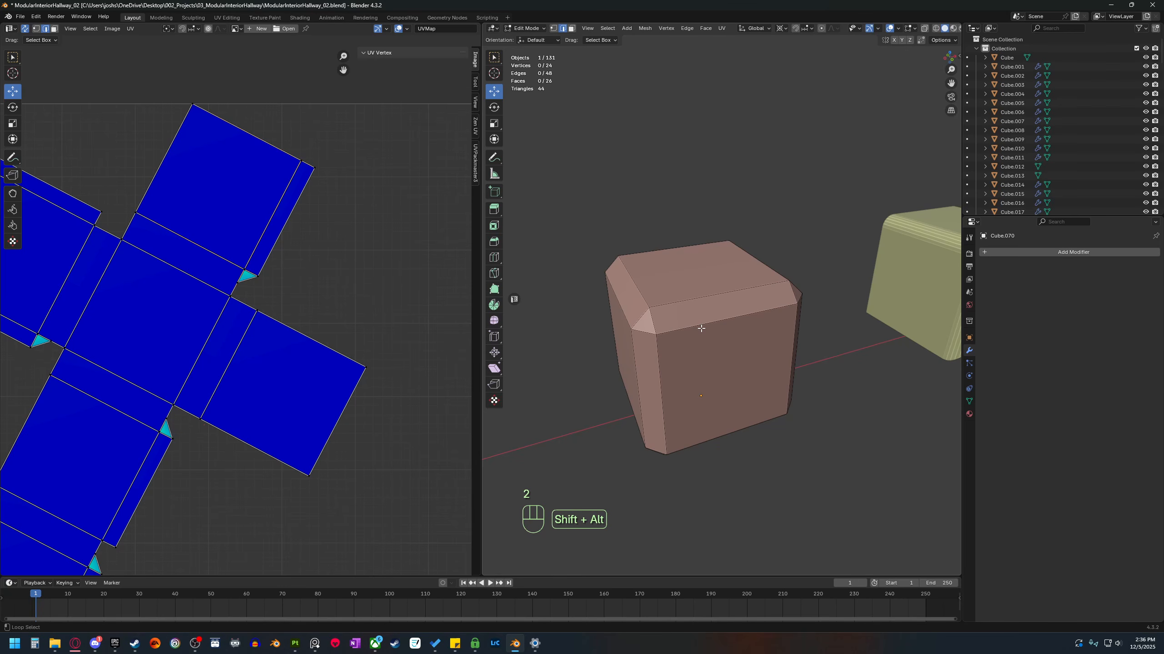
pyautogui.keyDown('alt'); pyautogui.keyDown('shift'); pyautogui.click(695, 328); pyautogui.keyUp('shift'); pyautogui.keyUp('alt')
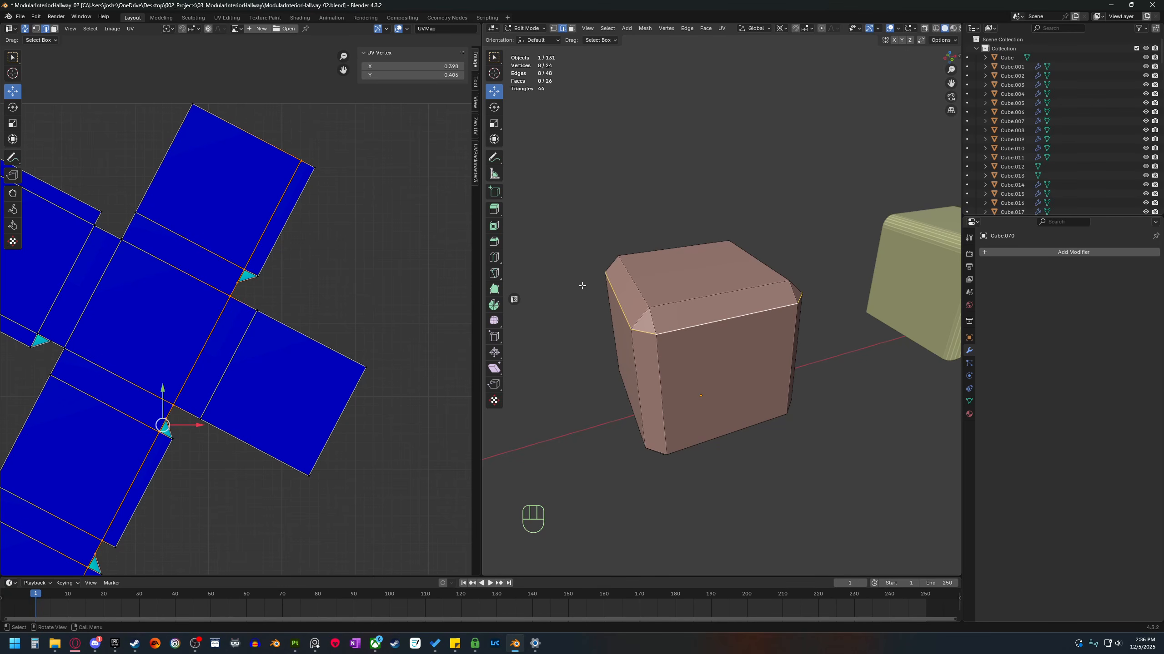
pyautogui.rightClick(709, 337)
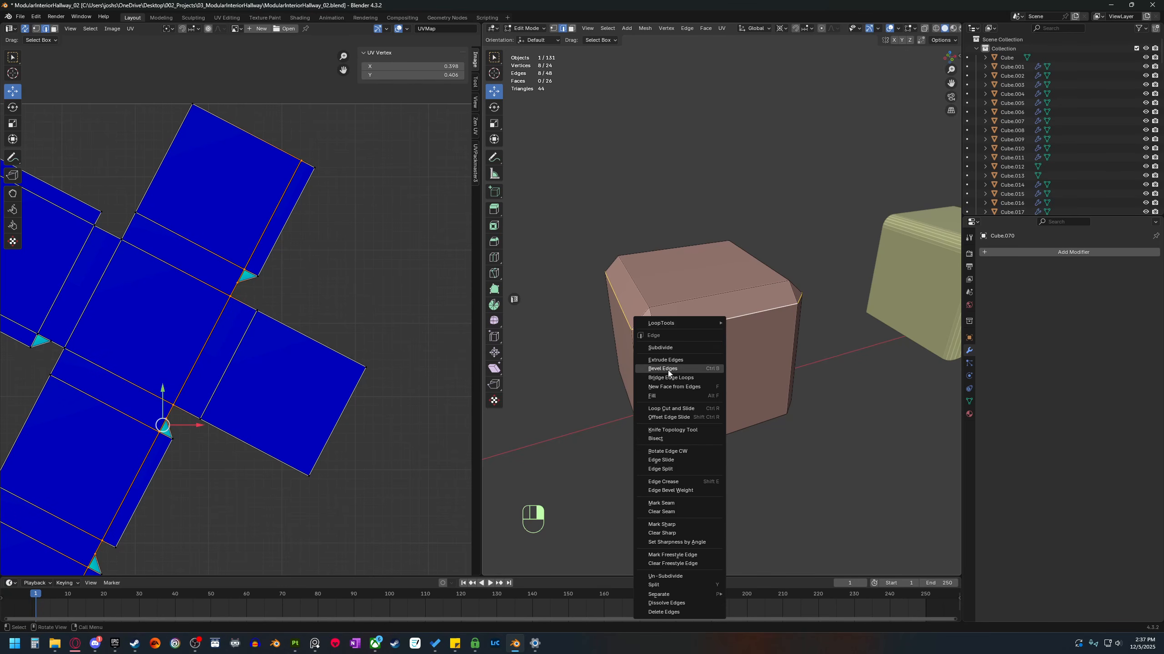
pyautogui.click(681, 504)
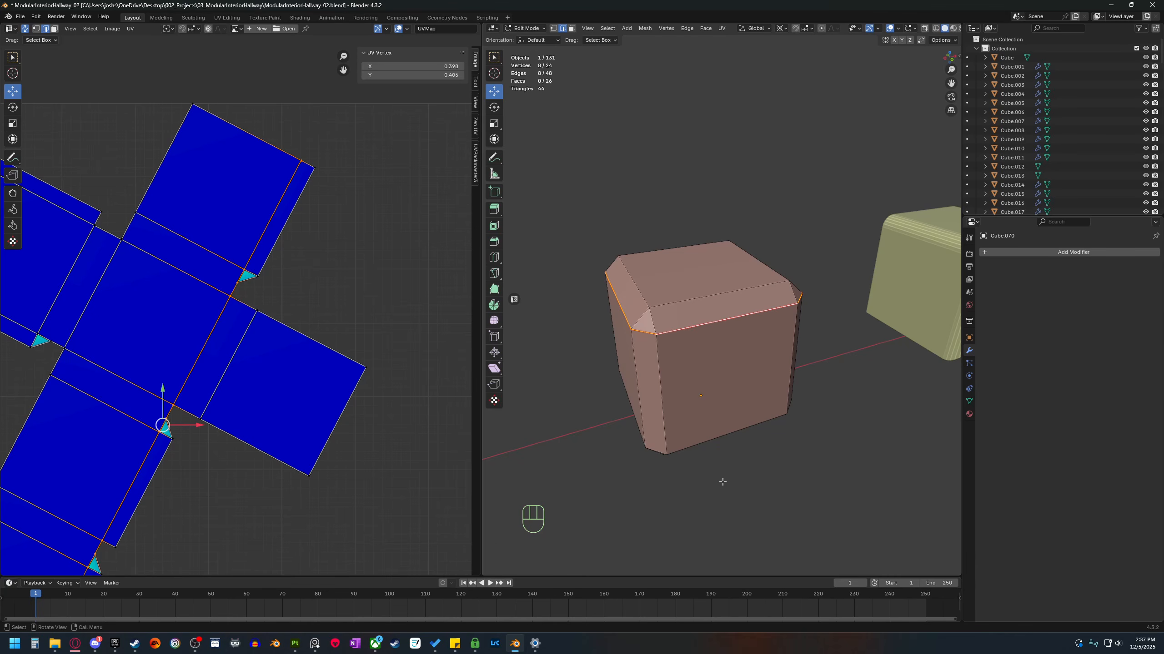
# Unwrap the whole cube with the Angle Based method and clear the mesh selection.
pyautogui.keyDown('shift'); pyautogui.moveTo(722, 482); pyautogui.dragTo(738, 488, button='middle'); pyautogui.keyUp('shift')
pyautogui.press('a')
pyautogui.press('u')
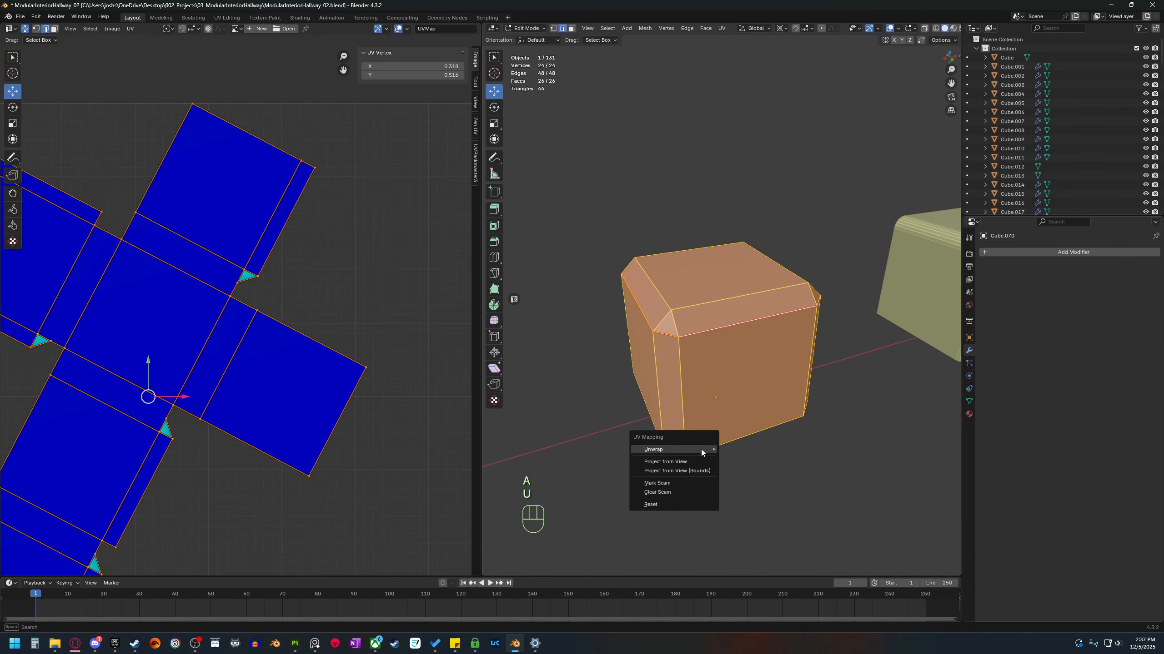
pyautogui.moveTo(701, 449)
pyautogui.click(760, 449)
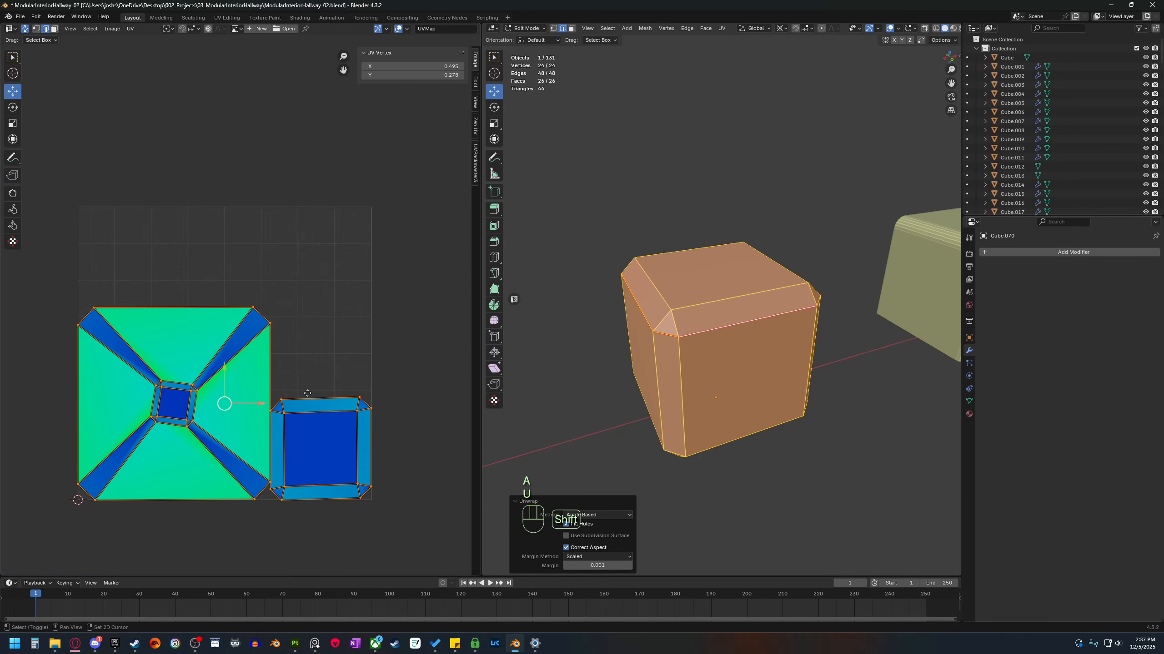
pyautogui.keyDown('shift'); pyautogui.moveTo(307, 394); pyautogui.dragTo(306, 327, button='middle'); pyautogui.keyUp('shift')
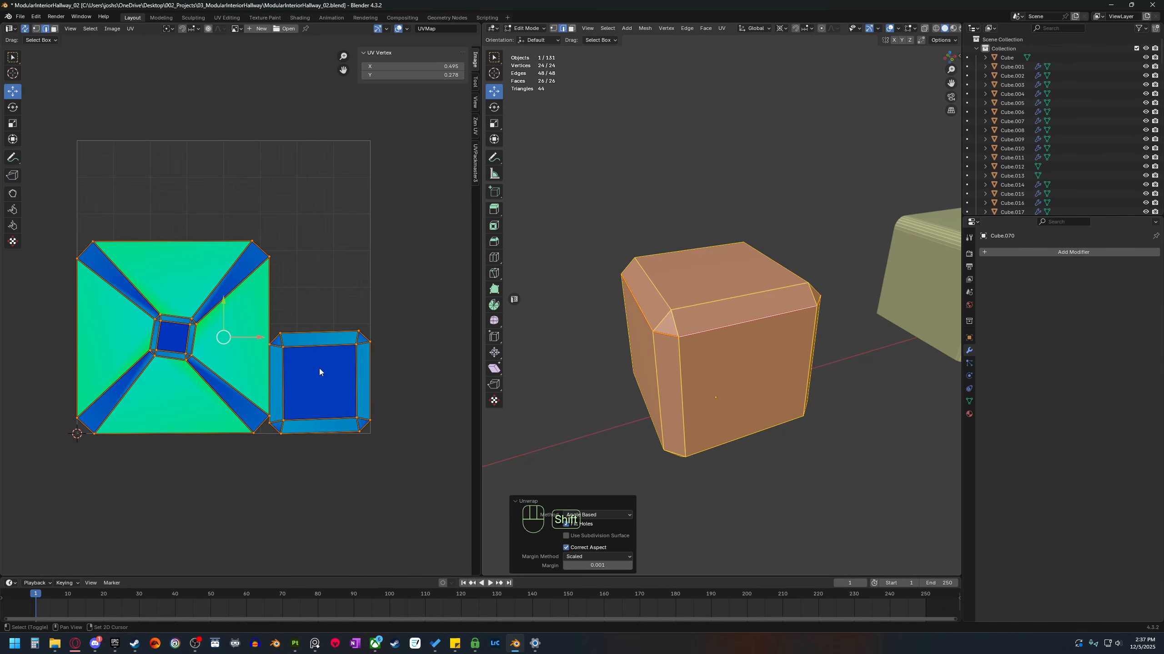
pyautogui.moveTo(319, 371); pyautogui.dragTo(295, 369, button='middle')
pyautogui.click(859, 526)
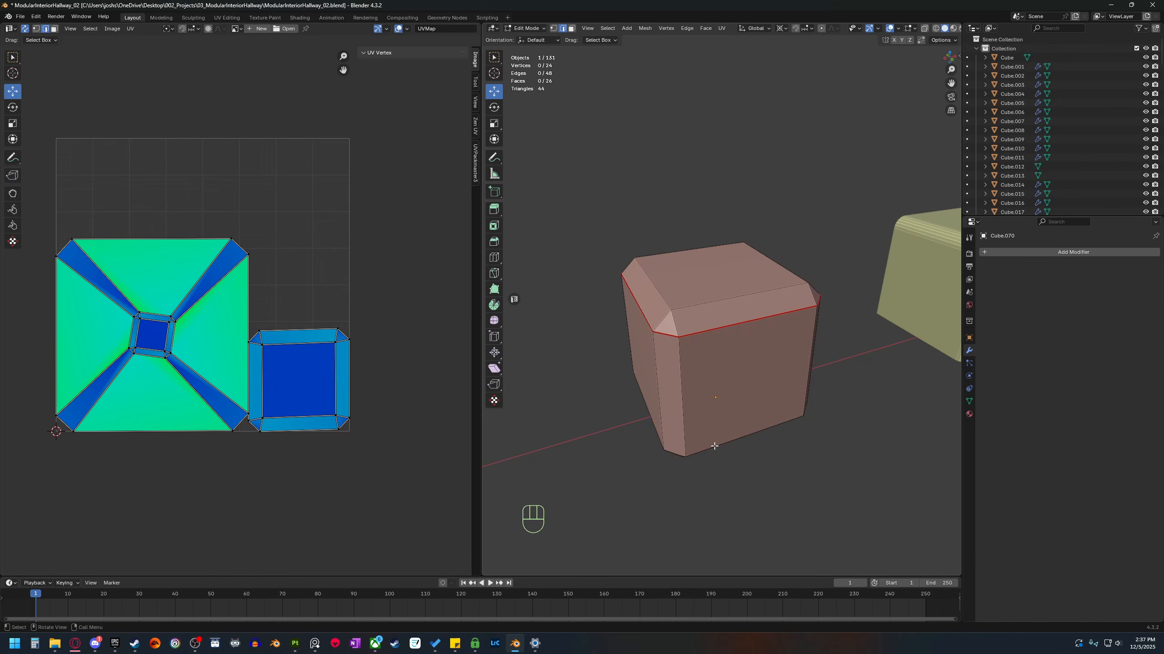
# Enable Live Unwrap in the mesh editing options.
pyautogui.moveTo(714, 446); pyautogui.dragTo(698, 331, button='middle')
pyautogui.scroll(2, 643, 334)
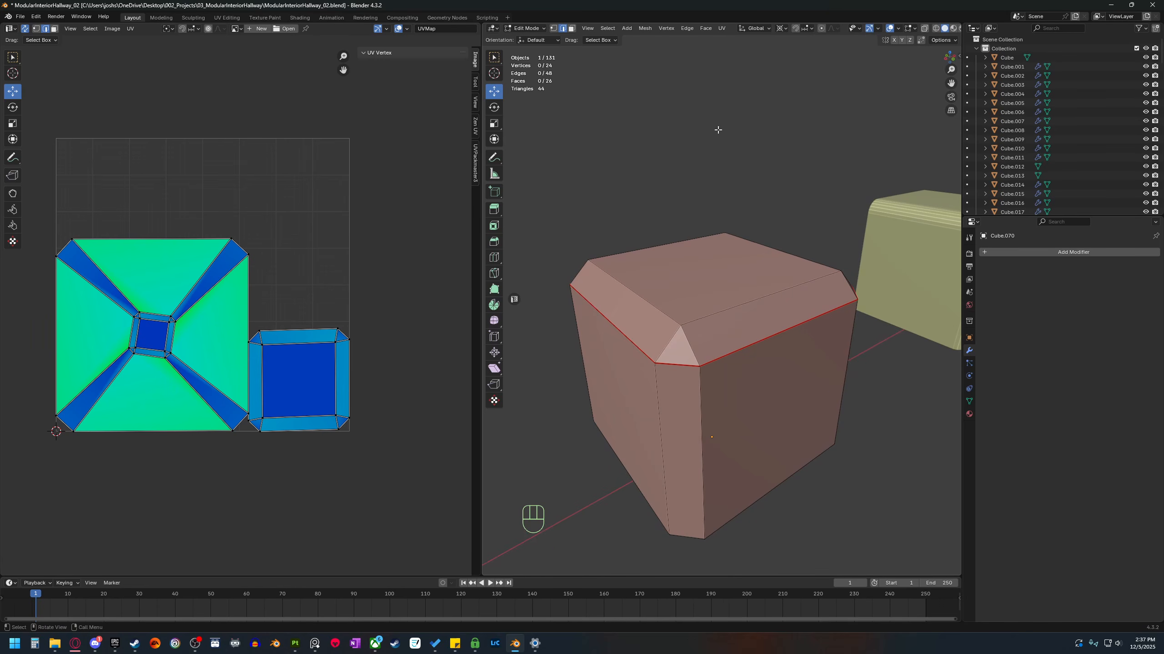
pyautogui.scroll(-2, 720, 30)
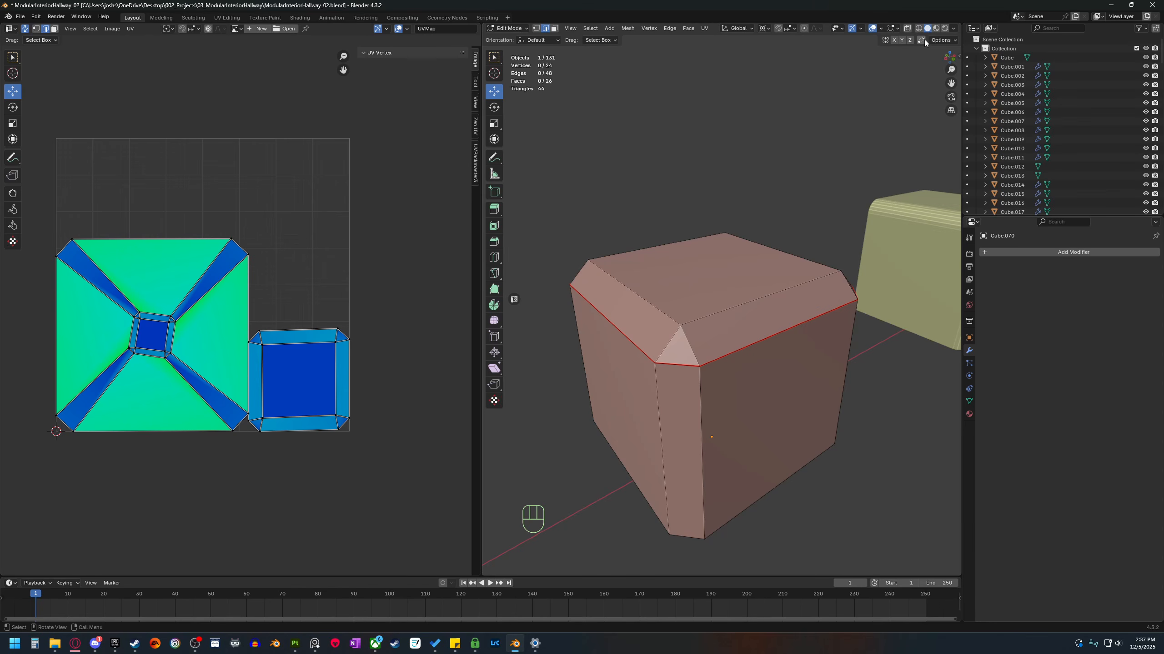
pyautogui.click(942, 41)
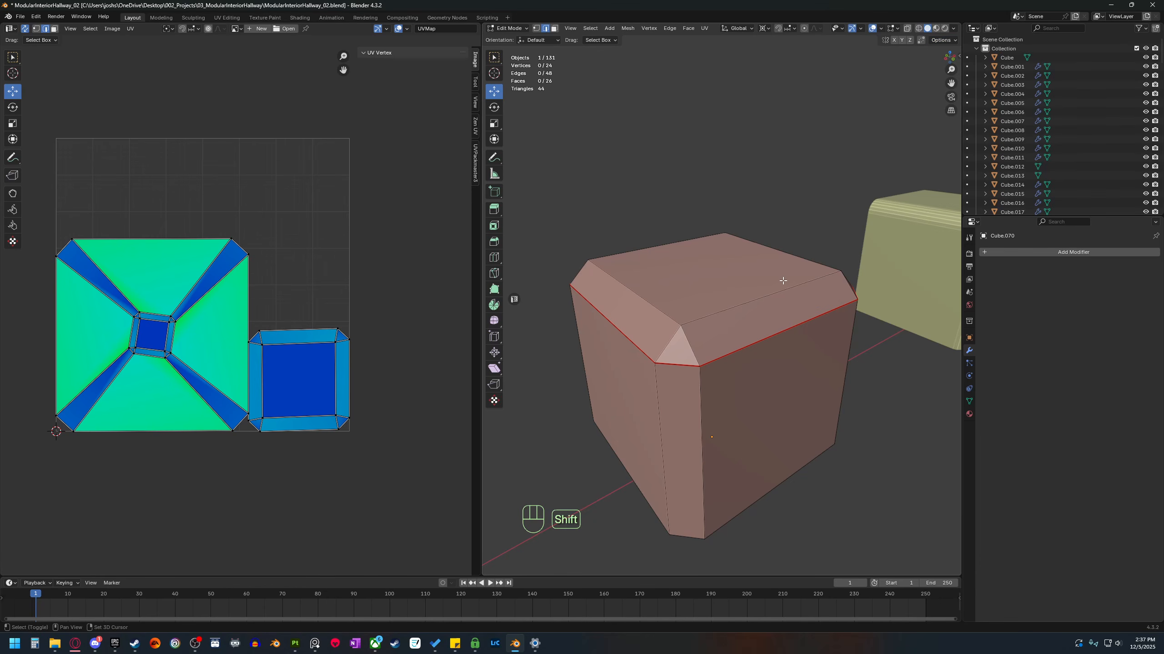
# Try marking seams on the long inner edge and both short end edges of one top bevel strip.
pyautogui.keyDown('shift'); pyautogui.moveTo(632, 242); pyautogui.dragTo(636, 218, button='middle'); pyautogui.keyUp('shift')
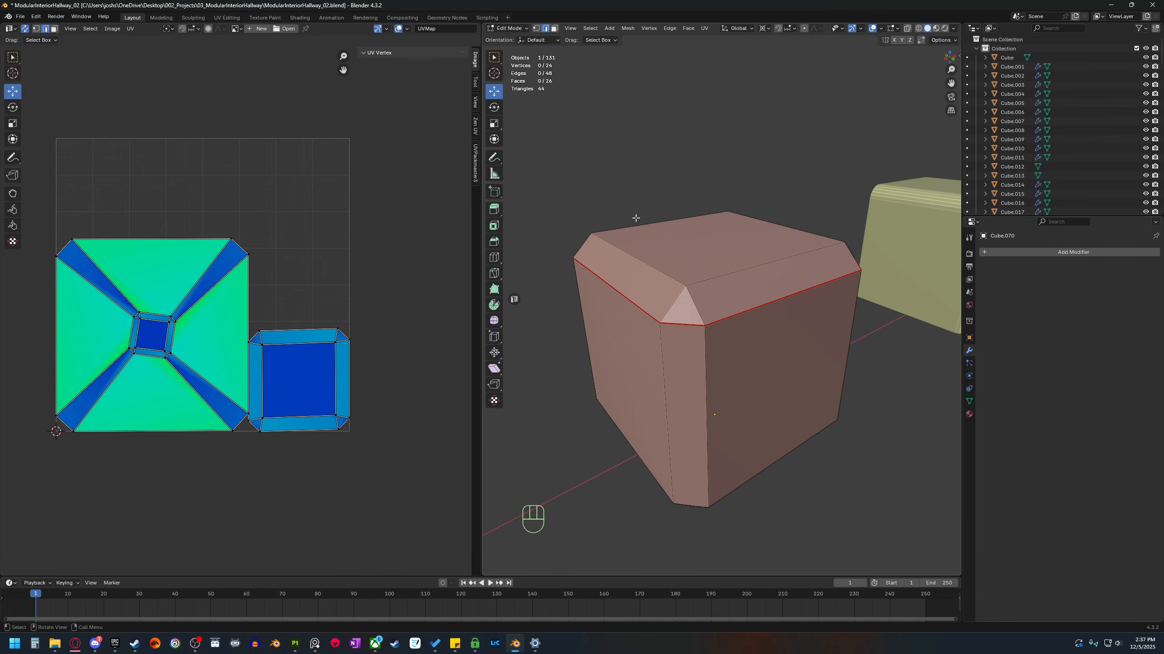
pyautogui.click(733, 277)
pyautogui.rightClick(733, 277)
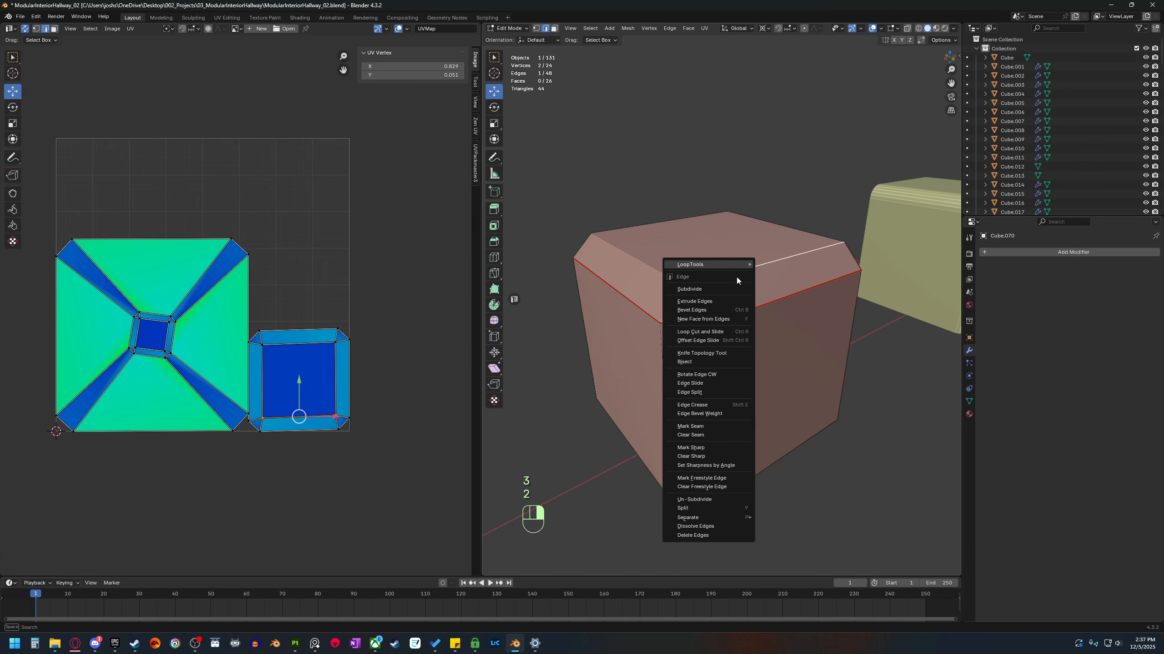
pyautogui.click(708, 435)
pyautogui.keyDown('shift'); pyautogui.click(847, 259); pyautogui.keyUp('shift')
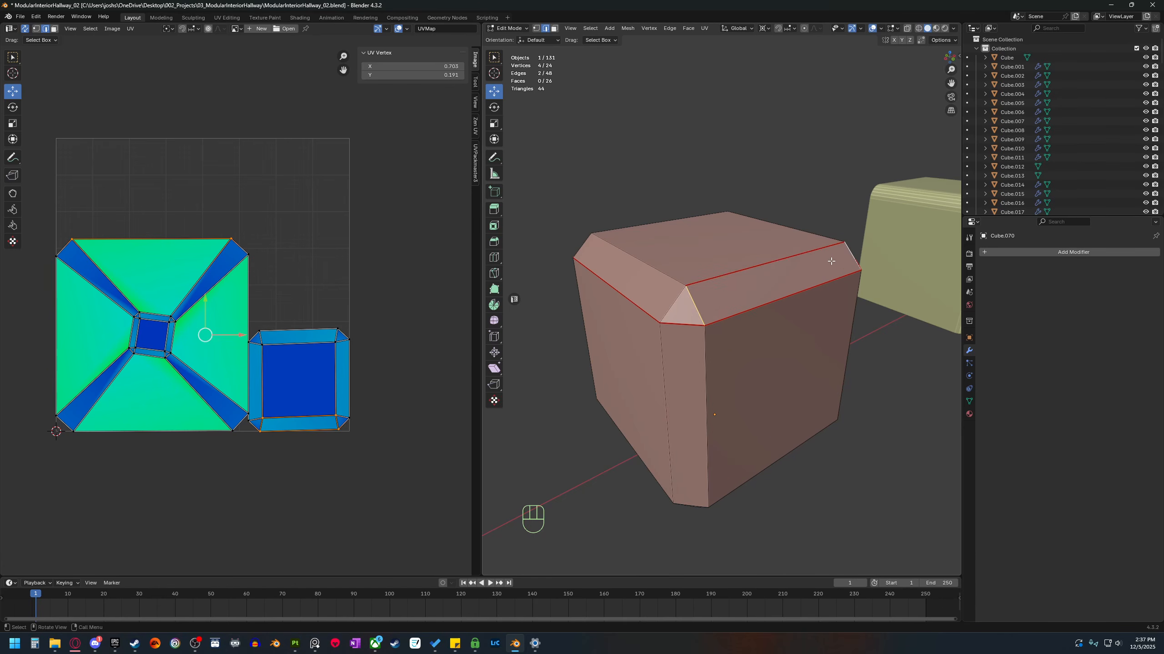
pyautogui.rightClick(801, 269)
pyautogui.click(791, 265)
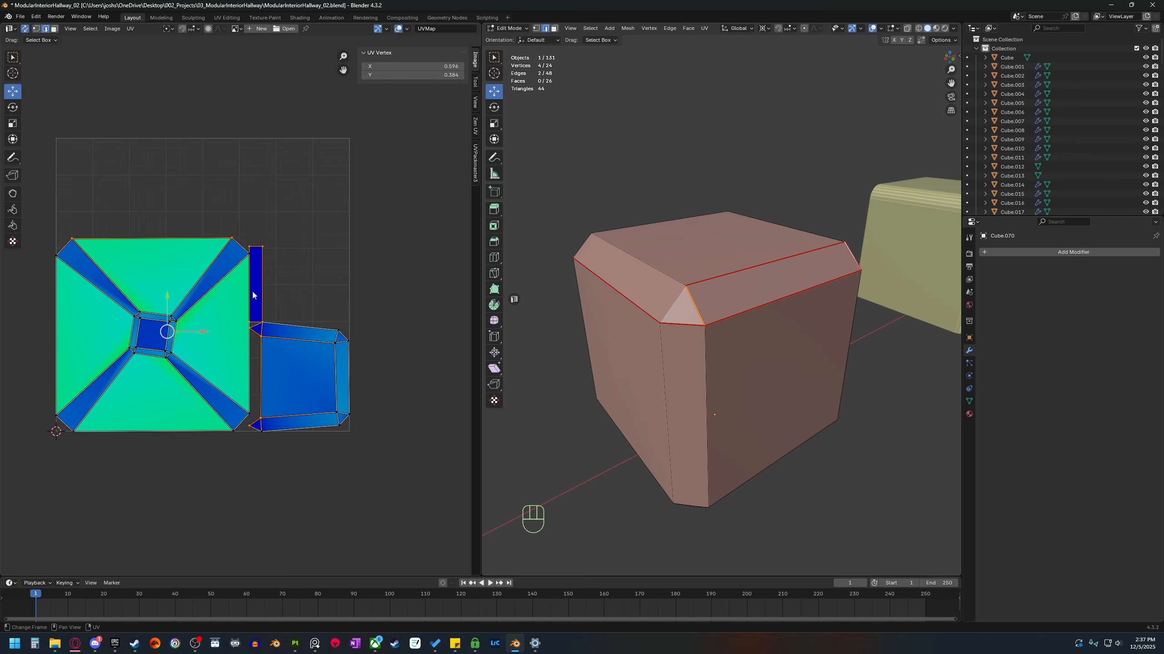
# Try marking the three remaining edges of the top face as seams to separate it from the bevel.
pyautogui.moveTo(748, 379); pyautogui.dragTo(706, 379, button='middle')
pyautogui.click(596, 249)
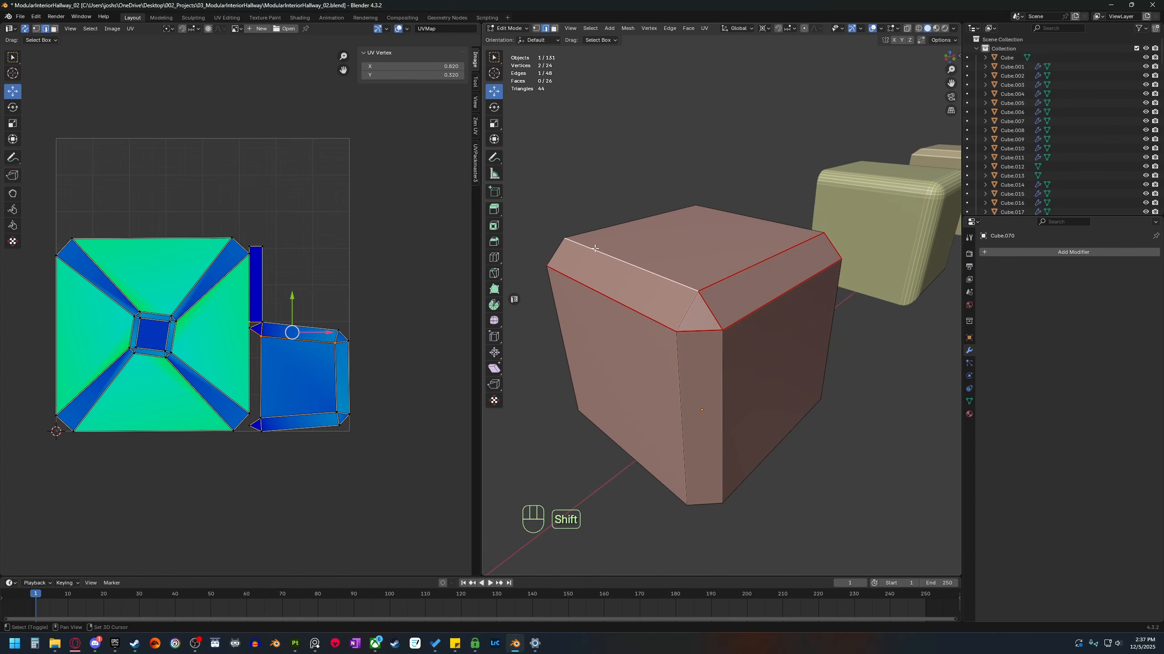
pyautogui.keyDown('shift'); pyautogui.click(606, 230); pyautogui.keyUp('shift')
pyautogui.keyDown('shift'); pyautogui.click(760, 220); pyautogui.keyUp('shift')
pyautogui.rightClick(715, 239)
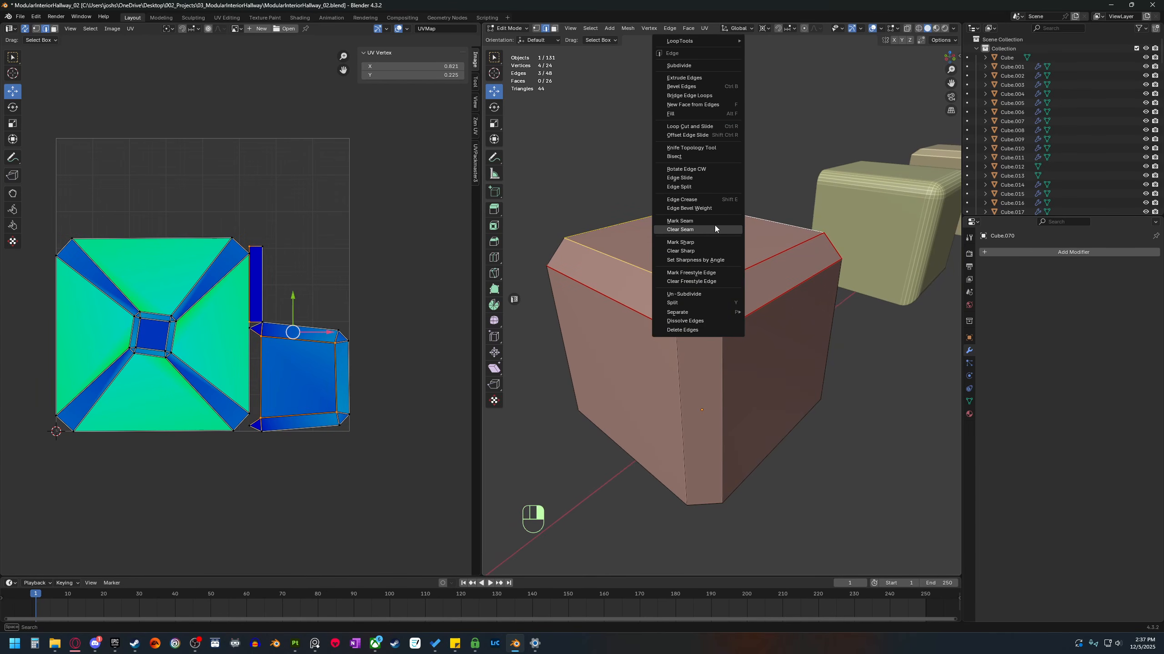
pyautogui.click(715, 220)
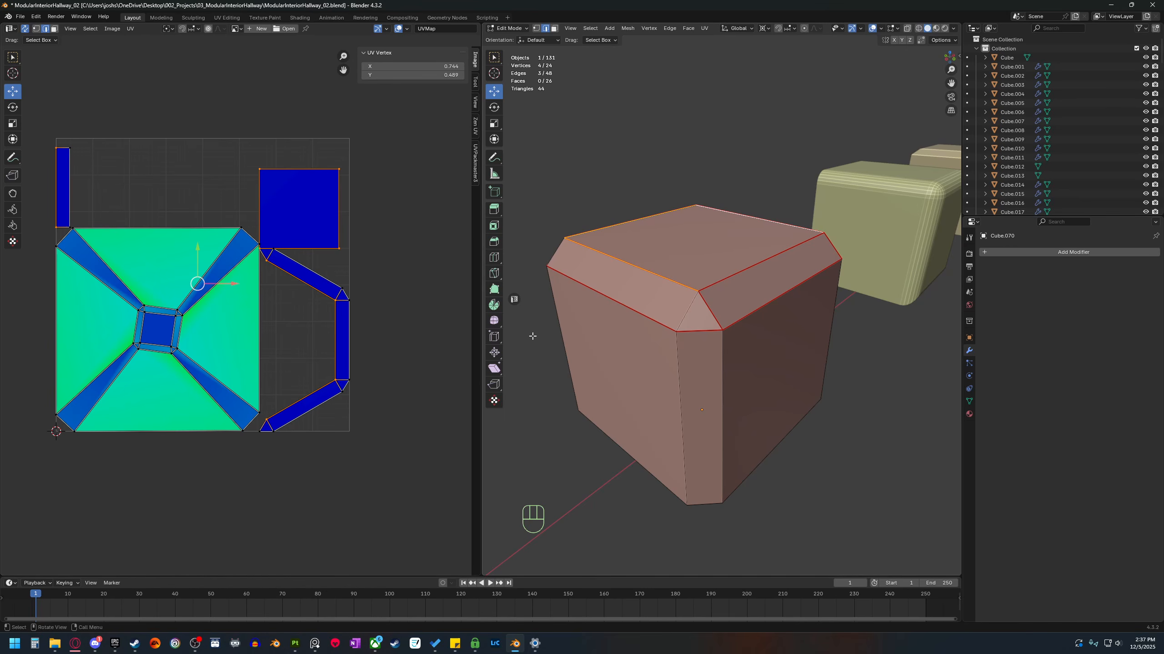
pyautogui.keyDown('shift'); pyautogui.moveTo(532, 336); pyautogui.dragTo(525, 334, button='middle'); pyautogui.keyUp('shift')
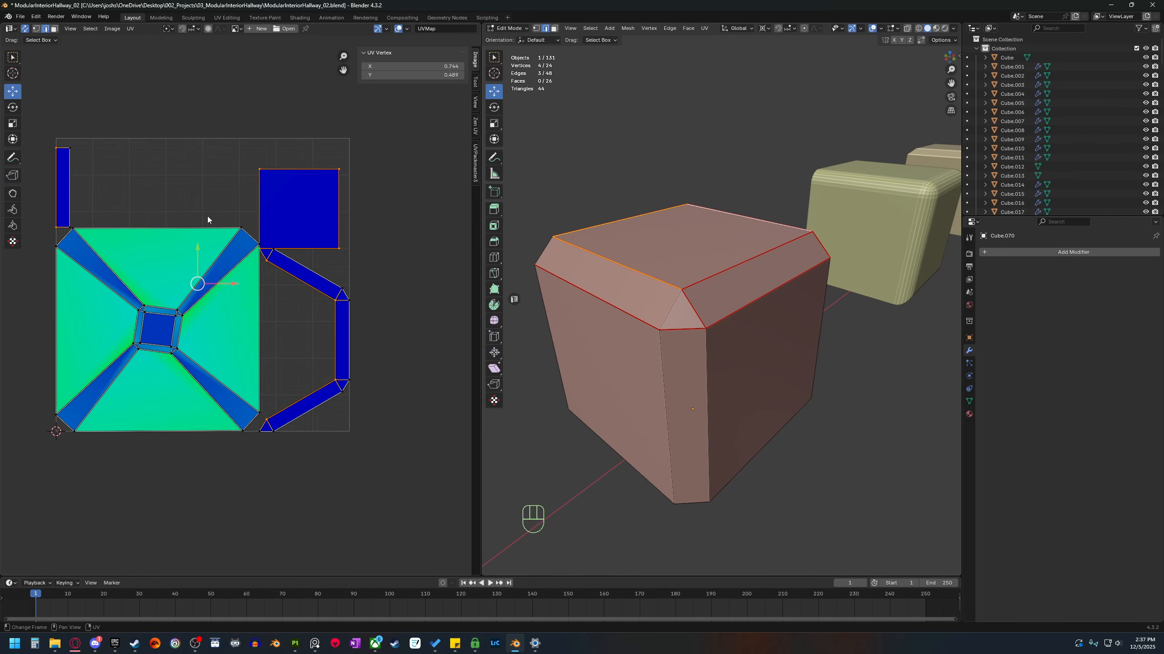
pyautogui.moveTo(633, 382); pyautogui.dragTo(642, 411, button='middle')
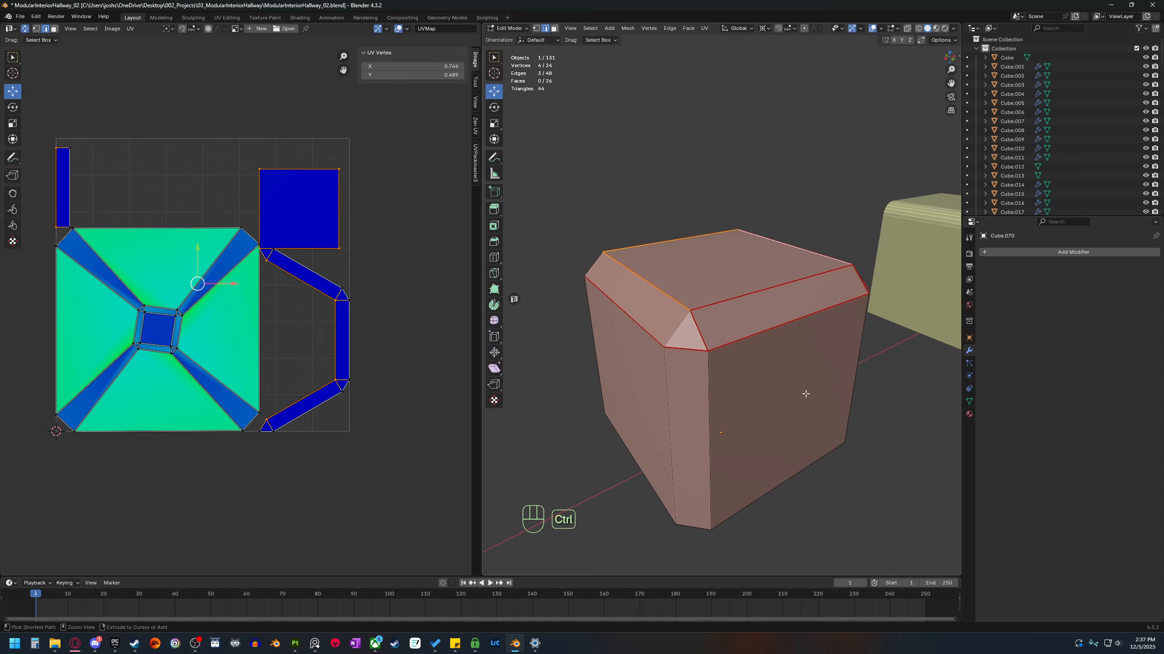
# Undo the extra seams on the bevel strip and around the top face.
pyautogui.hotkey('ctrl', 'z')
pyautogui.hotkey('ctrl', 'z')
pyautogui.hotkey('ctrl', 'z')
pyautogui.hotkey('ctrl', 'z')
pyautogui.hotkey('ctrl', 'z')
pyautogui.hotkey('ctrl', 'z')
pyautogui.hotkey('ctrl', 'z')
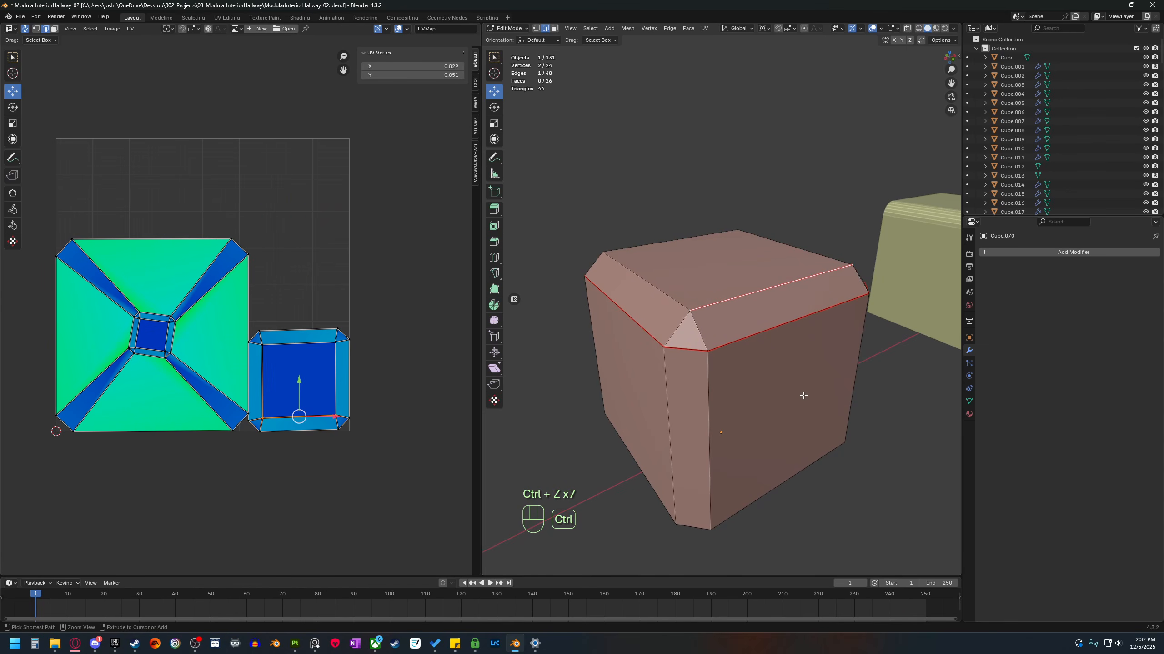
pyautogui.hotkey('ctrl', 'z')
# Select the top face and the surrounding bevel faces linked to it up to the seam.
pyautogui.keyDown('shift'); pyautogui.moveTo(776, 508); pyautogui.dragTo(740, 486, button='middle'); pyautogui.keyUp('shift')
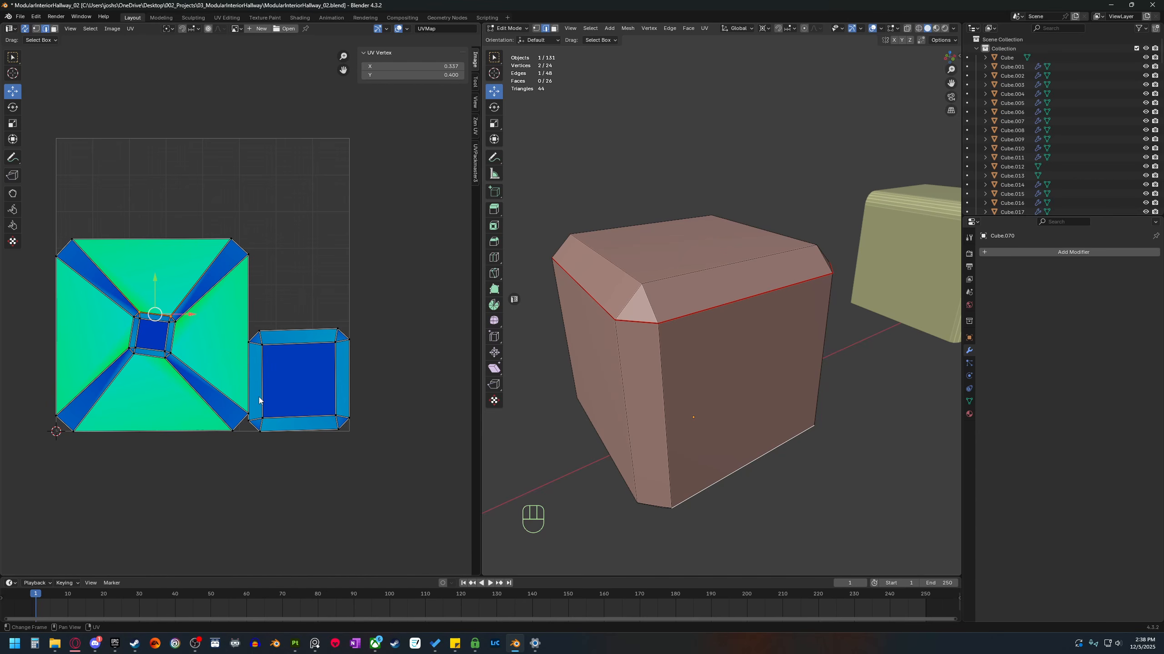
pyautogui.keyDown('shift'); pyautogui.moveTo(259, 400); pyautogui.dragTo(275, 400, button='middle'); pyautogui.keyUp('shift')
pyautogui.press('3')
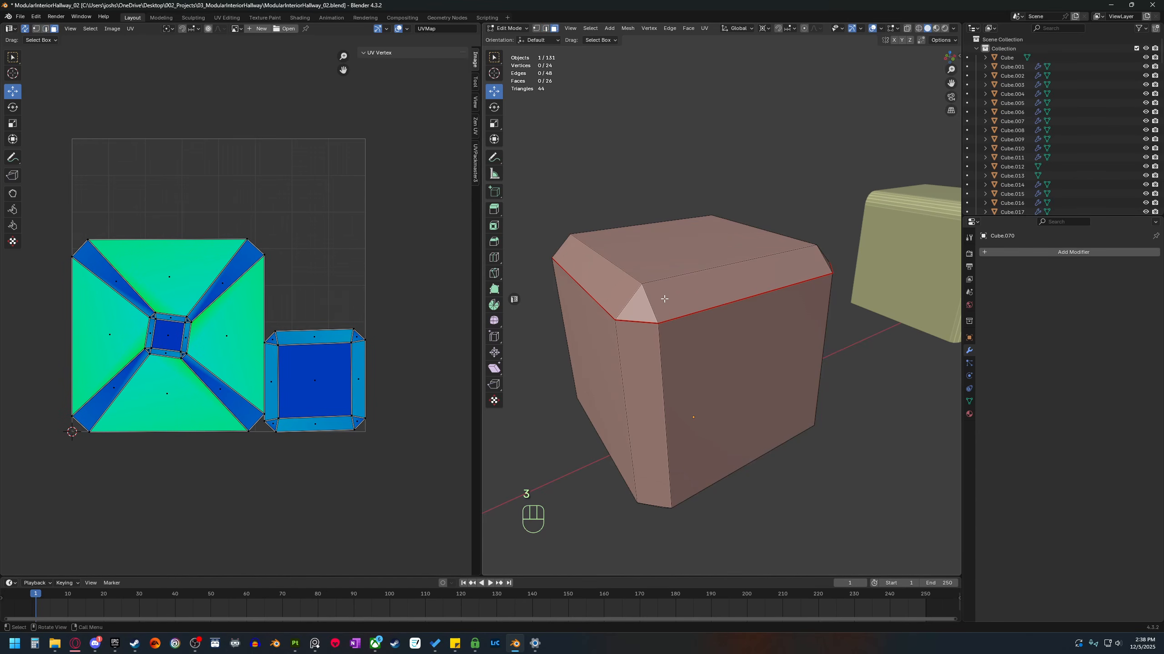
pyautogui.click(693, 247)
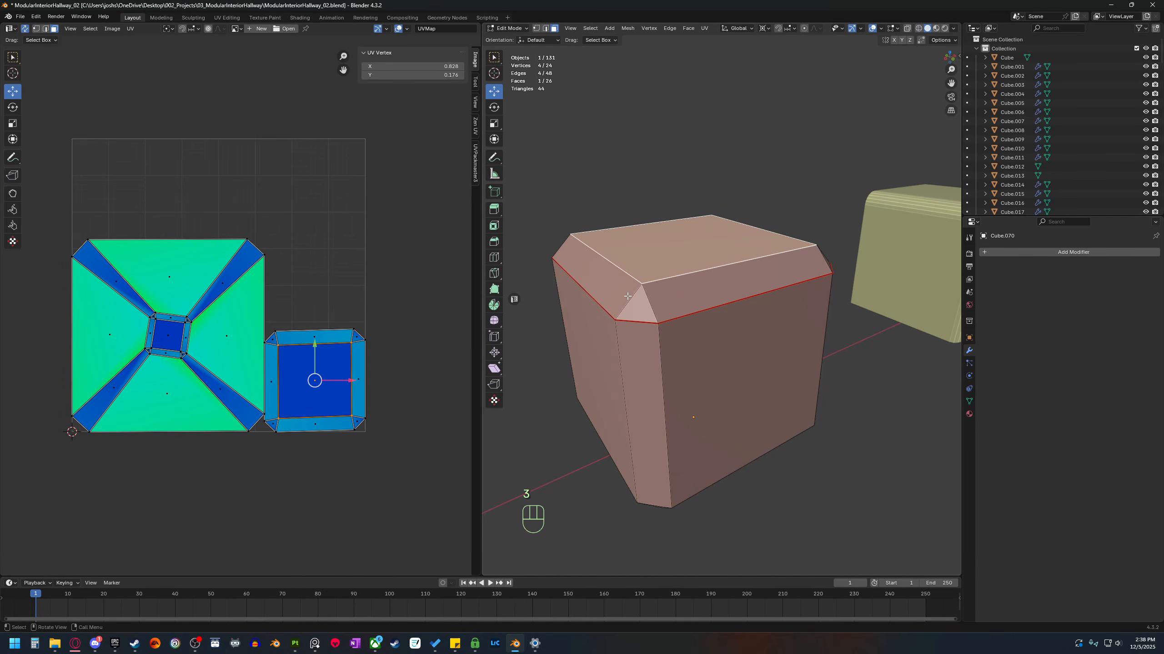
pyautogui.press('l')
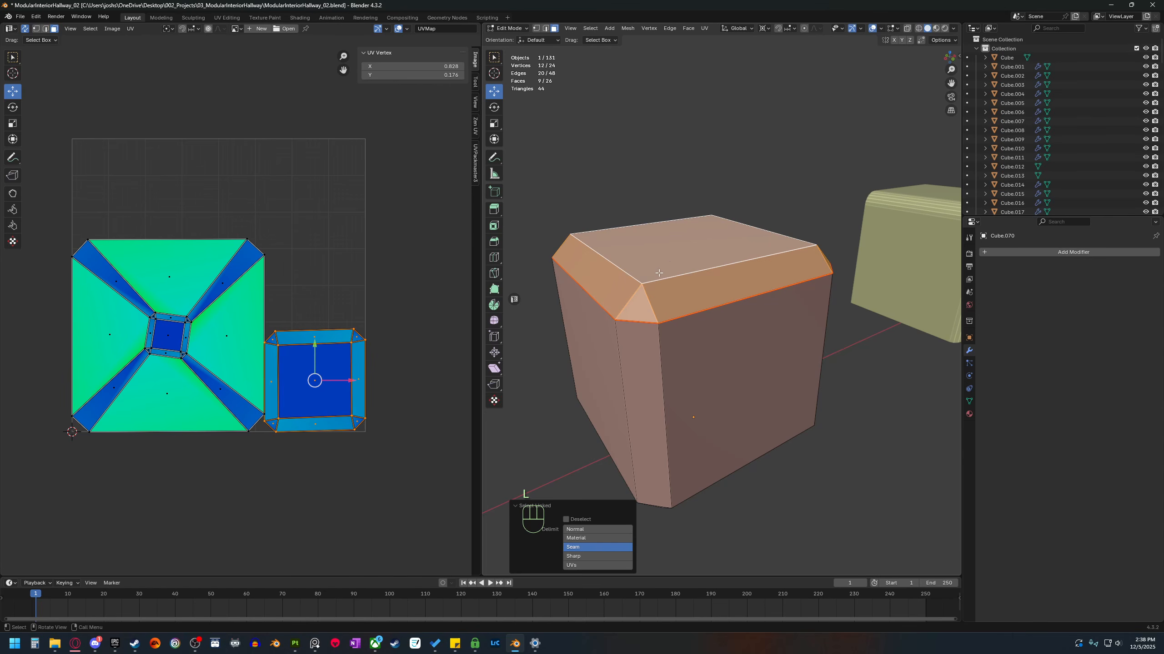
# Examine the selected cap against its UV island, viewing the cube from directly above.
pyautogui.moveTo(646, 268); pyautogui.dragTo(736, 327, button='middle')
pyautogui.moveTo(679, 285); pyautogui.dragTo(657, 245, button='middle')
pyautogui.press('g')
pyautogui.rightClick(334, 361)
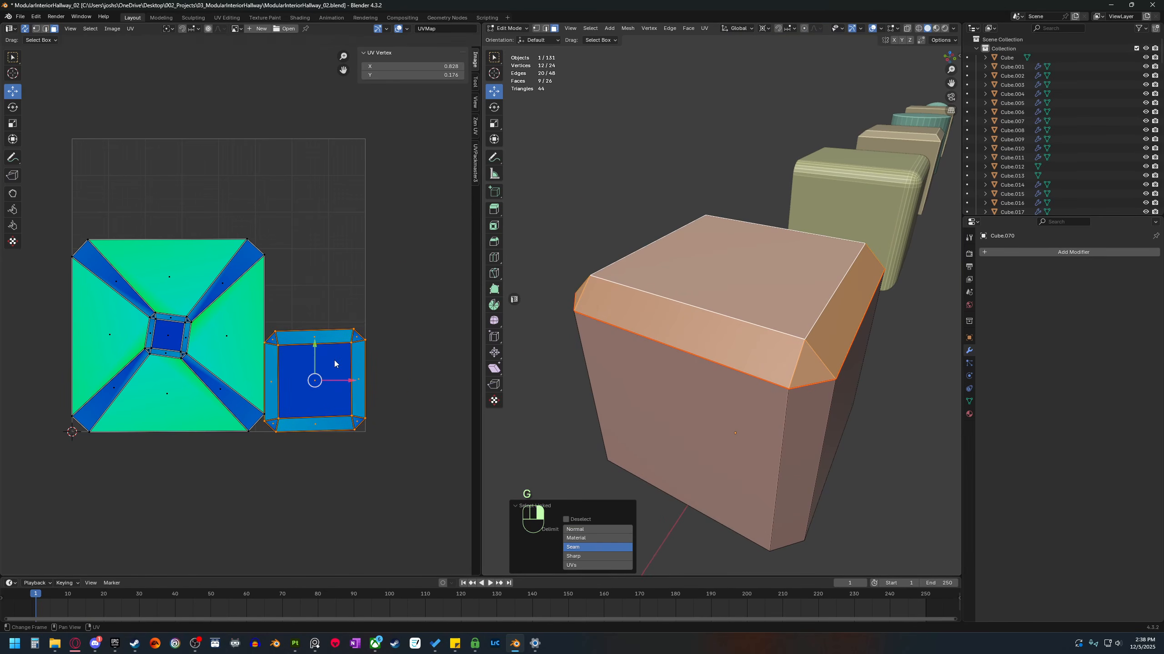
pyautogui.scroll(4, 320, 332)
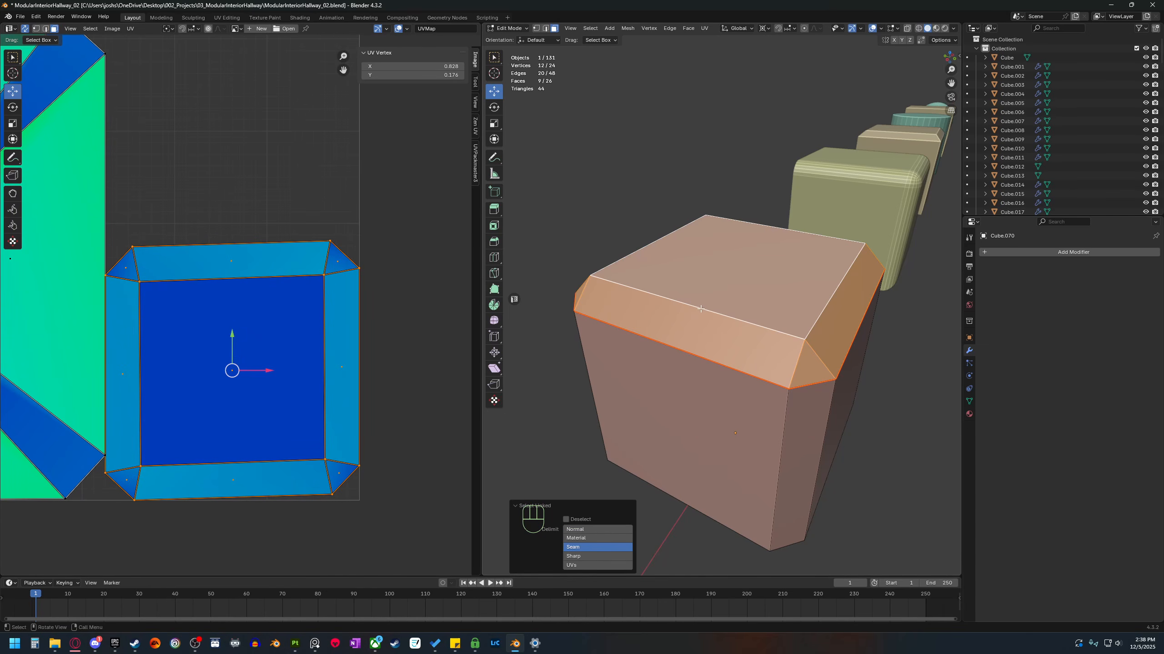
pyautogui.moveTo(715, 348); pyautogui.dragTo(701, 305, button='middle')
pyautogui.press('`')
pyautogui.click(669, 289)
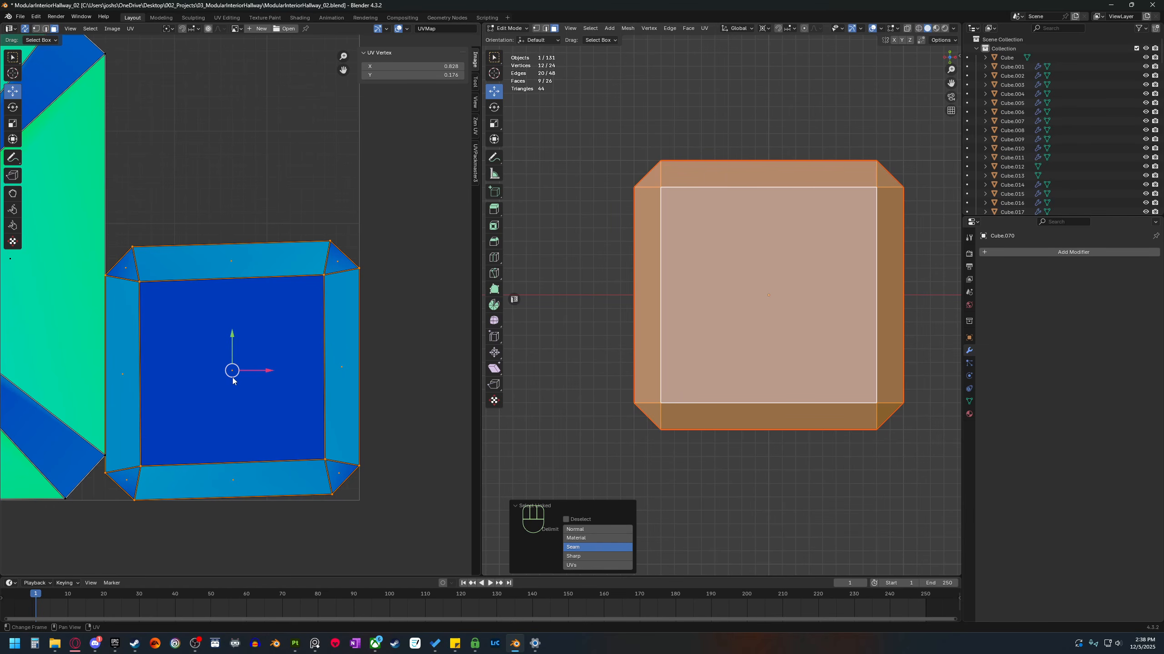
# Mark the four edges around the cube's top face as seams, separating it from the surrounding bevel.
pyautogui.scroll(-2, 216, 388)
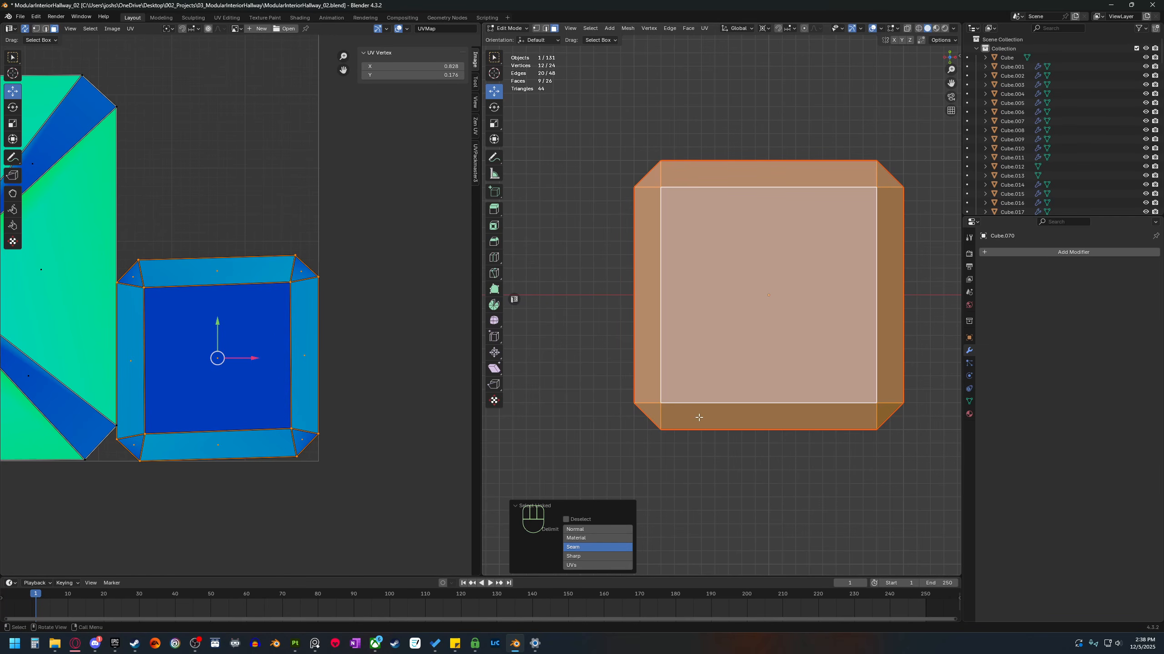
pyautogui.moveTo(735, 497); pyautogui.dragTo(746, 439, button='middle')
pyautogui.press('2')
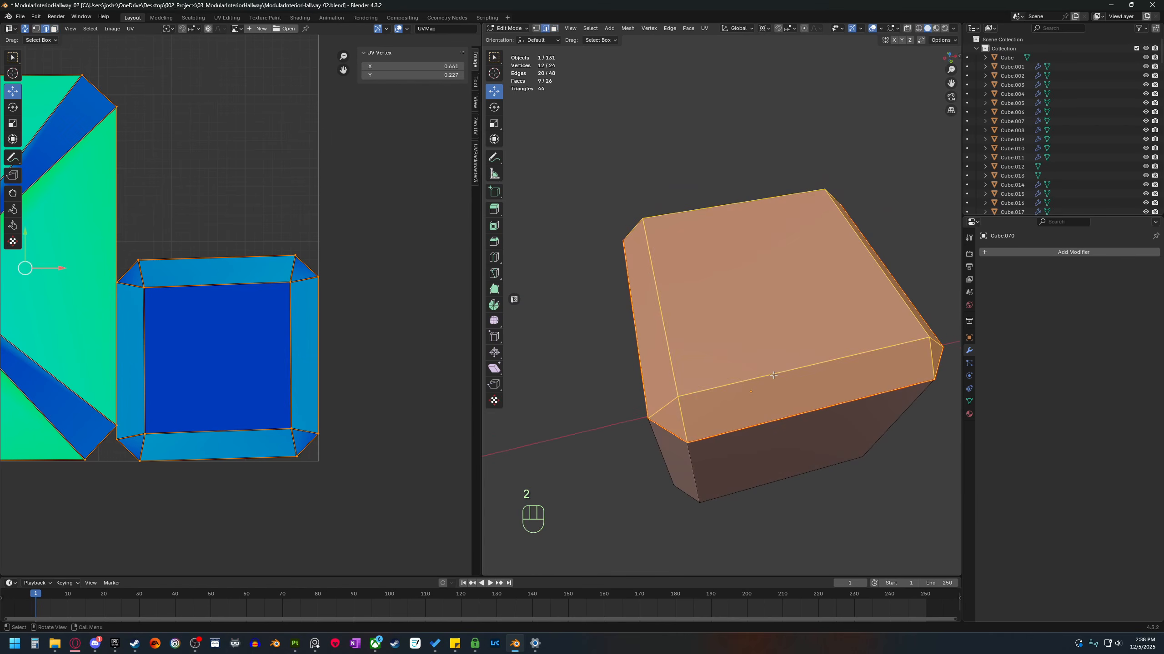
pyautogui.click(773, 375)
pyautogui.keyDown('shift'); pyautogui.click(667, 312); pyautogui.keyUp('shift')
pyautogui.keyDown('shift'); pyautogui.click(733, 205); pyautogui.keyUp('shift')
pyautogui.keyDown('shift'); pyautogui.click(856, 237); pyautogui.keyUp('shift')
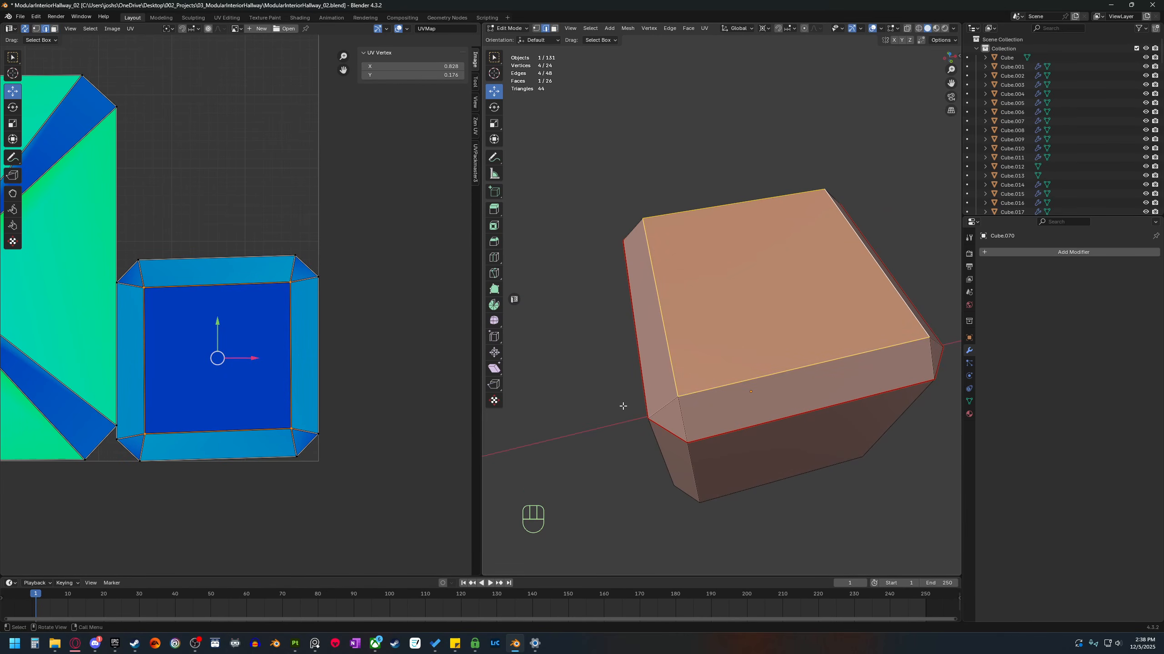
pyautogui.rightClick(681, 383)
pyautogui.click(669, 384)
pyautogui.scroll(-3, 219, 308)
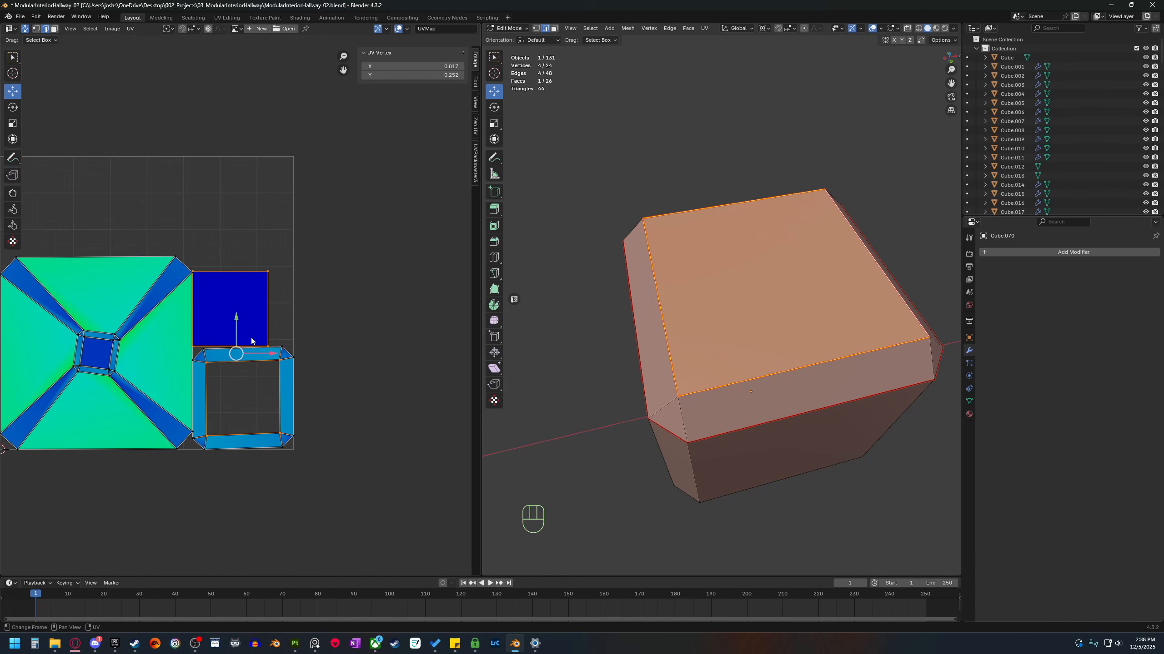
# Try moving the top face's UV island away from the bevel ring.
pyautogui.press('3')
pyautogui.press('g')
pyautogui.rightClick(265, 255)
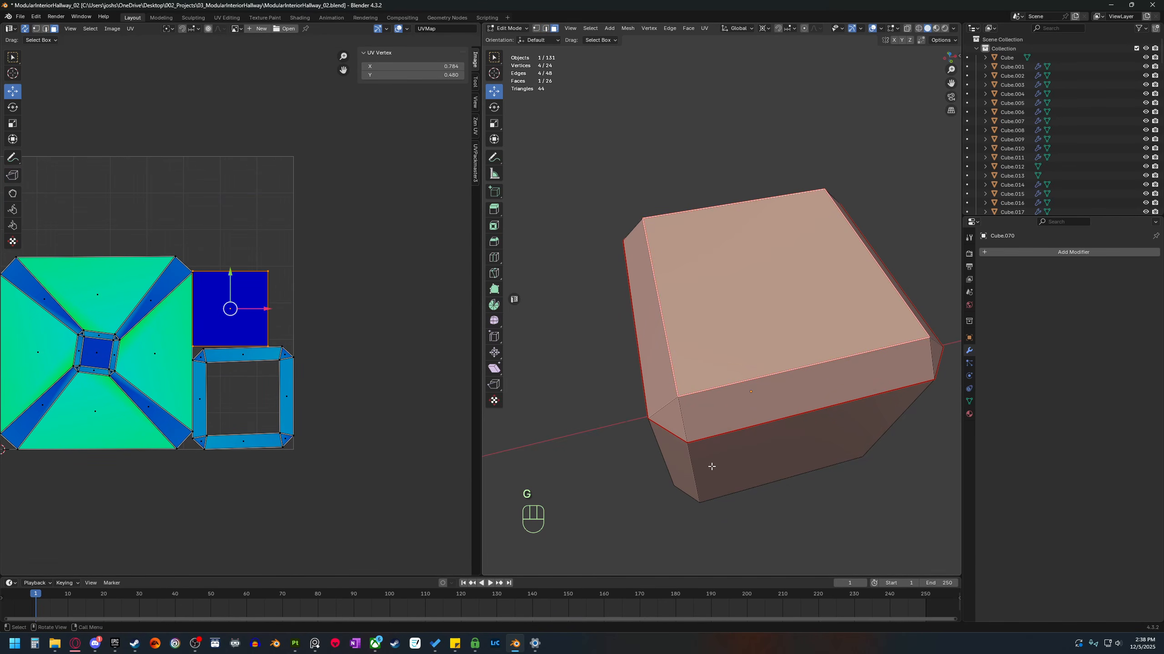
# Mark the two upper edges of the nearest triangular corner face on the top bevel as seams.
pyautogui.moveTo(668, 412); pyautogui.dragTo(718, 416, button='middle')
pyautogui.press('2')
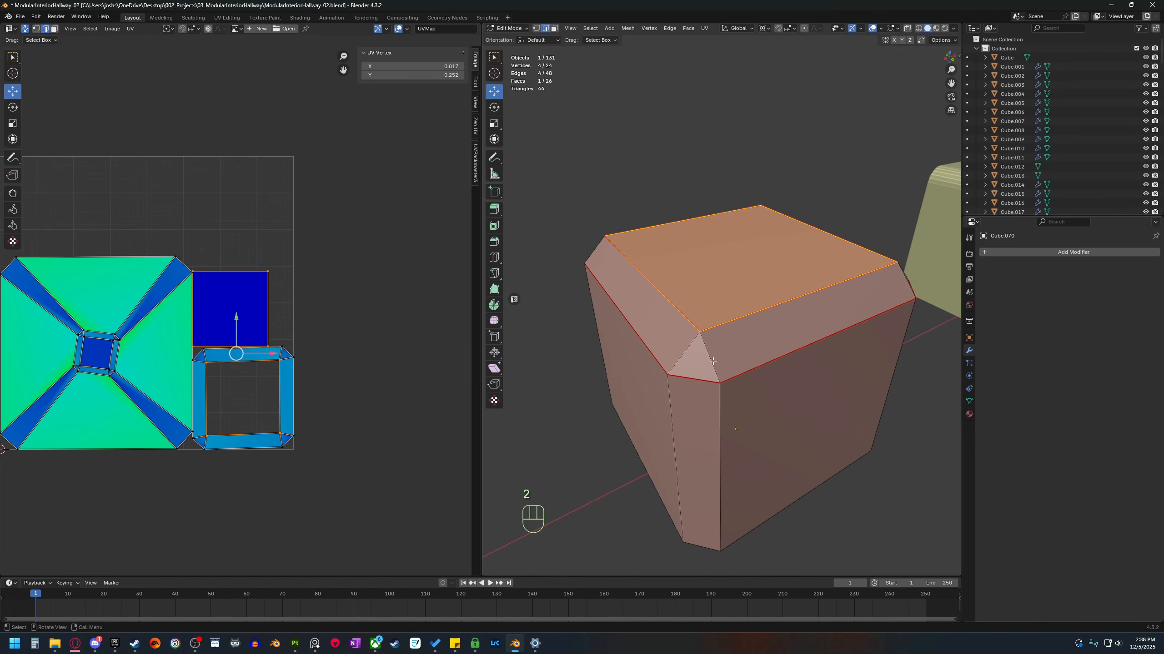
pyautogui.click(703, 370)
pyautogui.keyDown('shift'); pyautogui.click(683, 355); pyautogui.keyUp('shift')
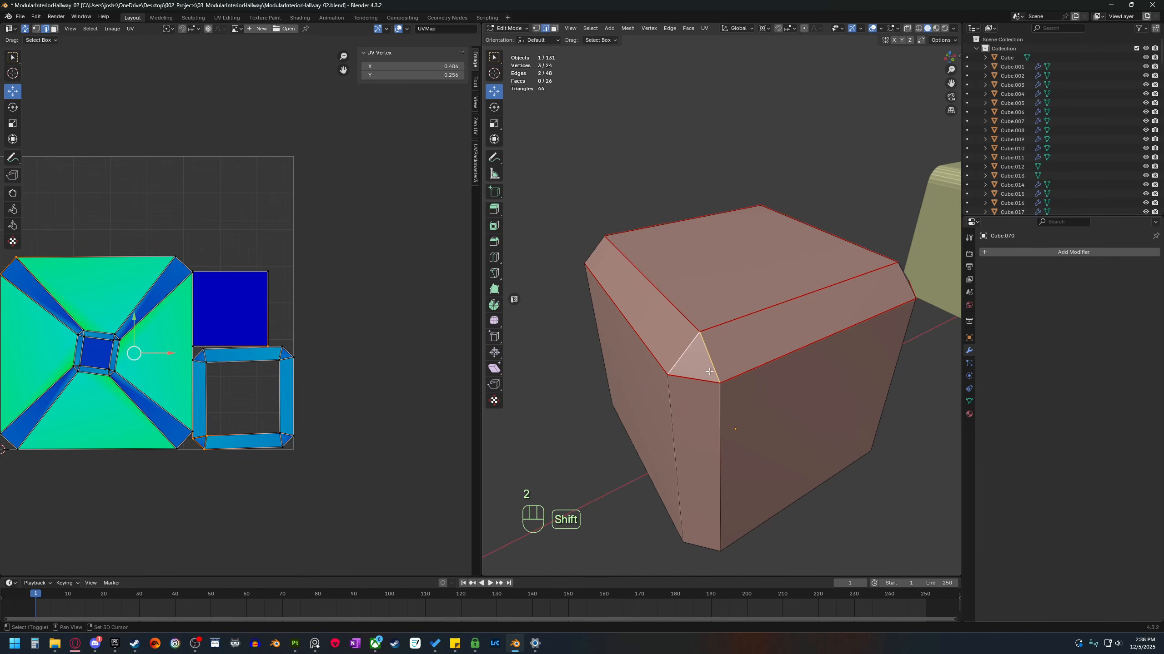
pyautogui.rightClick(698, 372)
pyautogui.click(699, 372)
pyautogui.moveTo(752, 413); pyautogui.dragTo(703, 387, button='middle')
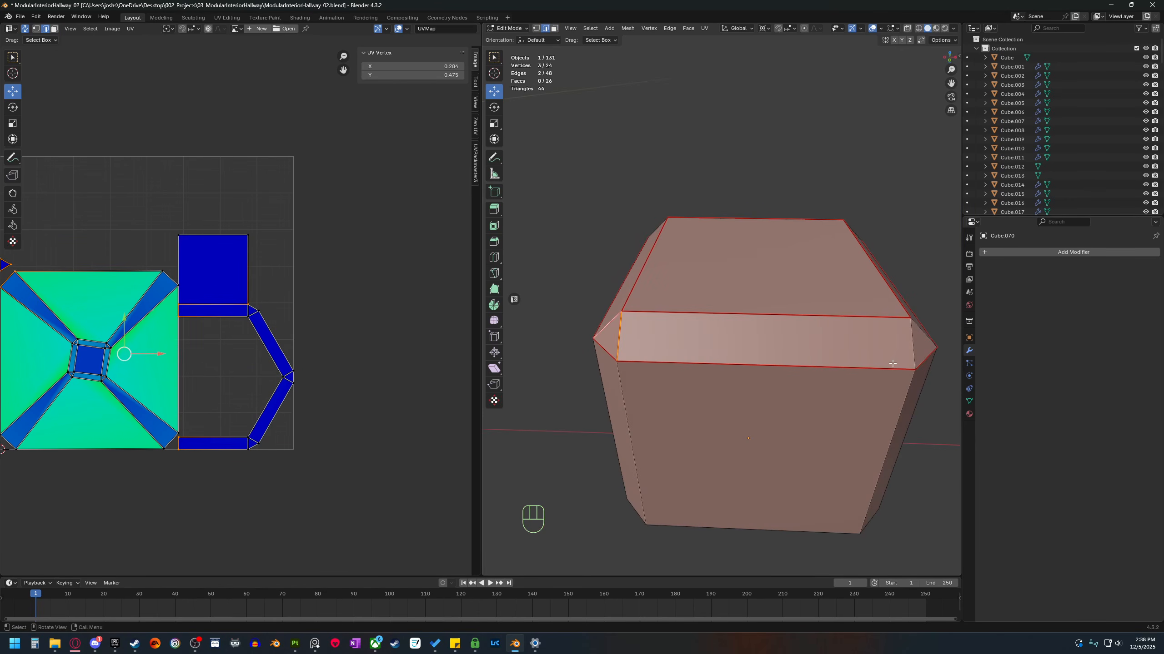
# Mark the two upper edges of the next triangular corner face along the top bevel as seams.
pyautogui.click(899, 346)
pyautogui.moveTo(899, 400); pyautogui.dragTo(751, 428, button='middle')
pyautogui.keyDown('shift'); pyautogui.click(864, 382); pyautogui.keyUp('shift')
pyautogui.rightClick(864, 382)
pyautogui.click(864, 381)
# Mark the upper edges of the two remaining triangular corner faces on the top bevel as seams.
pyautogui.click(763, 410)
pyautogui.keyDown('shift'); pyautogui.click(791, 430); pyautogui.keyUp('shift')
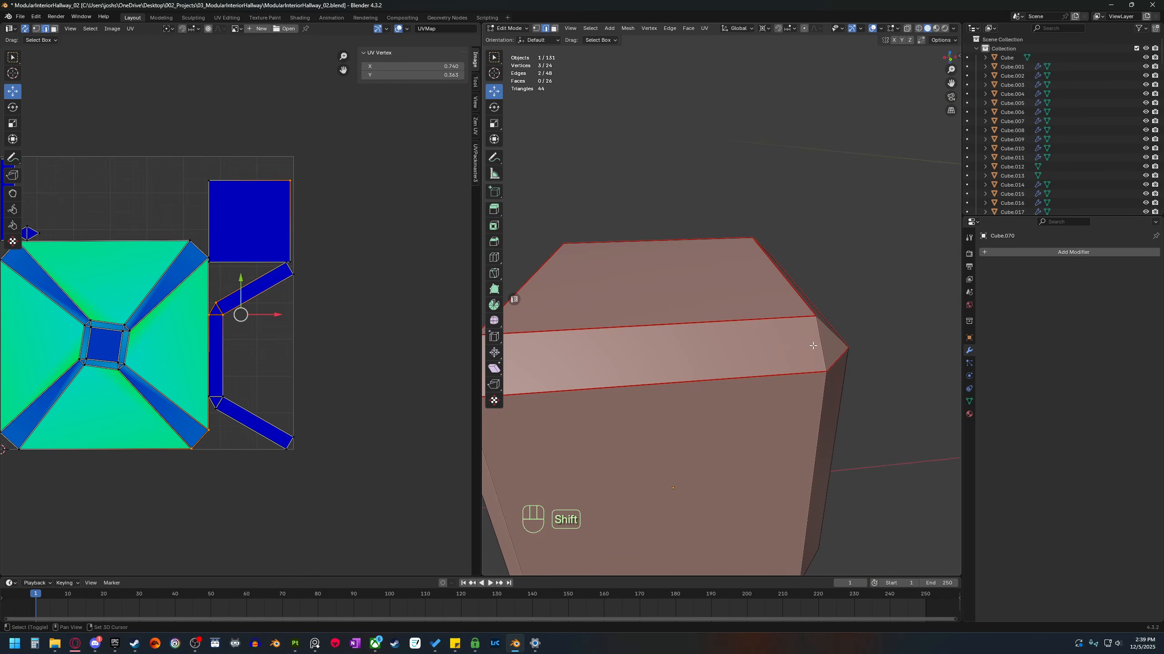
pyautogui.keyDown('shift'); pyautogui.click(814, 346); pyautogui.keyUp('shift')
pyautogui.moveTo(814, 346); pyautogui.dragTo(784, 373, button='middle')
pyautogui.keyDown('shift'); pyautogui.click(712, 347); pyautogui.keyUp('shift')
pyautogui.rightClick(712, 347)
pyautogui.click(713, 347)
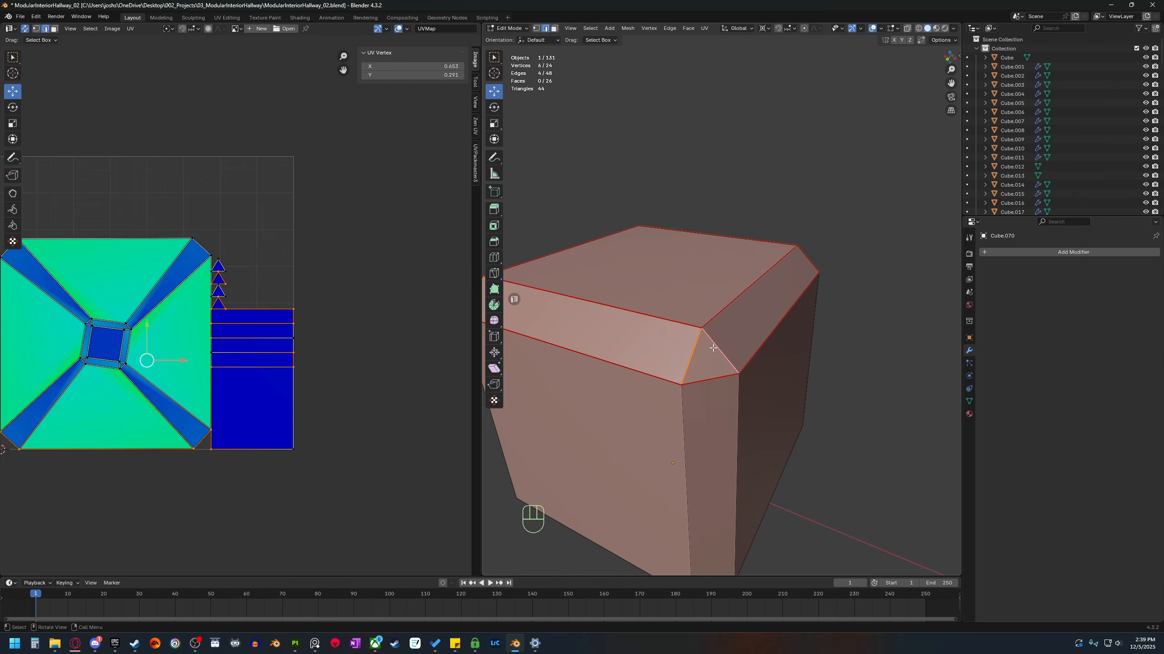
pyautogui.scroll(4, 140, 224)
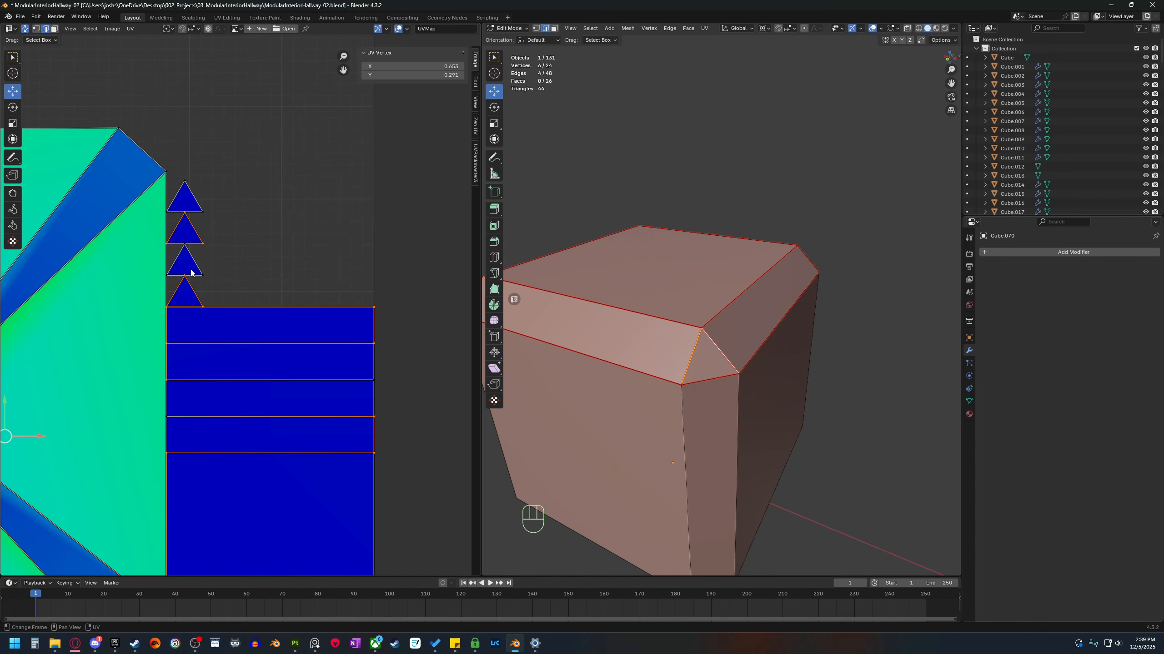
pyautogui.scroll(-3, 260, 286)
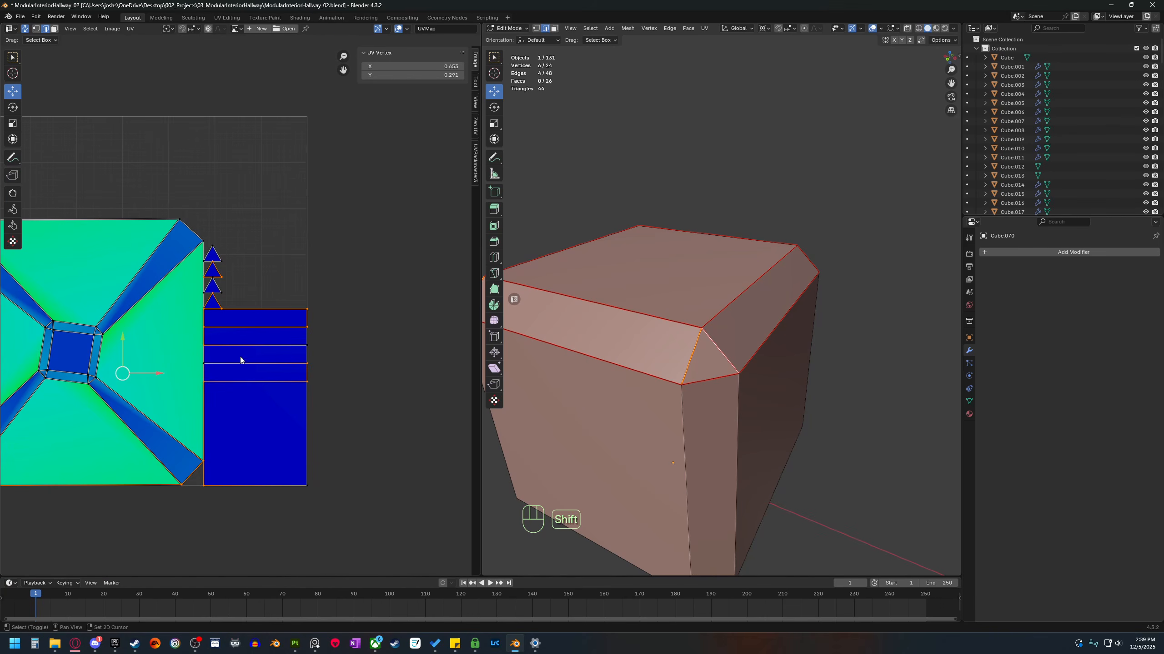
pyautogui.moveTo(766, 493); pyautogui.dragTo(719, 397, button='middle')
pyautogui.click(738, 373)
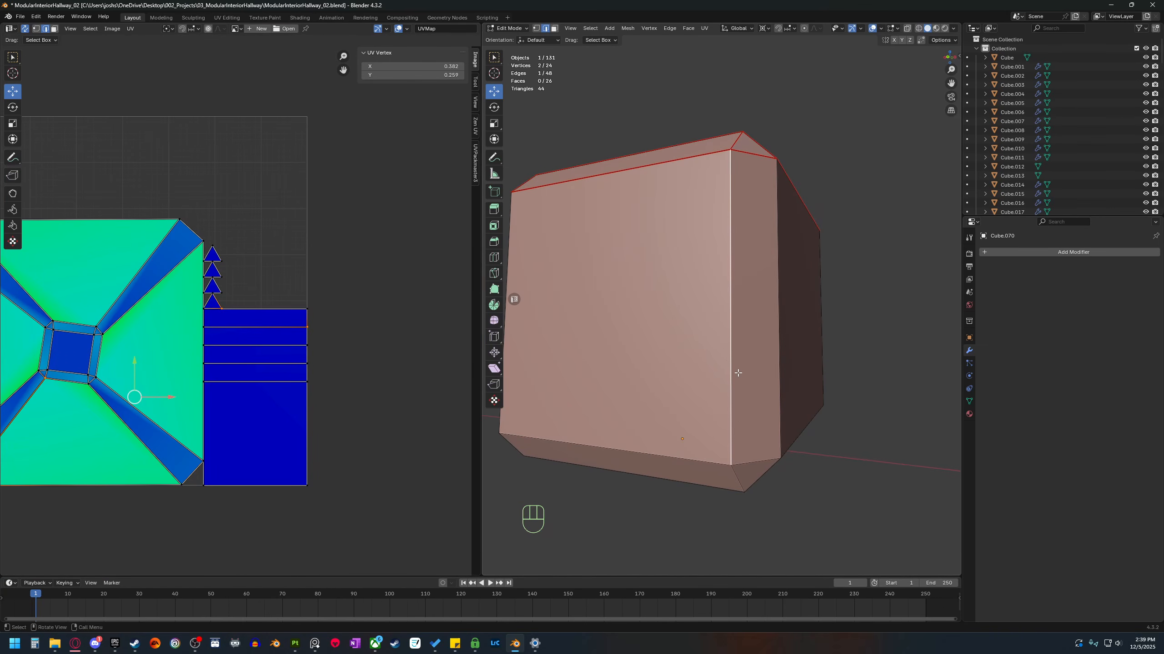
pyautogui.keyDown('shift'); pyautogui.click(775, 363); pyautogui.keyUp('shift')
pyautogui.keyDown('shift'); pyautogui.click(748, 462); pyautogui.keyUp('shift')
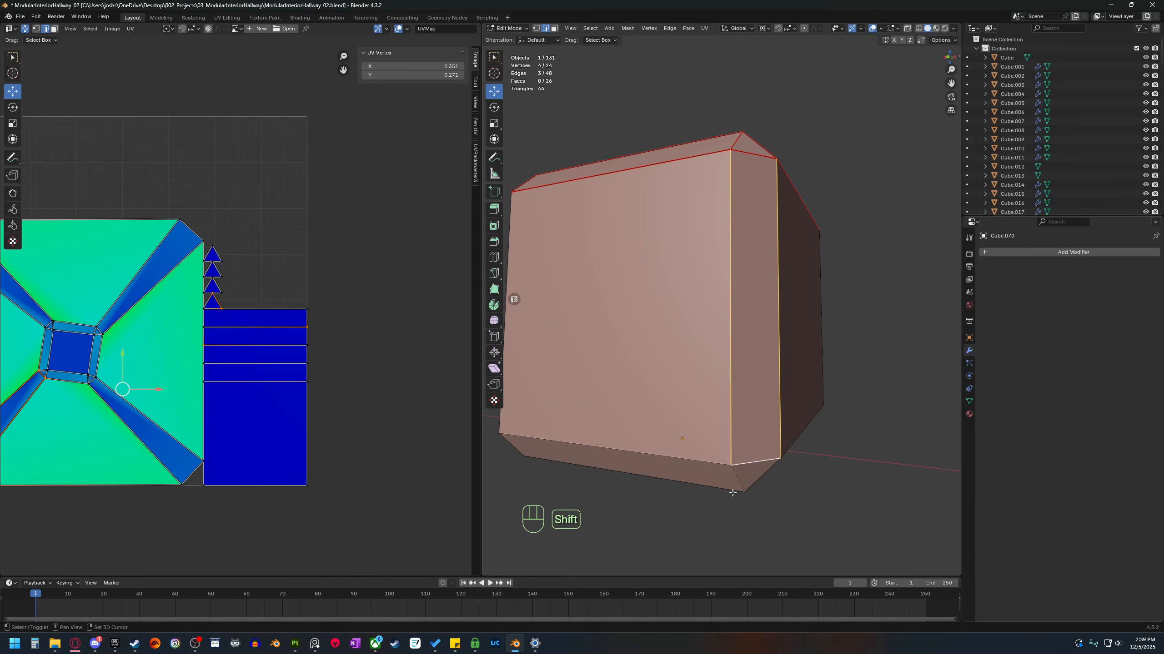
pyautogui.moveTo(747, 462); pyautogui.dragTo(754, 459, button='middle')
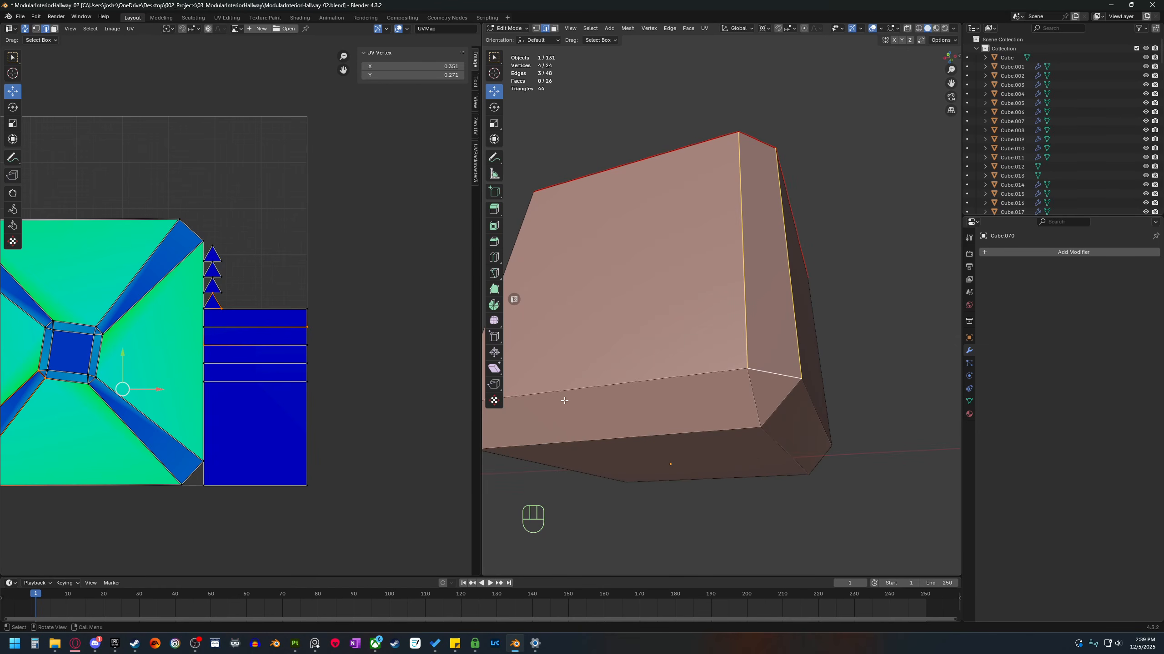
pyautogui.moveTo(762, 436); pyautogui.dragTo(744, 497, button='middle')
pyautogui.click(681, 480)
# Select every edge of the cube and mark them all as seams, splitting each face into its own UV island.
pyautogui.press('Tab')
pyautogui.press('Tab')
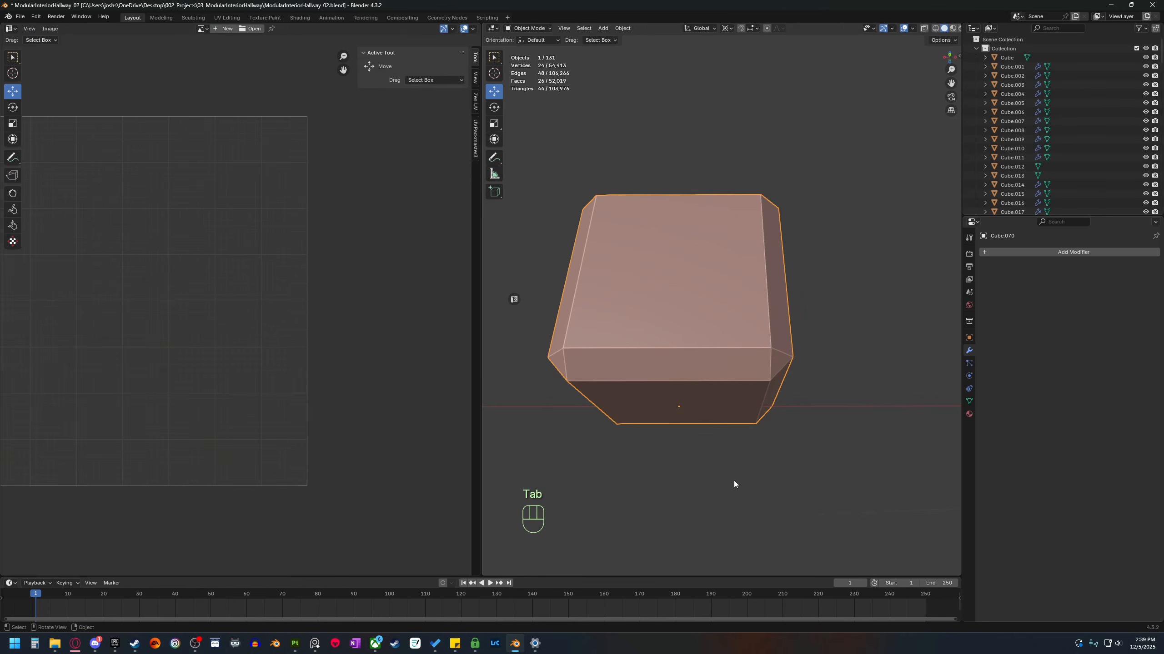
pyautogui.press('2')
pyautogui.press('a')
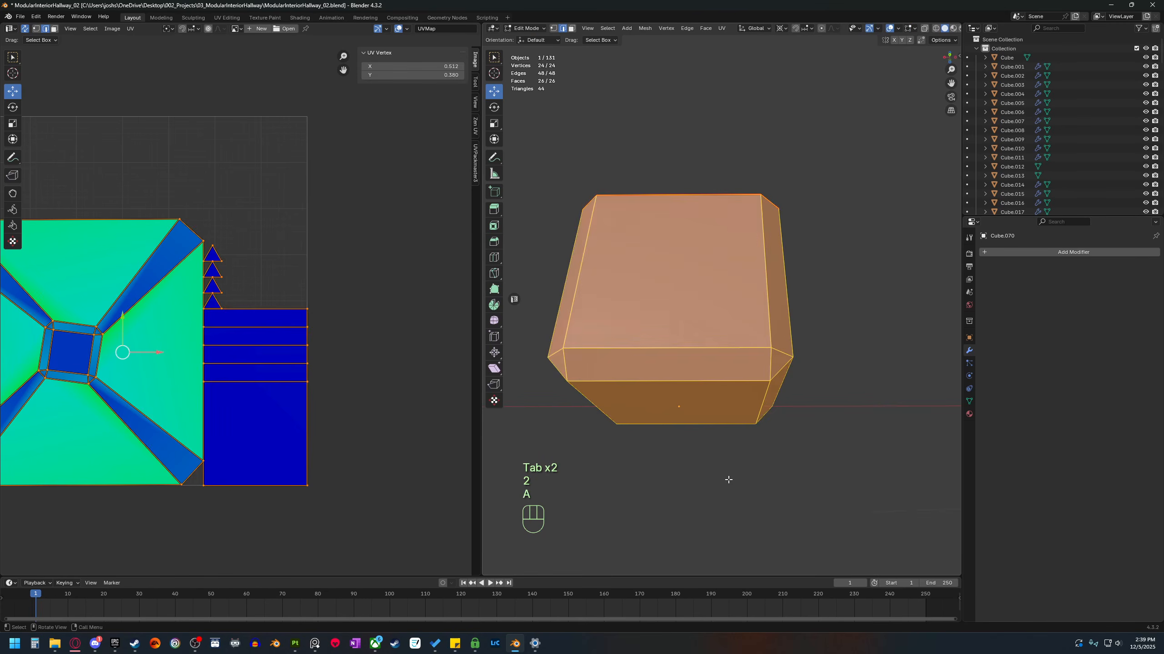
pyautogui.rightClick(714, 481)
pyautogui.click(713, 482)
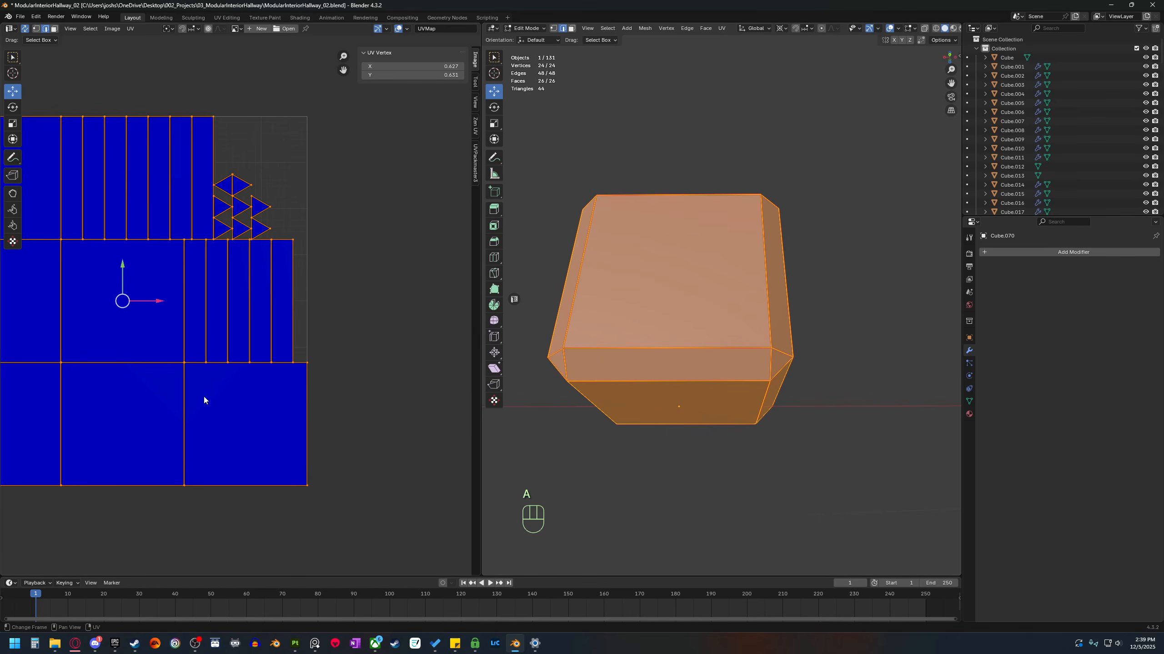
pyautogui.scroll(-2, 184, 405)
pyautogui.keyDown('shift'); pyautogui.moveTo(184, 406); pyautogui.dragTo(249, 384, button='middle'); pyautogui.keyUp('shift')
pyautogui.click(369, 259)
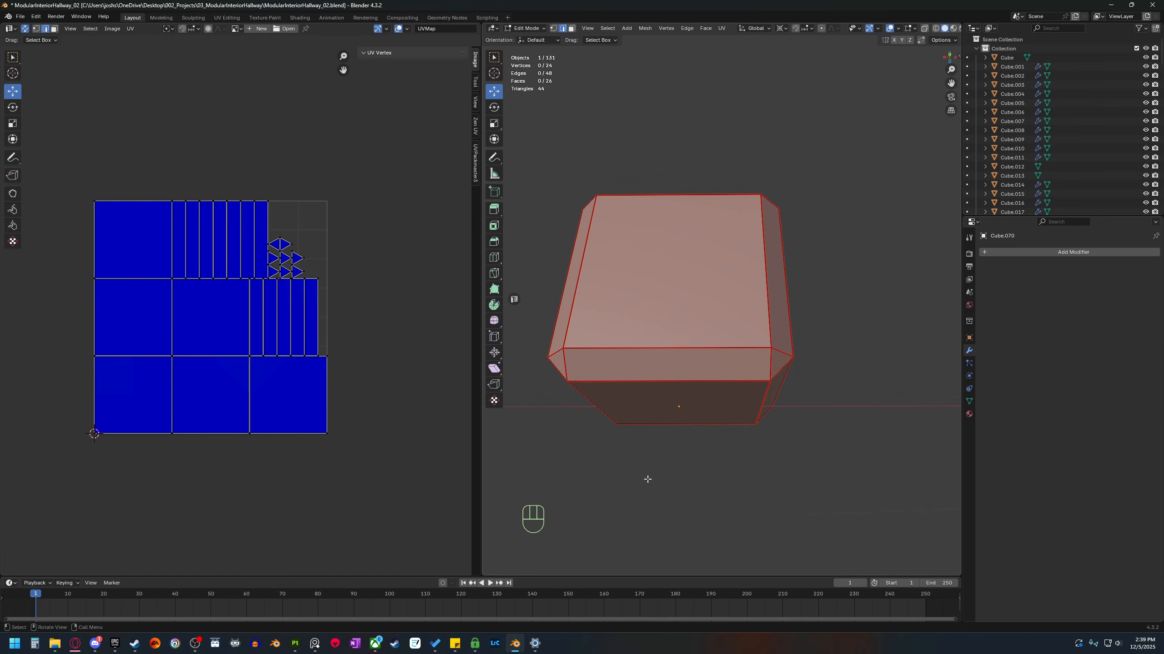
# Select the outermost narrow strip in the UV layout to identify its matching bevel face on the cube.
pyautogui.moveTo(647, 479); pyautogui.dragTo(738, 437, button='middle')
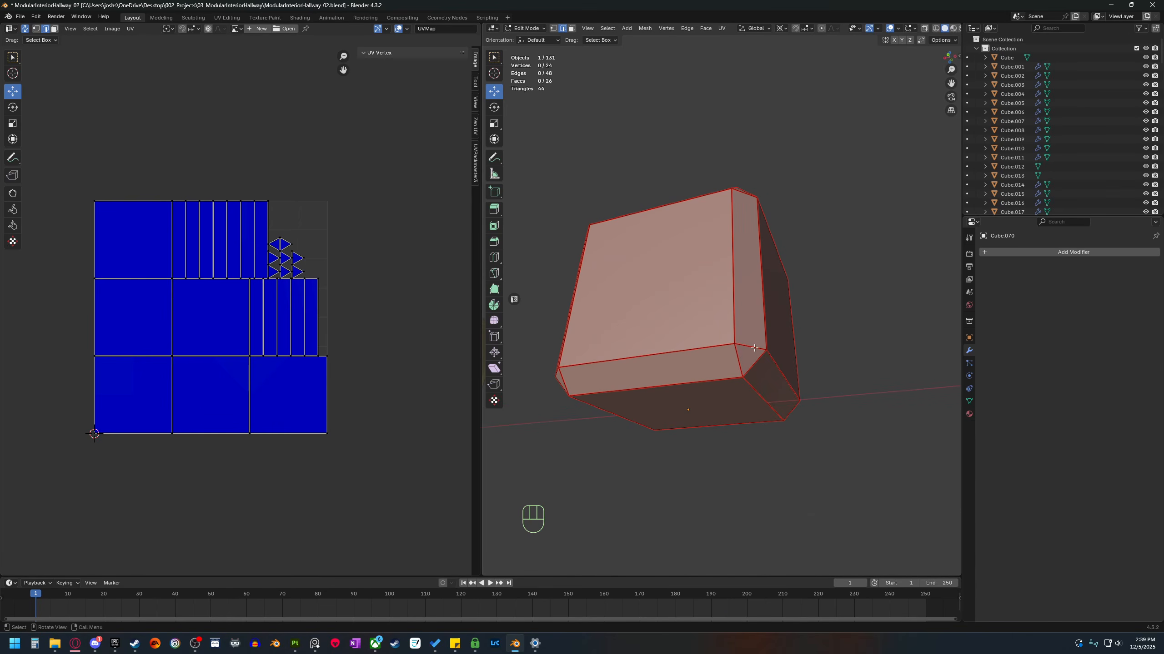
pyautogui.keyDown('shift'); pyautogui.moveTo(746, 368); pyautogui.dragTo(712, 370, button='middle'); pyautogui.keyUp('shift')
pyautogui.scroll(1, 712, 370)
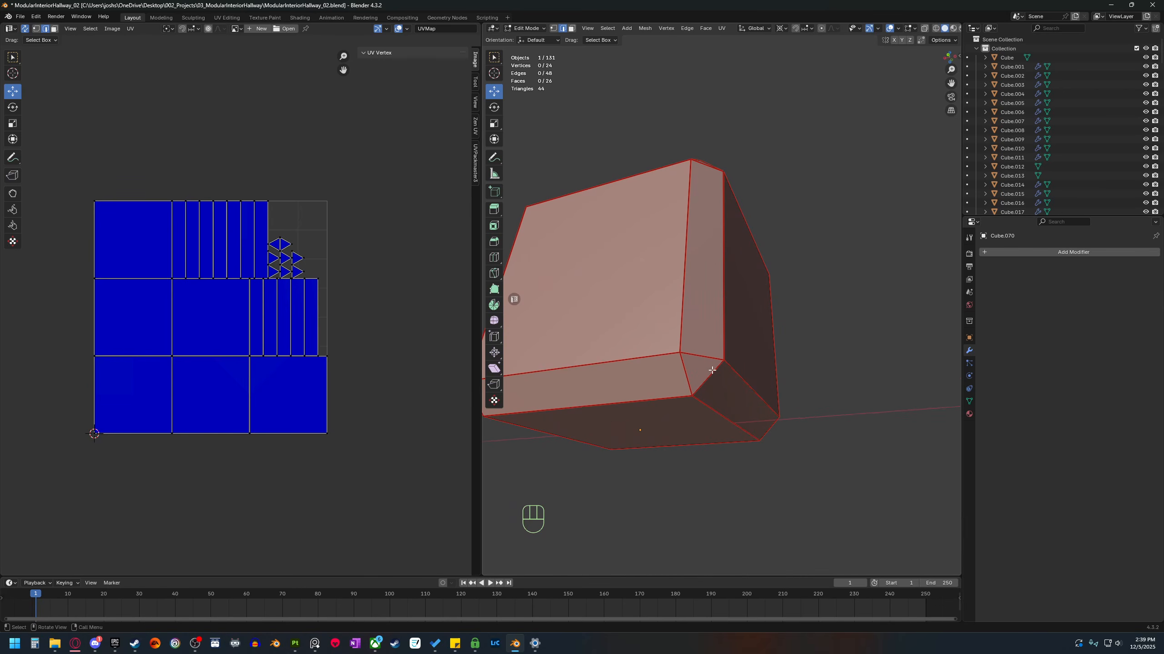
pyautogui.scroll(2, 310, 322)
pyautogui.keyDown('shift'); pyautogui.moveTo(360, 338); pyautogui.dragTo(307, 369, button='middle'); pyautogui.keyUp('shift')
pyautogui.scroll(1, 312, 361)
pyautogui.scroll(1, 343, 351)
pyautogui.press('3')
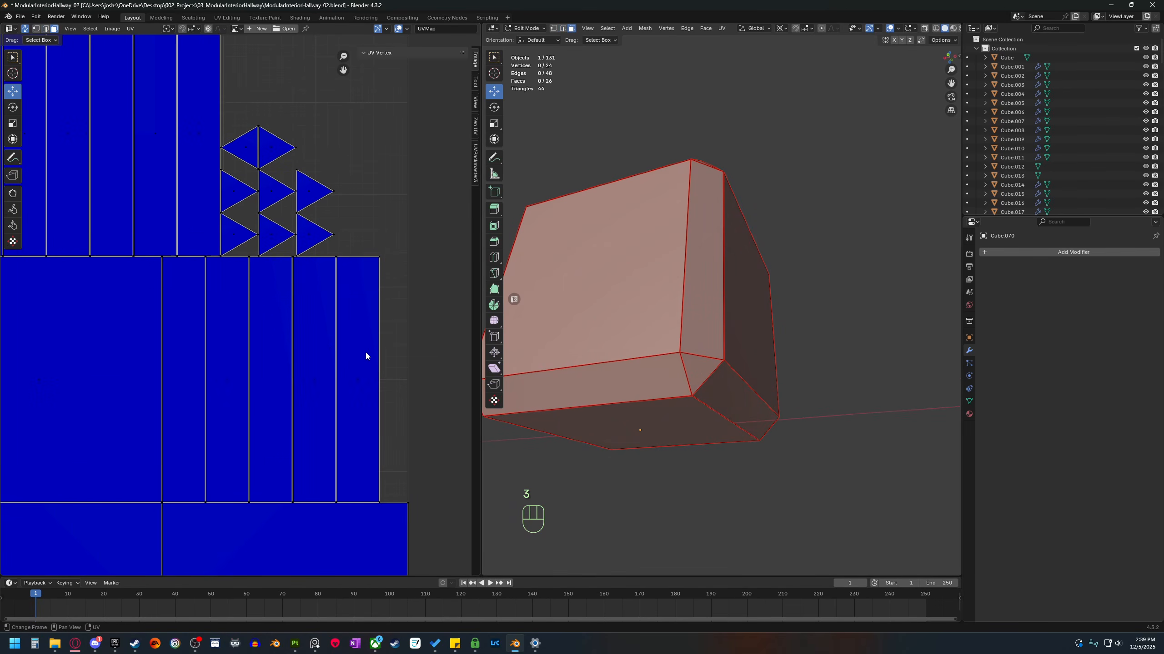
pyautogui.click(365, 351)
pyautogui.scroll(-3, 319, 370)
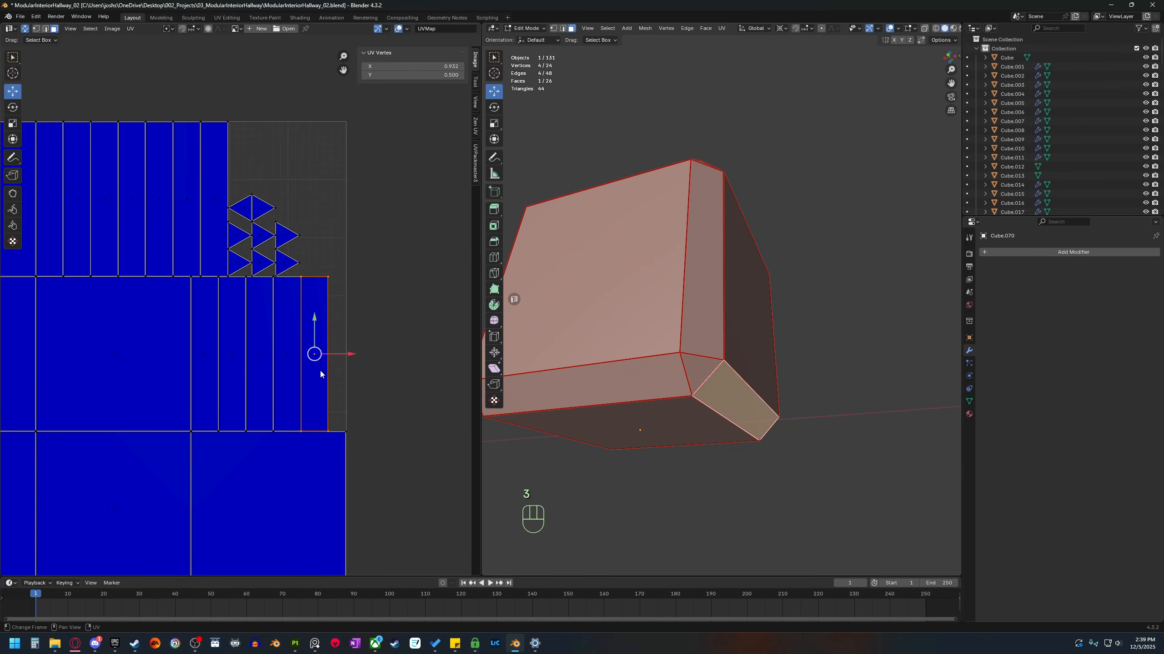
pyautogui.keyDown('shift'); pyautogui.moveTo(292, 348); pyautogui.dragTo(313, 348, button='middle'); pyautogui.keyUp('shift')
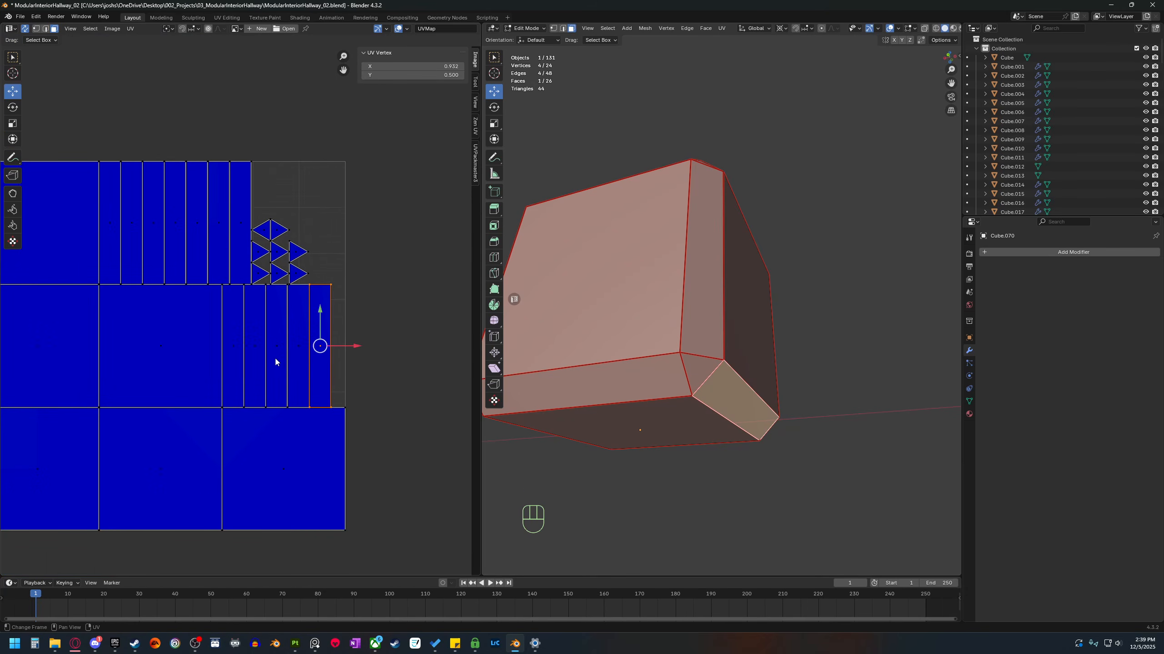
# Try moving the three outermost narrow bevel strips in the UV layout one at a time.
pyautogui.scroll(-1, 304, 343)
pyautogui.scroll(3, 303, 343)
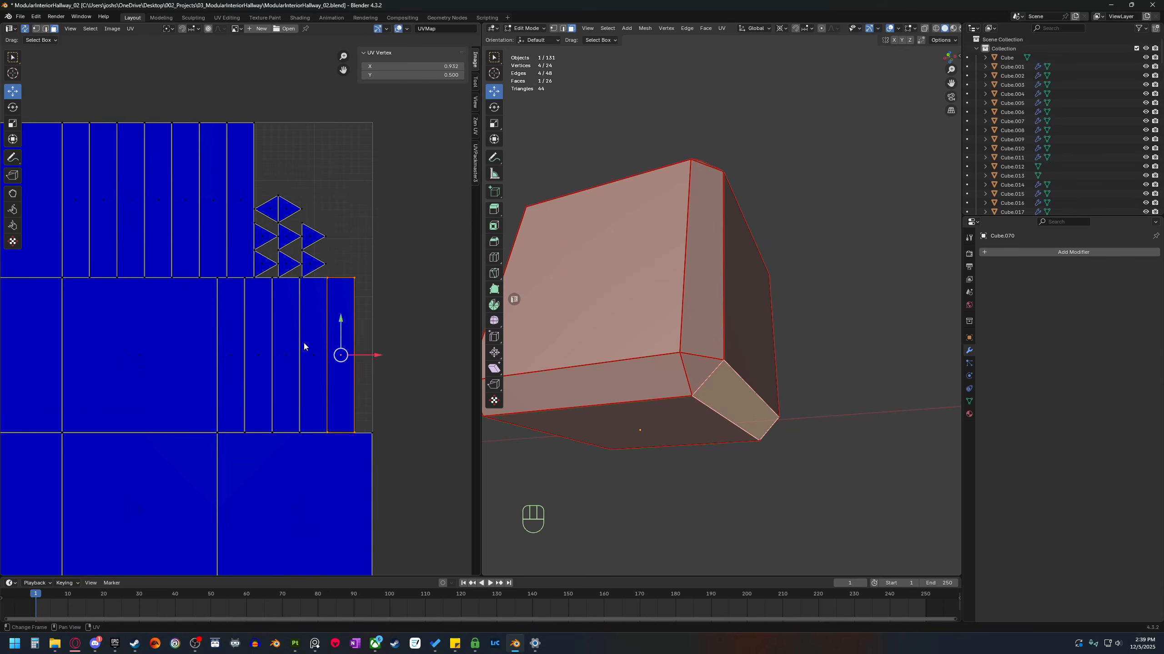
pyautogui.keyDown('shift'); pyautogui.moveTo(399, 378); pyautogui.dragTo(349, 372, button='middle'); pyautogui.keyUp('shift')
pyautogui.press('g')
pyautogui.rightClick(376, 349)
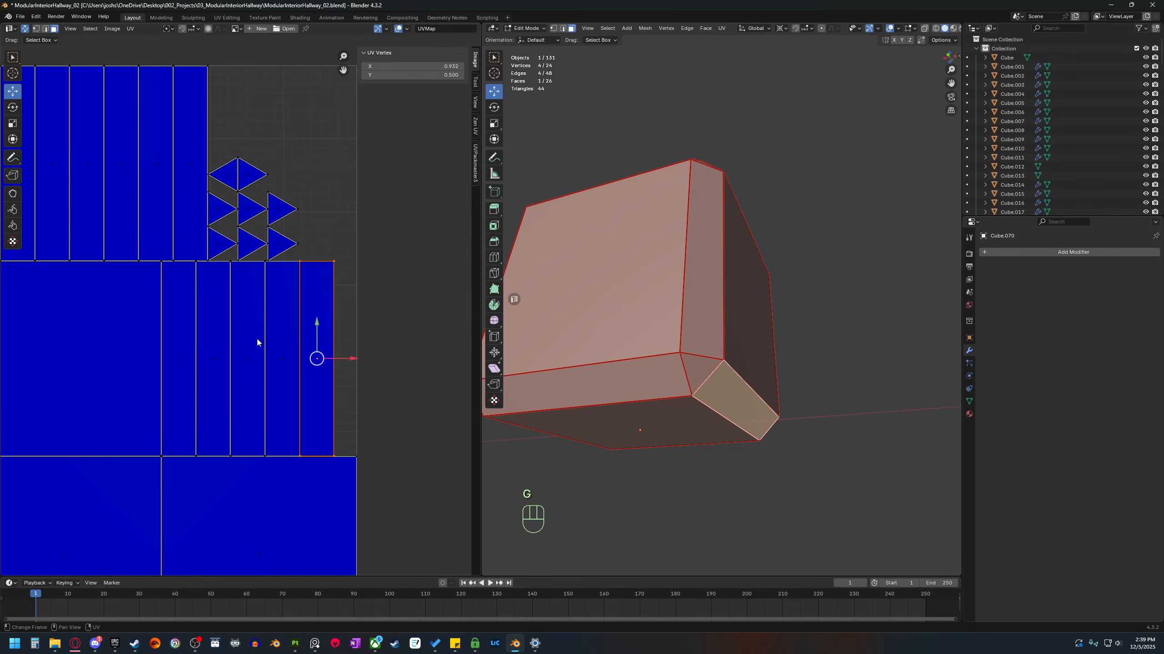
pyautogui.click(280, 340)
pyautogui.press('g')
pyautogui.rightClick(347, 315)
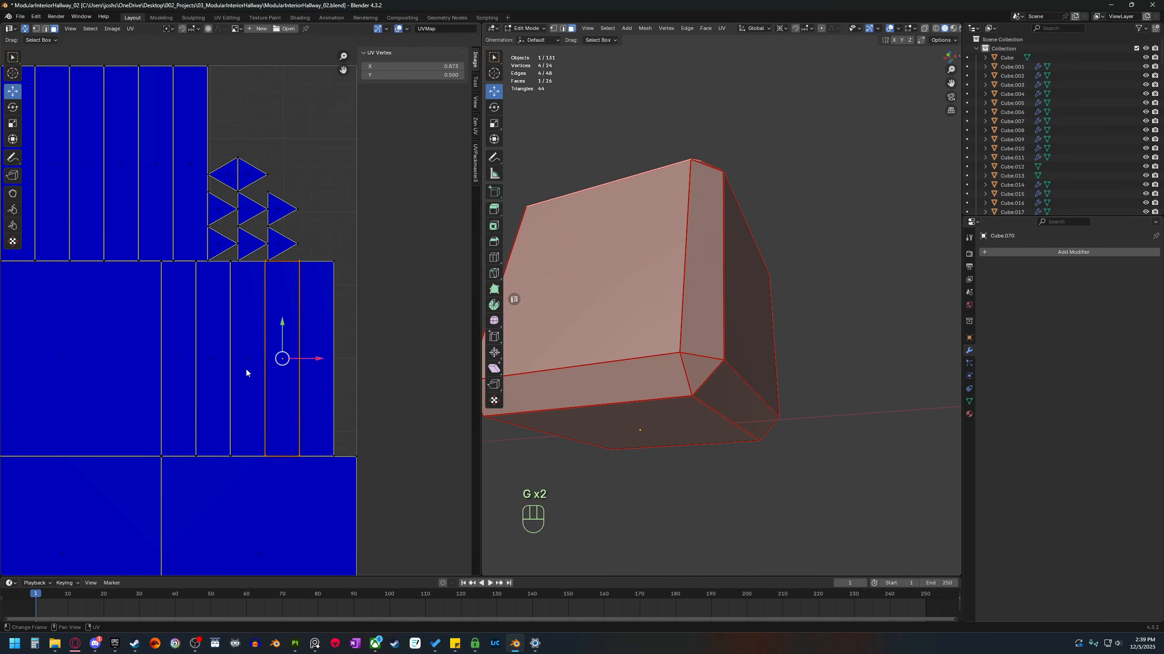
pyautogui.click(247, 350)
pyautogui.press('g')
pyautogui.rightClick(289, 329)
pyautogui.scroll(-1, 279, 334)
pyautogui.keyDown('shift'); pyautogui.moveTo(272, 377); pyautogui.dragTo(339, 361, button='middle'); pyautogui.keyUp('shift')
pyautogui.scroll(-1, 319, 343)
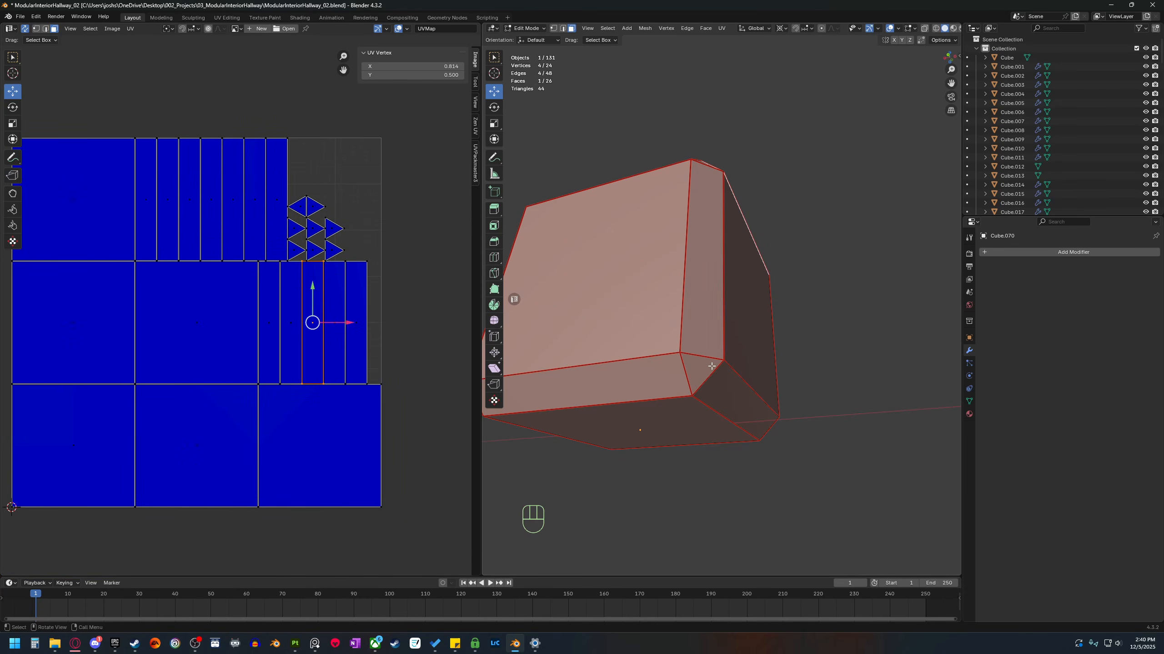
# Examine the gap between neighbouring narrow bevel-strip islands in the UV layout up close.
pyautogui.moveTo(642, 325); pyautogui.dragTo(672, 322, button='middle')
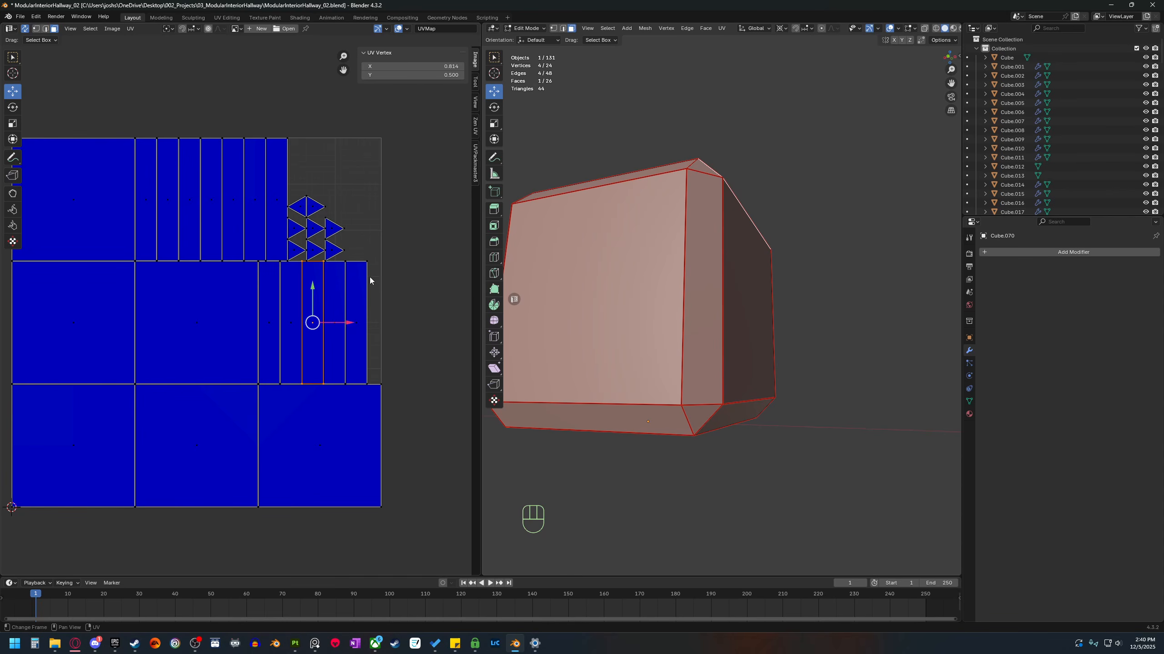
pyautogui.scroll(2, 351, 254)
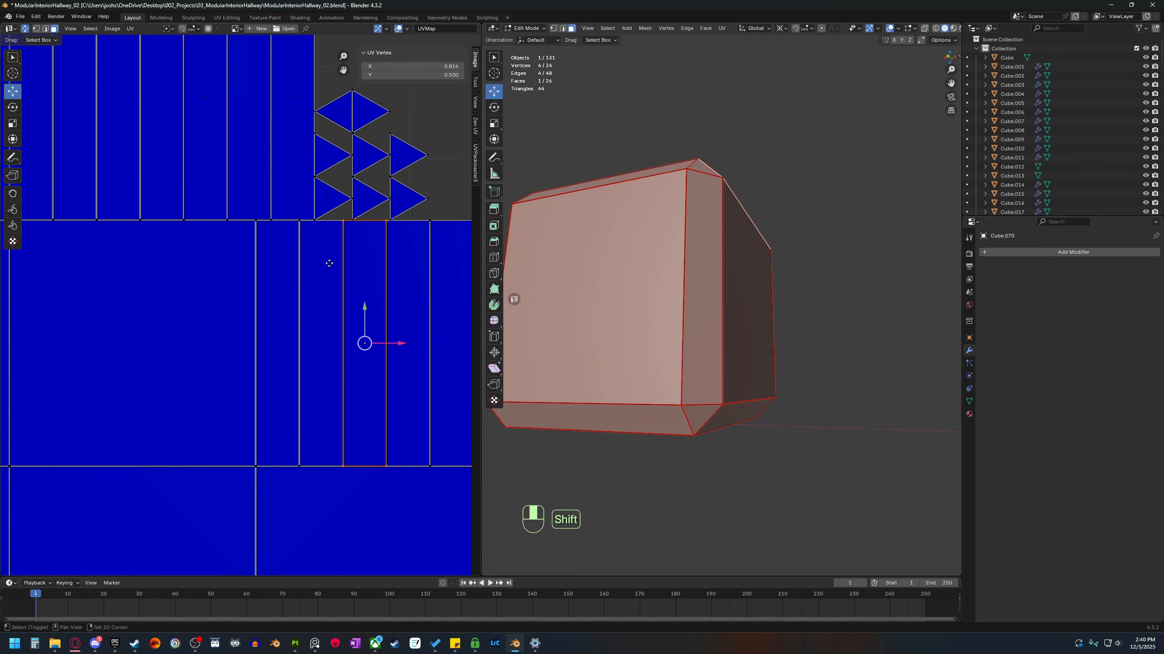
pyautogui.scroll(7, 248, 304)
pyautogui.moveTo(219, 397); pyautogui.dragTo(291, 319, button='middle')
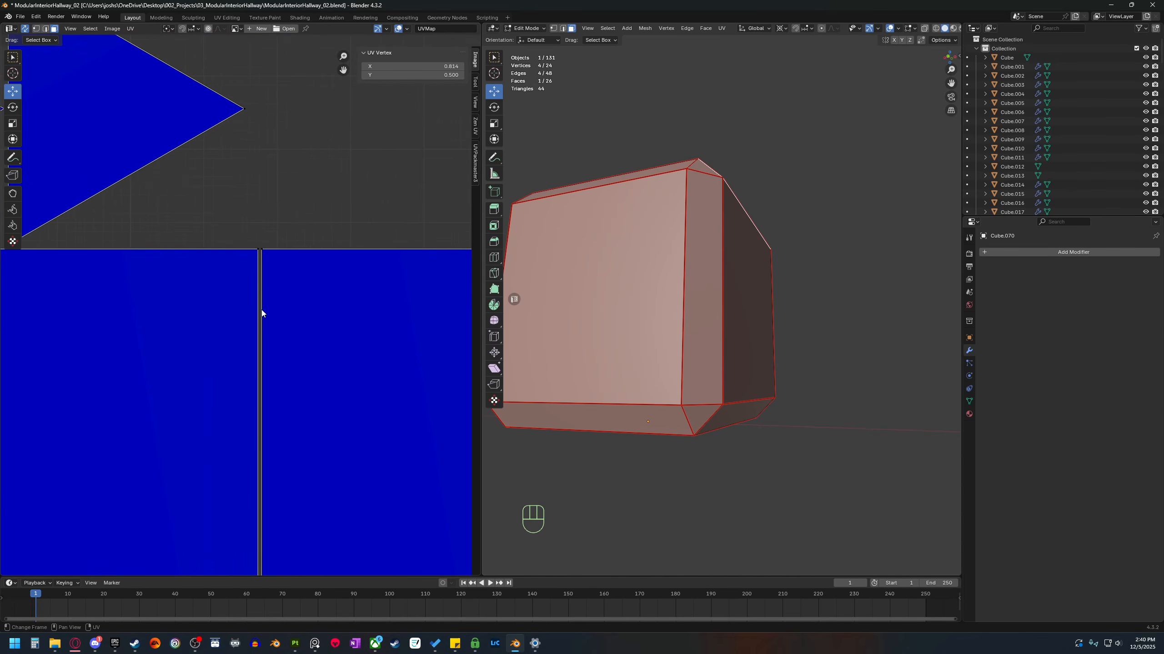
pyautogui.scroll(3, 298, 213)
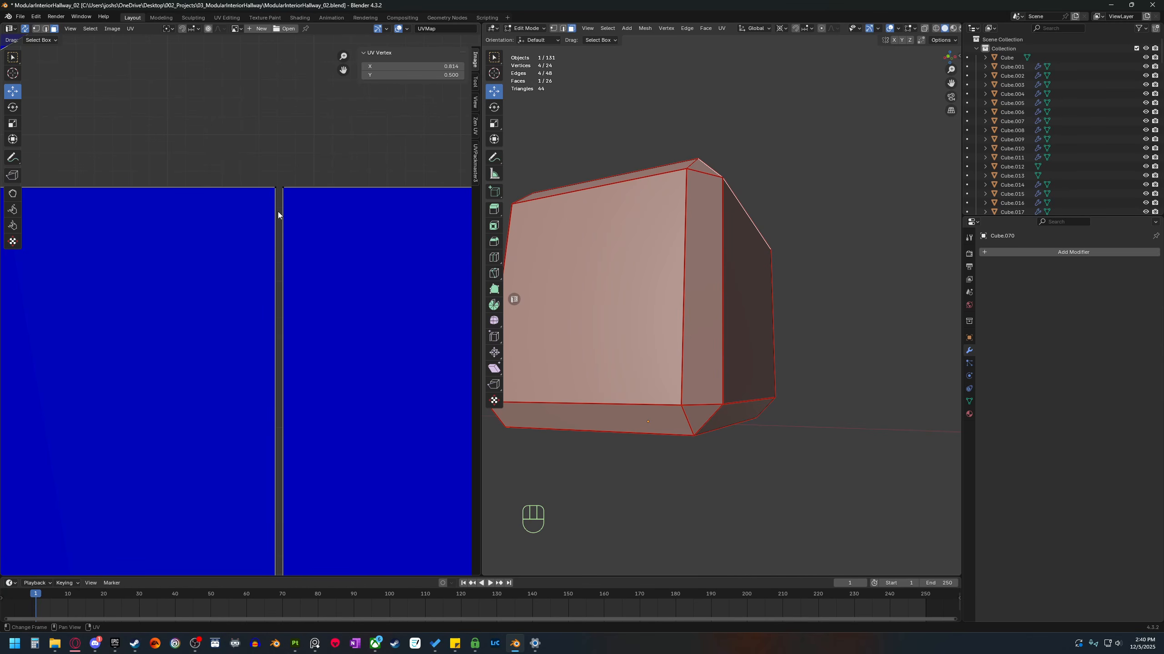
pyautogui.scroll(-3, 280, 338)
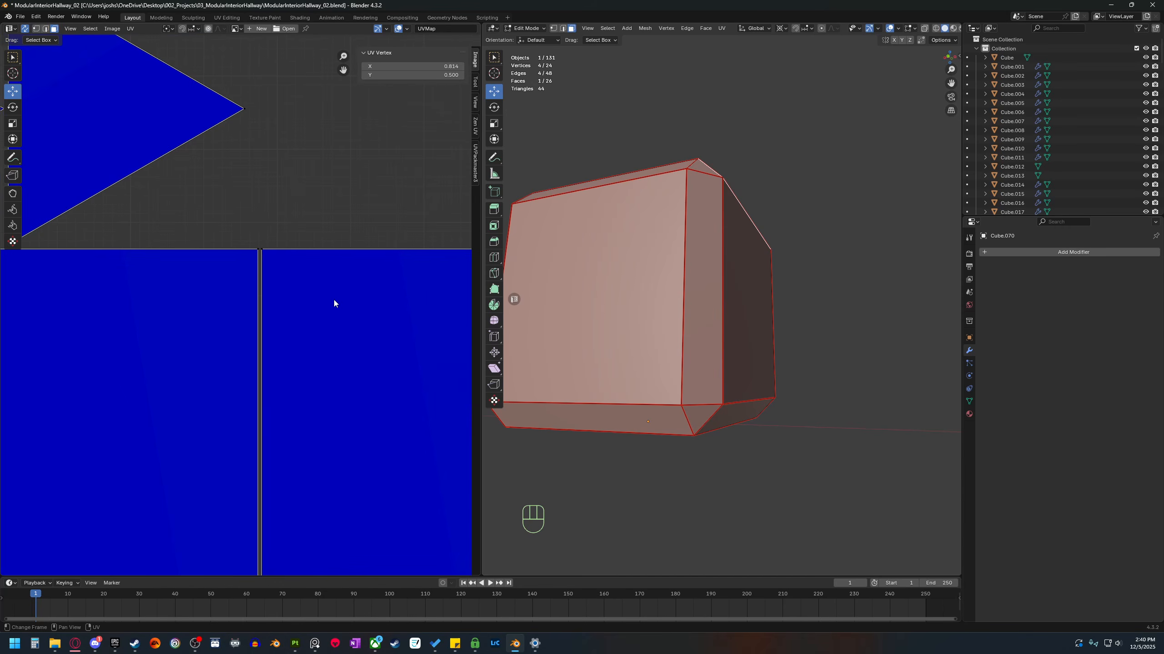
pyautogui.scroll(-1, 415, 322)
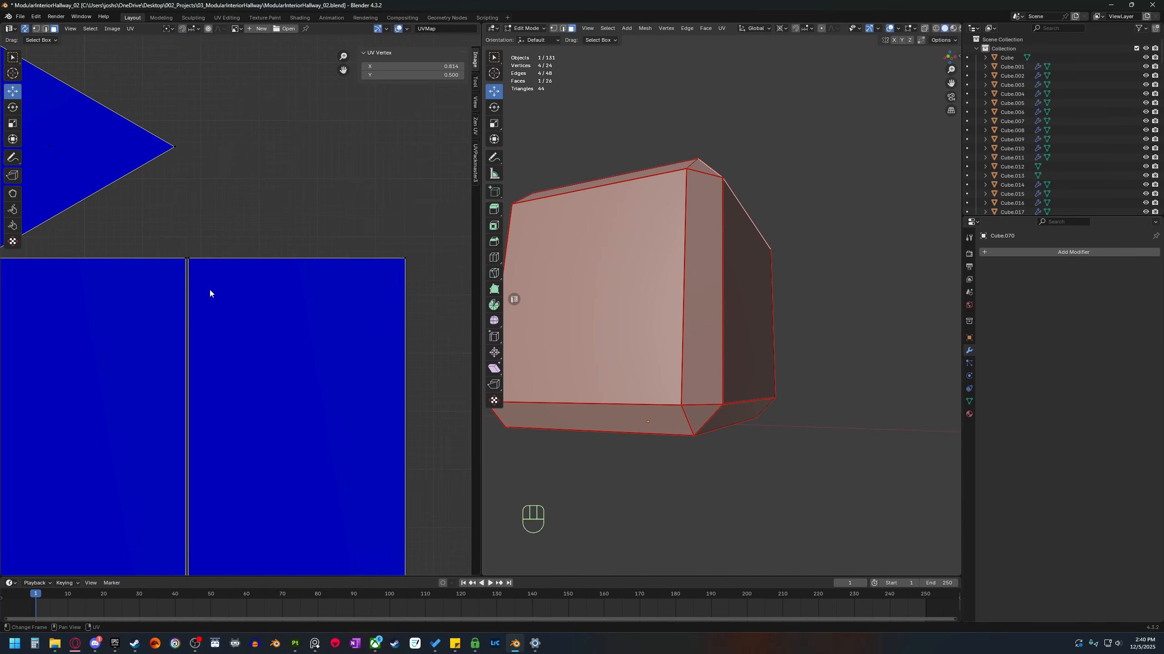
pyautogui.moveTo(183, 311); pyautogui.dragTo(201, 308, button='middle')
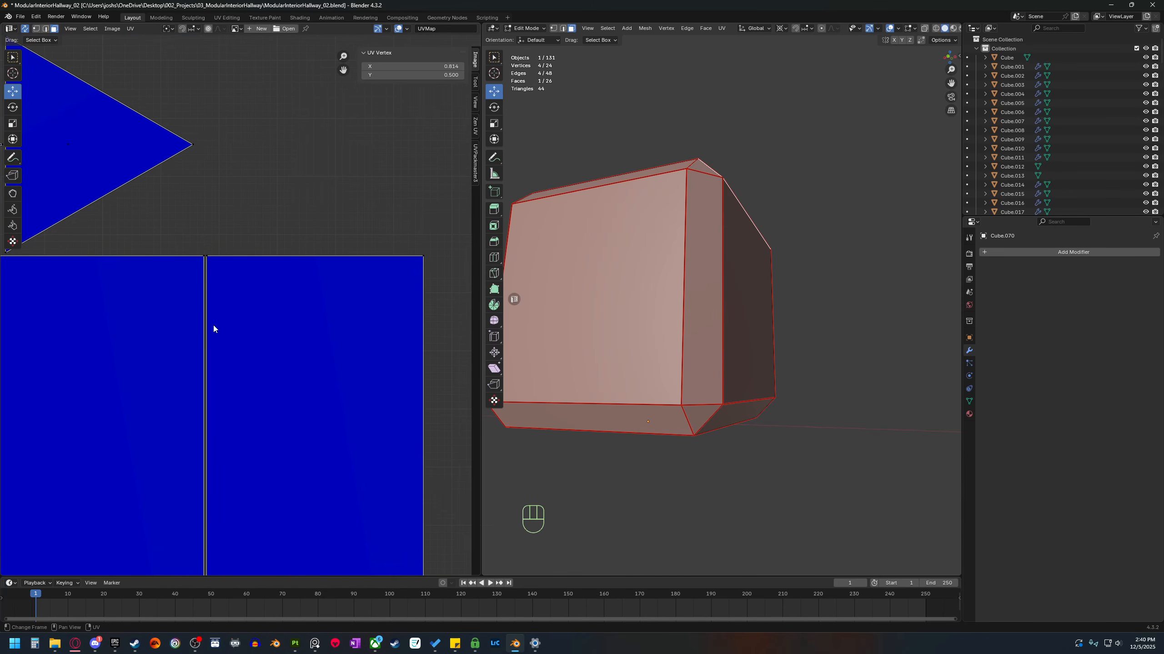
# Compare the thin spacing between several adjacent bevel strips in the UV layout at different magnifications.
pyautogui.keyDown('shift'); pyautogui.moveTo(203, 365); pyautogui.dragTo(244, 340, button='middle'); pyautogui.keyUp('shift')
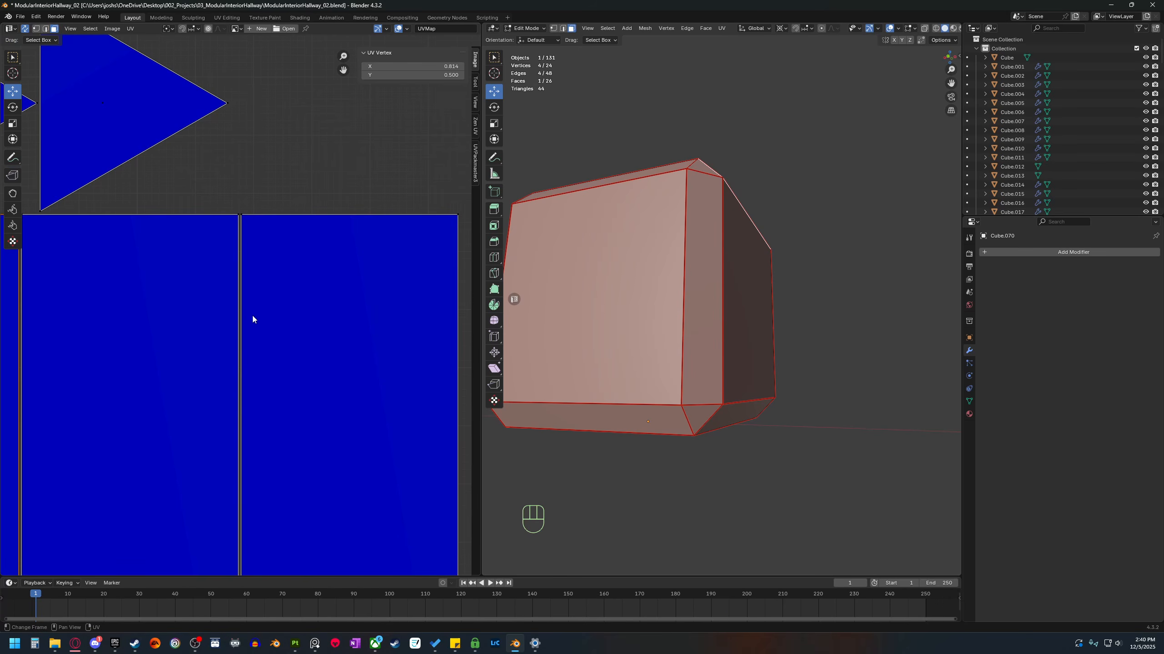
pyautogui.scroll(1, 238, 268)
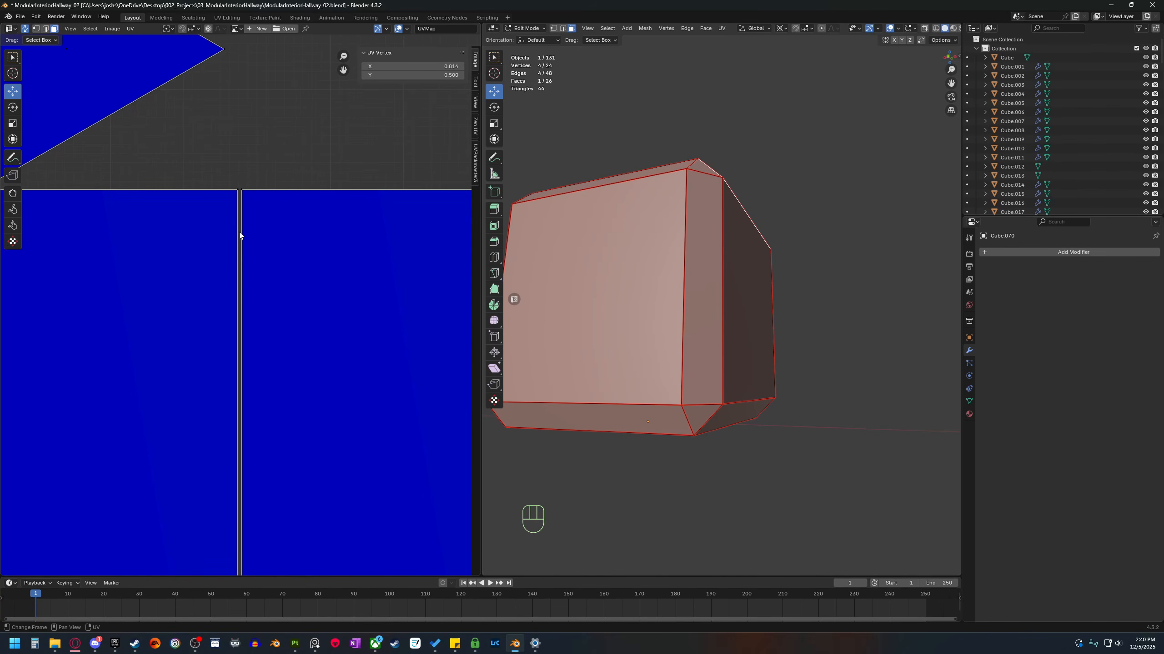
pyautogui.scroll(-2, 240, 257)
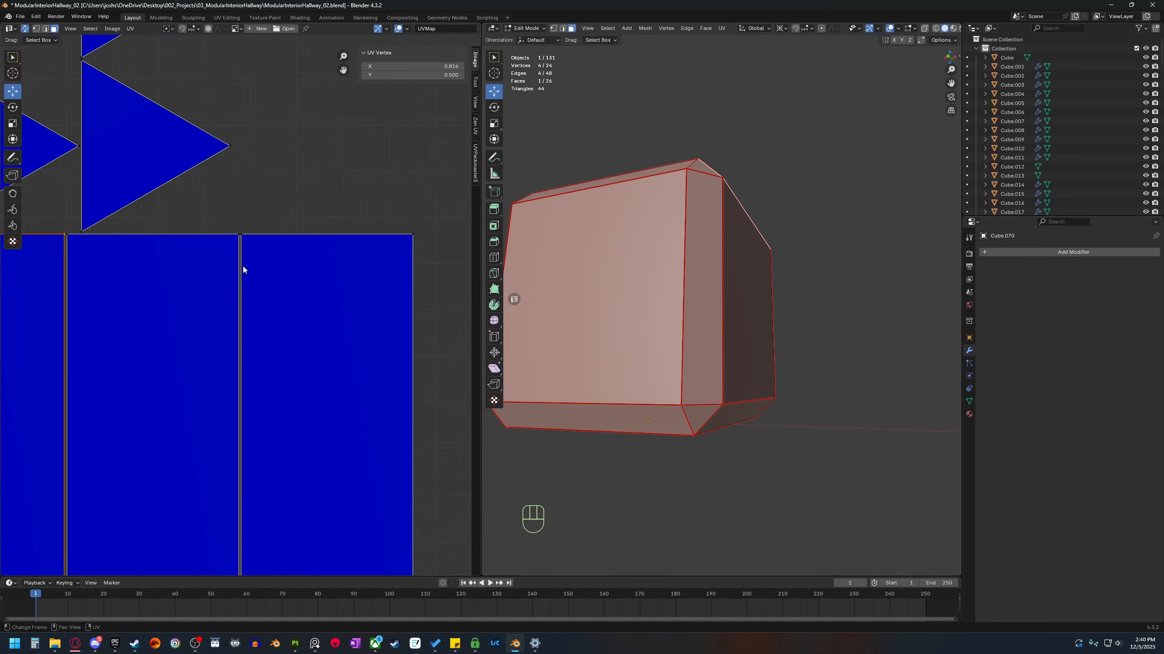
pyautogui.scroll(5, 234, 261)
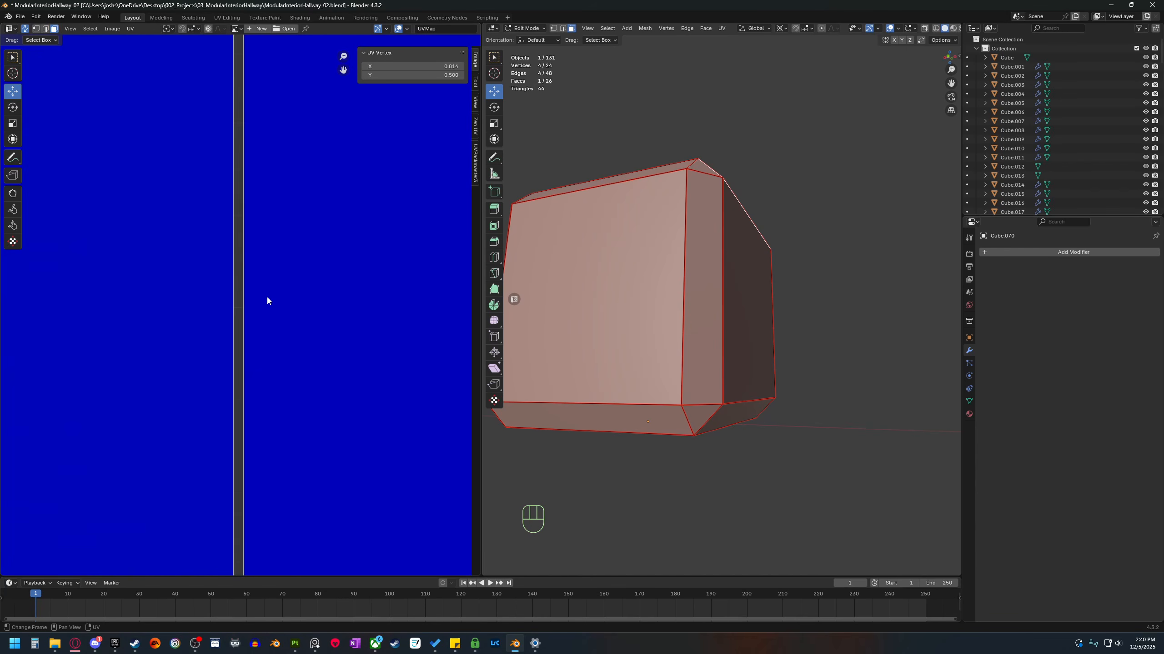
pyautogui.scroll(-14, 233, 301)
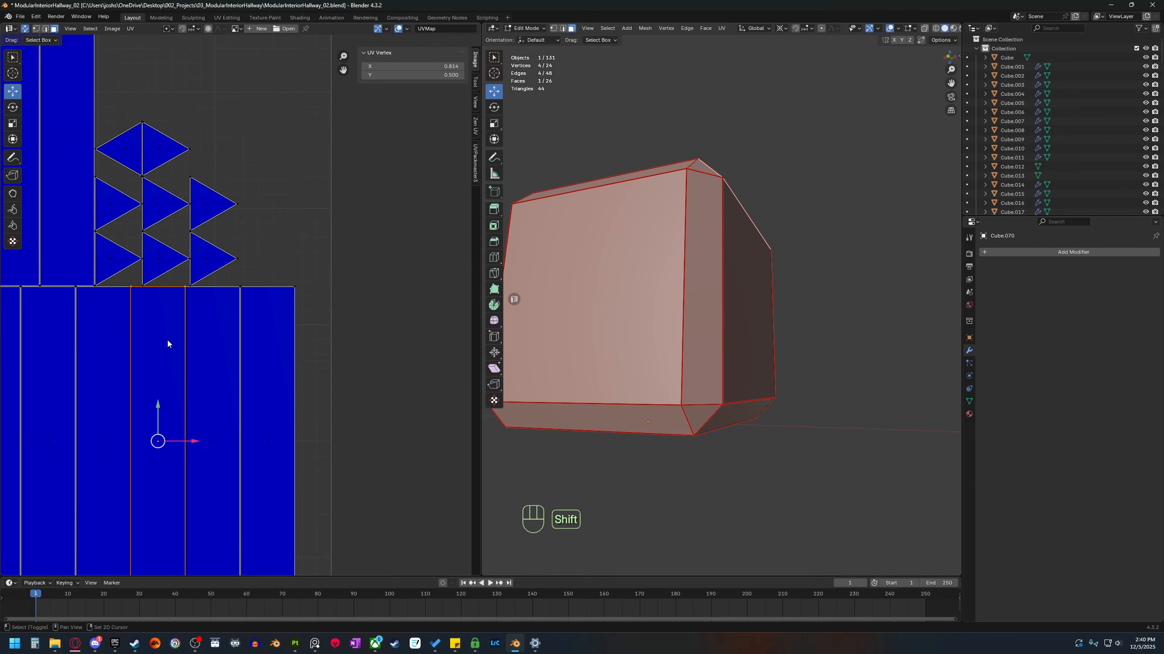
# Select all UV islands and pack them with the Exact Shape (Concave) method, scaling and rotation enabled, and a scaled margin of 0.001.
pyautogui.keyDown('shift'); pyautogui.moveTo(167, 340); pyautogui.dragTo(336, 408, button='middle'); pyautogui.keyUp('shift')
pyautogui.scroll(-6, 231, 335)
pyautogui.press('a')
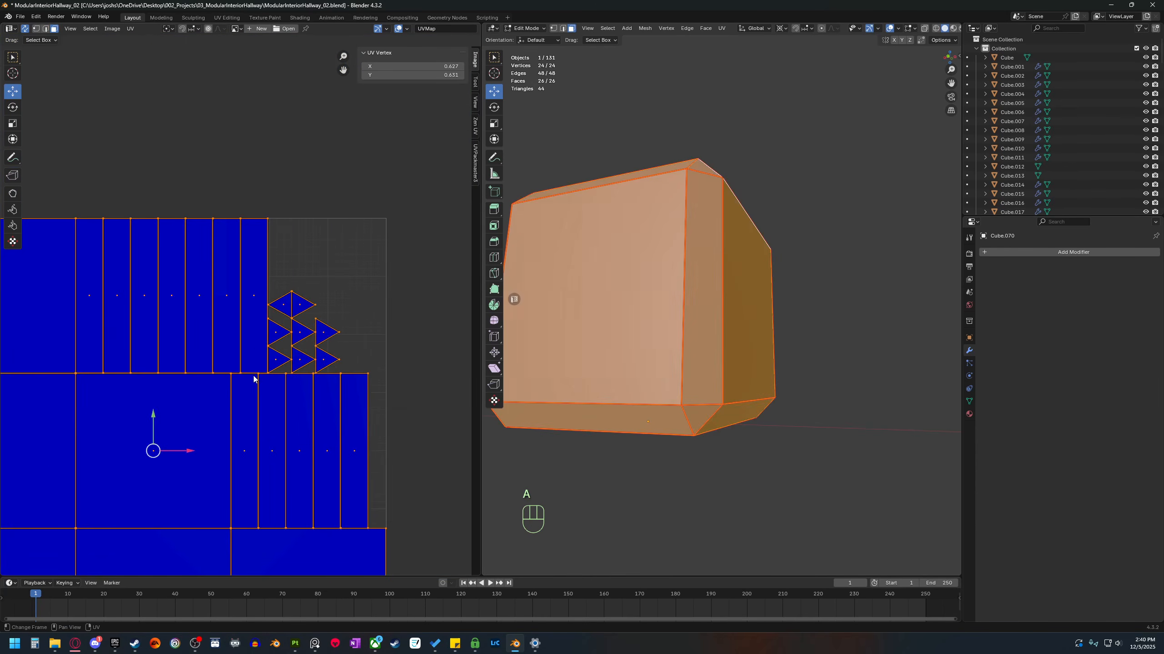
pyautogui.keyDown('shift'); pyautogui.moveTo(254, 402); pyautogui.dragTo(255, 362, button='middle'); pyautogui.keyUp('shift')
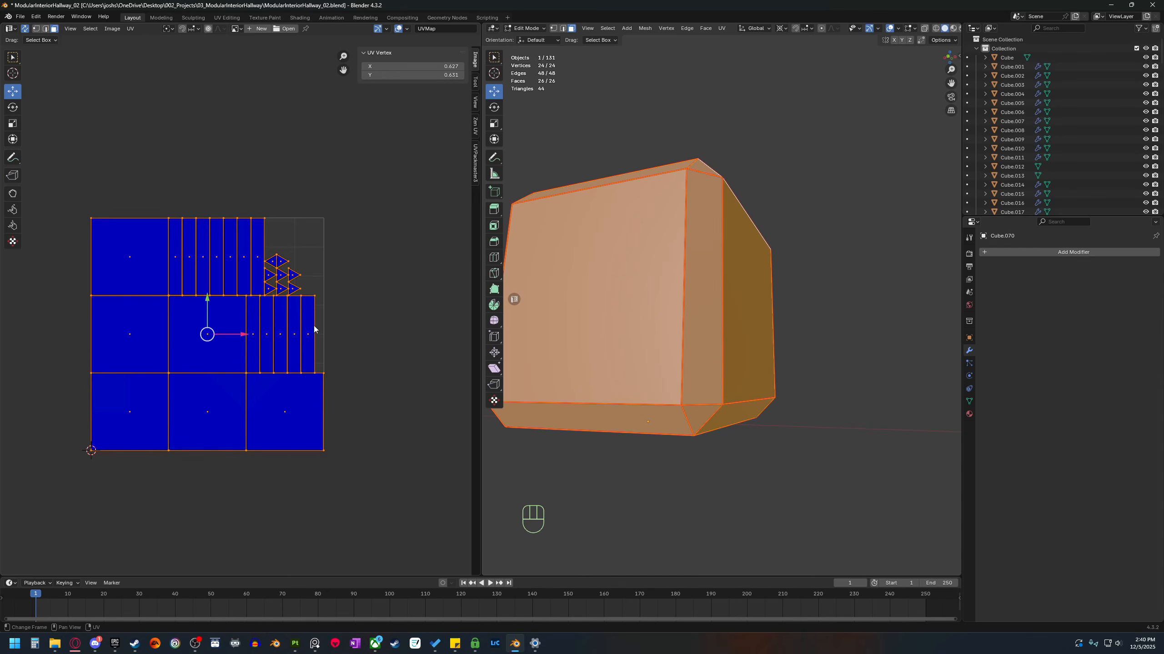
pyautogui.keyDown('shift'); pyautogui.moveTo(266, 324); pyautogui.dragTo(275, 325, button='middle'); pyautogui.keyUp('shift')
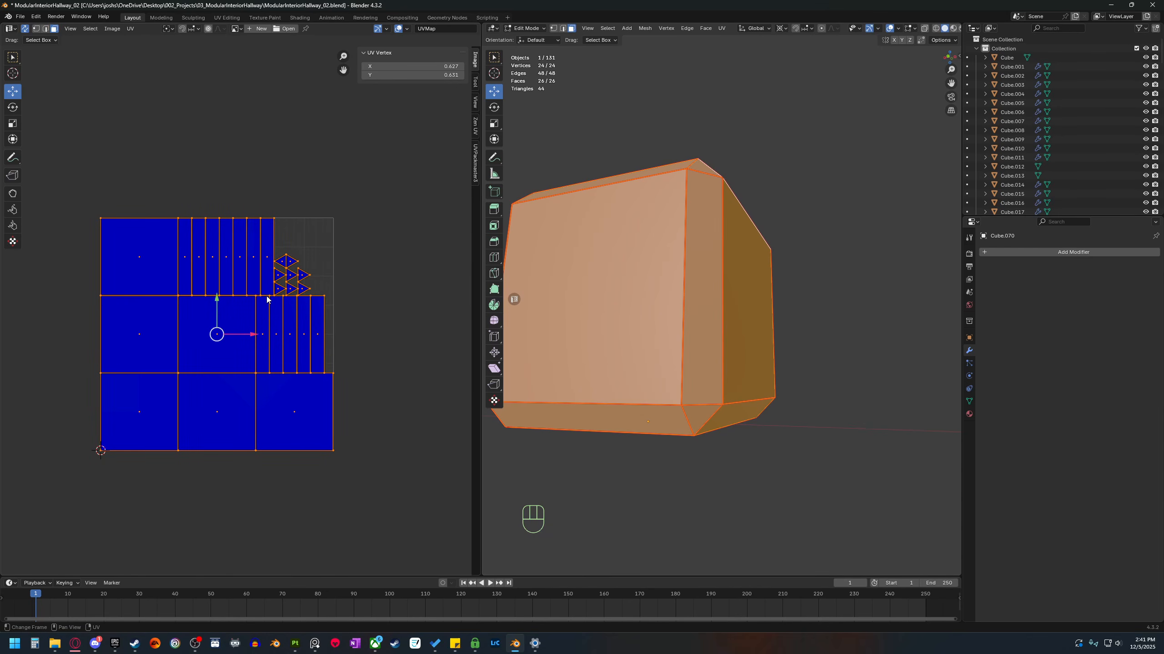
pyautogui.keyDown('shift'); pyautogui.moveTo(187, 281); pyautogui.dragTo(201, 283, button='middle'); pyautogui.keyUp('shift')
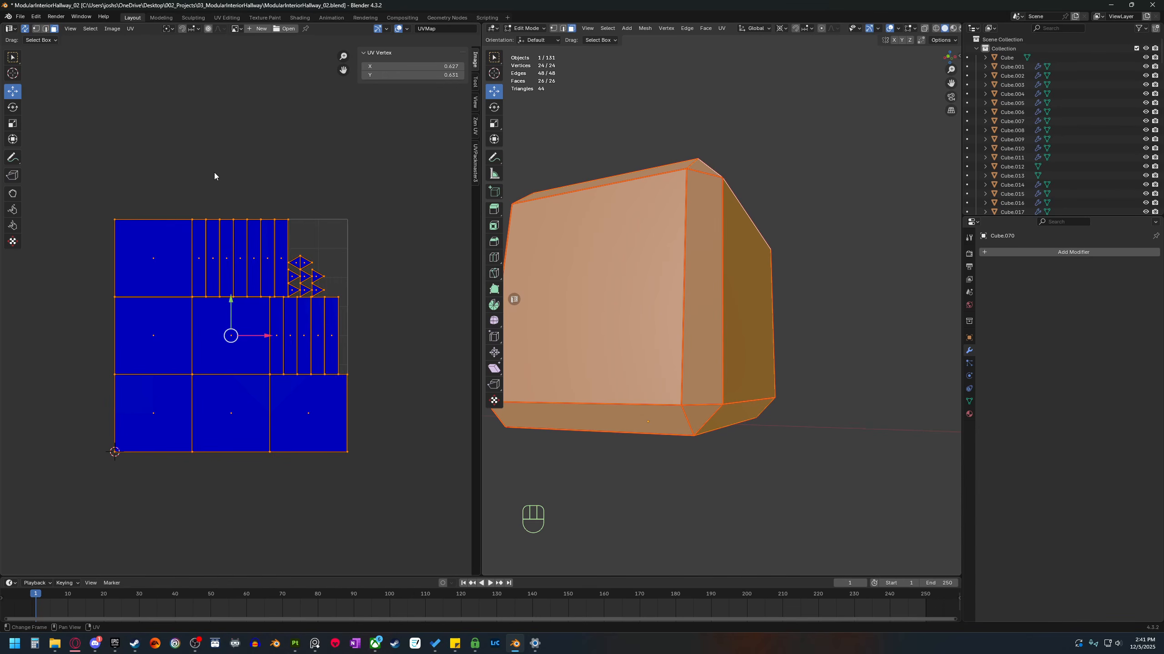
pyautogui.click(131, 30)
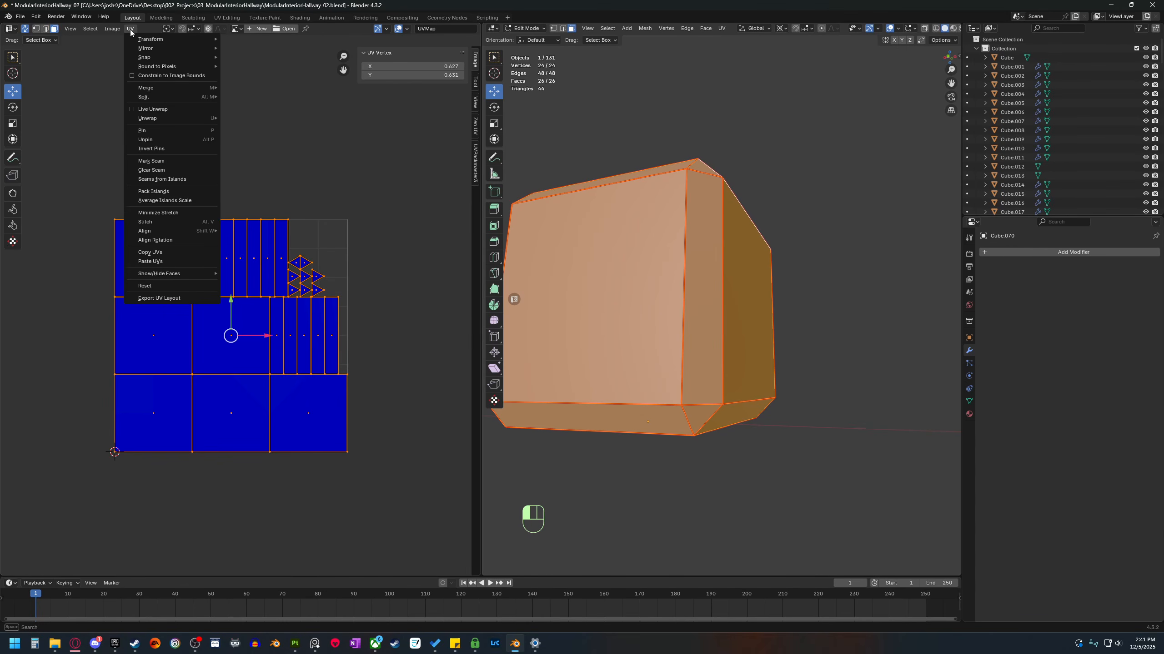
pyautogui.click(157, 192)
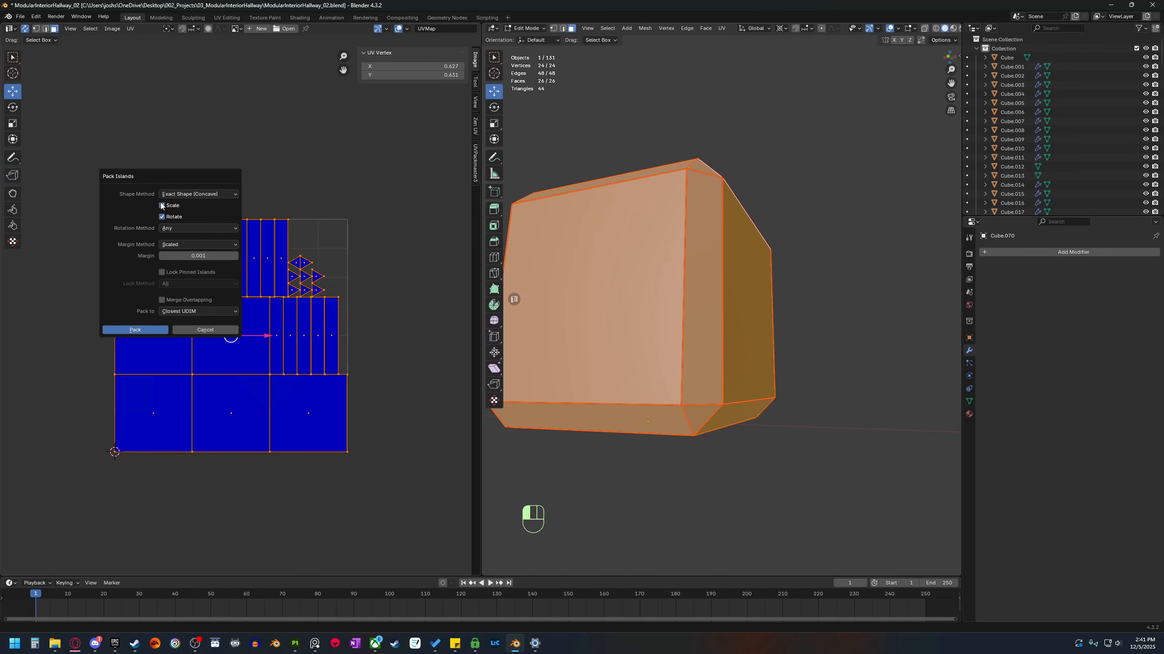
pyautogui.moveTo(191, 173); pyautogui.dragTo(236, 77)
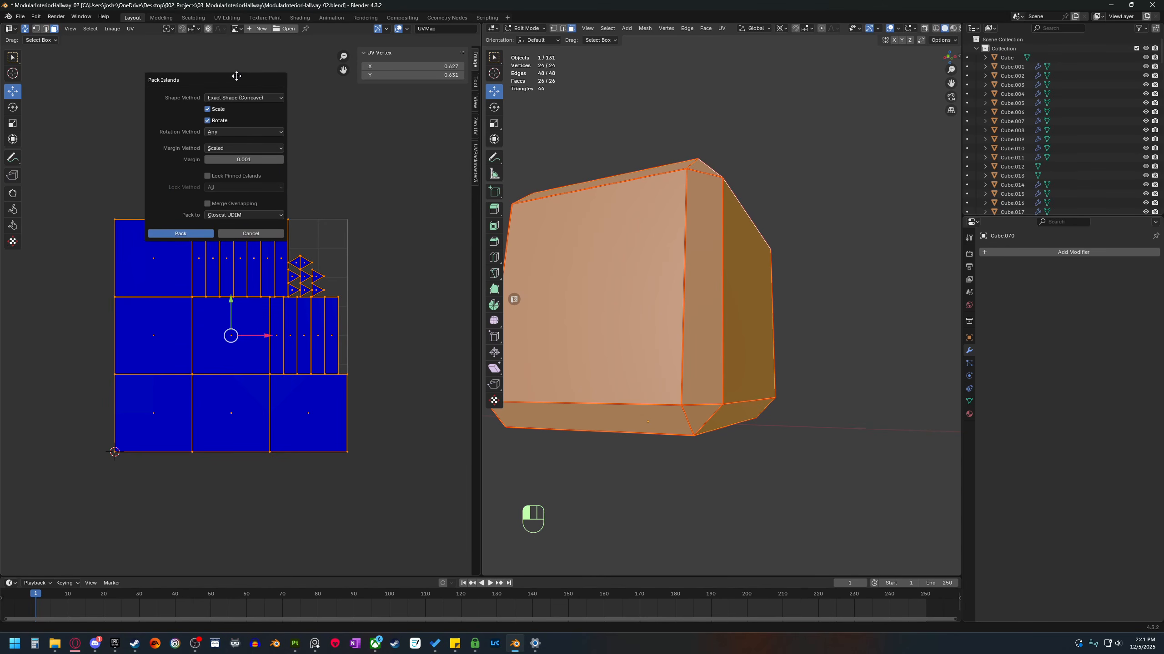
pyautogui.click(176, 232)
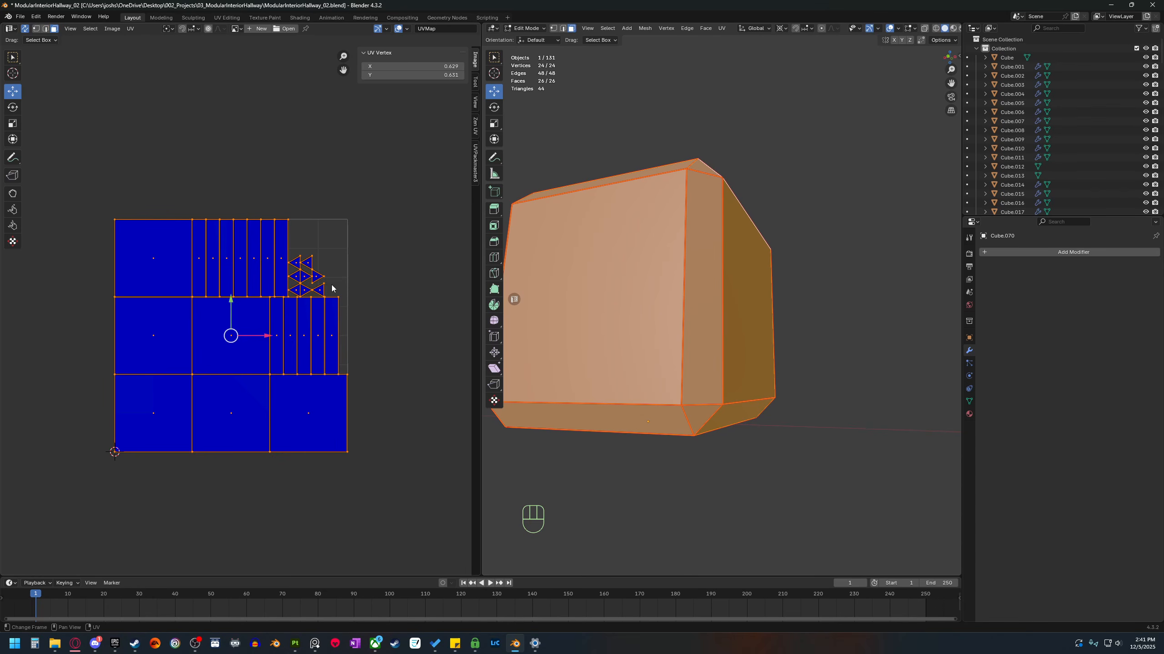
# Examine how the small triangular corner islands are packed, along with the overall UV layout.
pyautogui.scroll(6, 333, 291)
pyautogui.scroll(3, 389, 324)
pyautogui.keyDown('shift'); pyautogui.moveTo(52, 396); pyautogui.dragTo(238, 349, button='middle'); pyautogui.keyUp('shift')
pyautogui.scroll(3, 383, 373)
pyautogui.scroll(-6, 238, 352)
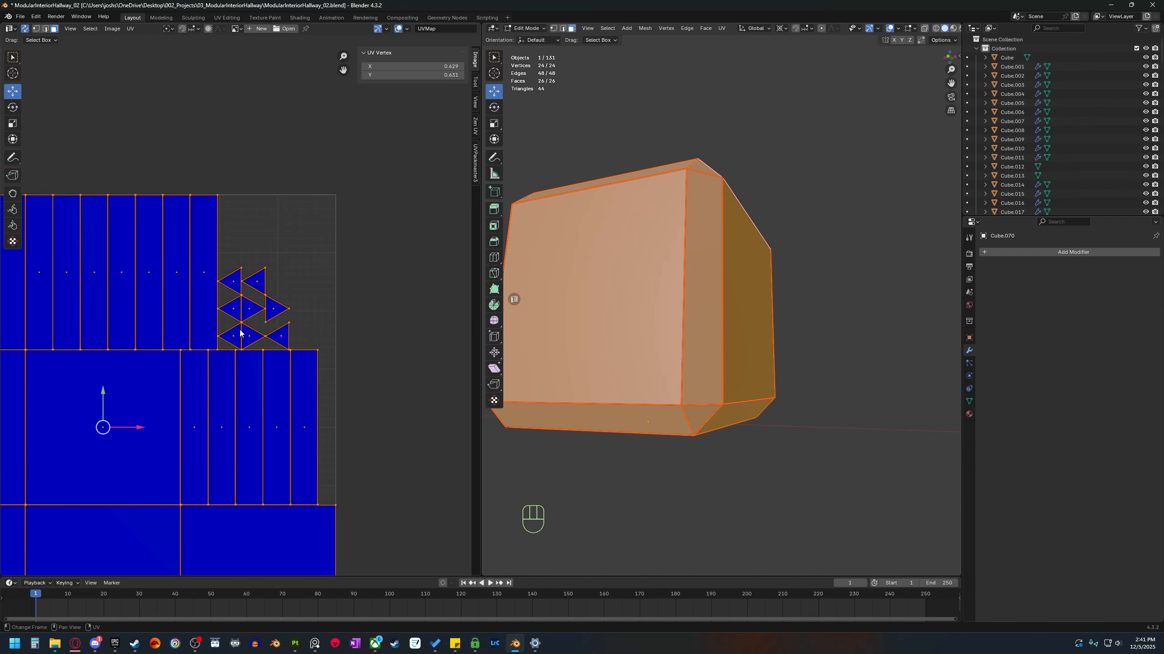
pyautogui.press('Home')
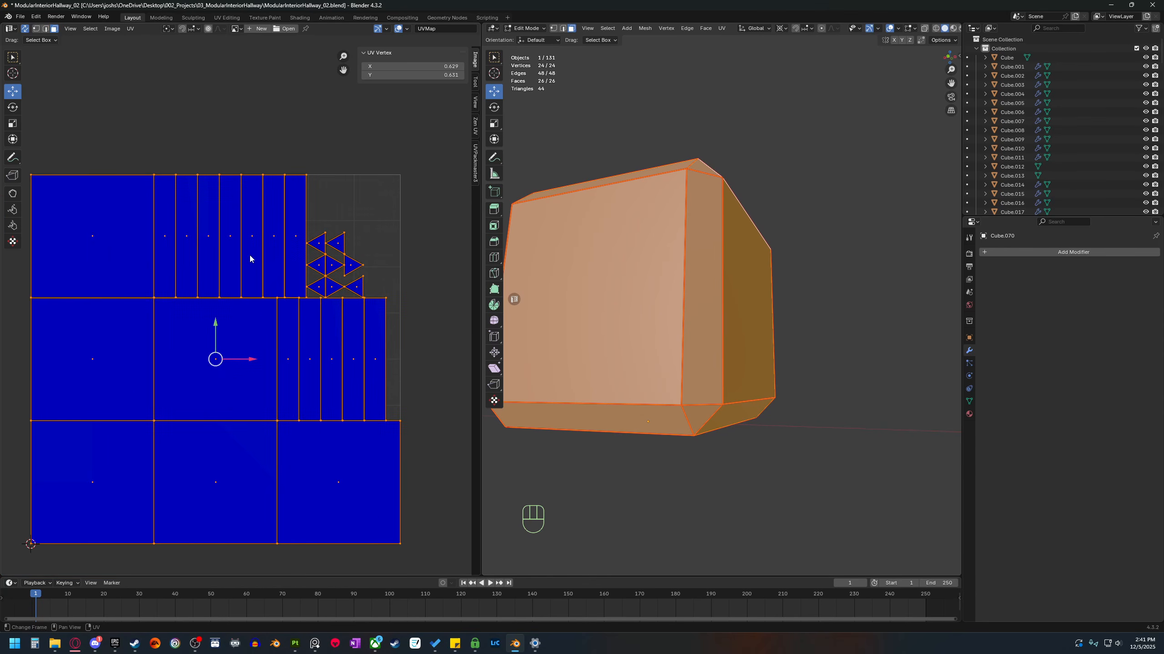
# Scale all UV islands up to roughly twice the packed size and move them up beside the UV tile.
pyautogui.scroll(-2, 238, 321)
pyautogui.keyDown('shift'); pyautogui.moveTo(243, 398); pyautogui.dragTo(288, 375, button='middle'); pyautogui.keyUp('shift')
pyautogui.press('s')
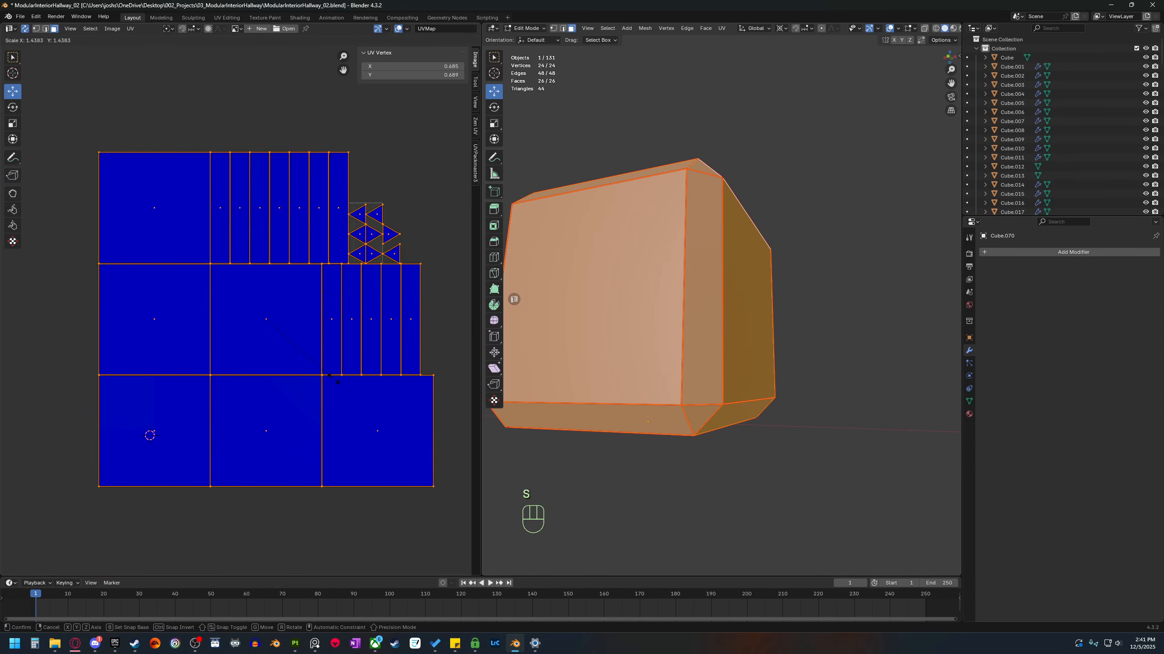
pyautogui.click(355, 392)
pyautogui.scroll(-4, 348, 385)
pyautogui.keyDown('shift'); pyautogui.moveTo(356, 398); pyautogui.dragTo(364, 424, button='middle'); pyautogui.keyUp('shift')
pyautogui.press('g')
pyautogui.click(214, 326)
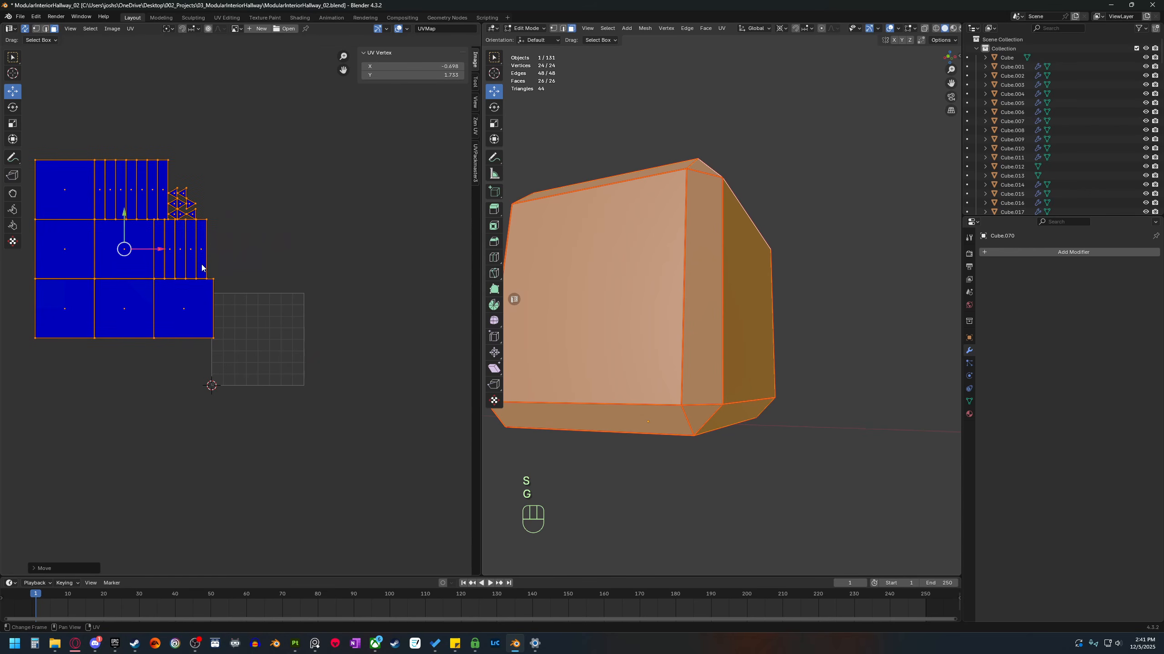
# Scatter some islands by moving two pairs of bevel strips and two large square faces away from the rest of the layout.
pyautogui.moveTo(244, 245); pyautogui.dragTo(163, 252)
pyautogui.press('g')
pyautogui.click(310, 272)
pyautogui.press('g')
pyautogui.click(173, 339)
pyautogui.click(97, 337)
pyautogui.press('g')
pyautogui.click(129, 417)
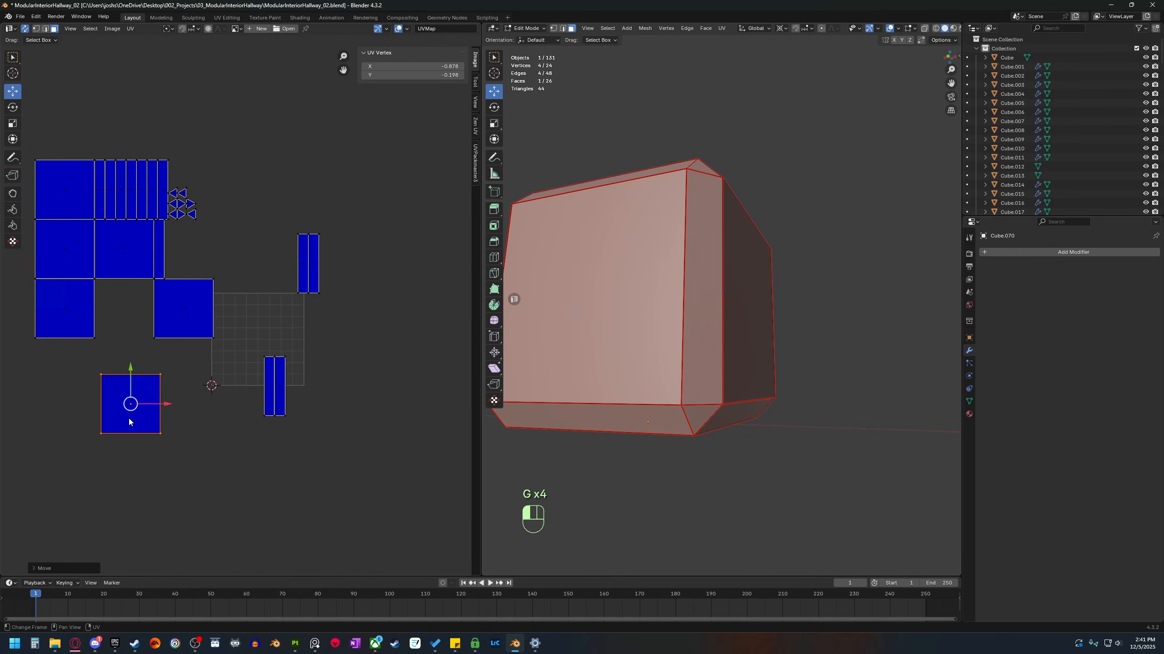
pyautogui.click(162, 297)
pyautogui.press('g')
pyautogui.click(238, 258)
# Select all the scattered islands and pack them into the UV tile with the Exact Shape (Concave) method and a scaled margin of 0.001.
pyautogui.scroll(-1, 129, 375)
pyautogui.moveTo(55, 450); pyautogui.dragTo(326, 161)
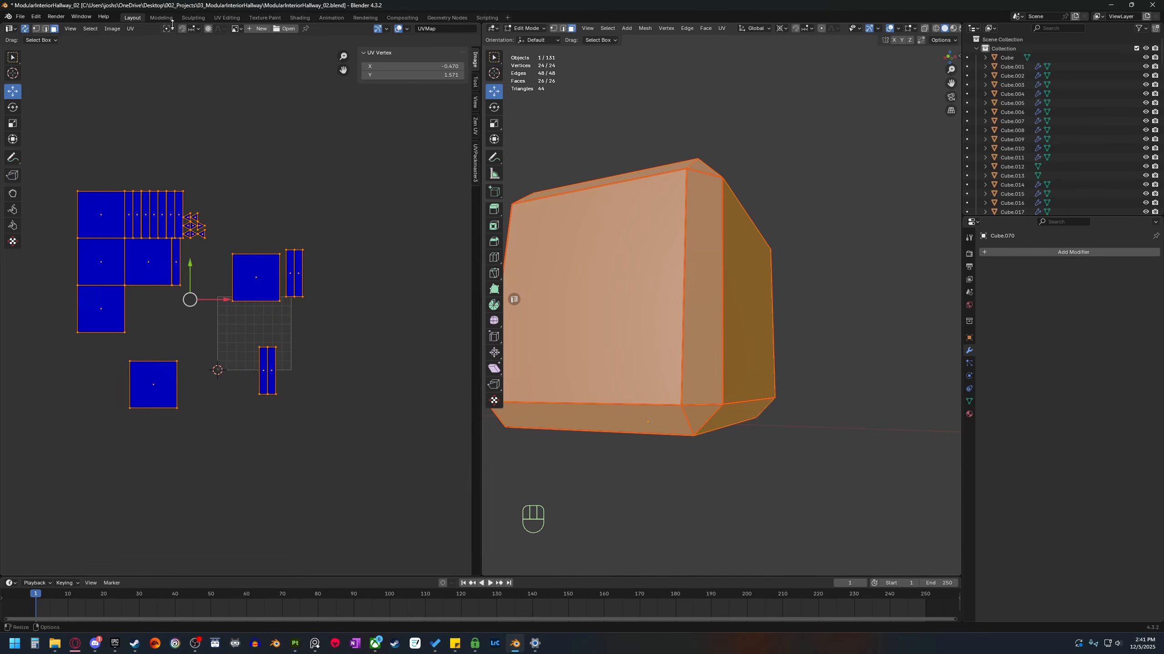
pyautogui.click(133, 28)
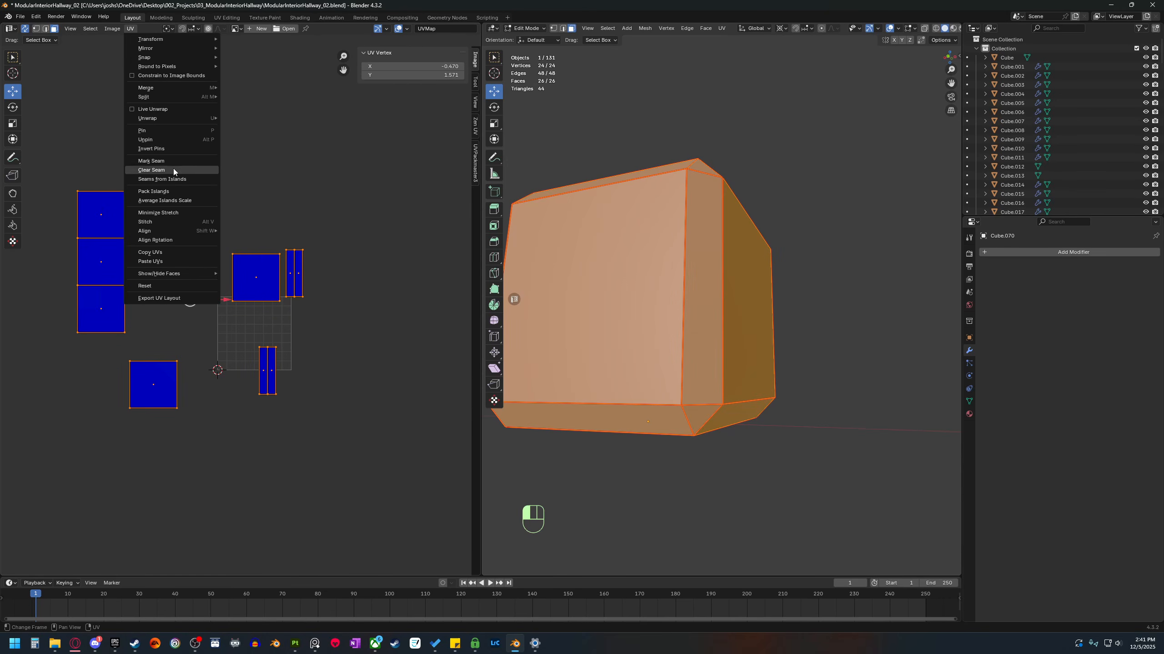
pyautogui.click(168, 191)
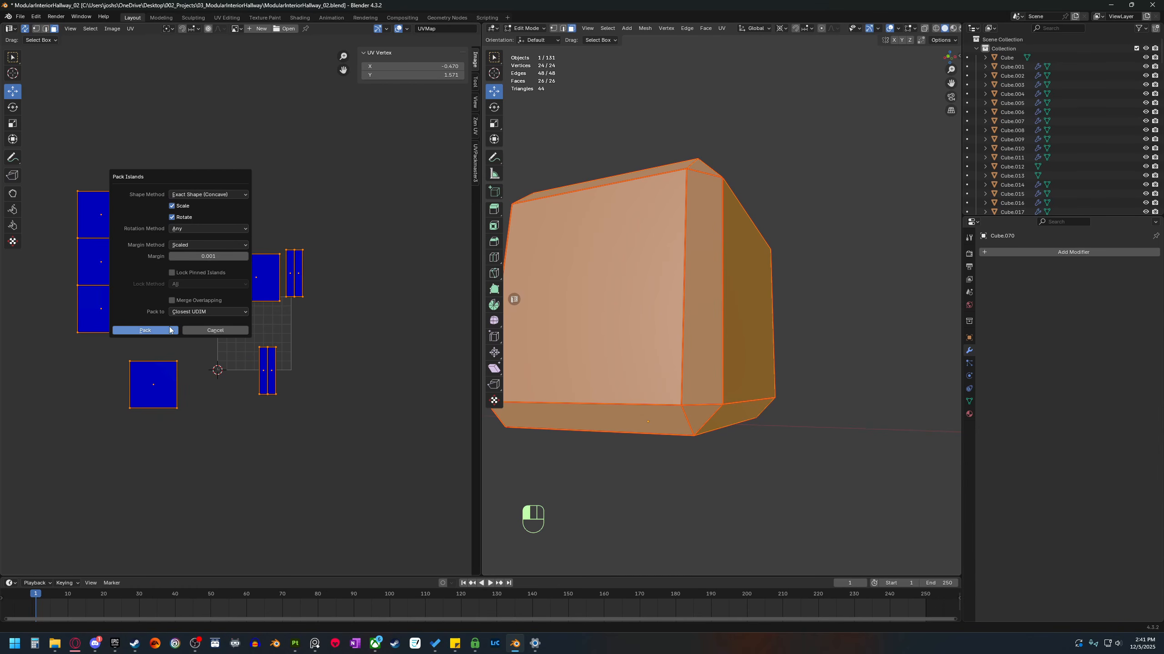
pyautogui.click(144, 330)
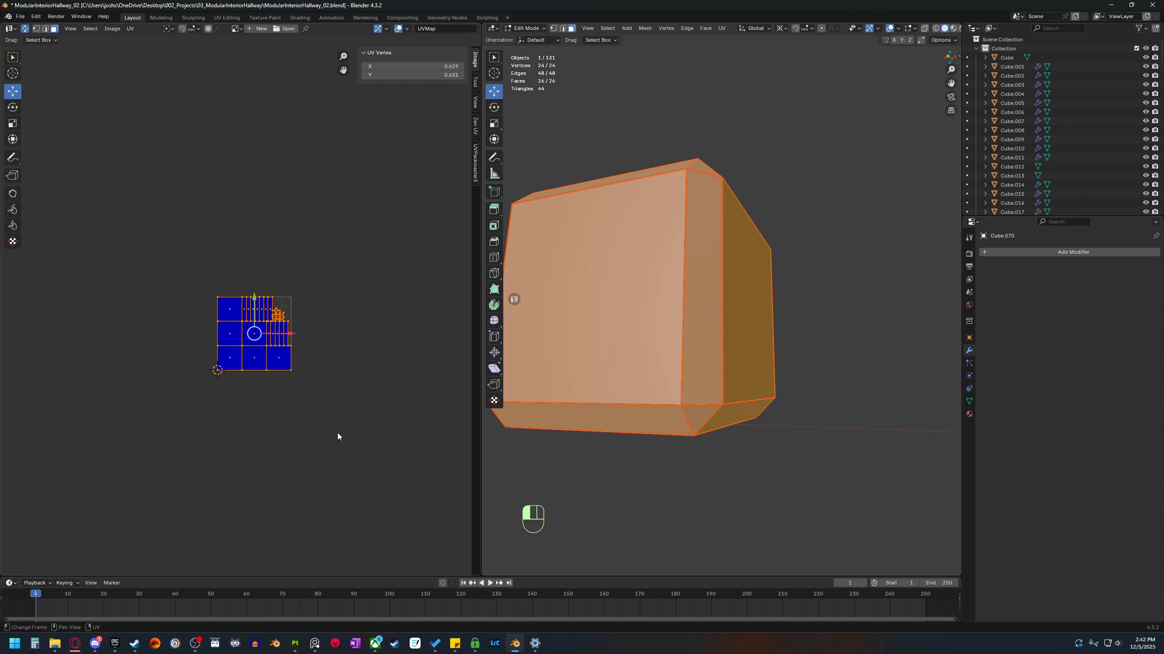
# Try enlarging the lower-right square island about four times and moving it out of the tile, undo the changes, and clear the selection.
pyautogui.scroll(4, 328, 415)
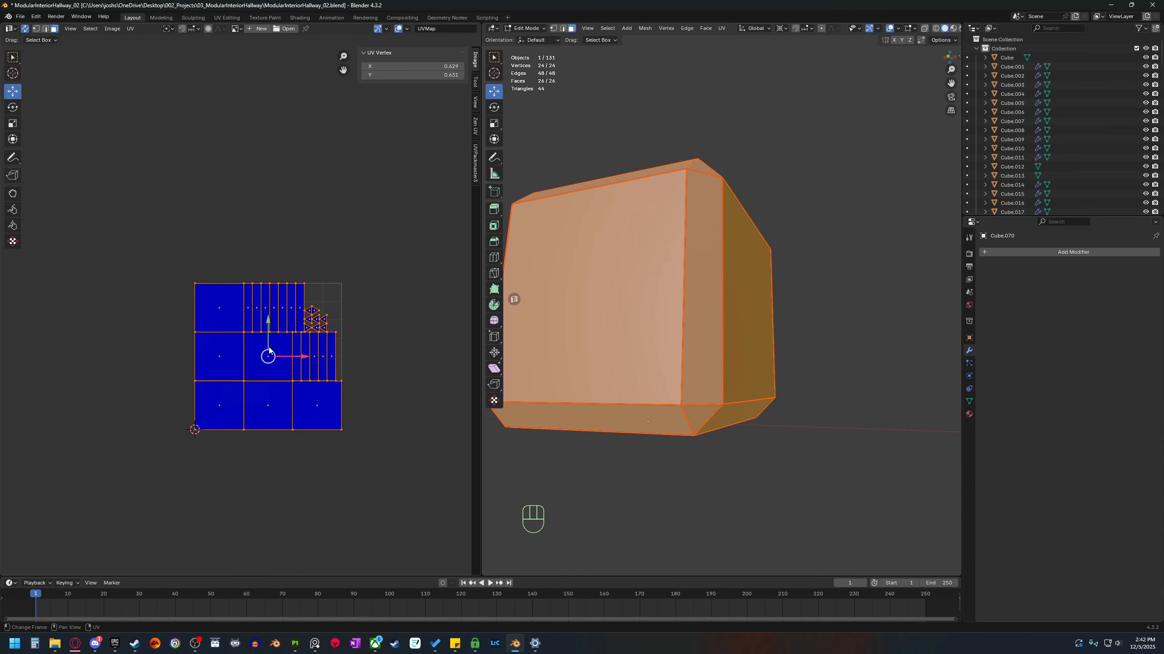
pyautogui.keyDown('shift'); pyautogui.moveTo(177, 291); pyautogui.dragTo(133, 251, button='middle'); pyautogui.keyUp('shift')
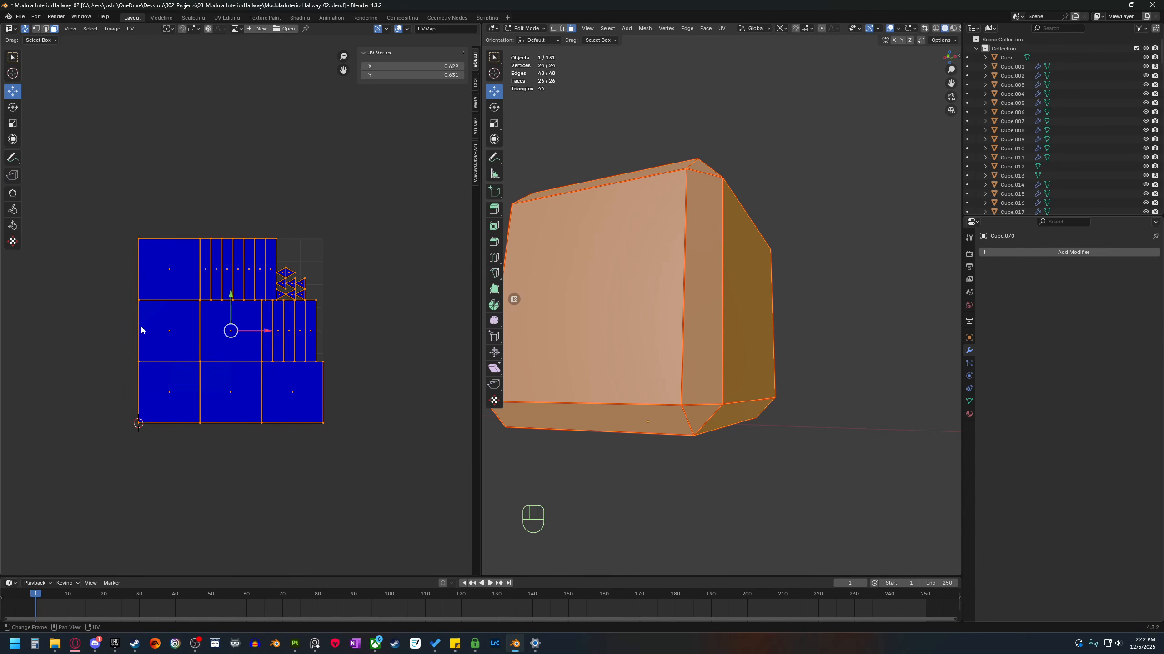
pyautogui.scroll(2, 319, 305)
pyautogui.keyDown('shift'); pyautogui.moveTo(202, 287); pyautogui.dragTo(178, 281, button='middle'); pyautogui.keyUp('shift')
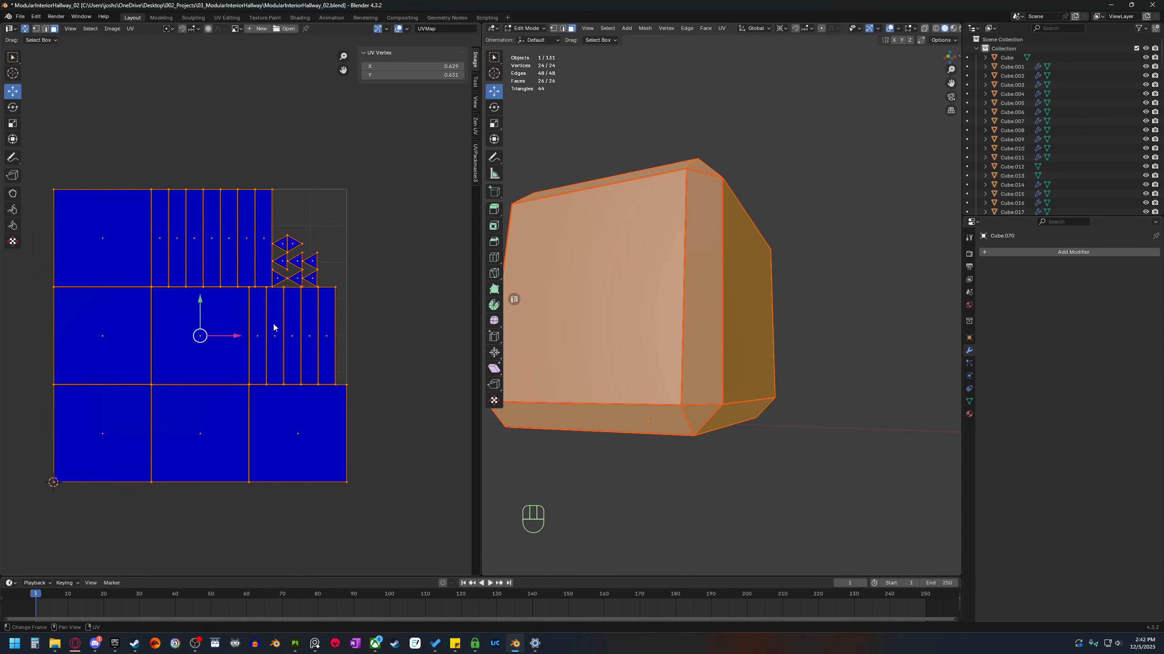
pyautogui.click(305, 431)
pyautogui.scroll(1, 275, 376)
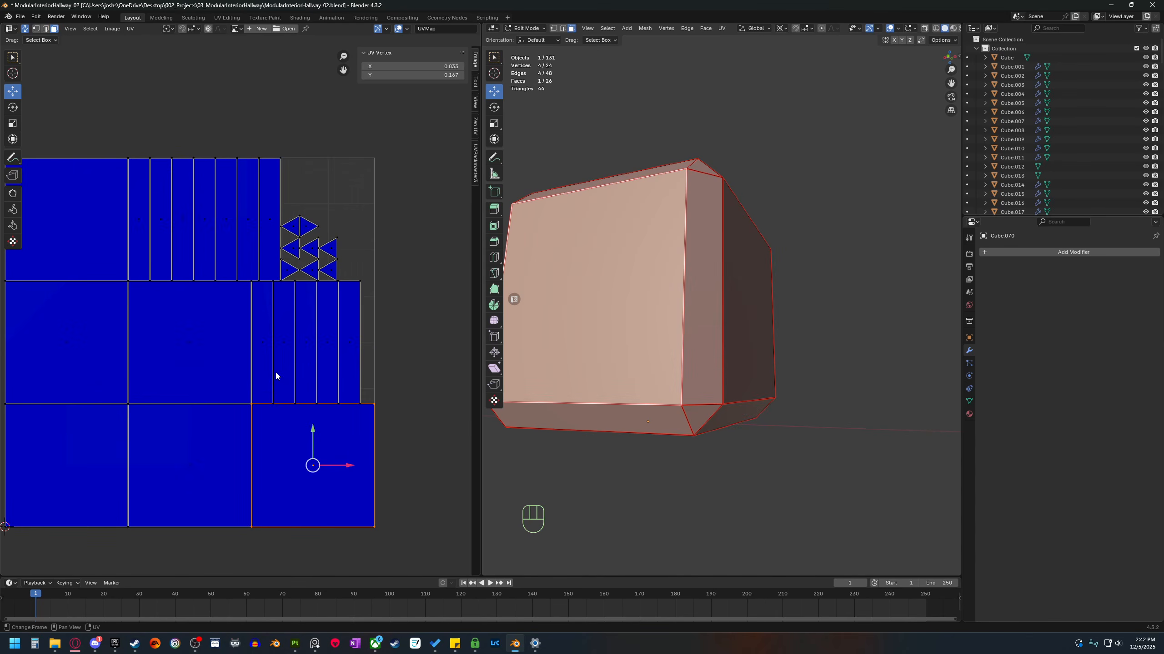
pyautogui.scroll(-1, 276, 376)
pyautogui.press('s')
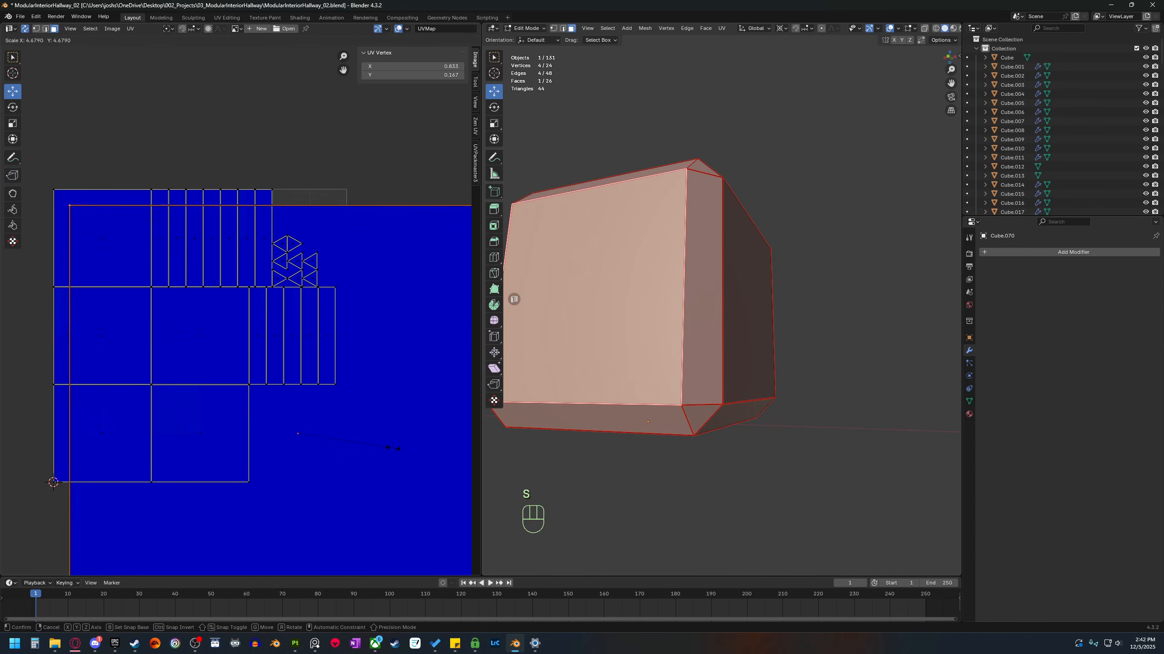
pyautogui.click(382, 442)
pyautogui.press('g')
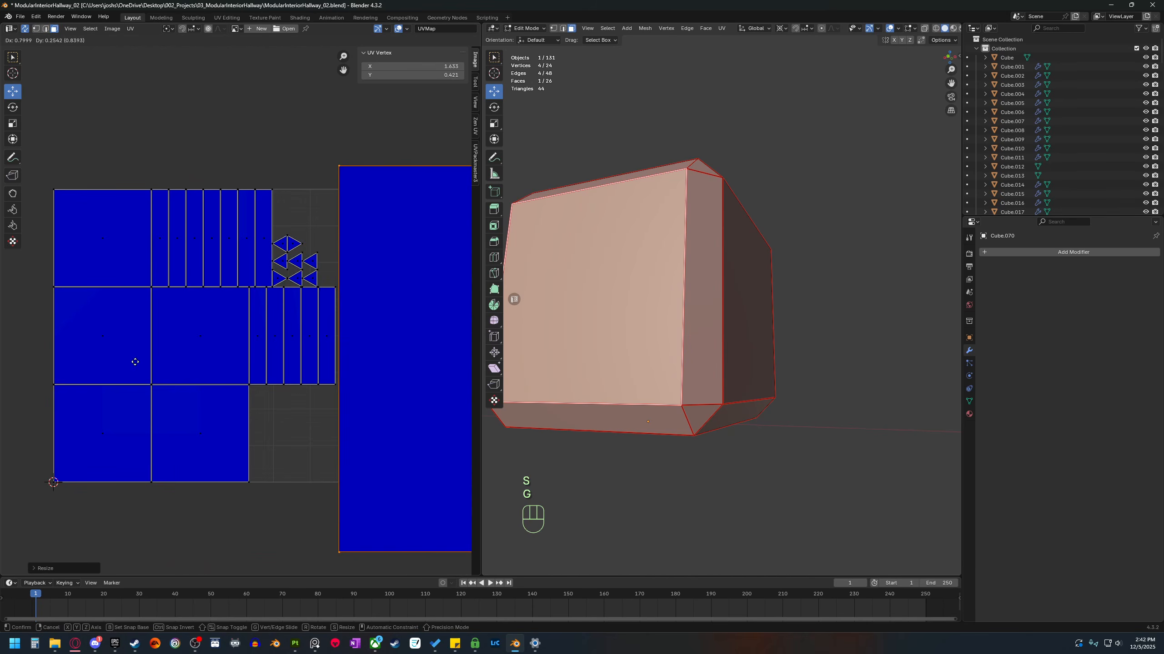
pyautogui.rightClick(329, 411)
pyautogui.hotkey('ctrl', 'z')
pyautogui.scroll(-2, 329, 411)
pyautogui.click(324, 417)
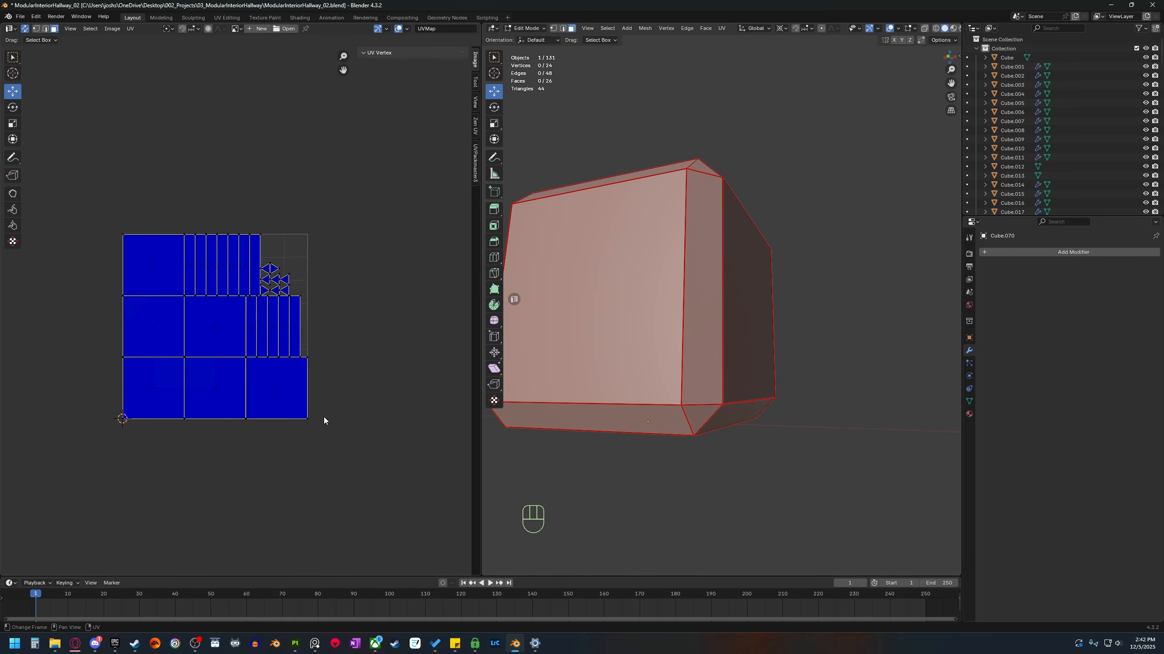
# Select every island in the packed UV layout and view the gaps between them up close.
pyautogui.scroll(1, 315, 390)
pyautogui.keyDown('shift'); pyautogui.moveTo(329, 397); pyautogui.dragTo(353, 401, button='middle'); pyautogui.keyUp('shift')
pyautogui.scroll(1, 335, 398)
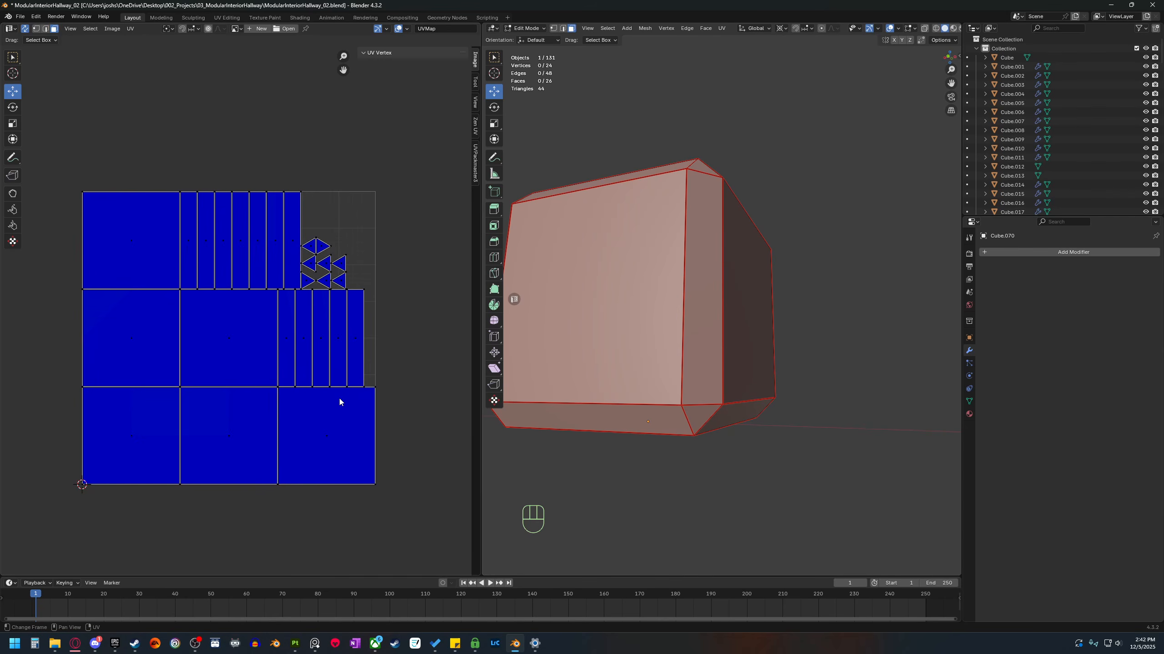
pyautogui.moveTo(407, 172); pyautogui.dragTo(59, 516)
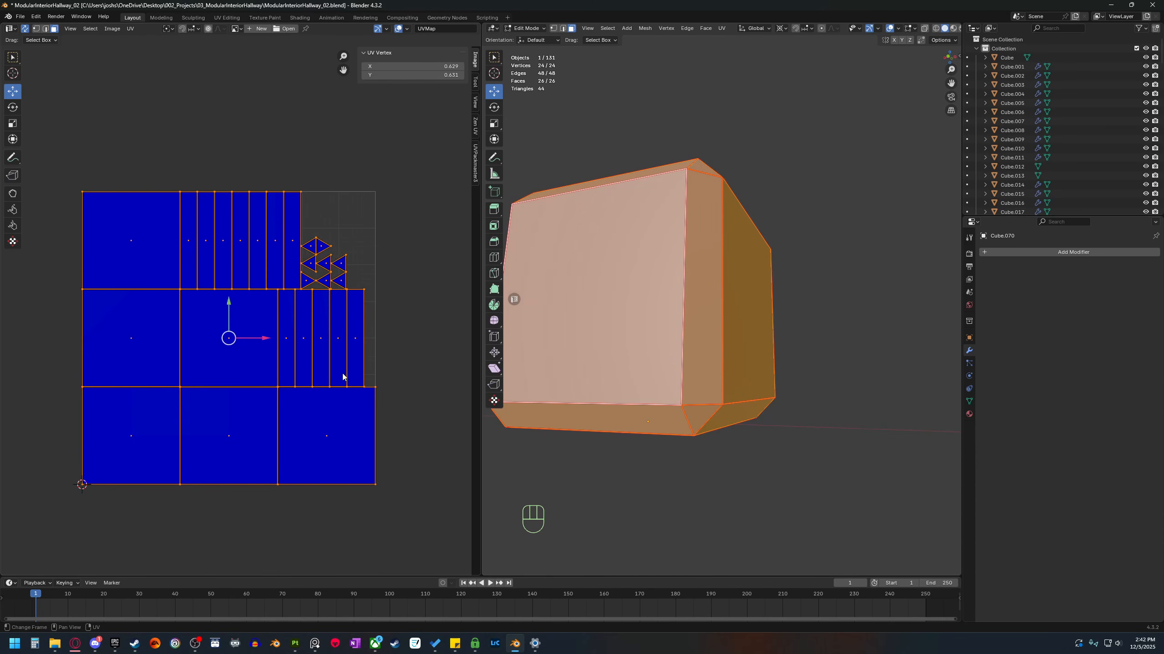
pyautogui.moveTo(44, 517); pyautogui.dragTo(430, 151)
pyautogui.moveTo(49, 514); pyautogui.dragTo(436, 155)
pyautogui.scroll(4, 309, 297)
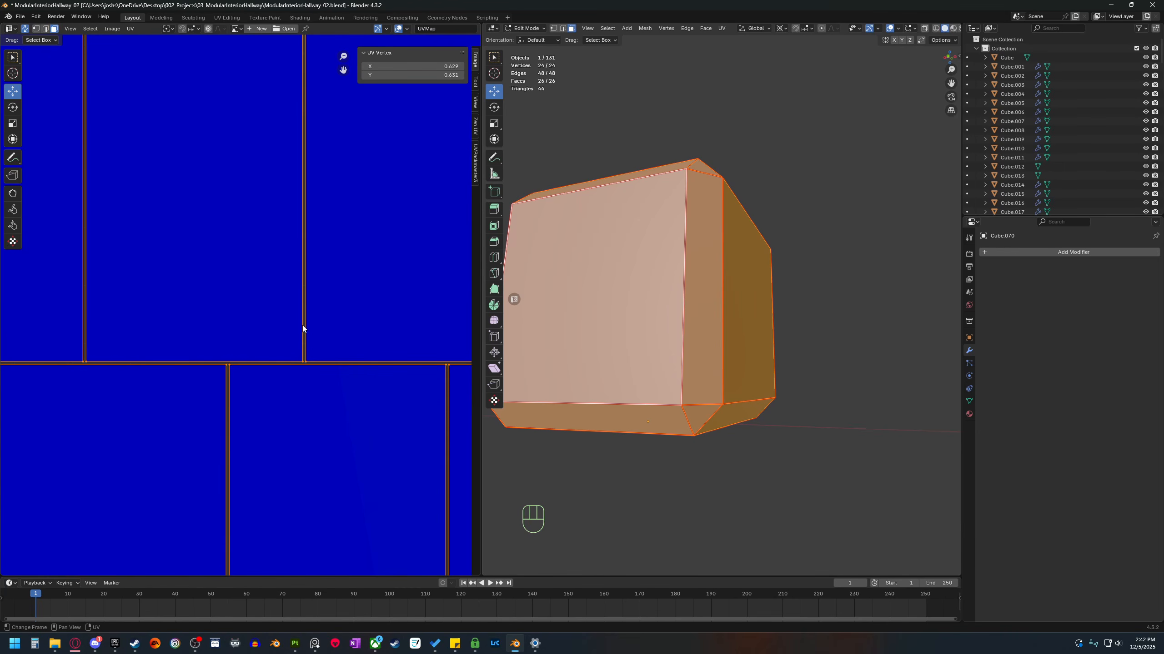
# Repack all the selected islands into the UV tile with the Exact Shape (Concave) method and a scaled margin of 0.05.
pyautogui.click(131, 27)
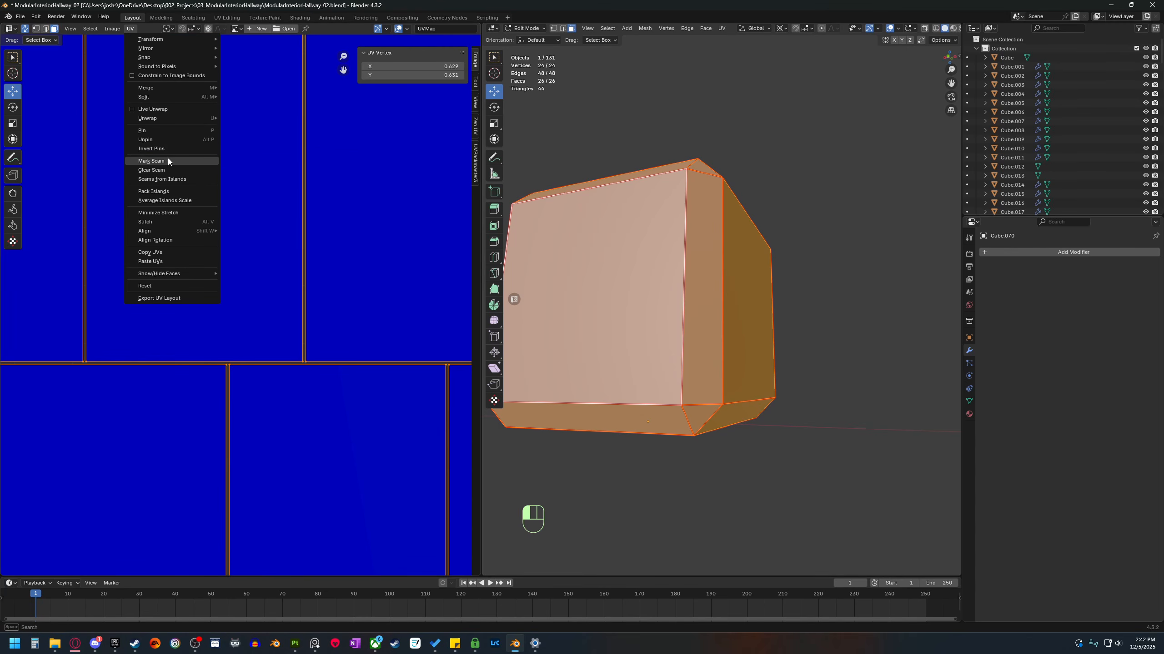
pyautogui.click(167, 190)
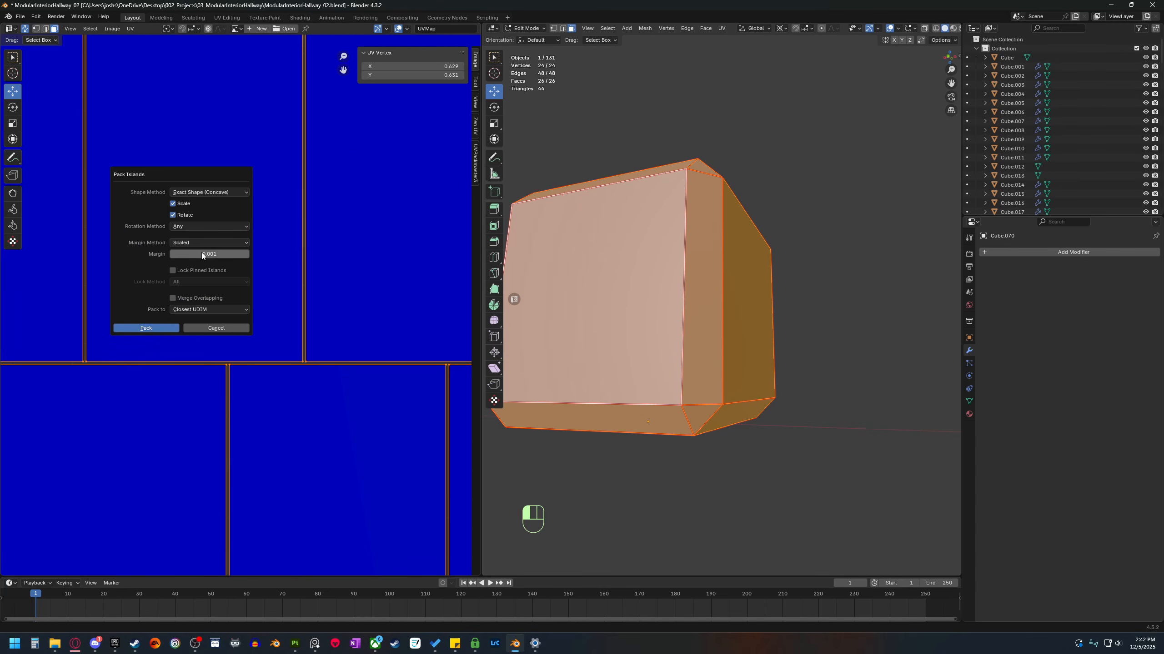
pyautogui.moveTo(209, 177); pyautogui.dragTo(225, 177)
pyautogui.click(218, 243)
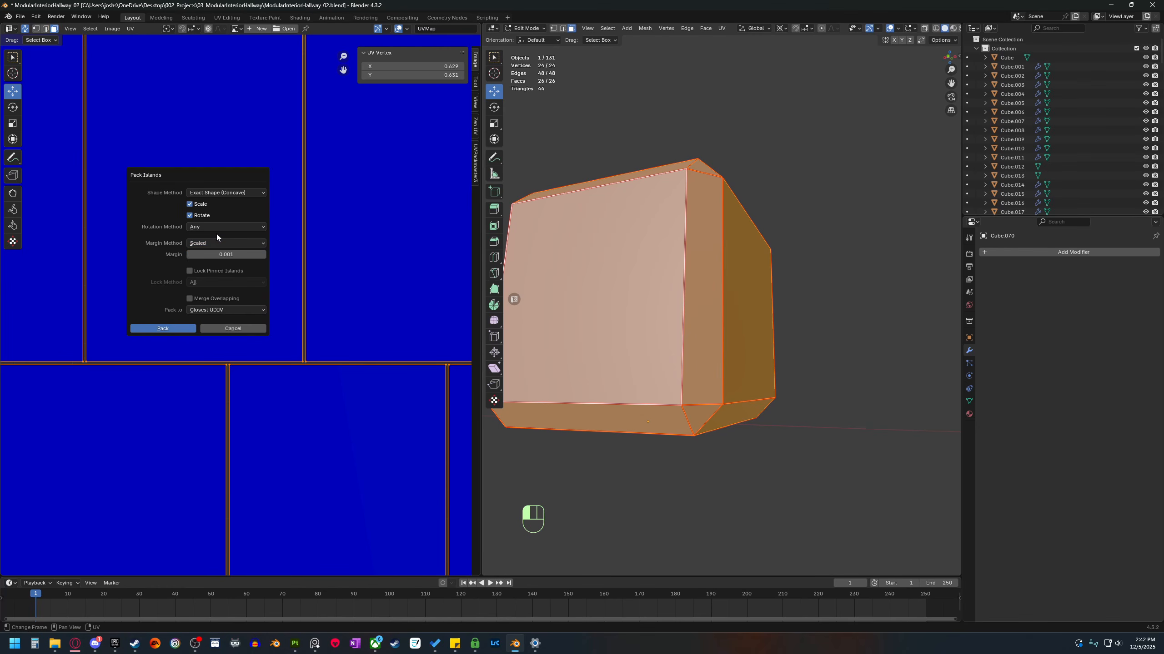
pyautogui.click(216, 227)
pyautogui.click(217, 236)
pyautogui.click(222, 242)
pyautogui.moveTo(187, 253); pyautogui.dragTo(187, 253)
pyautogui.click(229, 253)
pyautogui.write('.')
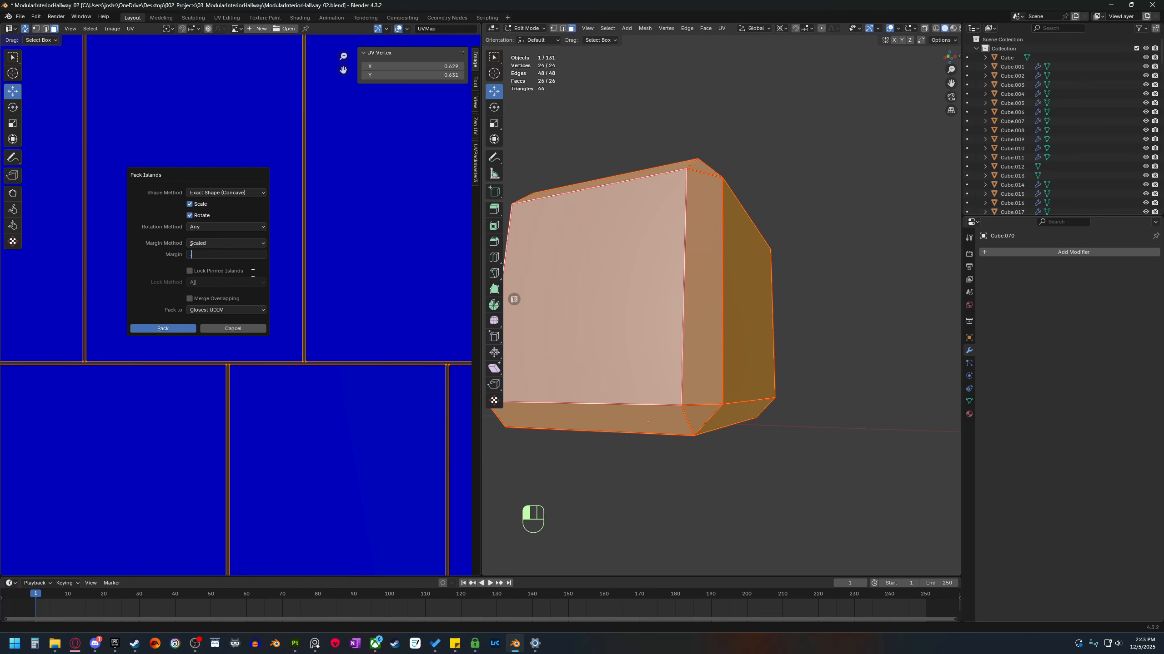
pyautogui.write('05')
pyautogui.press('Return')
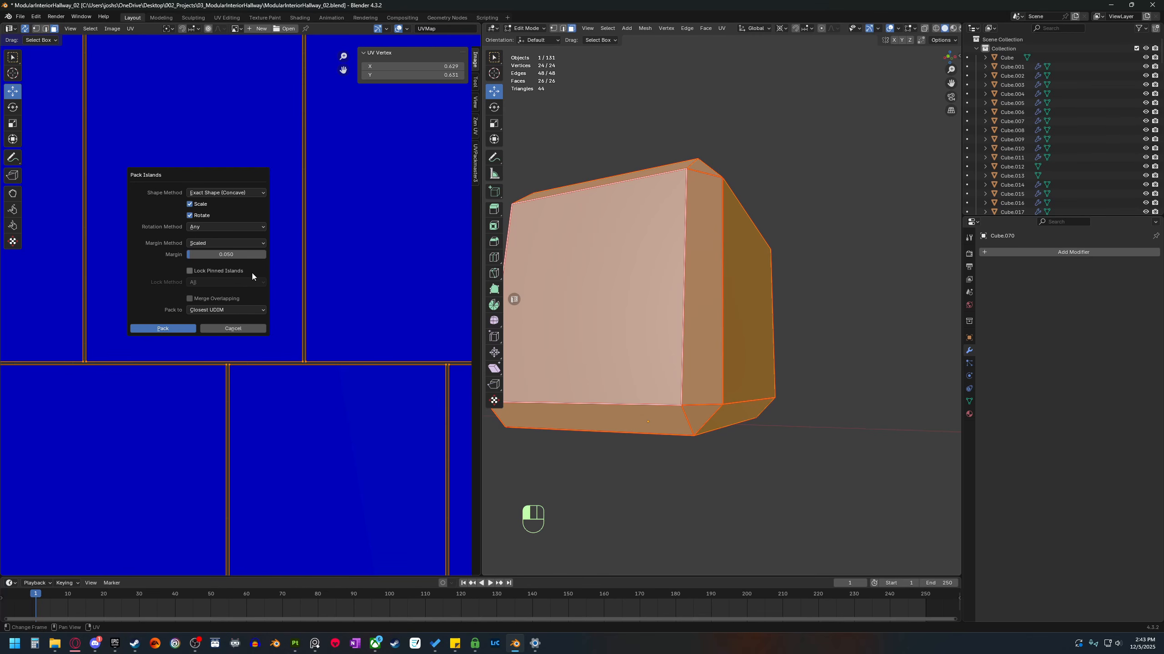
pyautogui.click(161, 328)
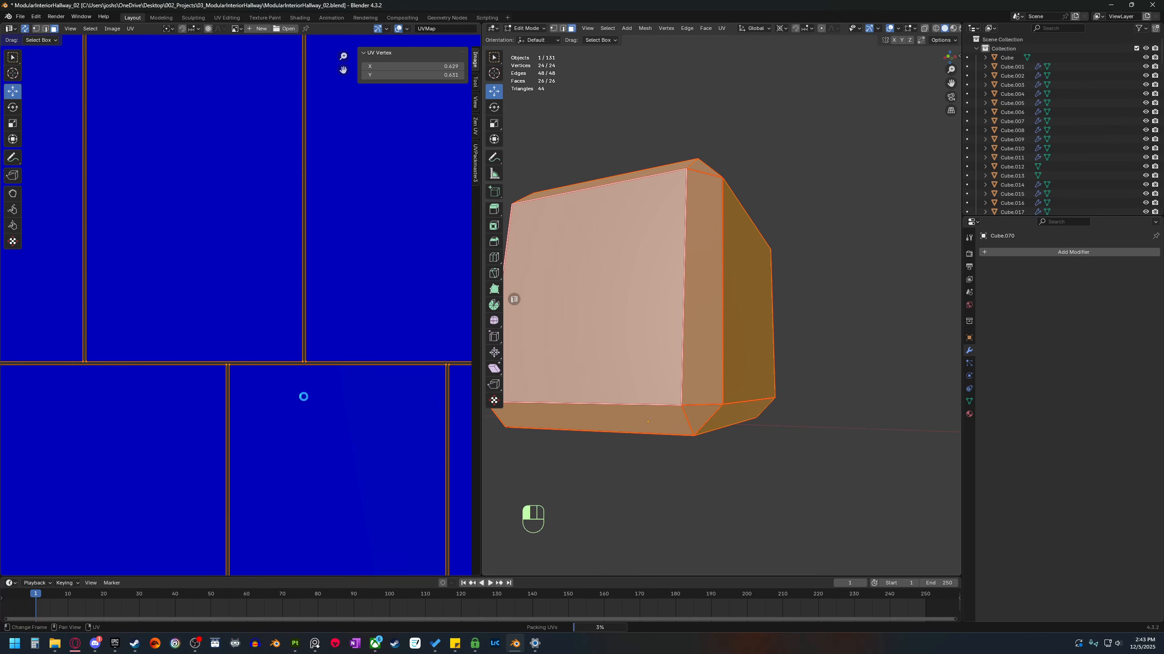
pyautogui.scroll(-4, 280, 372)
pyautogui.moveTo(247, 383); pyautogui.dragTo(292, 369, button='middle')
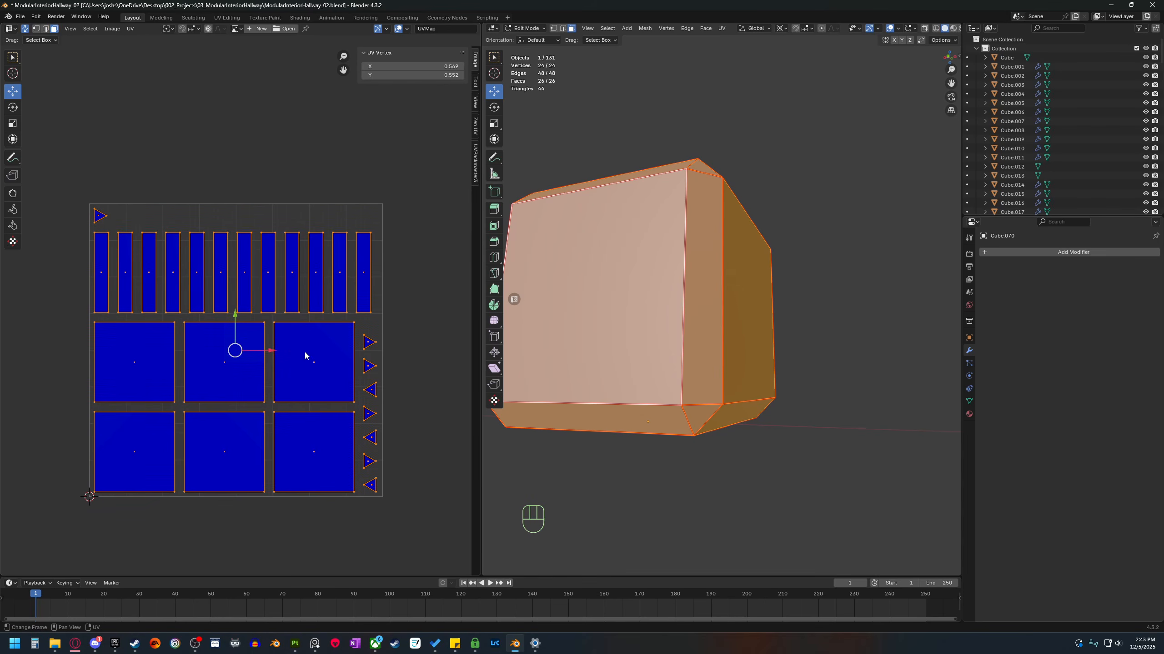
# Clear the selection and examine the gaps between the packed islands, both up close and across the whole tile.
pyautogui.click(282, 199)
pyautogui.scroll(1, 258, 308)
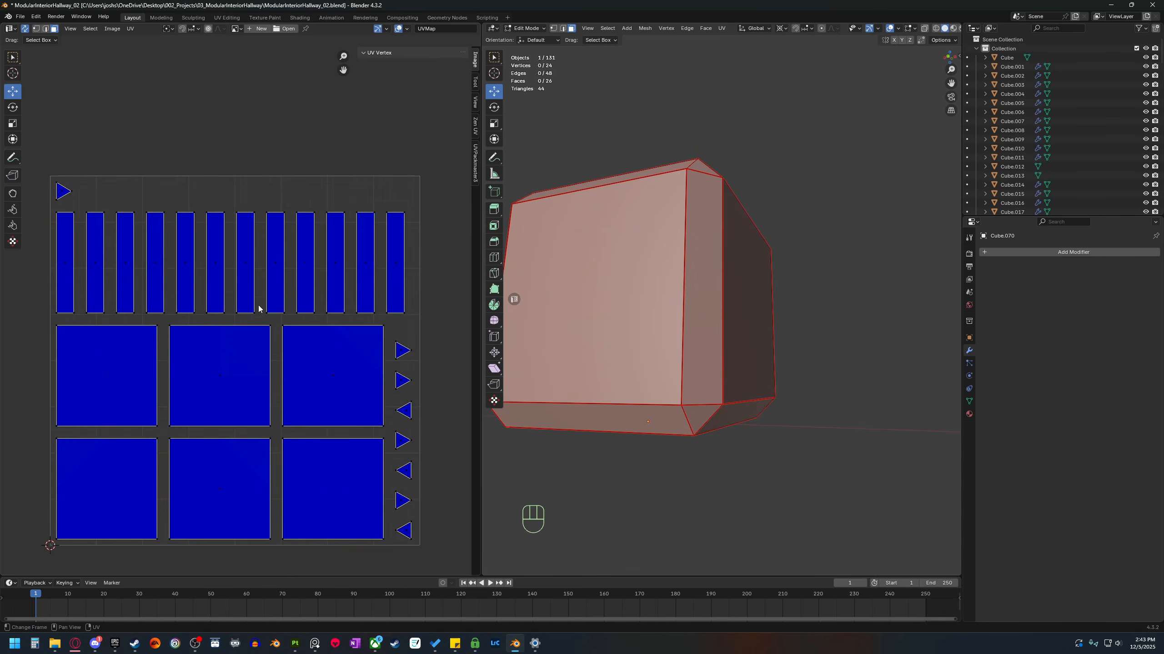
pyautogui.scroll(1, 275, 369)
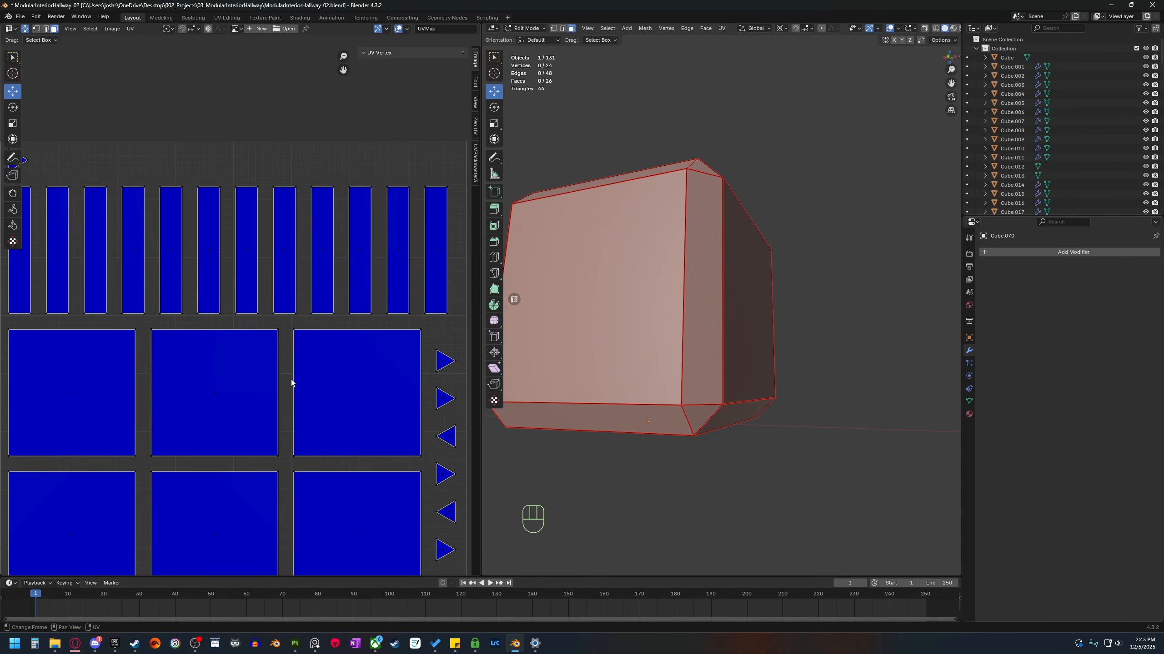
pyautogui.scroll(1, 280, 381)
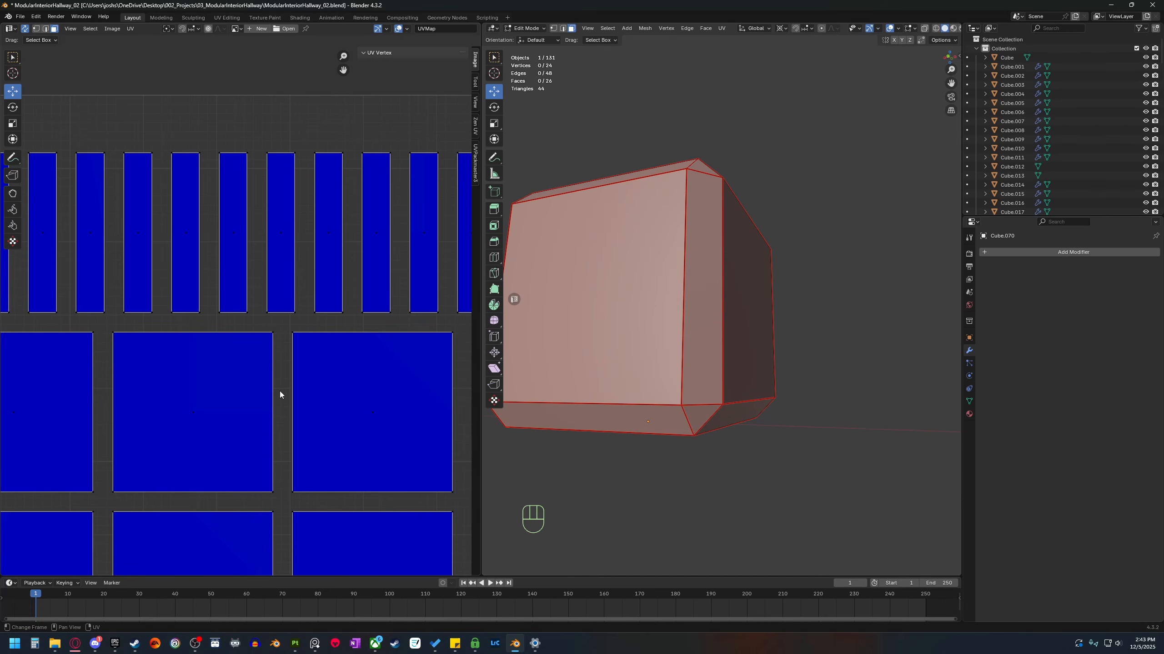
pyautogui.scroll(1, 289, 411)
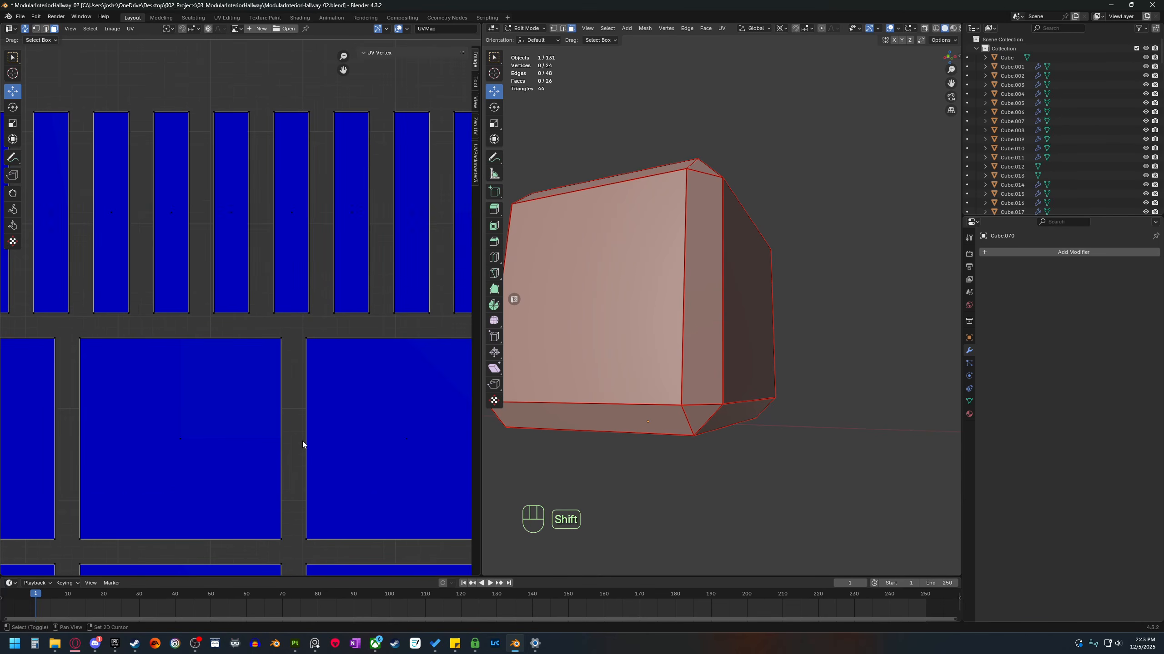
pyautogui.keyDown('shift'); pyautogui.scroll(-2, 300, 418); pyautogui.keyUp('shift')
pyautogui.scroll(1, 291, 395)
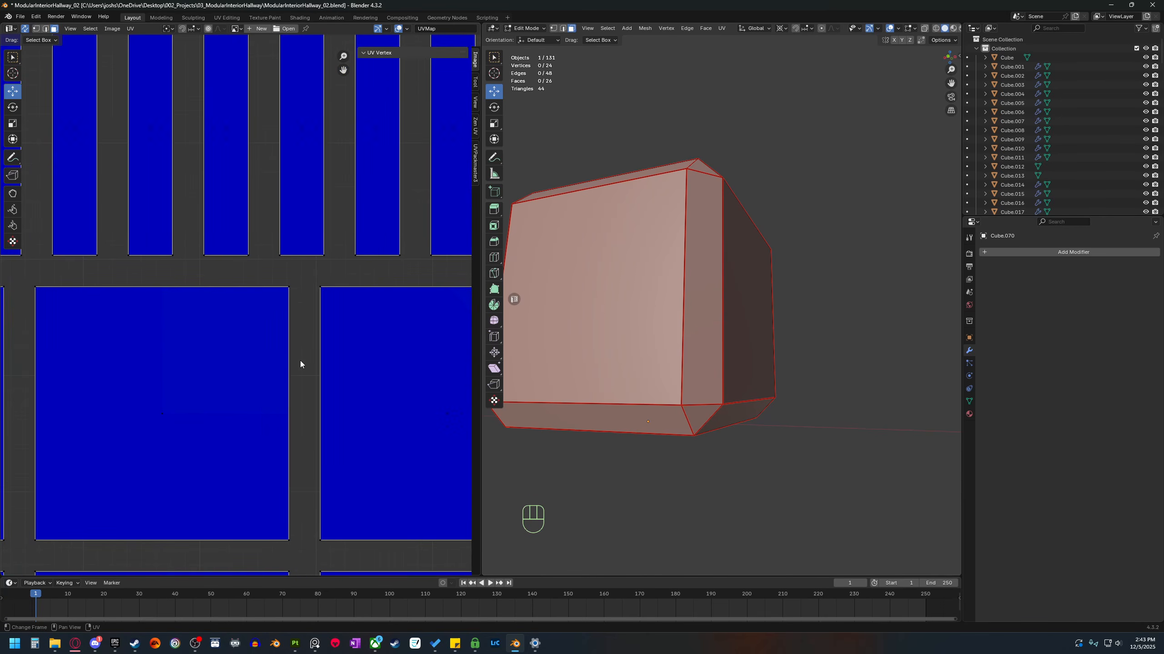
pyautogui.scroll(-4, 300, 360)
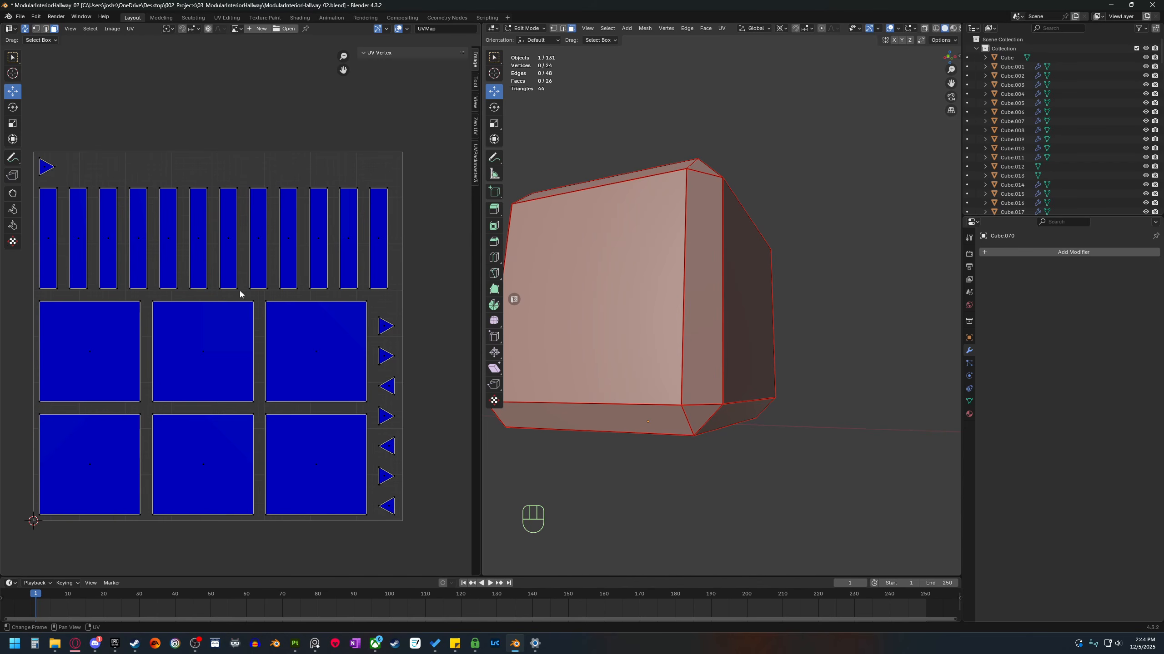
pyautogui.scroll(4, 258, 269)
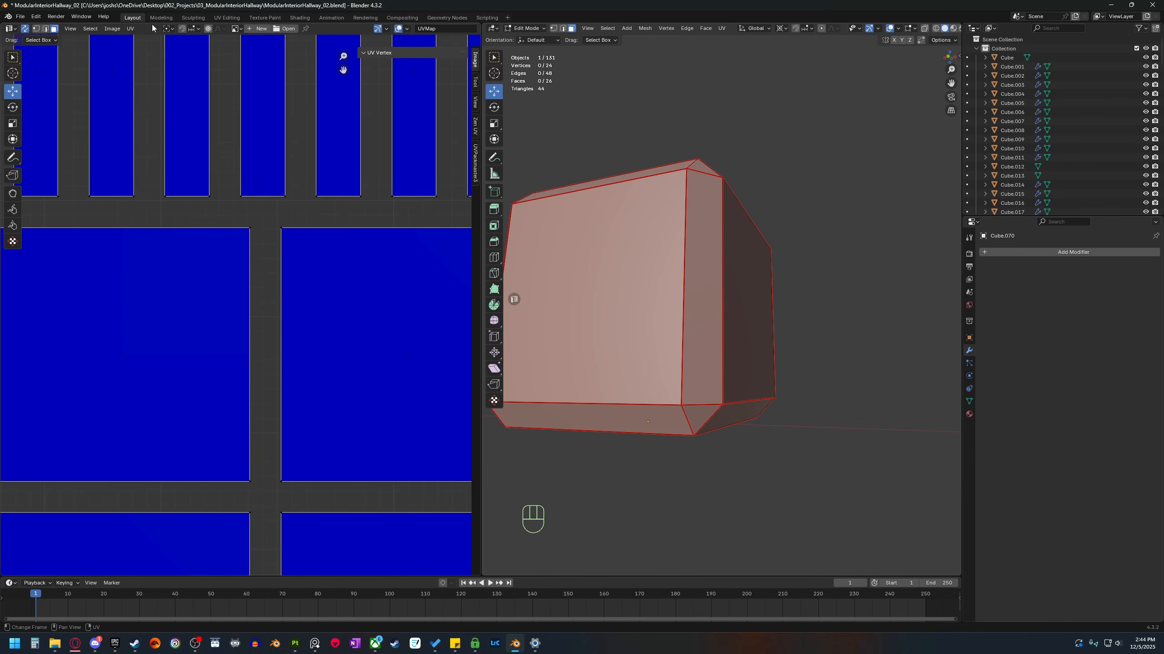
pyautogui.scroll(-4, 266, 313)
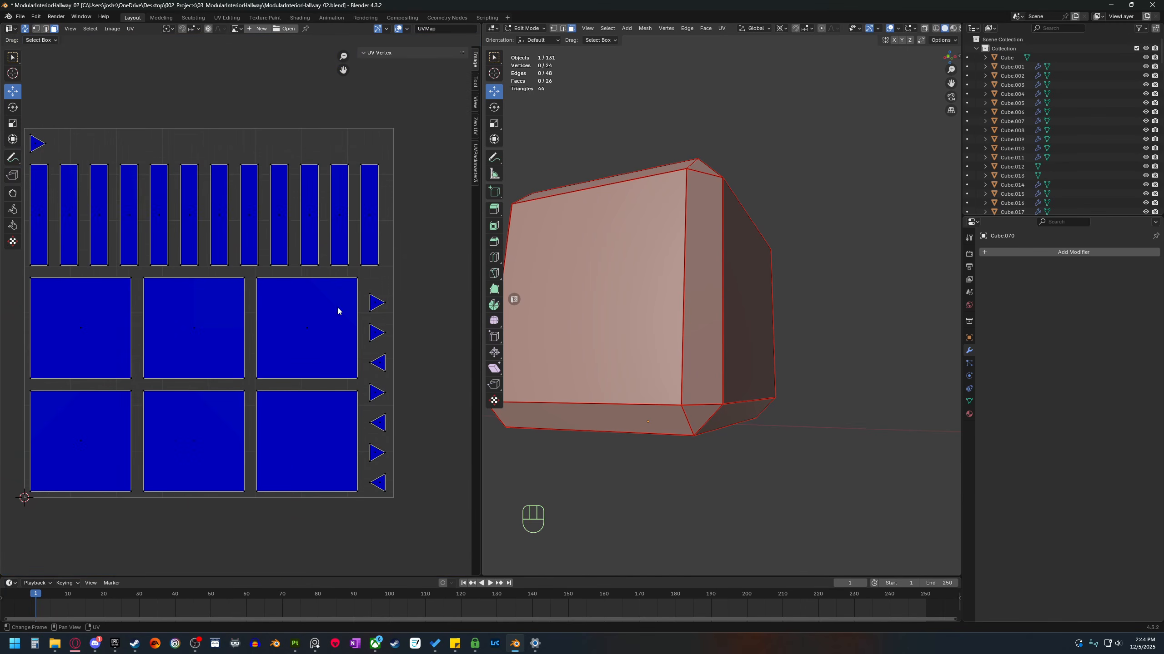
pyautogui.moveTo(350, 348)
pyautogui.keyDown('shift'); pyautogui.mouseDown(button='middle')
pyautogui.moveTo(330, 347)
pyautogui.moveTo(368, 351)
pyautogui.mouseUp(button='middle'); pyautogui.keyUp('shift')
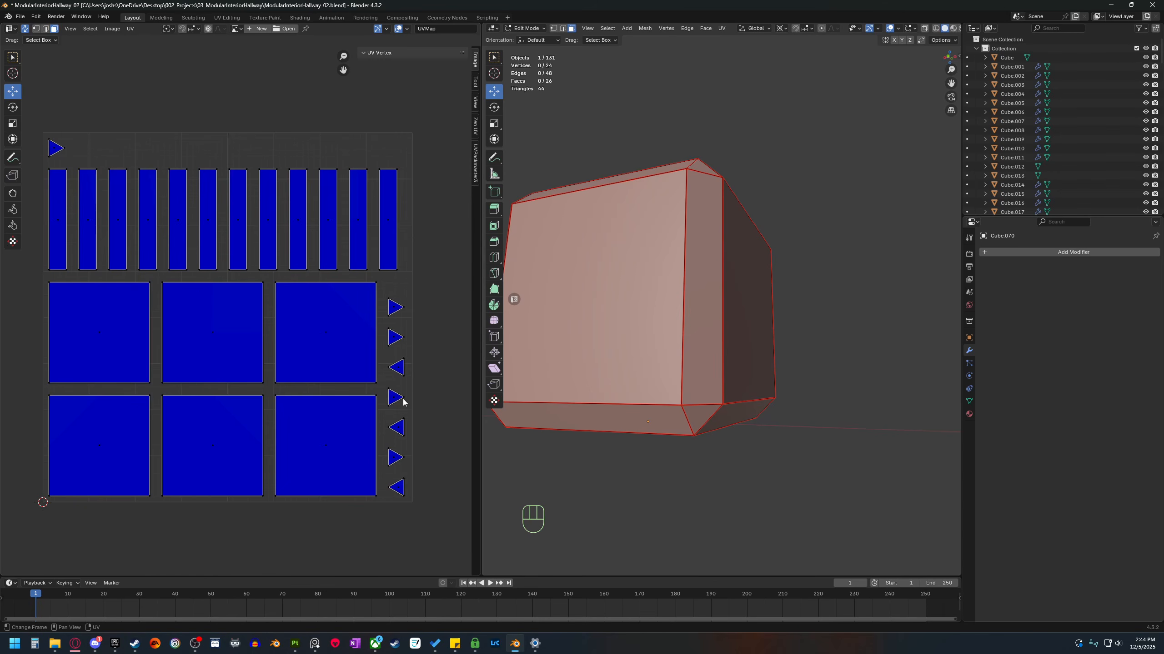
# Select the rightmost square island in the upper row of squares and view its matching face on the beveled cube.
pyautogui.moveTo(333, 387); pyautogui.dragTo(309, 353, button='middle')
pyautogui.click(308, 335)
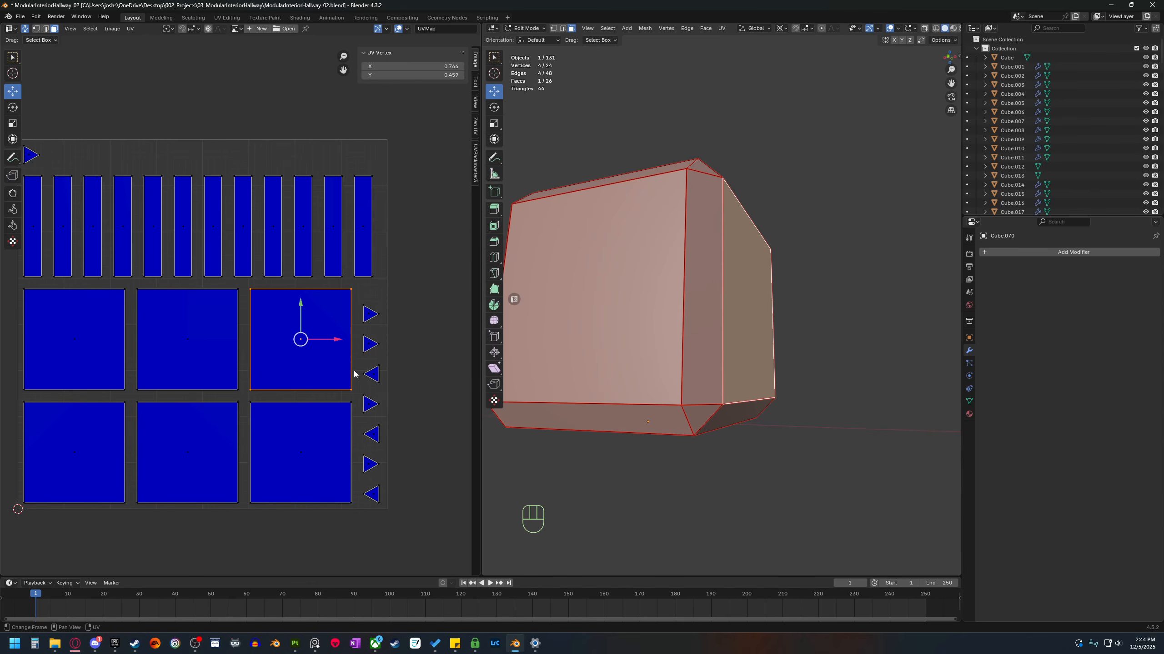
pyautogui.moveTo(750, 385); pyautogui.dragTo(708, 295, button='middle')
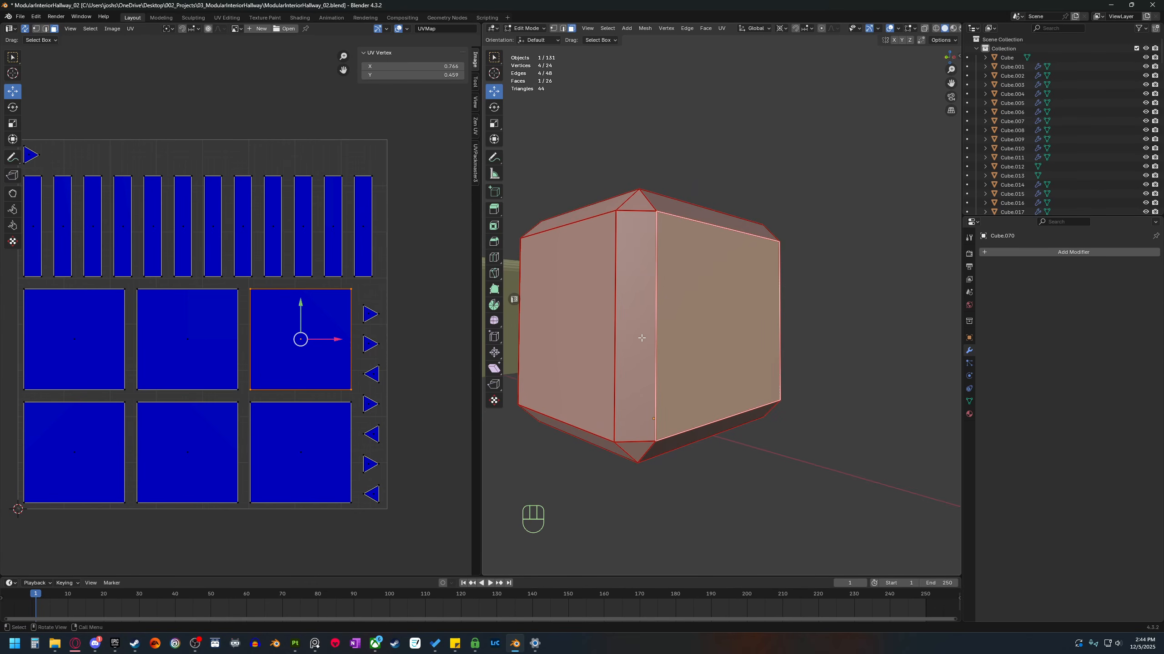
pyautogui.scroll(-2, 348, 343)
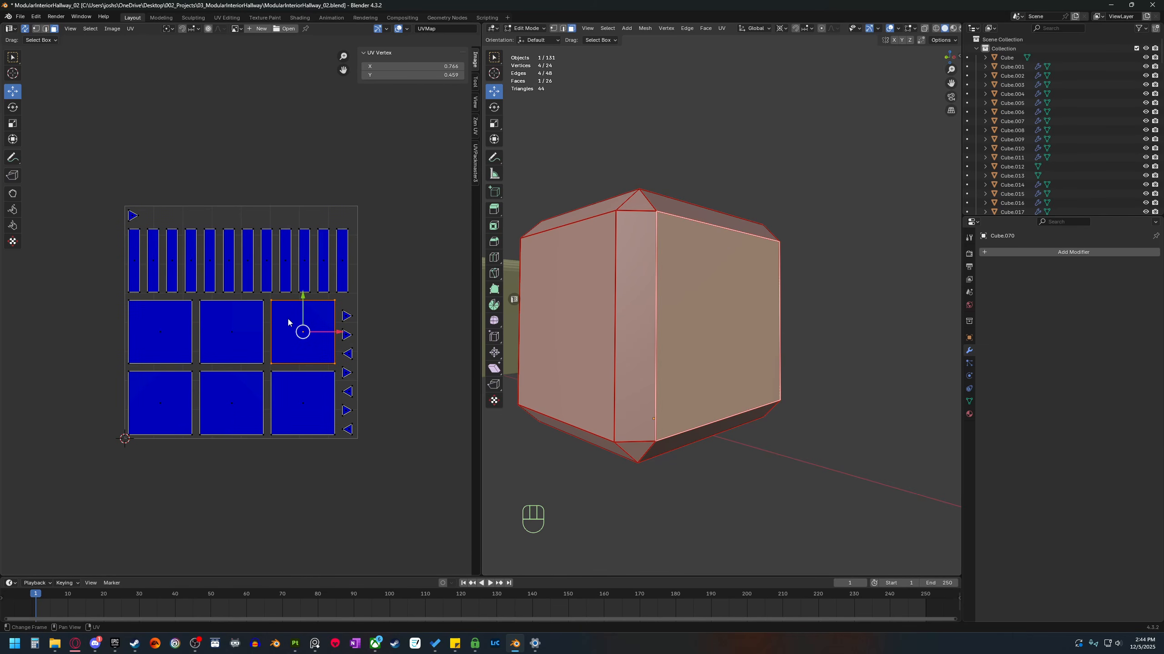
# Try moving the selected square island over the bevel strips and out above the tile, and undo both moves.
pyautogui.press('g')
pyautogui.click(165, 260)
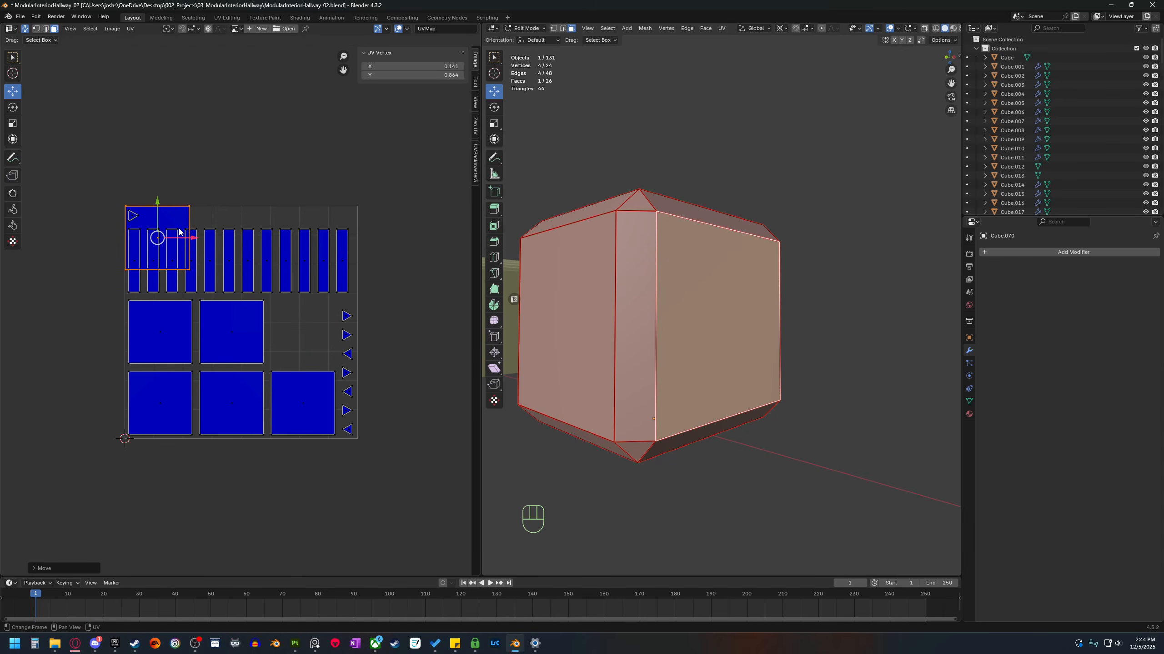
pyautogui.press('g')
pyautogui.click(168, 165)
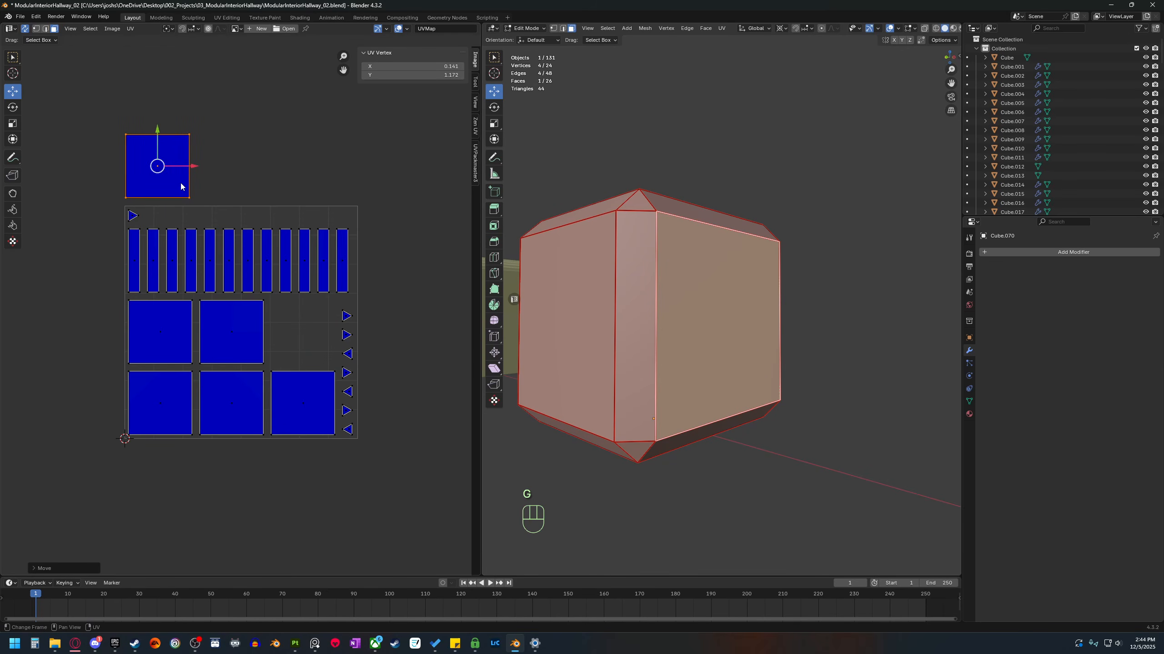
pyautogui.hotkey('ctrl', 'z')
pyautogui.hotkey('ctrl', 'z')
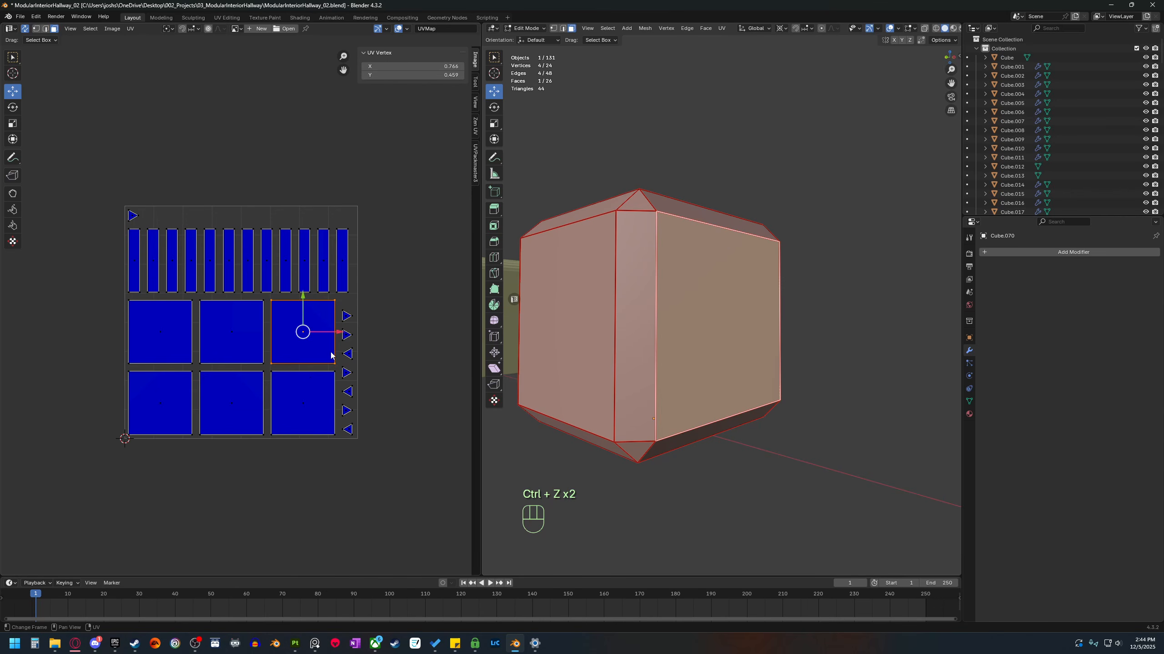
# Try unwrapping only the selected face with the Angle Based method, and undo the unwrap.
pyautogui.press('u')
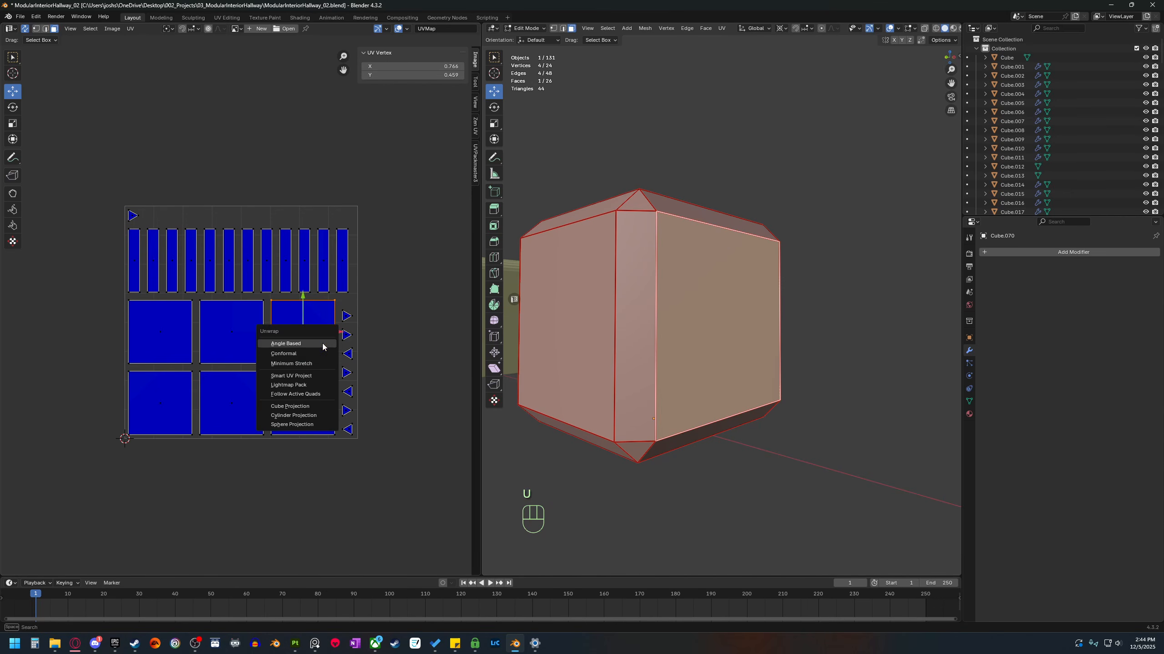
pyautogui.click(329, 343)
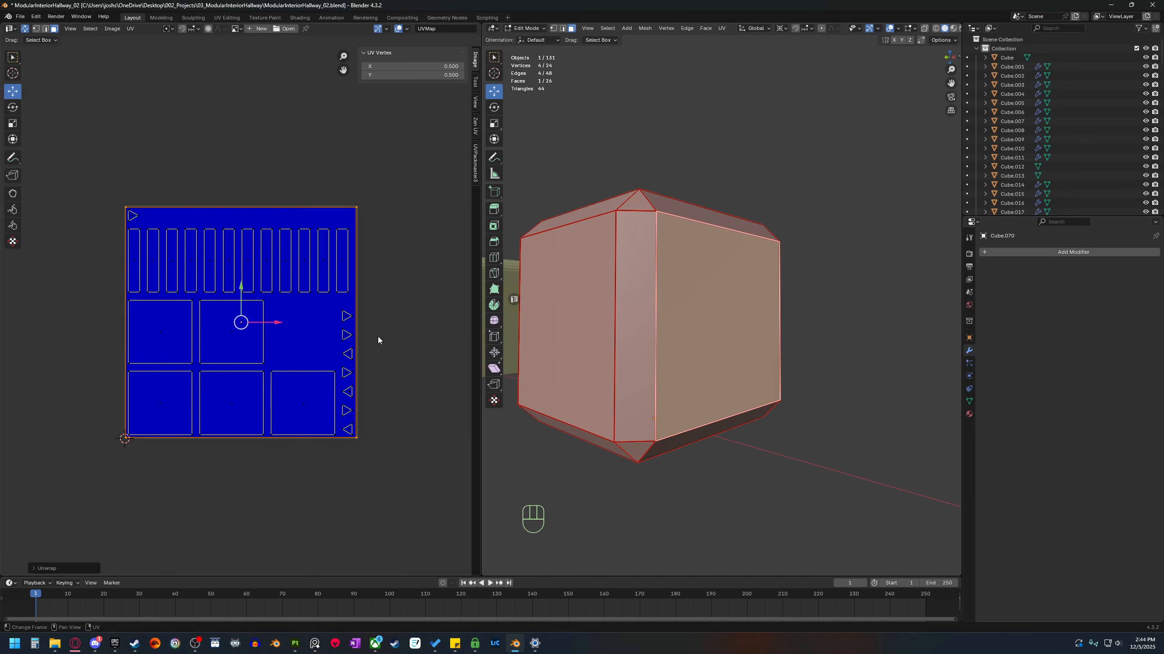
pyautogui.keyDown('shift'); pyautogui.moveTo(371, 355); pyautogui.dragTo(348, 349, button='middle'); pyautogui.keyUp('shift')
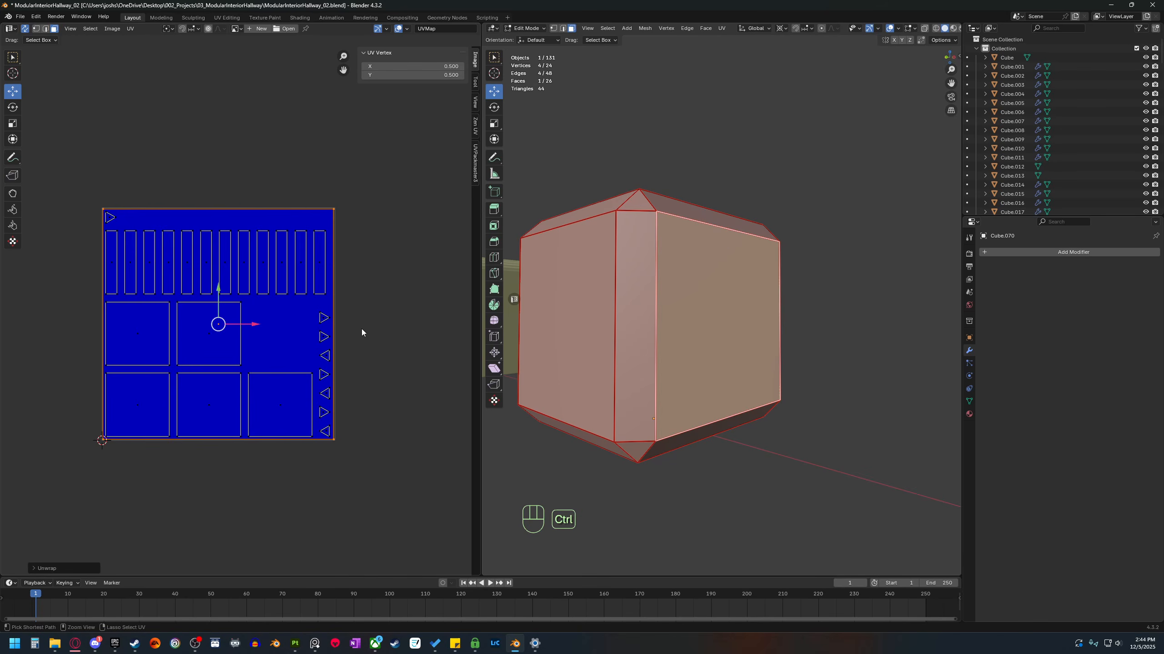
pyautogui.hotkey('ctrl', 'z')
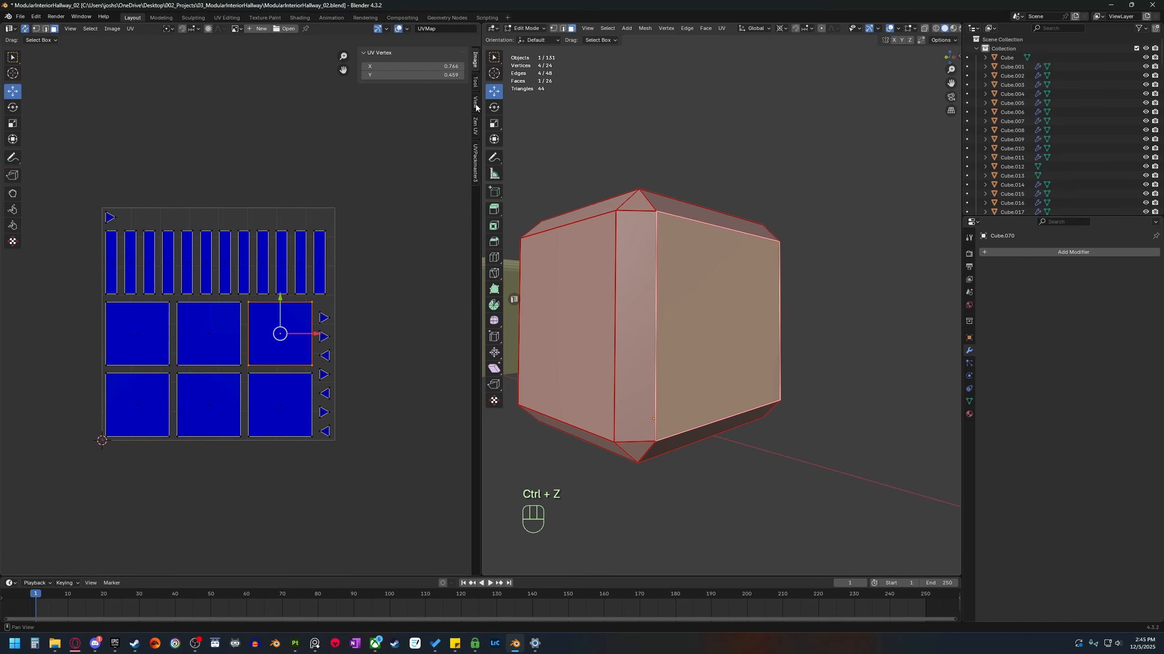
# Turn on Zen UV's checker texture and view the pattern on the cube's selected face.
pyautogui.click(475, 126)
pyautogui.click(424, 83)
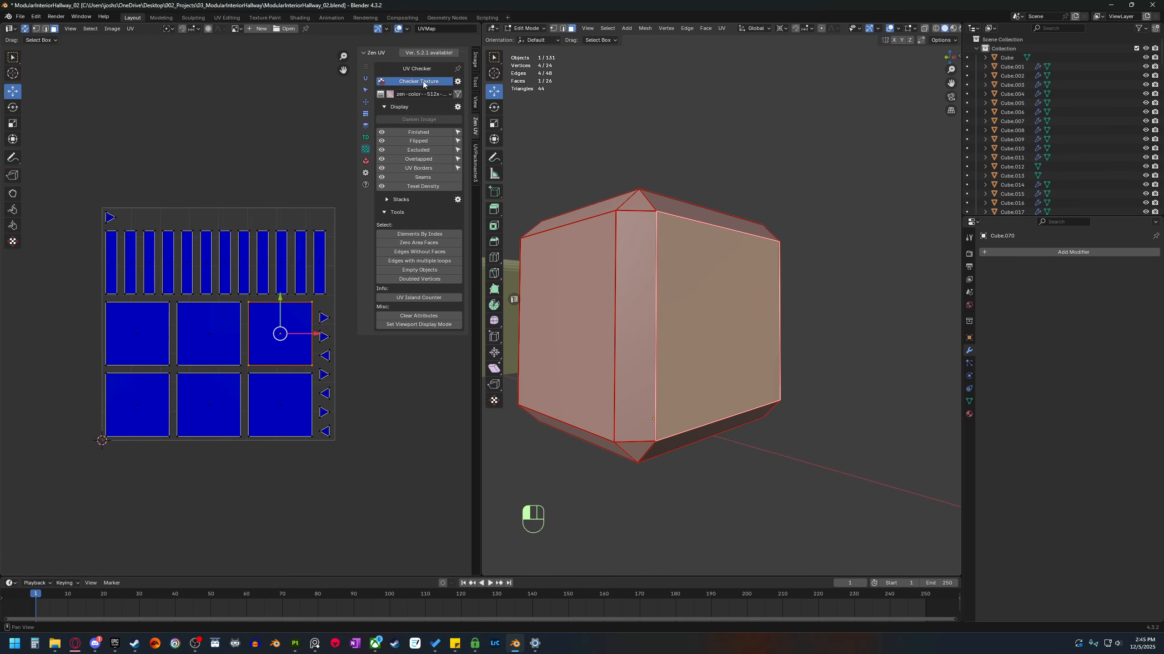
pyautogui.moveTo(671, 306); pyautogui.dragTo(730, 321, button='middle')
pyautogui.scroll(-3, 320, 353)
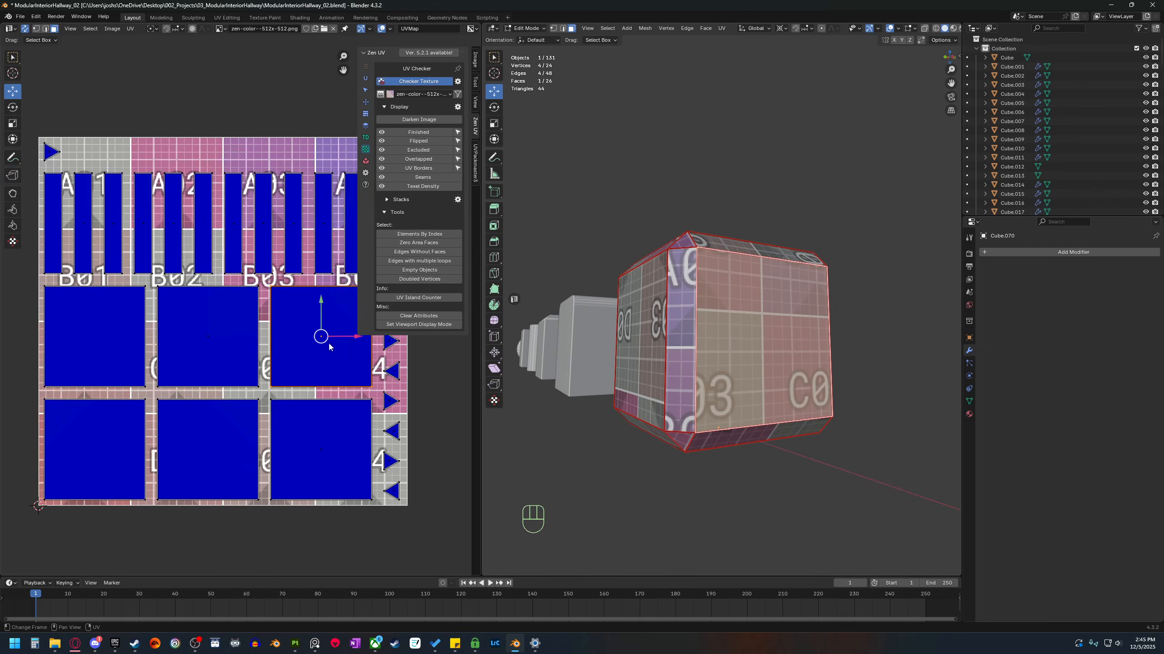
# Try enlarging the selected square island twice, well beyond the tile, to compare the checker density on its face, and undo both resizes.
pyautogui.keyDown('shift'); pyautogui.moveTo(317, 360); pyautogui.dragTo(282, 352, button='middle'); pyautogui.keyUp('shift')
pyautogui.press('s')
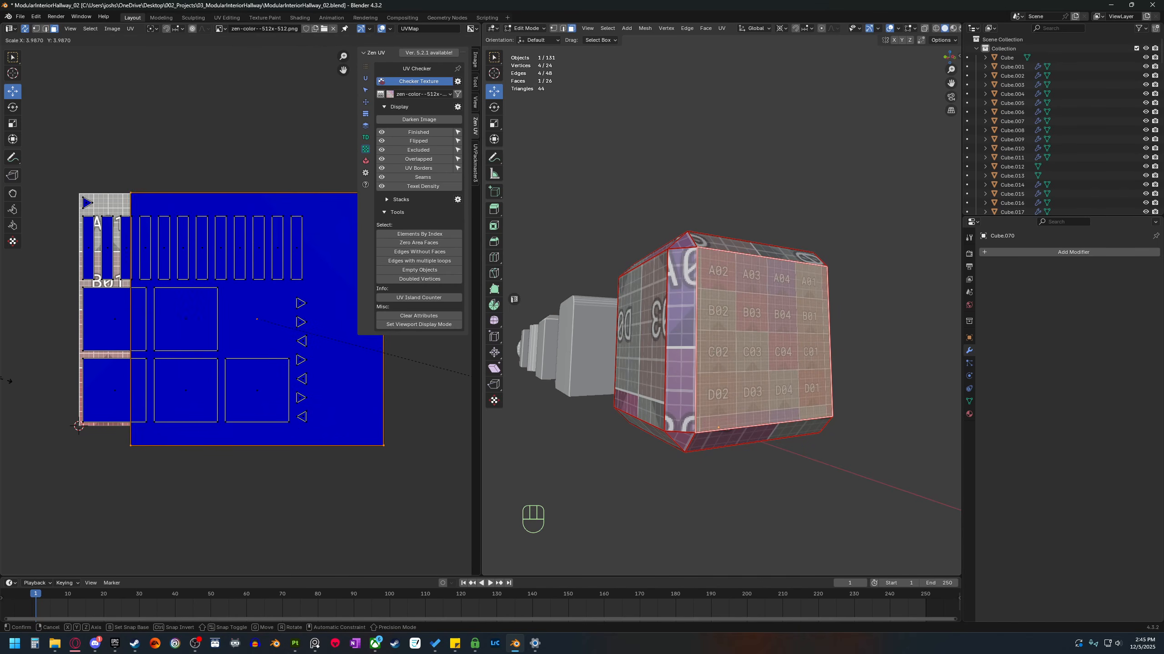
pyautogui.click(68, 382)
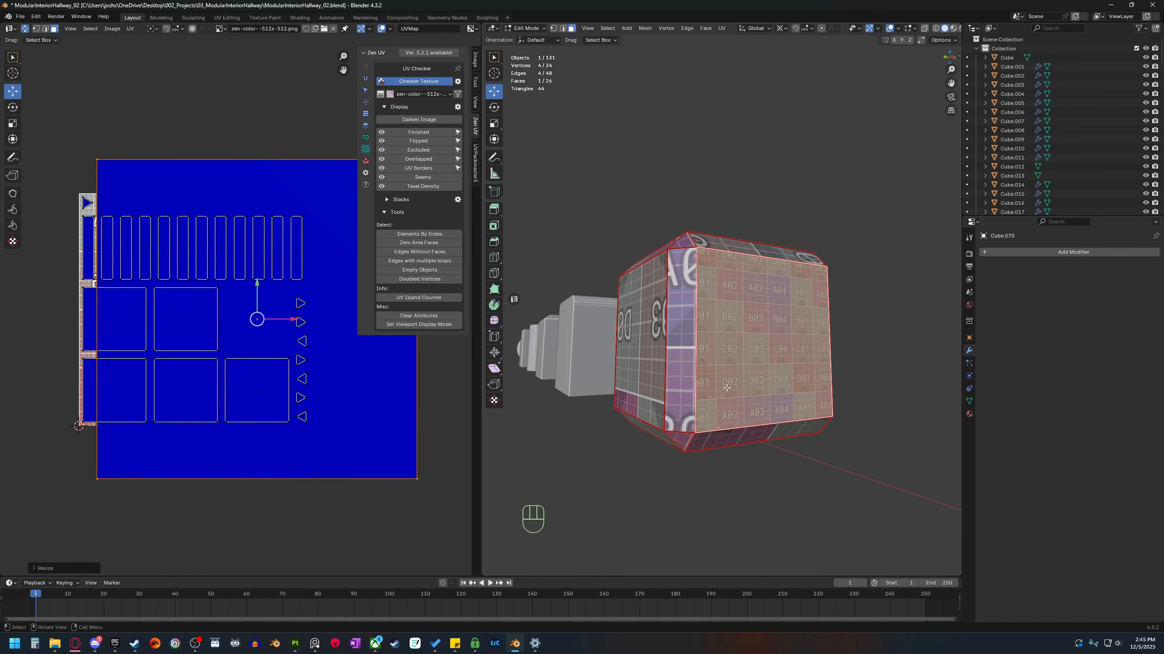
pyautogui.press('s')
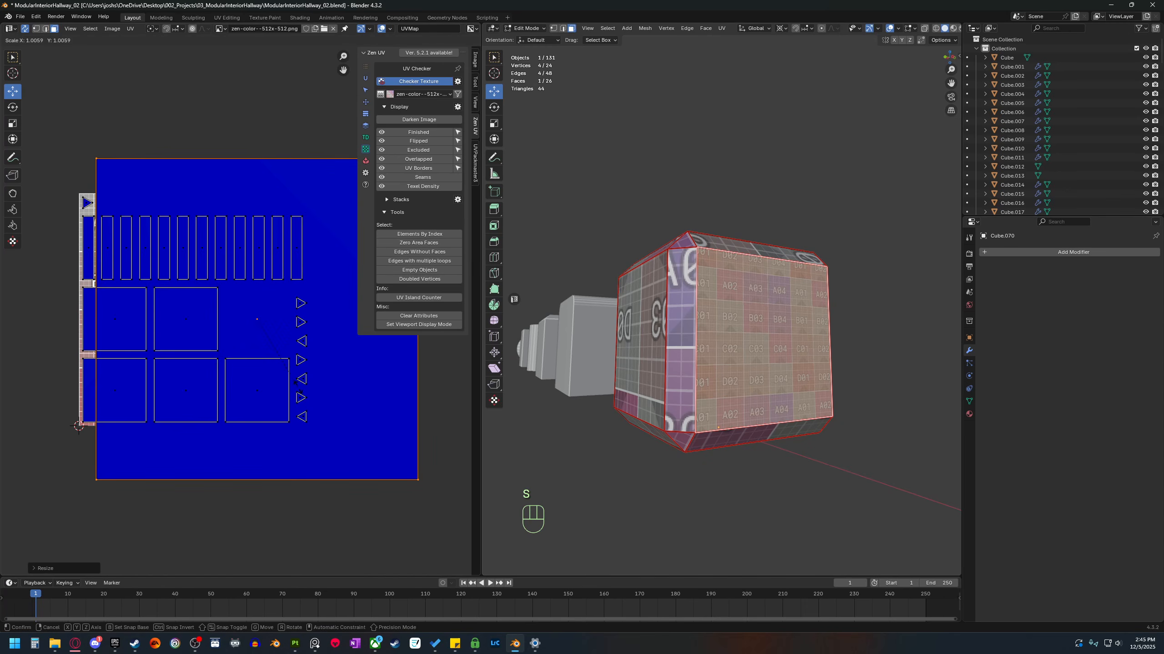
pyautogui.click(457, 420)
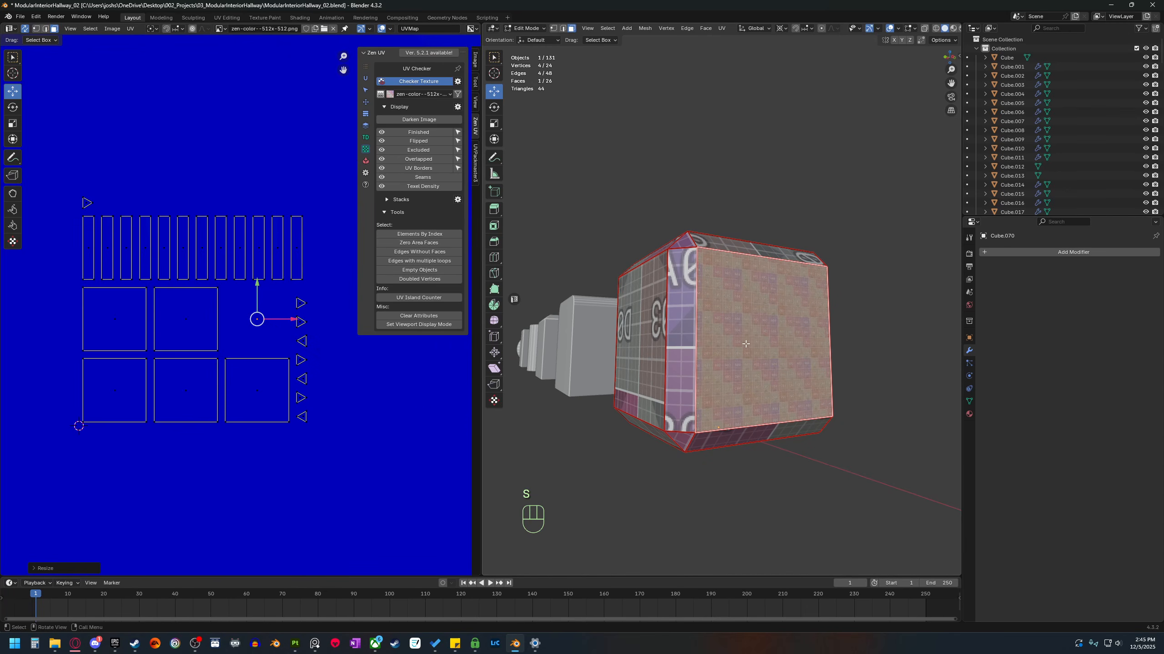
pyautogui.hotkey('ctrl', 'z')
pyautogui.hotkey('ctrl', 'z')
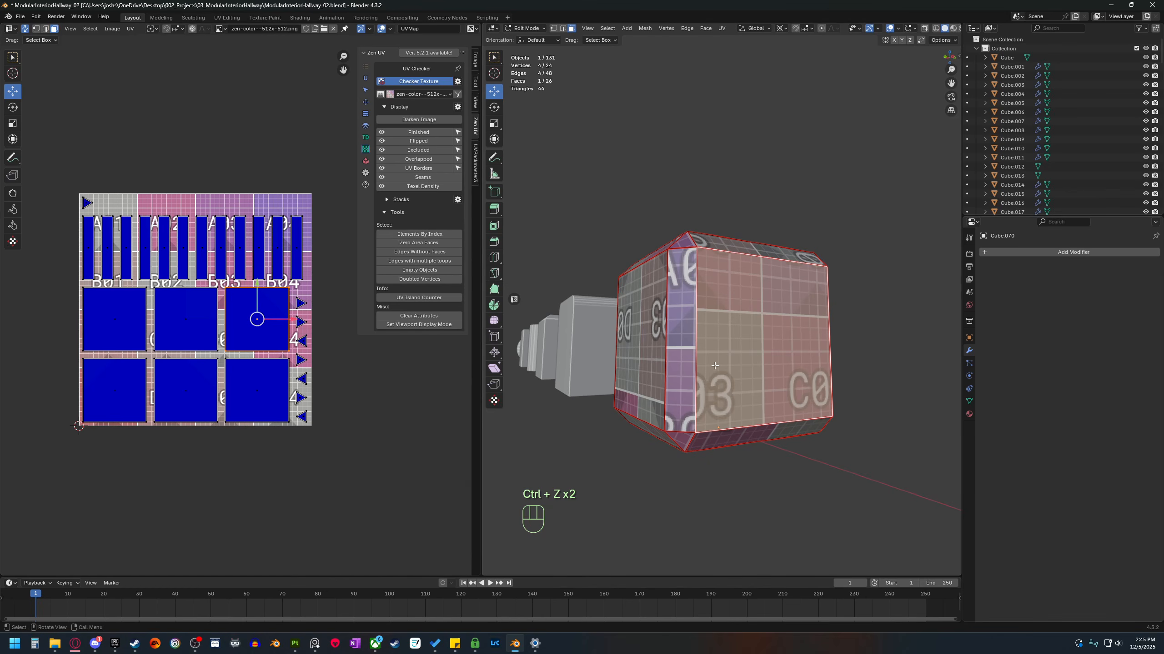
pyautogui.keyDown('shift'); pyautogui.moveTo(256, 373); pyautogui.dragTo(240, 402, button='middle'); pyautogui.keyUp('shift')
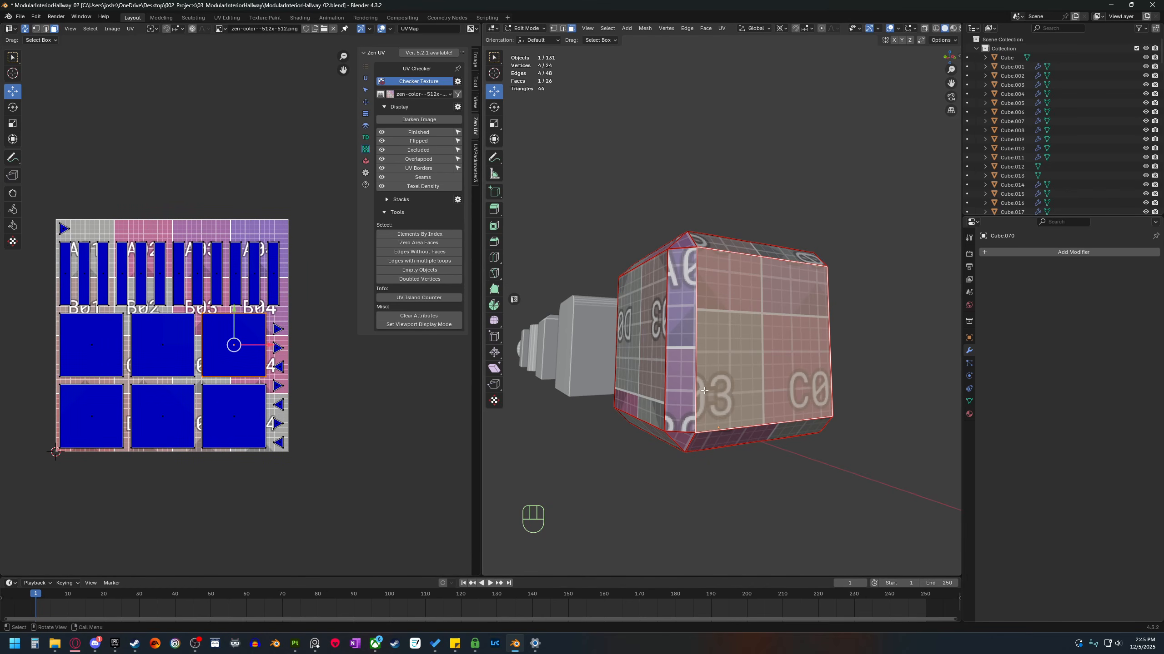
pyautogui.moveTo(704, 391); pyautogui.dragTo(732, 412, button='middle')
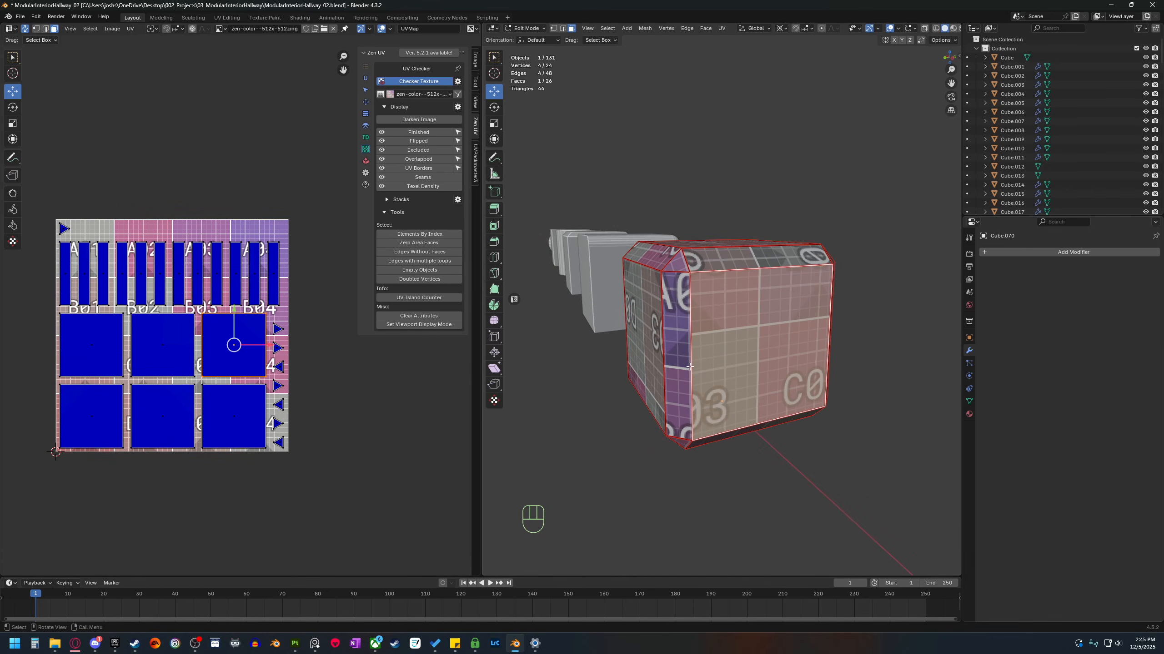
# Select the whole beveled cube and clear the seams from all its edges.
pyautogui.moveTo(675, 416); pyautogui.dragTo(738, 435, button='middle')
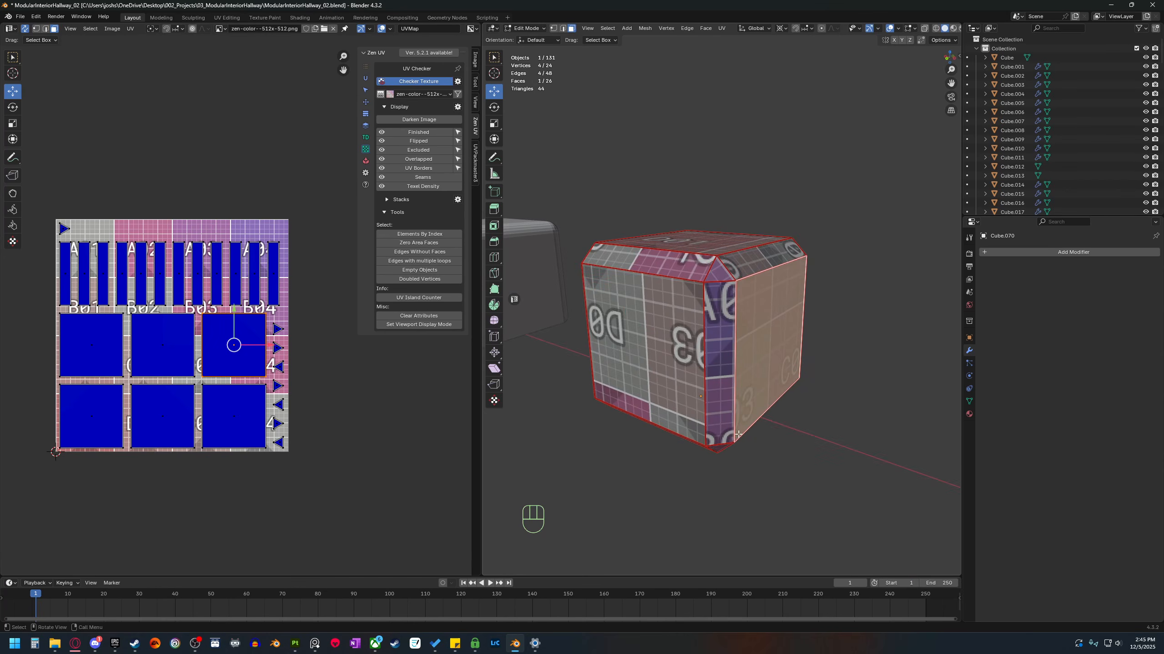
pyautogui.keyDown('shift'); pyautogui.moveTo(746, 330); pyautogui.dragTo(765, 331, button='middle'); pyautogui.keyUp('shift')
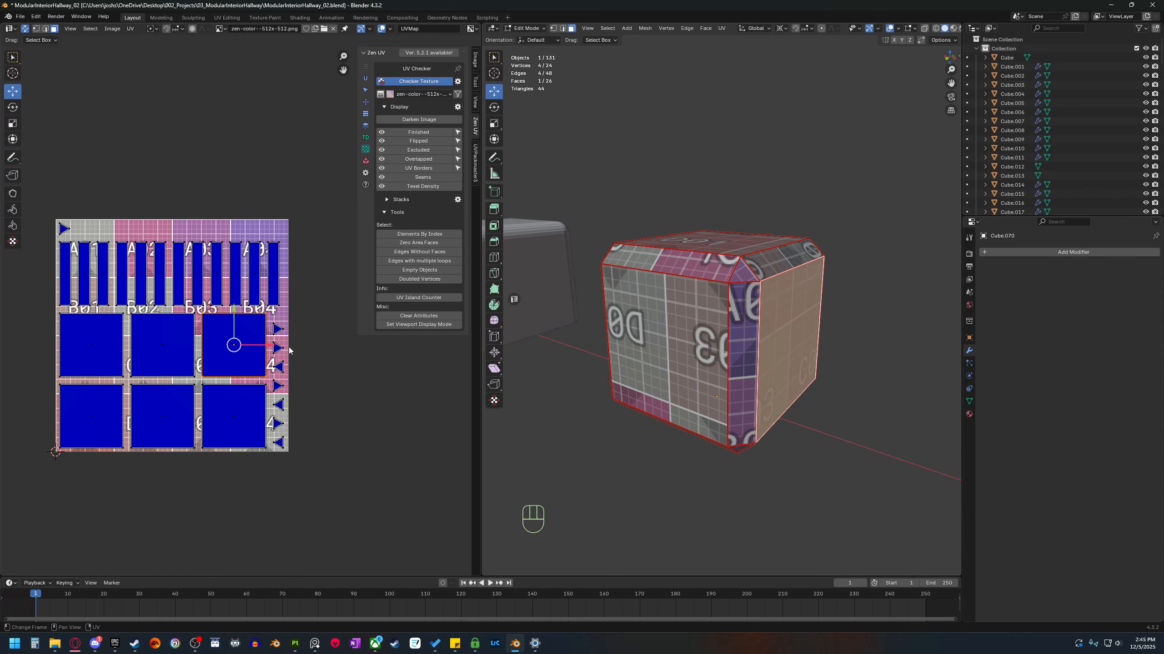
pyautogui.moveTo(697, 452); pyautogui.dragTo(744, 494, button='middle')
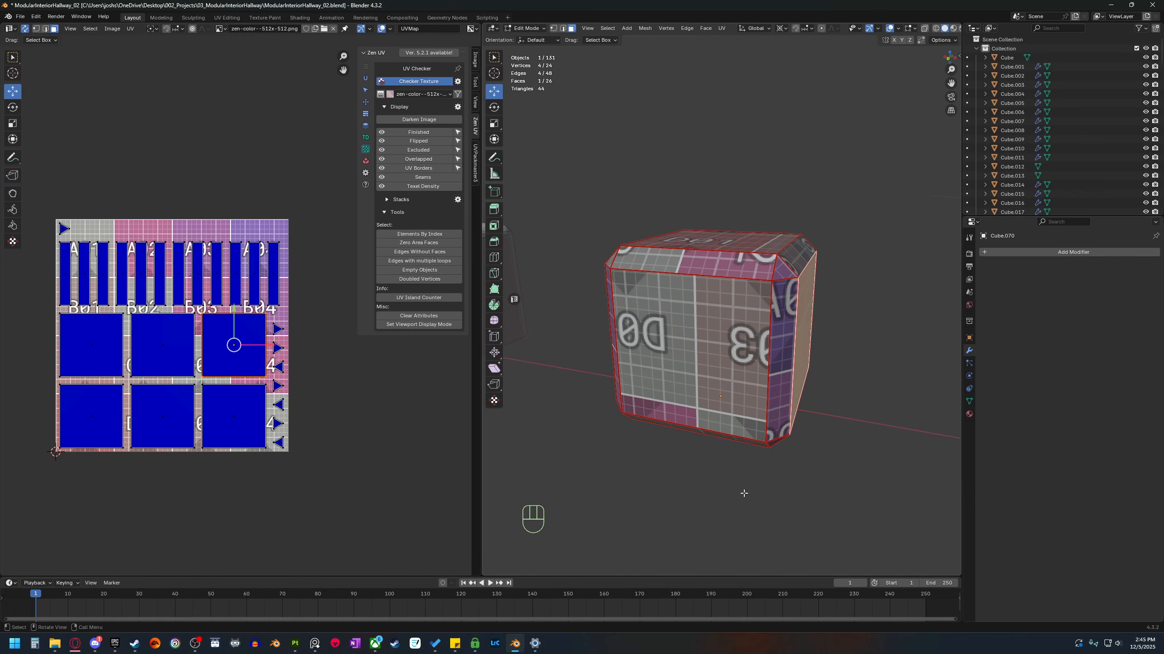
pyautogui.press('a')
pyautogui.rightClick(690, 481)
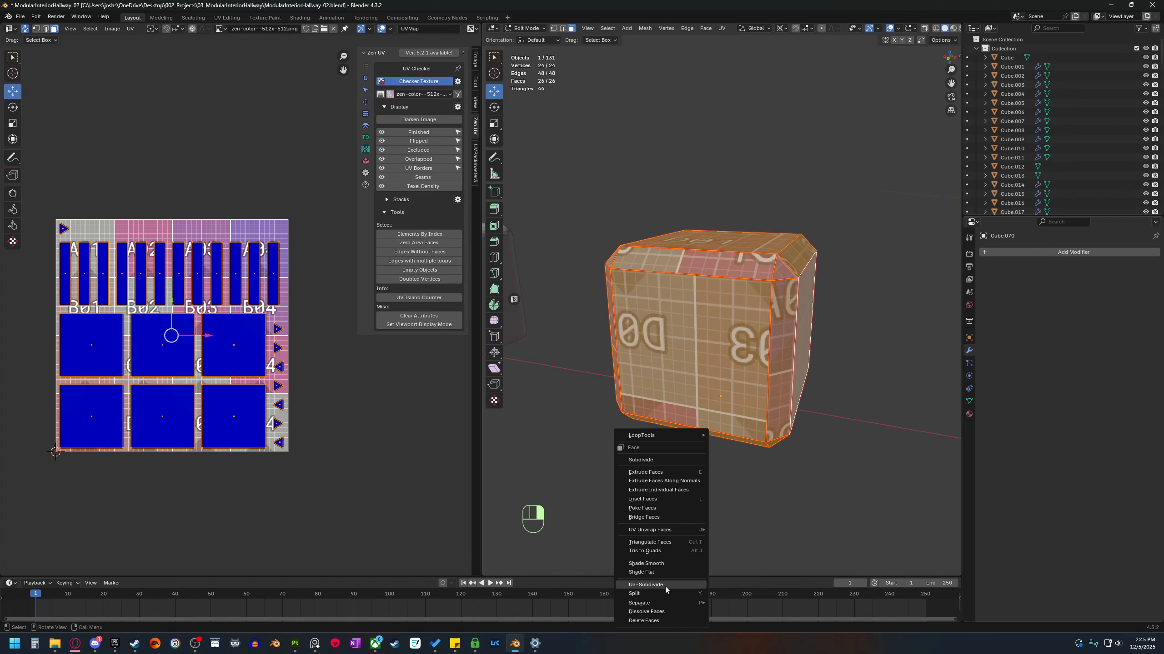
pyautogui.press('Escape')
pyautogui.press('2')
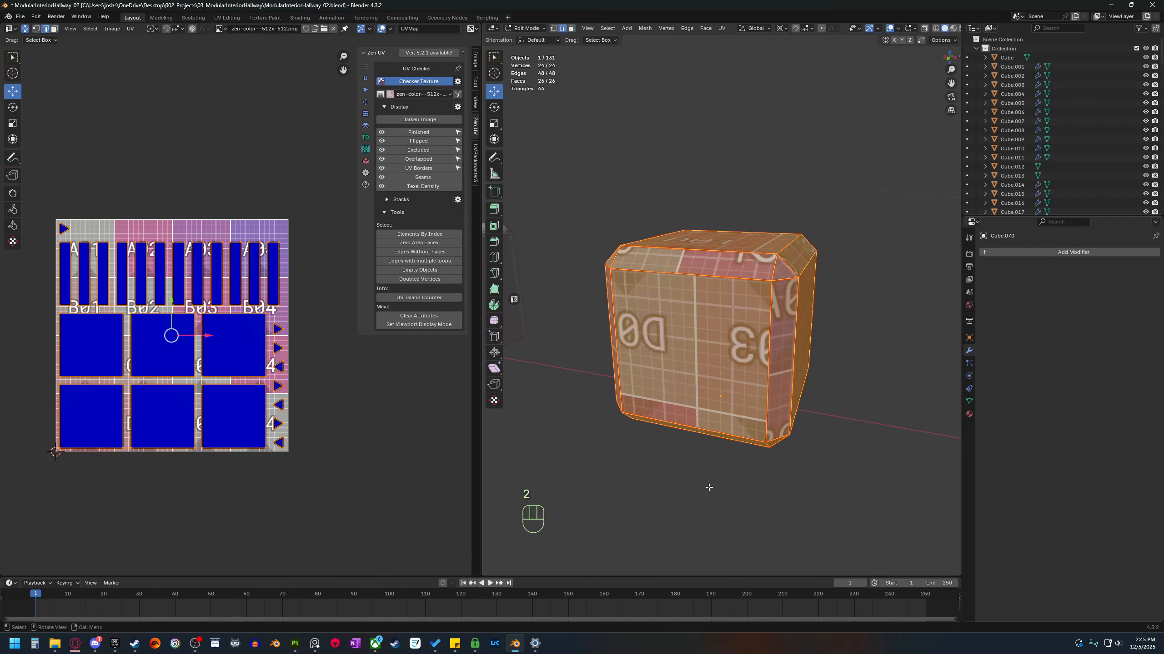
pyautogui.rightClick(708, 487)
pyautogui.click(665, 521)
pyautogui.moveTo(647, 492); pyautogui.dragTo(687, 481, button='middle')
pyautogui.click(694, 478)
# Mark the edge loops around the upper and lower borders of the cube's four sides as seams.
pyautogui.moveTo(619, 446); pyautogui.dragTo(688, 449, button='middle')
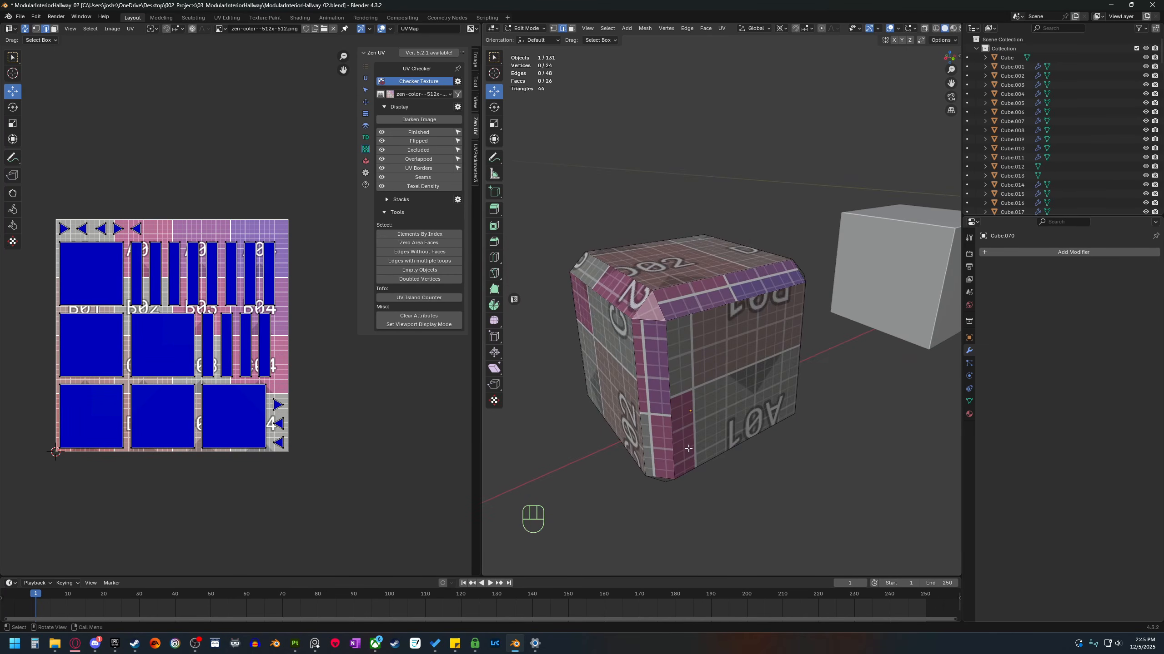
pyautogui.keyDown('alt'); pyautogui.keyDown('shift'); pyautogui.click(703, 315); pyautogui.keyUp('shift'); pyautogui.keyUp('alt')
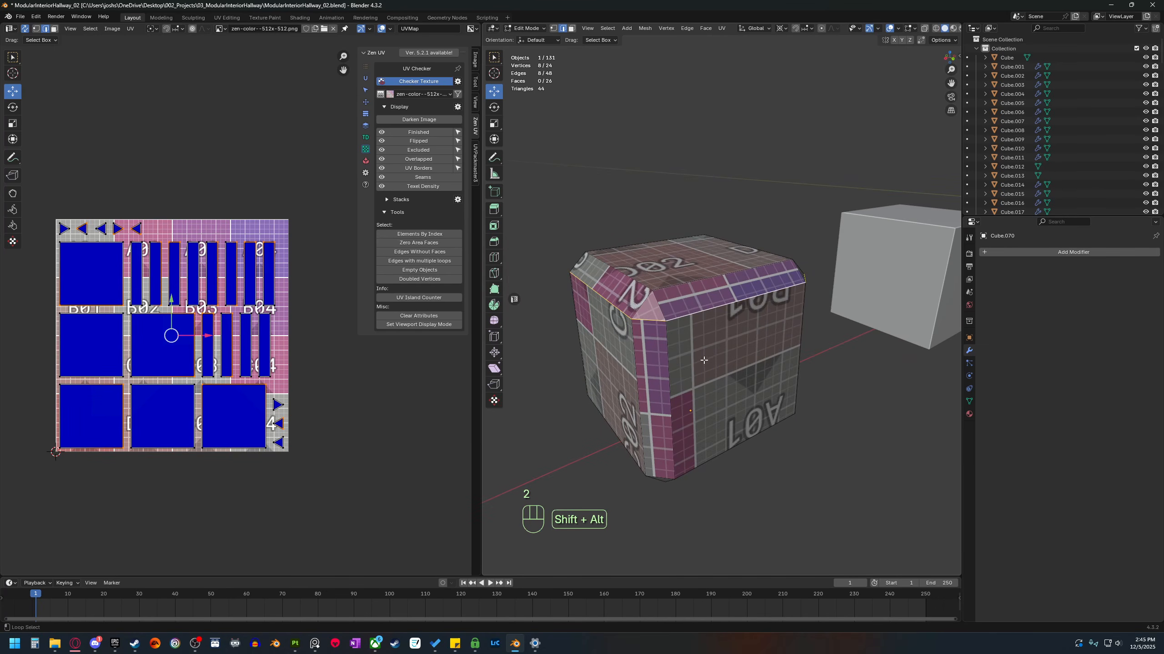
pyautogui.moveTo(704, 315); pyautogui.dragTo(704, 376, button='middle')
pyautogui.keyDown('alt'); pyautogui.keyDown('shift'); pyautogui.click(688, 422); pyautogui.keyUp('shift'); pyautogui.keyUp('alt')
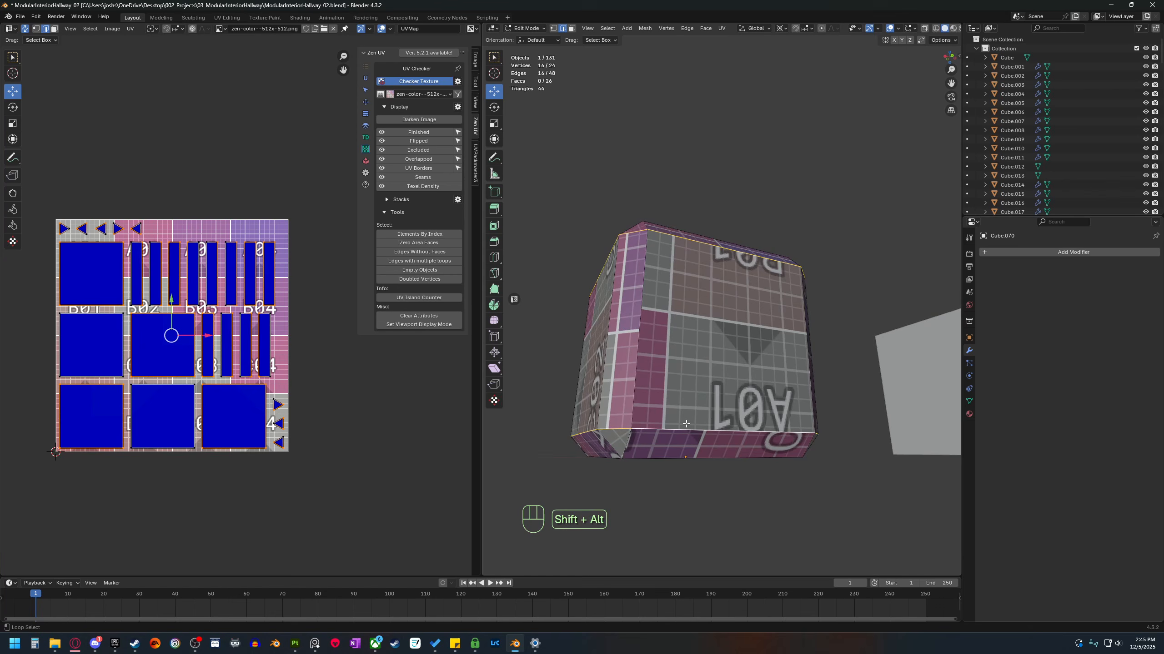
pyautogui.rightClick(709, 425)
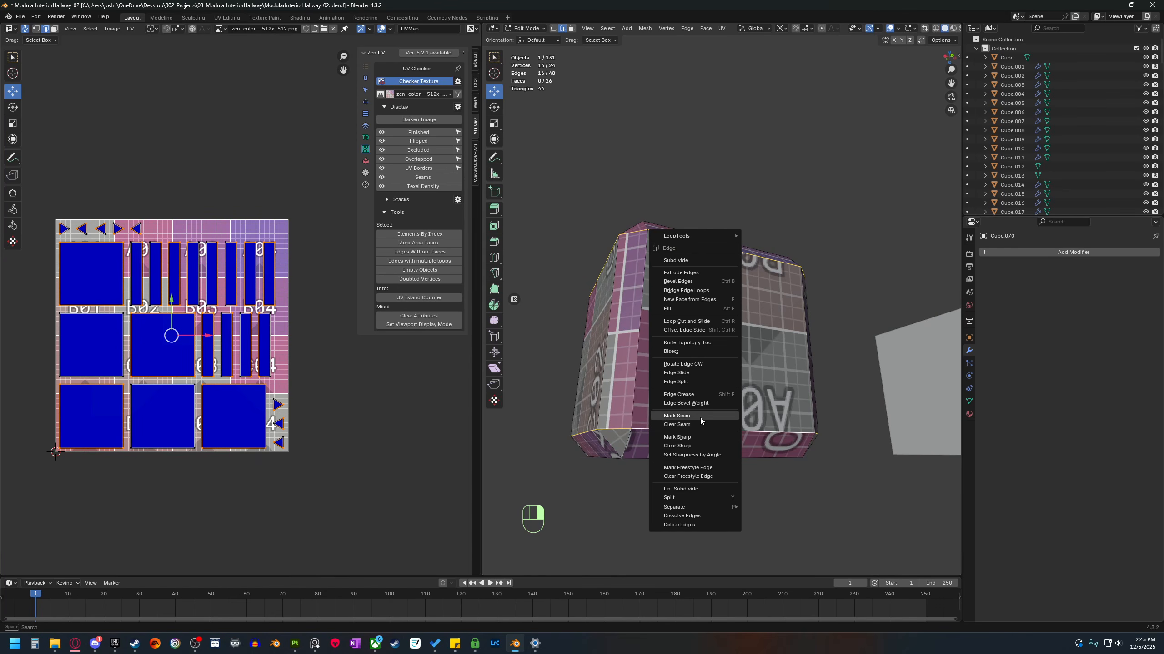
pyautogui.click(700, 416)
pyautogui.moveTo(700, 417); pyautogui.dragTo(744, 339, button='middle')
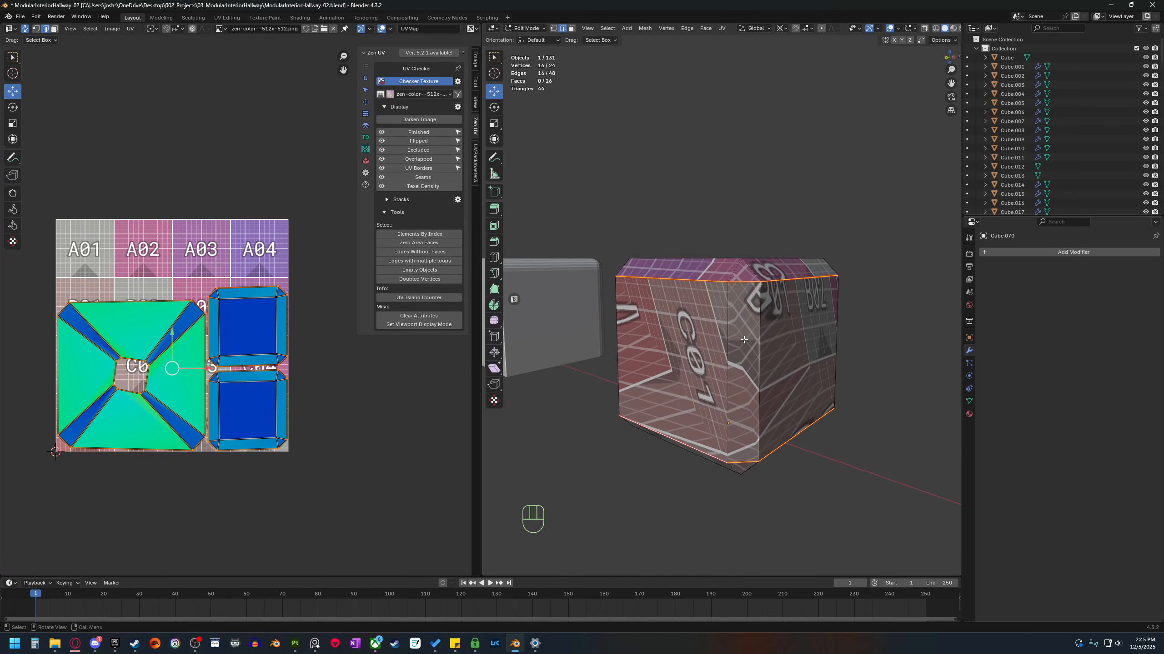
# Mark one vertical edge of the cube's side band as a seam so the sides unwrap into a straight strip.
pyautogui.click(757, 367)
pyautogui.rightClick(757, 368)
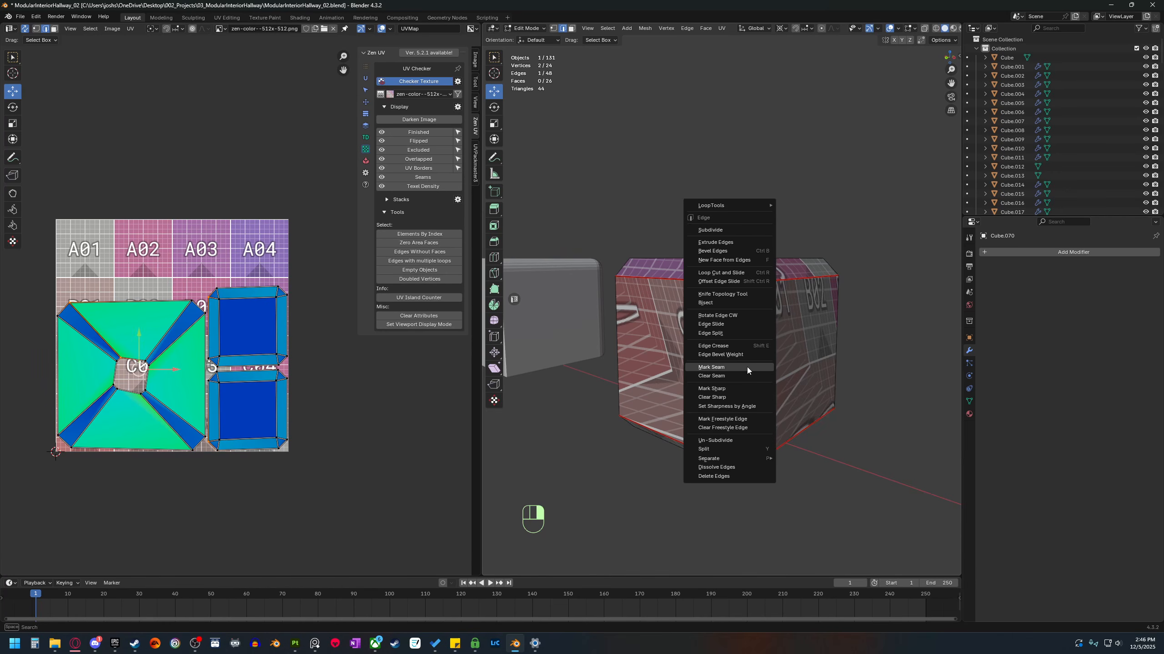
pyautogui.click(747, 368)
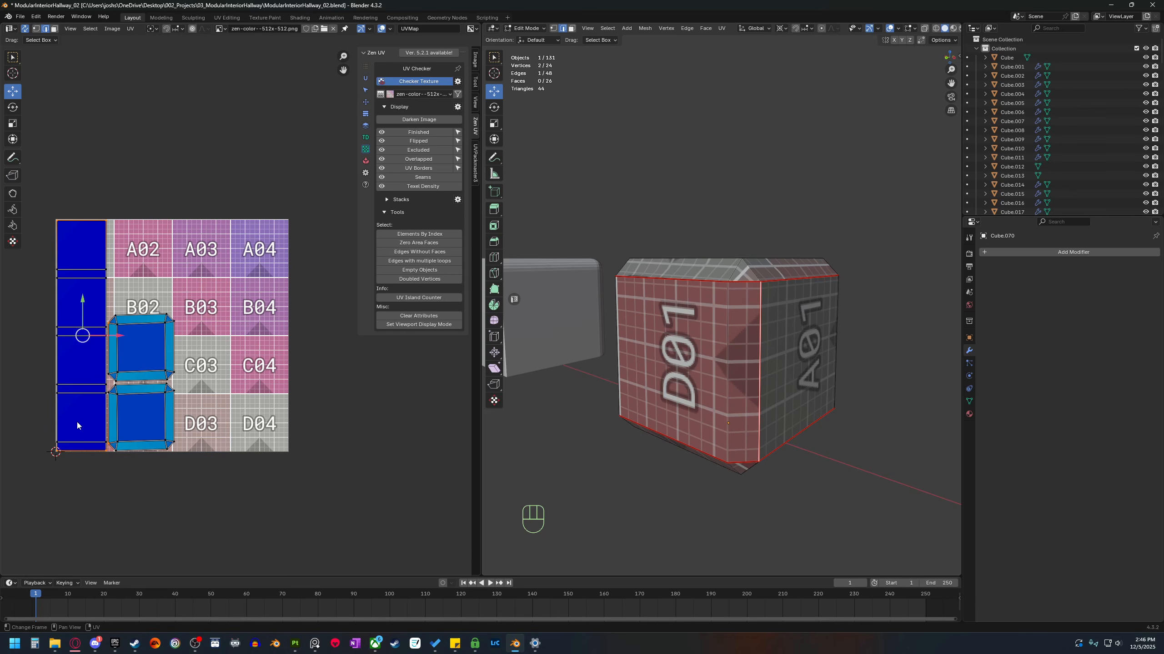
pyautogui.scroll(5, 143, 356)
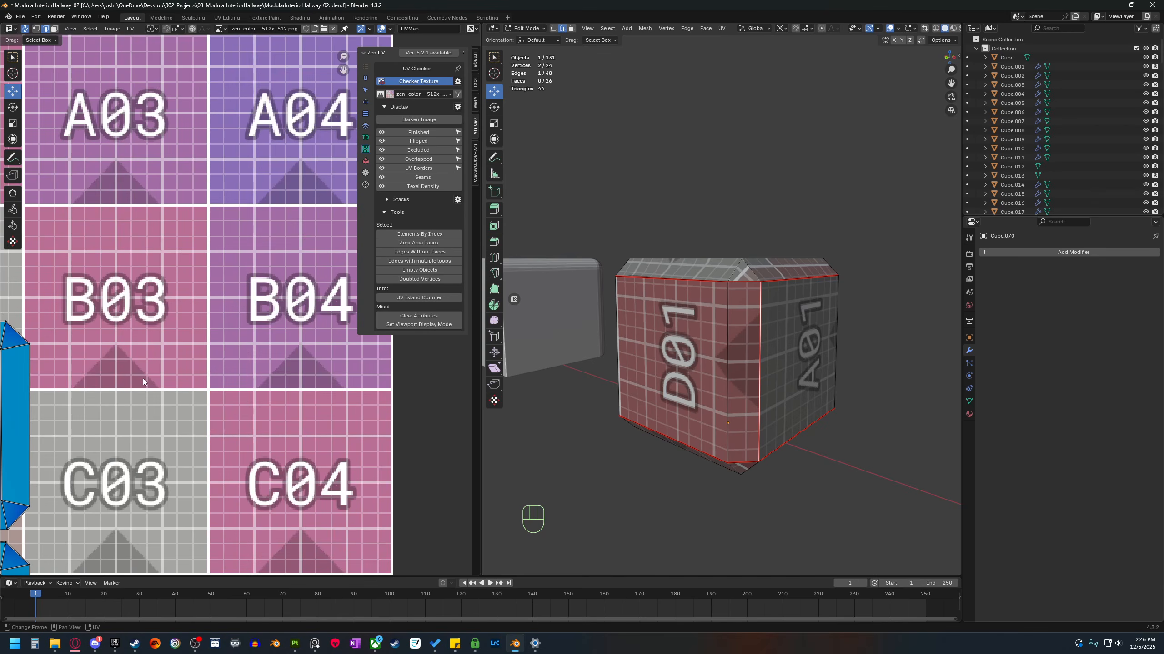
pyautogui.scroll(-2, 139, 380)
pyautogui.keyDown('shift'); pyautogui.moveTo(139, 380); pyautogui.dragTo(275, 332, button='middle'); pyautogui.keyUp('shift')
pyautogui.click(235, 284)
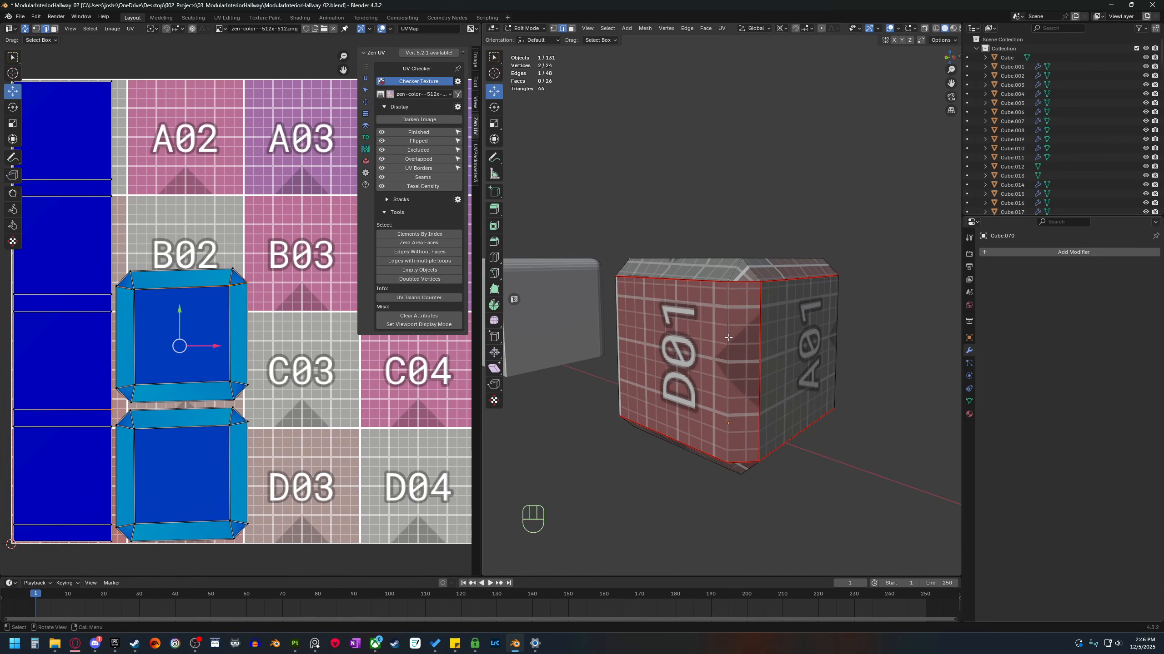
# Mark one short bevel edge at each of the four corners of the cube's top cap as seams.
pyautogui.press('3')
pyautogui.moveTo(733, 215); pyautogui.dragTo(747, 345, button='middle')
pyautogui.press('l')
pyautogui.scroll(2, 795, 328)
pyautogui.press('2')
pyautogui.click(772, 301)
pyautogui.moveTo(646, 346); pyautogui.dragTo(827, 382, button='middle')
pyautogui.keyDown('shift'); pyautogui.click(699, 430); pyautogui.keyUp('shift')
pyautogui.keyDown('shift'); pyautogui.click(739, 387); pyautogui.keyUp('shift')
pyautogui.keyDown('shift'); pyautogui.click(650, 366); pyautogui.keyUp('shift')
pyautogui.rightClick(650, 366)
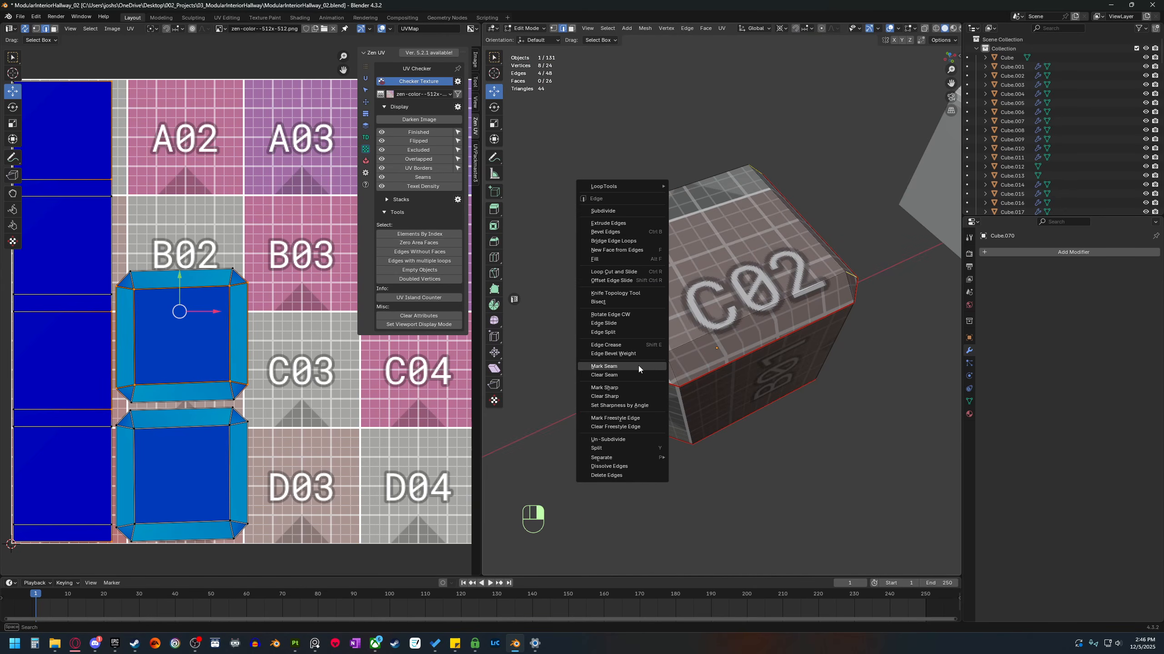
pyautogui.click(638, 366)
pyautogui.scroll(1, 212, 290)
pyautogui.scroll(1, 252, 293)
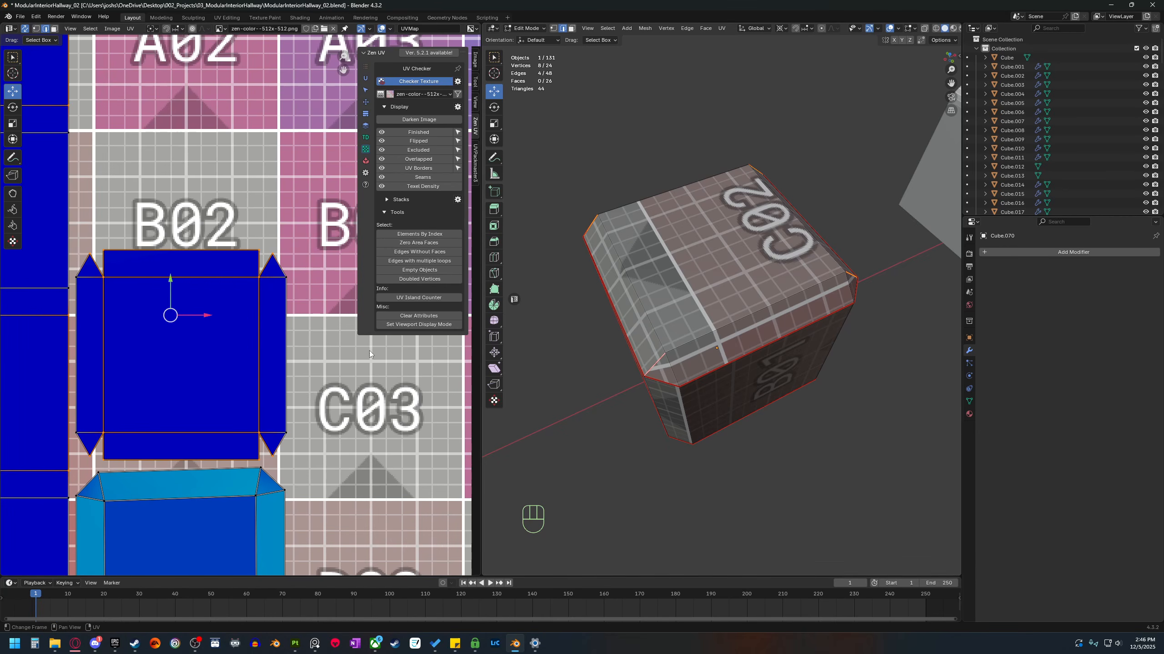
# Mark one short bevel edge at each of the four corners of the cube's bottom cap as seams.
pyautogui.moveTo(676, 358); pyautogui.dragTo(790, 322, button='middle')
pyautogui.moveTo(764, 501); pyautogui.dragTo(705, 366, button='middle')
pyautogui.click(754, 287)
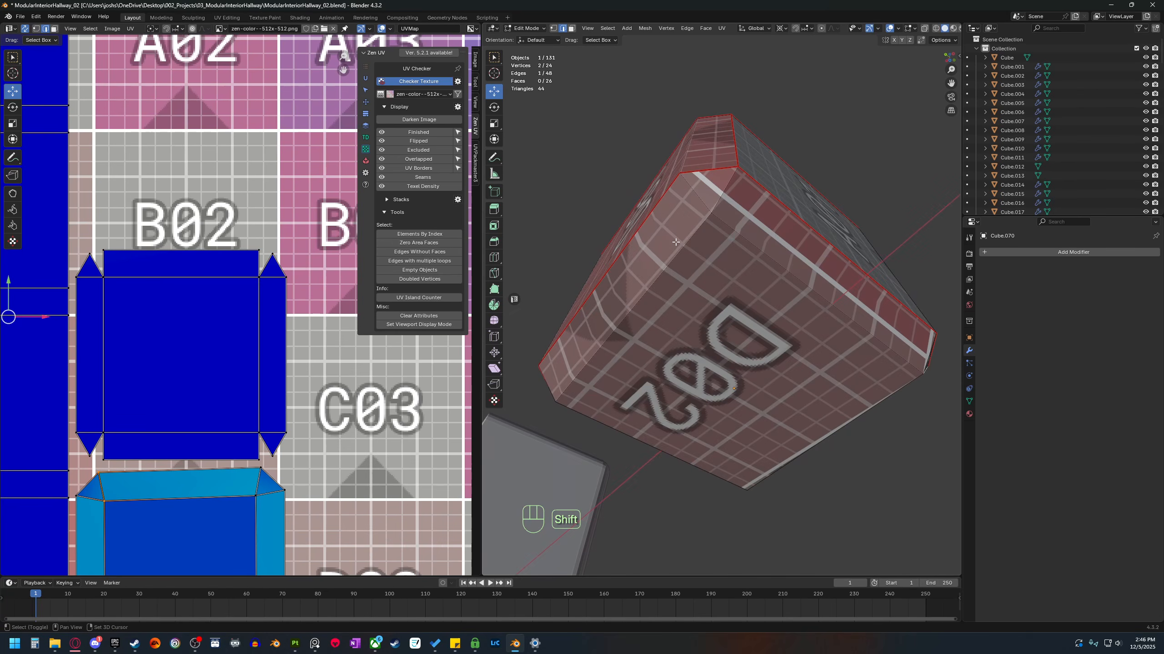
pyautogui.keyDown('shift'); pyautogui.click(566, 305); pyautogui.keyUp('shift')
pyautogui.moveTo(578, 302); pyautogui.dragTo(727, 292, button='middle')
pyautogui.keyDown('shift'); pyautogui.click(578, 302); pyautogui.keyUp('shift')
pyautogui.moveTo(579, 301); pyautogui.dragTo(581, 236, button='middle')
pyautogui.keyDown('shift'); pyautogui.click(621, 394); pyautogui.keyUp('shift')
pyautogui.rightClick(621, 394)
pyautogui.click(620, 394)
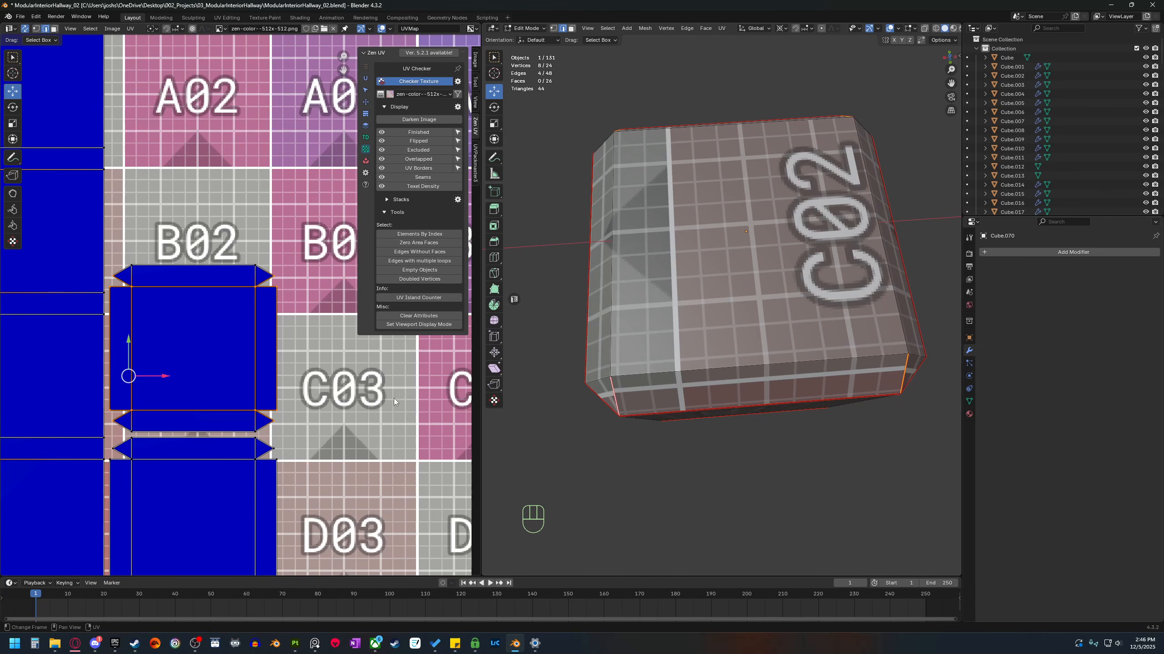
pyautogui.scroll(-3, 291, 397)
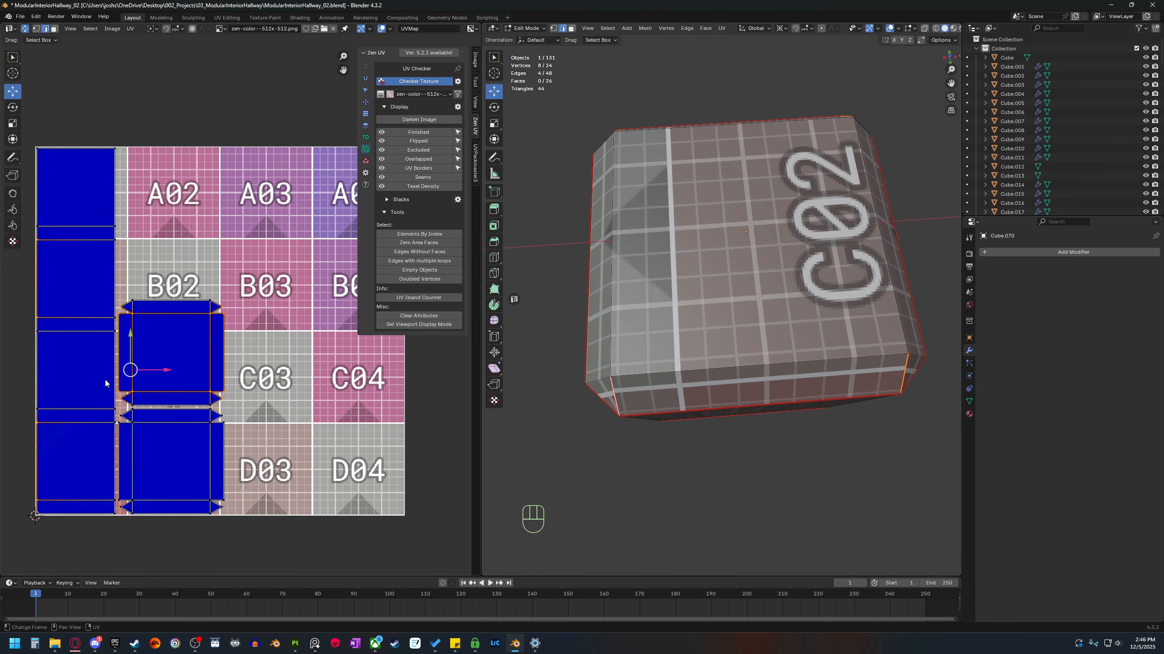
# Try packing all UV islands with scaling and Any rotation at a 0.050 margin, and undo the packing.
pyautogui.moveTo(568, 376); pyautogui.dragTo(726, 376, button='middle')
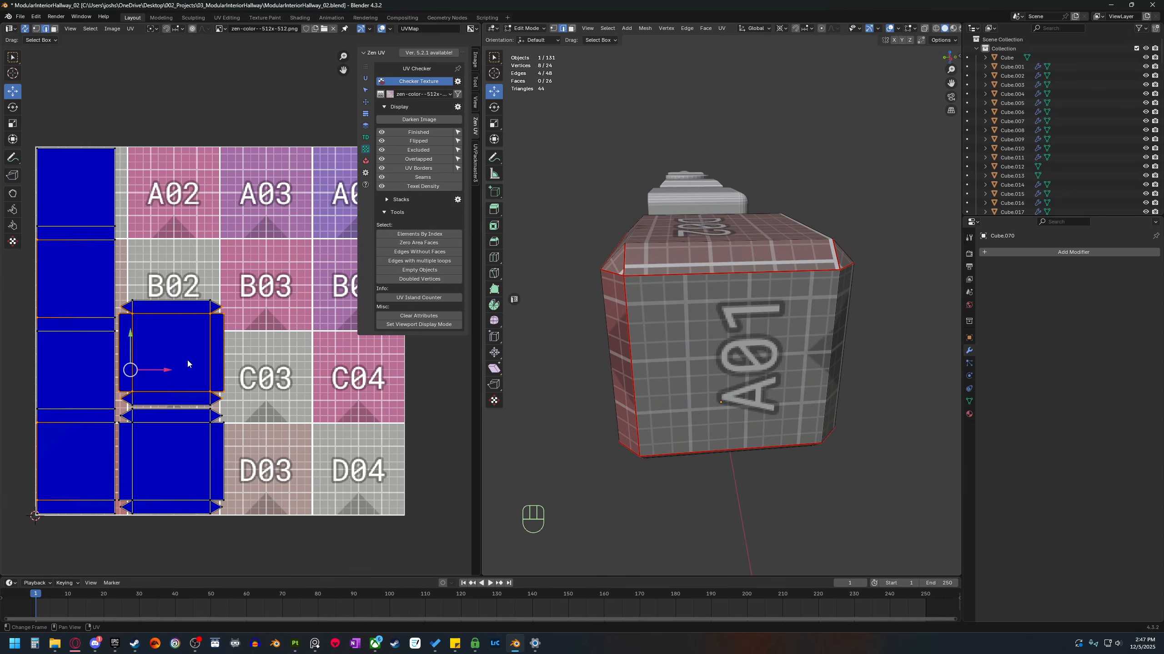
pyautogui.moveTo(187, 361); pyautogui.dragTo(220, 383, button='middle')
pyautogui.press('a')
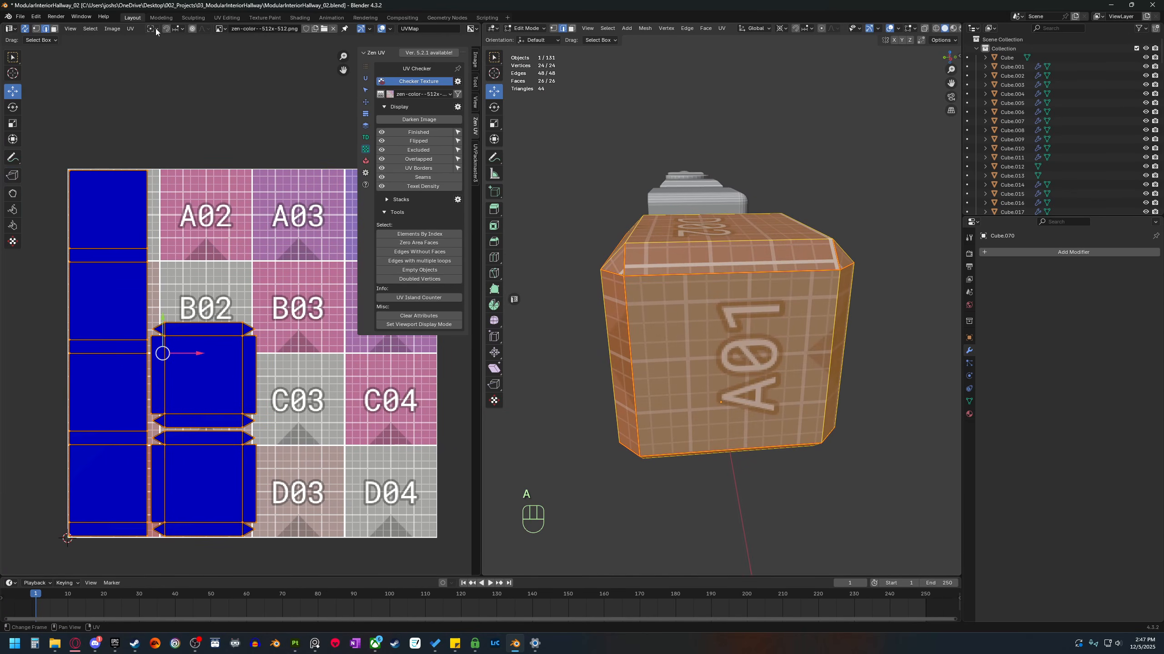
pyautogui.click(126, 28)
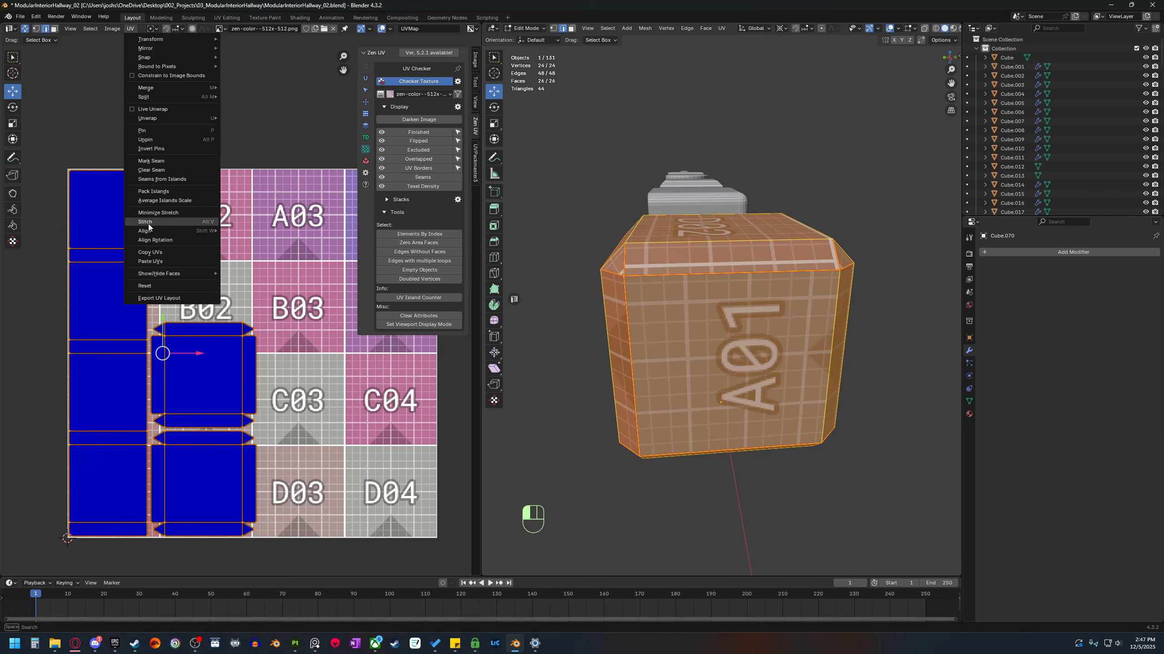
pyautogui.moveTo(156, 230)
pyautogui.click(153, 191)
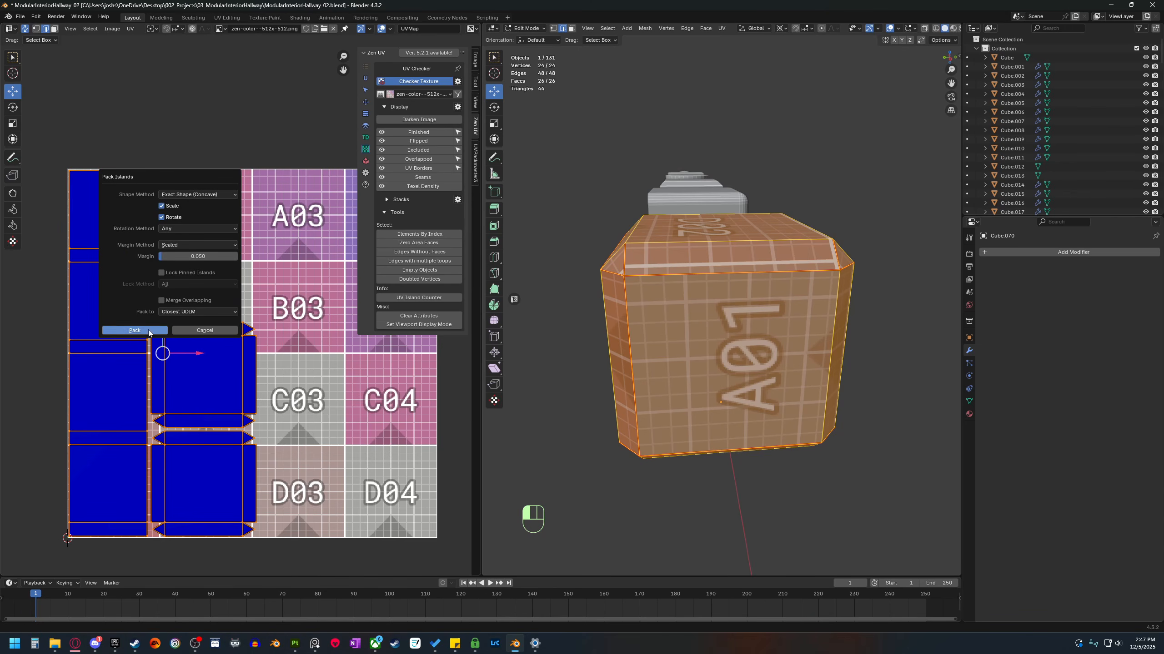
pyautogui.click(134, 332)
pyautogui.scroll(-1, 259, 385)
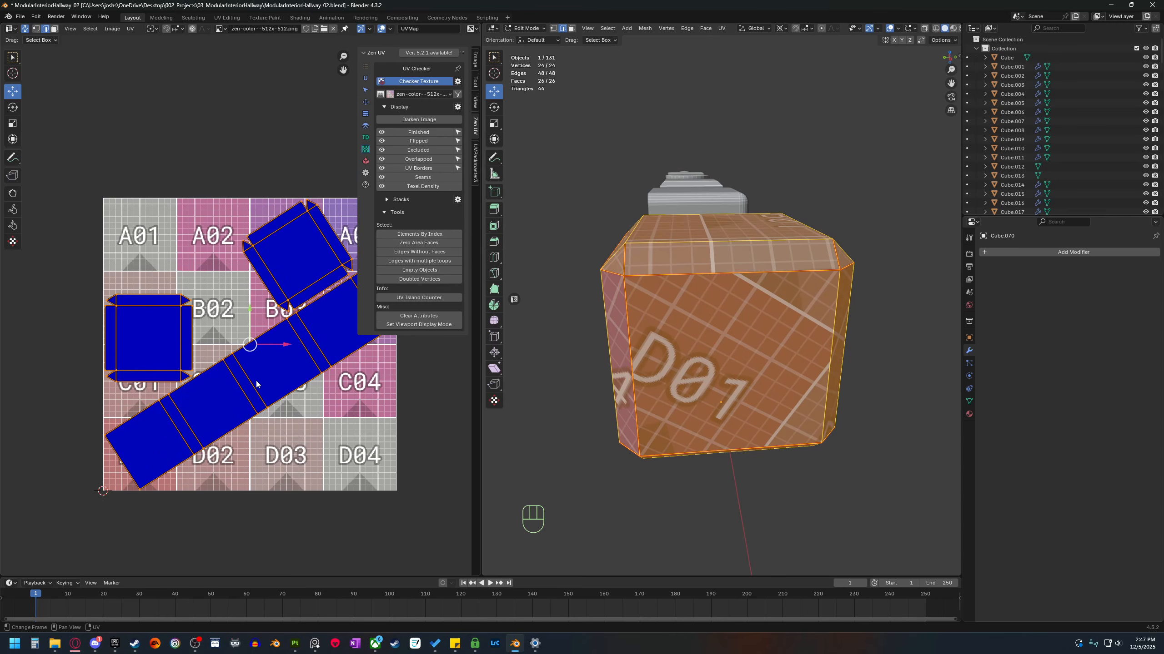
pyautogui.keyDown('shift'); pyautogui.moveTo(280, 394); pyautogui.dragTo(248, 399, button='middle'); pyautogui.keyUp('shift')
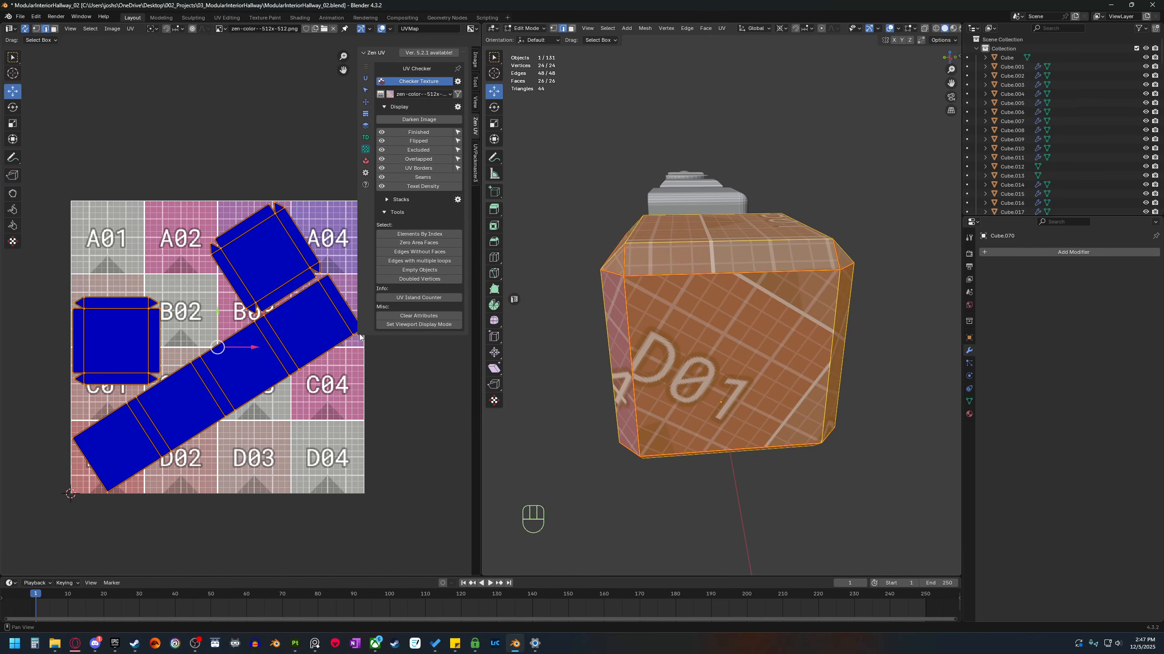
pyautogui.click(113, 29)
pyautogui.keyDown('shift'); pyautogui.moveTo(302, 383); pyautogui.dragTo(330, 368, button='middle'); pyautogui.keyUp('shift')
pyautogui.hotkey('ctrl', 'z')
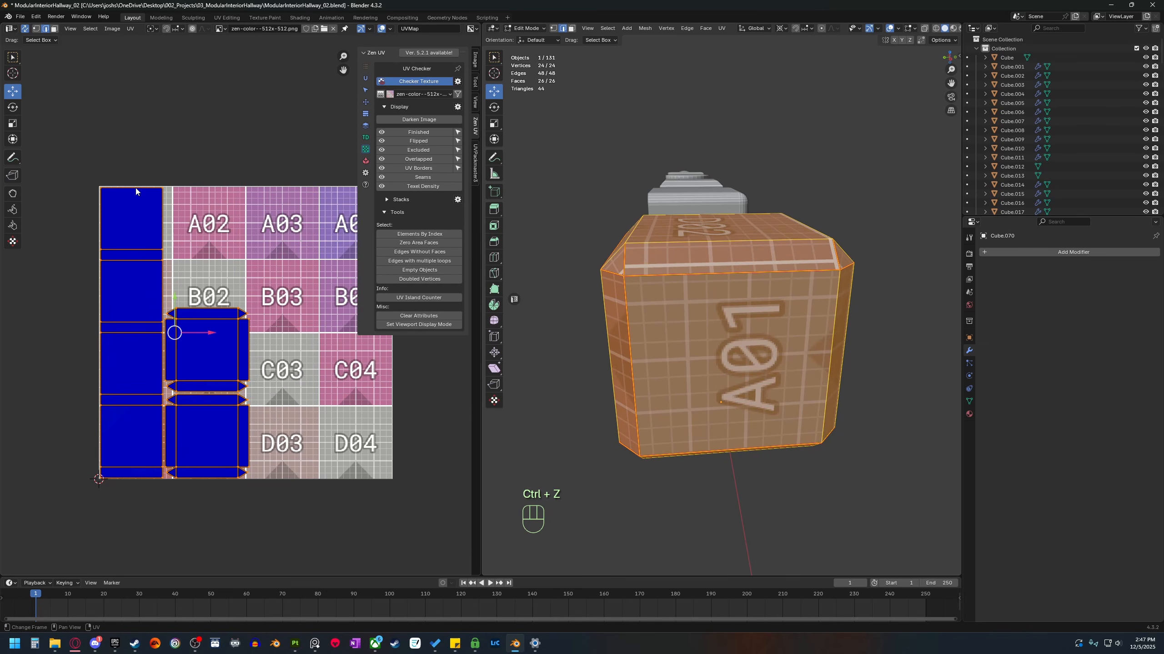
# Pack all UV islands with rotation turned off, keeping scaling on.
pyautogui.click(112, 28)
pyautogui.click(129, 30)
pyautogui.click(129, 29)
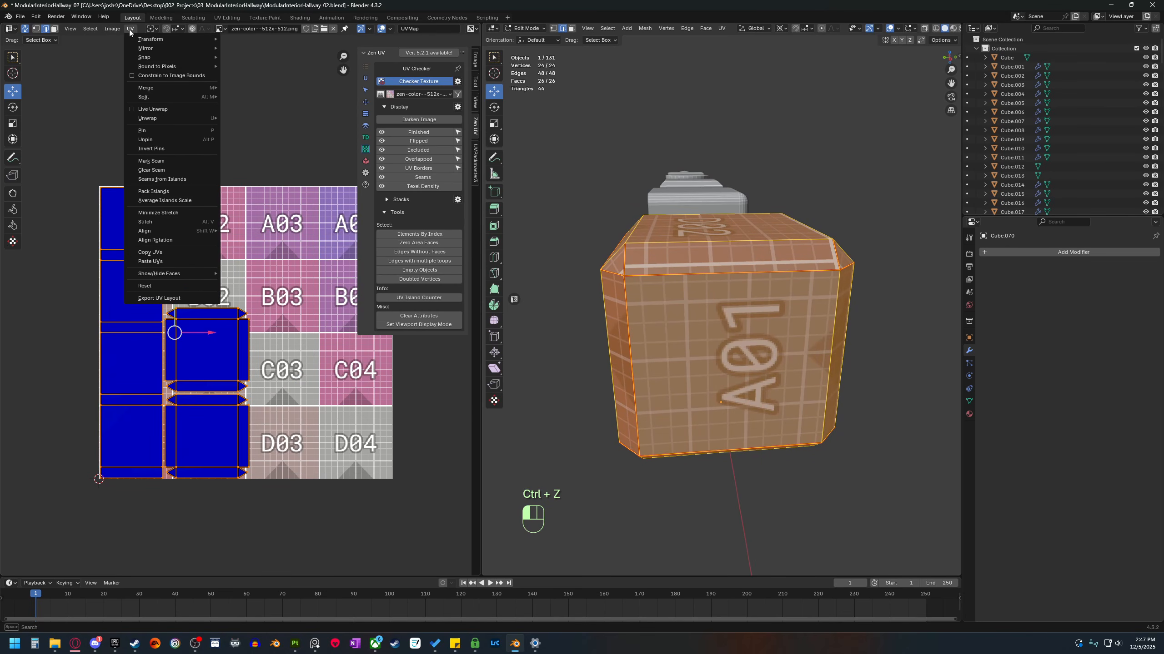
pyautogui.click(156, 191)
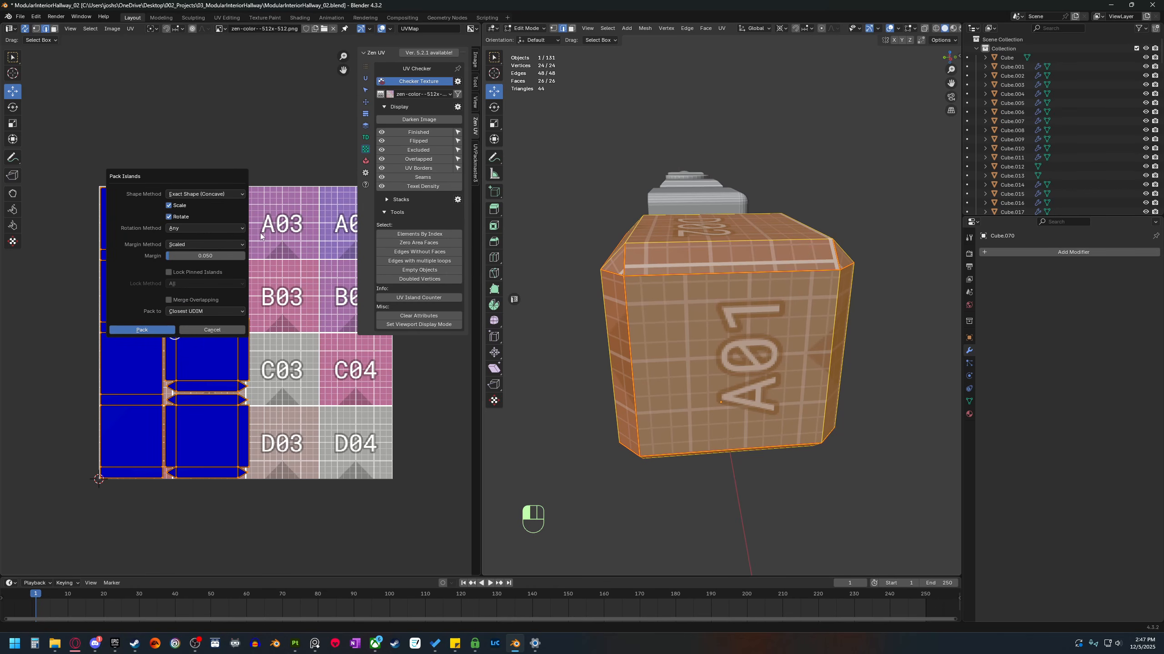
pyautogui.click(168, 217)
pyautogui.click(144, 328)
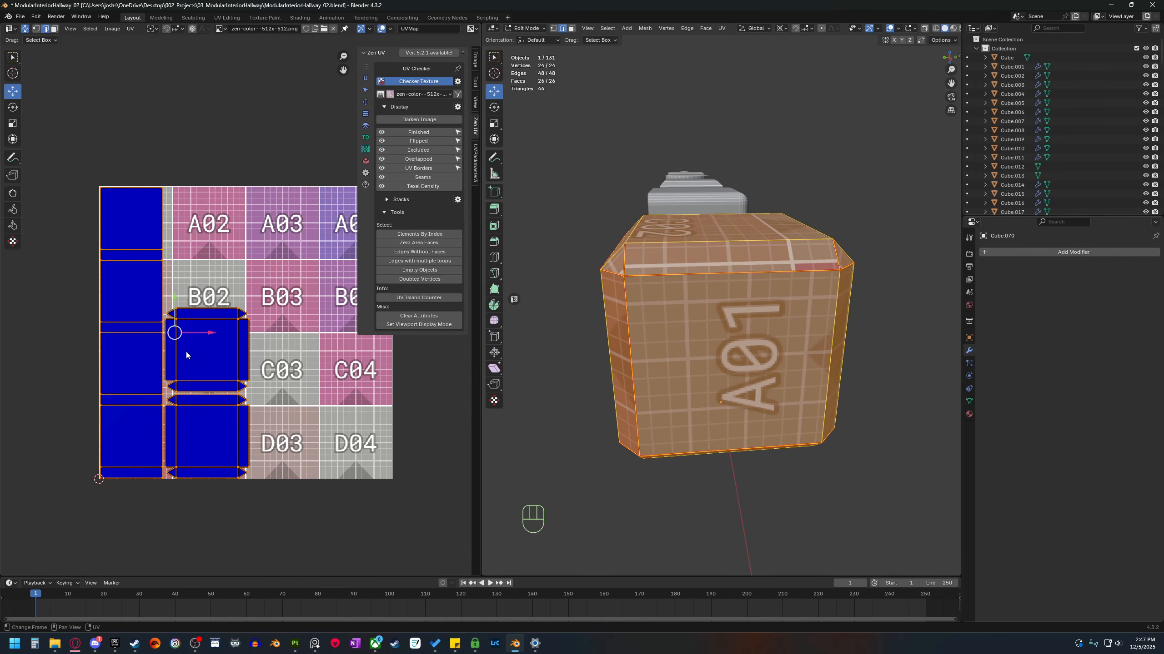
pyautogui.keyDown('shift'); pyautogui.moveTo(185, 349); pyautogui.dragTo(163, 355, button='middle'); pyautogui.keyUp('shift')
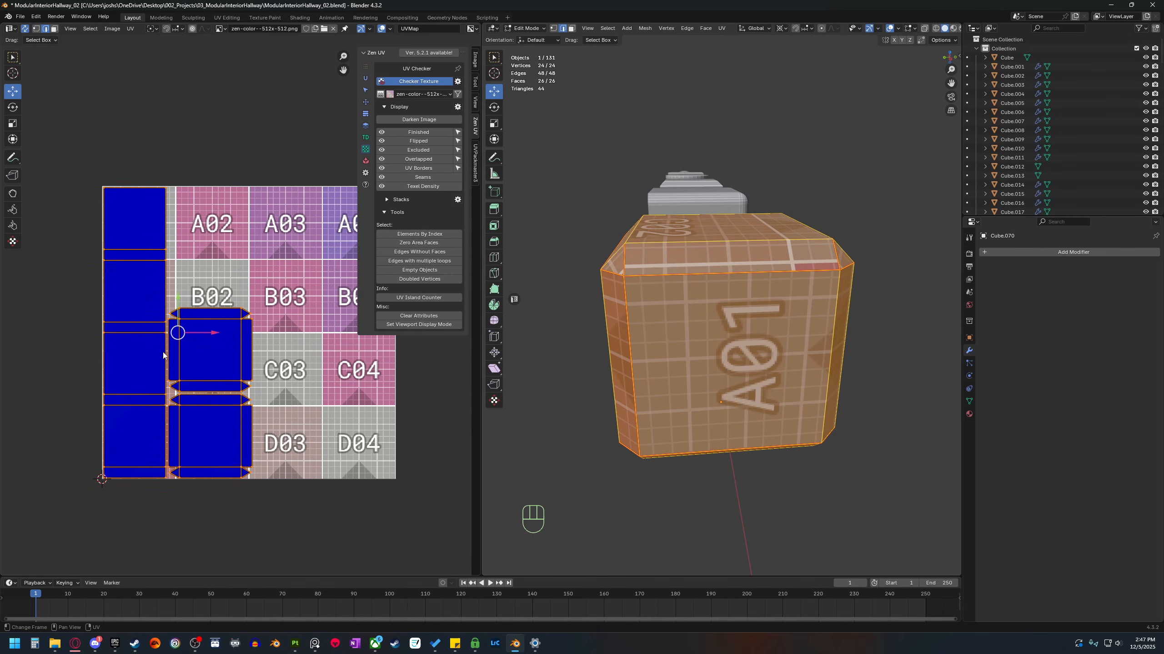
# Select the long side-strip UV island and examine which faces it covers around the cube.
pyautogui.press('3')
pyautogui.click(143, 225)
pyautogui.press('l')
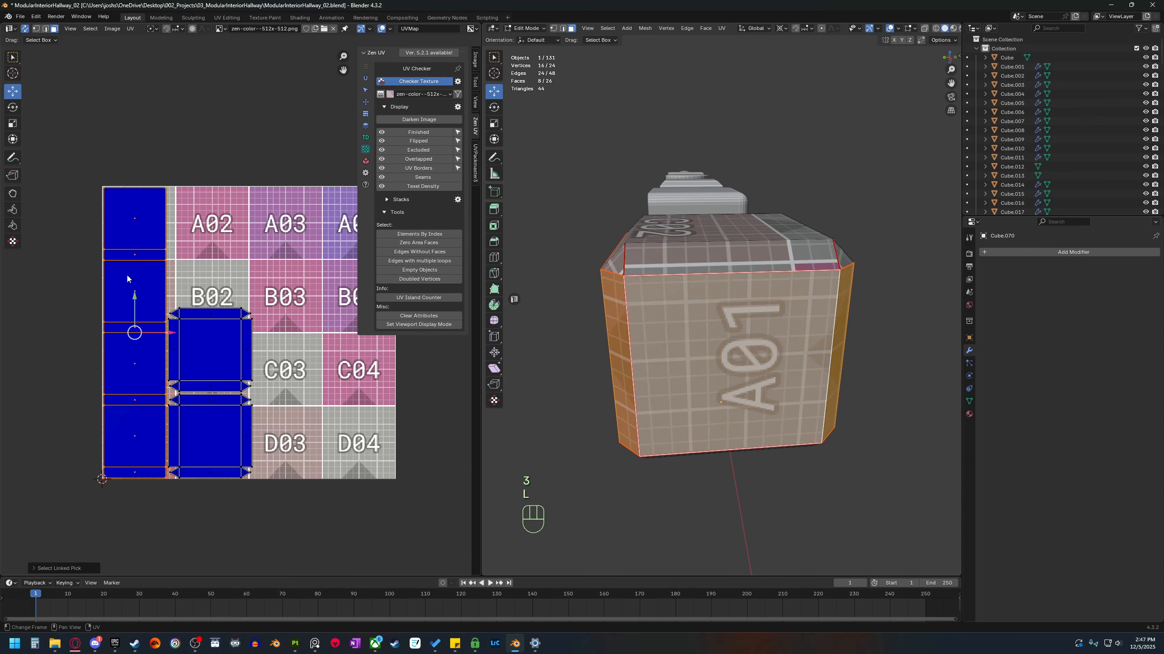
pyautogui.press('g')
pyautogui.click(144, 333)
pyautogui.moveTo(664, 381); pyautogui.dragTo(710, 385, button='middle')
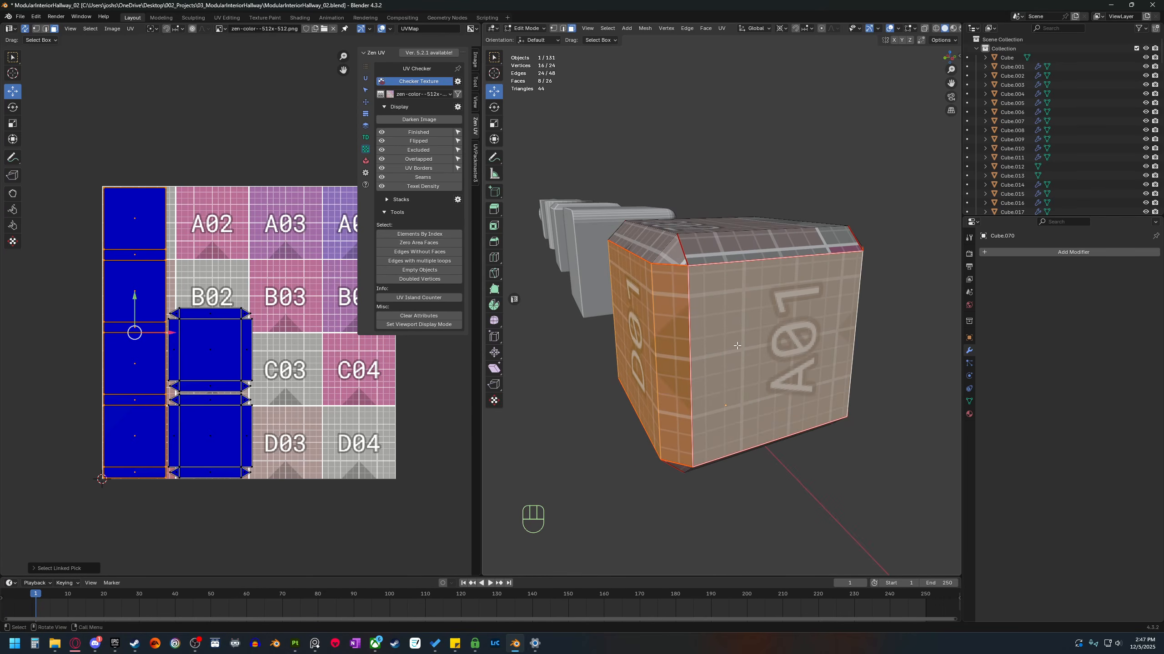
pyautogui.moveTo(737, 346); pyautogui.dragTo(734, 401, button='middle')
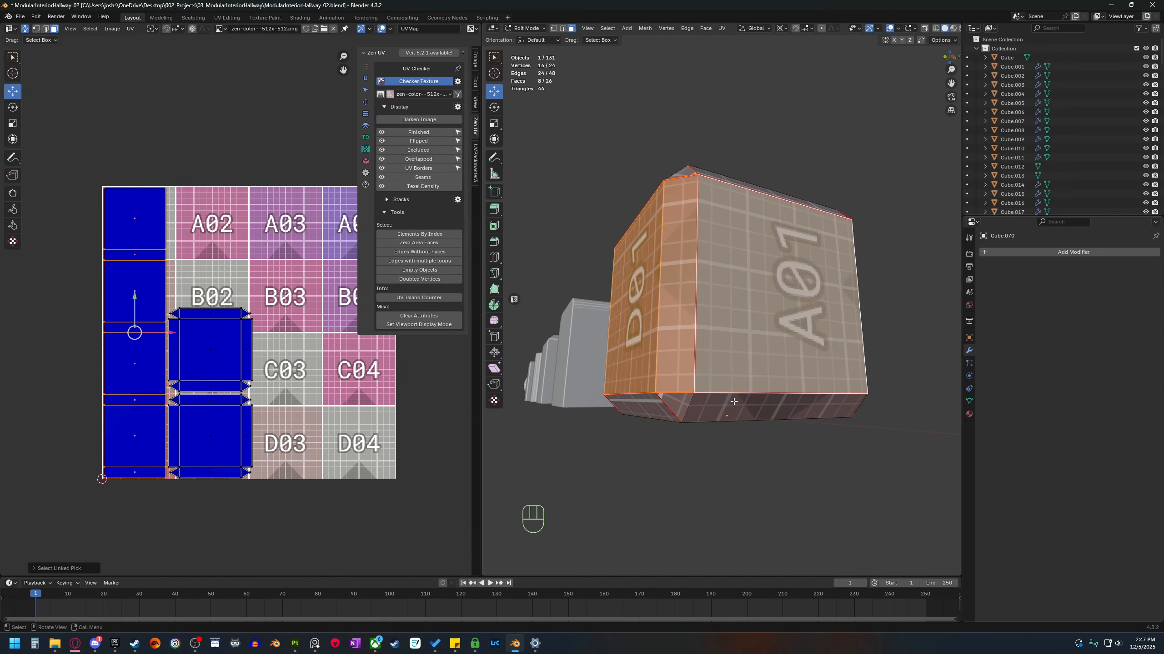
pyautogui.moveTo(814, 389); pyautogui.dragTo(754, 421, button='middle')
# Mark a second vertical bevel edge of the side band as a seam to split the strip into two islands.
pyautogui.click(771, 528)
pyautogui.click(762, 293)
pyautogui.press('2')
pyautogui.click(756, 339)
pyautogui.click(695, 364)
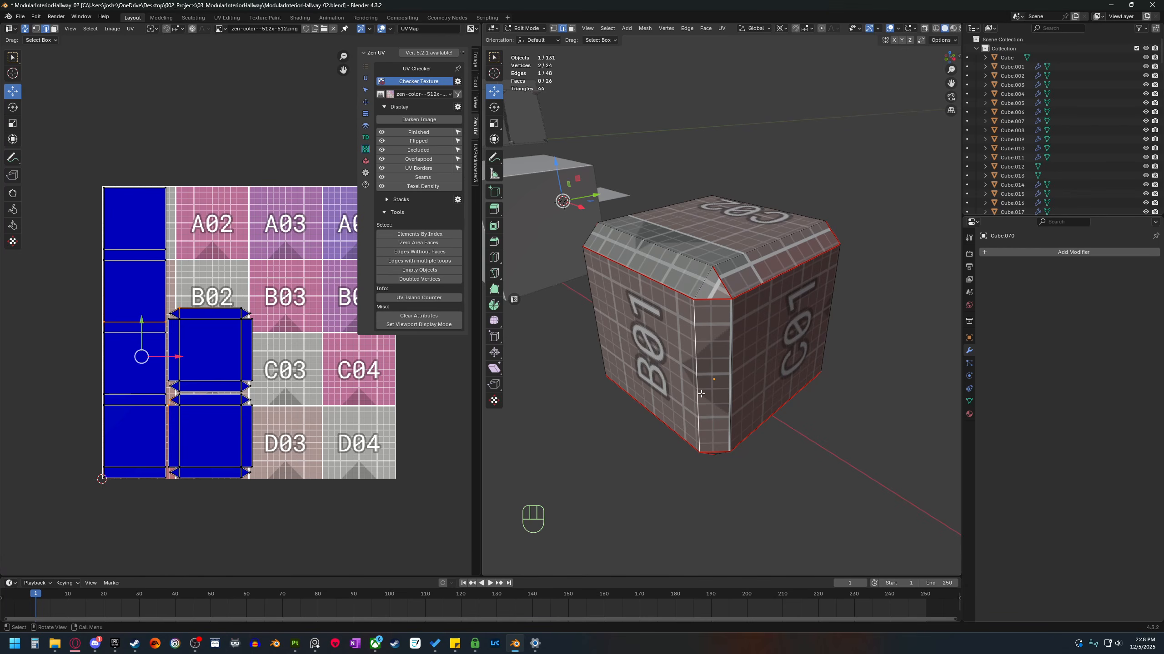
pyautogui.rightClick(698, 394)
pyautogui.click(682, 515)
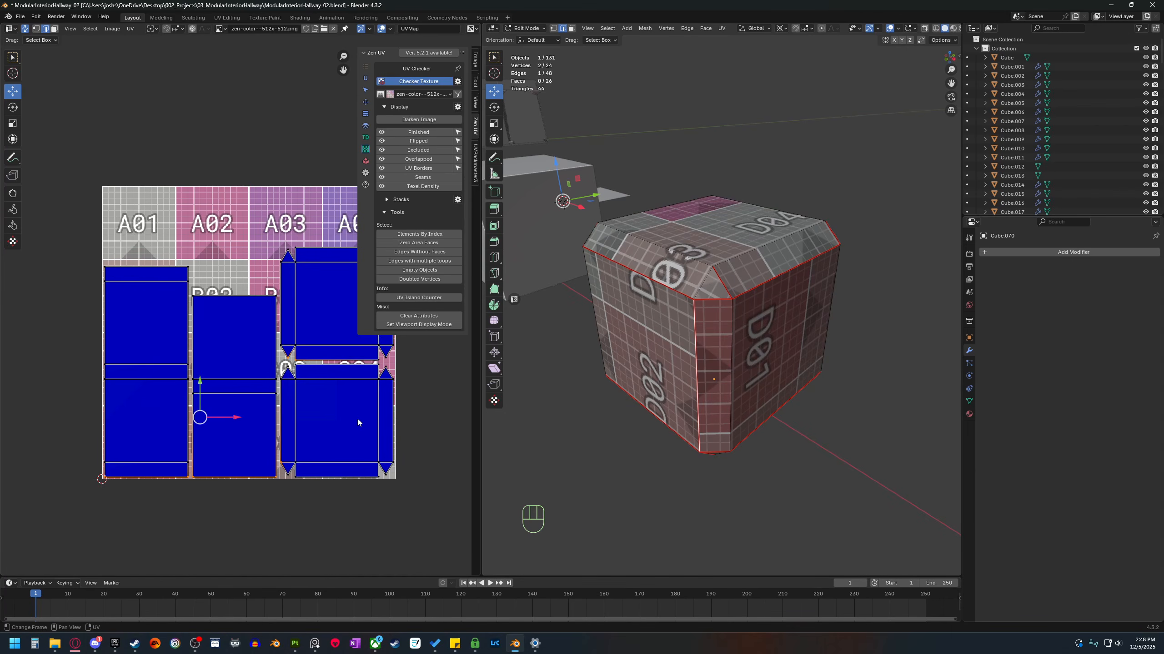
pyautogui.keyDown('shift'); pyautogui.moveTo(358, 422); pyautogui.dragTo(324, 422, button='middle'); pyautogui.keyUp('shift')
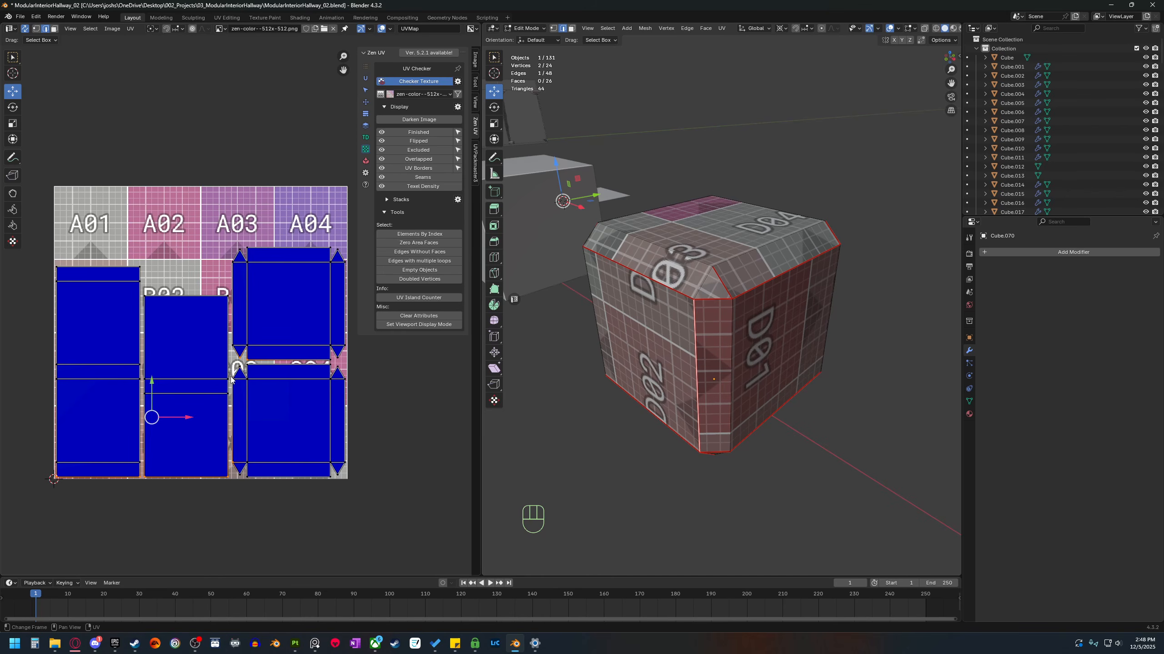
pyautogui.moveTo(806, 458); pyautogui.dragTo(744, 460, button='middle')
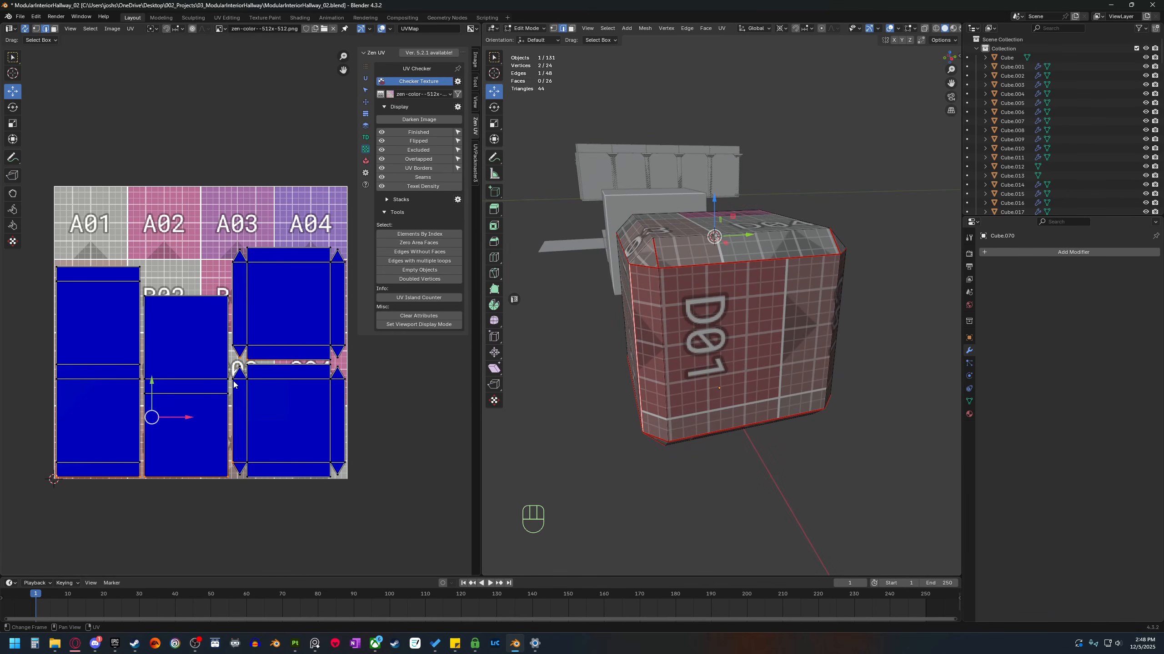
pyautogui.keyDown('shift'); pyautogui.moveTo(241, 430); pyautogui.dragTo(257, 433, button='middle'); pyautogui.keyUp('shift')
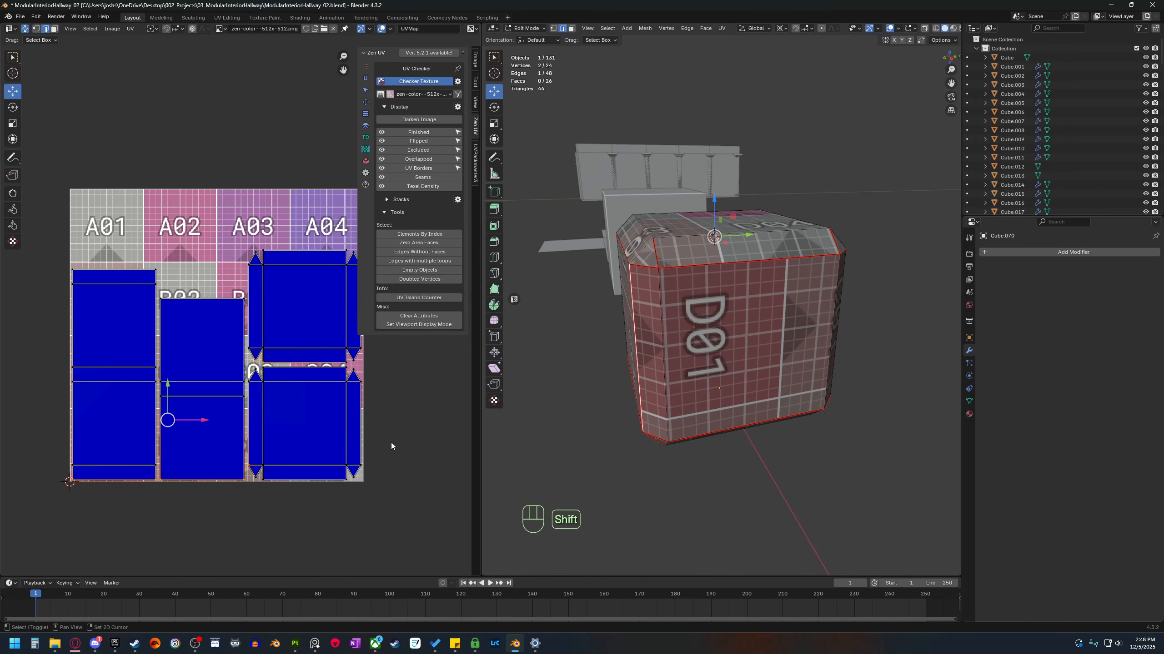
pyautogui.keyDown('shift'); pyautogui.moveTo(391, 442); pyautogui.dragTo(364, 439, button='middle'); pyautogui.keyUp('shift')
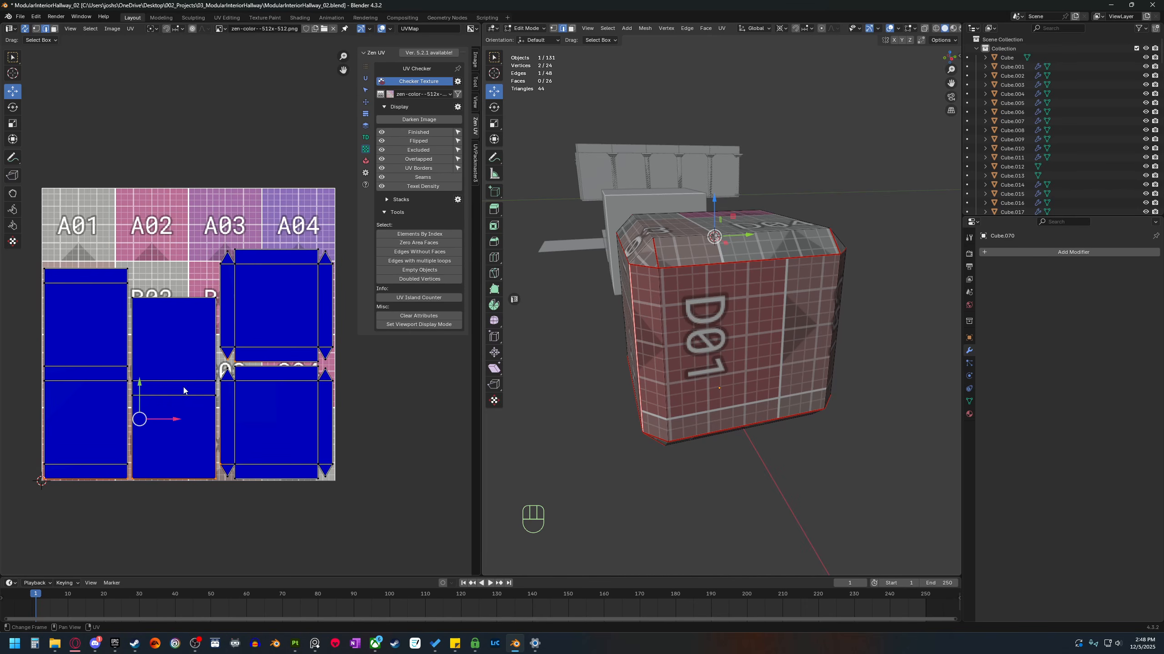
pyautogui.moveTo(575, 363); pyautogui.dragTo(596, 367, button='middle')
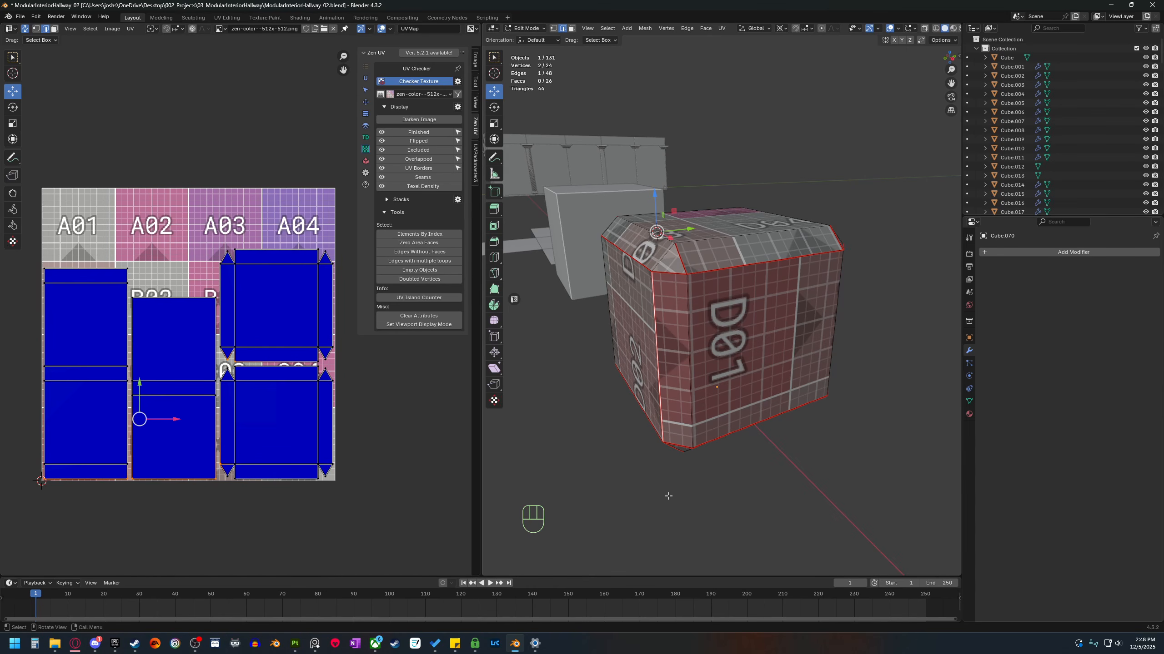
# Leave the checker-textured cube and open the neighbouring cube with the finely rounded bevels for mesh editing.
pyautogui.moveTo(667, 496); pyautogui.dragTo(628, 450, button='middle')
pyautogui.scroll(-2, 674, 480)
pyautogui.scroll(-3, 627, 449)
pyautogui.moveTo(579, 422); pyautogui.dragTo(724, 434, button='middle')
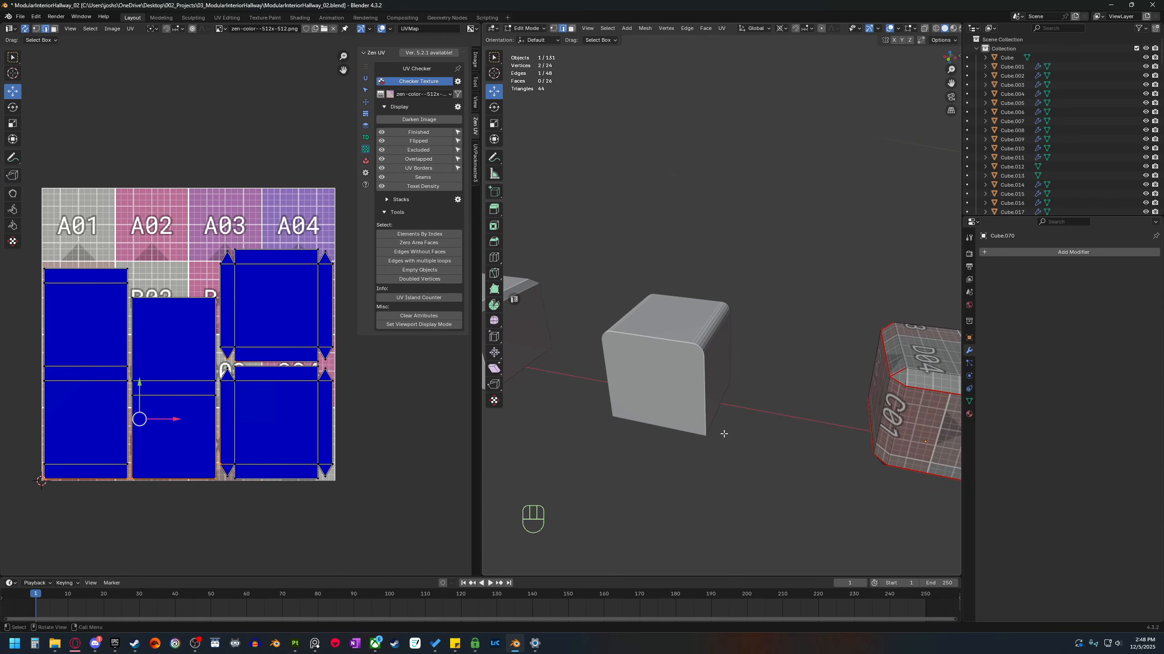
pyautogui.press('Tab')
pyautogui.click(668, 385)
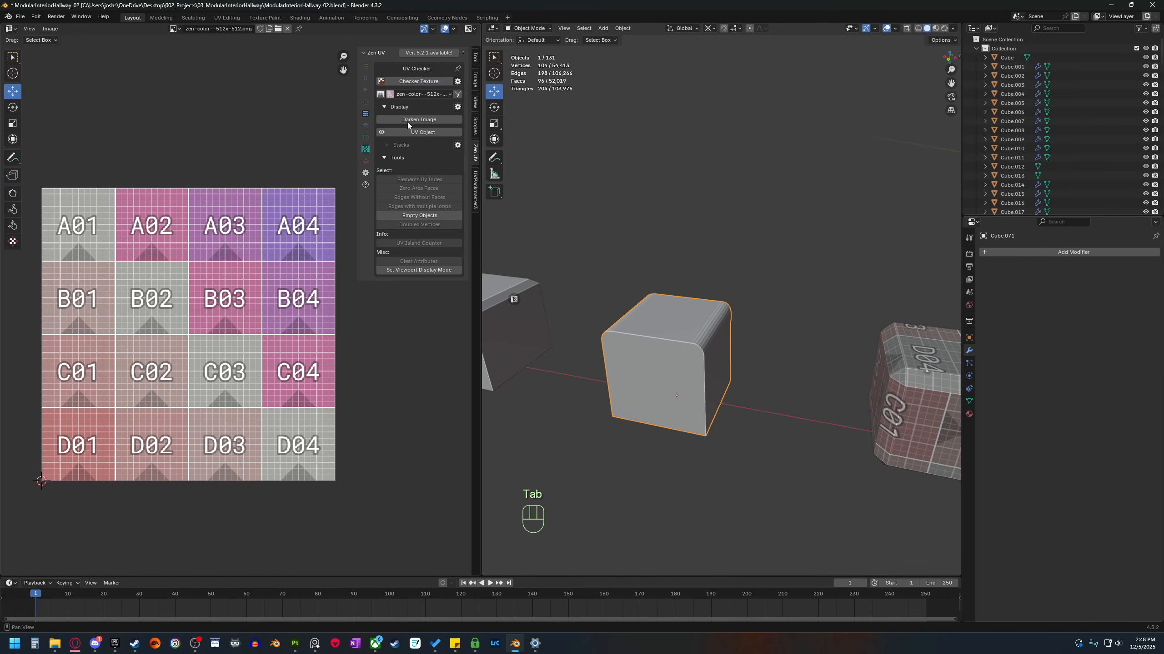
pyautogui.press('Tab')
pyautogui.moveTo(566, 256); pyautogui.dragTo(696, 369, button='middle')
pyautogui.scroll(2, 633, 366)
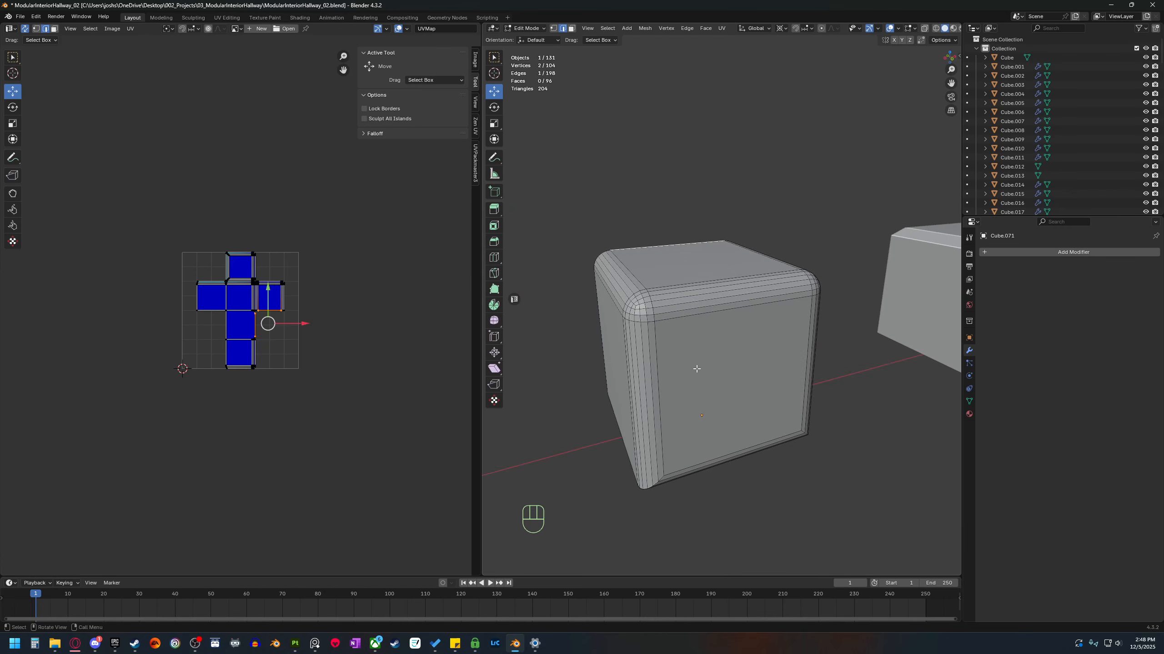
# Examine the rounded cube's multi-segment bevels, rounded corners and sharp edges from several angles.
pyautogui.moveTo(679, 308); pyautogui.dragTo(750, 342, button='middle')
pyautogui.moveTo(632, 352); pyautogui.dragTo(692, 272, button='middle')
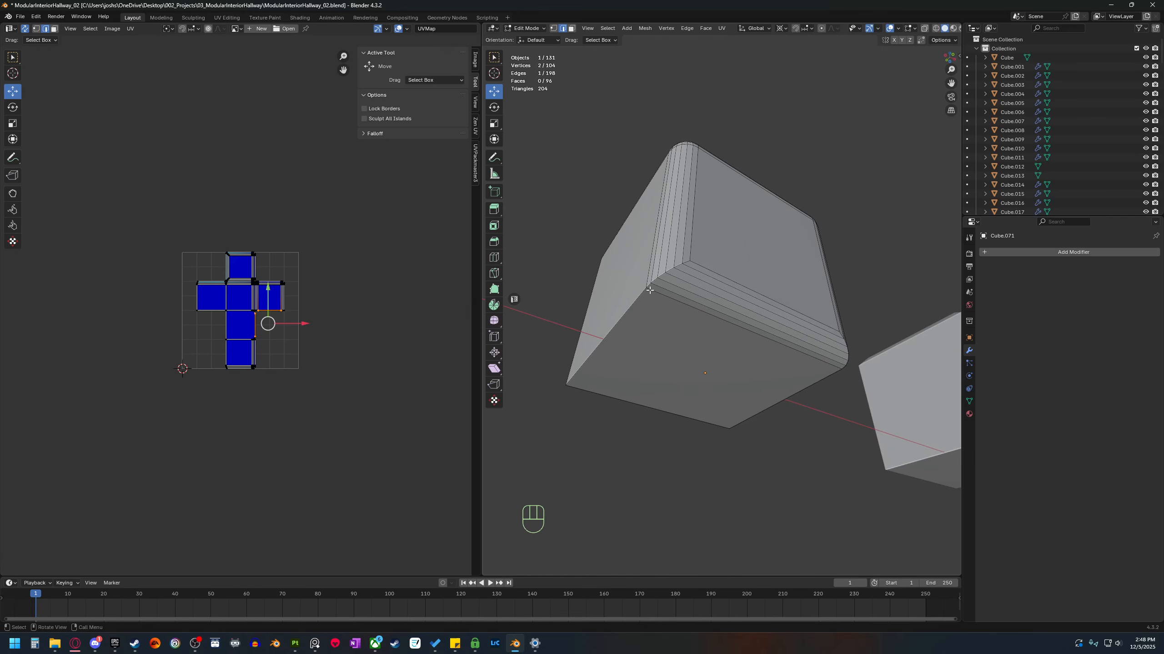
pyautogui.moveTo(690, 394); pyautogui.dragTo(771, 370, button='middle')
pyautogui.moveTo(736, 416); pyautogui.dragTo(676, 359, button='middle')
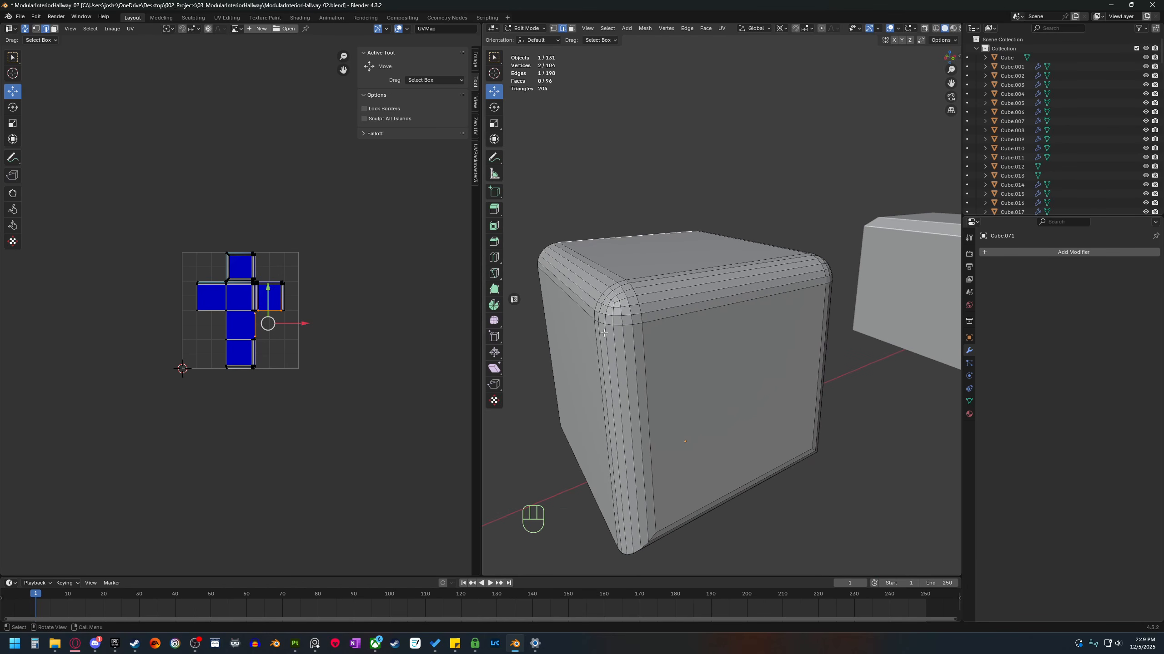
pyautogui.moveTo(603, 333); pyautogui.dragTo(532, 266, button='middle')
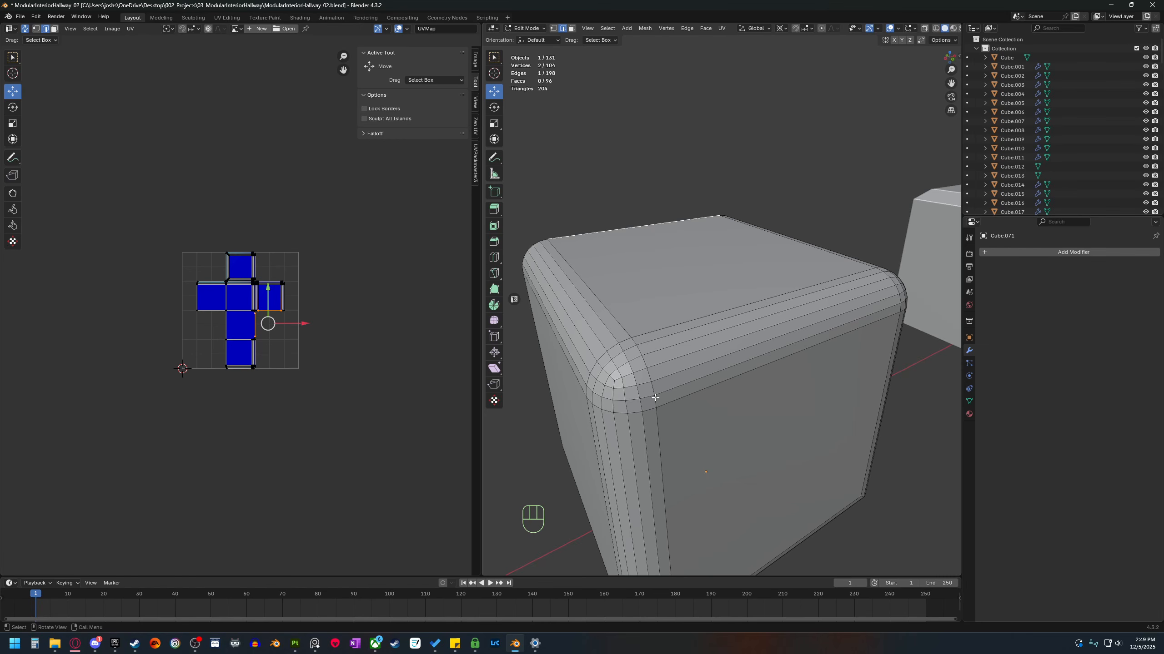
pyautogui.moveTo(659, 428); pyautogui.dragTo(749, 402, button='middle')
pyautogui.moveTo(719, 420); pyautogui.dragTo(717, 429, button='middle')
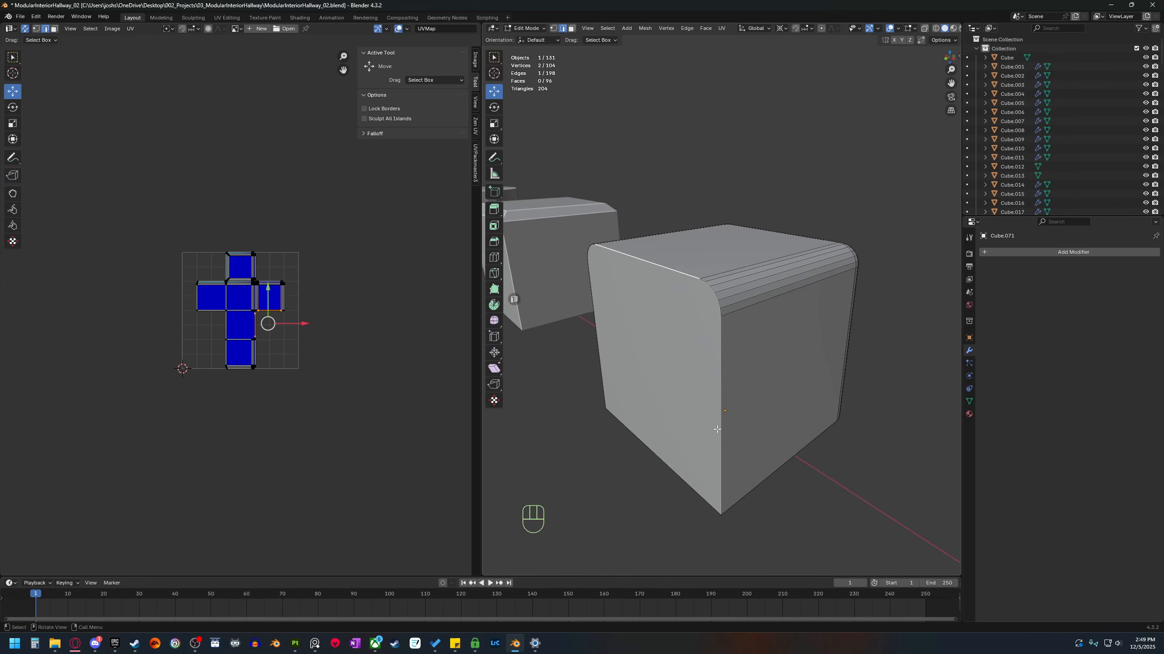
# Mark the whole outline of the flat, unbeveled side face as a seam.
pyautogui.click(716, 398)
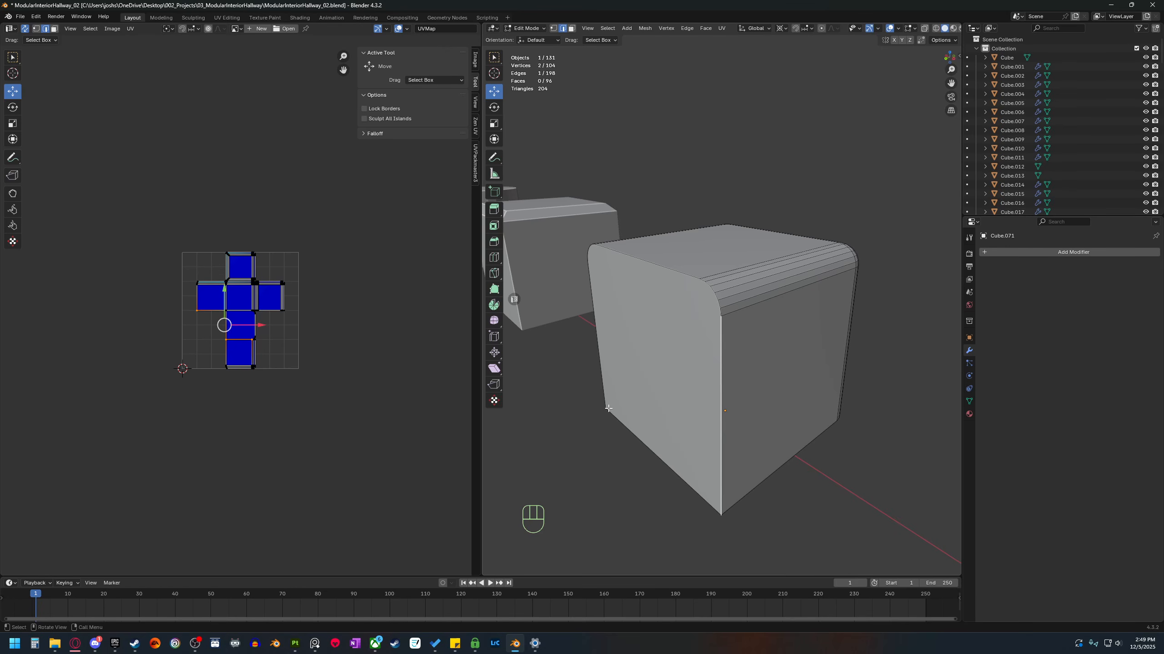
pyautogui.keyDown('alt'); pyautogui.keyDown('shift'); pyautogui.click(716, 390); pyautogui.keyUp('shift'); pyautogui.keyUp('alt')
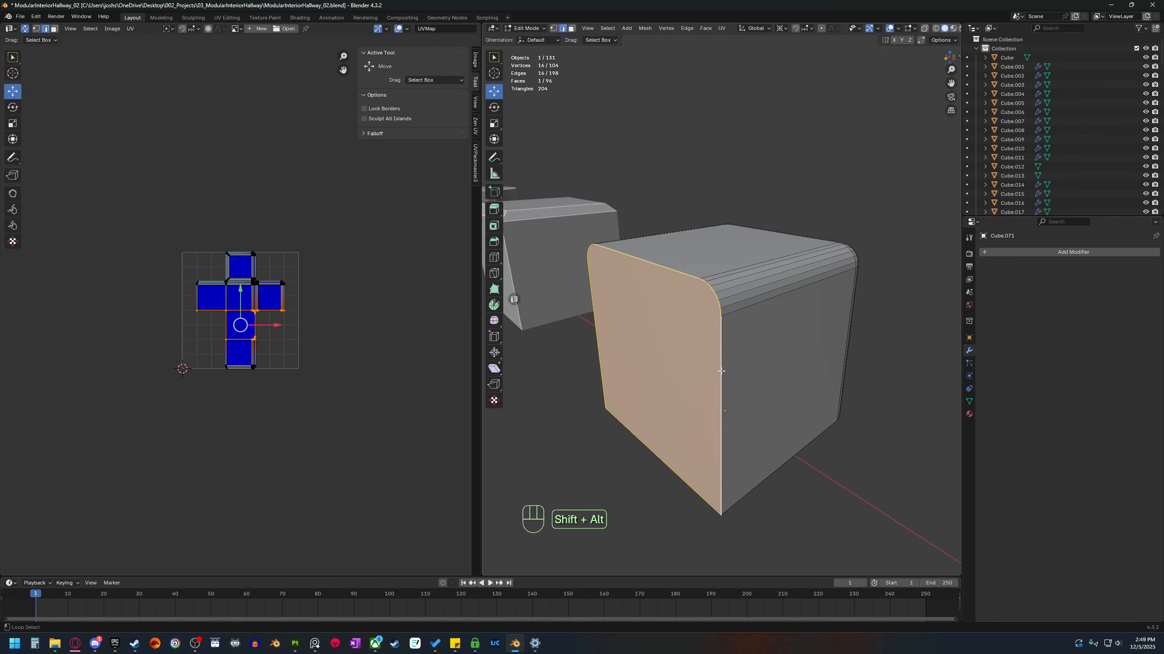
pyautogui.rightClick(712, 429)
pyautogui.click(692, 429)
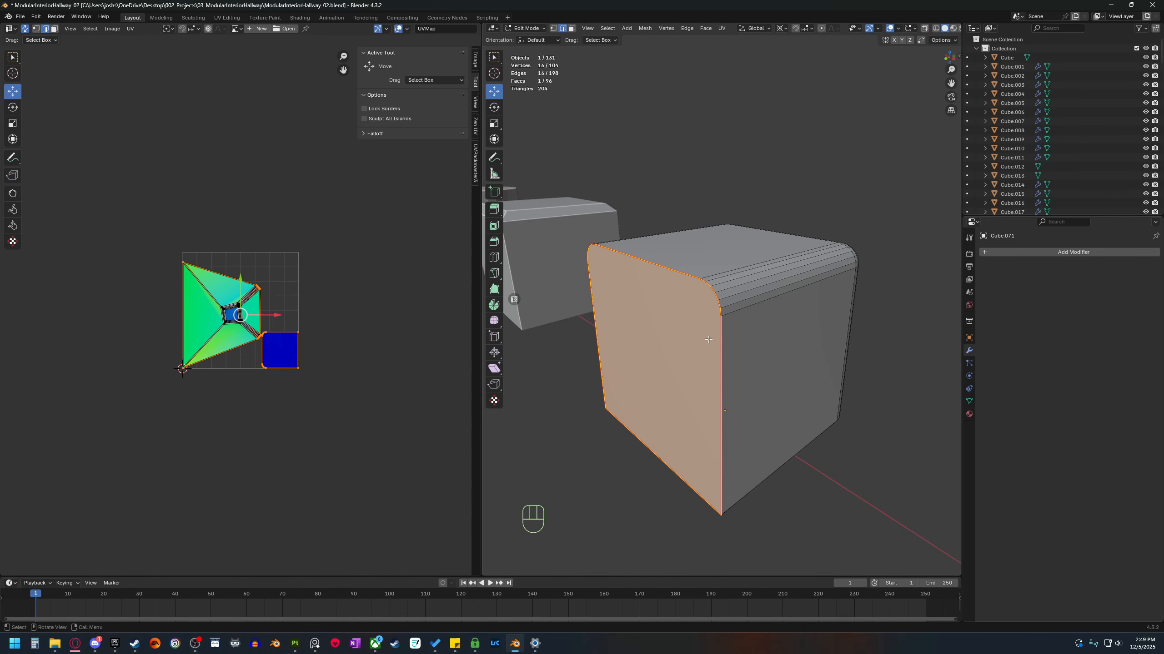
# Mark the edge loop where the opposite face's rounded bevel meets the band of surrounding faces as a seam.
pyautogui.moveTo(707, 438); pyautogui.dragTo(733, 215, button='middle')
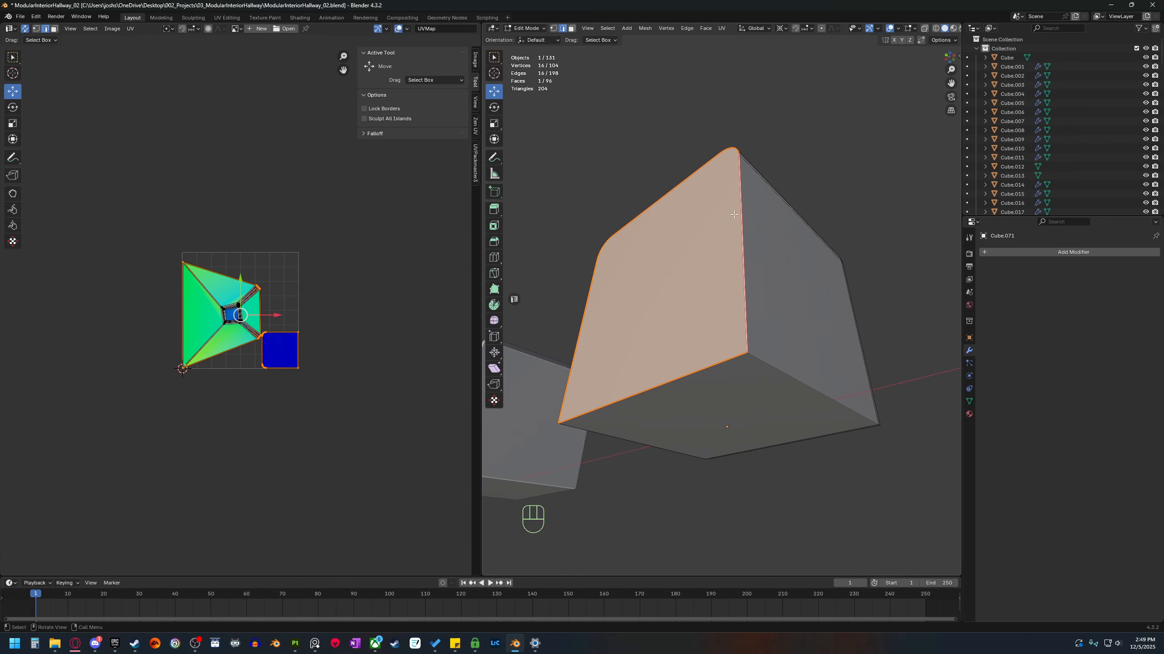
pyautogui.moveTo(651, 472); pyautogui.dragTo(690, 360, button='middle')
pyautogui.click(670, 296)
pyautogui.keyDown('alt'); pyautogui.keyDown('shift'); pyautogui.click(670, 296); pyautogui.keyUp('shift'); pyautogui.keyUp('alt')
pyautogui.keyDown('alt'); pyautogui.keyDown('shift'); pyautogui.click(659, 307); pyautogui.keyUp('shift'); pyautogui.keyUp('alt')
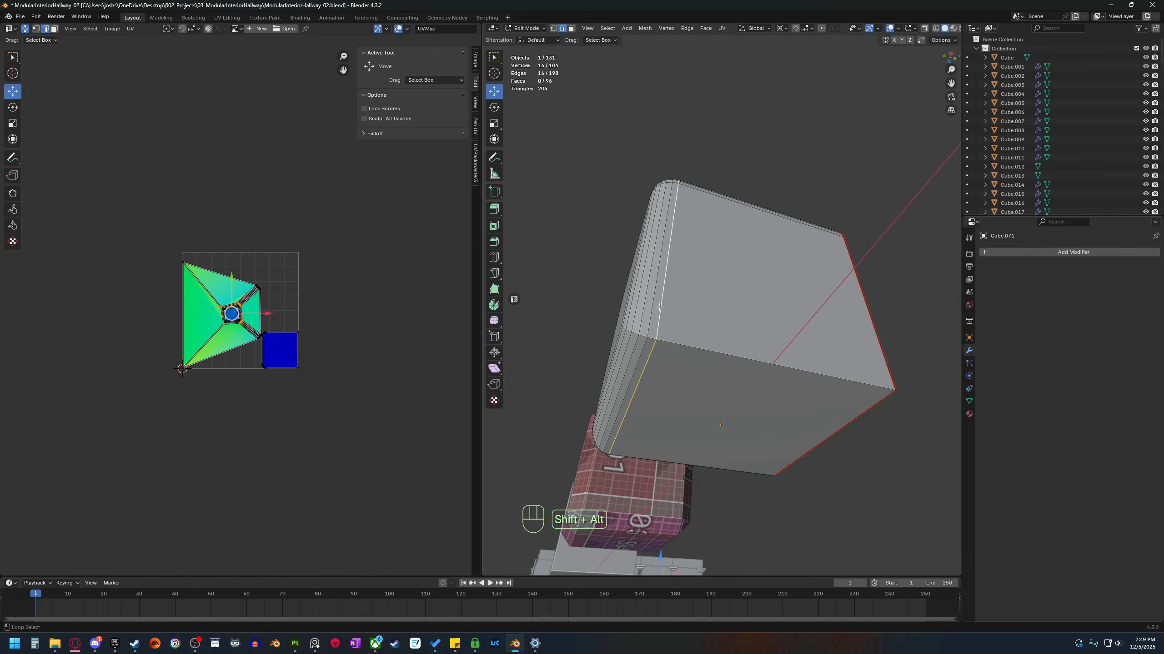
pyautogui.moveTo(659, 307); pyautogui.dragTo(668, 344, button='middle')
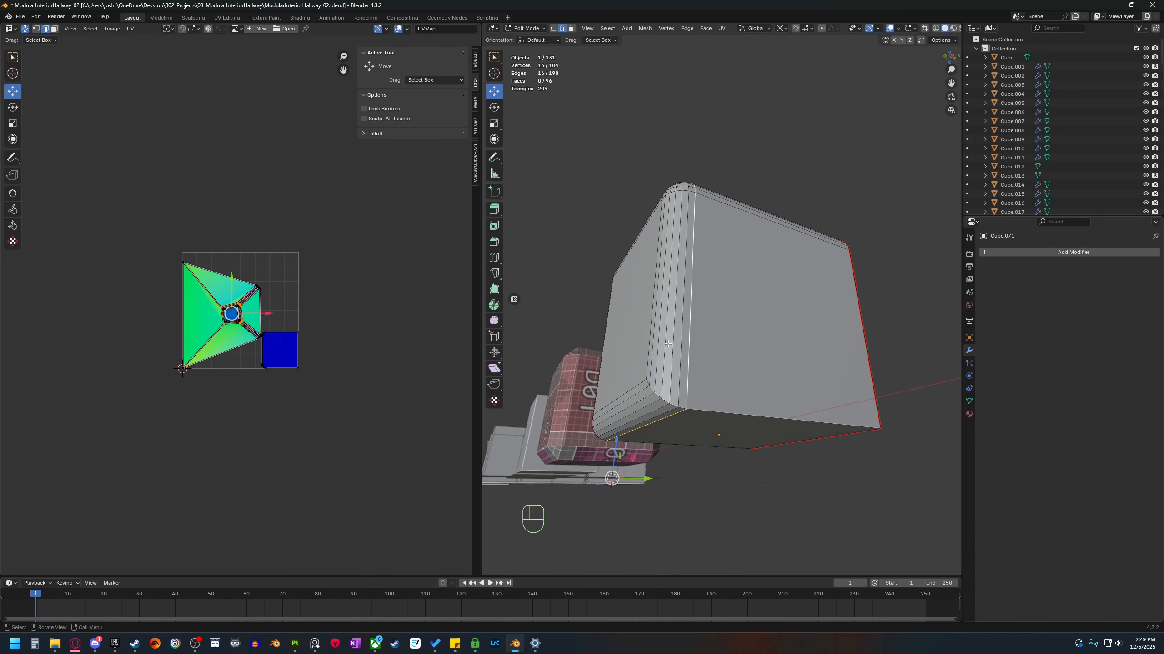
pyautogui.rightClick(733, 375)
pyautogui.click(732, 375)
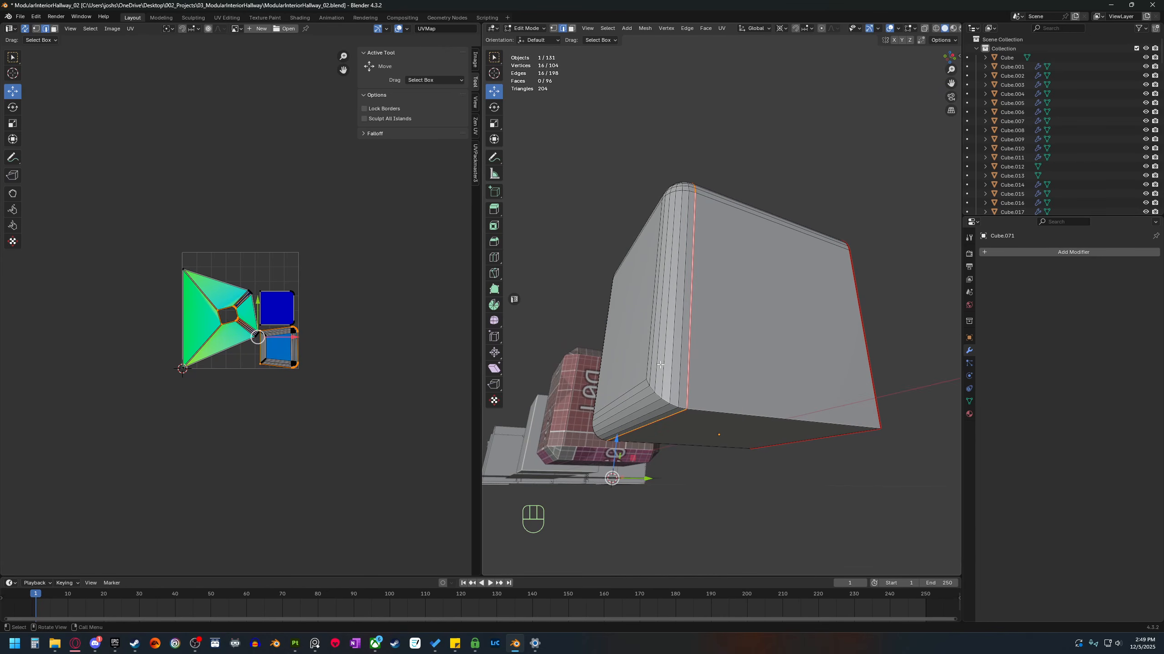
# Mark the sharp edge between the underside and the adjoining flat side as a seam to open the band into a strip.
pyautogui.moveTo(789, 405); pyautogui.dragTo(762, 331, button='middle')
pyautogui.press('3')
pyautogui.click(761, 325)
pyautogui.moveTo(759, 277); pyautogui.dragTo(735, 335, button='middle')
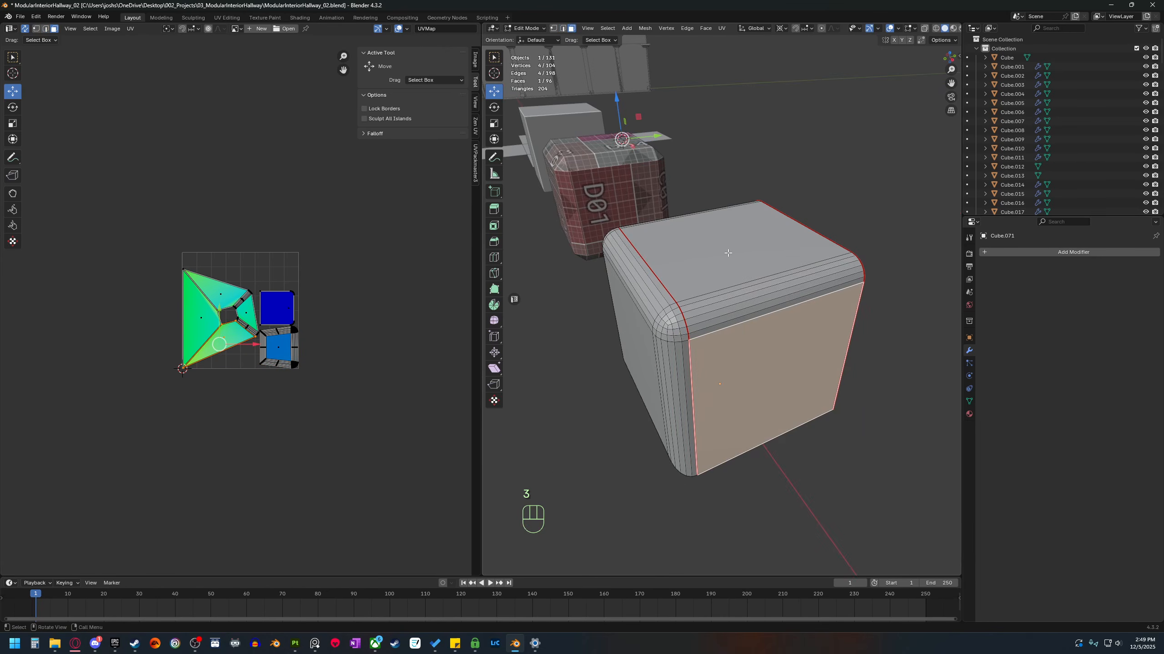
pyautogui.moveTo(728, 252); pyautogui.dragTo(648, 412, button='middle')
pyautogui.press('2')
pyautogui.click(638, 451)
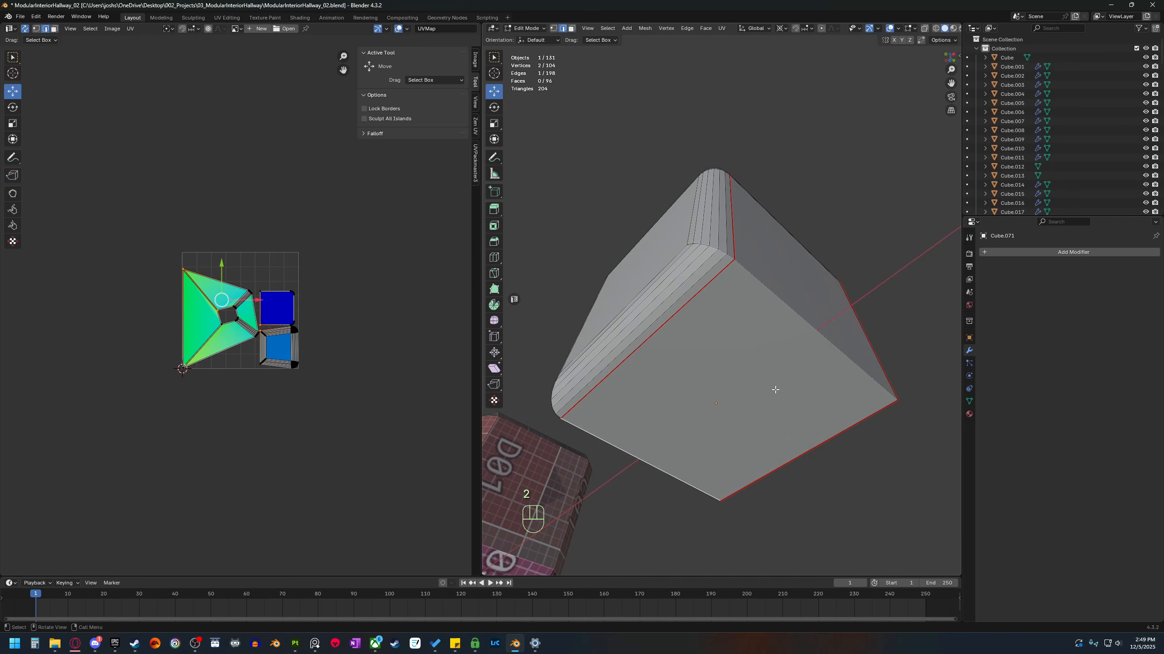
pyautogui.click(789, 327)
pyautogui.moveTo(789, 330); pyautogui.dragTo(774, 385, button='middle')
pyautogui.rightClick(787, 359)
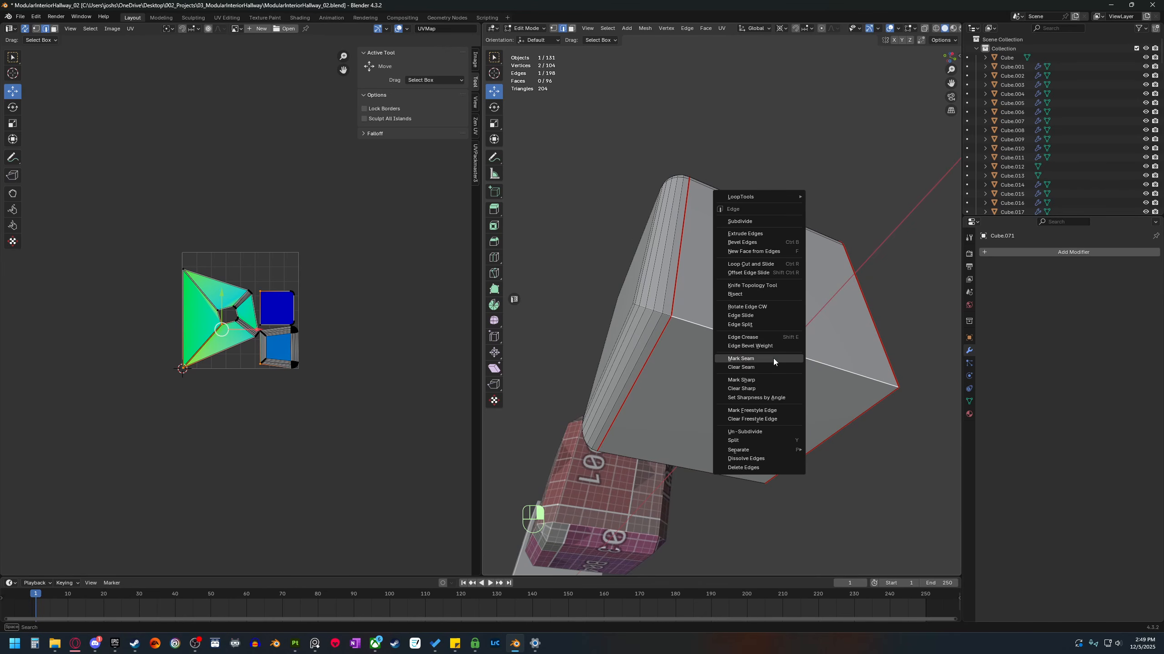
pyautogui.click(773, 359)
pyautogui.scroll(3, 208, 334)
pyautogui.scroll(3, 275, 337)
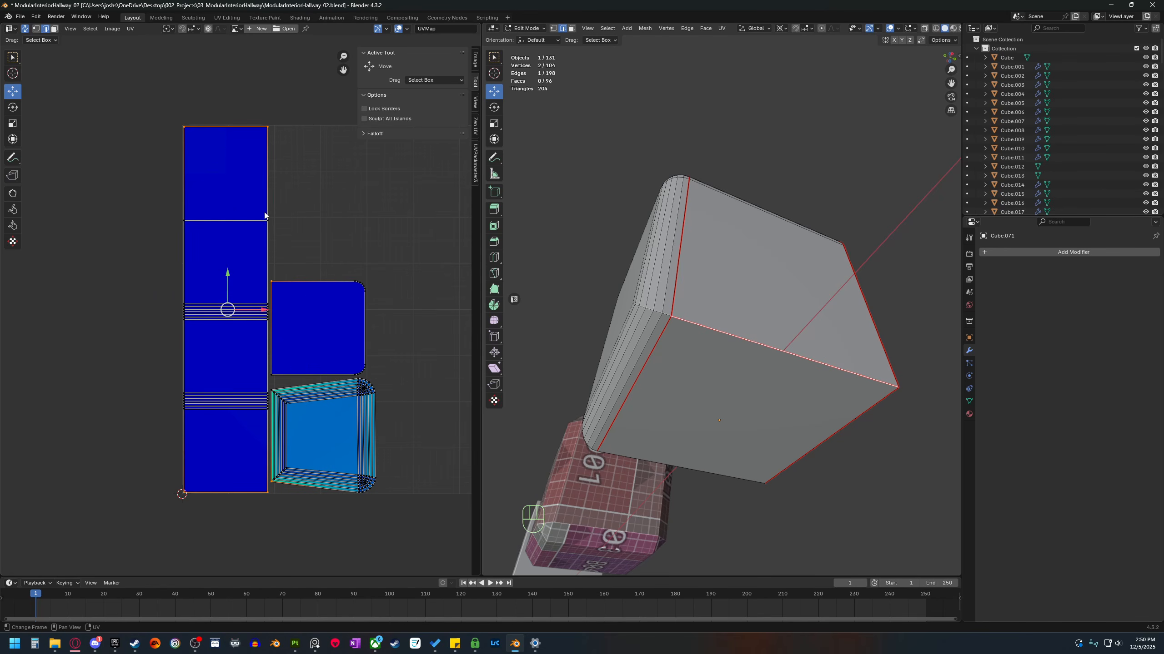
# Select the seam-bounded strip of faces, try moving it, and examine which sides of the cube it covers.
pyautogui.press('3')
pyautogui.click(776, 315)
pyautogui.press('l')
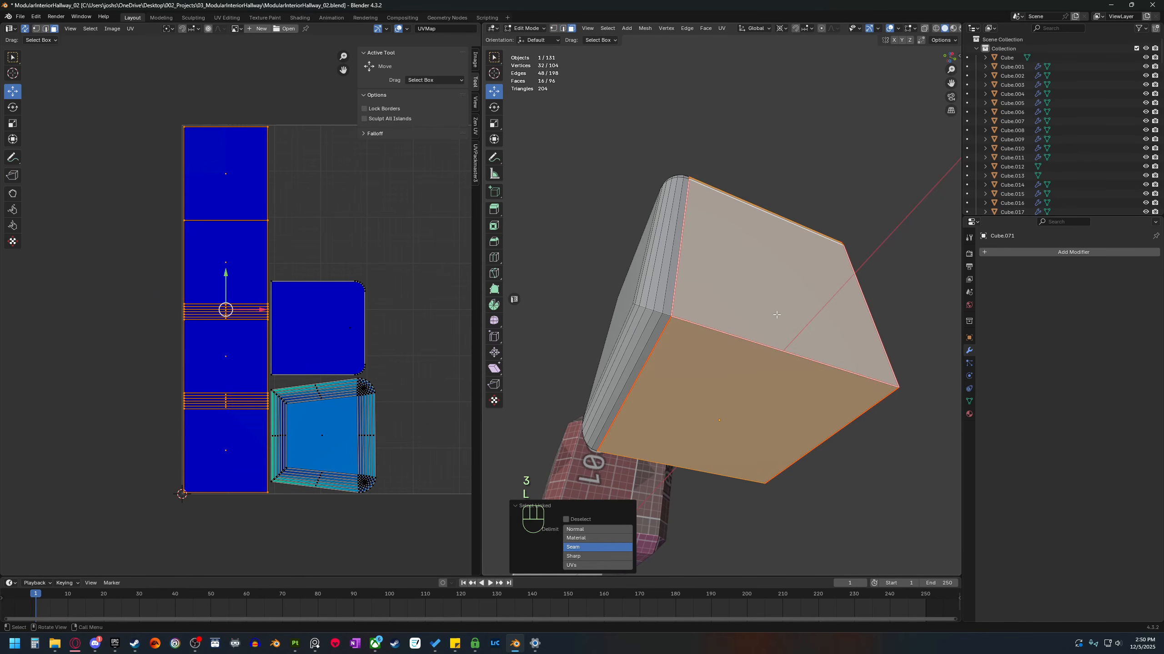
pyautogui.press('g')
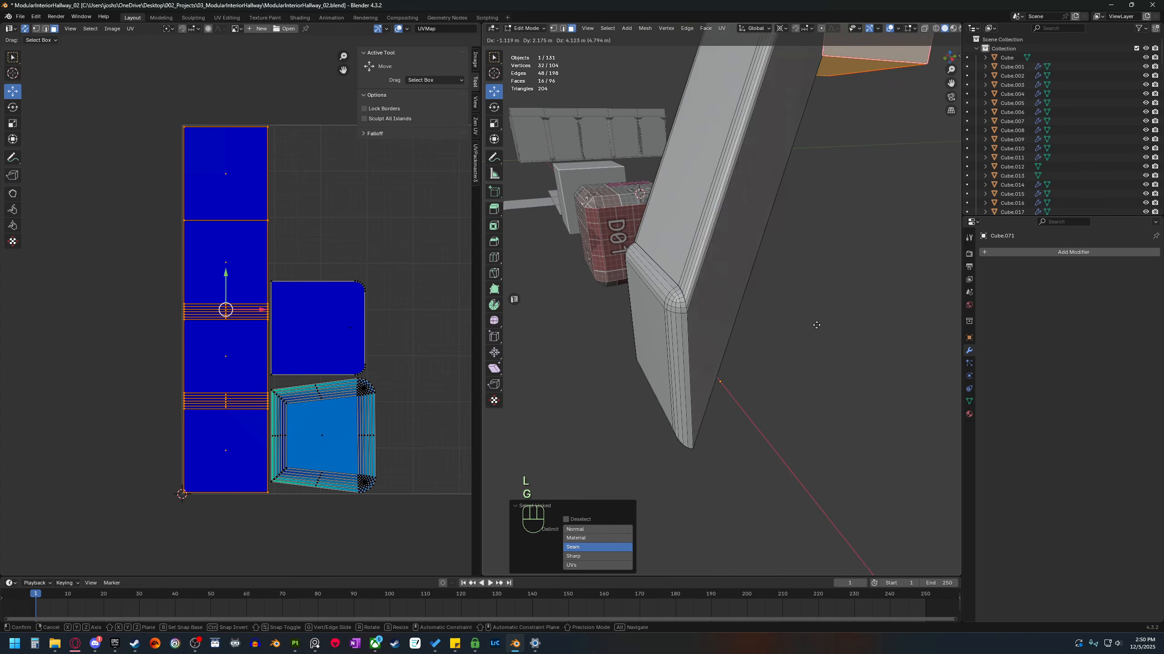
pyautogui.rightClick(816, 325)
pyautogui.moveTo(755, 348); pyautogui.dragTo(644, 310, button='middle')
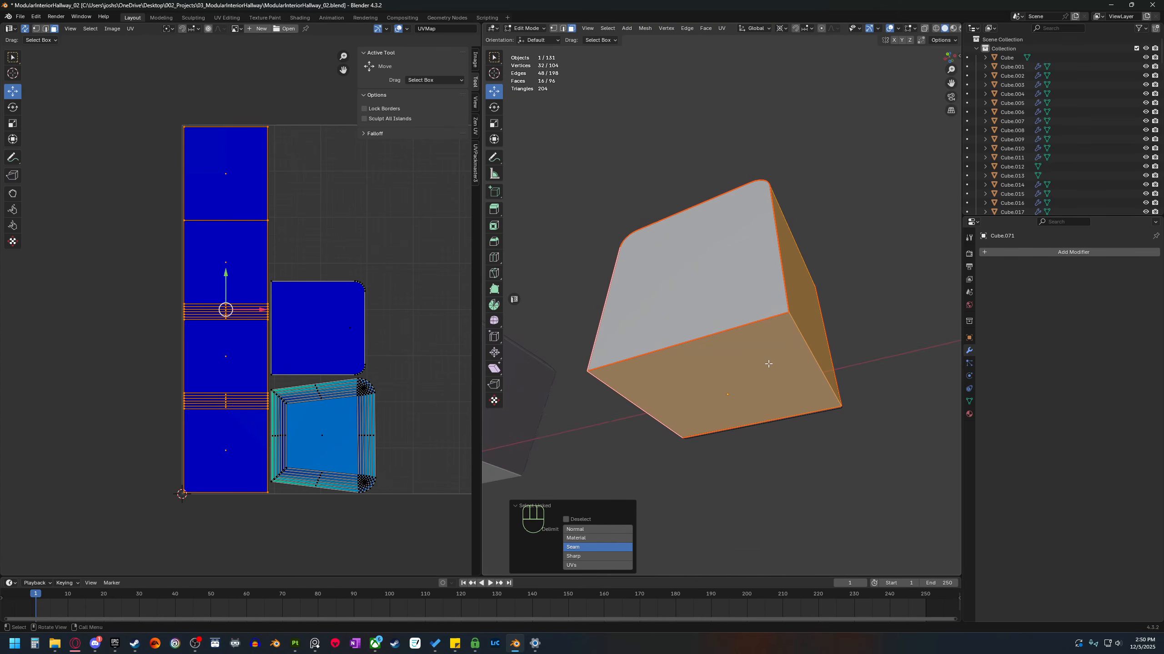
pyautogui.moveTo(651, 369); pyautogui.dragTo(576, 385, button='middle')
# Mark the lower border of the rounded top bevel, where it meets the flat side, as a seam.
pyautogui.moveTo(776, 335); pyautogui.dragTo(773, 311, button='middle')
pyautogui.click(751, 293)
pyautogui.press('2')
pyautogui.click(773, 311)
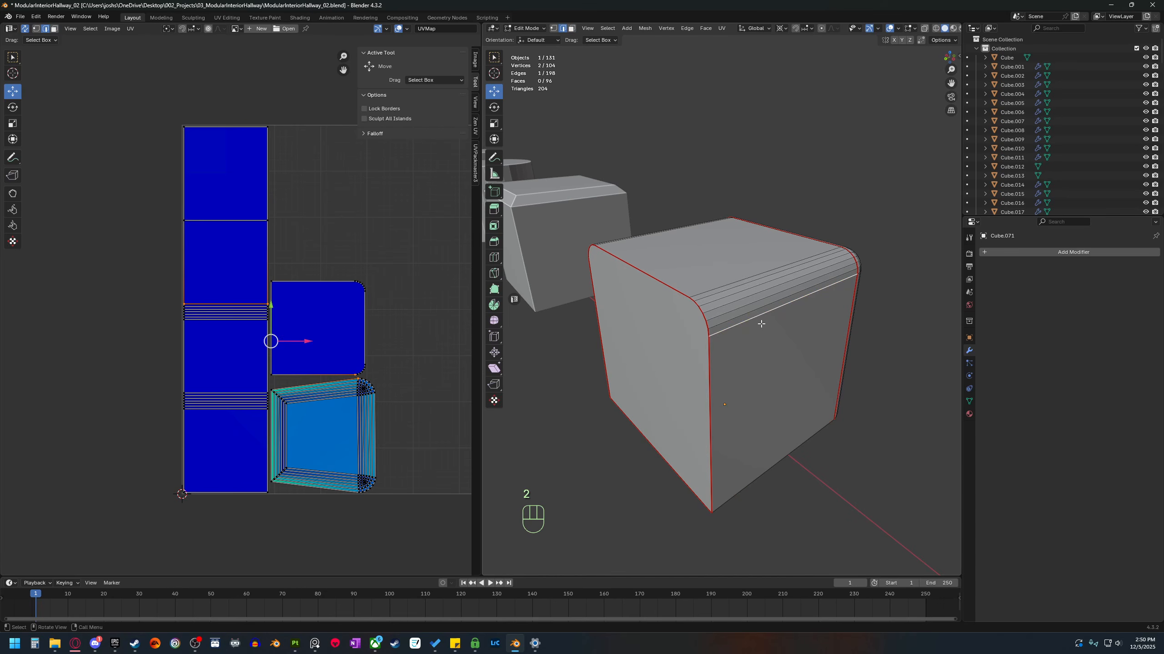
pyautogui.rightClick(756, 327)
pyautogui.click(751, 321)
pyautogui.scroll(-2, 750, 382)
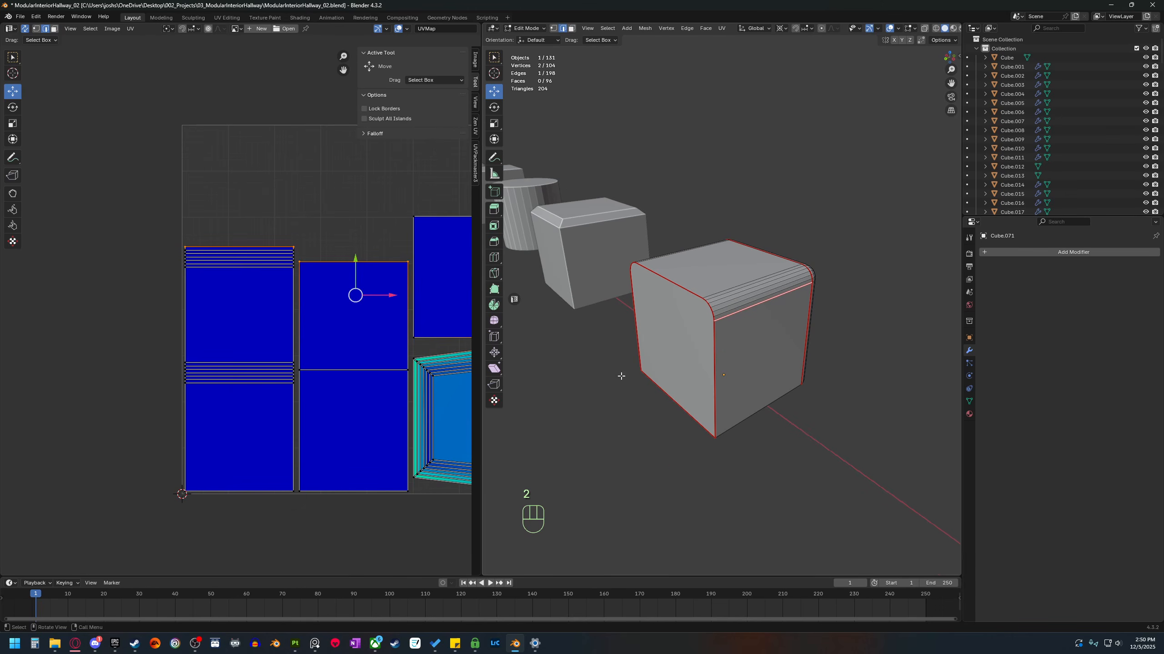
# Mark the sharp bottom edge of that same flat side as a seam to separate it from the underside.
pyautogui.moveTo(689, 436); pyautogui.dragTo(774, 373, button='middle')
pyautogui.click(774, 374)
pyautogui.scroll(1, 755, 378)
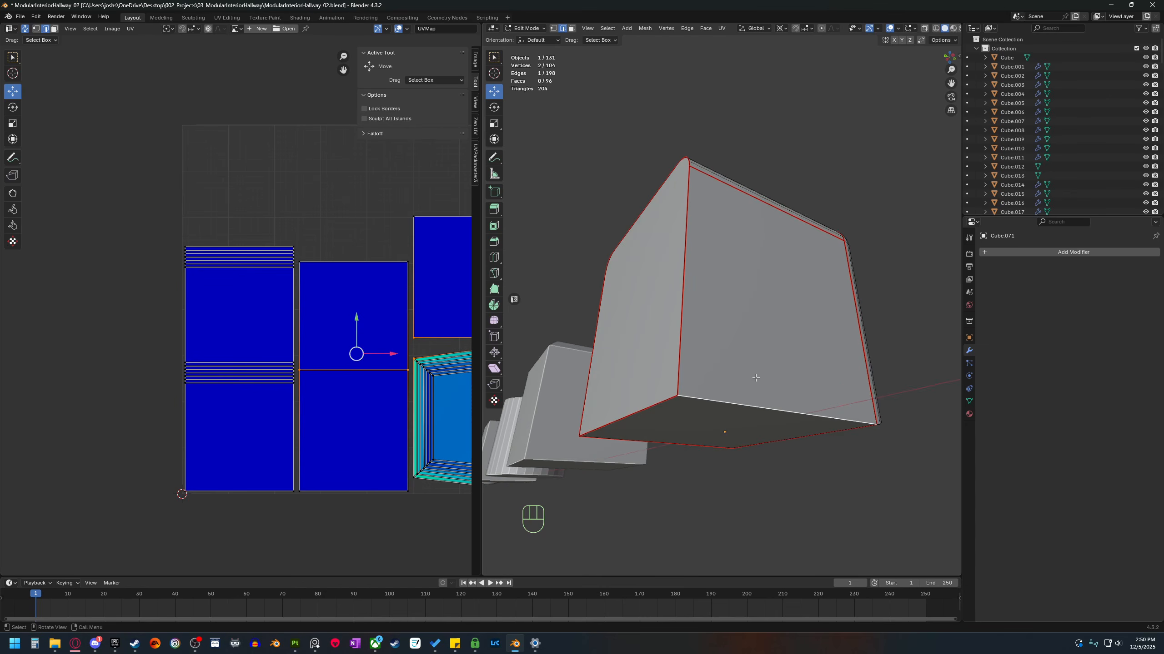
pyautogui.rightClick(766, 396)
pyautogui.click(738, 398)
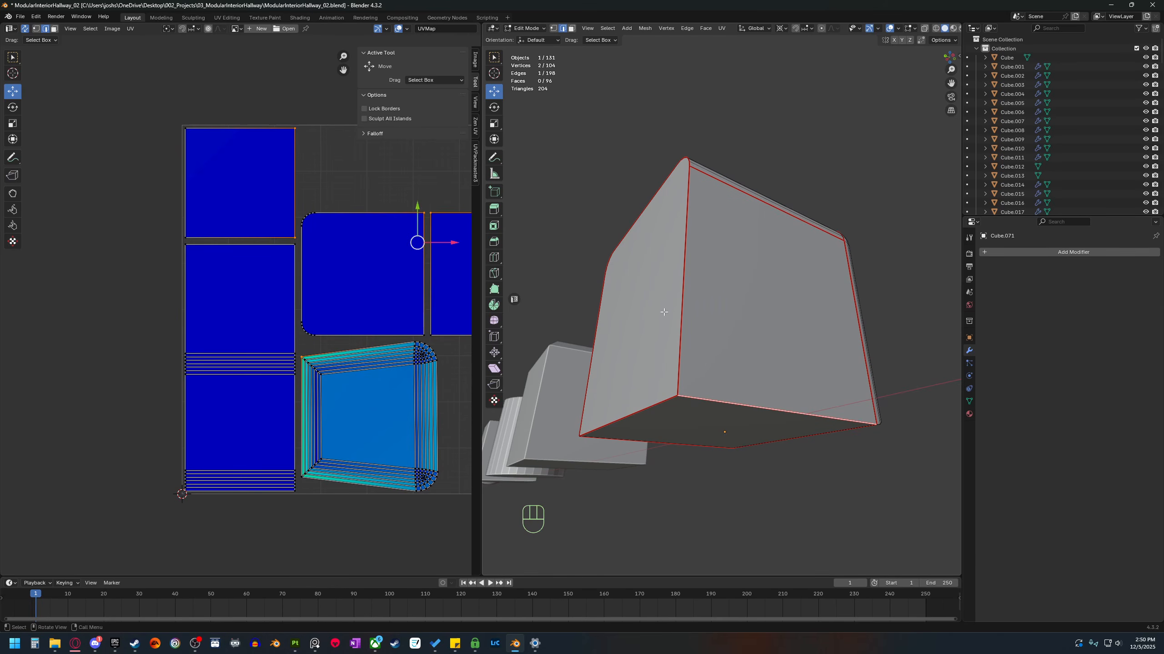
# Try marking the lower border of the opposite rounded top bevel as a seam.
pyautogui.moveTo(664, 312); pyautogui.dragTo(699, 310, button='middle')
pyautogui.click(698, 309)
pyautogui.rightClick(698, 310)
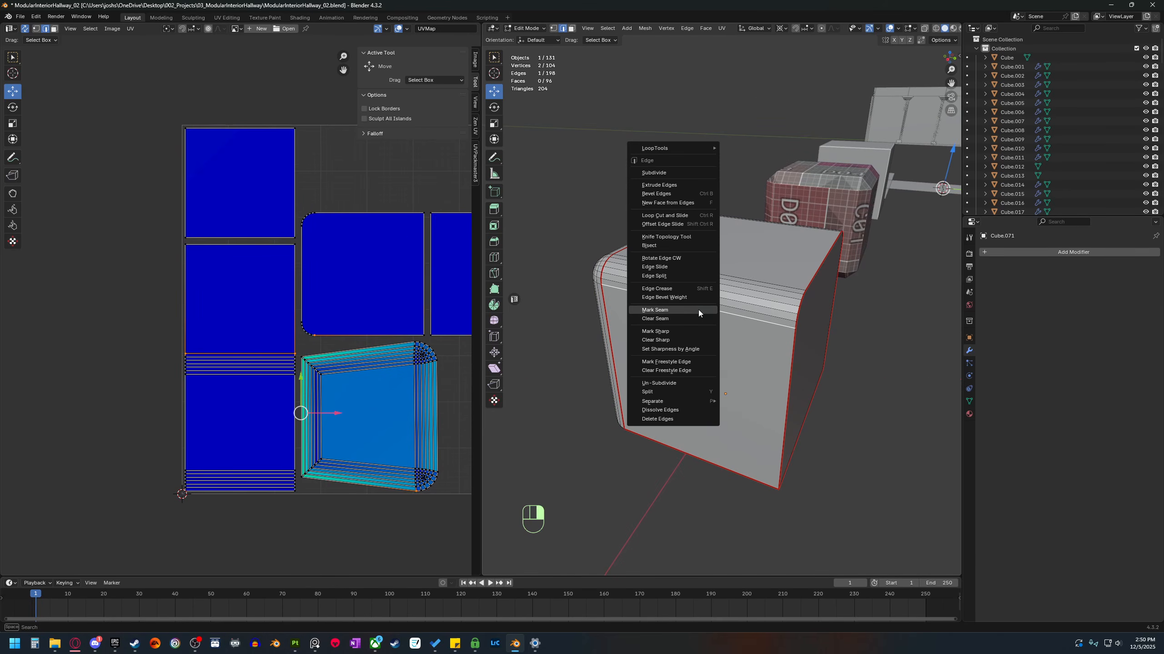
pyautogui.click(709, 351)
# Select the seam-bounded top face with its bevels and try moving its island in the UV layout.
pyautogui.moveTo(709, 351); pyautogui.dragTo(712, 306, button='middle')
pyautogui.press('3')
pyautogui.press('l')
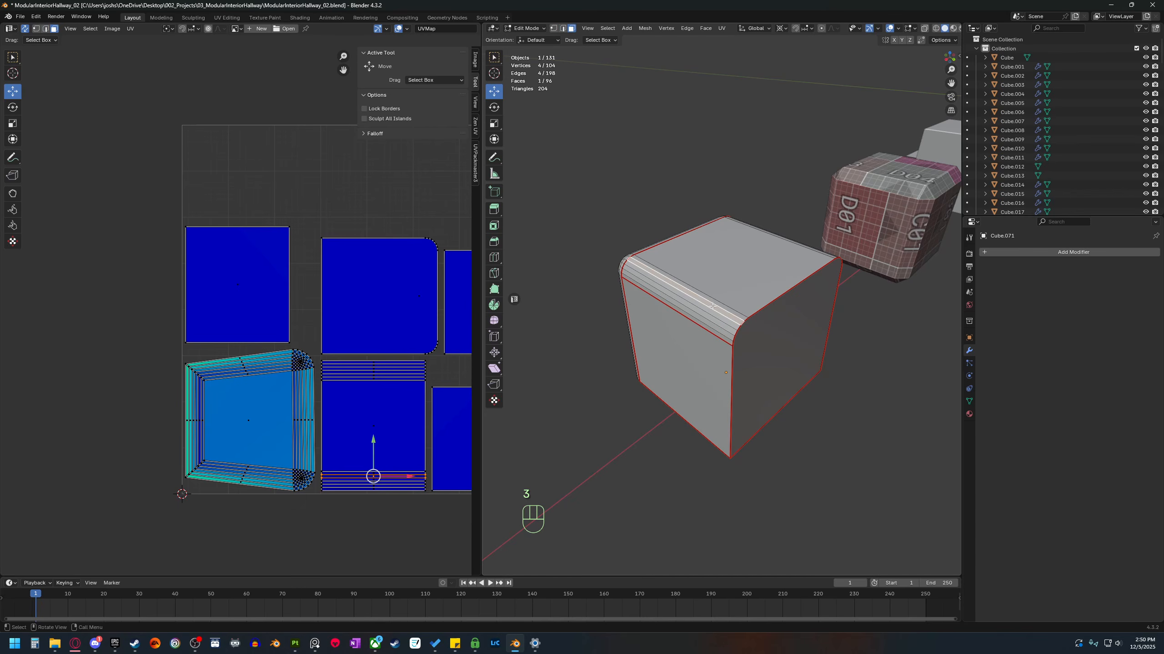
pyautogui.scroll(-1, 379, 403)
pyautogui.keyDown('shift'); pyautogui.moveTo(382, 401); pyautogui.dragTo(346, 401, button='middle'); pyautogui.keyUp('shift')
pyautogui.press('g')
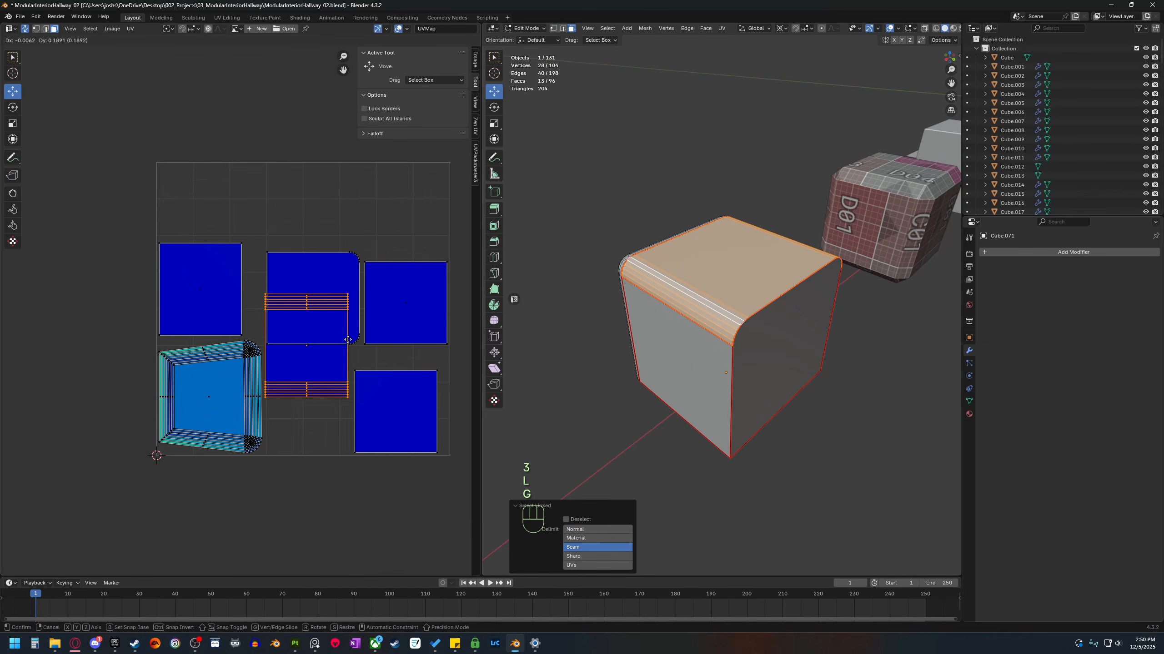
pyautogui.rightClick(347, 370)
# Undo the top island's face selection and the last seam marked along the opposite bevel.
pyautogui.click(787, 474)
pyautogui.moveTo(787, 474); pyautogui.dragTo(766, 499, button='middle')
pyautogui.hotkey('ctrl', 'z')
pyautogui.hotkey('ctrl', 'z')
pyautogui.hotkey('ctrl', 'z')
pyautogui.hotkey('ctrl', 'z')
pyautogui.hotkey('ctrl', 'z')
# Try marking the four border edges of the large flat face enclosed by rounded bevels as a seam.
pyautogui.click(766, 499)
pyautogui.moveTo(823, 527); pyautogui.dragTo(680, 294, button='middle')
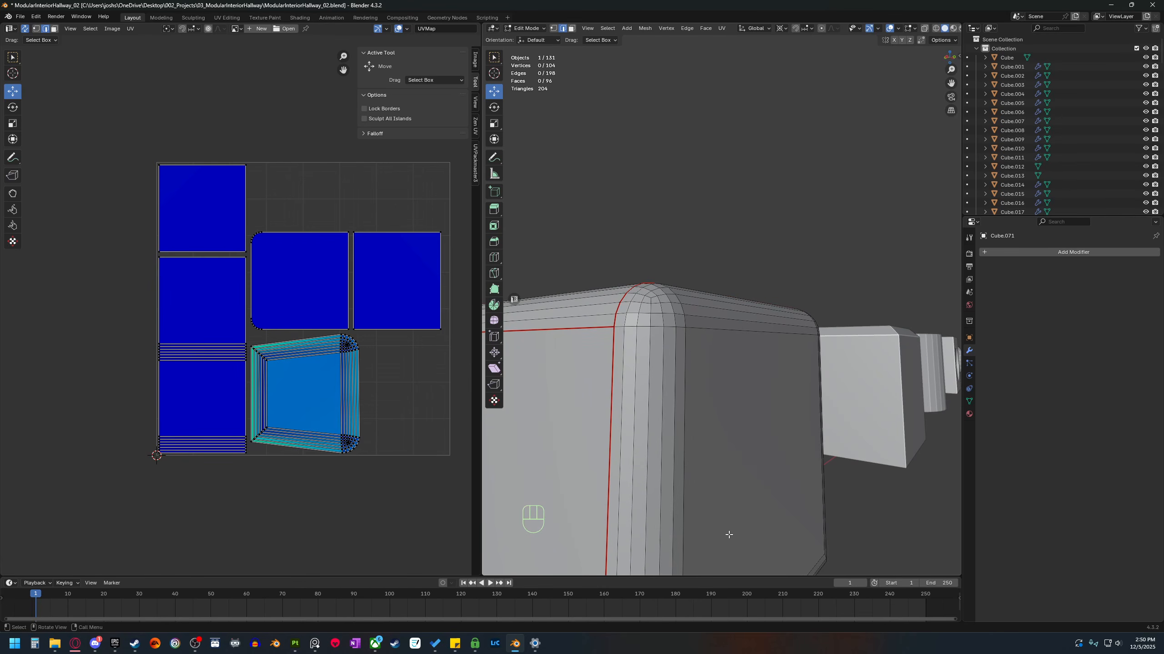
pyautogui.moveTo(736, 524); pyautogui.dragTo(719, 498, button='middle')
pyautogui.scroll(5, 346, 379)
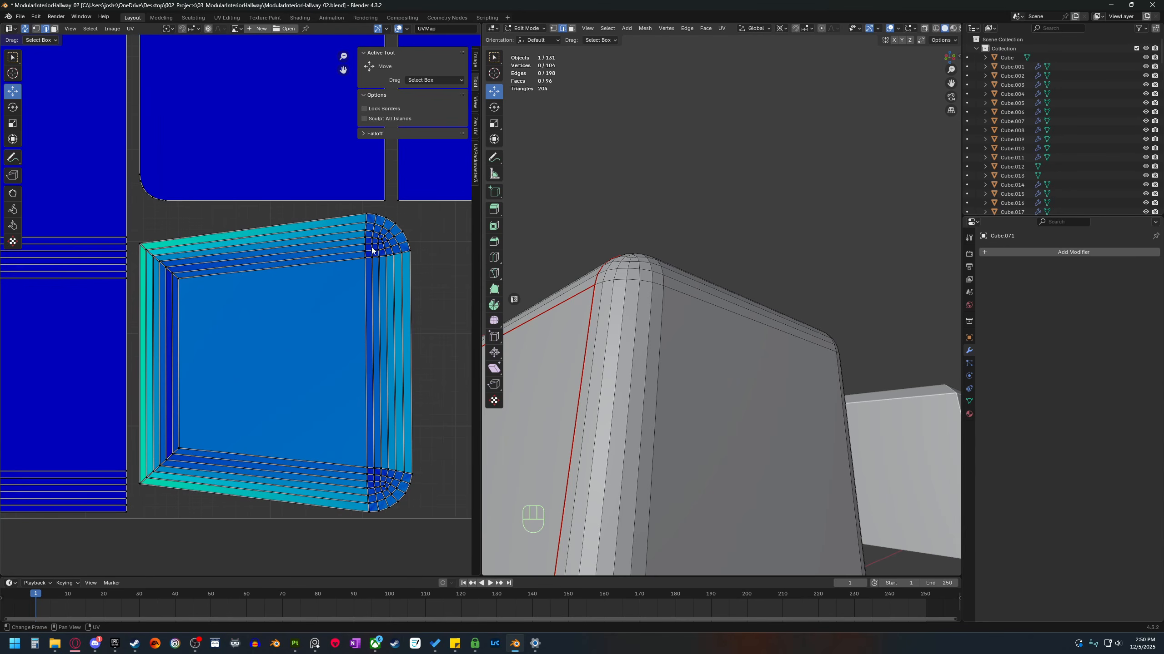
pyautogui.scroll(-4, 733, 349)
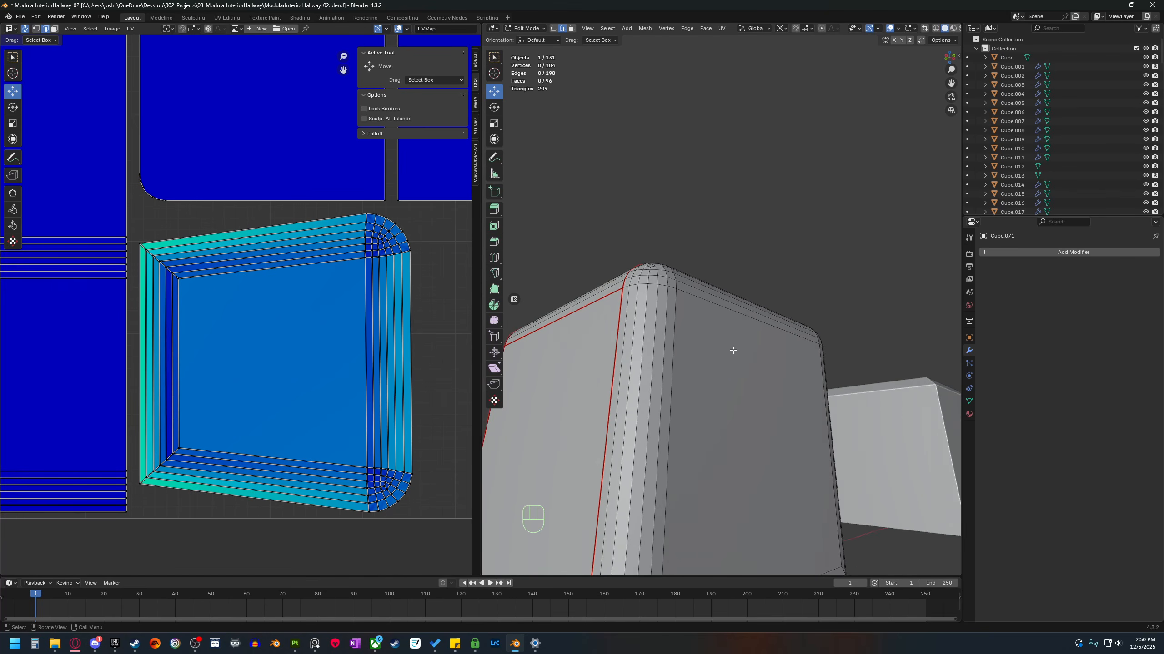
pyautogui.moveTo(739, 349); pyautogui.dragTo(713, 378, button='middle')
pyautogui.press('3')
pyautogui.click(735, 401)
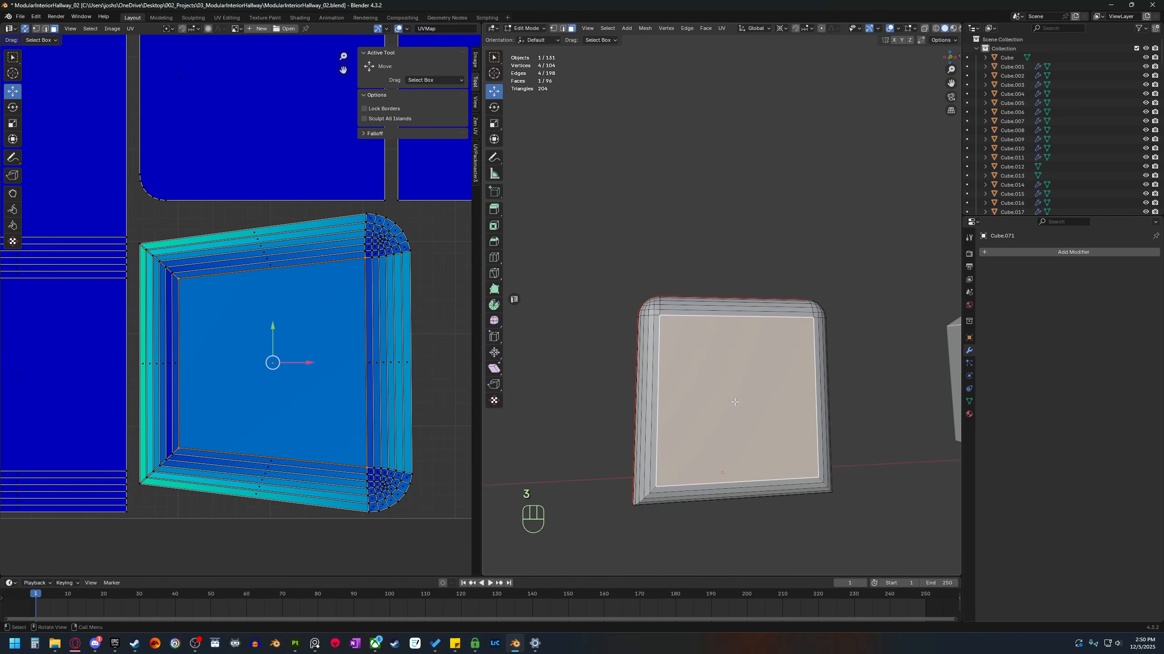
pyautogui.press('2')
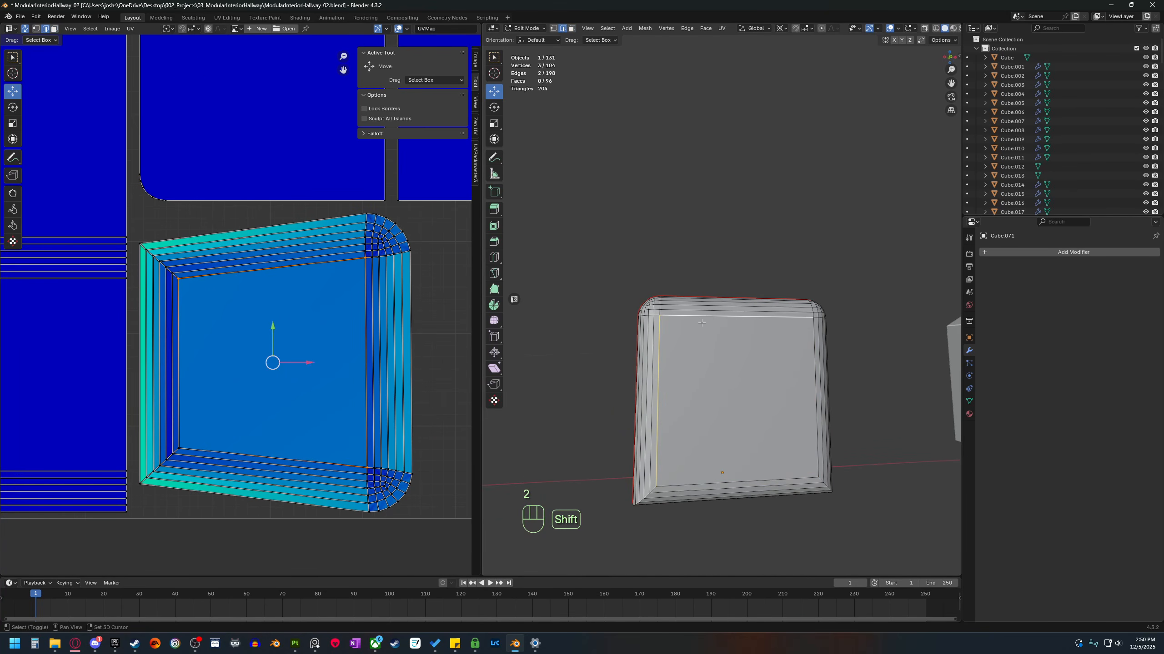
pyautogui.keyDown('shift'); pyautogui.click(726, 473); pyautogui.keyUp('shift')
pyautogui.rightClick(727, 473)
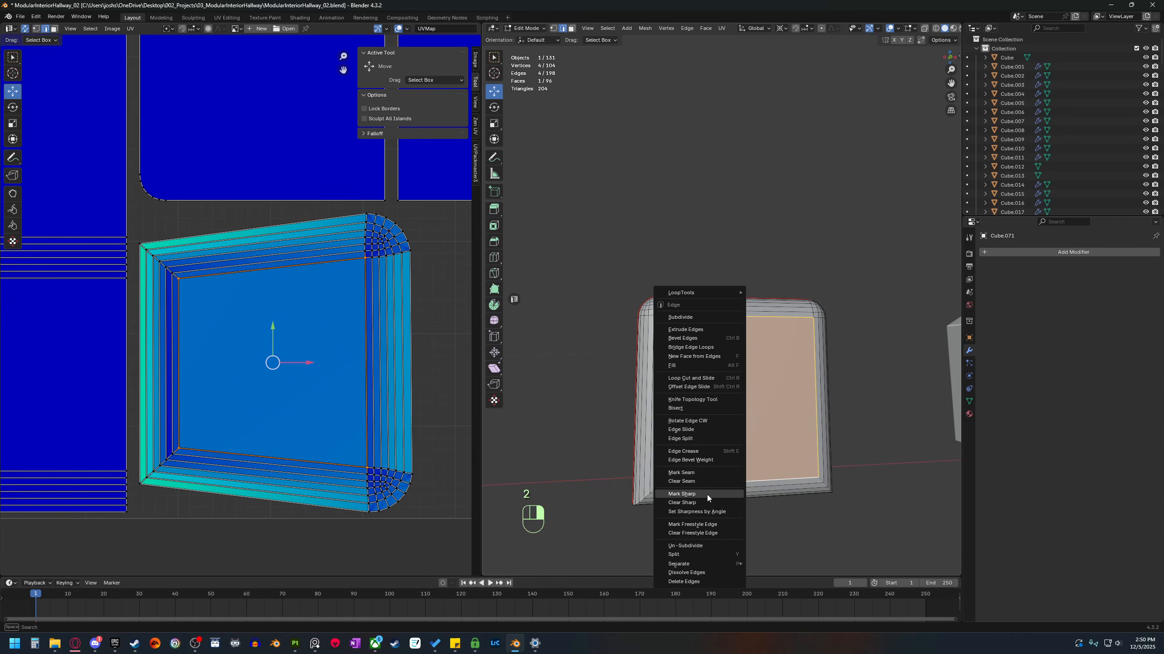
pyautogui.click(702, 473)
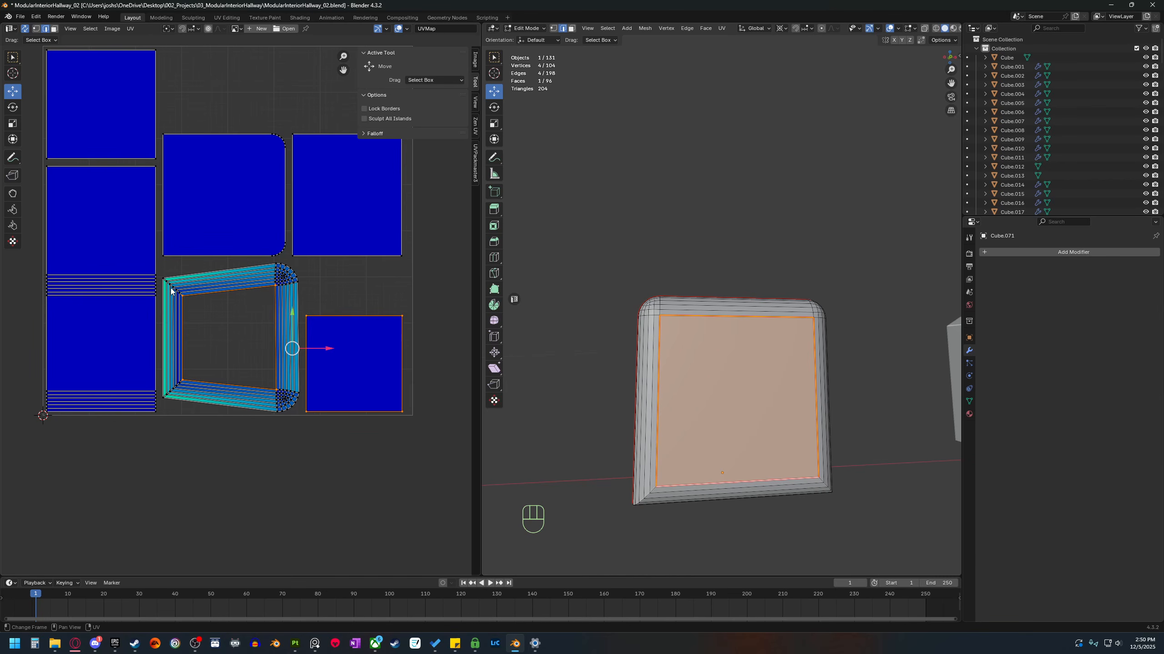
# Undo the seam around the bevel-framed flat face and its last border edge selections.
pyautogui.hotkey('ctrl', 'z')
pyautogui.hotkey('ctrl', 'z')
pyautogui.hotkey('ctrl', 'z')
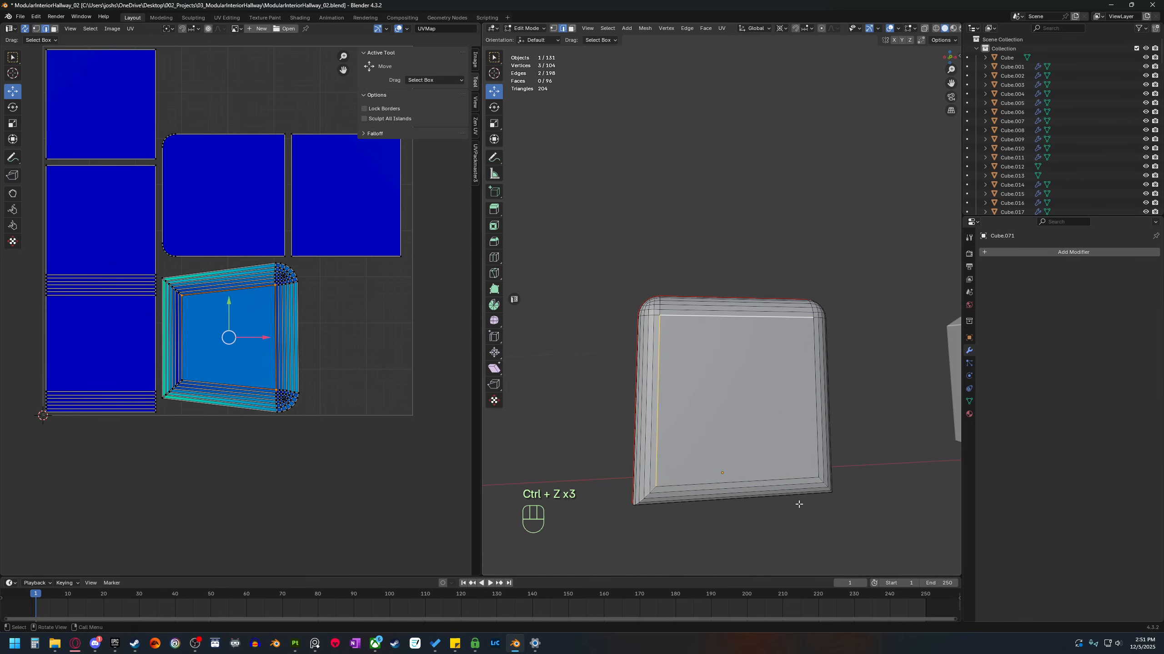
# Mark the diagonal edge path across the bevels at one lower corner of the rounded side as a seam.
pyautogui.moveTo(710, 527); pyautogui.dragTo(725, 387, button='middle')
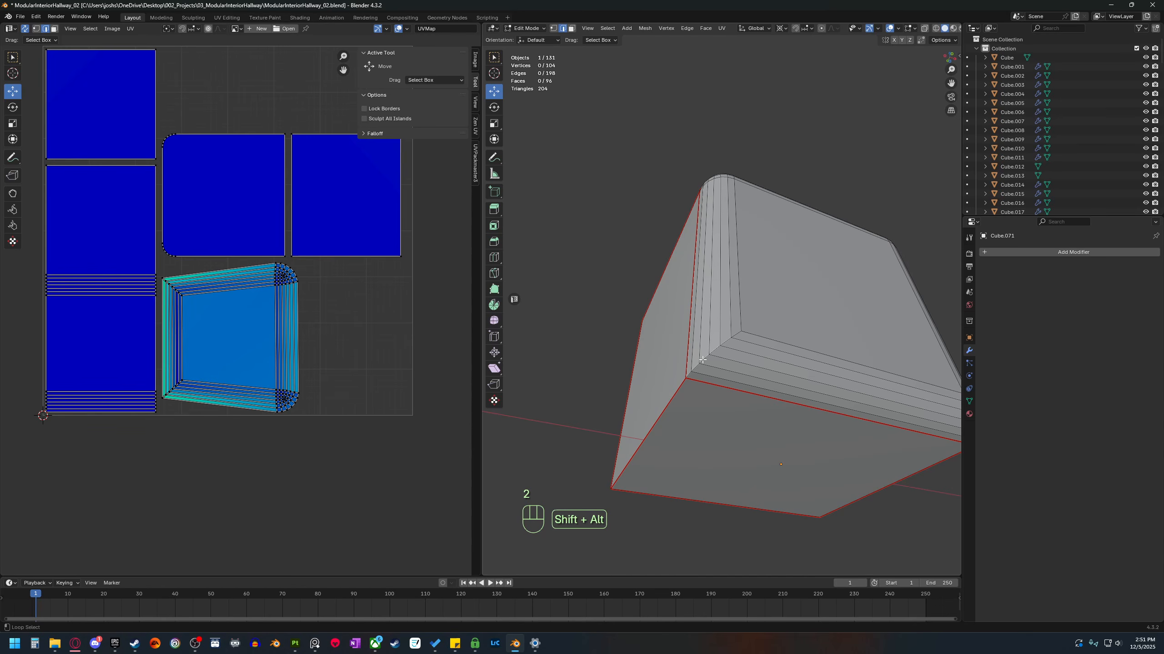
pyautogui.keyDown('alt'); pyautogui.keyDown('shift'); pyautogui.click(725, 385); pyautogui.keyUp('shift'); pyautogui.keyUp('alt')
pyautogui.press('2')
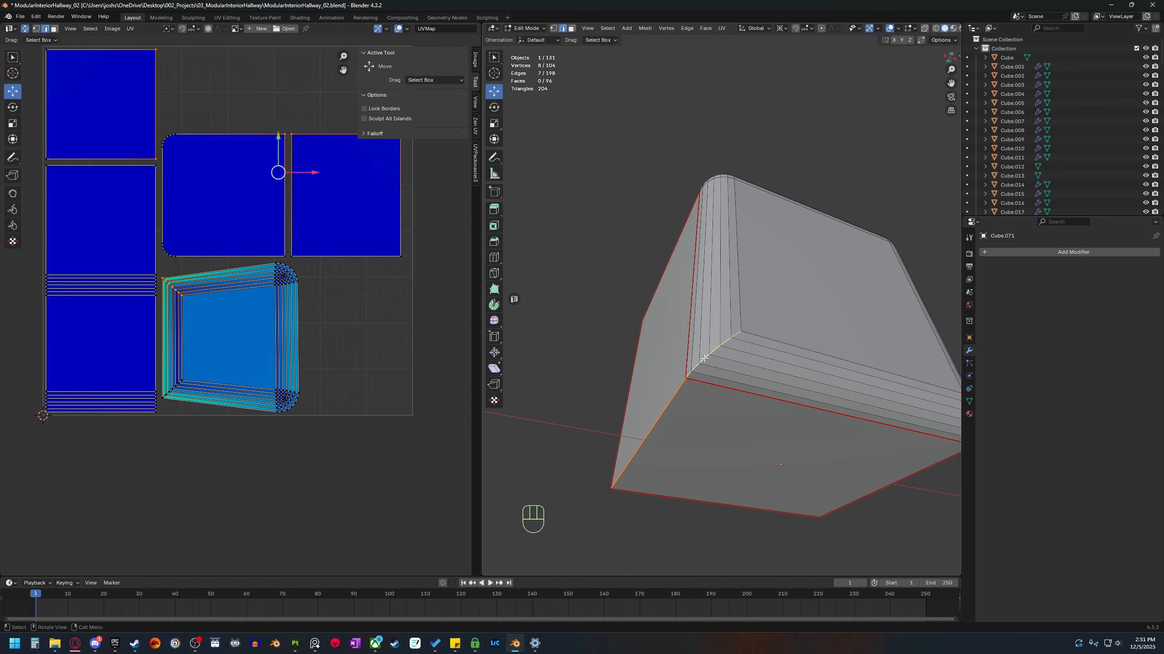
pyautogui.click(691, 375)
pyautogui.keyDown('ctrl'); pyautogui.click(735, 338); pyautogui.keyUp('ctrl')
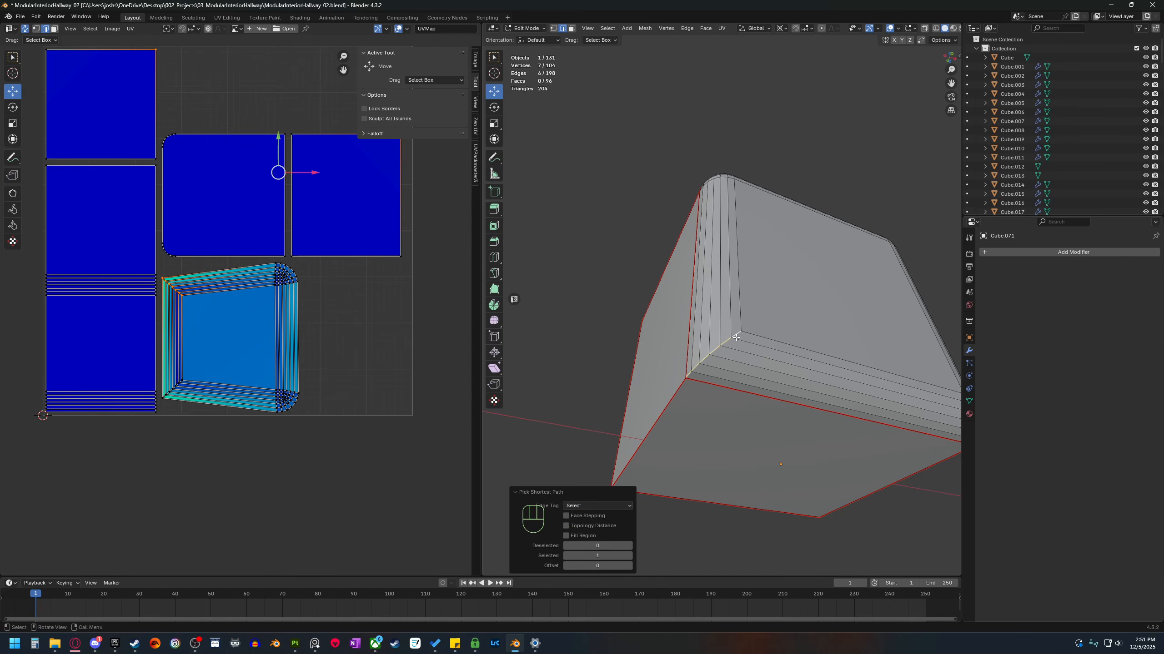
pyautogui.rightClick(736, 338)
pyautogui.click(716, 336)
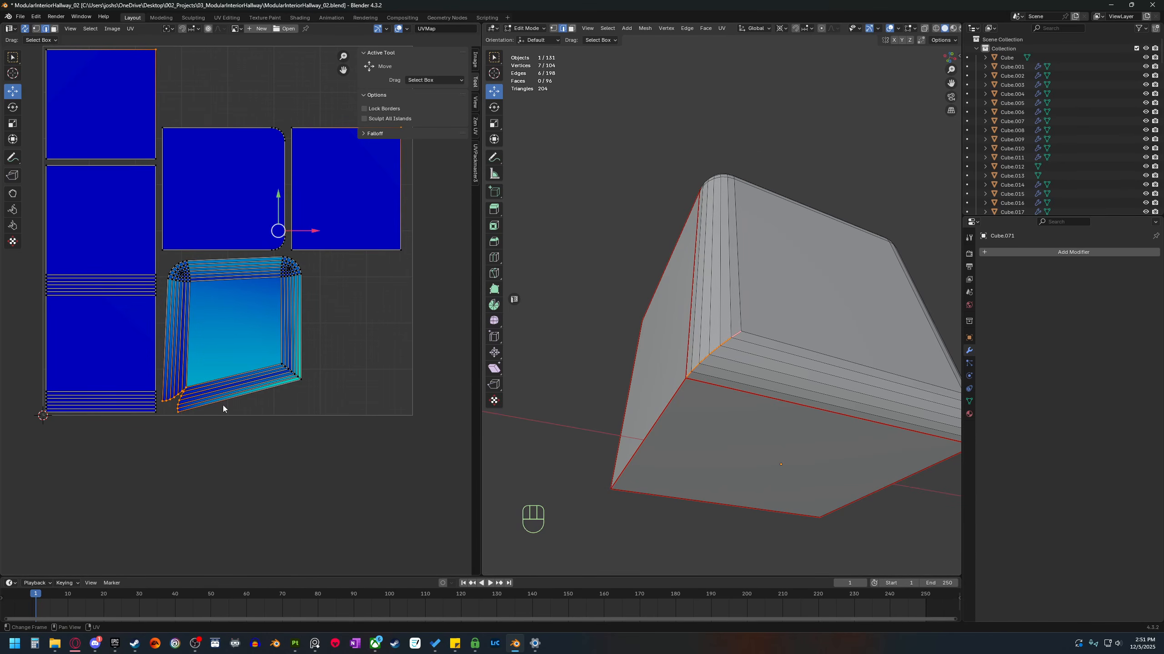
# Mark the matching diagonal edge path at the opposite lower corner of the rounded side as a seam.
pyautogui.moveTo(680, 441); pyautogui.dragTo(792, 423, button='middle')
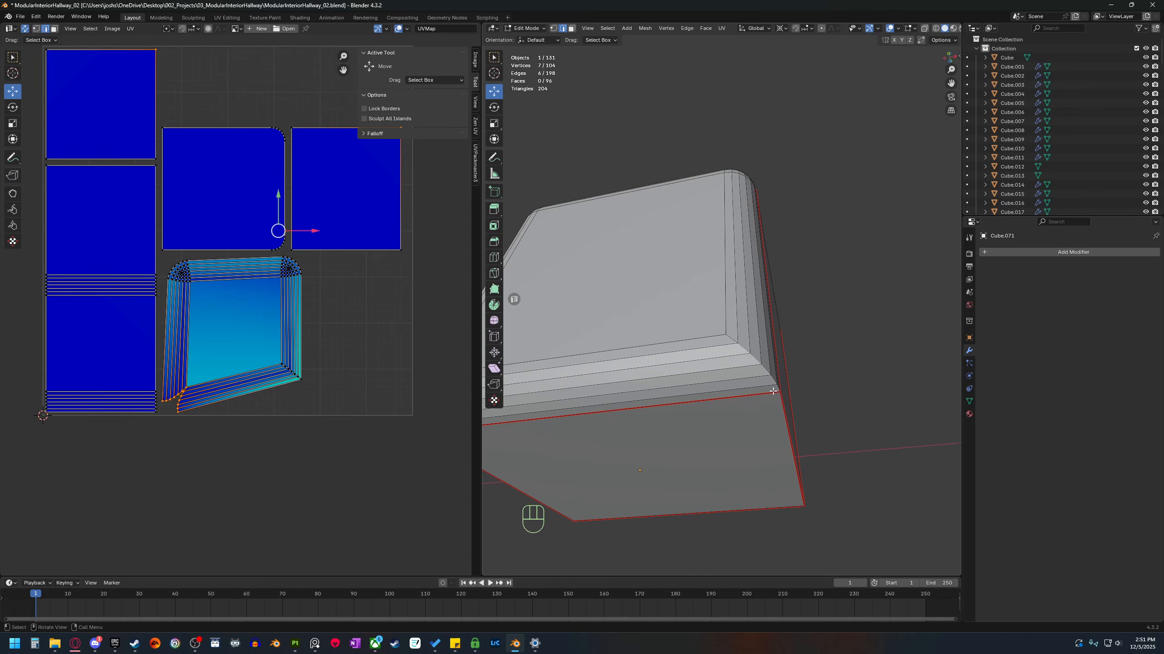
pyautogui.click(733, 365)
pyautogui.keyDown('ctrl'); pyautogui.click(729, 340); pyautogui.keyUp('ctrl')
pyautogui.rightClick(729, 340)
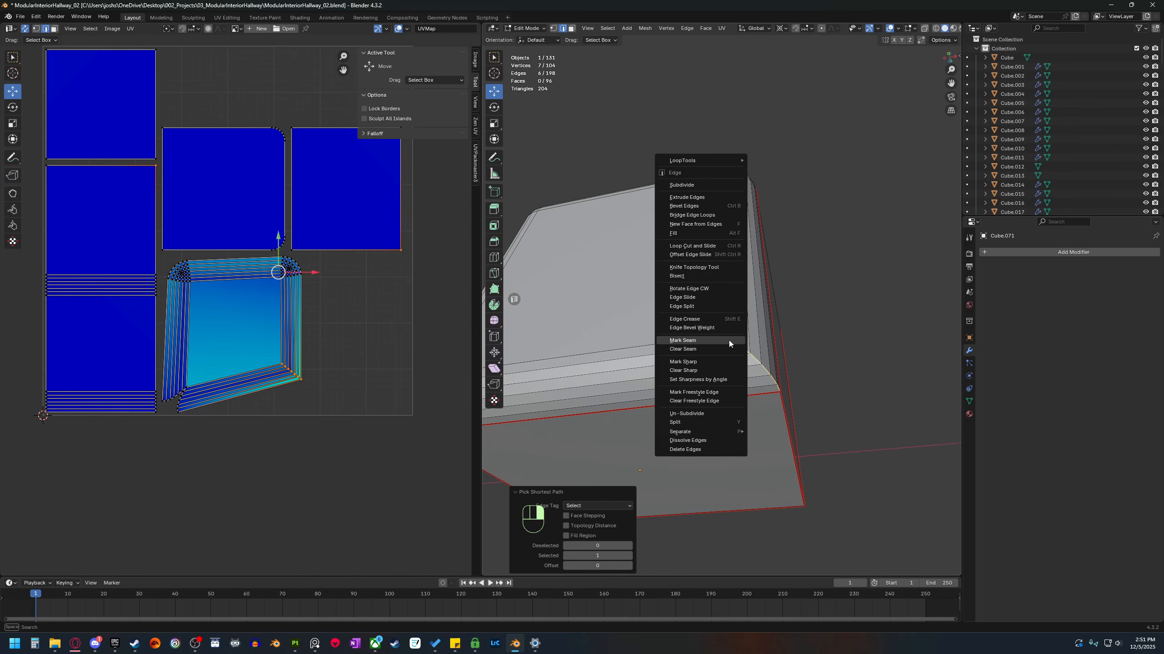
pyautogui.click(715, 345)
# Select the lower bevel strip's faces and compare their position on the cube with their UV layout.
pyautogui.scroll(4, 293, 380)
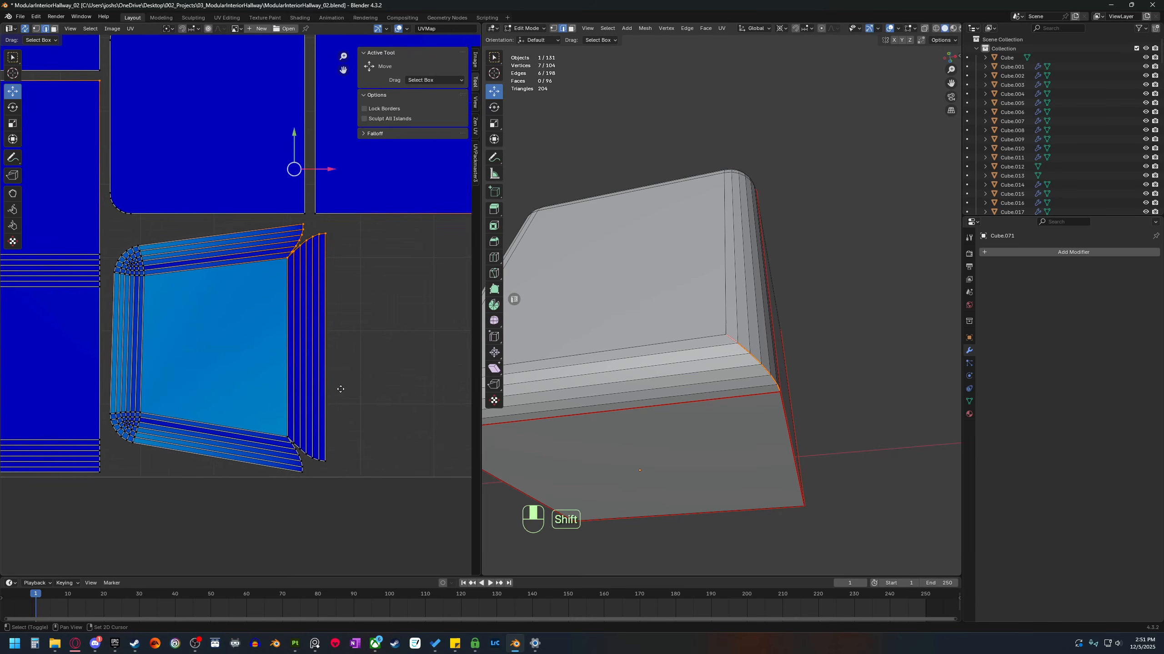
pyautogui.press('3')
pyautogui.moveTo(334, 350); pyautogui.dragTo(240, 377)
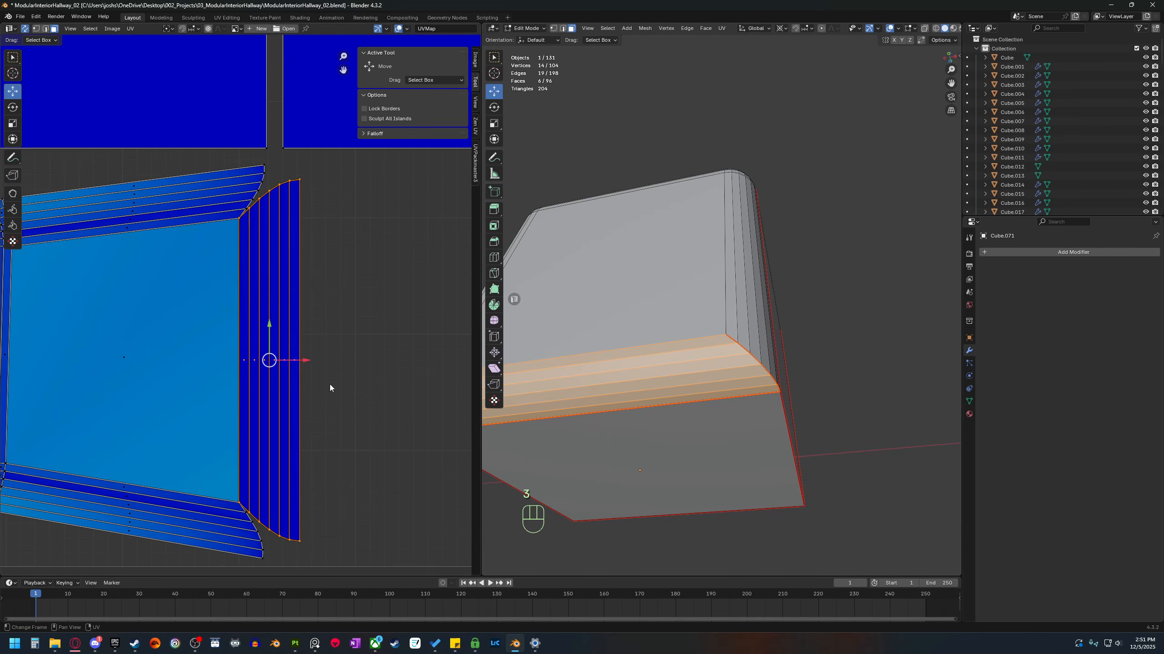
pyautogui.scroll(-3, 330, 388)
pyautogui.moveTo(624, 441); pyautogui.dragTo(719, 339, button='middle')
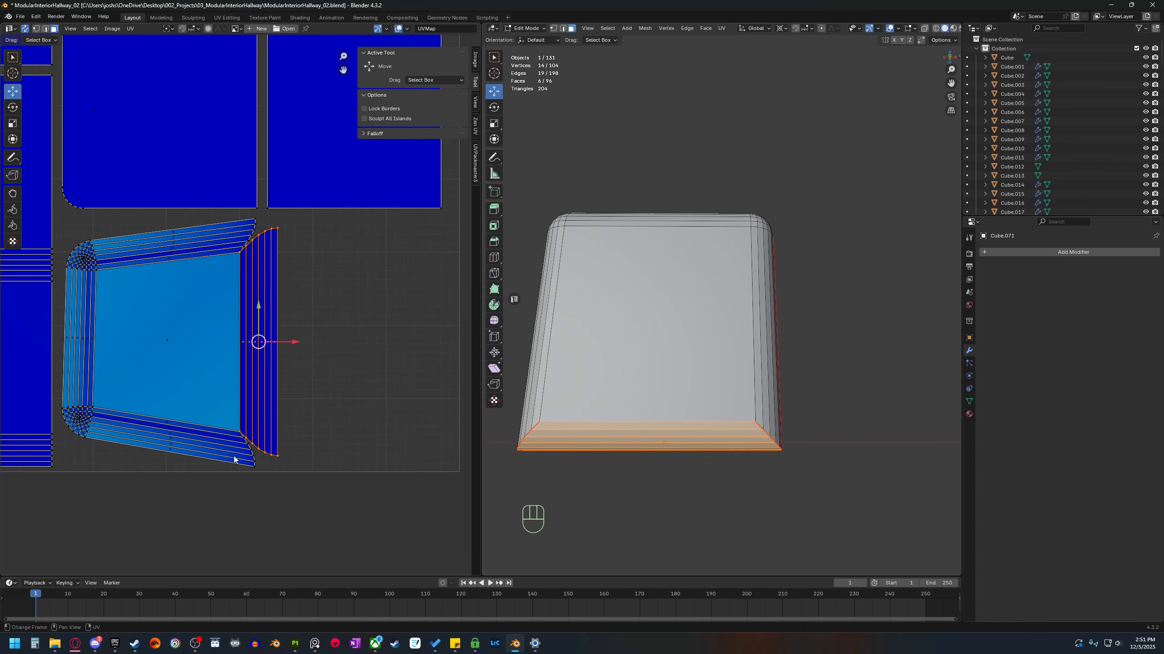
pyautogui.keyDown('shift'); pyautogui.moveTo(189, 450); pyautogui.dragTo(250, 455, button='middle'); pyautogui.keyUp('shift')
pyautogui.moveTo(650, 330); pyautogui.dragTo(695, 364, button='middle')
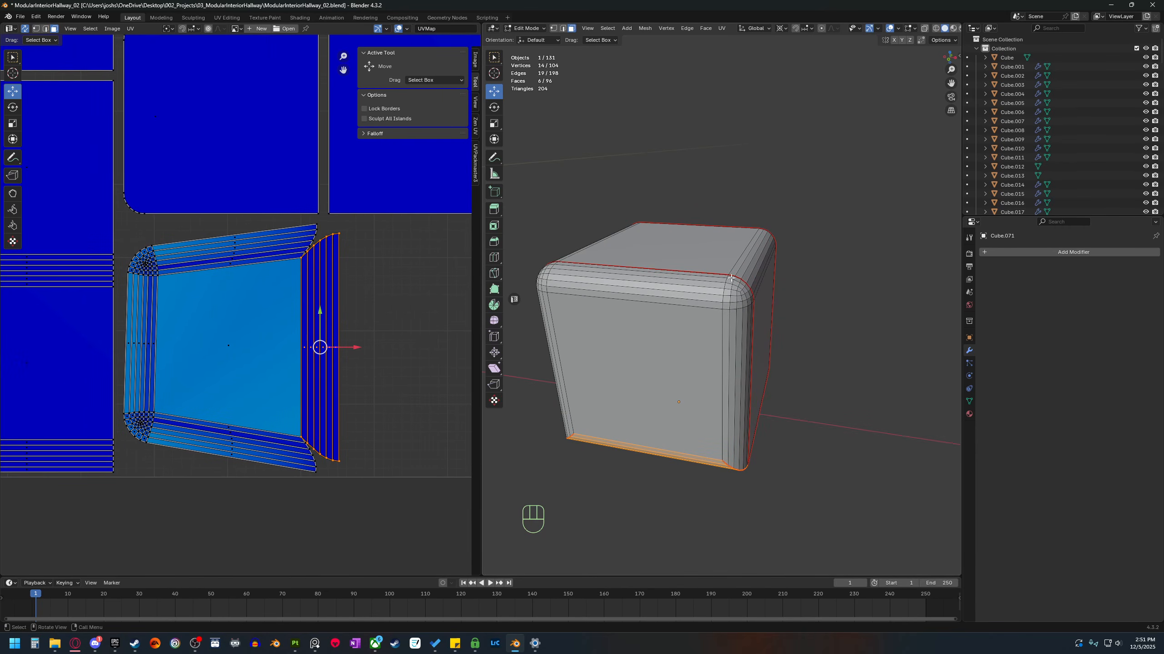
# Mark the edge path across the top of one vertical bevel, just below its rounded corner, as a seam.
pyautogui.moveTo(731, 314); pyautogui.dragTo(718, 391, button='middle')
pyautogui.scroll(3, 709, 302)
pyautogui.press('2')
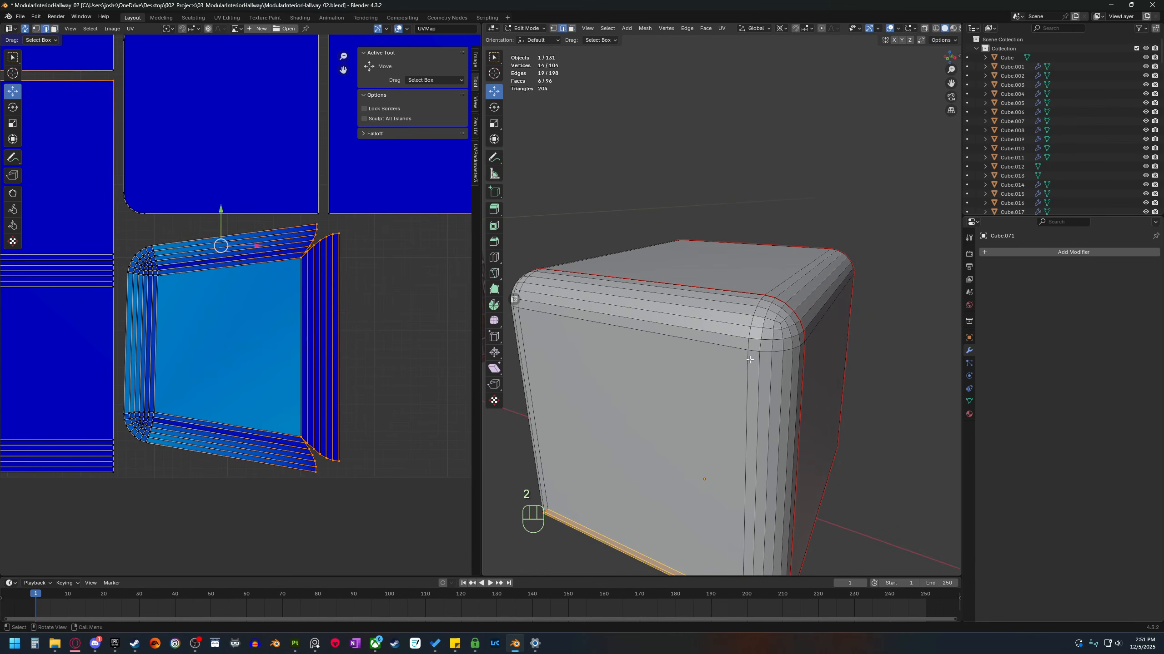
pyautogui.click(754, 351)
pyautogui.moveTo(754, 352); pyautogui.dragTo(746, 344, button='middle')
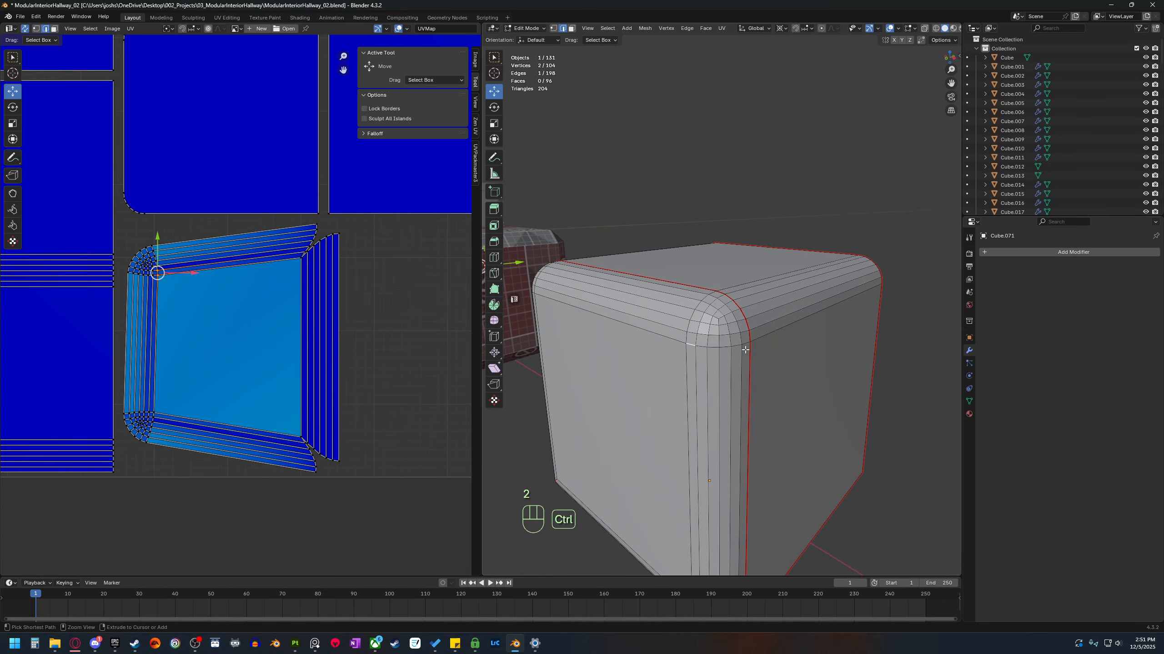
pyautogui.keyDown('ctrl'); pyautogui.click(746, 343); pyautogui.keyUp('ctrl')
pyautogui.rightClick(685, 393)
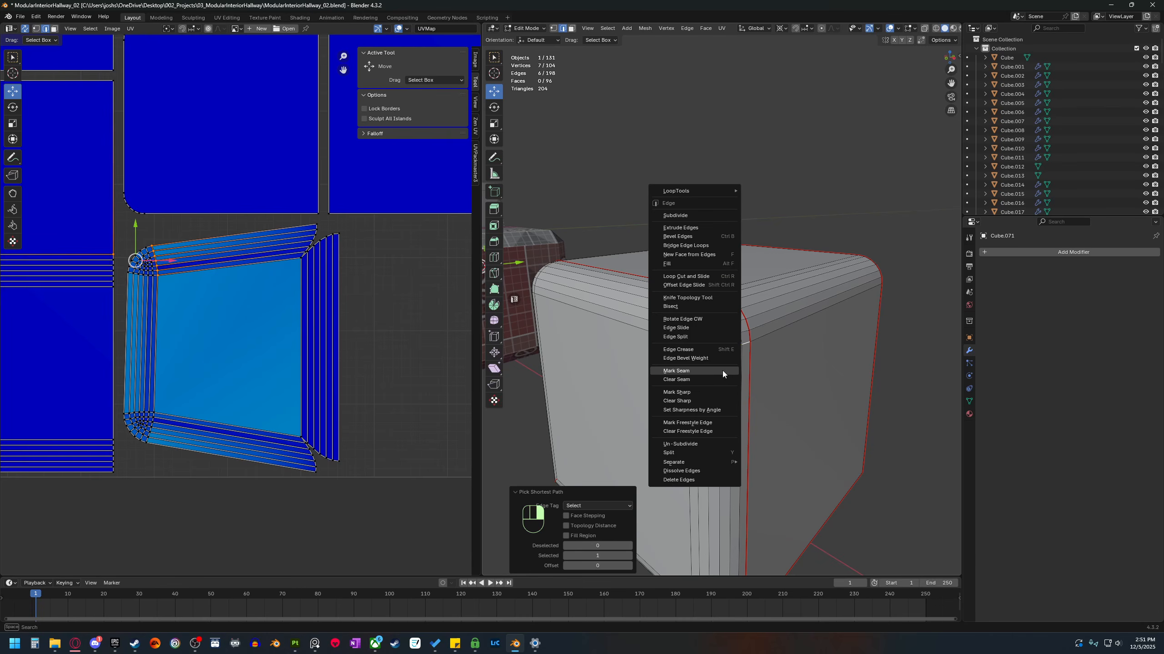
pyautogui.click(708, 372)
# Mark the edge path across the top of the opposite vertical bevel as a seam and clear the selection.
pyautogui.moveTo(707, 373); pyautogui.dragTo(652, 389, button='middle')
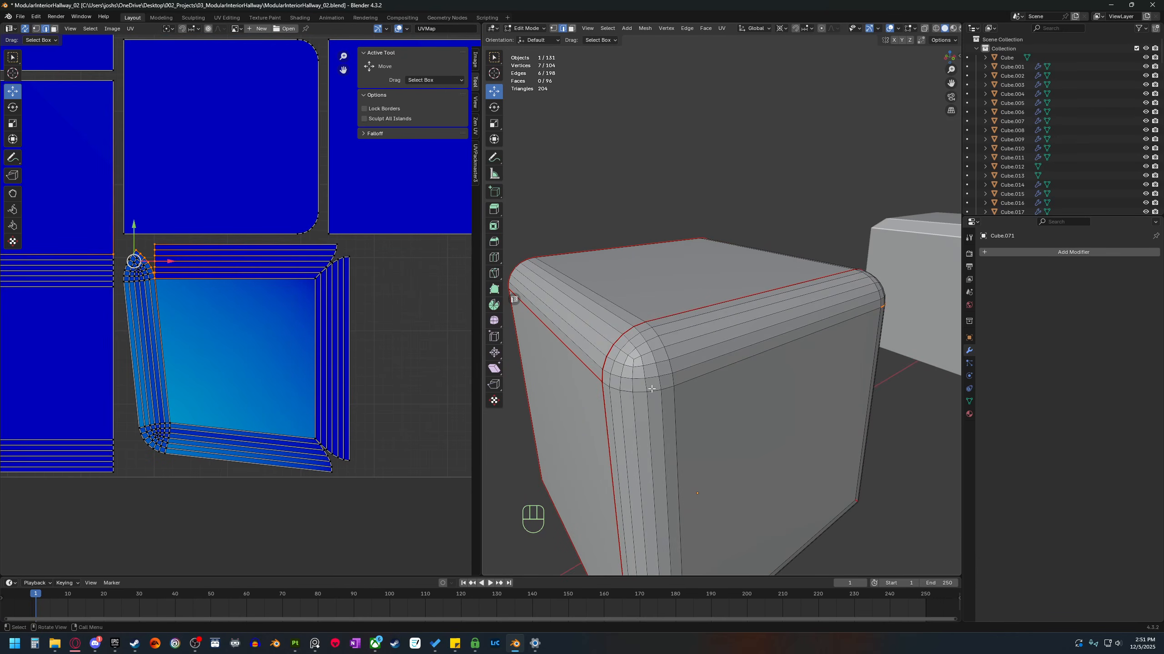
pyautogui.keyDown('ctrl'); pyautogui.click(605, 388); pyautogui.keyUp('ctrl')
pyautogui.rightClick(610, 387)
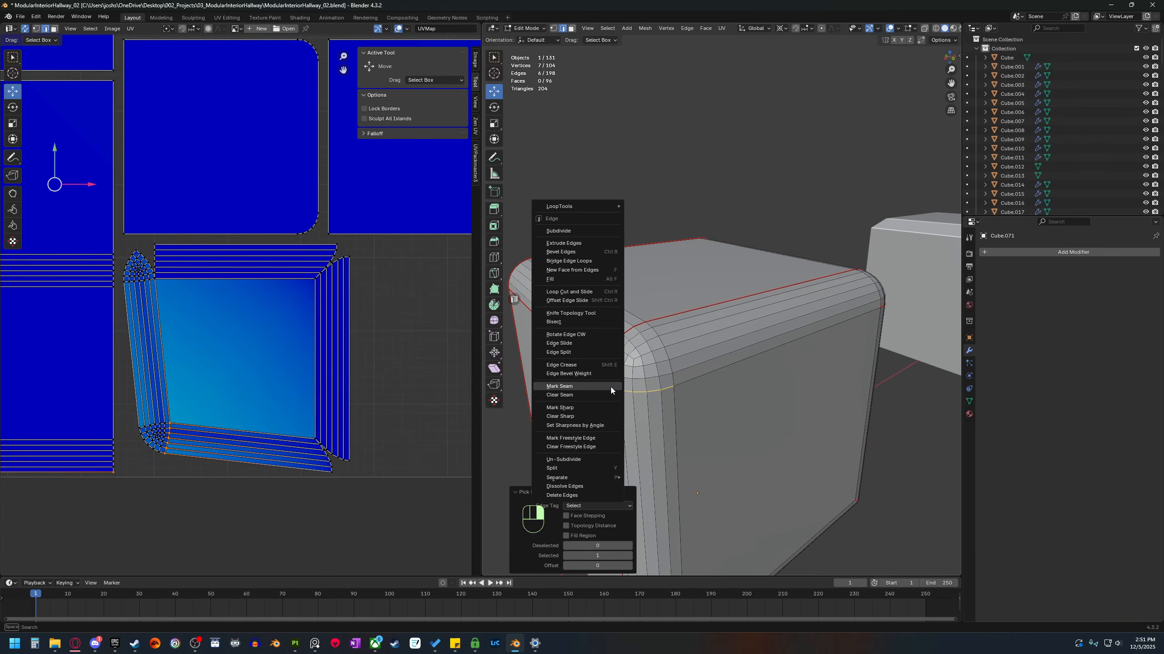
pyautogui.click(612, 387)
pyautogui.scroll(-2, 623, 388)
pyautogui.click(263, 372)
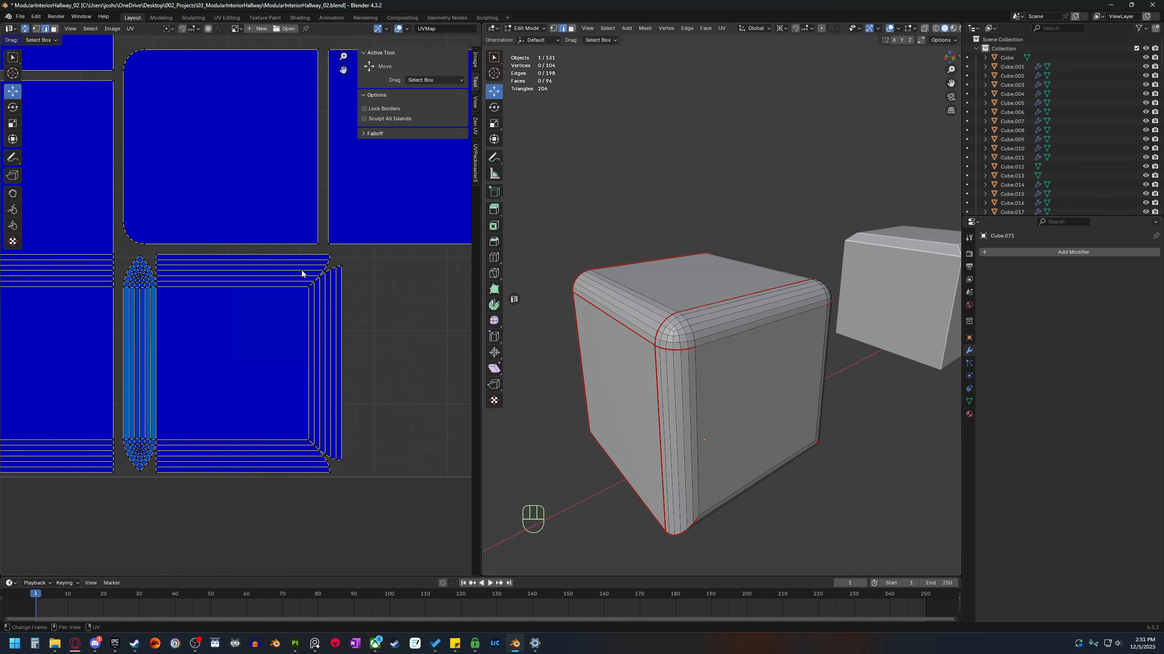
# Select the flat side face with its adjoining vertical bevel strips to examine their UV island, and clear the selection.
pyautogui.moveTo(664, 394); pyautogui.dragTo(771, 403, button='middle')
pyautogui.press('3')
pyautogui.click(655, 390)
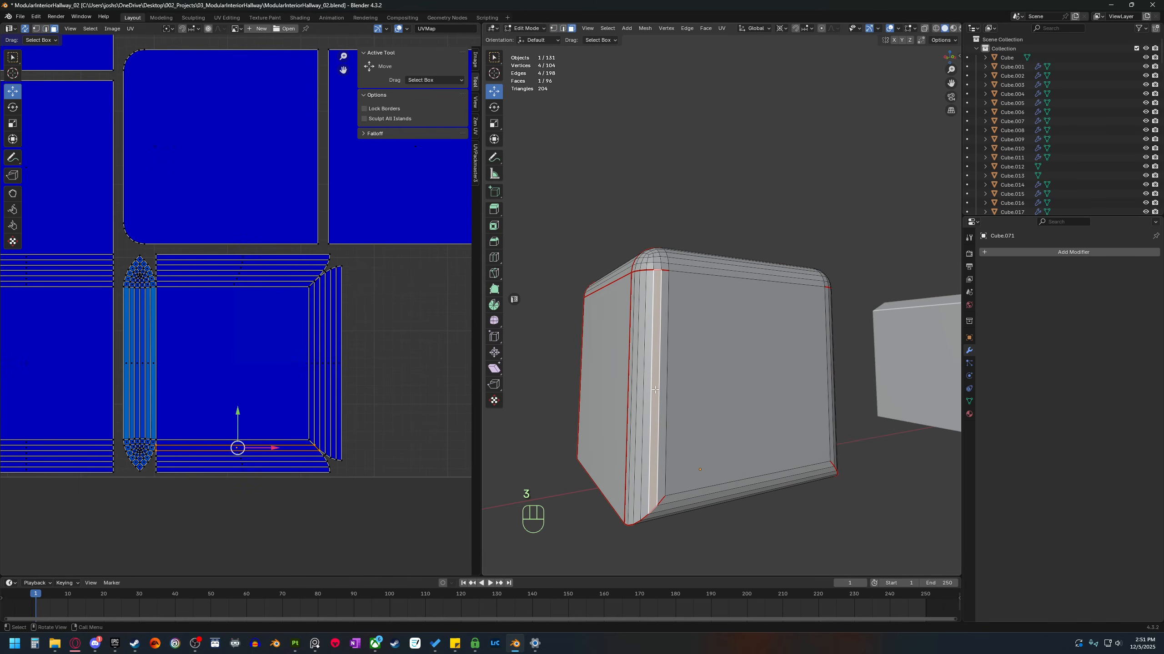
pyautogui.click(665, 387)
pyautogui.moveTo(670, 386); pyautogui.dragTo(629, 390)
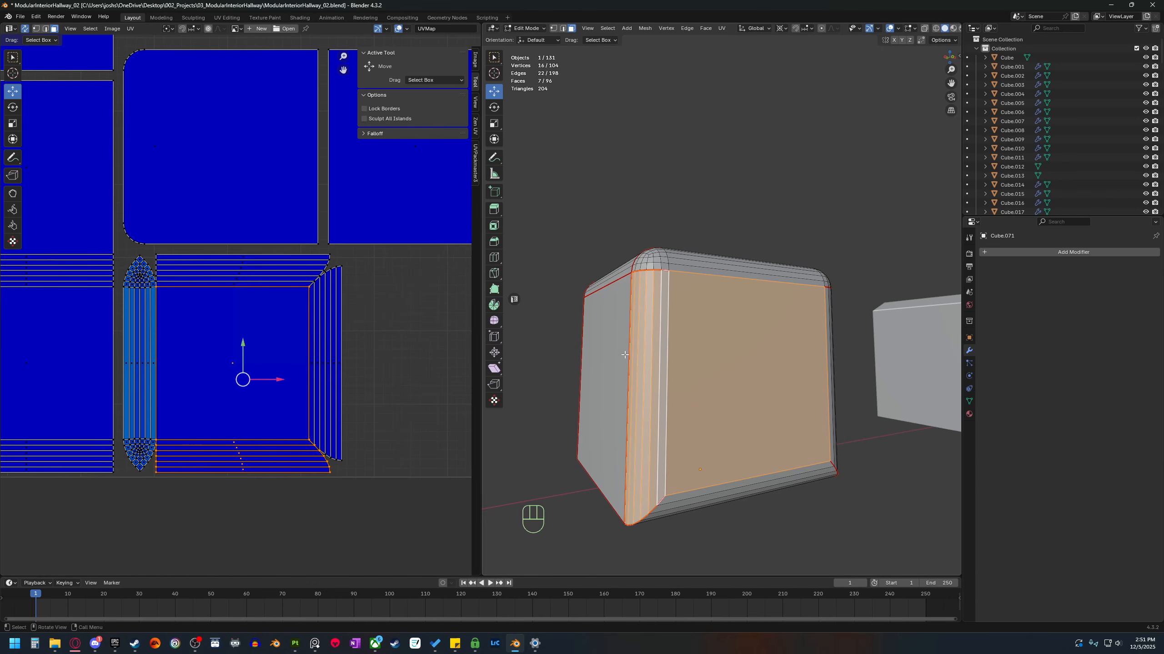
pyautogui.moveTo(659, 316); pyautogui.dragTo(717, 315, button='middle')
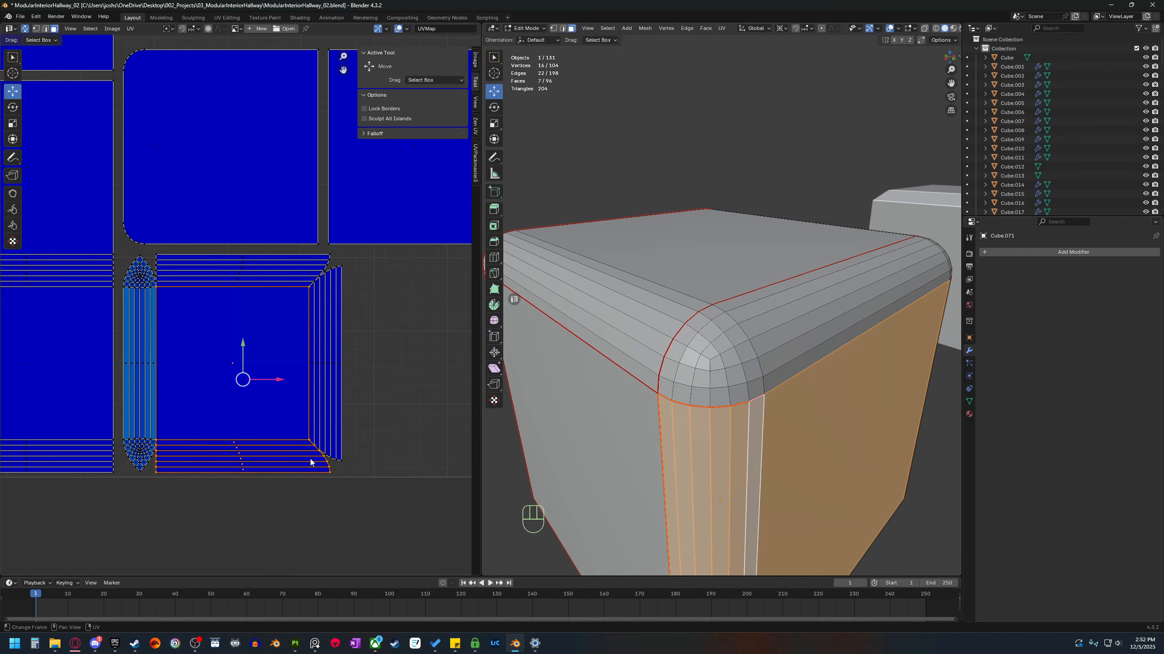
pyautogui.hotkey('alt', 'a')
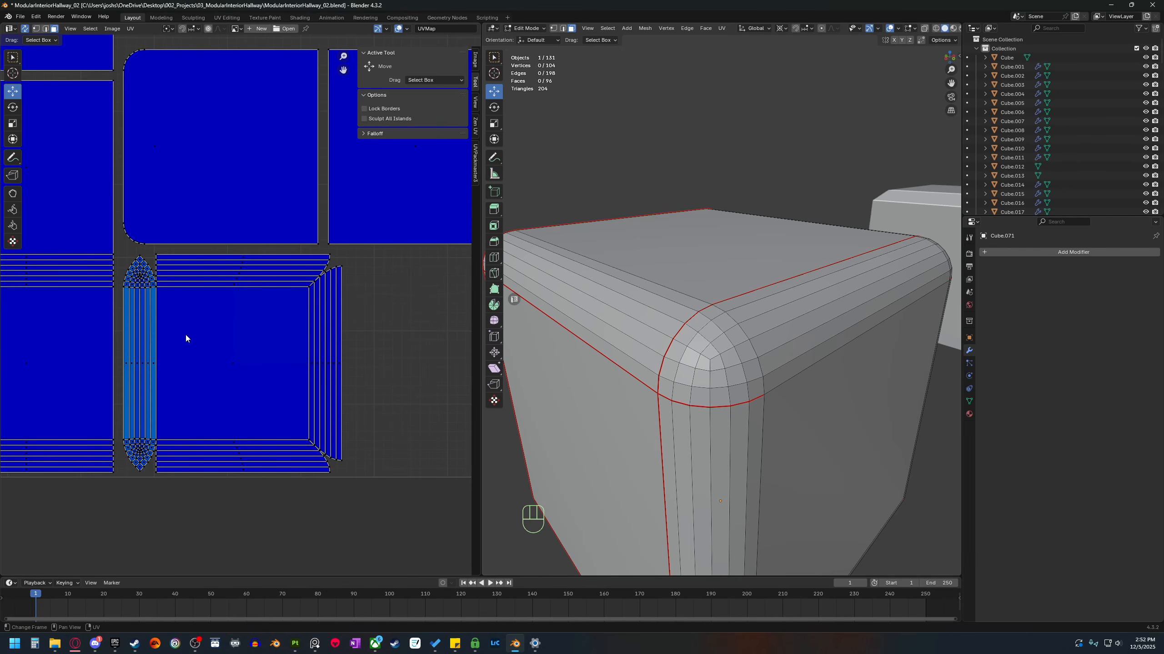
# Mark an edge path through the centre of the rounded top corner, between its two bordering seams, as a seam.
pyautogui.moveTo(582, 395); pyautogui.dragTo(696, 390, button='middle')
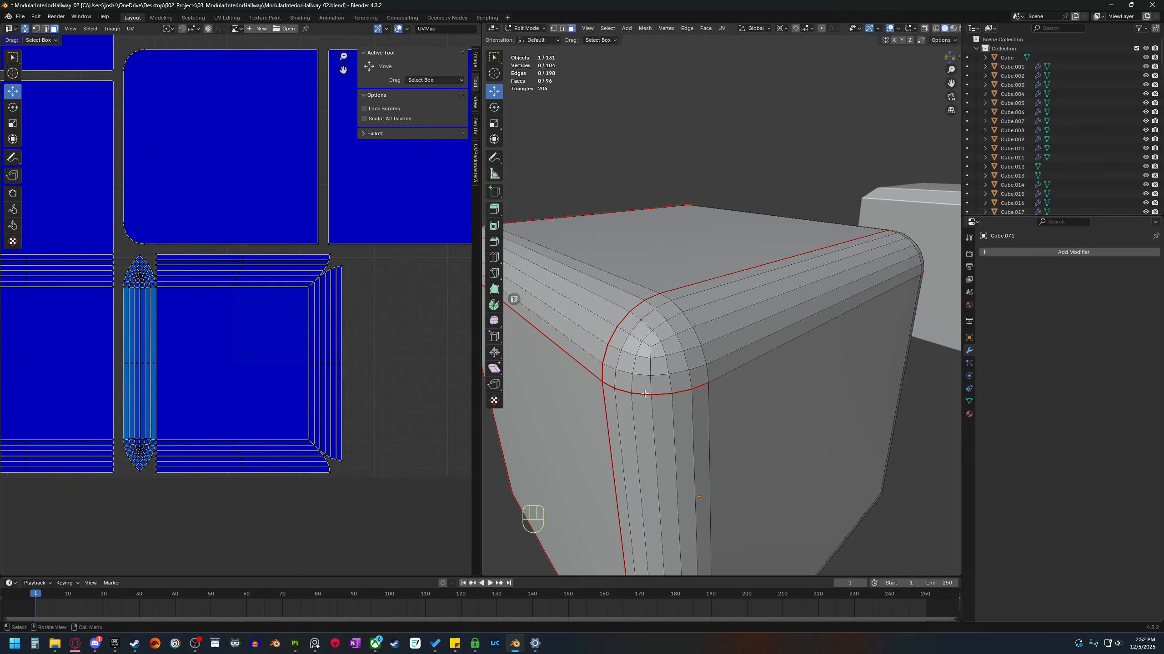
pyautogui.moveTo(707, 403); pyautogui.dragTo(751, 409, button='middle')
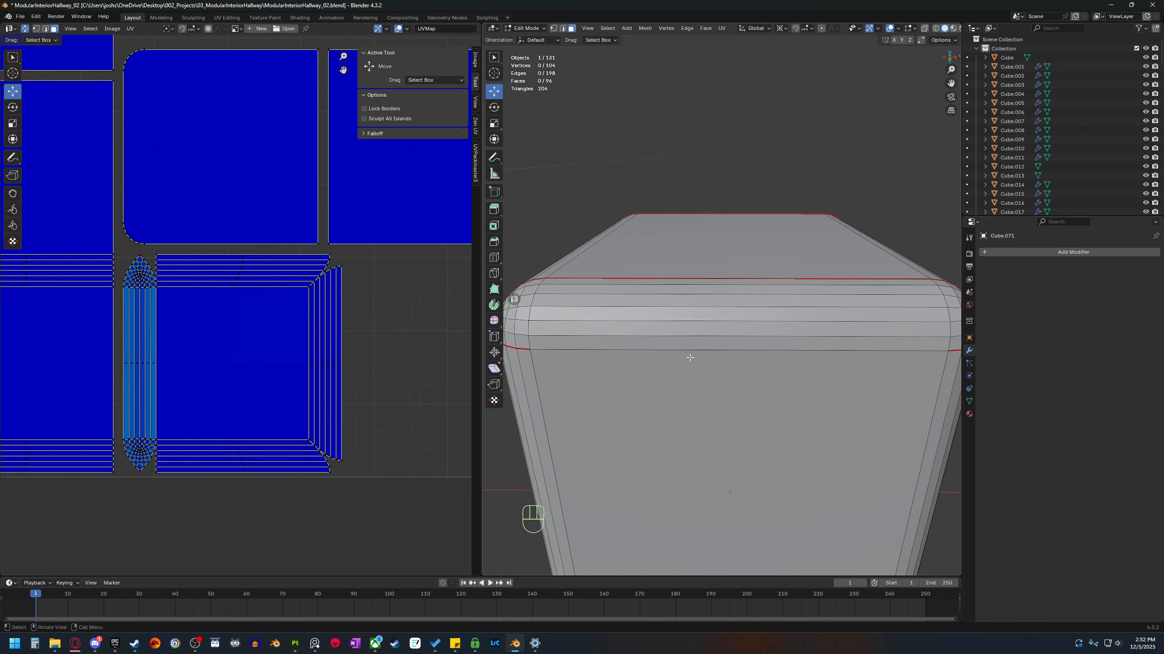
pyautogui.moveTo(672, 351); pyautogui.dragTo(702, 398, button='middle')
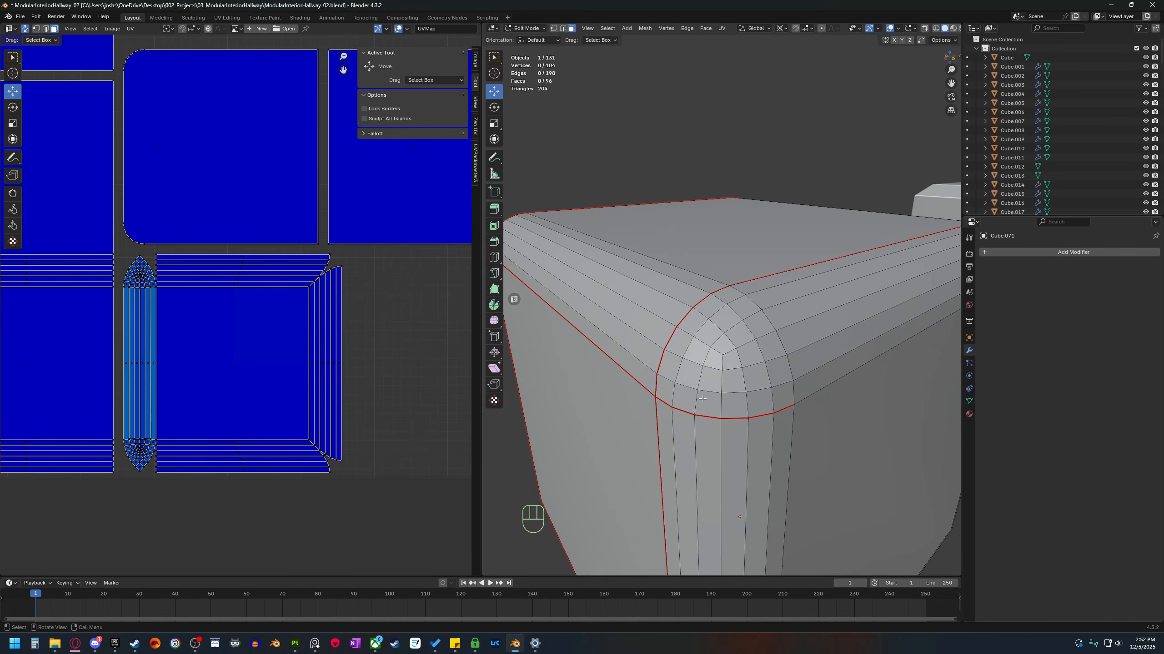
pyautogui.click(723, 356)
pyautogui.press('2')
pyautogui.keyDown('ctrl'); pyautogui.click(722, 397); pyautogui.keyUp('ctrl')
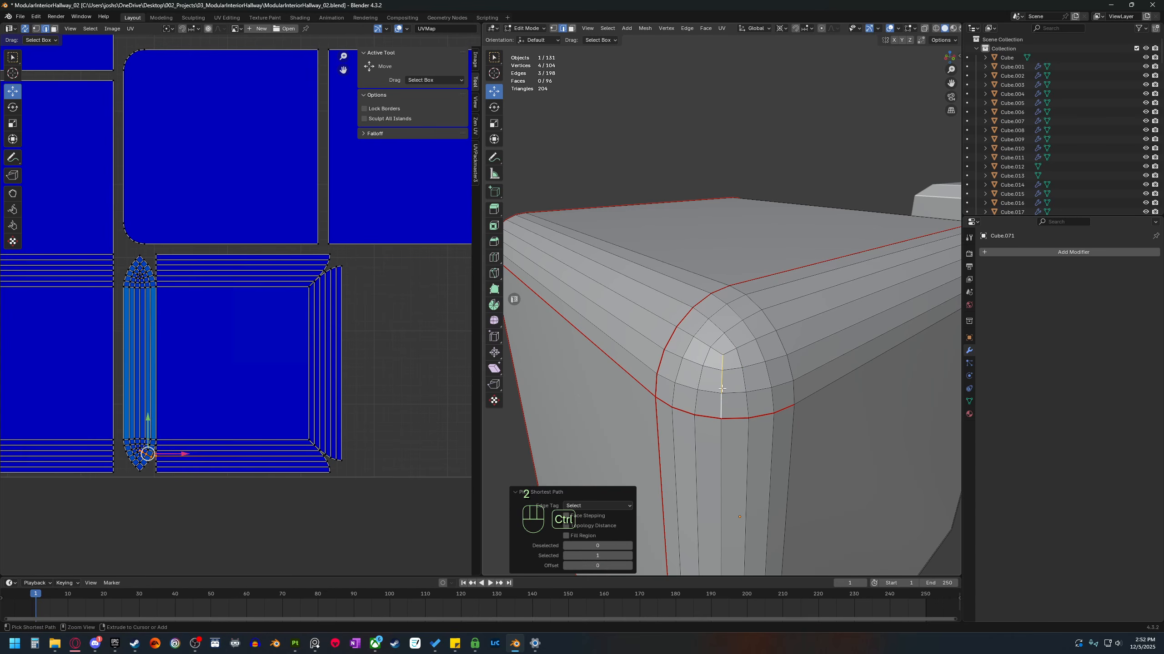
pyautogui.keyDown('ctrl'); pyautogui.click(692, 339); pyautogui.keyUp('ctrl')
pyautogui.rightClick(686, 336)
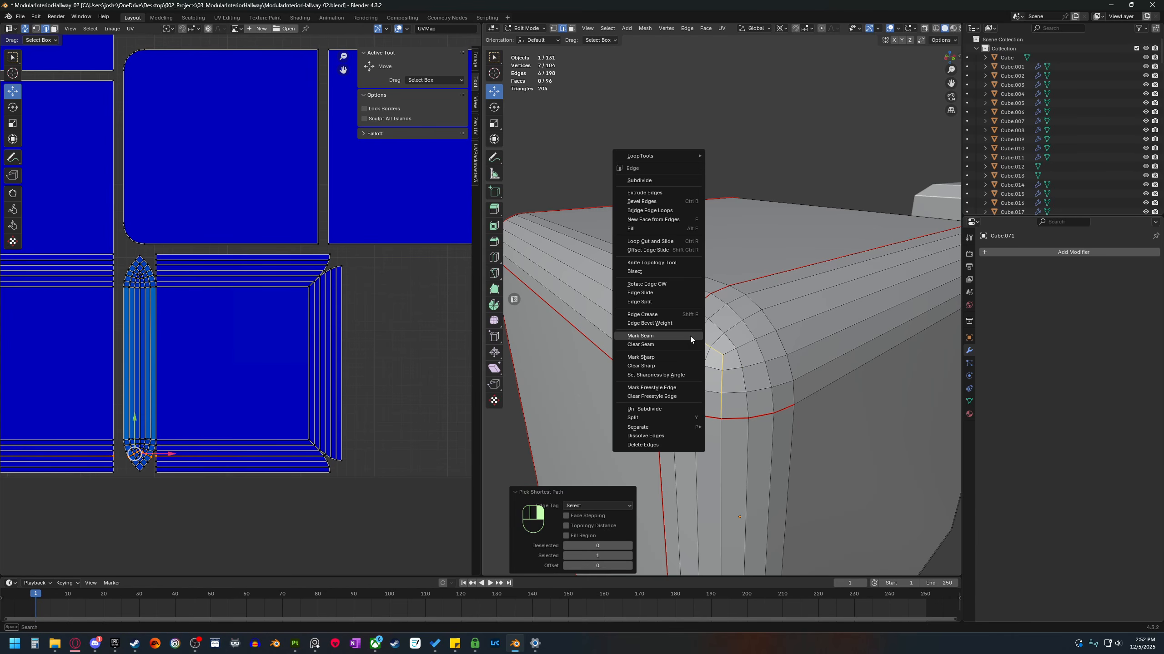
pyautogui.click(683, 337)
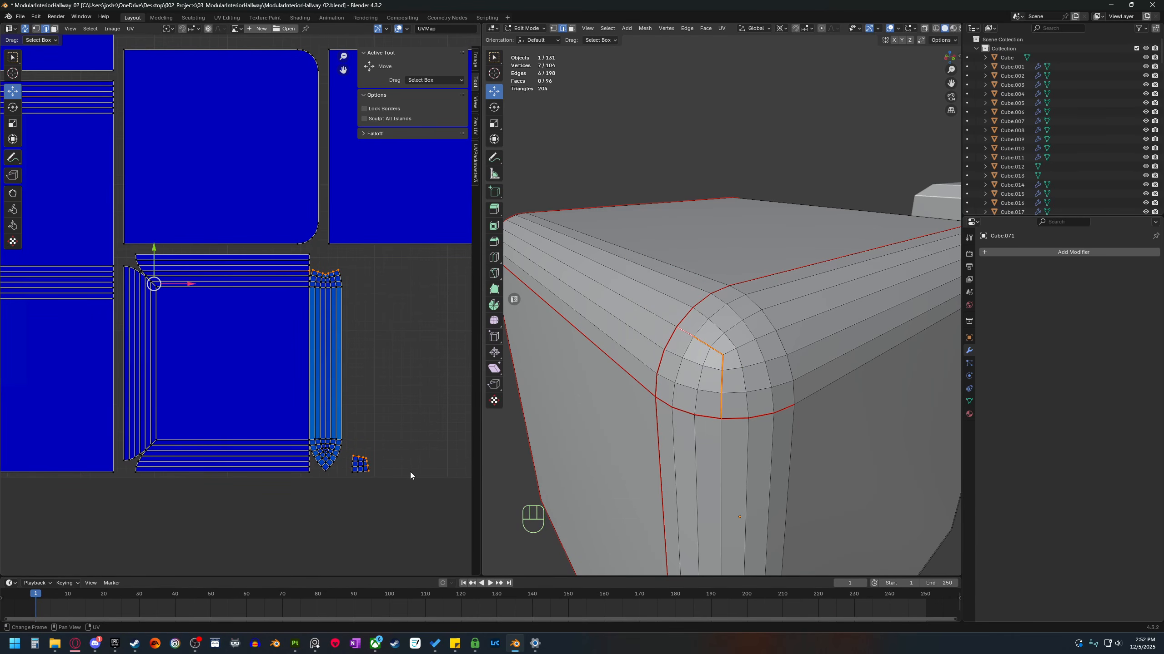
pyautogui.scroll(3, 329, 426)
pyautogui.click(393, 548)
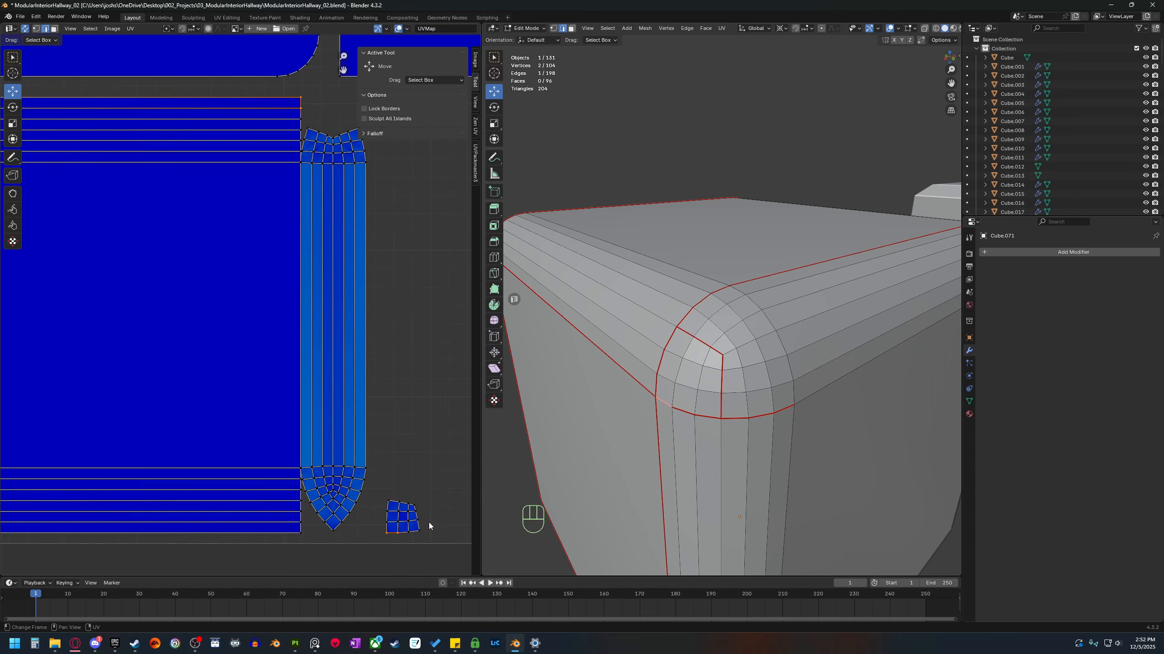
# Mark an edge path through the centre of the other rounded top corner, between its upper and lower seams, as a seam.
pyautogui.scroll(-3, 779, 423)
pyautogui.moveTo(843, 417); pyautogui.dragTo(700, 339, button='middle')
pyautogui.scroll(3, 700, 421)
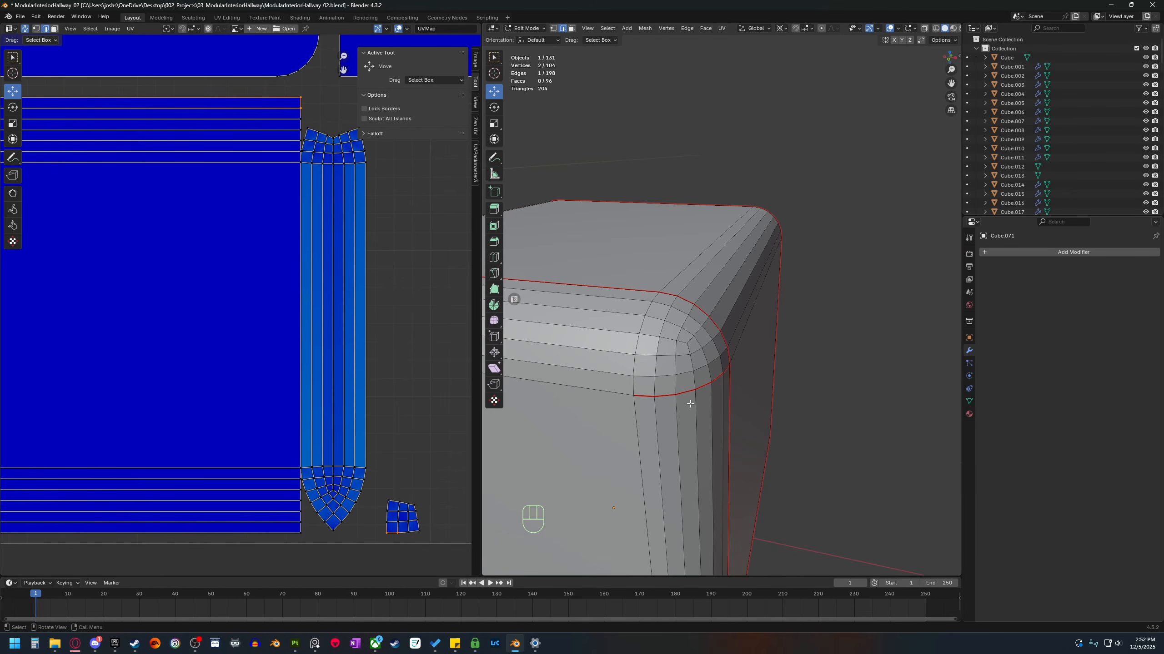
pyautogui.keyDown('ctrl'); pyautogui.click(700, 339); pyautogui.keyUp('ctrl')
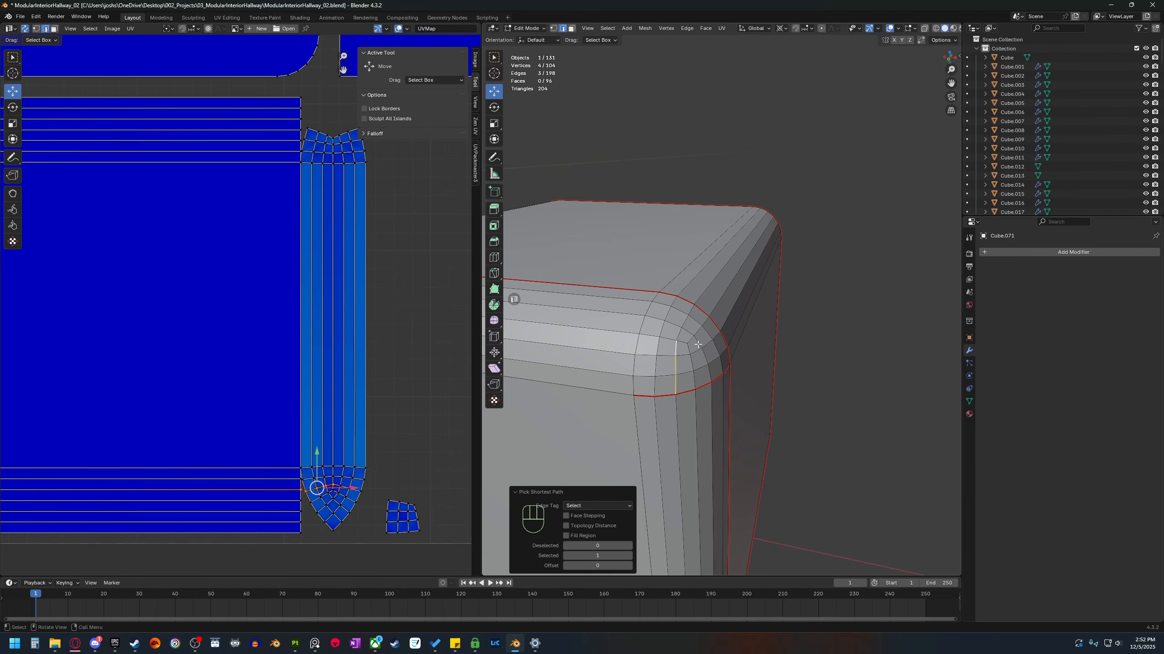
pyautogui.click(687, 352)
pyautogui.keyDown('ctrl'); pyautogui.click(696, 380); pyautogui.keyUp('ctrl')
pyautogui.moveTo(697, 380); pyautogui.dragTo(659, 404, button='middle')
pyautogui.keyDown('ctrl'); pyautogui.click(696, 346); pyautogui.keyUp('ctrl')
pyautogui.rightClick(645, 418)
pyautogui.click(645, 418)
# Examine the vertical bevel strip's UV island and the stretching at both of its ends.
pyautogui.scroll(-2, 274, 356)
pyautogui.scroll(3, 183, 226)
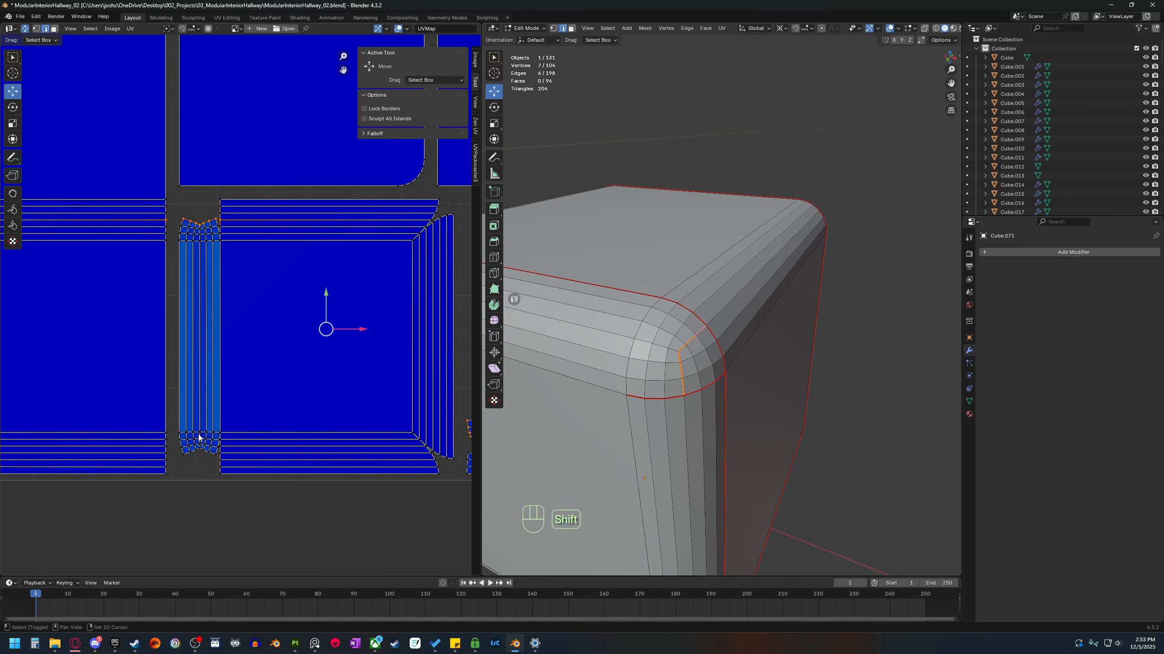
pyautogui.scroll(2, 198, 435)
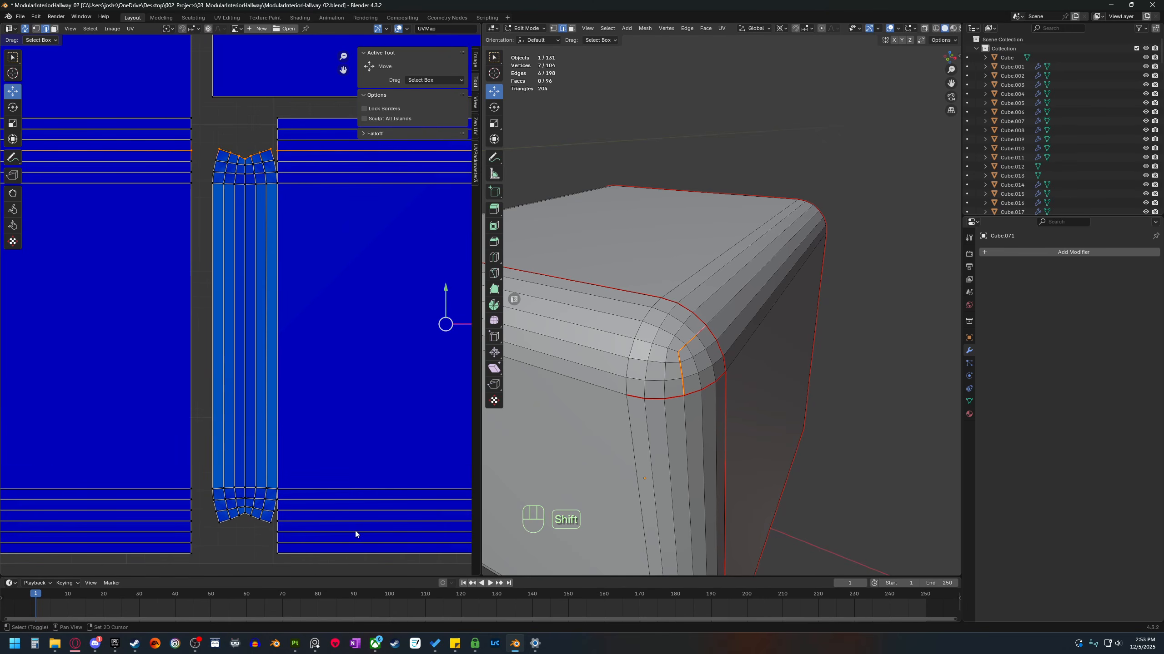
pyautogui.moveTo(249, 513); pyautogui.dragTo(148, 474, button='middle')
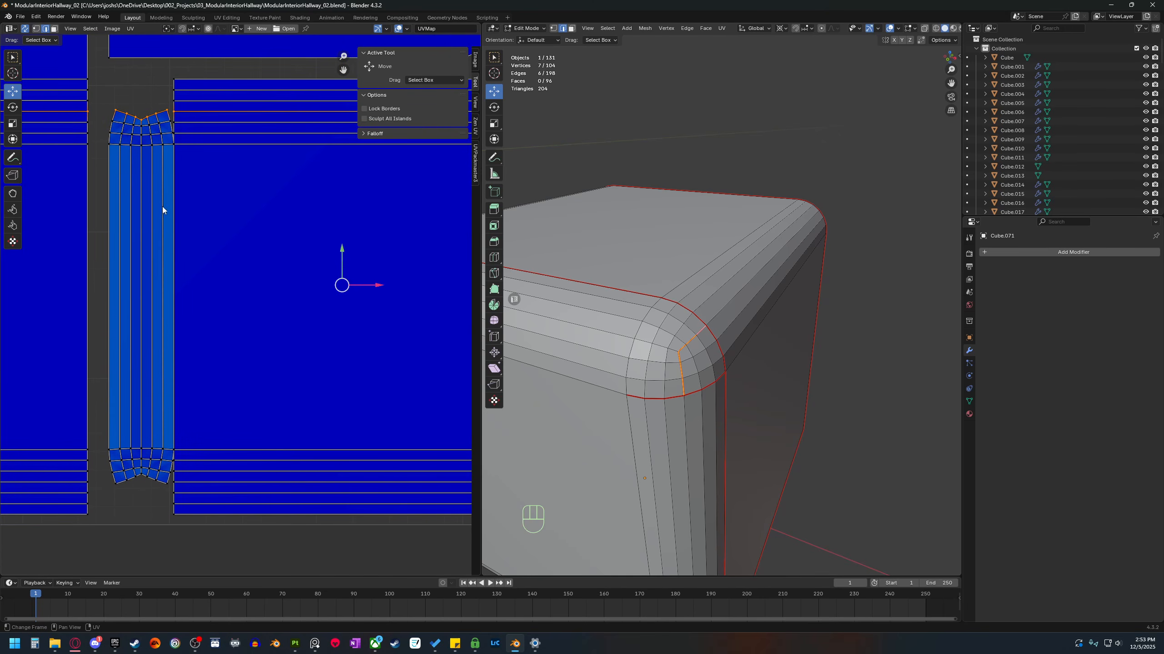
pyautogui.scroll(-1, 387, 395)
pyautogui.keyDown('shift'); pyautogui.moveTo(388, 395); pyautogui.dragTo(208, 377, button='middle'); pyautogui.keyUp('shift')
pyautogui.scroll(1, 388, 455)
# Examine the two small separated corner UV islands for distortion and clear the edge selection.
pyautogui.keyDown('shift'); pyautogui.moveTo(388, 455); pyautogui.dragTo(336, 423, button='middle'); pyautogui.keyUp('shift')
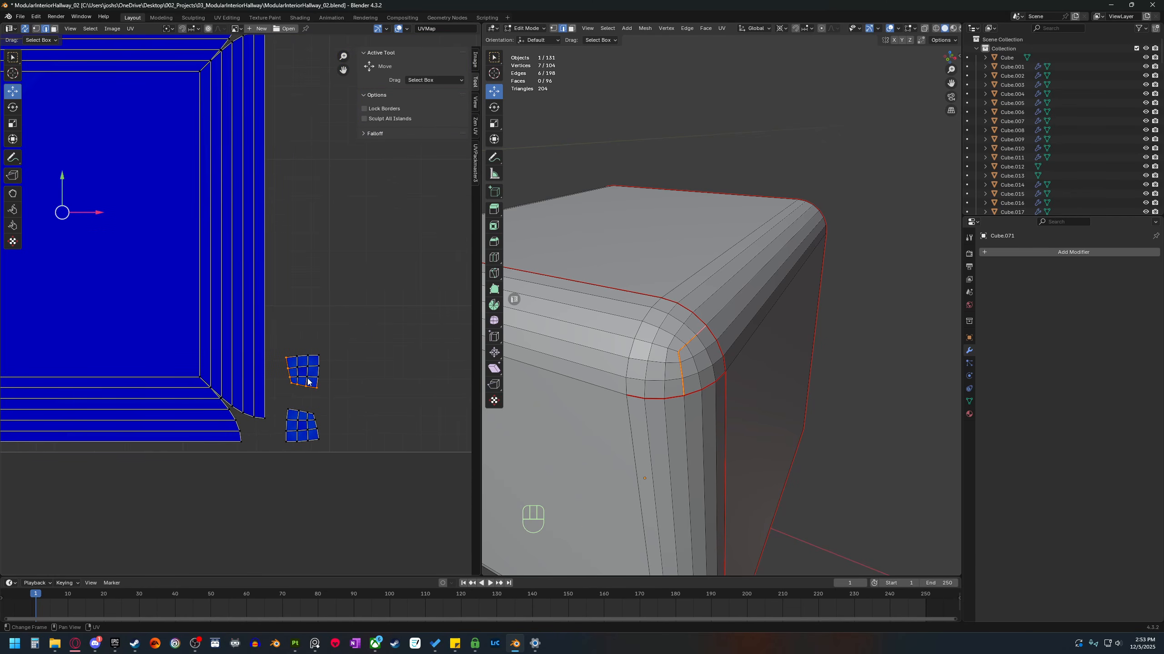
pyautogui.scroll(2, 307, 382)
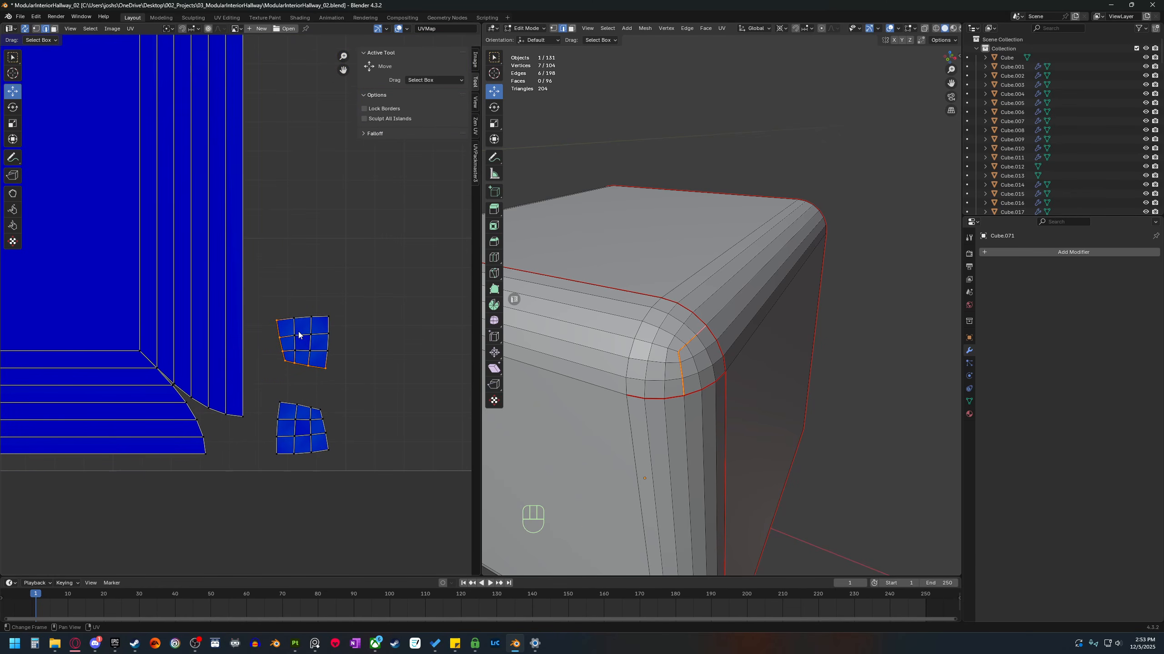
pyautogui.scroll(1, 297, 354)
pyautogui.keyDown('shift'); pyautogui.moveTo(341, 392); pyautogui.dragTo(306, 390, button='middle'); pyautogui.keyUp('shift')
pyautogui.scroll(1, 306, 389)
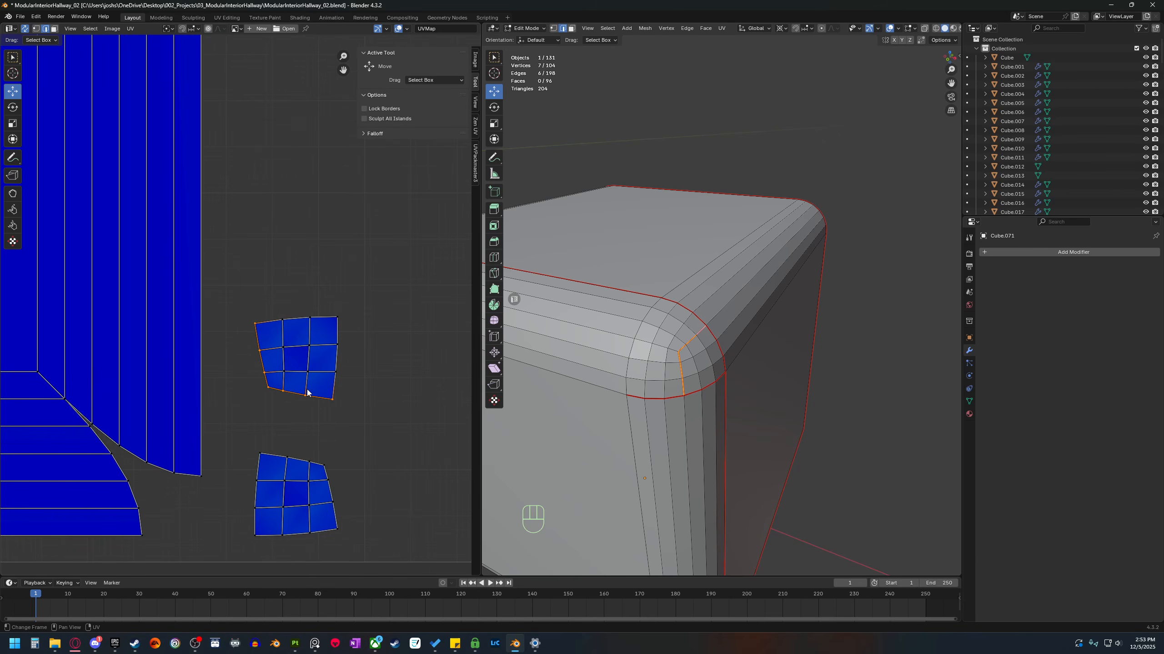
pyautogui.scroll(-2, 292, 359)
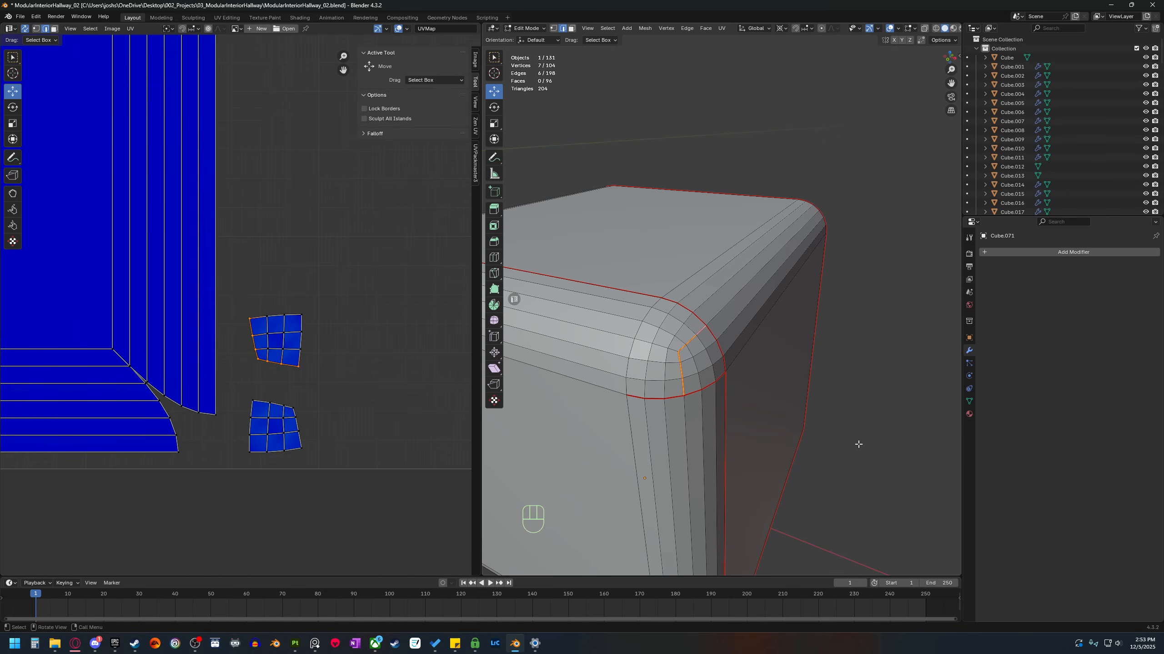
pyautogui.click(400, 347)
pyautogui.scroll(2, 332, 392)
pyautogui.scroll(1, 307, 386)
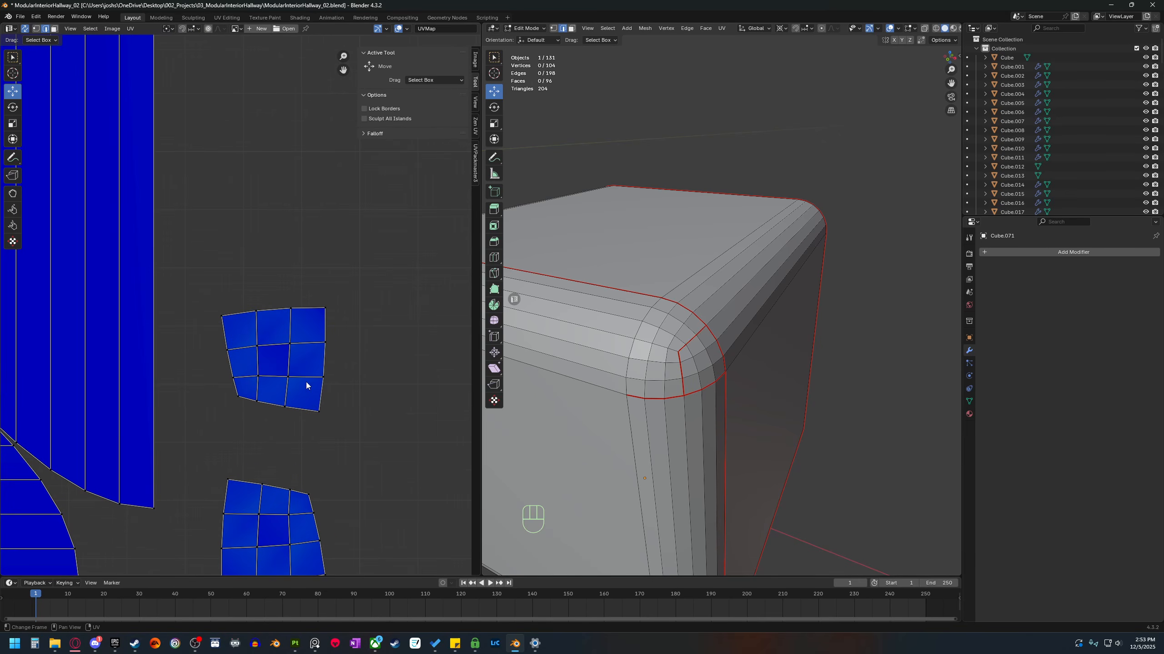
pyautogui.keyDown('shift'); pyautogui.moveTo(335, 390); pyautogui.dragTo(314, 386, button='middle'); pyautogui.keyUp('shift')
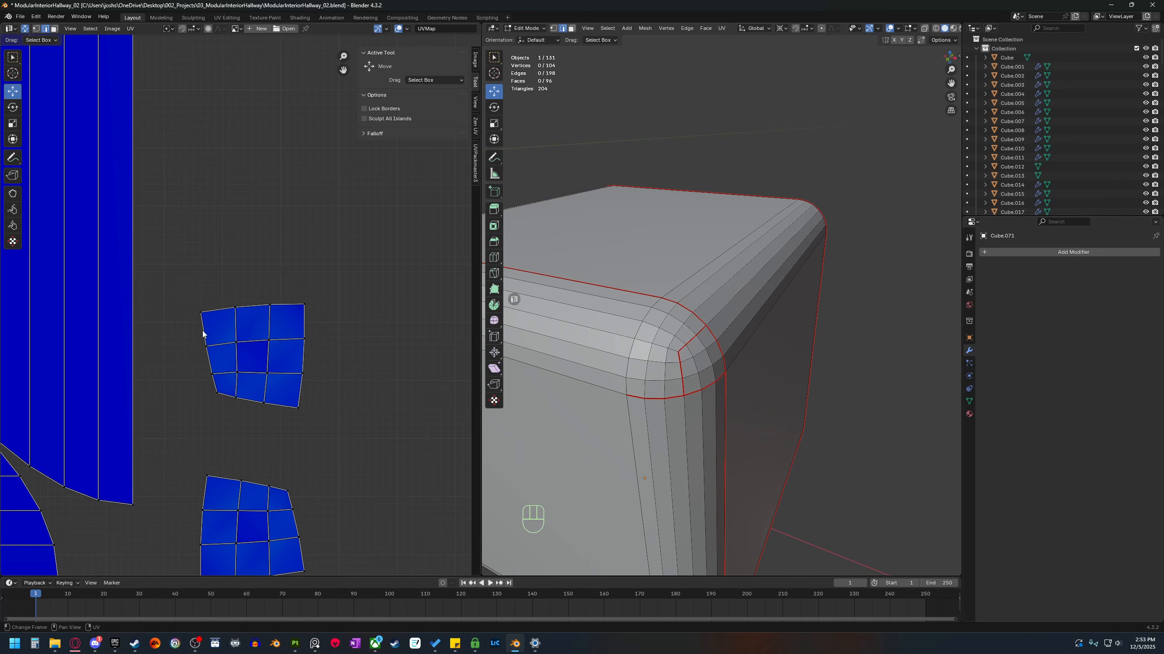
# Examine the UV layout of the large faces, bevel strips and small corner islands together.
pyautogui.scroll(-8, 289, 386)
pyautogui.keyDown('shift'); pyautogui.moveTo(245, 284); pyautogui.dragTo(290, 441, button='middle'); pyautogui.keyUp('shift')
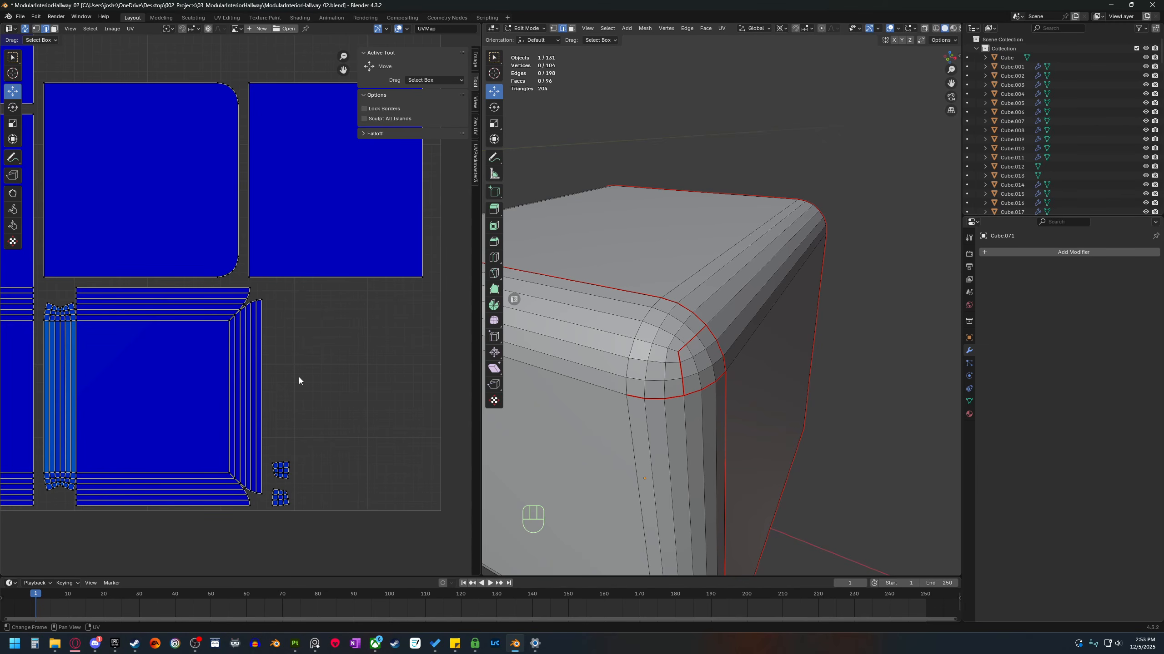
pyautogui.moveTo(368, 389); pyautogui.dragTo(331, 395, button='middle')
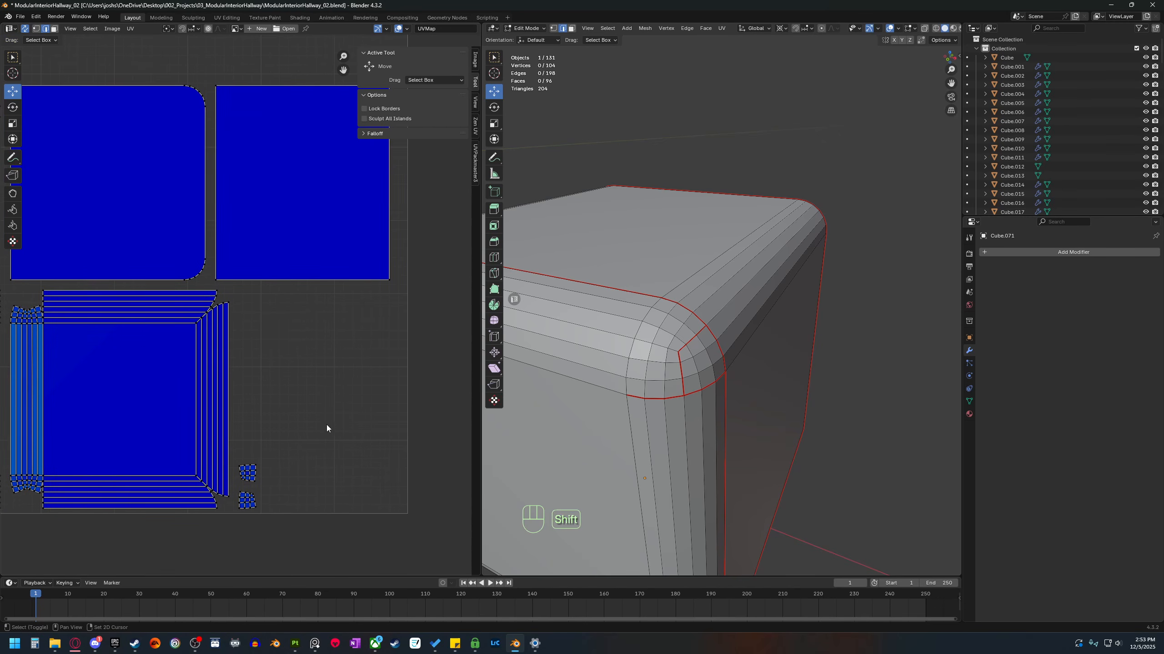
pyautogui.keyDown('shift'); pyautogui.moveTo(300, 478); pyautogui.dragTo(316, 446, button='middle'); pyautogui.keyUp('shift')
pyautogui.scroll(1, 315, 446)
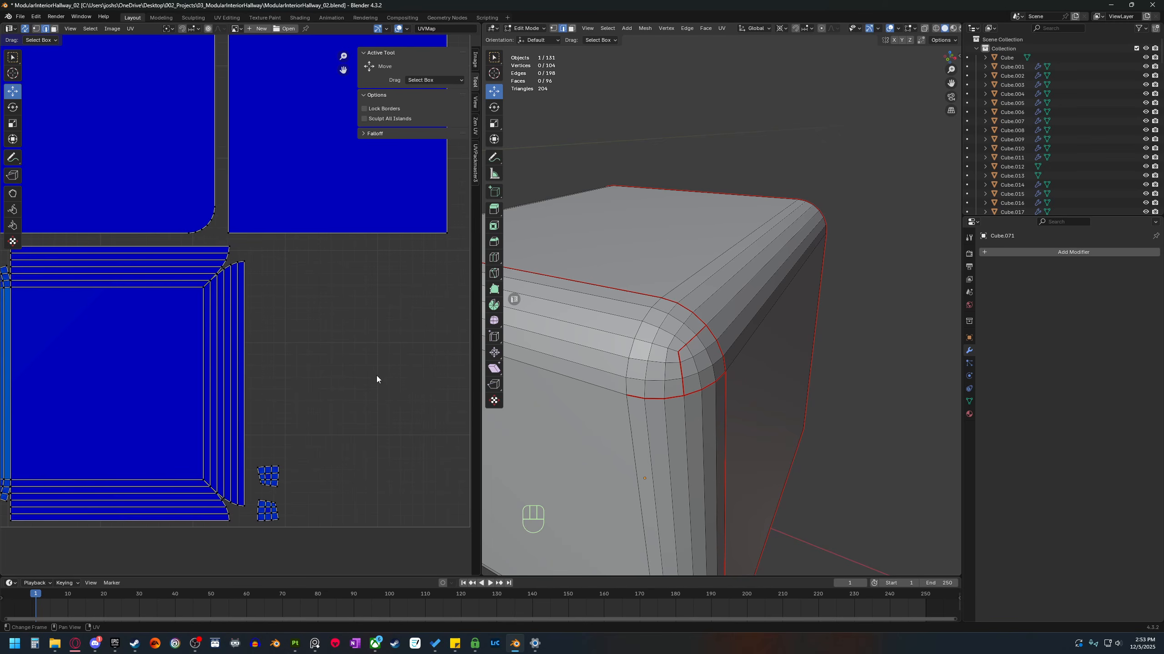
pyautogui.keyDown('shift'); pyautogui.moveTo(339, 378); pyautogui.dragTo(321, 329, button='middle'); pyautogui.keyUp('shift')
pyautogui.scroll(2, 285, 435)
pyautogui.keyDown('shift'); pyautogui.moveTo(285, 435); pyautogui.dragTo(305, 350, button='middle'); pyautogui.keyUp('shift')
# Select all faces of the upper corner UV island, straighten it with Zen UV's Quadrify, and clear the selection.
pyautogui.press('3')
pyautogui.moveTo(304, 386); pyautogui.dragTo(264, 433)
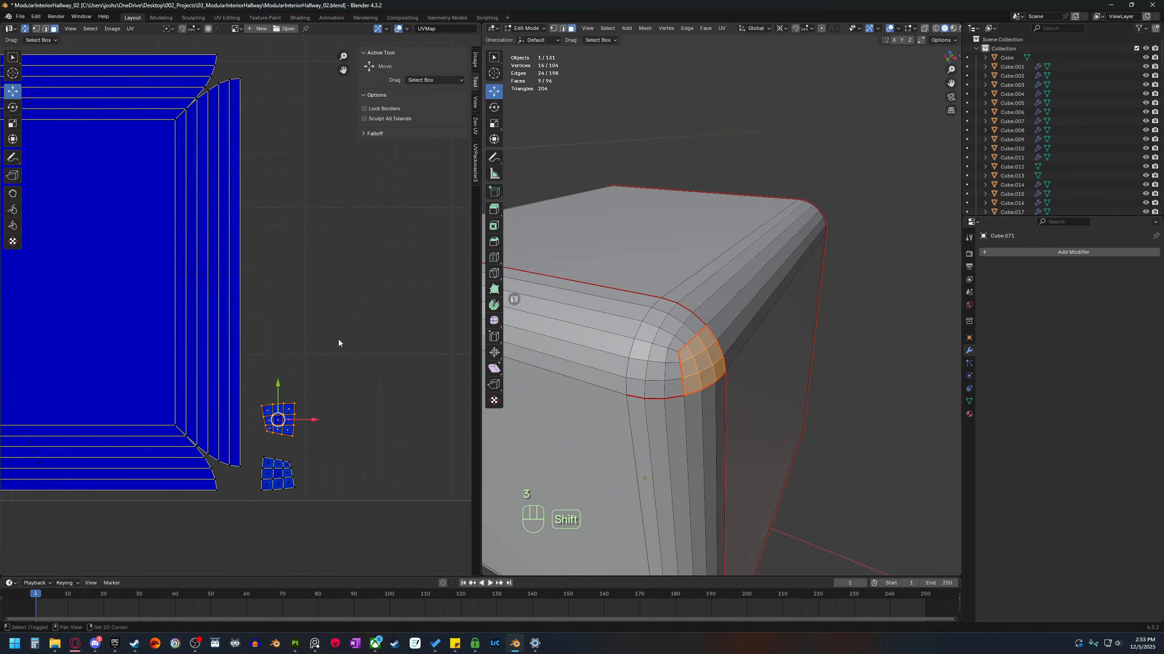
pyautogui.keyDown('shift'); pyautogui.moveTo(338, 339); pyautogui.dragTo(291, 404, button='middle'); pyautogui.keyUp('shift')
pyautogui.click(475, 125)
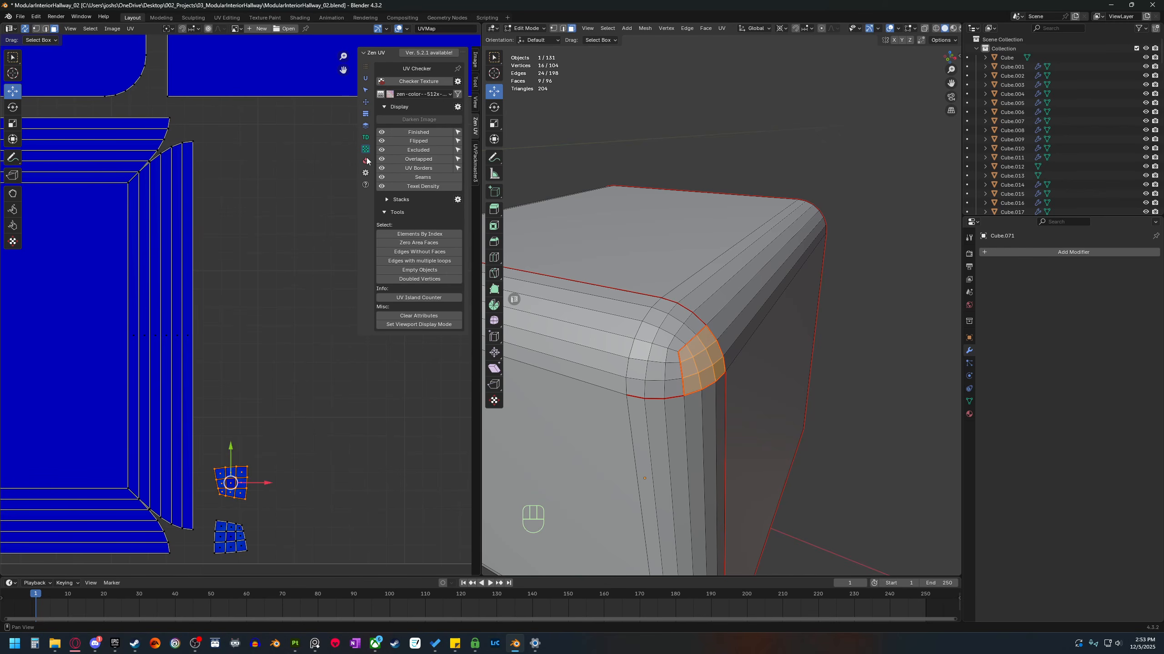
pyautogui.click(365, 101)
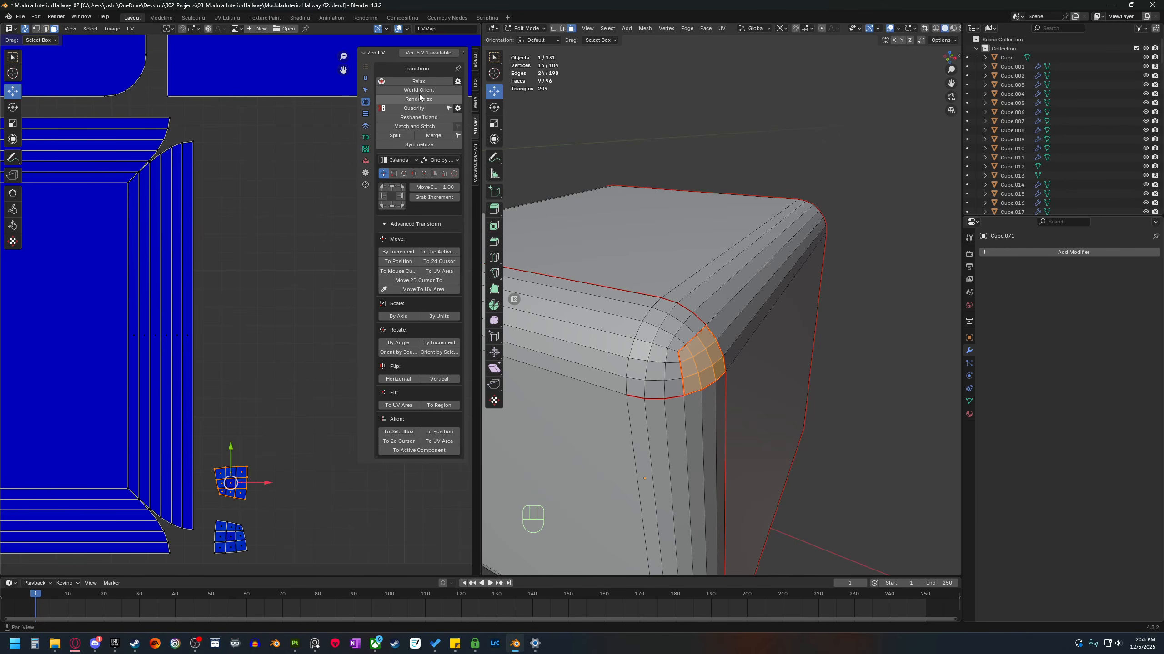
pyautogui.click(419, 110)
pyautogui.keyDown('shift'); pyautogui.moveTo(319, 495); pyautogui.dragTo(342, 413, button='middle'); pyautogui.keyUp('shift')
pyautogui.click(323, 456)
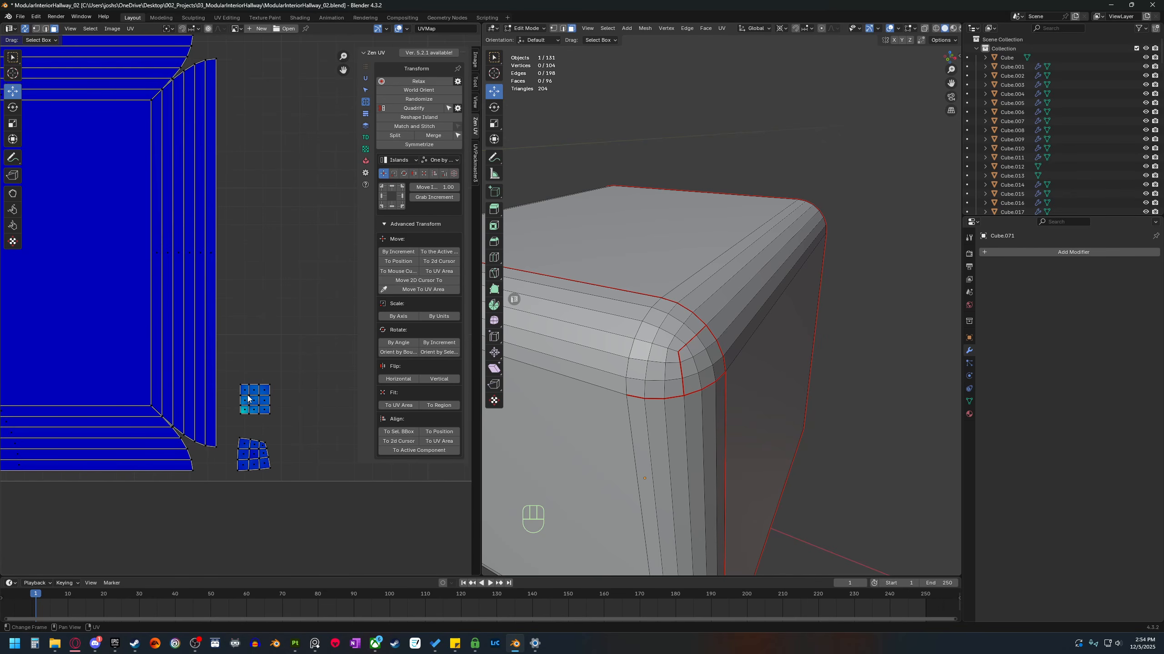
# Examine the stretching on the quadrified corner island and undo the Quadrify operation.
pyautogui.scroll(3, 274, 418)
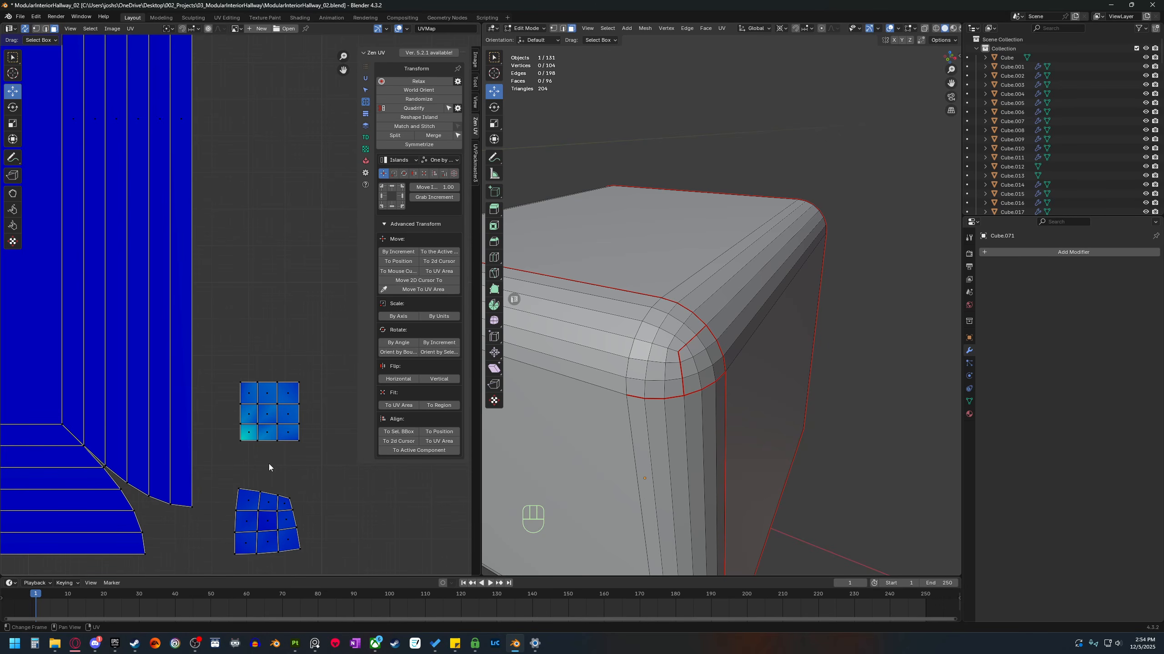
pyautogui.moveTo(274, 439); pyautogui.dragTo(264, 434, button='middle')
pyautogui.press('ctrl')
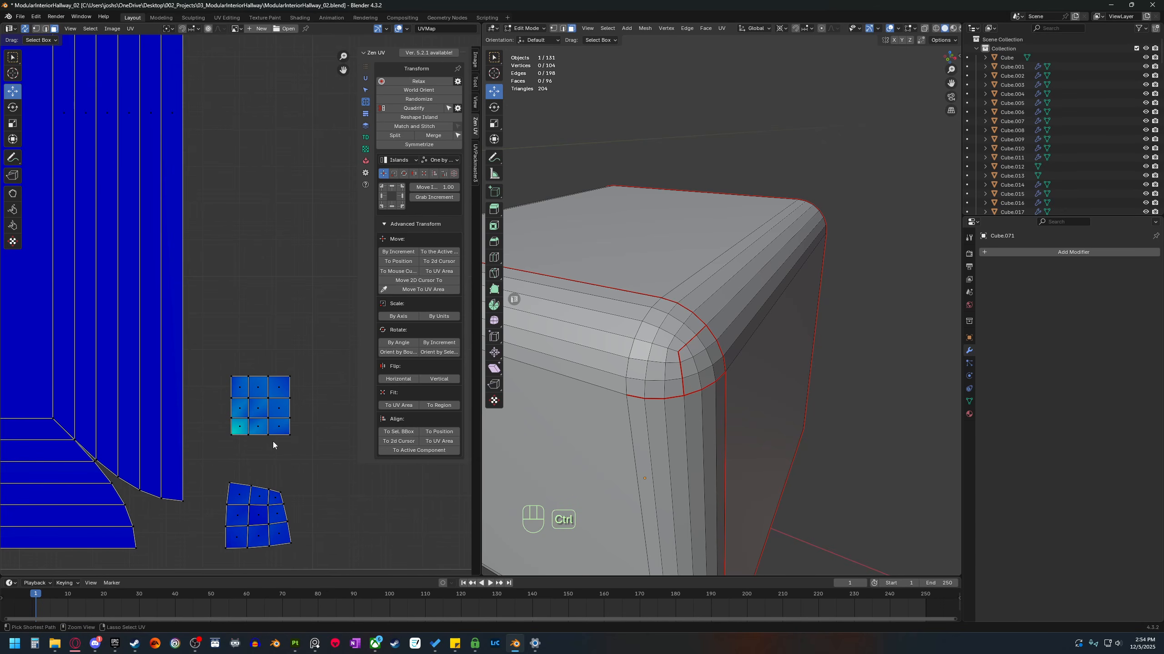
pyautogui.hotkey('ctrl', 'z')
pyautogui.hotkey('ctrl', 'z')
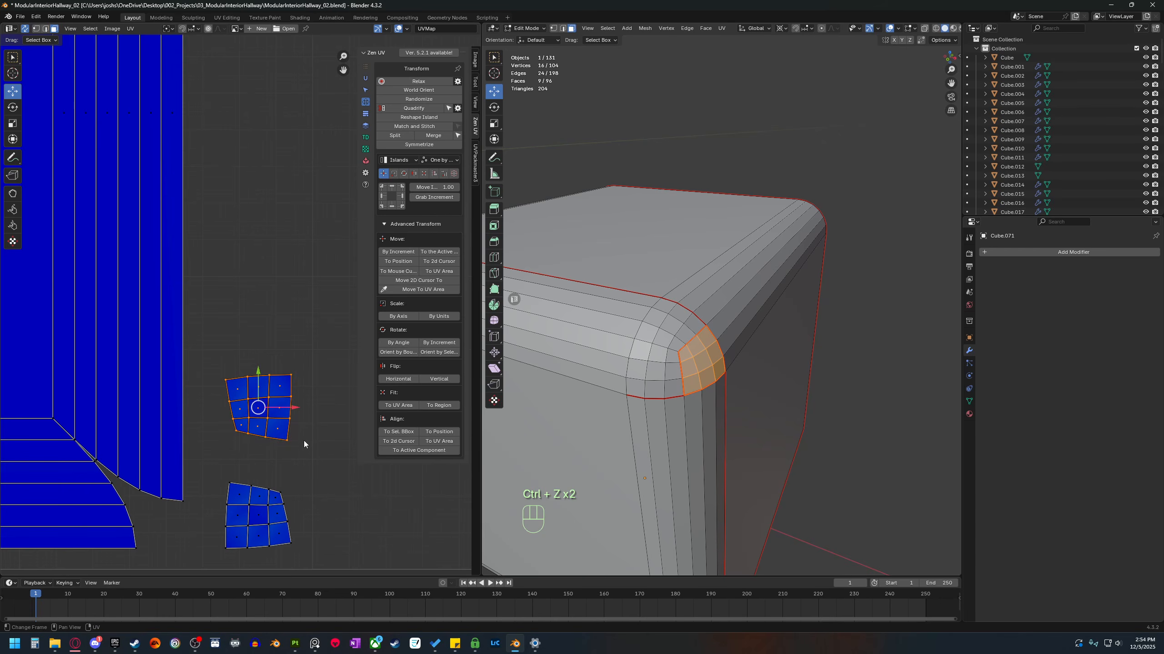
# Select the lower outer face of the upper corner UV island and hide the UV editor's sidebar.
pyautogui.click(303, 440)
pyautogui.moveTo(289, 441)
pyautogui.keyDown('shift'); pyautogui.mouseDown(button='middle')
pyautogui.moveTo(307, 427)
pyautogui.moveTo(322, 457)
pyautogui.moveTo(274, 456)
pyautogui.mouseUp(button='middle'); pyautogui.keyUp('shift')
pyautogui.scroll(1, 322, 458)
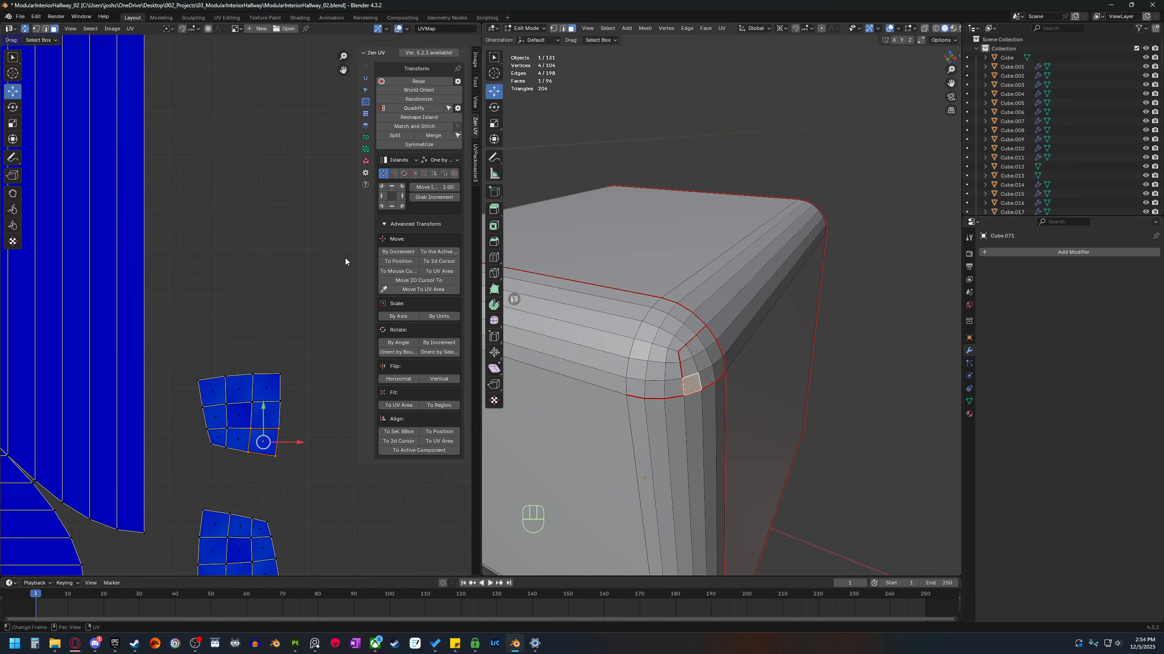
pyautogui.press('n')
pyautogui.keyDown('shift'); pyautogui.moveTo(368, 362); pyautogui.dragTo(405, 283, button='middle'); pyautogui.keyUp('shift')
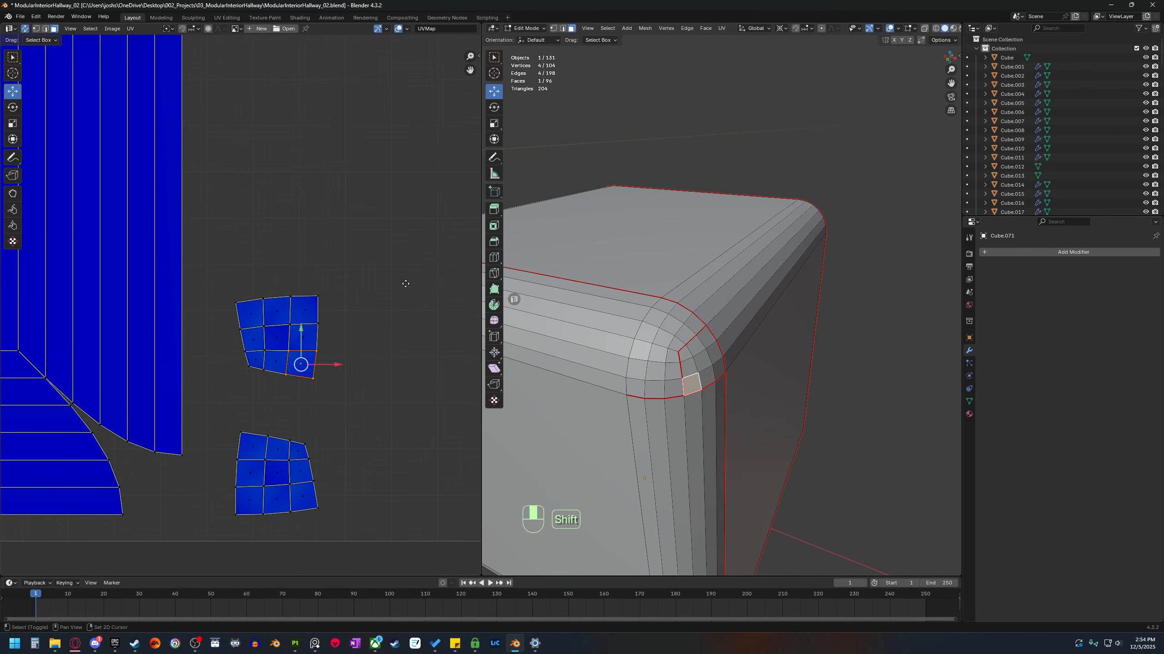
pyautogui.keyDown('shift'); pyautogui.moveTo(381, 347); pyautogui.dragTo(395, 348, button='middle'); pyautogui.keyUp('shift')
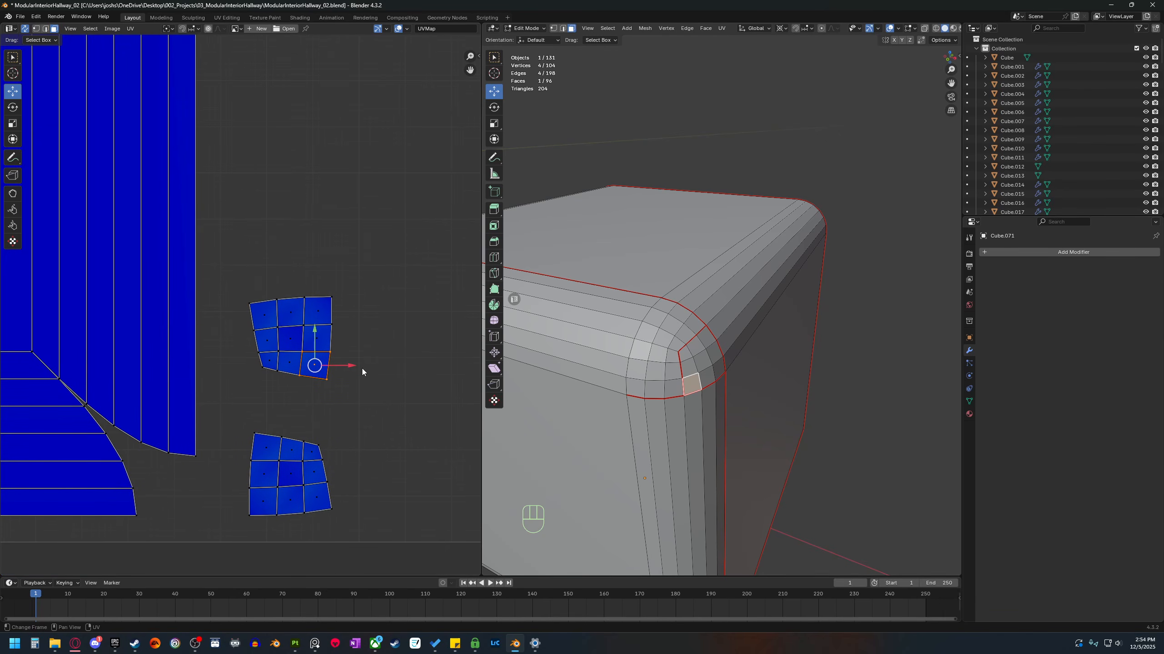
pyautogui.scroll(3, 361, 369)
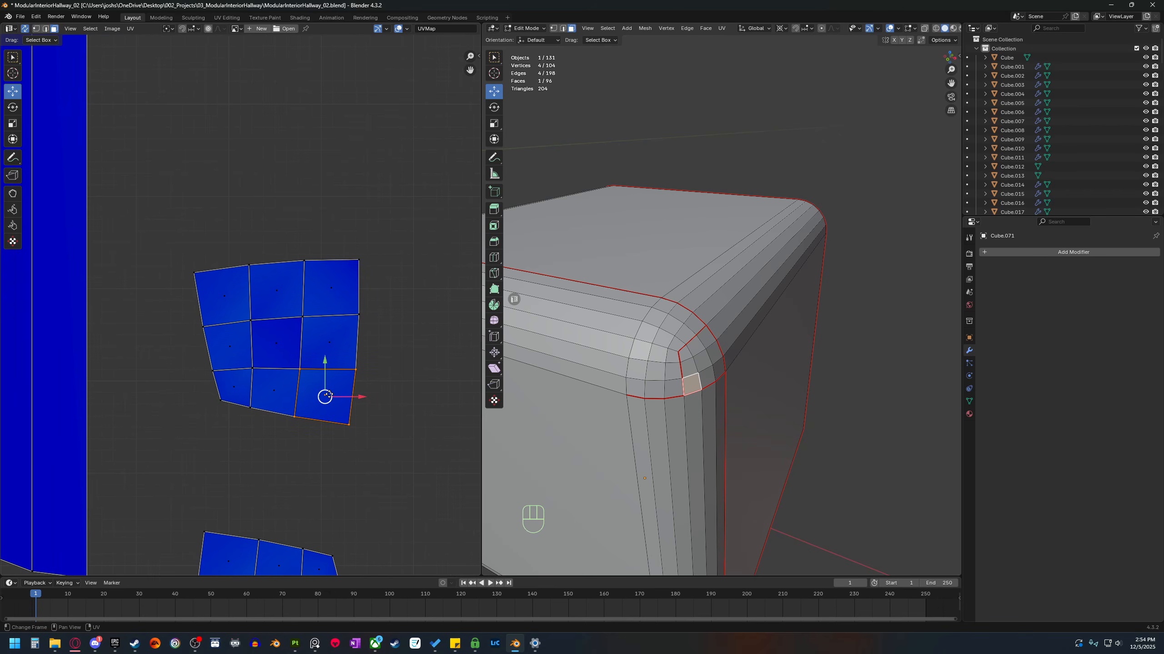
# Clear the selection in vertex mode and examine the upper corner island's uneven grid up close.
pyautogui.scroll(1, 328, 395)
pyautogui.press('1')
pyautogui.moveTo(392, 389); pyautogui.dragTo(362, 385, button='middle')
pyautogui.click(401, 372)
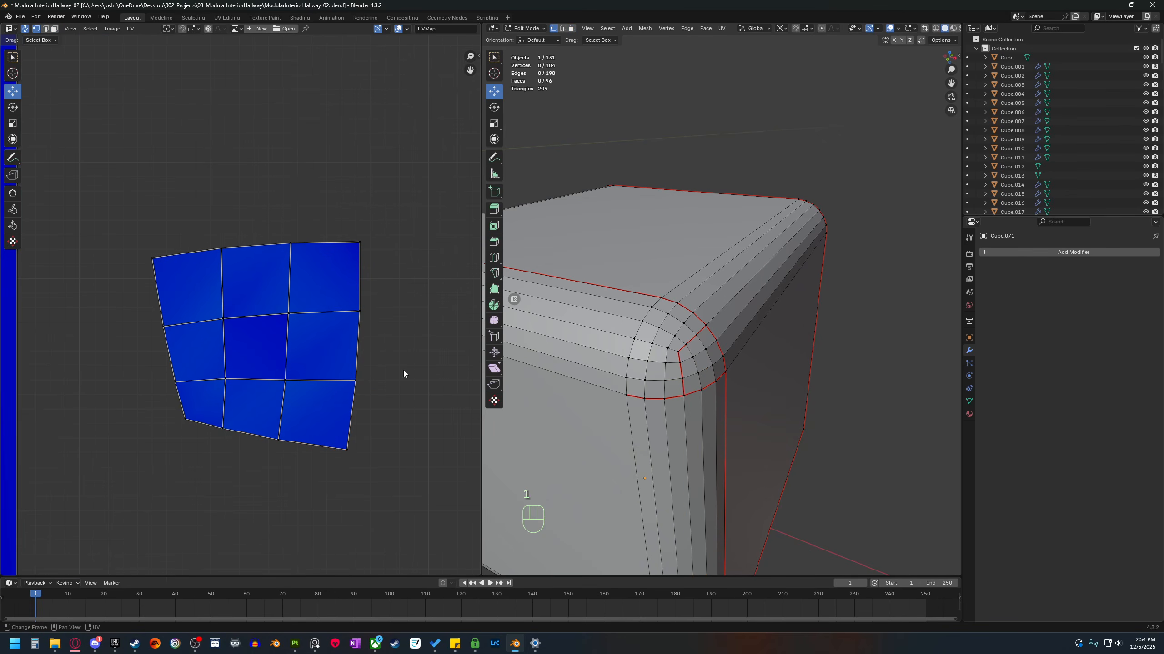
pyautogui.press('1')
pyautogui.moveTo(381, 368); pyautogui.dragTo(383, 349, button='middle')
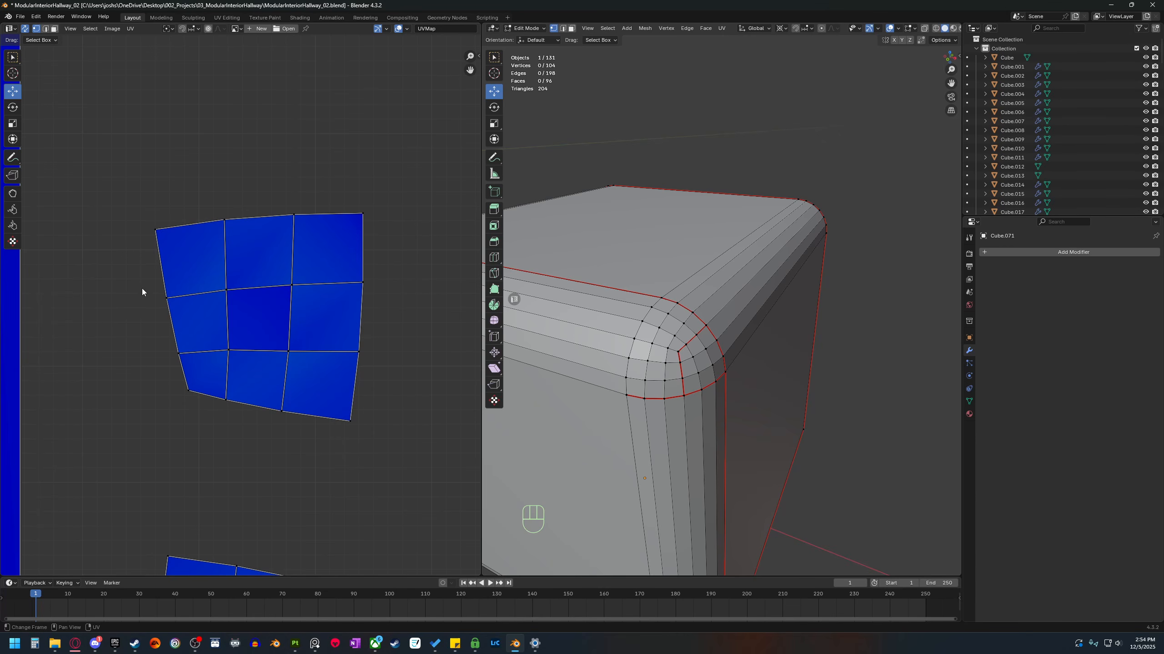
pyautogui.moveTo(361, 308); pyautogui.dragTo(370, 314, button='middle')
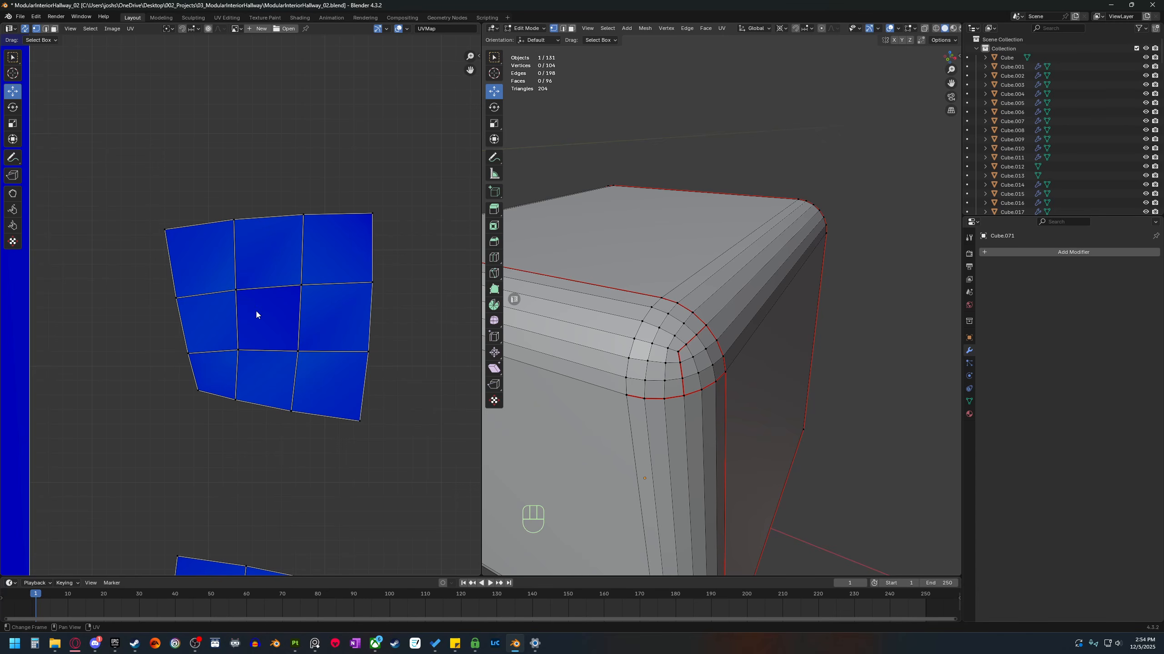
# Straighten the right vertical edge of the corner island's centre quad by scaling it to 0 along X.
pyautogui.moveTo(327, 272); pyautogui.dragTo(284, 370)
pyautogui.press('2')
pyautogui.press('s')
pyautogui.press('x')
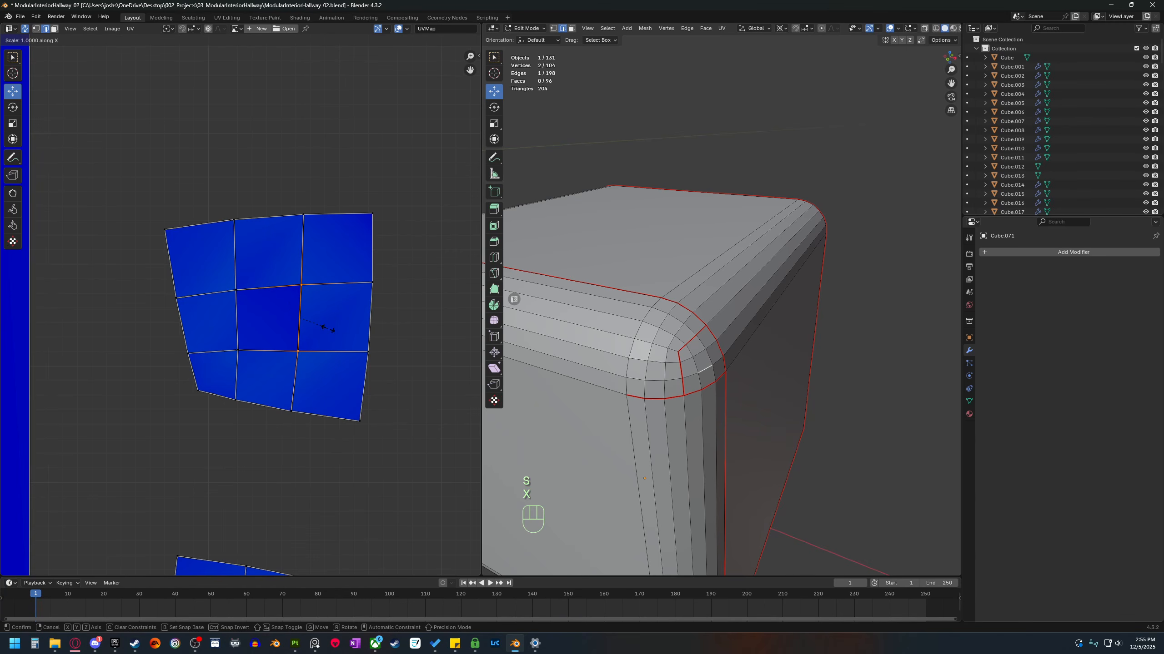
pyautogui.rightClick(328, 329)
pyautogui.press('s')
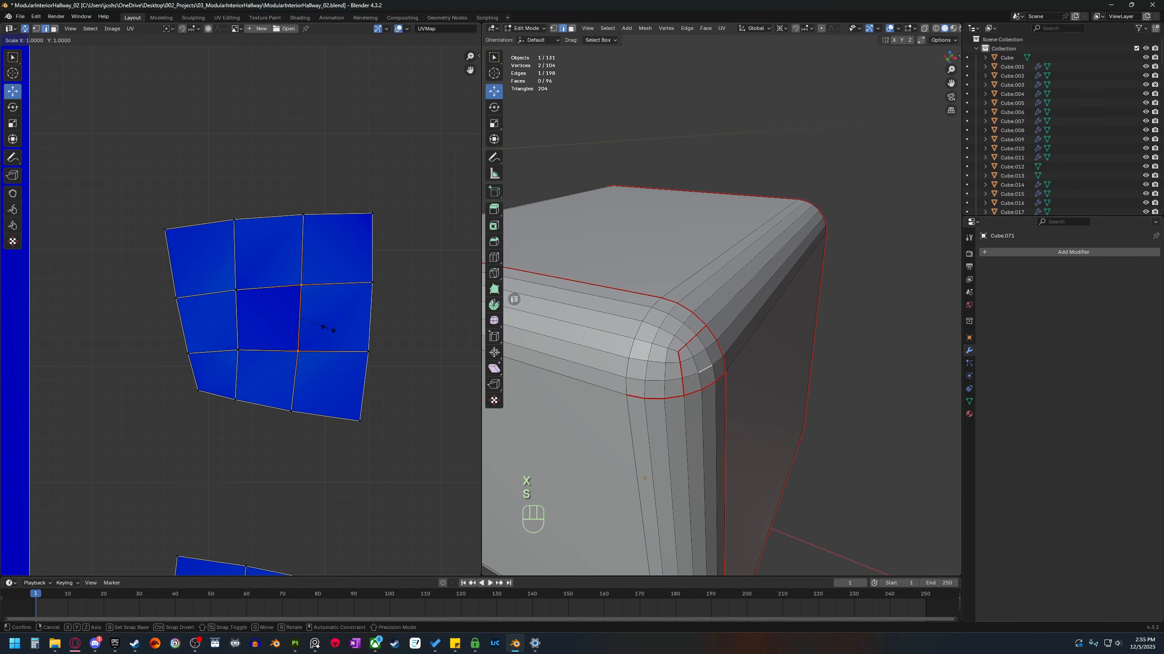
pyautogui.press('x')
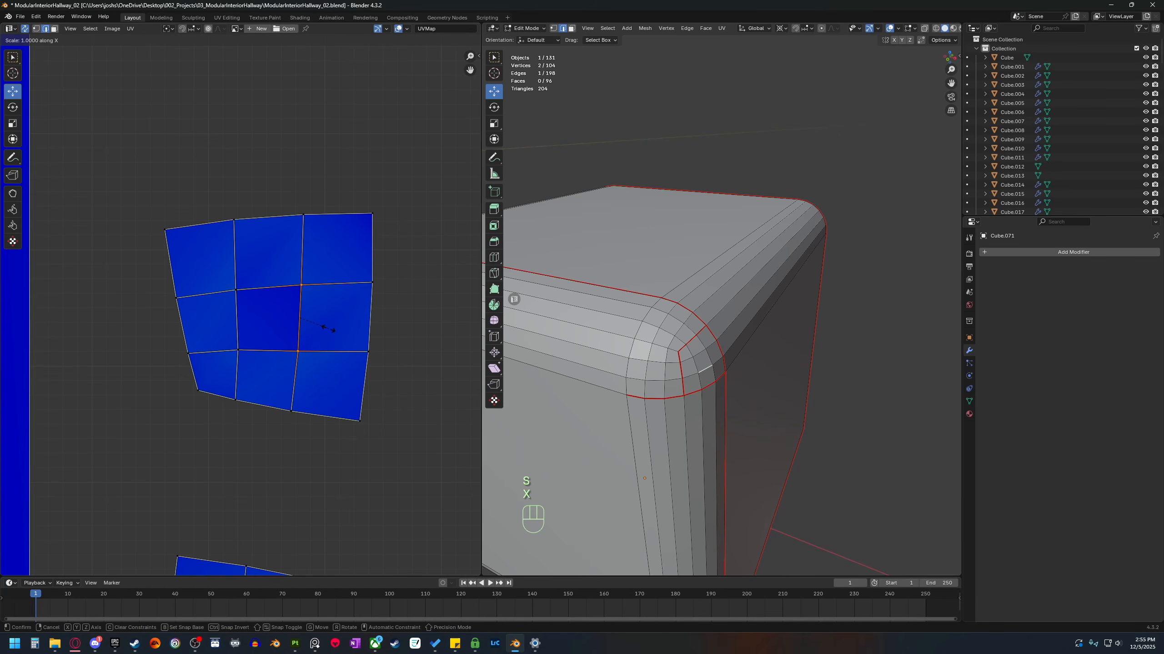
pyautogui.press('0')
pyautogui.click(328, 329)
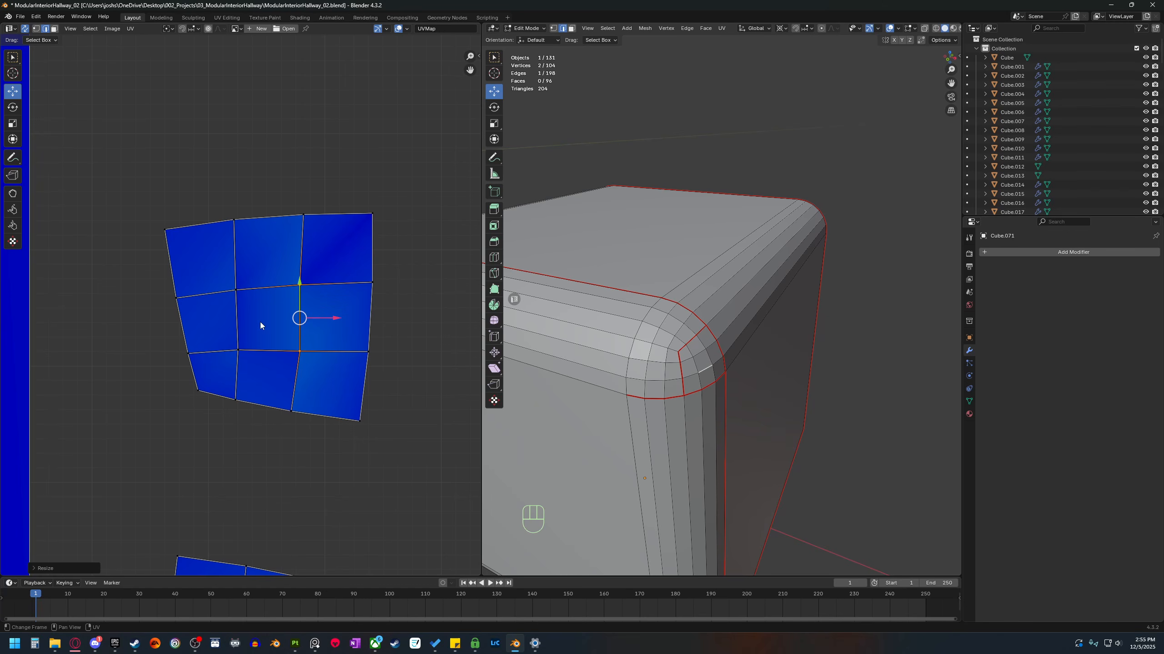
# Straighten the left vertical edge of the corner island's centre quad by scaling it to 0 along X.
pyautogui.click(238, 316)
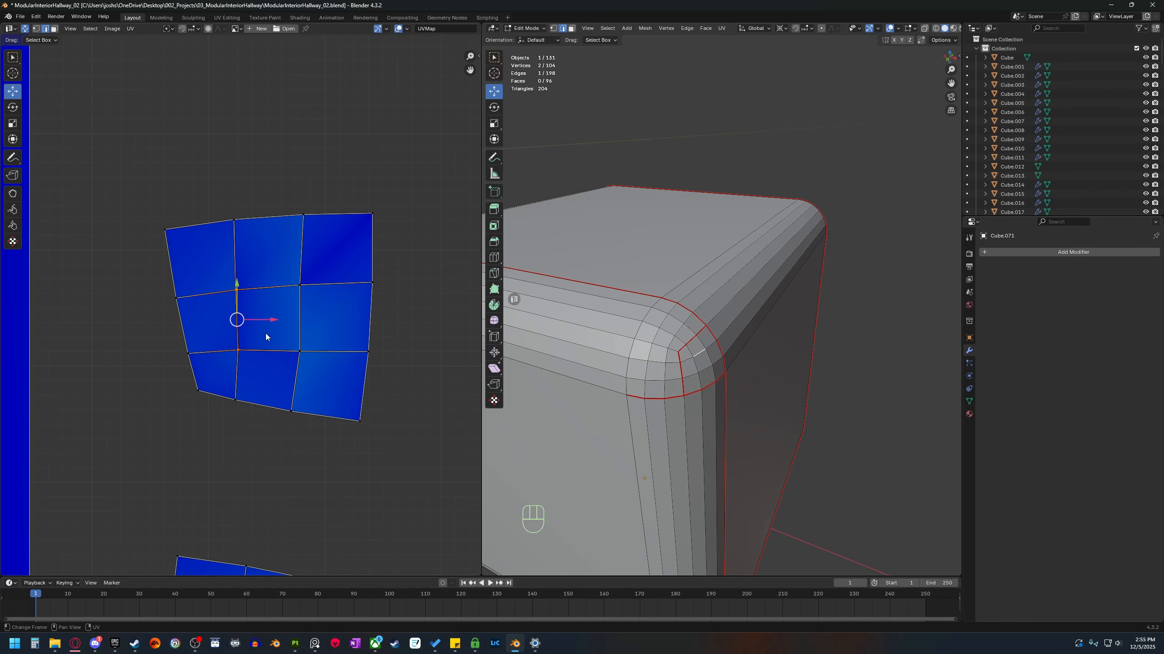
pyautogui.press('s')
pyautogui.press('x')
pyautogui.press('0')
pyautogui.press('Return')
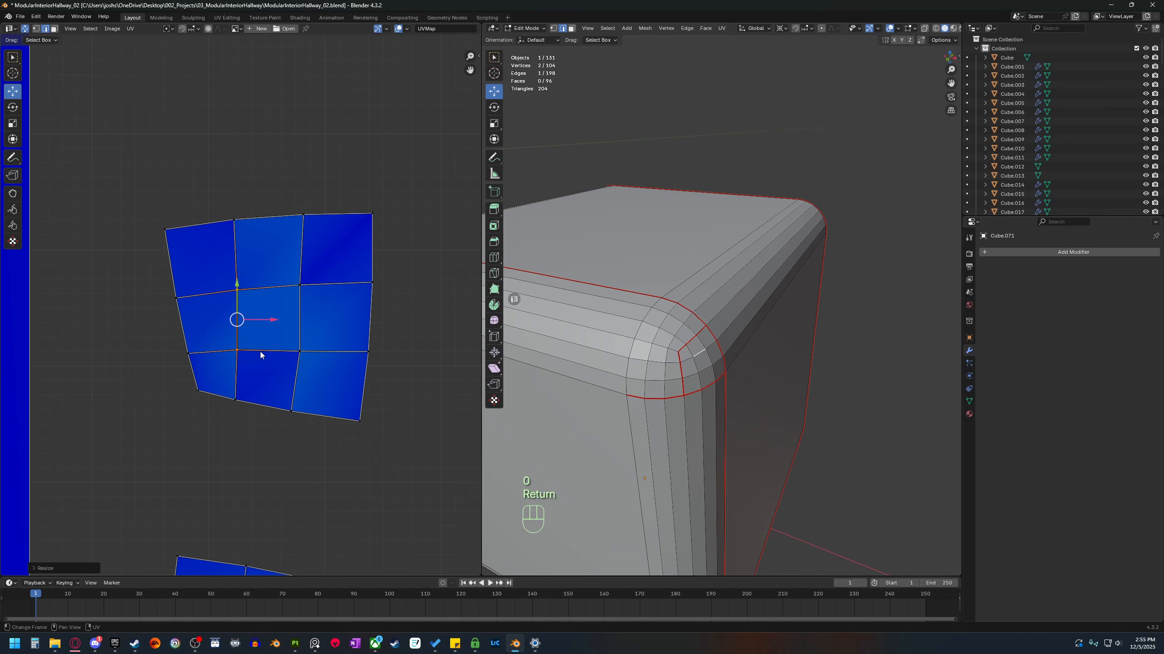
# Straighten the lower horizontal edge of the corner island's centre quad by scaling it to 0 along Y.
pyautogui.click(260, 351)
pyautogui.click(262, 296)
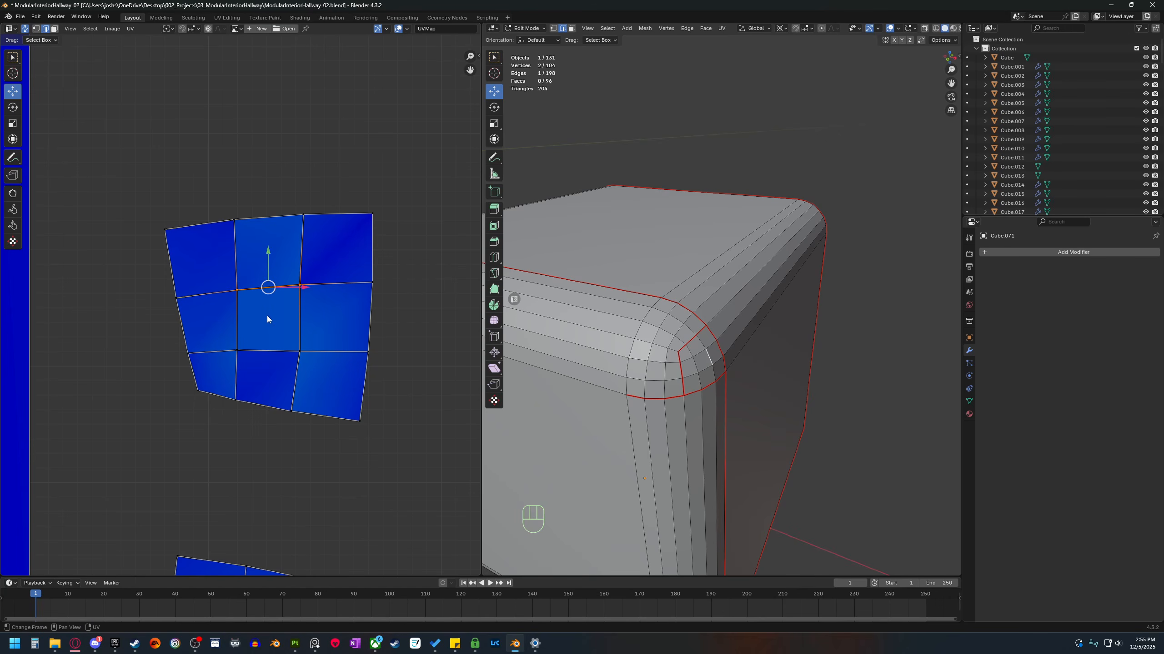
pyautogui.click(269, 352)
pyautogui.press('s')
pyautogui.press('y')
pyautogui.press('0')
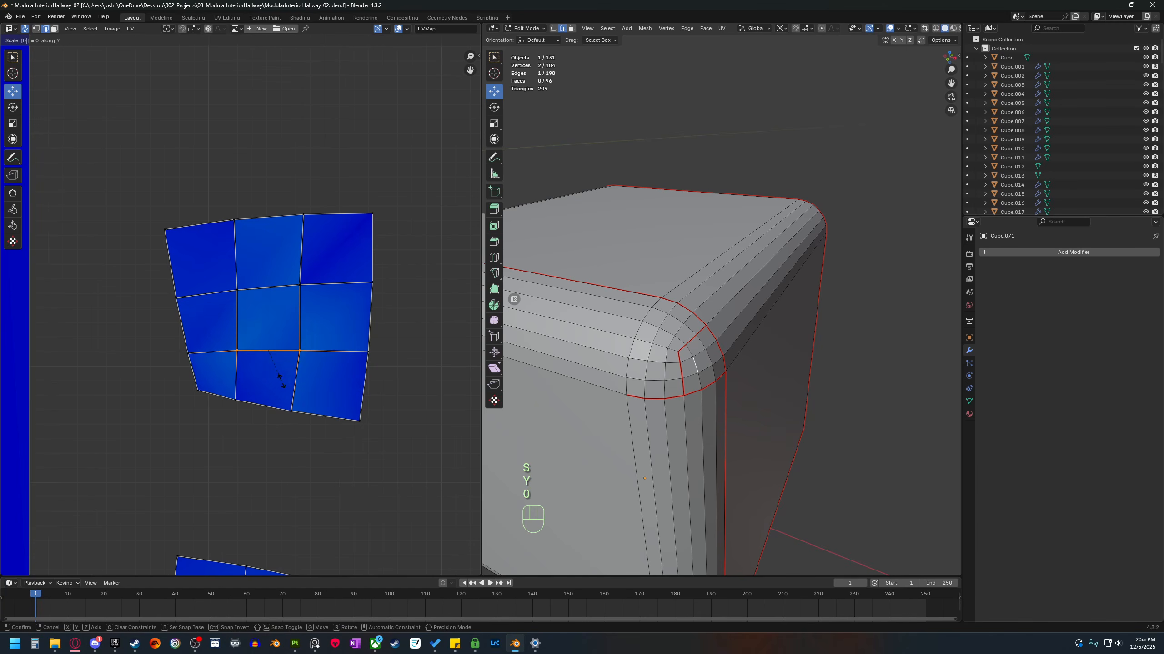
pyautogui.press('Return')
# Straighten the upper horizontal edge of the corner island's centre quad by scaling it to 0 along Y.
pyautogui.click(284, 288)
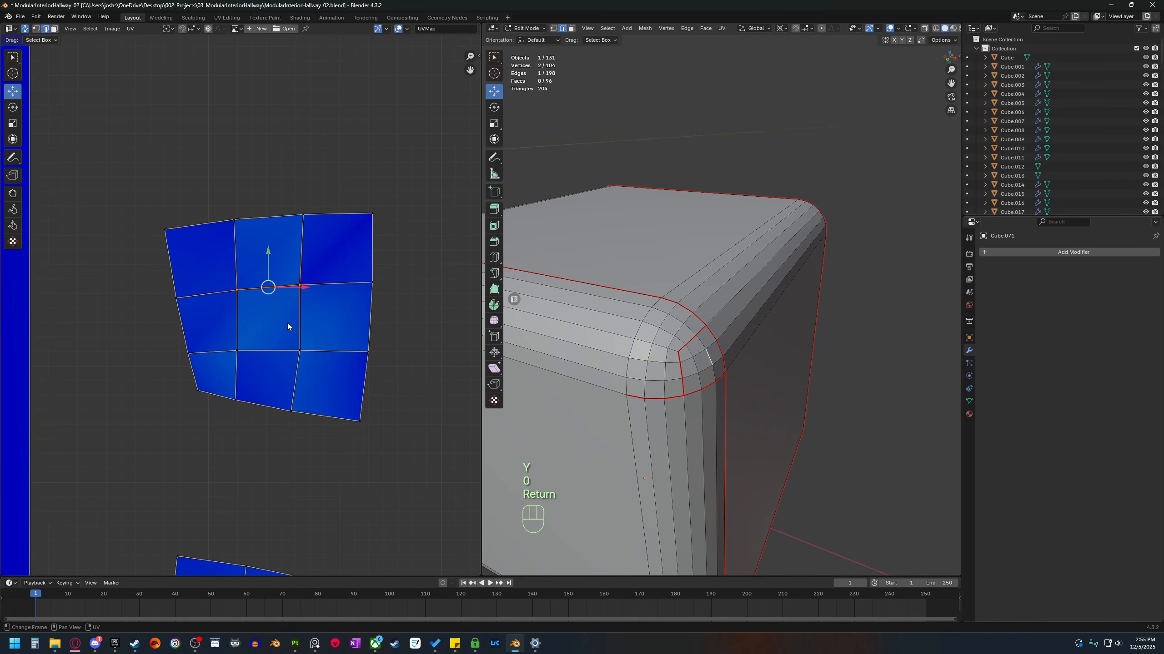
pyautogui.press('s')
pyautogui.press('y')
pyautogui.press('0')
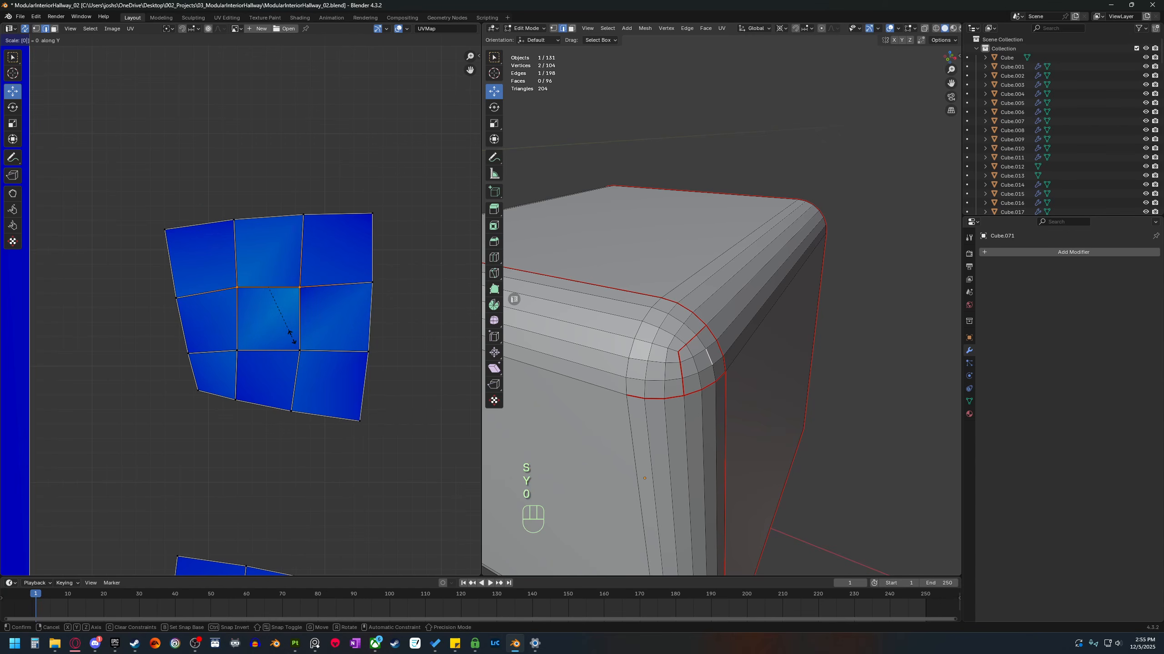
pyautogui.press('Return')
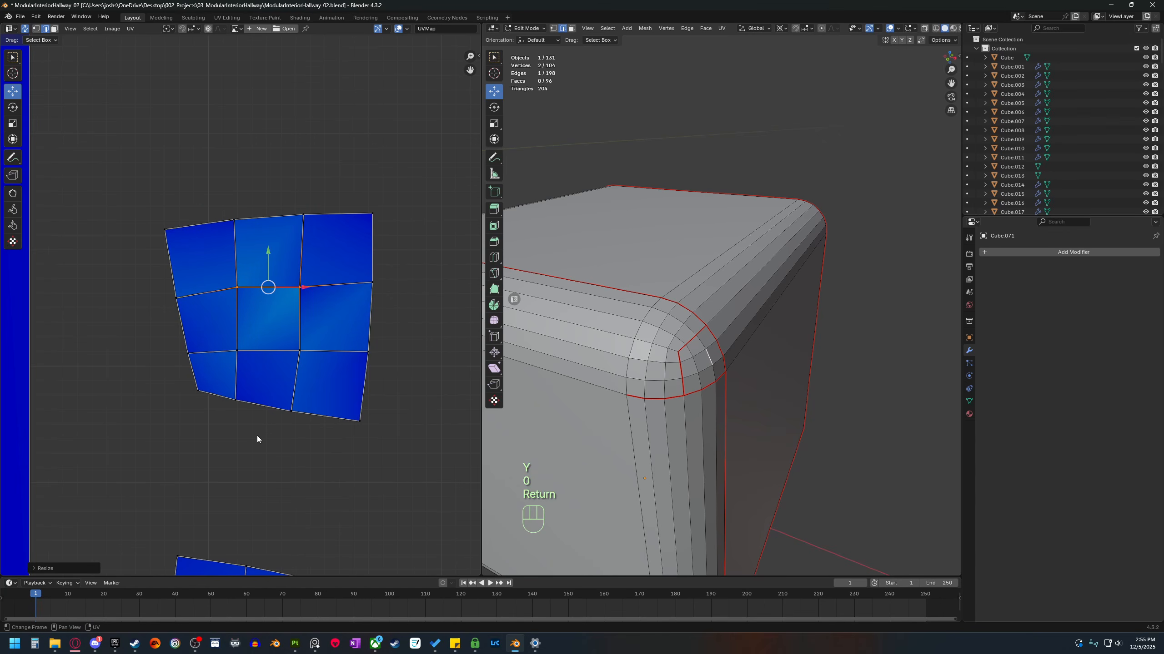
# Make the corner island's centre quad the active face, select the whole island and apply Follow Active Quads.
pyautogui.click(280, 323)
pyautogui.press('3')
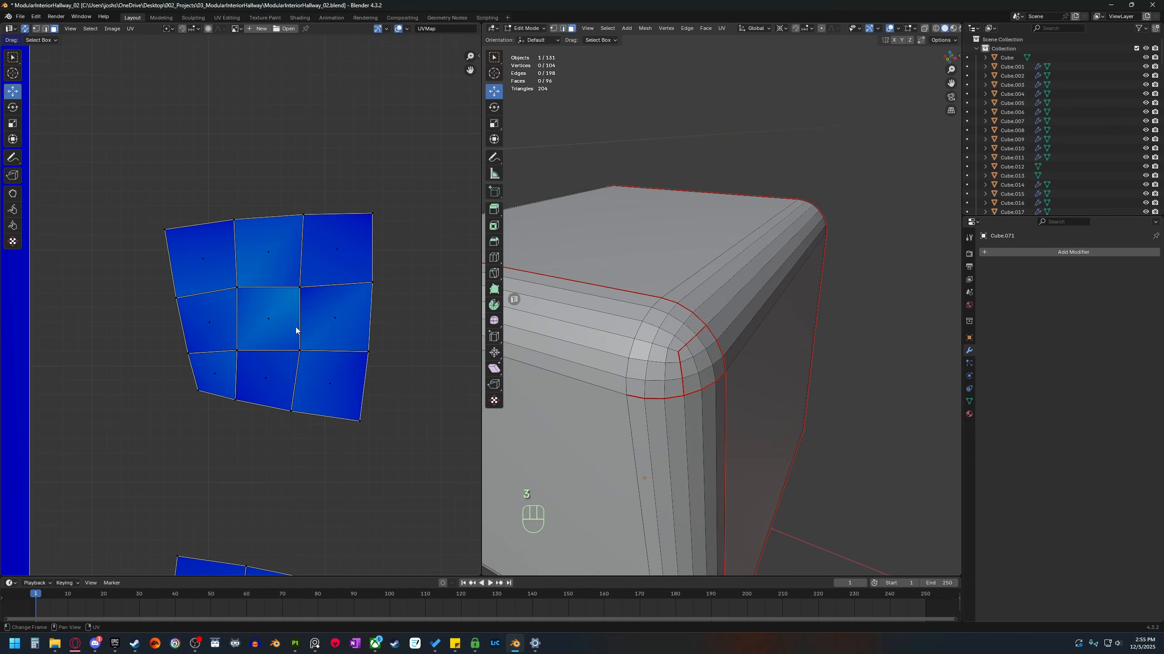
pyautogui.click(296, 327)
pyautogui.moveTo(276, 322); pyautogui.dragTo(249, 346, button='middle')
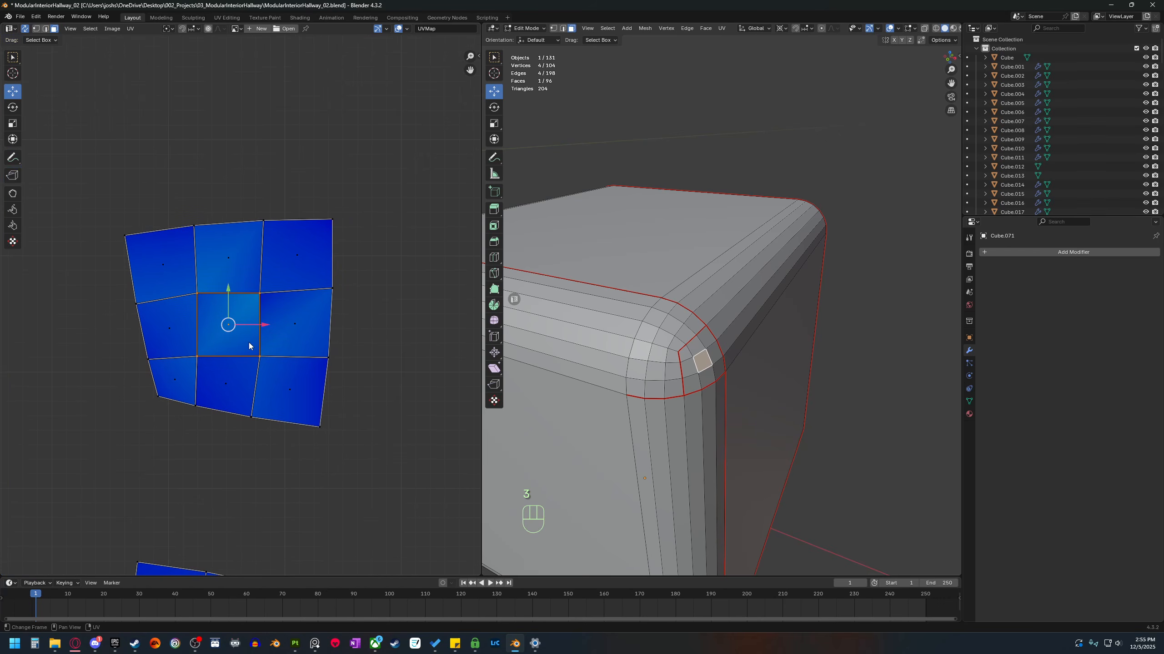
pyautogui.moveTo(103, 439); pyautogui.dragTo(380, 191)
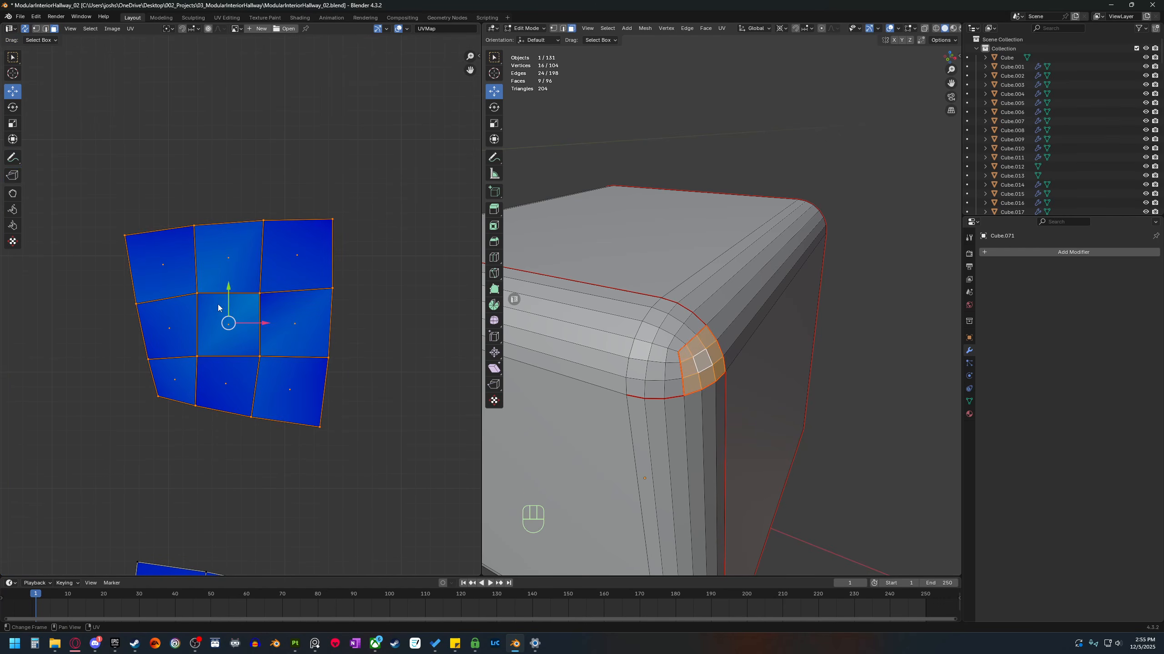
pyautogui.rightClick(230, 337)
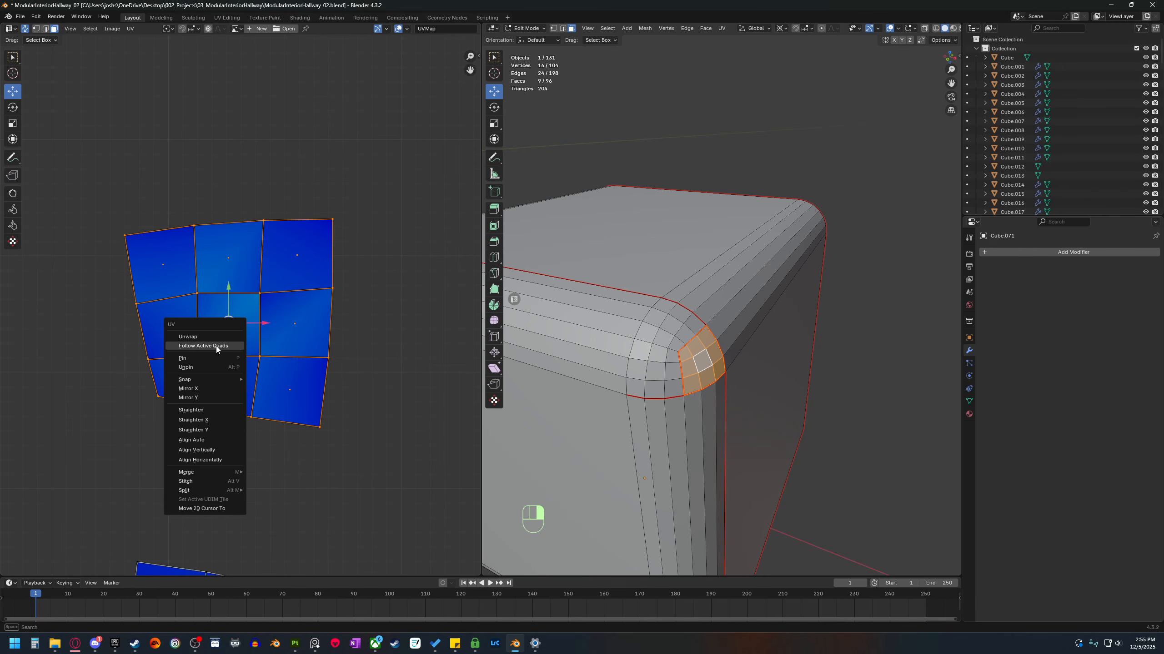
pyautogui.click(215, 345)
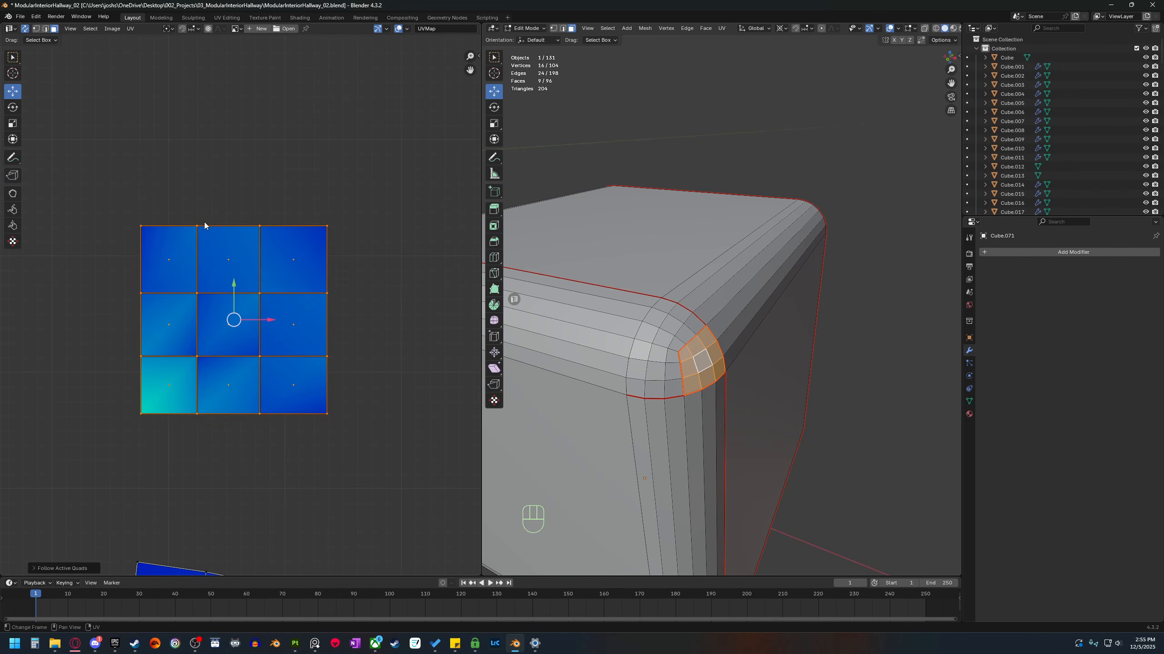
# Examine the stretch colours of the straightened corner island against the unstraightened corner island and the larger islands around it.
pyautogui.scroll(-2, 271, 368)
pyautogui.click(451, 184)
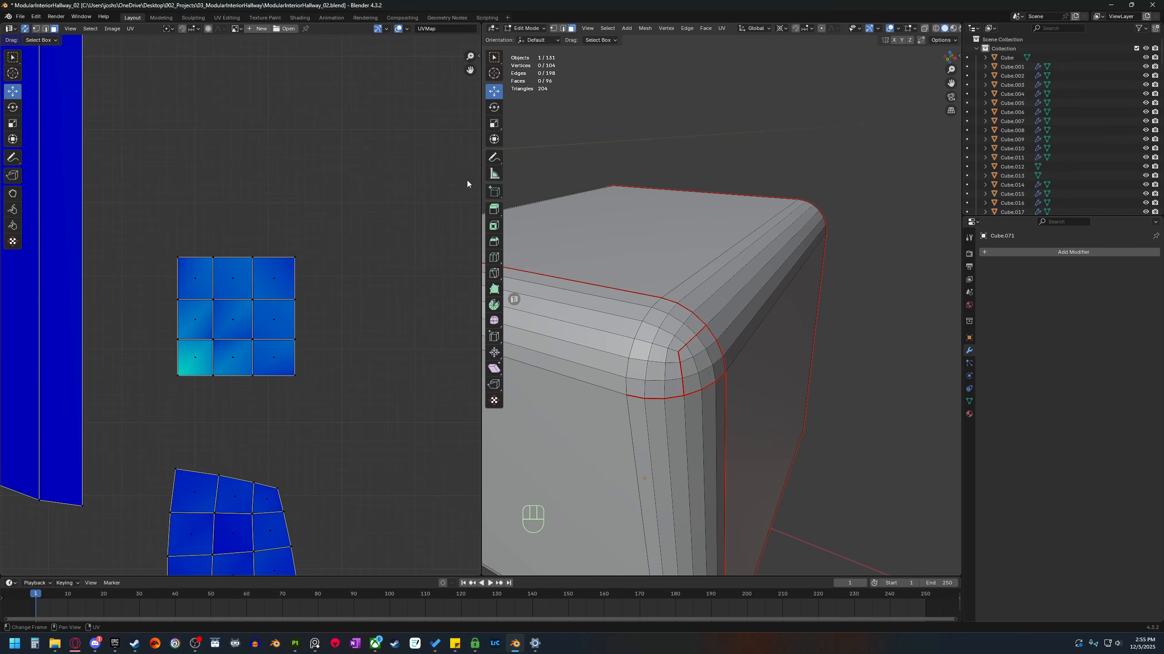
pyautogui.moveTo(143, 400); pyautogui.dragTo(382, 234)
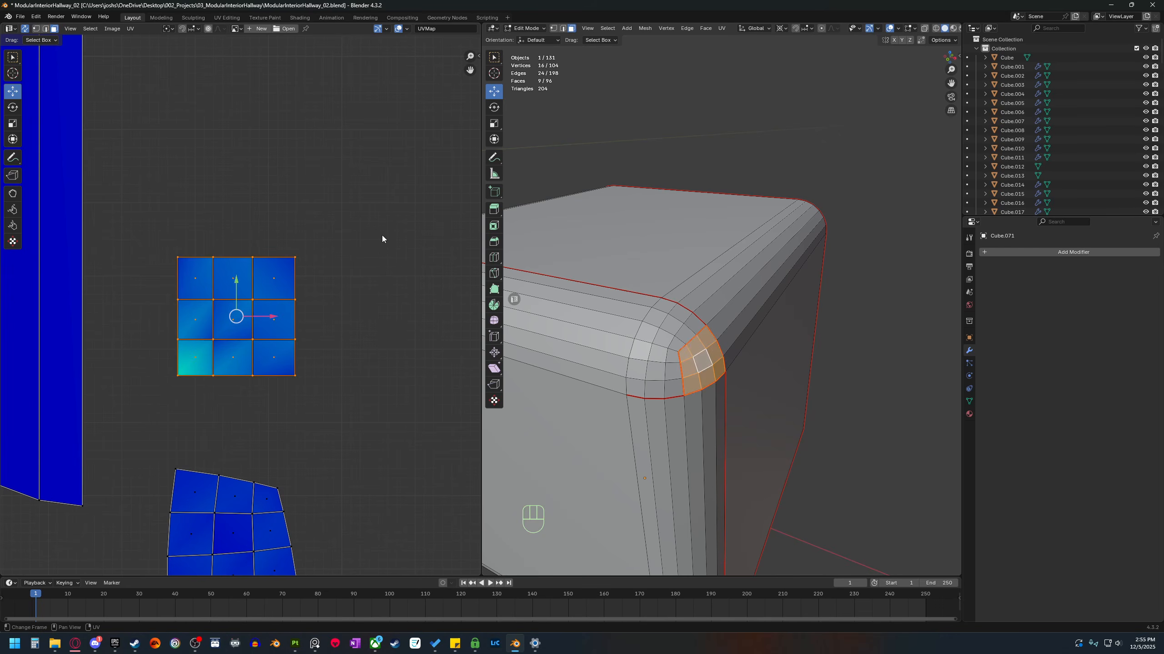
pyautogui.scroll(-2, 299, 335)
pyautogui.keyDown('shift'); pyautogui.moveTo(253, 396); pyautogui.dragTo(273, 375, button='middle'); pyautogui.keyUp('shift')
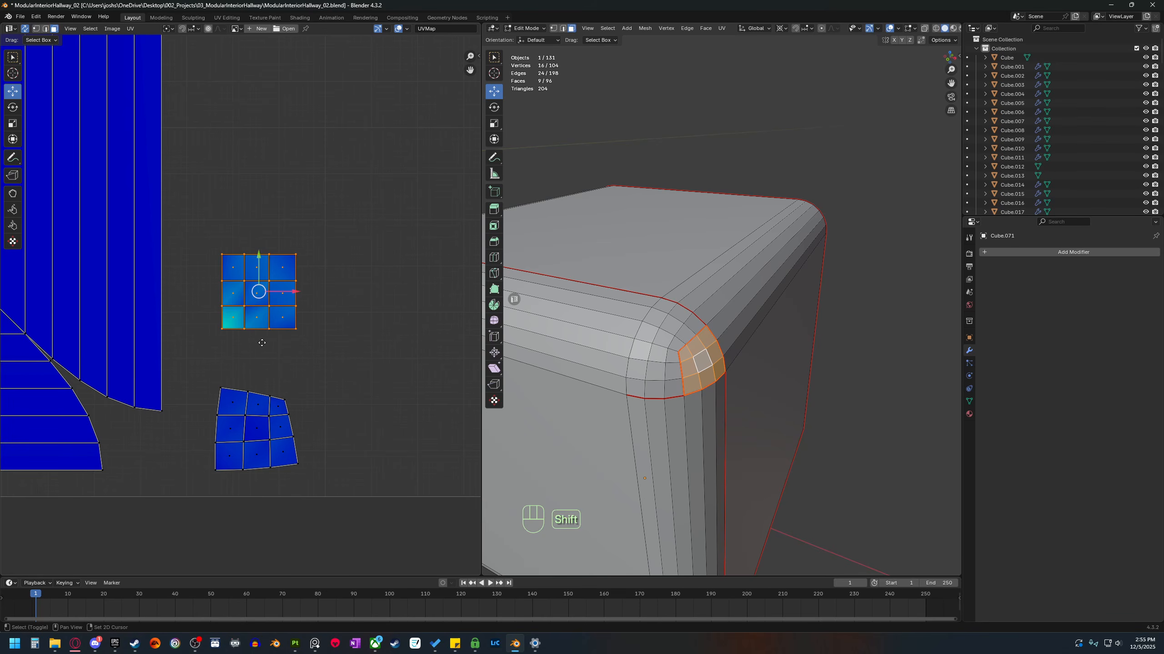
pyautogui.moveTo(254, 320); pyautogui.dragTo(271, 323, button='middle')
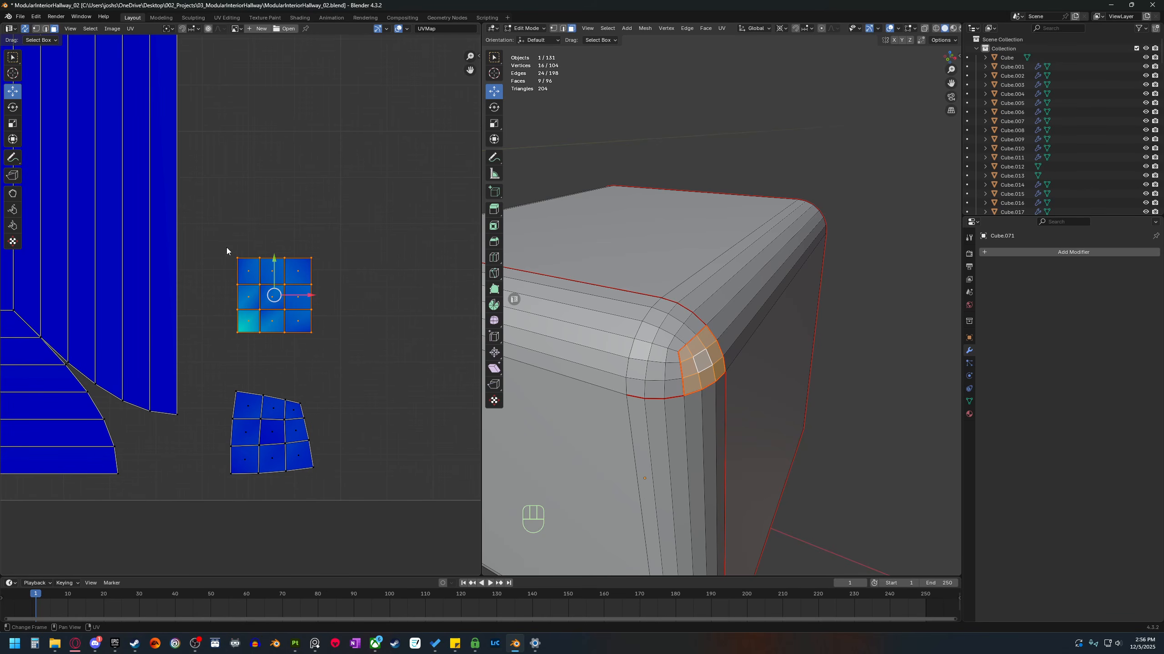
pyautogui.moveTo(226, 247); pyautogui.dragTo(362, 337)
pyautogui.scroll(-2, 233, 349)
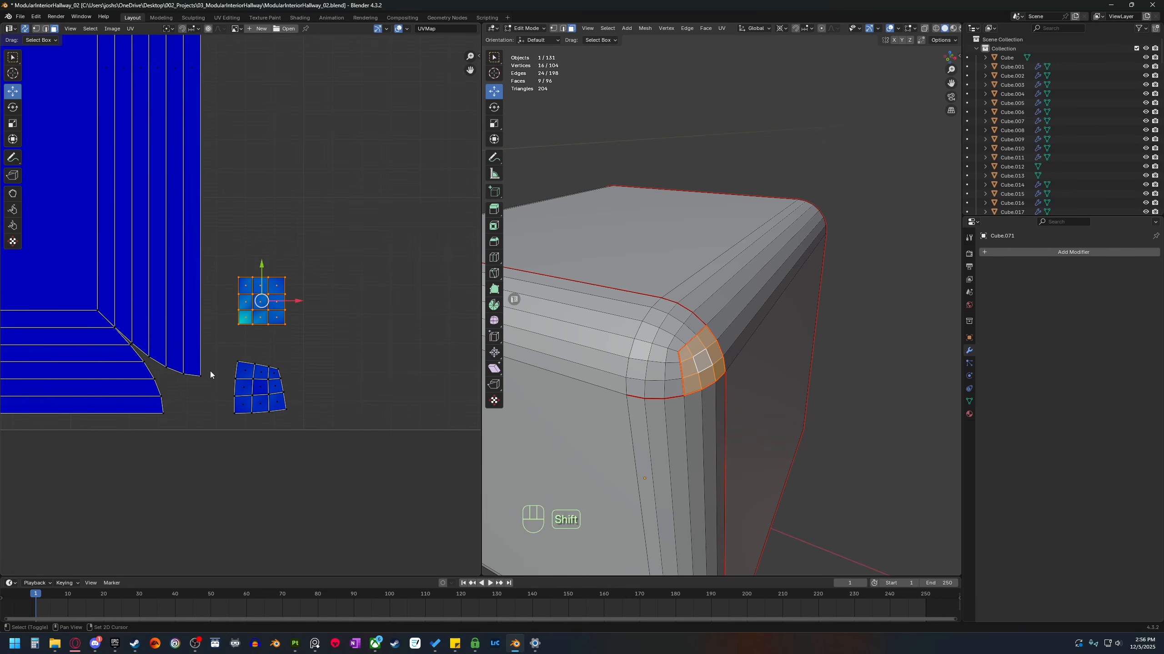
pyautogui.keyDown('shift'); pyautogui.moveTo(210, 371); pyautogui.dragTo(298, 421, button='middle'); pyautogui.keyUp('shift')
pyautogui.scroll(-2, 342, 380)
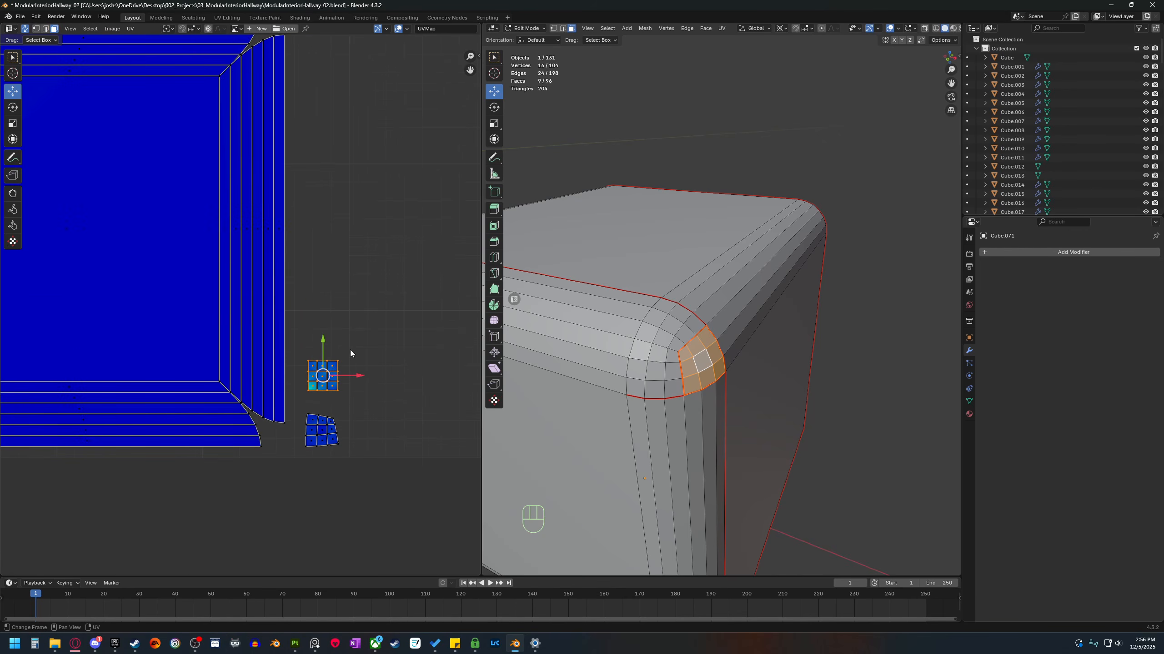
# Undo Follow Active Quads on the upper corner island and reselect all of its faces.
pyautogui.hotkey('ctrl', 'z')
pyautogui.hotkey('ctrl', 'z')
pyautogui.hotkey('ctrl', 'z')
pyautogui.hotkey('ctrl', 'z')
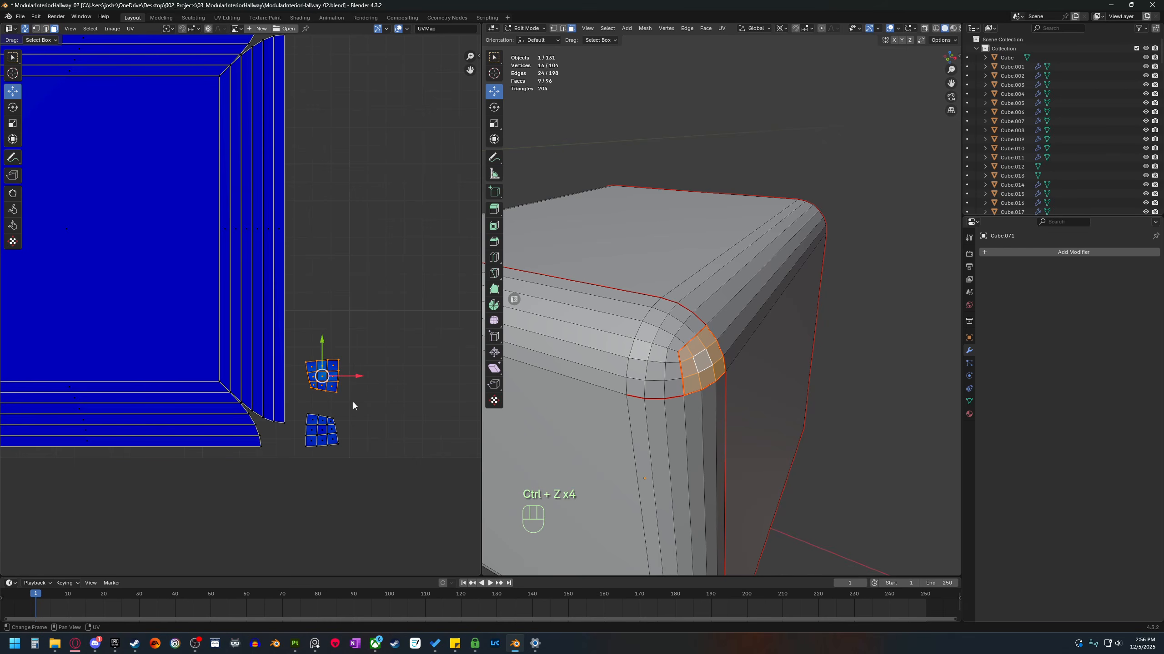
pyautogui.click(355, 399)
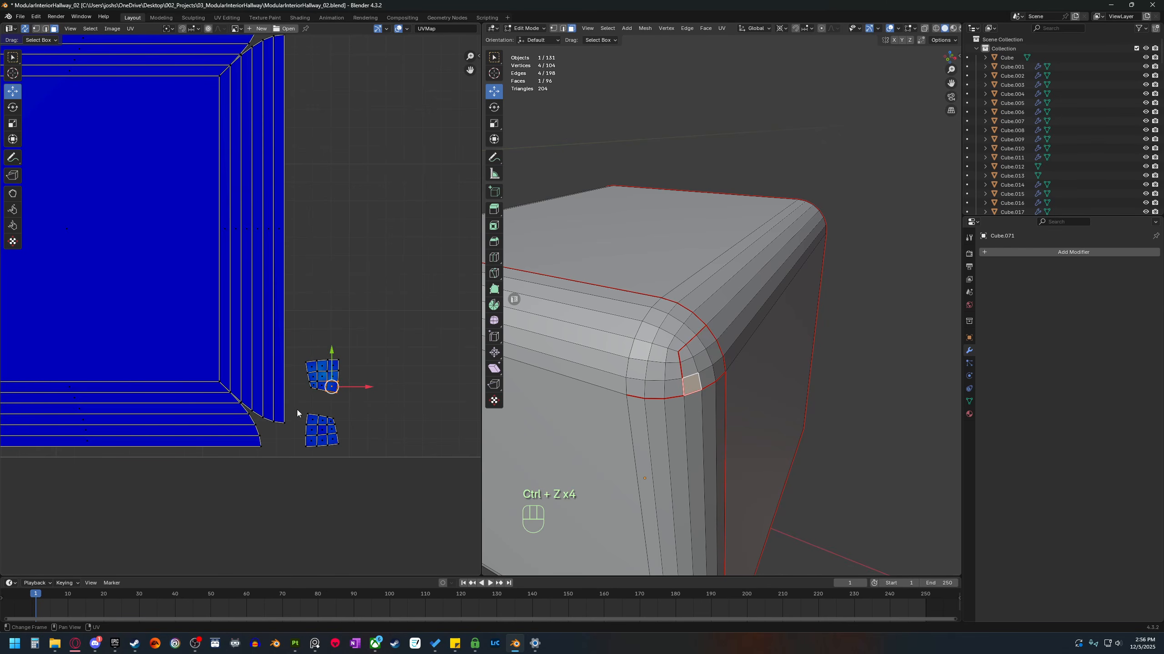
pyautogui.moveTo(297, 409); pyautogui.dragTo(369, 351)
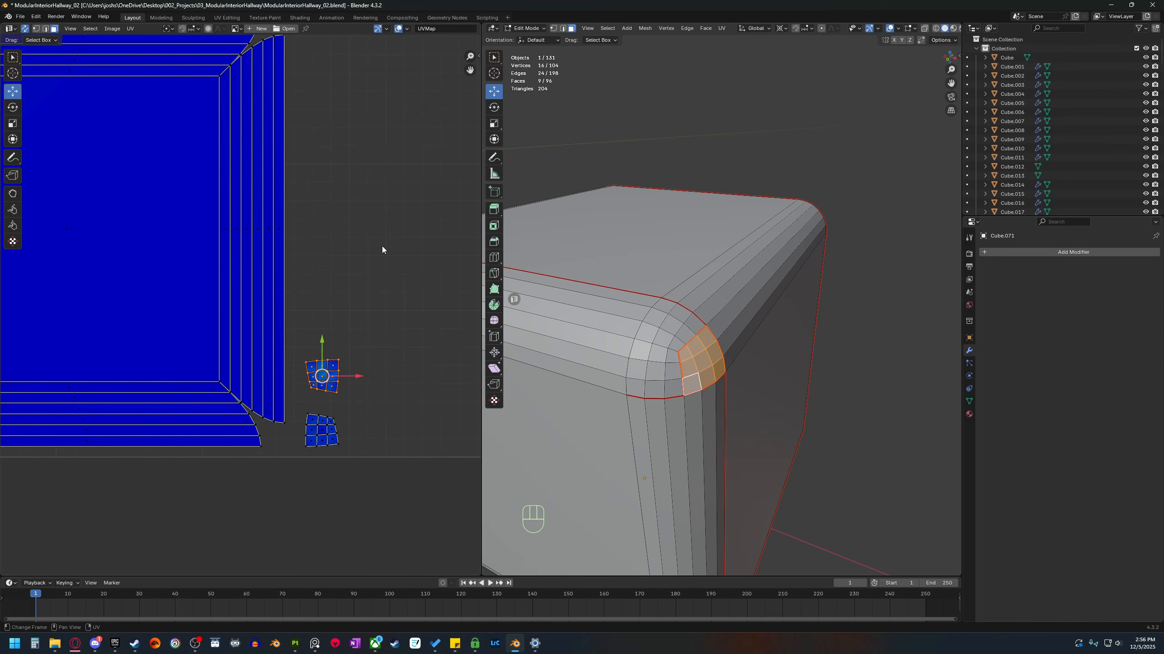
# Mark the long edge between the rounded bevel strip and the large front face as a seam.
pyautogui.moveTo(241, 340)
pyautogui.keyDown('shift'); pyautogui.mouseDown(button='middle')
pyautogui.moveTo(334, 333)
pyautogui.moveTo(273, 336)
pyautogui.moveTo(338, 345)
pyautogui.moveTo(259, 340)
pyautogui.mouseUp(button='middle'); pyautogui.keyUp('shift')
pyautogui.scroll(-1, 330, 335)
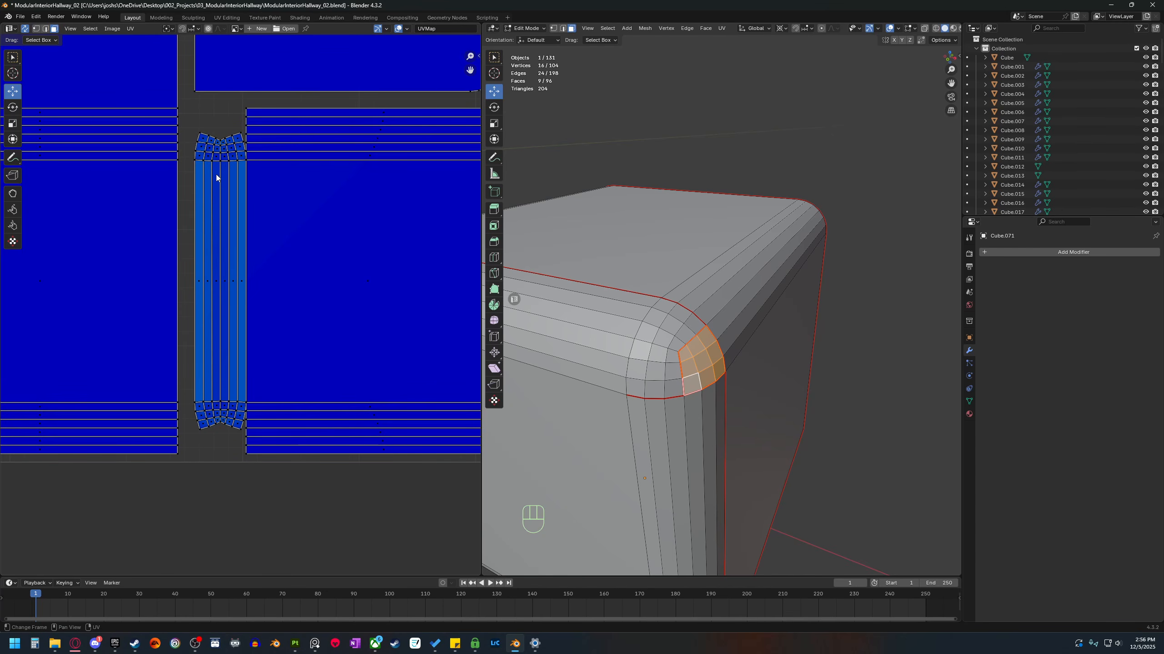
pyautogui.click(222, 158)
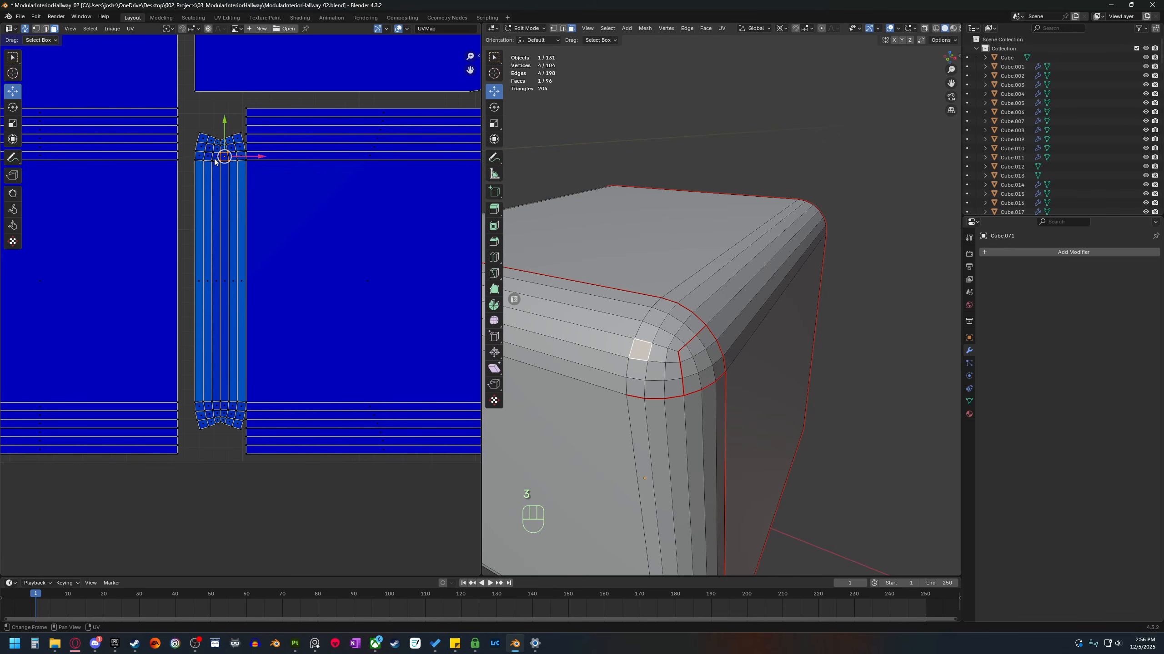
pyautogui.press('2')
pyautogui.click(245, 321)
pyautogui.moveTo(631, 414); pyautogui.dragTo(642, 415, button='middle')
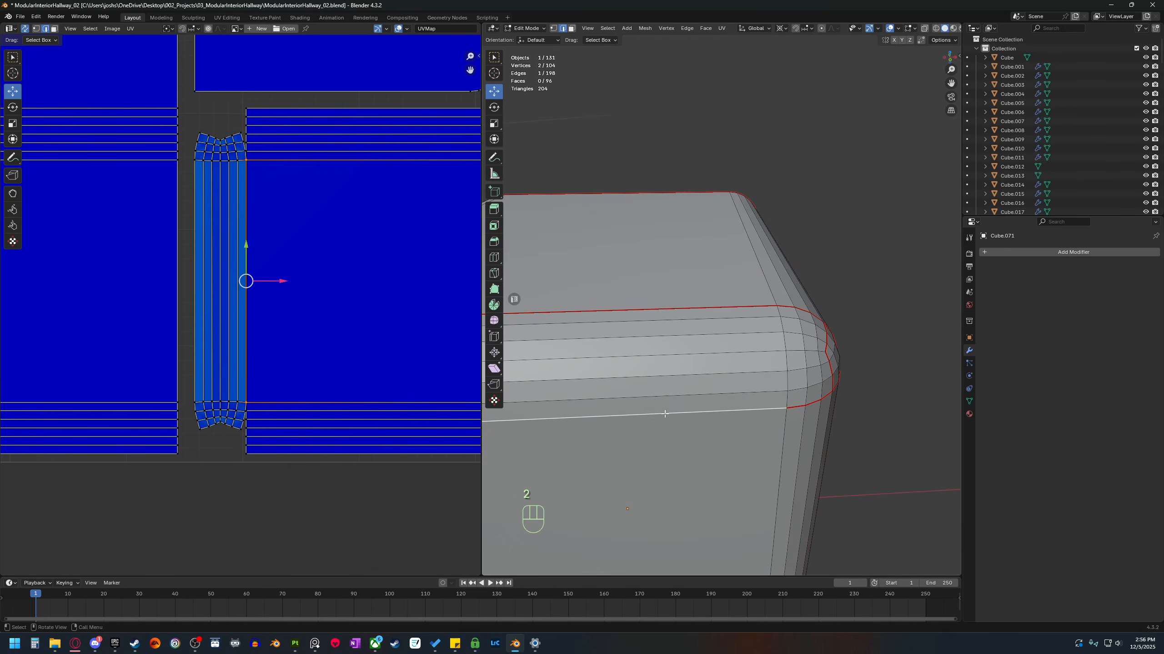
pyautogui.rightClick(641, 415)
pyautogui.click(642, 417)
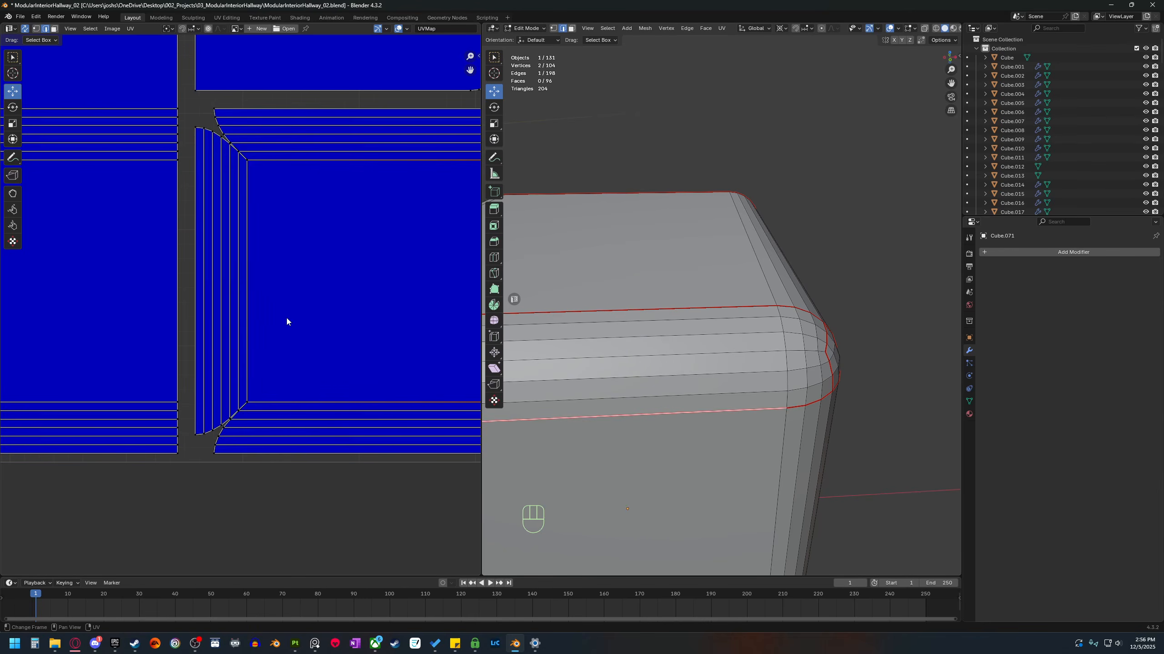
# Locate the detached bevel strip's UV island and make one of its long middle faces the active face.
pyautogui.scroll(-4, 367, 317)
pyautogui.scroll(2, 308, 373)
pyautogui.scroll(1, 309, 290)
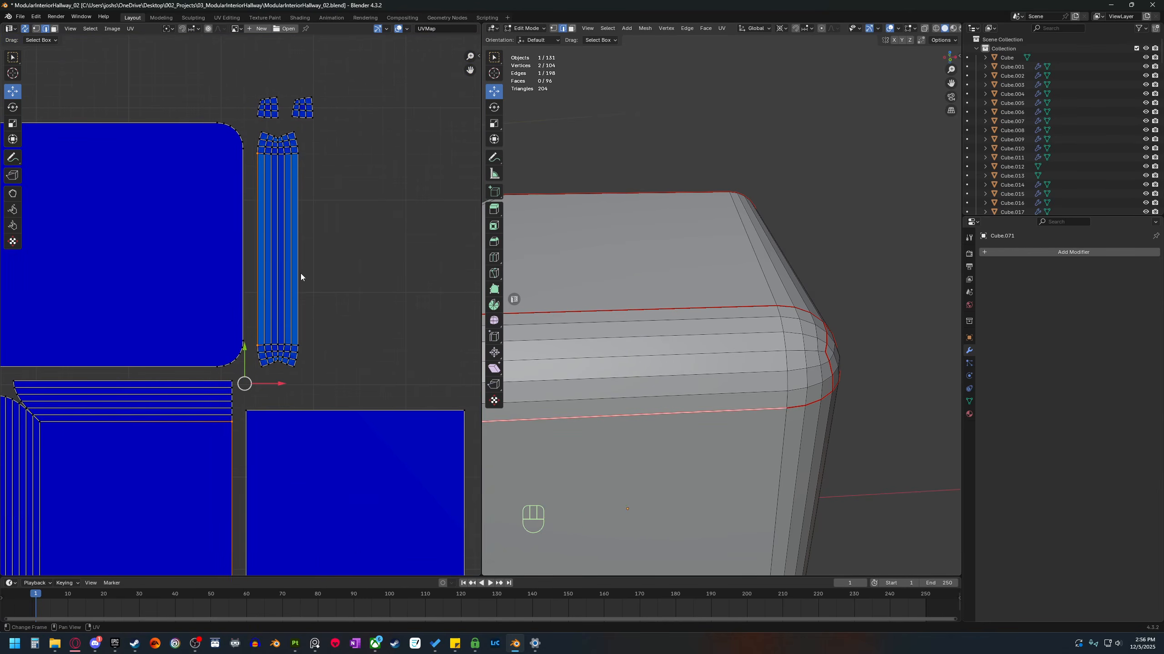
pyautogui.press('3')
pyautogui.moveTo(319, 126); pyautogui.dragTo(249, 379)
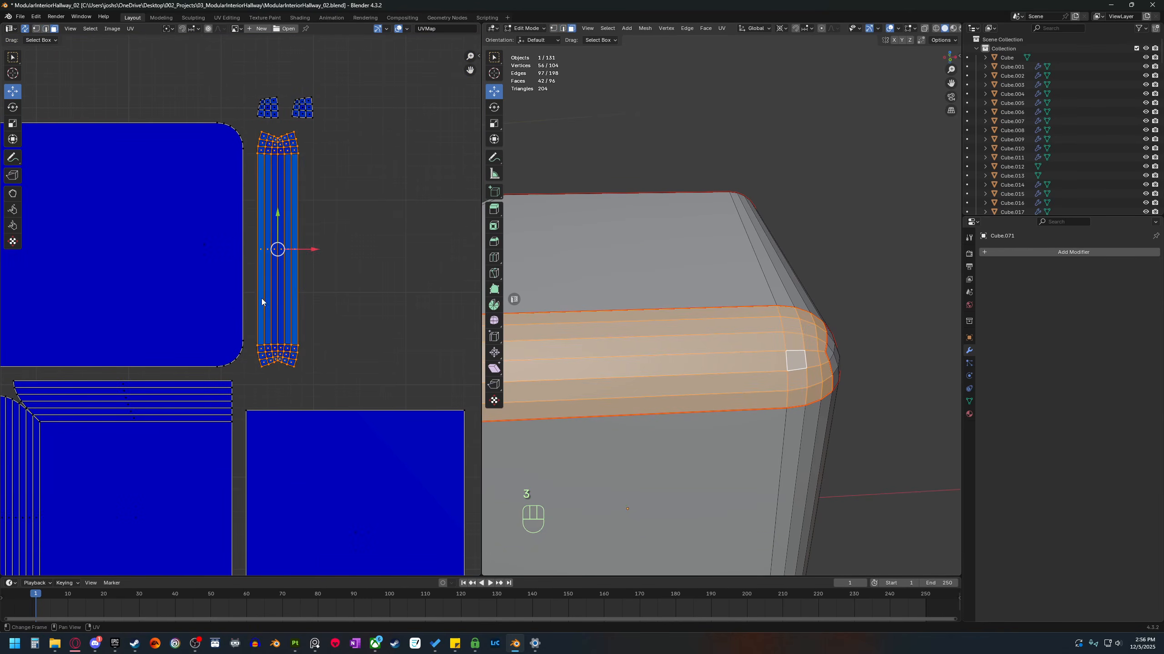
pyautogui.scroll(2, 266, 316)
pyautogui.press('3')
pyautogui.click(297, 310)
pyautogui.scroll(1, 300, 309)
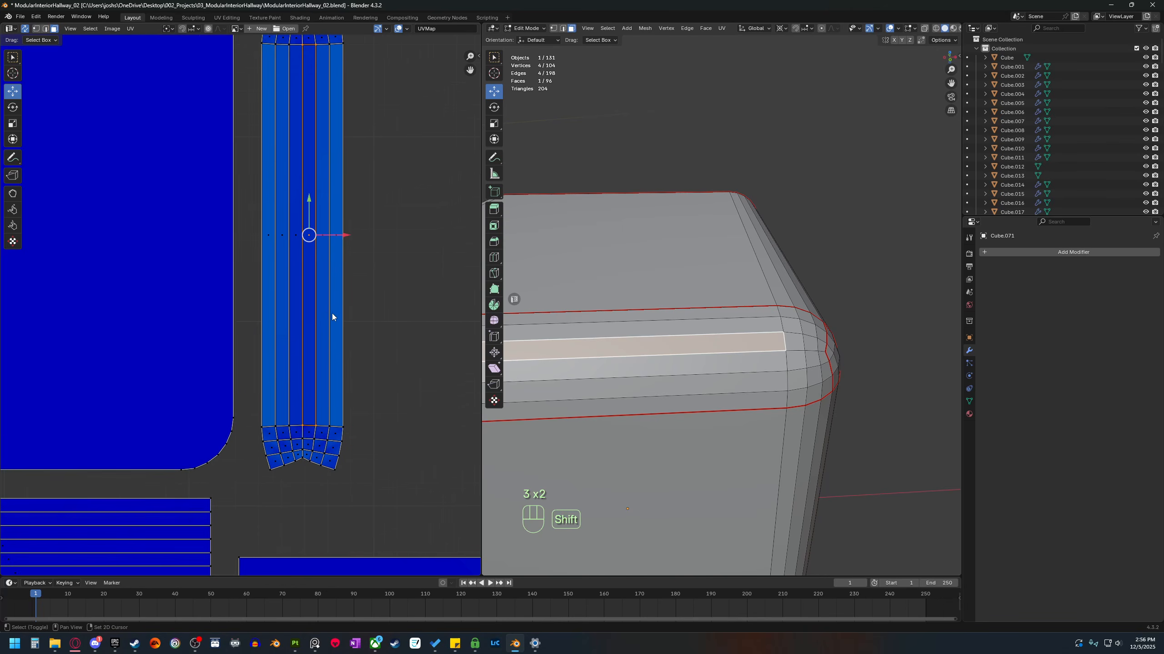
# Select the entire bevel strip island, including both fanned ends, and apply Follow Active Quads.
pyautogui.keyDown('shift'); pyautogui.moveTo(332, 300); pyautogui.dragTo(304, 315, button='middle'); pyautogui.keyUp('shift')
pyautogui.scroll(-1, 299, 307)
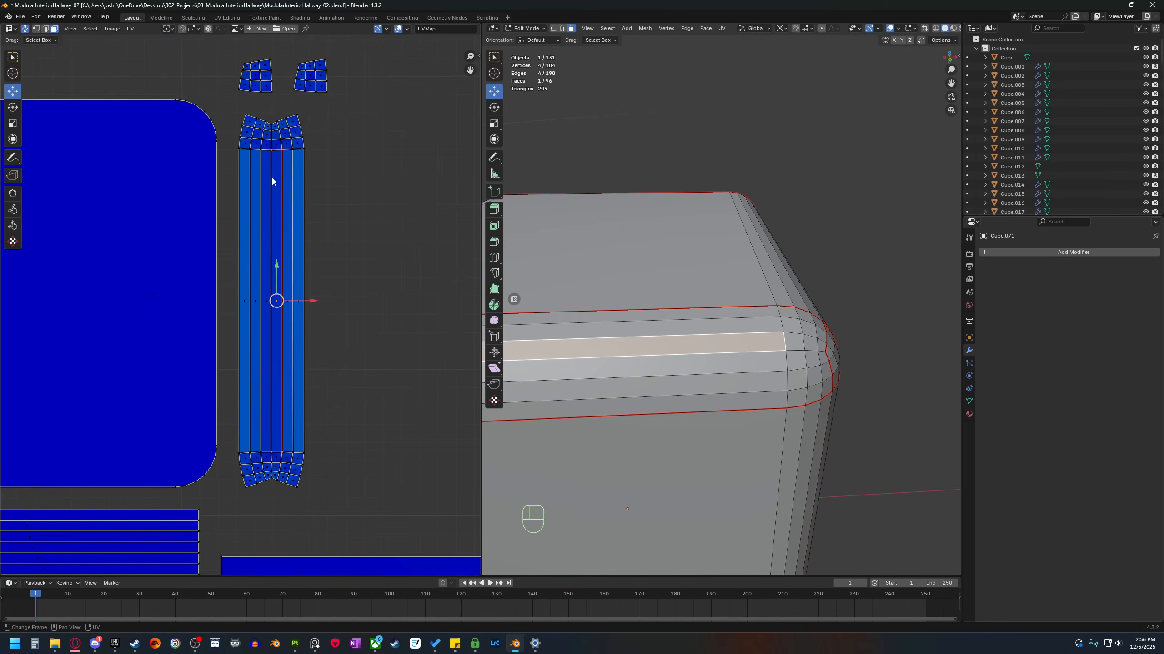
pyautogui.moveTo(225, 507); pyautogui.dragTo(369, 102)
pyautogui.press('u')
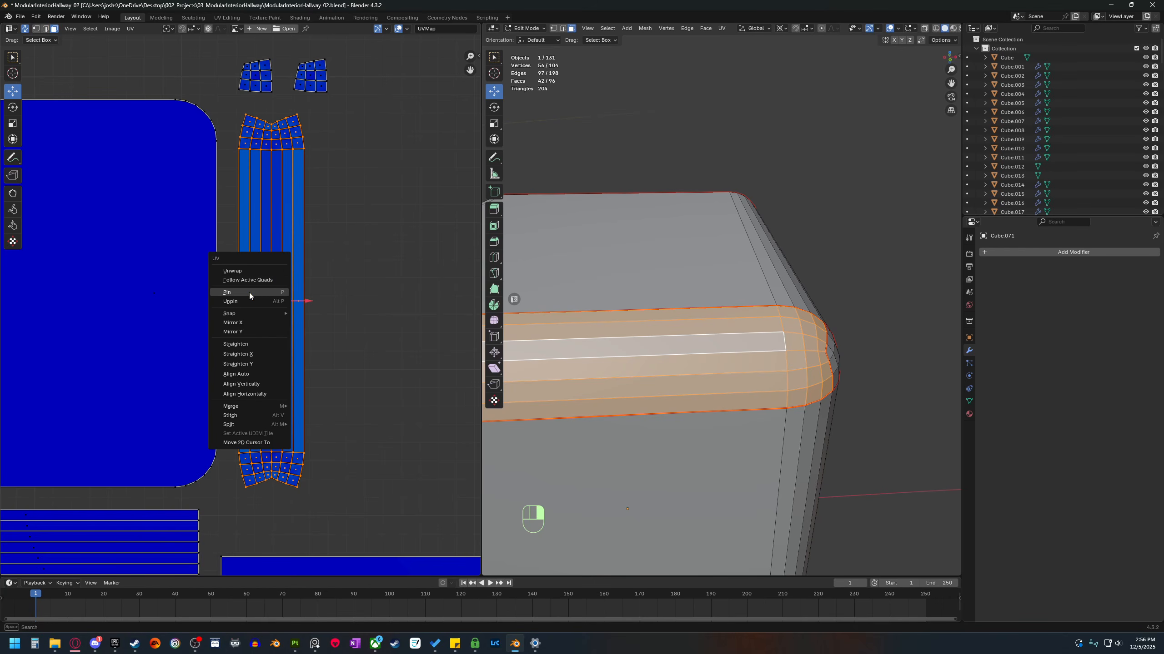
pyautogui.click(259, 280)
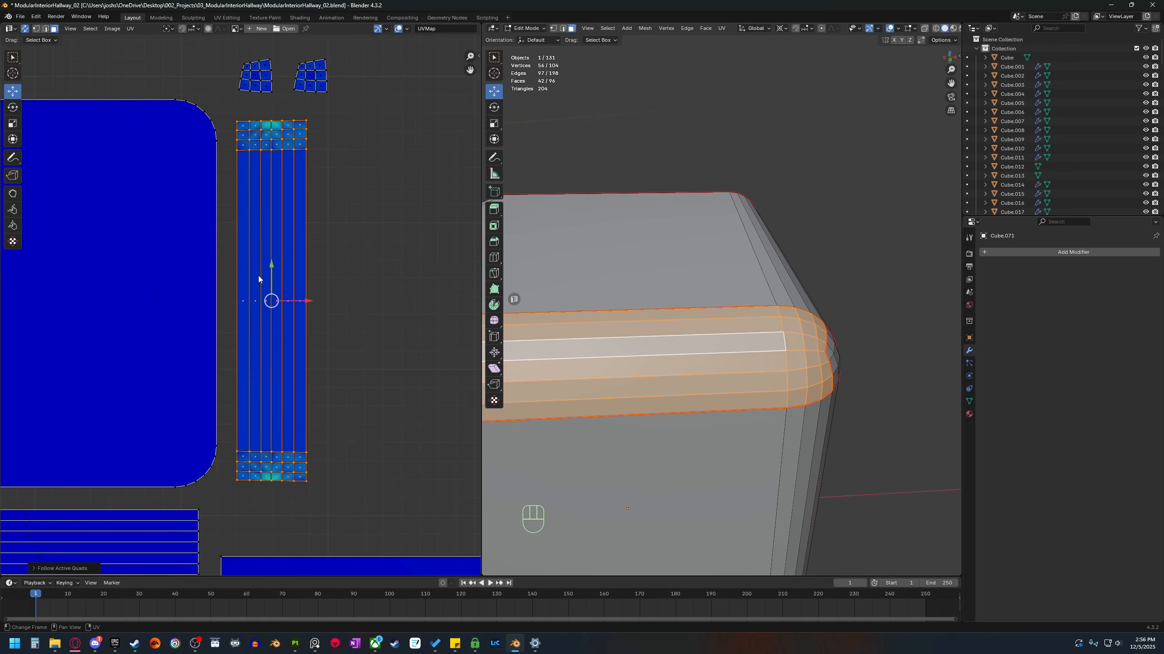
# Check the straightened bevel strip's stretch colours without a selection, and undo its Follow Active Quads.
pyautogui.click(386, 364)
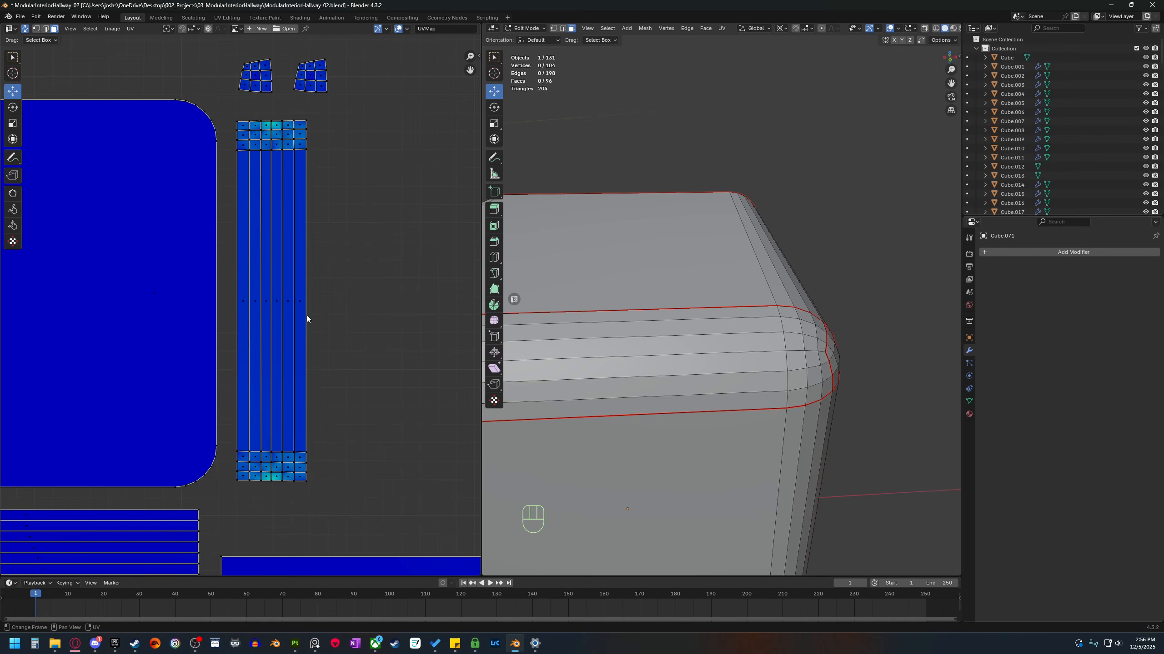
pyautogui.moveTo(348, 154); pyautogui.dragTo(398, 155, button='middle')
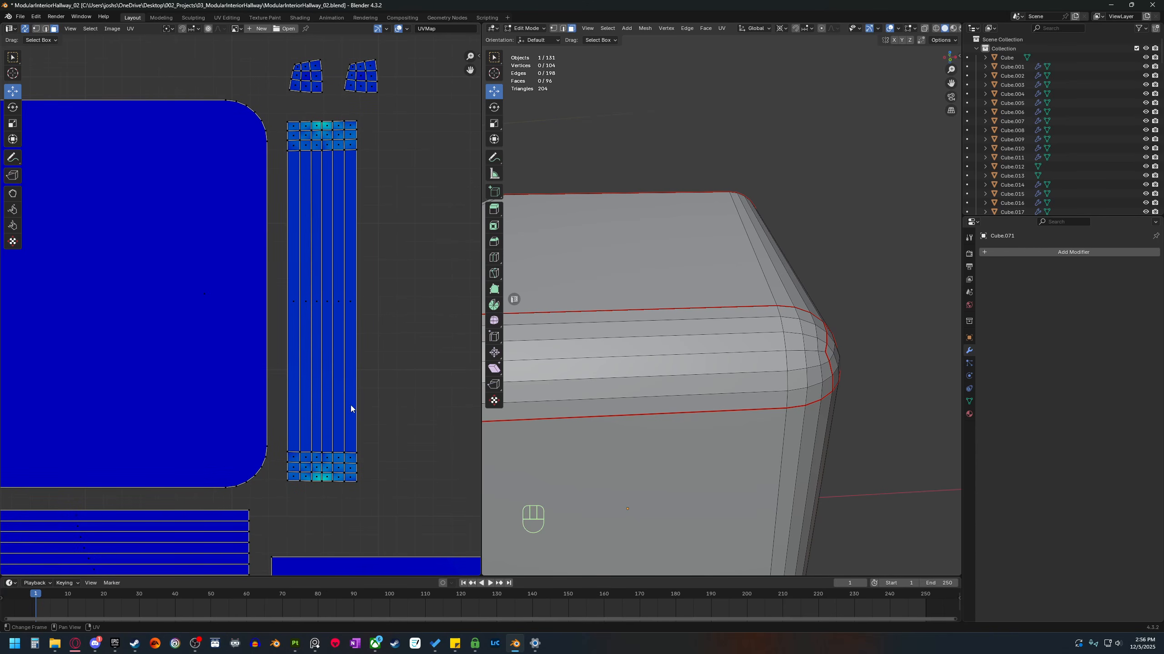
pyautogui.hotkey('ctrl', 'z')
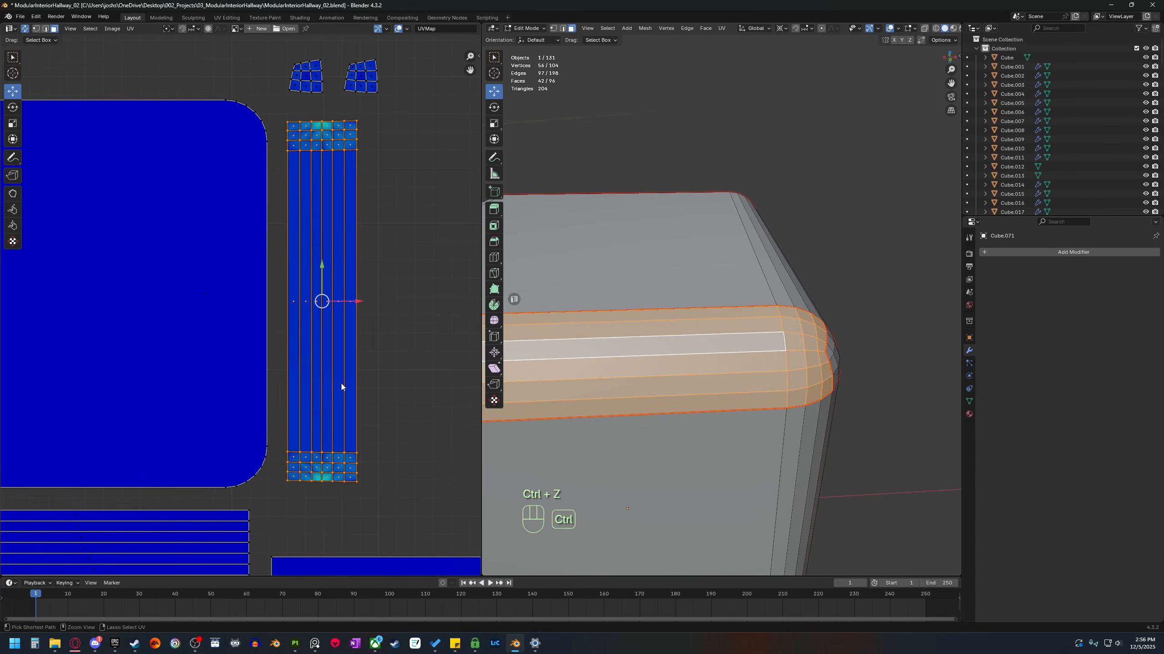
pyautogui.hotkey('ctrl', 'z')
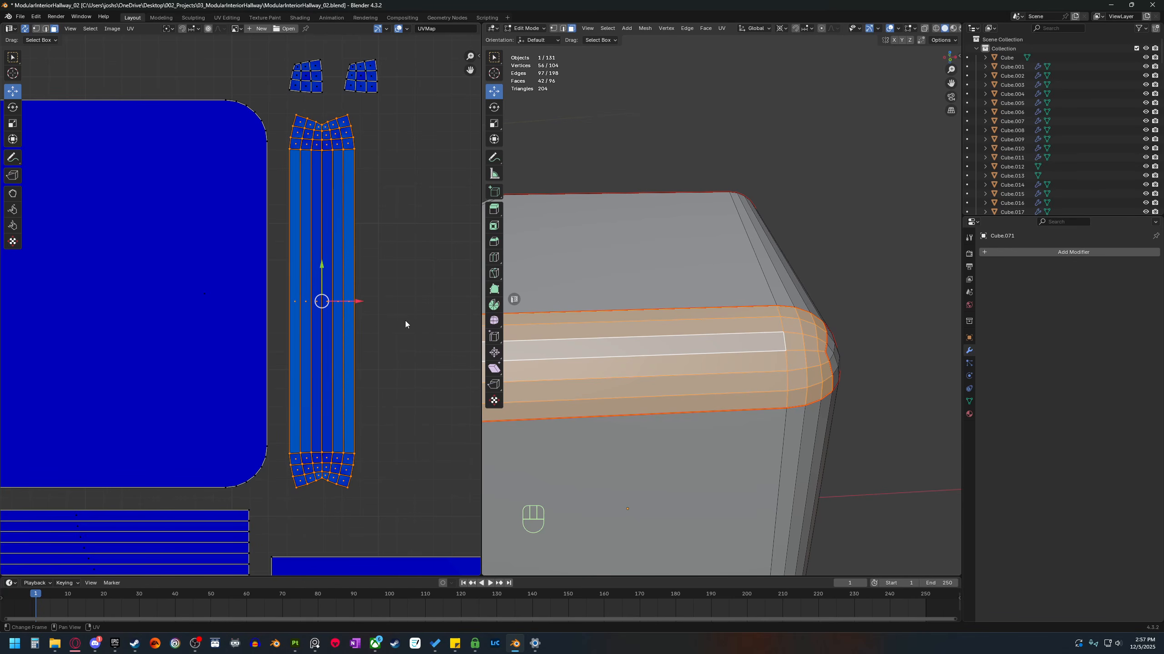
# Clear the selection and review the bevel strip and corner islands within the full UV layout.
pyautogui.scroll(-4, 390, 362)
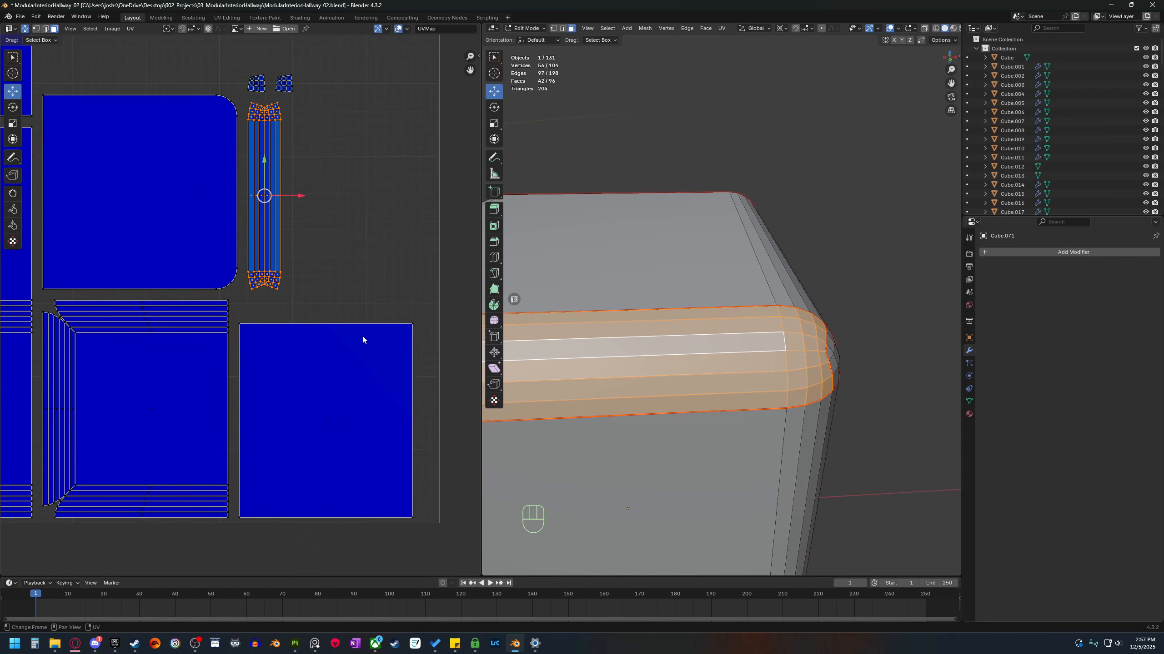
pyautogui.moveTo(268, 336); pyautogui.dragTo(381, 357, button='middle')
pyautogui.scroll(-1, 324, 331)
pyautogui.click(411, 289)
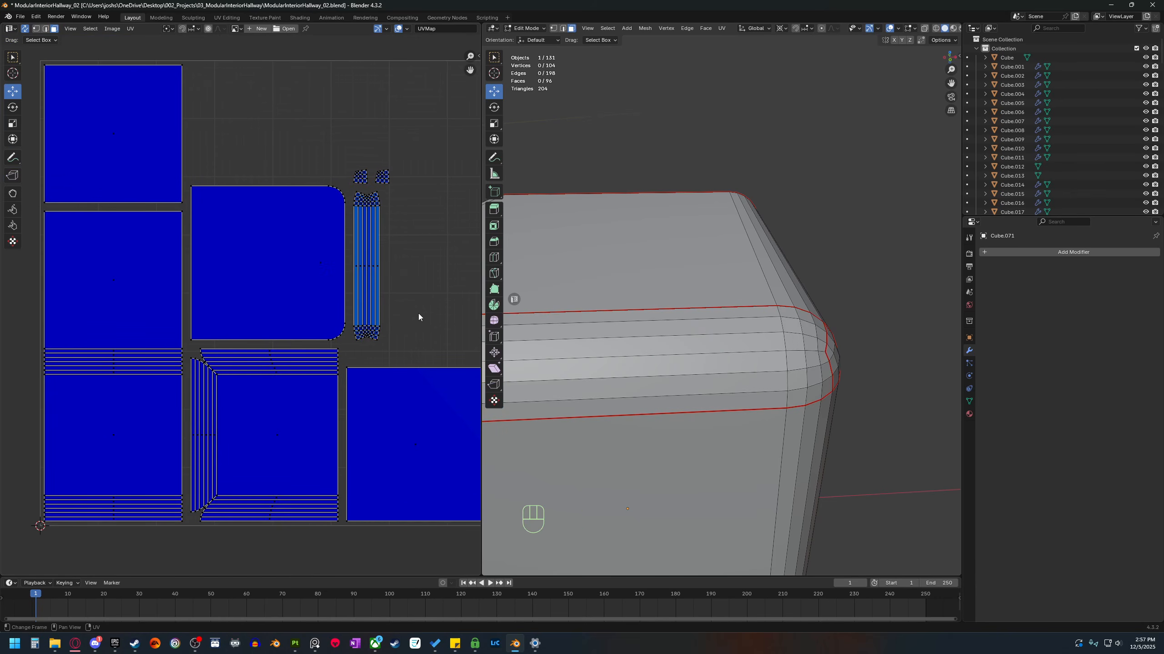
pyautogui.moveTo(418, 314); pyautogui.dragTo(397, 322, button='middle')
pyautogui.scroll(-1, 374, 296)
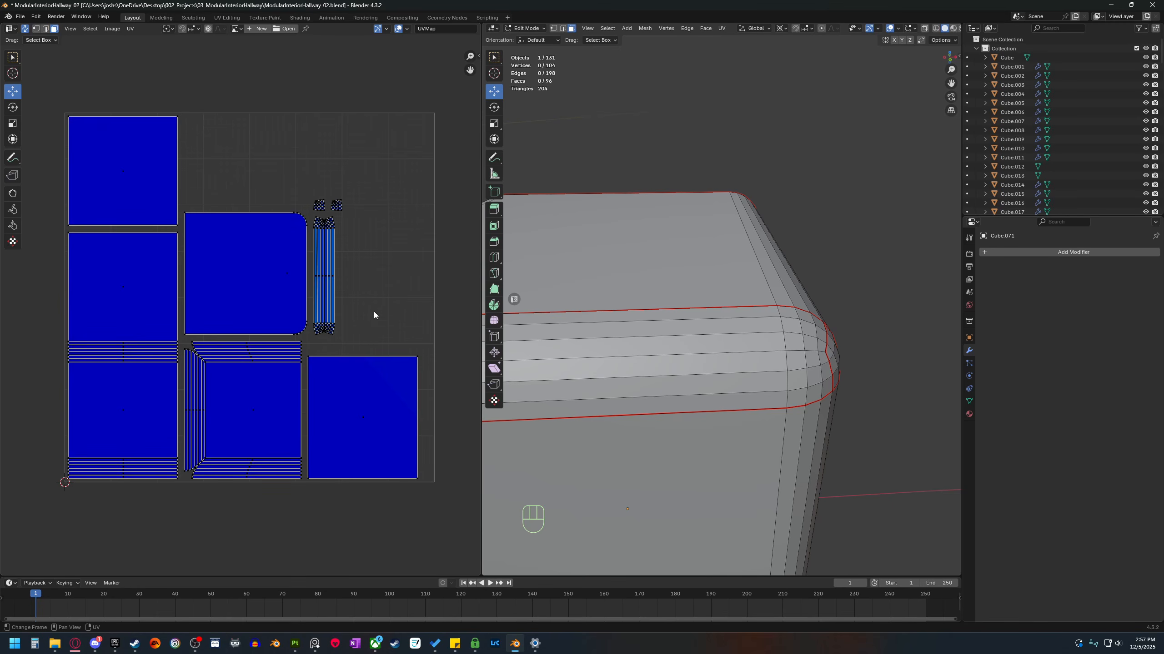
pyautogui.scroll(1, 376, 311)
pyautogui.keyDown('shift'); pyautogui.moveTo(384, 310); pyautogui.dragTo(308, 320, button='middle'); pyautogui.keyUp('shift')
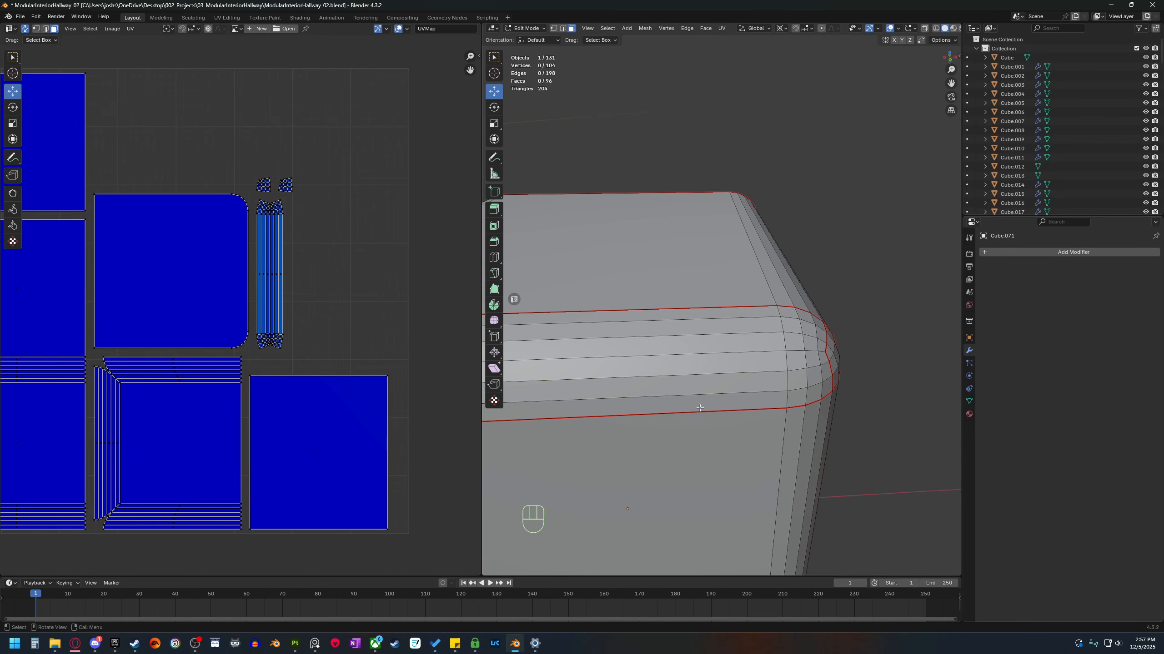
# Clear the curved seams that separate the corner patches from both ends of the rounded bevel strip.
pyautogui.moveTo(723, 403)
pyautogui.mouseDown(button='middle')
pyautogui.moveTo(684, 412)
pyautogui.moveTo(721, 406)
pyautogui.mouseUp(button='middle')
pyautogui.press('2')
pyautogui.click(725, 377)
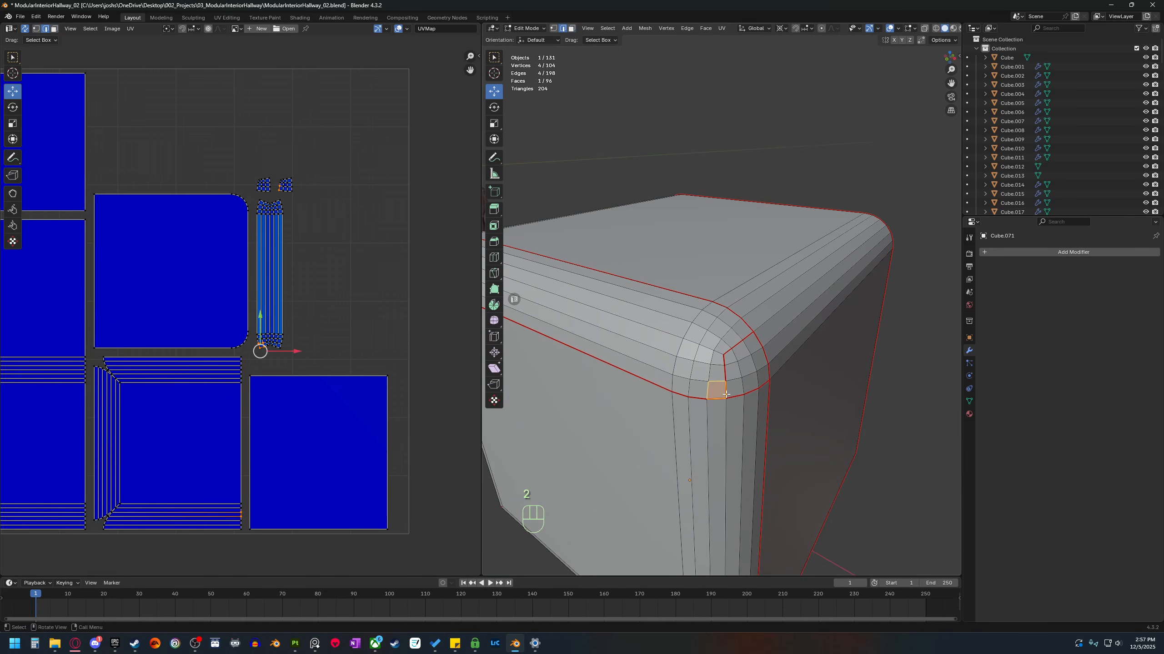
pyautogui.keyDown('ctrl'); pyautogui.click(750, 335); pyautogui.keyUp('ctrl')
pyautogui.scroll(-2, 687, 374)
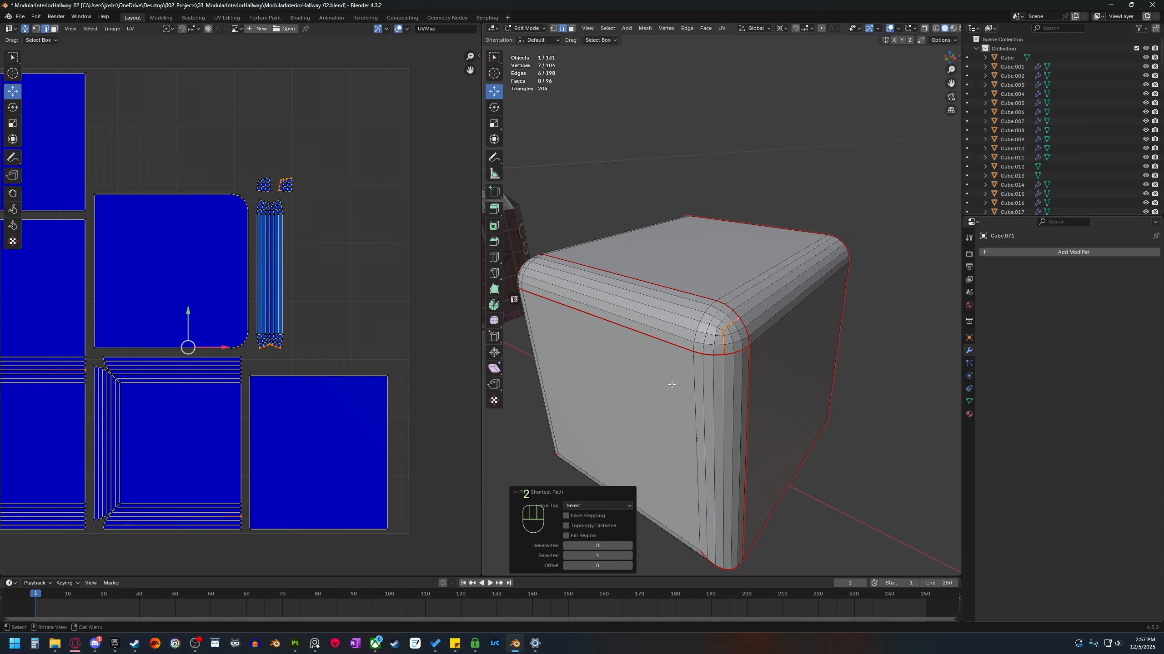
pyautogui.moveTo(671, 385); pyautogui.dragTo(720, 390, button='middle')
pyautogui.moveTo(720, 390); pyautogui.dragTo(763, 381, button='middle')
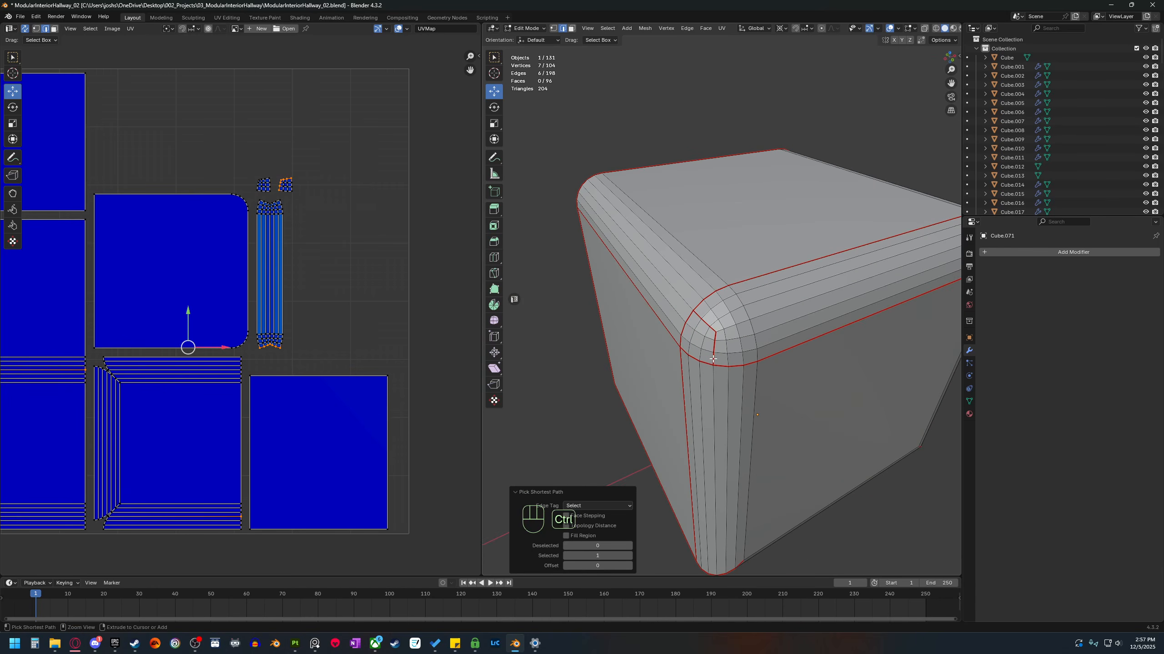
pyautogui.keyDown('ctrl'); pyautogui.click(695, 313); pyautogui.keyUp('ctrl')
pyautogui.rightClick(696, 363)
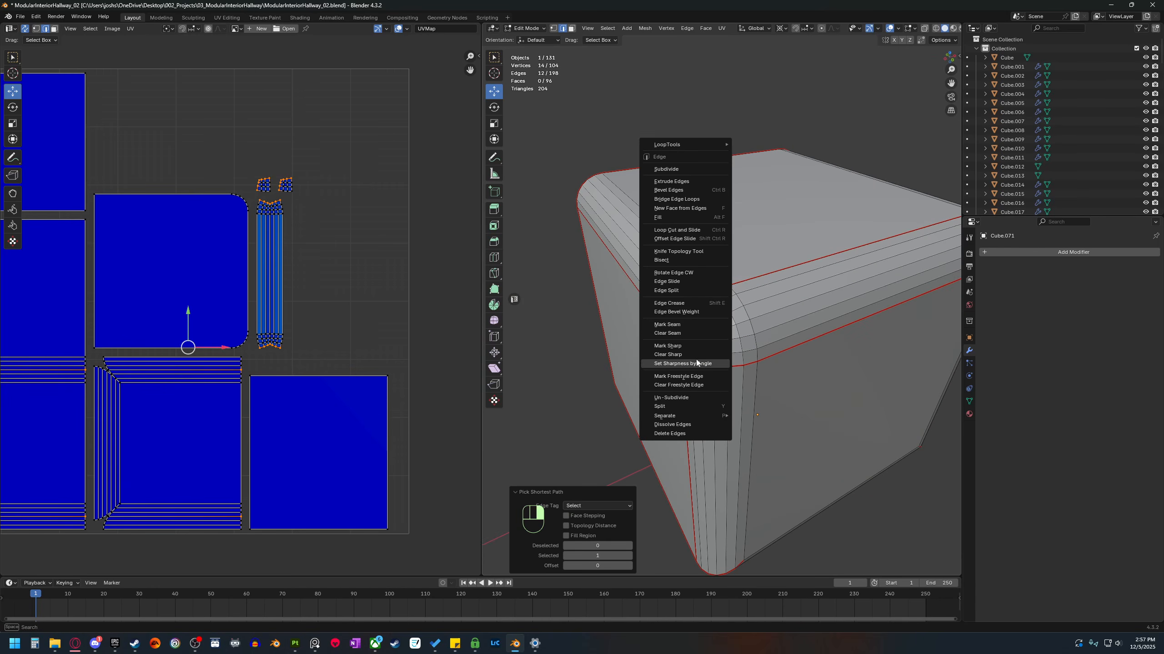
pyautogui.click(685, 333)
pyautogui.scroll(-2, 684, 334)
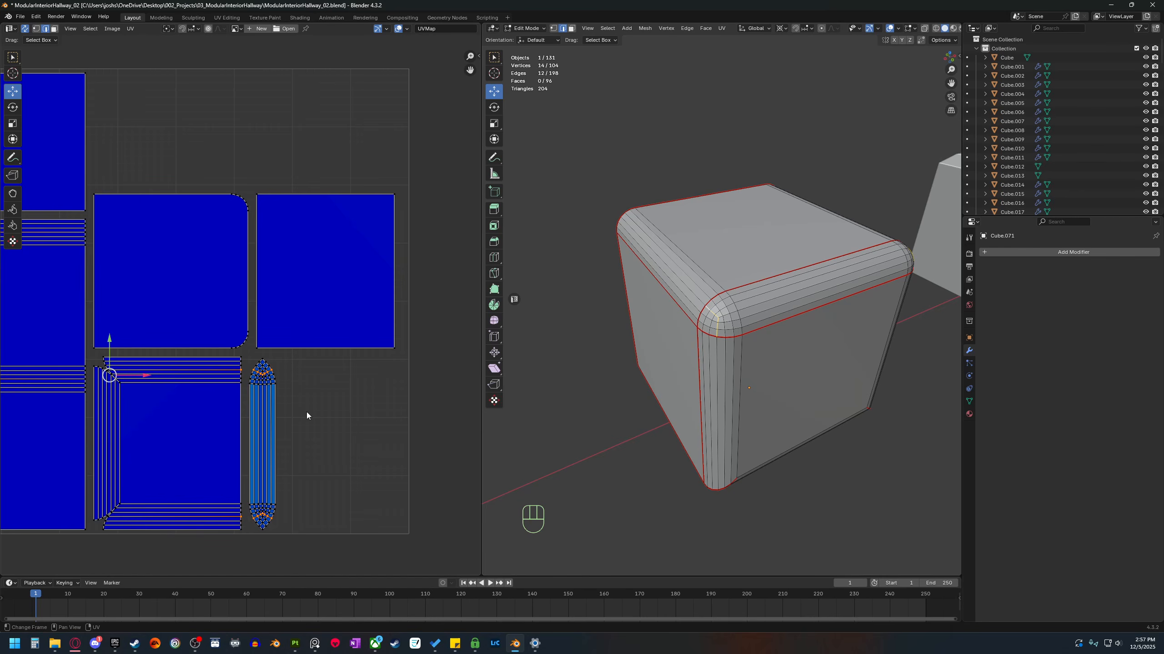
# Clear the seam on the long edge between the rounded bevel strip and the adjacent flat side face.
pyautogui.moveTo(791, 368); pyautogui.dragTo(764, 336, button='middle')
pyautogui.press('2')
pyautogui.click(778, 312)
pyautogui.scroll(1, 759, 316)
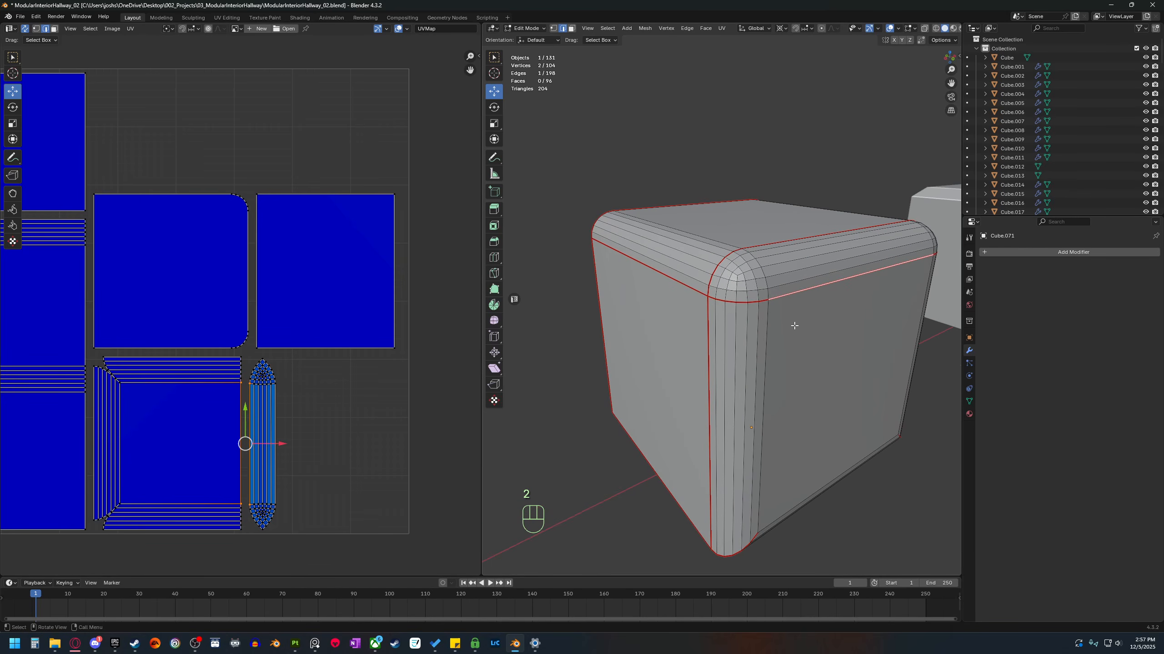
pyautogui.rightClick(792, 325)
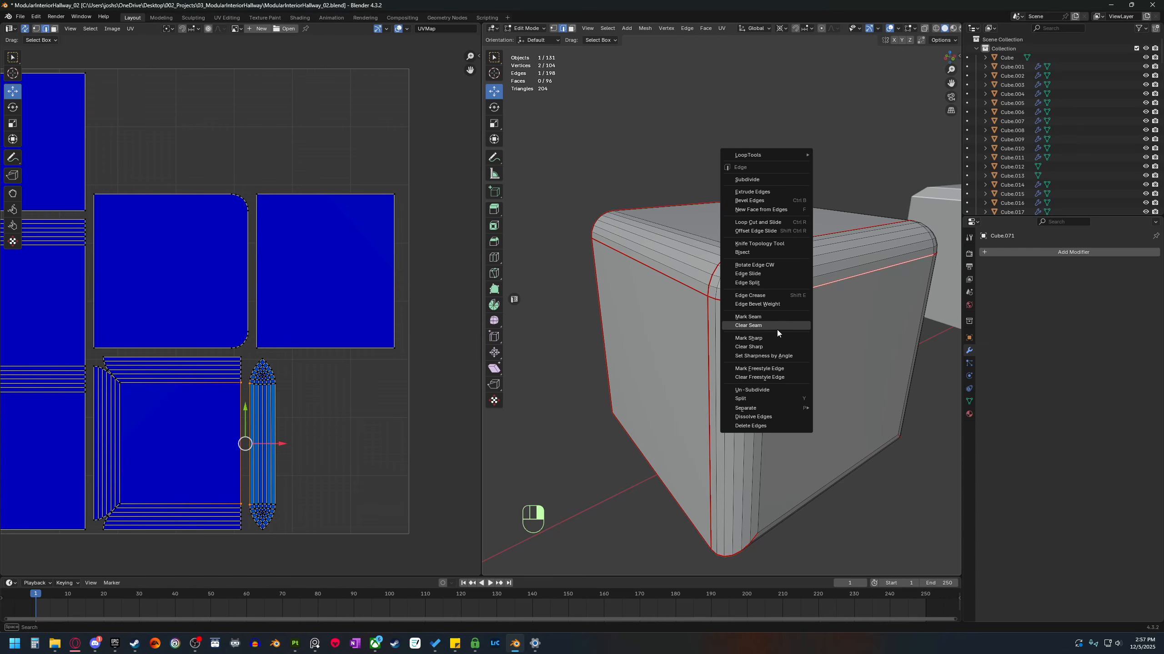
pyautogui.click(777, 325)
# Deselect everything and examine how the bevel strip and its corners attach to the side face in the UV layout.
pyautogui.scroll(-2, 98, 347)
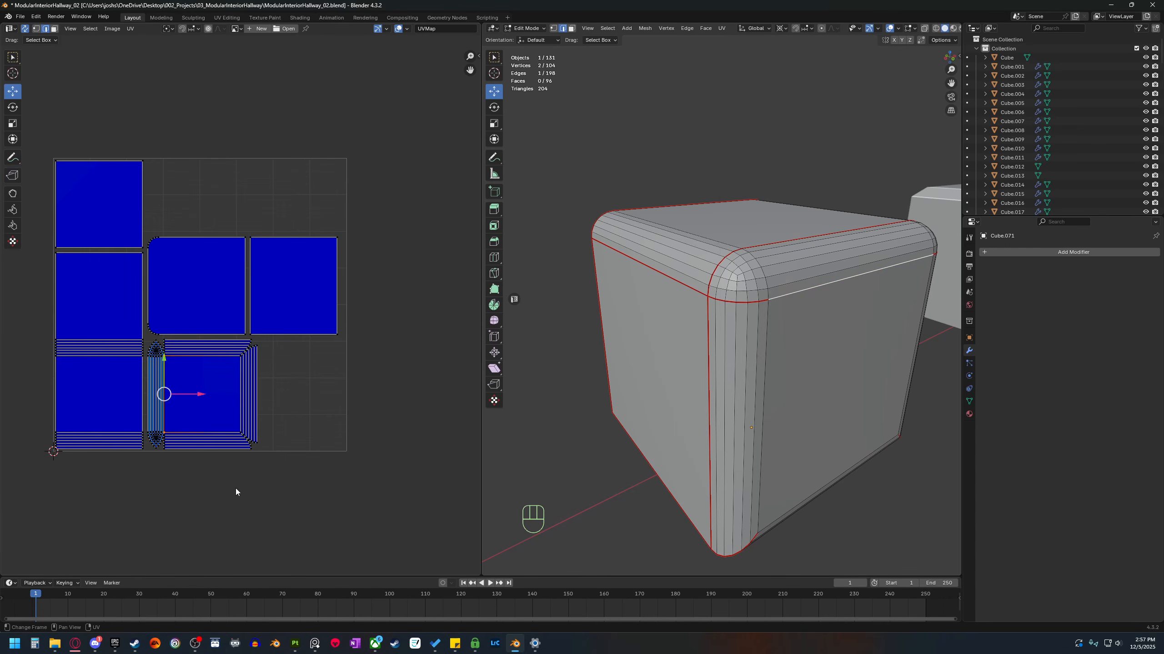
pyautogui.hotkey('alt', 'a')
pyautogui.moveTo(271, 467); pyautogui.dragTo(260, 474, button='middle')
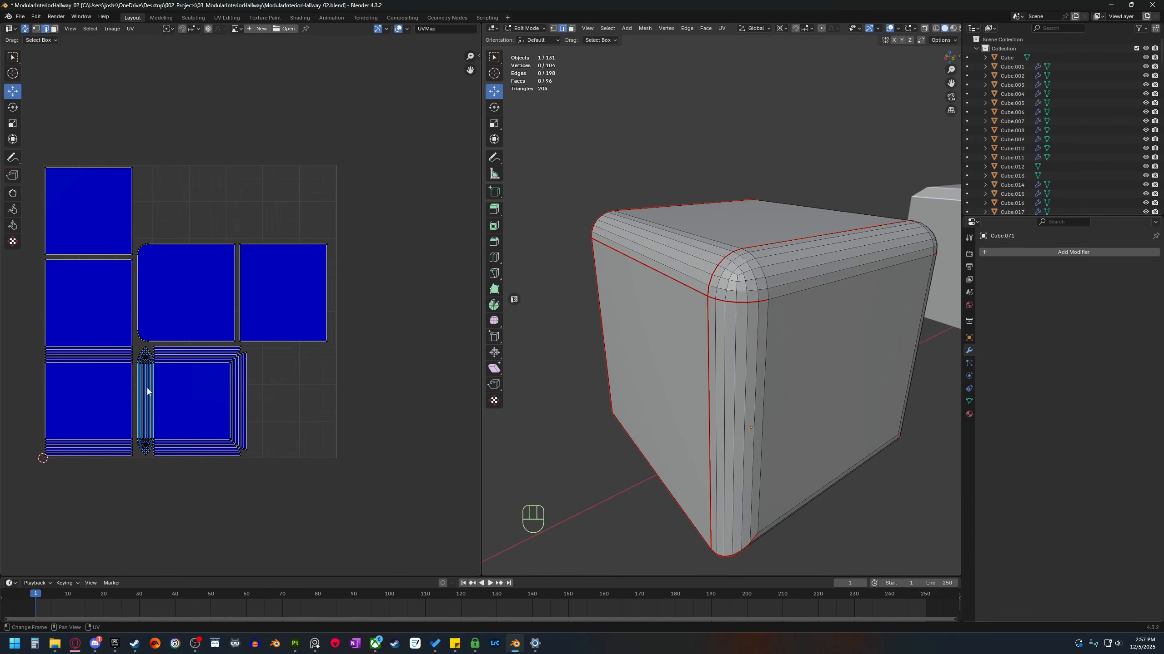
pyautogui.scroll(2, 147, 390)
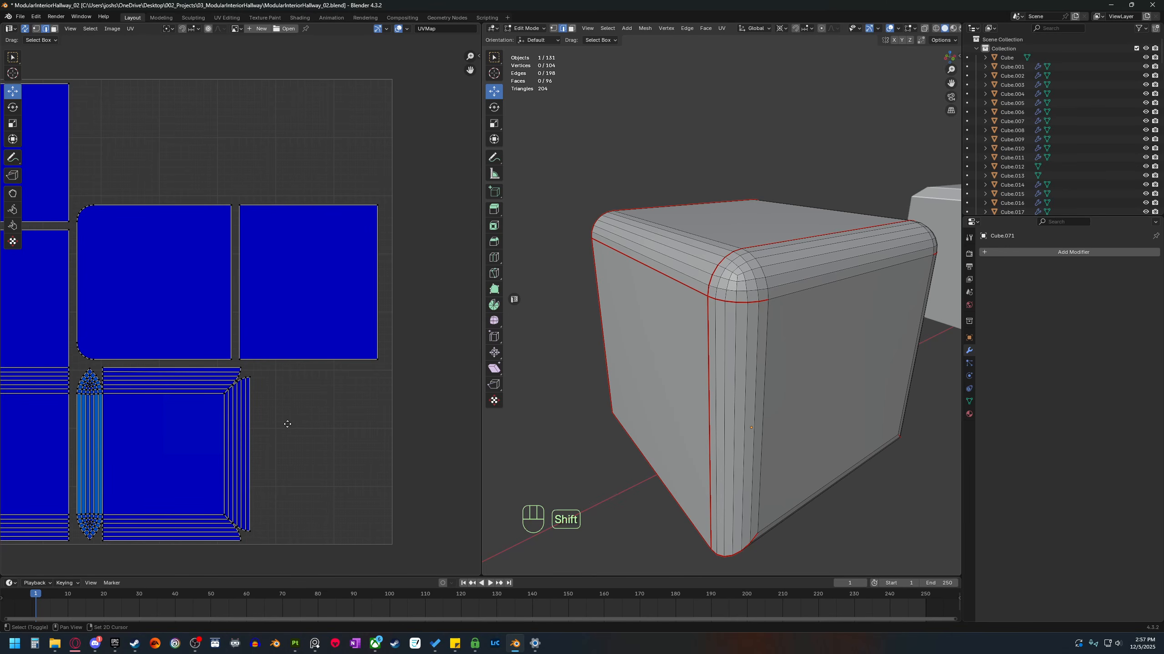
pyautogui.keyDown('shift'); pyautogui.moveTo(286, 424); pyautogui.dragTo(308, 425, button='middle'); pyautogui.keyUp('shift')
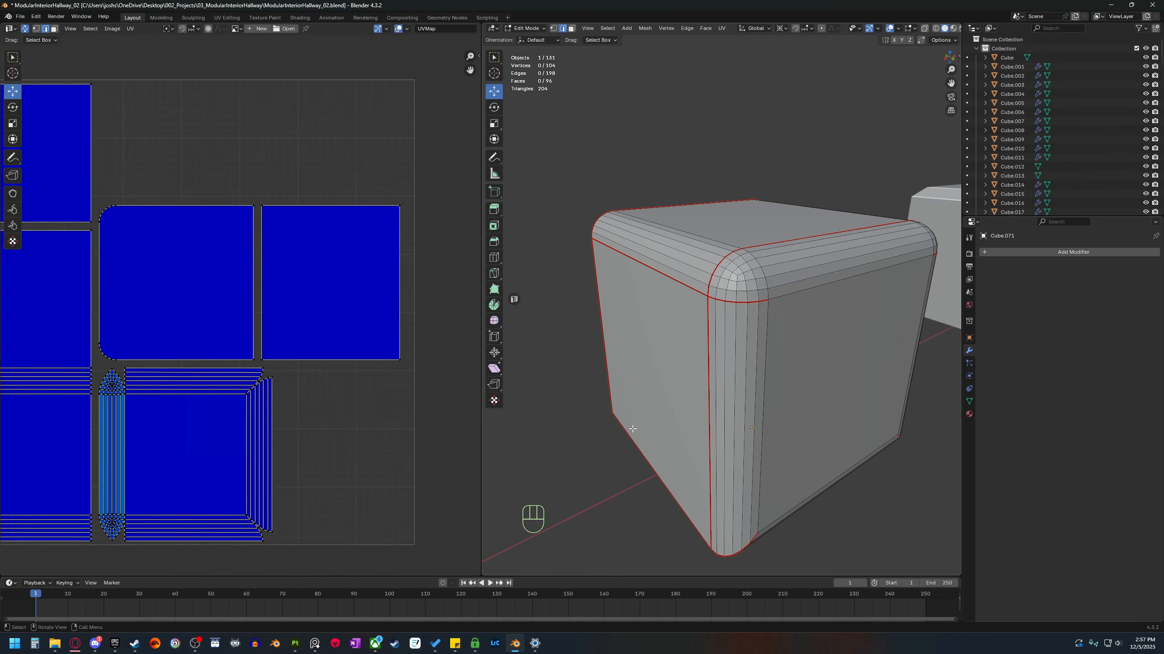
# Leave Edit Mode and select the neighbouring chamfered cube with the square recess in its side.
pyautogui.scroll(-1, 650, 429)
pyautogui.keyDown('shift'); pyautogui.moveTo(701, 419); pyautogui.dragTo(643, 458, button='middle'); pyautogui.keyUp('shift')
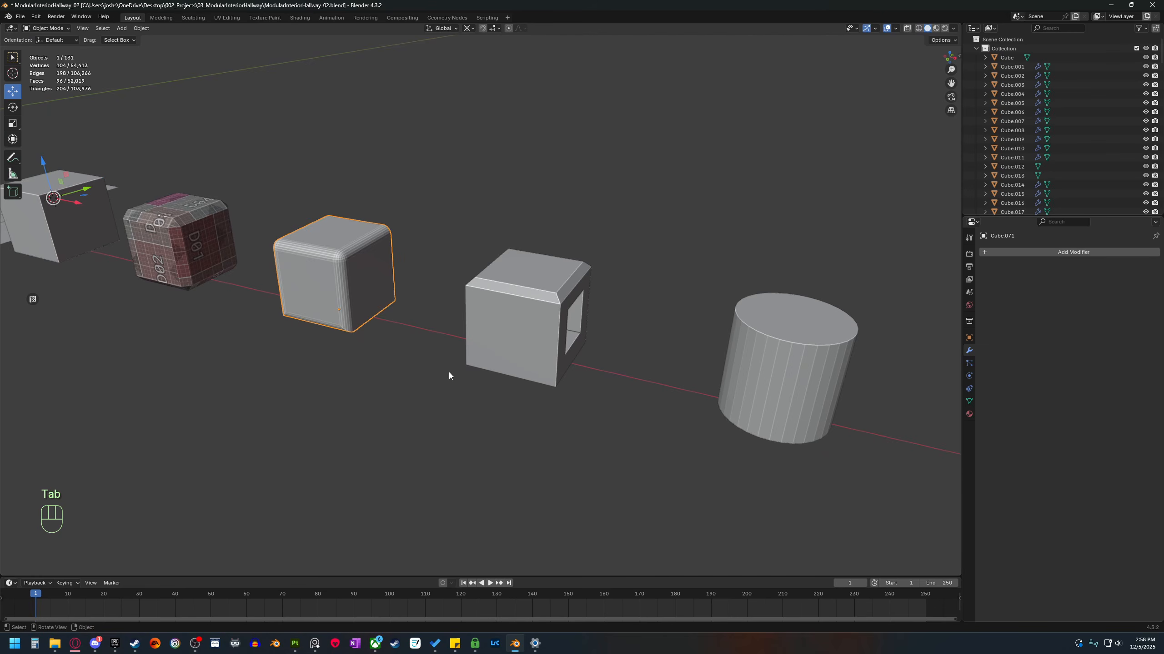
pyautogui.moveTo(449, 372); pyautogui.dragTo(464, 461, button='middle')
pyautogui.click(465, 358)
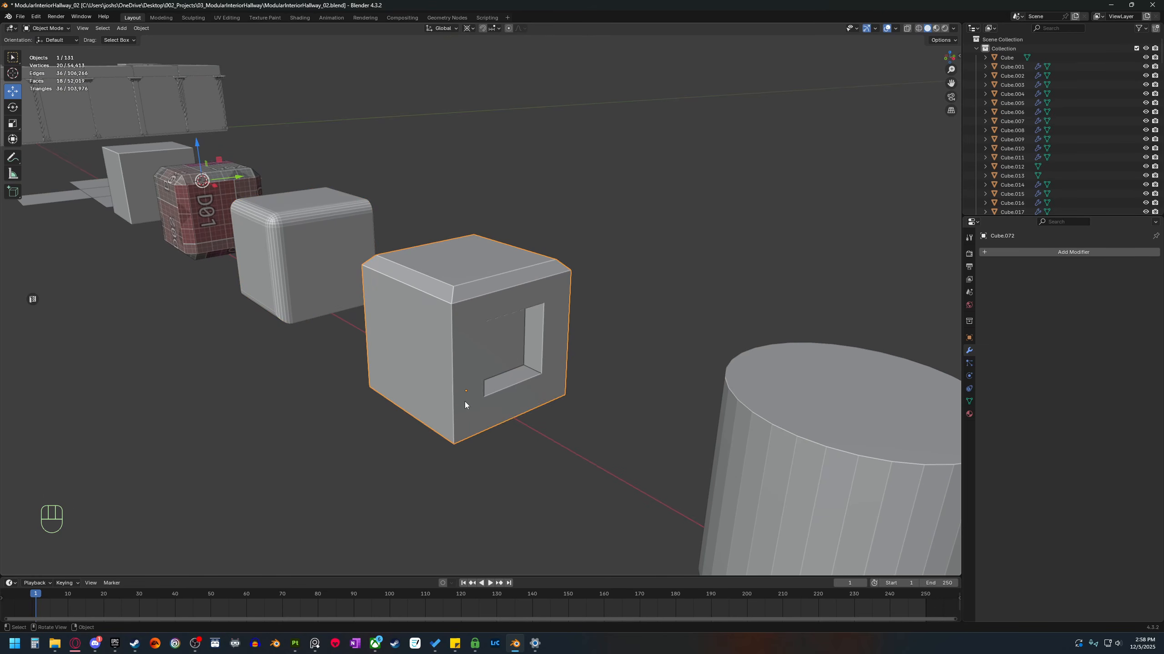
pyautogui.moveTo(465, 402); pyautogui.dragTo(499, 410, button='middle')
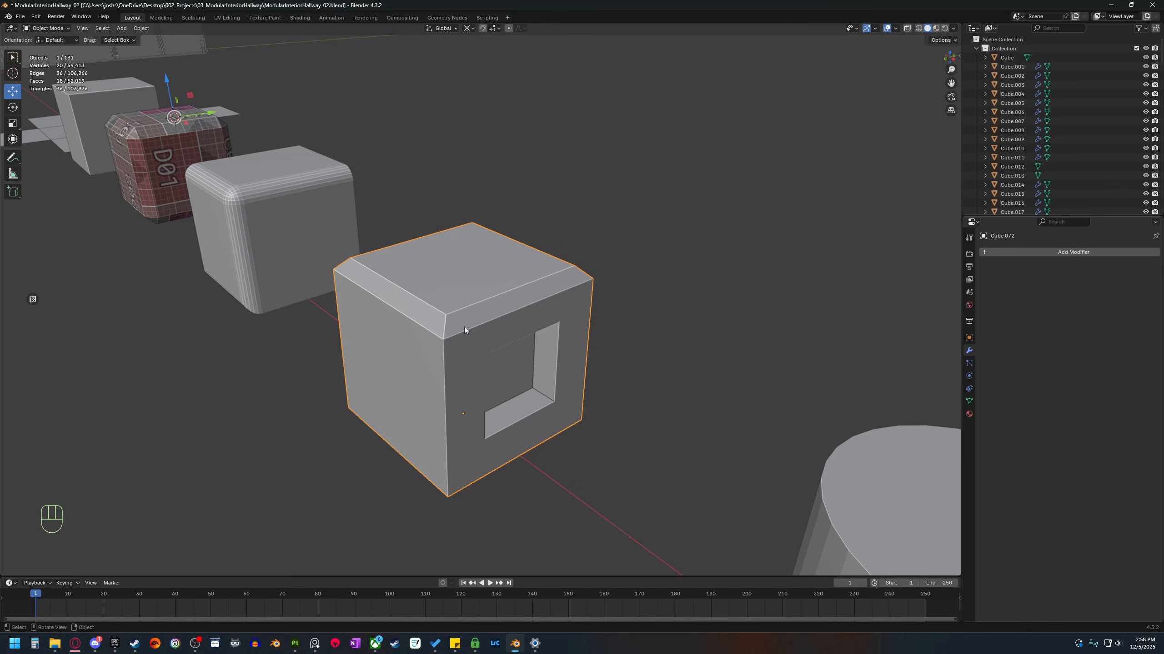
# Isolate the recessed cube in local view and inspect its chamfered top and recess from several sides.
pyautogui.moveTo(569, 265); pyautogui.dragTo(511, 350, button='middle')
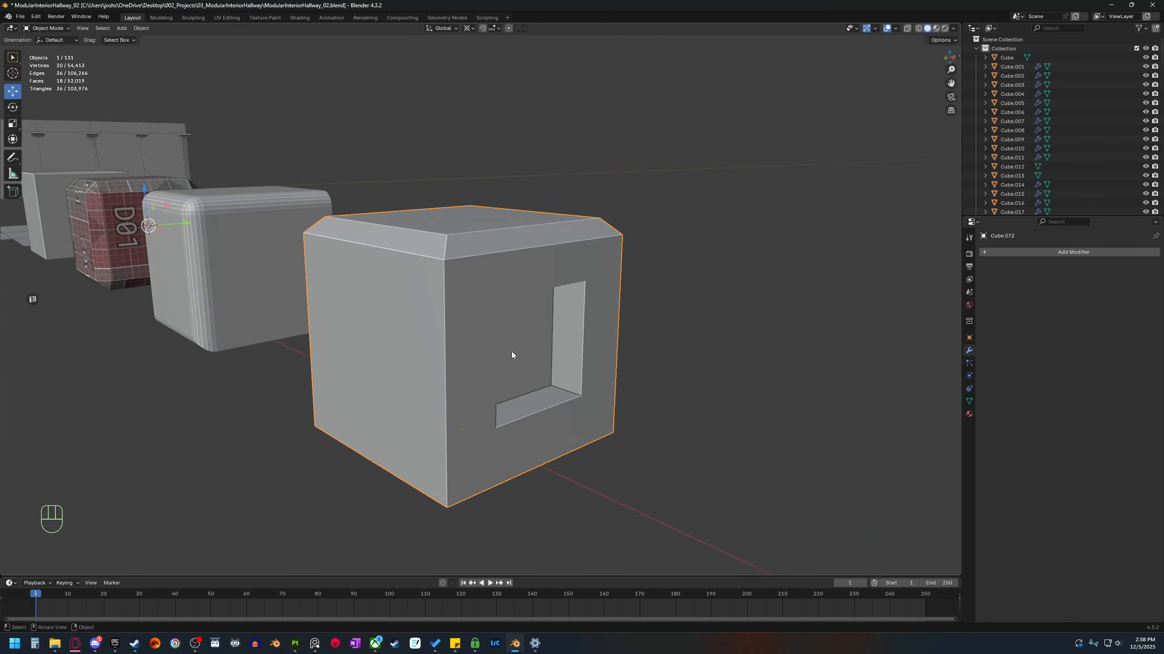
pyautogui.scroll(2, 511, 351)
pyautogui.press('b')
pyautogui.moveTo(505, 403); pyautogui.dragTo(529, 207, button='middle')
pyautogui.scroll(-2, 515, 421)
pyautogui.moveTo(558, 280); pyautogui.dragTo(353, 231, button='middle')
pyautogui.moveTo(429, 306); pyautogui.dragTo(500, 378, button='middle')
pyautogui.moveTo(514, 280); pyautogui.dragTo(541, 289, button='middle')
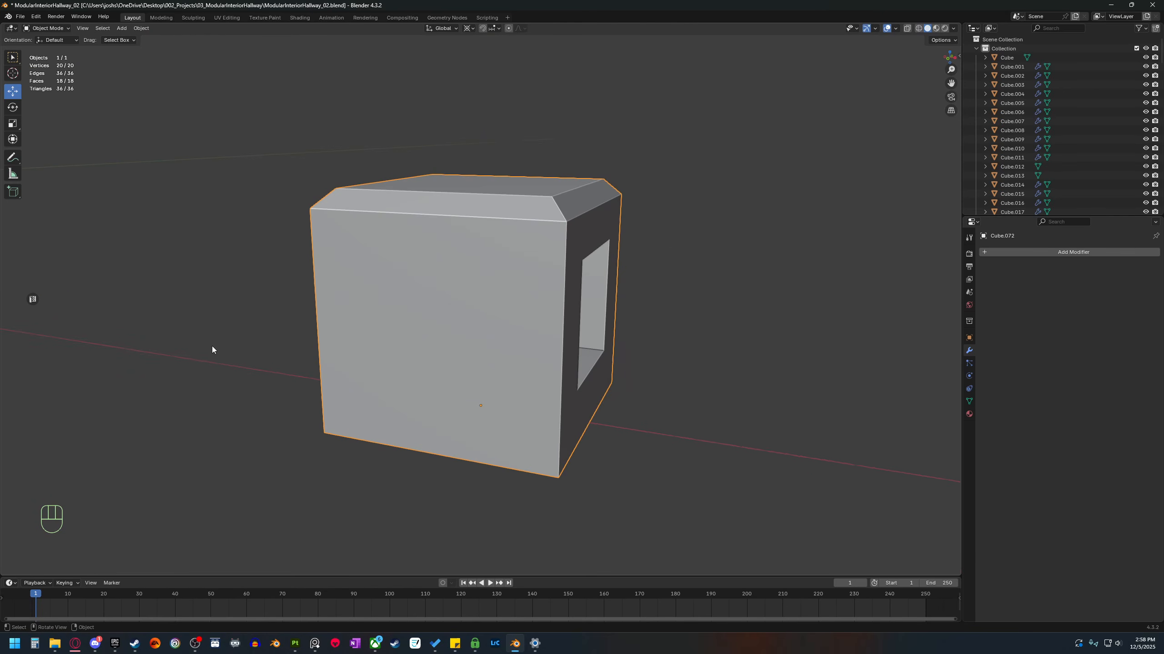
# Open the UV editor beside the 3D view and enter Edit Mode on the cube with edge selection and nothing selected.
pyautogui.click(34, 300)
pyautogui.moveTo(504, 366); pyautogui.dragTo(689, 408, button='middle')
pyautogui.press('Tab')
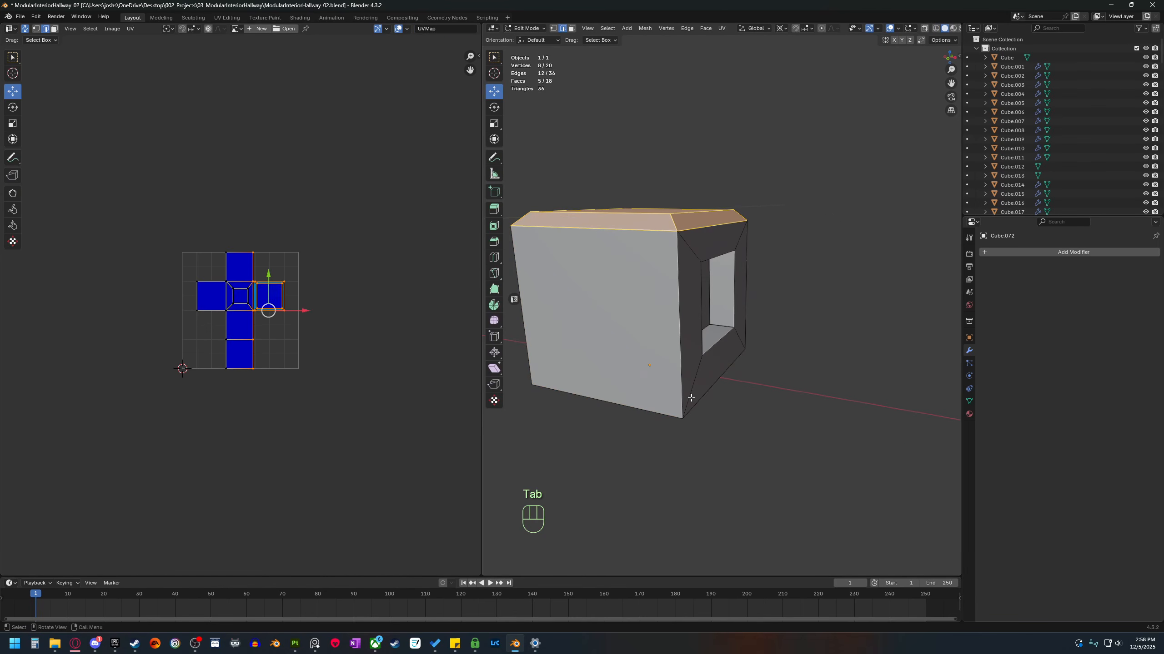
pyautogui.press('2')
pyautogui.click(740, 471)
pyautogui.moveTo(741, 470); pyautogui.dragTo(694, 471, button='middle')
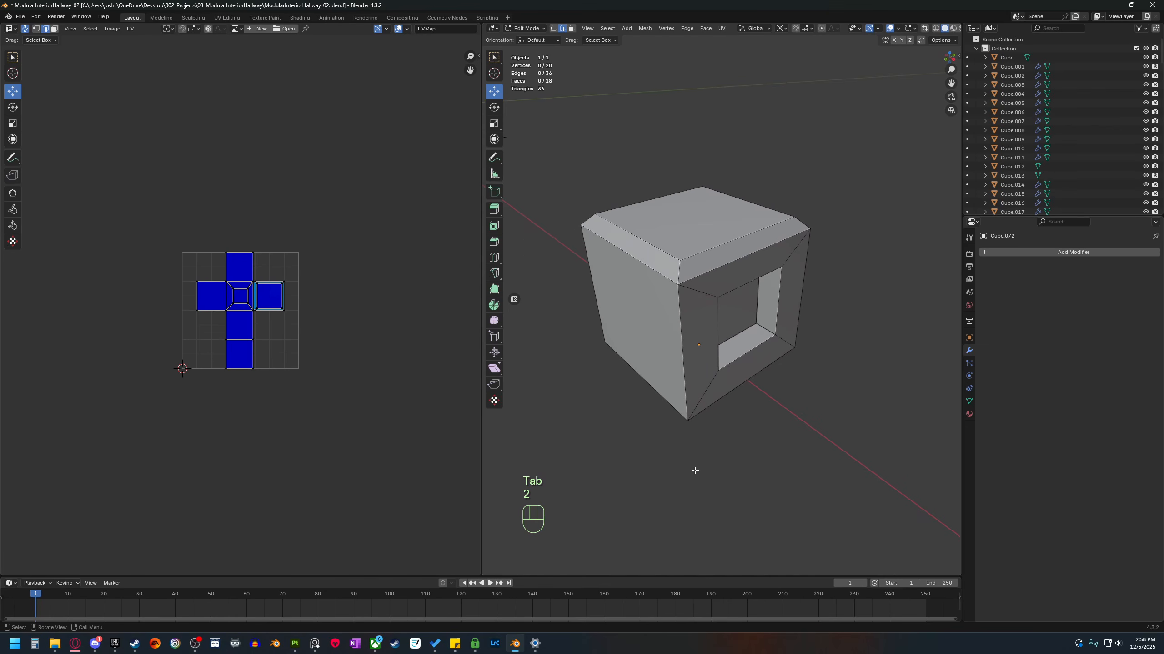
# Mark the four outer edges around the cube's recessed side as seams.
pyautogui.click(678, 330)
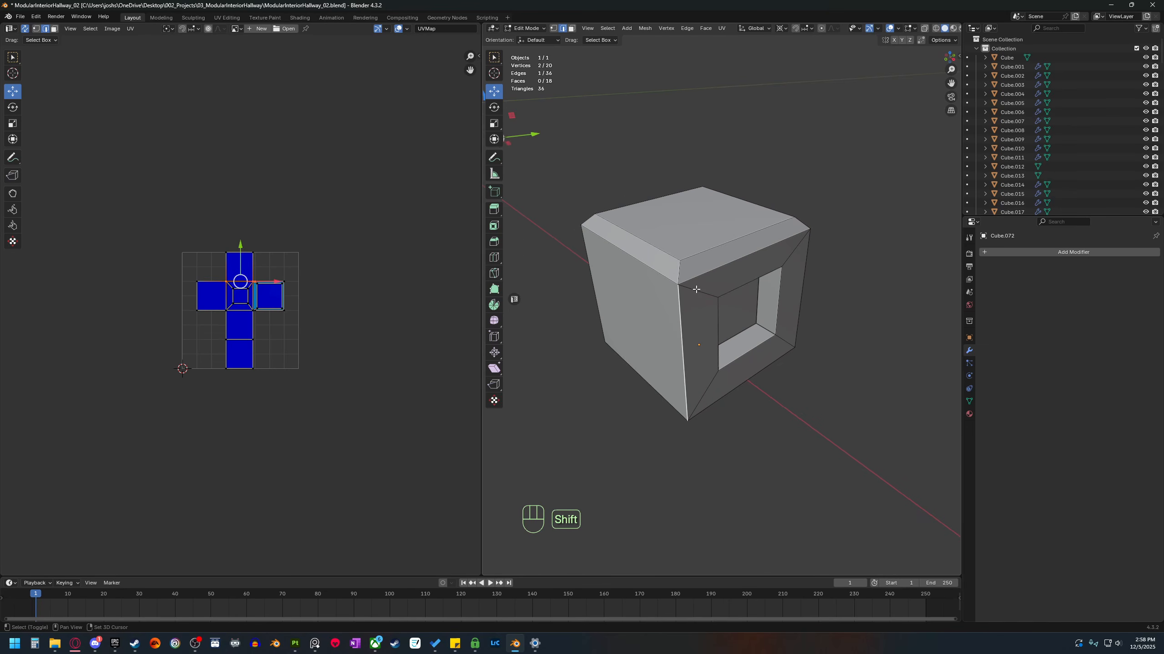
pyautogui.keyDown('shift'); pyautogui.click(714, 272); pyautogui.keyUp('shift')
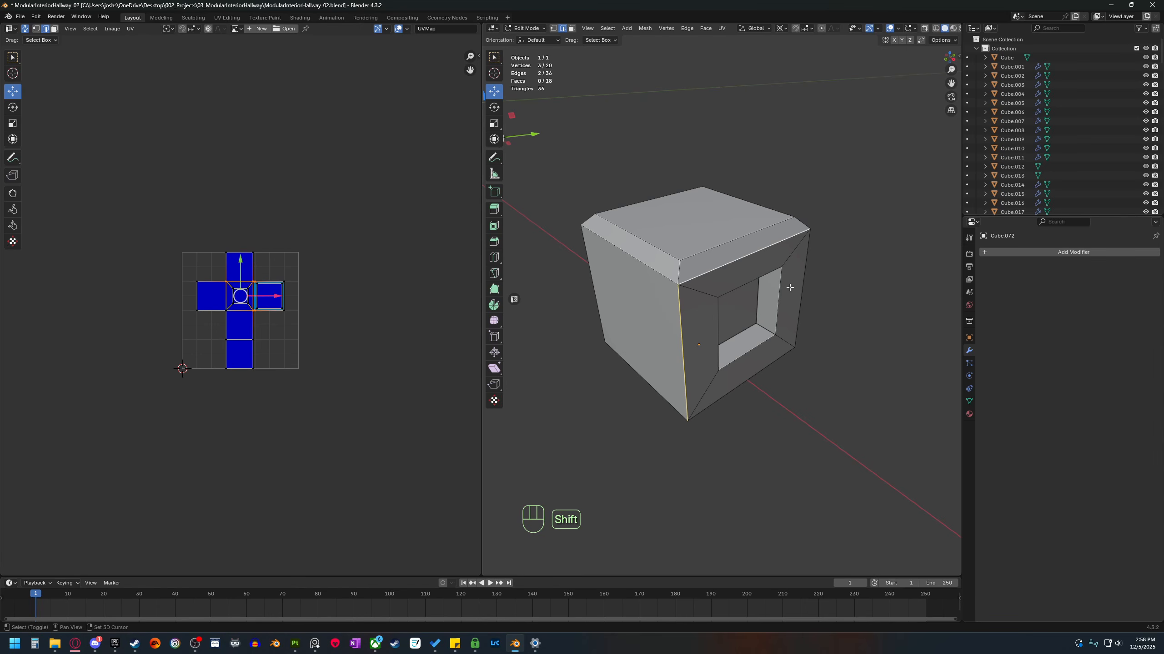
pyautogui.keyDown('shift'); pyautogui.click(799, 312); pyautogui.keyUp('shift')
pyautogui.keyDown('shift'); pyautogui.click(746, 383); pyautogui.keyUp('shift')
pyautogui.rightClick(745, 387)
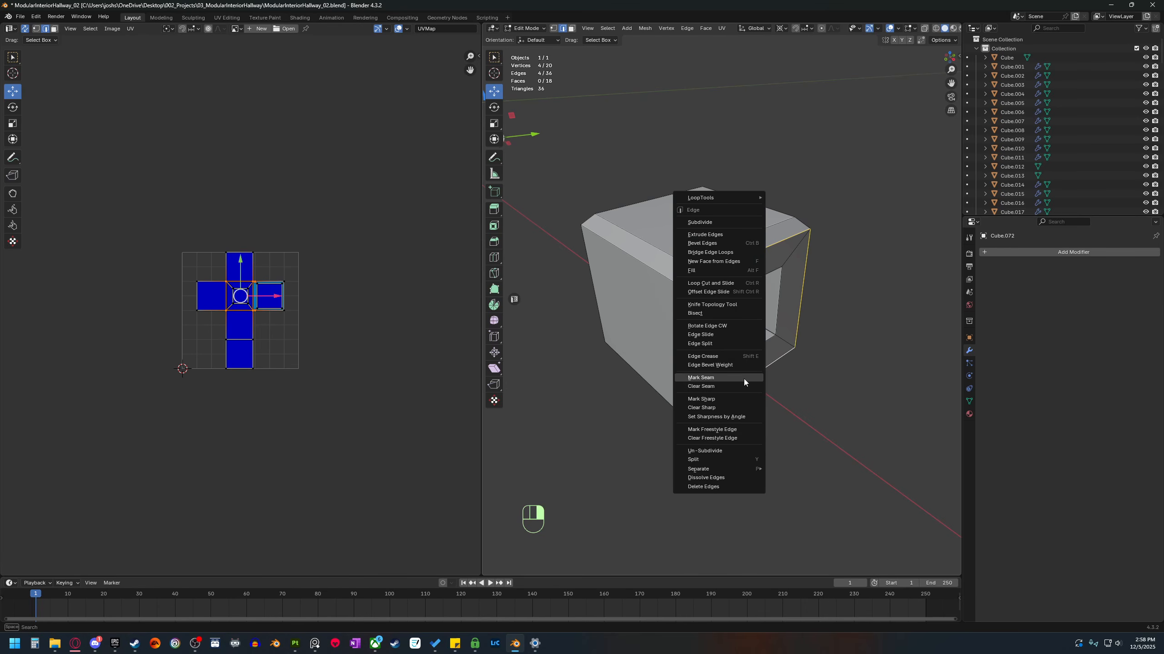
pyautogui.click(744, 379)
# Mark the edge loop around the base of the cube's top chamfer as a seam.
pyautogui.moveTo(744, 379); pyautogui.dragTo(680, 364, button='middle')
pyautogui.keyDown('alt'); pyautogui.keyDown('shift'); pyautogui.click(680, 297); pyautogui.keyUp('shift'); pyautogui.keyUp('alt')
pyautogui.rightClick(681, 364)
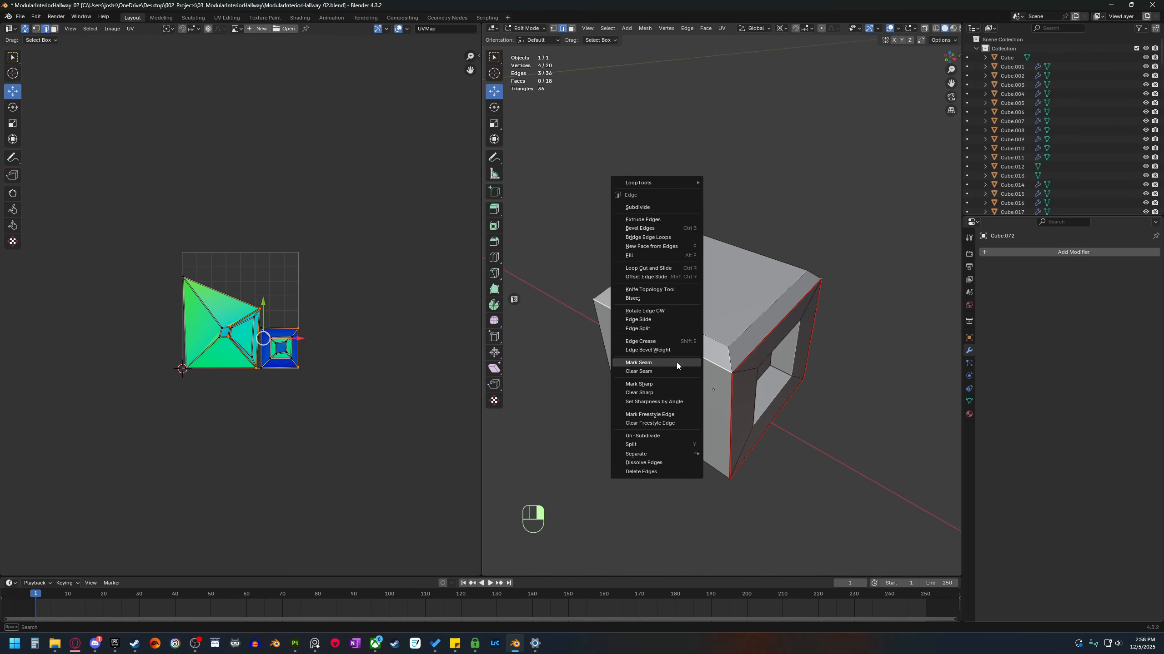
pyautogui.click(681, 364)
# Mark the four short diagonal corner edges of the top chamfer as seams.
pyautogui.moveTo(701, 436); pyautogui.dragTo(749, 465, button='middle')
pyautogui.click(712, 372)
pyautogui.moveTo(712, 371); pyautogui.dragTo(664, 394, button='middle')
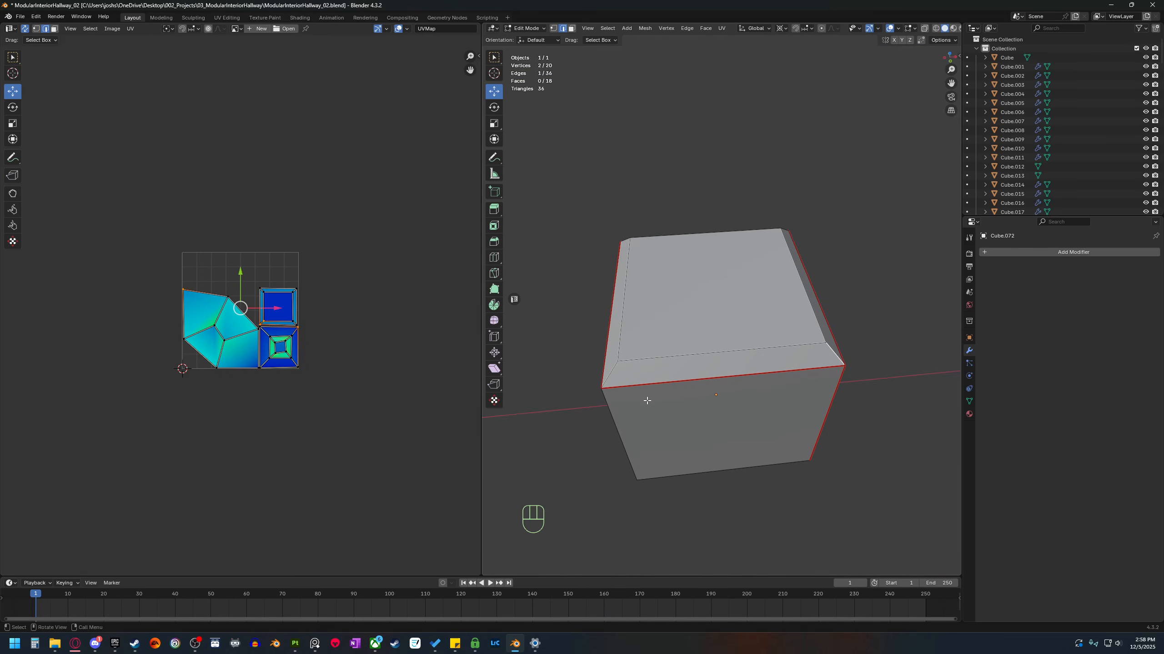
pyautogui.scroll(5, 284, 317)
pyautogui.scroll(1, 242, 317)
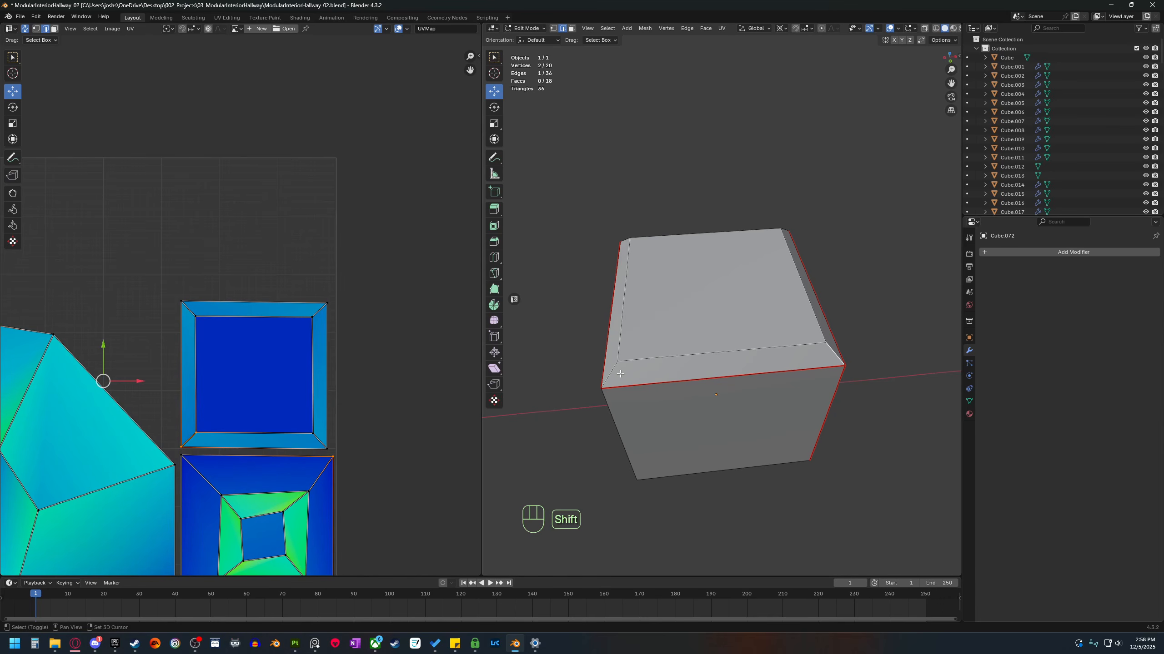
pyautogui.keyDown('shift'); pyautogui.click(831, 354); pyautogui.keyUp('shift')
pyautogui.moveTo(831, 356); pyautogui.dragTo(839, 390, button='middle')
pyautogui.keyDown('shift'); pyautogui.click(788, 201); pyautogui.keyUp('shift')
pyautogui.keyDown('shift'); pyautogui.click(610, 237); pyautogui.keyUp('shift')
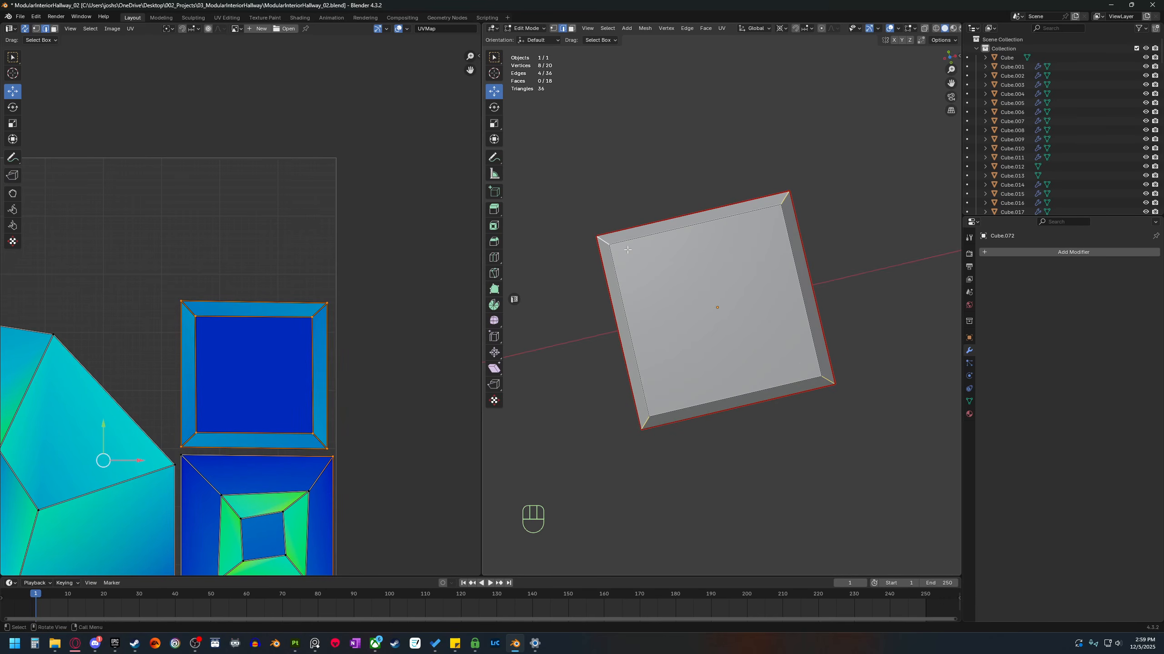
pyautogui.rightClick(623, 251)
pyautogui.click(623, 253)
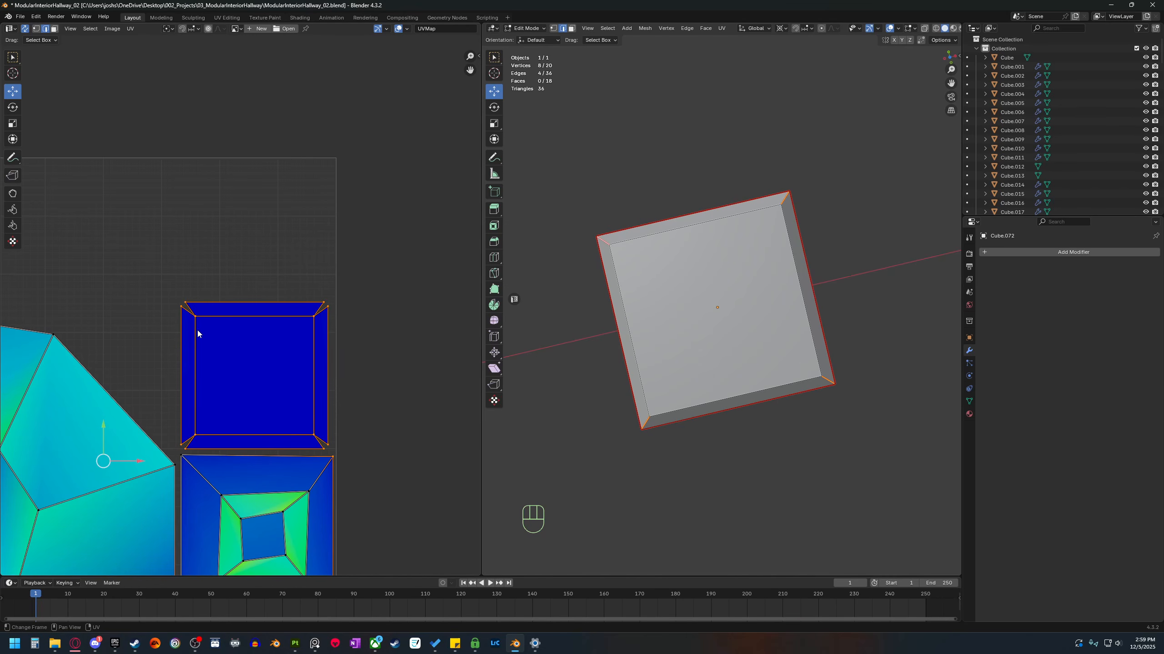
# Mark two further vertical edges of the cube's outer body as UV seams.
pyautogui.scroll(-2, 229, 321)
pyautogui.keyDown('shift'); pyautogui.moveTo(328, 408); pyautogui.dragTo(336, 401, button='middle'); pyautogui.keyUp('shift')
pyautogui.moveTo(755, 520); pyautogui.dragTo(723, 476, button='middle')
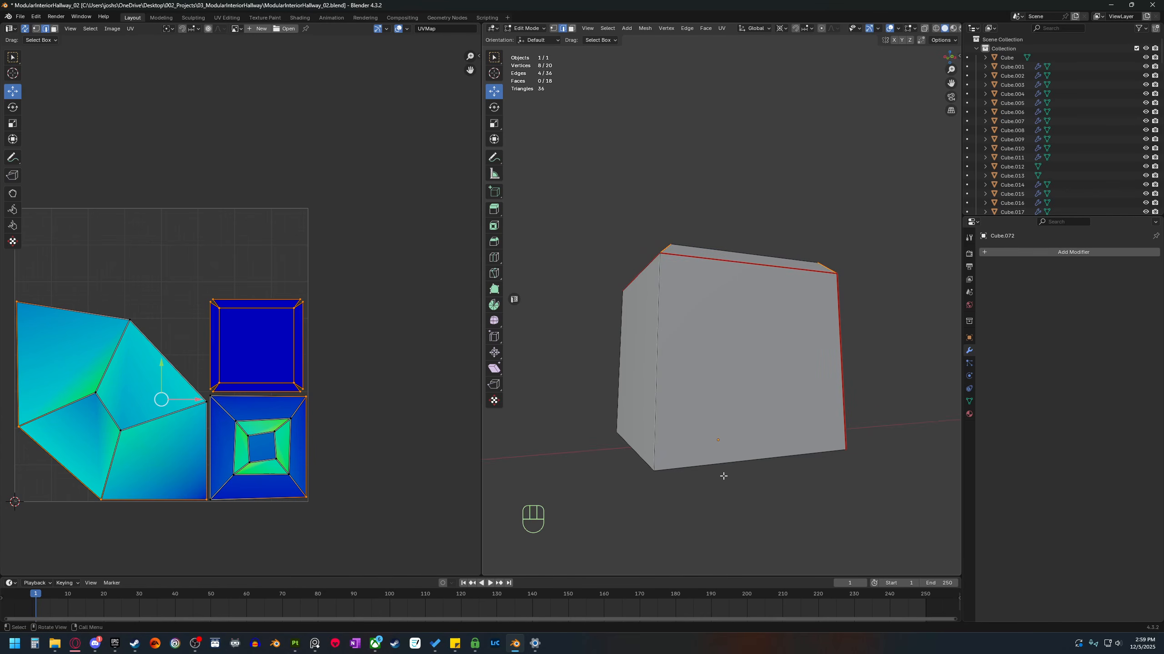
pyautogui.click(663, 318)
pyautogui.moveTo(664, 318); pyautogui.dragTo(729, 380, button='middle')
pyautogui.keyDown('shift'); pyautogui.click(623, 374); pyautogui.keyUp('shift')
pyautogui.moveTo(623, 374); pyautogui.dragTo(705, 396, button='middle')
pyautogui.rightClick(811, 428)
pyautogui.click(804, 428)
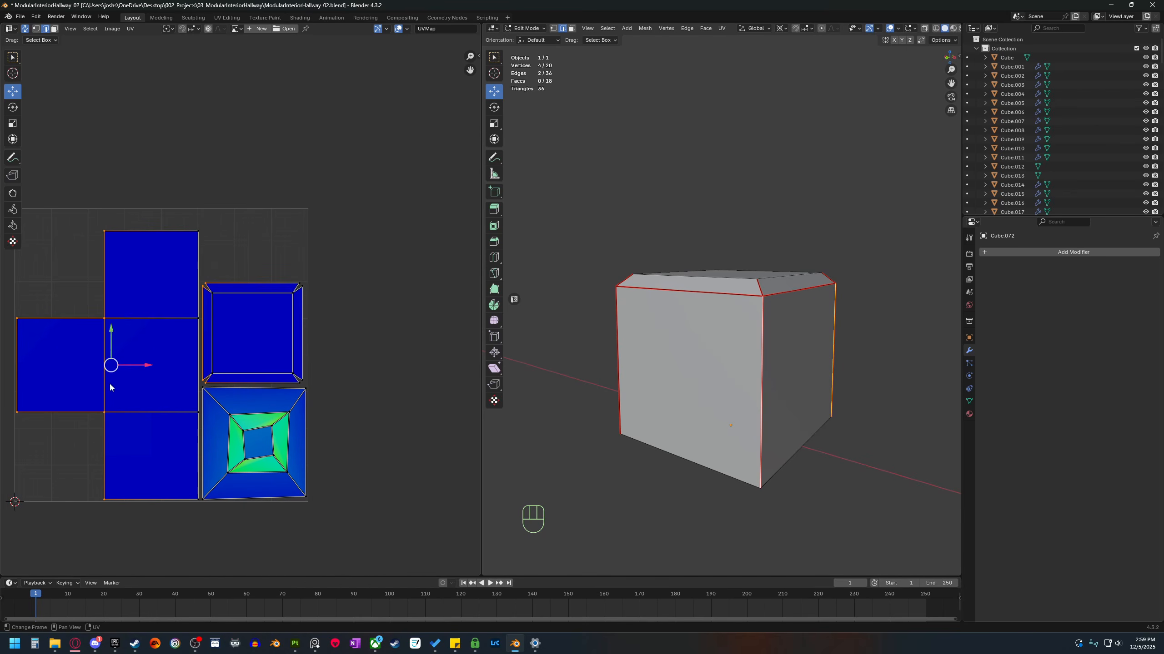
# Mark the four rim edges around the cube's square opening as UV seams.
pyautogui.moveTo(644, 436); pyautogui.dragTo(656, 459, button='middle')
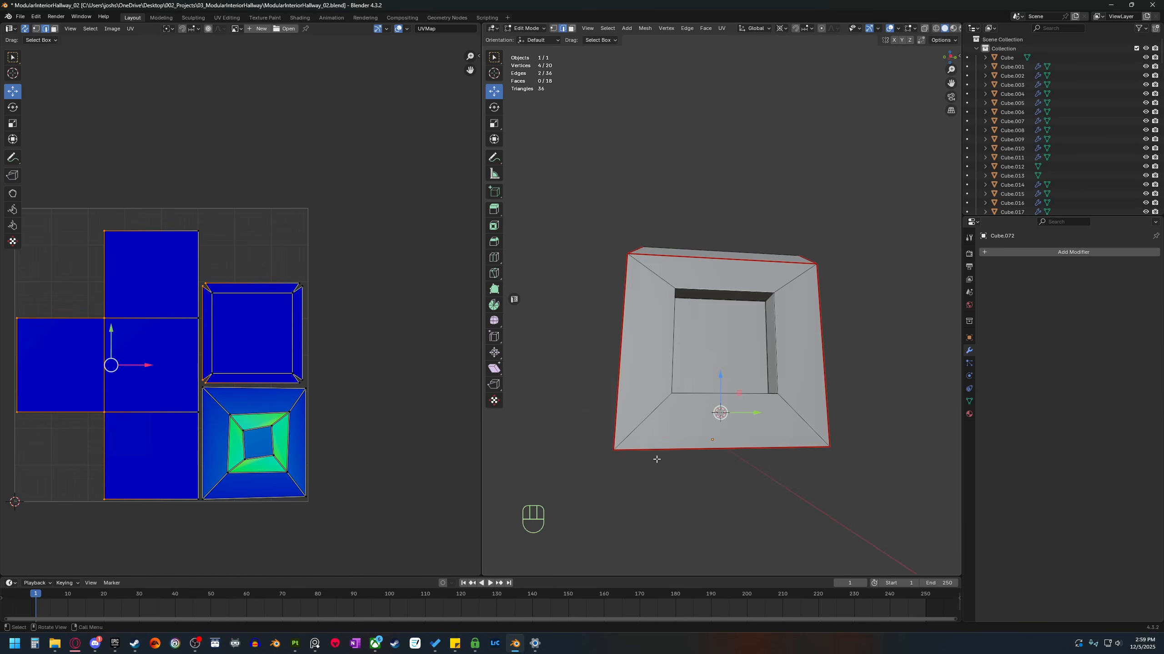
pyautogui.moveTo(754, 386); pyautogui.dragTo(716, 383, button='middle')
pyautogui.scroll(1, 712, 312)
pyautogui.scroll(2, 708, 399)
pyautogui.keyDown('shift'); pyautogui.moveTo(693, 433); pyautogui.dragTo(674, 414, button='middle'); pyautogui.keyUp('shift')
pyautogui.scroll(-1, 712, 422)
pyautogui.press('2')
pyautogui.click(663, 392)
pyautogui.keyDown('shift'); pyautogui.click(620, 342); pyautogui.keyUp('shift')
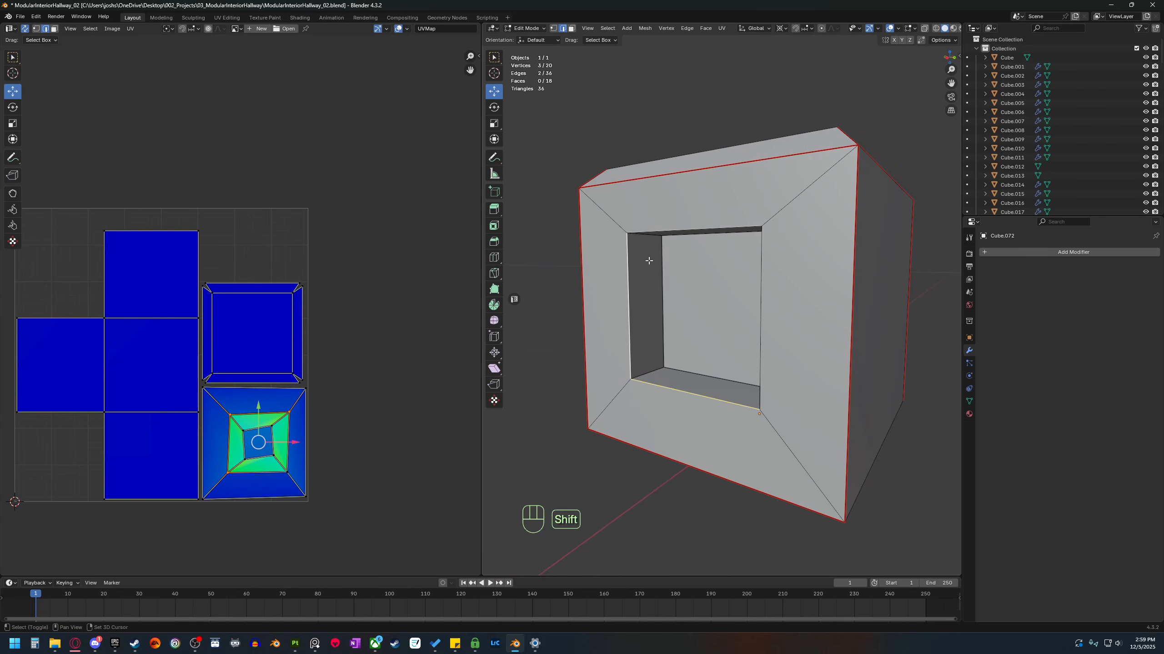
pyautogui.keyDown('shift'); pyautogui.click(671, 222); pyautogui.keyUp('shift')
pyautogui.moveTo(681, 233); pyautogui.dragTo(733, 236, button='middle')
pyautogui.keyDown('shift'); pyautogui.click(853, 306); pyautogui.keyUp('shift')
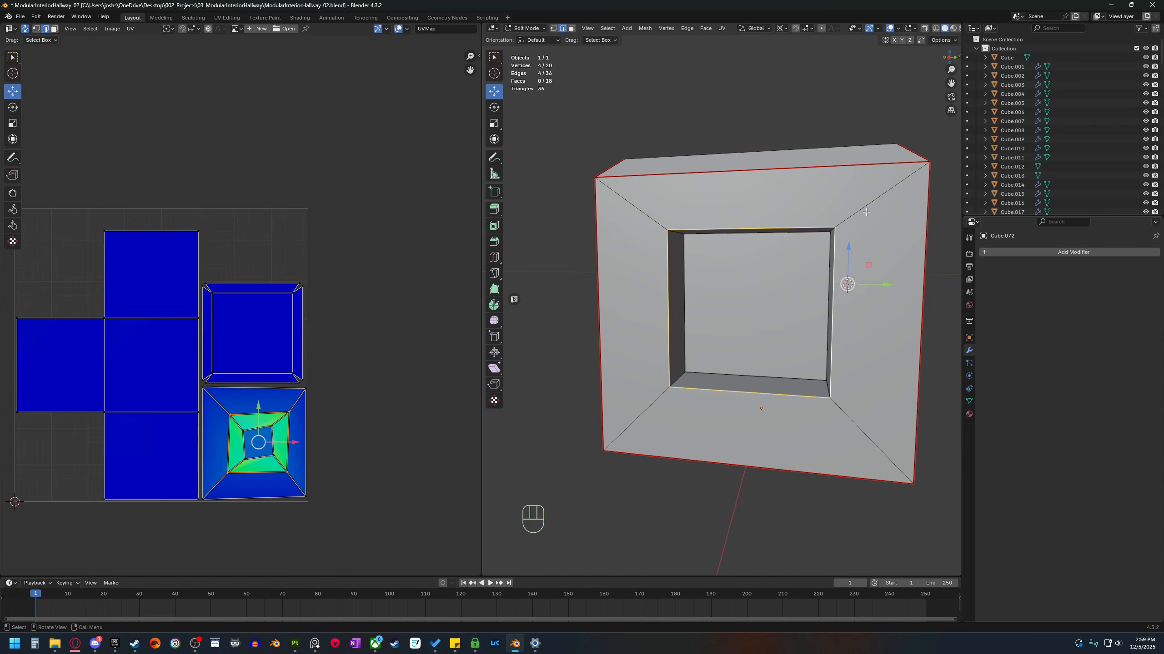
pyautogui.moveTo(770, 427); pyautogui.dragTo(848, 372, button='middle')
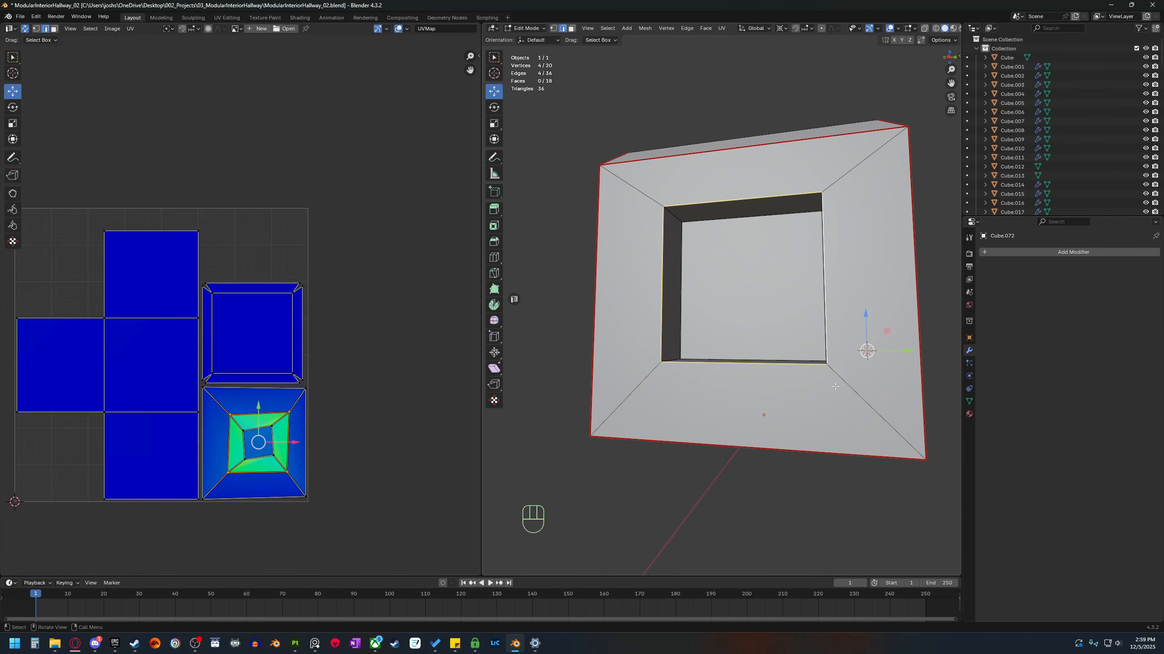
pyautogui.rightClick(848, 372)
pyautogui.click(838, 372)
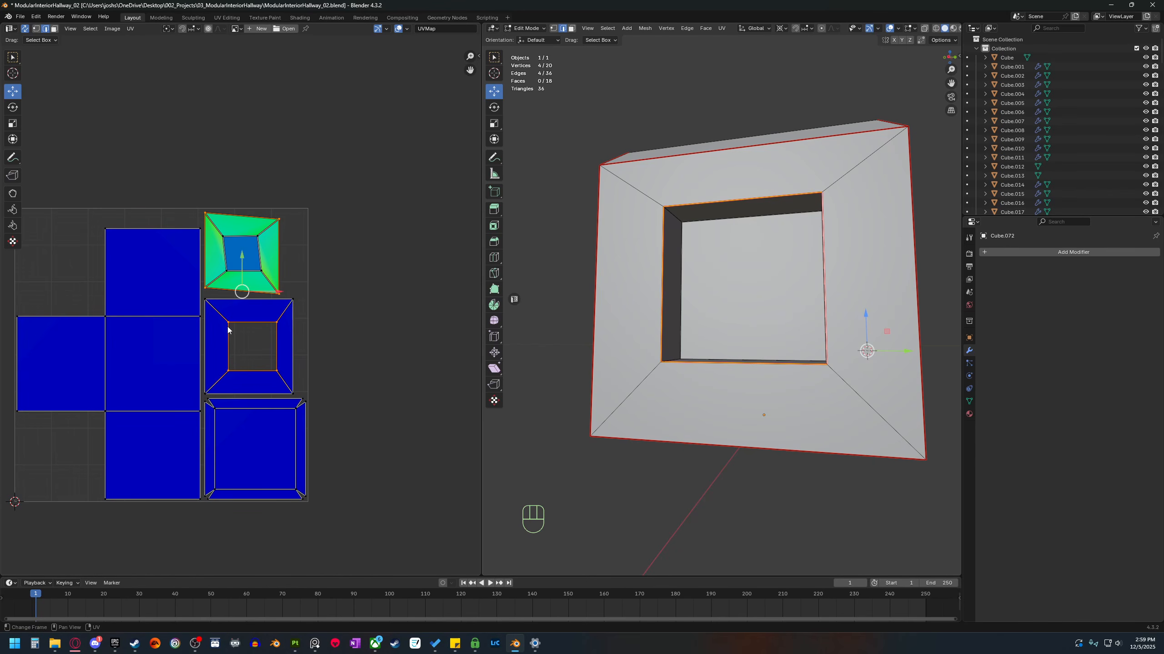
# Select the linked frame faces around the opening to identify their island in the UV layout.
pyautogui.press('3')
pyautogui.click(862, 274)
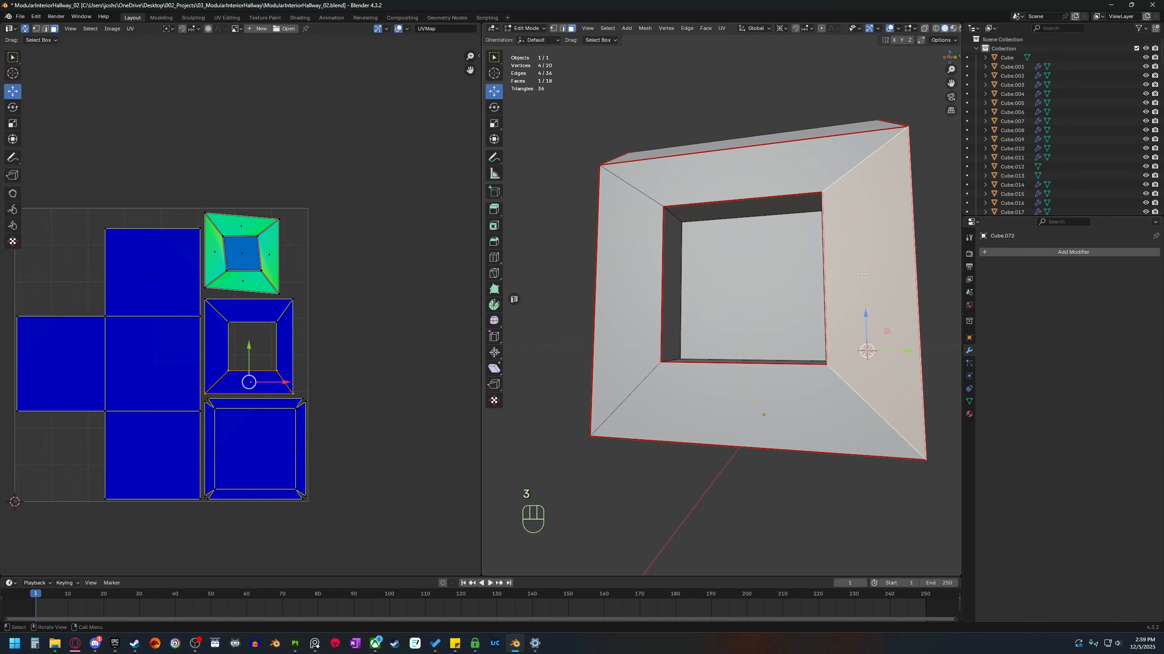
pyautogui.press('l')
pyautogui.press('g')
pyautogui.rightClick(304, 353)
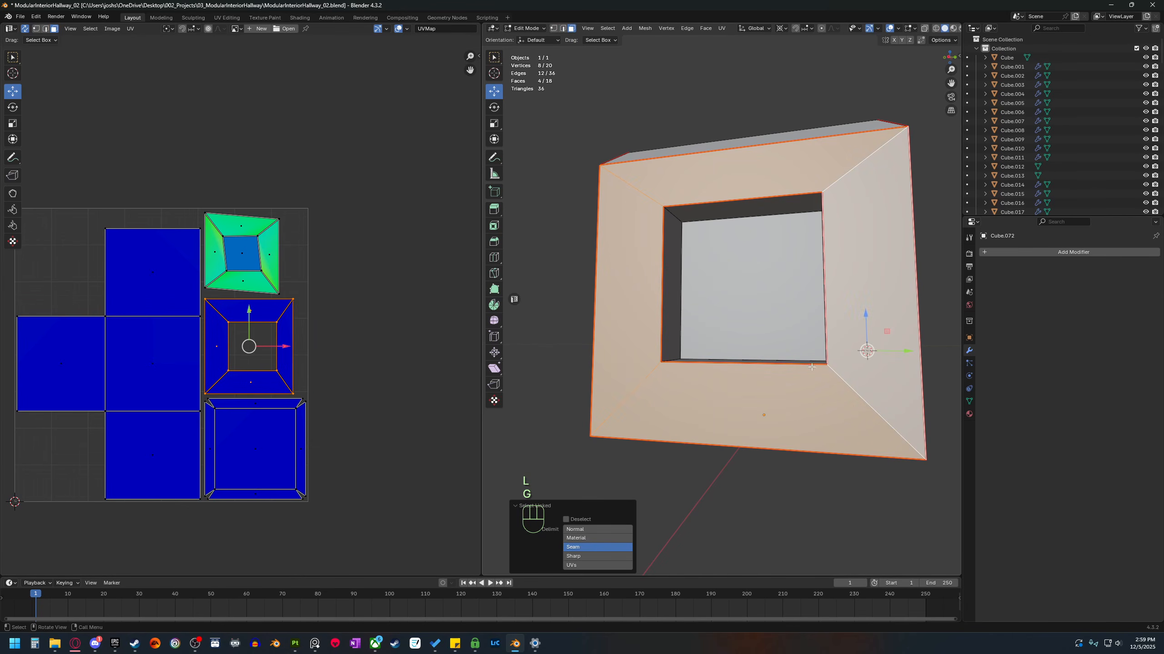
# Mark the four edges around the back face inside the recess as UV seams.
pyautogui.moveTo(811, 367); pyautogui.dragTo(837, 418, button='middle')
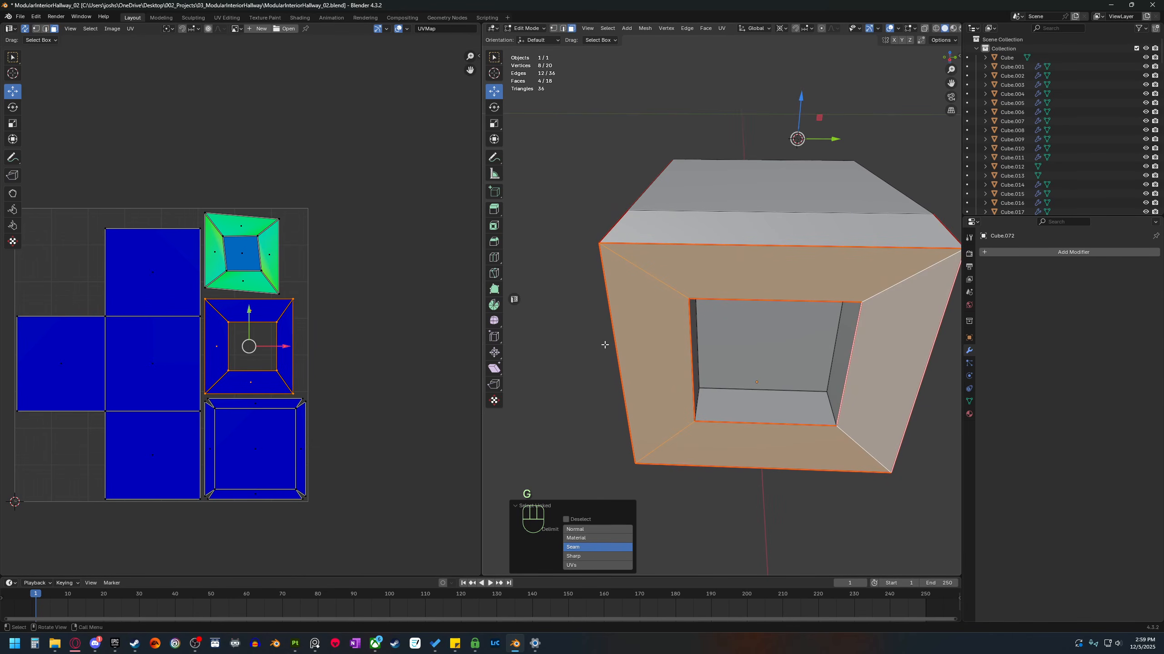
pyautogui.moveTo(683, 413); pyautogui.dragTo(802, 242, button='middle')
pyautogui.press('2')
pyautogui.click(666, 301)
pyautogui.keyDown('shift'); pyautogui.click(752, 217); pyautogui.keyUp('shift')
pyautogui.keyDown('shift'); pyautogui.click(835, 279); pyautogui.keyUp('shift')
pyautogui.moveTo(834, 280); pyautogui.dragTo(798, 361, button='middle')
pyautogui.keyDown('shift'); pyautogui.click(767, 372); pyautogui.keyUp('shift')
pyautogui.press('u')
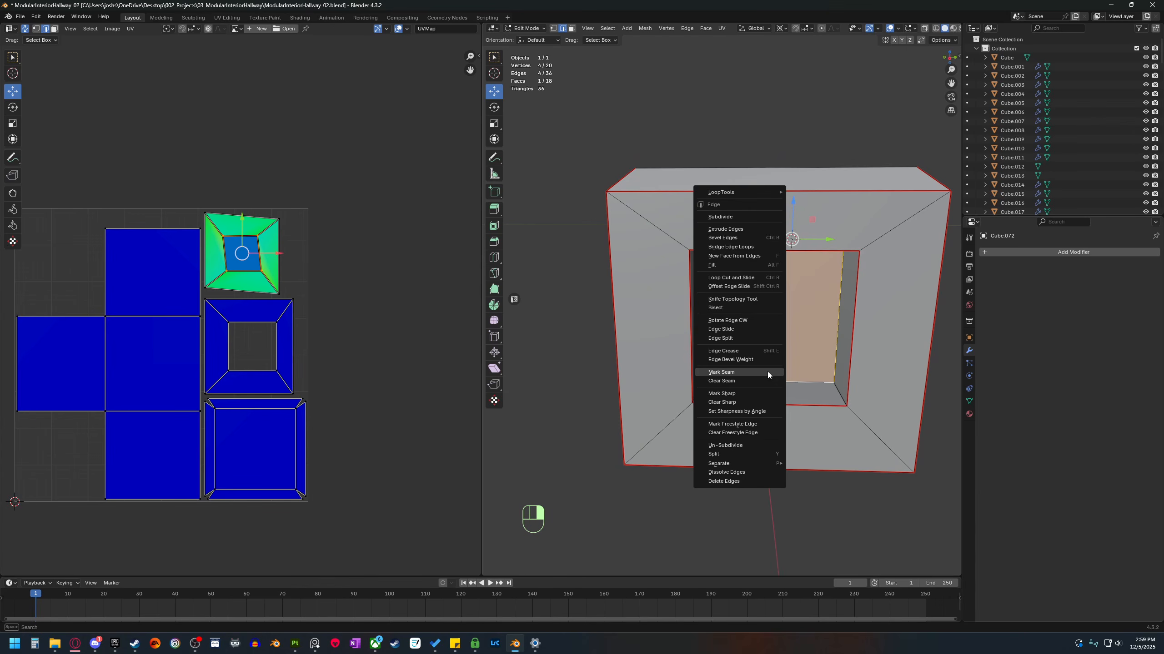
pyautogui.click(767, 372)
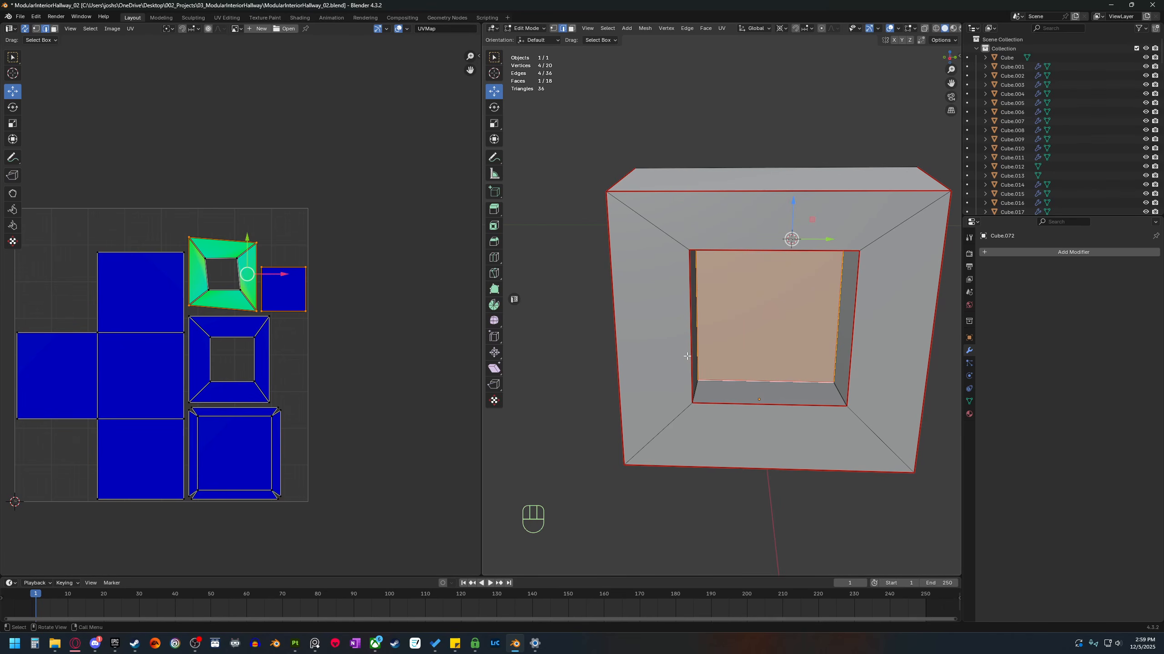
# Select the four inner wall faces of the recess to examine their island in the UV layout.
pyautogui.moveTo(824, 399); pyautogui.dragTo(695, 356, button='middle')
pyautogui.scroll(2, 722, 419)
pyautogui.click(683, 373)
pyautogui.click(680, 184)
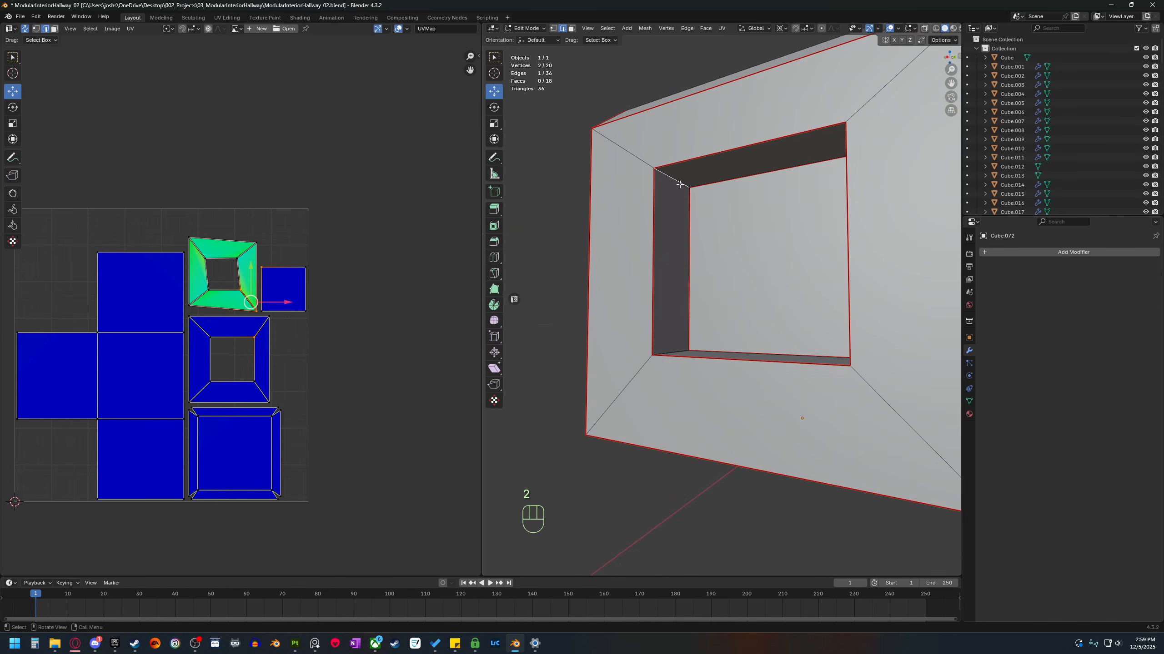
pyautogui.moveTo(680, 184); pyautogui.dragTo(784, 172, button='middle')
pyautogui.click(845, 169)
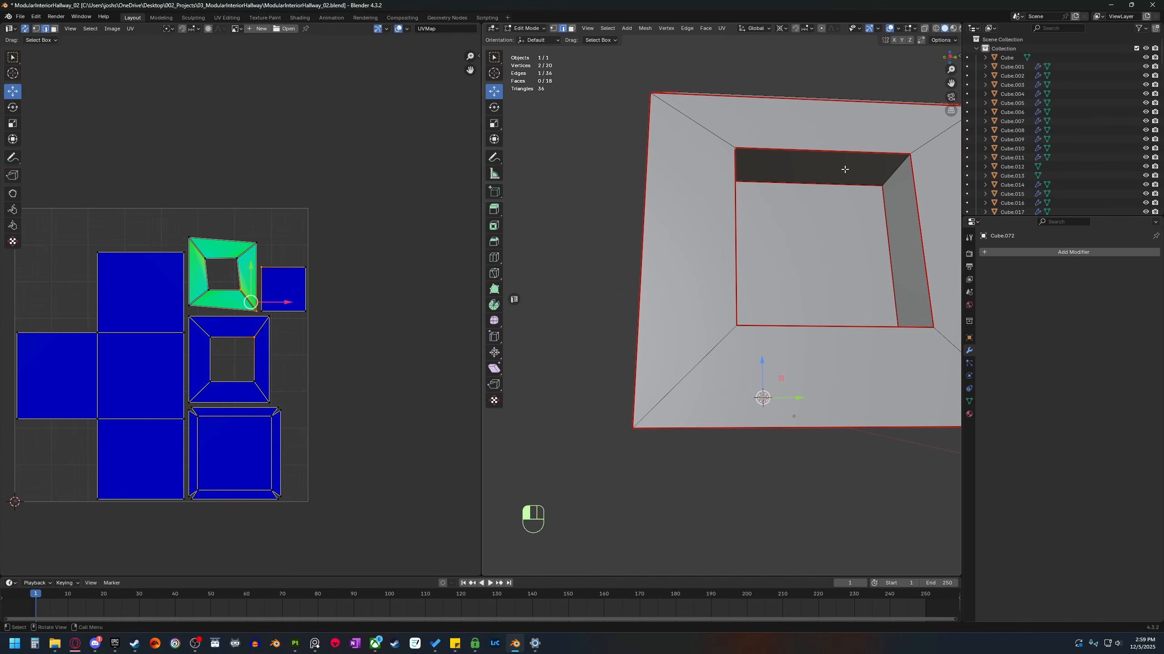
pyautogui.press('3')
pyautogui.click(841, 169)
pyautogui.keyDown('shift'); pyautogui.click(899, 214); pyautogui.keyUp('shift')
pyautogui.moveTo(898, 220); pyautogui.dragTo(880, 354, button='middle')
pyautogui.keyDown('shift'); pyautogui.click(798, 404); pyautogui.keyUp('shift')
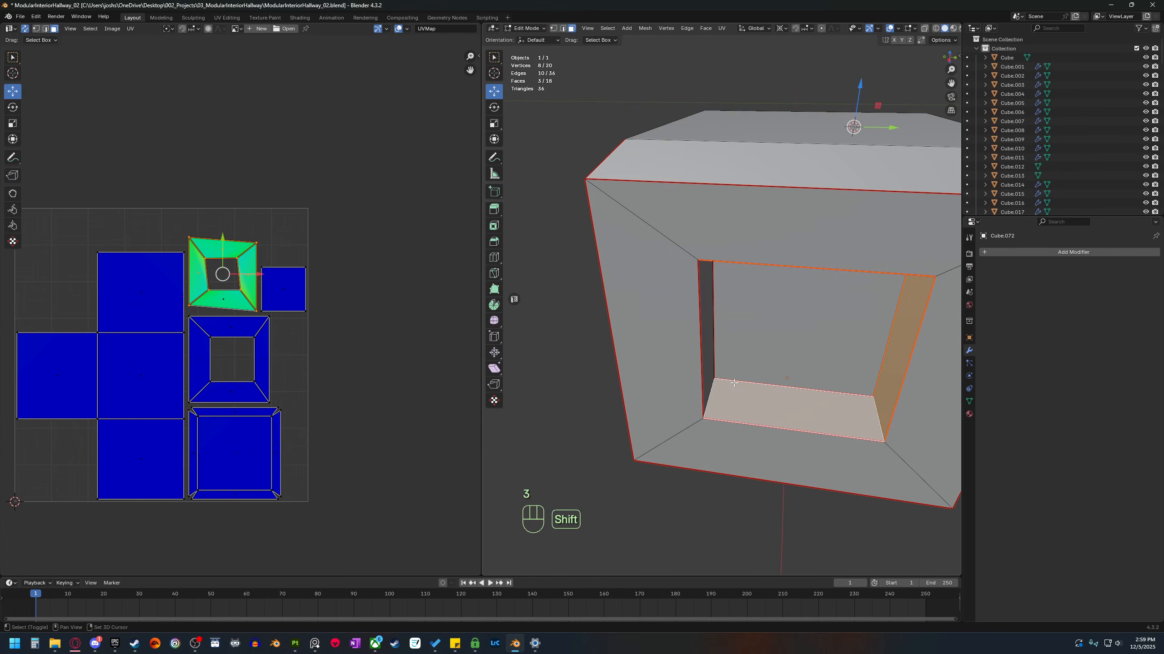
pyautogui.keyDown('shift'); pyautogui.click(707, 353); pyautogui.keyUp('shift')
pyautogui.moveTo(709, 355); pyautogui.dragTo(736, 378, button='middle')
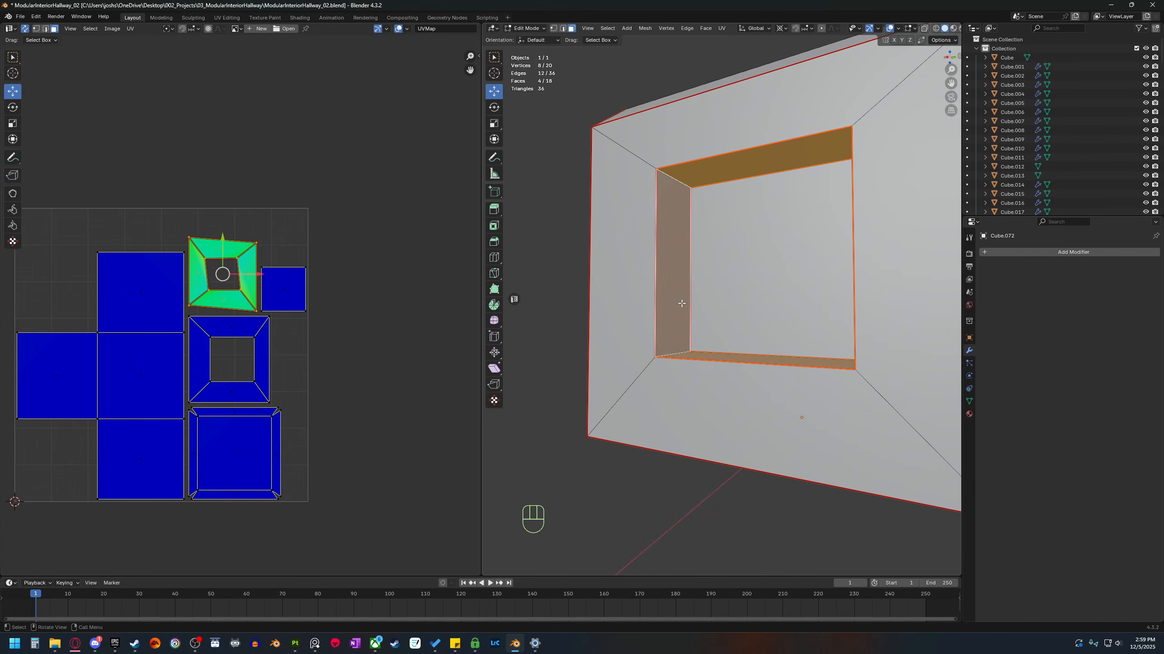
pyautogui.moveTo(685, 226); pyautogui.dragTo(709, 210, button='middle')
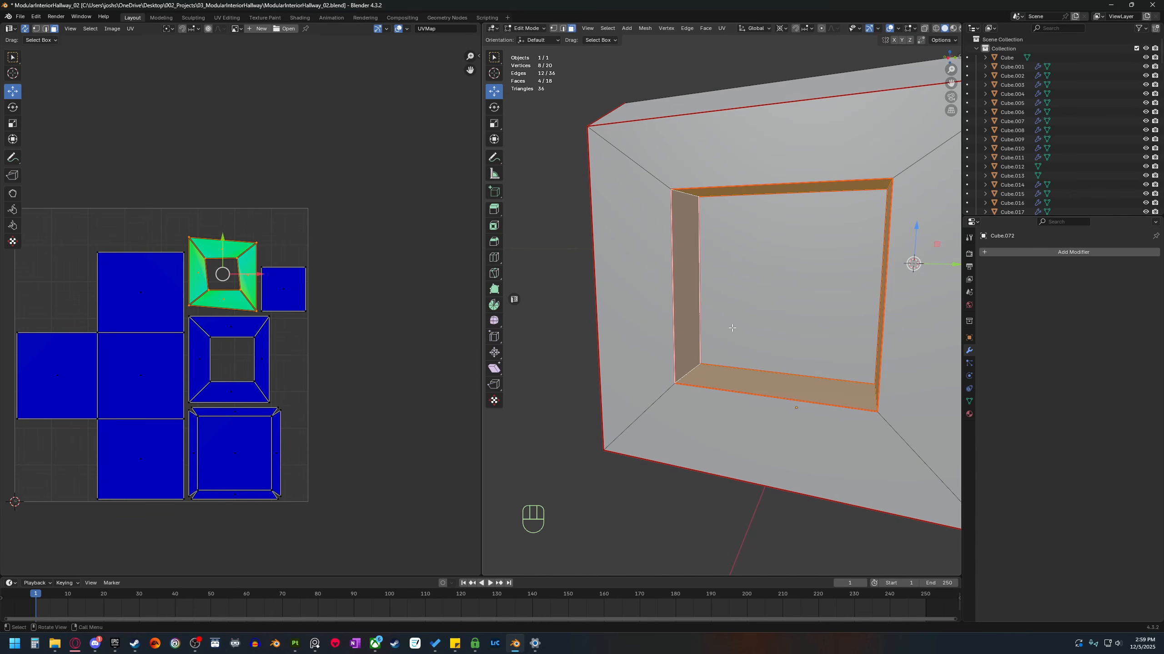
pyautogui.moveTo(732, 328); pyautogui.dragTo(676, 192, button='middle')
# Mark an upper corner edge between the recess's inner walls as a UV seam.
pyautogui.press('2')
pyautogui.click(673, 185)
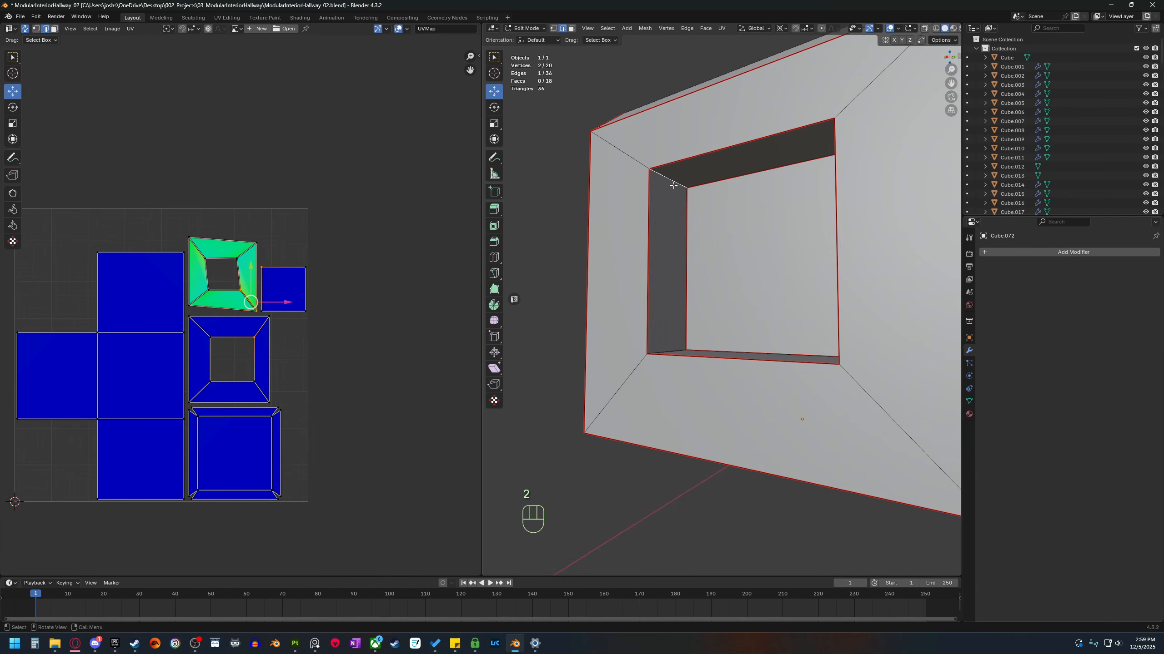
pyautogui.rightClick(673, 185)
pyautogui.click(663, 186)
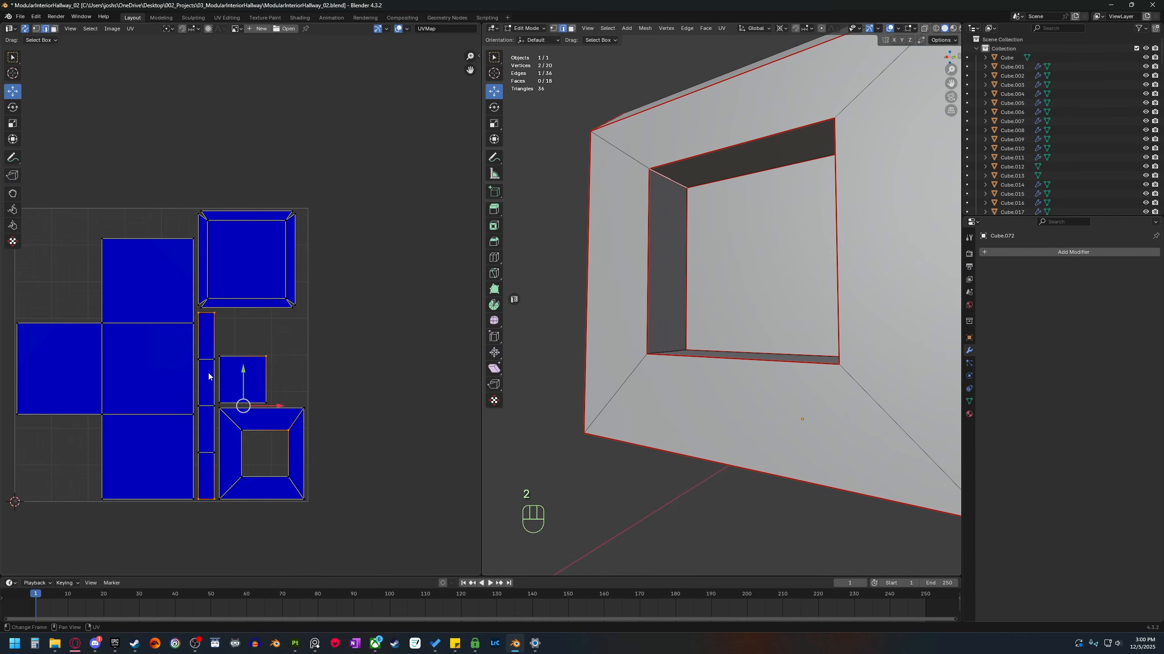
# Mark the diagonally opposite lower corner edge inside the recess as a UV seam.
pyautogui.moveTo(682, 353); pyautogui.dragTo(717, 362, button='middle')
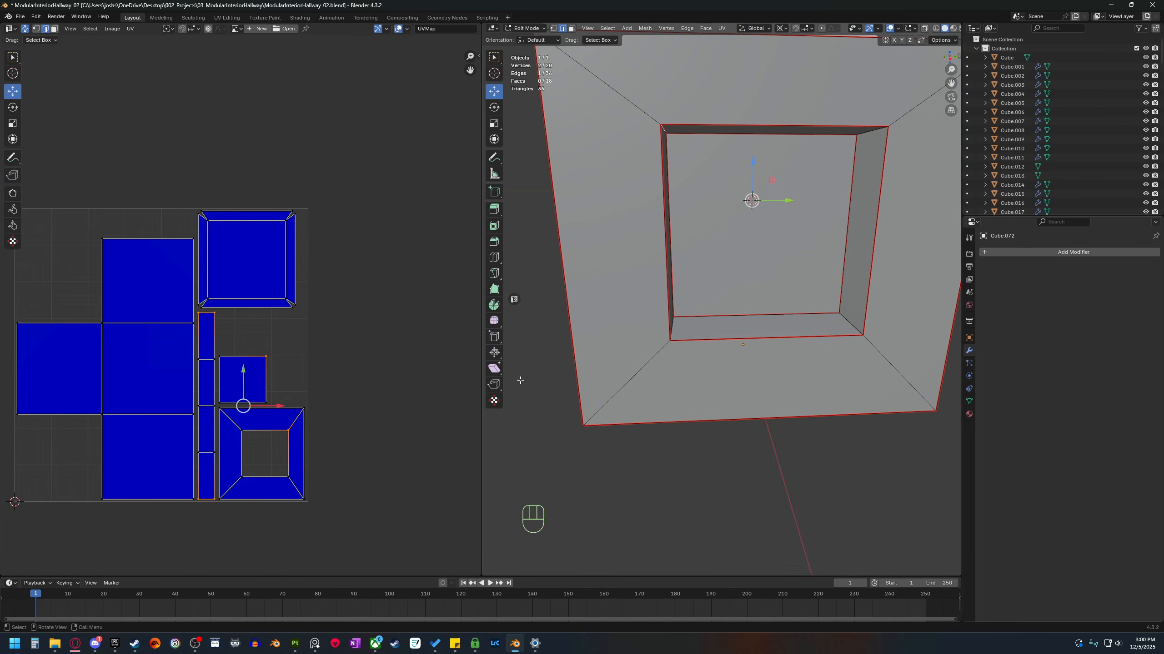
pyautogui.moveTo(788, 348); pyautogui.dragTo(818, 341, button='middle')
pyautogui.keyDown('shift'); pyautogui.click(859, 322); pyautogui.keyUp('shift')
pyautogui.rightClick(858, 323)
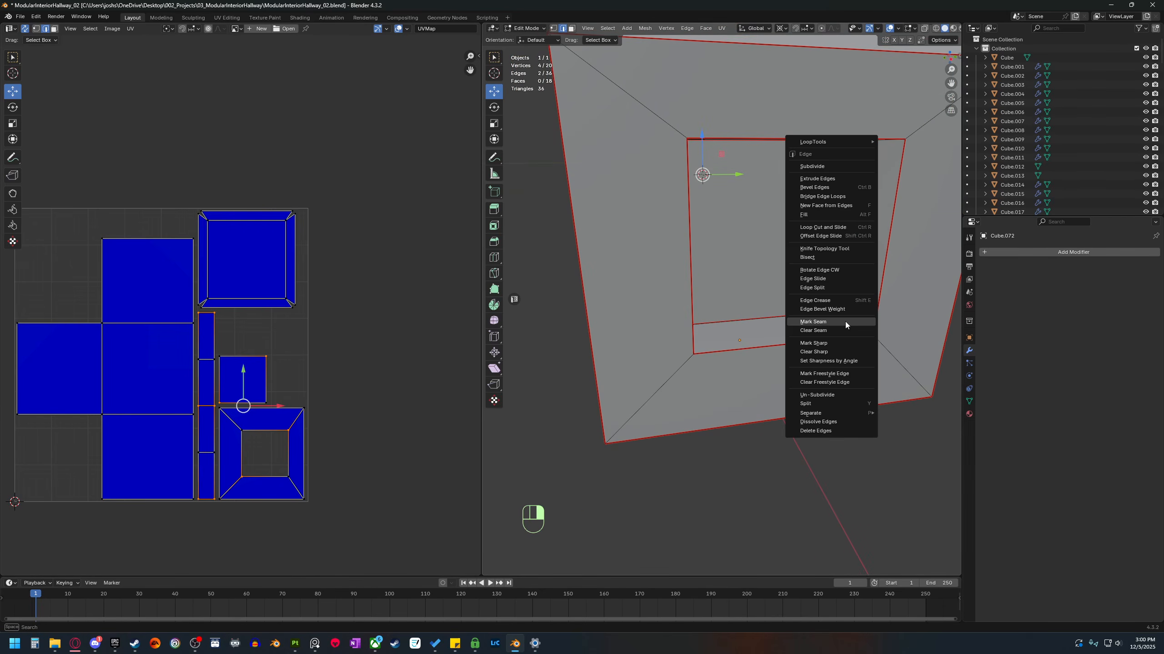
pyautogui.click(846, 321)
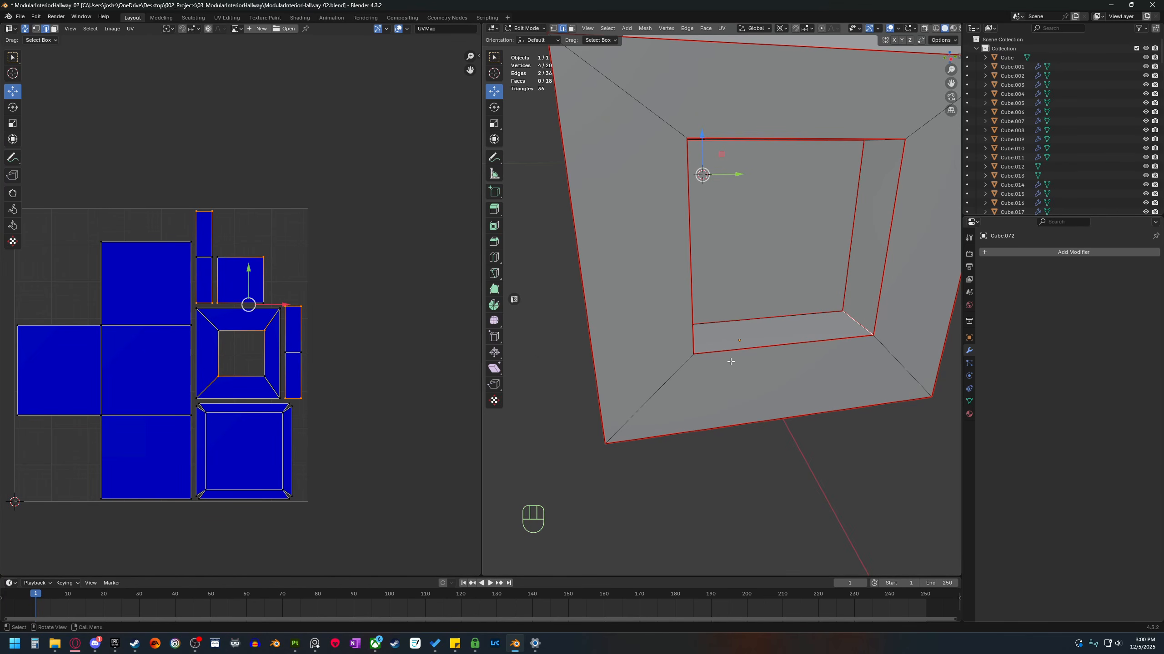
# Inspect the split inner walls and undo the seams on both recess corner edges.
pyautogui.scroll(-4, 731, 362)
pyautogui.scroll(4, 750, 379)
pyautogui.scroll(-5, 738, 391)
pyautogui.moveTo(745, 408); pyautogui.dragTo(730, 432, button='middle')
pyautogui.scroll(2, 730, 433)
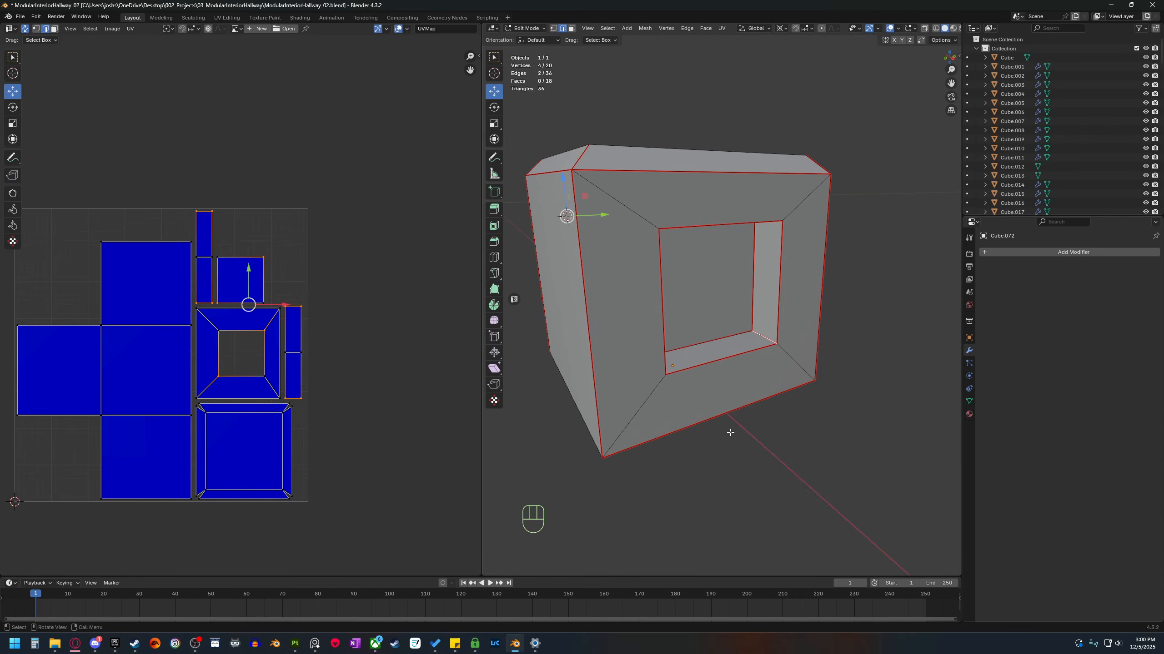
pyautogui.hotkey('ctrl', 'z')
pyautogui.hotkey('ctrl', 'z')
pyautogui.hotkey('ctrl', 'z')
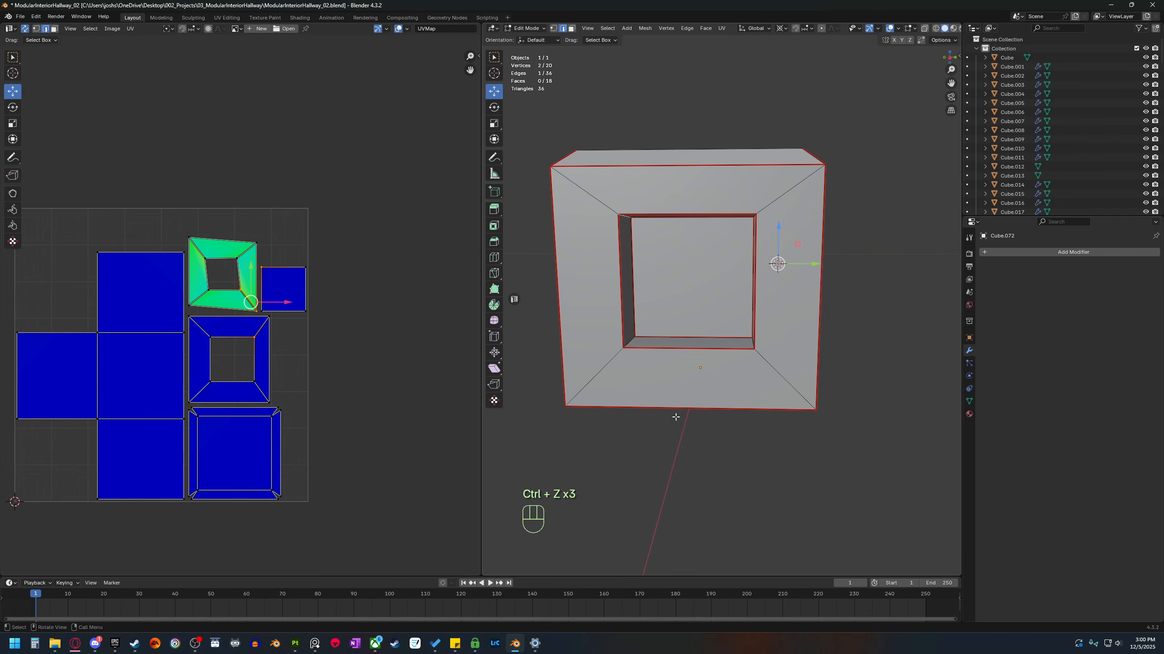
# Mark a single lower corner edge between the recess's inner walls as a UV seam.
pyautogui.moveTo(641, 351); pyautogui.dragTo(634, 334, button='middle')
pyautogui.click(634, 332)
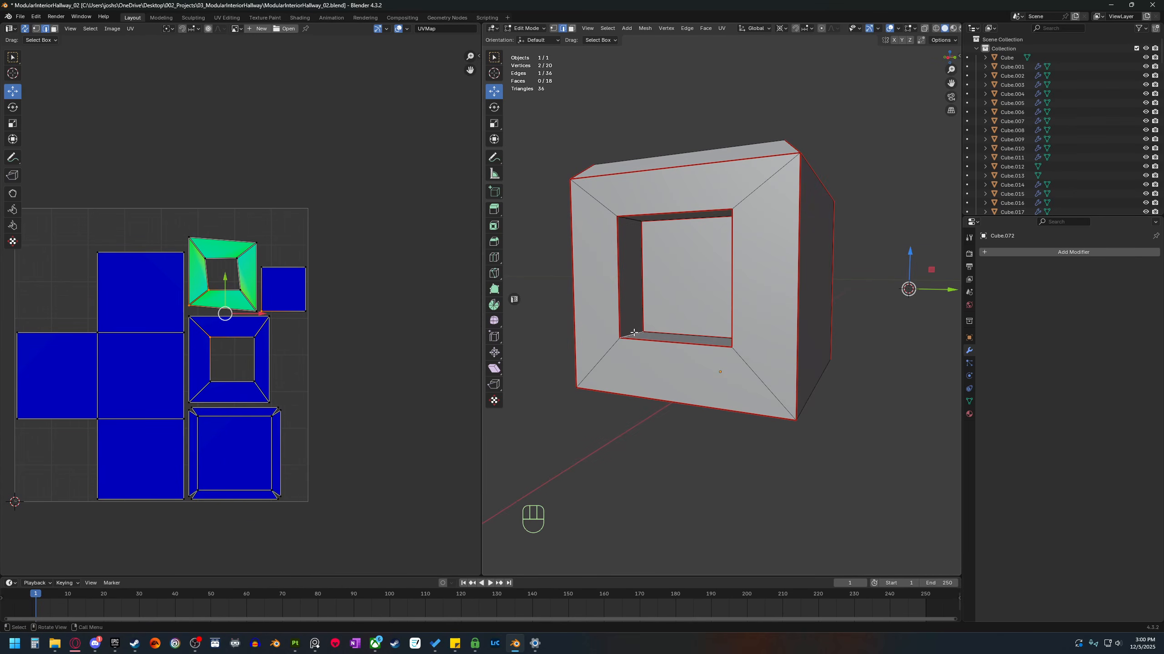
pyautogui.rightClick(634, 333)
pyautogui.click(650, 344)
pyautogui.scroll(-3, 584, 346)
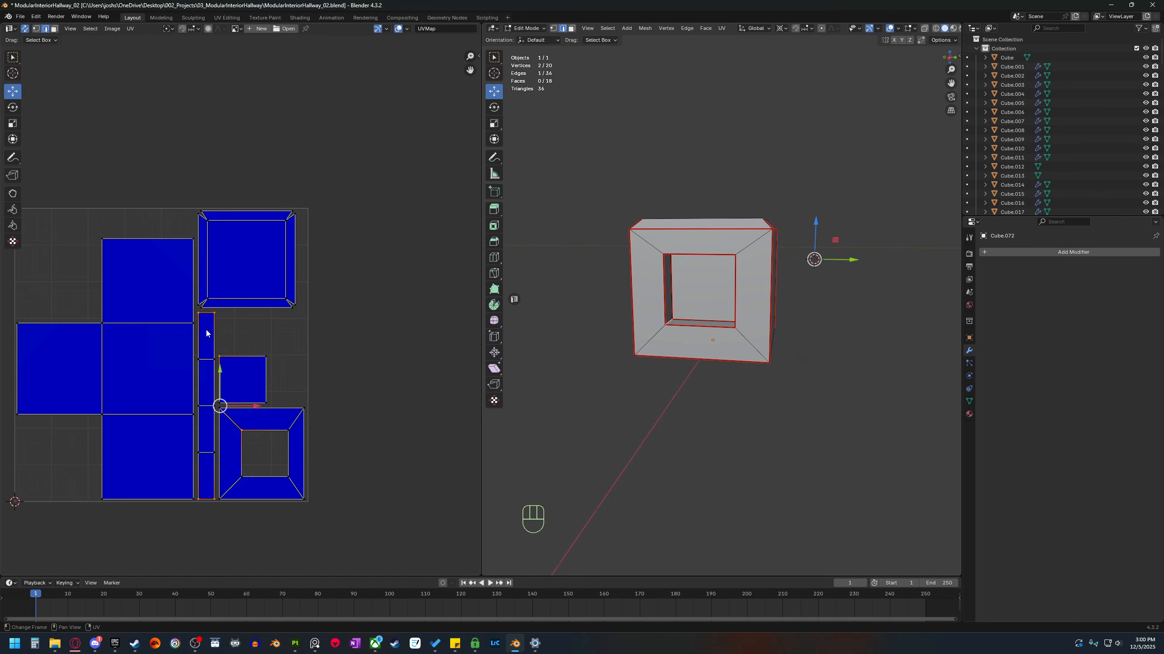
pyautogui.scroll(-1, 372, 397)
# Leave Edit Mode on the cube and open the plain cylinder for mesh editing.
pyautogui.press('Tab')
pyautogui.moveTo(562, 382); pyautogui.dragTo(618, 410, button='middle')
pyautogui.scroll(1, 618, 409)
pyautogui.click(706, 312)
pyautogui.moveTo(700, 431); pyautogui.dragTo(748, 385, button='middle')
pyautogui.scroll(3, 716, 373)
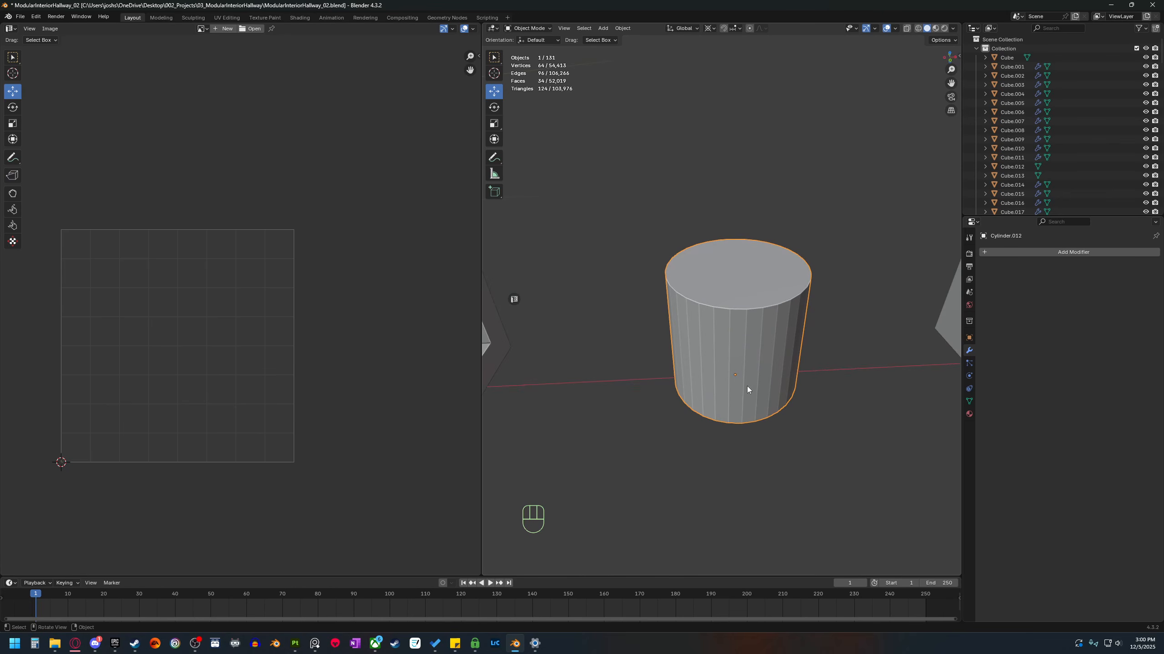
pyautogui.scroll(1, 745, 385)
pyautogui.press('Tab')
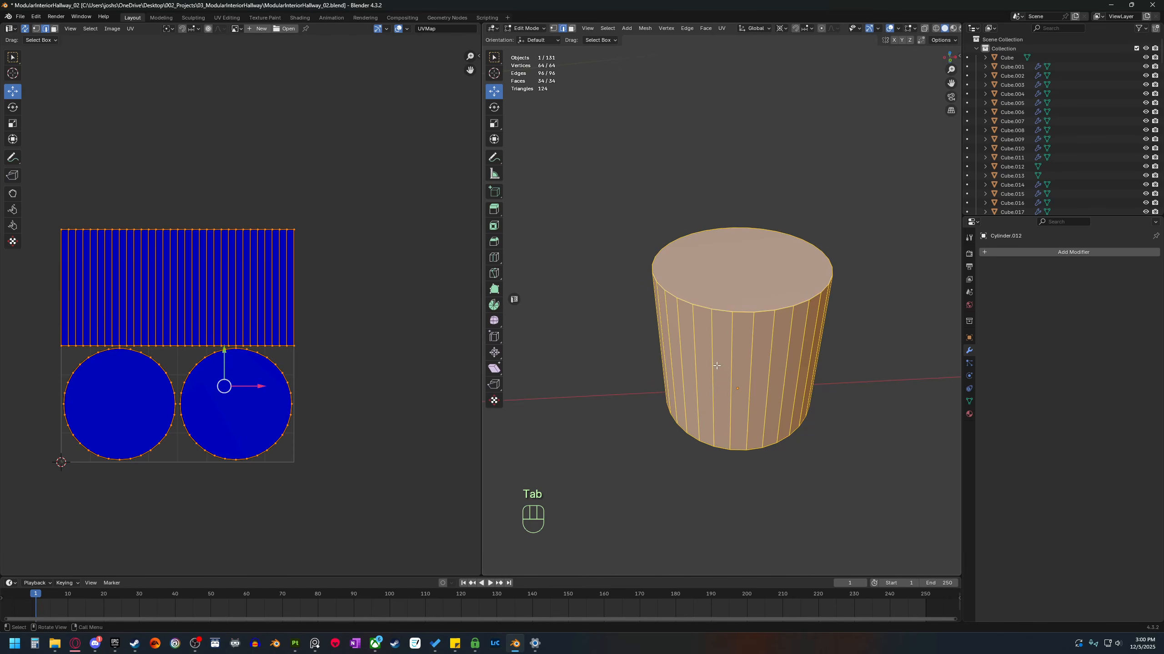
# Select the edge loop around the cylinder's top face and inset the face by about 0.38 m.
pyautogui.press('2')
pyautogui.click(720, 561)
pyautogui.moveTo(717, 546); pyautogui.dragTo(677, 472, button='middle')
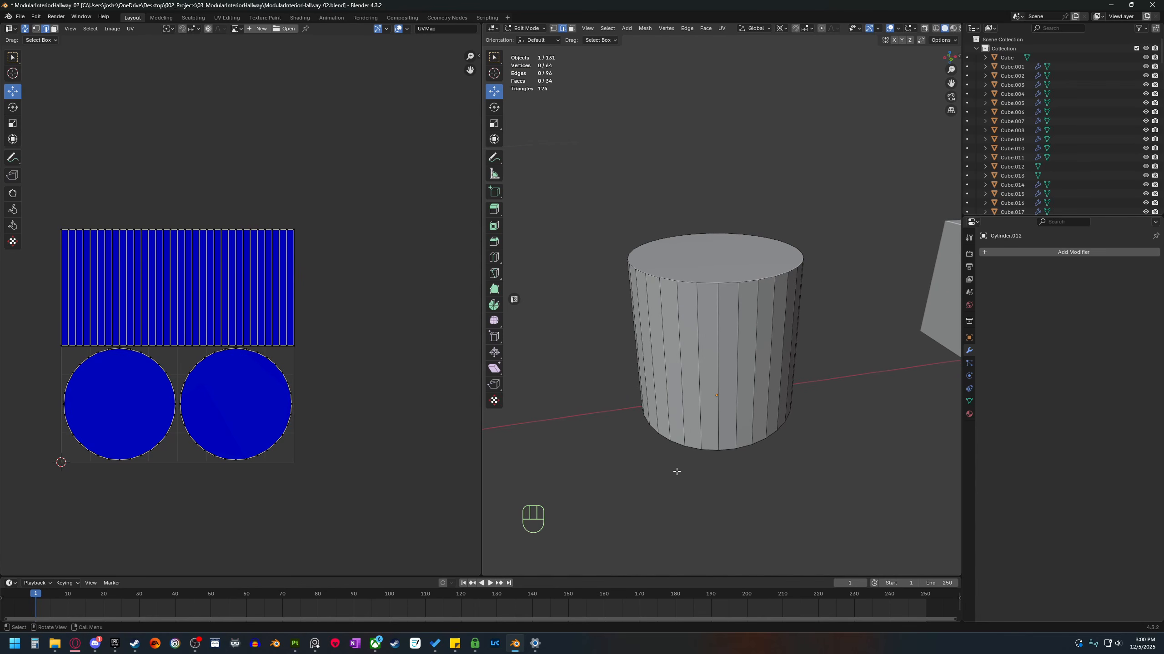
pyautogui.press('2')
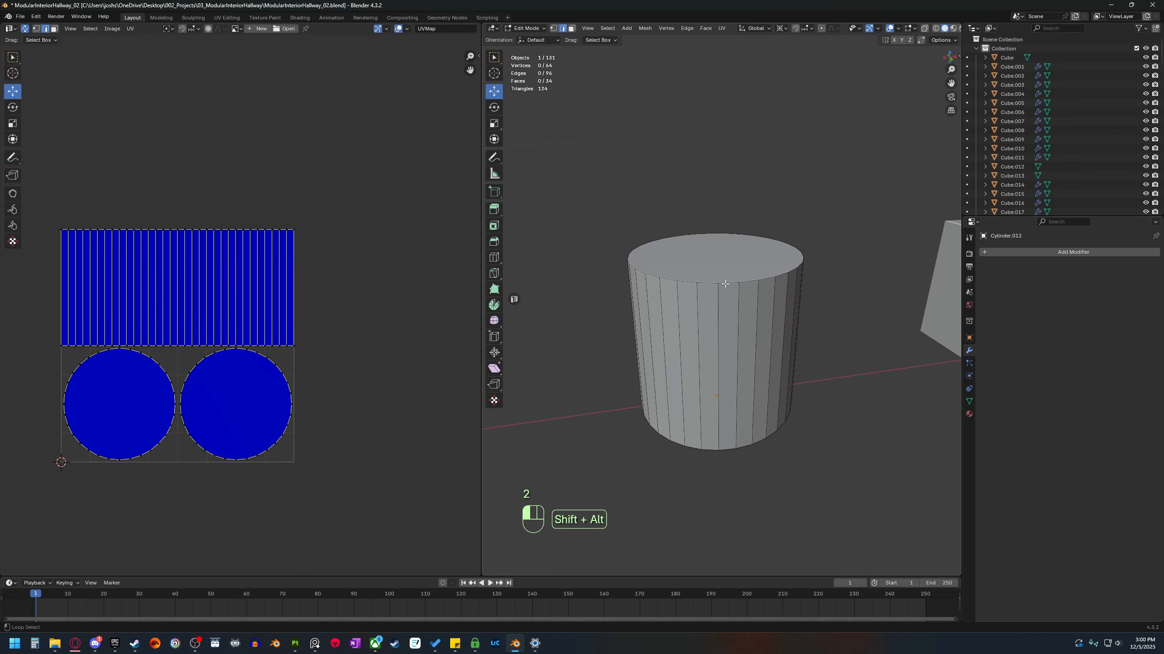
pyautogui.keyDown('alt'); pyautogui.keyDown('shift'); pyautogui.click(726, 283); pyautogui.keyUp('shift'); pyautogui.keyUp('alt')
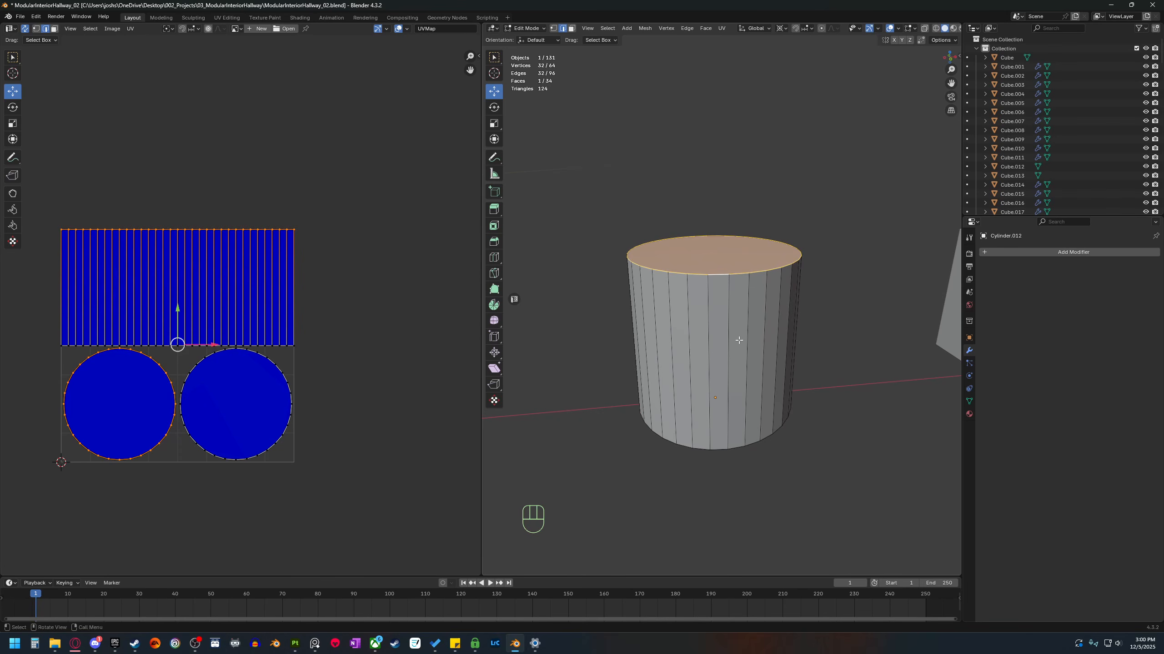
pyautogui.moveTo(735, 338)
pyautogui.keyDown('shift'); pyautogui.mouseDown(button='middle')
pyautogui.moveTo(769, 387)
pyautogui.moveTo(715, 367)
pyautogui.moveTo(739, 344)
pyautogui.mouseUp(button='middle'); pyautogui.keyUp('shift')
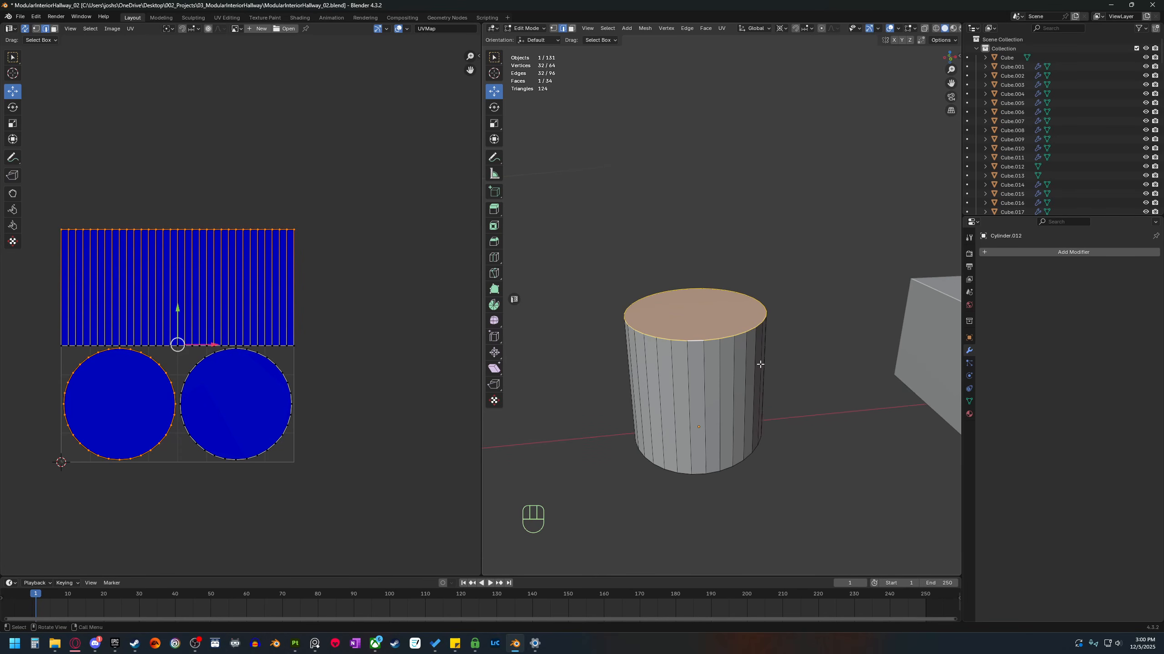
pyautogui.press('i')
pyautogui.click(748, 363)
# Extrude the cylinder's inset top face up about 0.49 m into a neck, extrude it again and scale it by about 1.41.
pyautogui.press('e')
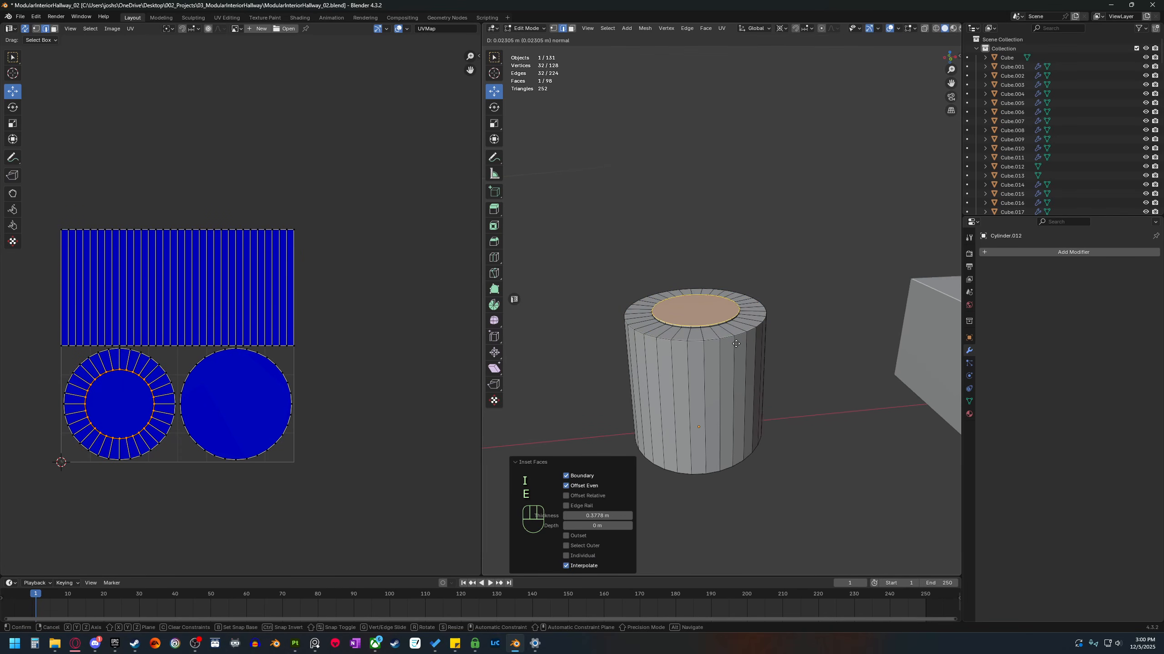
pyautogui.click(743, 310)
pyautogui.press('e')
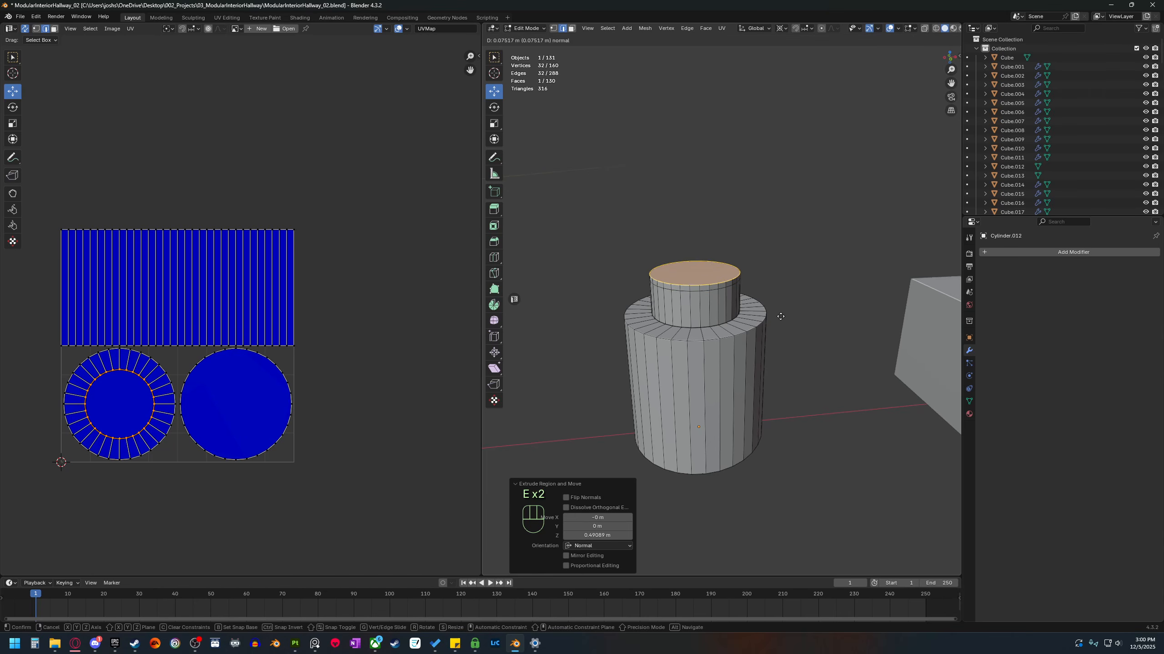
pyautogui.click(781, 305)
pyautogui.press('s')
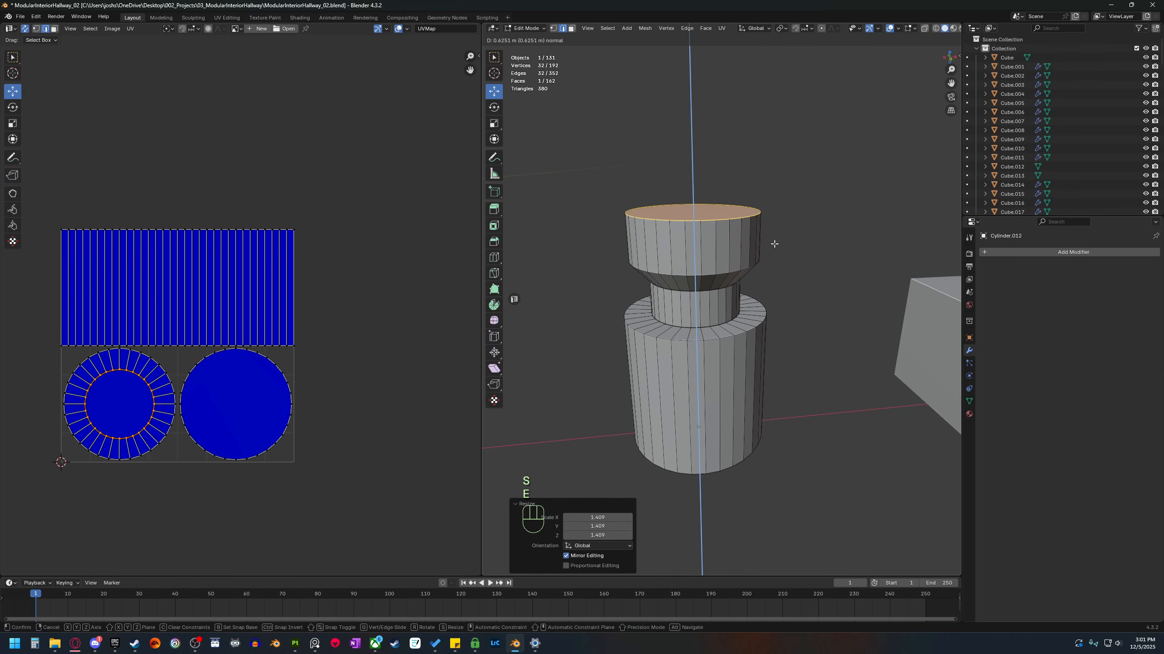
# Extrude the flared top about 0.63 m, extrude another 0.71 m and scale the new top in to about 0.71.
pyautogui.click(775, 247)
pyautogui.press('e')
pyautogui.click(782, 192)
pyautogui.press('s')
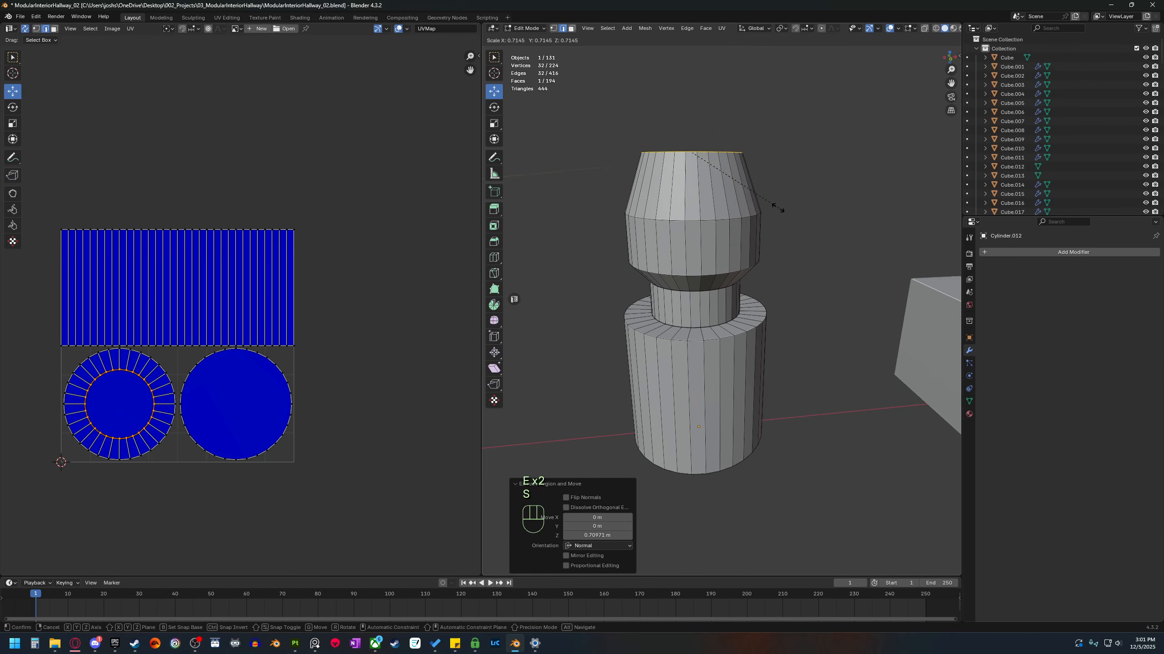
pyautogui.click(769, 201)
# Add a centred loop cut around the straight upper section and bevel it into a band of faces.
pyautogui.keyDown('shift'); pyautogui.moveTo(771, 232); pyautogui.dragTo(773, 283, button='middle'); pyautogui.keyUp('shift')
pyautogui.hotkey('ctrl', 'r')
pyautogui.click(762, 269)
pyautogui.rightClick(762, 270)
pyautogui.hotkey('ctrl', 'b')
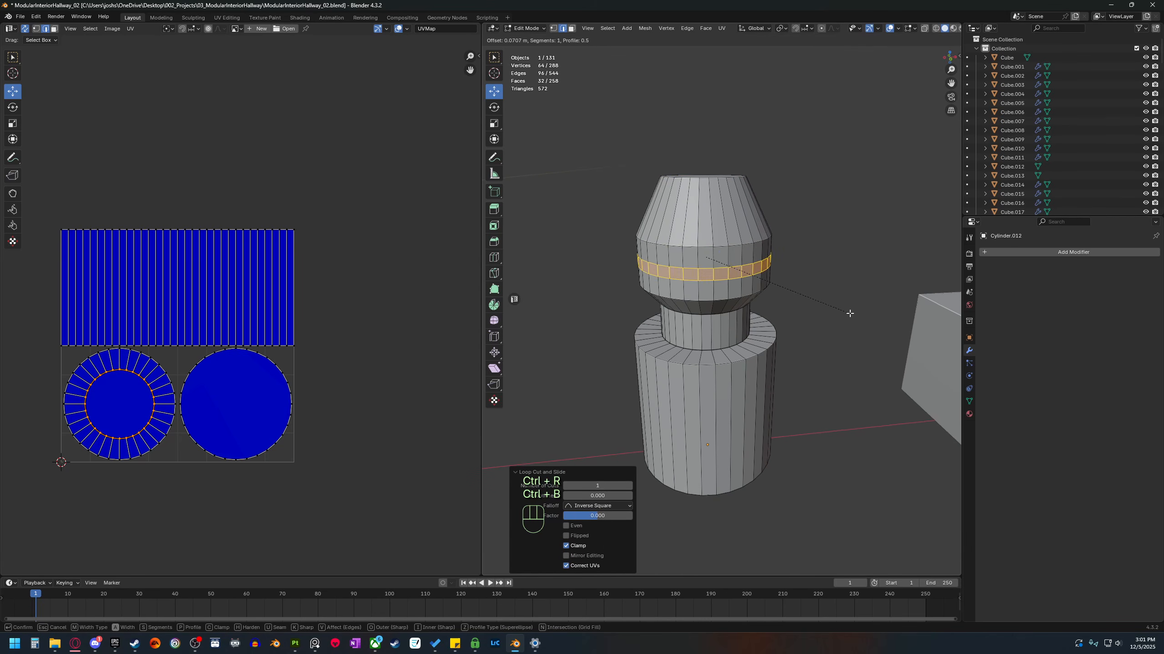
pyautogui.click(852, 313)
# Extrude the band in place and shrink it inward by about 0.222 m to form a groove.
pyautogui.press('e')
pyautogui.rightClick(801, 280)
pyautogui.hotkey('alt', 's')
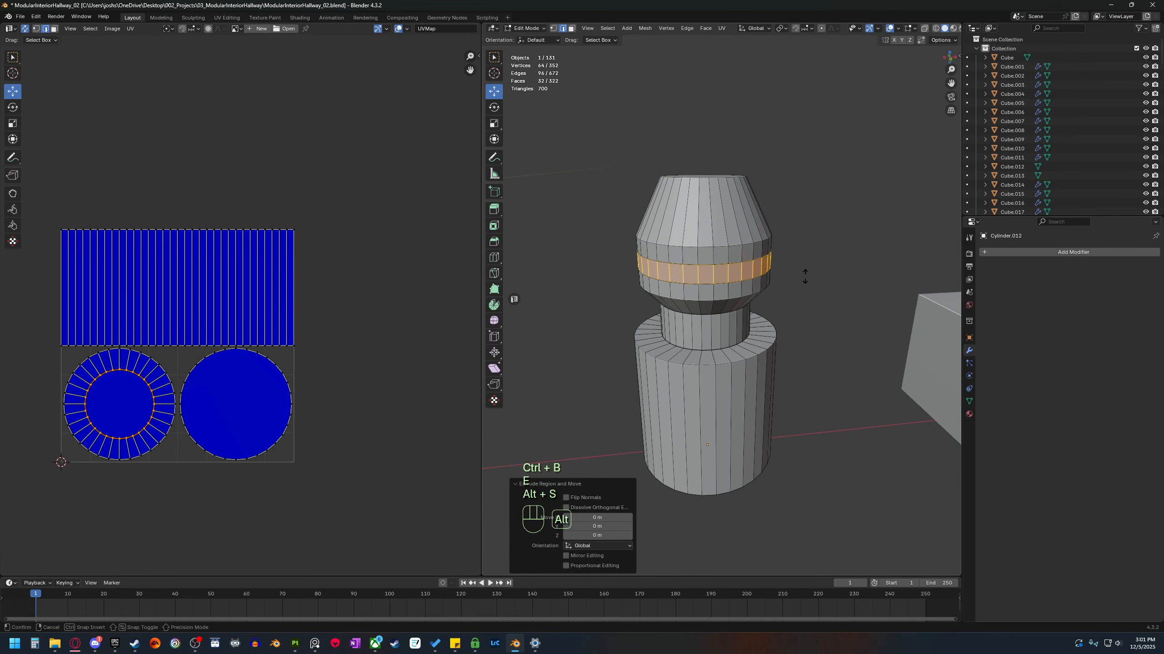
pyautogui.click(806, 340)
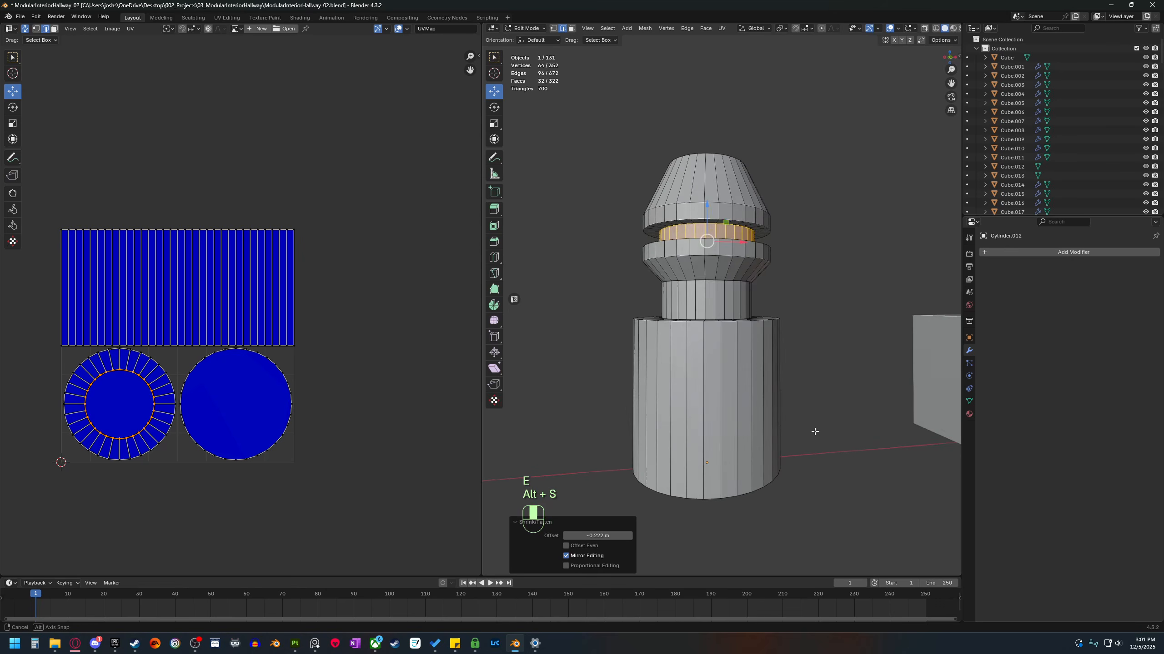
# Deselect the mesh and examine the stepped cylinder's shape from the side, above and below.
pyautogui.press('Tab')
pyautogui.scroll(1, 833, 390)
pyautogui.moveTo(832, 390); pyautogui.dragTo(835, 369, button='middle')
pyautogui.press('Tab')
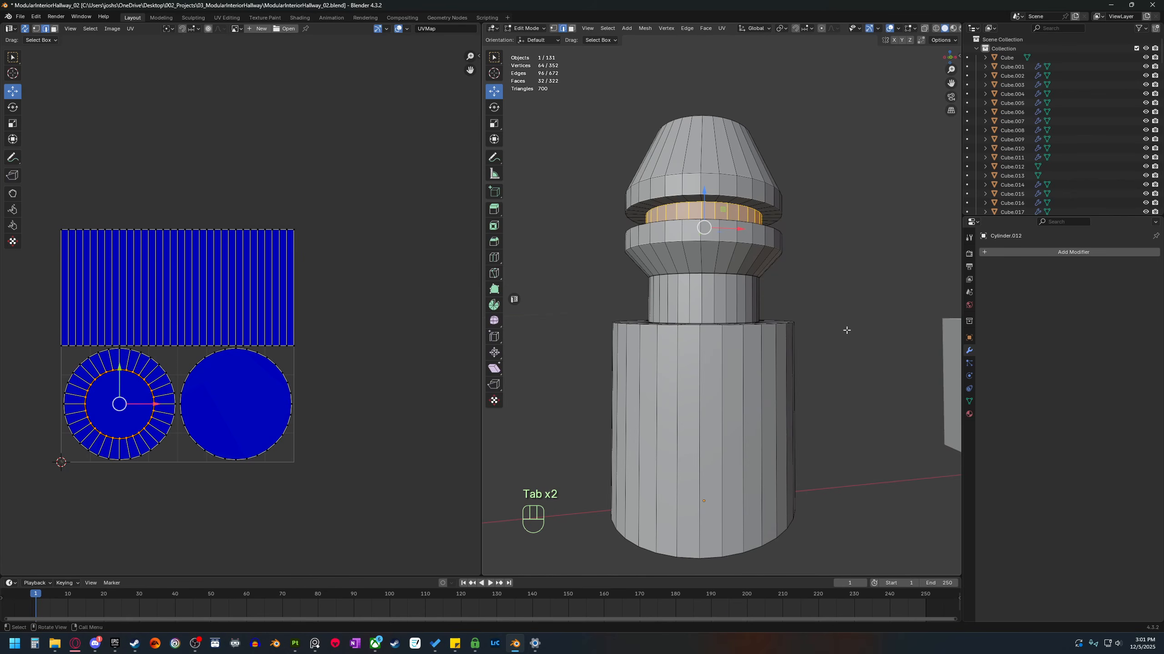
pyautogui.click(837, 323)
pyautogui.keyDown('shift'); pyautogui.moveTo(822, 282); pyautogui.dragTo(817, 338, button='middle'); pyautogui.keyUp('shift')
pyautogui.scroll(-3, 816, 338)
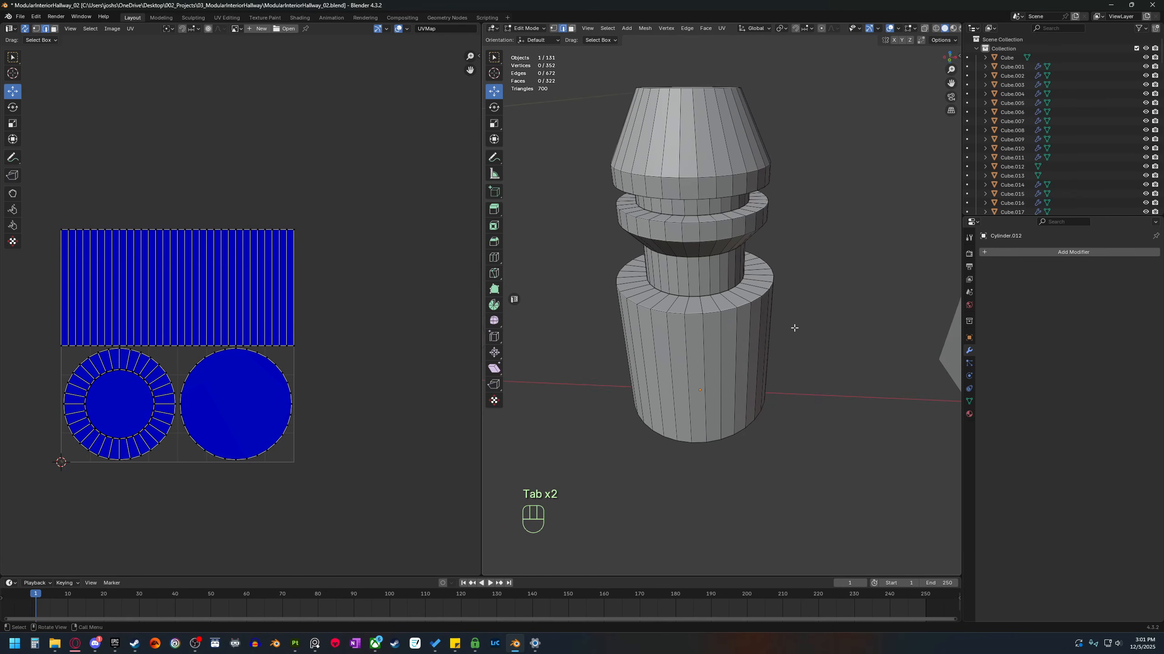
pyautogui.moveTo(773, 421); pyautogui.dragTo(798, 397, button='middle')
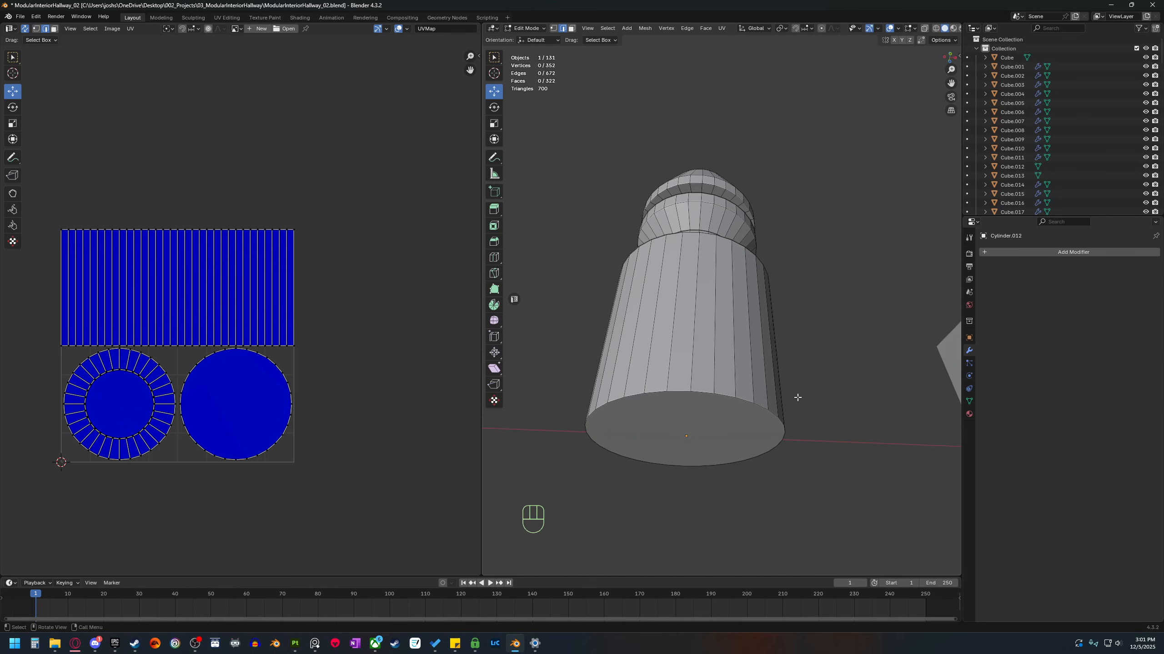
pyautogui.moveTo(785, 199); pyautogui.dragTo(779, 294, button='middle')
pyautogui.moveTo(782, 284); pyautogui.dragTo(802, 315, button='middle')
# Mark the edge loops around the cylinder's top and bottom caps as UV seams.
pyautogui.press('2')
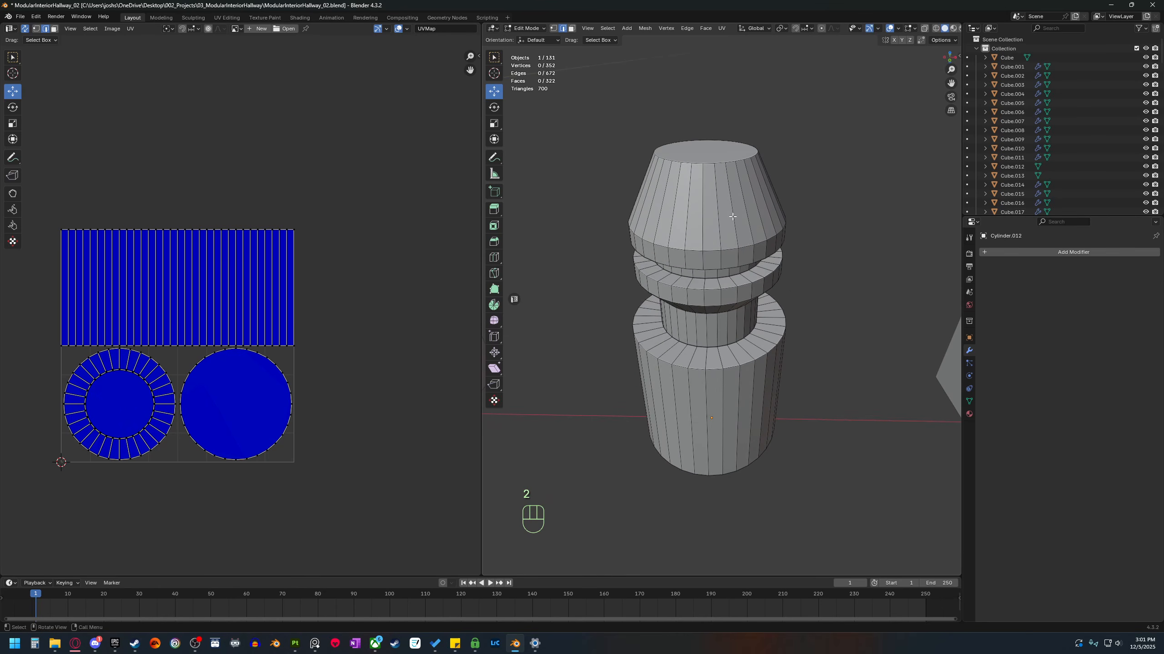
pyautogui.keyDown('alt'); pyautogui.keyDown('shift'); pyautogui.click(722, 161); pyautogui.keyUp('shift'); pyautogui.keyUp('alt')
pyautogui.moveTo(721, 162); pyautogui.dragTo(692, 517, button='middle')
pyautogui.keyDown('alt'); pyautogui.keyDown('shift'); pyautogui.click(691, 519); pyautogui.keyUp('shift'); pyautogui.keyUp('alt')
pyautogui.rightClick(687, 512)
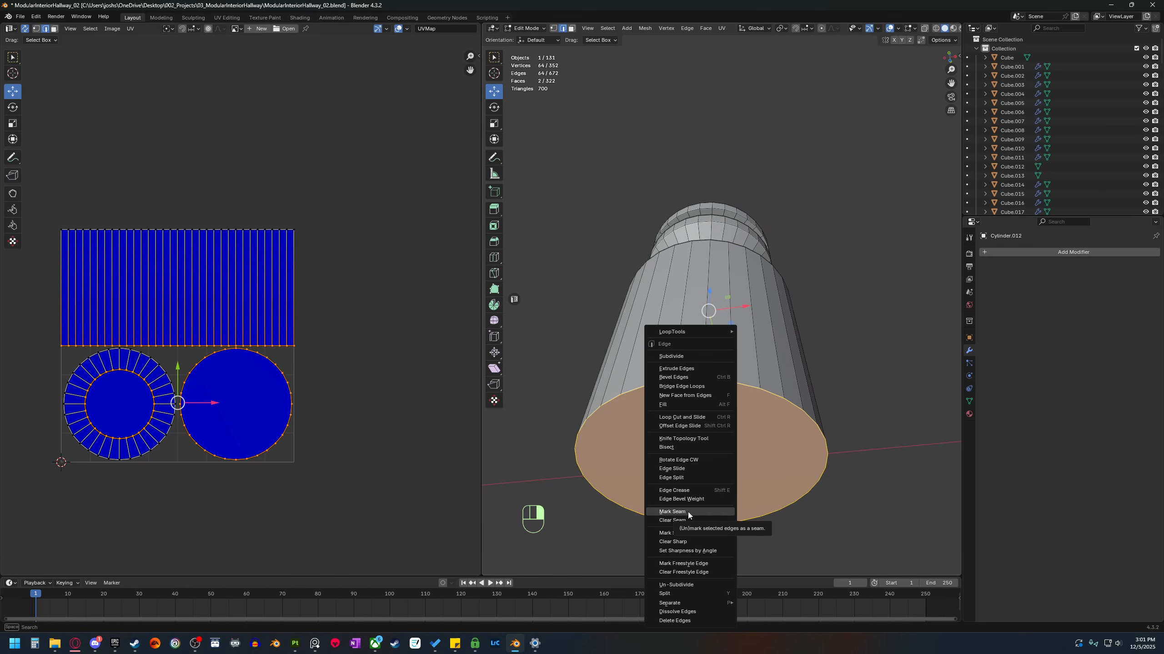
pyautogui.click(685, 512)
# Select one continuous line of vertical edges from the bottom cap to the top cap and mark it as a seam.
pyautogui.moveTo(687, 509); pyautogui.dragTo(712, 401, button='middle')
pyautogui.click(712, 399)
pyautogui.keyDown('alt'); pyautogui.keyDown('shift'); pyautogui.click(709, 386); pyautogui.keyUp('shift'); pyautogui.keyUp('alt')
pyautogui.keyDown('alt'); pyautogui.keyDown('shift'); pyautogui.click(709, 387); pyautogui.keyUp('shift'); pyautogui.keyUp('alt')
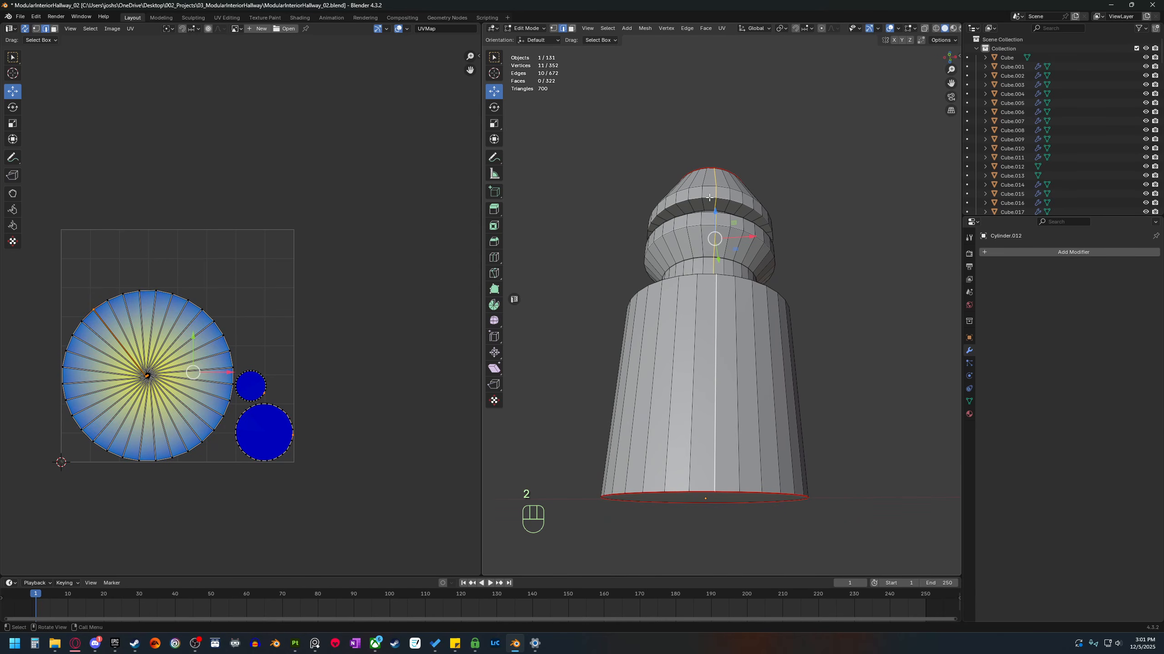
pyautogui.rightClick(711, 375)
pyautogui.click(687, 373)
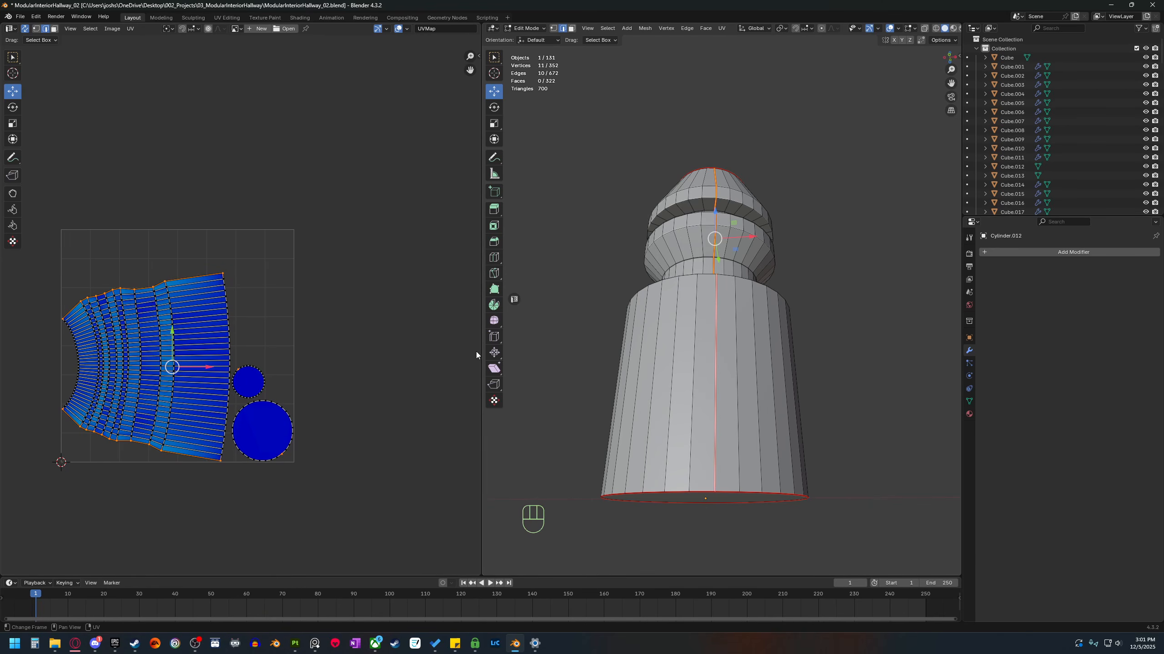
# Examine the vertical seam's path along the stepped profile and the resulting unwrapped side island.
pyautogui.moveTo(731, 347); pyautogui.dragTo(720, 363, button='middle')
pyautogui.moveTo(737, 474); pyautogui.dragTo(719, 347, button='middle')
pyautogui.scroll(1, 644, 360)
pyautogui.scroll(1, 656, 340)
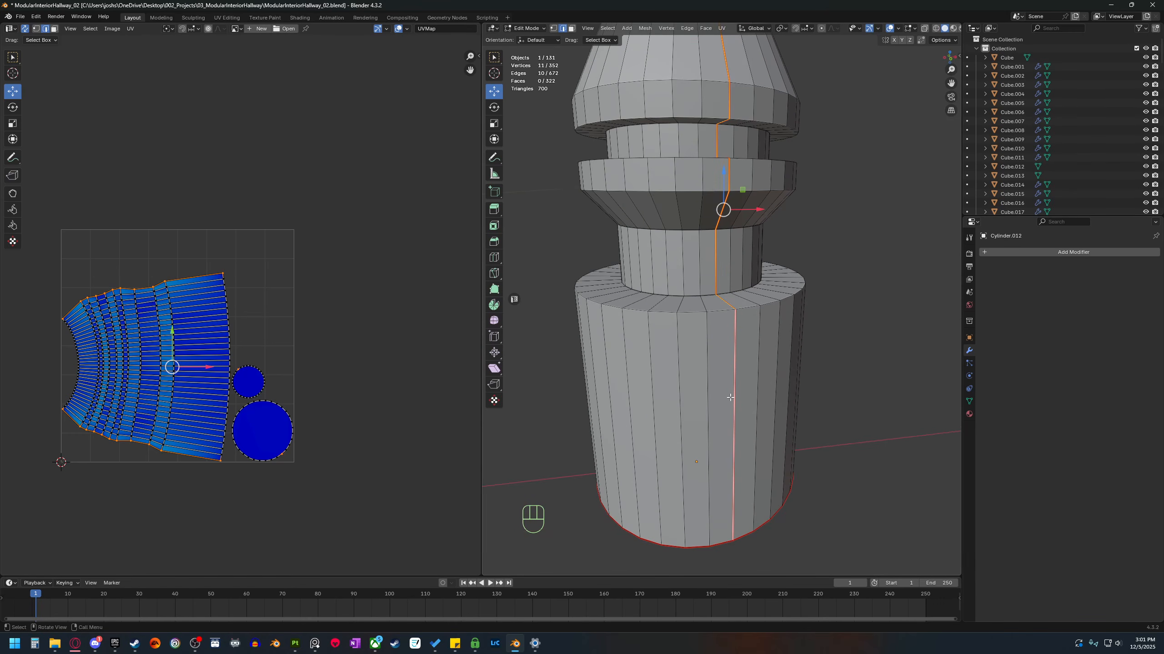
pyautogui.keyDown('shift'); pyautogui.moveTo(730, 397); pyautogui.dragTo(722, 365, button='middle'); pyautogui.keyUp('shift')
pyautogui.scroll(2, 110, 385)
pyautogui.keyDown('shift'); pyautogui.moveTo(158, 429); pyautogui.dragTo(264, 358, button='middle'); pyautogui.keyUp('shift')
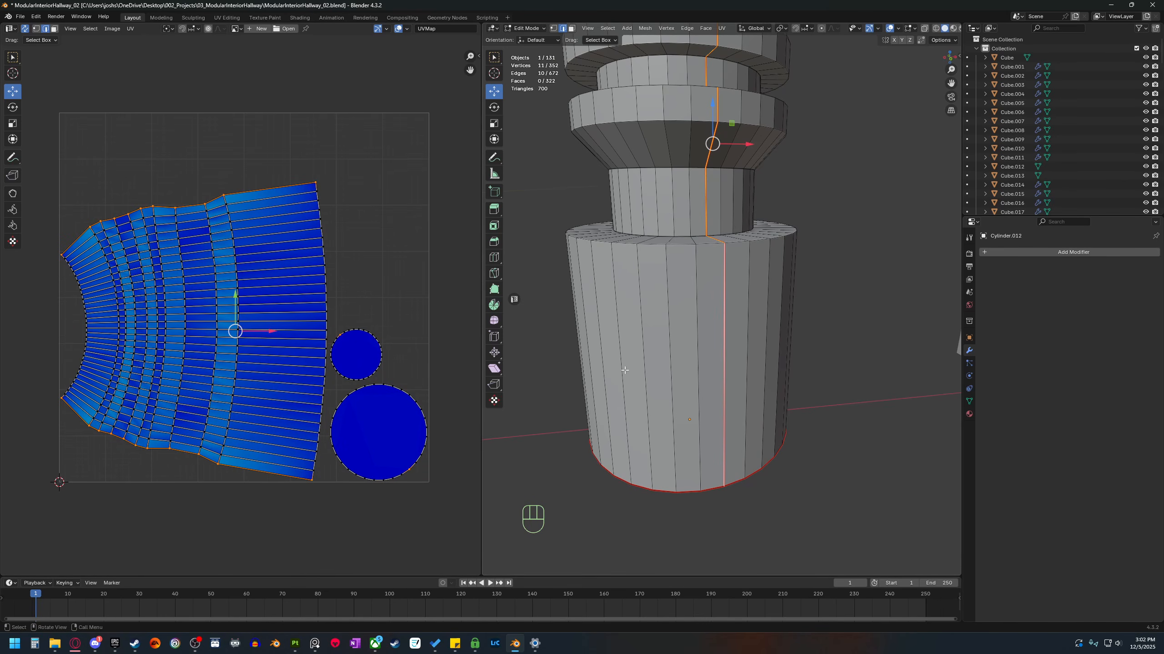
pyautogui.keyDown('shift'); pyautogui.scroll(4, 625, 360); pyautogui.keyUp('shift')
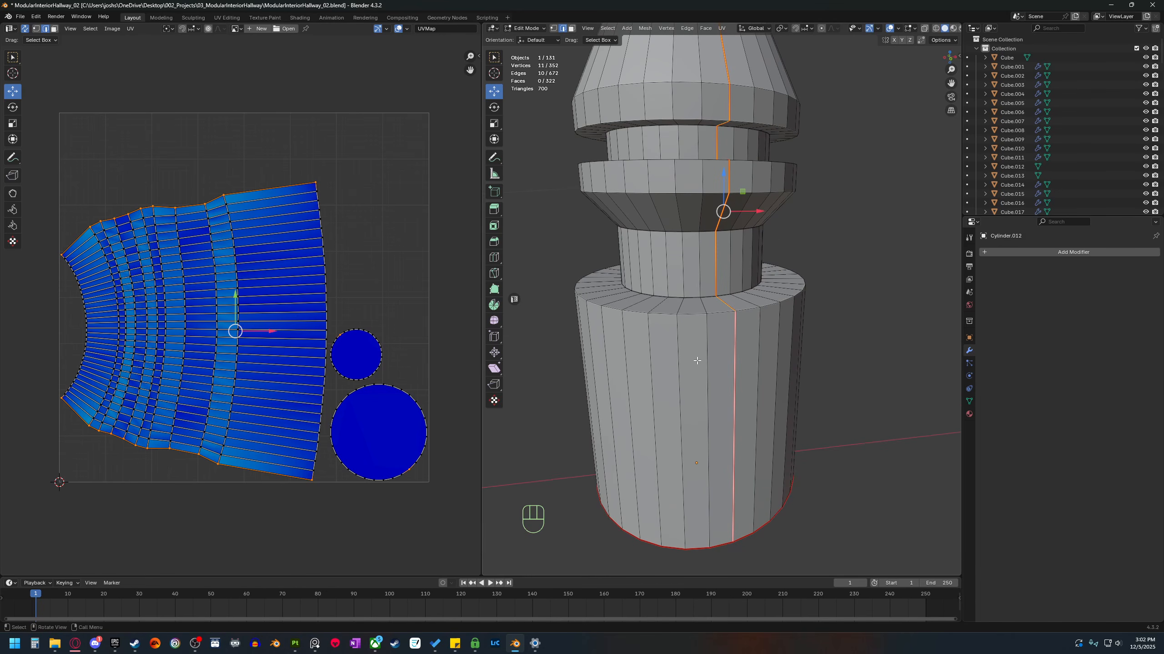
# Select the ledge face beside the vertical seam and display the checker texture on the cylinder.
pyautogui.press('3')
pyautogui.click(712, 307)
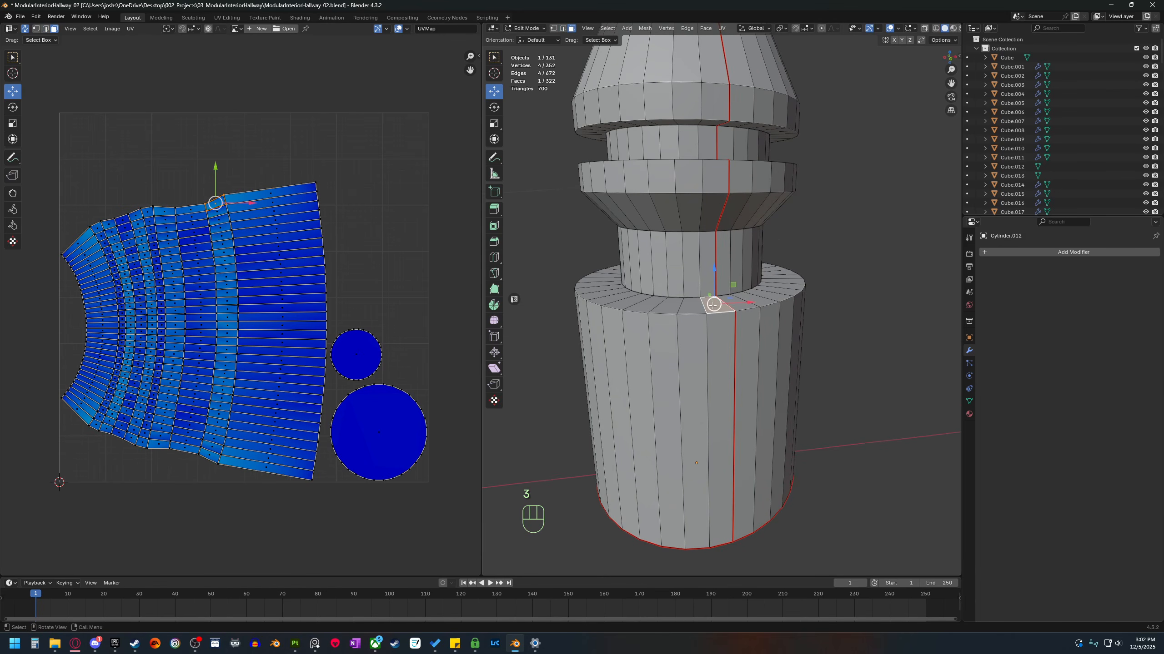
pyautogui.scroll(3, 247, 323)
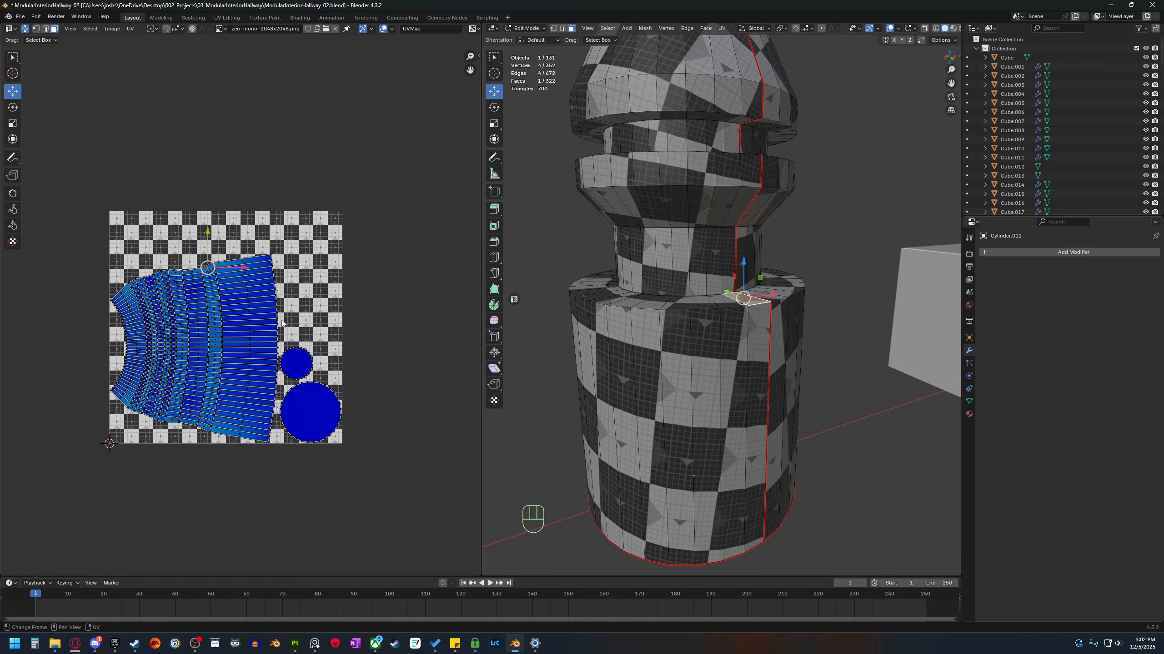
pyautogui.keyDown('shift'); pyautogui.moveTo(279, 342); pyautogui.dragTo(296, 329, button='middle'); pyautogui.keyUp('shift')
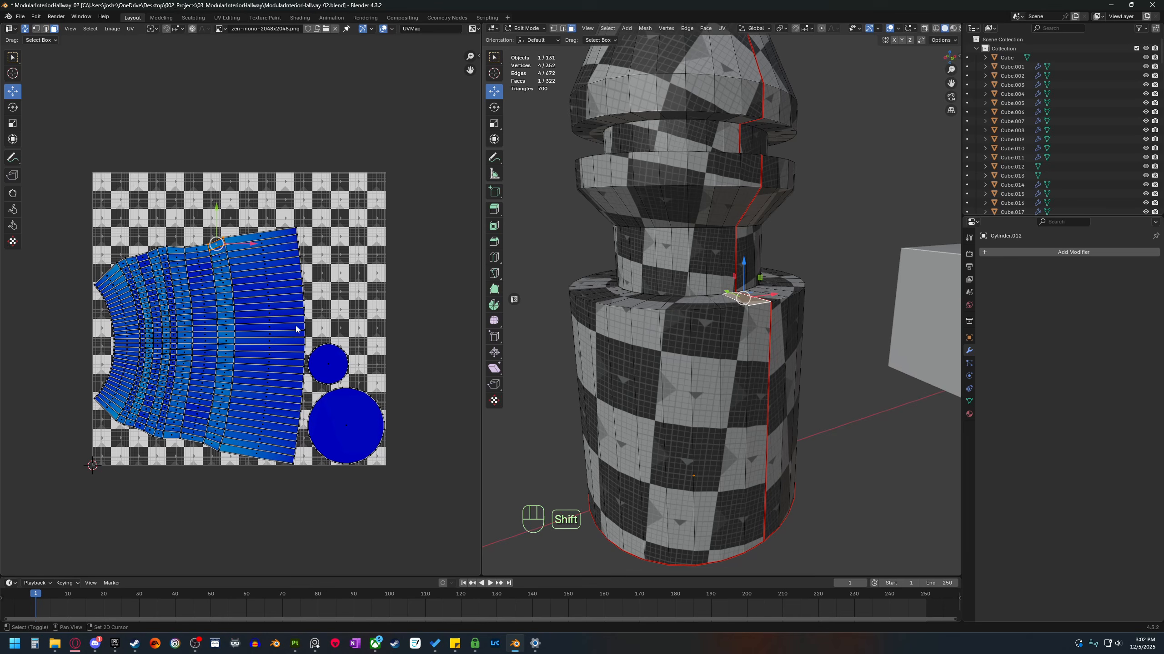
# Turn off the UV stretch overlay and darken the checker image behind the UV layout.
pyautogui.click(406, 326)
pyautogui.click(392, 29)
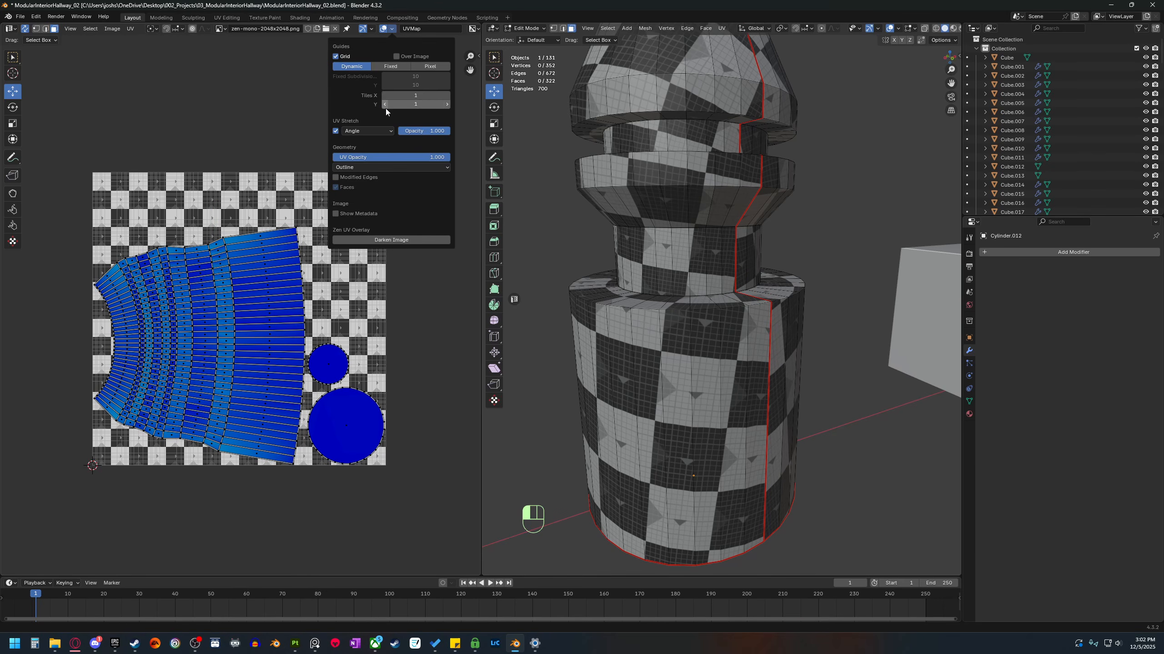
pyautogui.click(334, 132)
pyautogui.scroll(2, 240, 312)
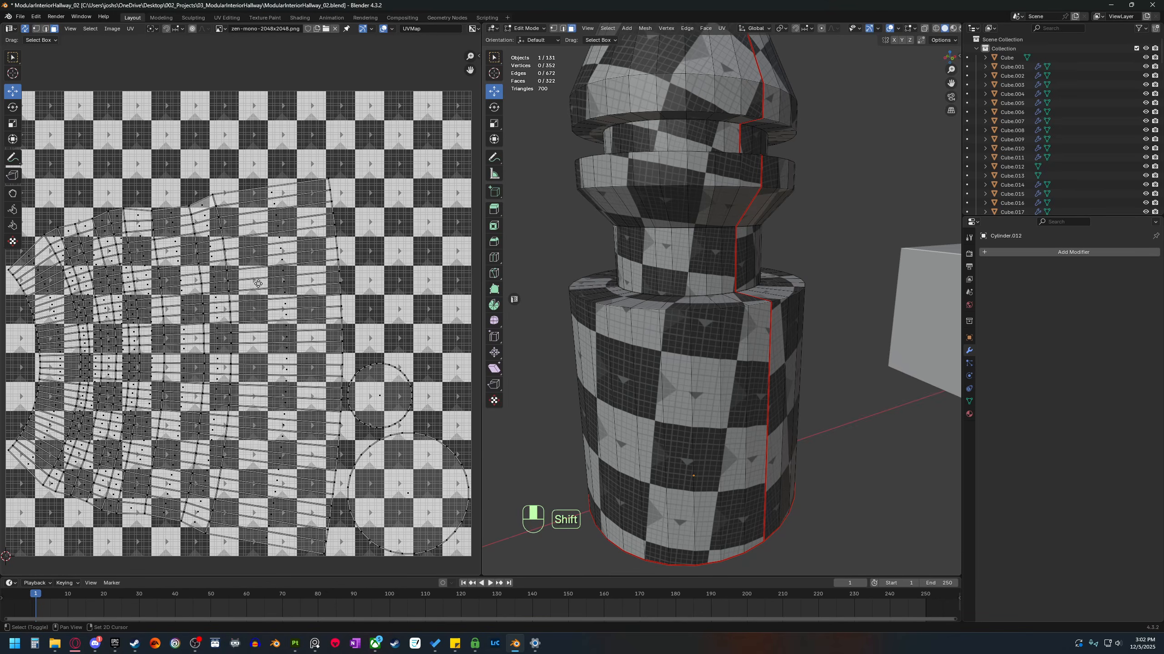
pyautogui.keyDown('shift'); pyautogui.moveTo(240, 312); pyautogui.dragTo(232, 319, button='middle'); pyautogui.keyUp('shift')
pyautogui.moveTo(716, 355)
pyautogui.mouseDown(button='middle')
pyautogui.moveTo(741, 351)
pyautogui.moveTo(722, 331)
pyautogui.moveTo(691, 404)
pyautogui.moveTo(727, 370)
pyautogui.mouseUp(button='middle')
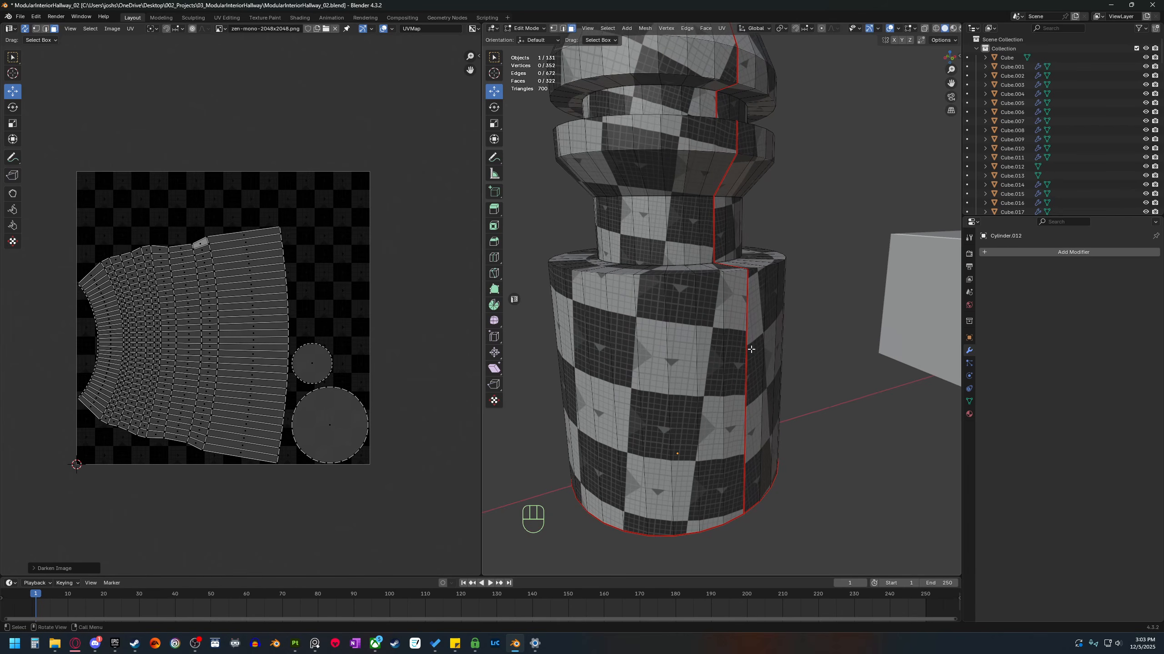
# Select the lower side faces on either side of the vertical seam in turn to compare their places in the UV layout.
pyautogui.press('3')
pyautogui.click(746, 332)
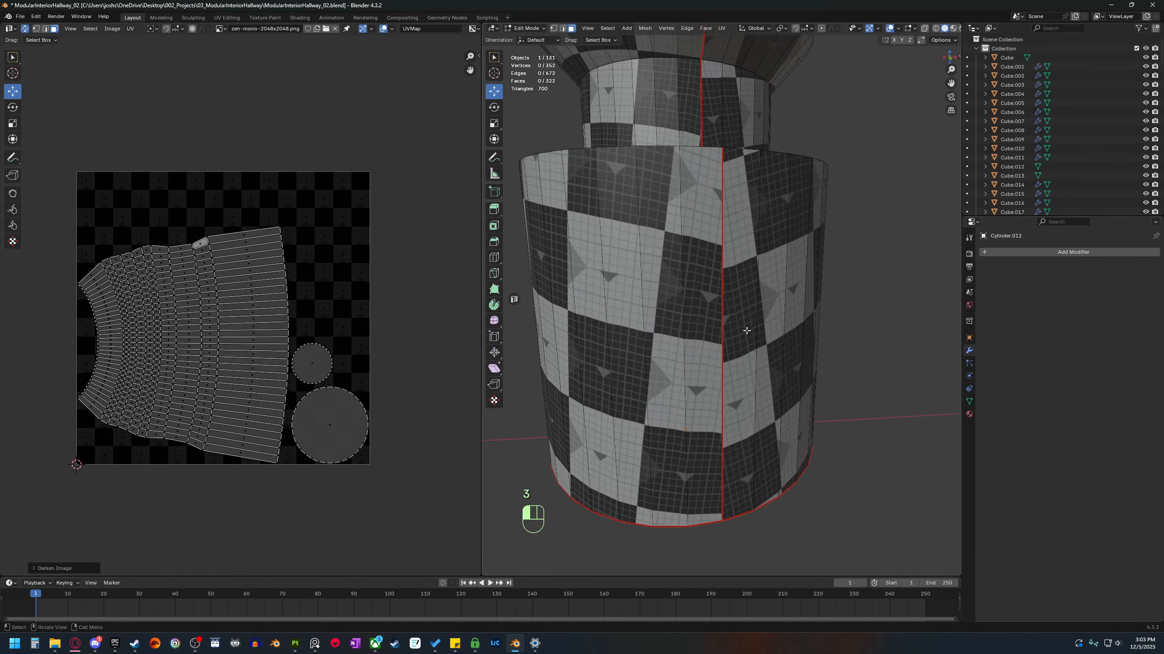
pyautogui.click(706, 326)
pyautogui.click(743, 318)
pyautogui.click(706, 321)
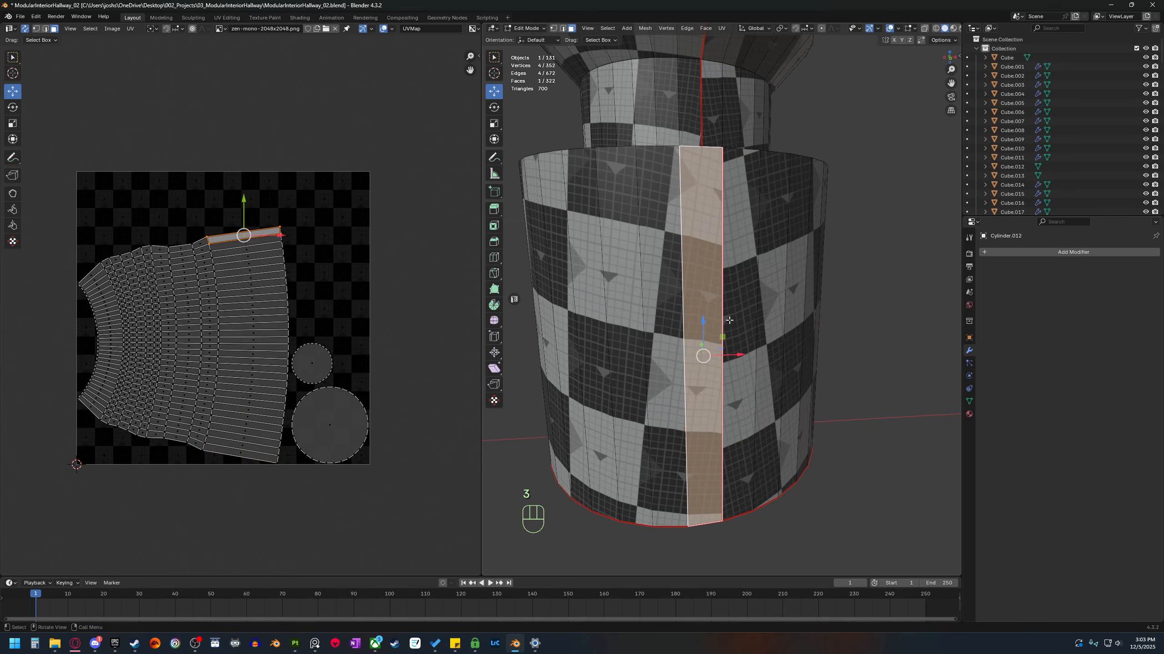
pyautogui.click(746, 318)
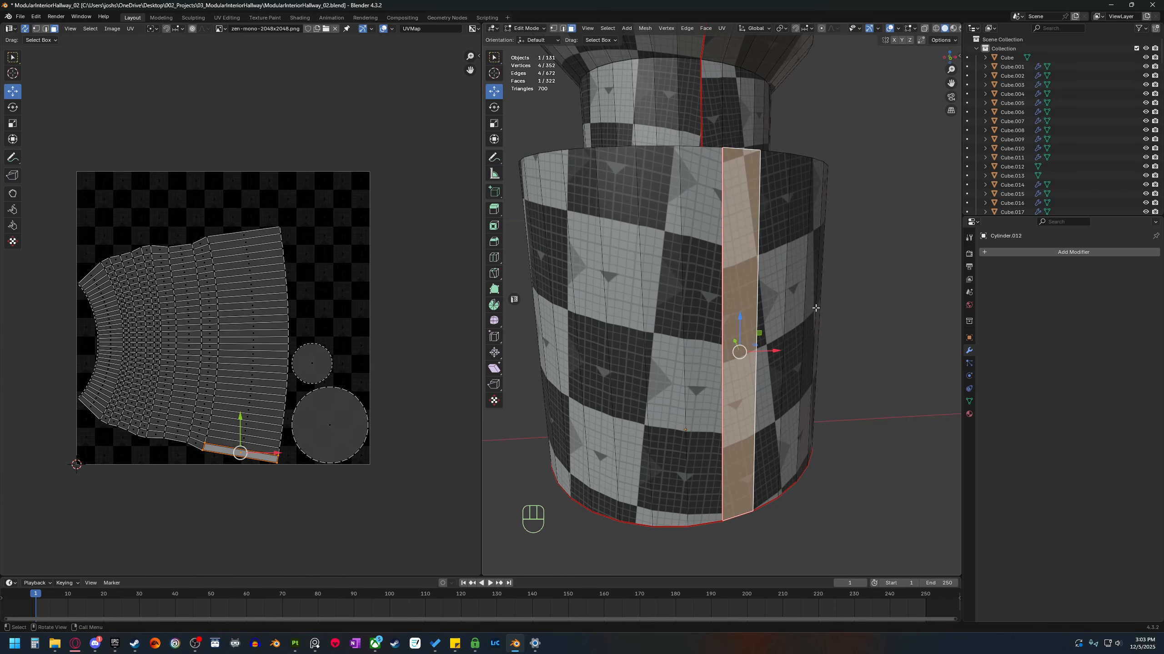
# Select a single quad in the middle of the ledge ring in the side island's UV layout.
pyautogui.keyDown('shift'); pyautogui.moveTo(278, 311); pyautogui.dragTo(280, 284); pyautogui.keyUp('shift')
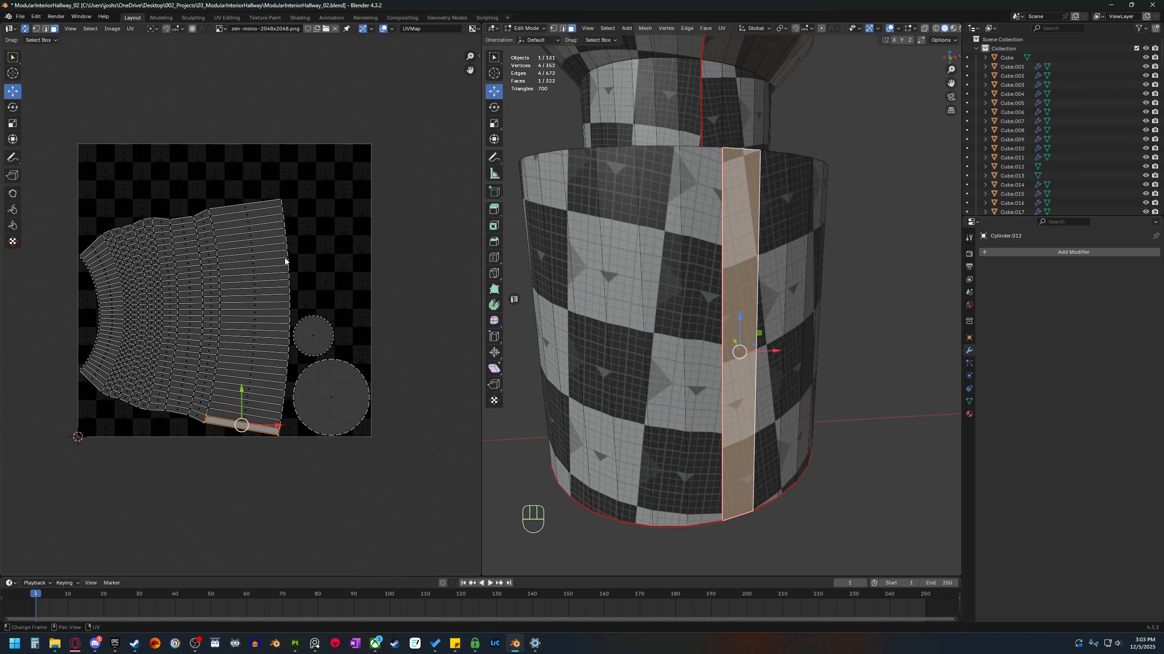
pyautogui.keyDown('shift'); pyautogui.moveTo(297, 274); pyautogui.dragTo(308, 280, button='middle'); pyautogui.keyUp('shift')
pyautogui.scroll(1, 255, 341)
pyautogui.keyDown('shift'); pyautogui.moveTo(246, 341); pyautogui.dragTo(251, 357, button='middle'); pyautogui.keyUp('shift')
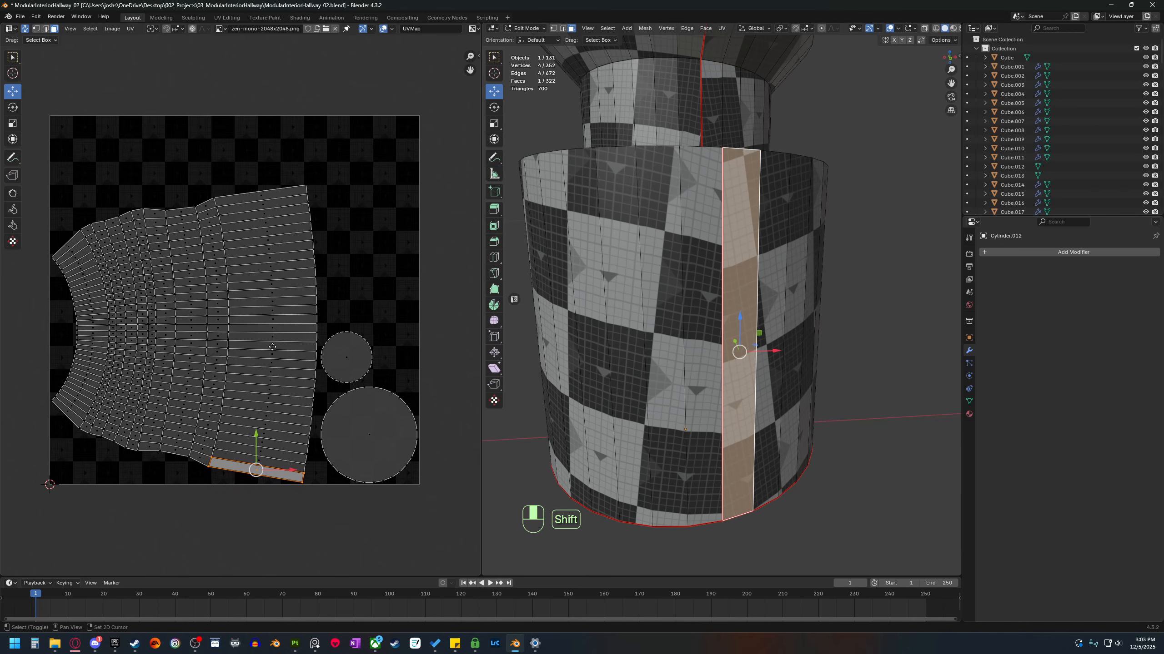
pyautogui.scroll(1, 255, 349)
pyautogui.click(212, 338)
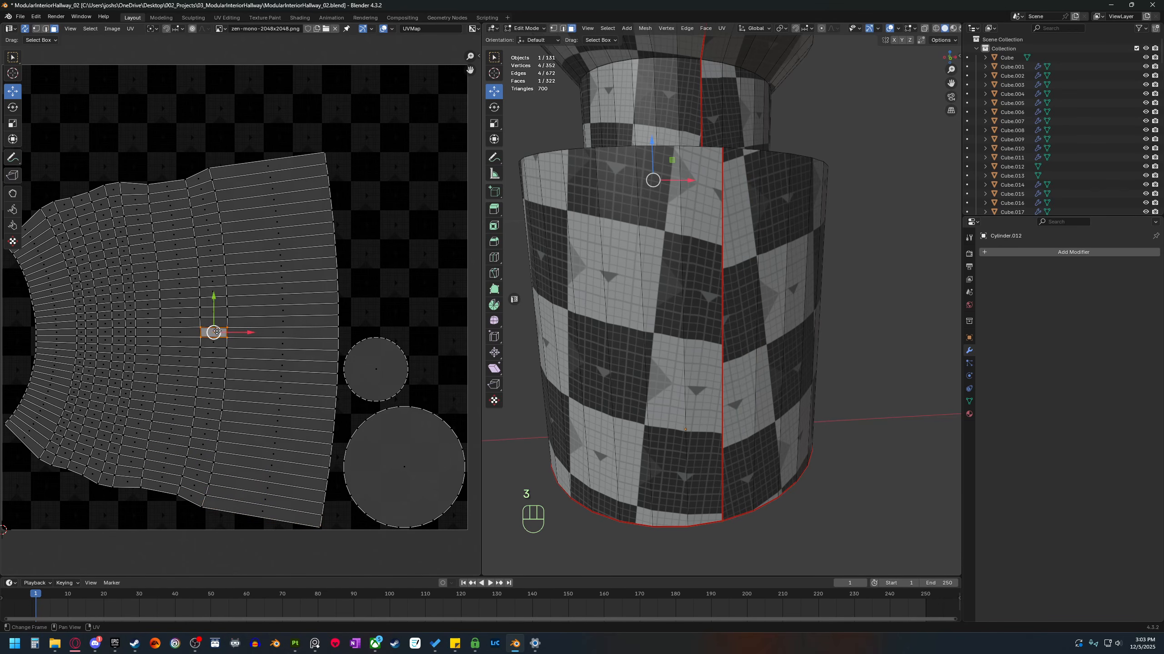
pyautogui.scroll(3, 201, 340)
pyautogui.moveTo(184, 392); pyautogui.dragTo(258, 347, button='middle')
# Try Follow Active Quads on the whole linked side island using the selected ledge quad, and undo it.
pyautogui.rightClick(259, 305)
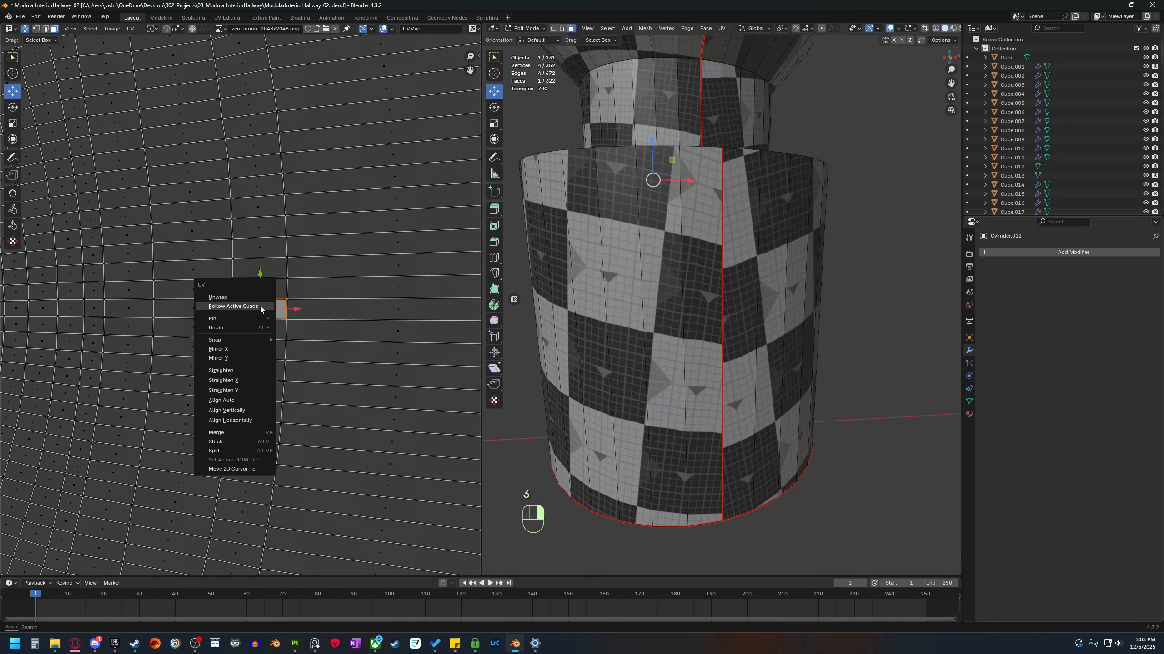
pyautogui.click(239, 307)
pyautogui.scroll(-3, 251, 313)
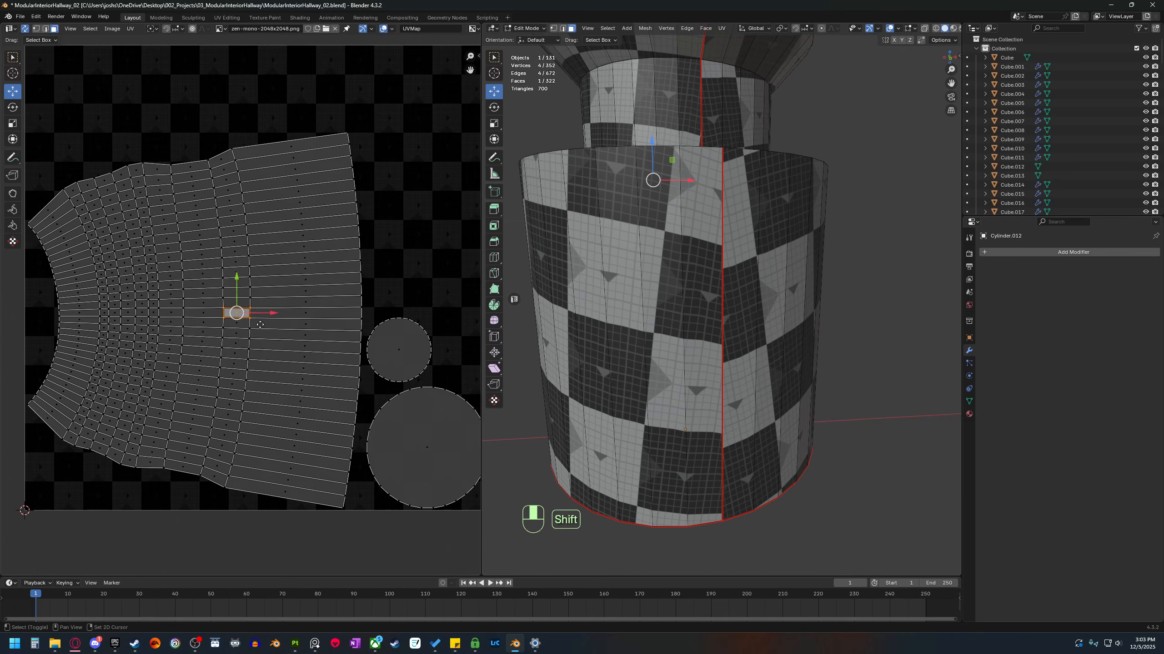
pyautogui.press('l')
pyautogui.rightClick(248, 321)
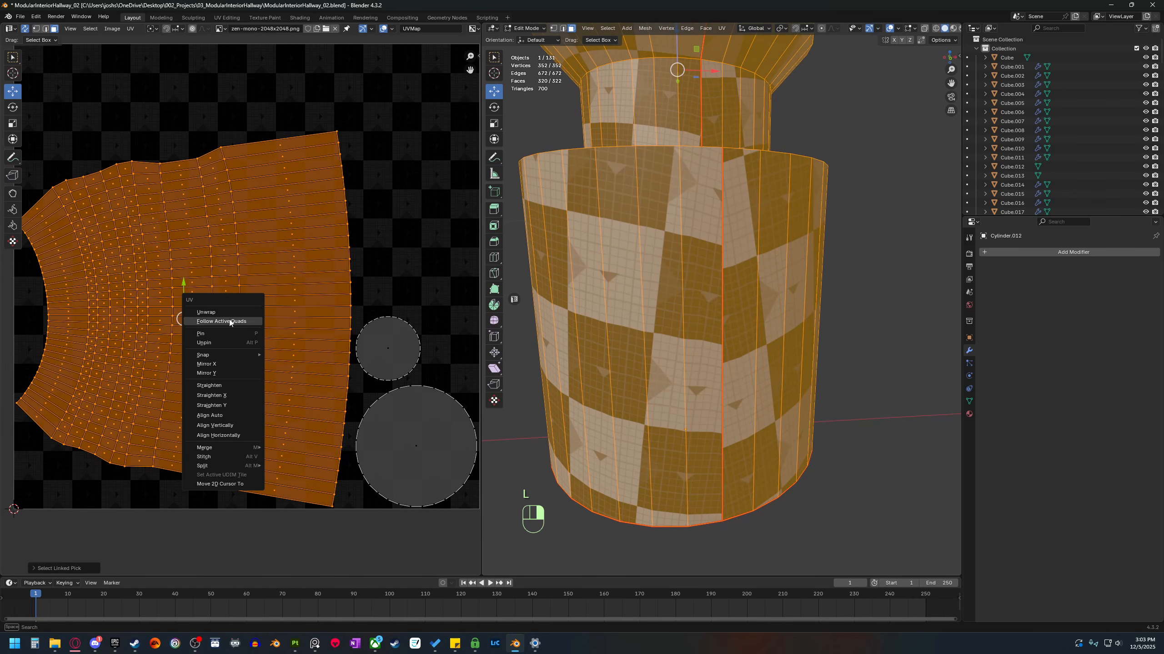
pyautogui.click(229, 322)
pyautogui.scroll(-3, 238, 321)
pyautogui.moveTo(252, 310); pyautogui.dragTo(275, 374, button='middle')
pyautogui.scroll(2, 257, 367)
pyautogui.hotkey('ctrl', 'z')
# Straighten the ledge quad's right edge by scaling its two UV vertices to 0 along X.
pyautogui.scroll(6, 247, 315)
pyautogui.scroll(2, 247, 297)
pyautogui.press('1')
pyautogui.moveTo(307, 308); pyautogui.dragTo(270, 386)
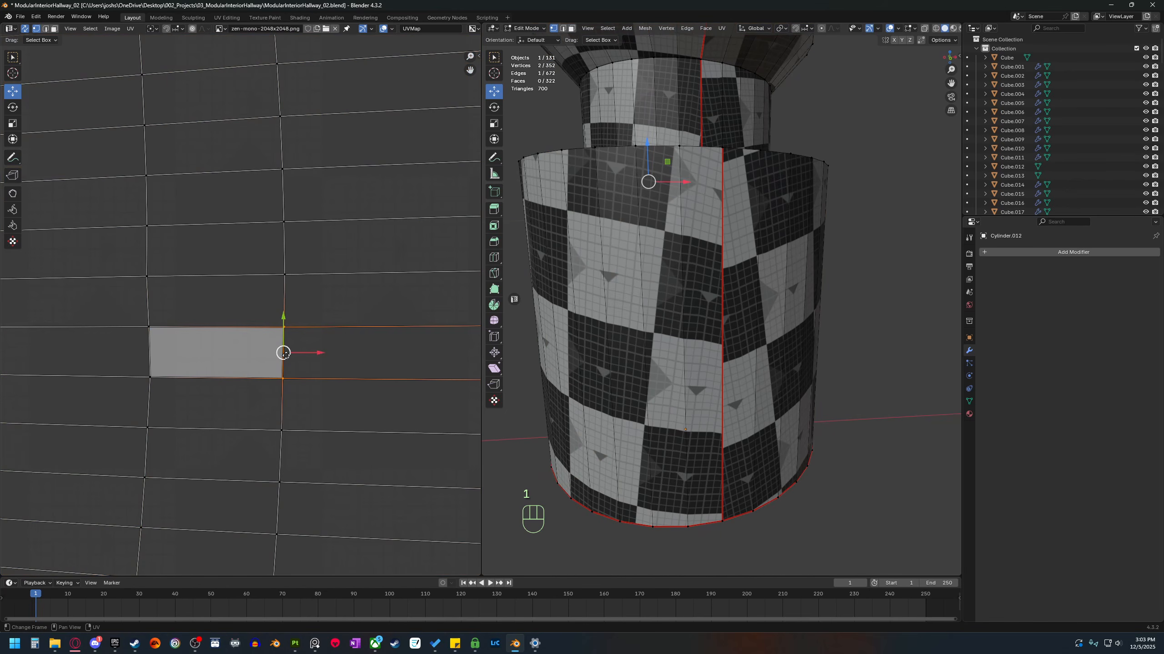
pyautogui.press('s')
pyautogui.press('x')
pyautogui.press('0')
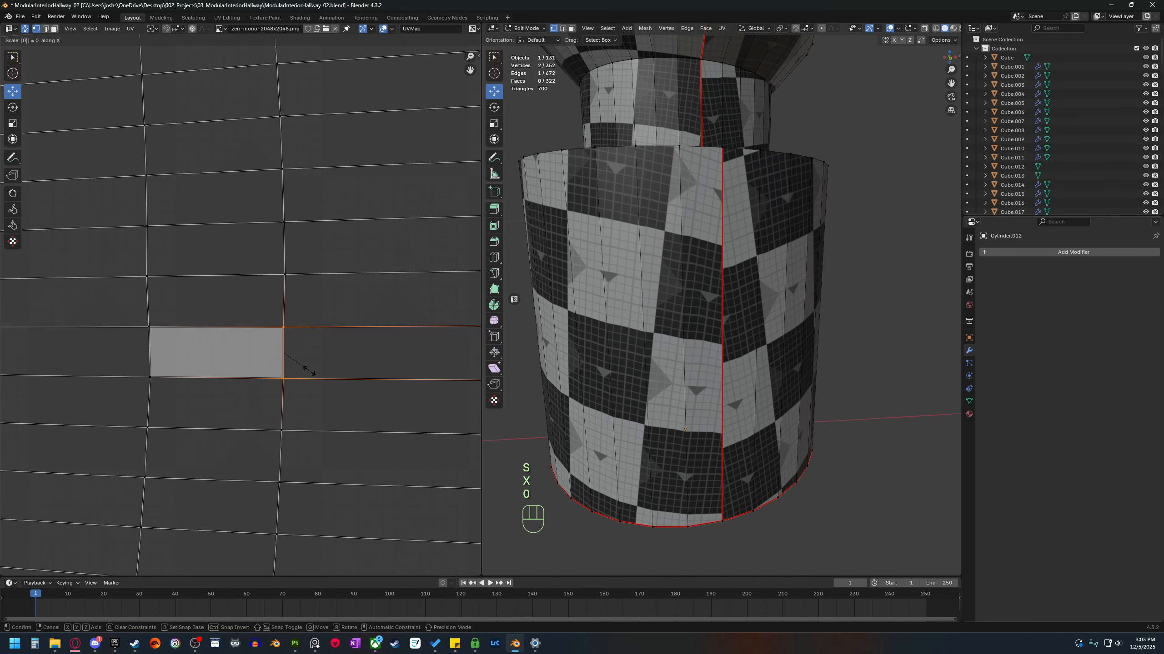
pyautogui.press('Return')
# Straighten the ledge quad's left edge by scaling its two UV vertices to 0 along X.
pyautogui.moveTo(114, 394); pyautogui.dragTo(189, 316)
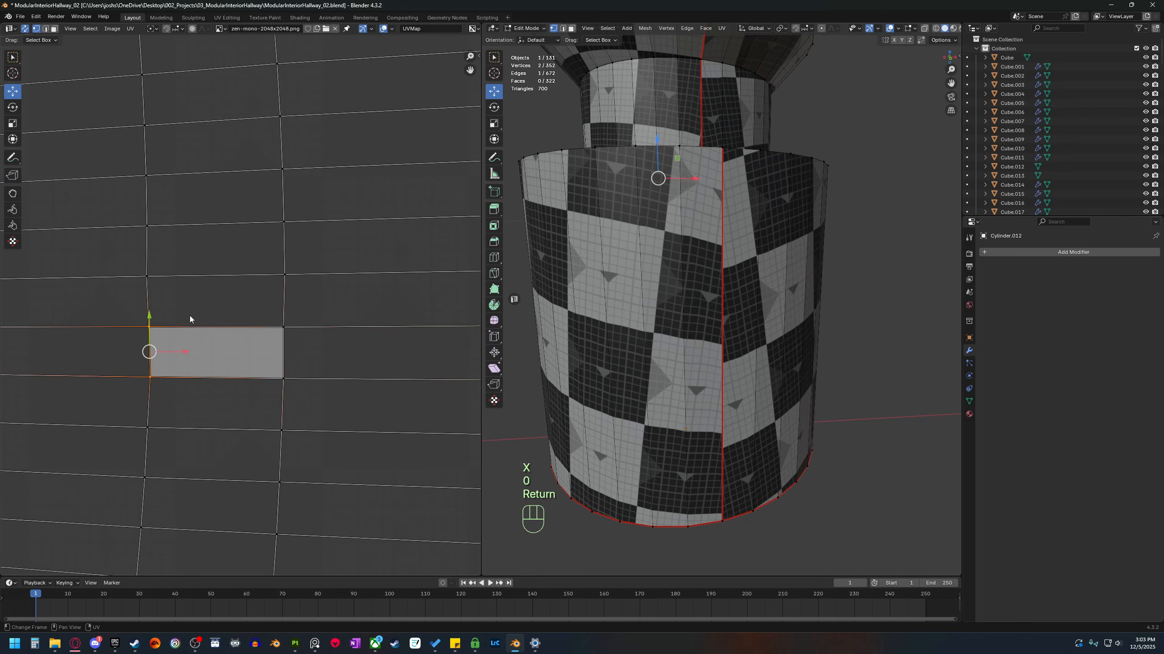
pyautogui.press('s')
pyautogui.press('x')
pyautogui.press('0')
pyautogui.press('Return')
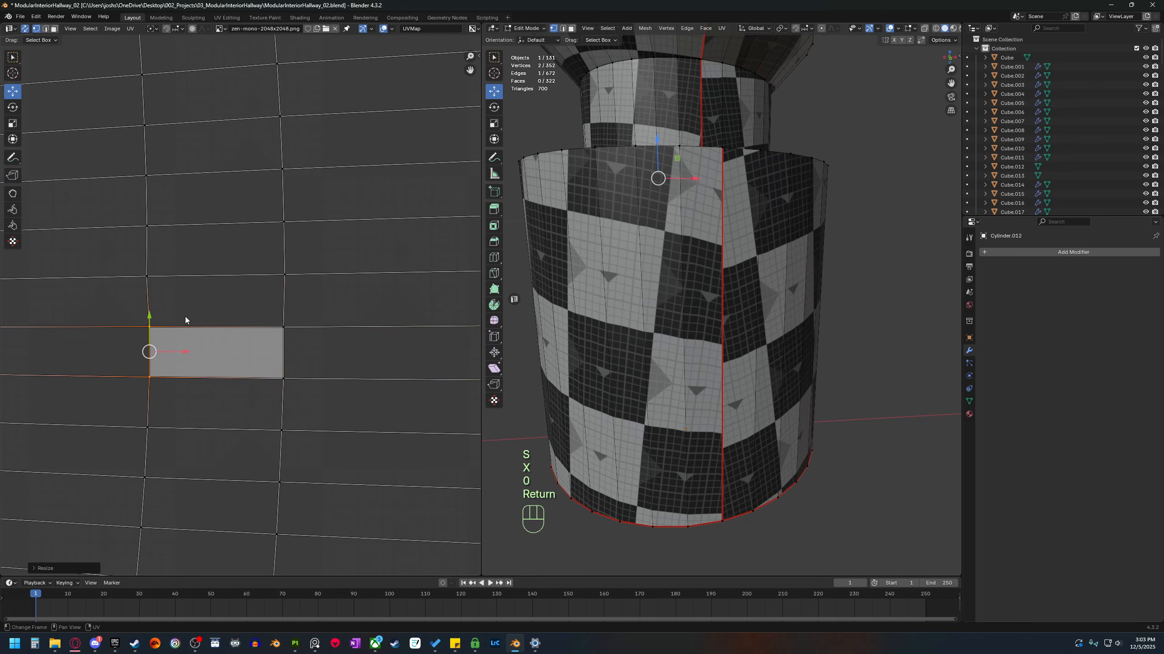
# Level the ledge quad's upper and lower edges by scaling each pair of UV vertices to 0 along Y.
pyautogui.moveTo(306, 316); pyautogui.dragTo(135, 336)
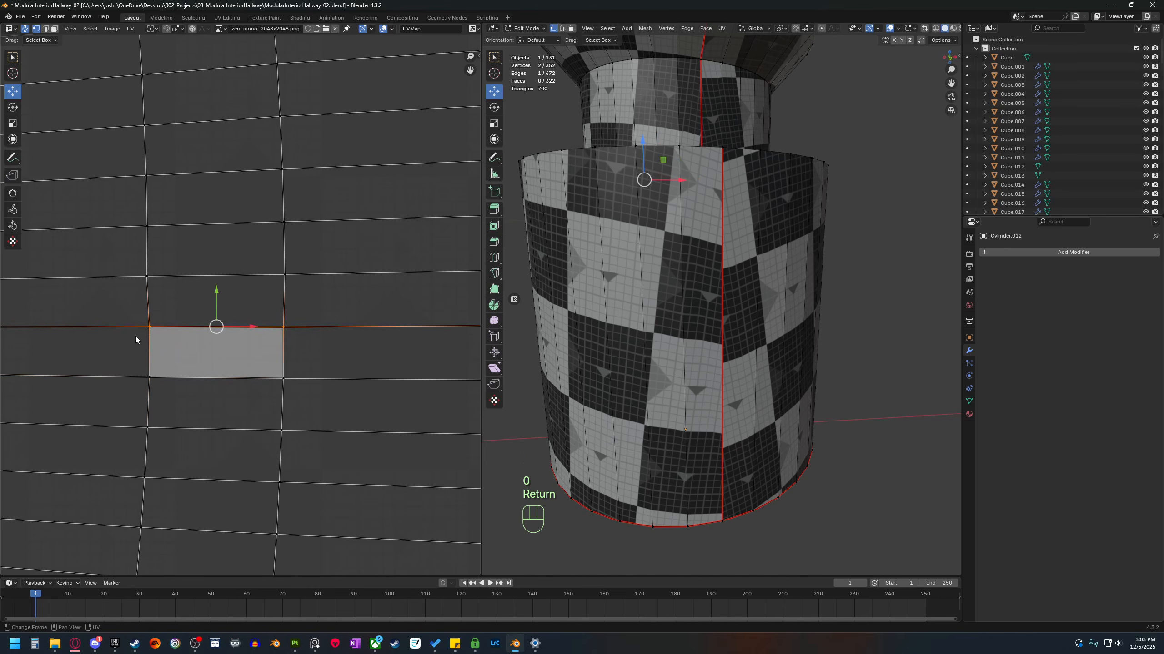
pyautogui.press('s')
pyautogui.press('y')
pyautogui.press('0')
pyautogui.press('Return')
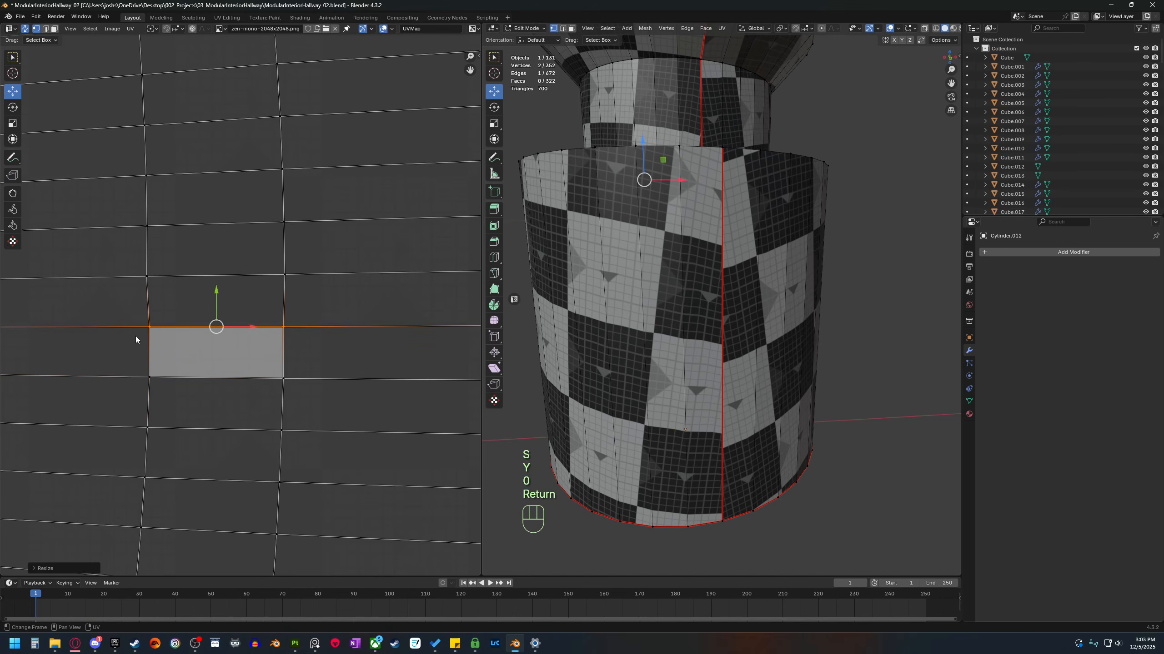
pyautogui.moveTo(134, 390); pyautogui.dragTo(308, 366)
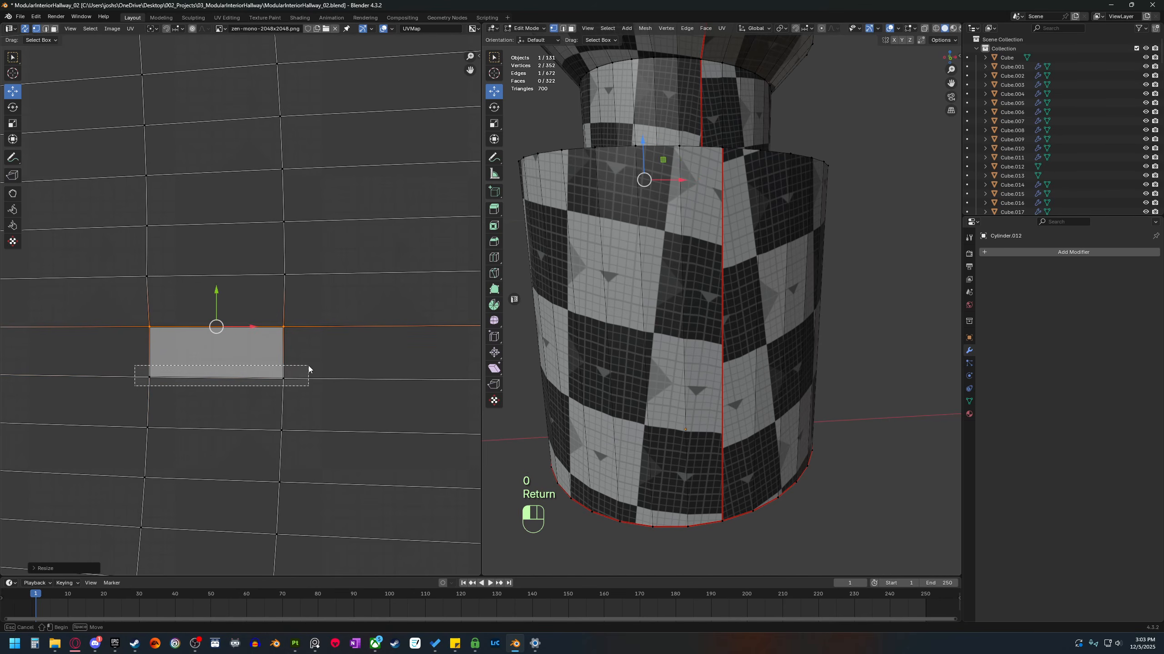
pyautogui.press('s')
pyautogui.press('y')
pyautogui.press('0')
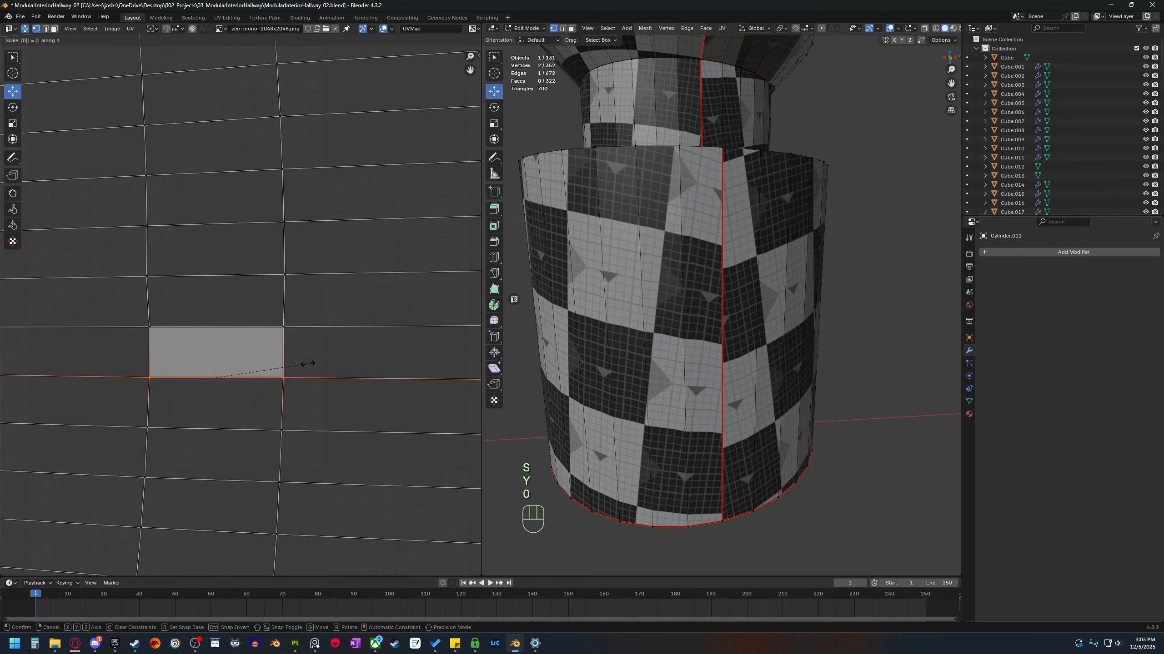
pyautogui.press('Return')
# Select the whole UV layout and apply Follow Active Quads based on the squared ledge quad.
pyautogui.scroll(-2, 307, 364)
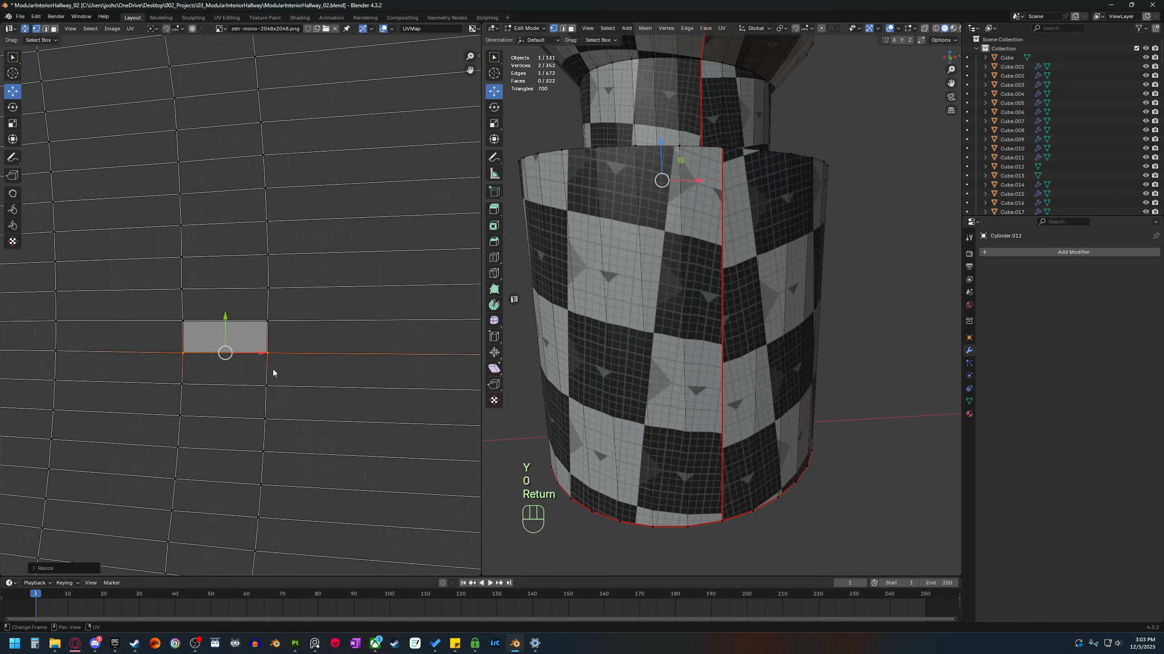
pyautogui.press('a')
pyautogui.press('3')
pyautogui.rightClick(235, 342)
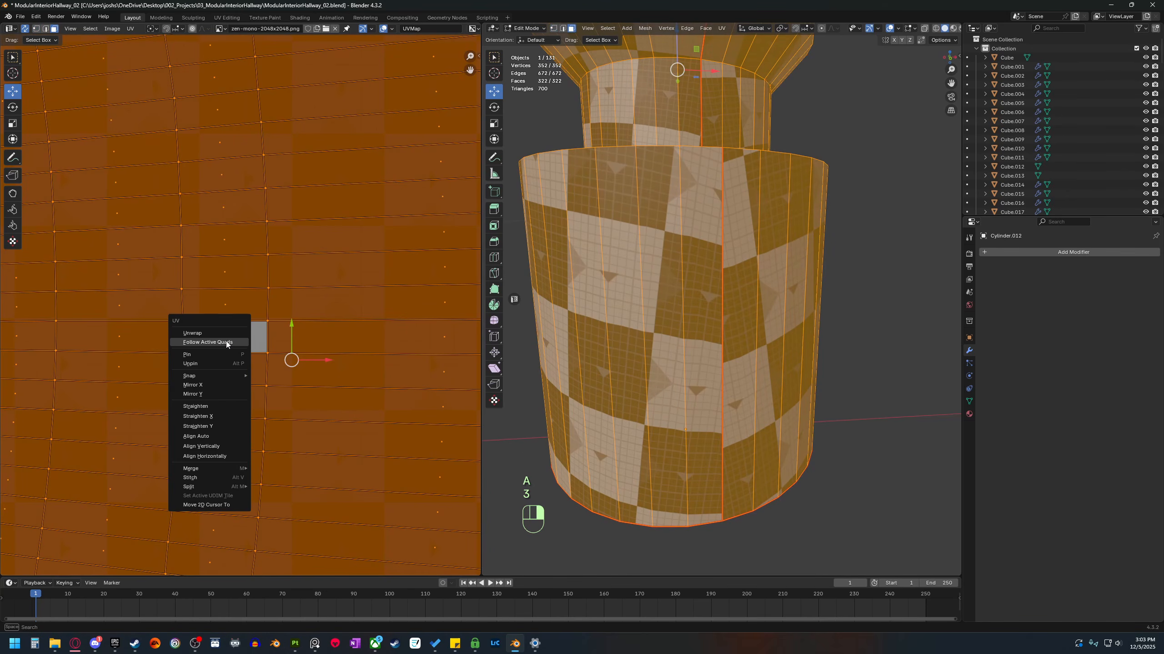
pyautogui.click(226, 343)
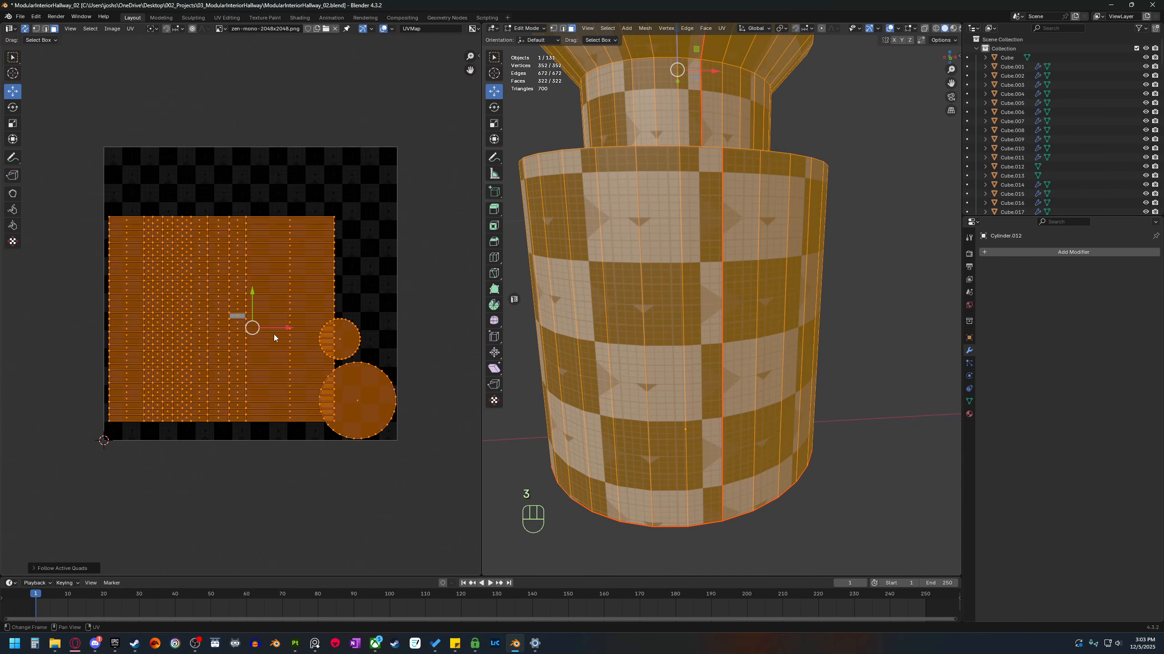
# Shift the whole UV layout up, and move the two circular cap islands clear of the straightened side island.
pyautogui.press('g')
pyautogui.click(270, 288)
pyautogui.click(356, 364)
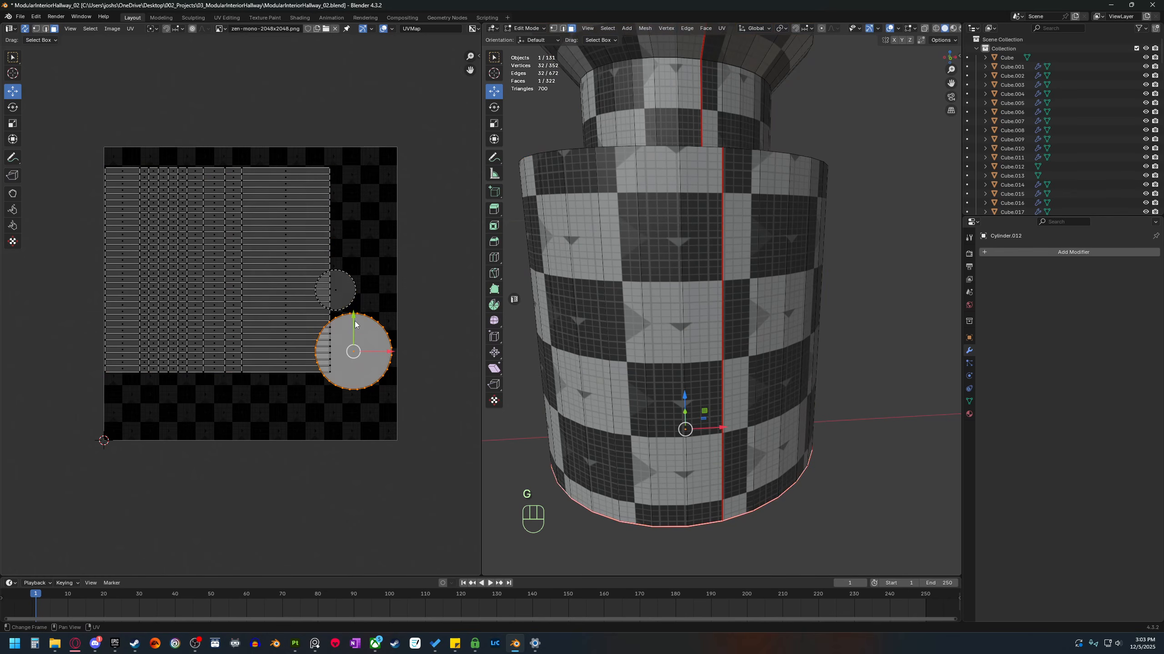
pyautogui.press('g')
pyautogui.click(400, 423)
pyautogui.click(337, 290)
pyautogui.press('g')
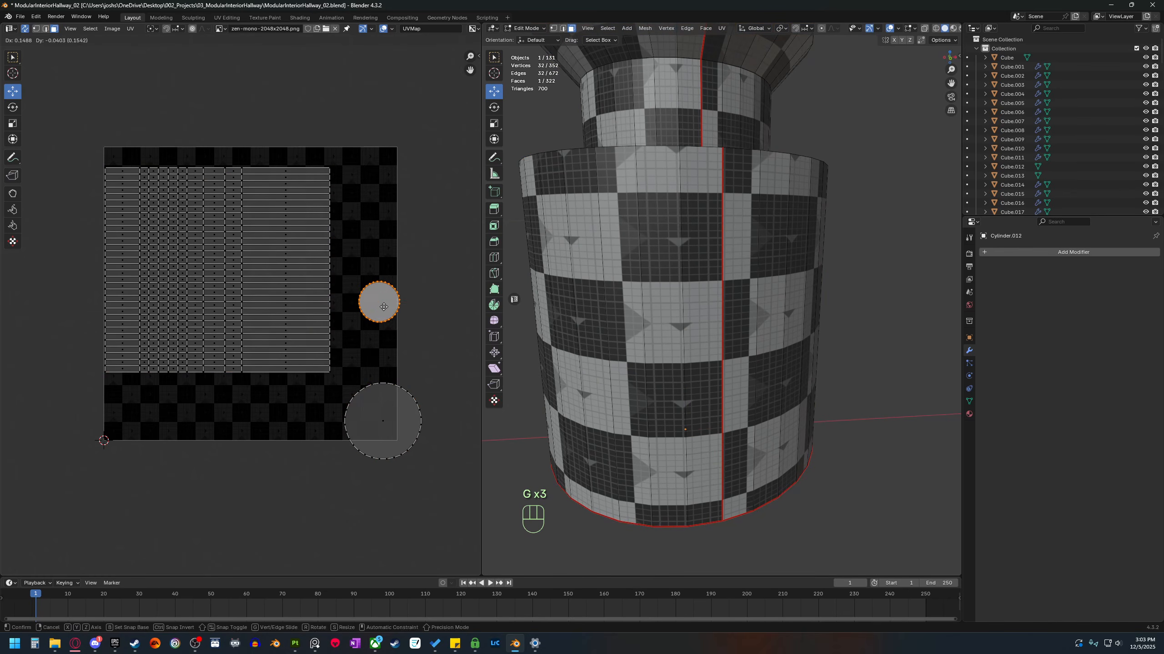
pyautogui.click(379, 303)
# Select the linked side island and reposition it inside the UV tile, away from the caps.
pyautogui.click(779, 175)
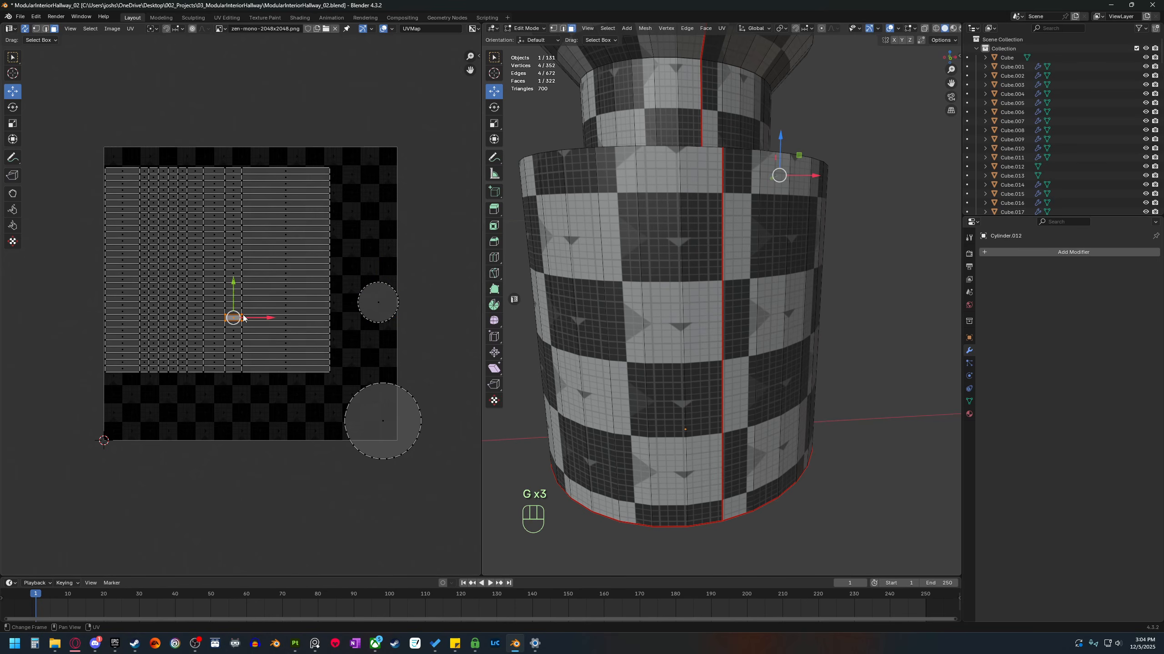
pyautogui.press('l')
pyautogui.press('g')
pyautogui.click(249, 340)
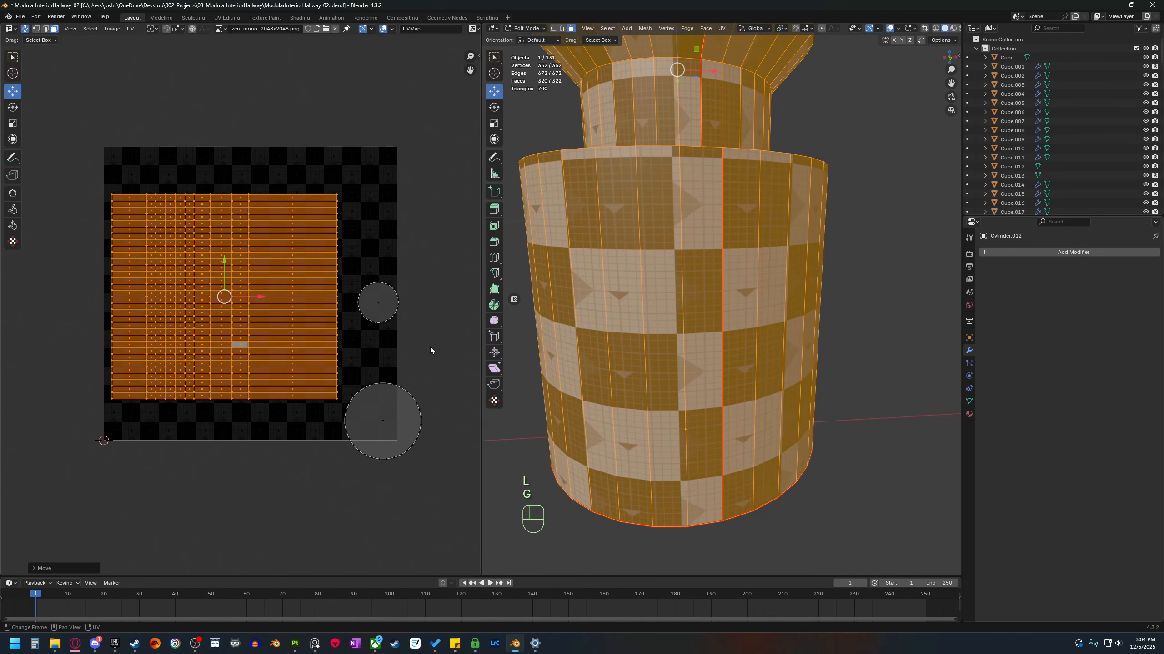
# Examine the checker pattern on the cylinder's underside, side walls and stepped ledges in Object Mode.
pyautogui.scroll(-2, 731, 390)
pyautogui.moveTo(718, 293); pyautogui.dragTo(773, 306, button='middle')
pyautogui.moveTo(769, 397); pyautogui.dragTo(737, 352, button='middle')
pyautogui.moveTo(751, 415); pyautogui.dragTo(867, 418, button='middle')
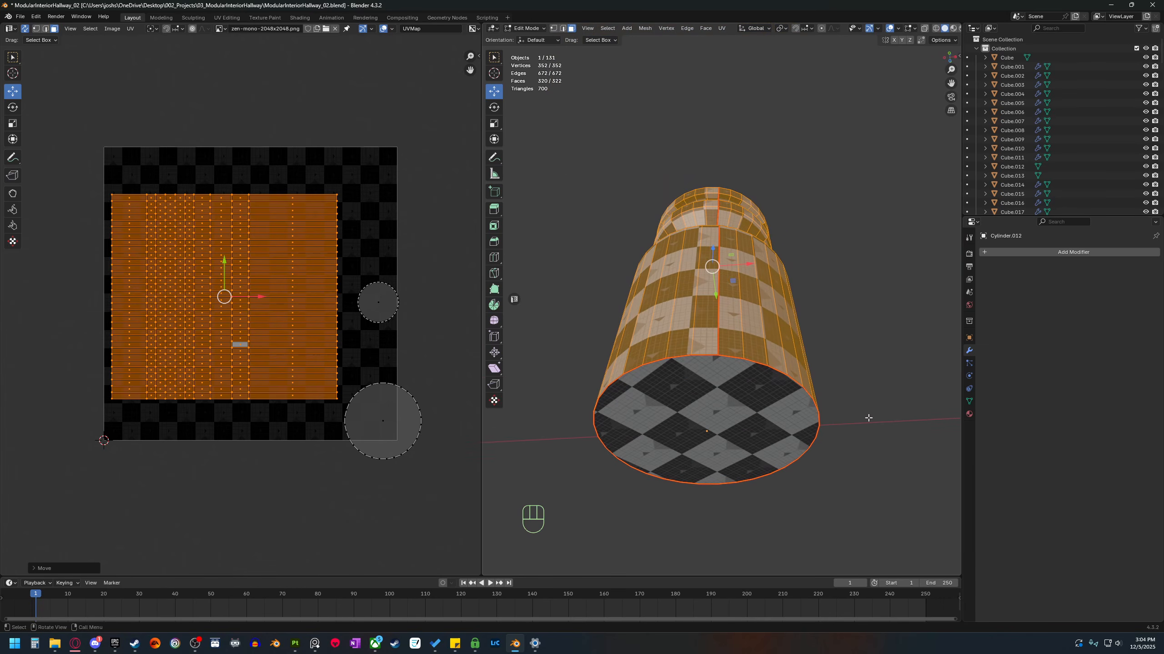
pyautogui.press('Tab')
pyautogui.moveTo(856, 340); pyautogui.dragTo(835, 422, button='middle')
pyautogui.keyDown('shift'); pyautogui.moveTo(780, 347); pyautogui.dragTo(789, 378, button='middle'); pyautogui.keyUp('shift')
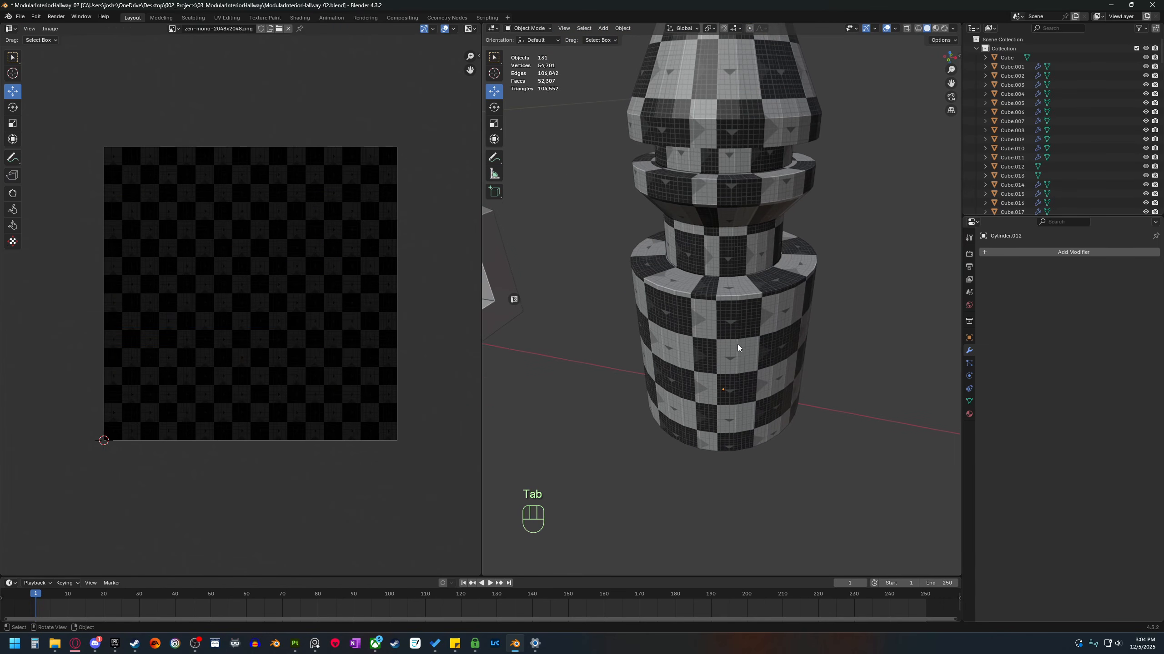
pyautogui.scroll(2, 716, 301)
pyautogui.keyDown('shift'); pyautogui.moveTo(716, 301); pyautogui.dragTo(741, 344, button='middle'); pyautogui.keyUp('shift')
pyautogui.scroll(3, 714, 364)
pyautogui.moveTo(741, 338); pyautogui.dragTo(734, 356, button='middle')
pyautogui.scroll(1, 741, 347)
pyautogui.scroll(-2, 740, 352)
pyautogui.keyDown('shift'); pyautogui.moveTo(733, 348); pyautogui.dragTo(725, 409, button='middle'); pyautogui.keyUp('shift')
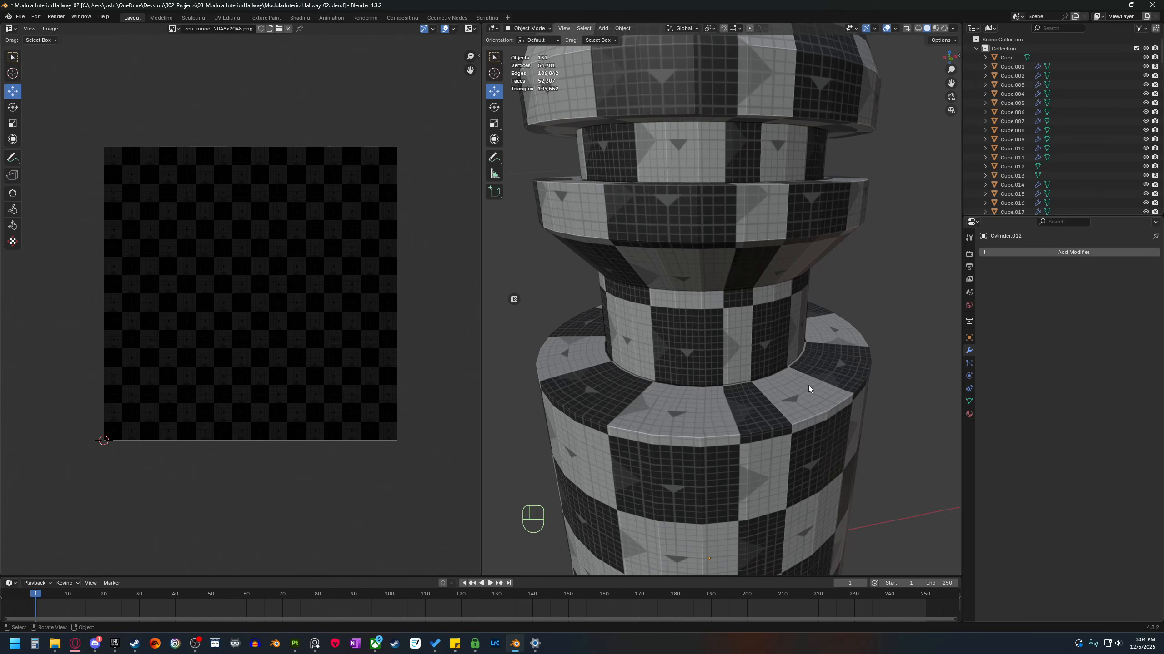
# Return to Edit Mode, turn on the stretch overlay for the UV layout, and clear the selection.
pyautogui.press('Tab')
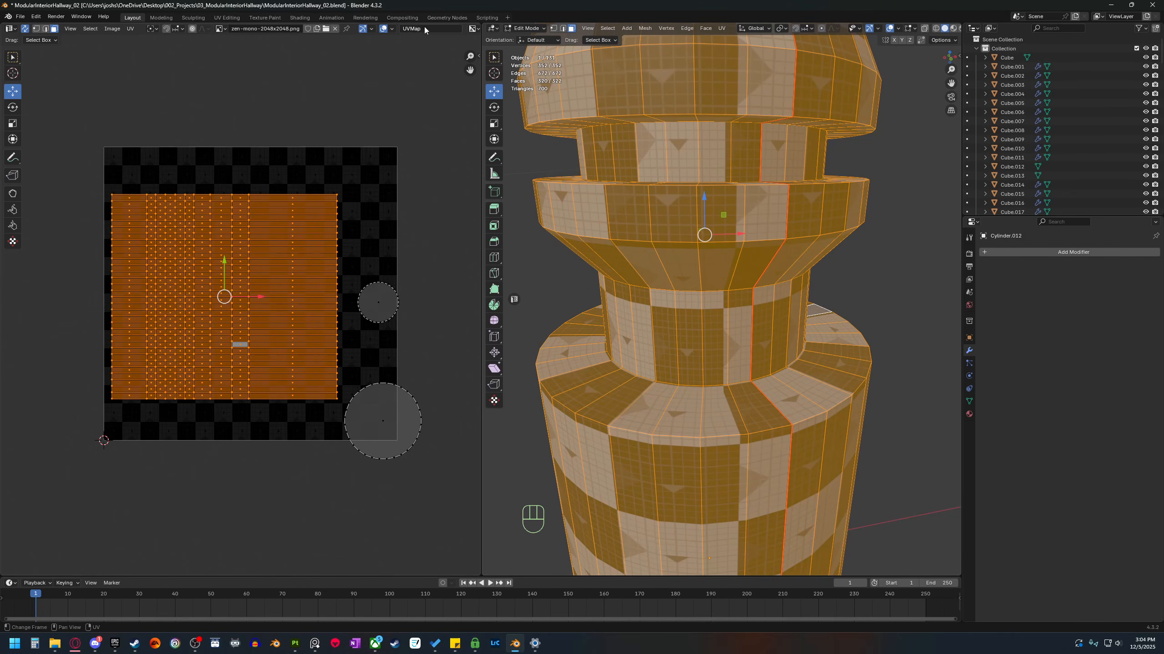
pyautogui.click(391, 29)
pyautogui.click(335, 131)
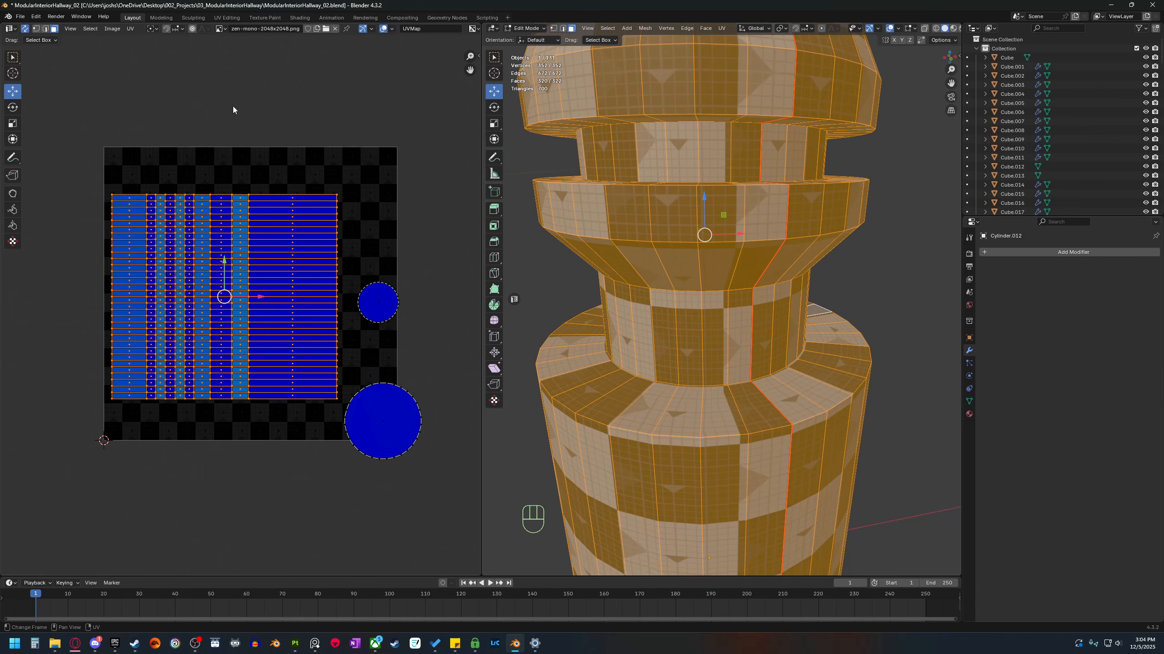
pyautogui.click(233, 106)
pyautogui.scroll(3, 211, 229)
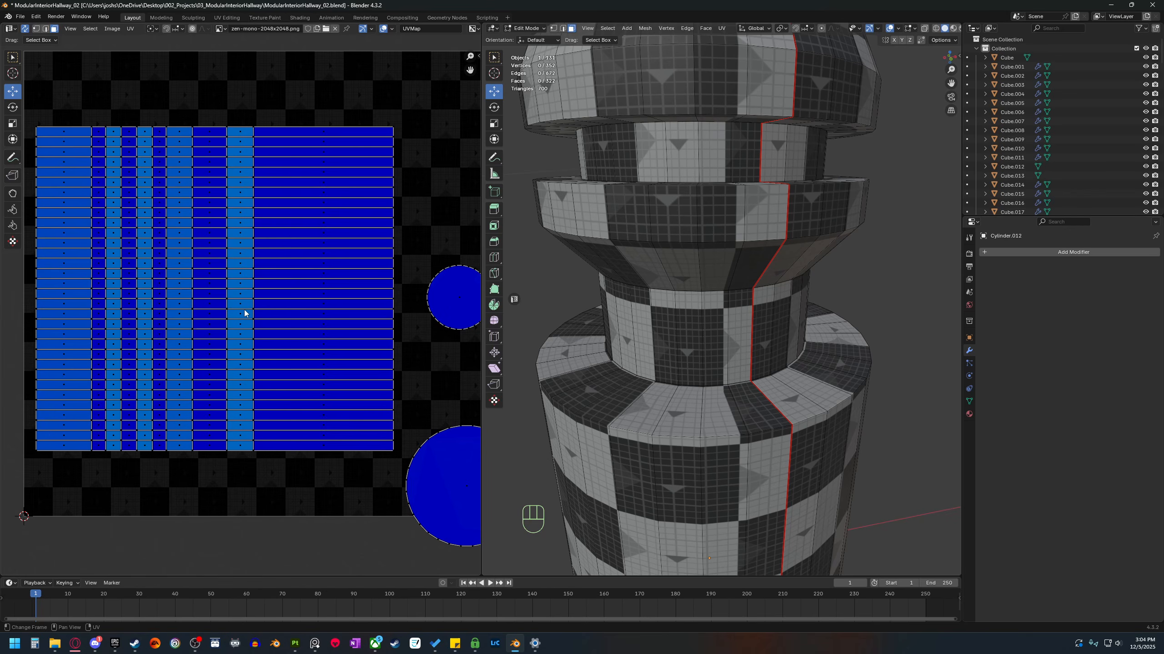
# Mark seams on the outer and inner edge loops of the ledge above the cylinder's lower body.
pyautogui.keyDown('shift'); pyautogui.moveTo(783, 458); pyautogui.dragTo(755, 442, button='middle'); pyautogui.keyUp('shift')
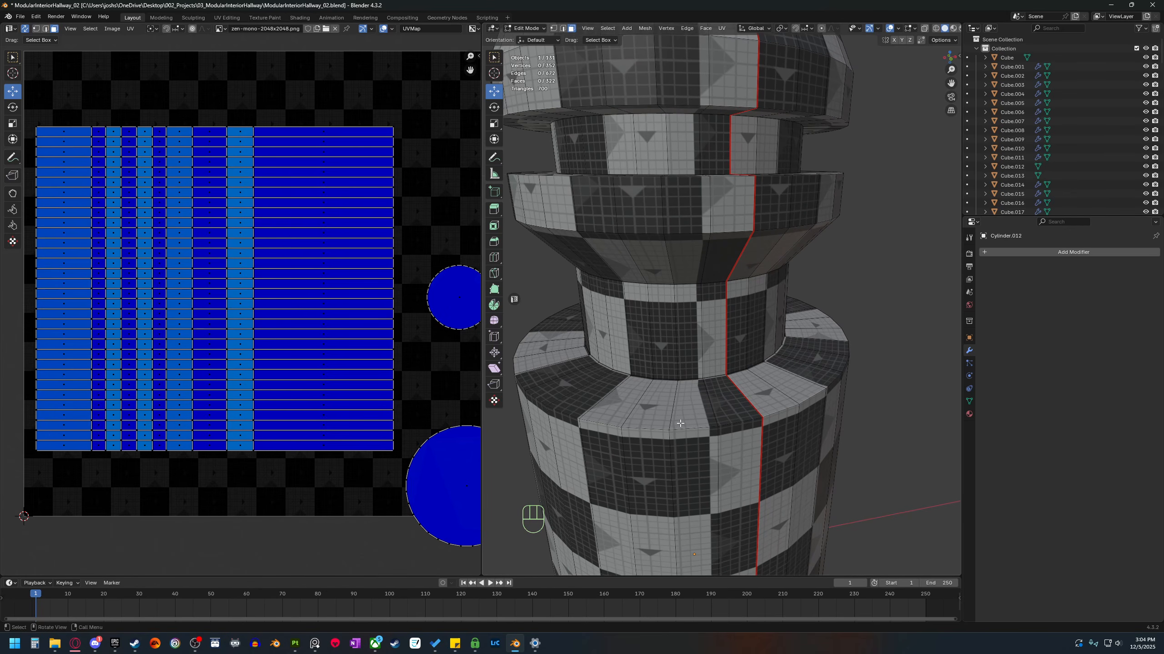
pyautogui.press('2')
pyautogui.keyDown('alt'); pyautogui.keyDown('shift'); pyautogui.click(695, 425); pyautogui.keyUp('shift'); pyautogui.keyUp('alt')
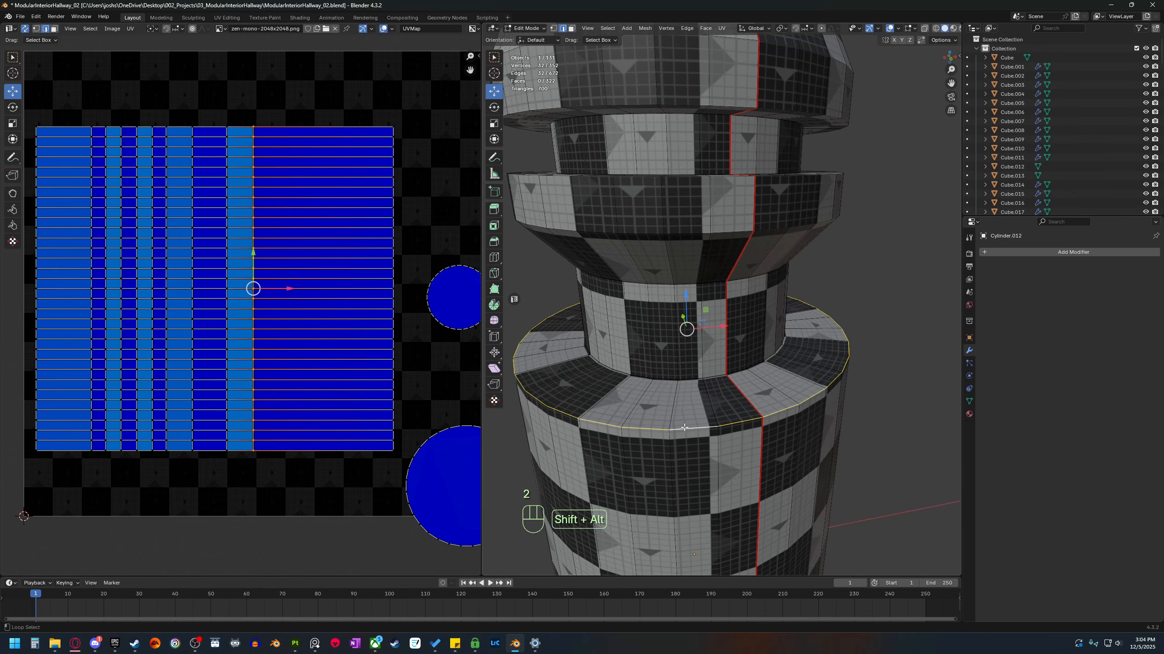
pyautogui.keyDown('alt'); pyautogui.keyDown('shift'); pyautogui.click(686, 379); pyautogui.keyUp('shift'); pyautogui.keyUp('alt')
pyautogui.rightClick(686, 380)
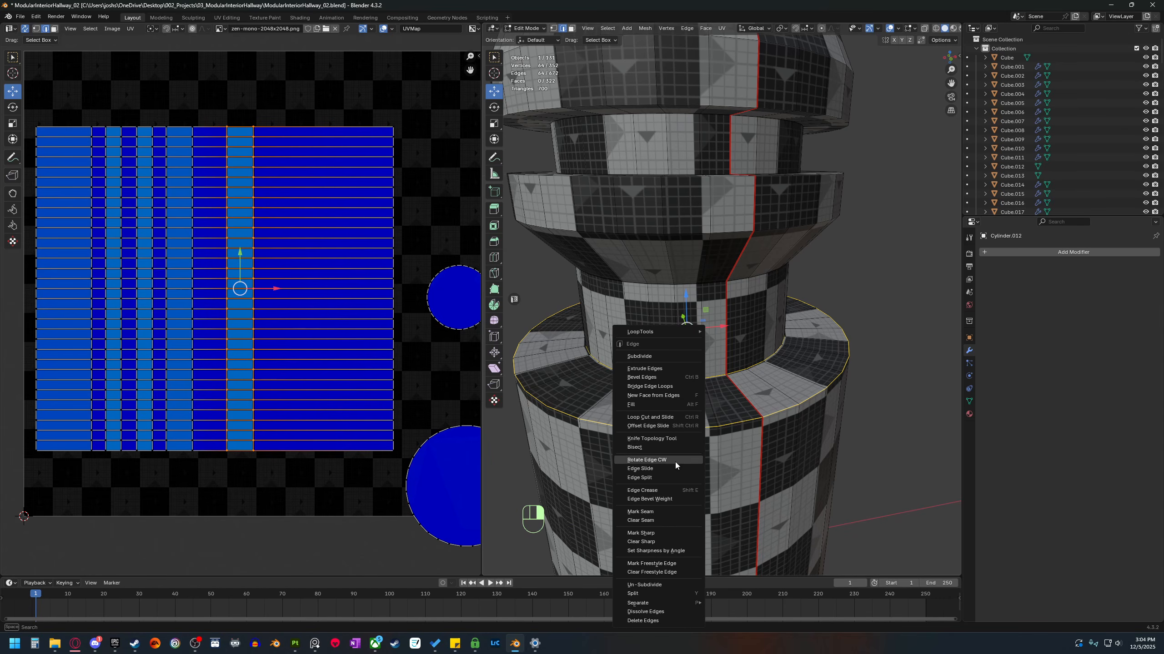
pyautogui.click(658, 512)
# Clear the seam from the short edge crossing the lower ledge, and deselect everything in the UV layout.
pyautogui.click(739, 389)
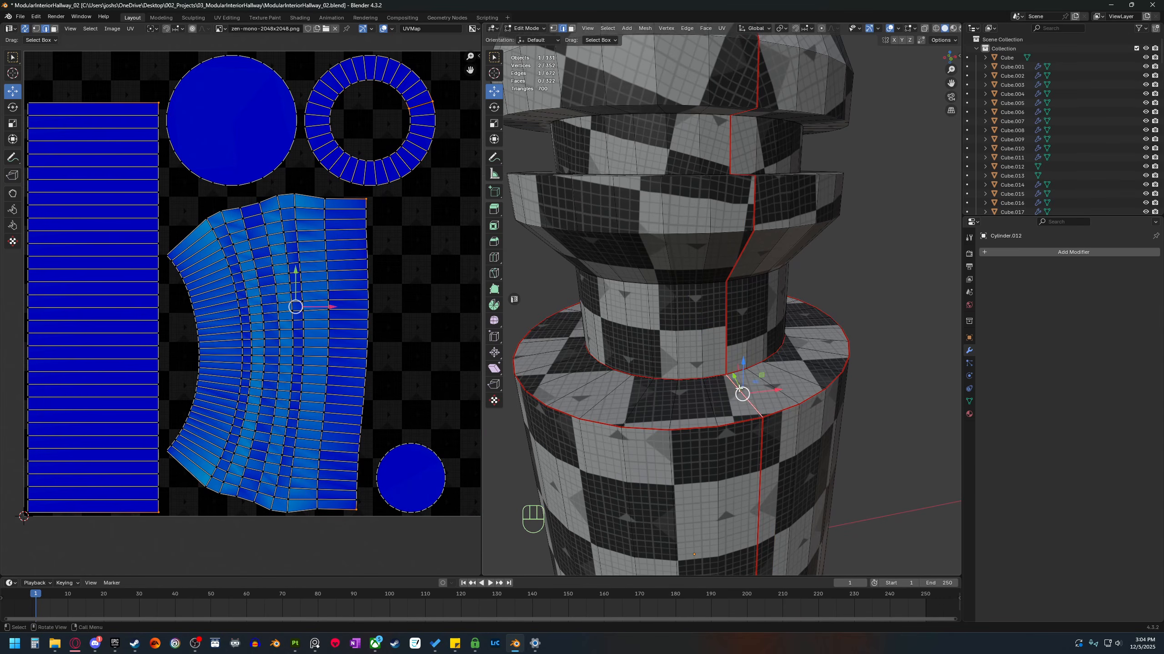
pyautogui.rightClick(738, 393)
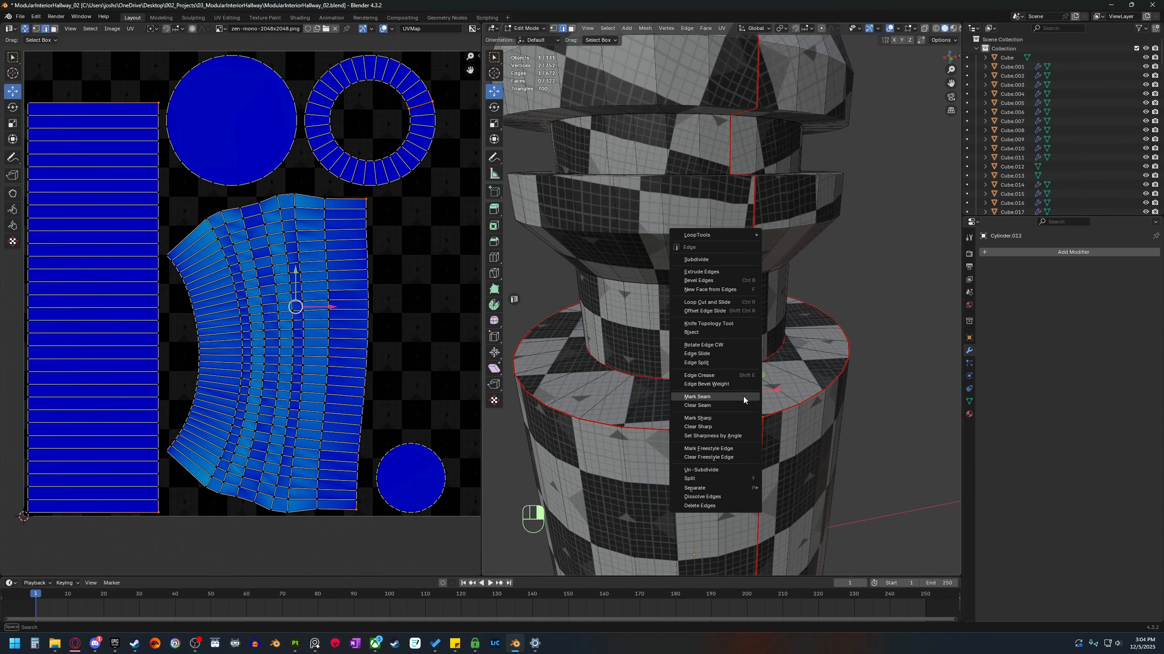
pyautogui.click(713, 403)
pyautogui.scroll(-2, 271, 269)
pyautogui.moveTo(271, 269); pyautogui.dragTo(284, 319, button='middle')
pyautogui.click(248, 136)
pyautogui.scroll(3, 263, 206)
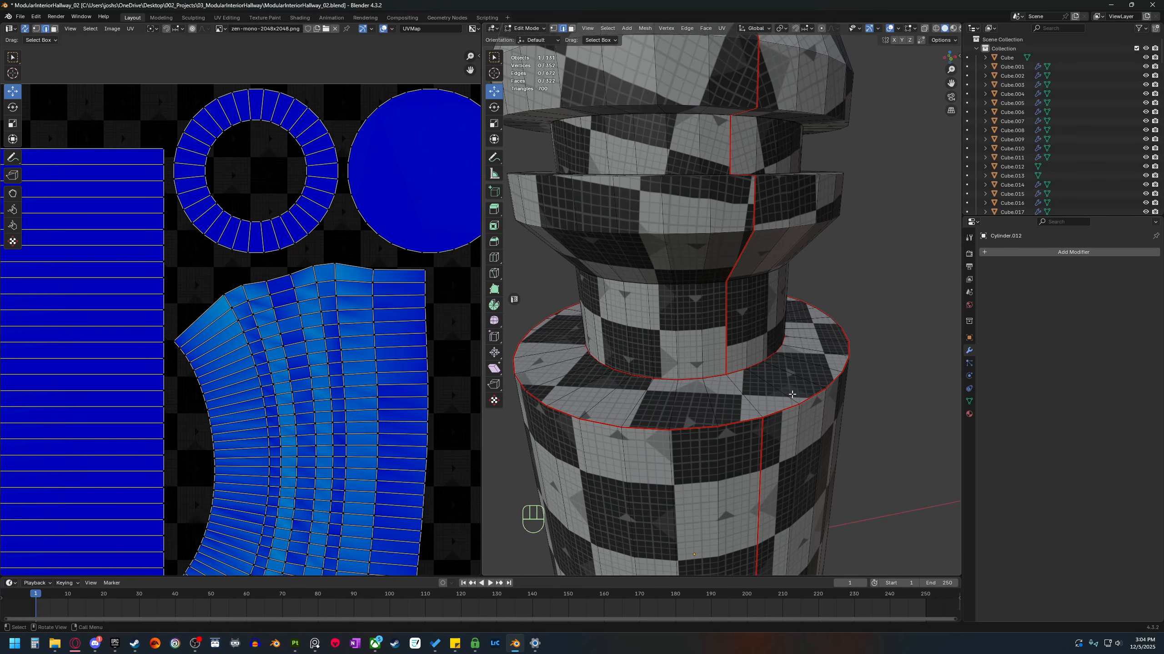
# Examine the checker pattern on the lower body, the ledge ring and the upper parts from several angles.
pyautogui.moveTo(736, 403); pyautogui.dragTo(683, 313, button='middle')
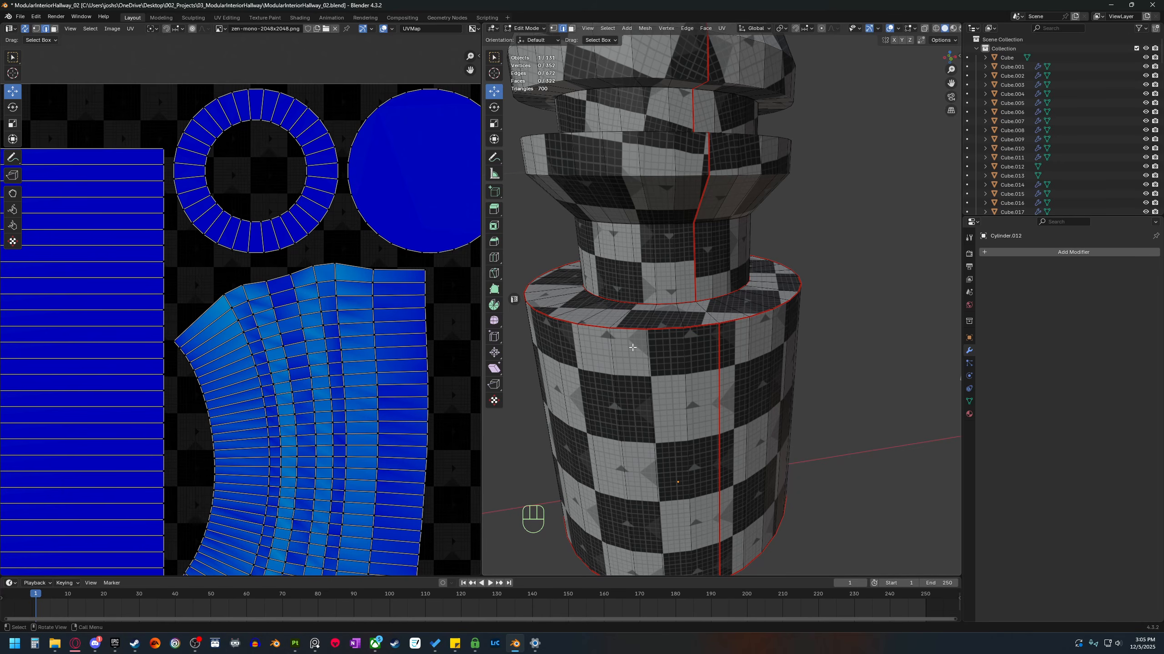
pyautogui.scroll(-1, 659, 348)
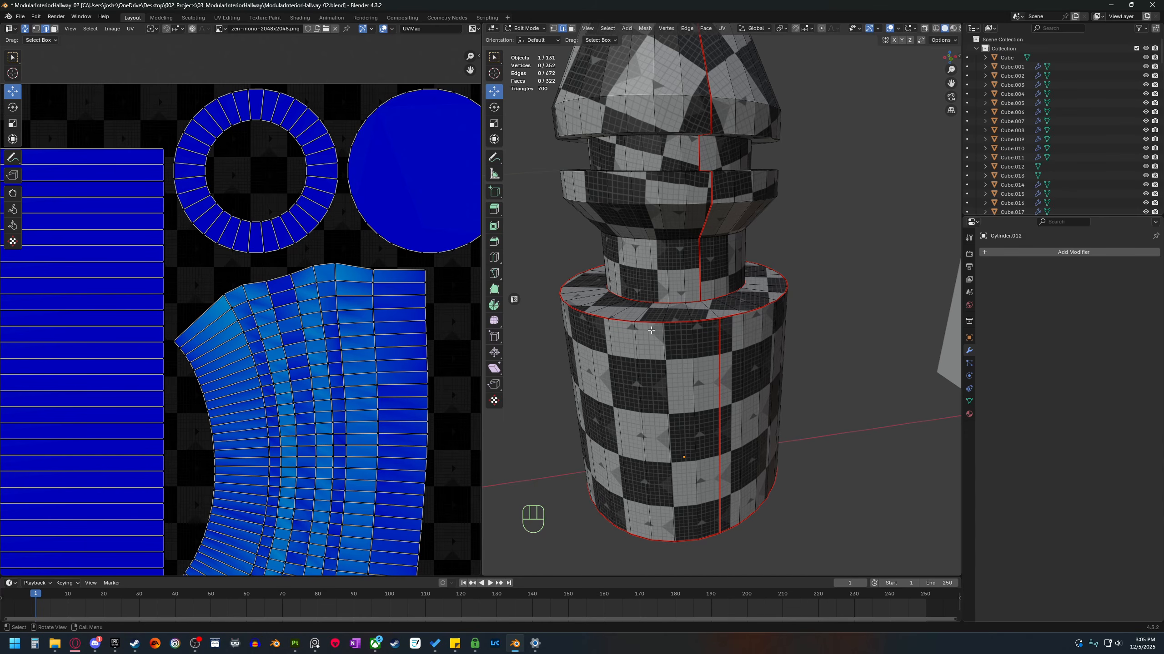
pyautogui.moveTo(612, 316); pyautogui.dragTo(675, 370, button='middle')
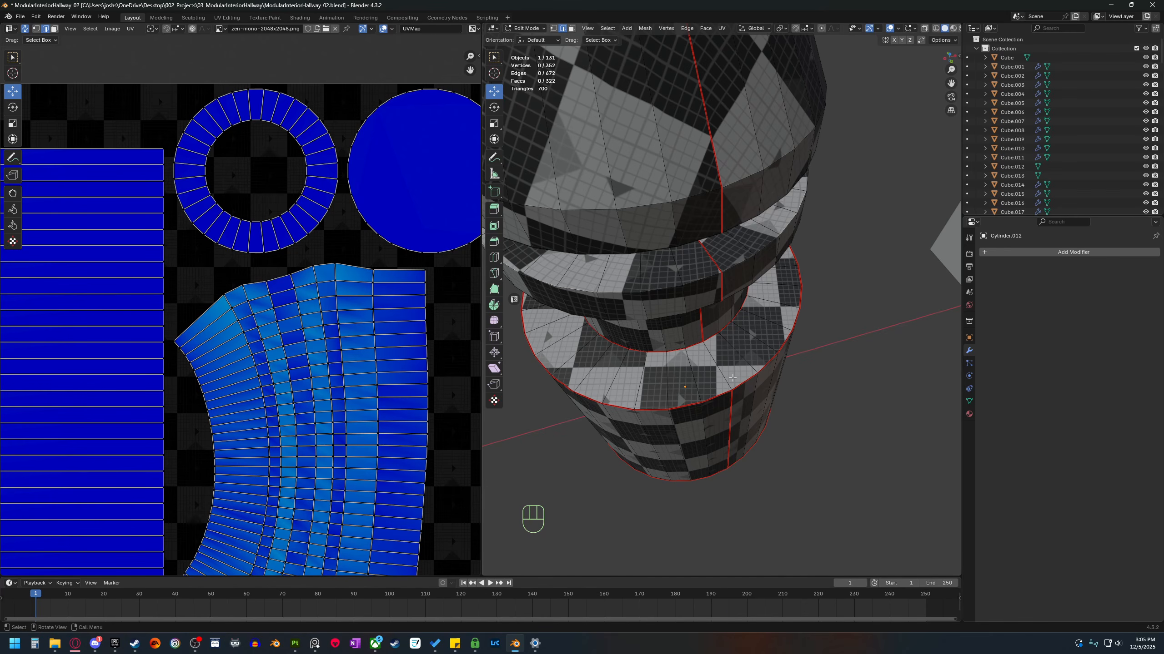
pyautogui.keyDown('shift'); pyautogui.moveTo(392, 437); pyautogui.dragTo(384, 343, button='middle'); pyautogui.keyUp('shift')
pyautogui.scroll(-1, 419, 327)
pyautogui.moveTo(709, 438); pyautogui.dragTo(703, 384, button='middle')
pyautogui.keyDown('shift'); pyautogui.moveTo(725, 306); pyautogui.dragTo(751, 445, button='middle'); pyautogui.keyUp('shift')
pyautogui.scroll(1, 735, 370)
pyautogui.press('Tab')
pyautogui.press('2')
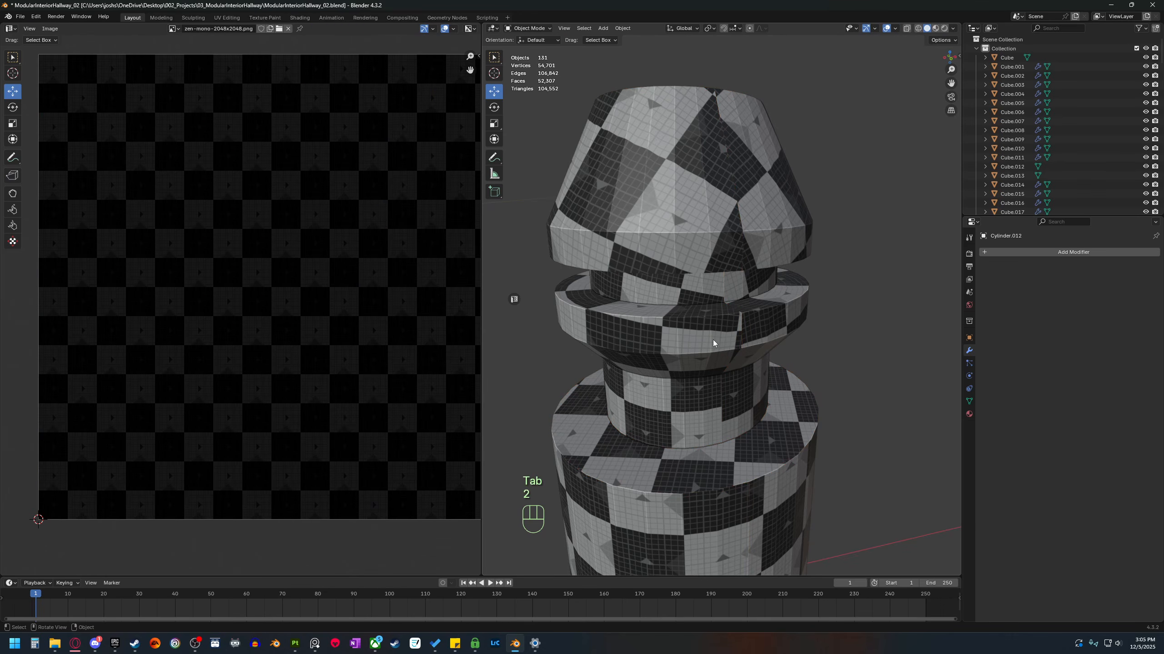
# Mark seams on the outer and inner edge loops of the upper ledge below the dome's groove.
pyautogui.press('Tab')
pyautogui.press('2')
pyautogui.scroll(5, 719, 376)
pyautogui.click(791, 342)
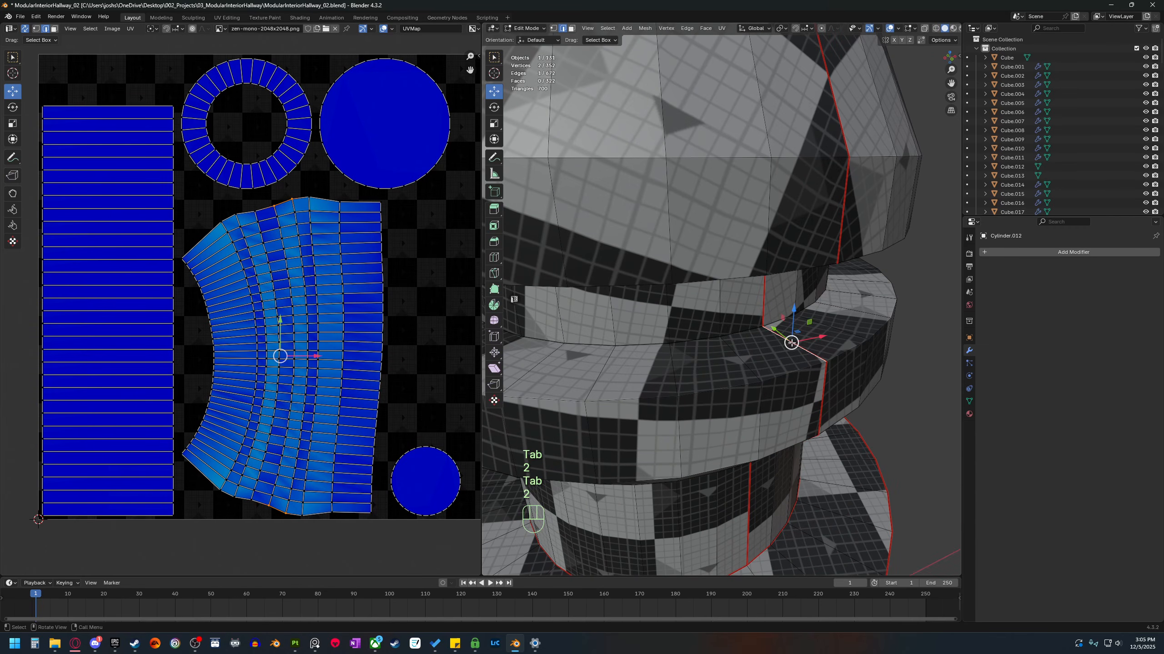
pyautogui.keyDown('alt'); pyautogui.keyDown('shift'); pyautogui.click(792, 341); pyautogui.keyUp('shift'); pyautogui.keyUp('alt')
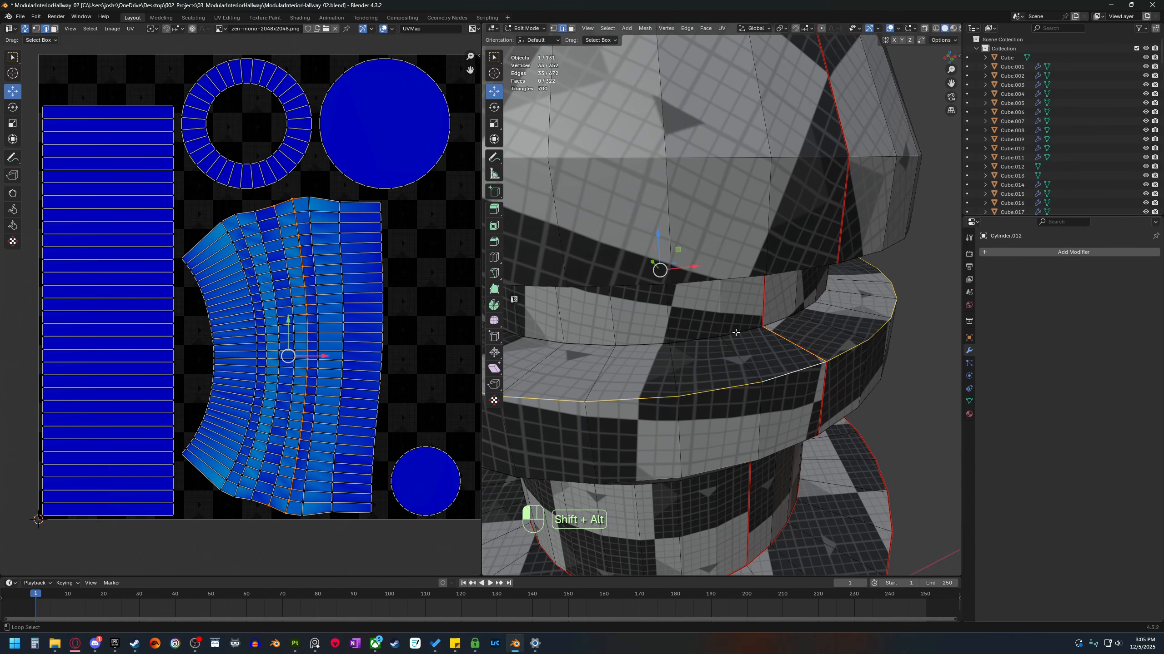
pyautogui.keyDown('alt'); pyautogui.keyDown('shift'); pyautogui.click(735, 333); pyautogui.keyUp('shift'); pyautogui.keyUp('alt')
pyautogui.rightClick(769, 356)
pyautogui.click(765, 352)
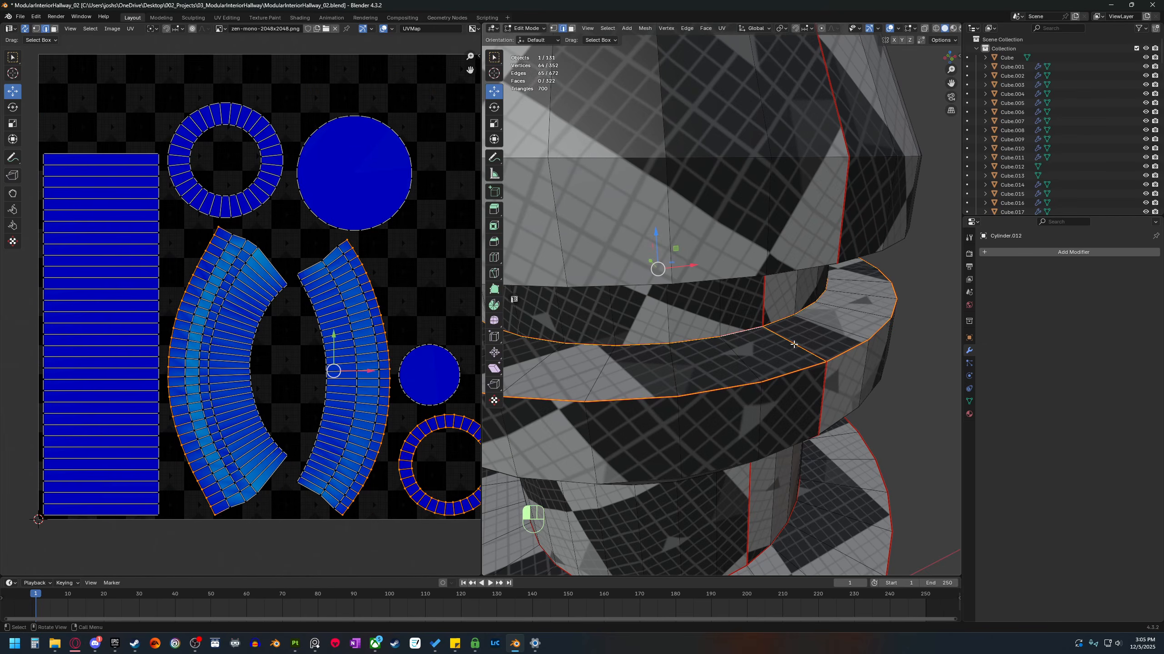
# Clear the seam from the short edge crossing the upper ledge.
pyautogui.click(794, 344)
pyautogui.rightClick(794, 345)
pyautogui.click(792, 356)
# Clear the seam from the short edge crossing the dome's underside.
pyautogui.scroll(-4, 792, 360)
pyautogui.moveTo(789, 426); pyautogui.dragTo(790, 386, button='middle')
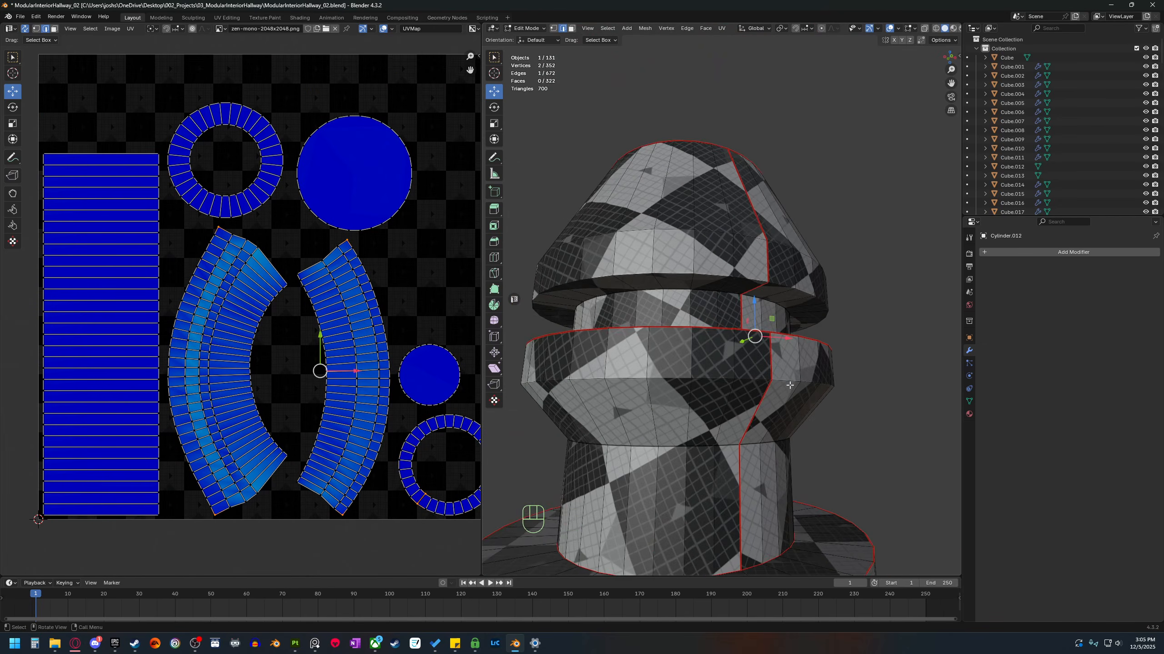
pyautogui.scroll(3, 789, 381)
pyautogui.click(743, 291)
pyautogui.click(777, 275)
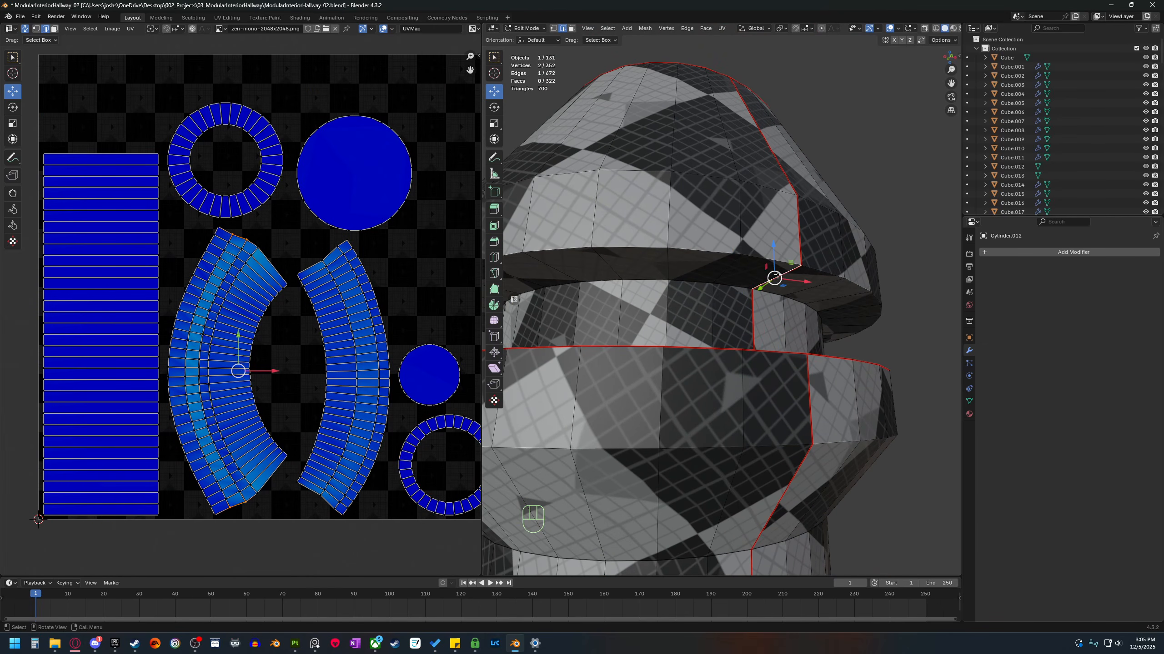
pyautogui.rightClick(776, 275)
pyautogui.click(774, 280)
# Mark seams on the outer and inner edge loops of the dome's underside.
pyautogui.click(739, 284)
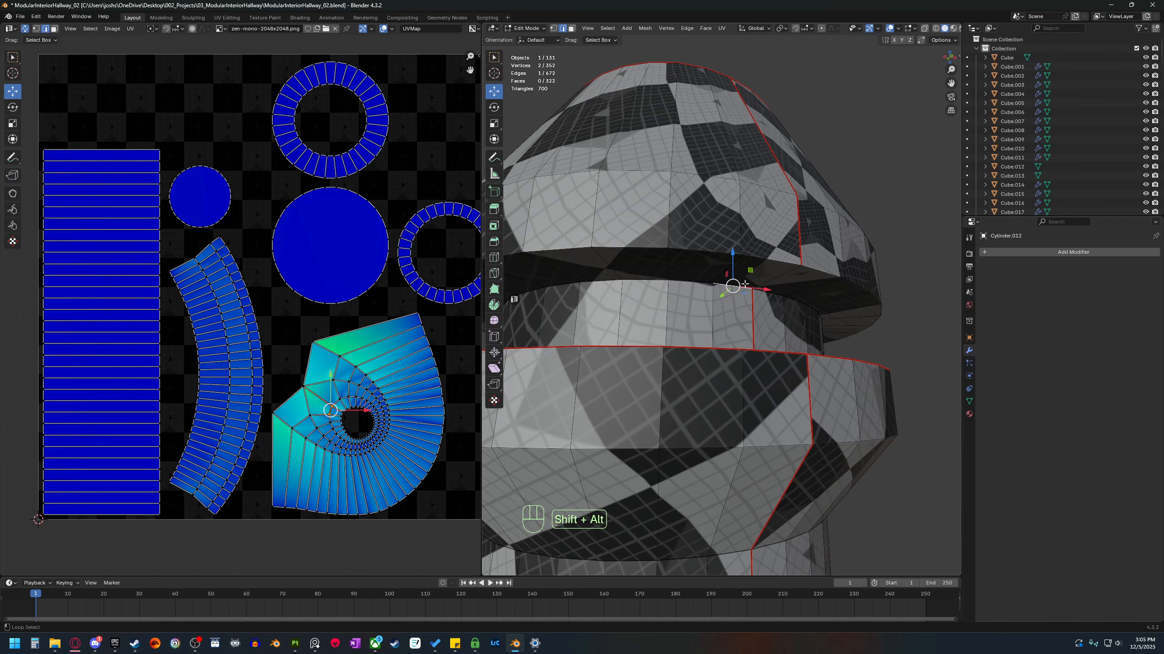
pyautogui.keyDown('alt'); pyautogui.keyDown('shift'); pyautogui.click(744, 284); pyautogui.keyUp('shift'); pyautogui.keyUp('alt')
pyautogui.keyDown('alt'); pyautogui.keyDown('shift'); pyautogui.click(770, 263); pyautogui.keyUp('shift'); pyautogui.keyUp('alt')
pyautogui.rightClick(776, 259)
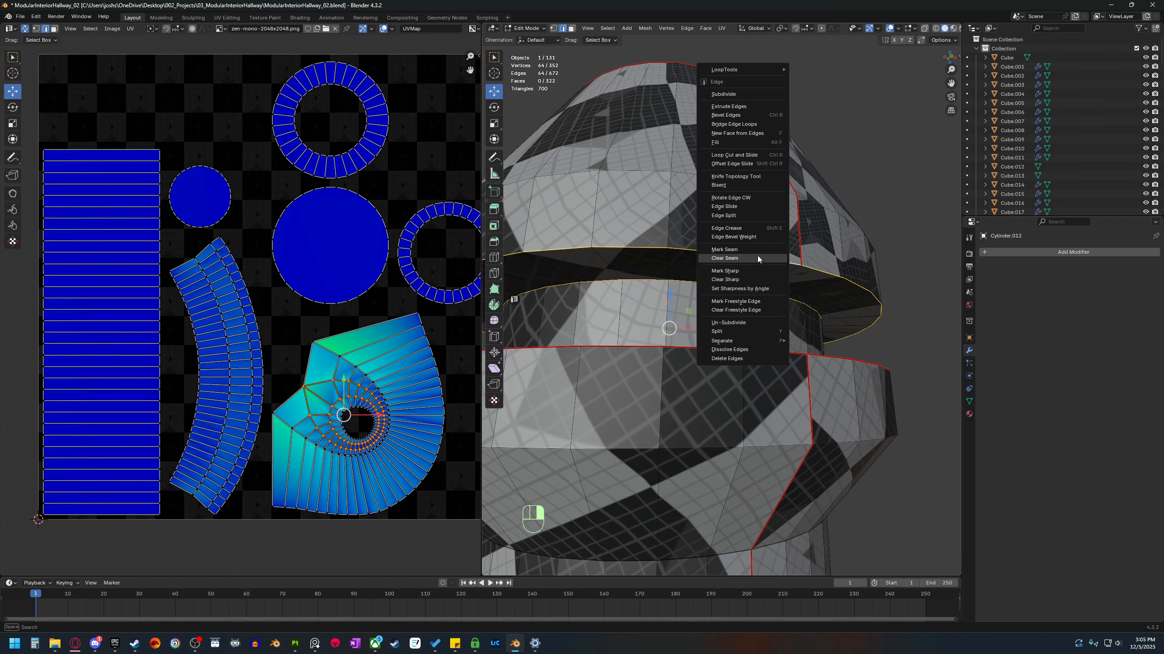
pyautogui.click(757, 259)
pyautogui.scroll(-5, 284, 348)
pyautogui.scroll(4, 284, 348)
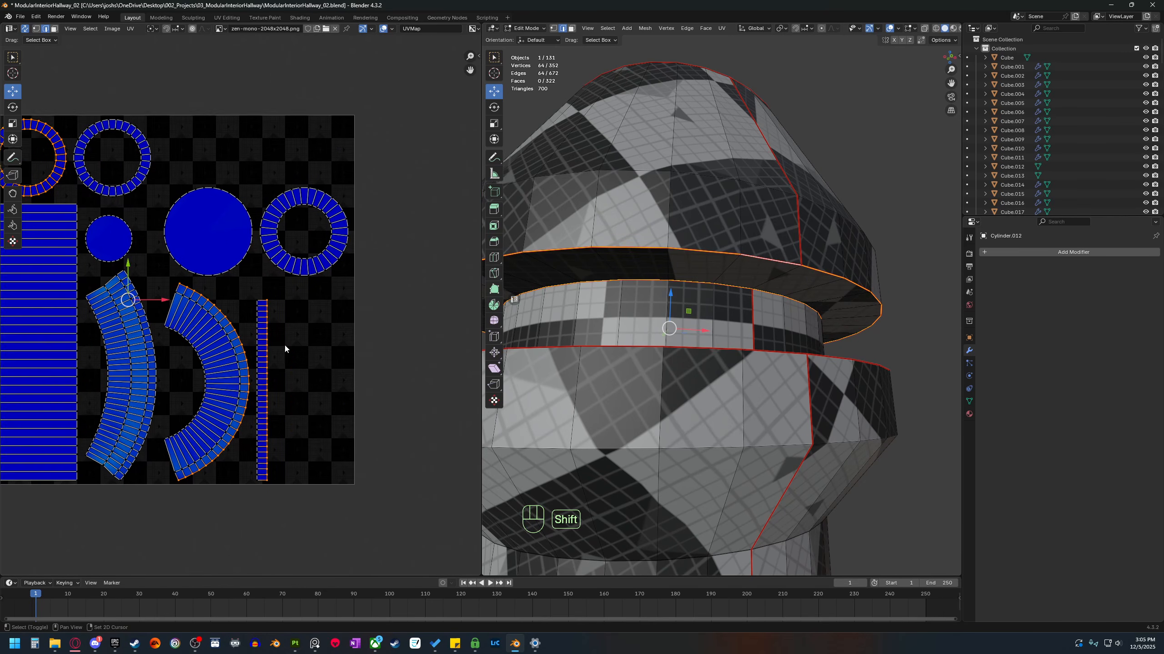
pyautogui.keyDown('shift'); pyautogui.moveTo(284, 346); pyautogui.dragTo(319, 388, button='middle'); pyautogui.keyUp('shift')
pyautogui.click(328, 134)
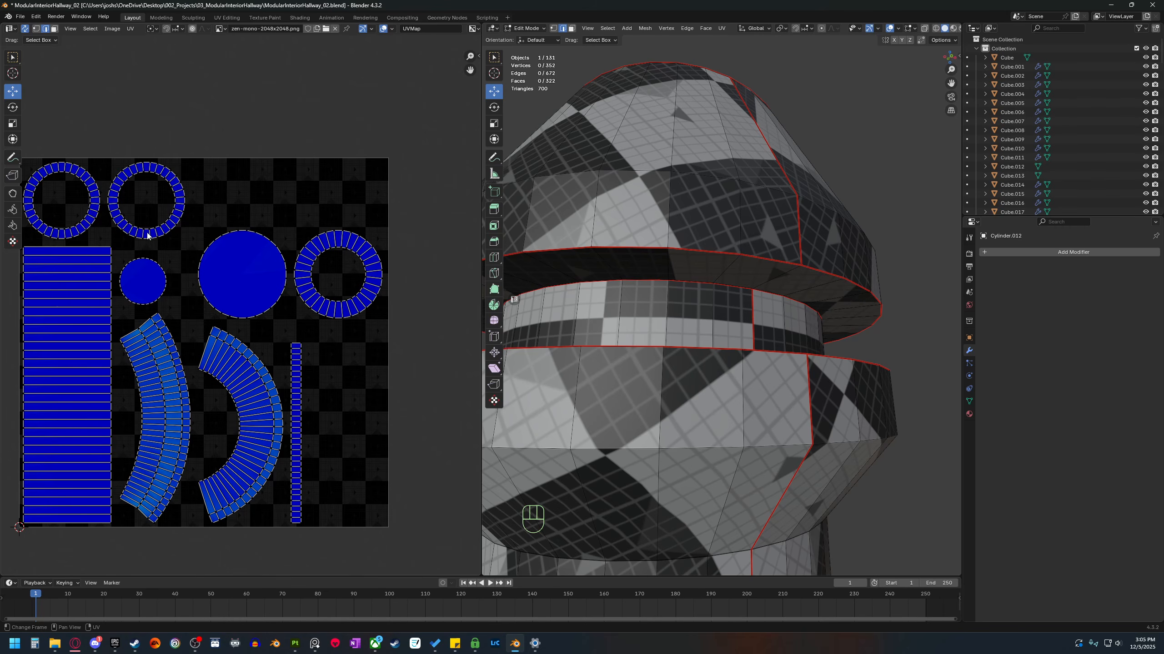
pyautogui.scroll(3, 297, 353)
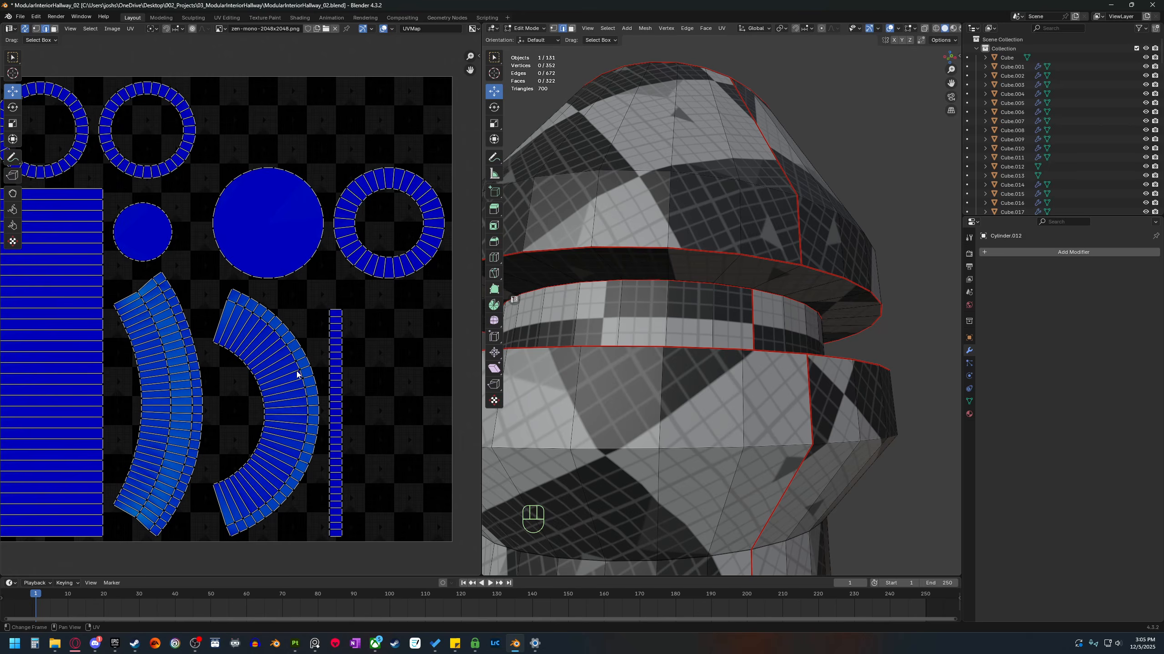
# Select the dome's seam-bounded side faces to match them with their curved UV island.
pyautogui.click(293, 337)
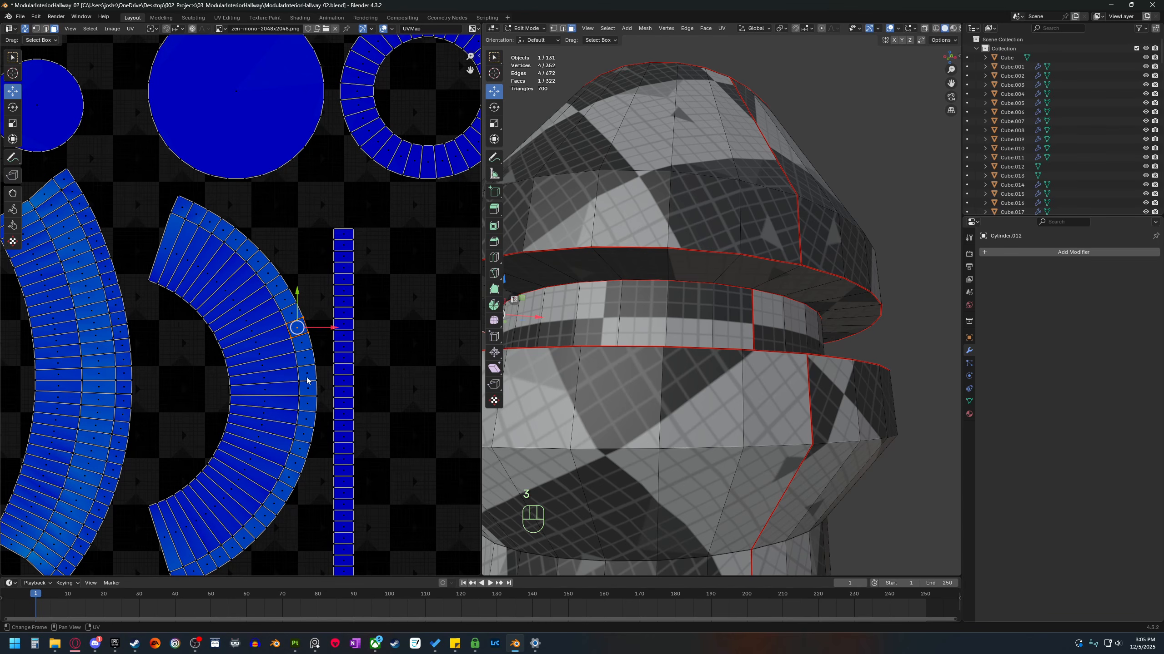
pyautogui.press('l')
pyautogui.scroll(-3, 682, 271)
pyautogui.moveTo(683, 271); pyautogui.dragTo(728, 313, button='middle')
pyautogui.scroll(1, 729, 314)
# Mark a seam along the edge loop between the dome's sloped side and its vertical lower band.
pyautogui.press('2')
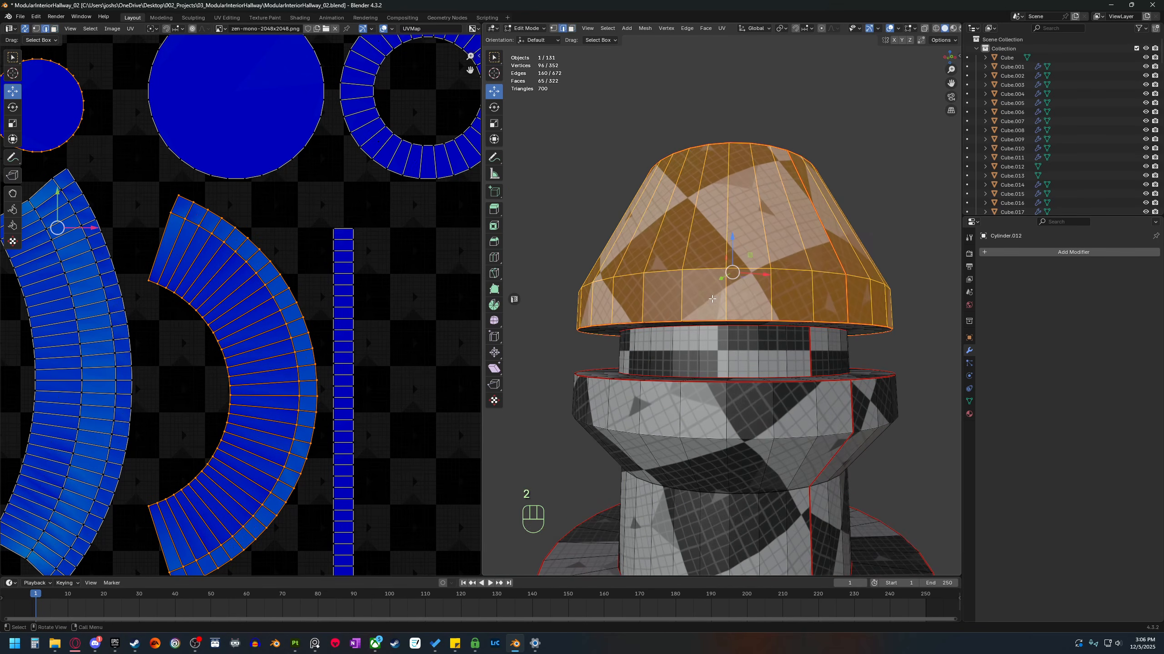
pyautogui.click(699, 264)
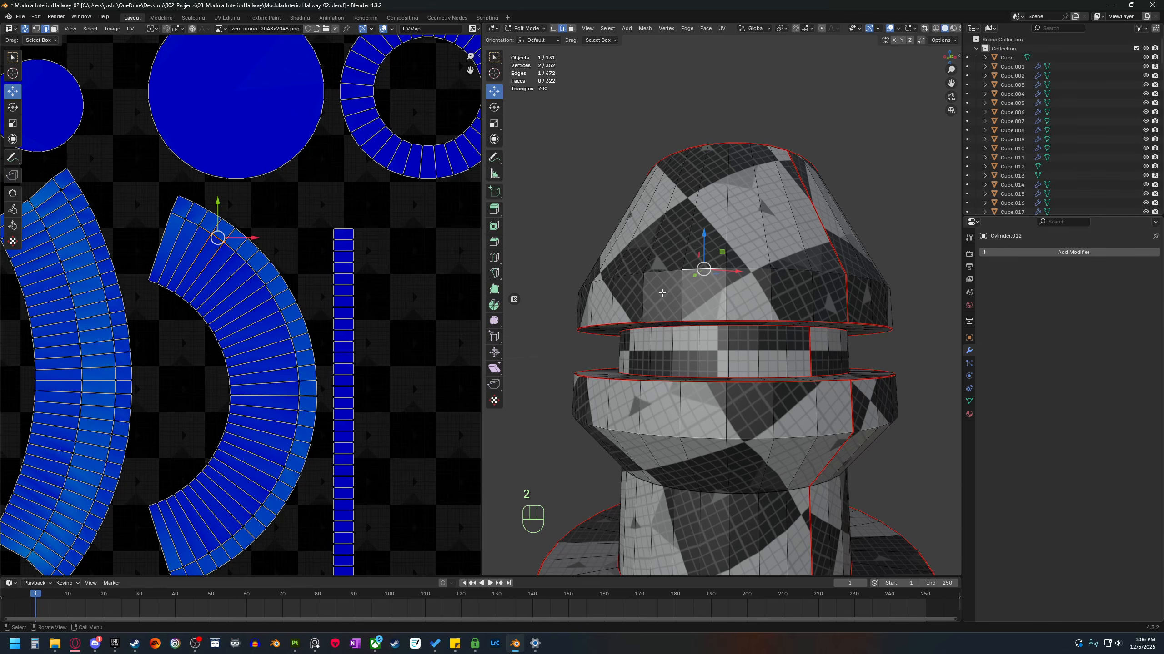
pyautogui.moveTo(696, 279); pyautogui.dragTo(708, 291, button='middle')
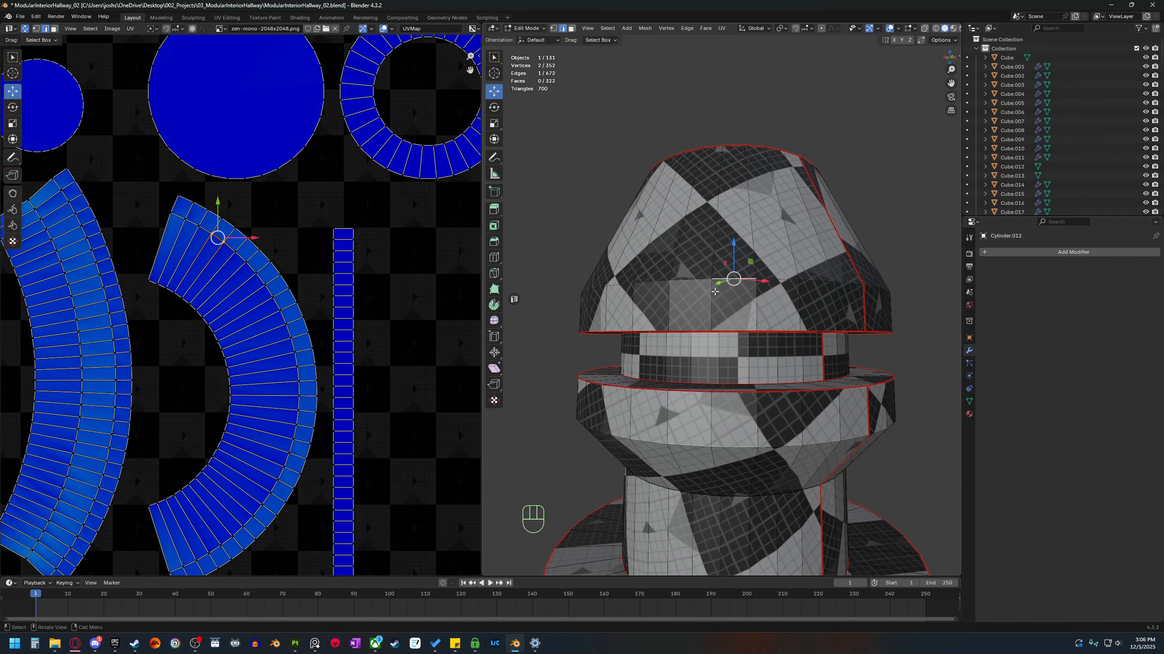
pyautogui.keyDown('alt'); pyautogui.keyDown('shift'); pyautogui.click(724, 281); pyautogui.keyUp('shift'); pyautogui.keyUp('alt')
pyautogui.rightClick(718, 282)
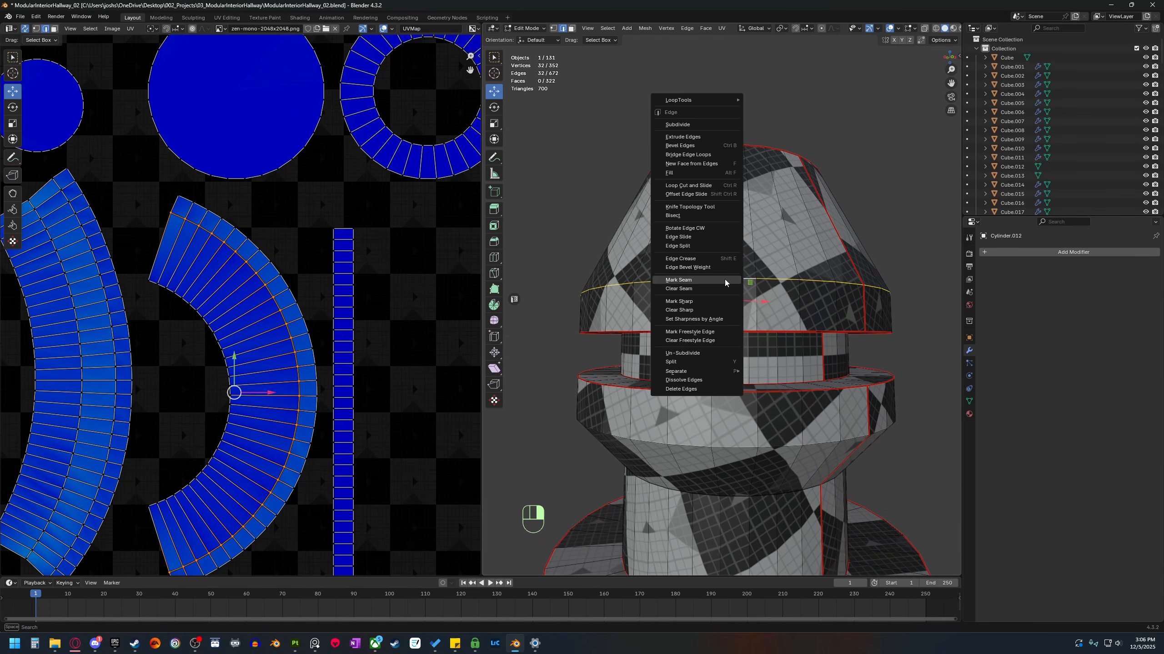
pyautogui.click(718, 281)
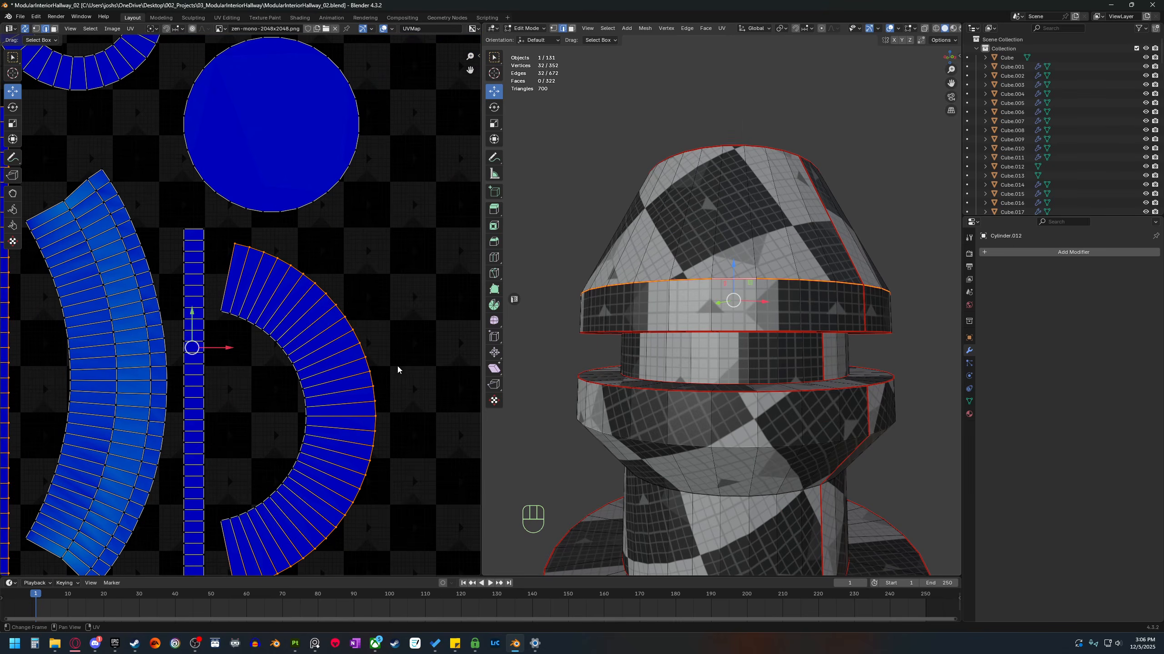
pyautogui.scroll(-2, 203, 353)
# Select the linked faces of the dome's lower band and of its sloped side in turn, examining their separate UV islands.
pyautogui.press('3')
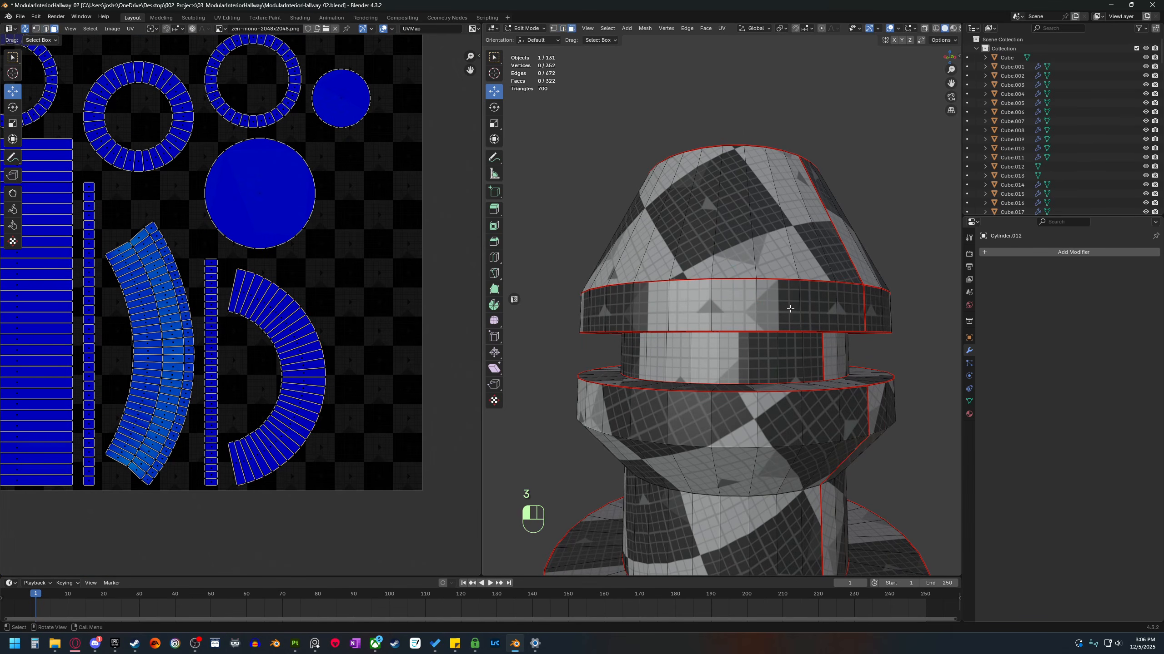
pyautogui.click(789, 308)
pyautogui.press('l')
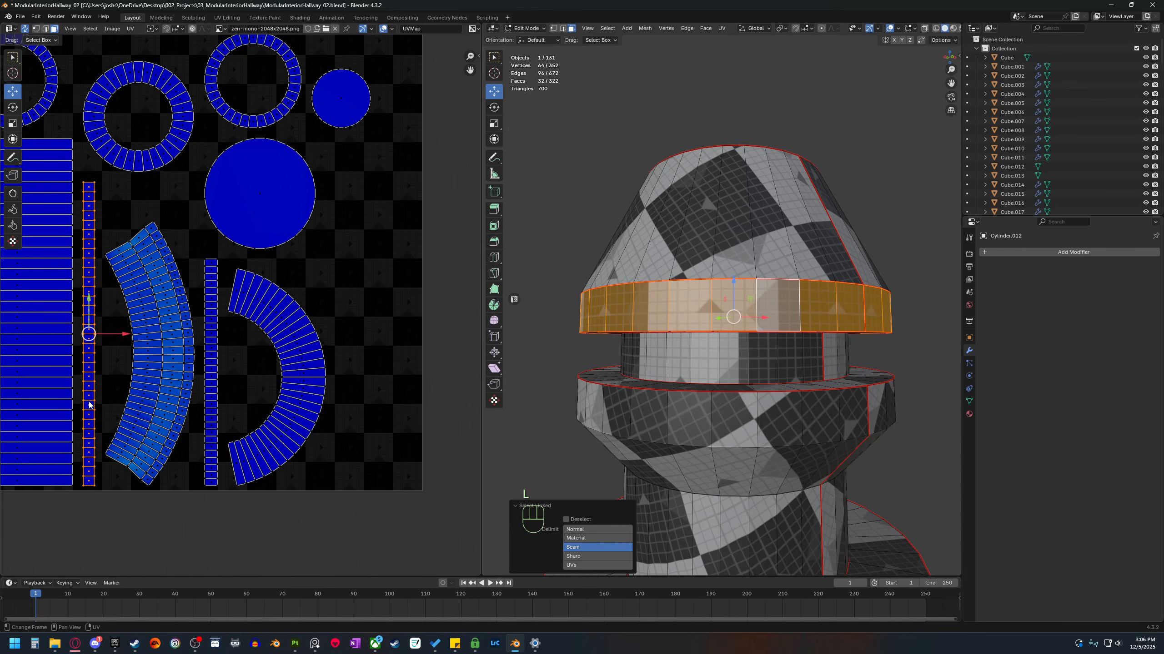
pyautogui.keyDown('shift'); pyautogui.moveTo(774, 275); pyautogui.dragTo(758, 340, button='middle'); pyautogui.keyUp('shift')
pyautogui.click(709, 275)
pyautogui.press('3')
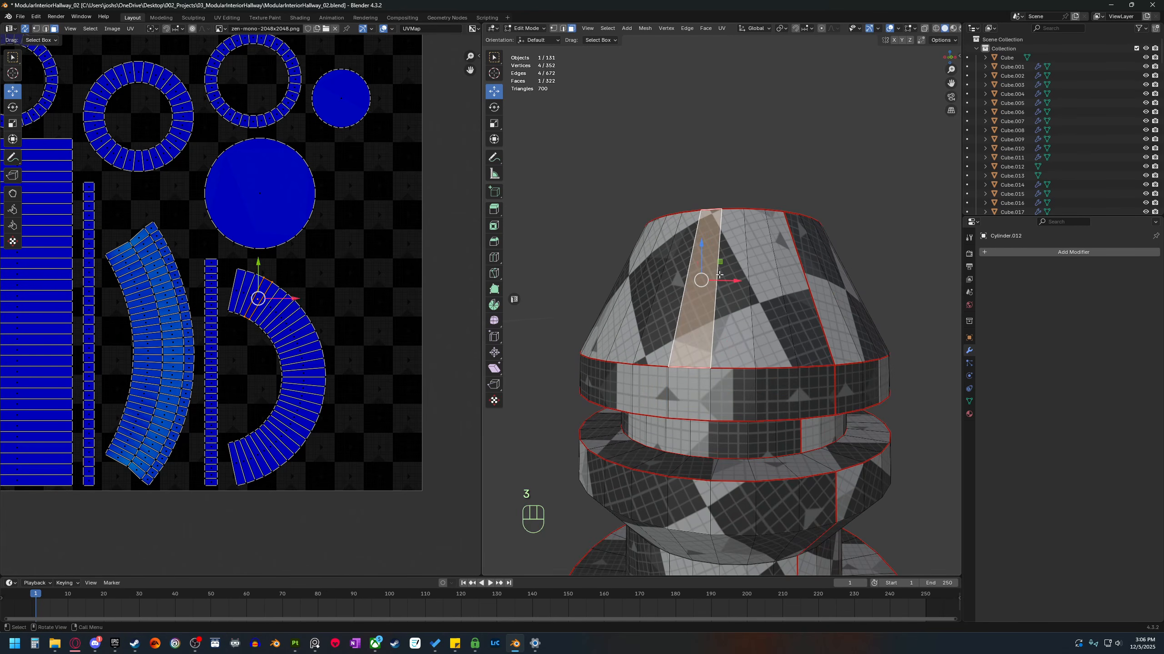
pyautogui.press('l')
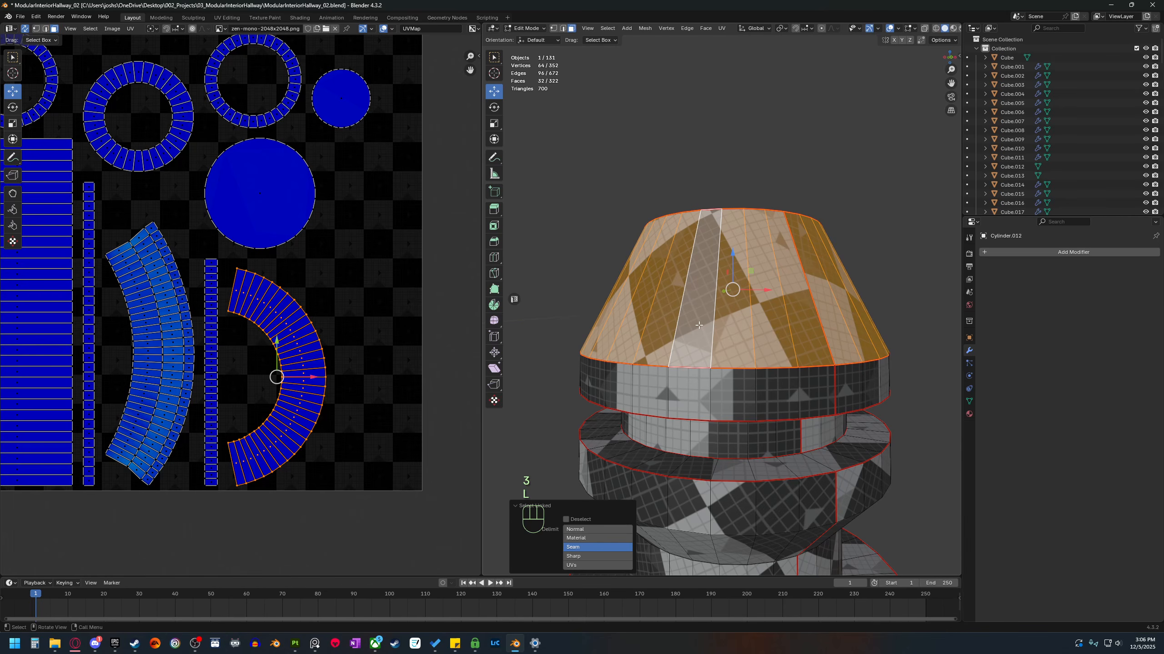
pyautogui.click(370, 507)
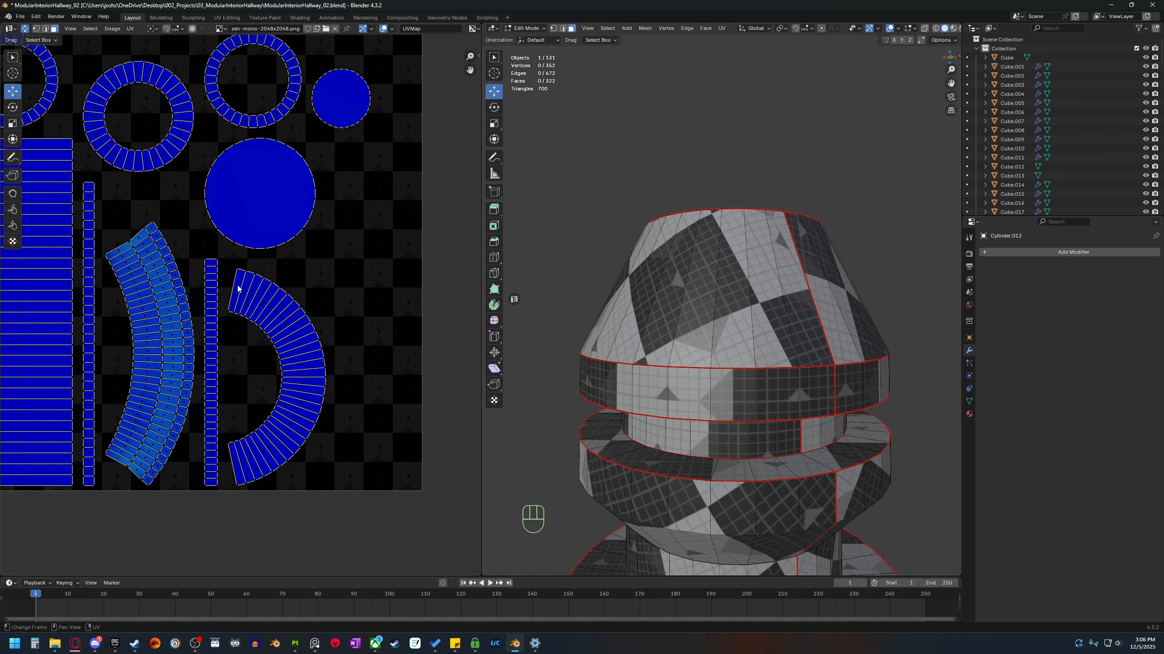
pyautogui.scroll(2, 315, 375)
pyautogui.keyDown('shift'); pyautogui.moveTo(315, 375); pyautogui.dragTo(341, 334, button='middle'); pyautogui.keyUp('shift')
pyautogui.scroll(1, 342, 335)
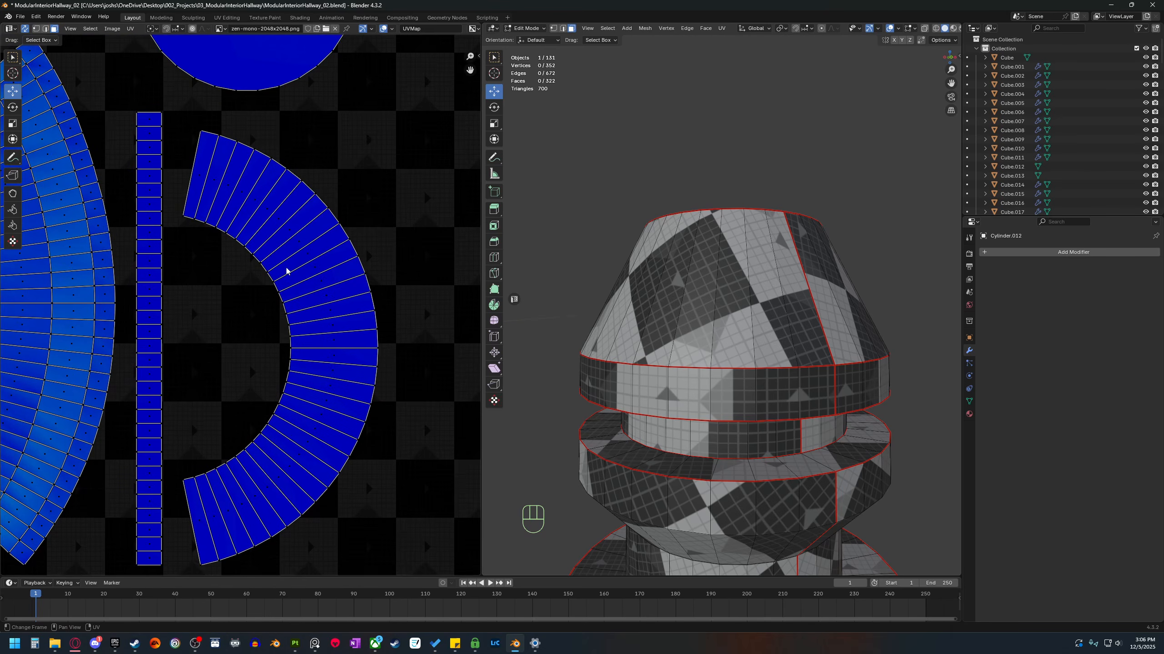
pyautogui.scroll(-4, 332, 366)
pyautogui.keyDown('shift'); pyautogui.moveTo(693, 327); pyautogui.dragTo(681, 247, button='middle'); pyautogui.keyUp('shift')
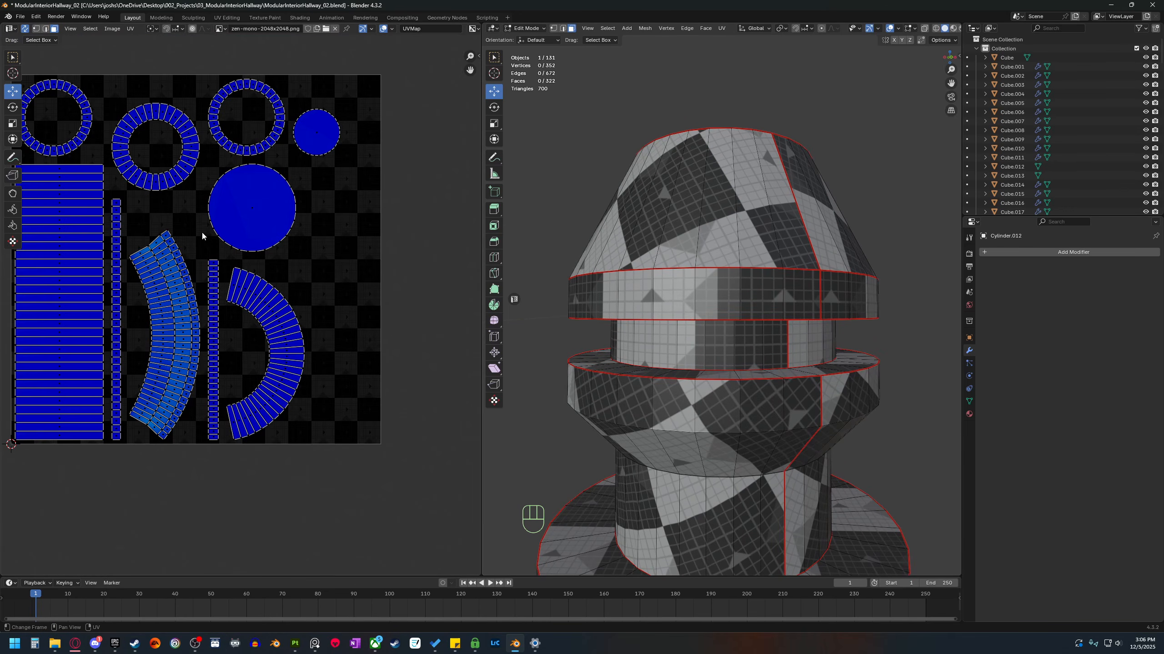
pyautogui.keyDown('shift'); pyautogui.moveTo(167, 153); pyautogui.dragTo(207, 186, button='middle'); pyautogui.keyUp('shift')
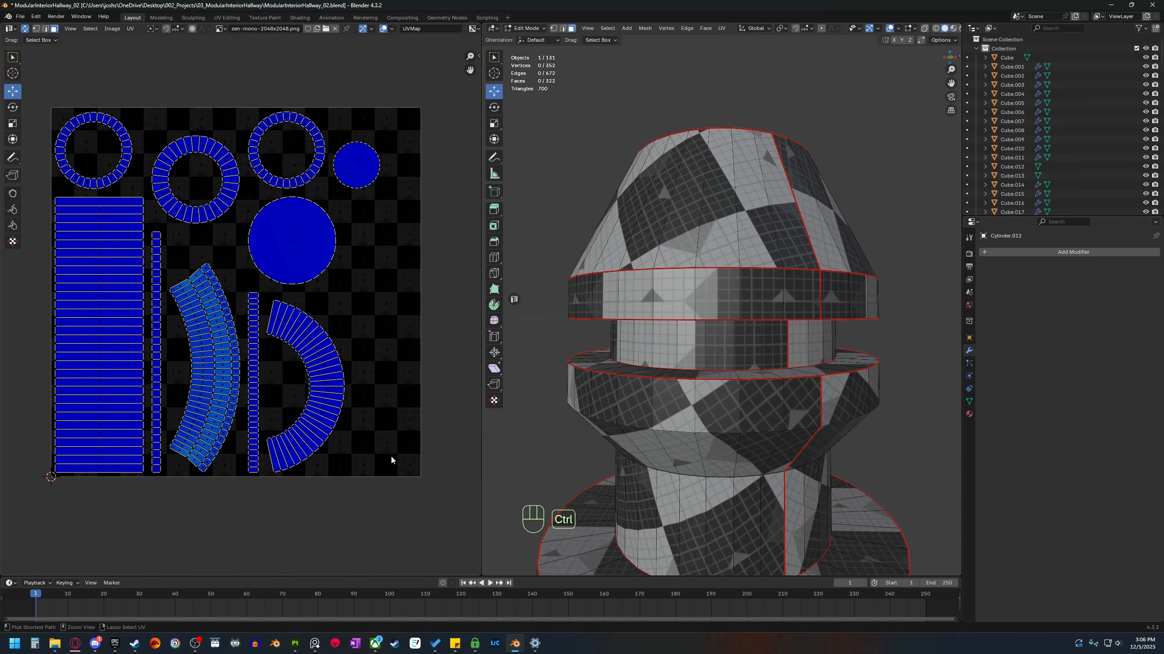
# Undo the ledge and dome seam edits back to the straightened single-grid layout of the cylinder's side.
pyautogui.hotkey('ctrl', 'z')
pyautogui.hotkey('ctrl', 'z')
pyautogui.hotkey('ctrl', 'z')
pyautogui.hotkey('ctrl', 'z')
pyautogui.hotkey('ctrl', 'z')
pyautogui.hotkey('ctrl', 'z')
pyautogui.hotkey('ctrl', 'z')
pyautogui.hotkey('ctrl', 'z')
pyautogui.hotkey('ctrl', 'z')
pyautogui.hotkey('ctrl', 'z')
pyautogui.hotkey('ctrl', 'z')
pyautogui.hotkey('ctrl', 'z')
pyautogui.hotkey('ctrl', 'z')
pyautogui.hotkey('ctrl', 'z')
pyautogui.hotkey('ctrl', 'z')
pyautogui.hotkey('ctrl', 'z')
pyautogui.hotkey('ctrl', 'z')
pyautogui.hotkey('ctrl', 'z')
pyautogui.hotkey('ctrl', 'z')
pyautogui.hotkey('ctrl', 'z')
pyautogui.hotkey('ctrl', 'z')
pyautogui.hotkey('ctrl', 'z')
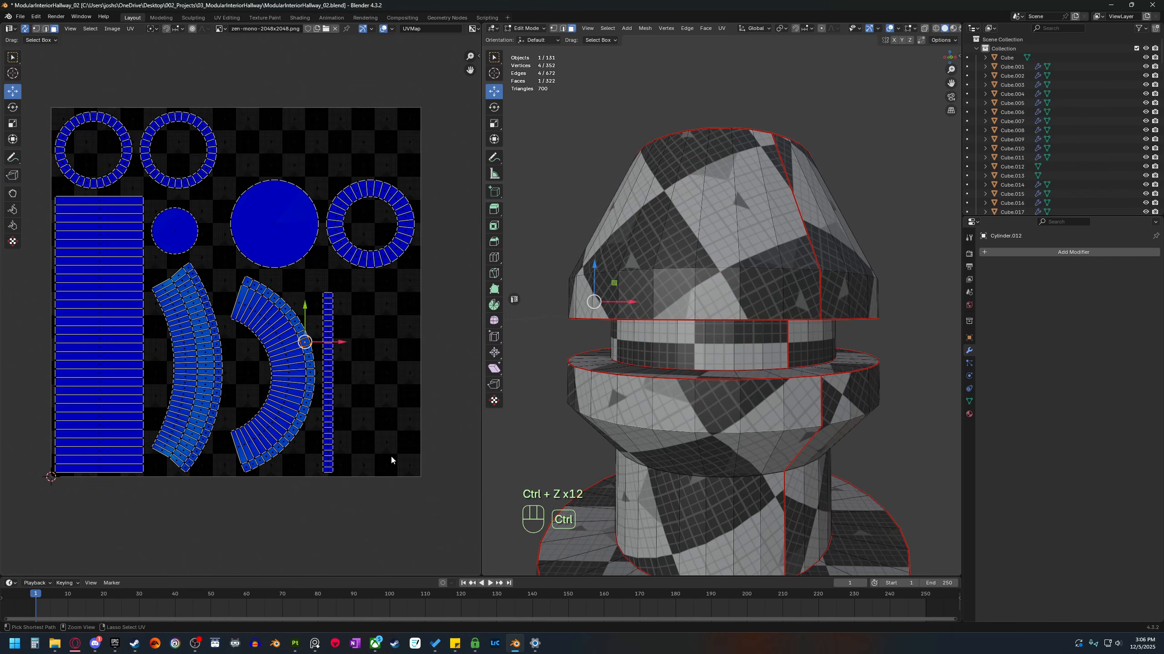
pyautogui.hotkey('ctrl', 'z')
pyautogui.hotkey('ctrl', 'z')
pyautogui.hotkey('ctrl', 'z')
pyautogui.hotkey('ctrl', 'z')
pyautogui.hotkey('ctrl', 'z')
pyautogui.hotkey('ctrl', 'z')
pyautogui.hotkey('ctrl', 'z')
pyautogui.hotkey('ctrl', 'z')
pyautogui.hotkey('ctrl', 'z')
pyautogui.hotkey('ctrl', 'z')
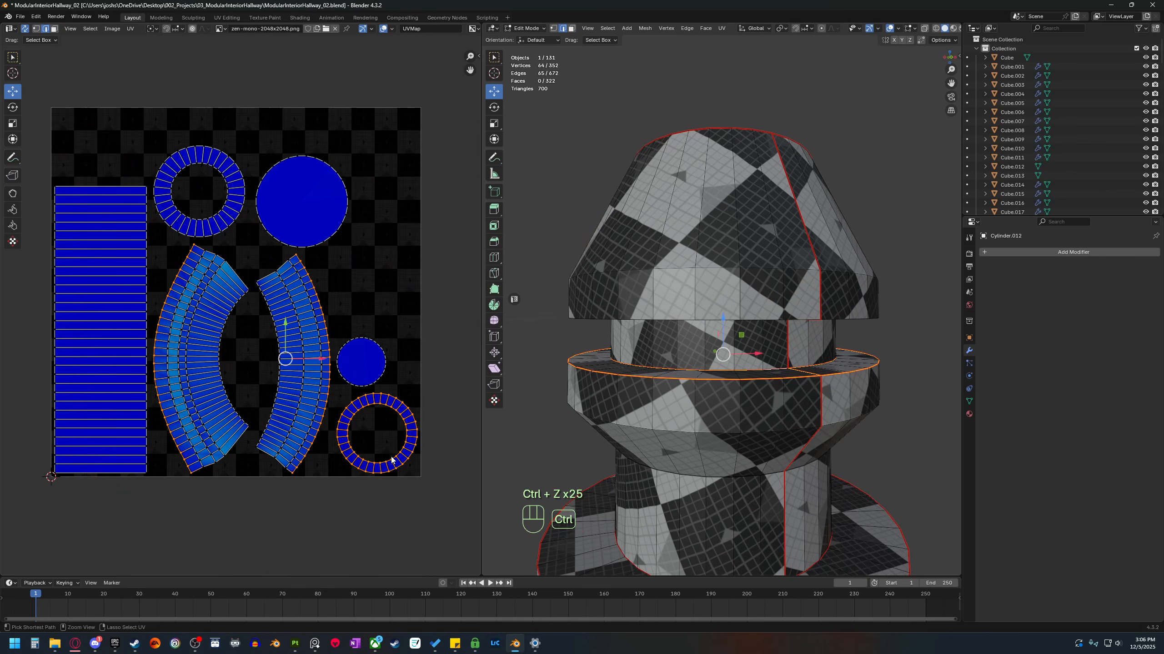
pyautogui.hotkey('ctrl', 'z')
pyautogui.hotkey('ctrl', 'z')
pyautogui.hotkey('ctrl', 'z')
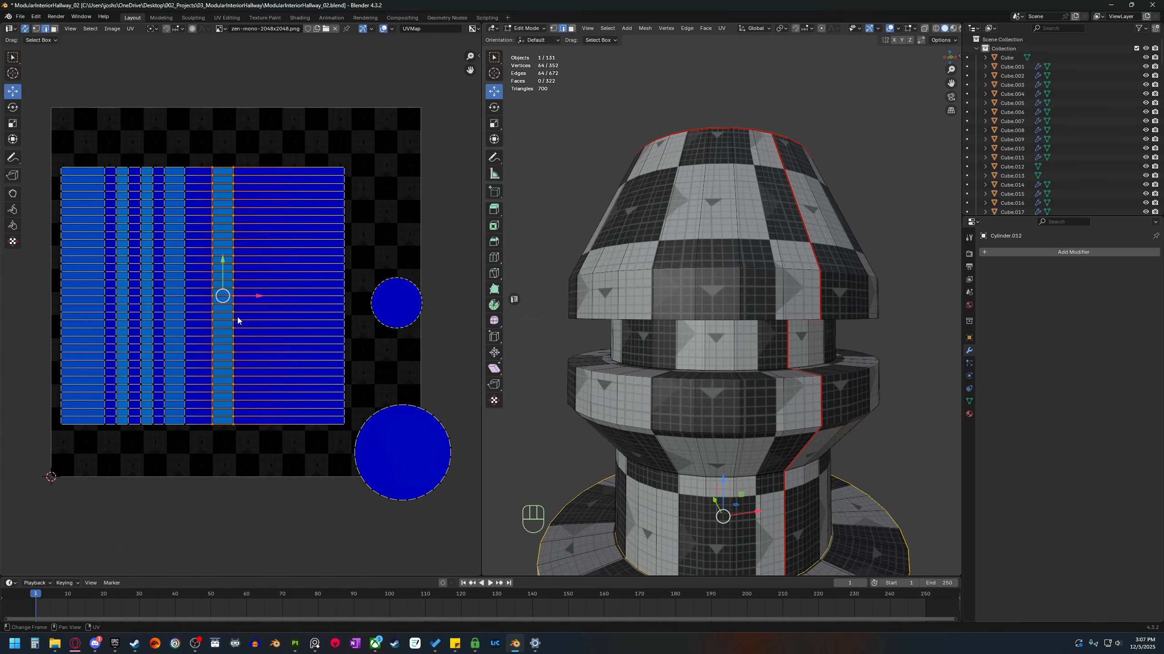
# Select all linked UV islands and move them together so the side grid sits in the upper-left corner of the UV tile.
pyautogui.click(271, 416)
pyautogui.click(267, 368)
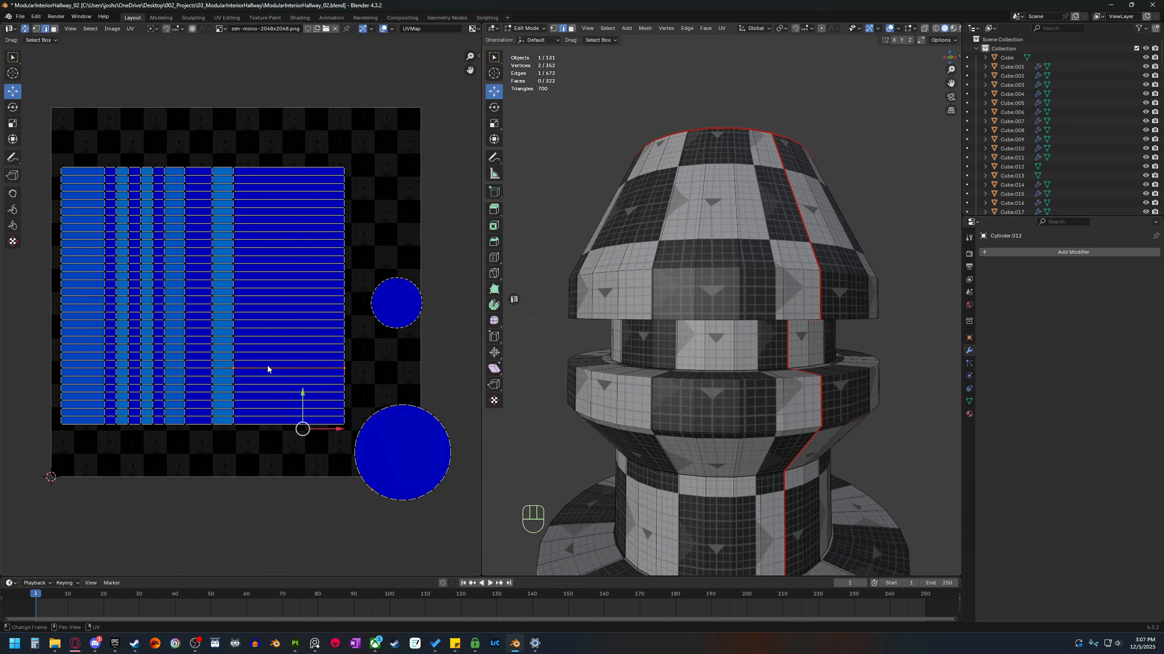
pyautogui.press('l')
pyautogui.press('g')
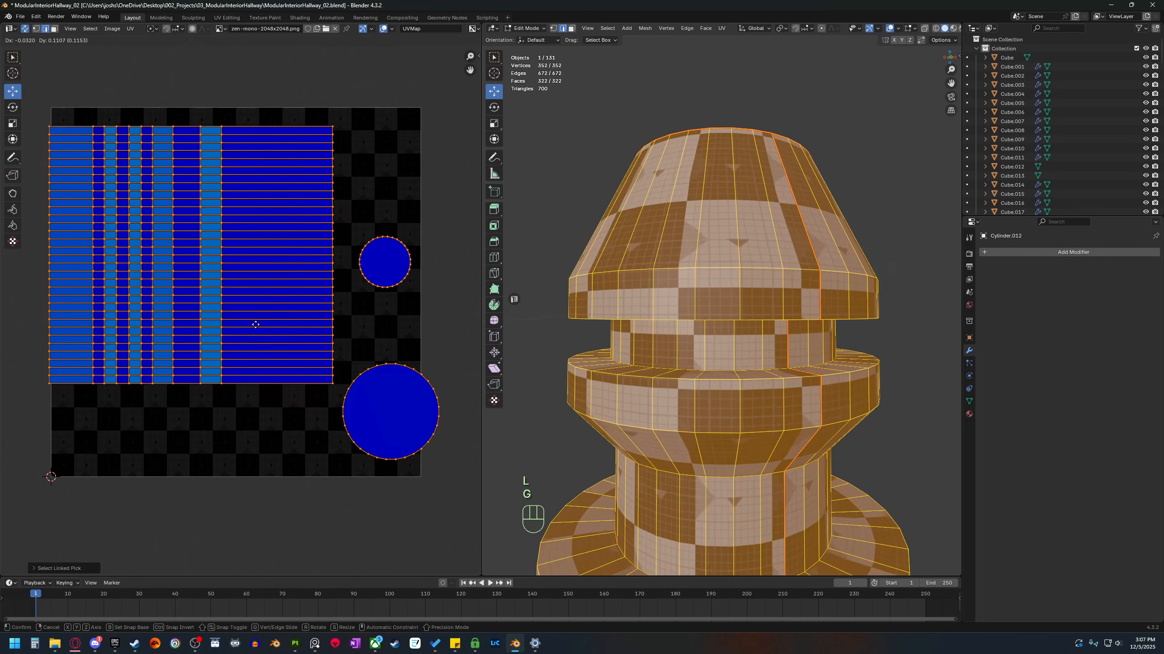
pyautogui.click(258, 309)
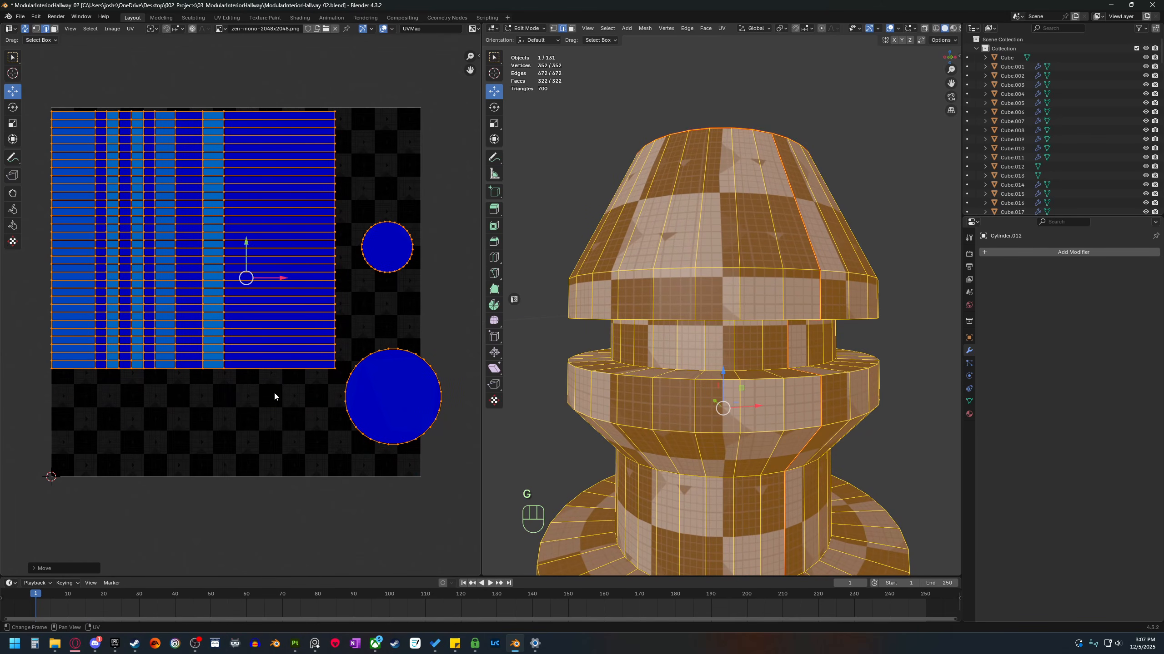
pyautogui.scroll(-1, 754, 418)
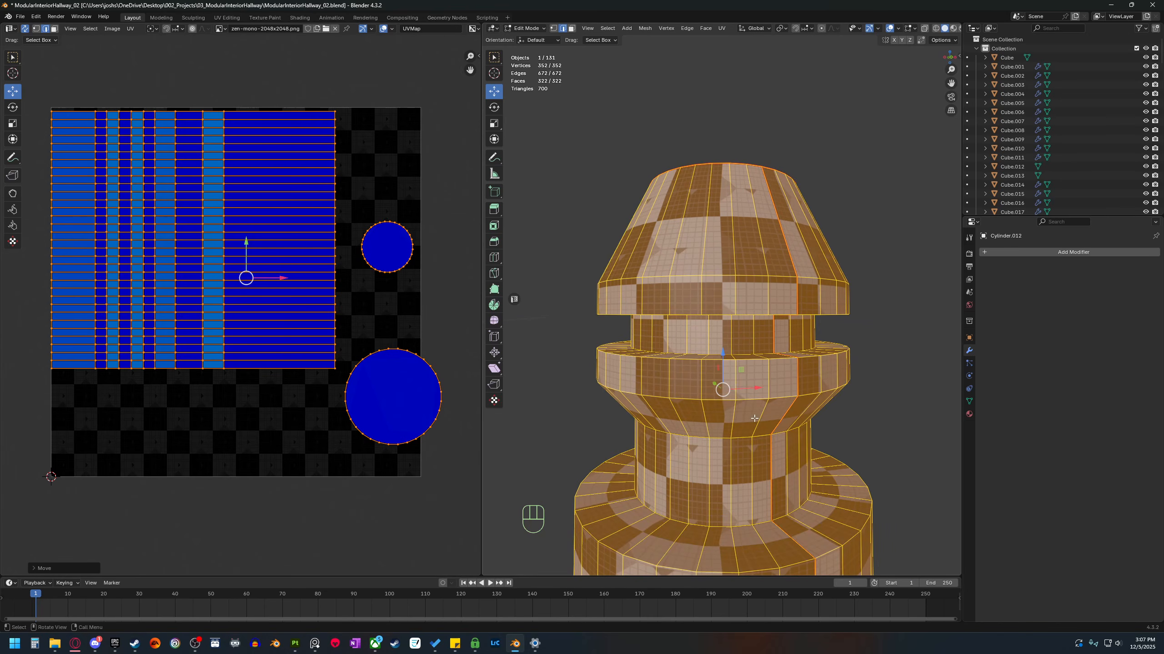
pyautogui.moveTo(754, 418); pyautogui.dragTo(774, 387, button='middle')
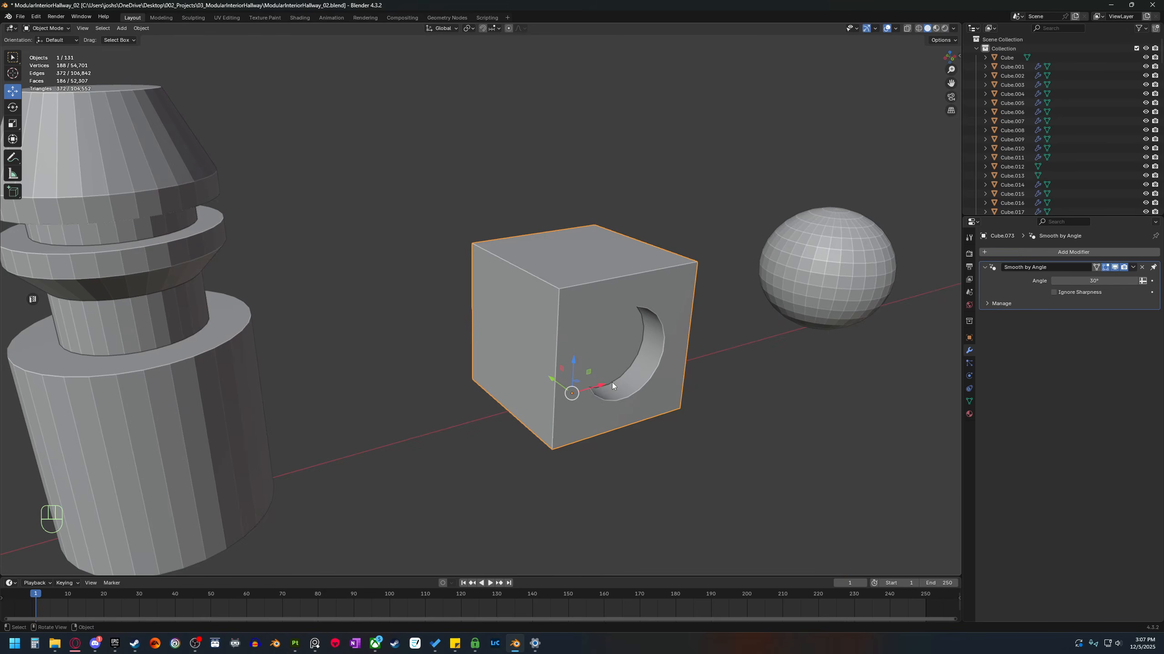
# Open the cube with the circular recess in Edit Mode with edge selection, viewing its front and side faces.
pyautogui.moveTo(612, 381); pyautogui.dragTo(525, 377, button='middle')
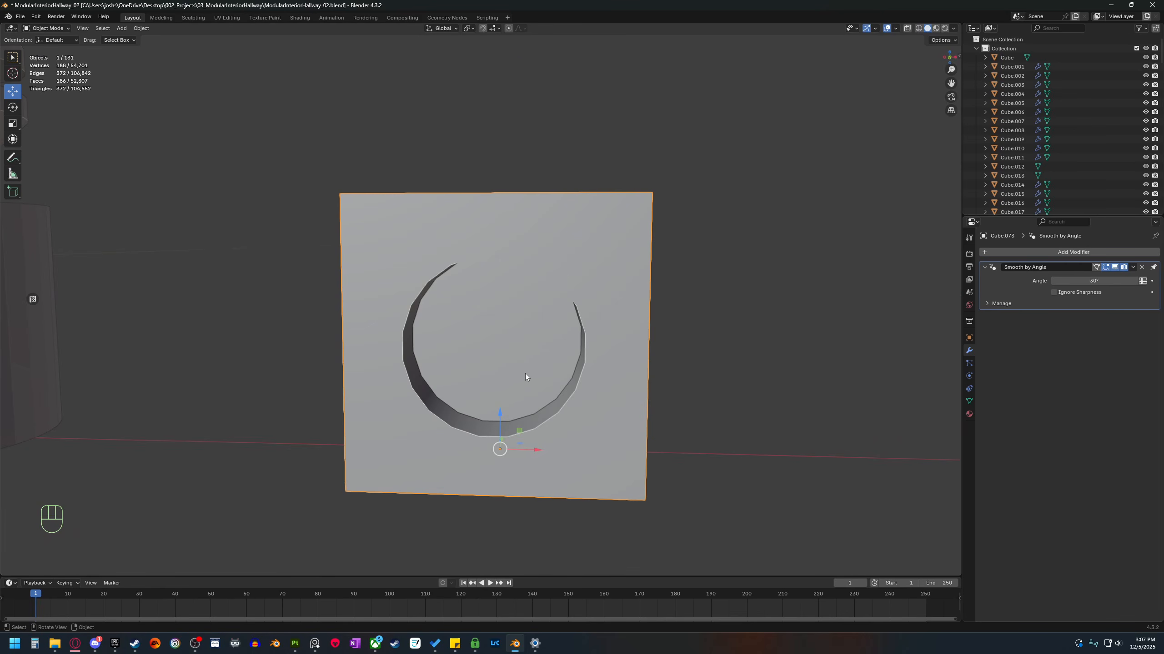
pyautogui.moveTo(539, 451); pyautogui.dragTo(440, 374, button='middle')
pyautogui.keyDown('shift'); pyautogui.moveTo(340, 340); pyautogui.dragTo(525, 439, button='middle'); pyautogui.keyUp('shift')
pyautogui.scroll(-3, 498, 419)
pyautogui.press('Tab')
pyautogui.press('2')
pyautogui.scroll(3, 527, 436)
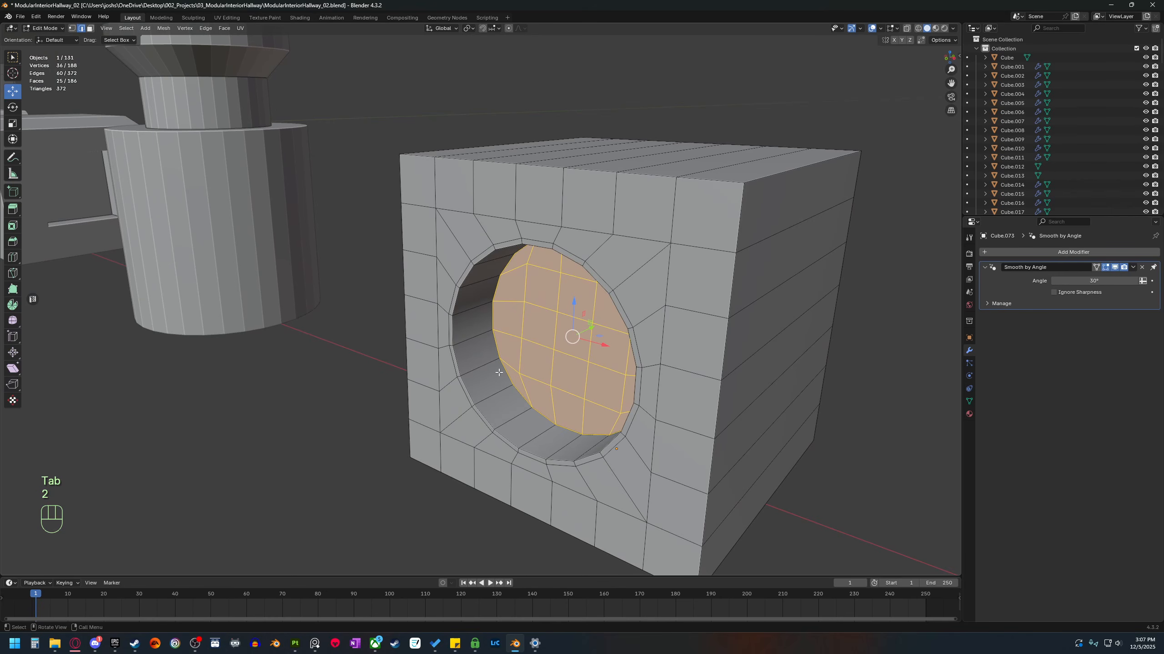
pyautogui.click(502, 373)
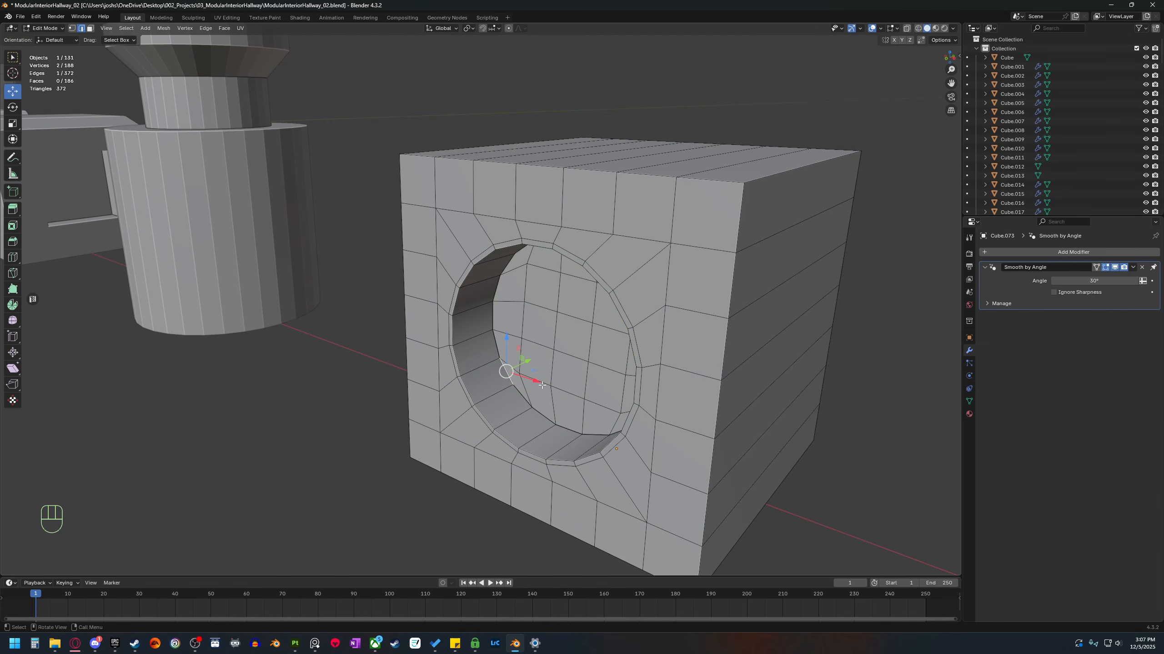
pyautogui.keyDown('shift'); pyautogui.moveTo(578, 391); pyautogui.dragTo(531, 391, button='middle'); pyautogui.keyUp('shift')
pyautogui.press('2')
pyautogui.moveTo(651, 293); pyautogui.dragTo(619, 316, button='middle')
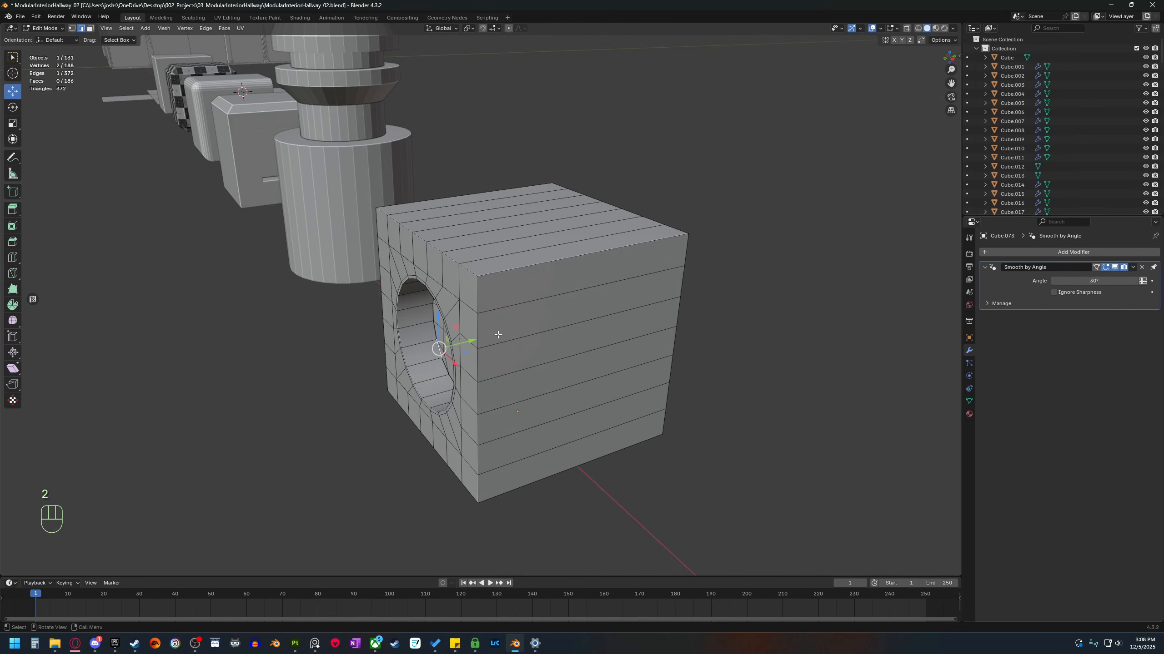
pyautogui.moveTo(498, 334); pyautogui.dragTo(467, 349, button='middle')
# Mark seams along the four outer edges of the cube's front face and around the front rim of its circular recess.
pyautogui.keyDown('alt'); pyautogui.keyDown('shift'); pyautogui.click(542, 326); pyautogui.keyUp('shift'); pyautogui.keyUp('alt')
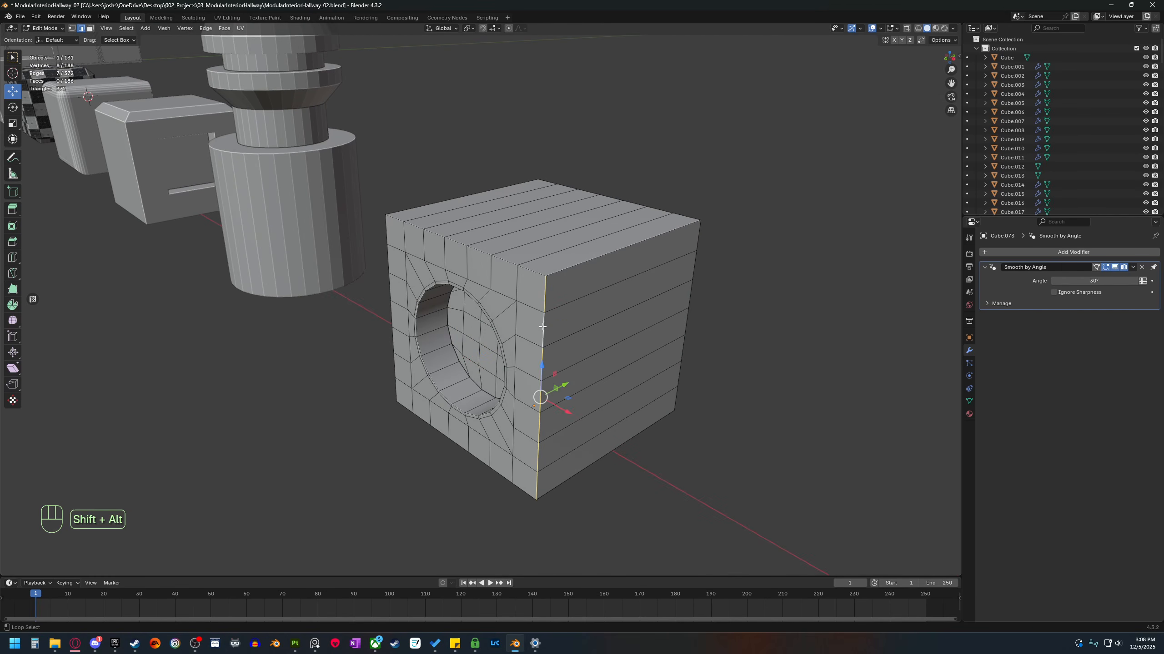
pyautogui.keyDown('alt'); pyautogui.keyDown('shift'); pyautogui.click(513, 274); pyautogui.keyUp('shift'); pyautogui.keyUp('alt')
pyautogui.keyDown('alt'); pyautogui.keyDown('shift'); pyautogui.click(385, 244); pyautogui.keyUp('shift'); pyautogui.keyUp('alt')
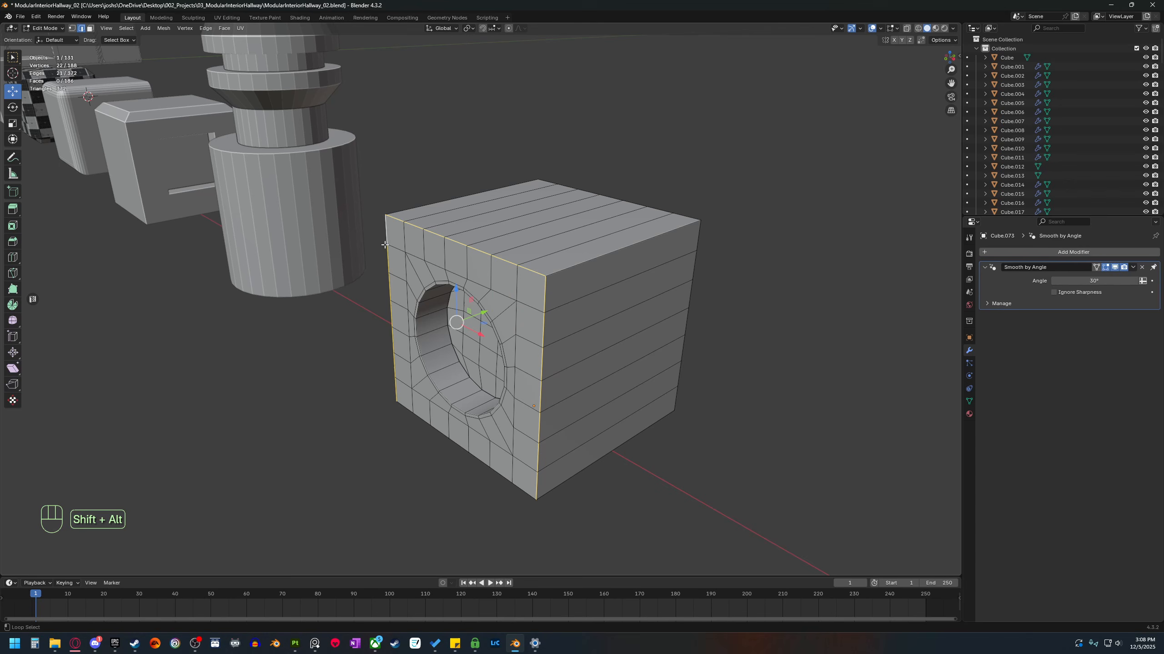
pyautogui.keyDown('alt'); pyautogui.keyDown('shift'); pyautogui.click(442, 426); pyautogui.keyUp('shift'); pyautogui.keyUp('alt')
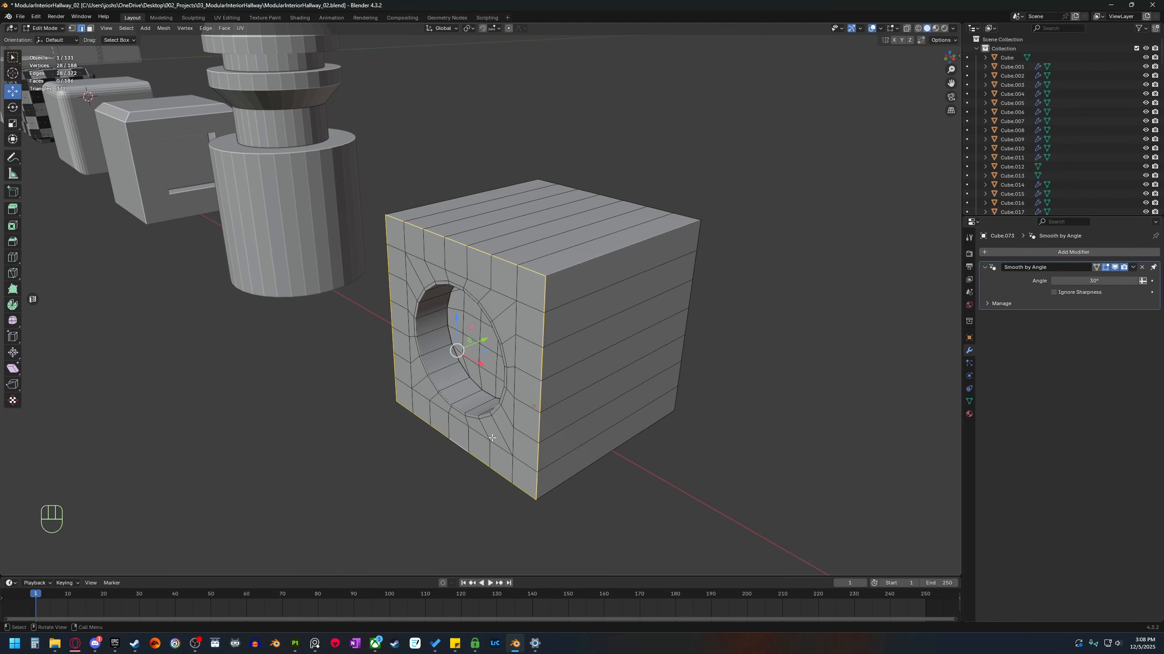
pyautogui.scroll(4, 492, 437)
pyautogui.moveTo(509, 475); pyautogui.dragTo(569, 447, button='middle')
pyautogui.keyDown('alt'); pyautogui.keyDown('shift'); pyautogui.click(610, 312); pyautogui.keyUp('shift'); pyautogui.keyUp('alt')
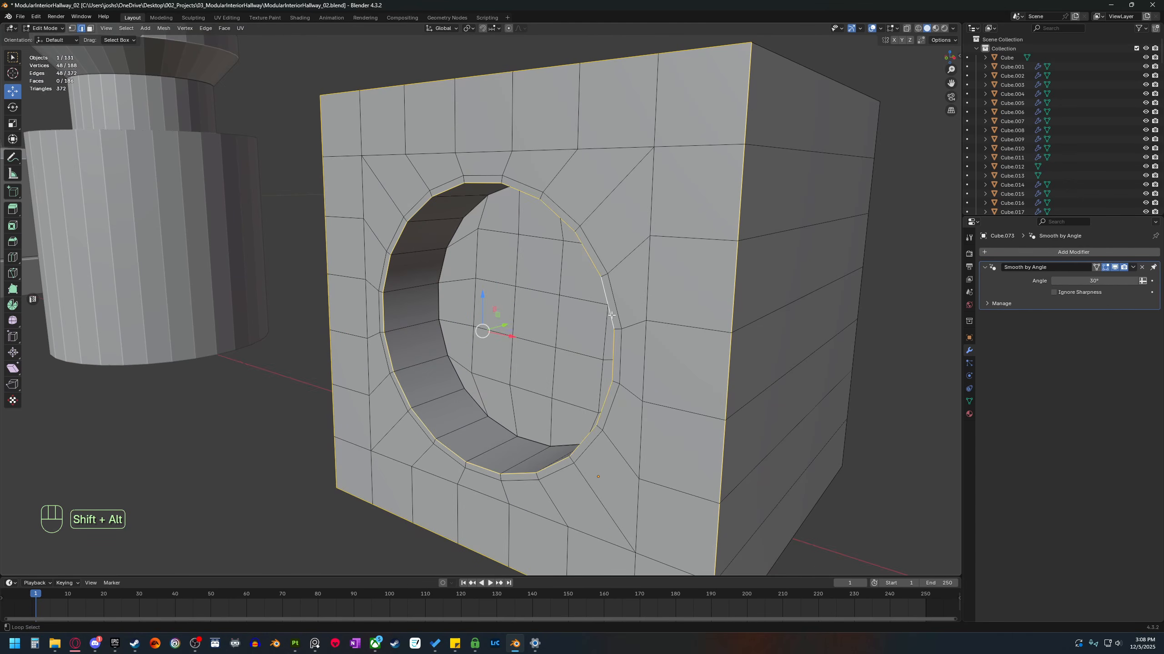
pyautogui.moveTo(617, 368); pyautogui.dragTo(611, 359, button='middle')
pyautogui.rightClick(608, 359)
pyautogui.click(607, 360)
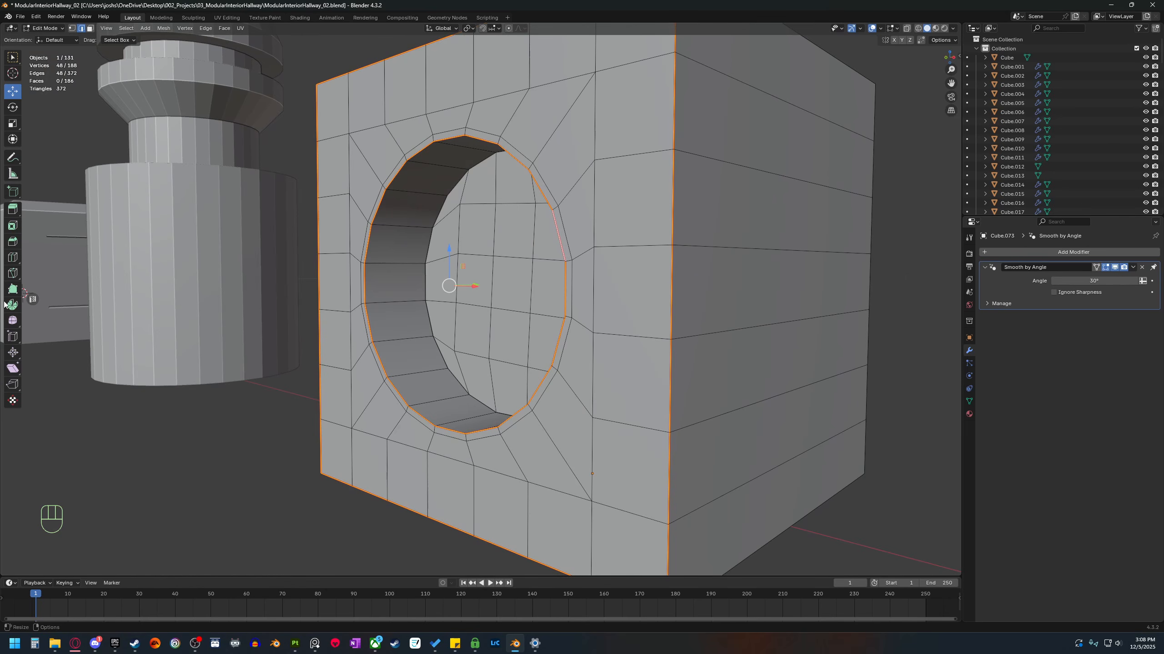
# Show the UV editor beside the 3D view and mark a seam around the recess's inner back rim.
pyautogui.click(33, 299)
pyautogui.scroll(2, 354, 358)
pyautogui.scroll(1, 287, 387)
pyautogui.keyDown('shift'); pyautogui.moveTo(359, 366); pyautogui.dragTo(305, 418, button='middle'); pyautogui.keyUp('shift')
pyautogui.scroll(1, 289, 390)
pyautogui.moveTo(715, 356); pyautogui.dragTo(809, 263, button='middle')
pyautogui.press('2')
pyautogui.click(715, 373)
pyautogui.keyDown('alt'); pyautogui.keyDown('shift'); pyautogui.click(716, 373); pyautogui.keyUp('shift'); pyautogui.keyUp('alt')
pyautogui.keyDown('alt'); pyautogui.keyDown('shift'); pyautogui.click(808, 264); pyautogui.keyUp('shift'); pyautogui.keyUp('alt')
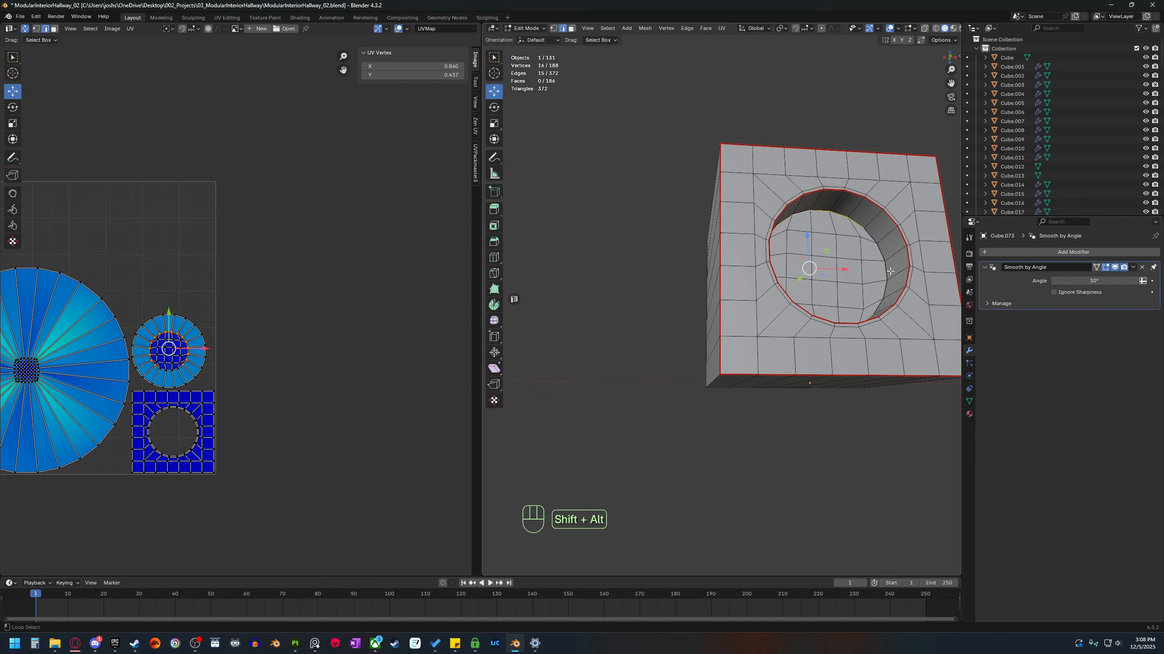
pyautogui.rightClick(878, 252)
pyautogui.click(878, 252)
# Mark a seam on one edge crossing the depth of the recess's inner wall.
pyautogui.keyDown('shift'); pyautogui.moveTo(18, 248); pyautogui.dragTo(178, 284, button='middle'); pyautogui.keyUp('shift')
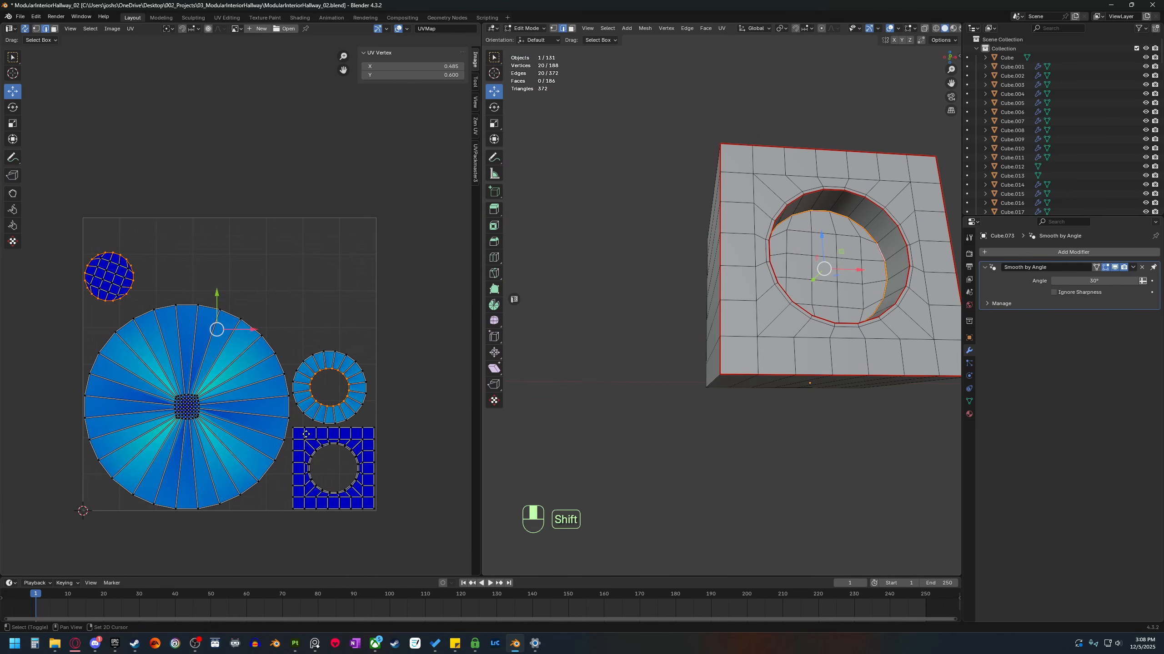
pyautogui.moveTo(705, 357); pyautogui.dragTo(695, 405, button='middle')
pyautogui.click(716, 384)
pyautogui.rightClick(719, 384)
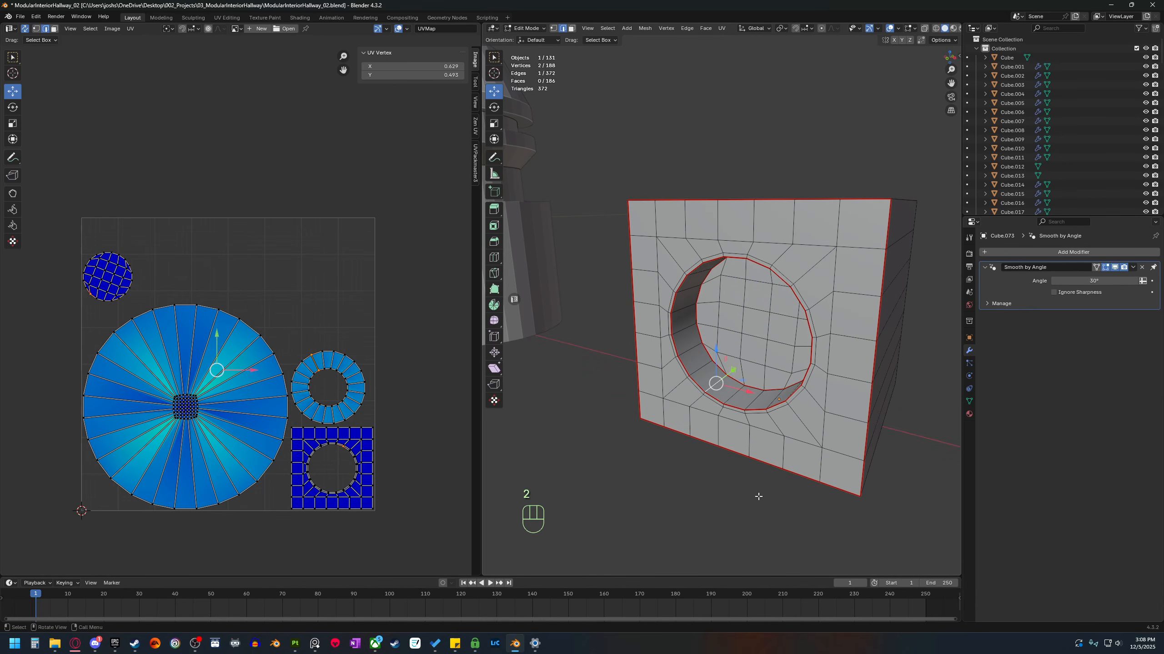
pyautogui.moveTo(758, 497); pyautogui.dragTo(691, 288, button='middle')
pyautogui.click(715, 197)
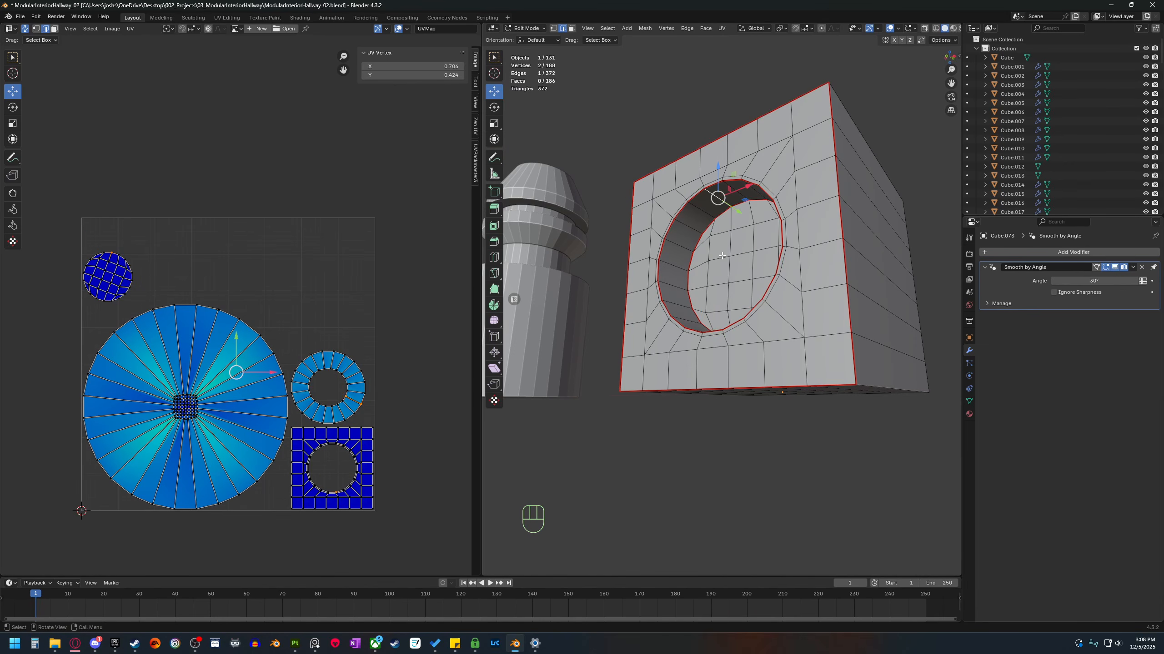
pyautogui.moveTo(717, 195); pyautogui.dragTo(632, 303, button='middle')
pyautogui.click(742, 403)
pyautogui.click(627, 301)
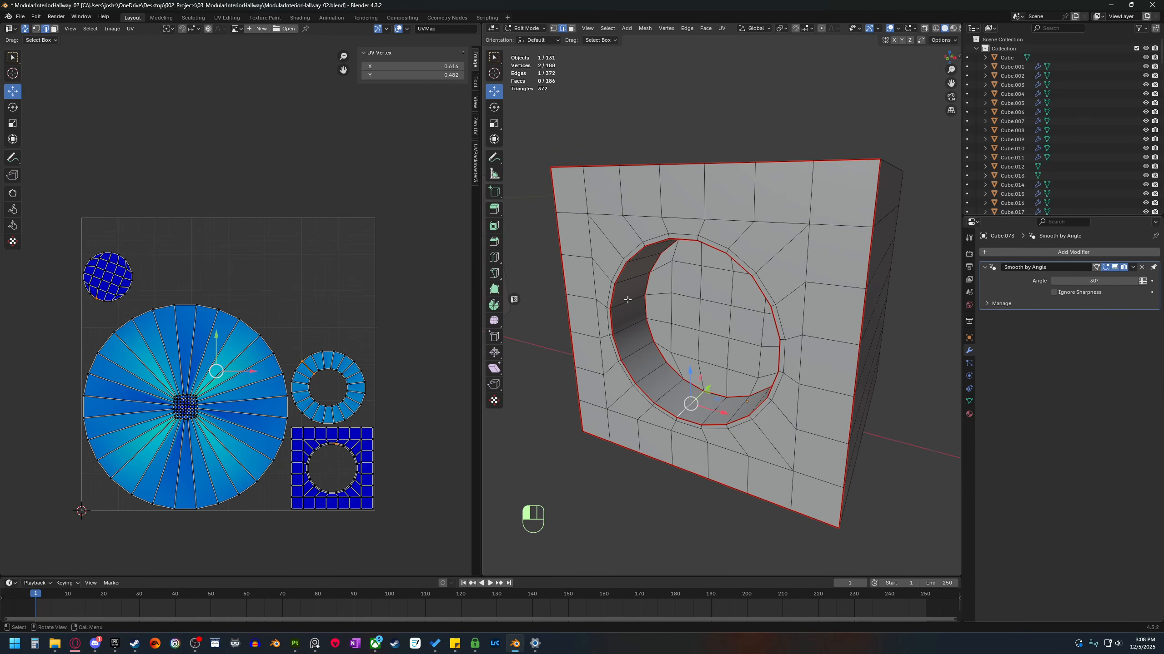
pyautogui.rightClick(627, 301)
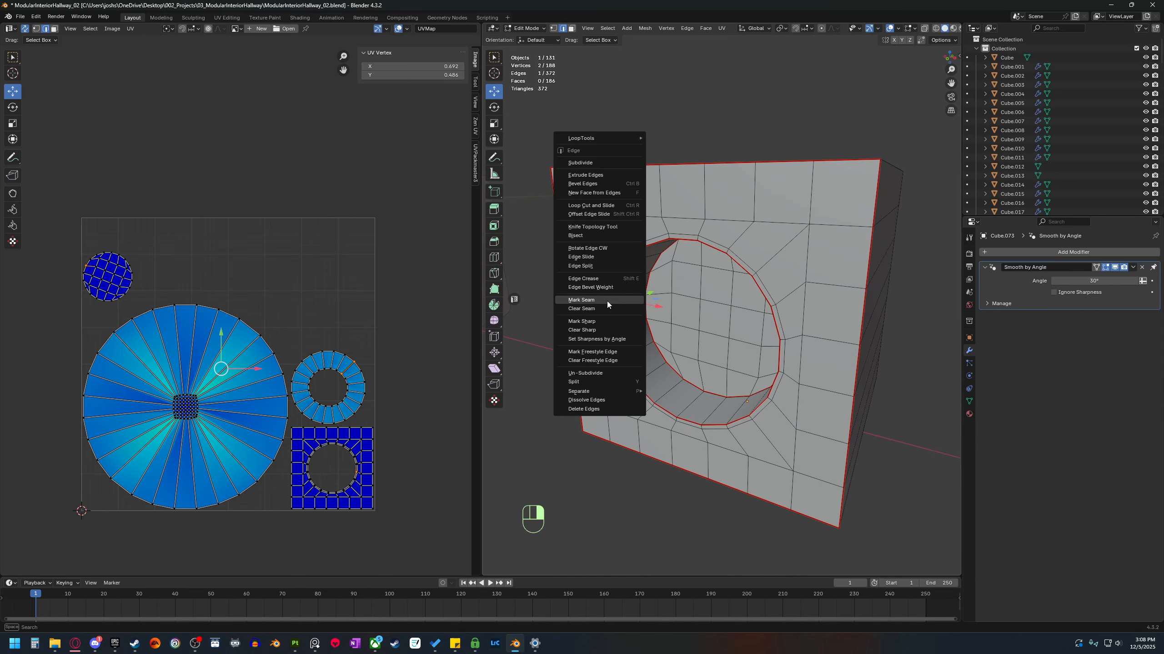
pyautogui.click(608, 302)
# Select the linked faces of the recess's inner wall to examine their UV island.
pyautogui.press('3')
pyautogui.click(649, 363)
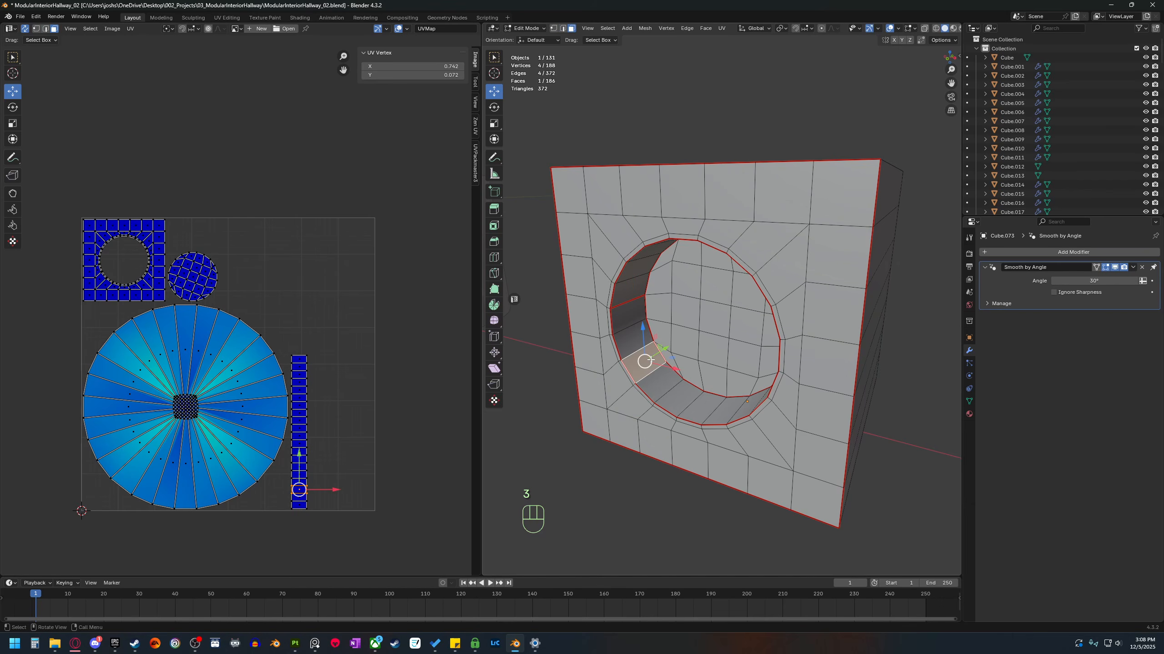
pyautogui.press('l')
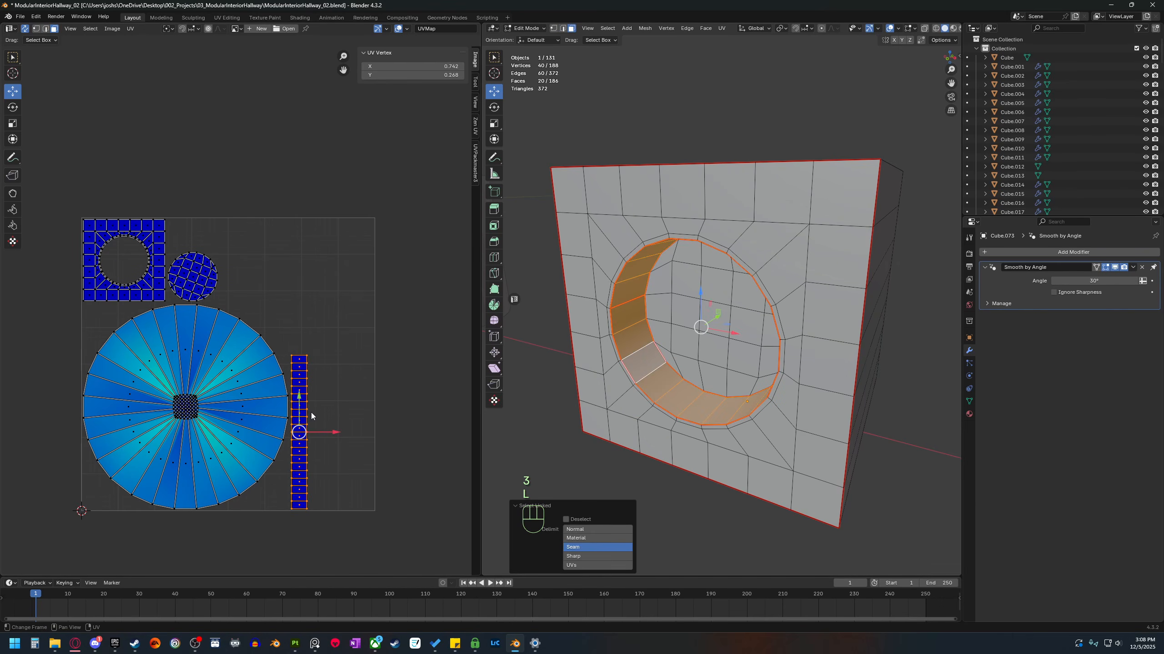
# Mark seams on the cube's four outer corner edges running from the front face to the back face.
pyautogui.scroll(-1, 312, 416)
pyautogui.scroll(-4, 706, 436)
pyautogui.moveTo(781, 437); pyautogui.dragTo(727, 442, button='middle')
pyautogui.press('2')
pyautogui.moveTo(755, 270); pyautogui.dragTo(762, 301, button='middle')
pyautogui.click(748, 273)
pyautogui.keyDown('shift'); pyautogui.click(741, 420); pyautogui.keyUp('shift')
pyautogui.click(736, 397)
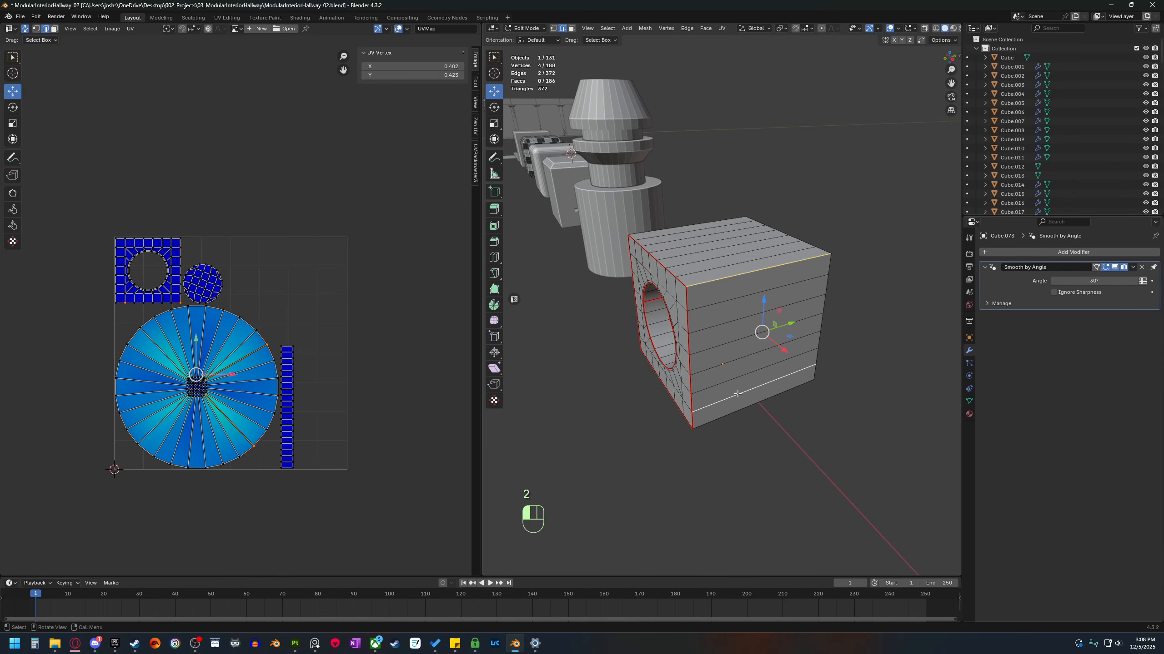
pyautogui.click(739, 414)
pyautogui.keyDown('shift'); pyautogui.click(734, 279); pyautogui.keyUp('shift')
pyautogui.moveTo(733, 293); pyautogui.dragTo(815, 305, button='middle')
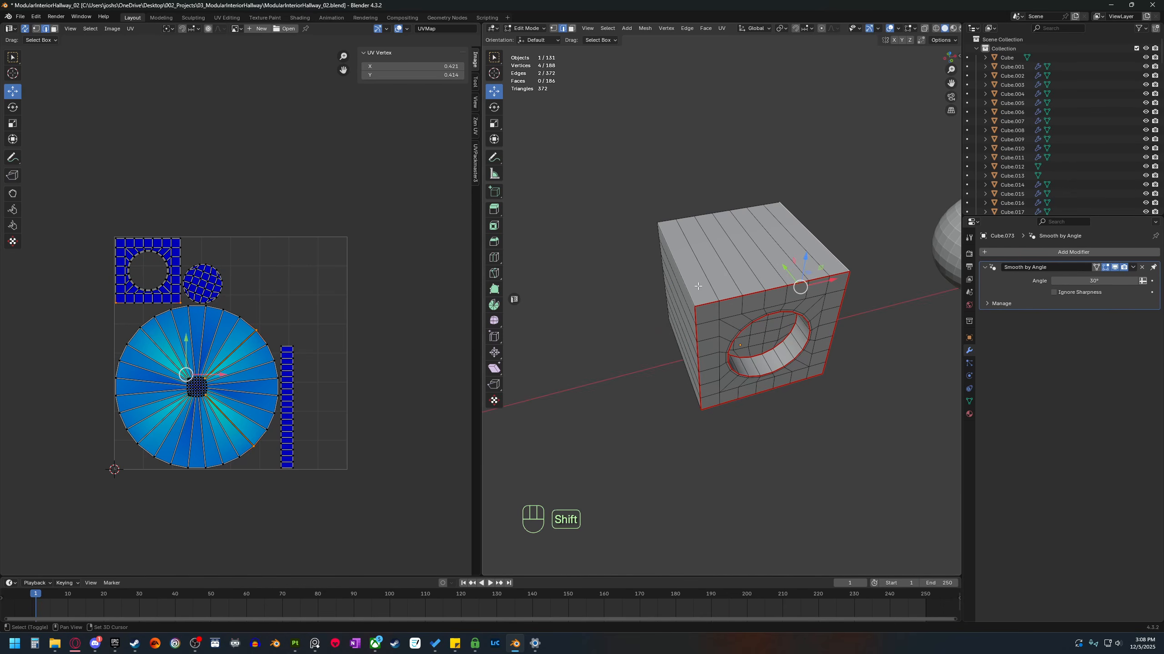
pyautogui.keyDown('shift'); pyautogui.click(685, 280); pyautogui.keyUp('shift')
pyautogui.moveTo(696, 426); pyautogui.dragTo(724, 378, button='middle')
pyautogui.keyDown('shift'); pyautogui.click(717, 374); pyautogui.keyUp('shift')
pyautogui.rightClick(716, 373)
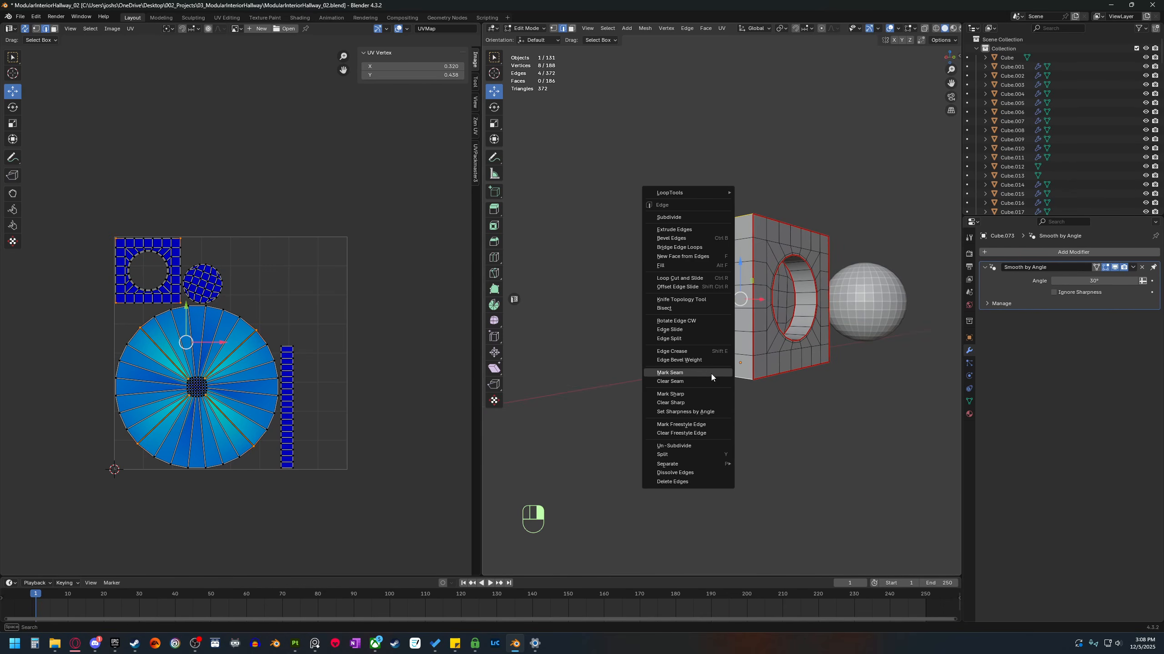
pyautogui.click(710, 374)
pyautogui.moveTo(663, 423); pyautogui.dragTo(750, 400, button='middle')
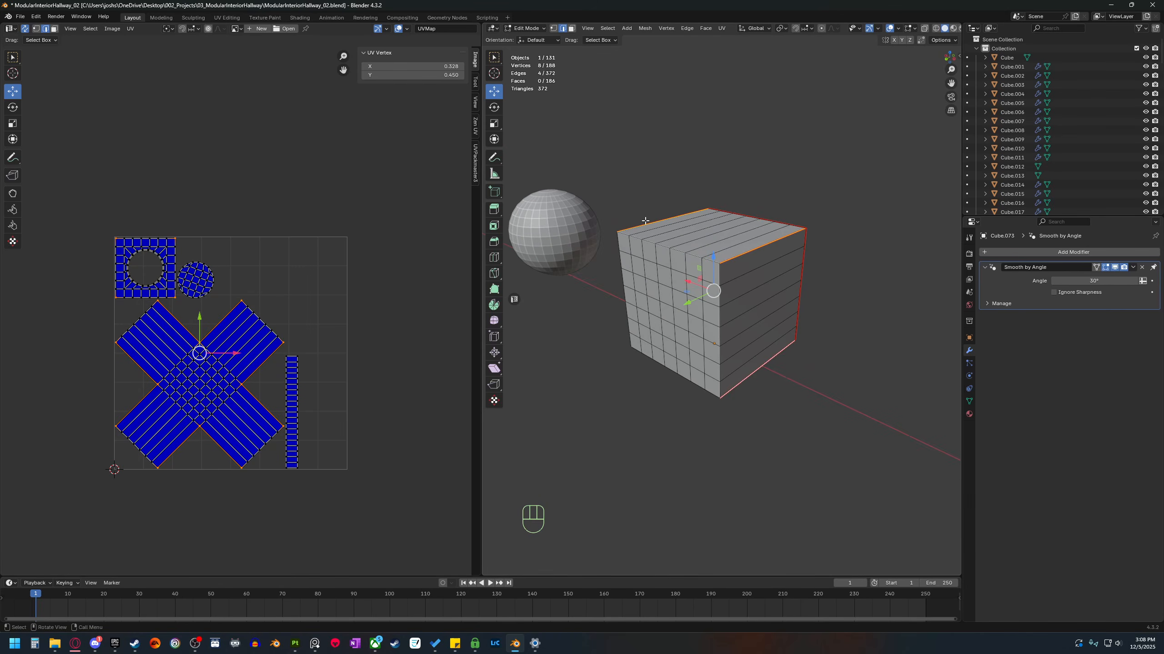
# Leave Edit Mode on the cube, select the sphere and frame it in the 3D view.
pyautogui.moveTo(533, 458); pyautogui.dragTo(696, 429, button='middle')
pyautogui.scroll(-1, 736, 393)
pyautogui.keyDown('shift'); pyautogui.moveTo(775, 476); pyautogui.dragTo(706, 470, button='middle'); pyautogui.keyUp('shift')
pyautogui.keyDown('shift'); pyautogui.moveTo(803, 443); pyautogui.dragTo(774, 394, button='middle'); pyautogui.keyUp('shift')
pyautogui.press('Tab')
pyautogui.click(784, 364)
pyautogui.scroll(-3, 543, 359)
pyautogui.keyDown('shift'); pyautogui.moveTo(545, 374); pyautogui.dragTo(813, 391, button='middle'); pyautogui.keyUp('shift')
pyautogui.keyDown('shift'); pyautogui.moveTo(495, 351); pyautogui.dragTo(700, 368, button='middle'); pyautogui.keyUp('shift')
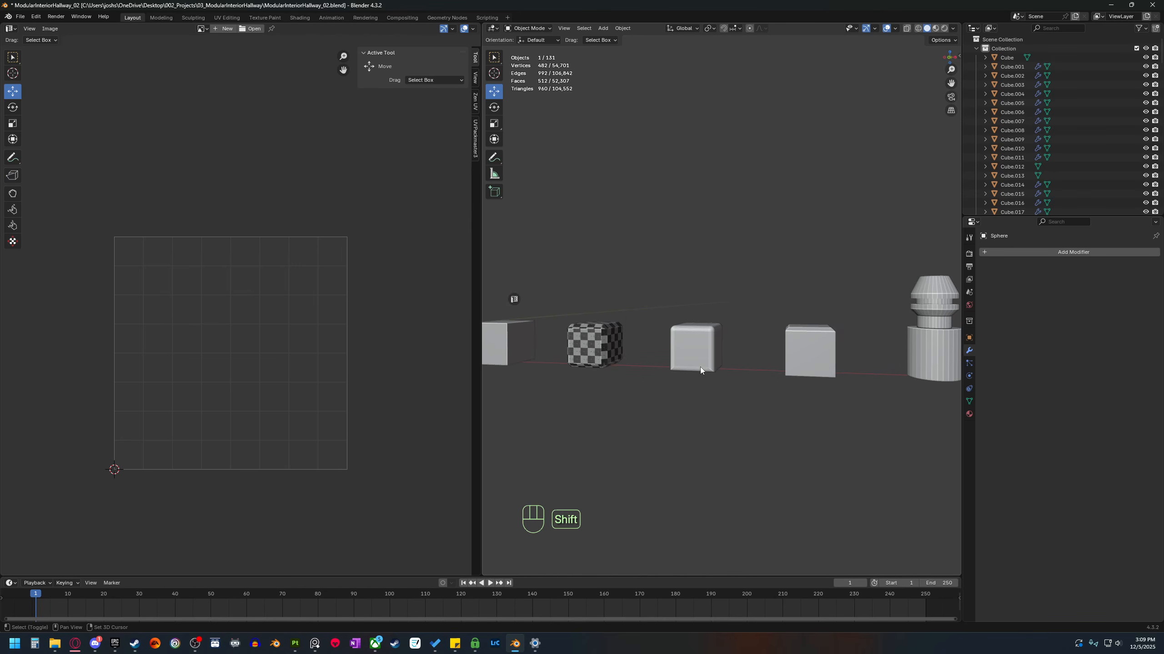
pyautogui.keyDown('shift'); pyautogui.moveTo(815, 402); pyautogui.dragTo(485, 378, button='middle'); pyautogui.keyUp('shift')
pyautogui.scroll(1, 611, 369)
pyautogui.keyDown('shift'); pyautogui.moveTo(765, 370); pyautogui.dragTo(680, 369, button='middle'); pyautogui.keyUp('shift')
pyautogui.scroll(1, 680, 370)
pyautogui.press('KP_Decimal')
pyautogui.scroll(2, 720, 393)
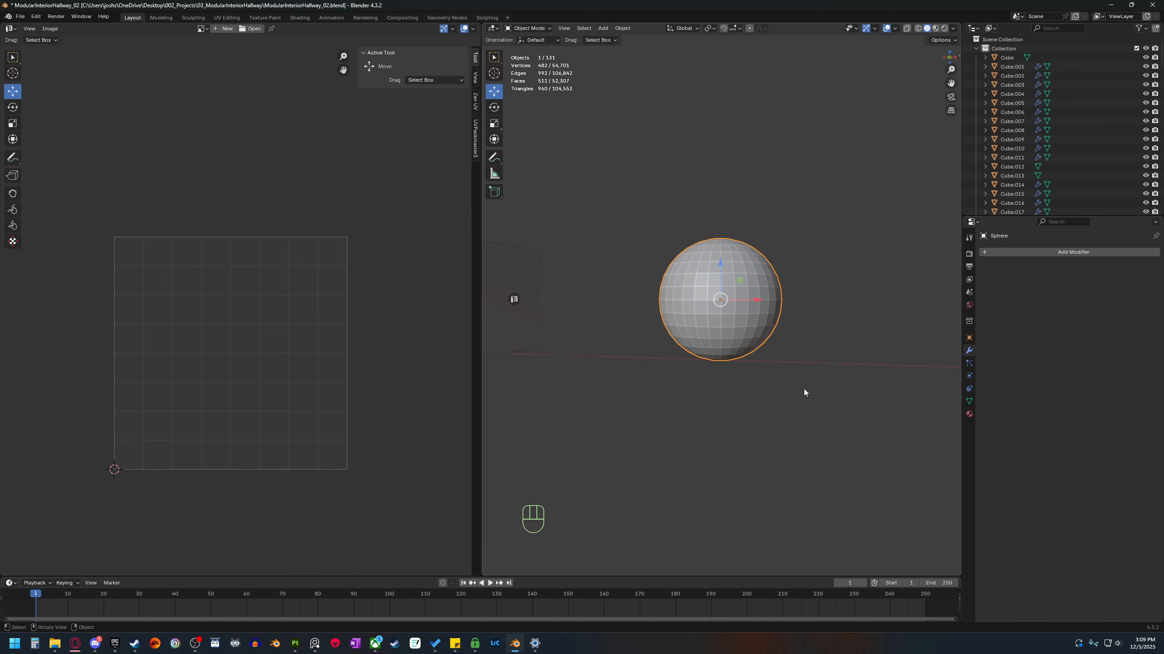
# Open the sphere in Edit Mode with edge selection and examine its topology alongside its default UV layout.
pyautogui.press('Tab')
pyautogui.moveTo(784, 327); pyautogui.dragTo(762, 355, button='middle')
pyautogui.scroll(1, 737, 374)
pyautogui.scroll(1, 765, 351)
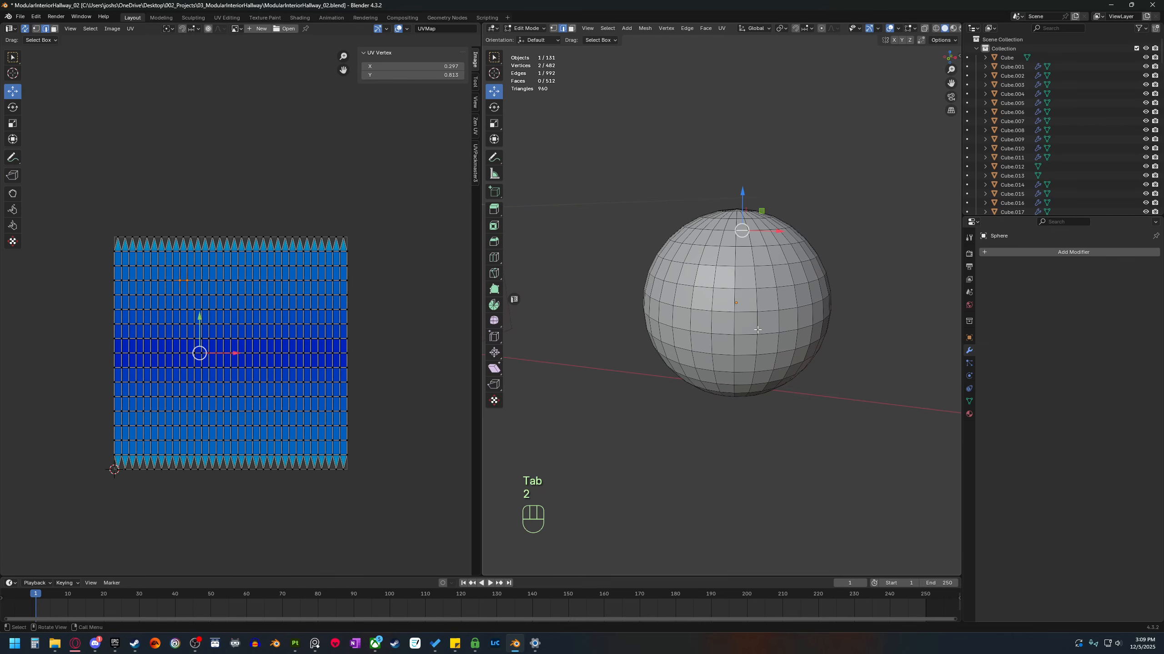
pyautogui.press('KP_2')
pyautogui.press('KP_2')
pyautogui.scroll(1, 745, 283)
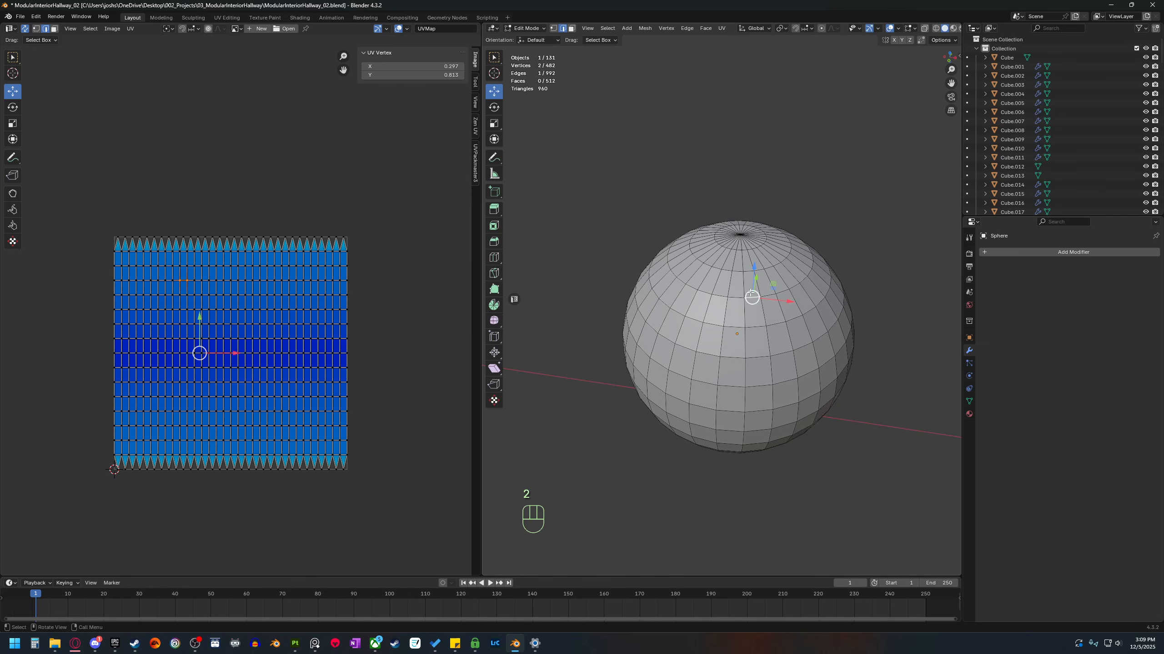
pyautogui.moveTo(746, 315); pyautogui.dragTo(734, 336, button='middle')
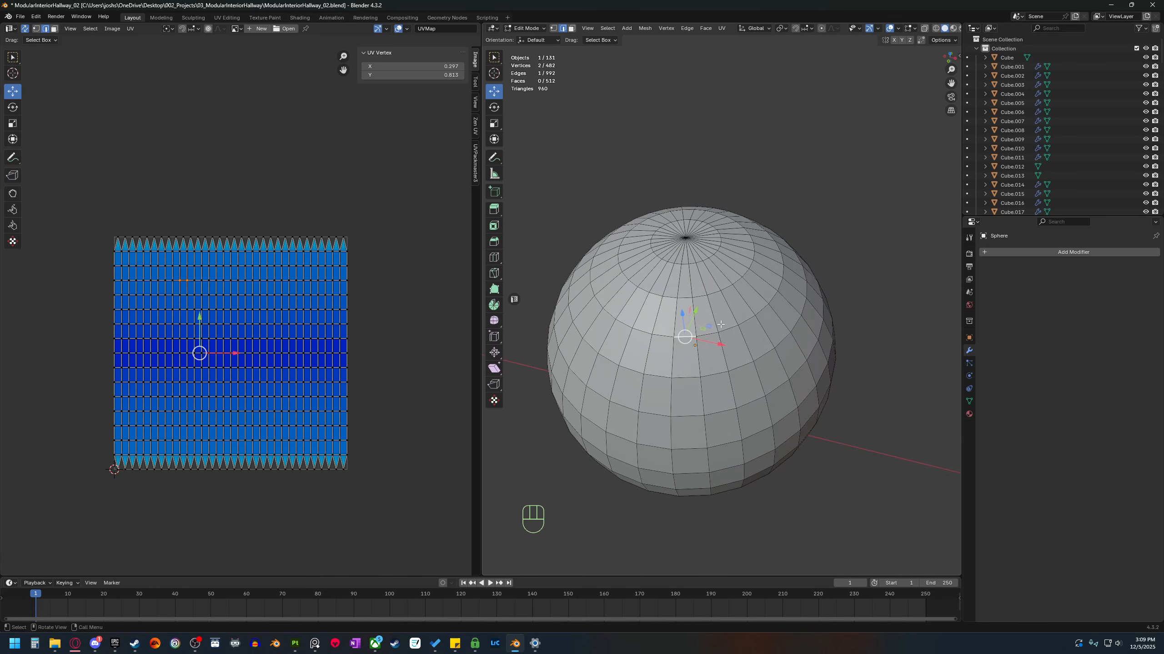
pyautogui.scroll(2, 694, 268)
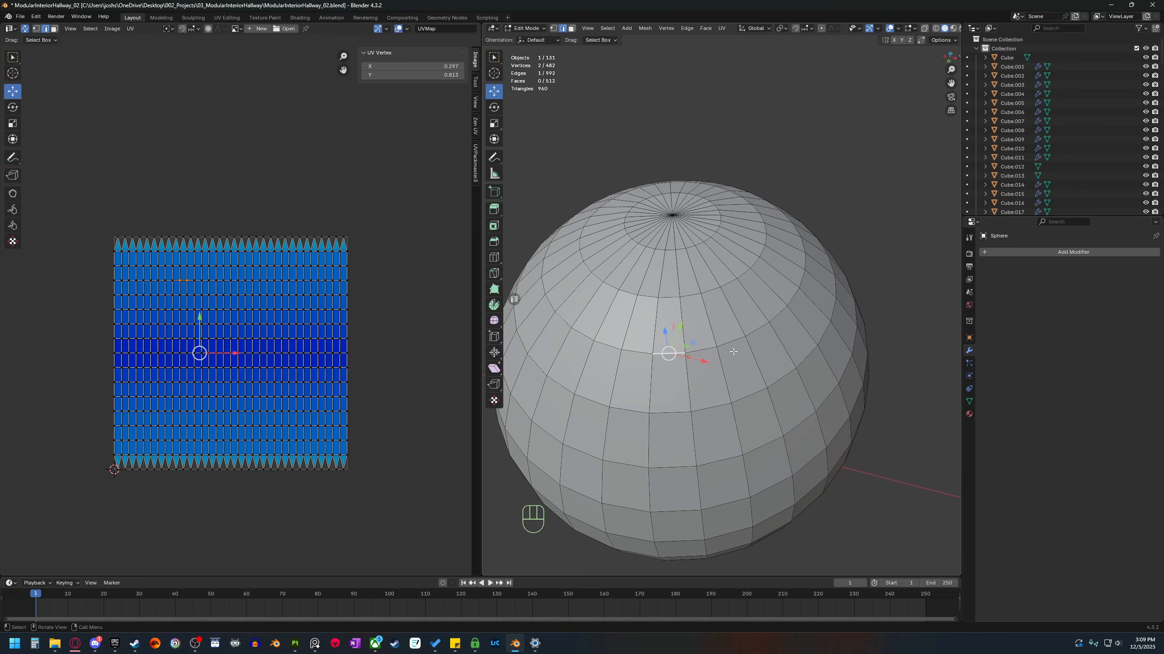
pyautogui.click(725, 373)
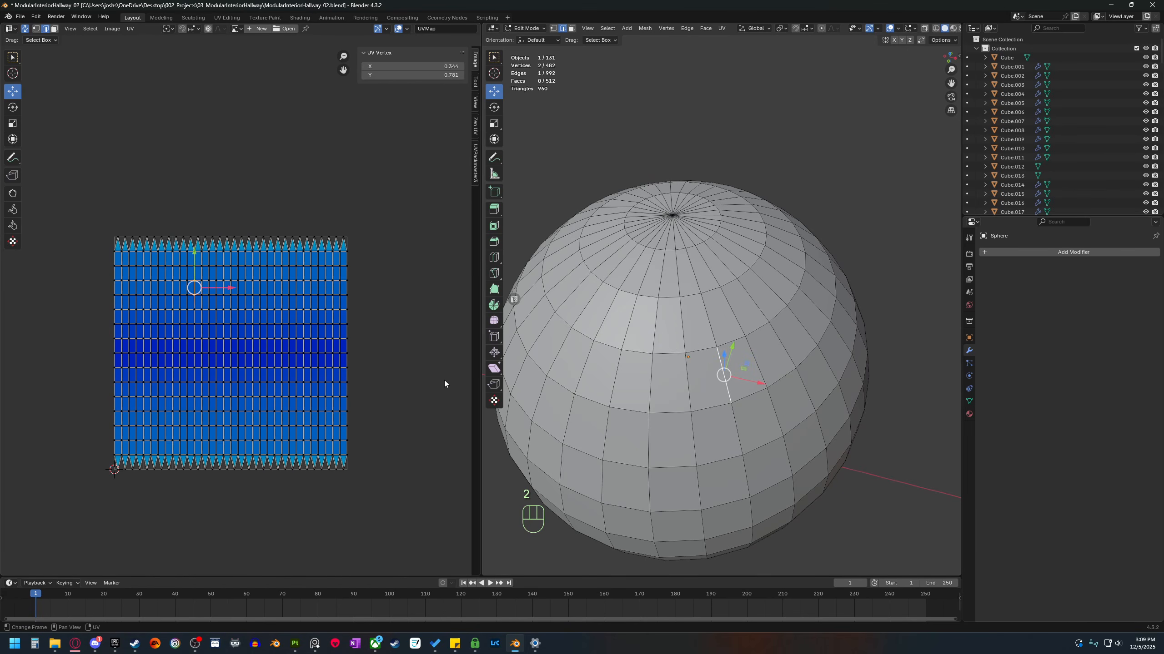
pyautogui.moveTo(772, 502); pyautogui.dragTo(793, 482, button='middle')
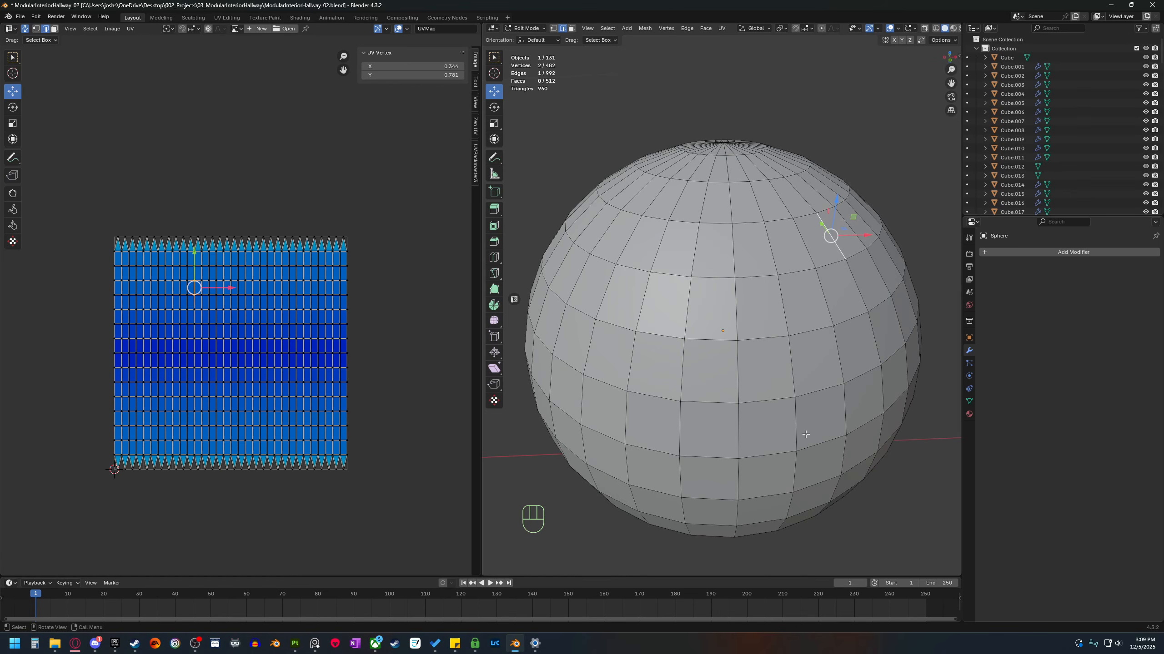
pyautogui.moveTo(795, 365); pyautogui.dragTo(735, 403, button='middle')
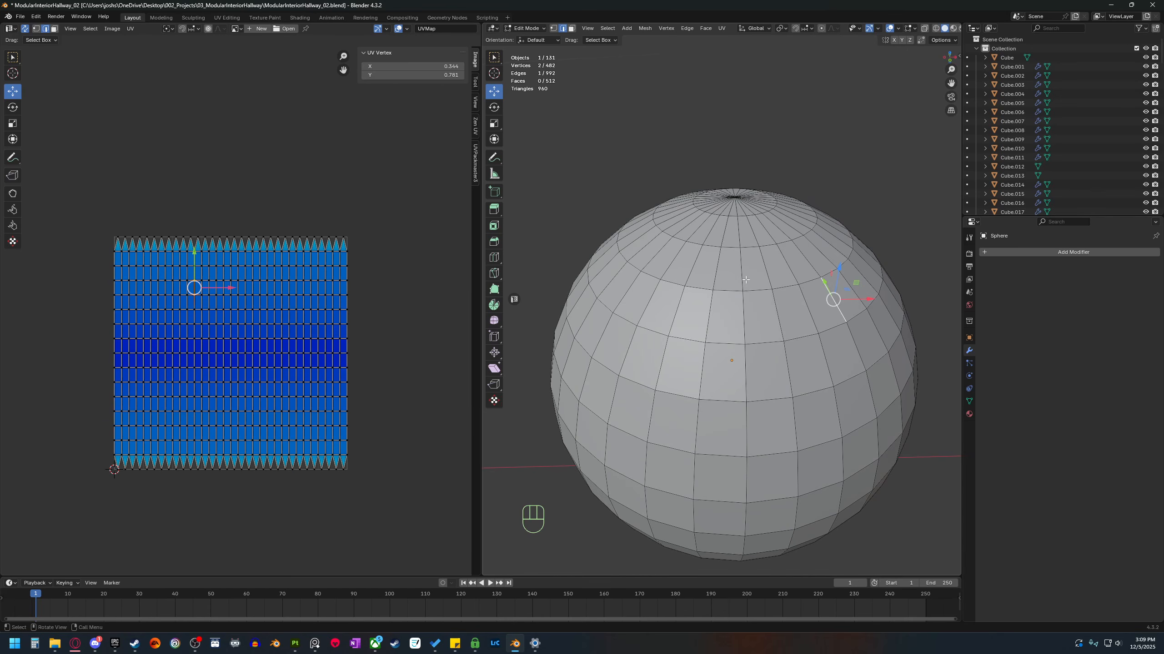
# Mark seams on the horizontal loops near the sphere's top and bottom poles and along one vertical edge path connecting them.
pyautogui.click(746, 257)
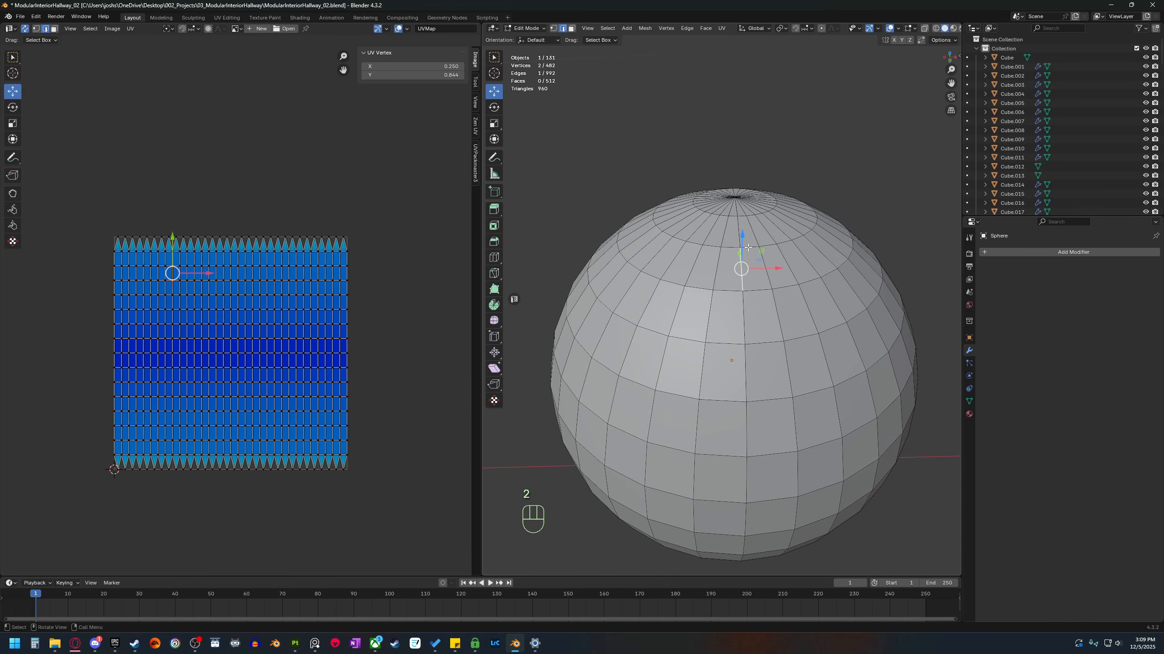
pyautogui.press('2')
pyautogui.click(751, 248)
pyautogui.keyDown('alt'); pyautogui.keyDown('shift'); pyautogui.click(751, 247); pyautogui.keyUp('shift'); pyautogui.keyUp('alt')
pyautogui.moveTo(750, 247); pyautogui.dragTo(730, 468, button='middle')
pyautogui.keyDown('alt'); pyautogui.keyDown('shift'); pyautogui.click(697, 412); pyautogui.keyUp('shift'); pyautogui.keyUp('alt')
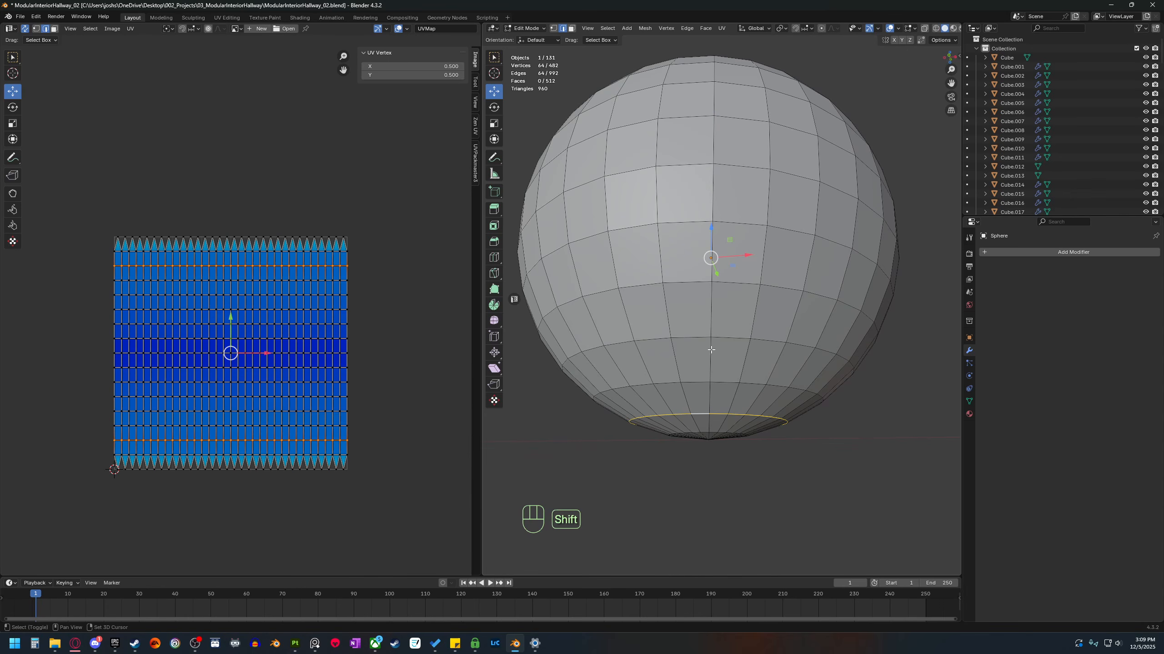
pyautogui.moveTo(709, 404); pyautogui.dragTo(685, 174, button='middle')
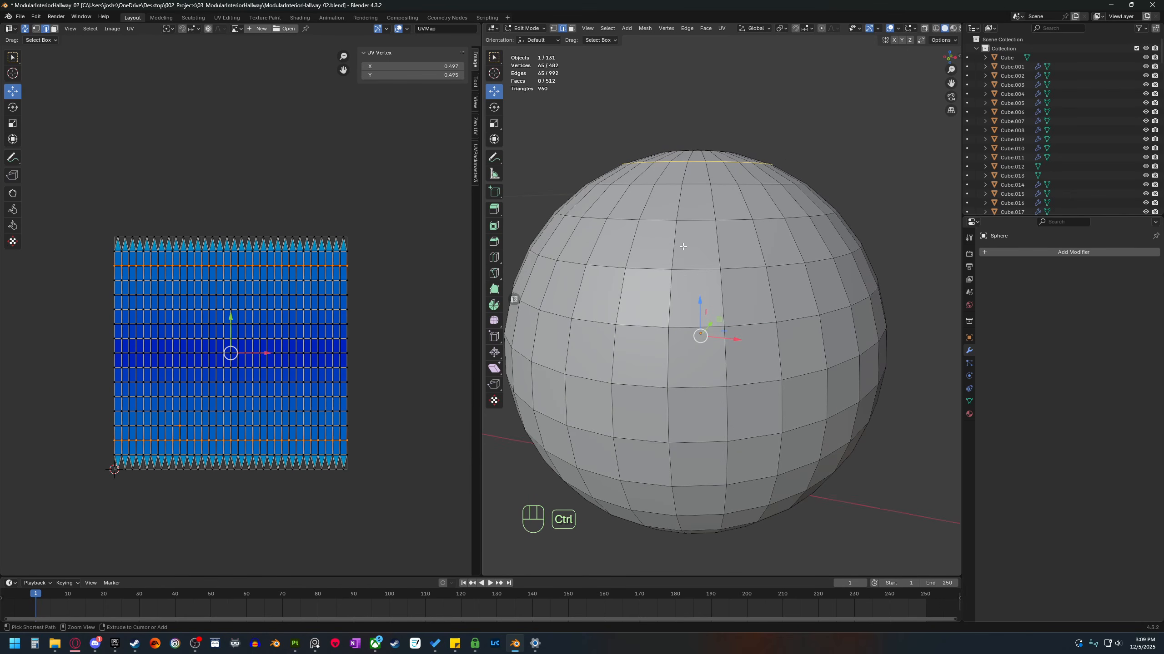
pyautogui.keyDown('ctrl'); pyautogui.click(683, 167); pyautogui.keyUp('ctrl')
pyautogui.rightClick(683, 167)
pyautogui.click(674, 202)
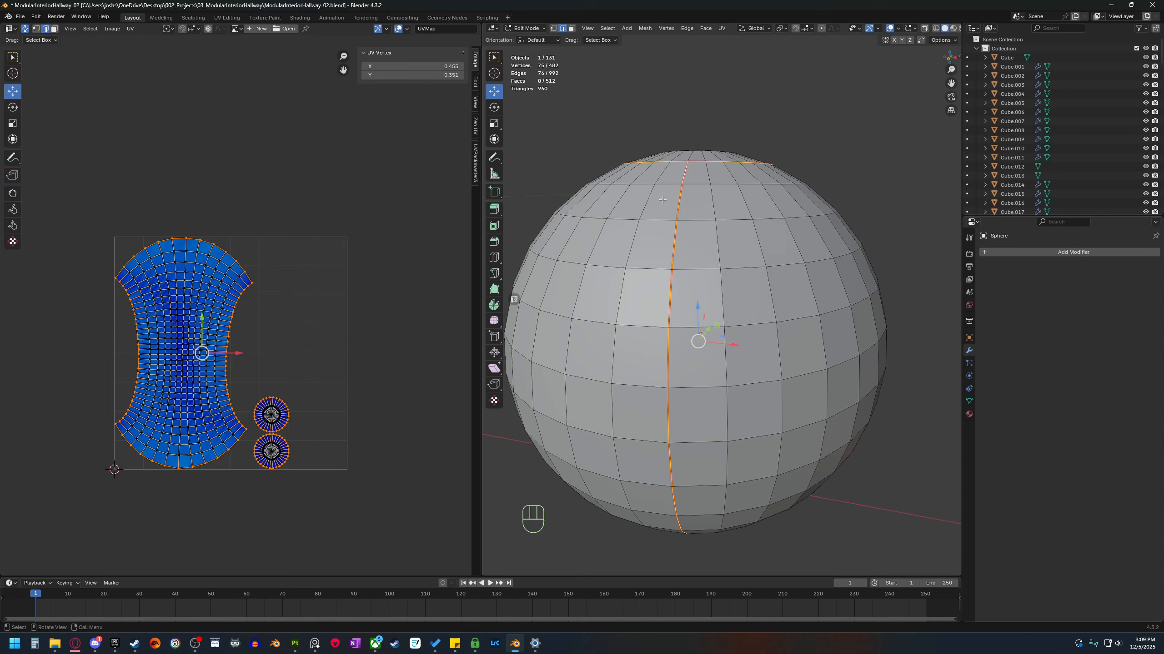
# Select the linked faces of the sphere's top and bottom caps in turn, examining their two circular UV islands.
pyautogui.scroll(1, 294, 413)
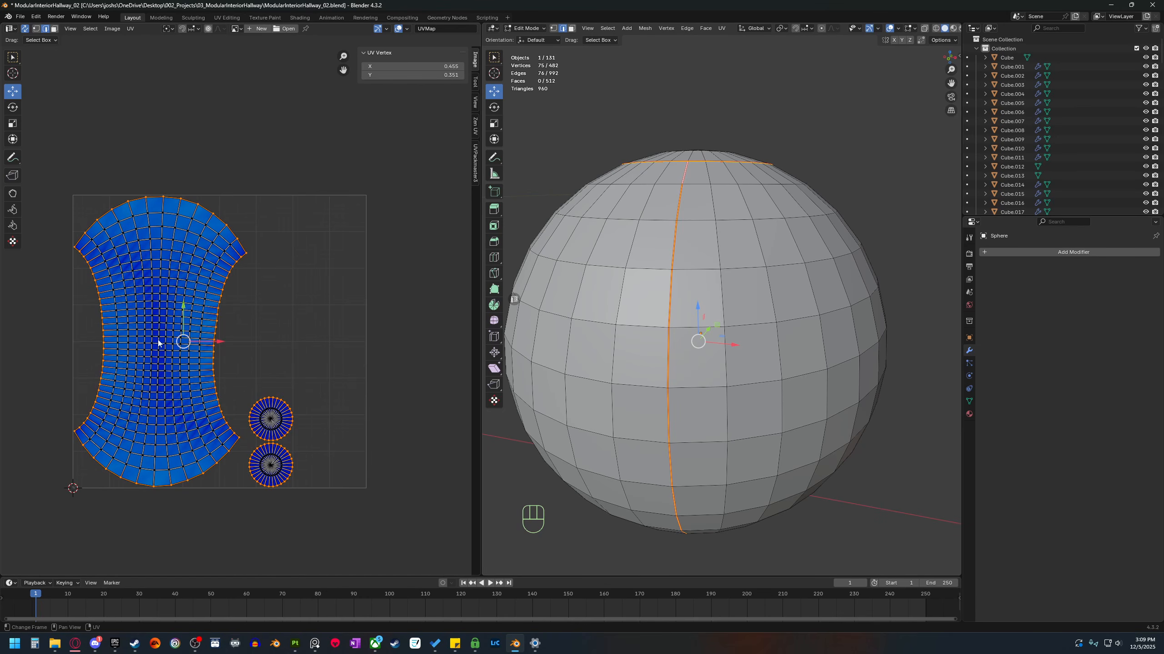
pyautogui.press('3')
pyautogui.moveTo(742, 220); pyautogui.dragTo(758, 277, button='middle')
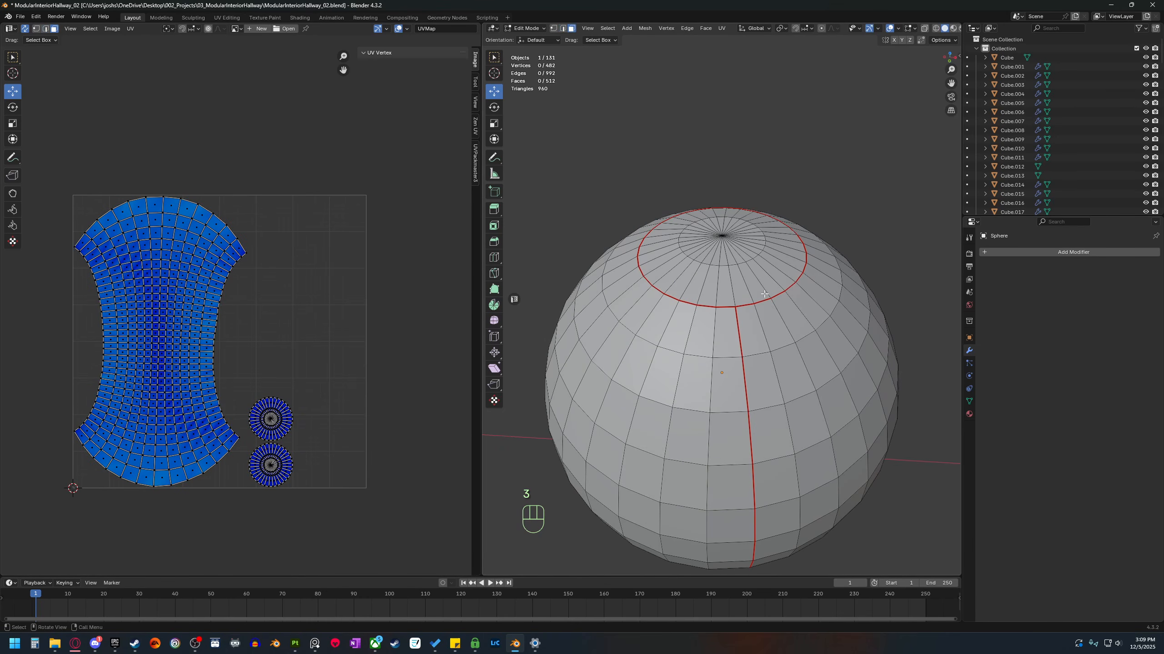
pyautogui.click(758, 277)
pyautogui.press('l')
pyautogui.scroll(-3, 729, 450)
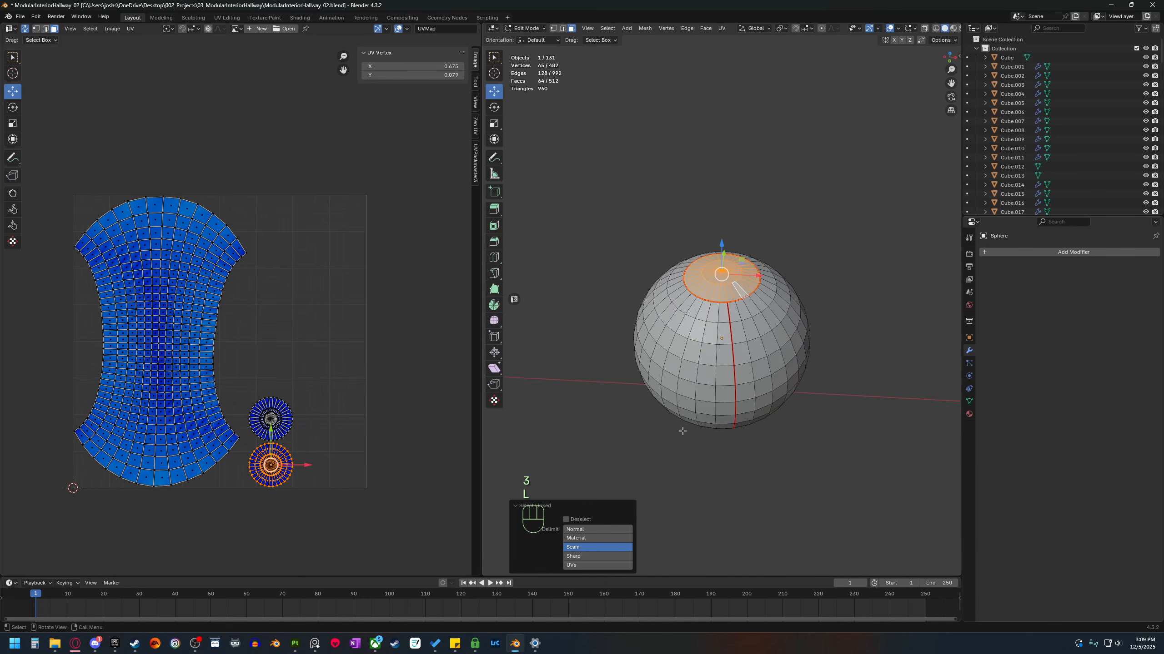
pyautogui.moveTo(729, 450); pyautogui.dragTo(727, 342, button='middle')
pyautogui.click(726, 277)
pyautogui.press('l')
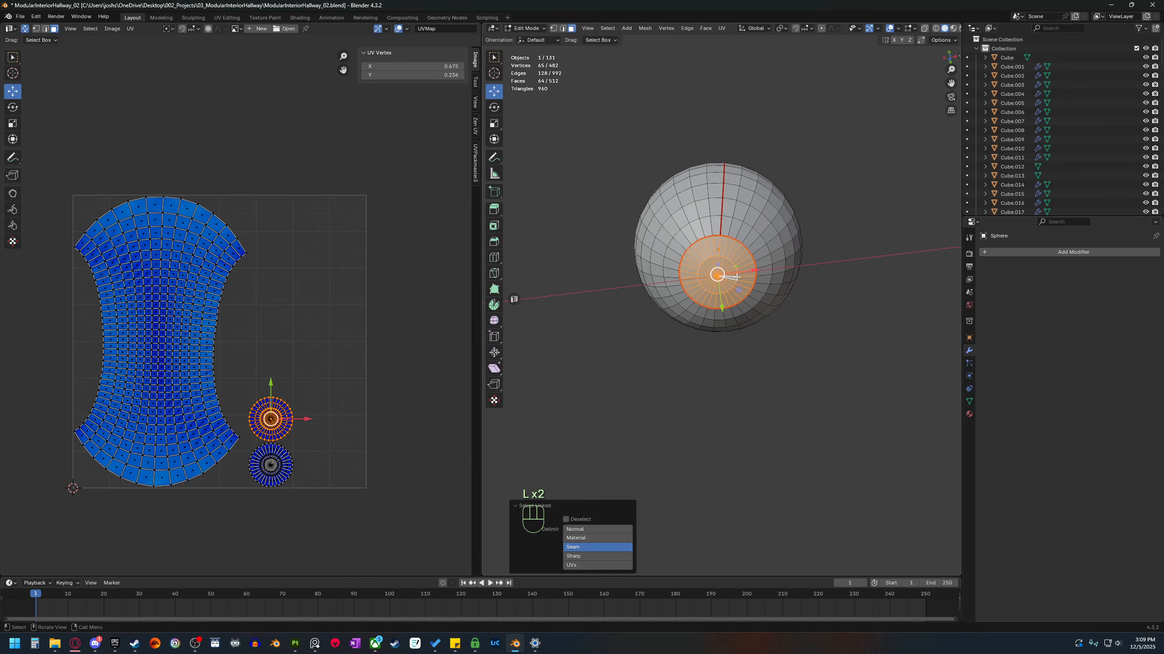
pyautogui.click(321, 471)
pyautogui.scroll(5, 331, 394)
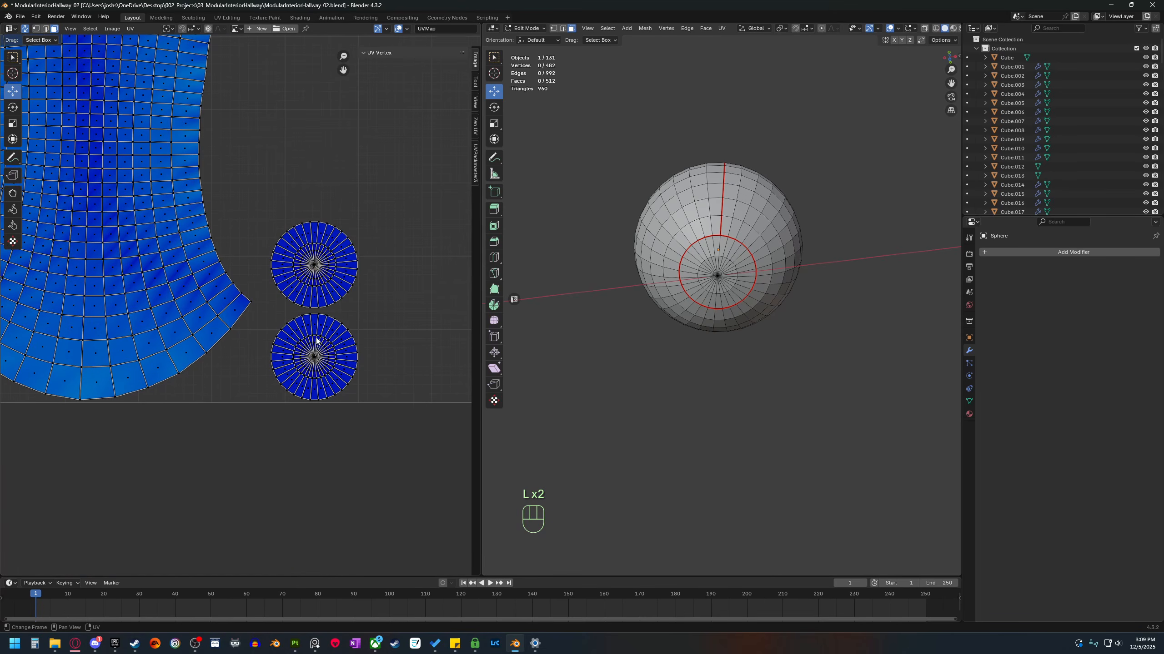
# Select the UV island of the sphere's middle band and straighten it into a rectangular grid with Zen UV's Quadrify.
pyautogui.scroll(-5, 224, 335)
pyautogui.press('3')
pyautogui.click(190, 336)
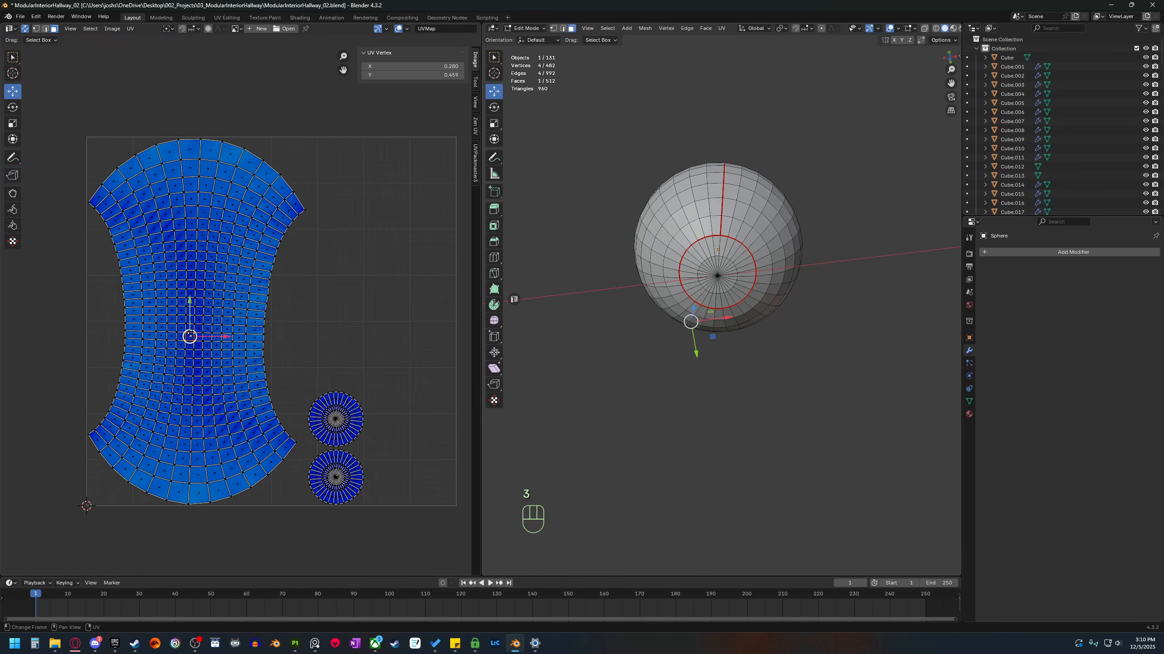
pyautogui.moveTo(797, 372); pyautogui.dragTo(788, 321, button='middle')
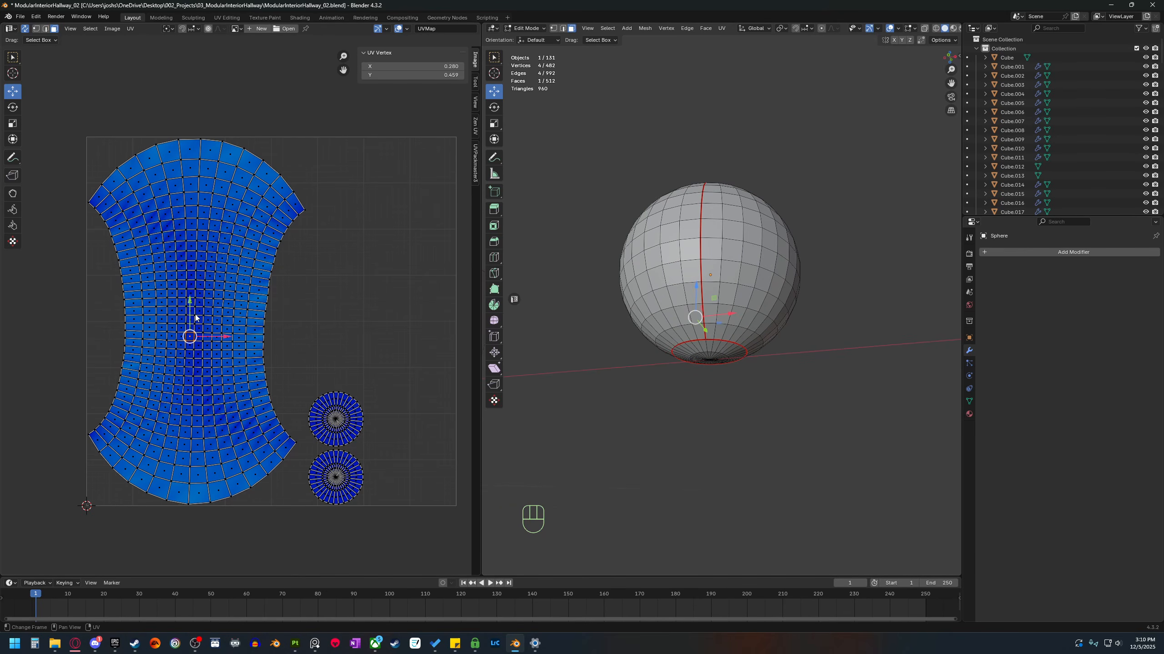
pyautogui.press('l')
pyautogui.press('k')
pyautogui.click(476, 131)
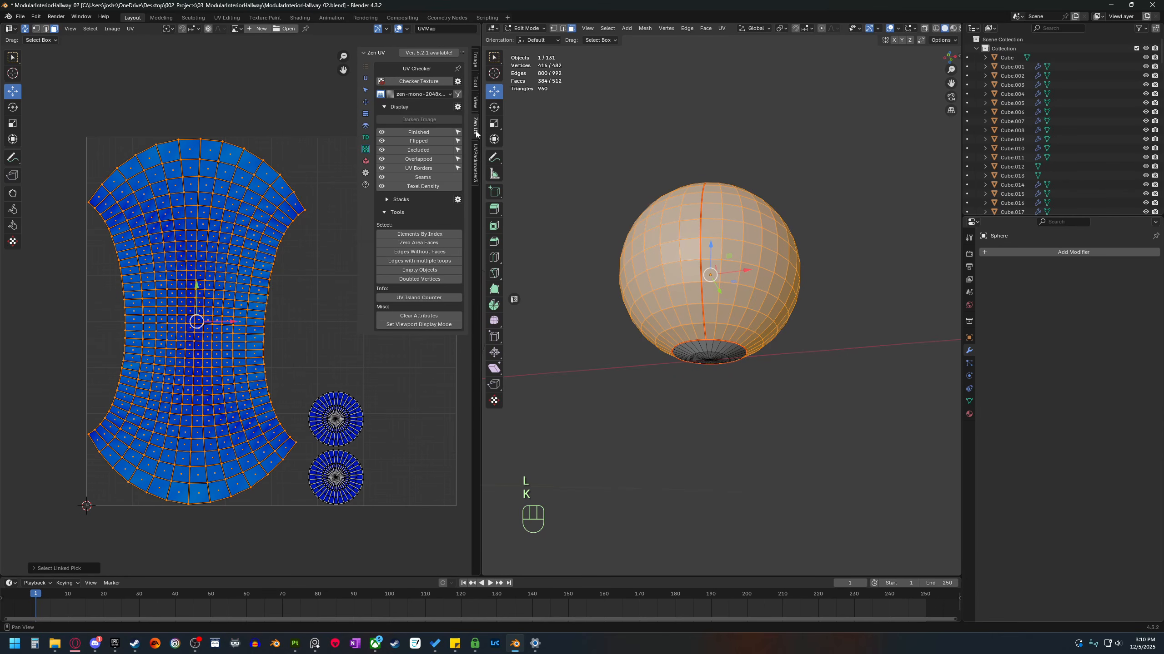
pyautogui.click(365, 102)
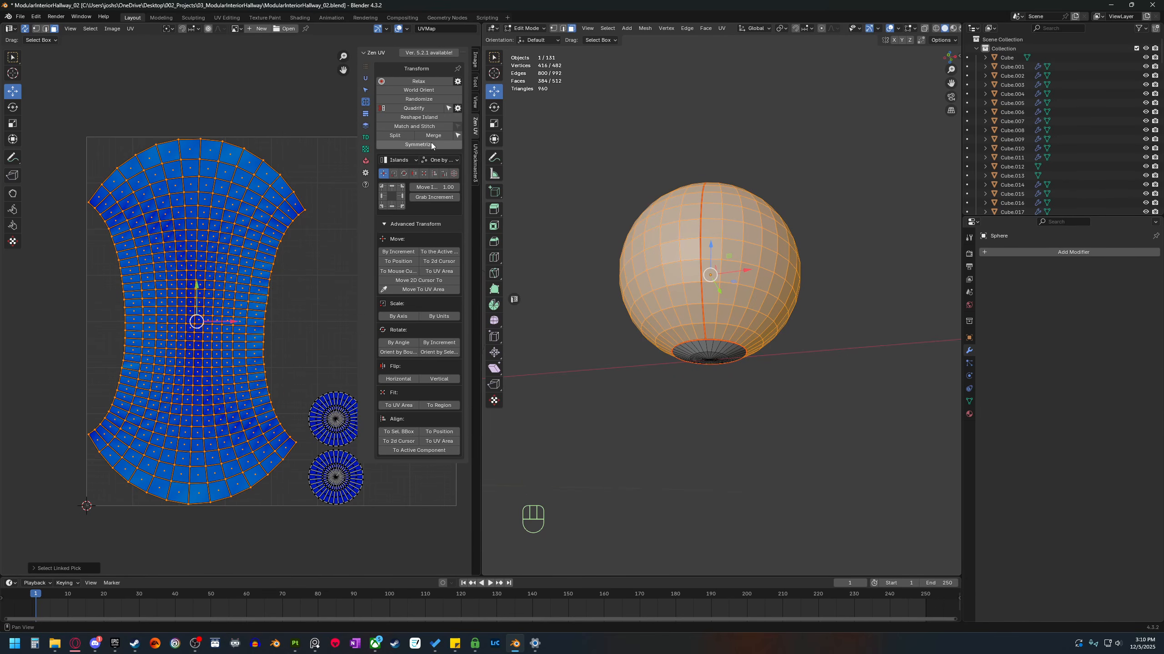
pyautogui.click(413, 108)
pyautogui.click(327, 282)
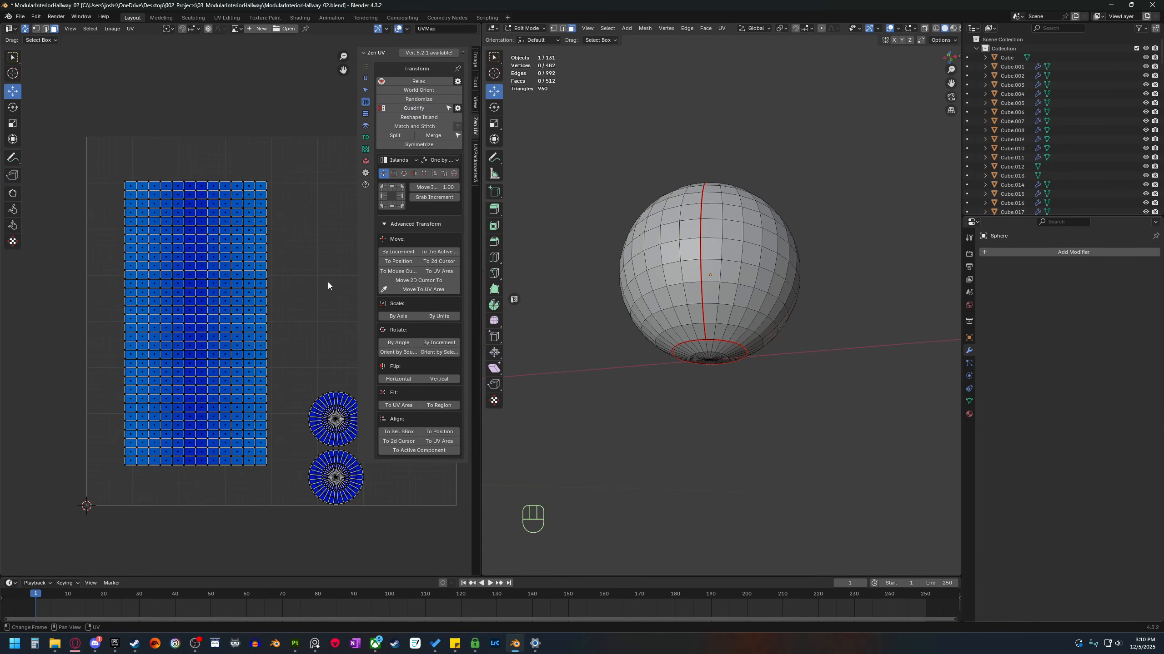
pyautogui.scroll(-1, 328, 282)
pyautogui.keyDown('shift'); pyautogui.moveTo(327, 281); pyautogui.dragTo(282, 300, button='middle'); pyautogui.keyUp('shift')
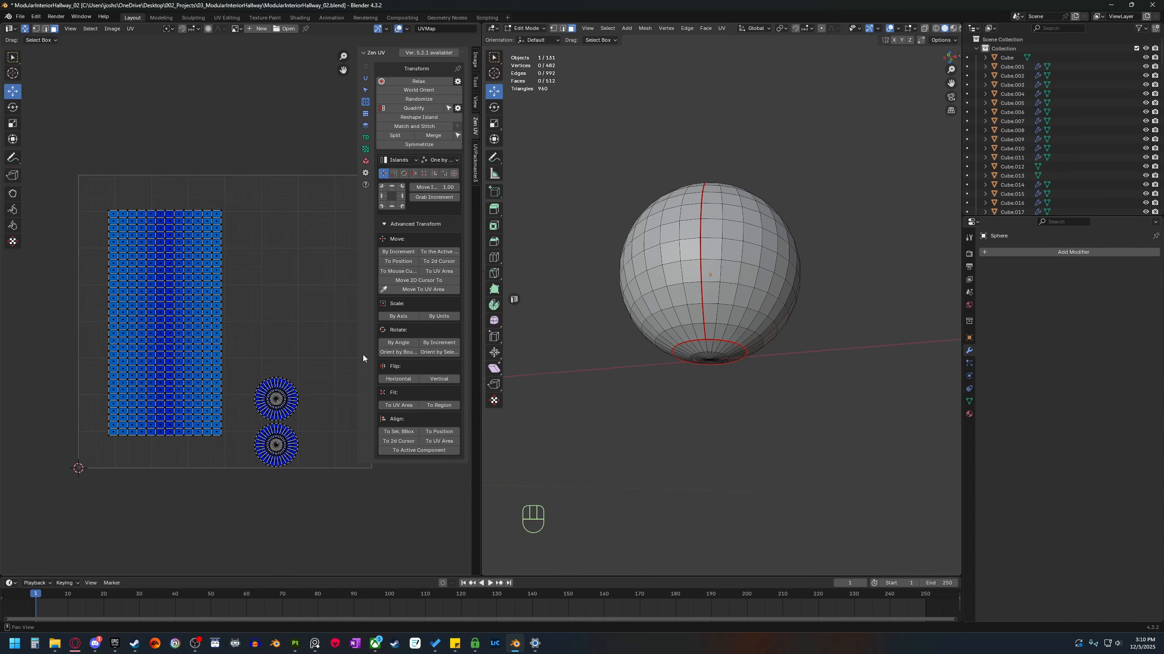
pyautogui.moveTo(701, 284); pyautogui.dragTo(707, 339, button='middle')
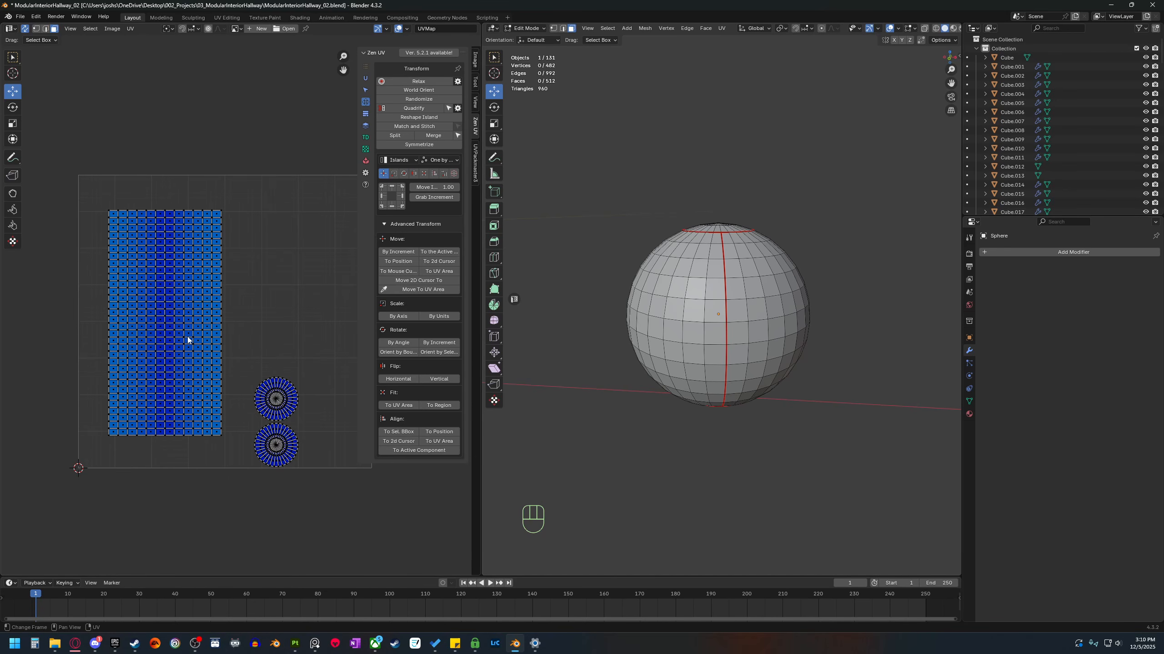
# Select all the sphere's UV islands and pack them using the Exact Shape (Concave) method with scaling and a 0.050 scaled margin.
pyautogui.press('a')
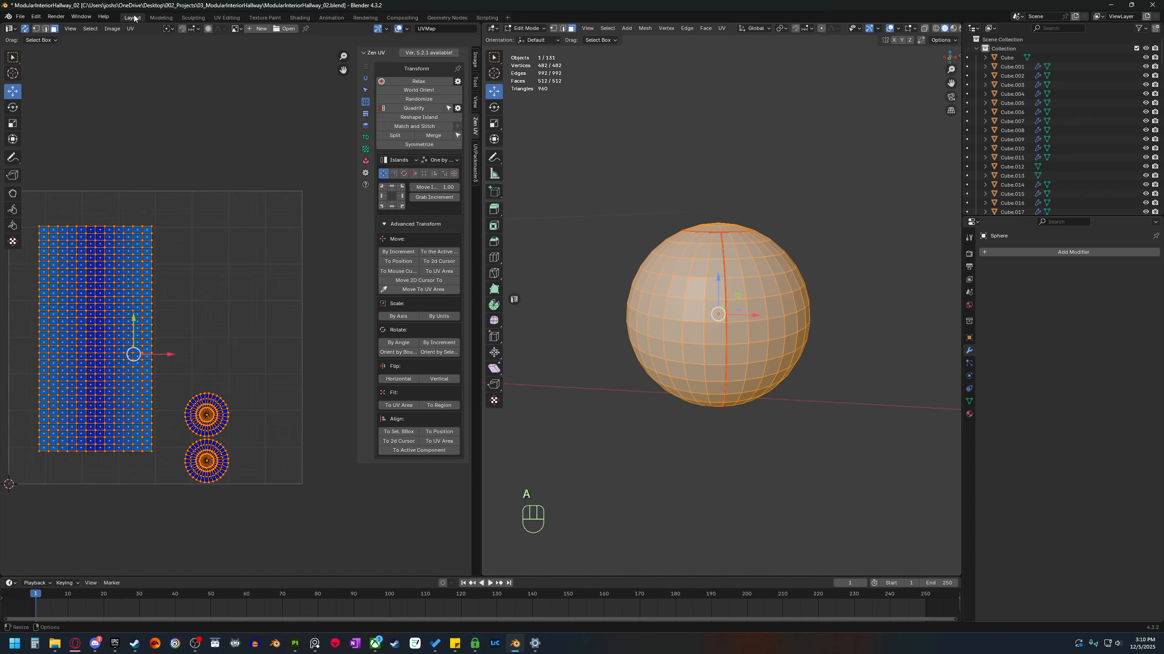
pyautogui.click(117, 28)
pyautogui.click(130, 29)
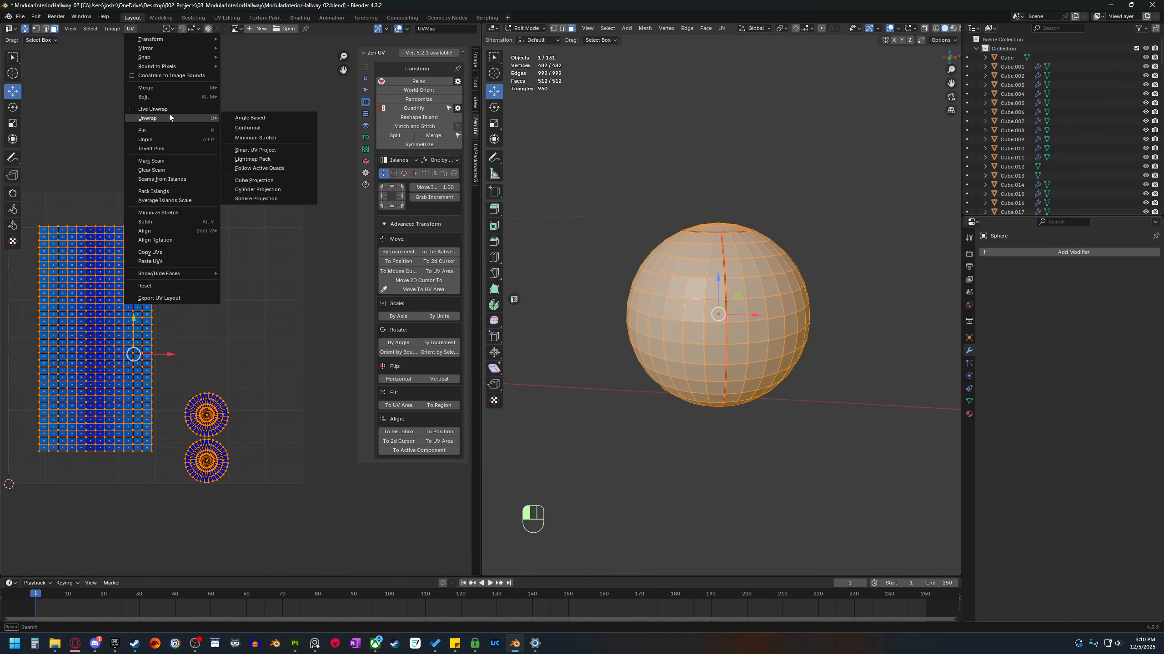
pyautogui.click(166, 190)
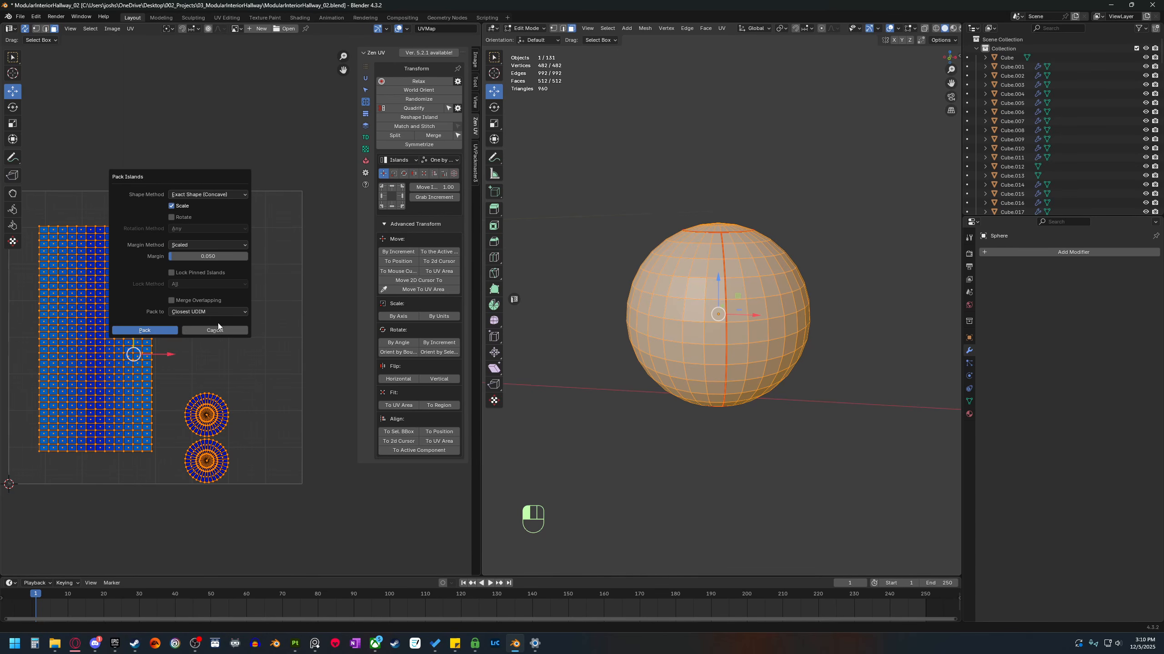
pyautogui.click(144, 330)
pyautogui.scroll(-2, 230, 408)
pyautogui.moveTo(220, 419); pyautogui.dragTo(255, 393, button='middle')
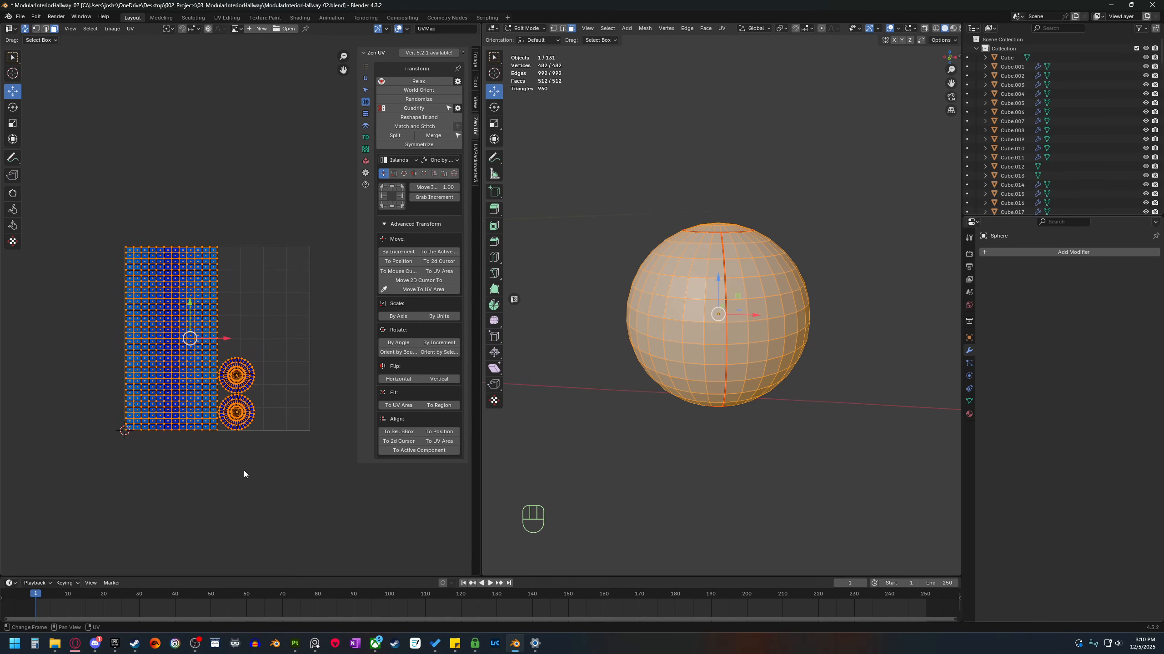
pyautogui.click(244, 471)
pyautogui.keyDown('shift'); pyautogui.moveTo(271, 437); pyautogui.dragTo(246, 455, button='middle'); pyautogui.keyUp('shift')
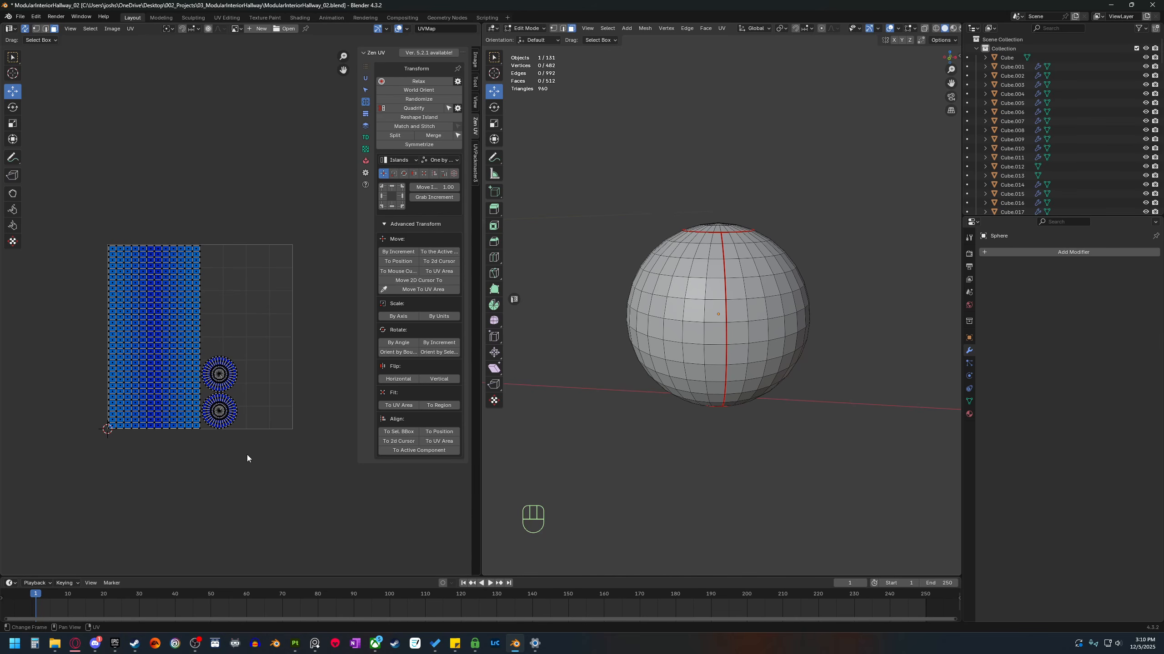
# Select the upper circular cap island in the UV layout and try scaling it.
pyautogui.keyDown('shift'); pyautogui.moveTo(254, 439); pyautogui.dragTo(238, 439, button='middle'); pyautogui.keyUp('shift')
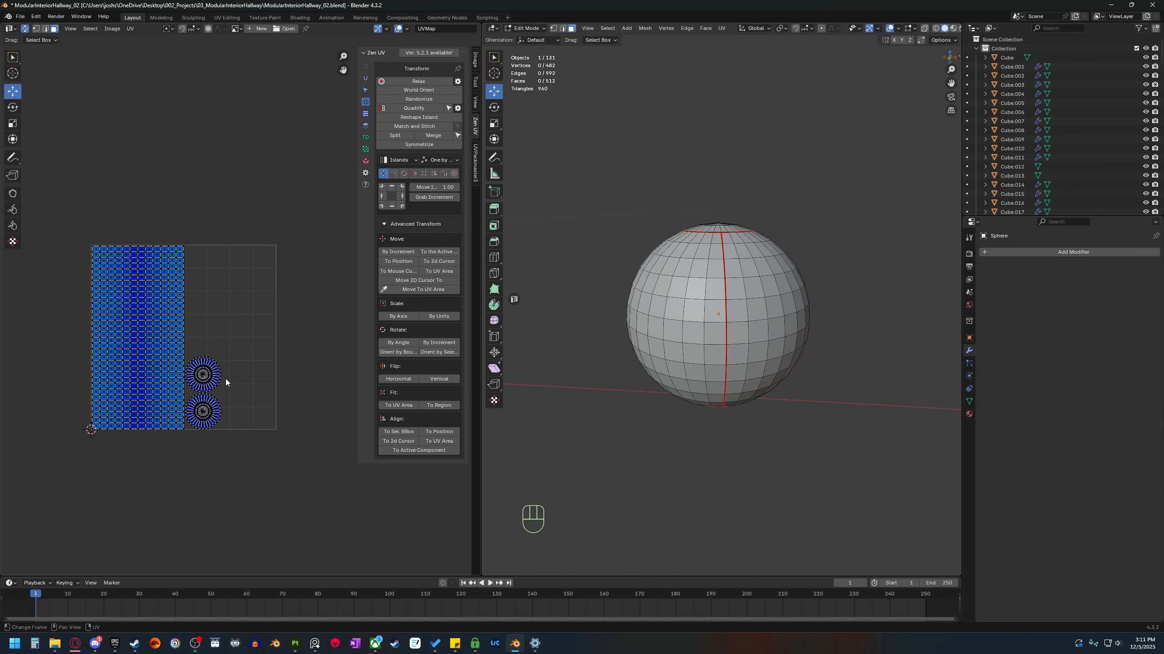
pyautogui.keyDown('shift'); pyautogui.moveTo(232, 353); pyautogui.dragTo(247, 395, button='middle'); pyautogui.keyUp('shift')
pyautogui.scroll(1, 237, 377)
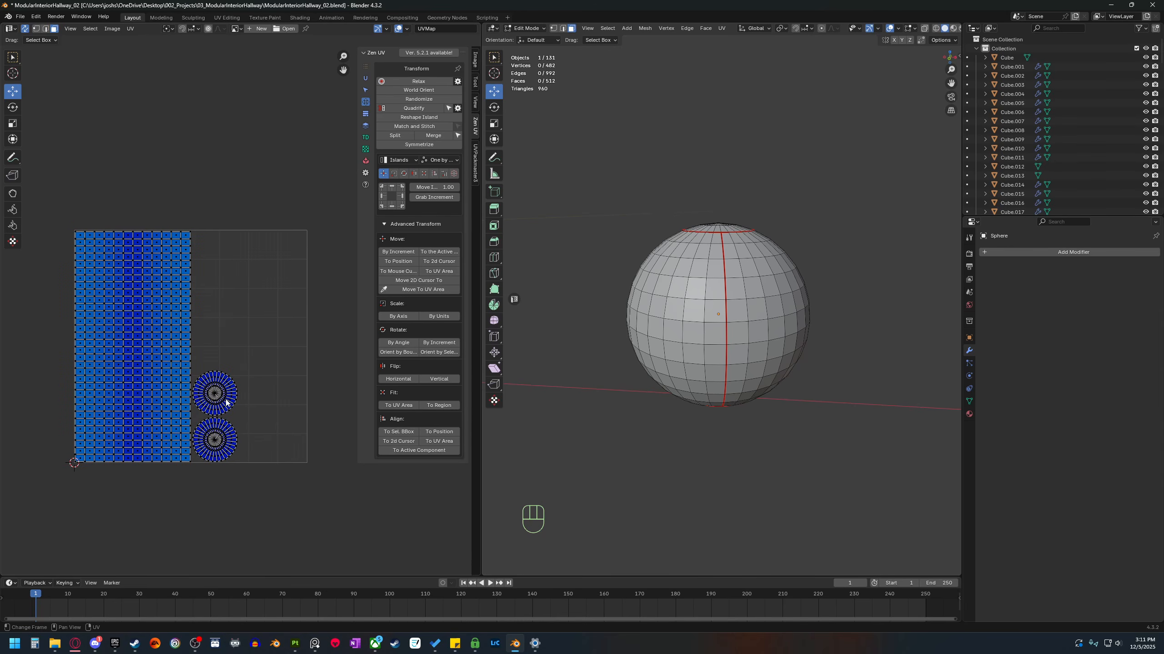
pyautogui.press('3')
pyautogui.press('l')
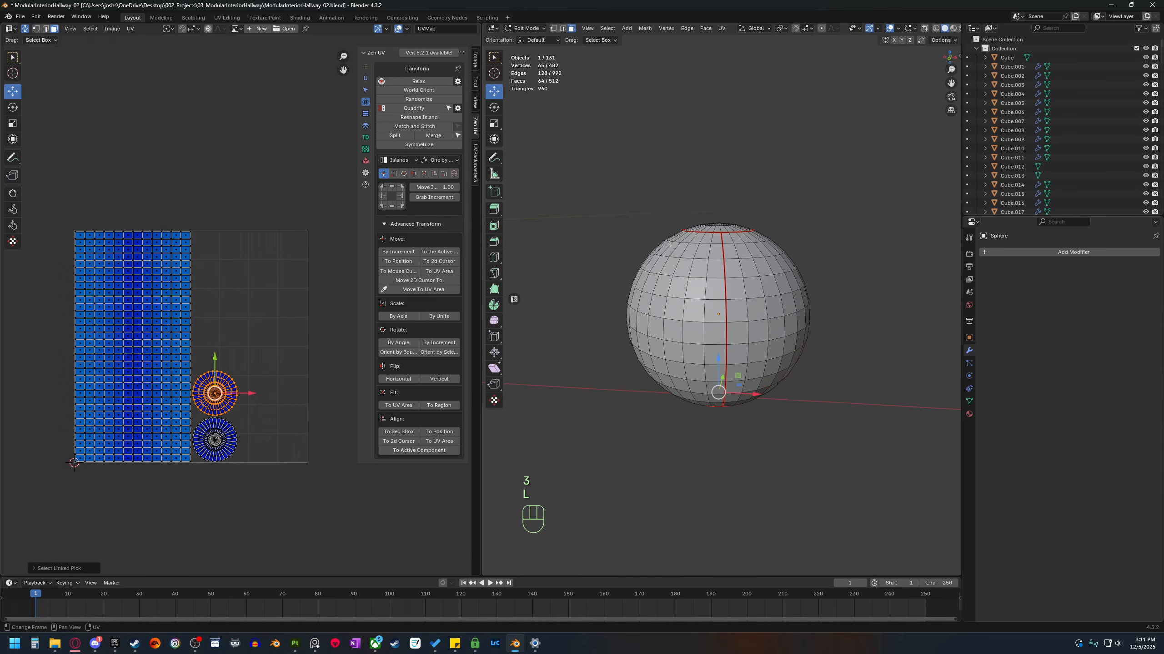
pyautogui.press('s')
pyautogui.rightClick(268, 402)
# Apply the Zen UV checker texture to the sphere and inspect the pattern across its body and top cap.
pyautogui.click(365, 114)
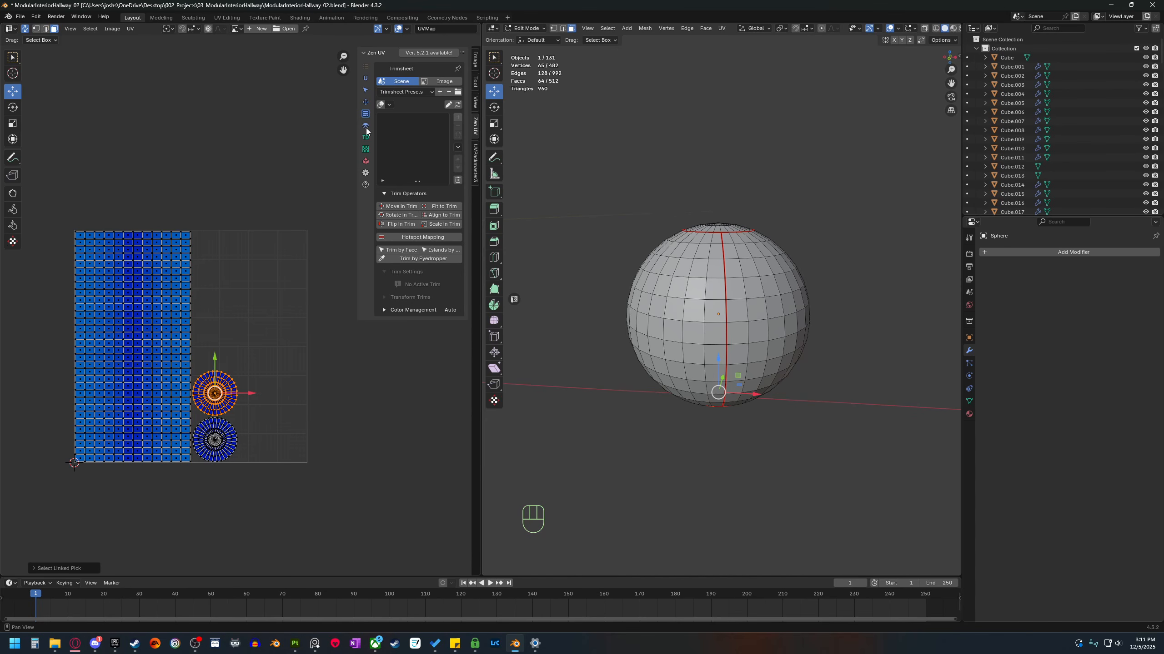
pyautogui.click(365, 149)
pyautogui.click(414, 83)
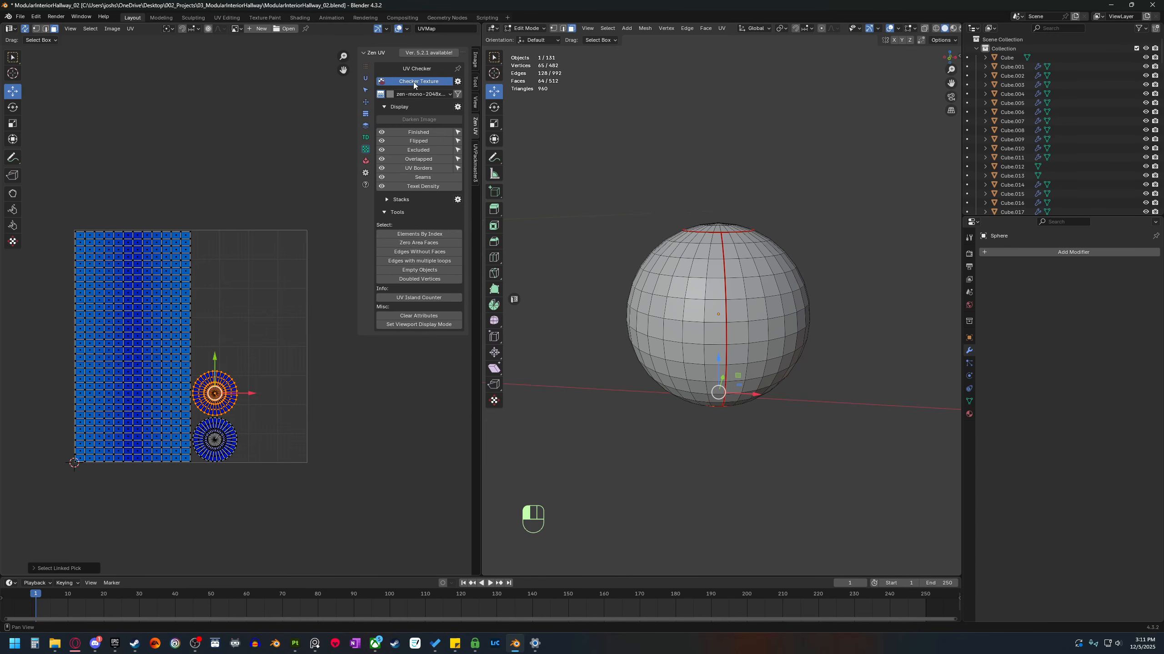
pyautogui.scroll(-5, 314, 393)
pyautogui.scroll(-5, 721, 385)
pyautogui.moveTo(721, 358); pyautogui.dragTo(740, 339, button='middle')
pyautogui.scroll(4, 739, 339)
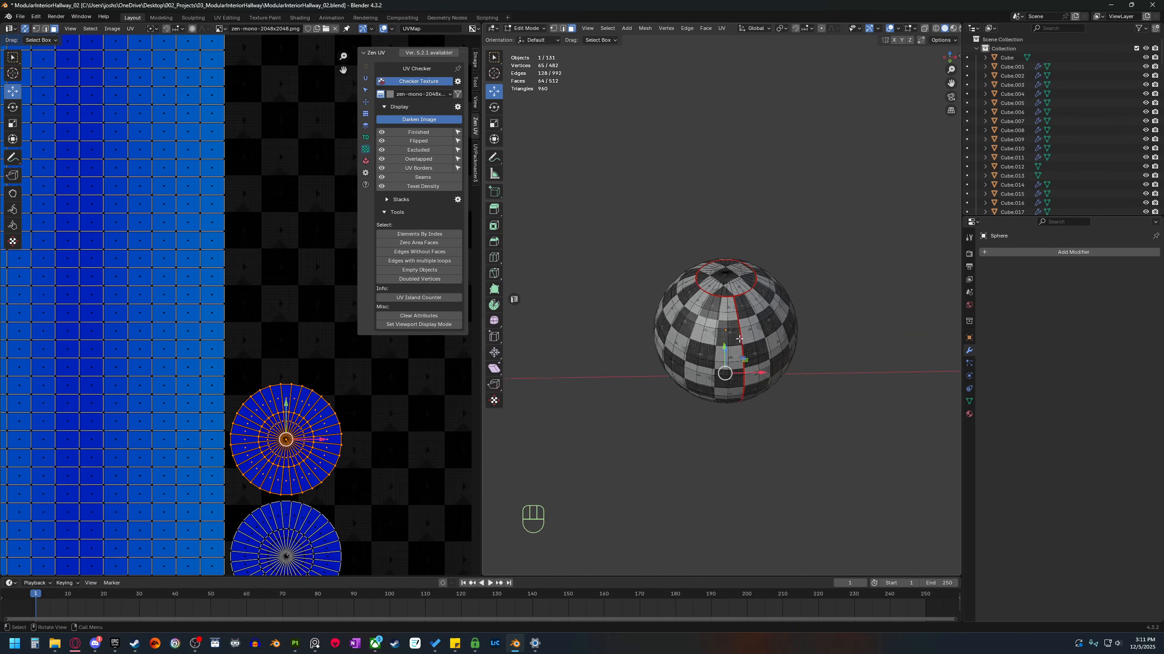
pyautogui.scroll(5, 740, 339)
pyautogui.scroll(-2, 744, 380)
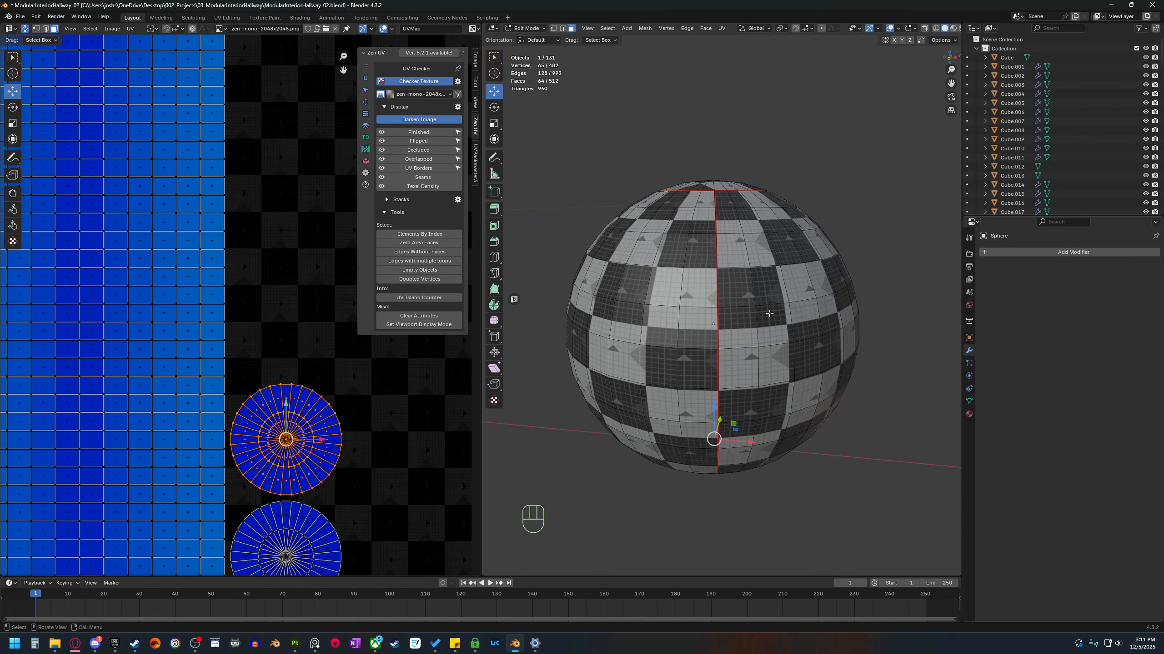
pyautogui.scroll(-2, 280, 401)
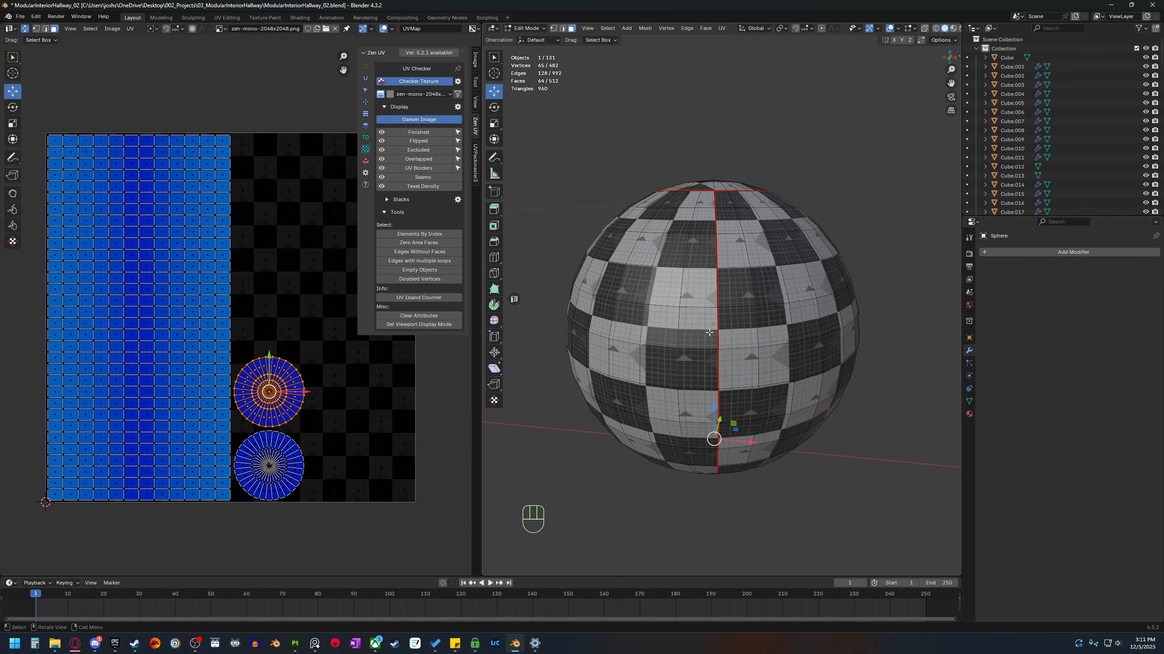
# Try enlarging and shrinking the selected cap island to compare its checker density with the sphere's body, restoring its original size.
pyautogui.press('s')
pyautogui.rightClick(334, 451)
pyautogui.moveTo(731, 284); pyautogui.dragTo(732, 367, button='middle')
pyautogui.press('s')
pyautogui.rightClick(353, 390)
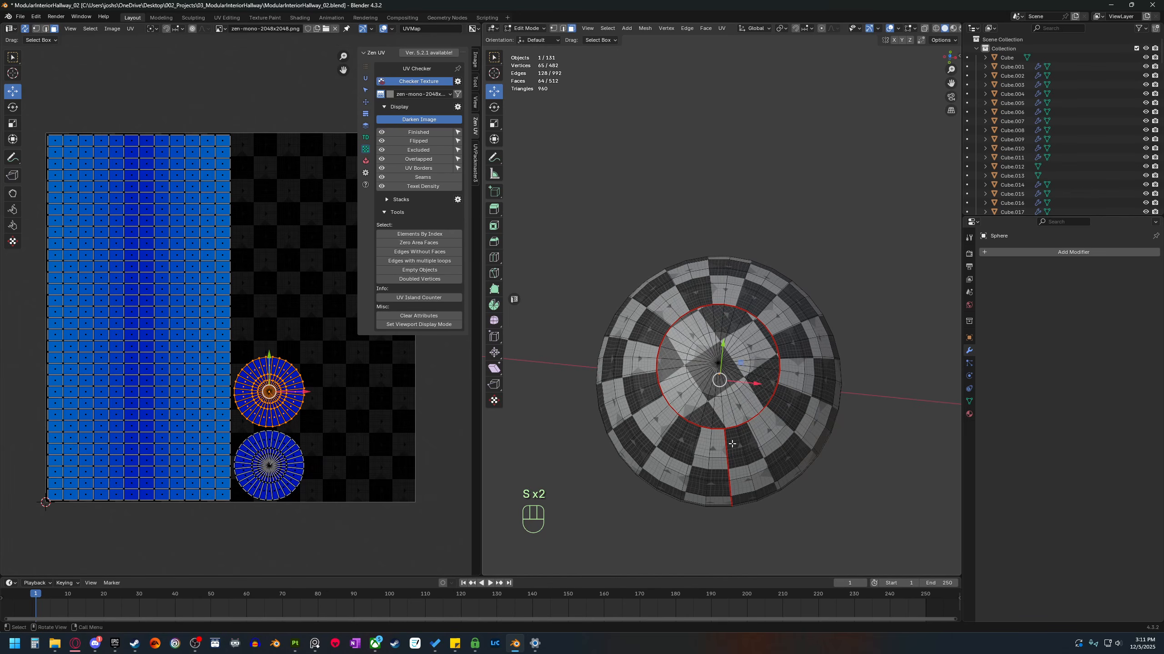
pyautogui.moveTo(733, 444); pyautogui.dragTo(709, 300, button='middle')
pyautogui.press('s')
pyautogui.rightClick(952, 356)
pyautogui.press('s')
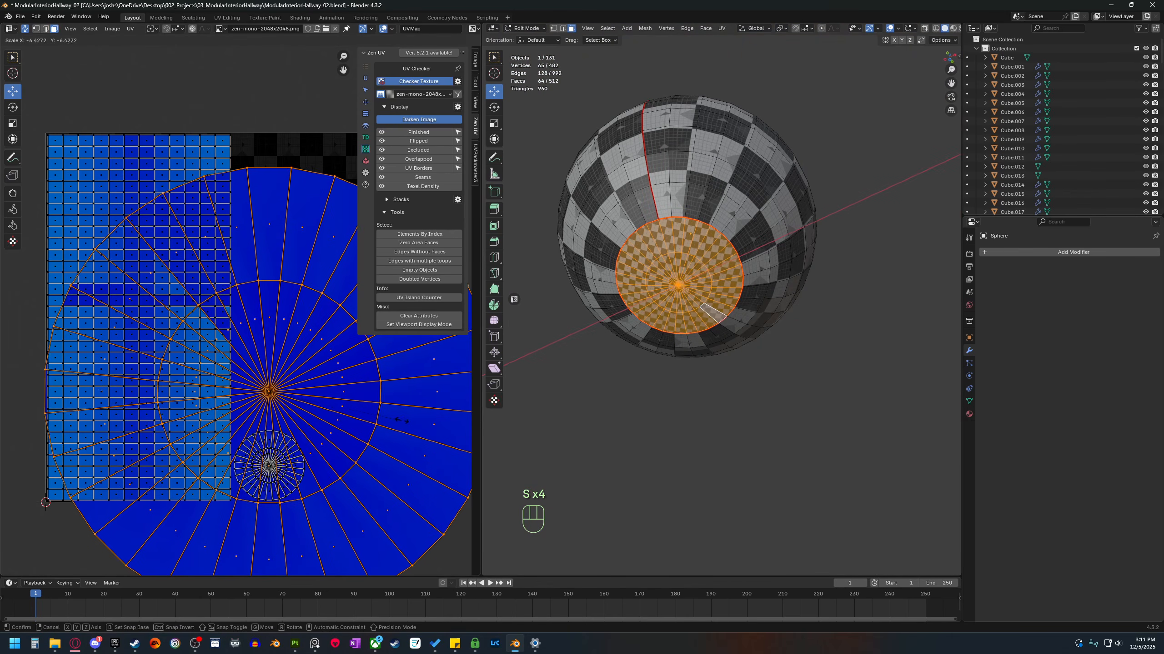
pyautogui.click(401, 420)
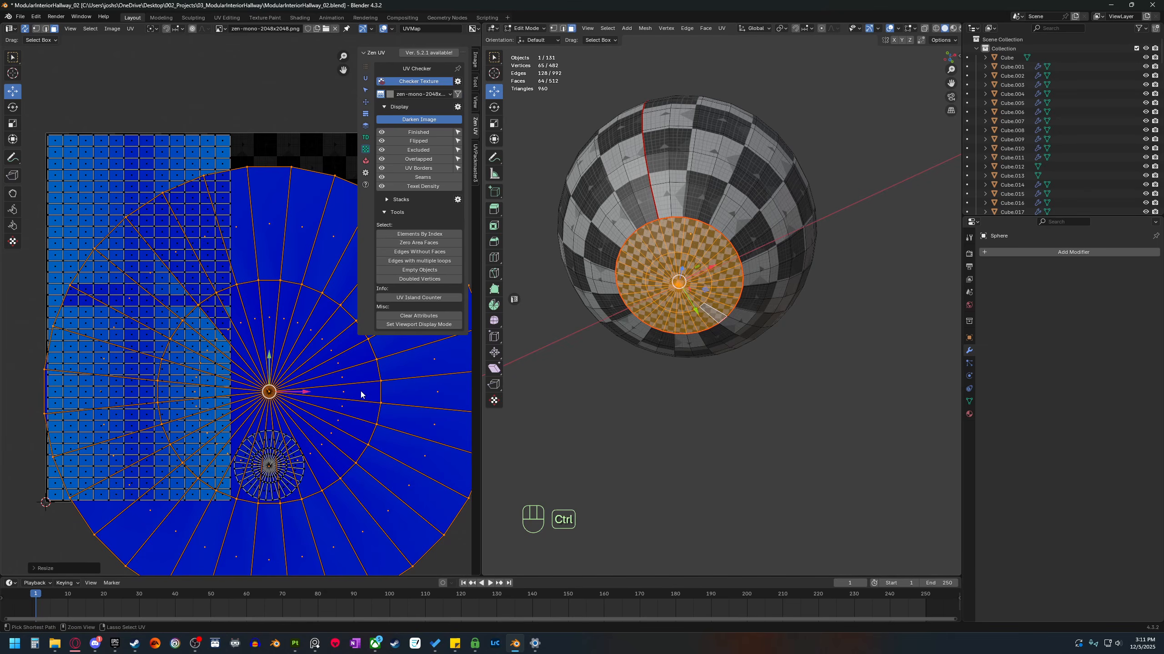
pyautogui.hotkey('ctrl', 'z')
pyautogui.press('s')
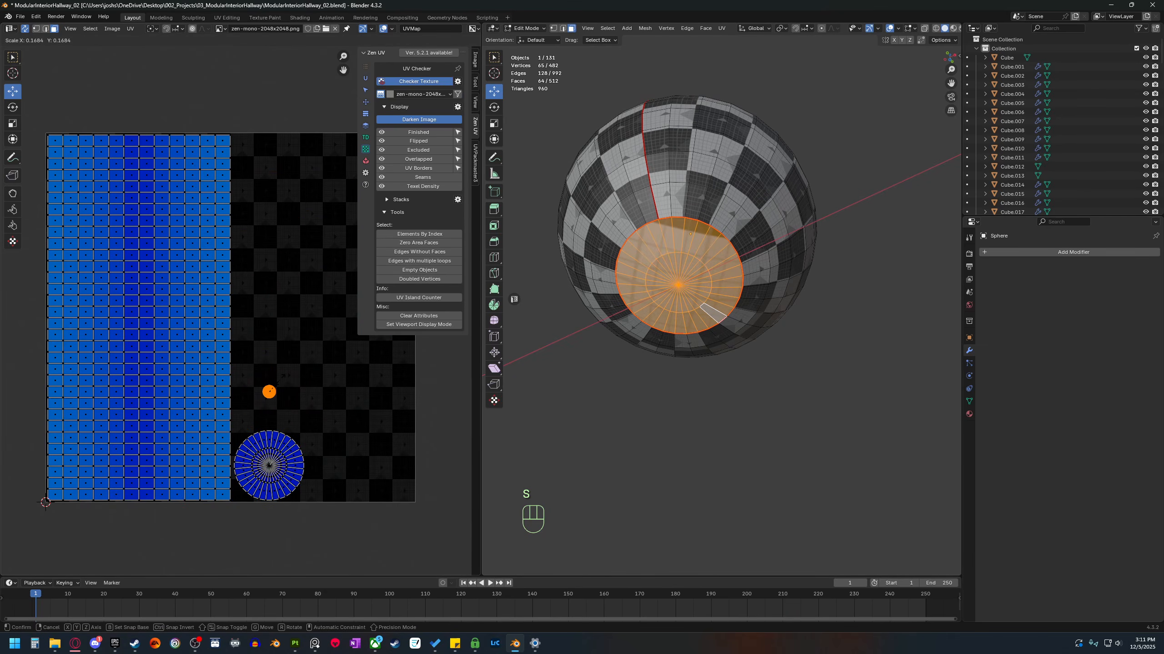
pyautogui.rightClick(280, 378)
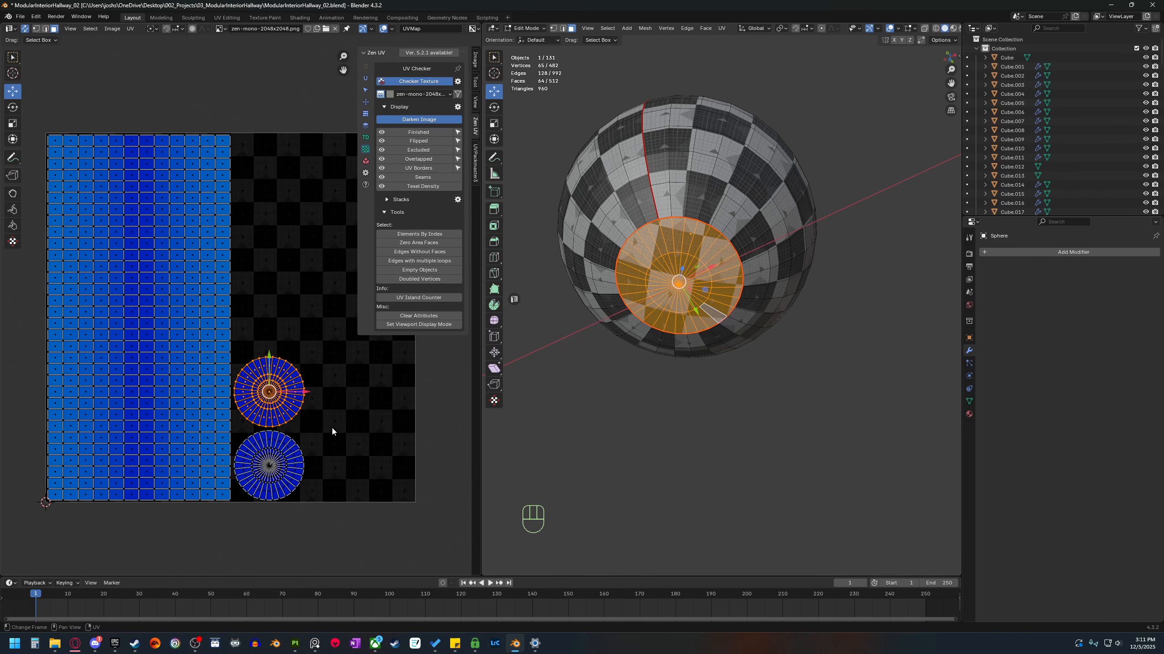
# Leave Edit Mode on the sphere, then select and isolate the bevelled cube with the square recess in the maximized 3D view.
pyautogui.scroll(-1, 326, 420)
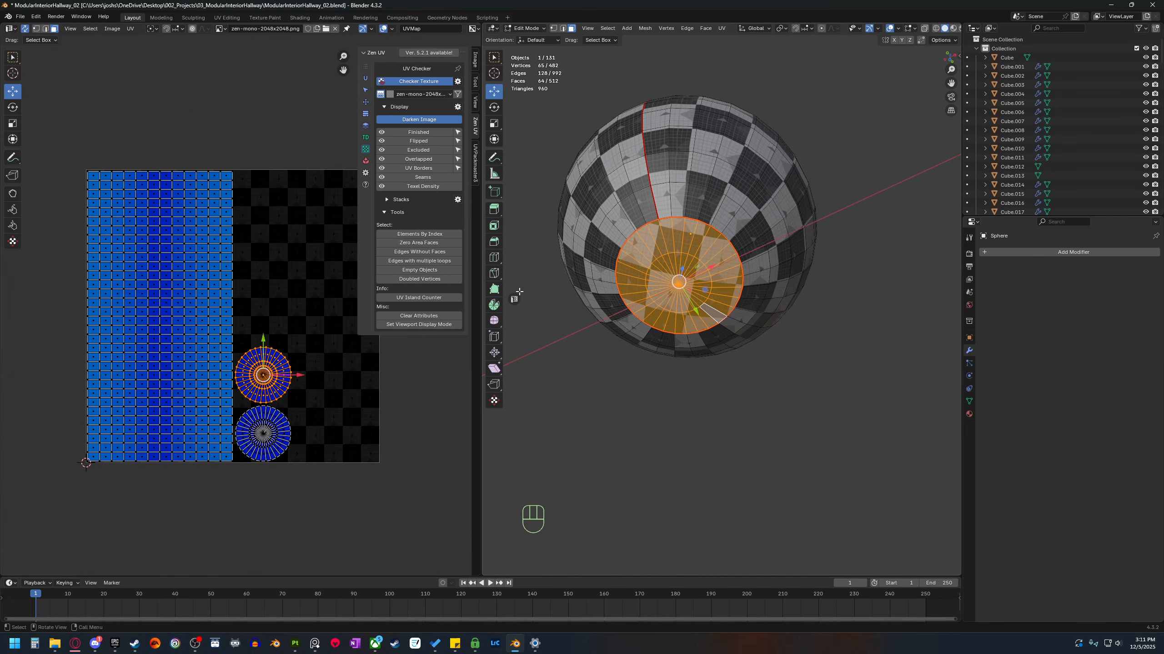
pyautogui.hotkey('ctrl', 'space')
pyautogui.moveTo(553, 320); pyautogui.dragTo(540, 394, button='middle')
pyautogui.scroll(-3, 540, 394)
pyautogui.keyDown('shift'); pyautogui.moveTo(220, 330); pyautogui.dragTo(641, 378, button='middle'); pyautogui.keyUp('shift')
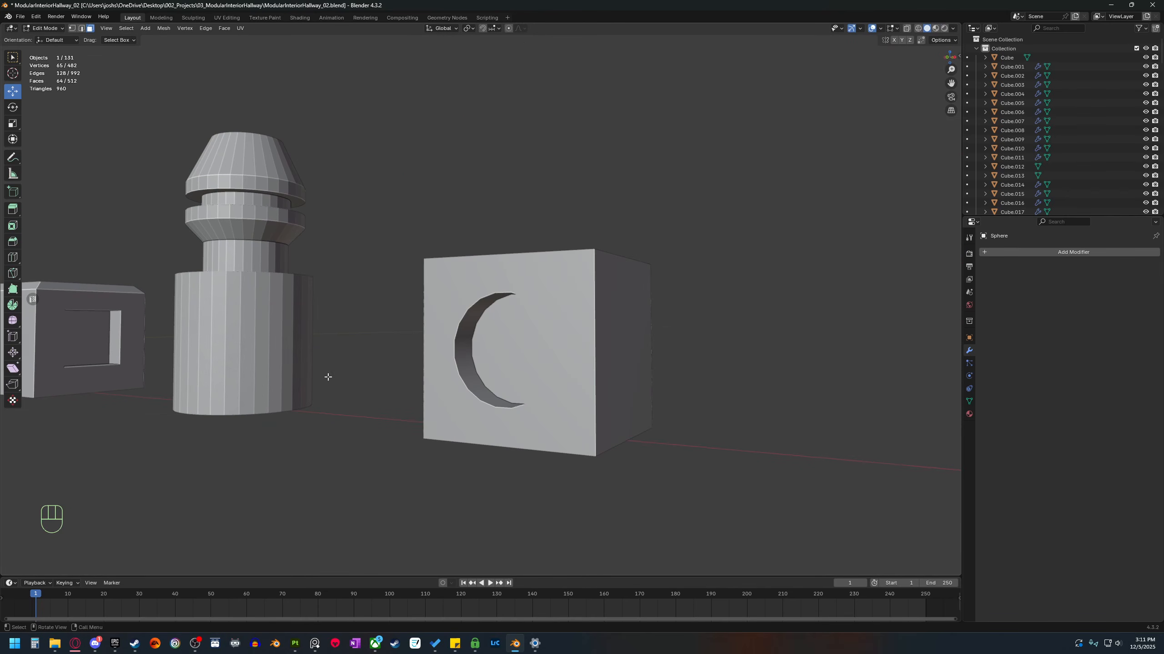
pyautogui.keyDown('shift'); pyautogui.moveTo(327, 377); pyautogui.dragTo(550, 413, button='middle'); pyautogui.keyUp('shift')
pyautogui.press('Tab')
pyautogui.click(506, 369)
pyautogui.press('b')
pyautogui.scroll(-3, 531, 420)
pyautogui.keyDown('shift'); pyautogui.moveTo(549, 412); pyautogui.dragTo(622, 422, button='middle'); pyautogui.keyUp('shift')
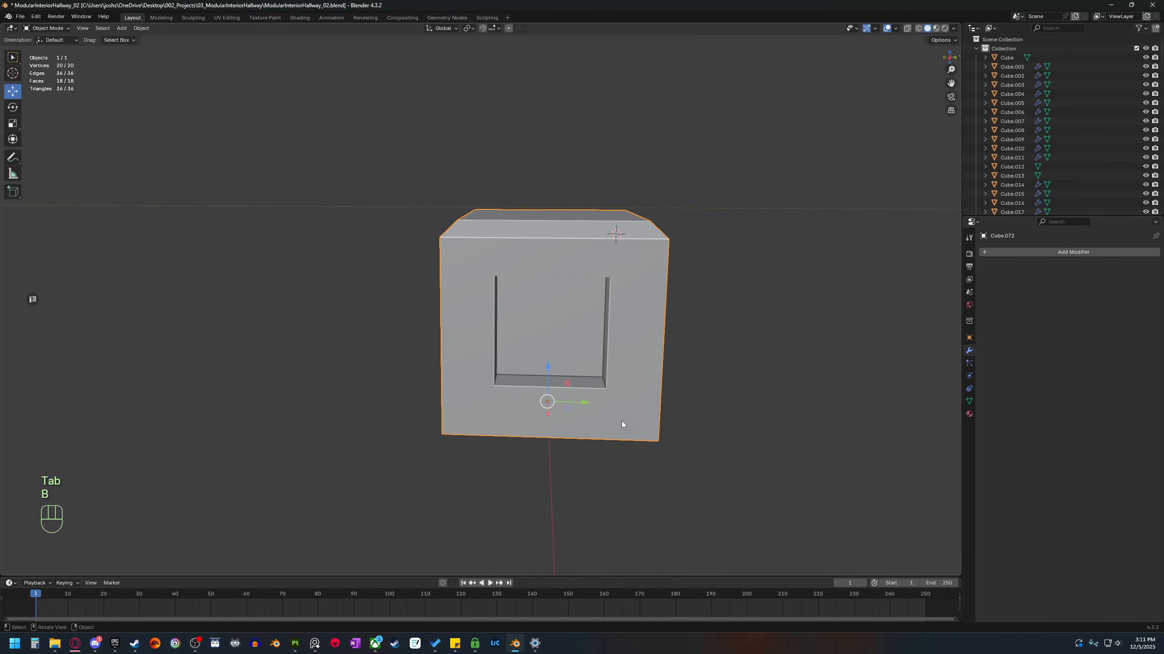
# Open the isolated cube in Edit Mode and restore the UV editor beside the 3D view.
pyautogui.scroll(1, 547, 459)
pyautogui.press('Tab')
pyautogui.click(33, 299)
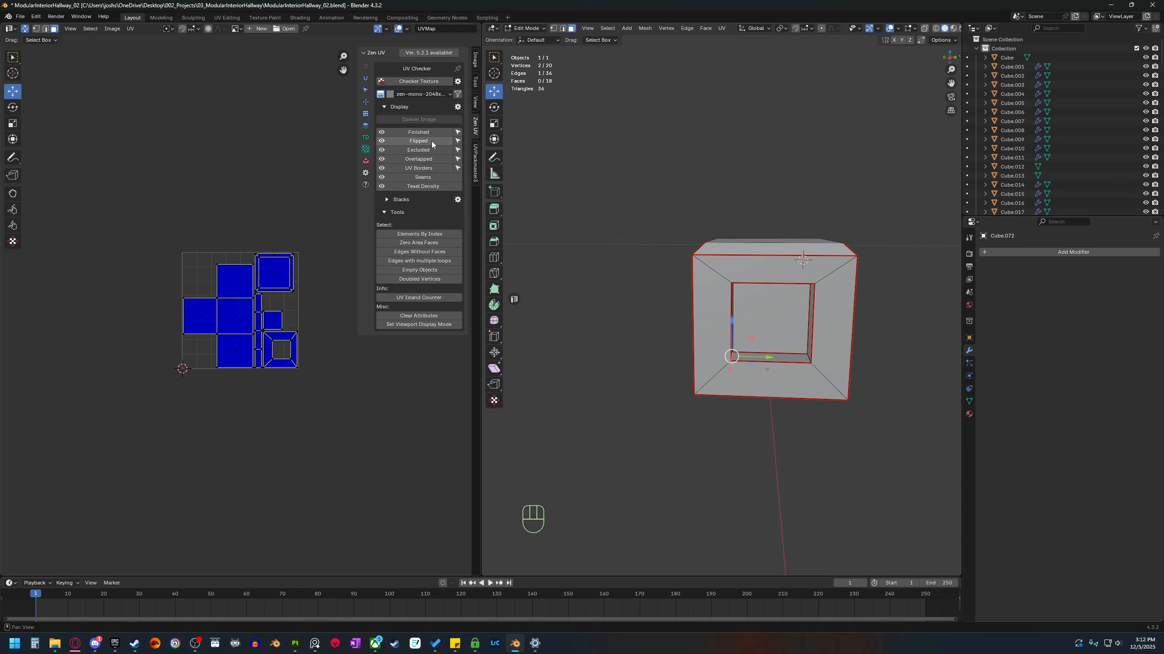
# Apply the Zen UV checker texture to the cube with the square recess and view it from an upper corner.
pyautogui.click(418, 82)
pyautogui.scroll(-3, 273, 291)
pyautogui.moveTo(774, 436); pyautogui.dragTo(796, 454, button='middle')
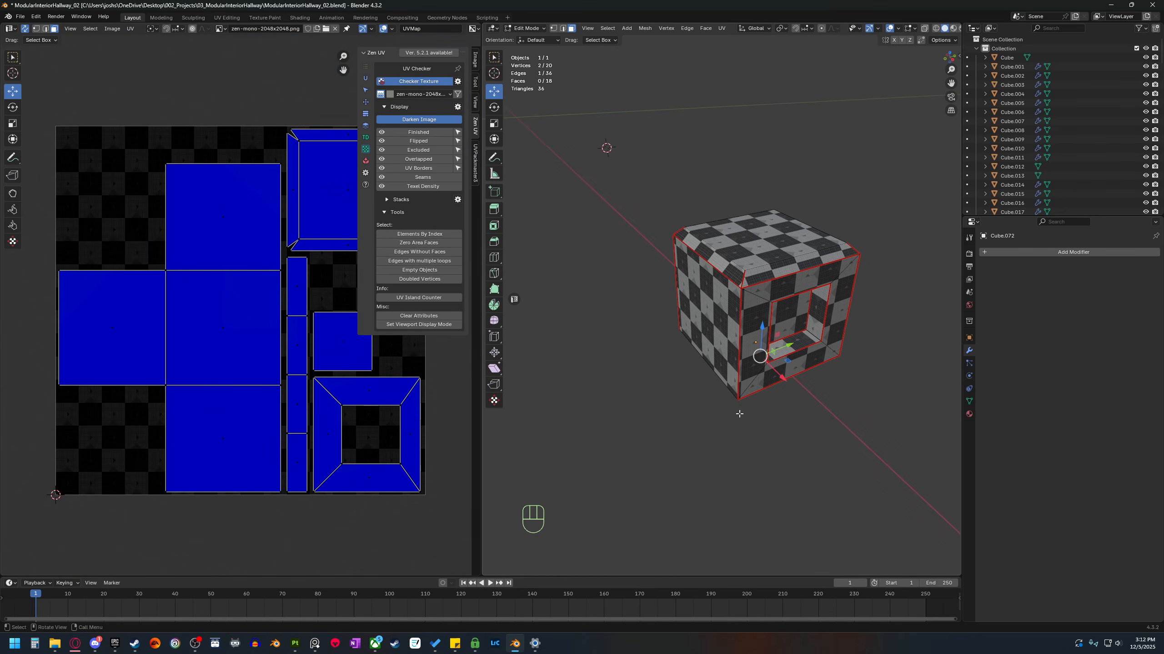
# Select the cube's linked bevelled top faces in face mode and bring their island into view in the UV layout.
pyautogui.moveTo(713, 327); pyautogui.dragTo(729, 318, button='middle')
pyautogui.press('3')
pyautogui.press('l')
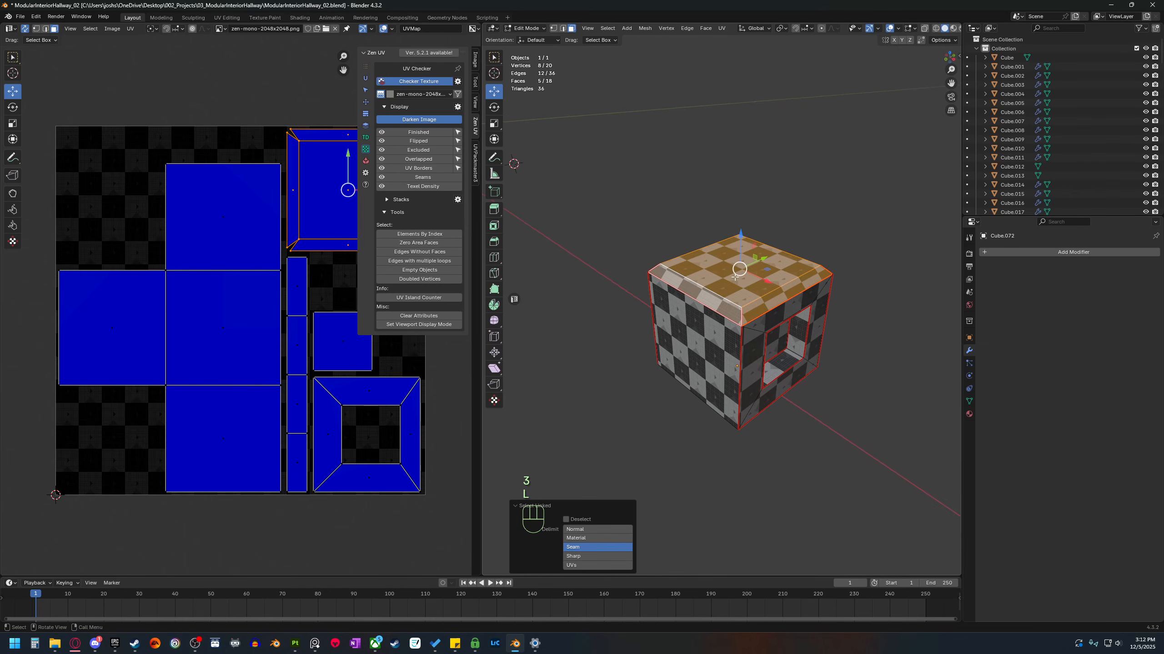
pyautogui.moveTo(329, 262); pyautogui.dragTo(241, 320, button='middle')
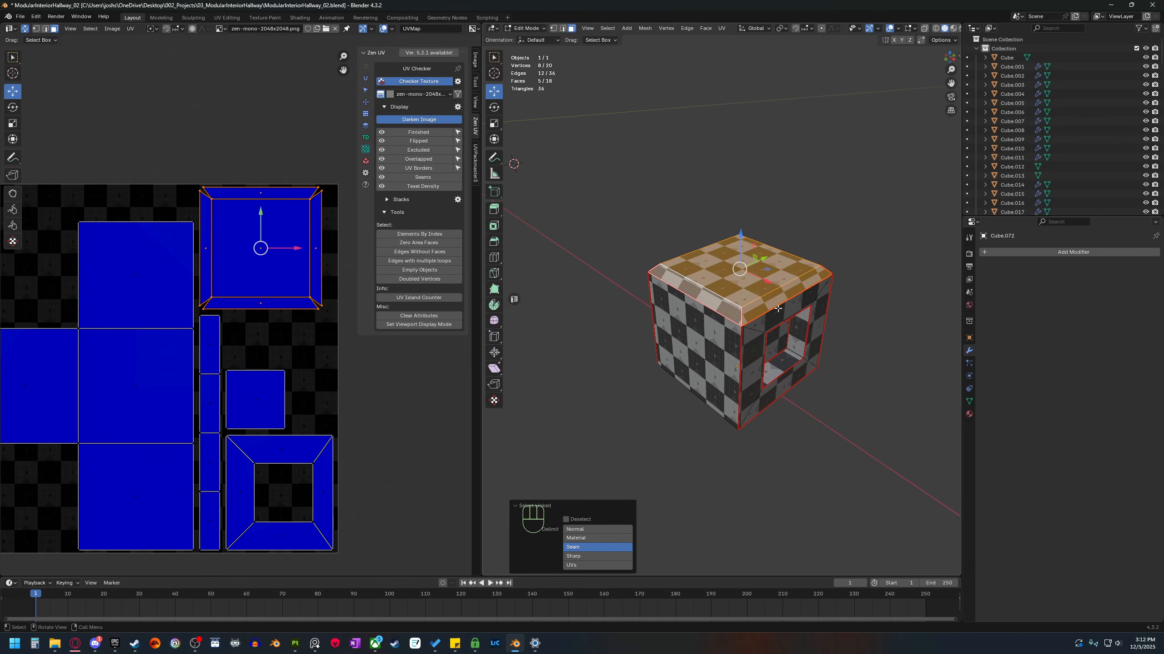
pyautogui.moveTo(678, 263); pyautogui.dragTo(655, 270, button='middle')
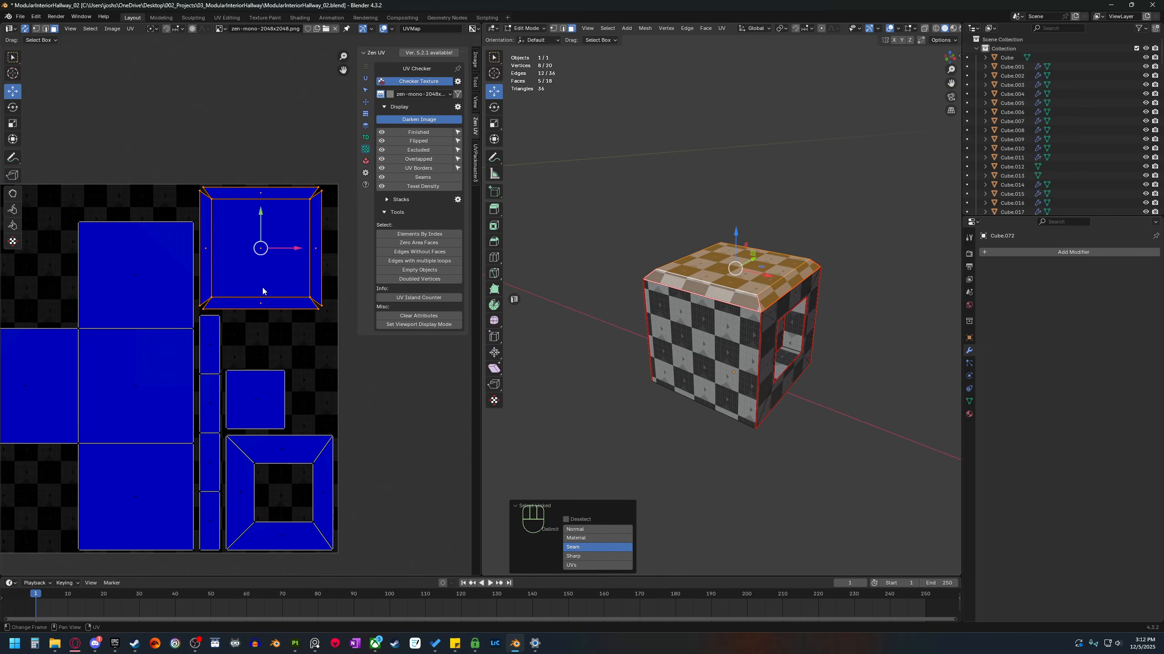
# Scale up the top faces' UV island and compare its checker density with the cube's sides.
pyautogui.press('s')
pyautogui.click(349, 348)
pyautogui.moveTo(668, 353); pyautogui.dragTo(680, 376, button='middle')
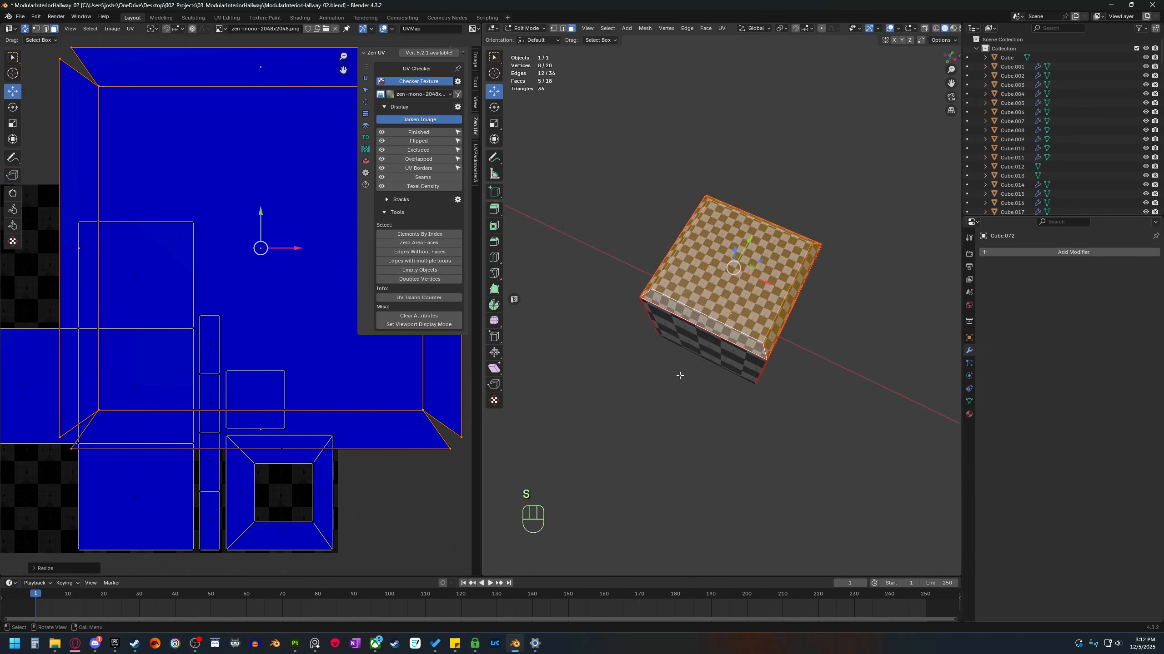
pyautogui.moveTo(715, 288); pyautogui.dragTo(727, 235, button='middle')
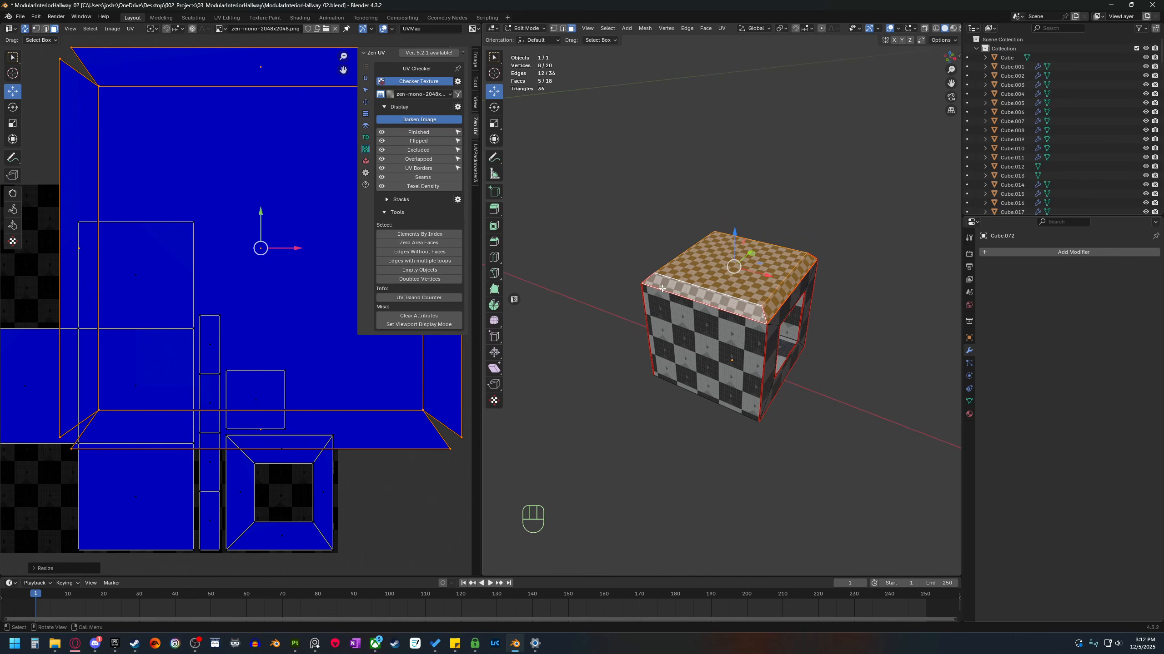
# Undo the enlargement of the top faces' UV island and clear the face selection.
pyautogui.moveTo(757, 298); pyautogui.dragTo(706, 349, button='middle')
pyautogui.scroll(4, 749, 364)
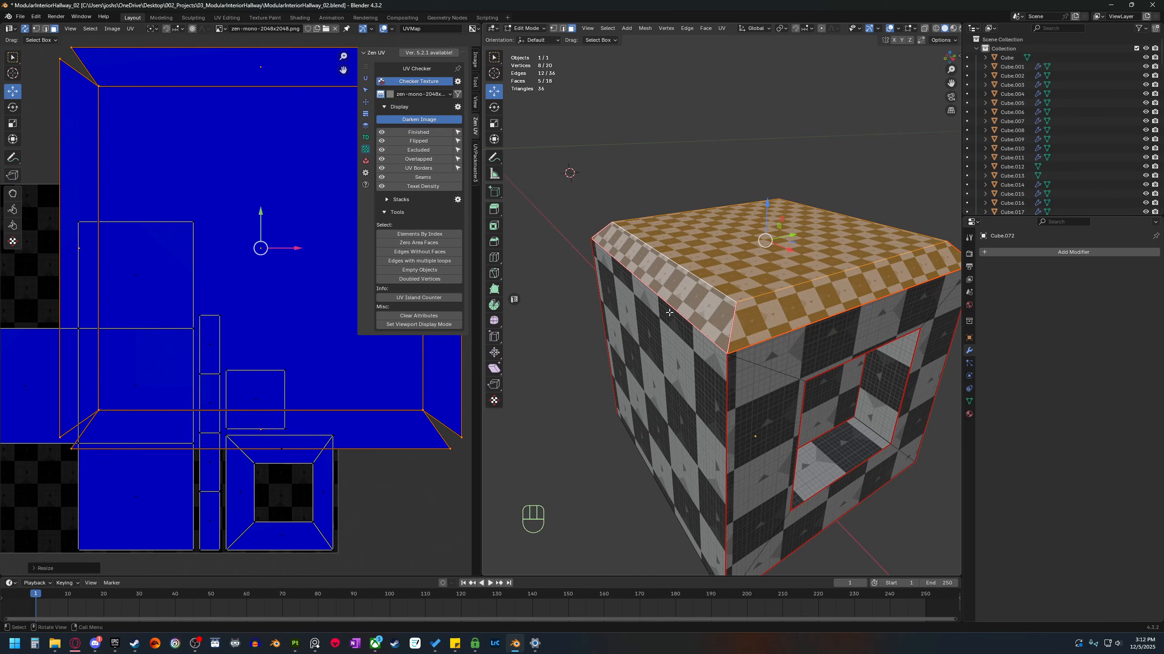
pyautogui.moveTo(686, 305); pyautogui.dragTo(676, 303, button='middle')
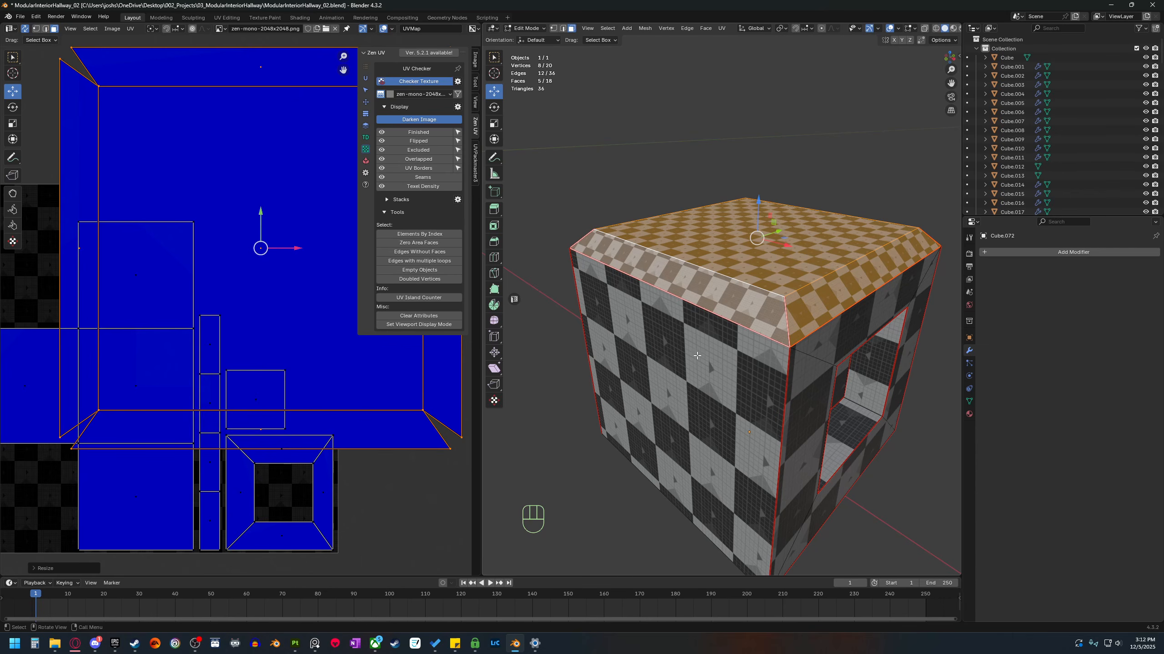
pyautogui.scroll(-2, 706, 360)
pyautogui.keyDown('shift'); pyautogui.moveTo(706, 360); pyautogui.dragTo(738, 363, button='middle'); pyautogui.keyUp('shift')
pyautogui.hotkey('ctrl', 'z')
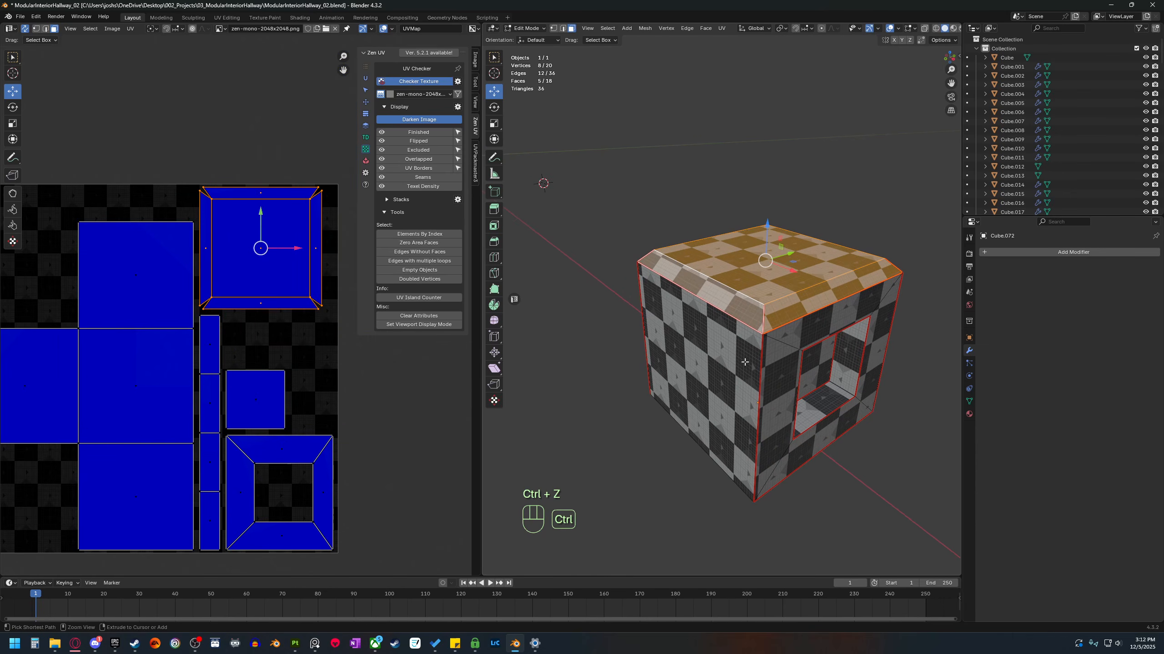
pyautogui.click(837, 502)
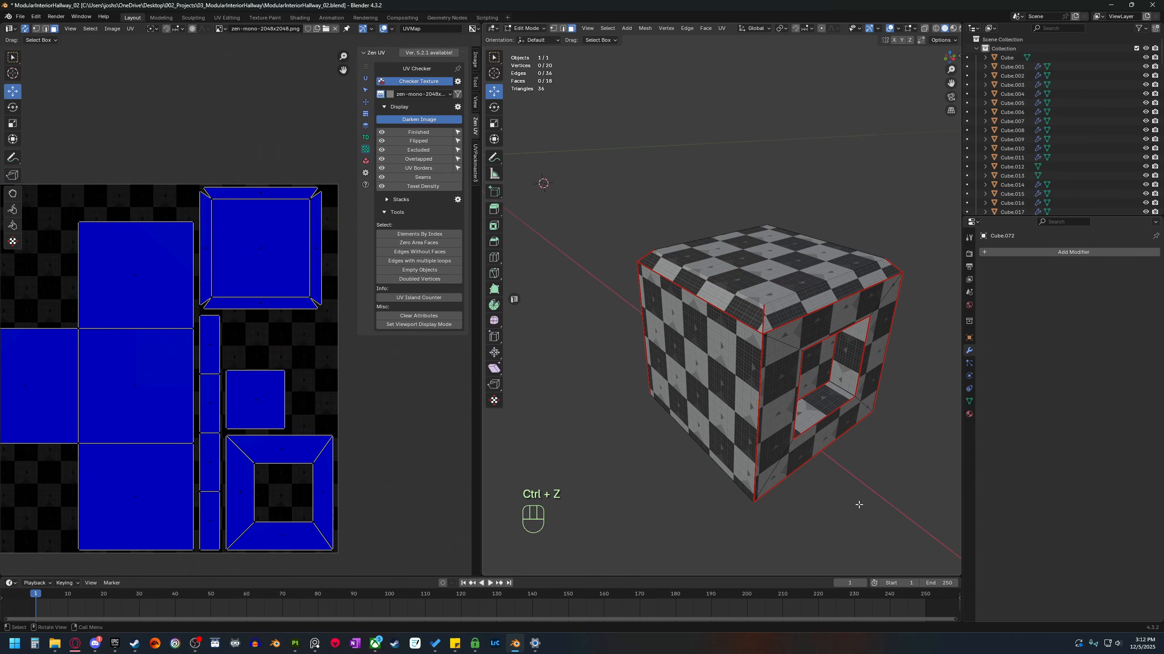
# Select the back face inside the cube's square recess and bring the whole UV layout into view.
pyautogui.moveTo(883, 505); pyautogui.dragTo(728, 385, button='middle')
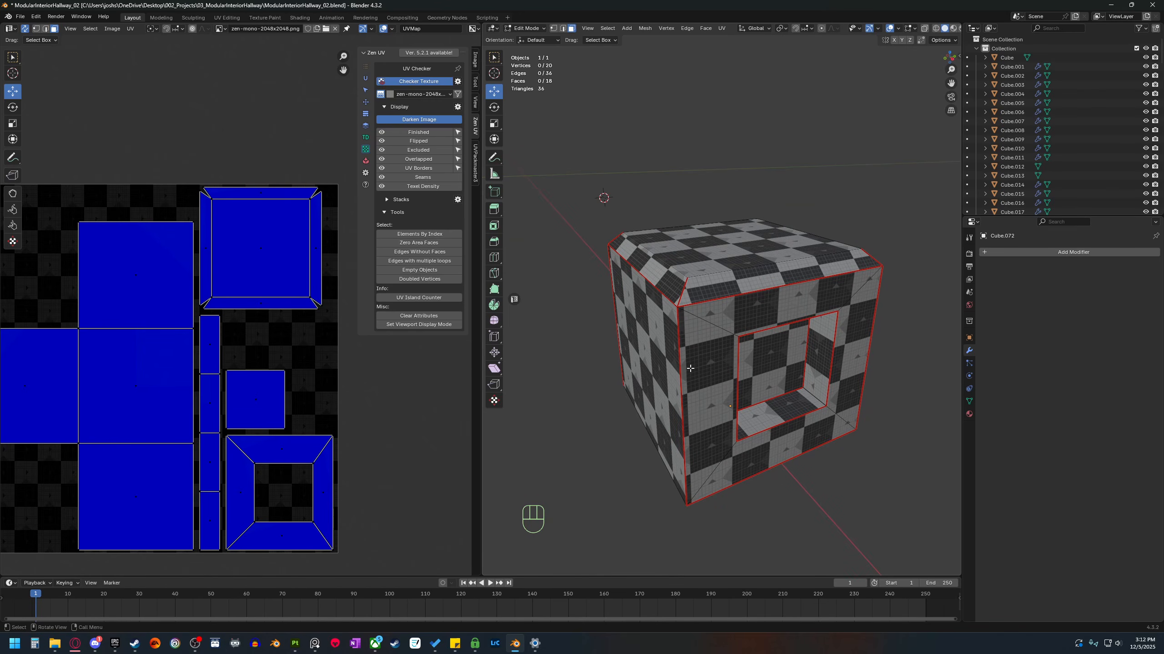
pyautogui.moveTo(692, 360); pyautogui.dragTo(750, 296, button='middle')
pyautogui.click(750, 294)
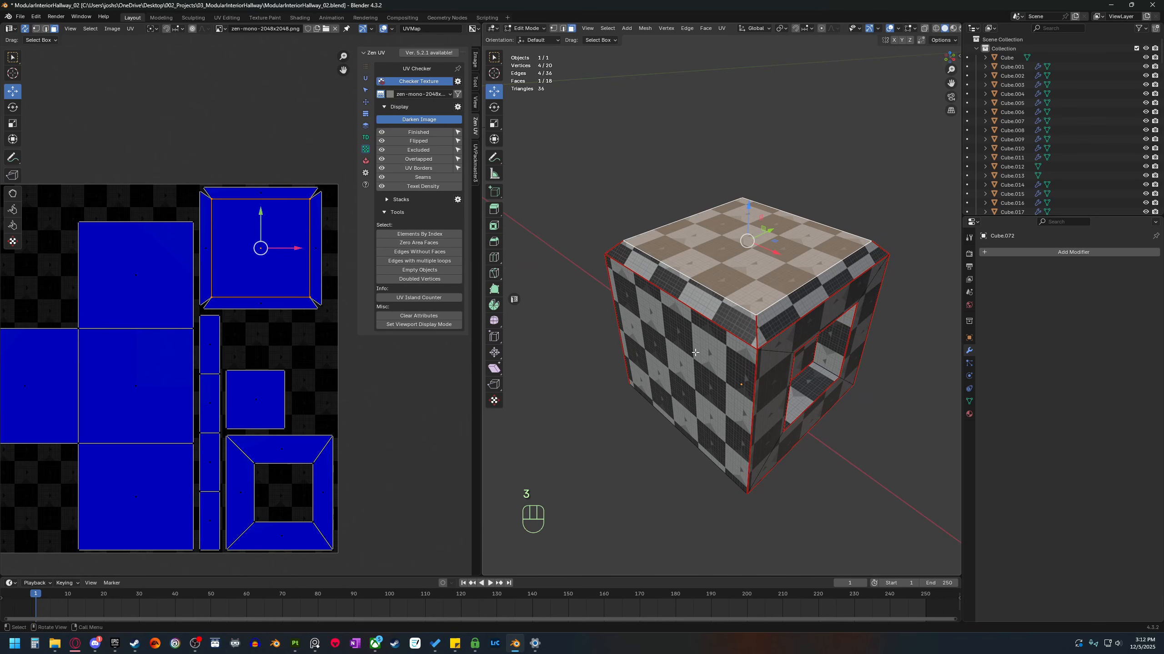
pyautogui.moveTo(696, 353); pyautogui.dragTo(735, 366, button='middle')
pyautogui.click(735, 356)
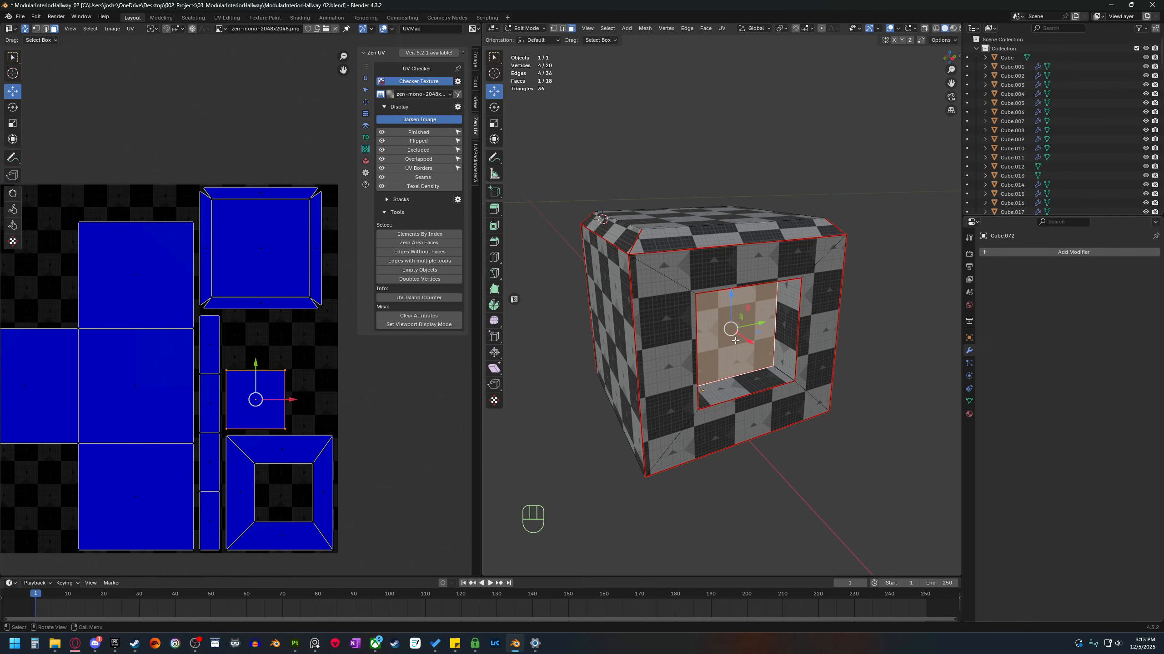
pyautogui.keyDown('shift'); pyautogui.moveTo(292, 425); pyautogui.dragTo(270, 416, button='middle'); pyautogui.keyUp('shift')
pyautogui.scroll(-1, 270, 416)
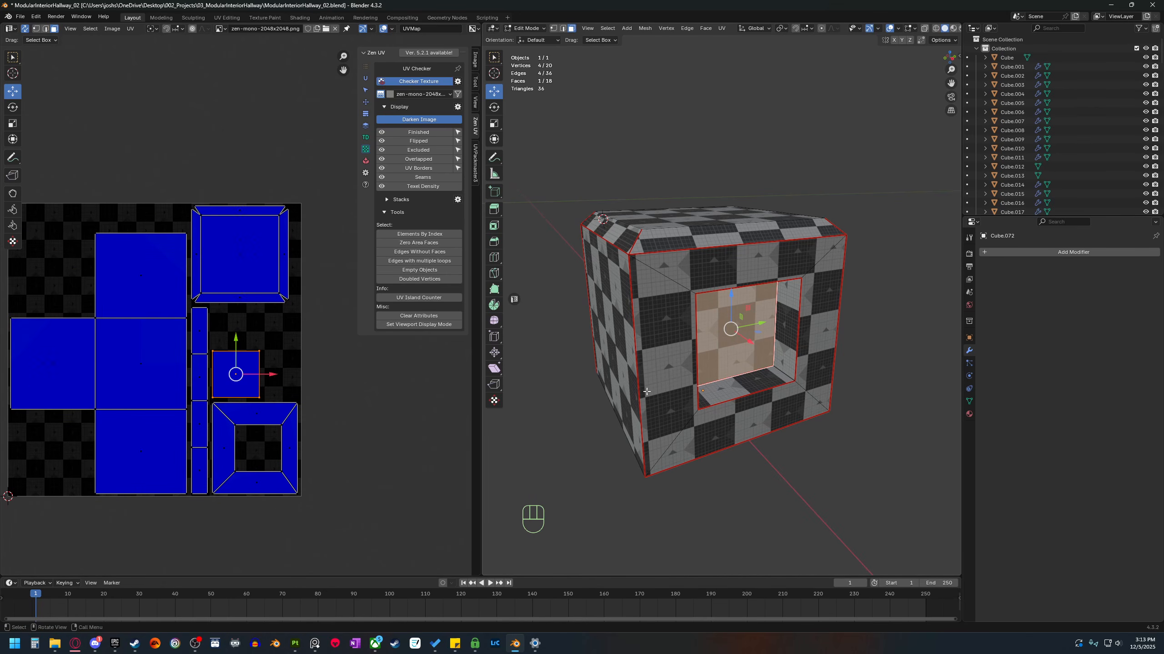
pyautogui.scroll(-1, 719, 336)
pyautogui.moveTo(743, 316); pyautogui.dragTo(708, 319, button='middle')
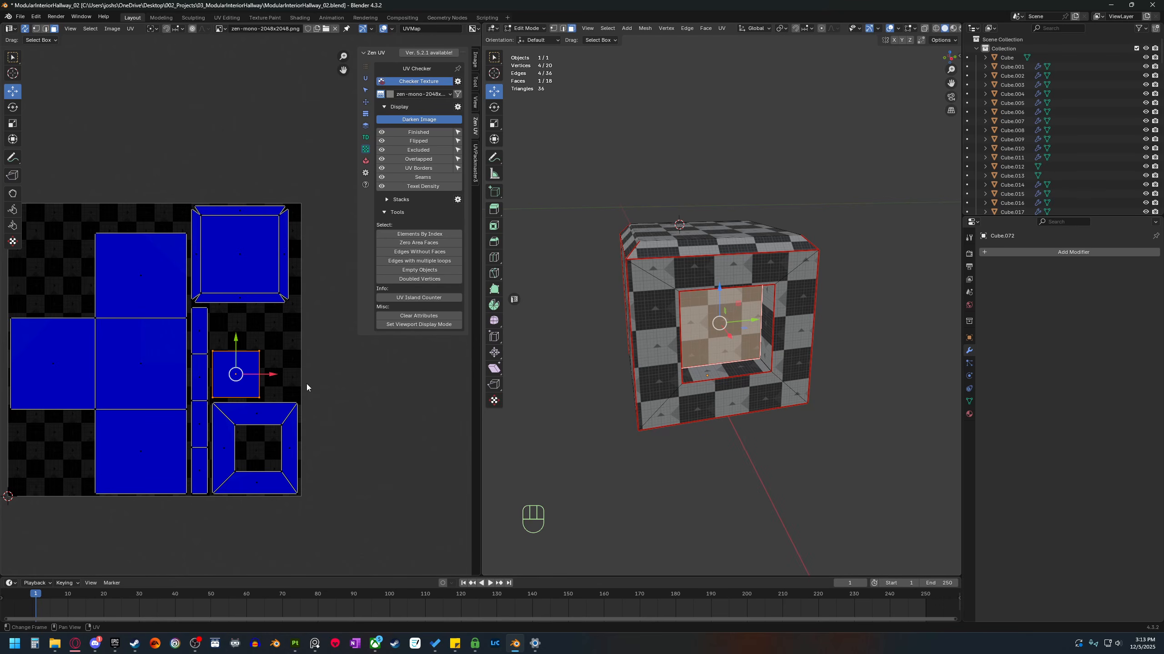
pyautogui.scroll(-1, 307, 383)
pyautogui.scroll(2, 104, 282)
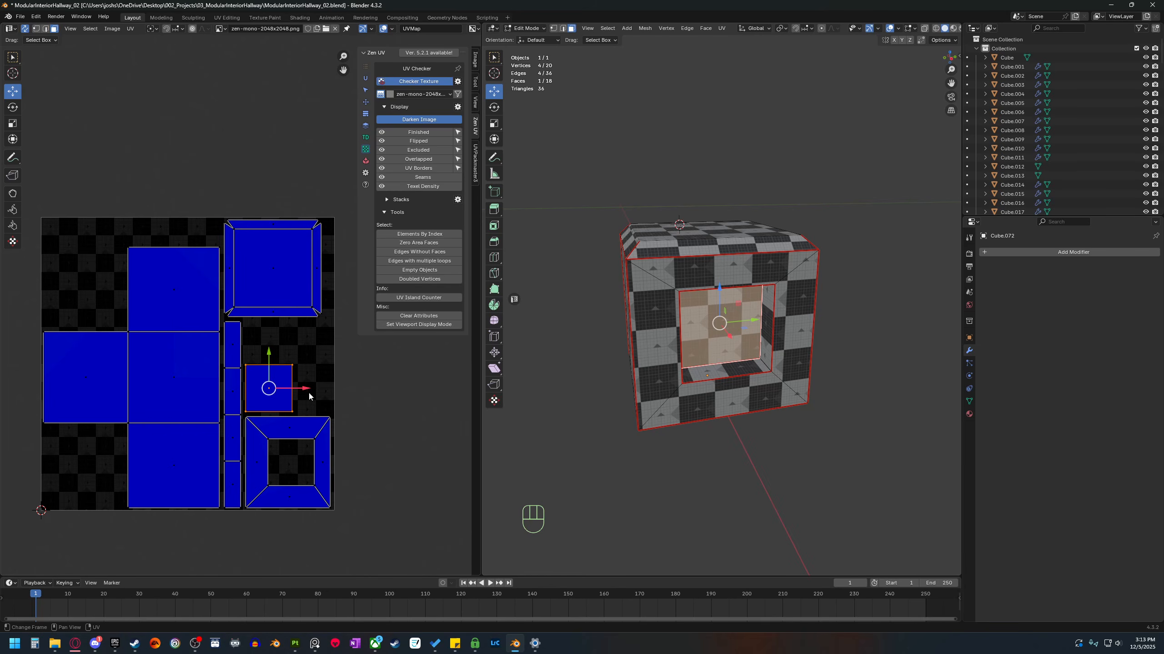
# Move the recess back face's UV island to the empty upper-left area, enlarge it, and check the cube's checker density.
pyautogui.press('g')
pyautogui.click(113, 281)
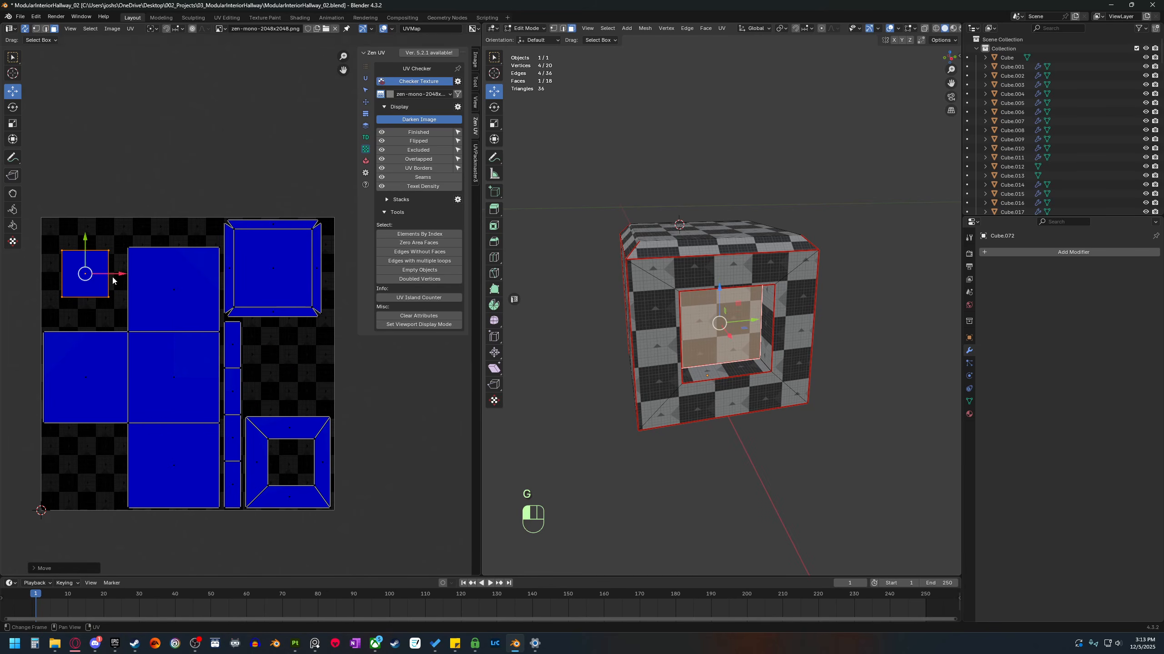
pyautogui.press('s')
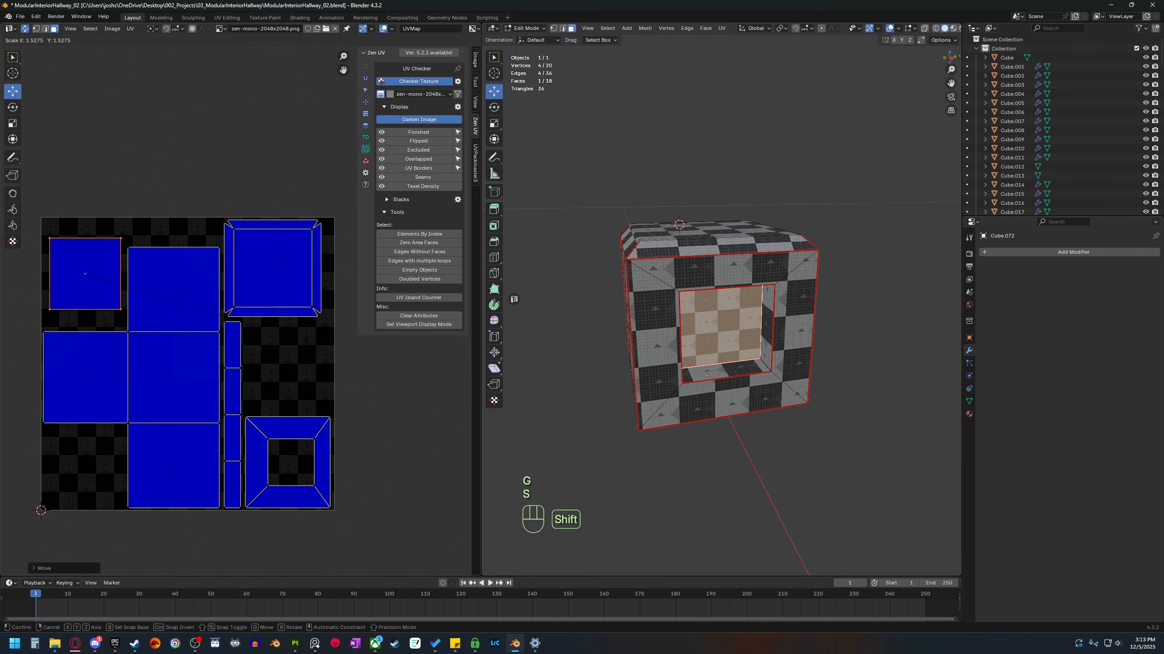
pyautogui.keyDown('shift'); pyautogui.click(390, 360); pyautogui.keyUp('shift')
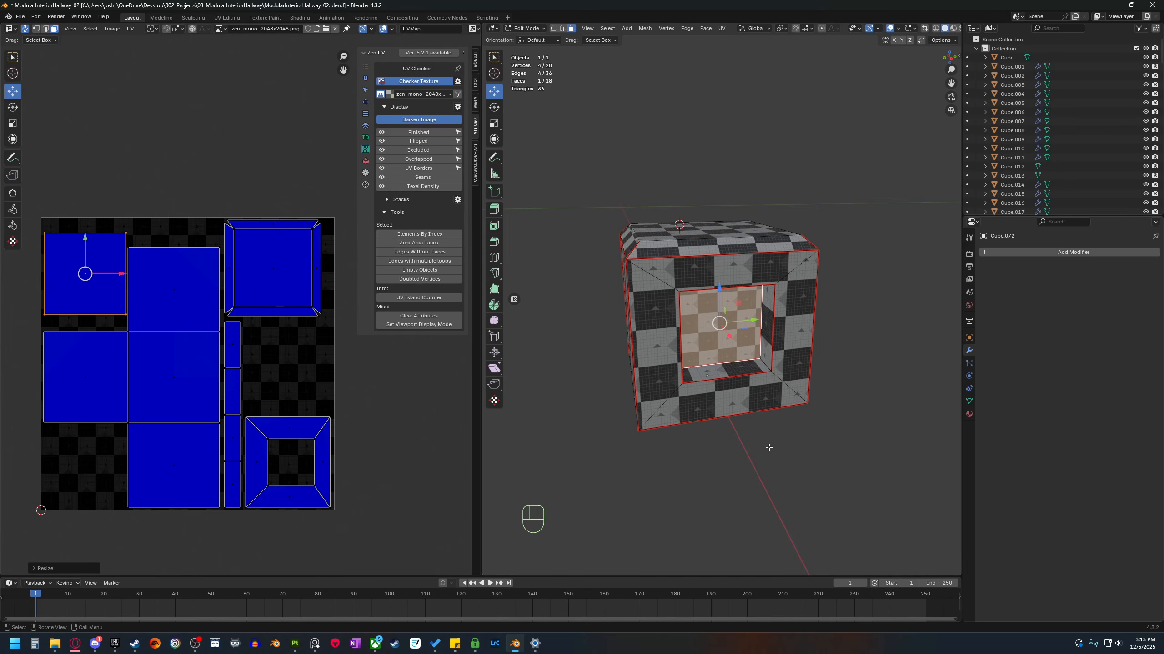
pyautogui.click(772, 478)
pyautogui.moveTo(769, 447); pyautogui.dragTo(762, 436, button='middle')
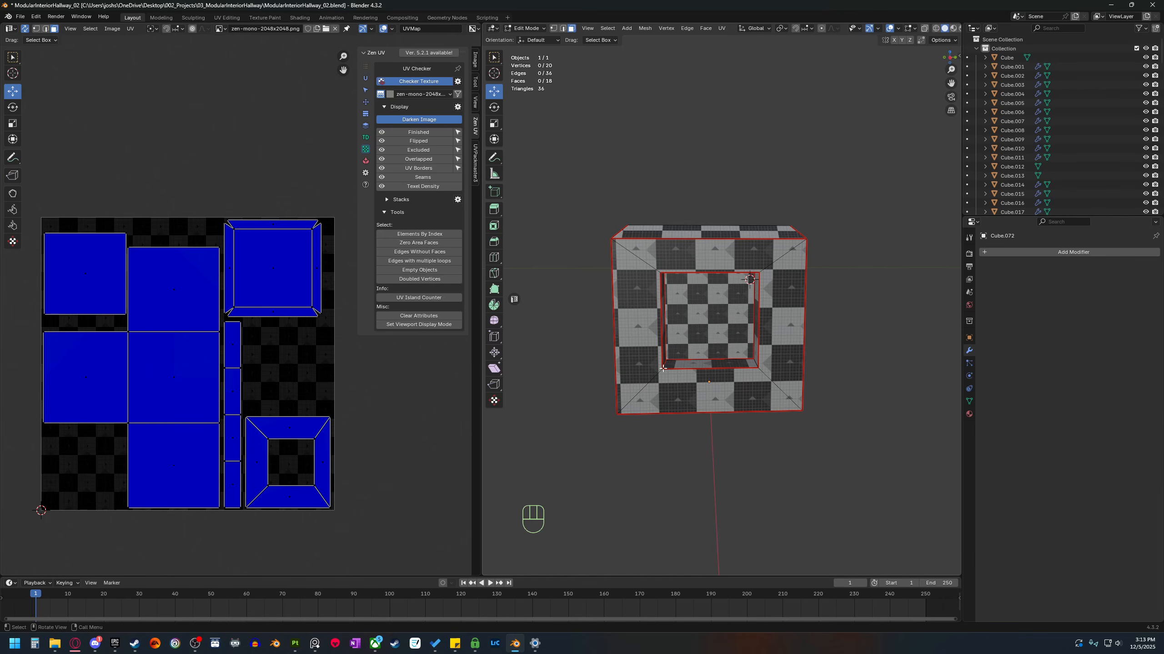
pyautogui.moveTo(655, 308); pyautogui.dragTo(696, 367, button='middle')
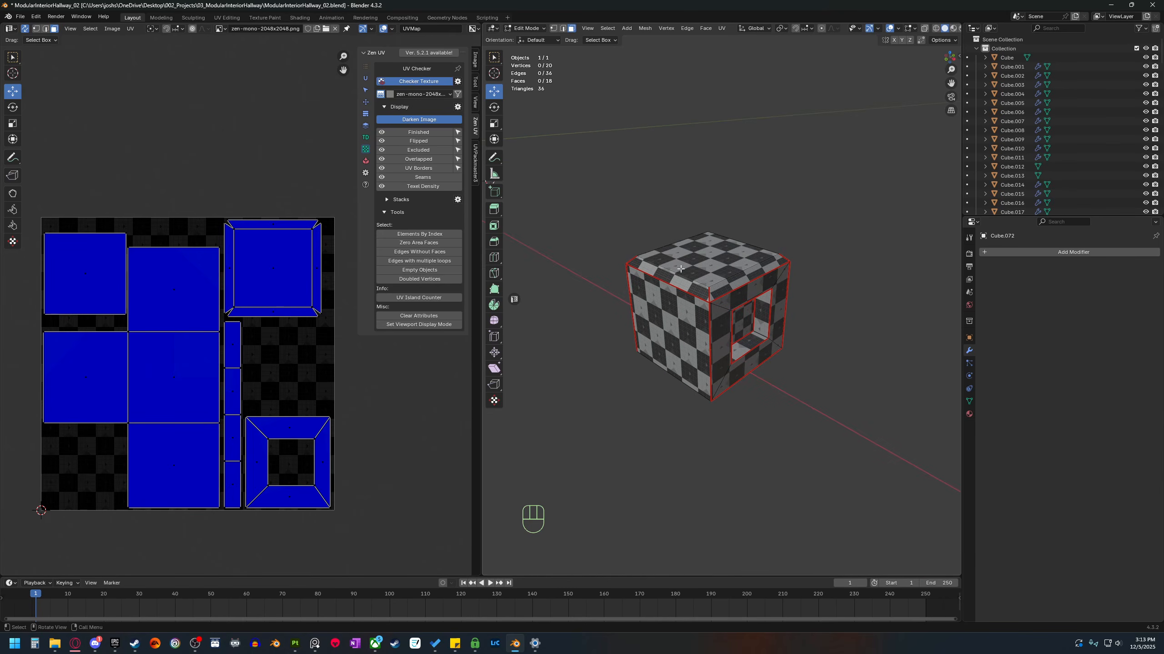
# Select every UV island except the recess back face's, shrink them together and move them to the tile's upper-right area.
pyautogui.keyDown('shift'); pyautogui.moveTo(80, 537); pyautogui.dragTo(379, 346); pyautogui.keyUp('shift')
pyautogui.keyDown('shift'); pyautogui.moveTo(348, 210); pyautogui.dragTo(190, 336); pyautogui.keyUp('shift')
pyautogui.press('s')
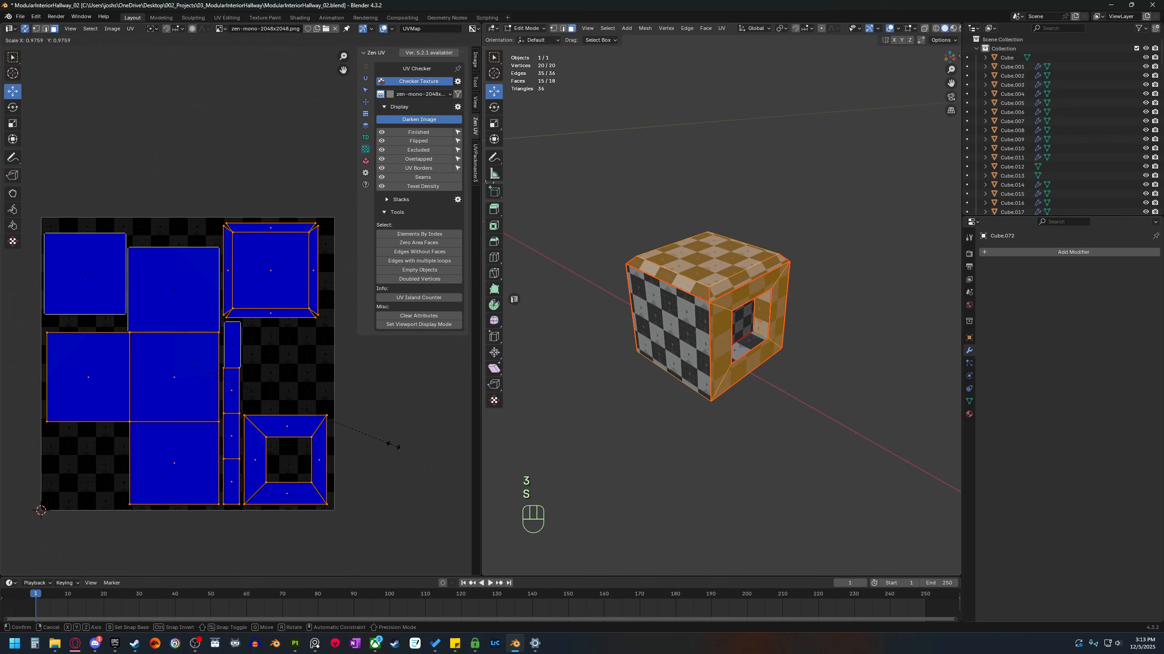
pyautogui.keyDown('shift'); pyautogui.moveTo(198, 217); pyautogui.dragTo(179, 303); pyautogui.keyUp('shift')
pyautogui.press('s')
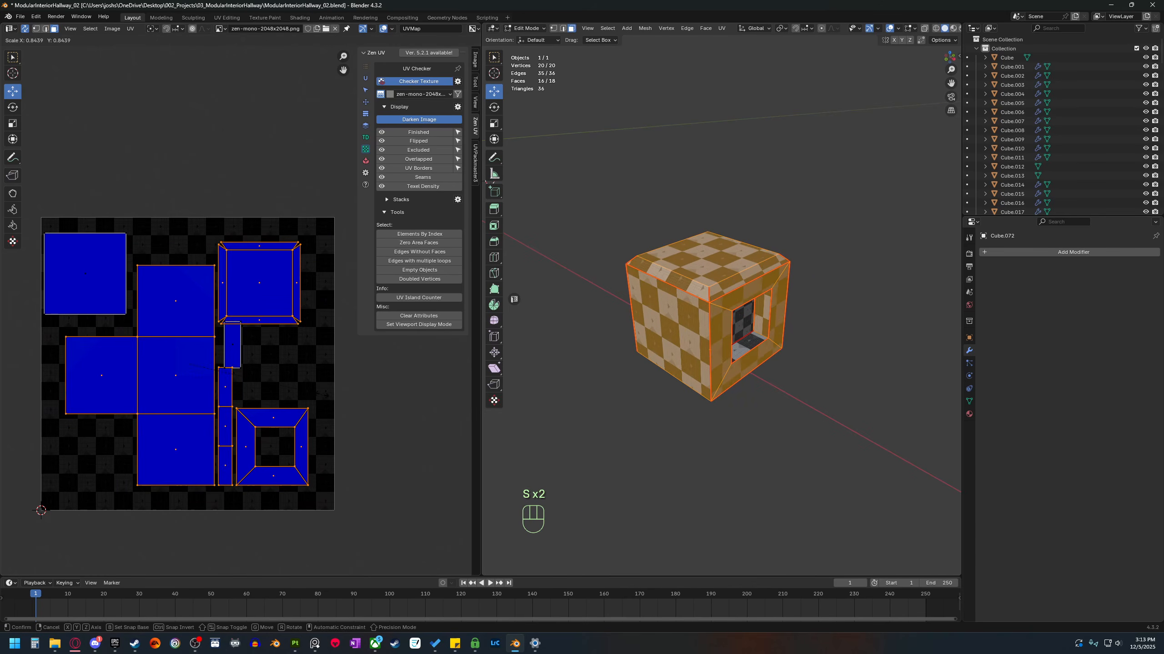
pyautogui.rightClick(308, 367)
pyautogui.press('s')
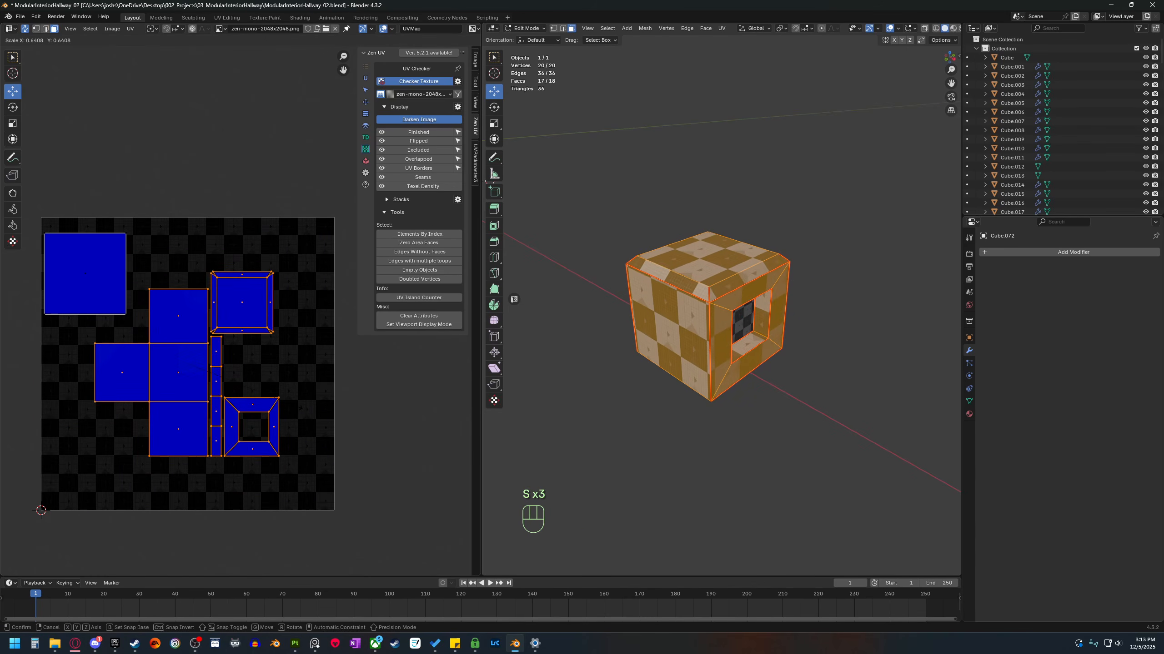
pyautogui.click(270, 408)
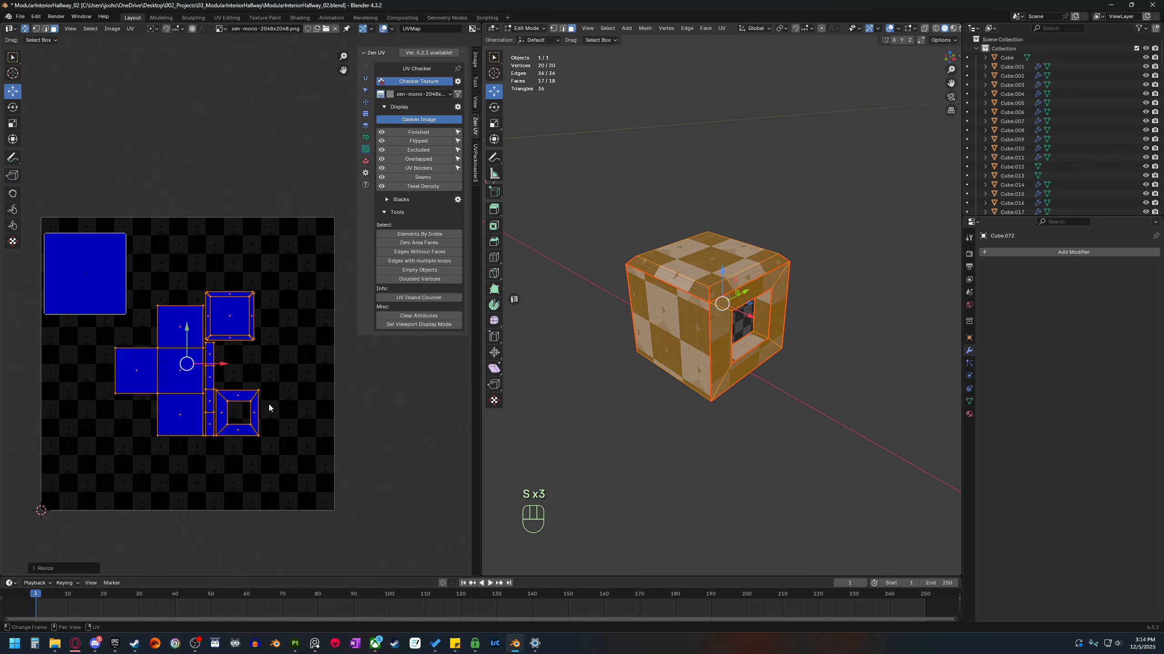
pyautogui.press('g')
pyautogui.click(326, 340)
# Enlarge the recess back face's UV island to over half the tile's width and place it in the lower-left corner.
pyautogui.click(121, 284)
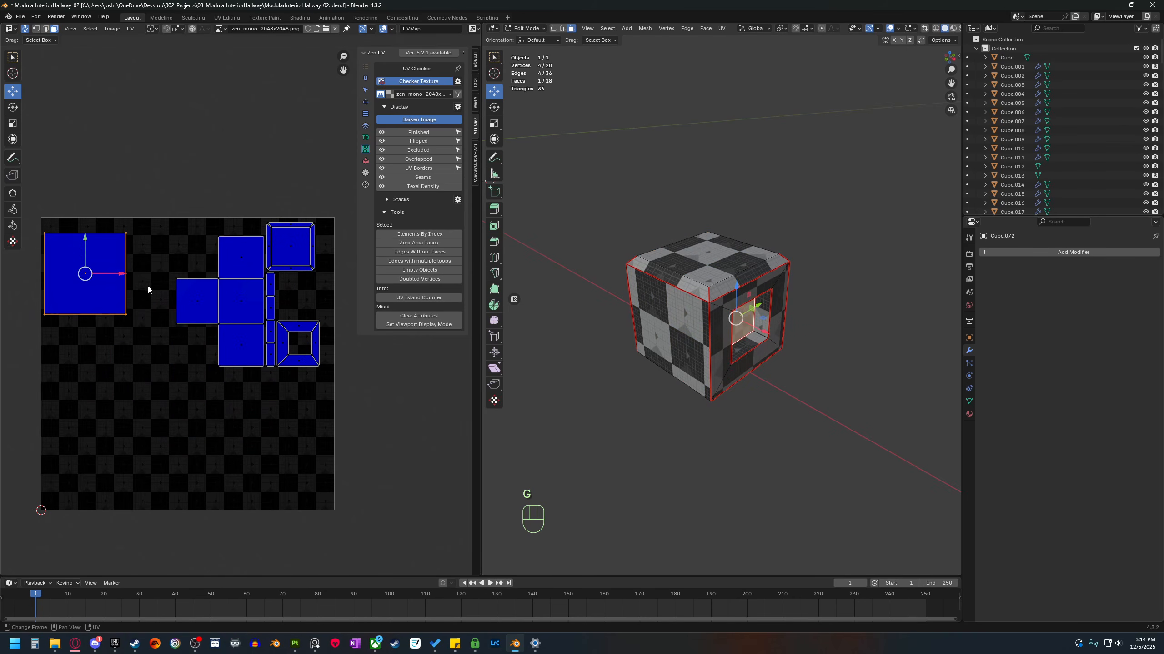
pyautogui.press('s')
pyautogui.click(201, 306)
pyautogui.press('g')
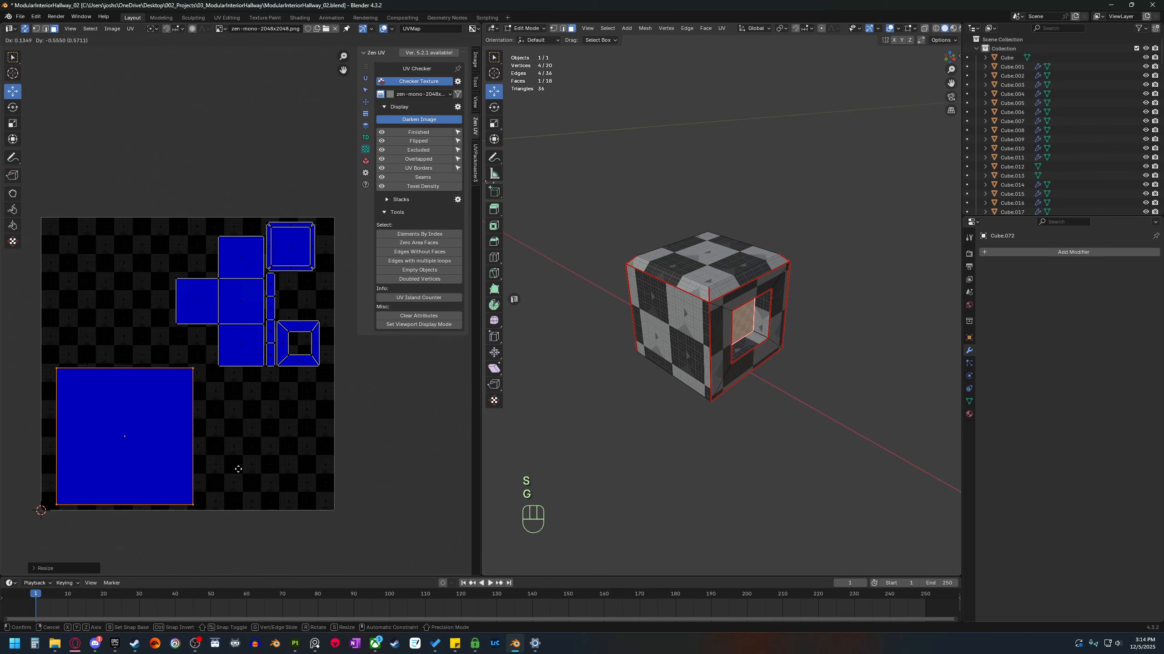
pyautogui.click(233, 462)
pyautogui.press('s')
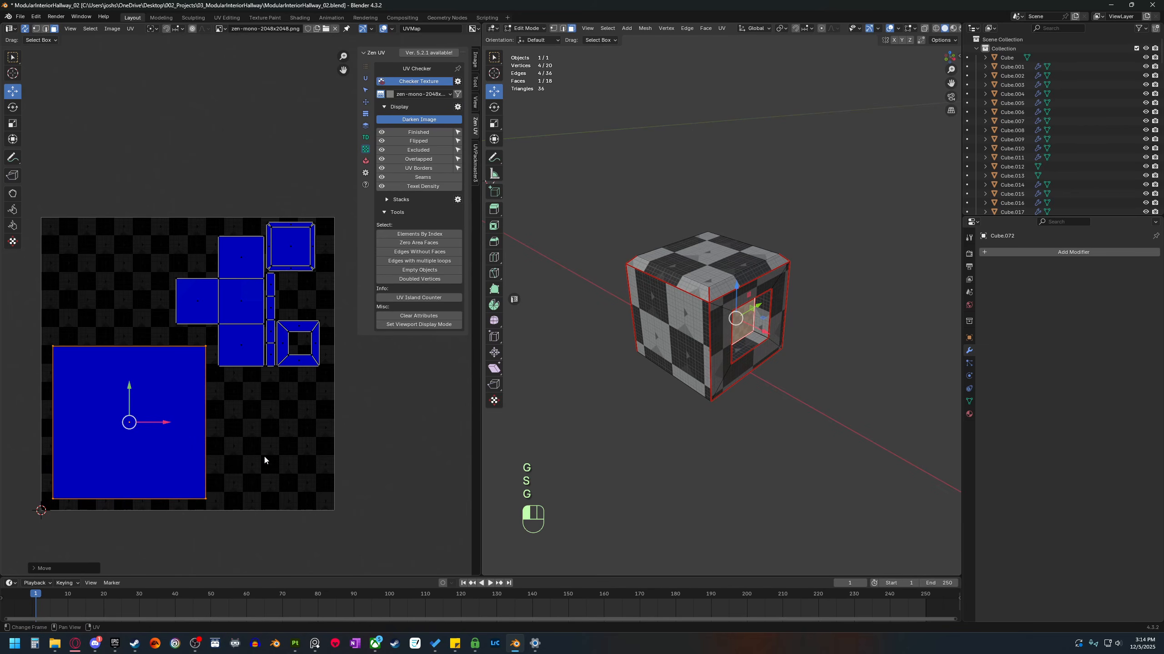
pyautogui.click(280, 458)
# Clear the selection and compare the checker density inside the recess with the cube's outer faces.
pyautogui.moveTo(673, 451); pyautogui.dragTo(792, 442, button='middle')
pyautogui.click(795, 454)
pyautogui.scroll(2, 781, 462)
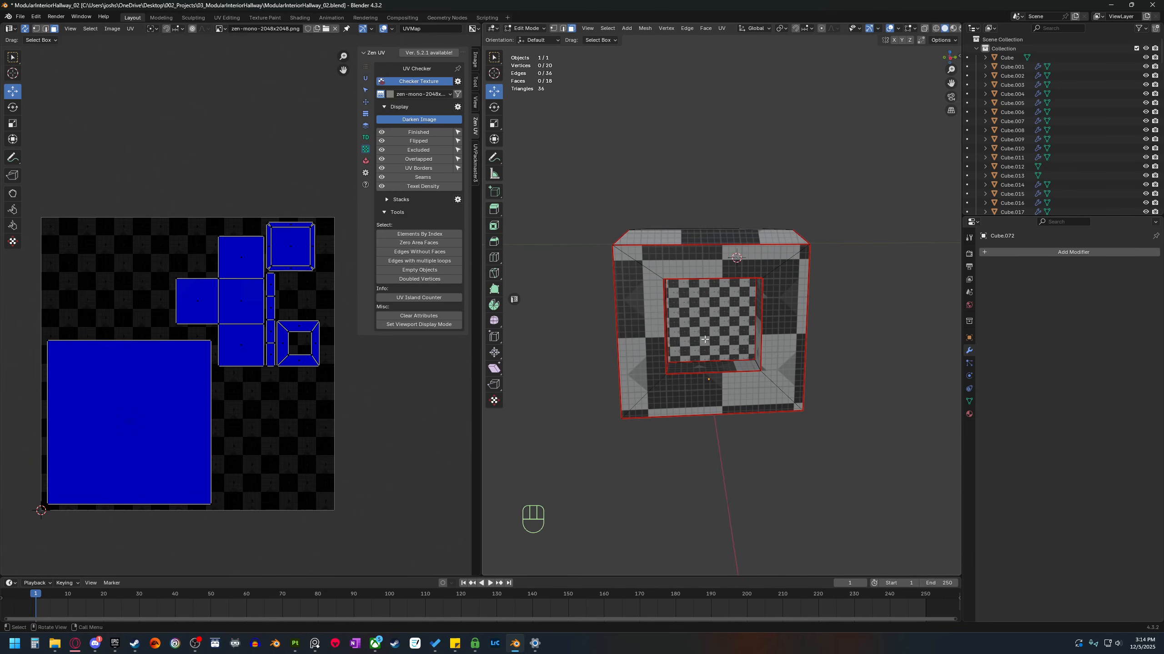
pyautogui.moveTo(704, 339); pyautogui.dragTo(672, 369, button='middle')
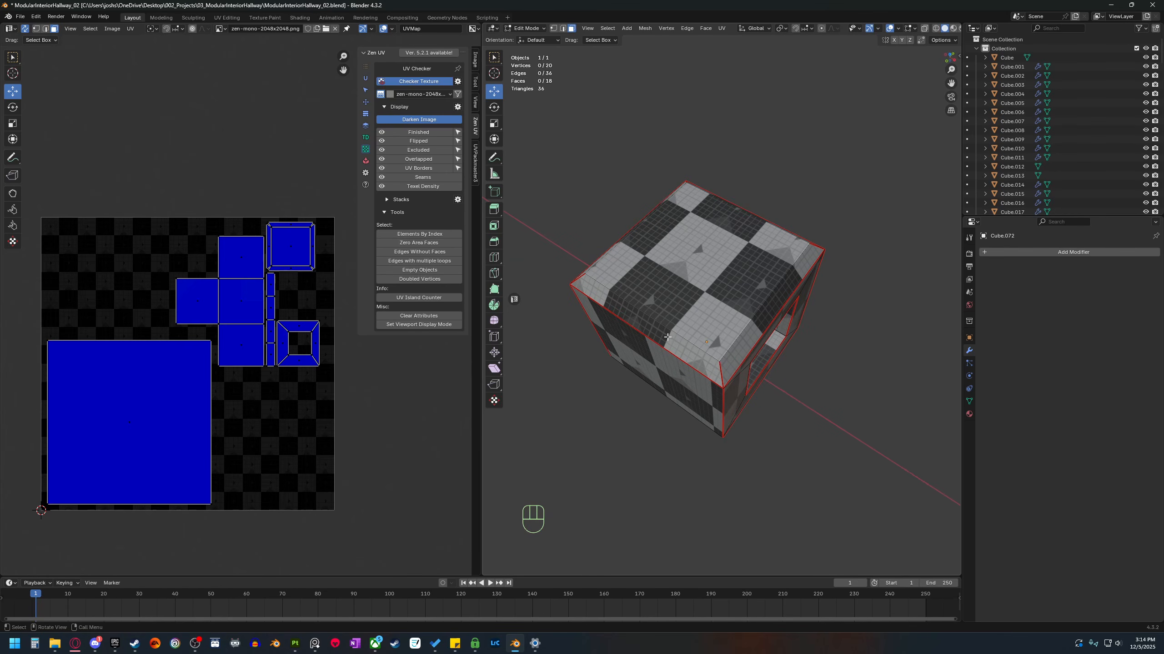
pyautogui.moveTo(667, 336); pyautogui.dragTo(694, 346, button='middle')
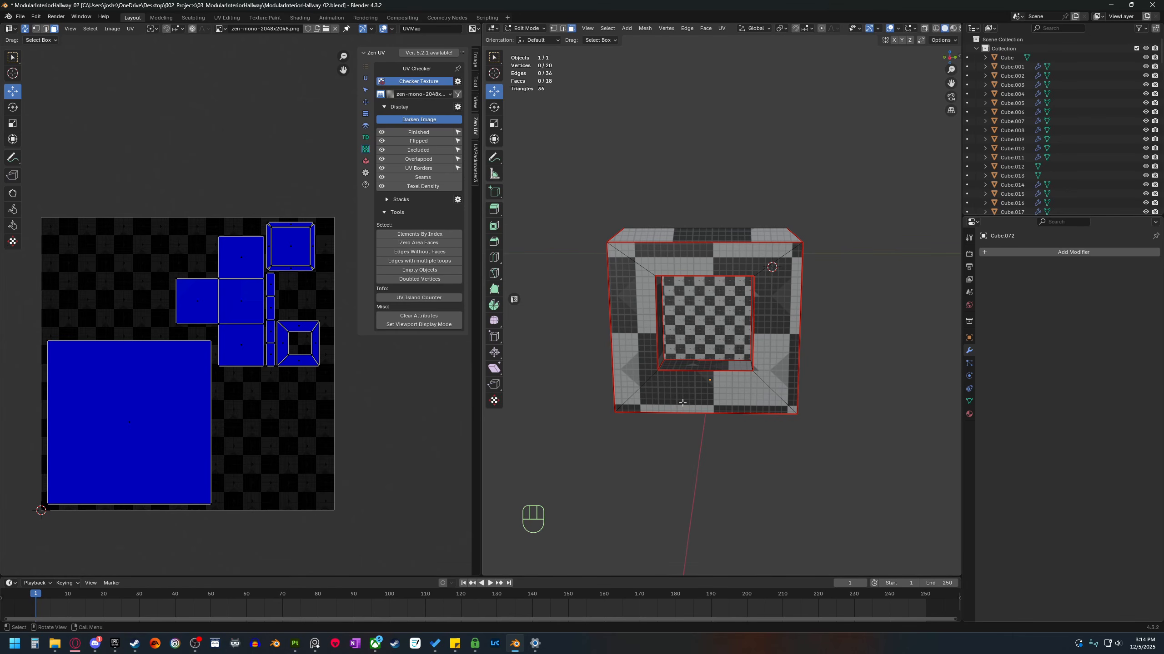
pyautogui.moveTo(683, 479); pyautogui.dragTo(703, 487, button='middle')
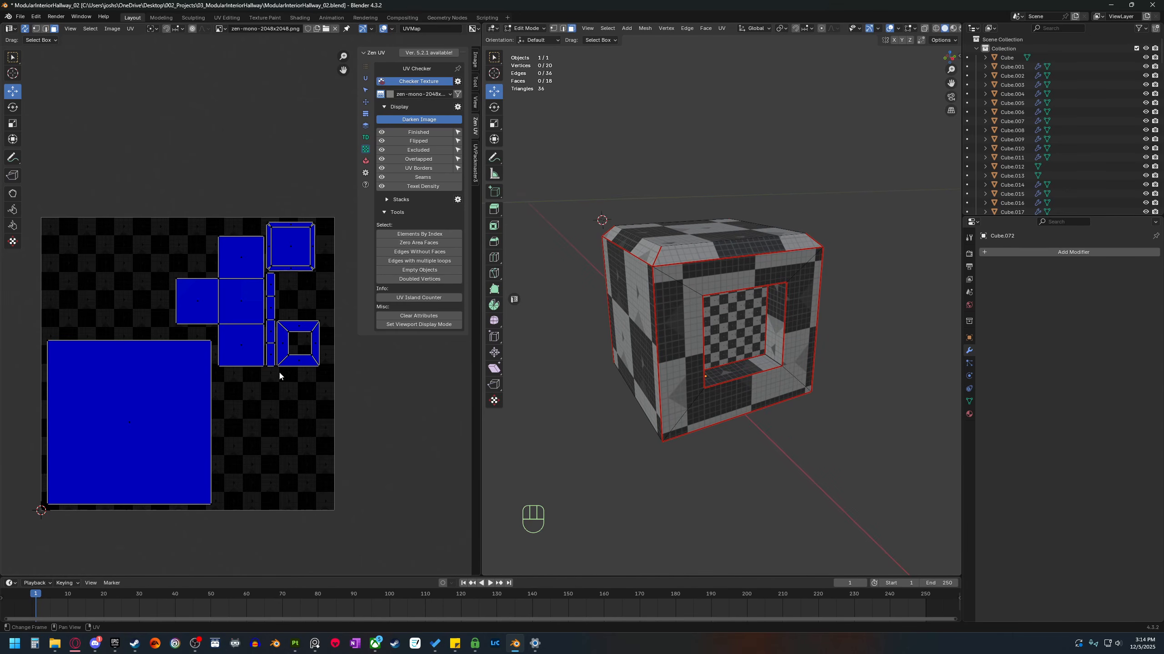
# Try packing all the cube's UV islands with the Exact Shape (Concave) method and a 0.050 margin, and undo it.
pyautogui.press('a')
pyautogui.click(130, 29)
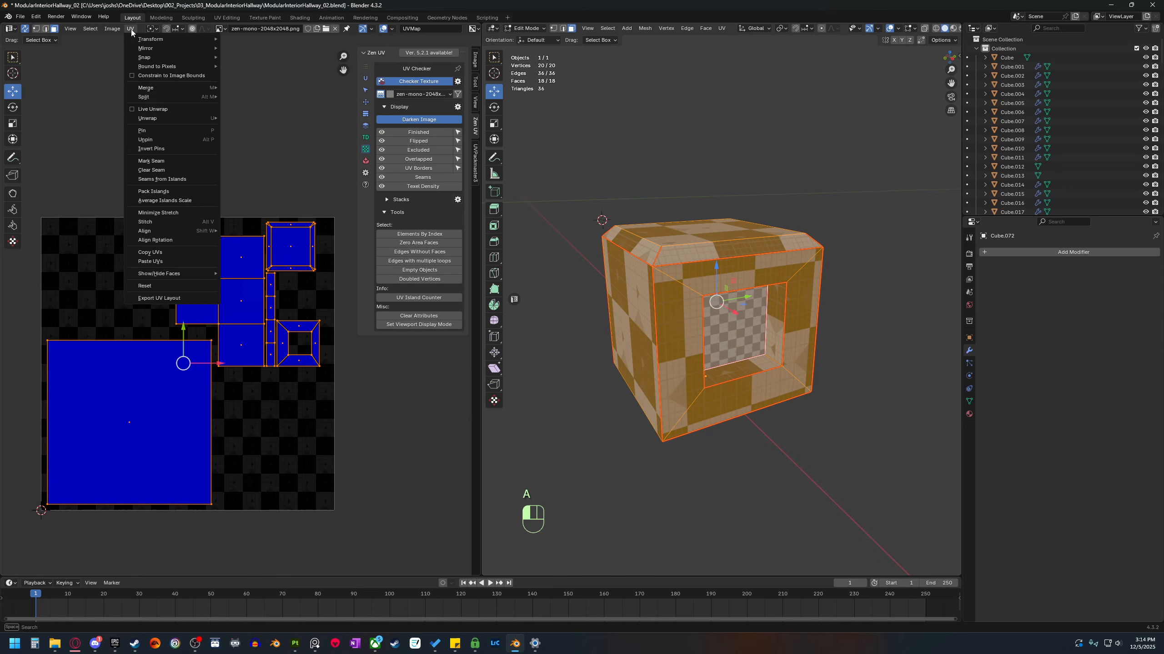
pyautogui.click(154, 192)
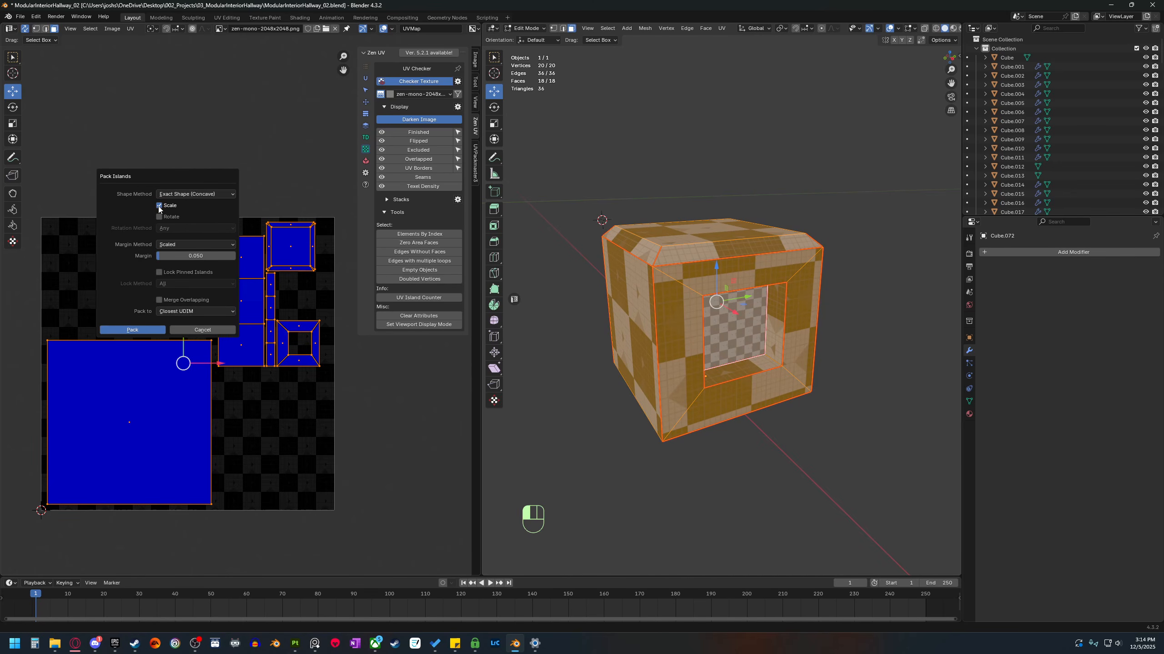
pyautogui.click(137, 330)
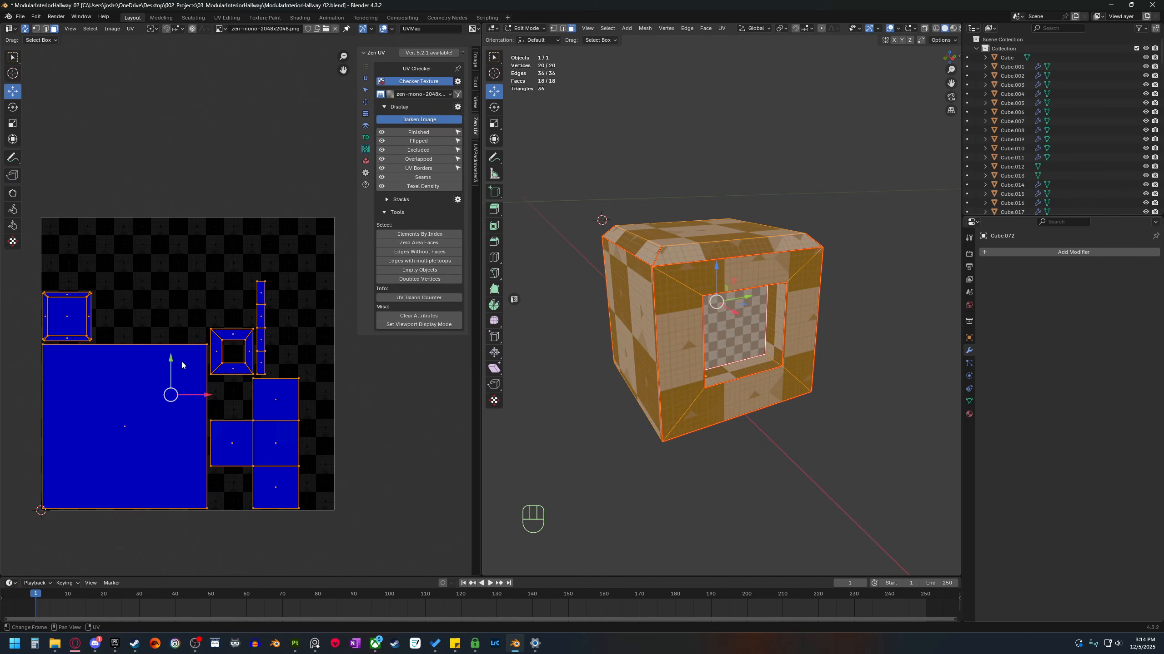
pyautogui.click(260, 291)
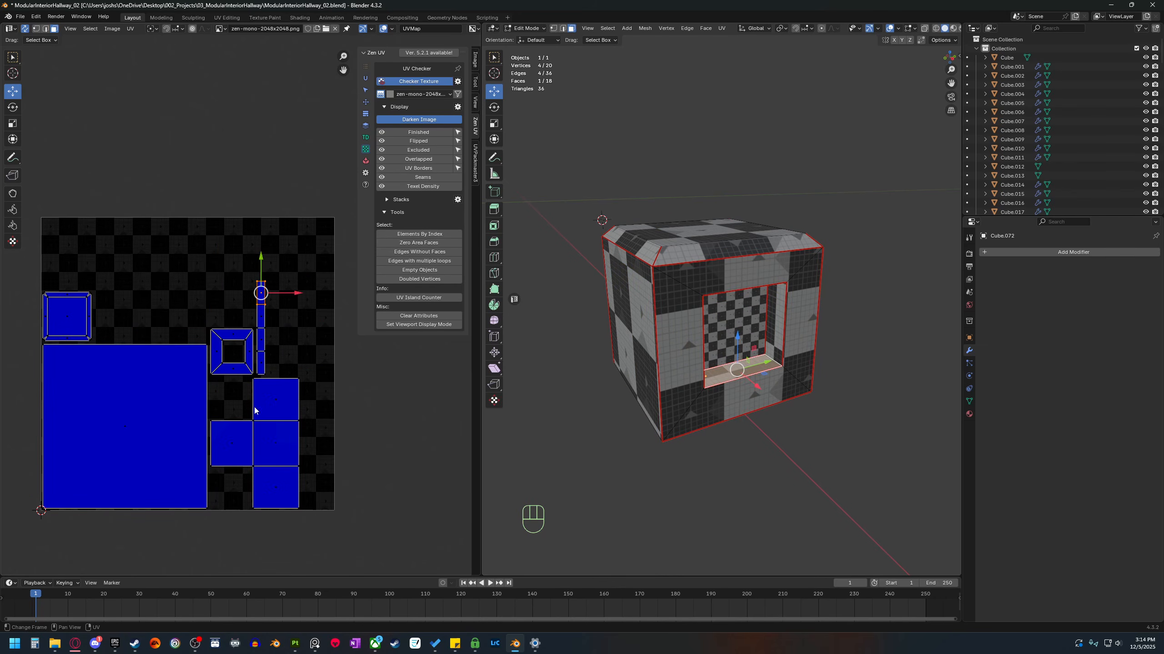
pyautogui.click(376, 501)
pyautogui.hotkey('ctrl', 'z')
pyautogui.hotkey('ctrl', 'z')
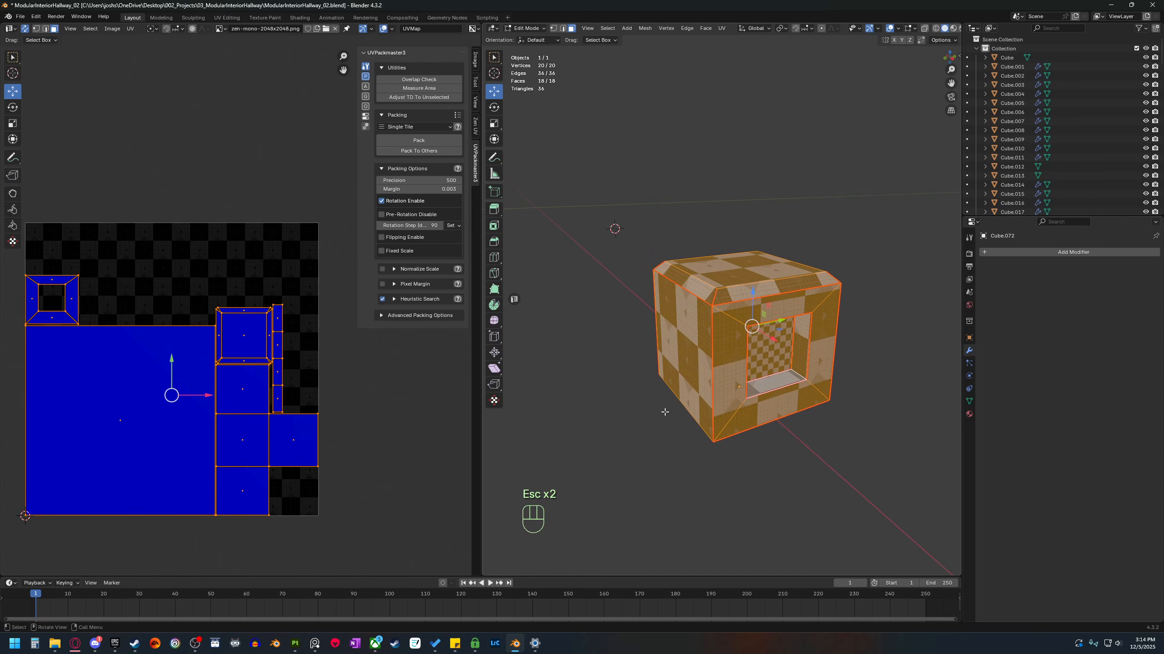
# Return the cube to Object Mode with the UV editor hidden and compare the recess's checker density with the surrounding faces.
pyautogui.click(513, 298)
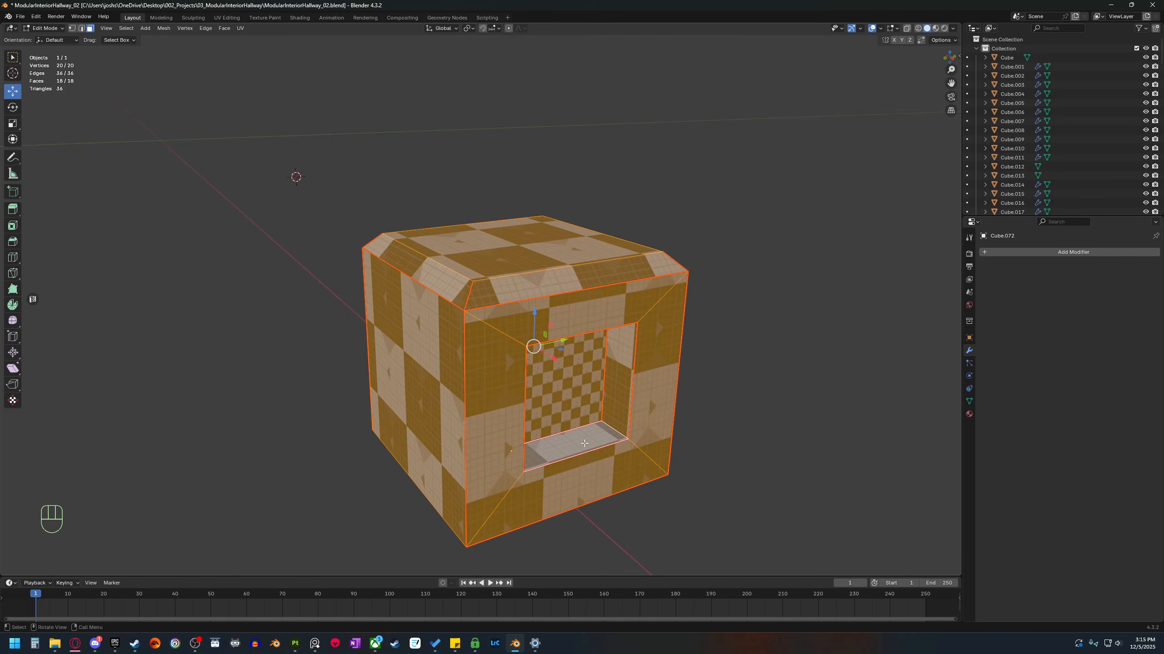
pyautogui.moveTo(781, 458); pyautogui.dragTo(569, 385, button='middle')
pyautogui.press('Tab')
pyautogui.click(787, 418)
pyautogui.scroll(1, 590, 407)
pyautogui.scroll(1, 550, 394)
pyautogui.scroll(-2, 558, 355)
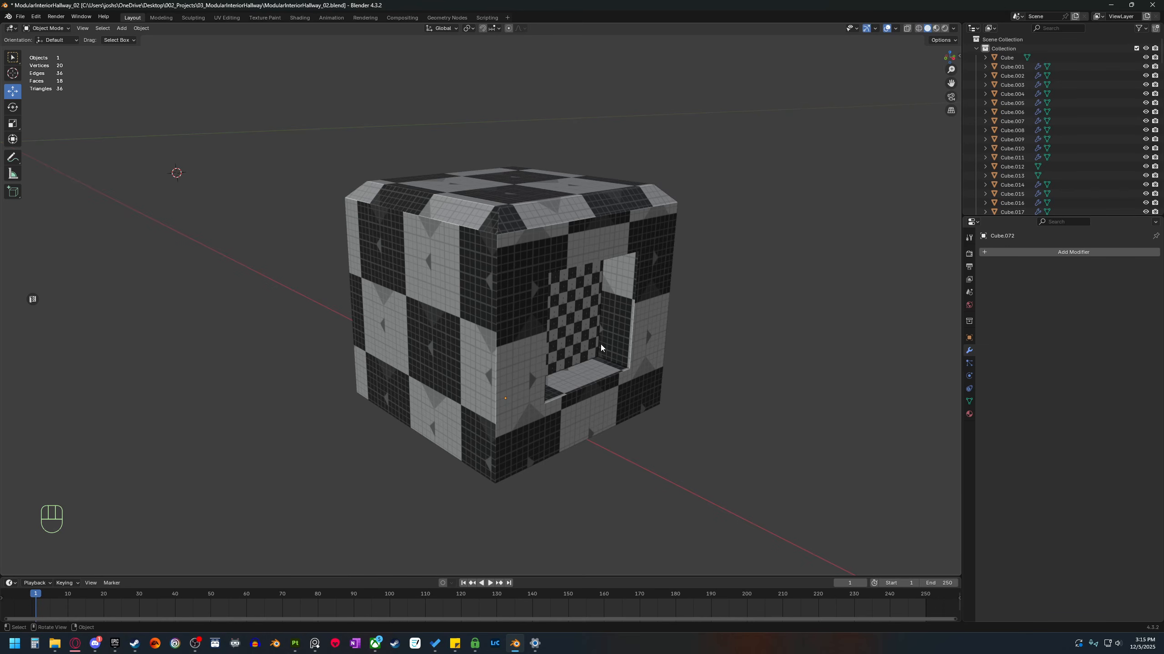
pyautogui.moveTo(600, 344); pyautogui.dragTo(586, 343, button='middle')
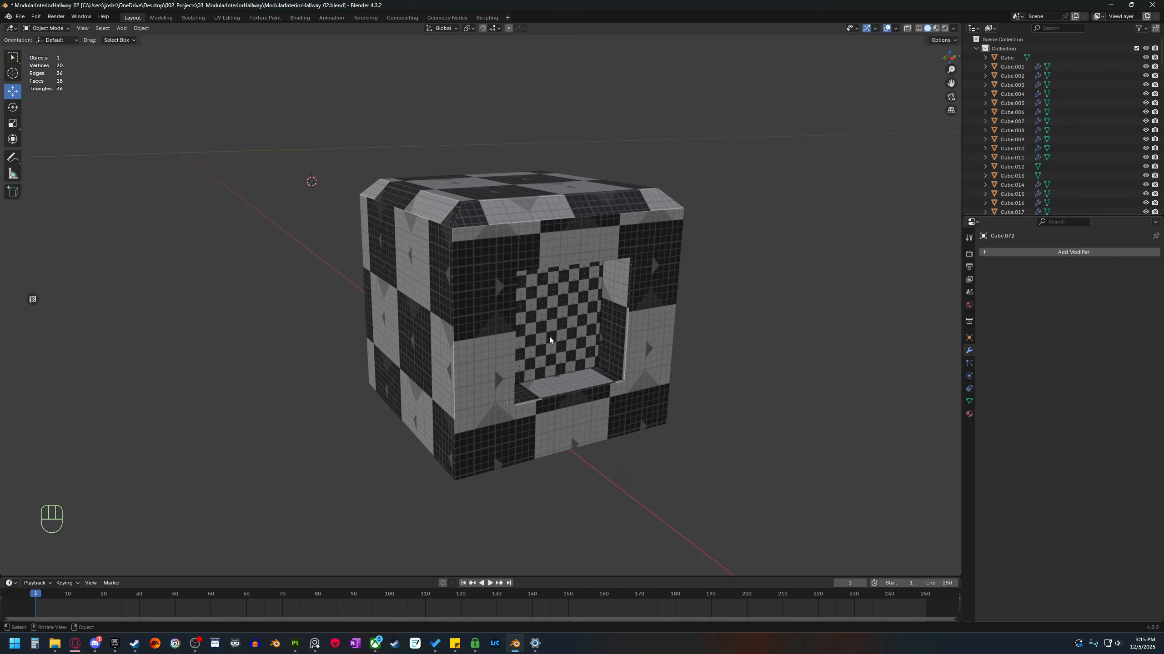
pyautogui.moveTo(552, 349)
pyautogui.mouseDown(button='middle')
pyautogui.moveTo(609, 352)
pyautogui.moveTo(552, 351)
pyautogui.mouseUp(button='middle')
pyautogui.scroll(-4, 551, 353)
pyautogui.scroll(3, 529, 377)
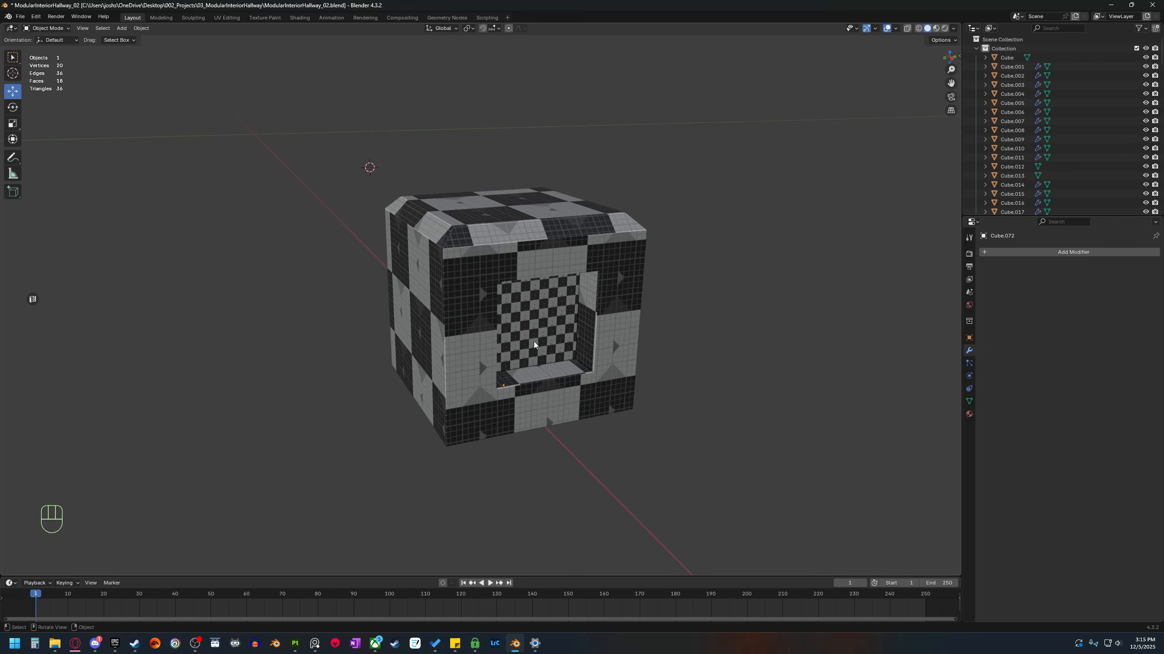
# Leave the recessed cube's isolated view and look over the full row of demo shapes in the scene.
pyautogui.scroll(-3, 488, 395)
pyautogui.moveTo(486, 396); pyautogui.dragTo(514, 400, button='middle')
pyautogui.press('KP_Divide')
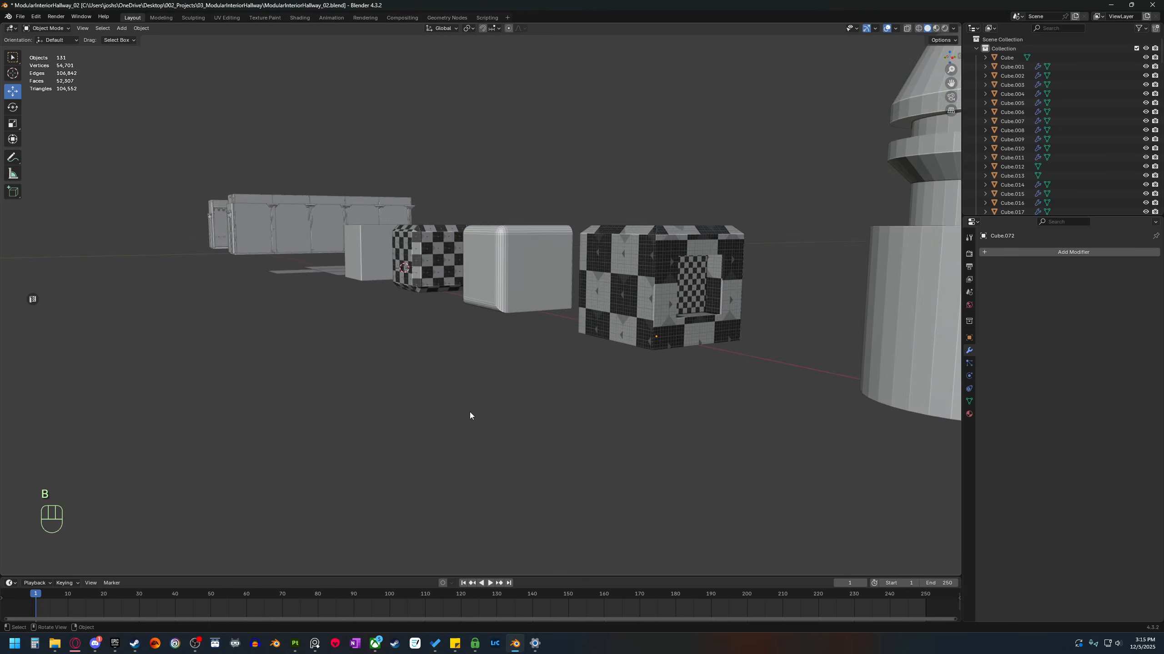
pyautogui.keyDown('shift'); pyautogui.moveTo(624, 438); pyautogui.dragTo(576, 473, button='middle'); pyautogui.keyUp('shift')
pyautogui.scroll(-4, 559, 454)
pyautogui.moveTo(544, 438)
pyautogui.keyDown('shift'); pyautogui.mouseDown(button='middle')
pyautogui.moveTo(509, 493)
pyautogui.moveTo(419, 440)
pyautogui.moveTo(562, 449)
pyautogui.mouseUp(button='middle'); pyautogui.keyUp('shift')
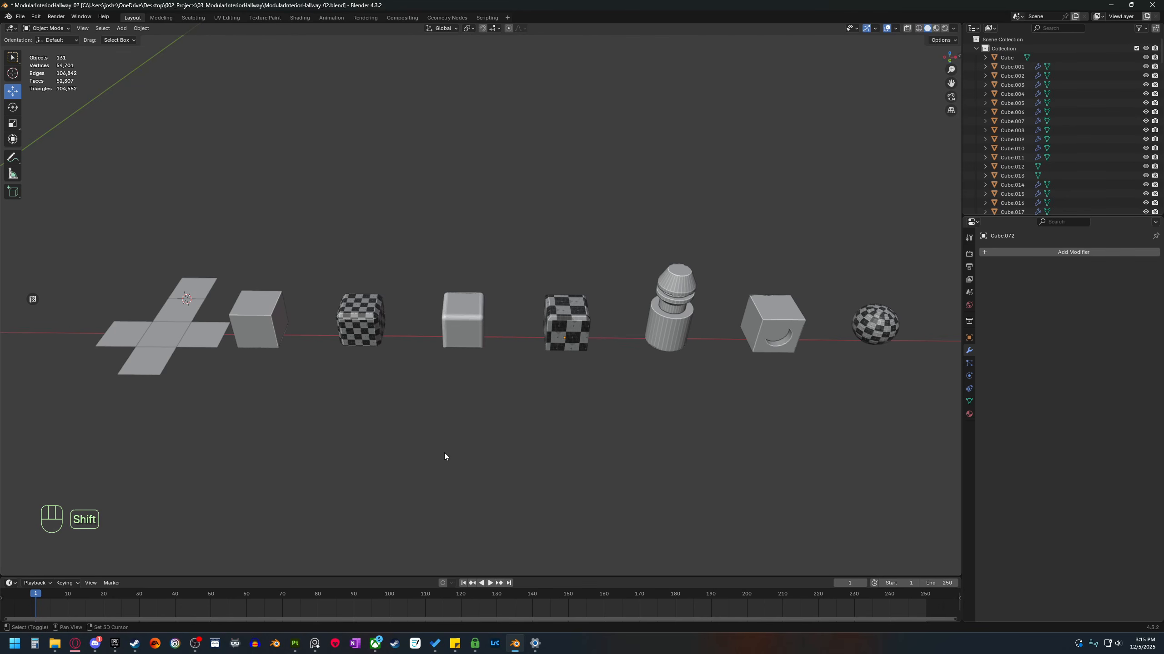
pyautogui.keyDown('shift'); pyautogui.moveTo(444, 456); pyautogui.dragTo(454, 437, button='middle'); pyautogui.keyUp('shift')
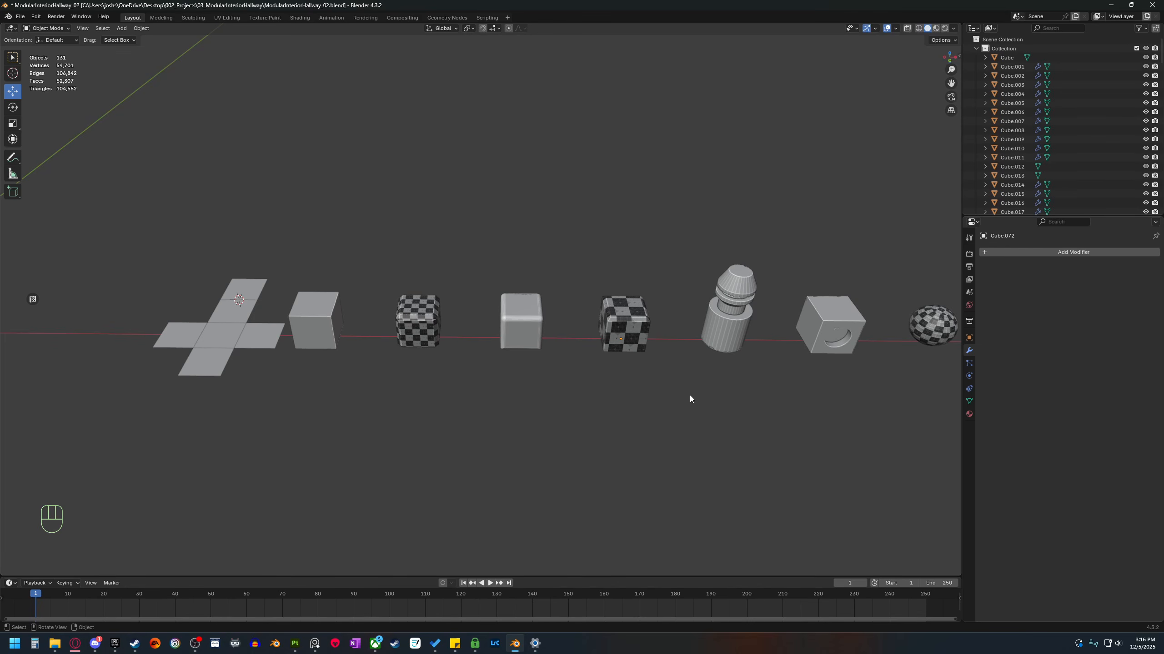
pyautogui.keyDown('shift'); pyautogui.moveTo(691, 397); pyautogui.dragTo(662, 410, button='middle'); pyautogui.keyUp('shift')
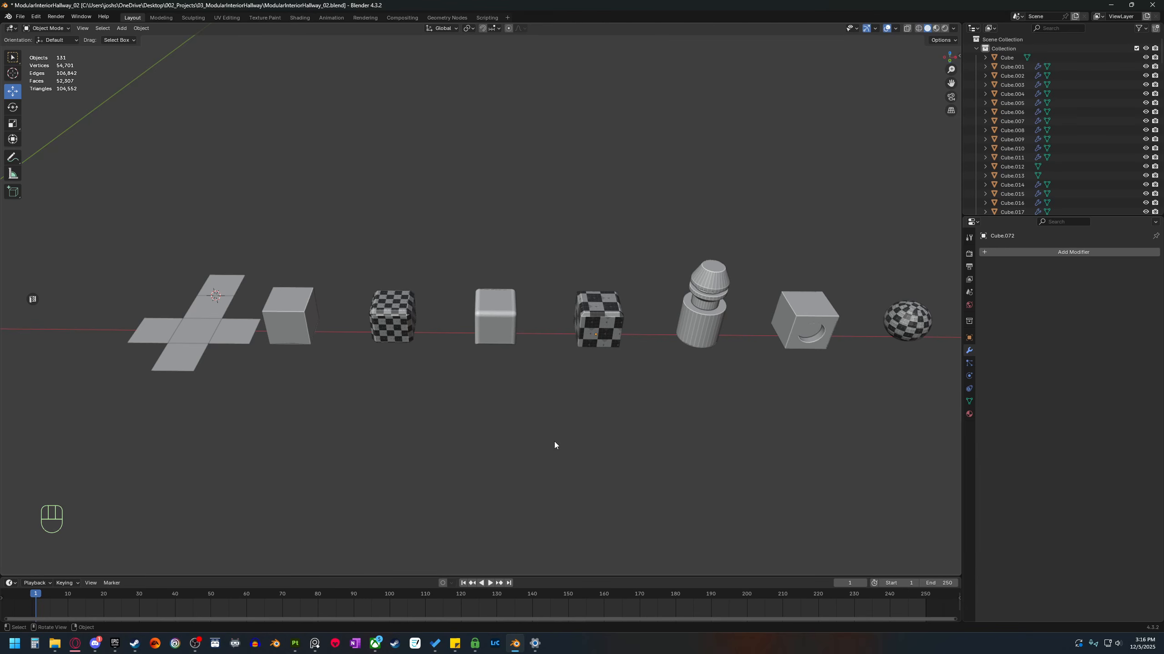
pyautogui.moveTo(554, 442); pyautogui.dragTo(475, 436, button='middle')
pyautogui.scroll(-3, 546, 421)
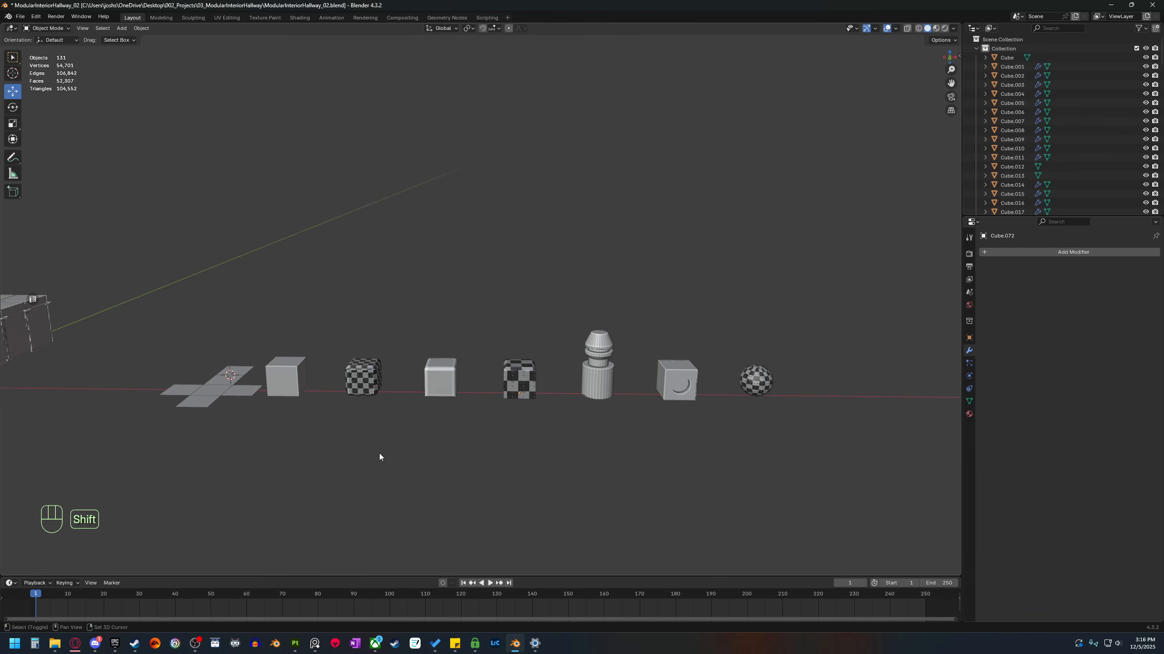
pyautogui.keyDown('shift'); pyautogui.moveTo(379, 453); pyautogui.dragTo(436, 440, button='middle'); pyautogui.keyUp('shift')
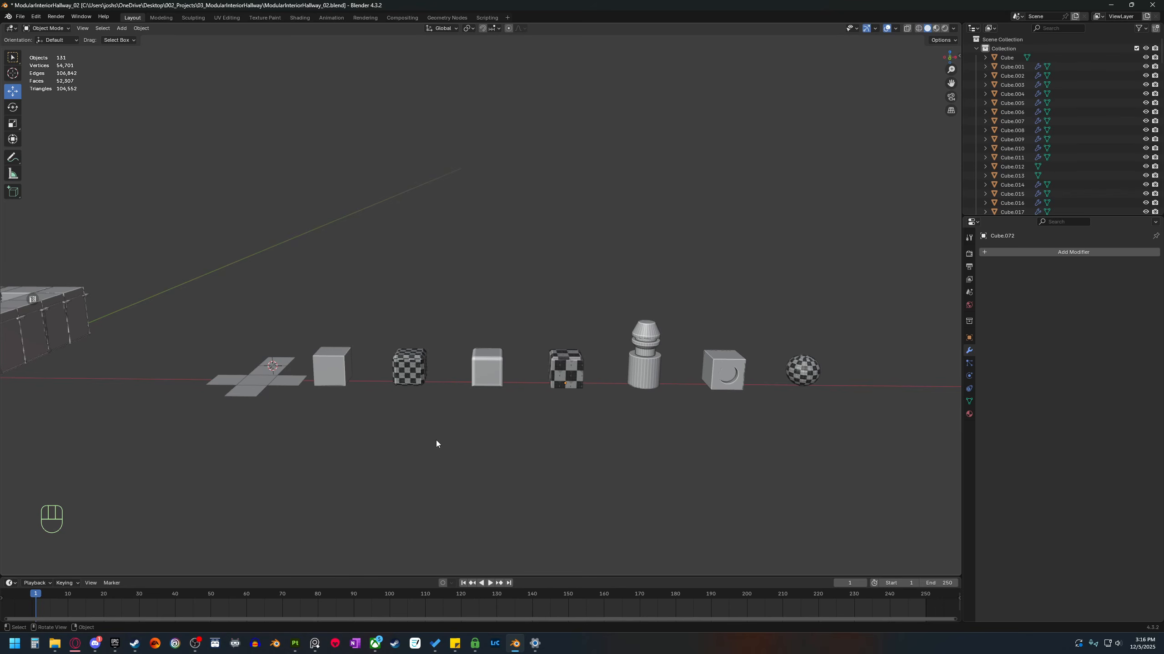
# Examine the modular hallway kit's separate door, wall, window, floor and arch pieces beside the assembled hallway.
pyautogui.scroll(-3, 436, 443)
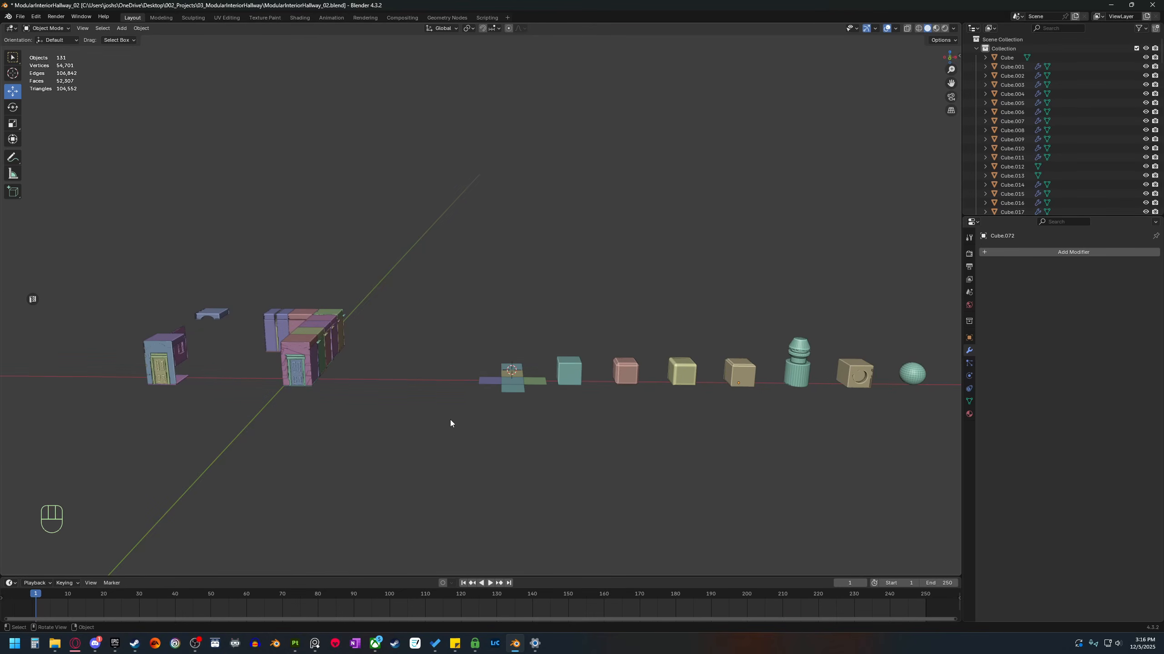
pyautogui.keyDown('shift'); pyautogui.moveTo(312, 453); pyautogui.dragTo(562, 440, button='middle'); pyautogui.keyUp('shift')
pyautogui.scroll(3, 509, 439)
pyautogui.keyDown('shift'); pyautogui.moveTo(483, 479); pyautogui.dragTo(336, 359, button='middle'); pyautogui.keyUp('shift')
pyautogui.scroll(4, 606, 439)
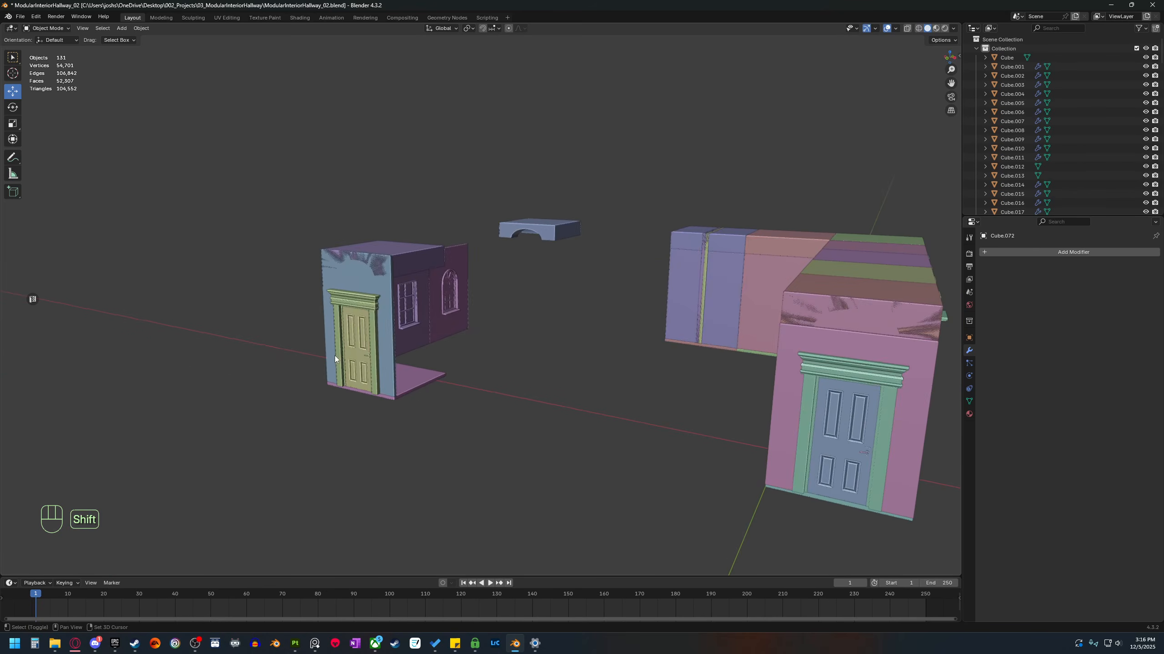
pyautogui.moveTo(492, 406); pyautogui.dragTo(438, 418, button='middle')
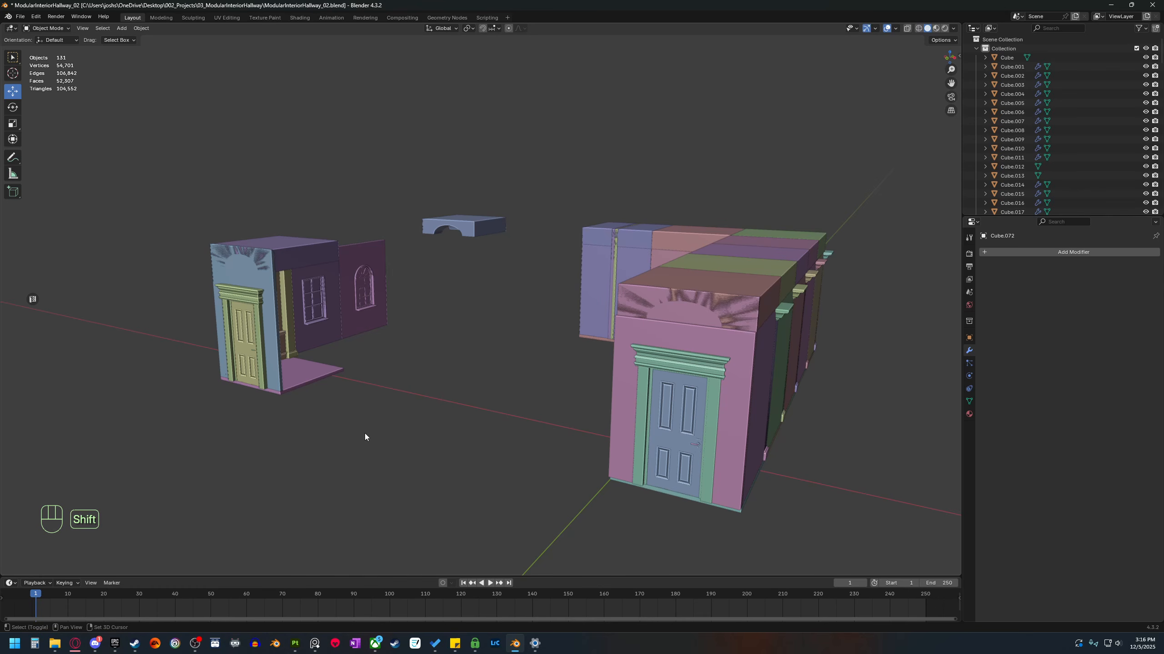
pyautogui.keyDown('shift'); pyautogui.moveTo(364, 434); pyautogui.dragTo(460, 415, button='middle'); pyautogui.keyUp('shift')
pyautogui.scroll(2, 358, 393)
pyautogui.keyDown('shift'); pyautogui.moveTo(358, 392); pyautogui.dragTo(529, 410, button='middle'); pyautogui.keyUp('shift')
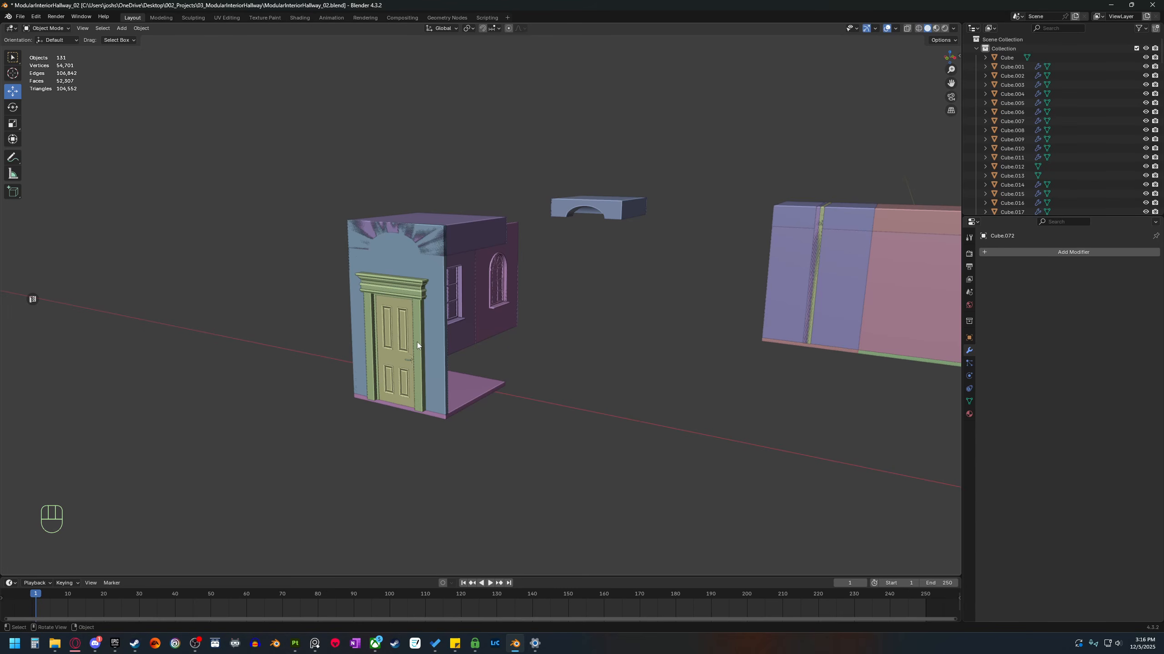
pyautogui.keyDown('shift'); pyautogui.moveTo(422, 402); pyautogui.dragTo(489, 373, button='middle'); pyautogui.keyUp('shift')
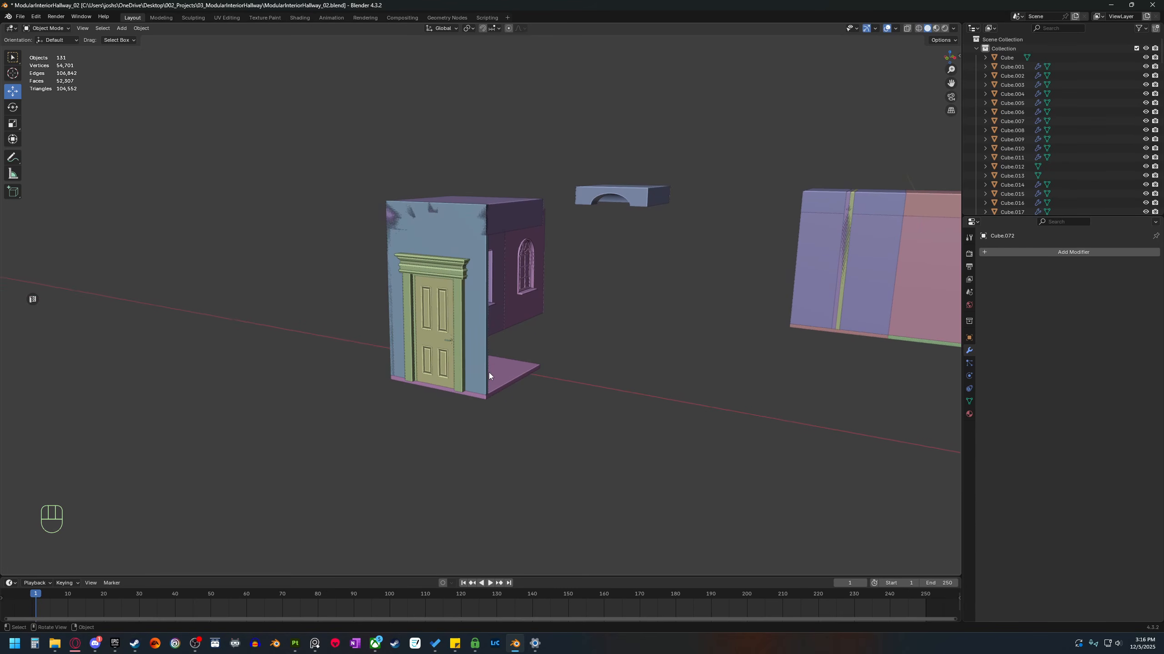
pyautogui.scroll(3, 510, 377)
pyautogui.scroll(-2, 511, 377)
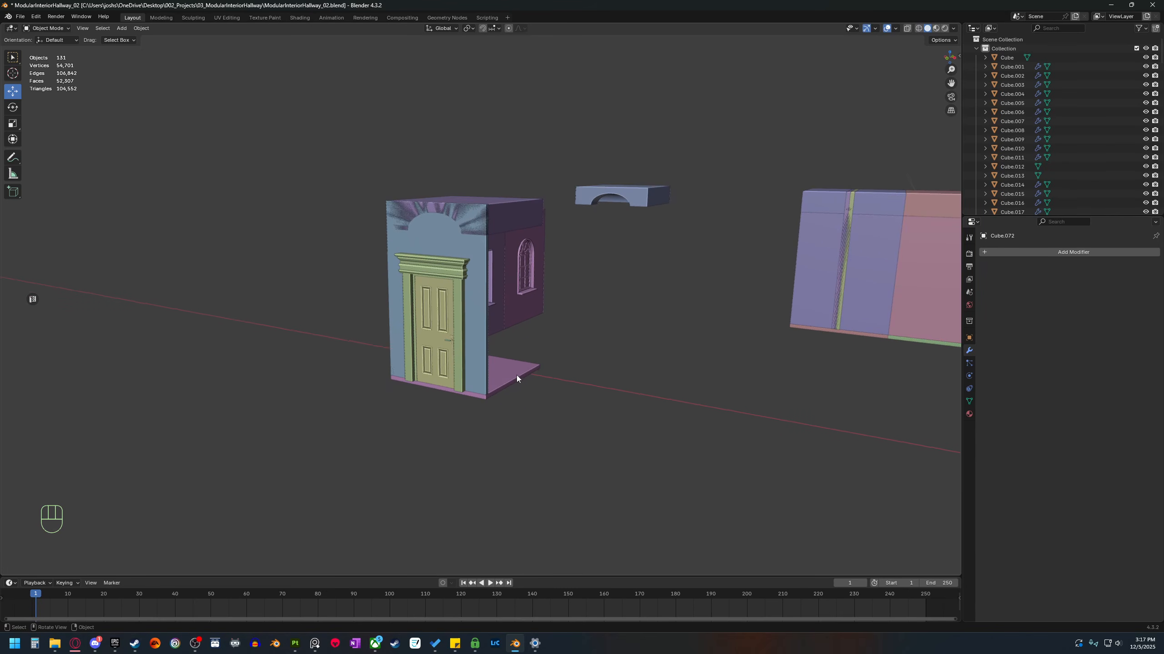
pyautogui.moveTo(637, 363); pyautogui.dragTo(510, 355, button='middle')
pyautogui.moveTo(590, 380); pyautogui.dragTo(442, 376, button='middle')
pyautogui.keyDown('shift'); pyautogui.moveTo(360, 304); pyautogui.dragTo(626, 330, button='middle'); pyautogui.keyUp('shift')
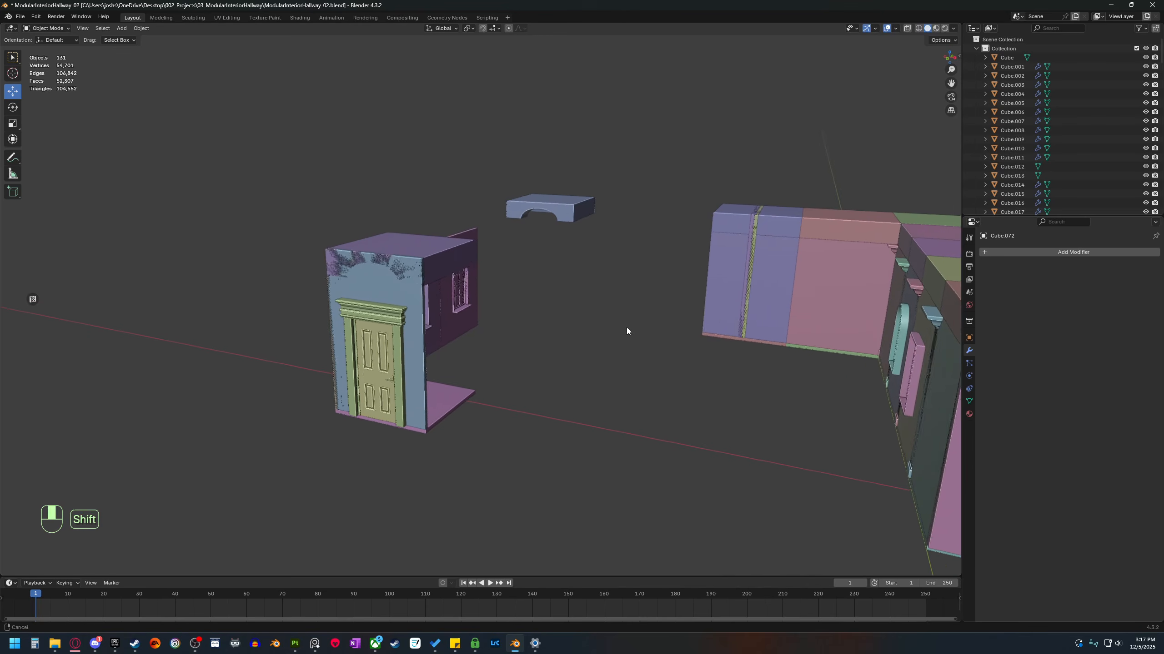
pyautogui.moveTo(597, 156); pyautogui.dragTo(300, 438)
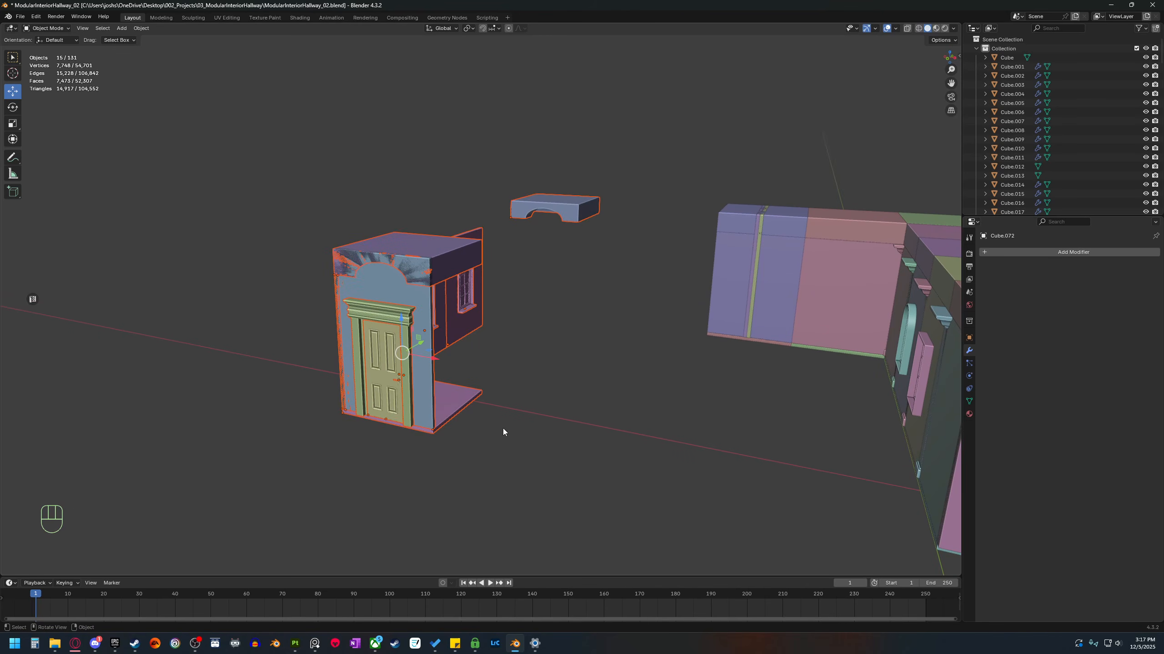
pyautogui.press('g')
pyautogui.rightClick(481, 368)
pyautogui.moveTo(524, 372); pyautogui.dragTo(439, 377, button='middle')
pyautogui.moveTo(587, 360); pyautogui.dragTo(249, 447, button='middle')
pyautogui.click(605, 304)
pyautogui.click(652, 302)
# Isolate the kit's separate door, wall, window, floor and arch pieces and inspect them from the interior side.
pyautogui.moveTo(228, 449); pyautogui.dragTo(559, 150)
pyautogui.press('b')
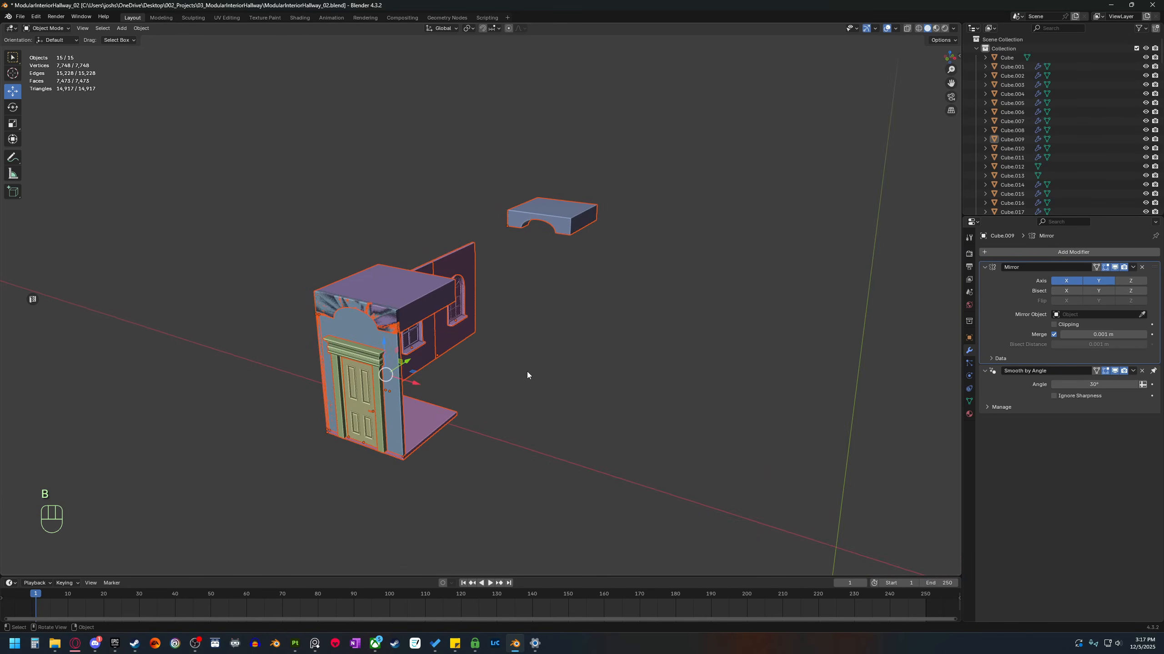
pyautogui.moveTo(527, 372); pyautogui.dragTo(33, 63, button='middle')
pyautogui.scroll(2, 488, 402)
pyautogui.scroll(-1, 544, 328)
pyautogui.moveTo(466, 331); pyautogui.dragTo(462, 358, button='middle')
pyautogui.keyDown('shift'); pyautogui.moveTo(431, 451); pyautogui.dragTo(605, 409, button='middle'); pyautogui.keyUp('shift')
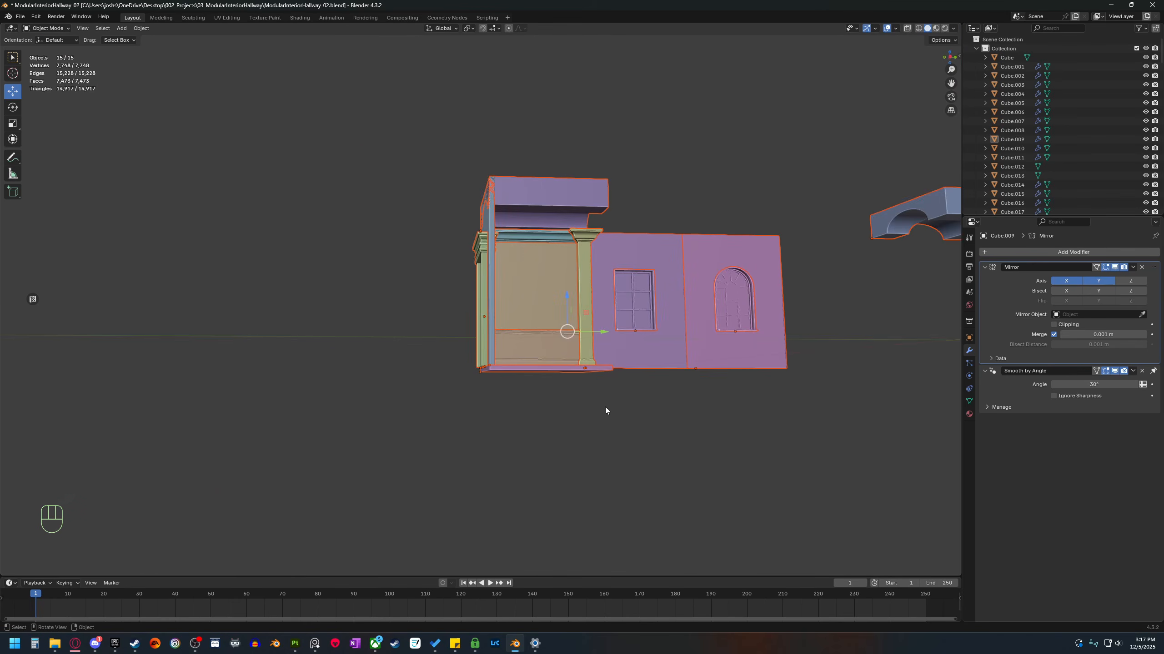
pyautogui.scroll(3, 606, 408)
pyautogui.moveTo(488, 409); pyautogui.dragTo(487, 349, button='middle')
# Select the floor piece below the door and return from the isolated view to the full scene.
pyautogui.click(466, 422)
pyautogui.press('b')
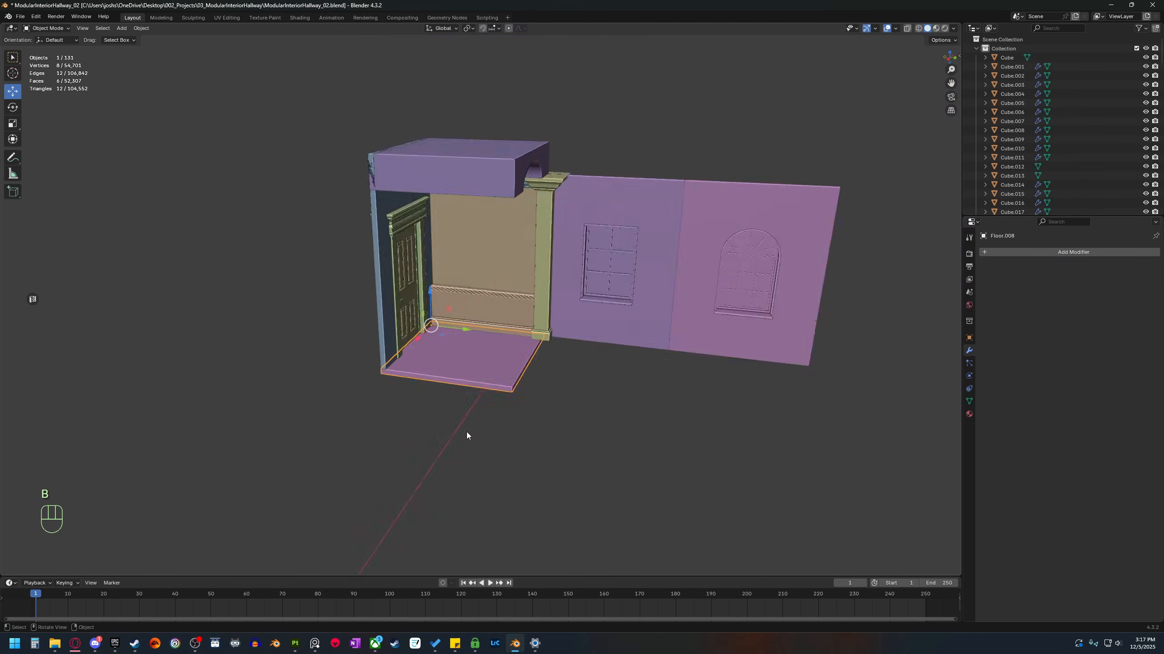
pyautogui.press('b')
pyautogui.scroll(-4, 465, 427)
pyautogui.moveTo(550, 420); pyautogui.dragTo(485, 414, button='middle')
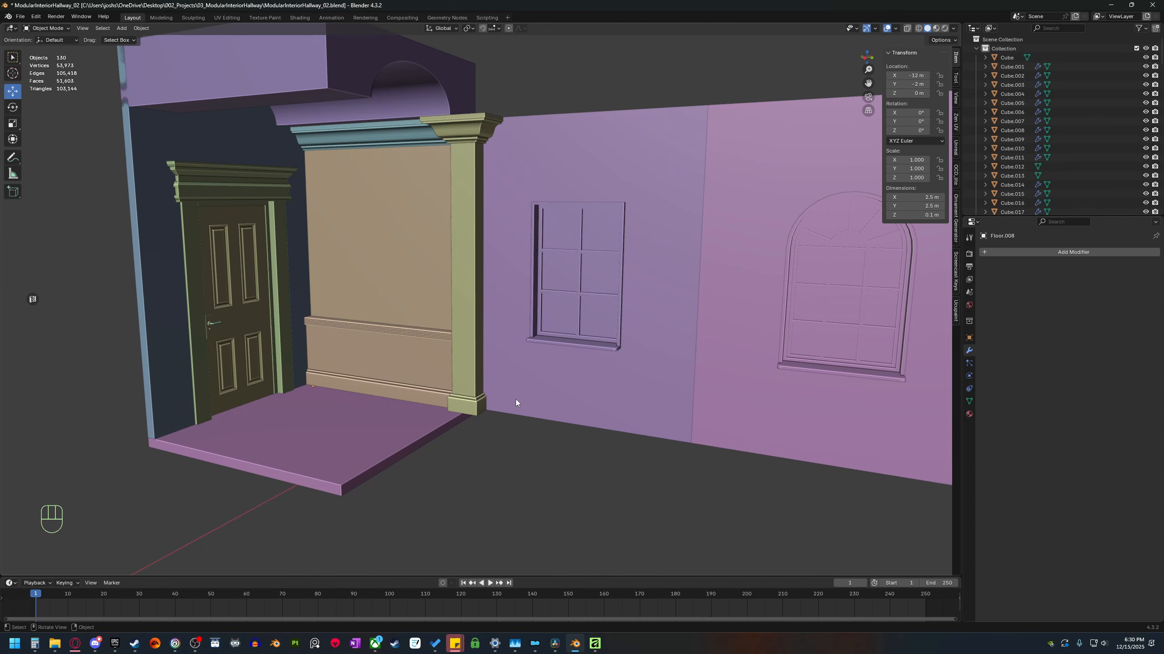
# Select the rectangular and arched wall windows in turn to point them out, finishing with the rectangular window selected.
pyautogui.keyDown('shift'); pyautogui.moveTo(516, 399); pyautogui.dragTo(478, 398, button='middle'); pyautogui.keyUp('shift')
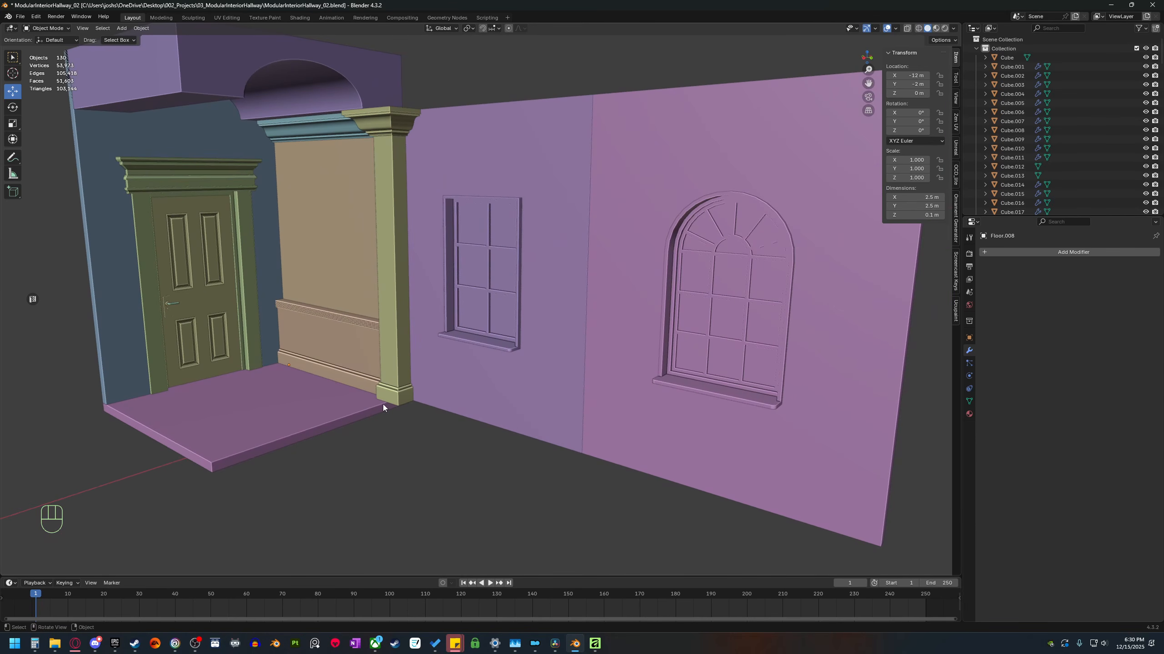
pyautogui.moveTo(383, 404); pyautogui.dragTo(472, 422, button='middle')
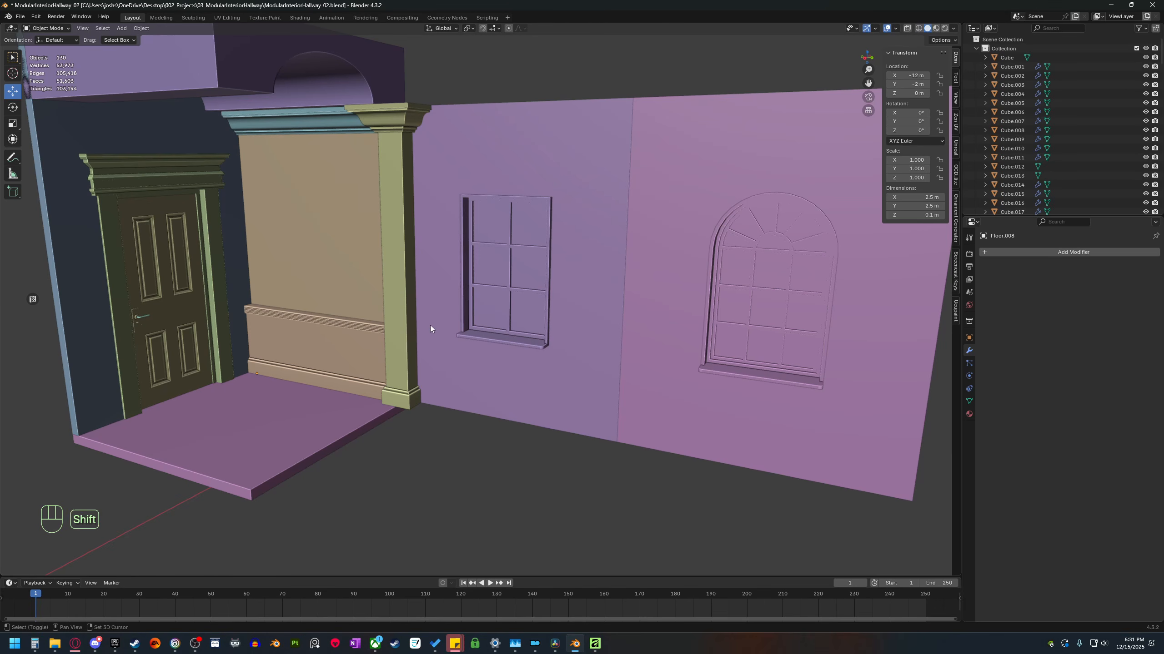
pyautogui.keyDown('shift'); pyautogui.moveTo(430, 325); pyautogui.dragTo(452, 347, button='middle'); pyautogui.keyUp('shift')
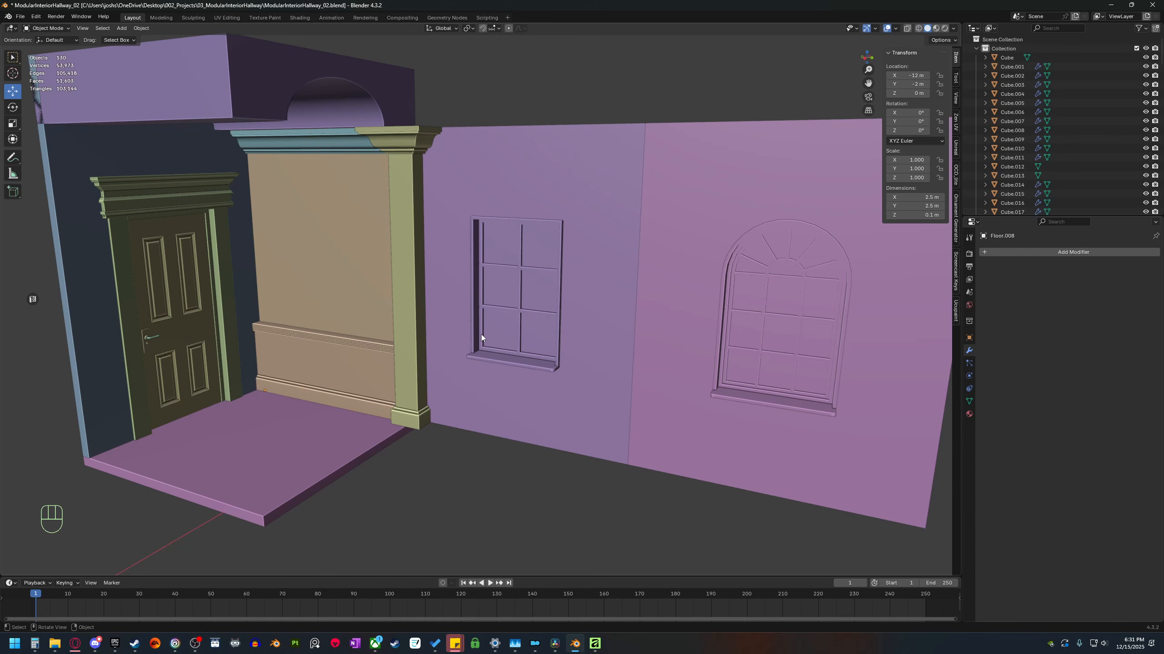
pyautogui.click(508, 339)
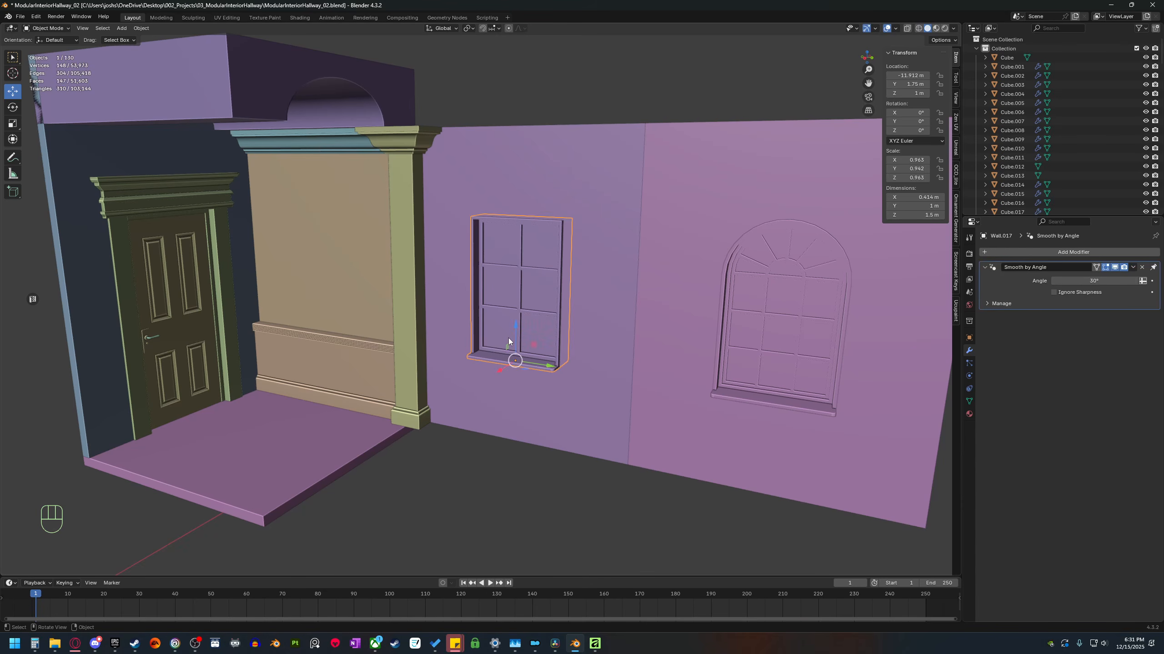
pyautogui.click(743, 347)
pyautogui.click(529, 269)
pyautogui.keyDown('shift'); pyautogui.moveTo(519, 338); pyautogui.dragTo(500, 323, button='middle'); pyautogui.keyUp('shift')
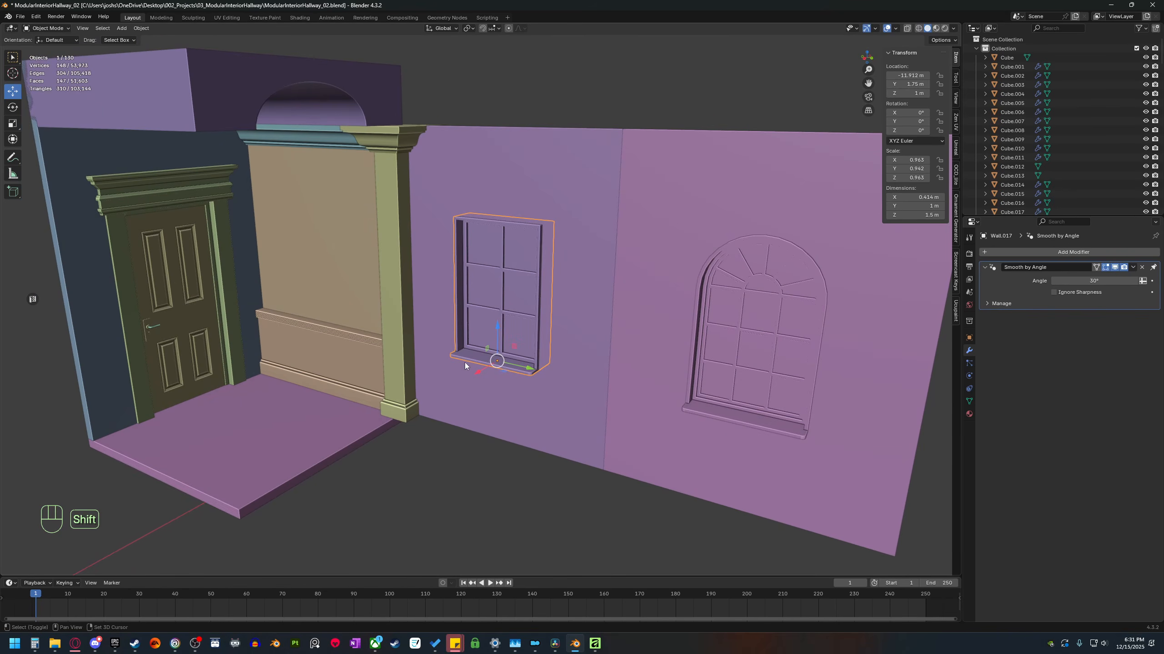
pyautogui.keyDown('shift'); pyautogui.moveTo(464, 362); pyautogui.dragTo(486, 355, button='middle'); pyautogui.keyUp('shift')
pyautogui.scroll(1, 473, 367)
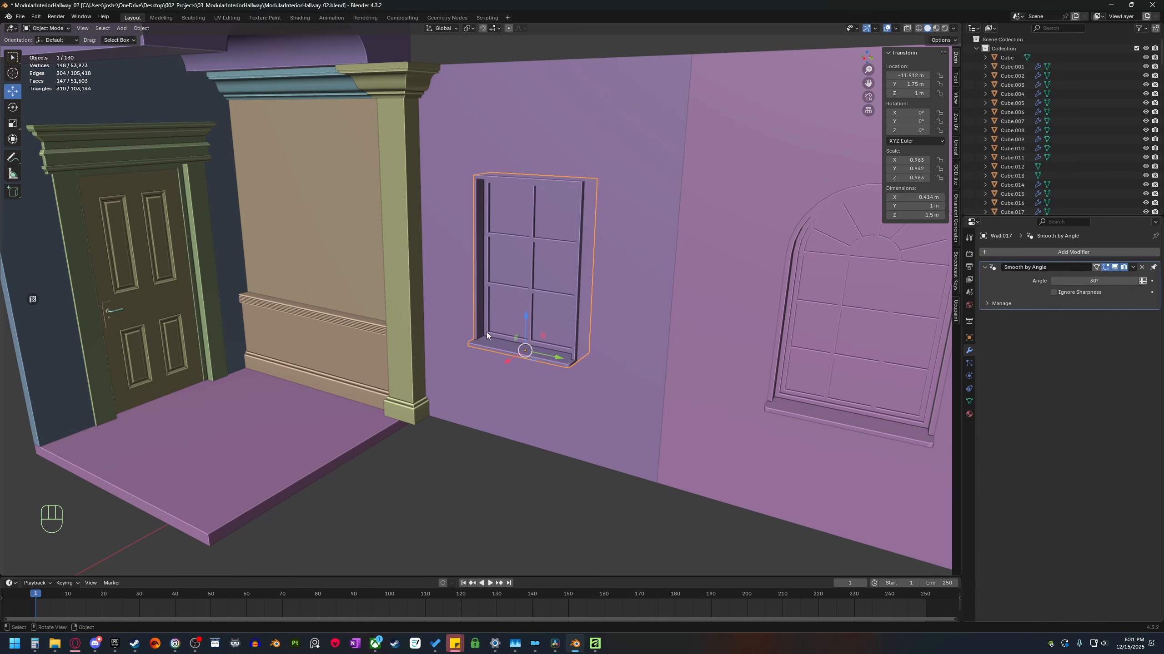
pyautogui.moveTo(495, 338)
pyautogui.mouseDown(button='middle')
pyautogui.moveTo(478, 351)
pyautogui.moveTo(497, 365)
pyautogui.moveTo(507, 348)
pyautogui.mouseUp(button='middle')
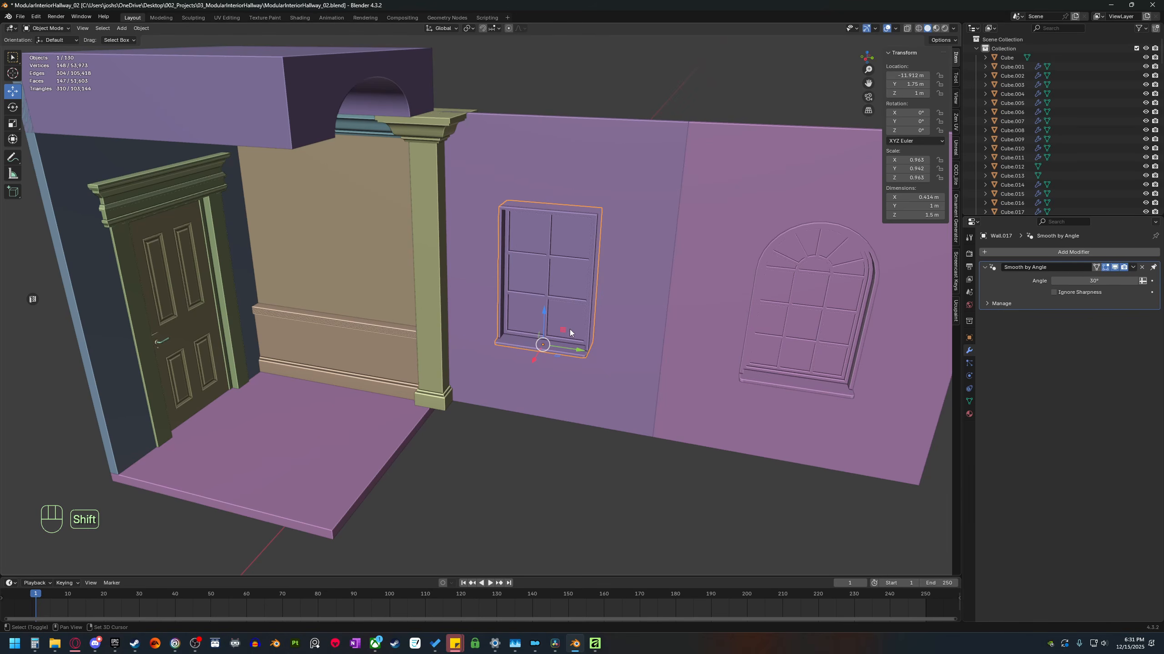
pyautogui.keyDown('shift'); pyautogui.moveTo(569, 329); pyautogui.dragTo(498, 334, button='middle'); pyautogui.keyUp('shift')
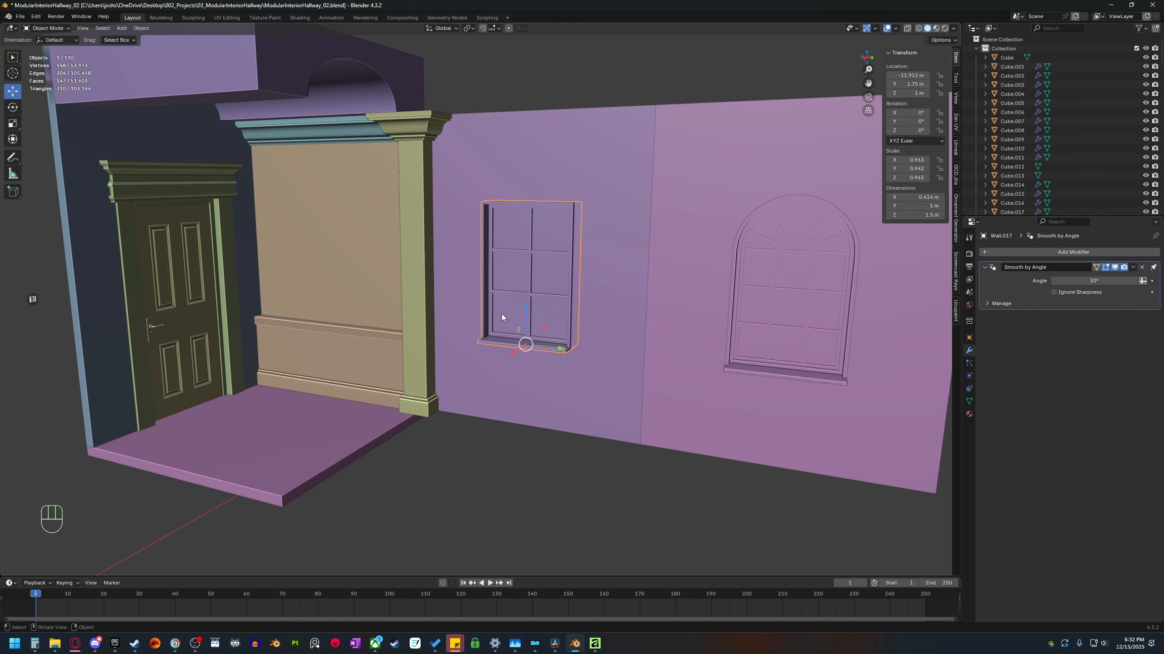
pyautogui.moveTo(501, 343); pyautogui.dragTo(493, 351, button='middle')
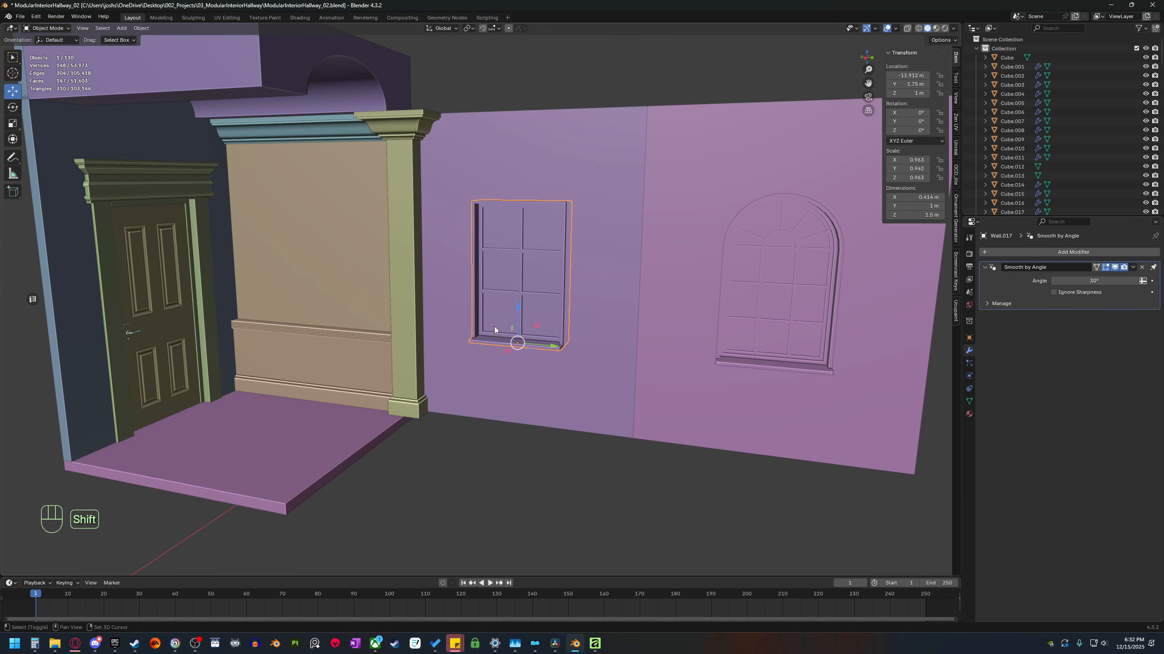
pyautogui.moveTo(495, 326)
pyautogui.keyDown('shift'); pyautogui.mouseDown(button='middle')
pyautogui.moveTo(514, 325)
pyautogui.moveTo(491, 331)
pyautogui.mouseUp(button='middle'); pyautogui.keyUp('shift')
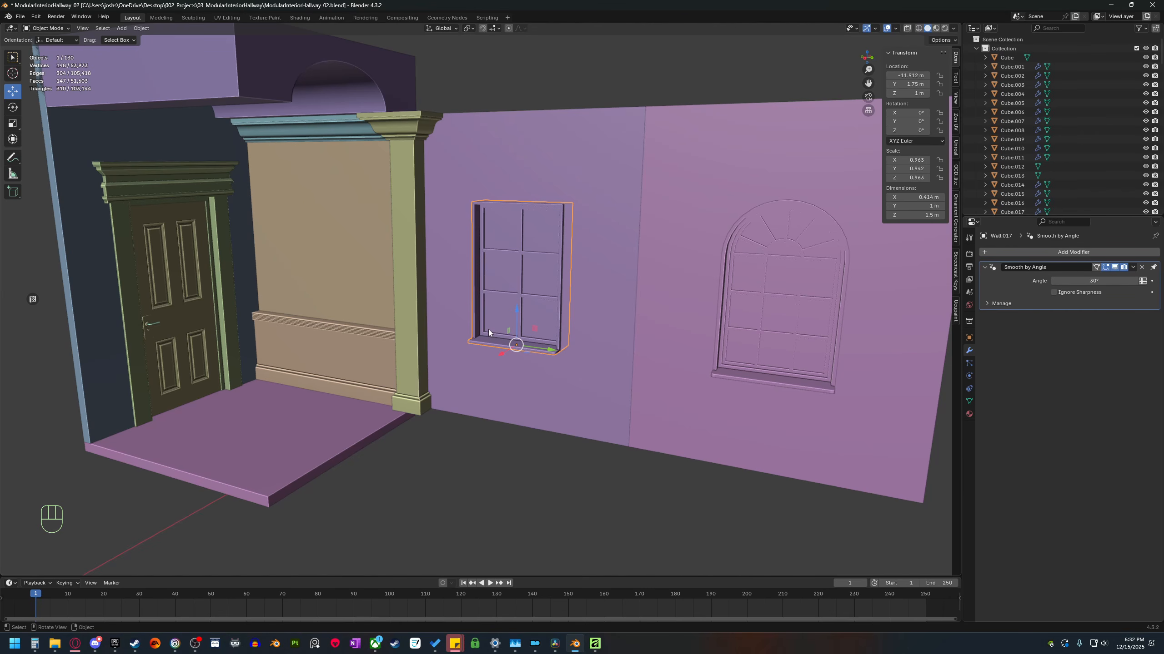
pyautogui.keyDown('shift'); pyautogui.moveTo(477, 334); pyautogui.dragTo(491, 346, button='middle'); pyautogui.keyUp('shift')
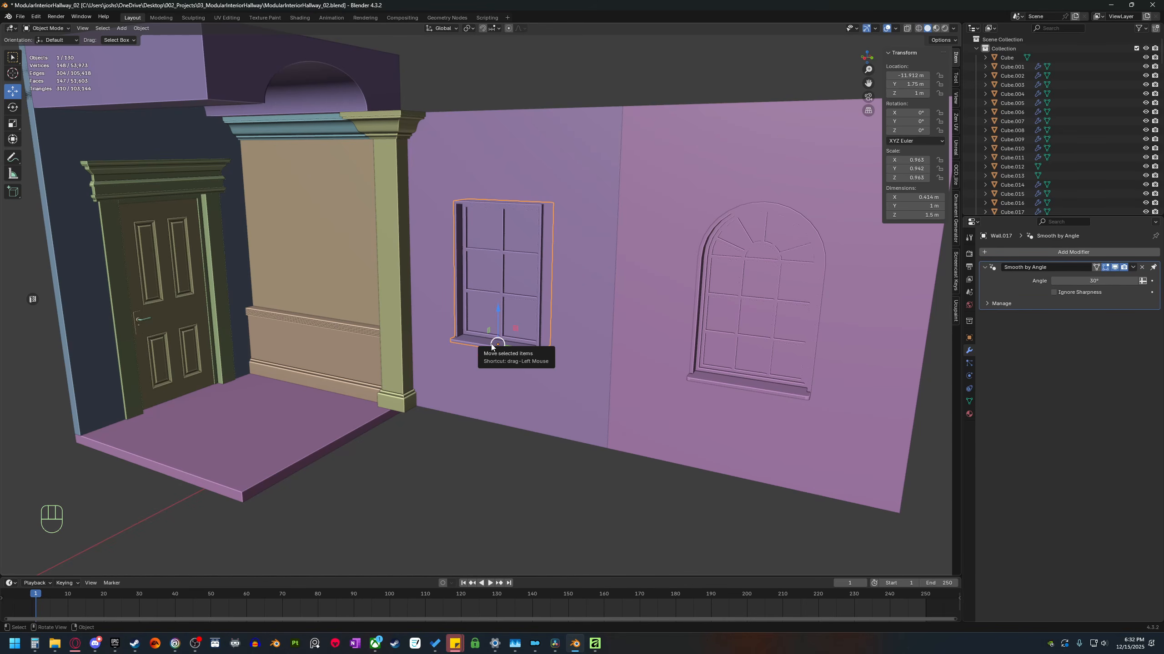
pyautogui.keyDown('shift'); pyautogui.moveTo(491, 347); pyautogui.dragTo(466, 345, button='middle'); pyautogui.keyUp('shift')
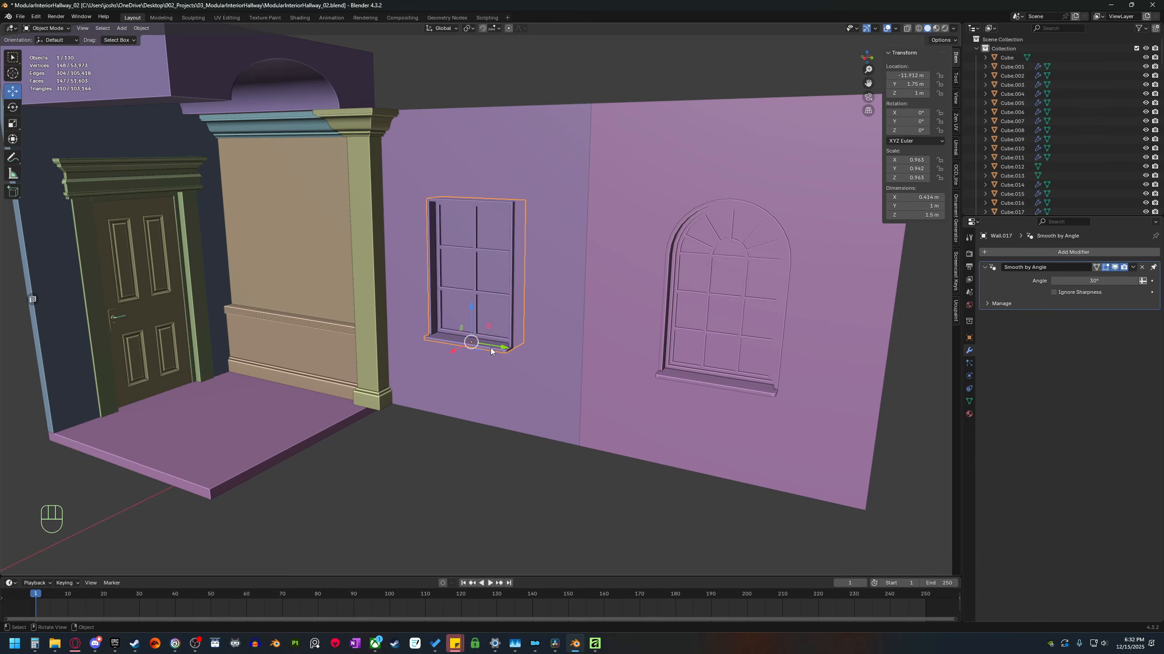
pyautogui.keyDown('shift'); pyautogui.moveTo(427, 367); pyautogui.dragTo(447, 367, button='middle'); pyautogui.keyUp('shift')
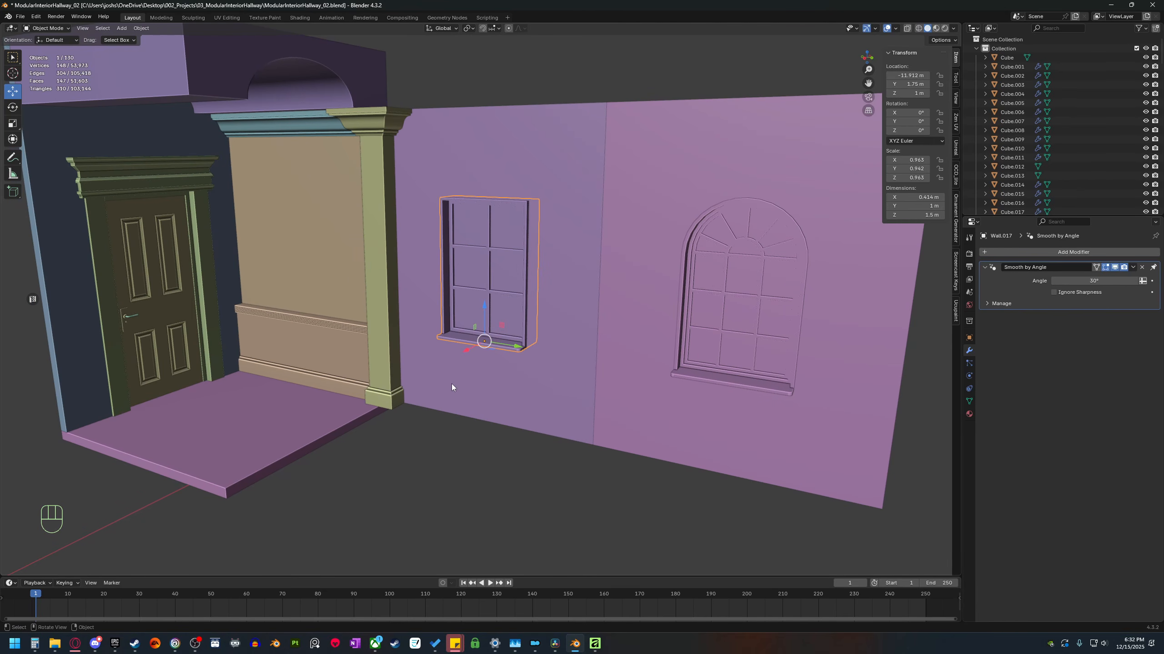
pyautogui.moveTo(440, 429)
pyautogui.keyDown('shift'); pyautogui.mouseDown(button='middle')
pyautogui.moveTo(452, 422)
pyautogui.moveTo(453, 447)
pyautogui.moveTo(463, 436)
pyautogui.moveTo(453, 440)
pyautogui.mouseUp(button='middle'); pyautogui.keyUp('shift')
# Clear the selection of the rectangular window and keep the door, pillar and both windows in view.
pyautogui.click(470, 451)
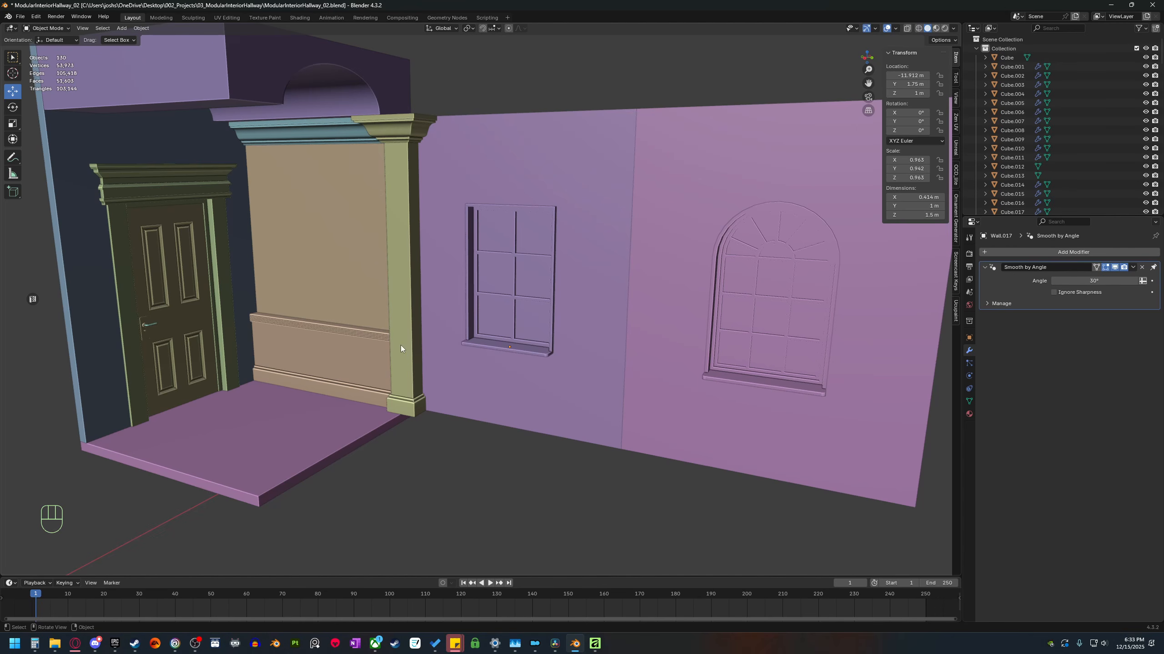
pyautogui.keyDown('shift'); pyautogui.moveTo(356, 436); pyautogui.dragTo(465, 369, button='middle'); pyautogui.keyUp('shift')
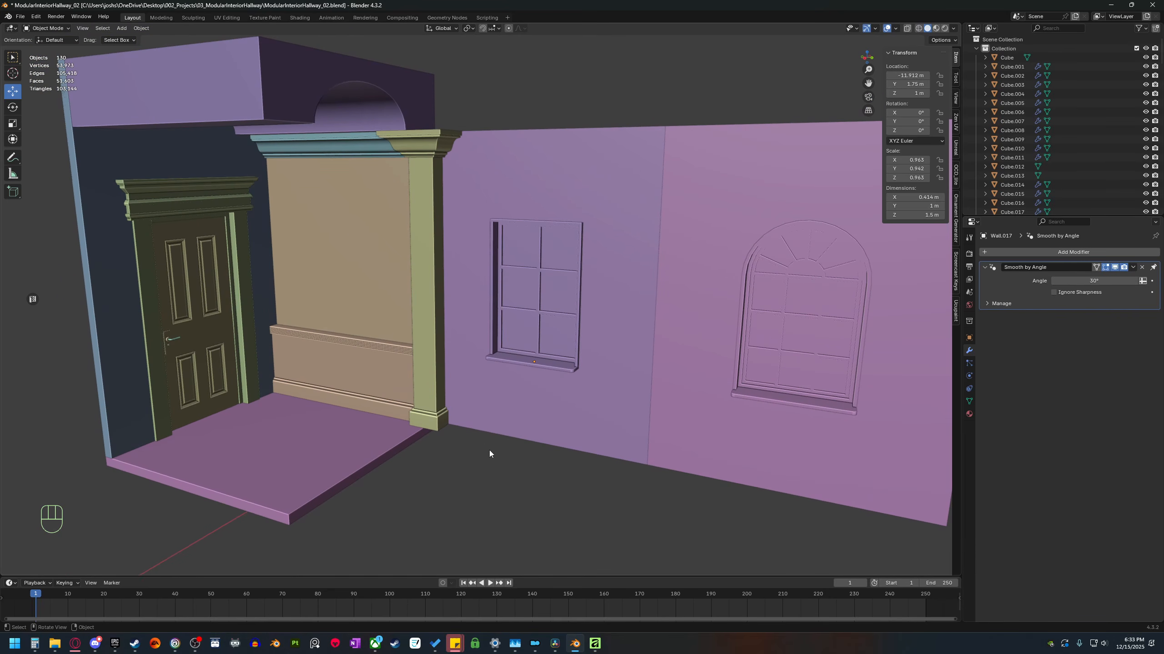
pyautogui.moveTo(482, 454); pyautogui.dragTo(486, 455, button='middle')
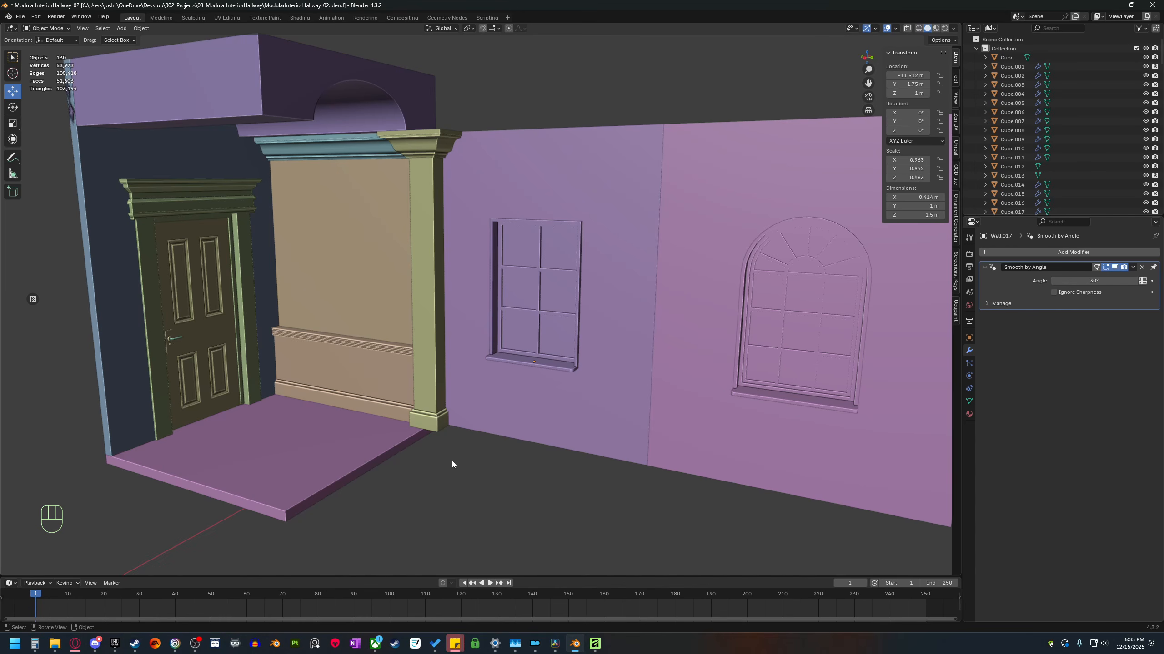
pyautogui.keyDown('shift'); pyautogui.moveTo(430, 458); pyautogui.dragTo(442, 460, button='middle'); pyautogui.keyUp('shift')
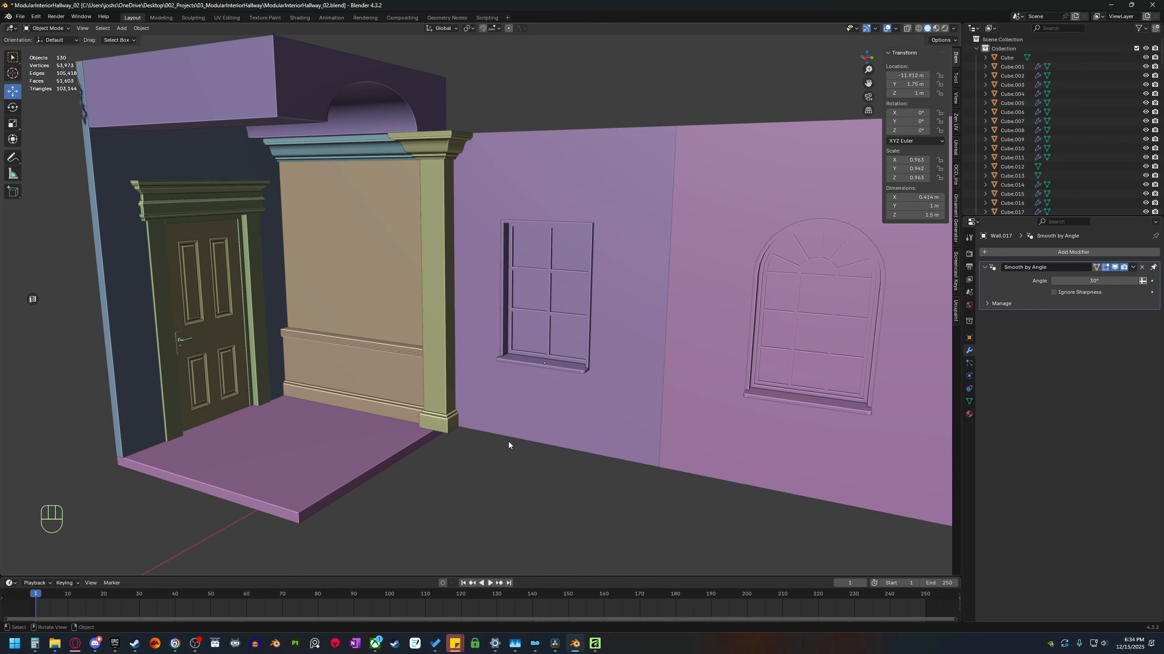
pyautogui.keyDown('shift'); pyautogui.moveTo(515, 448); pyautogui.dragTo(495, 446, button='middle'); pyautogui.keyUp('shift')
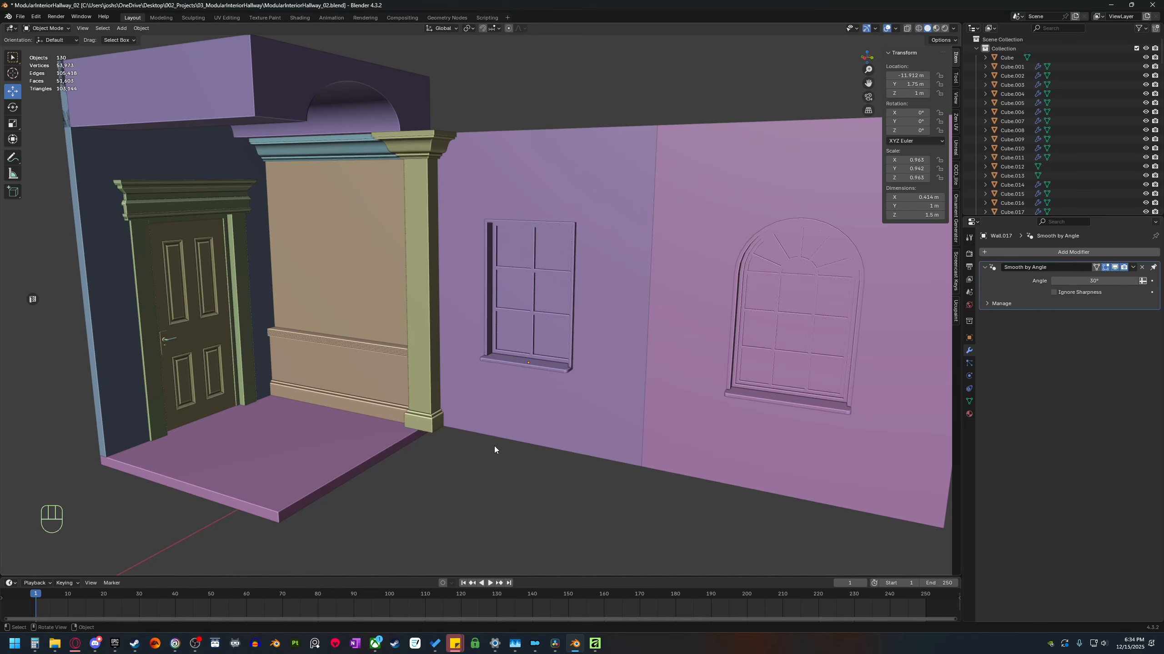
pyautogui.keyDown('shift'); pyautogui.moveTo(462, 449); pyautogui.dragTo(483, 450, button='middle'); pyautogui.keyUp('shift')
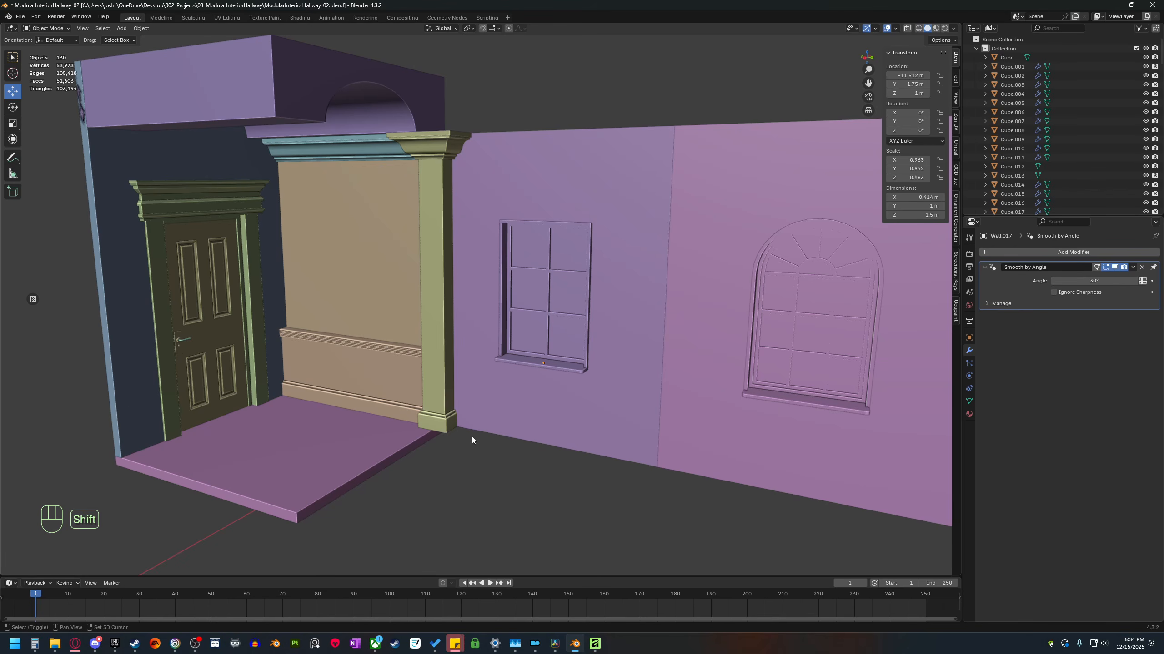
pyautogui.keyDown('shift'); pyautogui.moveTo(471, 436); pyautogui.dragTo(505, 418, button='middle'); pyautogui.keyUp('shift')
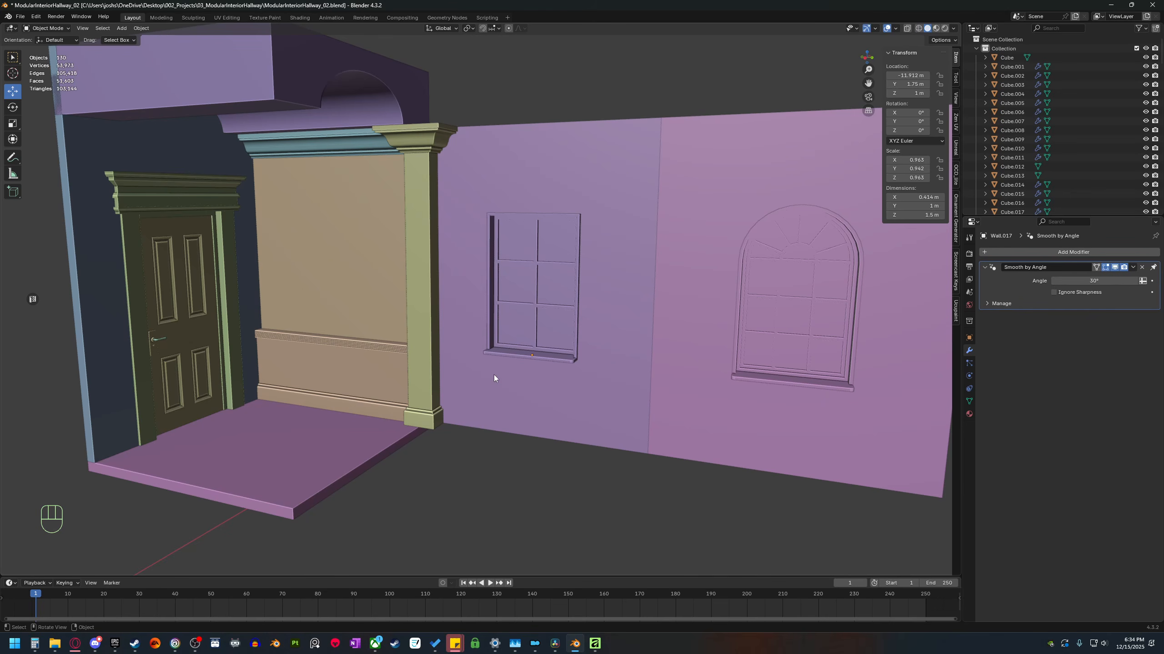
pyautogui.keyDown('shift'); pyautogui.moveTo(561, 462); pyautogui.dragTo(543, 462, button='middle'); pyautogui.keyUp('shift')
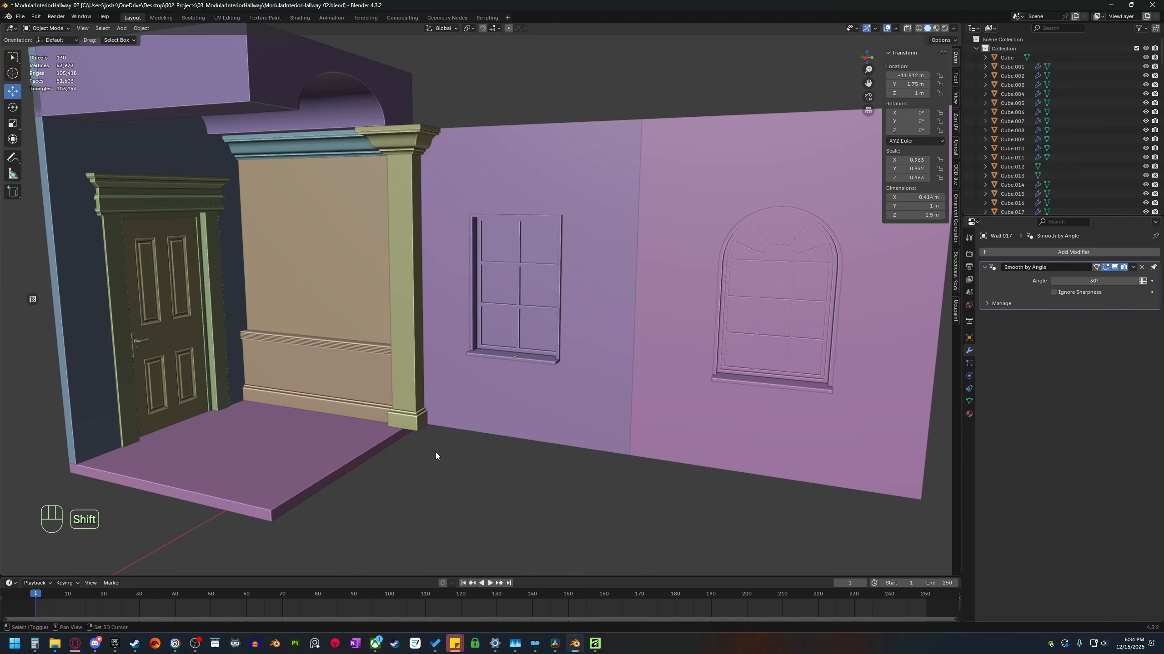
pyautogui.keyDown('shift'); pyautogui.moveTo(435, 453); pyautogui.dragTo(441, 435, button='middle'); pyautogui.keyUp('shift')
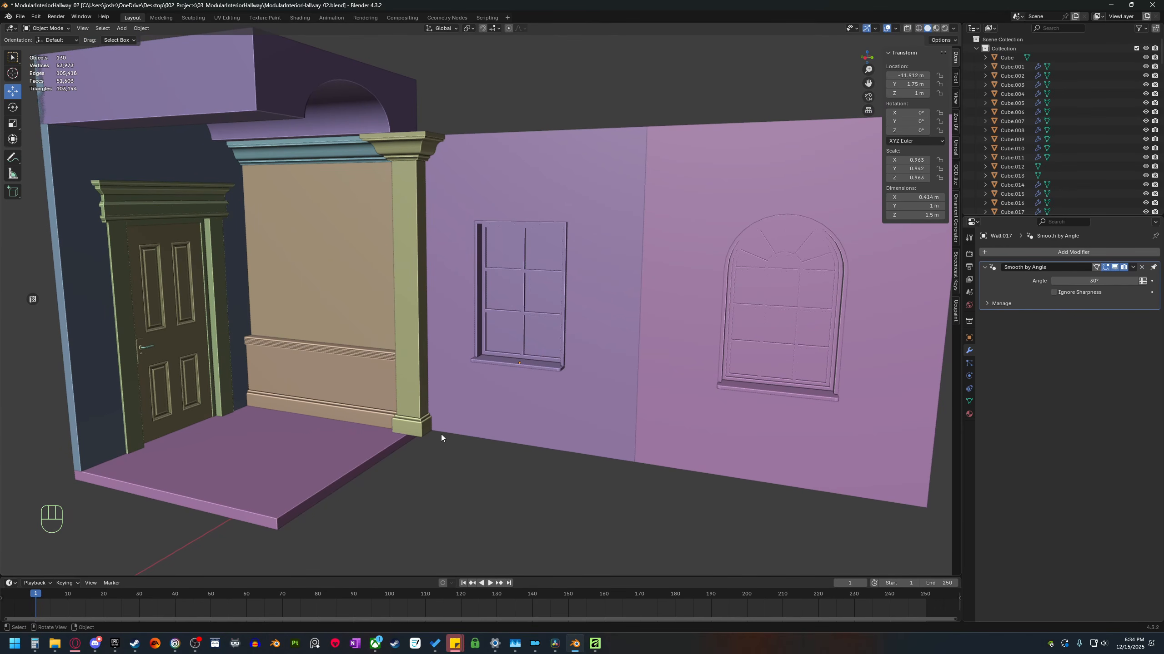
pyautogui.keyDown('shift'); pyautogui.moveTo(424, 447); pyautogui.dragTo(427, 477, button='middle'); pyautogui.keyUp('shift')
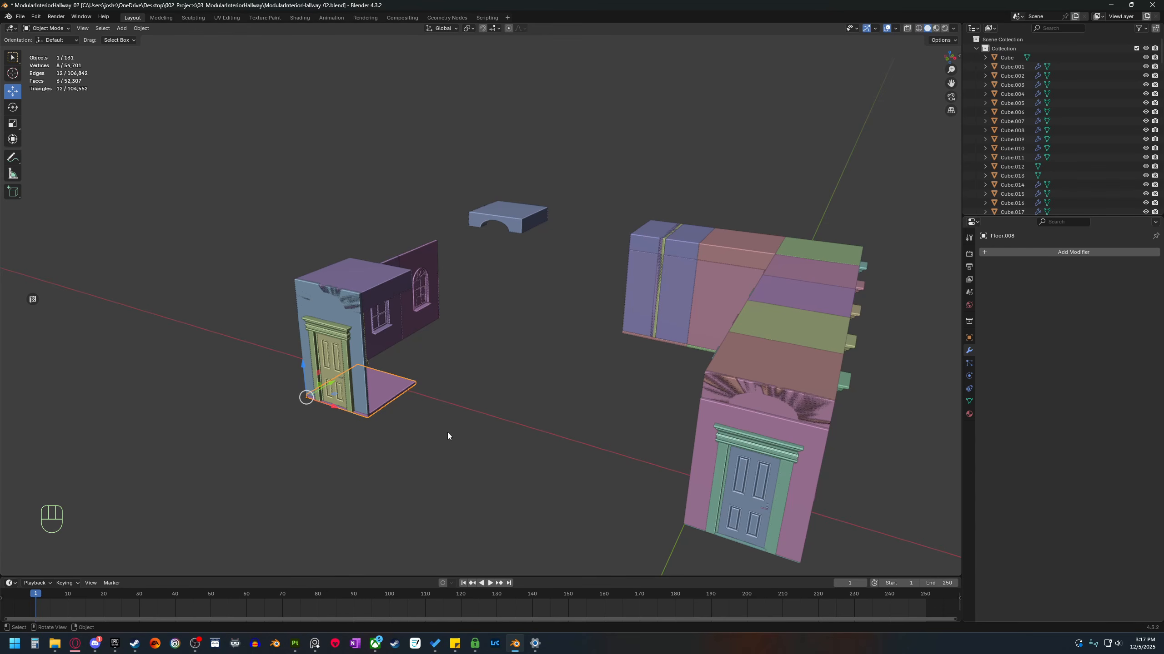
# Isolate the selected floor piece below the door from the rest of the scene and start editing its mesh.
pyautogui.keyDown('shift'); pyautogui.moveTo(448, 436); pyautogui.dragTo(567, 410, button='middle'); pyautogui.keyUp('shift')
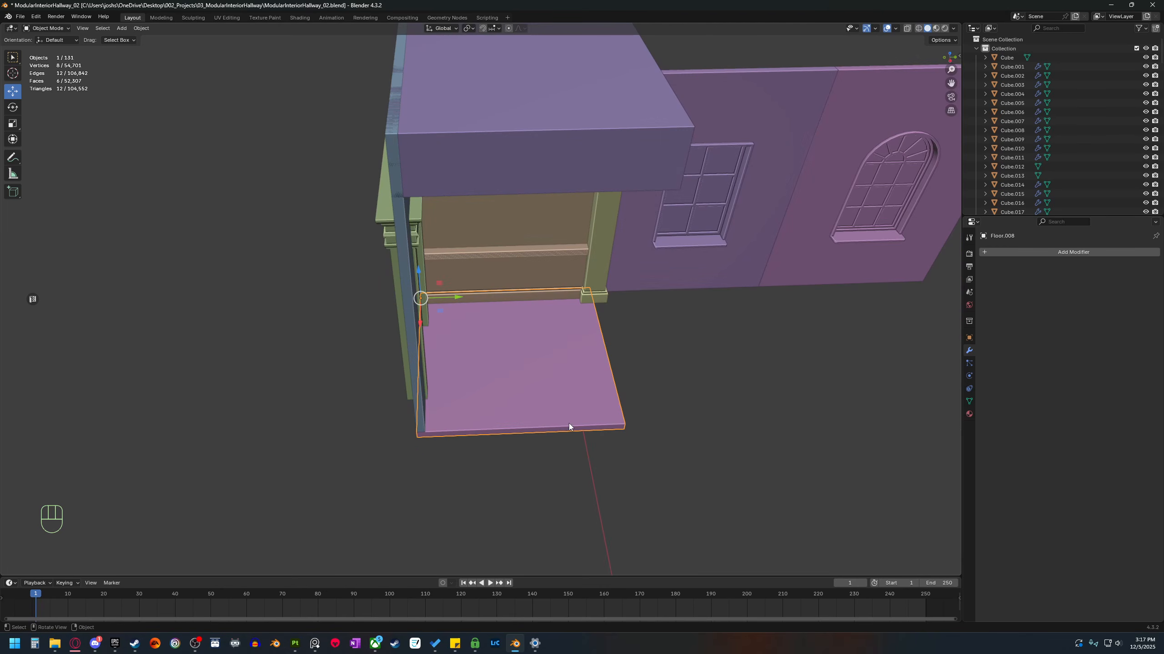
pyautogui.press('b')
pyautogui.scroll(-3, 350, 259)
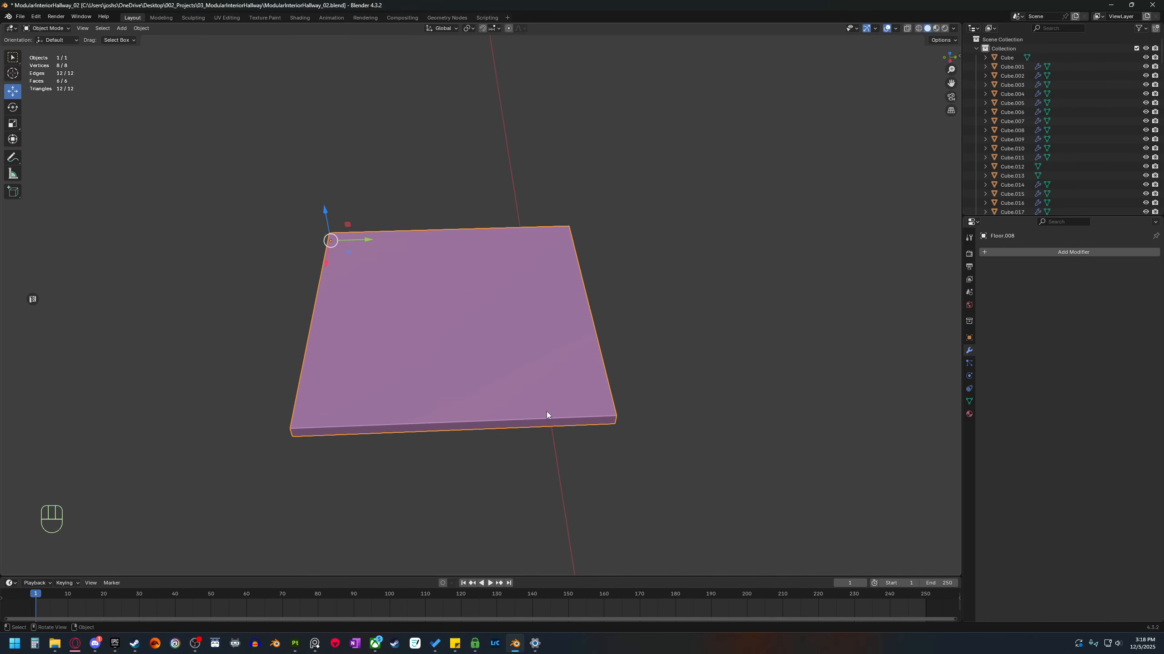
pyautogui.keyDown('shift'); pyautogui.moveTo(399, 376); pyautogui.dragTo(431, 373, button='middle'); pyautogui.keyUp('shift')
pyautogui.moveTo(406, 440); pyautogui.dragTo(437, 438, button='middle')
pyautogui.press('Tab')
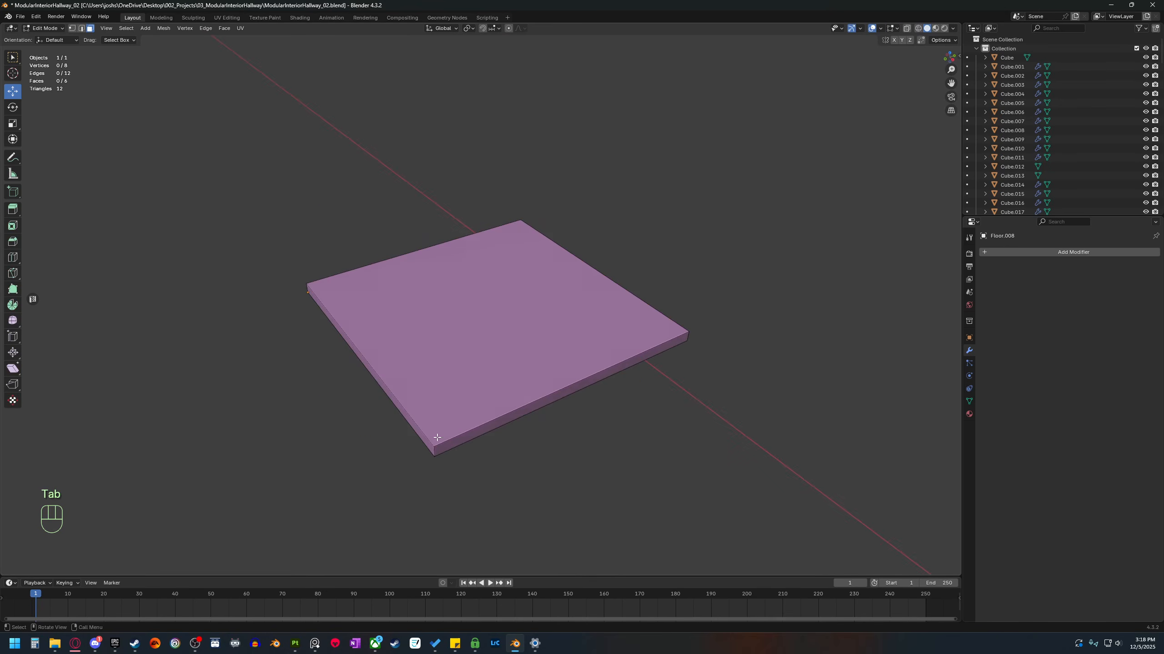
# Show the UV editor beside the model and mark the four edges around the floor's top face as seams.
pyautogui.press('2')
pyautogui.click(451, 433)
pyautogui.click(31, 300)
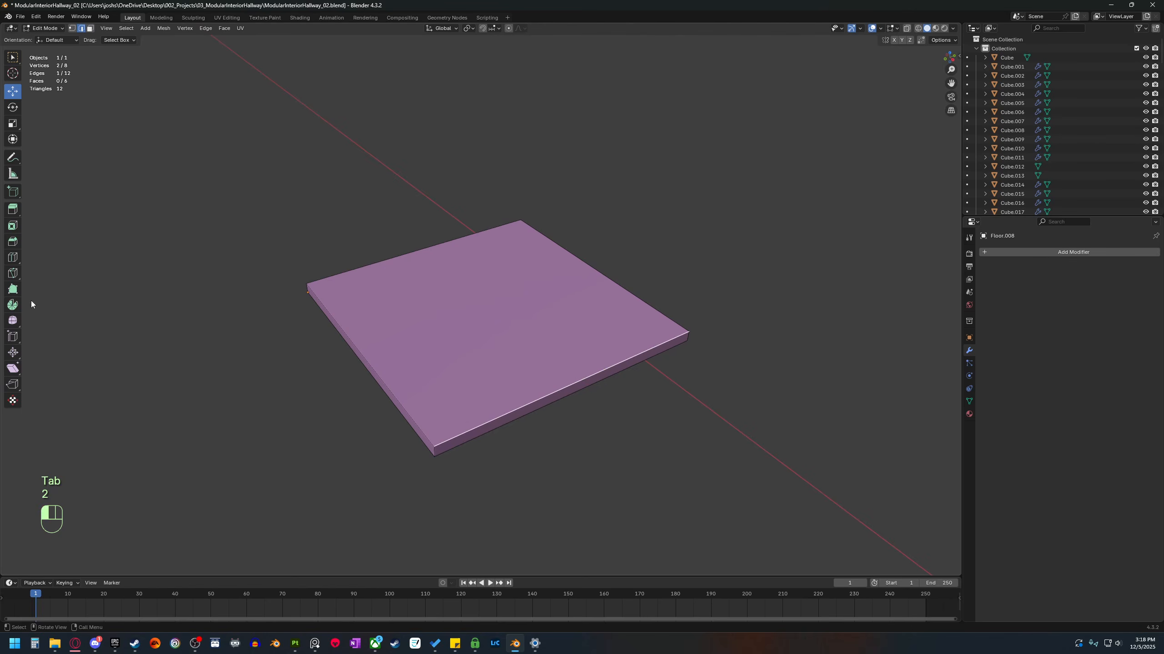
pyautogui.keyDown('shift'); pyautogui.moveTo(345, 404); pyautogui.dragTo(329, 403, button='middle'); pyautogui.keyUp('shift')
pyautogui.moveTo(774, 426)
pyautogui.keyDown('shift'); pyautogui.mouseDown(button='middle')
pyautogui.moveTo(733, 440)
pyautogui.moveTo(756, 452)
pyautogui.moveTo(781, 410)
pyautogui.mouseUp(button='middle'); pyautogui.keyUp('shift')
pyautogui.scroll(1, 730, 447)
pyautogui.scroll(1, 747, 429)
pyautogui.keyDown('shift'); pyautogui.click(647, 367); pyautogui.keyUp('shift')
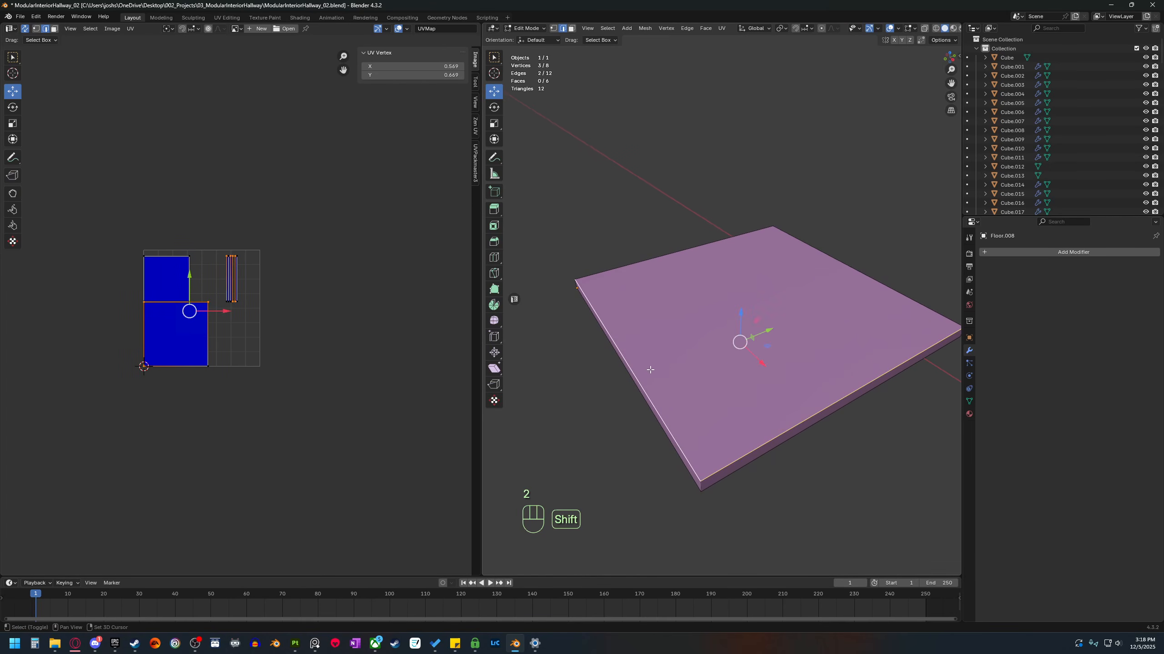
pyautogui.keyDown('shift'); pyautogui.click(682, 277); pyautogui.keyUp('shift')
pyautogui.keyDown('shift'); pyautogui.click(862, 275); pyautogui.keyUp('shift')
pyautogui.rightClick(824, 326)
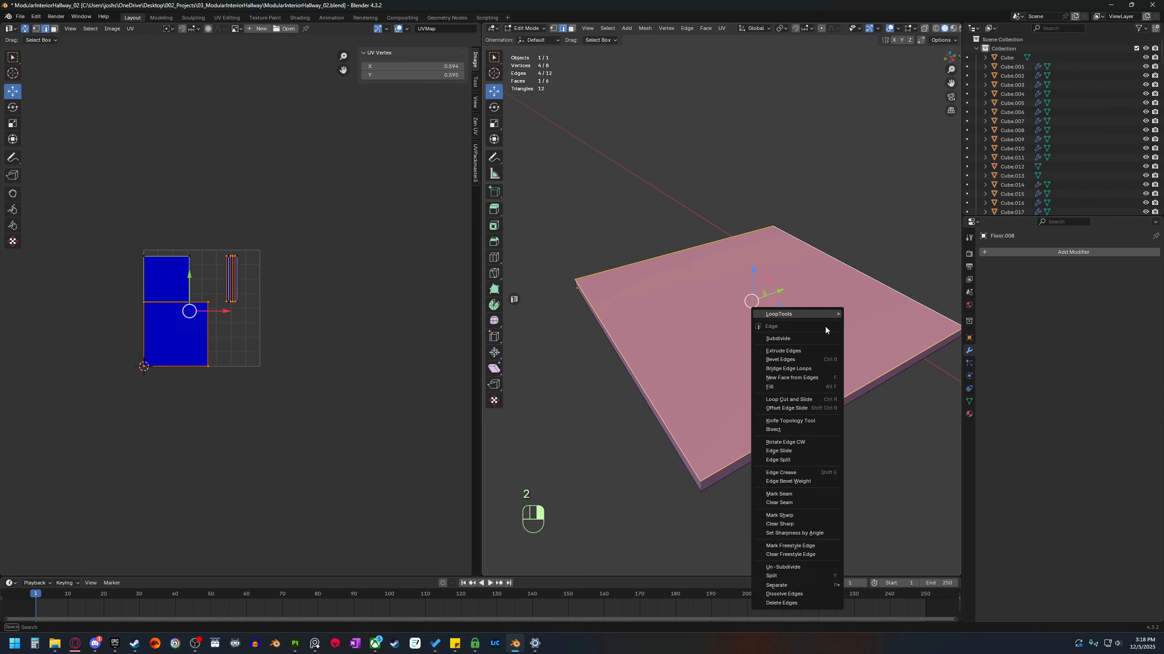
pyautogui.click(801, 494)
# Check the Live Unwrap setting in the 3D viewport's mesh editing options.
pyautogui.moveTo(754, 505); pyautogui.dragTo(798, 468, button='middle')
pyautogui.click(944, 40)
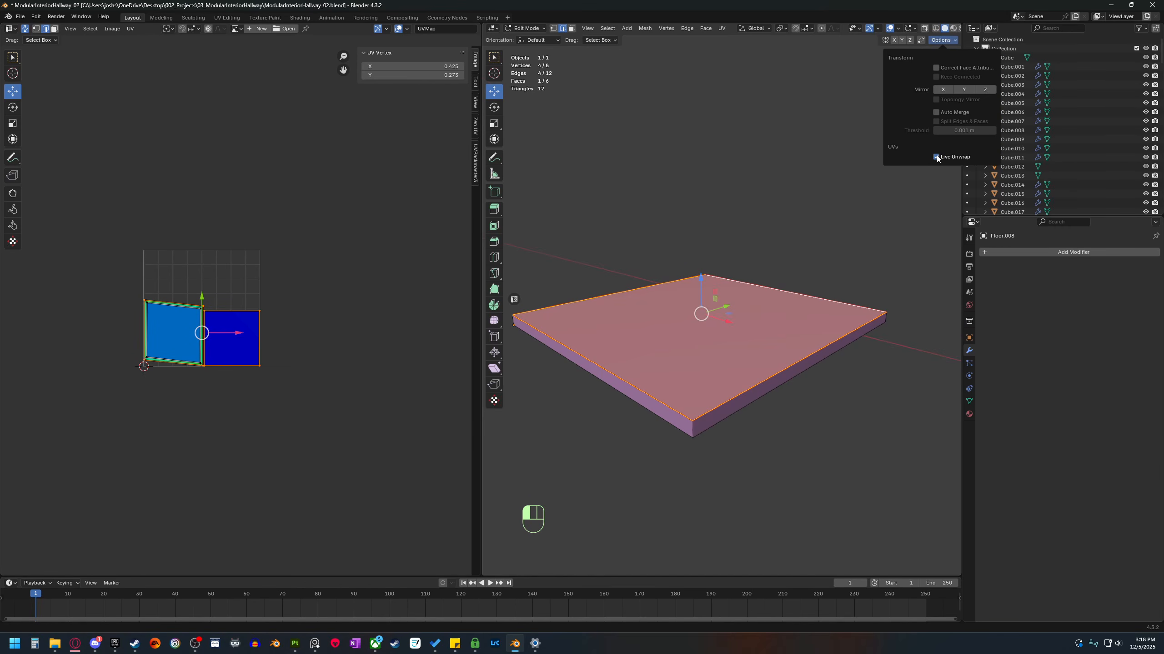
pyautogui.keyDown('shift'); pyautogui.moveTo(120, 363); pyautogui.dragTo(151, 360, button='middle'); pyautogui.keyUp('shift')
pyautogui.scroll(1, 259, 374)
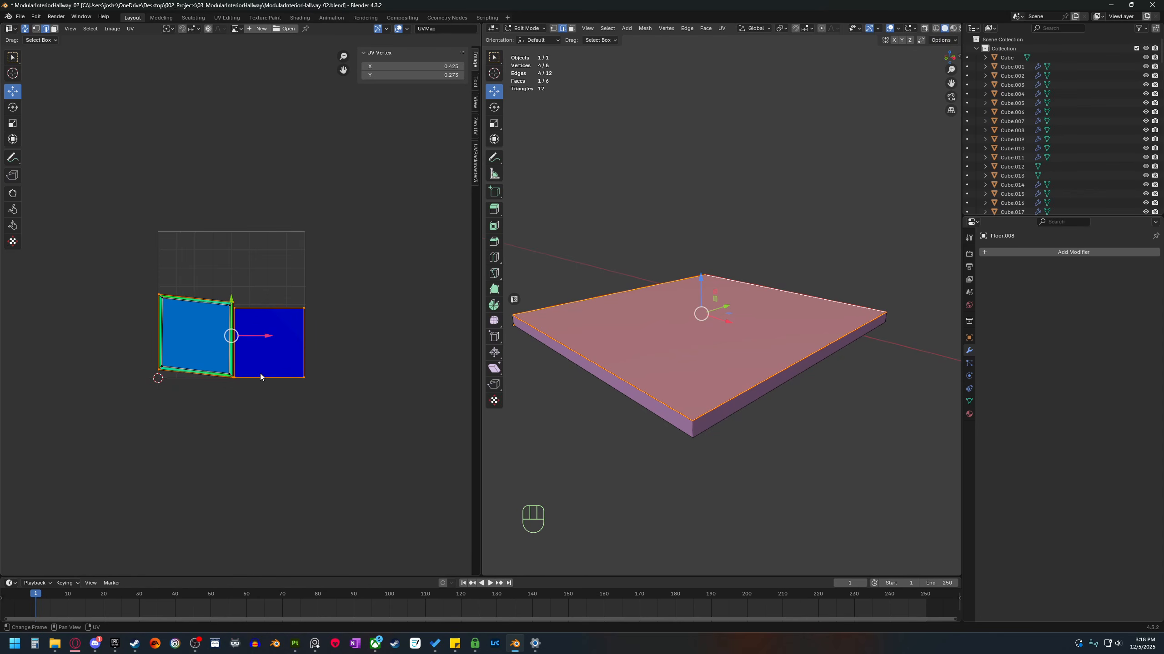
pyautogui.moveTo(233, 376); pyautogui.dragTo(245, 375, button='middle')
# Select the whole UV island of the floor's bottom and sides and move it outside the UV tile.
pyautogui.press('3')
pyautogui.click(227, 345)
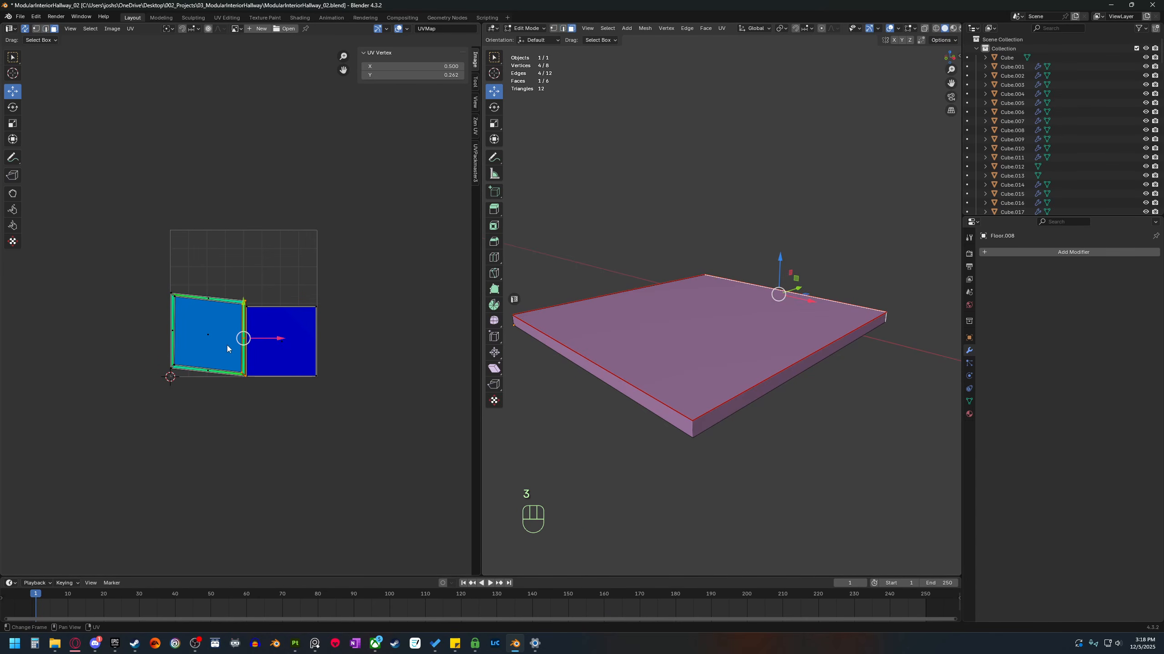
pyautogui.press('l')
pyautogui.press('g')
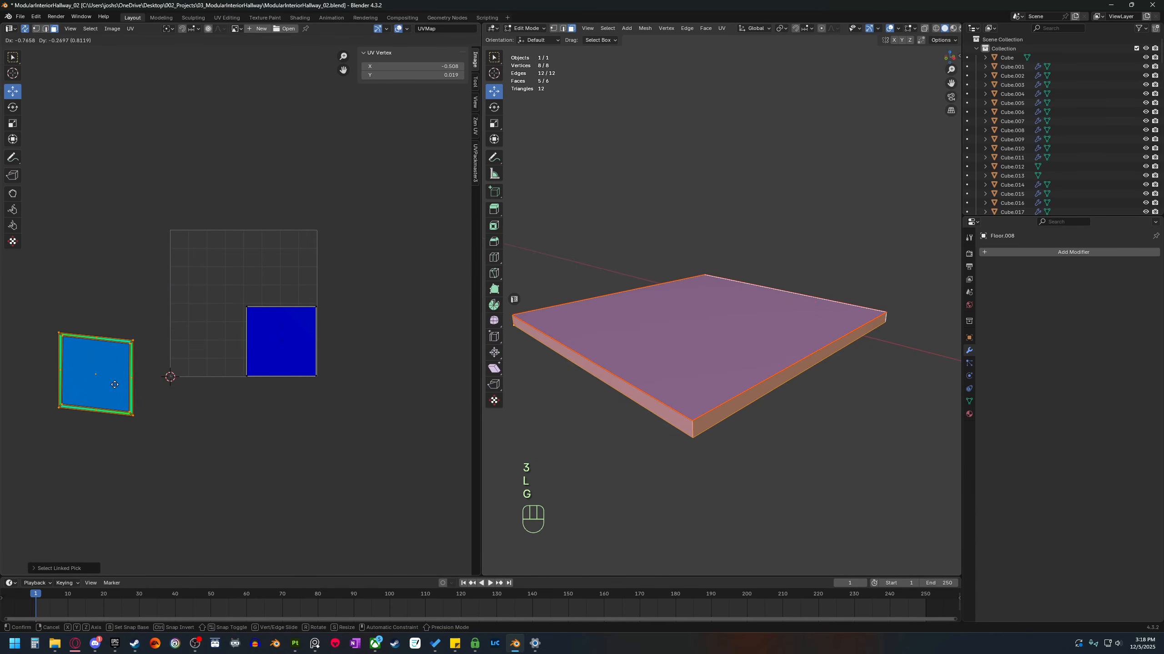
pyautogui.click(114, 385)
# Turn off the UV Stretch overlay in the UV editor.
pyautogui.moveTo(316, 369); pyautogui.dragTo(294, 368, button='middle')
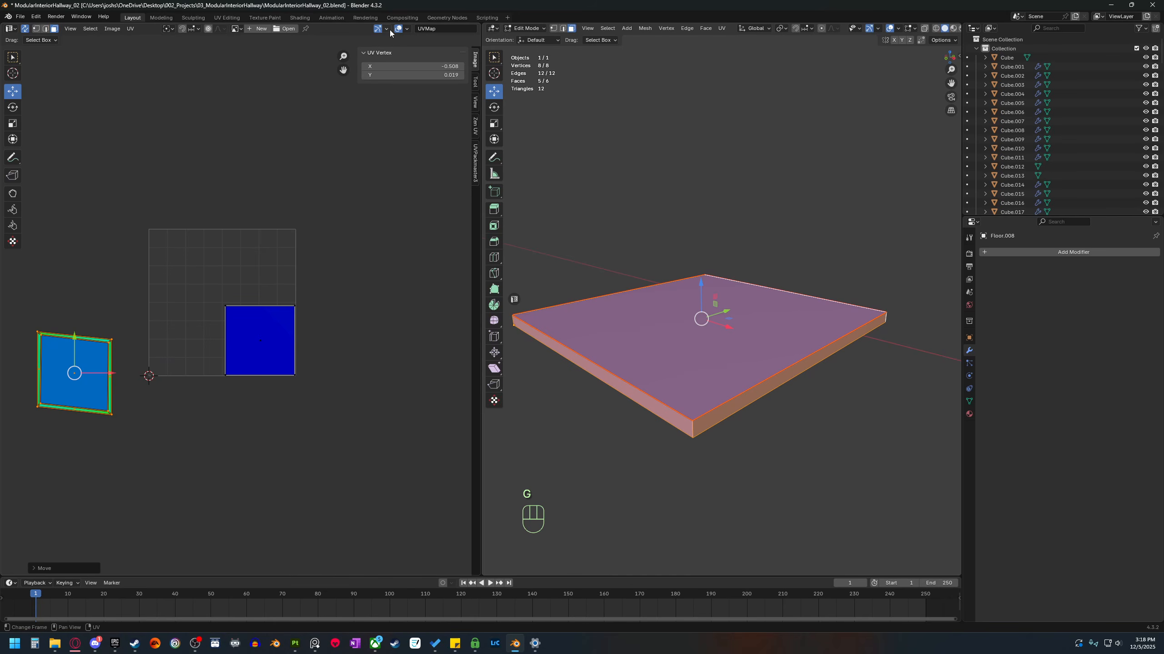
pyautogui.click(406, 29)
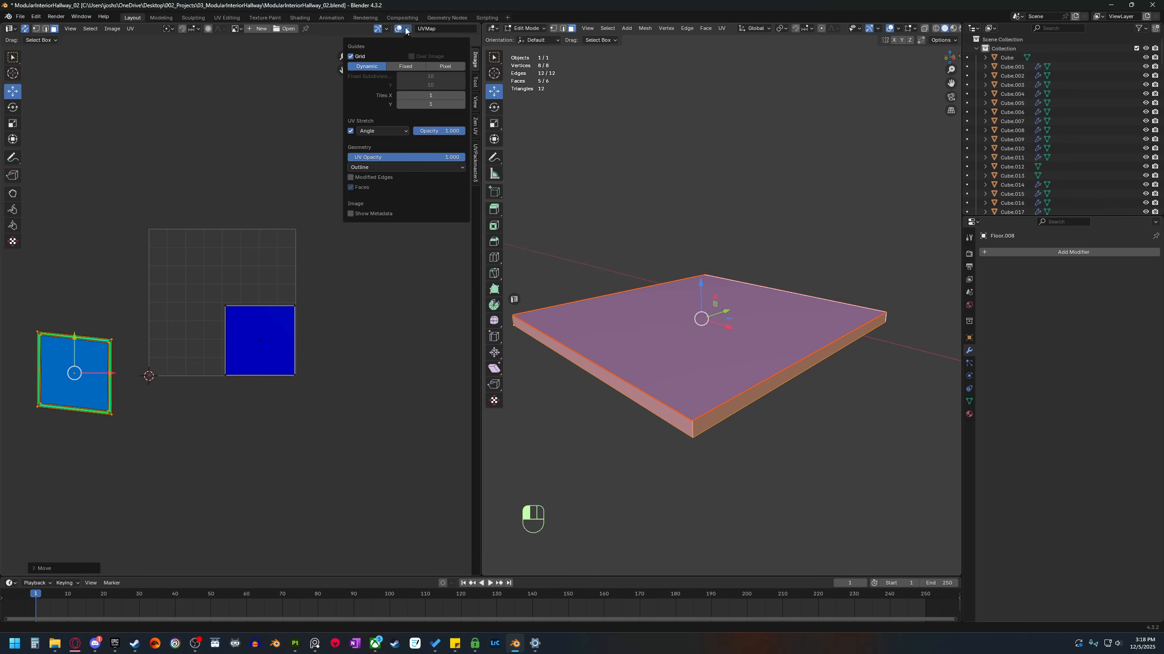
pyautogui.click(351, 132)
# Select the floor's top face and unwrap it on its own with the Angle Based method.
pyautogui.click(254, 351)
pyautogui.keyDown('shift'); pyautogui.moveTo(821, 477); pyautogui.dragTo(846, 483, button='middle'); pyautogui.keyUp('shift')
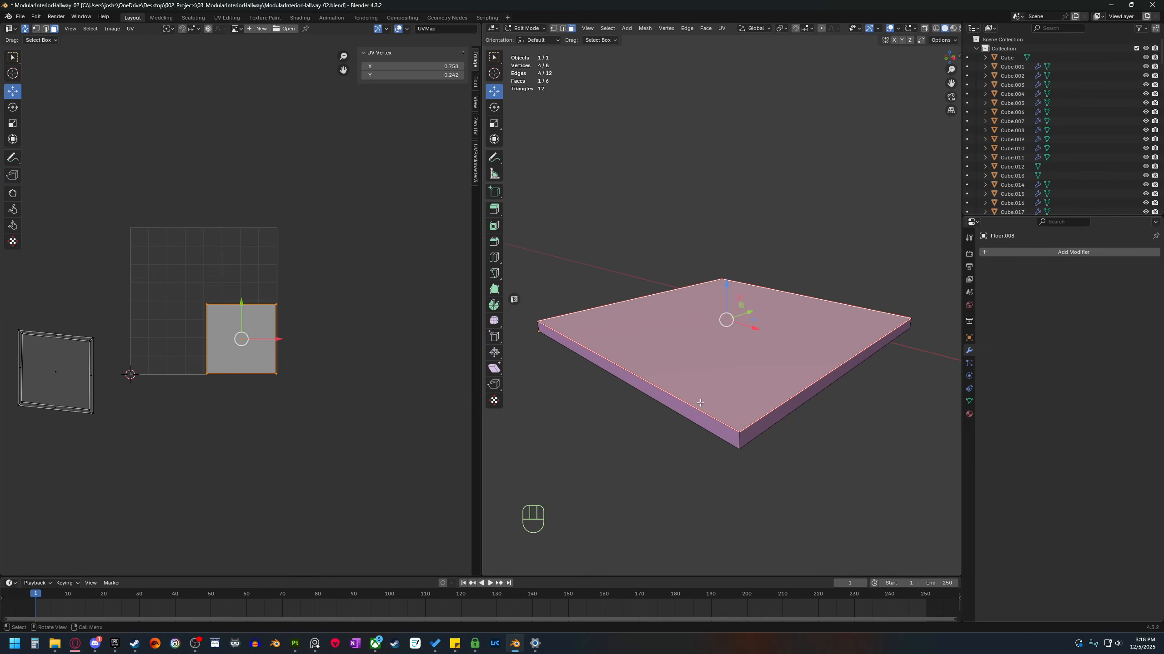
pyautogui.keyDown('shift'); pyautogui.moveTo(709, 367); pyautogui.dragTo(729, 431, button='middle'); pyautogui.keyUp('shift')
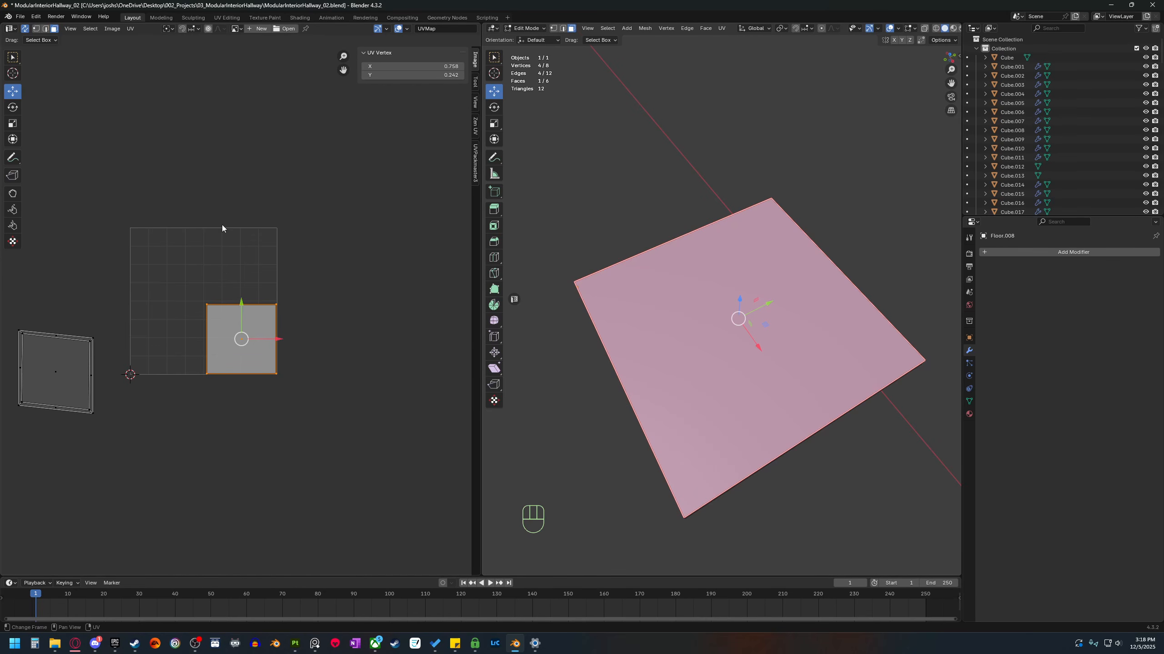
pyautogui.keyDown('shift'); pyautogui.moveTo(135, 374); pyautogui.dragTo(157, 375, button='middle'); pyautogui.keyUp('shift')
pyautogui.press('u')
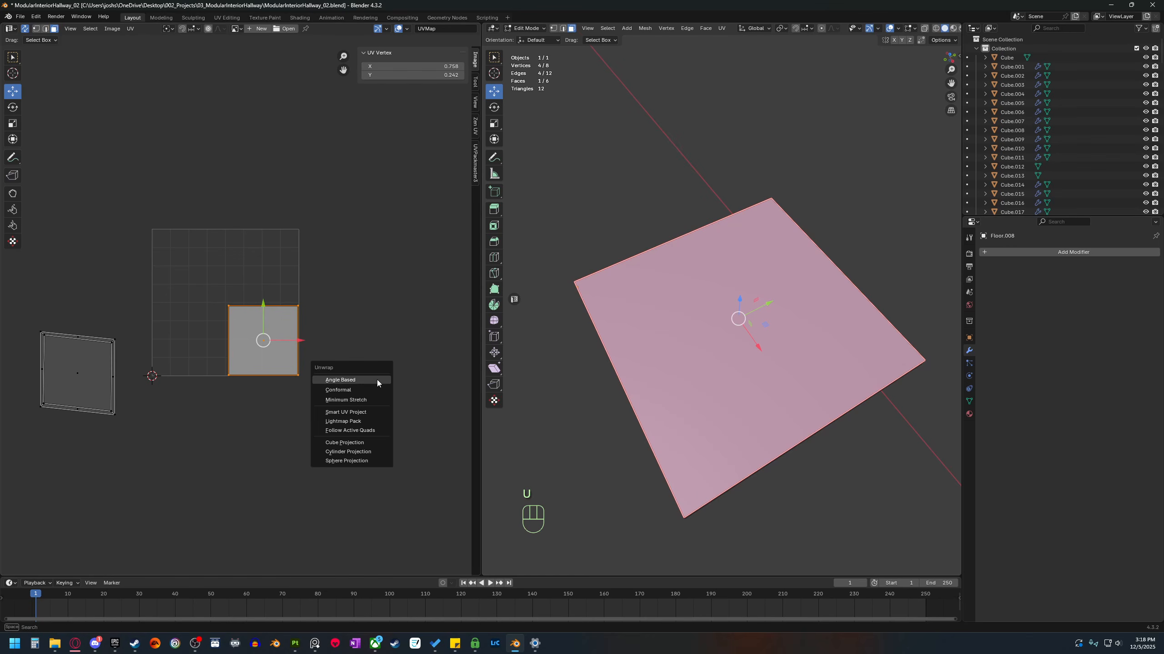
pyautogui.click(376, 382)
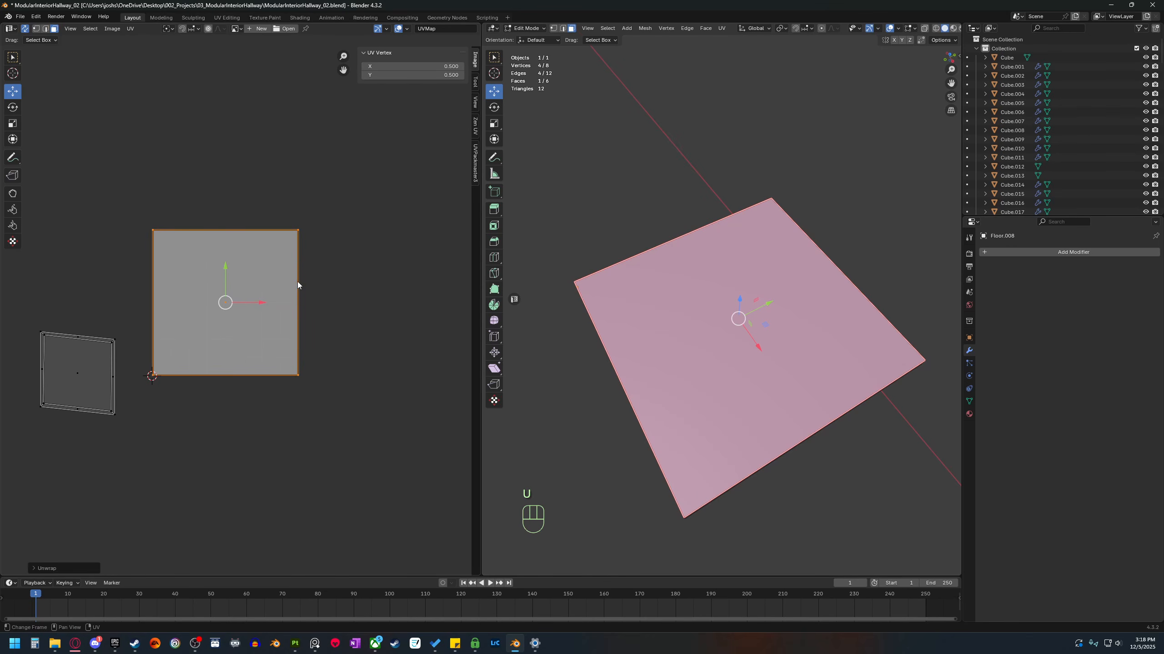
# Select the four short vertical corner edges around the floor slab and mark them as seams.
pyautogui.moveTo(550, 404); pyautogui.dragTo(628, 342, button='middle')
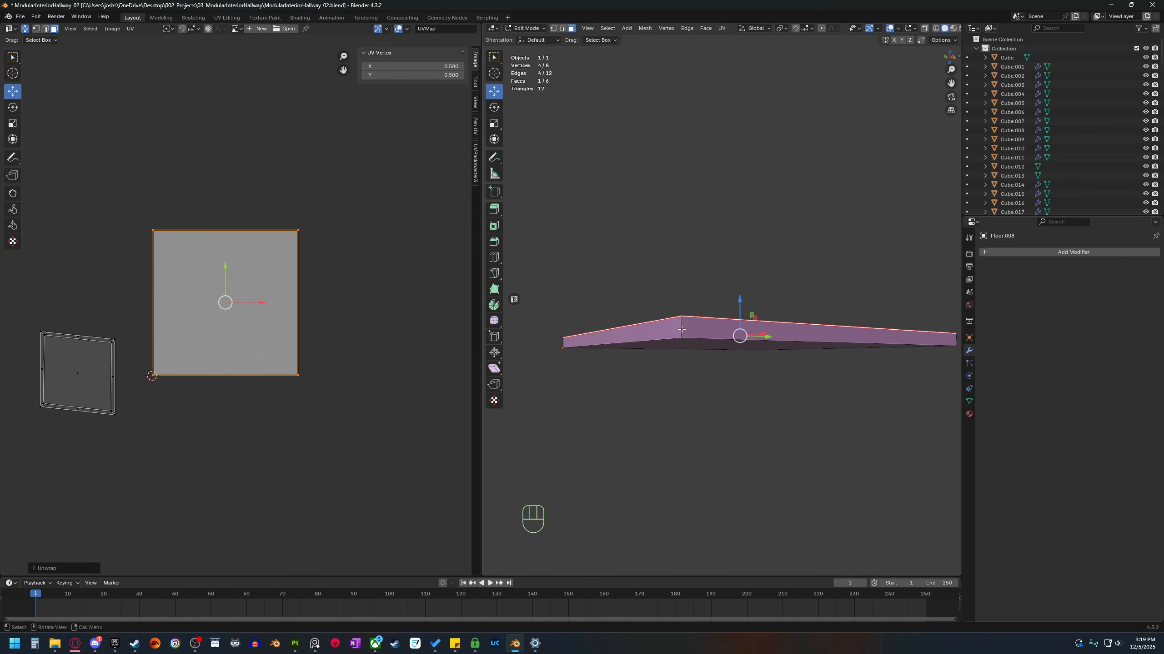
pyautogui.press('2')
pyautogui.click(682, 329)
pyautogui.moveTo(682, 339); pyautogui.dragTo(706, 407, button='middle')
pyautogui.keyDown('shift'); pyautogui.click(624, 346); pyautogui.keyUp('shift')
pyautogui.moveTo(628, 367); pyautogui.dragTo(703, 397, button='middle')
pyautogui.keyDown('shift'); pyautogui.moveTo(641, 425); pyautogui.dragTo(701, 415, button='middle'); pyautogui.keyUp('shift')
pyautogui.keyDown('shift'); pyautogui.click(615, 350); pyautogui.keyUp('shift')
pyautogui.moveTo(617, 353); pyautogui.dragTo(700, 375, button='middle')
pyautogui.moveTo(618, 415); pyautogui.dragTo(719, 402, button='middle')
pyautogui.keyDown('shift'); pyautogui.click(695, 323); pyautogui.keyUp('shift')
pyautogui.rightClick(695, 322)
pyautogui.click(694, 322)
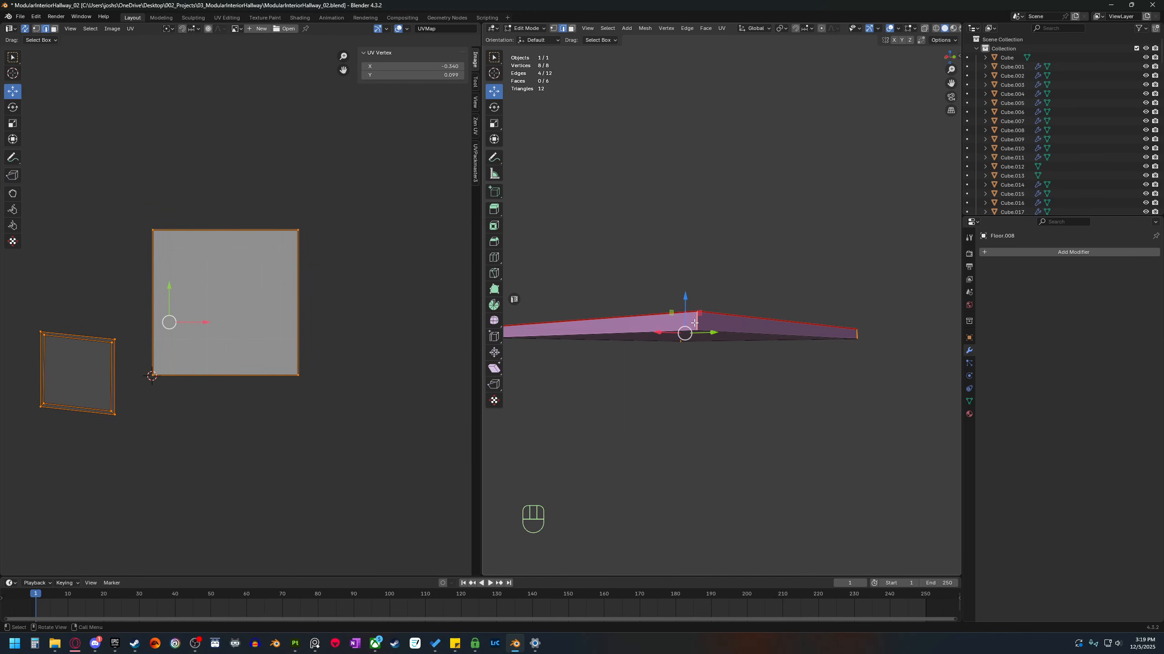
# Select the entire floor mesh and unwrap it with the Angle Based method.
pyautogui.moveTo(694, 323); pyautogui.dragTo(743, 390, button='middle')
pyautogui.press('a')
pyautogui.press('u')
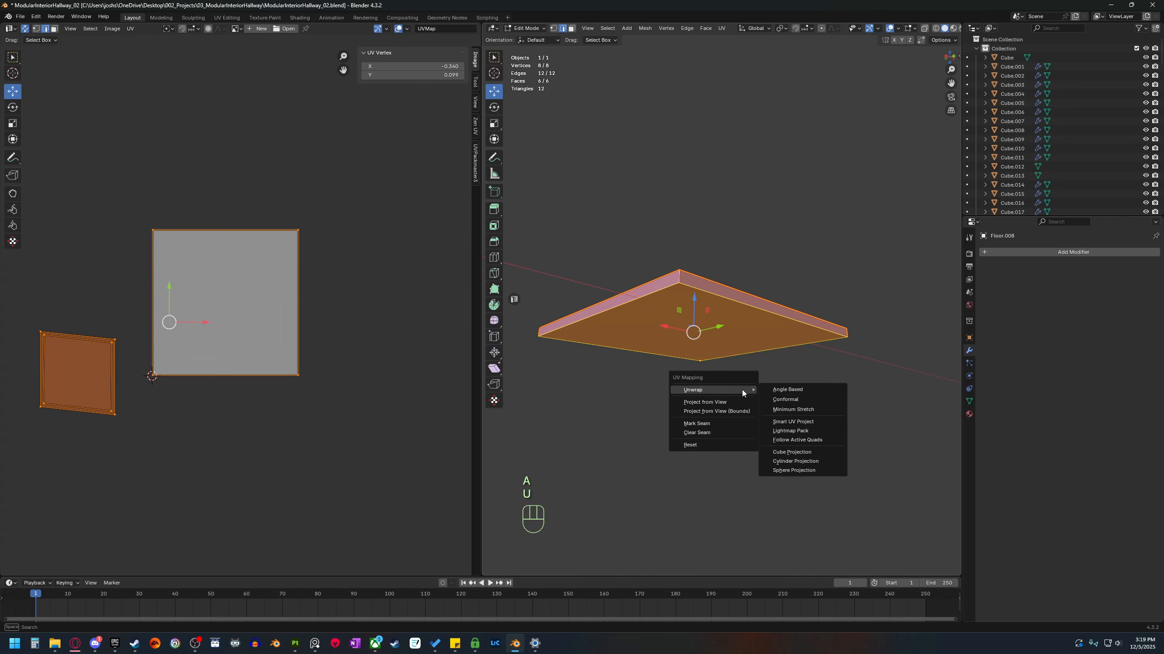
pyautogui.click(788, 389)
pyautogui.scroll(3, 229, 399)
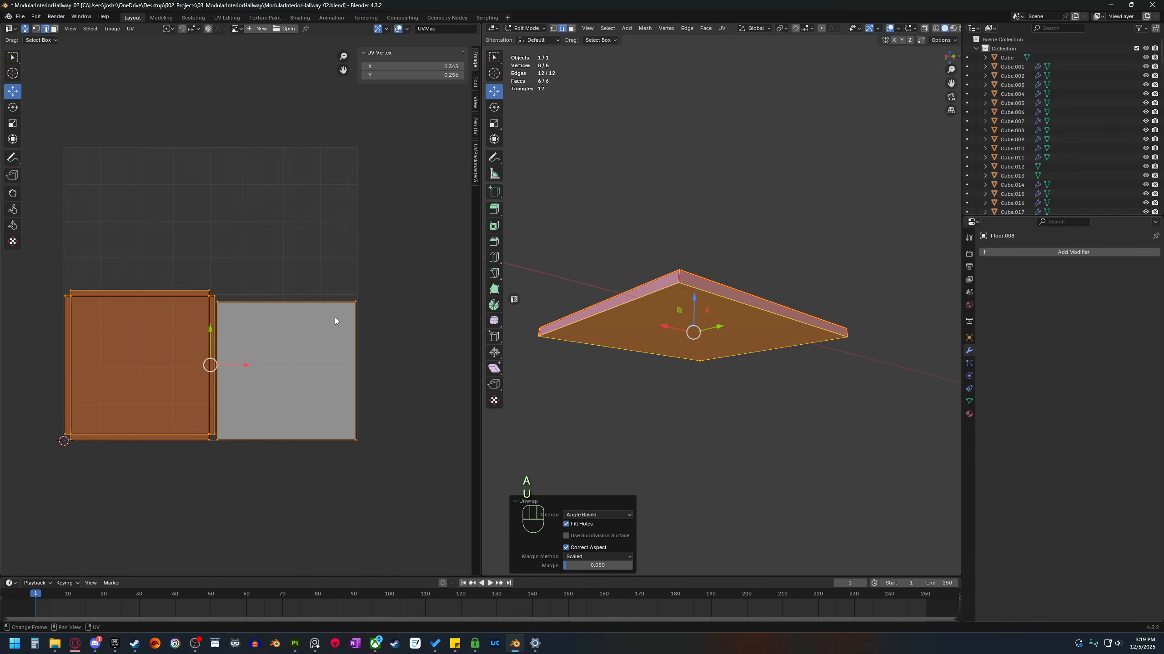
# Select the floor's bottom face to locate it in the UV layout.
pyautogui.click(150, 301)
pyautogui.moveTo(688, 371); pyautogui.dragTo(706, 349, button='middle')
pyautogui.press('3')
pyautogui.click(706, 350)
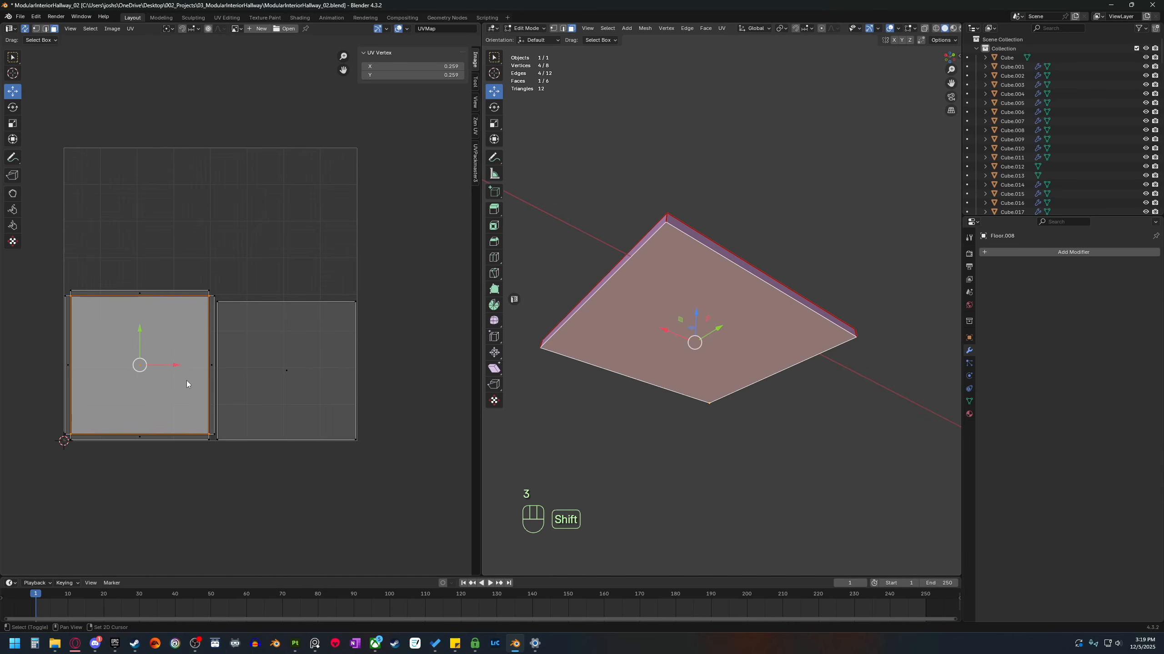
pyautogui.keyDown('shift'); pyautogui.moveTo(186, 380); pyautogui.dragTo(161, 380, button='middle'); pyautogui.keyUp('shift')
# Select the four edges around the floor's bottom face and mark them as seams.
pyautogui.press('2')
pyautogui.click(688, 255)
pyautogui.keyDown('shift'); pyautogui.click(654, 258); pyautogui.keyUp('shift')
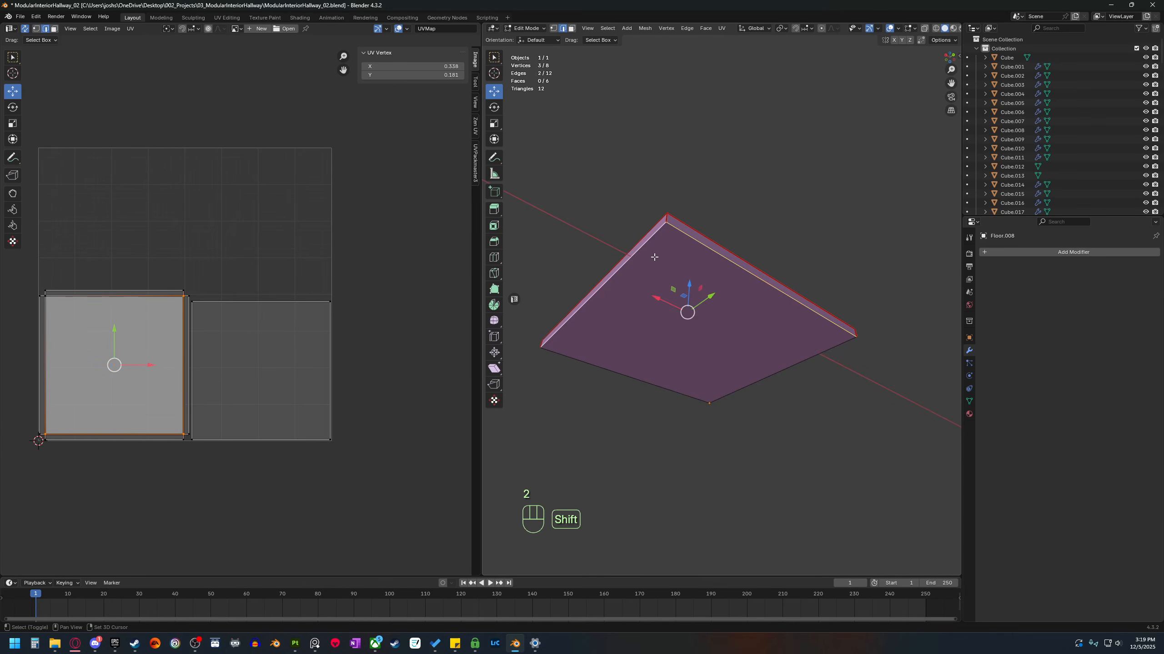
pyautogui.keyDown('shift'); pyautogui.click(617, 365); pyautogui.keyUp('shift')
pyautogui.keyDown('shift'); pyautogui.click(780, 370); pyautogui.keyUp('shift')
pyautogui.rightClick(761, 388)
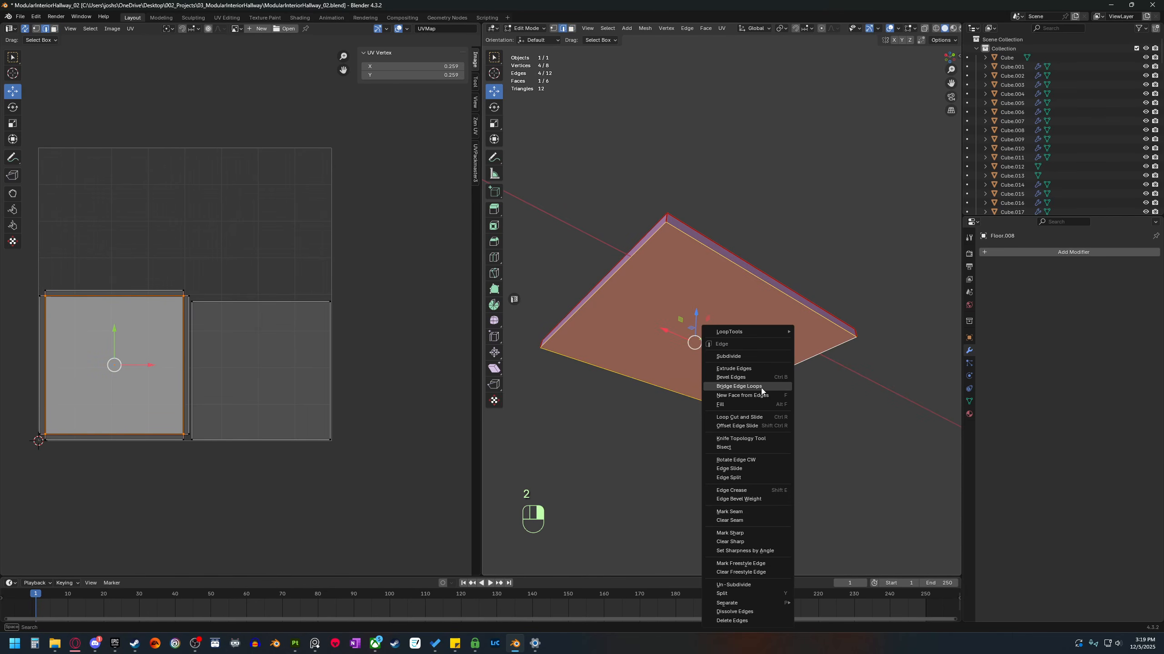
pyautogui.click(739, 511)
pyautogui.scroll(-2, 730, 427)
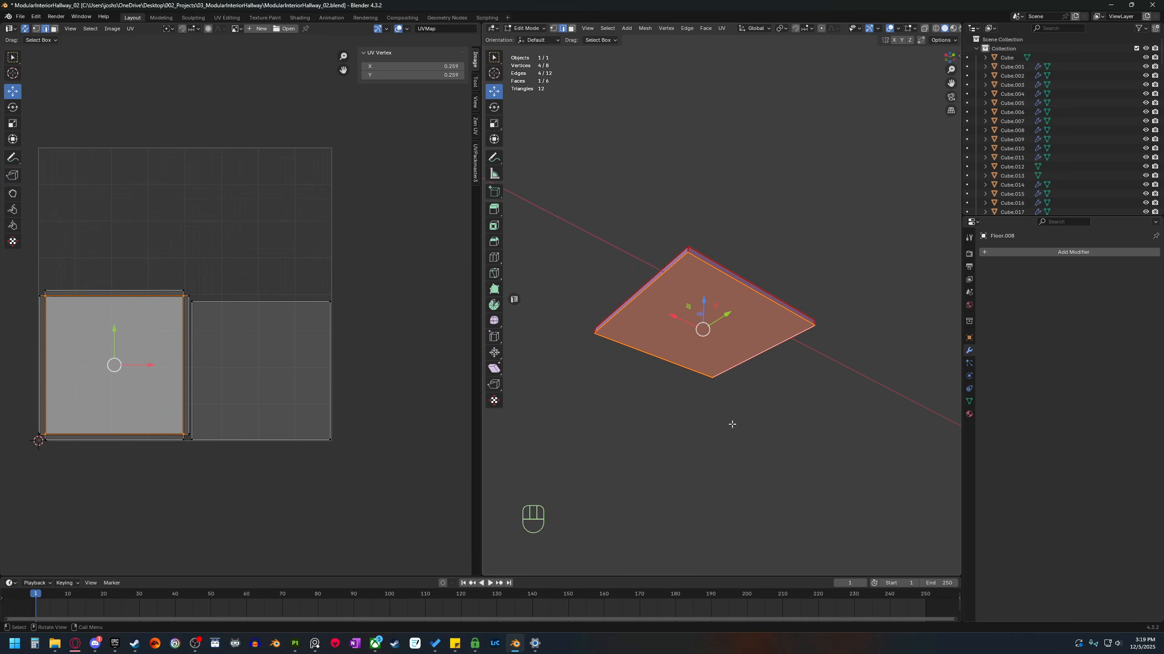
# Unwrap all faces of the floor again with the Angle Based method, using the new bottom seams.
pyautogui.moveTo(730, 423); pyautogui.dragTo(758, 439, button='middle')
pyautogui.press('a')
pyautogui.press('u')
pyautogui.moveTo(758, 435)
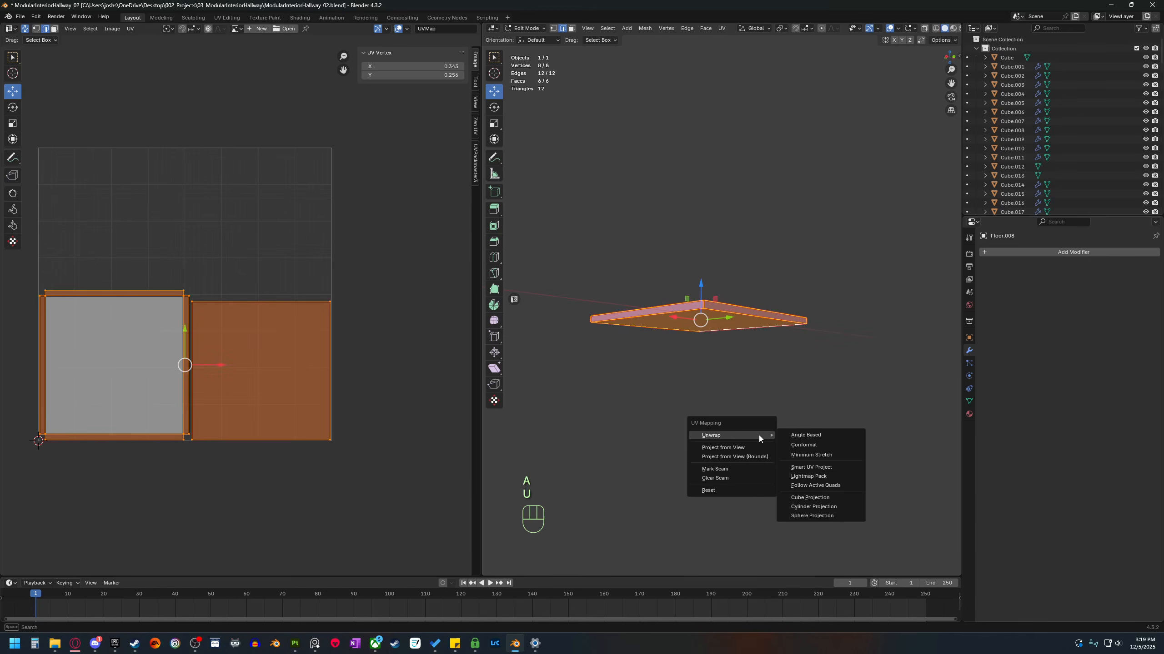
pyautogui.click(800, 432)
pyautogui.keyDown('shift'); pyautogui.moveTo(271, 397); pyautogui.dragTo(290, 398, button='middle'); pyautogui.keyUp('shift')
pyautogui.click(400, 371)
pyautogui.keyDown('shift'); pyautogui.moveTo(417, 378); pyautogui.dragTo(434, 410, button='middle'); pyautogui.keyUp('shift')
# Select the narrow UV strips and a single side face to match them to the slab's sides.
pyautogui.moveTo(158, 216); pyautogui.dragTo(58, 275)
pyautogui.press('3')
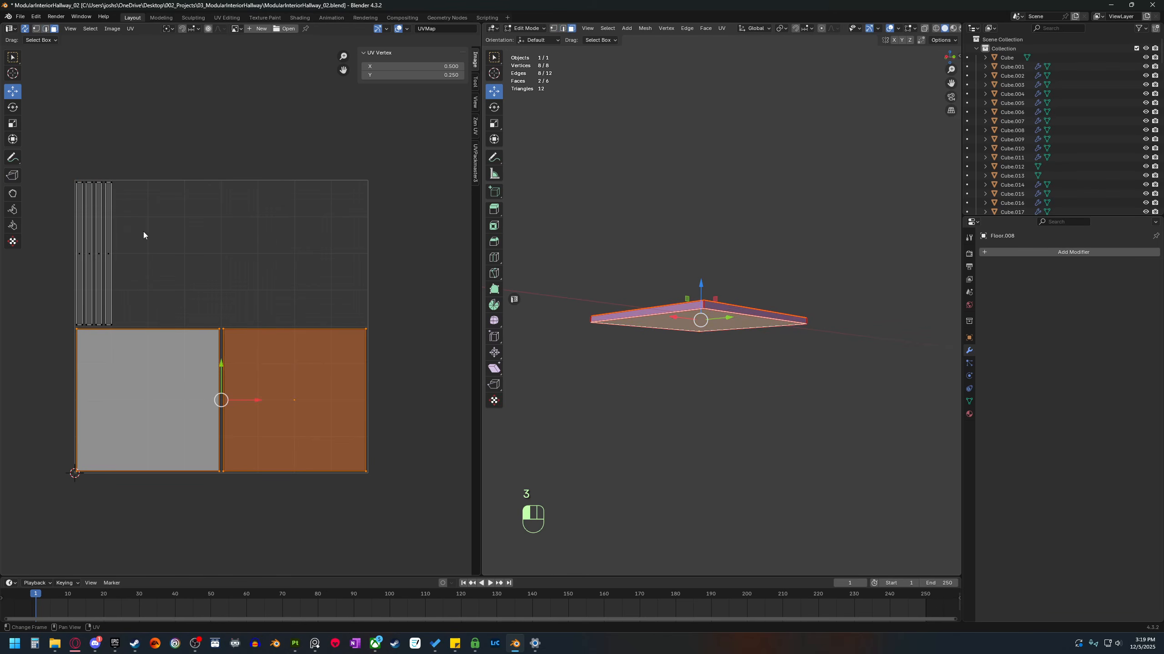
pyautogui.moveTo(143, 230); pyautogui.dragTo(63, 270)
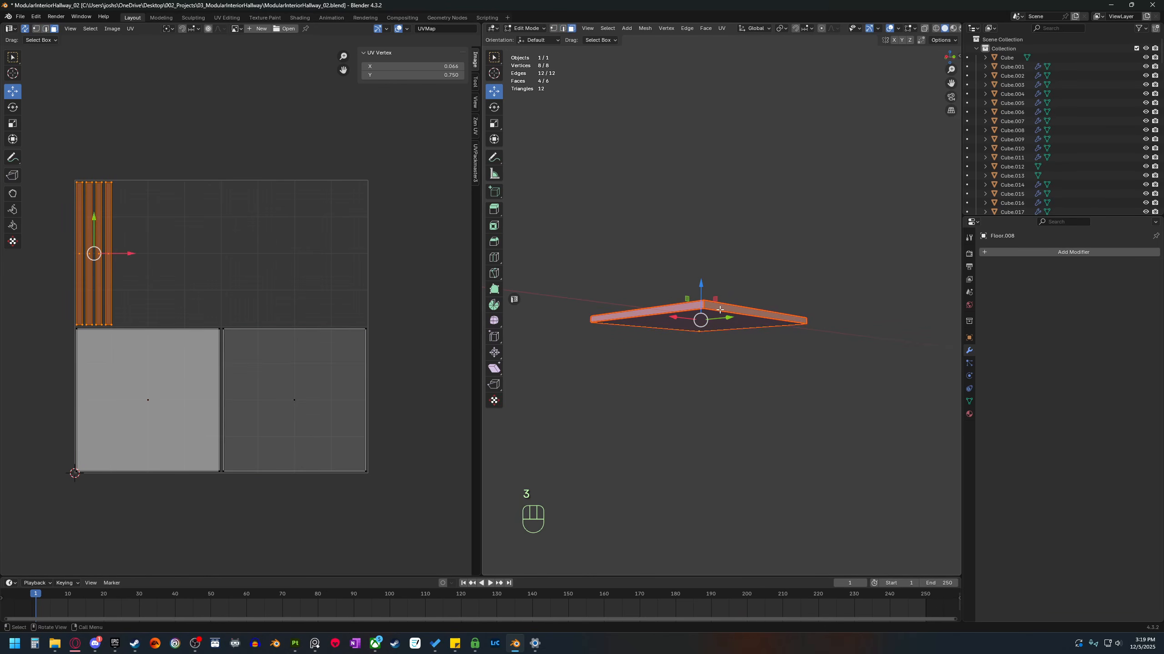
pyautogui.click(692, 308)
pyautogui.click(692, 309)
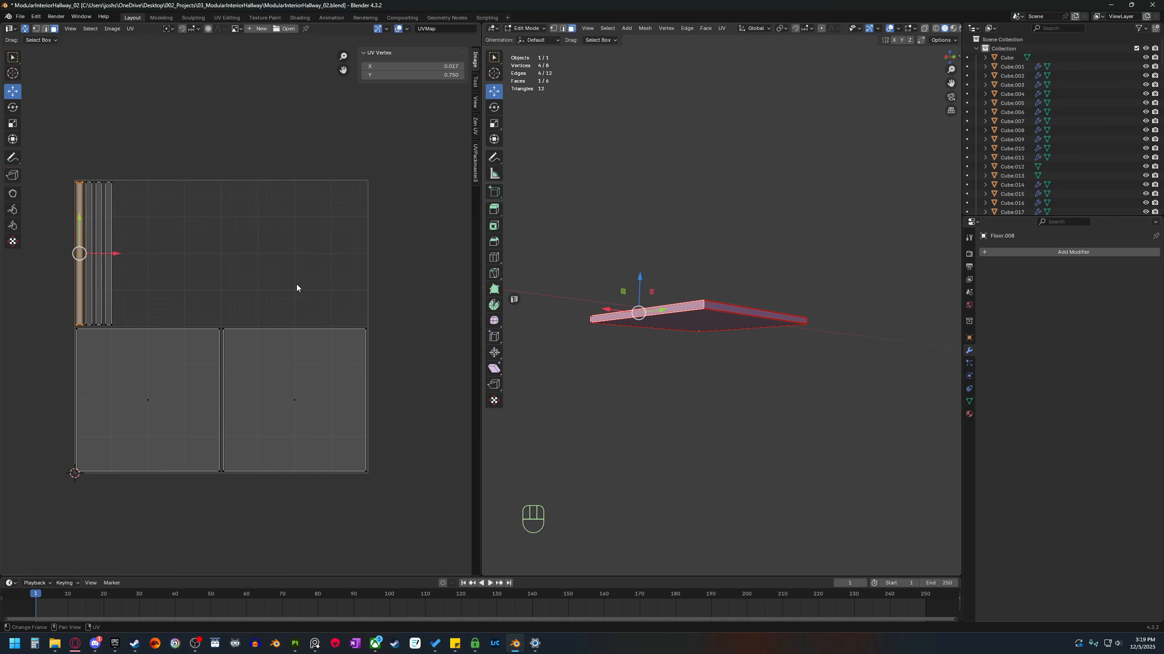
# Select the four narrow side-face UV islands and move them above the UV tile.
pyautogui.moveTo(164, 241); pyautogui.dragTo(60, 274)
pyautogui.press('g')
pyautogui.click(153, 146)
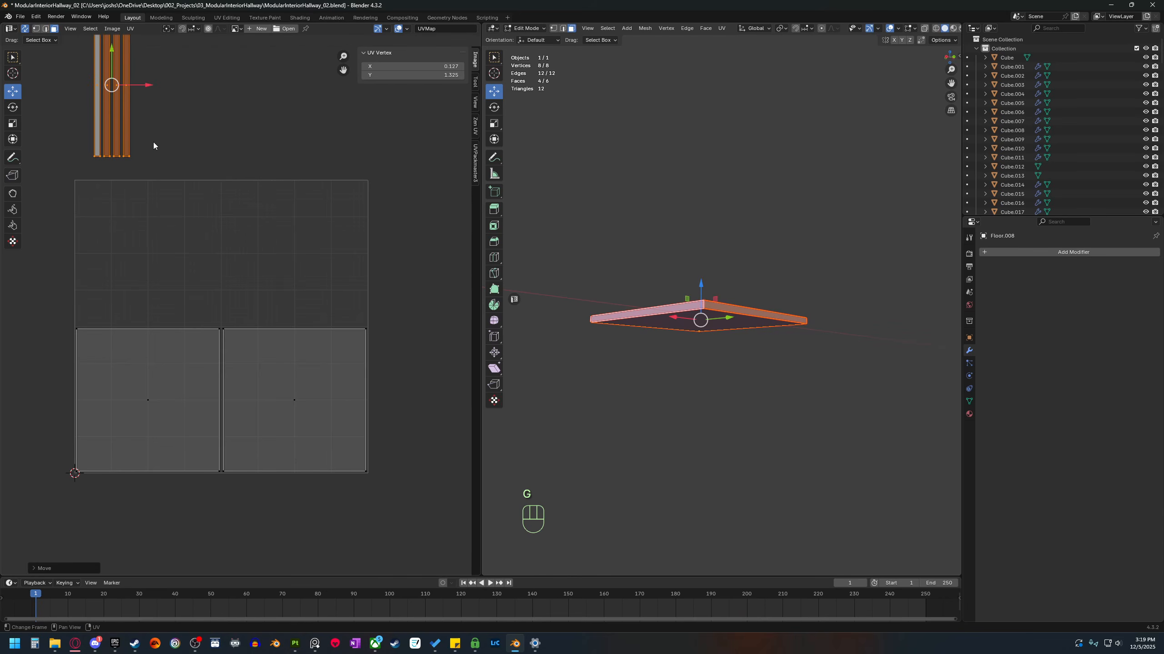
# Unwrap the floor slab's top face and bottom face individually with the Angle Based method.
pyautogui.moveTo(629, 315); pyautogui.dragTo(684, 351, button='middle')
pyautogui.click(752, 364)
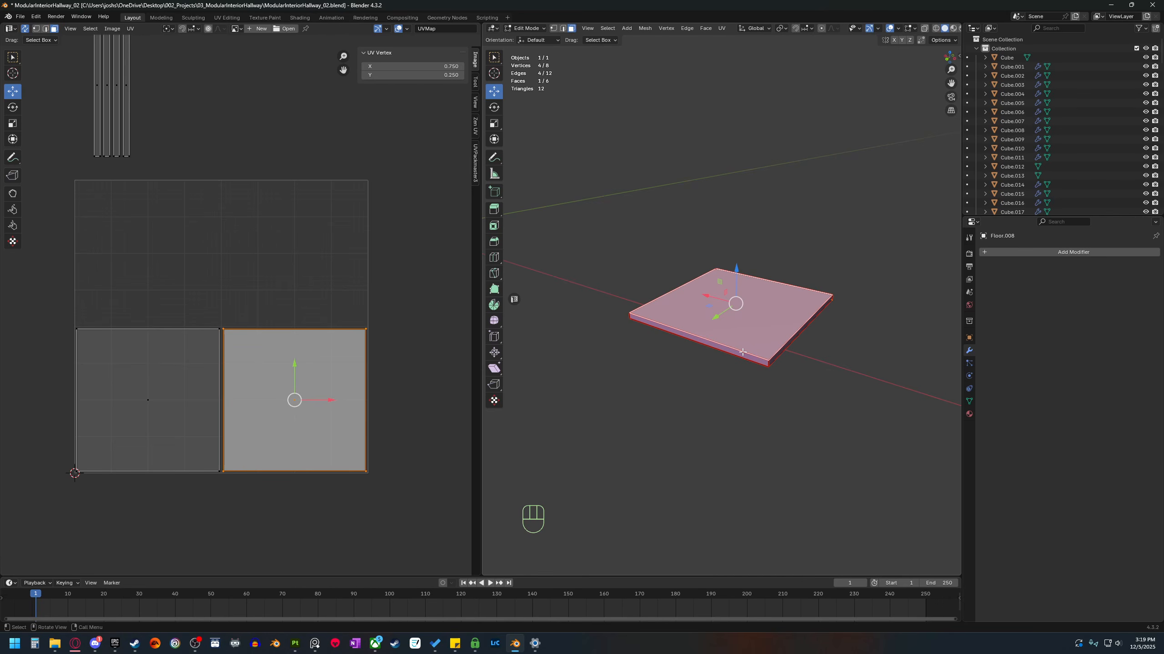
pyautogui.press('u')
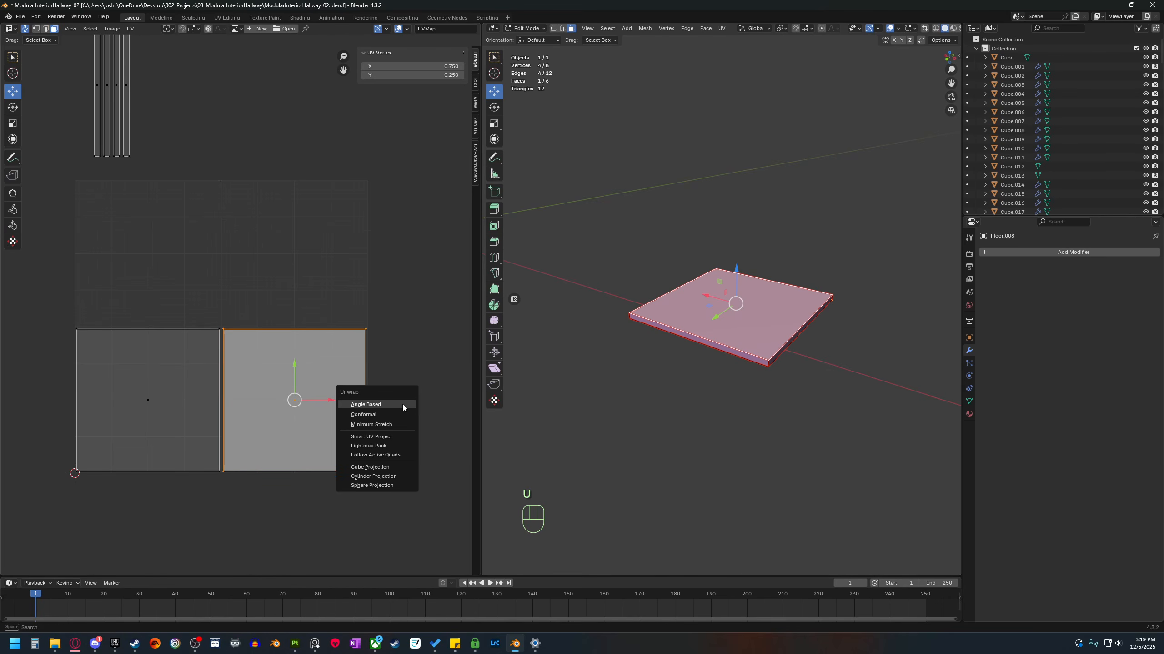
pyautogui.click(402, 404)
pyautogui.moveTo(733, 348); pyautogui.dragTo(793, 383, button='middle')
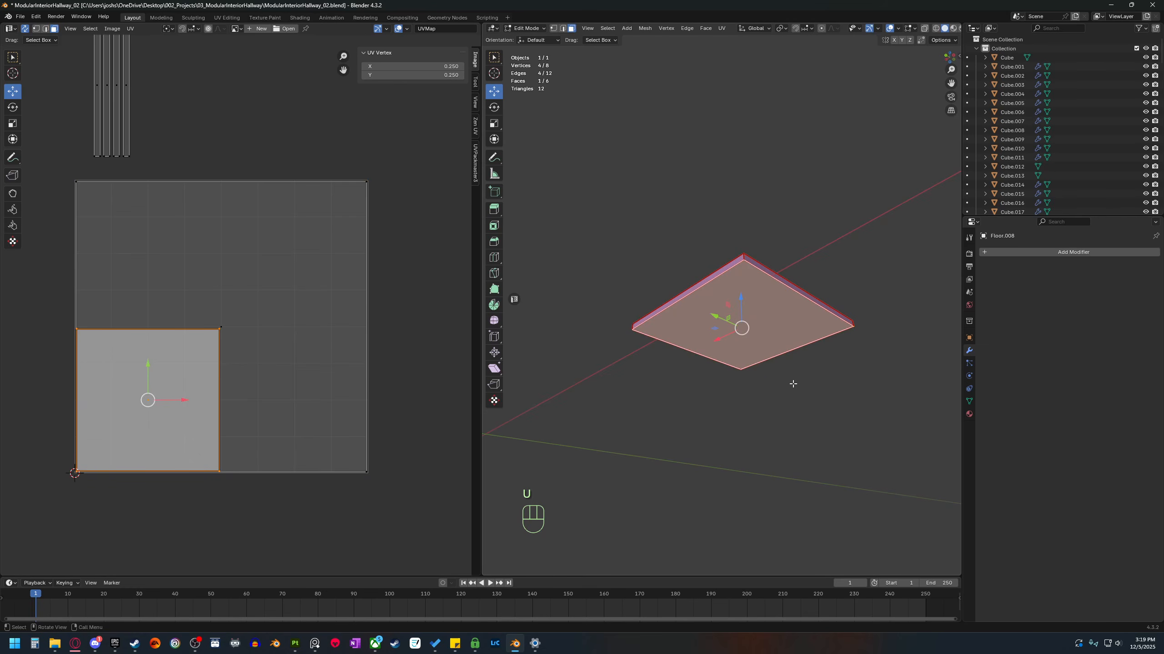
pyautogui.press('u')
pyautogui.moveTo(793, 384)
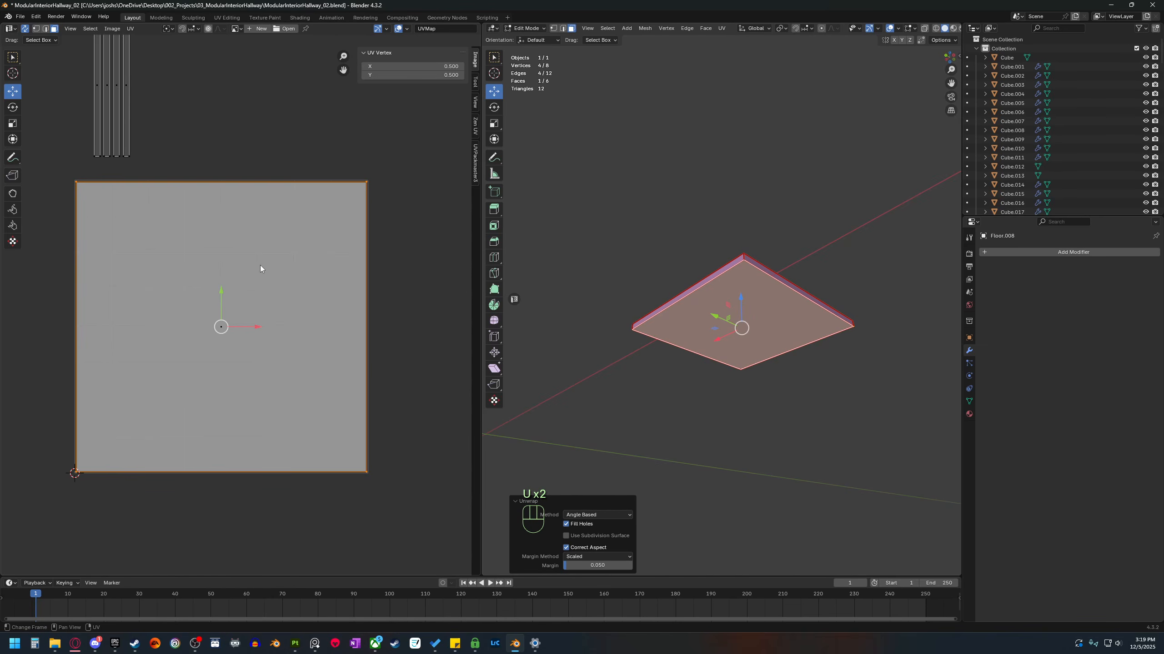
# Set the bottom face's unwrap margin to 0 so its island reaches the UV tile border.
pyautogui.scroll(-2, 420, 255)
pyautogui.scroll(4, 380, 263)
pyautogui.scroll(-1, 411, 250)
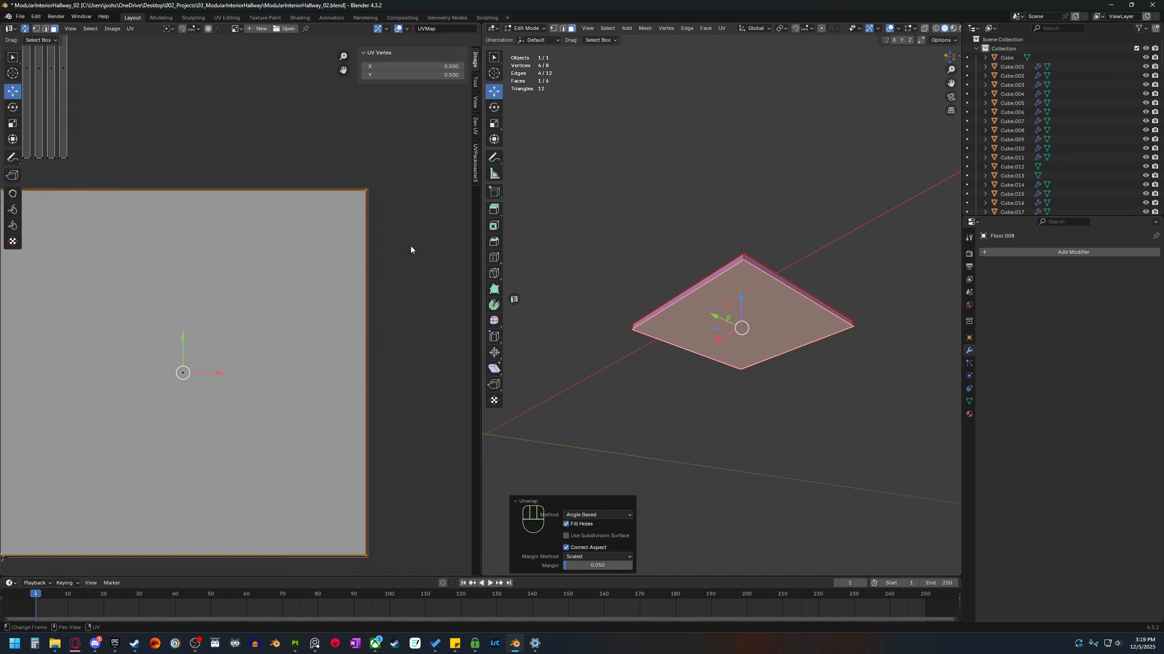
pyautogui.scroll(-1, 411, 246)
pyautogui.keyDown('shift'); pyautogui.moveTo(402, 259); pyautogui.dragTo(368, 289, button='middle'); pyautogui.keyUp('shift')
pyautogui.scroll(4, 366, 275)
pyautogui.keyDown('shift'); pyautogui.moveTo(406, 156); pyautogui.dragTo(327, 264, button='middle'); pyautogui.keyUp('shift')
pyautogui.scroll(4, 330, 261)
pyautogui.keyDown('shift'); pyautogui.moveTo(451, 220); pyautogui.dragTo(390, 330, button='middle'); pyautogui.keyUp('shift')
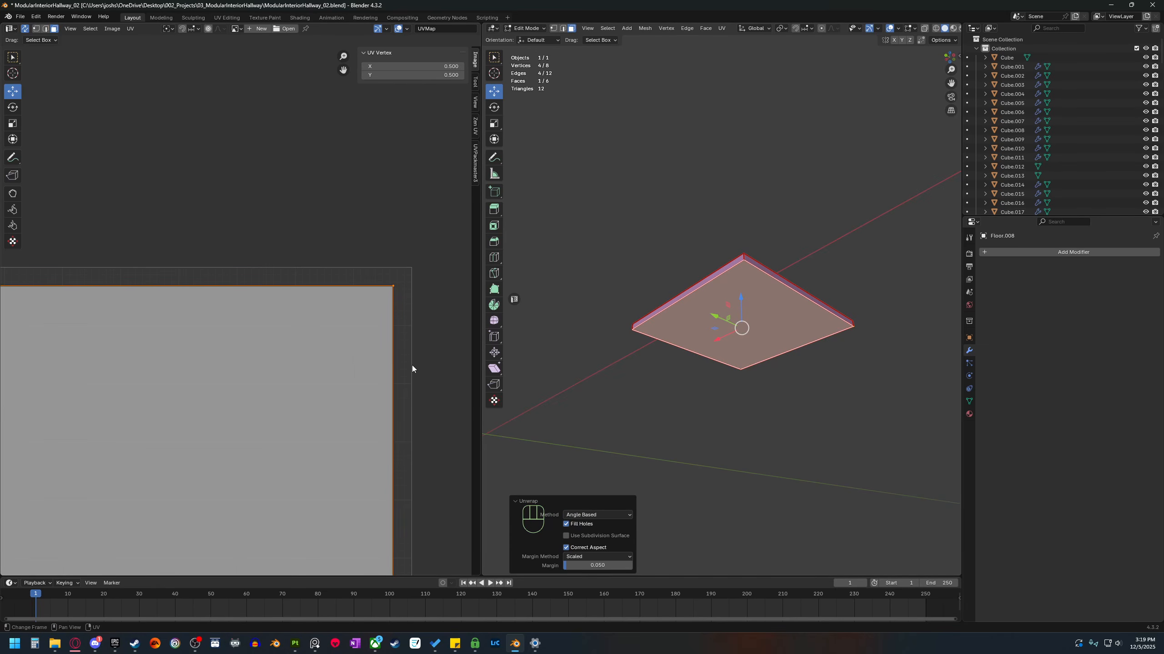
pyautogui.moveTo(597, 565); pyautogui.dragTo(568, 565)
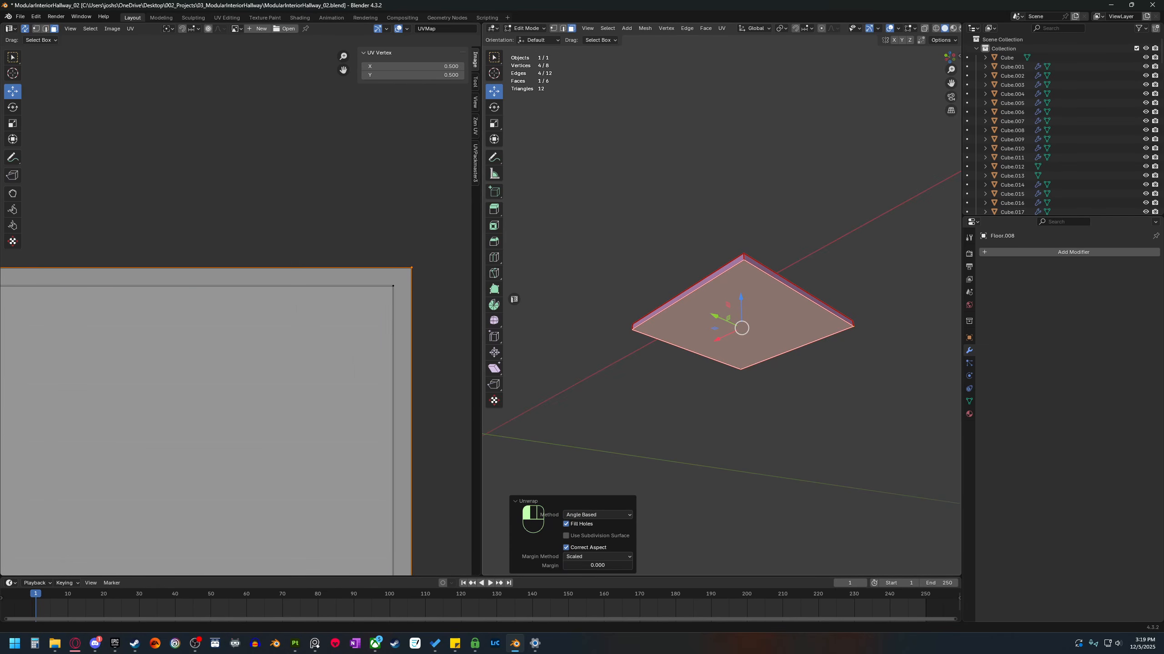
# Unwrap the floor's top face again with no margin so it fills the UV tile.
pyautogui.moveTo(458, 429); pyautogui.dragTo(730, 397, button='middle')
pyautogui.hotkey('ctrl', 'z')
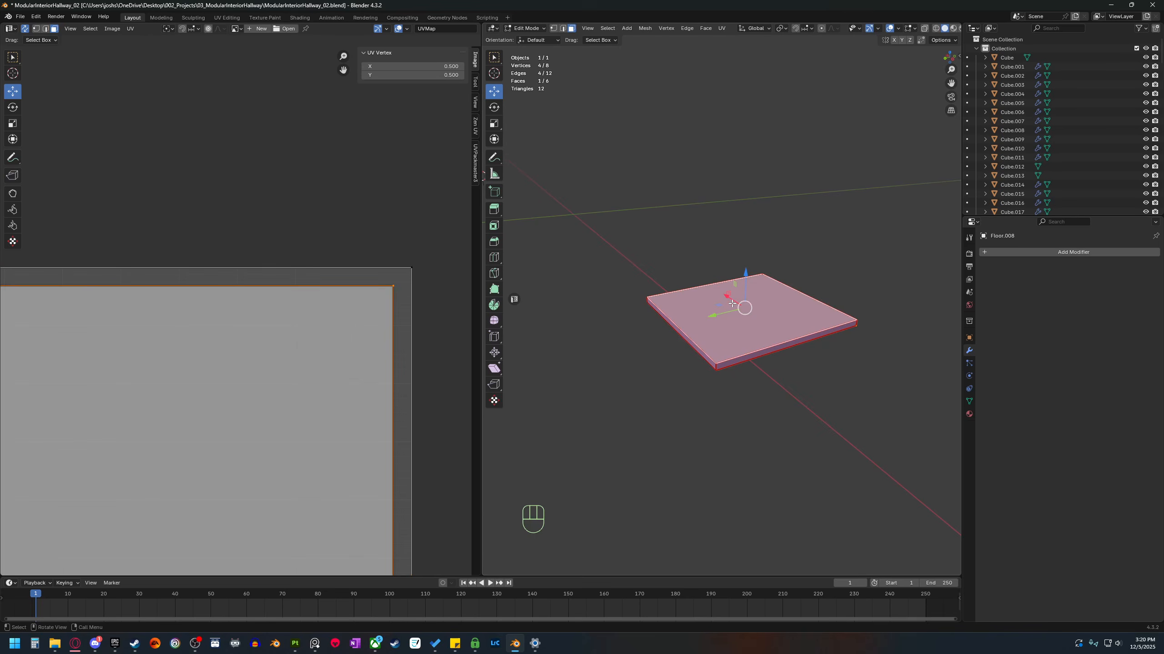
pyautogui.press('u')
pyautogui.click(355, 382)
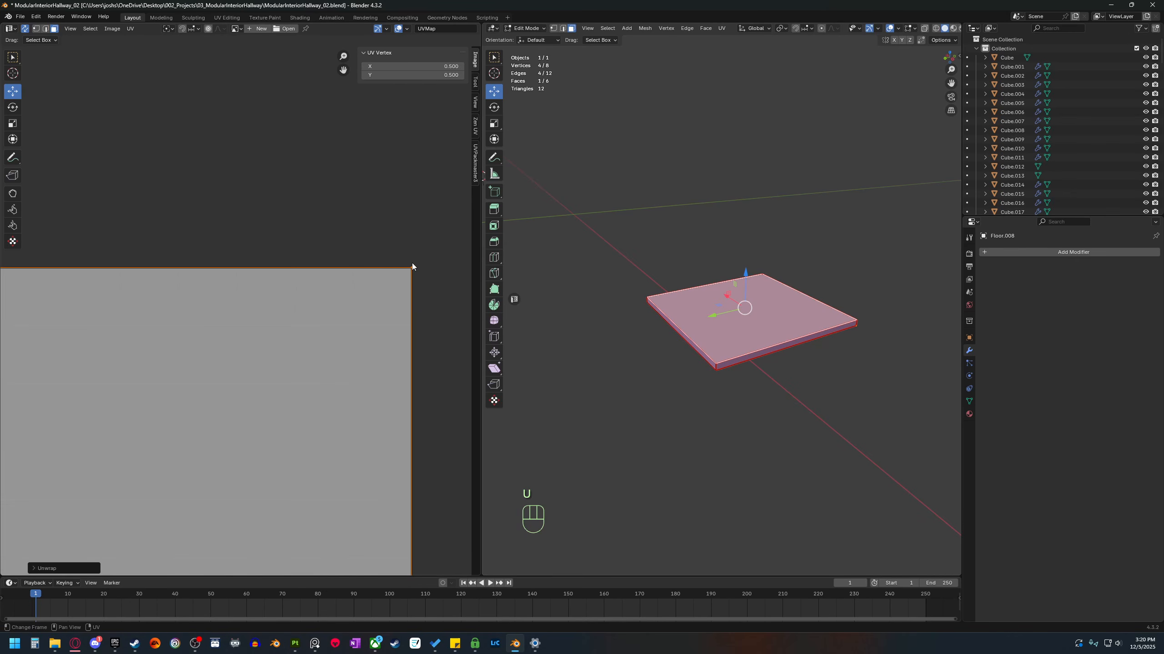
# Move the four narrow side-face UV islands to the middle above the tile and unwrap them again to full tile height.
pyautogui.scroll(-5, 412, 351)
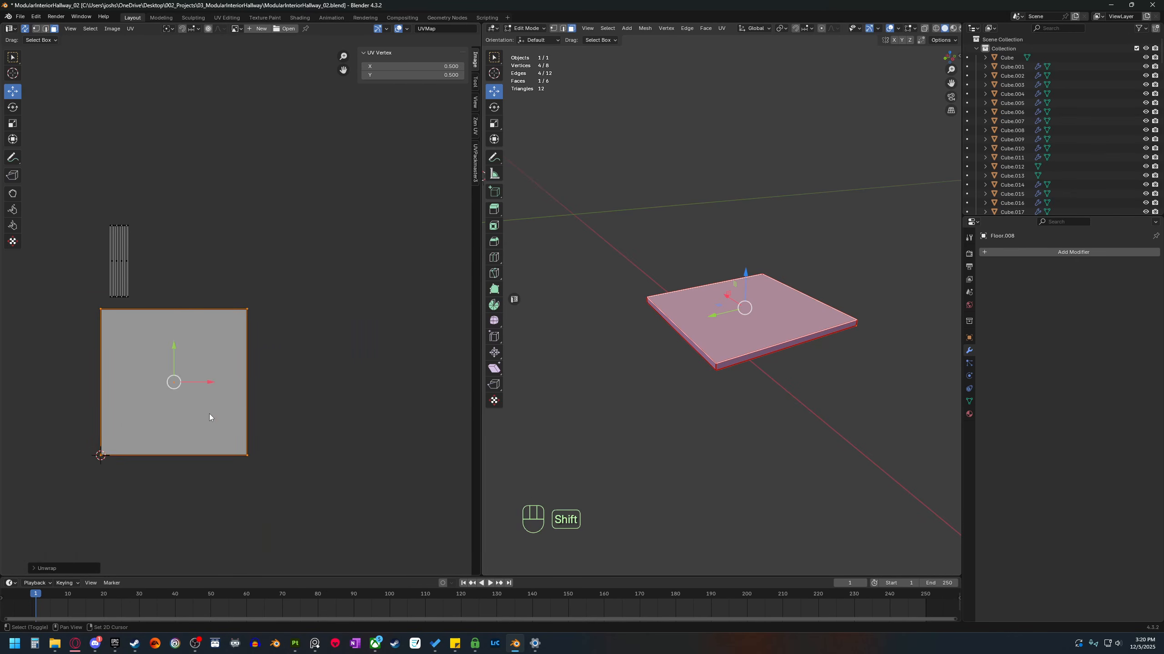
pyautogui.keyDown('shift'); pyautogui.moveTo(209, 414); pyautogui.dragTo(345, 382, button='middle'); pyautogui.keyUp('shift')
pyautogui.scroll(1, 348, 370)
pyautogui.keyDown('shift'); pyautogui.moveTo(361, 286); pyautogui.dragTo(304, 330, button='middle'); pyautogui.keyUp('shift')
pyautogui.moveTo(311, 239); pyautogui.dragTo(231, 355)
pyautogui.press('g')
pyautogui.click(365, 342)
pyautogui.keyDown('shift'); pyautogui.moveTo(384, 394); pyautogui.dragTo(318, 370, button='middle'); pyautogui.keyUp('shift')
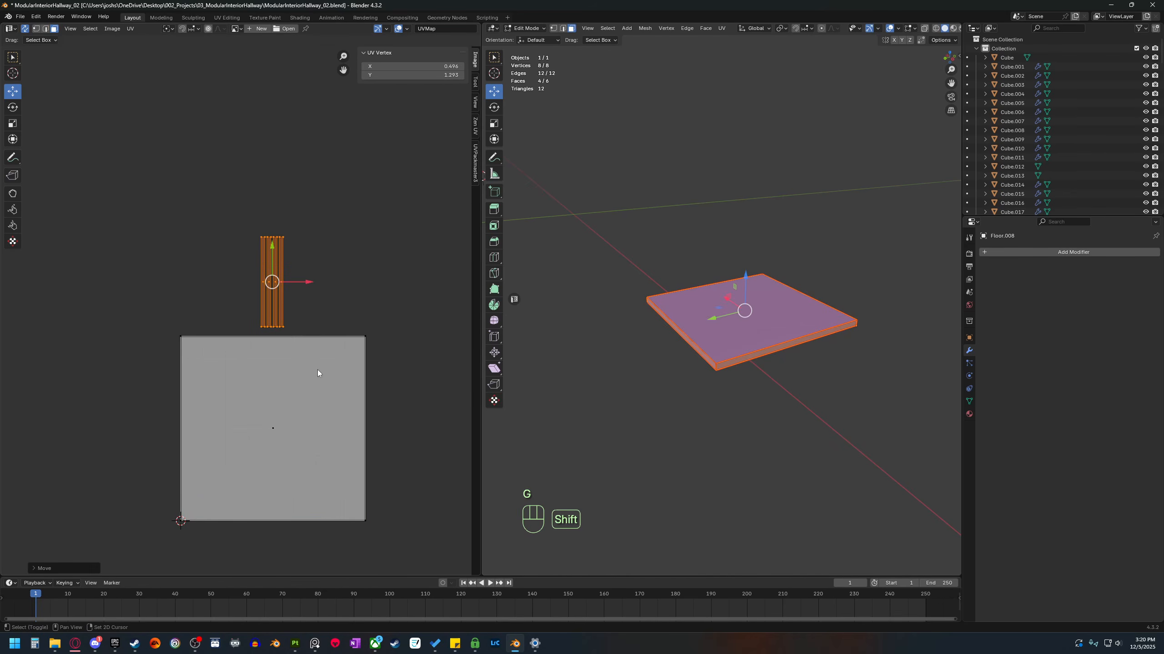
pyautogui.press('u')
pyautogui.click(337, 371)
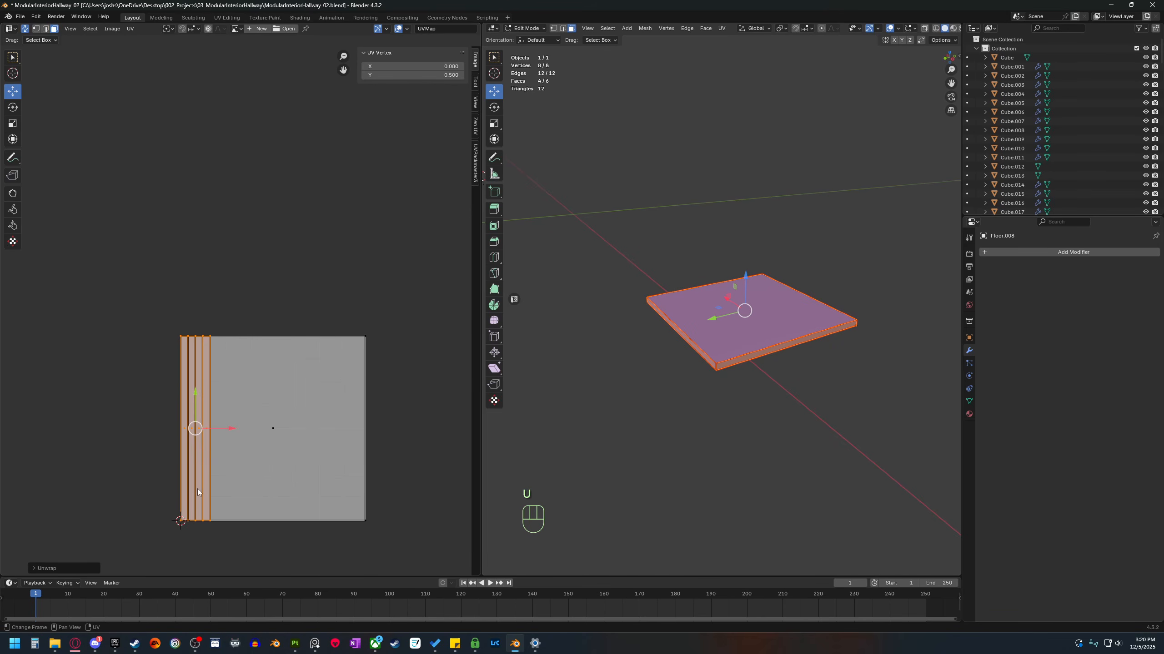
# Move the side-face strips off the UV tile and unwrap them back into it.
pyautogui.keyDown('shift'); pyautogui.moveTo(292, 475); pyautogui.dragTo(281, 428, button='middle'); pyautogui.keyUp('shift')
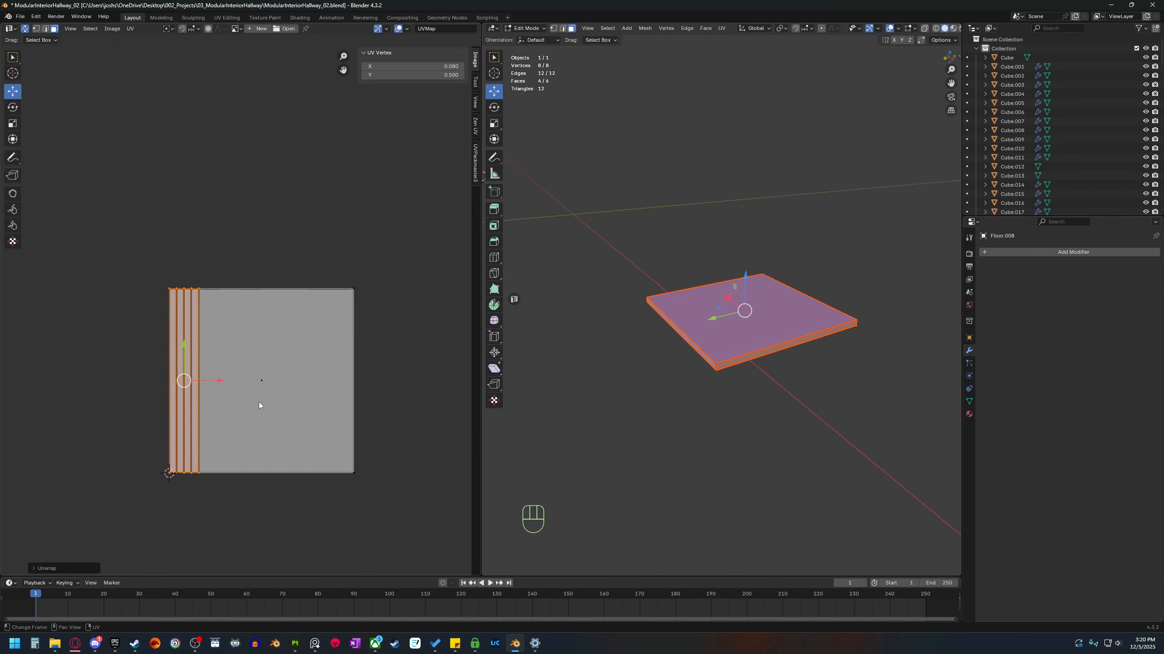
pyautogui.press('g')
pyautogui.click(171, 405)
pyautogui.press('g')
pyautogui.click(165, 197)
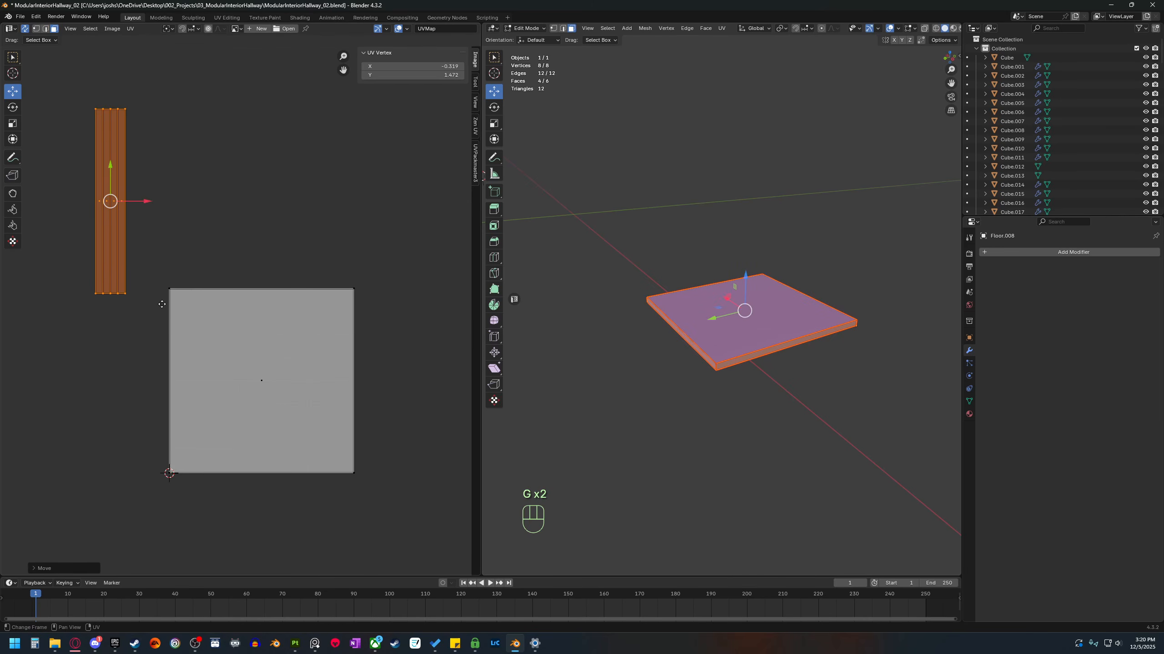
pyautogui.press('g')
pyautogui.rightClick(257, 456)
pyautogui.press('u')
pyautogui.click(162, 248)
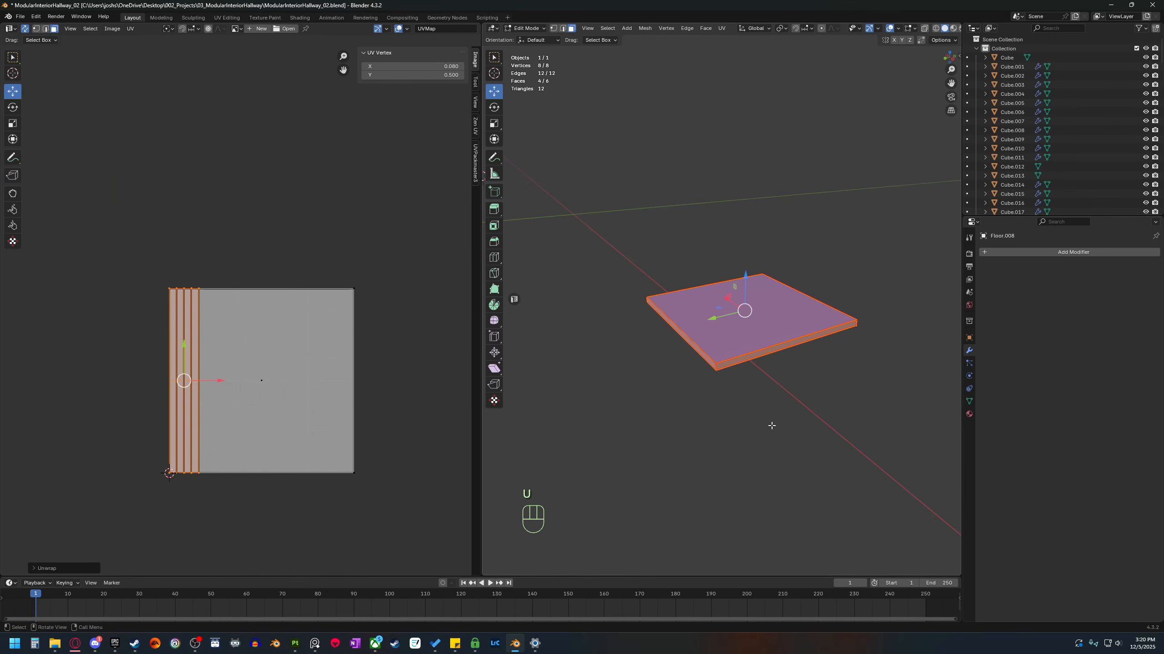
# Bring the rest of the kit back into view, leave mesh editing and move the floor piece -11 m along Y.
pyautogui.moveTo(678, 429); pyautogui.dragTo(768, 339, button='middle')
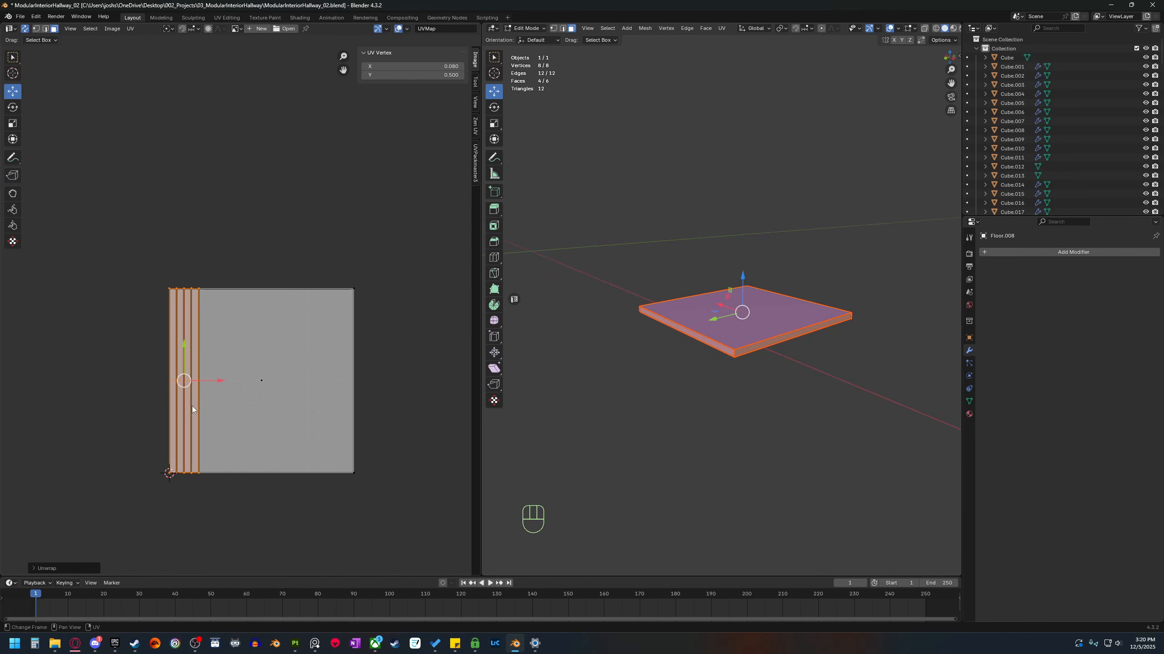
pyautogui.moveTo(285, 390)
pyautogui.mouseDown(button='middle')
pyautogui.moveTo(239, 391)
pyautogui.moveTo(276, 391)
pyautogui.mouseUp(button='middle')
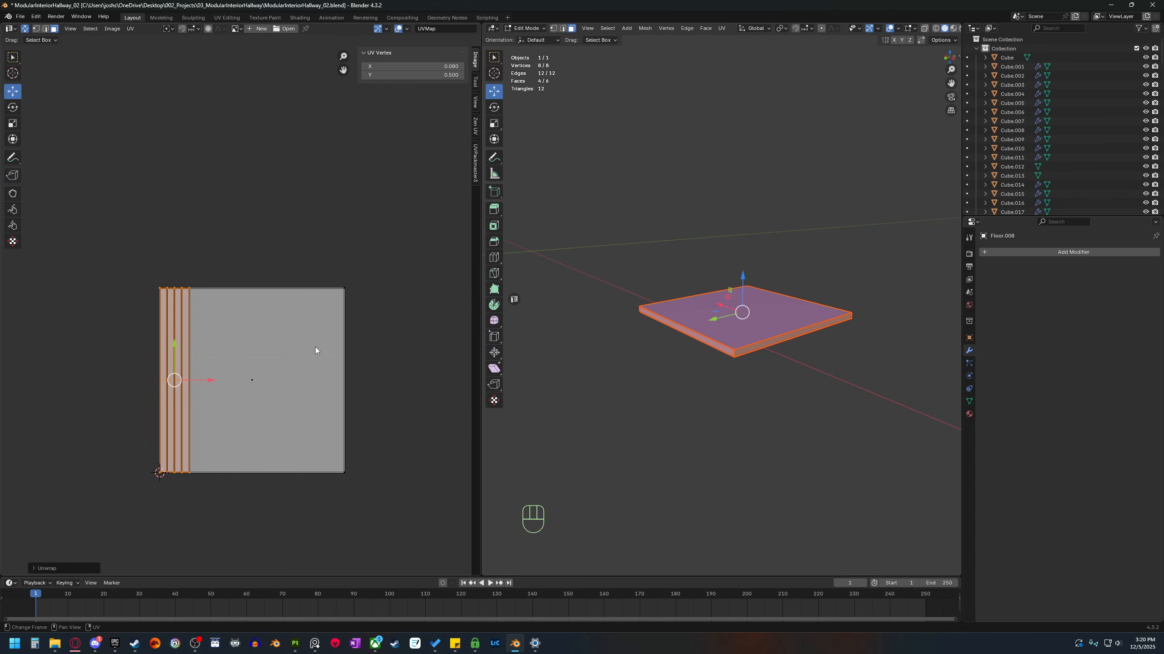
pyautogui.moveTo(753, 418); pyautogui.dragTo(674, 411, button='middle')
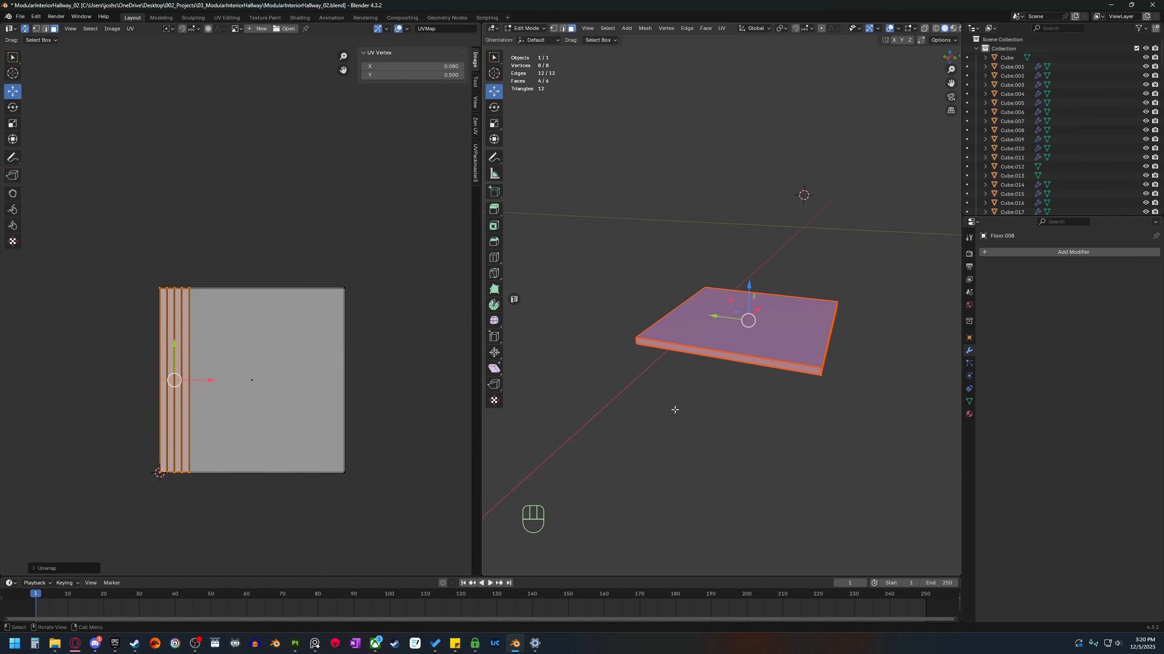
pyautogui.press('KP_Divide')
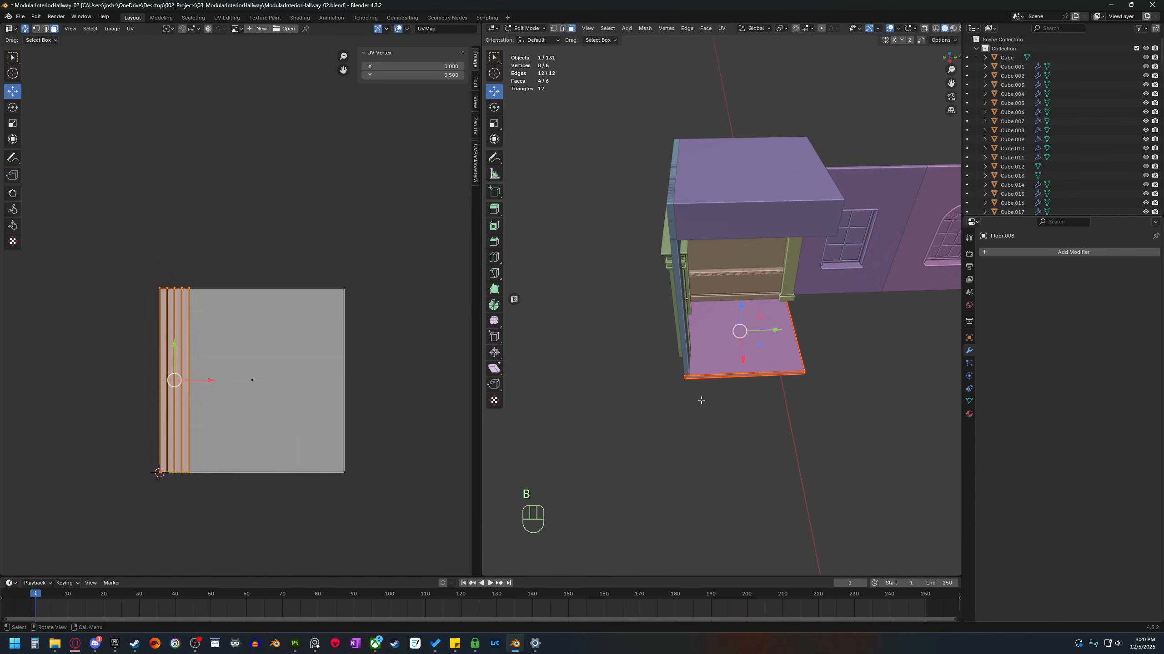
pyautogui.press('Tab')
pyautogui.moveTo(726, 428); pyautogui.dragTo(809, 445, button='middle')
pyautogui.scroll(-2, 751, 387)
pyautogui.keyDown('ctrl'); pyautogui.moveTo(816, 390); pyautogui.dragTo(615, 368); pyautogui.keyUp('ctrl')
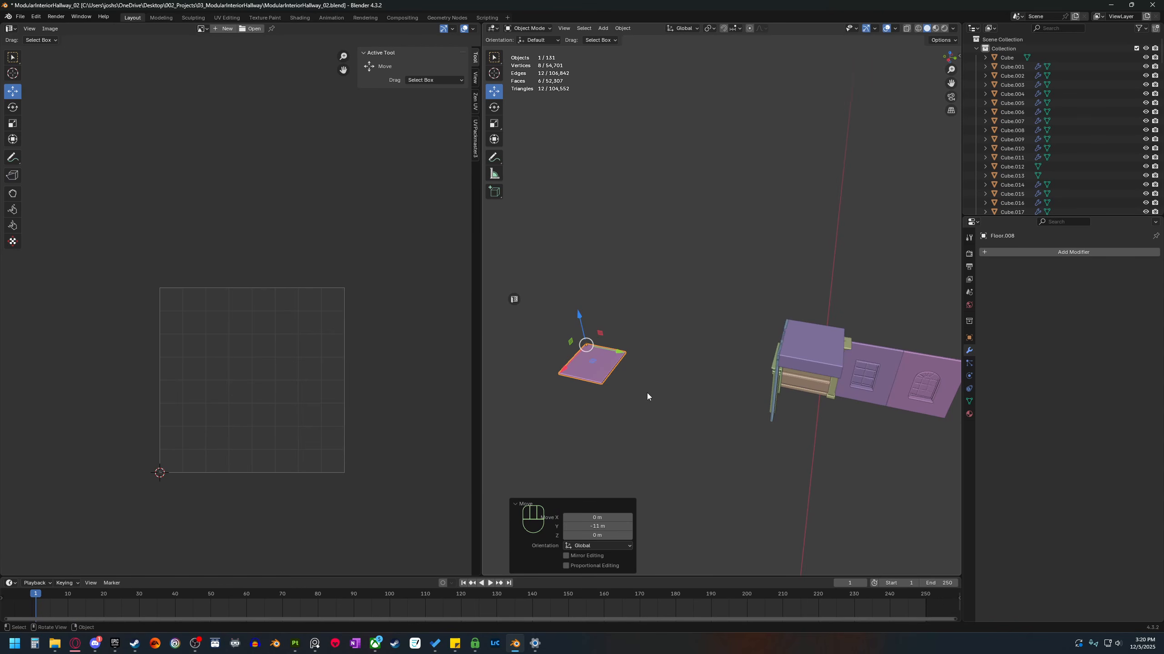
# Isolate the doorway wall piece, open its mesh for editing and select the front face of one leg.
pyautogui.keyDown('shift'); pyautogui.moveTo(794, 500); pyautogui.dragTo(732, 508, button='middle'); pyautogui.keyUp('shift')
pyautogui.scroll(4, 732, 508)
pyautogui.moveTo(732, 507); pyautogui.dragTo(701, 419, button='middle')
pyautogui.click(784, 370)
pyautogui.press('b')
pyautogui.press('Tab')
pyautogui.press('2')
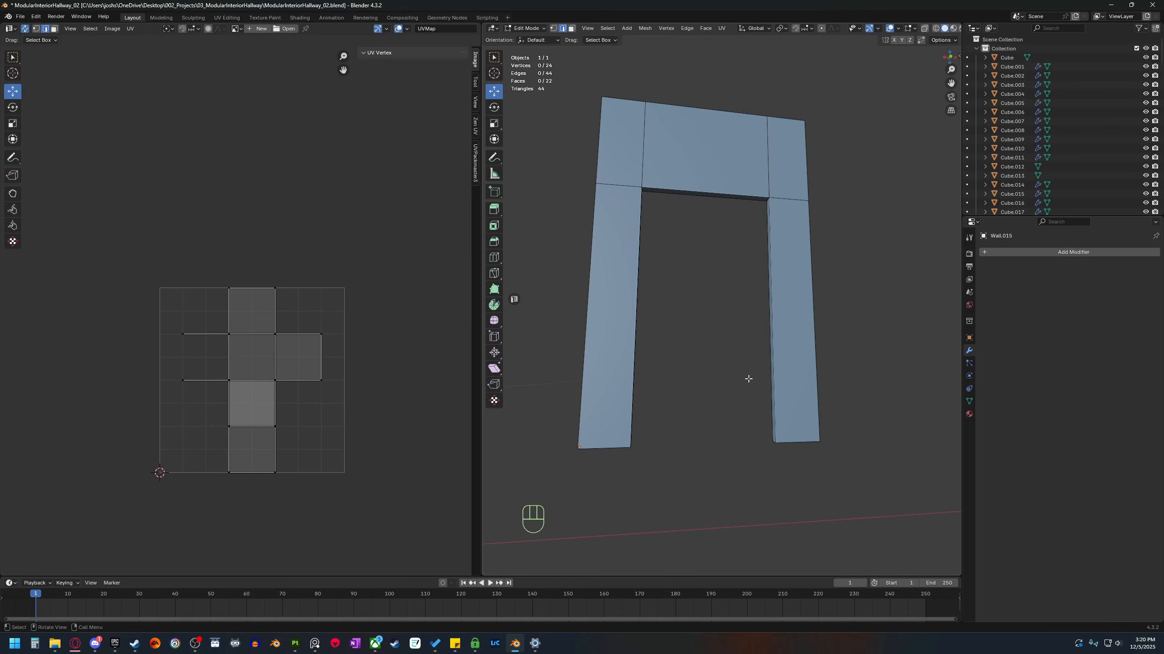
pyautogui.moveTo(748, 378); pyautogui.dragTo(641, 351, button='middle')
pyautogui.press('3')
pyautogui.click(613, 354)
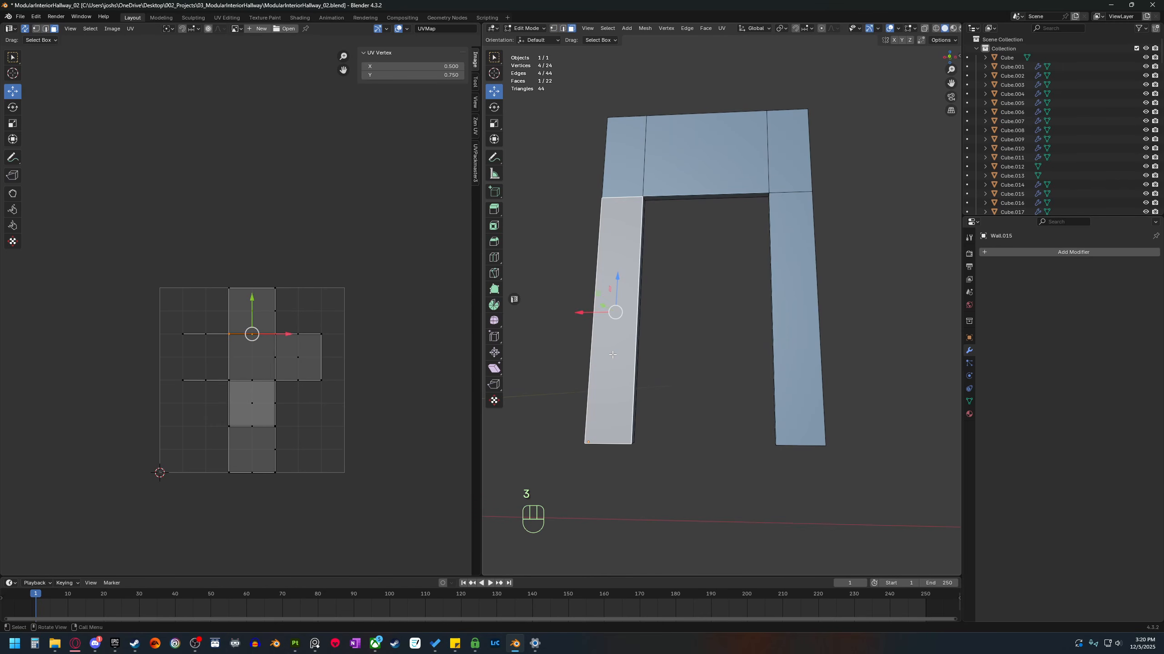
# Select the edges outlining the doorway wall's front side, including the opening and leg bottoms, and mark them as seams.
pyautogui.moveTo(615, 270)
pyautogui.mouseDown(button='middle')
pyautogui.moveTo(655, 255)
pyautogui.moveTo(634, 260)
pyautogui.mouseUp(button='middle')
pyautogui.press('2')
pyautogui.click(595, 275)
pyautogui.keyDown('shift'); pyautogui.click(611, 126); pyautogui.keyUp('shift')
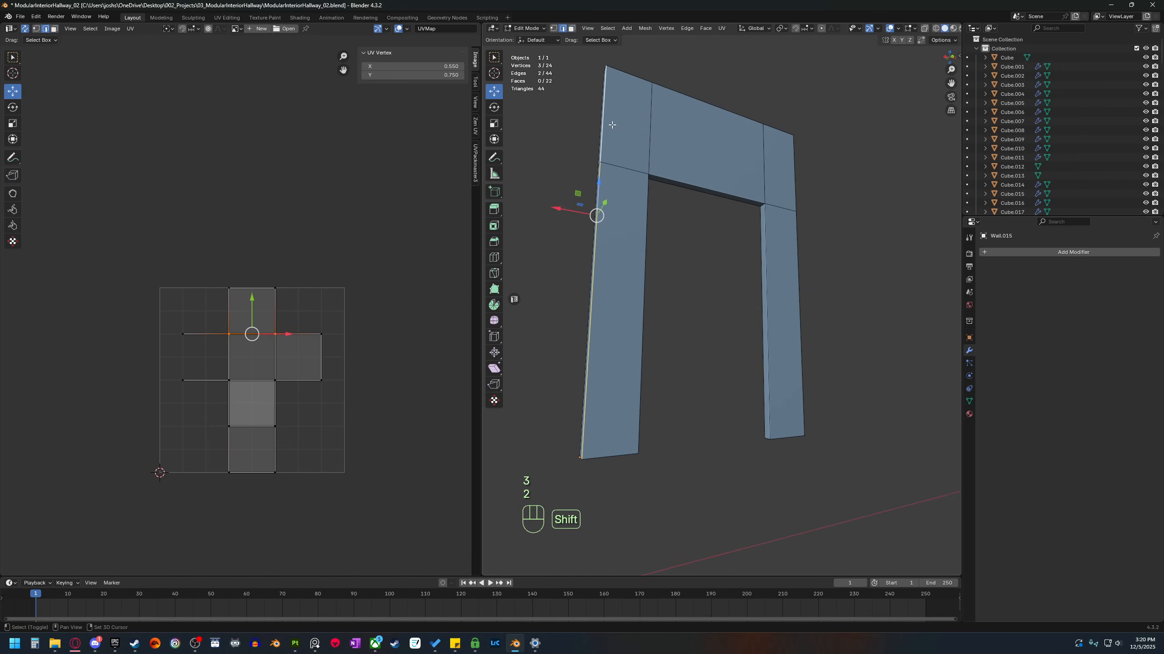
pyautogui.keyDown('shift'); pyautogui.click(629, 74); pyautogui.keyUp('shift')
pyautogui.keyDown('shift'); pyautogui.click(734, 115); pyautogui.keyUp('shift')
pyautogui.keyDown('shift'); pyautogui.click(774, 129); pyautogui.keyUp('shift')
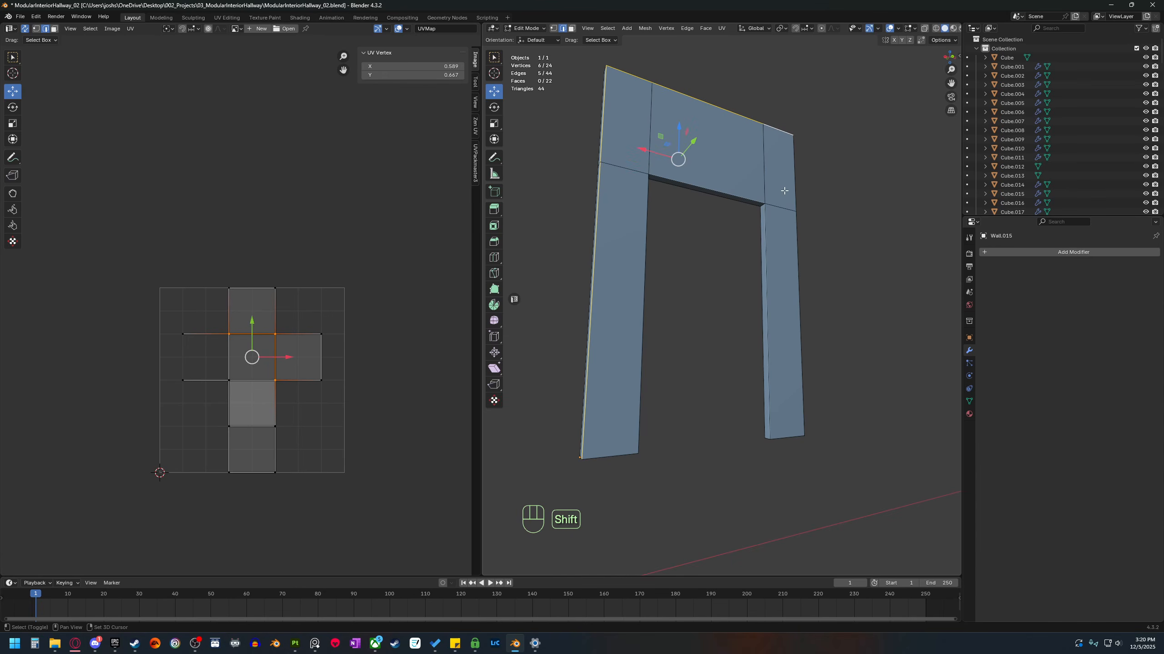
pyautogui.keyDown('shift'); pyautogui.click(787, 189); pyautogui.keyUp('shift')
pyautogui.keyDown('shift'); pyautogui.click(791, 283); pyautogui.keyUp('shift')
pyautogui.keyDown('shift'); pyautogui.click(787, 428); pyautogui.keyUp('shift')
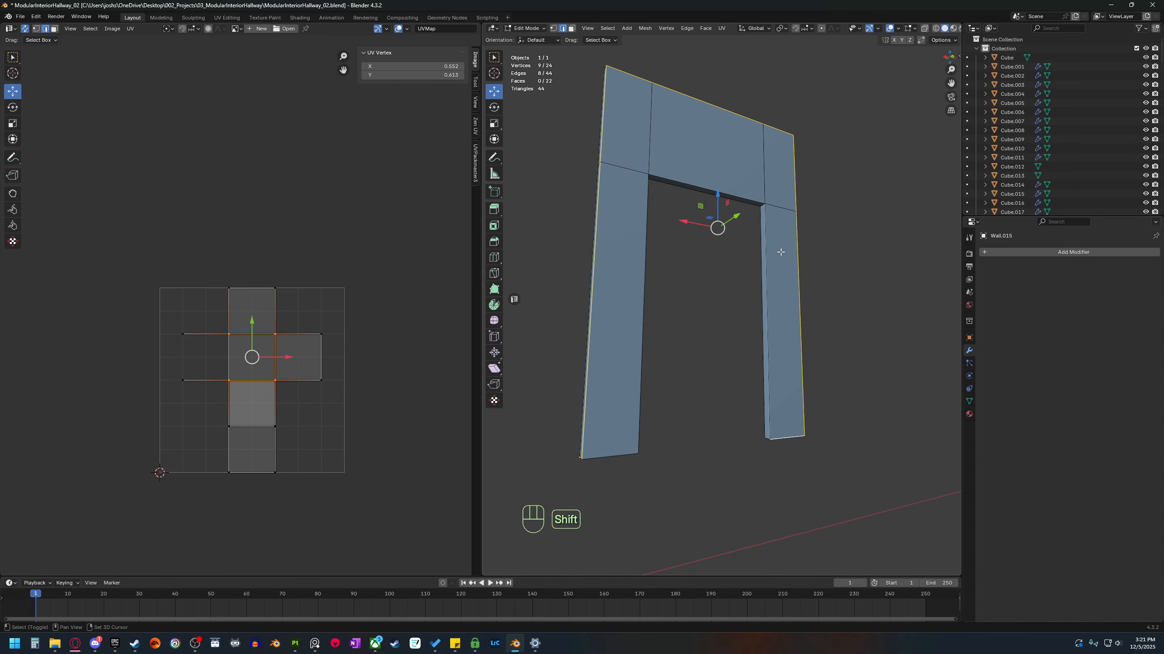
pyautogui.keyDown('shift'); pyautogui.click(767, 275); pyautogui.keyUp('shift')
pyautogui.keyDown('shift'); pyautogui.click(706, 189); pyautogui.keyUp('shift')
pyautogui.keyDown('shift'); pyautogui.click(638, 203); pyautogui.keyUp('shift')
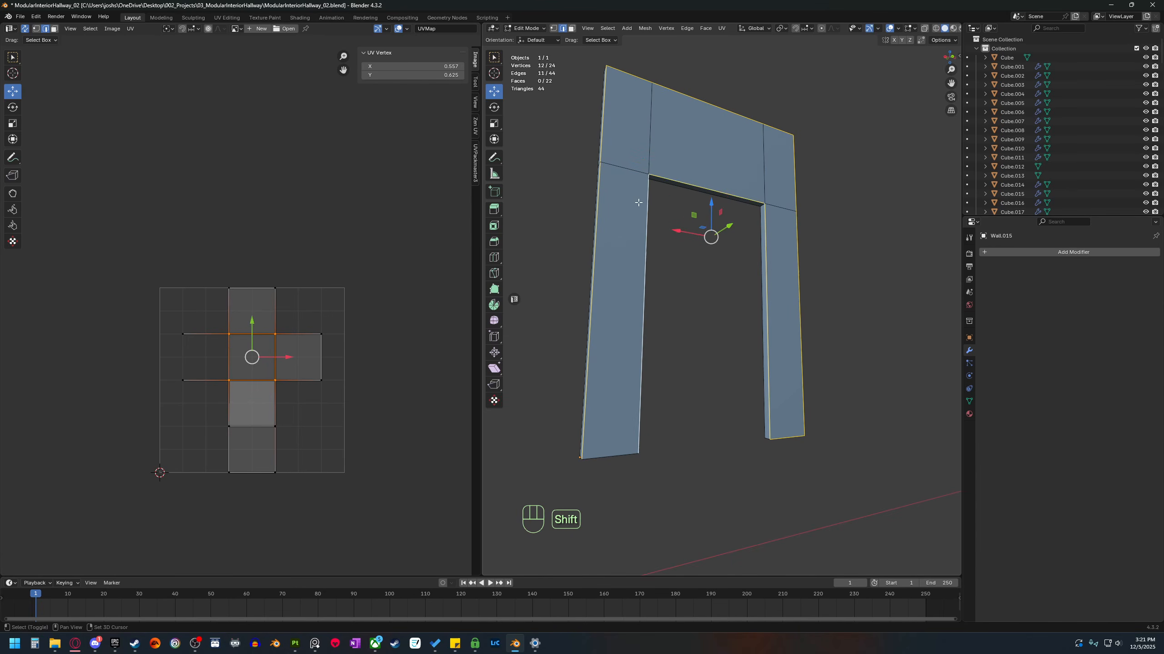
pyautogui.keyDown('shift'); pyautogui.click(614, 455); pyautogui.keyUp('shift')
pyautogui.rightClick(630, 471)
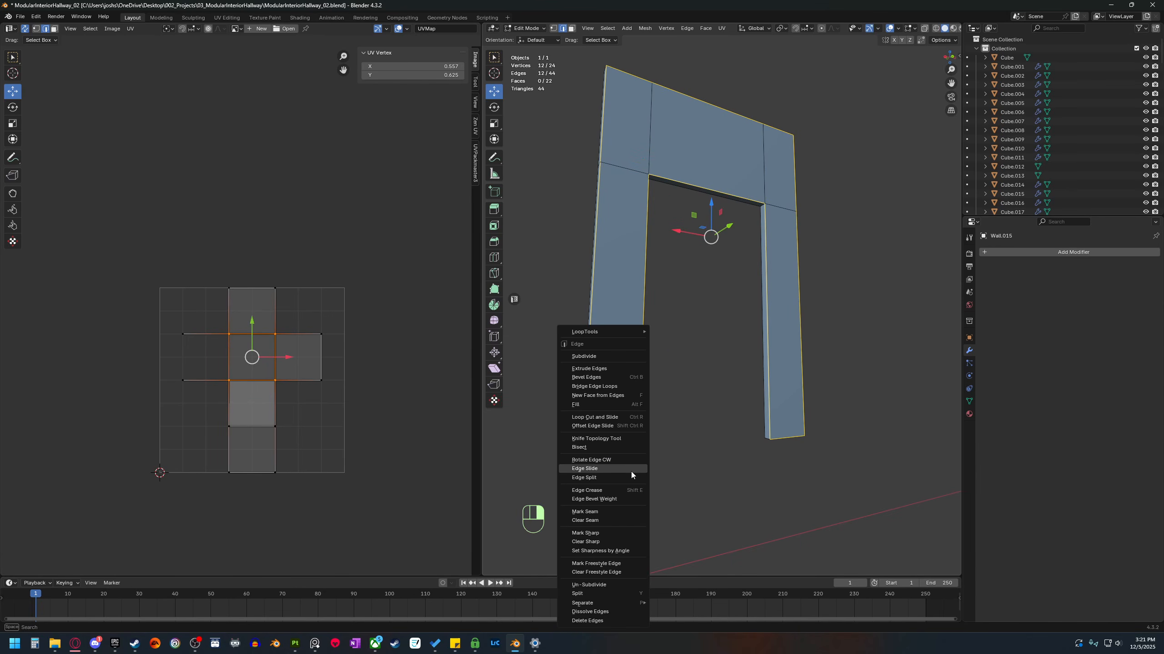
pyautogui.click(622, 505)
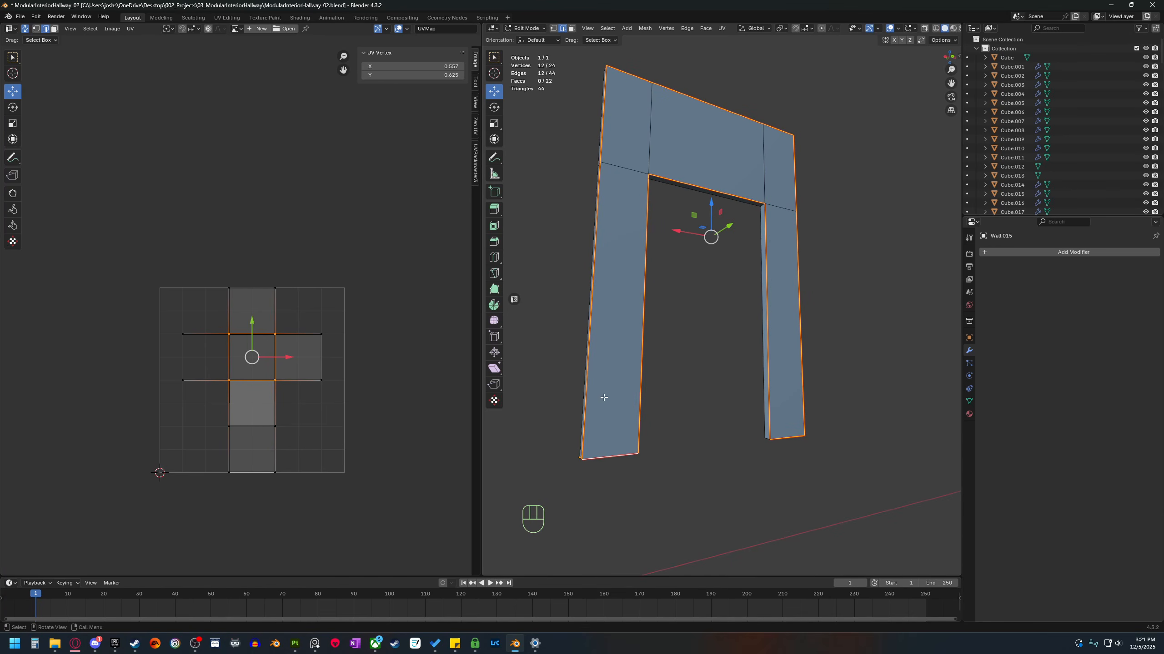
# Select the five front faces bounded by the seams and unwrap them with the Angle Based method.
pyautogui.press('3')
pyautogui.click(615, 381)
pyautogui.press('l')
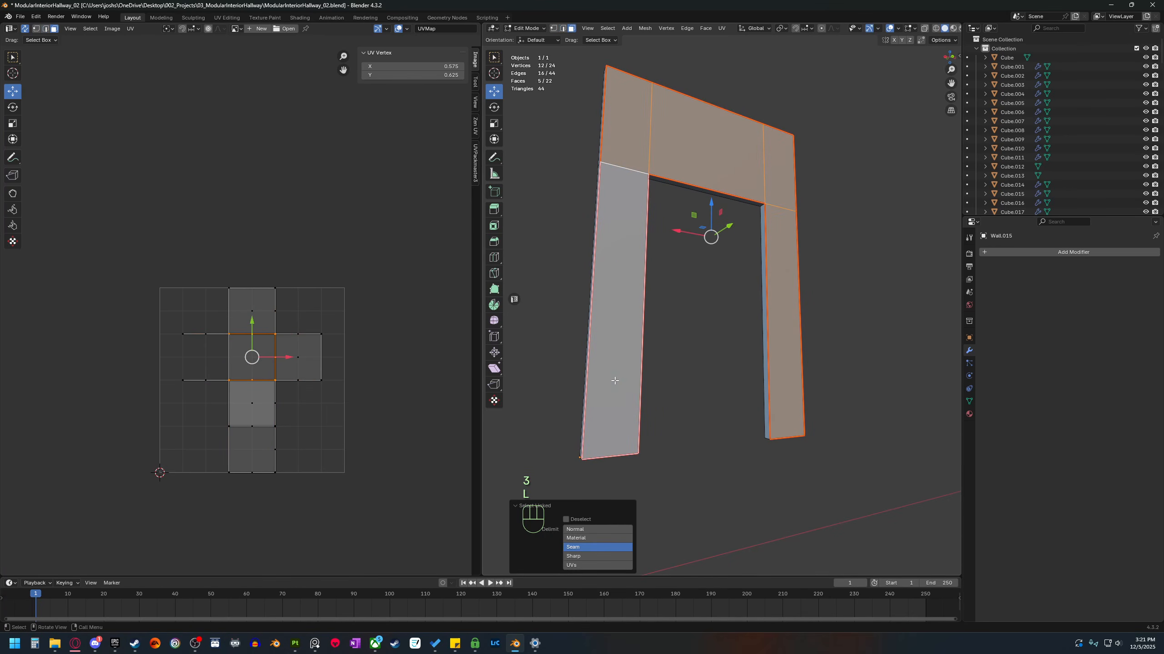
pyautogui.press('u')
pyautogui.moveTo(623, 381)
pyautogui.click(673, 383)
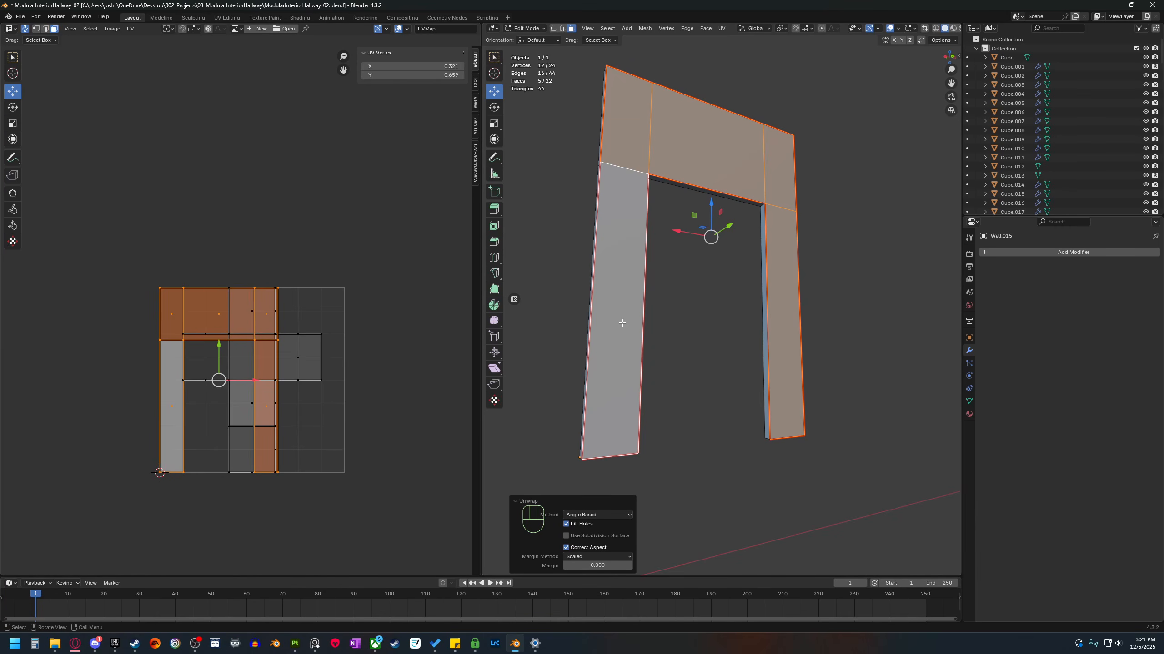
# Invert the face selection to the doorway wall's remaining faces.
pyautogui.press('ctrl')
pyautogui.hotkey('ctrl', 'i')
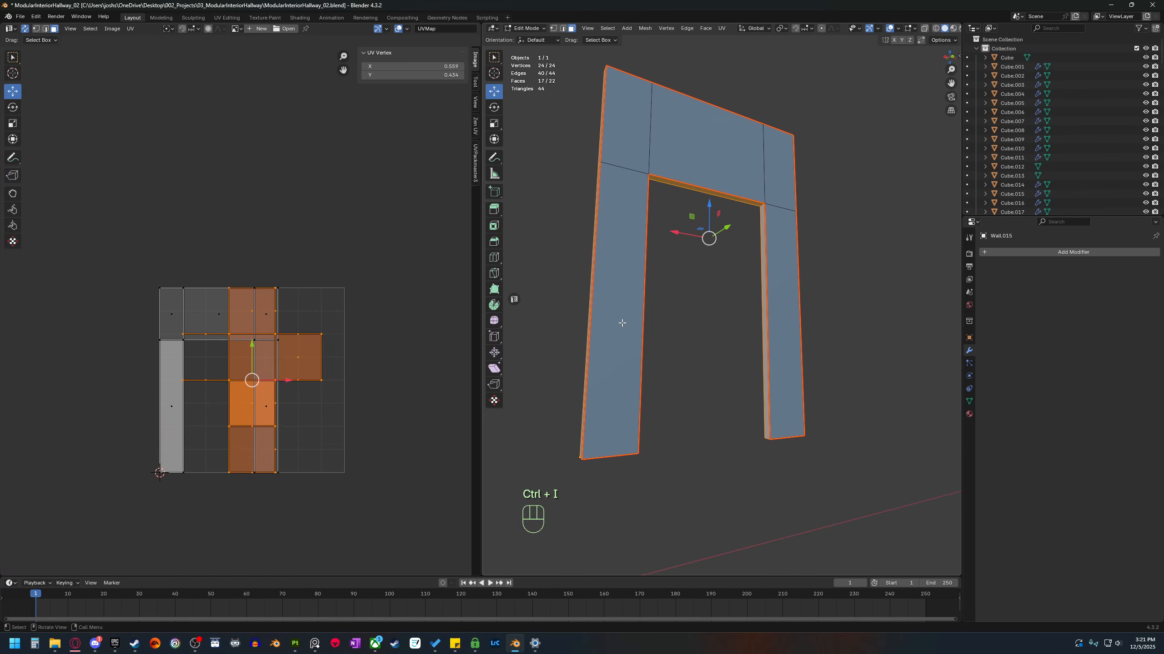
# Move the remaining UV faces up clear of the front wall's UV island and select that island's five faces.
pyautogui.press('g')
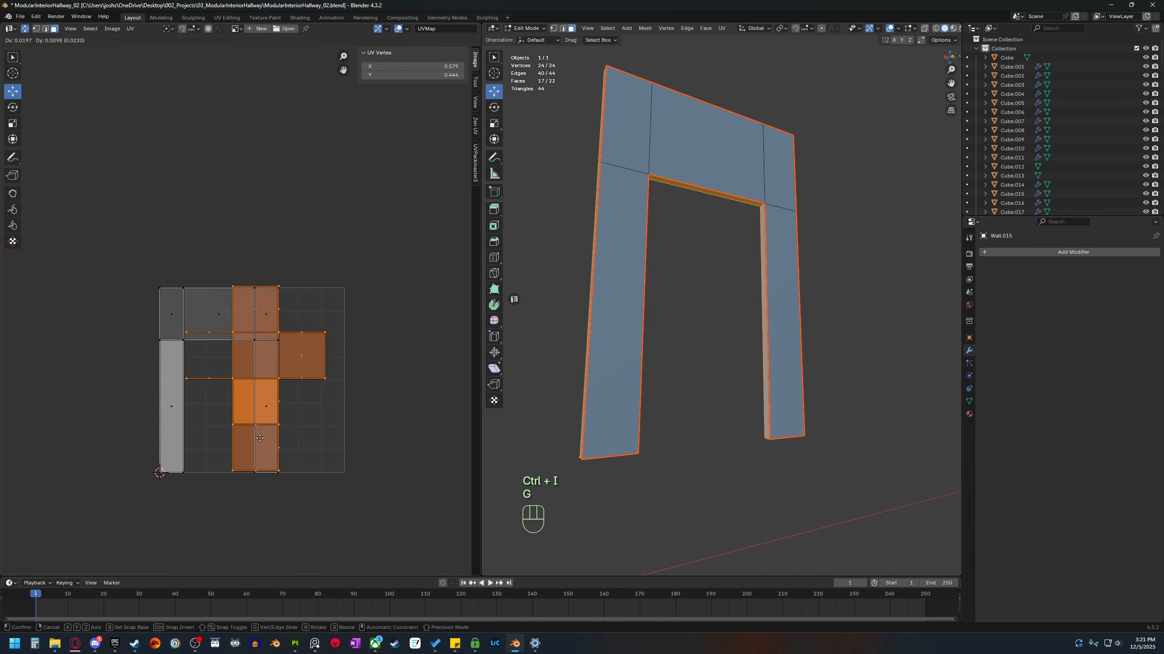
pyautogui.click(174, 214)
pyautogui.keyDown('shift'); pyautogui.moveTo(291, 402); pyautogui.dragTo(289, 362, button='middle'); pyautogui.keyUp('shift')
pyautogui.moveTo(121, 466); pyautogui.dragTo(344, 235)
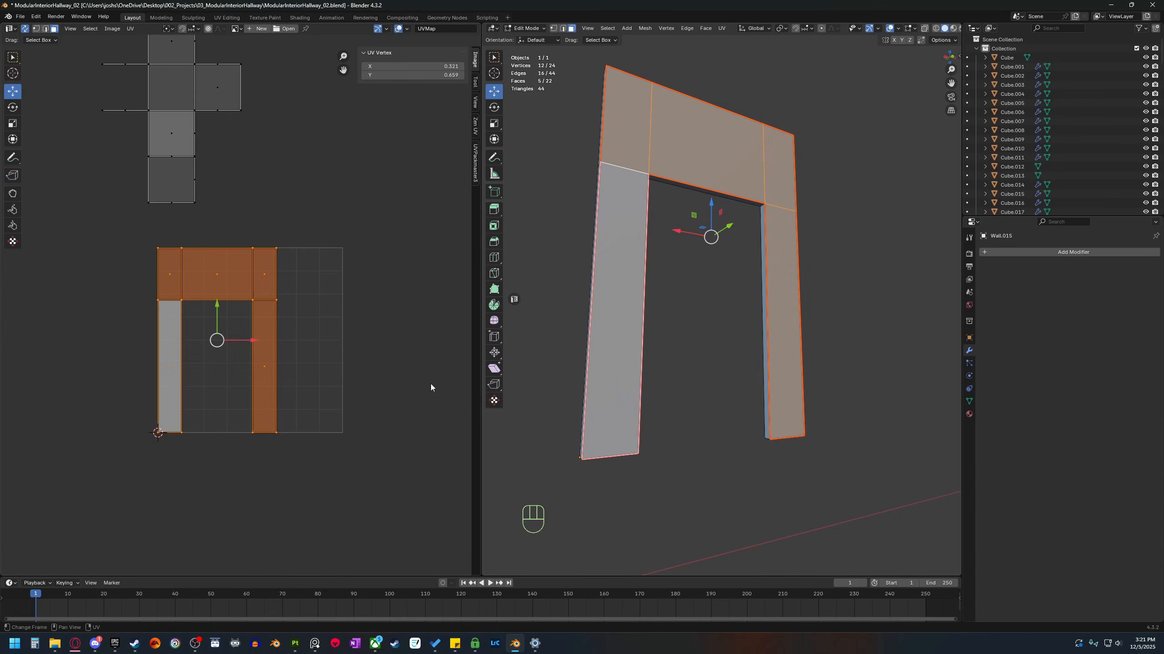
pyautogui.moveTo(134, 449); pyautogui.dragTo(337, 234)
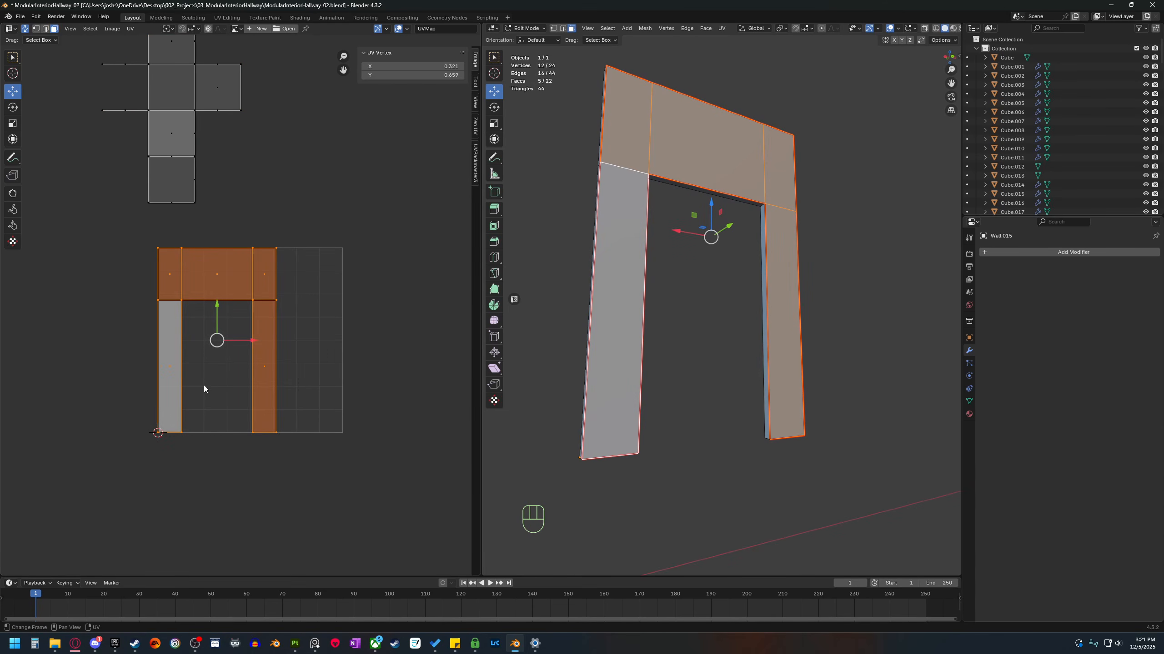
# Set the UV editor's pivot point to the 2D Cursor.
pyautogui.click(196, 29)
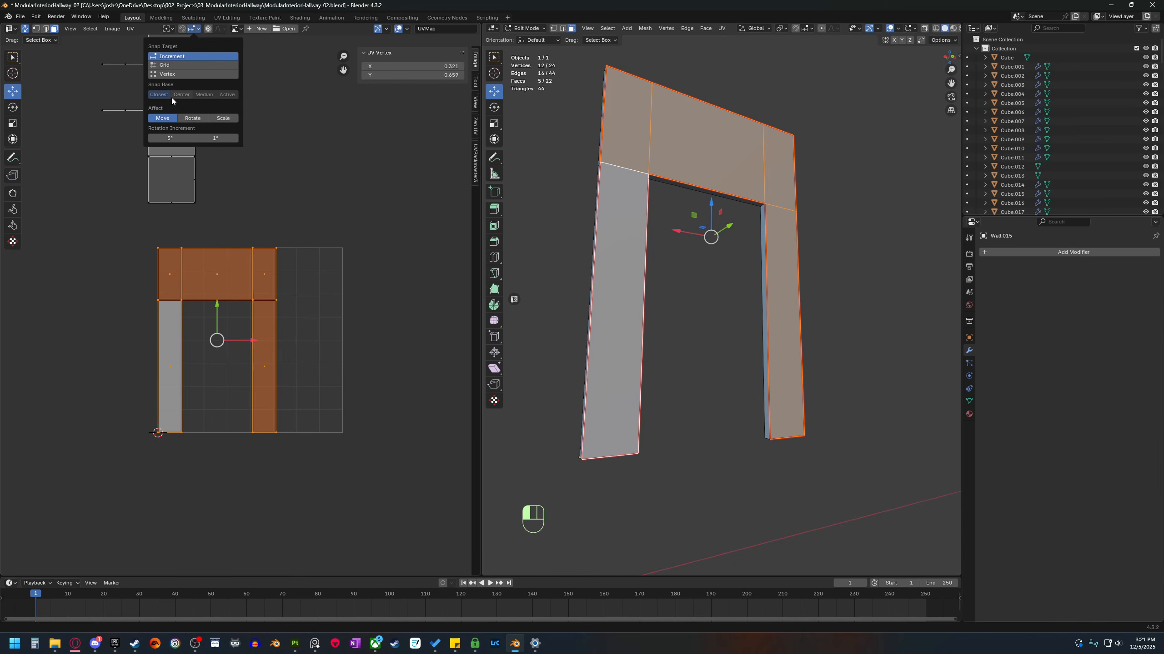
pyautogui.click(168, 29)
pyautogui.click(171, 31)
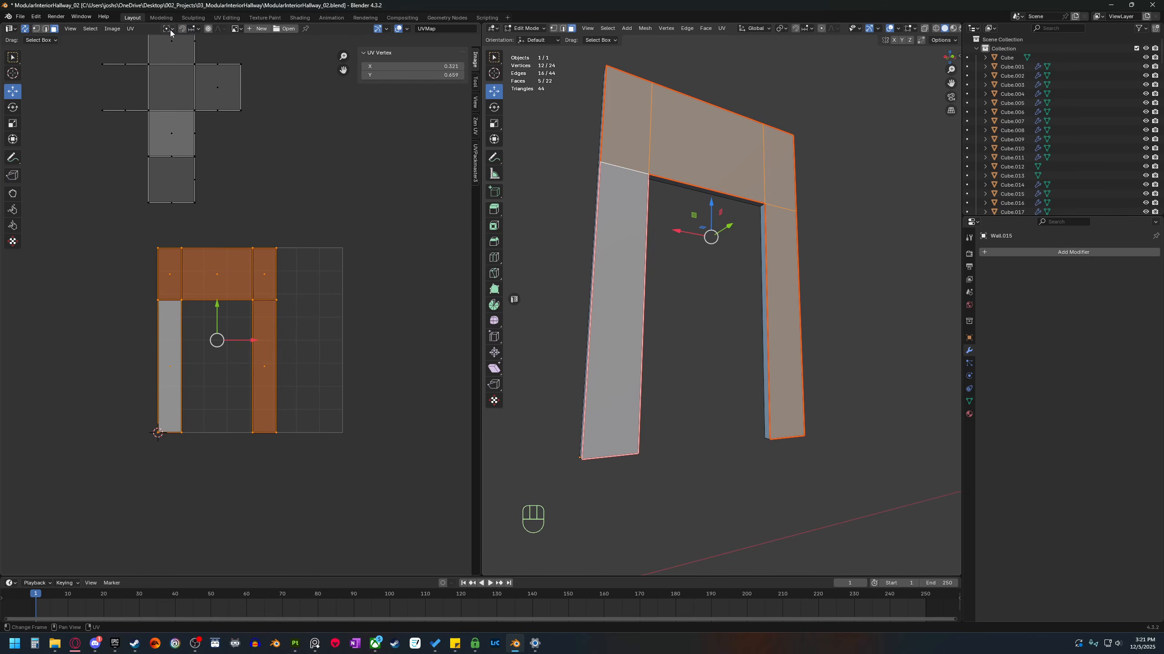
pyautogui.click(172, 31)
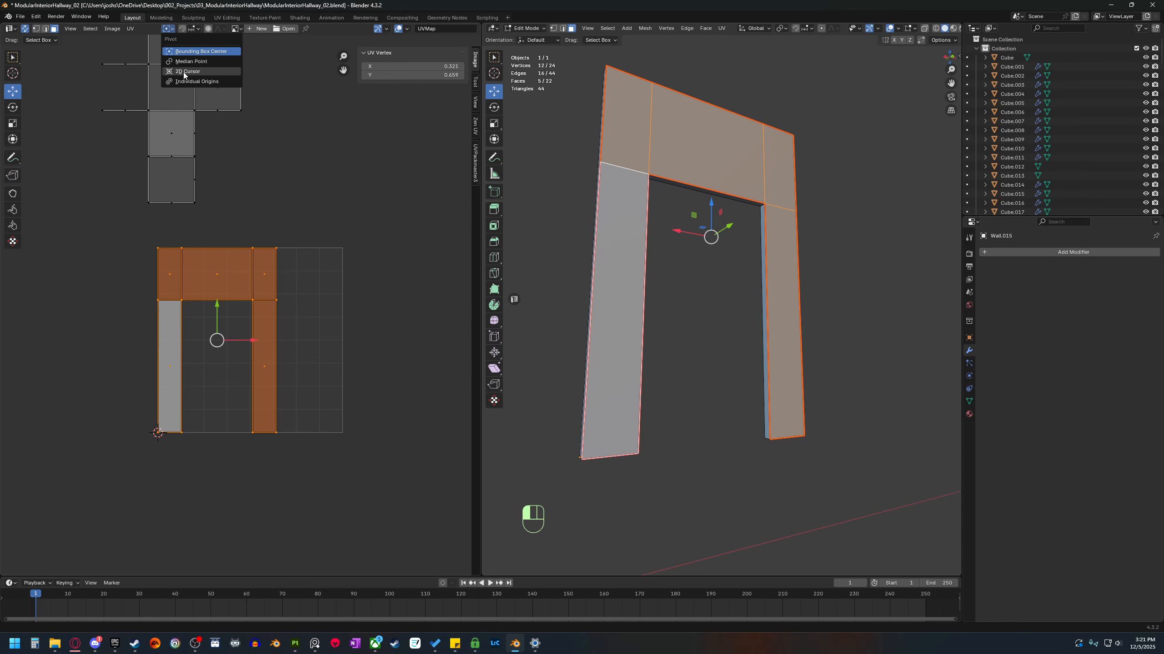
pyautogui.click(186, 71)
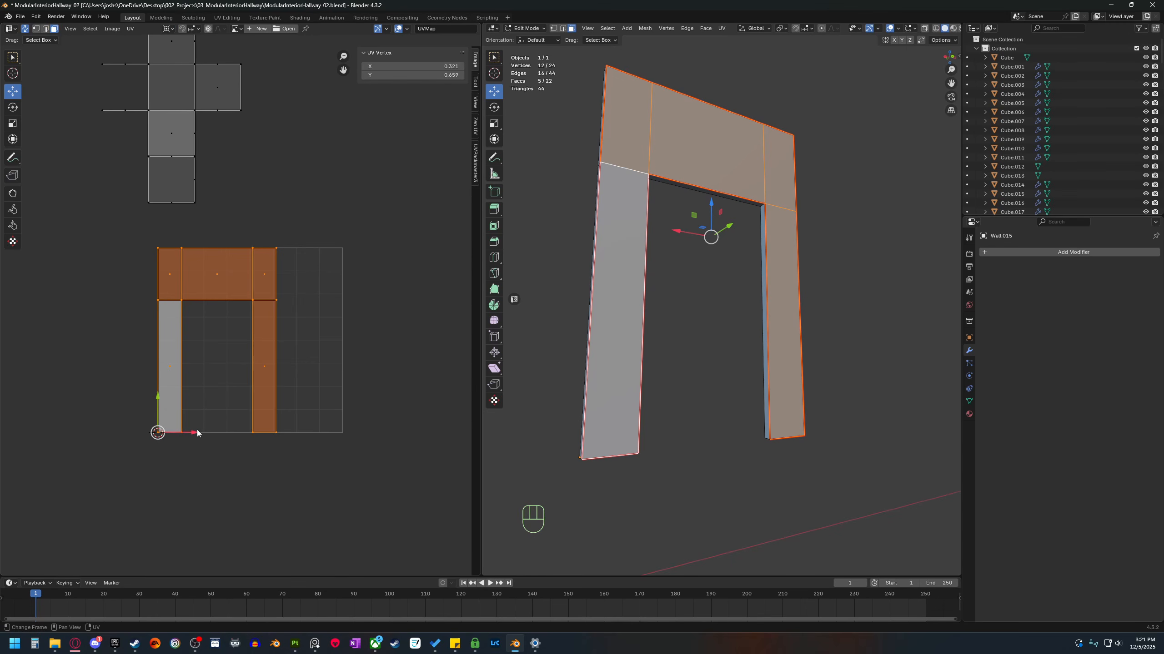
pyautogui.scroll(2, 243, 311)
pyautogui.keyDown('shift'); pyautogui.moveTo(245, 311); pyautogui.dragTo(221, 289, button='middle'); pyautogui.keyUp('shift')
pyautogui.press('s')
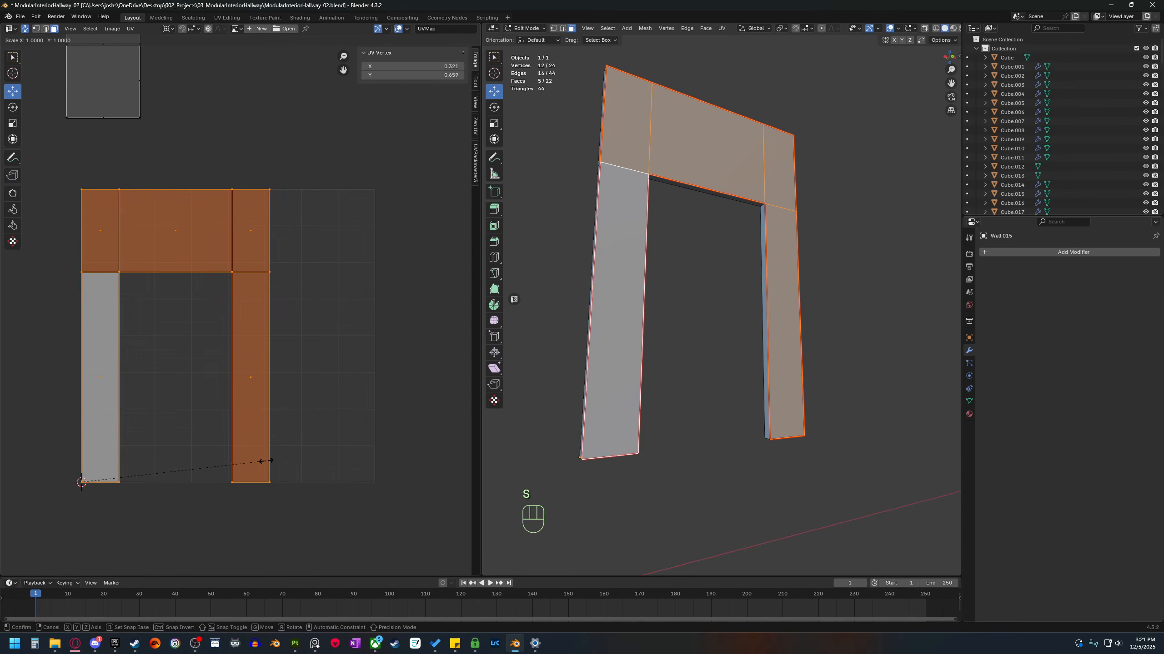
pyautogui.press('ctrl')
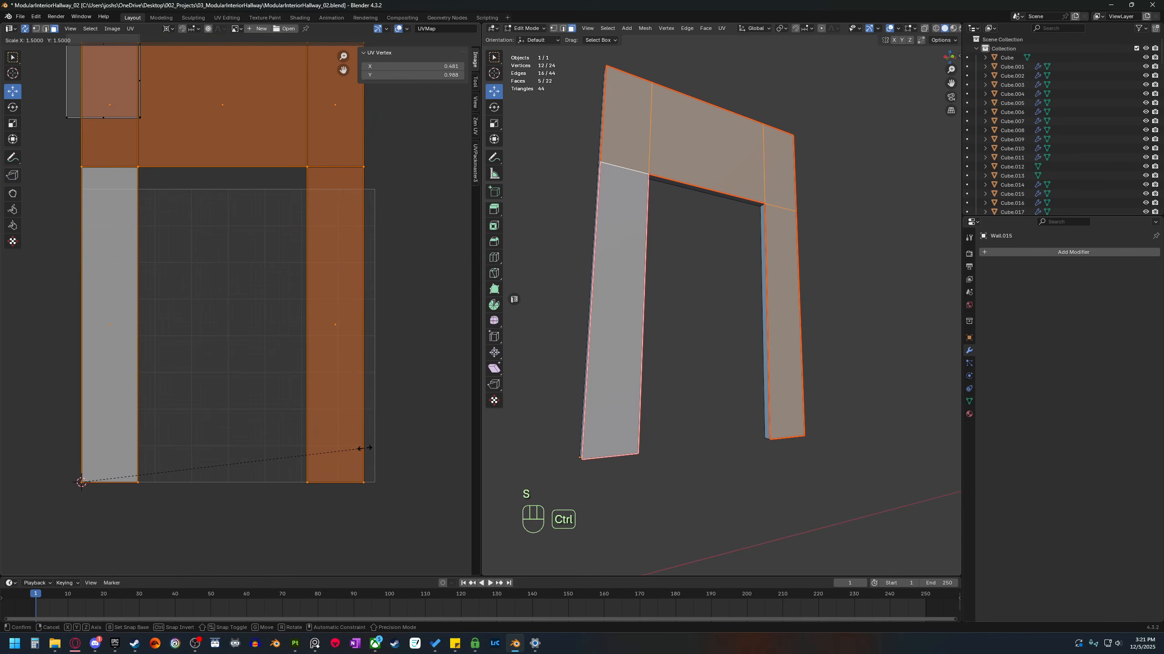
pyautogui.rightClick(364, 449)
# Scale the front wall's UV island up from the 2D cursor in snapped increments until it spans the UV tile's full width.
pyautogui.scroll(4, 282, 399)
pyautogui.keyDown('shift'); pyautogui.moveTo(362, 481); pyautogui.dragTo(254, 317, button='middle'); pyautogui.keyUp('shift')
pyautogui.press('s')
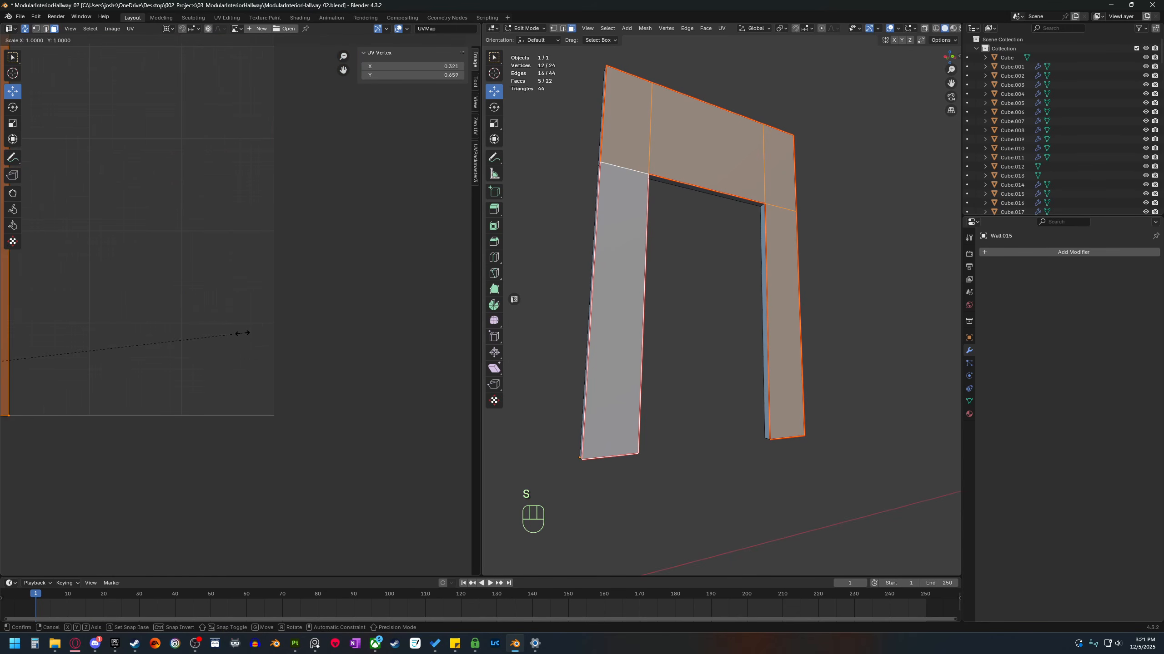
pyautogui.press('ctrl')
pyautogui.press('shift')
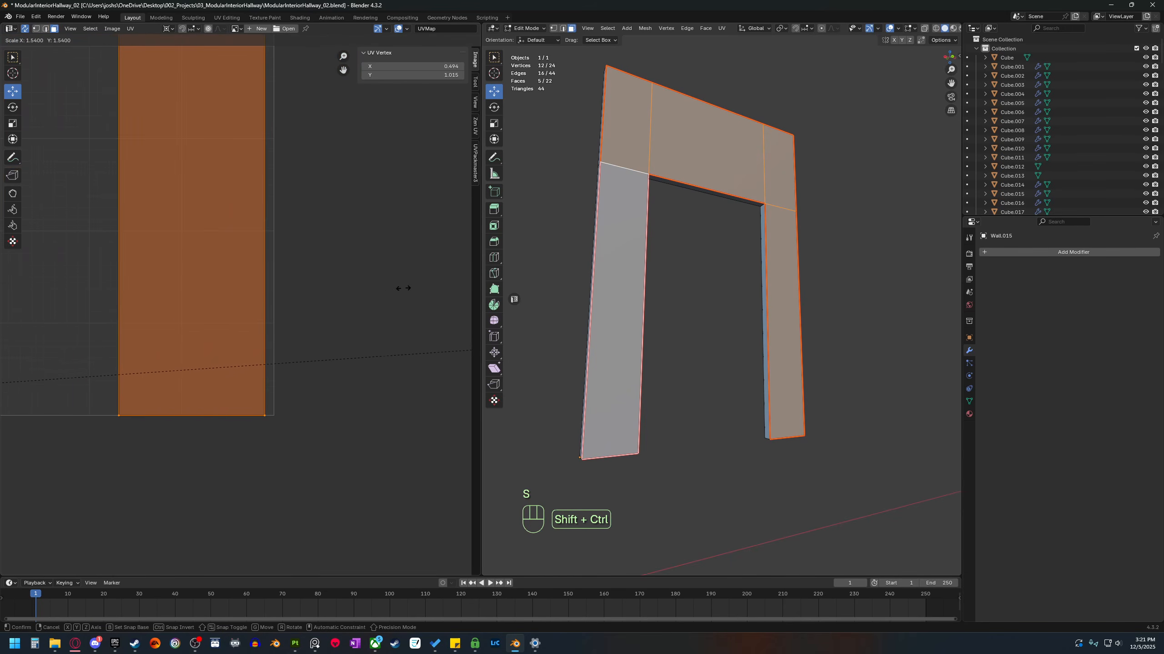
pyautogui.keyDown('ctrl'); pyautogui.keyDown('shift'); pyautogui.click(56, 286); pyautogui.keyUp('shift'); pyautogui.keyUp('ctrl')
pyautogui.scroll(2, 275, 469)
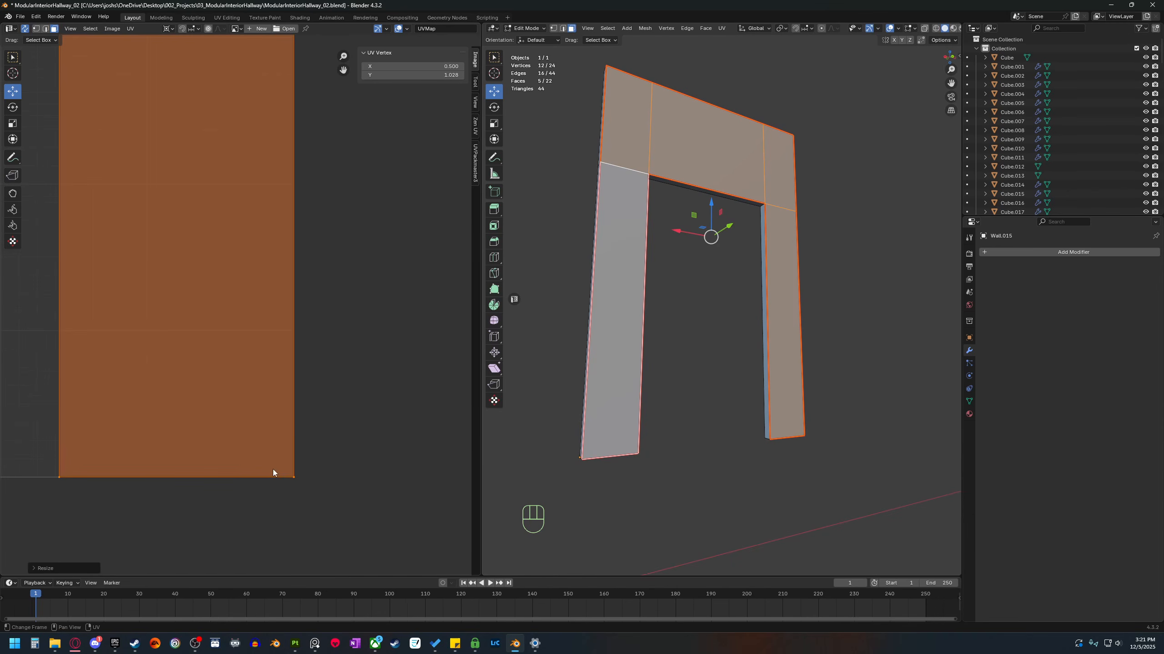
pyautogui.keyDown('shift'); pyautogui.moveTo(273, 468); pyautogui.dragTo(260, 378, button='middle'); pyautogui.keyUp('shift')
pyautogui.scroll(2, 260, 376)
pyautogui.scroll(-13, 323, 440)
pyautogui.keyDown('shift'); pyautogui.moveTo(236, 270); pyautogui.dragTo(293, 391, button='middle'); pyautogui.keyUp('shift')
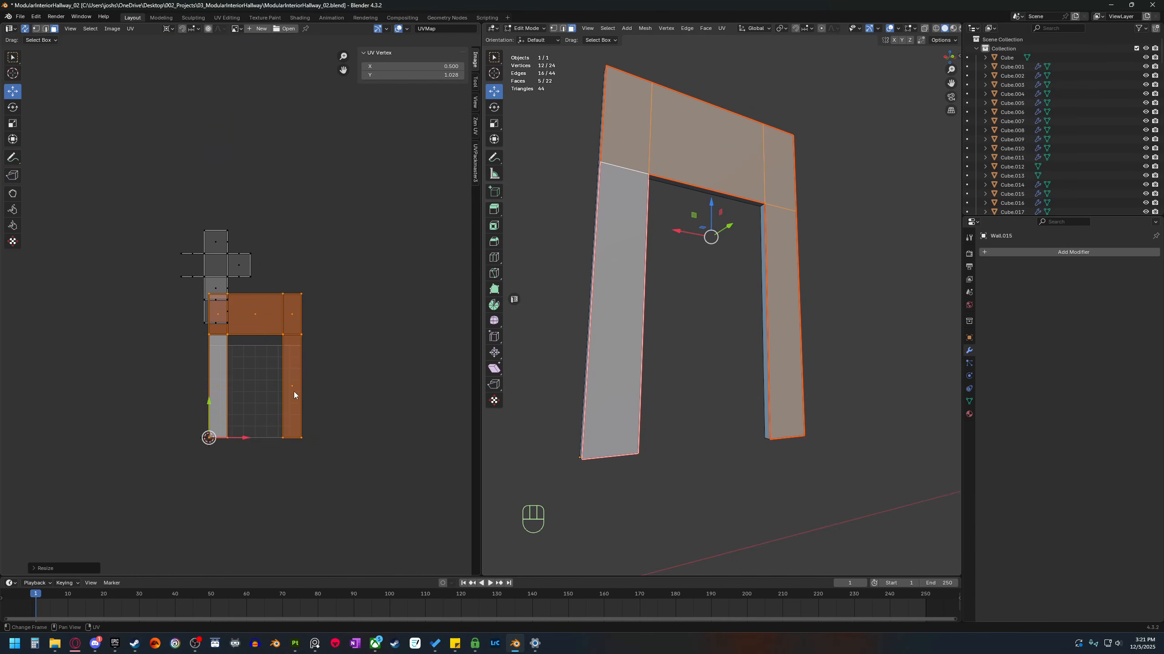
pyautogui.scroll(3, 255, 361)
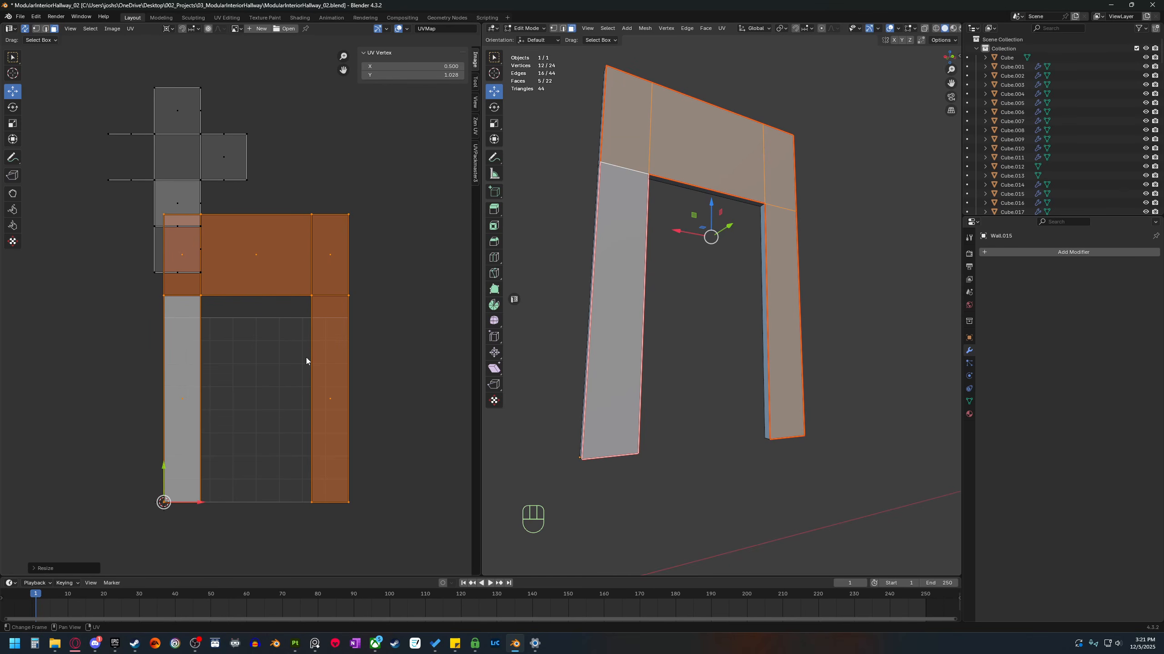
pyautogui.keyDown('shift'); pyautogui.moveTo(291, 432); pyautogui.dragTo(288, 389, button='middle'); pyautogui.keyUp('shift')
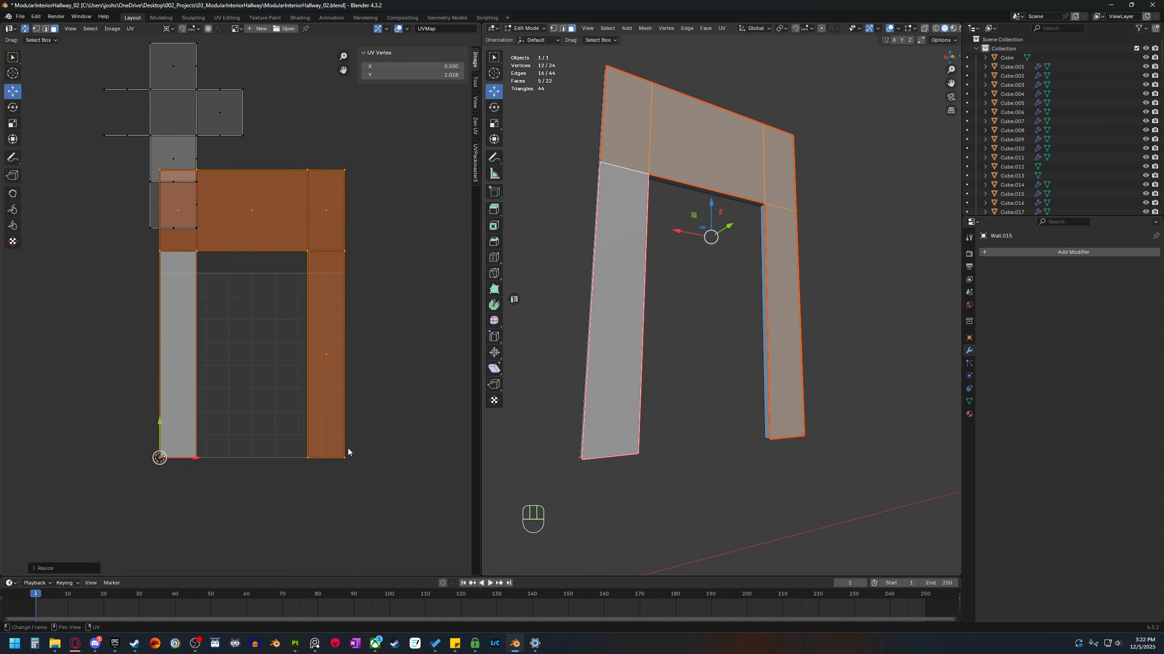
pyautogui.keyDown('shift'); pyautogui.moveTo(249, 313); pyautogui.dragTo(282, 339, button='middle'); pyautogui.keyUp('shift')
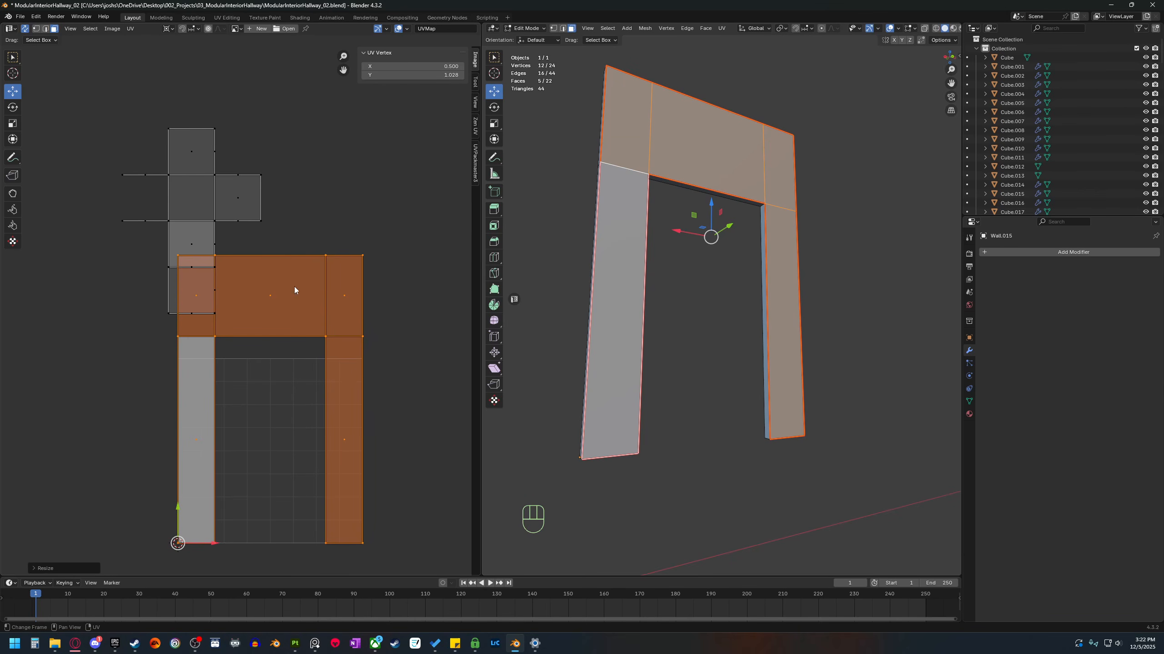
# Mark the outer perimeter and doorway opening edges on the opposite side of the wall as seams.
pyautogui.moveTo(628, 367); pyautogui.dragTo(835, 366, button='middle')
pyautogui.press('3')
pyautogui.click(794, 379)
pyautogui.press('2')
pyautogui.moveTo(830, 256); pyautogui.dragTo(808, 253, button='middle')
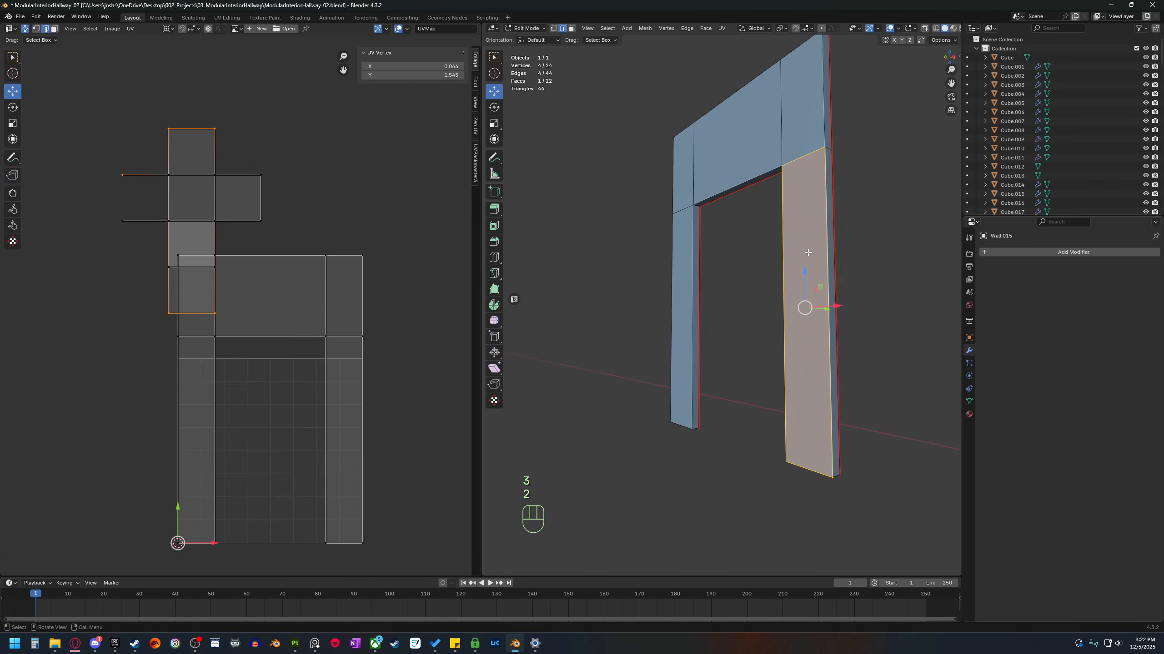
pyautogui.click(818, 249)
pyautogui.keyDown('alt'); pyautogui.keyDown('shift'); pyautogui.click(818, 250); pyautogui.keyUp('shift'); pyautogui.keyUp('alt')
pyautogui.keyDown('alt'); pyautogui.keyDown('shift'); pyautogui.click(818, 250); pyautogui.keyUp('shift'); pyautogui.keyUp('alt')
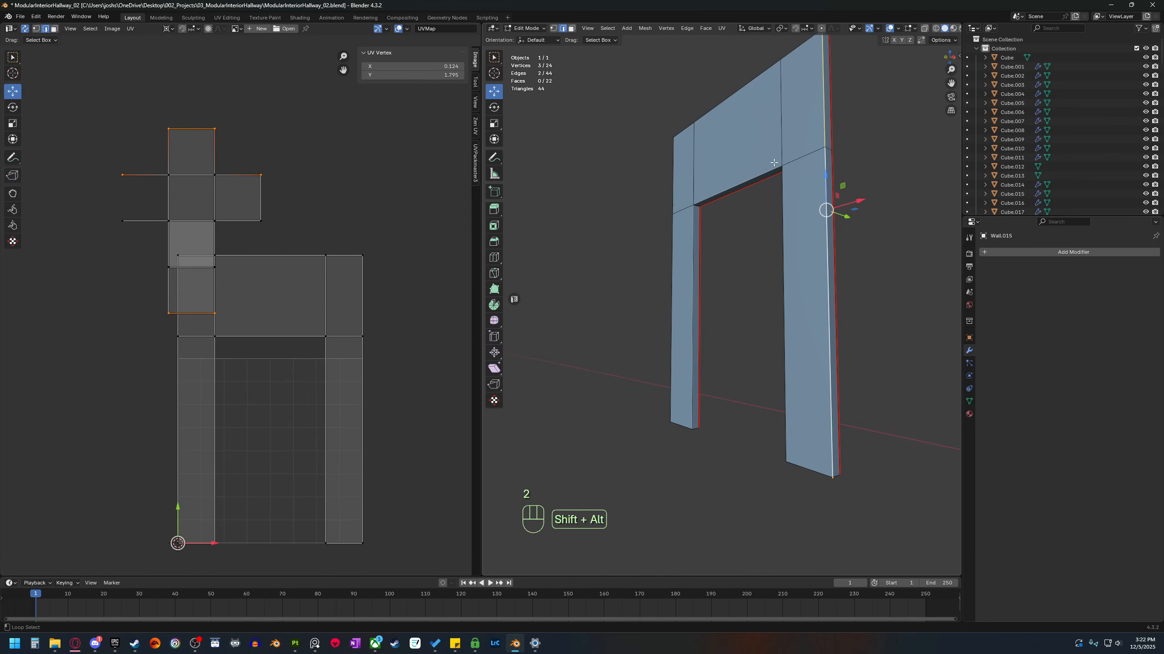
pyautogui.keyDown('alt'); pyautogui.keyDown('shift'); pyautogui.click(751, 94); pyautogui.keyUp('shift'); pyautogui.keyUp('alt')
pyautogui.keyDown('alt'); pyautogui.keyDown('shift'); pyautogui.click(690, 286); pyautogui.keyUp('shift'); pyautogui.keyUp('alt')
pyautogui.keyDown('alt'); pyautogui.keyDown('shift'); pyautogui.click(684, 416); pyautogui.keyUp('shift'); pyautogui.keyUp('alt')
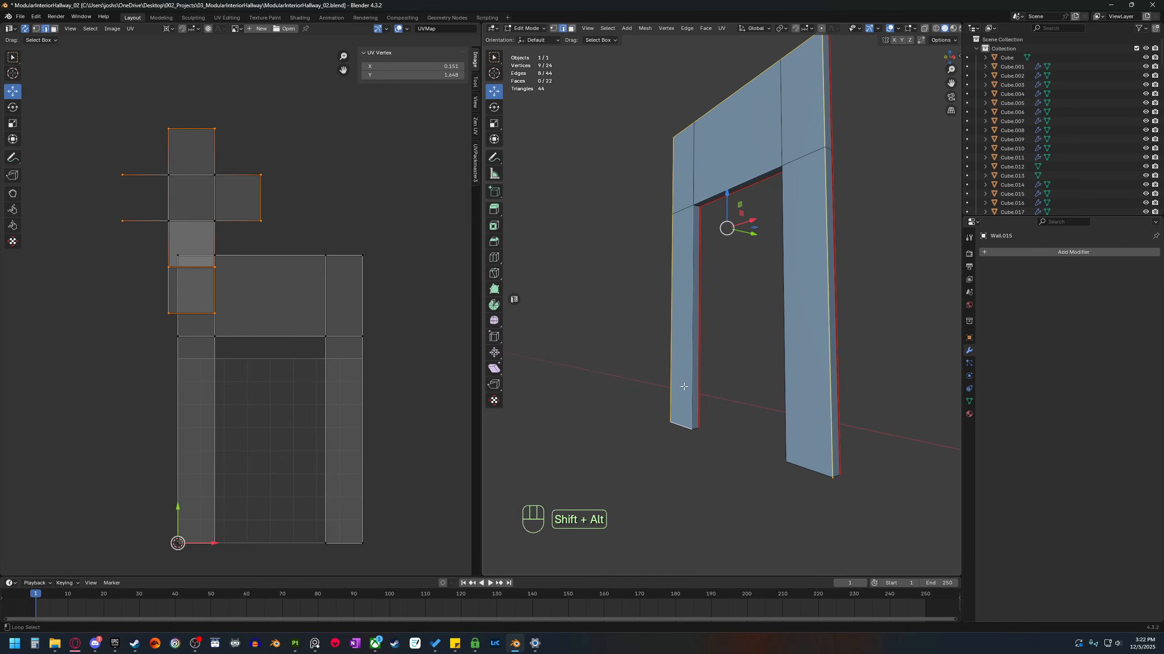
pyautogui.keyDown('alt'); pyautogui.keyDown('shift'); pyautogui.click(689, 358); pyautogui.keyUp('shift'); pyautogui.keyUp('alt')
pyautogui.keyDown('alt'); pyautogui.keyDown('shift'); pyautogui.click(701, 187); pyautogui.keyUp('shift'); pyautogui.keyUp('alt')
pyautogui.rightClick(672, 435)
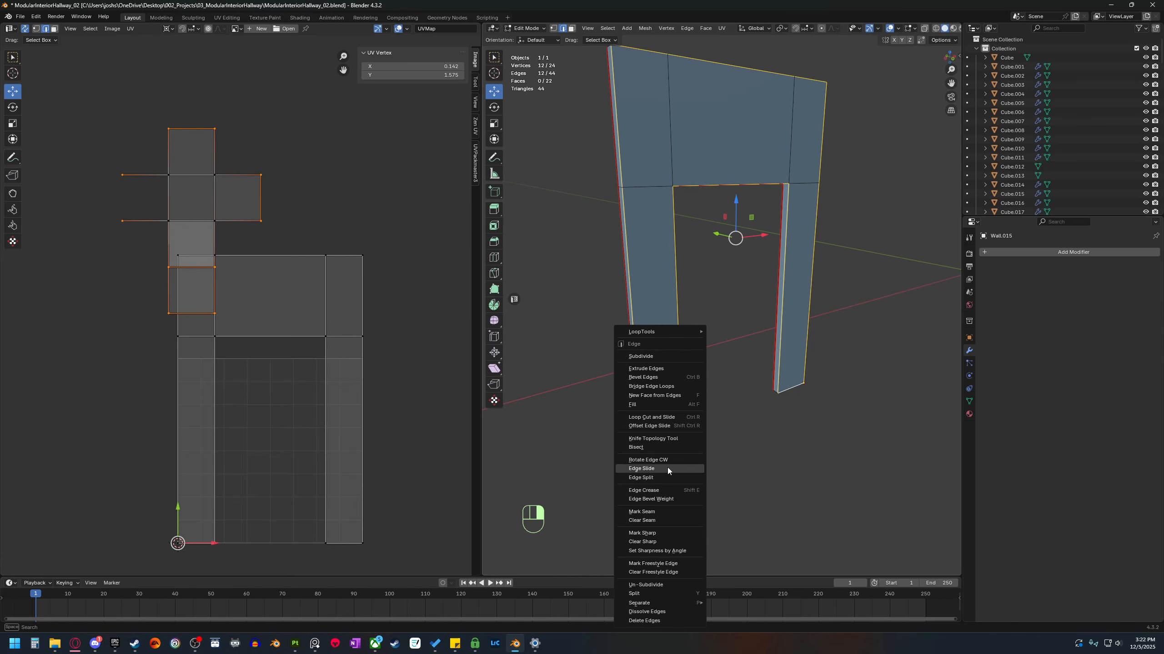
pyautogui.click(668, 513)
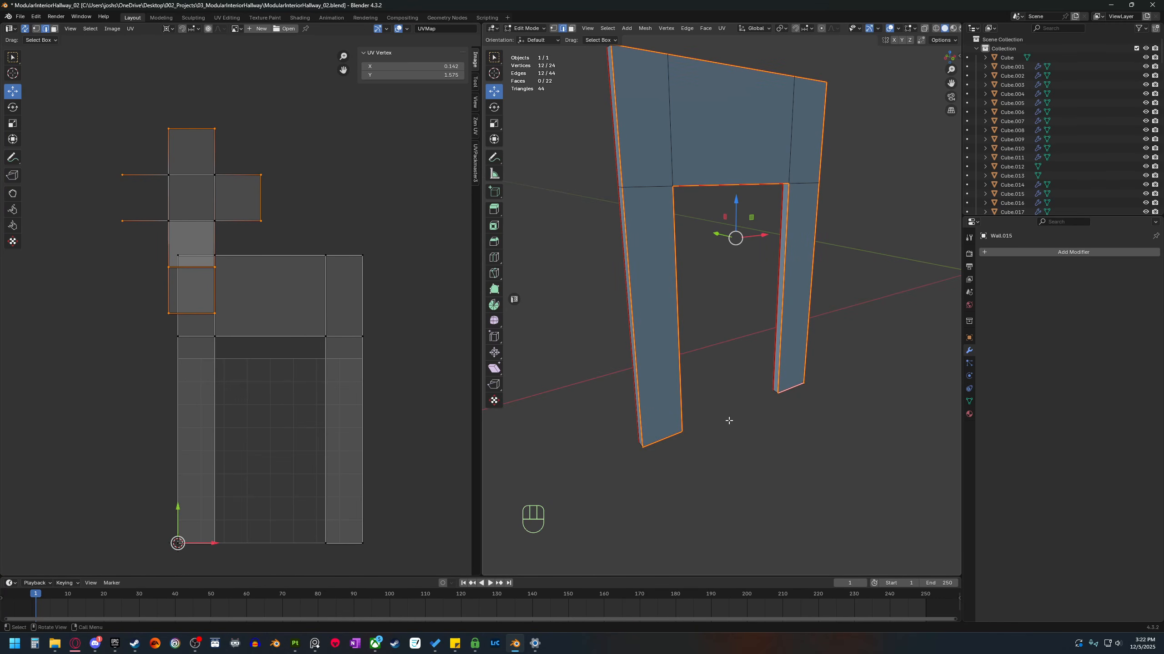
# Select the opposite wall side's faces within the seams and unwrap them with the Angle Based method.
pyautogui.press('3')
pyautogui.click(655, 293)
pyautogui.press('l')
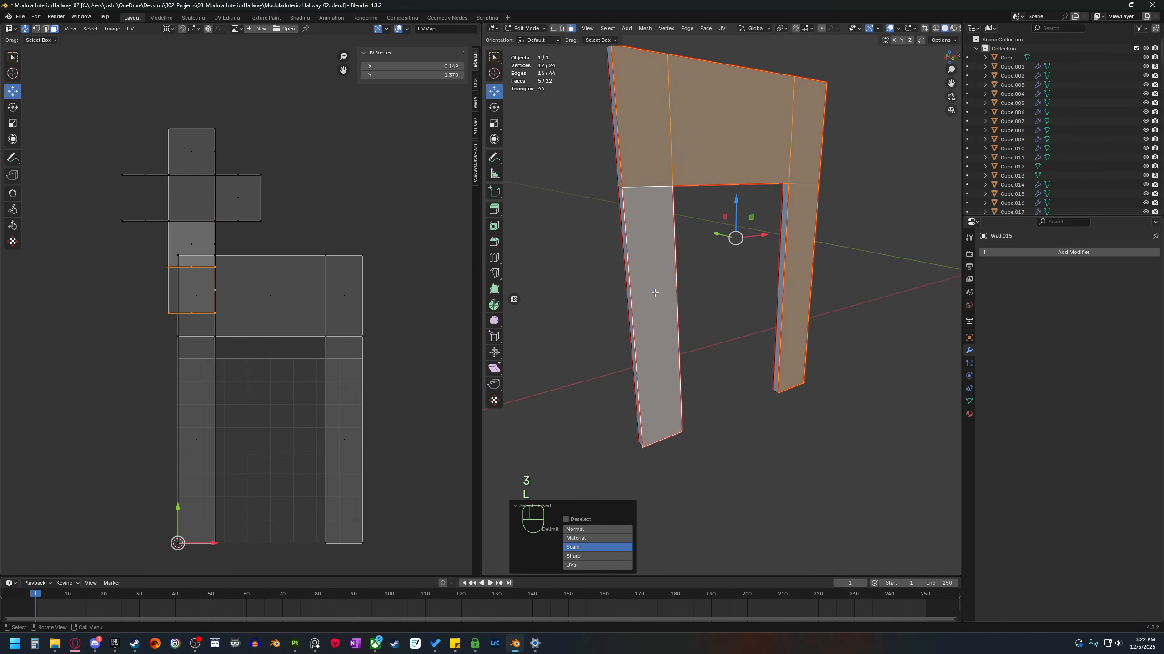
pyautogui.press('u')
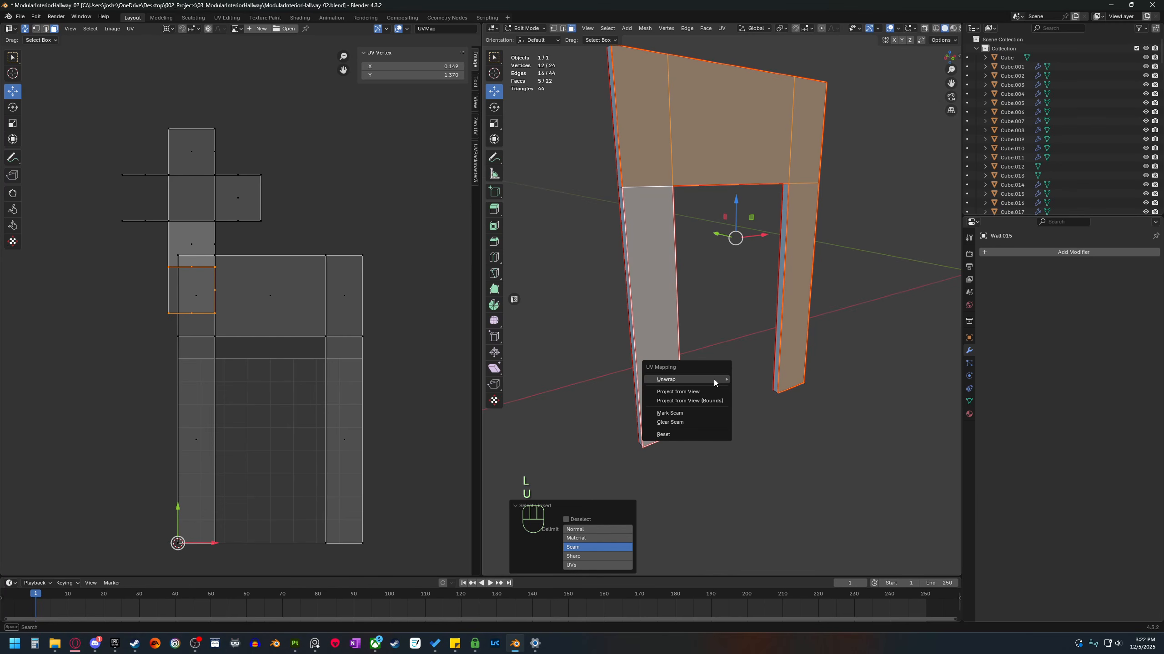
pyautogui.moveTo(714, 380)
pyautogui.click(774, 380)
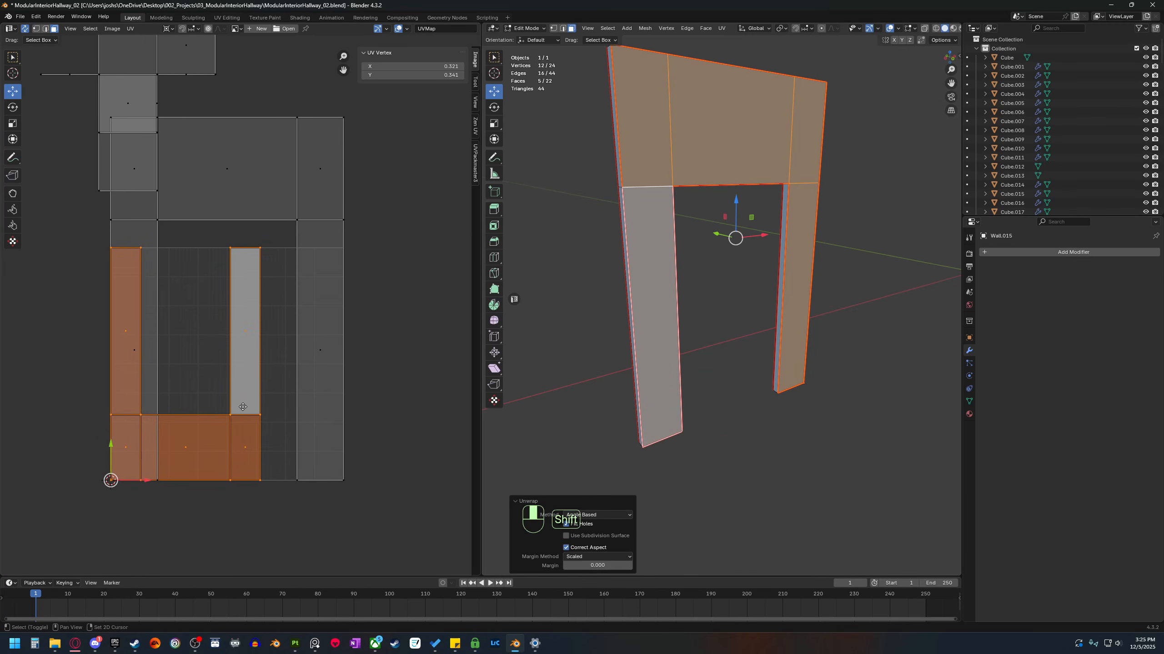
# Scale the newly unwrapped wall island from the 2D cursor until its width matches the front wall island.
pyautogui.moveTo(148, 461); pyautogui.dragTo(166, 461, button='middle')
pyautogui.press('s')
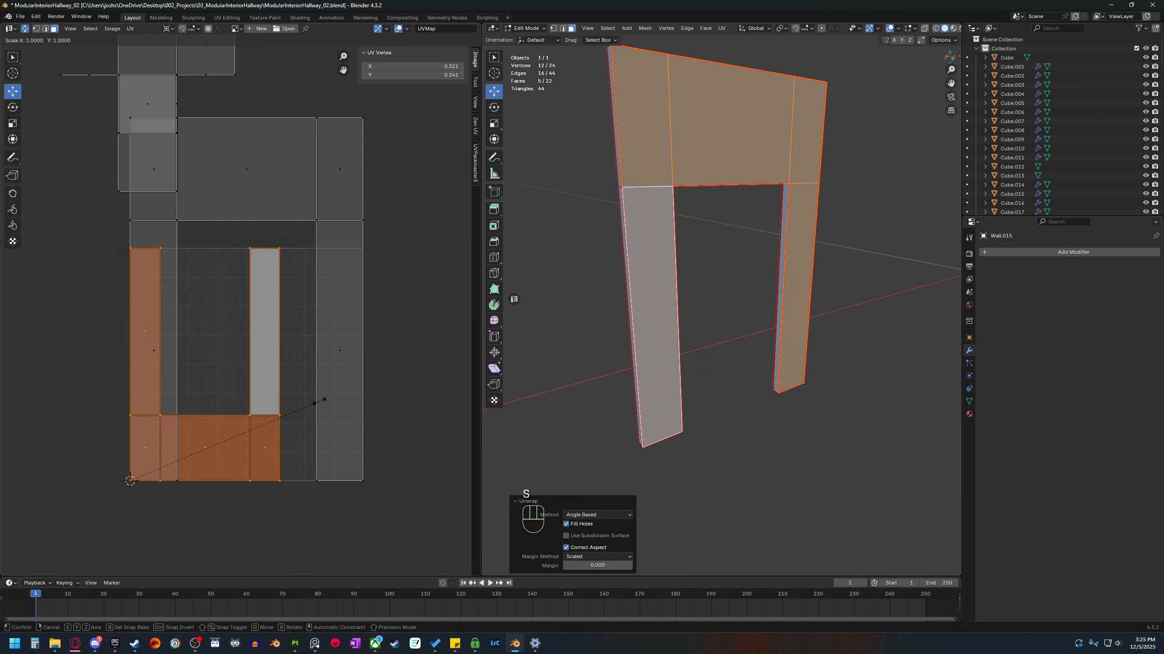
pyautogui.click(40, 400)
pyautogui.keyDown('shift'); pyautogui.moveTo(365, 475); pyautogui.dragTo(323, 339, button='middle'); pyautogui.keyUp('shift')
pyautogui.scroll(5, 323, 339)
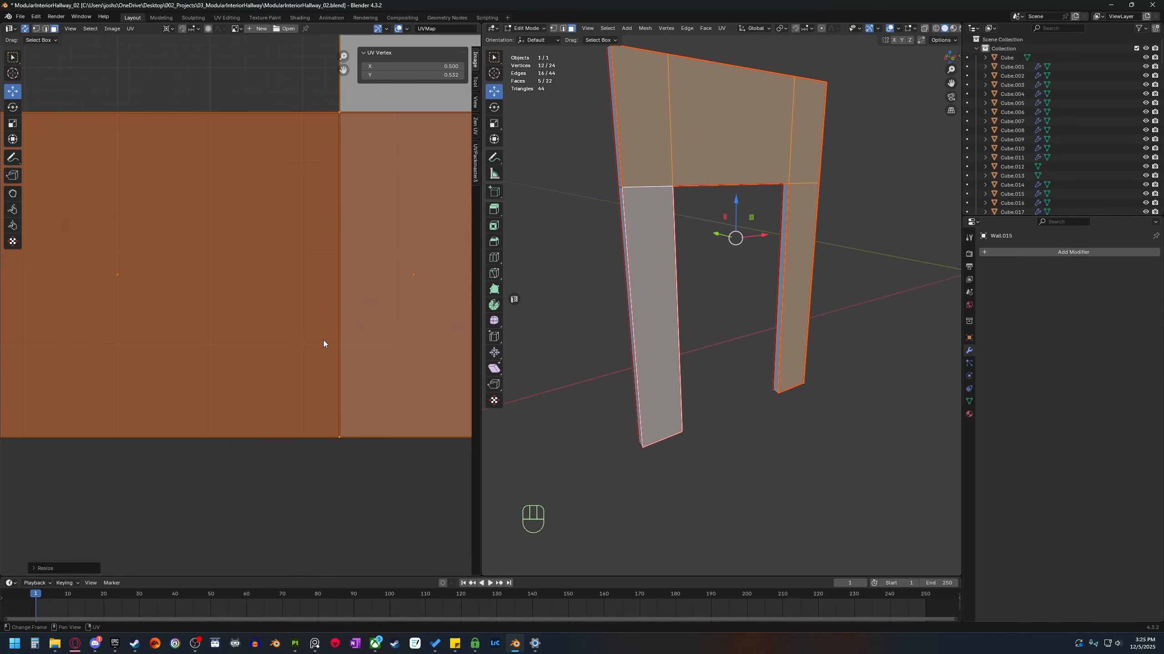
pyautogui.keyDown('shift'); pyautogui.moveTo(382, 437); pyautogui.dragTo(150, 410, button='middle'); pyautogui.keyUp('shift')
pyautogui.scroll(3, 235, 424)
pyautogui.scroll(-6, 293, 504)
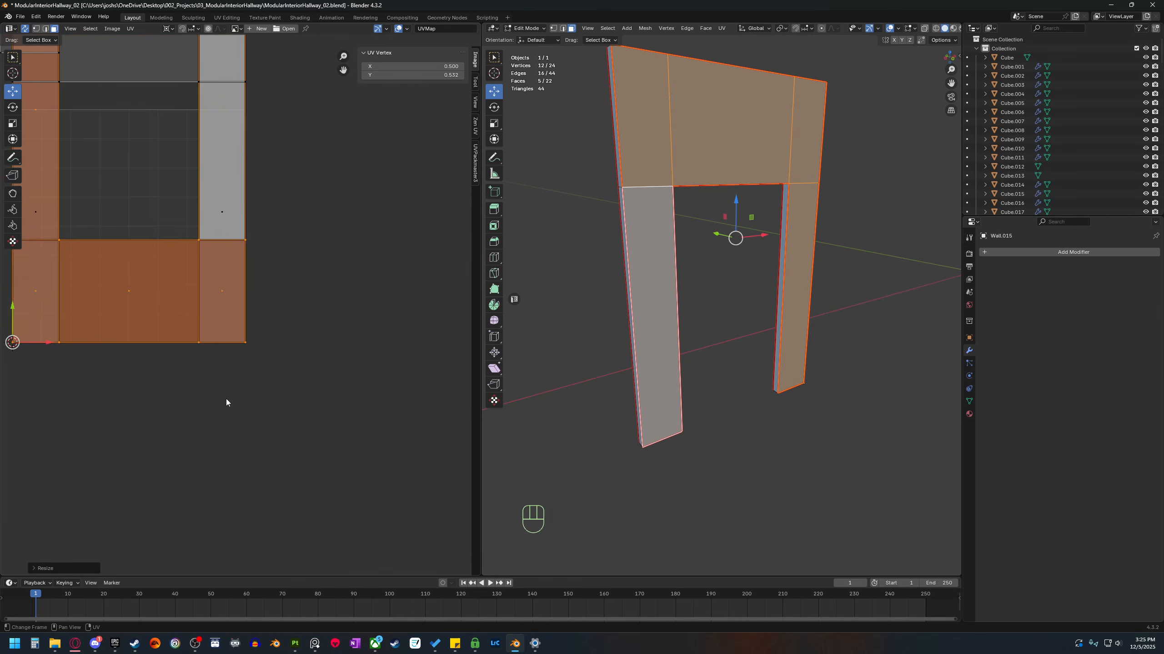
pyautogui.keyDown('shift'); pyautogui.moveTo(226, 403); pyautogui.dragTo(291, 457, button='middle'); pyautogui.keyUp('shift')
pyautogui.keyDown('shift'); pyautogui.moveTo(213, 371); pyautogui.dragTo(267, 378, button='middle'); pyautogui.keyUp('shift')
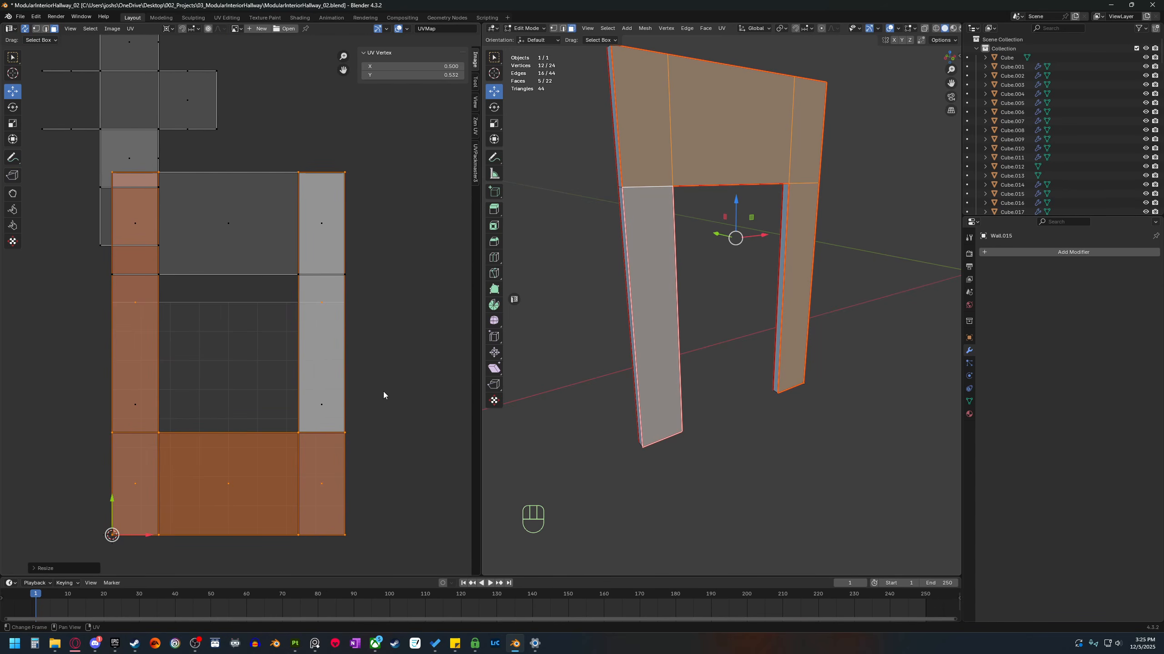
# Rotate the selected wall UV island by 180 degrees around the 2D cursor.
pyautogui.press('r')
pyautogui.press('x')
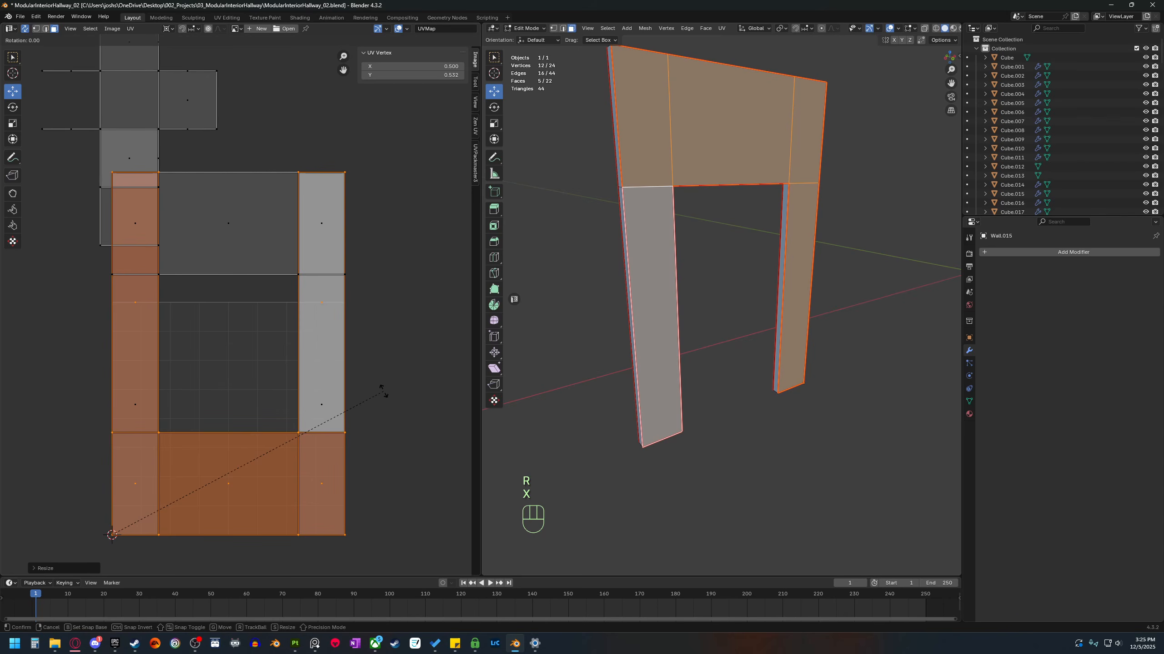
pyautogui.write('180')
pyautogui.press('Return')
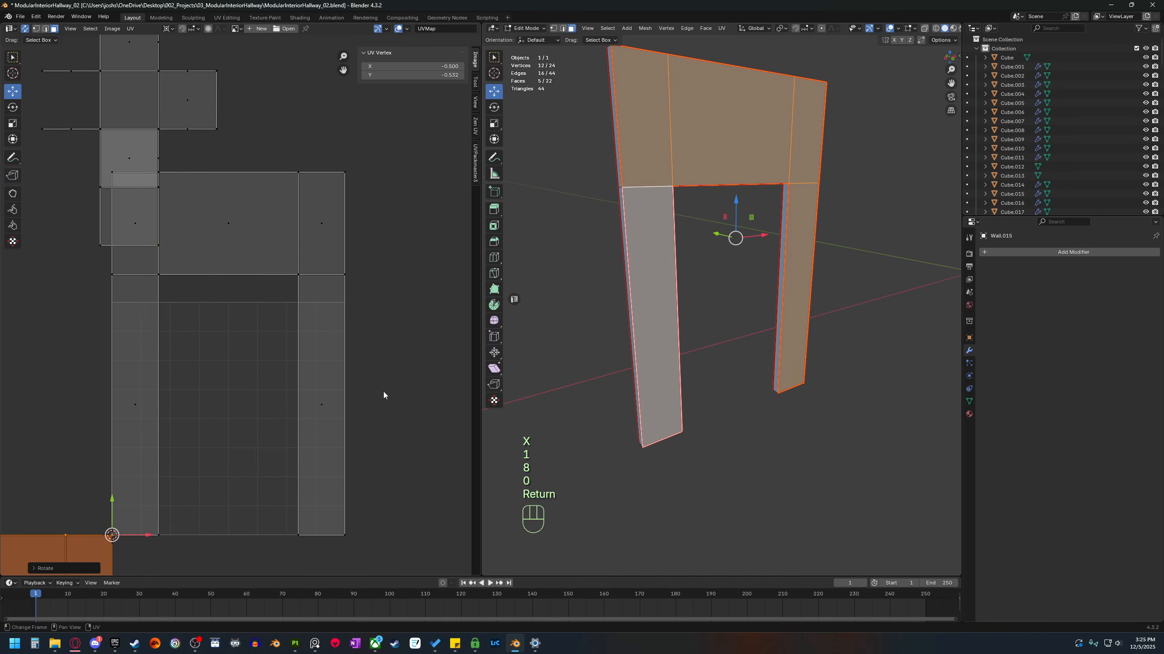
# Move the rotated wall island right and up with snapping so it overlaps the front wall island exactly.
pyautogui.keyDown('ctrl'); pyautogui.moveTo(143, 537); pyautogui.dragTo(366, 539); pyautogui.keyUp('ctrl')
pyautogui.keyDown('ctrl'); pyautogui.moveTo(115, 514); pyautogui.dragTo(143, 160); pyautogui.keyUp('ctrl')
pyautogui.scroll(-1, 147, 165)
pyautogui.moveTo(218, 300); pyautogui.dragTo(246, 385, button='middle')
pyautogui.scroll(-2, 245, 358)
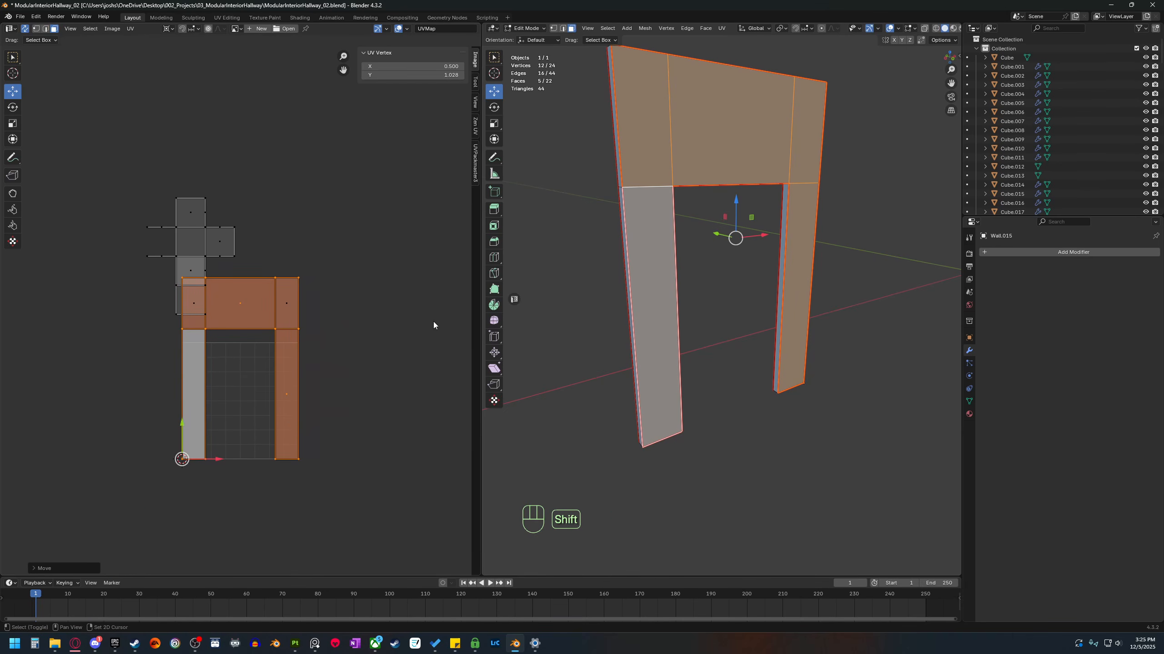
# Examine which of the wall's thickness faces are linked within the seams.
pyautogui.keyDown('shift'); pyautogui.moveTo(577, 295); pyautogui.dragTo(650, 310, button='middle'); pyautogui.keyUp('shift')
pyautogui.press('3')
pyautogui.click(680, 272)
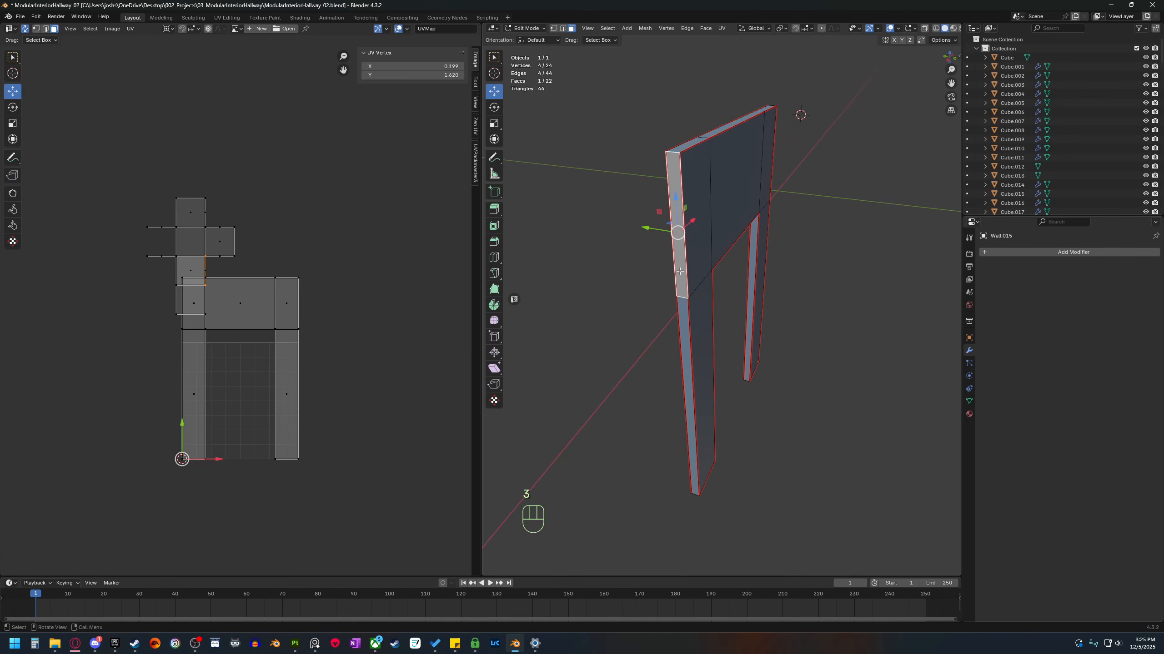
pyautogui.press('l')
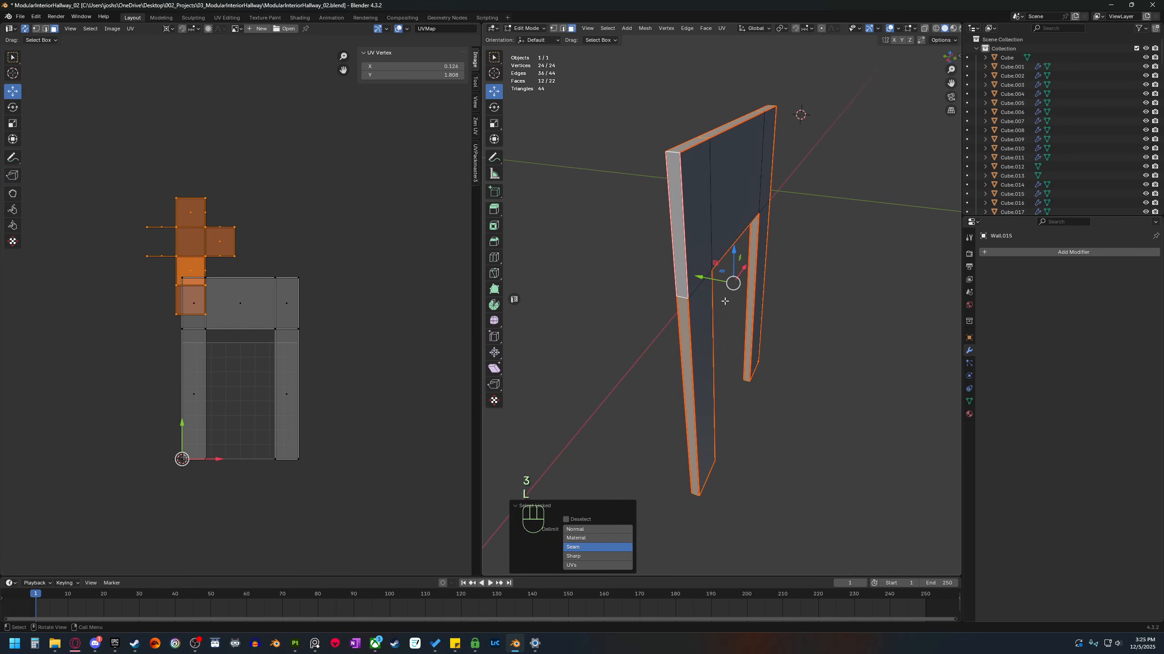
# Select the eight short edges across the doorway wall's thickness at its outer and opening corners and mark them as seams.
pyautogui.moveTo(725, 301); pyautogui.dragTo(680, 333, button='middle')
pyautogui.press('2')
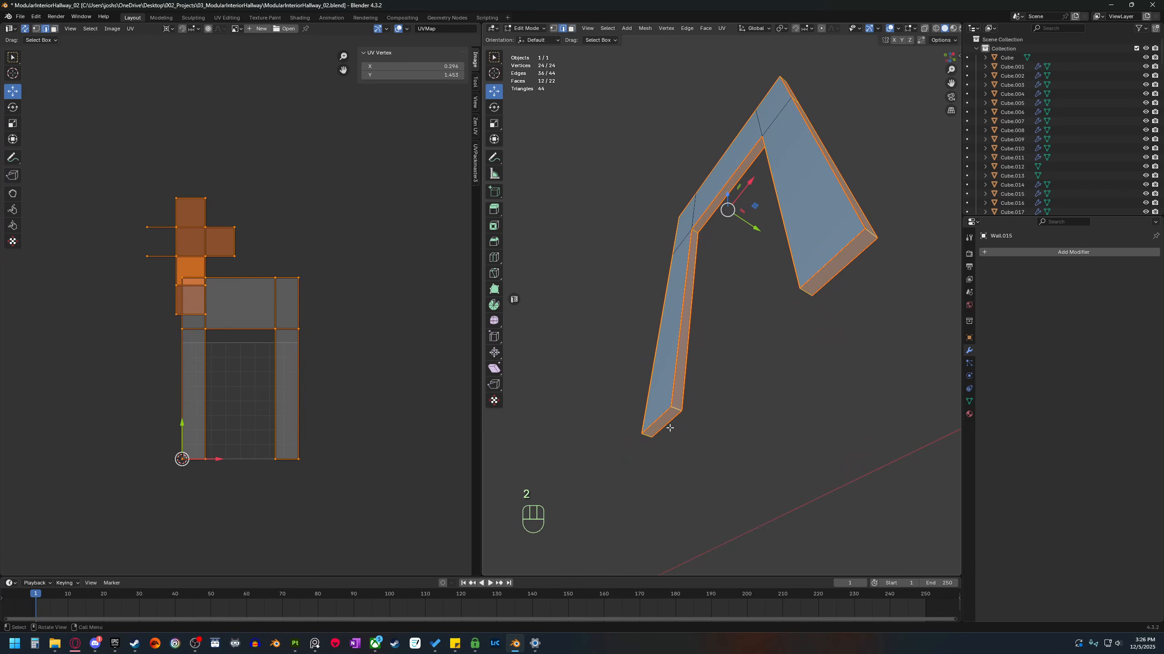
pyautogui.click(670, 412)
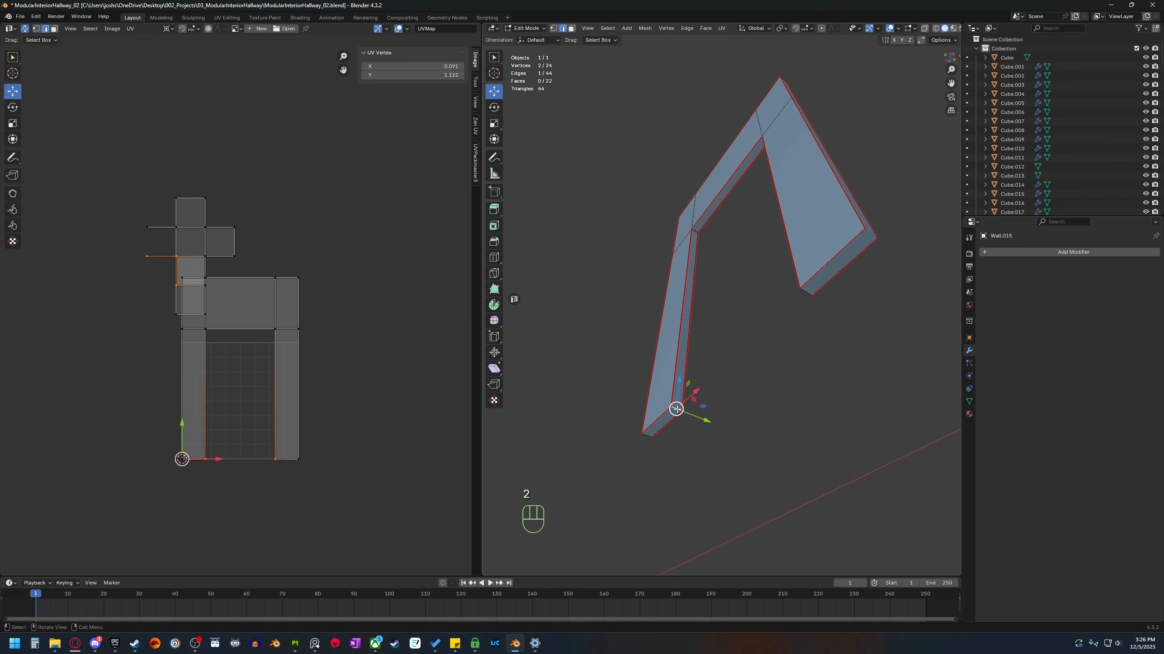
pyautogui.keyDown('shift'); pyautogui.click(691, 231); pyautogui.keyUp('shift')
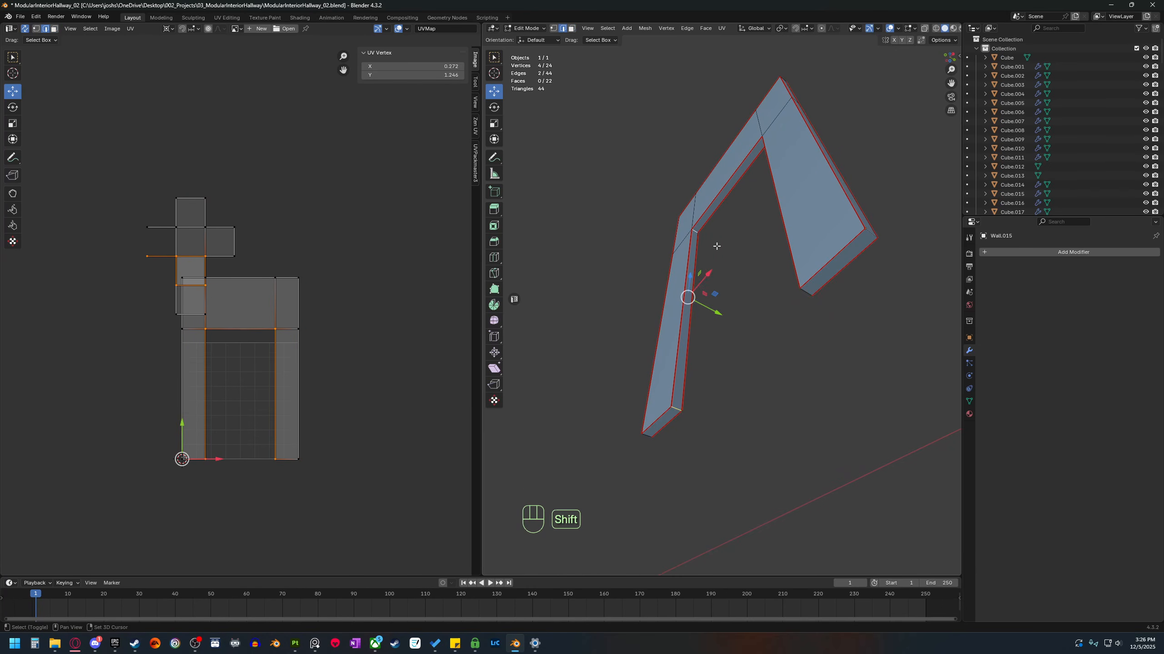
pyautogui.moveTo(716, 246); pyautogui.dragTo(795, 244, button='middle')
pyautogui.keyDown('shift'); pyautogui.click(828, 225); pyautogui.keyUp('shift')
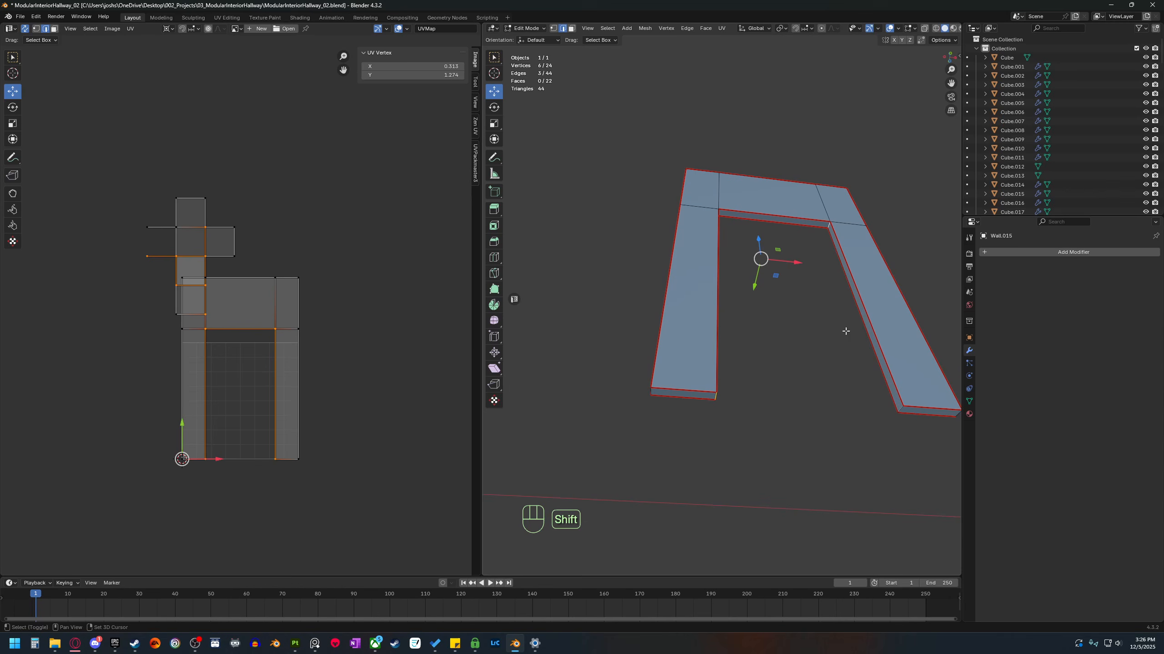
pyautogui.keyDown('shift'); pyautogui.click(900, 406); pyautogui.keyUp('shift')
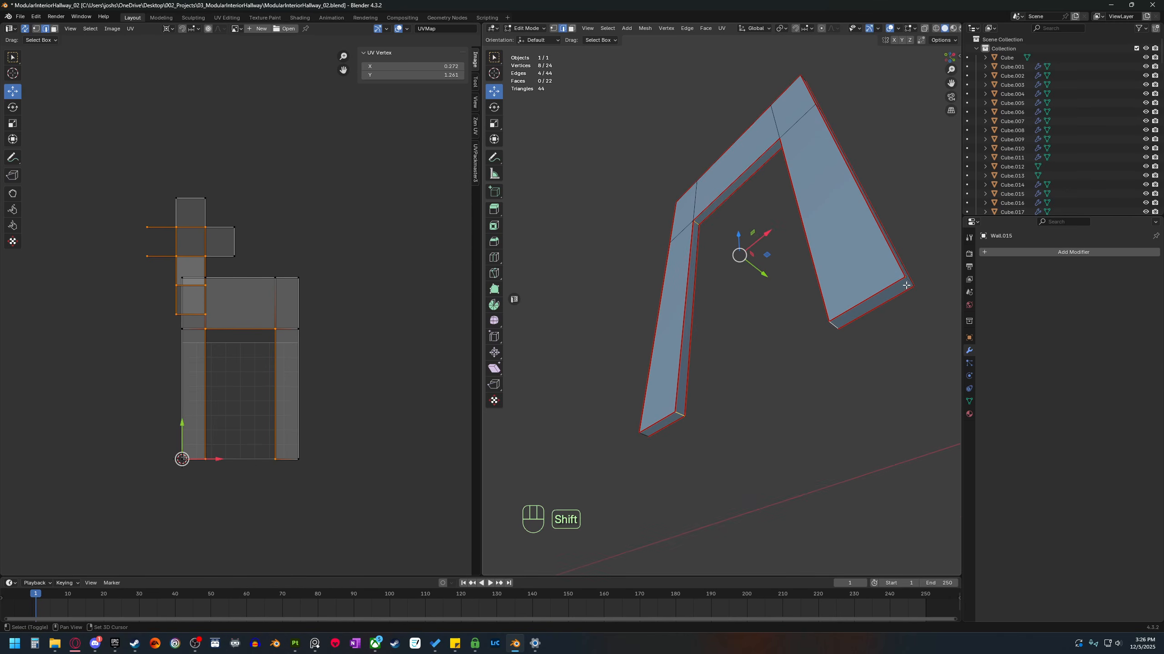
pyautogui.moveTo(893, 294); pyautogui.dragTo(732, 305, button='middle')
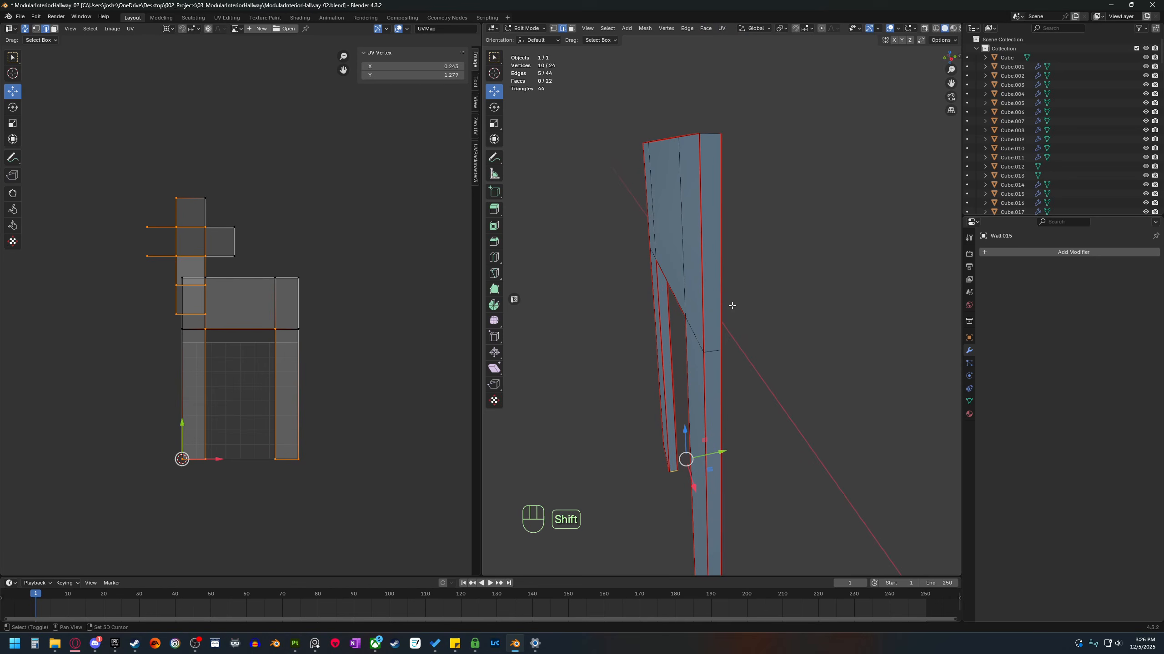
pyautogui.keyDown('shift'); pyautogui.click(713, 140); pyautogui.keyUp('shift')
pyautogui.moveTo(713, 140); pyautogui.dragTo(752, 234, button='middle')
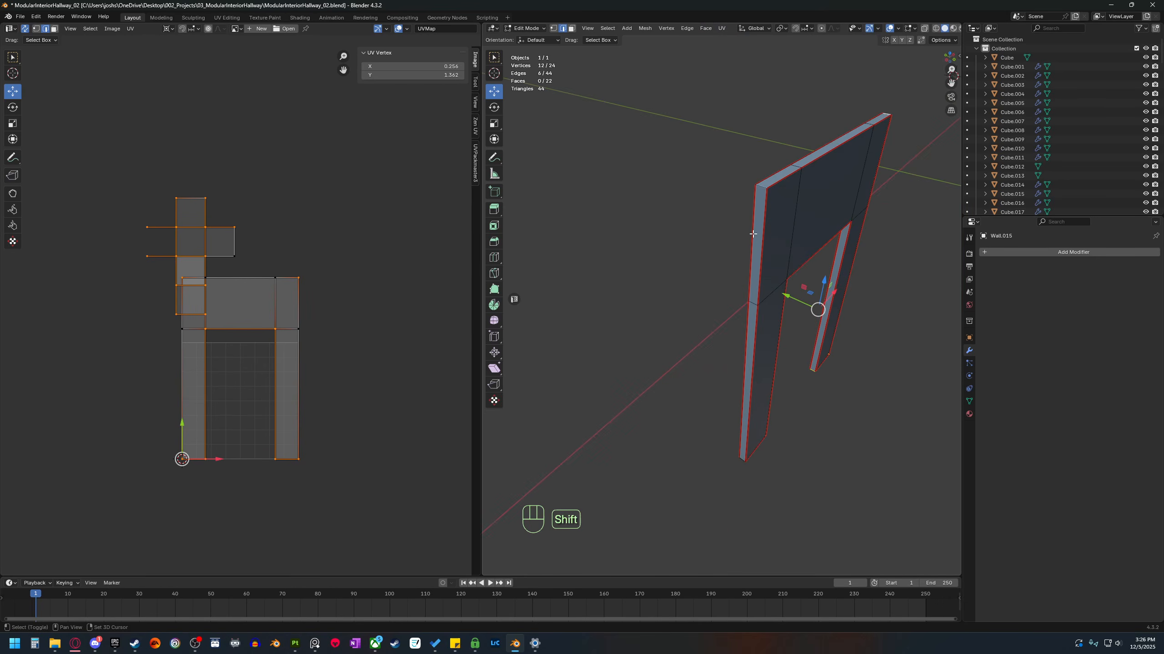
pyautogui.keyDown('shift'); pyautogui.click(758, 184); pyautogui.keyUp('shift')
pyautogui.moveTo(758, 184); pyautogui.dragTo(726, 355, button='middle')
pyautogui.keyDown('shift'); pyautogui.click(760, 405); pyautogui.keyUp('shift')
pyautogui.moveTo(760, 406); pyautogui.dragTo(735, 457, button='middle')
pyautogui.rightClick(725, 461)
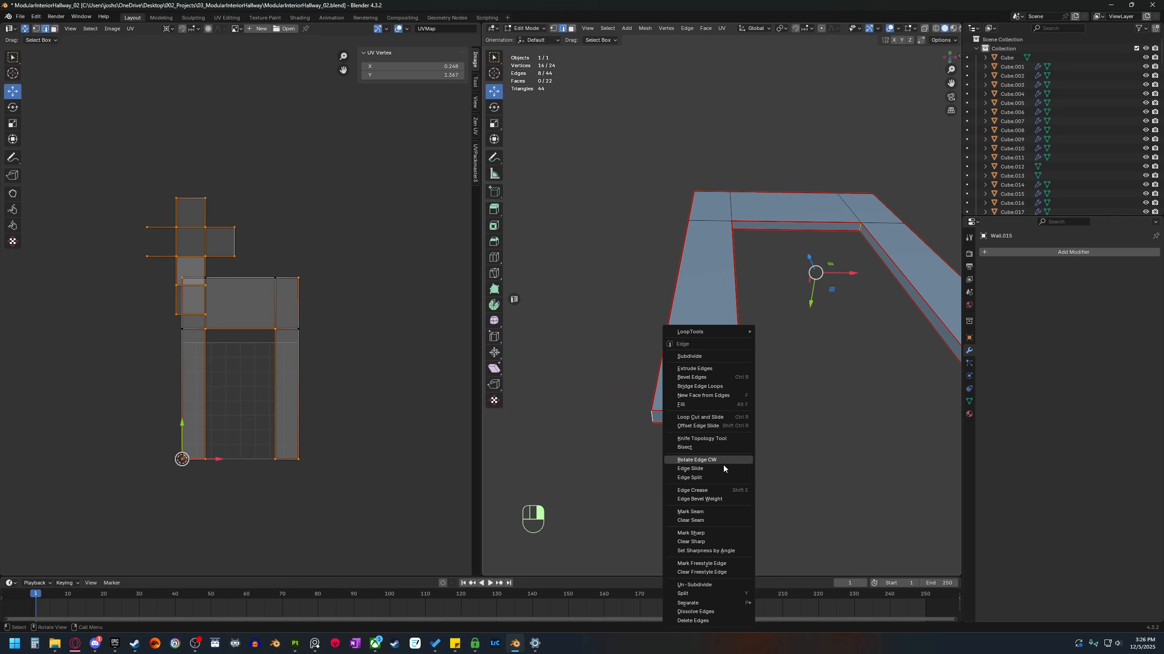
pyautogui.click(725, 512)
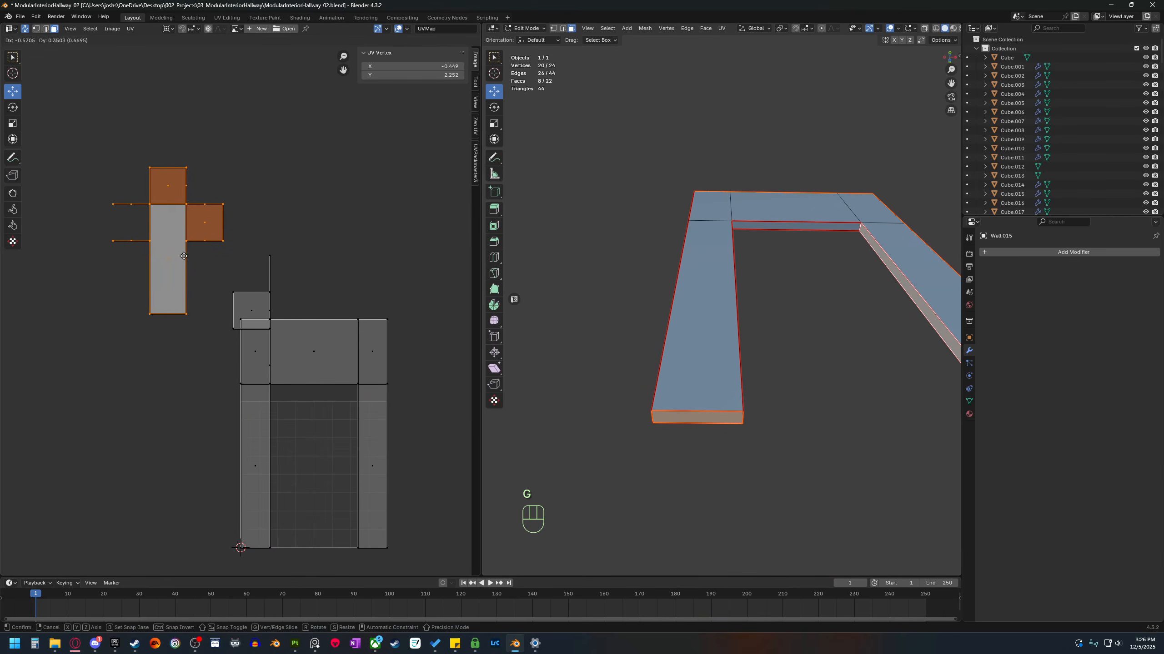
# Move the thickness UV islands clear of the front and back wall islands, select them all and unwrap them again.
pyautogui.click(178, 261)
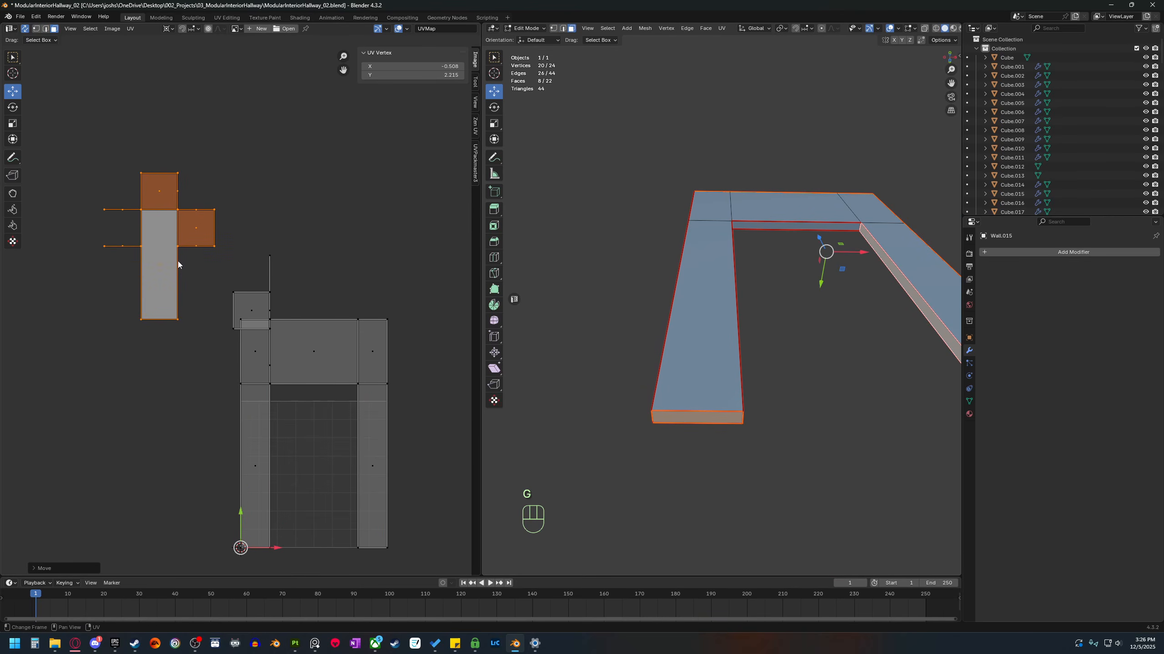
pyautogui.click(225, 313)
pyautogui.press('g')
pyautogui.click(211, 227)
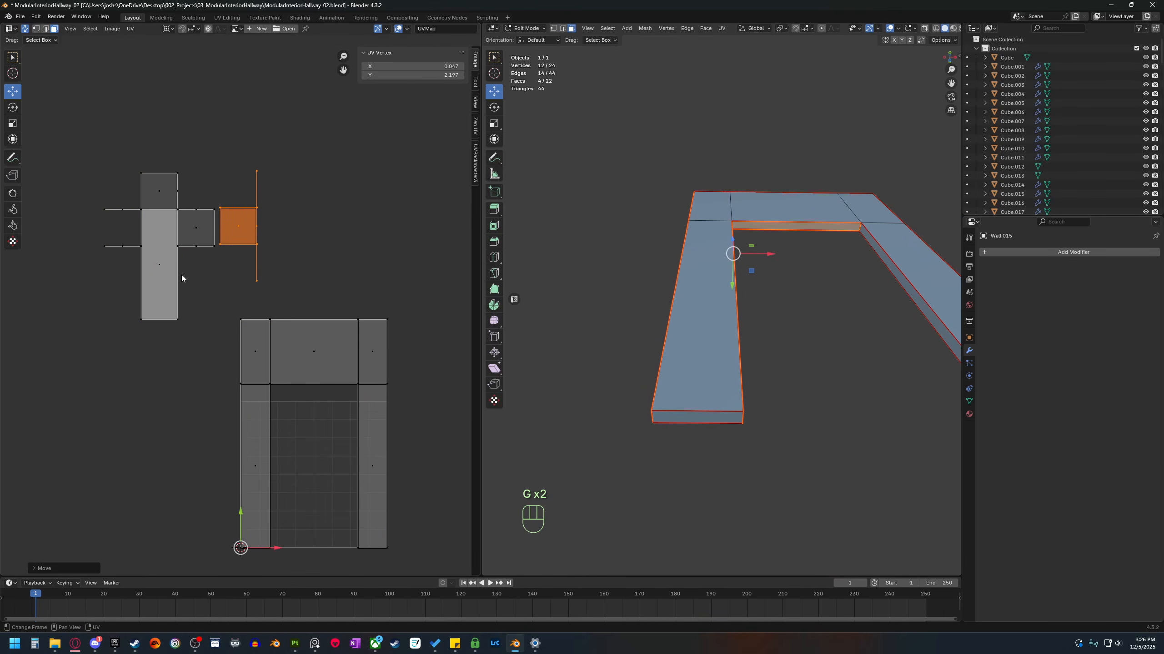
pyautogui.moveTo(325, 148); pyautogui.dragTo(78, 305)
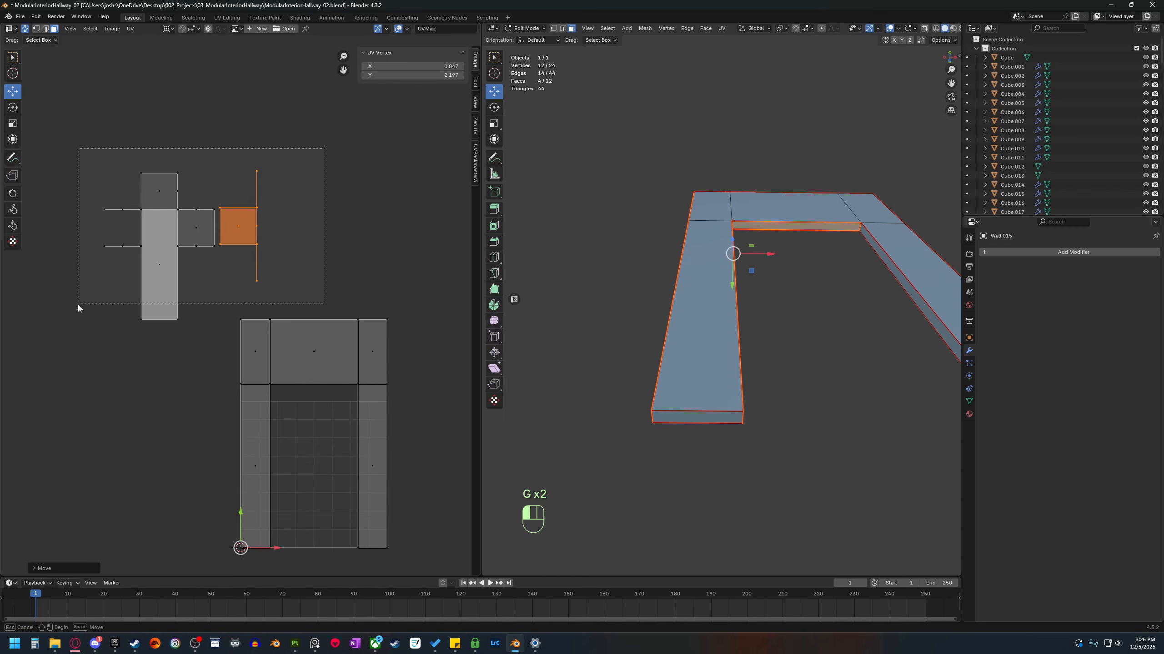
pyautogui.press('u')
pyautogui.click(251, 278)
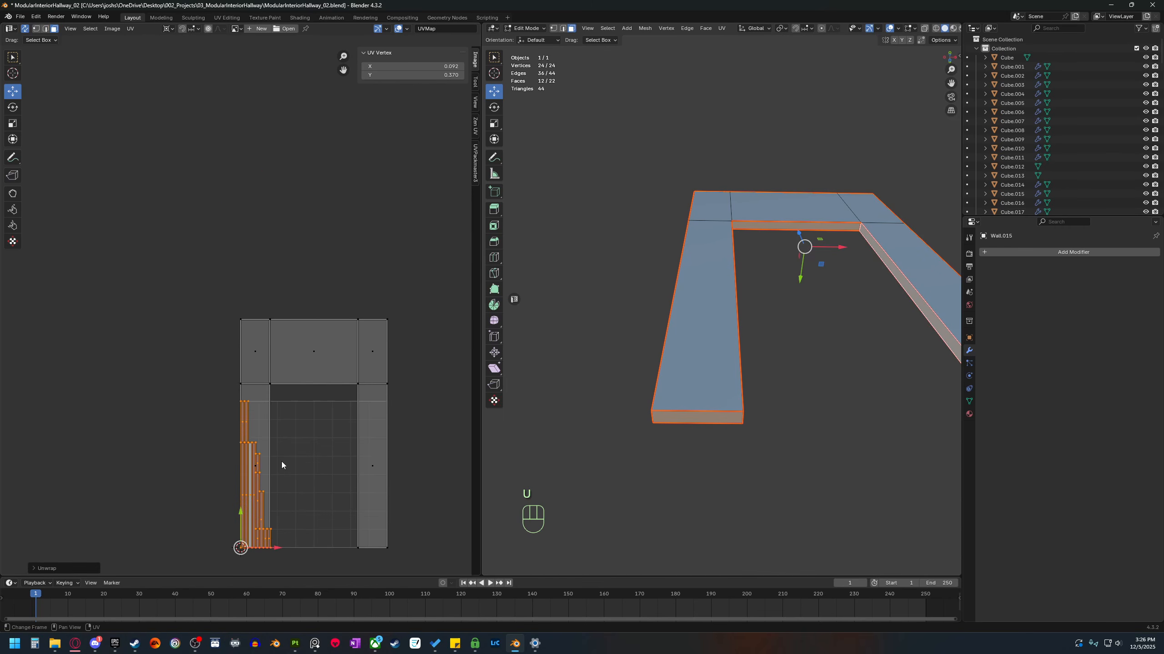
# Try moving the unwrapped thickness strips out of the UV tile beside the wall island, and undo the move.
pyautogui.moveTo(283, 463); pyautogui.dragTo(266, 386, button='middle')
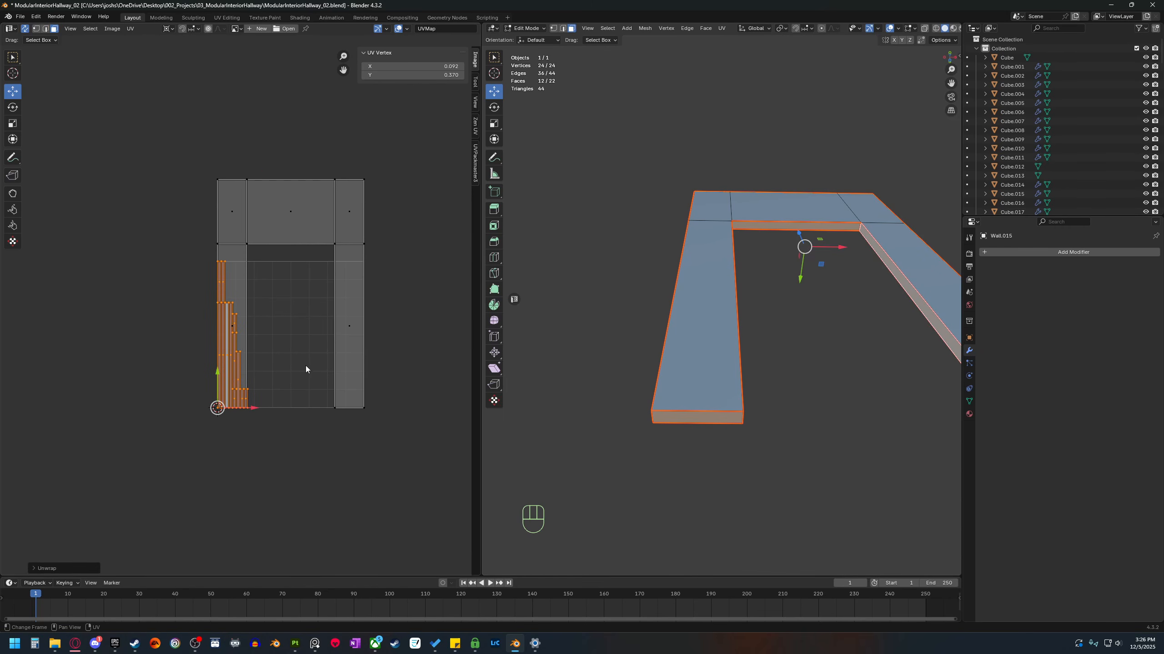
pyautogui.click(305, 451)
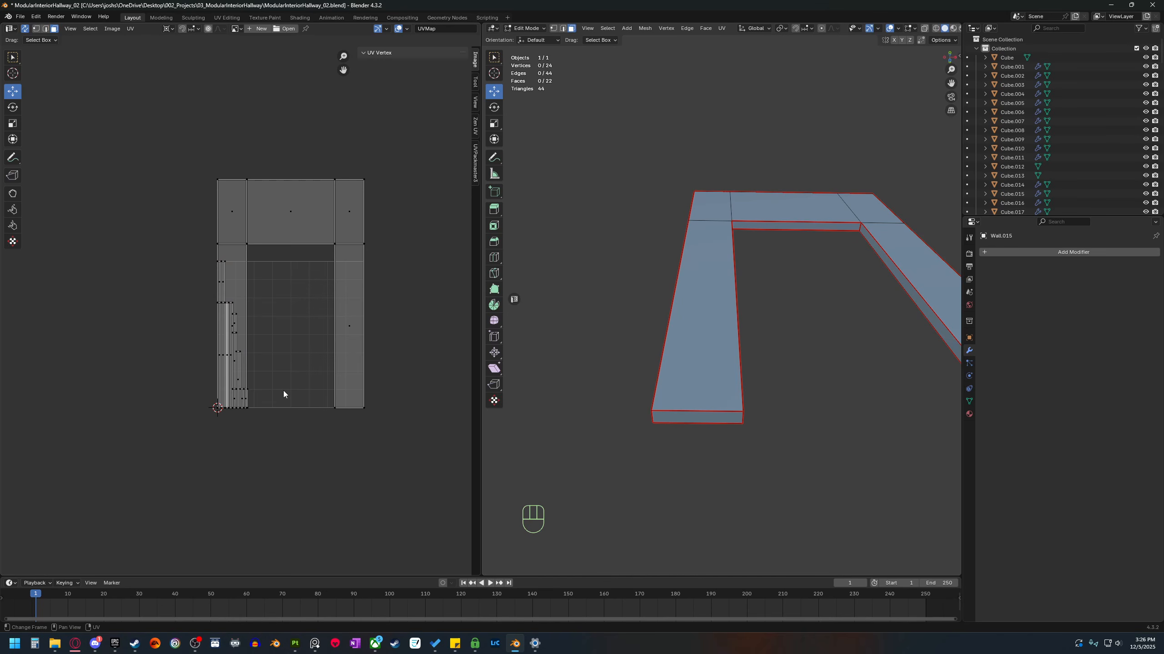
pyautogui.hotkey('ctrl', 'z')
pyautogui.press('g')
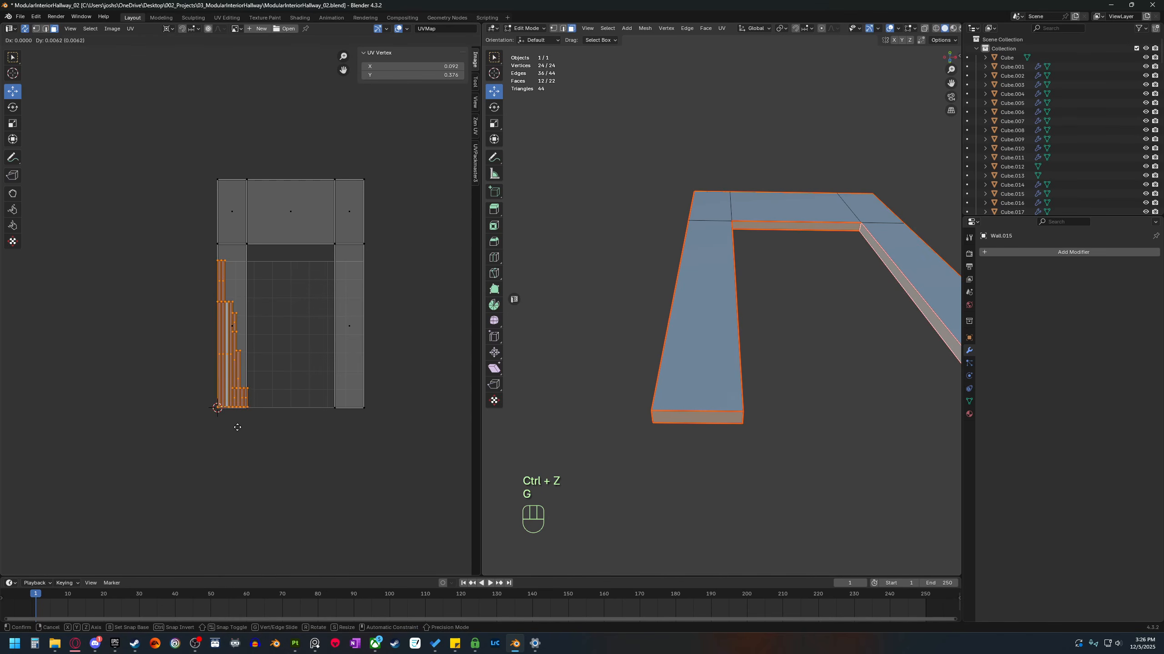
pyautogui.click(155, 427)
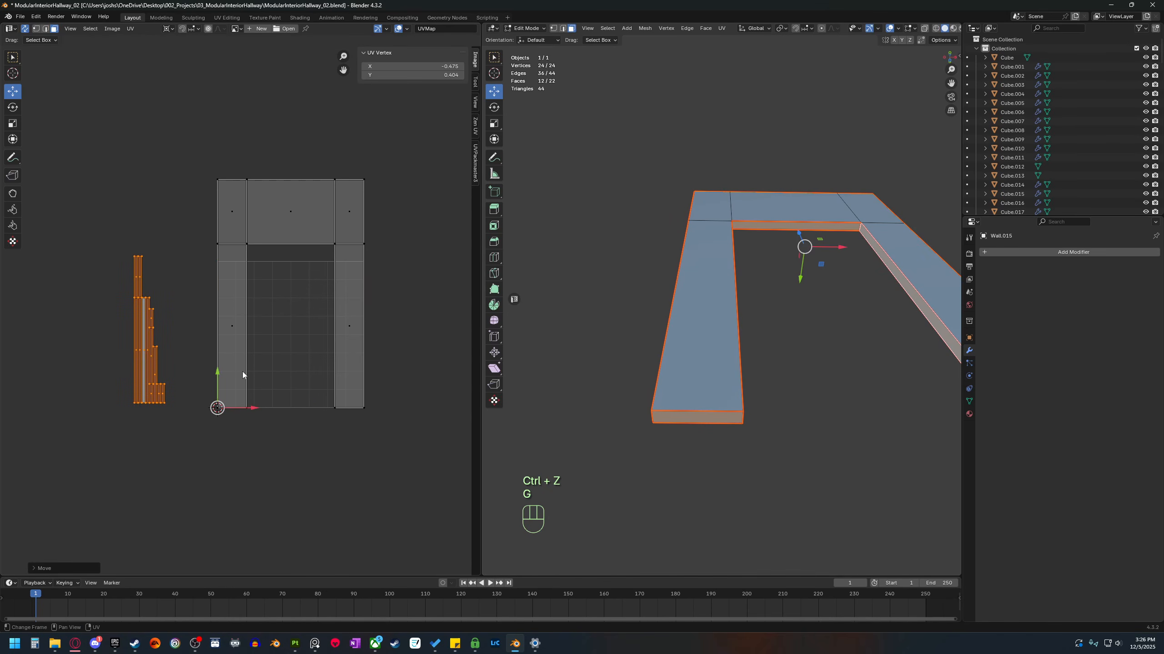
pyautogui.hotkey('ctrl', 'z')
# Leave local view and mesh editing, and move the finished doorway wall -11 m along Y with snapping.
pyautogui.moveTo(733, 472); pyautogui.dragTo(771, 452, button='middle')
pyautogui.press('b')
pyautogui.scroll(-3, 645, 406)
pyautogui.scroll(-4, 683, 411)
pyautogui.press('Tab')
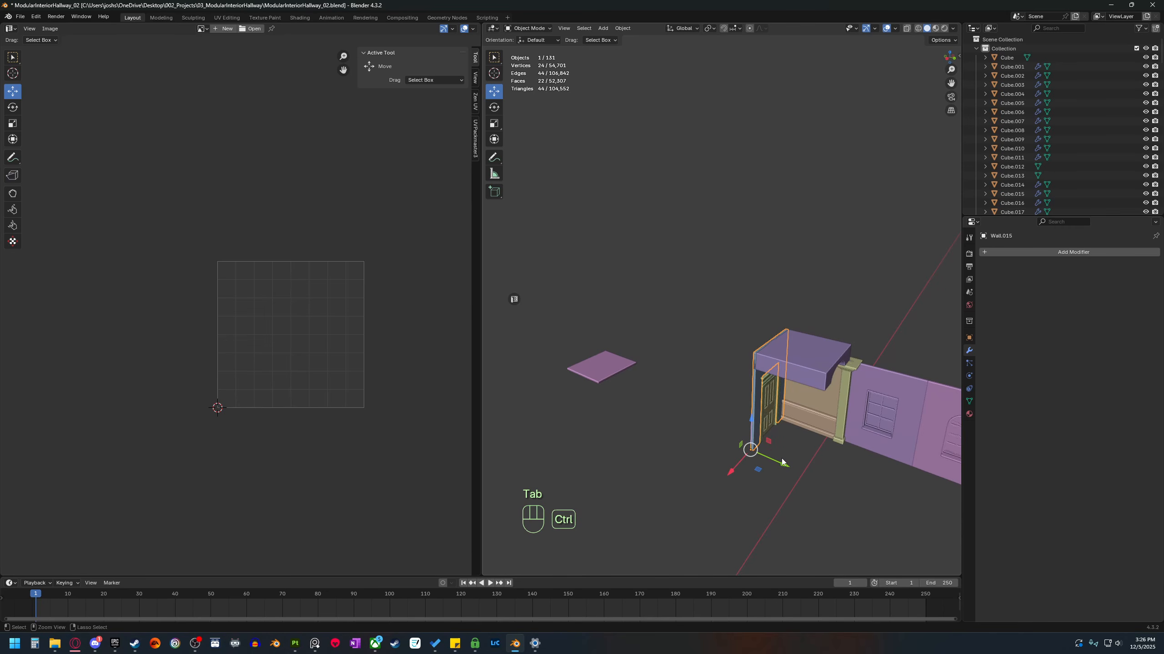
pyautogui.keyDown('ctrl'); pyautogui.moveTo(782, 463); pyautogui.dragTo(596, 376); pyautogui.keyUp('ctrl')
# Isolate the wainscot panel at the base of the beige wall in local view.
pyautogui.moveTo(718, 450); pyautogui.dragTo(680, 429, button='middle')
pyautogui.scroll(4, 680, 428)
pyautogui.moveTo(729, 488); pyautogui.dragTo(681, 389, button='middle')
pyautogui.scroll(2, 691, 447)
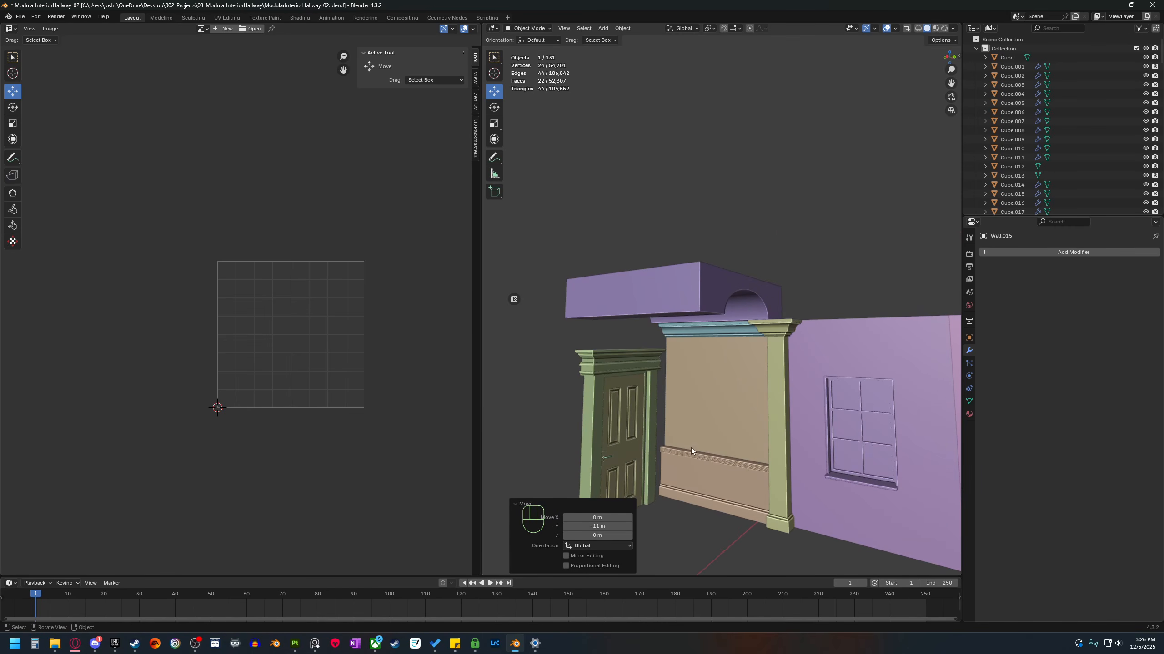
pyautogui.click(692, 472)
pyautogui.press('KP_Divide')
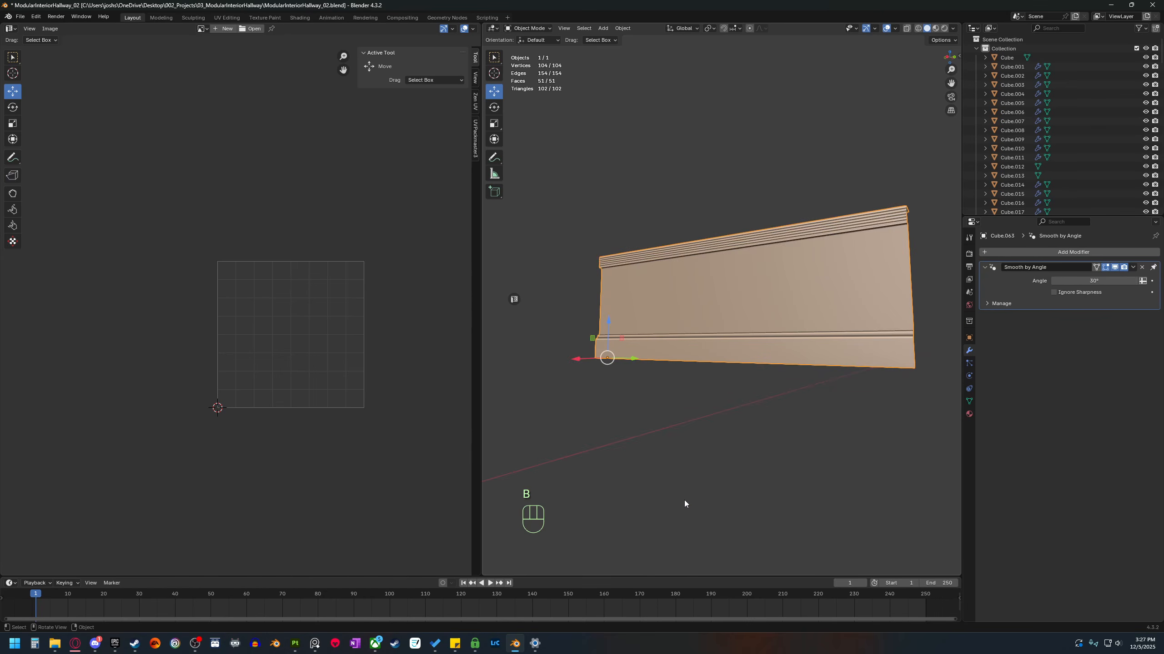
# Unwrap all faces of the wainscot panel with the Angle Based method.
pyautogui.moveTo(683, 500); pyautogui.dragTo(687, 444, button='middle')
pyautogui.press('Tab')
pyautogui.press('a')
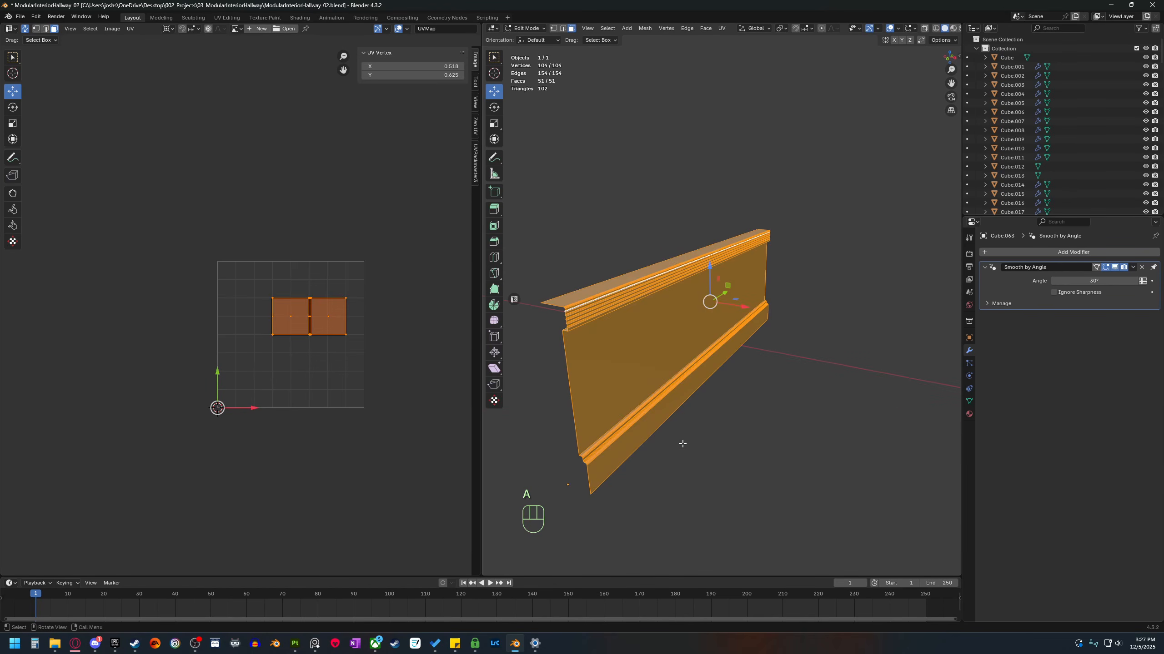
pyautogui.press('u')
pyautogui.click(710, 442)
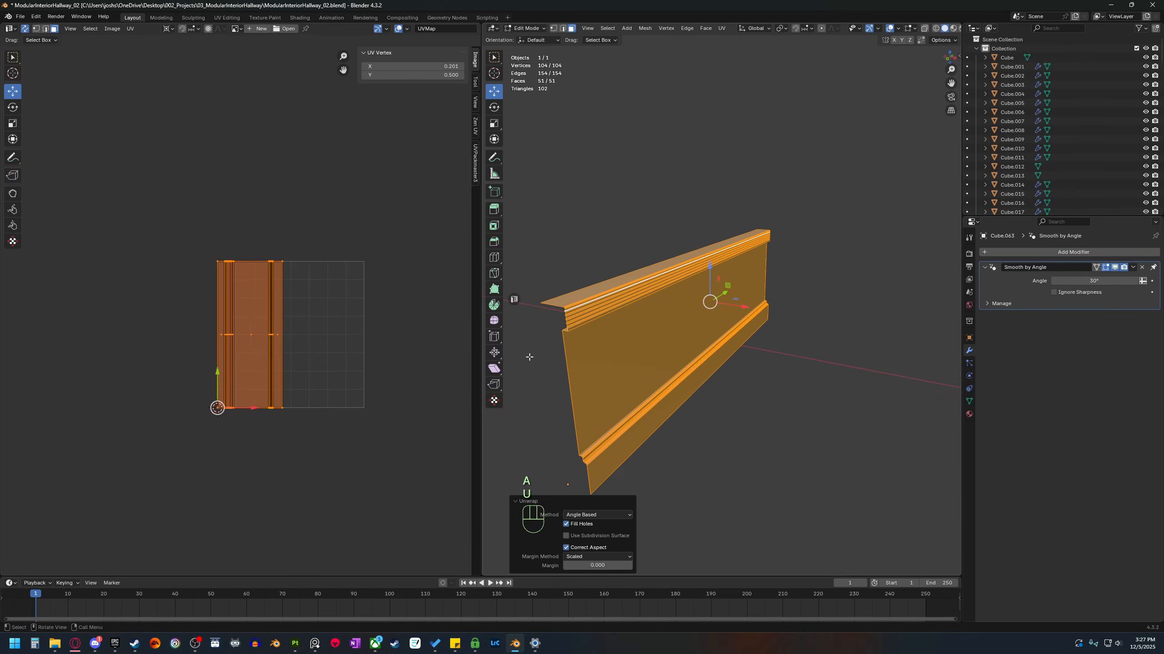
# Examine the wainscot panel's UV strips and how their ends meet the edges of the UV tile.
pyautogui.click(284, 443)
pyautogui.scroll(3, 274, 431)
pyautogui.keyDown('shift'); pyautogui.moveTo(278, 424); pyautogui.dragTo(256, 355, button='middle'); pyautogui.keyUp('shift')
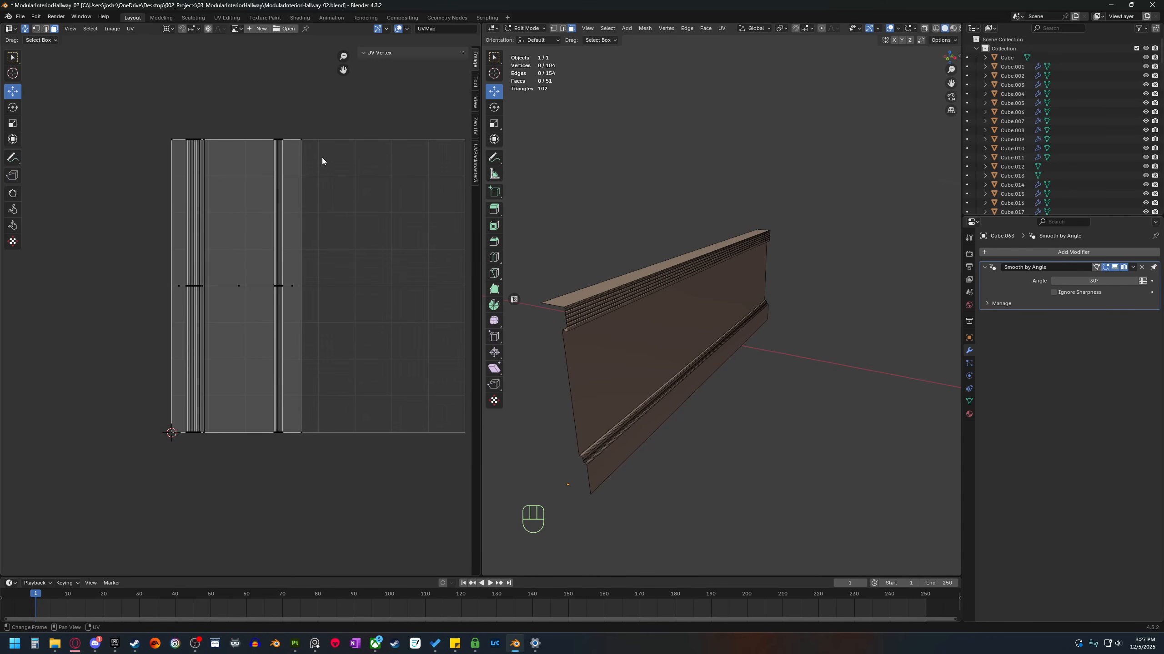
pyautogui.keyDown('shift'); pyautogui.moveTo(322, 161); pyautogui.dragTo(279, 204, button='middle'); pyautogui.keyUp('shift')
pyautogui.moveTo(285, 154); pyautogui.dragTo(120, 465)
pyautogui.scroll(3, 167, 333)
pyautogui.keyDown('shift'); pyautogui.moveTo(169, 73); pyautogui.dragTo(173, 319, button='middle'); pyautogui.keyUp('shift')
pyautogui.scroll(6, 173, 319)
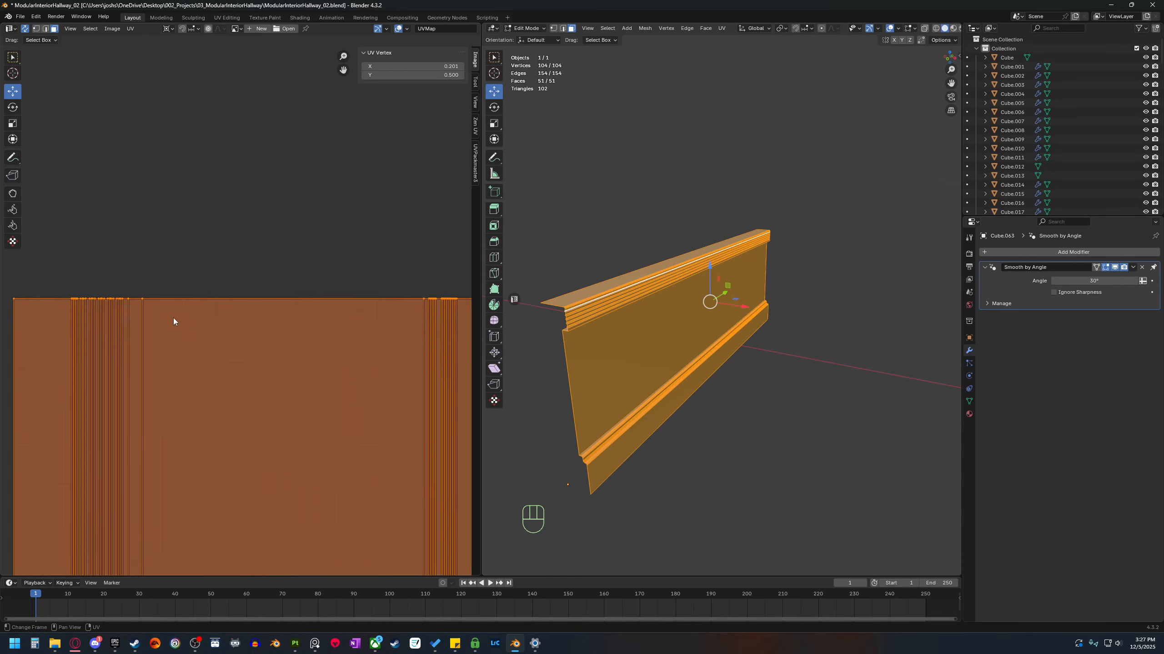
pyautogui.scroll(-11, 176, 314)
pyautogui.keyDown('shift'); pyautogui.moveTo(331, 395); pyautogui.dragTo(306, 295, button='middle'); pyautogui.keyUp('shift')
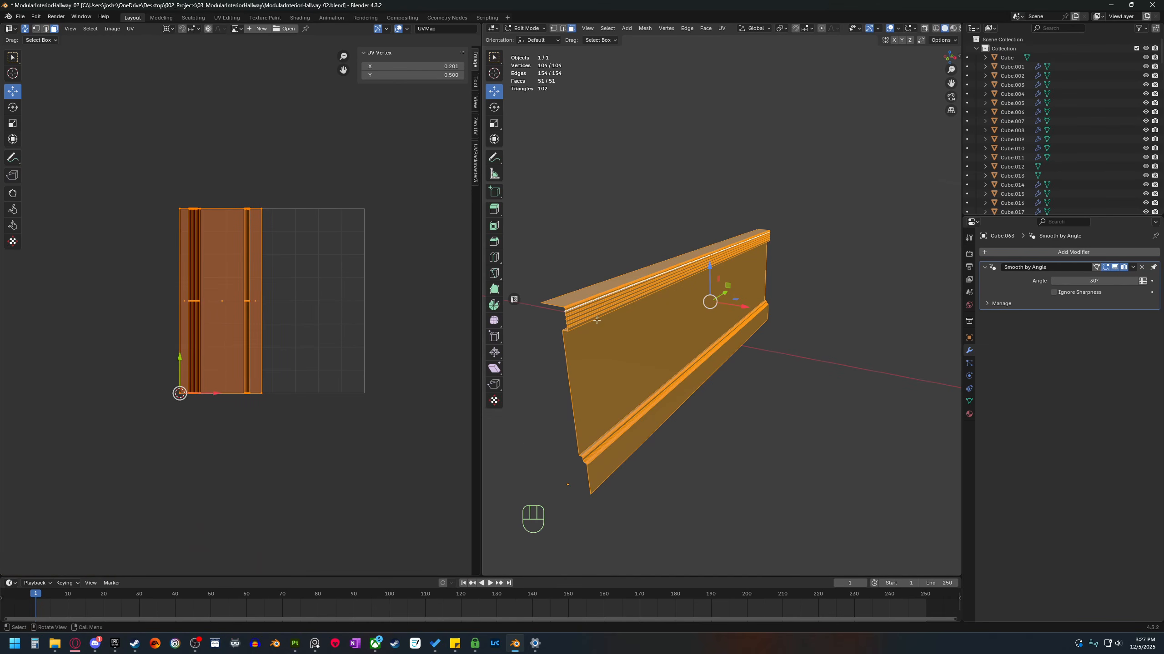
# Leave local view and mesh editing, and move the unwrapped wainscot panel away from the hallway pieces with snapping.
pyautogui.press('b')
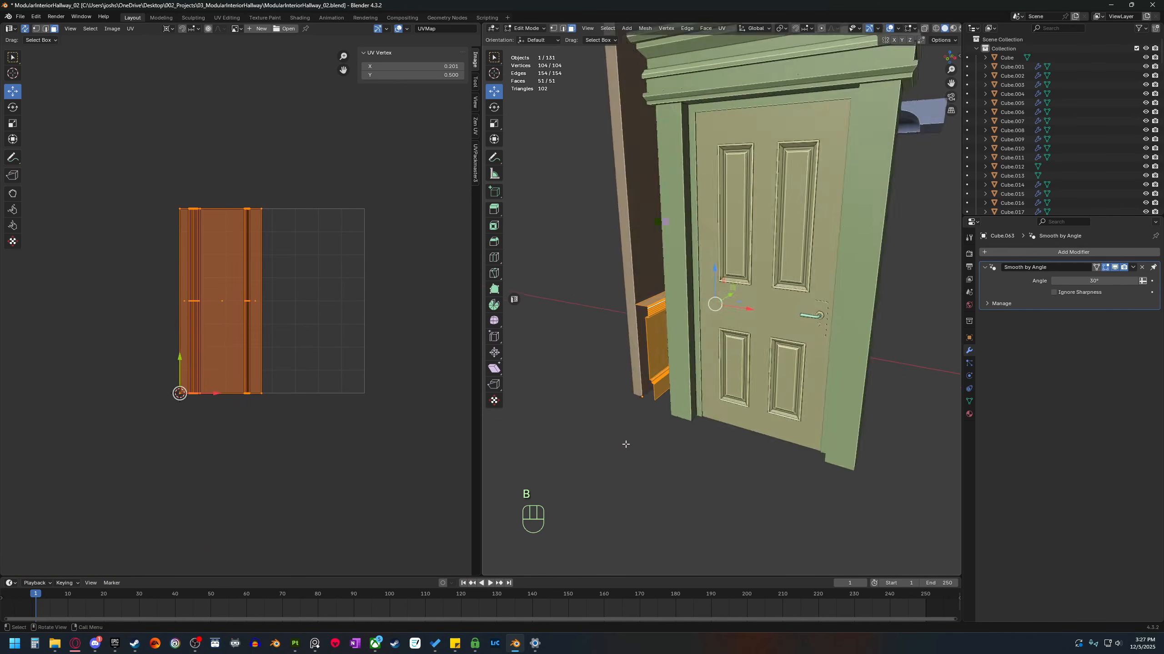
pyautogui.scroll(-6, 624, 444)
pyautogui.moveTo(623, 444); pyautogui.dragTo(563, 434, button='middle')
pyautogui.press('Tab')
pyautogui.moveTo(708, 346); pyautogui.dragTo(724, 391, button='middle')
pyautogui.keyDown('ctrl'); pyautogui.moveTo(725, 391); pyautogui.dragTo(538, 358); pyautogui.keyUp('ctrl')
pyautogui.moveTo(538, 357); pyautogui.dragTo(646, 386, button='middle')
pyautogui.keyDown('ctrl'); pyautogui.moveTo(637, 377); pyautogui.dragTo(596, 368); pyautogui.keyUp('ctrl')
pyautogui.keyDown('shift'); pyautogui.moveTo(867, 464); pyautogui.dragTo(658, 388, button='middle'); pyautogui.keyUp('shift')
# Isolate the plain beige wall in local view and open its mesh for editing in edge selection mode.
pyautogui.click(659, 391)
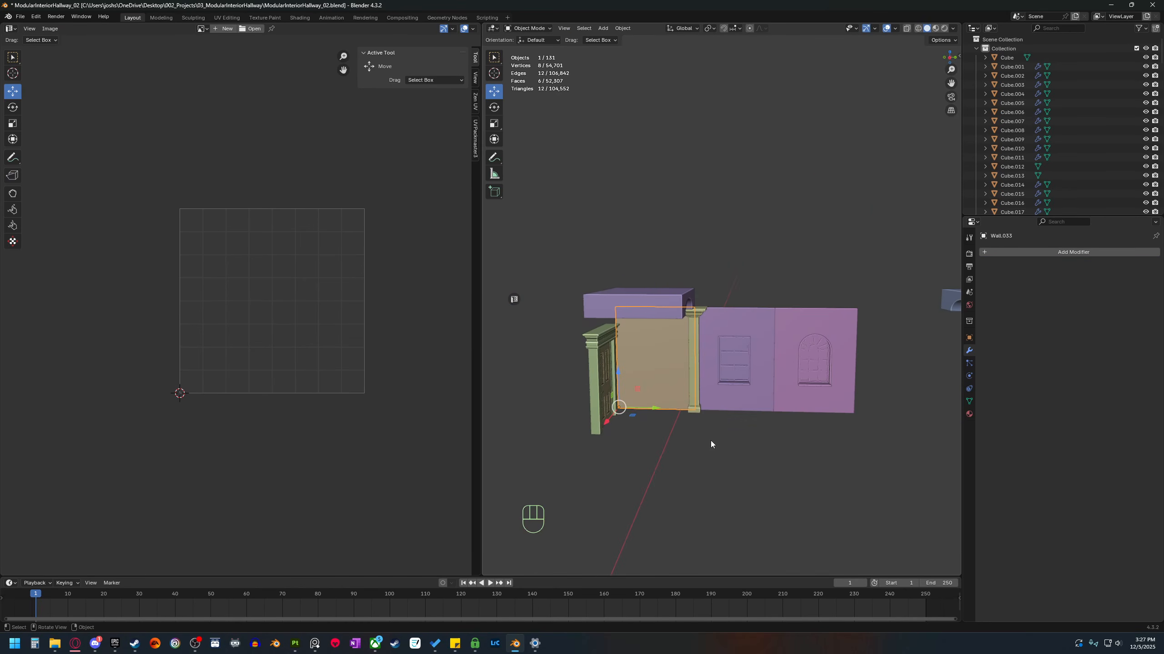
pyautogui.press('b')
pyautogui.press('Tab')
pyautogui.press('2')
pyautogui.moveTo(678, 446); pyautogui.dragTo(644, 451, button='middle')
pyautogui.moveTo(694, 522); pyautogui.dragTo(631, 388, button='middle')
pyautogui.moveTo(572, 341); pyautogui.dragTo(661, 401, button='middle')
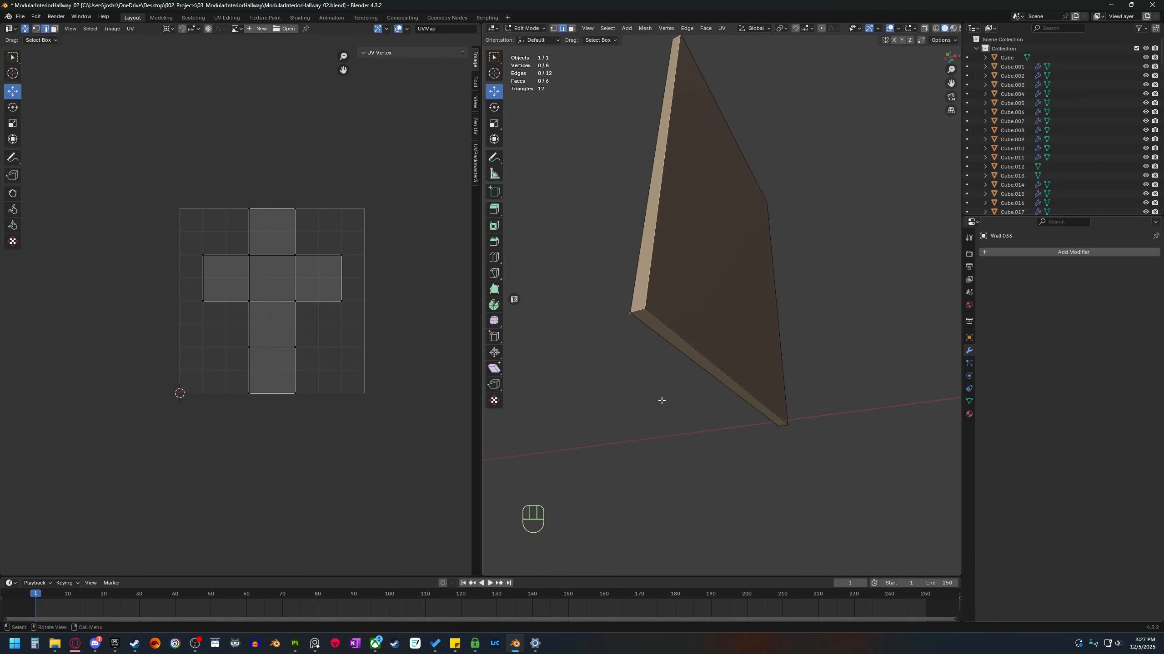
pyautogui.moveTo(656, 341); pyautogui.dragTo(673, 472, button='middle')
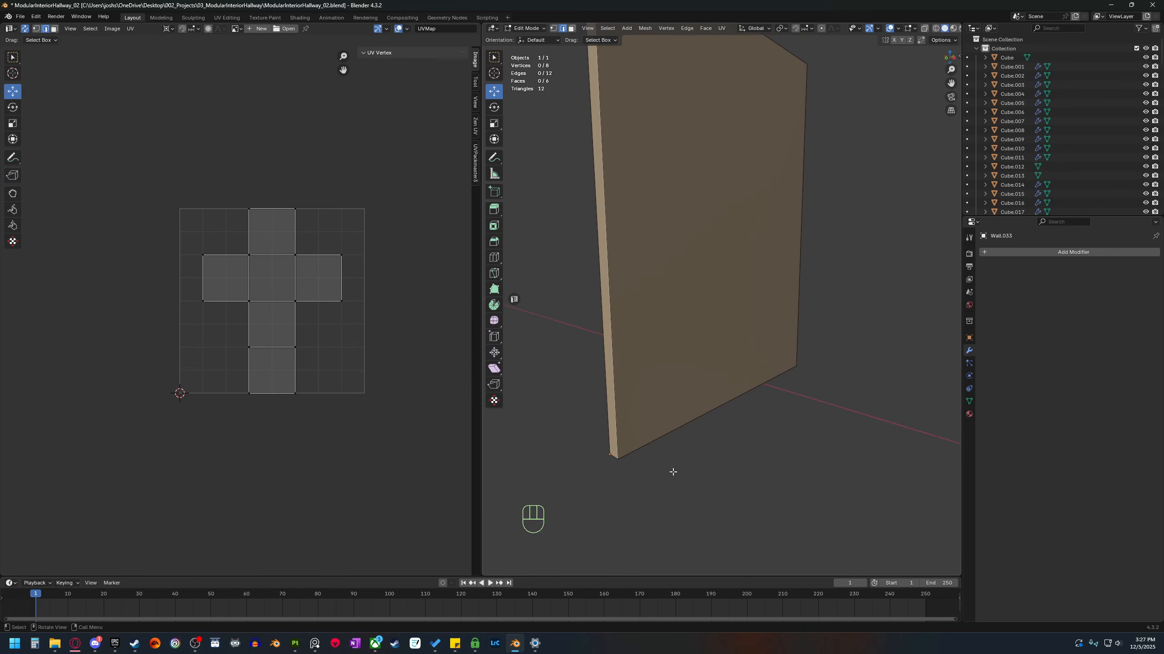
# Select the plain wall's sharp edges with a 30° threshold and mark them as seams.
pyautogui.press('q')
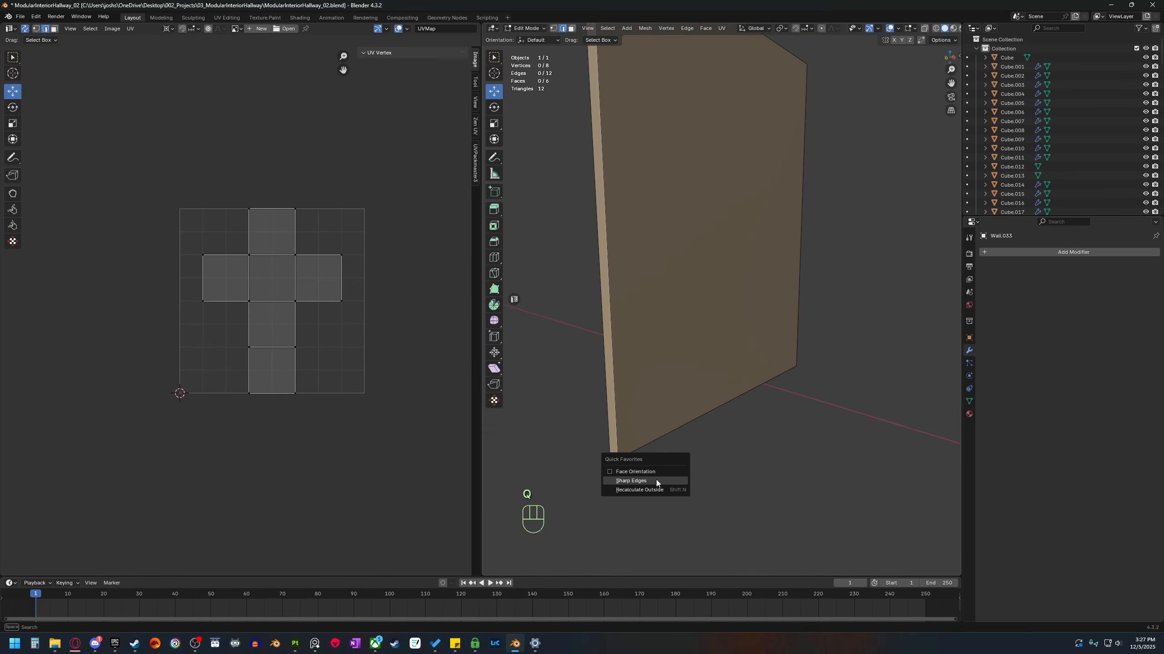
pyautogui.click(646, 482)
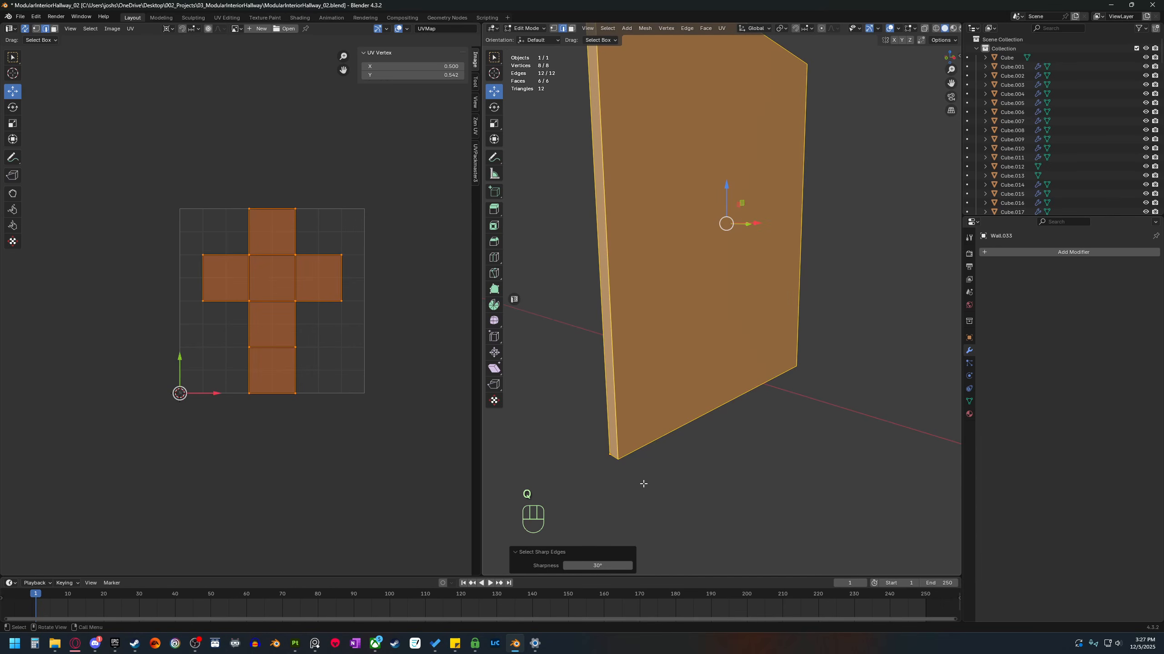
pyautogui.moveTo(621, 482); pyautogui.dragTo(633, 491, button='middle')
pyautogui.press('q')
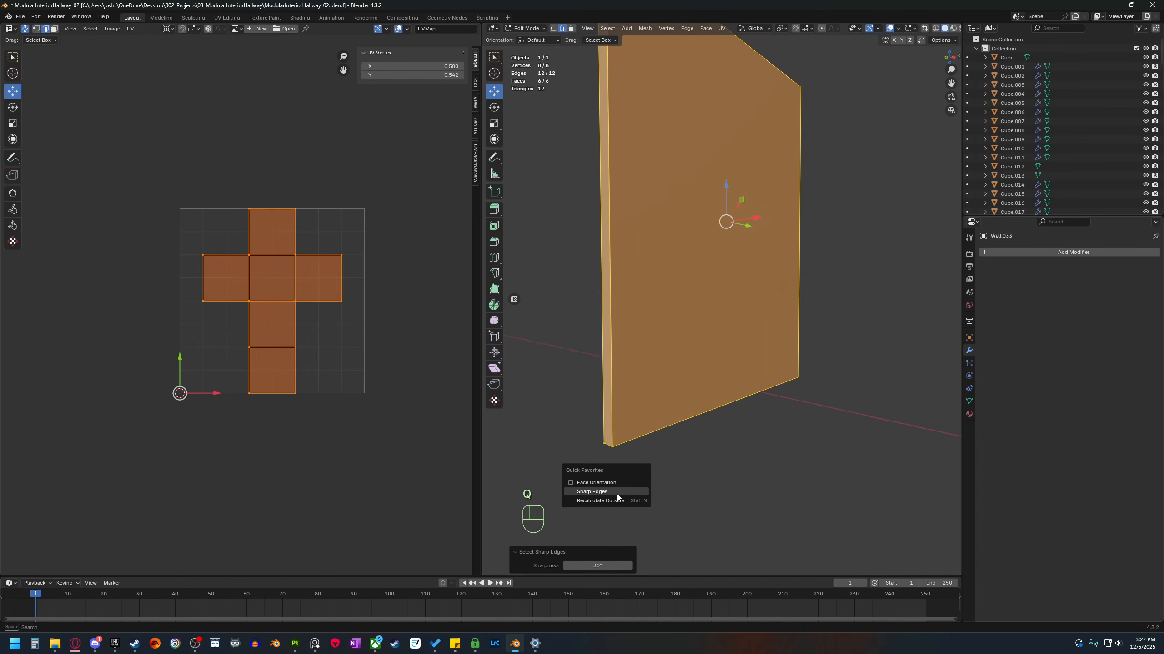
pyautogui.click(616, 495)
pyautogui.press('2')
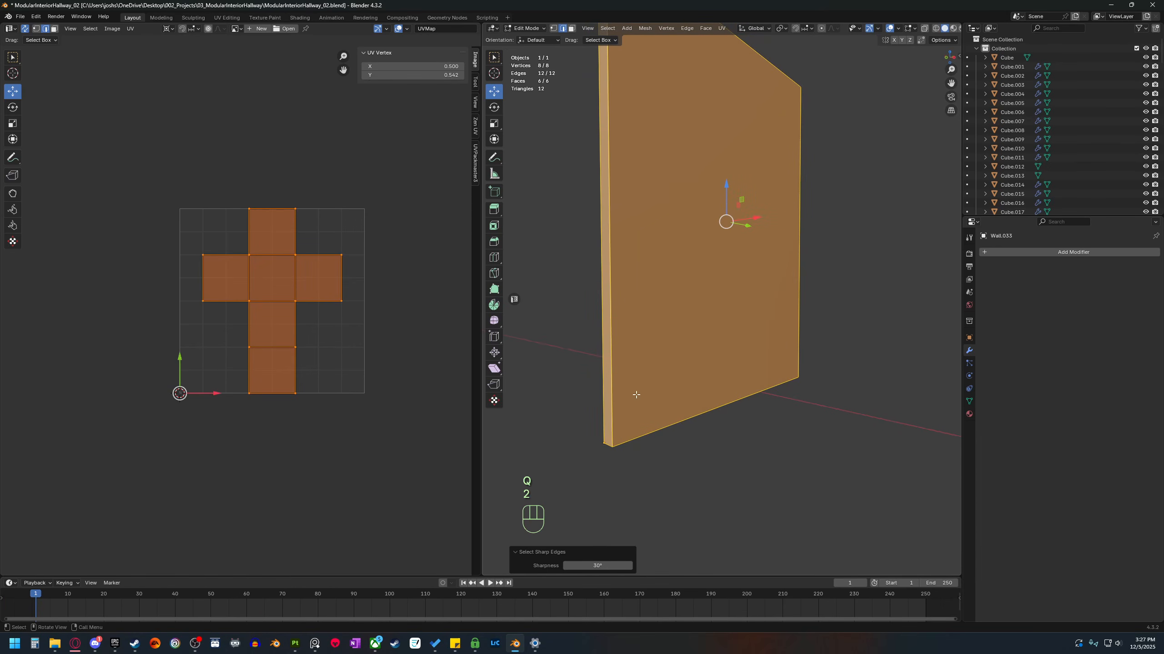
pyautogui.rightClick(664, 464)
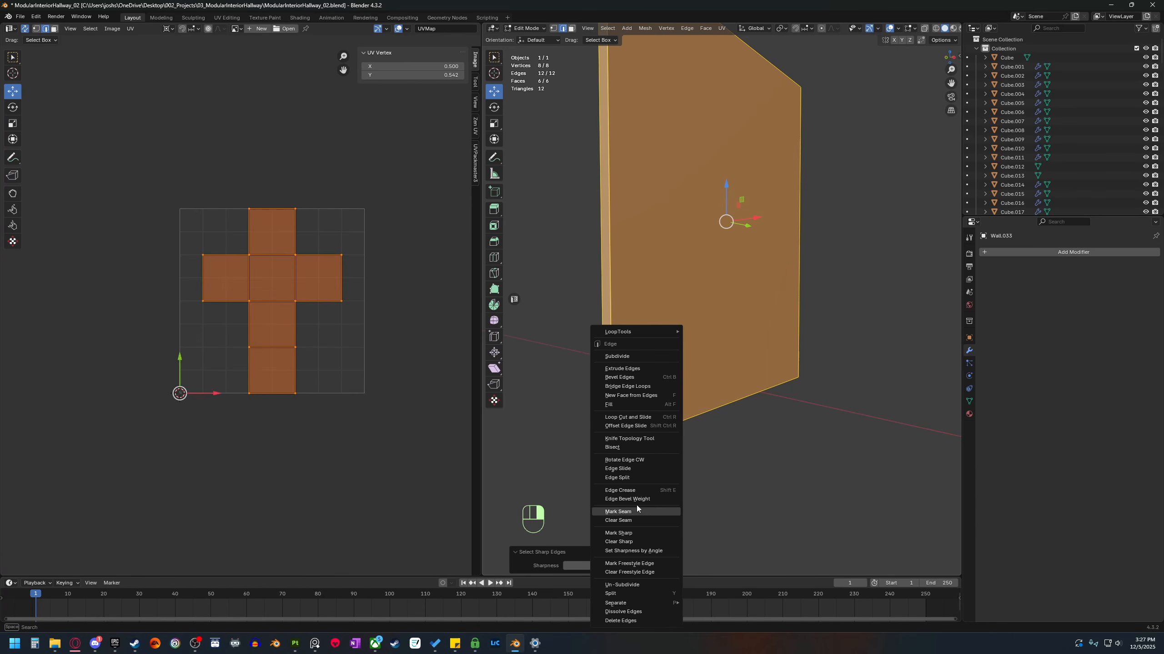
pyautogui.click(641, 519)
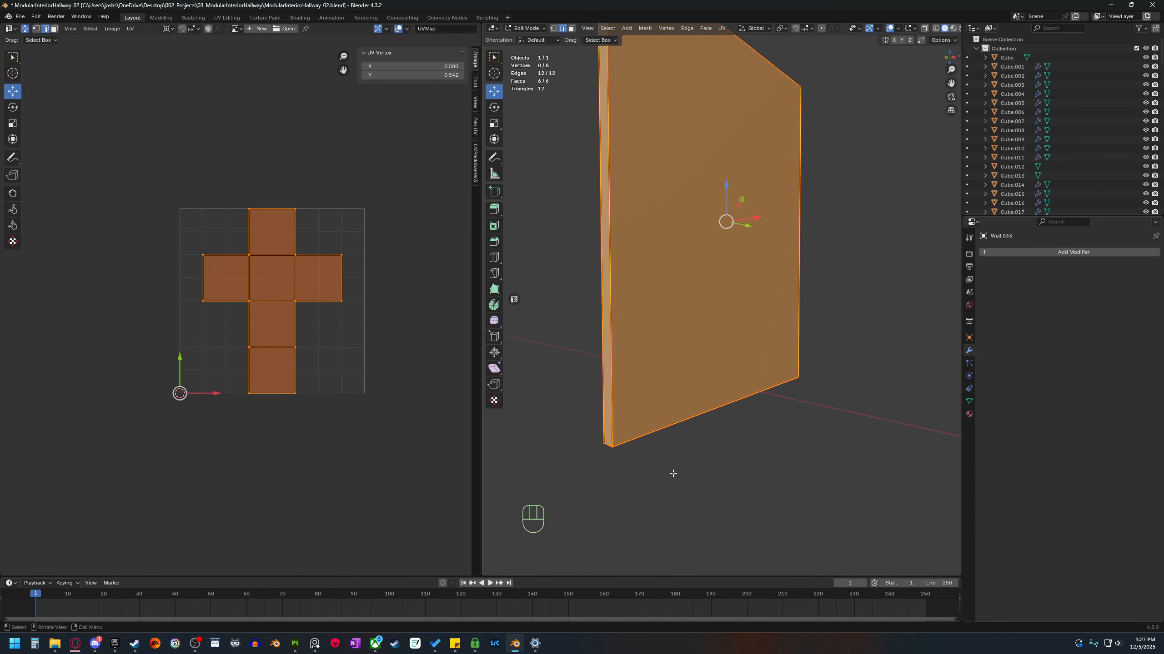
# Select the plain wall's large front face and move all the UV islands together off the UV tile.
pyautogui.click(656, 501)
pyautogui.press('3')
pyautogui.click(680, 334)
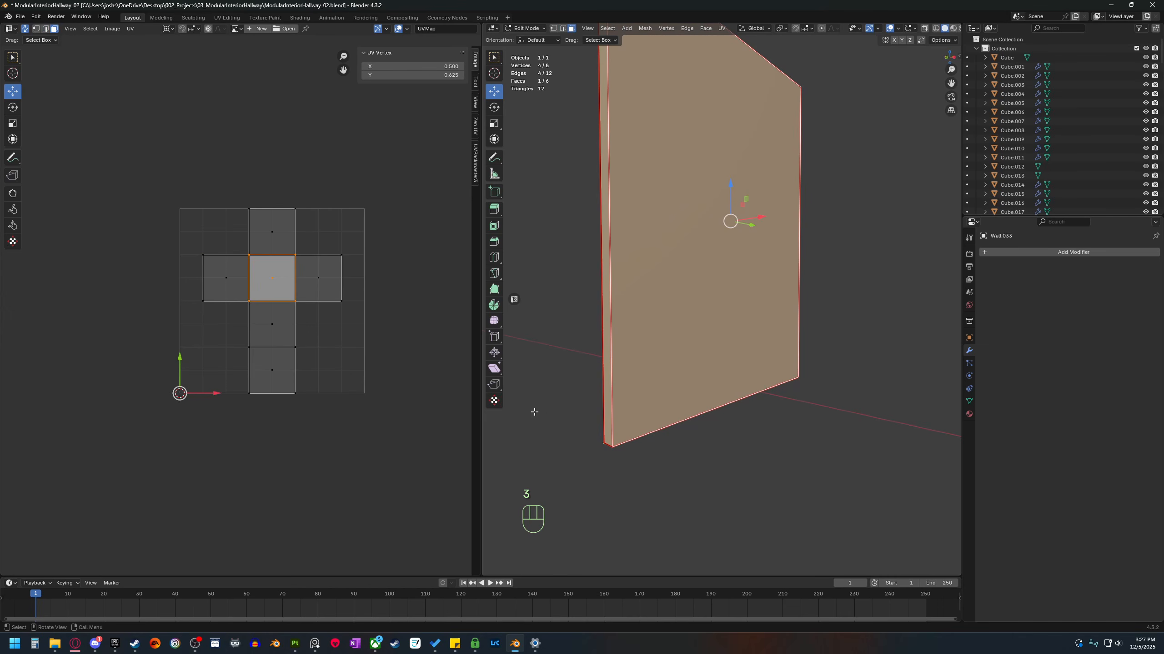
pyautogui.scroll(-2, 335, 358)
pyautogui.moveTo(220, 411); pyautogui.dragTo(391, 197)
pyautogui.press('g')
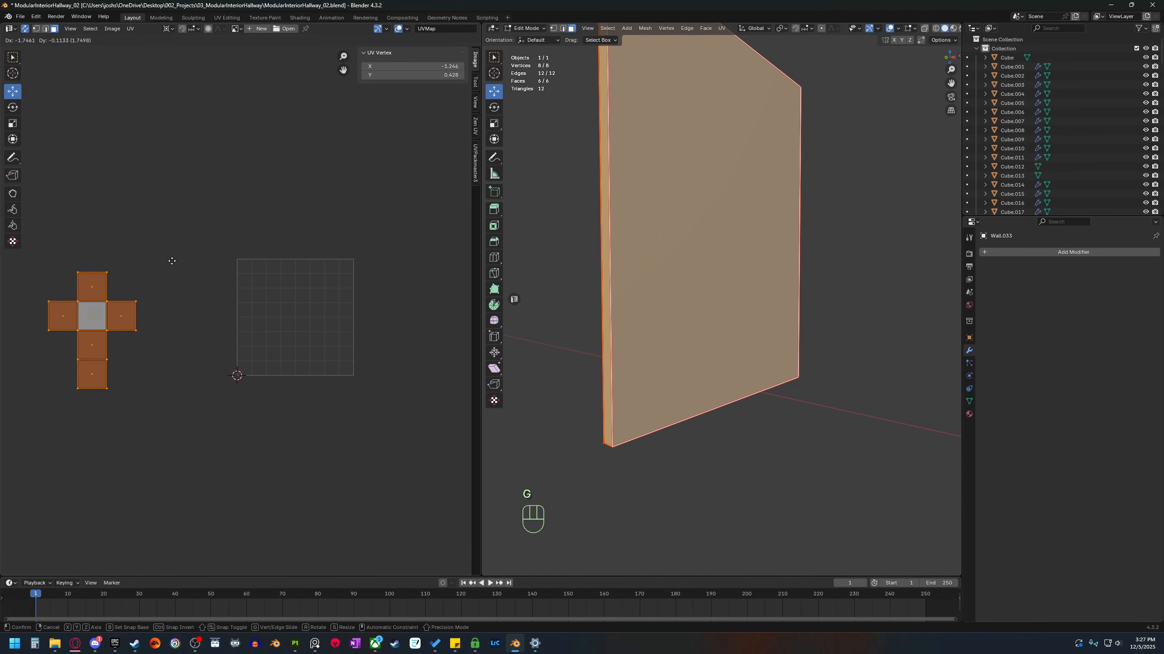
pyautogui.click(161, 265)
# Unwrap the plain wall's front face with Angle Based and scale its UVs by 1.32 from the tile's origin.
pyautogui.press('3')
pyautogui.click(704, 359)
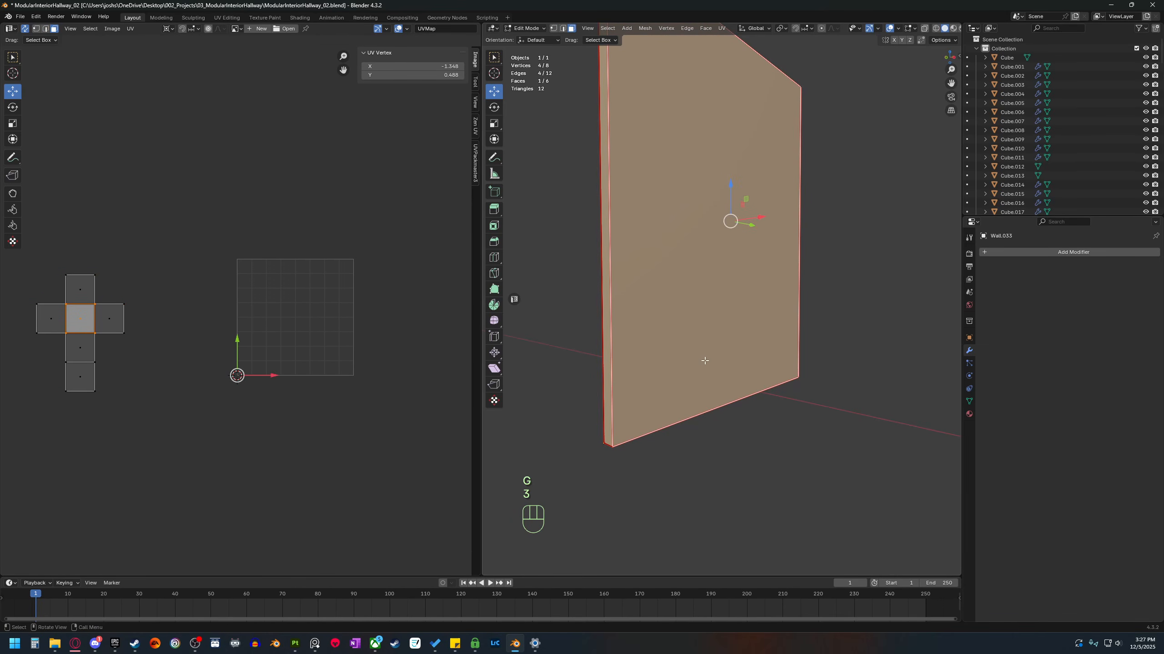
pyautogui.press('u')
pyautogui.click(754, 360)
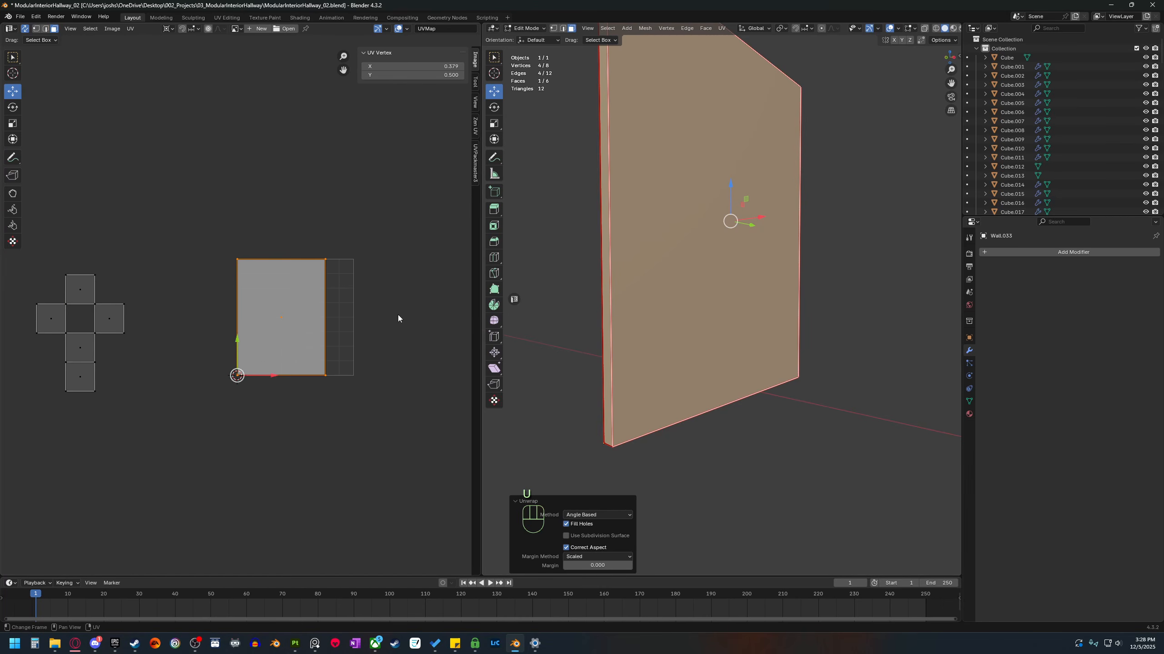
pyautogui.scroll(3, 320, 346)
pyautogui.keyDown('shift'); pyautogui.moveTo(390, 365); pyautogui.dragTo(314, 393, button='middle'); pyautogui.keyUp('shift')
pyautogui.press('s')
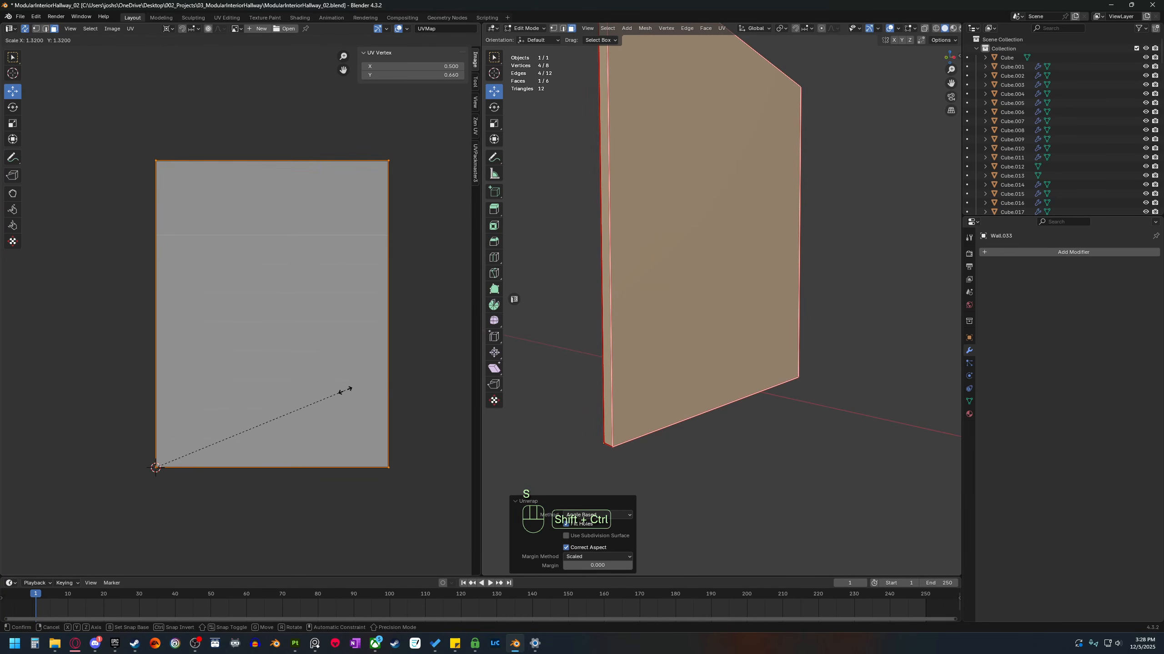
pyautogui.click(345, 392)
# Unwrap the plain wall's back face and scale its UVs from the tile's origin until they span the tile's full width.
pyautogui.scroll(-2, 346, 391)
pyautogui.moveTo(821, 365); pyautogui.dragTo(905, 369, button='middle')
pyautogui.click(754, 333)
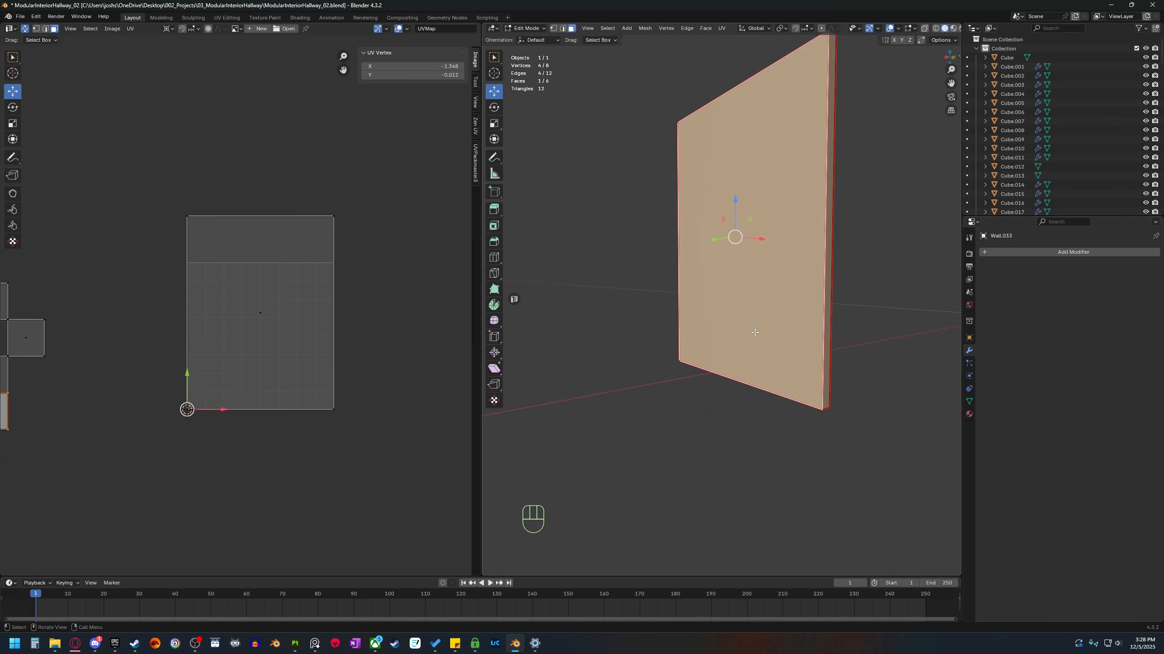
pyautogui.moveTo(665, 401); pyautogui.dragTo(601, 403, button='middle')
pyautogui.scroll(-1, 295, 420)
pyautogui.keyDown('shift'); pyautogui.moveTo(294, 414); pyautogui.dragTo(322, 419, button='middle'); pyautogui.keyUp('shift')
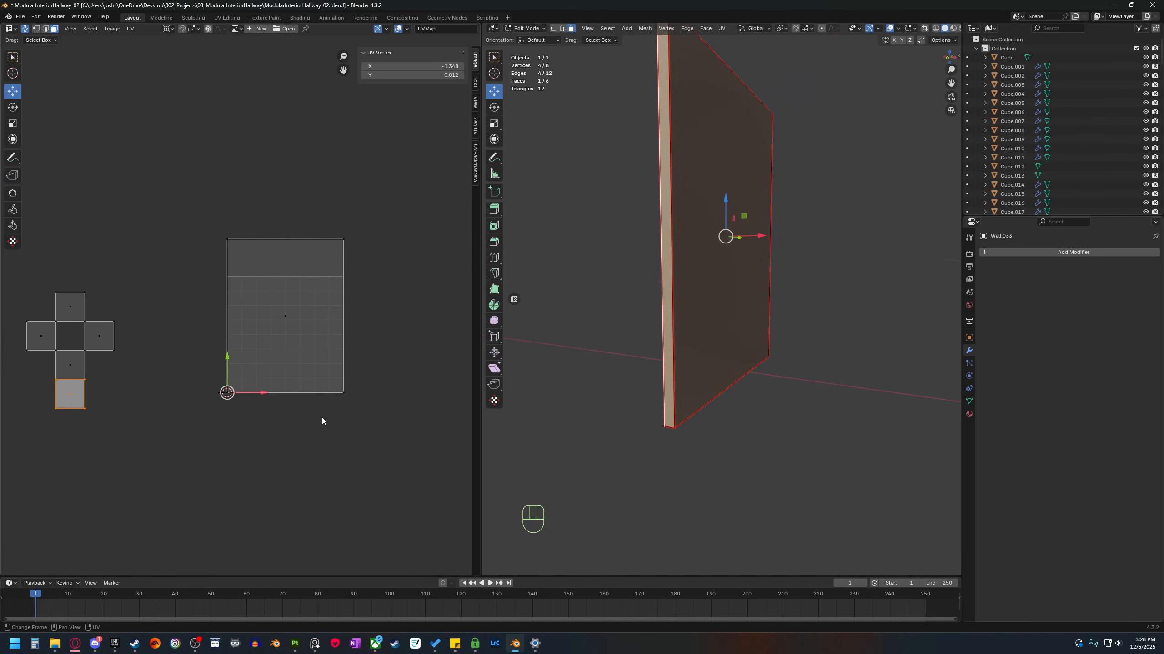
pyautogui.press('u')
pyautogui.click(317, 416)
pyautogui.scroll(2, 314, 417)
pyautogui.press('s')
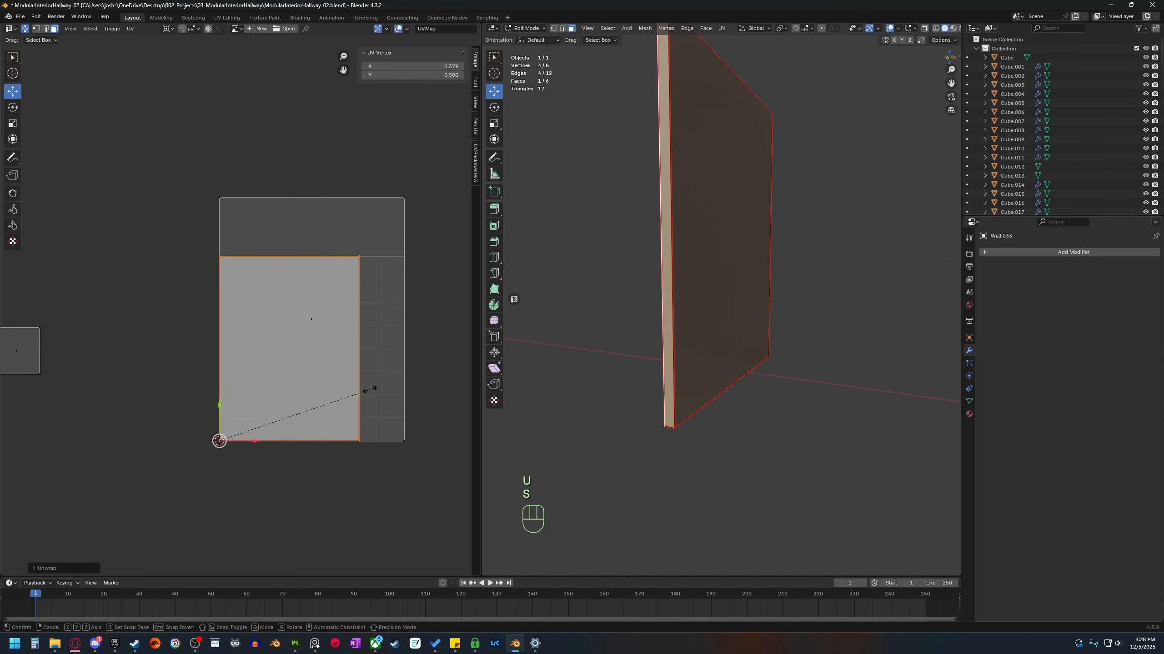
pyautogui.keyDown('ctrl'); pyautogui.keyDown('shift'); pyautogui.click(85, 338); pyautogui.keyUp('shift'); pyautogui.keyUp('ctrl')
# Select the plain wall's four remaining side-face islands and unwrap them together with Angle Based.
pyautogui.scroll(-2, 115, 347)
pyautogui.keyDown('shift'); pyautogui.moveTo(114, 347); pyautogui.dragTo(198, 338, button='middle'); pyautogui.keyUp('shift')
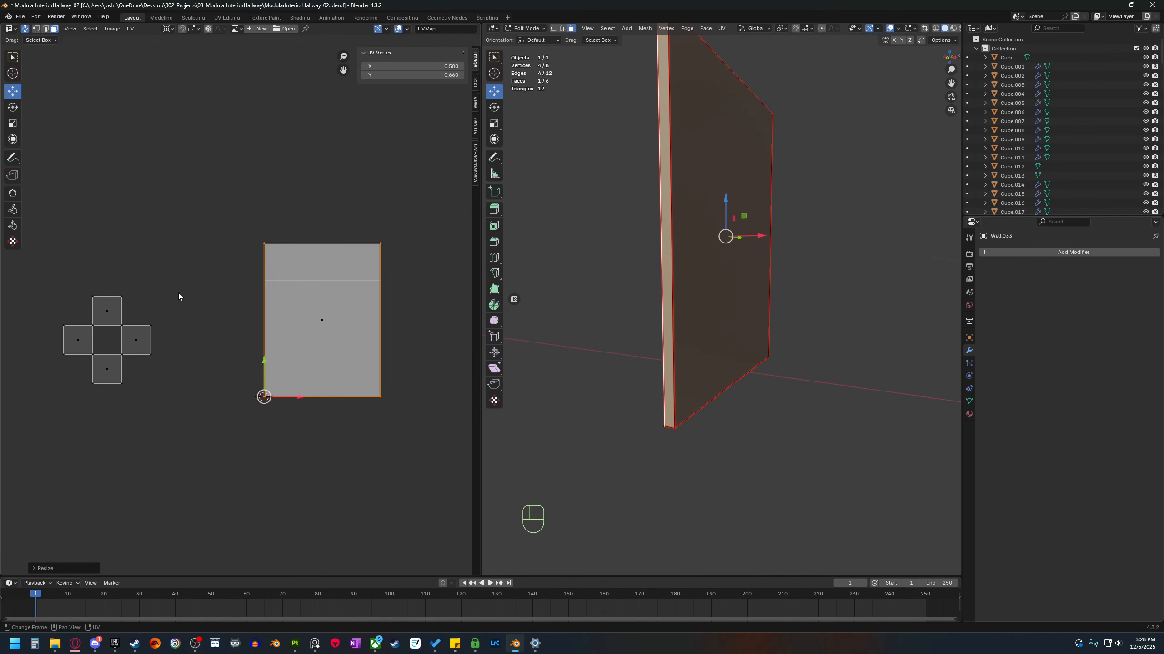
pyautogui.moveTo(171, 285); pyautogui.dragTo(51, 403)
pyautogui.press('u')
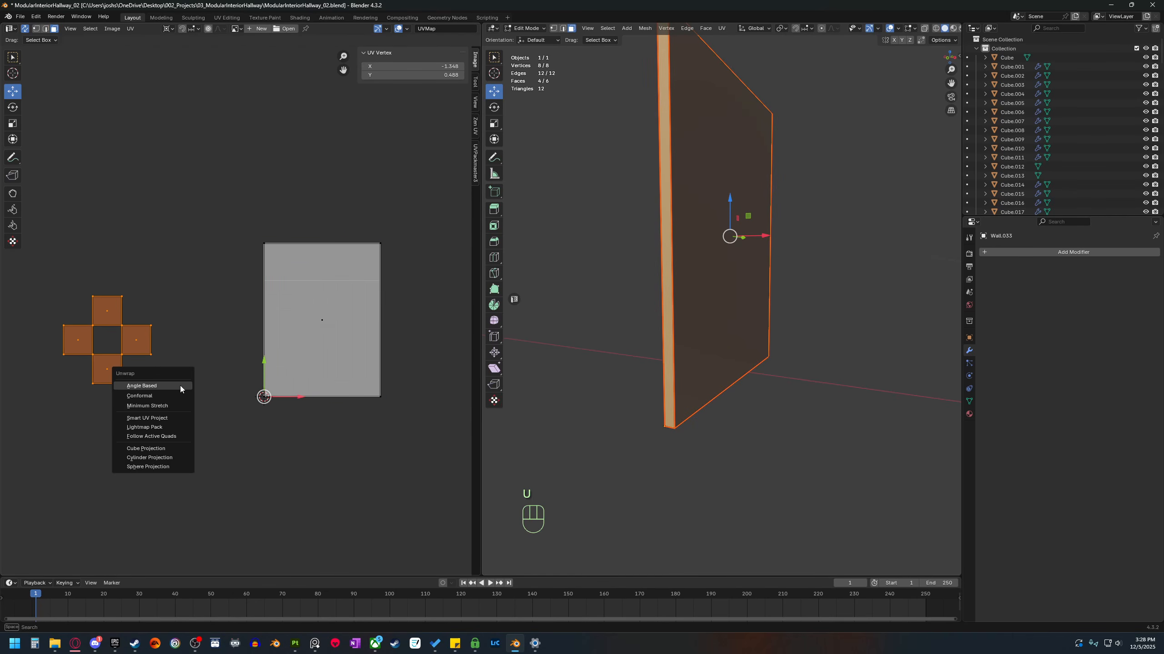
pyautogui.click(180, 386)
pyautogui.keyDown('shift'); pyautogui.moveTo(280, 404); pyautogui.dragTo(162, 429, button='middle'); pyautogui.keyUp('shift')
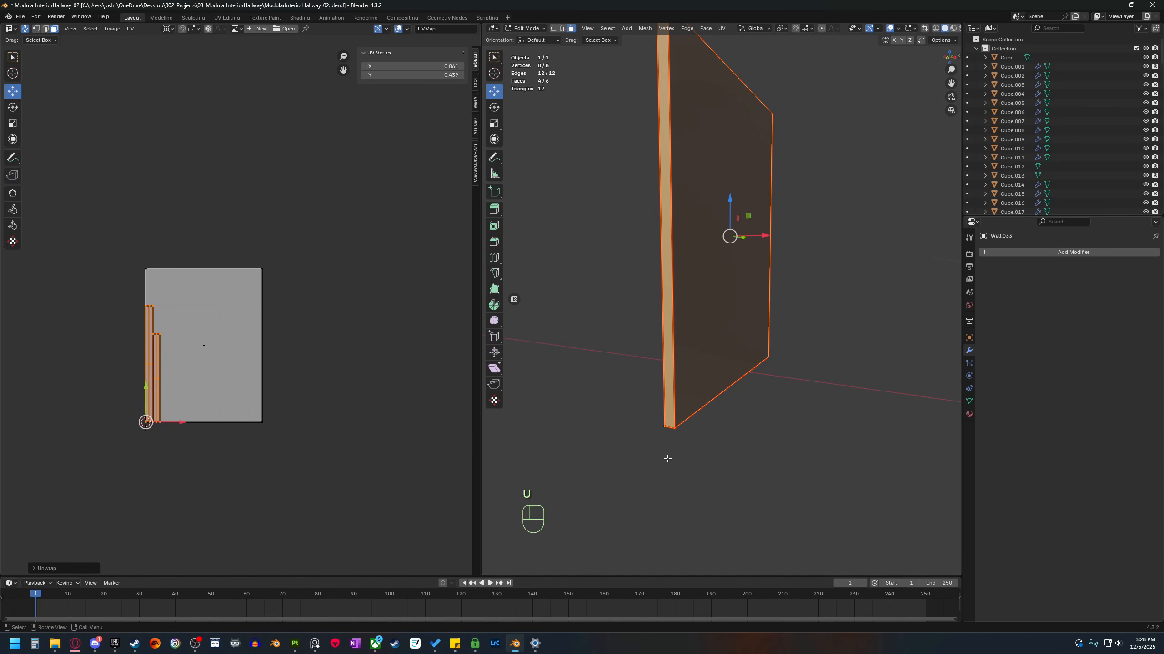
# Leave local view and mesh editing, and move the plain wall -11 m along Y to the finished pieces with snapping.
pyautogui.press('b')
pyautogui.moveTo(696, 413); pyautogui.dragTo(741, 419, button='middle')
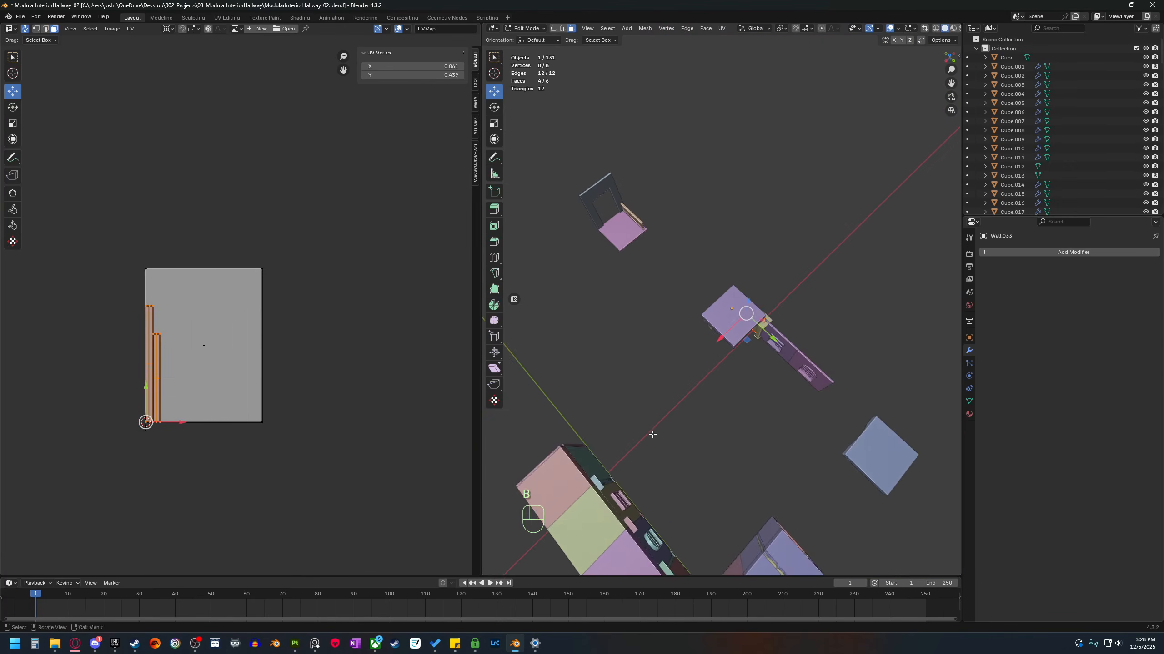
pyautogui.moveTo(652, 434); pyautogui.dragTo(687, 403, button='middle')
pyautogui.keyDown('shift'); pyautogui.moveTo(687, 385); pyautogui.dragTo(686, 429, button='middle'); pyautogui.keyUp('shift')
pyautogui.press('Tab')
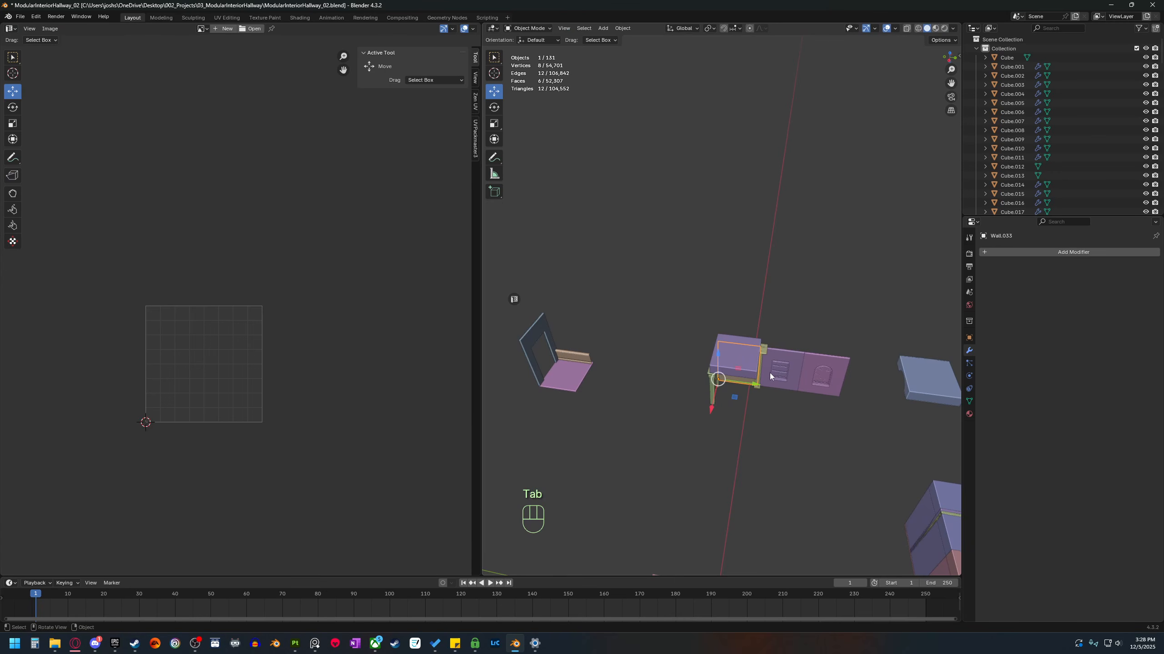
pyautogui.keyDown('ctrl'); pyautogui.moveTo(756, 384); pyautogui.dragTo(593, 360); pyautogui.keyUp('ctrl')
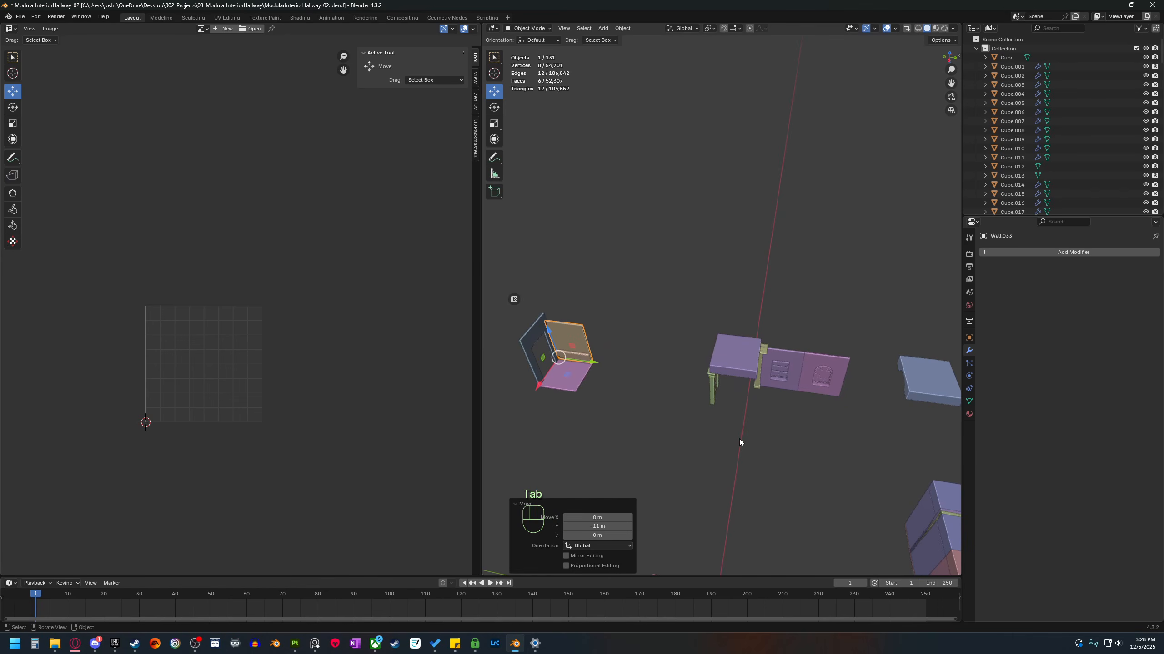
# Isolate the wall with the rectangular window opening in local view and open its mesh in edge selection mode.
pyautogui.scroll(3, 639, 425)
pyautogui.moveTo(739, 438)
pyautogui.keyDown('shift'); pyautogui.mouseDown(button='middle')
pyautogui.moveTo(638, 425)
pyautogui.moveTo(722, 502)
pyautogui.moveTo(701, 378)
pyautogui.moveTo(624, 407)
pyautogui.moveTo(607, 440)
pyautogui.moveTo(608, 494)
pyautogui.moveTo(741, 447)
pyautogui.moveTo(716, 498)
pyautogui.moveTo(742, 432)
pyautogui.mouseUp(button='middle'); pyautogui.keyUp('shift')
pyautogui.click(690, 424)
pyautogui.press('b')
pyautogui.press('Tab')
pyautogui.scroll(1, 607, 440)
pyautogui.press('2')
# Select the rectangular-window wall's sharp edges with a 30° threshold and mark them as seams.
pyautogui.press('q')
pyautogui.click(706, 504)
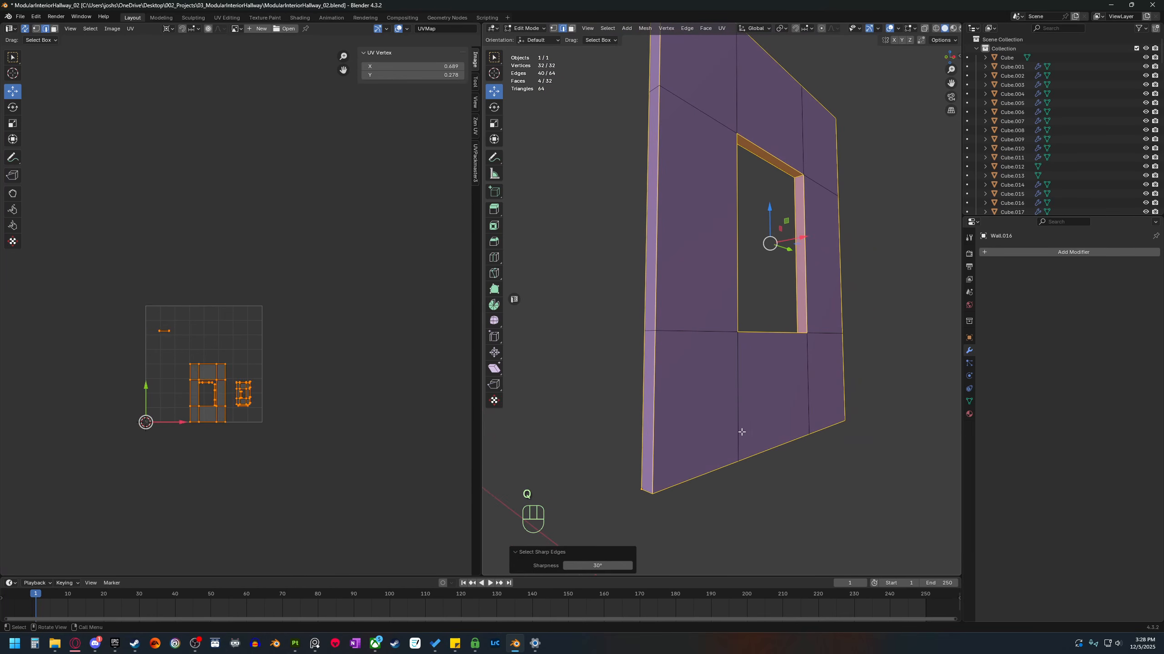
pyautogui.rightClick(715, 499)
pyautogui.click(718, 514)
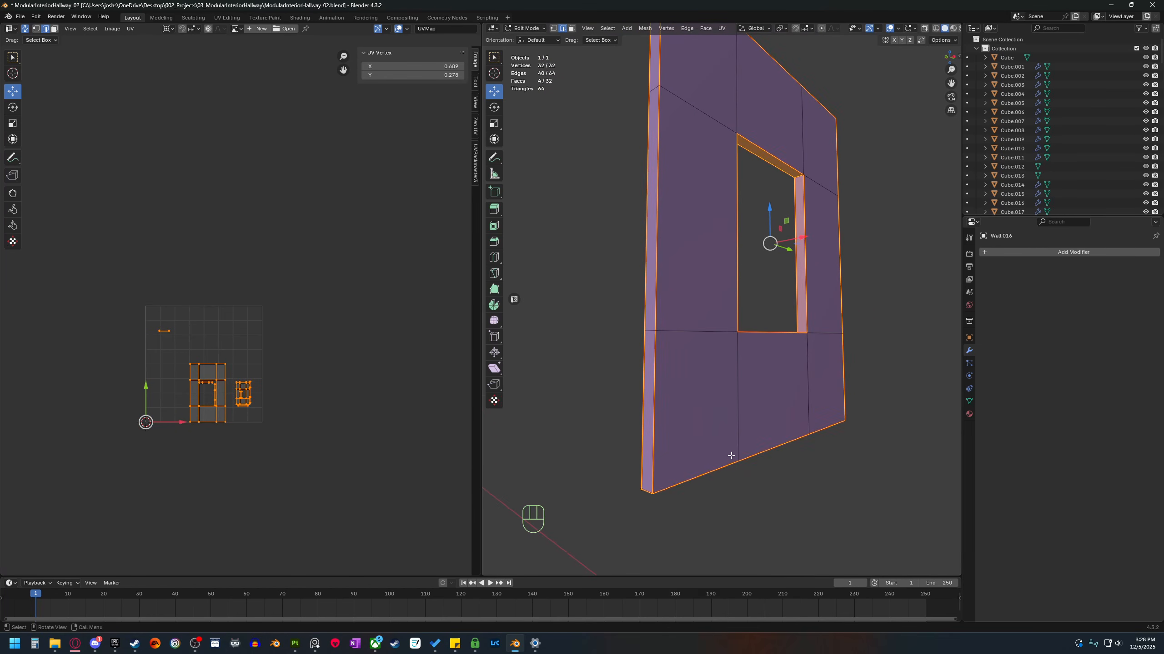
# Select a front face of the rectangular-window wall and move all its UV islands off the UV tile.
pyautogui.moveTo(718, 514); pyautogui.dragTo(696, 429, button='middle')
pyautogui.press('3')
pyautogui.click(693, 373)
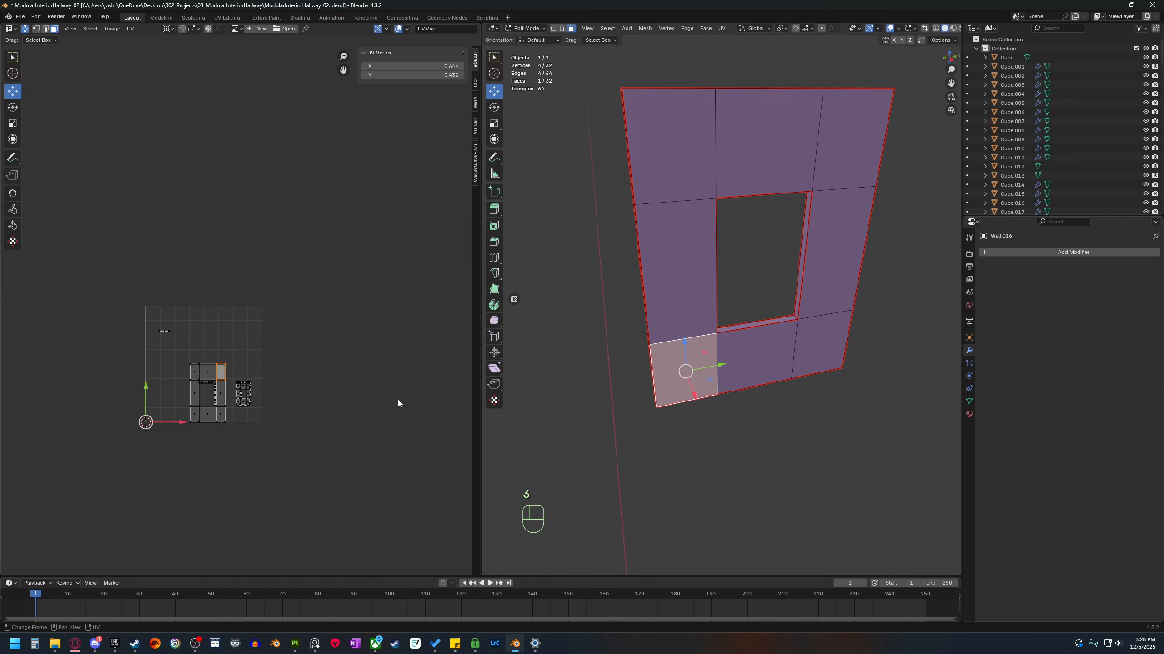
pyautogui.moveTo(93, 460); pyautogui.dragTo(253, 263)
pyautogui.press('g')
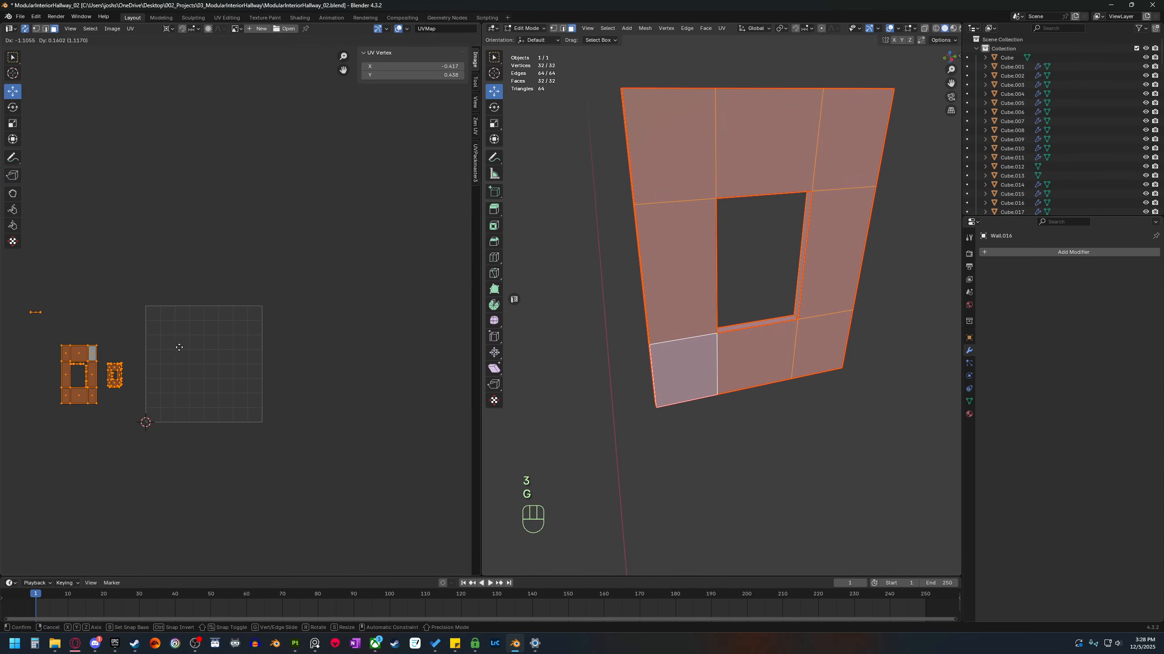
pyautogui.click(142, 366)
# Select the window wall's whole front side up to its seams and unwrap it with Angle Based.
pyautogui.click(709, 376)
pyautogui.press('l')
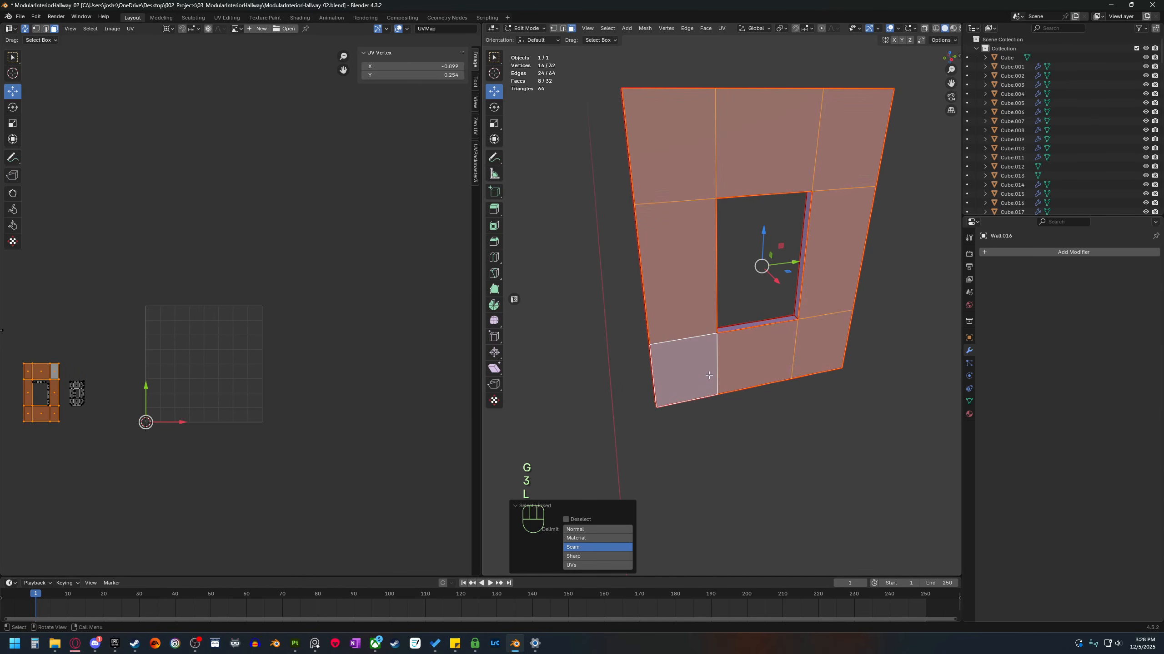
pyautogui.press('u')
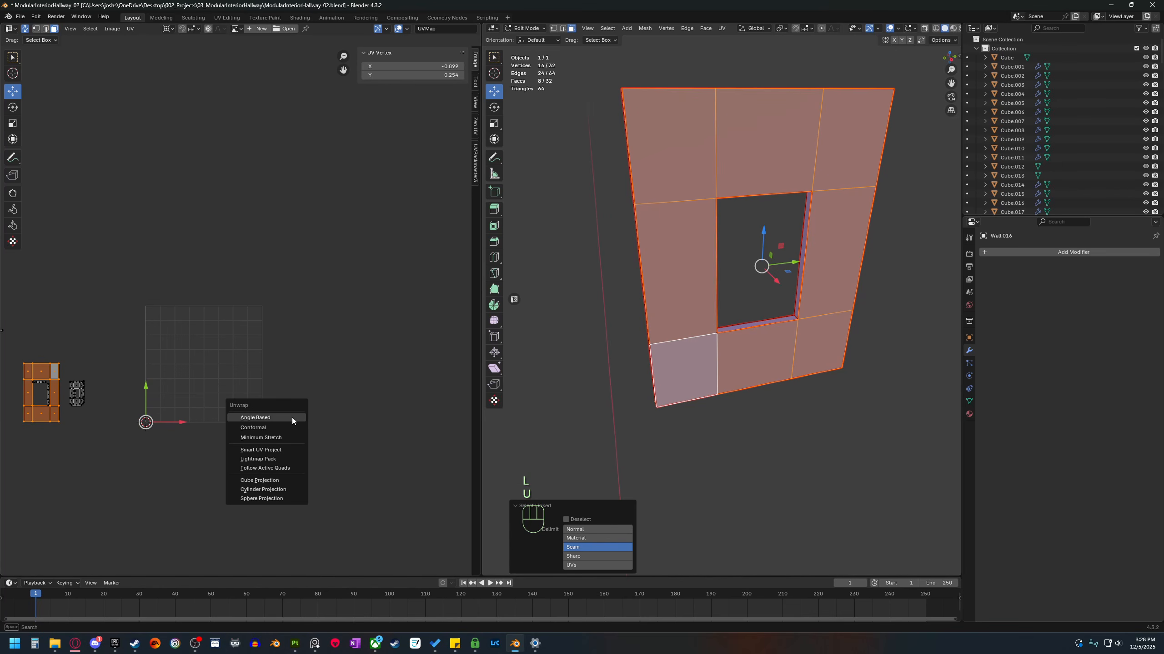
pyautogui.click(291, 417)
# Scale the window wall's front-side UVs from the tile's origin until they span the UV tile's full width.
pyautogui.scroll(2, 243, 419)
pyautogui.press('s')
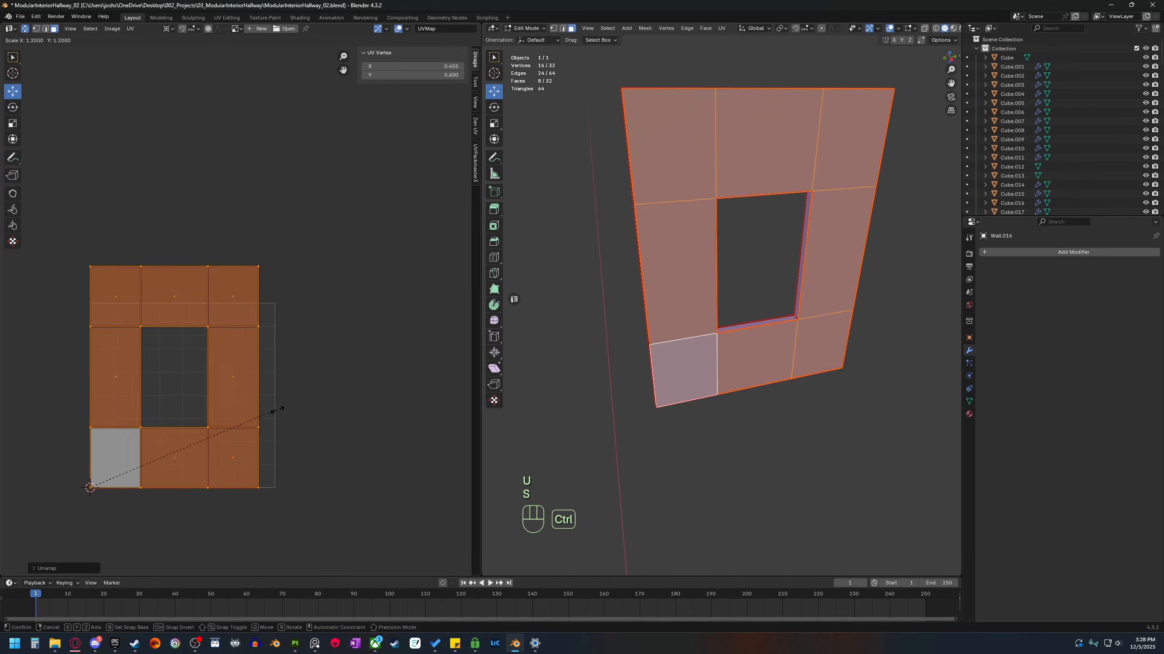
pyautogui.rightClick(284, 420)
pyautogui.keyDown('shift'); pyautogui.moveTo(256, 457); pyautogui.dragTo(329, 292, button='middle'); pyautogui.keyUp('shift')
pyautogui.scroll(4, 329, 293)
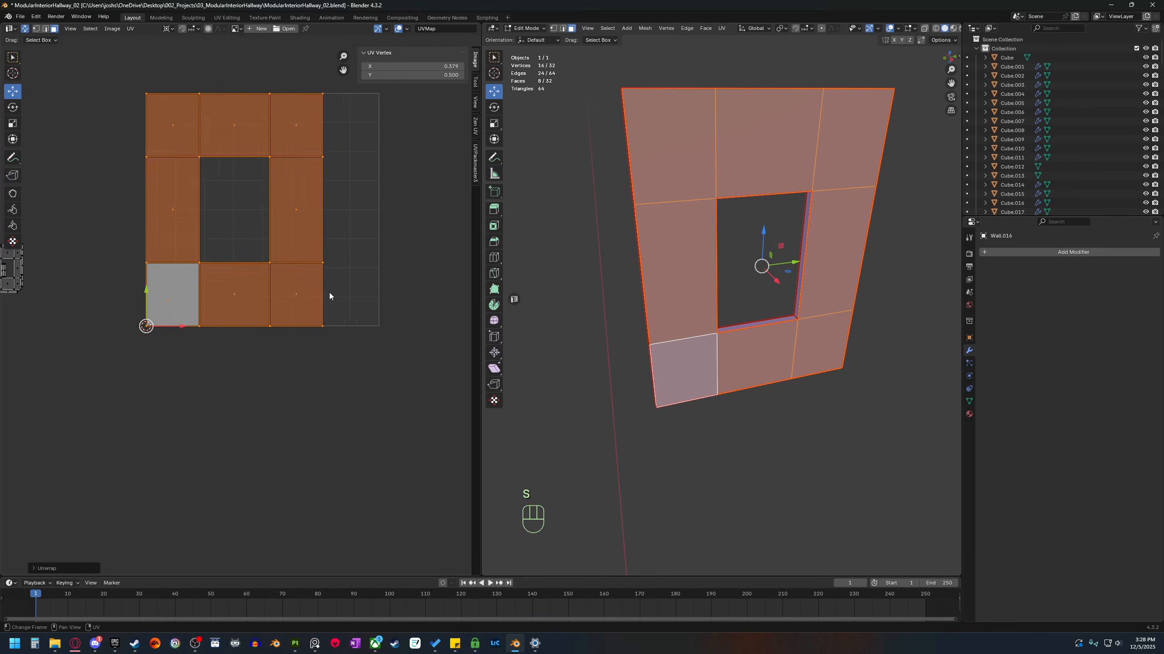
pyautogui.keyDown('shift'); pyautogui.moveTo(415, 318); pyautogui.dragTo(289, 398, button='middle'); pyautogui.keyUp('shift')
pyautogui.keyDown('shift'); pyautogui.moveTo(340, 348); pyautogui.dragTo(337, 450, button='middle'); pyautogui.keyUp('shift')
pyautogui.scroll(-1, 336, 449)
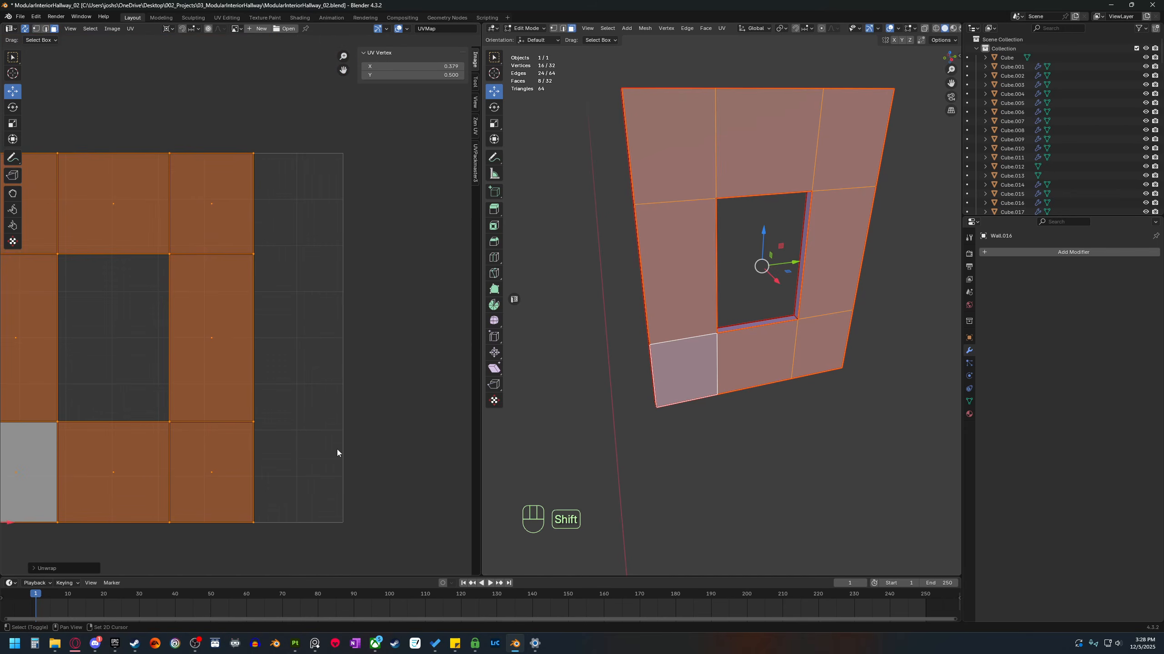
pyautogui.scroll(-2, 348, 431)
pyautogui.press('s')
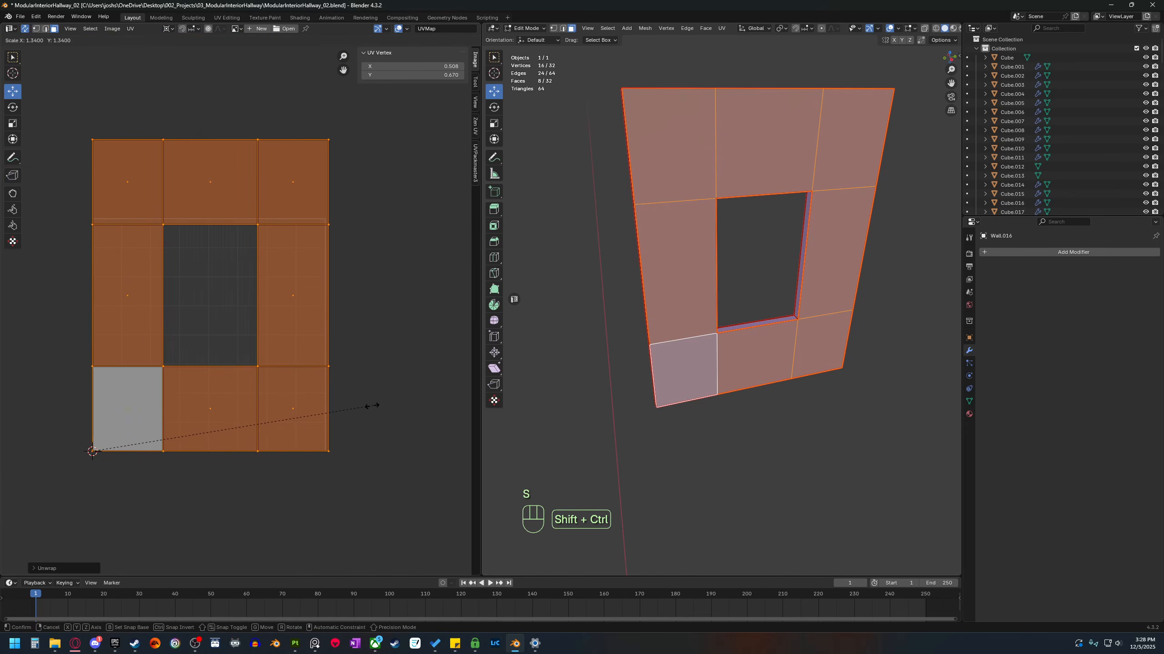
pyautogui.click(324, 429)
# Select the window wall's whole back side up to its seams and unwrap it with Angle Based.
pyautogui.scroll(-3, 325, 424)
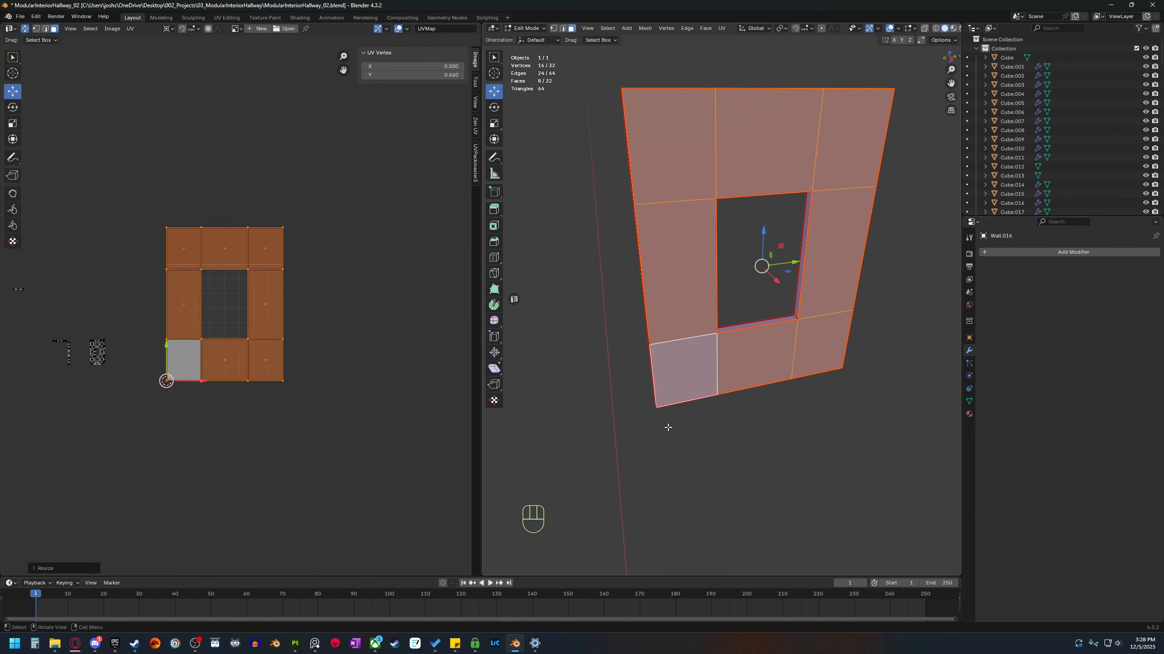
pyautogui.moveTo(667, 423); pyautogui.dragTo(791, 430, button='middle')
pyautogui.press('3')
pyautogui.click(760, 359)
pyautogui.press('l')
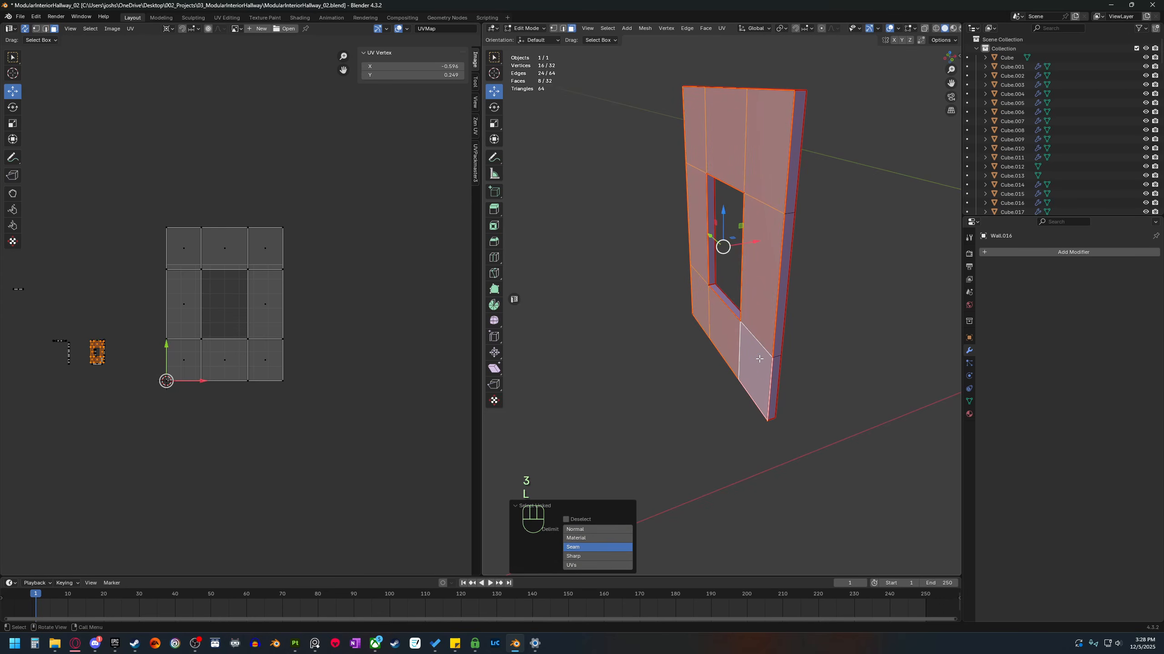
pyautogui.moveTo(215, 365); pyautogui.dragTo(238, 367, button='middle')
pyautogui.press('u')
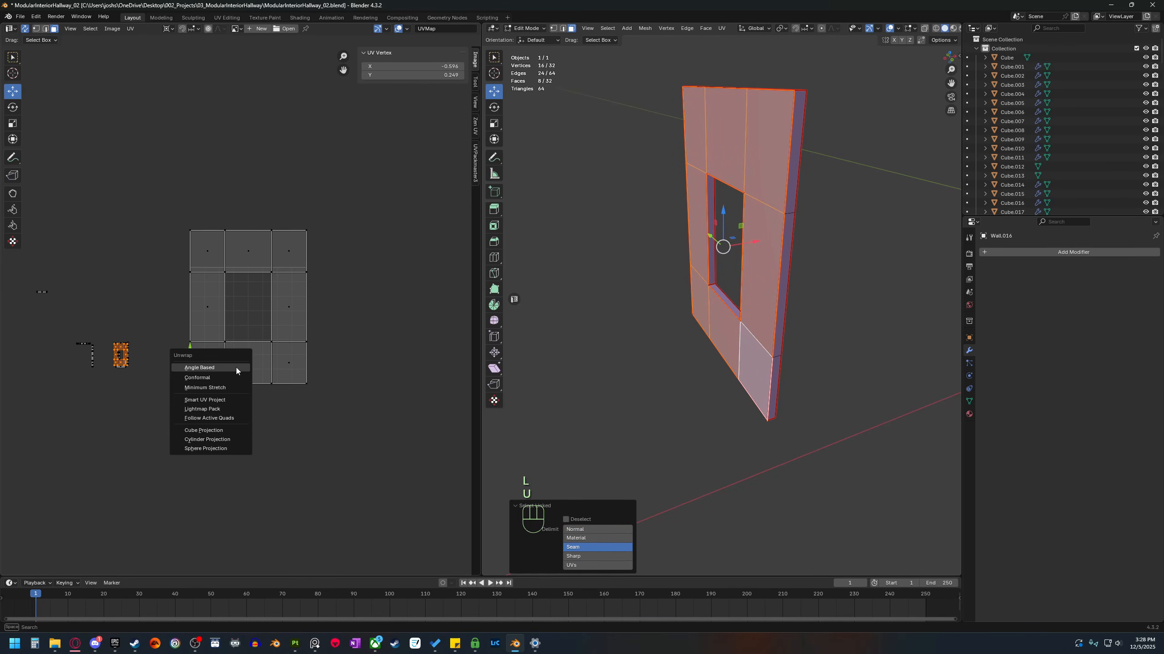
pyautogui.click(237, 367)
# Scale the window wall's back-side UVs from the tile's origin to match the front-side island.
pyautogui.scroll(3, 340, 382)
pyautogui.moveTo(340, 382); pyautogui.dragTo(273, 398, button='middle')
pyautogui.press('s')
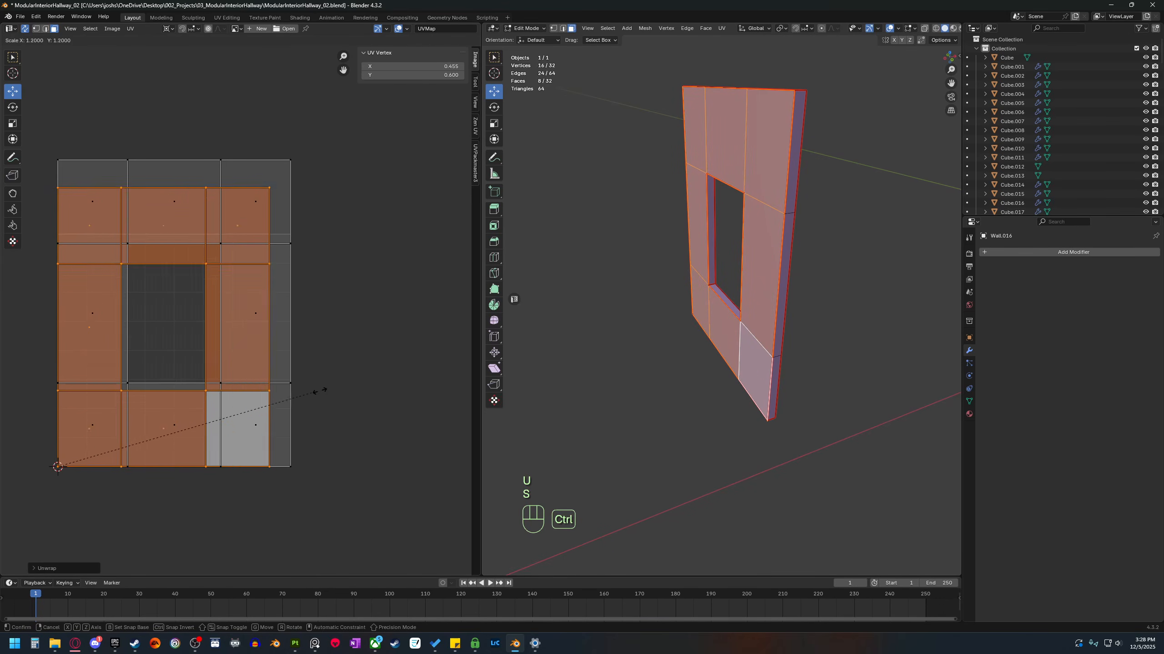
pyautogui.click(87, 472)
pyautogui.scroll(-3, 179, 442)
pyautogui.keyDown('shift'); pyautogui.moveTo(209, 440); pyautogui.dragTo(264, 451, button='middle'); pyautogui.keyUp('shift')
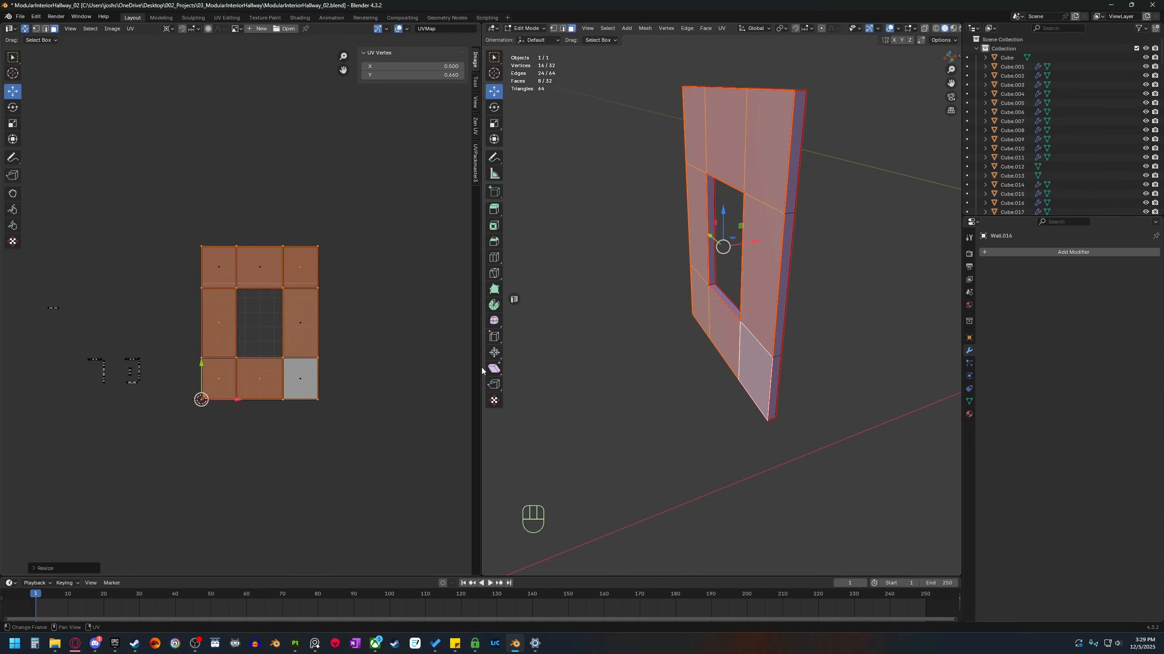
# Select the window wall's remaining edge and opening faces in the UV layout and unwrap them with Angle Based.
pyautogui.moveTo(726, 380); pyautogui.dragTo(740, 457, button='middle')
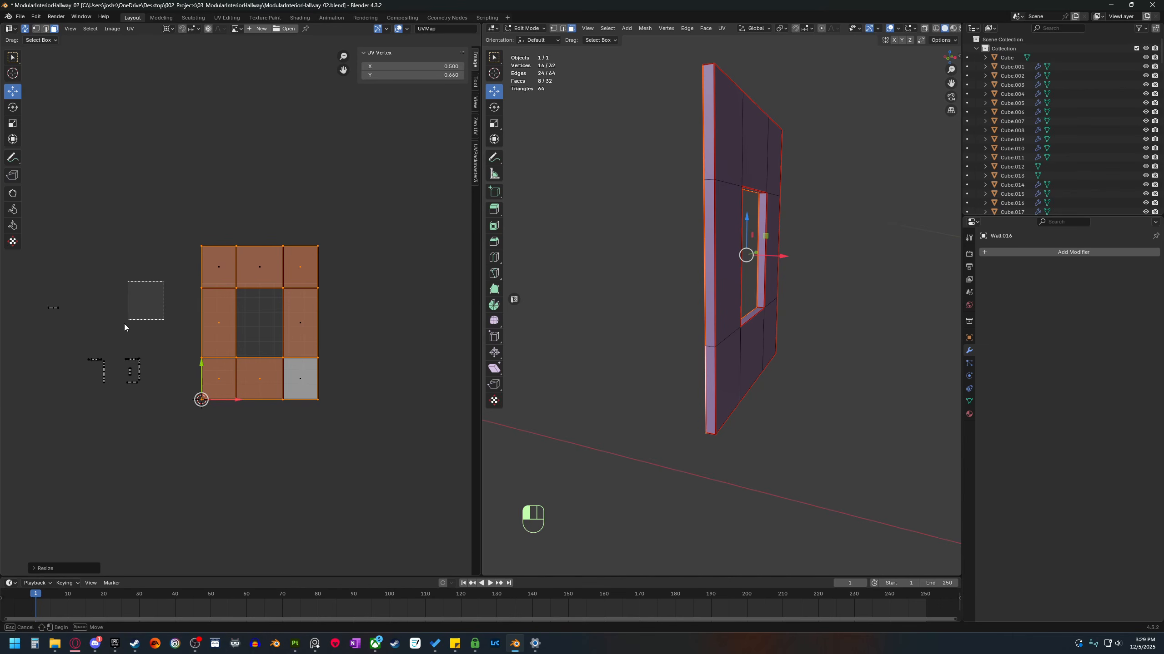
pyautogui.moveTo(124, 326); pyautogui.dragTo(26, 421)
pyautogui.press('u')
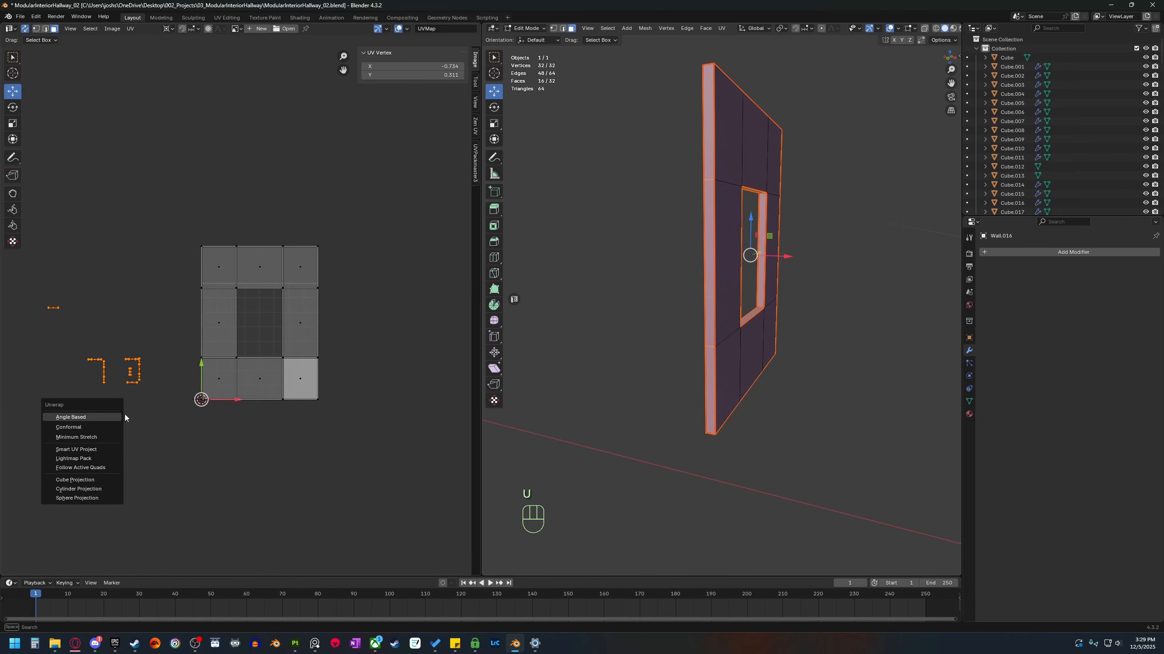
pyautogui.click(92, 417)
pyautogui.moveTo(857, 449); pyautogui.dragTo(800, 457, button='middle')
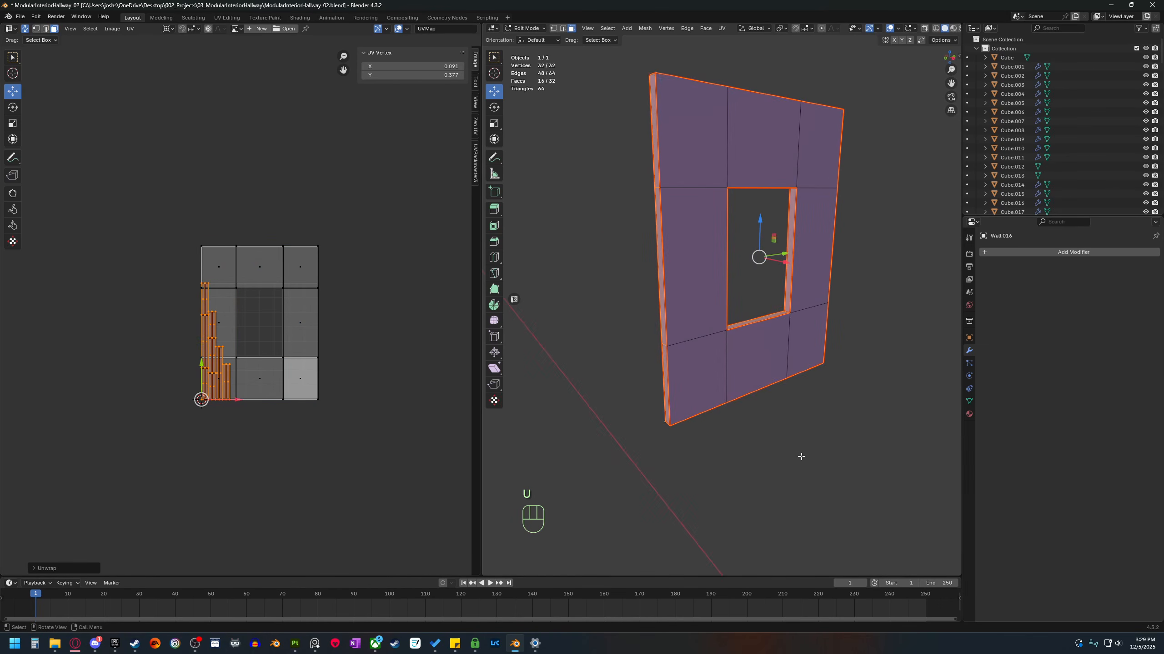
# Leave local view and mesh editing, and move the rectangular-window wall along Y to the finished pieces with snapping.
pyautogui.press('b')
pyautogui.scroll(-2, 702, 431)
pyautogui.moveTo(706, 374); pyautogui.dragTo(810, 384, button='middle')
pyautogui.press('Tab')
pyautogui.scroll(-1, 768, 392)
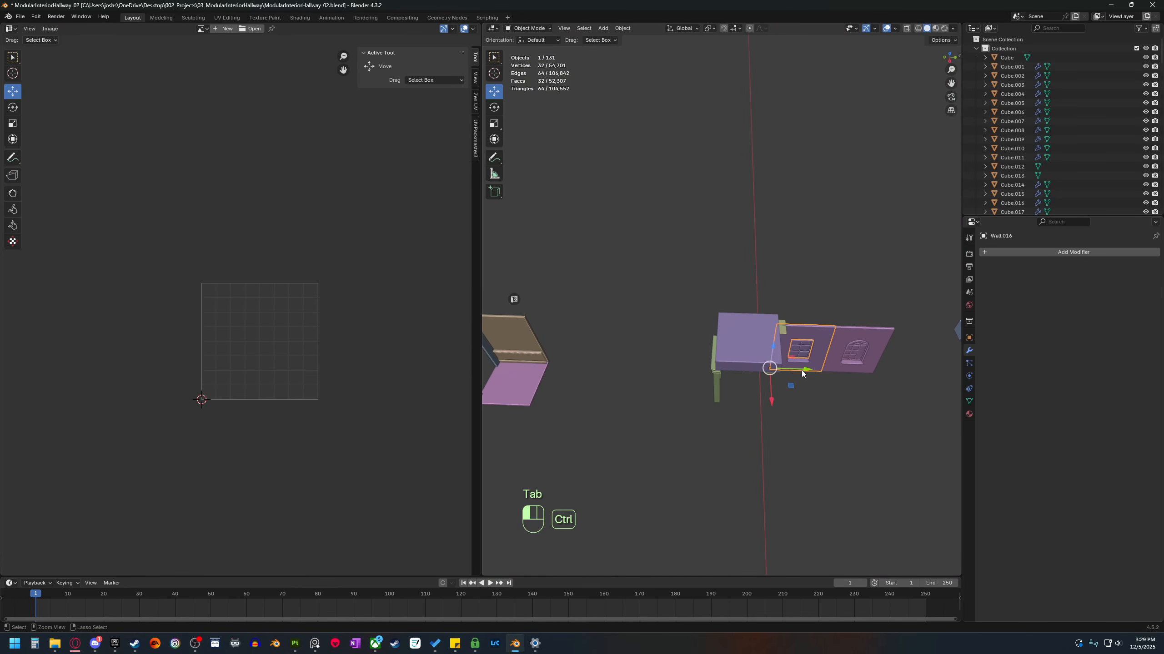
pyautogui.keyDown('ctrl'); pyautogui.moveTo(802, 374); pyautogui.dragTo(577, 368); pyautogui.keyUp('ctrl')
# Select the wall with the arched window opening, open its mesh for editing and isolate it in local view.
pyautogui.moveTo(756, 410)
pyautogui.mouseDown(button='middle')
pyautogui.moveTo(859, 414)
pyautogui.moveTo(746, 443)
pyautogui.moveTo(762, 403)
pyautogui.mouseUp(button='middle')
pyautogui.click(763, 402)
pyautogui.press('Tab')
pyautogui.moveTo(758, 461); pyautogui.dragTo(774, 424, button='middle')
pyautogui.scroll(1, 777, 486)
pyautogui.keyDown('shift'); pyautogui.moveTo(779, 506); pyautogui.dragTo(695, 449, button='middle'); pyautogui.keyUp('shift')
pyautogui.scroll(1, 695, 448)
pyautogui.press('KP_Divide')
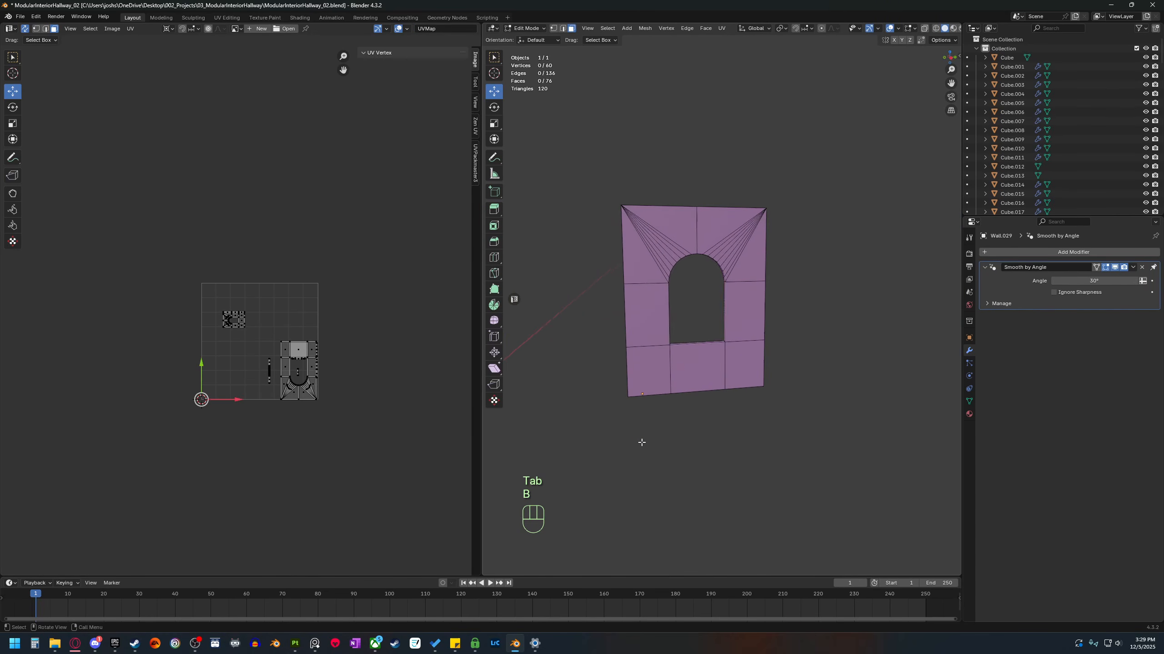
# Select all sharp edges of the arched-window wall and mark them as seams.
pyautogui.press('2')
pyautogui.press('q')
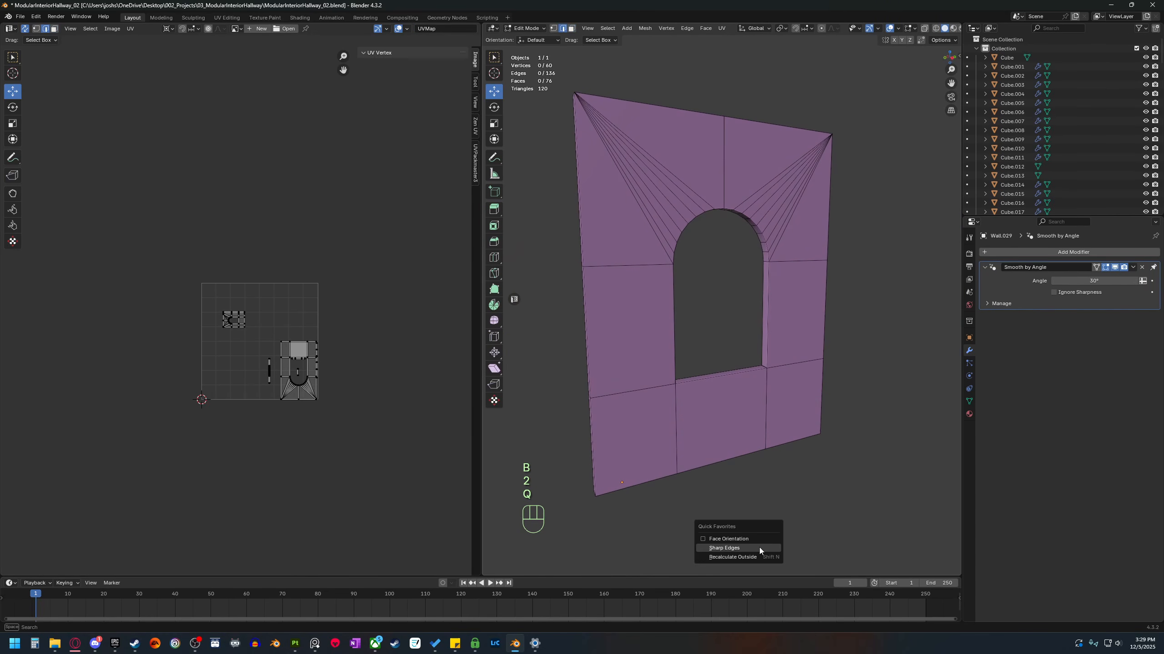
pyautogui.click(737, 549)
pyautogui.rightClick(718, 512)
pyautogui.click(716, 512)
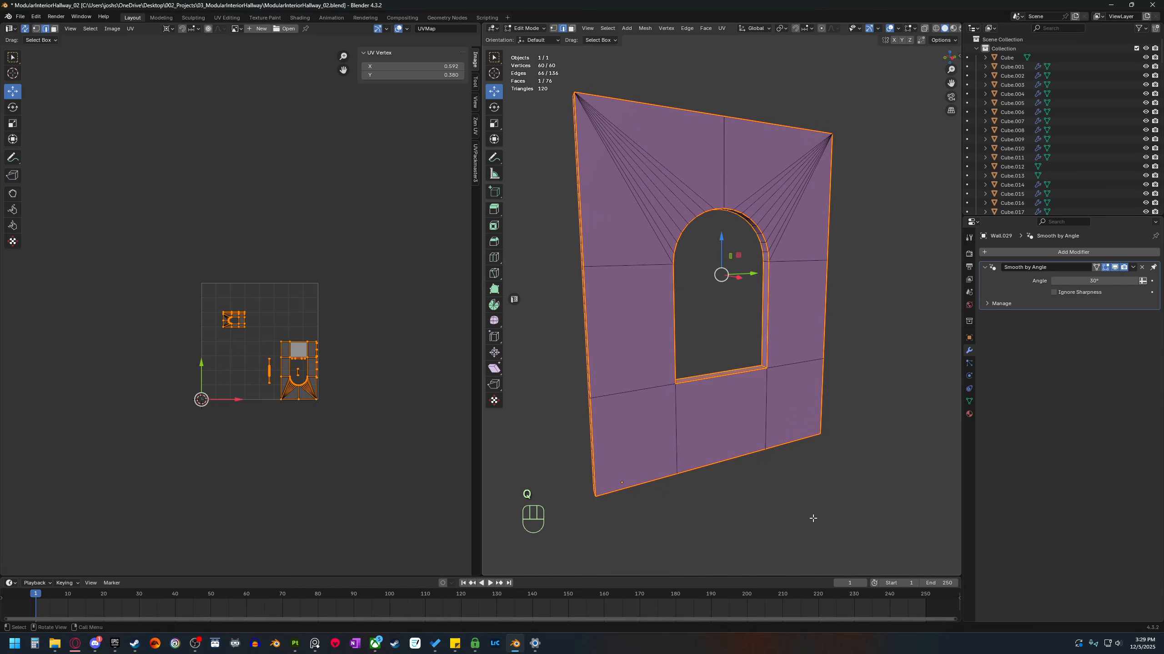
# Select all faces through the UV layout and move every UV island of the arched-window wall outside the tile.
pyautogui.moveTo(716, 513); pyautogui.dragTo(616, 439, button='middle')
pyautogui.press('3')
pyautogui.click(619, 440)
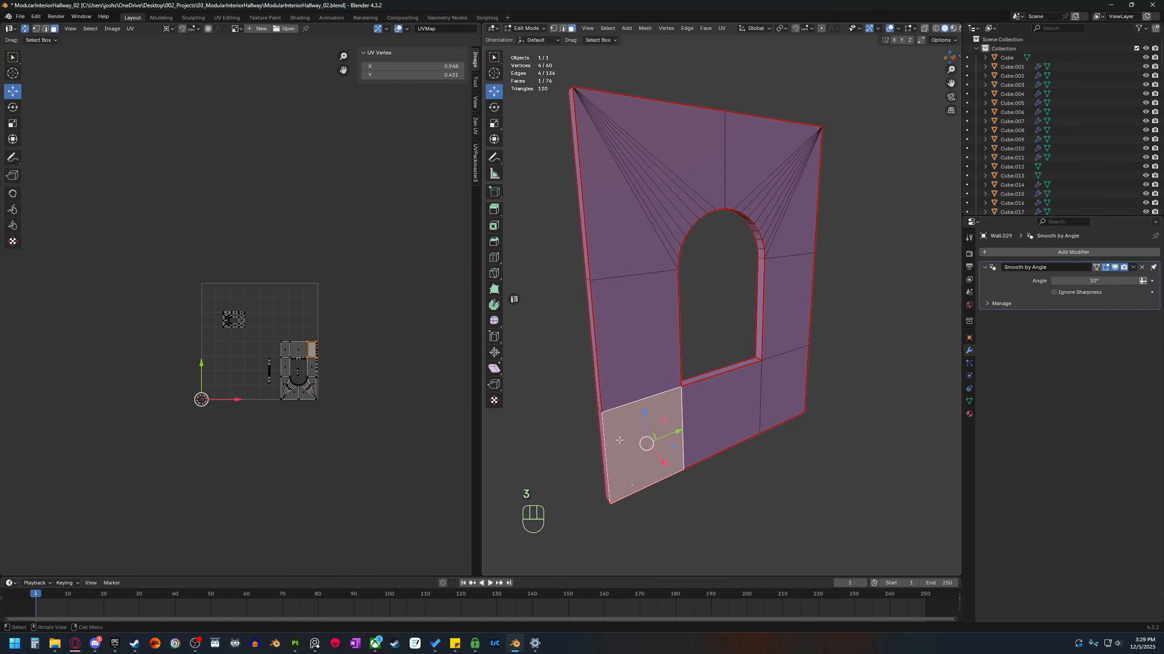
pyautogui.moveTo(176, 398); pyautogui.dragTo(403, 227)
pyautogui.press('g')
pyautogui.click(224, 277)
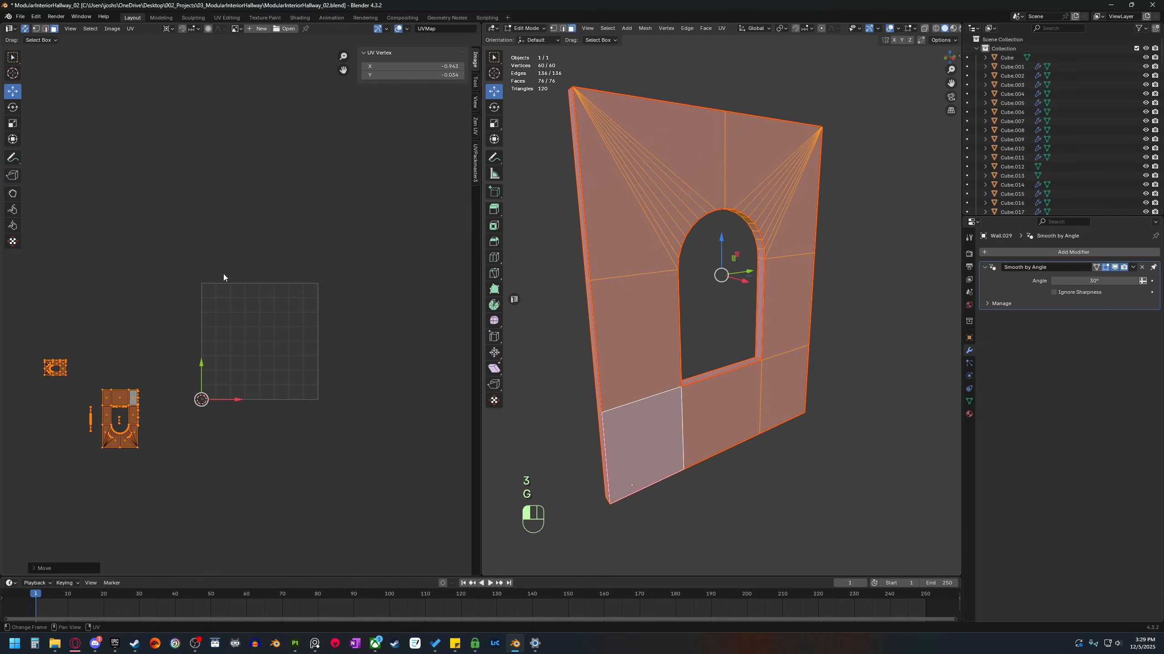
# Unwrap the arched-window wall's front side within its seams and scale the island from the tile's origin to span the tile's width.
pyautogui.click(623, 446)
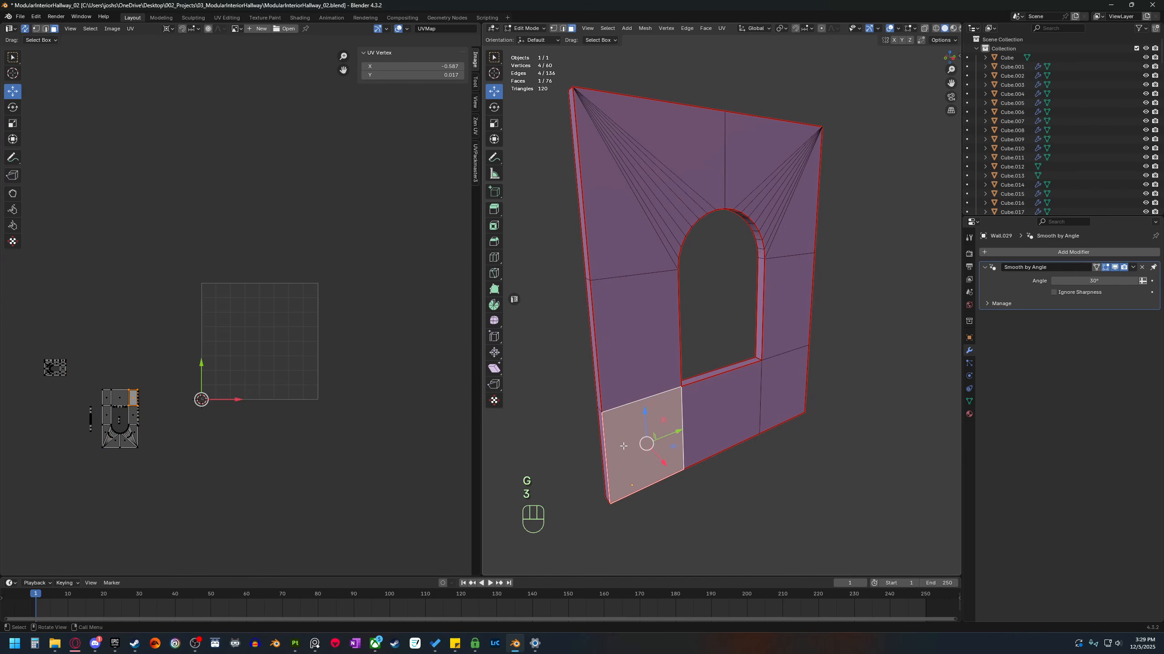
pyautogui.press('l')
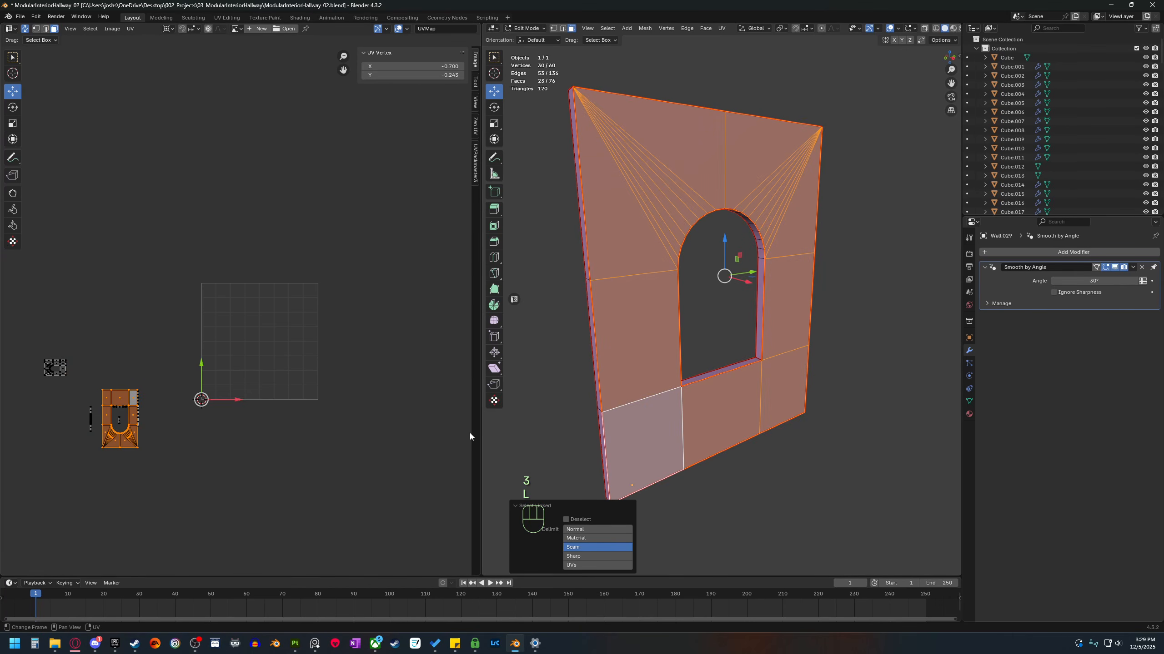
pyautogui.press('u')
pyautogui.click(320, 436)
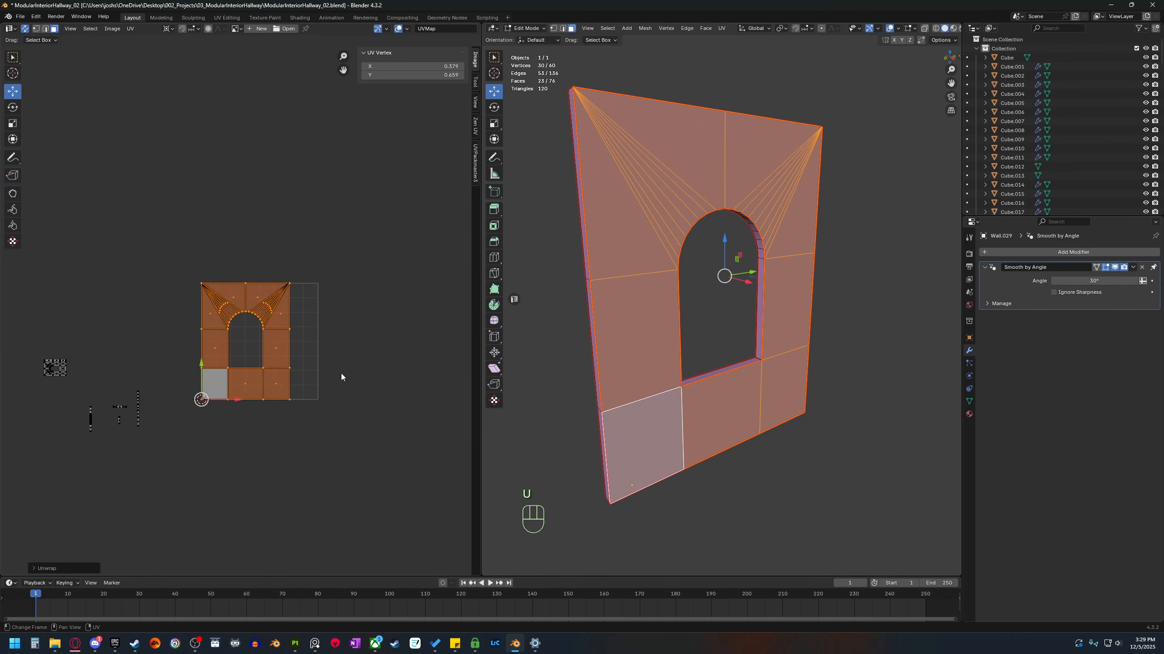
pyautogui.scroll(1, 333, 400)
pyautogui.press('s')
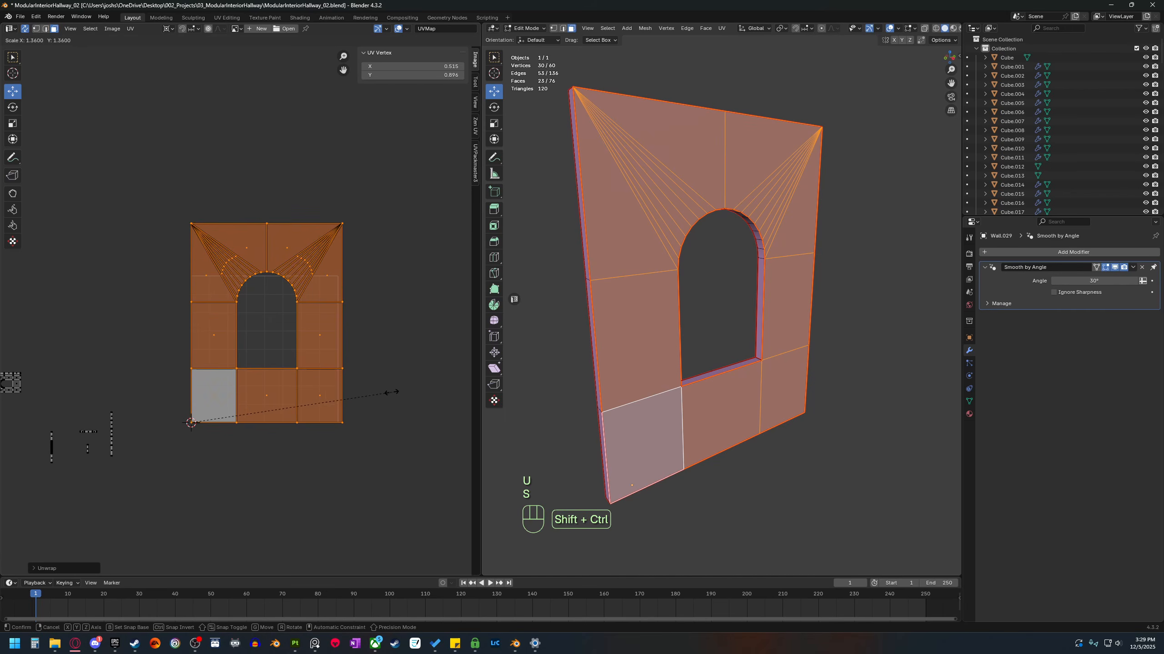
pyautogui.click(339, 400)
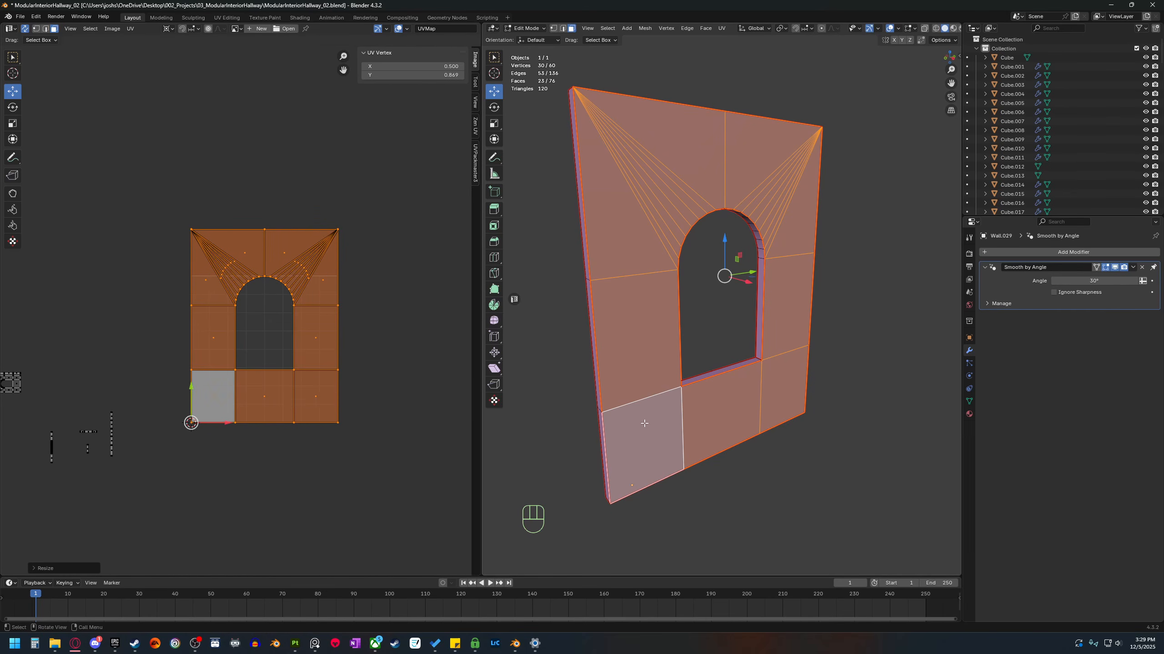
# Unwrap the arched-window wall's back side within its seams and scale it by 1.32 from the tile's origin to match the front-side island.
pyautogui.moveTo(742, 413); pyautogui.dragTo(809, 423, button='middle')
pyautogui.press('3')
pyautogui.click(810, 422)
pyautogui.press('l')
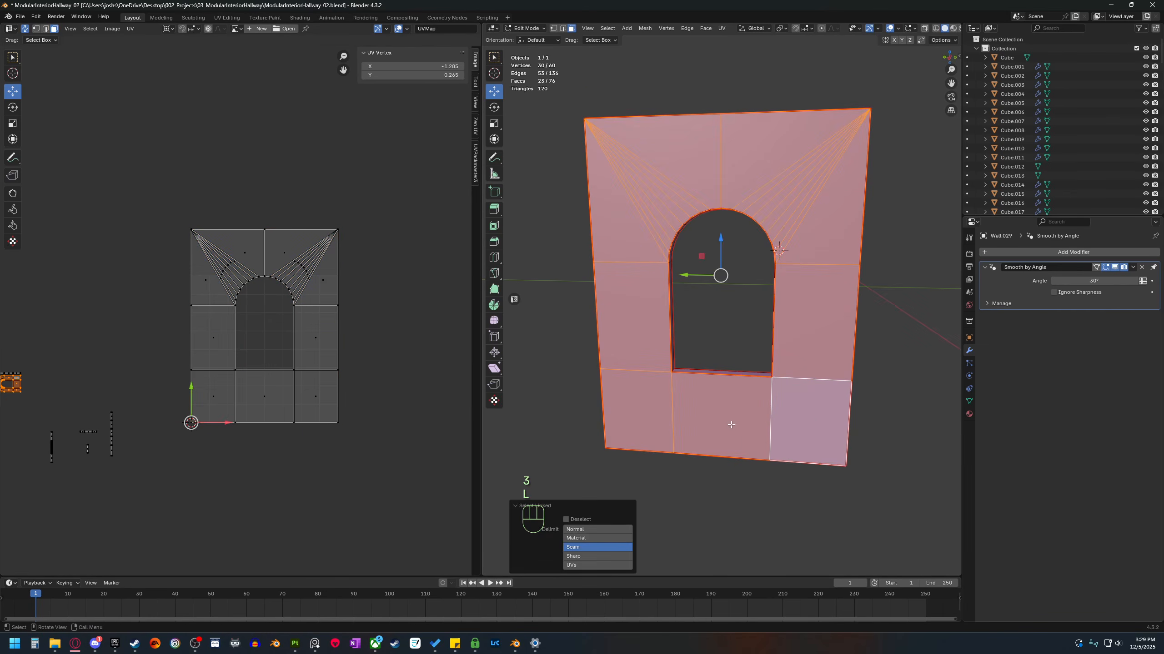
pyautogui.moveTo(130, 410); pyautogui.dragTo(166, 408, button='middle')
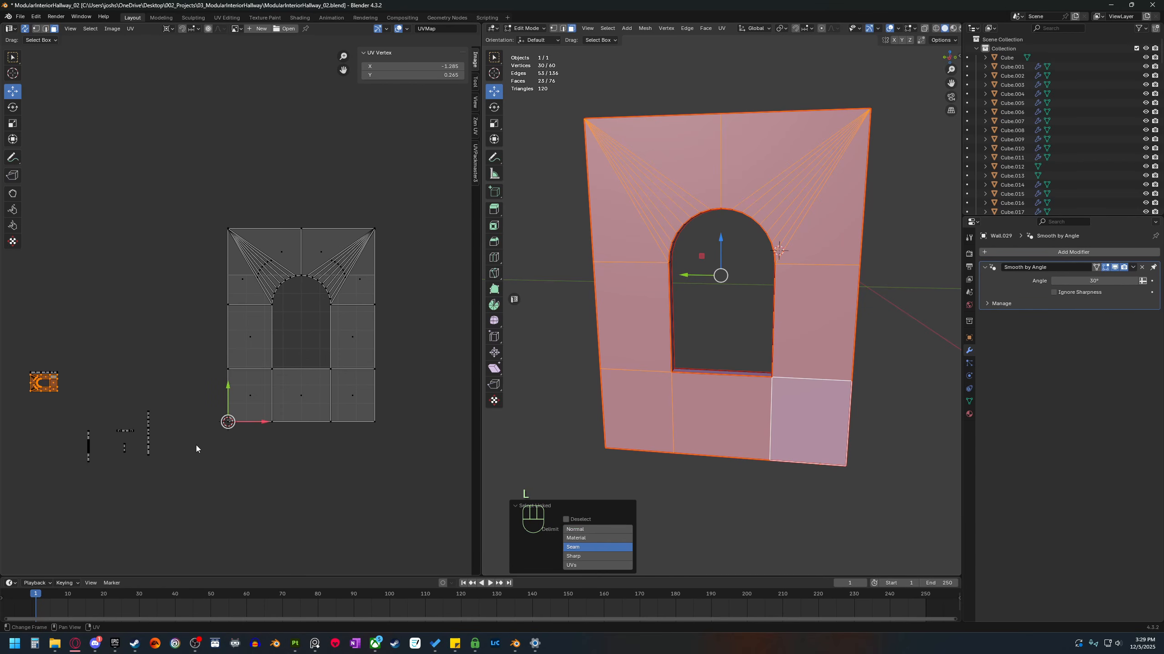
pyautogui.press('u')
pyautogui.click(301, 454)
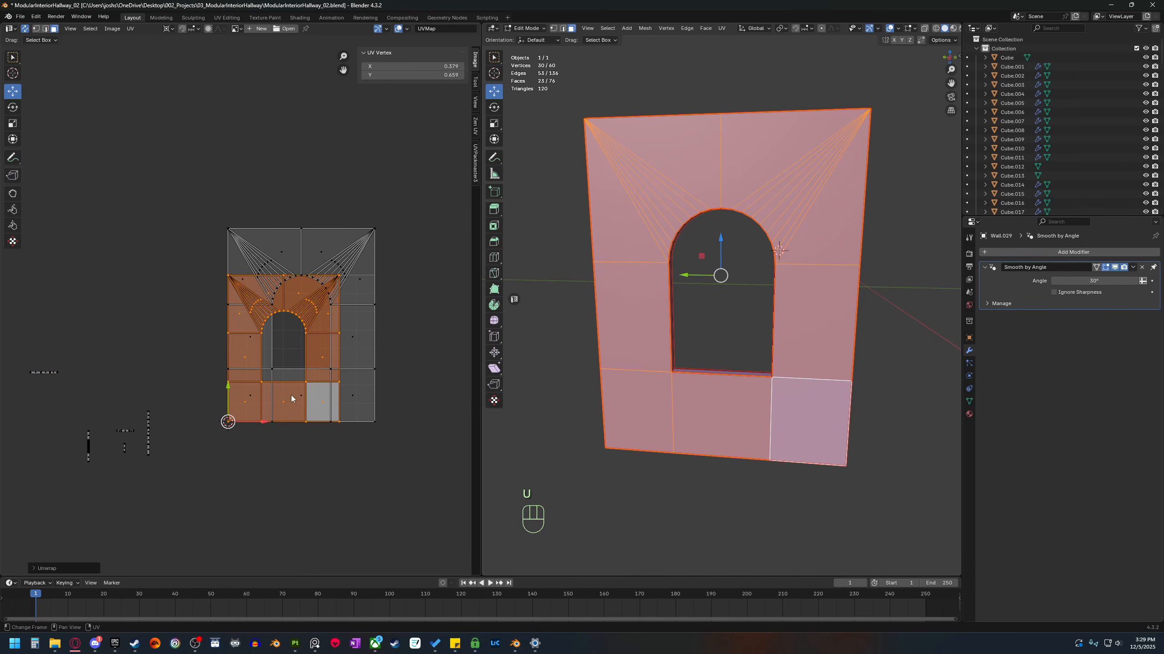
pyautogui.press('s')
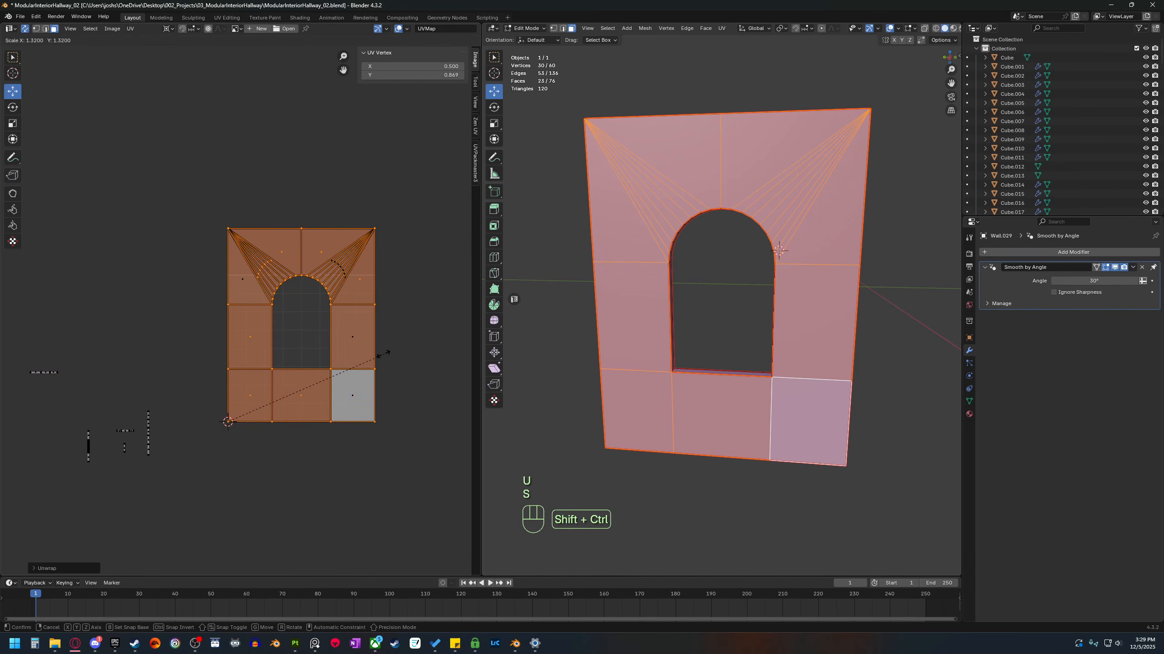
pyautogui.keyDown('ctrl'); pyautogui.keyDown('shift'); pyautogui.click(382, 355); pyautogui.keyUp('shift'); pyautogui.keyUp('ctrl')
# Select the arched-window wall's remaining edge and opening faces in the UV layout and unwrap them.
pyautogui.moveTo(745, 445); pyautogui.dragTo(696, 443, button='middle')
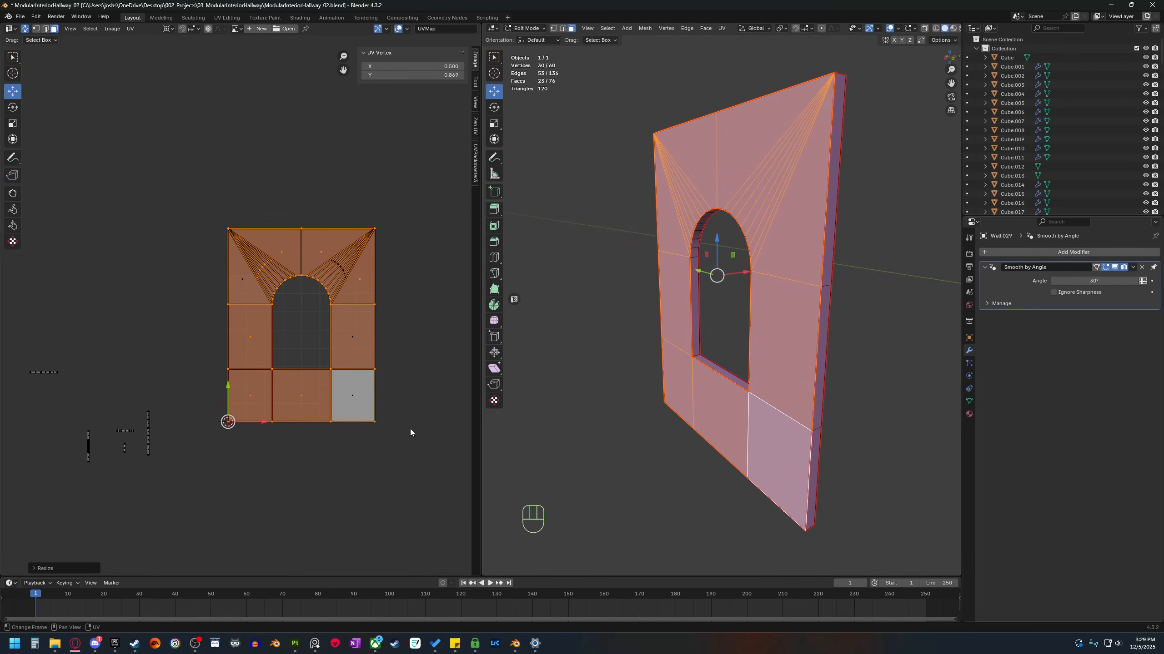
pyautogui.moveTo(172, 338); pyautogui.dragTo(35, 501)
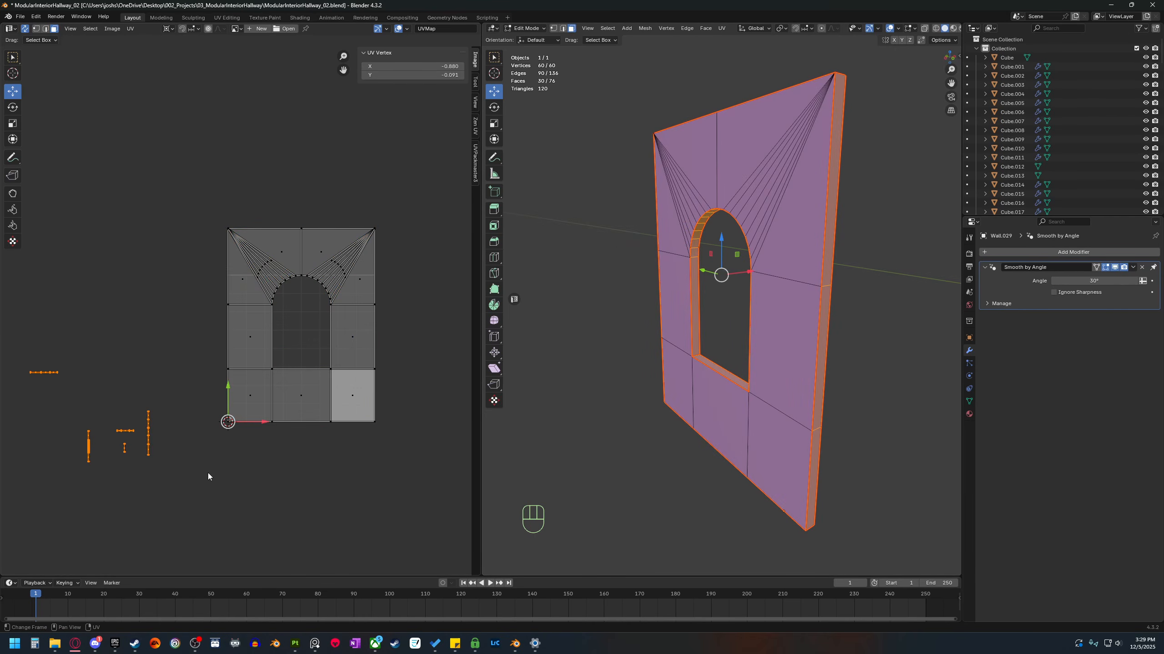
pyautogui.press('u')
pyautogui.click(208, 473)
# Leave local view and mesh editing, and move the arched-window wall with snapping to the finished pieces.
pyautogui.moveTo(714, 412); pyautogui.dragTo(724, 381, button='middle')
pyautogui.moveTo(725, 382)
pyautogui.keyDown('shift'); pyautogui.mouseDown(button='middle')
pyautogui.moveTo(753, 385)
pyautogui.moveTo(707, 397)
pyautogui.mouseUp(button='middle'); pyautogui.keyUp('shift')
pyautogui.press('/')
pyautogui.keyDown('shift'); pyautogui.moveTo(708, 396); pyautogui.dragTo(815, 382, button='middle'); pyautogui.keyUp('shift')
pyautogui.press('Tab')
pyautogui.keyDown('ctrl'); pyautogui.moveTo(814, 380); pyautogui.dragTo(609, 340); pyautogui.keyUp('ctrl')
# Select the square column with the moulded capital and isolate it in local view.
pyautogui.moveTo(651, 397); pyautogui.dragTo(818, 400, button='middle')
pyautogui.scroll(3, 677, 385)
pyautogui.scroll(2, 737, 446)
pyautogui.click(819, 390)
pyautogui.press('/')
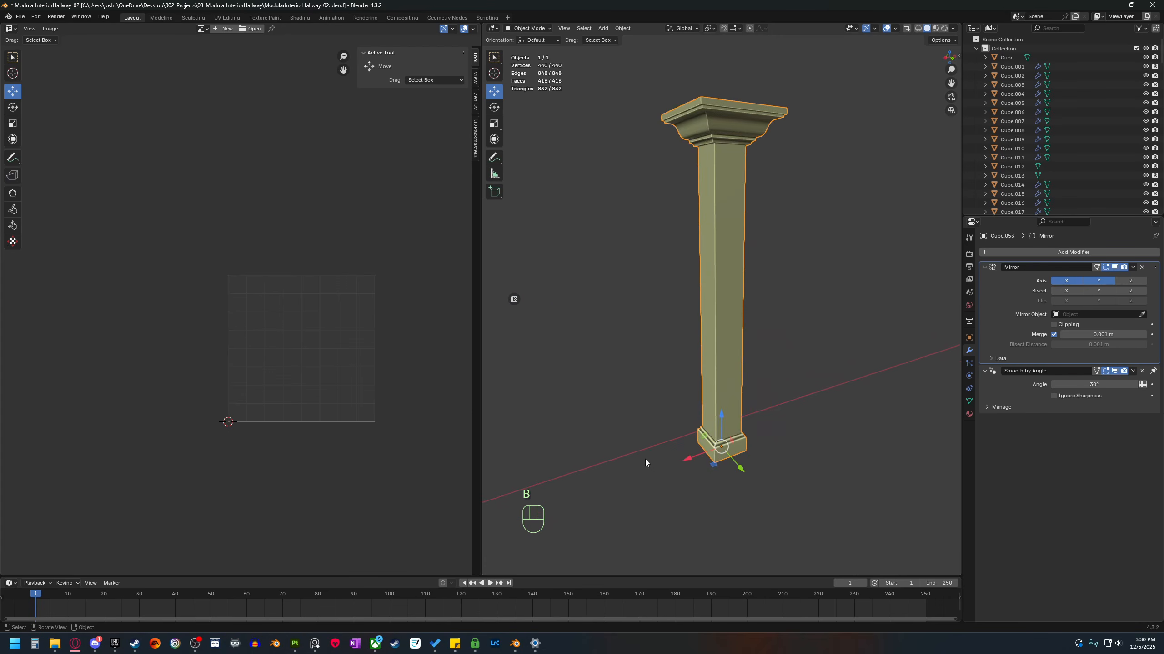
# Open the column's mesh for editing and mark the capital's corner edge loop as a seam.
pyautogui.moveTo(743, 397); pyautogui.dragTo(725, 252, button='middle')
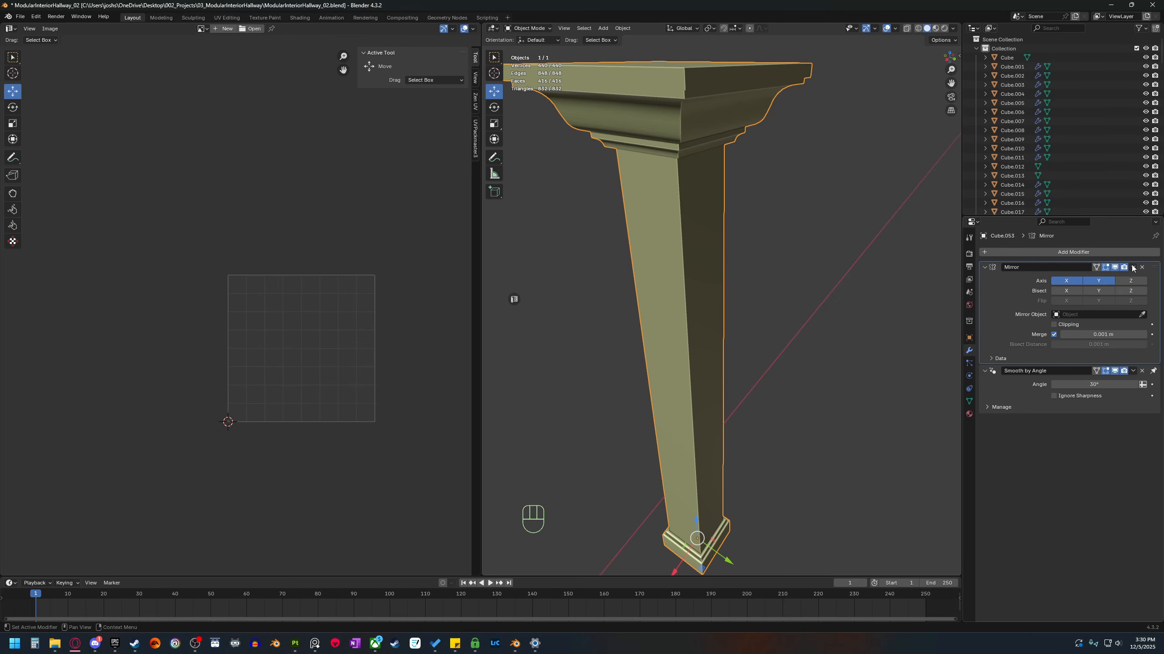
pyautogui.press('Tab')
pyautogui.moveTo(751, 348); pyautogui.dragTo(704, 351, button='middle')
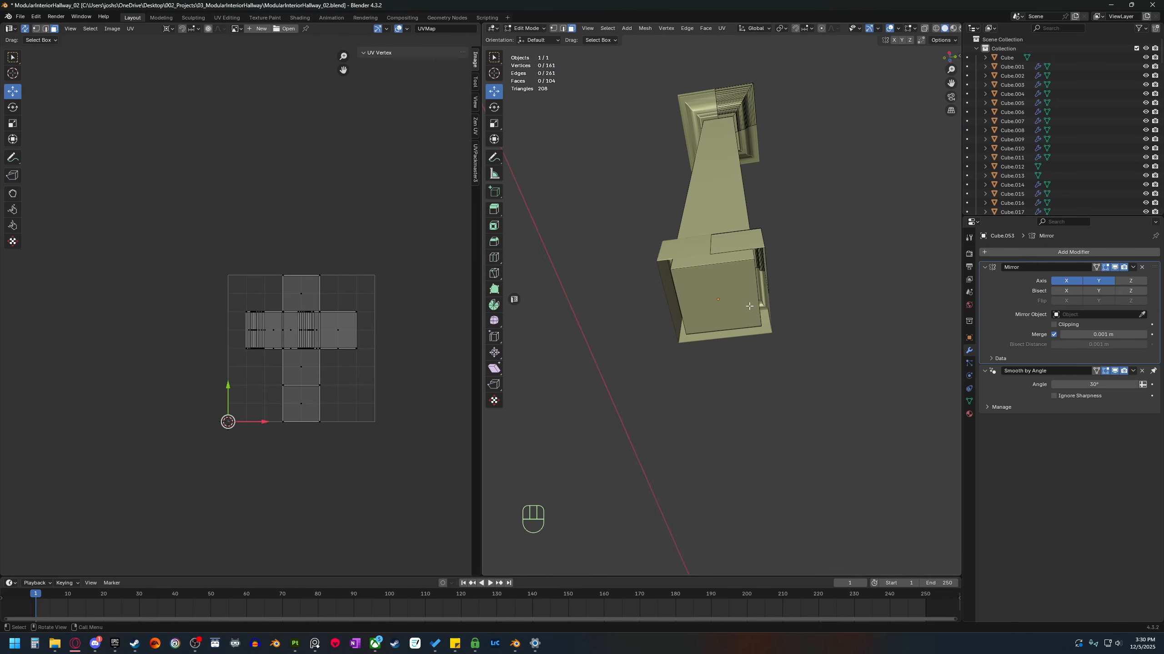
pyautogui.moveTo(749, 305); pyautogui.dragTo(742, 402, button='middle')
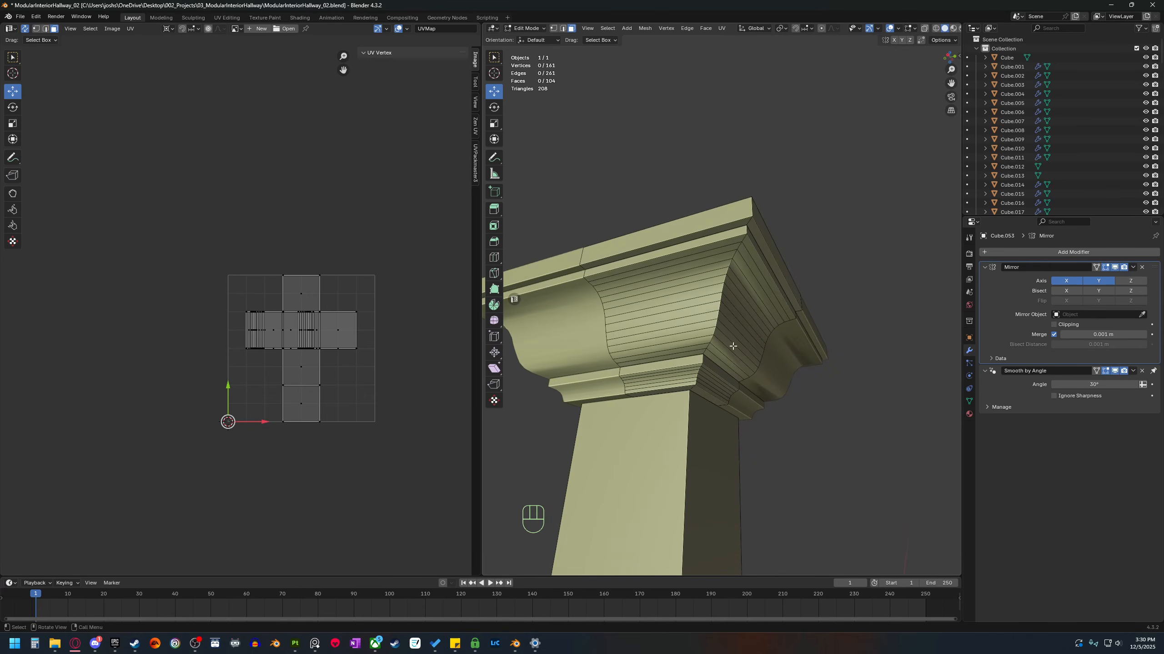
pyautogui.moveTo(738, 348); pyautogui.dragTo(732, 353, button='middle')
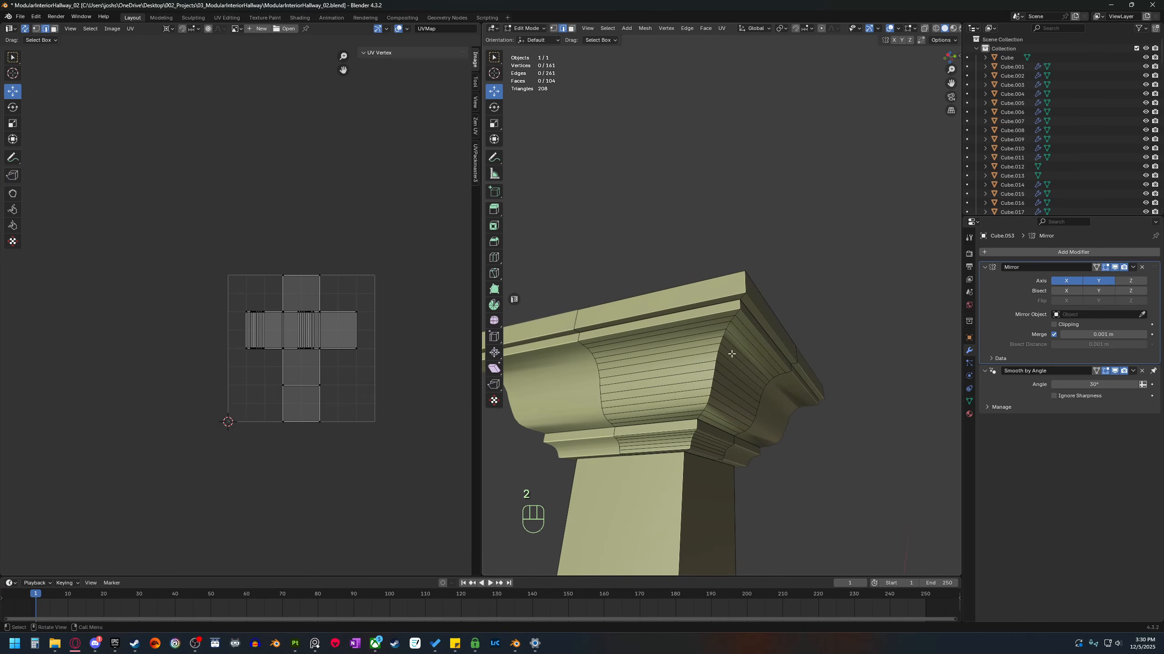
pyautogui.keyDown('alt'); pyautogui.keyDown('shift'); pyautogui.click(717, 355); pyautogui.keyUp('shift'); pyautogui.keyUp('alt')
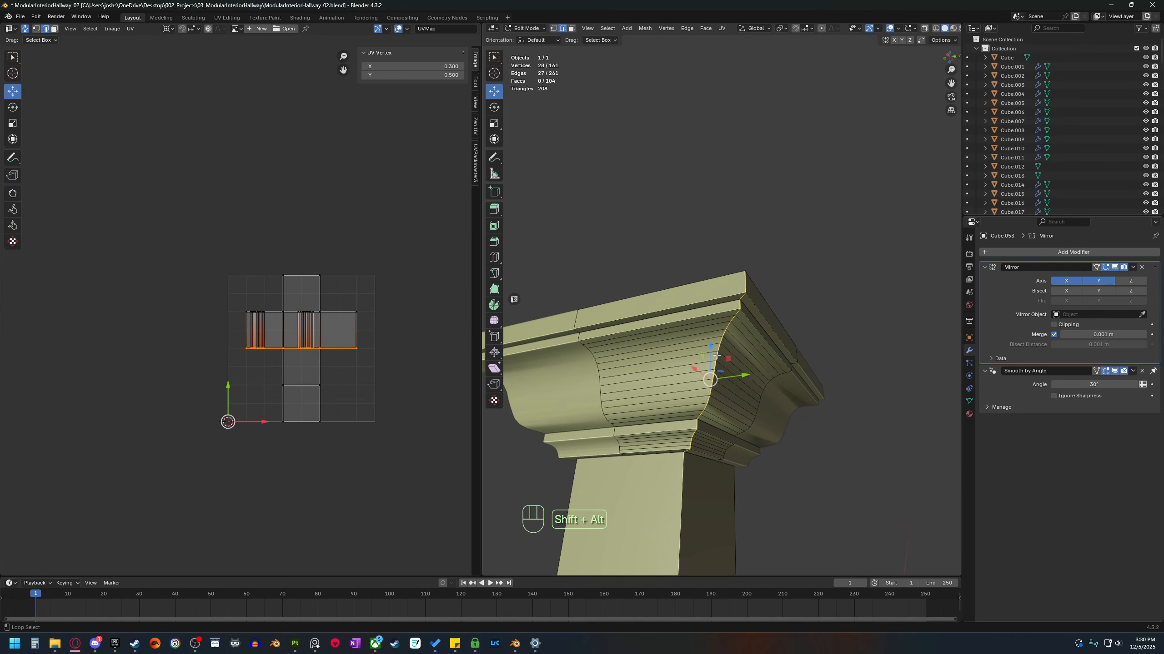
pyautogui.rightClick(746, 394)
pyautogui.click(731, 394)
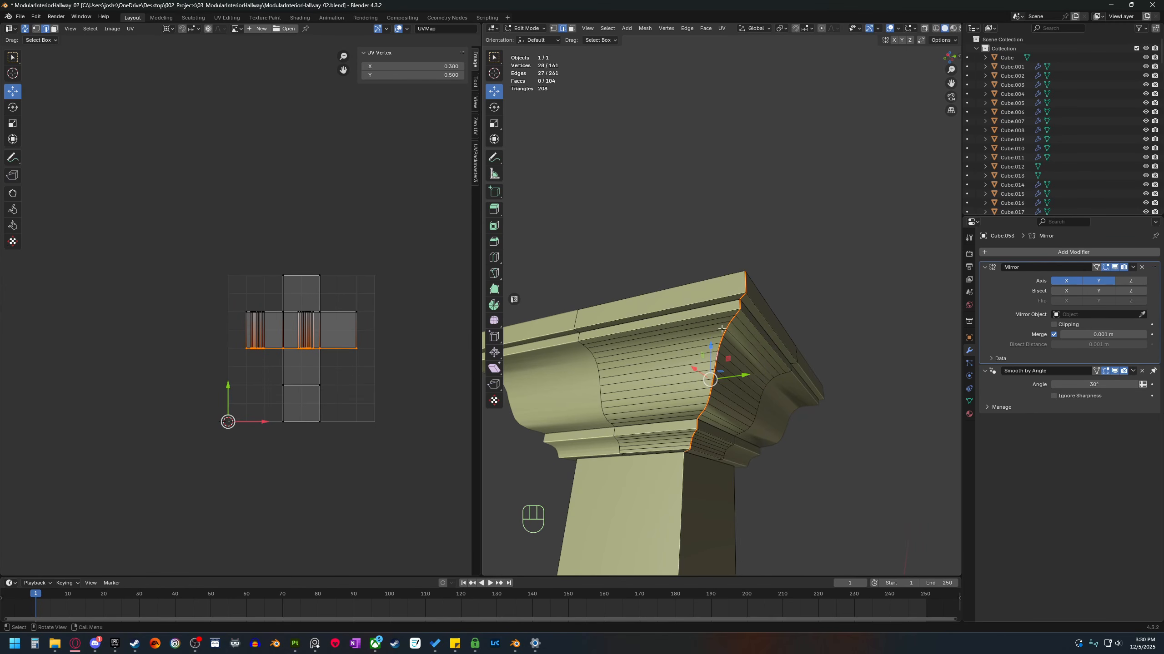
# Mark the corner edge loop of the column's base moulding as a seam.
pyautogui.moveTo(709, 477); pyautogui.dragTo(712, 457, button='middle')
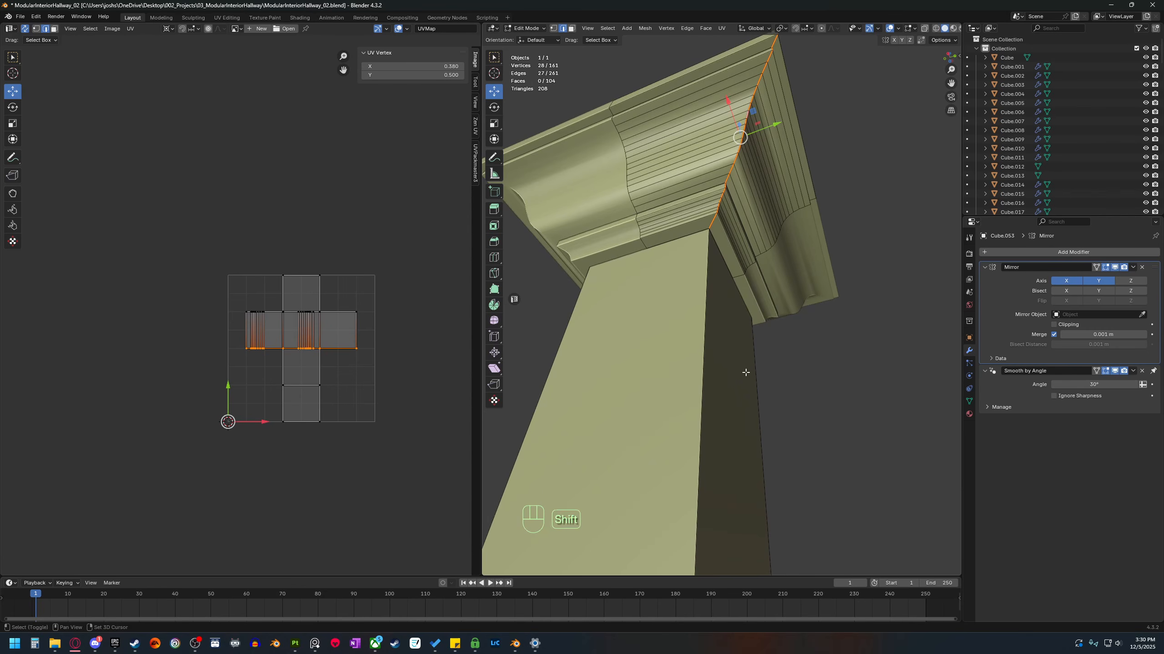
pyautogui.keyDown('shift'); pyautogui.moveTo(745, 373); pyautogui.dragTo(746, 408, button='middle'); pyautogui.keyUp('shift')
pyautogui.moveTo(656, 302); pyautogui.dragTo(700, 310, button='middle')
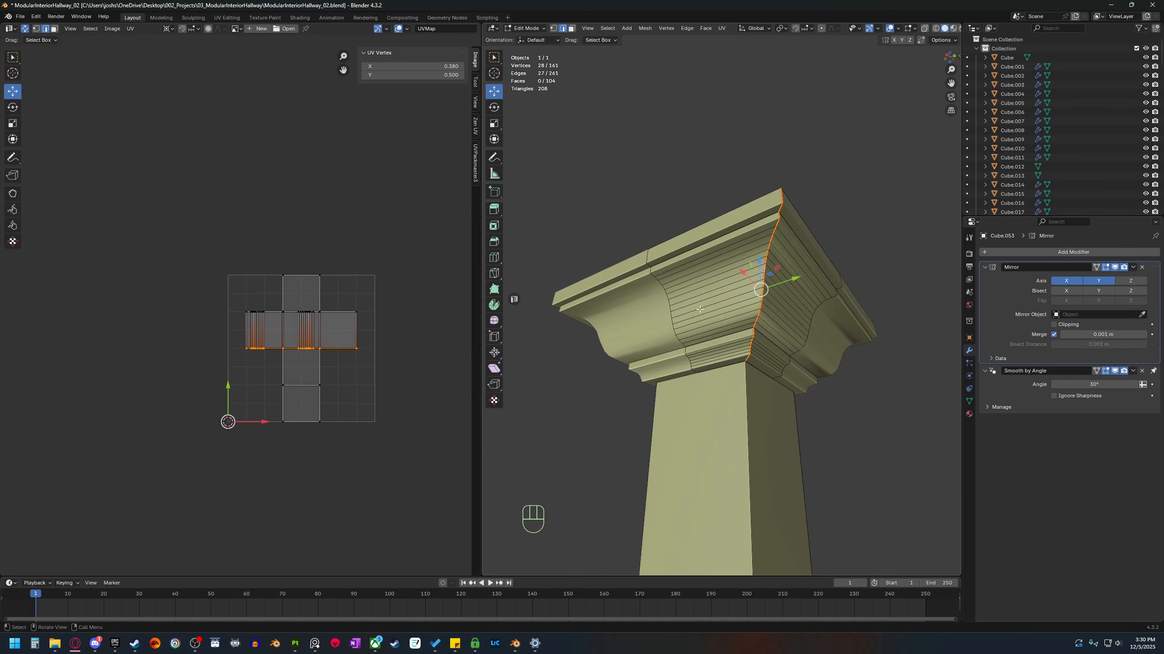
pyautogui.scroll(-4, 740, 338)
pyautogui.keyDown('shift'); pyautogui.moveTo(753, 447); pyautogui.dragTo(731, 261, button='middle'); pyautogui.keyUp('shift')
pyautogui.keyDown('shift'); pyautogui.moveTo(734, 499); pyautogui.dragTo(703, 386, button='middle'); pyautogui.keyUp('shift')
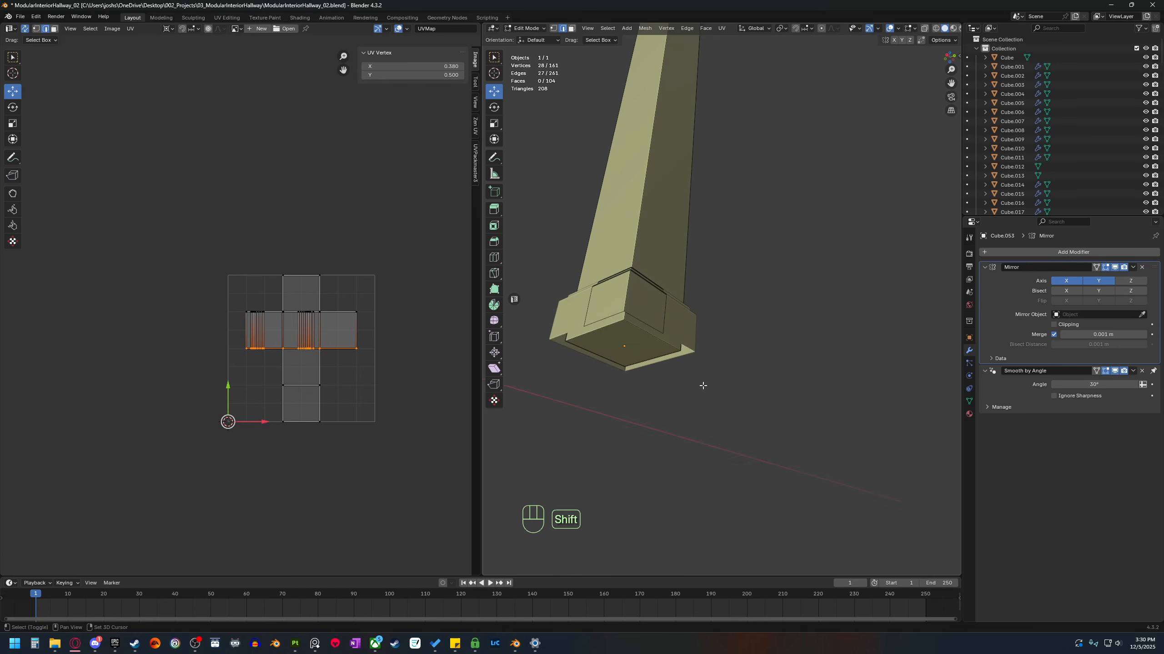
pyautogui.moveTo(678, 302); pyautogui.dragTo(724, 193, button='middle')
pyautogui.scroll(6, 776, 424)
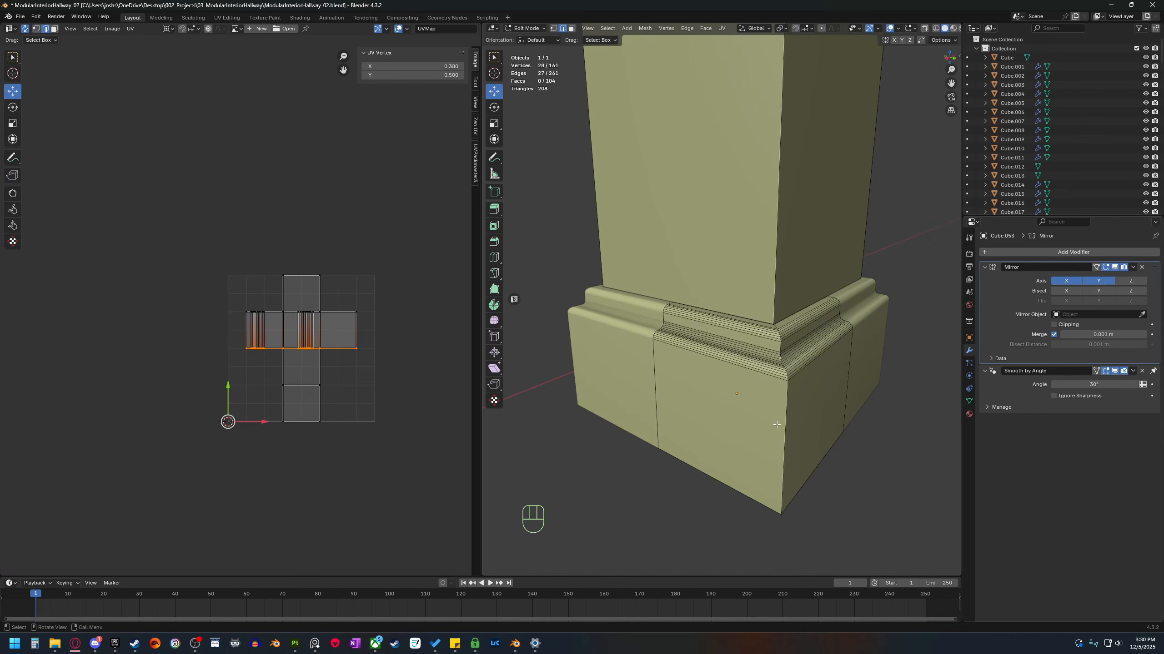
pyautogui.click(780, 425)
pyautogui.keyDown('alt'); pyautogui.keyDown('shift'); pyautogui.click(781, 426); pyautogui.keyUp('shift'); pyautogui.keyUp('alt')
pyautogui.keyDown('alt'); pyautogui.keyDown('shift'); pyautogui.click(781, 425); pyautogui.keyUp('shift'); pyautogui.keyUp('alt')
pyautogui.rightClick(781, 425)
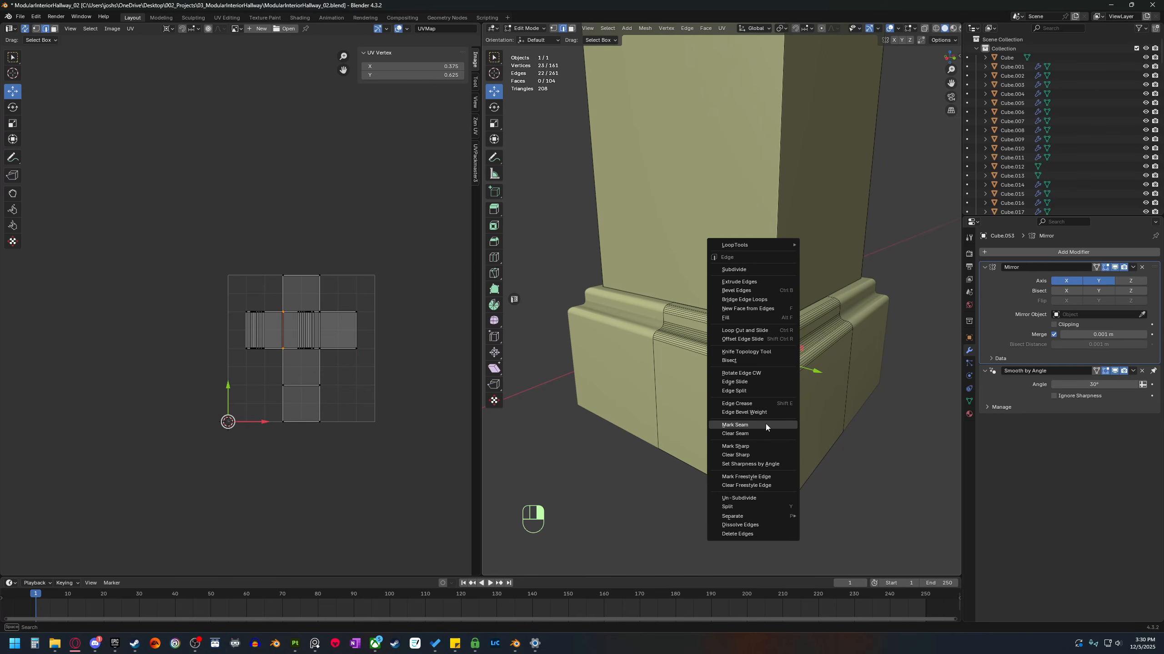
pyautogui.click(765, 424)
# Delete the bottom face of the column shaft on the underside of the base.
pyautogui.moveTo(765, 424)
pyautogui.mouseDown(button='middle')
pyautogui.moveTo(779, 455)
pyautogui.moveTo(774, 412)
pyautogui.mouseUp(button='middle')
pyautogui.scroll(-3, 770, 366)
pyautogui.keyDown('shift'); pyautogui.moveTo(766, 330); pyautogui.dragTo(714, 366, button='middle'); pyautogui.keyUp('shift')
pyautogui.keyDown('shift'); pyautogui.moveTo(688, 279); pyautogui.dragTo(723, 321, button='middle'); pyautogui.keyUp('shift')
pyautogui.scroll(2, 686, 372)
pyautogui.keyDown('shift'); pyautogui.moveTo(723, 321); pyautogui.dragTo(699, 364, button='middle'); pyautogui.keyUp('shift')
pyautogui.press('Tab')
pyautogui.press('Tab')
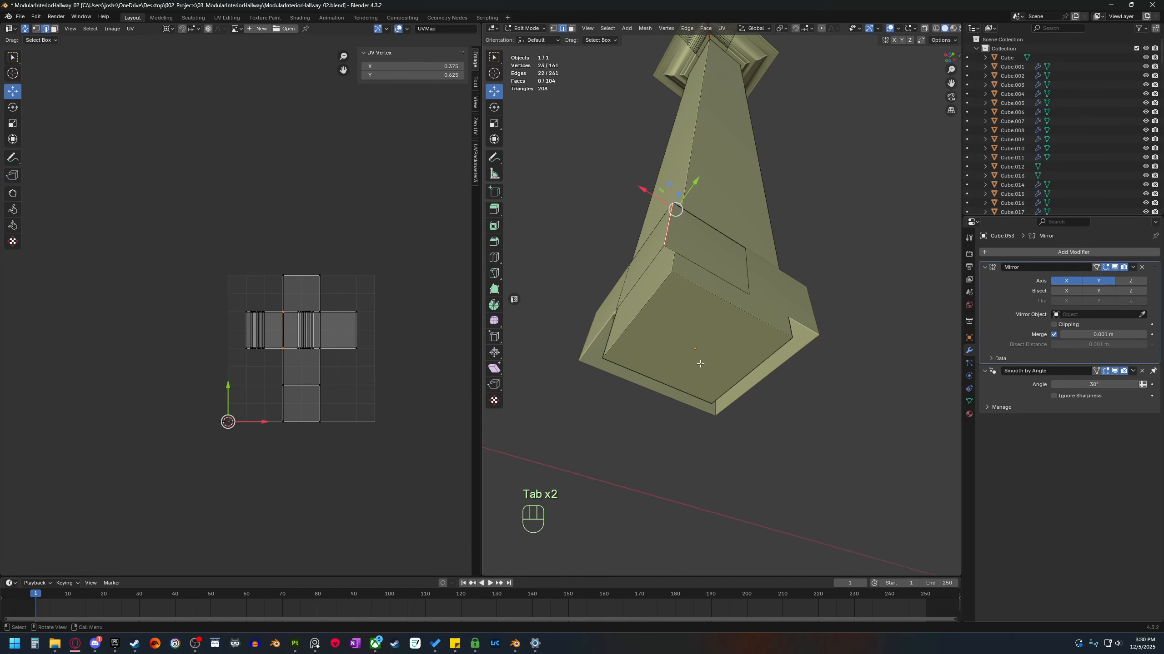
pyautogui.press('3')
pyautogui.click(706, 370)
pyautogui.press('x')
pyautogui.click(691, 401)
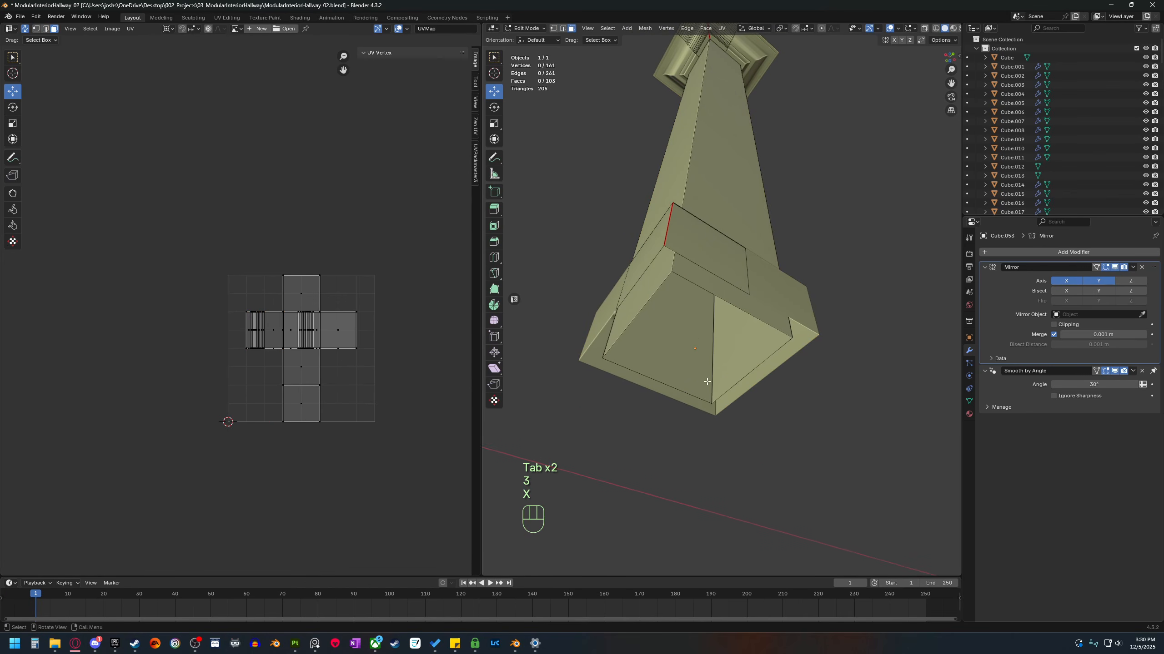
# Raise the shaft's open bottom edge loop along Z by about 0.151 m and a further 0.021 m, up into the base moulding.
pyautogui.moveTo(714, 350); pyautogui.dragTo(668, 346, button='middle')
pyautogui.press('2')
pyautogui.keyDown('alt'); pyautogui.keyDown('shift'); pyautogui.click(678, 316); pyautogui.keyUp('shift'); pyautogui.keyUp('alt')
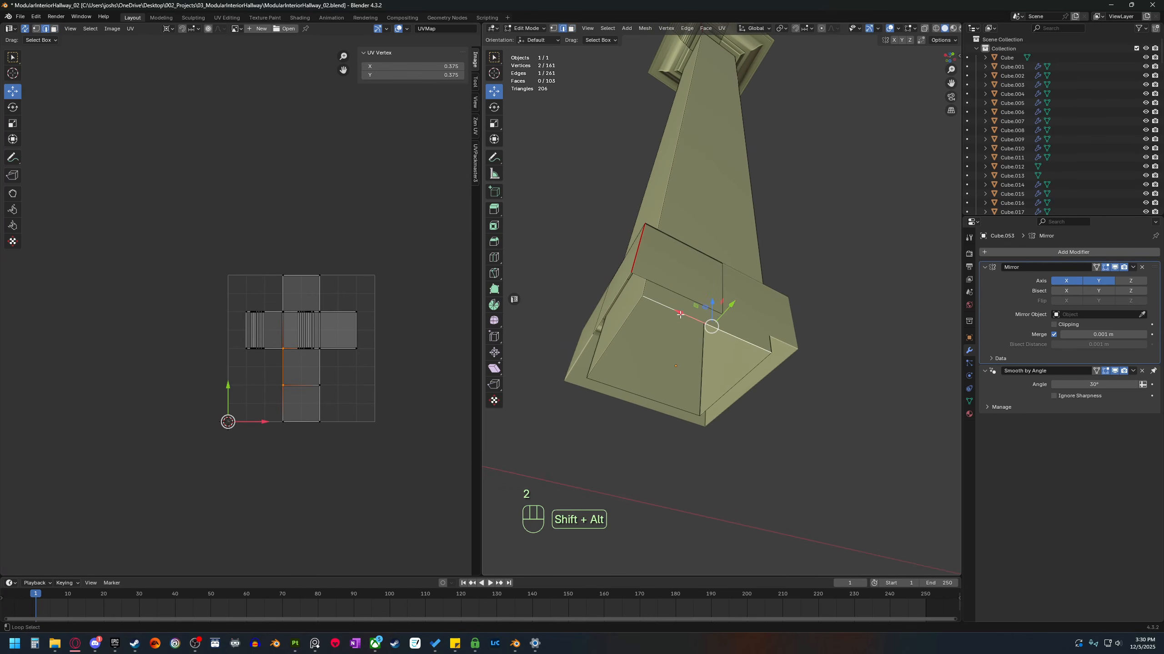
pyautogui.keyDown('alt'); pyautogui.keyDown('shift'); pyautogui.click(680, 315); pyautogui.keyUp('shift'); pyautogui.keyUp('alt')
pyautogui.press('g')
pyautogui.press('z')
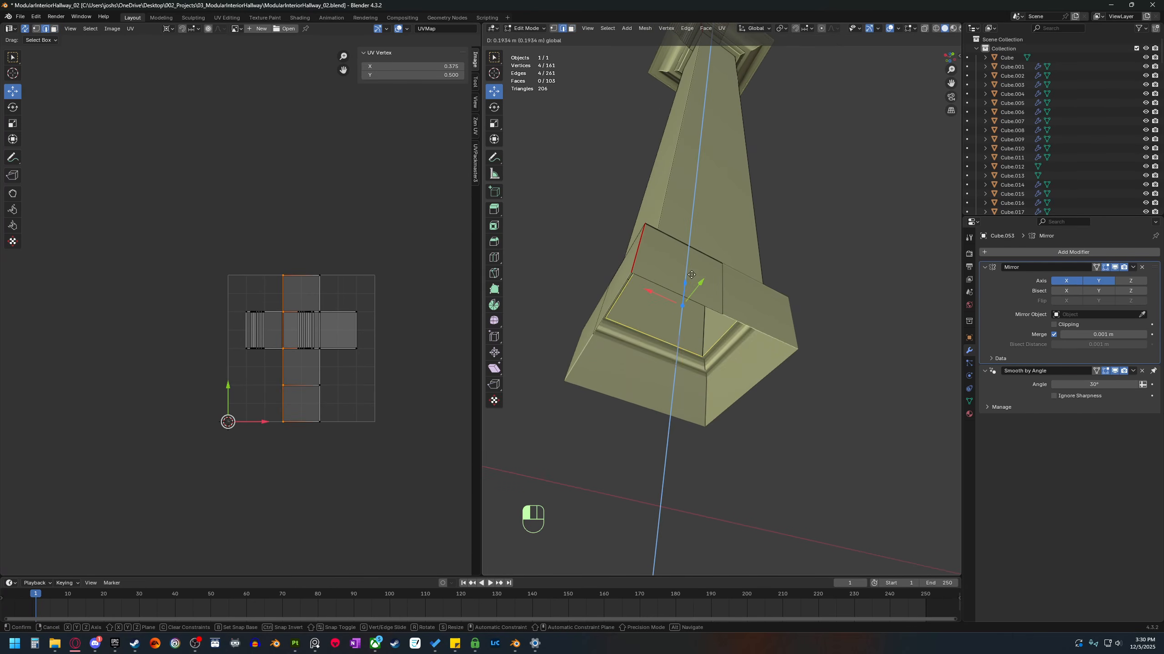
pyautogui.click(693, 302)
pyautogui.moveTo(694, 302); pyautogui.dragTo(756, 350, button='middle')
pyautogui.scroll(5, 742, 434)
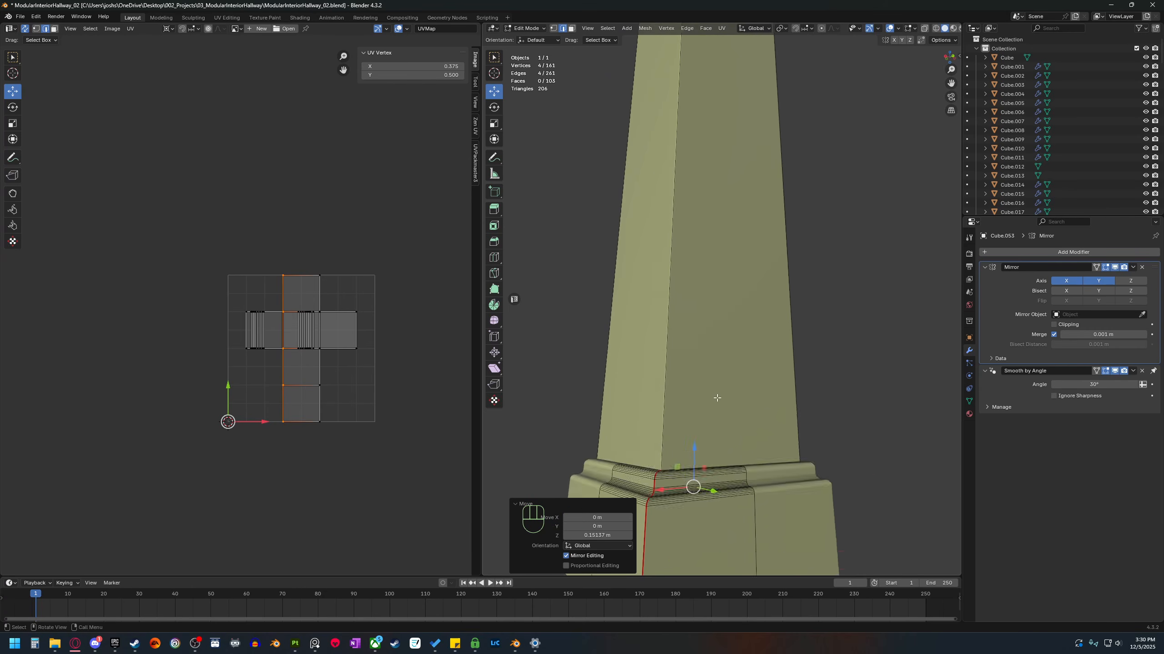
pyautogui.moveTo(745, 446); pyautogui.dragTo(759, 424)
# Examine the seam across the capital's top and the column as a whole.
pyautogui.scroll(-9, 755, 357)
pyautogui.keyDown('shift'); pyautogui.moveTo(748, 202); pyautogui.dragTo(735, 257, button='middle'); pyautogui.keyUp('shift')
pyautogui.moveTo(735, 257)
pyautogui.mouseDown(button='middle')
pyautogui.moveTo(734, 274)
pyautogui.moveTo(719, 271)
pyautogui.mouseUp(button='middle')
pyautogui.scroll(4, 701, 262)
pyautogui.keyDown('shift'); pyautogui.moveTo(686, 248); pyautogui.dragTo(694, 312, button='middle'); pyautogui.keyUp('shift')
pyautogui.moveTo(694, 312); pyautogui.dragTo(715, 380, button='middle')
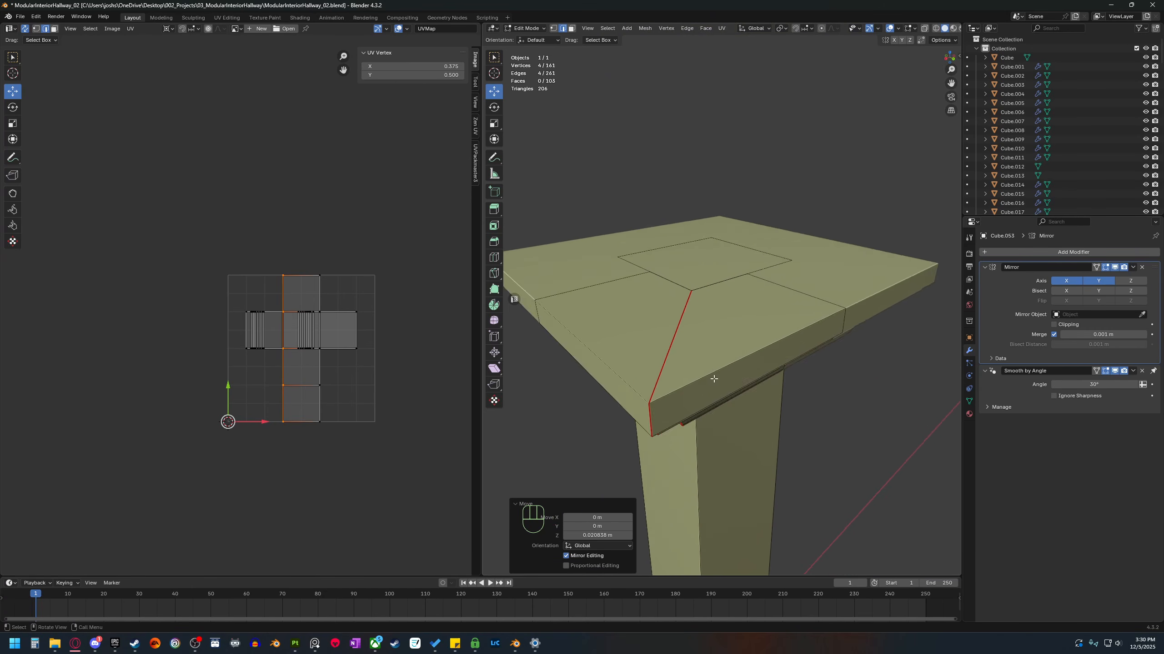
pyautogui.moveTo(716, 440); pyautogui.dragTo(725, 288, button='middle')
pyautogui.scroll(-5, 724, 370)
pyautogui.scroll(-5, 724, 288)
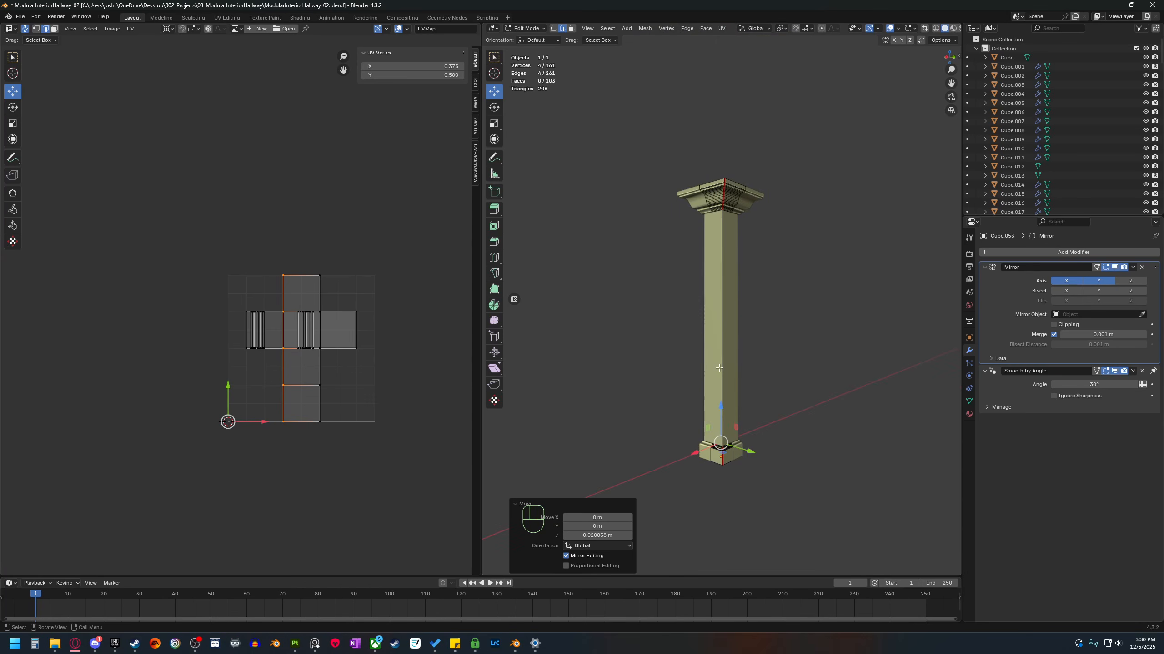
# Mark the vertical corner edge of the column shaft as a seam.
pyautogui.scroll(3, 734, 369)
pyautogui.moveTo(719, 394); pyautogui.dragTo(728, 336, button='middle')
pyautogui.click(729, 337)
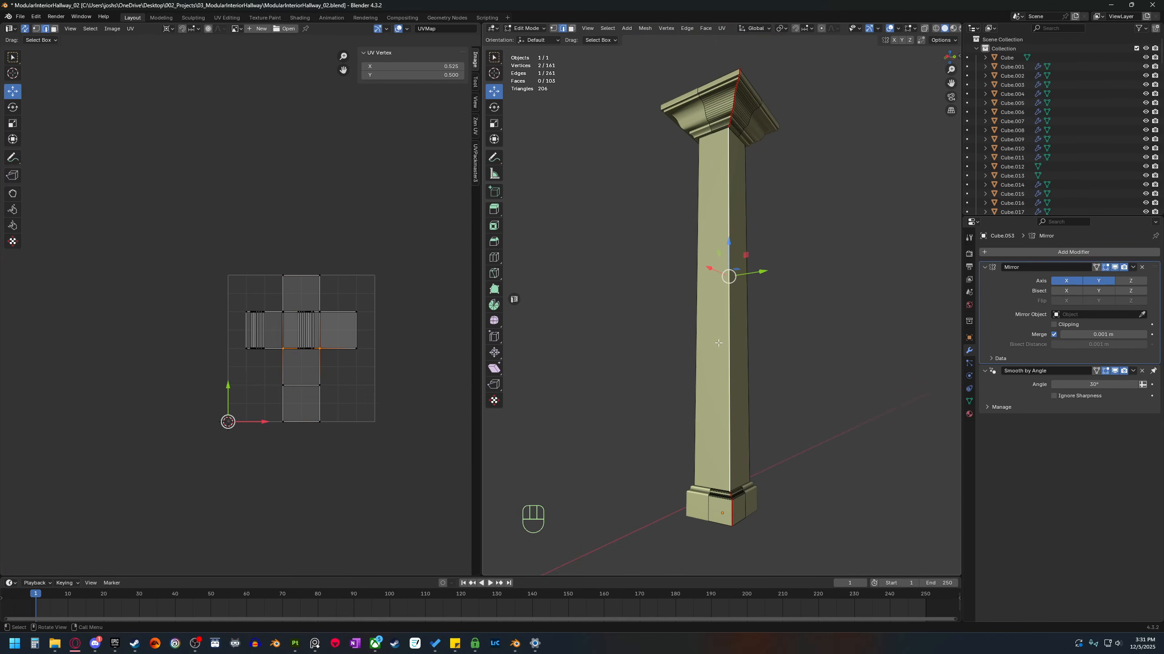
pyautogui.moveTo(721, 286); pyautogui.dragTo(714, 397, button='middle')
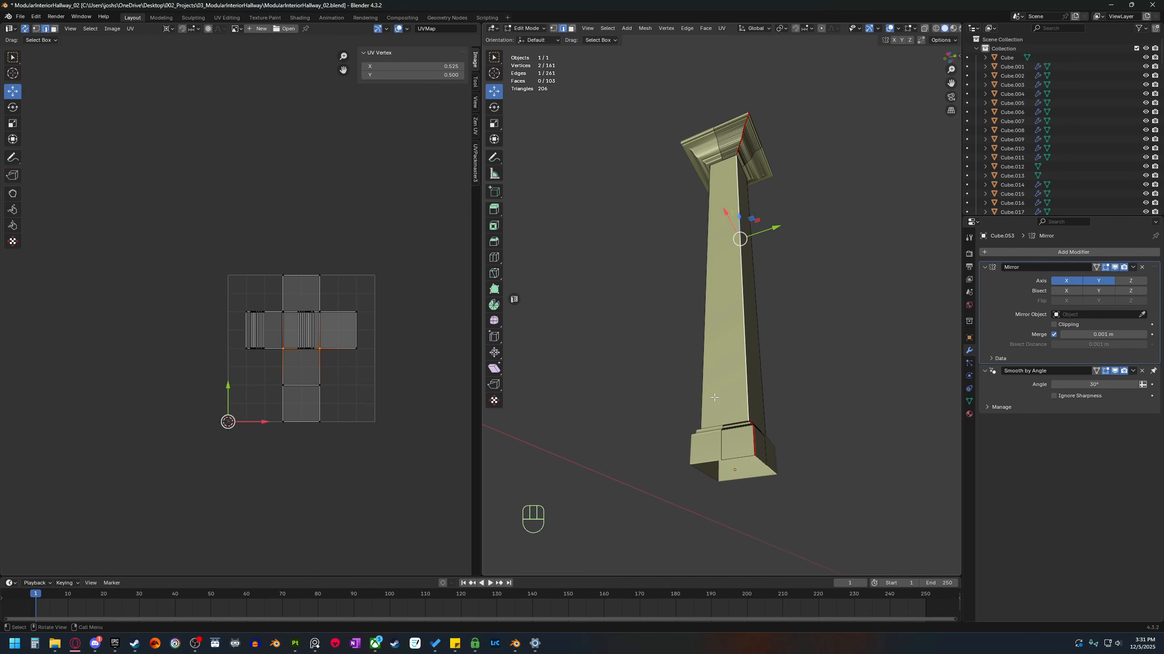
pyautogui.press('b')
pyautogui.press('b')
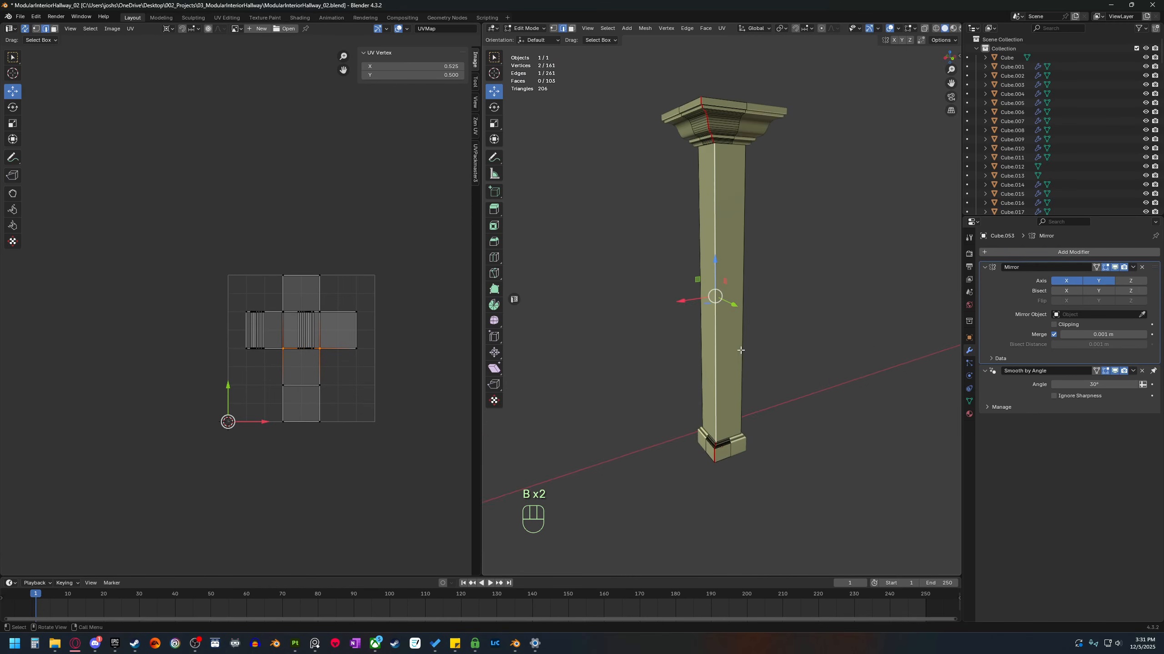
pyautogui.moveTo(741, 348); pyautogui.dragTo(773, 339, button='middle')
pyautogui.rightClick(735, 354)
pyautogui.click(735, 354)
pyautogui.moveTo(856, 393); pyautogui.dragTo(764, 391, button='middle')
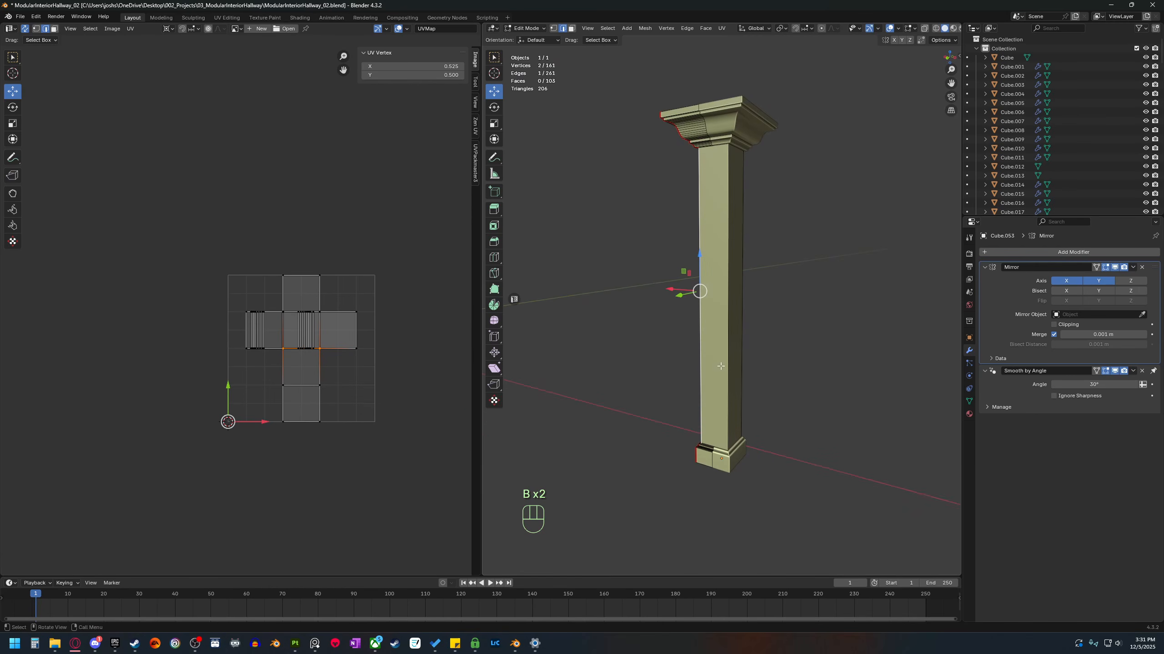
pyautogui.click(731, 364)
pyautogui.rightClick(731, 363)
pyautogui.click(732, 360)
# Unwrap the entire column mesh with the Angle Based method.
pyautogui.moveTo(780, 338); pyautogui.dragTo(698, 362, button='middle')
pyautogui.scroll(-2, 715, 427)
pyautogui.press('a')
pyautogui.press('u')
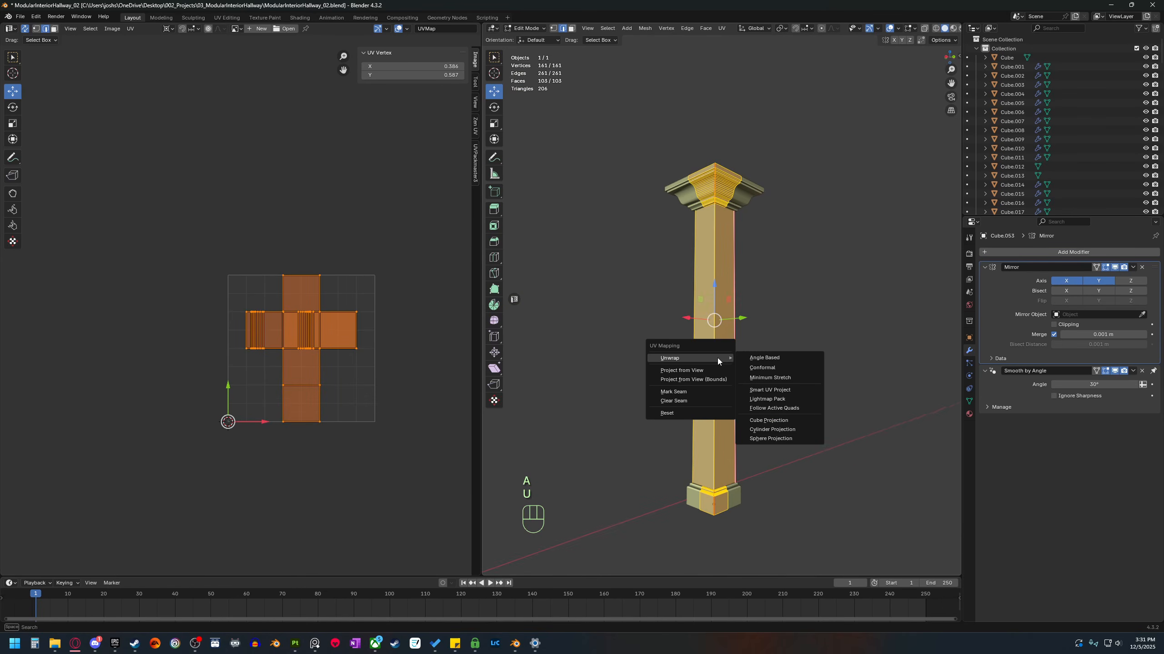
pyautogui.click(743, 357)
pyautogui.scroll(4, 323, 395)
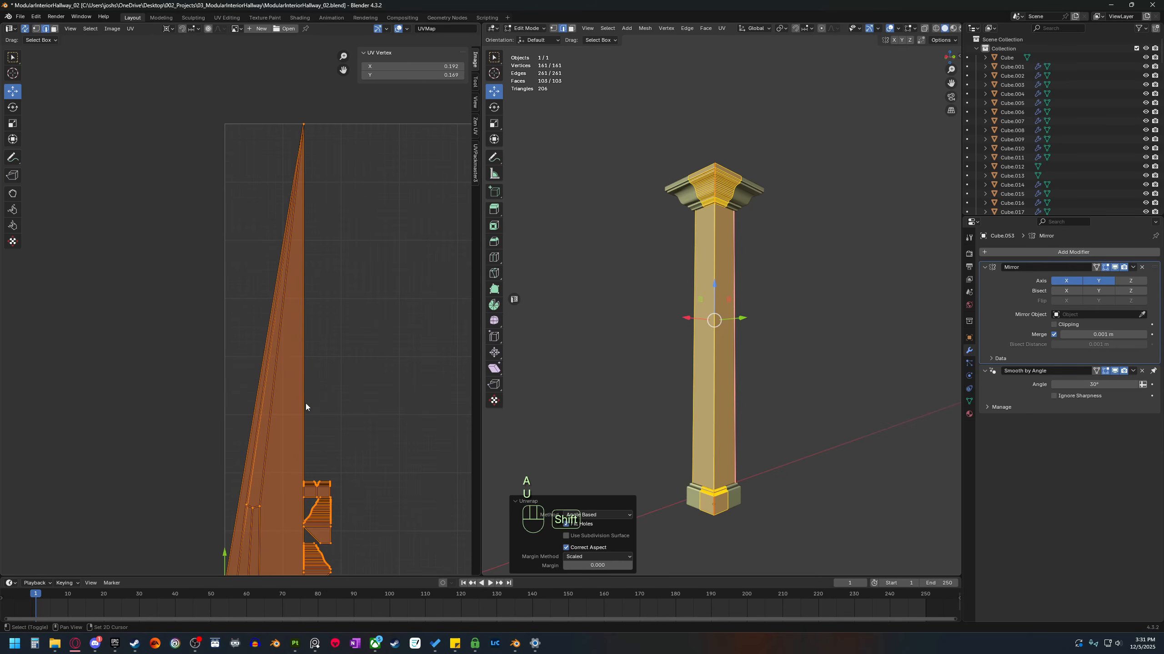
# Select the tip vertex of the long tapered UV island and examine its location on the capital's top.
pyautogui.moveTo(317, 90); pyautogui.dragTo(258, 148)
pyautogui.keyDown('shift'); pyautogui.moveTo(685, 272); pyautogui.dragTo(701, 347, button='middle'); pyautogui.keyUp('shift')
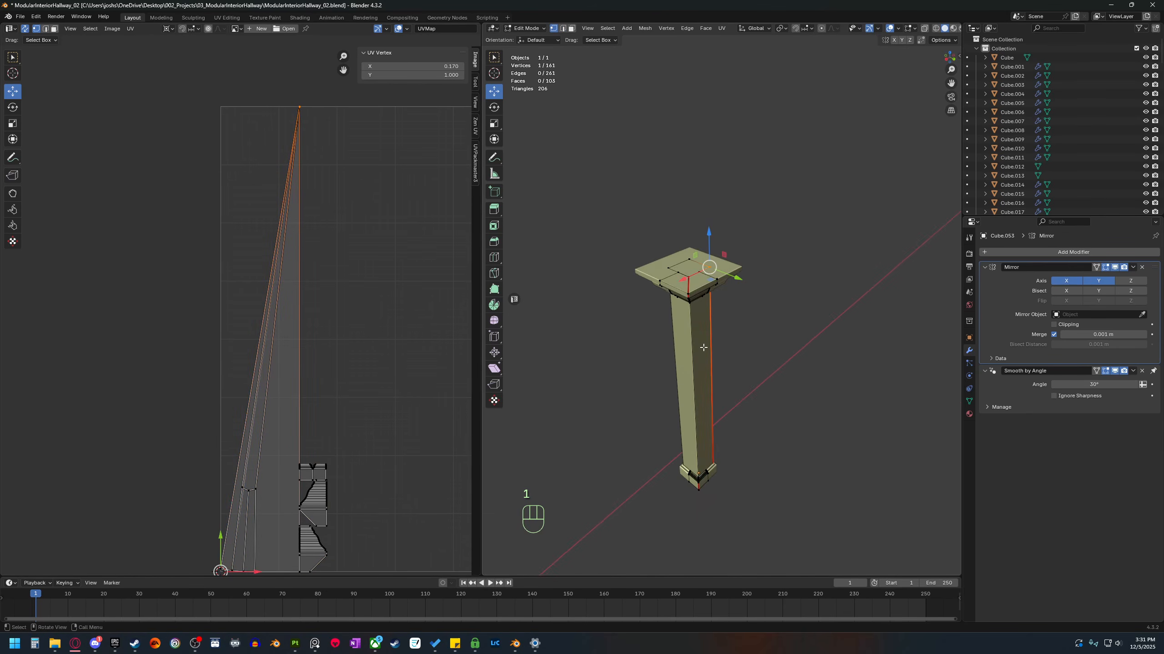
pyautogui.scroll(1, 701, 347)
pyautogui.press('v')
pyautogui.moveTo(695, 397); pyautogui.dragTo(744, 384, button='middle')
pyautogui.scroll(3, 754, 349)
pyautogui.scroll(2, 753, 358)
pyautogui.scroll(-10, 737, 338)
pyautogui.scroll(6, 722, 389)
# Mark the four edges of the inner square on the capital's top as seams.
pyautogui.press('2')
pyautogui.click(754, 344)
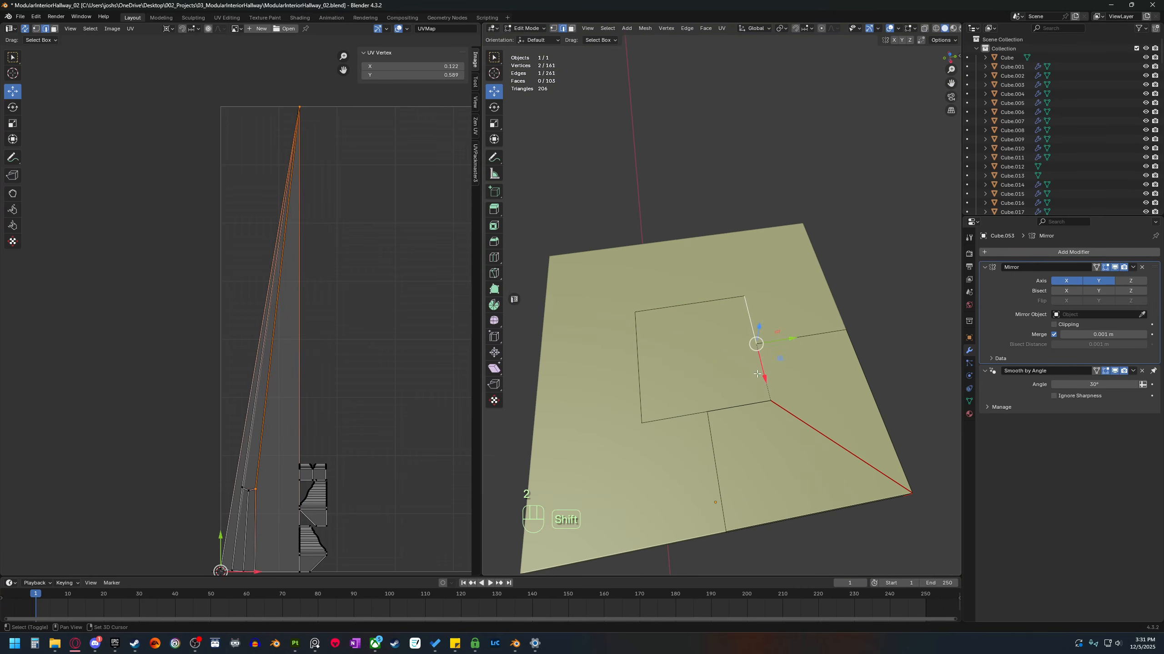
pyautogui.keyDown('shift'); pyautogui.click(756, 353); pyautogui.keyUp('shift')
pyautogui.keyDown('alt'); pyautogui.keyDown('shift'); pyautogui.click(745, 308); pyautogui.keyUp('shift'); pyautogui.keyUp('alt')
pyautogui.keyDown('alt'); pyautogui.keyDown('shift'); pyautogui.click(744, 307); pyautogui.keyUp('shift'); pyautogui.keyUp('alt')
pyautogui.keyDown('alt'); pyautogui.keyDown('shift'); pyautogui.click(743, 307); pyautogui.keyUp('shift'); pyautogui.keyUp('alt')
pyautogui.keyDown('alt'); pyautogui.keyDown('shift'); pyautogui.click(685, 405); pyautogui.keyUp('shift'); pyautogui.keyUp('alt')
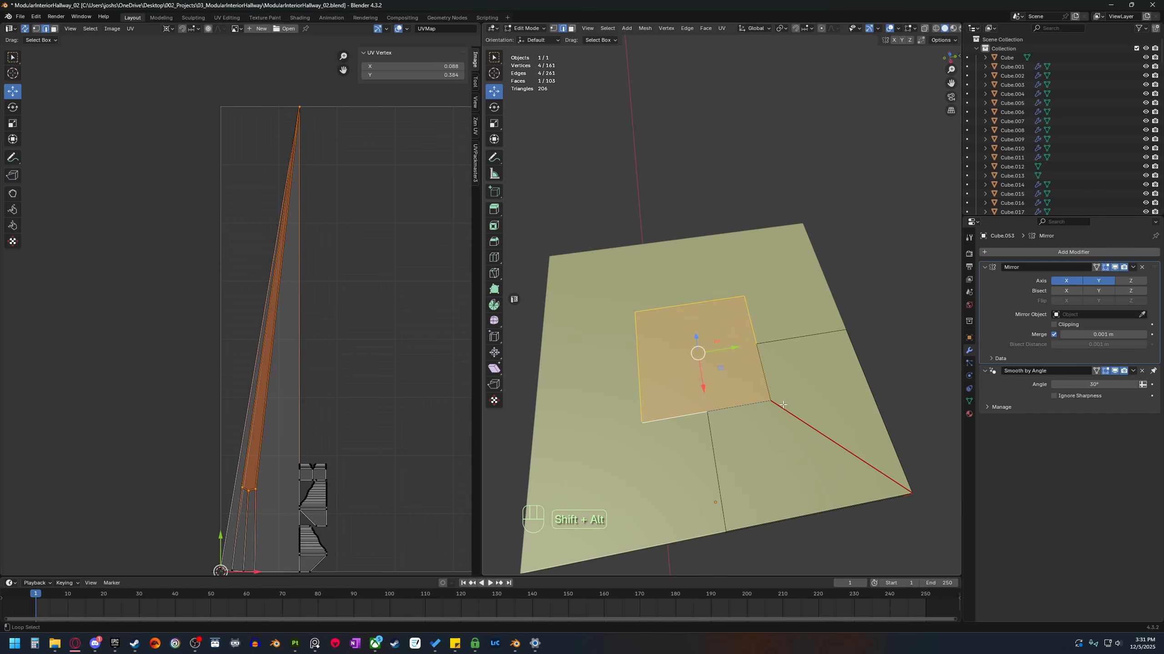
pyautogui.hotkey('ctrl', 'e')
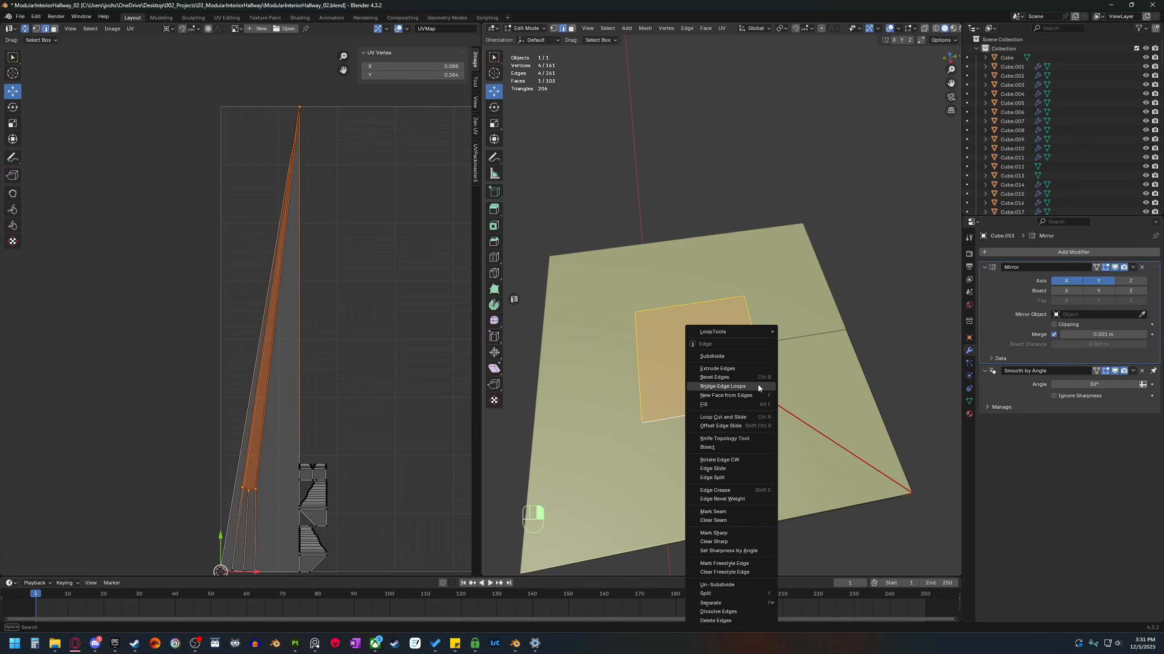
pyautogui.click(729, 512)
# Unwrap all of the column's faces again with the Angle Based method and check the islands.
pyautogui.moveTo(729, 511); pyautogui.dragTo(821, 431, button='middle')
pyautogui.press('a')
pyautogui.press('u')
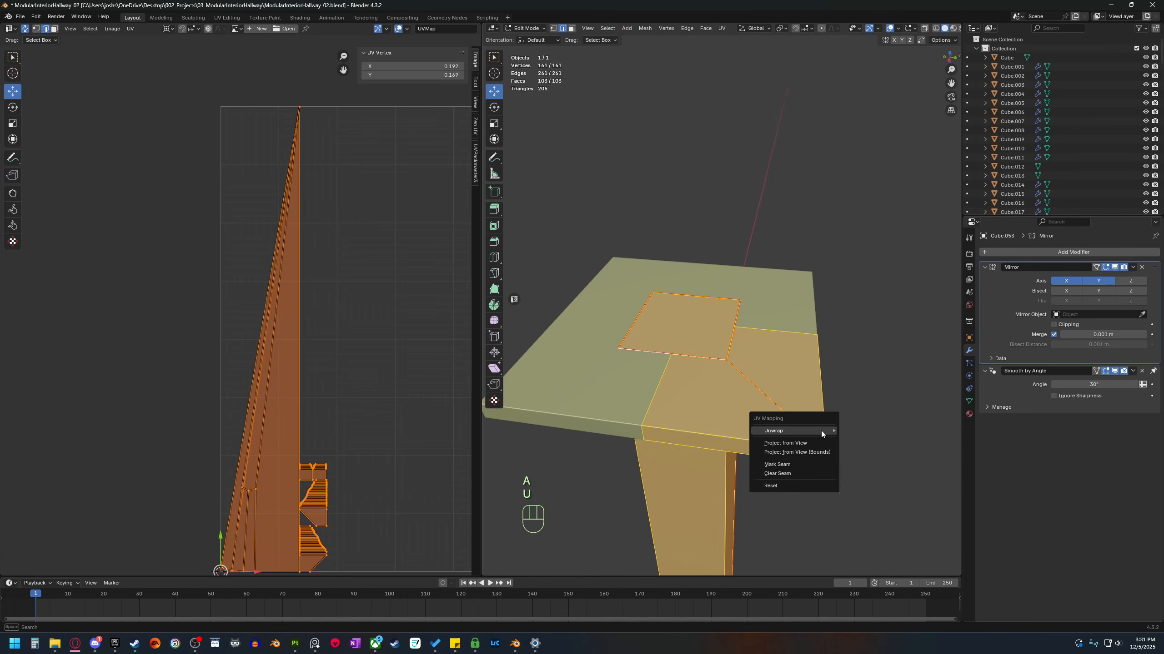
pyautogui.click(849, 430)
pyautogui.scroll(-4, 319, 397)
pyautogui.scroll(3, 342, 375)
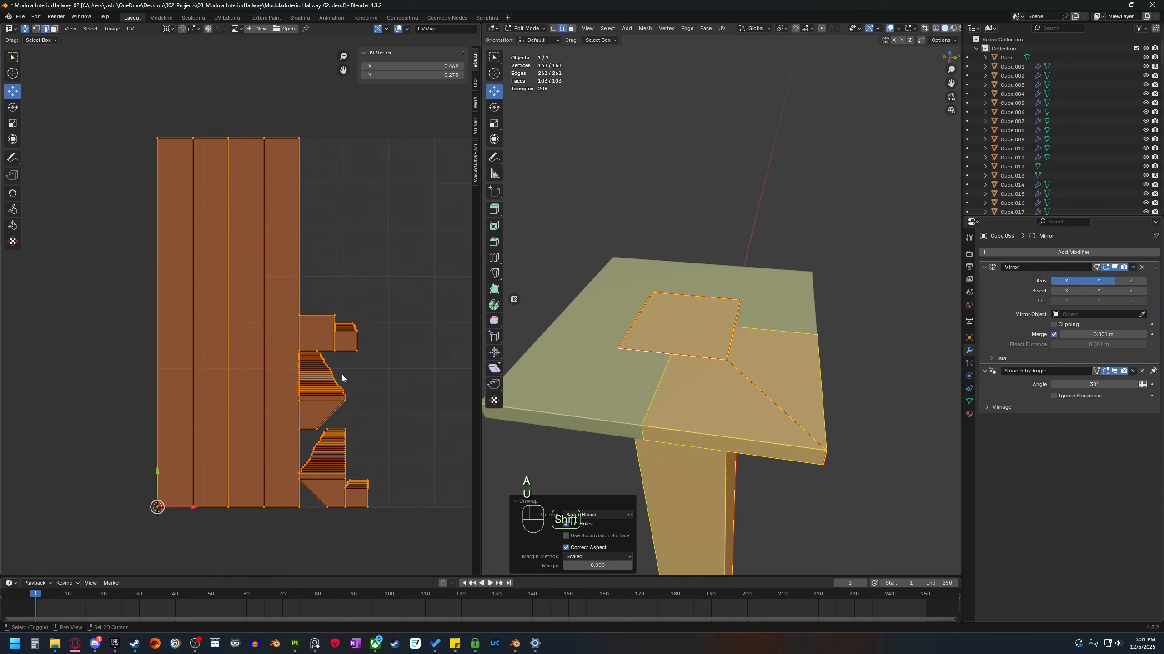
pyautogui.keyDown('shift'); pyautogui.moveTo(342, 375); pyautogui.dragTo(271, 309, button='middle'); pyautogui.keyUp('shift')
pyautogui.scroll(-5, 743, 458)
pyautogui.moveTo(752, 500); pyautogui.dragTo(756, 310, button='middle')
pyautogui.scroll(-3, 752, 408)
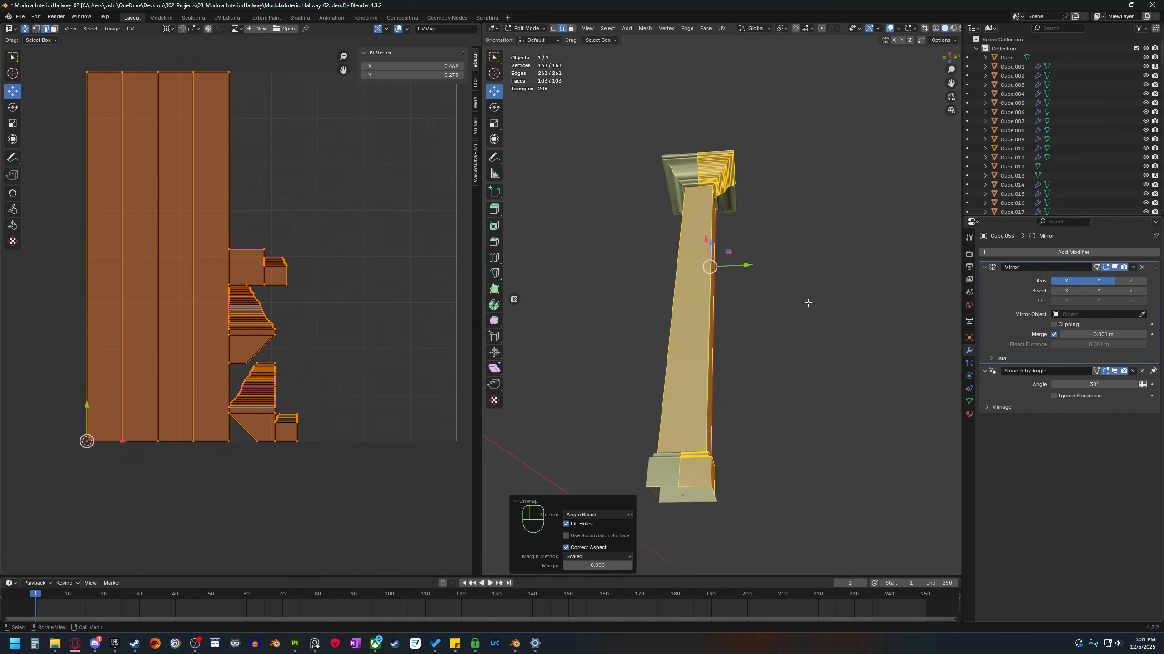
# Apply the column's Mirror modifier in Object Mode.
pyautogui.press('Tab')
pyautogui.click(1134, 267)
pyautogui.click(1125, 278)
# Select the leftover centre-line edge loops on all sides of the capital and base, and dissolve those edges.
pyautogui.keyDown('shift'); pyautogui.moveTo(751, 225); pyautogui.dragTo(728, 377, button='middle'); pyautogui.keyUp('shift')
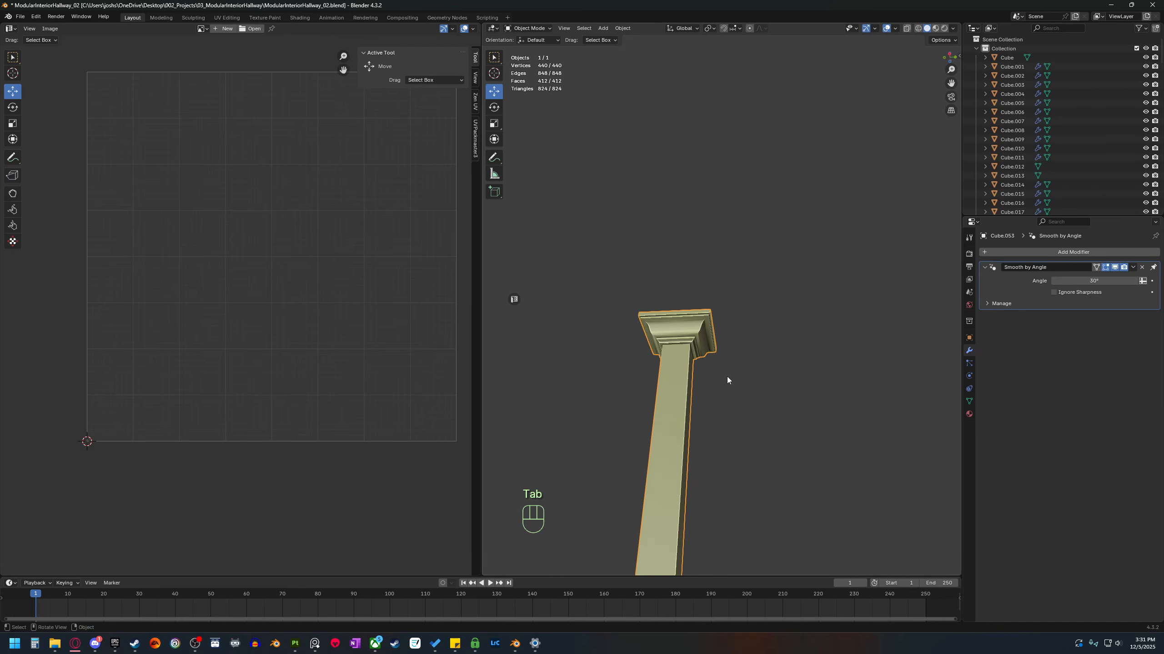
pyautogui.scroll(3, 715, 378)
pyautogui.keyDown('shift'); pyautogui.moveTo(645, 389); pyautogui.dragTo(672, 361, button='middle'); pyautogui.keyUp('shift')
pyautogui.scroll(3, 670, 361)
pyautogui.press('Tab')
pyautogui.press('2')
pyautogui.scroll(4, 666, 308)
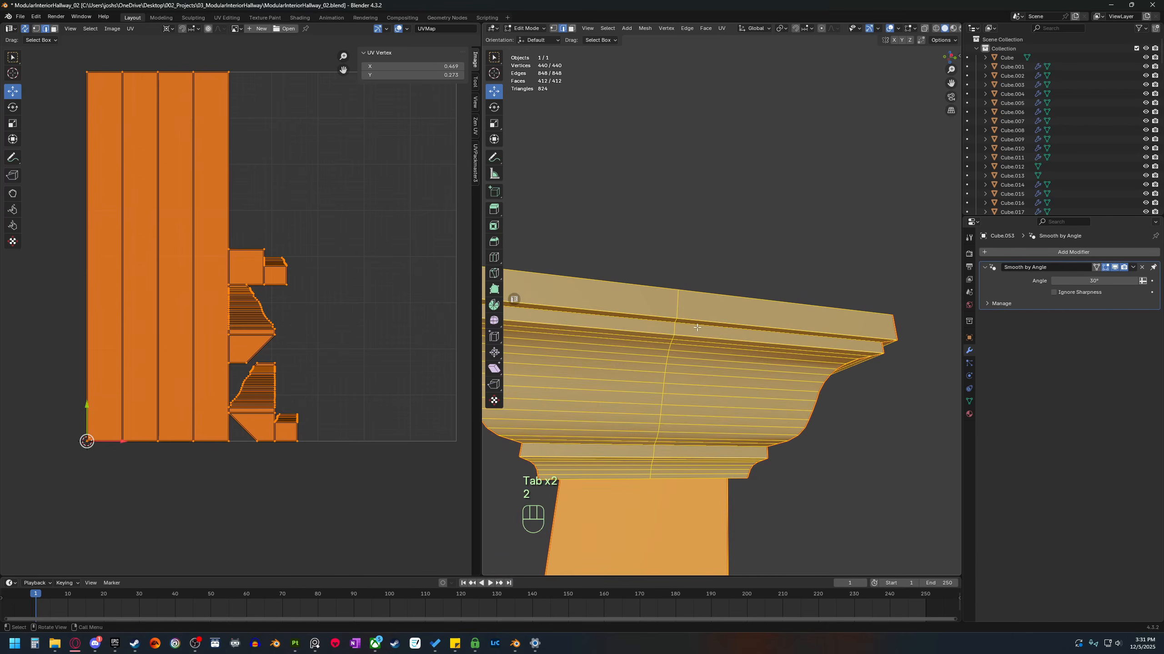
pyautogui.click(677, 303)
pyautogui.moveTo(677, 304); pyautogui.dragTo(646, 316, button='middle')
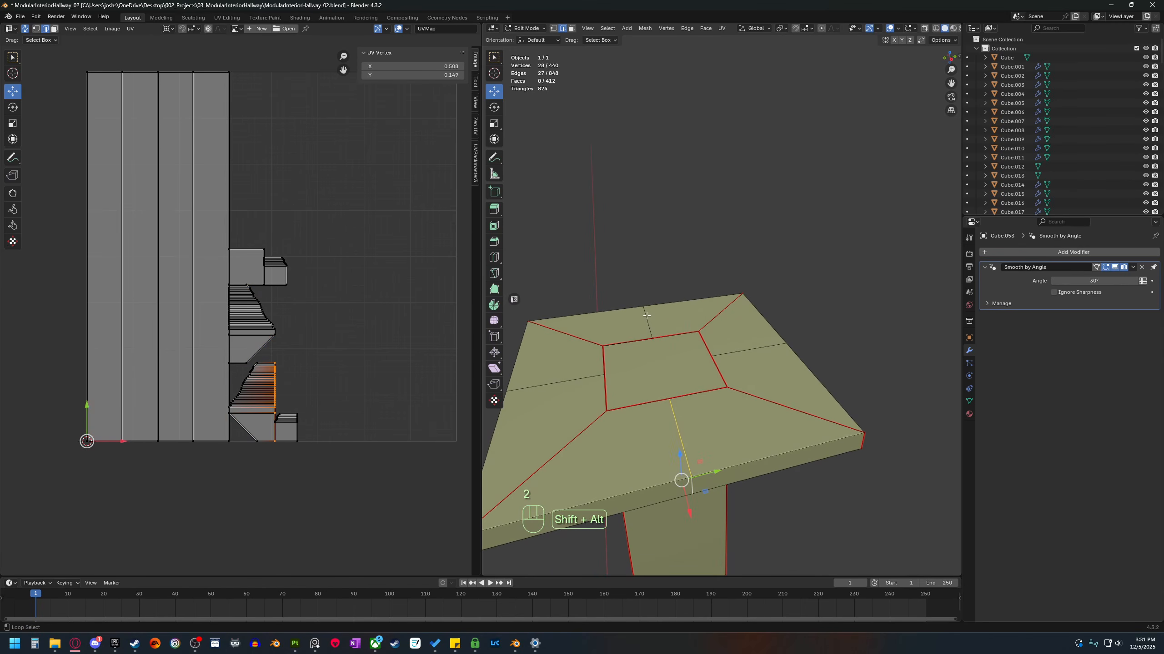
pyautogui.keyDown('alt'); pyautogui.keyDown('shift'); pyautogui.click(559, 384); pyautogui.keyUp('shift'); pyautogui.keyUp('alt')
pyautogui.scroll(-8, 564, 382)
pyautogui.keyDown('shift'); pyautogui.moveTo(670, 443); pyautogui.dragTo(683, 340, button='middle'); pyautogui.keyUp('shift')
pyautogui.scroll(3, 684, 342)
pyautogui.keyDown('shift'); pyautogui.moveTo(694, 486); pyautogui.dragTo(709, 334, button='middle'); pyautogui.keyUp('shift')
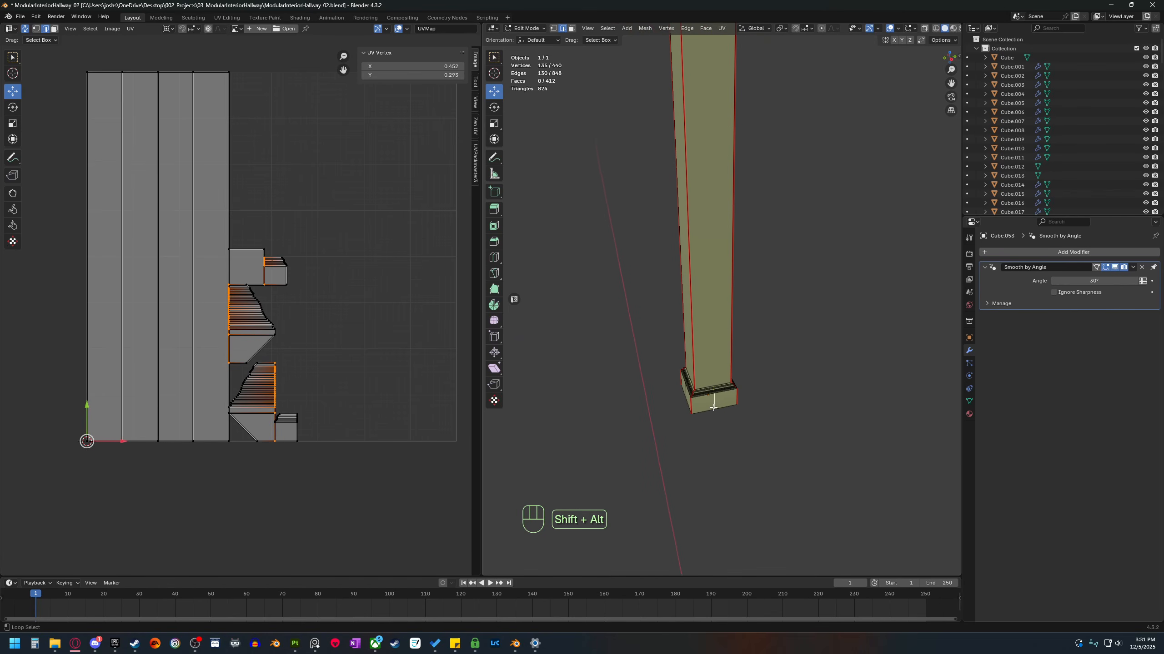
pyautogui.moveTo(713, 407); pyautogui.dragTo(742, 307, button='middle')
pyautogui.keyDown('alt'); pyautogui.keyDown('shift'); pyautogui.click(701, 326); pyautogui.keyUp('shift'); pyautogui.keyUp('alt')
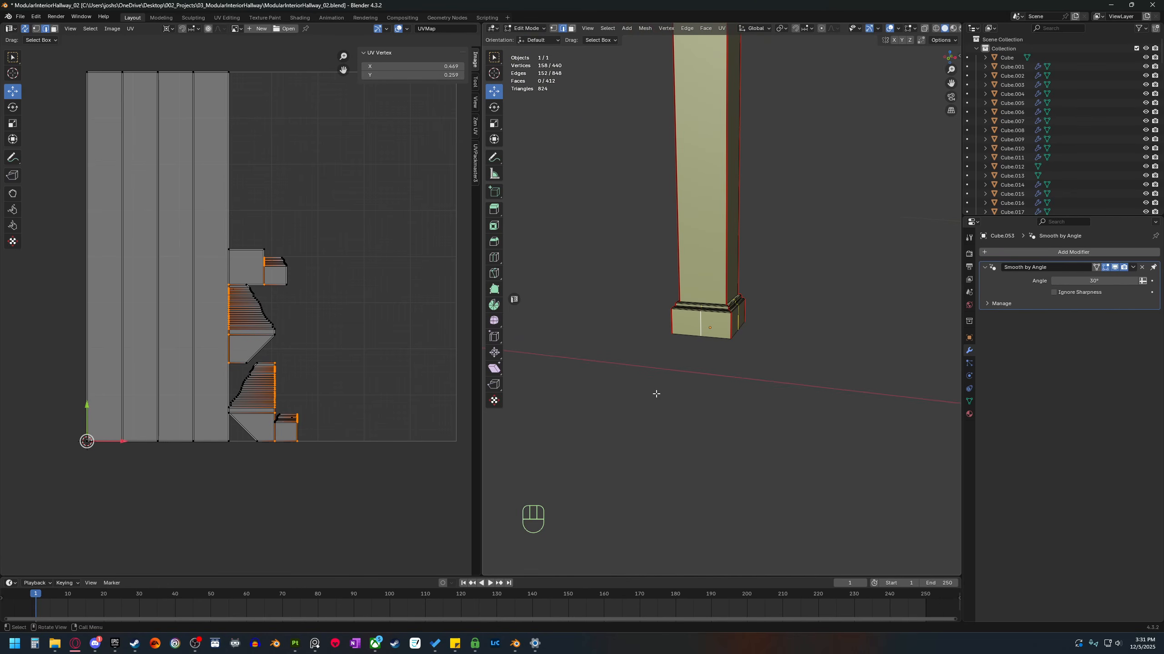
pyautogui.moveTo(656, 393); pyautogui.dragTo(745, 405, button='middle')
pyautogui.moveTo(563, 381); pyautogui.dragTo(667, 371, button='middle')
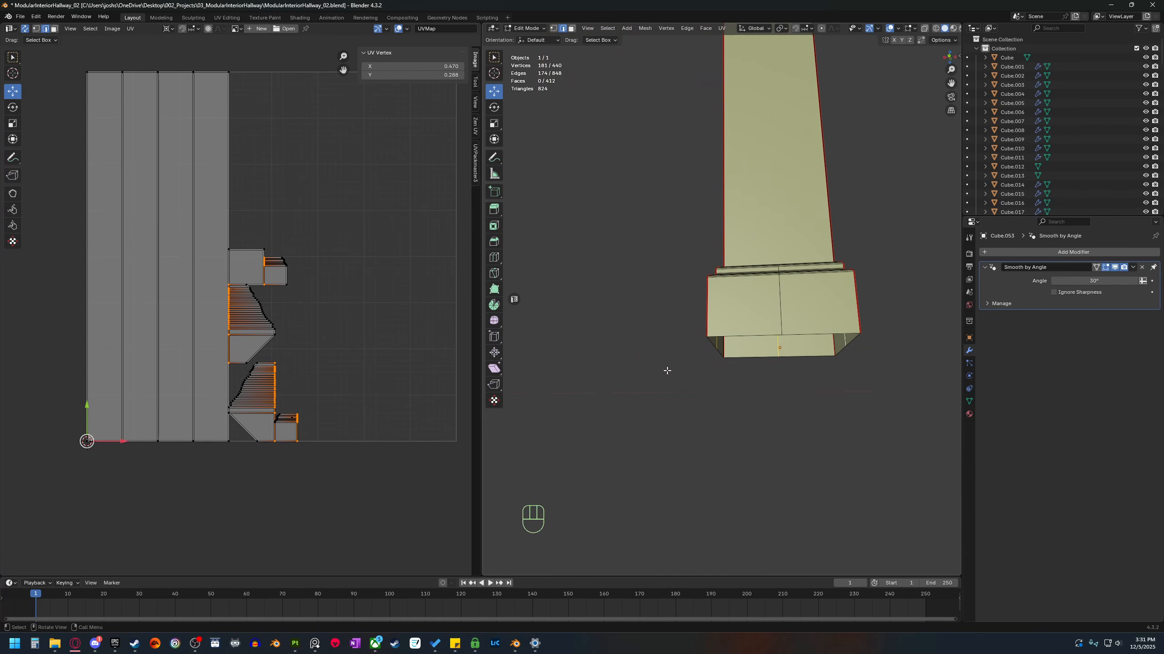
pyautogui.moveTo(781, 312); pyautogui.dragTo(767, 430, button='middle')
pyautogui.rightClick(768, 430)
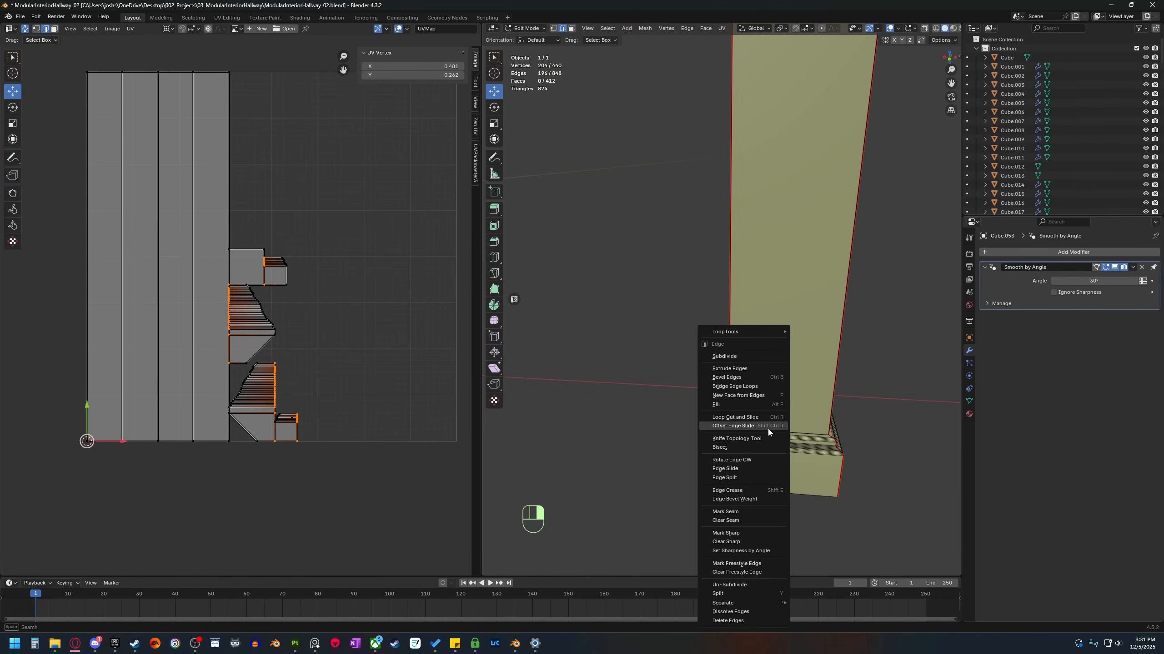
pyautogui.press('Escape')
pyautogui.press('x')
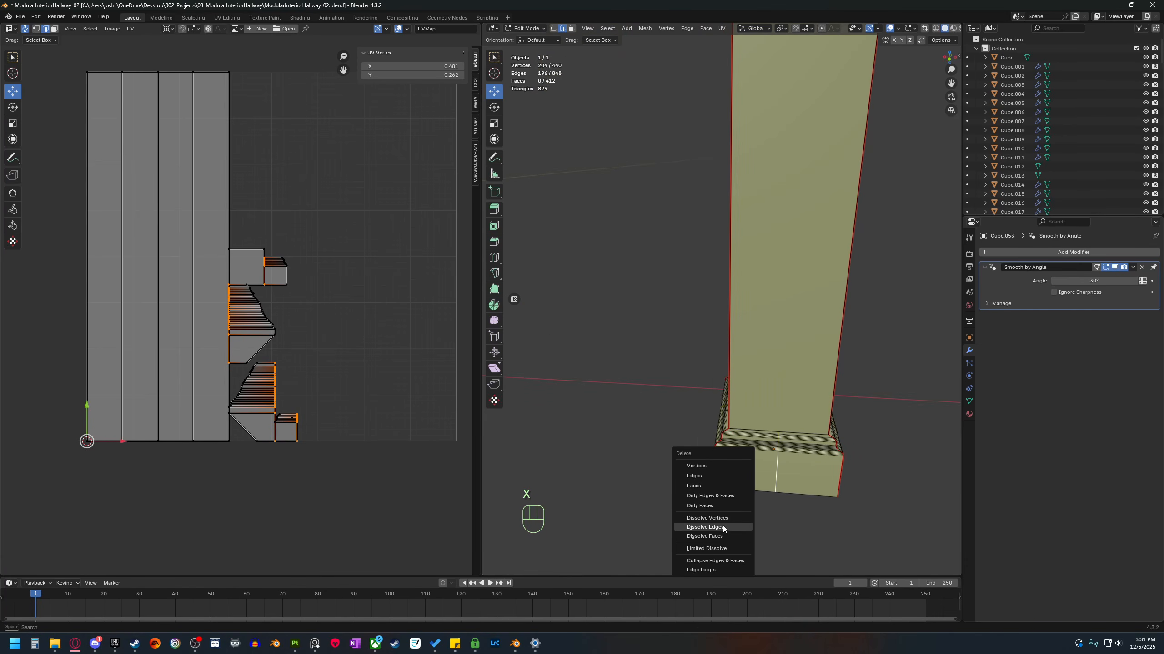
pyautogui.click(724, 529)
# Clear the seams from the four diagonal edges on the capital's top.
pyautogui.scroll(-6, 766, 449)
pyautogui.moveTo(765, 449); pyautogui.dragTo(709, 321, button='middle')
pyautogui.keyDown('shift'); pyautogui.moveTo(710, 321); pyautogui.dragTo(698, 463, button='middle'); pyautogui.keyUp('shift')
pyautogui.scroll(4, 735, 372)
pyautogui.moveTo(736, 372); pyautogui.dragTo(705, 321, button='middle')
pyautogui.keyDown('shift'); pyautogui.moveTo(705, 321); pyautogui.dragTo(793, 463, button='middle'); pyautogui.keyUp('shift')
pyautogui.scroll(4, 786, 440)
pyautogui.moveTo(777, 389); pyautogui.dragTo(763, 429, button='middle')
pyautogui.keyDown('shift'); pyautogui.moveTo(770, 367); pyautogui.dragTo(776, 385, button='middle'); pyautogui.keyUp('shift')
pyautogui.moveTo(776, 385); pyautogui.dragTo(817, 367, button='middle')
pyautogui.keyDown('shift'); pyautogui.moveTo(817, 367); pyautogui.dragTo(732, 417, button='middle'); pyautogui.keyUp('shift')
pyautogui.keyDown('shift'); pyautogui.moveTo(732, 416); pyautogui.dragTo(729, 391, button='middle'); pyautogui.keyUp('shift')
pyautogui.press('2')
pyautogui.click(706, 382)
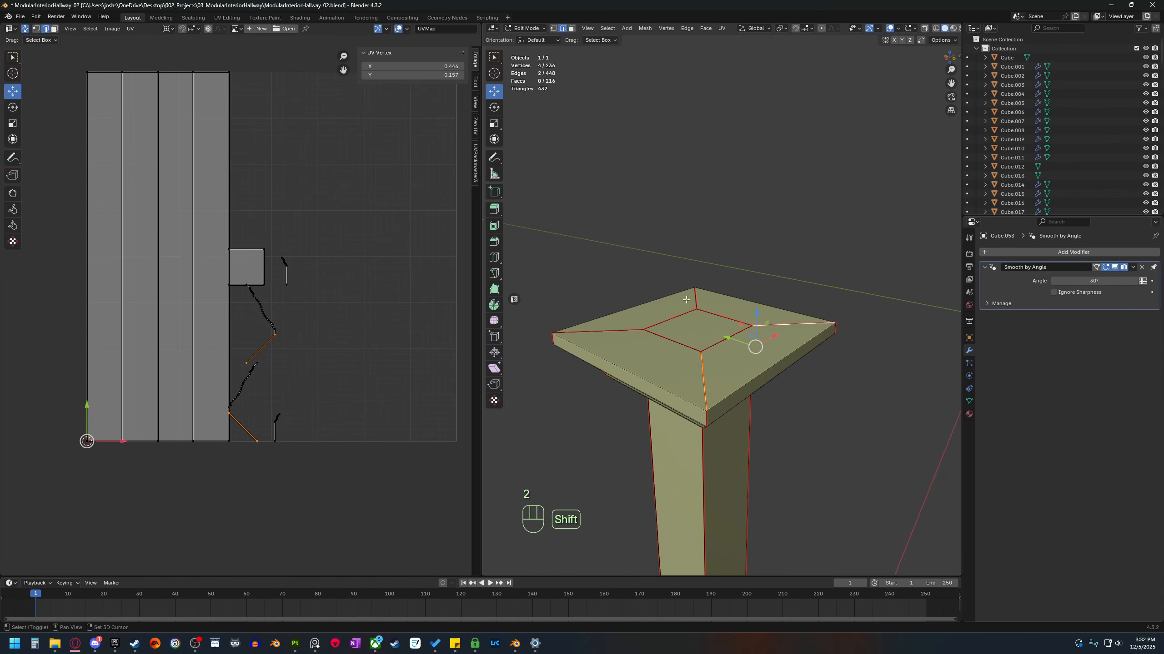
pyautogui.keyDown('shift'); pyautogui.click(613, 350); pyautogui.keyUp('shift')
pyautogui.rightClick(634, 381)
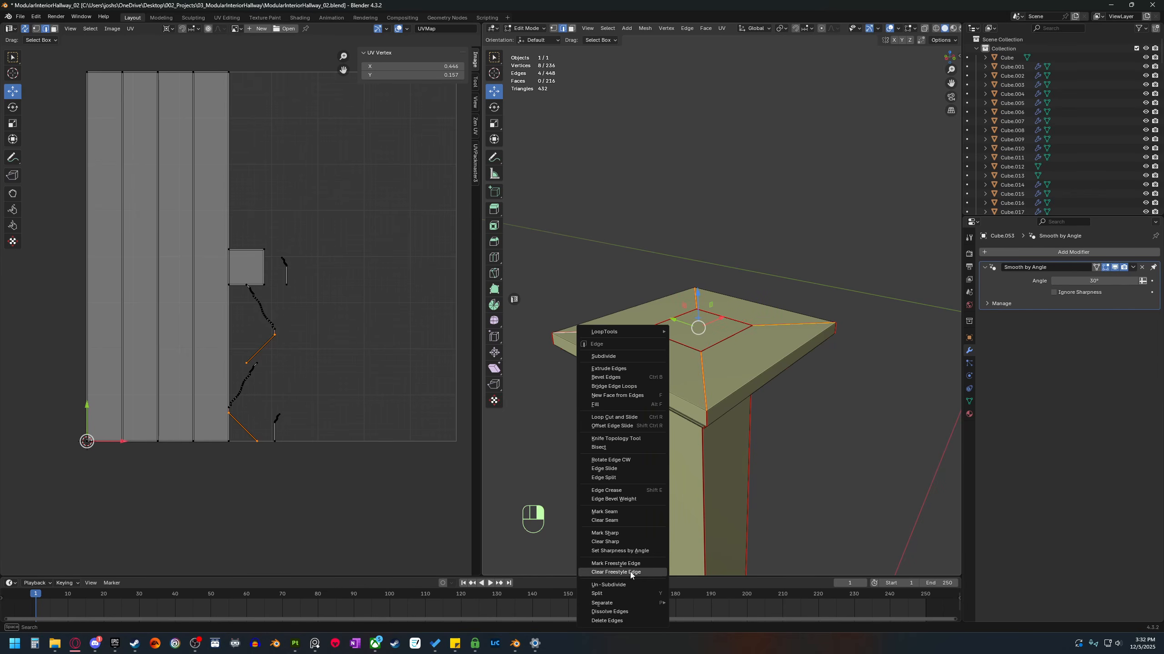
pyautogui.click(618, 522)
# Mark the outer perimeter edge loop of the capital's top as a seam.
pyautogui.scroll(2, 716, 469)
pyautogui.moveTo(718, 465); pyautogui.dragTo(772, 449, button='middle')
pyautogui.click(834, 379)
pyautogui.moveTo(834, 380); pyautogui.dragTo(792, 400, button='middle')
pyautogui.keyDown('alt'); pyautogui.keyDown('shift'); pyautogui.click(790, 401); pyautogui.keyUp('shift'); pyautogui.keyUp('alt')
pyautogui.keyDown('alt'); pyautogui.keyDown('shift'); pyautogui.click(789, 402); pyautogui.keyUp('shift'); pyautogui.keyUp('alt')
pyautogui.rightClick(711, 438)
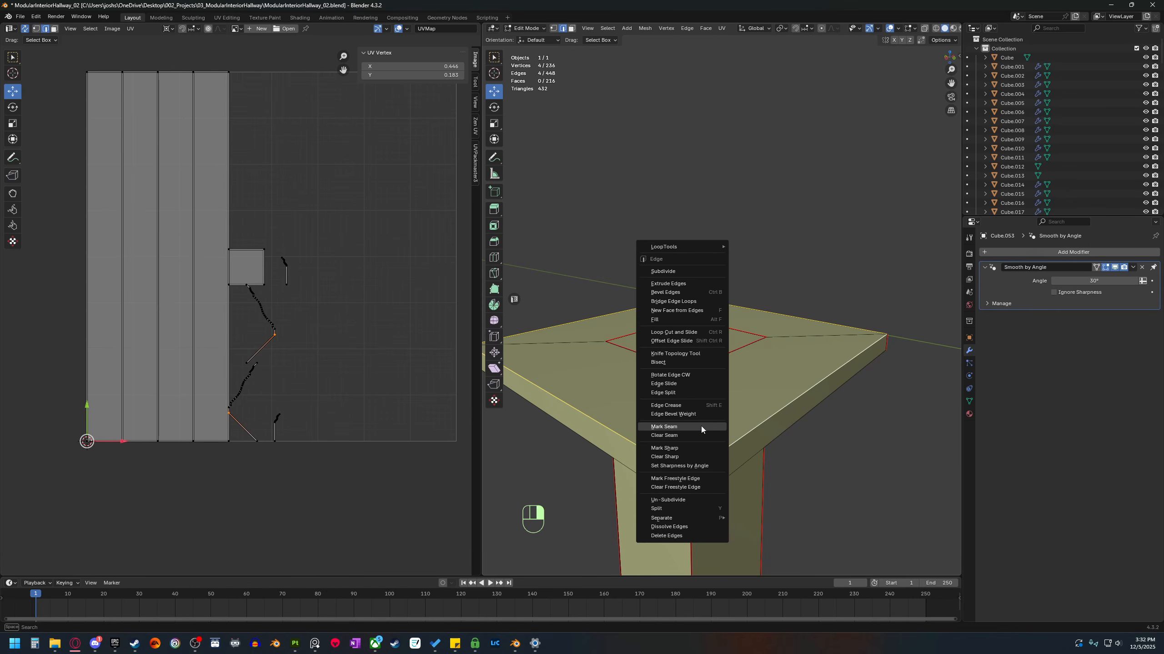
pyautogui.click(701, 428)
# Unwrap the full column mesh using Angle Based and examine the resulting UV islands.
pyautogui.scroll(-6, 701, 429)
pyautogui.moveTo(715, 417); pyautogui.dragTo(747, 404, button='middle')
pyautogui.press('a')
pyautogui.press('u')
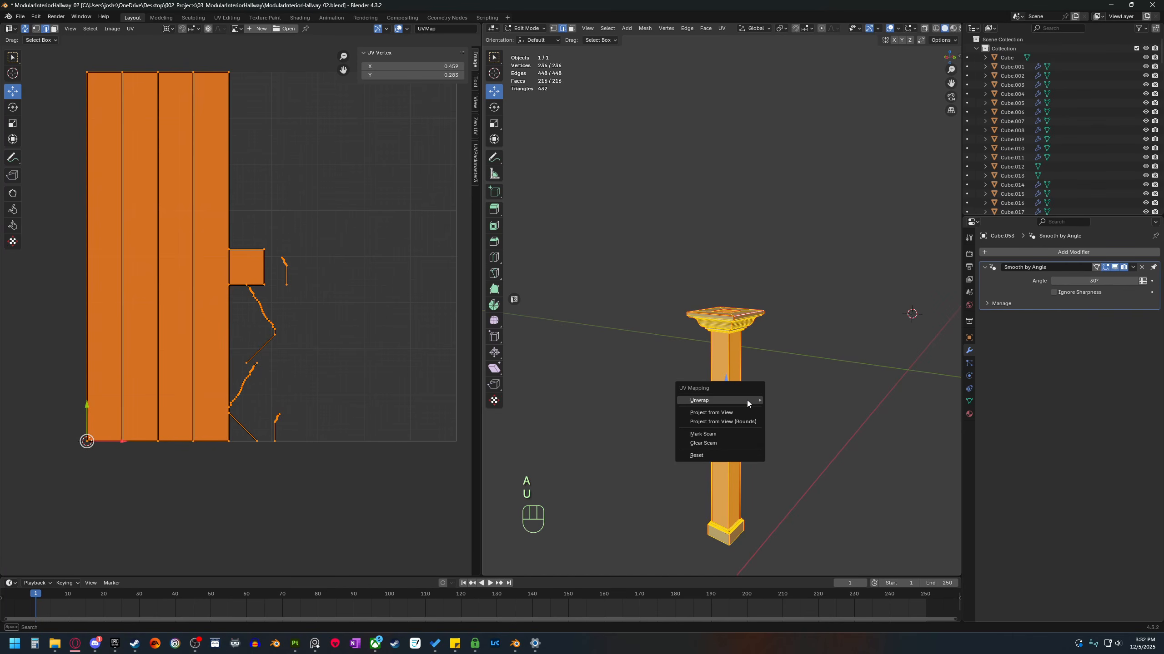
pyautogui.moveTo(747, 402)
pyautogui.click(793, 399)
pyautogui.scroll(4, 298, 391)
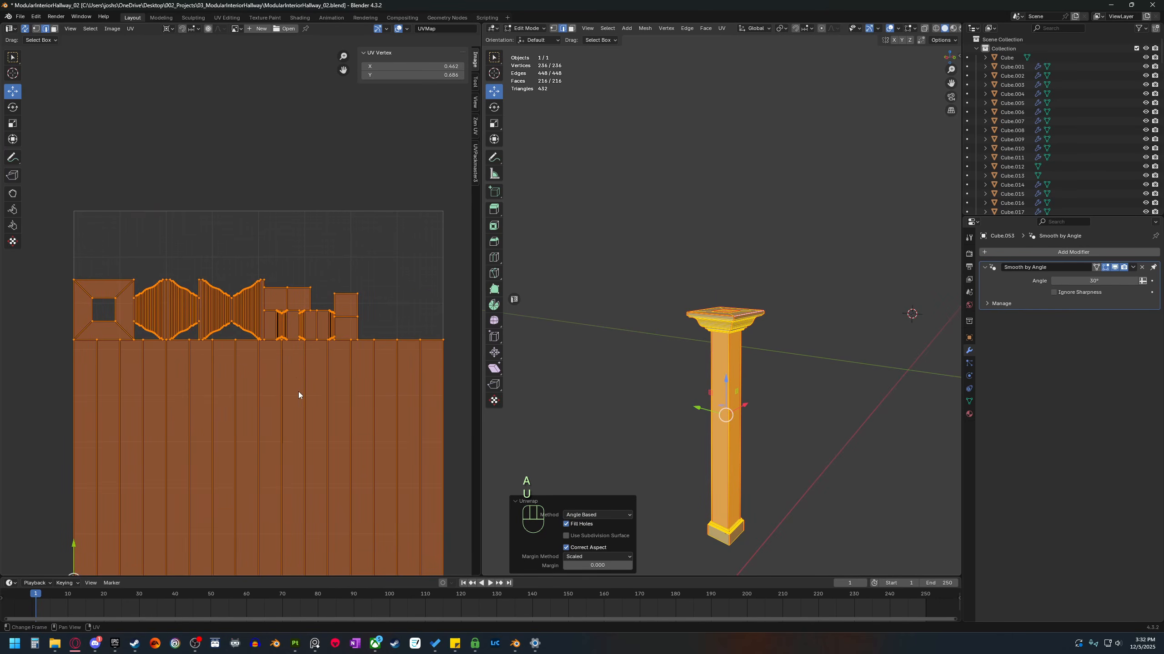
pyautogui.click(371, 194)
pyautogui.scroll(-3, 349, 249)
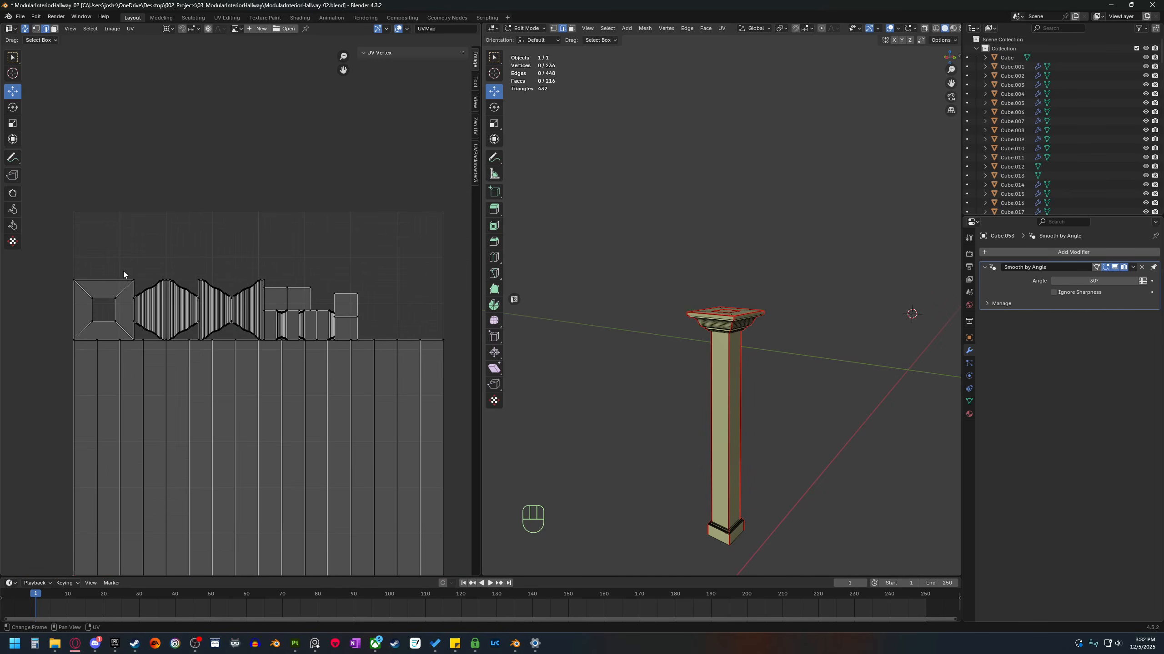
pyautogui.scroll(3, 124, 271)
pyautogui.moveTo(224, 320); pyautogui.dragTo(109, 278, button='middle')
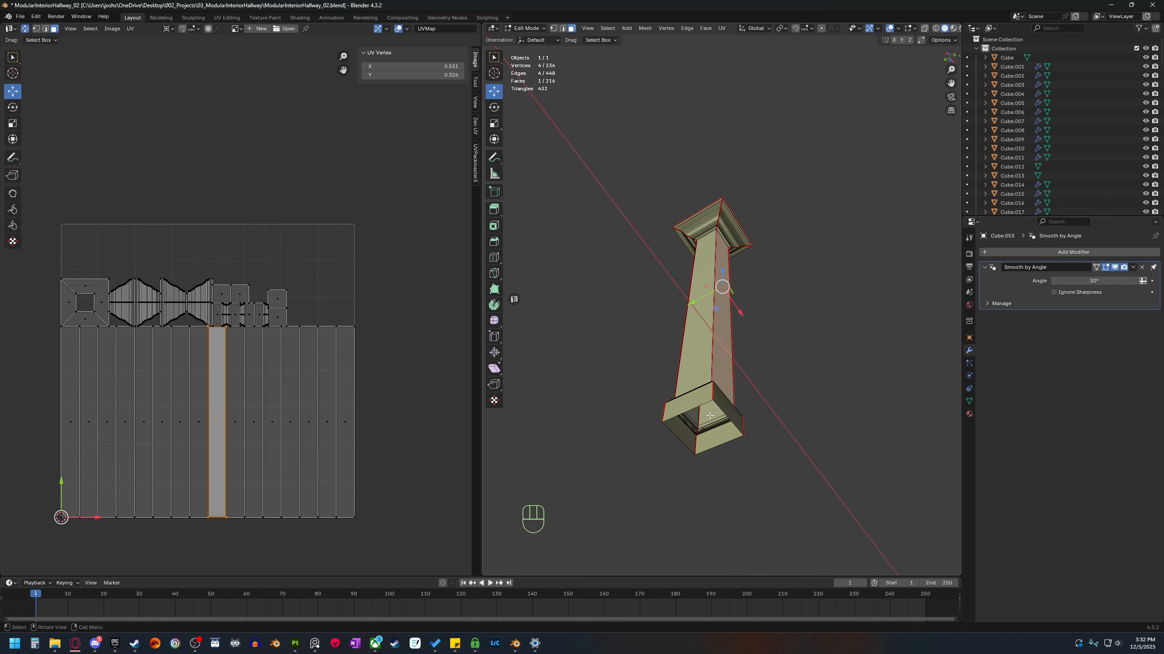
# Merge all vertices of the column mesh by distance.
pyautogui.keyDown('shift'); pyautogui.moveTo(656, 444); pyautogui.dragTo(636, 421, button='middle'); pyautogui.keyUp('shift')
pyautogui.press('a')
pyautogui.press('u')
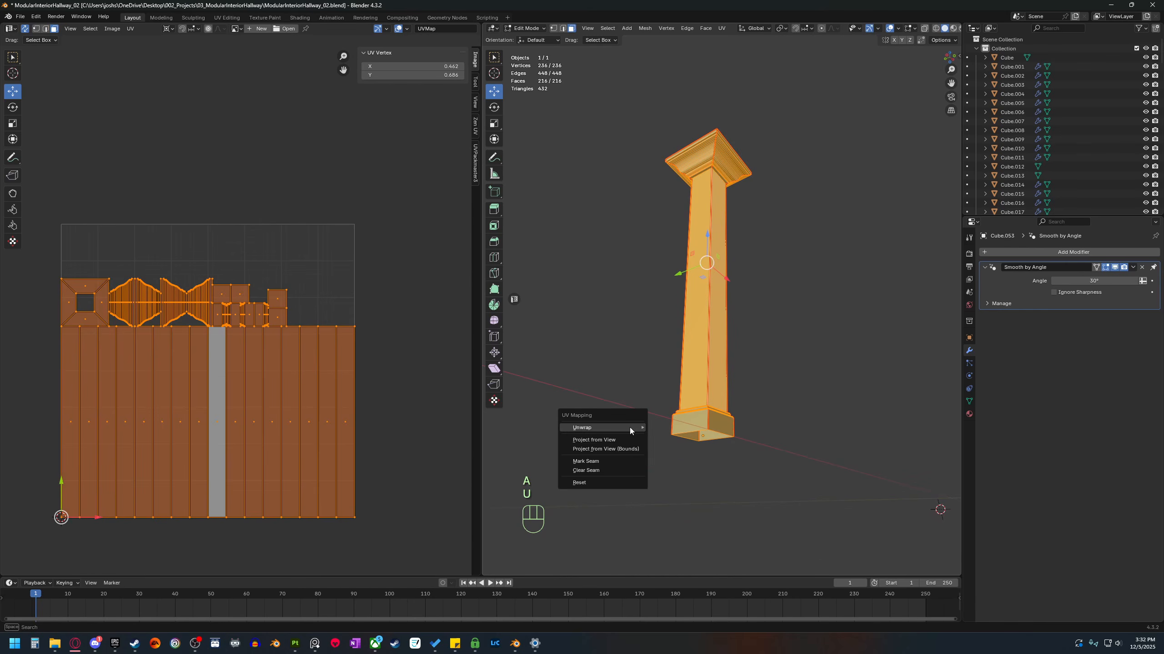
pyautogui.moveTo(630, 428)
pyautogui.click(691, 427)
pyautogui.press('m')
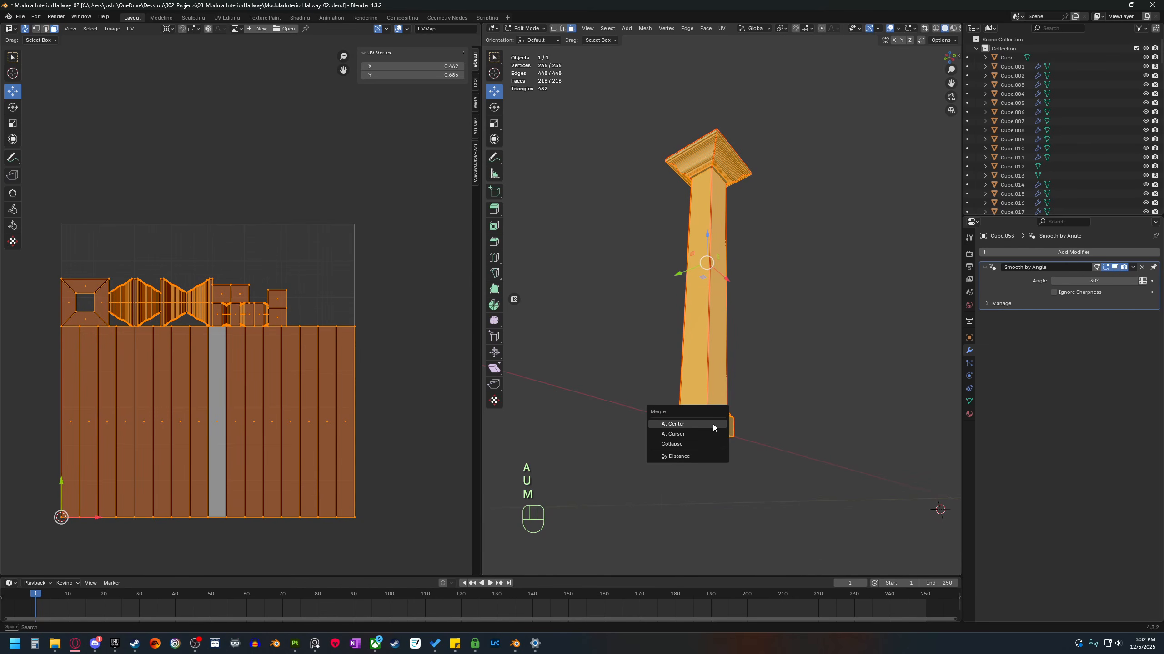
pyautogui.click(683, 461)
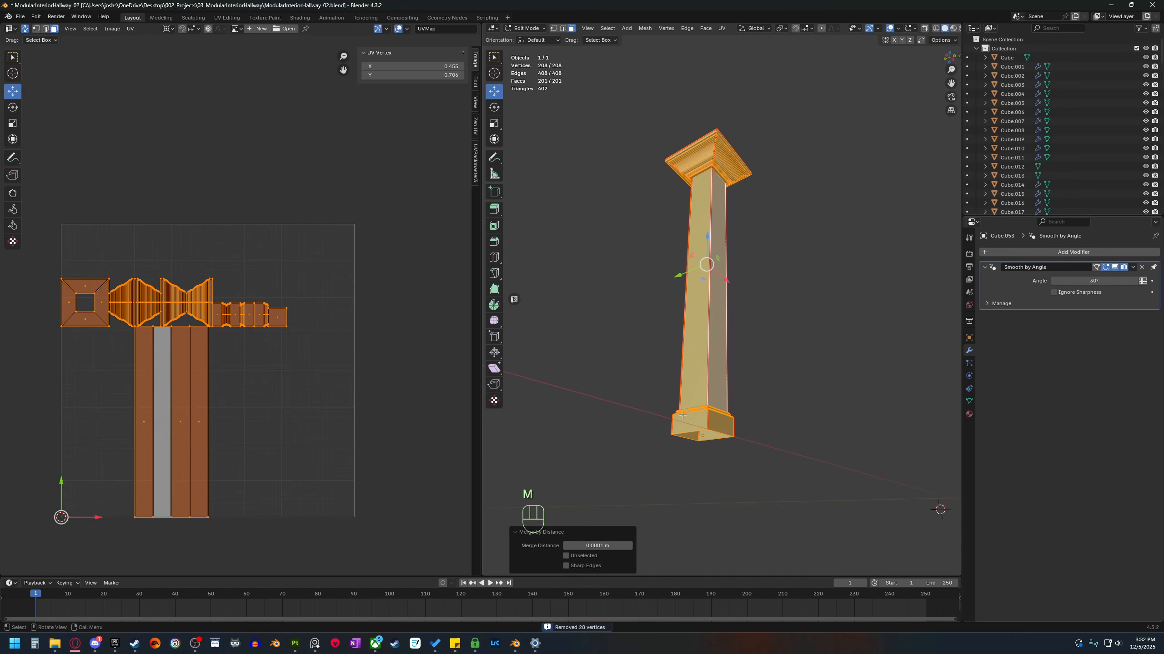
# Unwrap the merged column mesh with the Angle Based method.
pyautogui.moveTo(745, 407); pyautogui.dragTo(690, 256, button='middle')
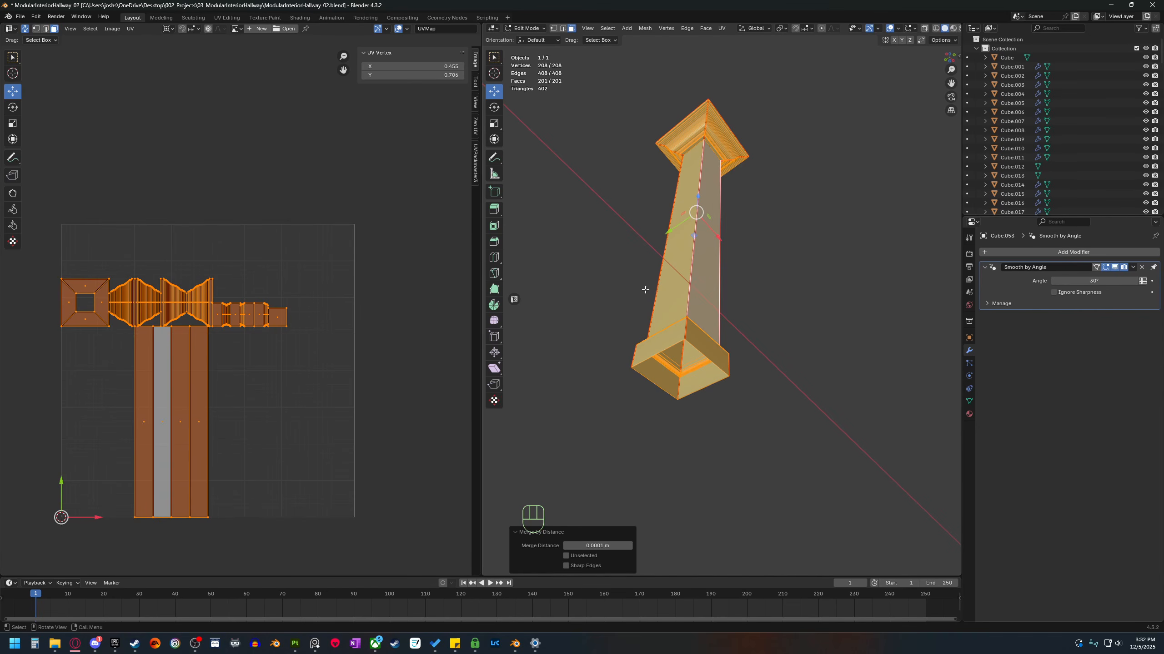
pyautogui.press('a')
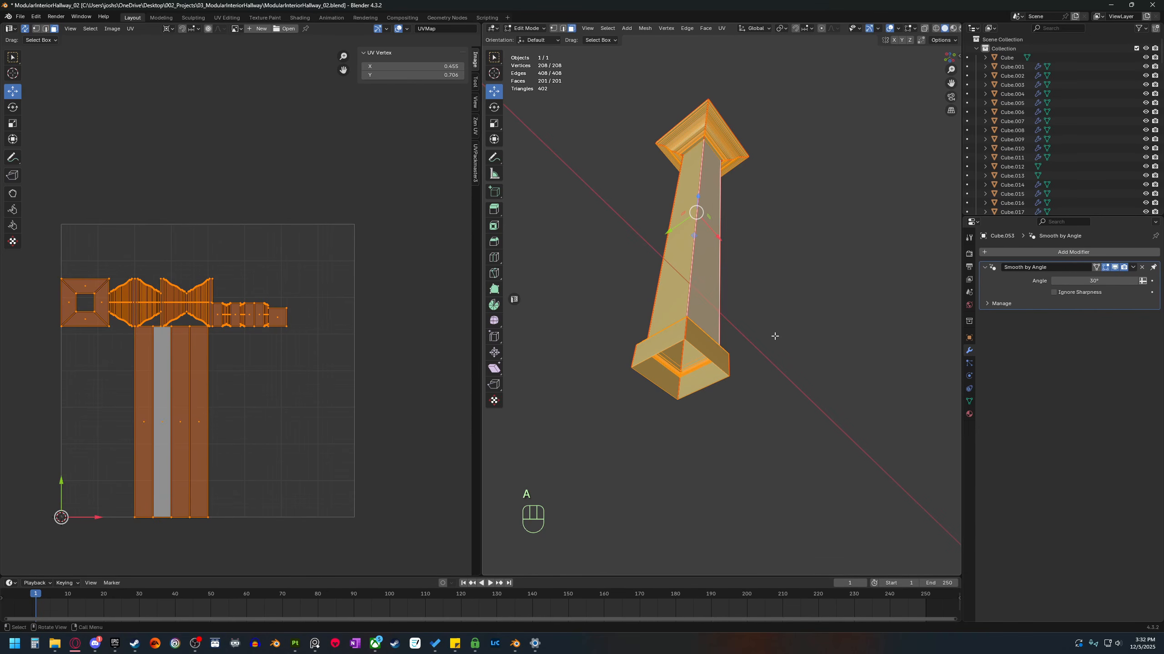
pyautogui.press('u')
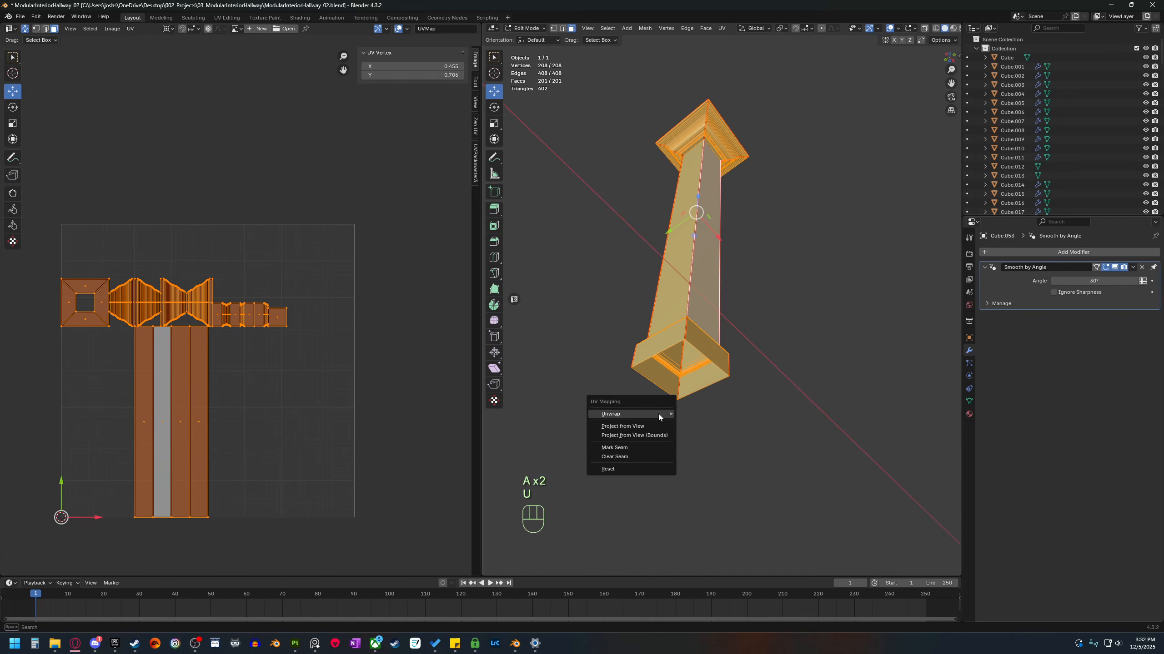
pyautogui.moveTo(660, 415)
pyautogui.click(728, 414)
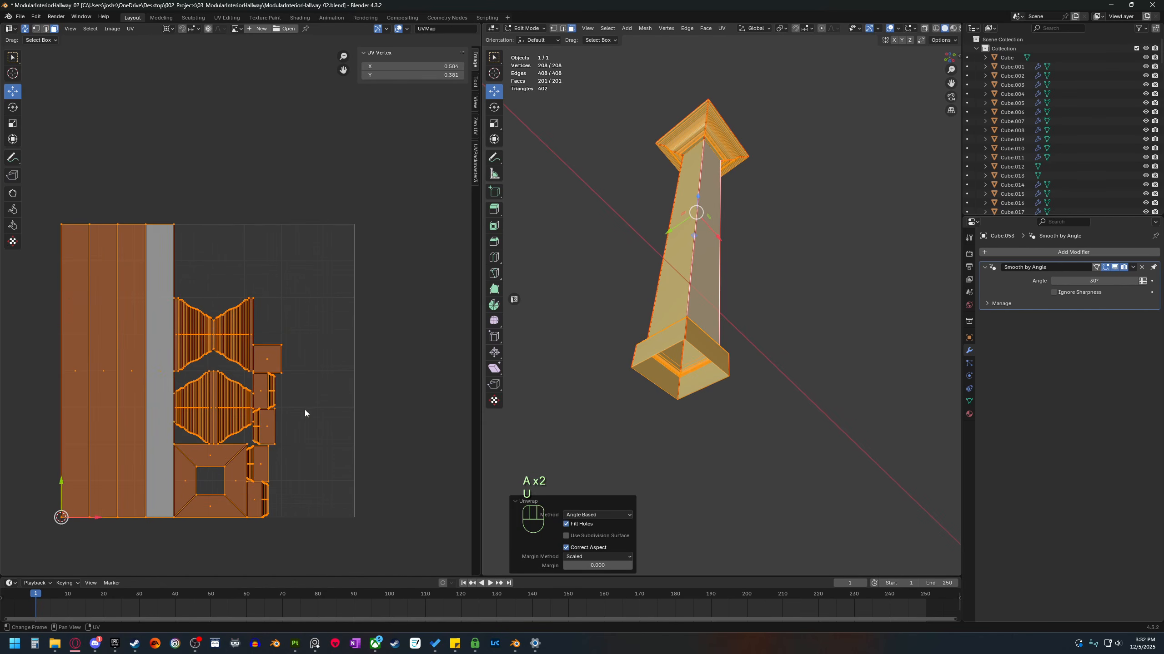
# Bring the hallway pieces back into view and move the square column -11 m along Y.
pyautogui.click(349, 350)
pyautogui.moveTo(810, 325); pyautogui.dragTo(708, 337, button='middle')
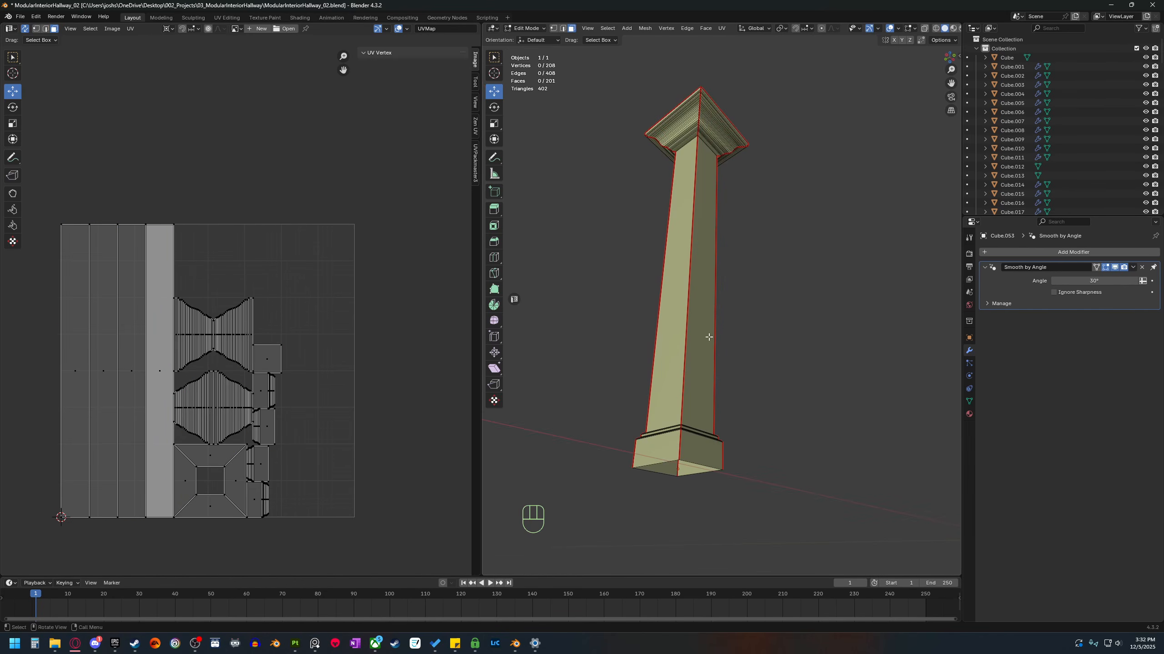
pyautogui.moveTo(688, 394); pyautogui.dragTo(721, 391, button='middle')
pyautogui.press('b')
pyautogui.moveTo(686, 444); pyautogui.dragTo(760, 496, button='middle')
pyautogui.scroll(-2, 660, 451)
pyautogui.press('Tab')
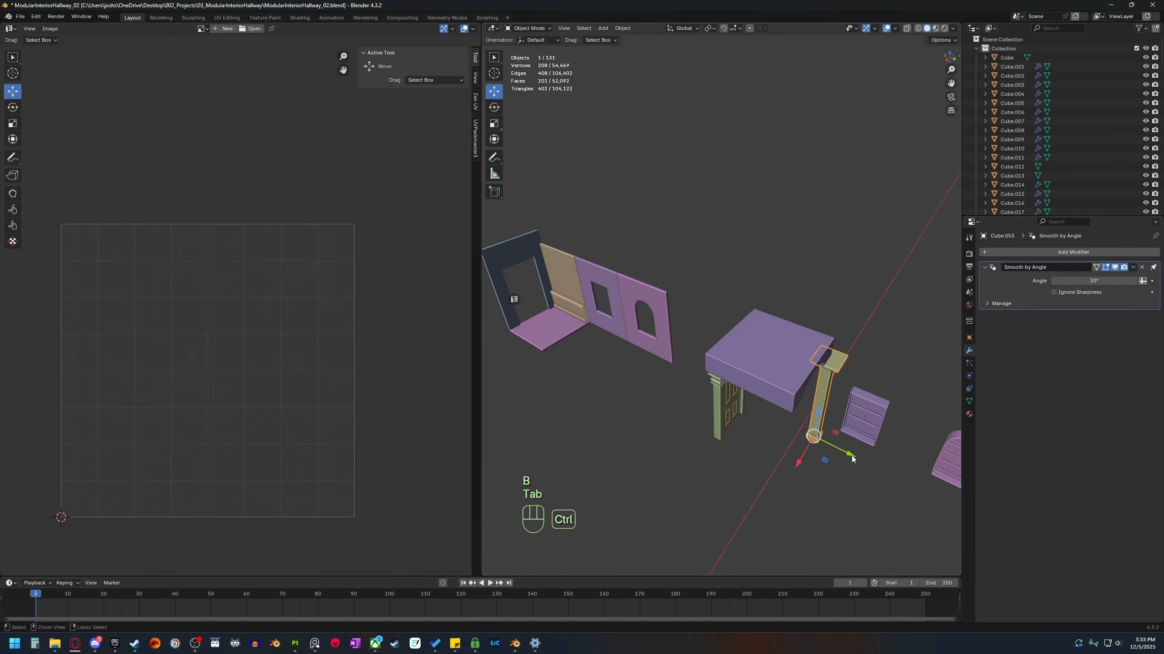
pyautogui.keyDown('ctrl'); pyautogui.moveTo(850, 456); pyautogui.dragTo(611, 365); pyautogui.keyUp('ctrl')
# Isolate the crown molding strip beneath the arched ceiling piece.
pyautogui.moveTo(706, 466); pyautogui.dragTo(691, 418, button='middle')
pyautogui.keyDown('shift'); pyautogui.moveTo(771, 438); pyautogui.dragTo(737, 465, button='middle'); pyautogui.keyUp('shift')
pyautogui.scroll(-2, 640, 436)
pyautogui.moveTo(737, 464); pyautogui.dragTo(661, 335, button='middle')
pyautogui.keyDown('shift'); pyautogui.moveTo(661, 335); pyautogui.dragTo(700, 375, button='middle'); pyautogui.keyUp('shift')
pyautogui.scroll(4, 658, 331)
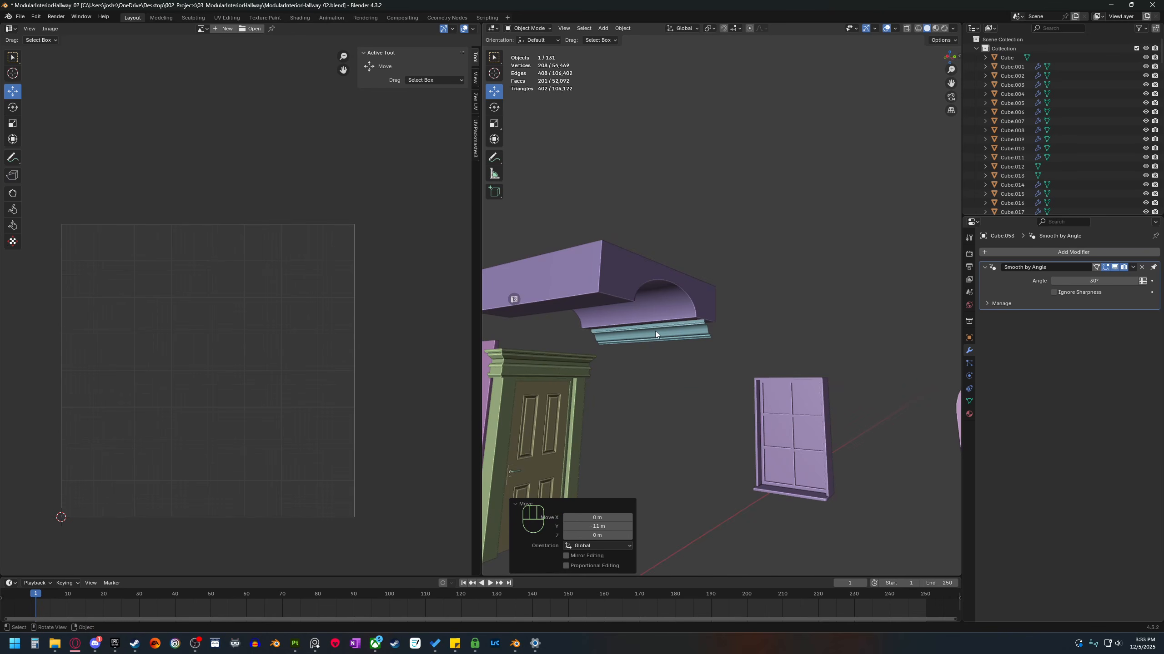
pyautogui.click(654, 331)
pyautogui.press('b')
pyautogui.scroll(-5, 639, 397)
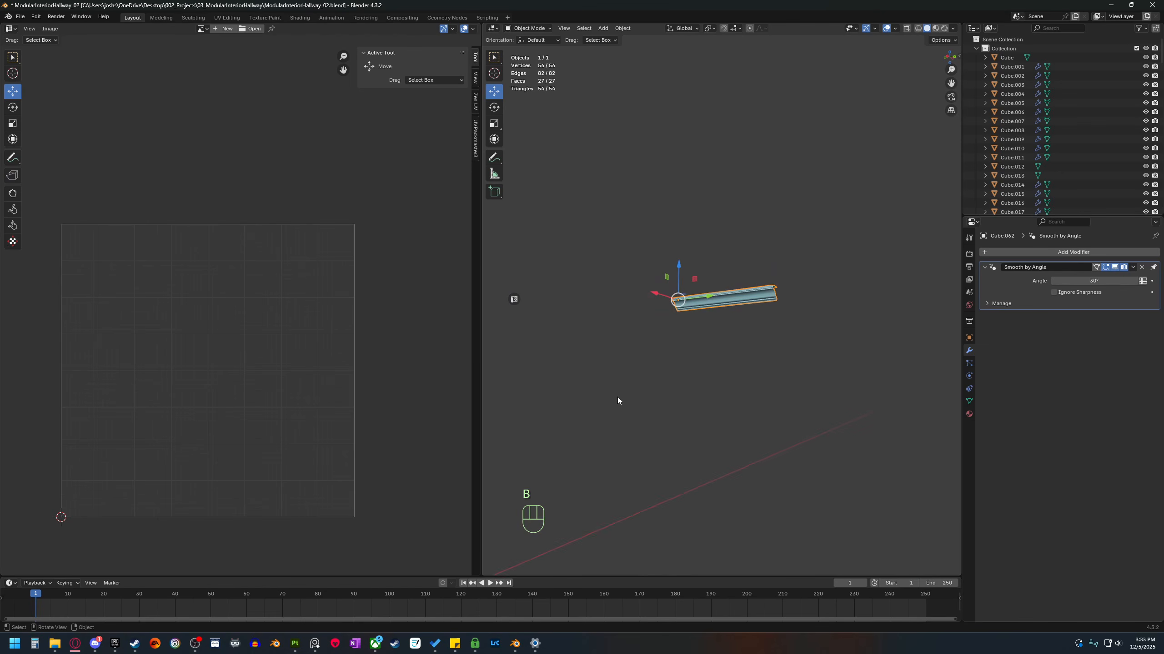
pyautogui.press('b')
pyautogui.moveTo(631, 406); pyautogui.dragTo(719, 444, button='middle')
pyautogui.press('b')
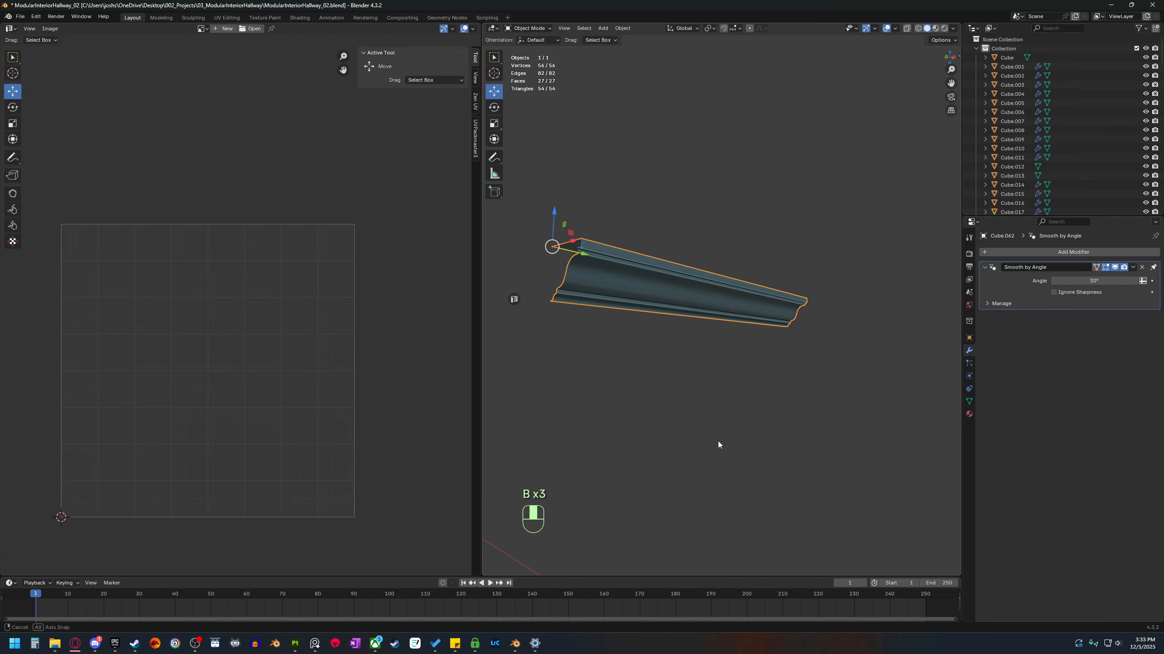
# Unwrap the entire crown molding mesh with the Angle Based method.
pyautogui.press('Tab')
pyautogui.press('a')
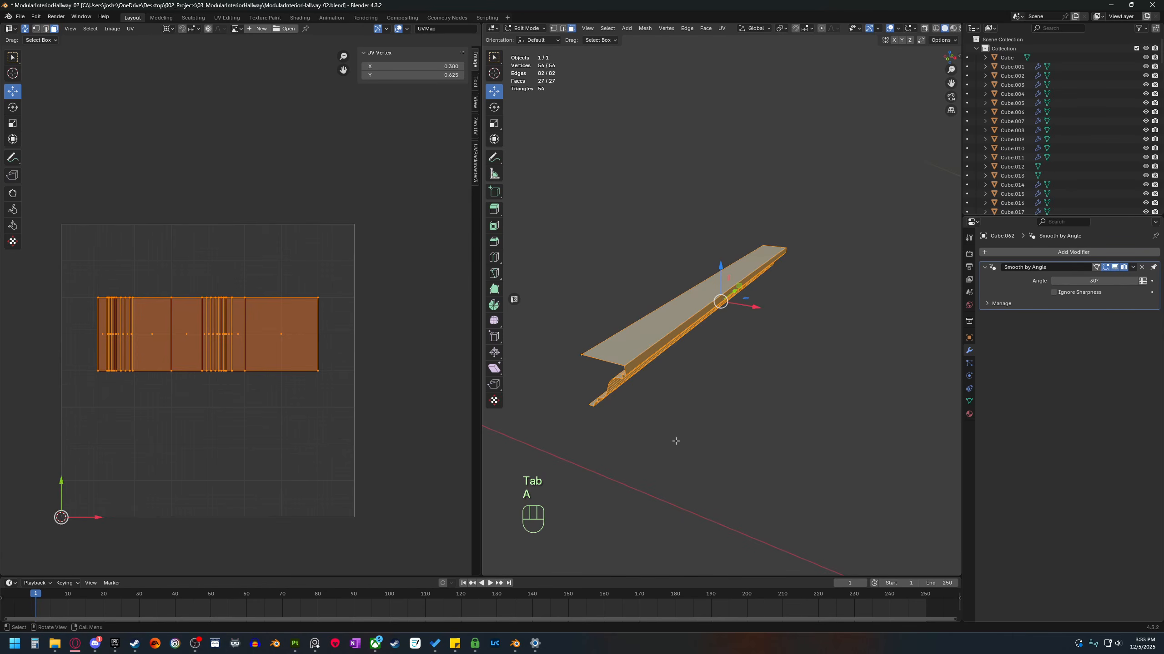
pyautogui.press('u')
pyautogui.moveTo(687, 442)
pyautogui.click(725, 441)
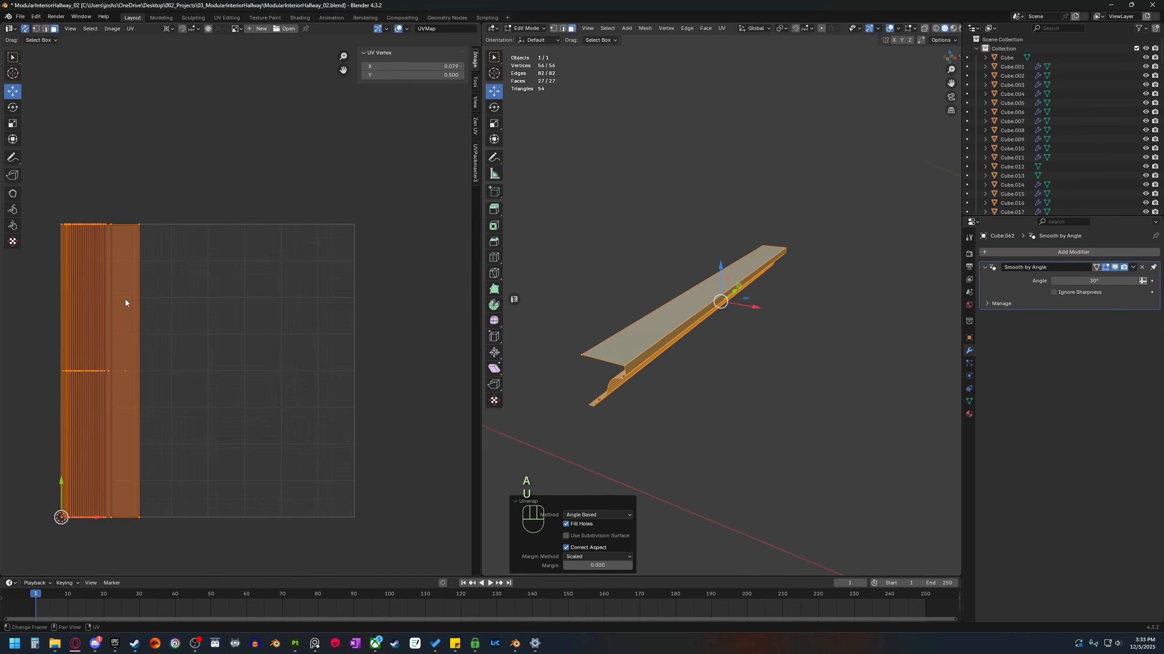
# Bring the hidden pieces back into view and move the crown molding -11 m along Y.
pyautogui.scroll(-6, 739, 426)
pyautogui.press('b')
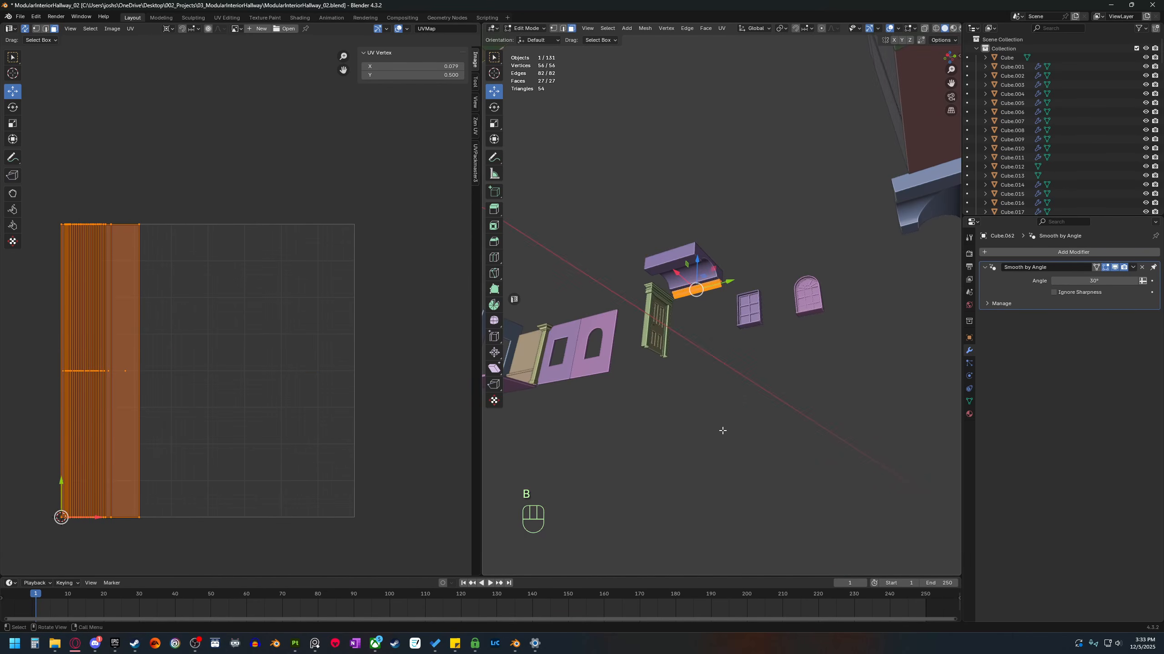
pyautogui.moveTo(667, 426)
pyautogui.mouseDown(button='middle')
pyautogui.moveTo(651, 479)
pyautogui.moveTo(626, 406)
pyautogui.moveTo(646, 416)
pyautogui.mouseUp(button='middle')
pyautogui.scroll(3, 618, 418)
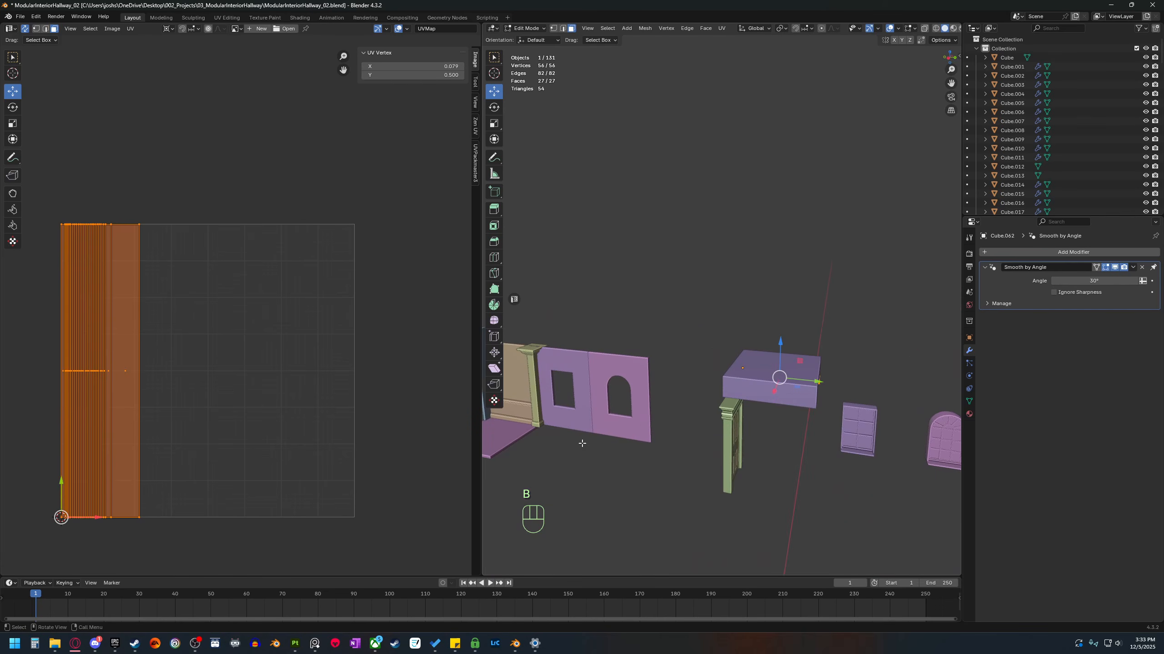
pyautogui.keyDown('shift'); pyautogui.moveTo(582, 442); pyautogui.dragTo(723, 396, button='middle'); pyautogui.keyUp('shift')
pyautogui.press('Tab')
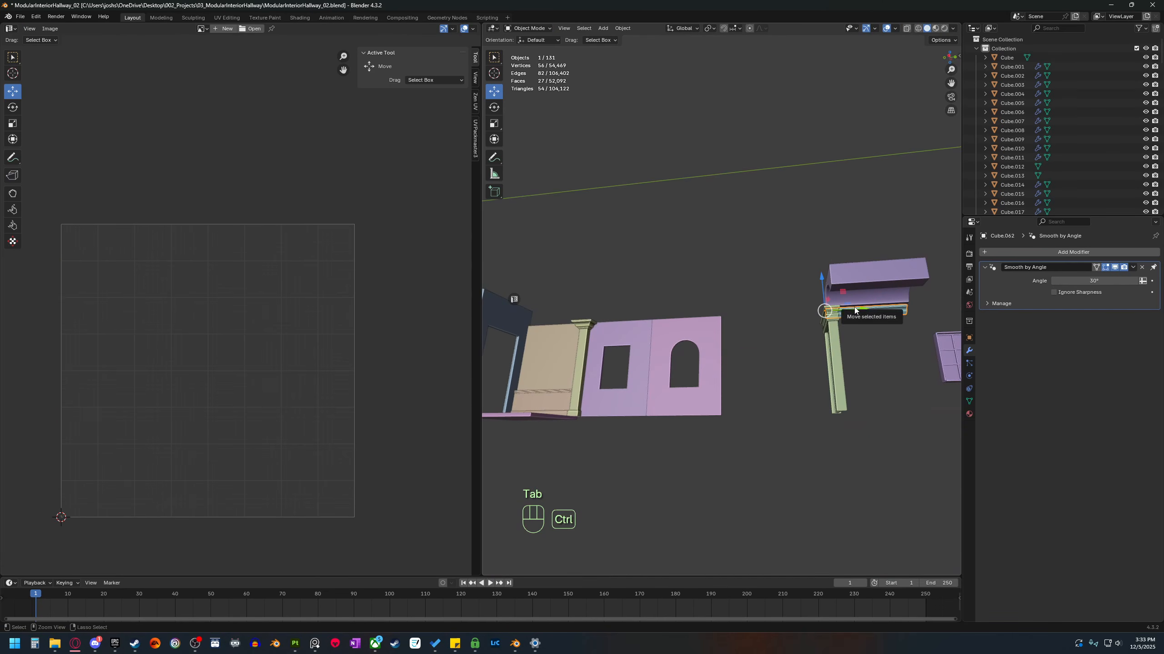
pyautogui.keyDown('ctrl'); pyautogui.moveTo(855, 313); pyautogui.dragTo(553, 314); pyautogui.keyUp('ctrl')
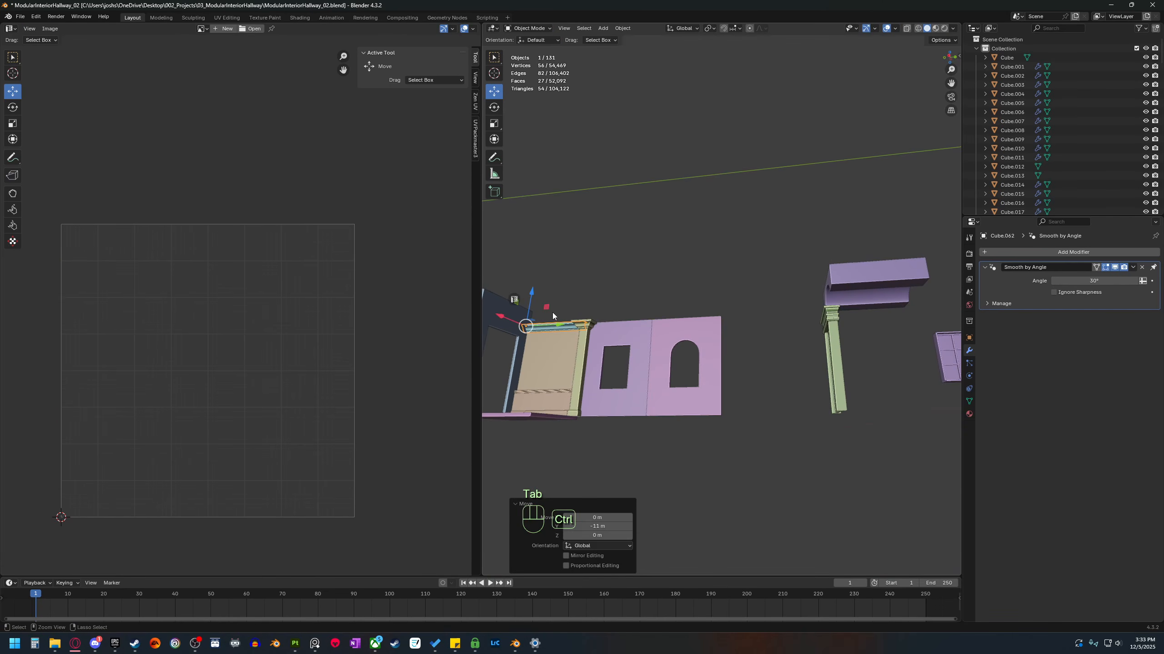
# Isolate the crown molding together with the lower wall paneling and unwrap both meshes with the Angle Based method.
pyautogui.keyDown('shift'); pyautogui.click(543, 404); pyautogui.keyUp('shift')
pyautogui.moveTo(544, 404); pyautogui.dragTo(653, 399, button='middle')
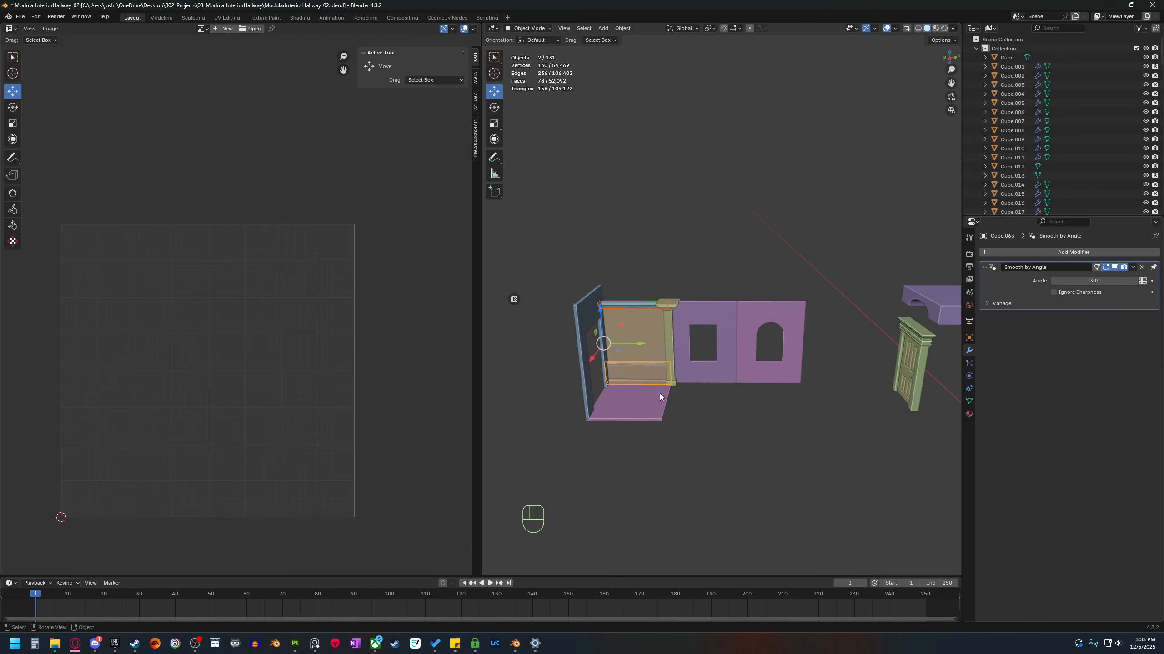
pyautogui.press('b')
pyautogui.press('Tab')
pyautogui.press('a')
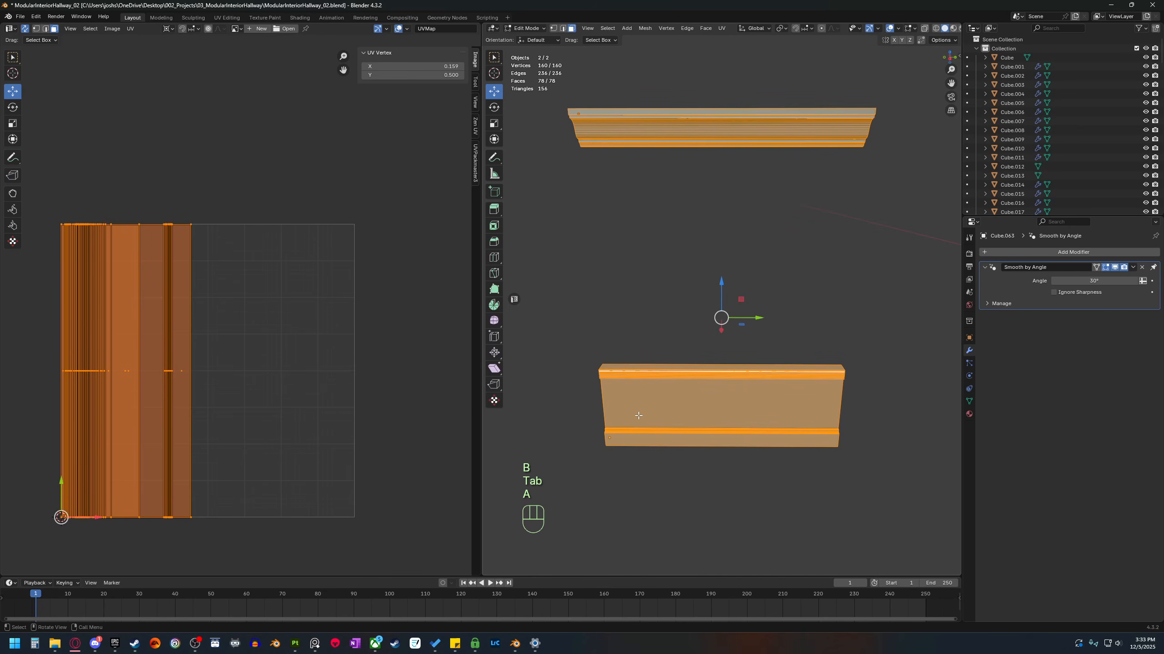
pyautogui.press('u')
pyautogui.moveTo(665, 385)
pyautogui.click(714, 385)
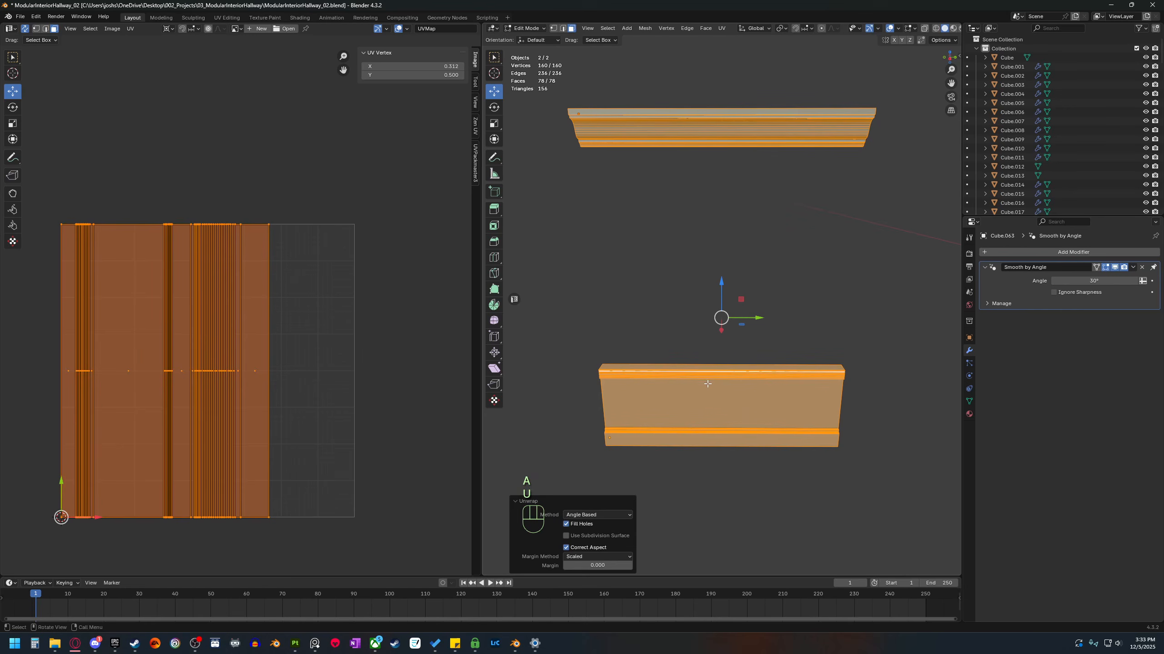
# Select the whole crown molding and shift its UV island about 0.11 along X, away from the paneling's island.
pyautogui.scroll(1, 215, 310)
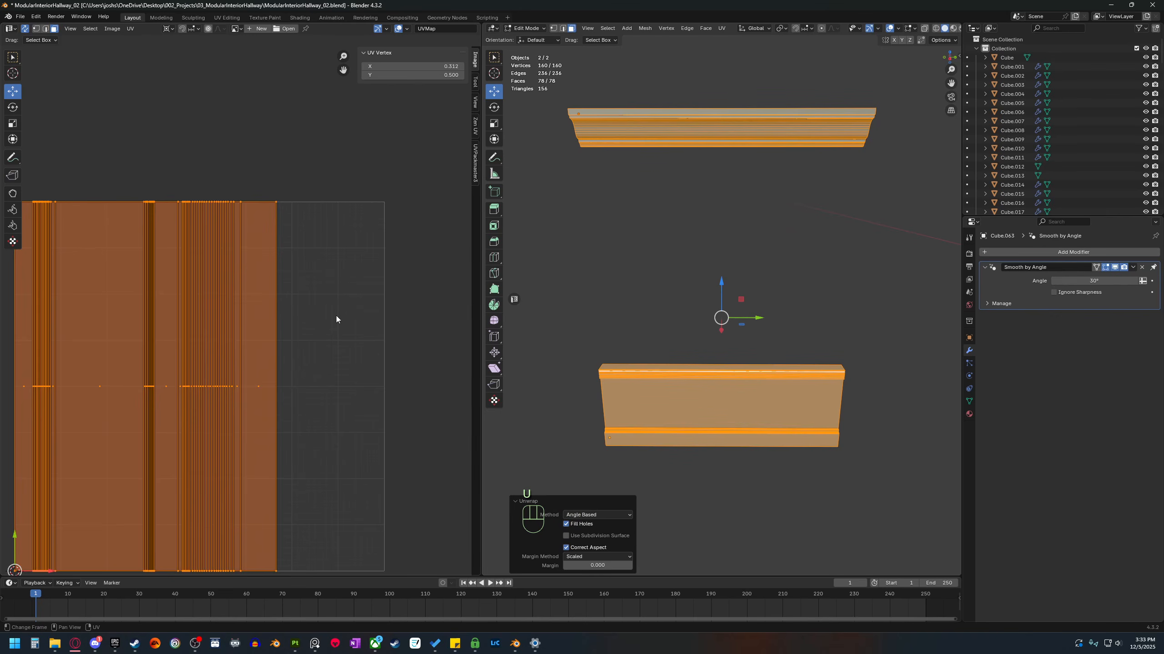
pyautogui.moveTo(696, 322); pyautogui.dragTo(722, 323, button='middle')
pyautogui.press('3')
pyautogui.click(723, 133)
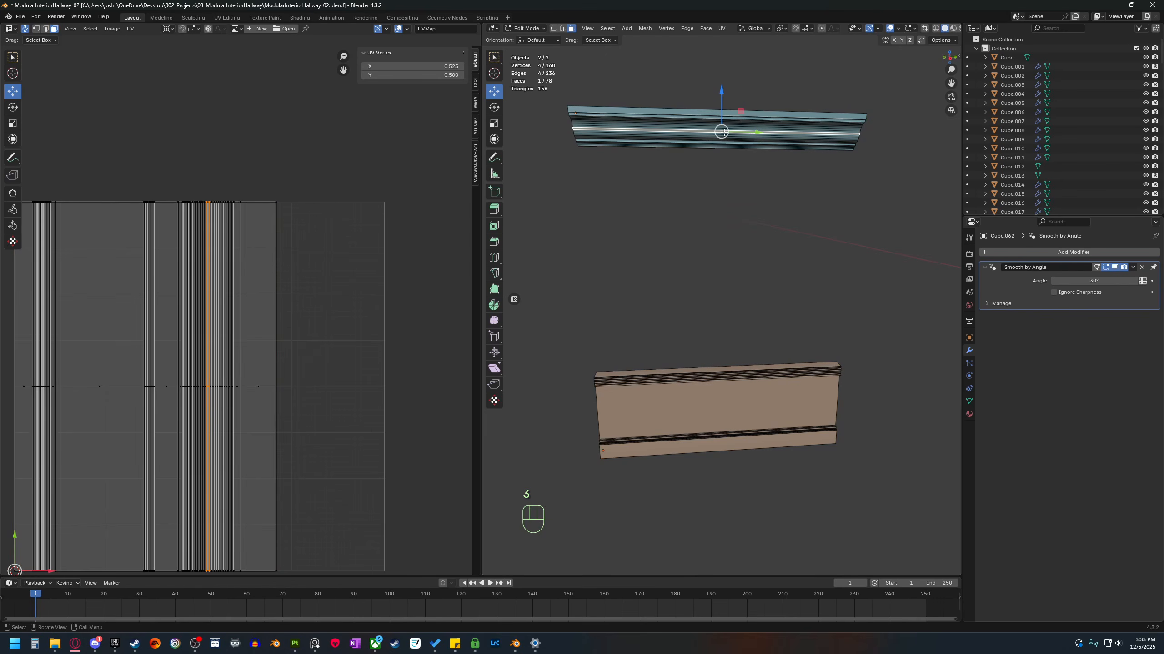
pyautogui.press('l')
pyautogui.press('g')
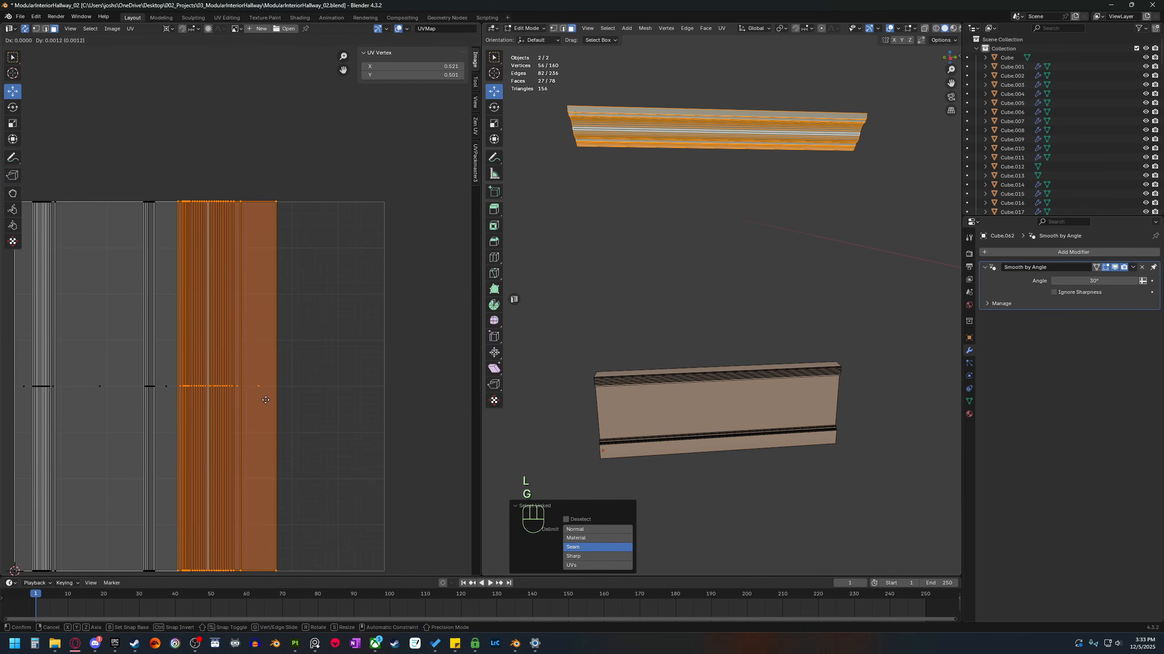
pyautogui.press('x')
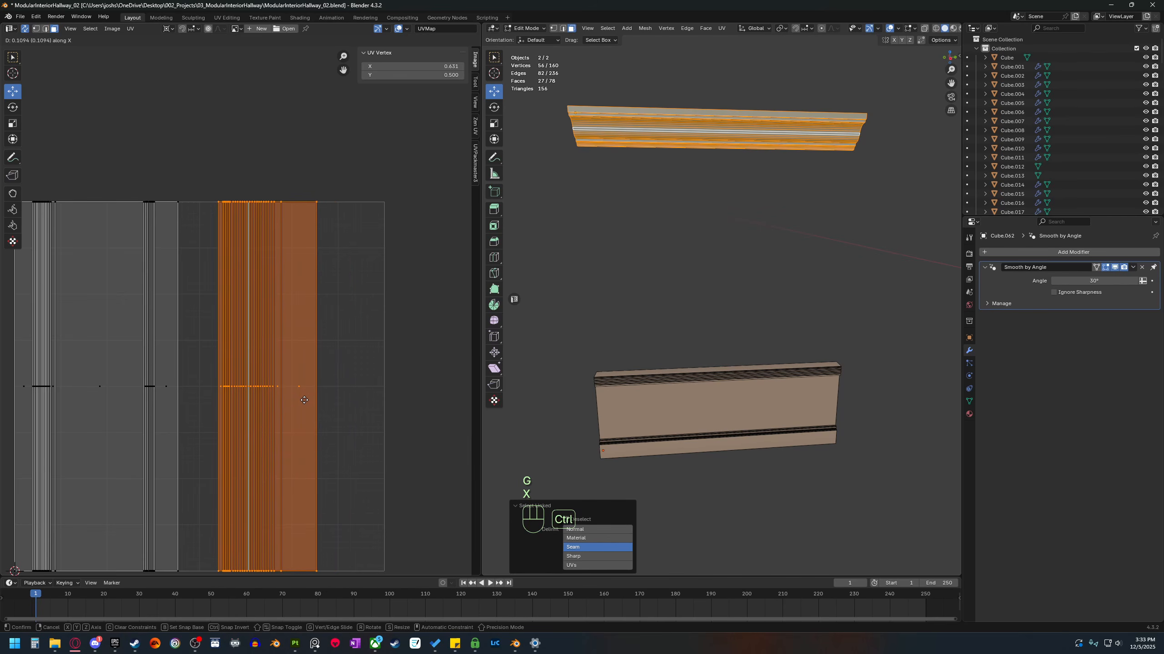
pyautogui.click(287, 389)
# Examine the separated UV strips of the wall paneling and crown molding up close in the UV layout.
pyautogui.scroll(-3, 198, 359)
pyautogui.keyDown('shift'); pyautogui.moveTo(200, 386); pyautogui.dragTo(207, 388, button='middle'); pyautogui.keyUp('shift')
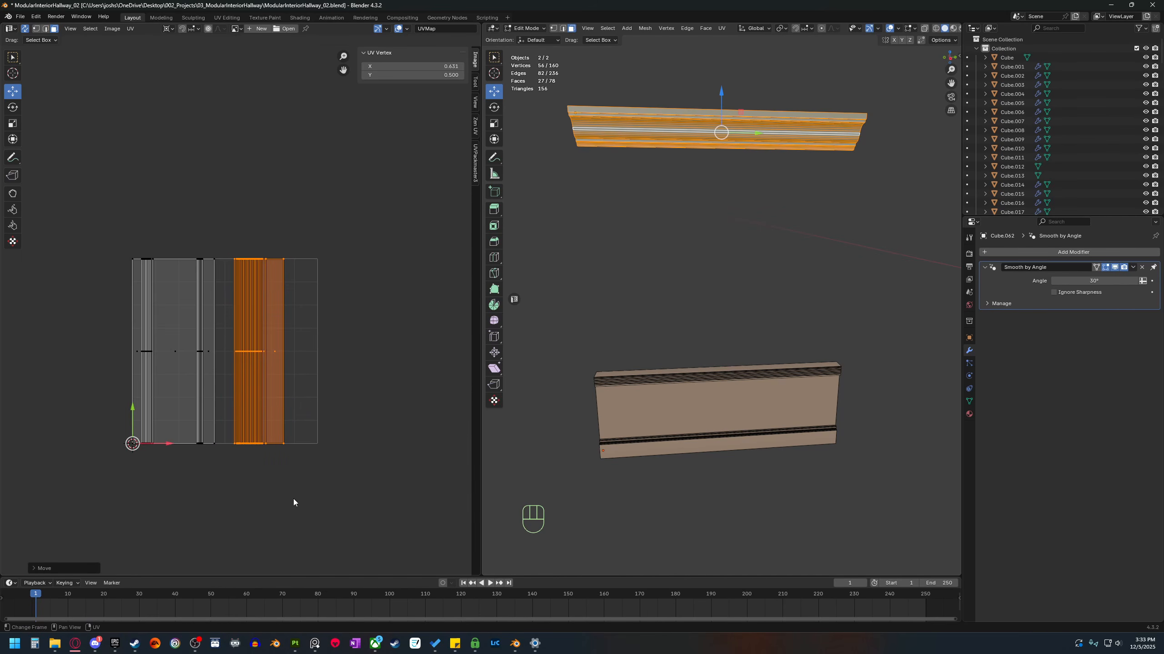
pyautogui.click(292, 498)
pyautogui.scroll(2, 238, 501)
pyautogui.keyDown('shift'); pyautogui.moveTo(269, 507); pyautogui.dragTo(174, 362, button='middle'); pyautogui.keyUp('shift')
pyautogui.scroll(9, 322, 356)
pyautogui.scroll(-6, 321, 329)
pyautogui.keyDown('shift'); pyautogui.moveTo(324, 236); pyautogui.dragTo(251, 306, button='middle'); pyautogui.keyUp('shift')
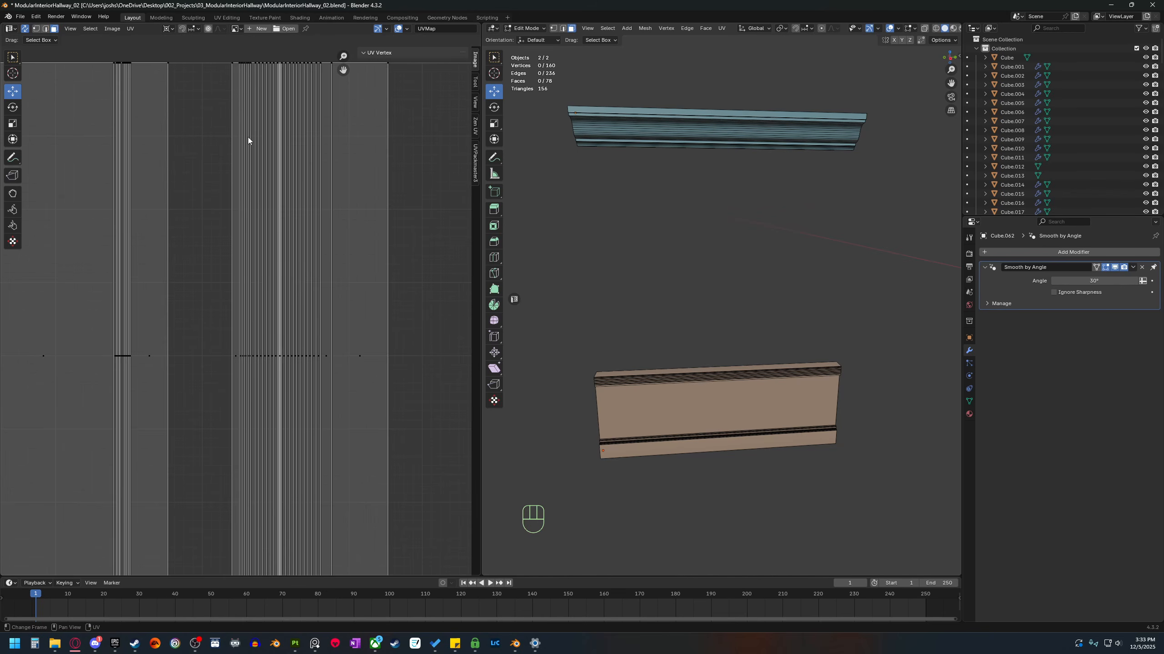
pyautogui.scroll(-4, 262, 367)
pyautogui.scroll(2, 264, 380)
pyautogui.scroll(-4, 715, 362)
# Bring back the hidden pieces, leave mesh editing, and isolate the rectangular window.
pyautogui.press('b')
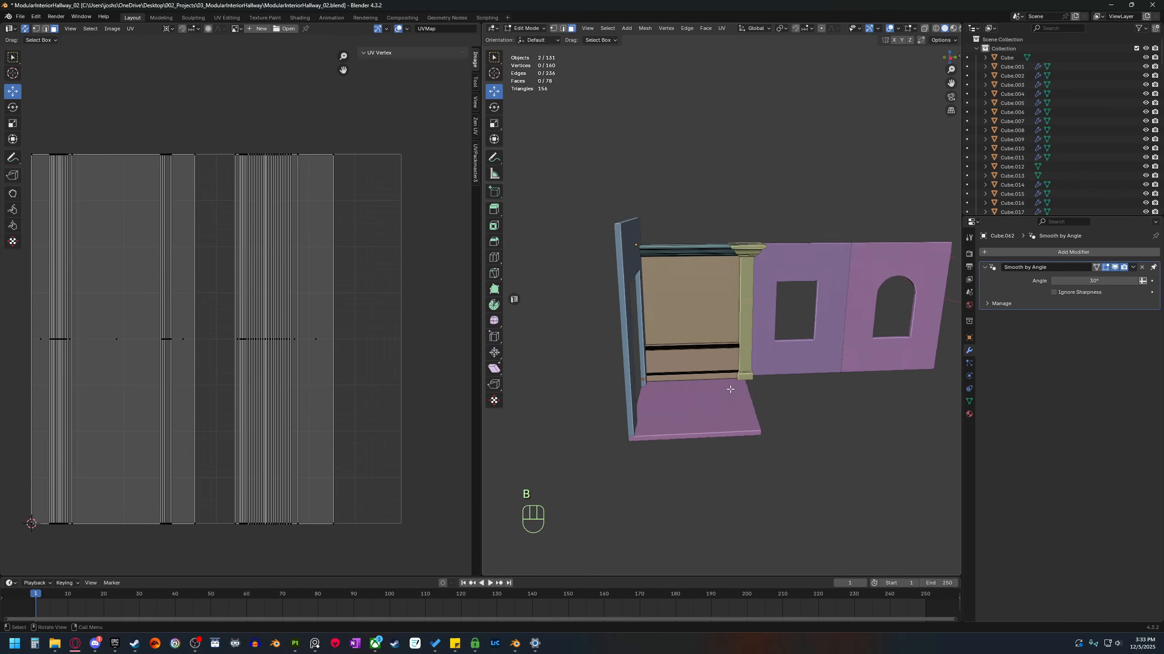
pyautogui.scroll(-5, 729, 387)
pyautogui.moveTo(712, 377); pyautogui.dragTo(697, 358, button='middle')
pyautogui.scroll(4, 701, 363)
pyautogui.press('Tab')
pyautogui.keyDown('shift'); pyautogui.moveTo(861, 394); pyautogui.dragTo(643, 399, button='middle'); pyautogui.keyUp('shift')
pyautogui.click(677, 356)
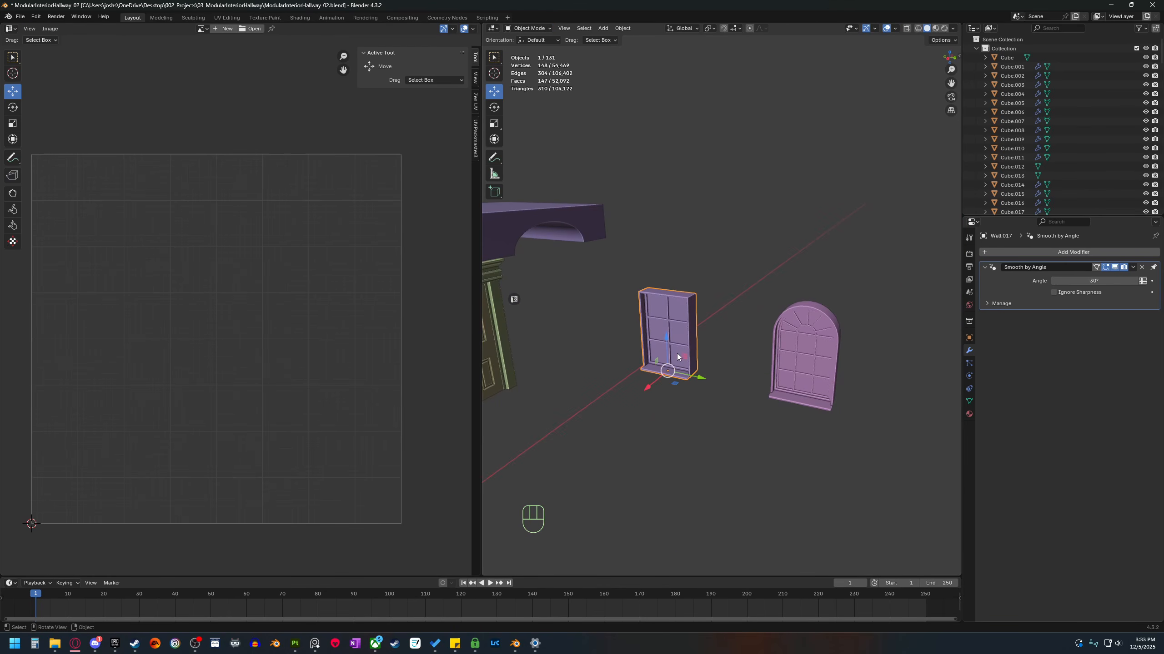
pyautogui.press('b')
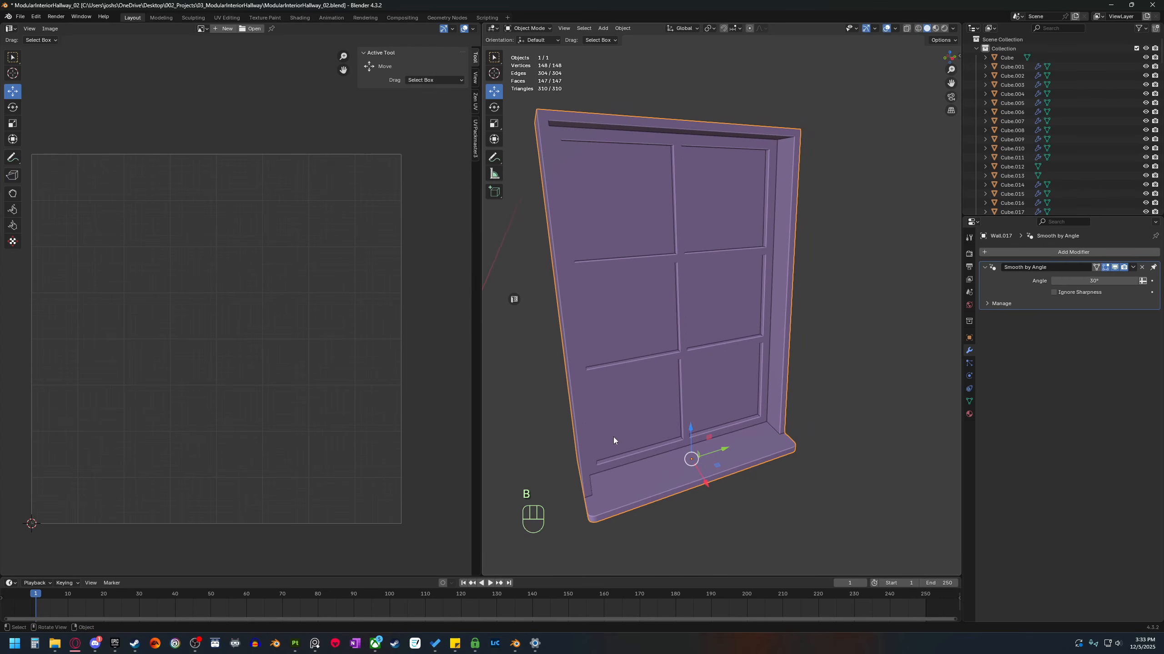
# Open the rectangular window's mesh and material settings, and select its glass pane face.
pyautogui.press('Tab')
pyautogui.moveTo(656, 390); pyautogui.dragTo(678, 389, button='middle')
pyautogui.press('3')
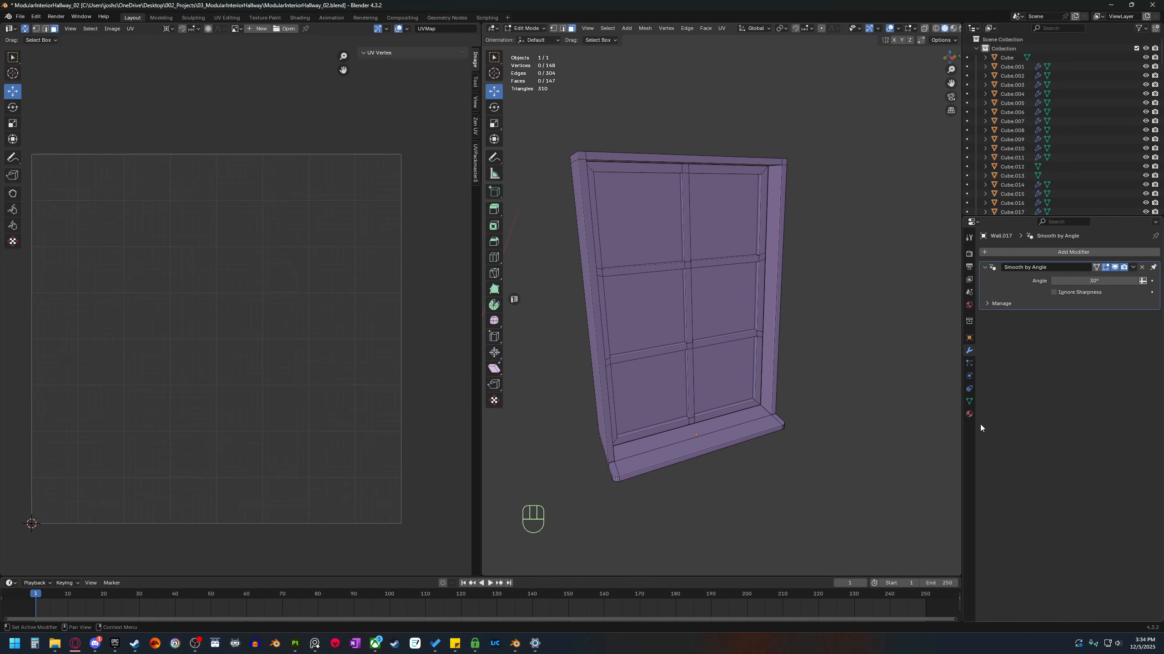
pyautogui.click(969, 414)
pyautogui.keyDown('shift'); pyautogui.click(737, 378); pyautogui.keyUp('shift')
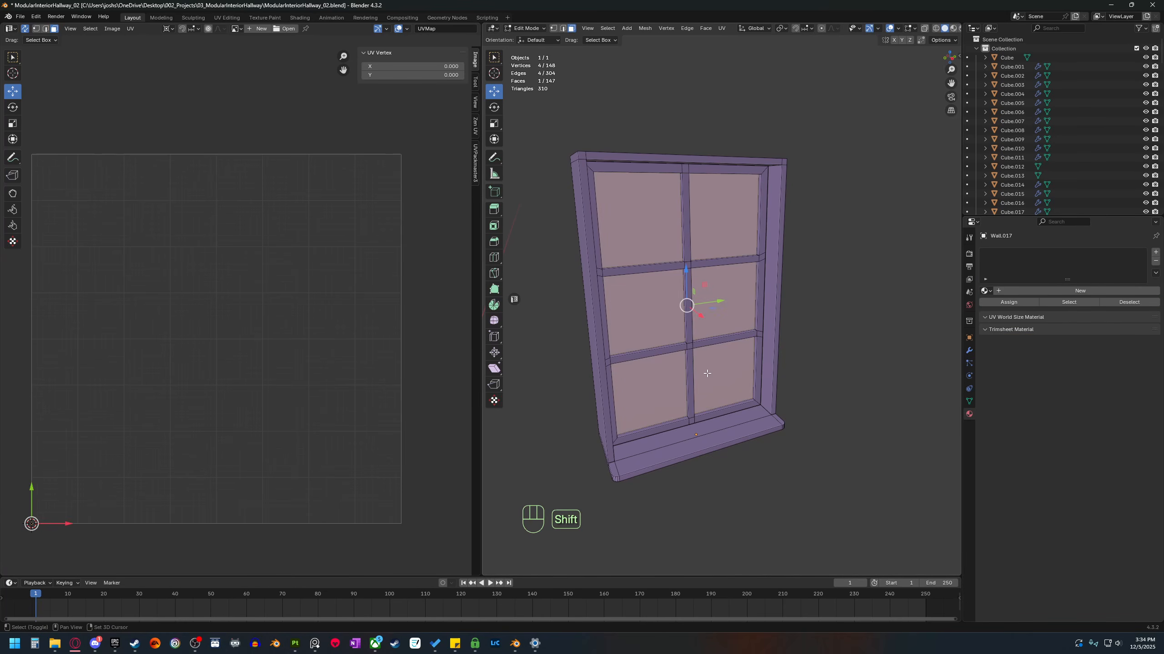
pyautogui.moveTo(737, 378); pyautogui.dragTo(715, 367, button='middle')
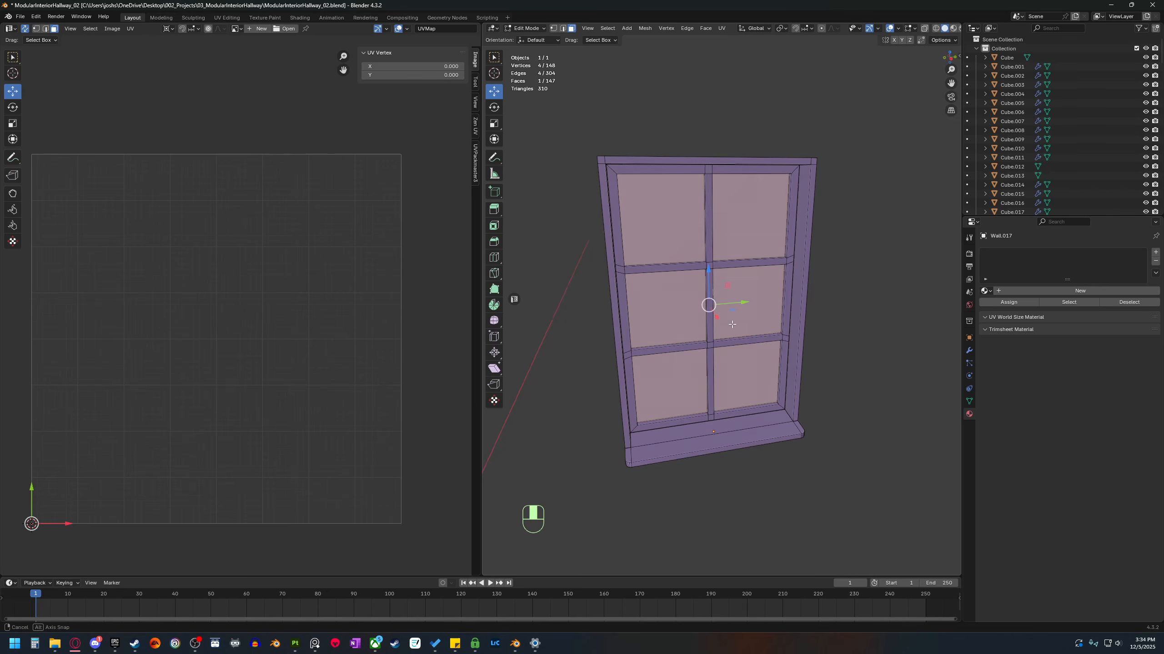
pyautogui.moveTo(713, 284); pyautogui.dragTo(708, 253, button='middle')
pyautogui.click(708, 225)
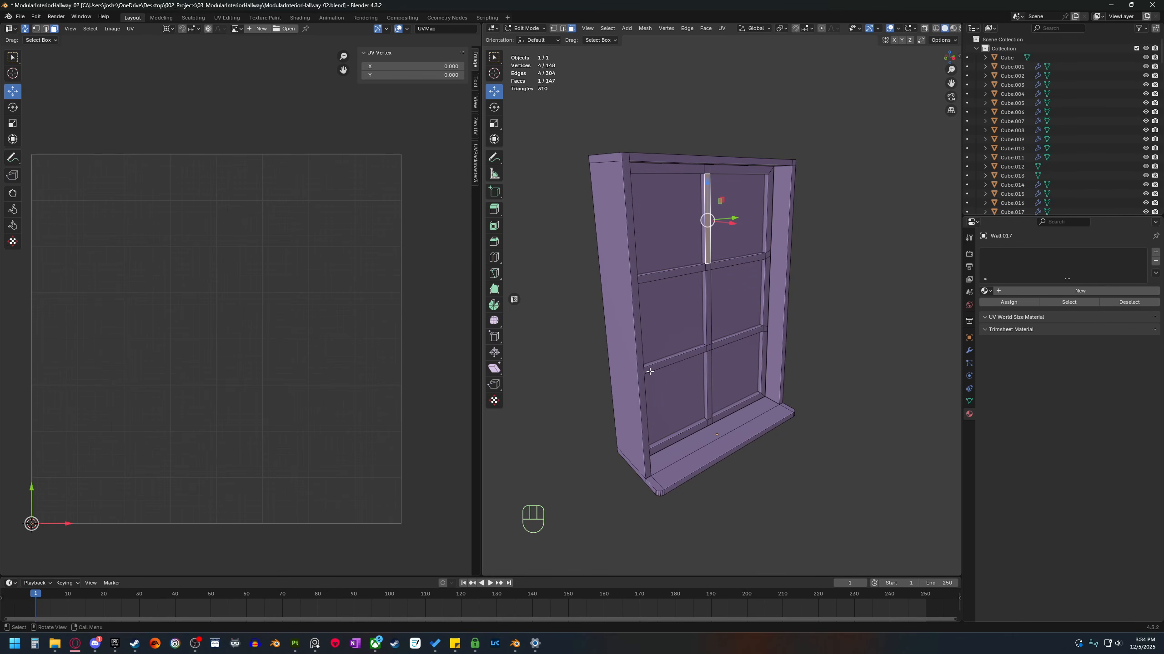
pyautogui.moveTo(650, 372); pyautogui.dragTo(739, 406, button='middle')
pyautogui.click(740, 407)
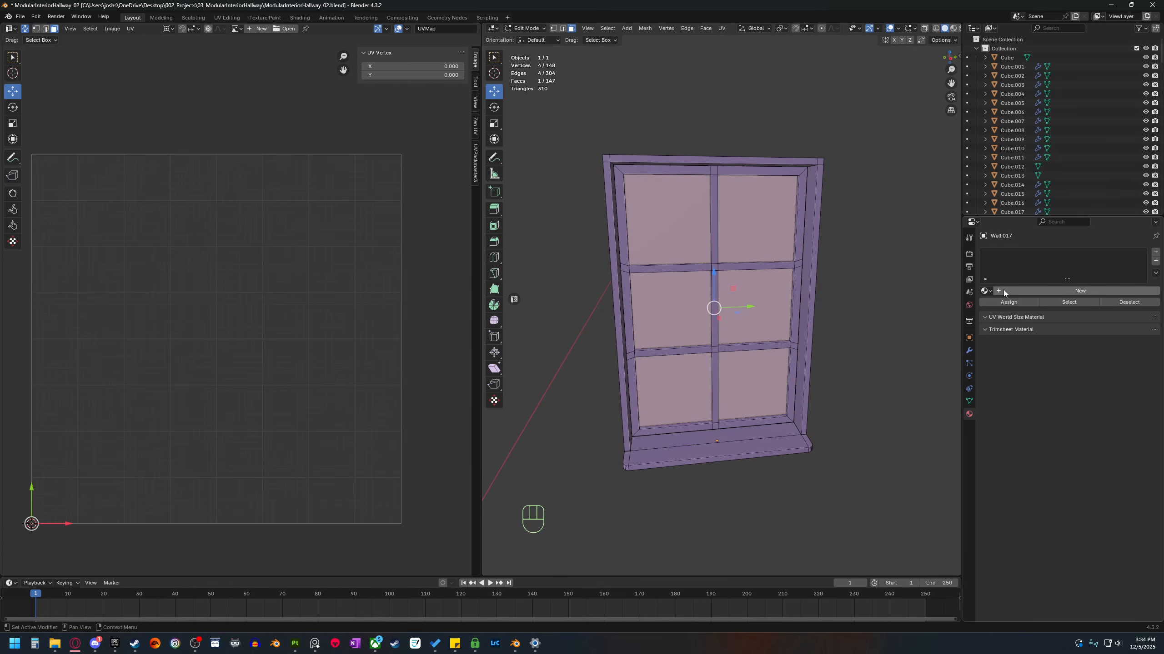
# Add a material slot to the window with a new material named Glass.
pyautogui.click(1155, 253)
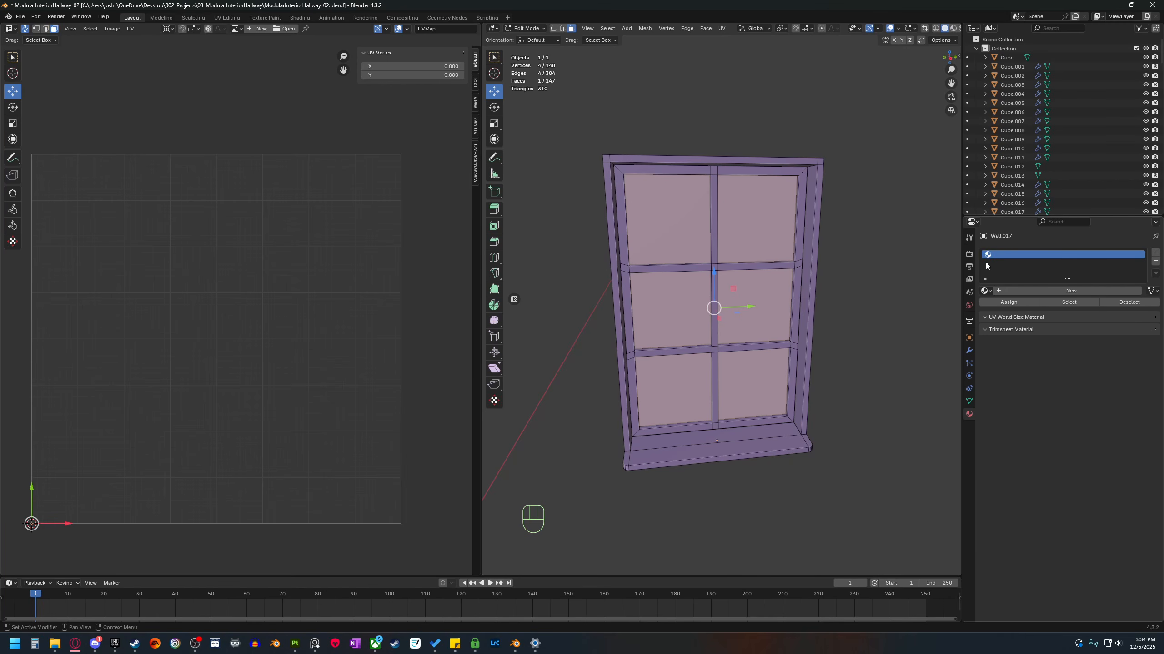
pyautogui.click(1017, 291)
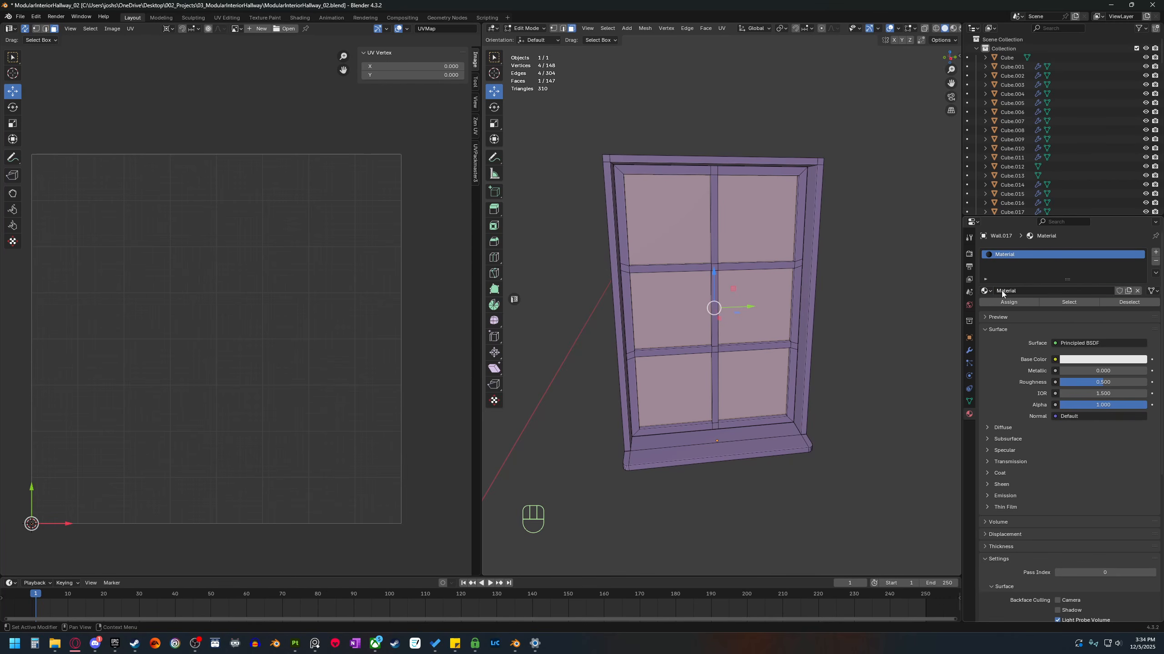
pyautogui.doubleClick(1030, 290)
pyautogui.write('Glass')
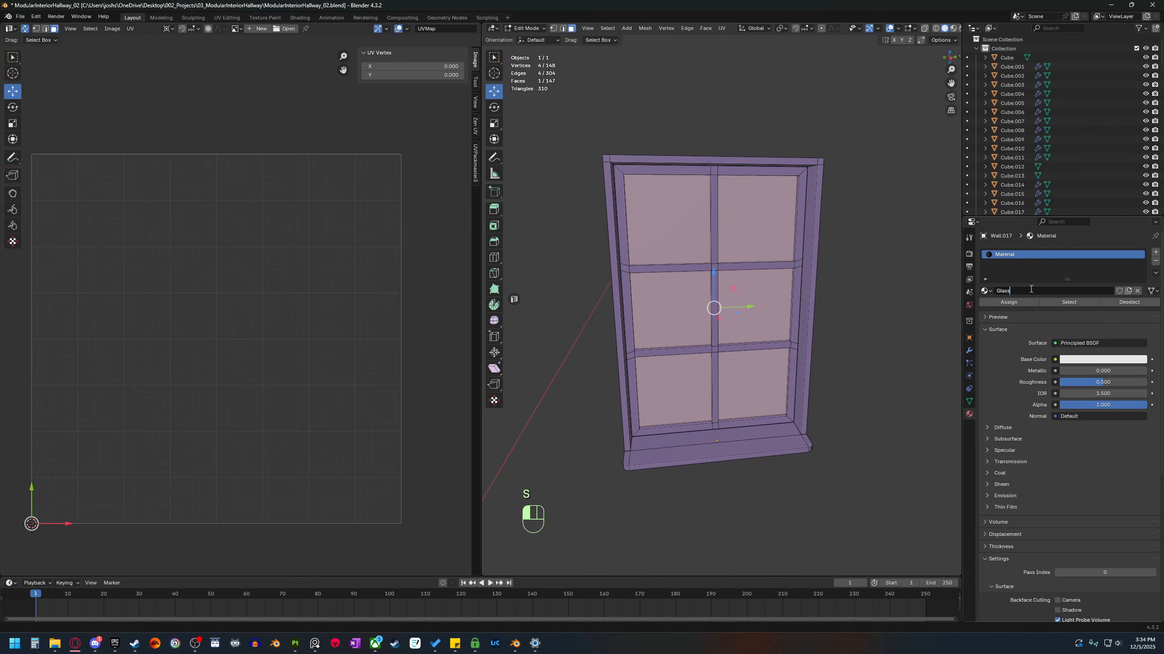
pyautogui.press('Return')
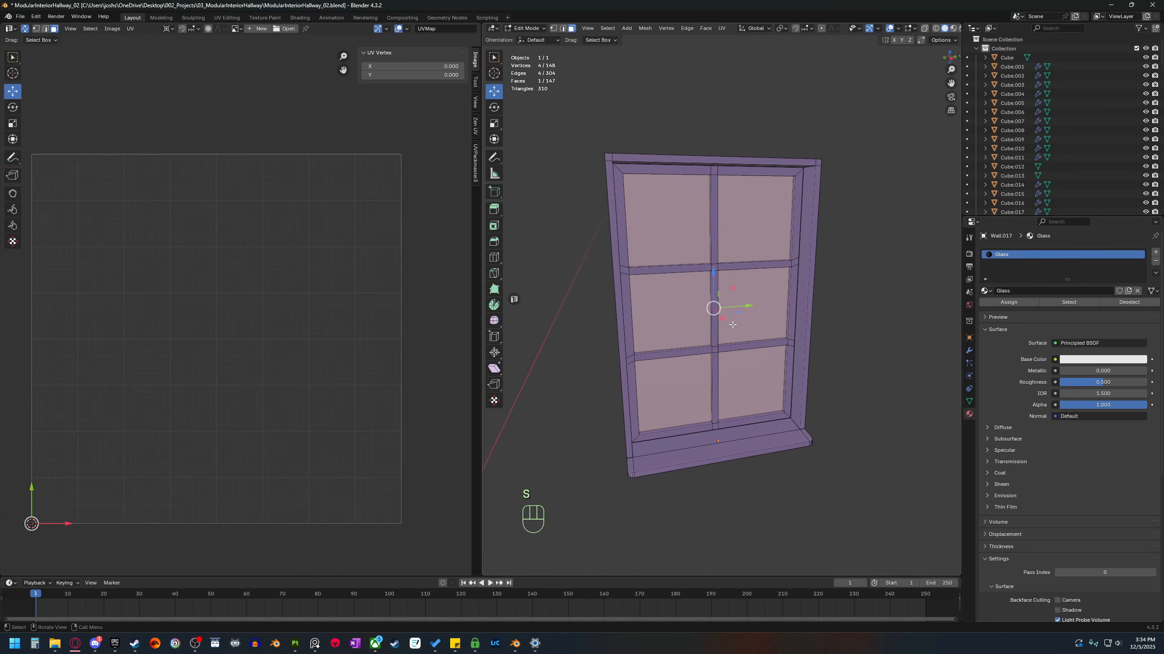
# Assign the Glass material to the selected glass pane face of the window.
pyautogui.press('Tab')
pyautogui.press('Tab')
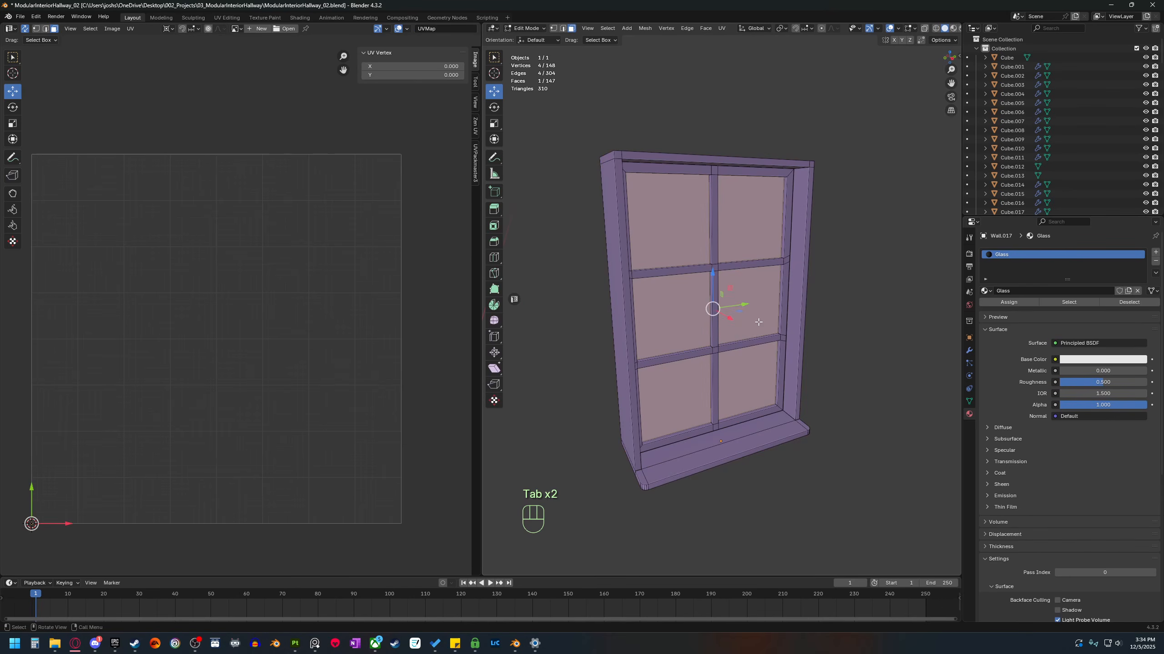
pyautogui.press('3')
pyautogui.moveTo(752, 326); pyautogui.dragTo(751, 337, button='middle')
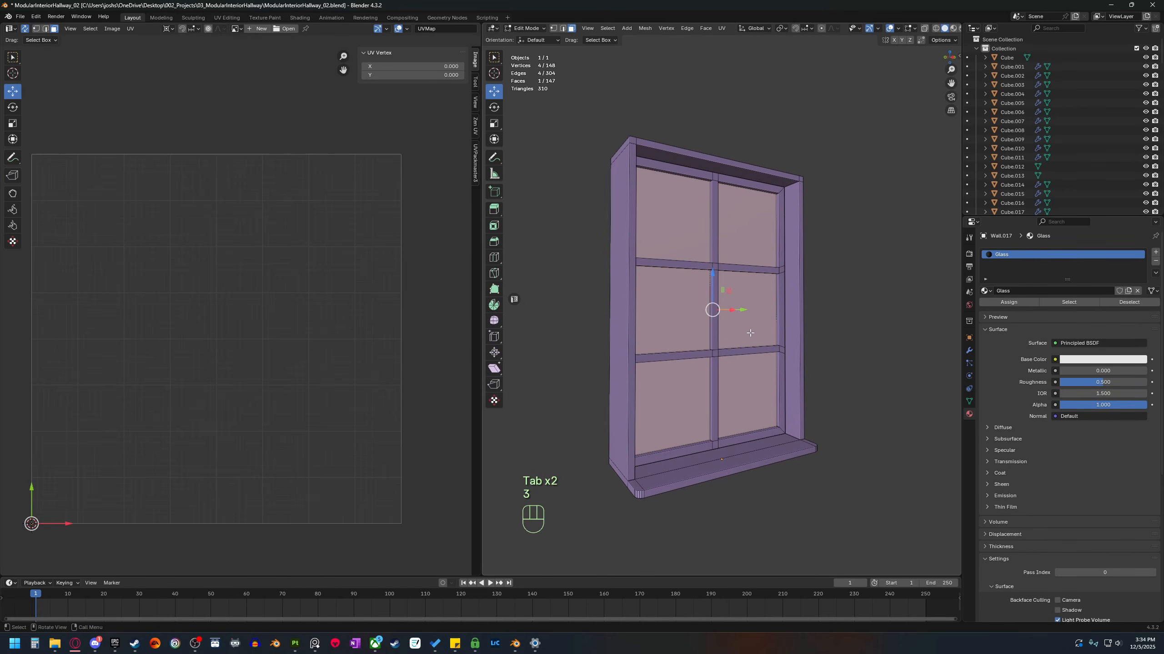
pyautogui.click(1013, 301)
pyautogui.moveTo(858, 361); pyautogui.dragTo(847, 326, button='middle')
pyautogui.moveTo(848, 327); pyautogui.dragTo(777, 320, button='middle')
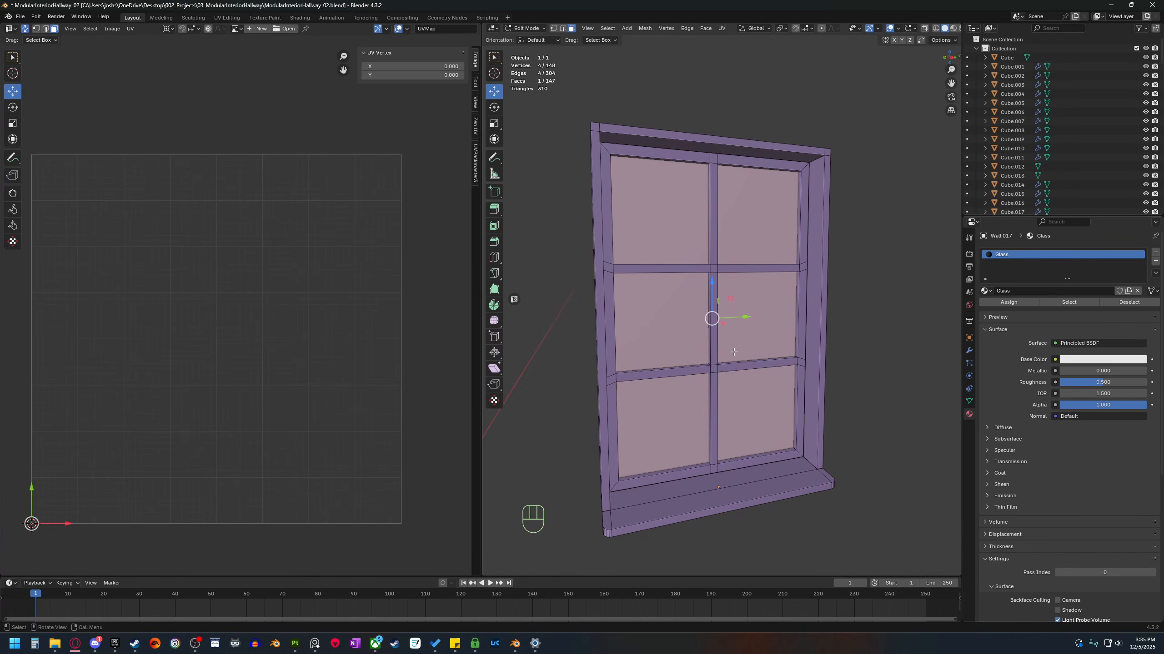
# Select all of the window's faces except the glass pane and add a second material slot with a new material named Window.
pyautogui.press('a')
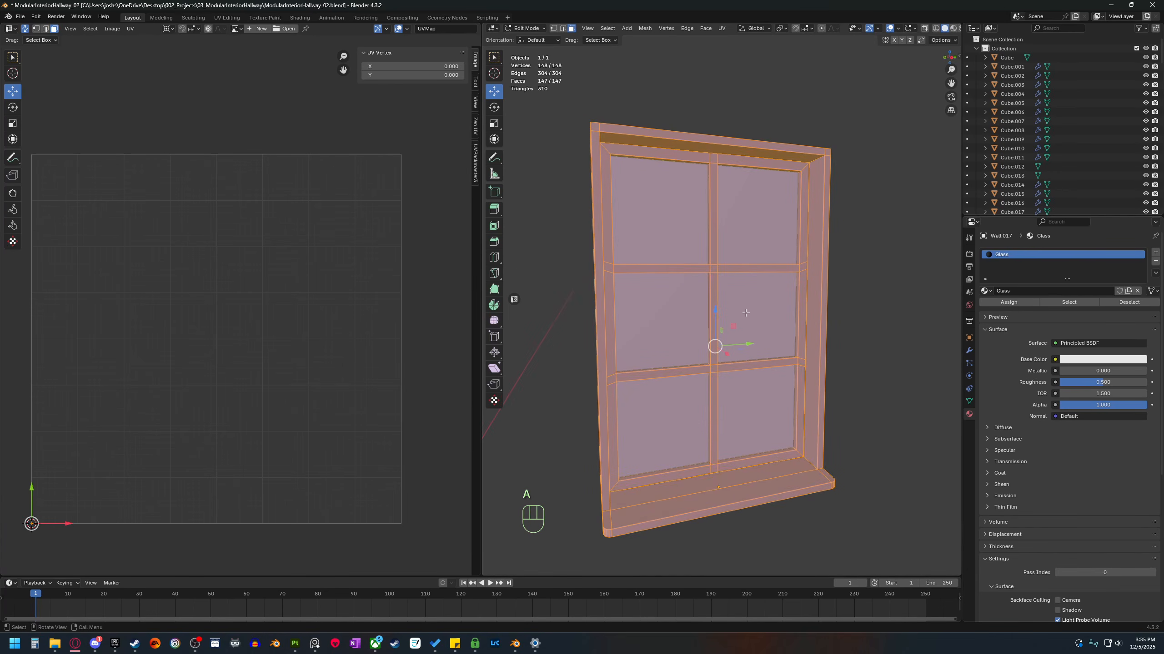
pyautogui.press('shift')
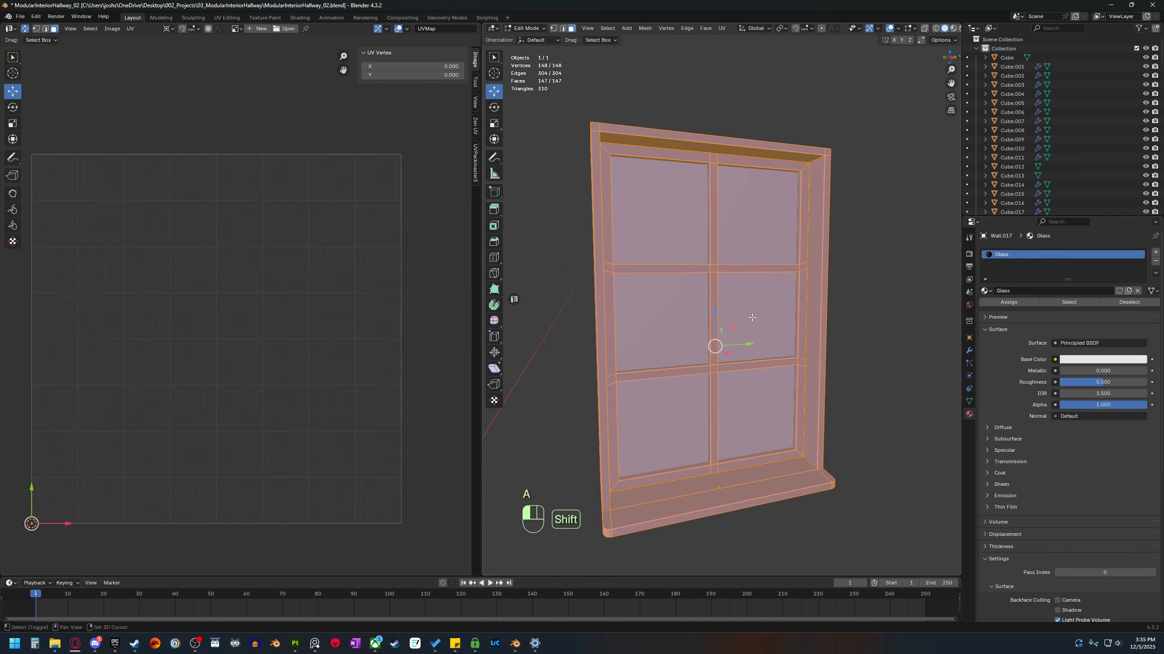
pyautogui.keyDown('shift'); pyautogui.click(752, 317); pyautogui.keyUp('shift')
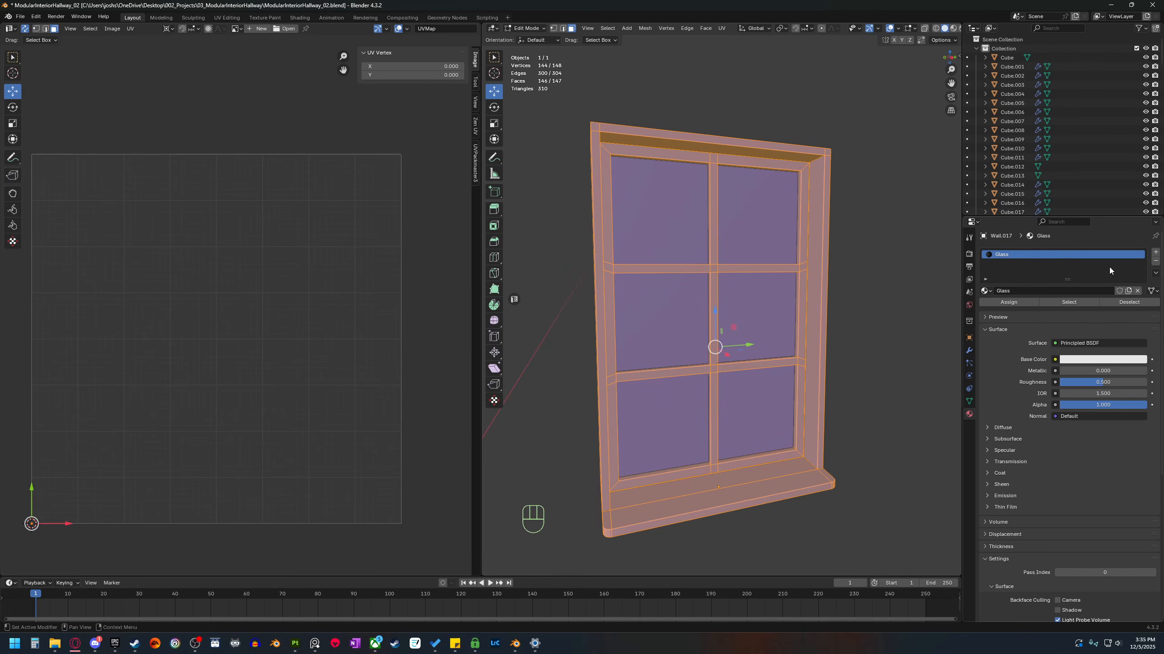
pyautogui.click(1155, 253)
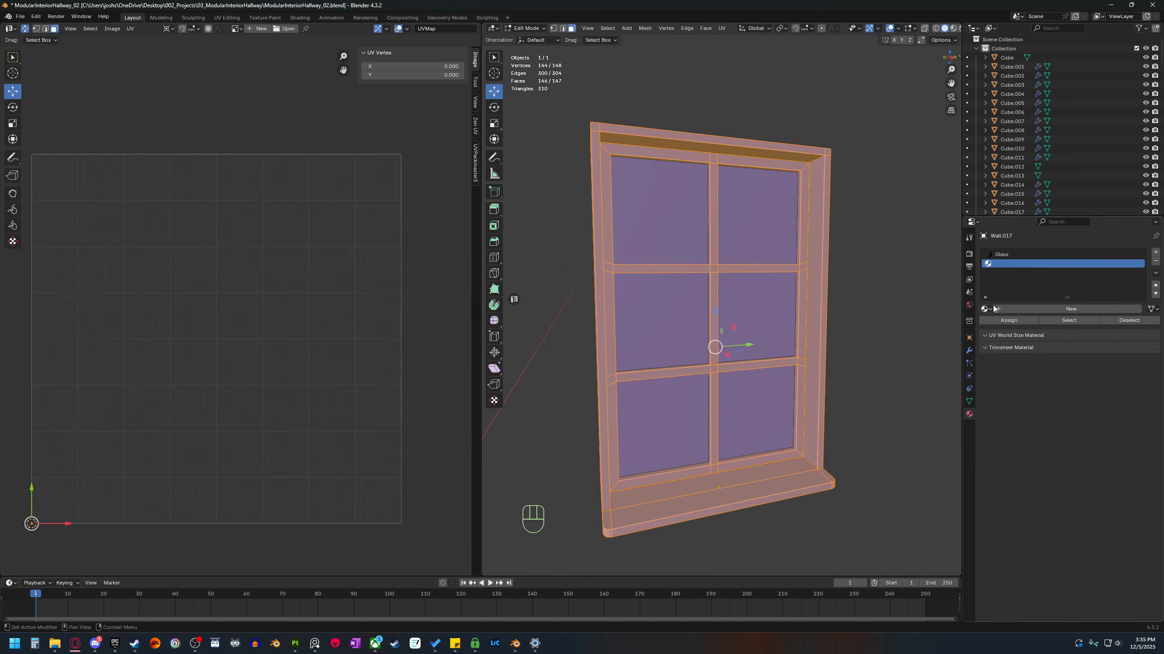
pyautogui.click(1013, 310)
pyautogui.doubleClick(1027, 312)
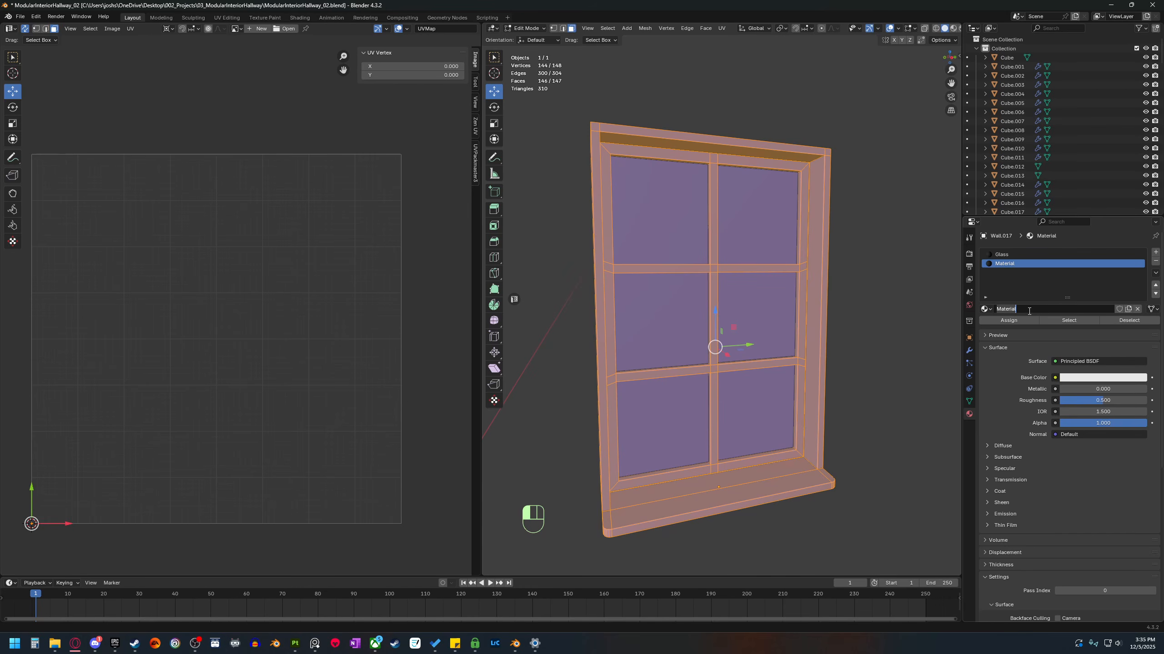
pyautogui.write('Window')
pyautogui.press('Return')
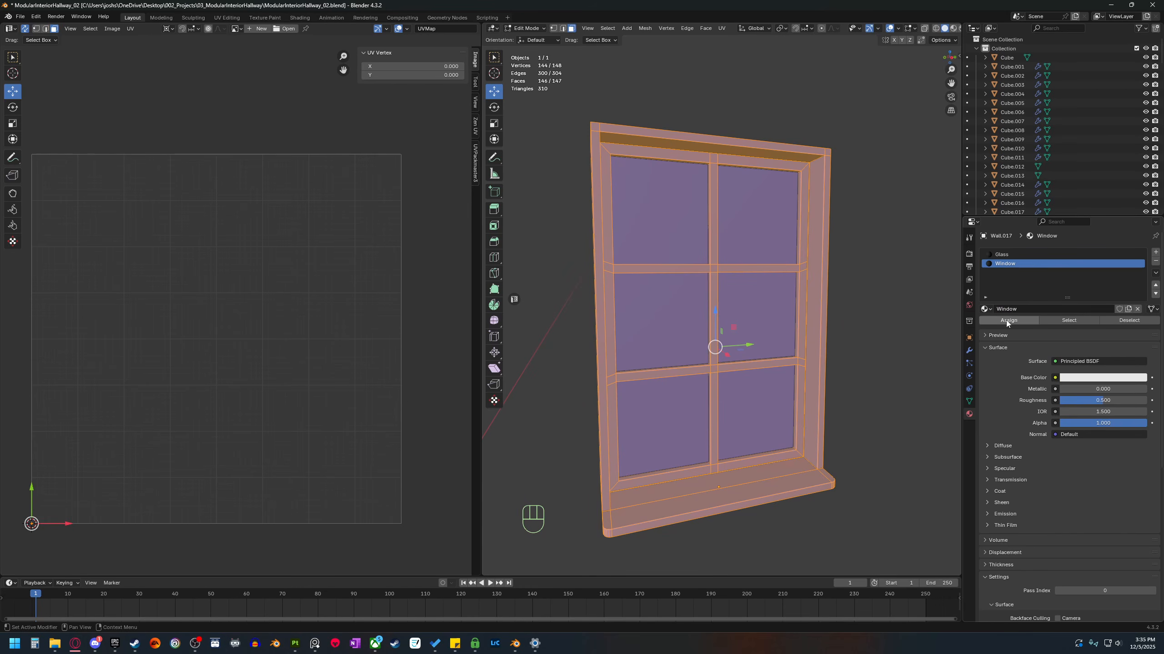
# Assign the Window material to the selected frame faces and leave mesh editing.
pyautogui.keyDown('shift'); pyautogui.moveTo(761, 353); pyautogui.dragTo(741, 352, button='middle'); pyautogui.keyUp('shift')
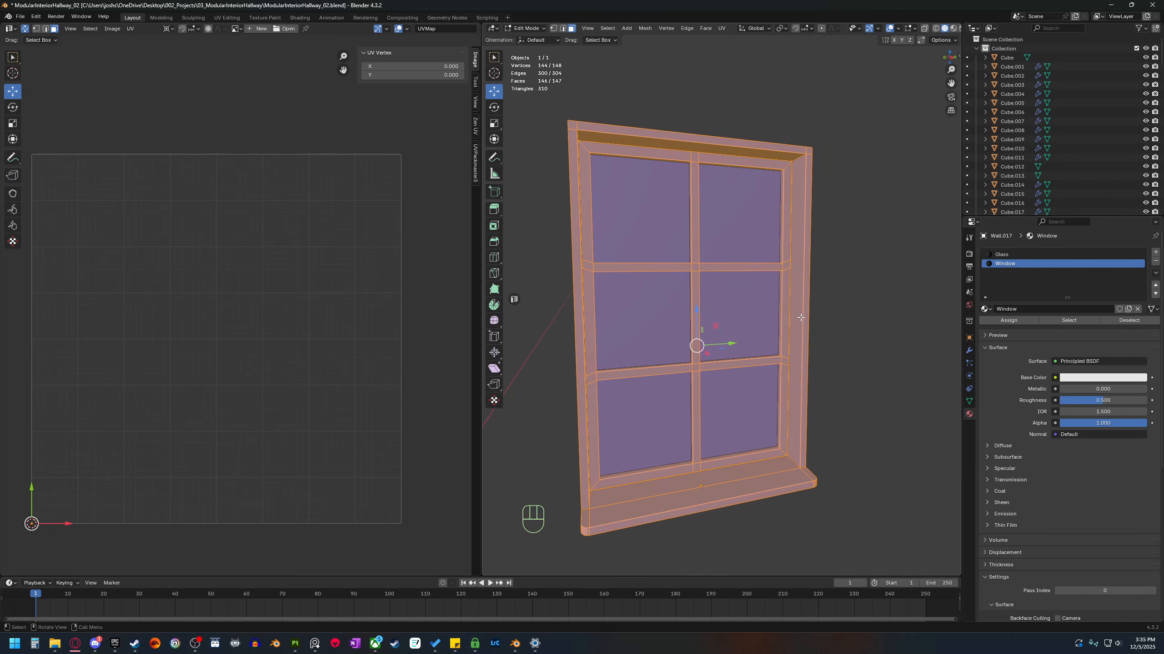
pyautogui.click(1015, 320)
pyautogui.press('Tab')
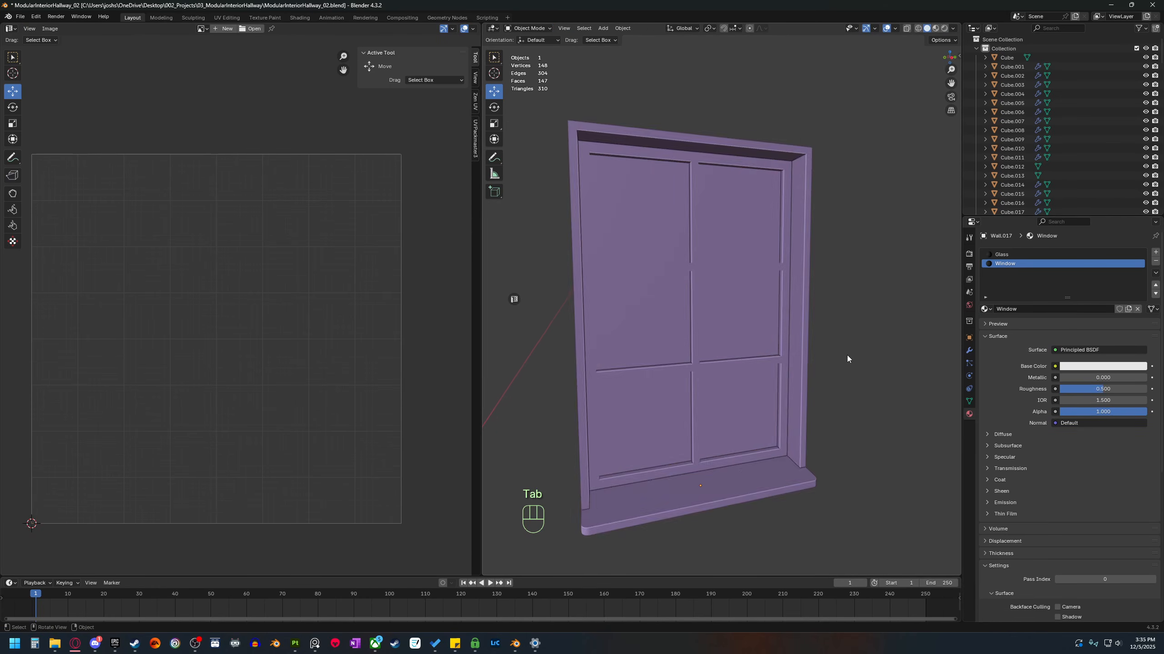
# Reopen the window's mesh and check the Window material assignment by selecting the faces that use it.
pyautogui.moveTo(847, 355)
pyautogui.mouseDown(button='middle')
pyautogui.moveTo(860, 378)
pyautogui.moveTo(856, 344)
pyautogui.mouseUp(button='middle')
pyautogui.press('Tab')
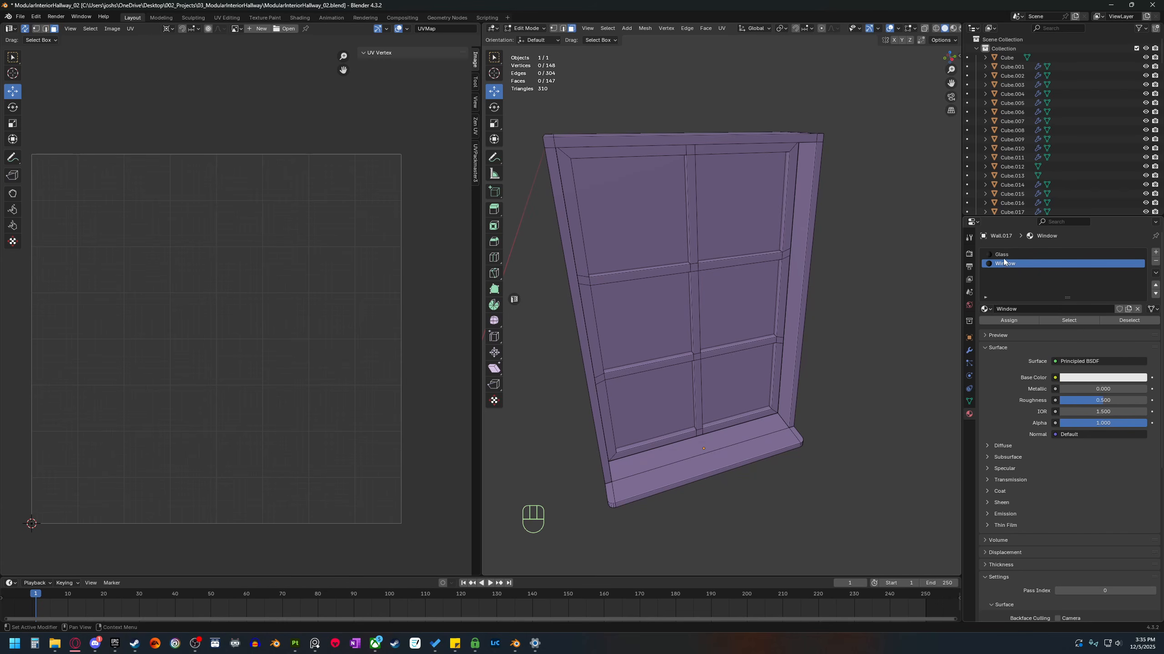
pyautogui.click(1074, 321)
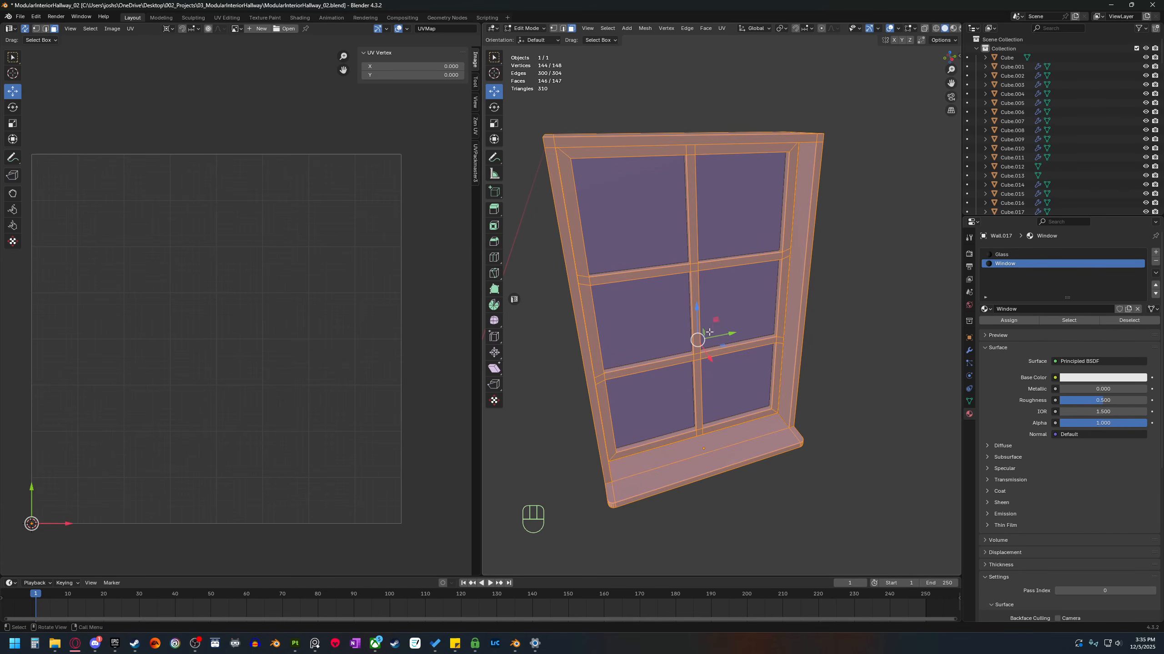
pyautogui.moveTo(705, 366); pyautogui.dragTo(724, 327, button='middle')
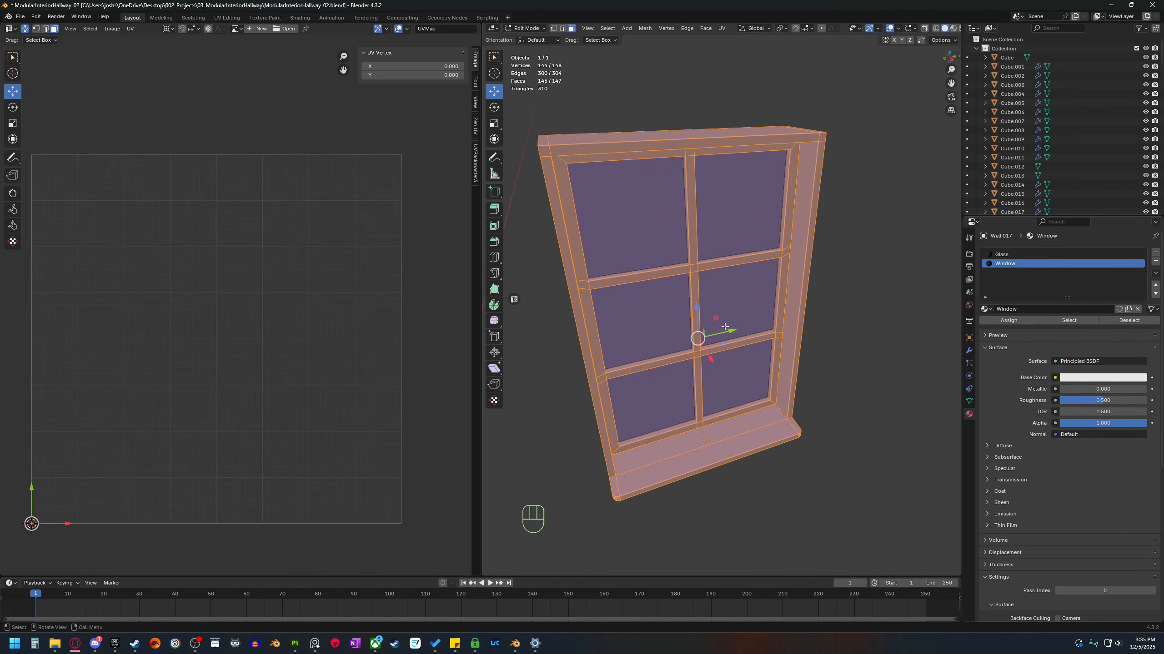
# Clear the selection and select only the face that uses the Glass material.
pyautogui.click(1040, 255)
pyautogui.hotkey('alt', 'a')
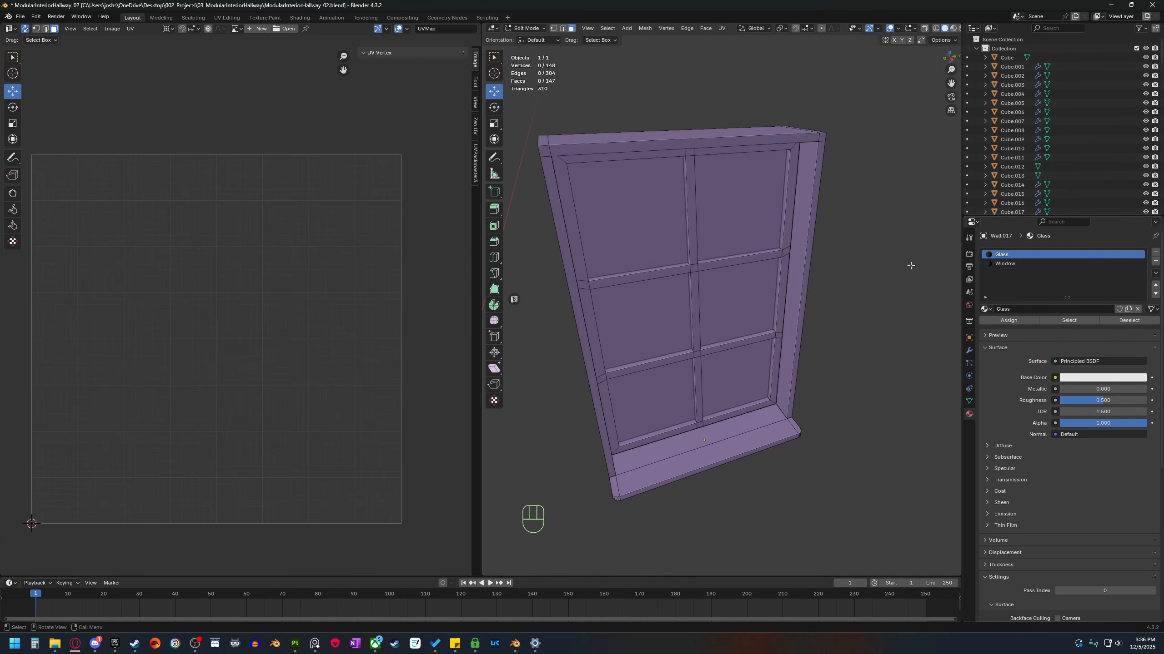
pyautogui.click(1074, 321)
pyautogui.moveTo(809, 346); pyautogui.dragTo(788, 320, button='middle')
pyautogui.moveTo(742, 249); pyautogui.dragTo(719, 338, button='middle')
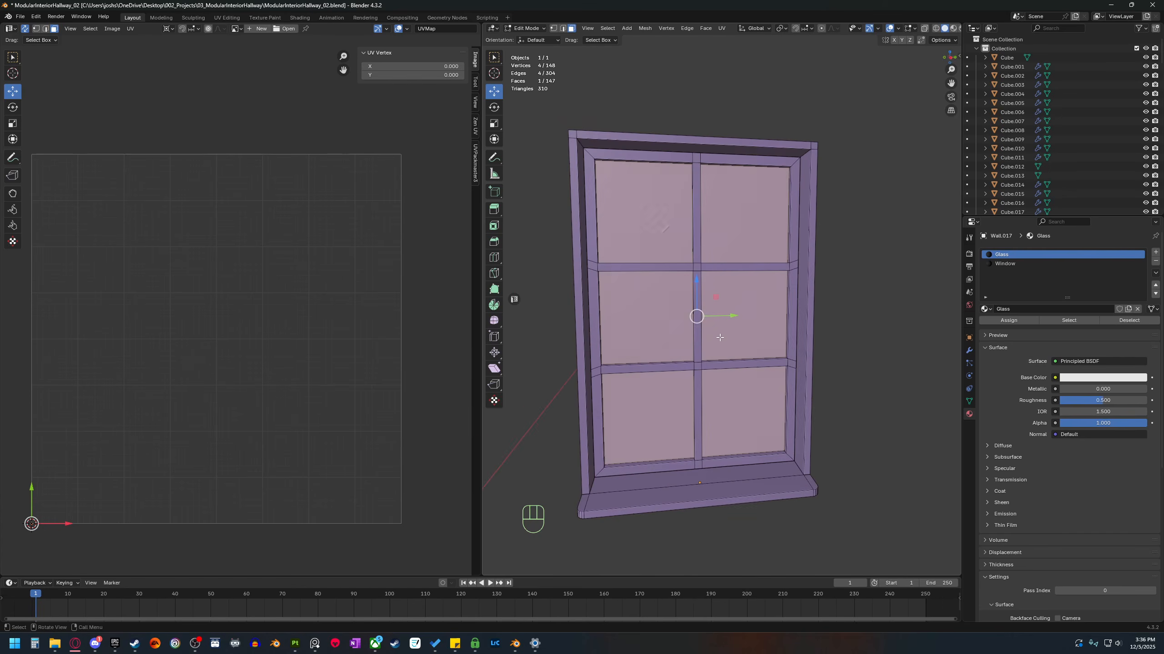
pyautogui.moveTo(830, 356); pyautogui.dragTo(912, 288, button='middle')
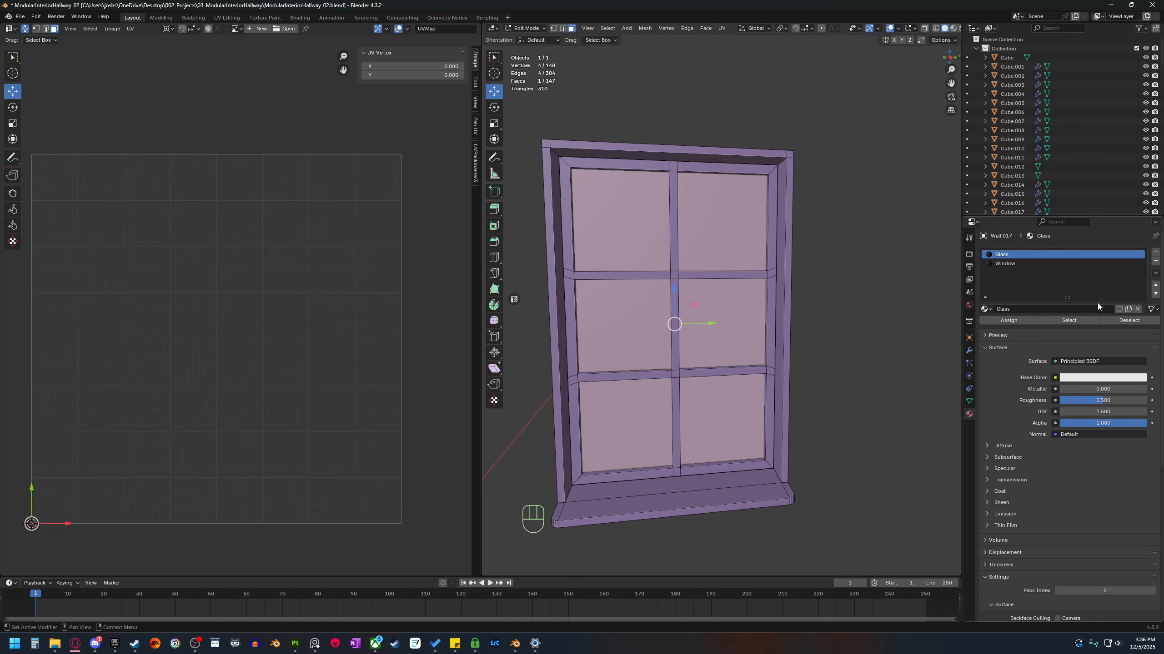
pyautogui.moveTo(803, 299); pyautogui.dragTo(736, 324, button='middle')
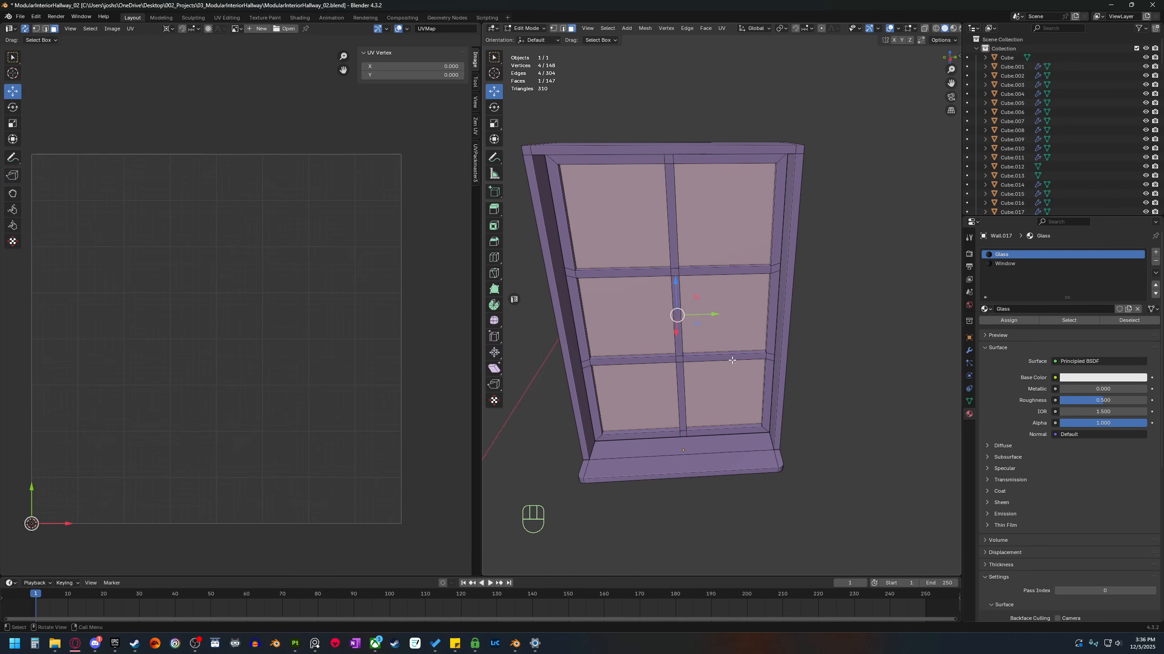
pyautogui.keyDown('shift'); pyautogui.moveTo(722, 367); pyautogui.dragTo(794, 318, button='middle'); pyautogui.keyUp('shift')
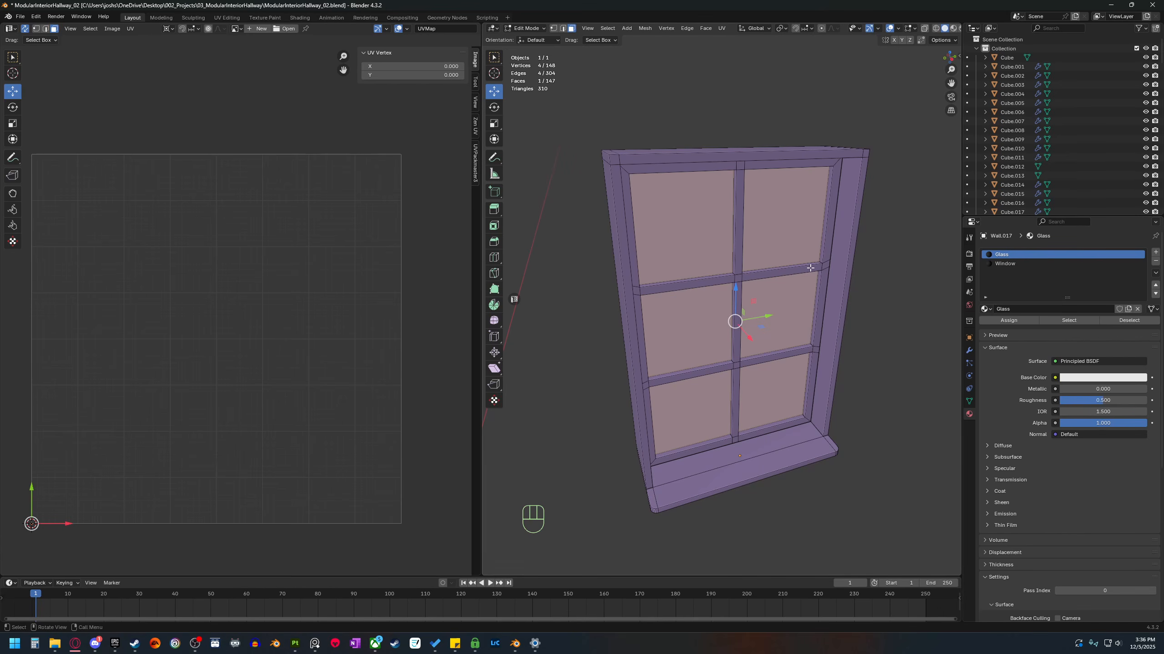
pyautogui.keyDown('shift'); pyautogui.moveTo(380, 363); pyautogui.dragTo(388, 366, button='middle'); pyautogui.keyUp('shift')
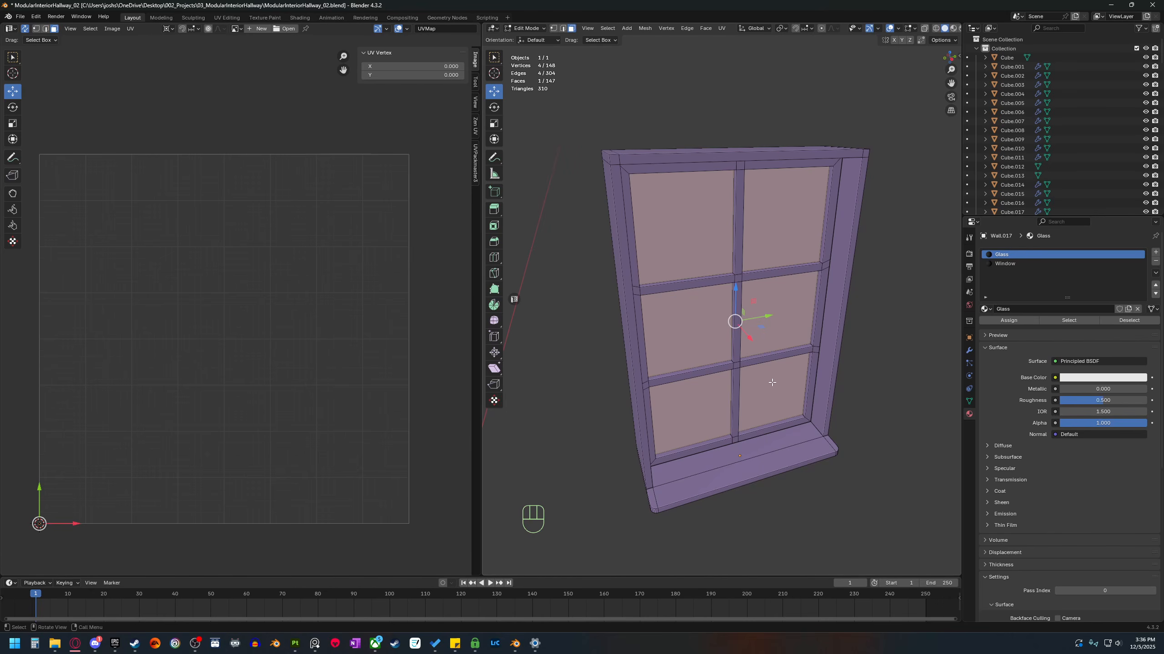
# Unwrap the selected glass pane face with the Angle Based method.
pyautogui.press('Tab')
pyautogui.press('Tab')
pyautogui.press('3')
pyautogui.press('u')
pyautogui.moveTo(770, 315)
pyautogui.click(809, 315)
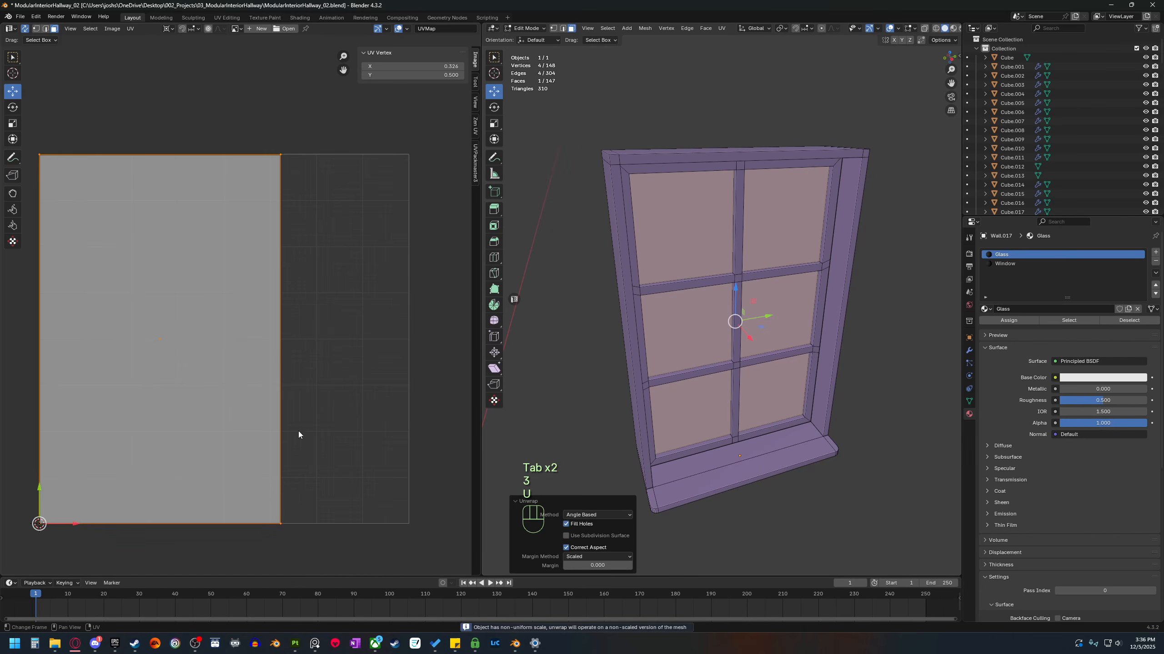
# Leave mesh editing and apply the window object's scale.
pyautogui.press('Tab')
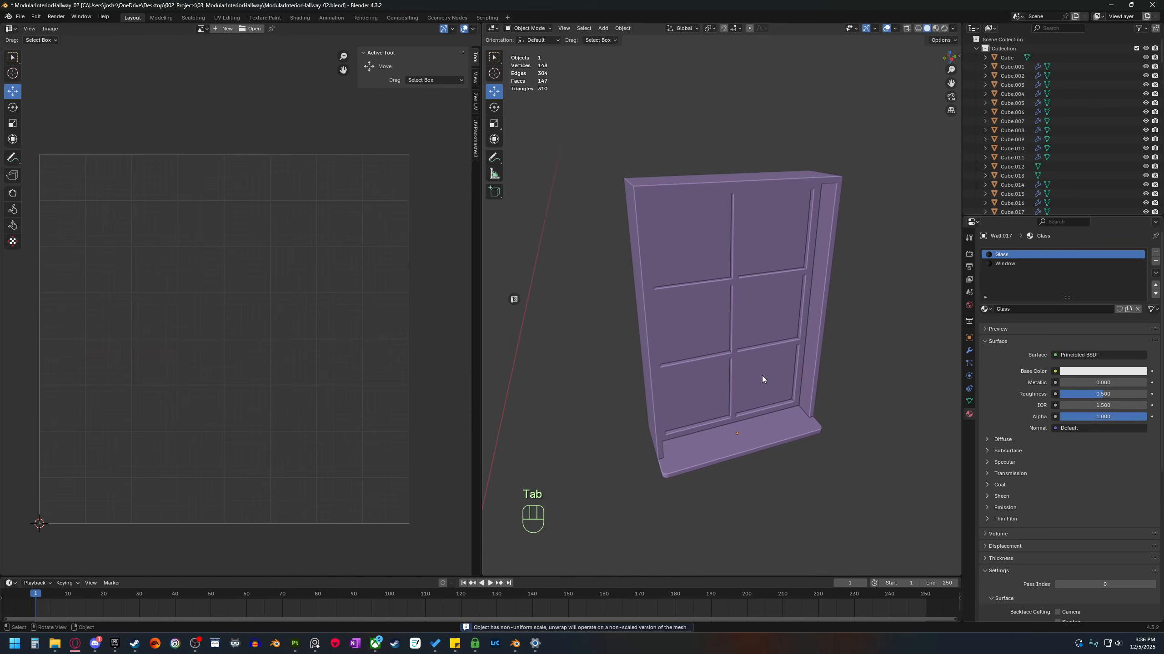
pyautogui.keyDown('ctrl'); pyautogui.click(749, 369); pyautogui.keyUp('ctrl')
pyautogui.hotkey('ctrl', 'a')
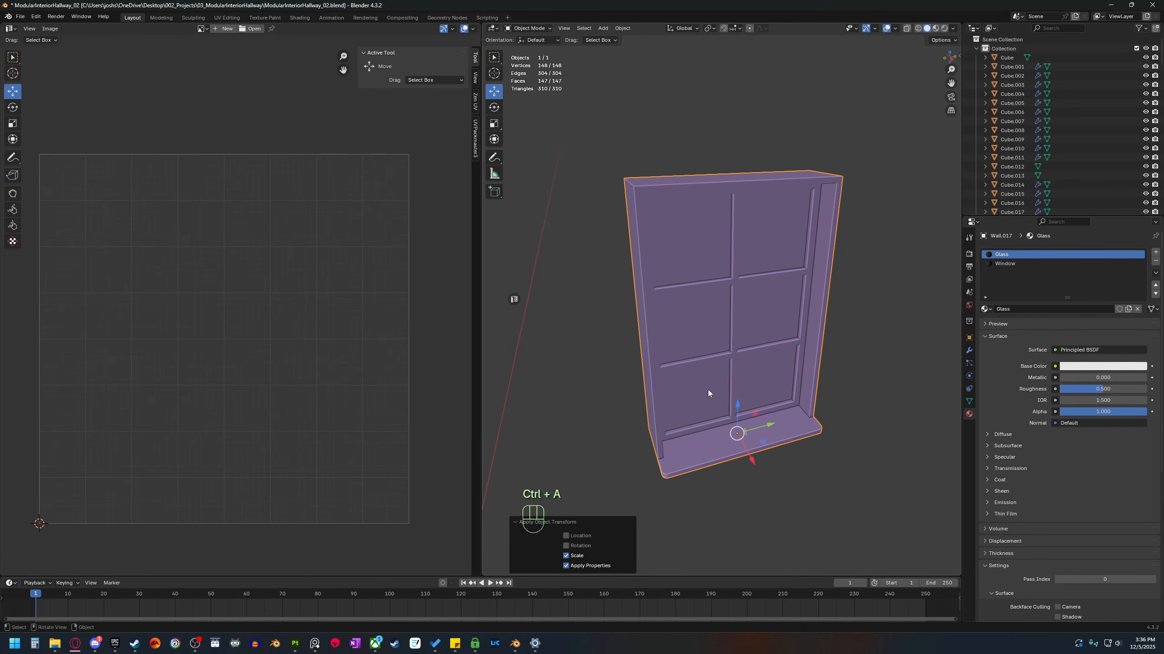
pyautogui.click(707, 389)
pyautogui.keyDown('shift'); pyautogui.moveTo(668, 365); pyautogui.dragTo(671, 369, button='middle'); pyautogui.keyUp('shift')
# Return to mesh editing and redo the Angle Based unwrap of the glass pane face with the applied scale.
pyautogui.press('Tab')
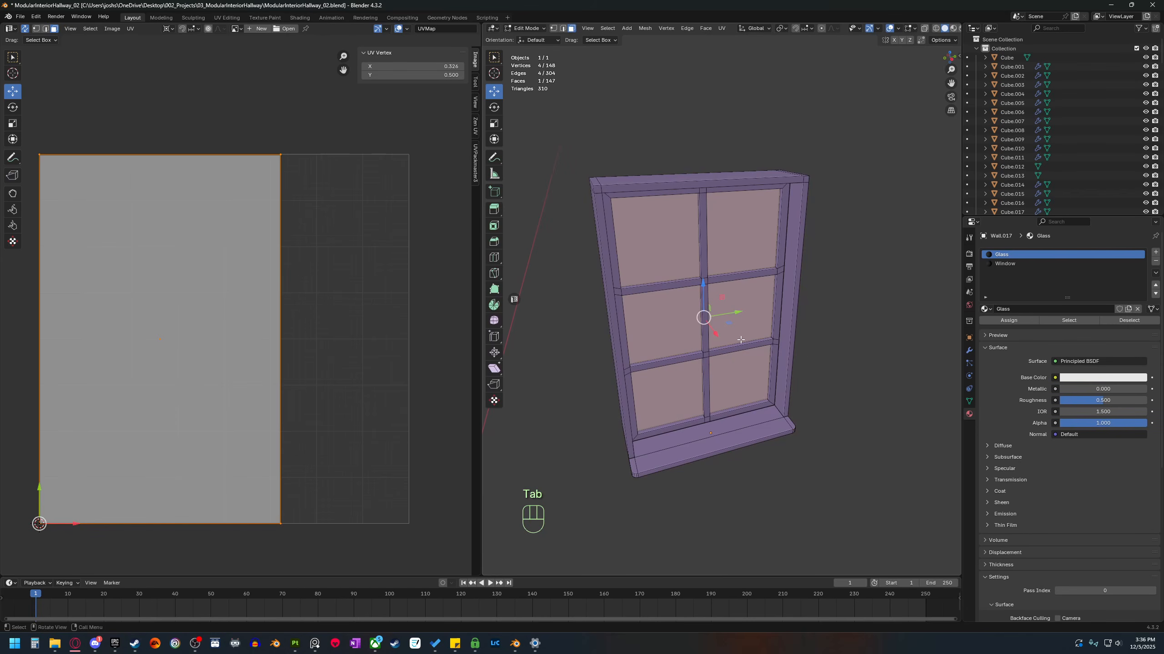
pyautogui.press('u')
pyautogui.moveTo(739, 331)
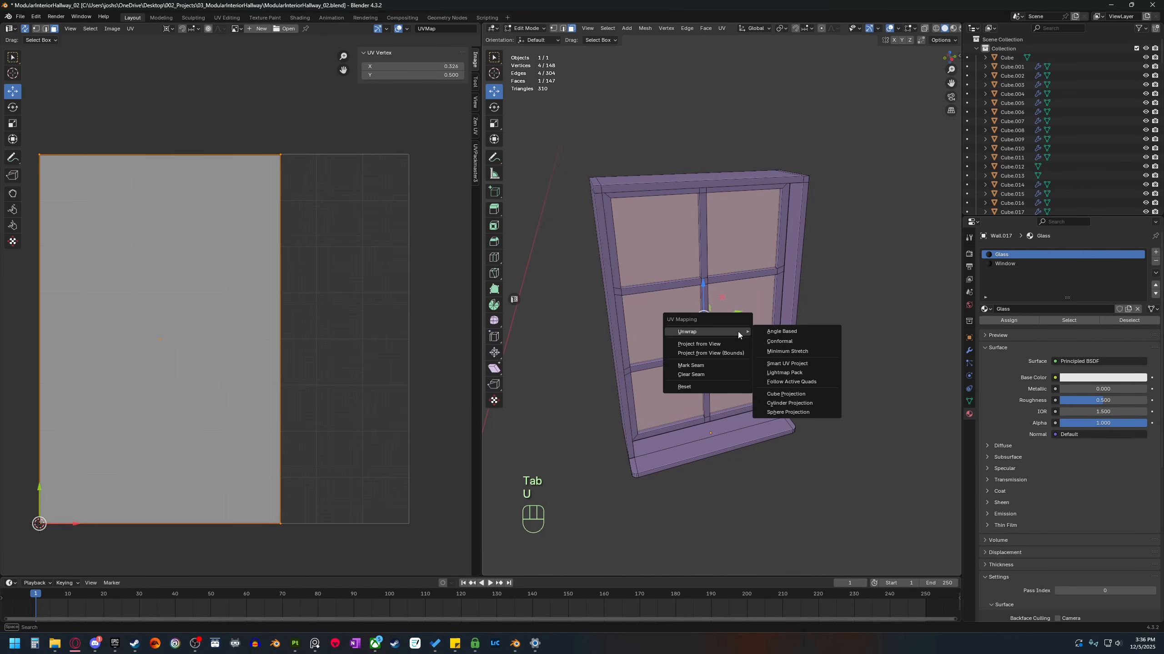
pyautogui.click(798, 339)
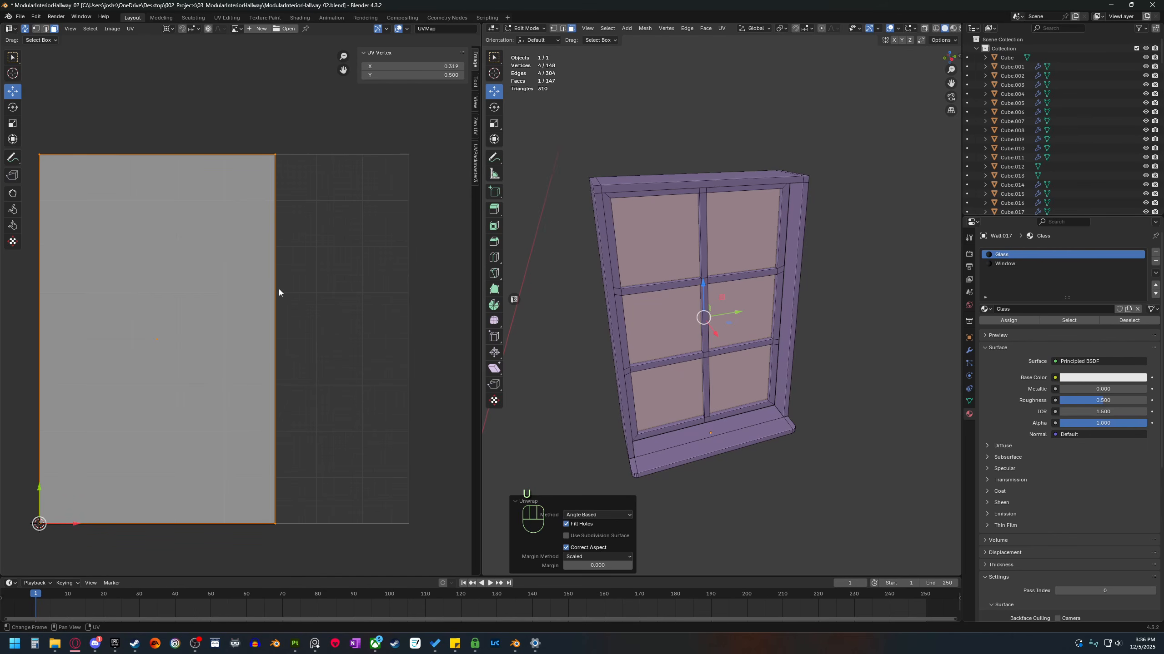
# Try to select the front outer edges along both sides and the top of the window frame in edge mode.
pyautogui.moveTo(714, 373); pyautogui.dragTo(728, 317, button='middle')
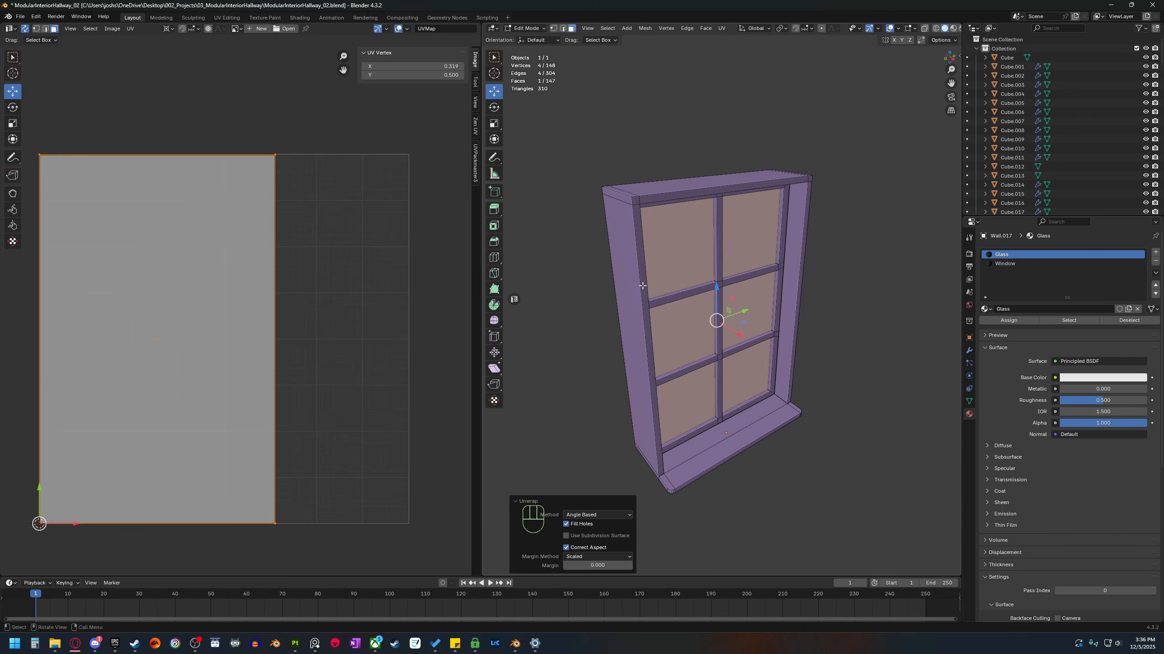
pyautogui.click(643, 286)
pyautogui.press('2')
pyautogui.click(636, 274)
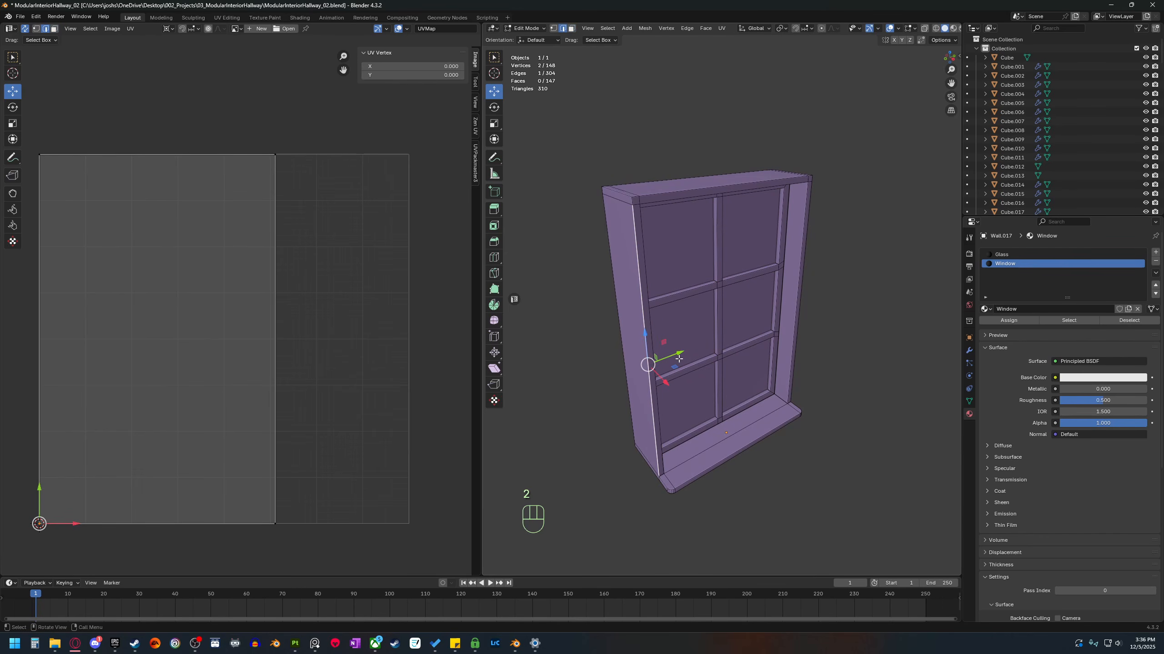
pyautogui.moveTo(646, 461); pyautogui.dragTo(733, 388, button='middle')
pyautogui.moveTo(699, 384); pyautogui.dragTo(735, 388, button='middle')
pyautogui.keyDown('shift'); pyautogui.moveTo(717, 360); pyautogui.dragTo(767, 385, button='middle'); pyautogui.keyUp('shift')
pyautogui.scroll(2, 710, 417)
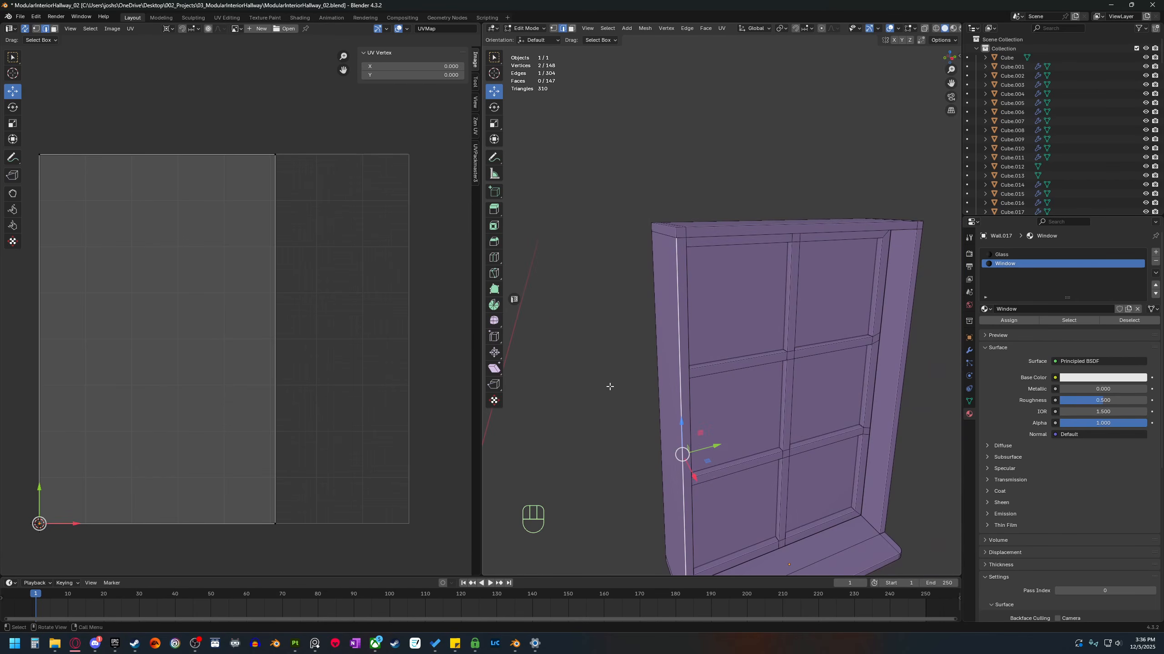
pyautogui.moveTo(660, 383); pyautogui.dragTo(724, 361, button='middle')
pyautogui.keyDown('alt'); pyautogui.keyDown('shift'); pyautogui.click(725, 330); pyautogui.keyUp('shift'); pyautogui.keyUp('alt')
pyautogui.keyDown('alt'); pyautogui.keyDown('shift'); pyautogui.click(726, 330); pyautogui.keyUp('shift'); pyautogui.keyUp('alt')
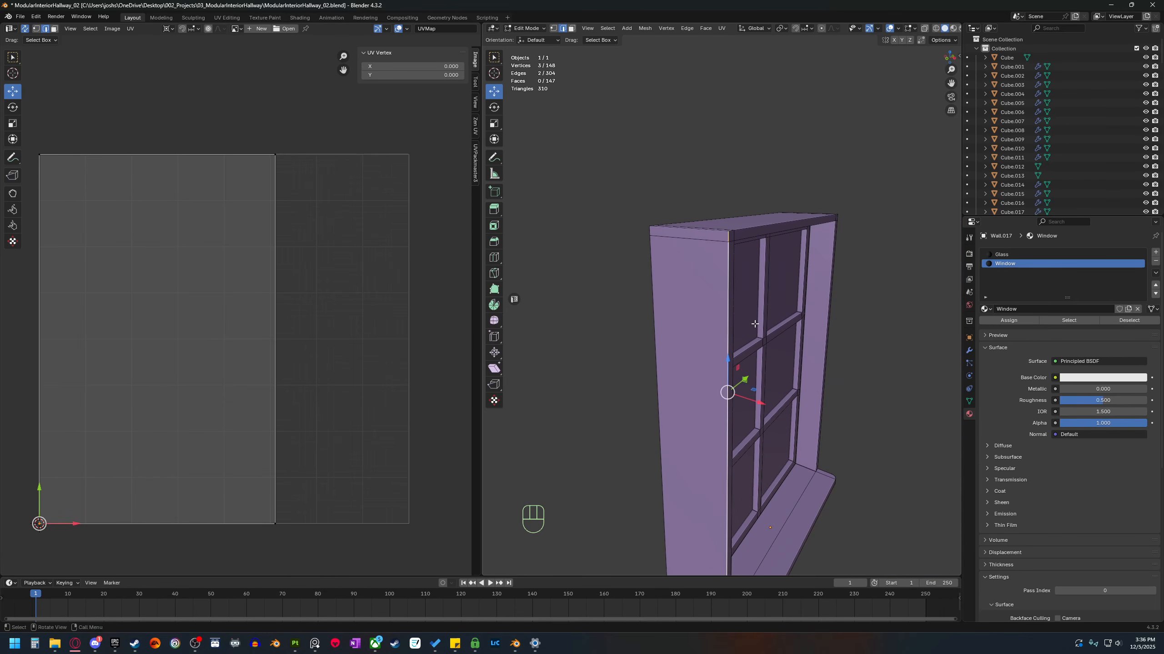
pyautogui.moveTo(756, 325); pyautogui.dragTo(717, 340, button='middle')
pyautogui.keyDown('alt'); pyautogui.keyDown('shift'); pyautogui.click(757, 232); pyautogui.keyUp('shift'); pyautogui.keyUp('alt')
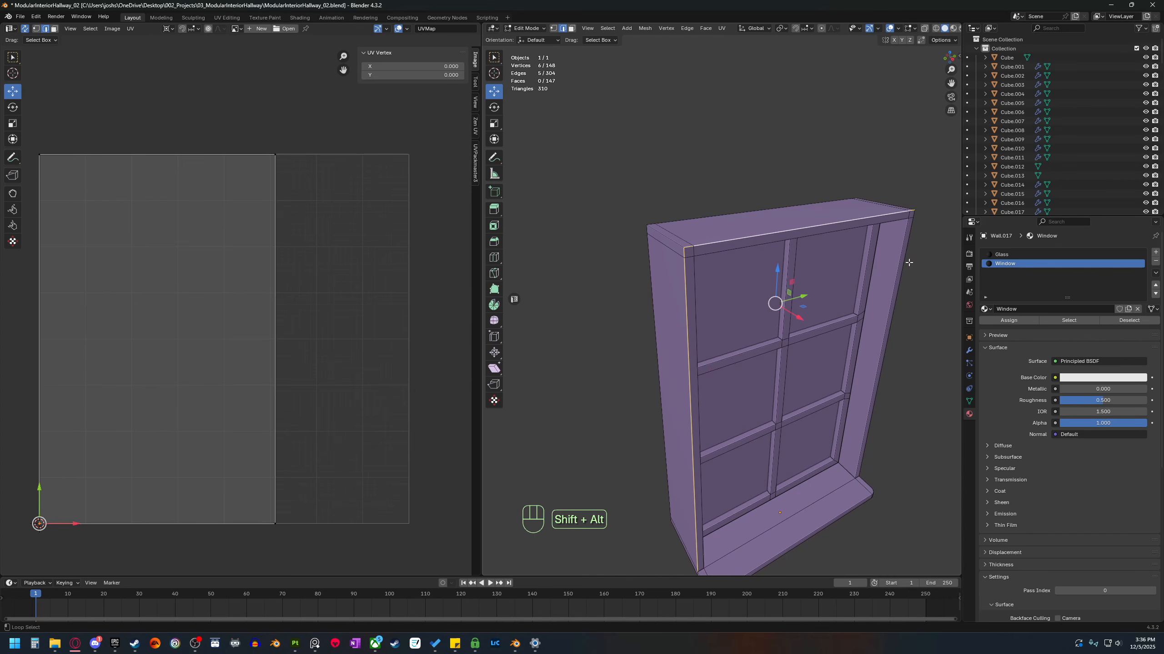
pyautogui.keyDown('alt'); pyautogui.keyDown('shift'); pyautogui.click(909, 257); pyautogui.keyUp('shift'); pyautogui.keyUp('alt')
# Try to extend the frame's edge selection along the lower side edge of the window sill.
pyautogui.keyDown('shift'); pyautogui.moveTo(856, 485); pyautogui.dragTo(828, 374, button='middle'); pyautogui.keyUp('shift')
pyautogui.scroll(3, 824, 380)
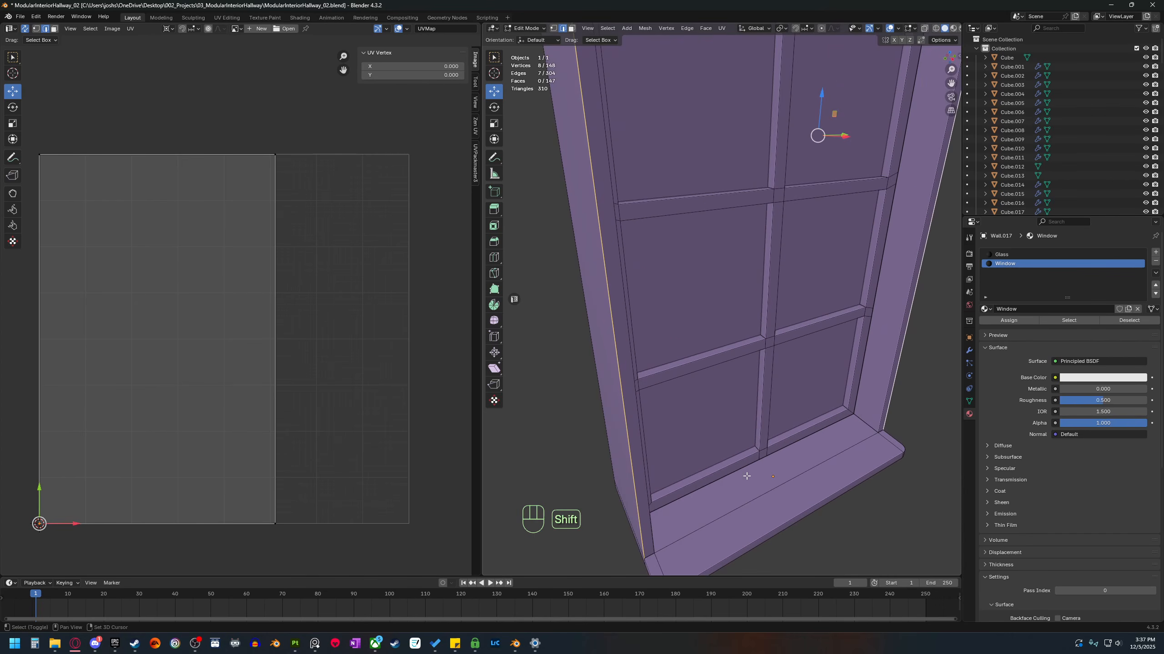
pyautogui.keyDown('shift'); pyautogui.moveTo(745, 476); pyautogui.dragTo(720, 387, button='middle'); pyautogui.keyUp('shift')
pyautogui.keyDown('shift'); pyautogui.moveTo(746, 424); pyautogui.dragTo(794, 433, button='middle'); pyautogui.keyUp('shift')
pyautogui.moveTo(752, 442)
pyautogui.keyDown('shift'); pyautogui.mouseDown(button='middle')
pyautogui.moveTo(740, 397)
pyautogui.moveTo(745, 443)
pyautogui.moveTo(761, 442)
pyautogui.mouseUp(button='middle'); pyautogui.keyUp('shift')
pyautogui.scroll(2, 733, 399)
pyautogui.keyDown('alt'); pyautogui.keyDown('shift'); pyautogui.click(684, 518); pyautogui.keyUp('shift'); pyautogui.keyUp('alt')
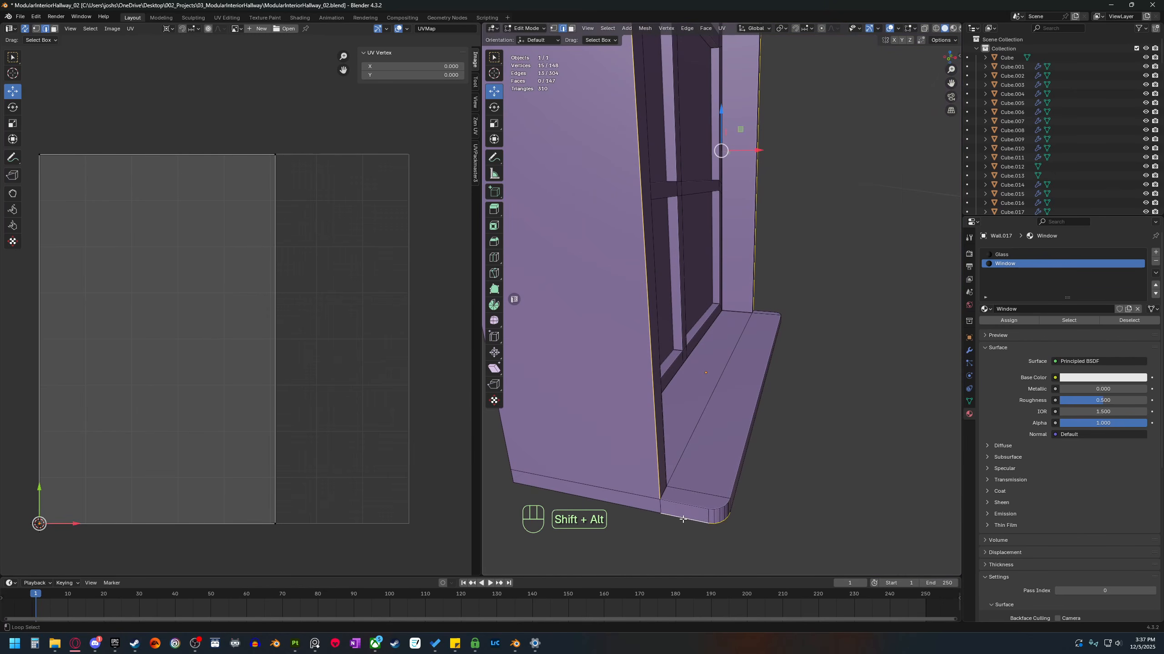
# Select the perimeter edges of the window sill's underside and mark them as a seam.
pyautogui.moveTo(685, 515); pyautogui.dragTo(719, 404, button='middle')
pyautogui.keyDown('shift'); pyautogui.moveTo(733, 367); pyautogui.dragTo(753, 195, button='middle'); pyautogui.keyUp('shift')
pyautogui.keyDown('alt'); pyautogui.keyDown('shift'); pyautogui.click(742, 236); pyautogui.keyUp('shift'); pyautogui.keyUp('alt')
pyautogui.keyDown('alt'); pyautogui.keyDown('shift'); pyautogui.click(760, 223); pyautogui.keyUp('shift'); pyautogui.keyUp('alt')
pyautogui.keyDown('alt'); pyautogui.keyDown('shift'); pyautogui.click(765, 221); pyautogui.keyUp('shift'); pyautogui.keyUp('alt')
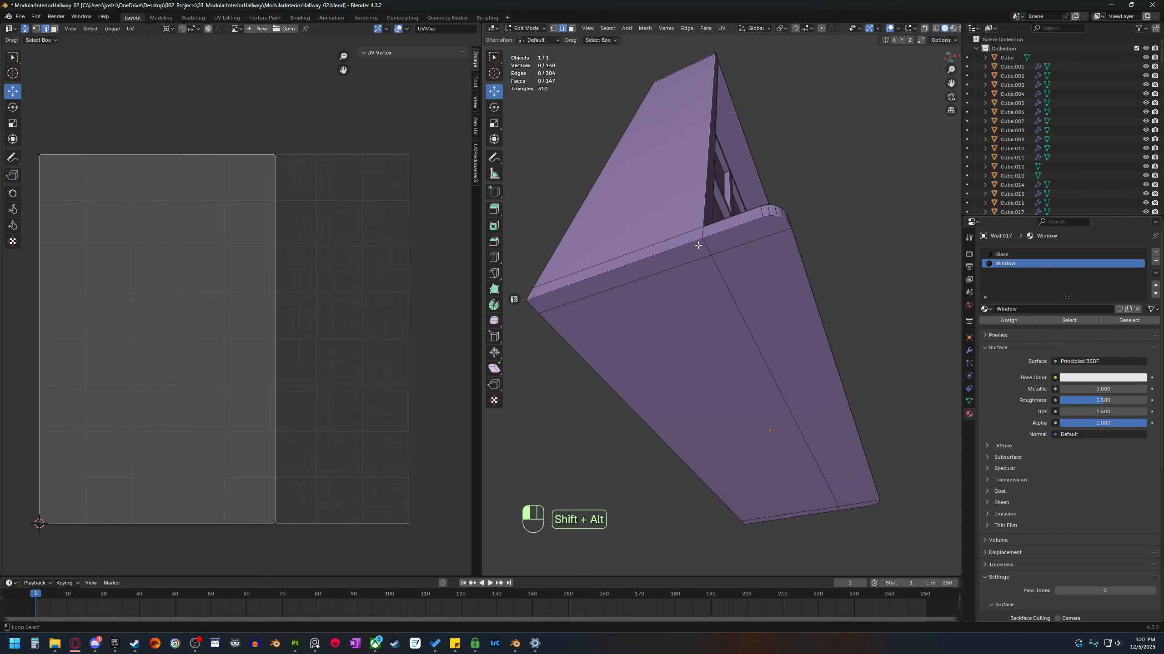
pyautogui.keyDown('alt'); pyautogui.keyDown('shift'); pyautogui.click(706, 244); pyautogui.keyUp('shift'); pyautogui.keyUp('alt')
pyautogui.keyDown('alt'); pyautogui.keyDown('shift'); pyautogui.click(861, 363); pyautogui.keyUp('shift'); pyautogui.keyUp('alt')
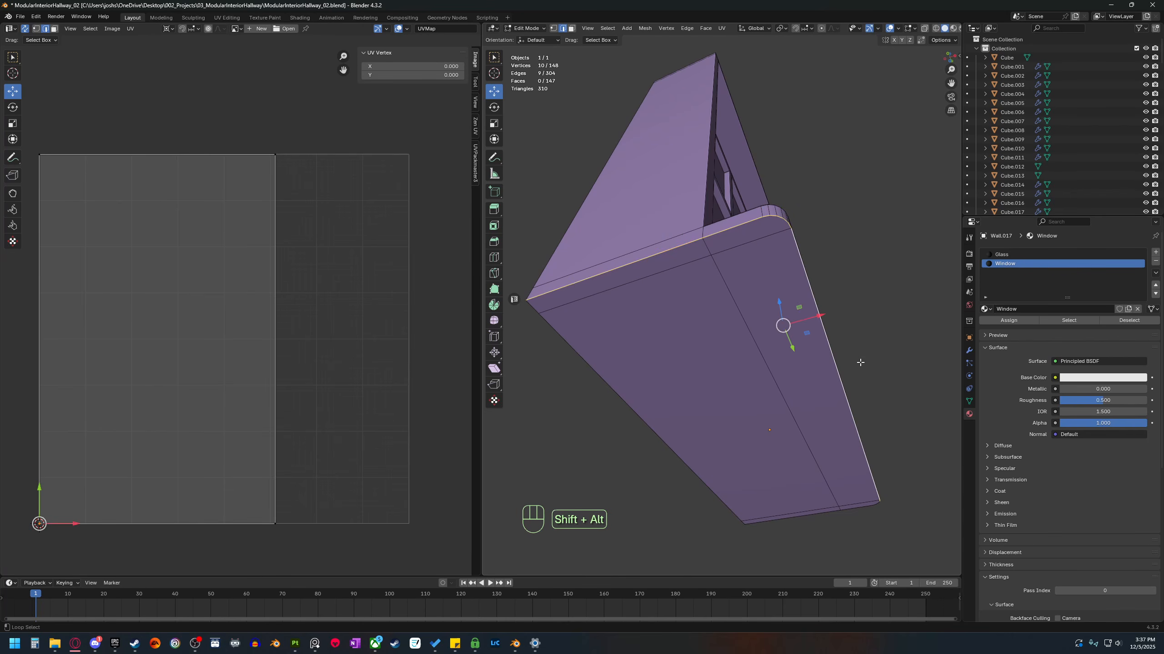
pyautogui.keyDown('alt'); pyautogui.keyDown('shift'); pyautogui.click(861, 510); pyautogui.keyUp('shift'); pyautogui.keyUp('alt')
pyautogui.keyDown('alt'); pyautogui.keyDown('shift'); pyautogui.click(819, 518); pyautogui.keyUp('shift'); pyautogui.keyUp('alt')
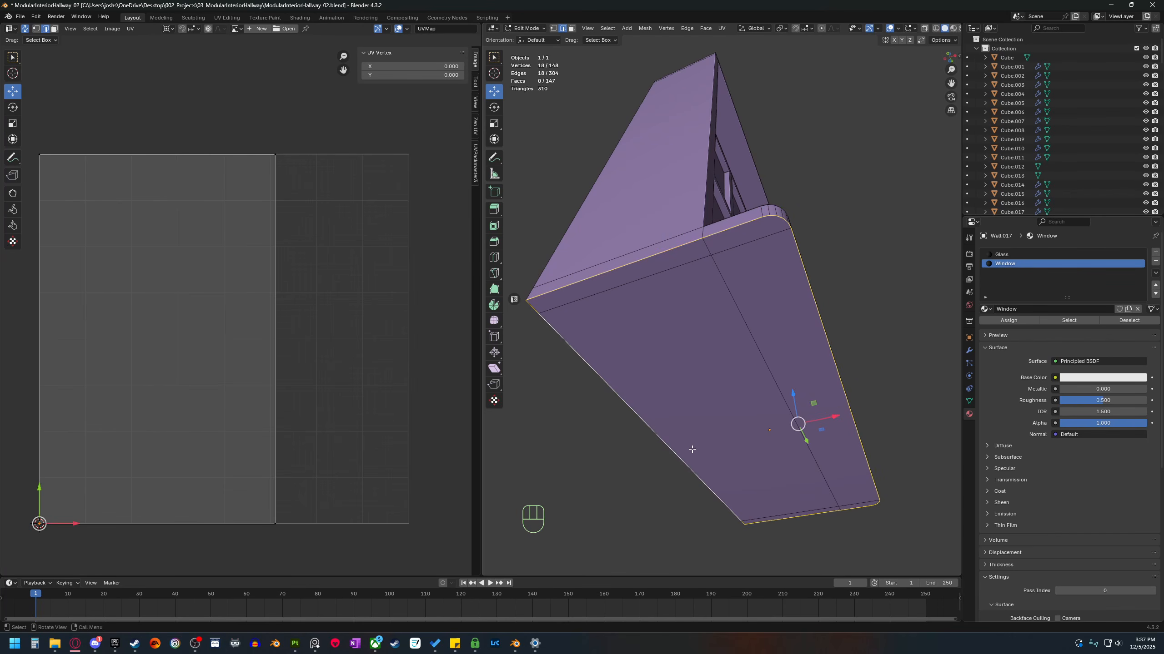
pyautogui.rightClick(662, 449)
pyautogui.click(667, 512)
# Select the glass pane's UV island and move it outside the UV square, above the tile.
pyautogui.moveTo(687, 486); pyautogui.dragTo(714, 397, button='middle')
pyautogui.press('a')
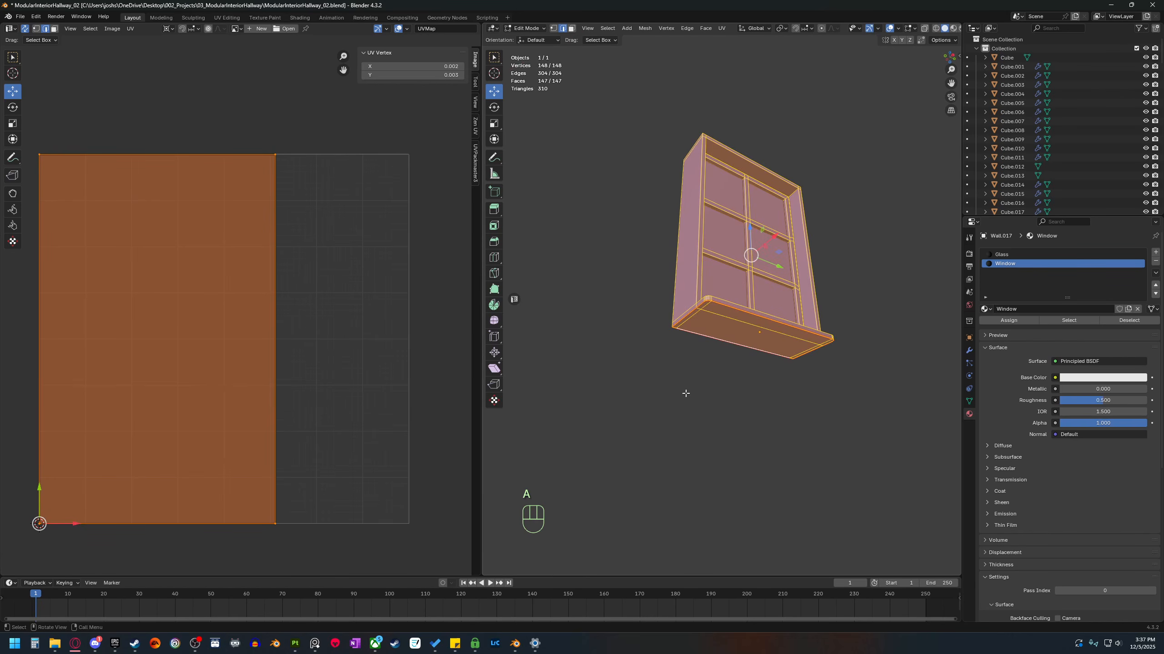
pyautogui.scroll(-2, 302, 373)
pyautogui.press('3')
pyautogui.click(200, 343)
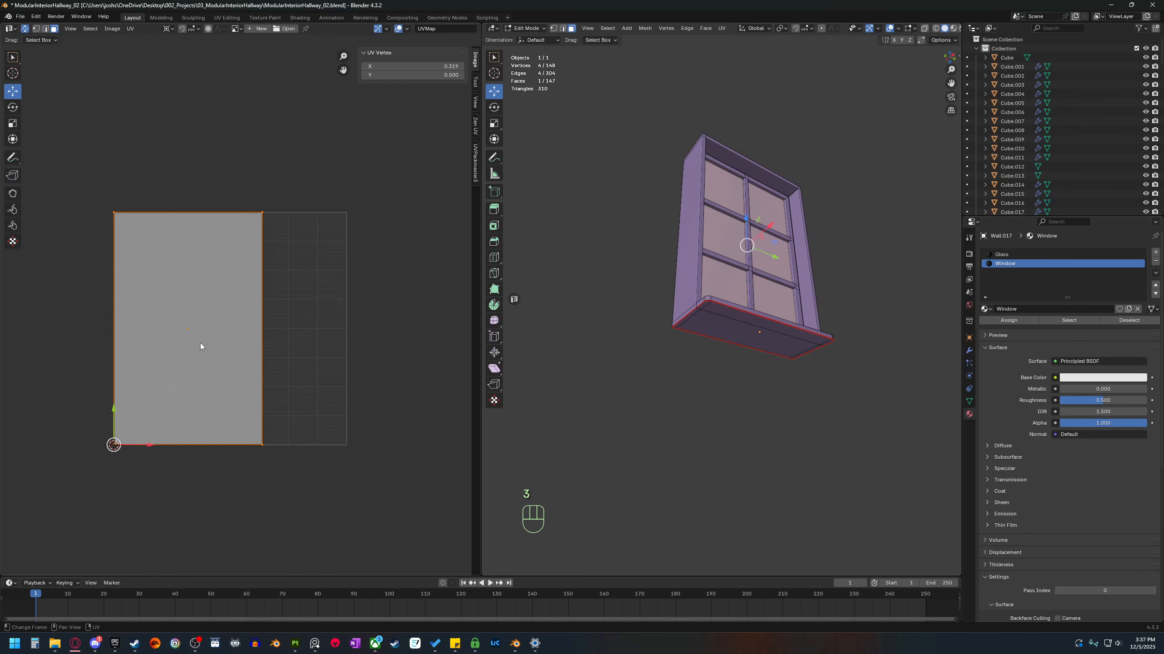
pyautogui.press('g')
pyautogui.click(230, 63)
# Invert the selection to everything except the glass pane and unwrap it with the Angle Based method.
pyautogui.moveTo(723, 373); pyautogui.dragTo(738, 374, button='middle')
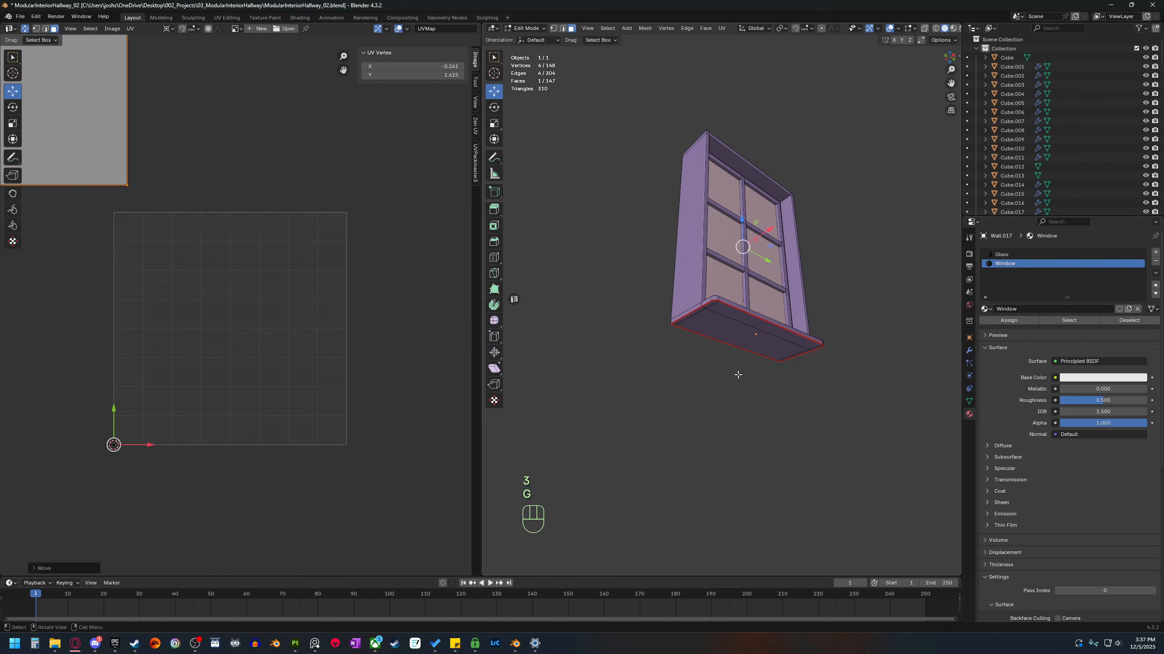
pyautogui.hotkey('ctrl', 'i')
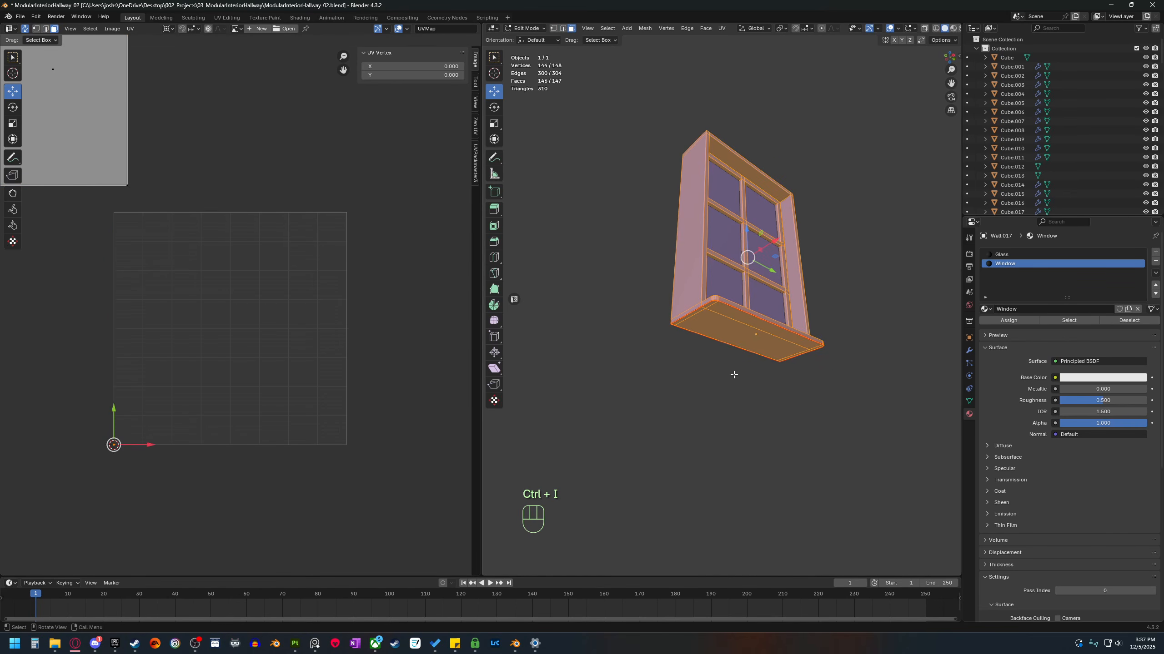
pyautogui.press('u')
pyautogui.click(782, 376)
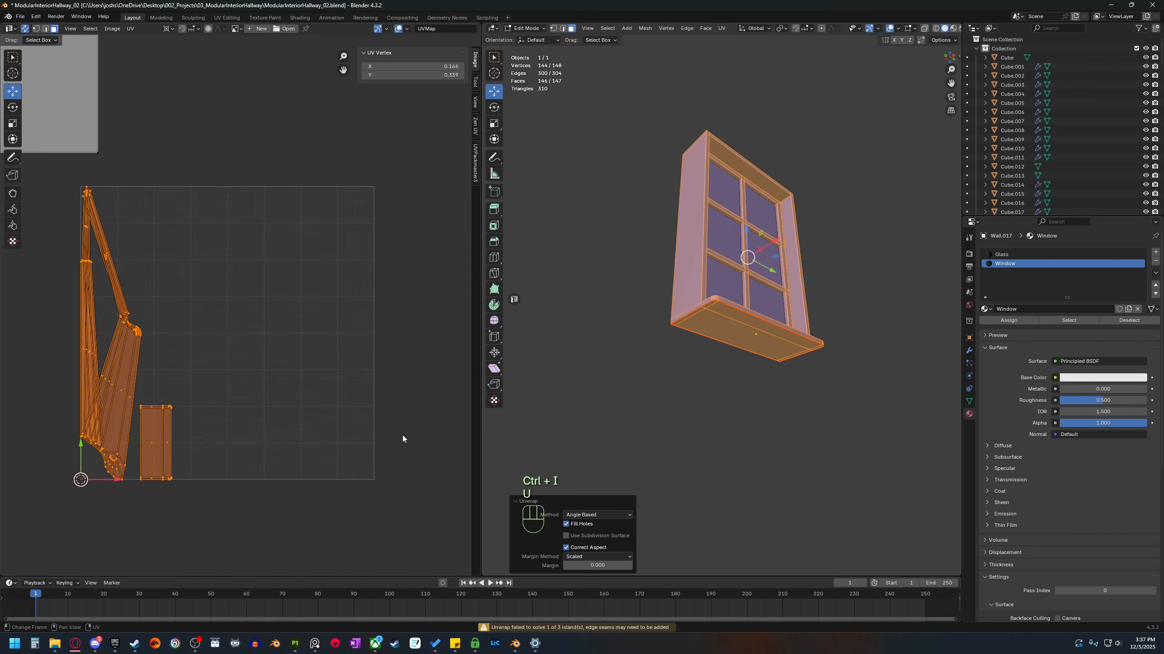
pyautogui.moveTo(745, 408); pyautogui.dragTo(755, 365, button='middle')
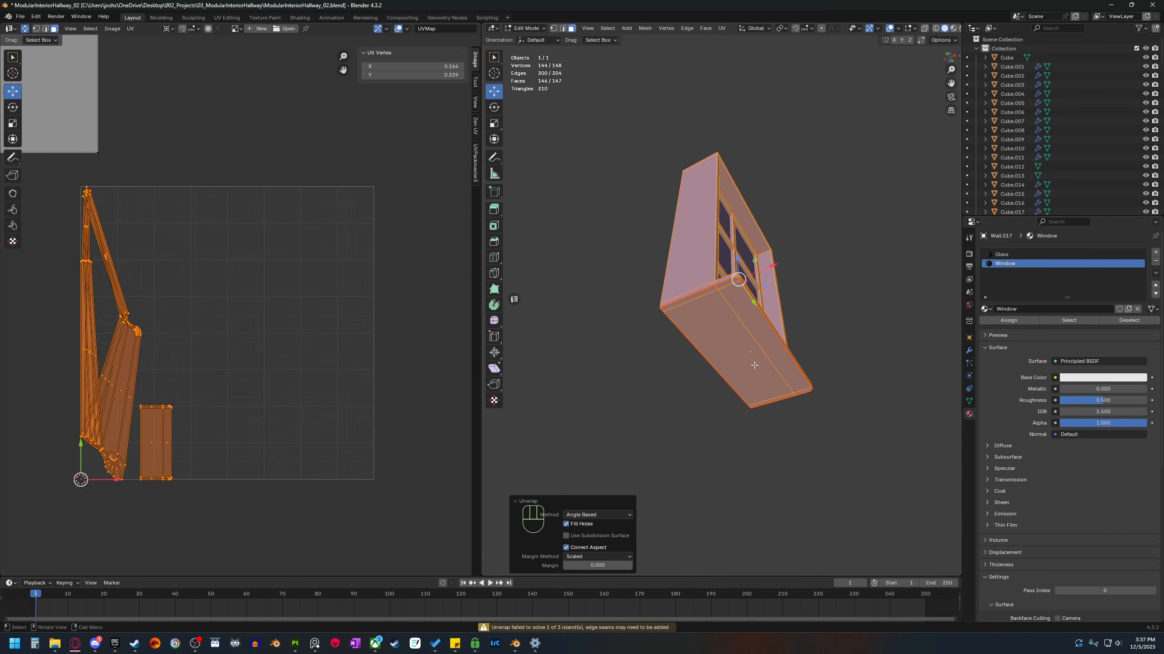
pyautogui.click(751, 354)
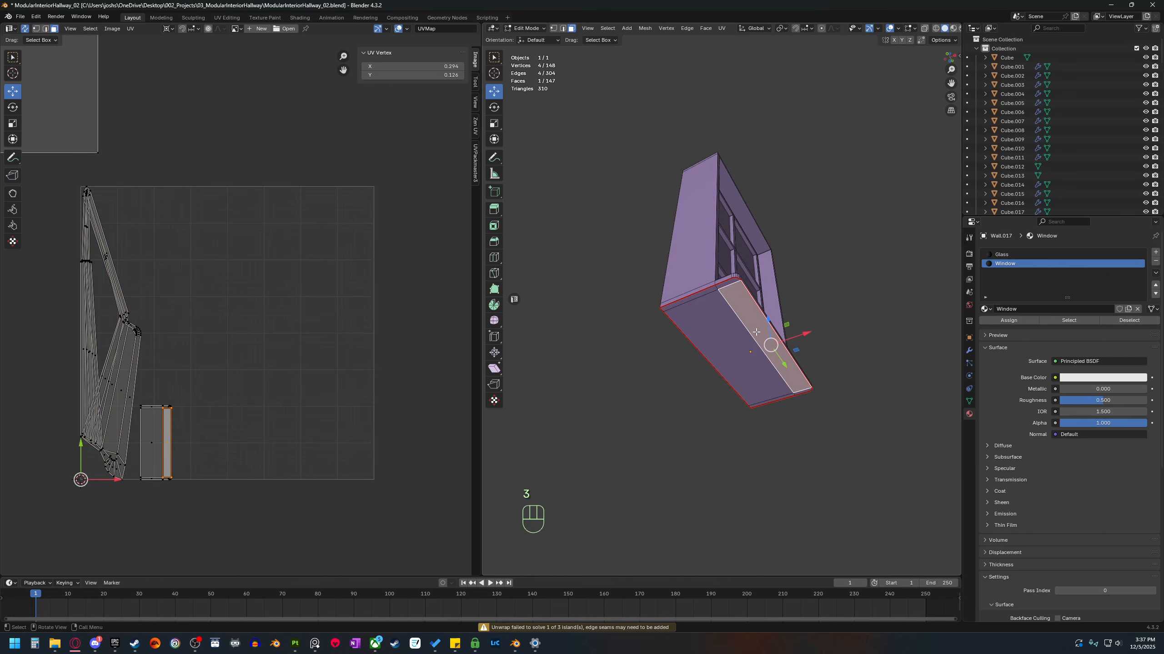
# Select the upper outline edges of the sill and the inner edge loop around the window recess and mark them as seams.
pyautogui.moveTo(735, 351); pyautogui.dragTo(762, 442, button='middle')
pyautogui.scroll(3, 739, 345)
pyautogui.scroll(-3, 733, 416)
pyautogui.moveTo(769, 420); pyautogui.dragTo(691, 443, button='middle')
pyautogui.keyDown('shift'); pyautogui.moveTo(691, 442); pyautogui.dragTo(728, 460, button='middle'); pyautogui.keyUp('shift')
pyautogui.keyDown('shift'); pyautogui.moveTo(729, 460); pyautogui.dragTo(688, 459, button='middle'); pyautogui.keyUp('shift')
pyautogui.press('2')
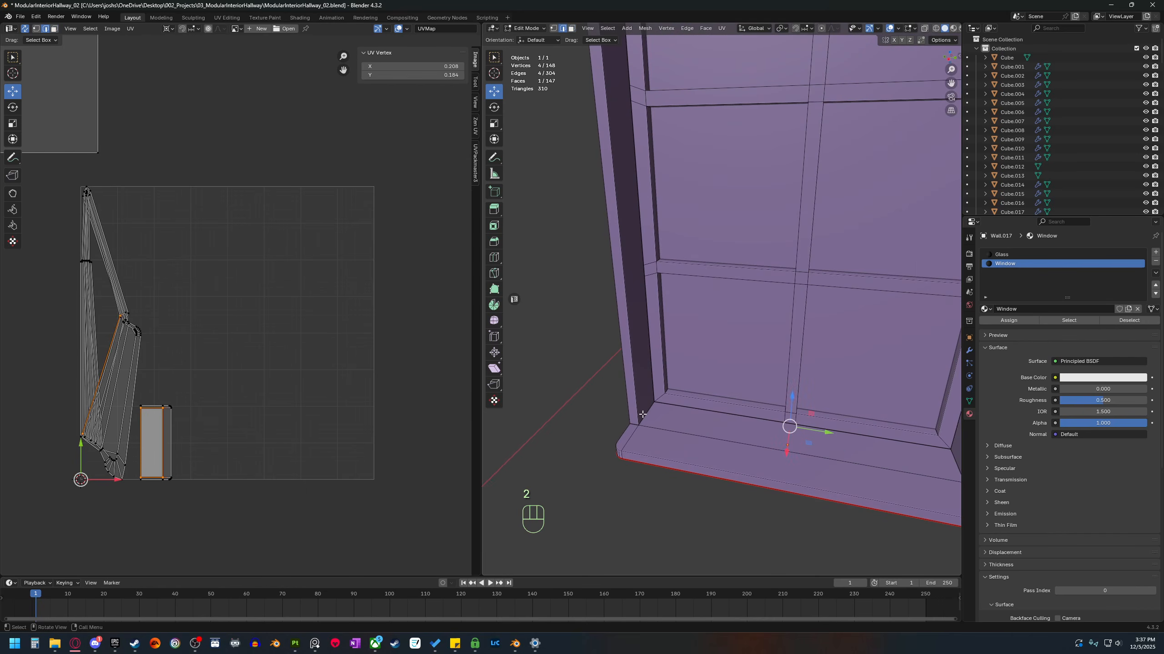
pyautogui.click(664, 412)
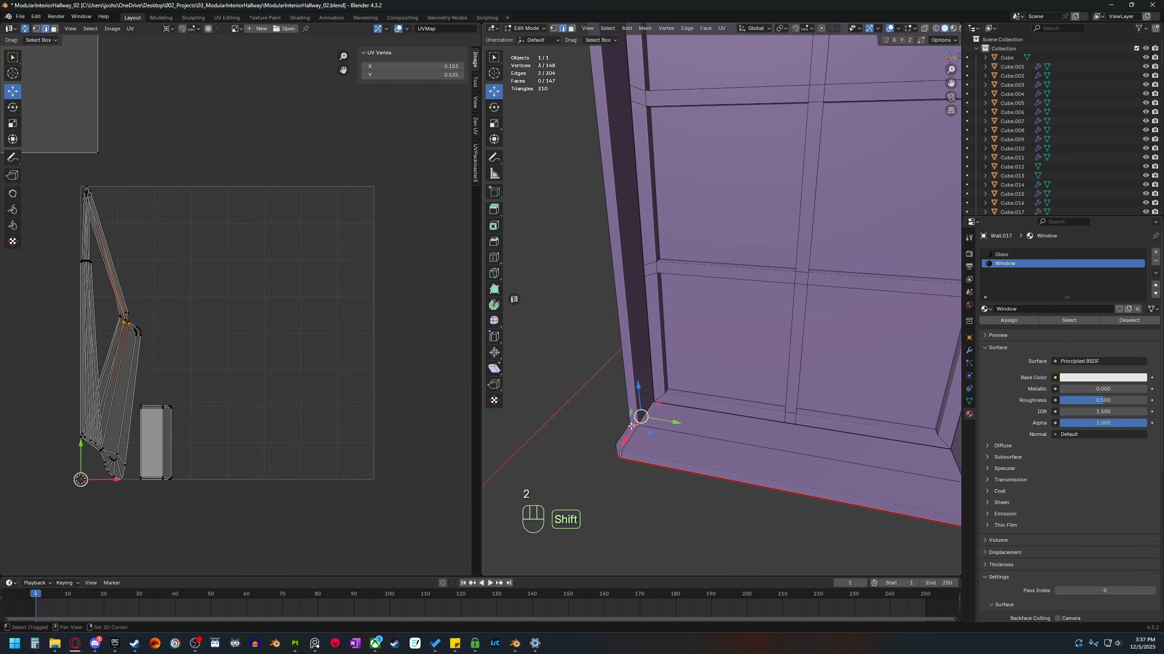
pyautogui.moveTo(631, 427); pyautogui.dragTo(684, 451, button='middle')
pyautogui.keyDown('alt'); pyautogui.keyDown('shift'); pyautogui.click(723, 478); pyautogui.keyUp('shift'); pyautogui.keyUp('alt')
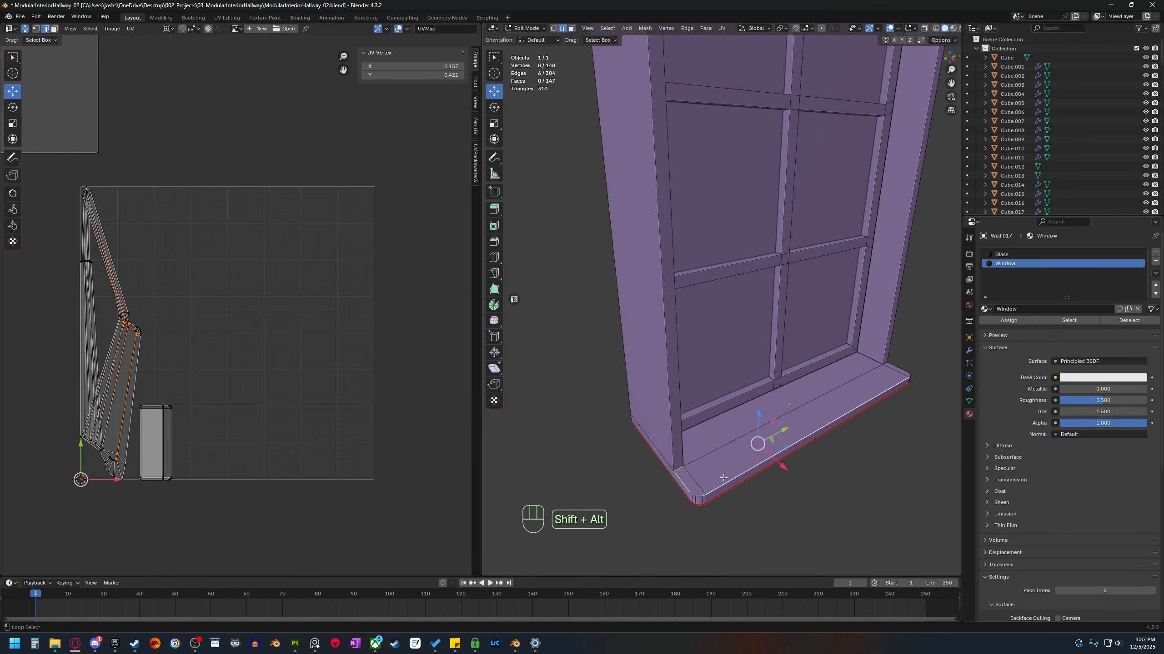
pyautogui.moveTo(694, 496); pyautogui.dragTo(827, 470, button='middle')
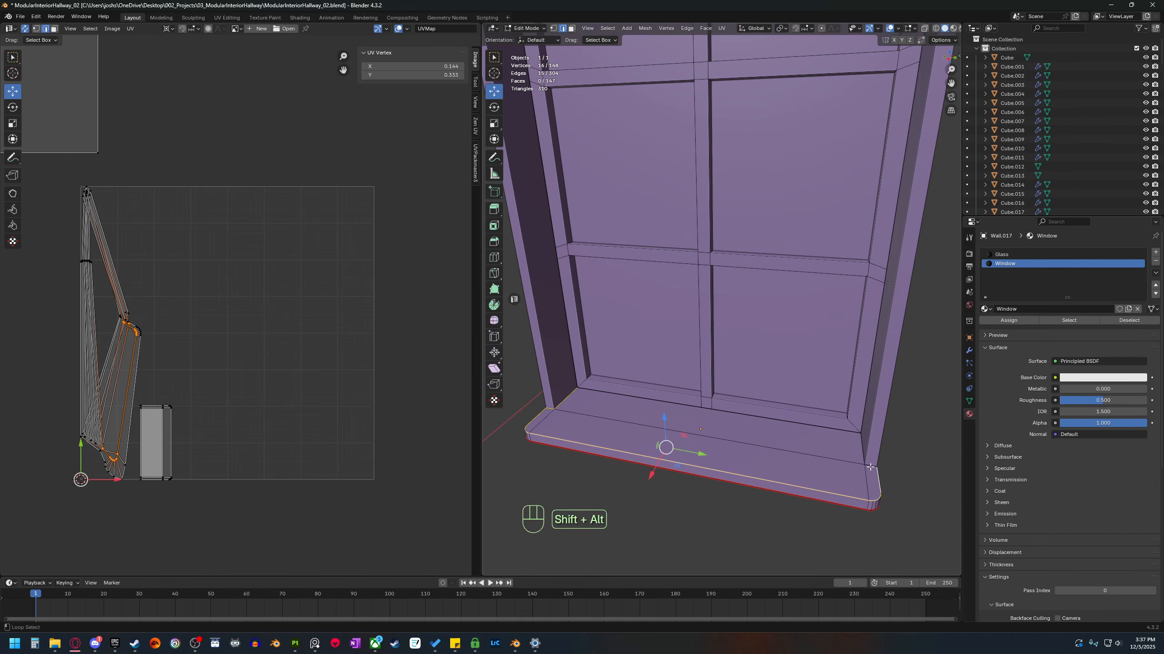
pyautogui.keyDown('alt'); pyautogui.keyDown('shift'); pyautogui.click(842, 430); pyautogui.keyUp('shift'); pyautogui.keyUp('alt')
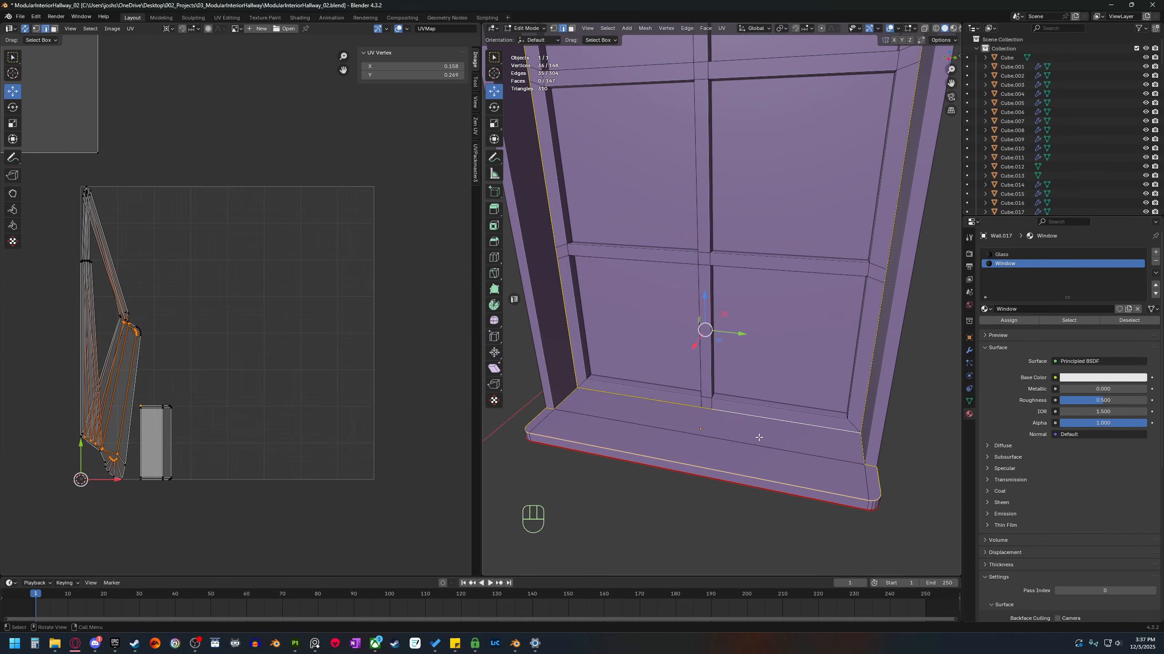
pyautogui.hotkey('ctrl', 'e')
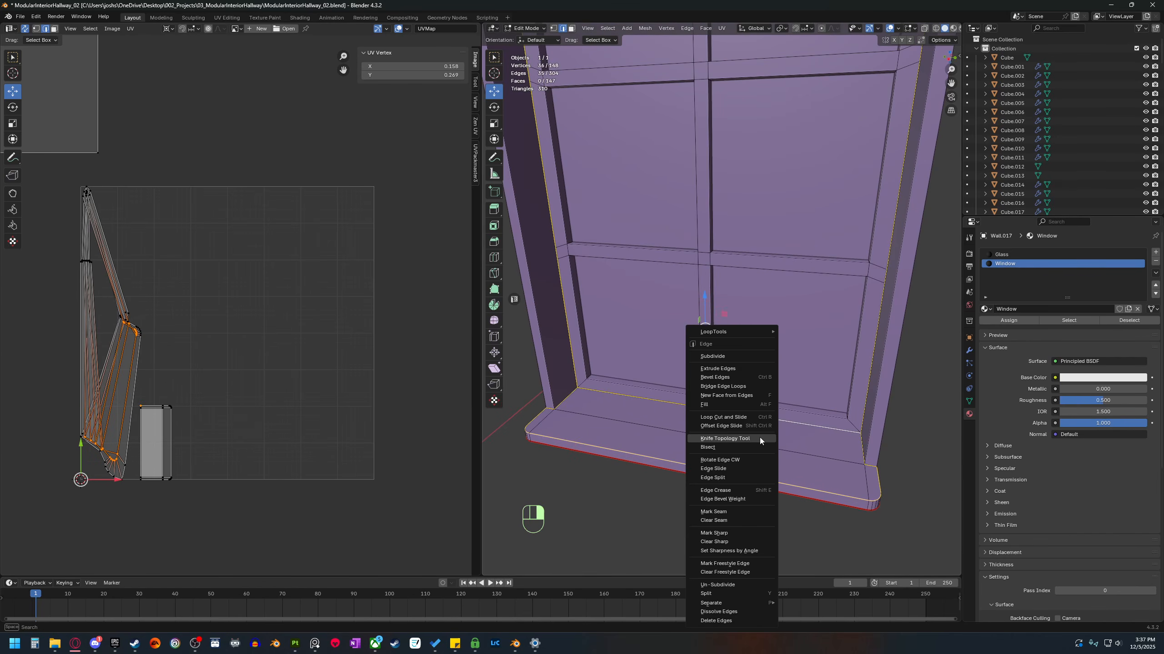
pyautogui.click(741, 514)
# Check the new seams by selecting linked faces around the sill in face mode.
pyautogui.keyDown('shift'); pyautogui.moveTo(707, 451); pyautogui.dragTo(740, 424, button='middle'); pyautogui.keyUp('shift')
pyautogui.press('3')
pyautogui.press('l')
pyautogui.scroll(-3, 707, 440)
pyautogui.scroll(2, 712, 439)
pyautogui.click(665, 380)
pyautogui.moveTo(665, 380); pyautogui.dragTo(629, 389, button='middle')
# Select the inner and outer edges of the frame's front rim along both sides and the top and mark them as seams.
pyautogui.press('2')
pyautogui.click(667, 341)
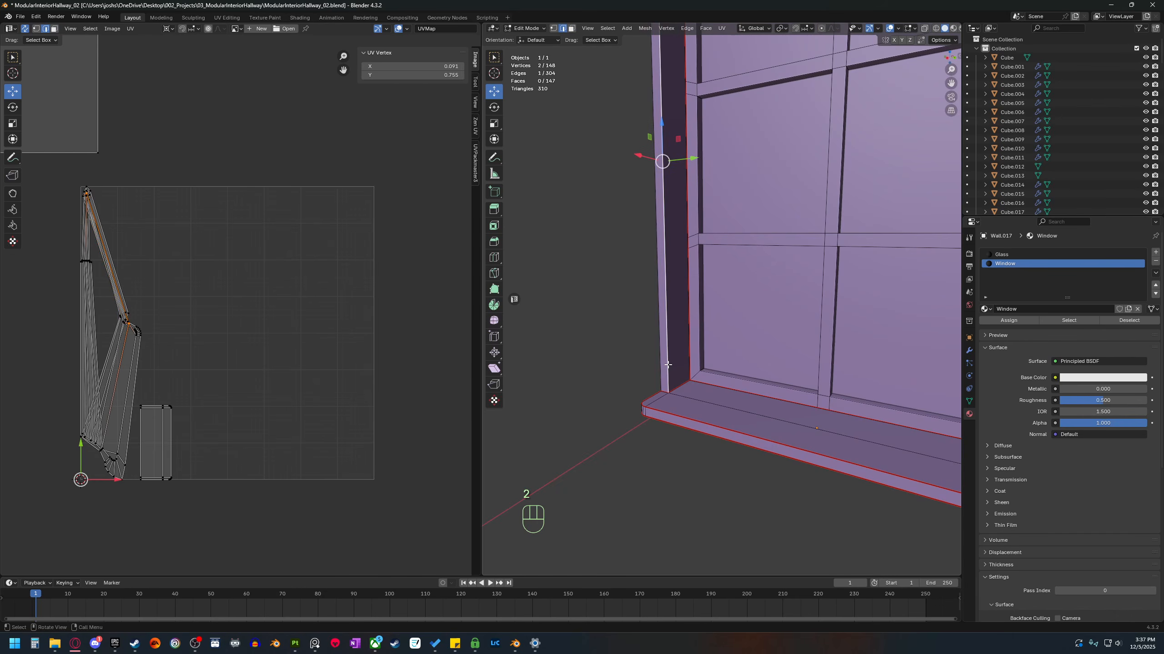
pyautogui.scroll(-1, 694, 321)
pyautogui.keyDown('shift'); pyautogui.moveTo(695, 318); pyautogui.dragTo(692, 450, button='middle'); pyautogui.keyUp('shift')
pyautogui.moveTo(693, 161); pyautogui.dragTo(754, 175, button='middle')
pyautogui.keyDown('shift'); pyautogui.click(726, 118); pyautogui.keyUp('shift')
pyautogui.keyDown('shift'); pyautogui.click(874, 191); pyautogui.keyUp('shift')
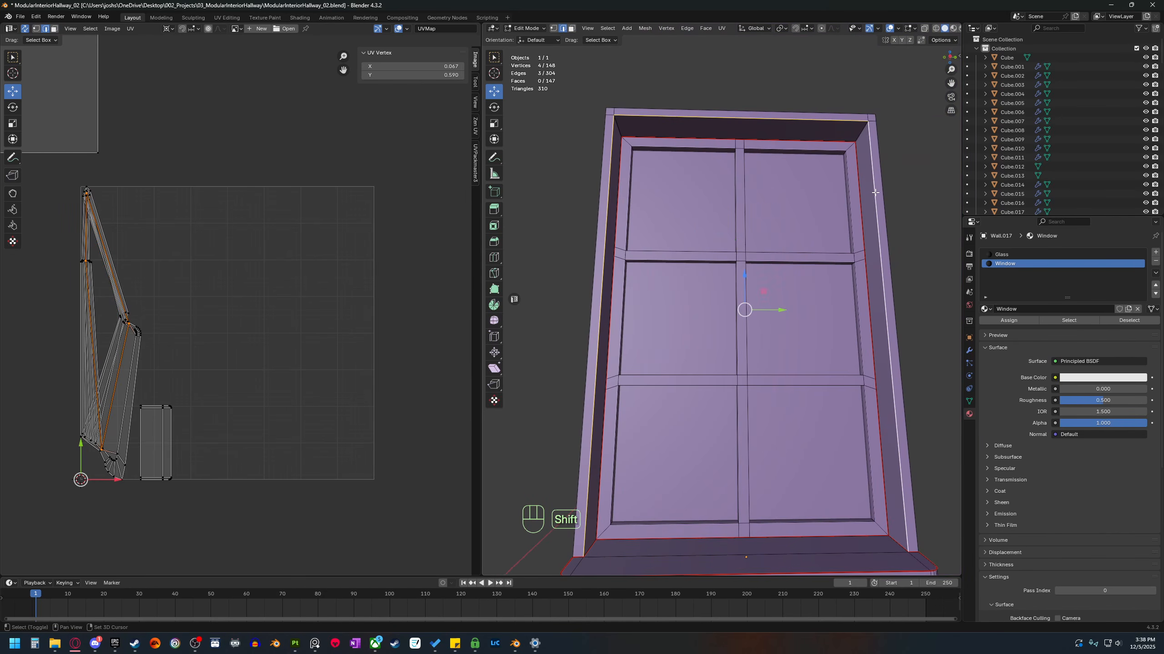
pyautogui.keyDown('alt'); pyautogui.keyDown('shift'); pyautogui.click(869, 150); pyautogui.keyUp('shift'); pyautogui.keyUp('alt')
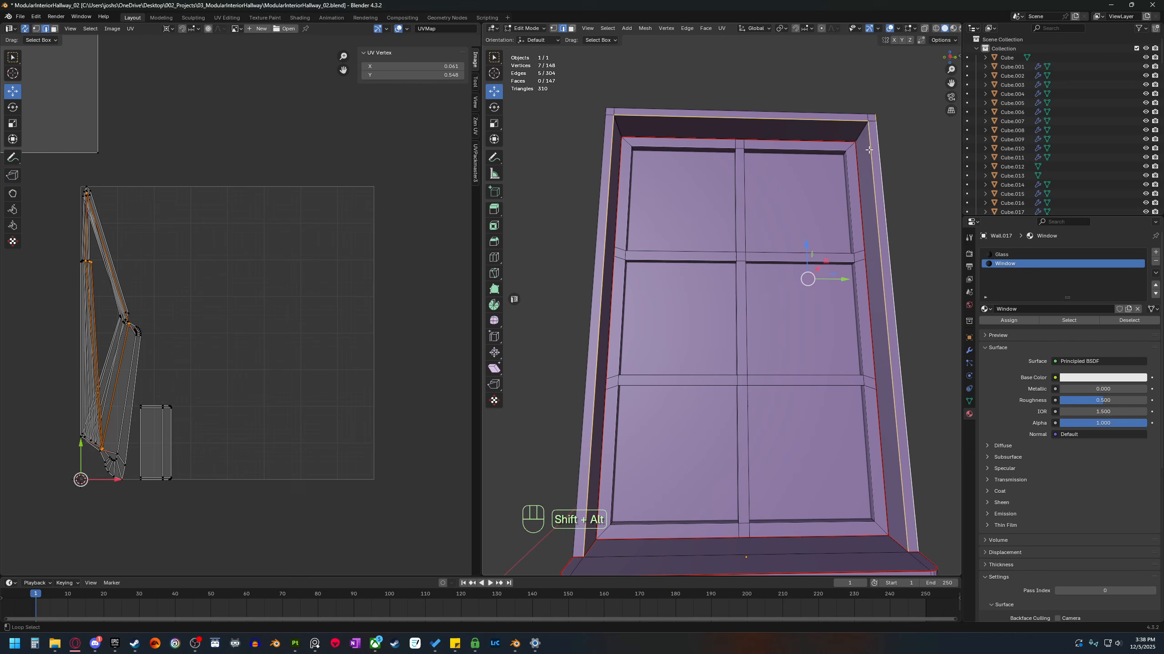
pyautogui.keyDown('alt'); pyautogui.keyDown('shift'); pyautogui.click(845, 112); pyautogui.keyUp('shift'); pyautogui.keyUp('alt')
pyautogui.keyDown('alt'); pyautogui.keyDown('shift'); pyautogui.click(603, 155); pyautogui.keyUp('shift'); pyautogui.keyUp('alt')
pyautogui.rightClick(603, 155)
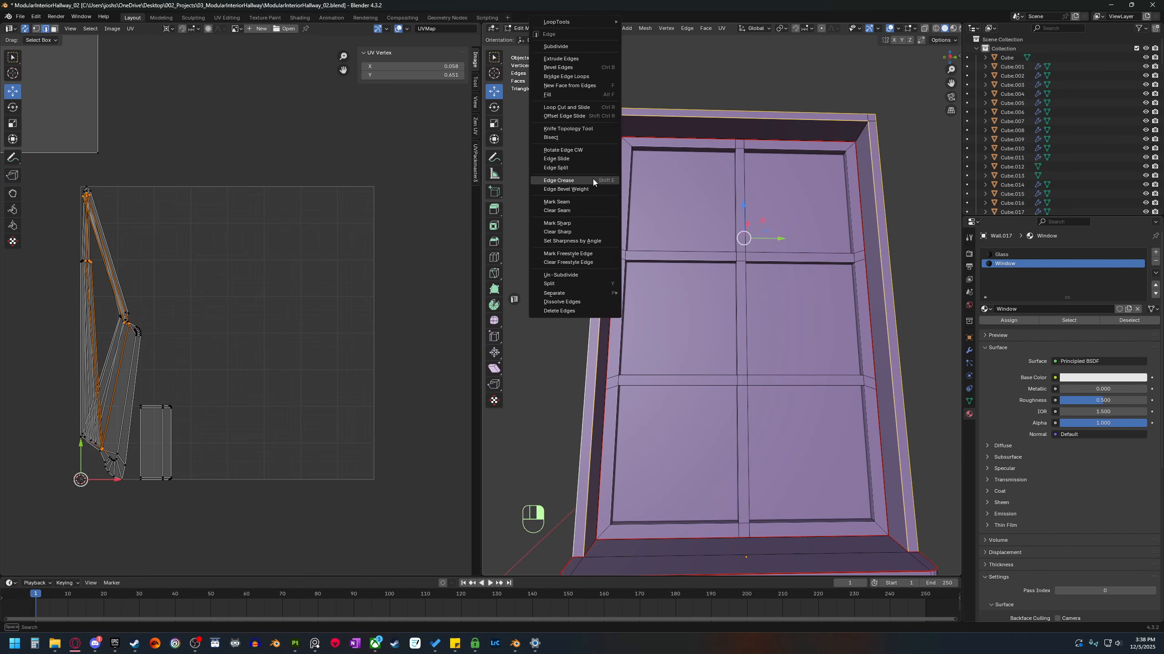
pyautogui.click(579, 201)
pyautogui.moveTo(672, 250); pyautogui.dragTo(673, 309, button='middle')
pyautogui.press('a')
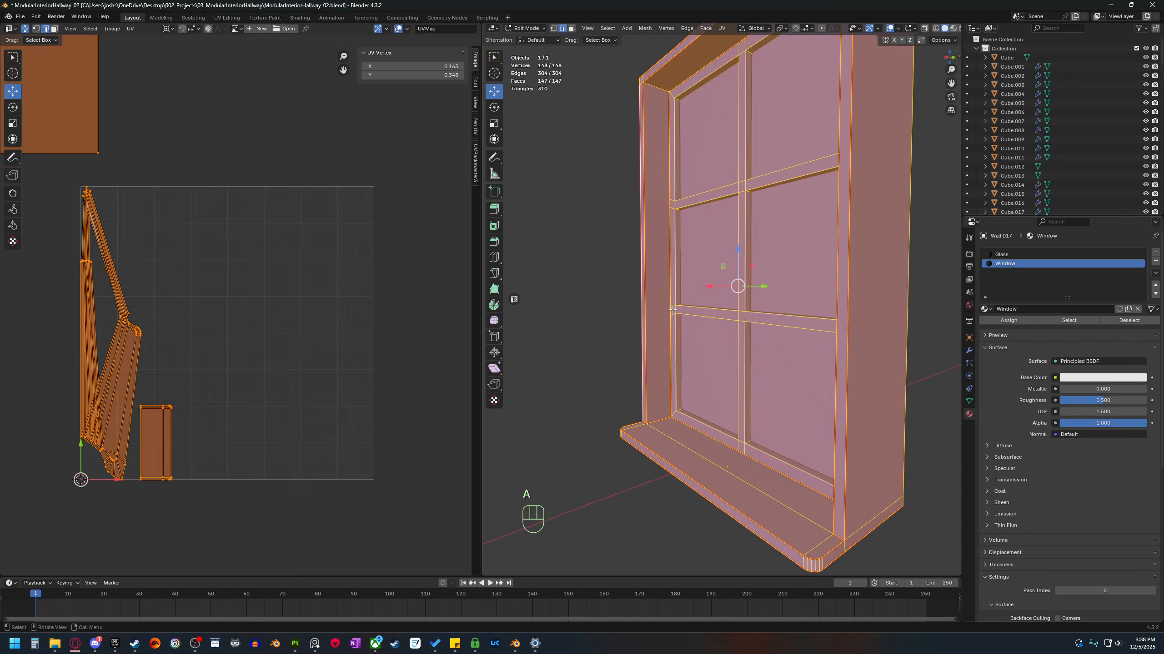
pyautogui.press('u')
pyautogui.click(719, 310)
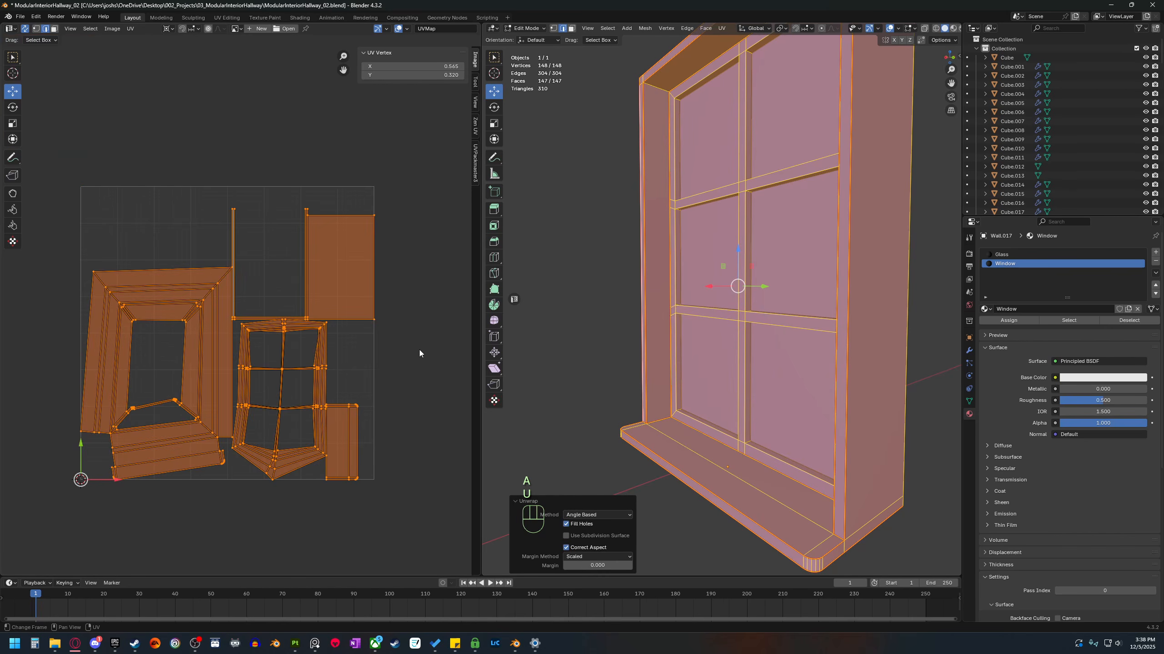
pyautogui.scroll(-1, 408, 339)
pyautogui.scroll(-2, 660, 349)
pyautogui.moveTo(659, 349); pyautogui.dragTo(692, 349, button='middle')
pyautogui.hotkey('ctrl', 'z')
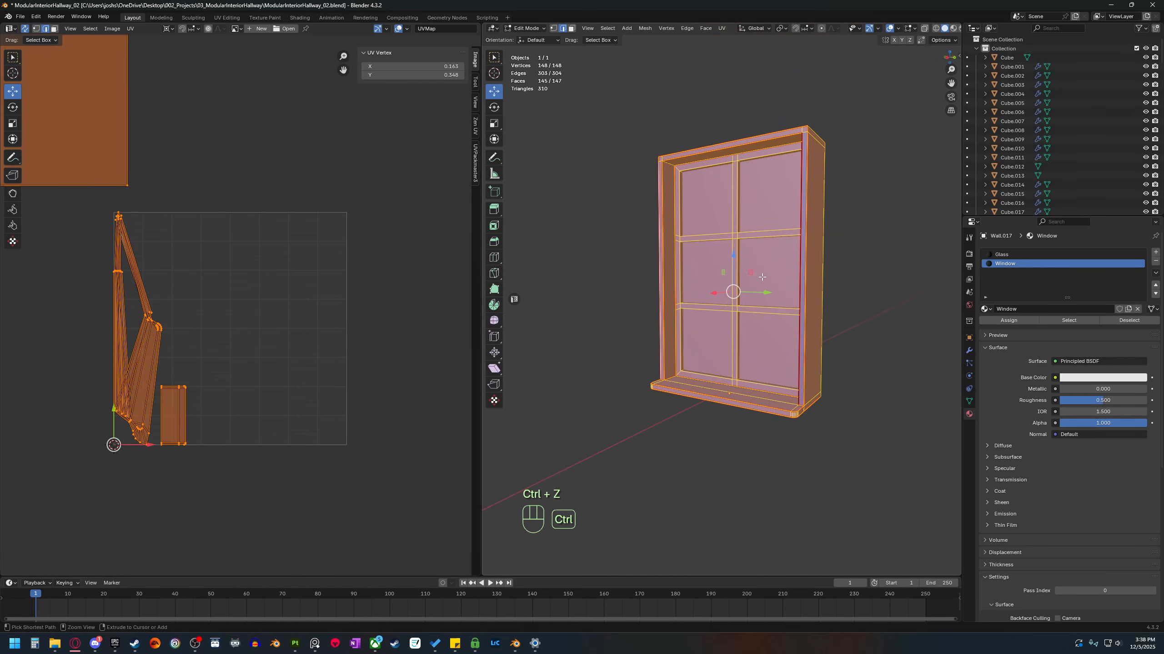
pyautogui.hotkey('ctrl', 'z')
# Deselect the glass pane face, redo the Angle Based unwrap of the remaining window faces, and examine the resulting islands.
pyautogui.moveTo(774, 279); pyautogui.dragTo(783, 278, button='middle')
pyautogui.press('3')
pyautogui.keyDown('shift'); pyautogui.click(781, 286); pyautogui.keyUp('shift')
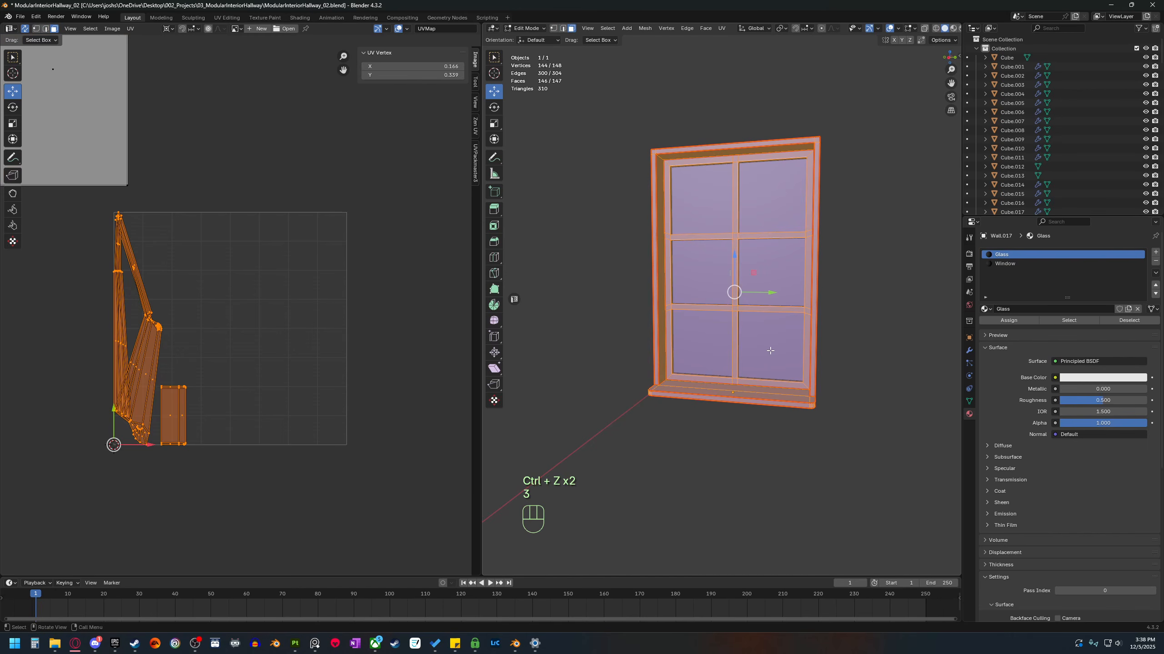
pyautogui.press('u')
pyautogui.click(798, 352)
pyautogui.scroll(3, 262, 261)
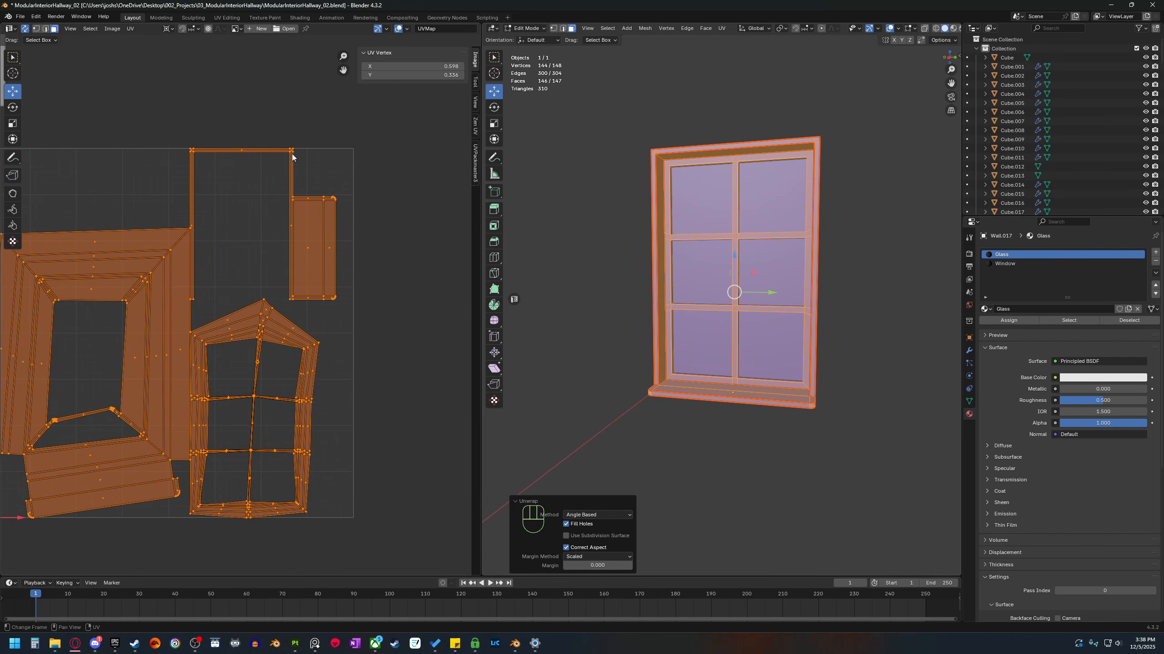
pyautogui.scroll(2, 292, 154)
pyautogui.moveTo(293, 160); pyautogui.dragTo(248, 289, button='middle')
pyautogui.moveTo(251, 439); pyautogui.dragTo(267, 216, button='middle')
# Try to select the vertical strip of faces along one side of the inner sash frame.
pyautogui.moveTo(775, 360); pyautogui.dragTo(692, 397, button='middle')
pyautogui.scroll(3, 744, 383)
pyautogui.scroll(2, 724, 426)
pyautogui.scroll(2, 690, 383)
pyautogui.press('2')
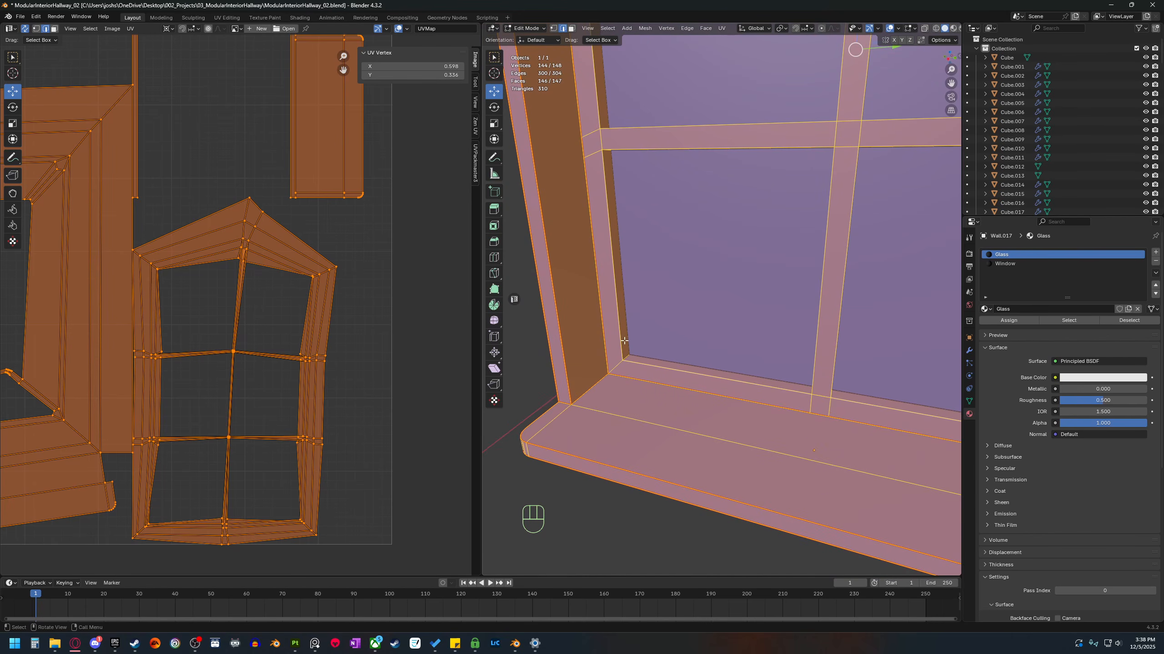
pyautogui.scroll(-2, 615, 351)
pyautogui.scroll(1, 618, 371)
pyautogui.keyDown('shift'); pyautogui.moveTo(615, 350); pyautogui.dragTo(643, 334, button='middle'); pyautogui.keyUp('shift')
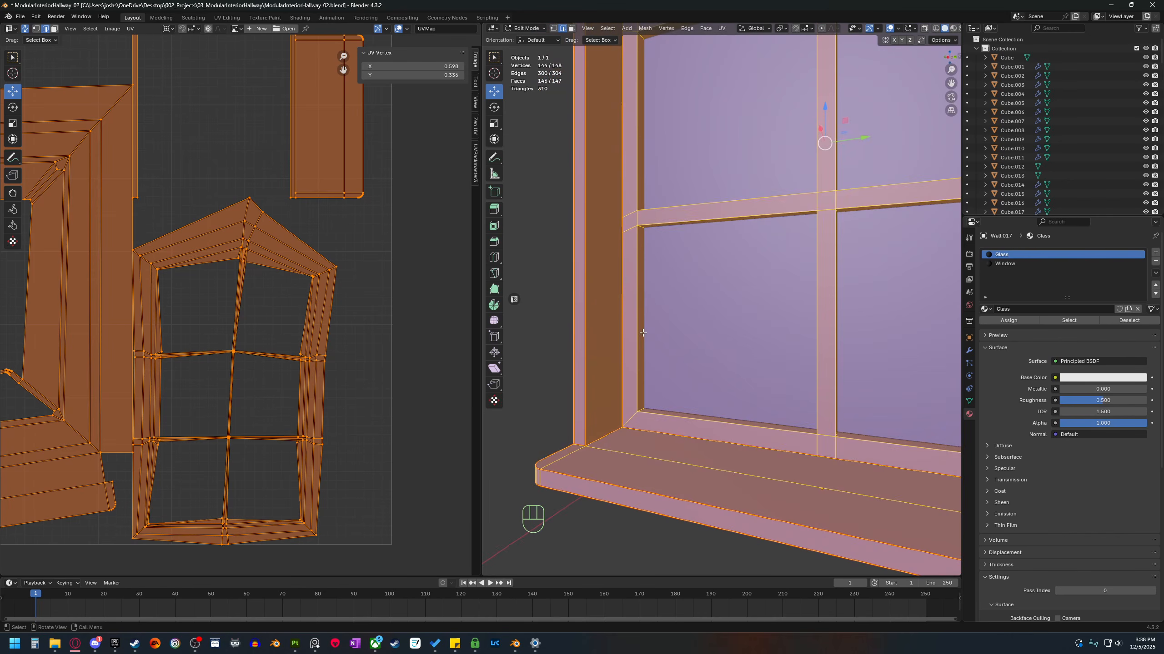
pyautogui.press('3')
pyautogui.click(630, 330)
pyautogui.scroll(-3, 635, 307)
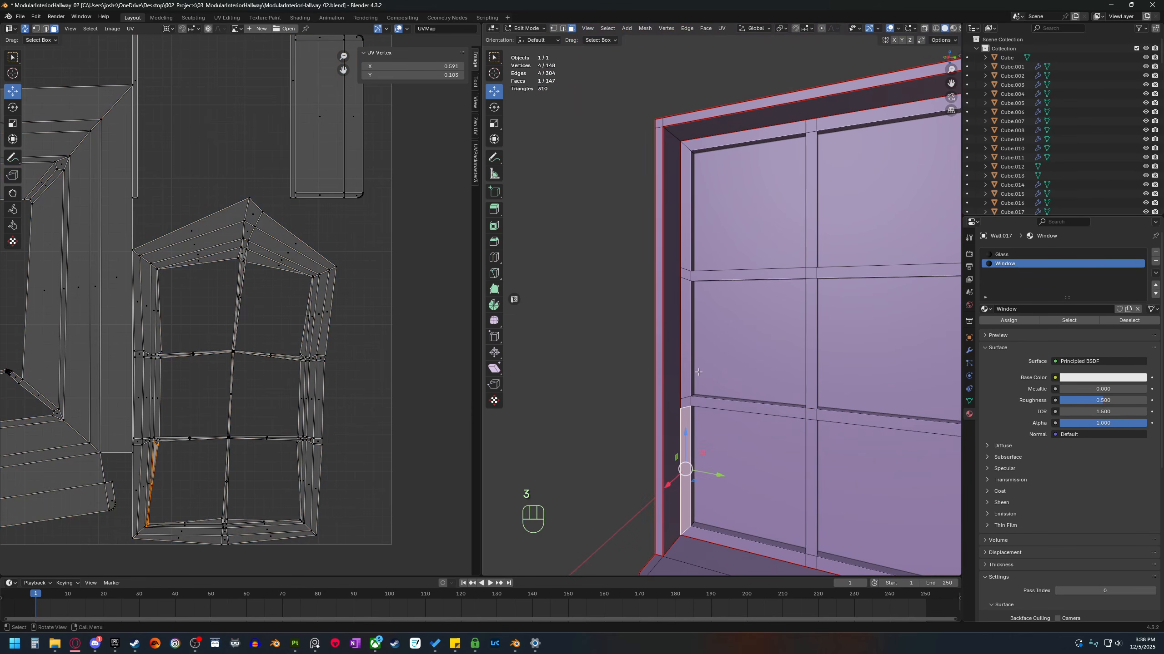
pyautogui.keyDown('ctrl'); pyautogui.click(675, 140); pyautogui.keyUp('ctrl')
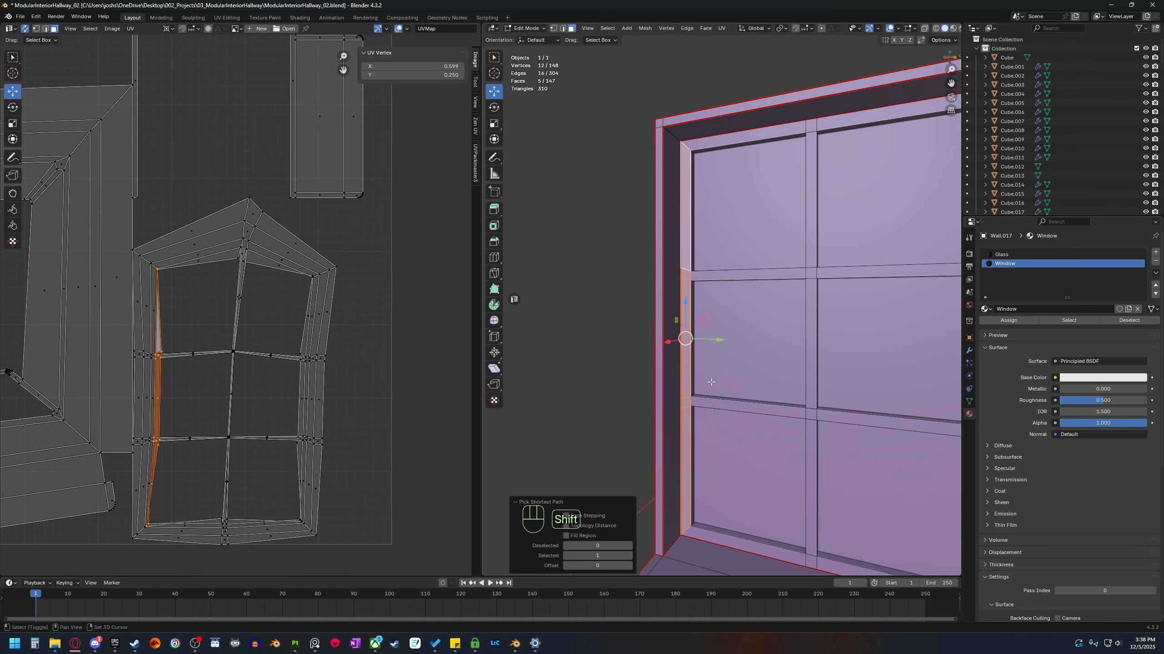
# Select the inner sash frame's vertical side edges with the corner and adjoining lower edges, and mark them as seams.
pyautogui.scroll(2, 683, 276)
pyautogui.moveTo(684, 277); pyautogui.dragTo(683, 351, button='middle')
pyautogui.press('2')
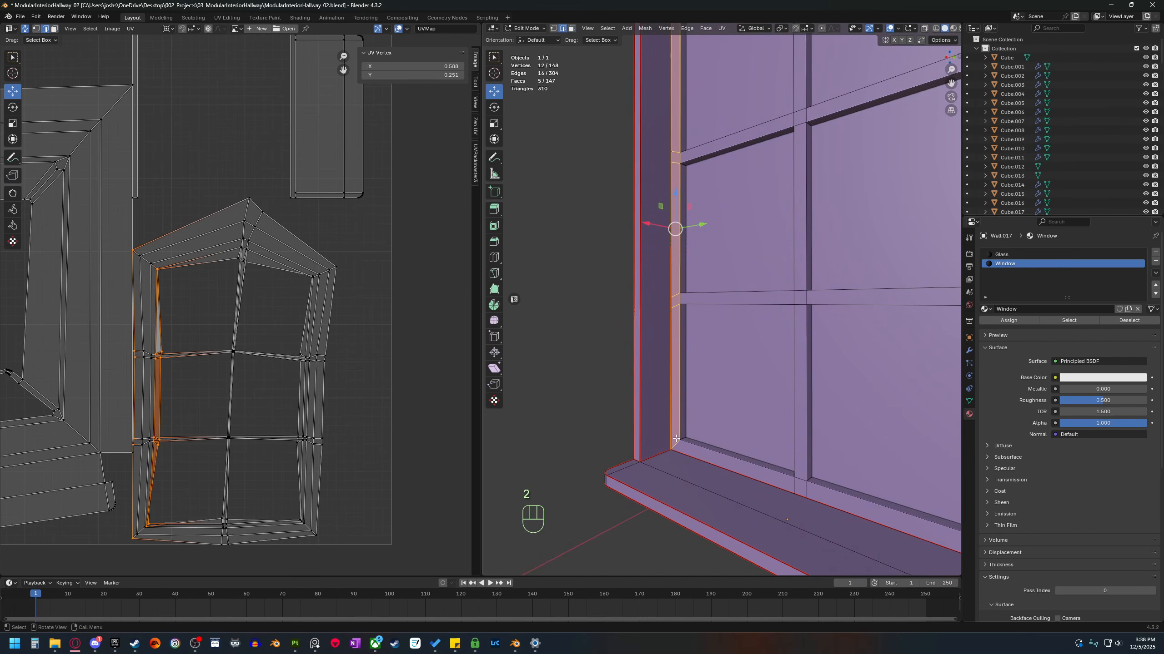
pyautogui.click(676, 442)
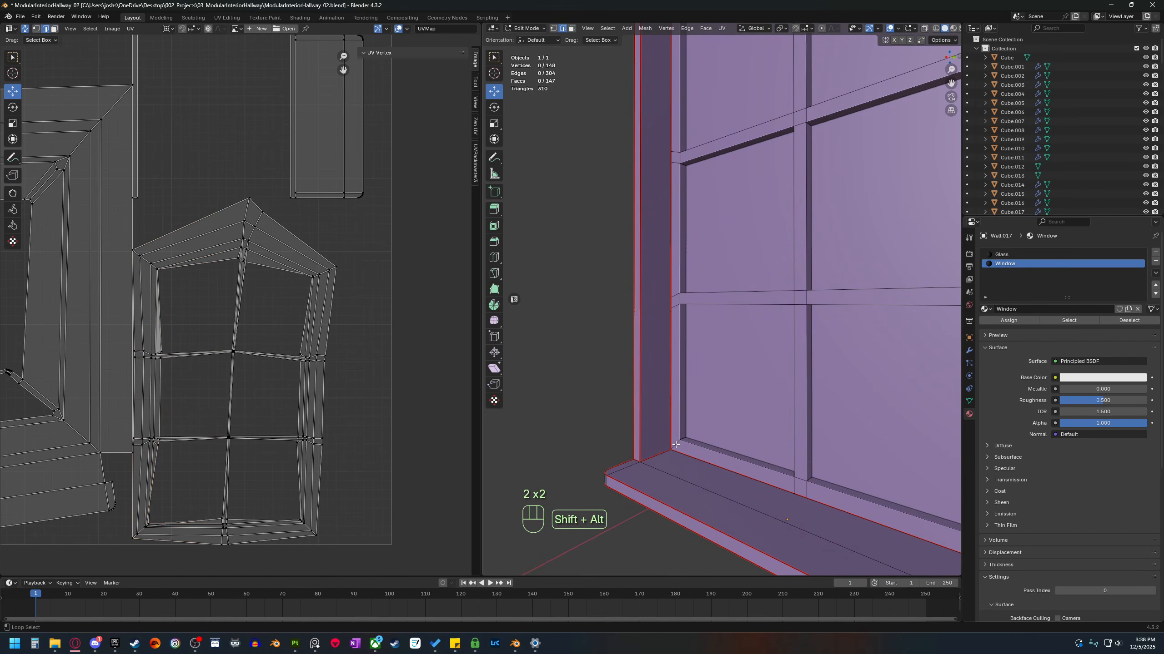
pyautogui.keyDown('alt'); pyautogui.keyDown('shift'); pyautogui.click(679, 443); pyautogui.keyUp('shift'); pyautogui.keyUp('alt')
pyautogui.keyDown('alt'); pyautogui.keyDown('shift'); pyautogui.click(680, 360); pyautogui.keyUp('shift'); pyautogui.keyUp('alt')
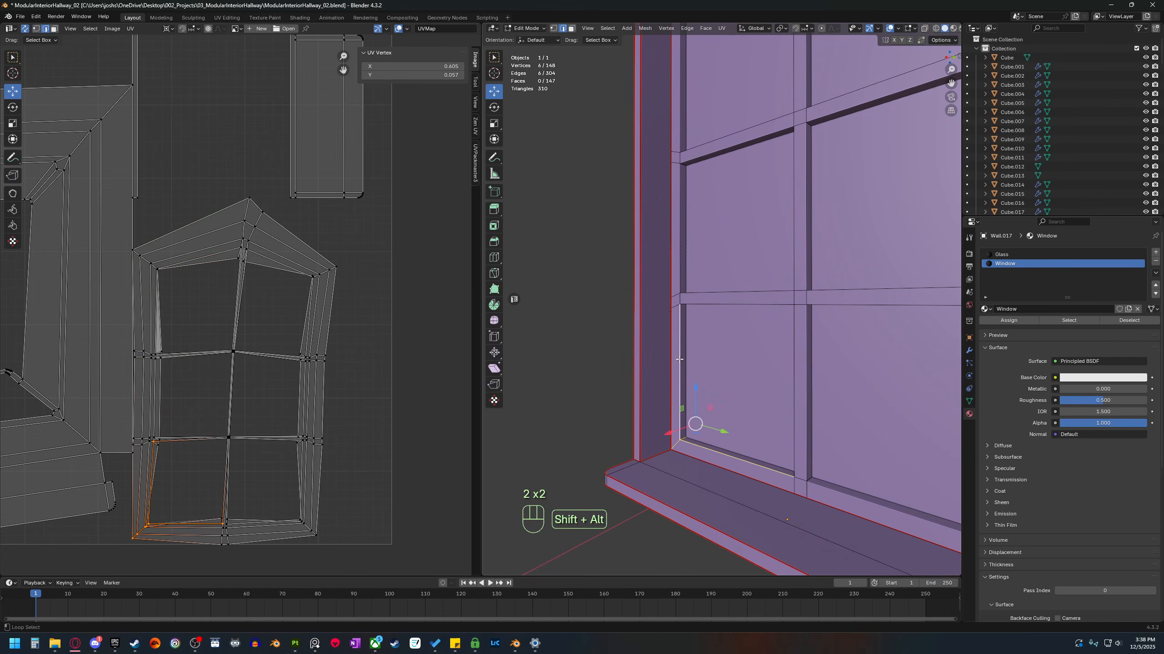
pyautogui.keyDown('alt'); pyautogui.keyDown('shift'); pyautogui.click(680, 299); pyautogui.keyUp('shift'); pyautogui.keyUp('alt')
pyautogui.keyDown('shift'); pyautogui.moveTo(685, 230); pyautogui.dragTo(694, 364, button='middle'); pyautogui.keyUp('shift')
pyautogui.keyDown('ctrl'); pyautogui.click(691, 190); pyautogui.keyUp('ctrl')
pyautogui.keyDown('shift'); pyautogui.moveTo(692, 190); pyautogui.dragTo(701, 238, button='middle'); pyautogui.keyUp('shift')
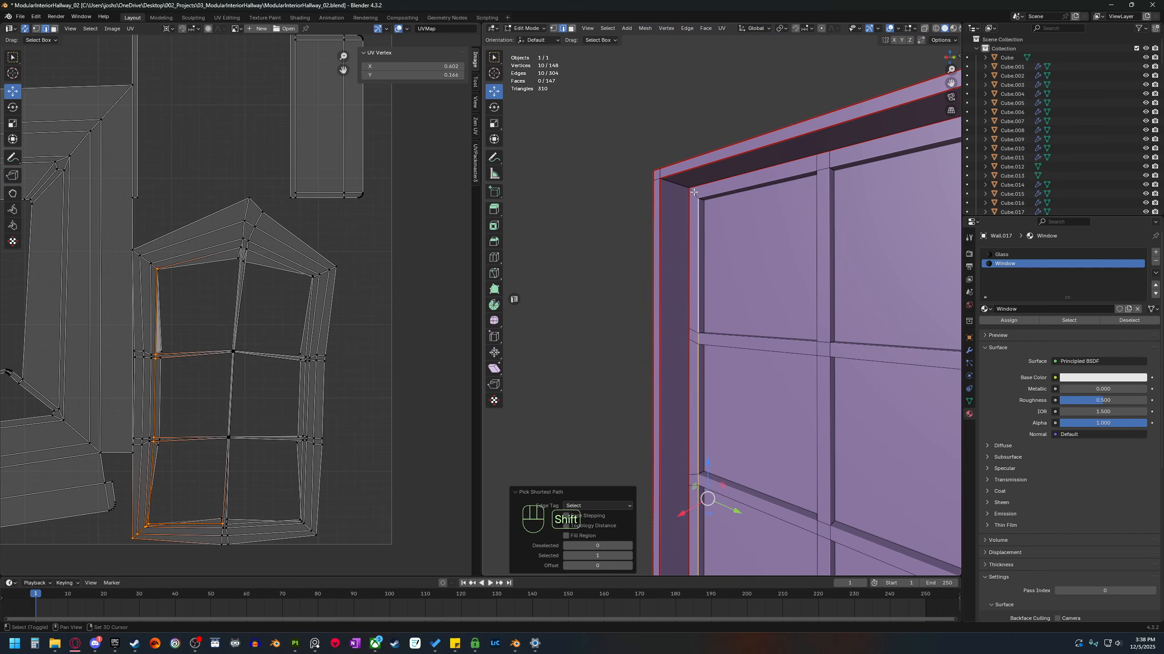
pyautogui.keyDown('alt'); pyautogui.keyDown('shift'); pyautogui.click(692, 193); pyautogui.keyUp('shift'); pyautogui.keyUp('alt')
pyautogui.keyDown('shift'); pyautogui.moveTo(692, 192); pyautogui.dragTo(679, 132, button='middle'); pyautogui.keyUp('shift')
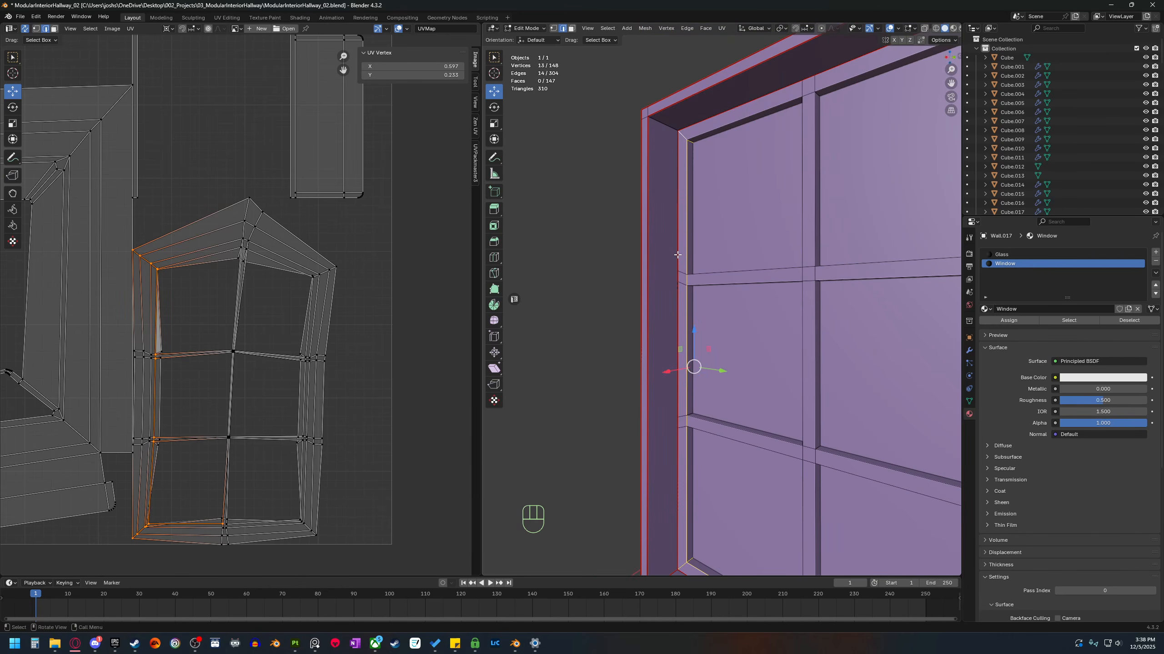
pyautogui.rightClick(663, 261)
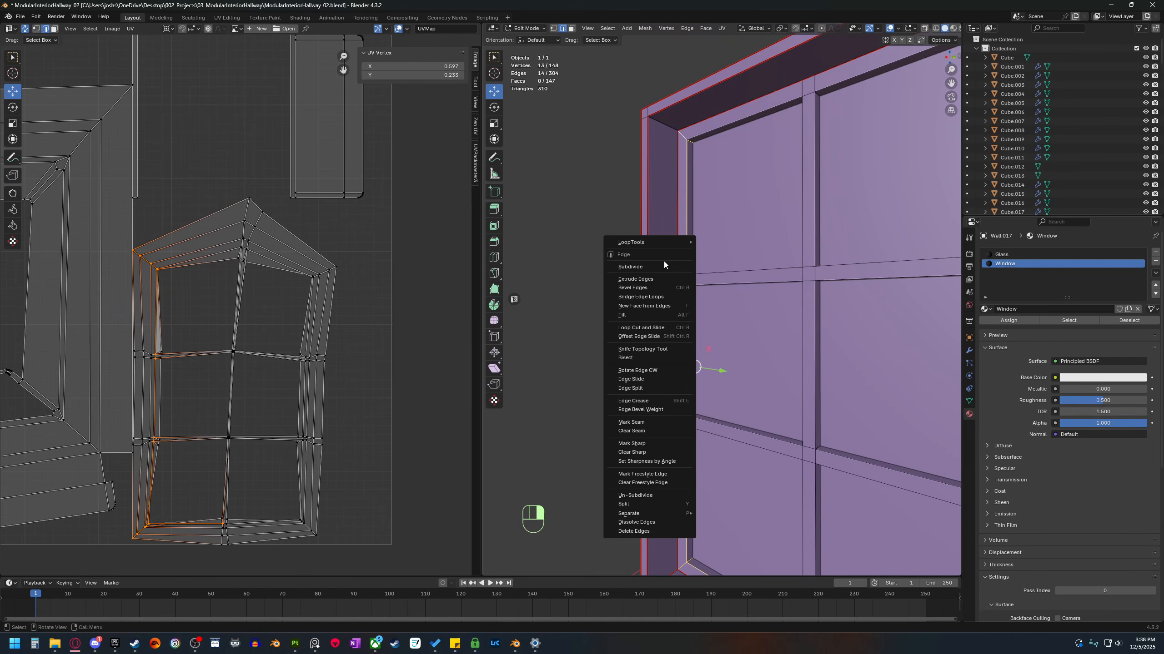
pyautogui.click(655, 423)
# Mark the lower inner edge of the sash frame beside the vertical bar as a seam.
pyautogui.scroll(-5, 766, 354)
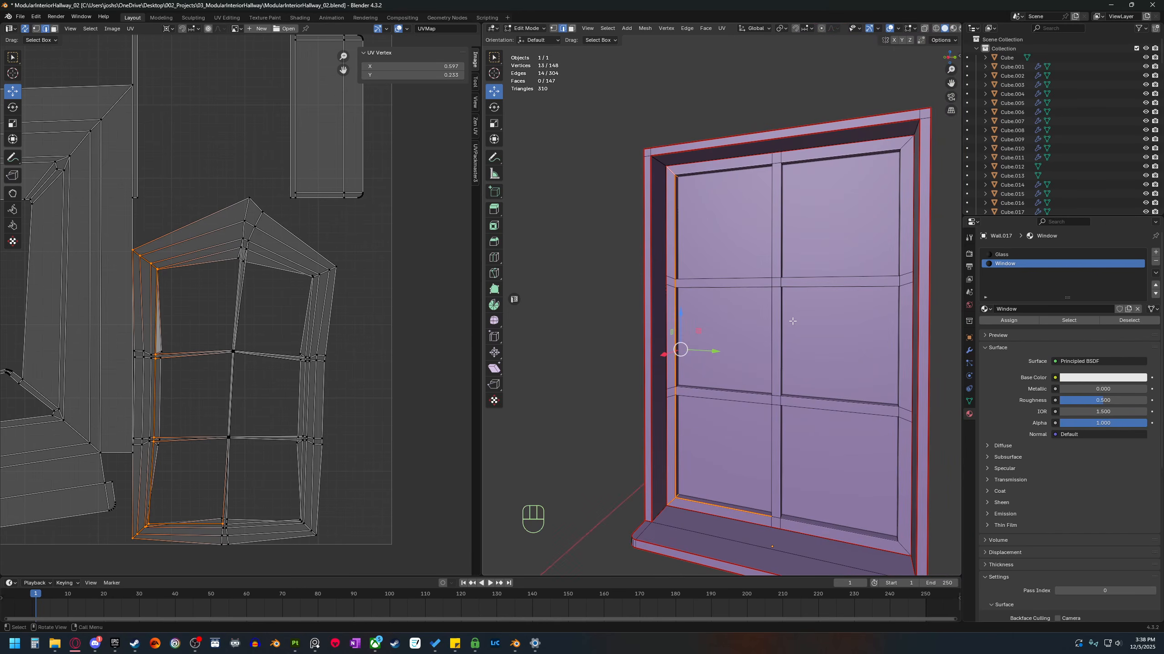
pyautogui.click(943, 40)
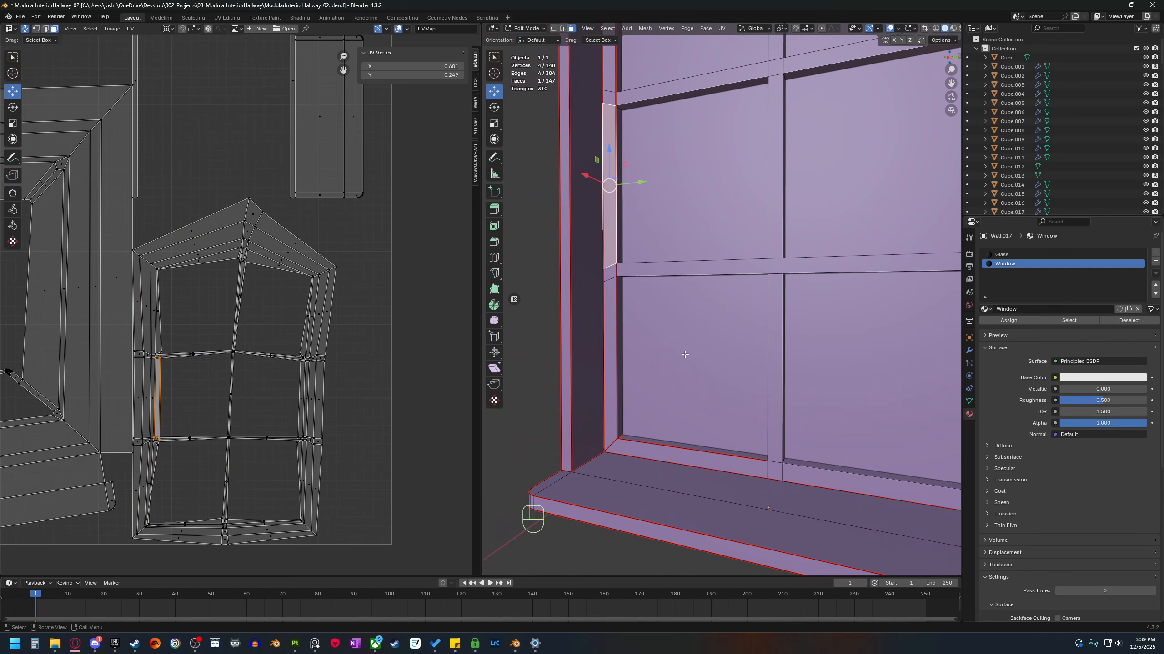
pyautogui.press('2')
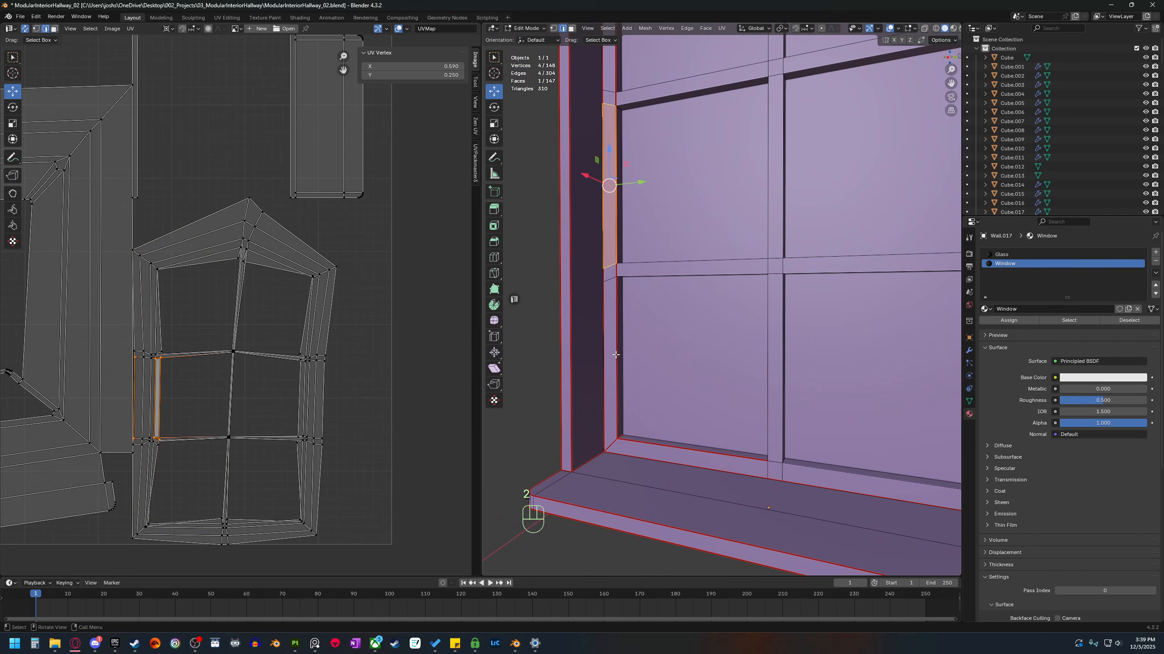
pyautogui.moveTo(615, 354); pyautogui.dragTo(688, 412, button='middle')
pyautogui.click(745, 447)
pyautogui.rightClick(745, 447)
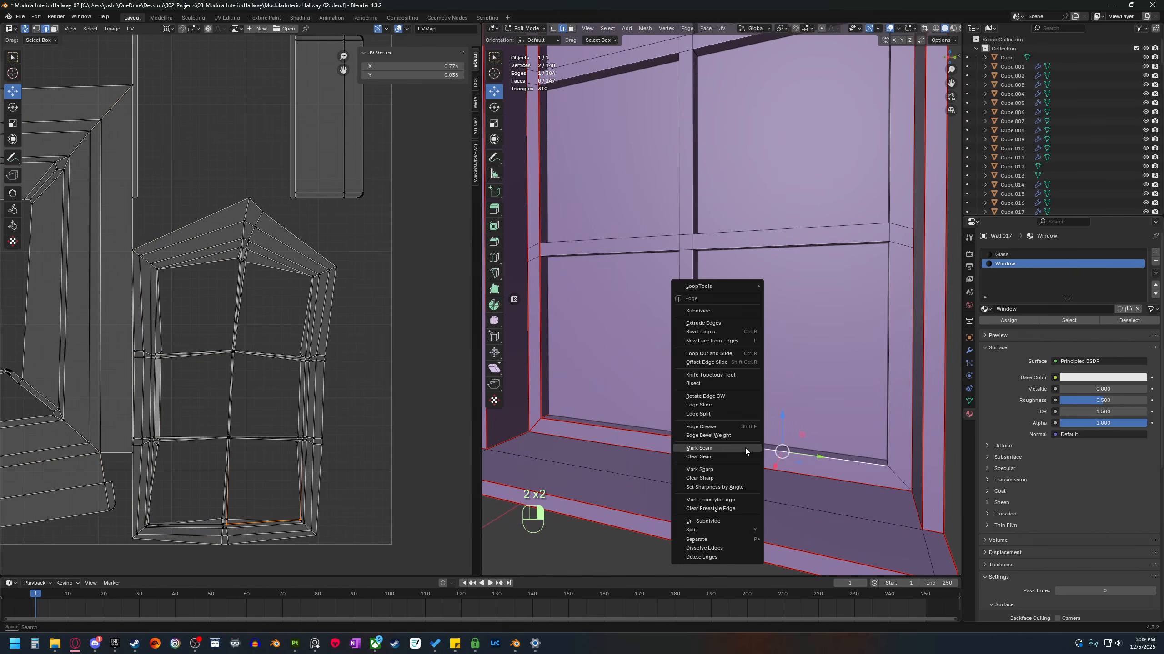
pyautogui.click(734, 449)
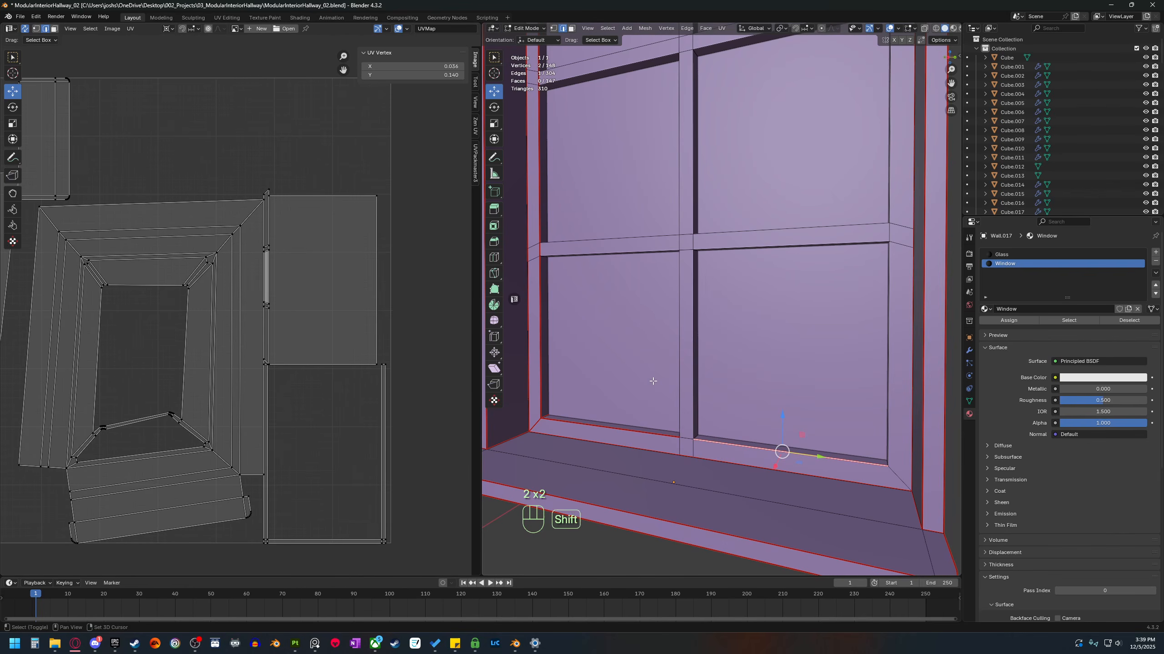
# Select the seam-bounded faces of the sash frame's side strip and examine their island in the UV layout.
pyautogui.keyDown('shift'); pyautogui.moveTo(652, 381); pyautogui.dragTo(698, 378, button='middle'); pyautogui.keyUp('shift')
pyautogui.press('3')
pyautogui.click(575, 346)
pyautogui.press('l')
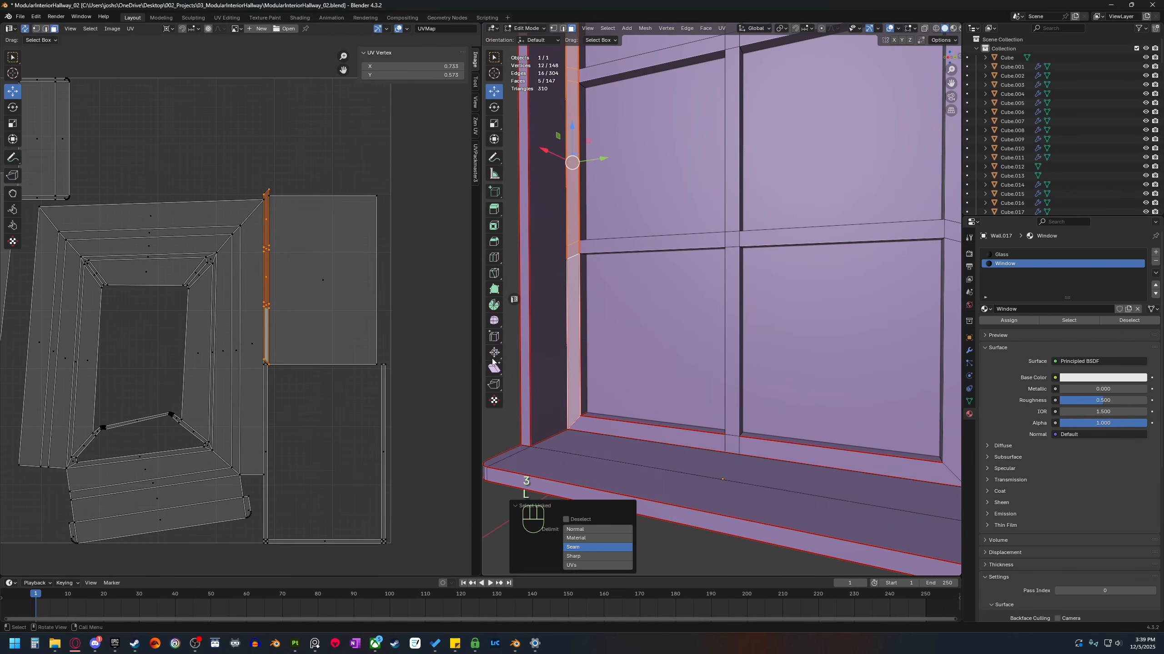
pyautogui.scroll(3, 247, 231)
pyautogui.scroll(-3, 687, 174)
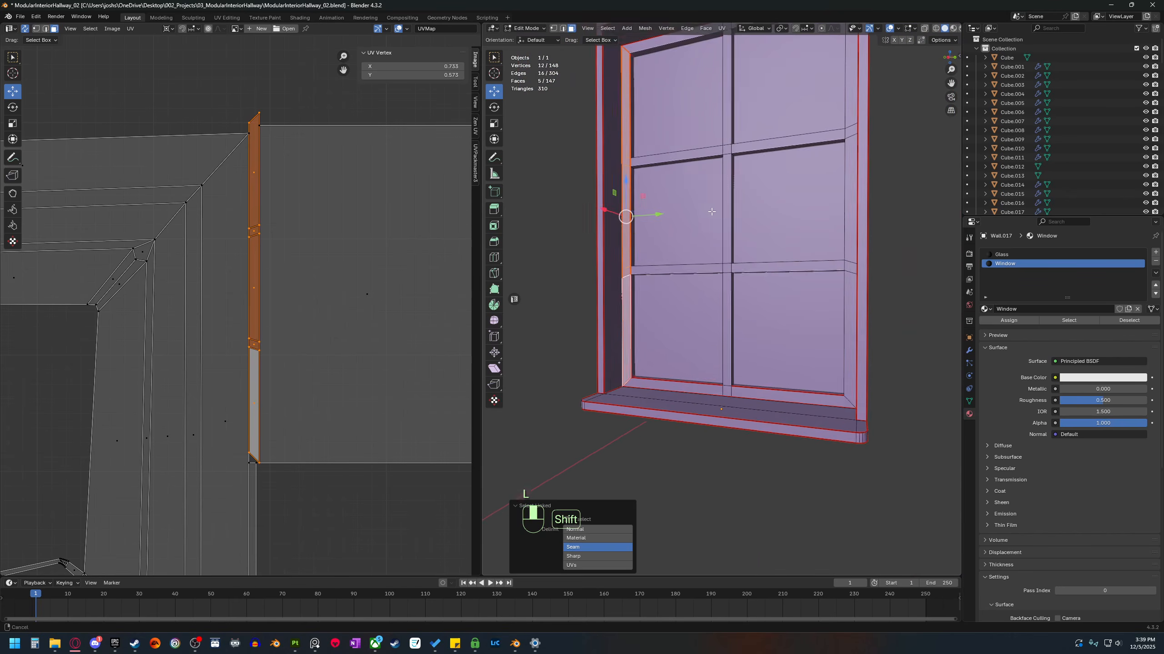
# Select the sash frame's inner edges across the top and down the remaining vertical side, and mark them as seams.
pyautogui.keyDown('shift'); pyautogui.moveTo(699, 135); pyautogui.dragTo(641, 255, button='middle'); pyautogui.keyUp('shift')
pyautogui.press('2')
pyautogui.moveTo(563, 248); pyautogui.dragTo(561, 233, button='middle')
pyautogui.keyDown('shift'); pyautogui.moveTo(562, 233); pyautogui.dragTo(589, 235, button='middle'); pyautogui.keyUp('shift')
pyautogui.scroll(2, 589, 248)
pyautogui.click(585, 199)
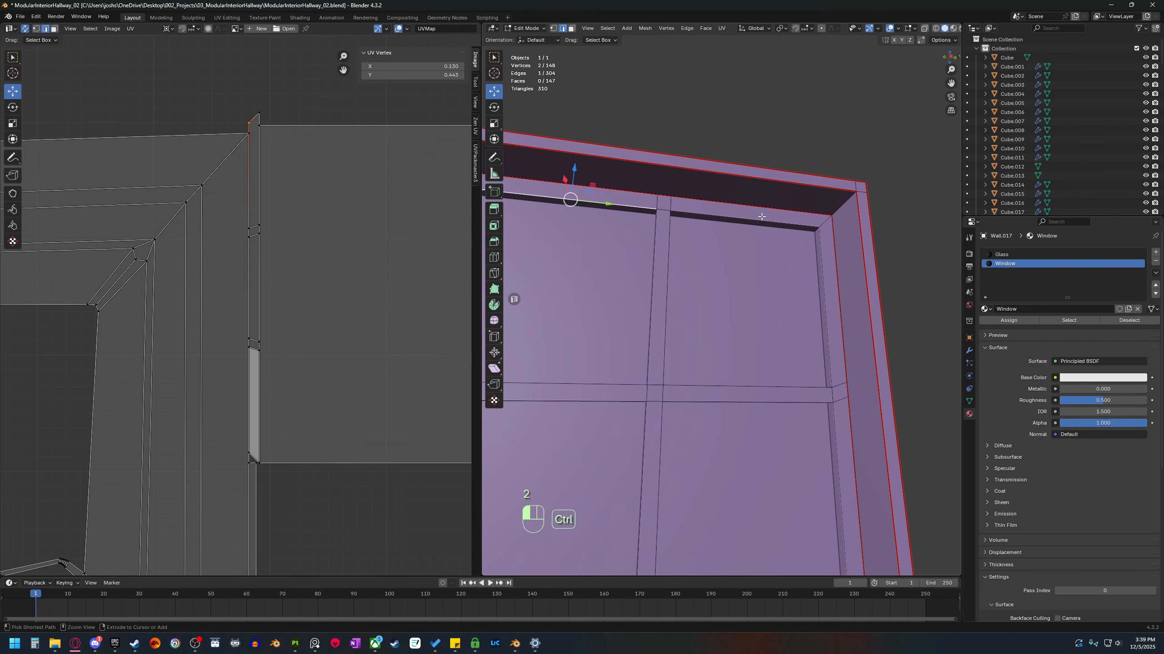
pyautogui.keyDown('ctrl'); pyautogui.click(761, 217); pyautogui.keyUp('ctrl')
pyautogui.keyDown('ctrl'); pyautogui.click(828, 350); pyautogui.keyUp('ctrl')
pyautogui.keyDown('shift'); pyautogui.moveTo(793, 426); pyautogui.dragTo(762, 254, button='middle'); pyautogui.keyUp('shift')
pyautogui.keyDown('ctrl'); pyautogui.click(802, 322); pyautogui.keyUp('ctrl')
pyautogui.rightClick(803, 322)
pyautogui.click(802, 322)
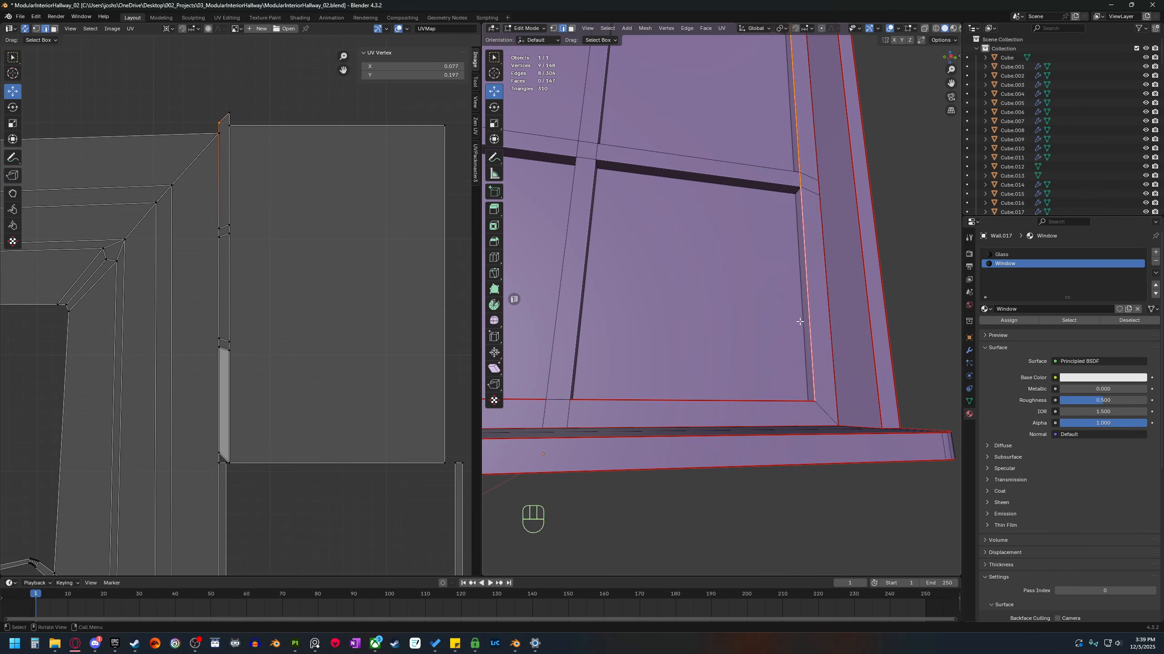
# Mark the diagonal corner edges of the sash frame as seams and check the updated UV layout.
pyautogui.keyDown('shift'); pyautogui.moveTo(800, 322); pyautogui.dragTo(758, 424, button='middle'); pyautogui.keyUp('shift')
pyautogui.moveTo(733, 338); pyautogui.dragTo(757, 369, button='middle')
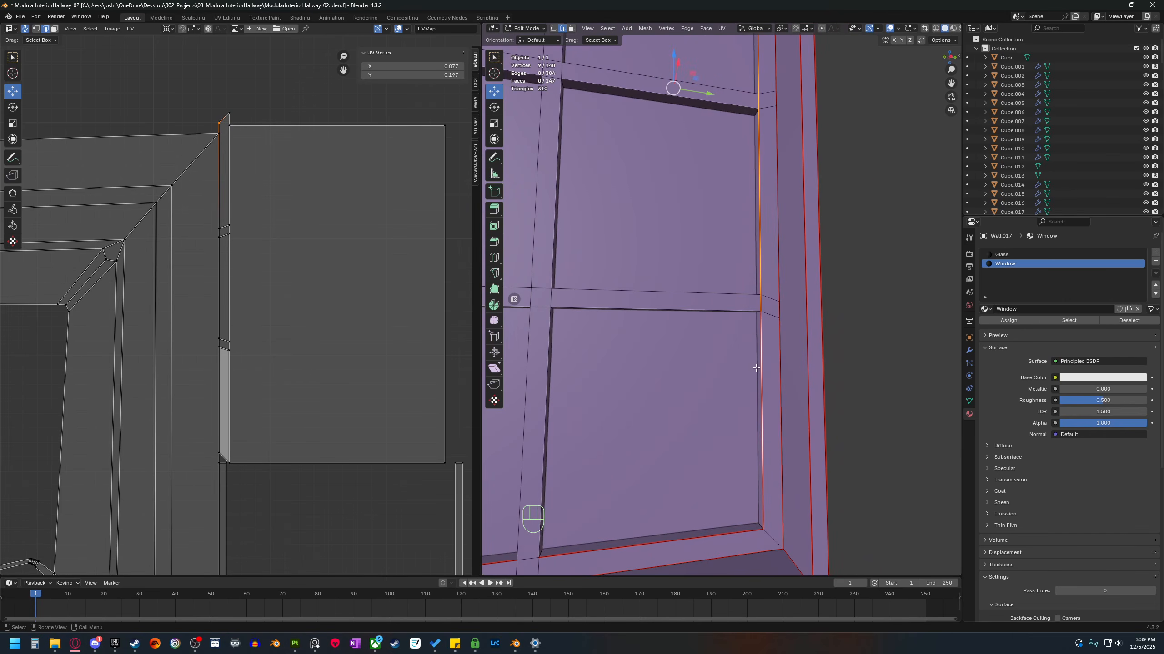
pyautogui.click(771, 533)
pyautogui.keyDown('alt'); pyautogui.keyDown('shift'); pyautogui.click(772, 533); pyautogui.keyUp('shift'); pyautogui.keyUp('alt')
pyautogui.keyDown('alt'); pyautogui.keyDown('shift'); pyautogui.click(771, 532); pyautogui.keyUp('shift'); pyautogui.keyUp('alt')
pyautogui.keyDown('shift'); pyautogui.moveTo(739, 168); pyautogui.dragTo(744, 436, button='middle'); pyautogui.keyUp('shift')
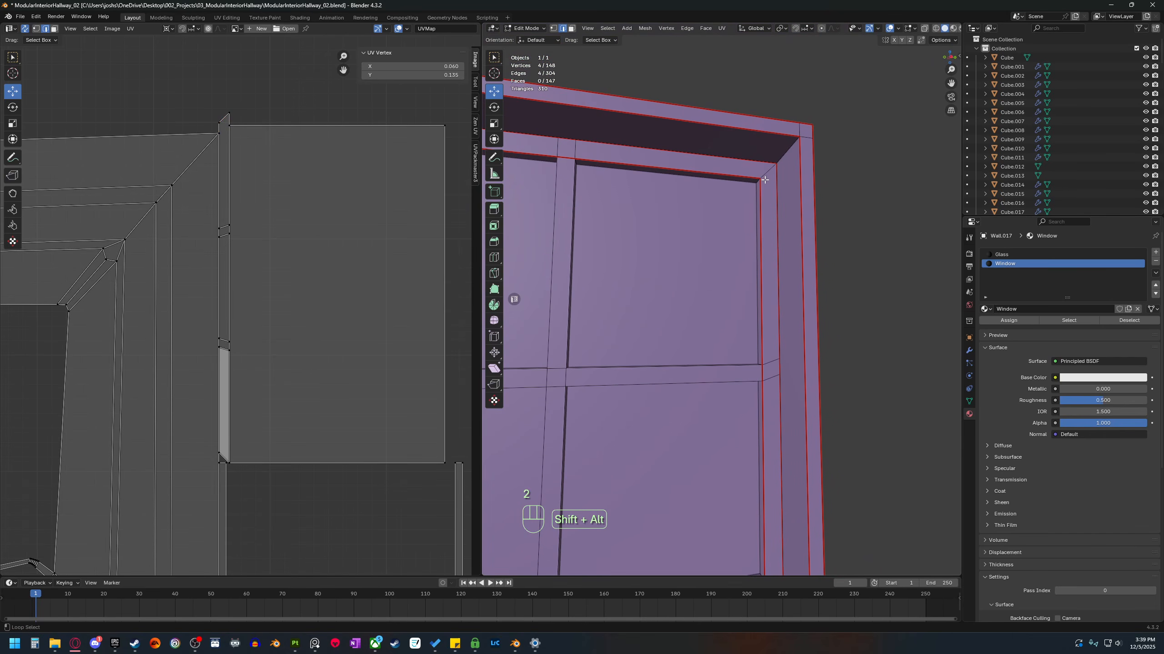
pyautogui.press('u')
pyautogui.click(736, 202)
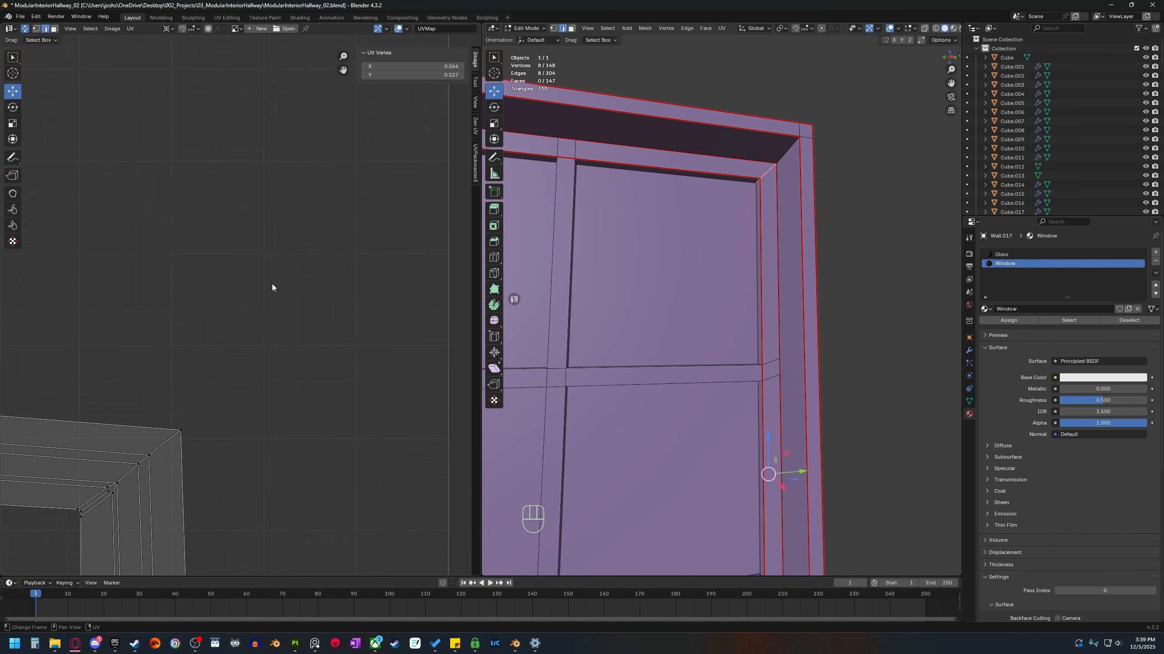
pyautogui.scroll(-5, 346, 364)
pyautogui.keyDown('shift'); pyautogui.moveTo(346, 363); pyautogui.dragTo(360, 353, button='middle'); pyautogui.keyUp('shift')
pyautogui.keyDown('shift'); pyautogui.moveTo(183, 255); pyautogui.dragTo(184, 367, button='middle'); pyautogui.keyUp('shift')
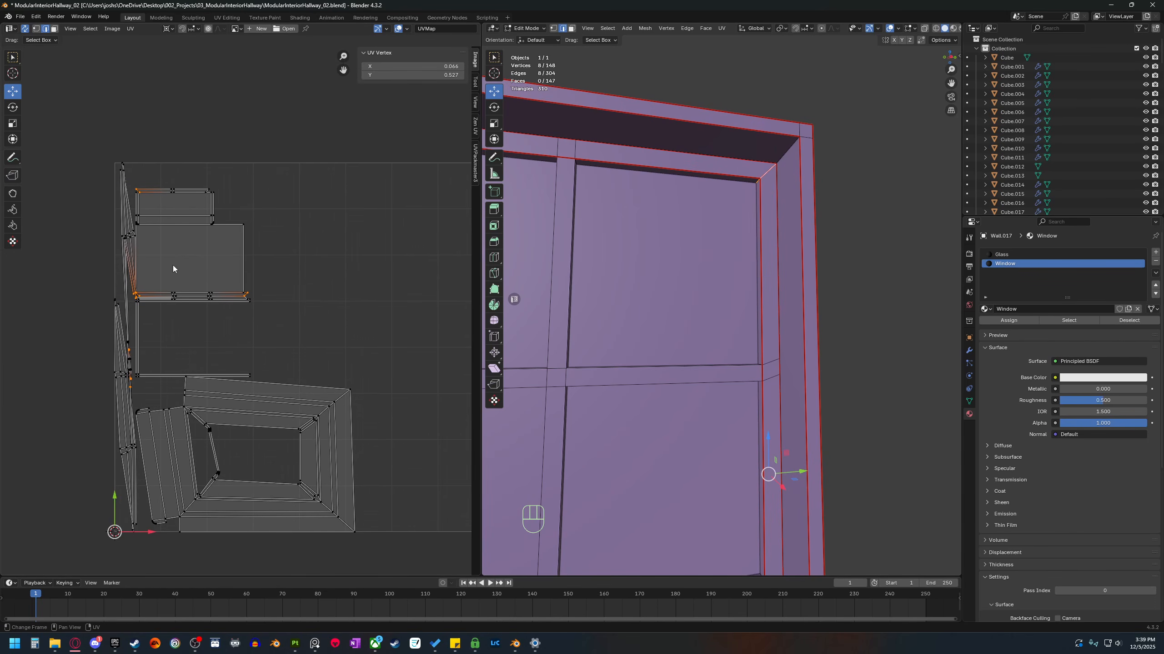
# Select both long edges of the upper horizontal window bar across its full width and mark them as seams.
pyautogui.scroll(-5, 749, 380)
pyautogui.moveTo(748, 380); pyautogui.dragTo(715, 345, button='middle')
pyautogui.scroll(1, 632, 399)
pyautogui.press('2')
pyautogui.scroll(4, 700, 340)
pyautogui.keyDown('shift'); pyautogui.moveTo(716, 345); pyautogui.dragTo(671, 352, button='middle'); pyautogui.keyUp('shift')
pyautogui.keyDown('shift'); pyautogui.moveTo(671, 352); pyautogui.dragTo(711, 342, button='middle'); pyautogui.keyUp('shift')
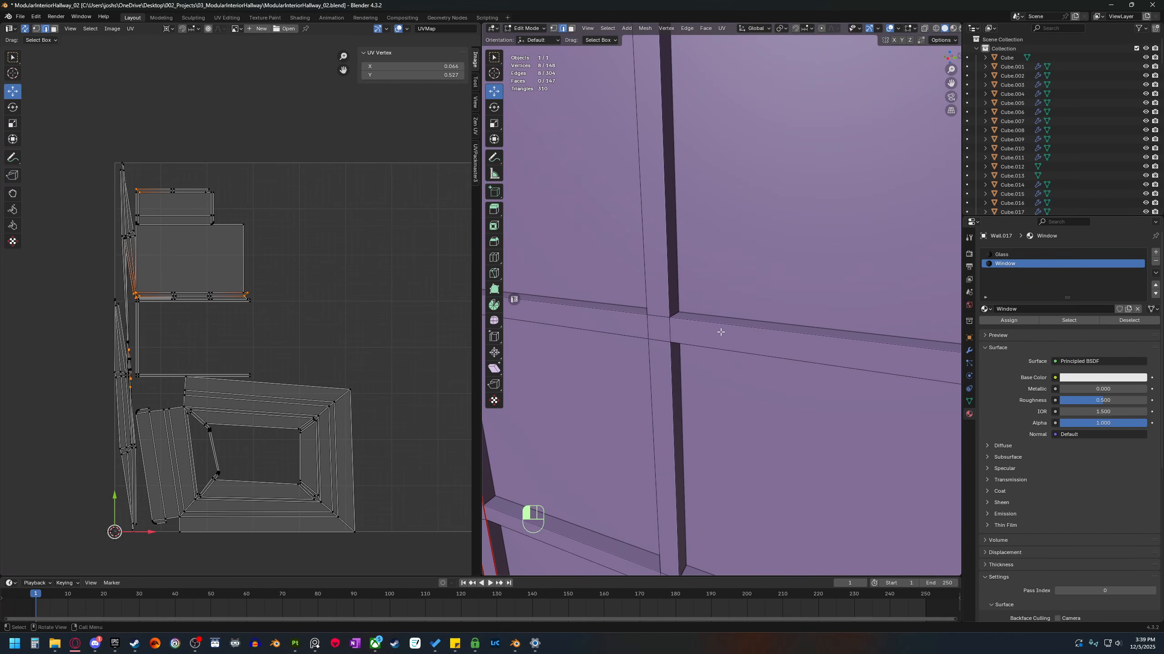
pyautogui.click(720, 332)
pyautogui.scroll(-3, 714, 337)
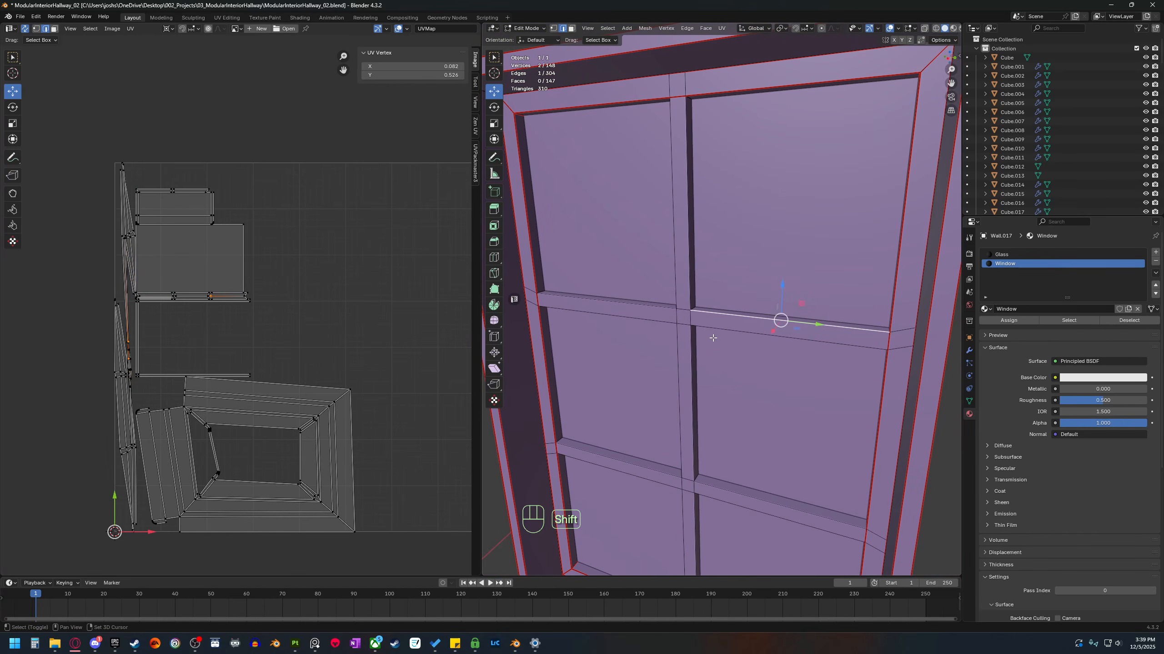
pyautogui.keyDown('ctrl'); pyautogui.keyDown('shift'); pyautogui.click(556, 295); pyautogui.keyUp('shift'); pyautogui.keyUp('ctrl')
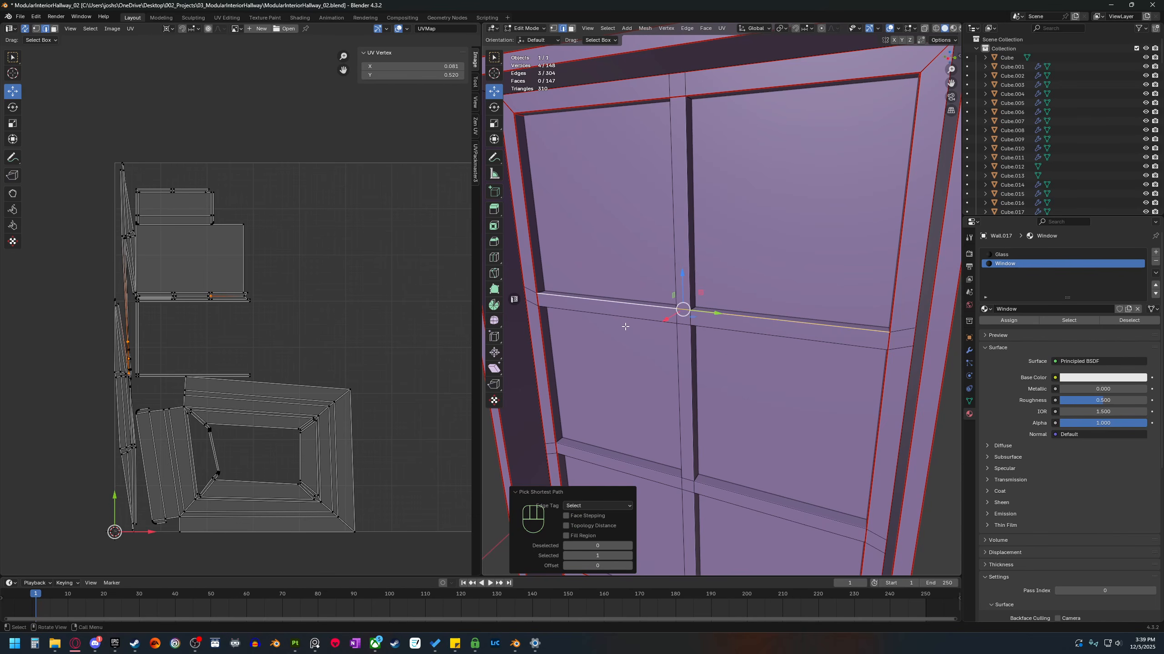
pyautogui.keyDown('shift'); pyautogui.click(609, 312); pyautogui.keyUp('shift')
pyautogui.keyDown('ctrl'); pyautogui.click(772, 332); pyautogui.keyUp('ctrl')
pyautogui.rightClick(770, 333)
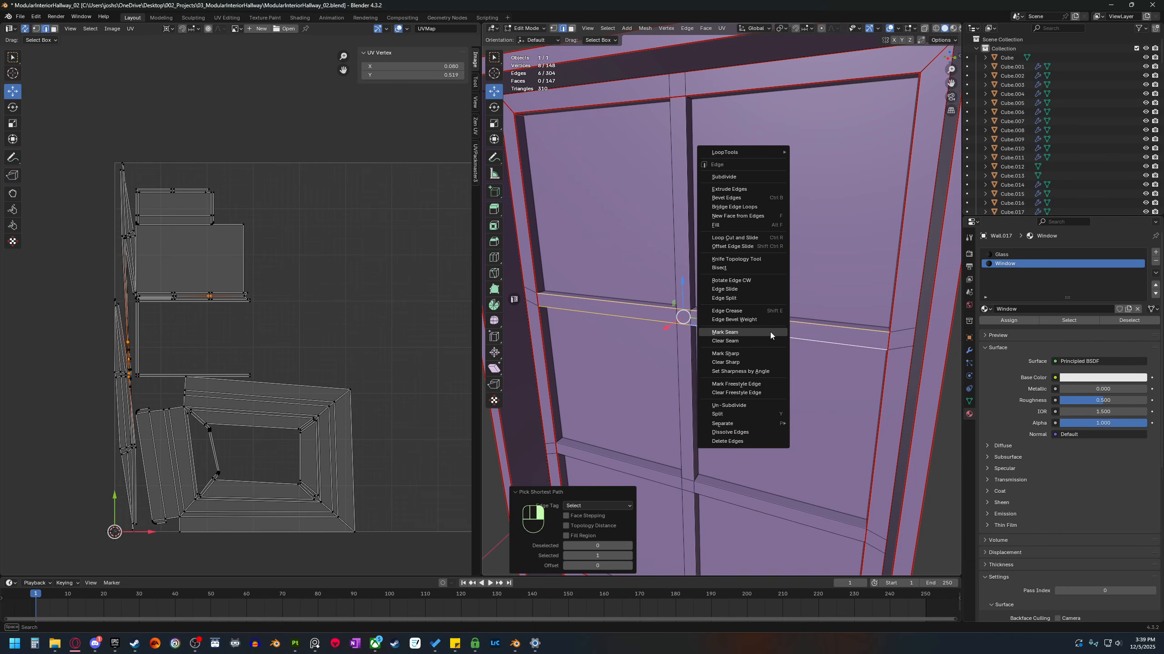
pyautogui.click(767, 333)
# Mark both long edges of the lower horizontal window bar as seams across its full width.
pyautogui.keyDown('shift'); pyautogui.scroll(-3, 759, 387); pyautogui.keyUp('shift')
pyautogui.click(743, 417)
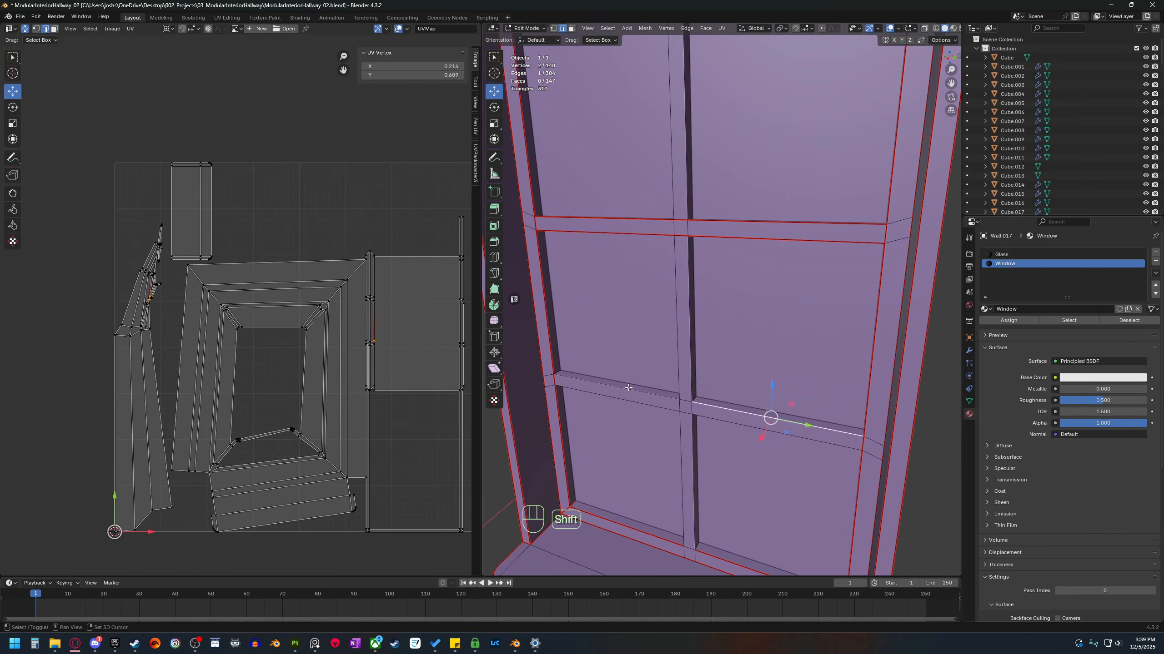
pyautogui.keyDown('ctrl'); pyautogui.click(657, 403); pyautogui.keyUp('ctrl')
pyautogui.keyDown('ctrl'); pyautogui.click(758, 432); pyautogui.keyUp('ctrl')
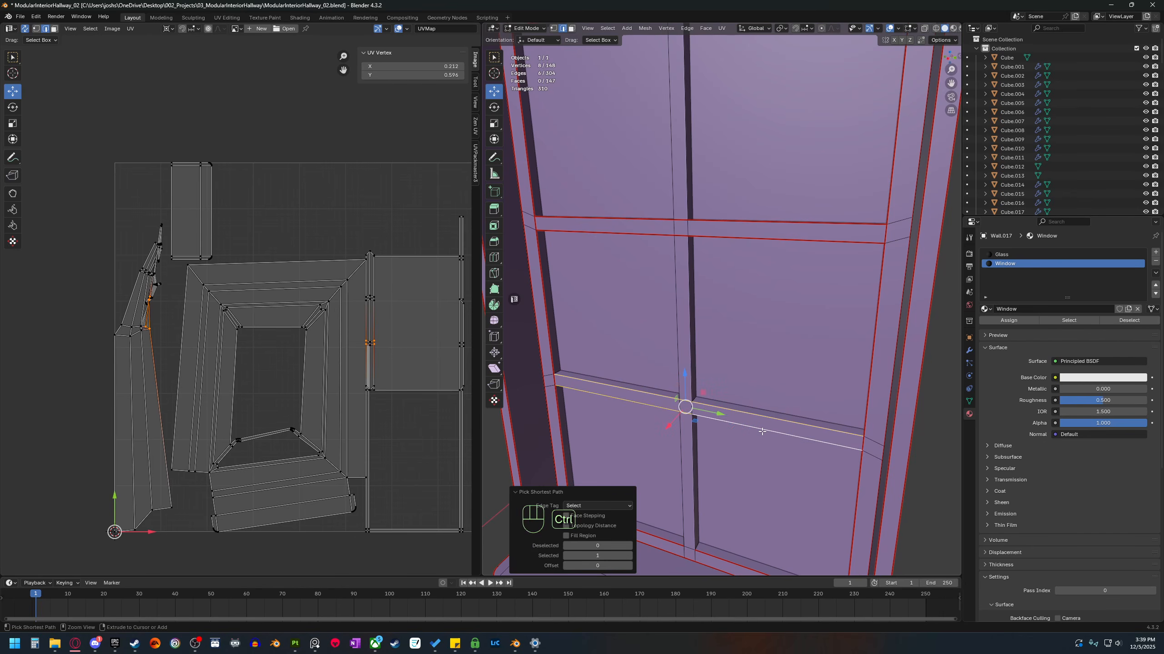
pyautogui.rightClick(756, 431)
pyautogui.click(755, 431)
# Select both long edges of the vertical window bar in all three sections and mark them as seams.
pyautogui.keyDown('shift'); pyautogui.scroll(-3, 694, 414); pyautogui.keyUp('shift')
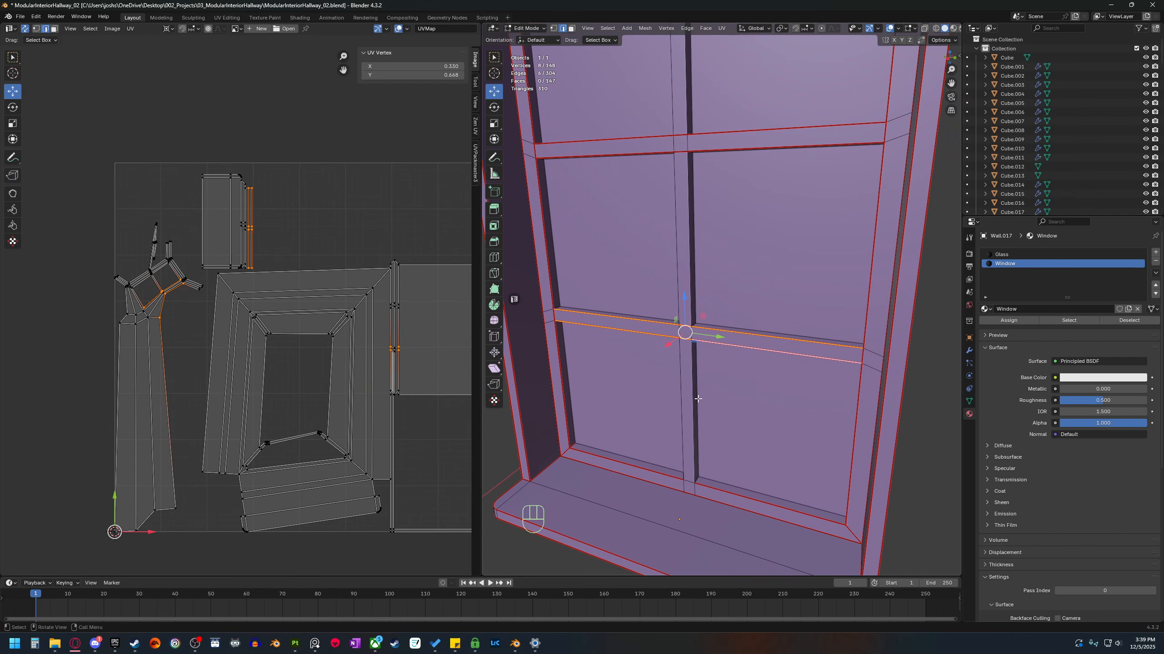
pyautogui.click(689, 401)
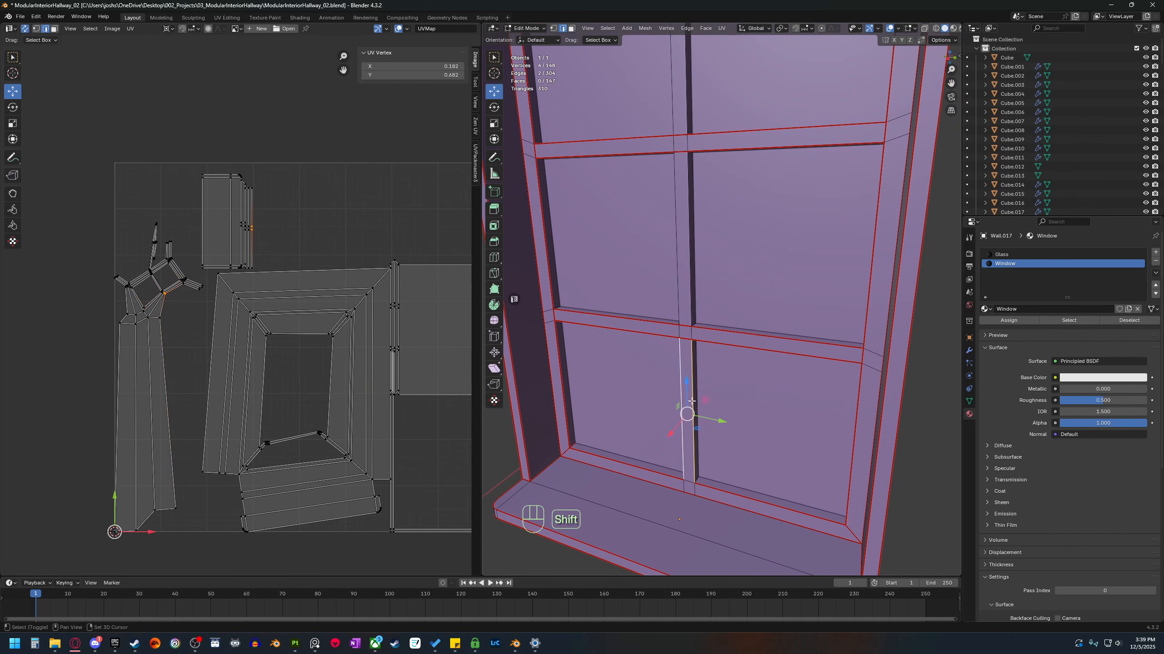
pyautogui.keyDown('shift'); pyautogui.click(692, 289); pyautogui.keyUp('shift')
pyautogui.keyDown('shift'); pyautogui.click(676, 287); pyautogui.keyUp('shift')
pyautogui.keyDown('shift'); pyautogui.moveTo(683, 142); pyautogui.dragTo(681, 300, button='middle'); pyautogui.keyUp('shift')
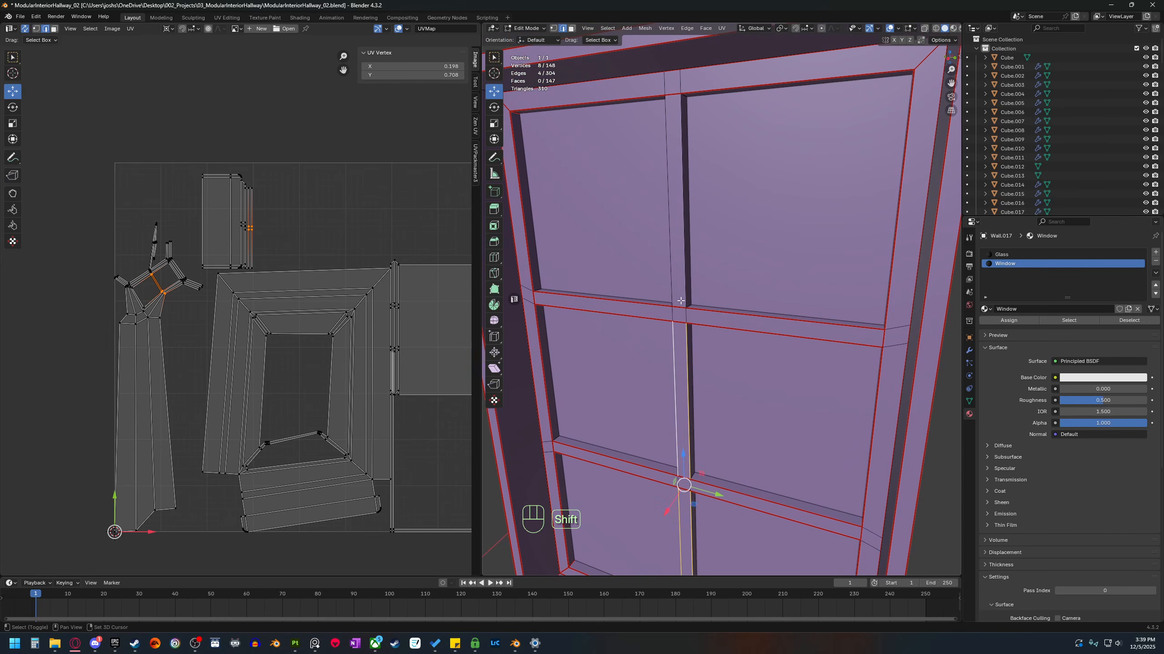
pyautogui.keyDown('shift'); pyautogui.click(684, 272); pyautogui.keyUp('shift')
pyautogui.keyDown('shift'); pyautogui.click(671, 264); pyautogui.keyUp('shift')
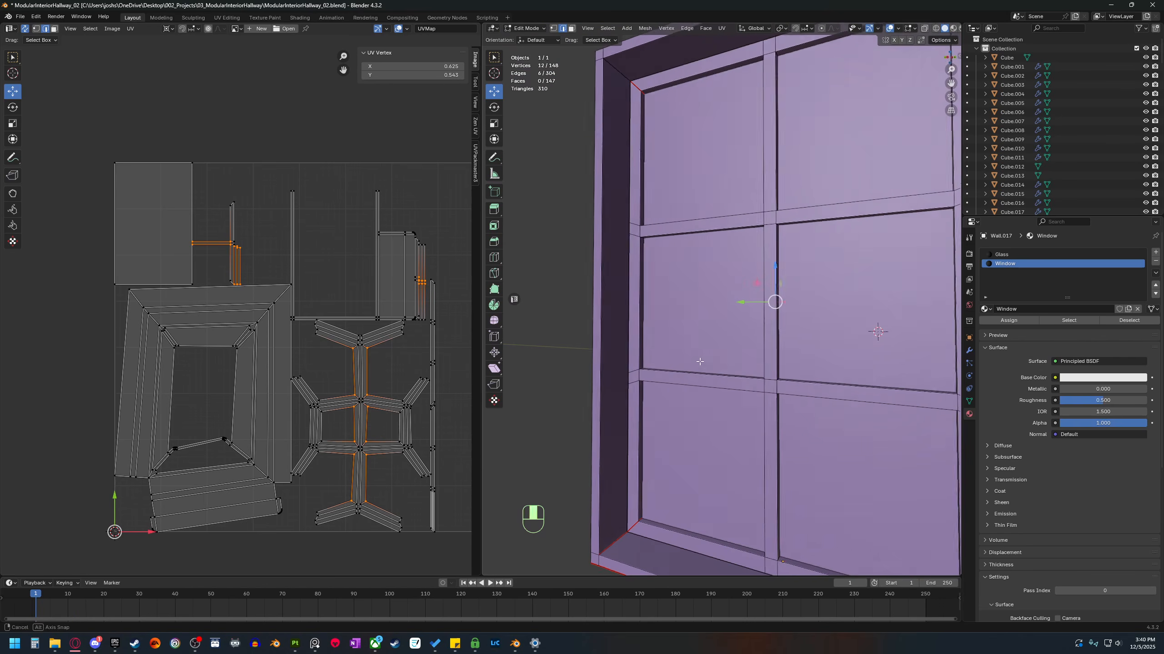
# On the opposite side of the window, select the complete inner edge outline of the sash frame and mark it as a seam.
pyautogui.moveTo(698, 364); pyautogui.dragTo(677, 369, button='middle')
pyautogui.press('2')
pyautogui.click(649, 404)
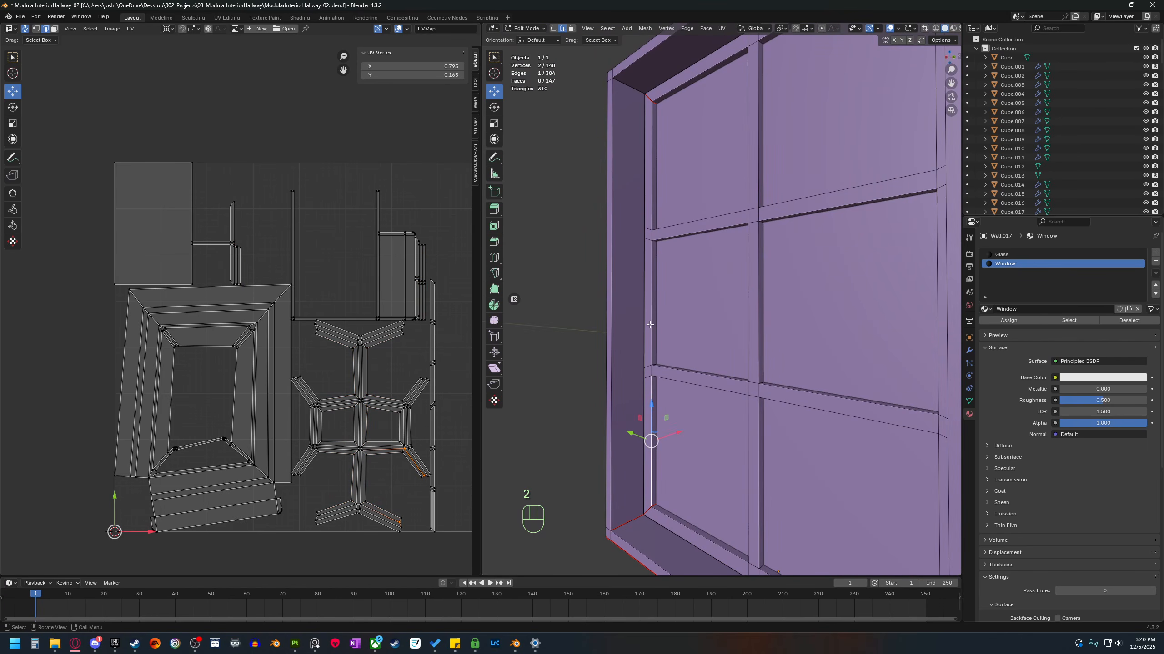
pyautogui.keyDown('ctrl'); pyautogui.click(652, 215); pyautogui.keyUp('ctrl')
pyautogui.moveTo(653, 223); pyautogui.dragTo(703, 208, button='middle')
pyautogui.keyDown('shift'); pyautogui.moveTo(847, 98); pyautogui.dragTo(811, 233, button='middle'); pyautogui.keyUp('shift')
pyautogui.keyDown('ctrl'); pyautogui.click(772, 106); pyautogui.keyUp('ctrl')
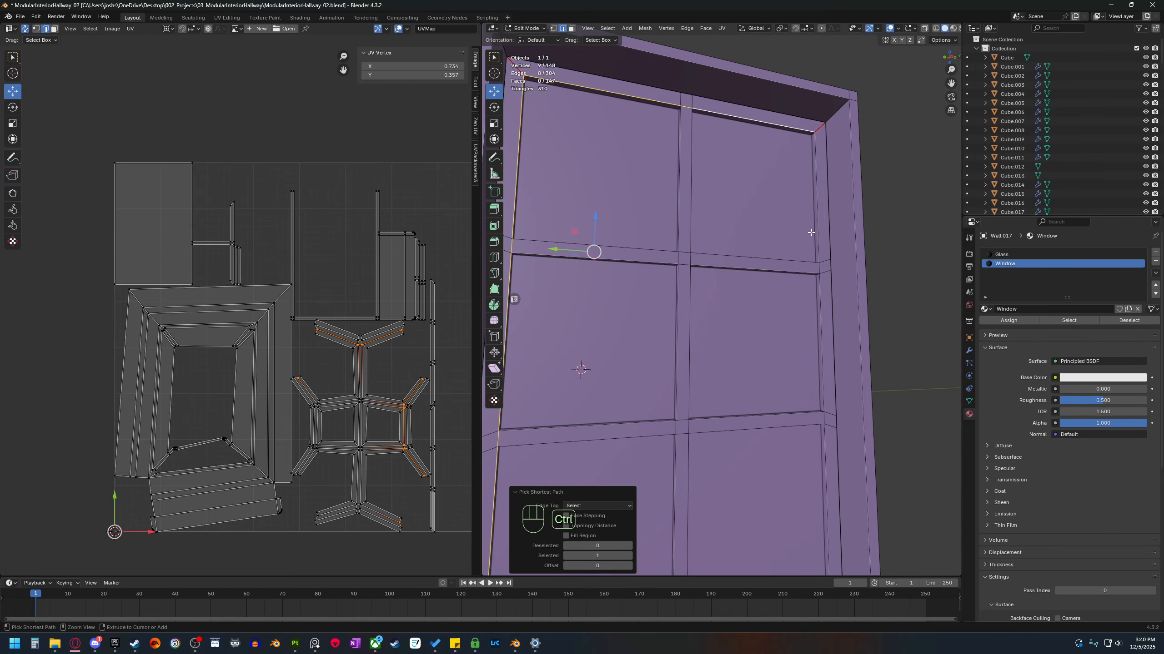
pyautogui.keyDown('ctrl'); pyautogui.click(820, 317); pyautogui.keyUp('ctrl')
pyautogui.keyDown('shift'); pyautogui.moveTo(816, 455); pyautogui.dragTo(788, 393, button='middle'); pyautogui.keyUp('shift')
pyautogui.keyDown('ctrl'); pyautogui.click(803, 329); pyautogui.keyUp('ctrl')
pyautogui.keyDown('ctrl'); pyautogui.click(603, 390); pyautogui.keyUp('ctrl')
pyautogui.rightClick(602, 390)
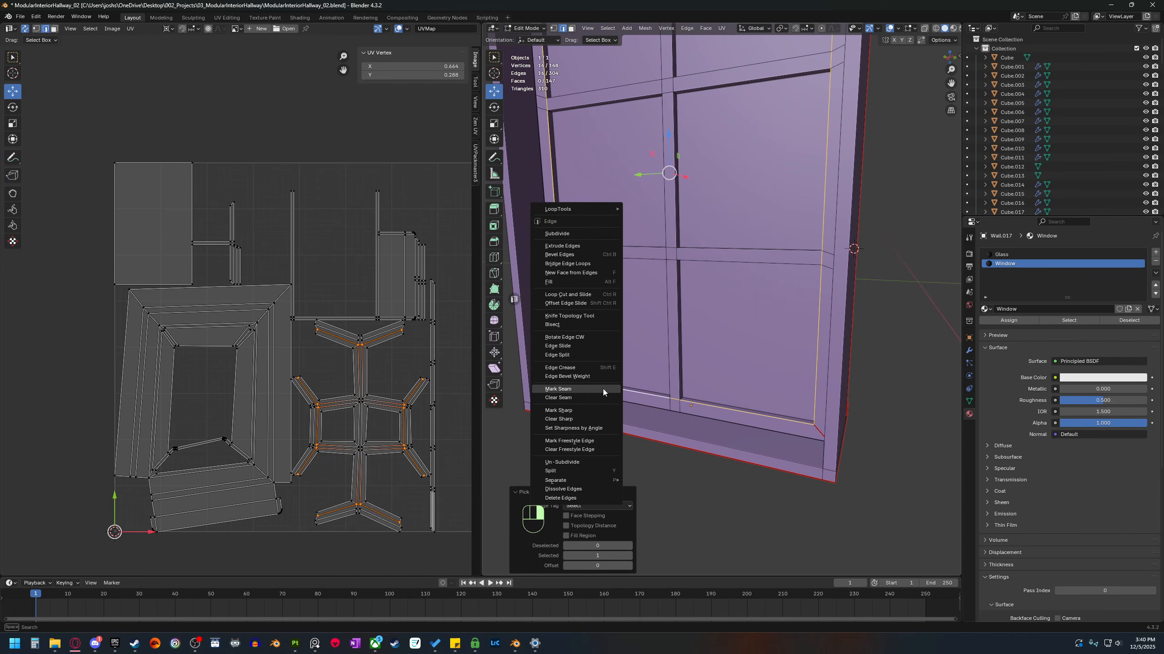
pyautogui.click(603, 389)
pyautogui.moveTo(682, 403); pyautogui.dragTo(712, 416, button='middle')
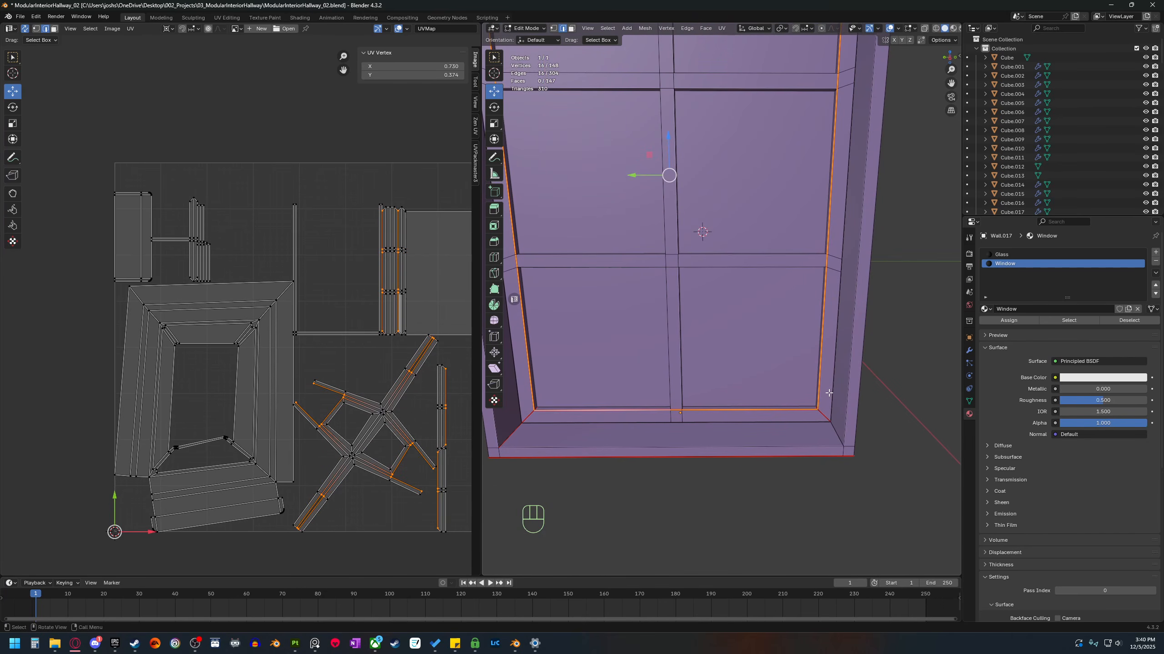
# Select the long edges of both horizontal bars on the window's opposite side and mark them as seams.
pyautogui.click(763, 427)
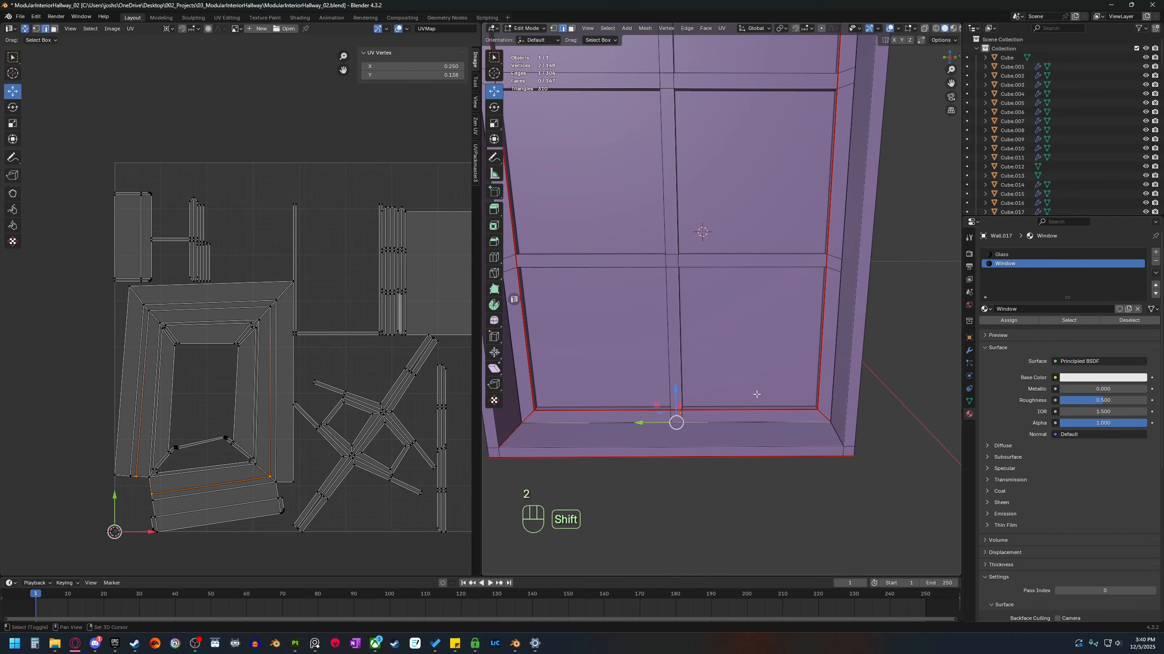
pyautogui.keyDown('shift'); pyautogui.moveTo(756, 394); pyautogui.dragTo(752, 424, button='middle'); pyautogui.keyUp('shift')
pyautogui.moveTo(790, 337); pyautogui.dragTo(810, 307, button='middle')
pyautogui.moveTo(678, 336); pyautogui.dragTo(707, 320, button='middle')
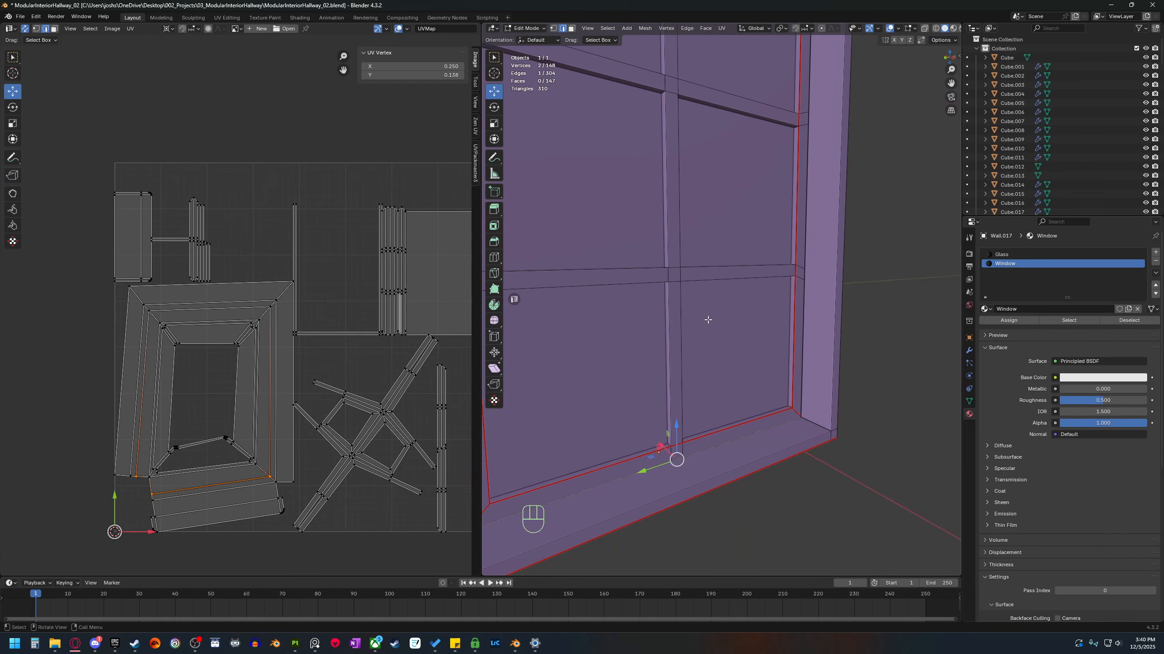
pyautogui.click(720, 277)
pyautogui.moveTo(720, 278); pyautogui.dragTo(723, 302, button='middle')
pyautogui.keyDown('ctrl'); pyautogui.click(637, 287); pyautogui.keyUp('ctrl')
pyautogui.keyDown('shift'); pyautogui.click(632, 276); pyautogui.keyUp('shift')
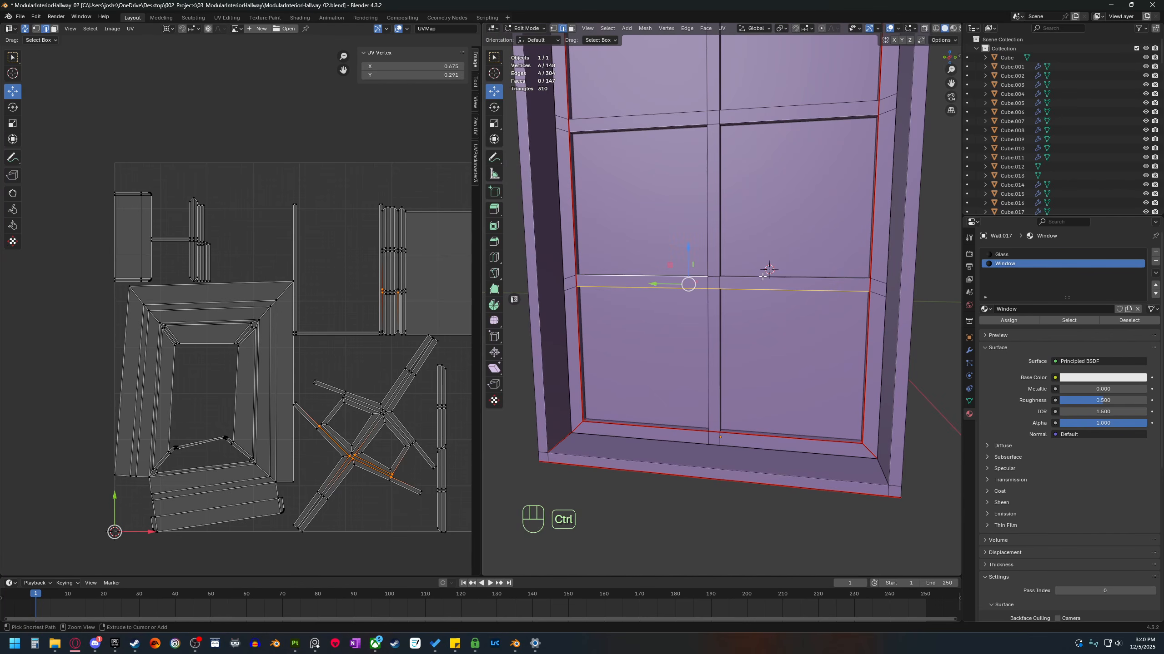
pyautogui.keyDown('ctrl'); pyautogui.click(765, 277); pyautogui.keyUp('ctrl')
pyautogui.keyDown('shift'); pyautogui.moveTo(759, 224); pyautogui.dragTo(745, 335, button='middle'); pyautogui.keyUp('shift')
pyautogui.keyDown('shift'); pyautogui.click(760, 257); pyautogui.keyUp('shift')
pyautogui.keyDown('ctrl'); pyautogui.click(657, 257); pyautogui.keyUp('ctrl')
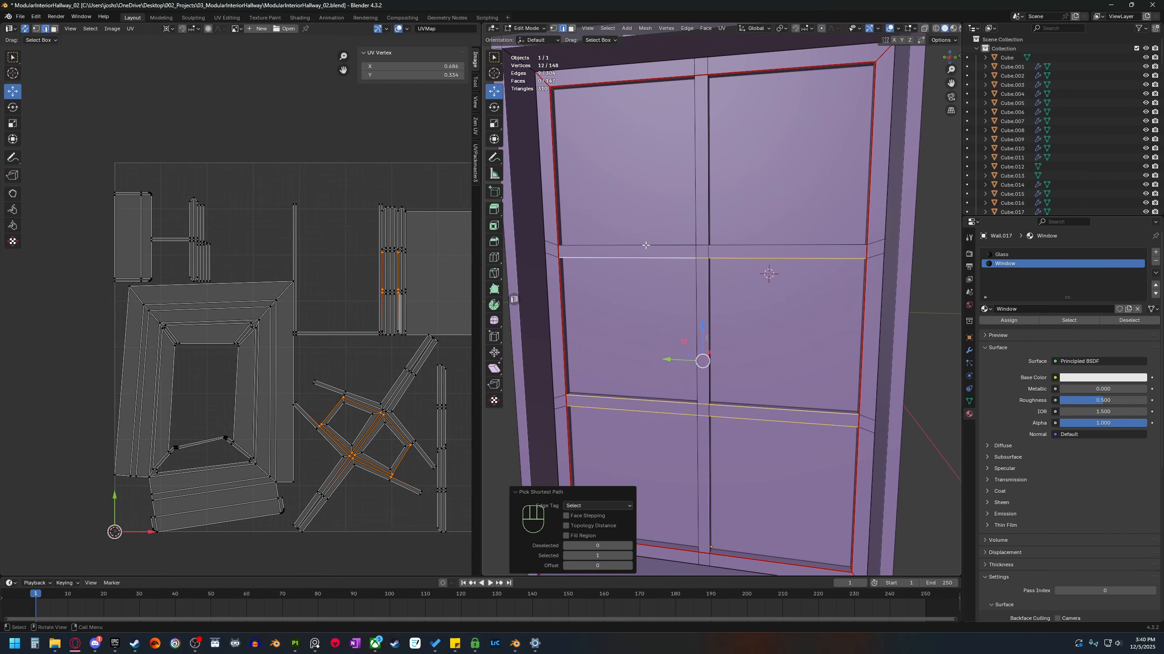
pyautogui.keyDown('shift'); pyautogui.click(646, 246); pyautogui.keyUp('shift')
pyautogui.keyDown('ctrl'); pyautogui.click(768, 248); pyautogui.keyUp('ctrl')
pyautogui.rightClick(765, 248)
pyautogui.click(765, 249)
# Select both long edges of the vertical bar in all three sections on the opposite side and mark them as seams.
pyautogui.moveTo(766, 248); pyautogui.dragTo(754, 314, button='middle')
pyautogui.click(684, 316)
pyautogui.keyDown('shift'); pyautogui.click(685, 253); pyautogui.keyUp('shift')
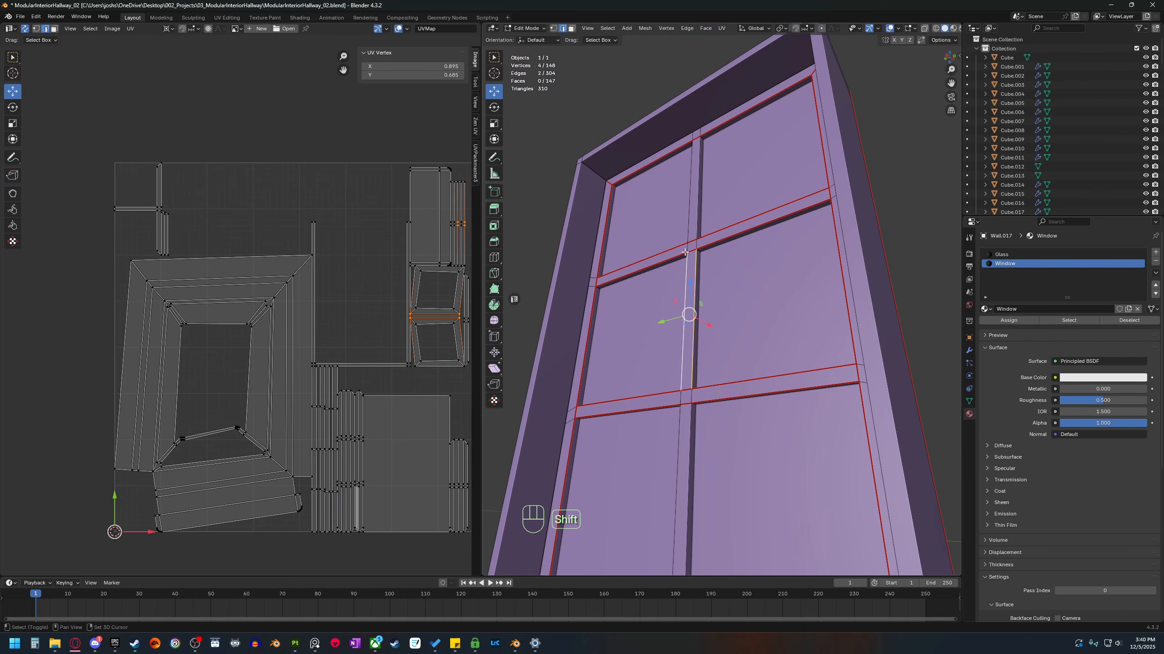
pyautogui.keyDown('shift'); pyautogui.click(688, 211); pyautogui.keyUp('shift')
pyautogui.keyDown('shift'); pyautogui.click(697, 207); pyautogui.keyUp('shift')
pyautogui.keyDown('shift'); pyautogui.click(689, 479); pyautogui.keyUp('shift')
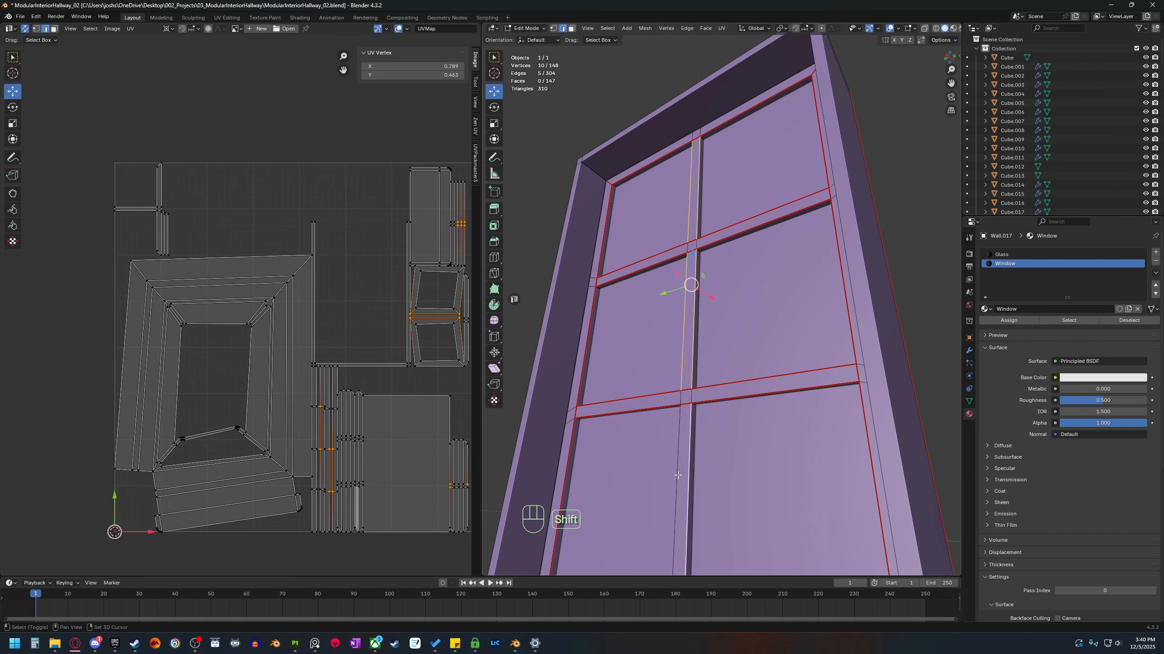
pyautogui.keyDown('shift'); pyautogui.click(680, 477); pyautogui.keyUp('shift')
pyautogui.rightClick(678, 475)
pyautogui.click(680, 474)
# Select the short corner edges inside the window panes where the dividing bars meet the sash frame and mark them as seams.
pyautogui.keyDown('shift'); pyautogui.moveTo(682, 474); pyautogui.dragTo(715, 400, button='middle'); pyautogui.keyUp('shift')
pyautogui.scroll(1, 641, 404)
pyautogui.scroll(1, 632, 419)
pyautogui.click(624, 422)
pyautogui.keyDown('shift'); pyautogui.moveTo(581, 350); pyautogui.dragTo(621, 415, button='middle'); pyautogui.keyUp('shift')
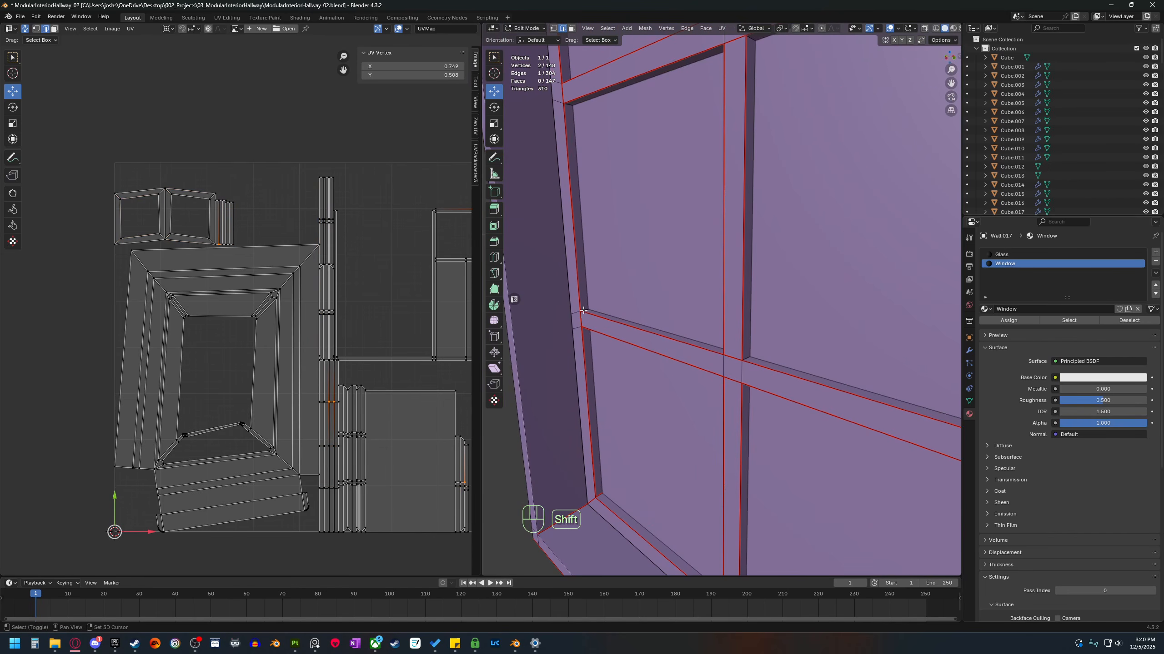
pyautogui.keyDown('shift'); pyautogui.moveTo(642, 341); pyautogui.dragTo(655, 436, button='middle'); pyautogui.keyUp('shift')
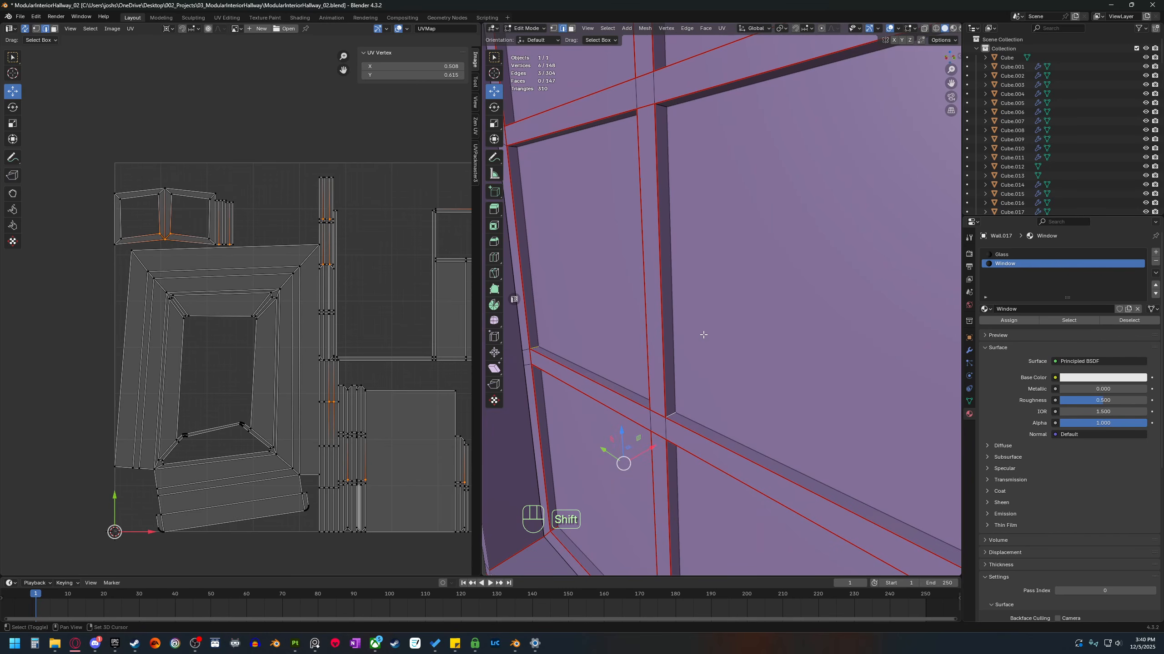
pyautogui.keyDown('shift'); pyautogui.moveTo(703, 335); pyautogui.dragTo(625, 362, button='middle'); pyautogui.keyUp('shift')
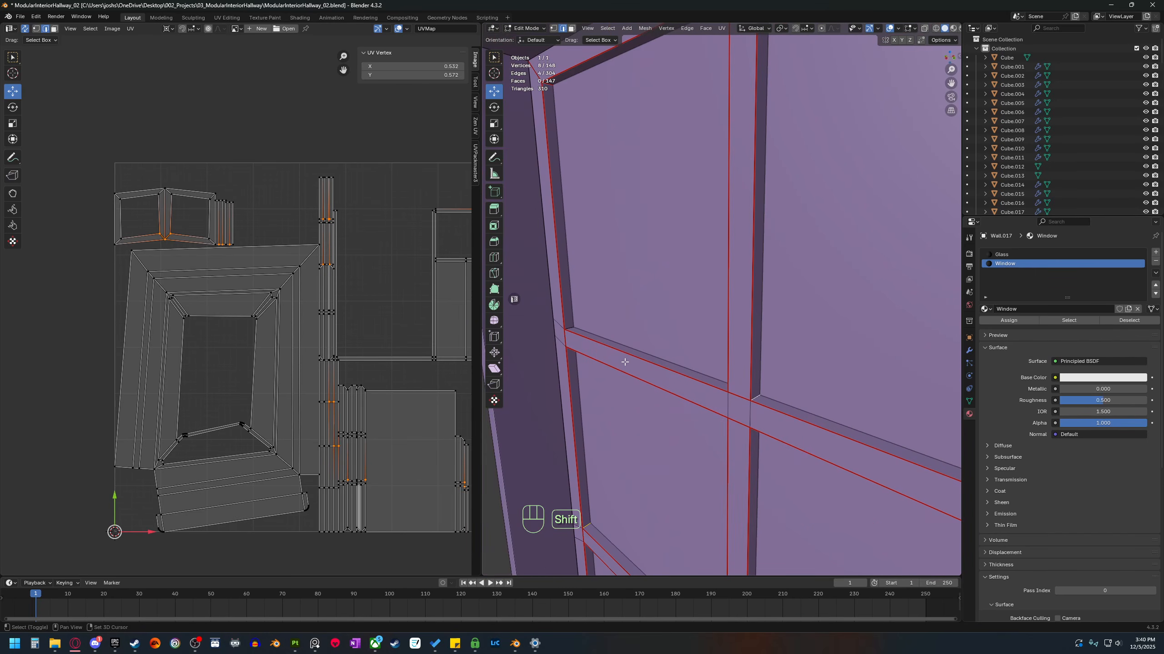
pyautogui.rightClick(569, 326)
pyautogui.click(570, 328)
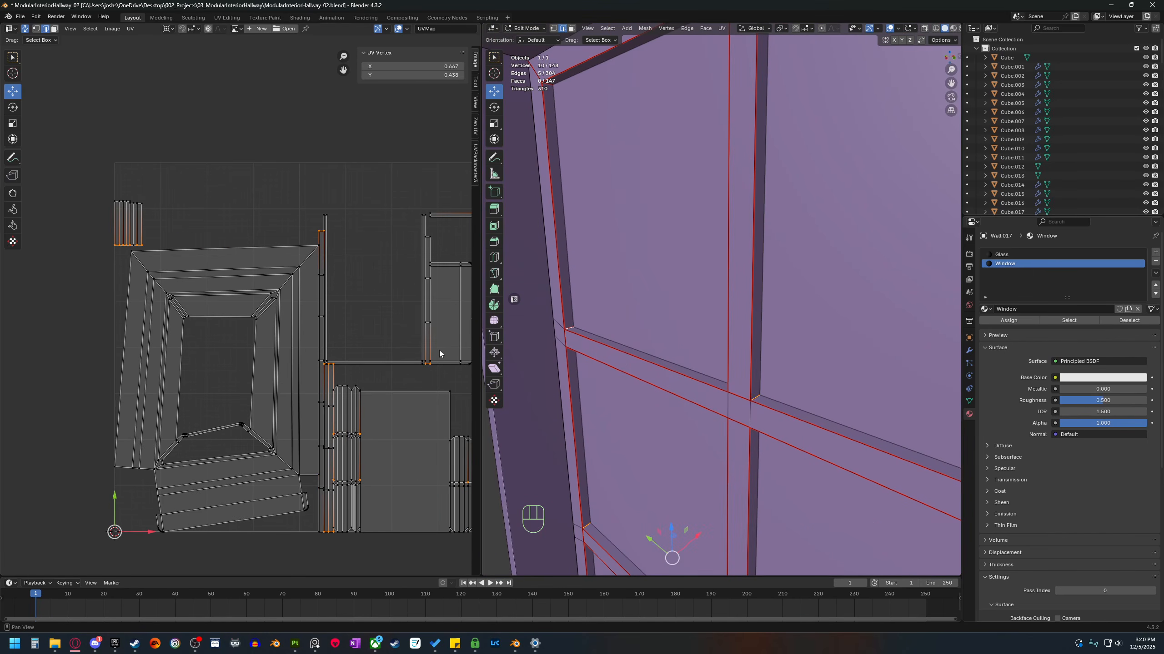
# Examine the large window frame island in the UV layout and locate its lower corner edge on the model.
pyautogui.scroll(-1, 431, 352)
pyautogui.keyDown('shift'); pyautogui.moveTo(403, 361); pyautogui.dragTo(363, 365, button='middle'); pyautogui.keyUp('shift')
pyautogui.scroll(-4, 559, 390)
pyautogui.moveTo(673, 405); pyautogui.dragTo(619, 435, button='middle')
pyautogui.scroll(-2, 745, 429)
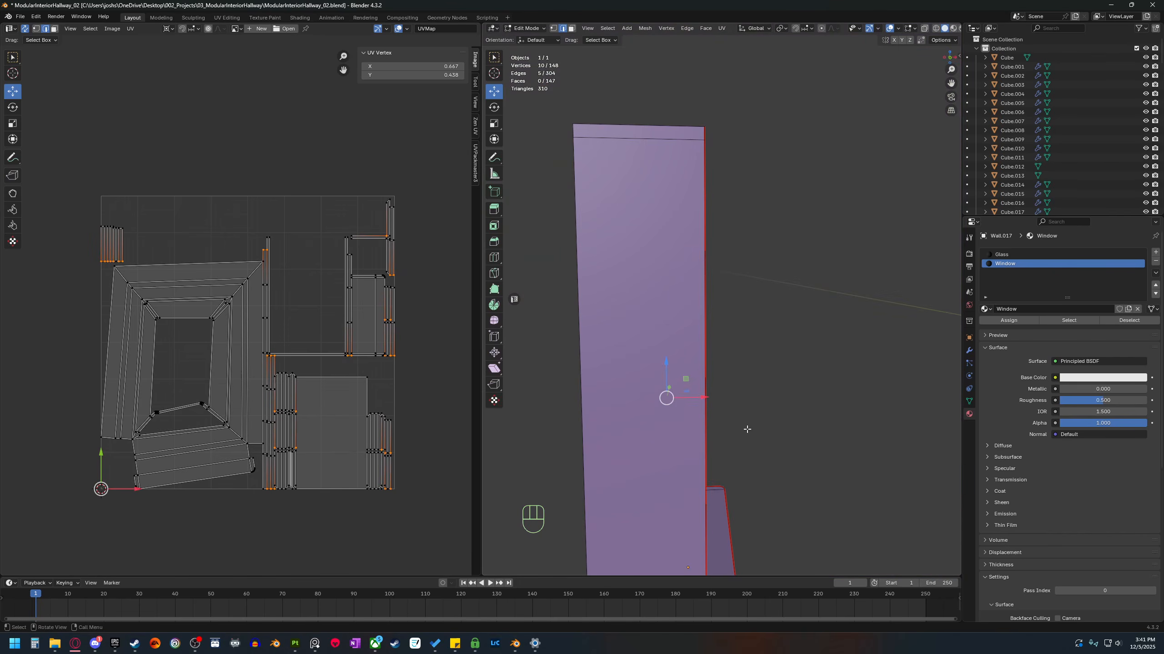
pyautogui.moveTo(745, 428); pyautogui.dragTo(683, 447, button='middle')
pyautogui.keyDown('shift'); pyautogui.moveTo(682, 447); pyautogui.dragTo(677, 408, button='middle'); pyautogui.keyUp('shift')
pyautogui.scroll(3, 172, 445)
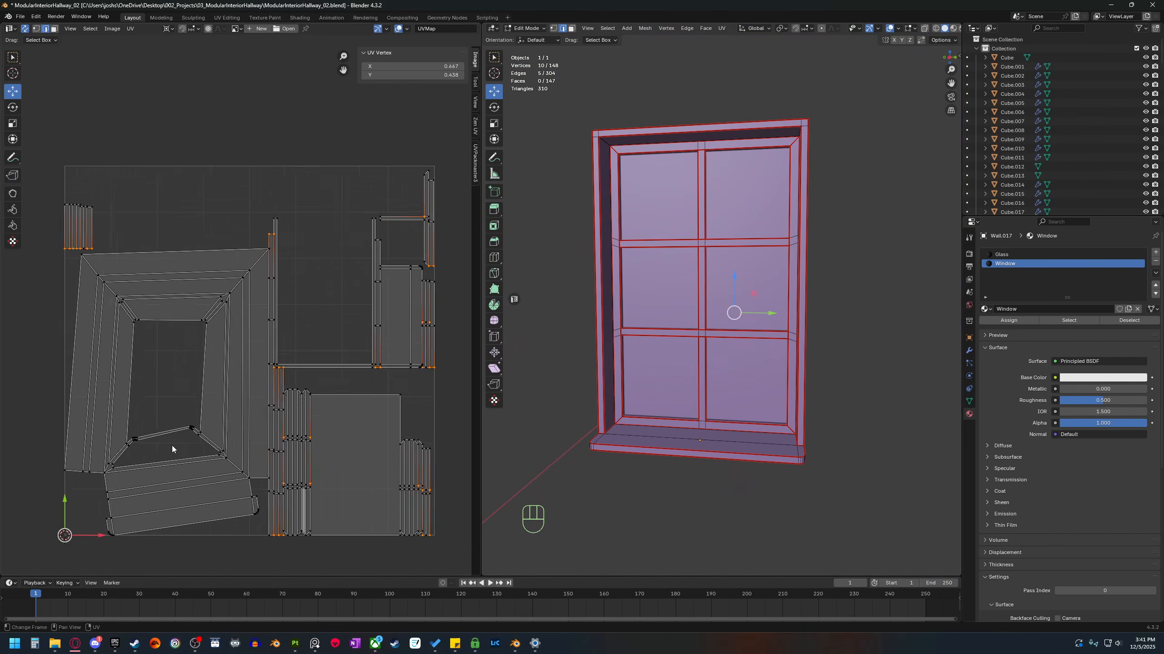
pyautogui.keyDown('shift'); pyautogui.moveTo(174, 477); pyautogui.dragTo(325, 323, button='middle'); pyautogui.keyUp('shift')
pyautogui.scroll(2, 275, 422)
pyautogui.keyDown('shift'); pyautogui.moveTo(268, 430); pyautogui.dragTo(306, 391, button='middle'); pyautogui.keyUp('shift')
pyautogui.press('1')
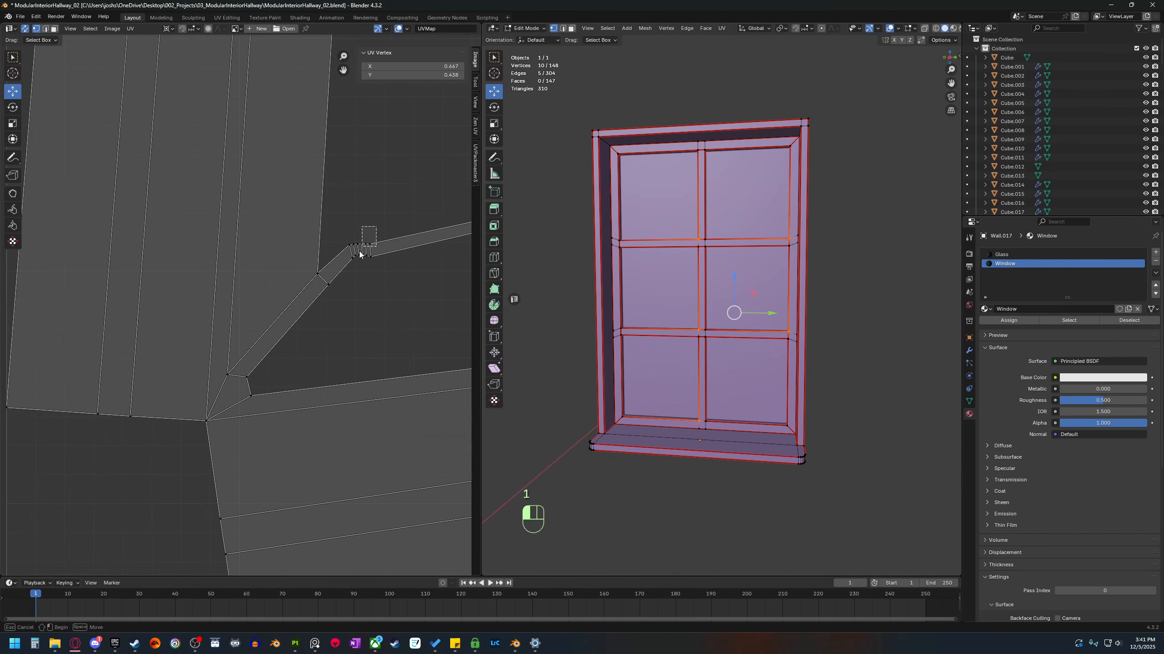
pyautogui.click(231, 384)
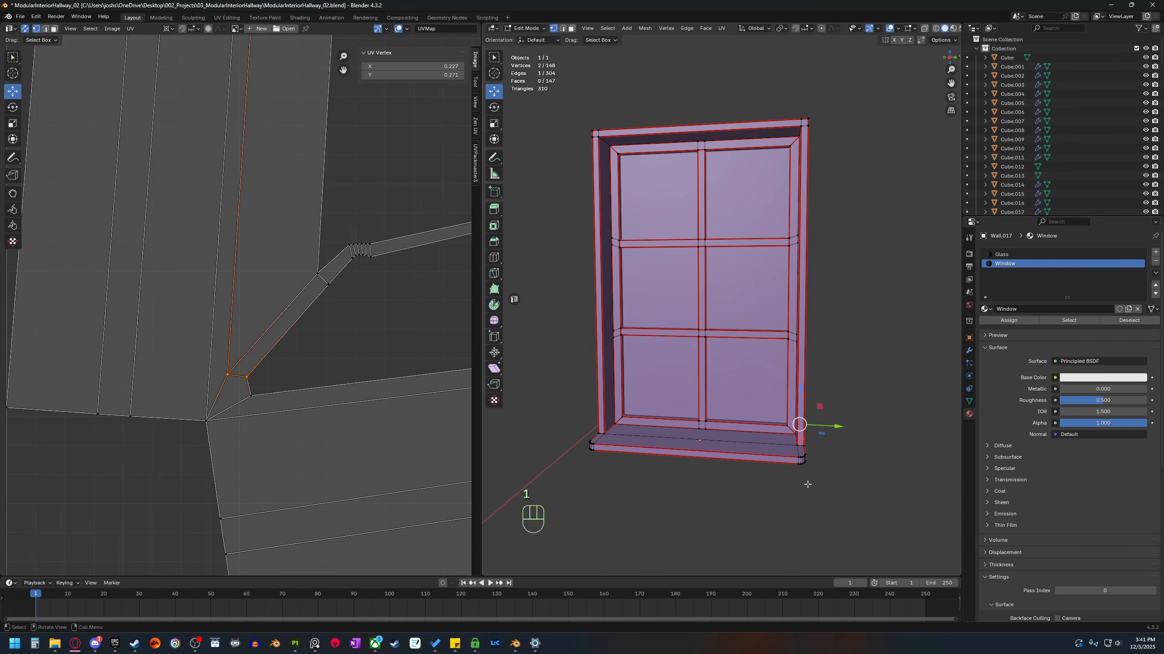
pyautogui.press('v')
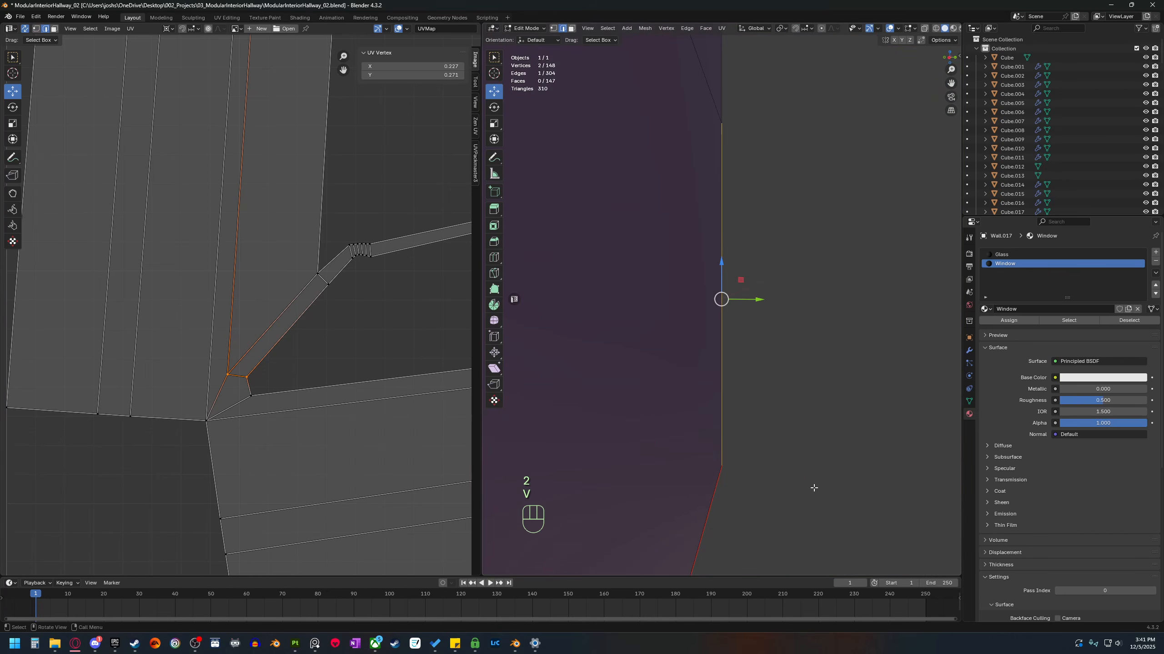
# Select the outer and inner outlines of the outer frame's face, including the edge along the bottom, and mark them as seams.
pyautogui.scroll(-12, 735, 473)
pyautogui.moveTo(779, 462); pyautogui.dragTo(739, 403, button='middle')
pyautogui.click(724, 455)
pyautogui.keyDown('shift'); pyautogui.moveTo(738, 403); pyautogui.dragTo(746, 420, button='middle'); pyautogui.keyUp('shift')
pyautogui.click(699, 266)
pyautogui.keyDown('alt'); pyautogui.keyDown('shift'); pyautogui.click(699, 265); pyautogui.keyUp('shift'); pyautogui.keyUp('alt')
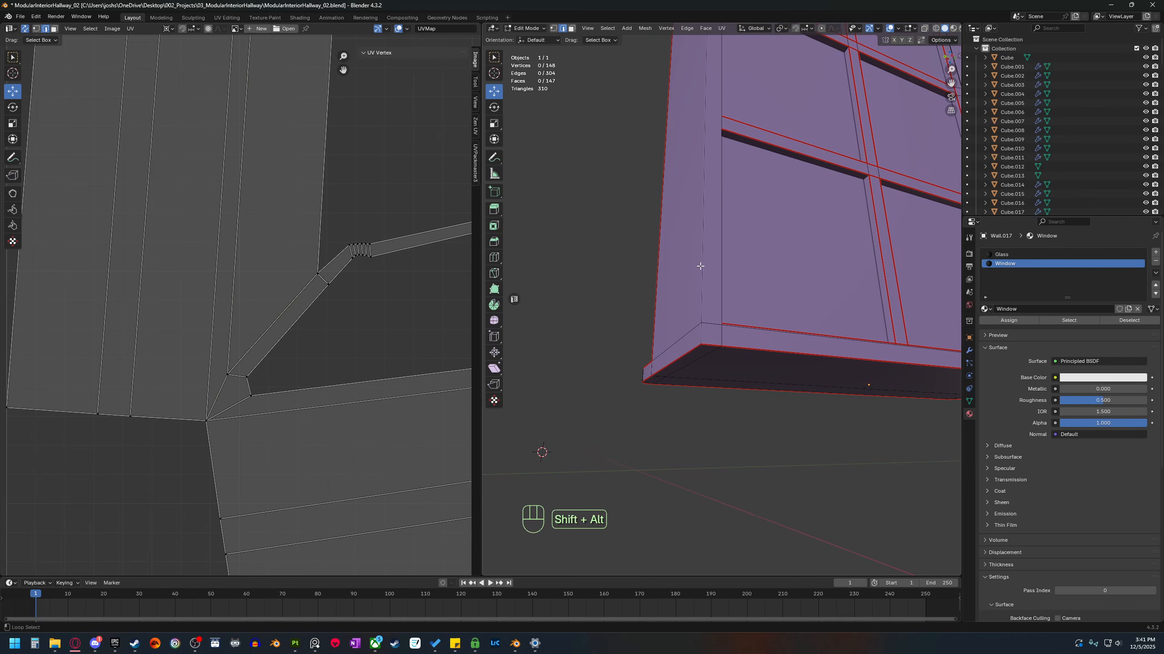
pyautogui.keyDown('alt'); pyautogui.keyDown('shift'); pyautogui.click(699, 265); pyautogui.keyUp('shift'); pyautogui.keyUp('alt')
pyautogui.scroll(-3, 701, 297)
pyautogui.moveTo(702, 304)
pyautogui.keyDown('shift'); pyautogui.mouseDown(button='middle')
pyautogui.moveTo(686, 387)
pyautogui.moveTo(699, 298)
pyautogui.moveTo(690, 319)
pyautogui.mouseUp(button='middle'); pyautogui.keyUp('shift')
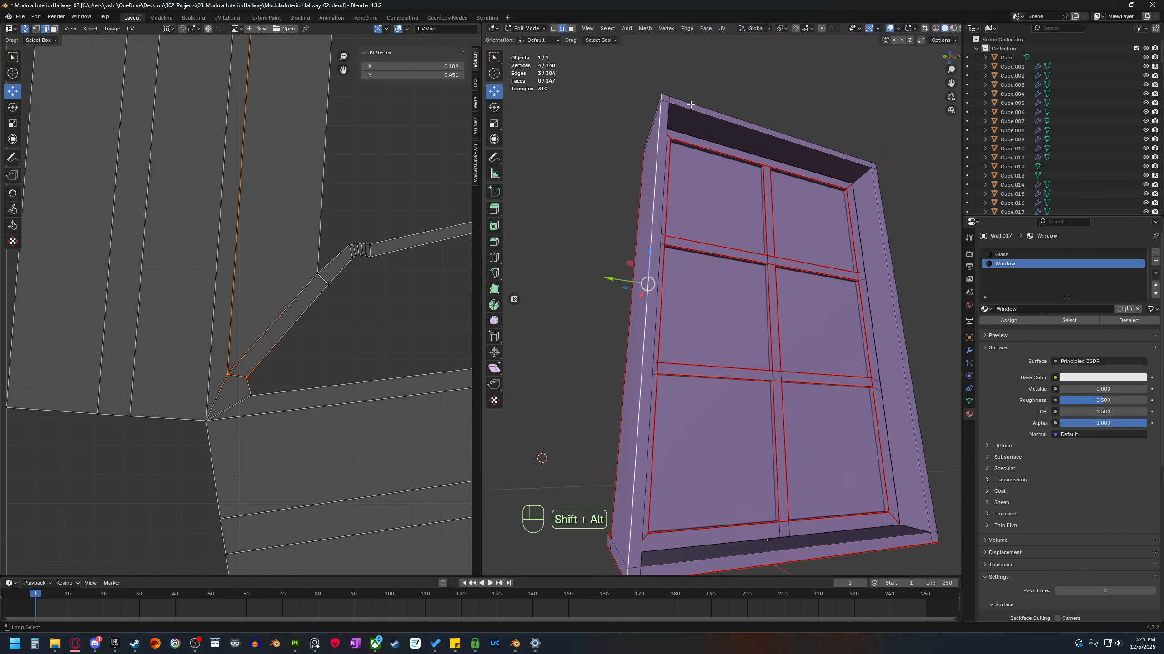
pyautogui.keyDown('alt'); pyautogui.keyDown('shift'); pyautogui.click(797, 180); pyautogui.keyUp('shift'); pyautogui.keyUp('alt')
pyautogui.keyDown('alt'); pyautogui.keyDown('shift'); pyautogui.click(889, 251); pyautogui.keyUp('shift'); pyautogui.keyUp('alt')
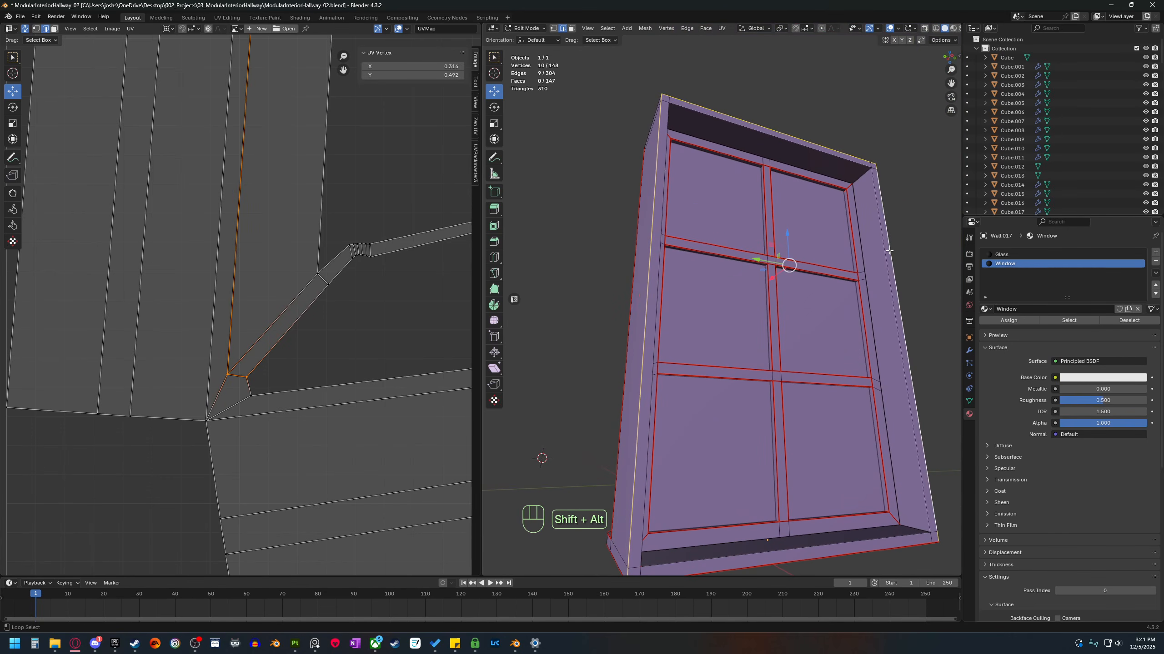
pyautogui.keyDown('alt'); pyautogui.keyDown('shift'); pyautogui.click(894, 296); pyautogui.keyUp('shift'); pyautogui.keyUp('alt')
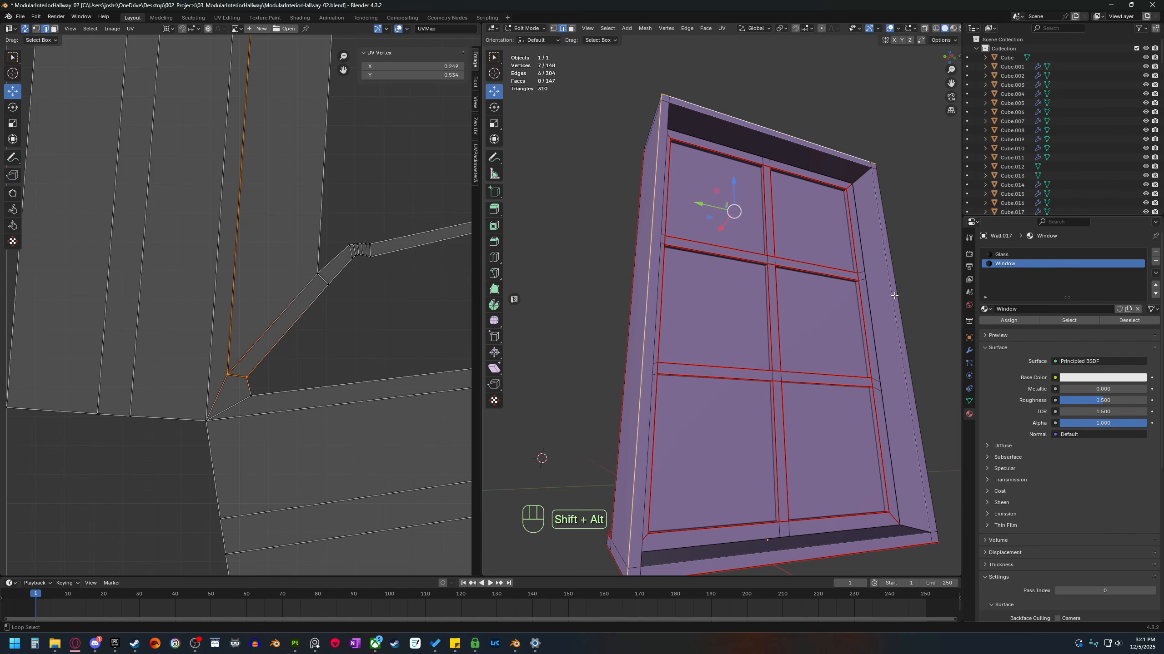
pyautogui.keyDown('alt'); pyautogui.keyDown('shift'); pyautogui.click(894, 296); pyautogui.keyUp('shift'); pyautogui.keyUp('alt')
pyautogui.keyDown('alt'); pyautogui.keyDown('shift'); pyautogui.click(853, 163); pyautogui.keyUp('shift'); pyautogui.keyUp('alt')
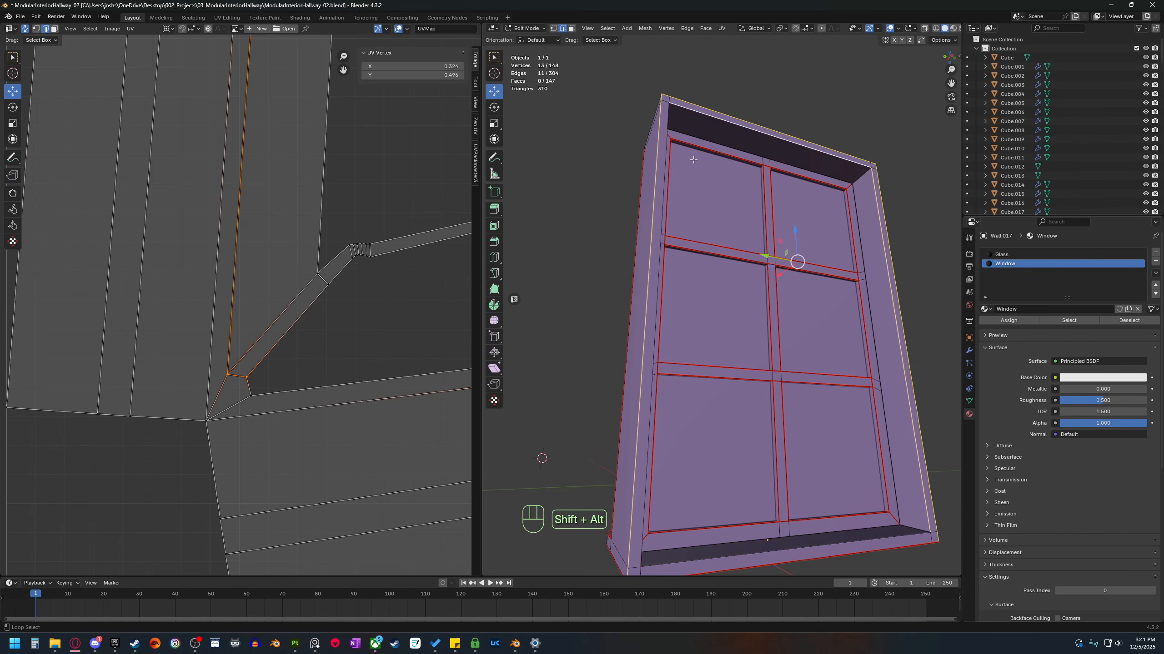
pyautogui.keyDown('alt'); pyautogui.keyDown('shift'); pyautogui.click(665, 157); pyautogui.keyUp('shift'); pyautogui.keyUp('alt')
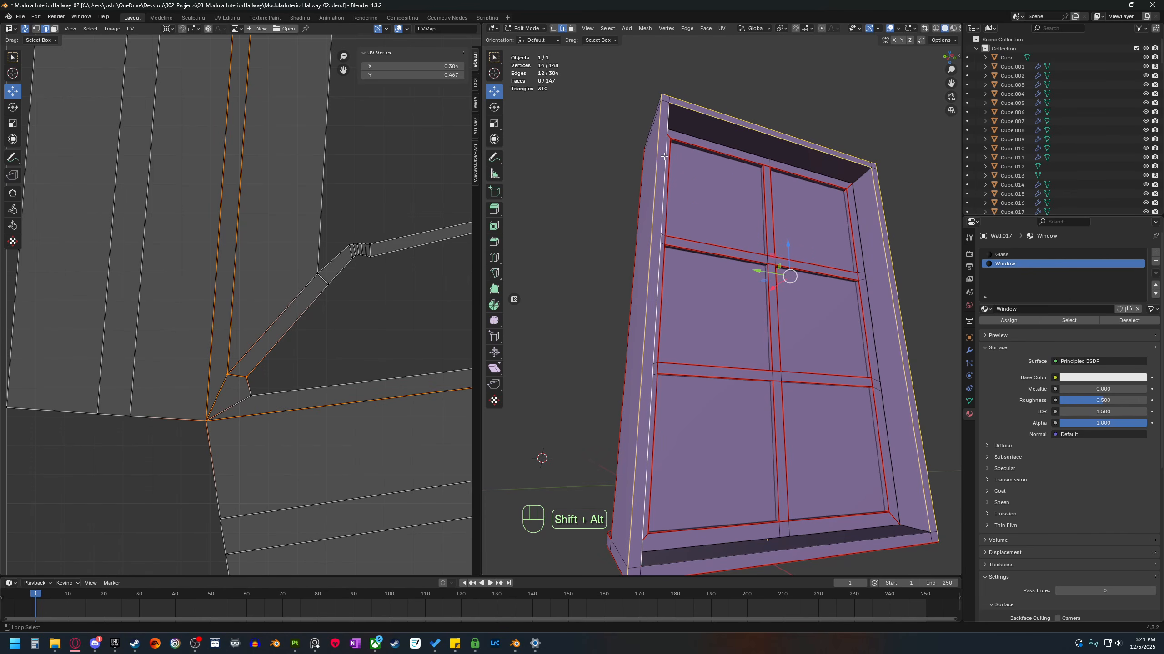
pyautogui.keyDown('alt'); pyautogui.keyDown('shift'); pyautogui.click(717, 560); pyautogui.keyUp('shift'); pyautogui.keyUp('alt')
pyautogui.rightClick(745, 552)
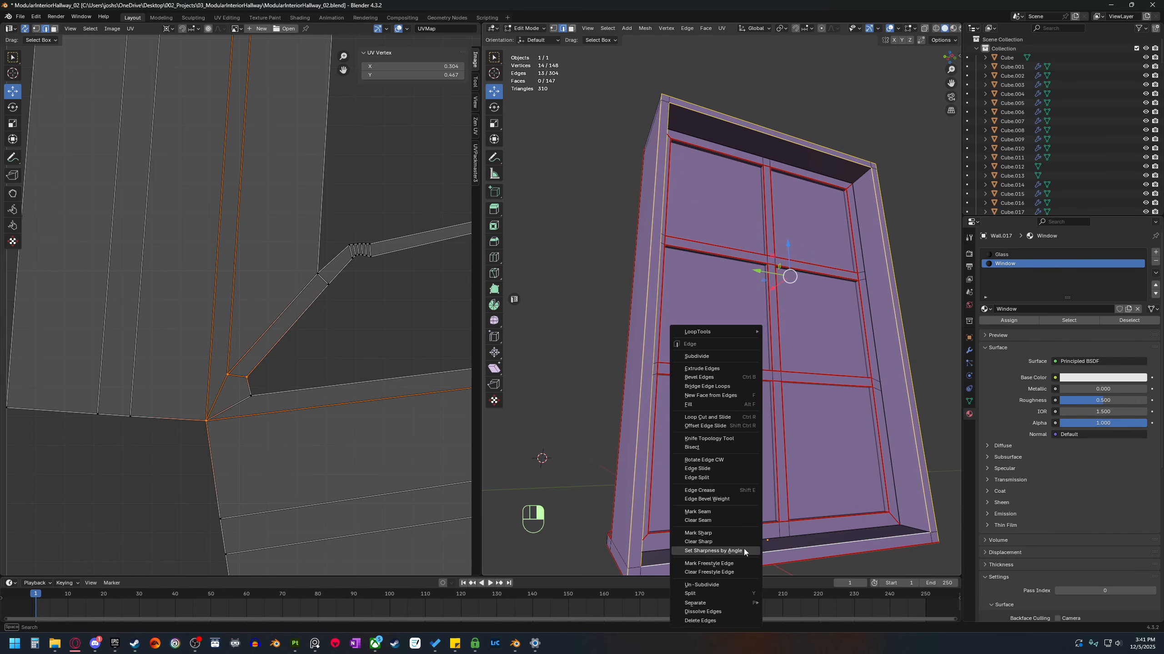
pyautogui.click(739, 512)
# Select three connecting edges on the outer window frame and mark them as seams.
pyautogui.keyDown('shift'); pyautogui.moveTo(811, 481); pyautogui.dragTo(755, 366, button='middle'); pyautogui.keyUp('shift')
pyautogui.moveTo(754, 367); pyautogui.dragTo(767, 502, button='middle')
pyautogui.scroll(1, 734, 407)
pyautogui.click(747, 393)
pyautogui.click(761, 382)
pyautogui.press('2')
pyautogui.moveTo(767, 502); pyautogui.dragTo(760, 261, button='middle')
pyautogui.keyDown('shift'); pyautogui.click(759, 218); pyautogui.keyUp('shift')
pyautogui.moveTo(759, 218); pyautogui.dragTo(509, 286, button='middle')
pyautogui.keyDown('shift'); pyautogui.moveTo(509, 286); pyautogui.dragTo(802, 502, button='middle'); pyautogui.keyUp('shift')
pyautogui.keyDown('shift'); pyautogui.click(676, 271); pyautogui.keyUp('shift')
pyautogui.rightClick(698, 437)
pyautogui.click(696, 437)
# Select the whole window mesh and unwrap it with the Angle Based method.
pyautogui.scroll(-3, 696, 437)
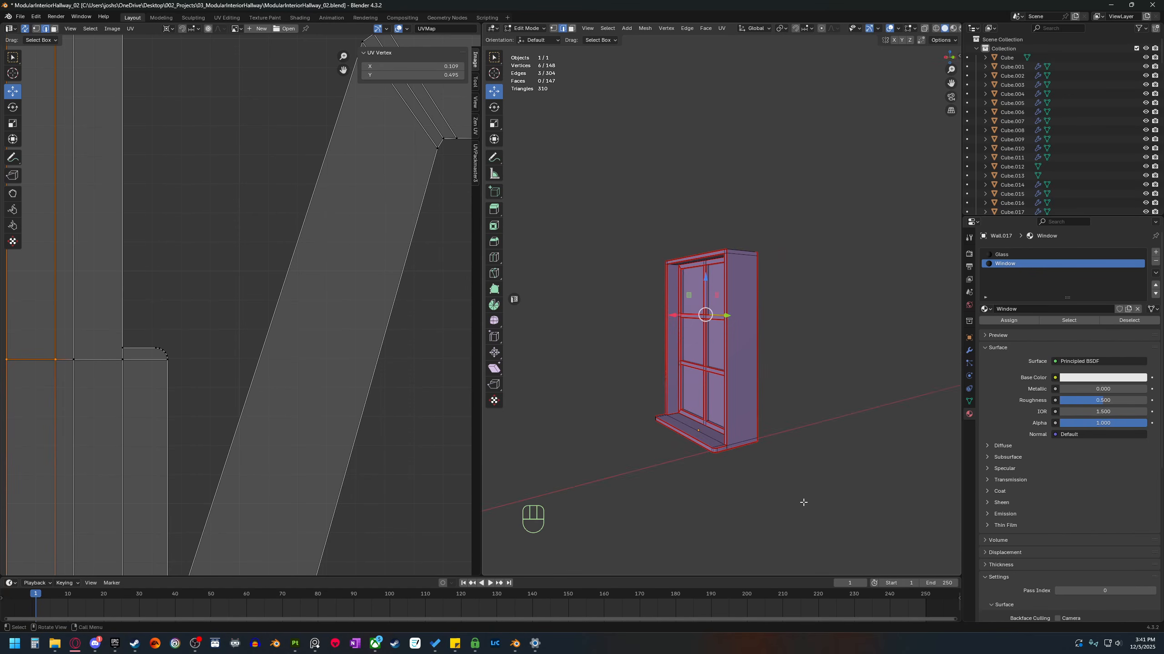
pyautogui.press('a')
pyautogui.press('u')
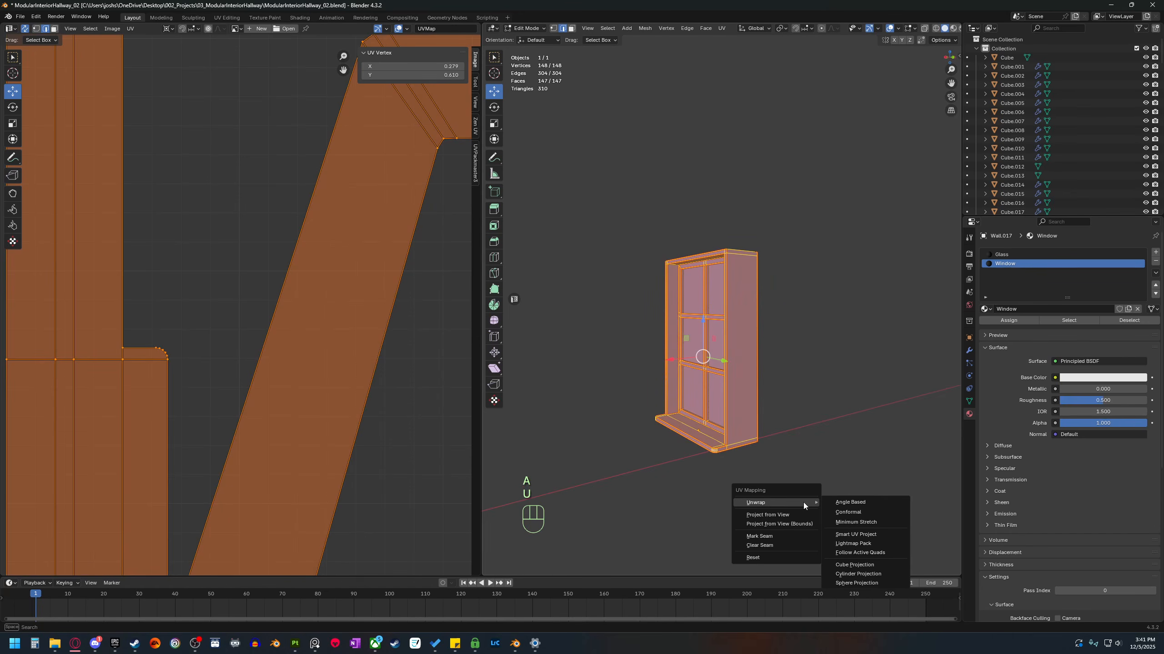
pyautogui.click(847, 498)
pyautogui.moveTo(332, 360); pyautogui.dragTo(284, 401, button='middle')
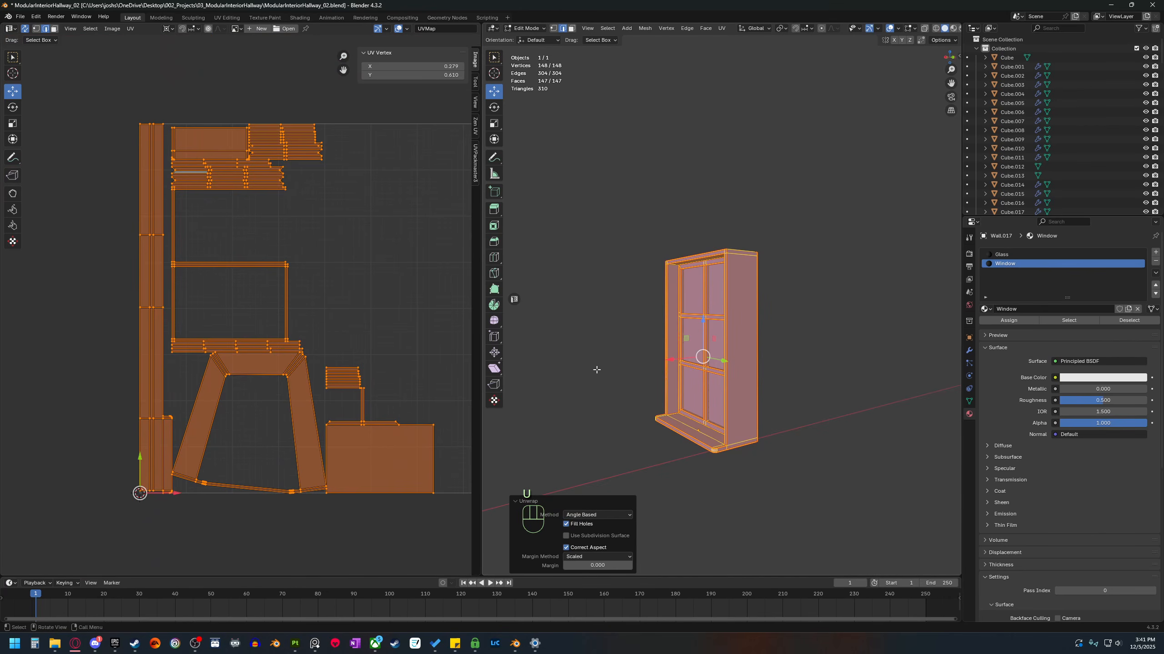
# Examine the bent frame island in the new UV layout and locate the edge at its lower end on the window sill.
pyautogui.scroll(5, 596, 369)
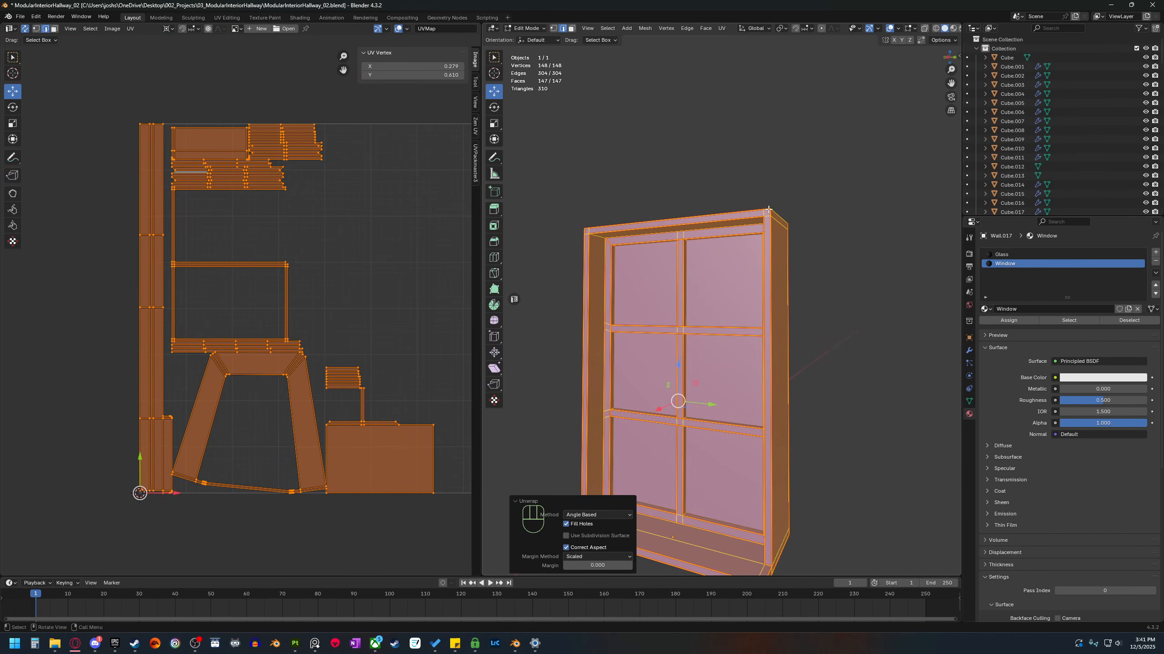
pyautogui.keyDown('shift'); pyautogui.moveTo(736, 451); pyautogui.dragTo(751, 406, button='middle'); pyautogui.keyUp('shift')
pyautogui.scroll(1, 774, 392)
pyautogui.scroll(-2, 844, 433)
pyautogui.keyDown('shift'); pyautogui.moveTo(752, 405); pyautogui.dragTo(805, 435, button='middle'); pyautogui.keyUp('shift')
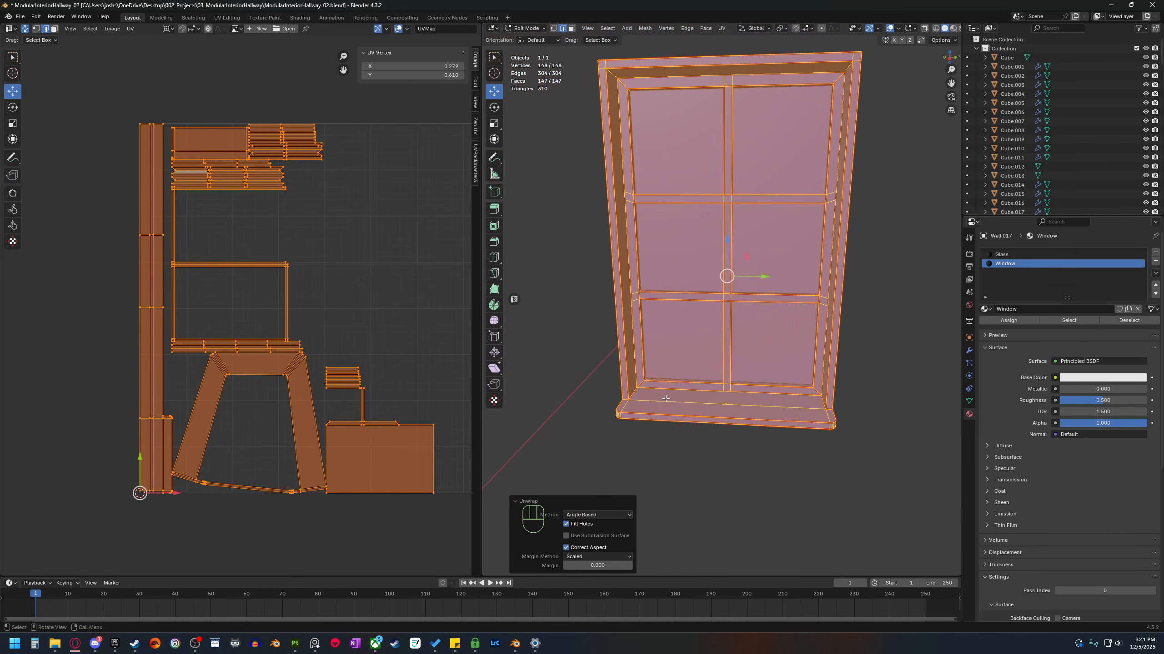
pyautogui.moveTo(666, 398); pyautogui.dragTo(674, 403, button='middle')
pyautogui.scroll(5, 387, 434)
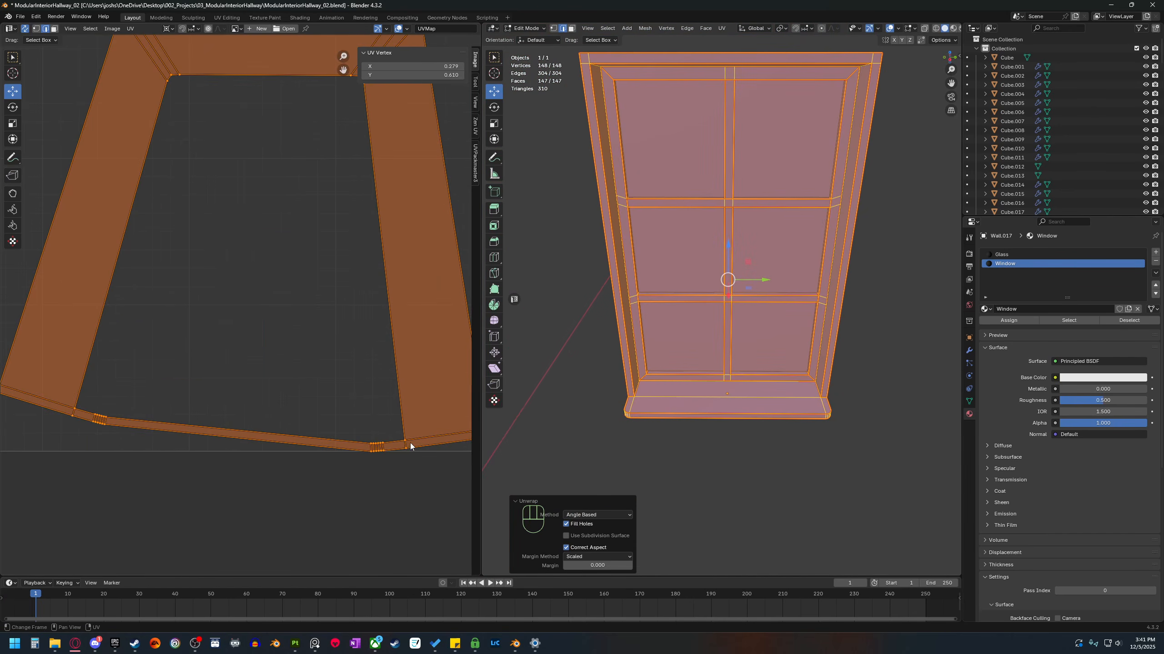
pyautogui.click(407, 441)
pyautogui.press('v')
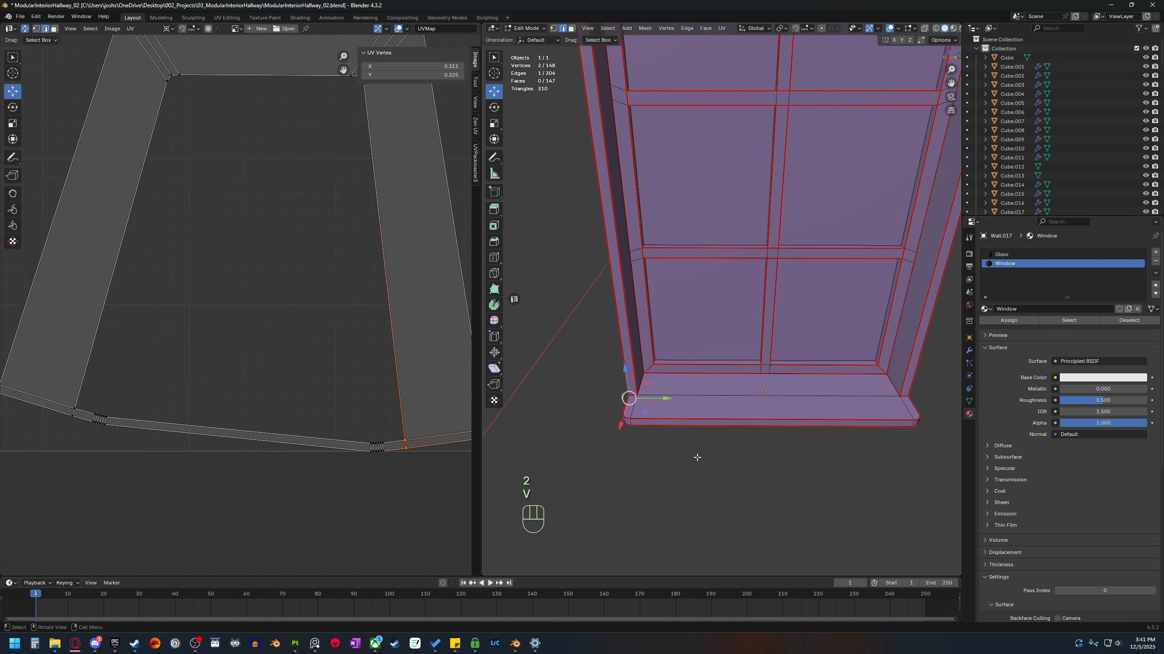
# Select the short vertical edges on both sides of the window sill where it meets the frame and mark them as seams.
pyautogui.moveTo(664, 473); pyautogui.dragTo(727, 365, button='middle')
pyautogui.scroll(-4, 721, 403)
pyautogui.click(721, 404)
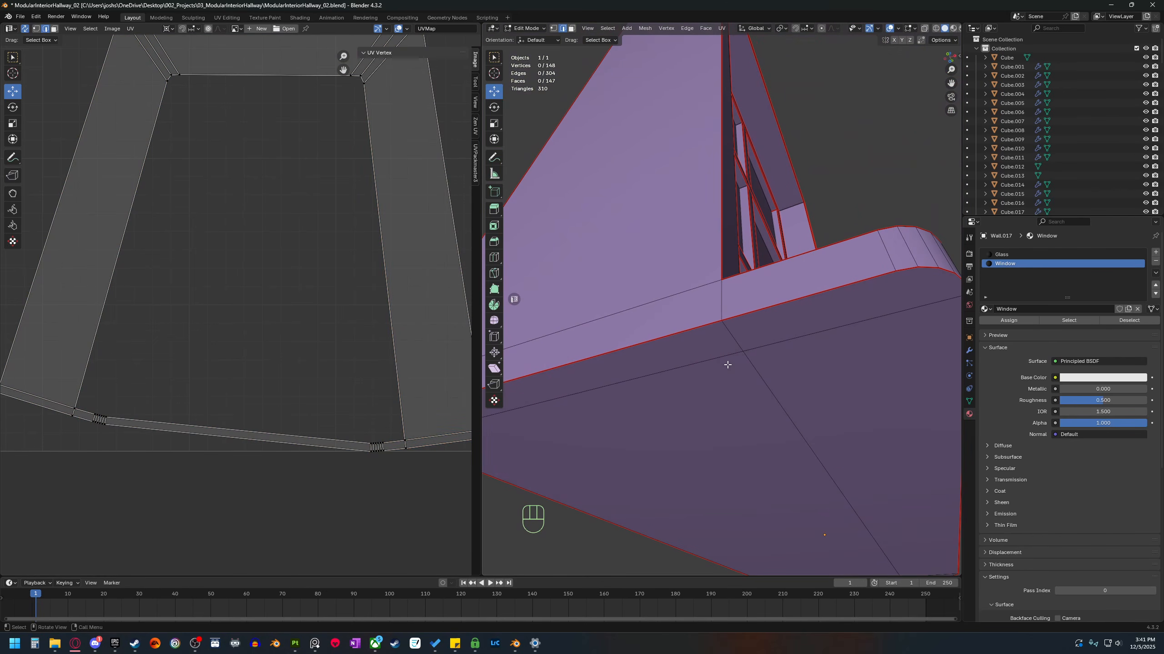
pyautogui.click(721, 295)
pyautogui.scroll(-6, 730, 364)
pyautogui.moveTo(821, 414)
pyautogui.mouseDown(button='middle')
pyautogui.moveTo(712, 424)
pyautogui.moveTo(834, 404)
pyautogui.mouseUp(button='middle')
pyautogui.scroll(-3, 824, 366)
pyautogui.keyDown('shift'); pyautogui.moveTo(816, 343); pyautogui.dragTo(866, 441, button='middle'); pyautogui.keyUp('shift')
pyautogui.keyDown('shift'); pyautogui.click(595, 279); pyautogui.keyUp('shift')
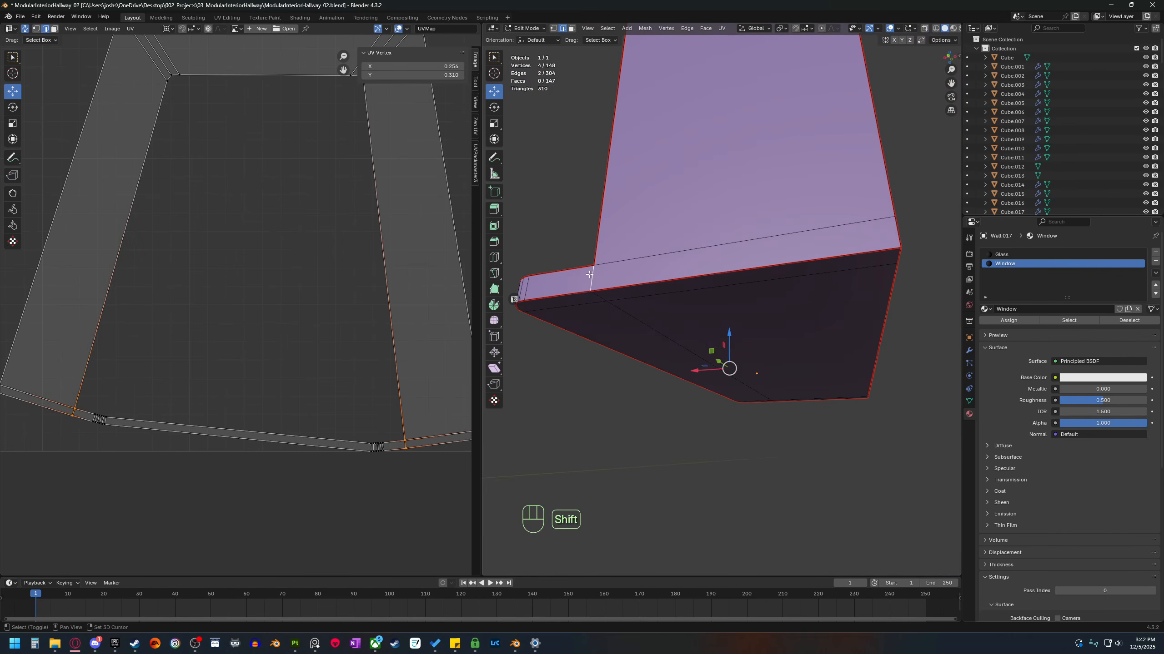
pyautogui.rightClick(599, 276)
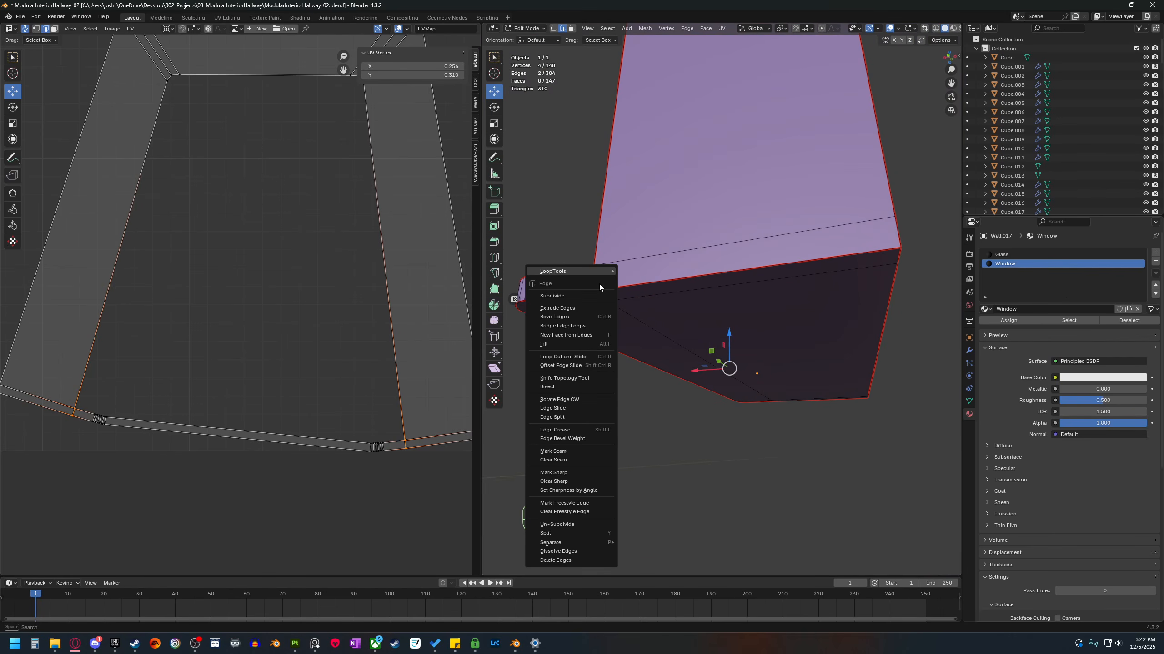
pyautogui.click(580, 452)
# Examine the updated UV layout for straight islands, checking the sill pieces and the narrow frame strips.
pyautogui.scroll(-2, 564, 447)
pyautogui.scroll(-5, 327, 256)
pyautogui.keyDown('shift'); pyautogui.moveTo(328, 255); pyautogui.dragTo(316, 344, button='middle'); pyautogui.keyUp('shift')
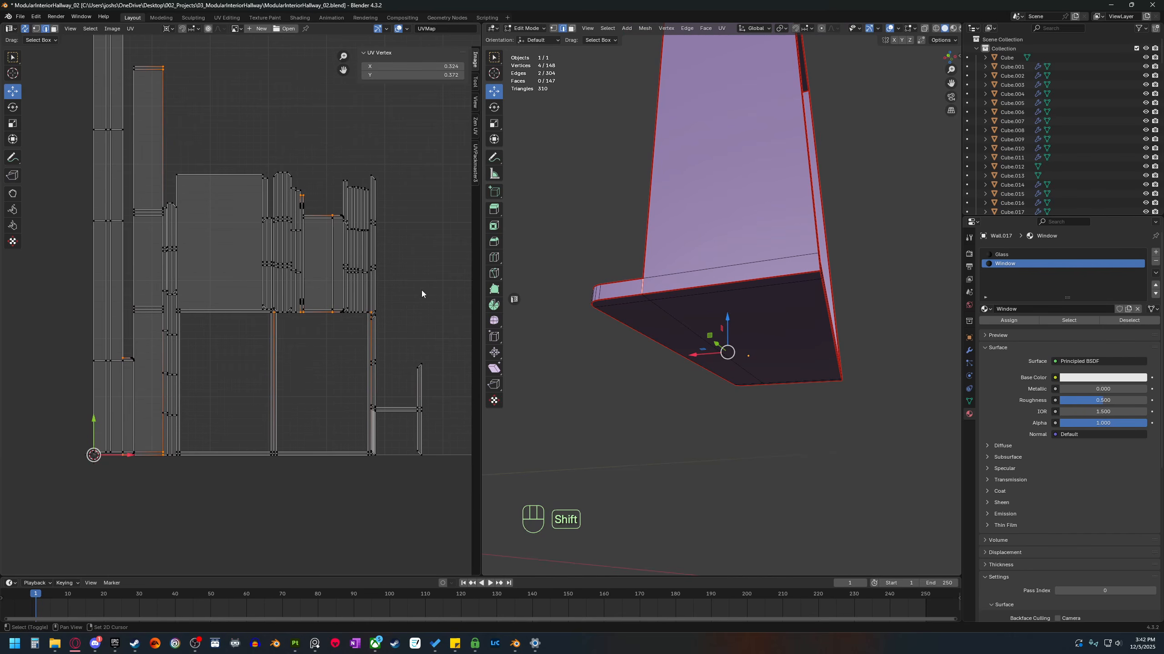
pyautogui.scroll(4, 300, 216)
pyautogui.keyDown('shift'); pyautogui.moveTo(364, 225); pyautogui.dragTo(280, 343, button='middle'); pyautogui.keyUp('shift')
pyautogui.scroll(4, 280, 345)
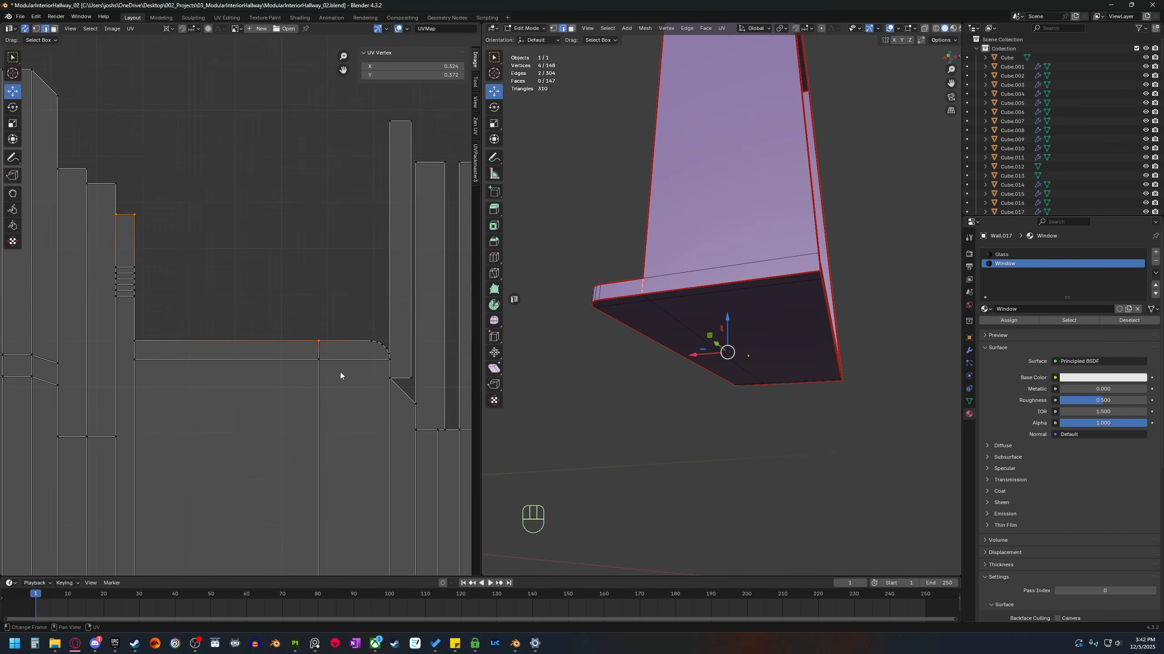
pyautogui.scroll(-5, 340, 373)
pyautogui.keyDown('shift'); pyautogui.moveTo(183, 415); pyautogui.dragTo(391, 358, button='middle'); pyautogui.keyUp('shift')
pyautogui.keyDown('shift'); pyautogui.moveTo(227, 356); pyautogui.dragTo(253, 355, button='middle'); pyautogui.keyUp('shift')
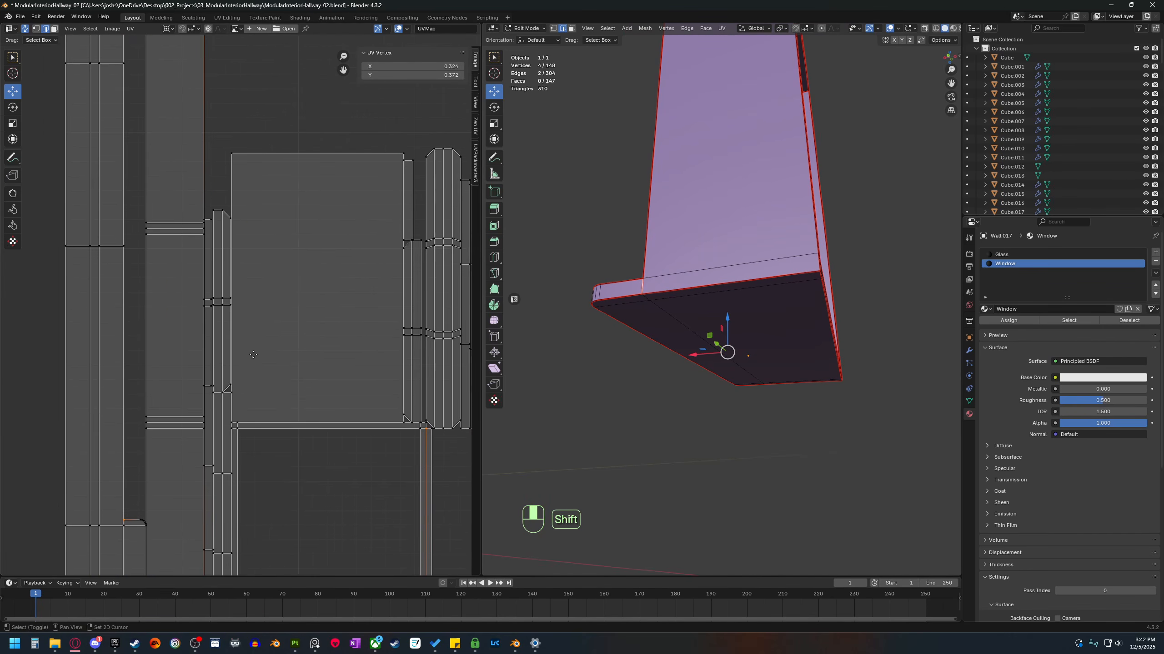
pyautogui.scroll(-3, 250, 359)
# Select the linked faces covering the outer frame's inner sides and the sill to check their UV island.
pyautogui.moveTo(715, 279); pyautogui.dragTo(779, 350, button='middle')
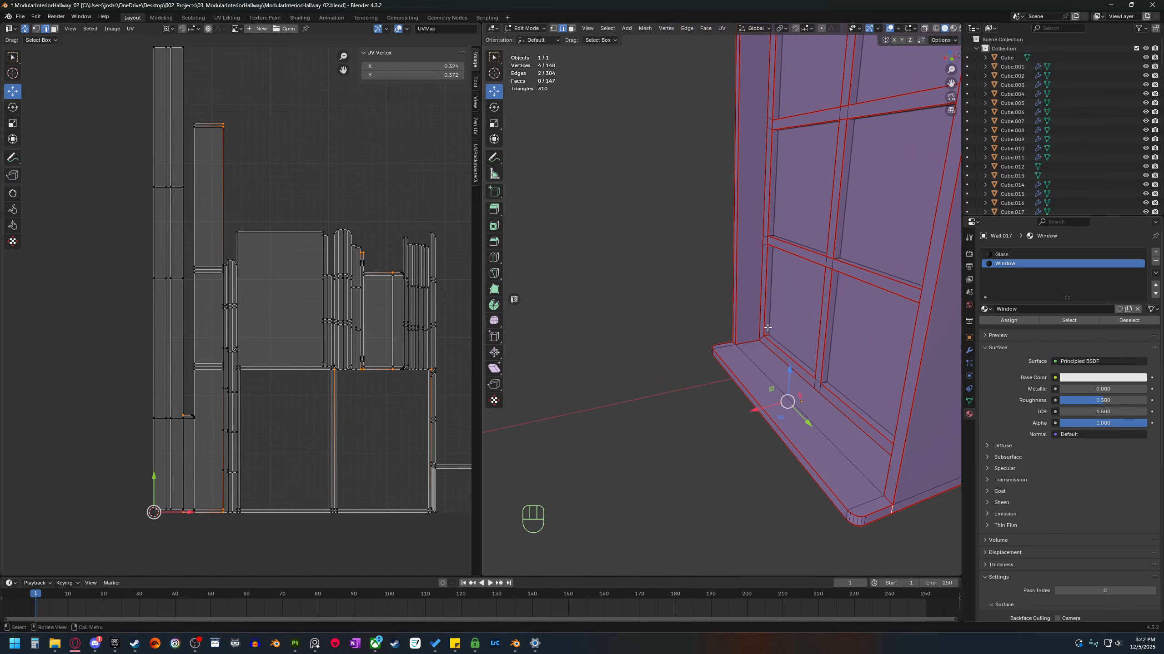
pyautogui.press('3')
pyautogui.press('l')
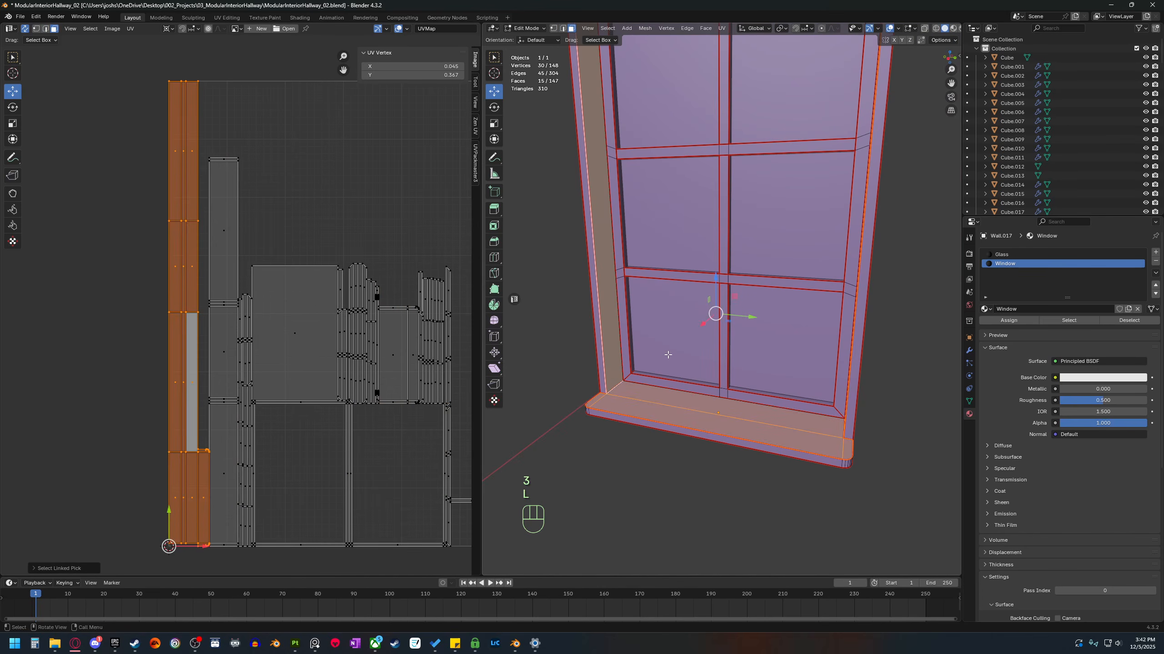
# Select the depth edges at both upper inner corners of the outer window frame.
pyautogui.scroll(-2, 667, 355)
pyautogui.keyDown('shift'); pyautogui.moveTo(668, 355); pyautogui.dragTo(673, 435, button='middle'); pyautogui.keyUp('shift')
pyautogui.moveTo(673, 435); pyautogui.dragTo(690, 357, button='middle')
pyautogui.press('2')
pyautogui.click(653, 214)
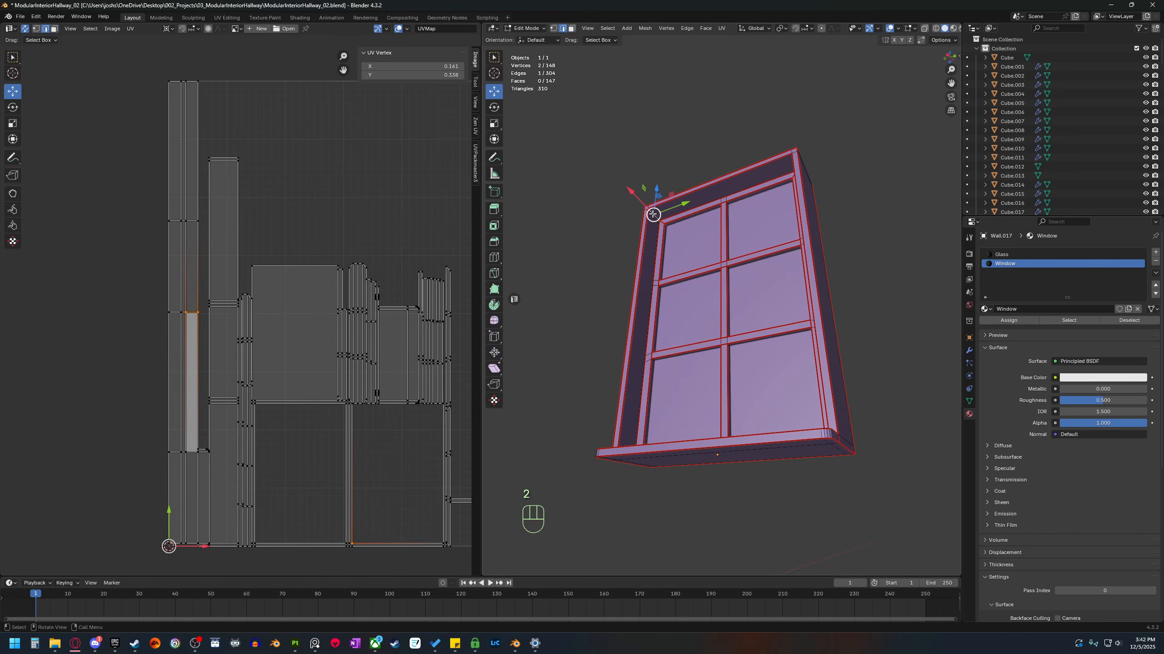
pyautogui.moveTo(650, 241); pyautogui.dragTo(759, 254, button='middle')
pyautogui.keyDown('shift'); pyautogui.click(809, 221); pyautogui.keyUp('shift')
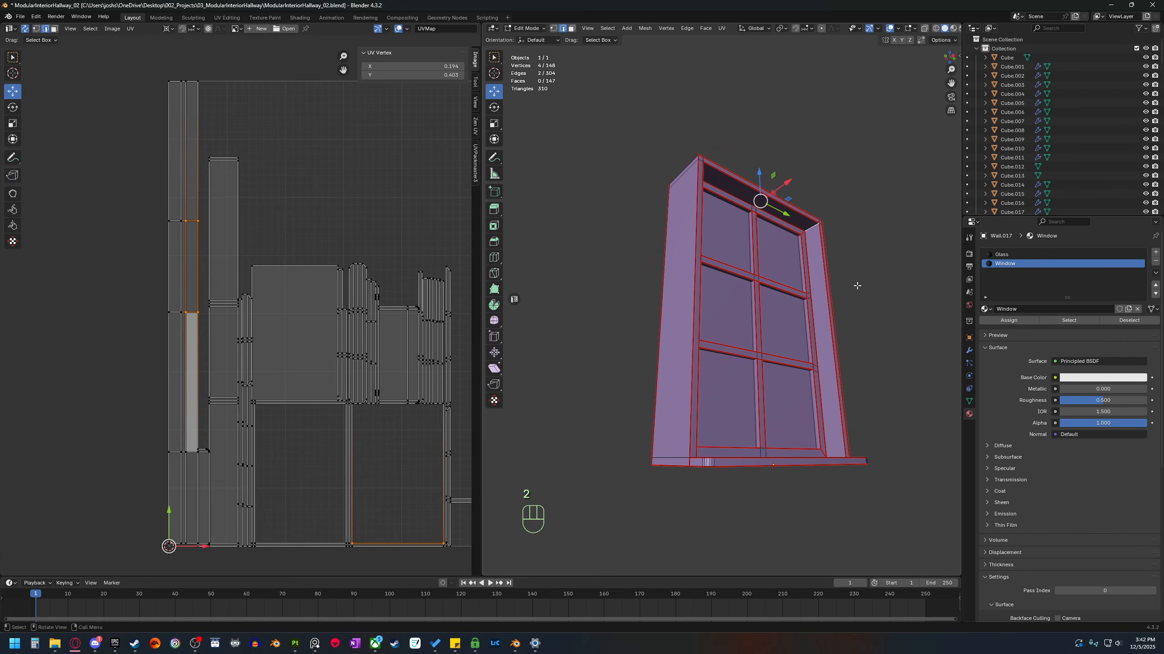
# Mark the two selected edges inside the window frame's upper opening as seams.
pyautogui.moveTo(857, 286); pyautogui.dragTo(778, 430, button='middle')
pyautogui.keyDown('shift'); pyautogui.moveTo(777, 430); pyautogui.dragTo(778, 288, button='middle'); pyautogui.keyUp('shift')
pyautogui.rightClick(780, 285)
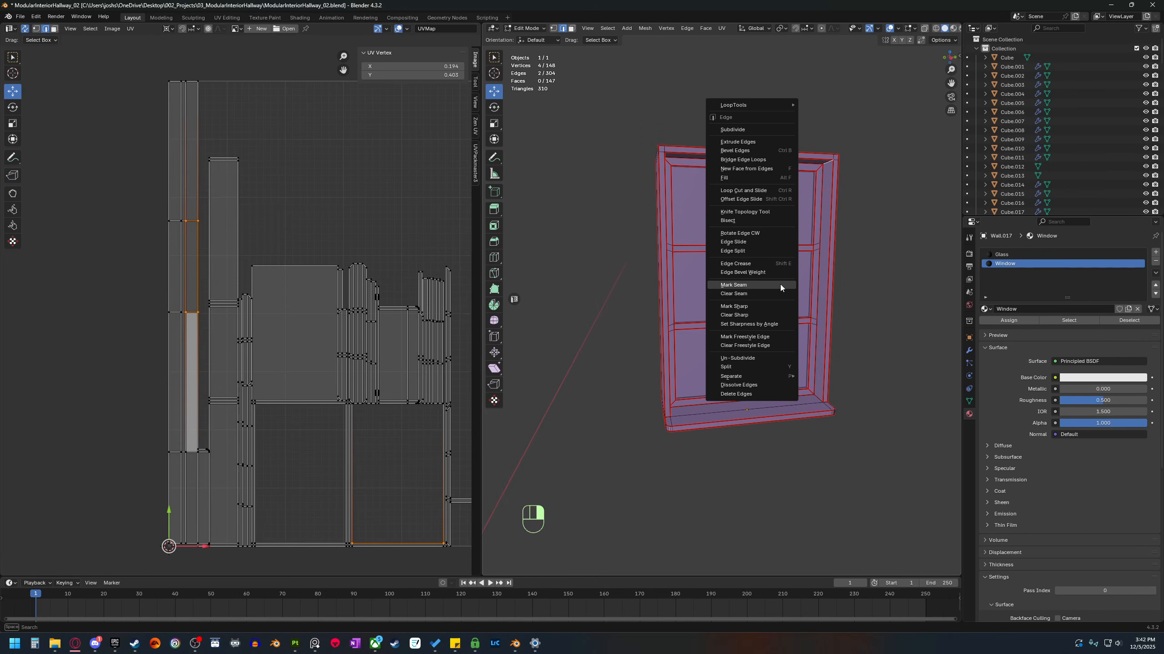
pyautogui.click(780, 284)
# Select the window sill's linked faces bounded by seams to check how far its island extends.
pyautogui.moveTo(799, 348); pyautogui.dragTo(742, 376, button='middle')
pyautogui.scroll(4, 774, 280)
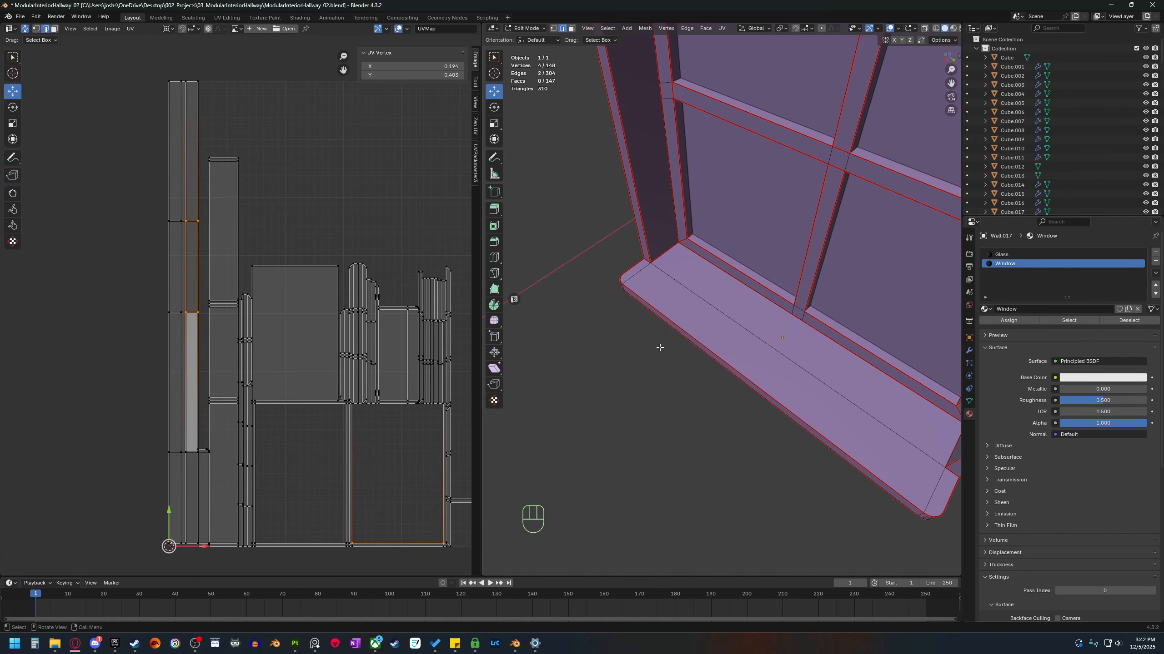
pyautogui.keyDown('shift'); pyautogui.moveTo(660, 348); pyautogui.dragTo(655, 385, button='middle'); pyautogui.keyUp('shift')
pyautogui.press('3')
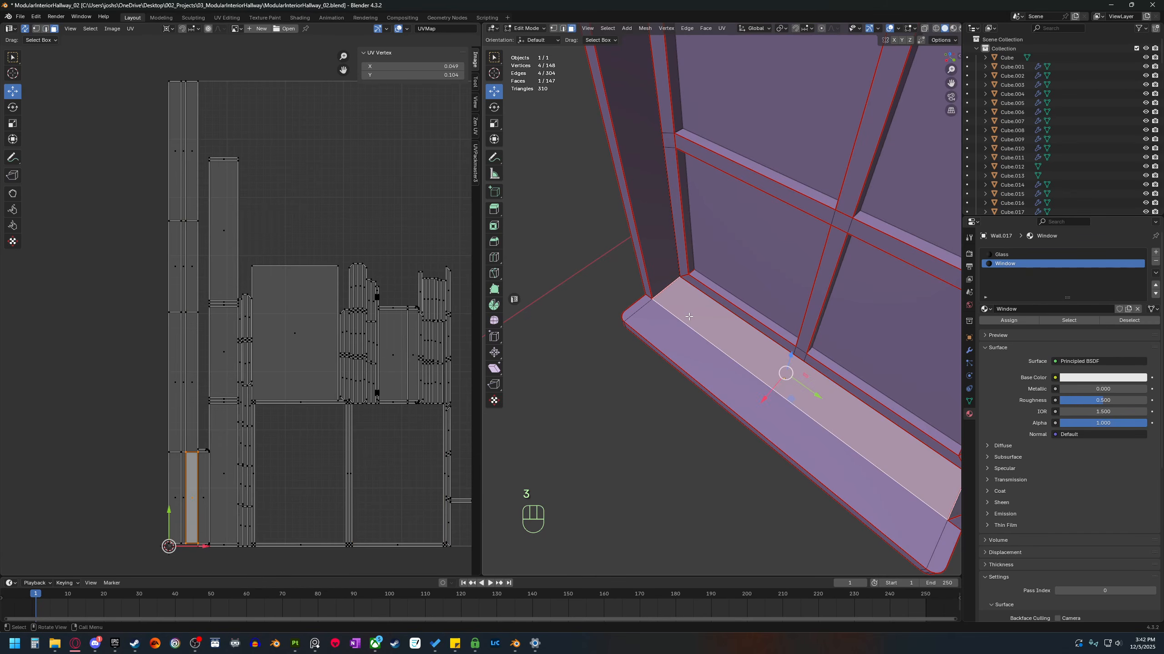
pyautogui.press('l')
pyautogui.moveTo(708, 369); pyautogui.dragTo(743, 295, button='middle')
pyautogui.scroll(2, 743, 296)
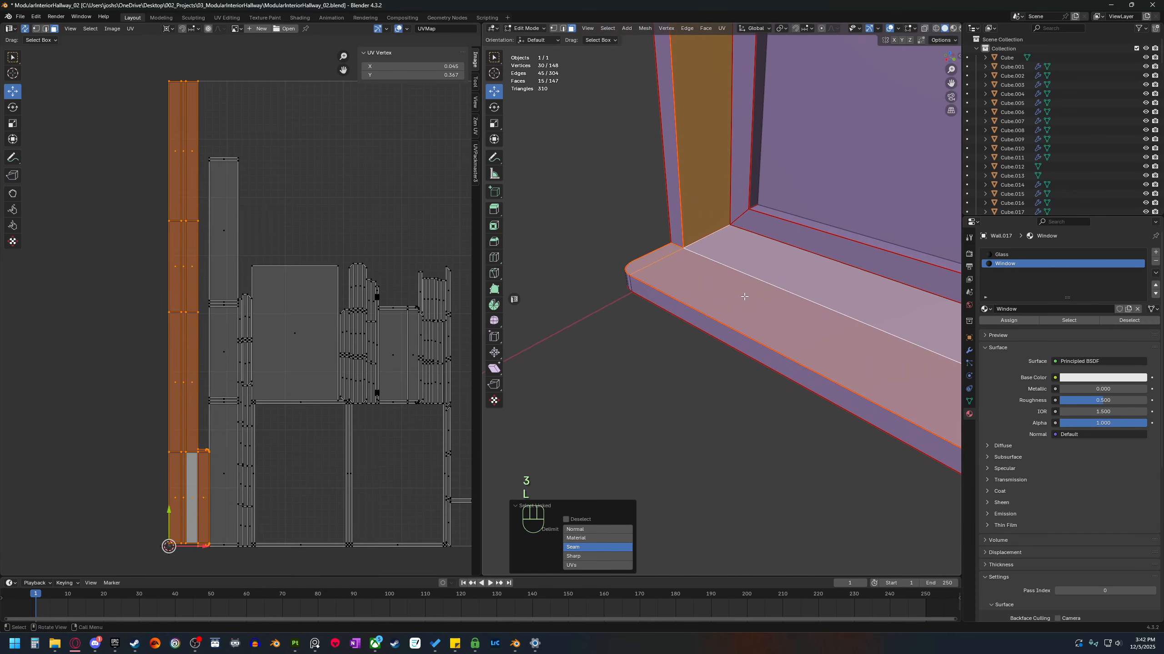
# Test-move the edges where the inner jamb meets the sill to check for disconnected geometry.
pyautogui.click(694, 240)
pyautogui.press('2')
pyautogui.click(697, 242)
pyautogui.press('g')
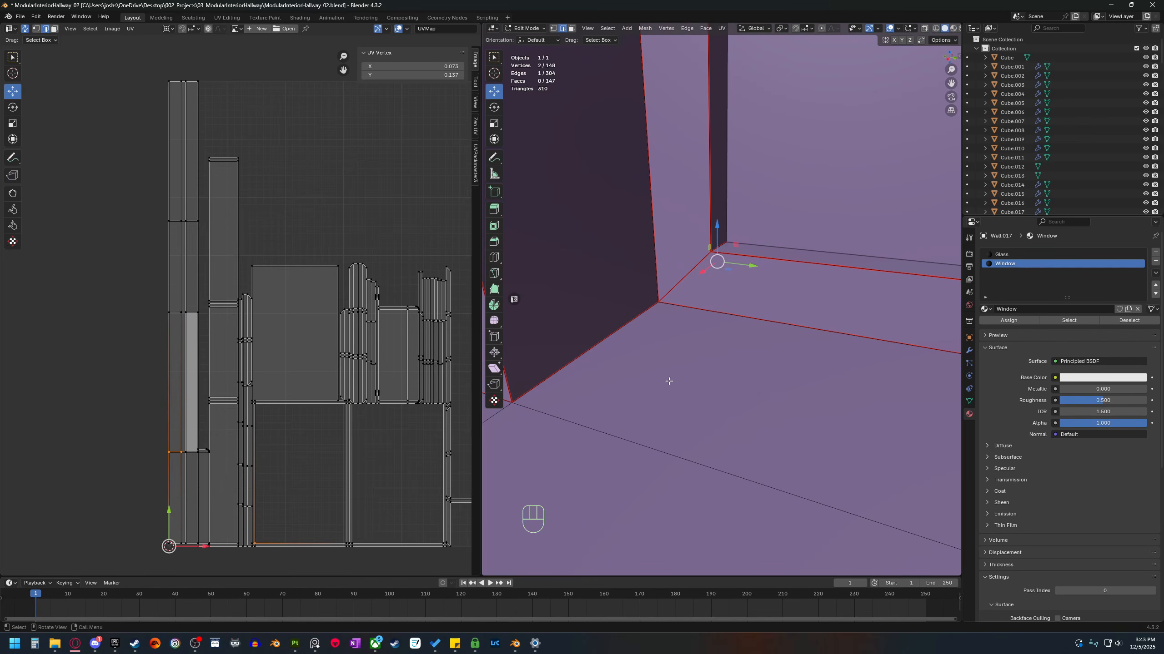
pyautogui.click(600, 333)
pyautogui.keyDown('shift'); pyautogui.moveTo(609, 347); pyautogui.dragTo(703, 369, button='middle'); pyautogui.keyUp('shift')
pyautogui.press('g')
pyautogui.rightClick(678, 333)
pyautogui.scroll(-5, 716, 381)
# Merge all of the window's vertices by distance with a 0.0001 m threshold.
pyautogui.press('a')
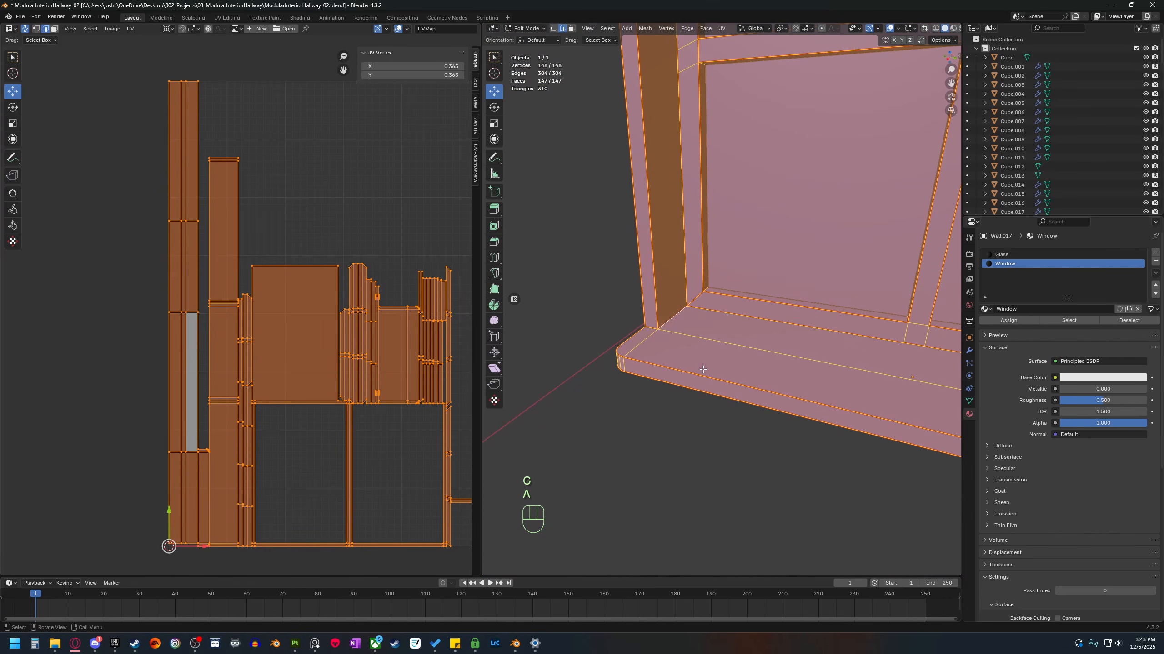
pyautogui.press('m')
pyautogui.click(703, 370)
pyautogui.scroll(5, 703, 369)
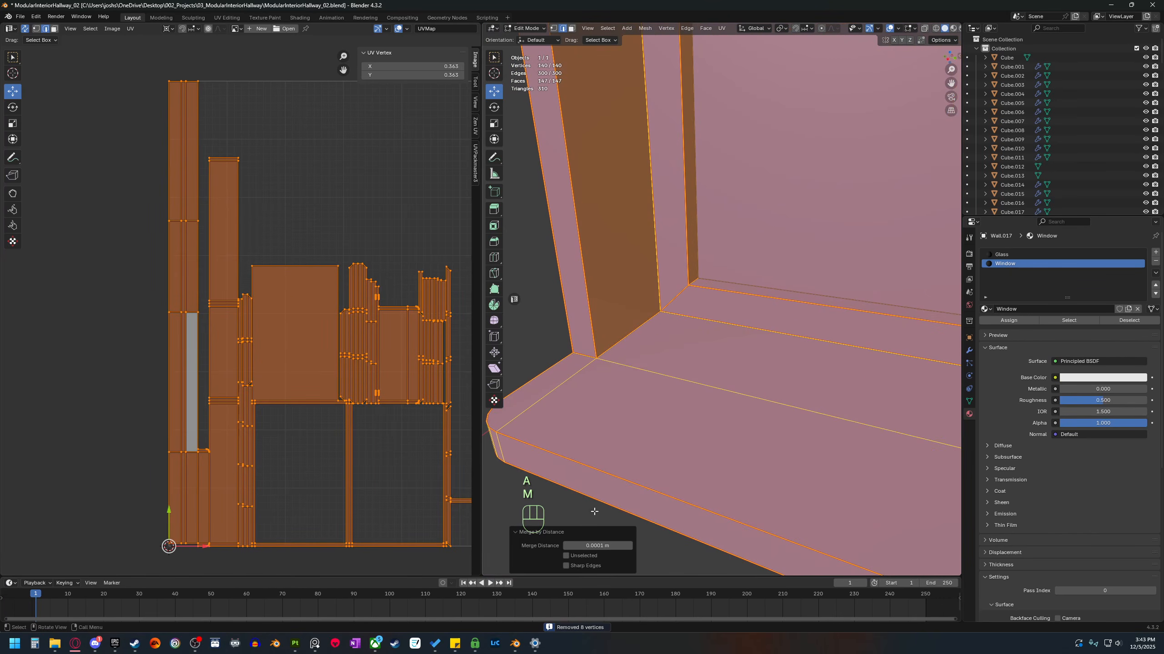
pyautogui.keyDown('shift'); pyautogui.moveTo(619, 399); pyautogui.dragTo(655, 399, button='middle'); pyautogui.keyUp('shift')
pyautogui.keyDown('shift'); pyautogui.moveTo(650, 477); pyautogui.dragTo(680, 475, button='middle'); pyautogui.keyUp('shift')
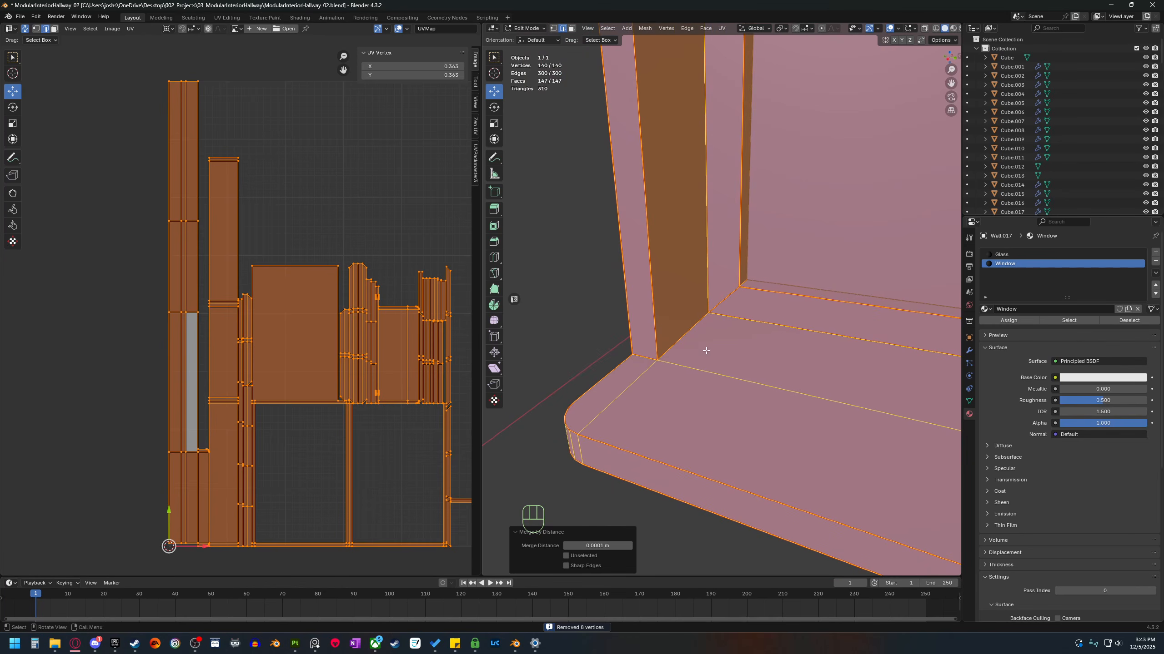
# Check the seam between the jamb and the sill by selecting the linked faces on both sides.
pyautogui.scroll(3, 705, 352)
pyautogui.keyDown('shift'); pyautogui.moveTo(692, 387); pyautogui.dragTo(682, 390, button='middle'); pyautogui.keyUp('shift')
pyautogui.press('2')
pyautogui.click(667, 347)
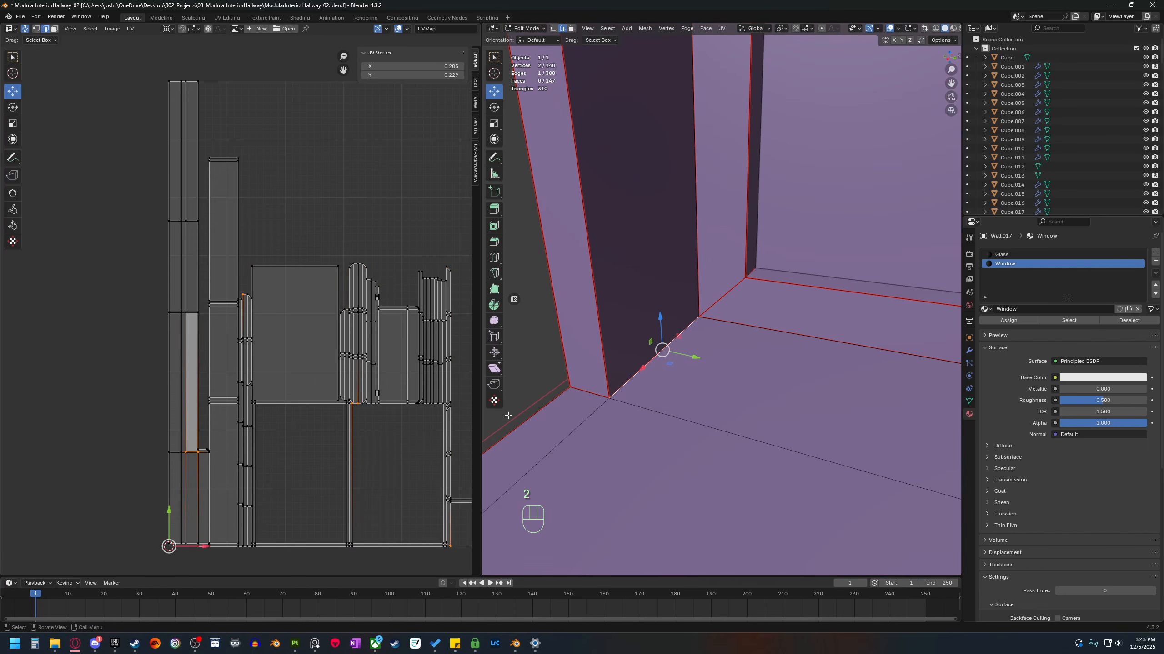
pyautogui.press('3')
pyautogui.click(651, 333)
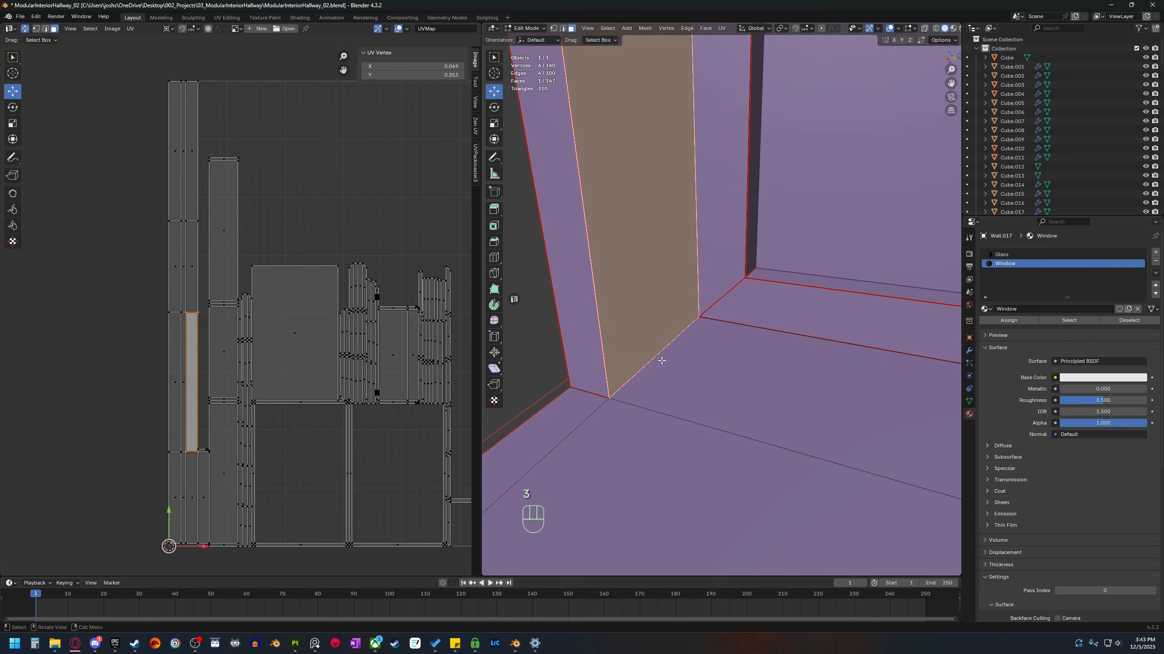
pyautogui.press('l')
pyautogui.scroll(-2, 664, 360)
pyautogui.click(765, 410)
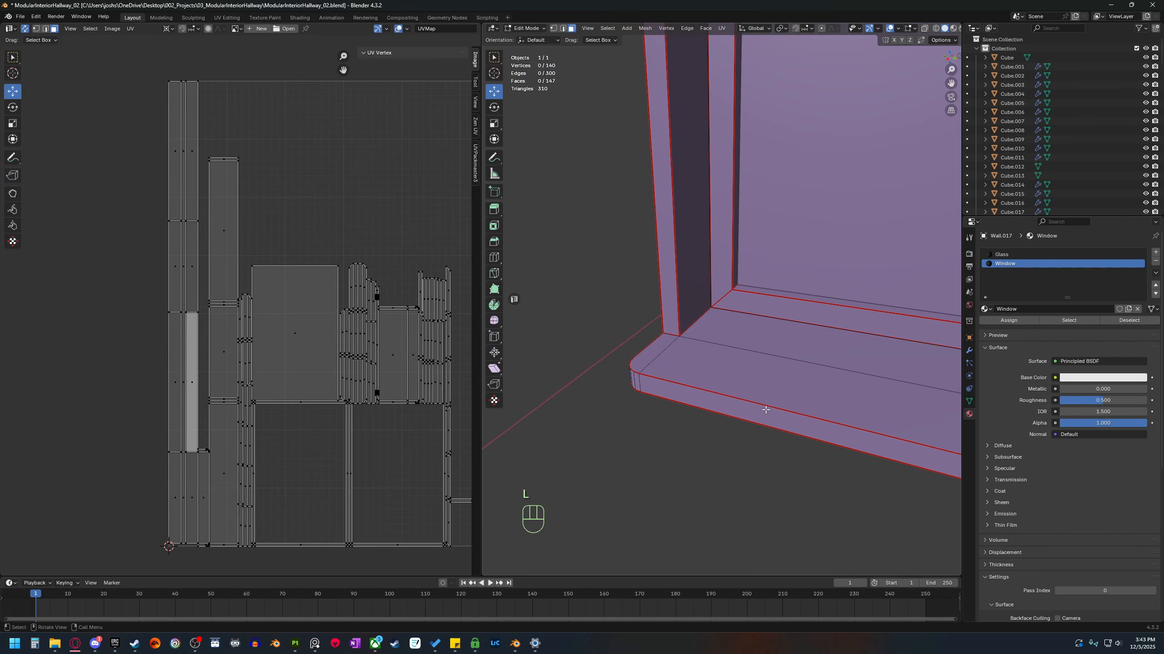
pyautogui.press('l')
pyautogui.moveTo(763, 389); pyautogui.dragTo(805, 314, button='middle')
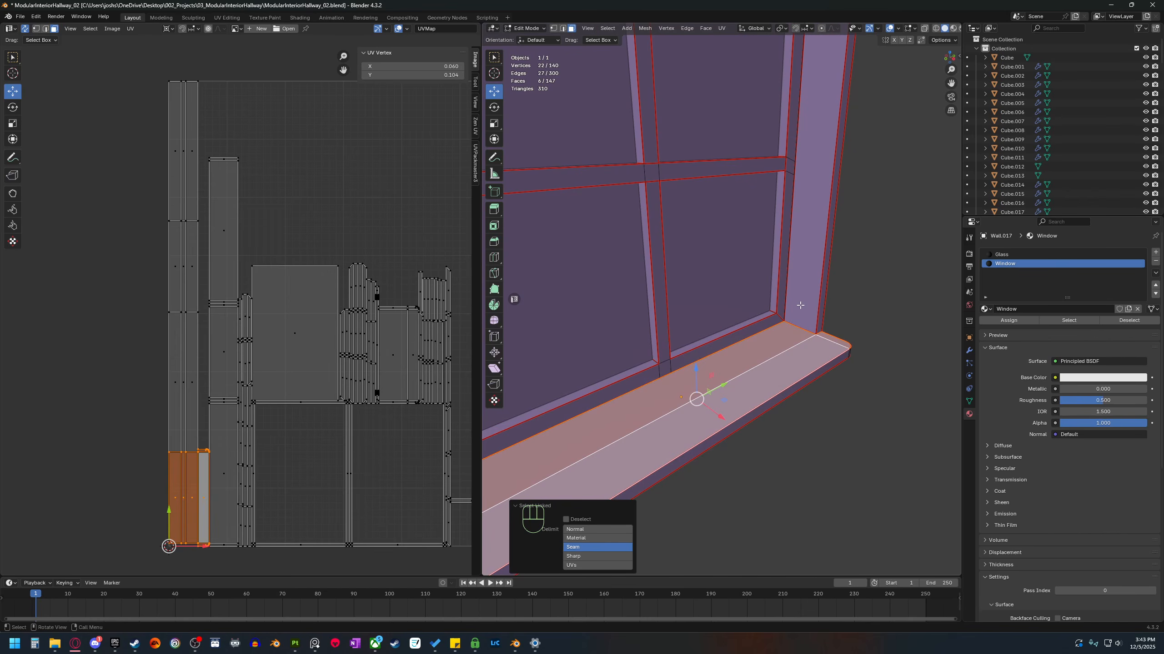
# Check the seam-bounded islands around the opposite end of the sill and the inner jamb by selecting linked faces.
pyautogui.moveTo(717, 377); pyautogui.dragTo(847, 202, button='middle')
pyautogui.click(701, 373)
pyautogui.press('3')
pyautogui.press('l')
pyautogui.press('l')
pyautogui.press('l')
pyautogui.click(874, 249)
pyautogui.press('l')
# Unwrap the entire window mesh with the Angle Based method.
pyautogui.scroll(-3, 363, 318)
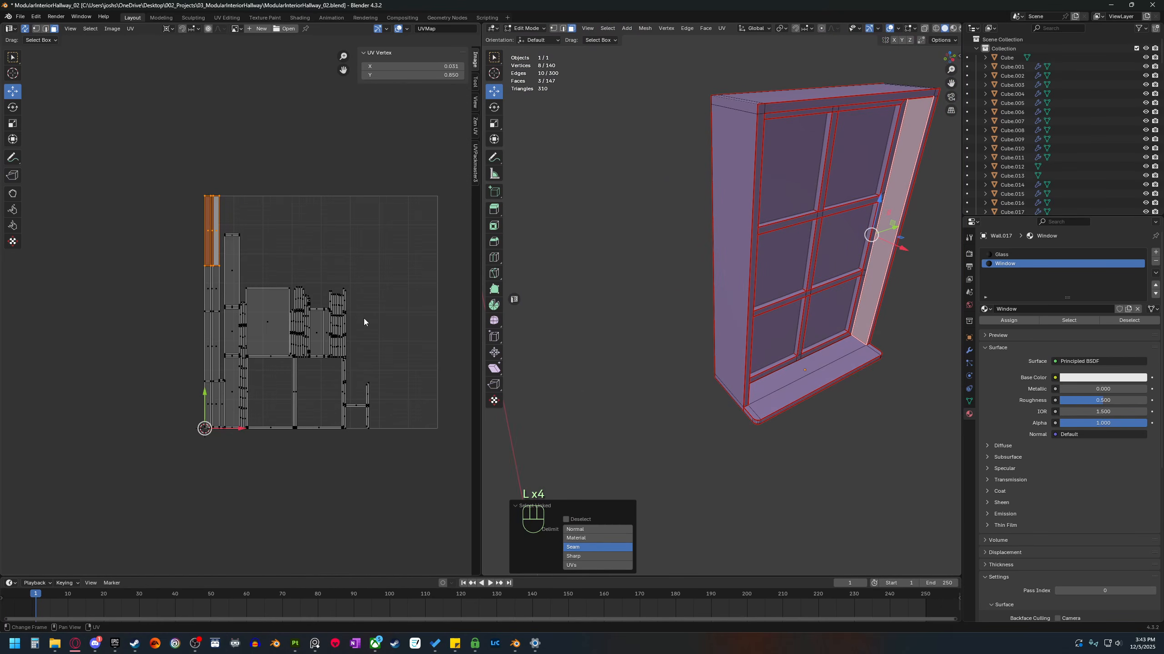
pyautogui.moveTo(364, 321); pyautogui.dragTo(316, 326, button='middle')
pyautogui.press('a')
pyautogui.press('u')
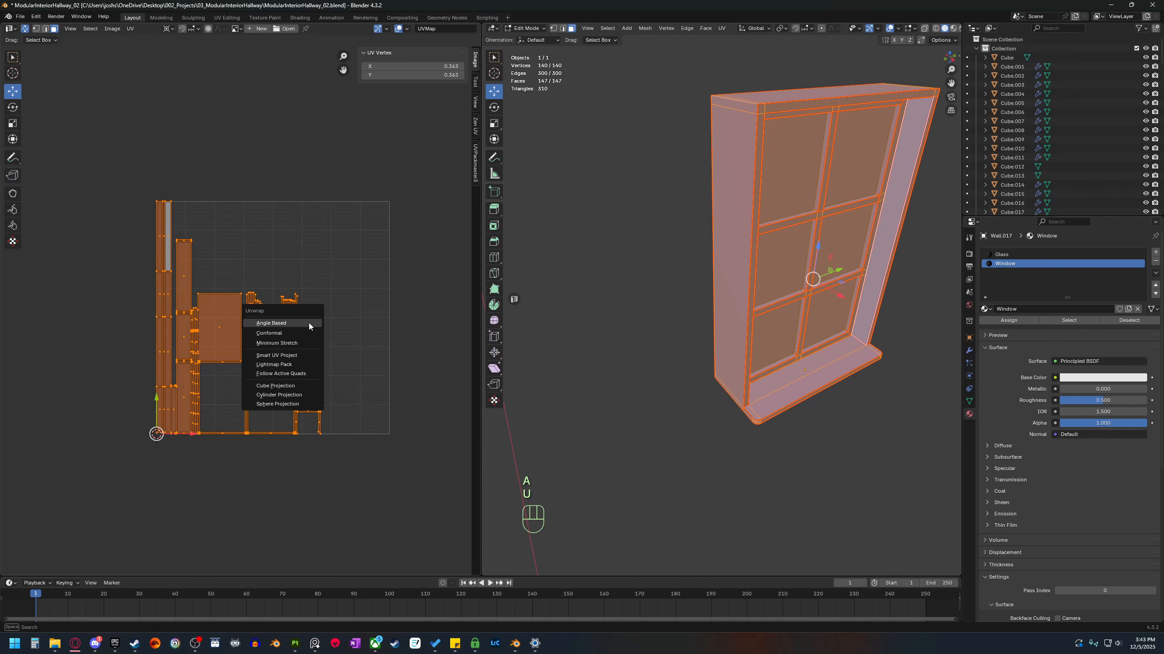
pyautogui.click(309, 322)
pyautogui.scroll(2, 321, 320)
pyautogui.scroll(3, 86, 329)
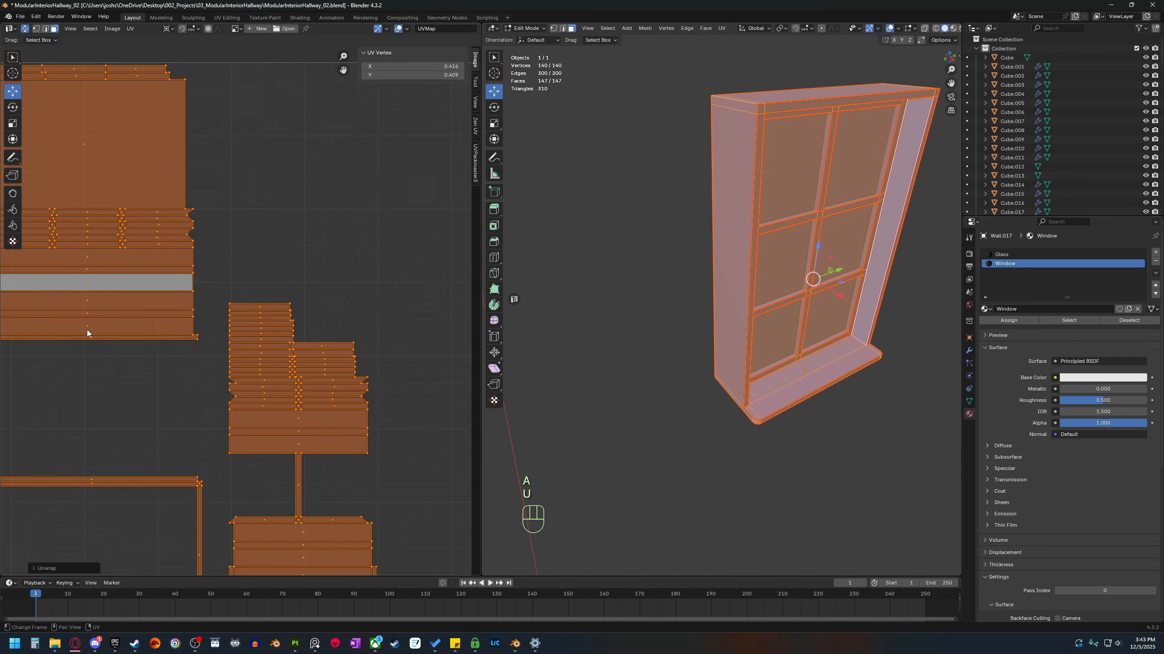
# Select the large top-face island in the UV layout and examine its linked faces on the window frame.
pyautogui.keyDown('shift'); pyautogui.moveTo(155, 357); pyautogui.dragTo(355, 337, button='middle'); pyautogui.keyUp('shift')
pyautogui.press('3')
pyautogui.click(161, 342)
pyautogui.scroll(-3, 161, 342)
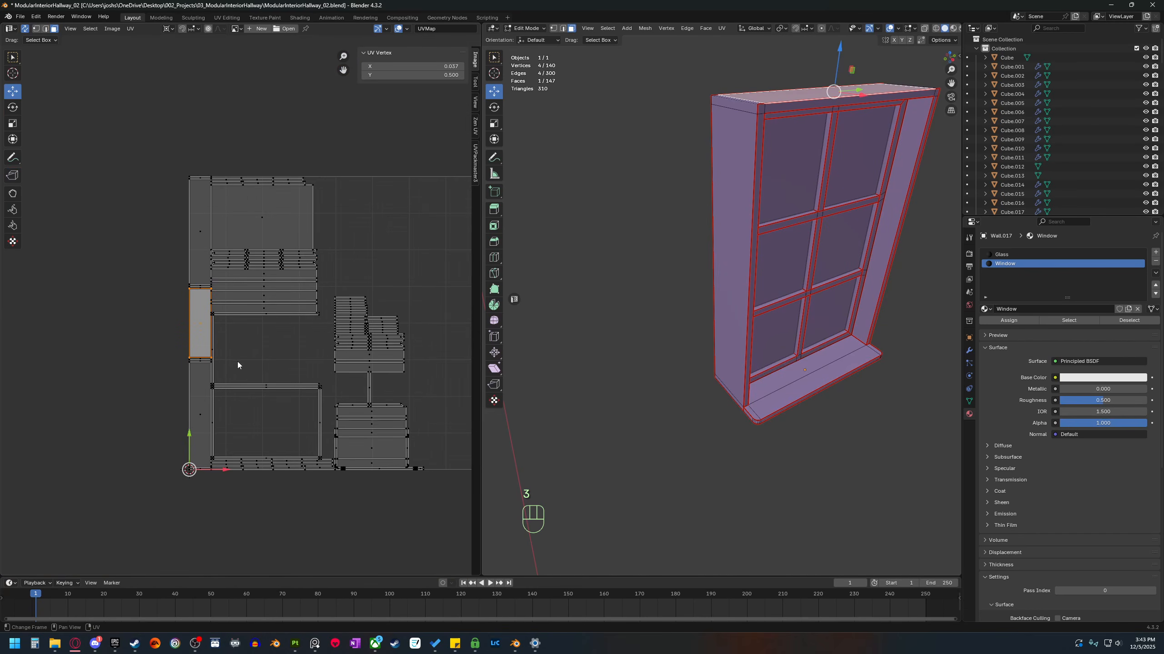
pyautogui.press('l')
pyautogui.moveTo(677, 375); pyautogui.dragTo(712, 438, button='middle')
pyautogui.keyDown('shift'); pyautogui.moveTo(720, 344); pyautogui.dragTo(699, 407, button='middle'); pyautogui.keyUp('shift')
# Mark the two depthwise edges at the ends of the window frame's top as seams.
pyautogui.press('2')
pyautogui.click(713, 209)
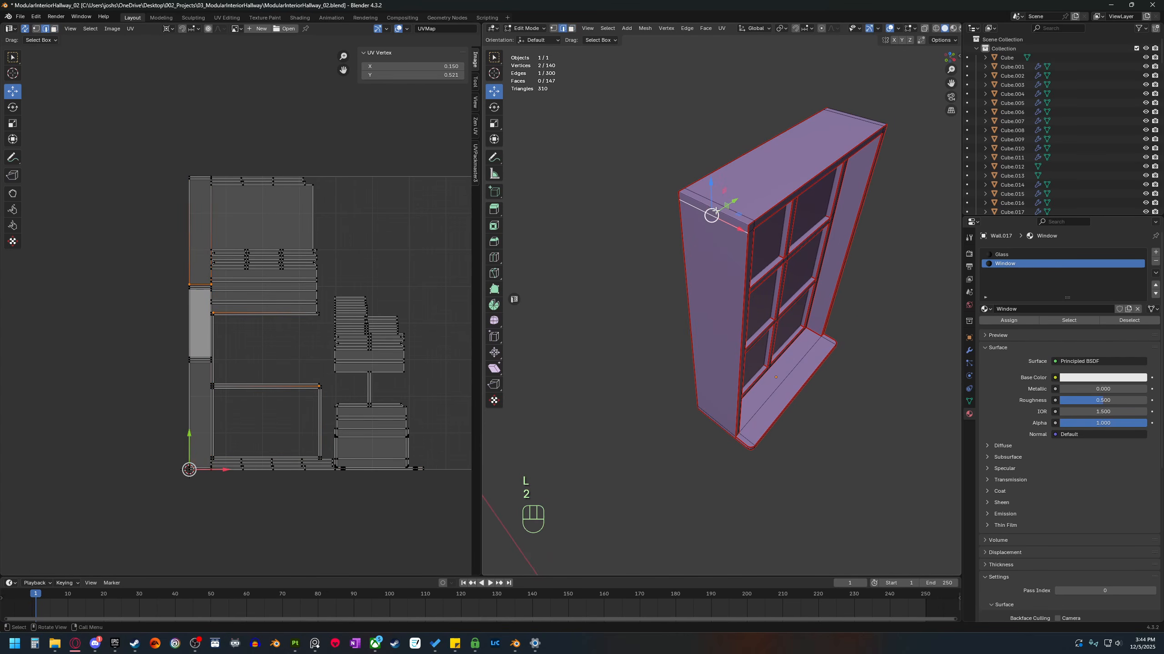
pyautogui.moveTo(820, 266); pyautogui.dragTo(743, 293, button='middle')
pyautogui.keyDown('shift'); pyautogui.moveTo(857, 303); pyautogui.dragTo(729, 351, button='middle'); pyautogui.keyUp('shift')
pyautogui.keyDown('shift'); pyautogui.click(675, 324); pyautogui.keyUp('shift')
pyautogui.rightClick(731, 352)
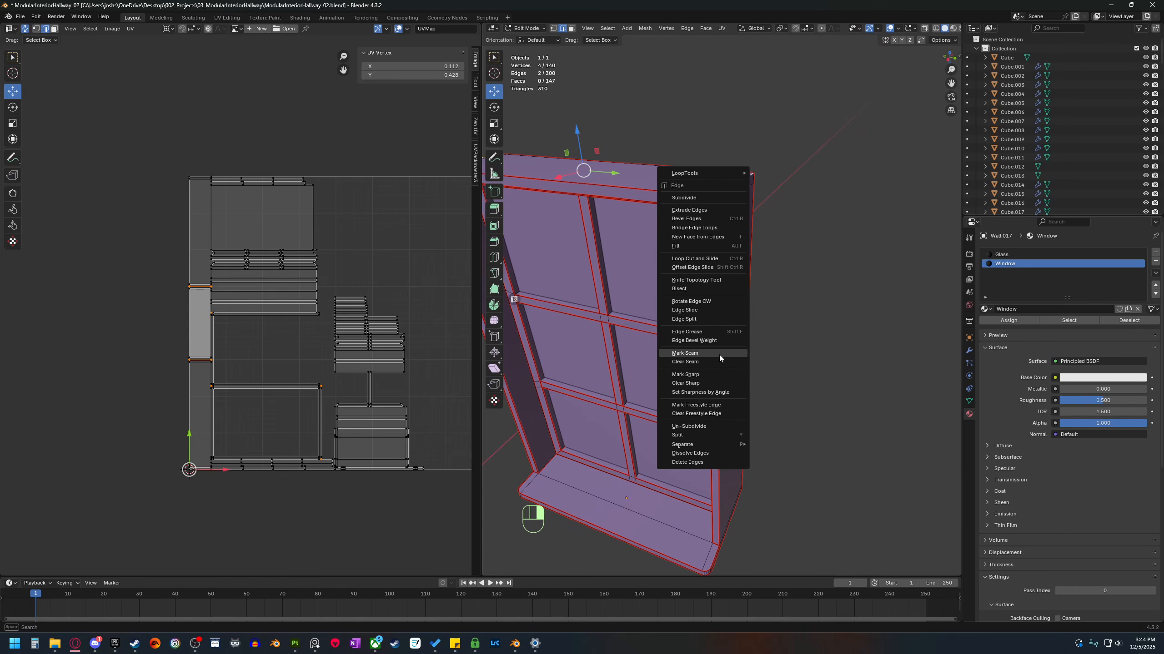
pyautogui.click(722, 351)
# Select the linked faces on the frame's outer side to check where the new seams bound the island.
pyautogui.scroll(-3, 774, 378)
pyautogui.keyDown('shift'); pyautogui.moveTo(742, 420); pyautogui.dragTo(791, 343, button='middle'); pyautogui.keyUp('shift')
pyautogui.press('3')
pyautogui.click(631, 298)
pyautogui.press('l')
pyautogui.press('l')
pyautogui.scroll(2, 735, 327)
pyautogui.keyDown('shift'); pyautogui.moveTo(668, 321); pyautogui.dragTo(716, 365, button='middle'); pyautogui.keyUp('shift')
pyautogui.scroll(3, 694, 377)
pyautogui.scroll(2, 719, 350)
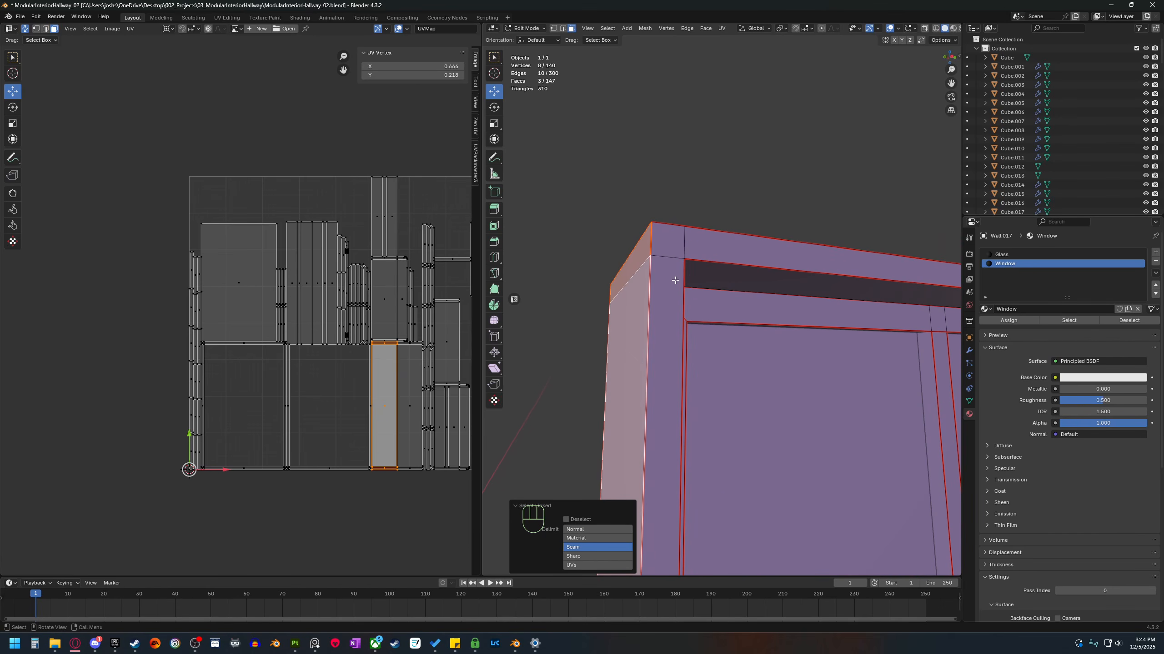
# Try to slide the outer side's upper horizontal edge up into the frame's top corner.
pyautogui.scroll(-3, 675, 280)
pyautogui.scroll(2, 678, 305)
pyautogui.keyDown('shift'); pyautogui.moveTo(666, 309); pyautogui.dragTo(691, 330, button='middle'); pyautogui.keyUp('shift')
pyautogui.press('2')
pyautogui.click(681, 304)
pyautogui.press('g')
pyautogui.press('g')
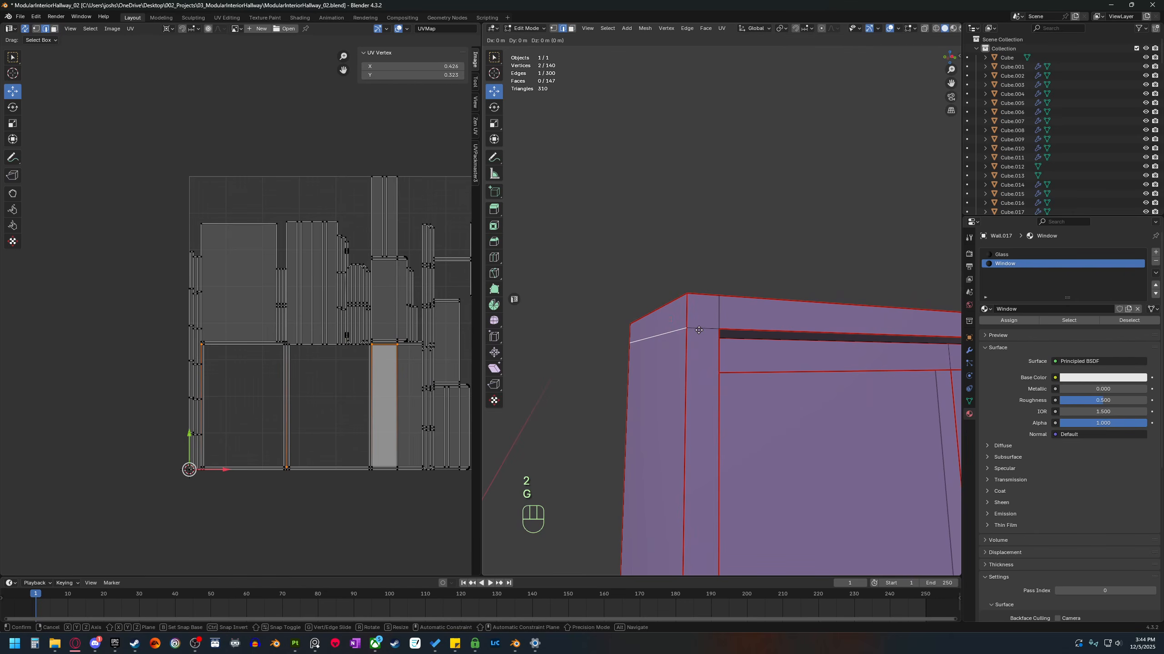
pyautogui.click(784, 564)
# Try to slide the depthwise top edge into the outer corner with an edge slide factor of 1.000.
pyautogui.scroll(-4, 729, 224)
pyautogui.moveTo(730, 227); pyautogui.dragTo(754, 317, button='middle')
pyautogui.scroll(2, 754, 317)
pyautogui.press('g')
pyautogui.press('g')
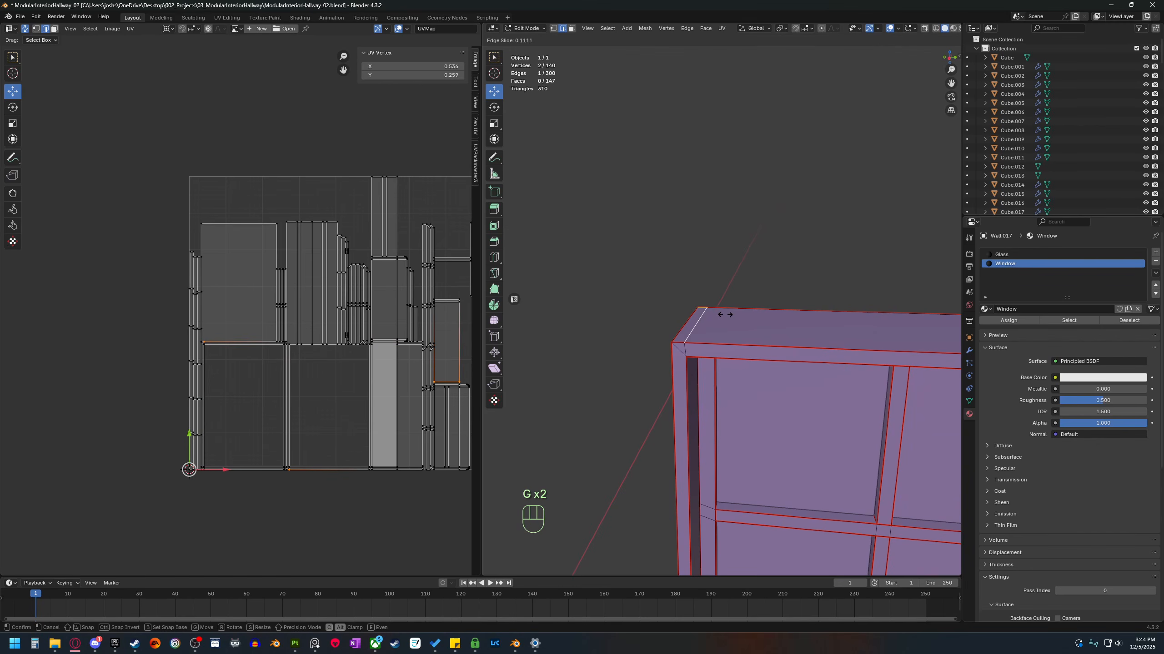
pyautogui.click(755, 227)
pyautogui.moveTo(755, 227); pyautogui.dragTo(766, 320, button='middle')
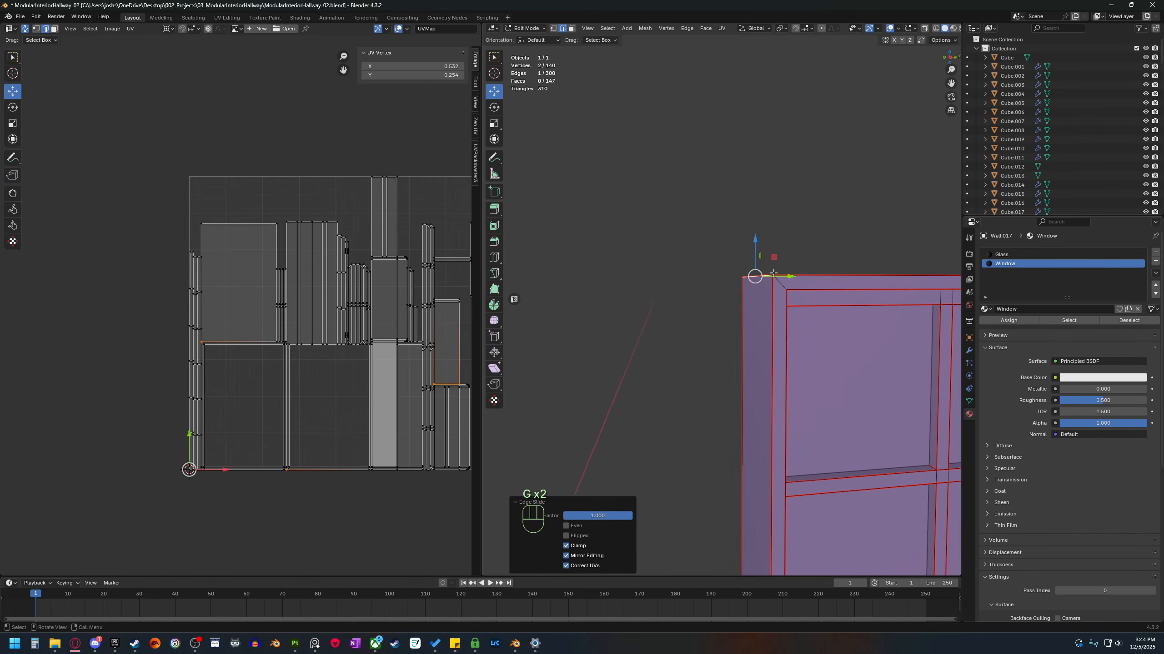
# Undo the edge slides at the frame's top corner.
pyautogui.hotkey('ctrl', 'z')
pyautogui.hotkey('ctrl', 'z')
pyautogui.hotkey('ctrl', 'z')
pyautogui.hotkey('ctrl', 'z')
pyautogui.keyDown('shift'); pyautogui.moveTo(773, 274); pyautogui.dragTo(690, 306, button='middle'); pyautogui.keyUp('shift')
pyautogui.press('2')
pyautogui.scroll(-3, 674, 265)
pyautogui.keyDown('shift'); pyautogui.moveTo(673, 265); pyautogui.dragTo(680, 234, button='middle'); pyautogui.keyUp('shift')
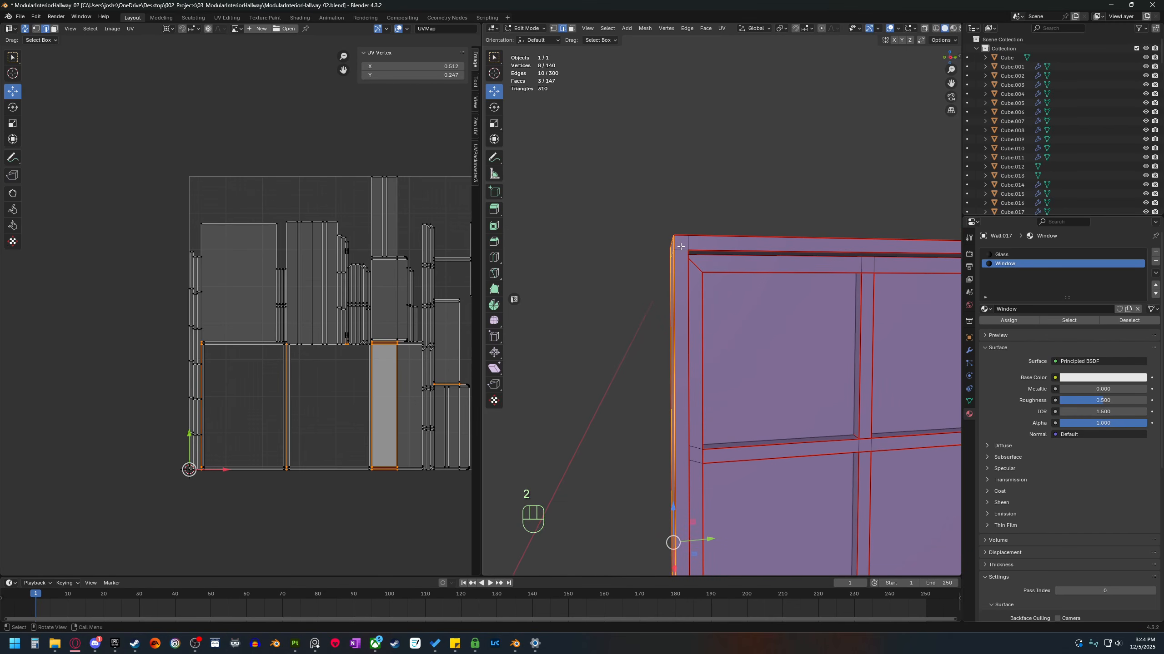
# Mark the short vertical edges on the front and back of the frame's top corner as seams.
pyautogui.moveTo(681, 243); pyautogui.dragTo(692, 285, button='middle')
pyautogui.press('2')
pyautogui.click(632, 247)
pyautogui.keyDown('shift'); pyautogui.click(740, 302); pyautogui.keyUp('shift')
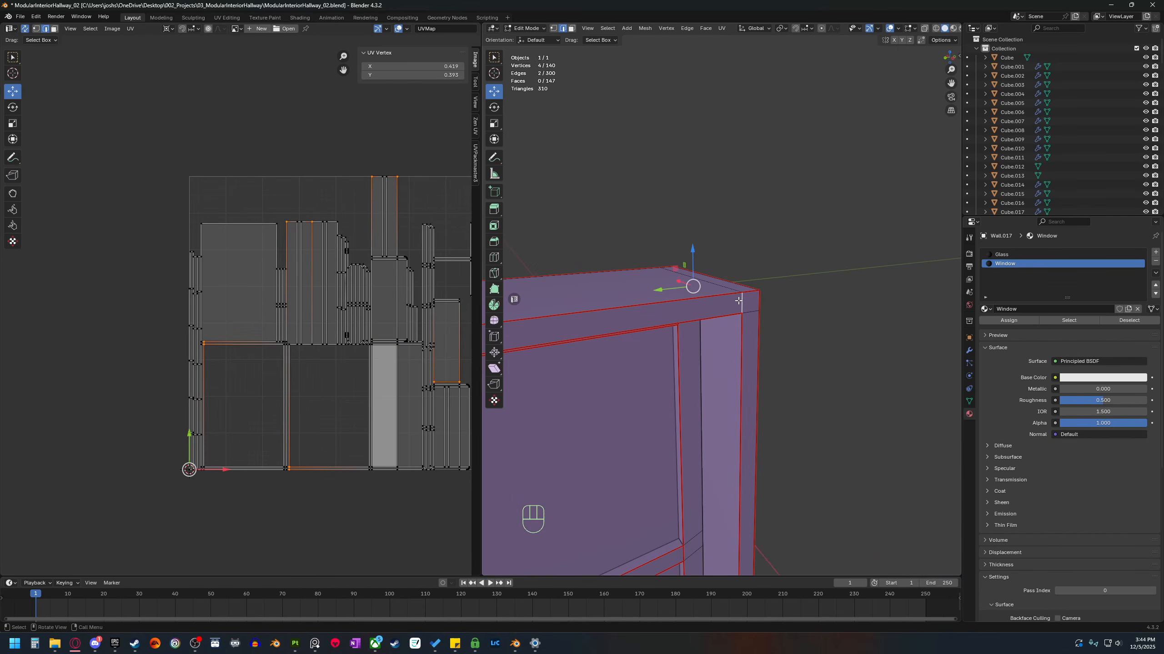
pyautogui.rightClick(739, 301)
pyautogui.click(743, 301)
# Mark the depthwise edge across the frame's top, just inside the corner, as a seam.
pyautogui.moveTo(665, 343); pyautogui.dragTo(766, 349, button='middle')
pyautogui.press('2')
pyautogui.click(720, 320)
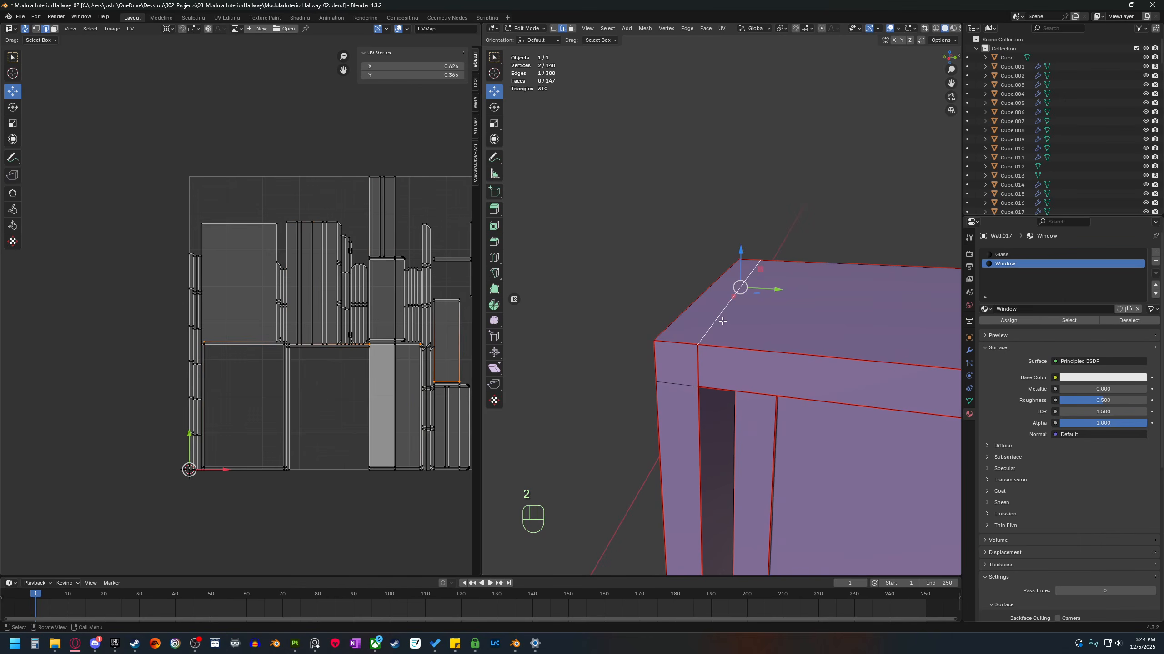
pyautogui.rightClick(721, 321)
pyautogui.click(722, 320)
# Clear the seams on the two short edges joining the narrow top corner strip to the front and back.
pyautogui.click(710, 344)
pyautogui.keyDown('shift'); pyautogui.click(739, 264); pyautogui.keyUp('shift')
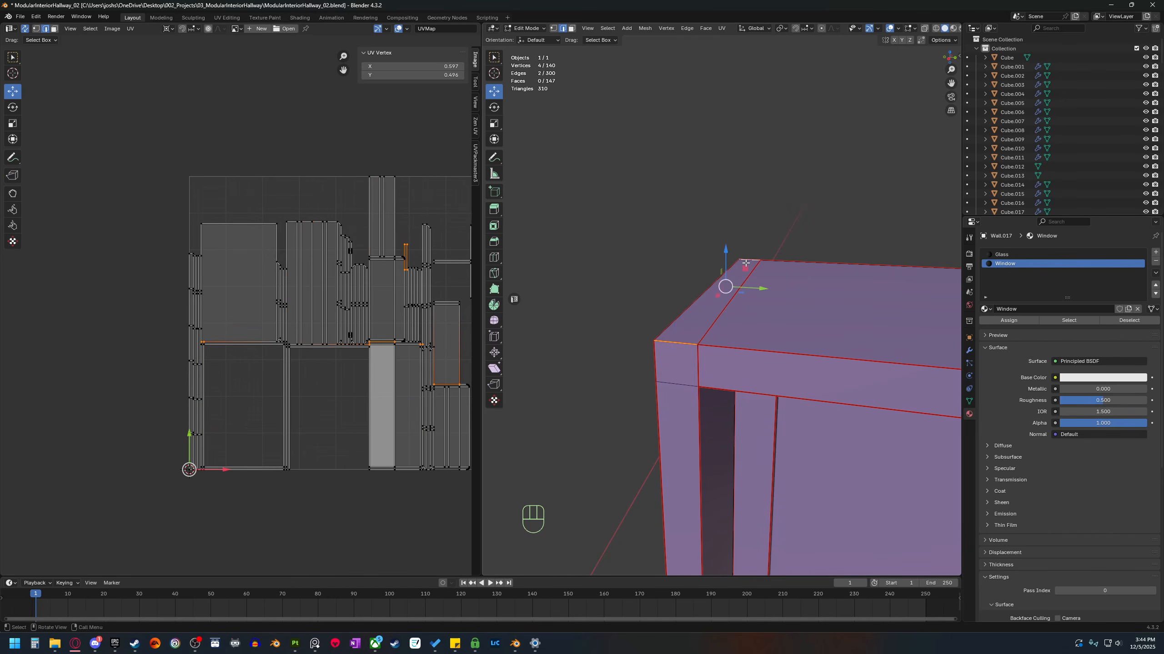
pyautogui.rightClick(735, 268)
pyautogui.click(738, 273)
# Examine the top corner seams and select the front frame's linked faces to check its island.
pyautogui.click(613, 244)
pyautogui.moveTo(613, 244); pyautogui.dragTo(720, 307, button='middle')
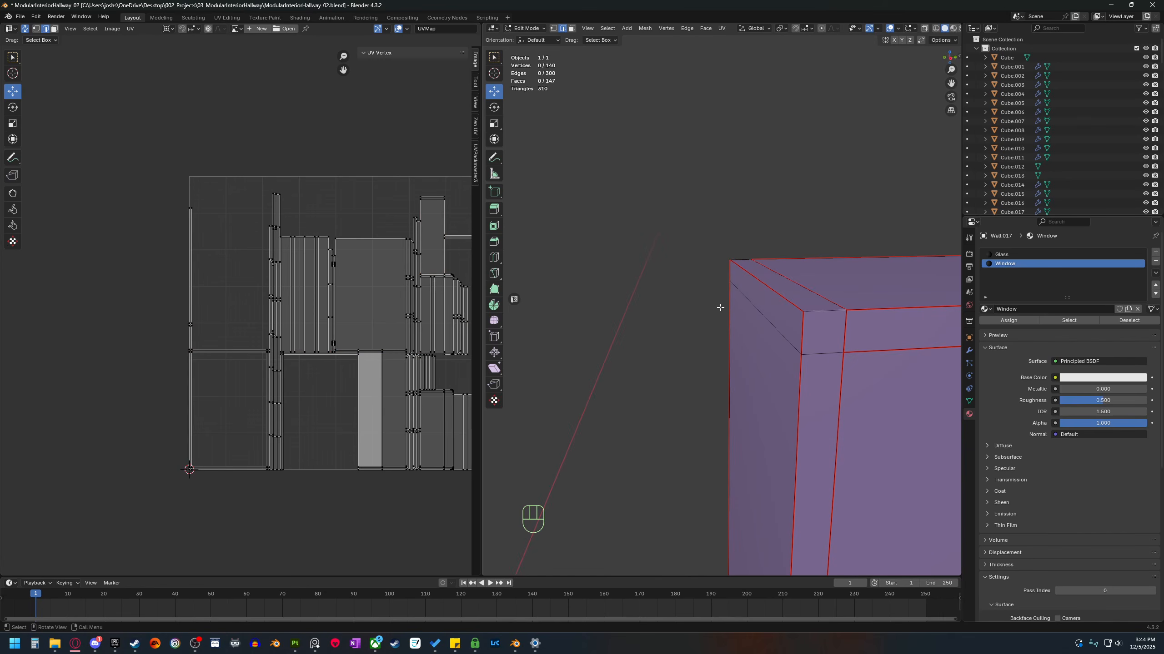
pyautogui.keyDown('shift'); pyautogui.moveTo(799, 357); pyautogui.dragTo(736, 349, button='middle'); pyautogui.keyUp('shift')
pyautogui.moveTo(736, 349); pyautogui.dragTo(695, 296, button='middle')
pyautogui.keyDown('shift'); pyautogui.moveTo(695, 296); pyautogui.dragTo(729, 334, button='middle'); pyautogui.keyUp('shift')
pyautogui.moveTo(729, 334); pyautogui.dragTo(719, 289, button='middle')
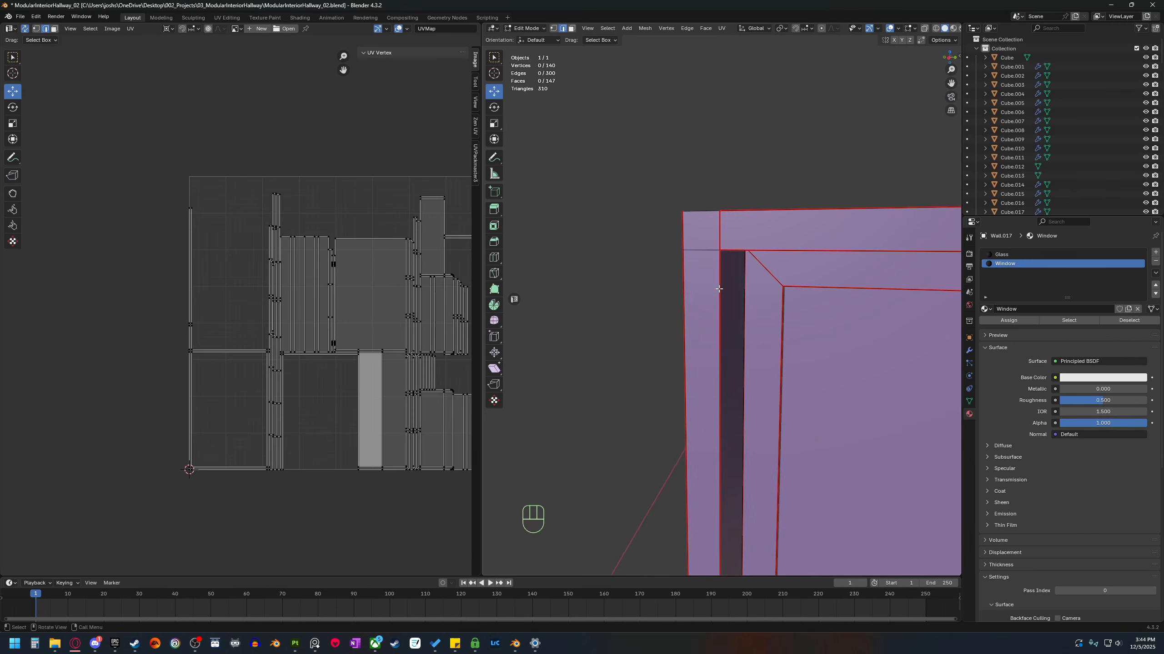
pyautogui.moveTo(706, 214); pyautogui.dragTo(708, 266, button='middle')
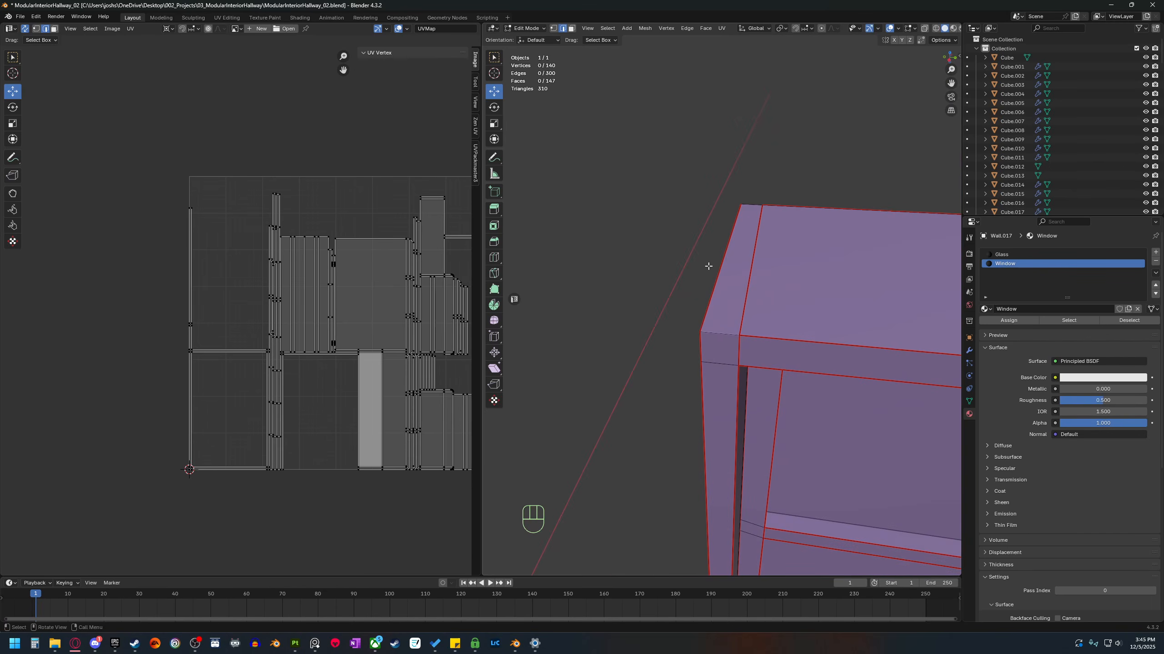
pyautogui.click(714, 375)
pyautogui.press('l')
pyautogui.moveTo(741, 276); pyautogui.dragTo(745, 399, button='middle')
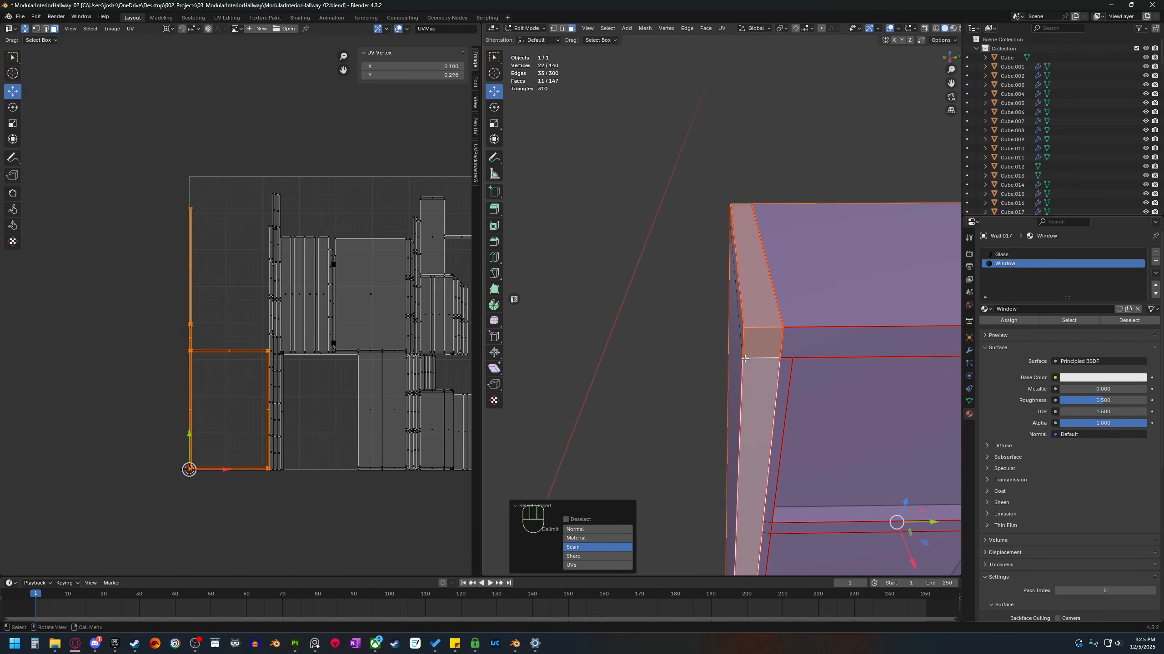
pyautogui.moveTo(740, 375); pyautogui.dragTo(744, 383, button='middle')
pyautogui.moveTo(706, 295); pyautogui.dragTo(678, 364, button='middle')
pyautogui.click(846, 370)
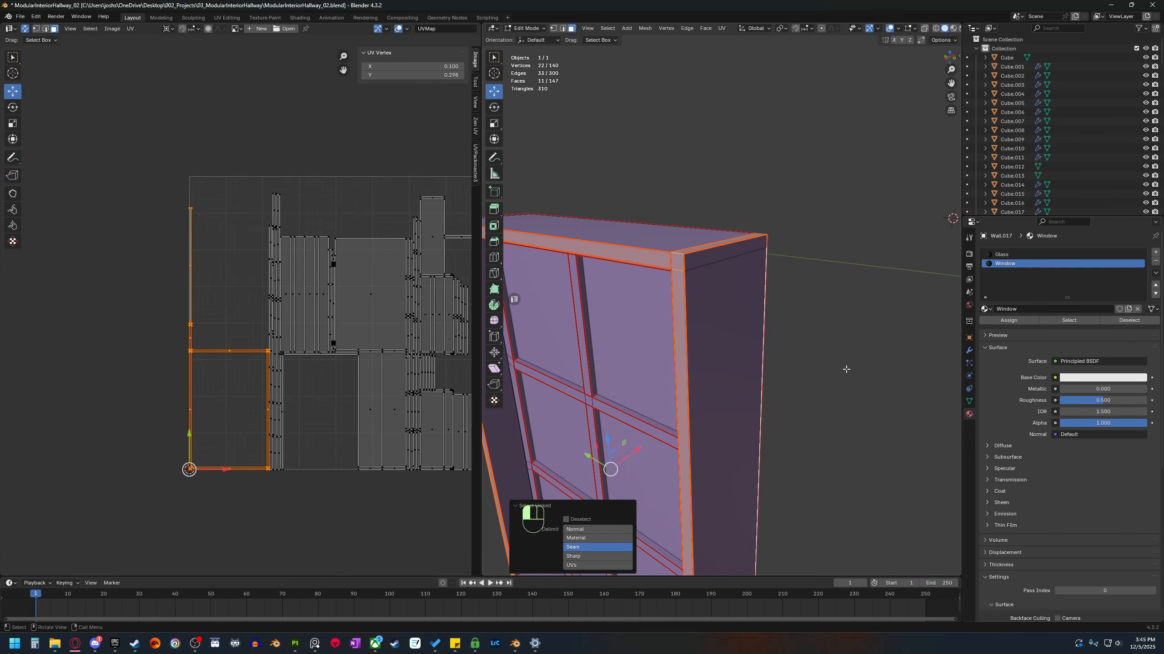
# Try to rip the long vertical edge where the inner jamb meets the window's pane frame.
pyautogui.press('2')
pyautogui.click(694, 366)
pyautogui.moveTo(846, 370); pyautogui.dragTo(671, 335, button='middle')
pyautogui.scroll(3, 730, 388)
pyautogui.scroll(4, 764, 403)
pyautogui.scroll(3, 671, 335)
pyautogui.press('v')
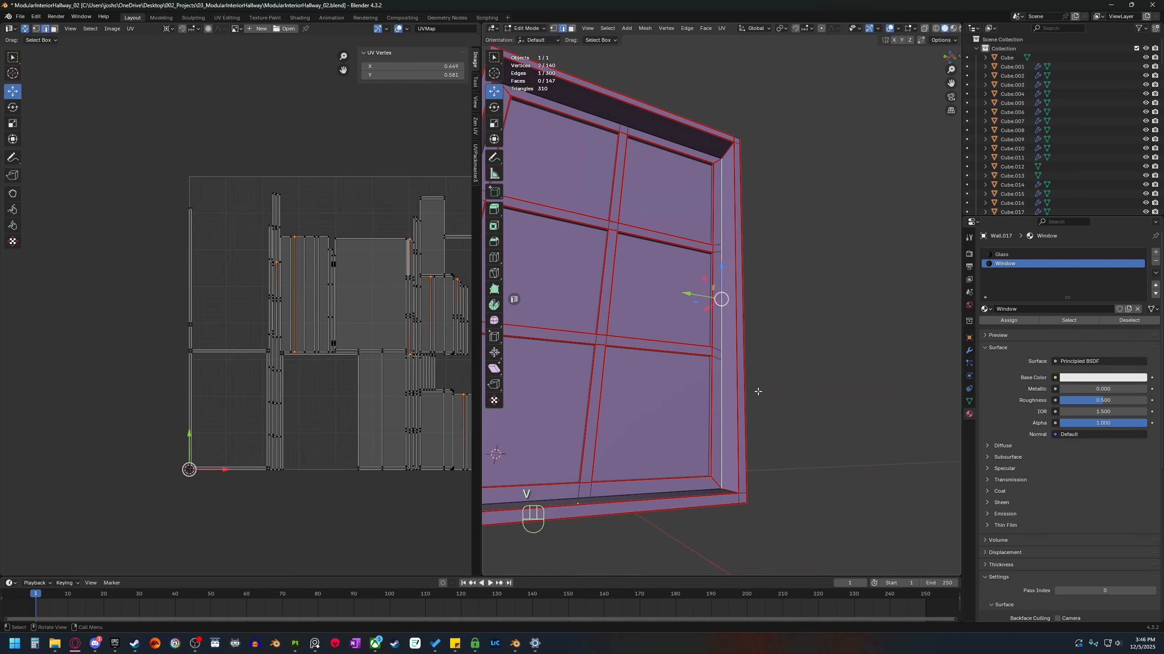
# Examine the selected vertical edge along the inner jamb up close and test-move it to check its connections.
pyautogui.moveTo(758, 391); pyautogui.dragTo(692, 475, button='middle')
pyautogui.scroll(5, 693, 393)
pyautogui.scroll(1, 693, 393)
pyautogui.keyDown('shift'); pyautogui.moveTo(693, 394); pyautogui.dragTo(646, 323, button='middle'); pyautogui.keyUp('shift')
pyautogui.scroll(2, 756, 380)
pyautogui.keyDown('shift'); pyautogui.moveTo(647, 323); pyautogui.dragTo(650, 350, button='middle'); pyautogui.keyUp('shift')
pyautogui.keyDown('shift'); pyautogui.moveTo(651, 351); pyautogui.dragTo(700, 328, button='middle'); pyautogui.keyUp('shift')
pyautogui.moveTo(701, 328)
pyautogui.mouseDown(button='middle')
pyautogui.moveTo(746, 330)
pyautogui.moveTo(687, 317)
pyautogui.mouseUp(button='middle')
pyautogui.moveTo(688, 316)
pyautogui.keyDown('shift'); pyautogui.mouseDown(button='middle')
pyautogui.moveTo(649, 140)
pyautogui.moveTo(719, 278)
pyautogui.moveTo(706, 359)
pyautogui.moveTo(683, 335)
pyautogui.moveTo(686, 294)
pyautogui.moveTo(751, 306)
pyautogui.moveTo(668, 447)
pyautogui.moveTo(667, 312)
pyautogui.moveTo(754, 319)
pyautogui.moveTo(770, 376)
pyautogui.moveTo(744, 270)
pyautogui.mouseUp(button='middle'); pyautogui.keyUp('shift')
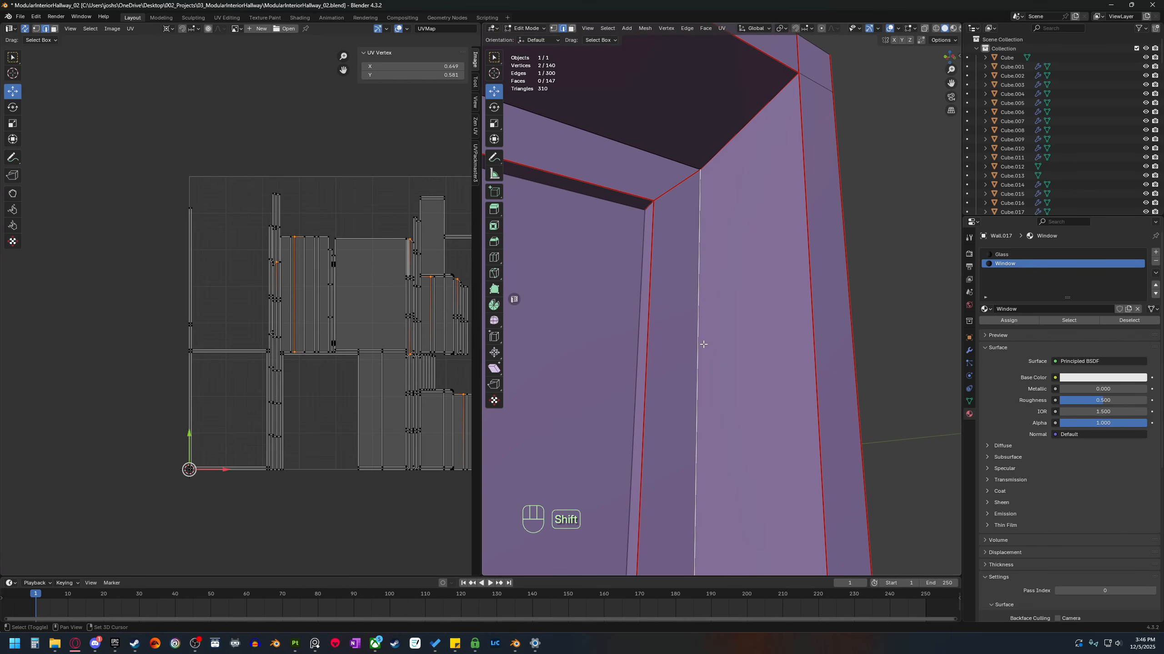
pyautogui.keyDown('shift'); pyautogui.moveTo(703, 344); pyautogui.dragTo(718, 249, button='middle'); pyautogui.keyUp('shift')
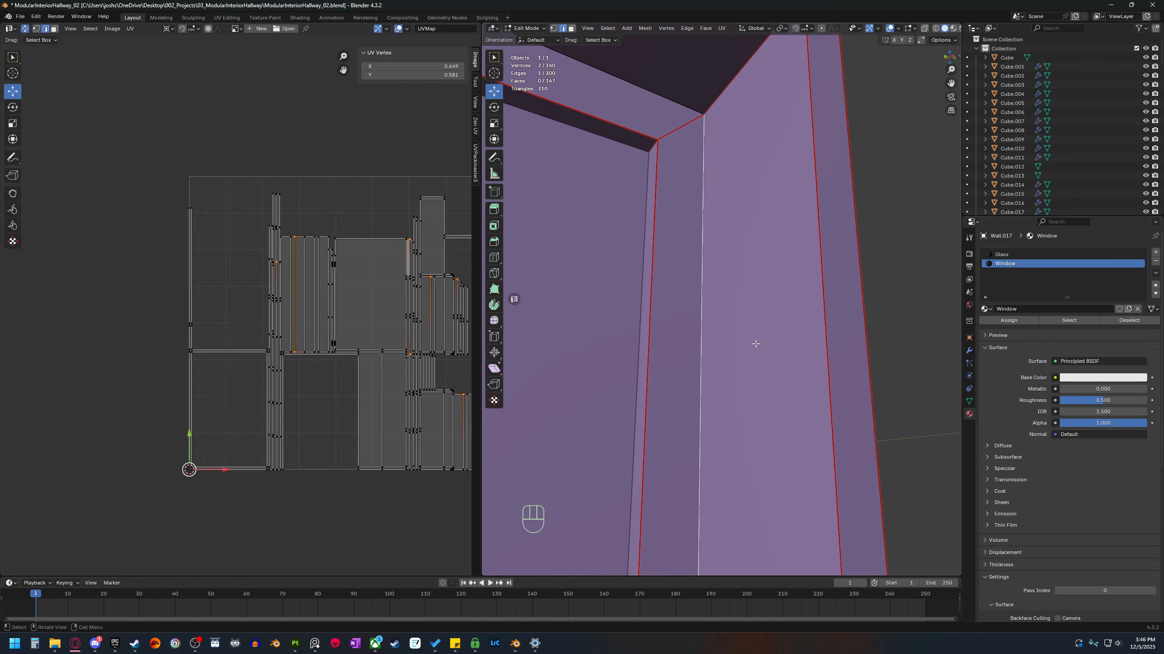
pyautogui.moveTo(755, 344); pyautogui.dragTo(682, 321, button='middle')
pyautogui.keyDown('shift'); pyautogui.moveTo(682, 321); pyautogui.dragTo(674, 173, button='middle'); pyautogui.keyUp('shift')
pyautogui.press('g')
pyautogui.rightClick(756, 273)
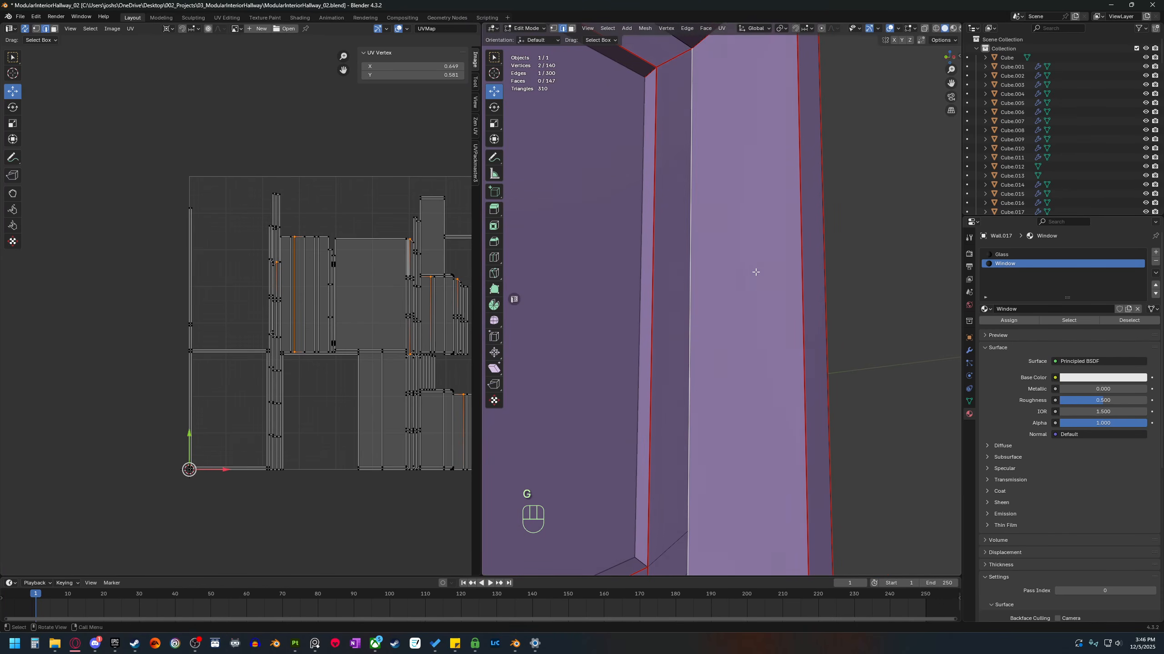
# Test-move the long vertical inner jamb edge and its top corner vertex to check which geometry they are connected to.
pyautogui.keyDown('shift'); pyautogui.moveTo(746, 327); pyautogui.dragTo(716, 195, button='middle'); pyautogui.keyUp('shift')
pyautogui.press('g')
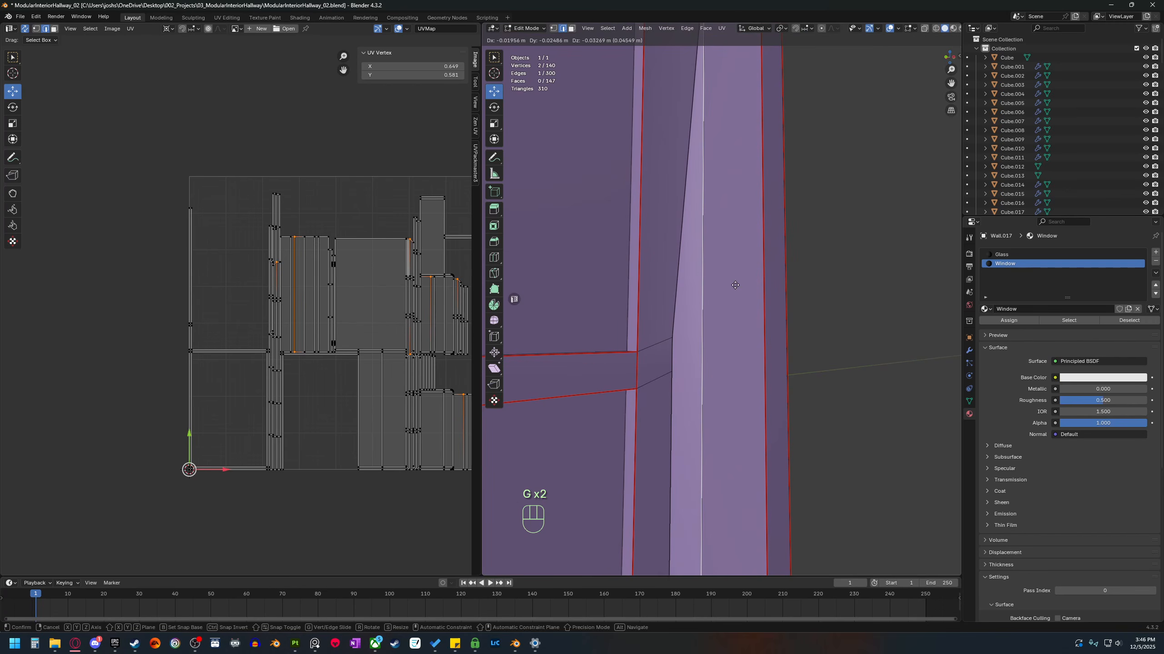
pyautogui.press('g')
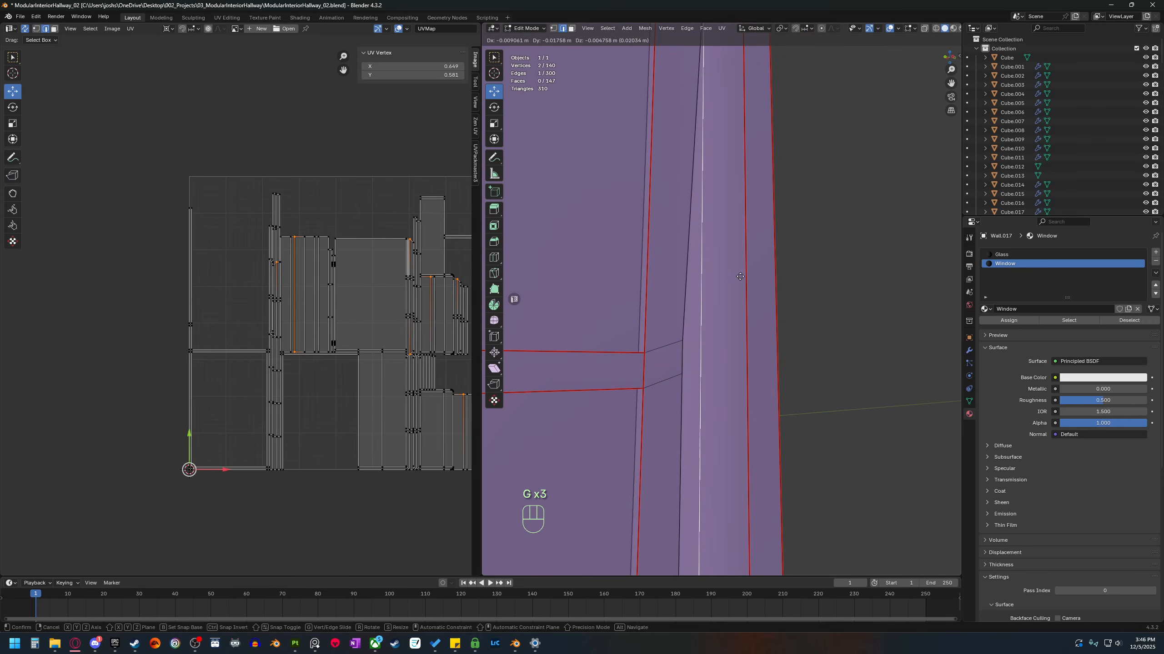
pyautogui.rightClick(732, 261)
pyautogui.keyDown('shift'); pyautogui.moveTo(714, 231); pyautogui.dragTo(706, 317, button='middle'); pyautogui.keyUp('shift')
pyautogui.moveTo(701, 316); pyautogui.dragTo(694, 226, button='middle')
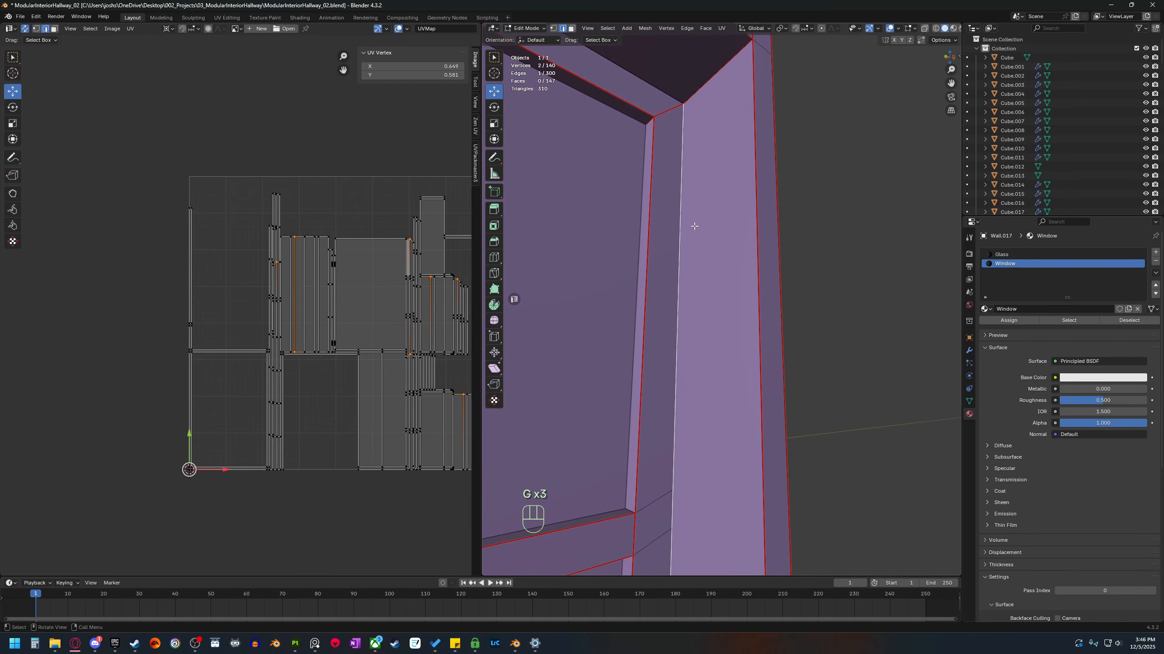
pyautogui.moveTo(688, 116); pyautogui.dragTo(680, 181, button='middle')
pyautogui.press('g')
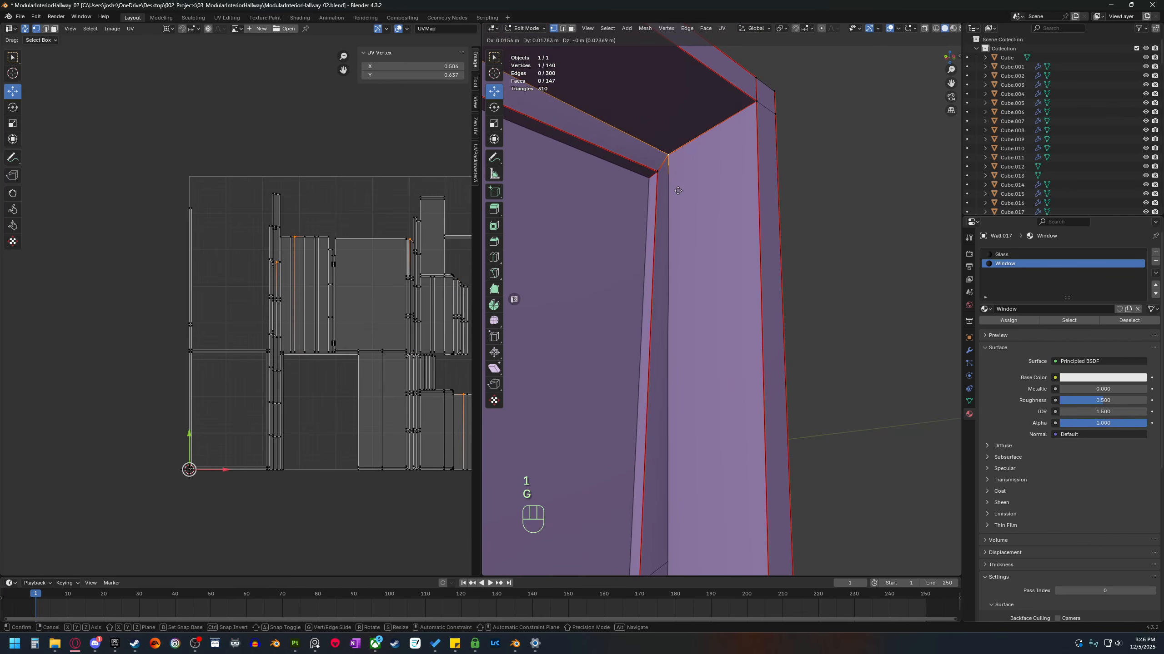
pyautogui.rightClick(713, 197)
pyautogui.scroll(-3, 682, 215)
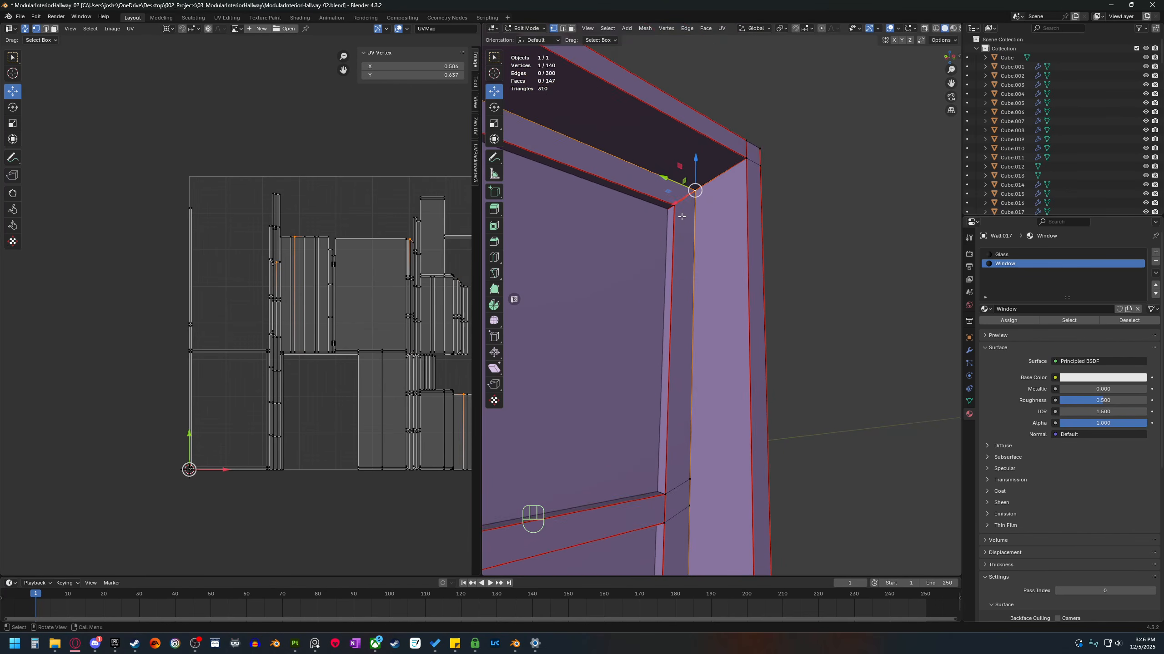
# Select the narrow upper jamb face beside the pane frame and examine how it meets the surrounding frame.
pyautogui.press('3')
pyautogui.click(688, 260)
pyautogui.moveTo(692, 342)
pyautogui.mouseDown(button='middle')
pyautogui.moveTo(671, 329)
pyautogui.moveTo(688, 332)
pyautogui.mouseUp(button='middle')
pyautogui.moveTo(705, 237); pyautogui.dragTo(735, 249, button='middle')
pyautogui.scroll(-3, 720, 214)
pyautogui.moveTo(682, 293); pyautogui.dragTo(769, 358, button='middle')
pyautogui.keyDown('shift'); pyautogui.moveTo(770, 358); pyautogui.dragTo(672, 293, button='middle'); pyautogui.keyUp('shift')
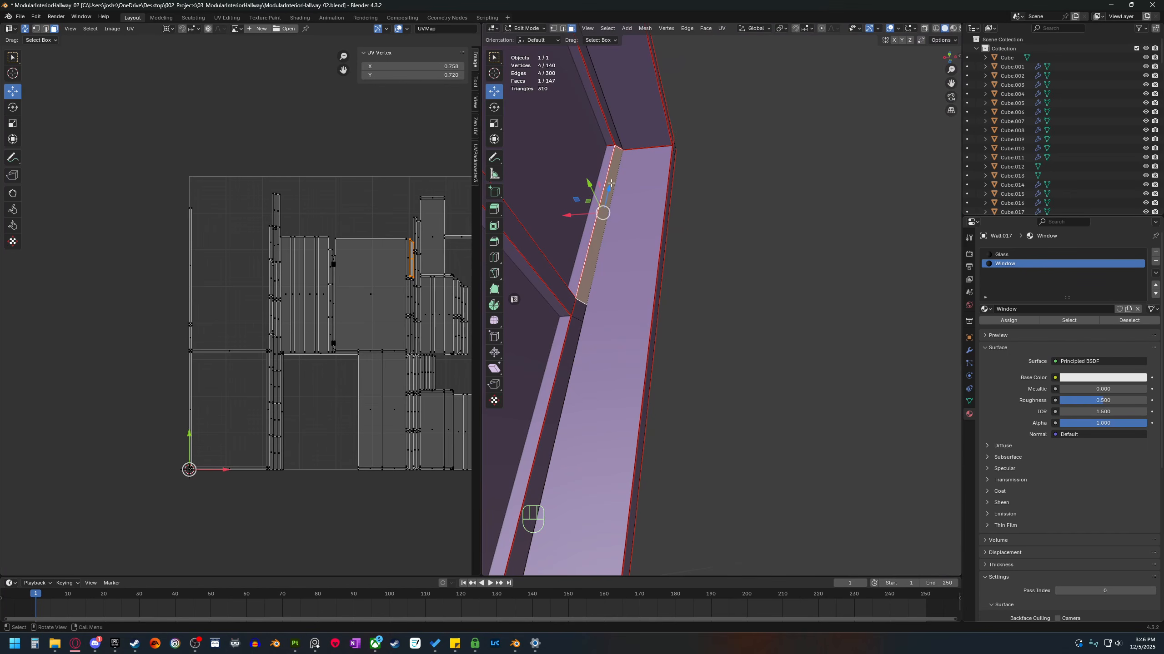
pyautogui.moveTo(570, 398); pyautogui.dragTo(644, 339, button='middle')
pyautogui.moveTo(671, 330)
pyautogui.keyDown('shift'); pyautogui.mouseDown(button='middle')
pyautogui.moveTo(714, 321)
pyautogui.moveTo(733, 283)
pyautogui.moveTo(811, 294)
pyautogui.moveTo(724, 311)
pyautogui.moveTo(795, 310)
pyautogui.moveTo(716, 331)
pyautogui.moveTo(841, 336)
pyautogui.moveTo(750, 343)
pyautogui.moveTo(808, 325)
pyautogui.moveTo(656, 331)
pyautogui.mouseUp(button='middle'); pyautogui.keyUp('shift')
pyautogui.scroll(-3, 715, 322)
pyautogui.scroll(-2, 795, 310)
pyautogui.scroll(1, 808, 324)
pyautogui.moveTo(607, 302); pyautogui.dragTo(624, 298, button='middle')
pyautogui.press('`')
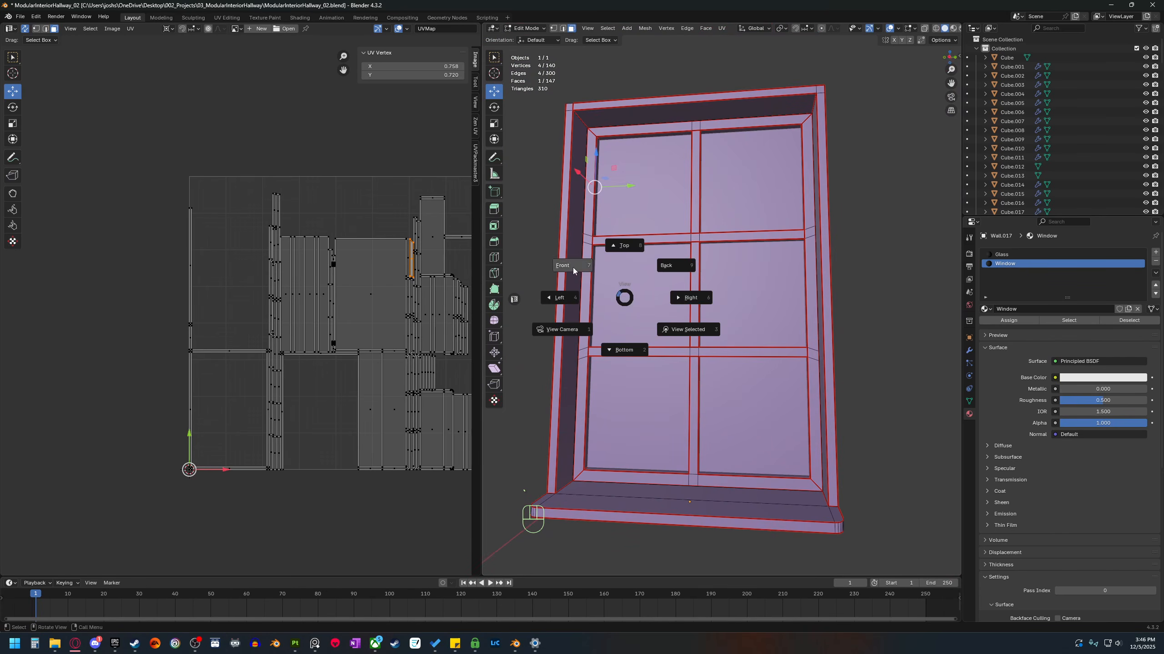
pyautogui.click(573, 269)
pyautogui.press('`')
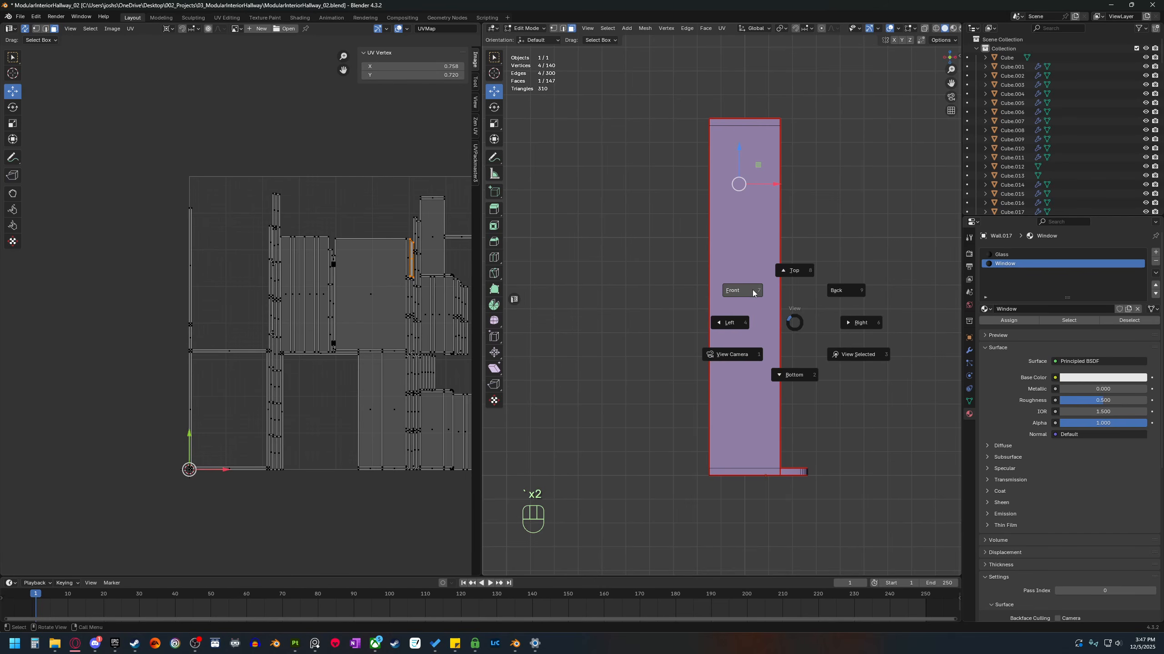
pyautogui.click(755, 293)
pyautogui.moveTo(771, 289); pyautogui.dragTo(696, 287, button='middle')
pyautogui.moveTo(738, 287); pyautogui.dragTo(696, 289, button='middle')
pyautogui.keyDown('shift'); pyautogui.moveTo(733, 288); pyautogui.dragTo(654, 205, button='middle'); pyautogui.keyUp('shift')
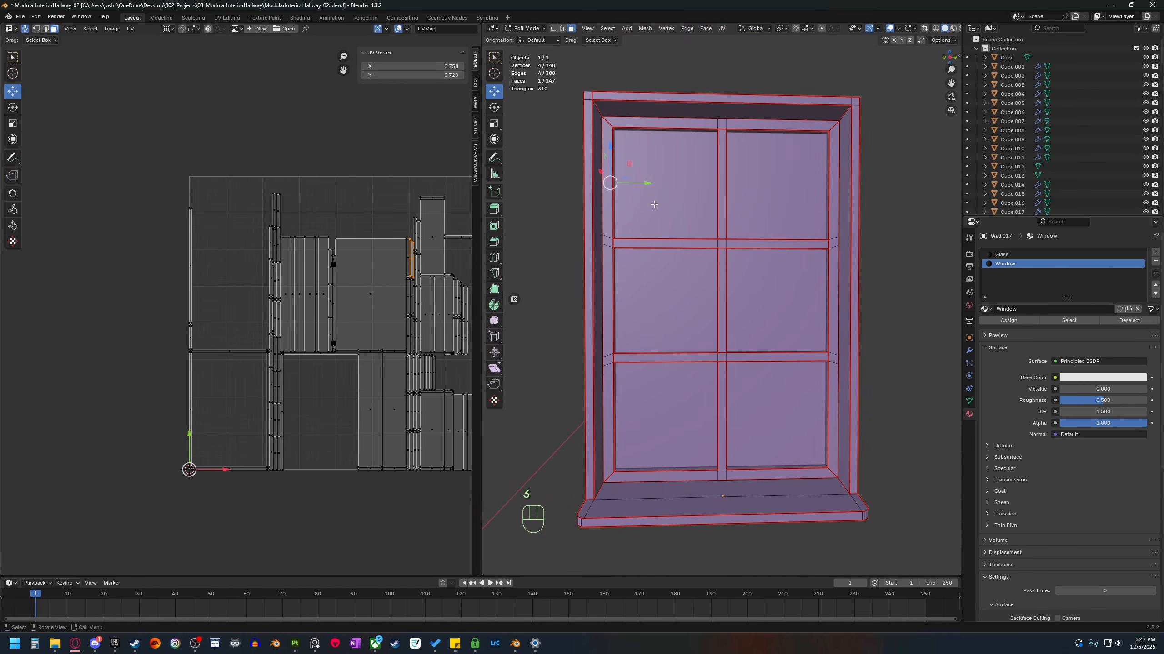
pyautogui.moveTo(776, 383); pyautogui.dragTo(835, 460)
pyautogui.moveTo(718, 409); pyautogui.dragTo(744, 408, button='middle')
pyautogui.press('`')
pyautogui.click(712, 362)
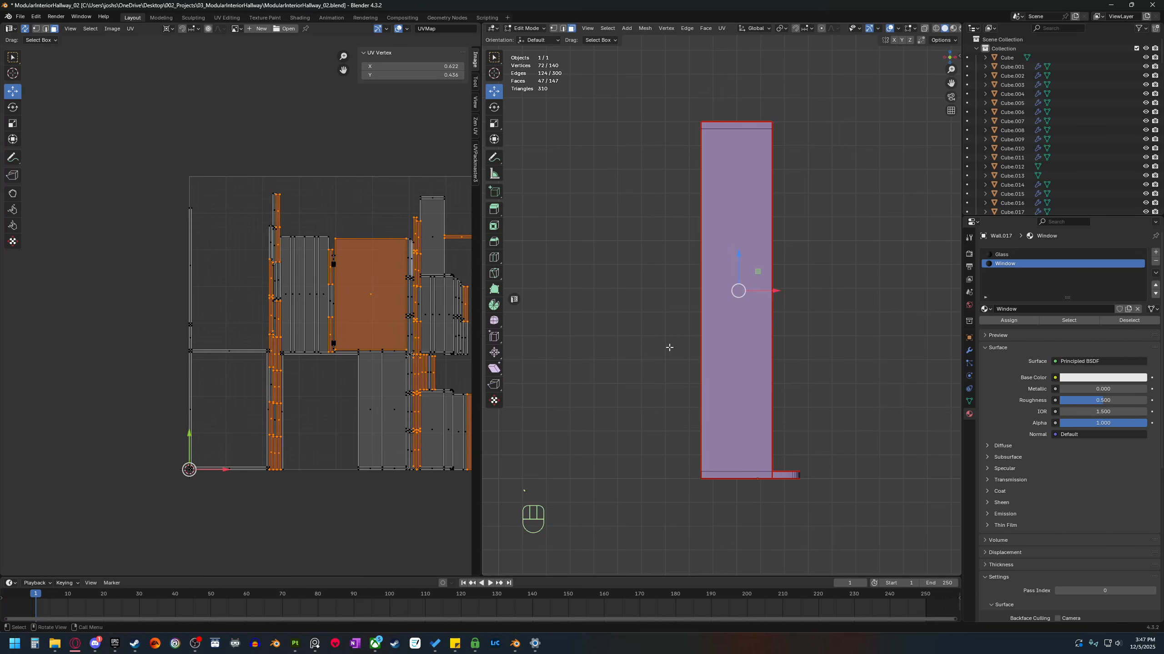
pyautogui.moveTo(631, 357); pyautogui.dragTo(641, 342, button='middle')
pyautogui.press('`')
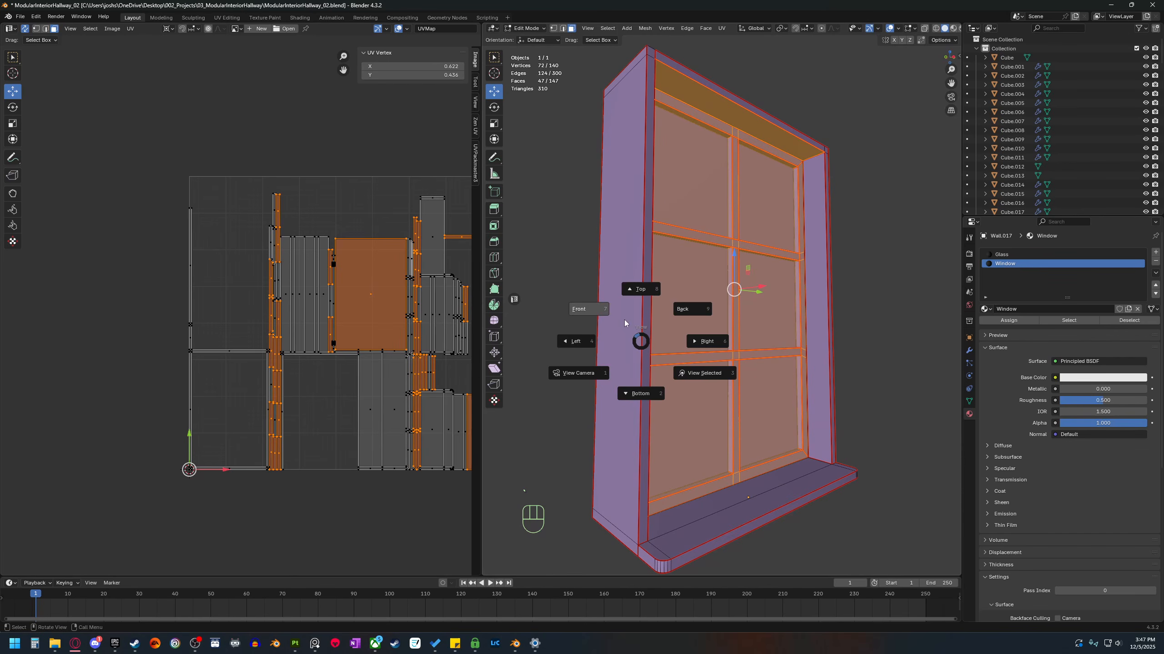
pyautogui.click(604, 335)
pyautogui.click(888, 339)
pyautogui.keyDown('shift'); pyautogui.moveTo(887, 342); pyautogui.dragTo(857, 341, button='middle'); pyautogui.keyUp('shift')
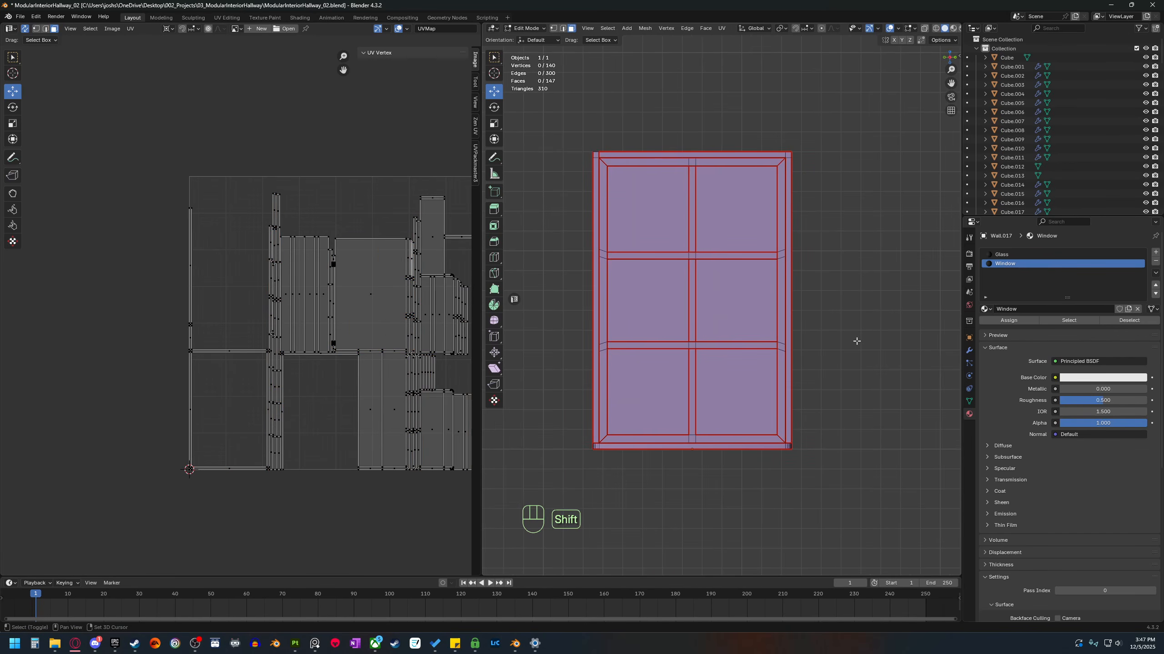
pyautogui.scroll(2, 856, 341)
pyautogui.keyDown('shift'); pyautogui.moveTo(817, 305); pyautogui.dragTo(814, 311, button='middle'); pyautogui.keyUp('shift')
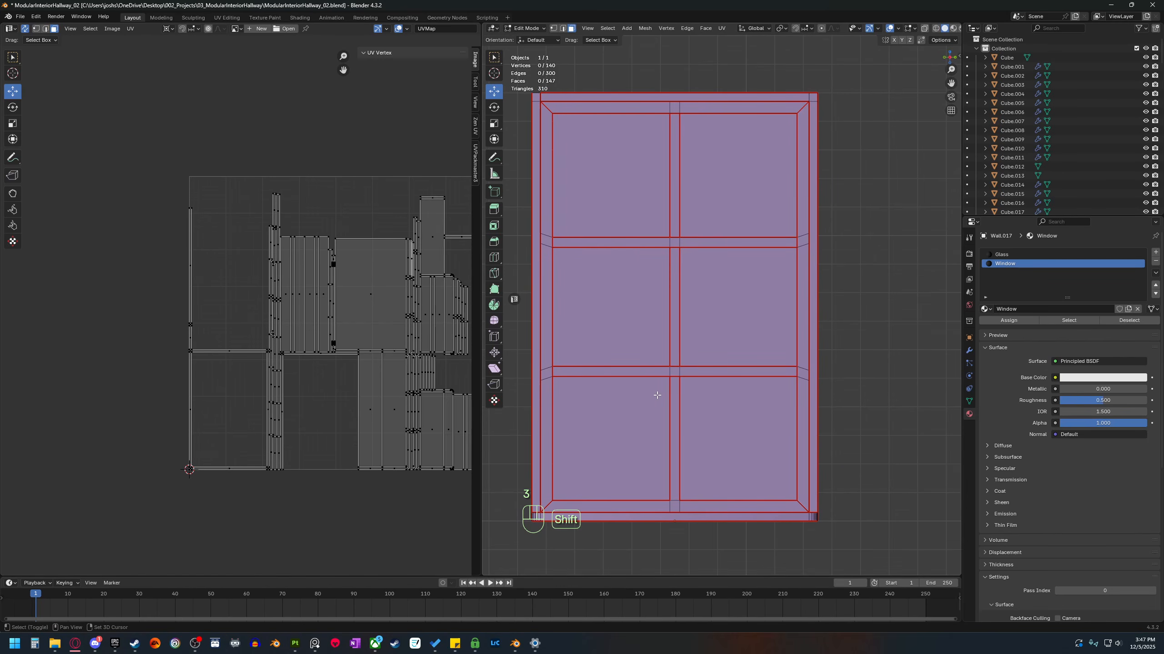
pyautogui.scroll(-4, 678, 380)
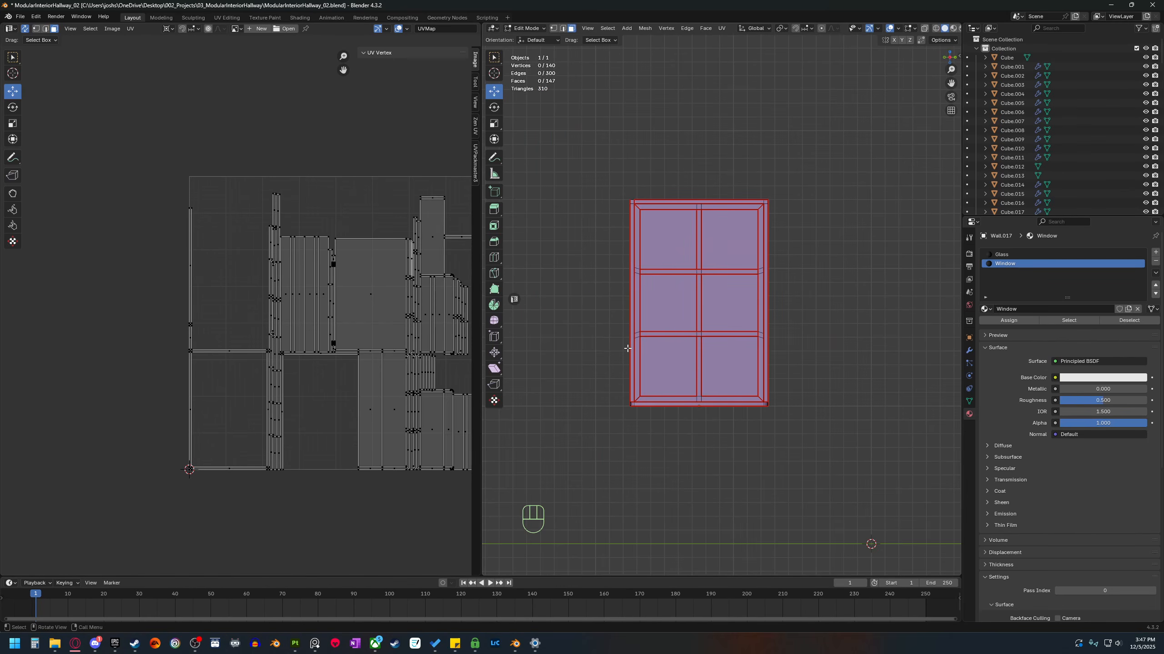
# Duplicate the whole window object in Object Mode and move the copy along the X axis, clear of the original.
pyautogui.moveTo(643, 396); pyautogui.dragTo(696, 410, button='middle')
pyautogui.press('Tab')
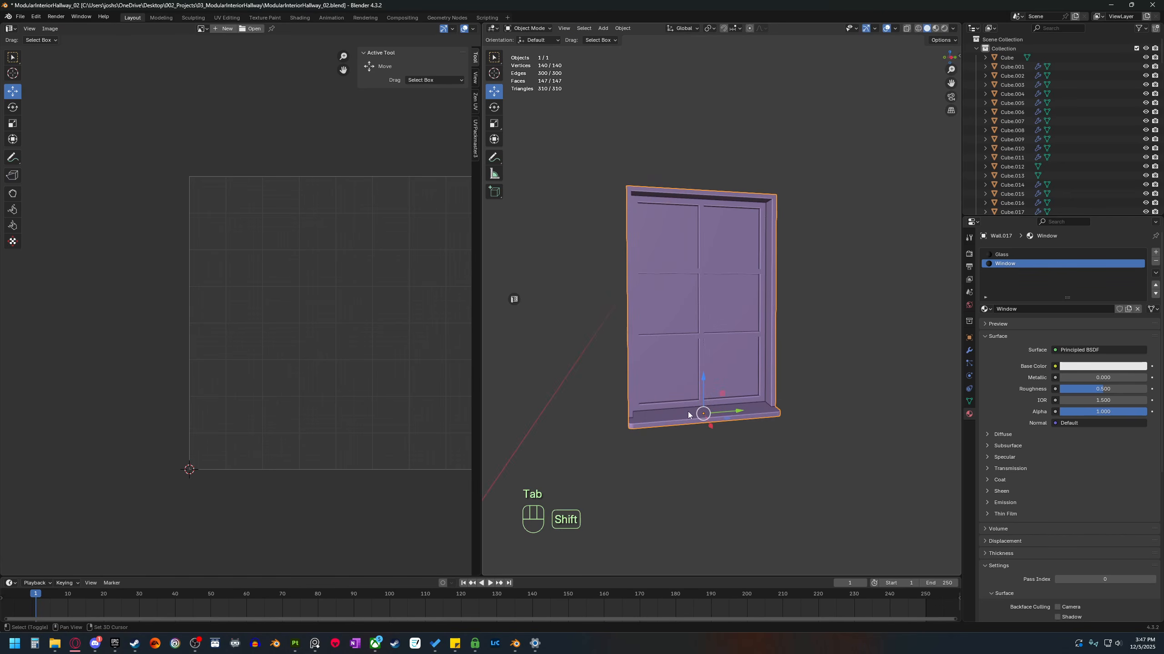
pyautogui.hotkey('shift', 'd')
pyautogui.rightClick(724, 354)
pyautogui.moveTo(724, 355); pyautogui.dragTo(653, 396, button='middle')
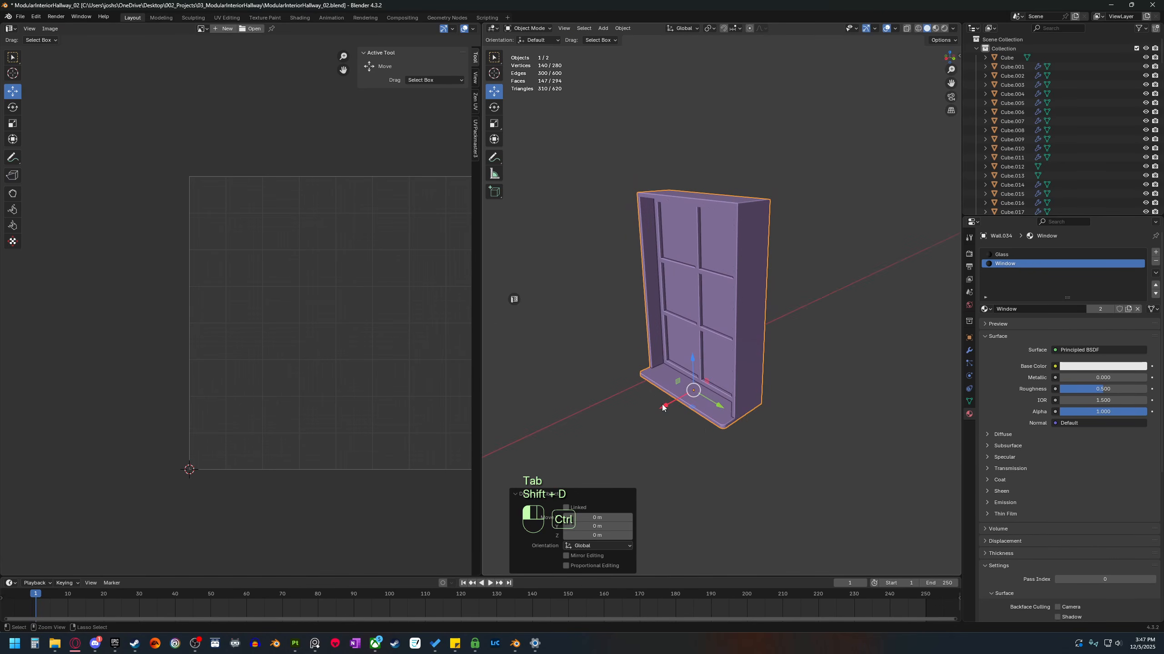
pyautogui.keyDown('ctrl'); pyautogui.moveTo(662, 408); pyautogui.dragTo(758, 373); pyautogui.keyUp('ctrl')
pyautogui.moveTo(728, 433); pyautogui.dragTo(763, 425, button='middle')
# Select the original window and enter Edit Mode in an orthographic view facing its panes.
pyautogui.click(701, 389)
pyautogui.press('`')
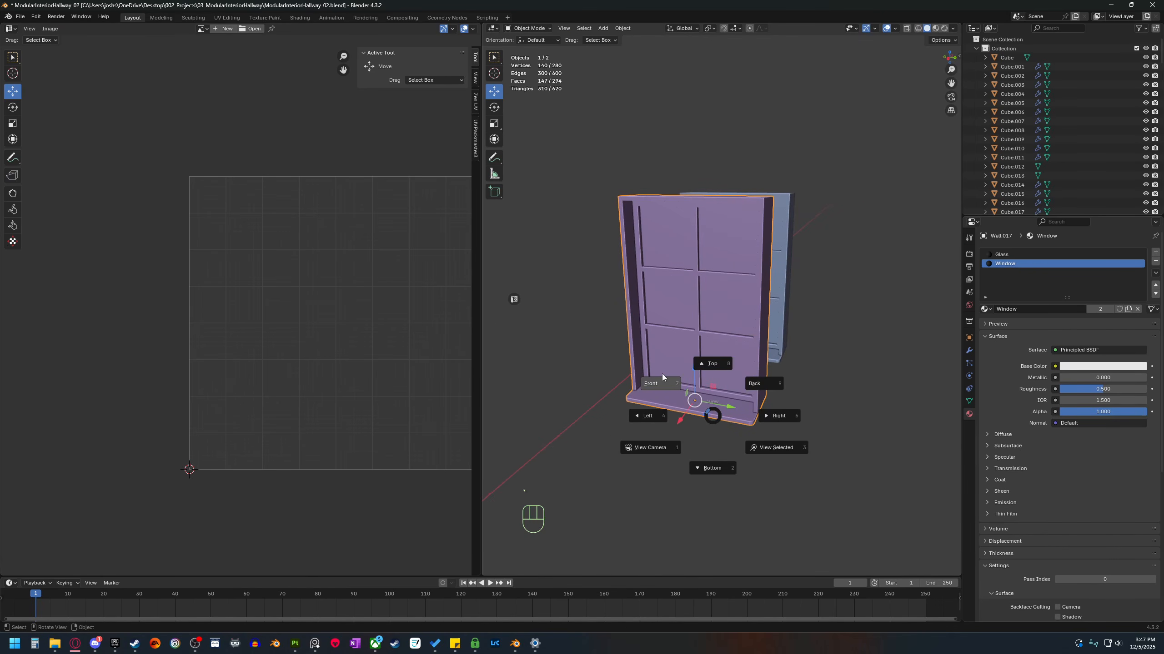
pyautogui.click(662, 374)
pyautogui.press('`')
pyautogui.click(731, 377)
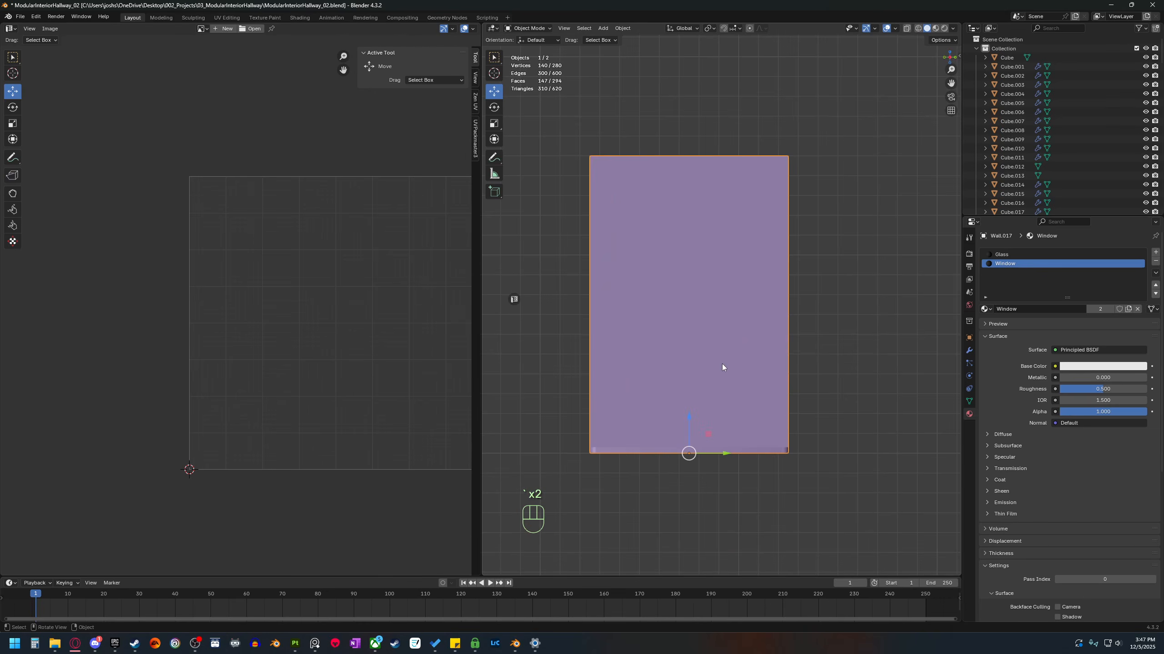
pyautogui.press('Tab')
pyautogui.scroll(2, 626, 199)
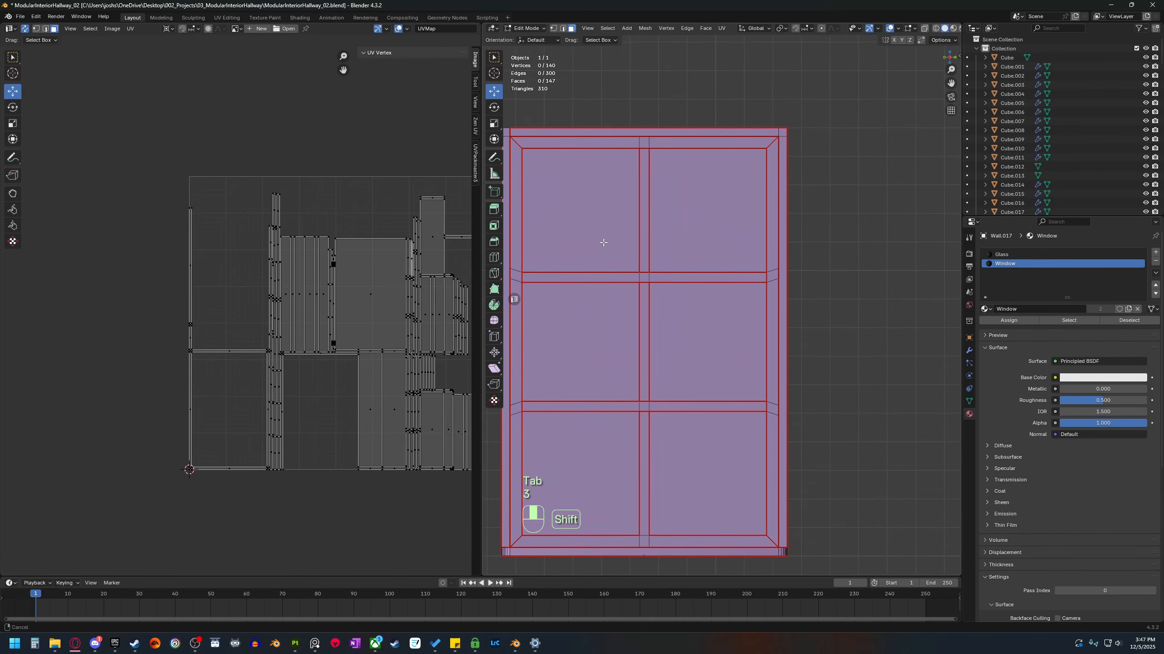
# Delete the pane frame, muntins and glass inside the outer frame, using X-ray to select them through the mesh.
pyautogui.click(925, 31)
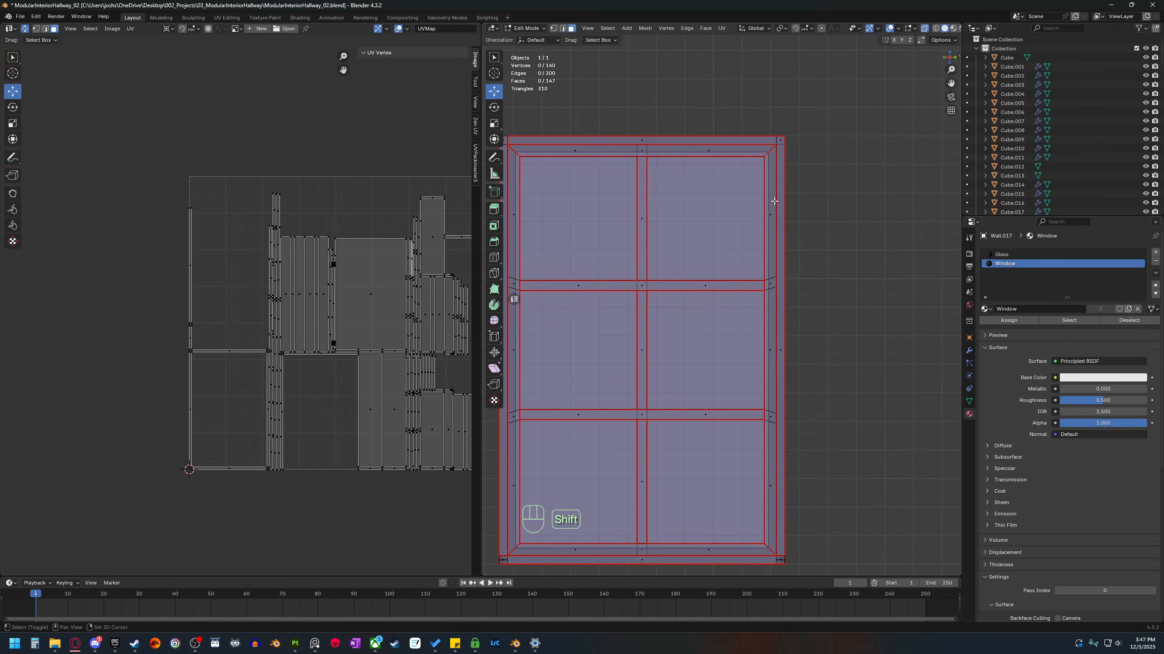
pyautogui.keyDown('shift'); pyautogui.moveTo(774, 201); pyautogui.dragTo(821, 193, button='middle'); pyautogui.keyUp('shift')
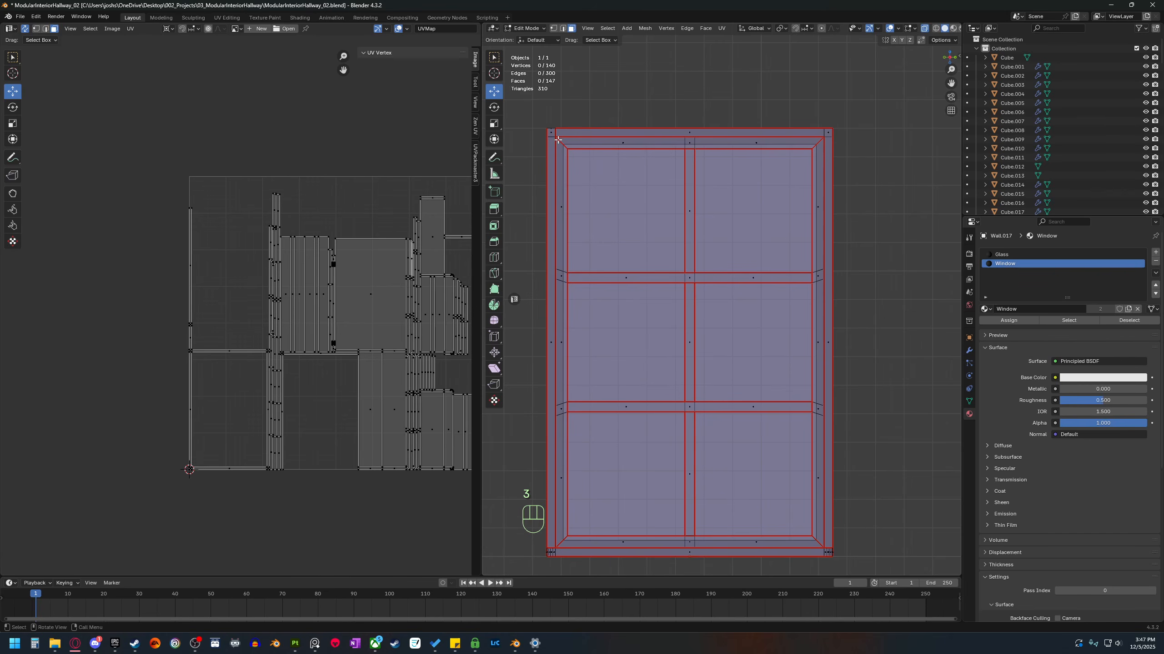
pyautogui.moveTo(670, 254); pyautogui.dragTo(823, 544)
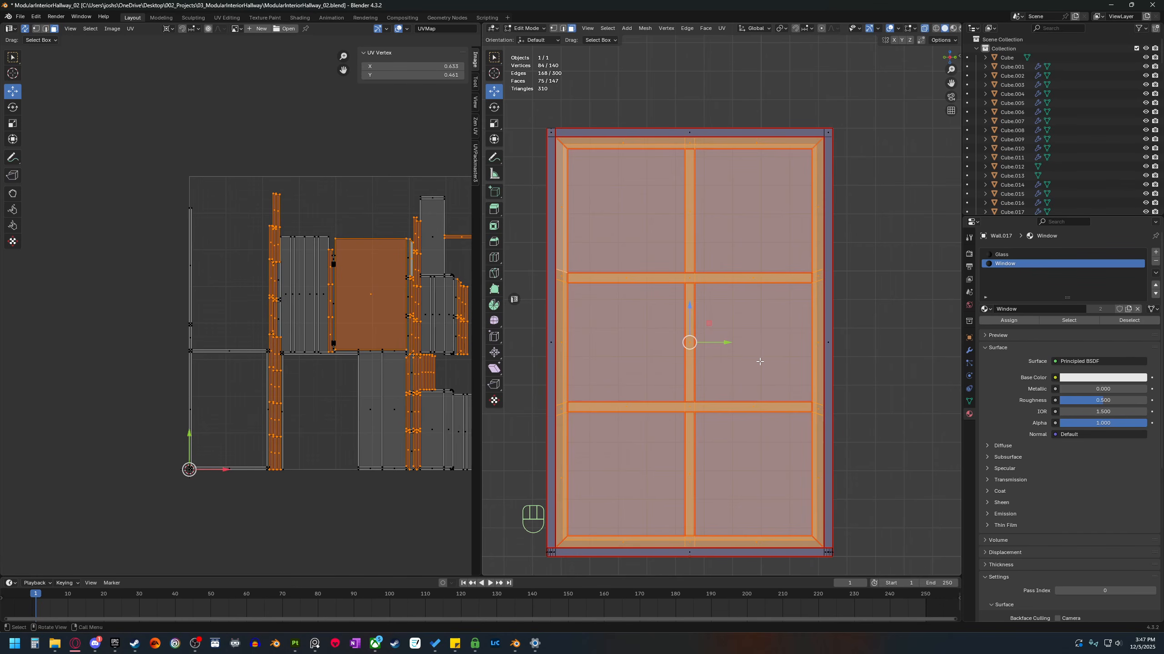
pyautogui.press('x')
pyautogui.click(740, 321)
pyautogui.moveTo(740, 320); pyautogui.dragTo(720, 366, button='middle')
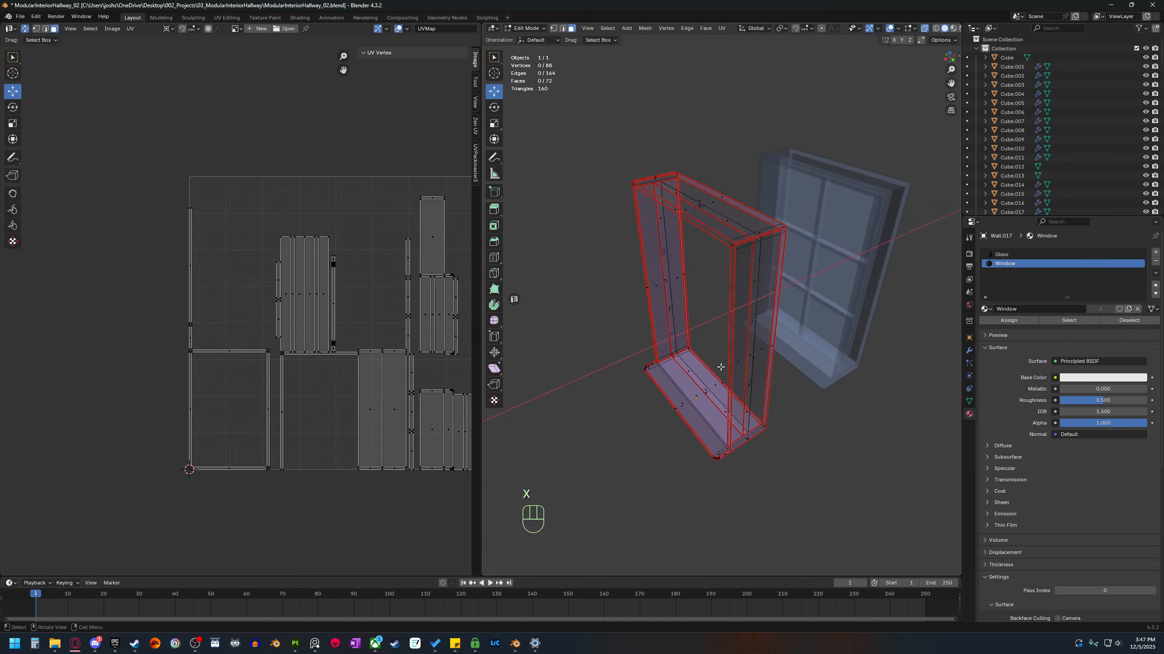
pyautogui.scroll(2, 720, 432)
pyautogui.click(925, 29)
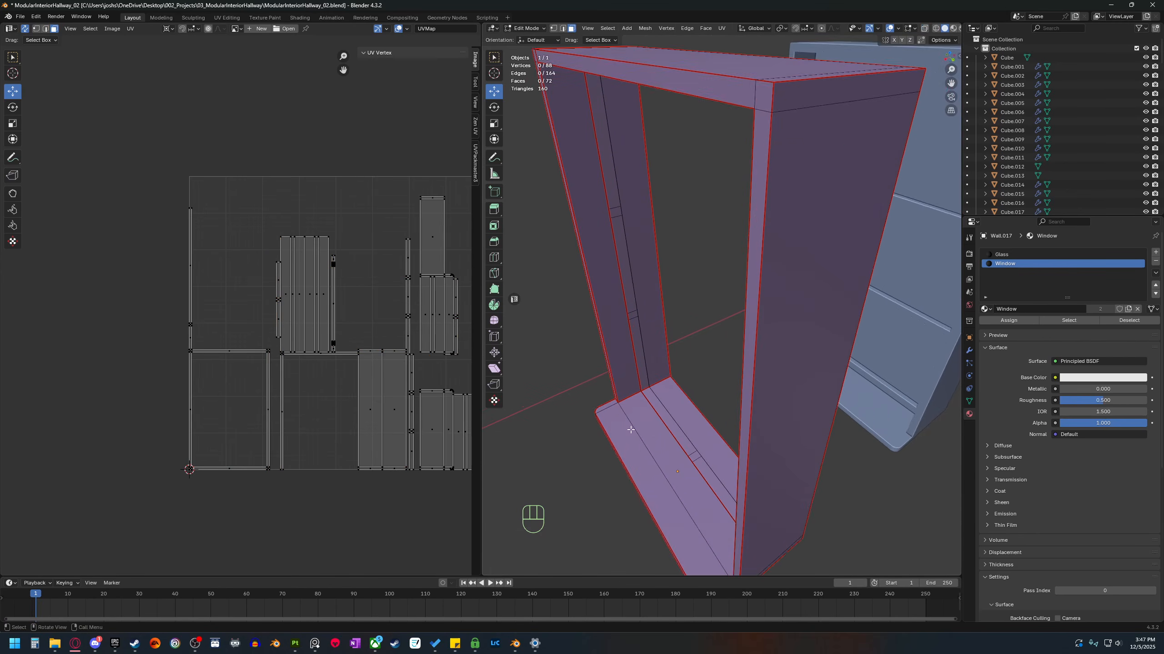
# Select the lines running along the inner sill to check how their edge loop continues into the jambs.
pyautogui.scroll(5, 727, 317)
pyautogui.moveTo(742, 343); pyautogui.dragTo(692, 397, button='middle')
pyautogui.press('2')
pyautogui.click(691, 399)
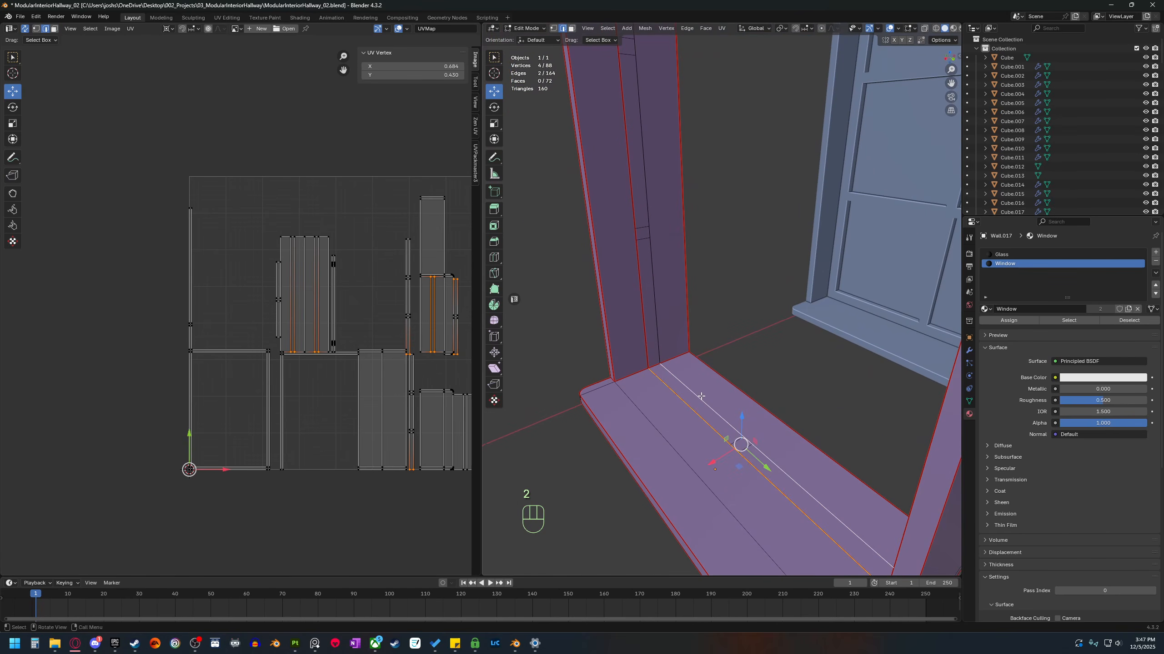
pyautogui.scroll(-4, 701, 396)
pyautogui.scroll(3, 698, 395)
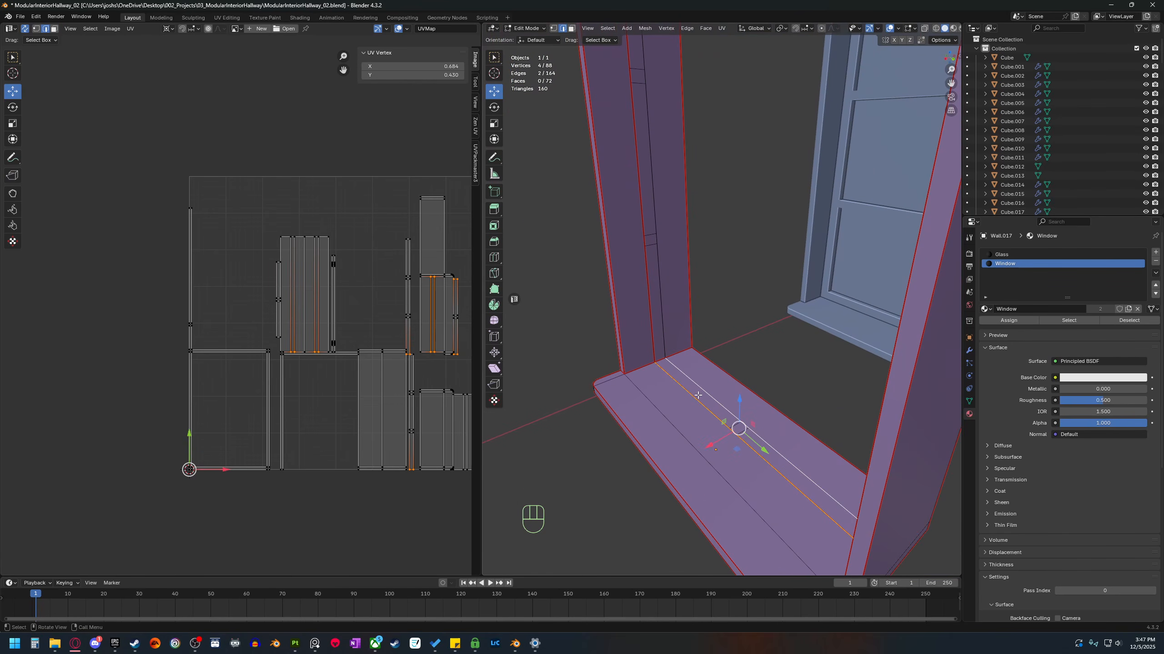
pyautogui.keyDown('alt'); pyautogui.keyDown('shift'); pyautogui.click(692, 377); pyautogui.keyUp('shift'); pyautogui.keyUp('alt')
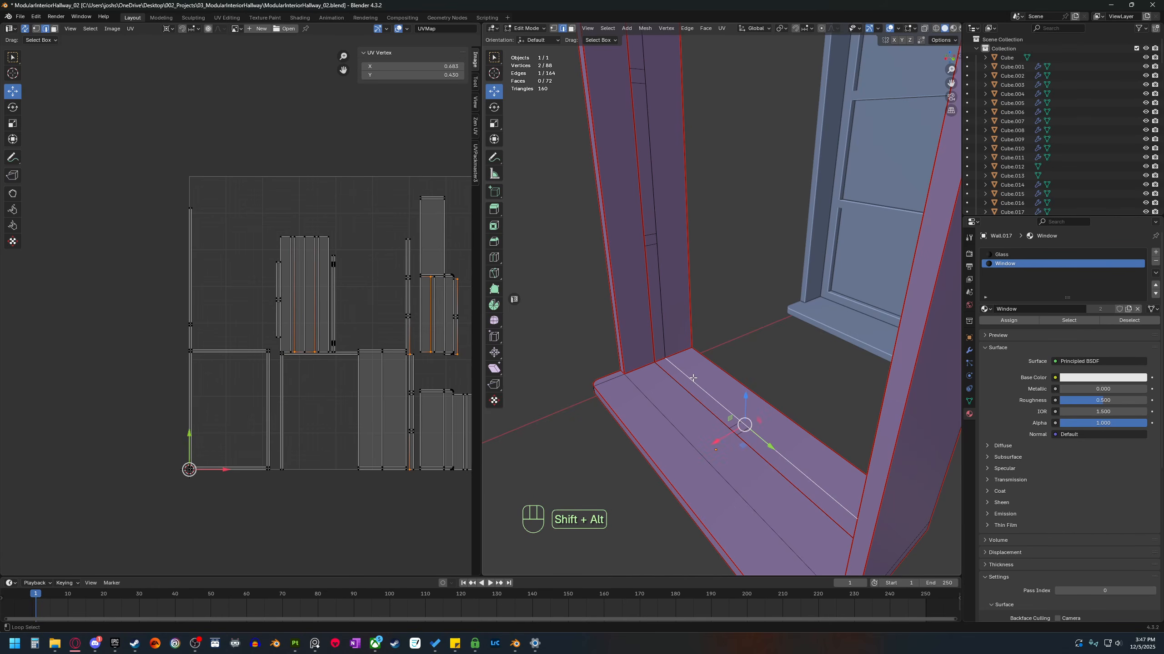
pyautogui.scroll(-3, 704, 395)
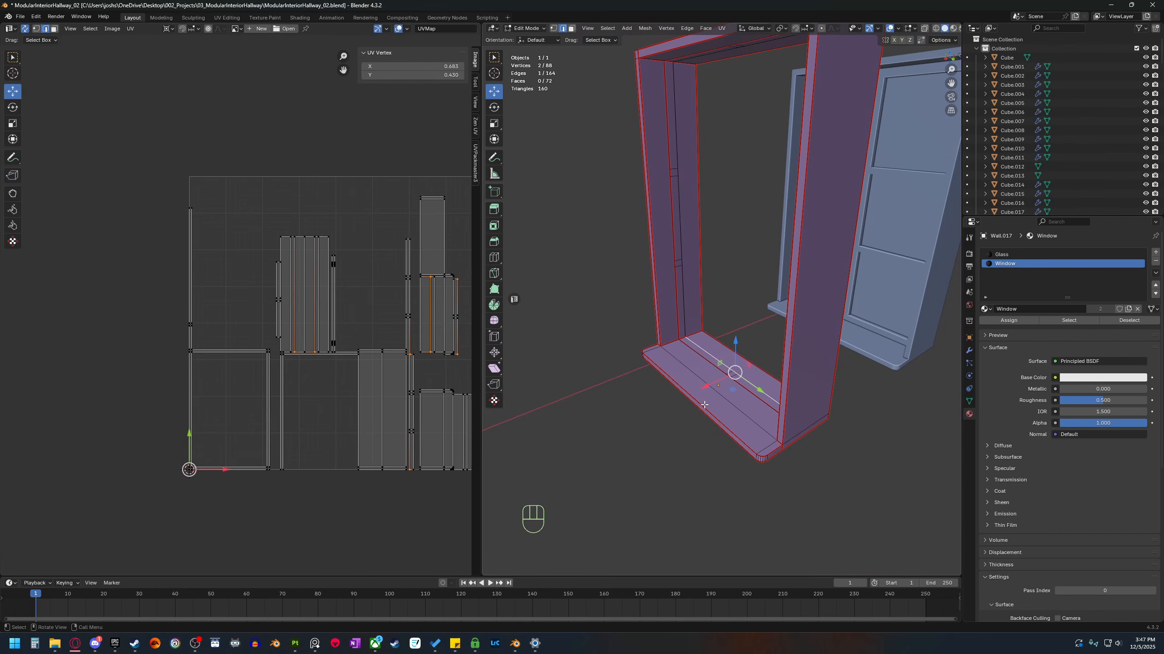
# Merge all vertices of the outer frame by a distance of 0.0001 m and clear the selection.
pyautogui.press('a')
pyautogui.press('m')
pyautogui.click(705, 405)
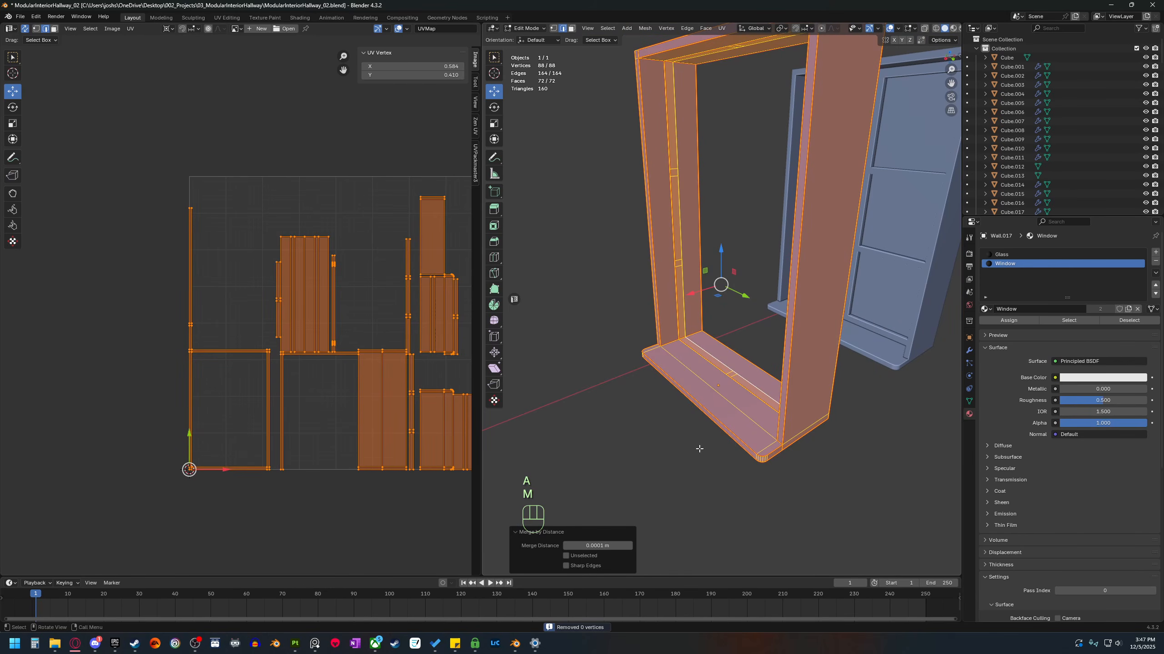
pyautogui.scroll(3, 700, 445)
pyautogui.hotkey('alt', 'a')
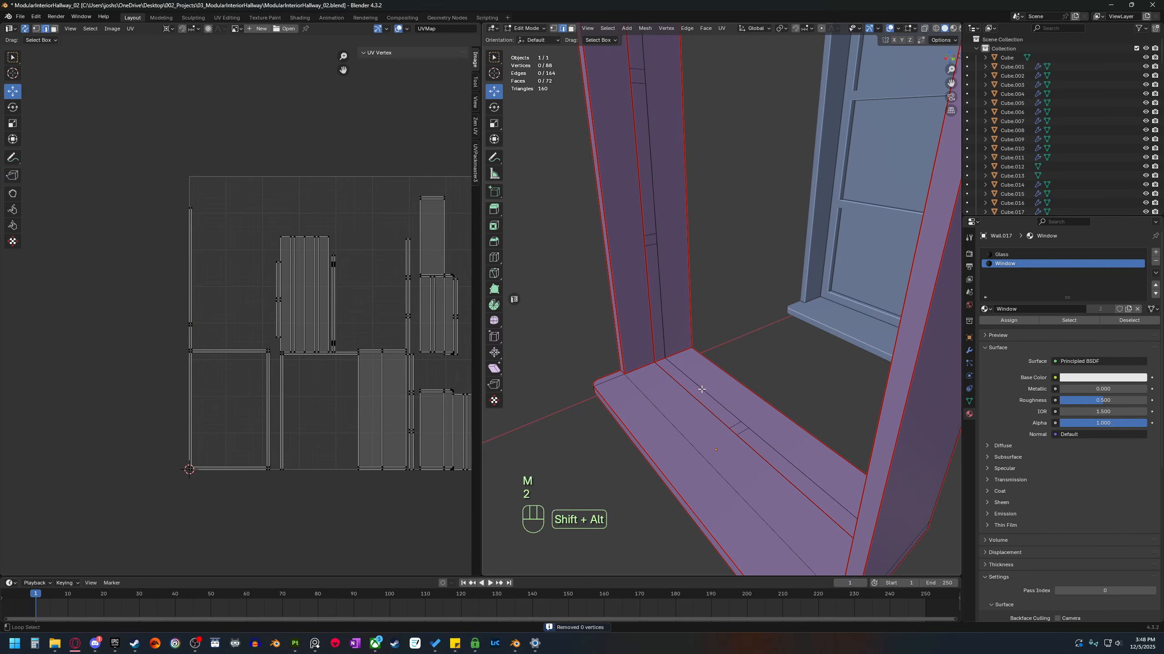
# Examine the sill's unseamed inner line and the corner vertex where it meets the jamb's inner vertical edge.
pyautogui.keyDown('alt'); pyautogui.keyDown('shift'); pyautogui.click(708, 389); pyautogui.keyUp('shift'); pyautogui.keyUp('alt')
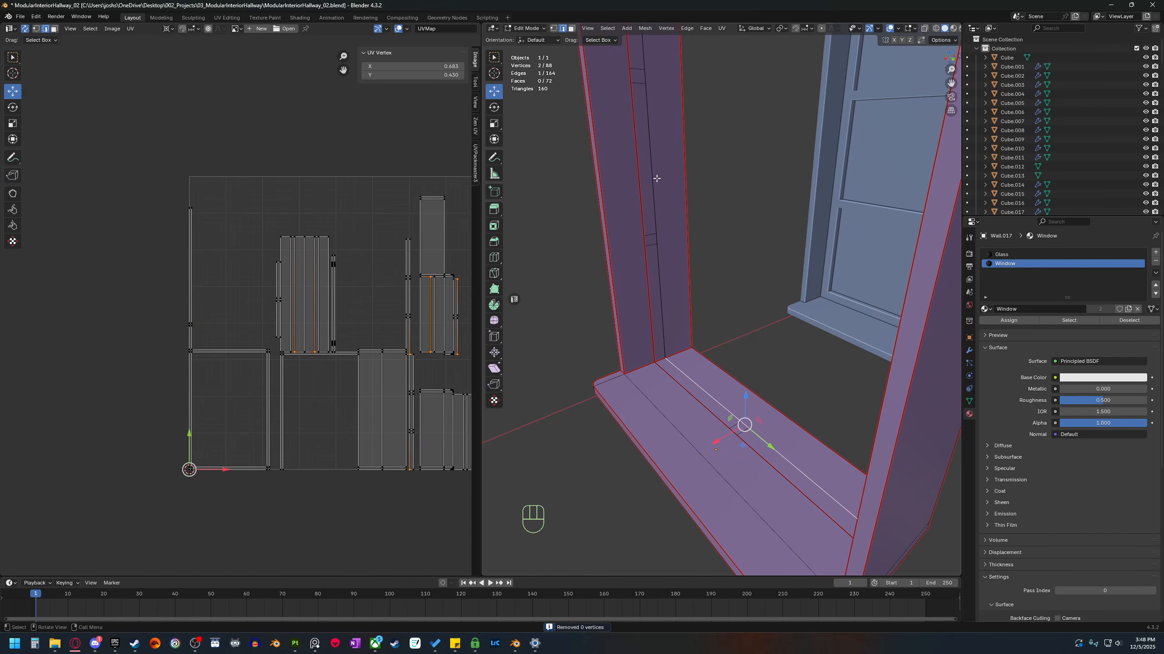
pyautogui.scroll(-2, 680, 374)
pyautogui.keyDown('shift'); pyautogui.moveTo(684, 362); pyautogui.dragTo(726, 342, button='middle'); pyautogui.keyUp('shift')
pyautogui.press('1')
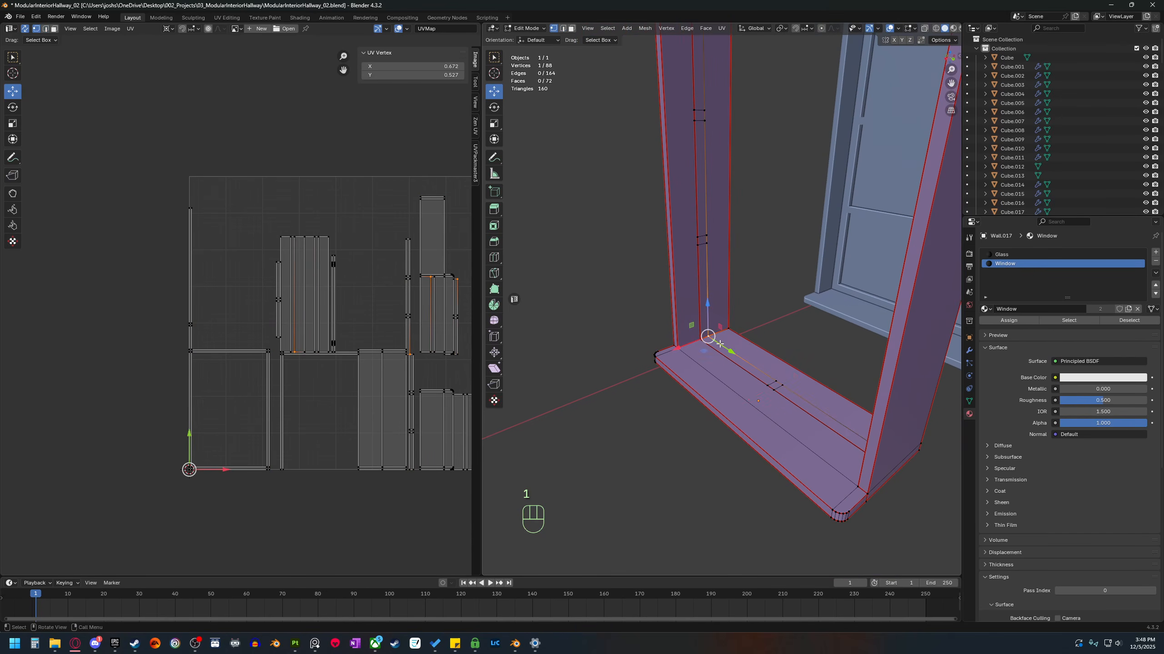
pyautogui.scroll(5, 720, 344)
pyautogui.press('v')
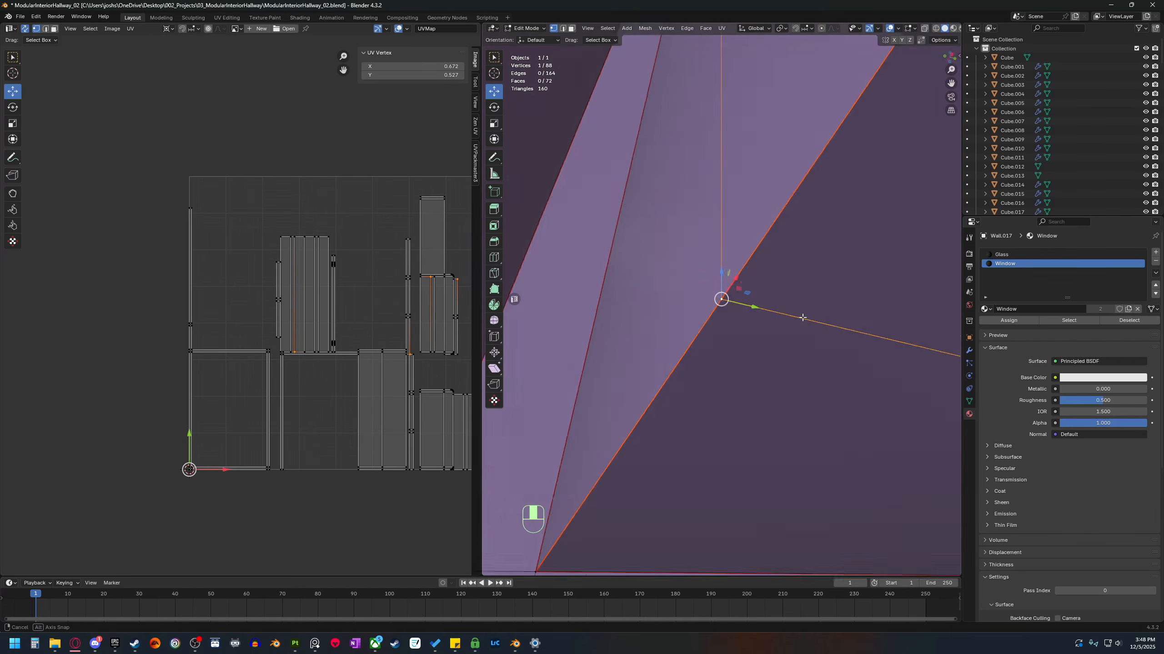
pyautogui.moveTo(803, 317); pyautogui.dragTo(745, 358, button='middle')
# Dissolve the two short cross edges midway along the sill, between the seam and the inner line.
pyautogui.keyDown('shift'); pyautogui.moveTo(740, 453); pyautogui.dragTo(678, 367, button='middle'); pyautogui.keyUp('shift')
pyautogui.moveTo(679, 367); pyautogui.dragTo(731, 414, button='middle')
pyautogui.press('2')
pyautogui.click(730, 375)
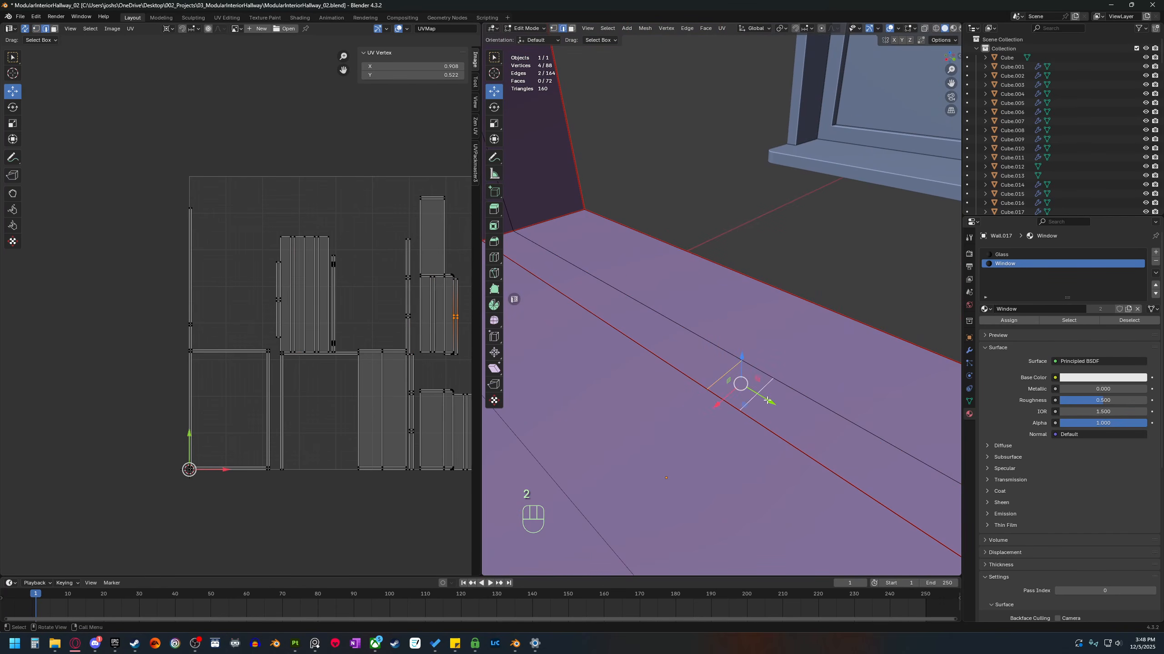
pyautogui.press('x')
pyautogui.click(760, 445)
pyautogui.scroll(-5, 721, 404)
pyautogui.keyDown('shift'); pyautogui.moveTo(714, 397); pyautogui.dragTo(743, 415, button='middle'); pyautogui.keyUp('shift')
pyautogui.keyDown('shift'); pyautogui.moveTo(743, 415); pyautogui.dragTo(736, 415, button='middle'); pyautogui.keyUp('shift')
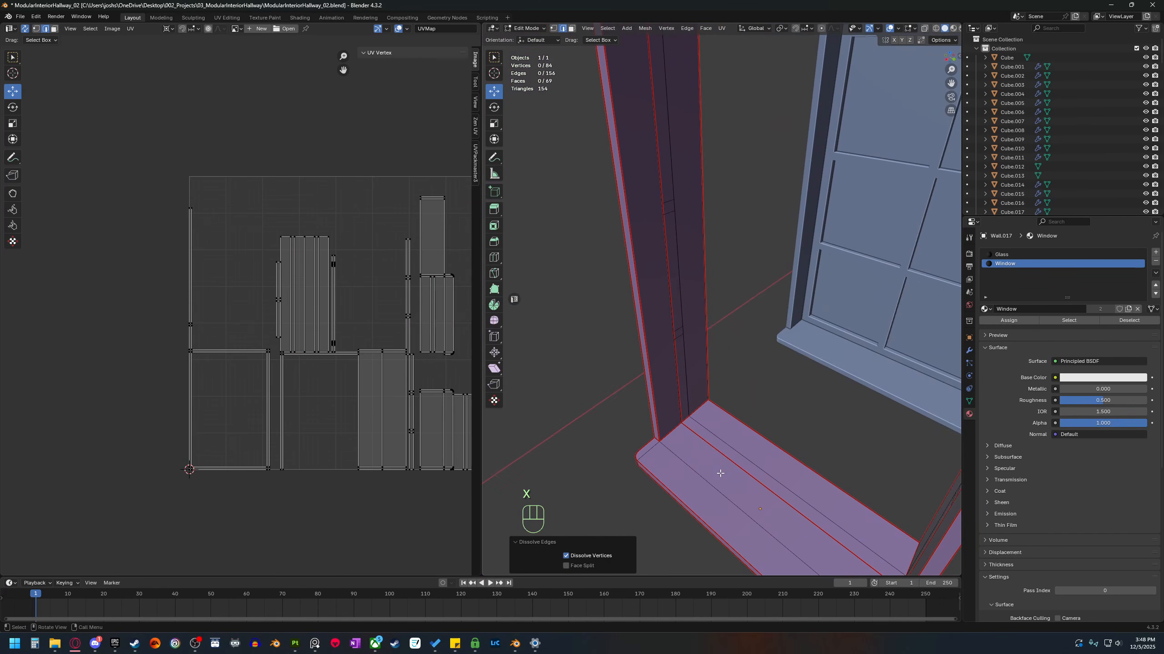
# Dissolve the remaining short cross edges along the outer frame's jambs and head.
pyautogui.click(693, 327)
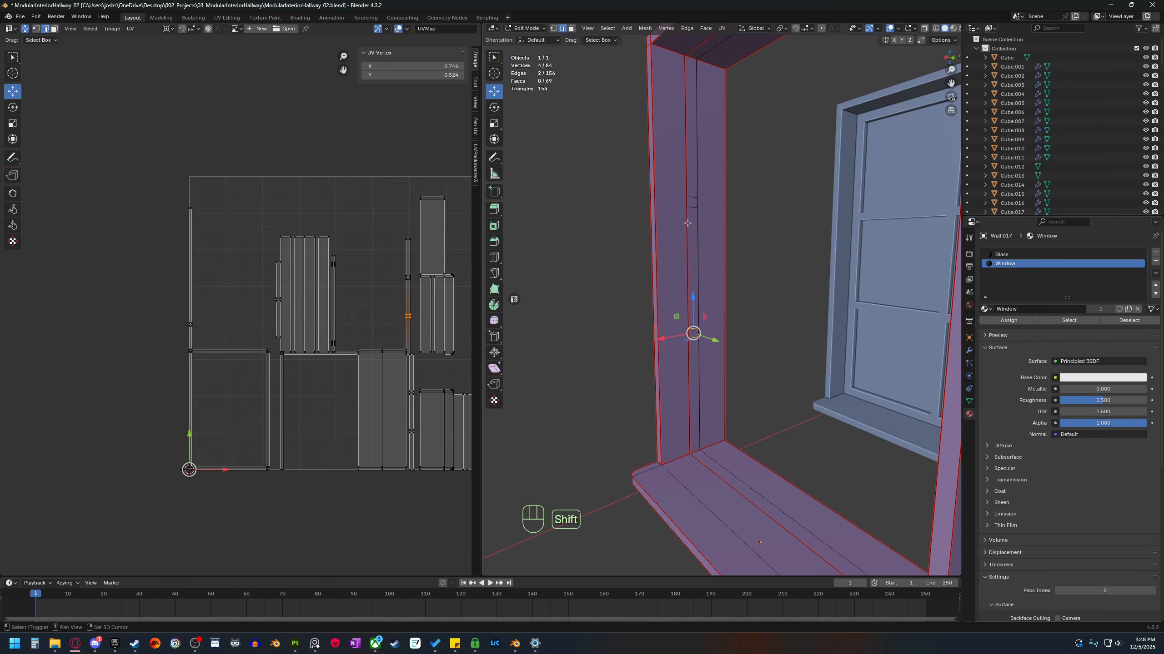
pyautogui.scroll(-4, 712, 261)
pyautogui.moveTo(712, 261); pyautogui.dragTo(642, 316, button='middle')
pyautogui.moveTo(642, 316); pyautogui.dragTo(692, 229, button='middle')
pyautogui.scroll(4, 692, 229)
pyautogui.keyDown('shift'); pyautogui.moveTo(692, 229); pyautogui.dragTo(652, 245, button='middle'); pyautogui.keyUp('shift')
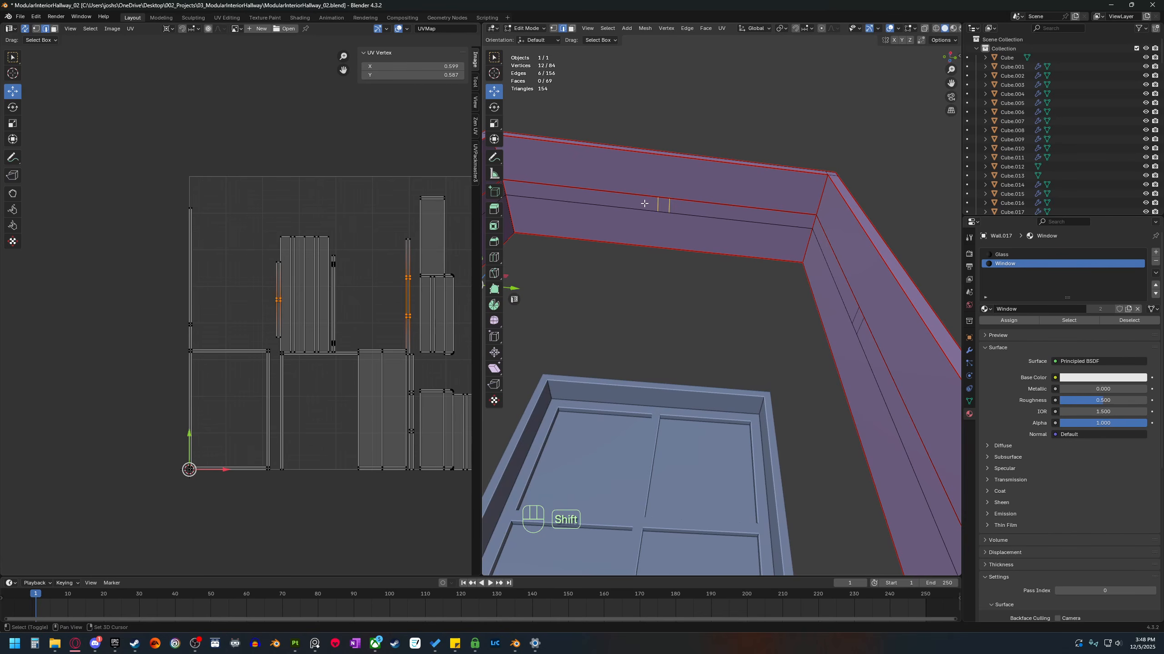
pyautogui.moveTo(779, 338); pyautogui.dragTo(864, 405, button='middle')
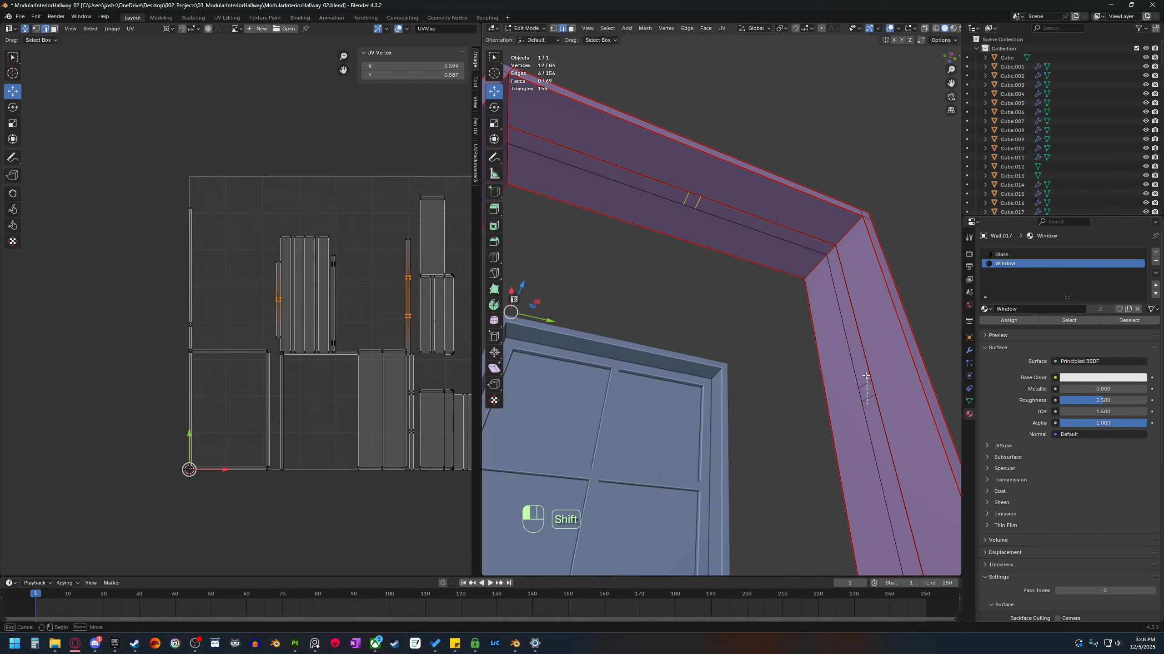
pyautogui.keyDown('shift'); pyautogui.moveTo(888, 481); pyautogui.dragTo(802, 363, button='middle'); pyautogui.keyUp('shift')
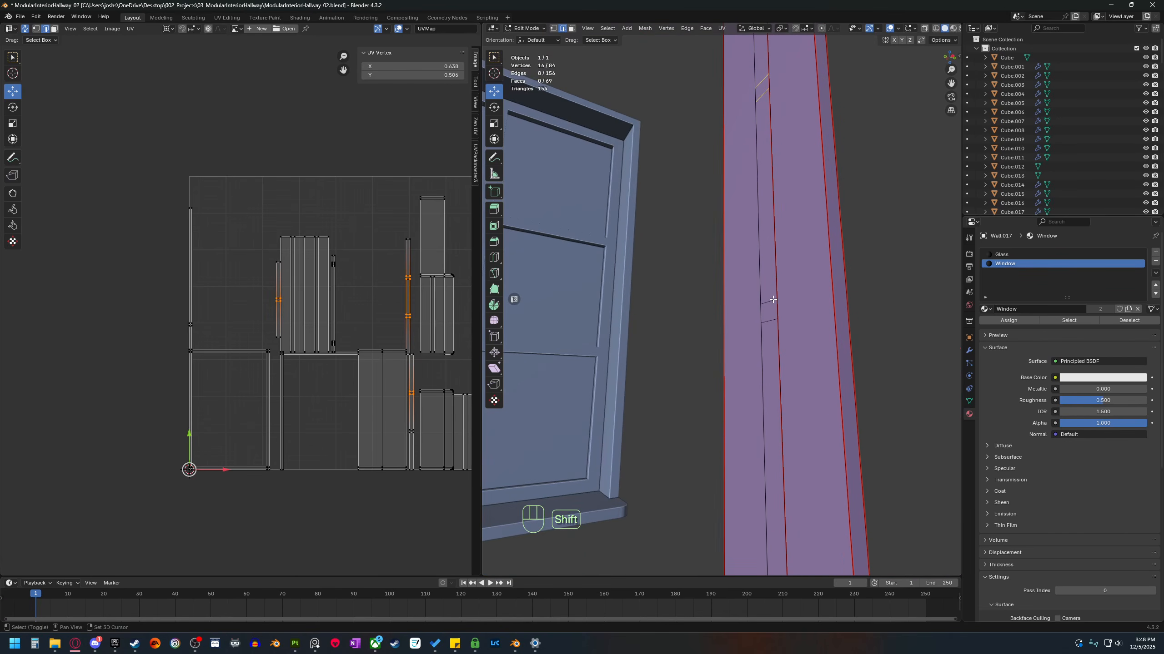
pyautogui.keyDown('shift'); pyautogui.moveTo(766, 332); pyautogui.dragTo(766, 333); pyautogui.keyUp('shift')
pyautogui.keyDown('shift'); pyautogui.moveTo(766, 333); pyautogui.dragTo(634, 369, button='middle'); pyautogui.keyUp('shift')
pyautogui.press('x')
pyautogui.click(833, 319)
pyautogui.scroll(-2, 829, 319)
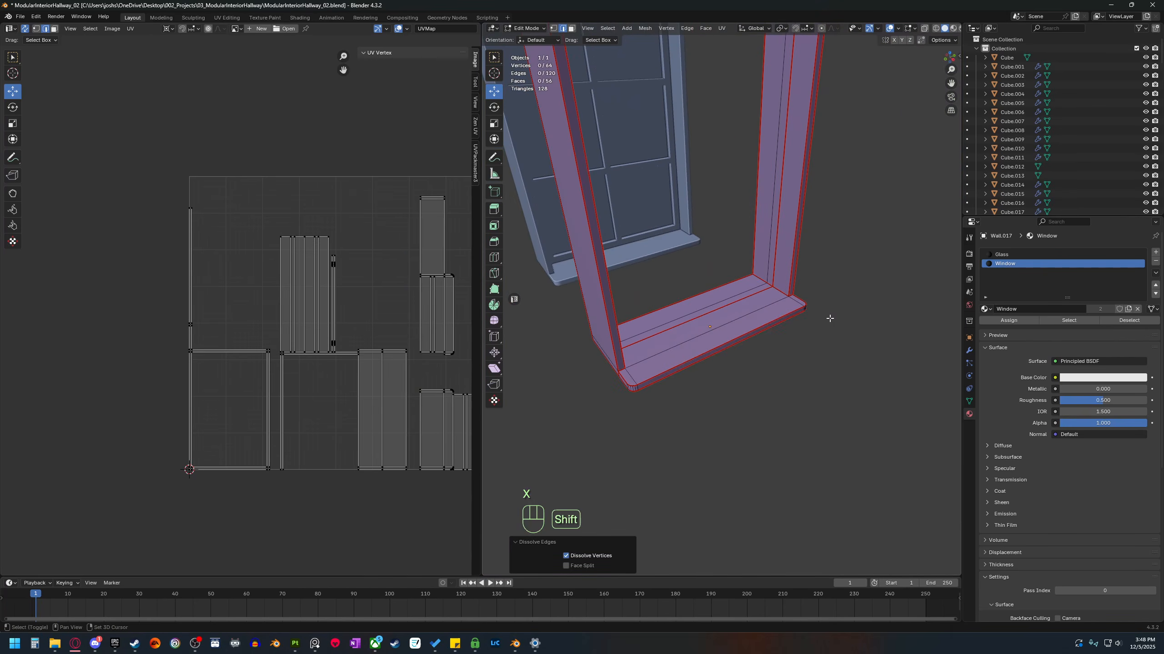
# Dissolve the two edge loops running around the outer frame's inner faces, across the sill, jambs and head.
pyautogui.scroll(1, 841, 395)
pyautogui.keyDown('shift'); pyautogui.moveTo(633, 369); pyautogui.dragTo(670, 403, button='middle'); pyautogui.keyUp('shift')
pyautogui.press('2')
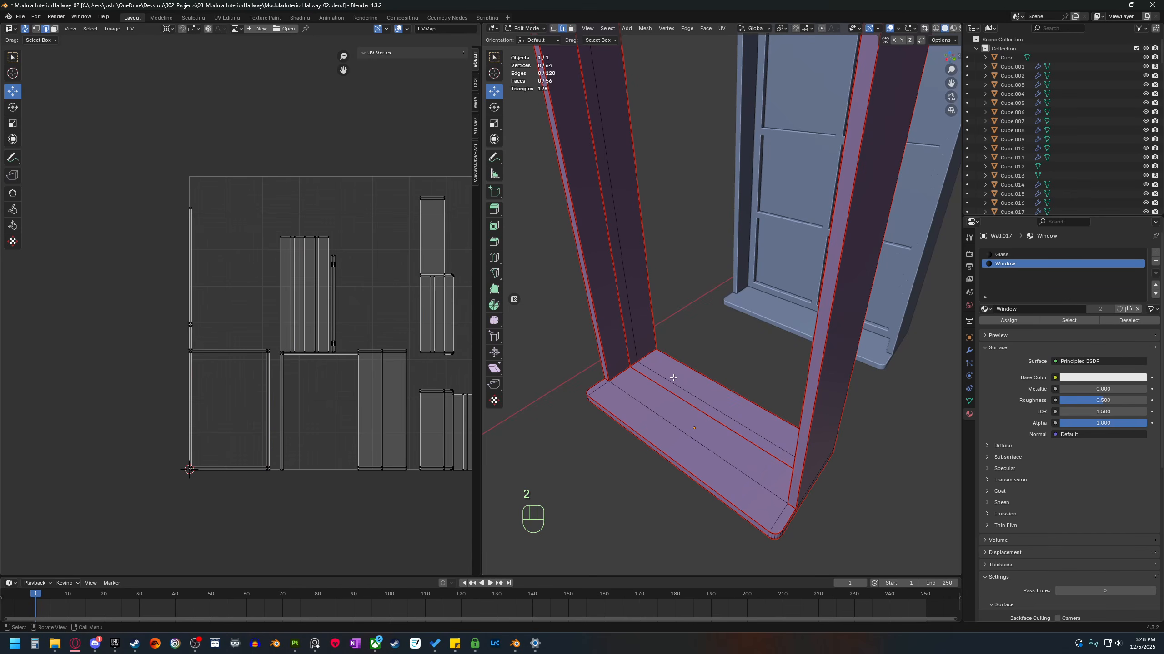
pyautogui.click(665, 381)
pyautogui.keyDown('alt'); pyautogui.keyDown('shift'); pyautogui.click(667, 382); pyautogui.keyUp('shift'); pyautogui.keyUp('alt')
pyautogui.keyDown('alt'); pyautogui.keyDown('shift'); pyautogui.click(667, 381); pyautogui.keyUp('shift'); pyautogui.keyUp('alt')
pyautogui.moveTo(676, 447); pyautogui.dragTo(712, 258, button='middle')
pyautogui.press('x')
pyautogui.click(703, 401)
pyautogui.keyDown('alt'); pyautogui.keyDown('shift'); pyautogui.click(685, 406); pyautogui.keyUp('shift'); pyautogui.keyUp('alt')
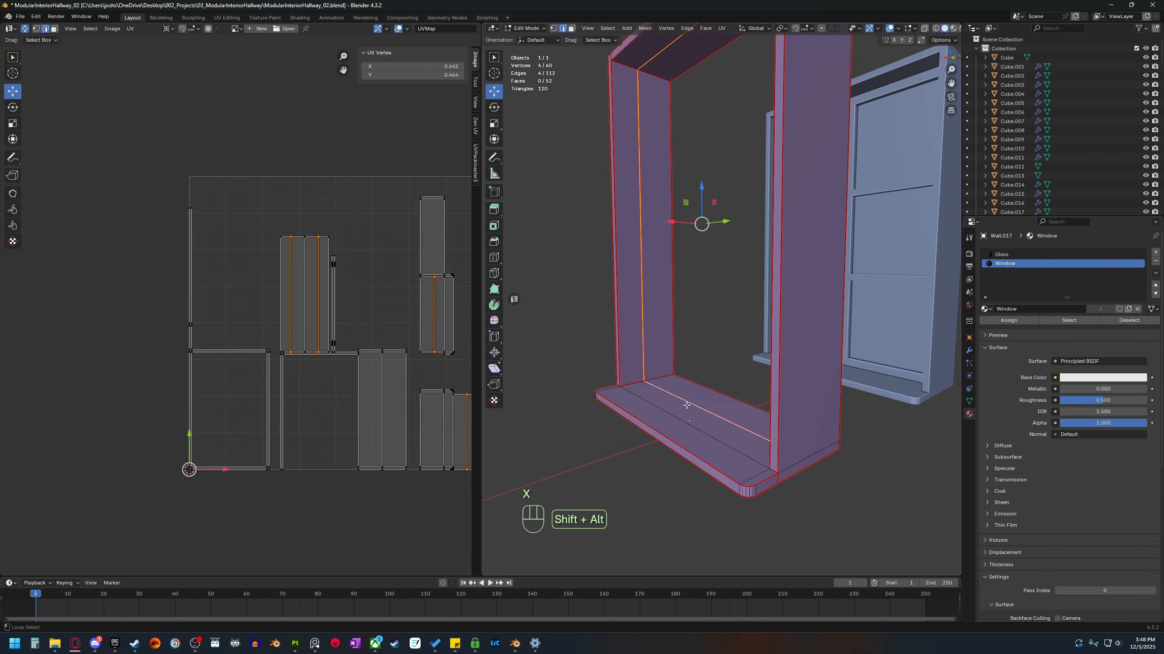
pyautogui.press('x')
pyautogui.click(689, 403)
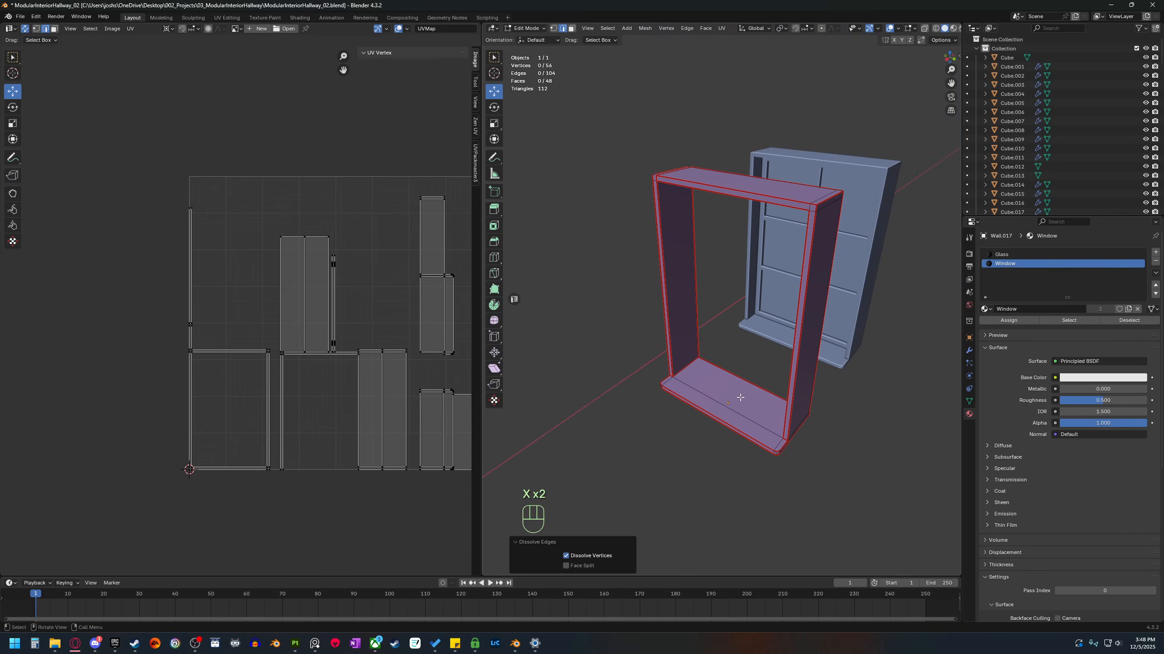
# Switch from the cleaned outer frame to editing the complete duplicate window behind it, in face selection mode.
pyautogui.moveTo(740, 397); pyautogui.dragTo(710, 348, button='middle')
pyautogui.moveTo(710, 348); pyautogui.dragTo(627, 449, button='middle')
pyautogui.moveTo(627, 450); pyautogui.dragTo(660, 426, button='middle')
pyautogui.keyDown('shift'); pyautogui.moveTo(659, 426); pyautogui.dragTo(676, 390, button='middle'); pyautogui.keyUp('shift')
pyautogui.scroll(2, 695, 371)
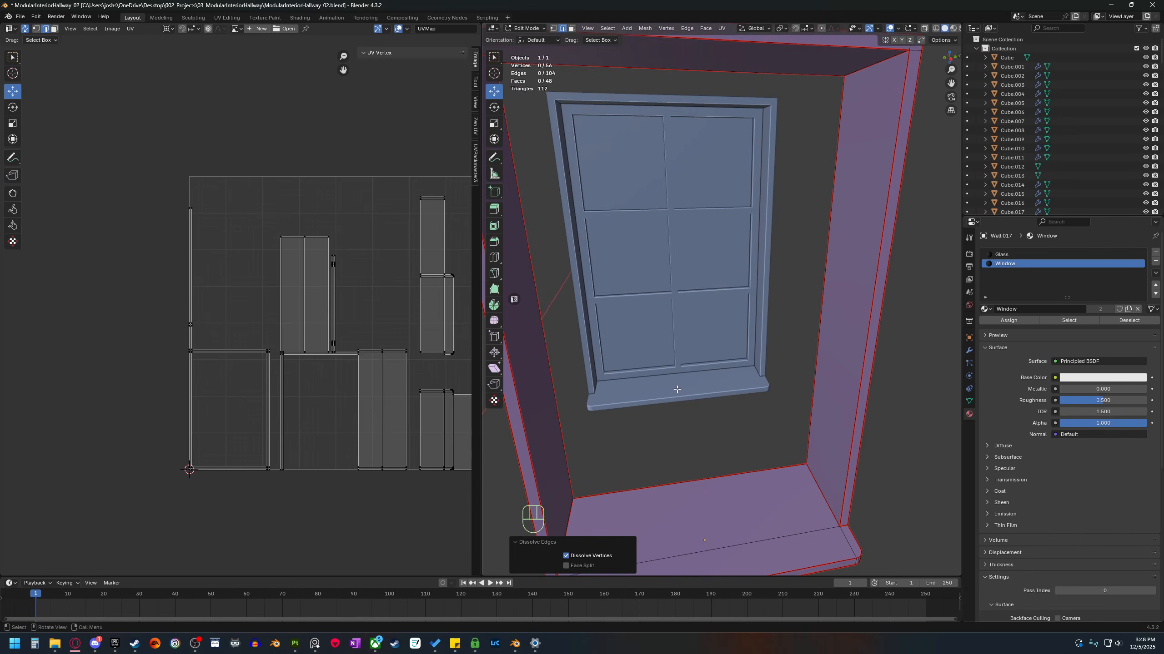
pyautogui.press('Tab')
pyautogui.click(677, 315)
pyautogui.press('Tab')
pyautogui.press('3')
pyautogui.scroll(2, 686, 314)
pyautogui.moveTo(686, 314); pyautogui.dragTo(725, 356, button='middle')
pyautogui.scroll(3, 699, 353)
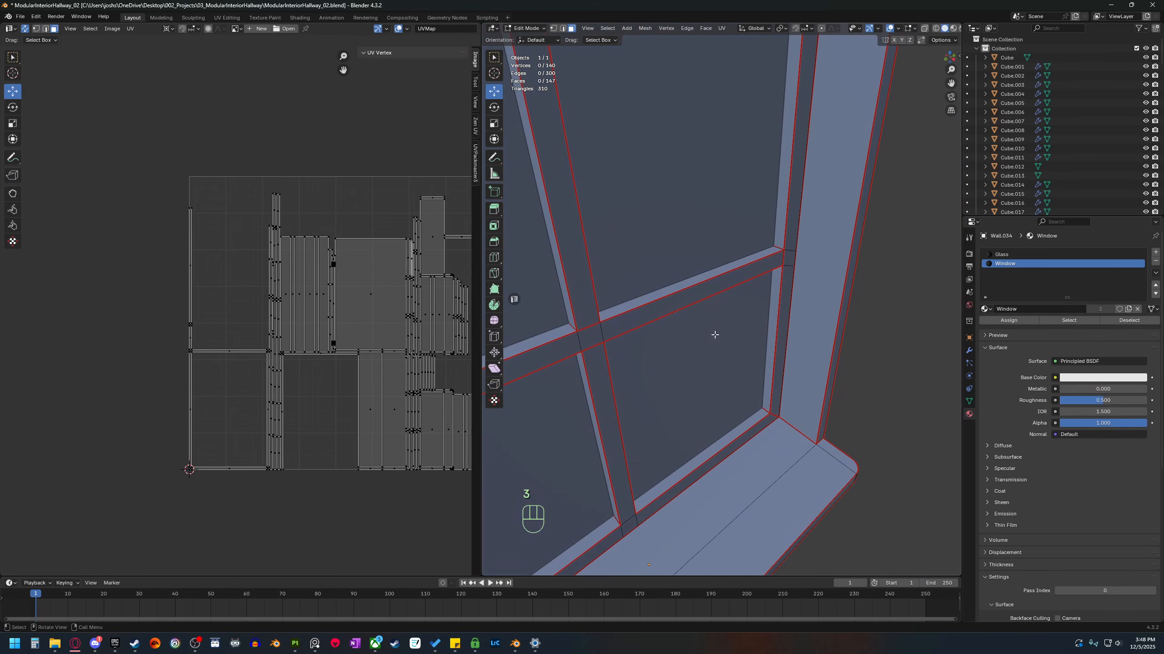
# Select all pane and glazing-bar faces inside the duplicate window's outer frame, using see-through display in front view.
pyautogui.press('KP_1')
pyautogui.hotkey('alt', 'z')
pyautogui.scroll(3, 587, 171)
pyautogui.keyDown('shift'); pyautogui.moveTo(594, 200); pyautogui.dragTo(615, 248, button='middle'); pyautogui.keyUp('shift')
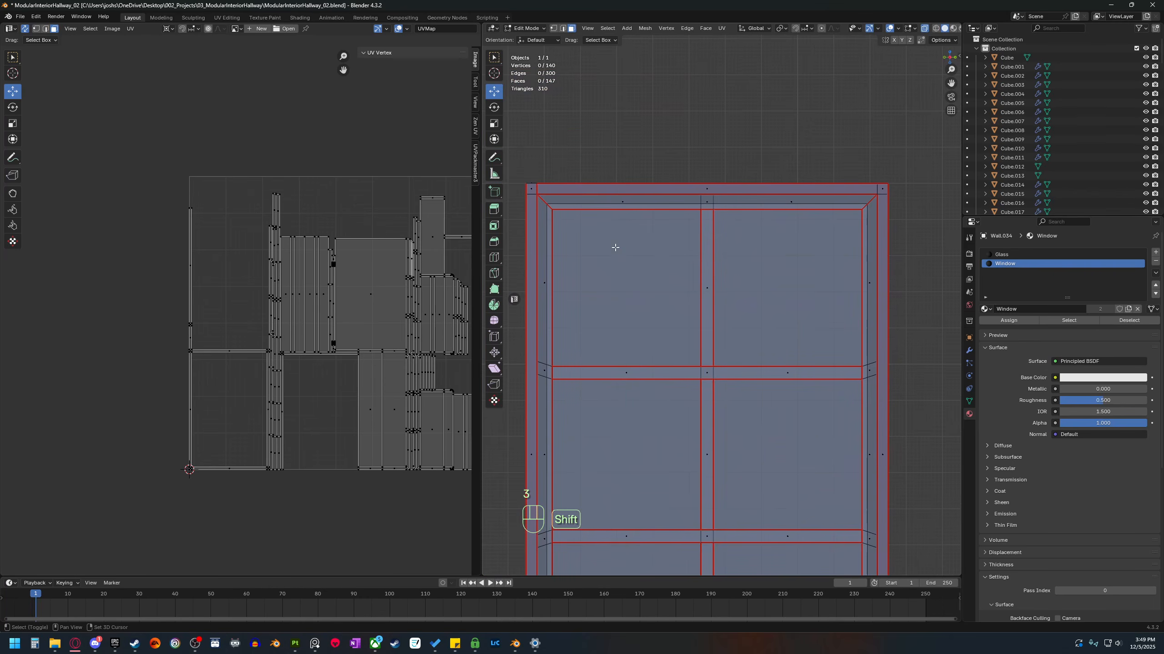
pyautogui.moveTo(542, 199); pyautogui.dragTo(810, 635)
pyautogui.moveTo(864, 577); pyautogui.dragTo(873, 574)
pyautogui.scroll(-2, 820, 495)
pyautogui.keyDown('shift'); pyautogui.moveTo(780, 452); pyautogui.dragTo(754, 259, button='middle'); pyautogui.keyUp('shift')
pyautogui.scroll(2, 664, 348)
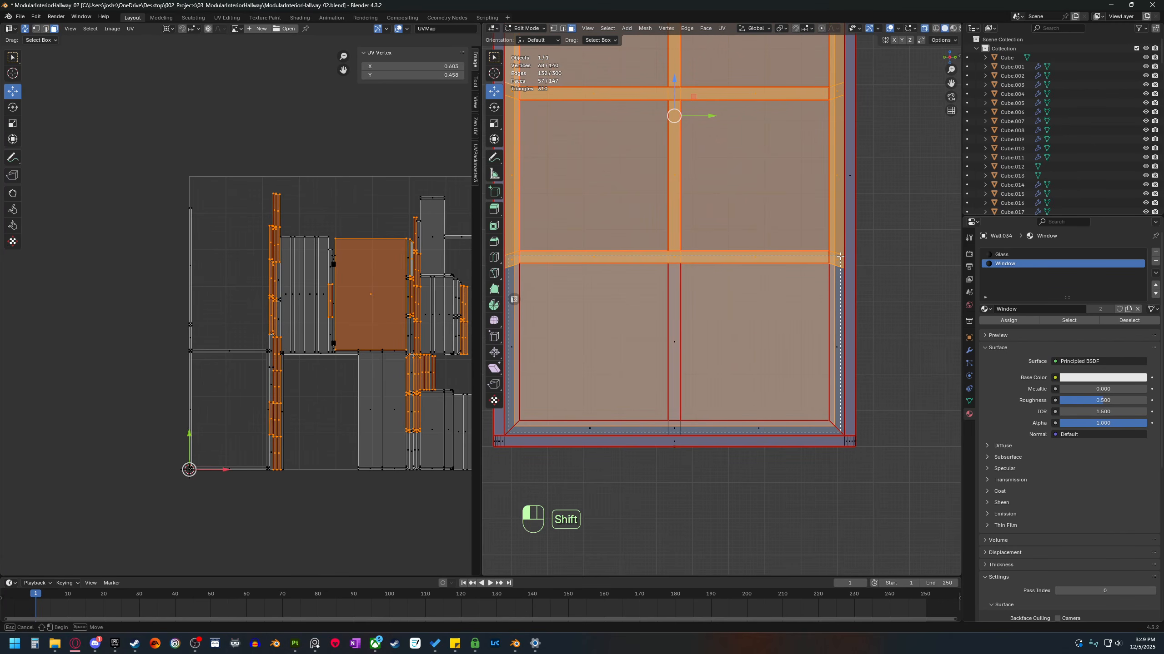
pyautogui.keyDown('shift'); pyautogui.moveTo(840, 257); pyautogui.dragTo(840, 256); pyautogui.keyUp('shift')
pyautogui.moveTo(840, 257); pyautogui.dragTo(779, 352, button='middle')
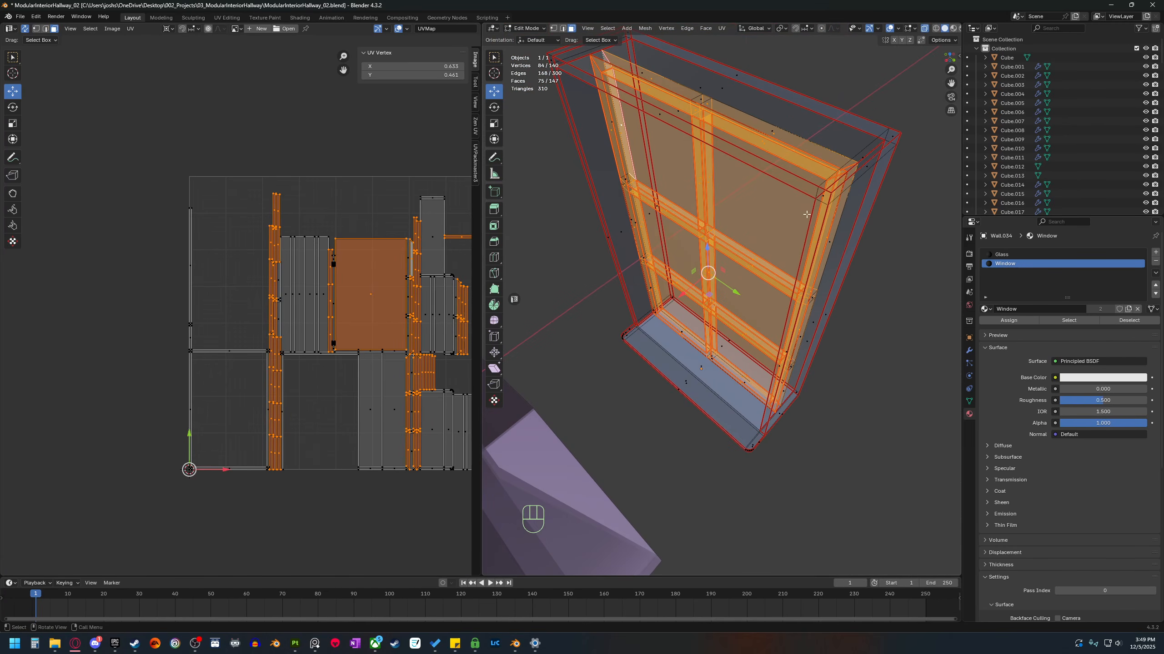
# Duplicate the selected pane faces, place the copy inside the cleaned outer frame, and restore solid display.
pyautogui.keyDown('shift'); pyautogui.moveTo(621, 399); pyautogui.dragTo(710, 352, button='middle'); pyautogui.keyUp('shift')
pyautogui.hotkey('shift', 'd')
pyautogui.rightClick(675, 313)
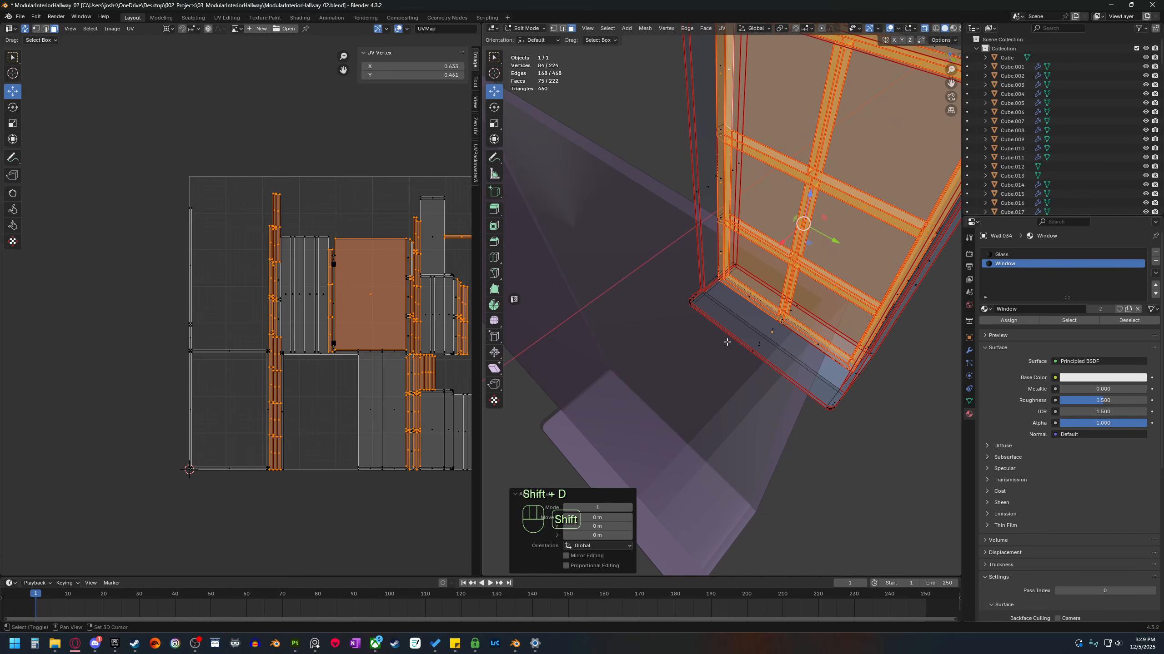
pyautogui.scroll(-2, 727, 342)
pyautogui.keyDown('ctrl'); pyautogui.moveTo(755, 269); pyautogui.dragTo(671, 354); pyautogui.keyUp('ctrl')
pyautogui.click(924, 28)
pyautogui.moveTo(790, 479); pyautogui.dragTo(846, 408, button='middle')
pyautogui.click(839, 466)
pyautogui.scroll(6, 838, 425)
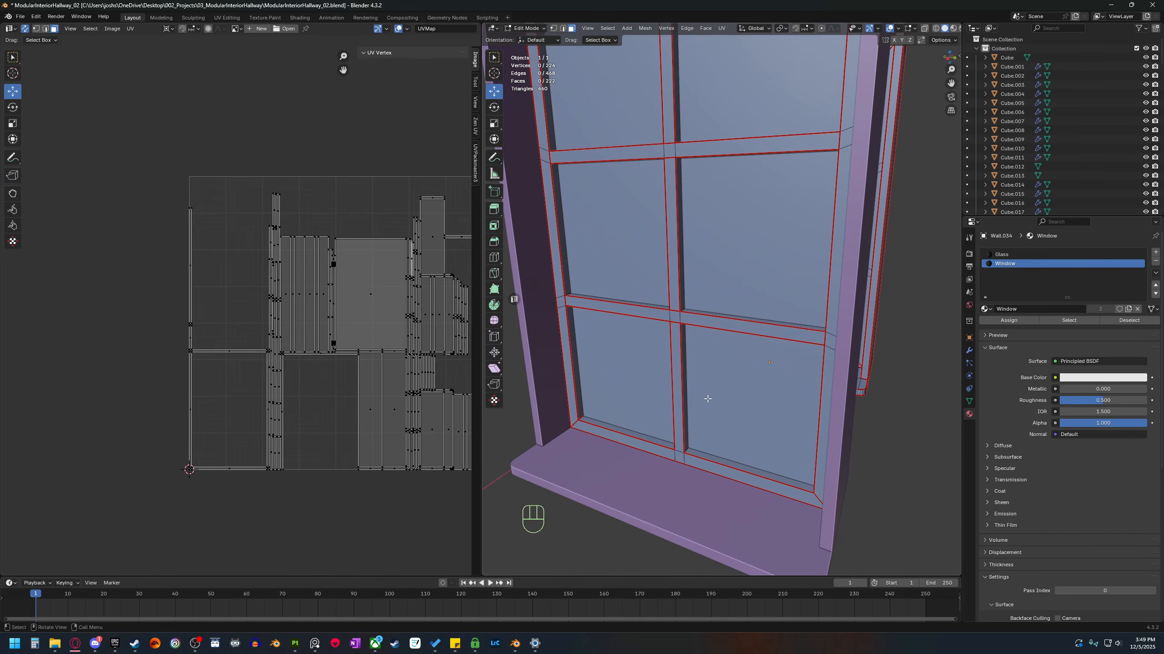
pyautogui.press('Tab')
pyautogui.scroll(-5, 703, 387)
pyautogui.scroll(7, 703, 386)
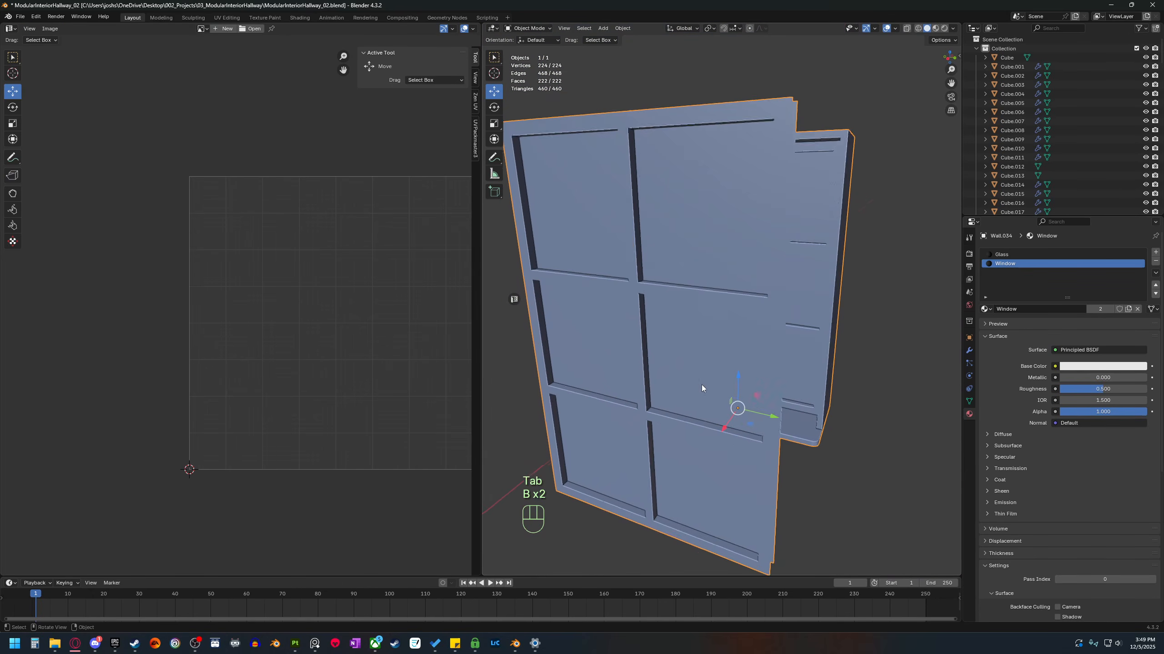
pyautogui.press('Tab')
pyautogui.moveTo(702, 387); pyautogui.dragTo(745, 469, button='middle')
pyautogui.click(705, 402)
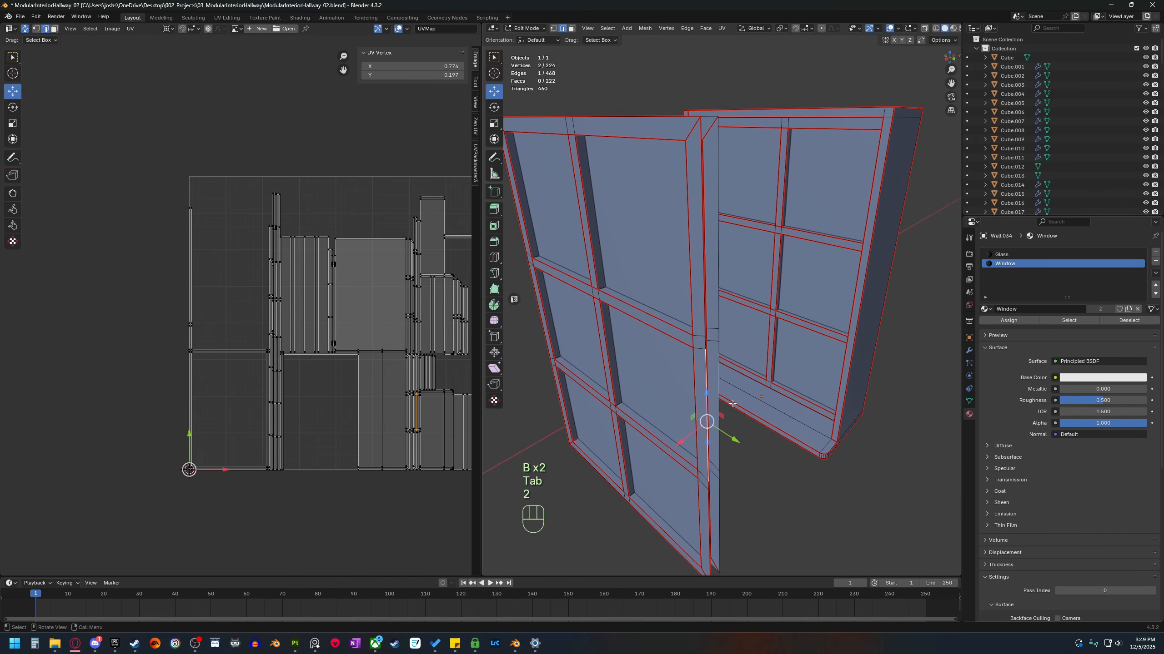
pyautogui.moveTo(705, 402); pyautogui.dragTo(746, 420, button='middle')
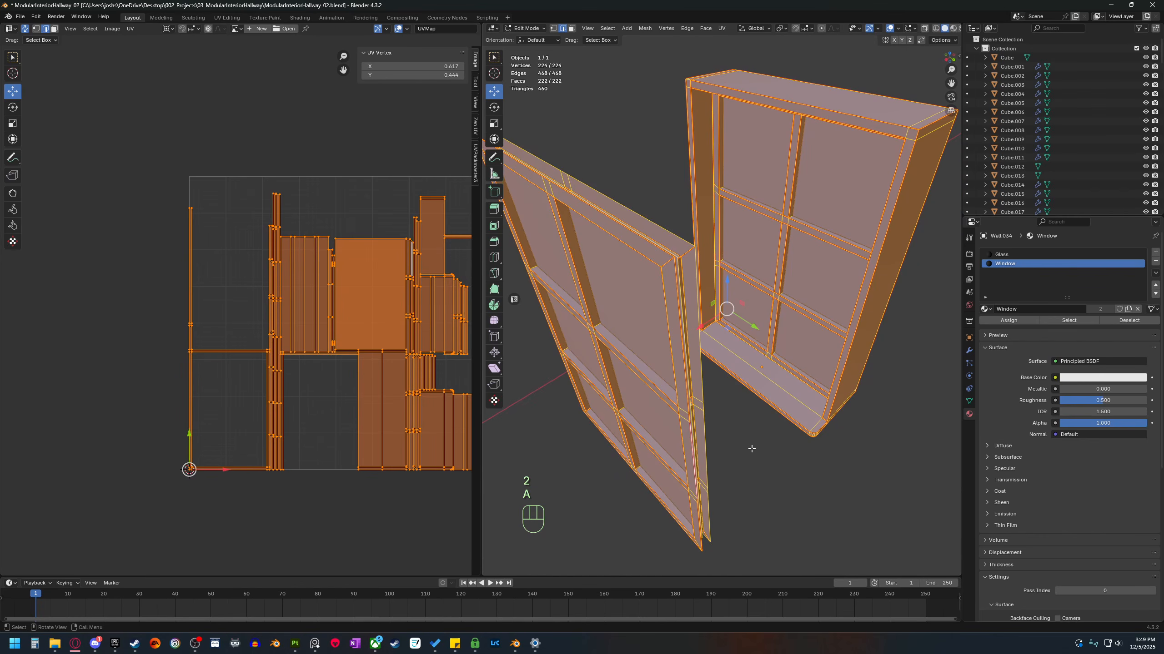
pyautogui.scroll(-3, 733, 450)
pyautogui.press('Tab')
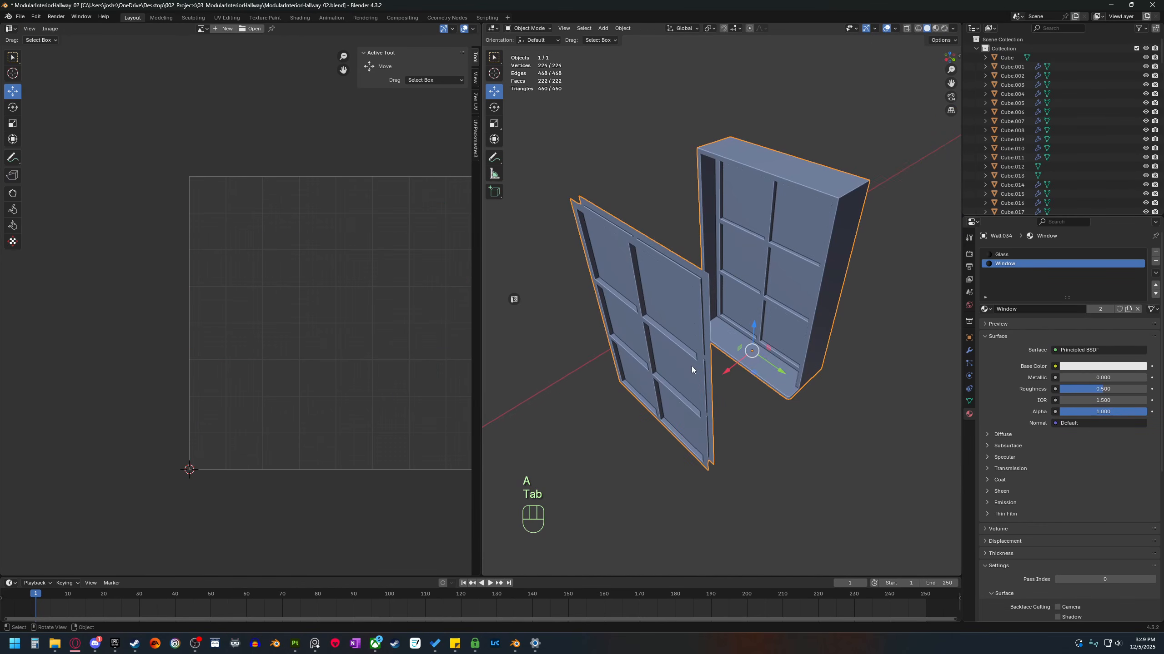
# Undo the recent selection and mode changes until the copied pane faces are selected again.
pyautogui.press('Tab')
pyautogui.hotkey('ctrl', 'z')
pyautogui.hotkey('ctrl', 'z')
pyautogui.hotkey('ctrl', 'z')
pyautogui.hotkey('ctrl', 'z')
pyautogui.hotkey('ctrl', 'z')
pyautogui.hotkey('ctrl', 'z')
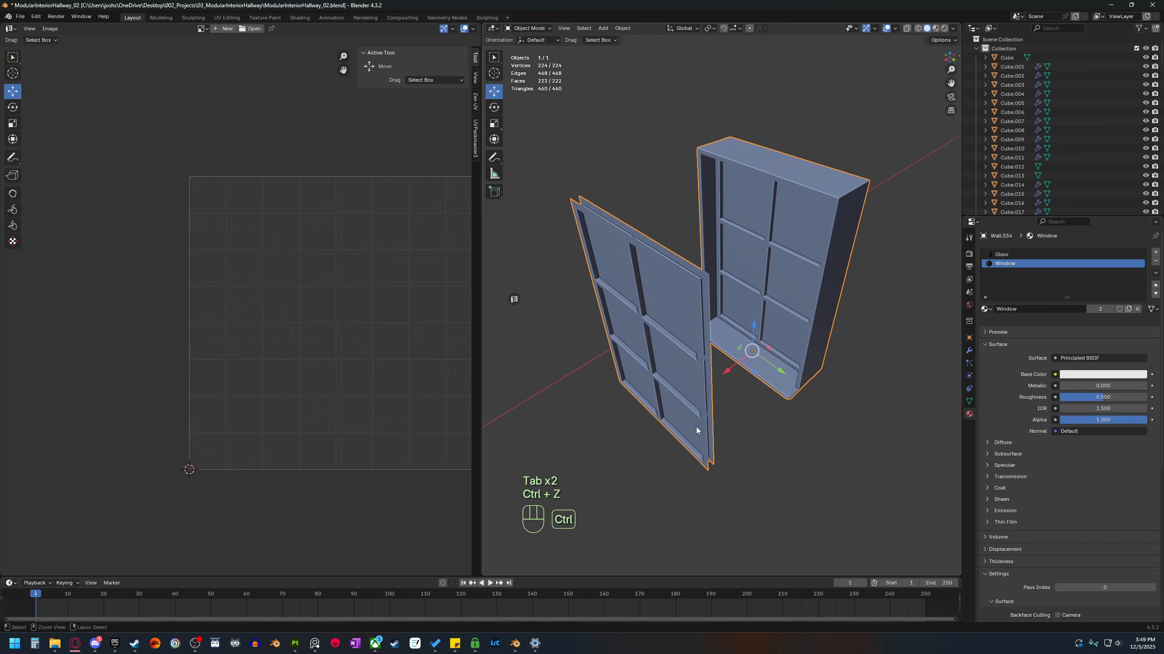
pyautogui.hotkey('ctrl', 'z')
pyautogui.hotkey('ctrl', 'z')
pyautogui.hotkey('ctrl', 'z')
pyautogui.hotkey('ctrl', 'z')
pyautogui.hotkey('ctrl', 'z')
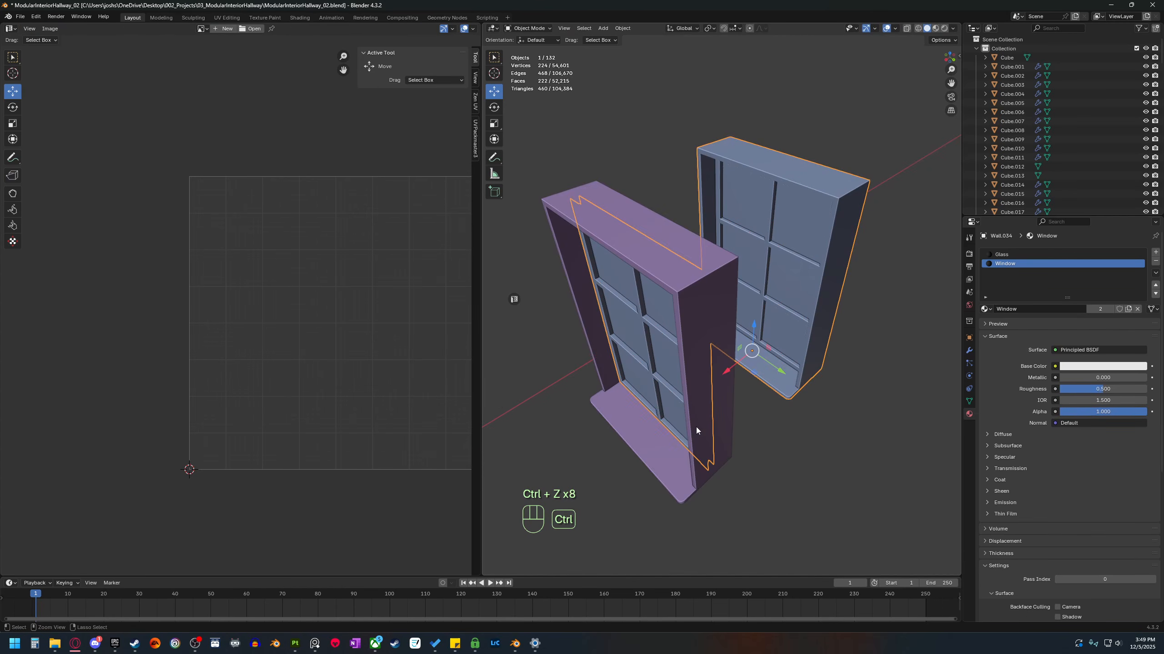
pyautogui.hotkey('ctrl', 'z')
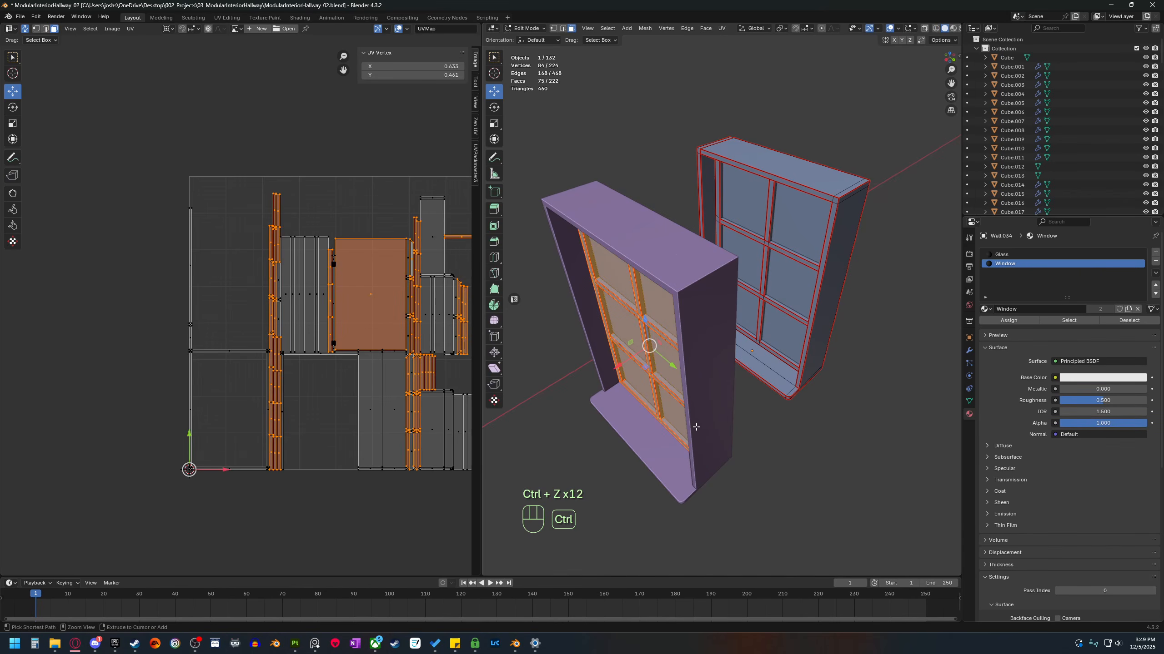
# Isolate the window, separate the selected pane copy into its own object, and isolate that new object.
pyautogui.press('b')
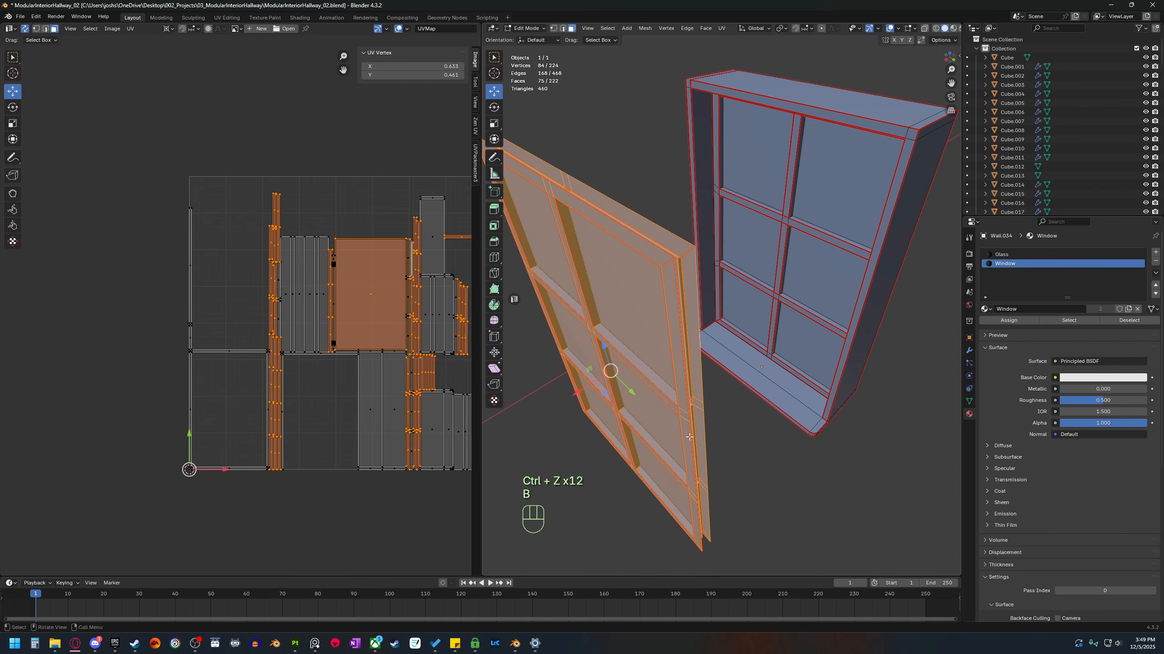
pyautogui.press('p')
pyautogui.click(689, 436)
pyautogui.press('Tab')
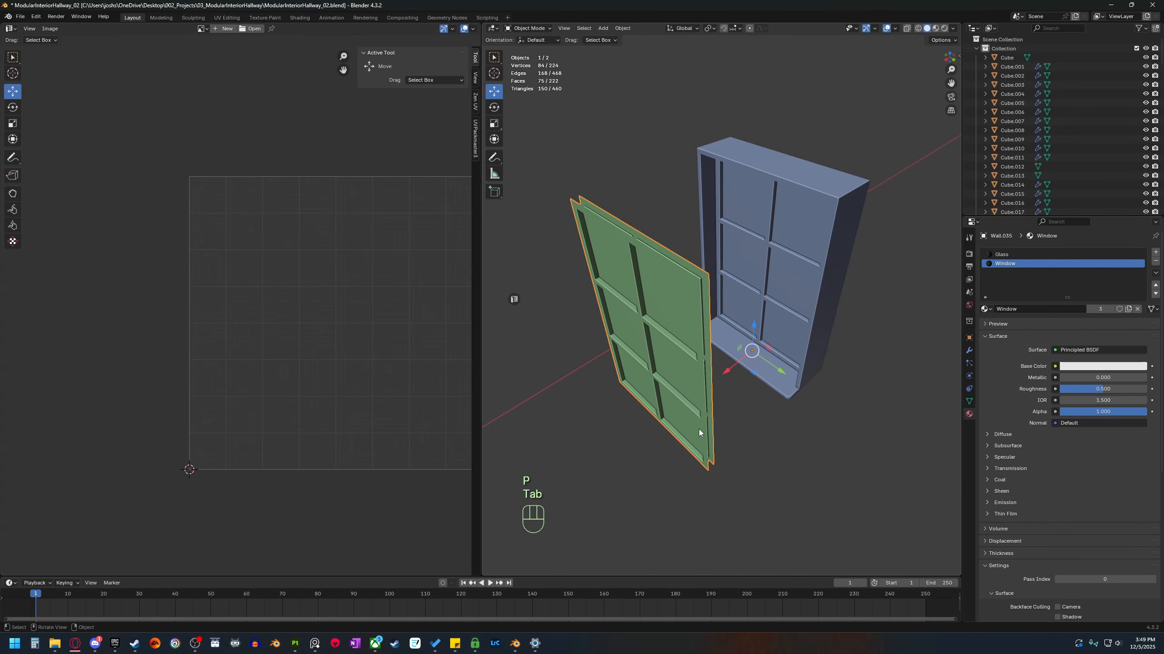
pyautogui.press('b')
pyautogui.press('b')
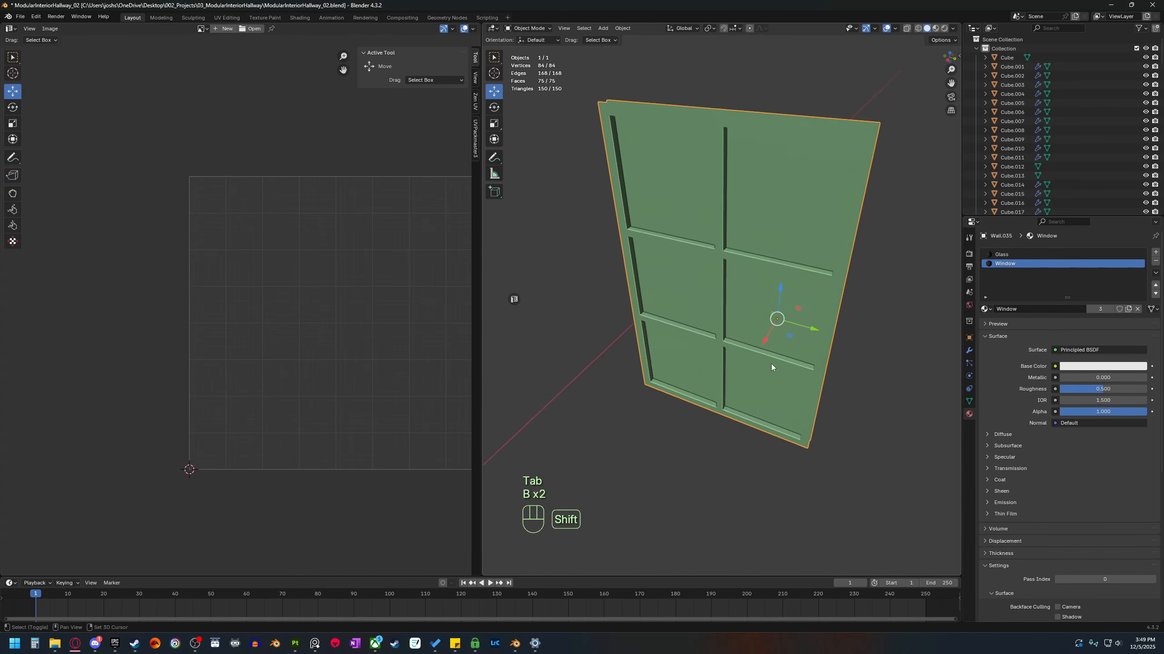
# Hide the UV editor and open the separated pane object's mesh for editing.
pyautogui.keyDown('shift'); pyautogui.moveTo(772, 367); pyautogui.dragTo(734, 394, button='middle'); pyautogui.keyUp('shift')
pyautogui.click(516, 299)
pyautogui.moveTo(657, 351); pyautogui.dragTo(609, 353, button='middle')
pyautogui.keyDown('shift'); pyautogui.moveTo(609, 353); pyautogui.dragTo(638, 368, button='middle'); pyautogui.keyUp('shift')
pyautogui.press('Tab')
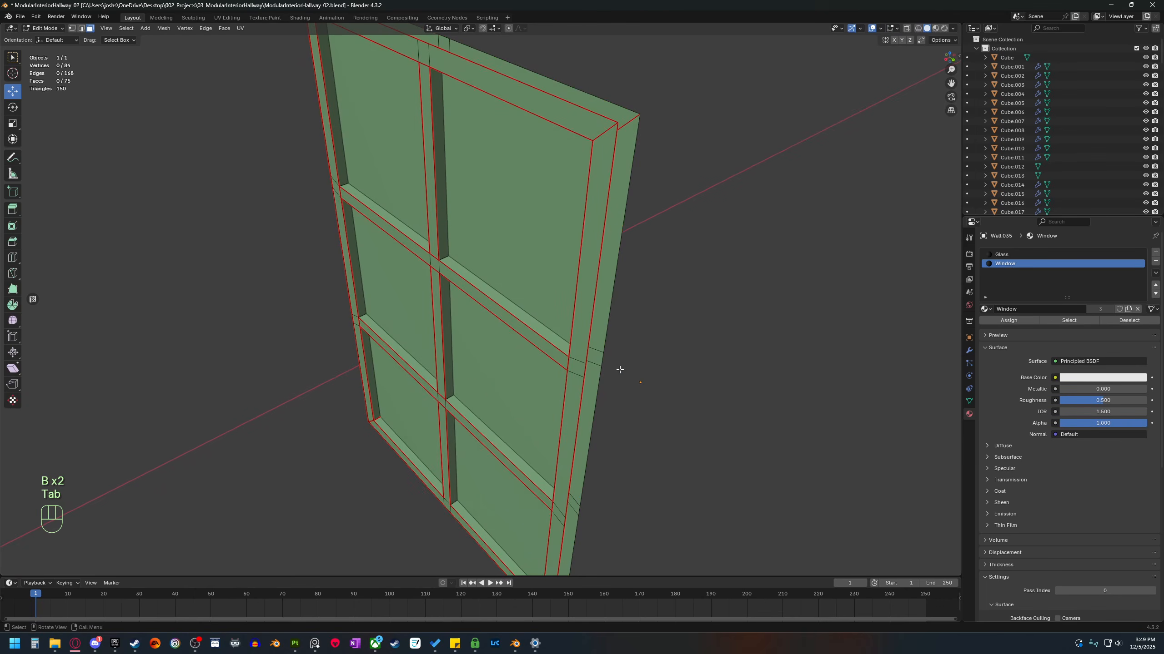
# Select the whole pane mesh and clear all of its seams.
pyautogui.press('q')
pyautogui.press('a')
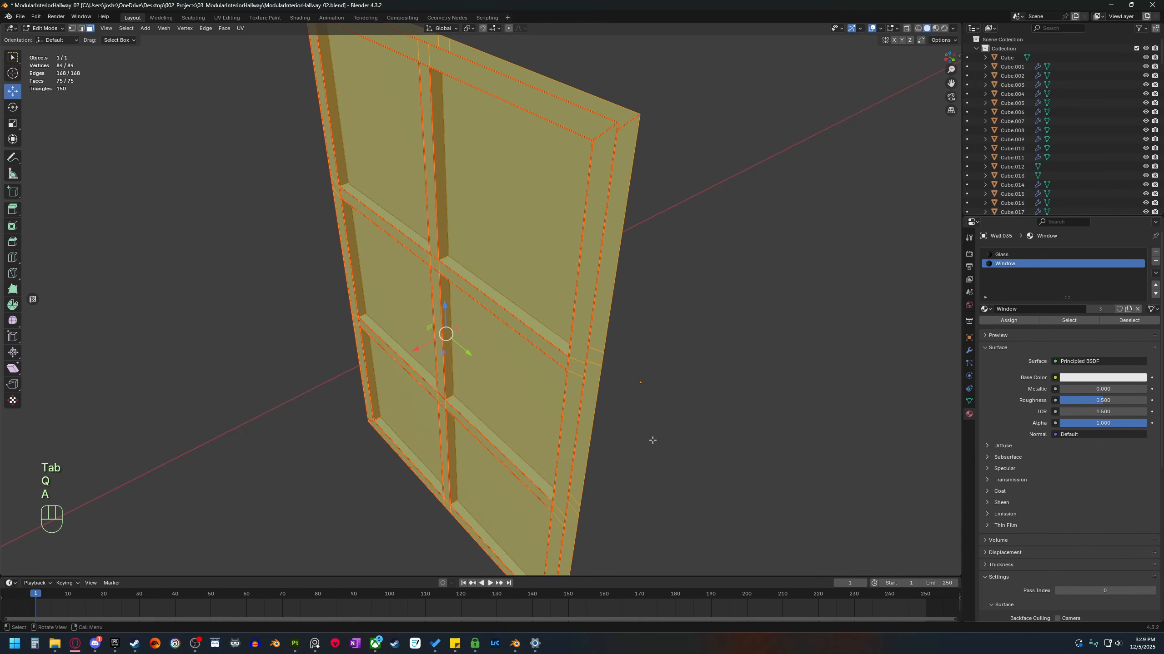
pyautogui.keyDown('shift'); pyautogui.moveTo(652, 440); pyautogui.dragTo(584, 297, button='middle'); pyautogui.keyUp('shift')
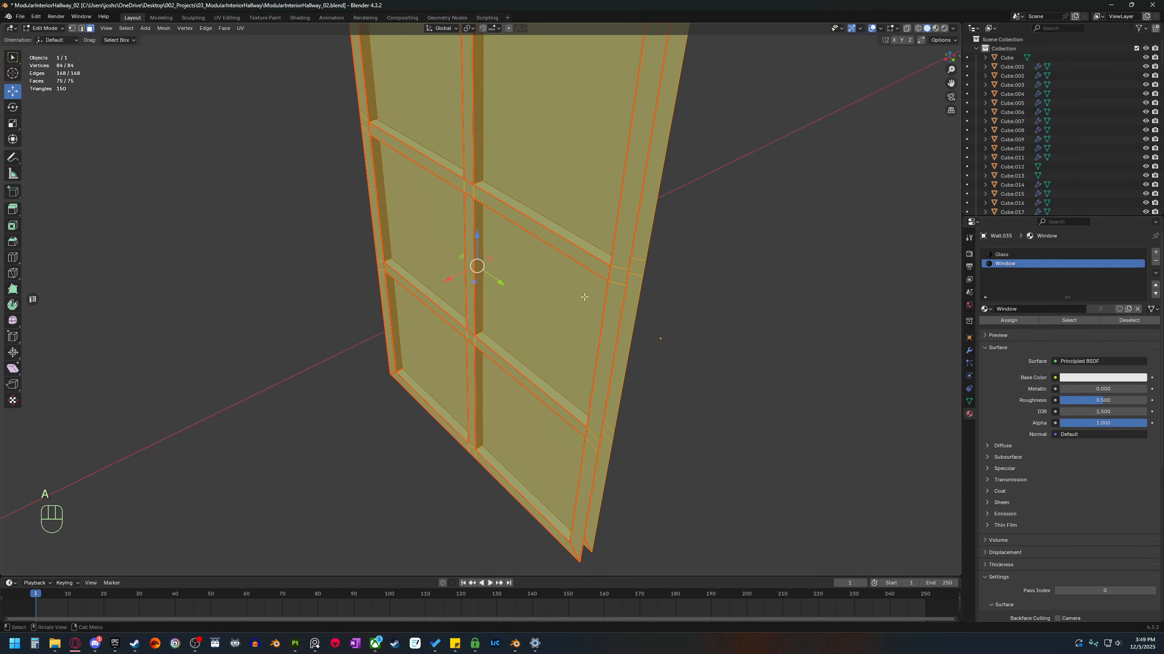
pyautogui.rightClick(653, 430)
pyautogui.press('Escape')
pyautogui.press('2')
pyautogui.rightClick(596, 495)
pyautogui.click(571, 495)
# Select the outer perimeter edge loops on both sides of the pane object.
pyautogui.scroll(-3, 636, 463)
pyautogui.keyDown('shift'); pyautogui.moveTo(648, 412); pyautogui.dragTo(687, 481, button='middle'); pyautogui.keyUp('shift')
pyautogui.click(664, 452)
pyautogui.keyDown('alt'); pyautogui.keyDown('shift'); pyautogui.click(587, 361); pyautogui.keyUp('shift'); pyautogui.keyUp('alt')
pyautogui.keyDown('alt'); pyautogui.keyDown('shift'); pyautogui.click(586, 360); pyautogui.keyUp('shift'); pyautogui.keyUp('alt')
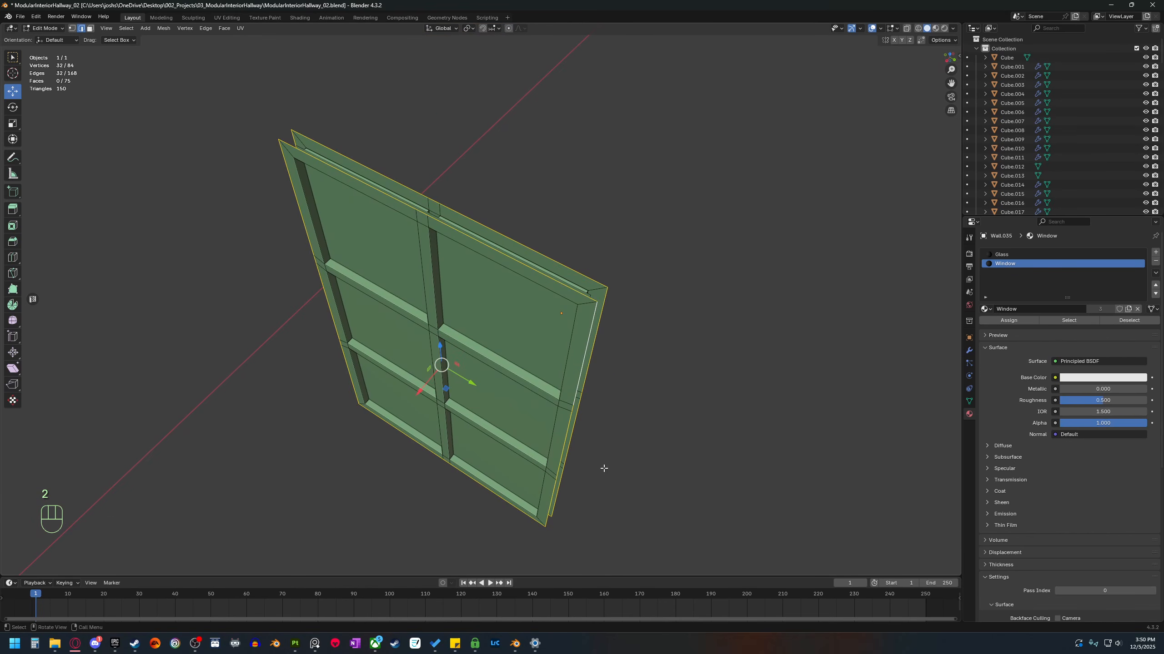
# Show the surrounding outer frame again and scale the selected pane perimeter loops by 1.015 along Y.
pyautogui.moveTo(605, 471); pyautogui.dragTo(641, 464, button='middle')
pyautogui.press('b')
pyautogui.moveTo(485, 478); pyautogui.dragTo(525, 382, button='middle')
pyautogui.scroll(3, 540, 411)
pyautogui.scroll(3, 526, 382)
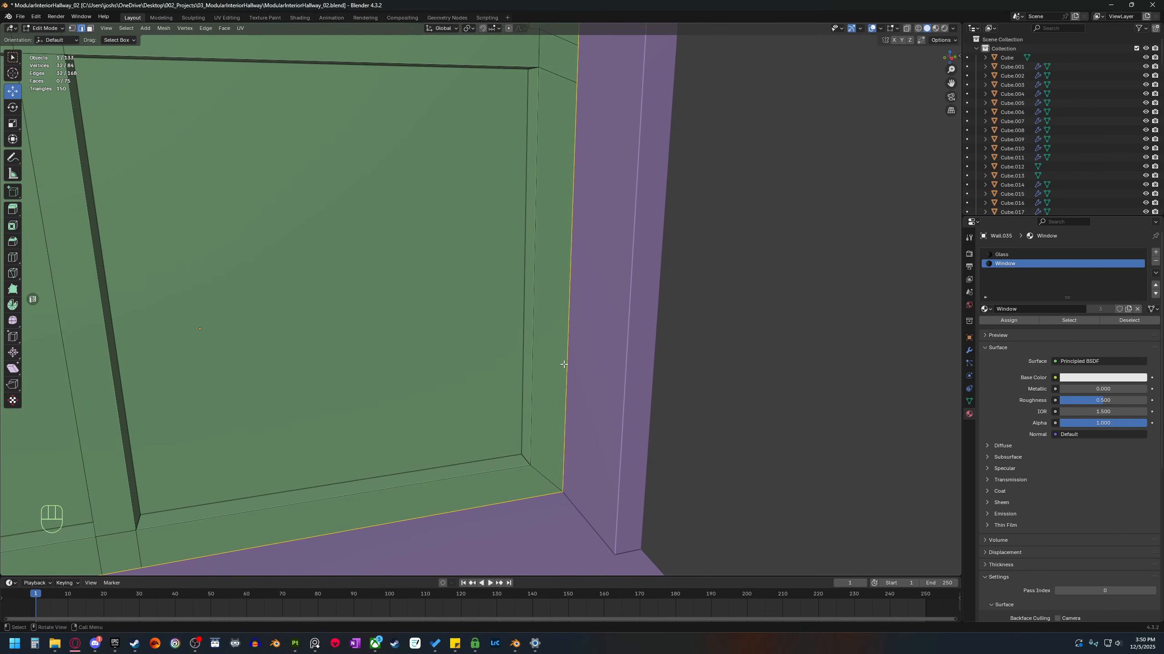
pyautogui.scroll(-5, 527, 331)
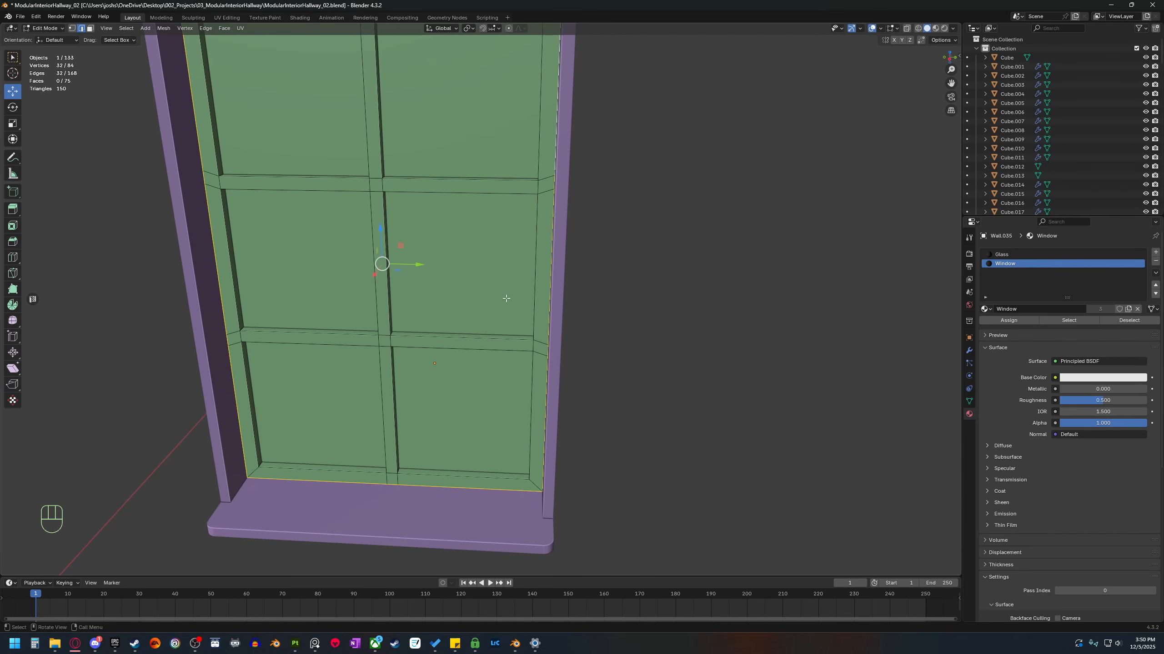
pyautogui.press('s')
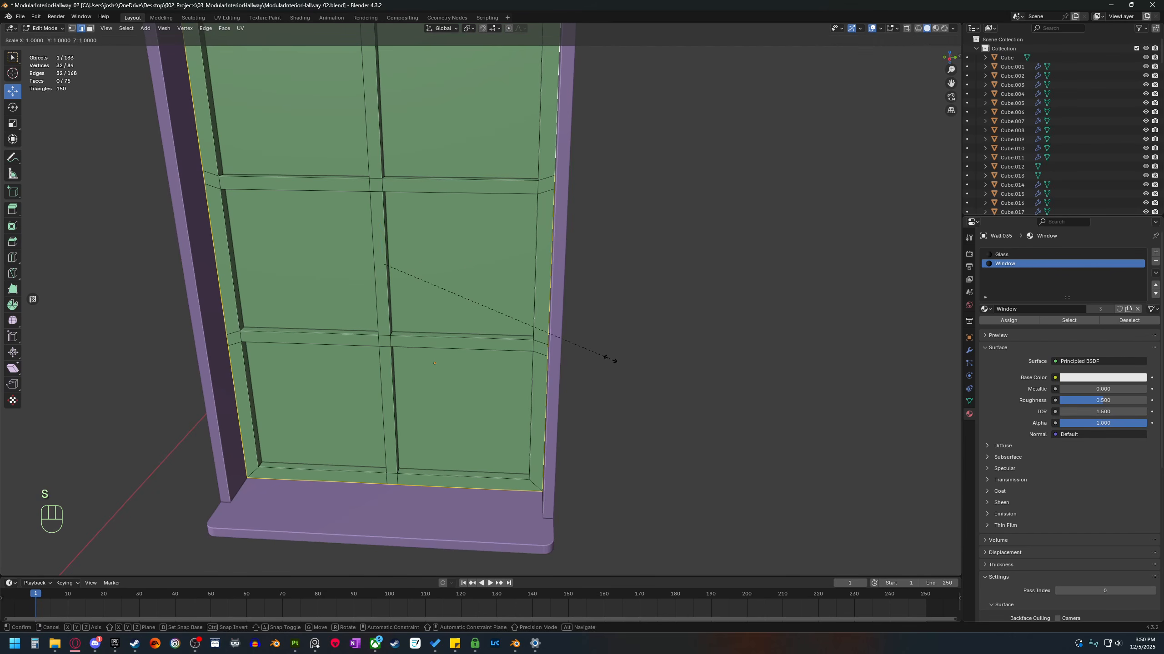
pyautogui.press('y')
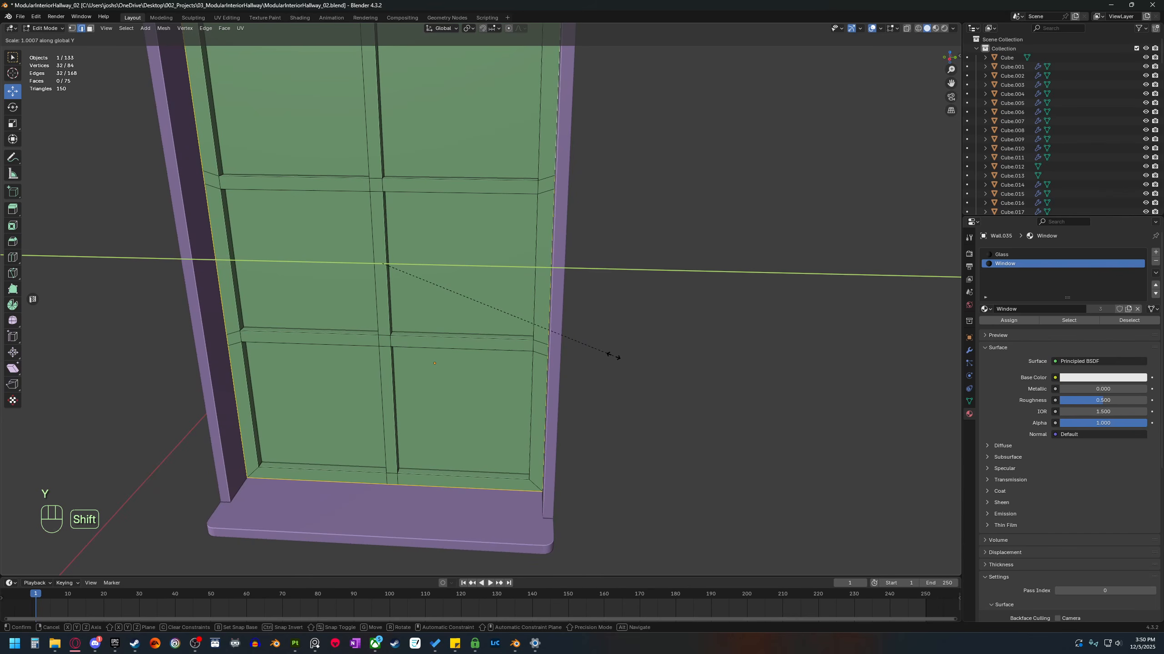
pyautogui.click(639, 364)
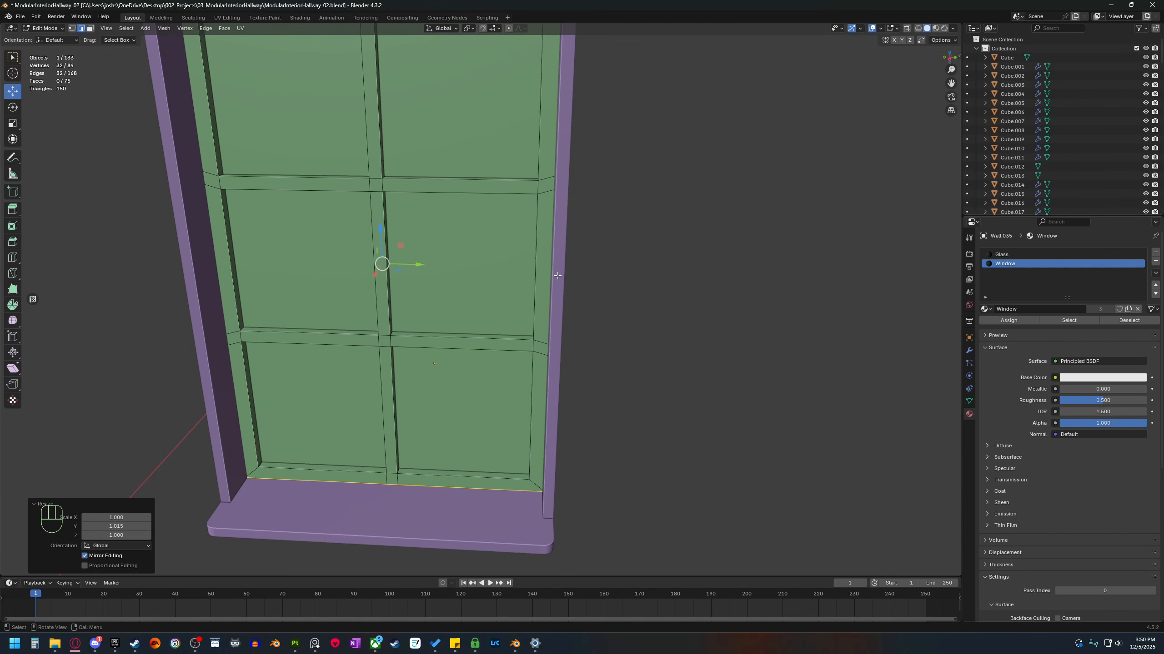
# Scale the selected pane perimeter loops by 1.012 along Z to meet the surrounding outer frame.
pyautogui.press('s')
pyautogui.press('z')
pyautogui.press('shift')
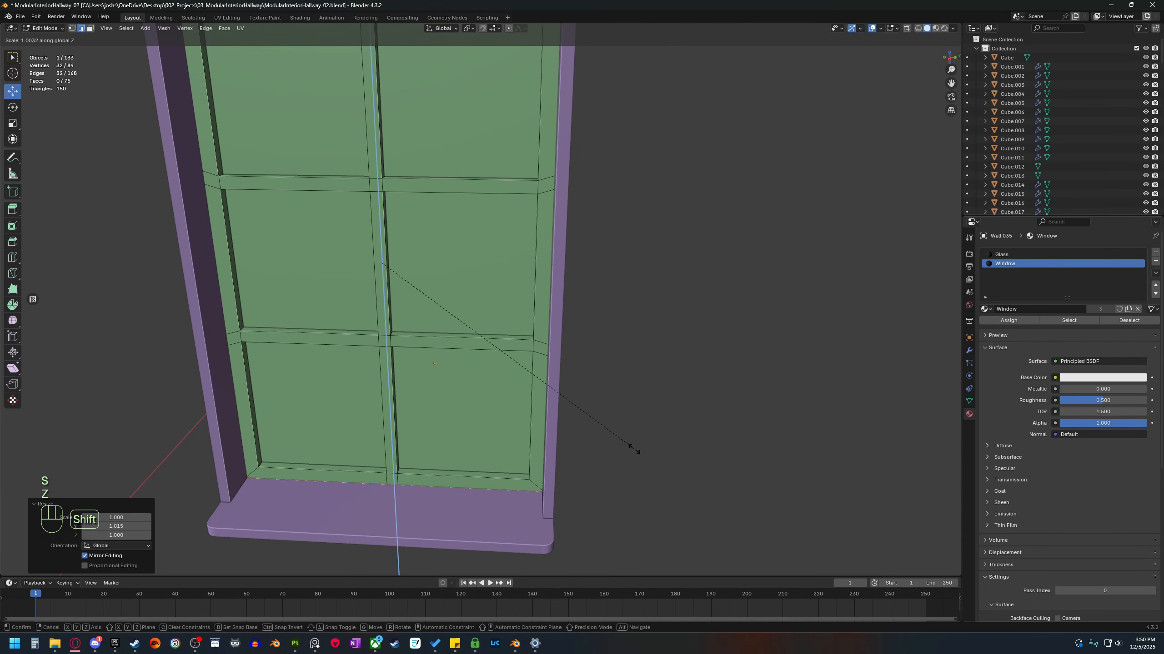
pyautogui.click(659, 452)
pyautogui.moveTo(680, 462); pyautogui.dragTo(524, 389, button='middle')
pyautogui.moveTo(435, 445); pyautogui.dragTo(610, 326, button='middle')
pyautogui.scroll(2, 652, 418)
pyautogui.scroll(2, 610, 326)
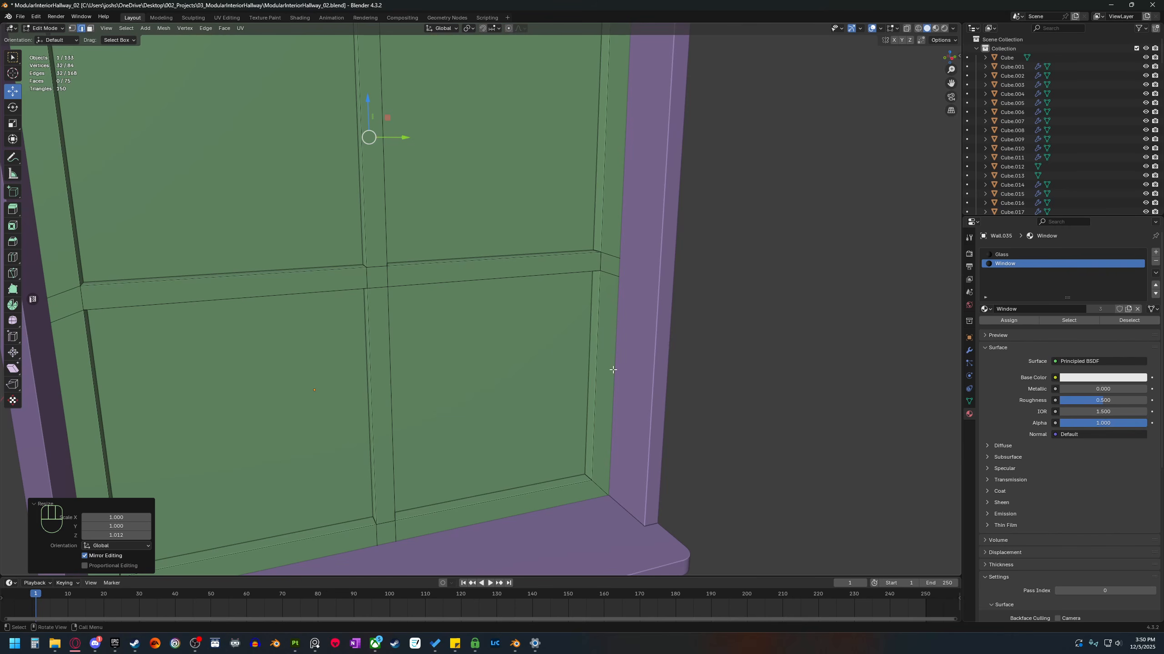
pyautogui.scroll(-3, 616, 376)
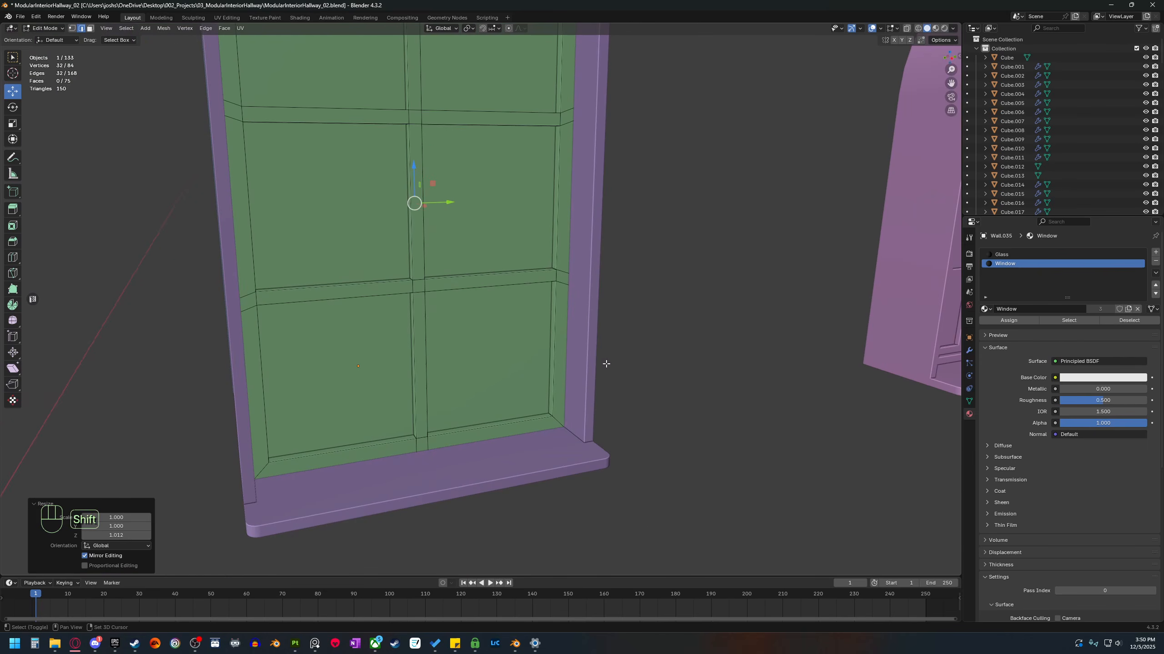
pyautogui.keyDown('shift'); pyautogui.moveTo(605, 364); pyautogui.dragTo(562, 390, button='middle'); pyautogui.keyUp('shift')
pyautogui.keyDown('shift'); pyautogui.moveTo(562, 391); pyautogui.dragTo(517, 221, button='middle'); pyautogui.keyUp('shift')
pyautogui.moveTo(508, 402); pyautogui.dragTo(475, 418, button='middle')
# Isolate the pane object from the rest of the scene and return to editing its mesh edges.
pyautogui.press('Tab')
pyautogui.press('b')
pyautogui.scroll(1, 475, 417)
pyautogui.press('Tab')
pyautogui.press('2')
pyautogui.keyDown('shift'); pyautogui.moveTo(520, 459); pyautogui.dragTo(598, 356, button='middle'); pyautogui.keyUp('shift')
pyautogui.moveTo(570, 462); pyautogui.dragTo(508, 449, button='middle')
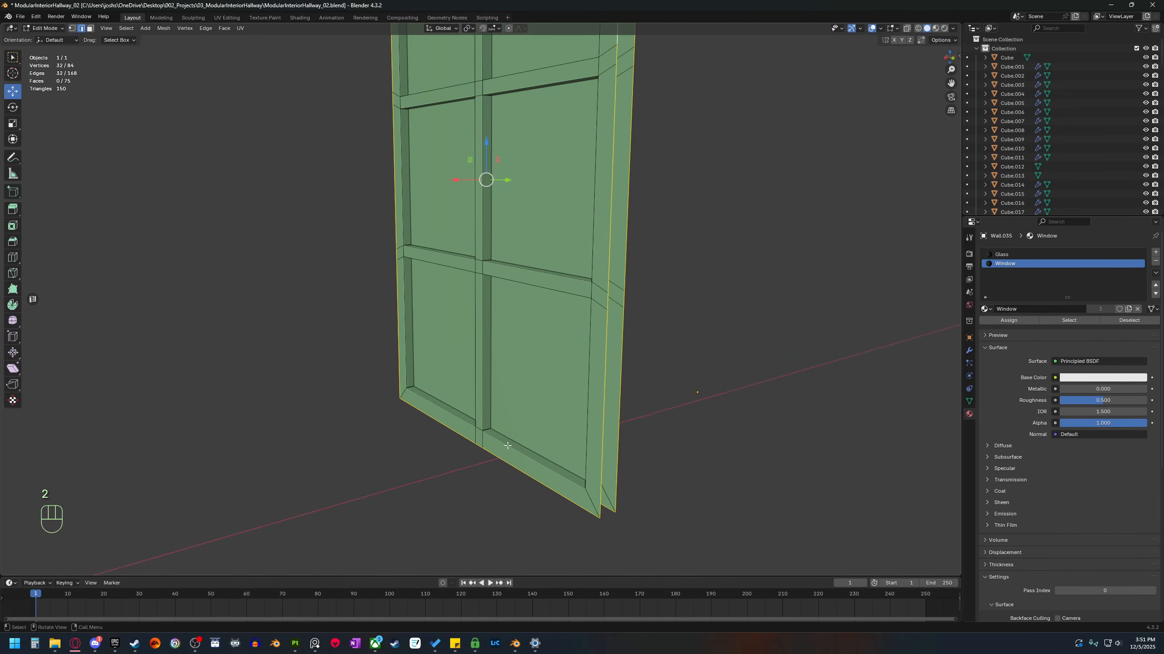
# Delete the single glass plane with its vertices, keeping only the pane's frame bars.
pyautogui.press('3')
pyautogui.click(531, 402)
pyautogui.press('x')
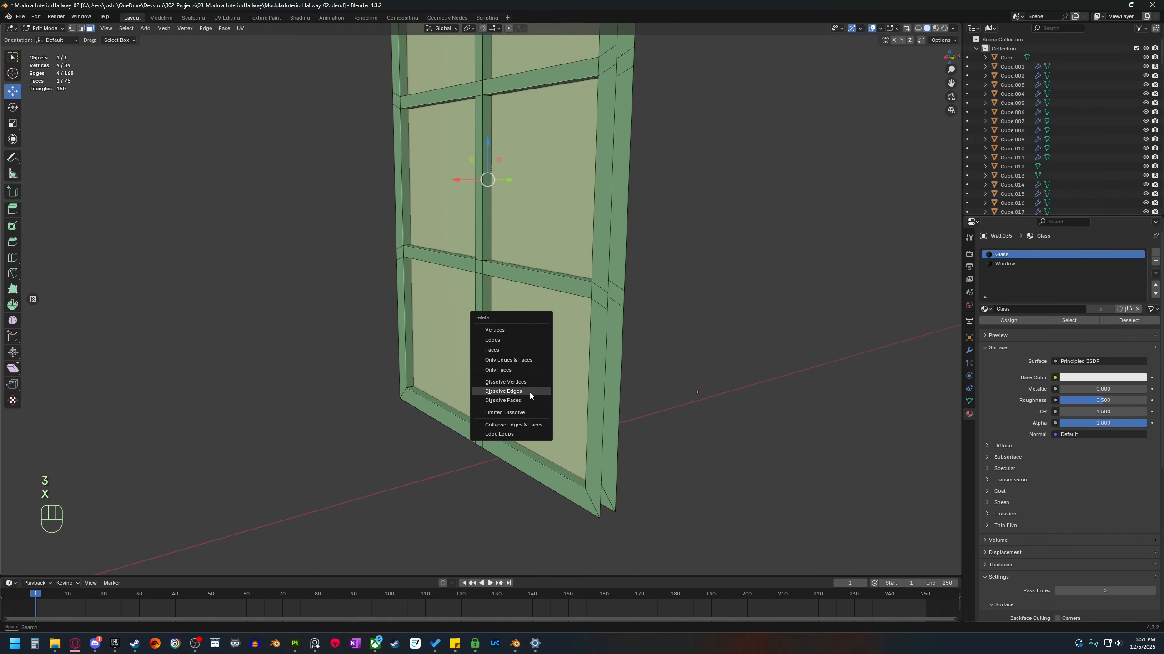
pyautogui.click(530, 393)
pyautogui.press('x')
pyautogui.click(531, 325)
pyautogui.moveTo(553, 353); pyautogui.dragTo(97, 400, button='middle')
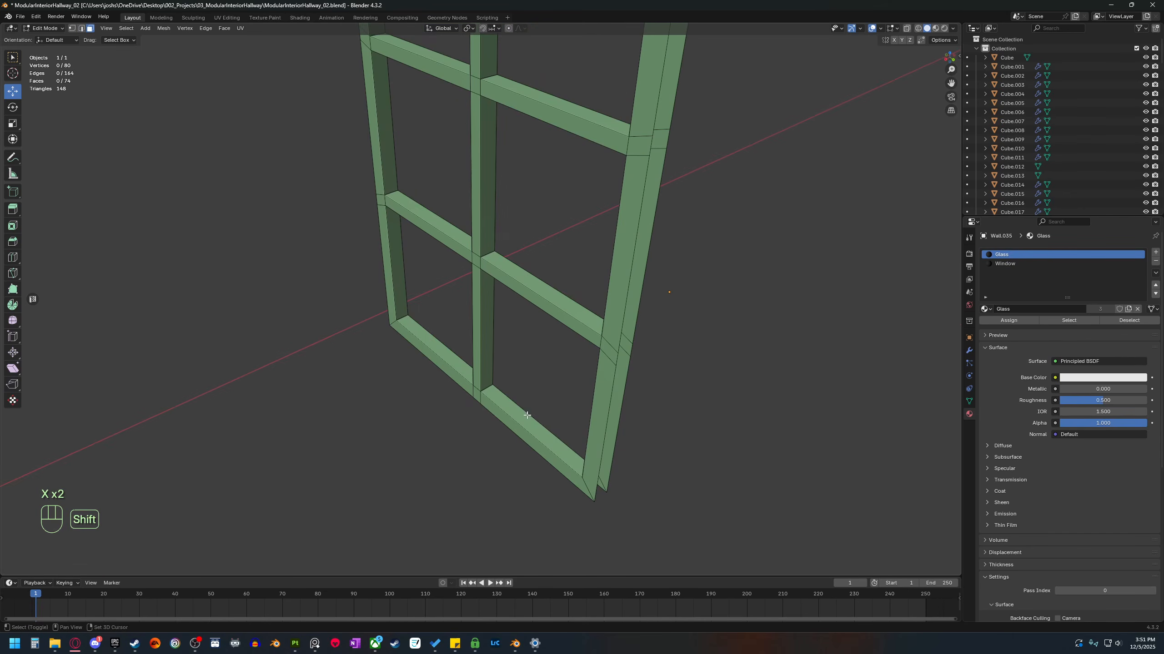
# Select the diagonal edge loops at all four corners of the pane frame and mark them as seams.
pyautogui.press('2')
pyautogui.press('2')
pyautogui.keyDown('alt'); pyautogui.keyDown('shift'); pyautogui.click(387, 399); pyautogui.keyUp('shift'); pyautogui.keyUp('alt')
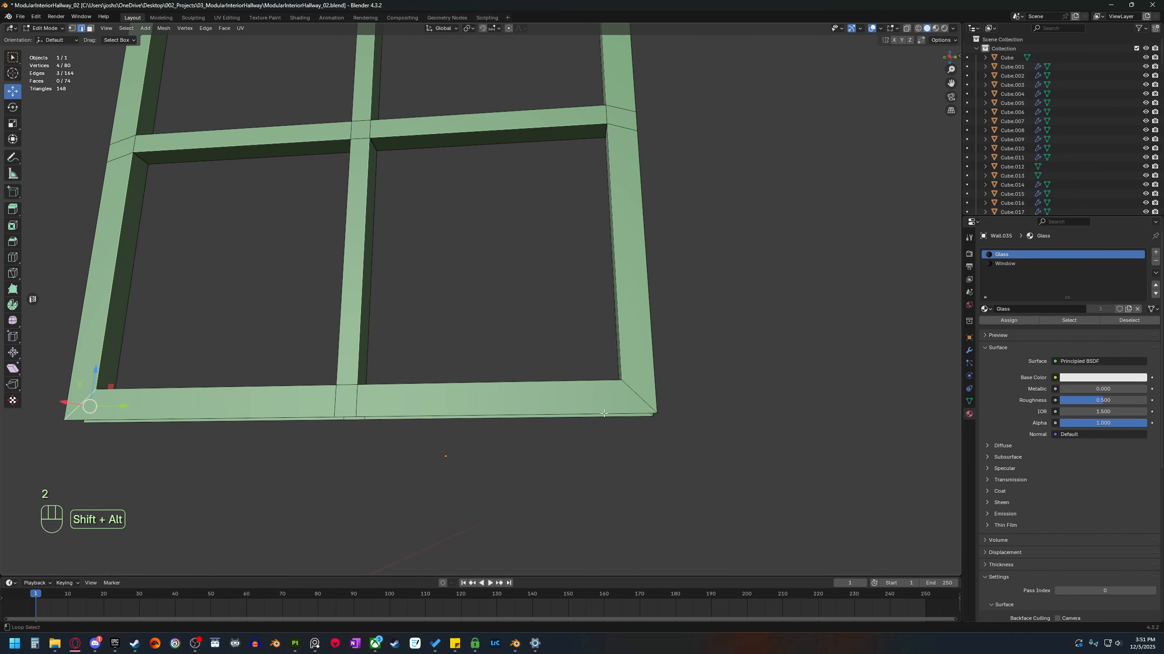
pyautogui.keyDown('alt'); pyautogui.keyDown('shift'); pyautogui.click(638, 394); pyautogui.keyUp('shift'); pyautogui.keyUp('alt')
pyautogui.moveTo(638, 394); pyautogui.dragTo(544, 258, button='middle')
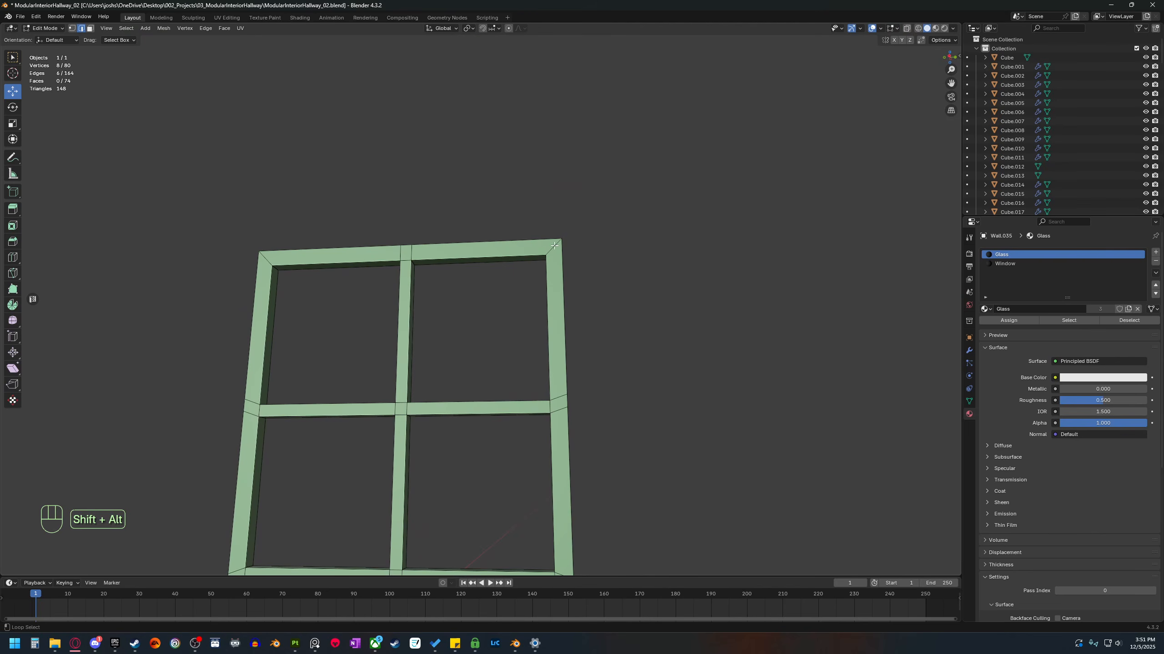
pyautogui.keyDown('alt'); pyautogui.keyDown('shift'); pyautogui.click(554, 246); pyautogui.keyUp('shift'); pyautogui.keyUp('alt')
pyautogui.keyDown('alt'); pyautogui.keyDown('shift'); pyautogui.click(279, 271); pyautogui.keyUp('shift'); pyautogui.keyUp('alt')
pyautogui.rightClick(325, 306)
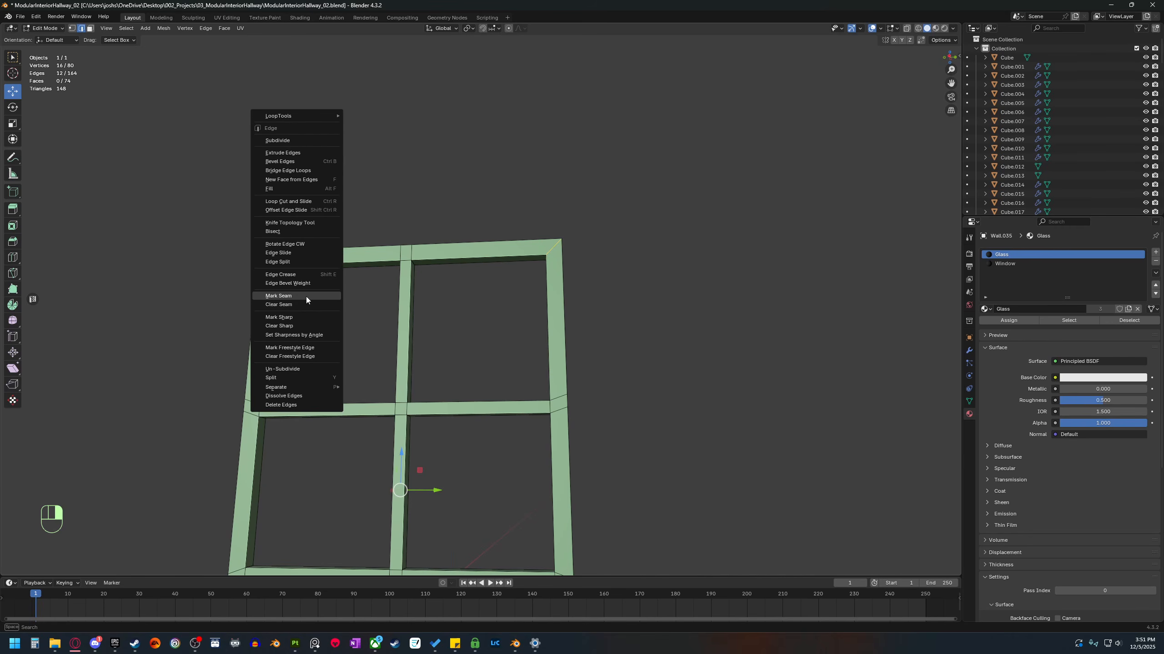
pyautogui.click(306, 295)
# Select the inner perimeter edges all around one side of the pane frame and mark them as seams.
pyautogui.keyDown('shift'); pyautogui.moveTo(356, 385); pyautogui.dragTo(408, 371, button='middle'); pyautogui.keyUp('shift')
pyautogui.keyDown('shift'); pyautogui.moveTo(408, 380); pyautogui.dragTo(464, 295, button='middle'); pyautogui.keyUp('shift')
pyautogui.scroll(2, 465, 294)
pyautogui.press('1')
pyautogui.click(433, 89)
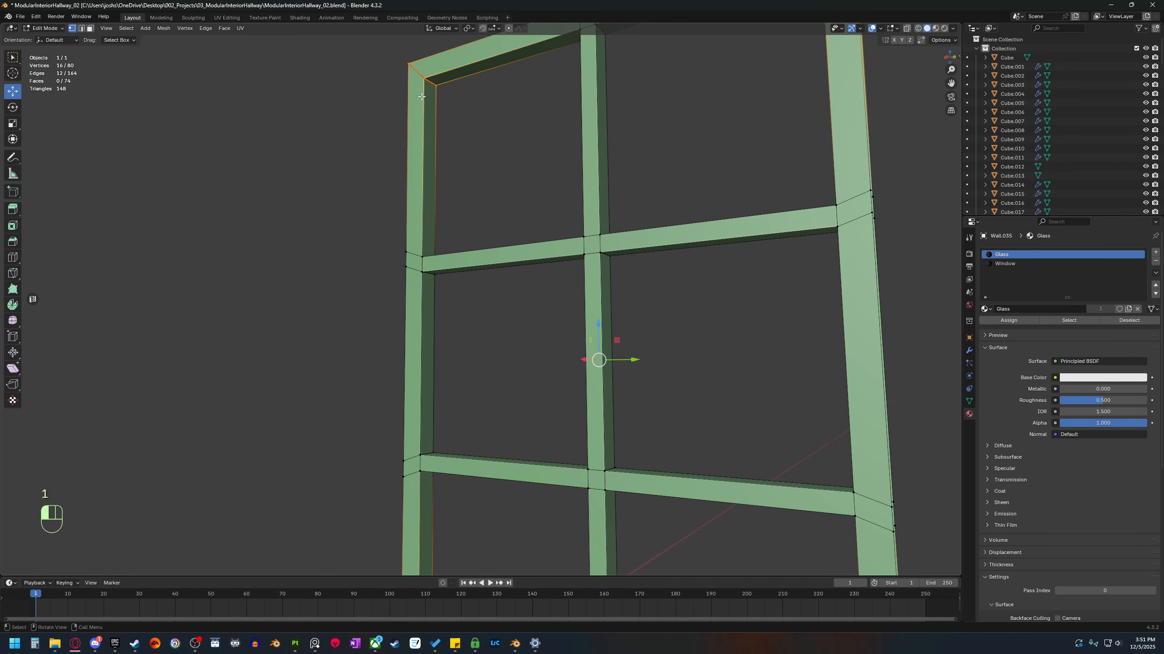
pyautogui.press('2')
pyautogui.click(410, 119)
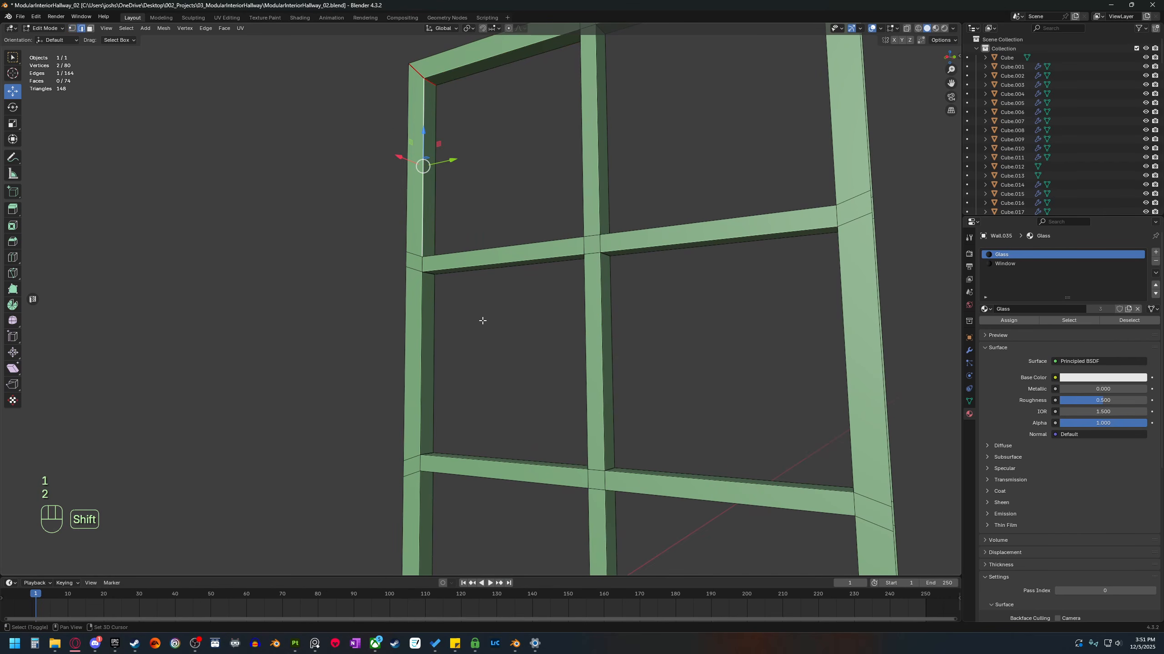
pyautogui.keyDown('shift'); pyautogui.moveTo(480, 325); pyautogui.dragTo(420, 463, button='middle'); pyautogui.keyUp('shift')
pyautogui.keyDown('ctrl'); pyautogui.click(421, 462); pyautogui.keyUp('ctrl')
pyautogui.keyDown('shift'); pyautogui.moveTo(543, 485); pyautogui.dragTo(456, 413, button='middle'); pyautogui.keyUp('shift')
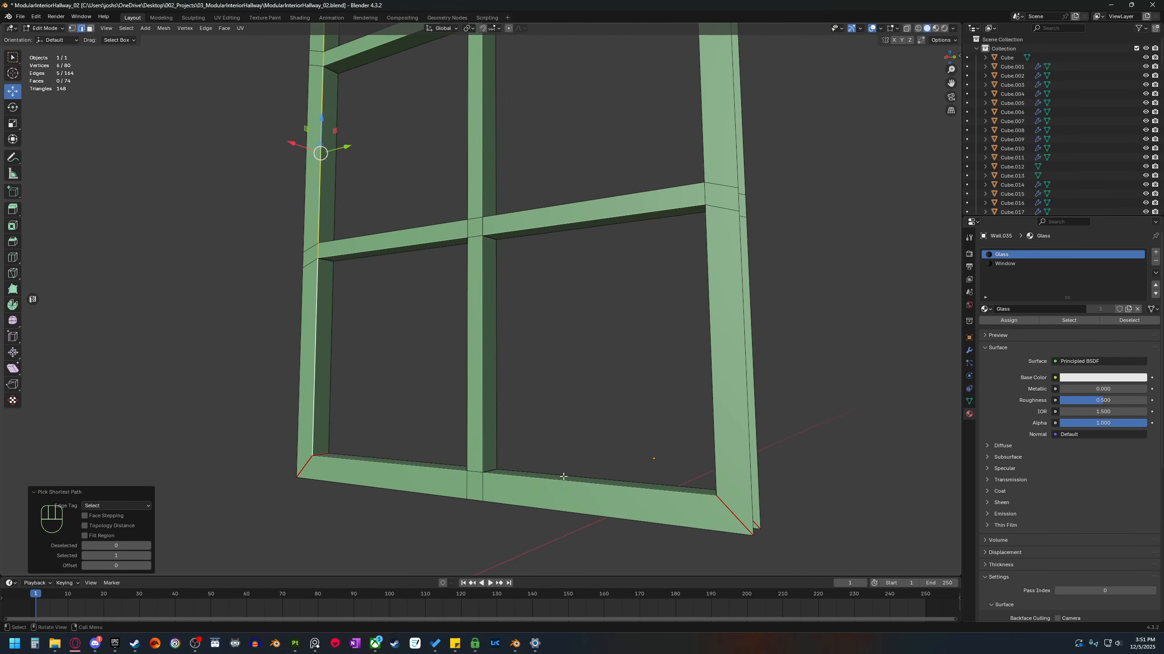
pyautogui.keyDown('ctrl'); pyautogui.click(559, 480); pyautogui.keyUp('ctrl')
pyautogui.moveTo(560, 481); pyautogui.dragTo(641, 491, button='middle')
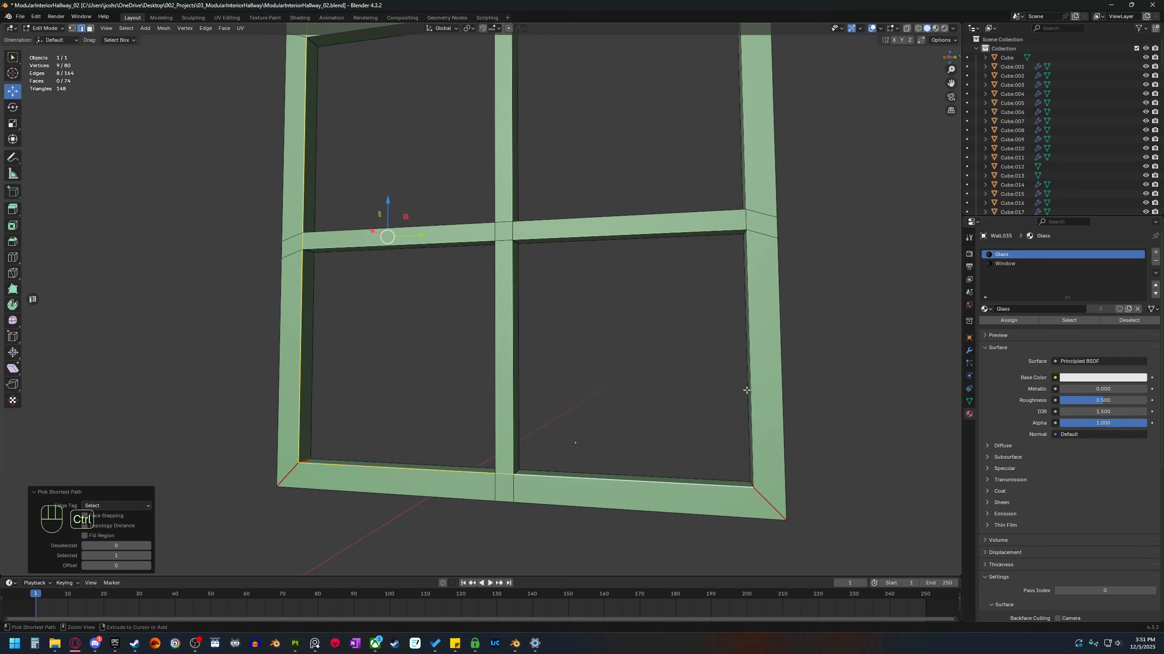
pyautogui.keyDown('ctrl'); pyautogui.click(750, 383); pyautogui.keyUp('ctrl')
pyautogui.keyDown('shift'); pyautogui.moveTo(755, 229); pyautogui.dragTo(715, 521, button='middle'); pyautogui.keyUp('shift')
pyautogui.keyDown('ctrl'); pyautogui.click(693, 135); pyautogui.keyUp('ctrl')
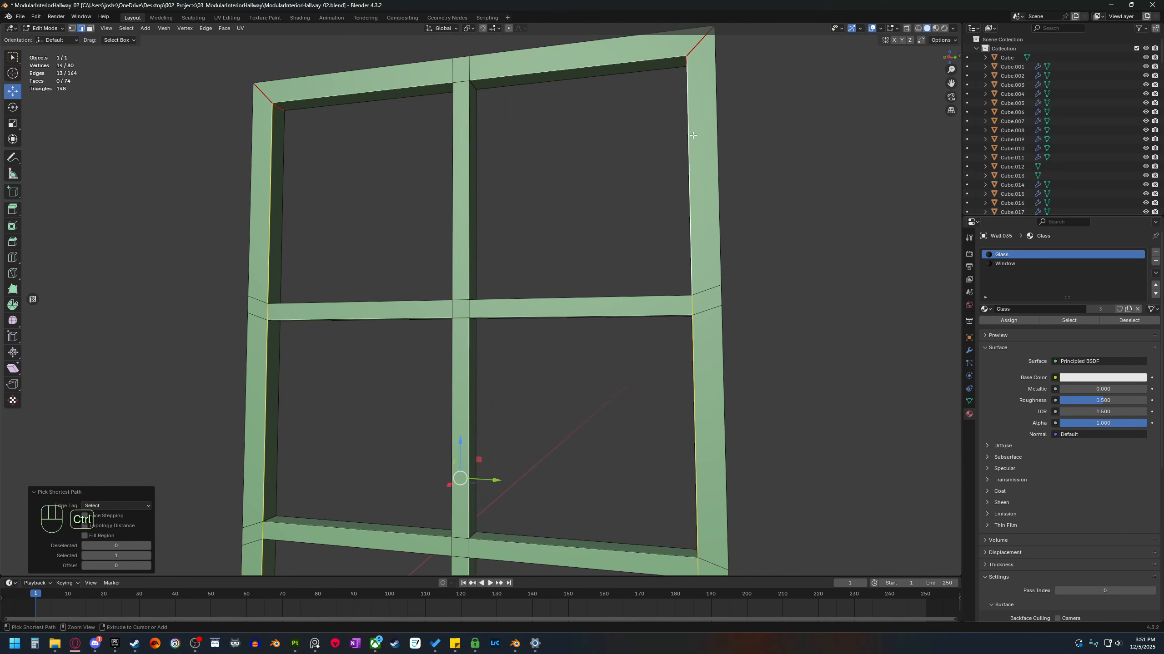
pyautogui.keyDown('ctrl'); pyautogui.click(552, 67); pyautogui.keyUp('ctrl')
pyautogui.keyDown('ctrl'); pyautogui.click(354, 83); pyautogui.keyUp('ctrl')
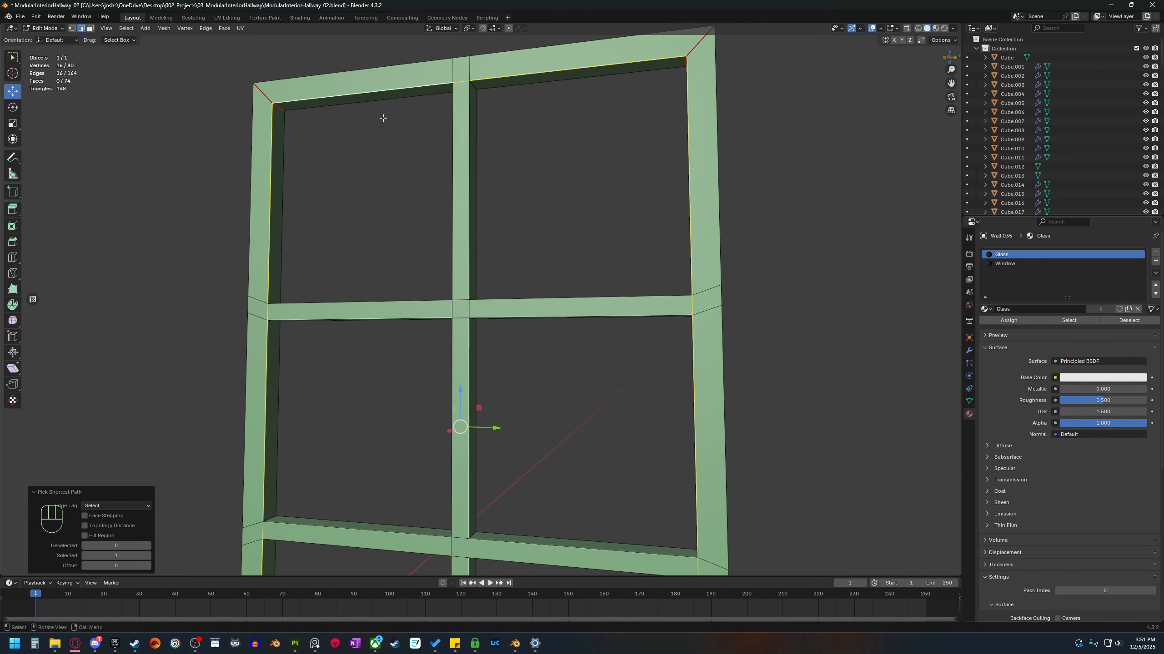
pyautogui.rightClick(355, 84)
pyautogui.click(358, 202)
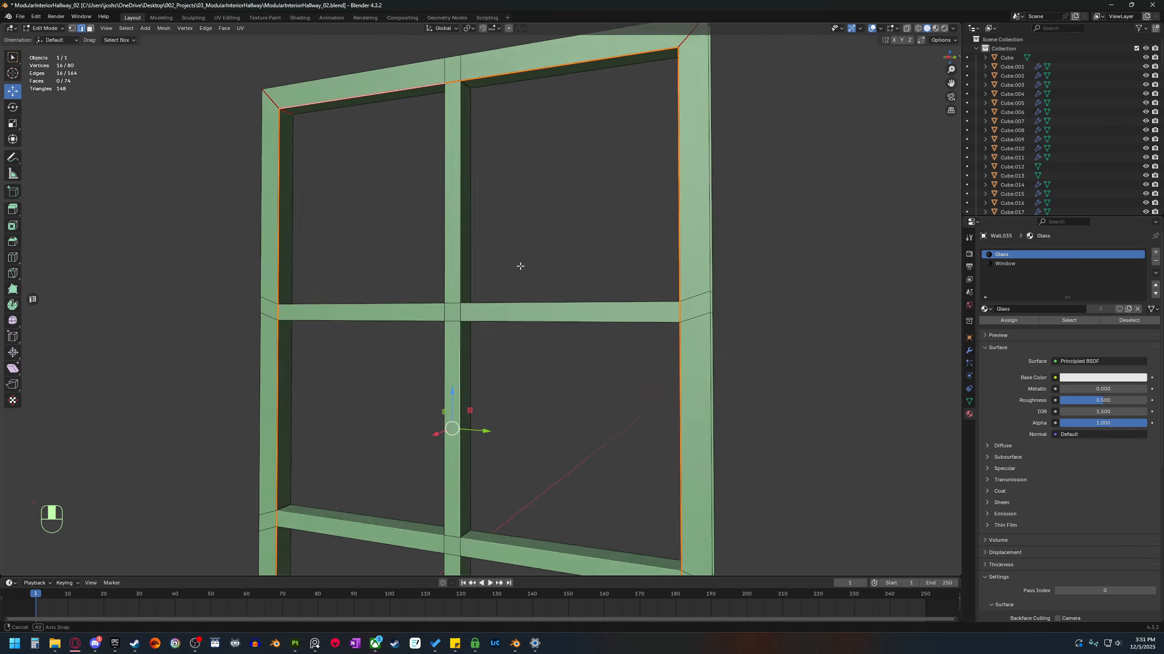
# Select the matching inner perimeter edges on the opposite side of the pane frame and mark them as seams.
pyautogui.moveTo(519, 263); pyautogui.dragTo(400, 260, button='middle')
pyautogui.click(426, 95)
pyautogui.keyDown('alt'); pyautogui.keyDown('shift'); pyautogui.click(488, 118); pyautogui.keyUp('shift'); pyautogui.keyUp('alt')
pyautogui.keyDown('alt'); pyautogui.keyDown('shift'); pyautogui.click(488, 120); pyautogui.keyUp('shift'); pyautogui.keyUp('alt')
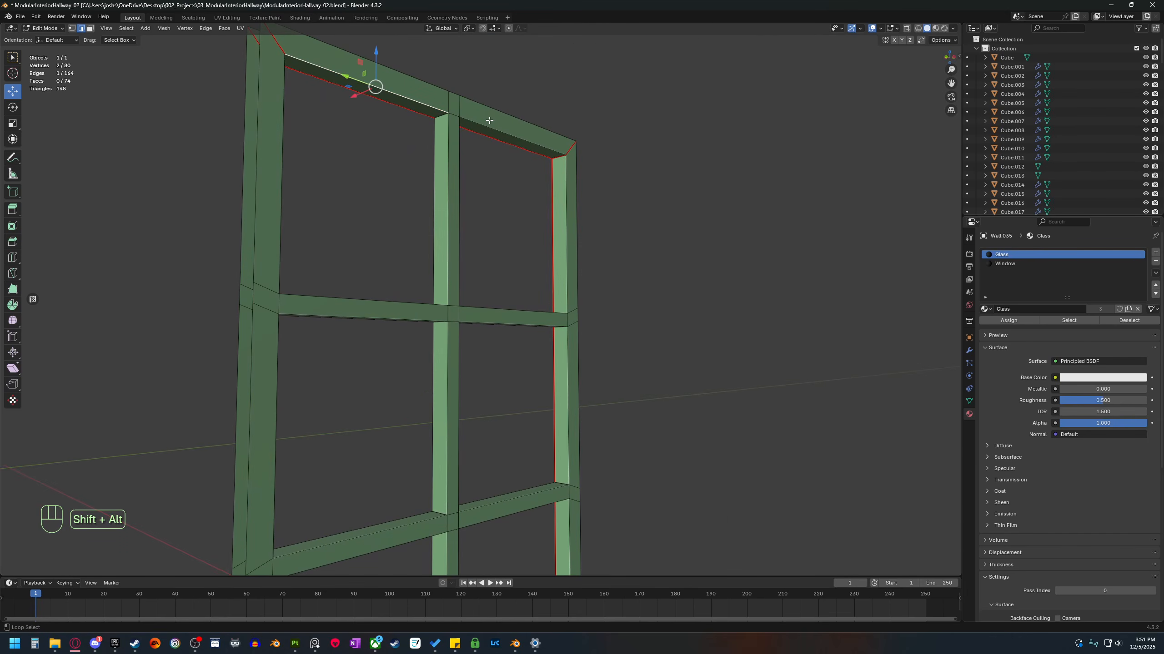
pyautogui.keyDown('alt'); pyautogui.keyDown('shift'); pyautogui.click(488, 120); pyautogui.keyUp('shift'); pyautogui.keyUp('alt')
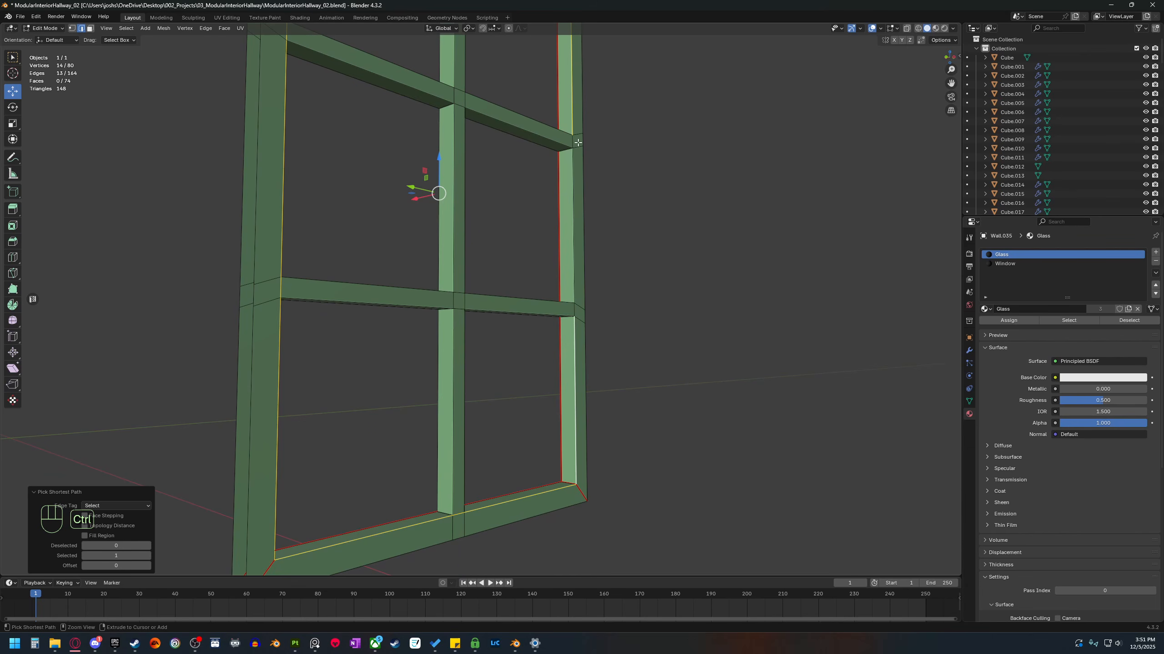
pyautogui.keyDown('ctrl'); pyautogui.click(572, 143); pyautogui.keyUp('ctrl')
pyautogui.rightClick(579, 231)
pyautogui.click(564, 230)
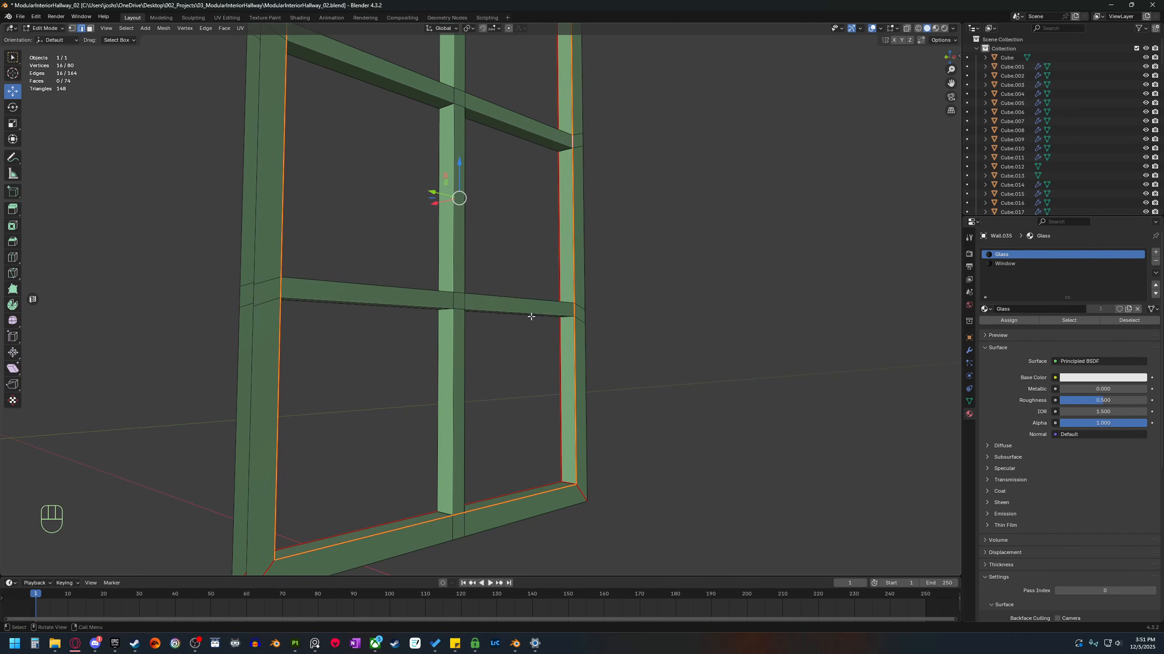
# Select both long edges of the central vertical bar on one side and mark them as seams.
pyautogui.moveTo(563, 230); pyautogui.dragTo(537, 440, button='middle')
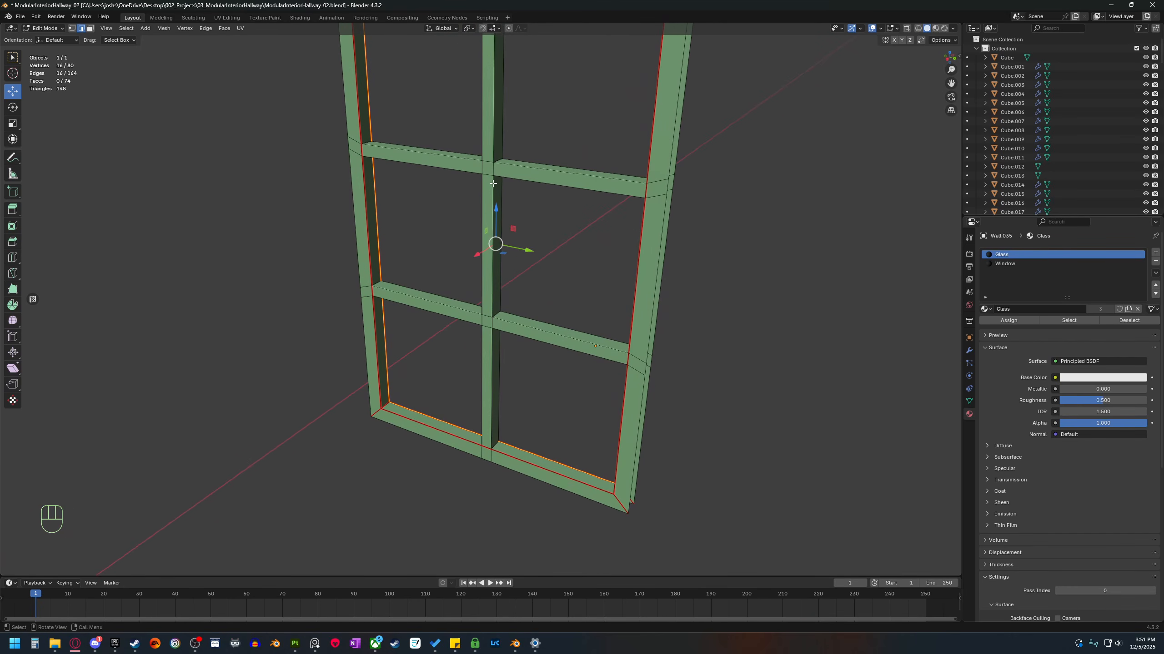
pyautogui.press('2')
pyautogui.moveTo(489, 396); pyautogui.dragTo(502, 370, button='middle')
pyautogui.click(505, 358)
pyautogui.keyDown('ctrl'); pyautogui.click(476, 156); pyautogui.keyUp('ctrl')
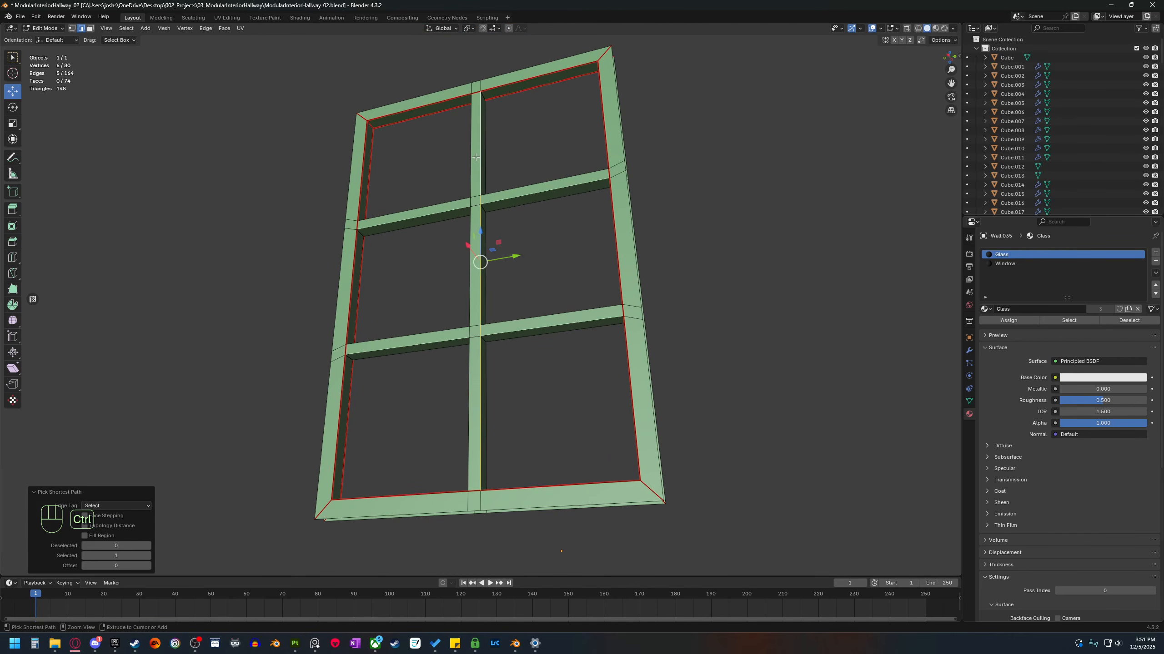
pyautogui.keyDown('ctrl'); pyautogui.click(470, 129); pyautogui.keyUp('ctrl')
pyautogui.keyDown('ctrl'); pyautogui.click(468, 412); pyautogui.keyUp('ctrl')
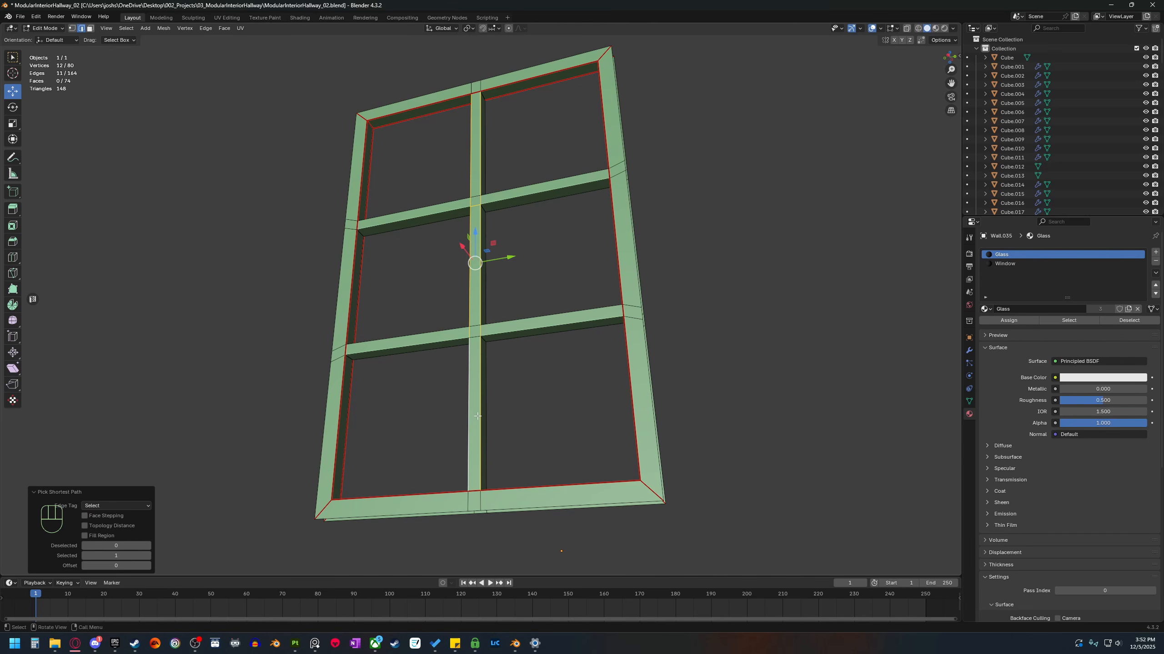
pyautogui.rightClick(471, 403)
pyautogui.click(462, 402)
# Mark seams along both long edges of the central vertical bar on the opposite side of the frame.
pyautogui.moveTo(532, 441); pyautogui.dragTo(381, 446, button='middle')
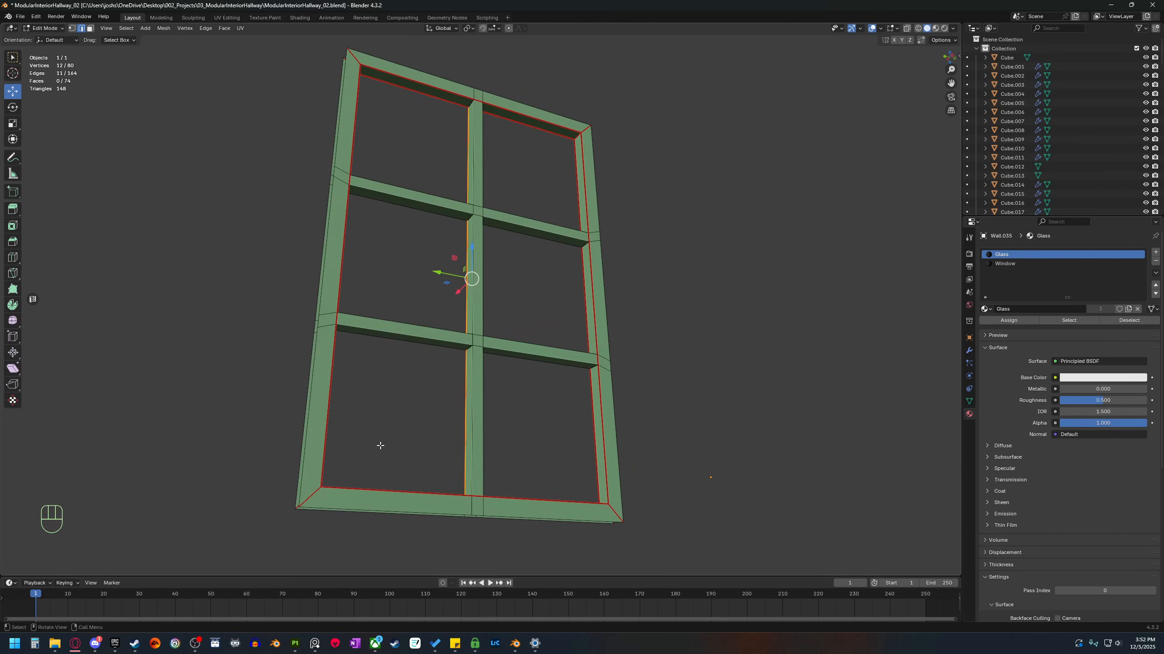
pyautogui.click(469, 441)
pyautogui.keyDown('ctrl'); pyautogui.click(478, 144); pyautogui.keyUp('ctrl')
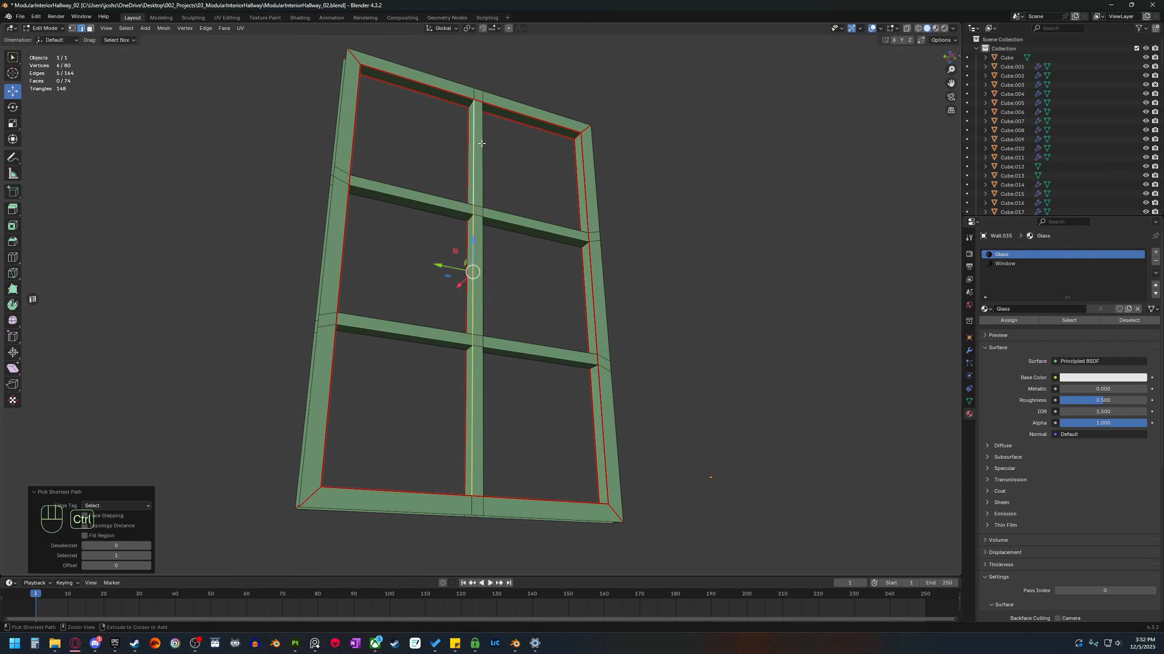
pyautogui.keyDown('ctrl'); pyautogui.click(481, 447); pyautogui.keyUp('ctrl')
pyautogui.rightClick(481, 438)
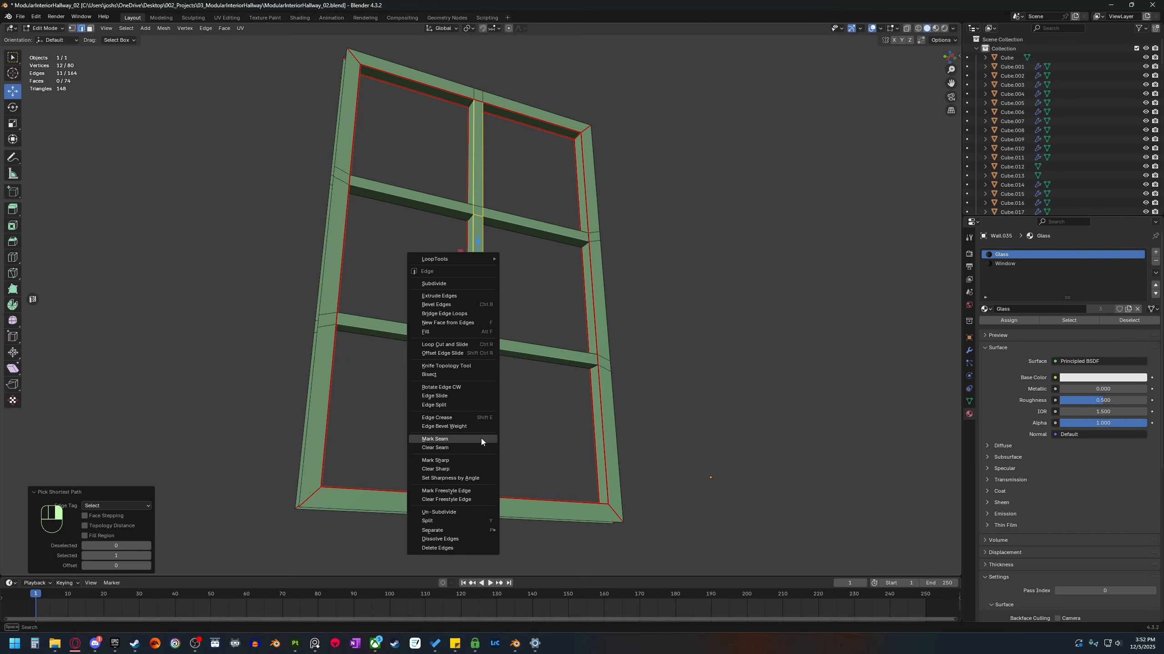
pyautogui.click(481, 439)
# Select the lower long edges of both horizontal bars on one side and mark them as seams.
pyautogui.moveTo(481, 439); pyautogui.dragTo(440, 384, button='middle')
pyautogui.scroll(4, 523, 426)
pyautogui.press('2')
pyautogui.click(439, 386)
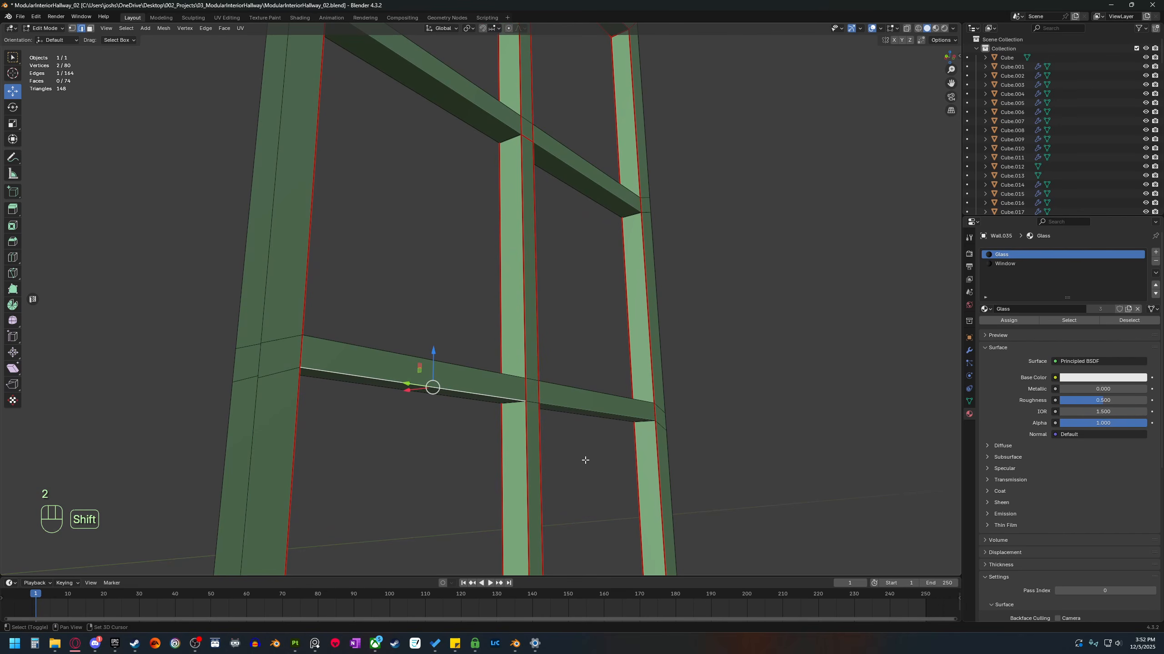
pyautogui.keyDown('shift'); pyautogui.click(592, 404); pyautogui.keyUp('shift')
pyautogui.keyDown('shift'); pyautogui.click(547, 156); pyautogui.keyUp('shift')
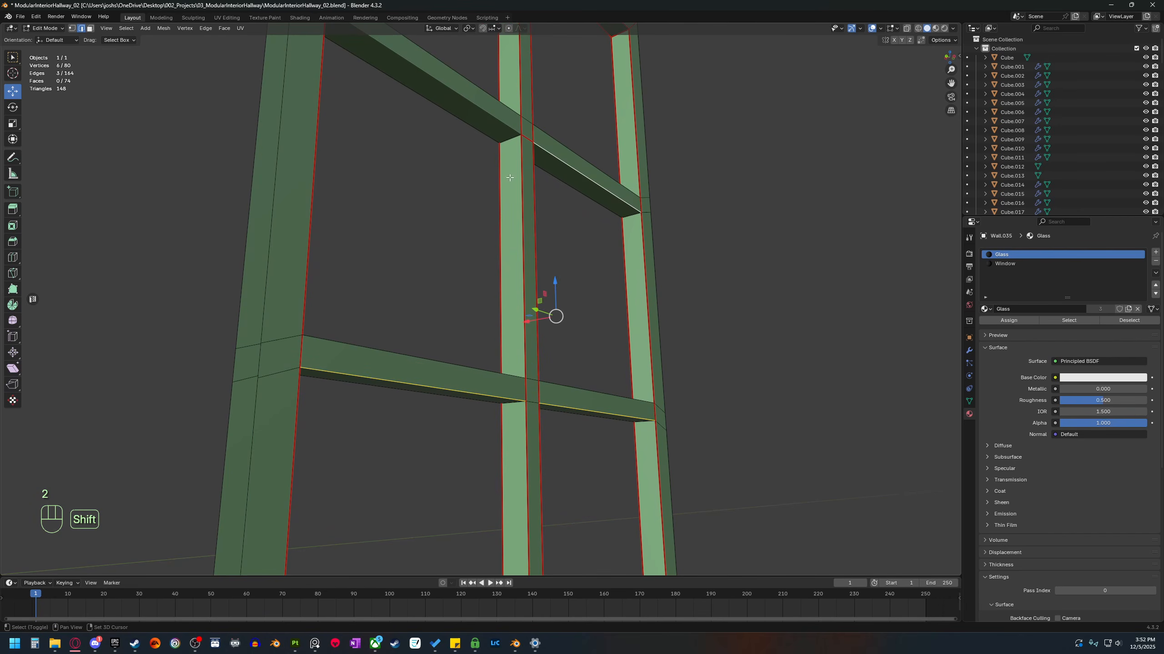
pyautogui.keyDown('shift'); pyautogui.click(450, 91); pyautogui.keyUp('shift')
pyautogui.scroll(-3, 495, 183)
pyautogui.rightClick(545, 341)
pyautogui.click(545, 342)
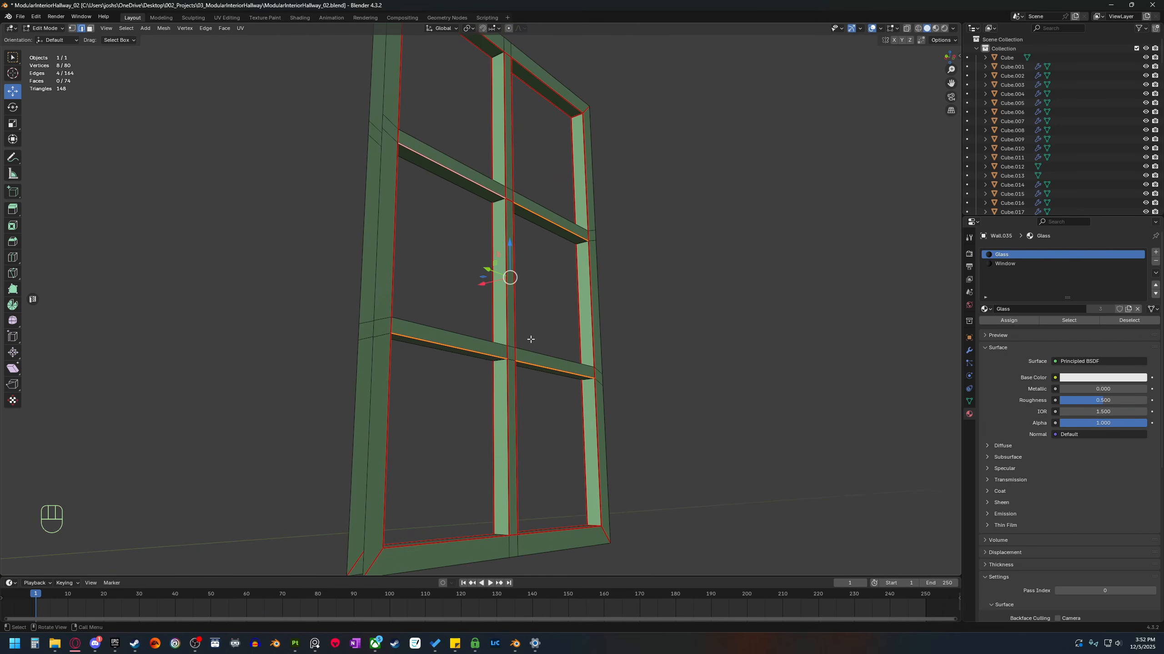
# Select the short edges where the horizontal bars meet the central vertical bar and the side frame.
pyautogui.moveTo(464, 360); pyautogui.dragTo(595, 427, button='middle')
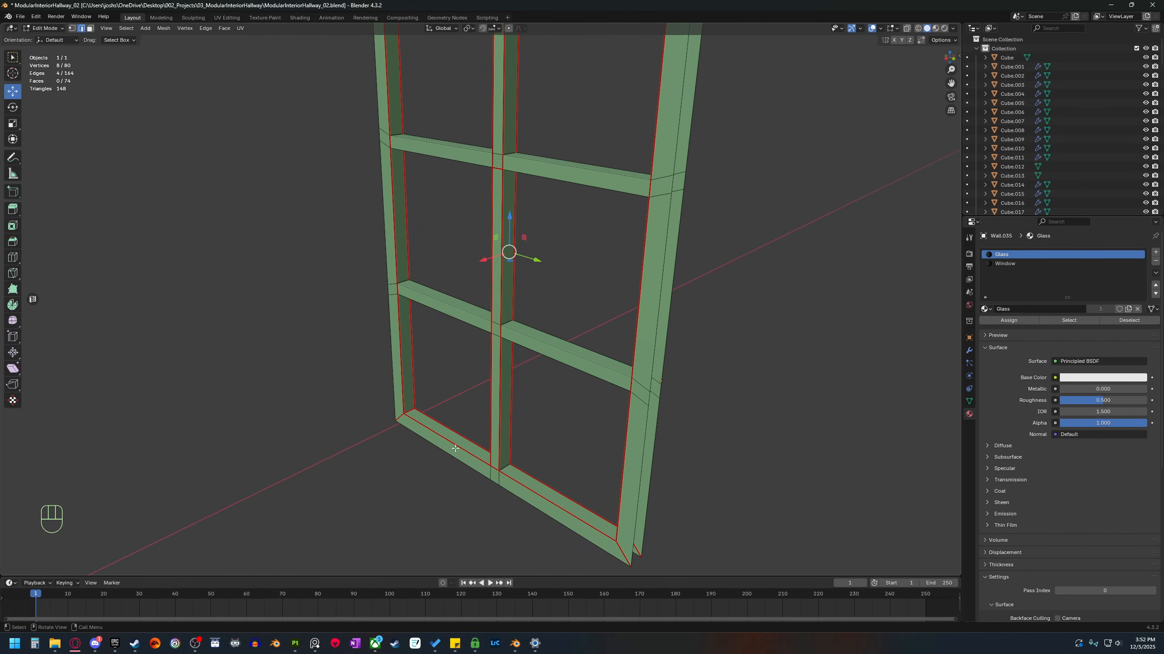
pyautogui.moveTo(530, 464); pyautogui.dragTo(566, 462, button='middle')
pyautogui.scroll(3, 528, 439)
pyautogui.click(544, 423)
pyautogui.keyDown('shift'); pyautogui.click(530, 336); pyautogui.keyUp('shift')
pyautogui.moveTo(530, 337); pyautogui.dragTo(688, 389, button='middle')
pyautogui.keyDown('shift'); pyautogui.click(650, 284); pyautogui.keyUp('shift')
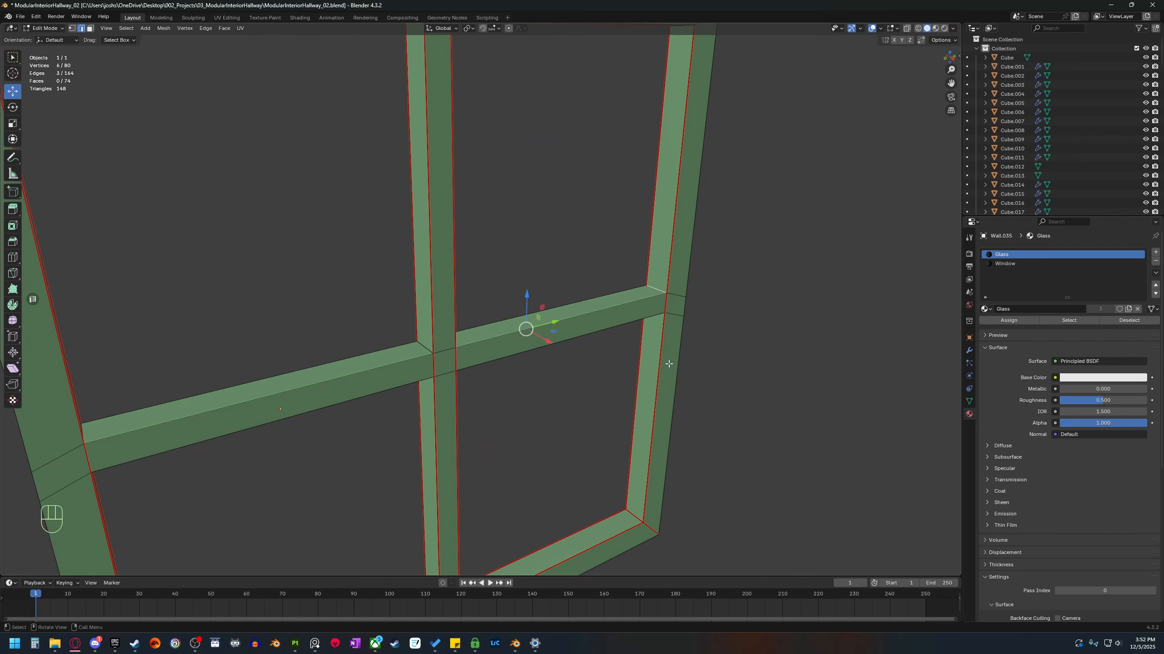
pyautogui.moveTo(649, 284); pyautogui.dragTo(693, 458, button='middle')
pyautogui.keyDown('shift'); pyautogui.click(726, 478); pyautogui.keyUp('shift')
pyautogui.moveTo(726, 497); pyautogui.dragTo(549, 383, button='middle')
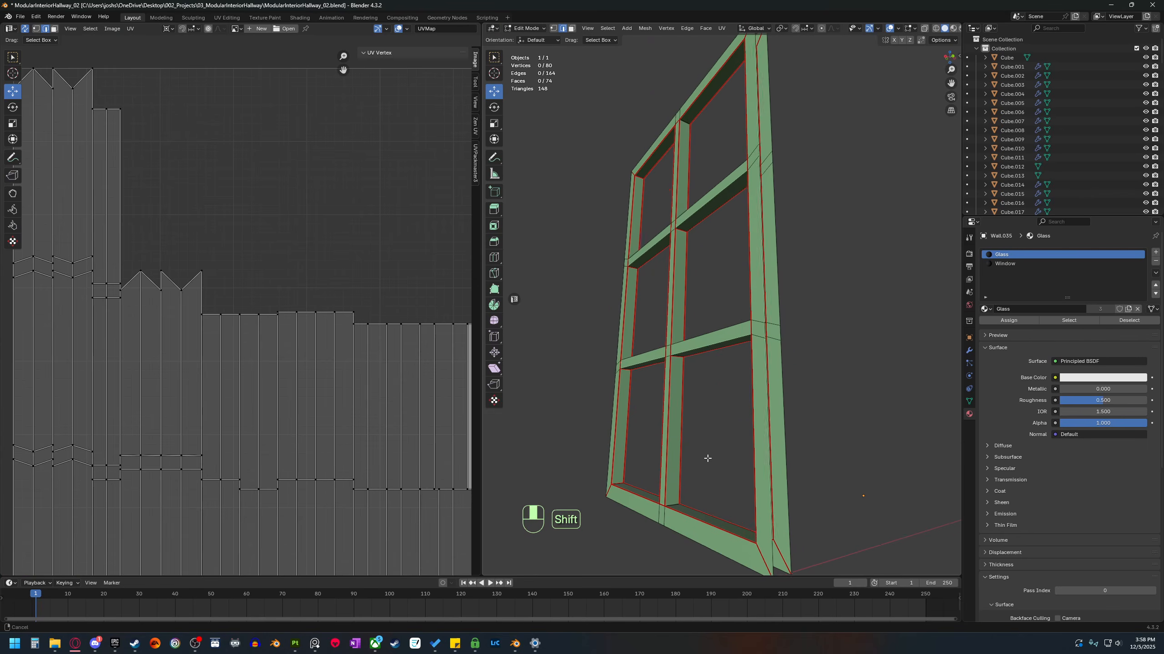
# Examine the seams around a horizontal bar and check which UV islands its top and outward-facing faces occupy.
pyautogui.moveTo(701, 462); pyautogui.dragTo(763, 369, button='middle')
pyautogui.scroll(1, 730, 388)
pyautogui.keyDown('shift'); pyautogui.moveTo(763, 369); pyautogui.dragTo(717, 403, button='middle'); pyautogui.keyUp('shift')
pyautogui.scroll(2, 772, 392)
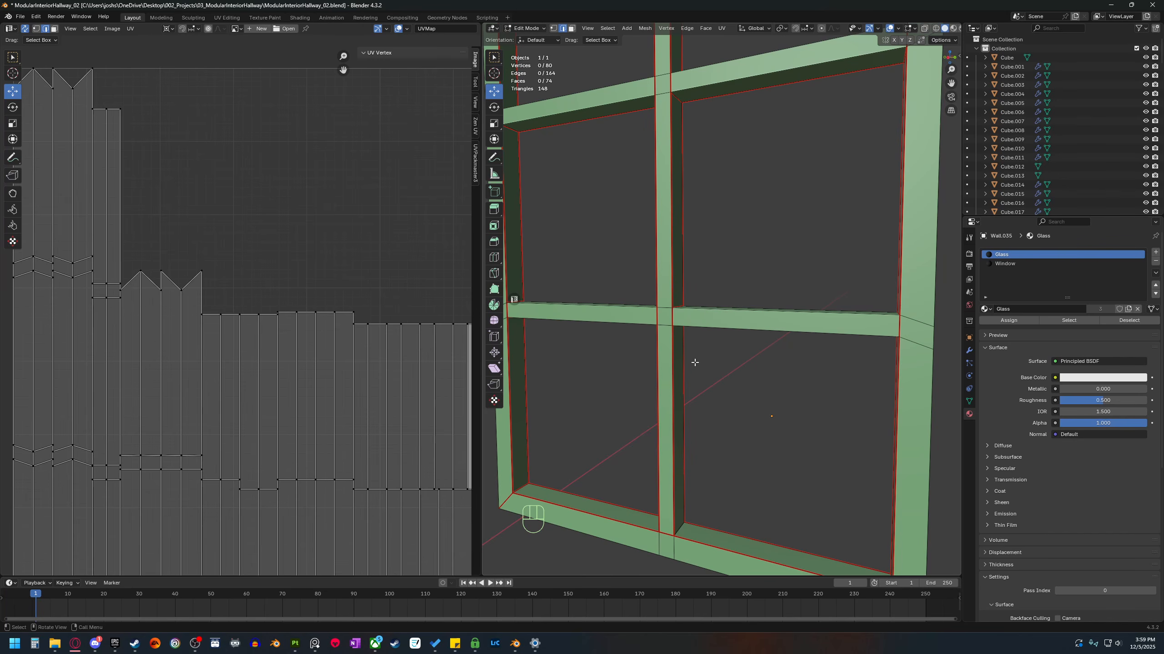
pyautogui.moveTo(725, 342); pyautogui.dragTo(690, 367, button='middle')
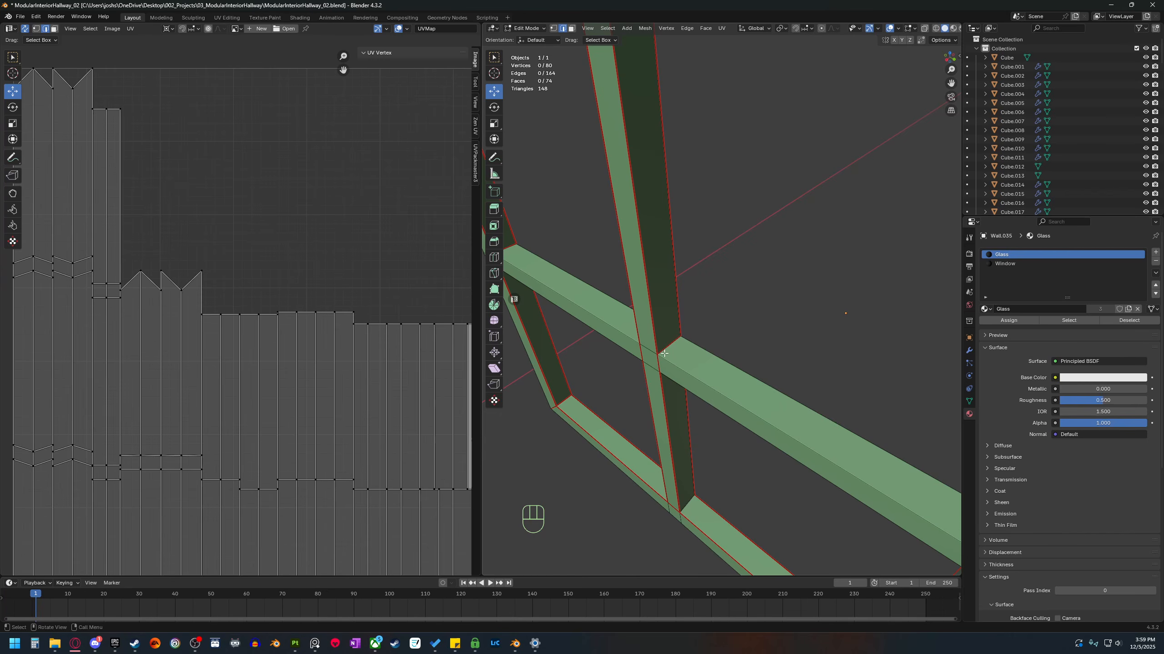
pyautogui.moveTo(664, 353); pyautogui.dragTo(767, 386, button='middle')
pyautogui.press('3')
pyautogui.click(767, 386)
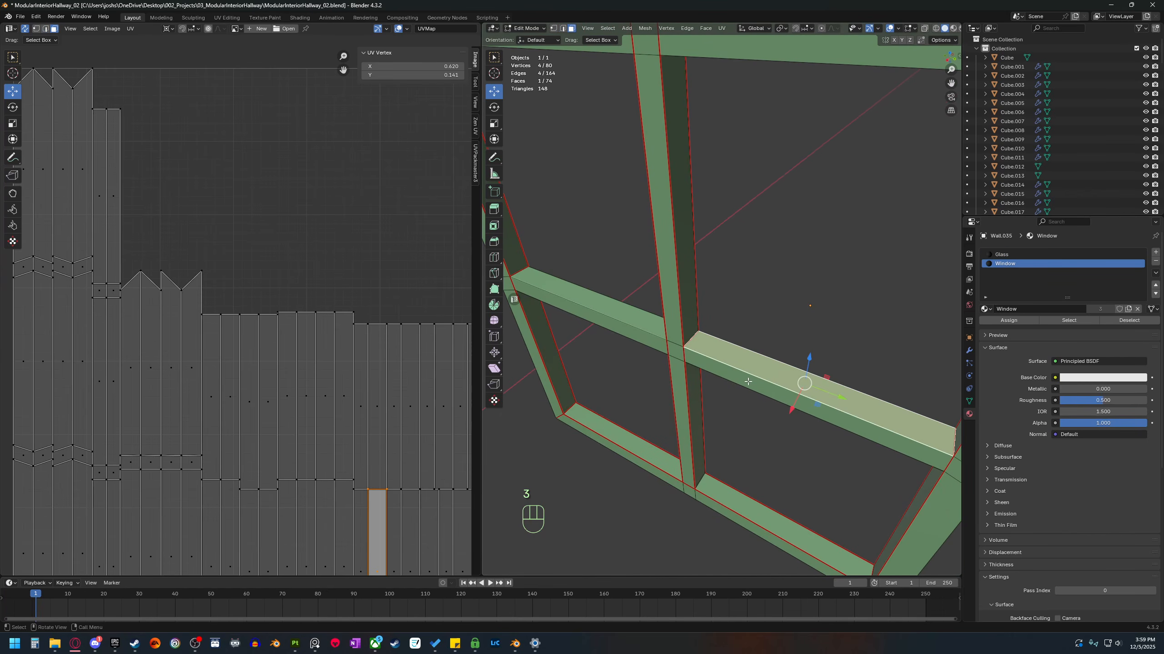
pyautogui.click(748, 381)
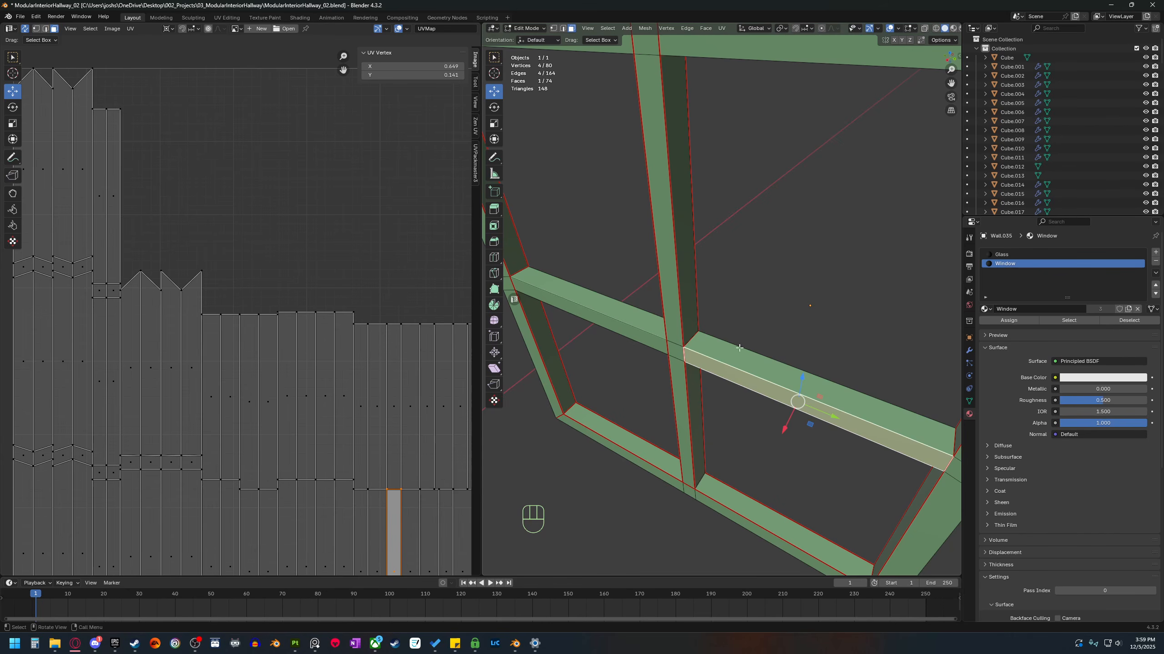
# Select the seam-bounded faces along the central vertical bar and check which UV island they form.
pyautogui.scroll(-2, 733, 340)
pyautogui.moveTo(754, 422); pyautogui.dragTo(739, 339, button='middle')
pyautogui.moveTo(696, 392); pyautogui.dragTo(735, 360, button='middle')
pyautogui.scroll(1, 735, 359)
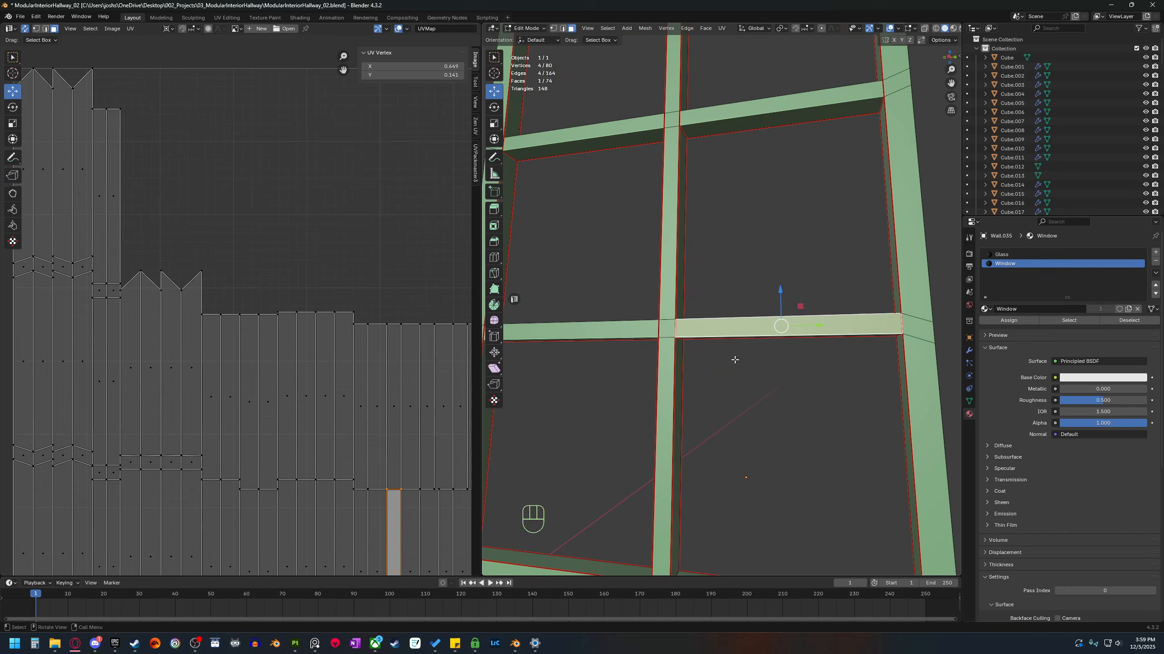
pyautogui.click(752, 415)
pyautogui.scroll(1, 755, 437)
pyautogui.scroll(-5, 777, 337)
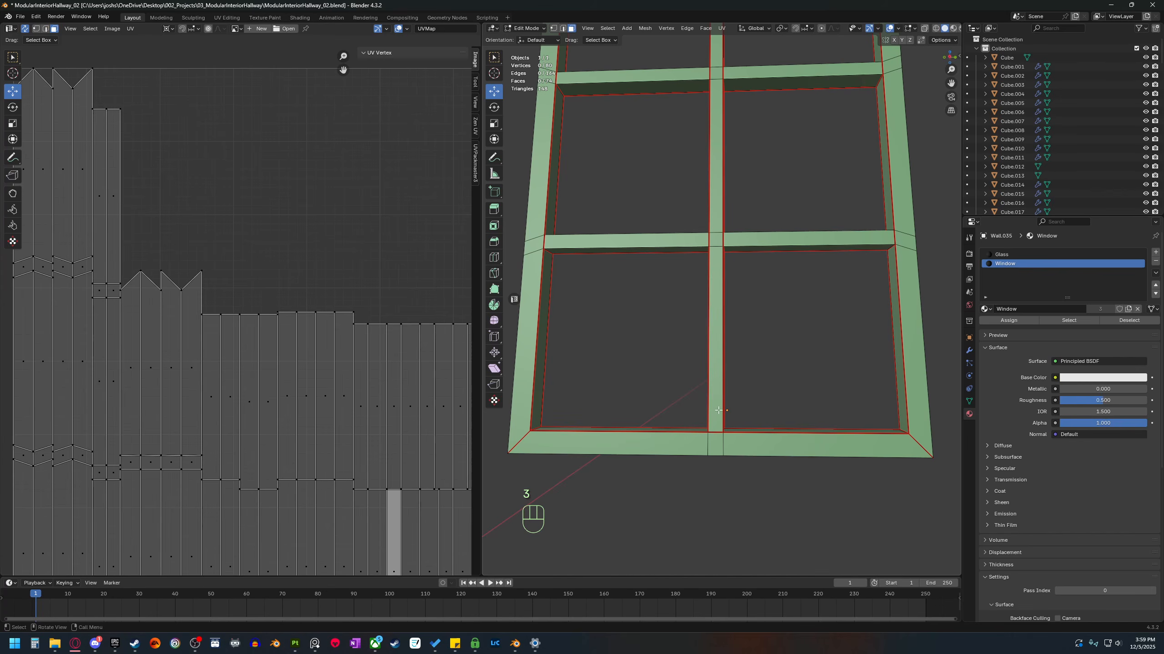
pyautogui.keyDown('shift'); pyautogui.scroll(4, 723, 193); pyautogui.keyUp('shift')
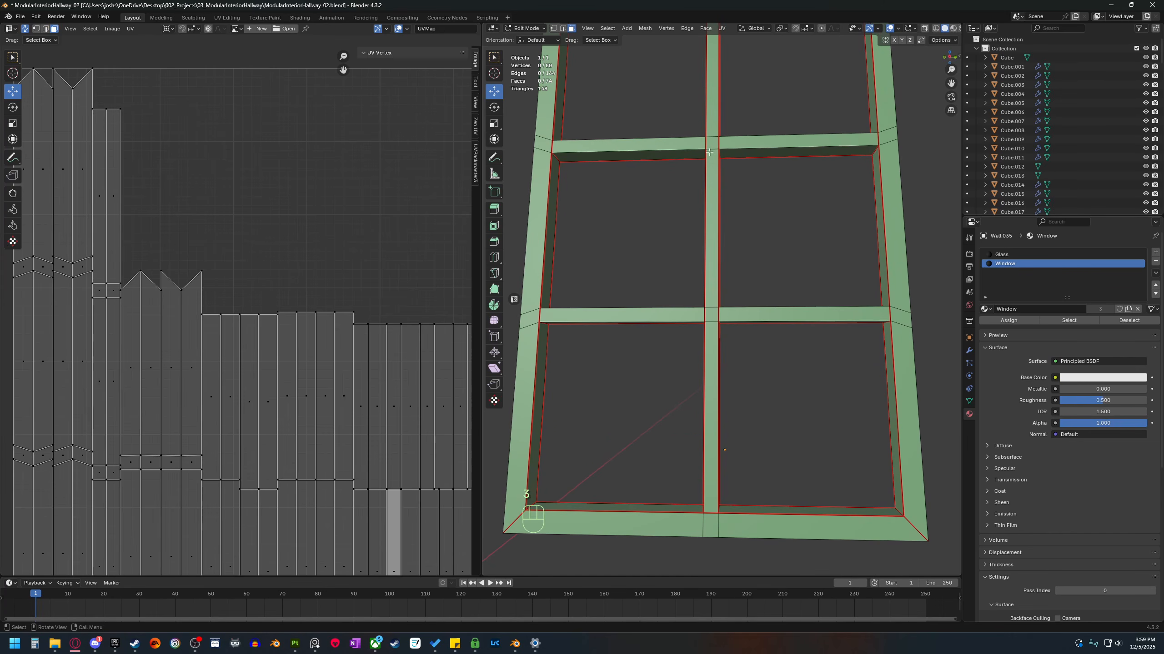
pyautogui.click(712, 110)
pyautogui.press('l')
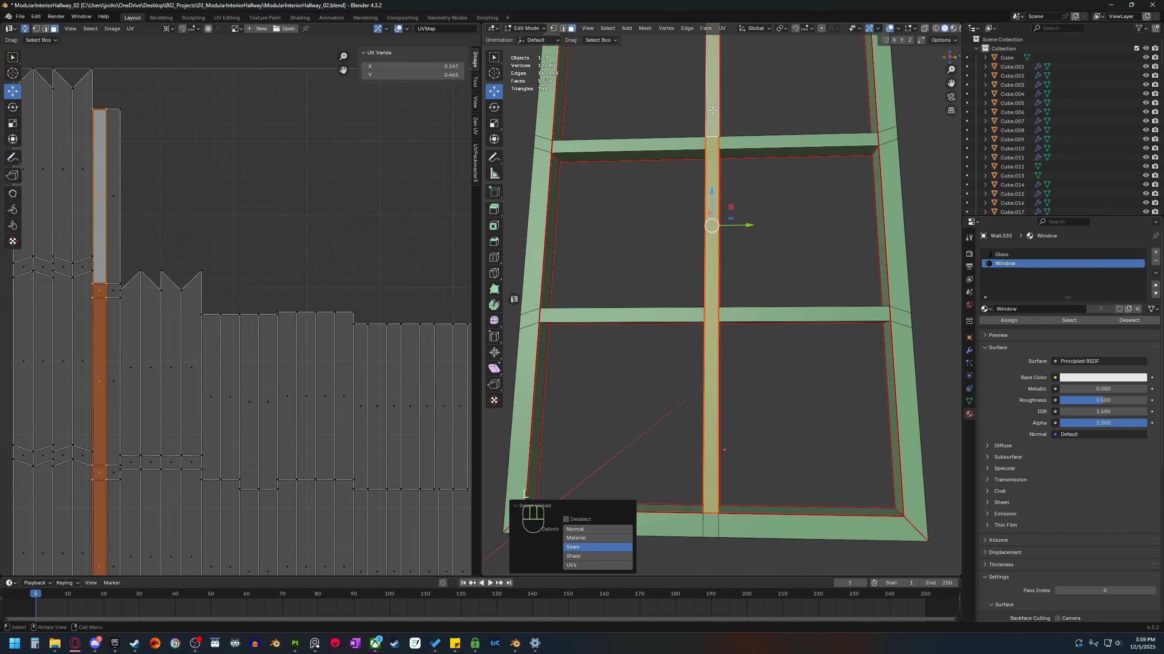
pyautogui.scroll(-2, 312, 272)
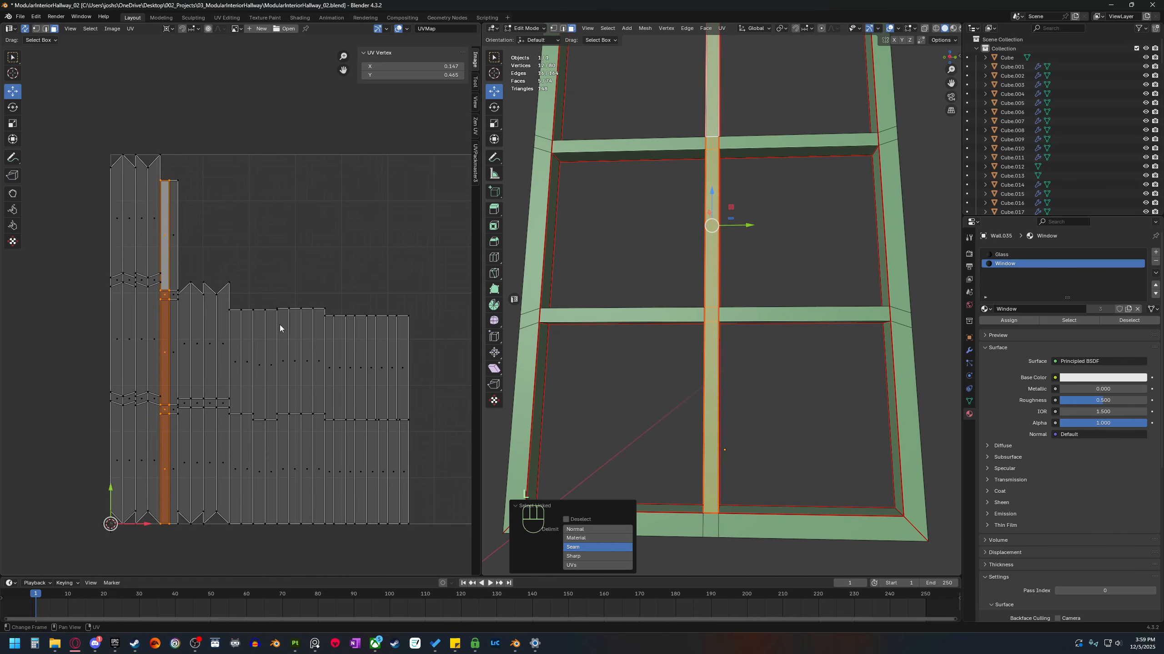
pyautogui.press('g')
pyautogui.press('Escape')
pyautogui.scroll(-2, 709, 68)
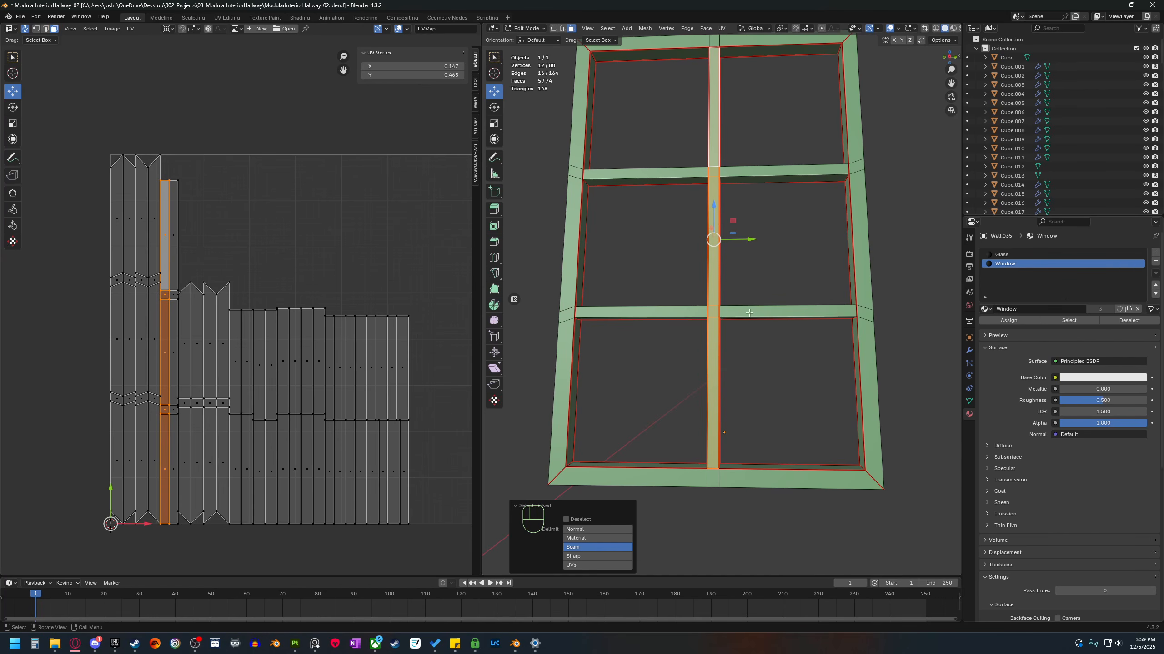
pyautogui.hotkey('alt', 'a')
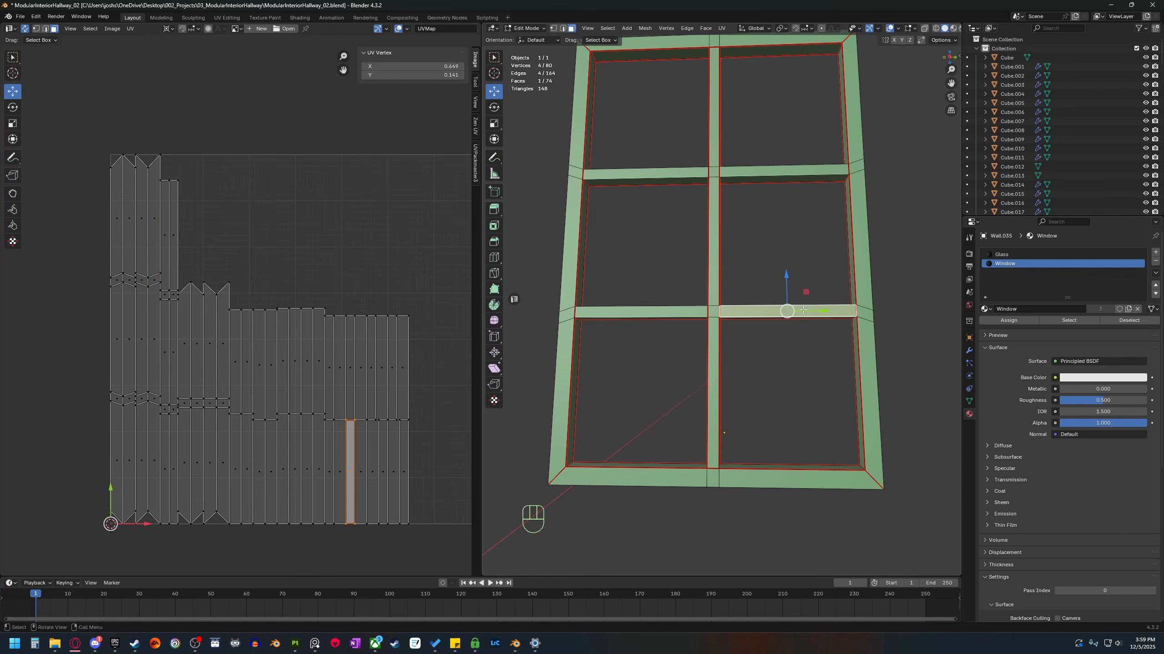
# Select the seam-linked faces of one lower horizontal bar segment and examine the seams around it.
pyautogui.press('l')
pyautogui.moveTo(765, 320); pyautogui.dragTo(749, 398, button='middle')
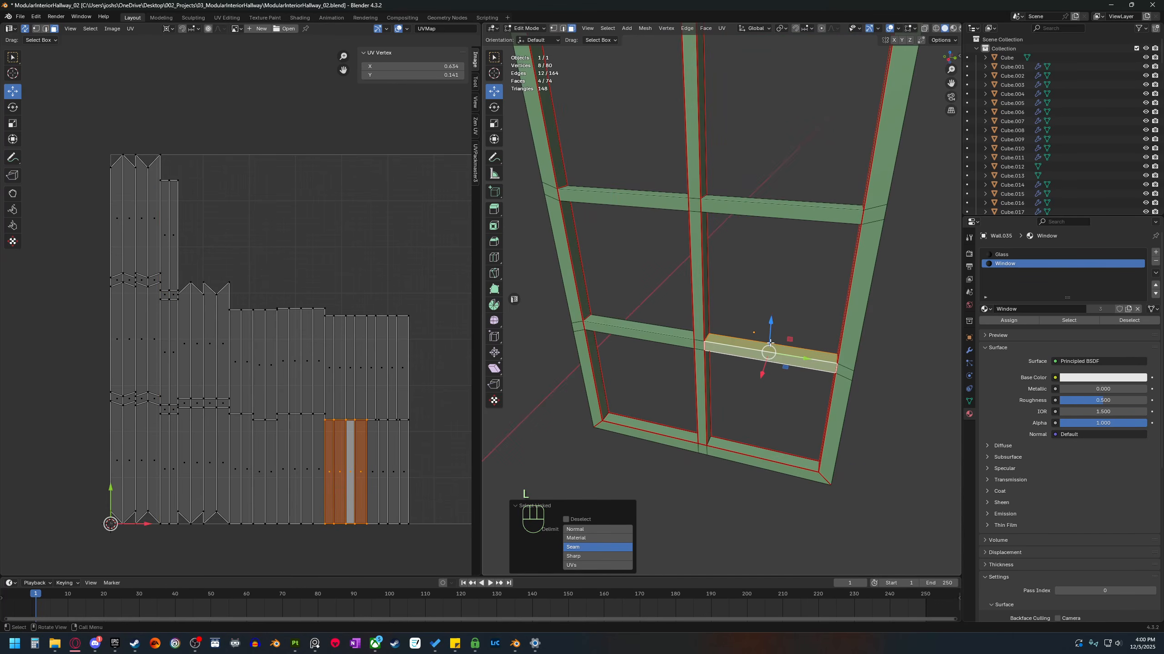
pyautogui.scroll(4, 756, 445)
pyautogui.moveTo(755, 447); pyautogui.dragTo(651, 371, button='middle')
pyautogui.scroll(3, 803, 383)
pyautogui.click(802, 383)
pyautogui.moveTo(802, 384); pyautogui.dragTo(787, 380, button='middle')
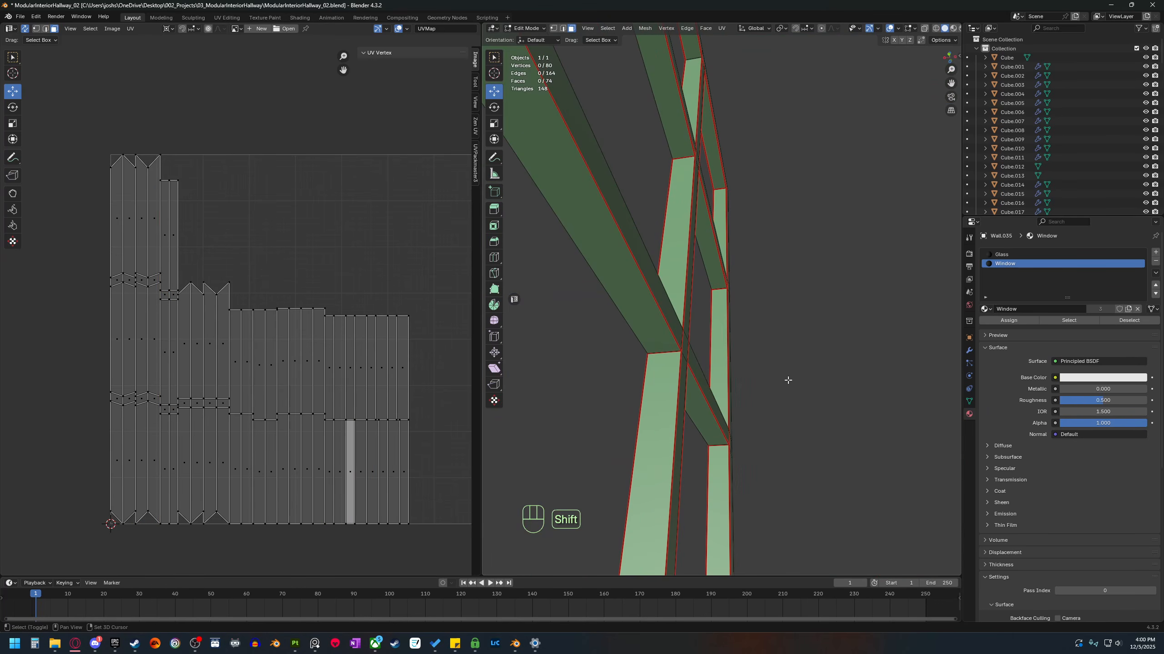
pyautogui.moveTo(679, 326); pyautogui.dragTo(727, 365, button='middle')
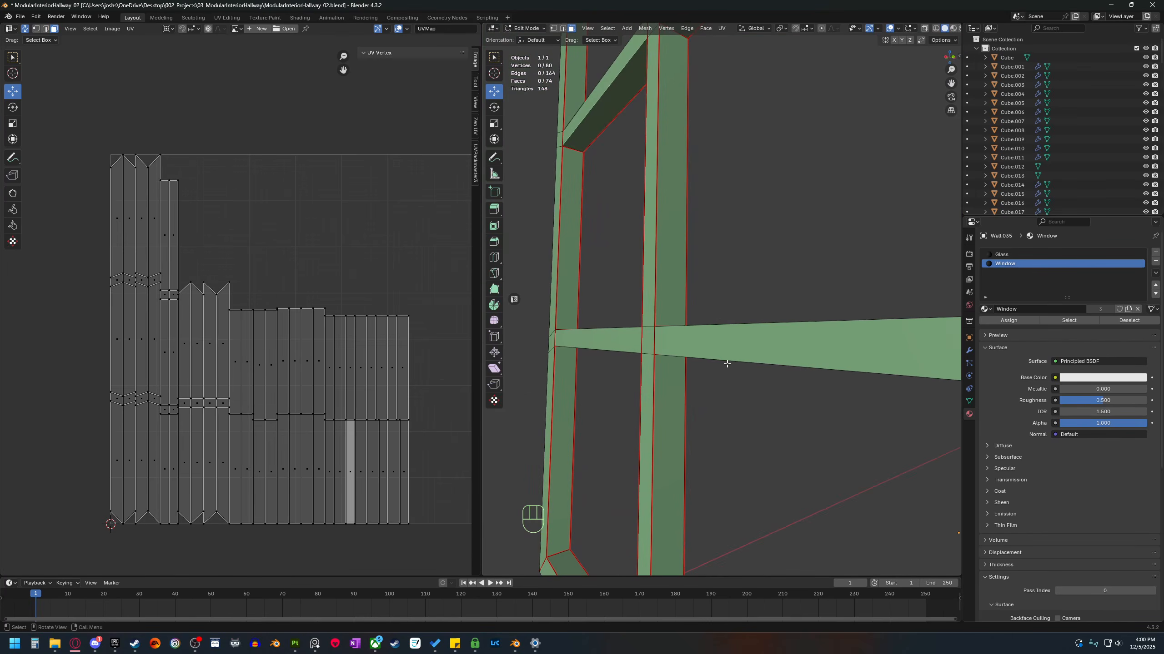
# Reselect the lower horizontal bar segment's linked faces and try moving their UV island to check it is one strip.
pyautogui.moveTo(795, 424); pyautogui.dragTo(692, 324, button='middle')
pyautogui.click(719, 324)
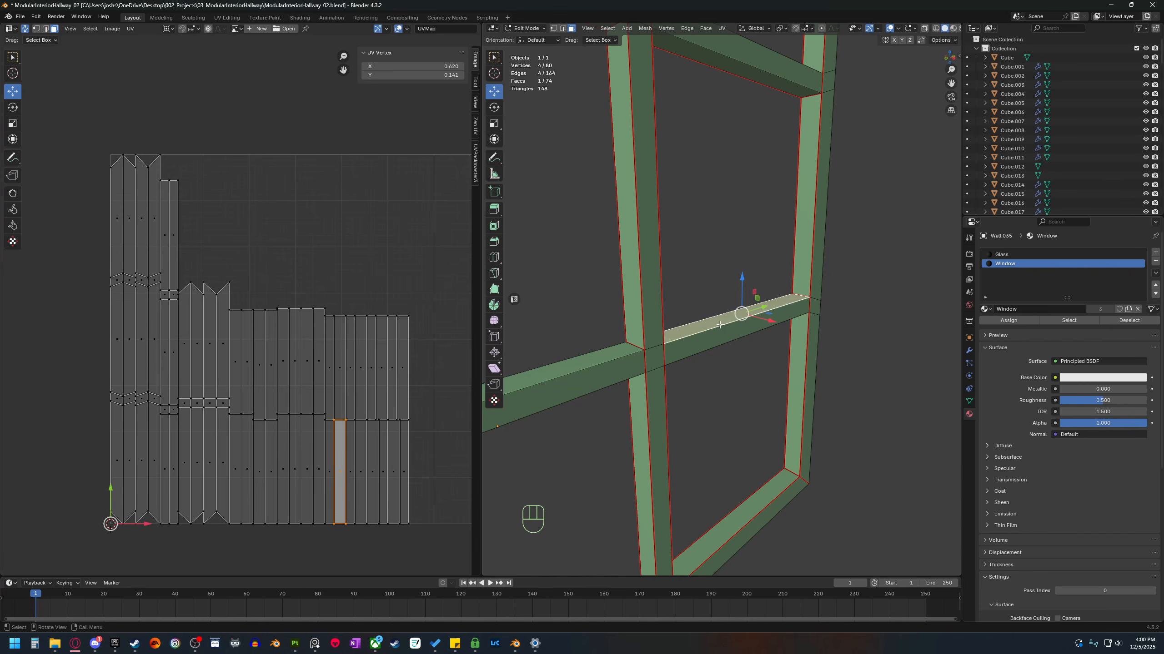
pyautogui.press('l')
pyautogui.press('g')
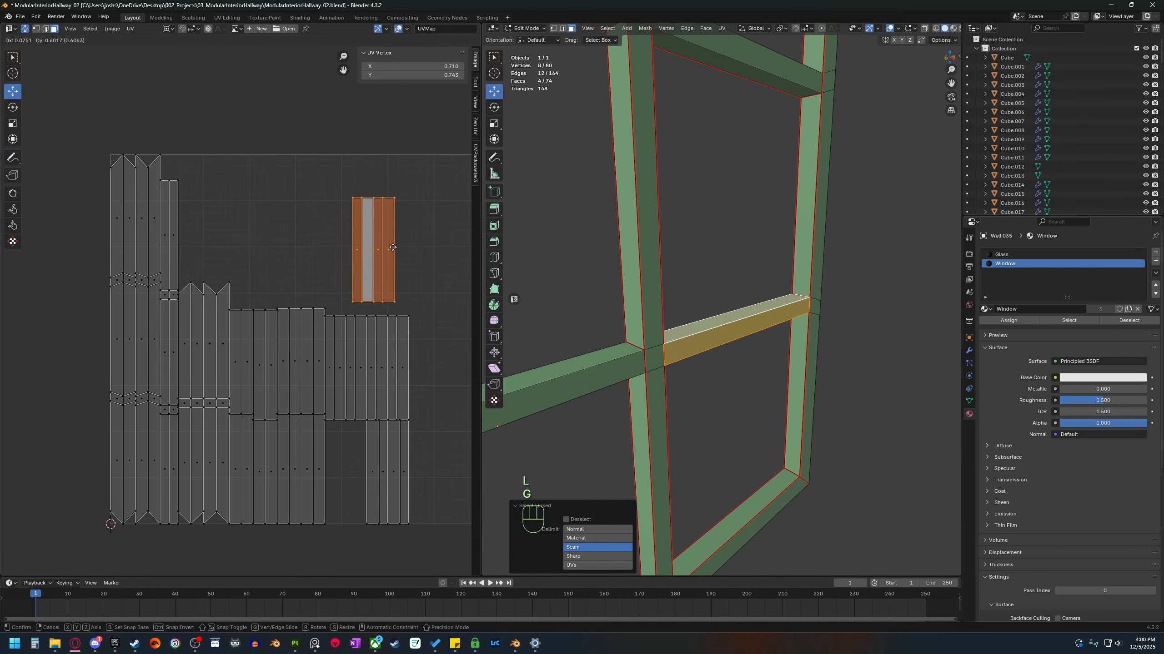
pyautogui.rightClick(392, 248)
# Select the linked faces of the upper horizontal bar segment, test its UV island by moving it, and inspect the frame's seams.
pyautogui.moveTo(831, 403); pyautogui.dragTo(701, 424, button='middle')
pyautogui.moveTo(701, 424); pyautogui.dragTo(742, 229, button='middle')
pyautogui.click(742, 229)
pyautogui.press('l')
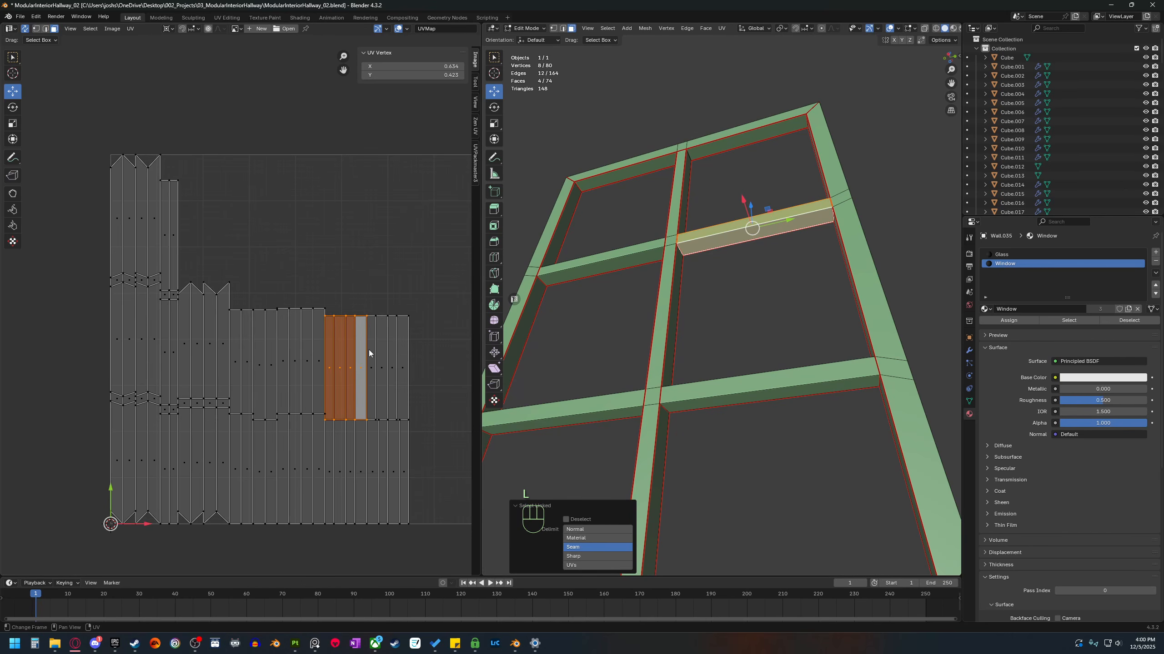
pyautogui.press('g')
pyautogui.rightClick(402, 295)
pyautogui.moveTo(803, 317); pyautogui.dragTo(687, 278, button='middle')
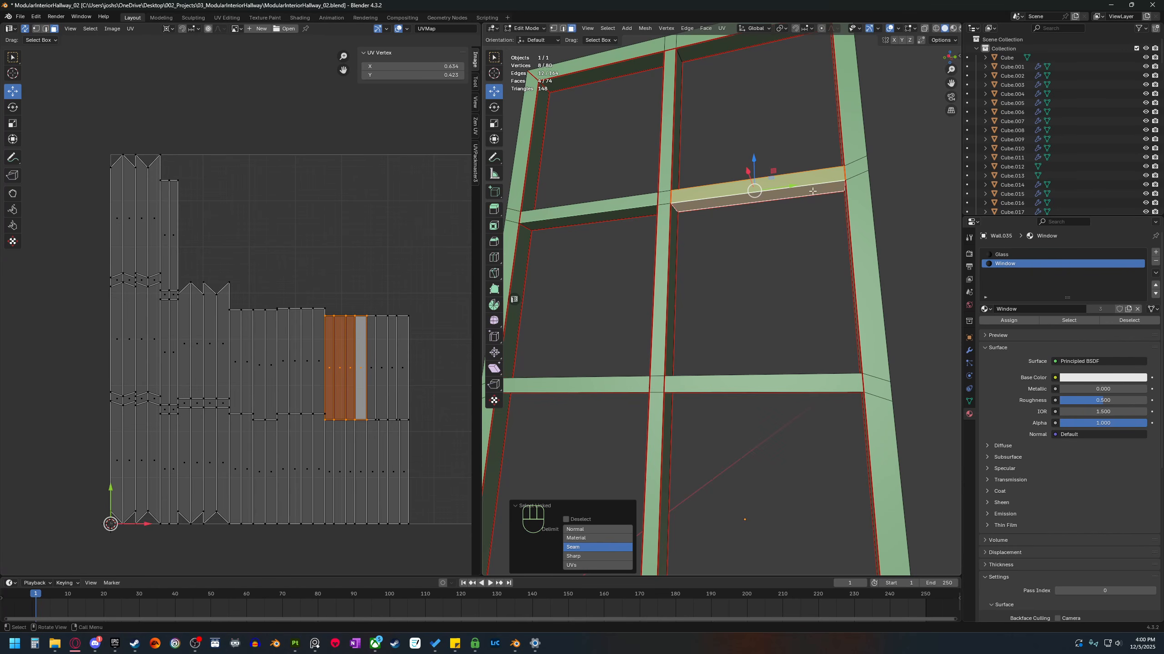
pyautogui.keyDown('shift'); pyautogui.moveTo(683, 301); pyautogui.dragTo(719, 295, button='middle'); pyautogui.keyUp('shift')
pyautogui.scroll(-2, 687, 376)
pyautogui.moveTo(777, 395)
pyautogui.mouseDown(button='middle')
pyautogui.moveTo(772, 411)
pyautogui.moveTo(768, 389)
pyautogui.moveTo(789, 385)
pyautogui.mouseUp(button='middle')
pyautogui.moveTo(783, 427); pyautogui.dragTo(764, 457, button='middle')
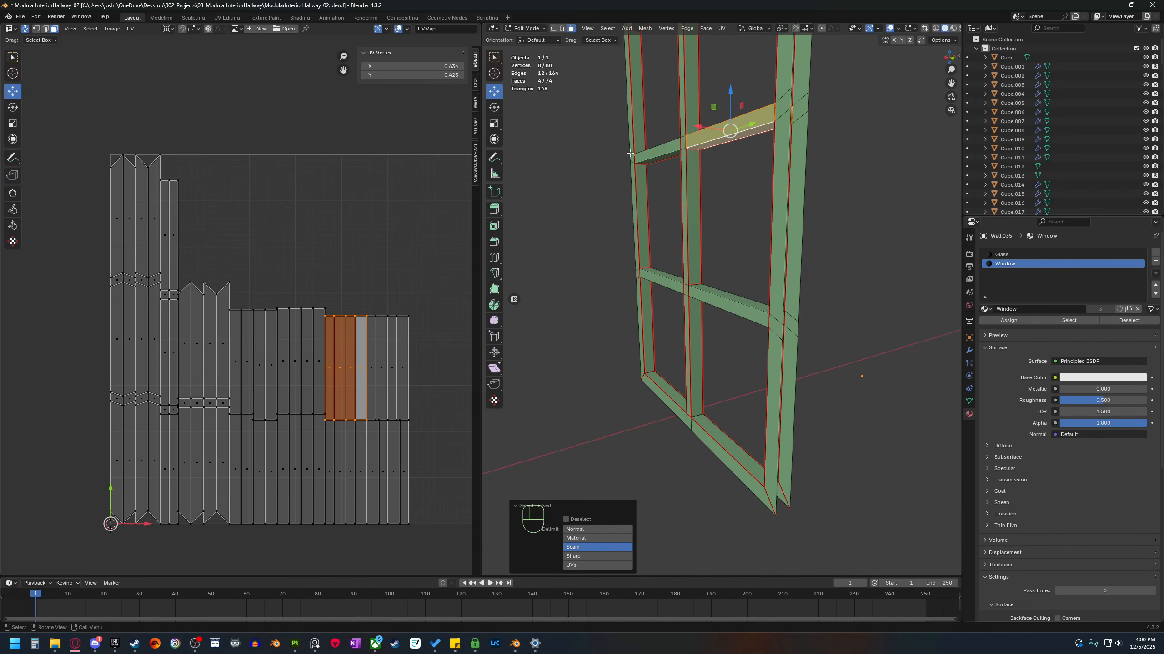
pyautogui.moveTo(772, 460); pyautogui.dragTo(750, 123, button='middle')
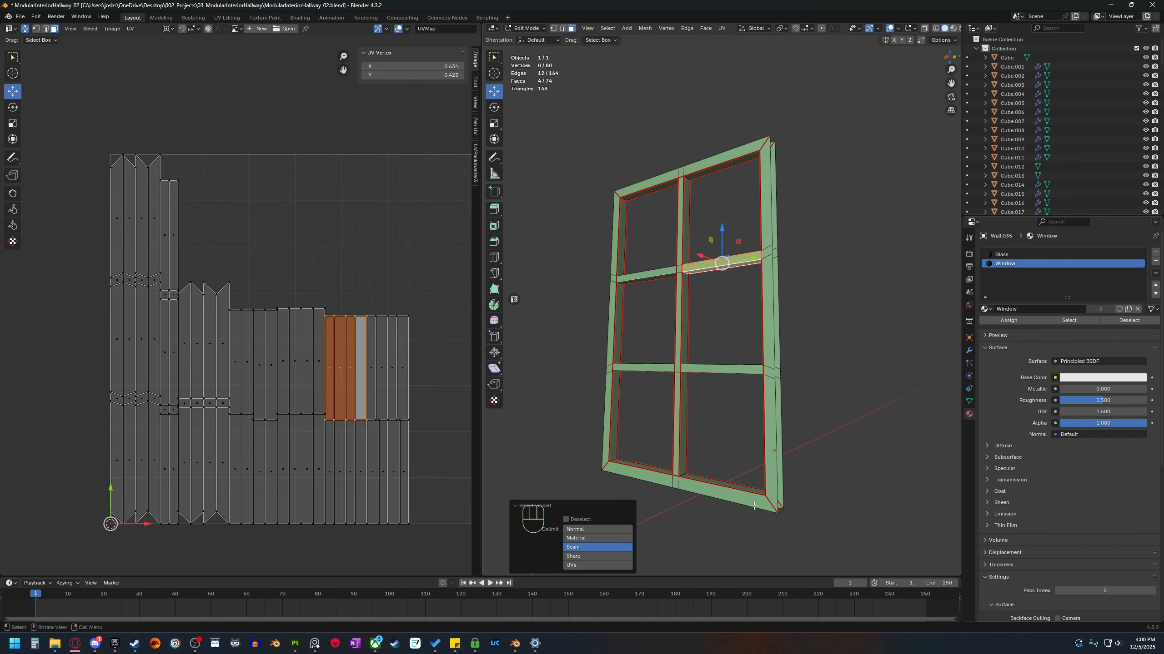
# Leave the pane mesh, open the outer frame's mesh with all faces selected, and examine its UV layout.
pyautogui.keyDown('shift'); pyautogui.moveTo(732, 475); pyautogui.dragTo(818, 457, button='middle'); pyautogui.keyUp('shift')
pyautogui.press('b')
pyautogui.press('Tab')
pyautogui.click(676, 423)
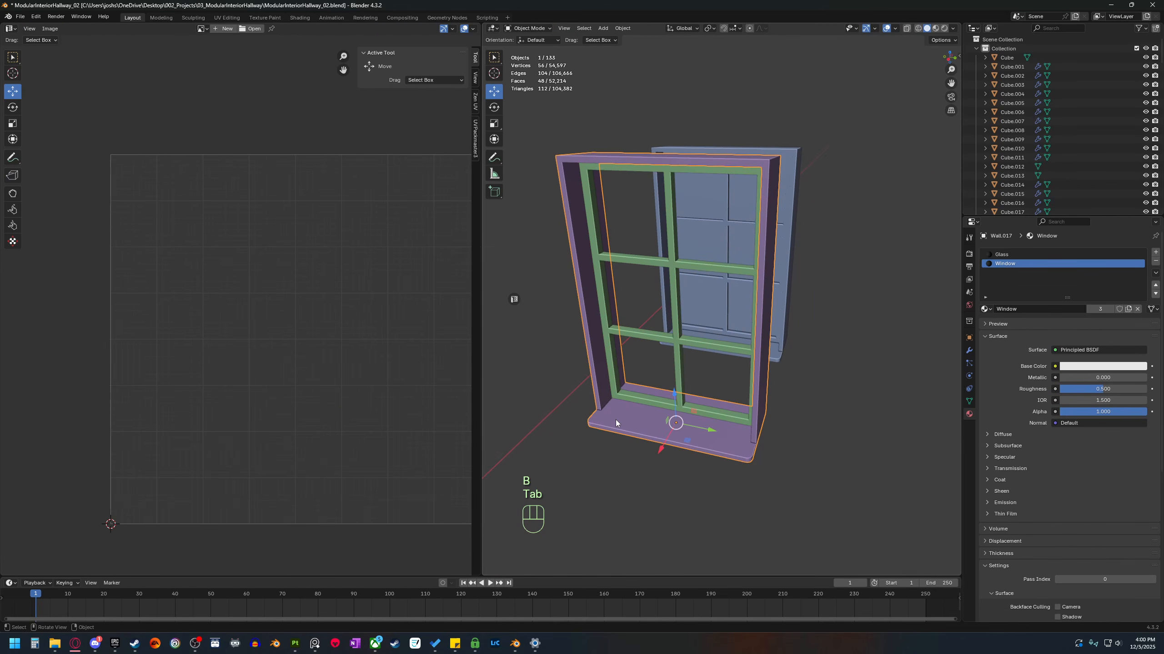
pyautogui.press('Tab')
pyautogui.press('a')
pyautogui.keyDown('shift'); pyautogui.moveTo(524, 452); pyautogui.dragTo(612, 445, button='middle'); pyautogui.keyUp('shift')
pyautogui.scroll(-3, 410, 427)
pyautogui.moveTo(410, 427); pyautogui.dragTo(333, 432, button='middle')
pyautogui.moveTo(792, 460); pyautogui.dragTo(750, 453, button='middle')
pyautogui.keyDown('shift'); pyautogui.moveTo(751, 453); pyautogui.dragTo(718, 378, button='middle'); pyautogui.keyUp('shift')
pyautogui.press('Tab')
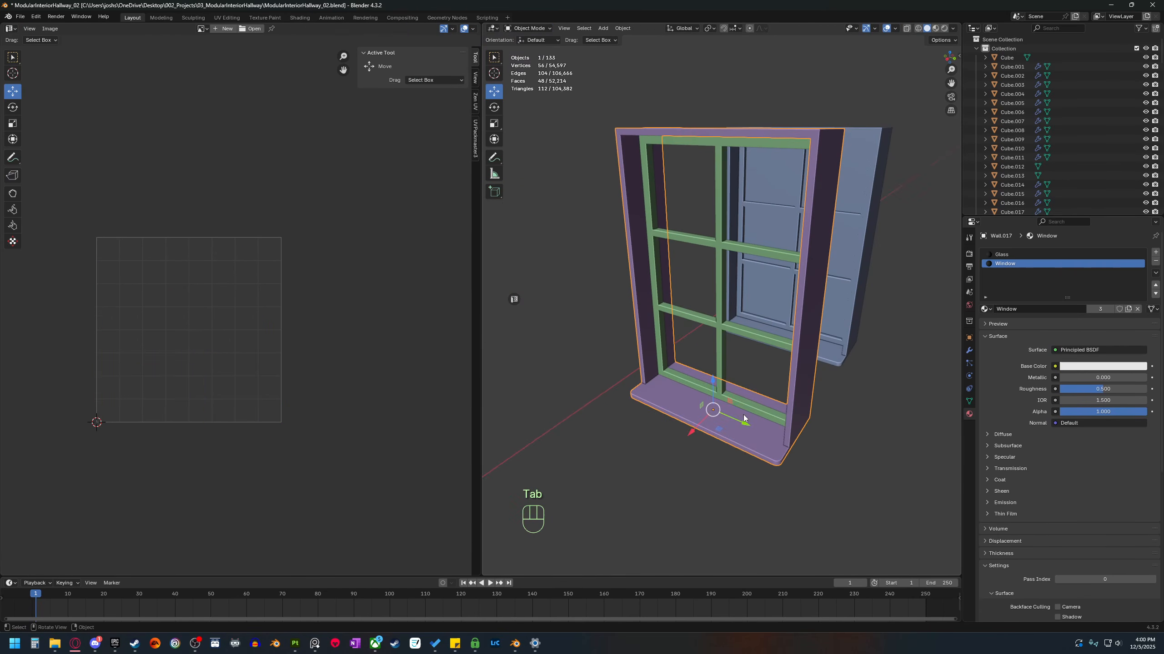
# Join the pane bars and the outer frame into one object and open its mesh for editing.
pyautogui.keyDown('shift'); pyautogui.click(718, 378); pyautogui.keyUp('shift')
pyautogui.rightClick(697, 423)
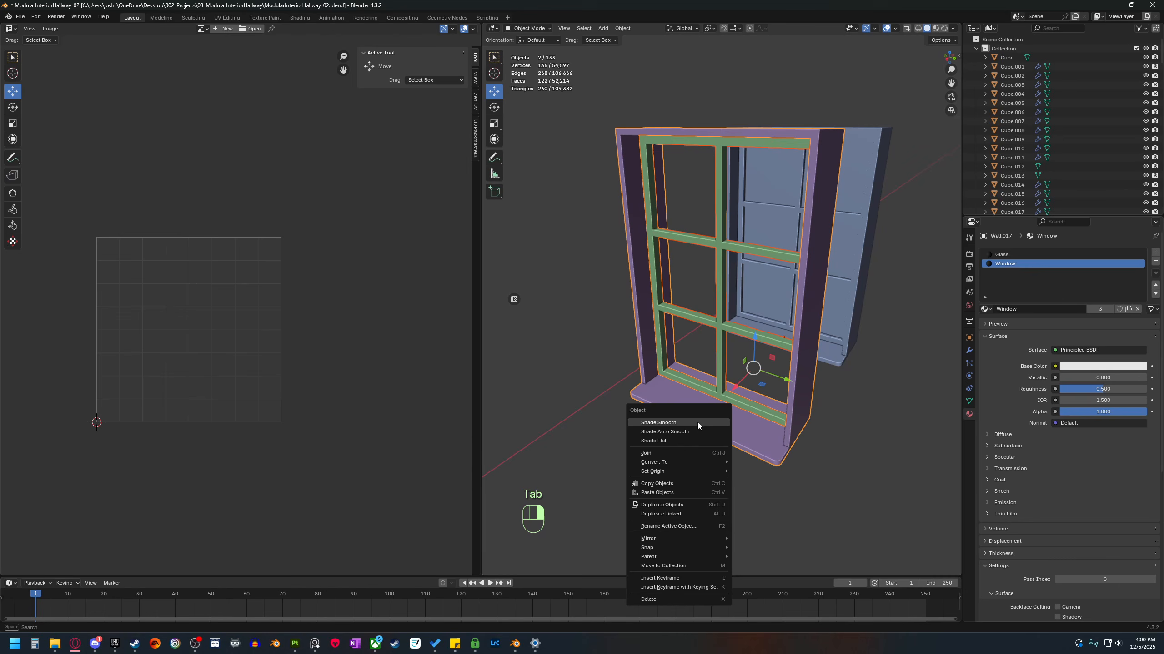
pyautogui.click(676, 454)
pyautogui.moveTo(727, 491); pyautogui.dragTo(693, 484, button='middle')
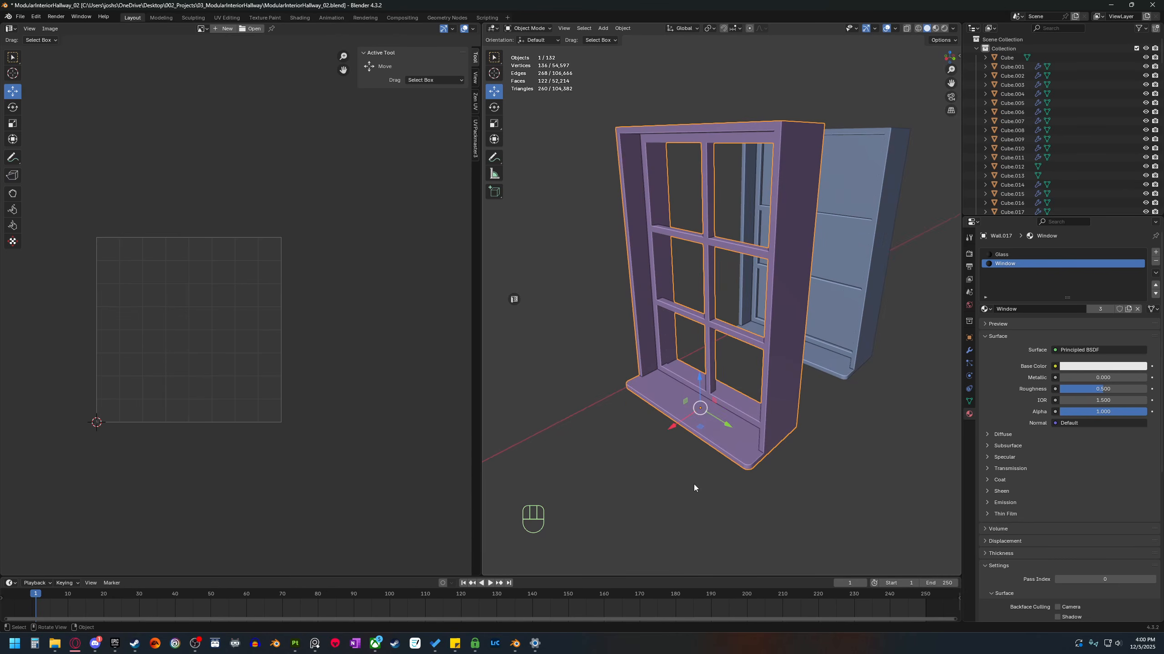
pyautogui.press('Tab')
# Unwrap all faces of the joined window with the Angle Based method and inspect the long thin islands.
pyautogui.press('a')
pyautogui.press('u')
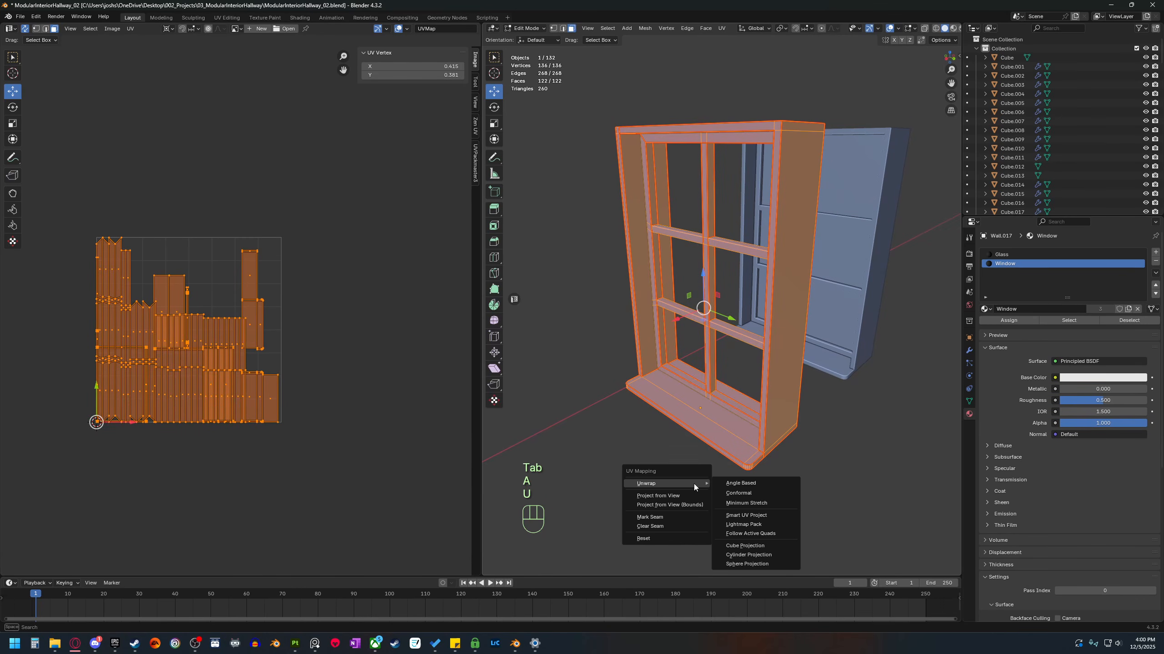
pyautogui.click(754, 485)
pyautogui.scroll(10, 172, 339)
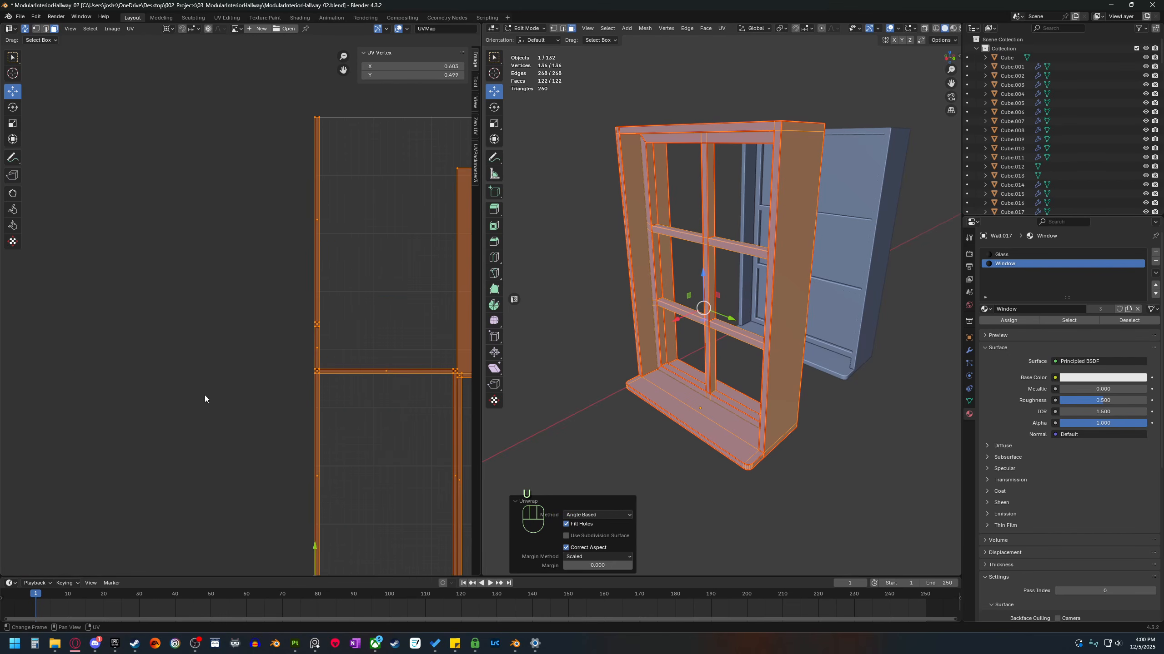
pyautogui.press('1')
pyautogui.moveTo(269, 413); pyautogui.dragTo(233, 422)
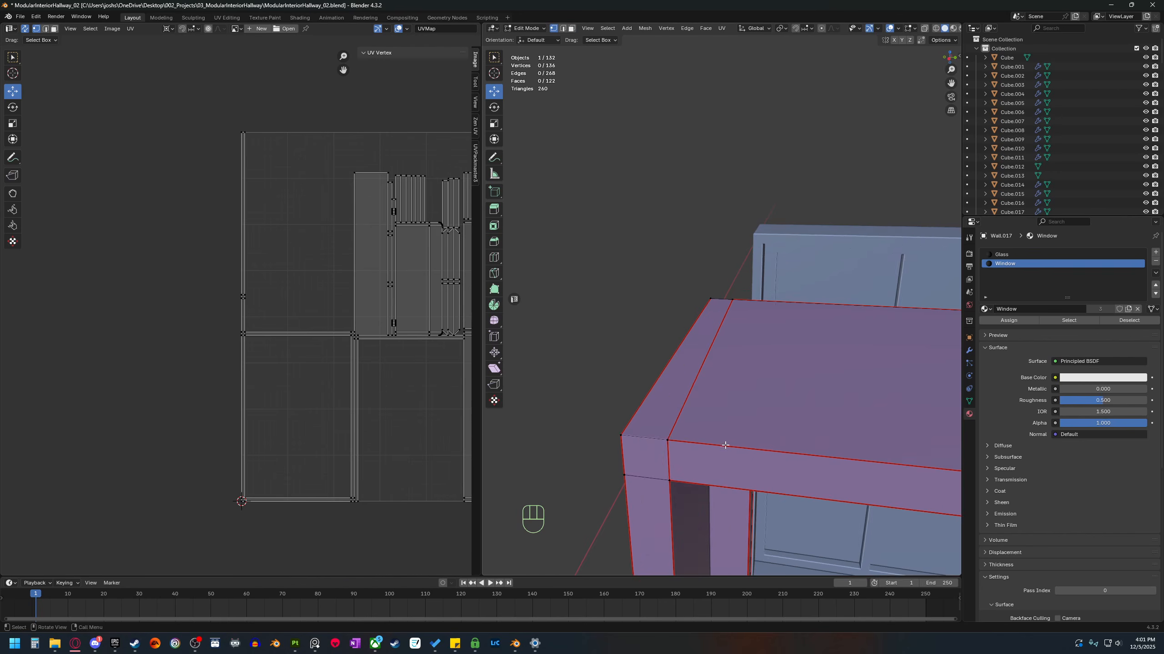
# Edge-slide the extra edges on the top and side faces onto the outer frame's first upper corner.
pyautogui.moveTo(725, 445); pyautogui.dragTo(709, 408, button='middle')
pyautogui.press('2')
pyautogui.click(672, 365)
pyautogui.click(713, 335)
pyautogui.press('g')
pyautogui.press('g')
pyautogui.click(659, 325)
pyautogui.press('g')
pyautogui.press('g')
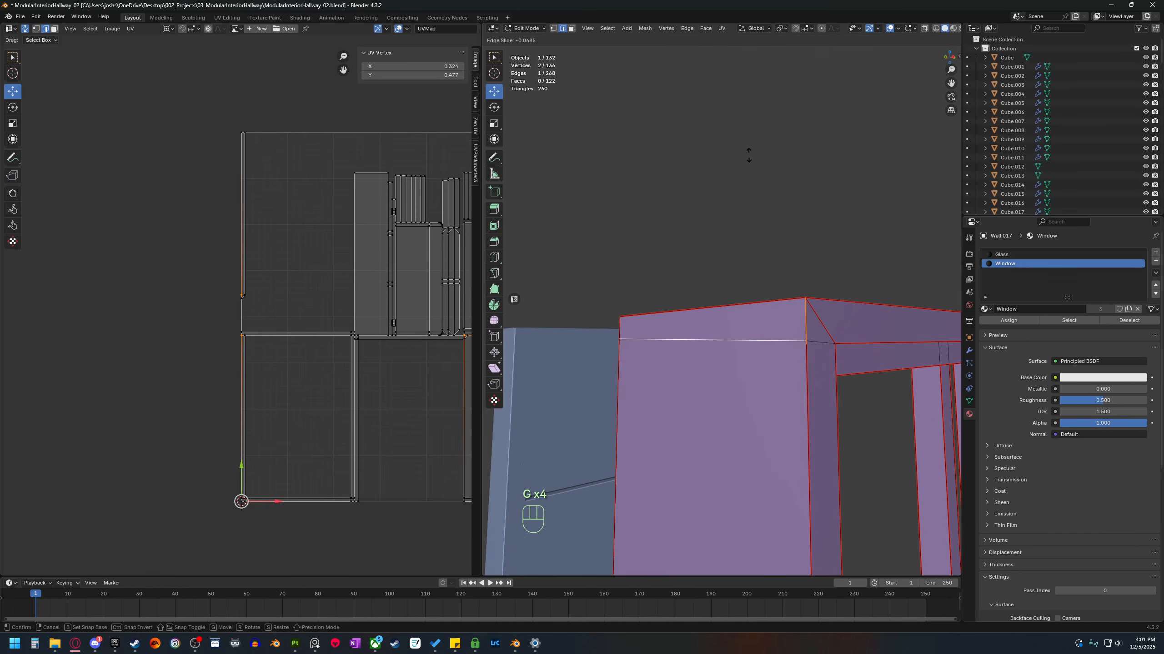
pyautogui.click(693, 131)
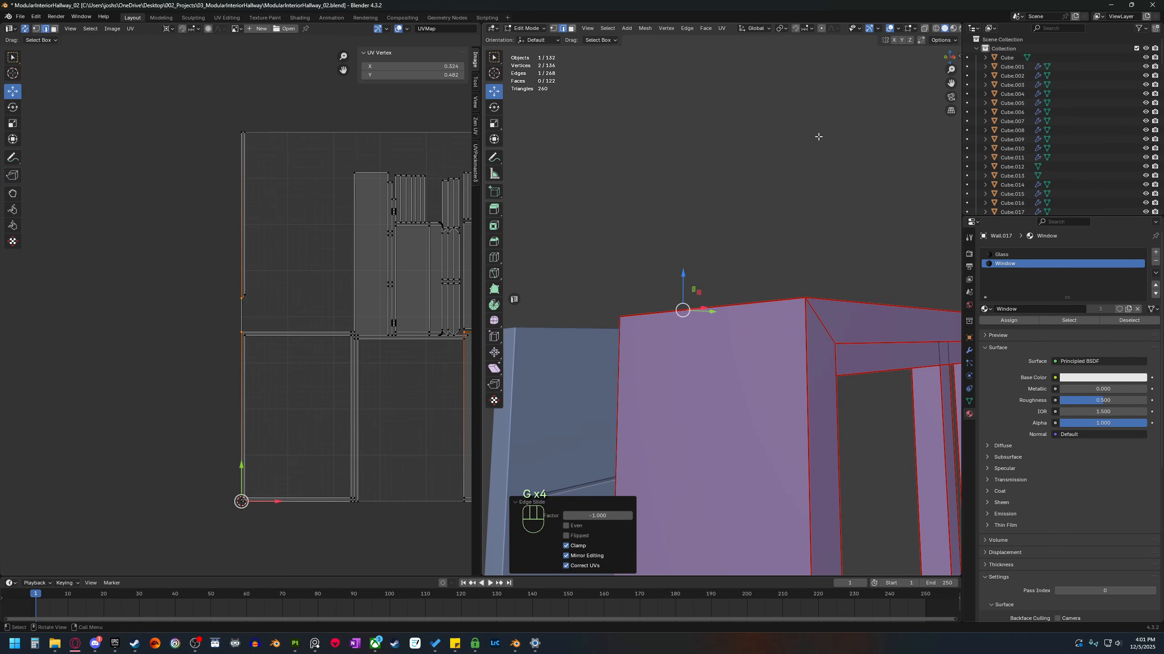
# Edge-slide the extra side and top edges onto the outer frame's opposite upper corner.
pyautogui.scroll(-5, 788, 180)
pyautogui.keyDown('shift'); pyautogui.moveTo(777, 379); pyautogui.dragTo(751, 220, button='middle'); pyautogui.keyUp('shift')
pyautogui.keyDown('shift'); pyautogui.moveTo(738, 357); pyautogui.dragTo(710, 224, button='middle'); pyautogui.keyUp('shift')
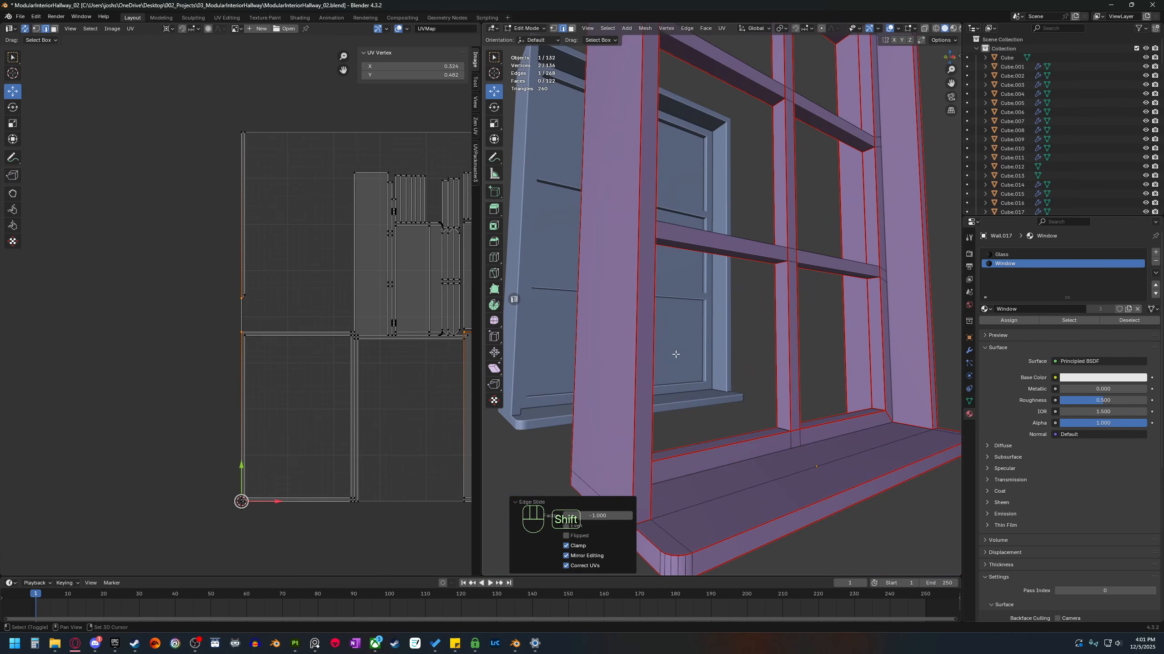
pyautogui.keyDown('shift'); pyautogui.moveTo(676, 353); pyautogui.dragTo(761, 349, button='middle'); pyautogui.keyUp('shift')
pyautogui.press('g')
pyautogui.press('g')
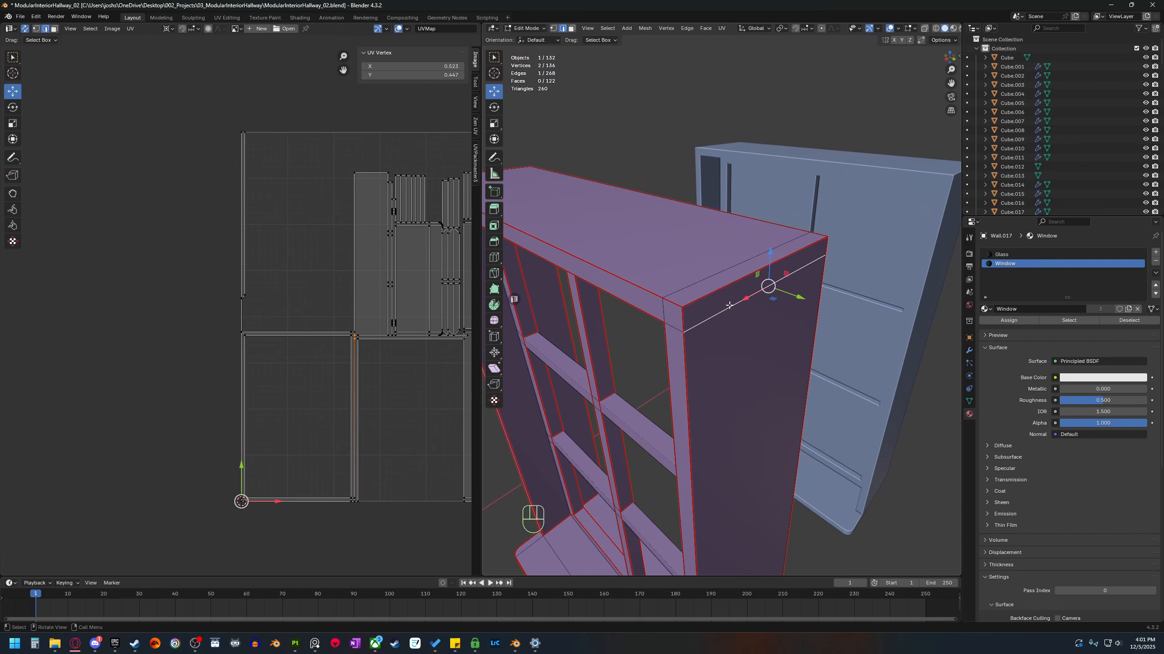
pyautogui.click(701, 138)
pyautogui.click(711, 273)
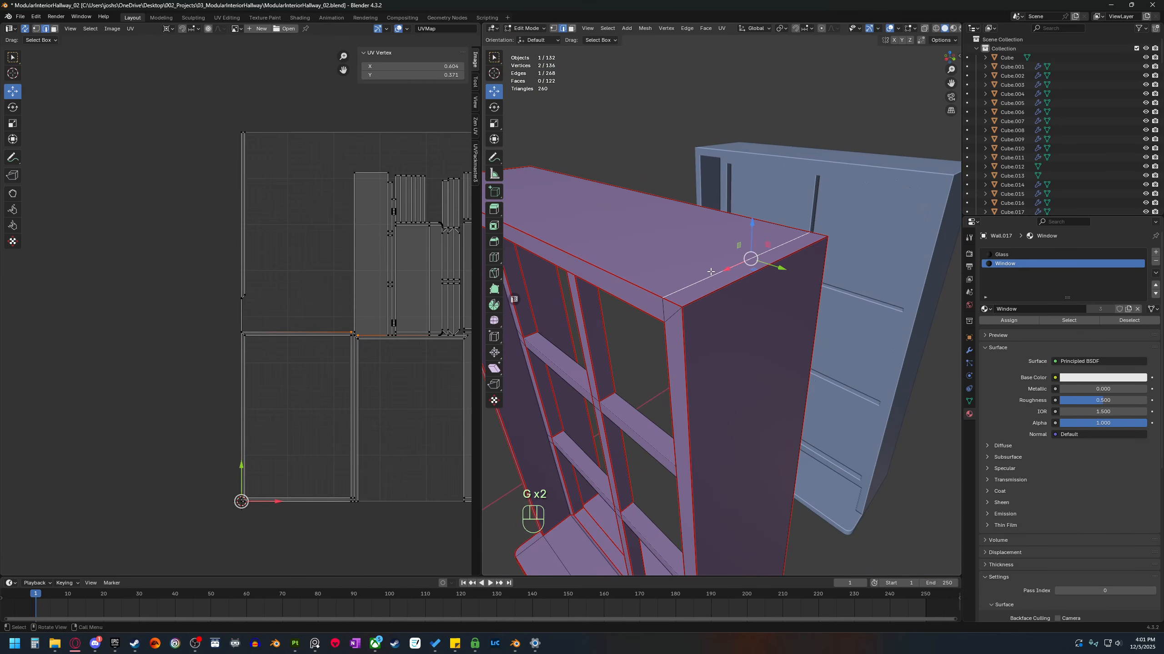
pyautogui.press('g')
pyautogui.press('g')
pyautogui.click(770, 259)
# Merge all of the window's vertices by distance at 0.0001 m and check the faces at the cleaned upper corner.
pyautogui.press('a')
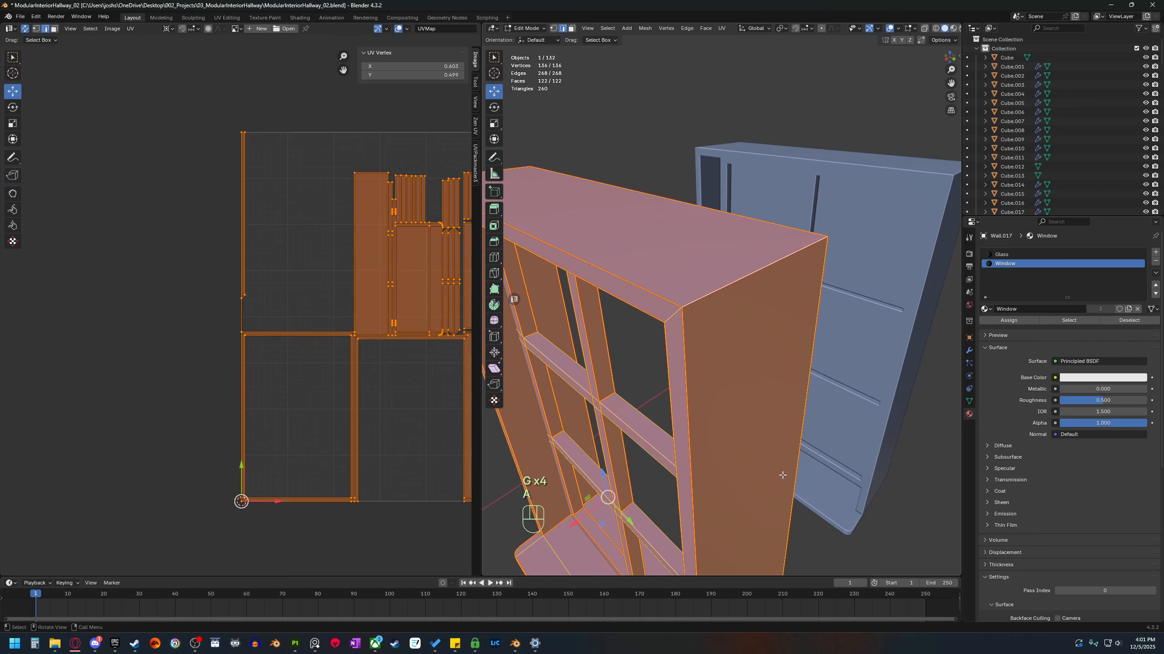
pyautogui.press('m')
pyautogui.click(756, 476)
pyautogui.moveTo(744, 472); pyautogui.dragTo(726, 361, button='middle')
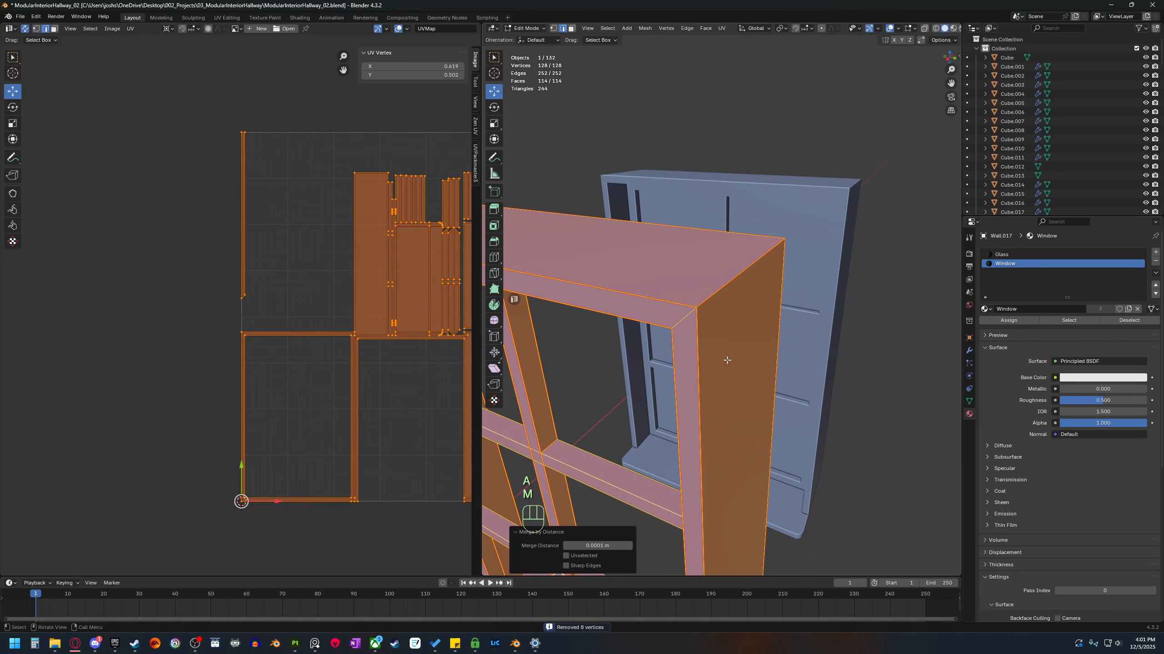
pyautogui.scroll(-3, 728, 355)
pyautogui.press('3')
pyautogui.click(716, 334)
pyautogui.click(660, 294)
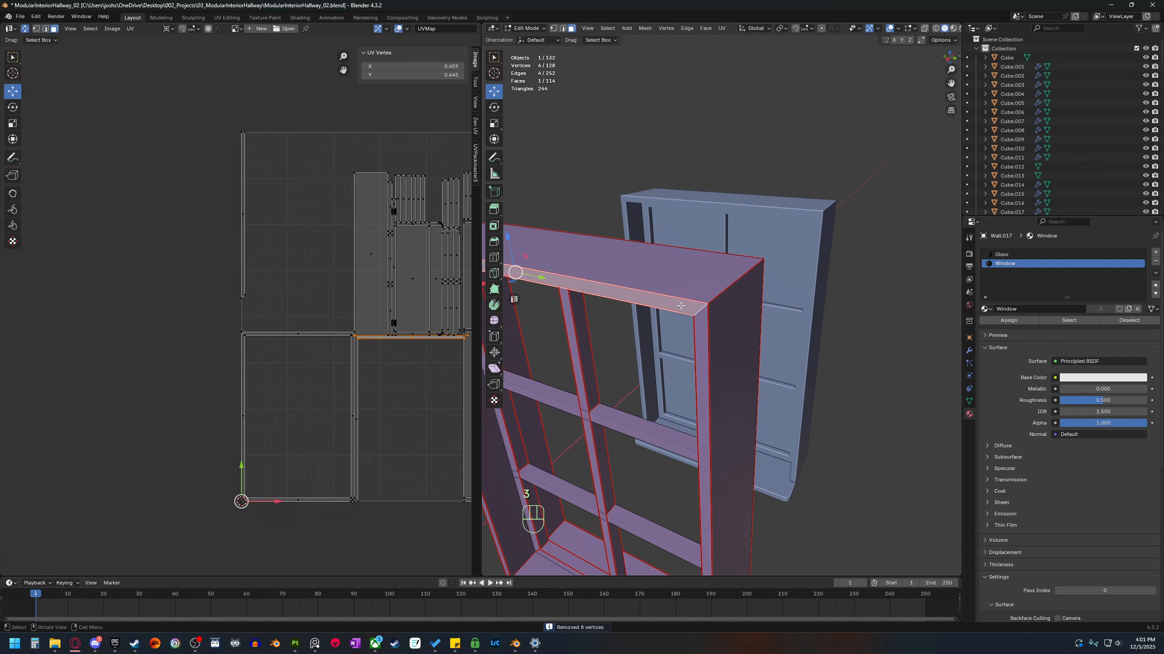
pyautogui.scroll(-1, 652, 328)
pyautogui.moveTo(639, 346); pyautogui.dragTo(628, 400, button='middle')
pyautogui.click(657, 307)
# Unwrap the entire cleaned window mesh with the Angle Based method and bring the full UV layout into view.
pyautogui.press('a')
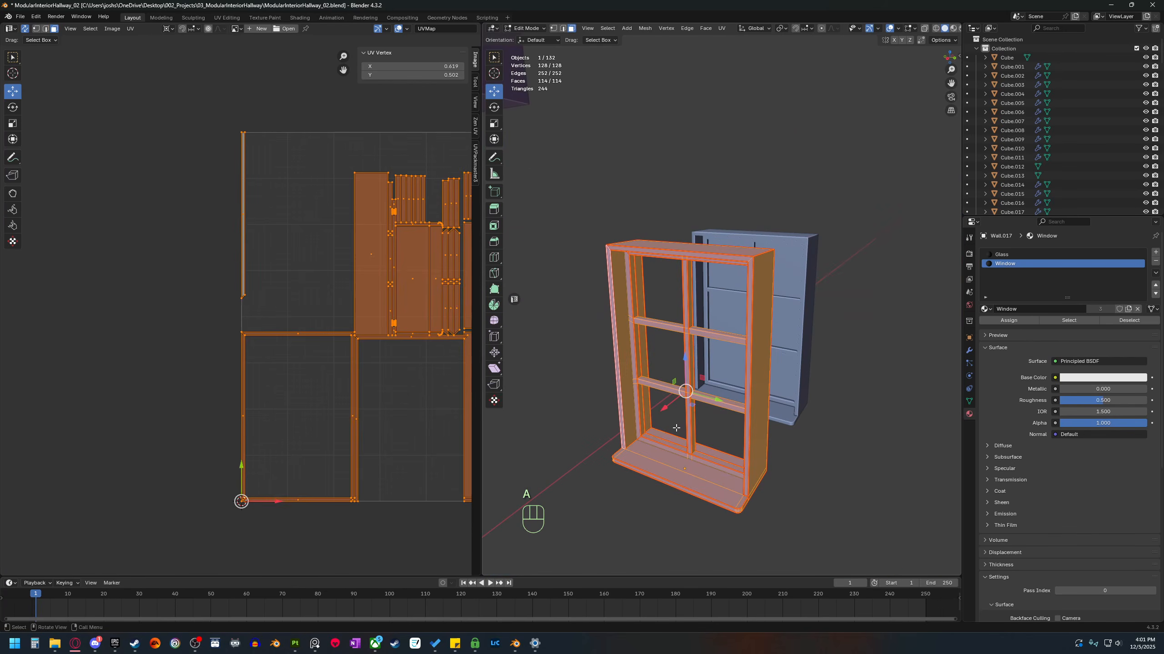
pyautogui.press('u')
pyautogui.click(734, 431)
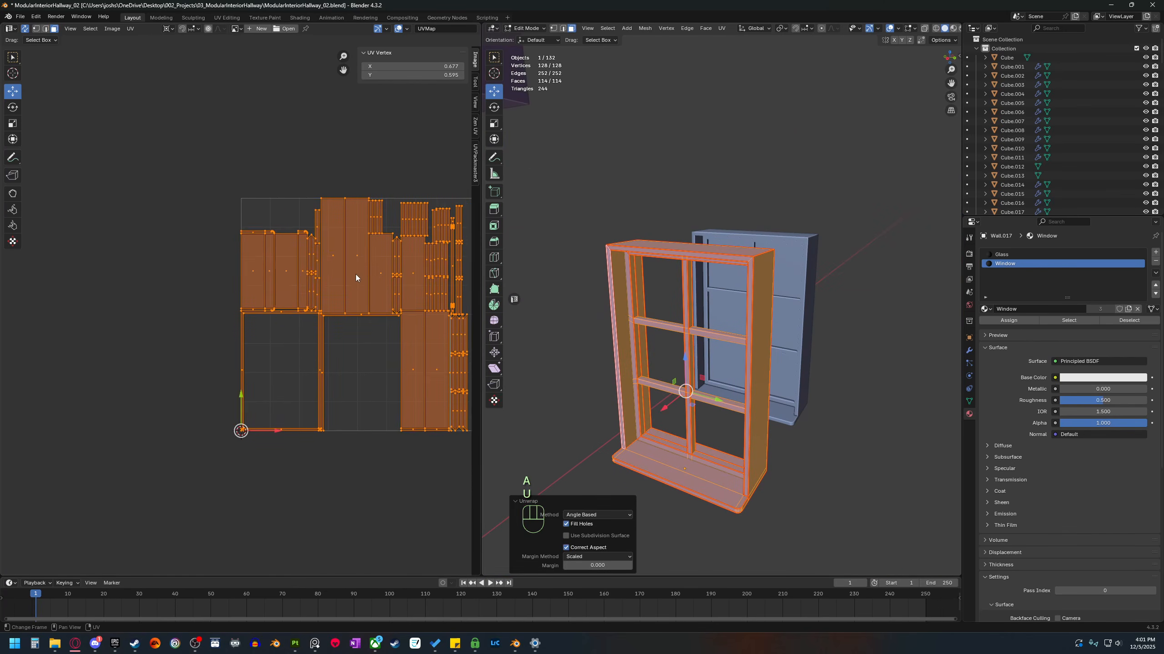
pyautogui.moveTo(432, 303); pyautogui.dragTo(240, 303, button='middle')
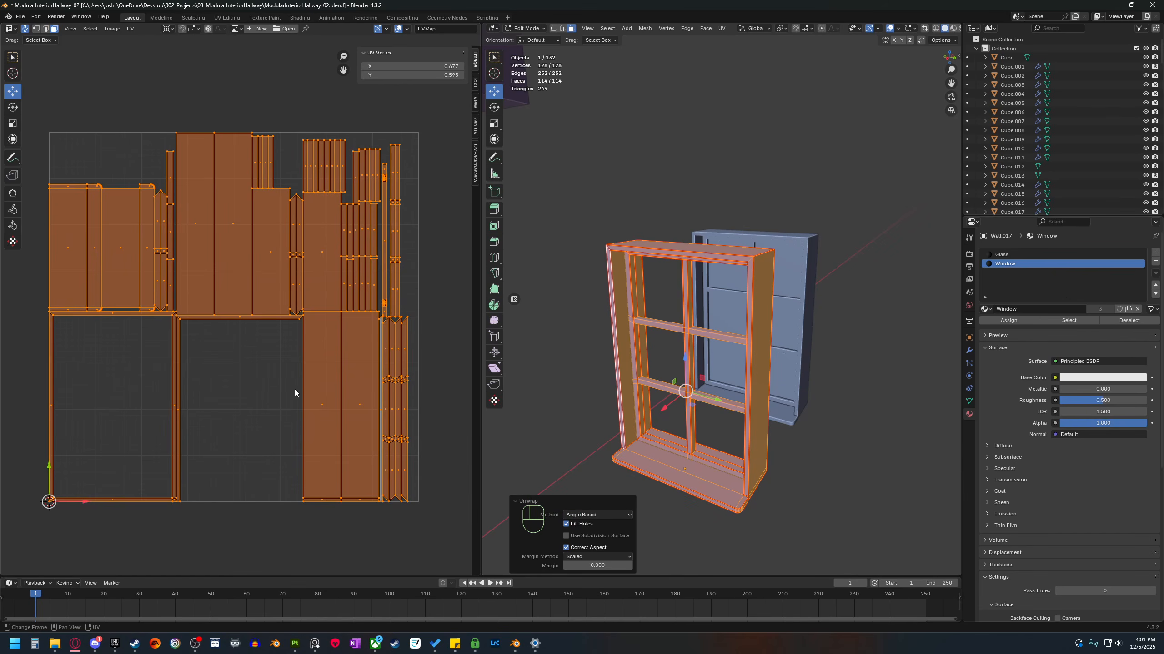
pyautogui.keyDown('shift'); pyautogui.moveTo(249, 390); pyautogui.dragTo(277, 389, button='middle'); pyautogui.keyUp('shift')
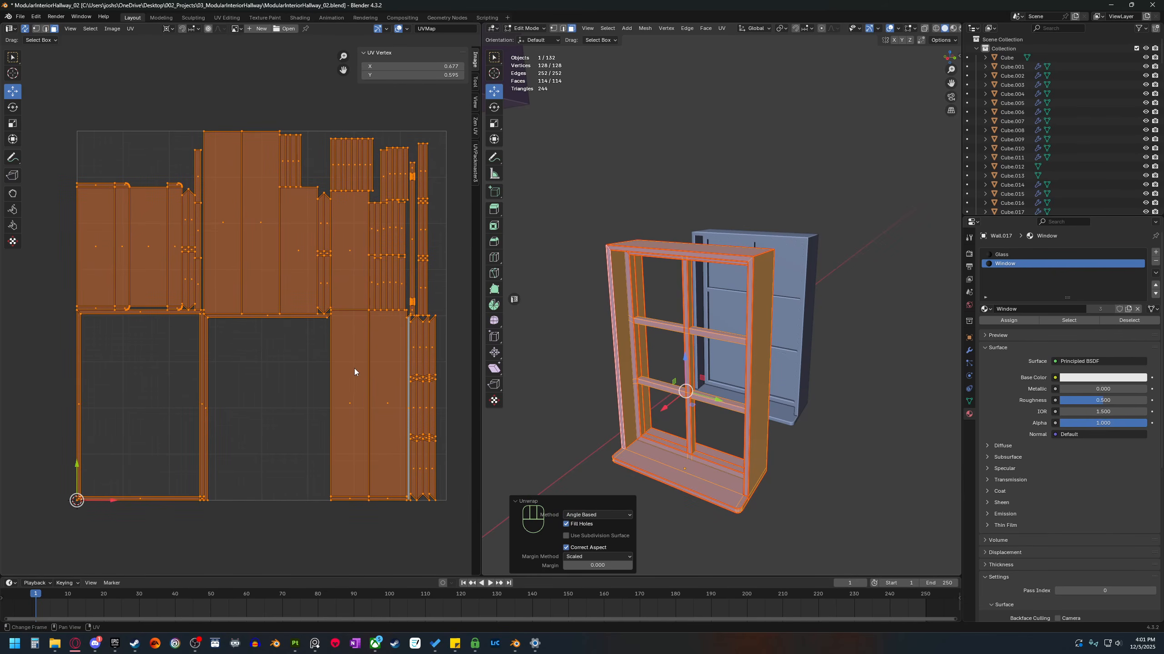
# Pack the window's UV islands with Pack Islands, using the Exact Shape (Concave) method without scaling or rotation.
pyautogui.click(476, 165)
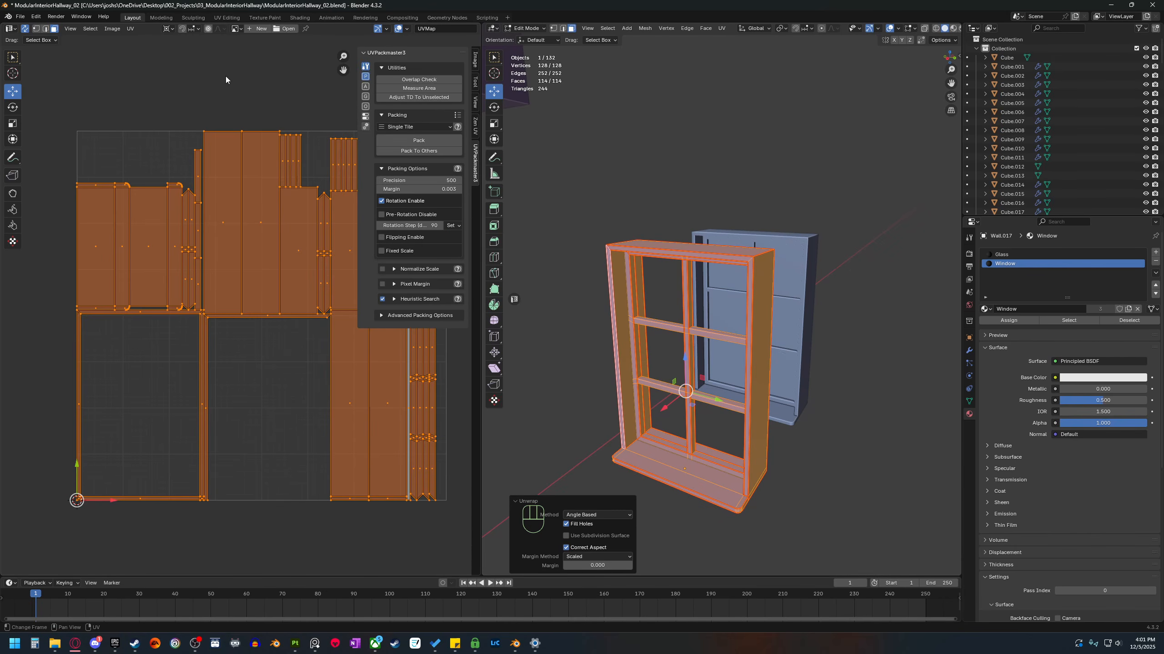
pyautogui.click(130, 29)
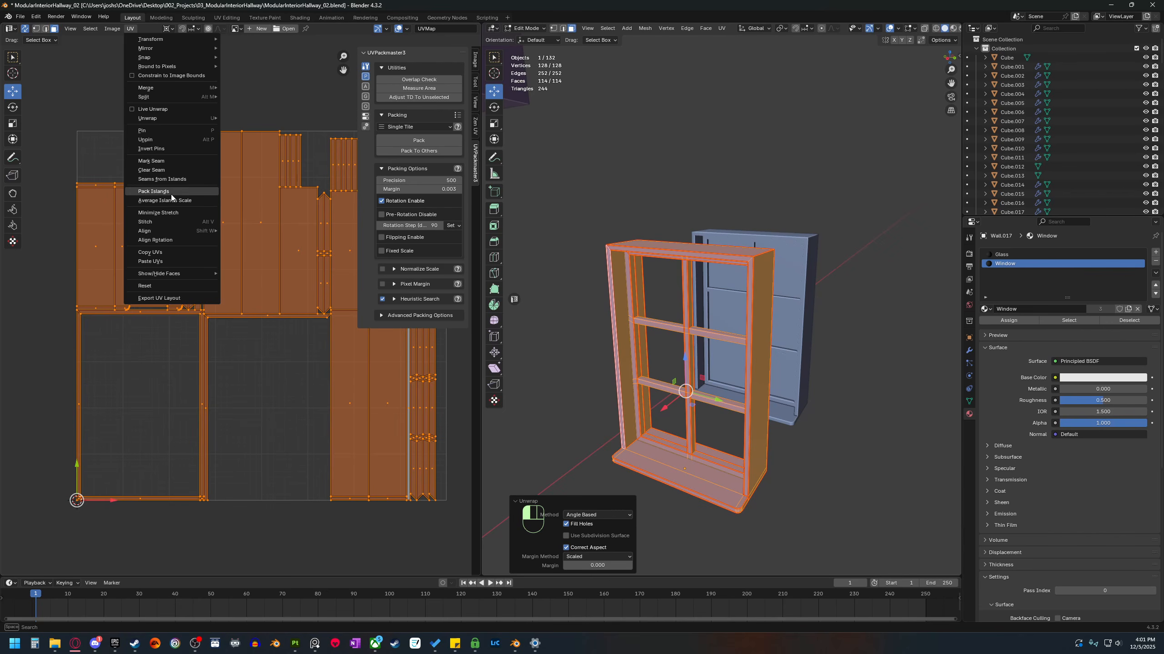
pyautogui.click(156, 191)
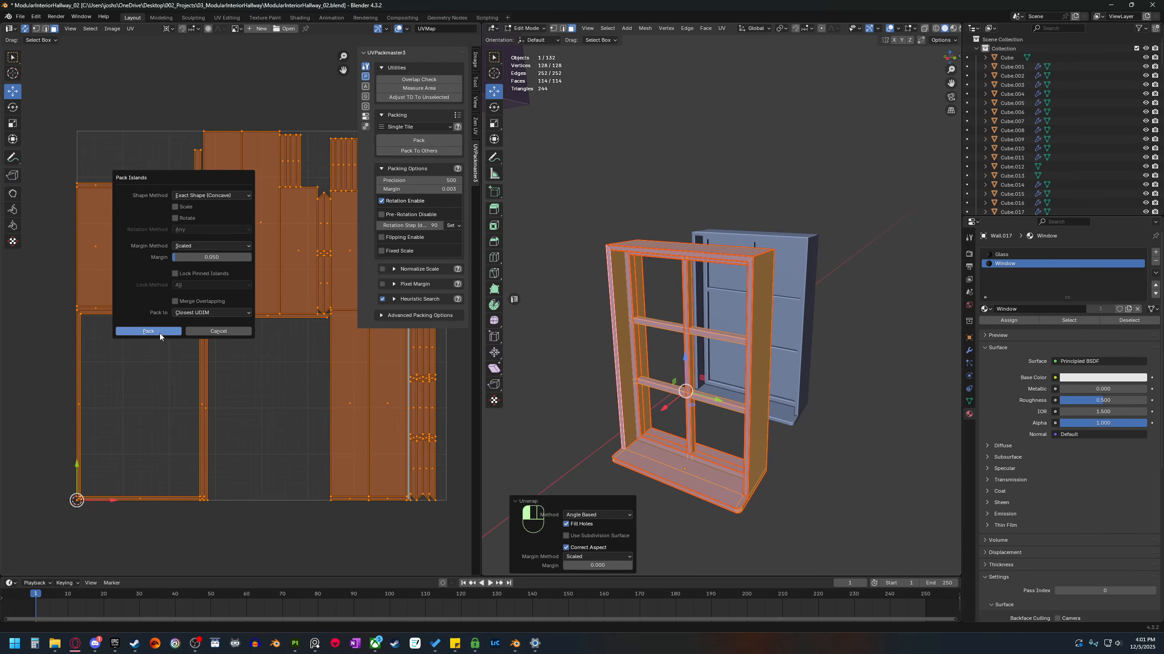
pyautogui.click(160, 332)
pyautogui.moveTo(269, 378); pyautogui.dragTo(198, 404, button='middle')
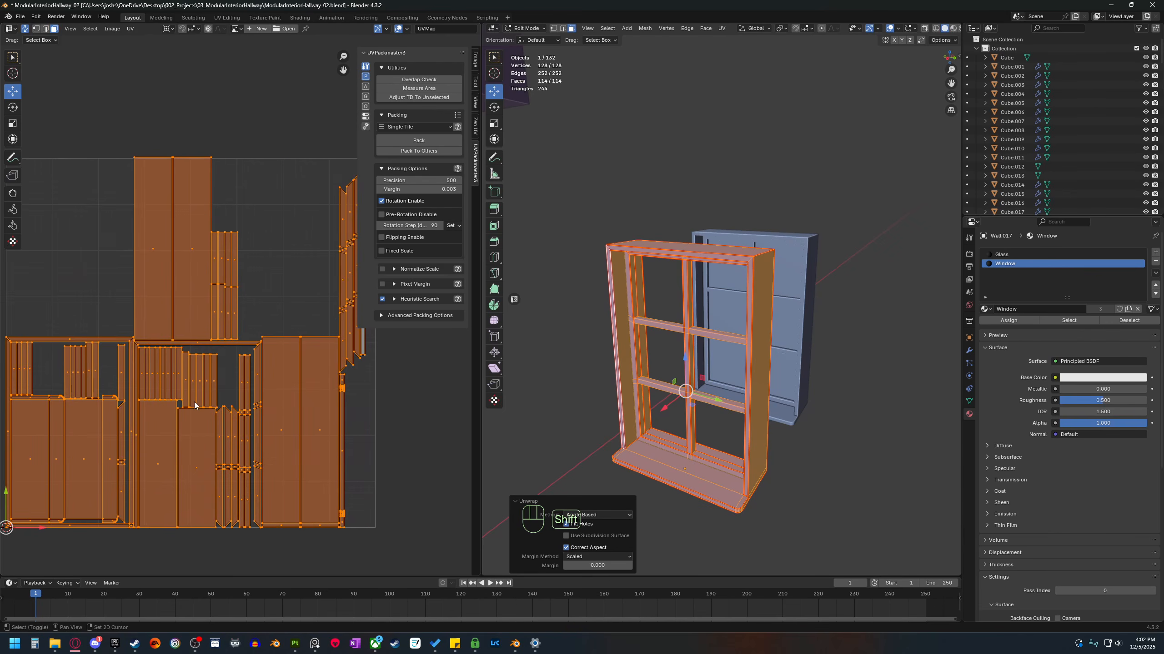
# Try to pack all the window's UV islands with UVPackmaster using rotation and heuristic search, stopping the search early.
pyautogui.click(423, 141)
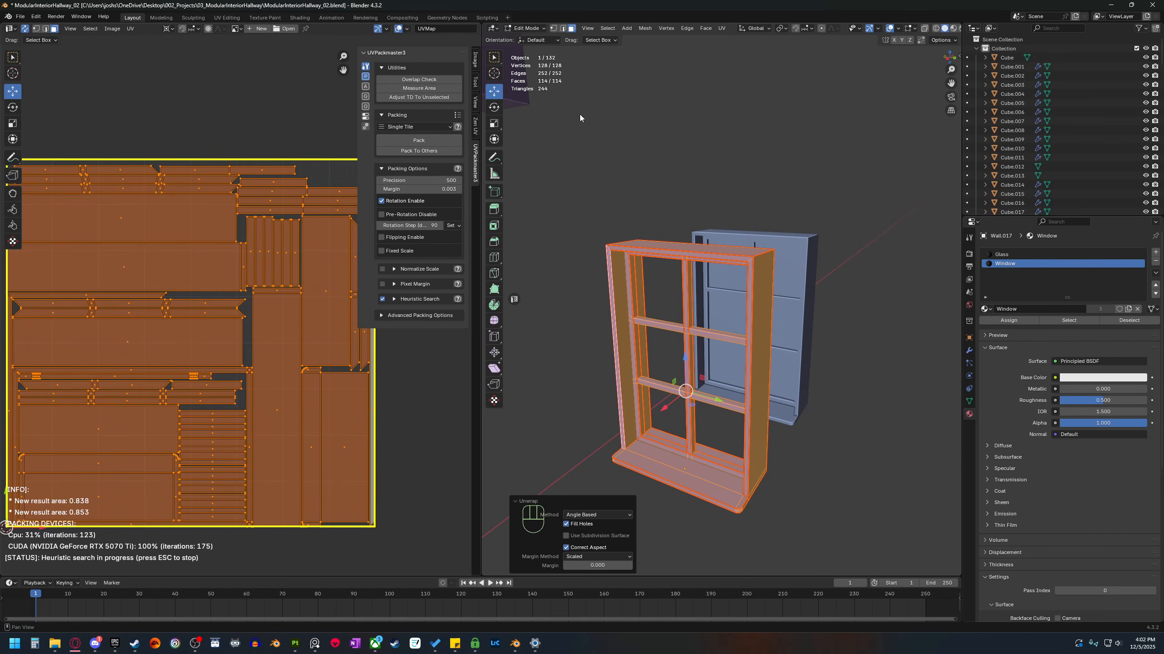
pyautogui.scroll(-1, 278, 342)
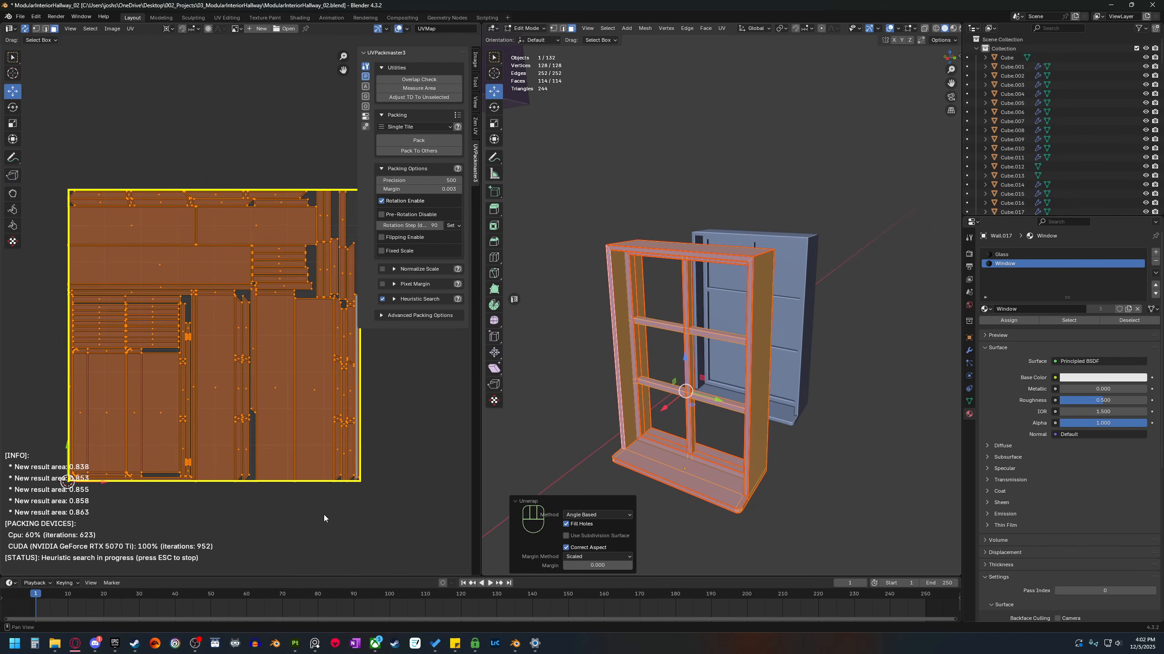
pyautogui.press('Escape')
pyautogui.keyDown('shift'); pyautogui.moveTo(350, 368); pyautogui.dragTo(291, 367, button='middle'); pyautogui.keyUp('shift')
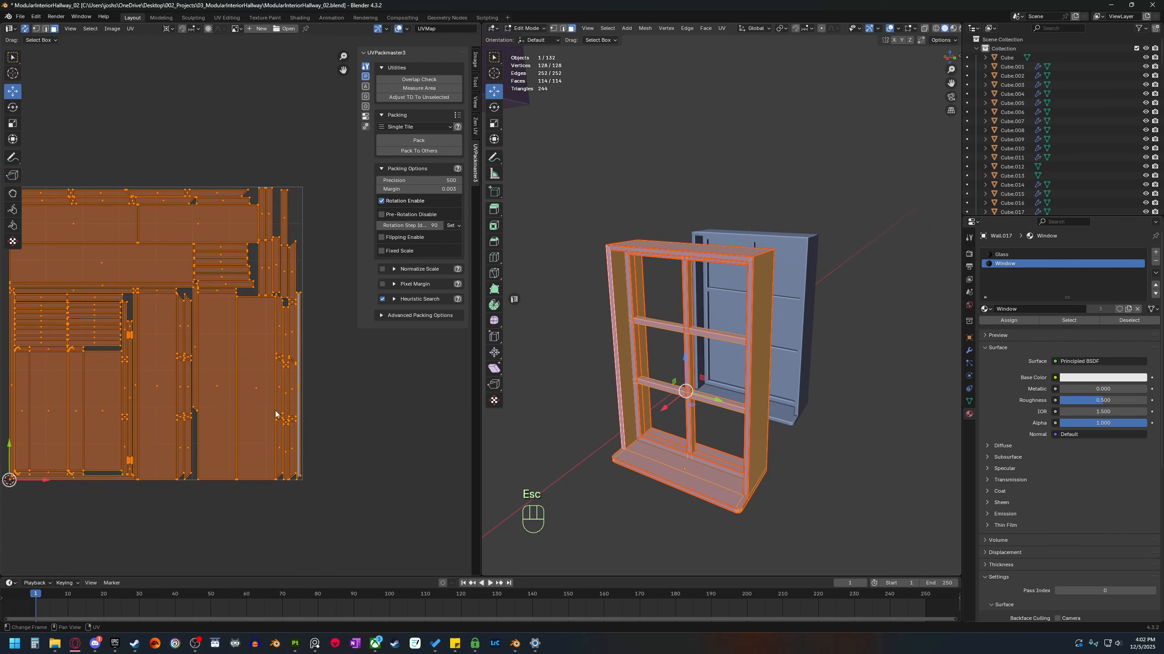
# Compare the directions of the packed UV islands with the window's upright frame sides and horizontal pane bars.
pyautogui.scroll(2, 224, 338)
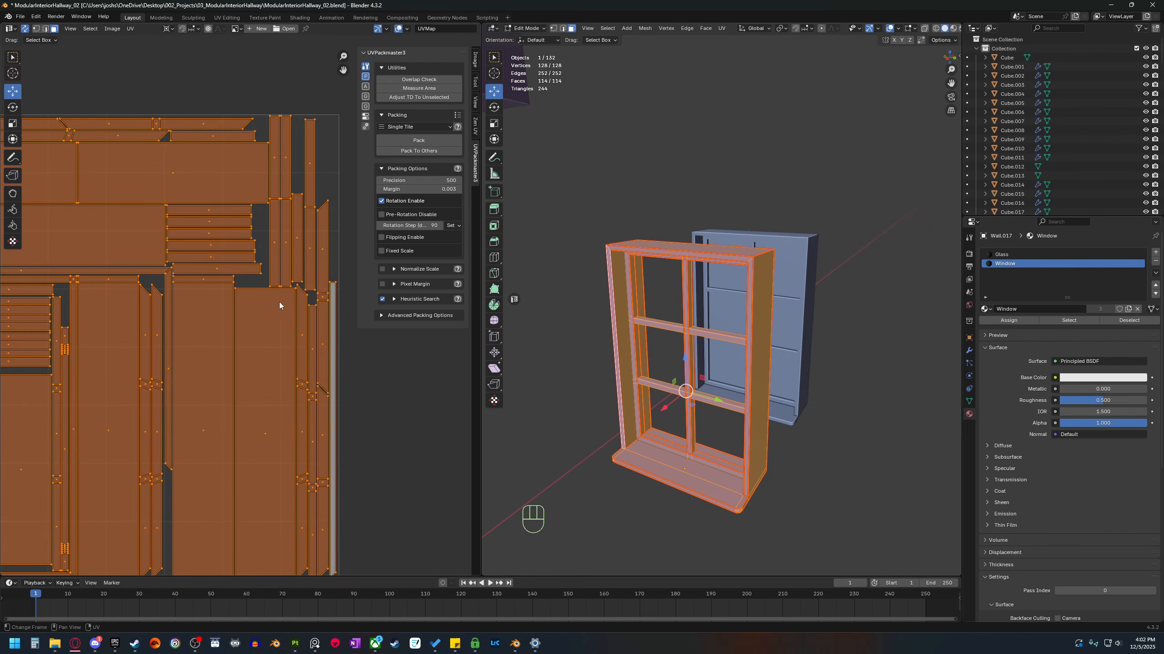
pyautogui.scroll(-2, 289, 305)
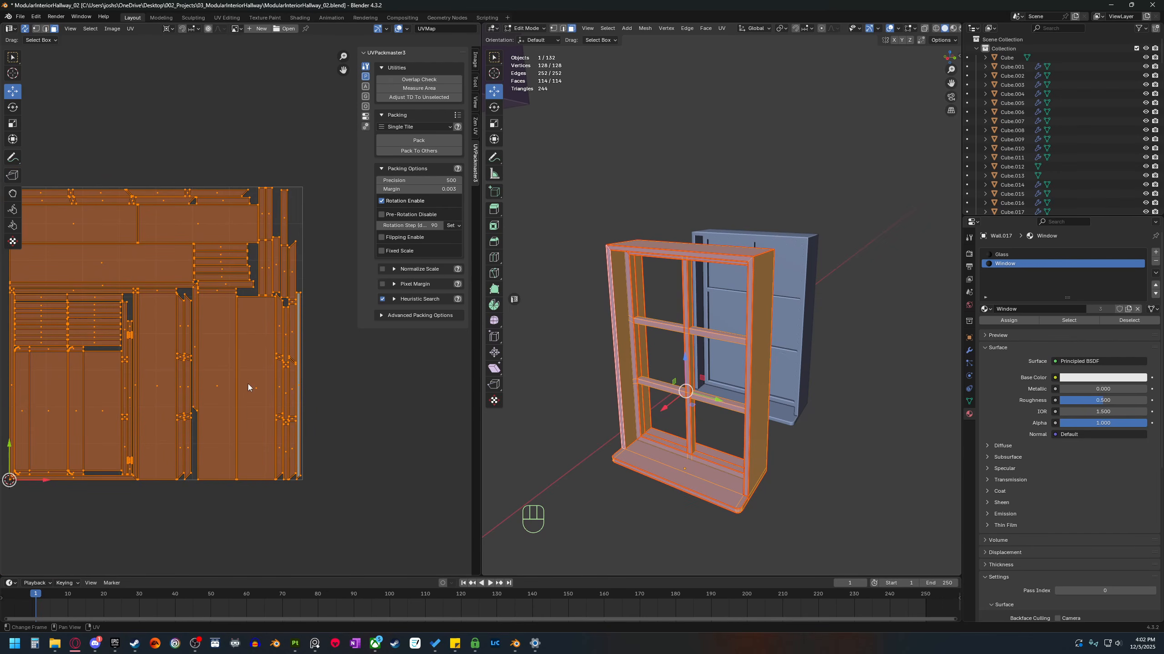
pyautogui.moveTo(678, 500); pyautogui.dragTo(760, 477, button='middle')
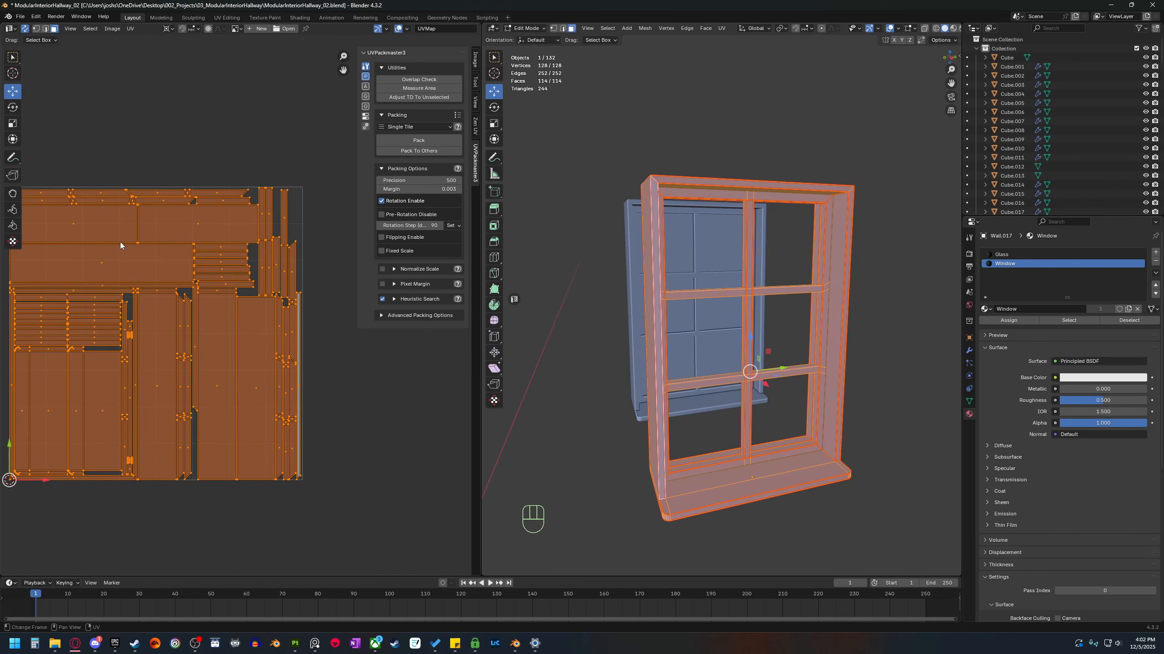
pyautogui.keyDown('shift'); pyautogui.moveTo(87, 229); pyautogui.dragTo(120, 230, button='middle'); pyautogui.keyUp('shift')
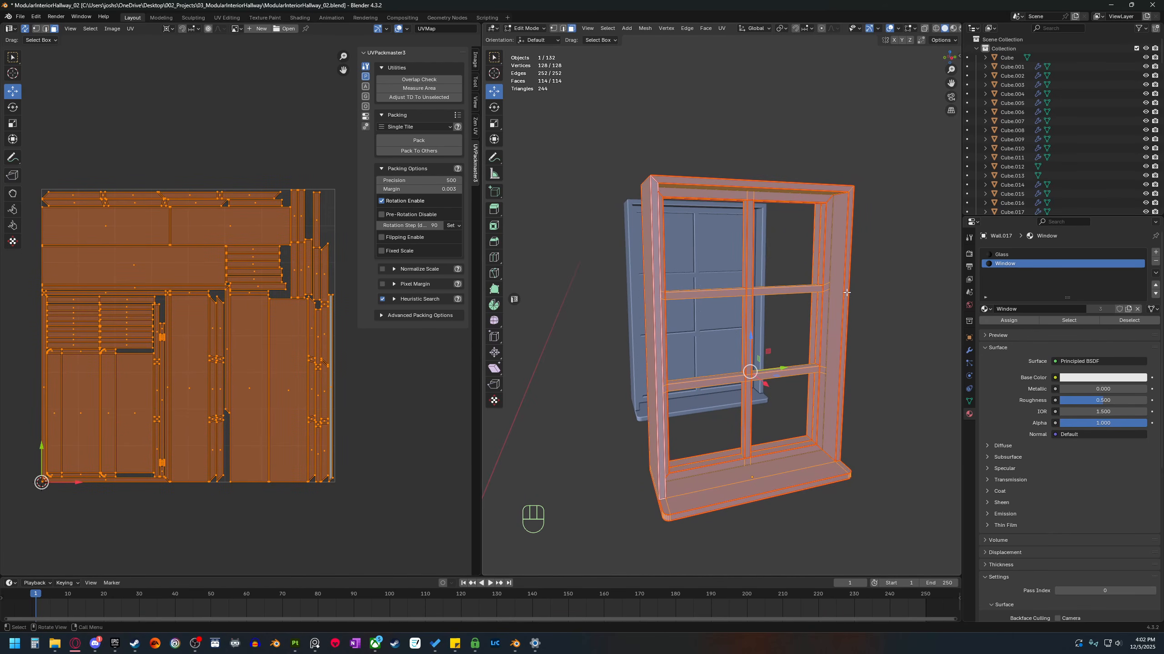
pyautogui.scroll(1, 845, 207)
pyautogui.keyDown('shift'); pyautogui.moveTo(846, 259); pyautogui.dragTo(756, 351, button='middle'); pyautogui.keyUp('shift')
pyautogui.scroll(1, 797, 316)
pyautogui.scroll(1, 776, 314)
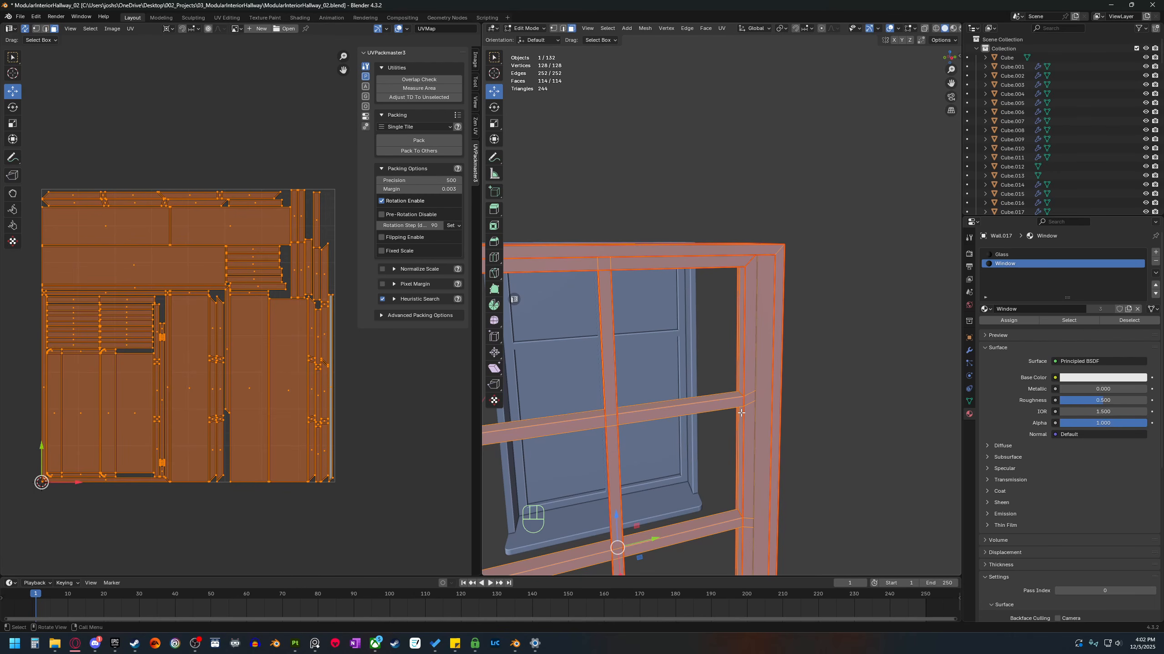
# Undo the UVPackmaster packing with rotation on the window's UV islands.
pyautogui.hotkey('ctrl', 'z')
pyautogui.hotkey('ctrl', 'z')
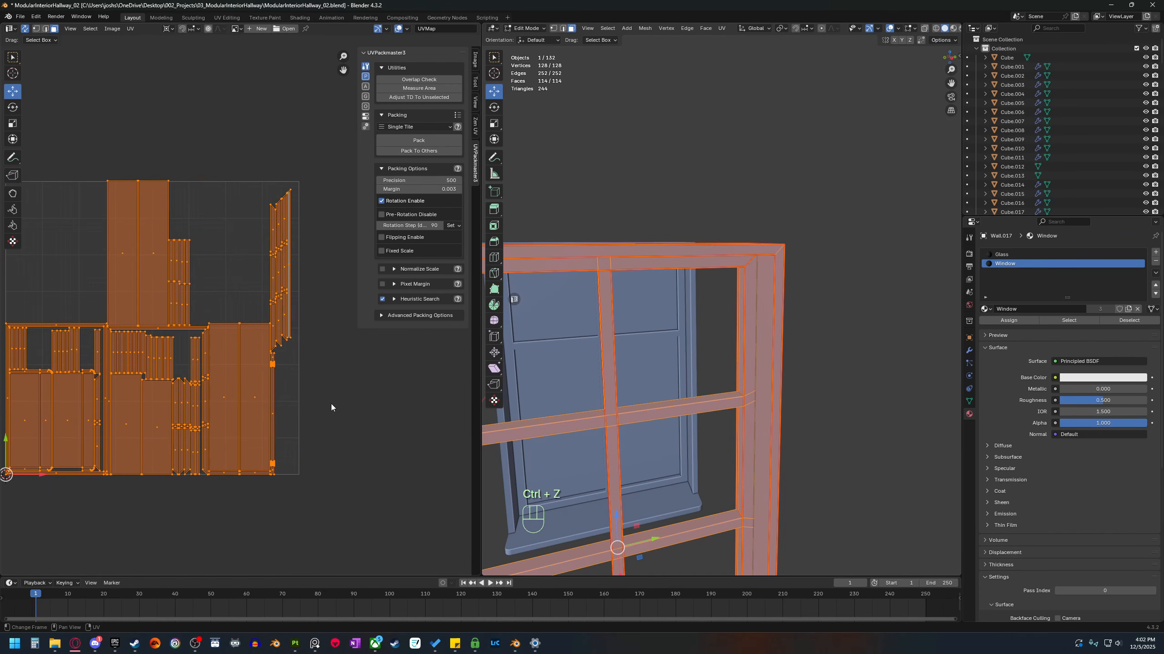
pyautogui.keyDown('shift'); pyautogui.moveTo(229, 367); pyautogui.dragTo(282, 356, button='middle'); pyautogui.keyUp('shift')
pyautogui.keyDown('shift'); pyautogui.moveTo(256, 413); pyautogui.dragTo(229, 419, button='middle'); pyautogui.keyUp('shift')
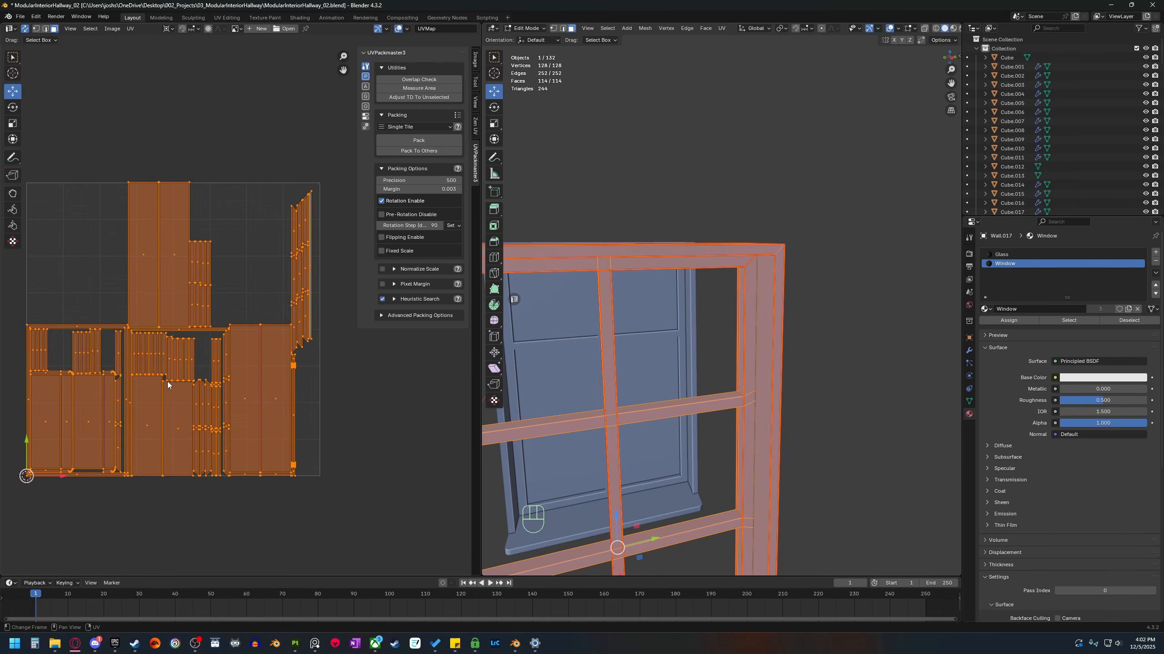
# Select one horizontal pane bar's faces up to its seams and check how its island lies in the UV layout.
pyautogui.keyDown('shift'); pyautogui.moveTo(648, 448); pyautogui.dragTo(636, 359, button='middle'); pyautogui.keyUp('shift')
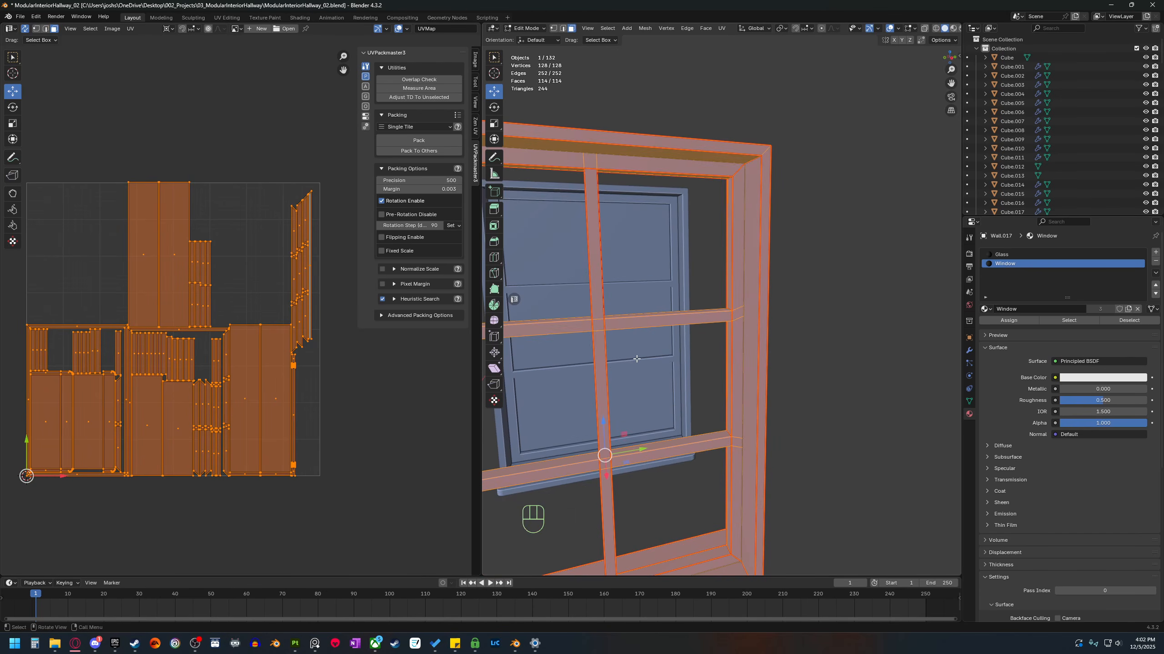
pyautogui.moveTo(658, 396); pyautogui.dragTo(703, 367, button='middle')
pyautogui.press('3')
pyautogui.click(724, 321)
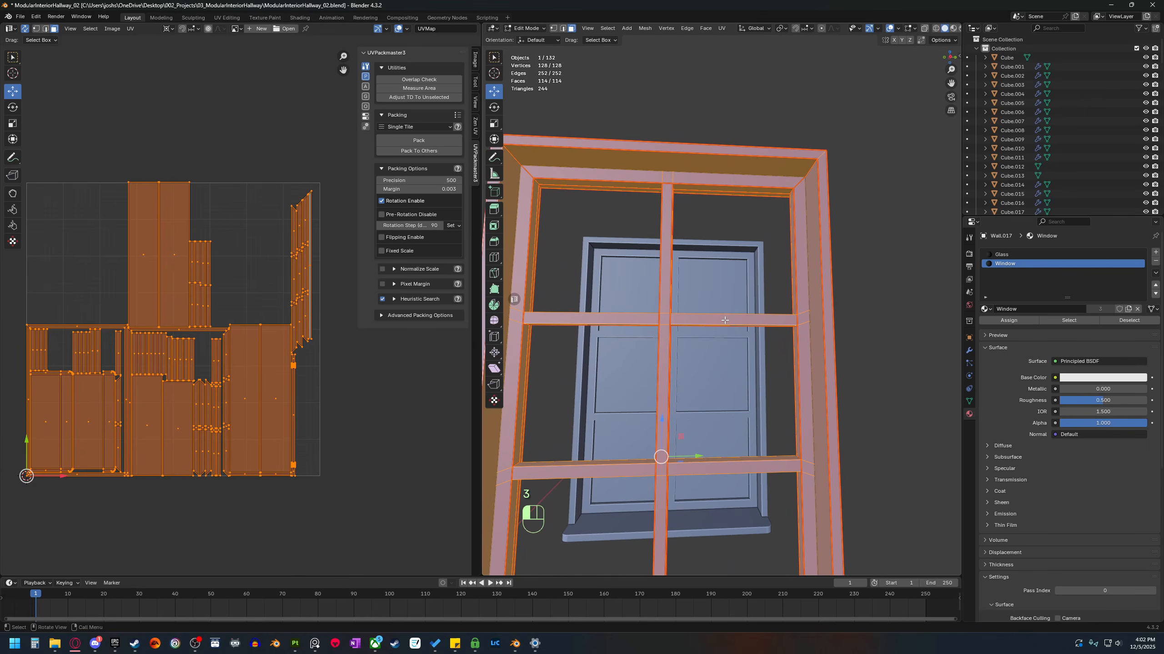
pyautogui.moveTo(725, 321); pyautogui.dragTo(737, 369, button='middle')
pyautogui.keyDown('shift'); pyautogui.moveTo(743, 284); pyautogui.dragTo(749, 345, button='middle'); pyautogui.keyUp('shift')
pyautogui.scroll(2, 749, 345)
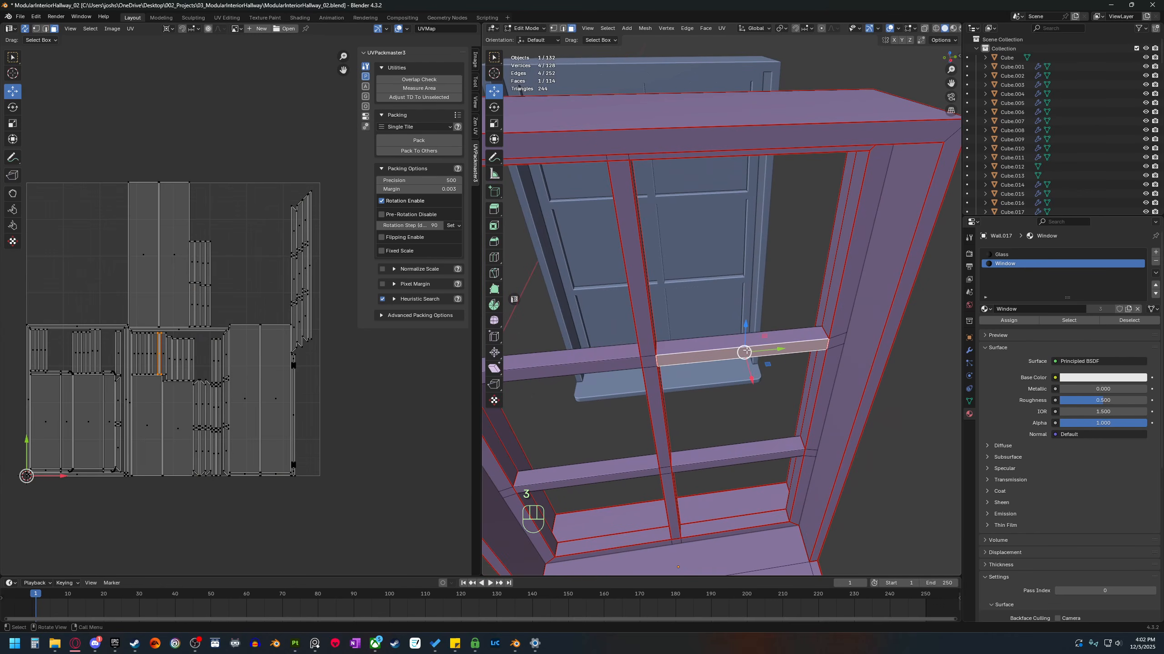
pyautogui.press('l')
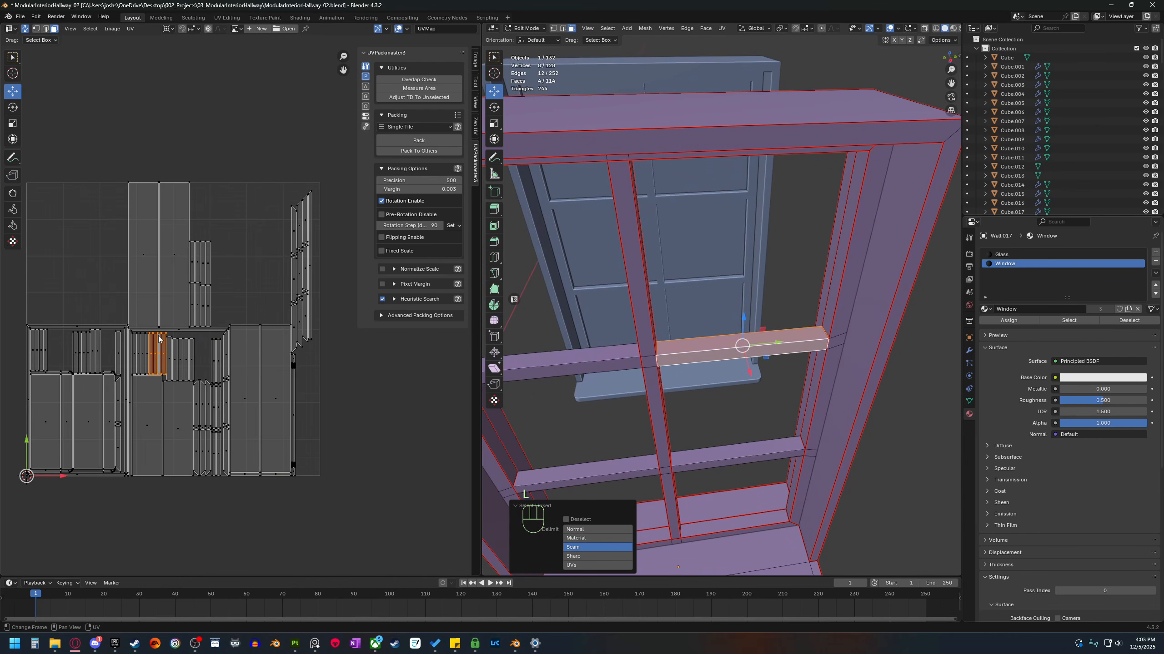
pyautogui.moveTo(679, 395); pyautogui.dragTo(678, 373, button='middle')
pyautogui.keyDown('shift'); pyautogui.moveTo(679, 372); pyautogui.dragTo(700, 333, button='middle'); pyautogui.keyUp('shift')
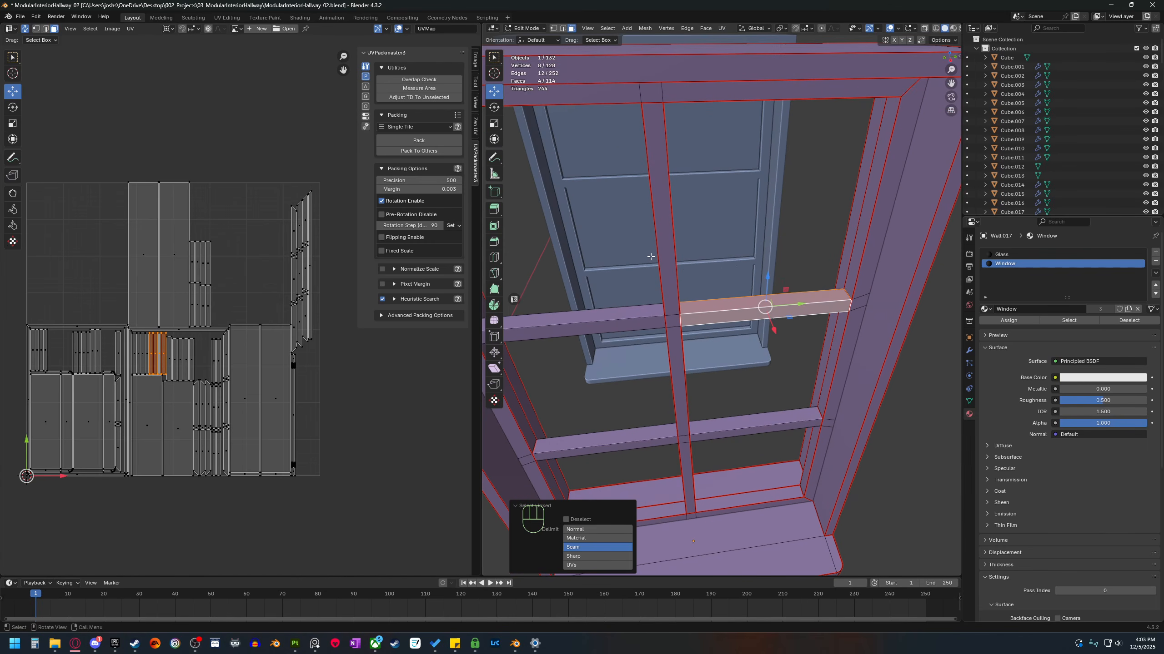
# Select the central vertical pane bar's linked faces up to the seams and compare their direction with their UV island.
pyautogui.click(683, 406)
pyautogui.press('l')
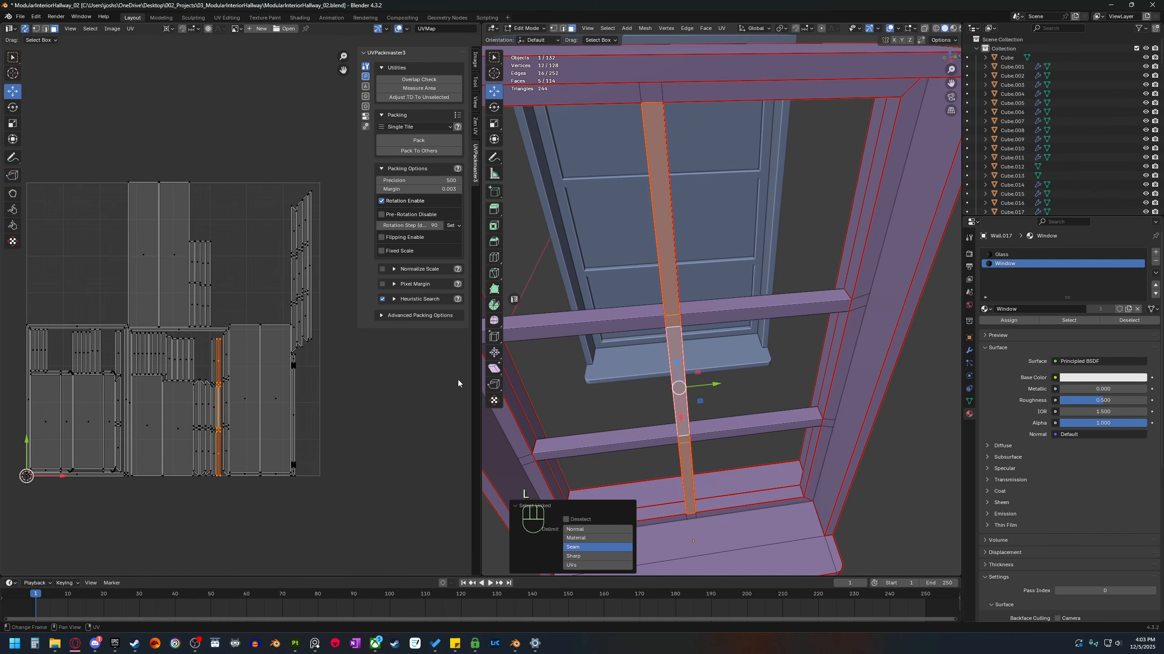
pyautogui.moveTo(728, 376); pyautogui.dragTo(728, 344, button='middle')
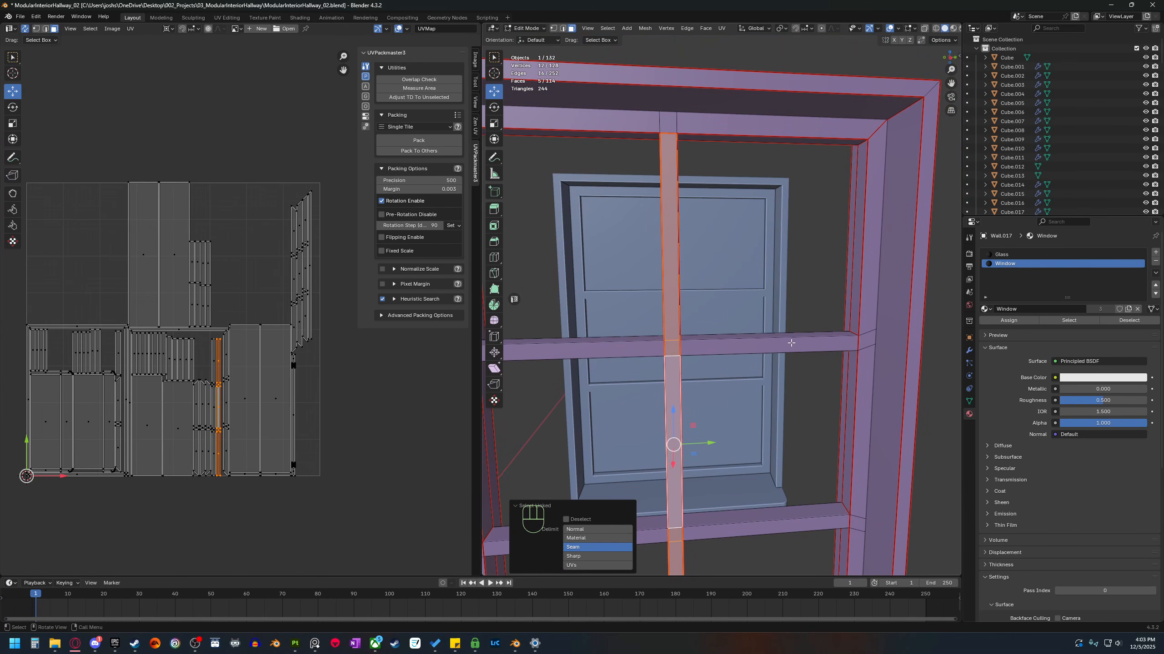
pyautogui.keyDown('shift'); pyautogui.moveTo(730, 372); pyautogui.dragTo(745, 333, button='middle'); pyautogui.keyUp('shift')
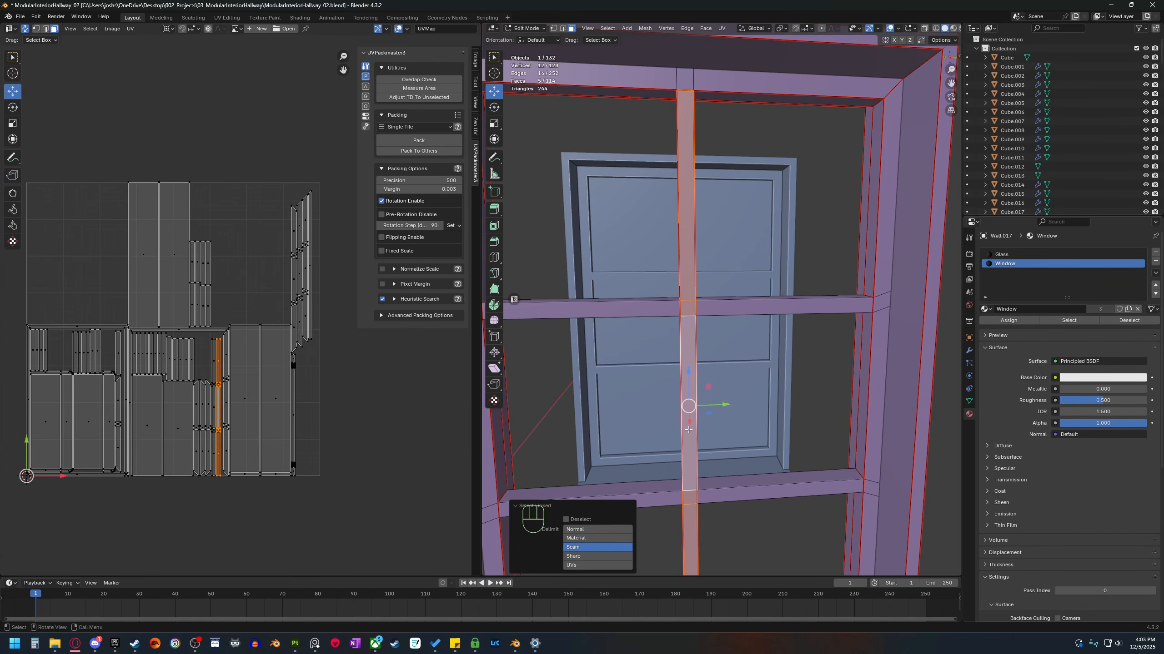
pyautogui.scroll(-3, 693, 412)
pyautogui.moveTo(693, 411); pyautogui.dragTo(666, 419, button='middle')
pyautogui.keyDown('shift'); pyautogui.moveTo(666, 419); pyautogui.dragTo(723, 418, button='middle'); pyautogui.keyUp('shift')
pyautogui.scroll(-1, 647, 362)
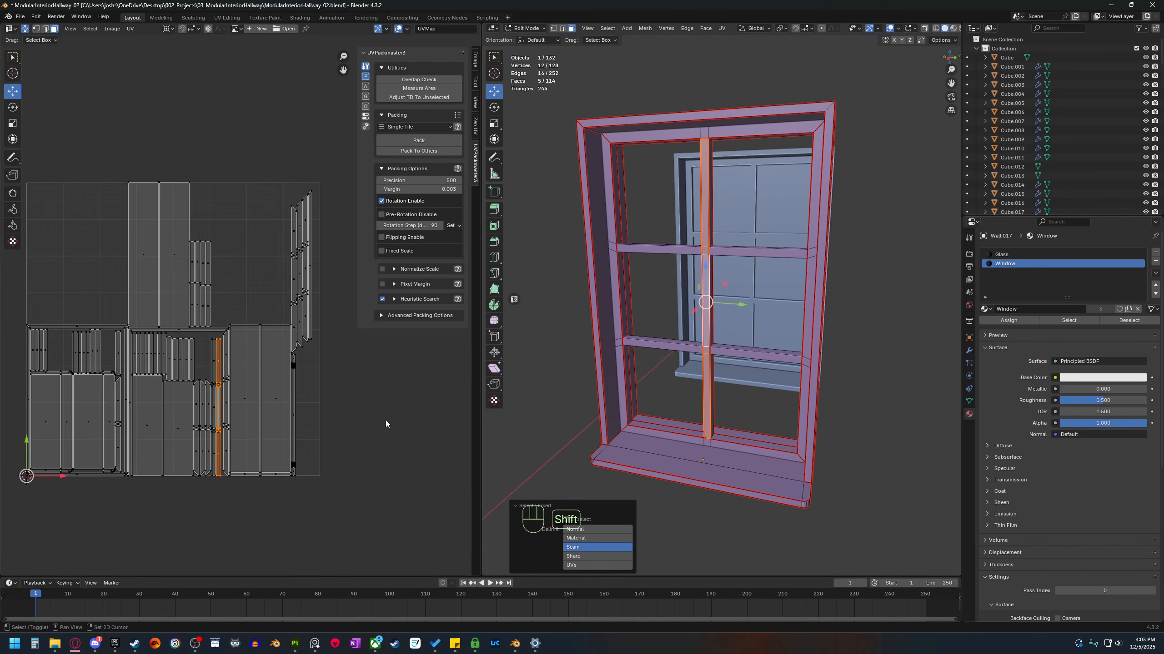
# Examine the orientation and placement of the long, narrow islands across the window's UV layout.
pyautogui.scroll(6, 314, 343)
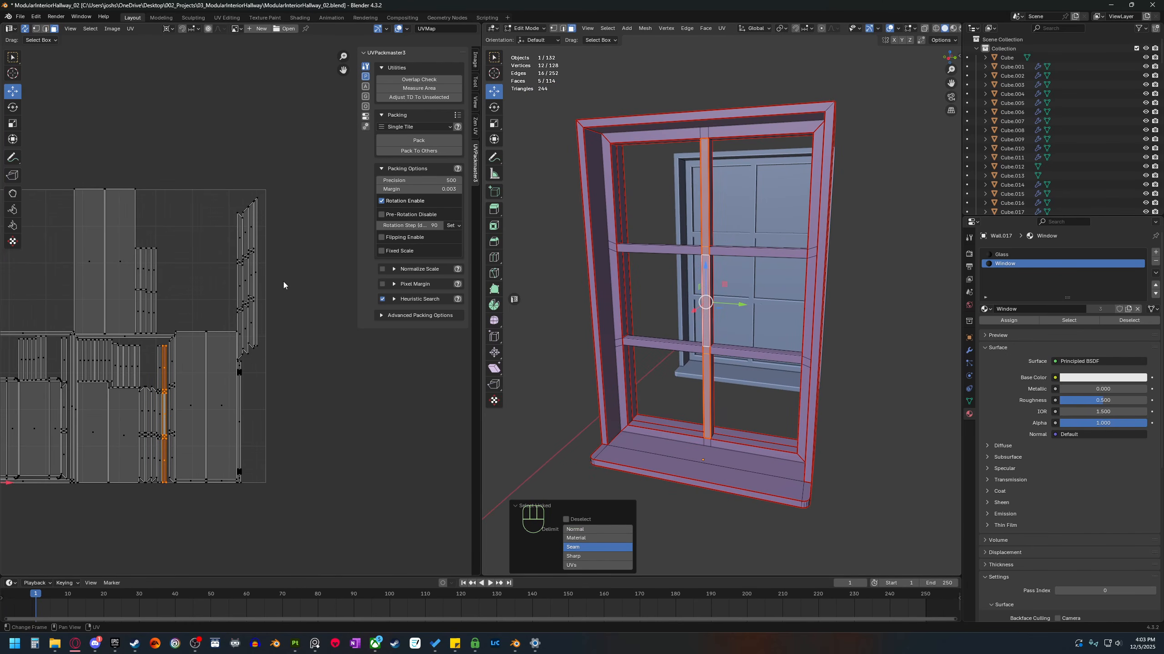
pyautogui.scroll(2, 281, 275)
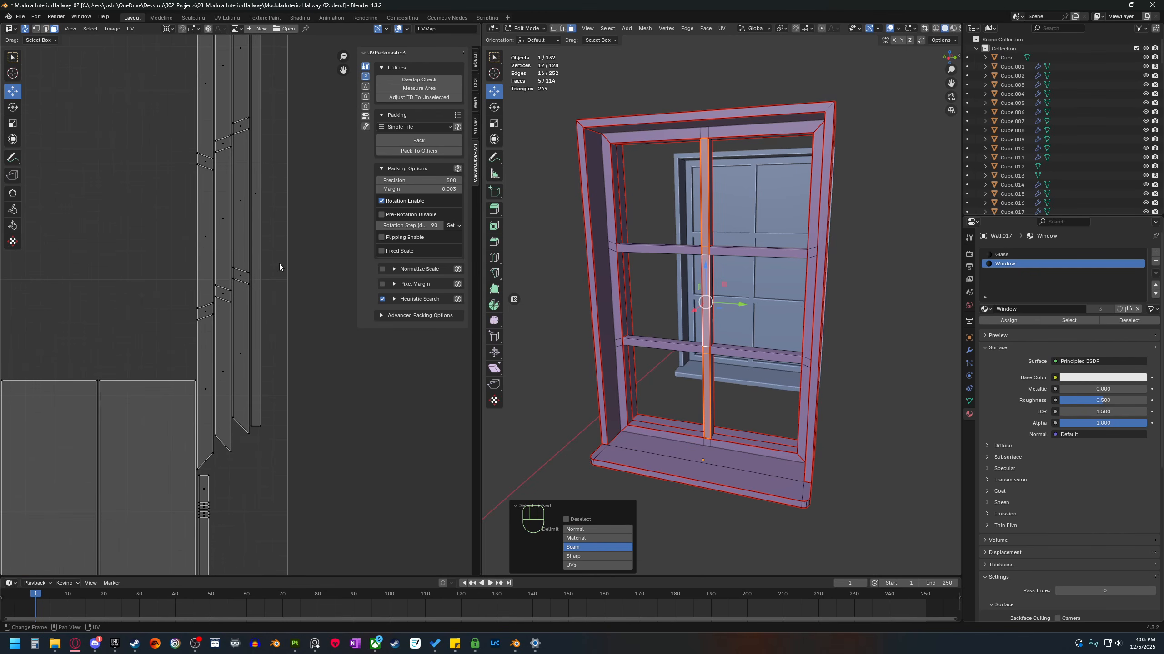
pyautogui.scroll(-2, 248, 308)
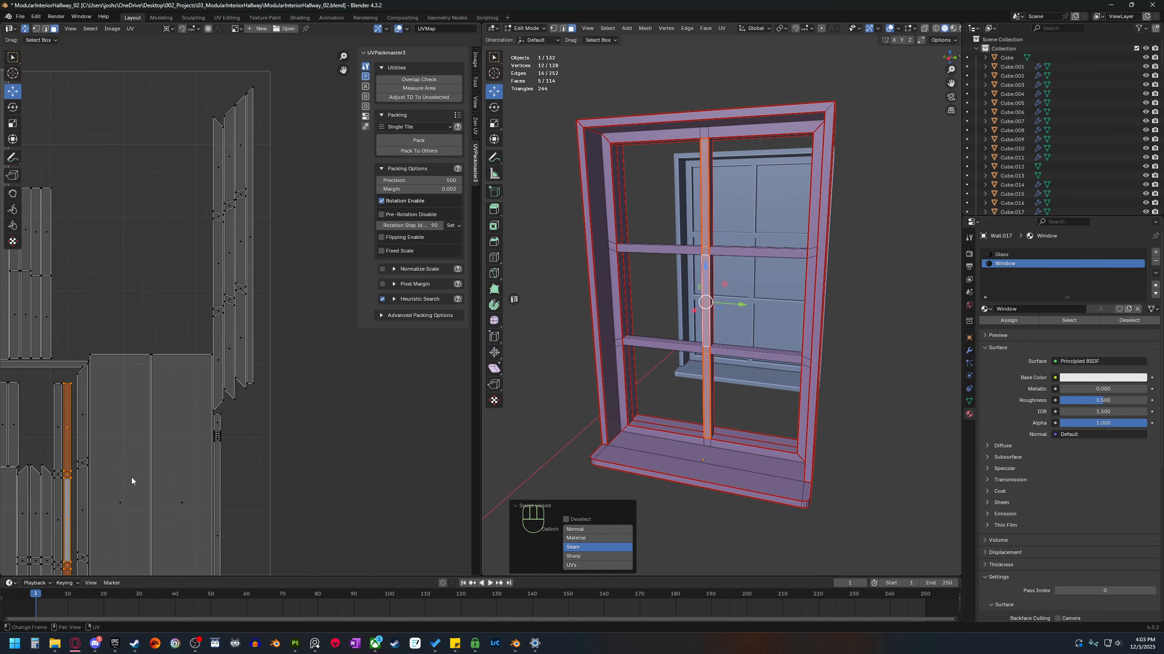
pyautogui.keyDown('shift'); pyautogui.moveTo(147, 483); pyautogui.dragTo(239, 401, button='middle'); pyautogui.keyUp('shift')
pyautogui.scroll(-2, 241, 405)
pyautogui.keyDown('shift'); pyautogui.moveTo(215, 479); pyautogui.dragTo(281, 437, button='middle'); pyautogui.keyUp('shift')
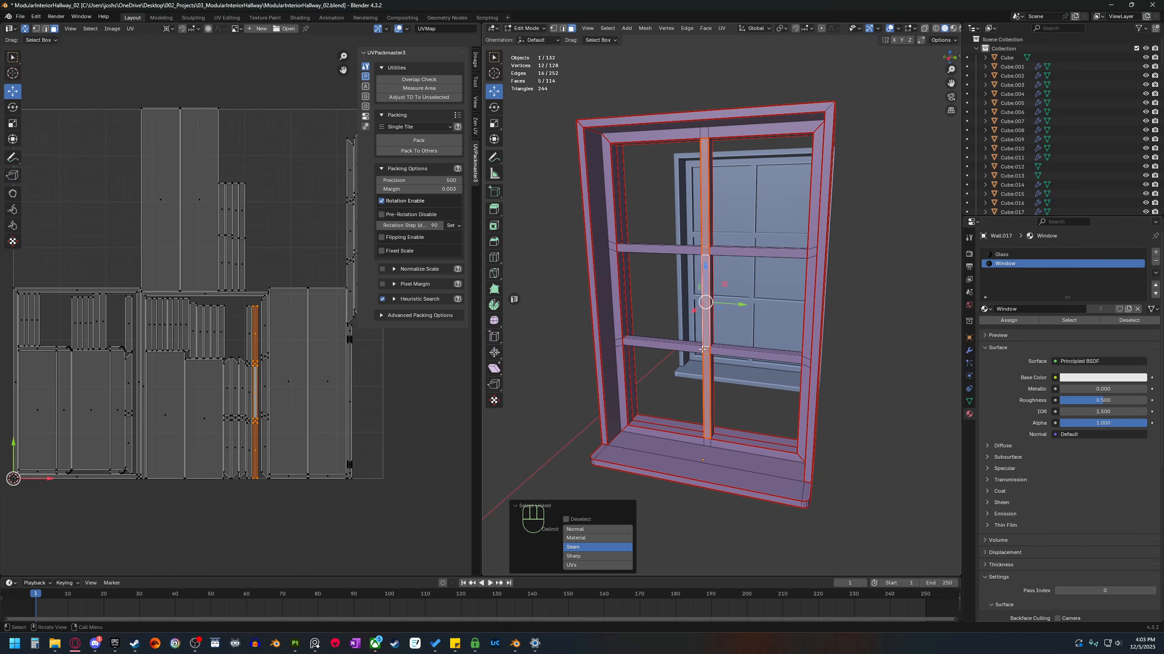
pyautogui.scroll(-1, 237, 307)
pyautogui.keyDown('shift'); pyautogui.moveTo(238, 308); pyautogui.dragTo(199, 322, button='middle'); pyautogui.keyUp('shift')
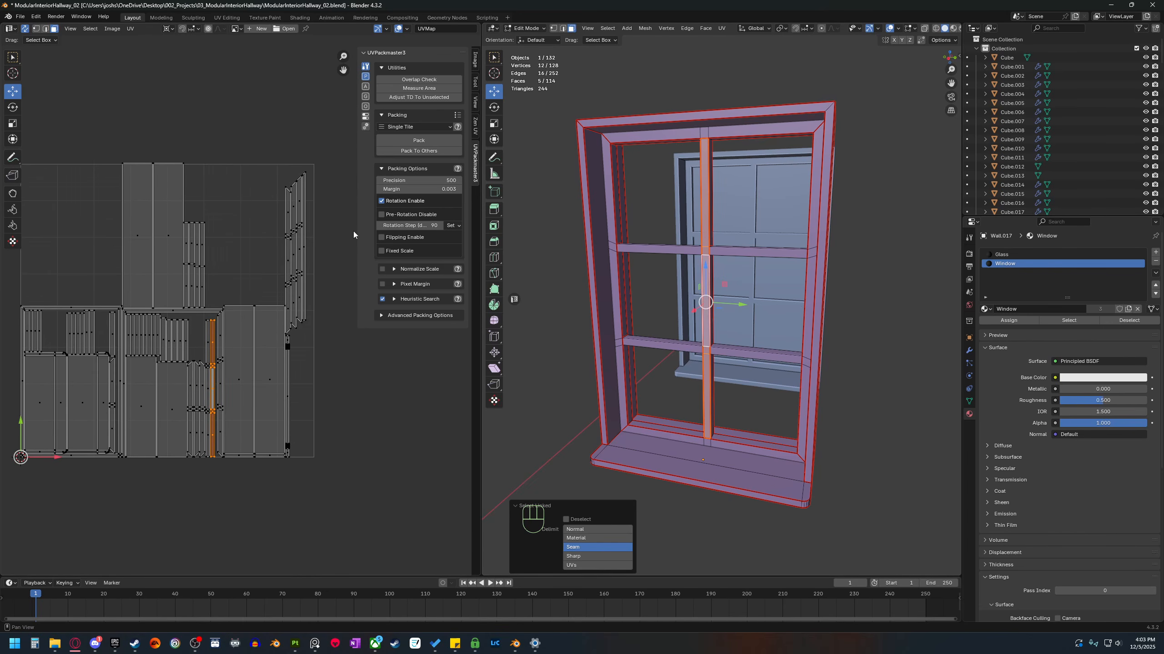
# Disable island rotation in the UVPackmaster packing options.
pyautogui.click(381, 200)
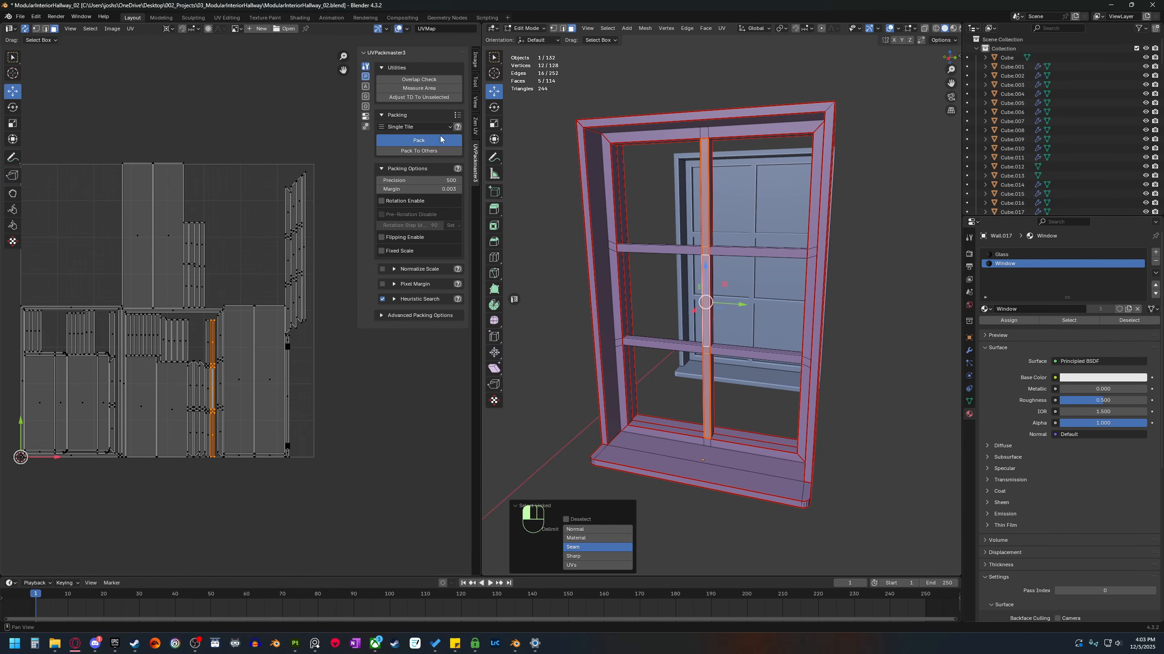
# Try packing only the selected vertical bar's UV island without rotation, stop the search, and undo the packing.
pyautogui.click(390, 140)
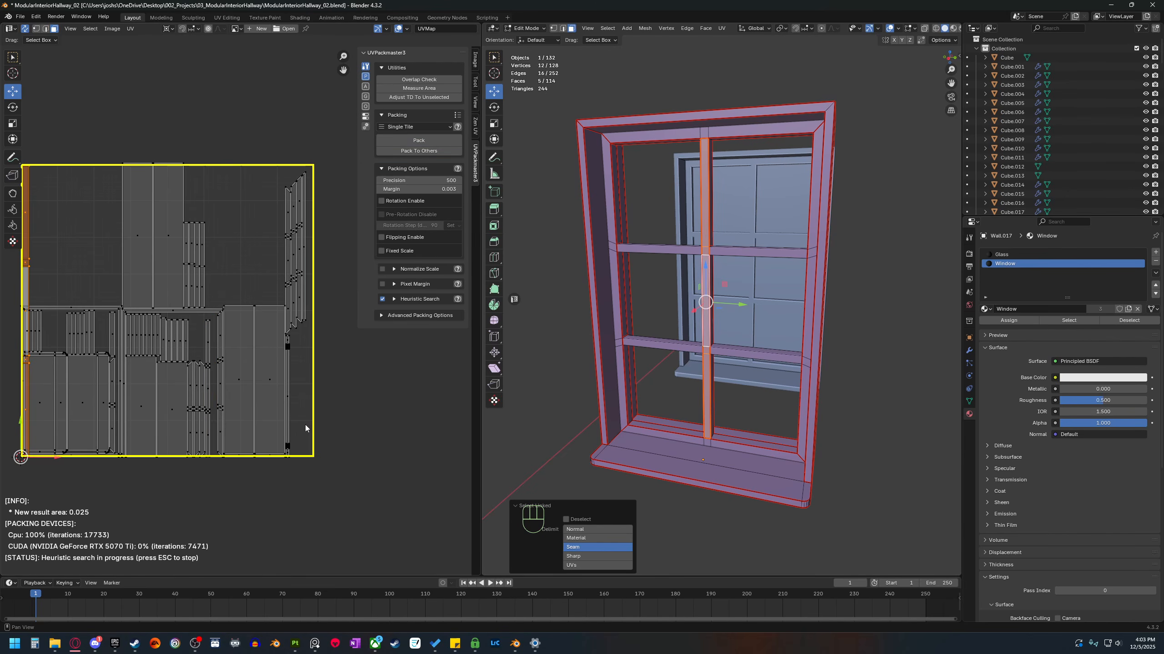
pyautogui.hotkey('ctrl', 'z')
pyautogui.press('Escape')
pyautogui.press('Escape')
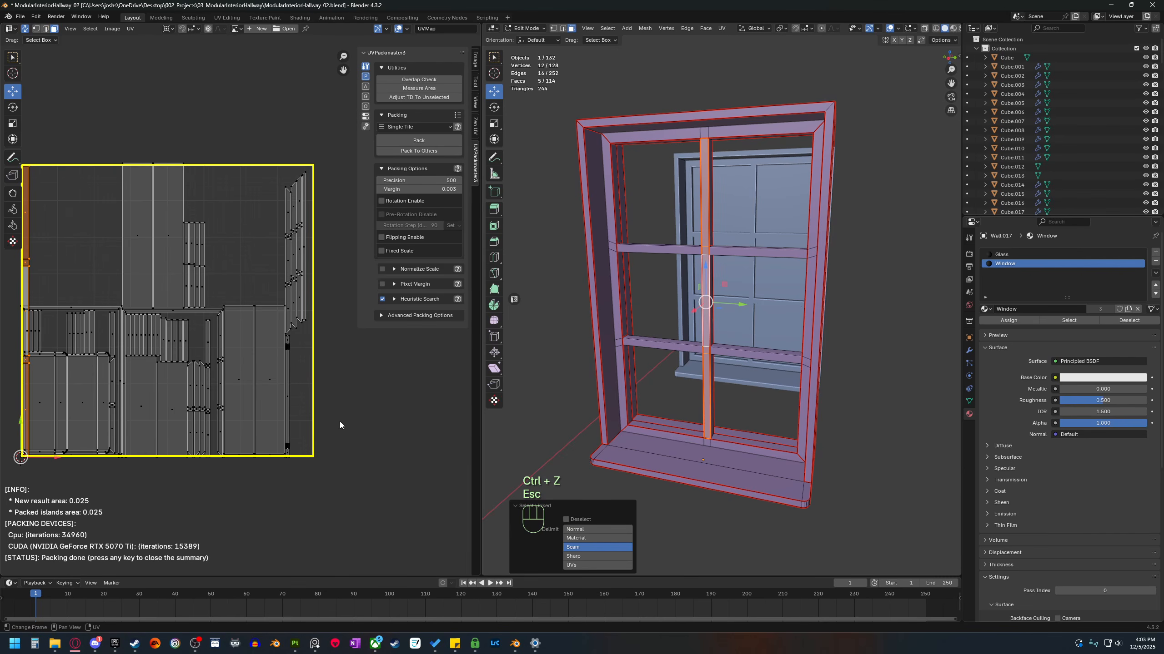
pyautogui.hotkey('ctrl', 'z')
pyautogui.press('q')
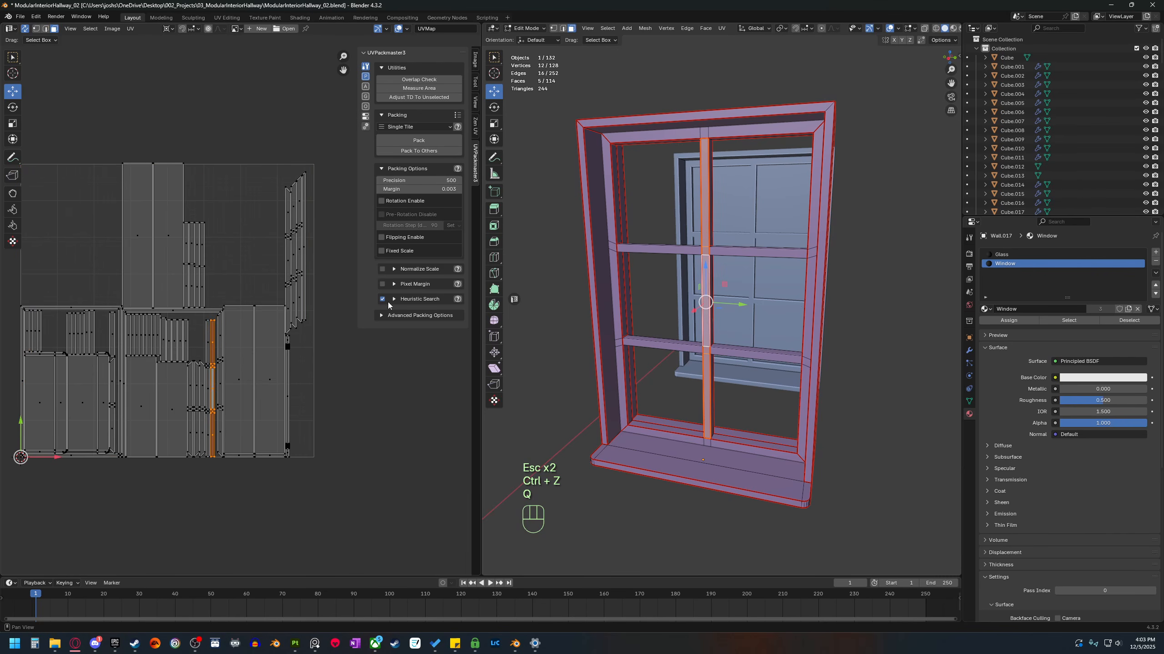
# Select the entire window mesh and pack all its UV islands without rotation, stopping the heuristic search early.
pyautogui.press('a')
pyautogui.click(418, 140)
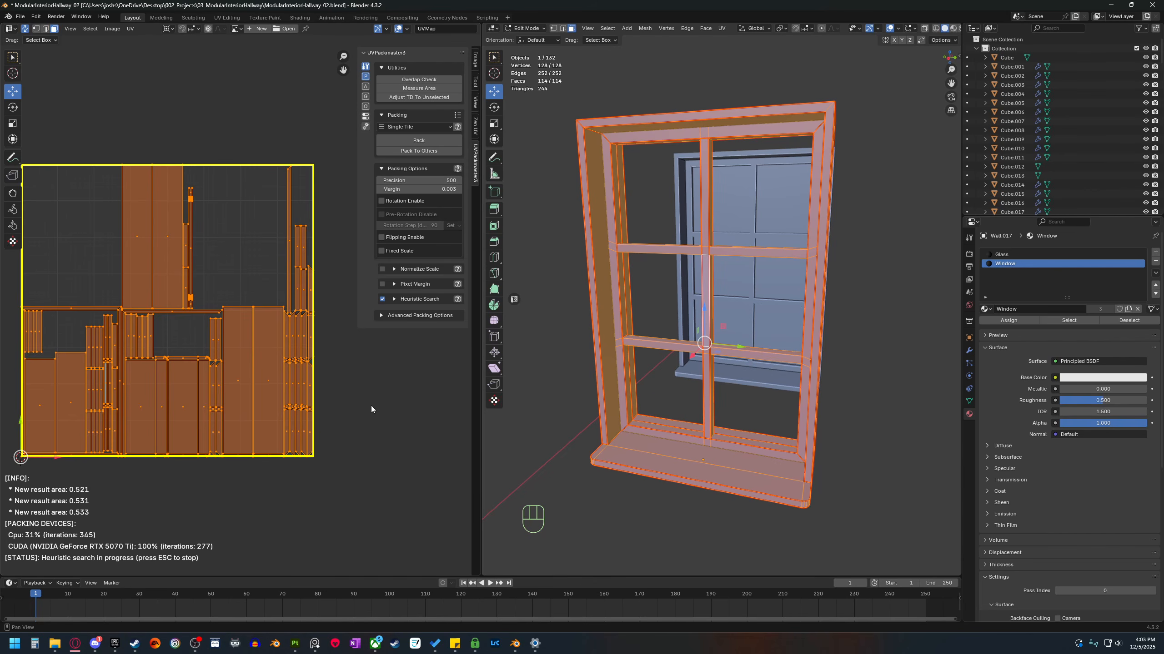
pyautogui.press('Escape')
pyautogui.press('Escape')
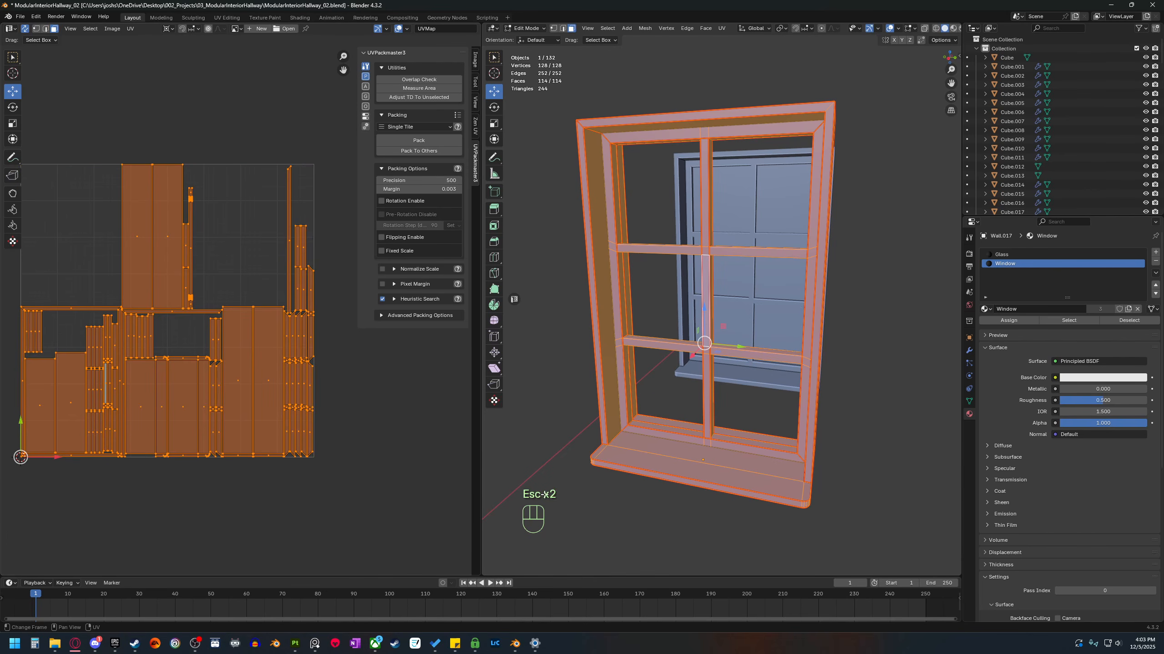
# Scale down the UV island of the sill's underside and move it out of the UV tile.
pyautogui.moveTo(944, 603); pyautogui.dragTo(906, 603, button='middle')
pyautogui.moveTo(848, 545); pyautogui.dragTo(784, 488, button='middle')
pyautogui.keyDown('shift'); pyautogui.moveTo(784, 488); pyautogui.dragTo(772, 447, button='middle'); pyautogui.keyUp('shift')
pyautogui.press('3')
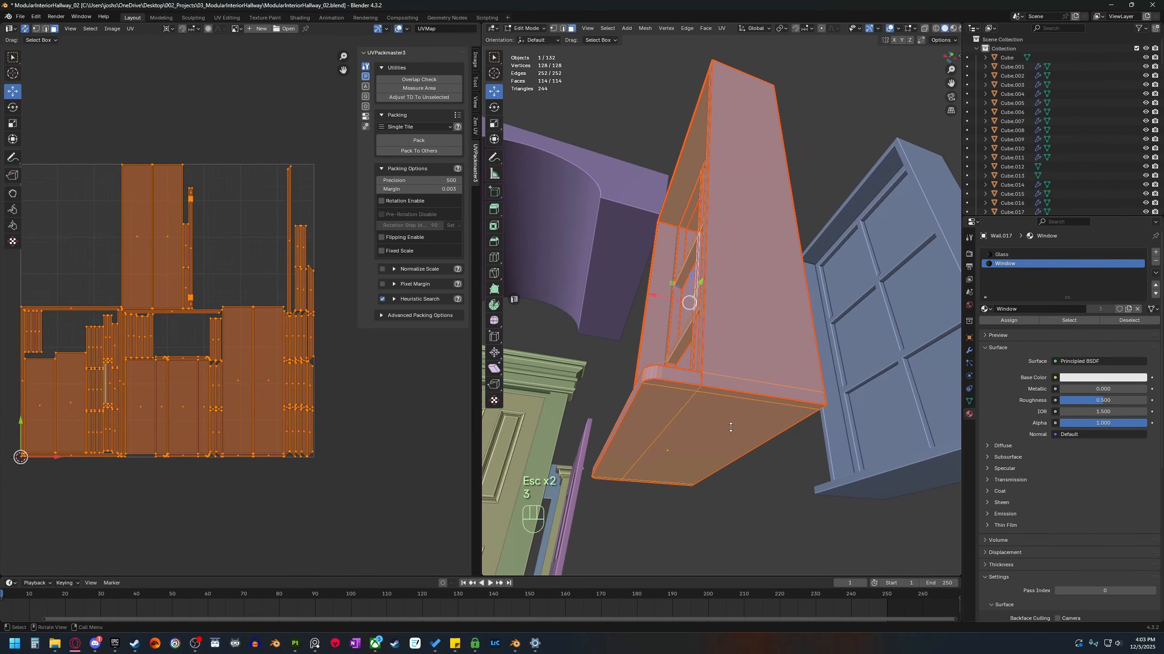
pyautogui.click(730, 424)
pyautogui.press('l')
pyautogui.press('s')
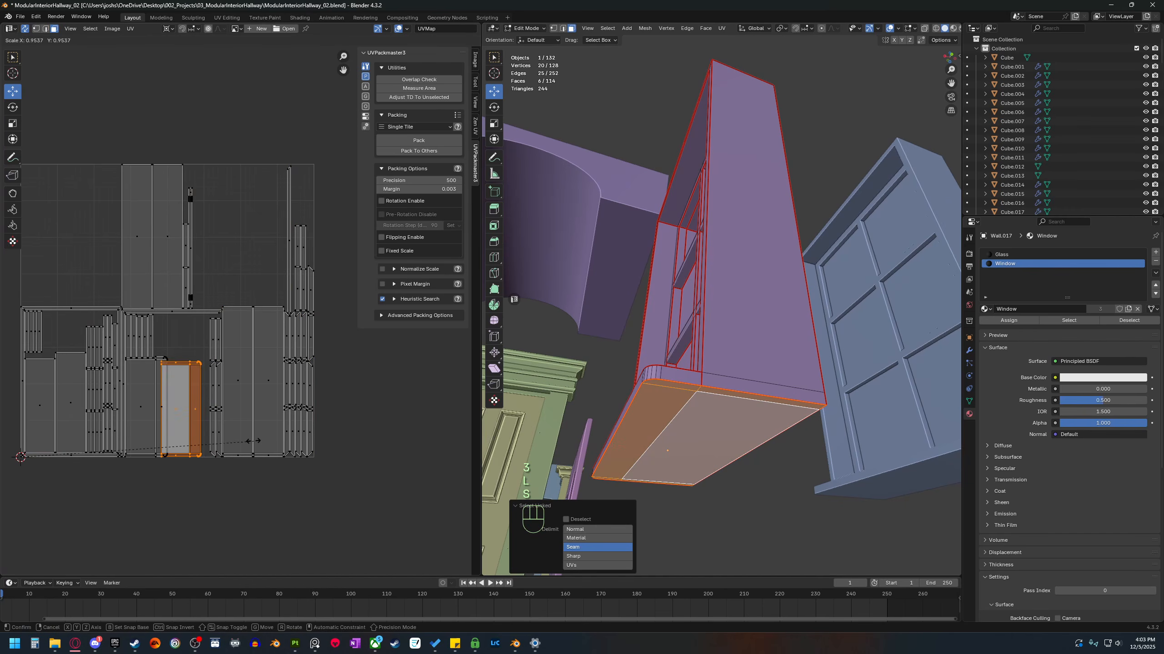
pyautogui.click(174, 451)
pyautogui.press('g')
pyautogui.click(288, 541)
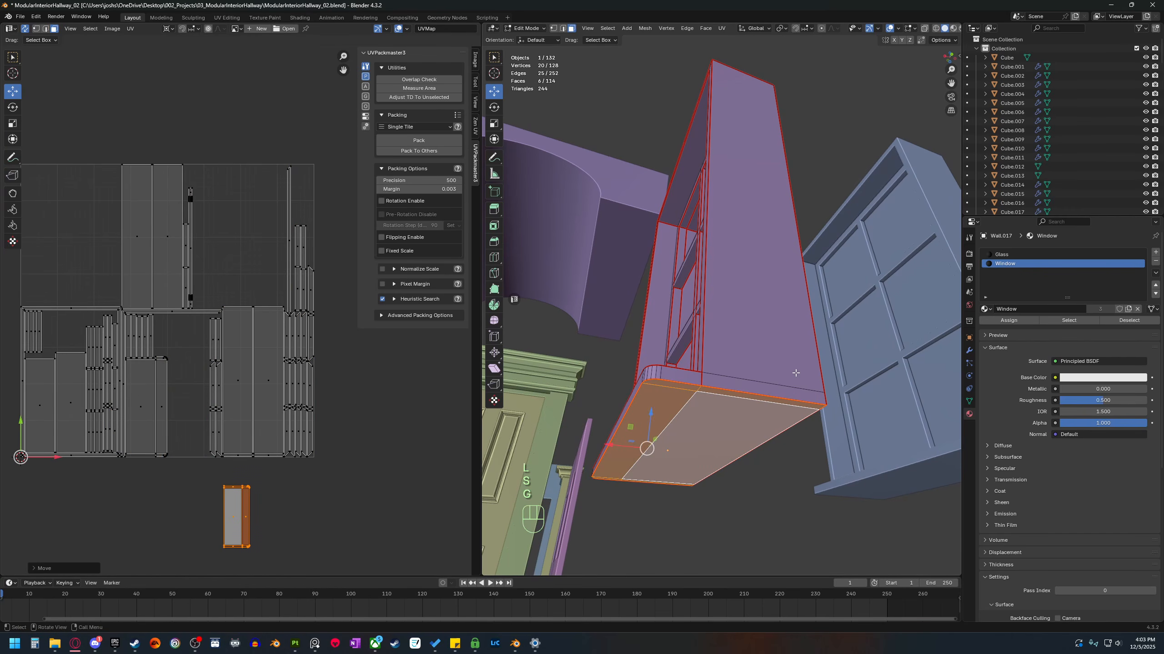
# Scale down the UV island of the window's outer frame border face and move it outside the UV tile.
pyautogui.moveTo(795, 374); pyautogui.dragTo(779, 412, button='middle')
pyautogui.moveTo(696, 326); pyautogui.dragTo(708, 436, button='middle')
pyautogui.keyDown('shift'); pyautogui.moveTo(697, 433); pyautogui.dragTo(725, 483, button='middle'); pyautogui.keyUp('shift')
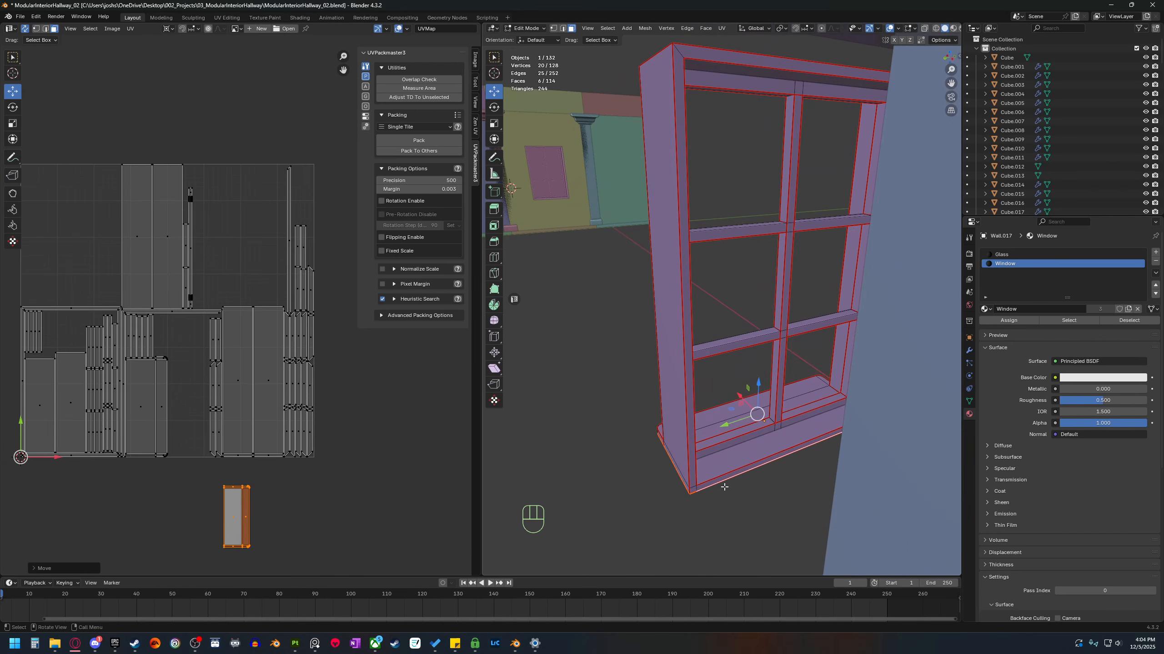
pyautogui.moveTo(738, 426); pyautogui.dragTo(710, 438, button='middle')
pyautogui.press('3')
pyautogui.click(708, 433)
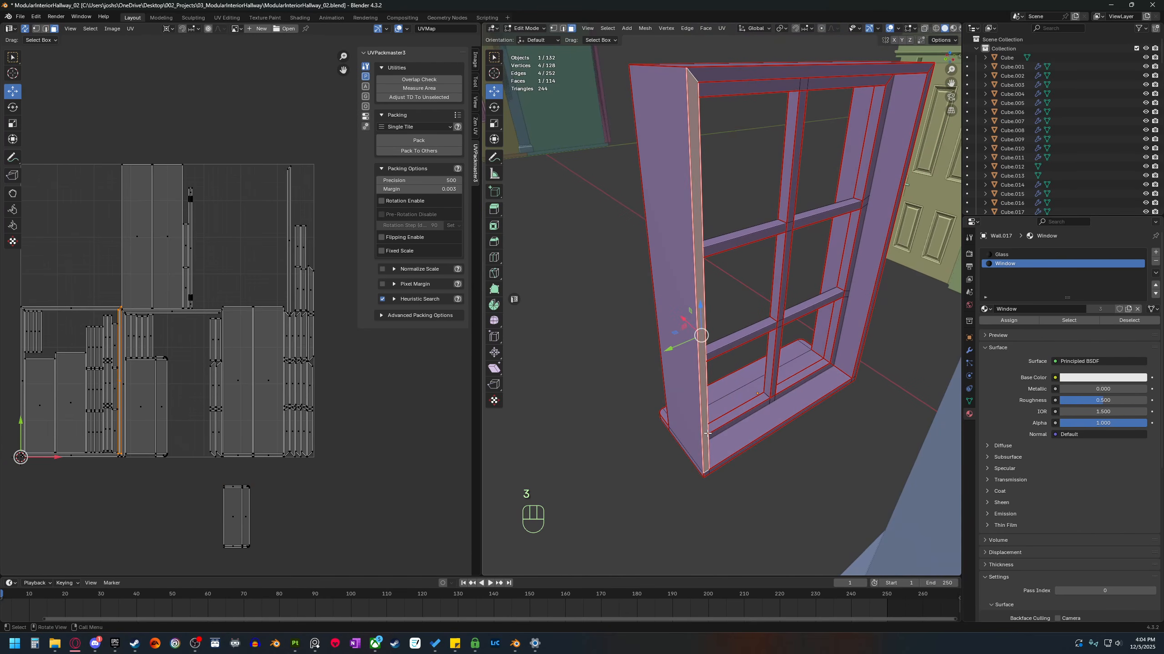
pyautogui.press('l')
pyautogui.press('s')
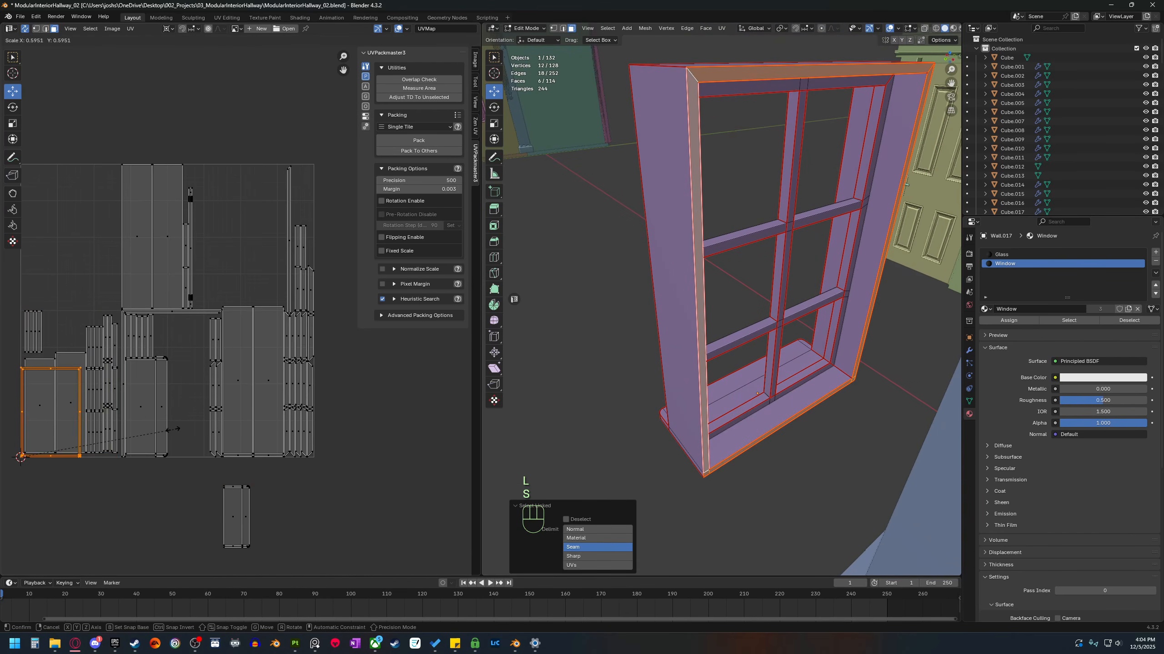
pyautogui.click(177, 430)
pyautogui.press('g')
pyautogui.click(460, 454)
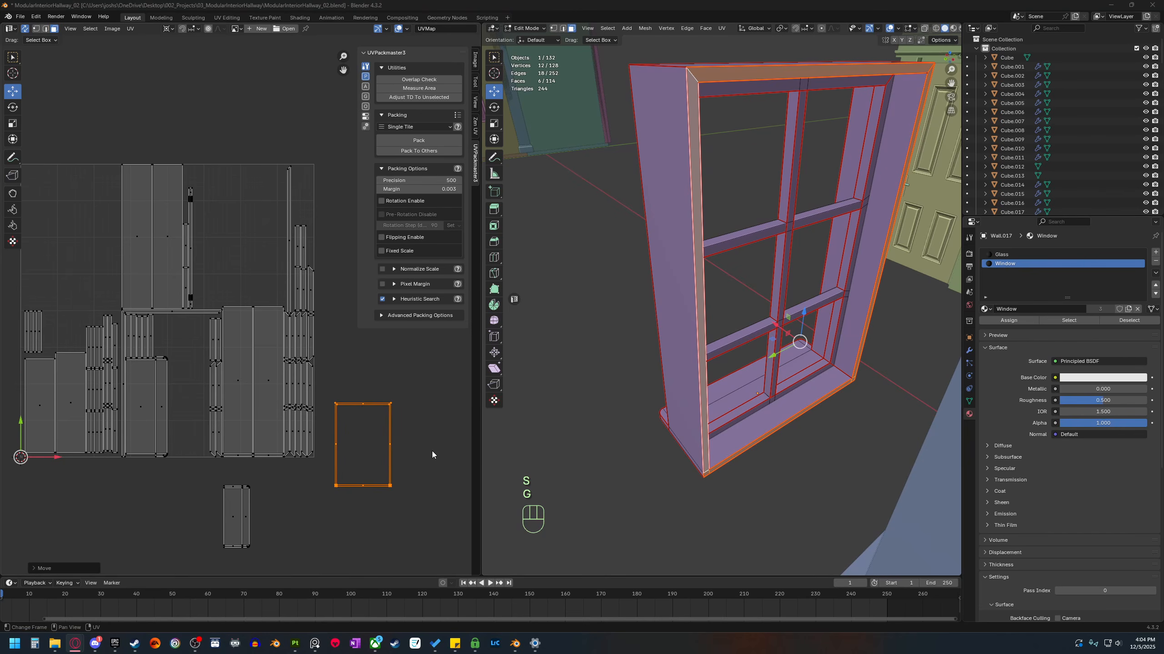
# Select the linked faces of the central bar and inner frame borders, scale down their UV islands, and move them below the UV tile.
pyautogui.moveTo(753, 470)
pyautogui.mouseDown(button='middle')
pyautogui.moveTo(778, 464)
pyautogui.moveTo(751, 458)
pyautogui.moveTo(756, 449)
pyautogui.mouseUp(button='middle')
pyautogui.scroll(2, 794, 473)
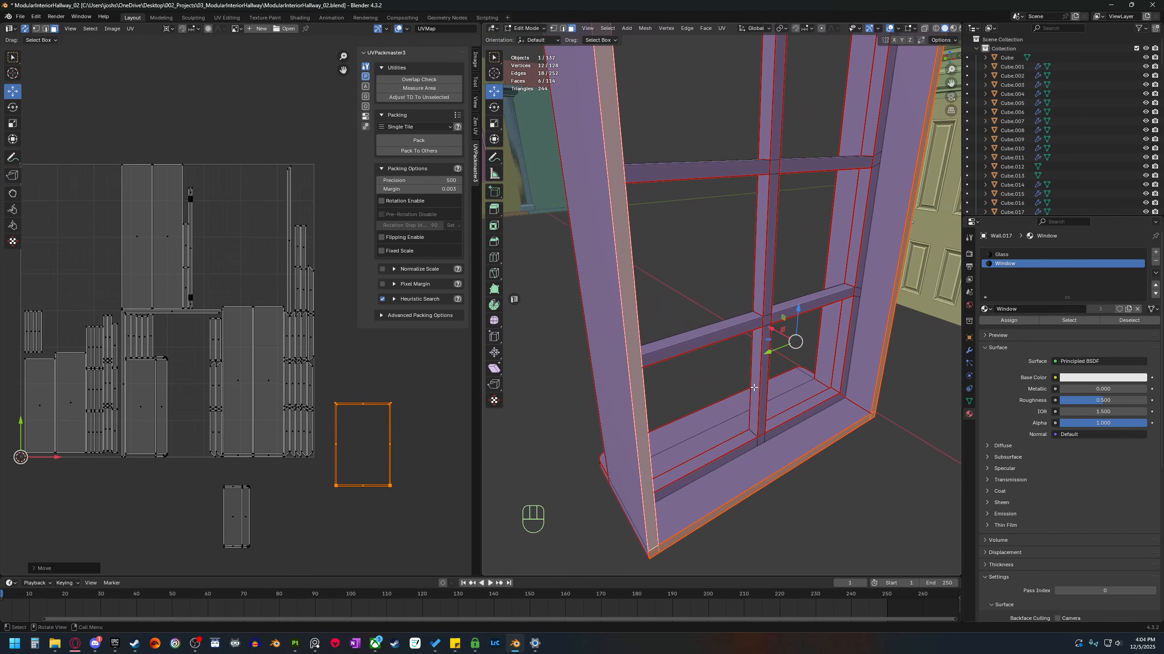
pyautogui.click(754, 387)
pyautogui.press('l')
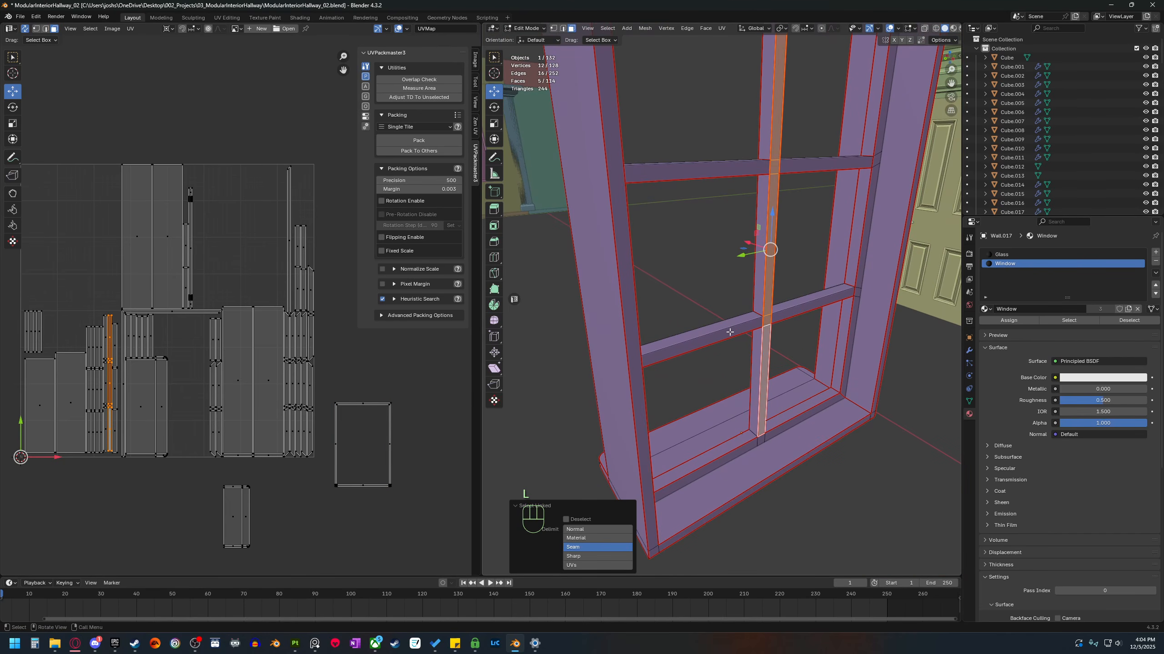
pyautogui.press('l')
pyautogui.press('l')
pyautogui.press('l')
pyautogui.press('l')
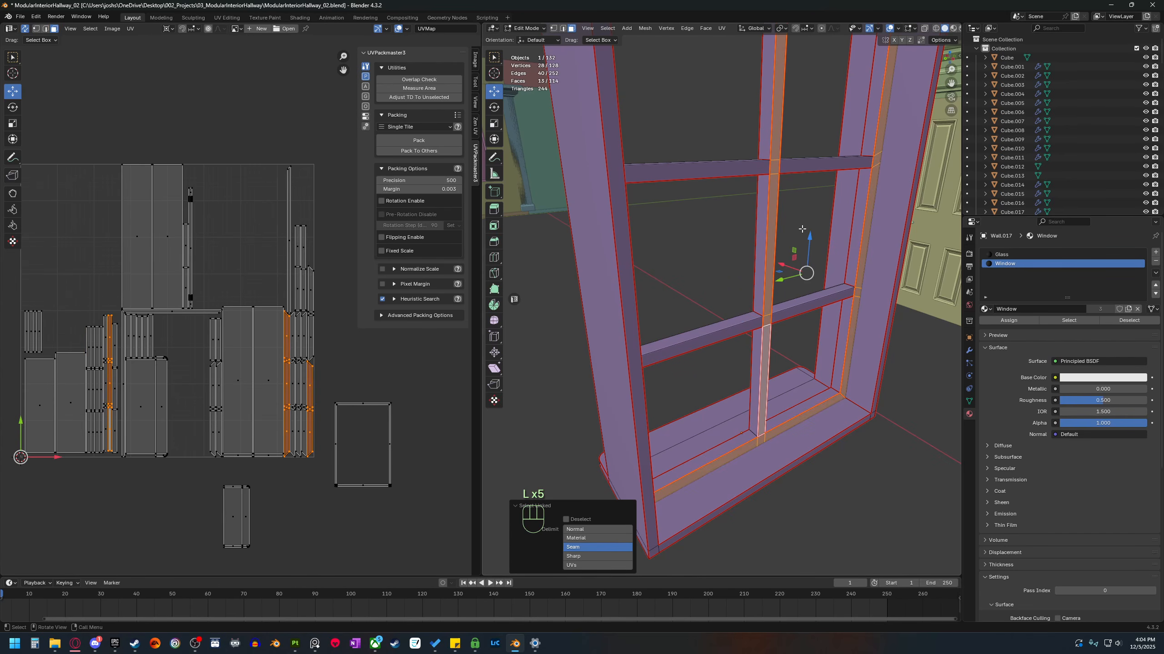
pyautogui.moveTo(801, 228); pyautogui.dragTo(718, 210, button='middle')
pyautogui.press('l')
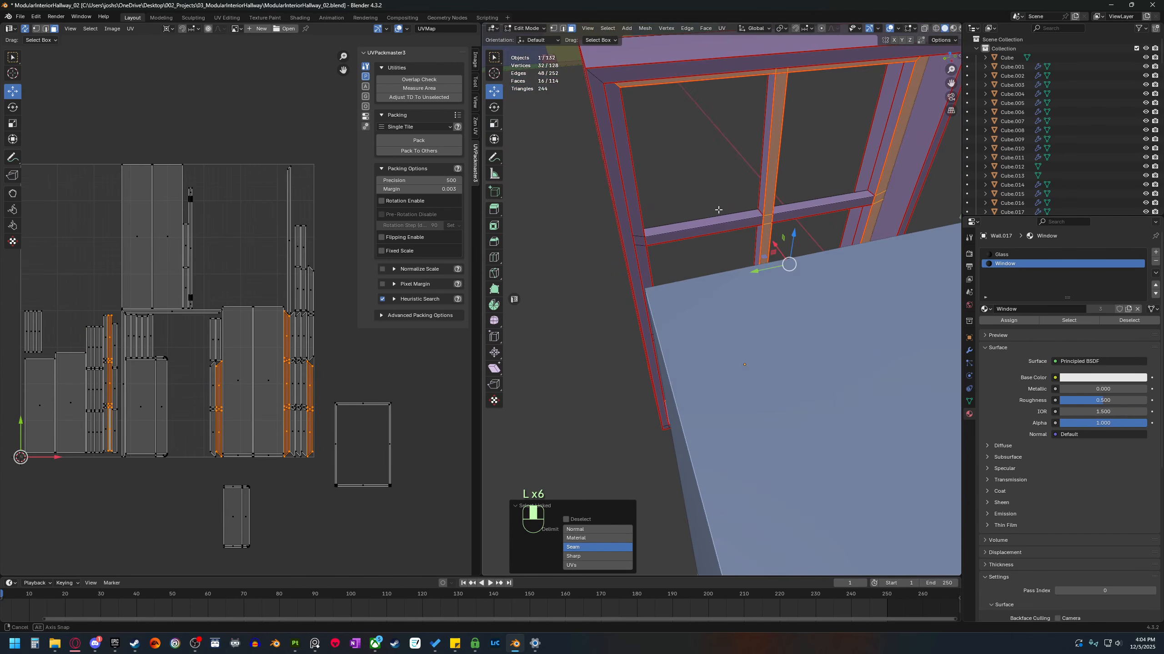
pyautogui.press('l')
pyautogui.press('s')
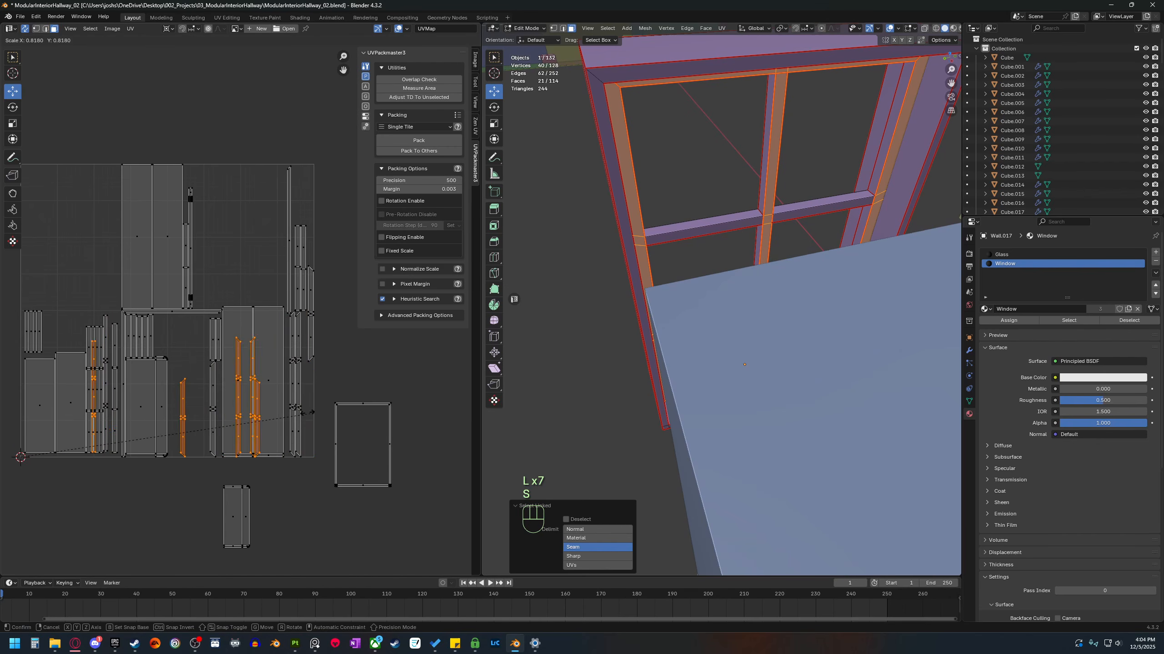
pyautogui.click(238, 421)
pyautogui.press('g')
pyautogui.click(237, 538)
# Pack all the window's UV islands again, stop the heuristic search early, and return to Object Mode.
pyautogui.scroll(-3, 279, 477)
pyautogui.press('a')
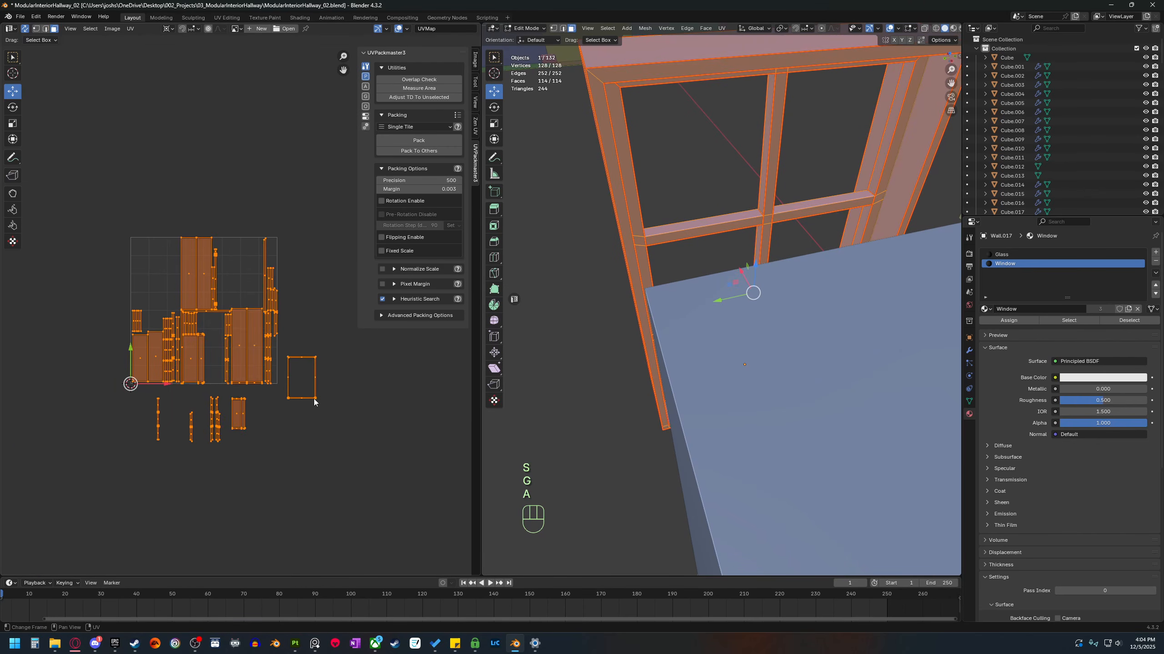
pyautogui.click(423, 139)
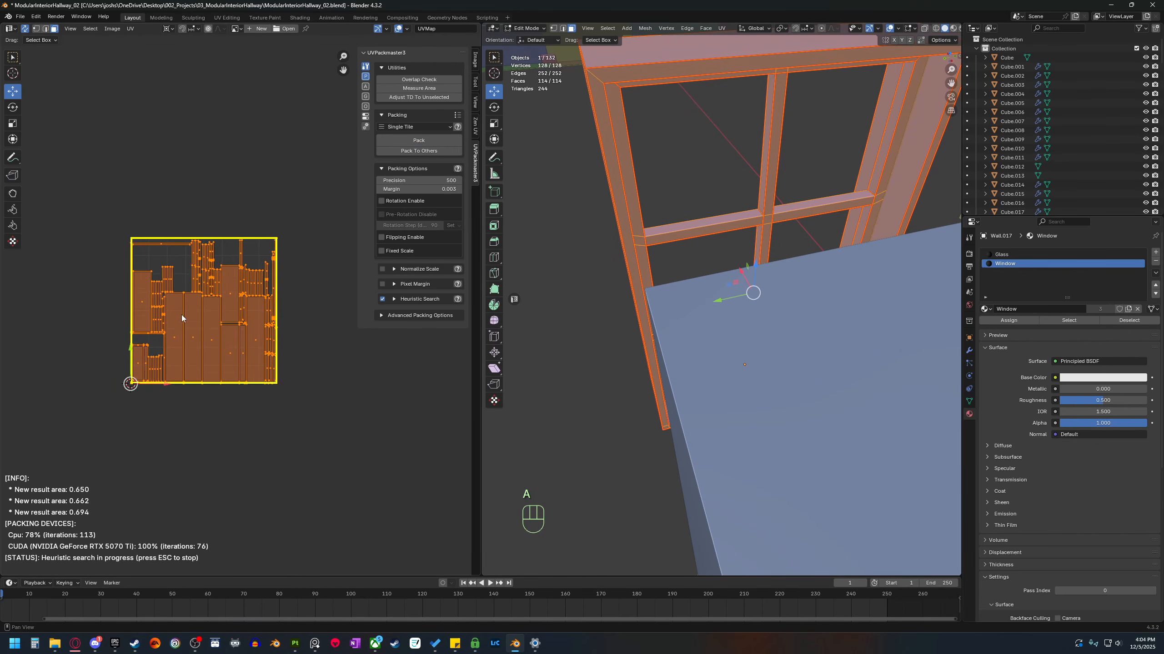
pyautogui.scroll(3, 250, 329)
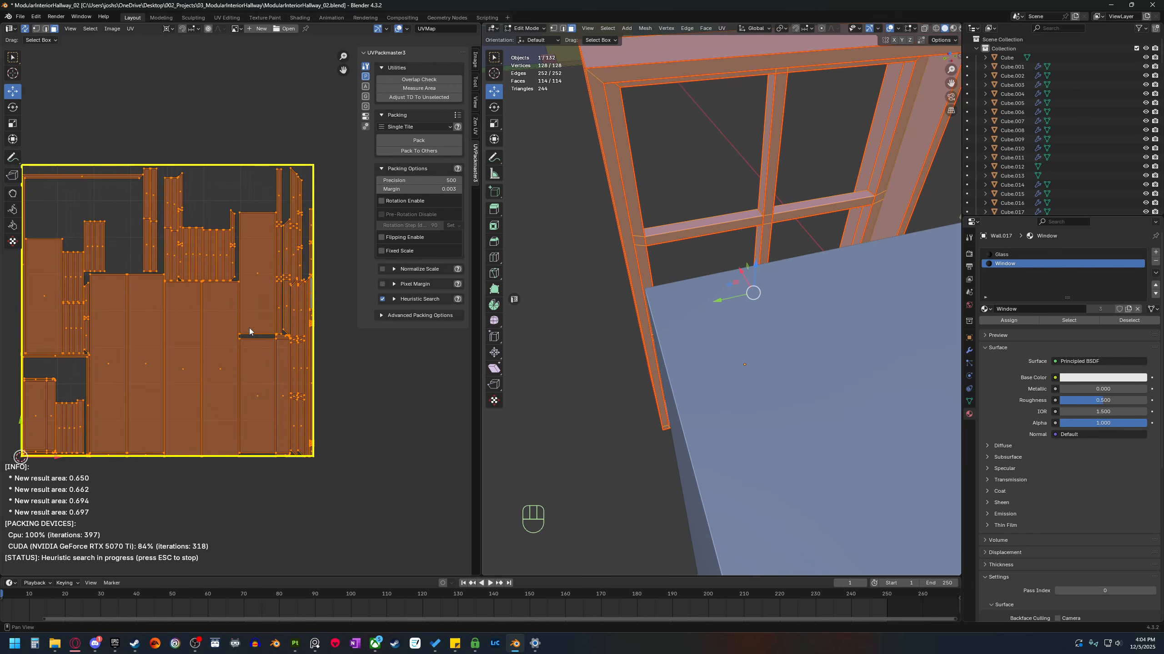
pyautogui.press('Escape')
pyautogui.scroll(-4, 614, 396)
pyautogui.moveTo(616, 395); pyautogui.dragTo(673, 521, button='middle')
pyautogui.press('Tab')
pyautogui.keyDown('shift'); pyautogui.moveTo(693, 464); pyautogui.dragTo(696, 429, button='middle'); pyautogui.keyUp('shift')
pyautogui.scroll(1, 719, 423)
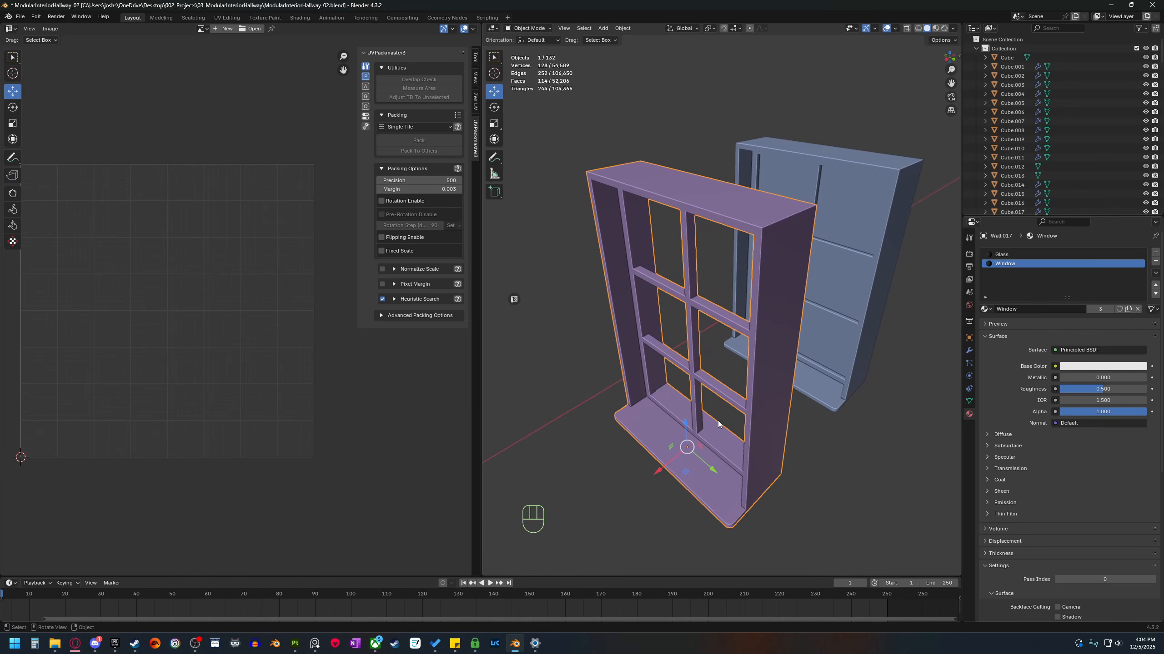
# Duplicate the glass face of the blue window and move the copy along X into the purple window's frame.
pyautogui.click(828, 301)
pyautogui.press('Tab')
pyautogui.press('3')
pyautogui.click(828, 339)
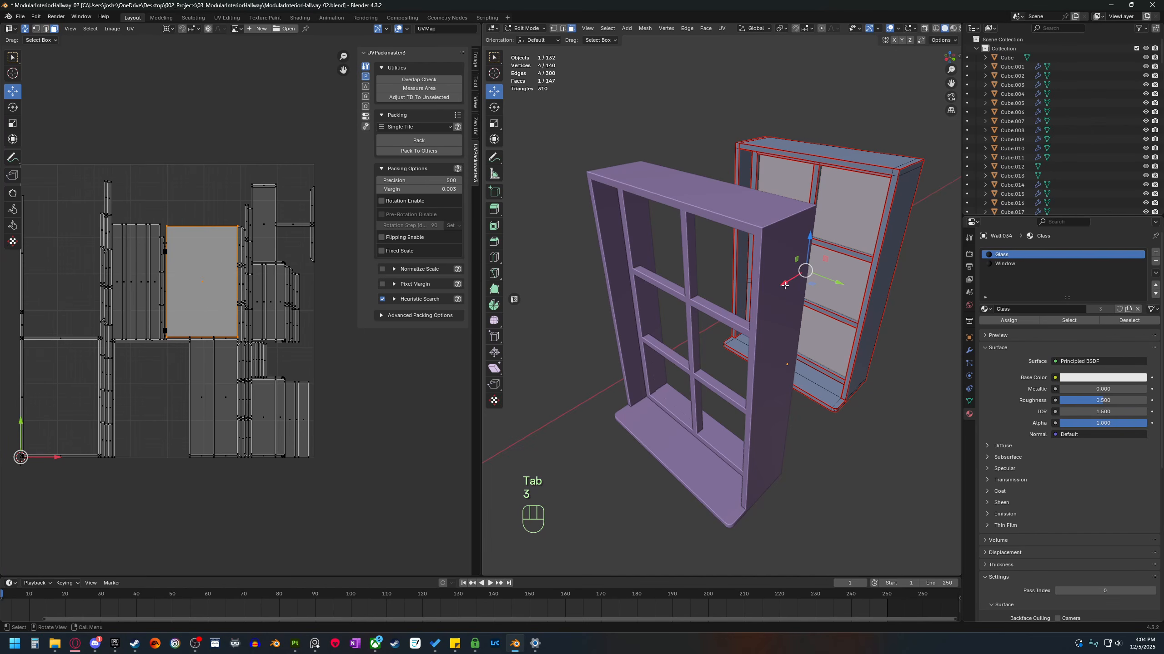
pyautogui.hotkey('shift', 'd')
pyautogui.rightClick(797, 268)
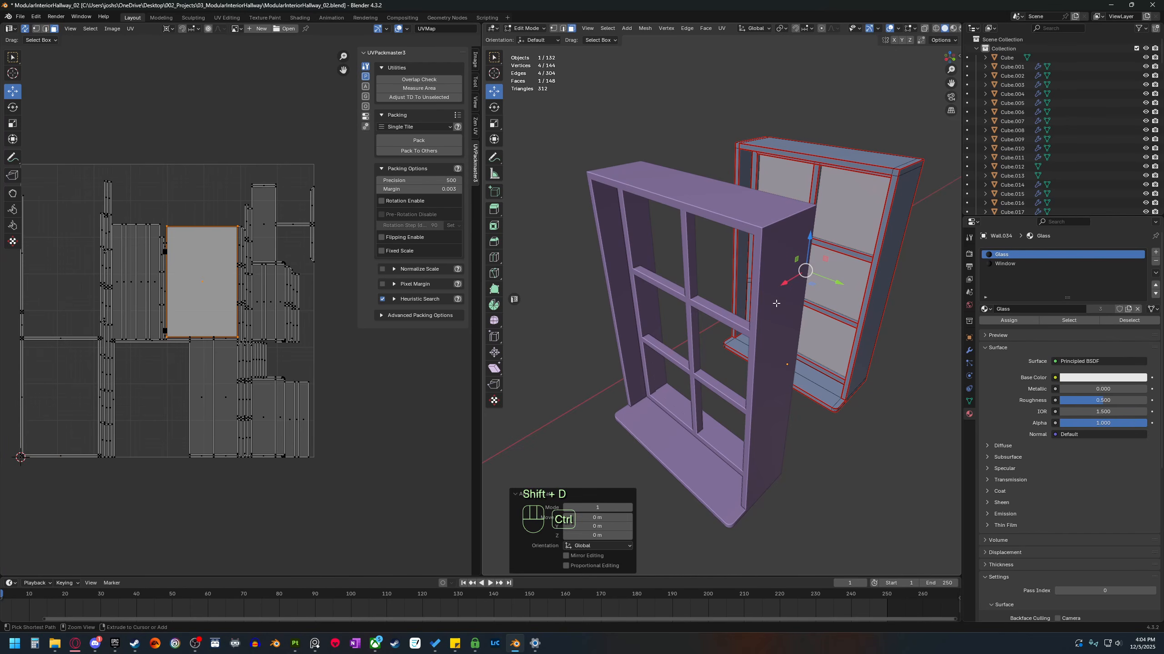
pyautogui.keyDown('ctrl'); pyautogui.moveTo(782, 284); pyautogui.dragTo(665, 360); pyautogui.keyUp('ctrl')
pyautogui.scroll(-1, 705, 364)
pyautogui.press('Tab')
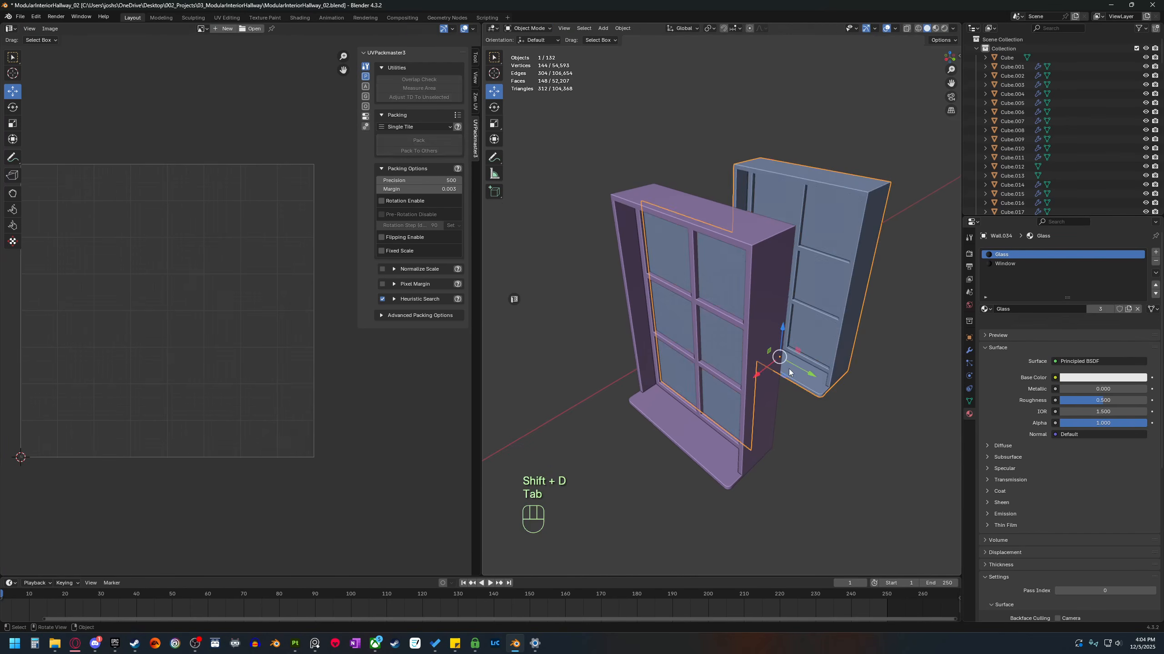
# Examine which faces of the purple window are assigned to the Window and Glass materials.
pyautogui.click(743, 424)
pyautogui.press('Tab')
pyautogui.press('Tab')
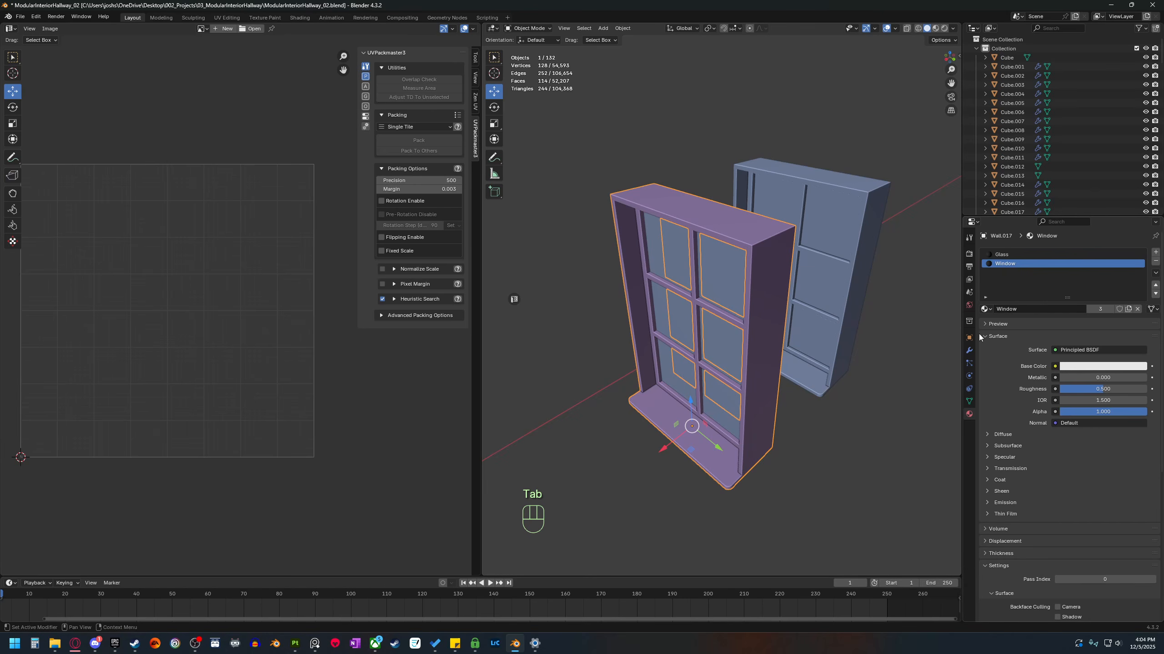
pyautogui.press('Tab')
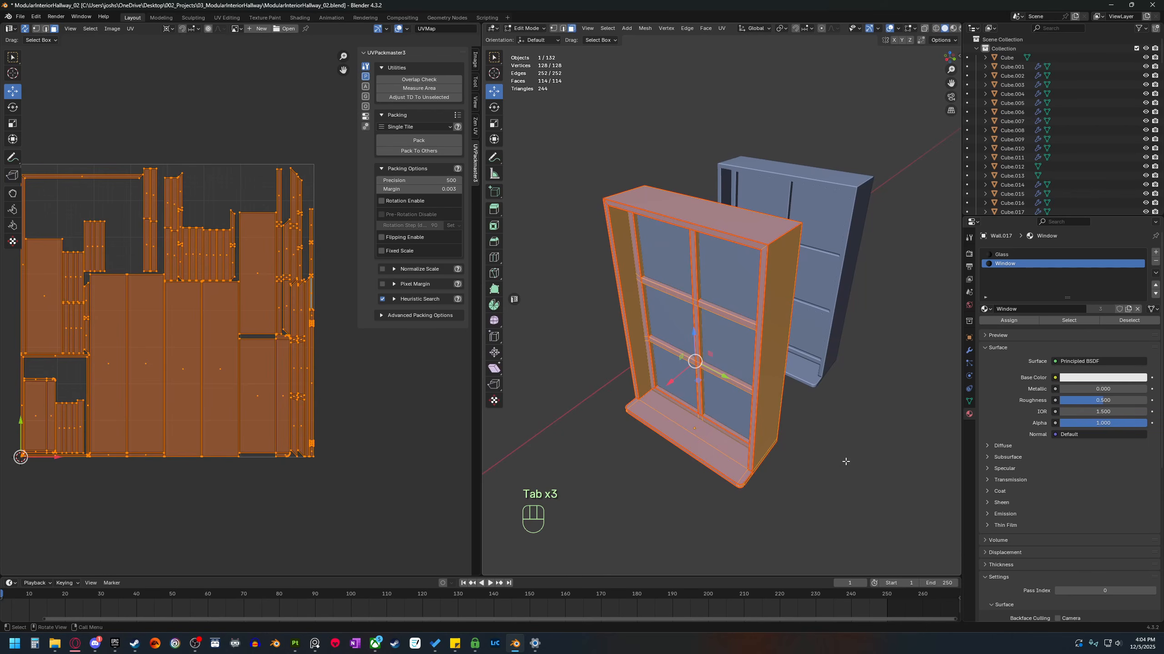
pyautogui.click(850, 484)
pyautogui.click(1079, 323)
pyautogui.moveTo(814, 482); pyautogui.dragTo(849, 467, button='middle')
pyautogui.moveTo(777, 418)
pyautogui.mouseDown(button='middle')
pyautogui.moveTo(888, 419)
pyautogui.moveTo(781, 415)
pyautogui.mouseUp(button='middle')
pyautogui.click(853, 411)
pyautogui.click(1032, 255)
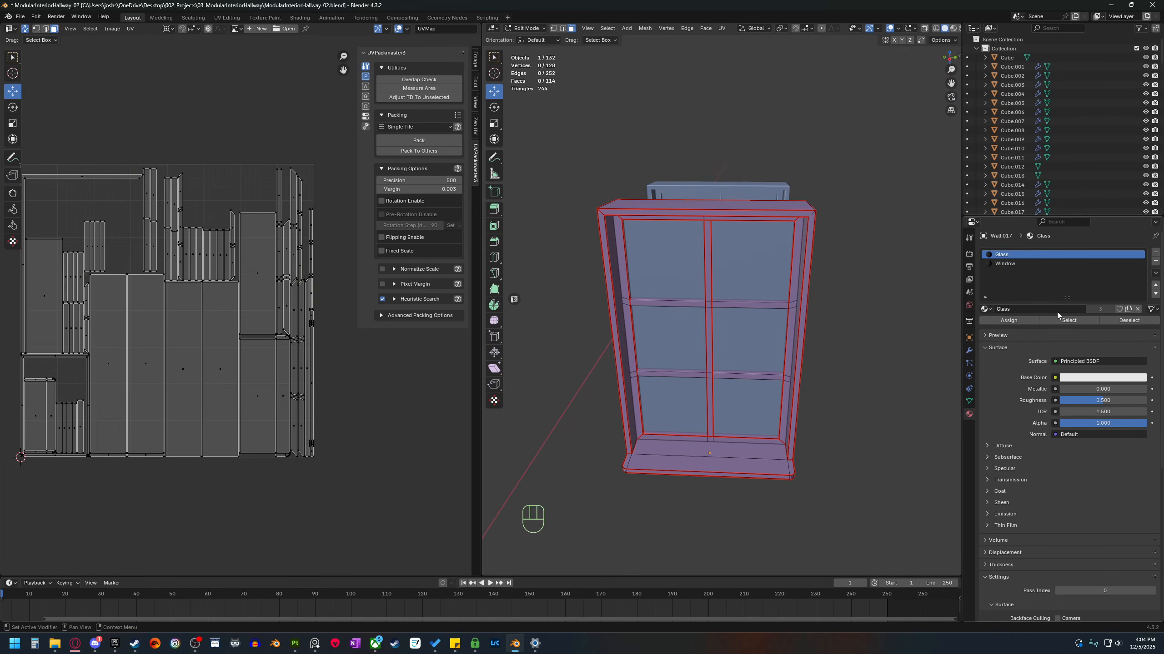
pyautogui.click(1063, 321)
pyautogui.moveTo(881, 357); pyautogui.dragTo(741, 345, button='middle')
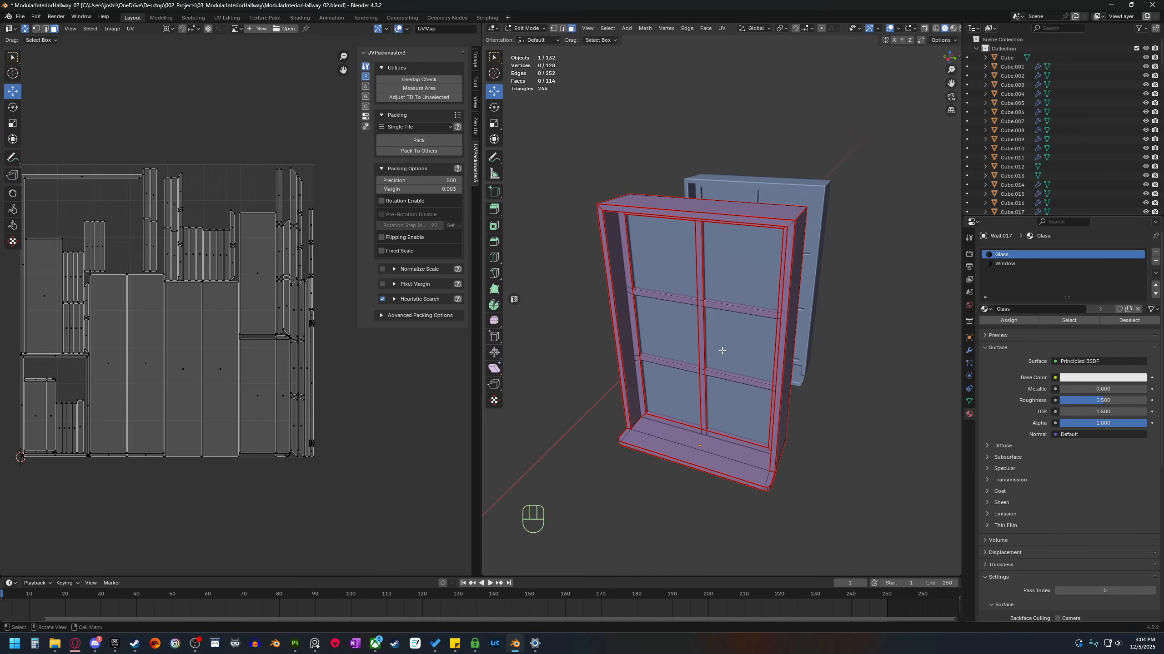
# Separate the duplicated glass face from the blue window into its own object.
pyautogui.press('Tab')
pyautogui.press('Tab')
pyautogui.press('3')
pyautogui.moveTo(759, 364); pyautogui.dragTo(854, 394, button='middle')
pyautogui.press('Tab')
pyautogui.click(723, 338)
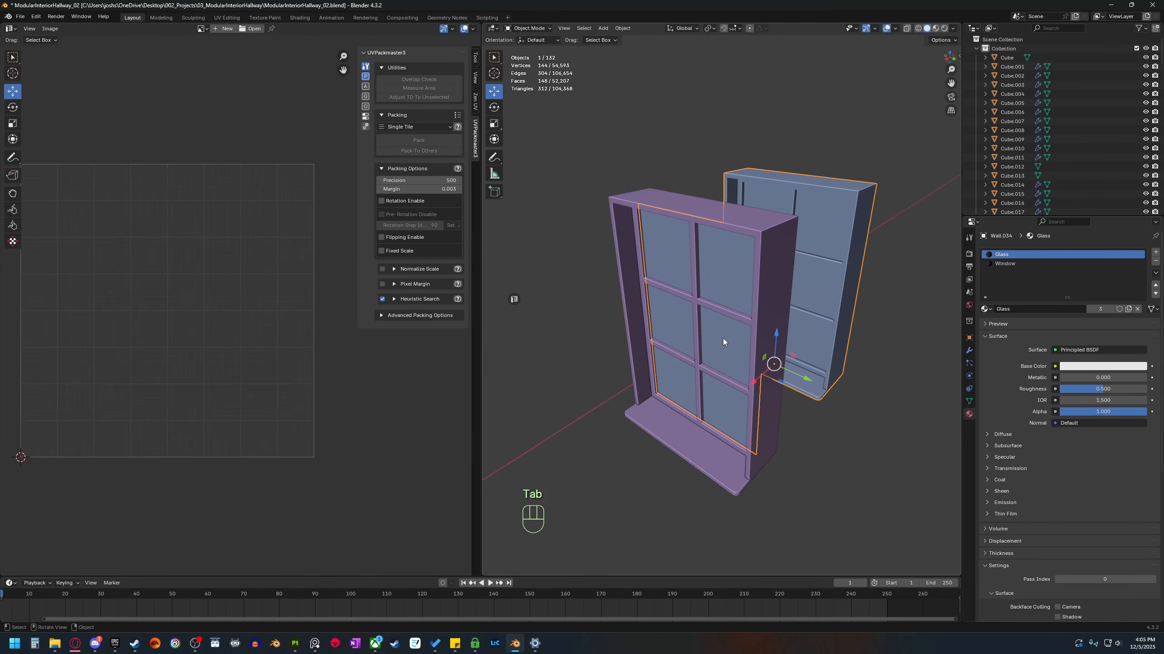
pyautogui.keyDown('shift'); pyautogui.moveTo(817, 376); pyautogui.dragTo(759, 401, button='middle'); pyautogui.keyUp('shift')
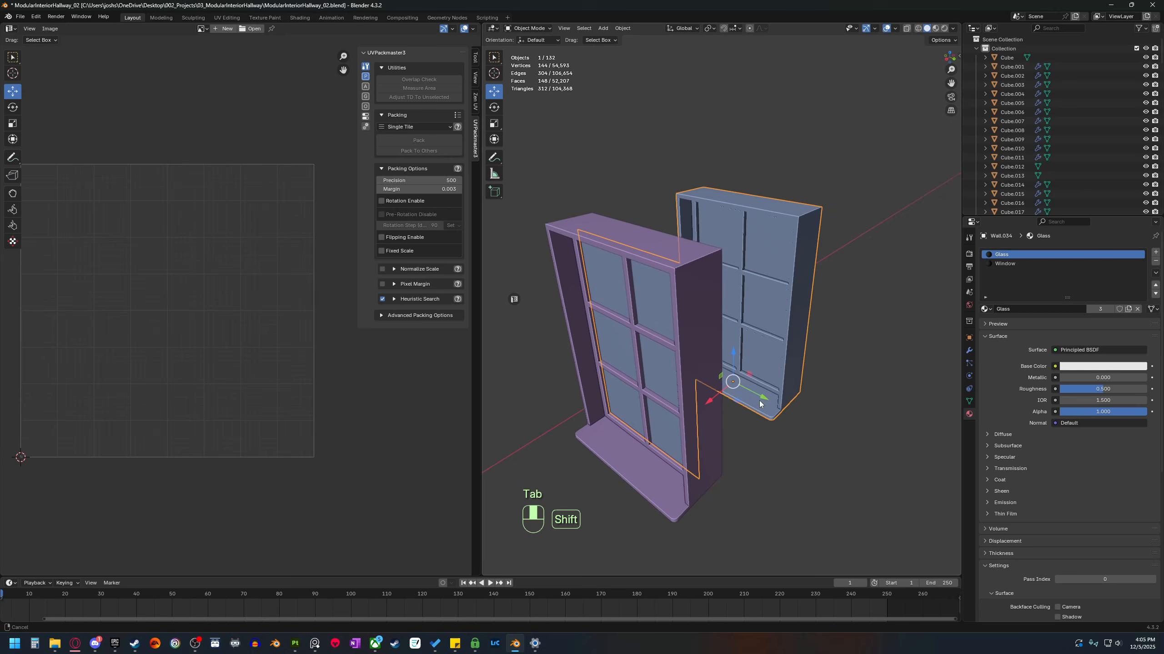
pyautogui.press('Tab')
pyautogui.press('p')
pyautogui.click(656, 373)
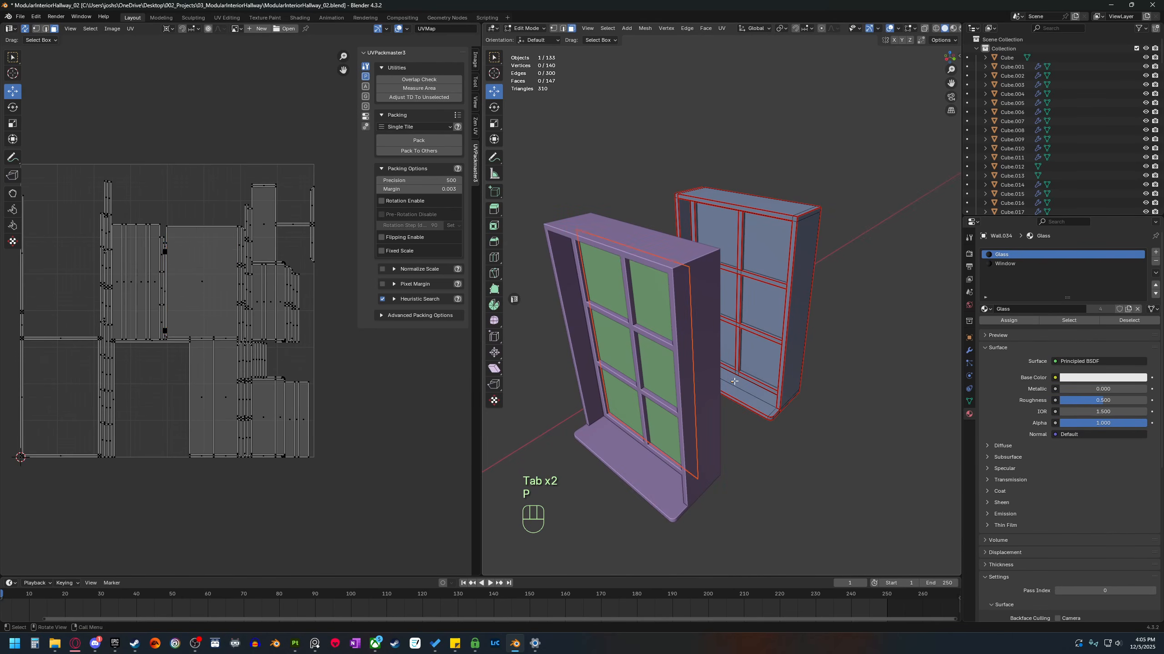
# Delete the original blue window object.
pyautogui.press('Tab')
pyautogui.moveTo(823, 334); pyautogui.dragTo(773, 400)
pyautogui.press('Delete')
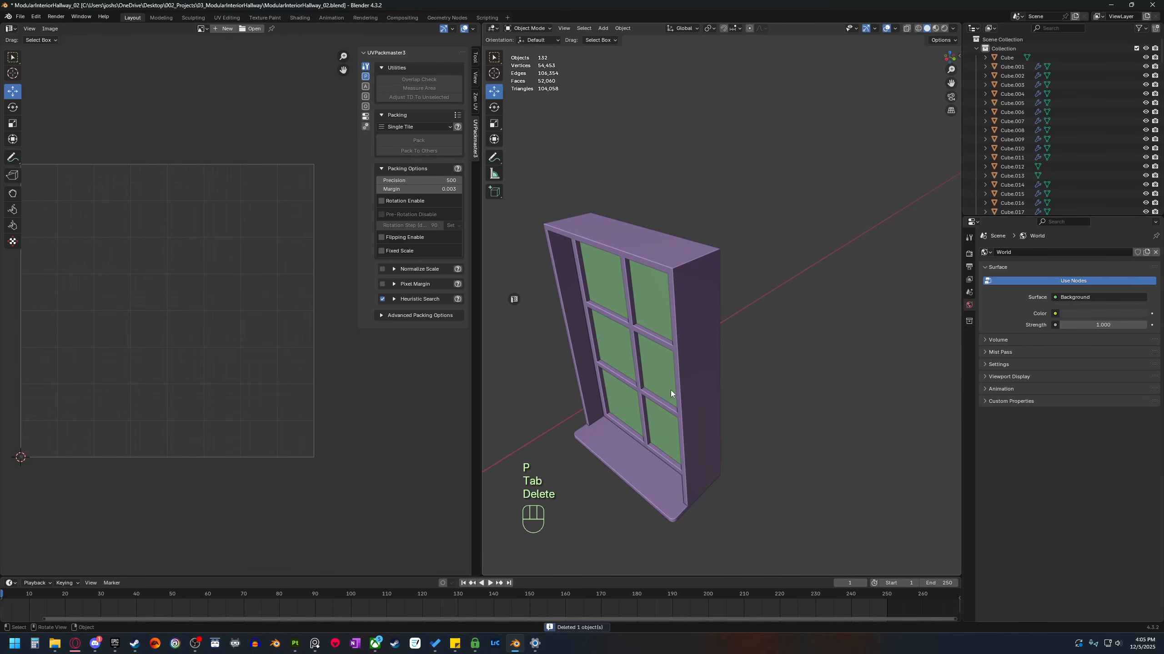
# Join the separated glass pane into the purple window object.
pyautogui.click(673, 398)
pyautogui.moveTo(673, 398); pyautogui.dragTo(724, 362, button='middle')
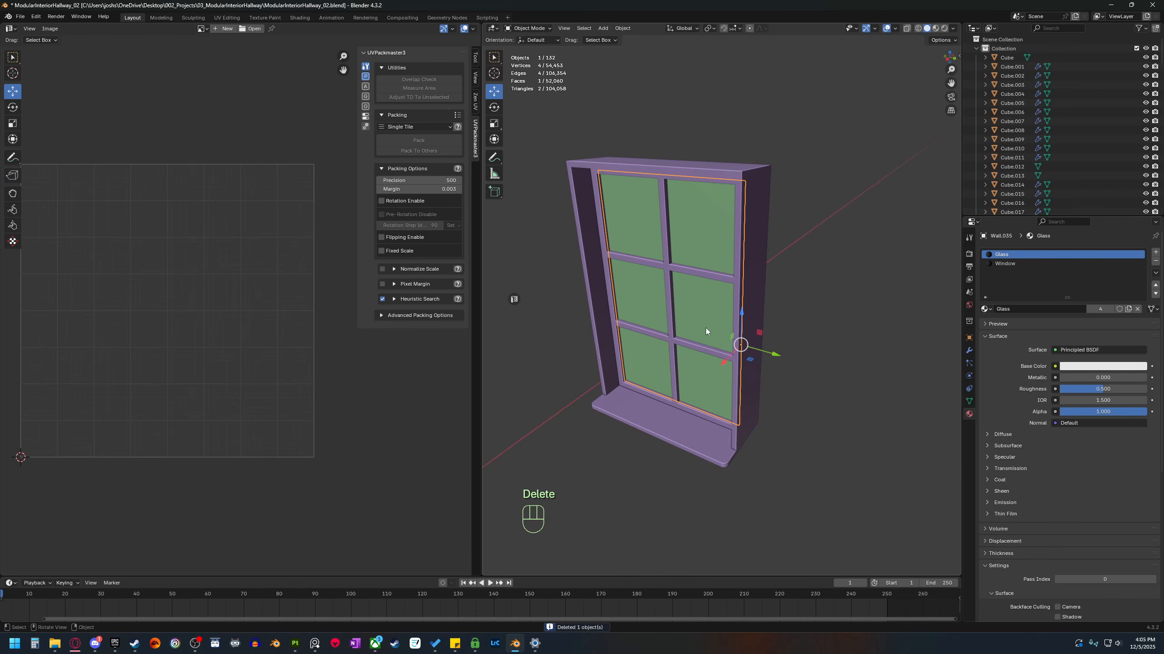
pyautogui.keyDown('shift'); pyautogui.click(672, 431); pyautogui.keyUp('shift')
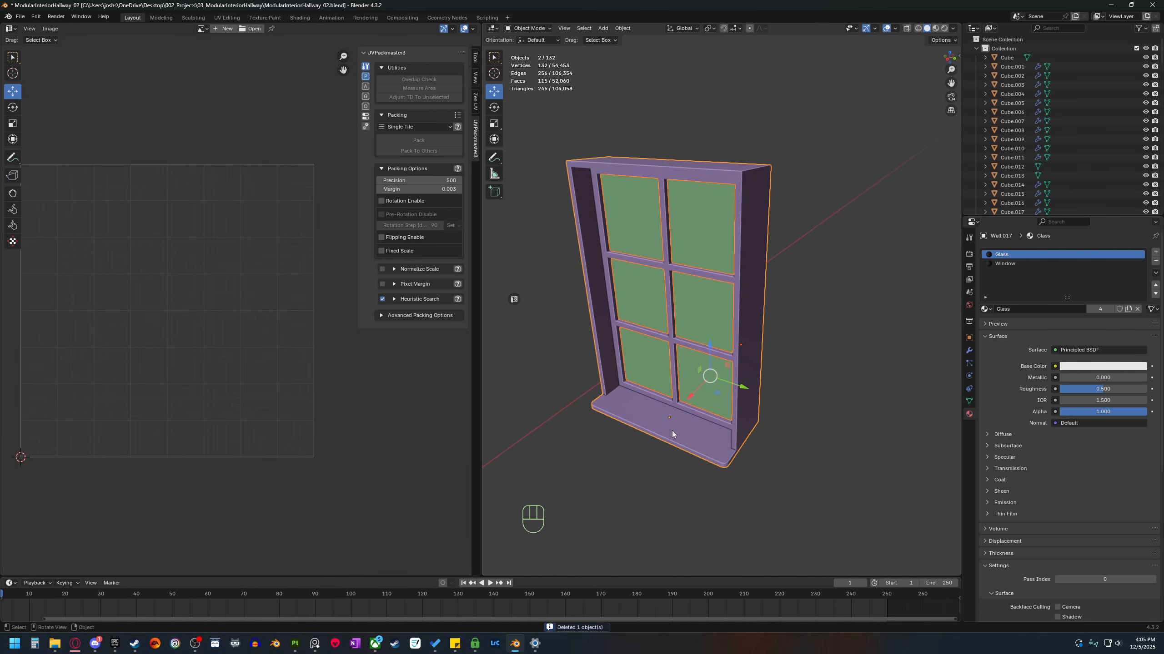
pyautogui.rightClick(672, 431)
pyautogui.click(640, 461)
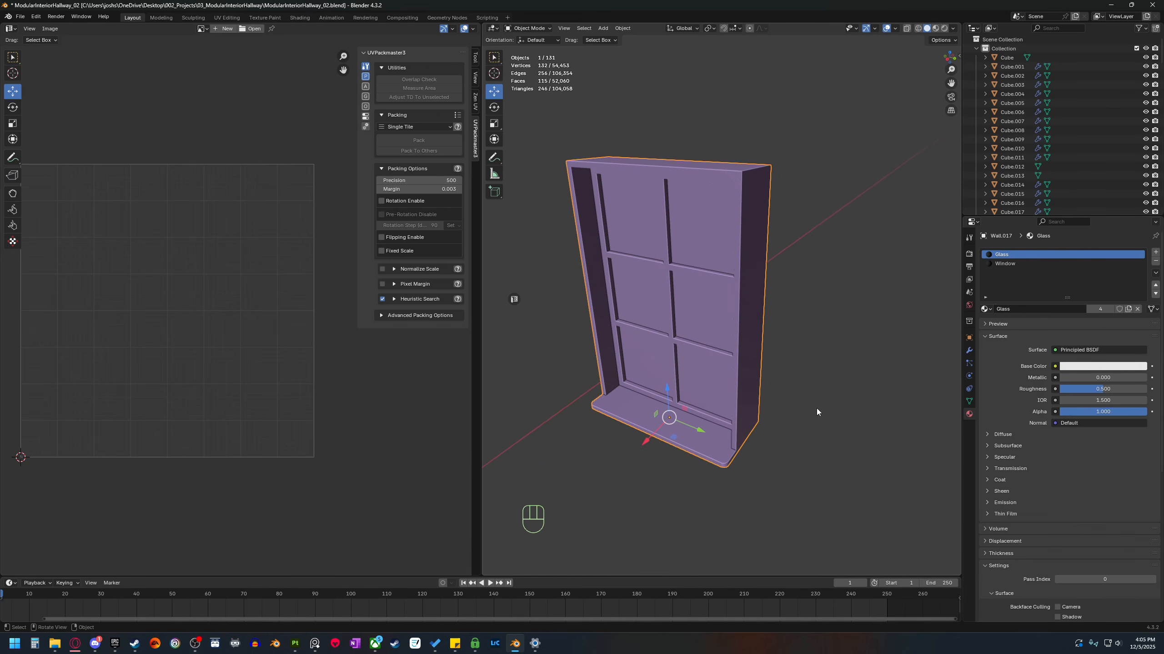
# Check which faces of the joined window belong to the Glass and Window material slots.
pyautogui.press('Tab')
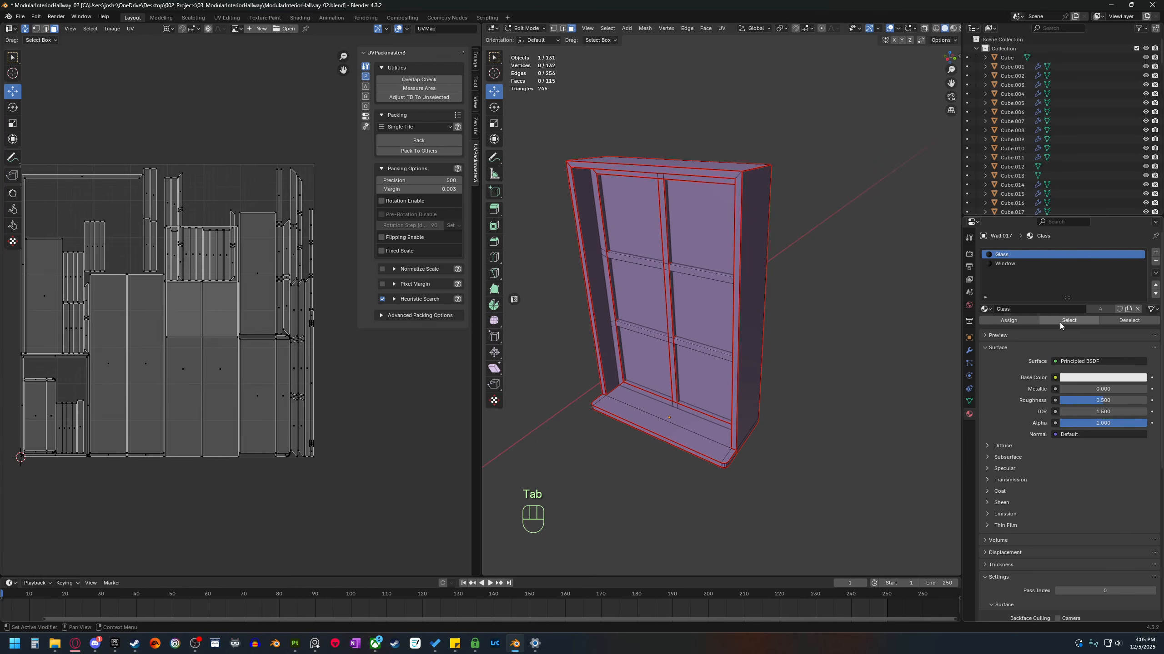
pyautogui.click(1060, 322)
pyautogui.click(952, 354)
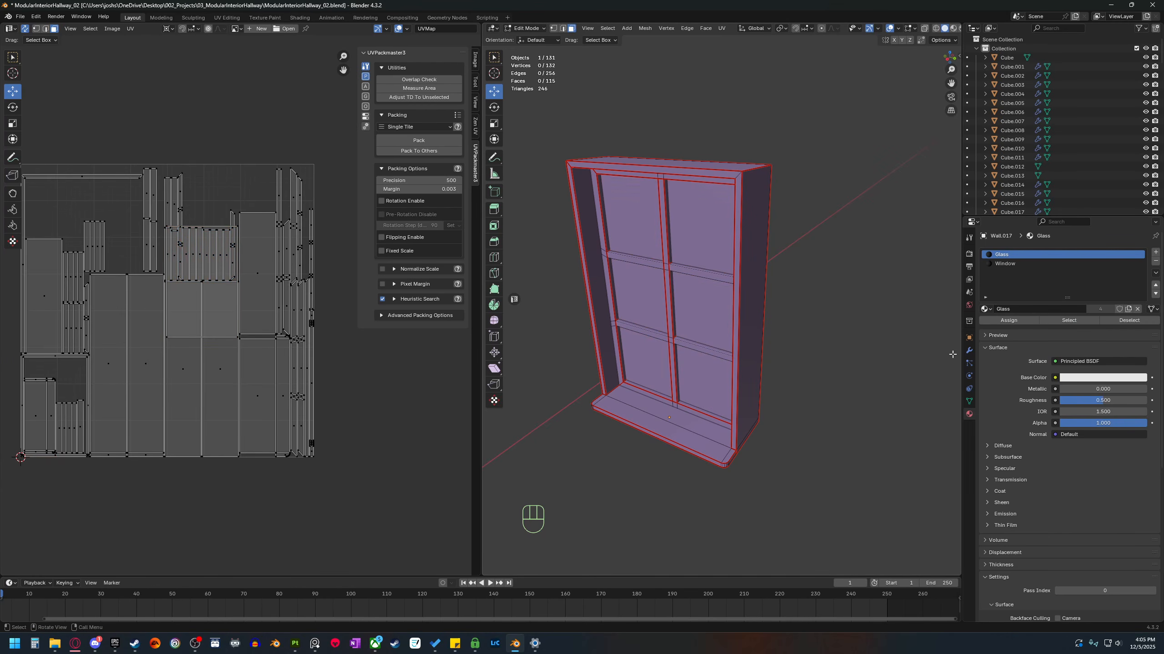
pyautogui.click(1026, 267)
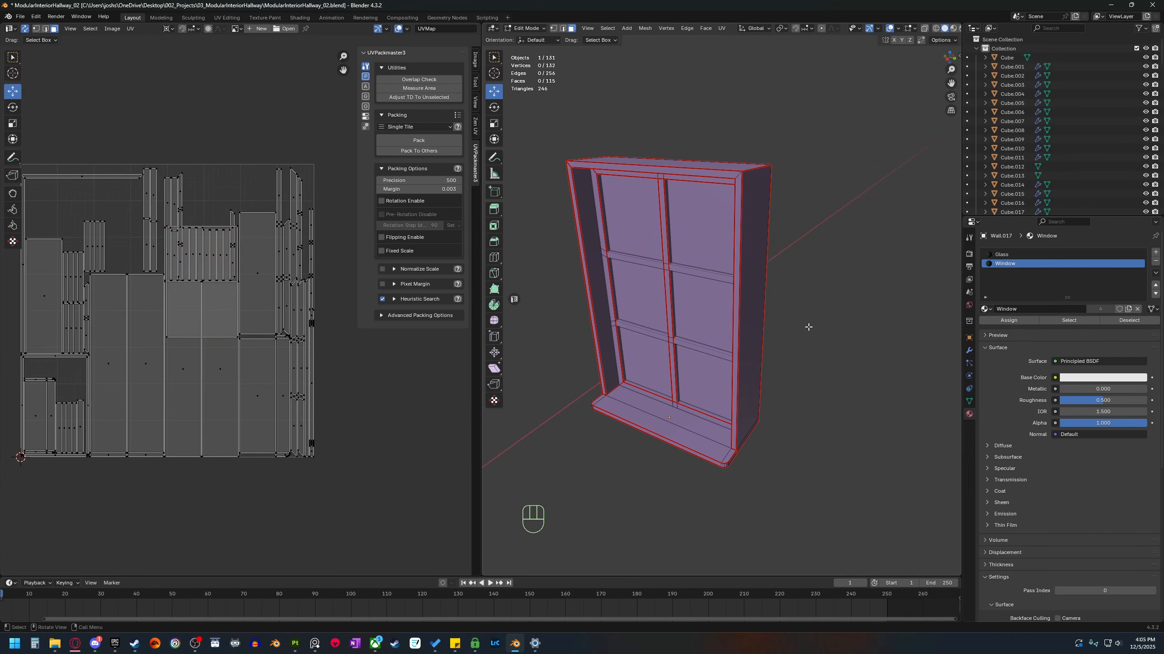
# Select every face of the window except the glass pane and make the Window material slot active.
pyautogui.keyDown('shift'); pyautogui.moveTo(709, 416); pyautogui.dragTo(718, 399, button='middle'); pyautogui.keyUp('shift')
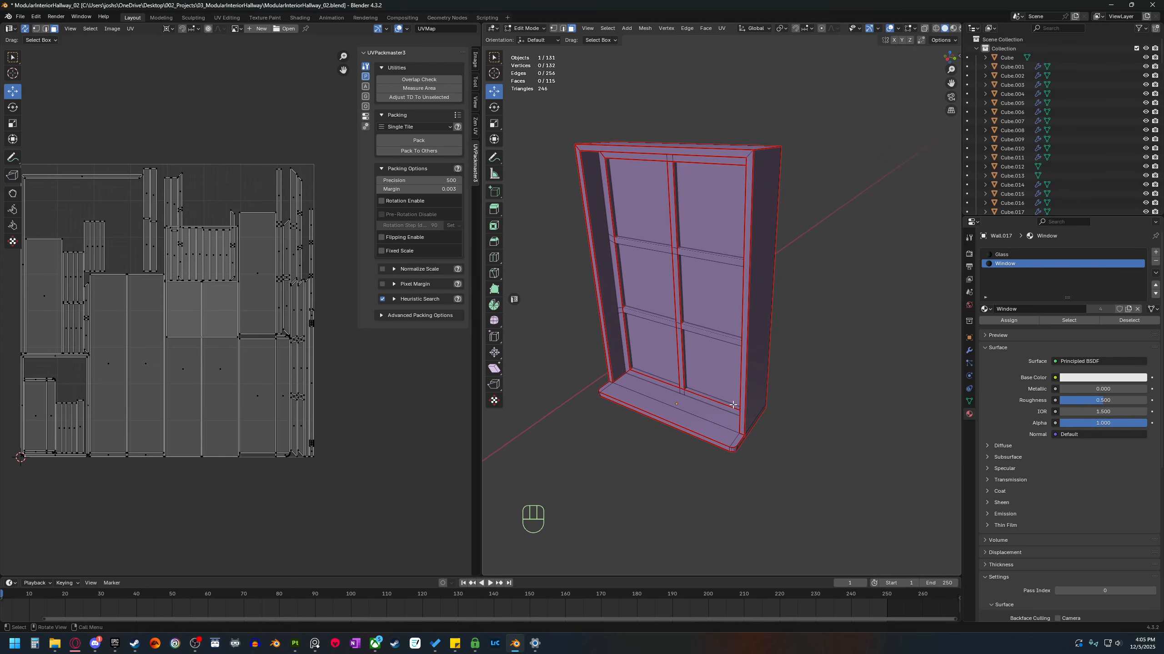
pyautogui.keyDown('shift'); pyautogui.moveTo(705, 344); pyautogui.dragTo(724, 343, button='middle'); pyautogui.keyUp('shift')
pyautogui.scroll(1, 725, 344)
pyautogui.press('3')
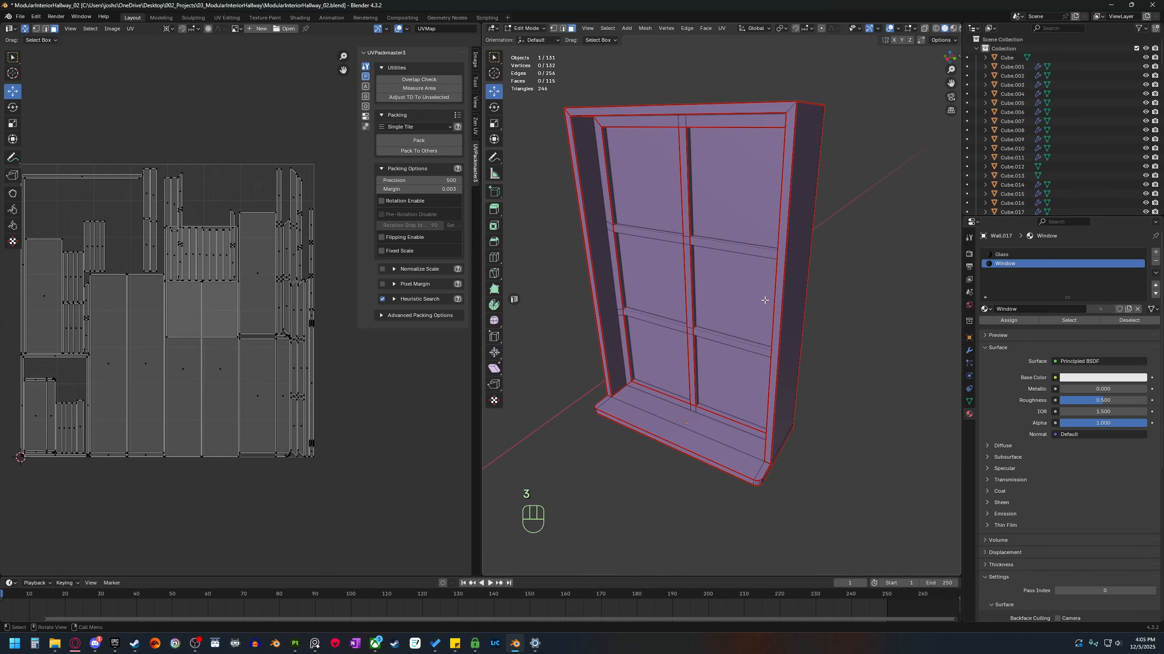
pyautogui.press('a')
pyautogui.keyDown('shift'); pyautogui.click(723, 284); pyautogui.keyUp('shift')
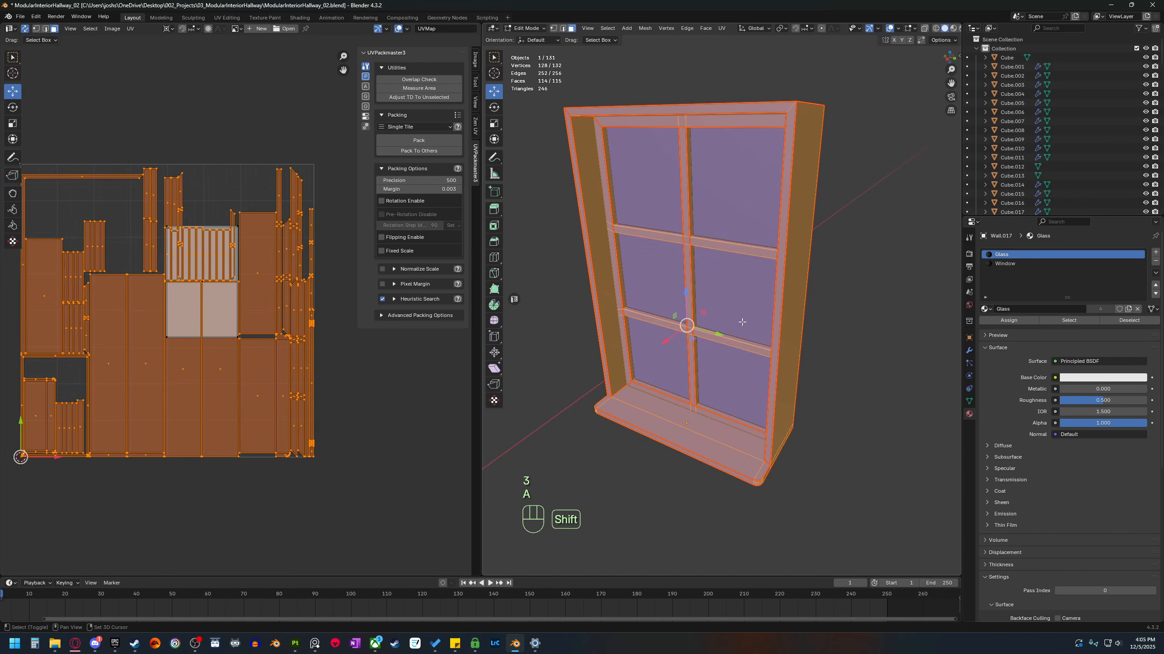
pyautogui.click(1021, 266)
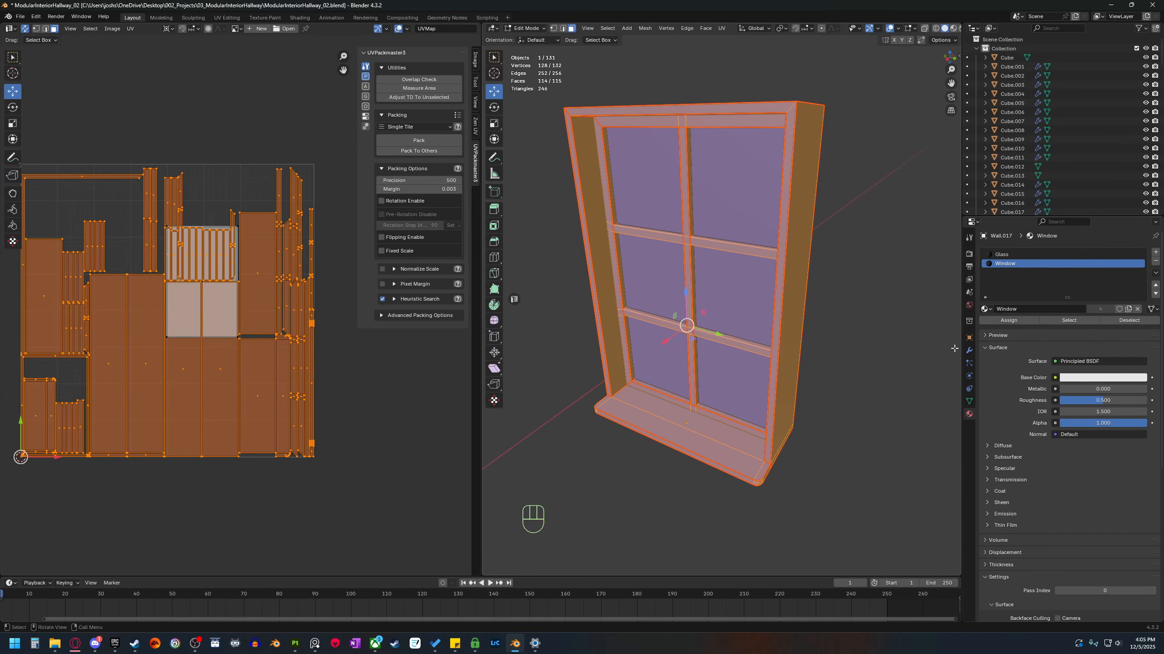
pyautogui.moveTo(780, 395)
pyautogui.keyDown('shift'); pyautogui.mouseDown(button='middle')
pyautogui.moveTo(753, 402)
pyautogui.moveTo(779, 404)
pyautogui.mouseUp(button='middle'); pyautogui.keyUp('shift')
pyautogui.press('Tab')
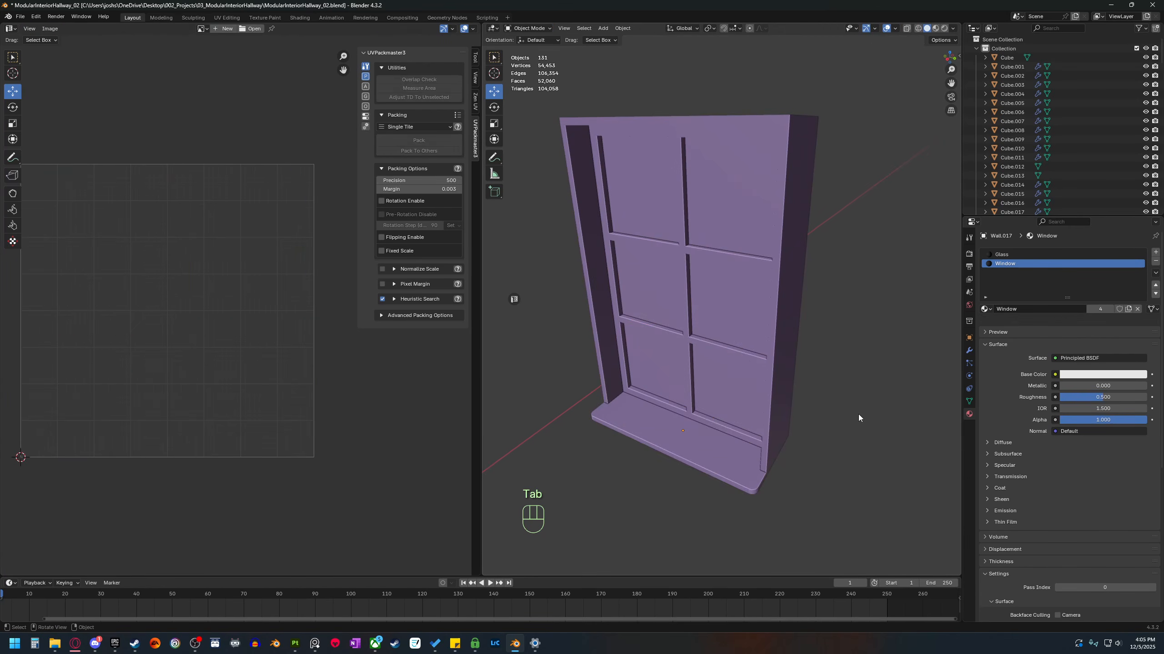
# Unwrap the UVs of the window's glass pane face and return to Object Mode.
pyautogui.press('Tab')
pyautogui.keyDown('shift'); pyautogui.moveTo(882, 364); pyautogui.dragTo(728, 472, button='middle'); pyautogui.keyUp('shift')
pyautogui.scroll(-1, 833, 434)
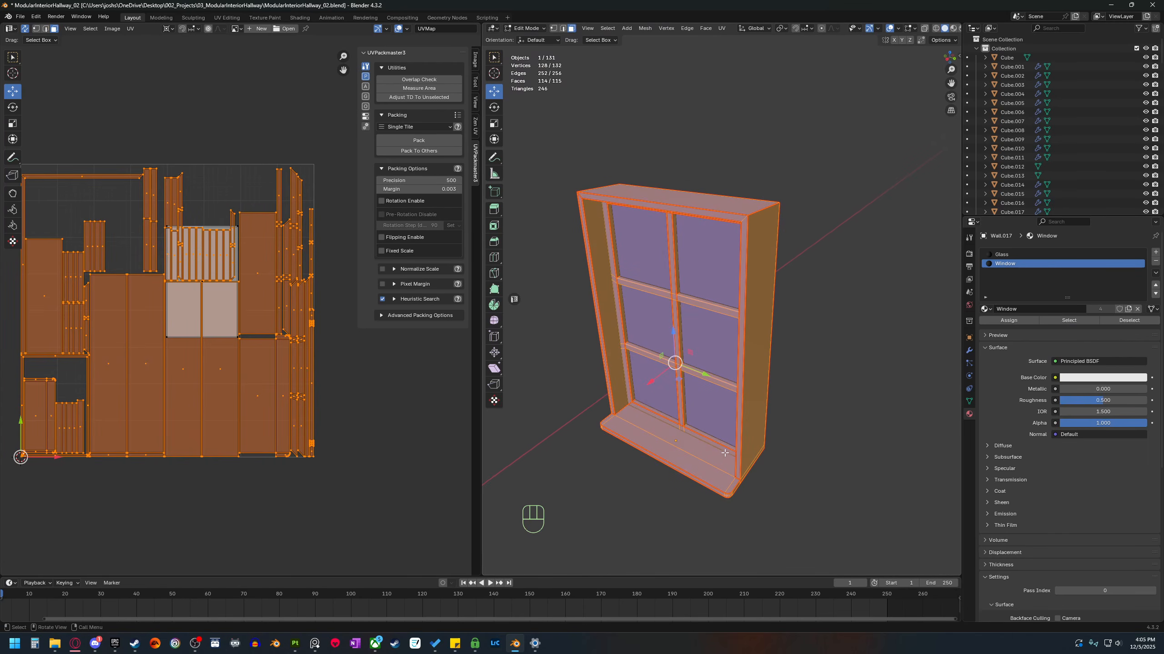
pyautogui.scroll(-2, 770, 439)
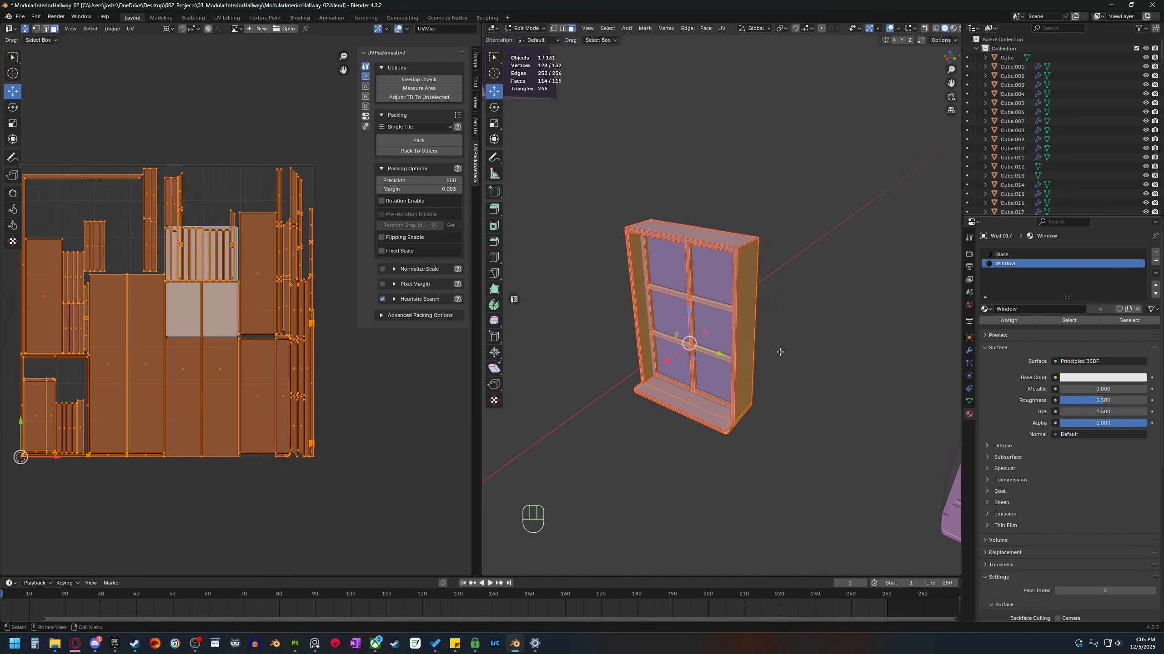
pyautogui.click(722, 337)
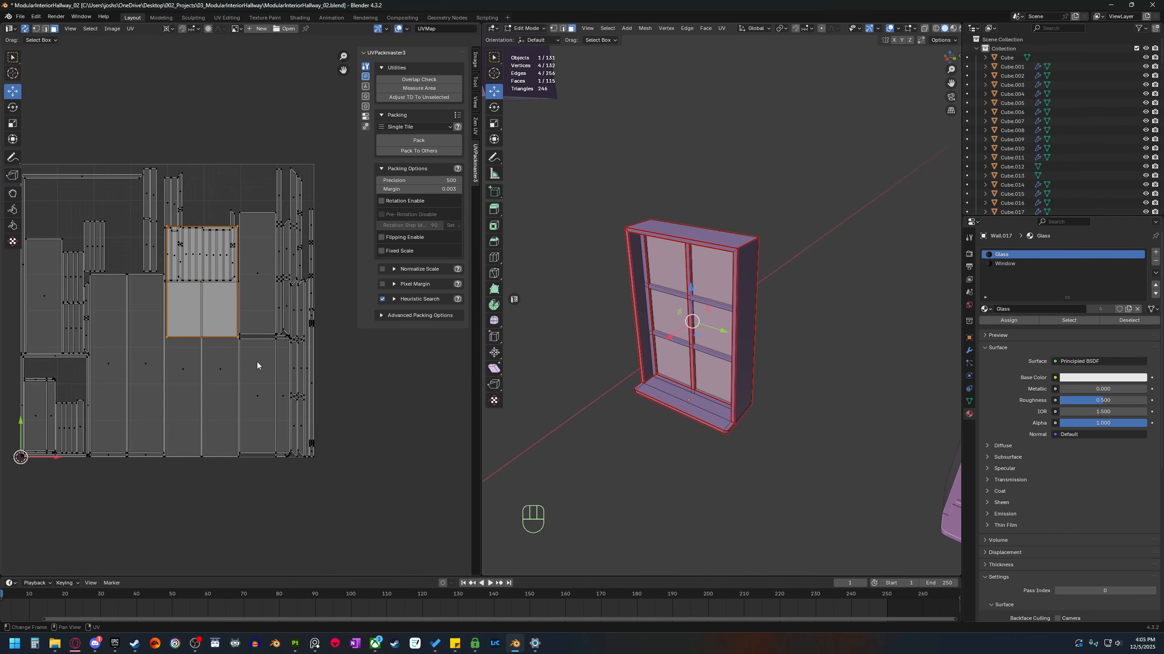
pyautogui.press('u')
pyautogui.click(336, 411)
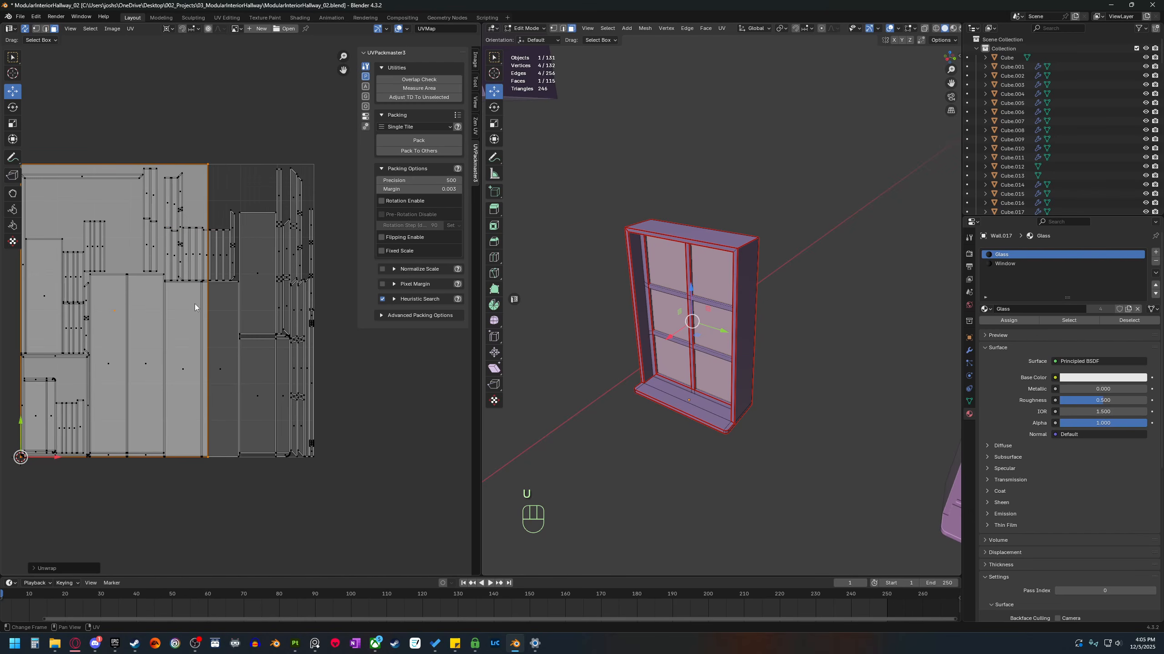
pyautogui.press('Tab')
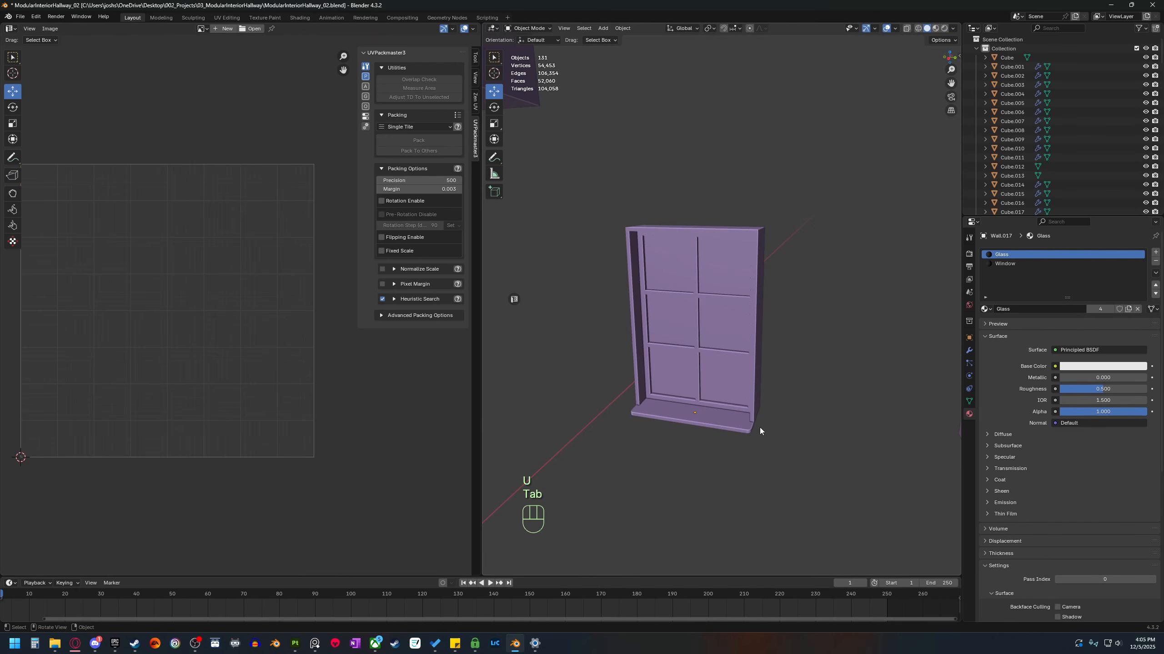
# Hide the UV editor area and move the finished window -11 m along Y into the wall's rectangular opening.
pyautogui.click(516, 300)
pyautogui.scroll(-3, 568, 343)
pyautogui.keyDown('shift'); pyautogui.moveTo(577, 351); pyautogui.dragTo(674, 353, button='middle'); pyautogui.keyUp('shift')
pyautogui.moveTo(674, 353); pyautogui.dragTo(676, 444, button='middle')
pyautogui.scroll(-2, 641, 461)
pyautogui.moveTo(533, 433); pyautogui.dragTo(563, 424, button='middle')
pyautogui.keyDown('shift'); pyautogui.moveTo(564, 424); pyautogui.dragTo(778, 498, button='middle'); pyautogui.keyUp('shift')
pyautogui.click(751, 403)
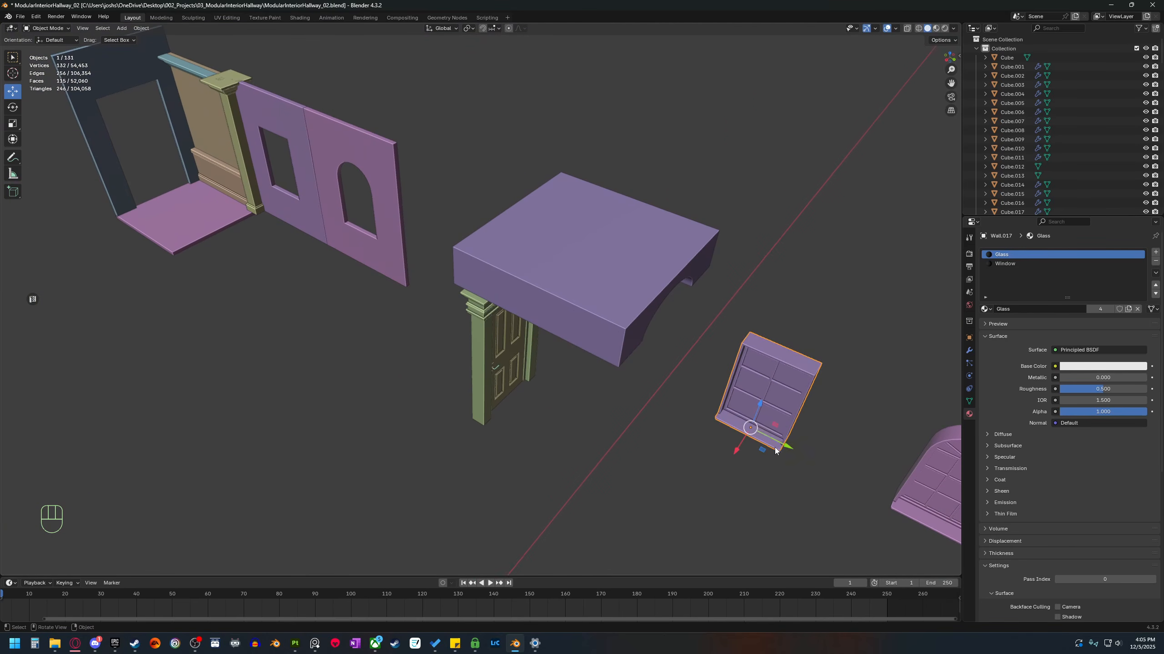
pyautogui.keyDown('ctrl'); pyautogui.moveTo(786, 445); pyautogui.dragTo(298, 240); pyautogui.keyUp('ctrl')
# Isolate the arched window and open its mesh in Edit Mode for close inspection.
pyautogui.moveTo(405, 355); pyautogui.dragTo(361, 333, button='middle')
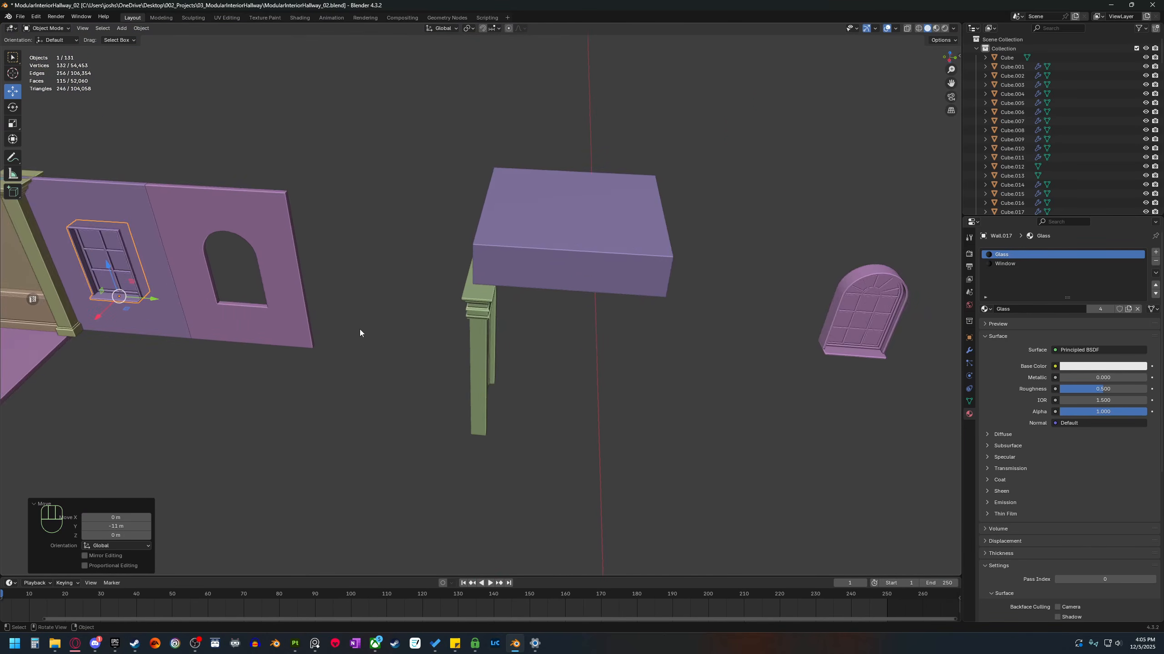
pyautogui.scroll(-3, 556, 406)
pyautogui.moveTo(614, 405); pyautogui.dragTo(606, 368, button='middle')
pyautogui.scroll(2, 617, 372)
pyautogui.click(624, 348)
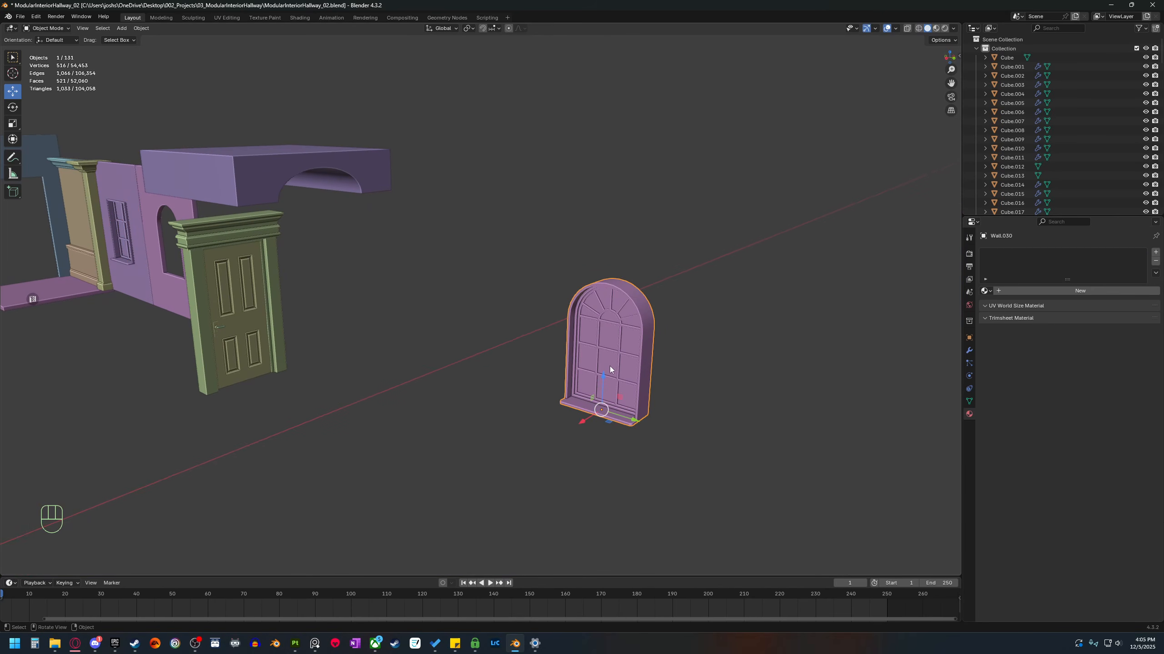
pyautogui.press('b')
pyautogui.moveTo(568, 377); pyautogui.dragTo(586, 385, button='middle')
pyautogui.press('Tab')
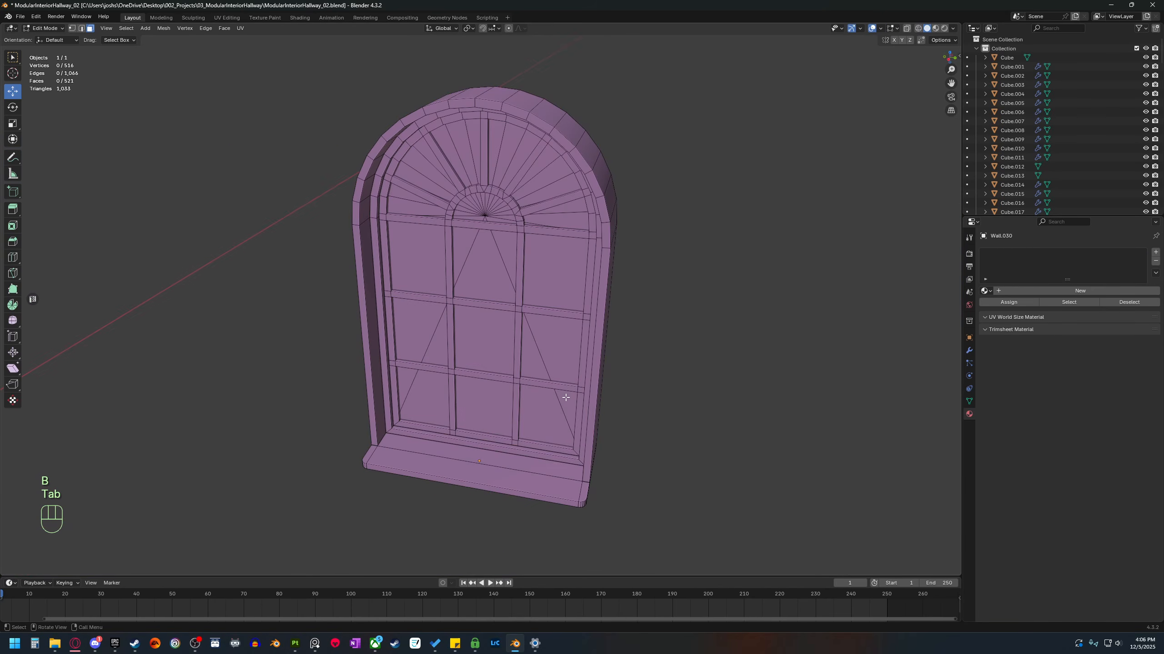
pyautogui.moveTo(497, 211); pyautogui.dragTo(477, 209, button='middle')
pyautogui.moveTo(477, 424); pyautogui.dragTo(497, 405, button='middle')
pyautogui.keyDown('shift'); pyautogui.moveTo(511, 431); pyautogui.dragTo(517, 393, button='middle'); pyautogui.keyUp('shift')
pyautogui.scroll(2, 549, 435)
pyautogui.moveTo(590, 486); pyautogui.dragTo(536, 457, button='middle')
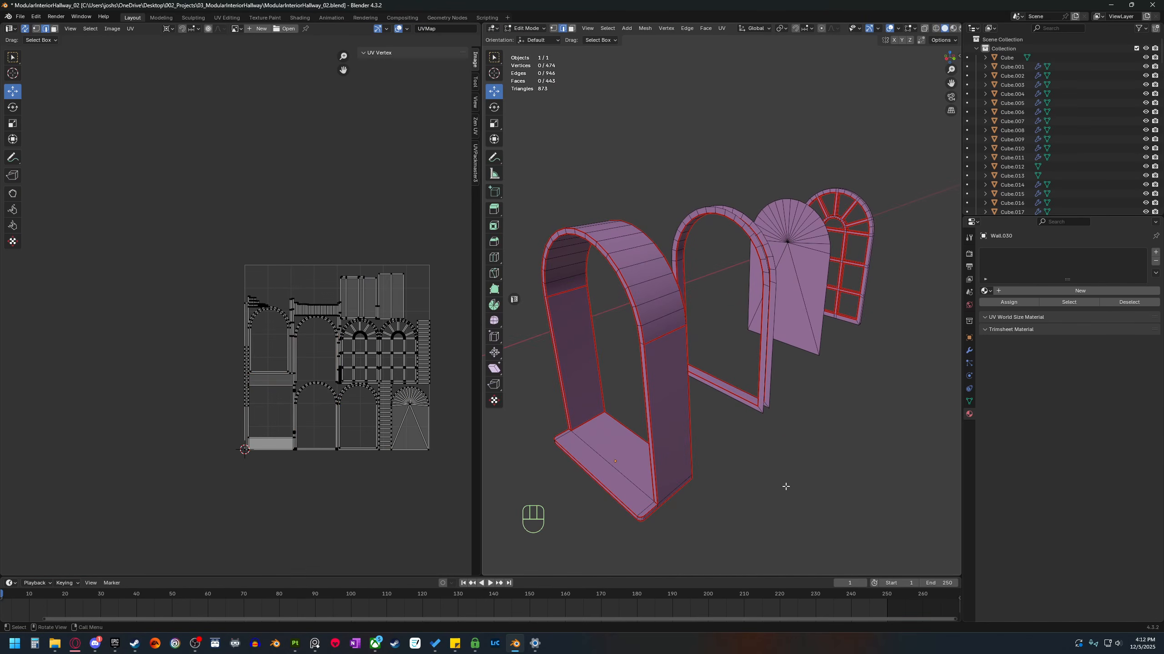
# Inspect the separated, seamed parts of the arched window from several angles.
pyautogui.moveTo(678, 367); pyautogui.dragTo(813, 320, button='middle')
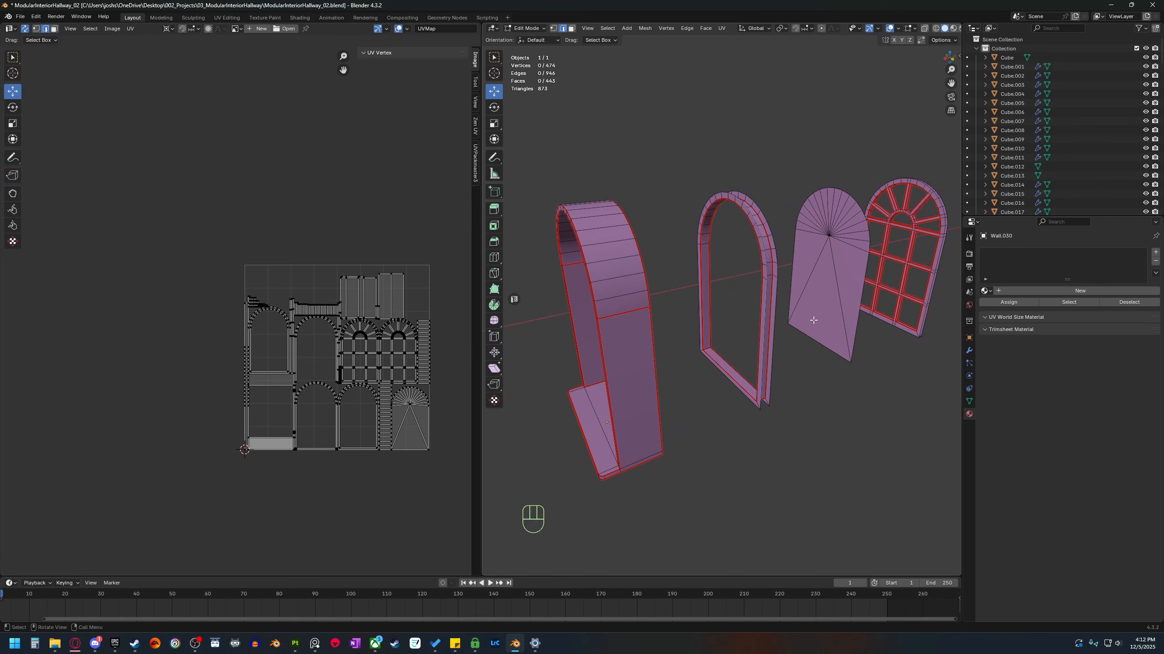
pyautogui.moveTo(694, 408); pyautogui.dragTo(738, 416, button='middle')
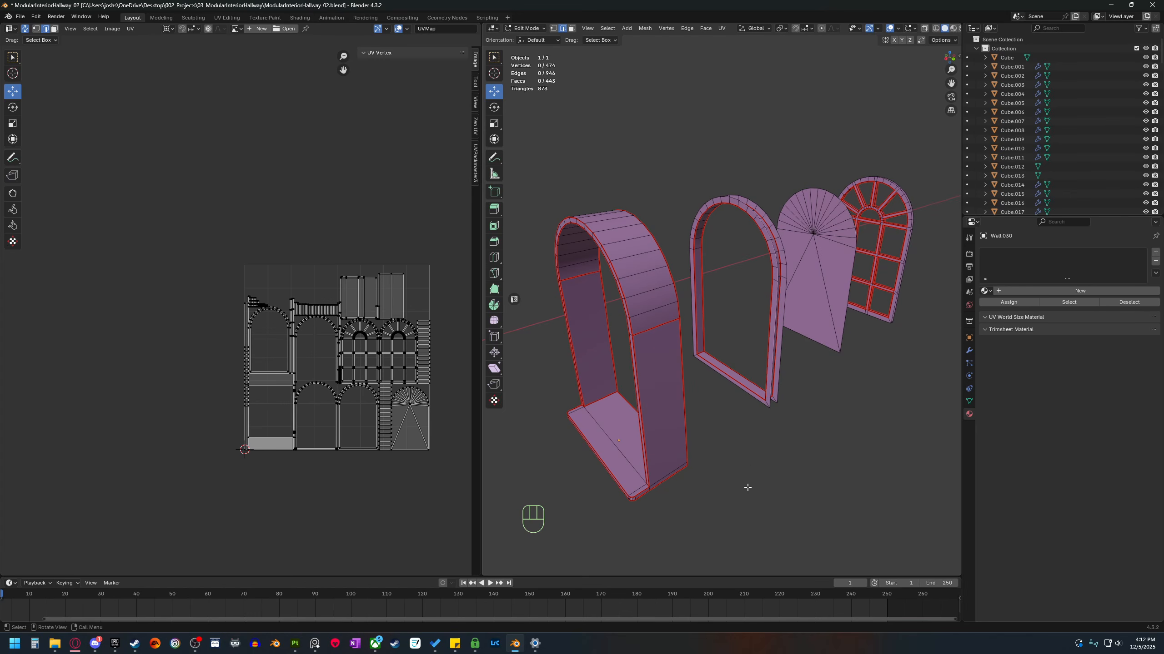
pyautogui.press('q')
pyautogui.click(723, 487)
pyautogui.moveTo(671, 508); pyautogui.dragTo(702, 476, button='middle')
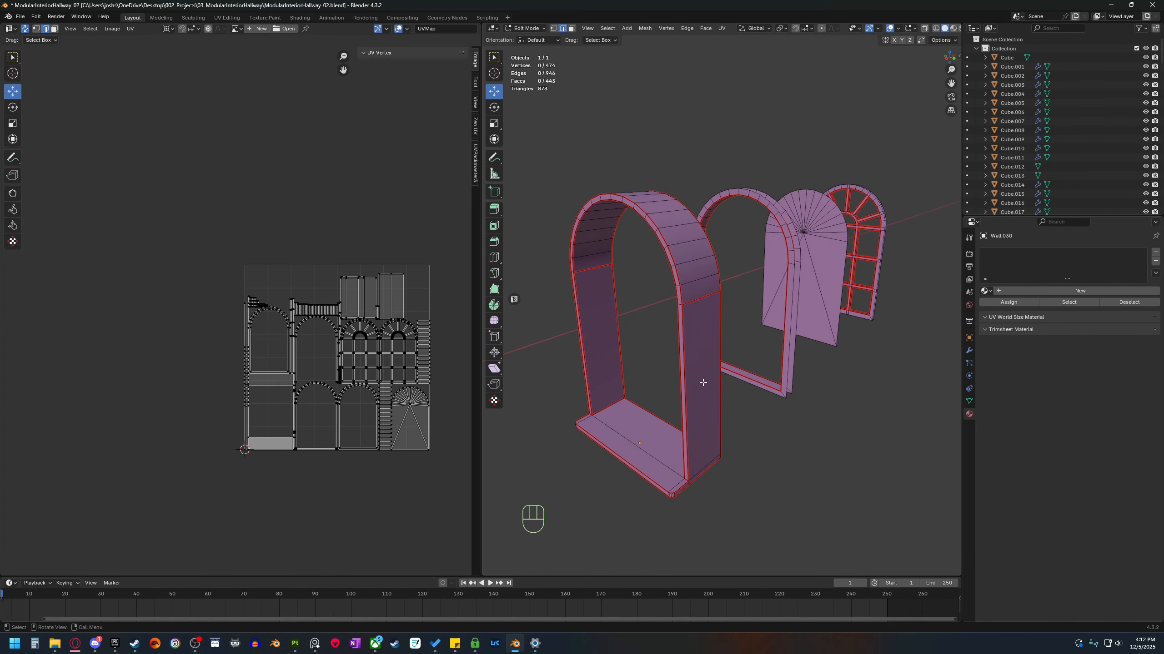
pyautogui.moveTo(796, 412); pyautogui.dragTo(645, 388, button='middle')
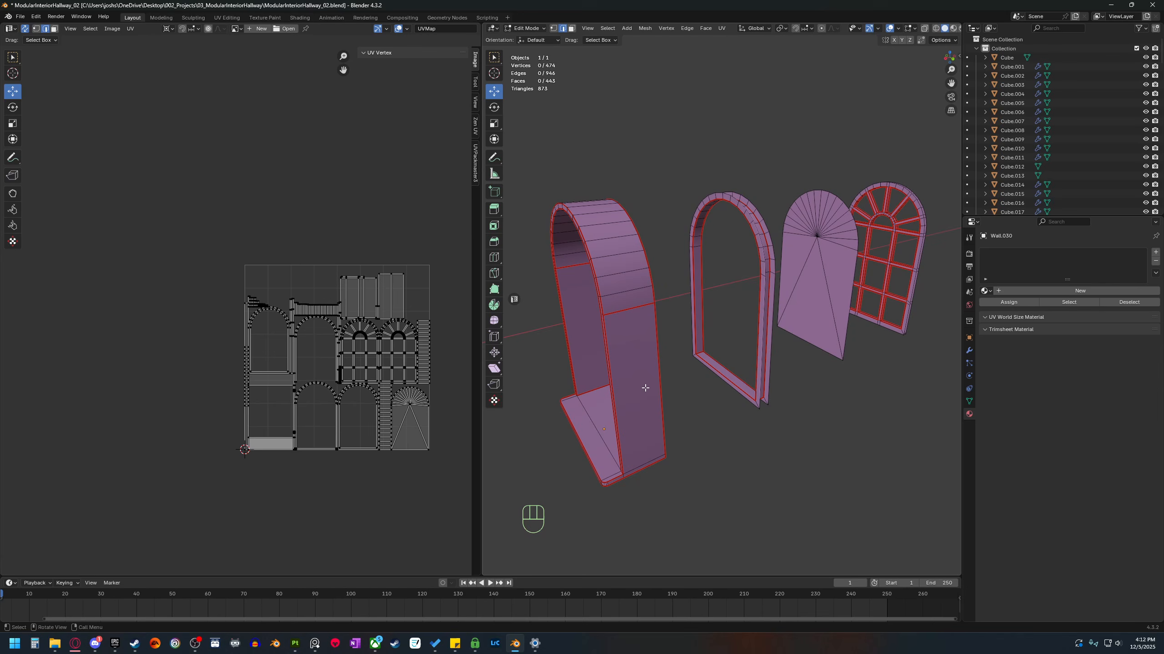
# Examine the seam edges where the outer frame's arch meets its straight sides, and compare them with the UV layout.
pyautogui.press('3')
pyautogui.click(632, 298)
pyautogui.press('2')
pyautogui.click(615, 320)
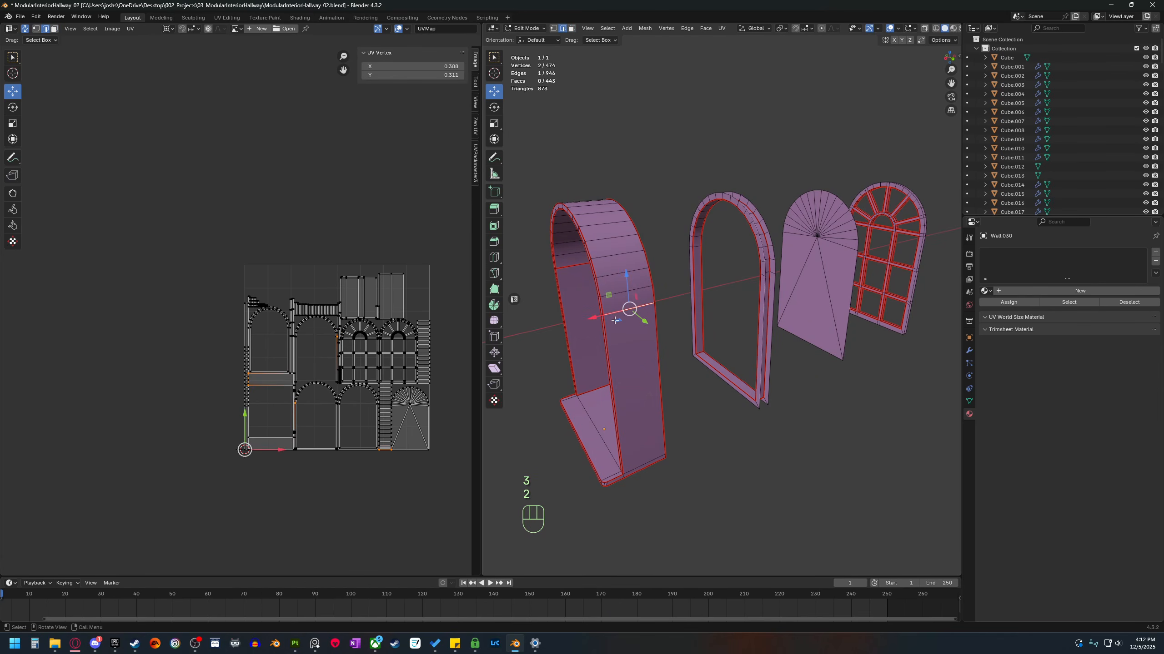
pyautogui.moveTo(624, 318); pyautogui.dragTo(594, 251, button='middle')
pyautogui.moveTo(621, 296); pyautogui.dragTo(675, 296, button='middle')
pyautogui.click(847, 267)
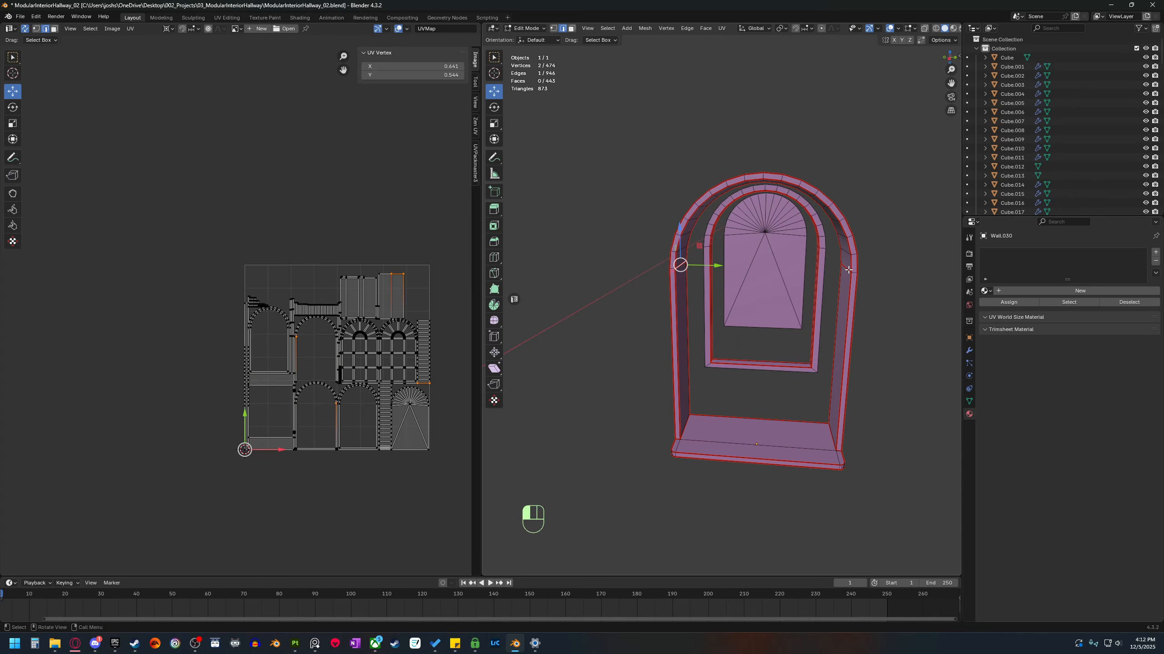
pyautogui.scroll(2, 365, 426)
pyautogui.keyDown('shift'); pyautogui.moveTo(365, 427); pyautogui.dragTo(260, 371, button='middle'); pyautogui.keyUp('shift')
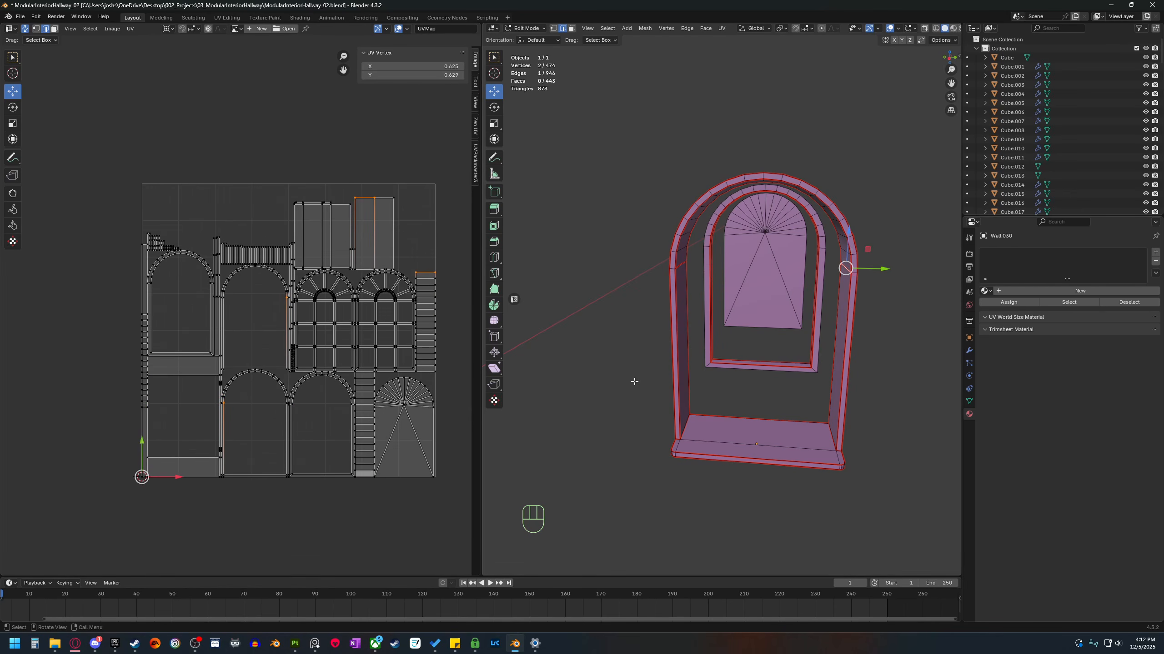
# Select the outer frame's straight side face and inspect it against its UV island from both sides.
pyautogui.moveTo(733, 388); pyautogui.dragTo(661, 418, button='middle')
pyautogui.press('3')
pyautogui.click(661, 418)
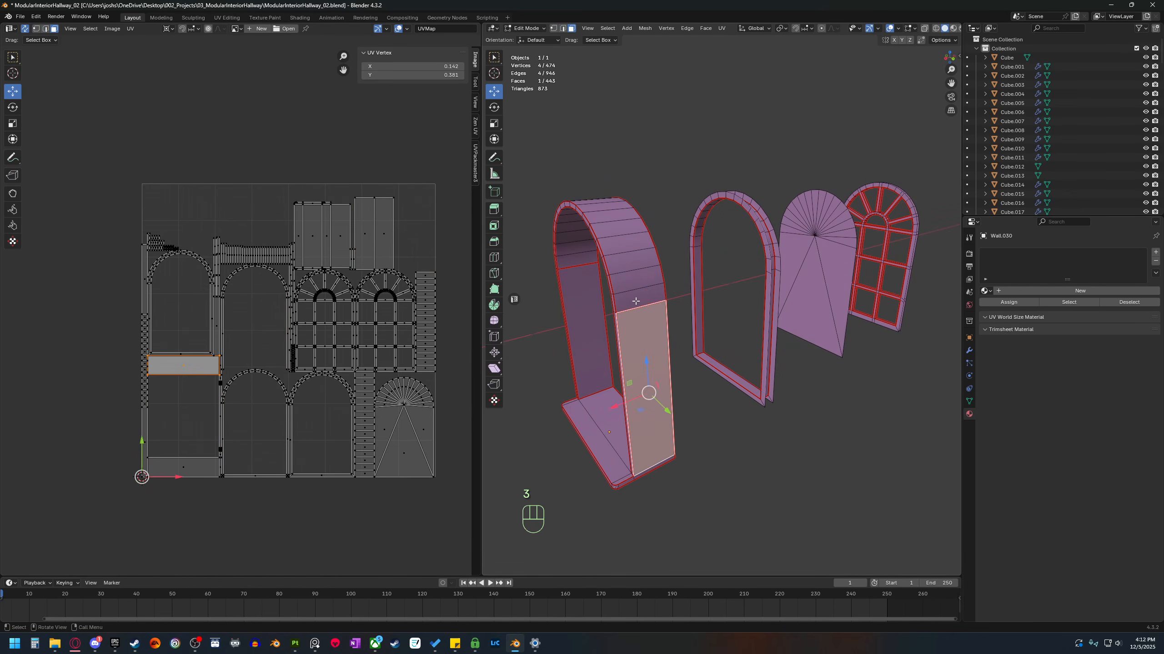
pyautogui.moveTo(612, 239); pyautogui.dragTo(796, 303, button='middle')
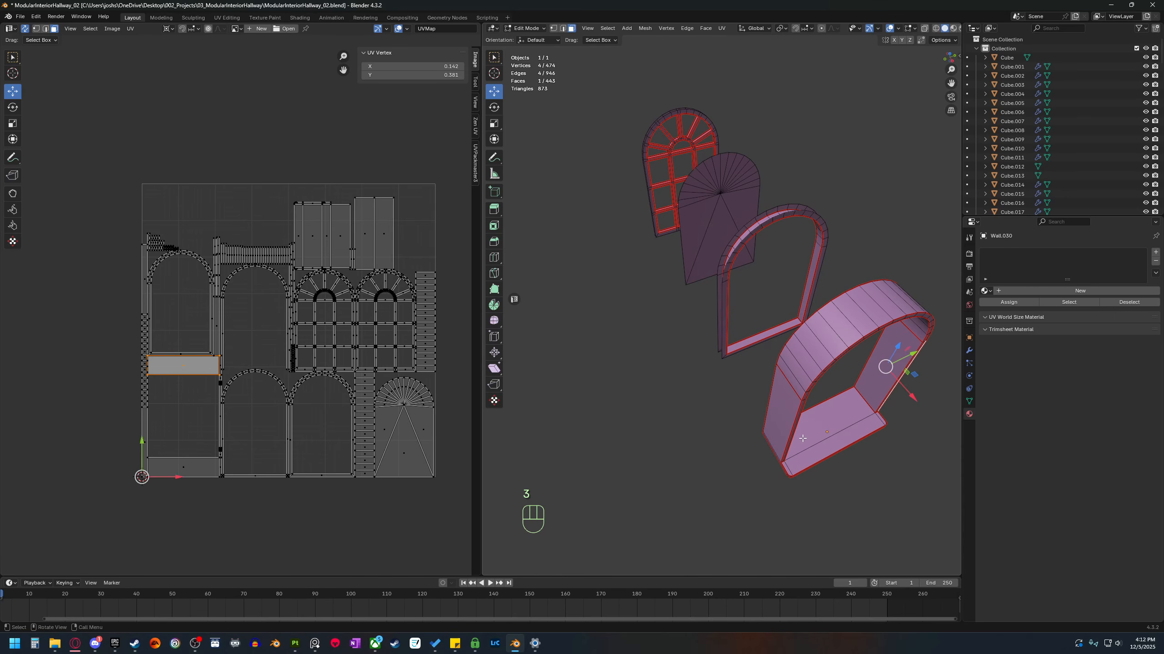
pyautogui.moveTo(803, 439); pyautogui.dragTo(844, 377, button='middle')
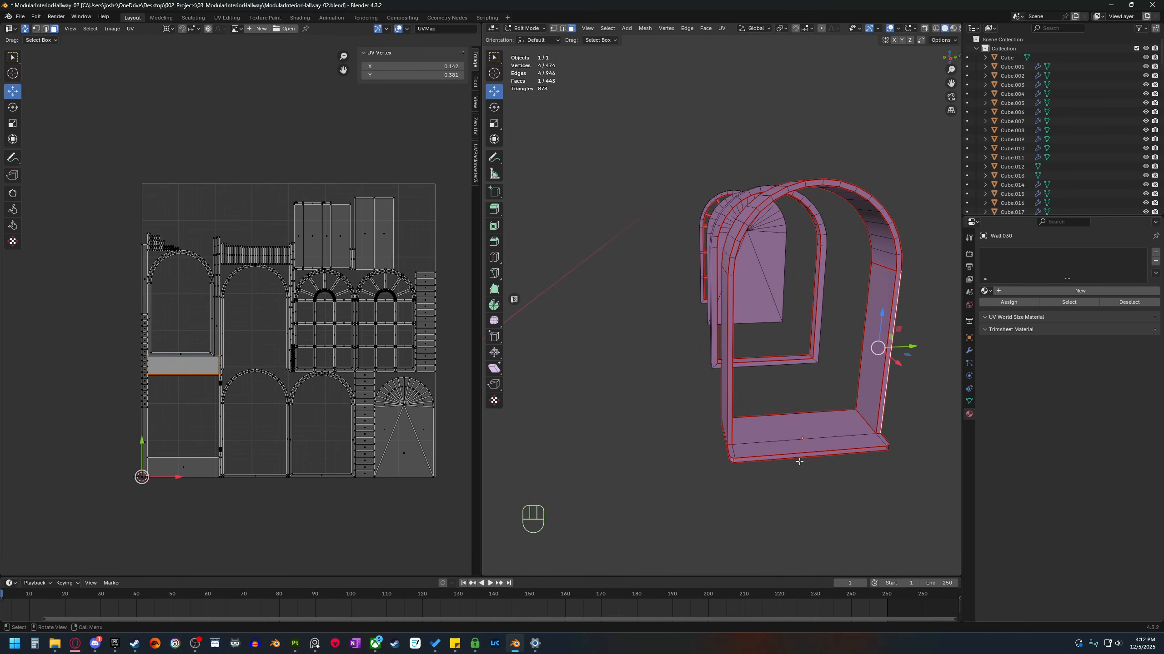
# Examine the UV layout of the arched window, focusing on the islands of the glazing bar grid.
pyautogui.moveTo(336, 391); pyautogui.dragTo(300, 396, button='middle')
pyautogui.scroll(3, 335, 341)
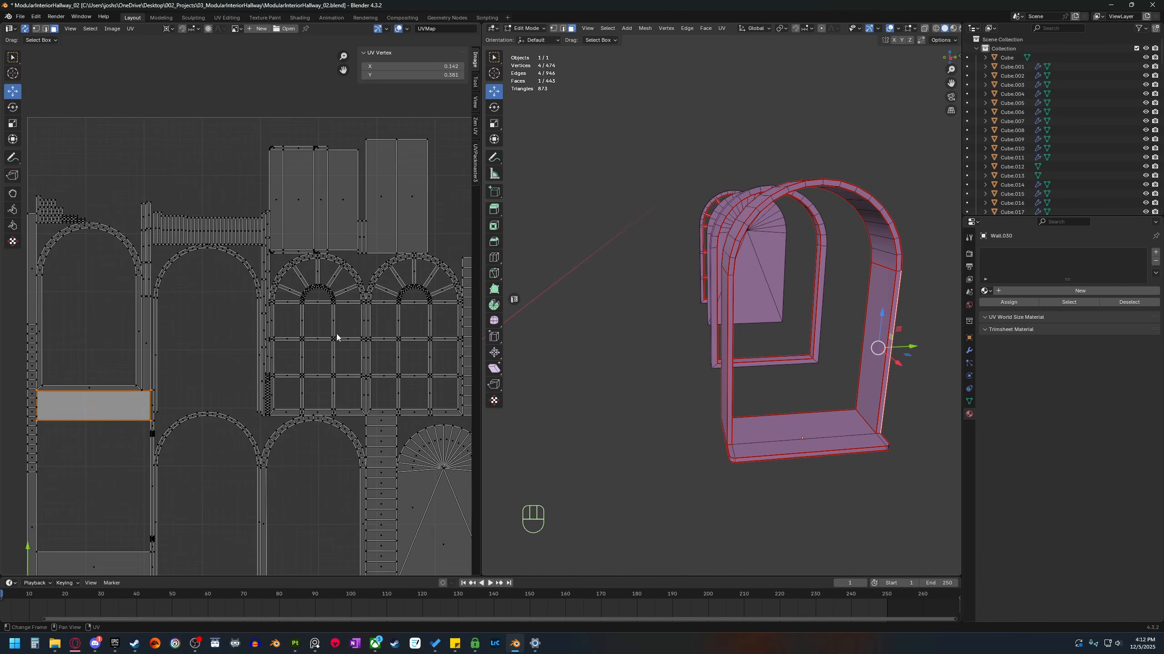
pyautogui.keyDown('shift'); pyautogui.moveTo(359, 344); pyautogui.dragTo(271, 364, button='middle'); pyautogui.keyUp('shift')
pyautogui.scroll(3, 315, 330)
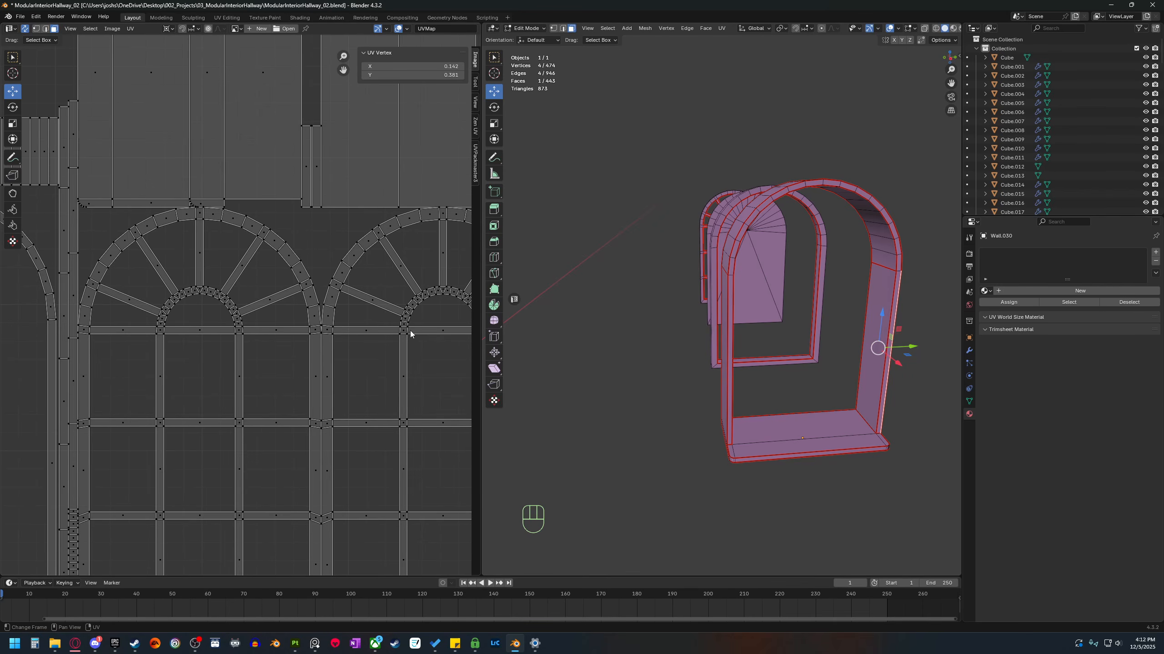
pyautogui.keyDown('shift'); pyautogui.moveTo(425, 342); pyautogui.dragTo(330, 308, button='middle'); pyautogui.keyUp('shift')
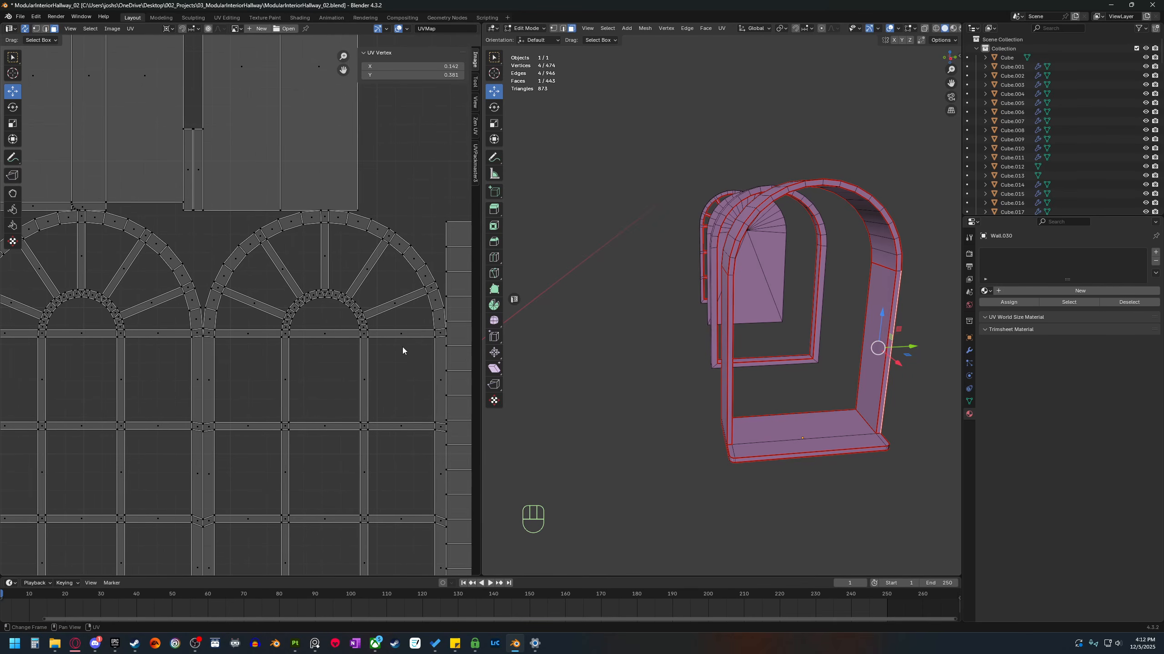
pyautogui.scroll(-3, 281, 325)
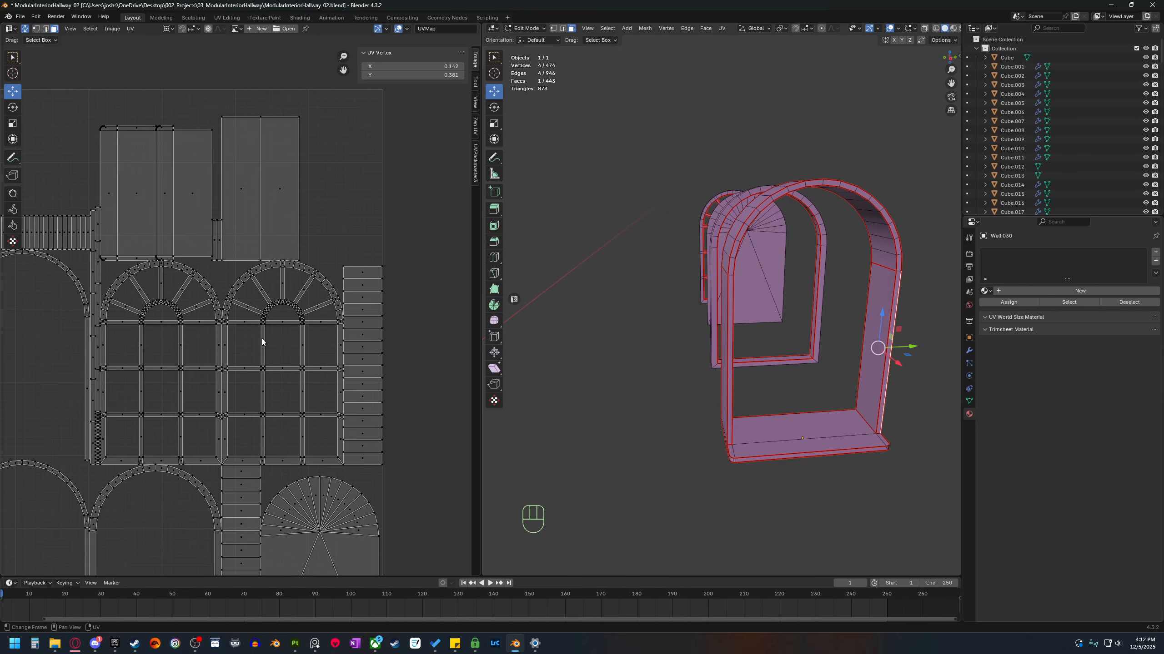
pyautogui.scroll(-2, 259, 337)
pyautogui.keyDown('shift'); pyautogui.moveTo(239, 390); pyautogui.dragTo(301, 339, button='middle'); pyautogui.keyUp('shift')
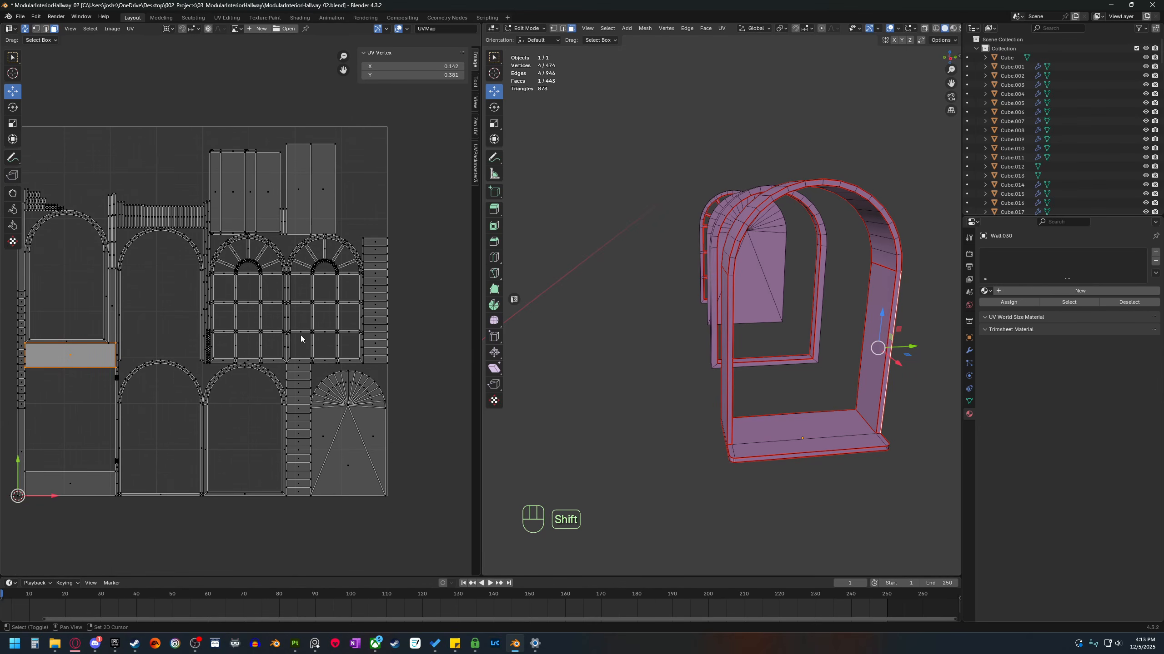
# Pick one narrow strip face in the UV layout, locate it on the glazing bars, and select its lower edge.
pyautogui.scroll(3, 227, 422)
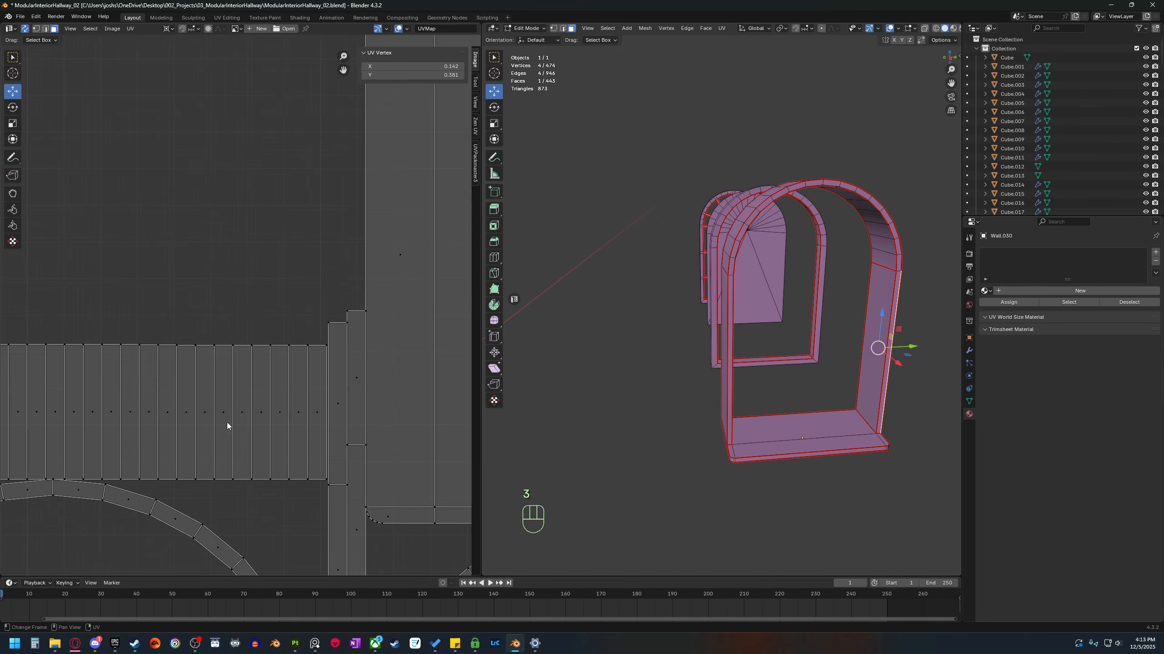
pyautogui.click(222, 415)
pyautogui.moveTo(781, 409); pyautogui.dragTo(734, 315, button='middle')
pyautogui.press('v')
pyautogui.press('2')
pyautogui.click(742, 315)
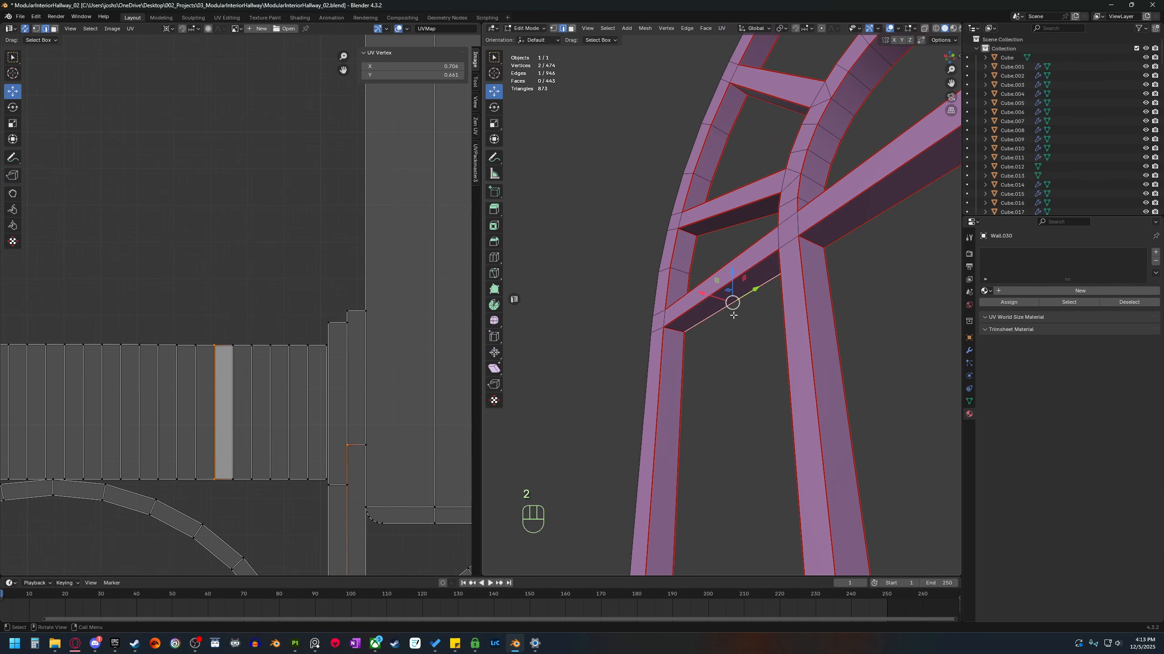
# Examine the separated arched window parts from several sides and compare them with the complete UV layout.
pyautogui.scroll(-4, 781, 363)
pyautogui.scroll(-4, 777, 282)
pyautogui.moveTo(778, 282); pyautogui.dragTo(770, 356, button='middle')
pyautogui.scroll(-3, 769, 357)
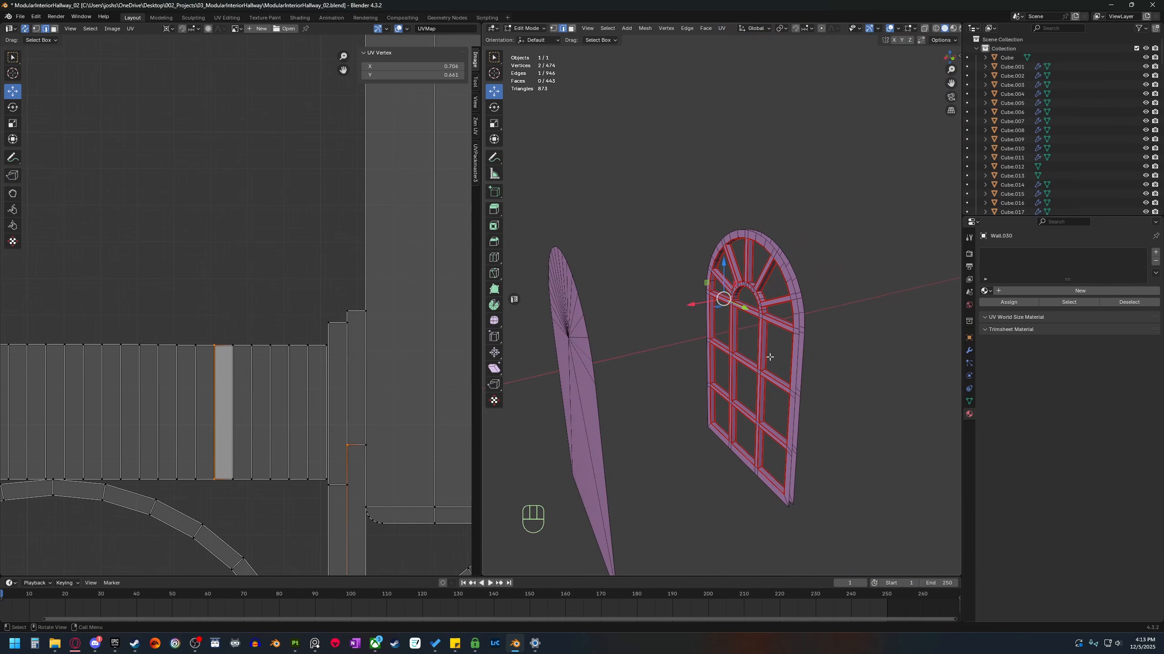
pyautogui.scroll(-4, 373, 366)
pyautogui.moveTo(701, 368); pyautogui.dragTo(755, 378, button='middle')
pyautogui.scroll(-4, 299, 339)
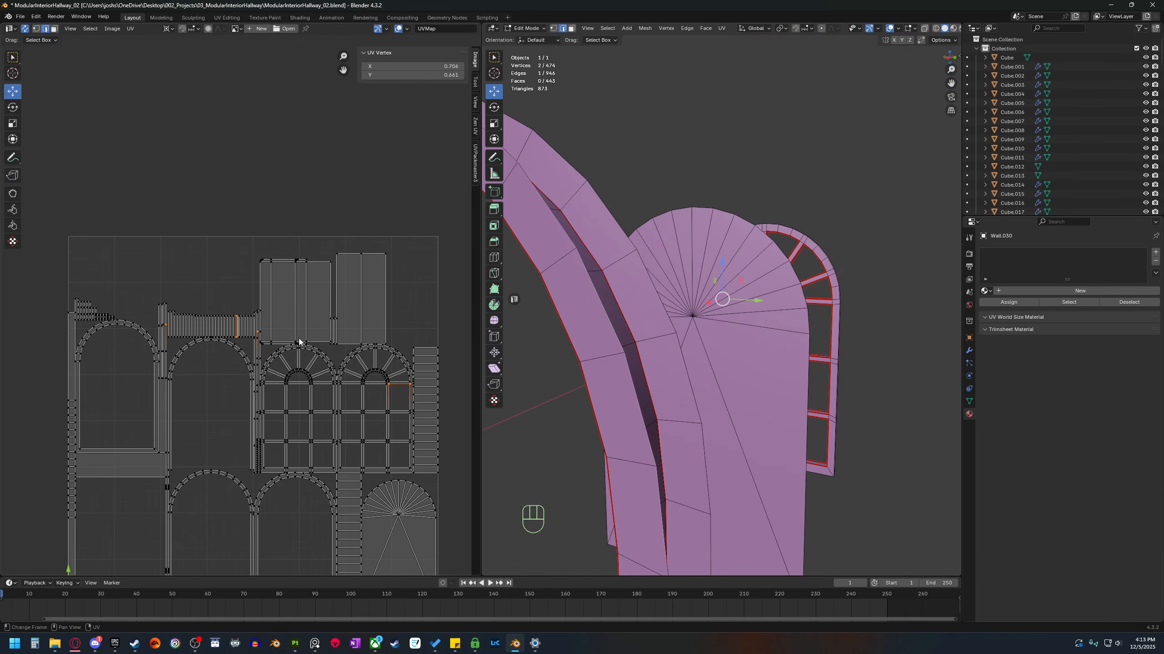
pyautogui.keyDown('shift'); pyautogui.moveTo(320, 377); pyautogui.dragTo(267, 340, button='middle'); pyautogui.keyUp('shift')
pyautogui.scroll(-5, 743, 377)
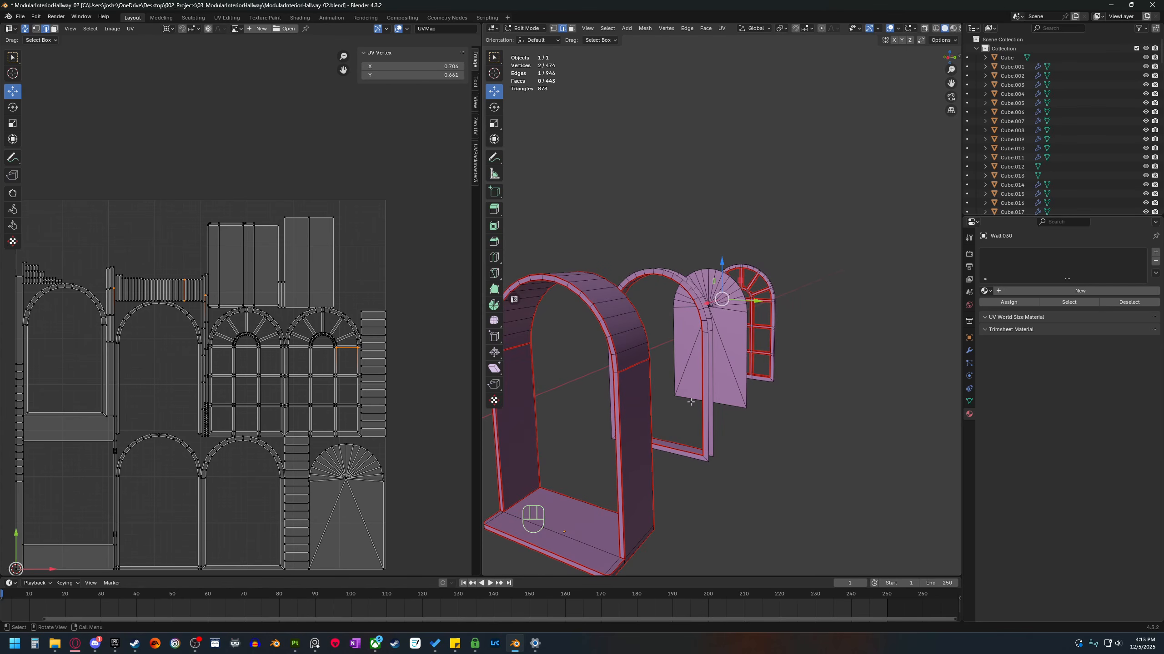
pyautogui.moveTo(744, 377); pyautogui.dragTo(833, 377, button='middle')
# Reassemble the arched window by moving the glazing grid, glass pane and inner frame along X in 1 m increments into the outer frame.
pyautogui.press('Tab')
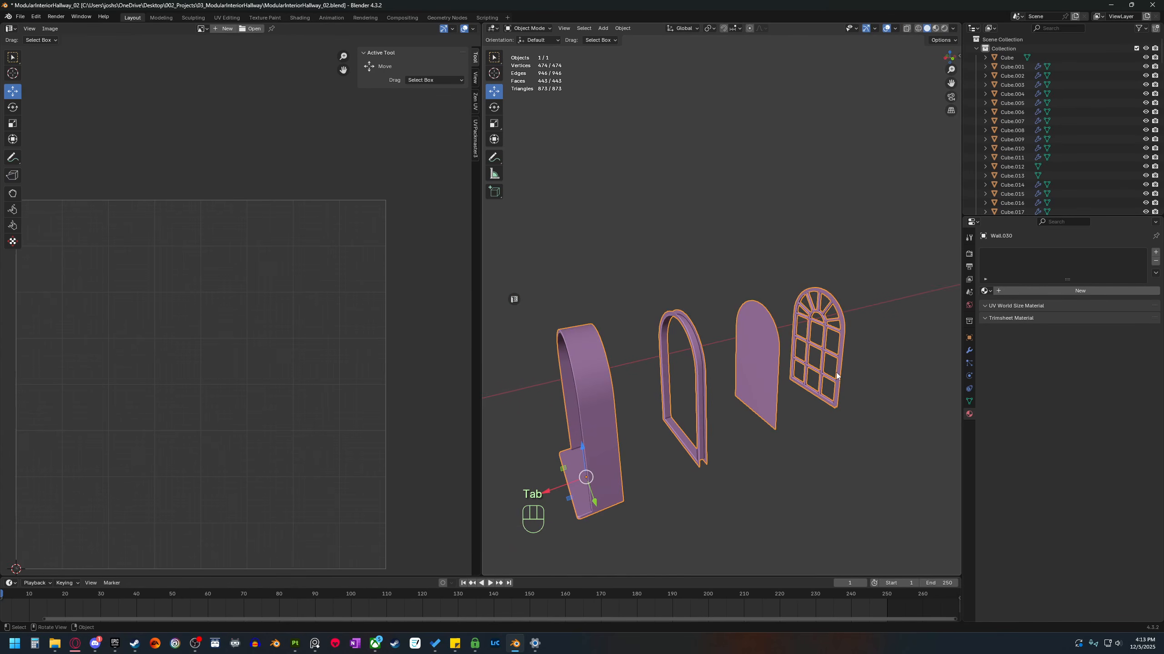
pyautogui.press('Tab')
pyautogui.press('l')
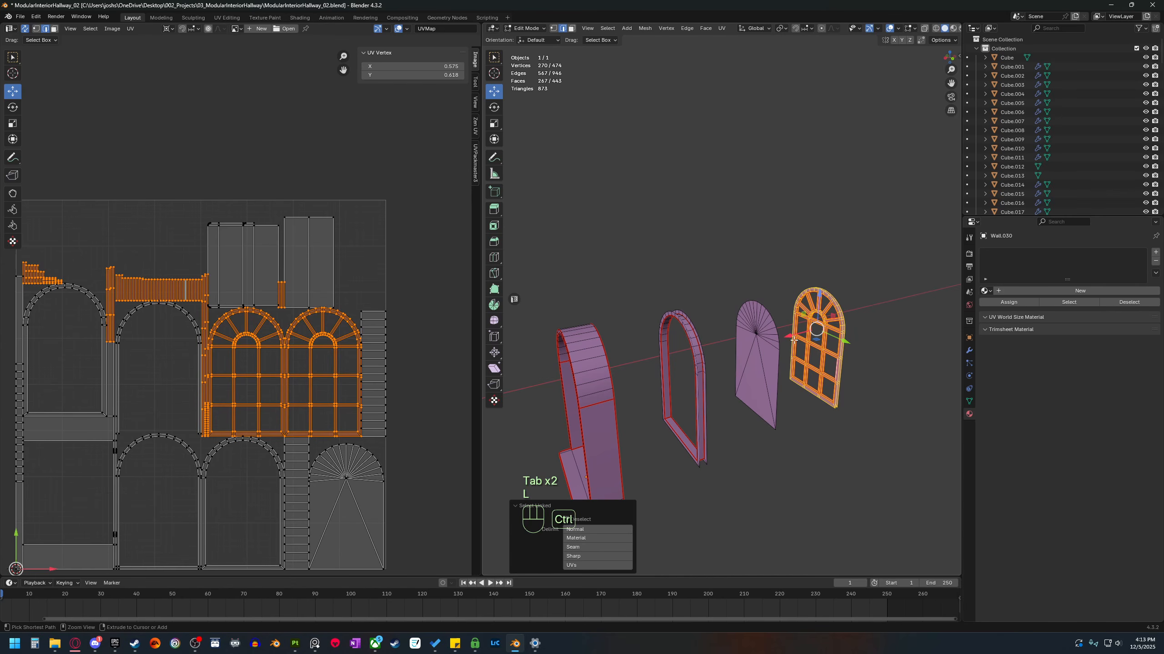
pyautogui.keyDown('ctrl'); pyautogui.moveTo(793, 340); pyautogui.dragTo(726, 359); pyautogui.keyUp('ctrl')
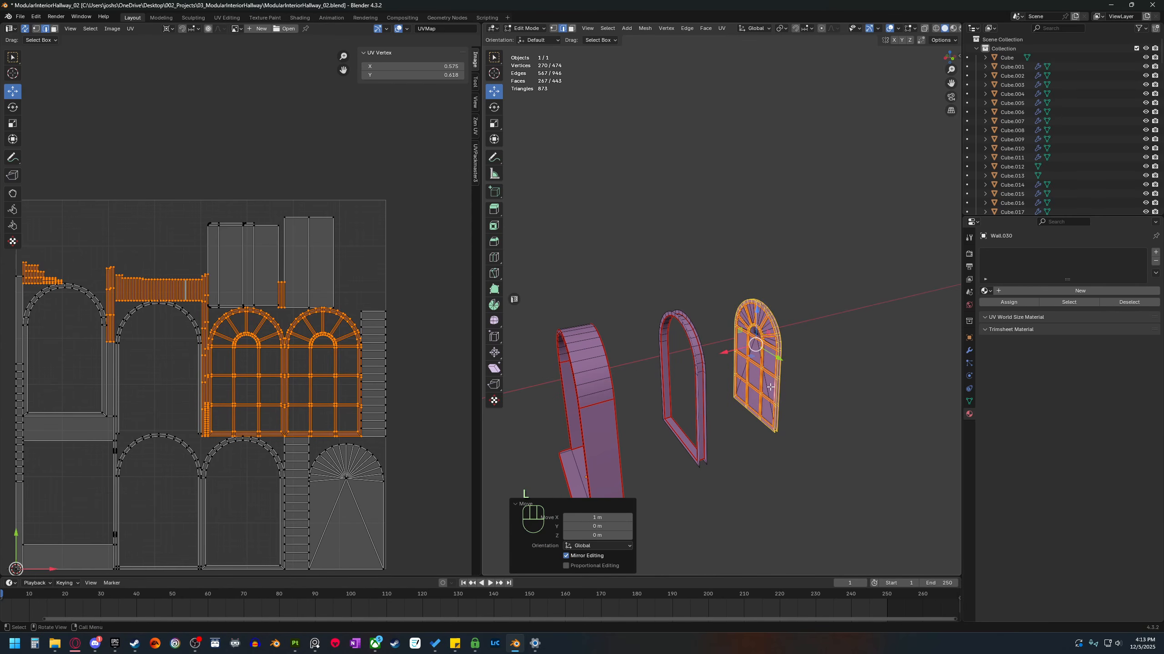
pyautogui.press('l')
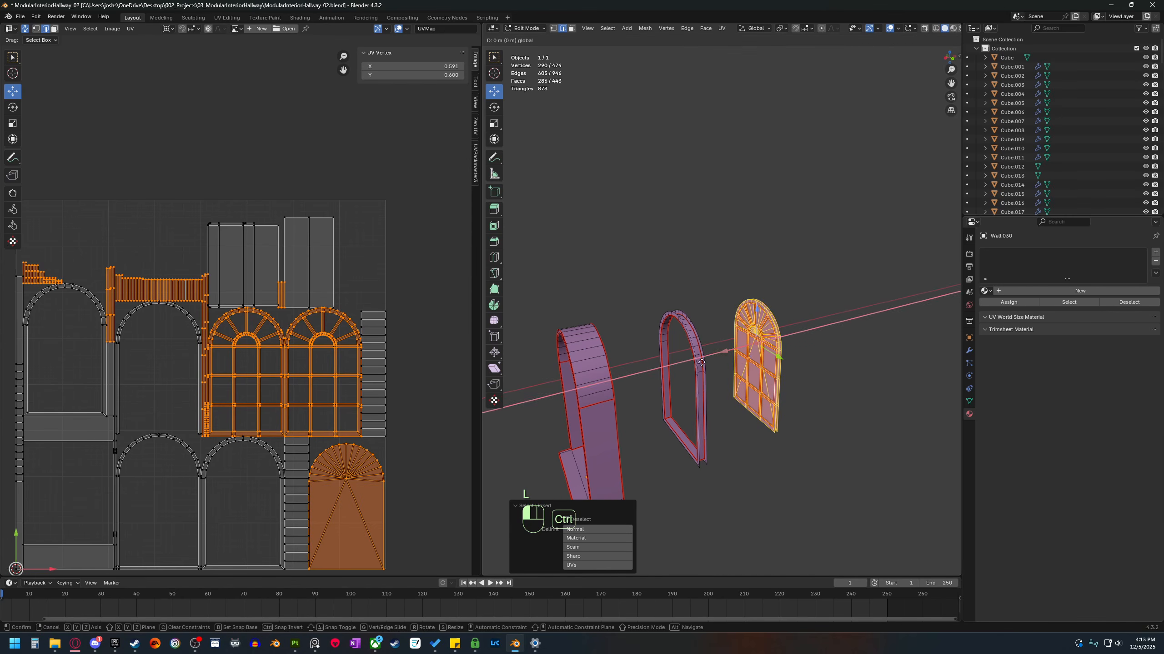
pyautogui.moveTo(771, 389); pyautogui.dragTo(772, 409, button='middle')
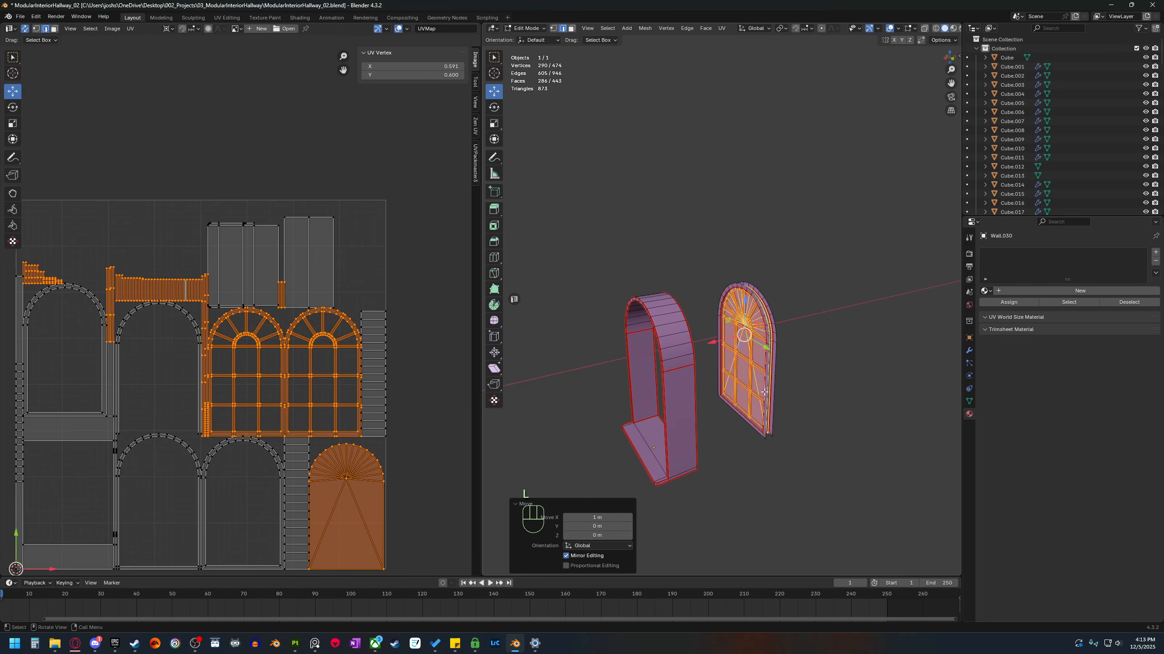
pyautogui.press('l')
pyautogui.keyDown('ctrl'); pyautogui.moveTo(712, 341); pyautogui.dragTo(656, 351); pyautogui.keyUp('ctrl')
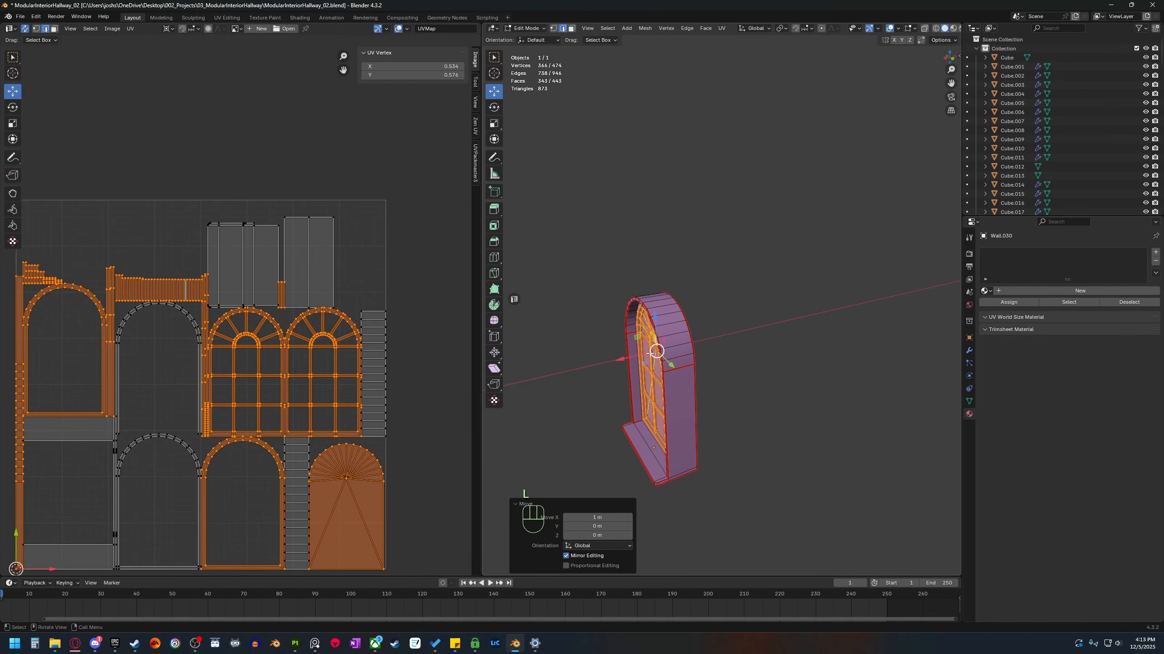
# Select the whole arched window and pack all its UV islands into a single tile with UVPackmaster3, stopping the heuristic search early.
pyautogui.moveTo(650, 353); pyautogui.dragTo(687, 337, button='middle')
pyautogui.moveTo(222, 391); pyautogui.dragTo(226, 376, button='middle')
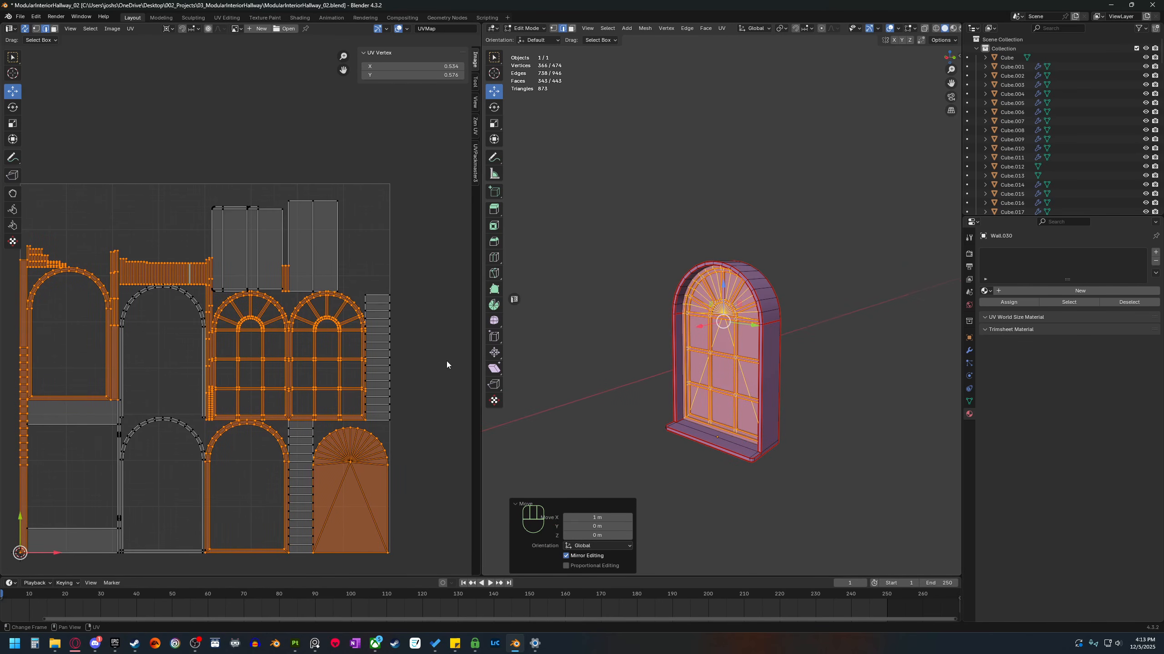
pyautogui.press('a')
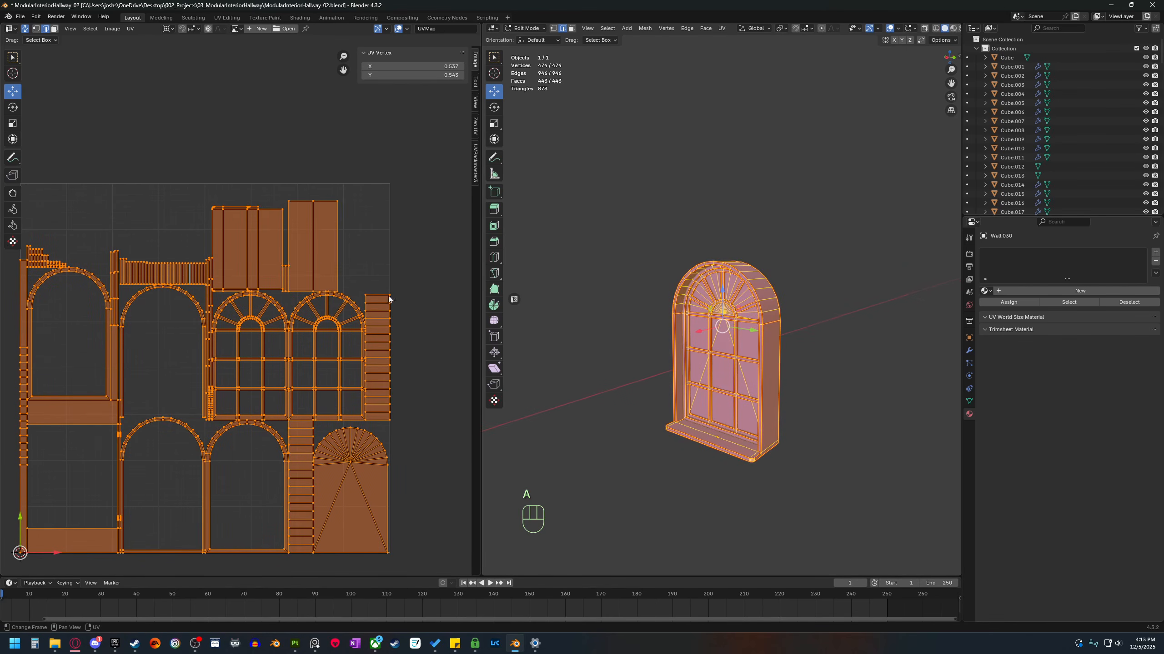
pyautogui.click(476, 165)
pyautogui.click(431, 140)
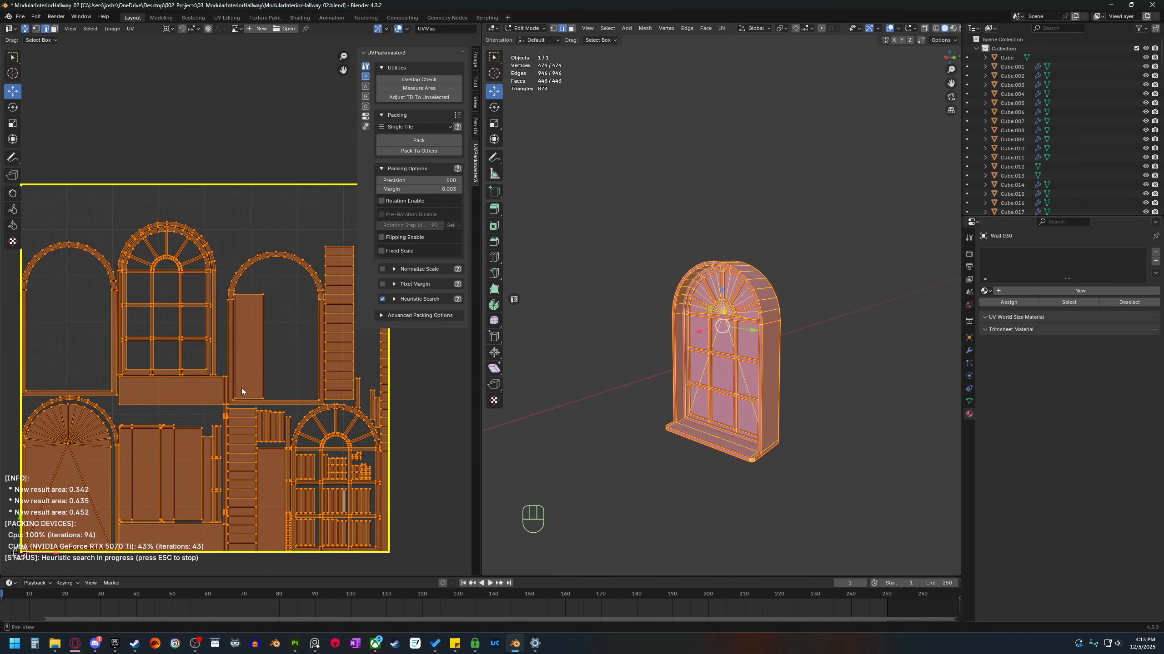
pyautogui.scroll(-1, 291, 386)
pyautogui.keyDown('shift'); pyautogui.moveTo(288, 389); pyautogui.dragTo(292, 406, button='middle'); pyautogui.keyUp('shift')
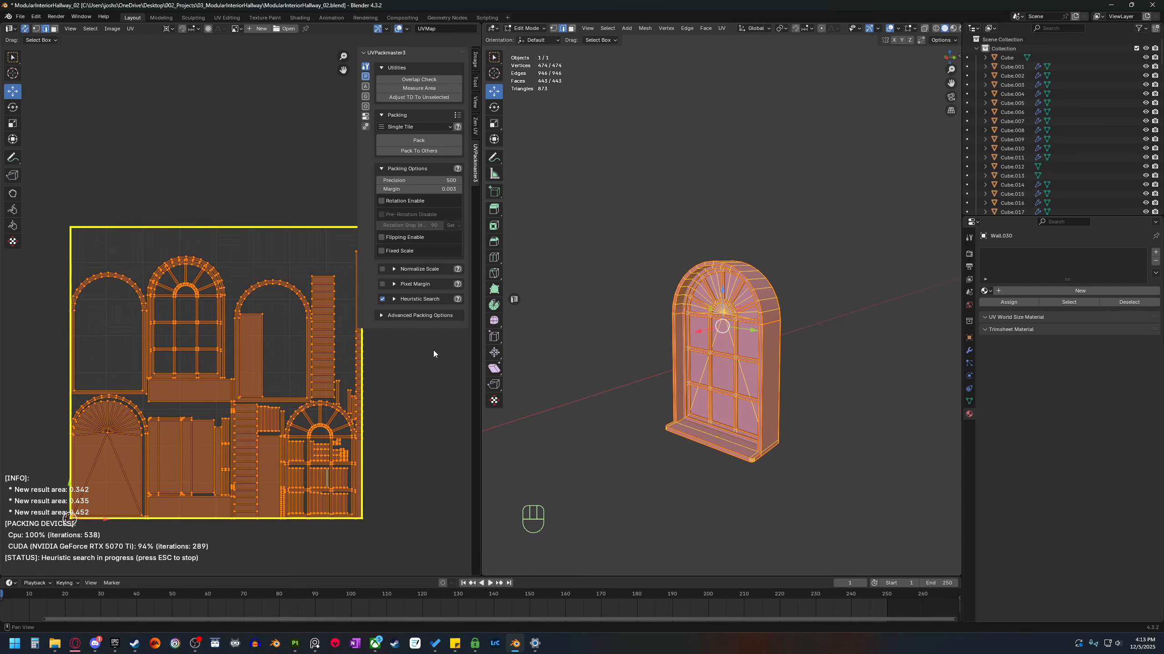
pyautogui.press('Escape')
# Select all the glass pane's faces, enlarge their UV island, and unwrap them with the Angle Based method.
pyautogui.click(741, 370)
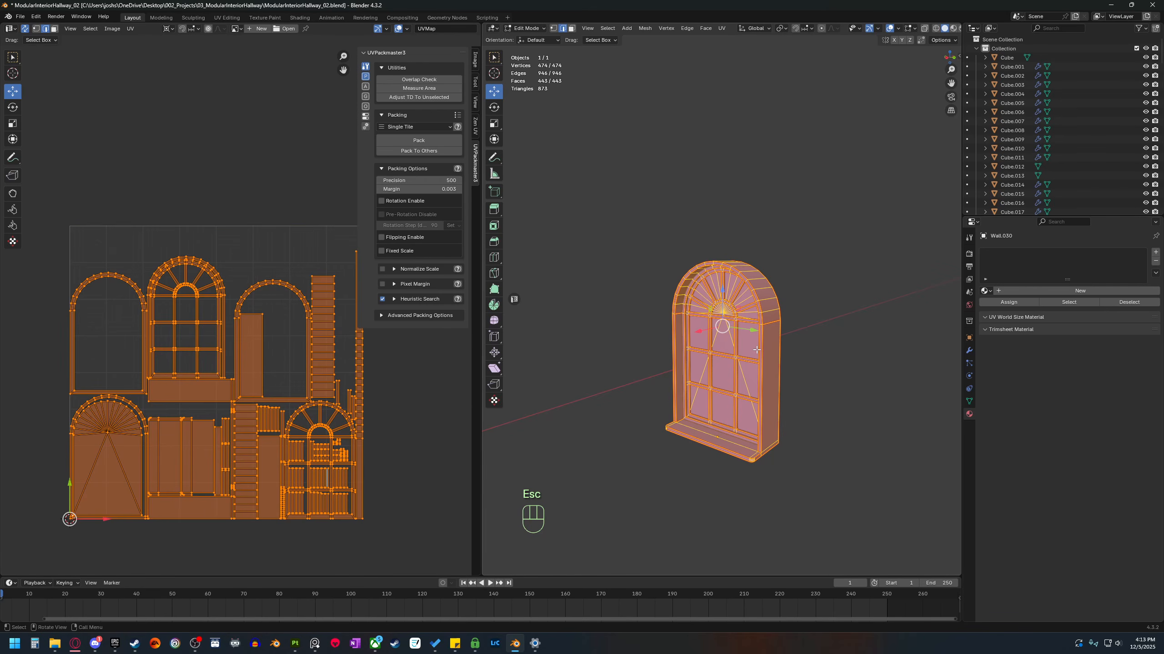
pyautogui.click(748, 343)
pyautogui.press('3')
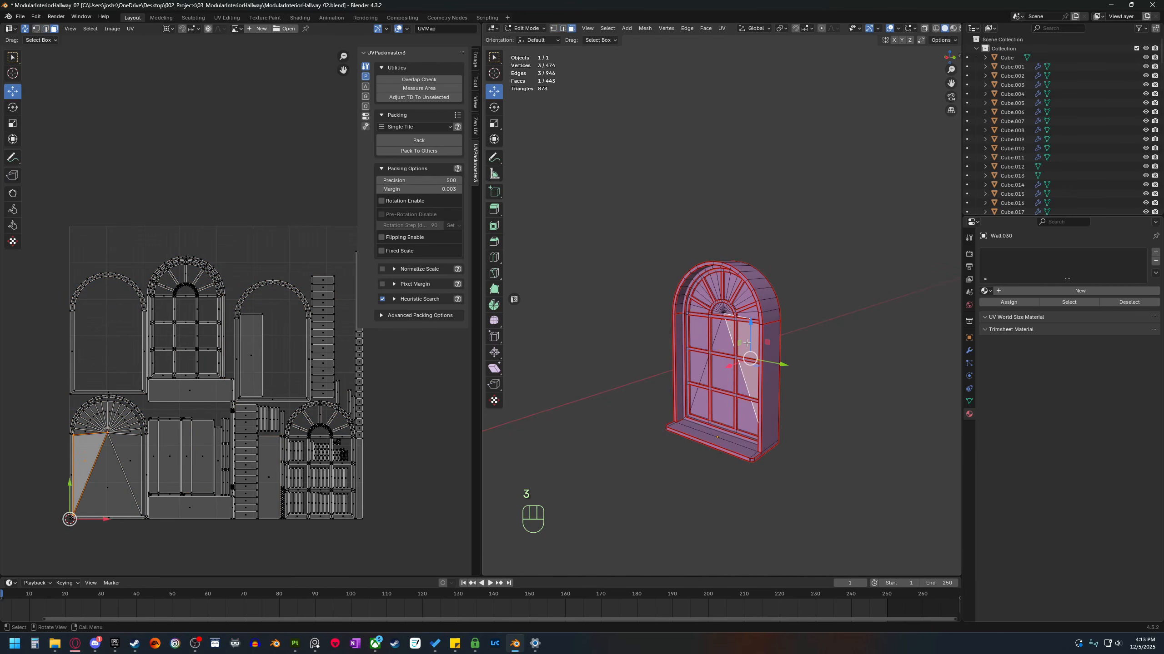
pyautogui.press('l')
pyautogui.press('s')
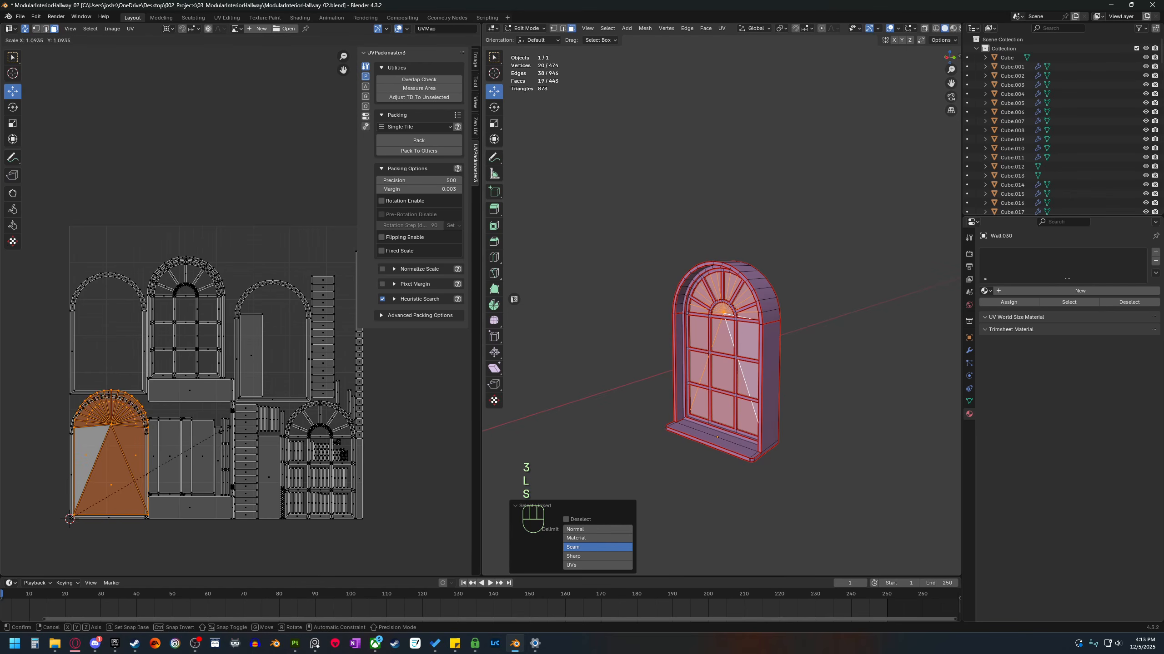
pyautogui.click(240, 424)
pyautogui.press('u')
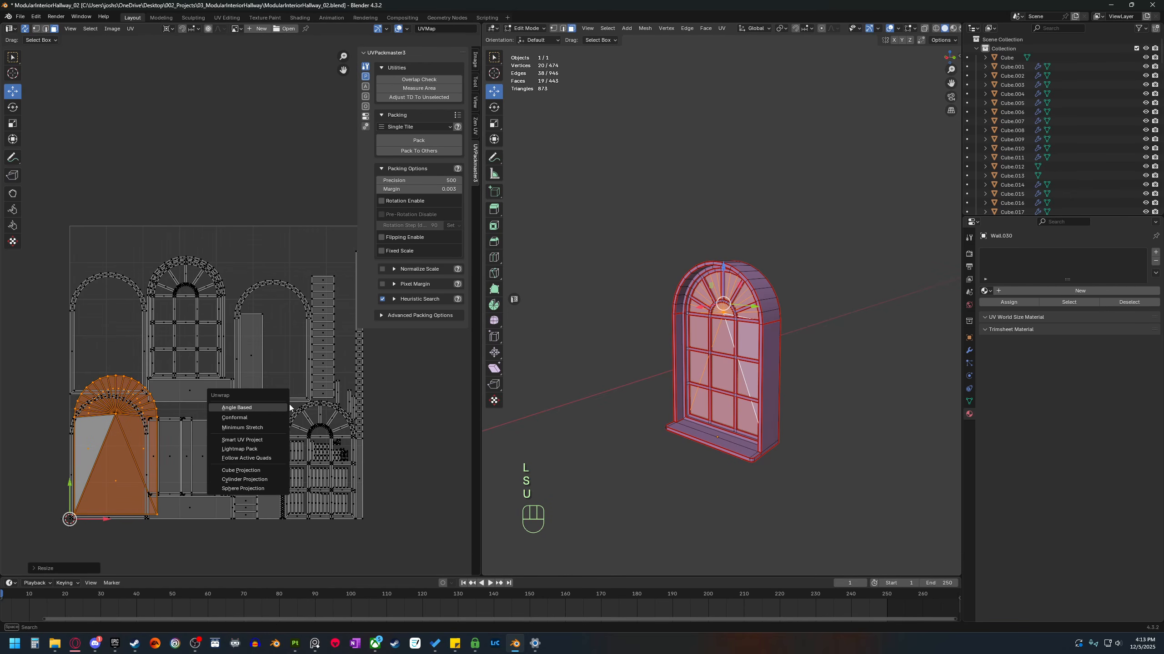
pyautogui.click(274, 407)
# Move the glass pane's UV island out of the UV tile into the empty space beside it.
pyautogui.scroll(-3, 251, 439)
pyautogui.keyDown('shift'); pyautogui.moveTo(252, 438); pyautogui.dragTo(320, 449, button='middle'); pyautogui.keyUp('shift')
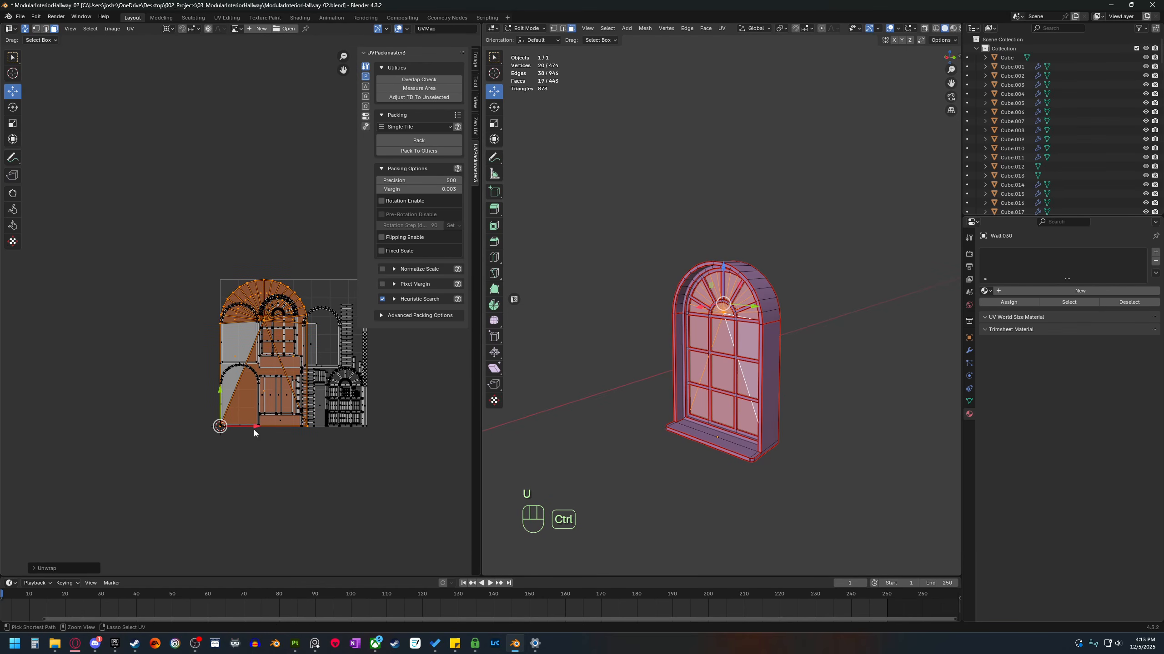
pyautogui.keyDown('ctrl'); pyautogui.moveTo(253, 429); pyautogui.dragTo(108, 435); pyautogui.keyUp('ctrl')
pyautogui.scroll(2, 277, 427)
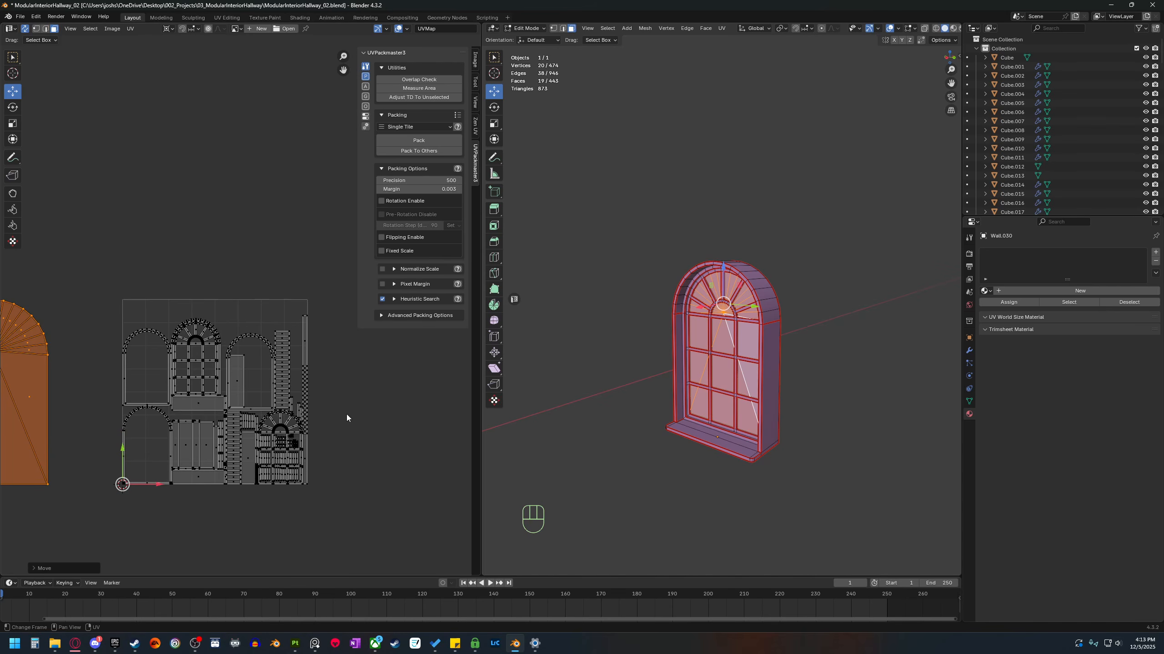
# Select the seam-bounded front faces of the outer frame, inner frame and glazing bars, together with the underside of the sill.
pyautogui.scroll(2, 745, 441)
pyautogui.scroll(-1, 751, 449)
pyautogui.moveTo(797, 464); pyautogui.dragTo(637, 470, button='middle')
pyautogui.keyDown('shift'); pyautogui.moveTo(637, 471); pyautogui.dragTo(772, 426, button='middle'); pyautogui.keyUp('shift')
pyautogui.scroll(3, 756, 481)
pyautogui.moveTo(772, 425)
pyautogui.mouseDown(button='middle')
pyautogui.moveTo(707, 453)
pyautogui.moveTo(779, 443)
pyautogui.mouseUp(button='middle')
pyautogui.scroll(4, 774, 431)
pyautogui.keyDown('shift'); pyautogui.moveTo(720, 528); pyautogui.dragTo(753, 461, button='middle'); pyautogui.keyUp('shift')
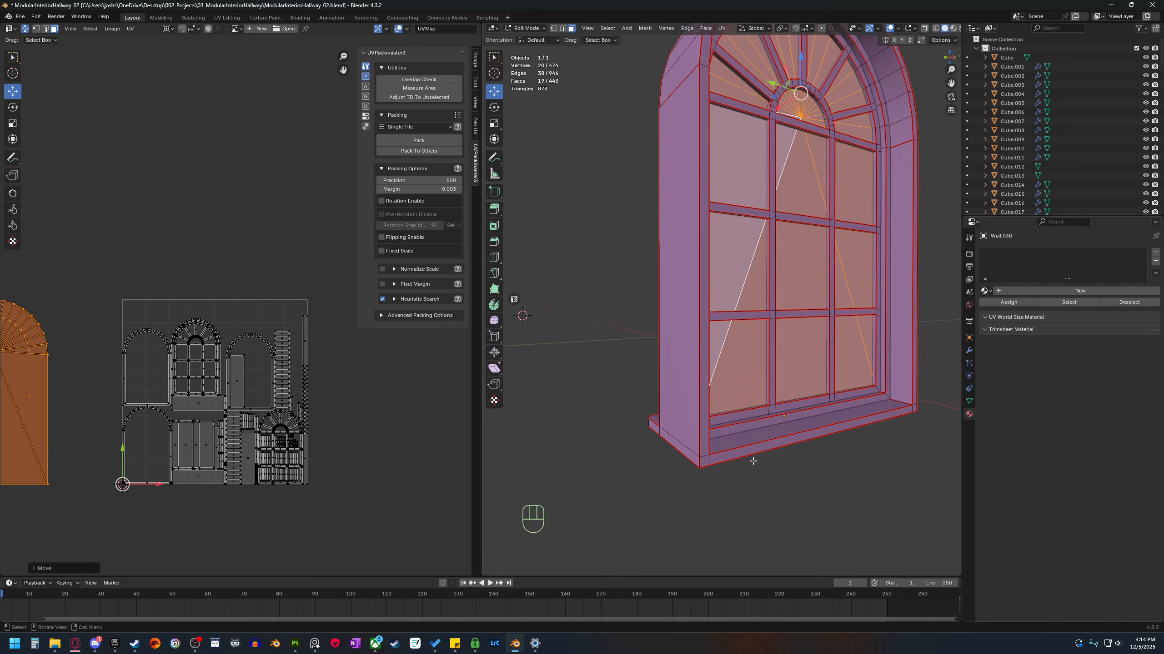
pyautogui.click(704, 439)
pyautogui.press('l')
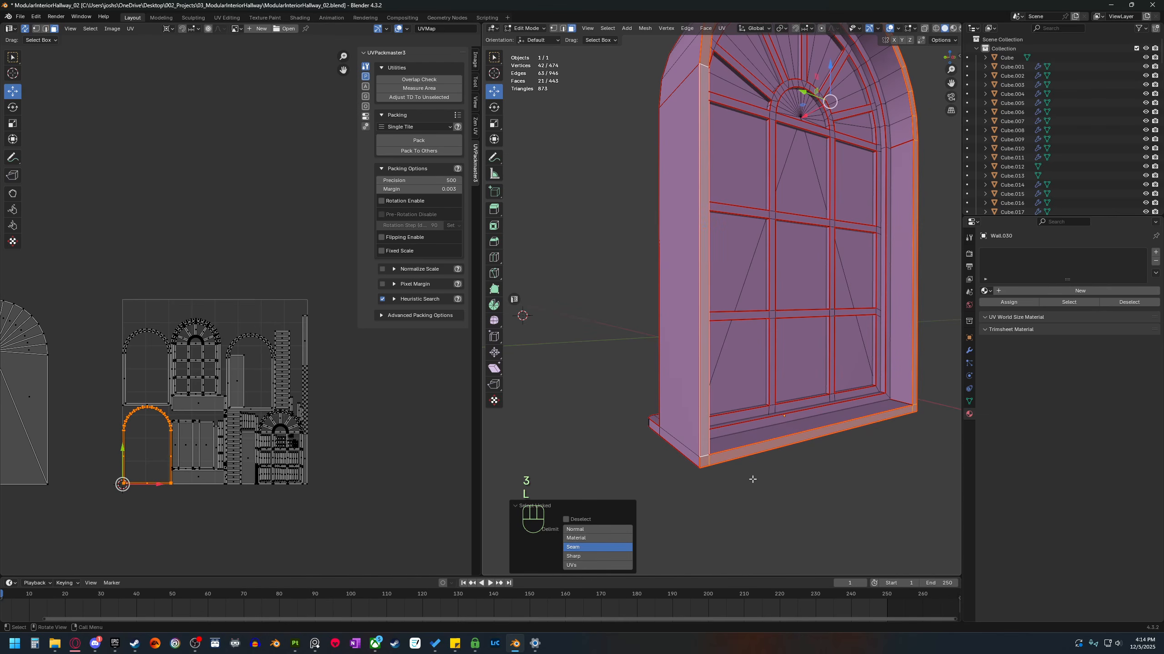
pyautogui.press('l')
pyautogui.press('l')
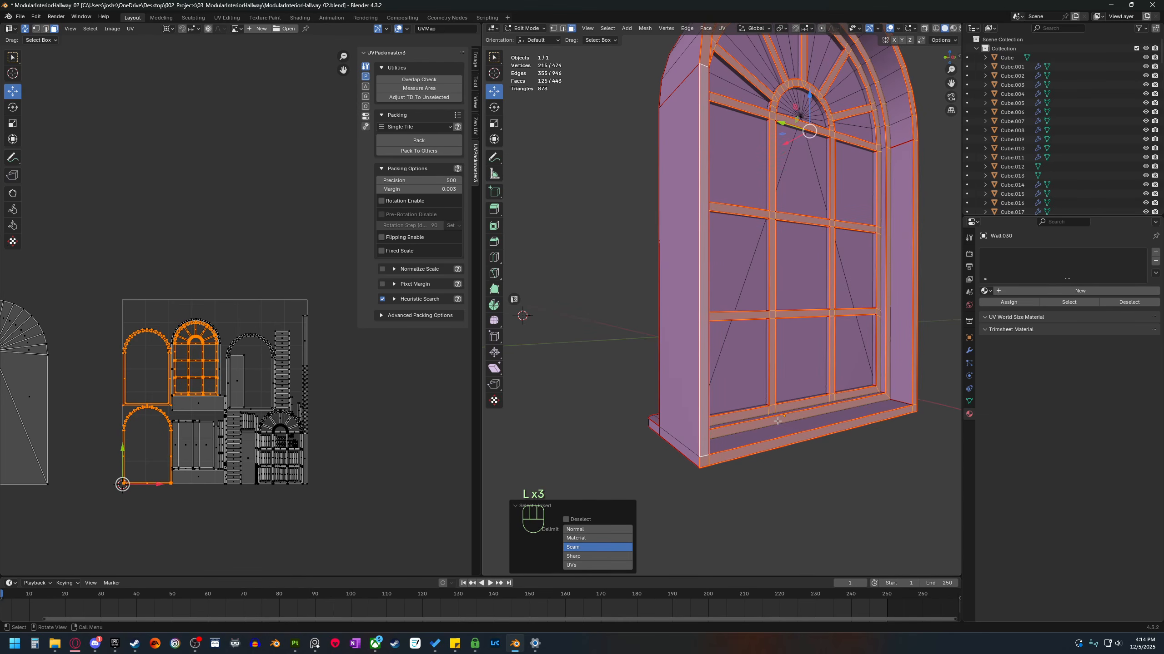
pyautogui.moveTo(820, 440); pyautogui.dragTo(823, 447, button='middle')
pyautogui.press('l')
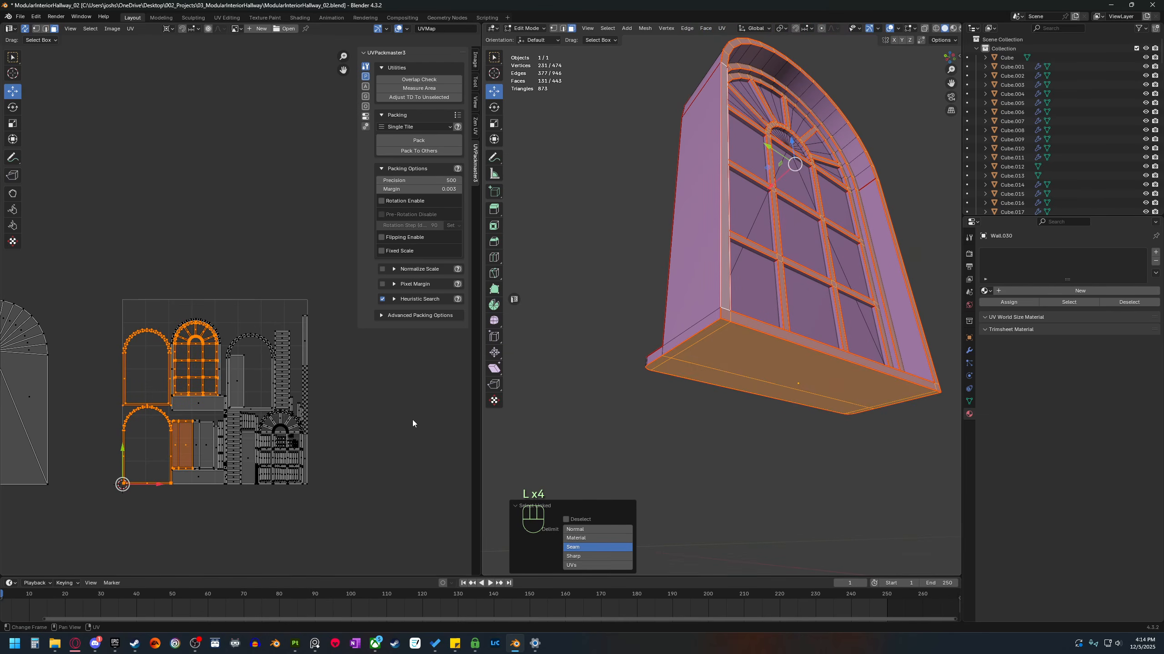
# Shrink the selected frame, glazing bar and sill UV islands to about half size and place them above the UV tile.
pyautogui.press('s')
pyautogui.click(213, 459)
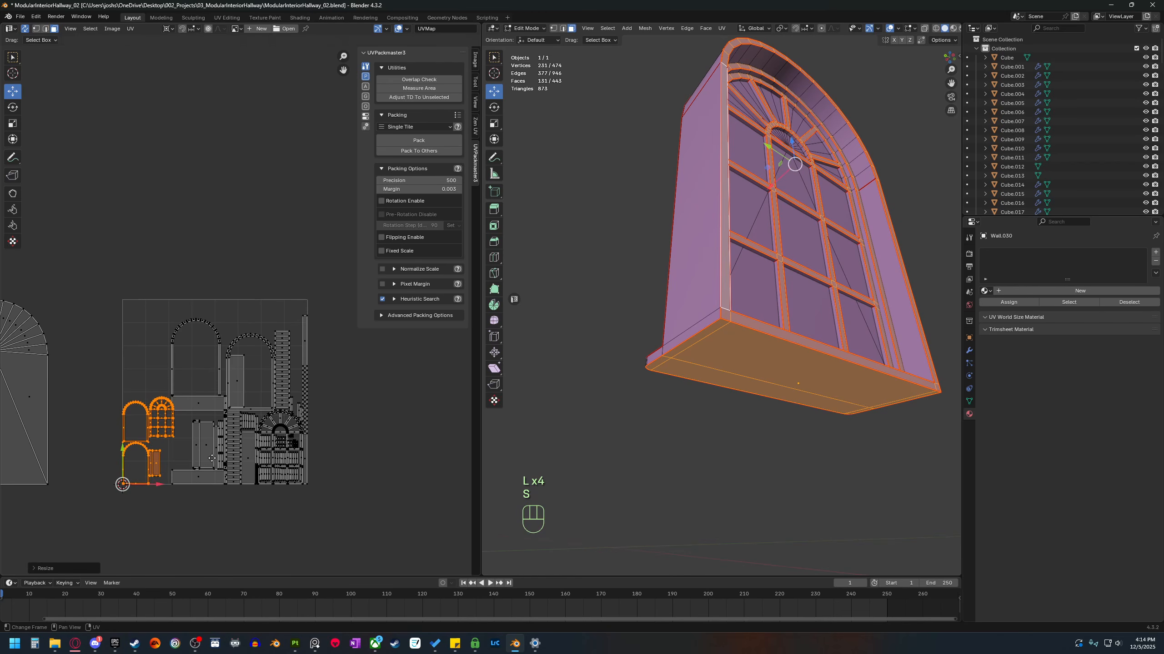
pyautogui.press('g')
pyautogui.click(234, 255)
pyautogui.press('s')
pyautogui.click(329, 362)
# Select every UV island of the window except the glass pane's.
pyautogui.scroll(-2, 333, 382)
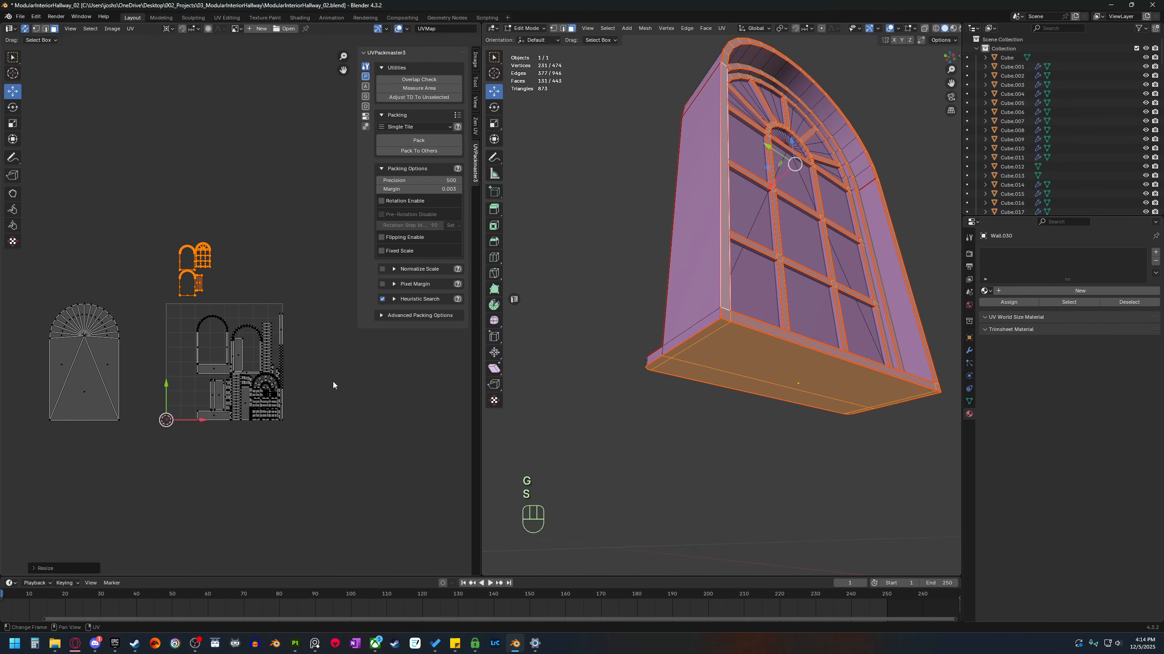
pyautogui.keyDown('shift'); pyautogui.moveTo(394, 379); pyautogui.dragTo(340, 387, button='middle'); pyautogui.keyUp('shift')
pyautogui.moveTo(733, 345); pyautogui.dragTo(830, 386, button='middle')
pyautogui.moveTo(281, 224); pyautogui.dragTo(93, 440)
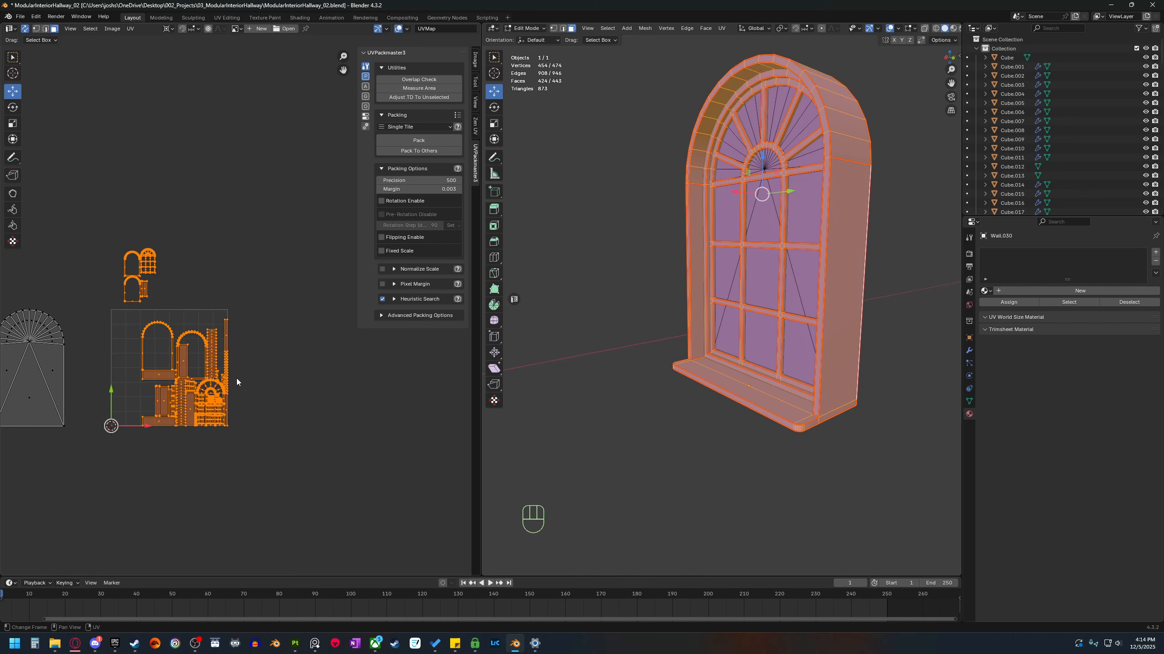
# Try to unwrap the selected window islands again, and undo the unwrap.
pyautogui.press('u')
pyautogui.click(265, 389)
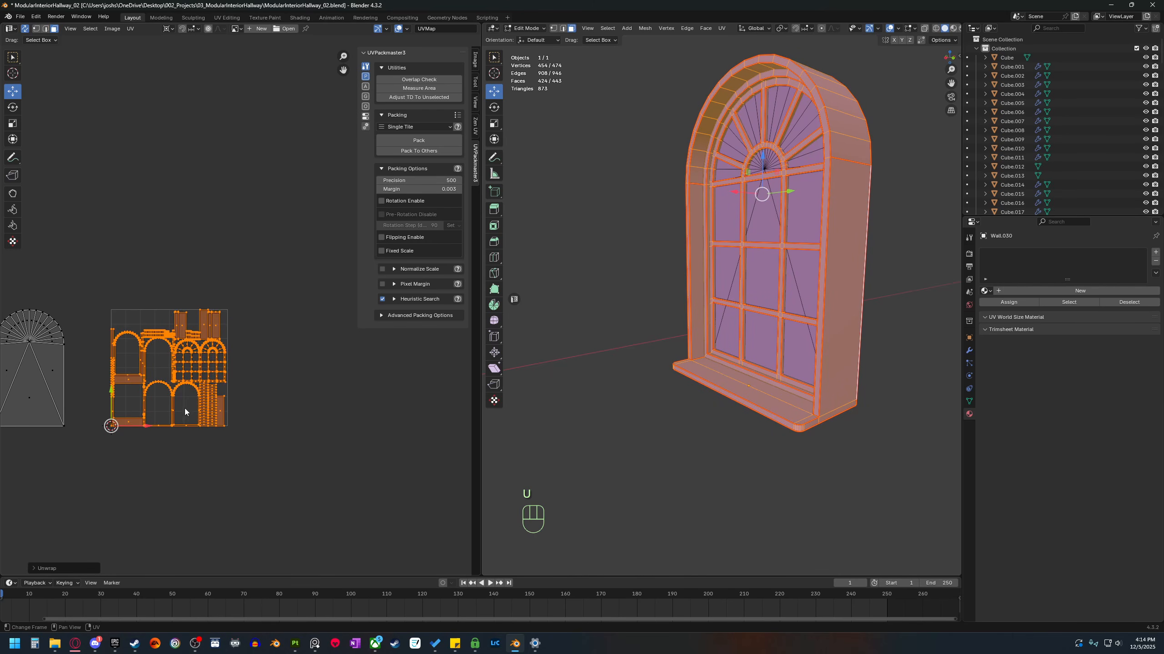
pyautogui.hotkey('ctrl', 'z')
# Pack the selected islands into the single UV tile without the glass pane, stopping the heuristic search early.
pyautogui.click(426, 143)
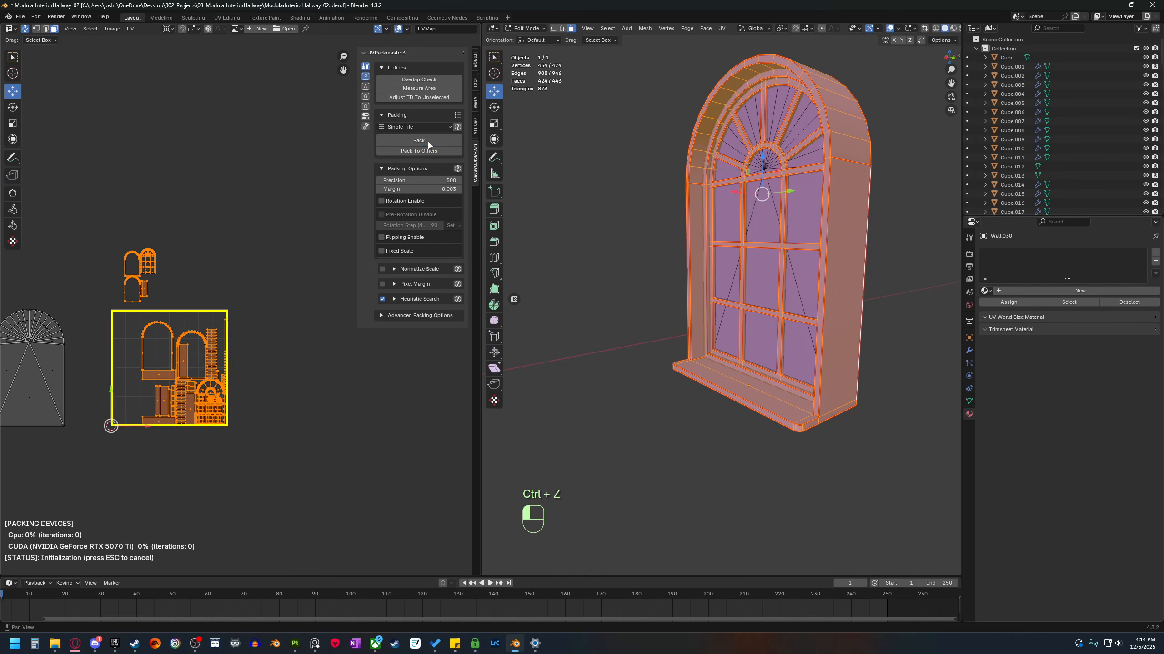
pyautogui.scroll(2, 201, 405)
pyautogui.scroll(1, 285, 377)
pyautogui.keyDown('shift'); pyautogui.moveTo(190, 423); pyautogui.dragTo(251, 373, button='middle'); pyautogui.keyUp('shift')
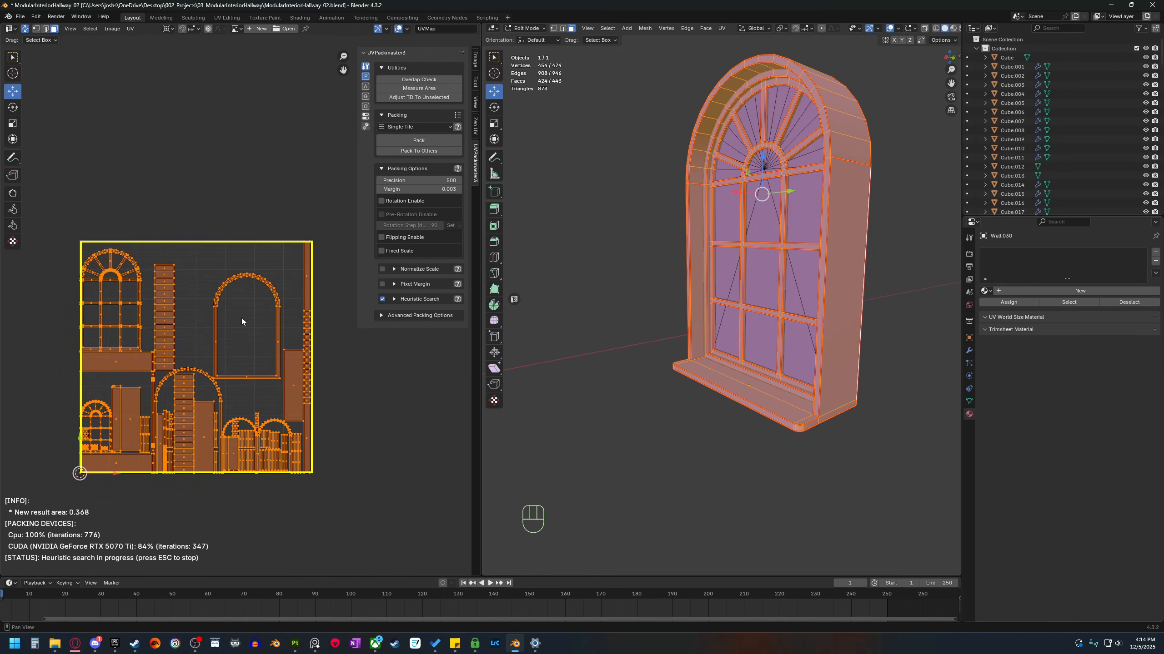
pyautogui.press('Escape')
# Select the large arched outline island in the UV layout and locate its faces on the window's inner frame.
pyautogui.click(214, 319)
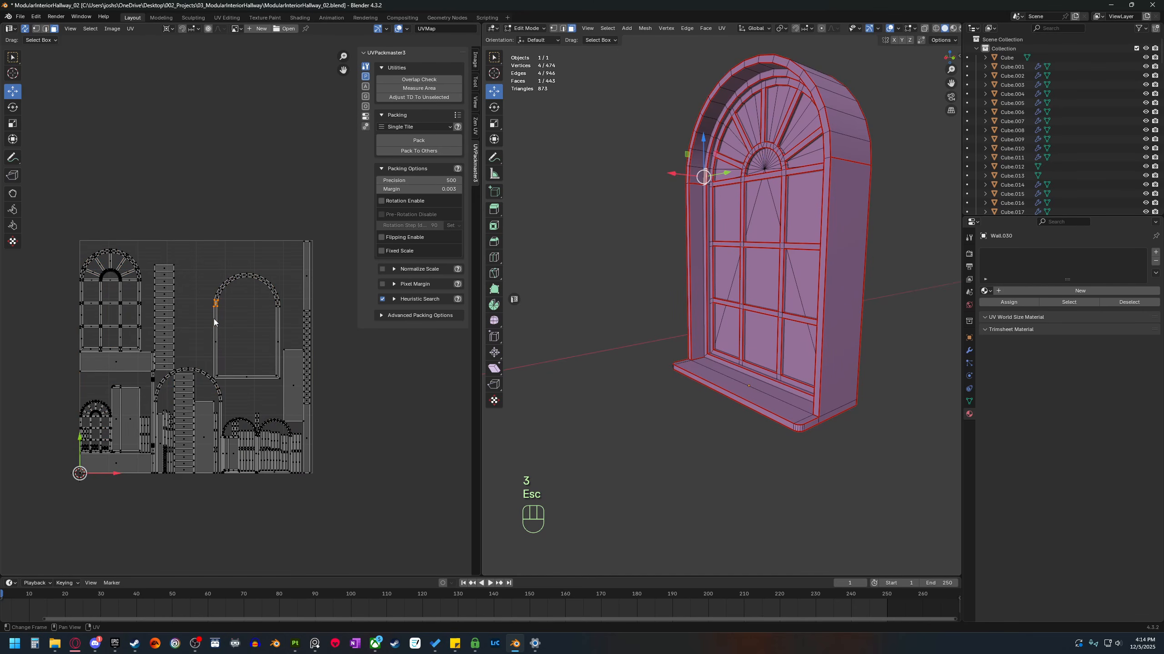
pyautogui.press('l')
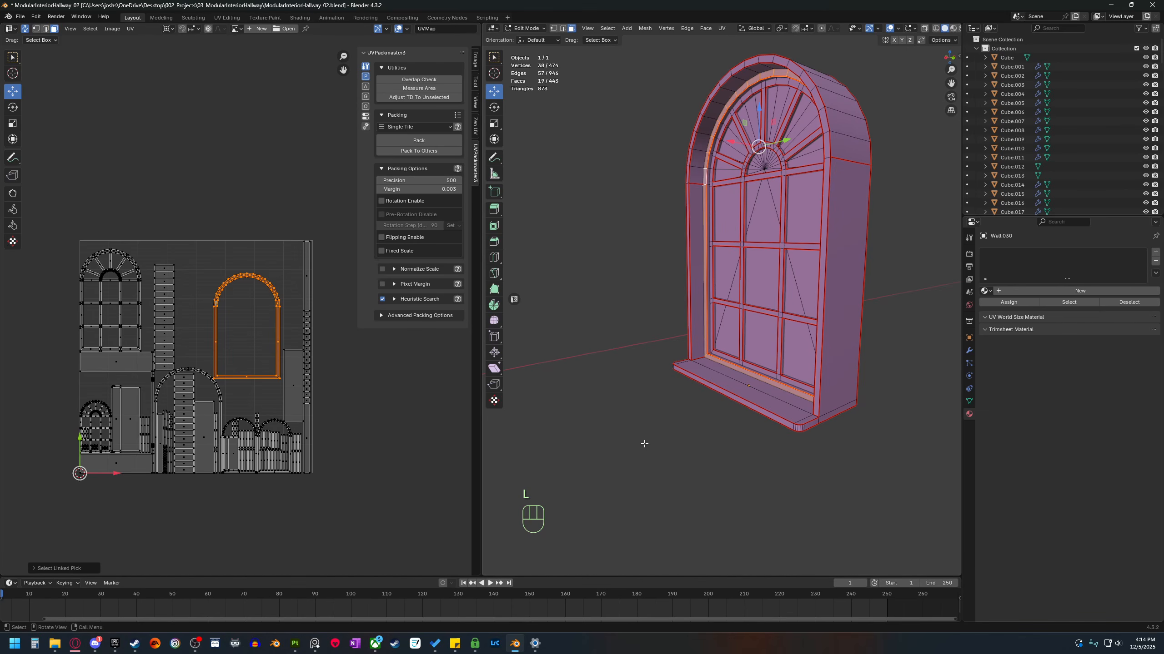
pyautogui.moveTo(644, 444); pyautogui.dragTo(685, 434, button='middle')
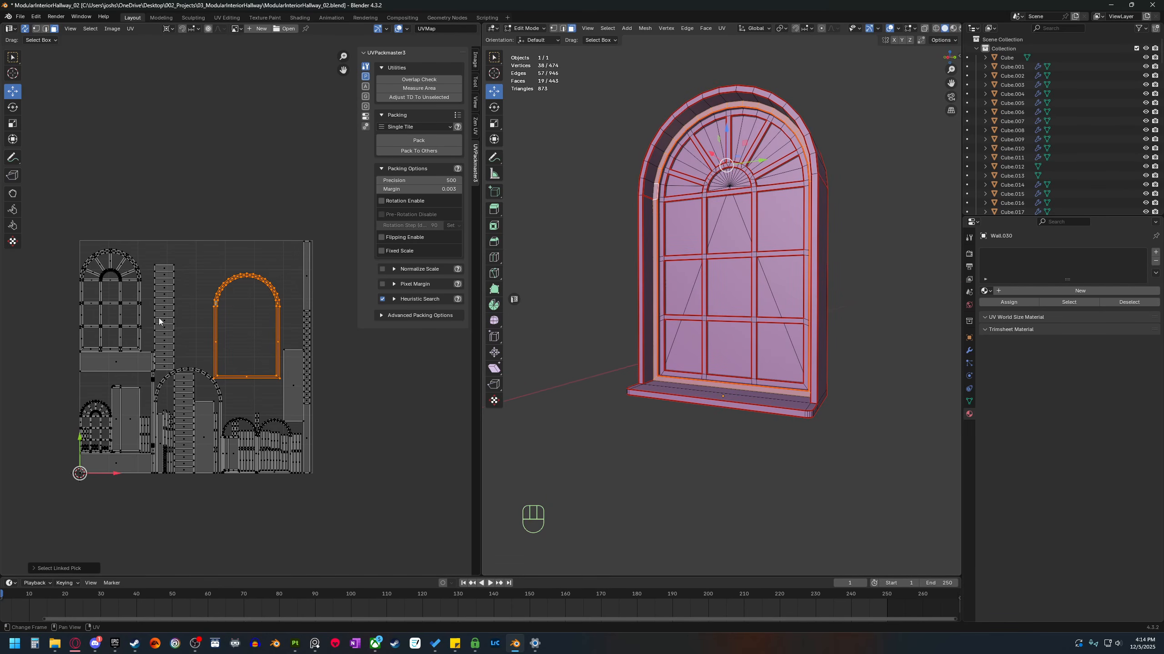
# Move the larger glazing grid's UV island inside the inner frame's arched island and scale it down slightly.
pyautogui.click(140, 282)
pyautogui.press('l')
pyautogui.press('g')
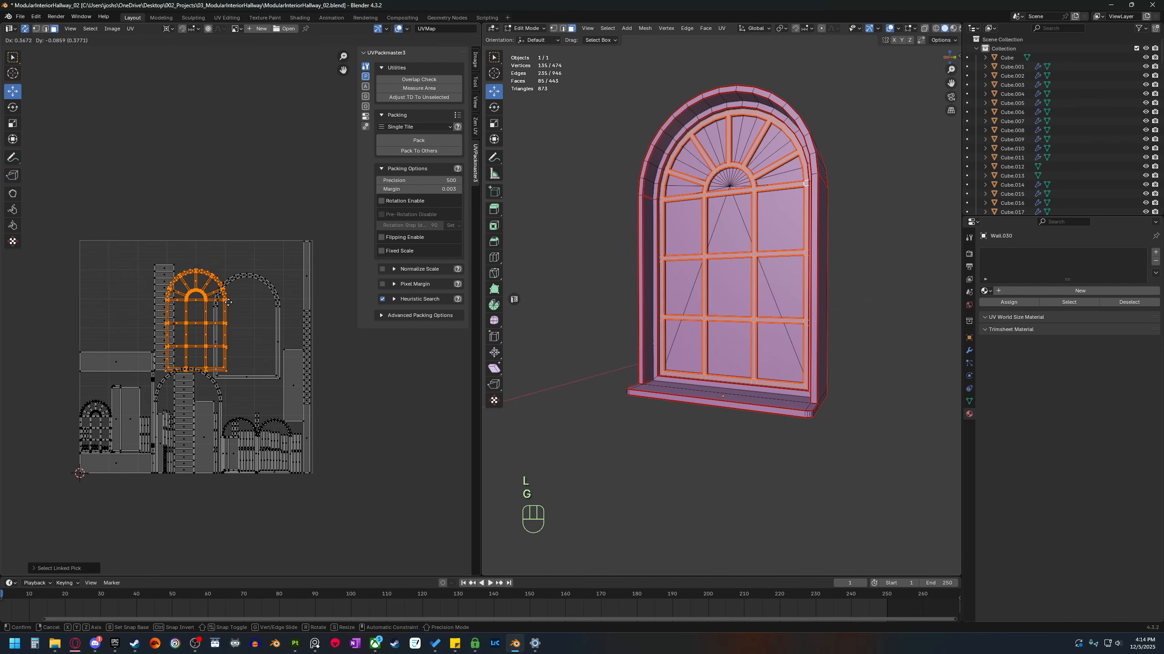
pyautogui.click(277, 307)
pyautogui.press('s')
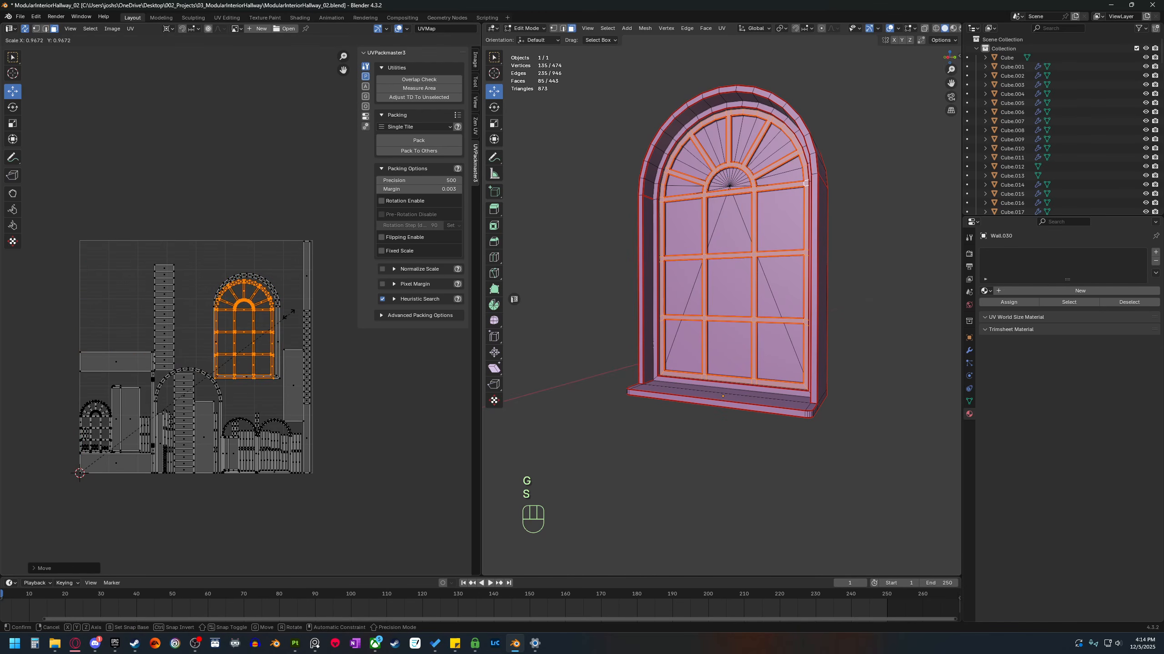
pyautogui.click(282, 317)
# Set the UV pivot to Median Point and scale the glazing grid island down, centring it inside the inner frame's arch.
pyautogui.click(168, 29)
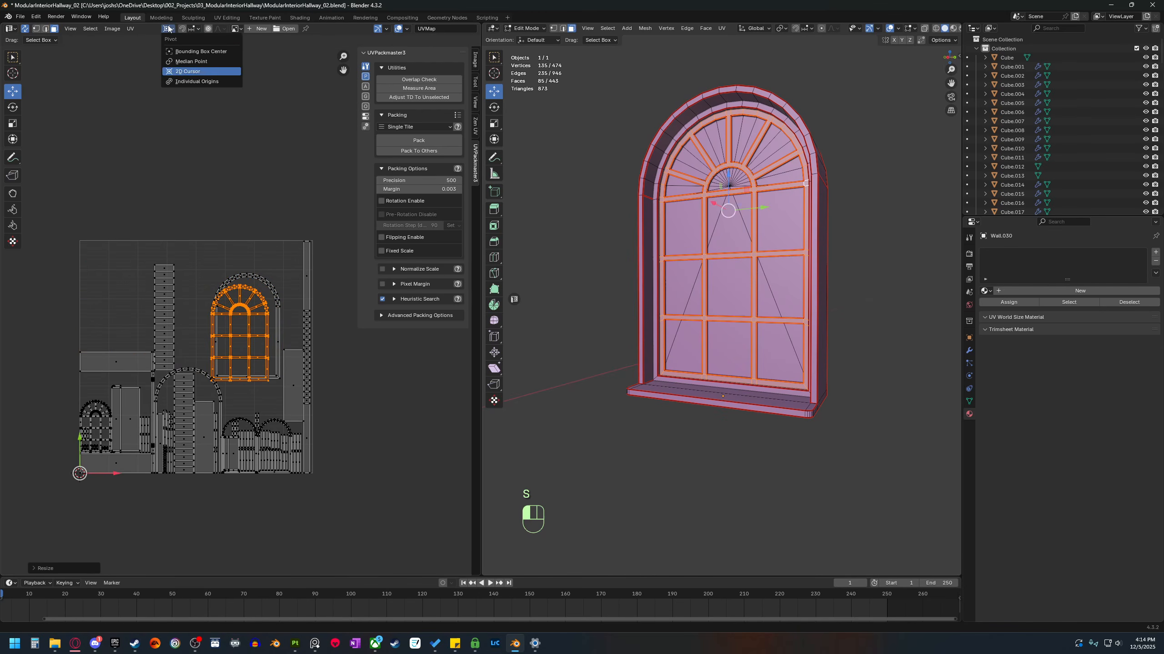
pyautogui.click(190, 61)
pyautogui.press('s')
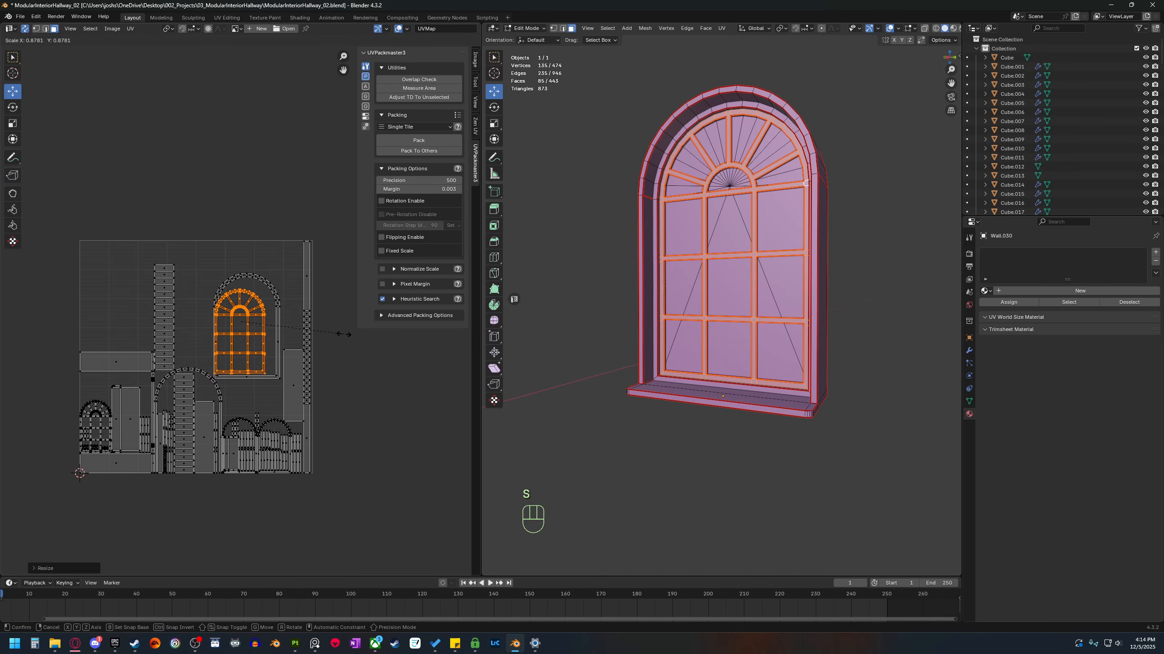
pyautogui.click(344, 335)
pyautogui.press('g')
pyautogui.click(335, 333)
pyautogui.scroll(1, 281, 363)
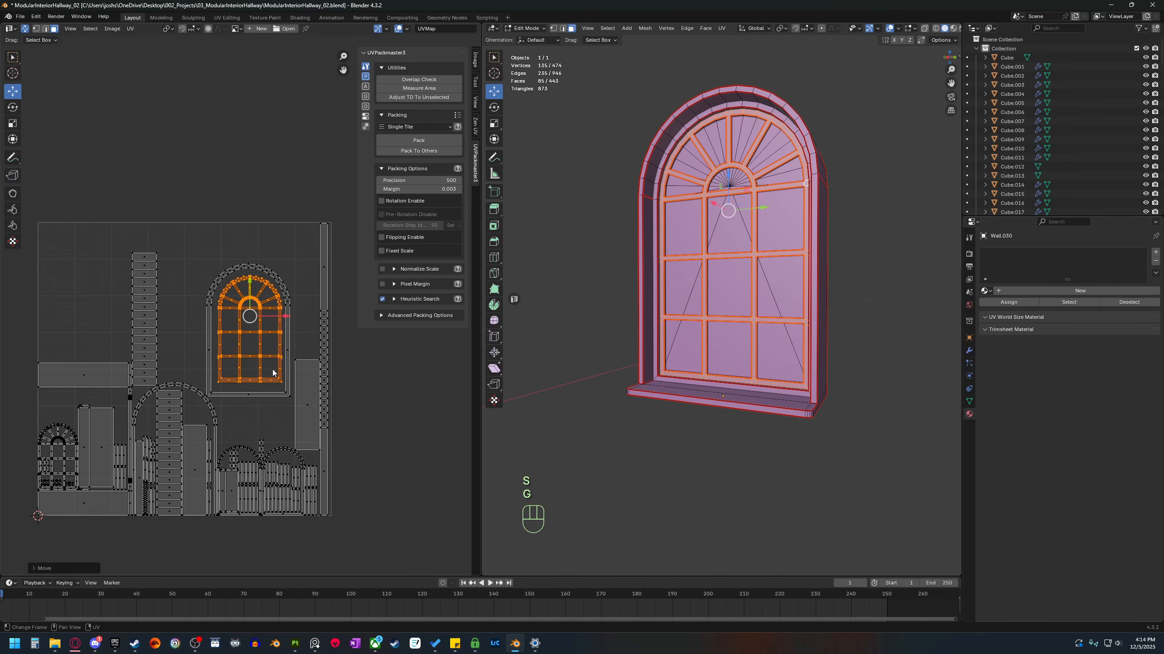
# Add the inner frame's arched island to the selected glazing grid and move both above the UV tile.
pyautogui.press('l')
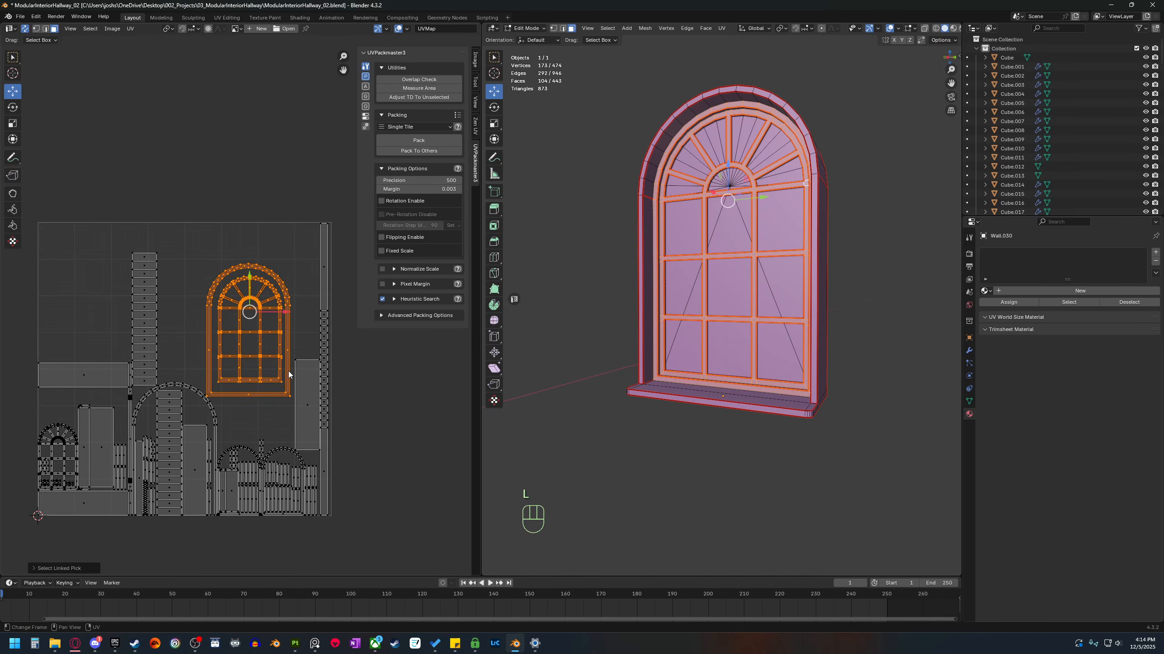
pyautogui.press('g')
pyautogui.click(264, 181)
pyautogui.hotkey('alt', 'a')
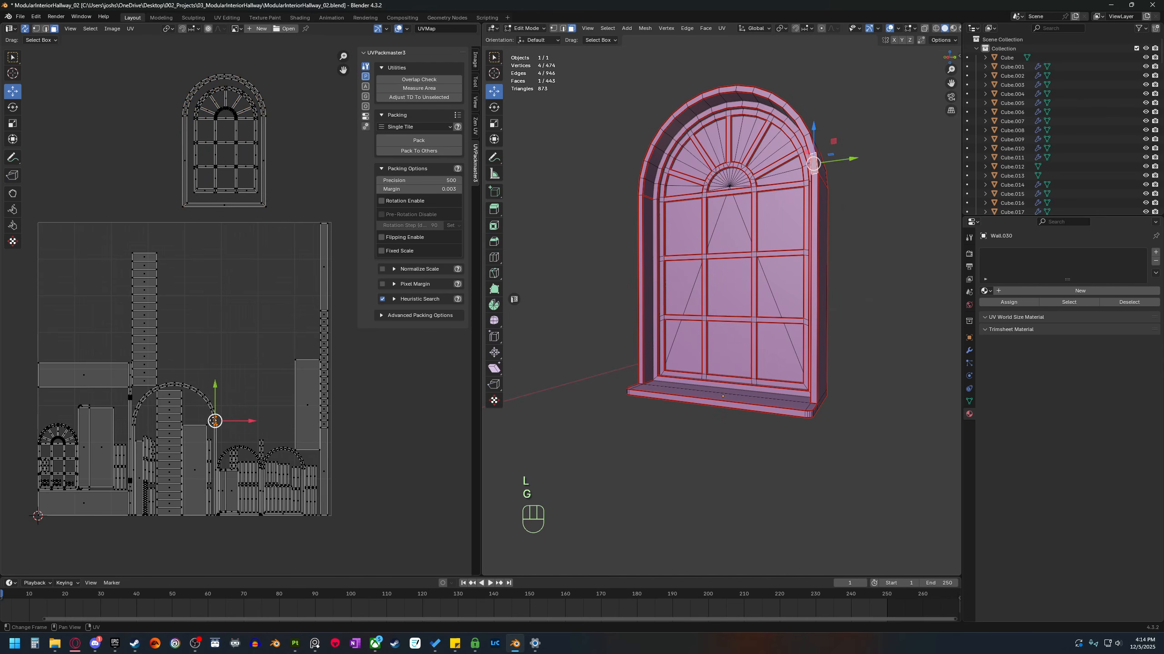
# Enlarge the outer frame's arched UV island and place it around the nested inner frame and grid above the tile.
pyautogui.press('l')
pyautogui.press('s')
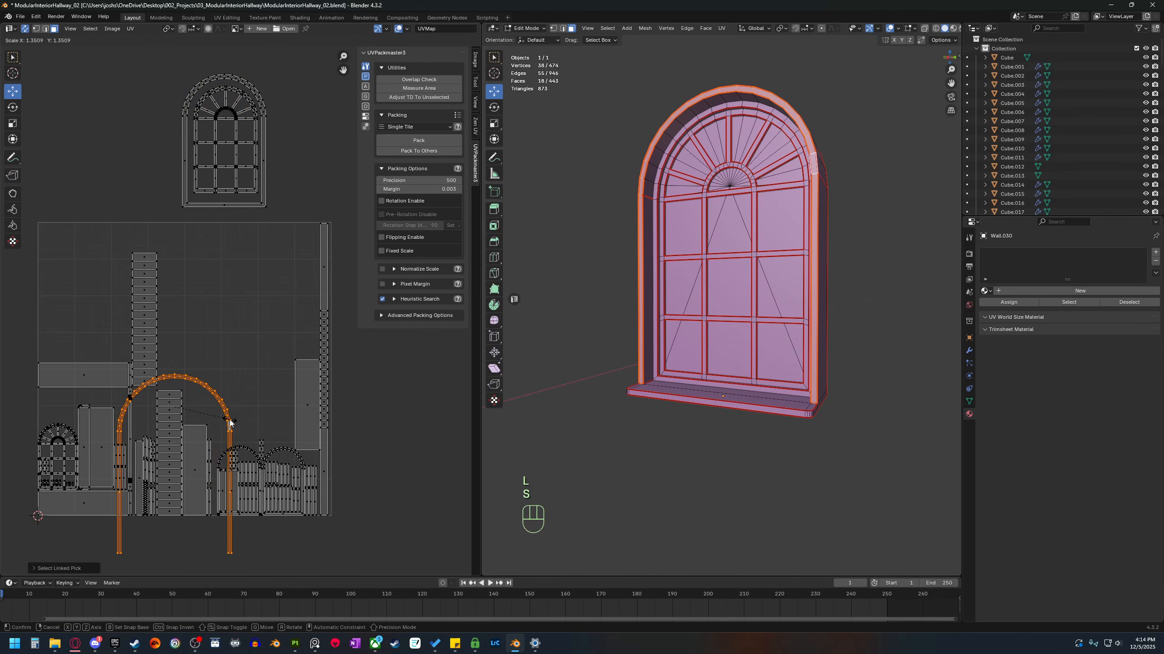
pyautogui.click(232, 425)
pyautogui.press('g')
pyautogui.click(281, 89)
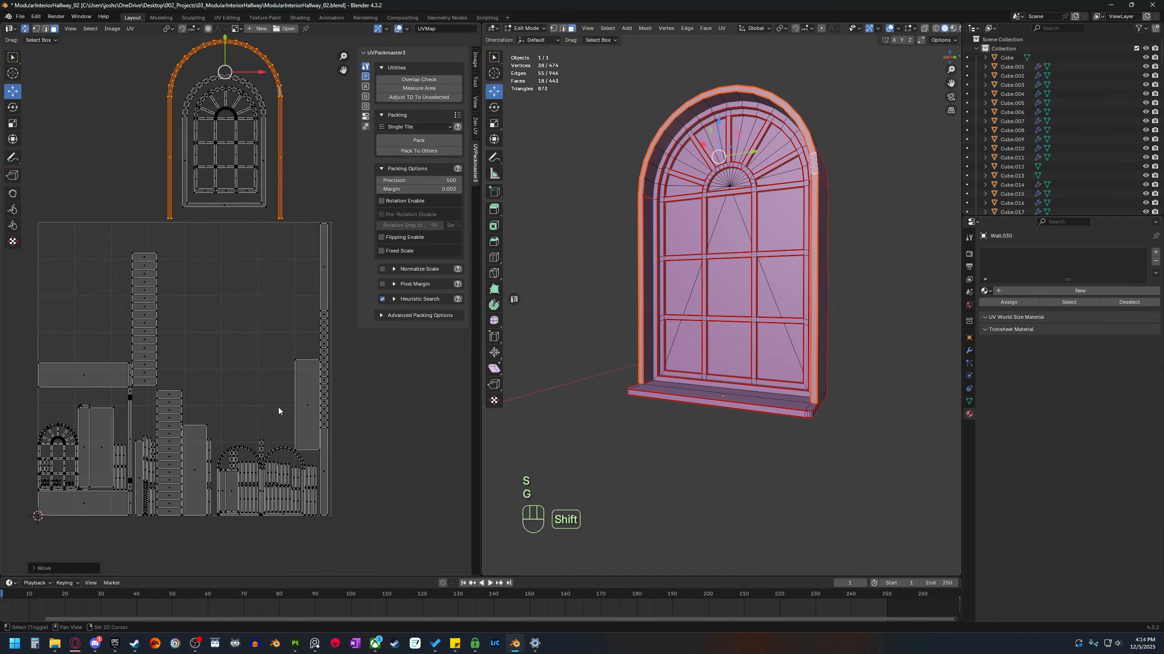
# Pack all of the window's UV islands into the single tile, stopping the heuristic search early.
pyautogui.keyDown('shift'); pyautogui.moveTo(278, 407); pyautogui.dragTo(183, 235, button='middle'); pyautogui.keyUp('shift')
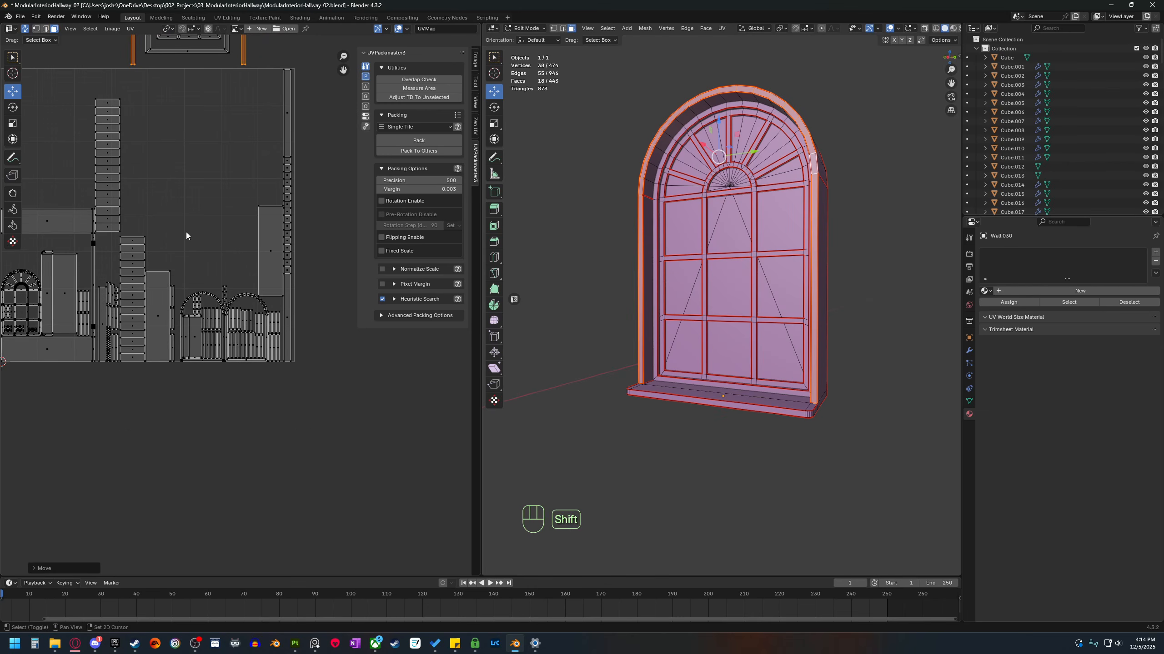
pyautogui.scroll(6, 271, 301)
pyautogui.keyDown('shift'); pyautogui.moveTo(318, 301); pyautogui.dragTo(254, 306, button='middle'); pyautogui.keyUp('shift')
pyautogui.press('a')
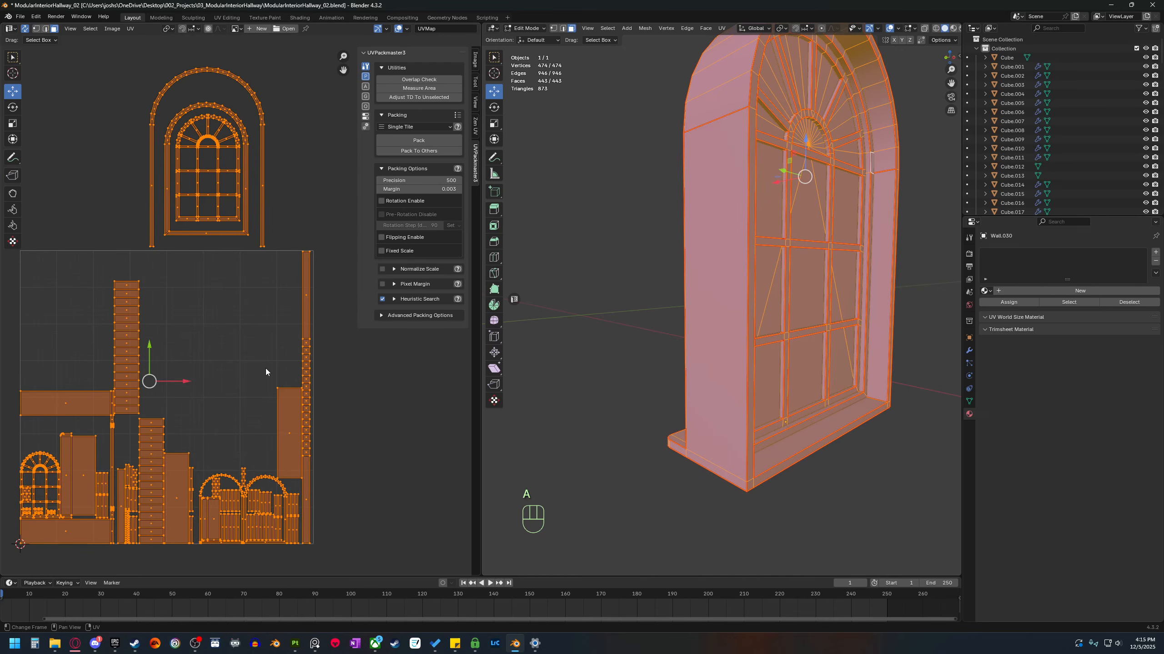
pyautogui.click(436, 144)
pyautogui.scroll(-2, 193, 367)
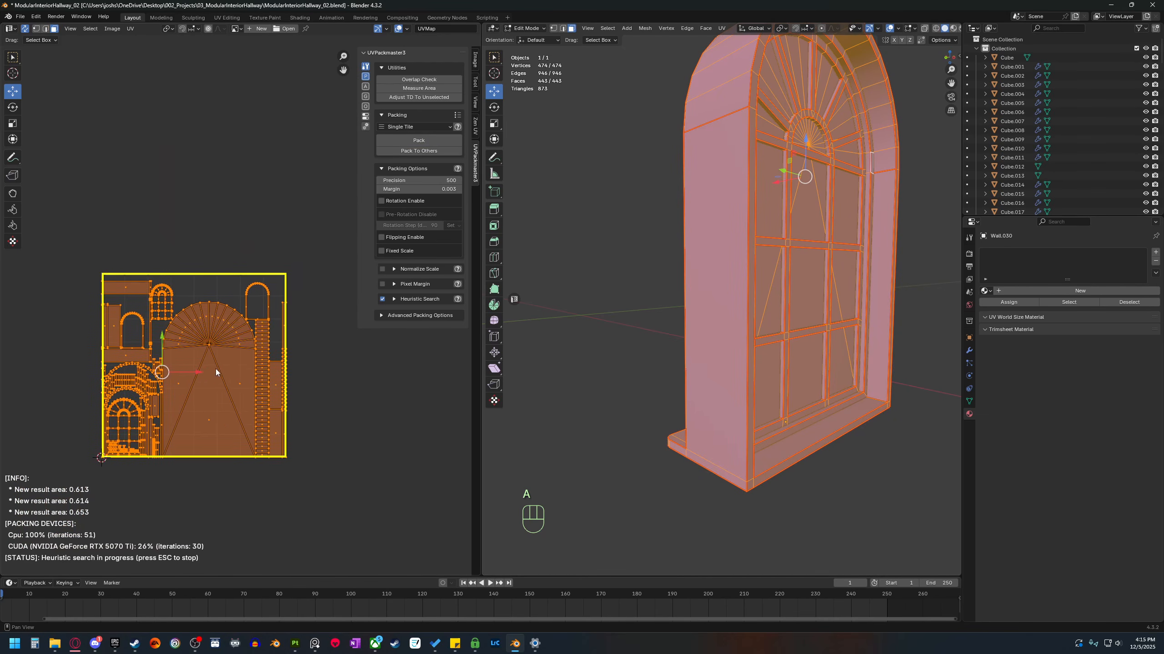
pyautogui.keyDown('shift'); pyautogui.moveTo(215, 370); pyautogui.dragTo(246, 366, button='middle'); pyautogui.keyUp('shift')
pyautogui.press('Escape')
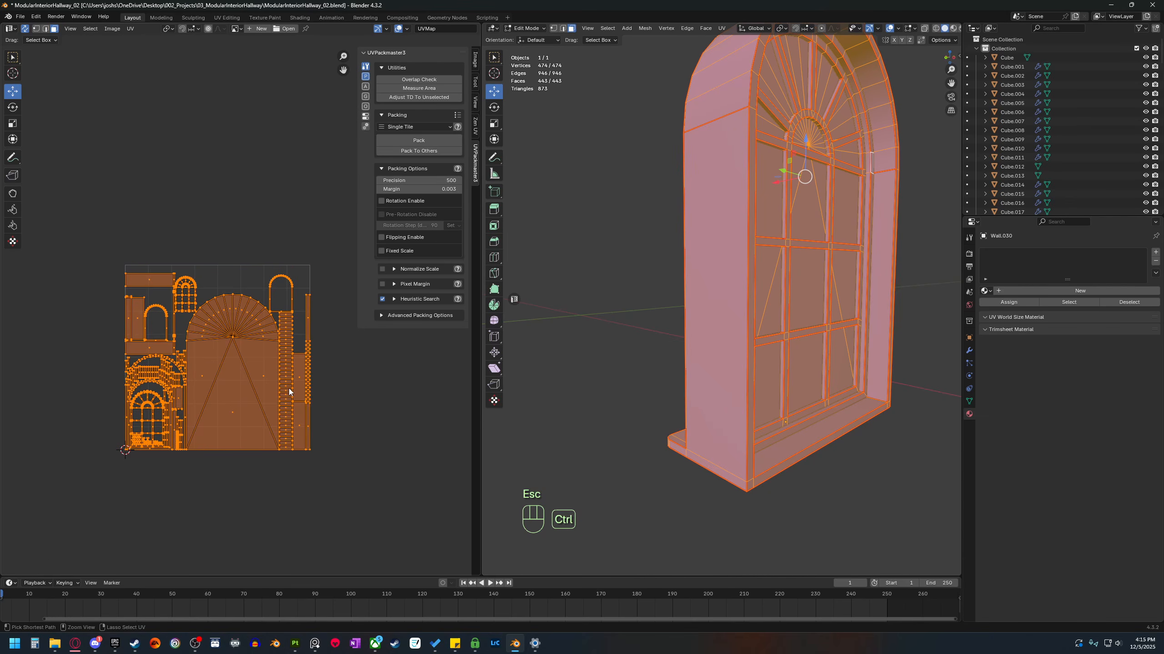
# Try to move the glass pane's island out of the packed tile, and undo back to before the pack.
pyautogui.click(238, 379)
pyautogui.press('l')
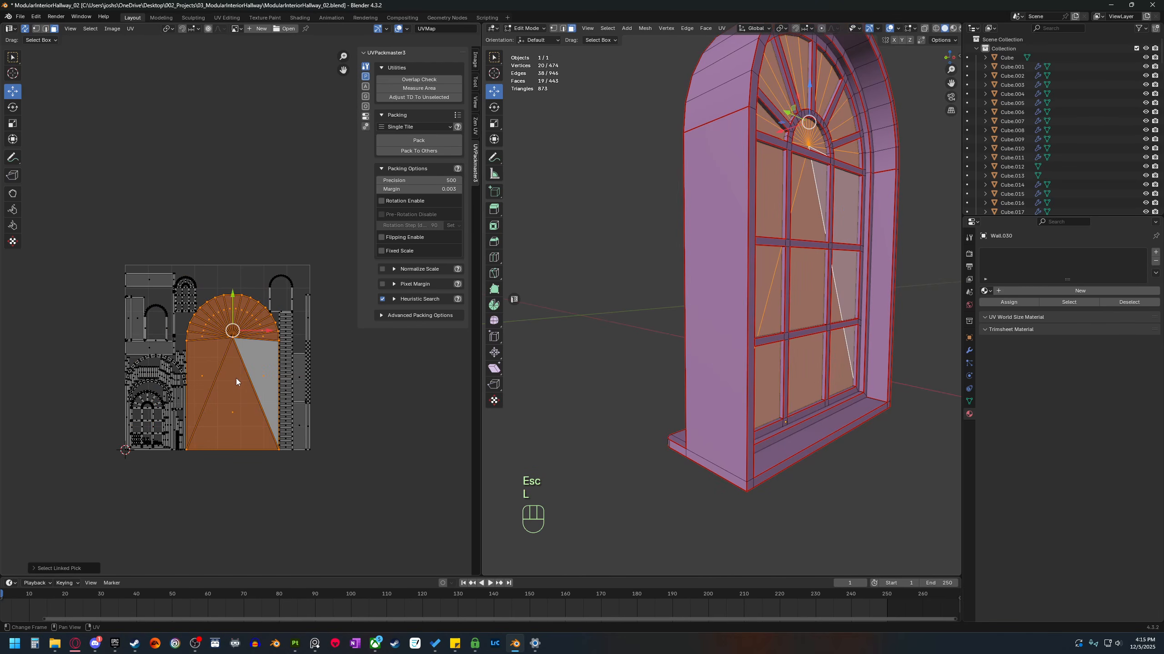
pyautogui.scroll(-2, 236, 379)
pyautogui.press('g')
pyautogui.click(91, 372)
pyautogui.moveTo(147, 413); pyautogui.dragTo(334, 240)
pyautogui.hotkey('ctrl', 'z')
pyautogui.hotkey('ctrl', 'z')
pyautogui.hotkey('ctrl', 'z')
pyautogui.hotkey('ctrl', 'z')
pyautogui.hotkey('ctrl', 'z')
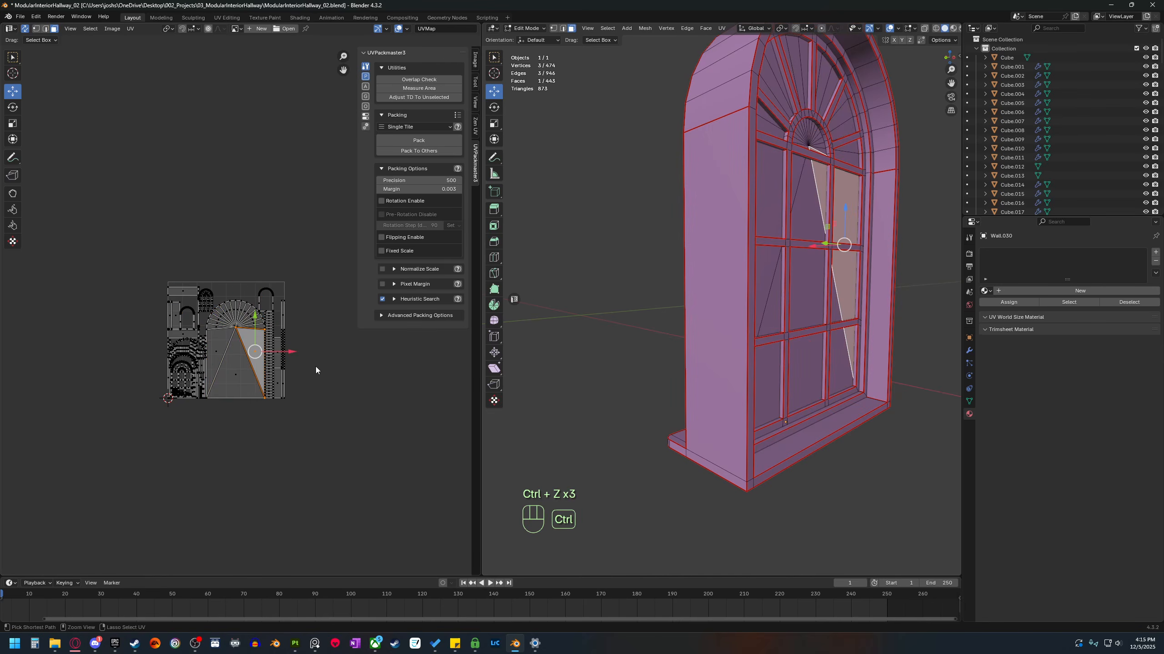
# Select every UV island except the glass pane and pack them into the single tile, stopping the heuristic search early.
pyautogui.moveTo(302, 173); pyautogui.dragTo(163, 435)
pyautogui.click(414, 138)
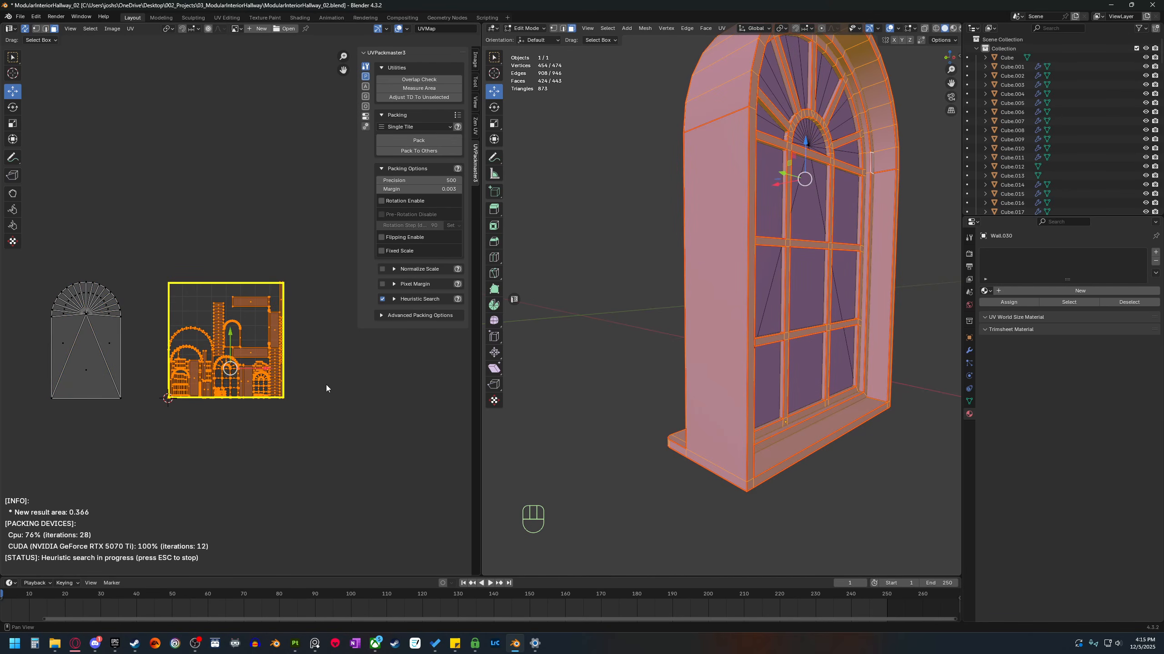
pyautogui.scroll(2, 248, 366)
pyautogui.scroll(2, 249, 364)
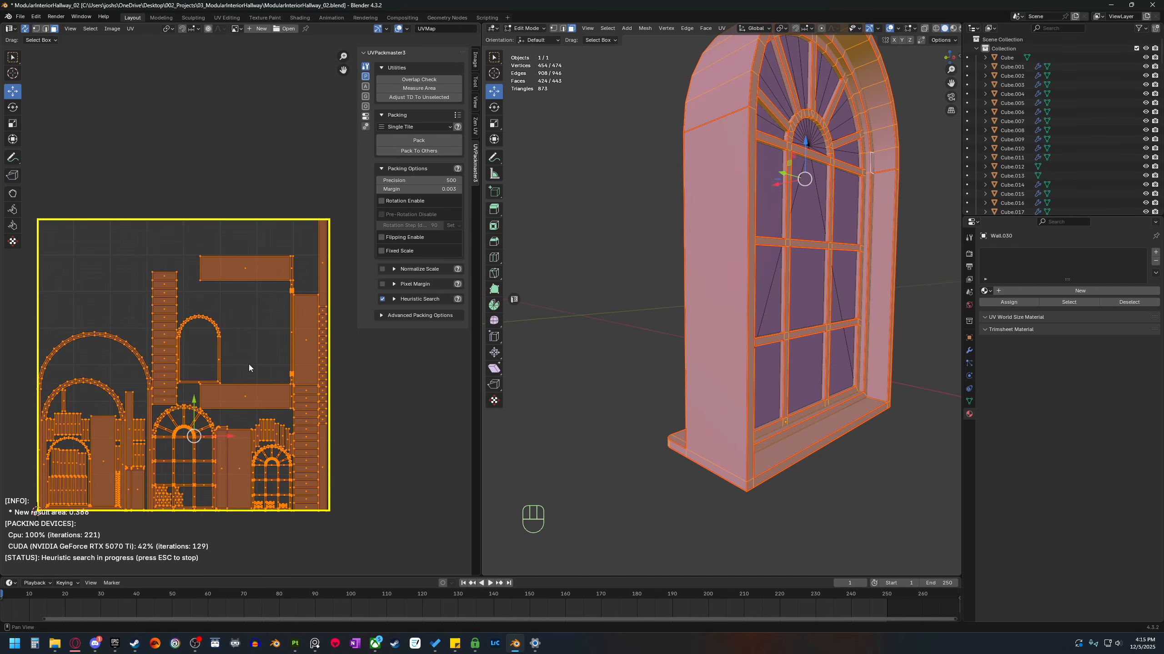
pyautogui.scroll(1, 249, 364)
pyautogui.press('Escape')
# Select the linked faces of the sill's front strip to examine how they join the window's outer side walls.
pyautogui.scroll(-3, 249, 364)
pyautogui.keyDown('shift'); pyautogui.moveTo(793, 517); pyautogui.dragTo(716, 490, button='middle'); pyautogui.keyUp('shift')
pyautogui.keyDown('shift'); pyautogui.moveTo(824, 468); pyautogui.dragTo(687, 426, button='middle'); pyautogui.keyUp('shift')
pyautogui.scroll(3, 794, 472)
pyautogui.click(746, 442)
pyautogui.press('l')
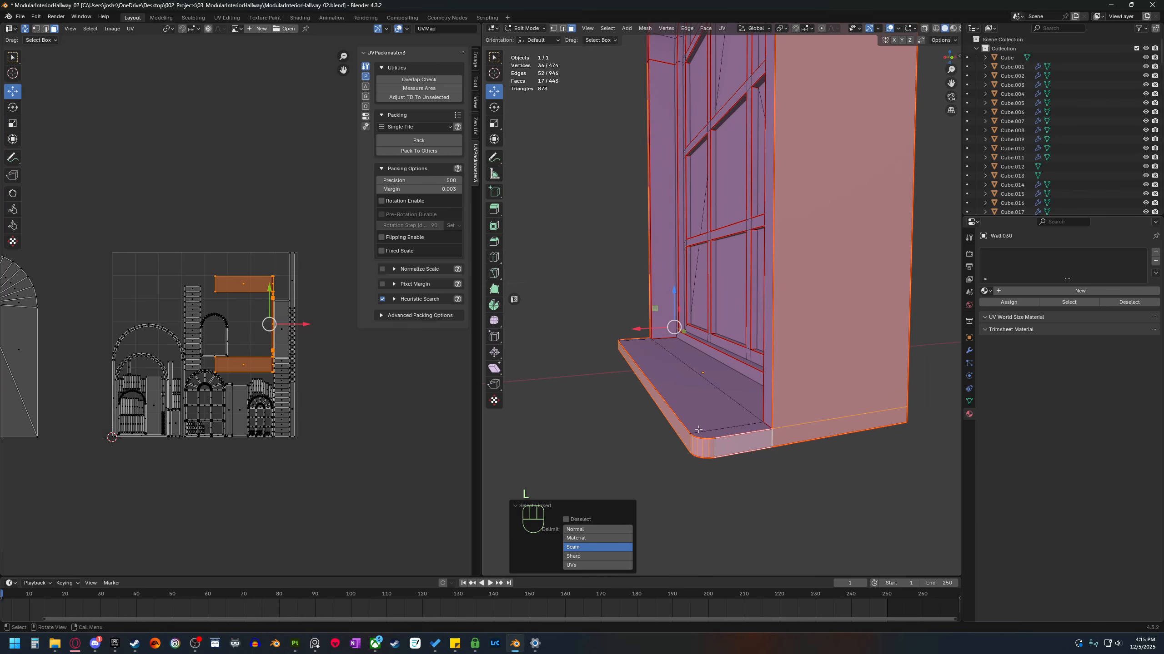
# Mark seams on the two short vertical edges where the sill strip meets the outer side walls, and unwrap the window again.
pyautogui.scroll(2, 751, 427)
pyautogui.moveTo(852, 497); pyautogui.dragTo(831, 495, button='middle')
pyautogui.keyDown('shift'); pyautogui.moveTo(831, 495); pyautogui.dragTo(806, 454, button='middle'); pyautogui.keyUp('shift')
pyautogui.press('2')
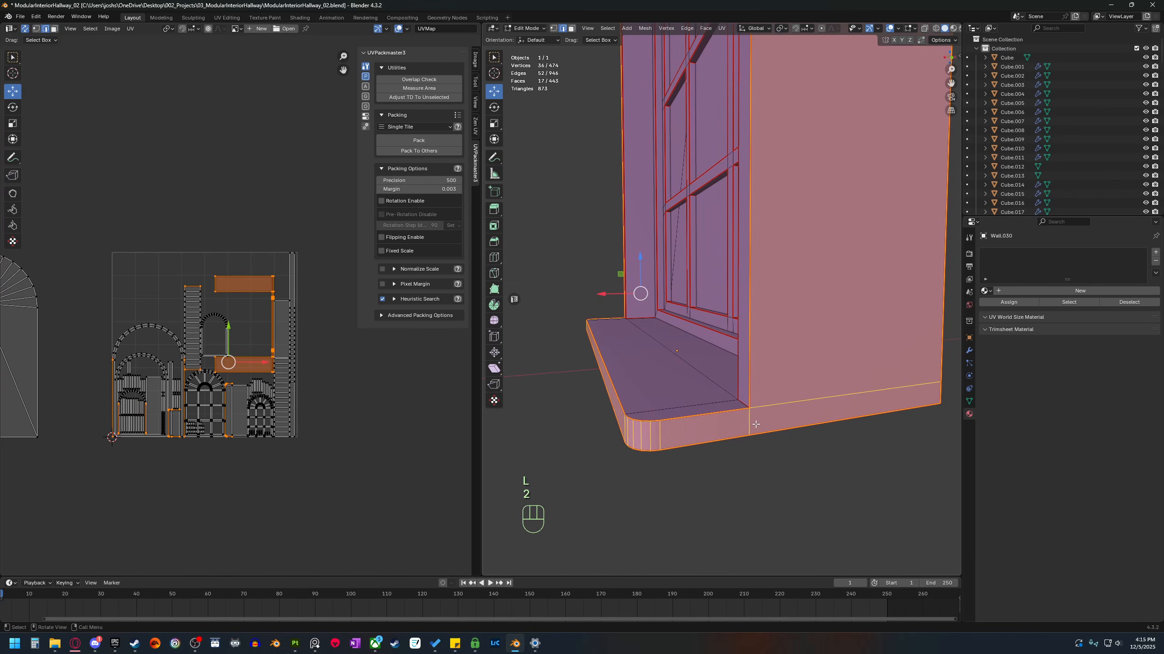
pyautogui.click(750, 420)
pyautogui.scroll(-2, 682, 431)
pyautogui.moveTo(682, 432); pyautogui.dragTo(848, 435, button='middle')
pyautogui.keyDown('shift'); pyautogui.click(643, 372); pyautogui.keyUp('shift')
pyautogui.hotkey('ctrl', 'e')
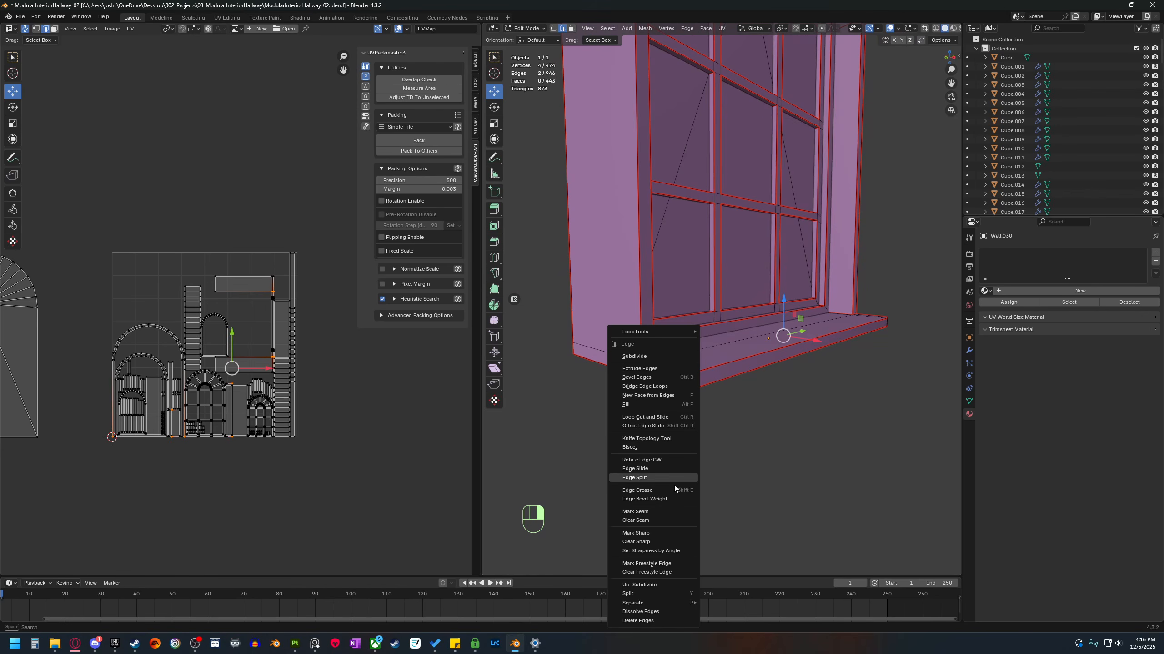
pyautogui.click(663, 511)
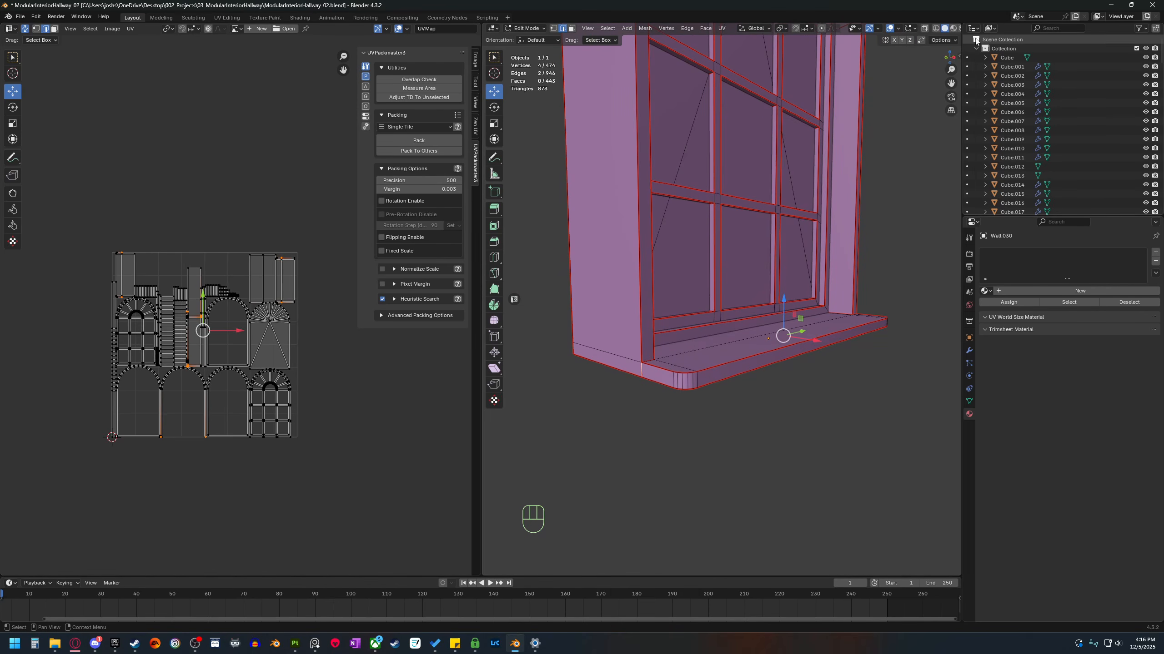
pyautogui.click(945, 40)
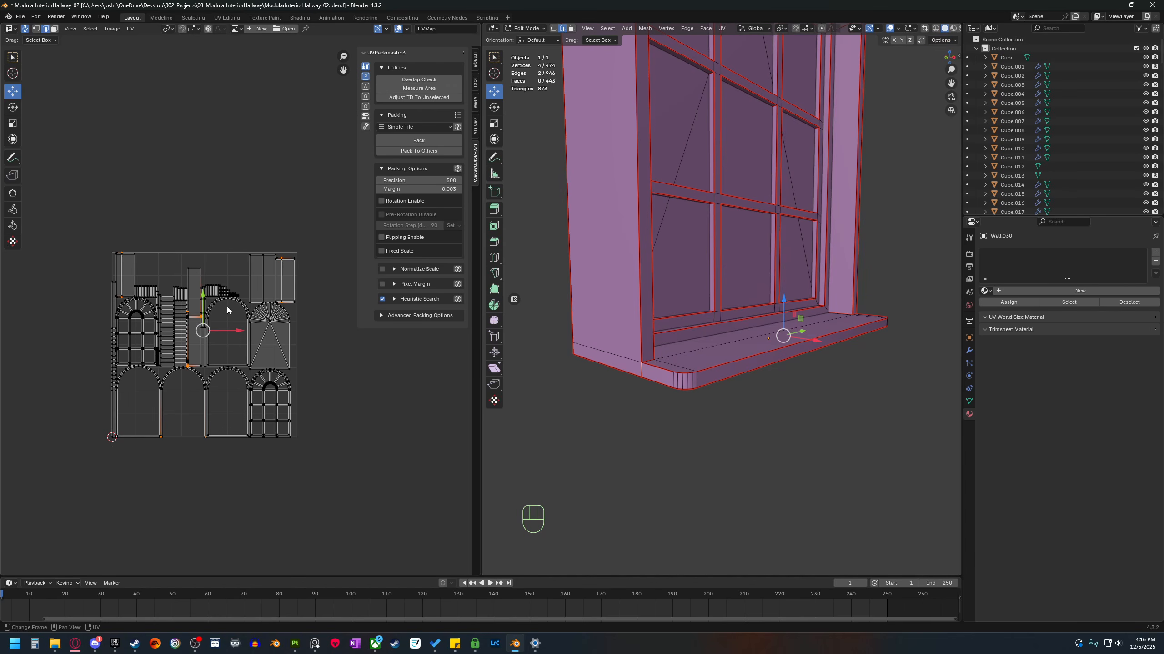
# Select the linked glass pane faces, move their UV island well outside the tile and scale it up.
pyautogui.scroll(-1, 275, 348)
pyautogui.moveTo(842, 229); pyautogui.dragTo(780, 221, button='middle')
pyautogui.keyDown('shift'); pyautogui.moveTo(780, 221); pyautogui.dragTo(705, 357, button='middle'); pyautogui.keyUp('shift')
pyautogui.scroll(-1, 705, 358)
pyautogui.press('3')
pyautogui.click(717, 271)
pyautogui.press('l')
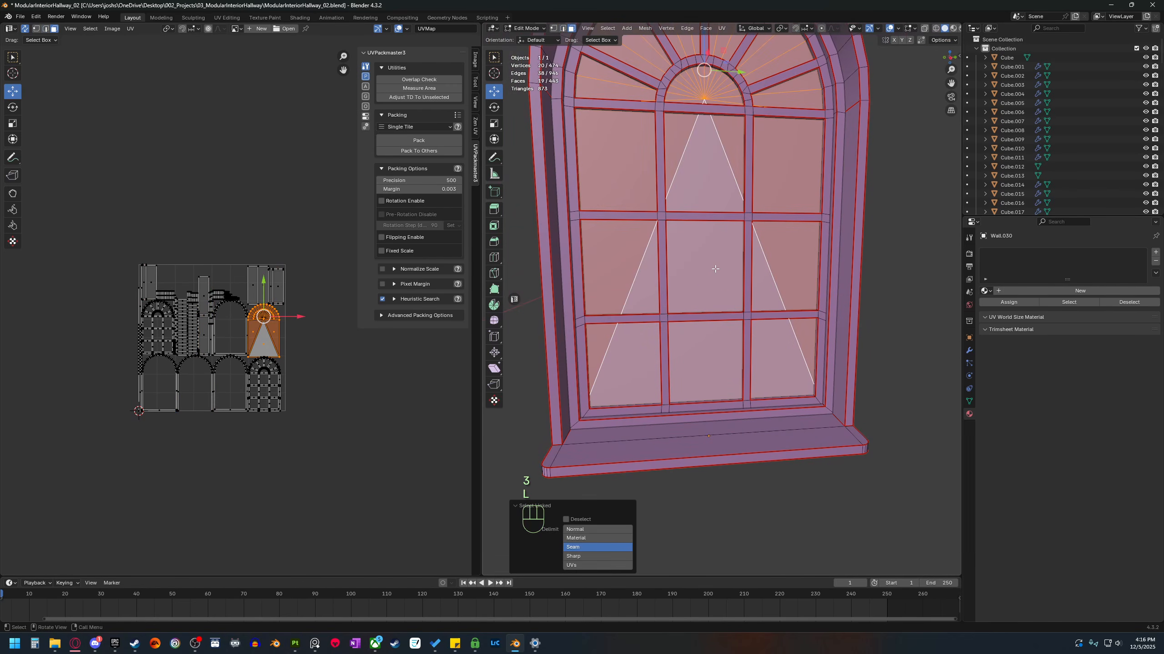
pyautogui.scroll(-3, 280, 332)
pyautogui.press('g')
pyautogui.click(130, 346)
pyautogui.press('s')
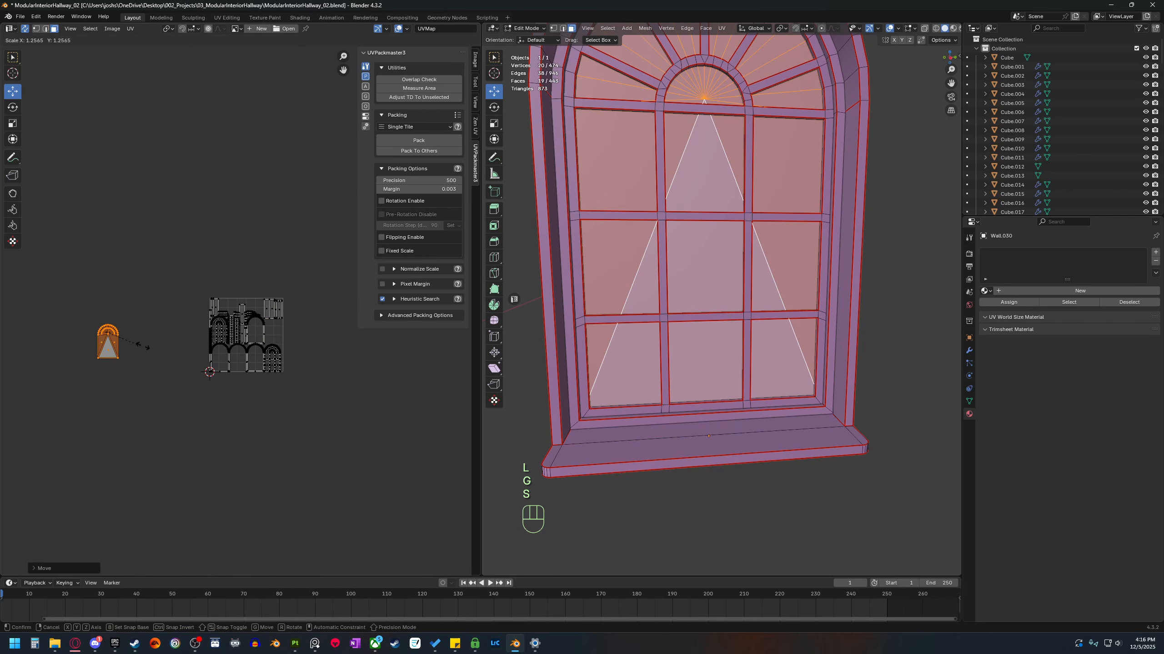
pyautogui.click(153, 347)
pyautogui.scroll(1, 337, 374)
# Select the arched frame and glazing grid islands on the window's back side and move them out of the UV tile.
pyautogui.moveTo(642, 358); pyautogui.dragTo(562, 316, button='middle')
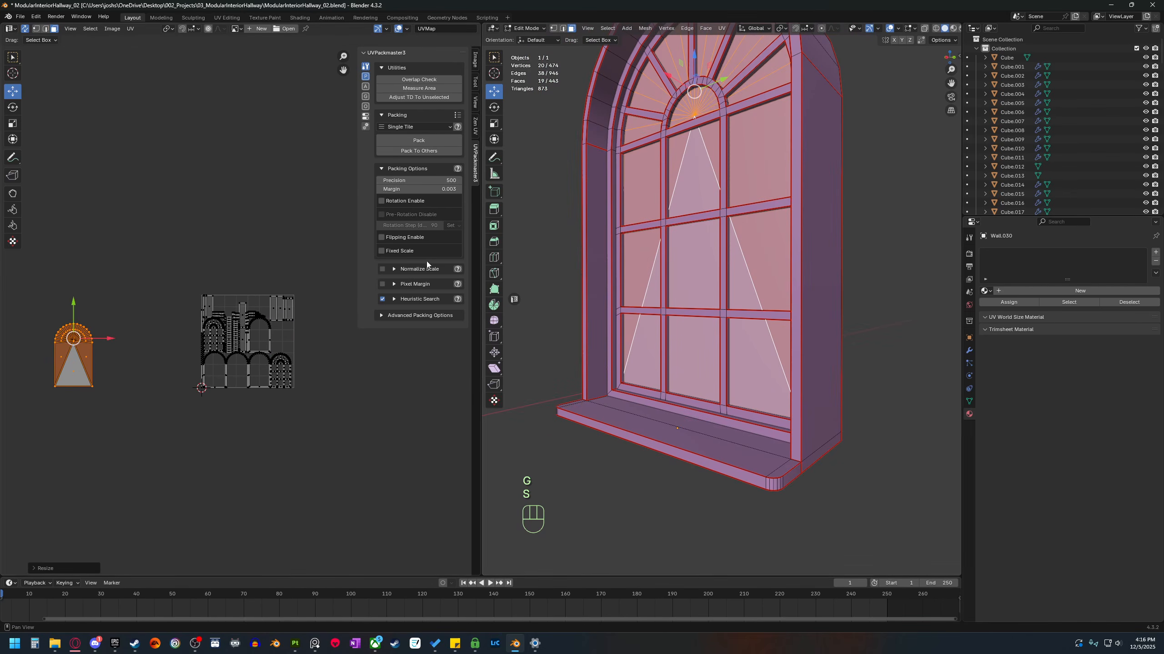
pyautogui.keyDown('shift'); pyautogui.moveTo(723, 476); pyautogui.dragTo(692, 417, button='middle'); pyautogui.keyUp('shift')
pyautogui.moveTo(805, 404); pyautogui.dragTo(743, 415, button='middle')
pyautogui.moveTo(743, 415); pyautogui.dragTo(718, 412, button='middle')
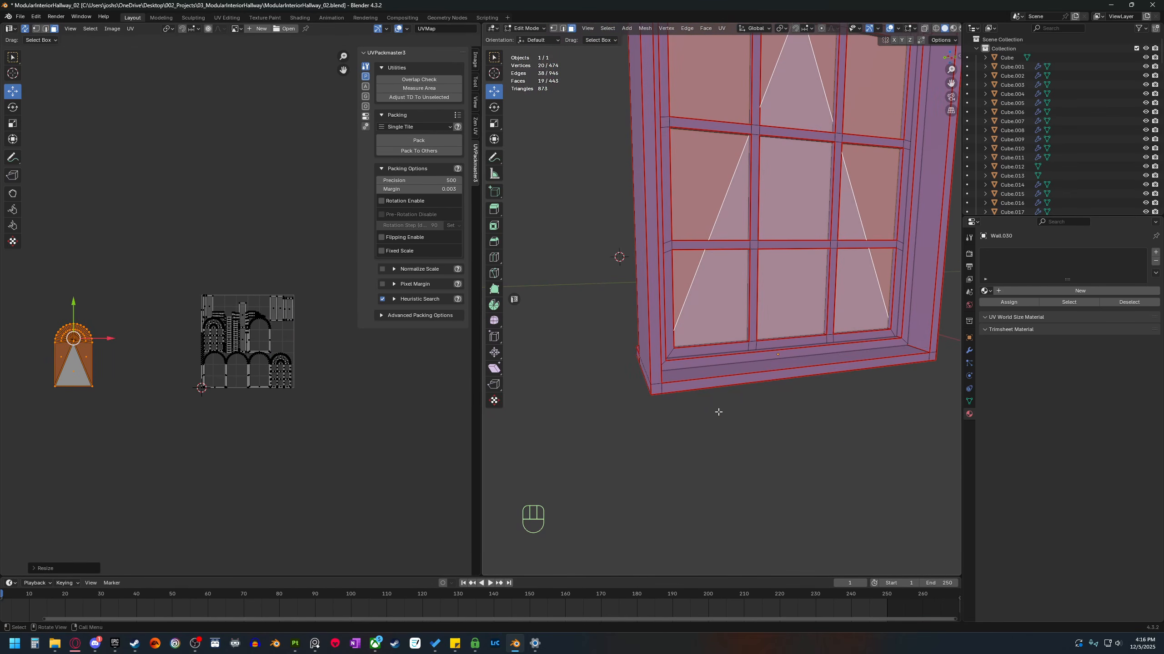
pyautogui.click(737, 378)
pyautogui.press('l')
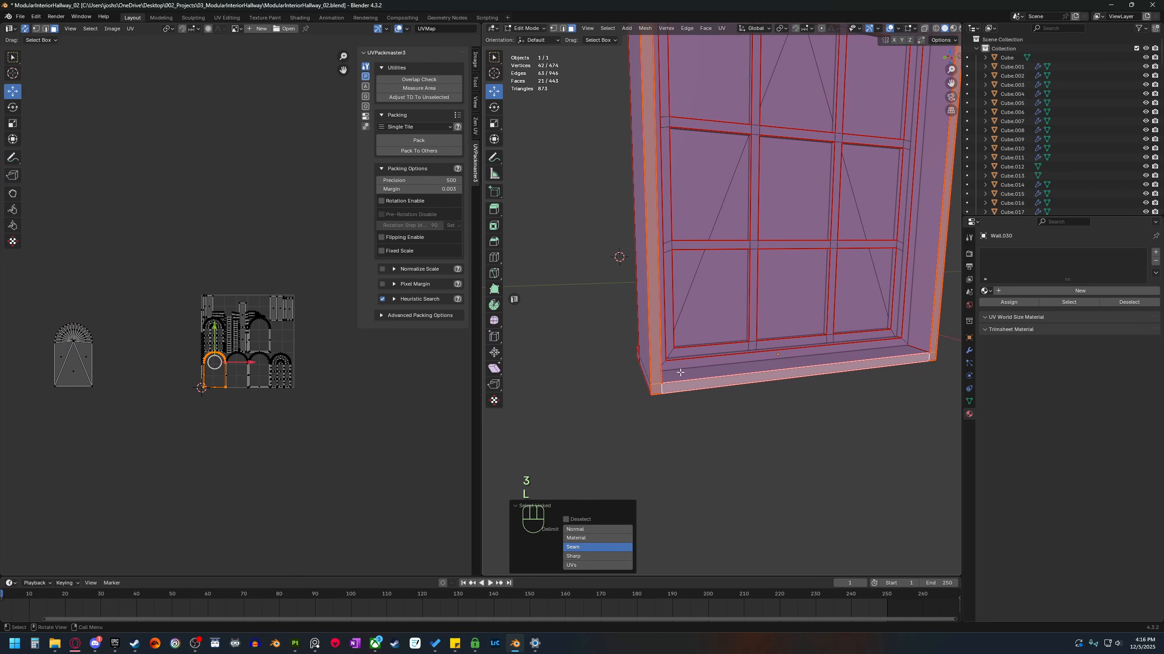
pyautogui.press('l')
pyautogui.press('l')
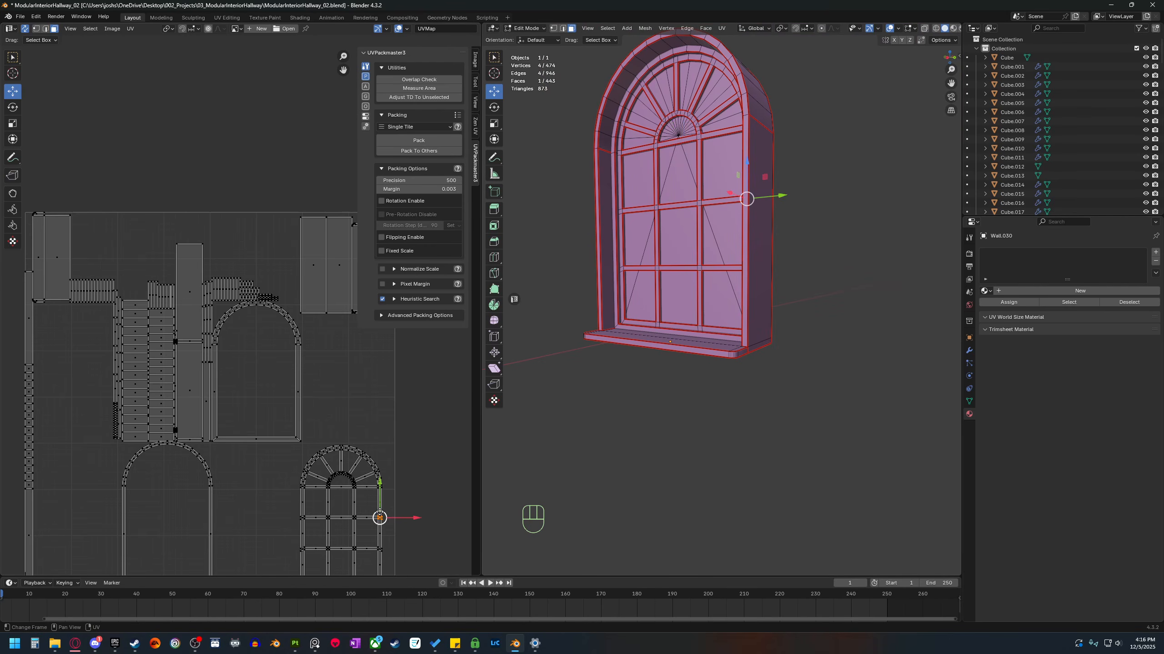
# Scale down the remaining glazing grid's UV island and centre it inside the inner frame's arched island.
pyautogui.press('l')
pyautogui.press('s')
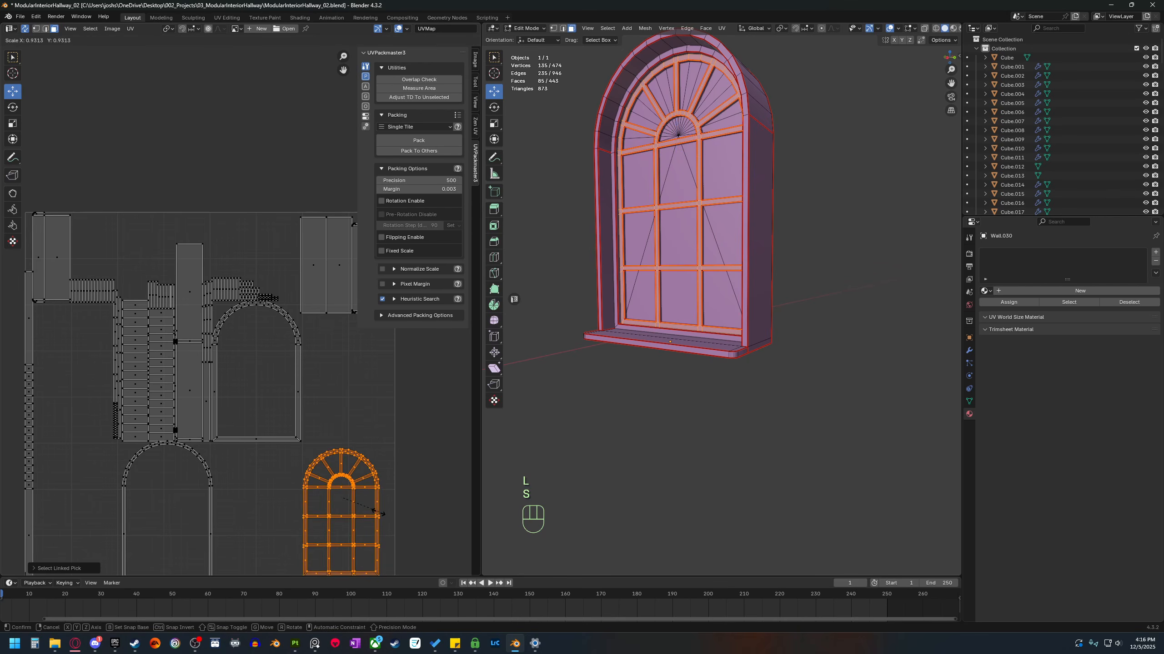
pyautogui.click(355, 500)
pyautogui.press('g')
pyautogui.press('s')
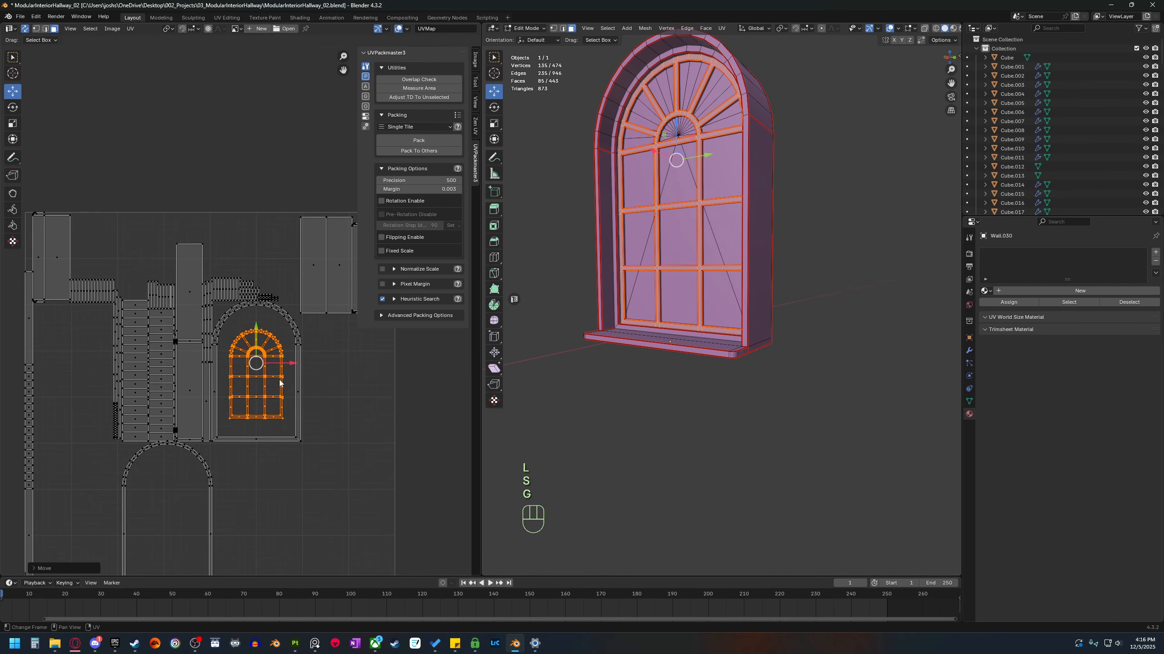
pyautogui.press('g')
pyautogui.click(284, 383)
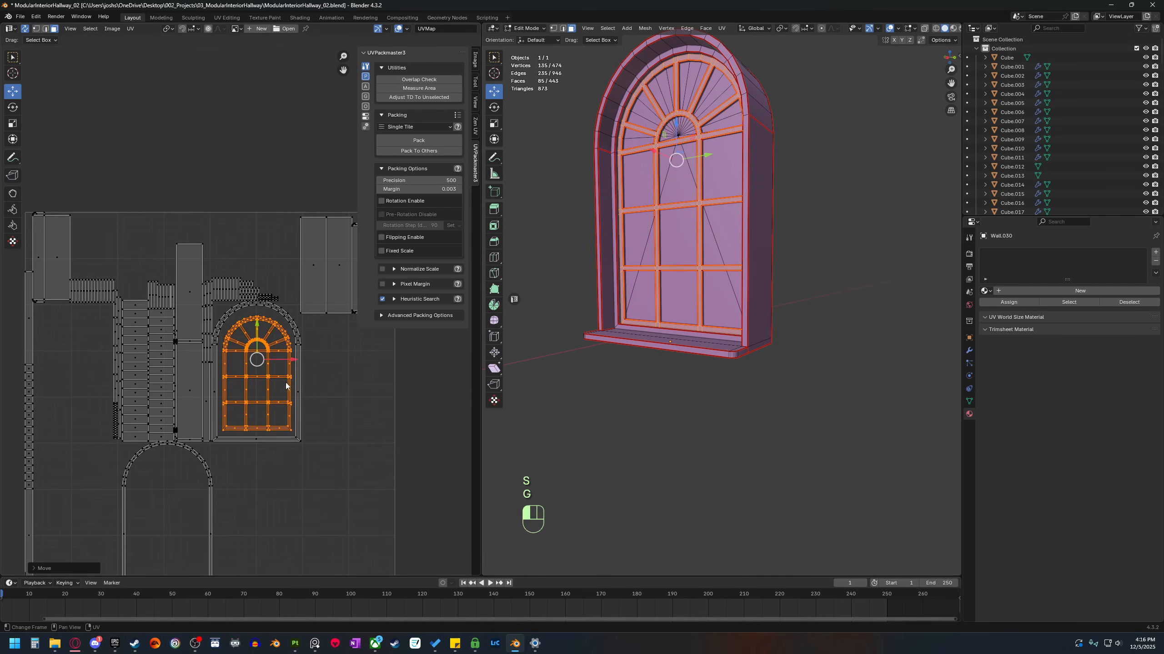
# Select the inner frame's island together with the grid, move both inside the outer frame's arched island and scale them to fit.
pyautogui.scroll(-2, 284, 383)
pyautogui.press('l')
pyautogui.press('g')
pyautogui.press('s')
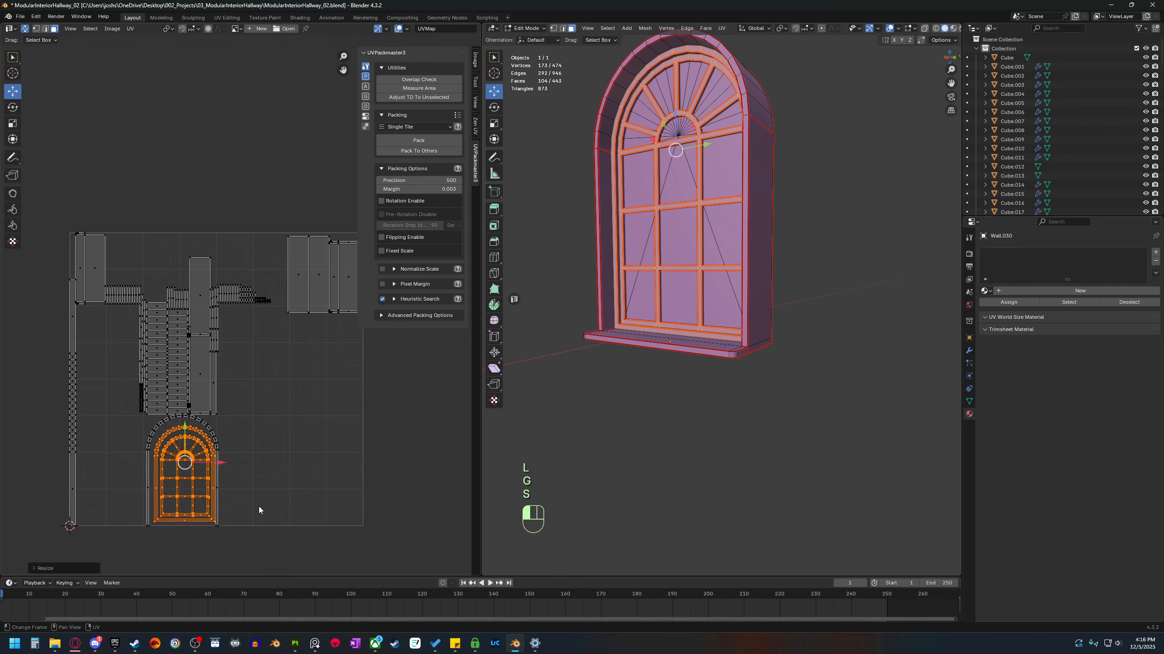
# Mark seams on the two window-frame edges where the arch meets the straight sides.
pyautogui.click(258, 505)
pyautogui.press('g')
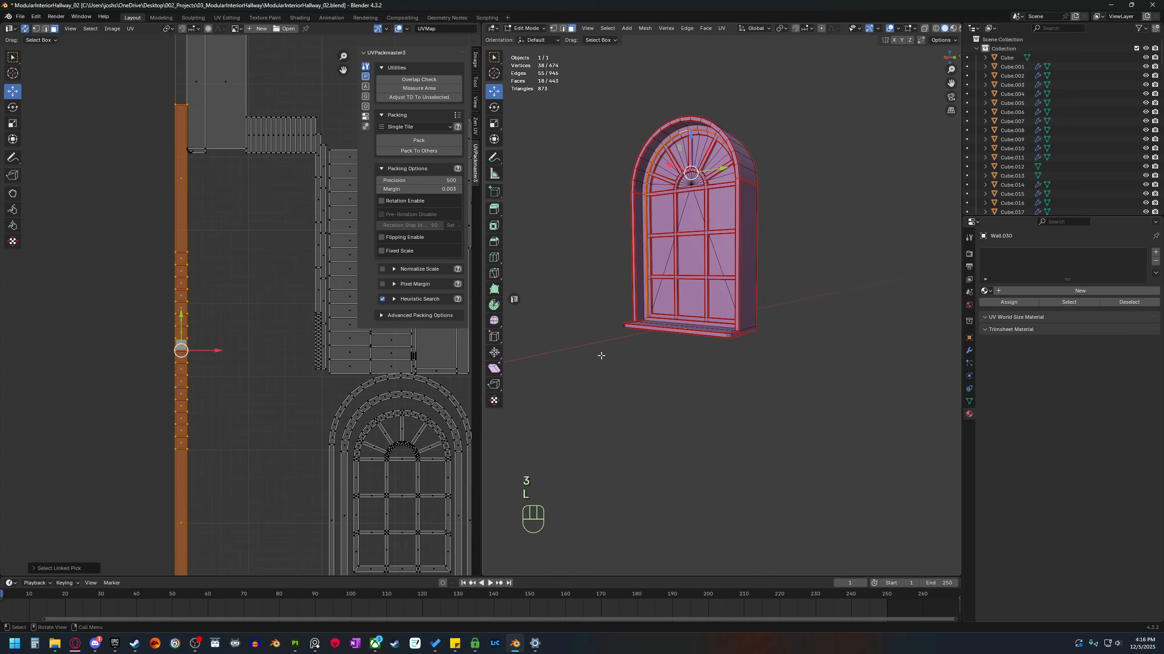
pyautogui.scroll(-3, 196, 309)
pyautogui.scroll(3, 229, 339)
pyautogui.moveTo(680, 352); pyautogui.dragTo(733, 363, button='middle')
pyautogui.scroll(2, 695, 303)
pyautogui.scroll(2, 803, 408)
pyautogui.keyDown('shift'); pyautogui.moveTo(733, 363); pyautogui.dragTo(892, 338, button='middle'); pyautogui.keyUp('shift')
pyautogui.scroll(3, 716, 333)
pyautogui.press('2')
pyautogui.click(709, 320)
pyautogui.keyDown('shift'); pyautogui.click(873, 312); pyautogui.keyUp('shift')
pyautogui.rightClick(871, 331)
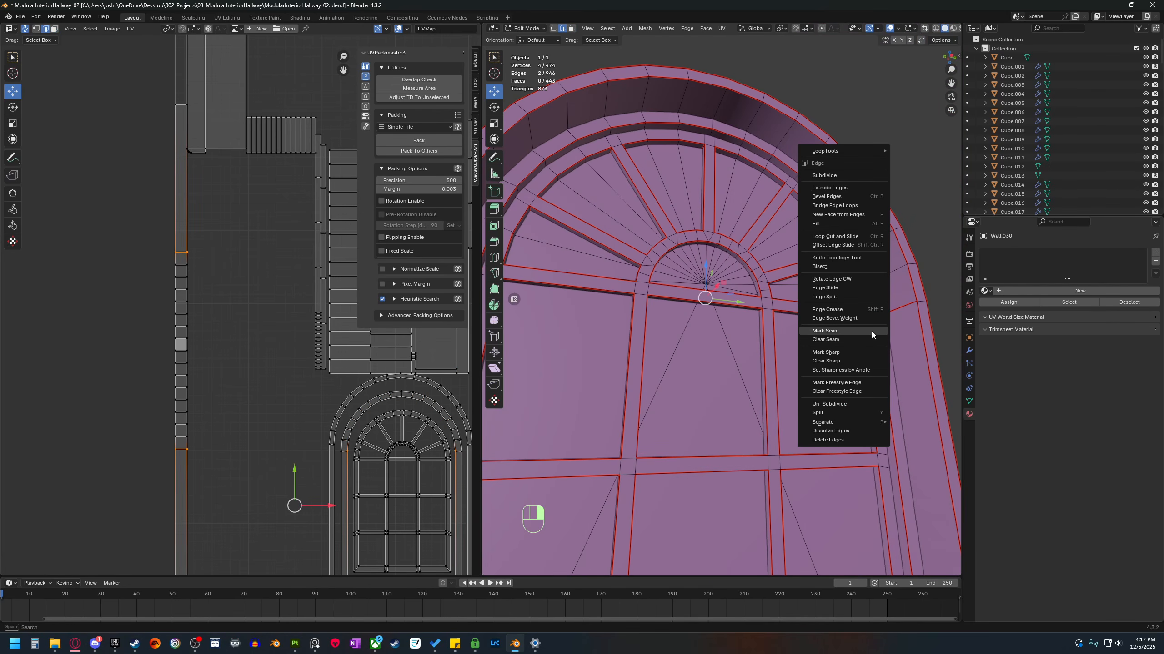
pyautogui.click(861, 330)
# Select all window-frame UV islands without the glass island, pack them into a single tile, and stop the heuristic search.
pyautogui.scroll(-5, 355, 401)
pyautogui.keyDown('shift'); pyautogui.moveTo(354, 401); pyautogui.dragTo(210, 388, button='middle'); pyautogui.keyUp('shift')
pyautogui.scroll(2, 243, 440)
pyautogui.scroll(-2, 237, 442)
pyautogui.moveTo(100, 501); pyautogui.dragTo(303, 175)
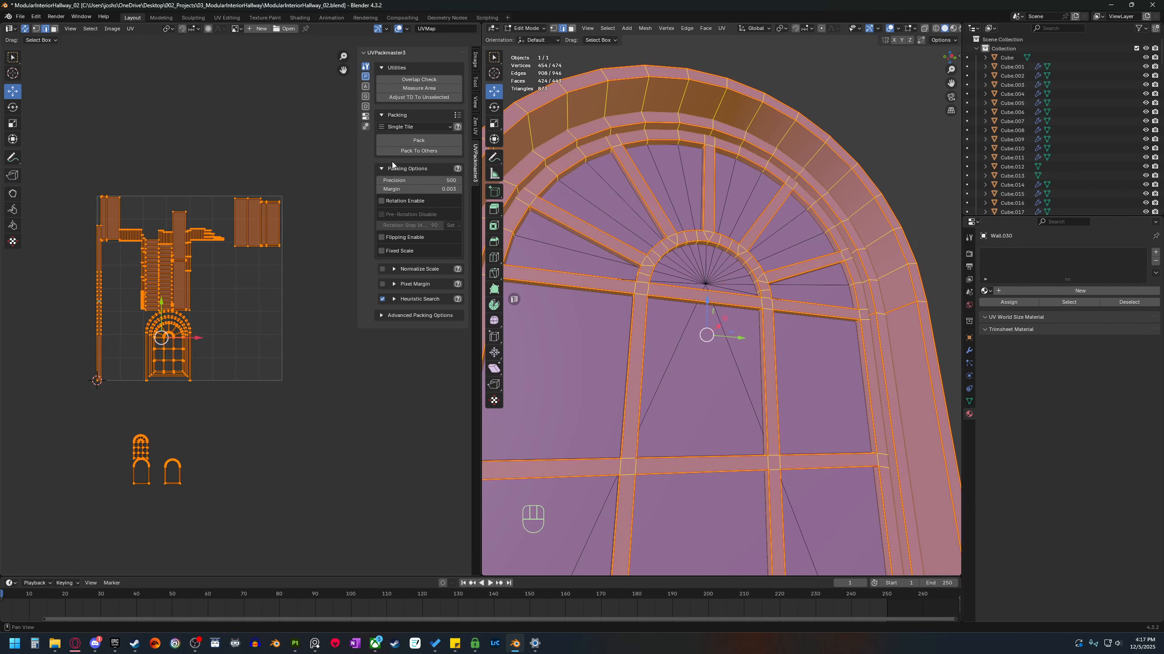
pyautogui.click(429, 145)
pyautogui.keyDown('shift'); pyautogui.moveTo(237, 327); pyautogui.dragTo(293, 387, button='middle'); pyautogui.keyUp('shift')
pyautogui.scroll(2, 293, 385)
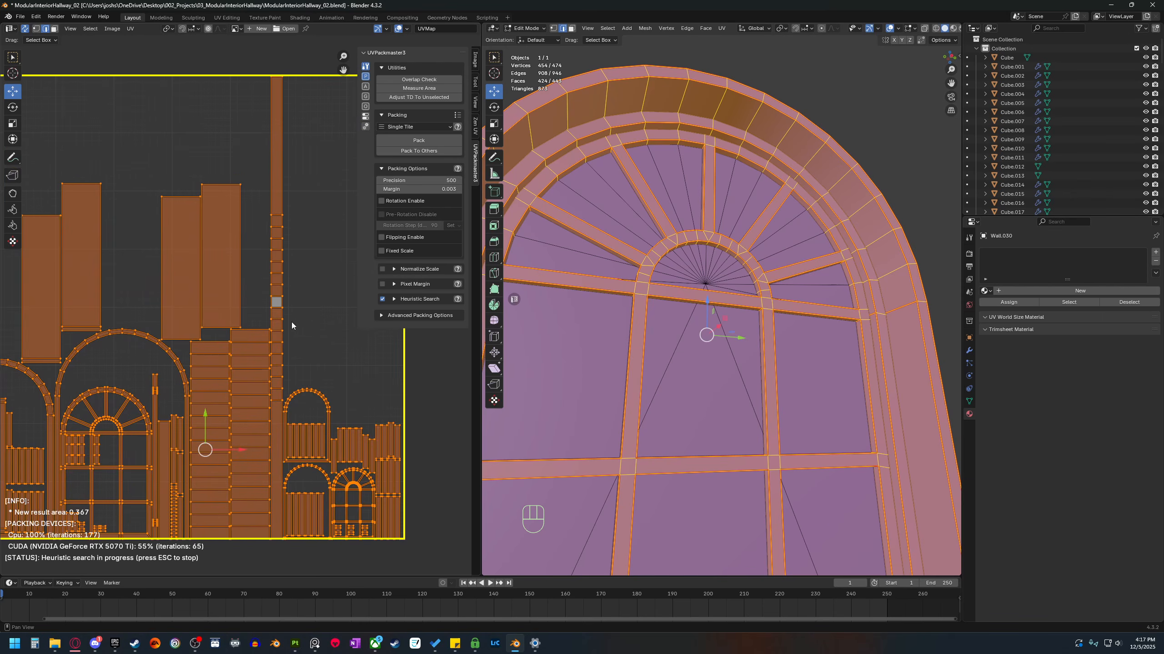
pyautogui.press('Escape')
pyautogui.press('Escape')
pyautogui.press('Escape')
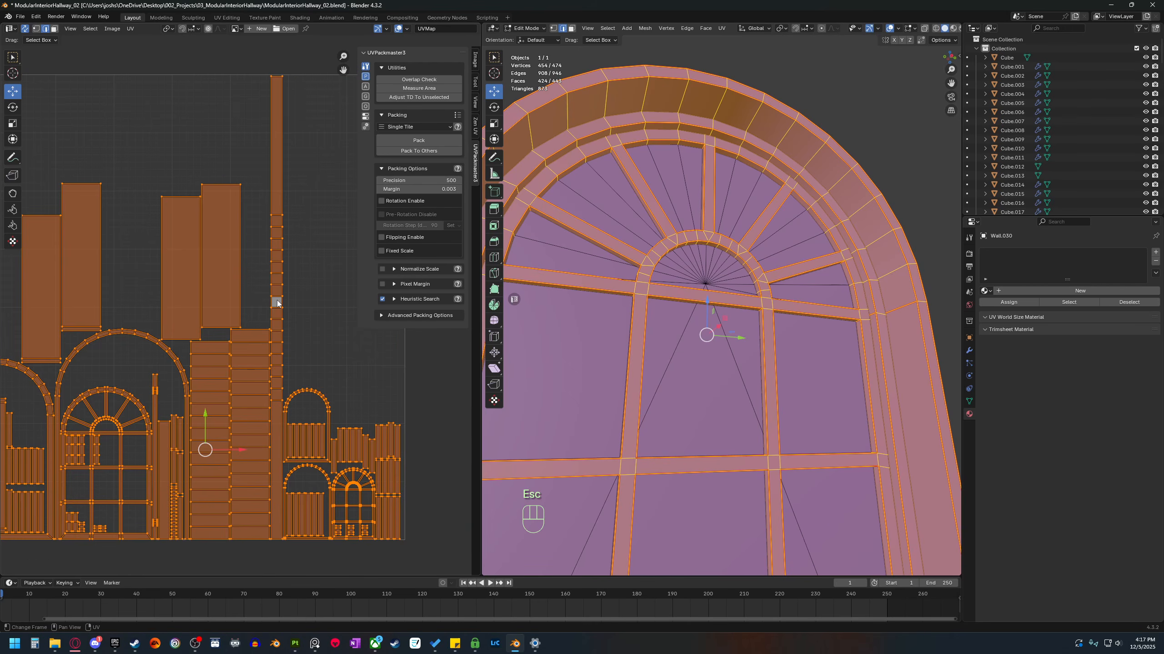
# Split the long inner frame strip's UV island at the arch ends and move its curved segment into empty space.
pyautogui.click(277, 303)
pyautogui.press('l')
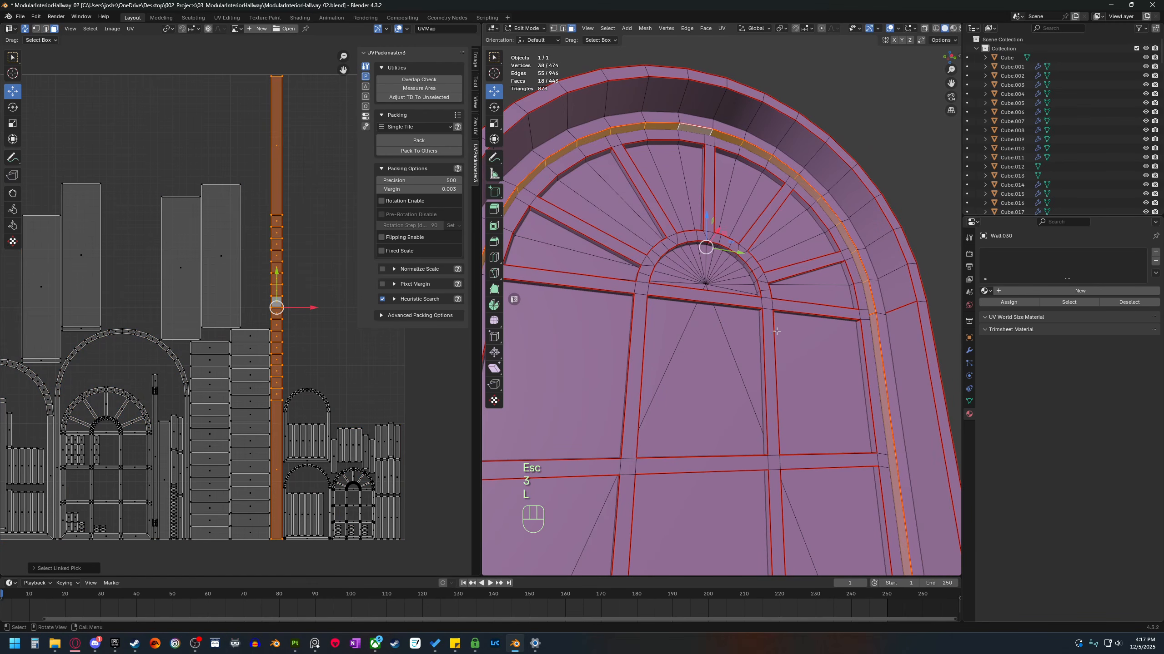
pyautogui.moveTo(811, 381); pyautogui.dragTo(818, 375, button='middle')
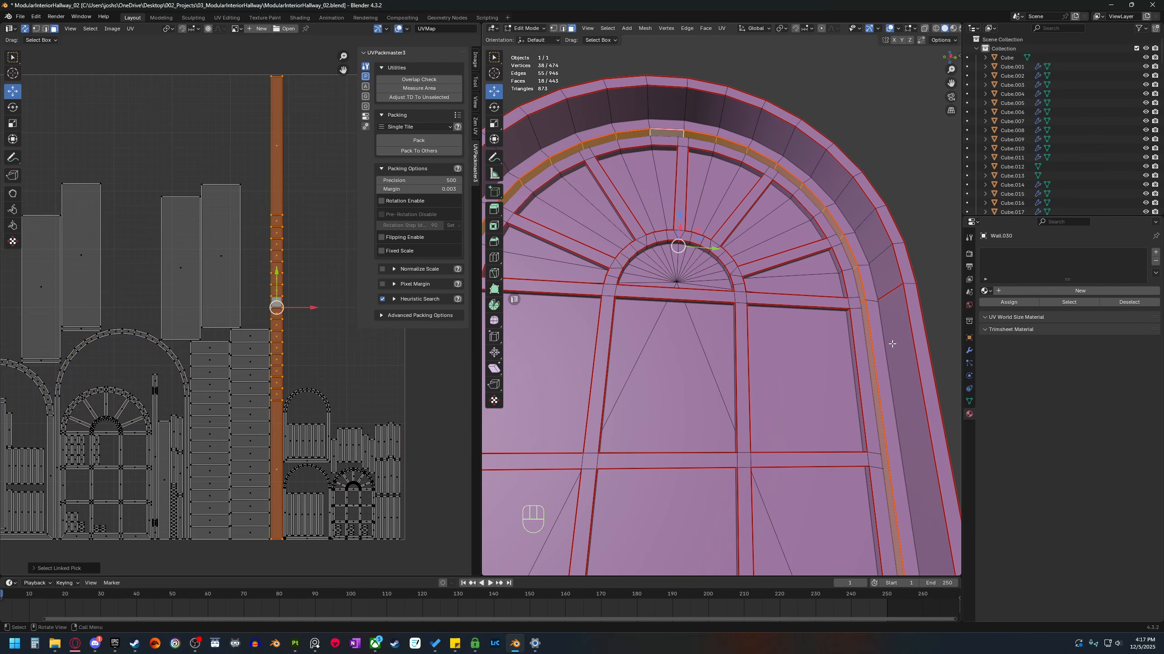
pyautogui.scroll(-3, 892, 343)
pyautogui.moveTo(892, 343); pyautogui.dragTo(742, 424, button='middle')
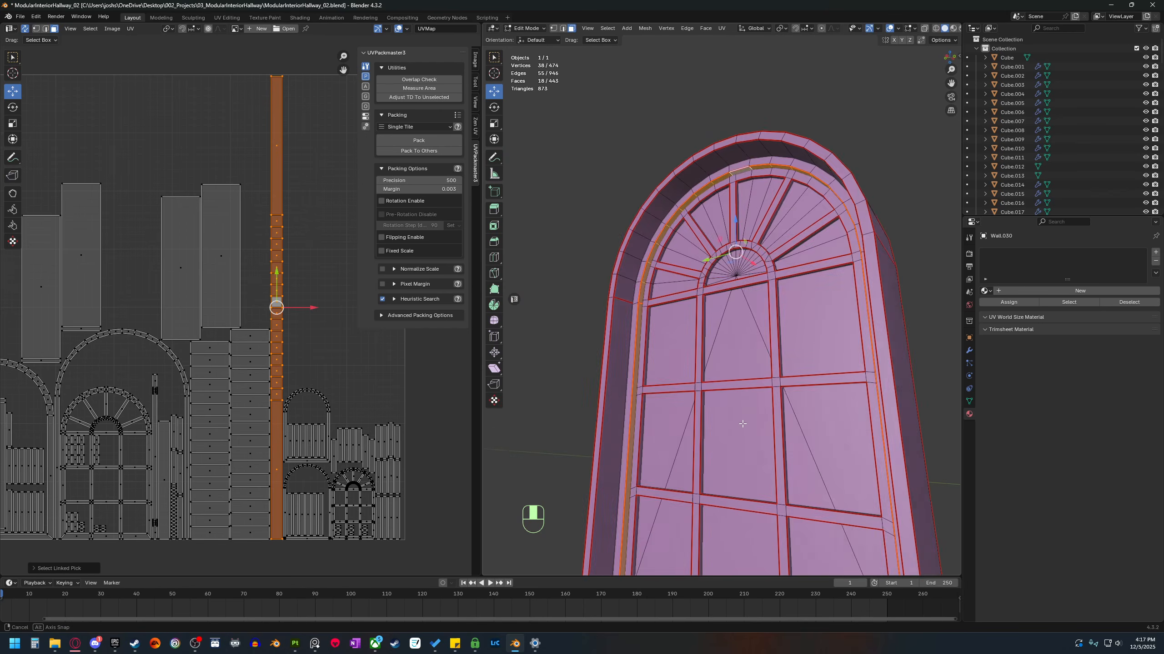
pyautogui.moveTo(742, 424); pyautogui.dragTo(736, 424, button='middle')
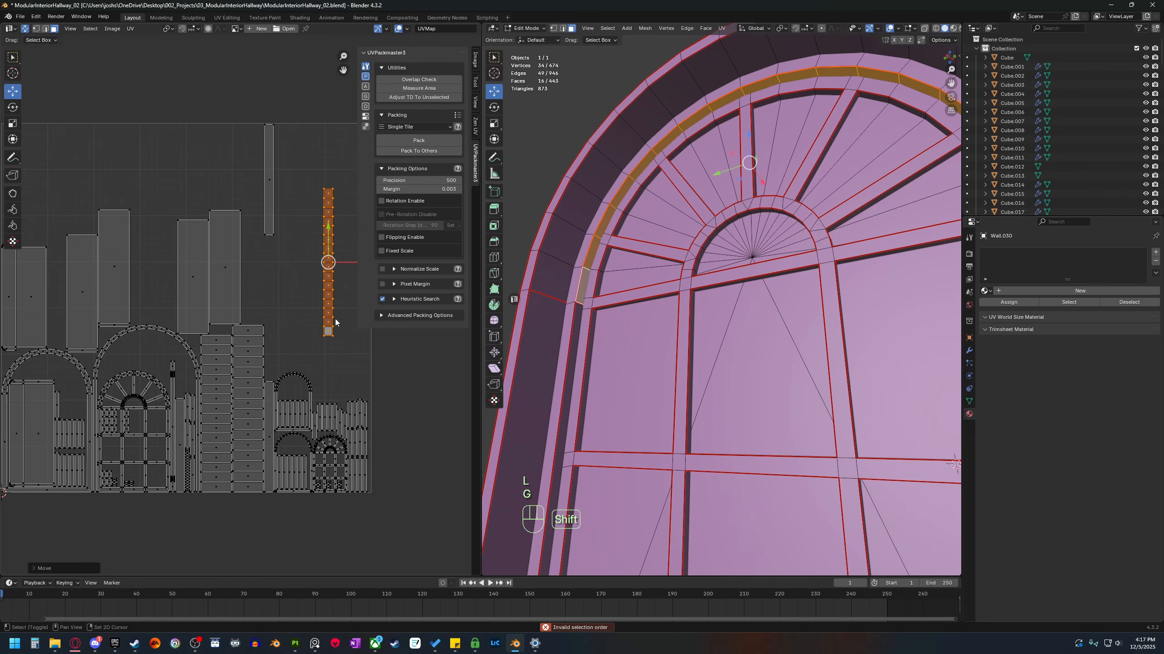
pyautogui.keyDown('shift'); pyautogui.moveTo(335, 322); pyautogui.dragTo(344, 366, button='middle'); pyautogui.keyUp('shift')
# Repack the window-frame UV islands into a single tile and stop the heuristic search.
pyautogui.press('a')
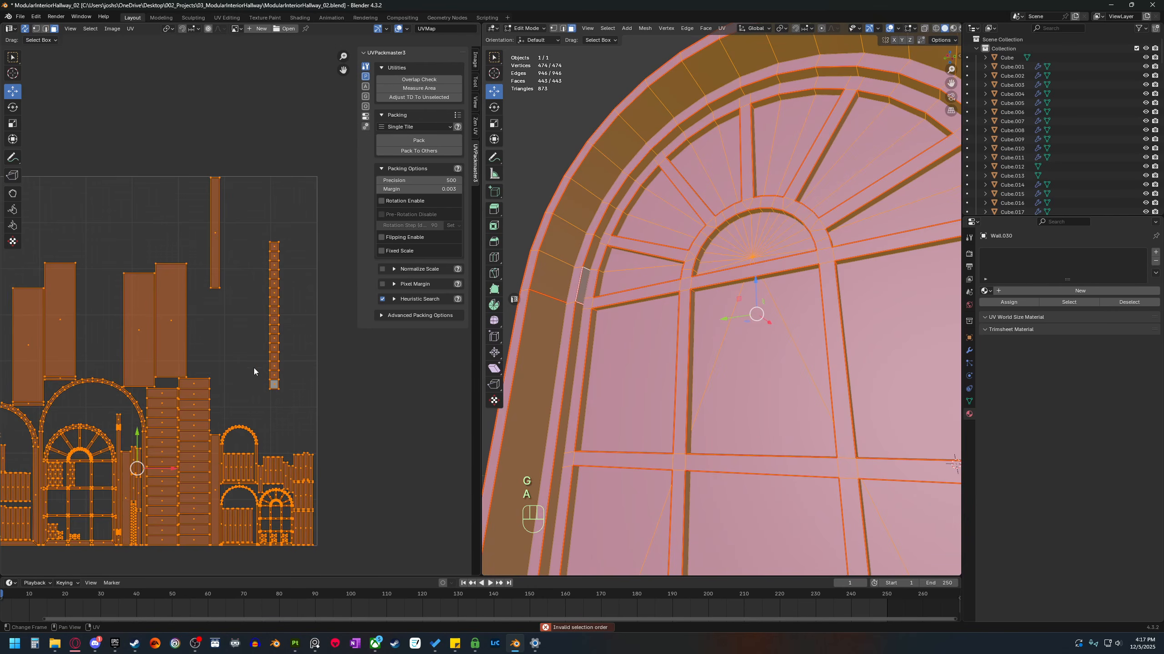
pyautogui.scroll(-2, 253, 368)
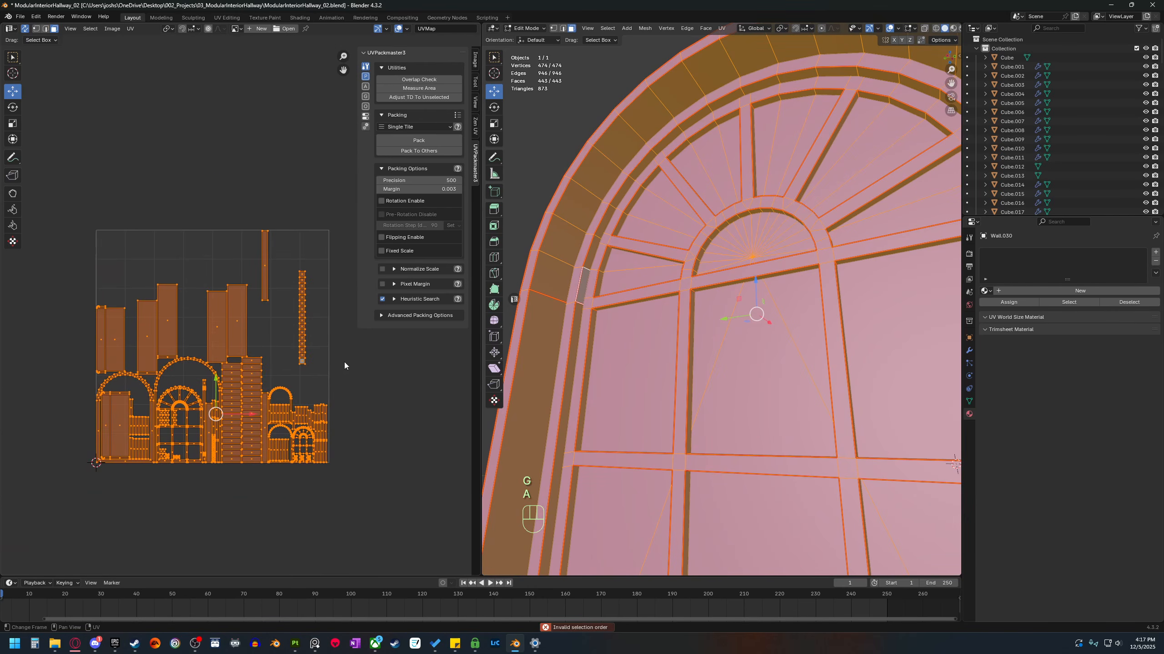
pyautogui.click(418, 141)
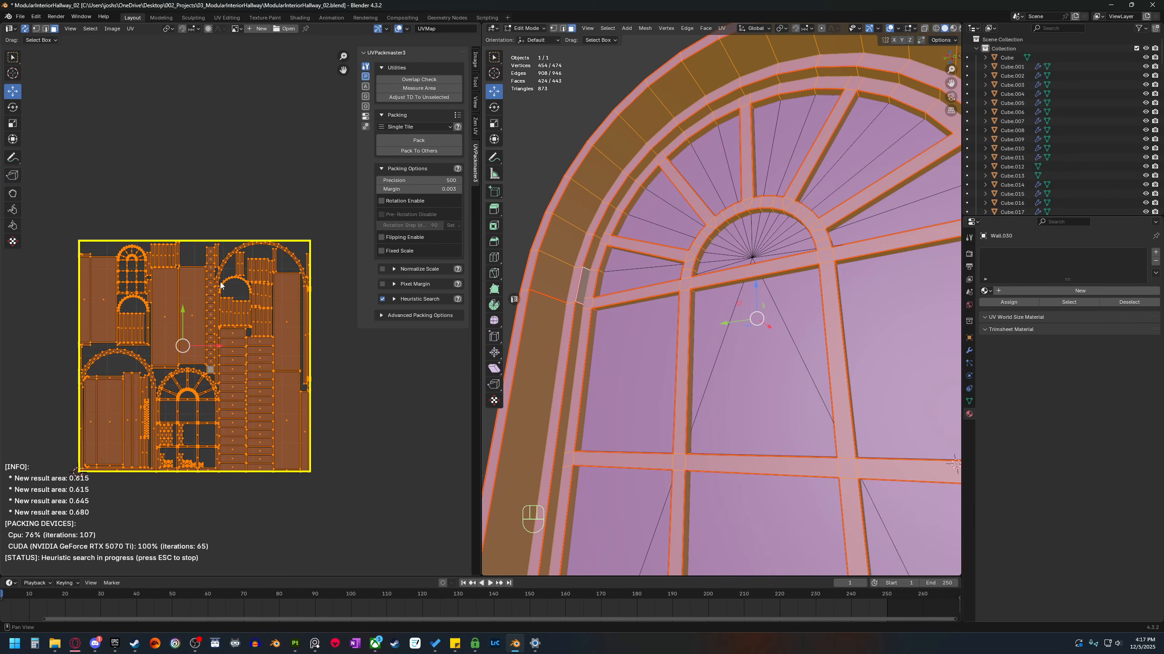
pyautogui.scroll(-2, 275, 396)
pyautogui.keyDown('shift'); pyautogui.moveTo(168, 400); pyautogui.dragTo(267, 399, button='middle'); pyautogui.keyUp('shift')
pyautogui.press('Escape')
# Select the glass pane's UV island outside the tile and unwrap it again.
pyautogui.moveTo(91, 268); pyautogui.dragTo(1, 436)
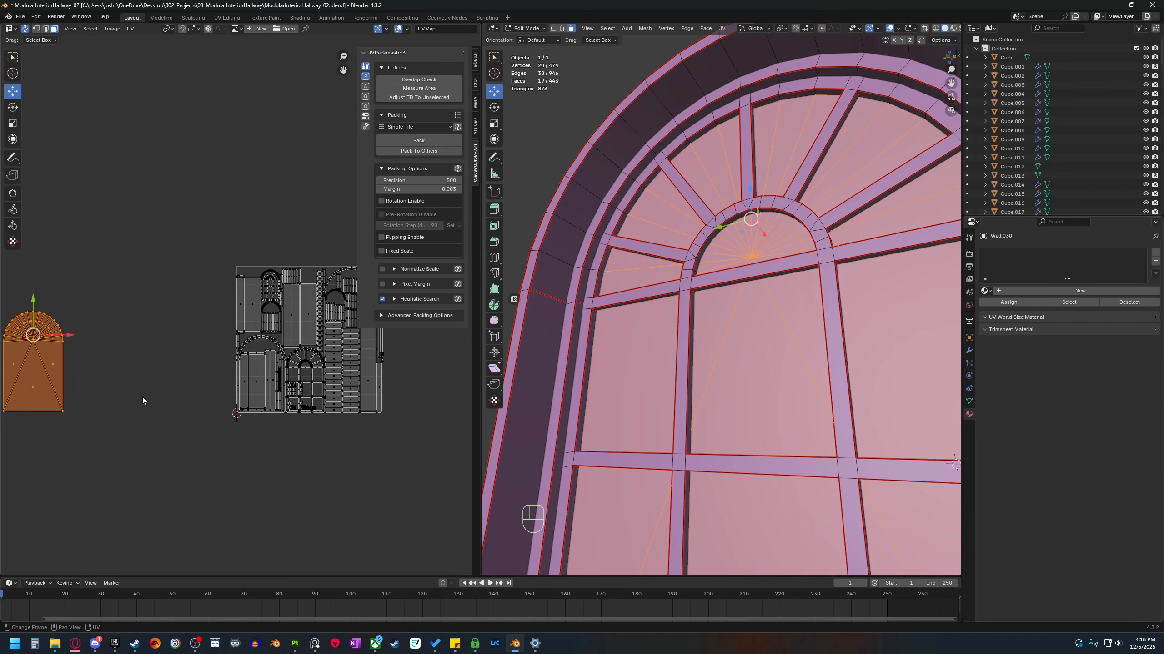
pyautogui.press('u')
pyautogui.click(178, 393)
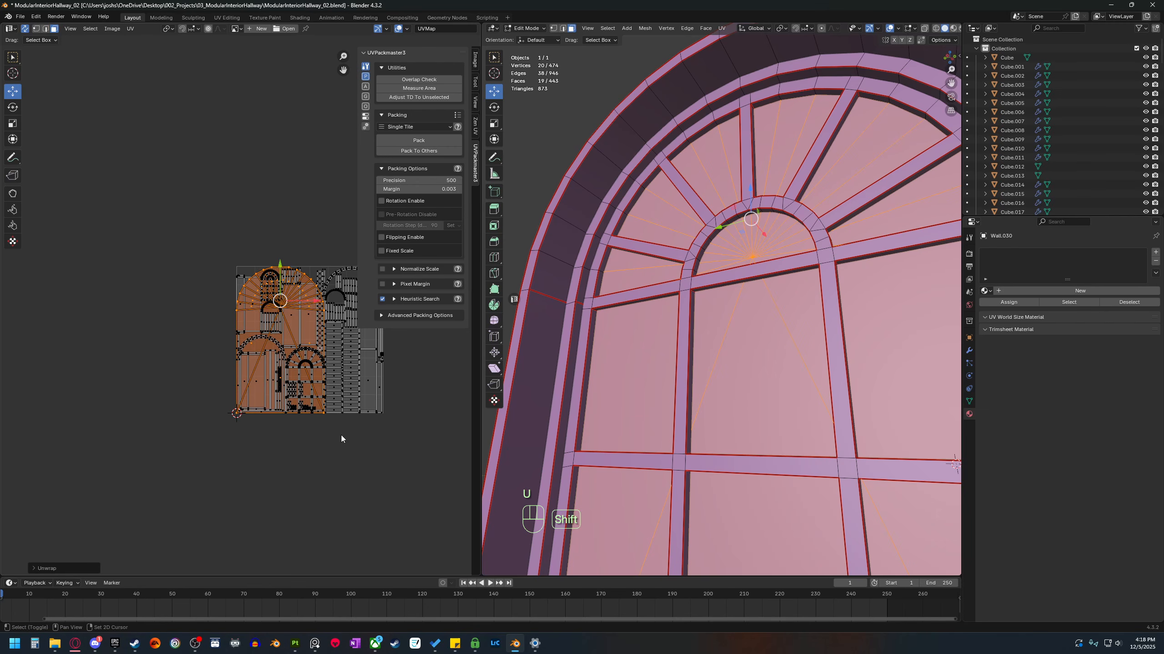
pyautogui.keyDown('shift'); pyautogui.moveTo(340, 435); pyautogui.dragTo(244, 427, button='middle'); pyautogui.keyUp('shift')
pyautogui.scroll(-7, 805, 426)
pyautogui.keyDown('shift'); pyautogui.moveTo(804, 426); pyautogui.dragTo(774, 395, button='middle'); pyautogui.keyUp('shift')
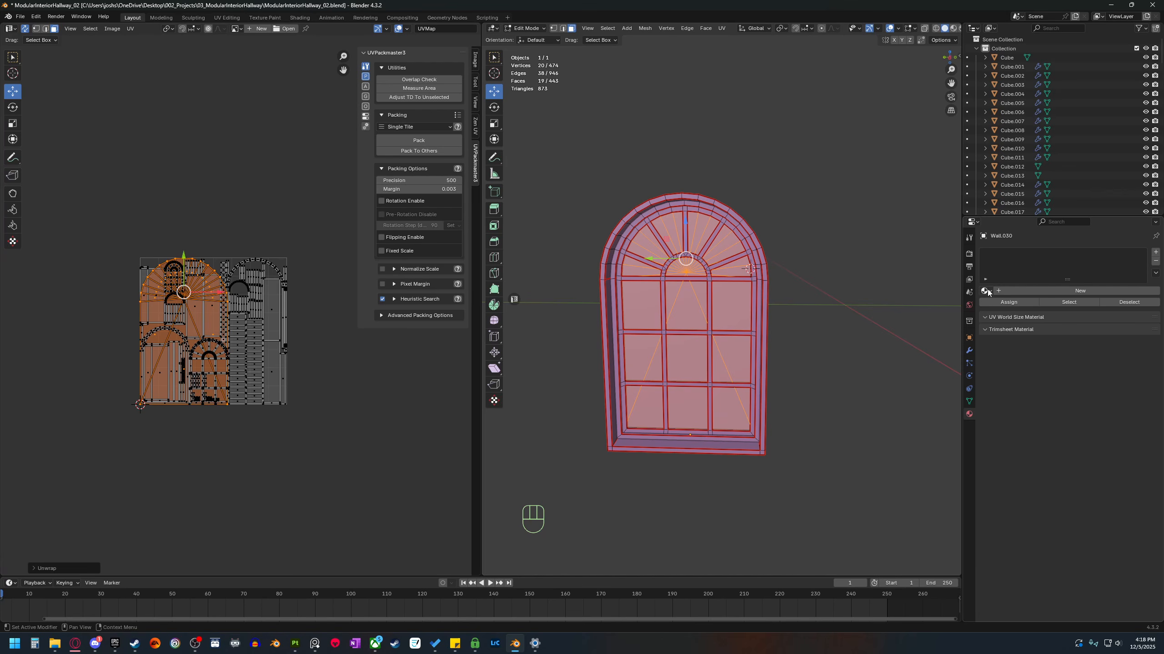
# Add two material slots to the arched window and set the first slot to the existing Glass material.
pyautogui.press('Tab')
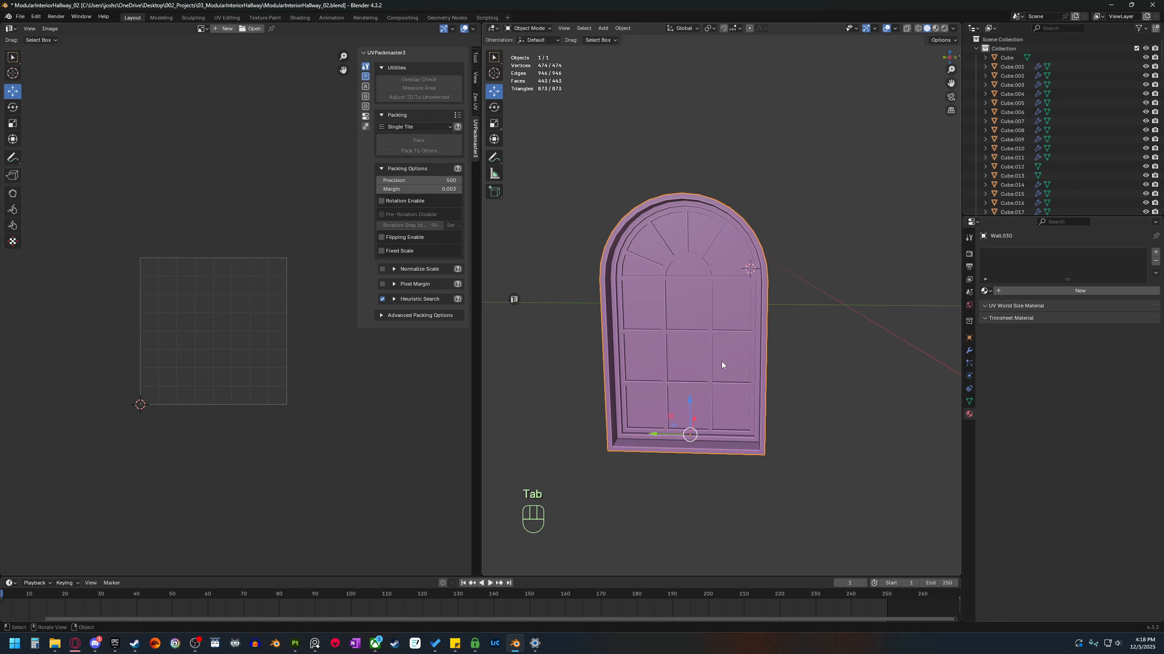
pyautogui.click(1156, 253)
pyautogui.click(1156, 253)
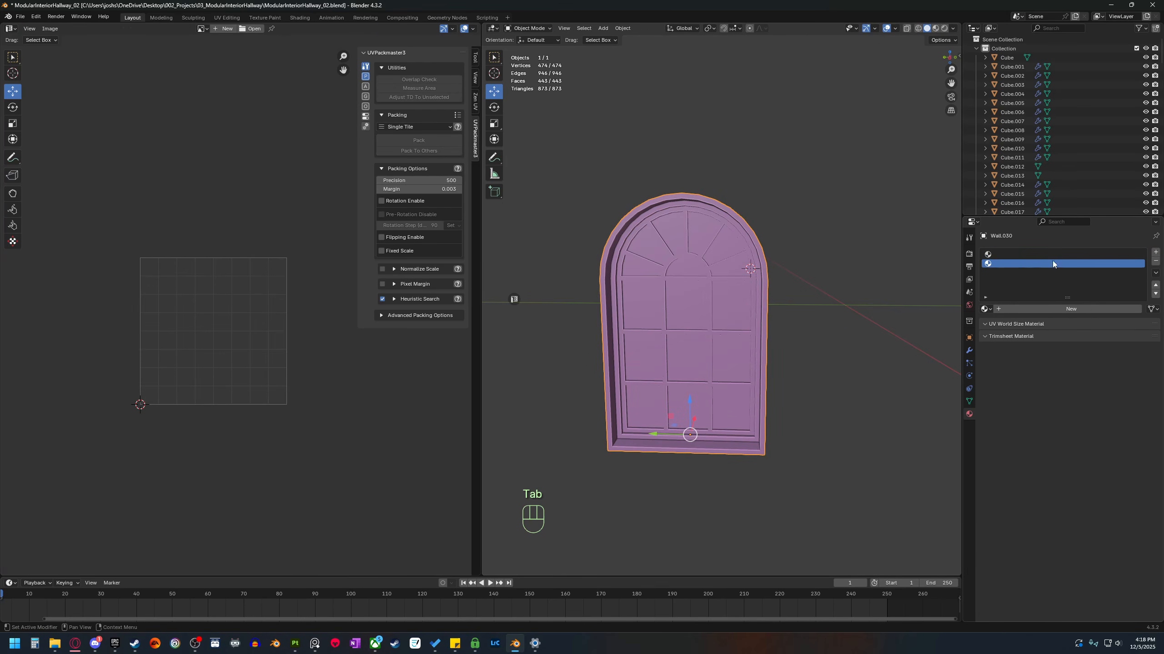
pyautogui.click(1021, 255)
pyautogui.press('Tab')
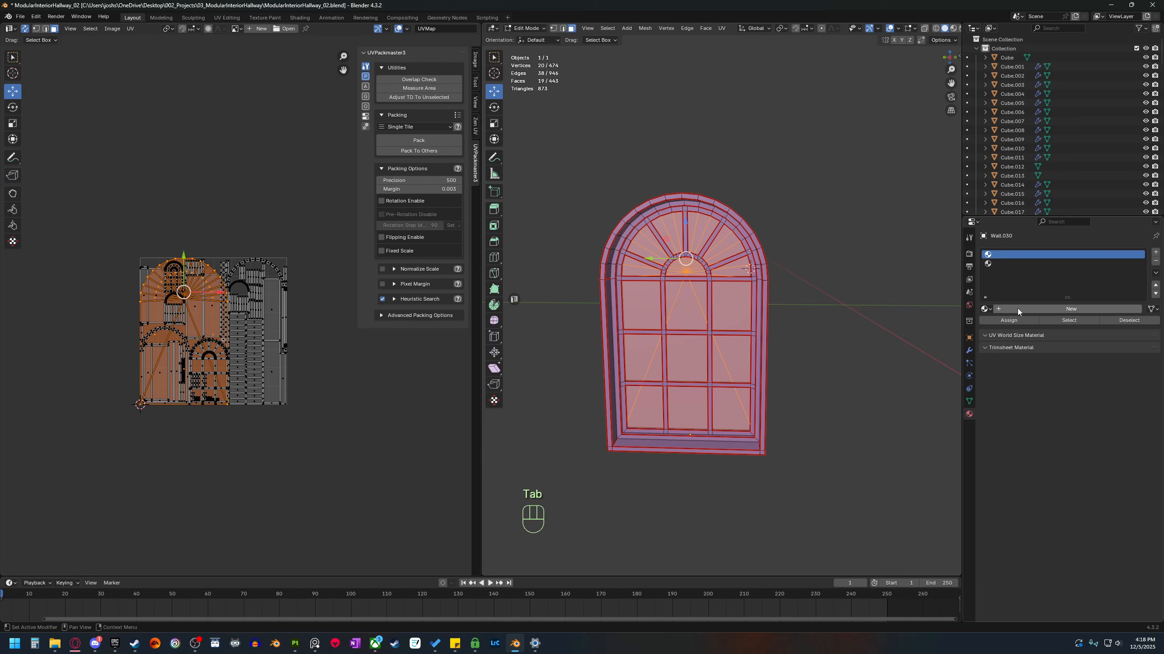
pyautogui.click(986, 309)
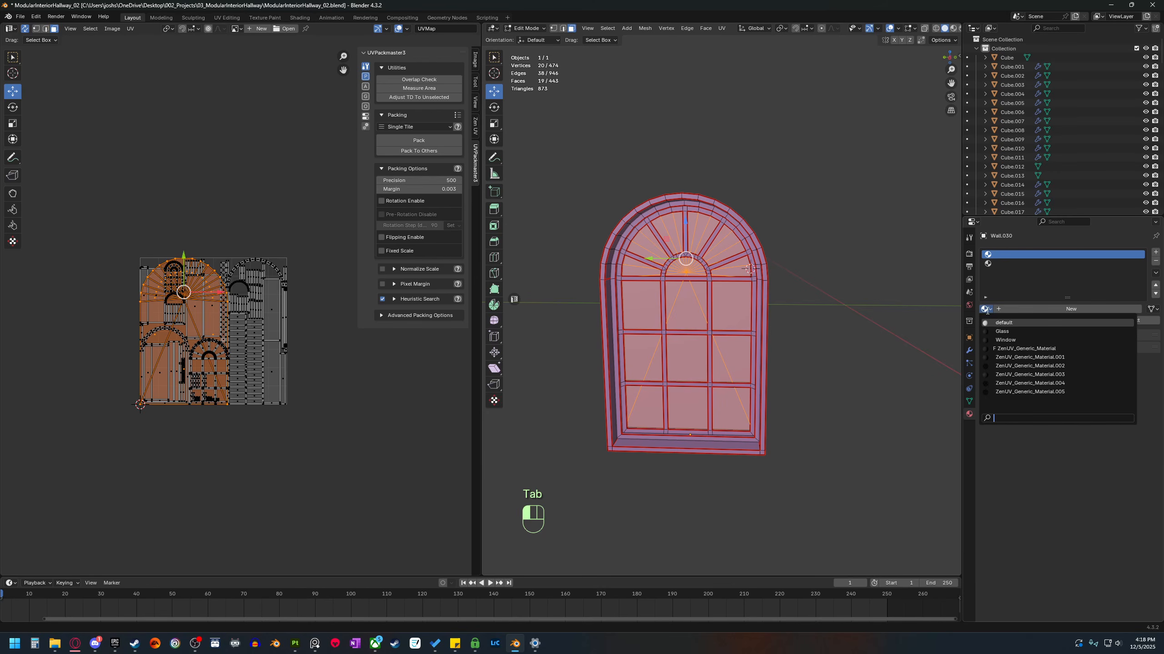
pyautogui.click(1011, 331)
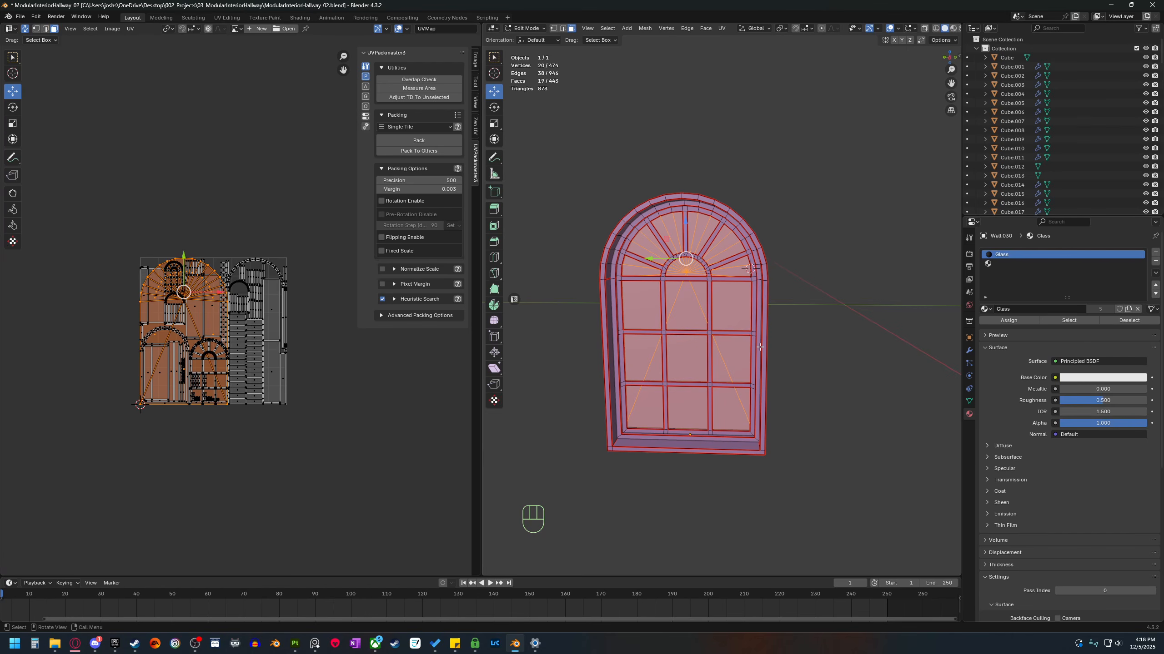
# Invert the selection to the frame faces and apply the existing Window material to them through the second slot.
pyautogui.hotkey('ctrl', 'i')
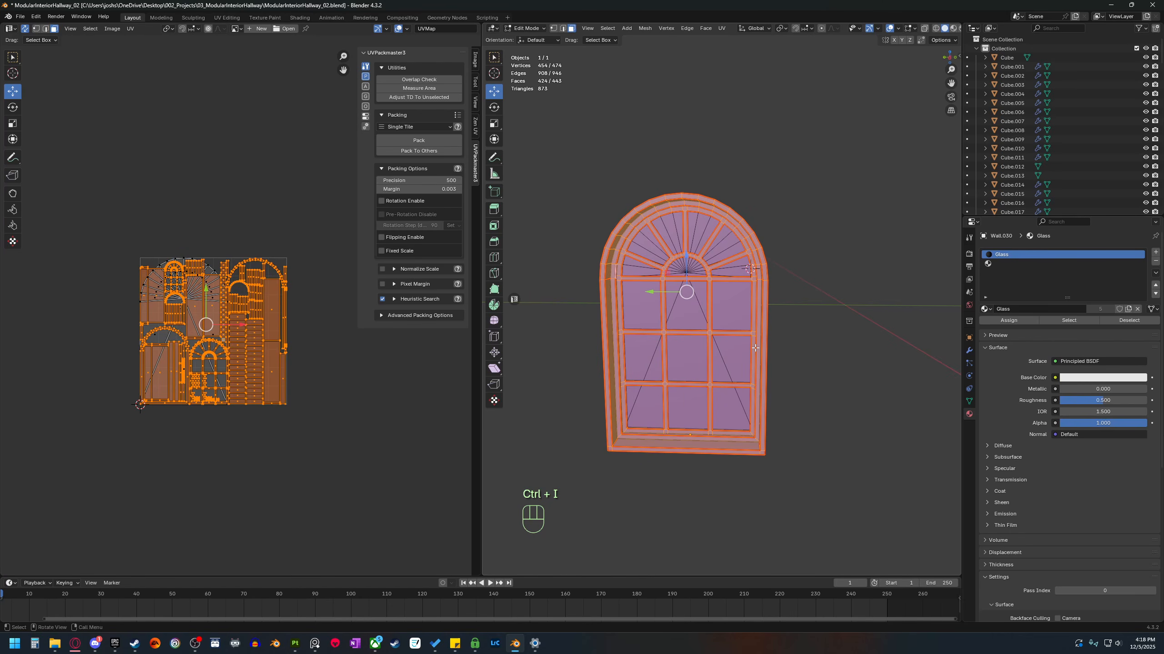
pyautogui.click(1012, 264)
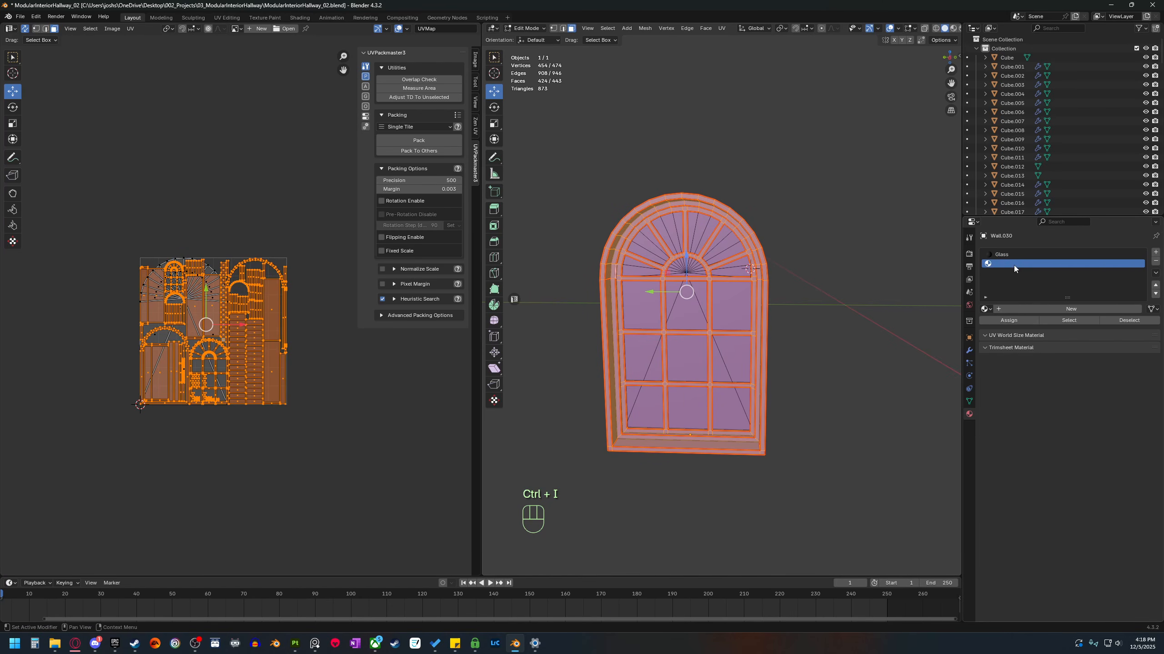
pyautogui.click(985, 309)
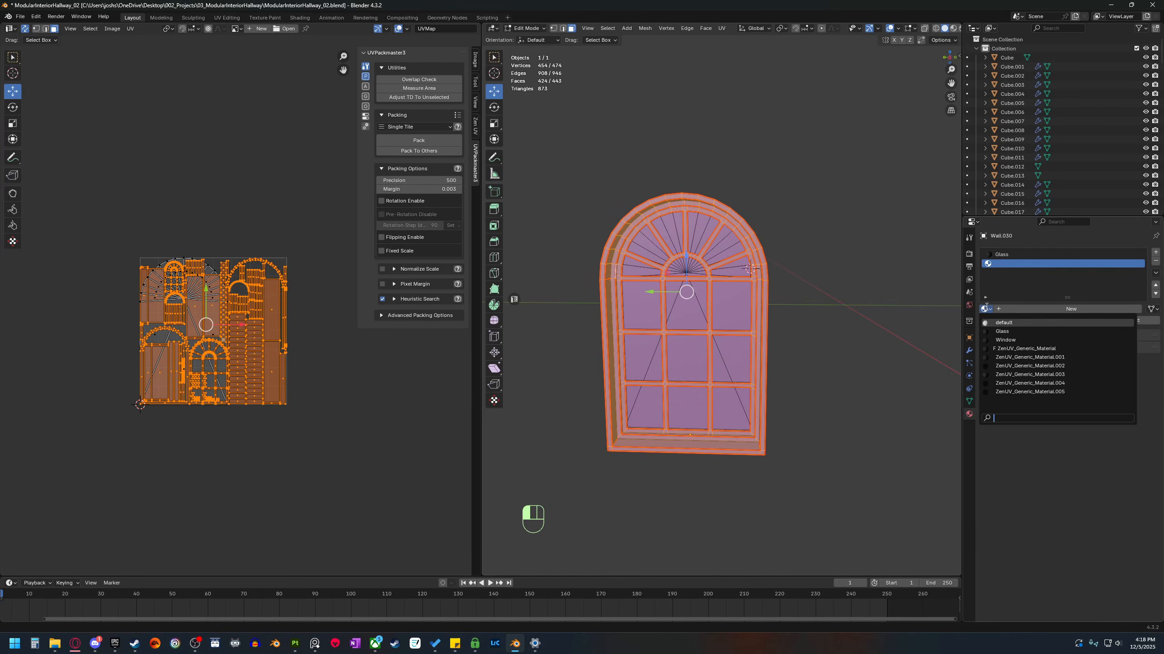
pyautogui.click(1018, 341)
# Check the material assignments by selecting the faces of the Window slot and of the Glass slot.
pyautogui.click(865, 351)
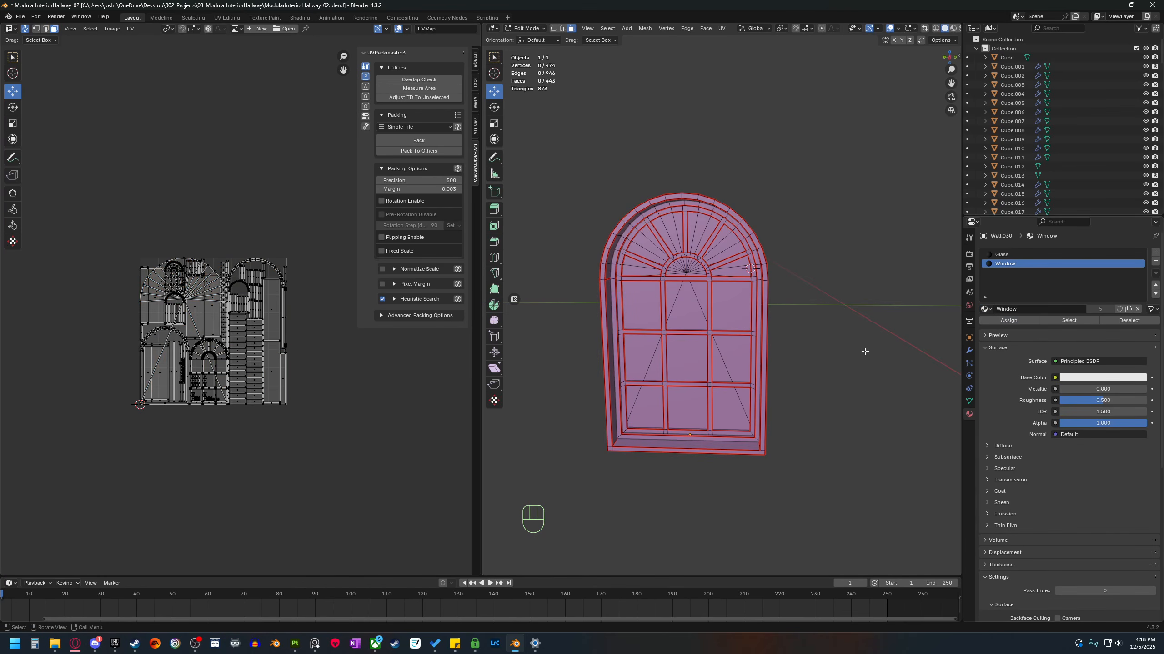
pyautogui.click(1055, 320)
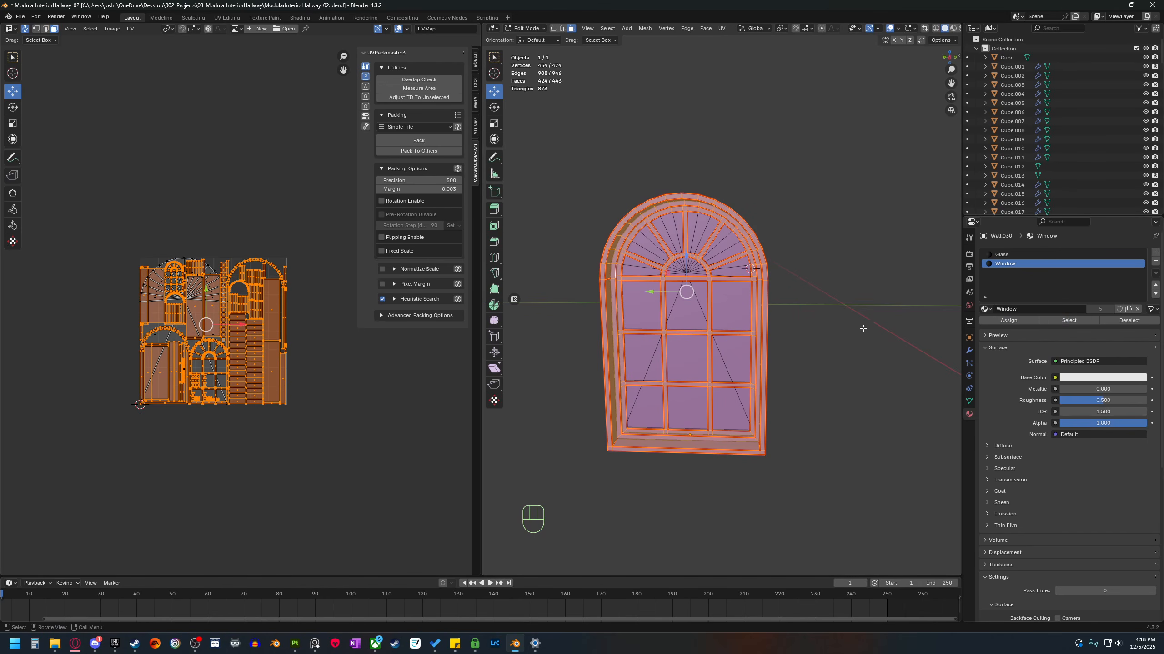
pyautogui.hotkey('ctrl', 'z')
pyautogui.click(1004, 255)
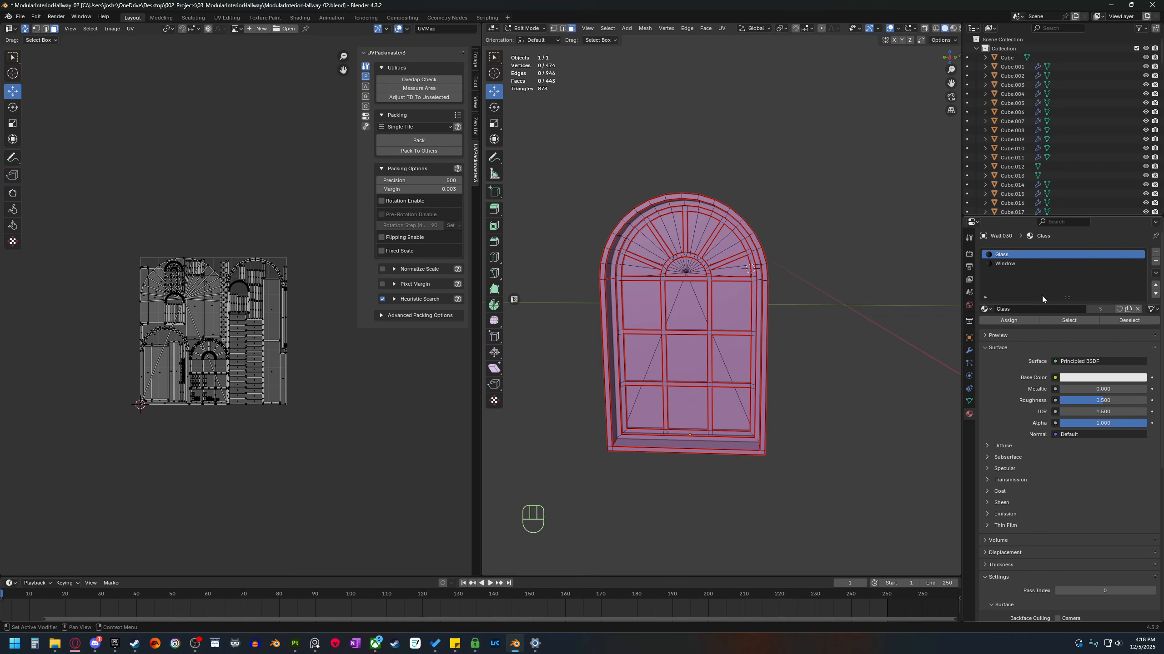
pyautogui.click(1068, 321)
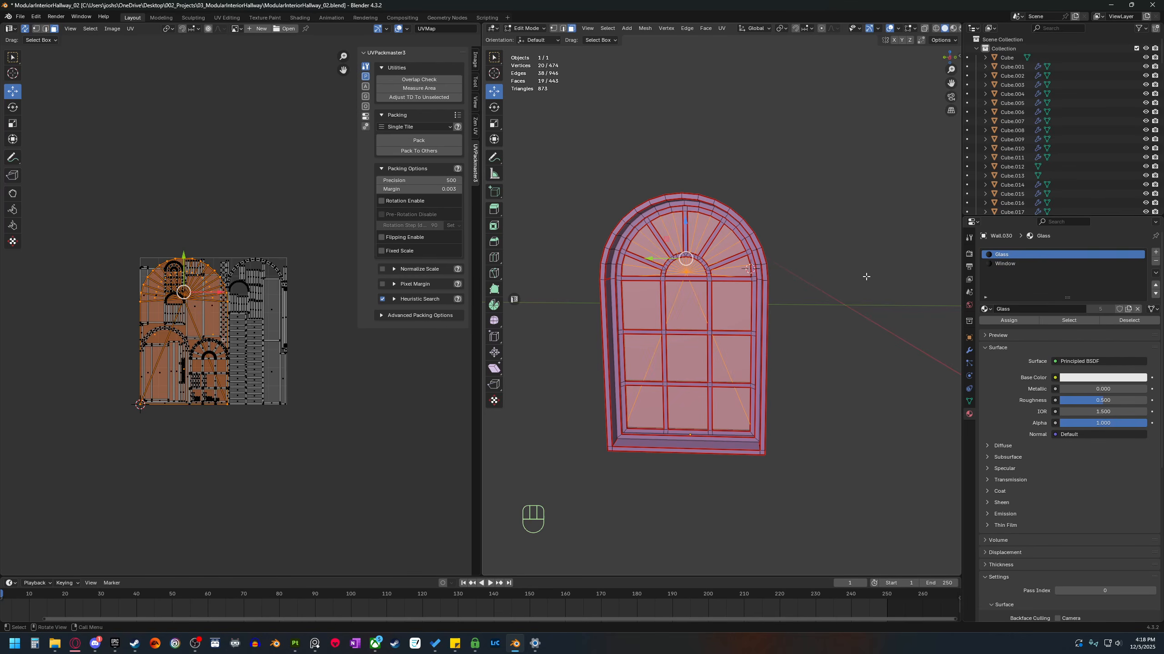
# Close the UV editor, bring back the full scene, and move the arched window -11 m along Y into the wall opening.
pyautogui.moveTo(832, 407); pyautogui.dragTo(636, 456, button='middle')
pyautogui.click(515, 299)
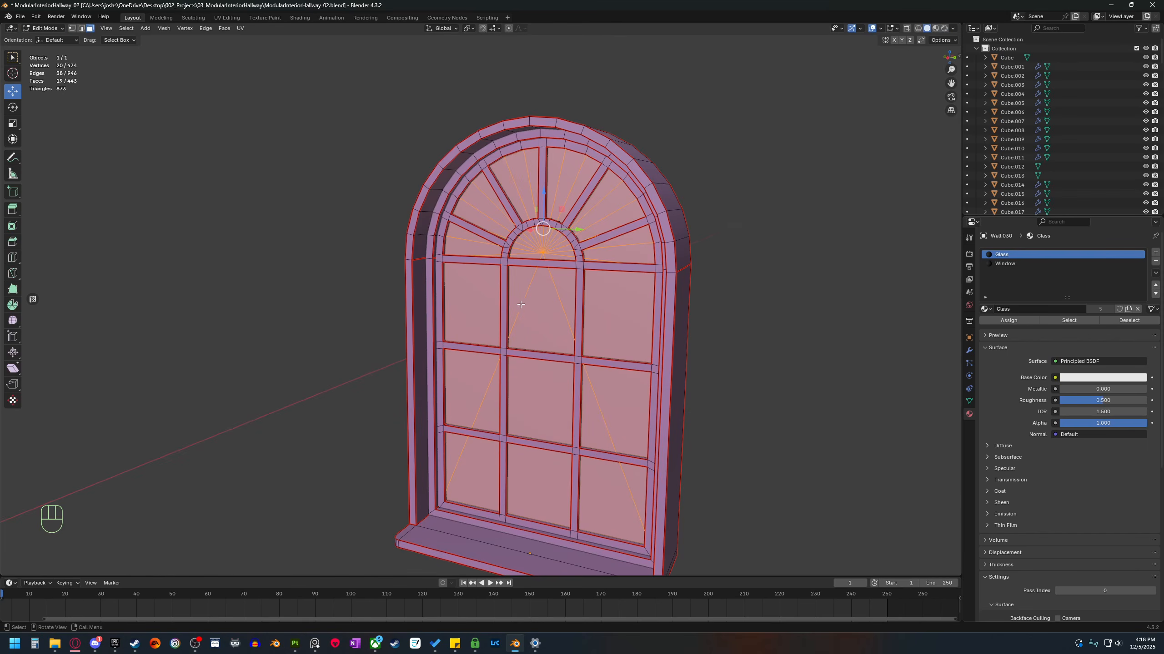
pyautogui.scroll(-6, 519, 304)
pyautogui.press('b')
pyautogui.scroll(-3, 504, 351)
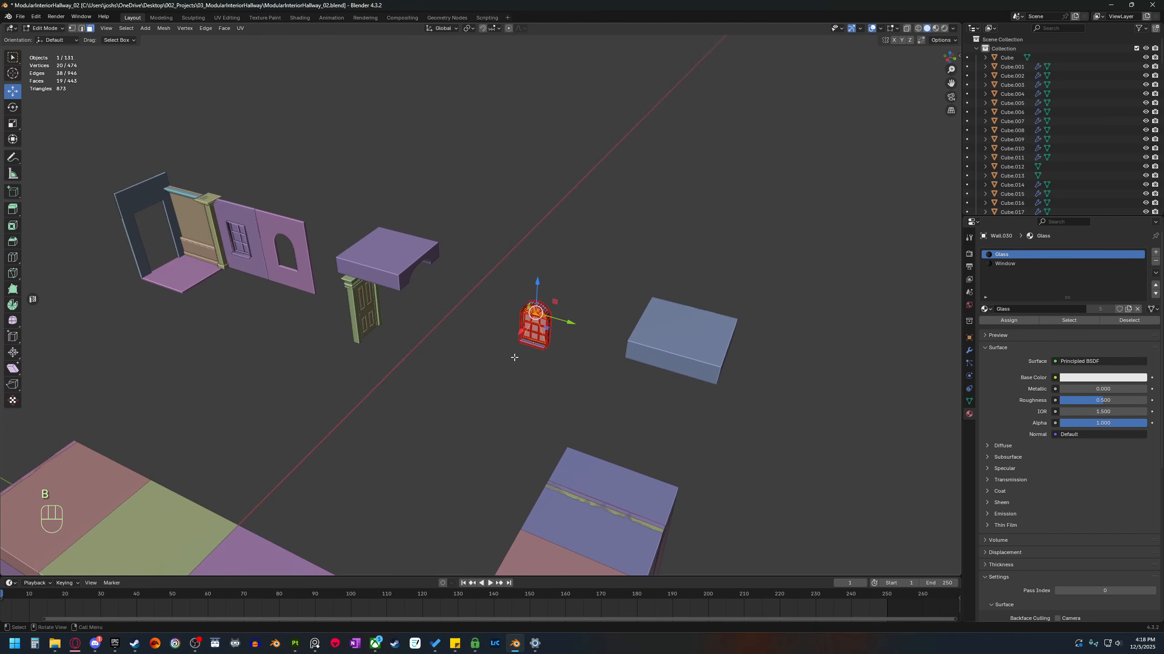
pyautogui.press('Tab')
pyautogui.keyDown('ctrl'); pyautogui.moveTo(569, 353); pyautogui.dragTo(321, 277); pyautogui.keyUp('ctrl')
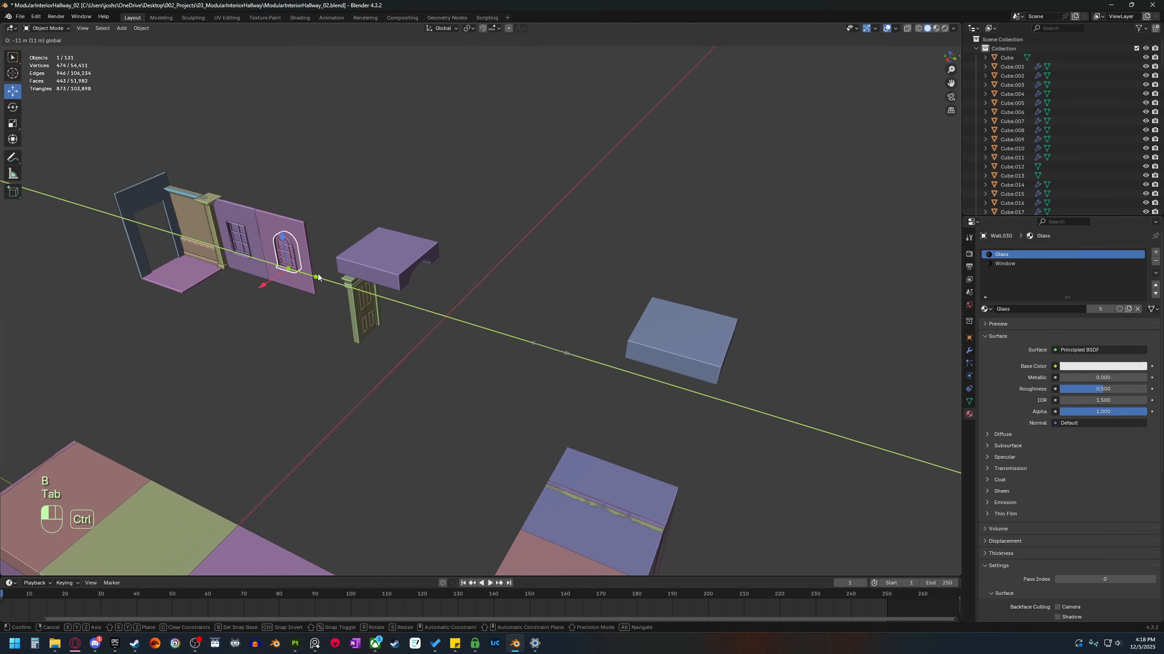
# Select the vaulted ceiling block above the door and open its mesh for edge editing.
pyautogui.scroll(3, 518, 395)
pyautogui.moveTo(518, 395); pyautogui.dragTo(332, 424, button='middle')
pyautogui.scroll(3, 562, 382)
pyautogui.scroll(2, 536, 424)
pyautogui.scroll(-2, 368, 402)
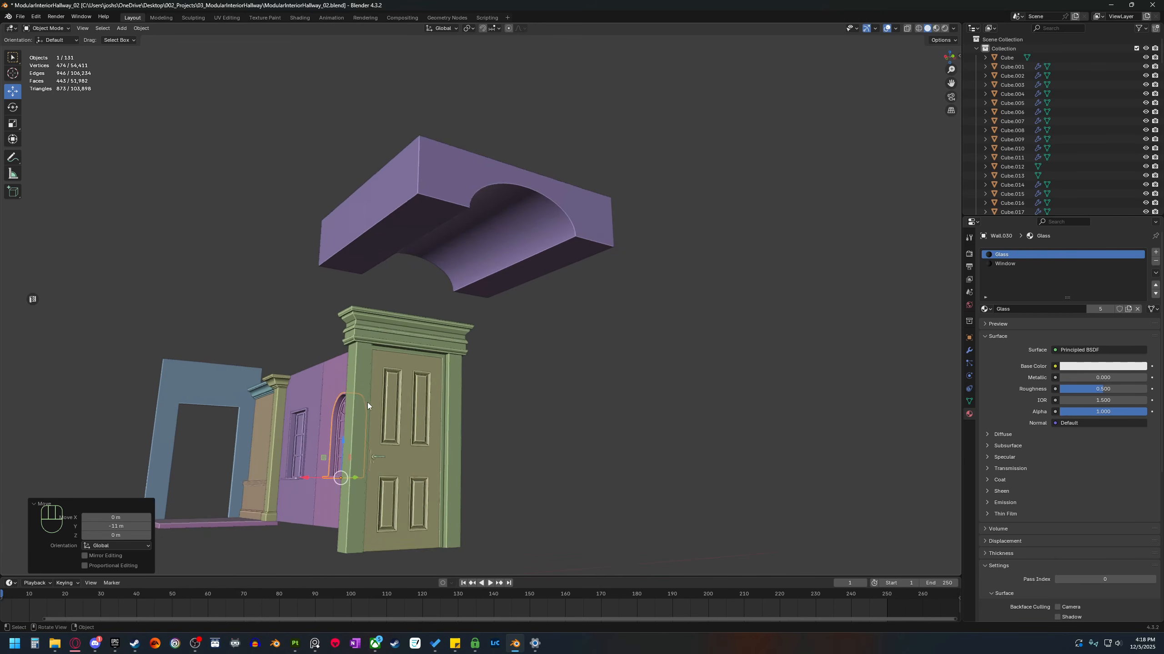
pyautogui.moveTo(372, 367); pyautogui.dragTo(389, 393, button='middle')
pyautogui.keyDown('shift'); pyautogui.moveTo(458, 411); pyautogui.dragTo(518, 372, button='middle'); pyautogui.keyUp('shift')
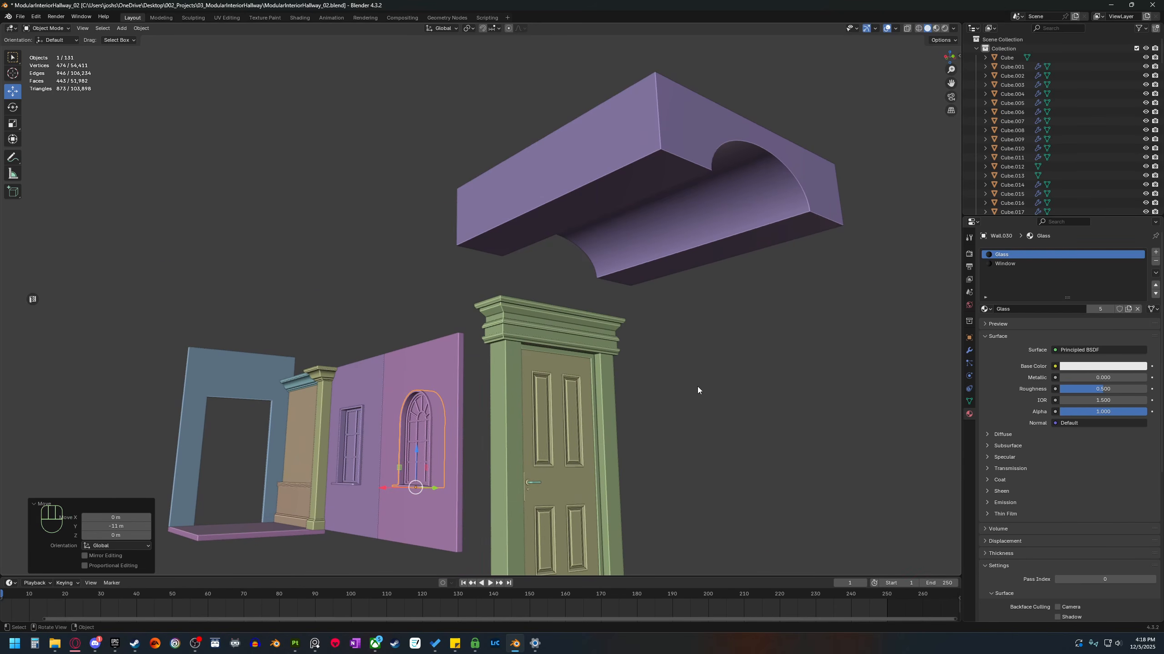
pyautogui.moveTo(697, 391); pyautogui.dragTo(664, 374, button='middle')
pyautogui.keyDown('shift'); pyautogui.moveTo(600, 323); pyautogui.dragTo(573, 275, button='middle'); pyautogui.keyUp('shift')
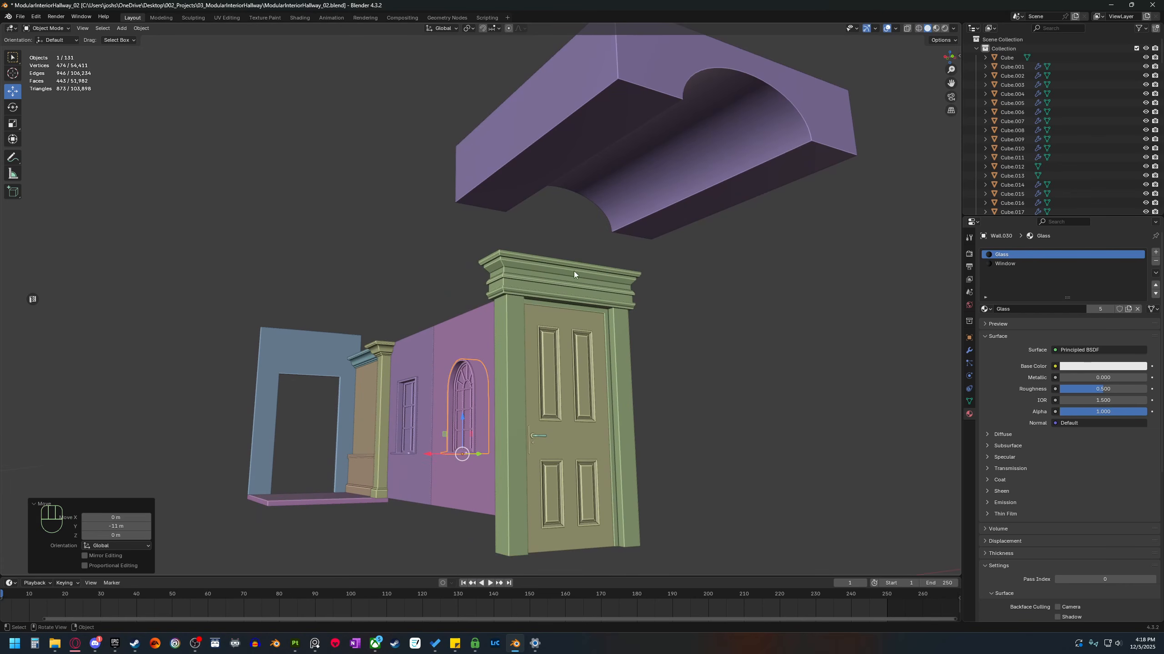
pyautogui.click(552, 167)
pyautogui.moveTo(556, 183); pyautogui.dragTo(605, 282, button='middle')
pyautogui.press('Tab')
pyautogui.moveTo(627, 361); pyautogui.dragTo(439, 259, button='middle')
pyautogui.press('2')
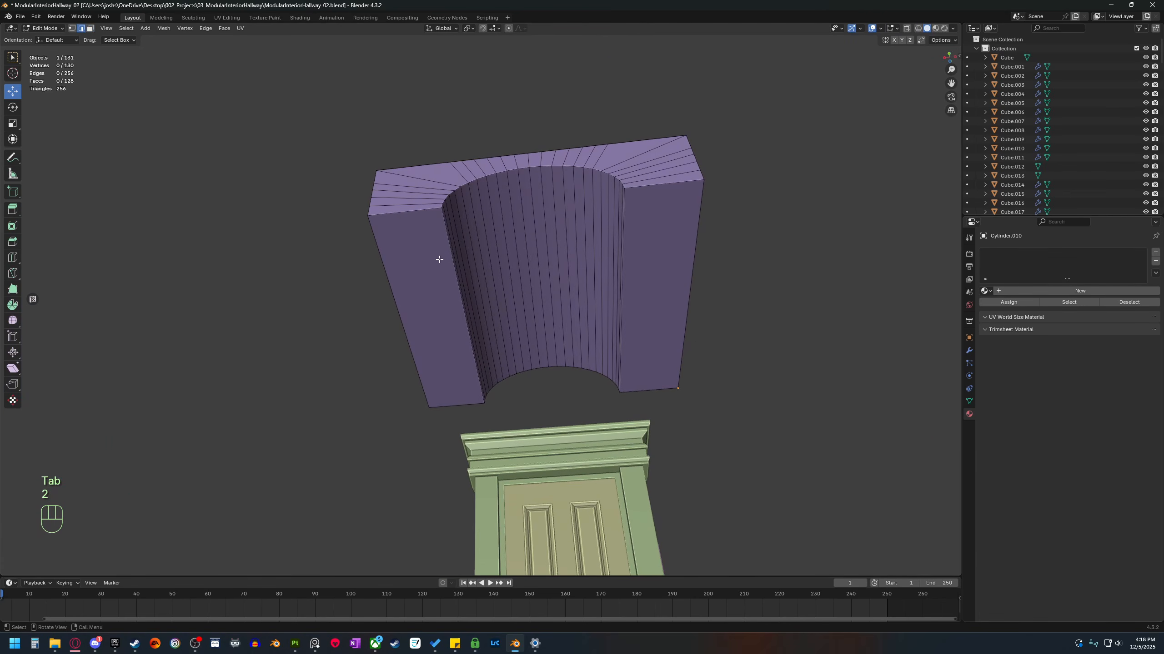
# Mark seams along the full outline of the ceiling block's underside, including both arch curves and both long lower edges.
pyautogui.keyDown('alt'); pyautogui.keyDown('shift'); pyautogui.click(409, 211); pyautogui.keyUp('shift'); pyautogui.keyUp('alt')
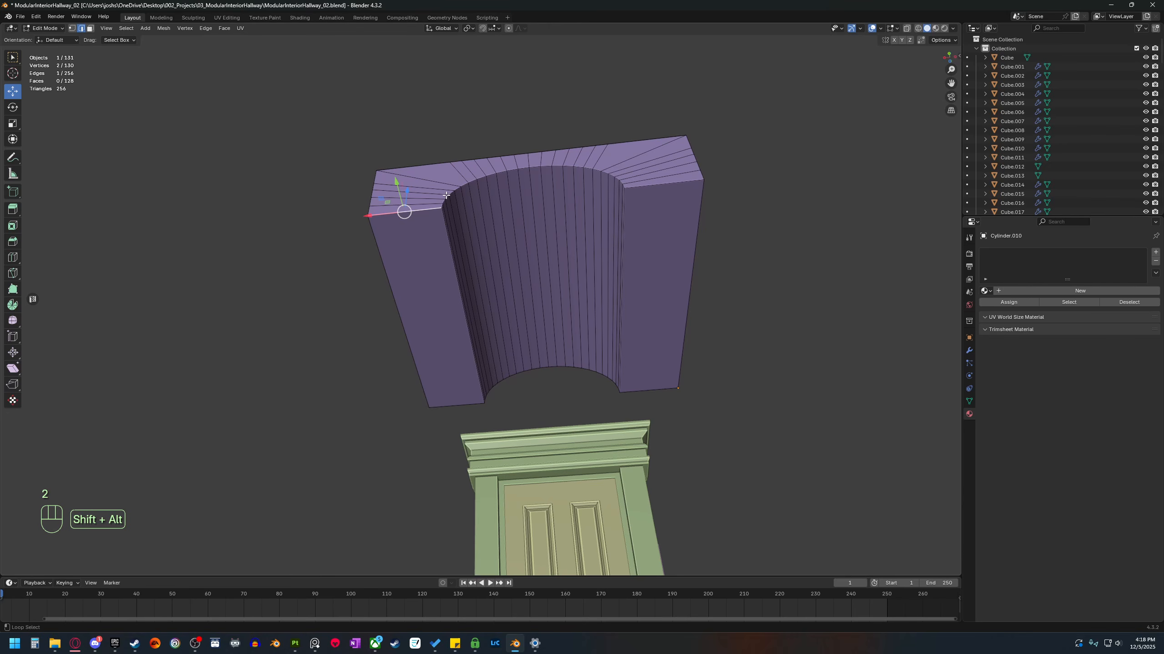
pyautogui.scroll(3, 419, 193)
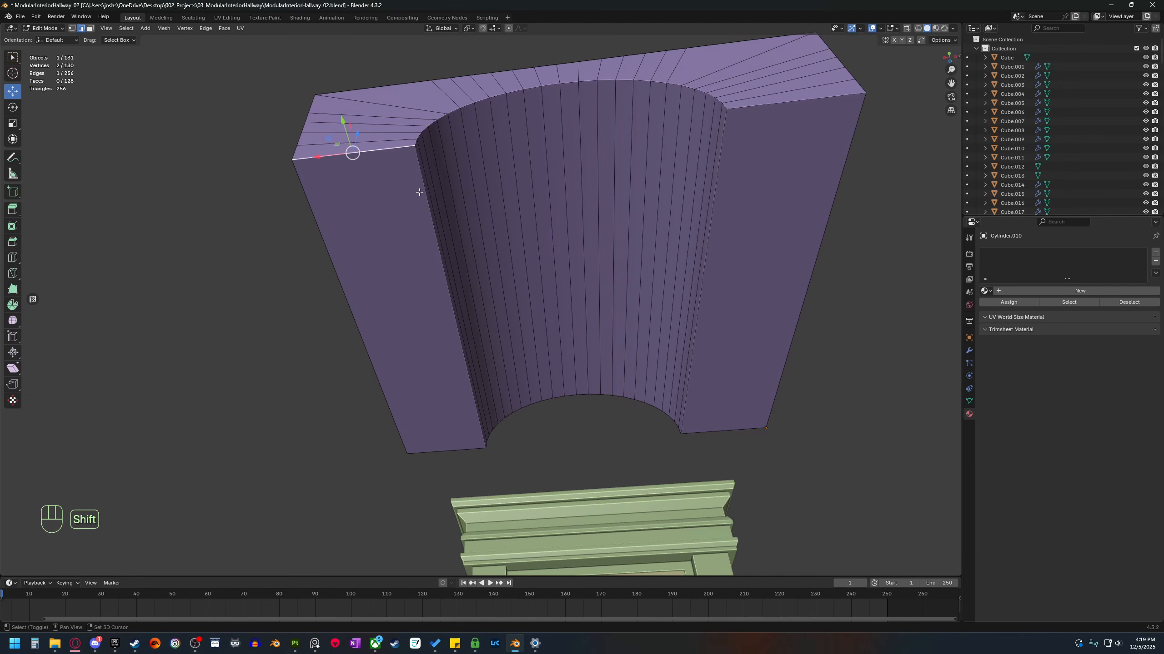
pyautogui.keyDown('shift'); pyautogui.moveTo(419, 192); pyautogui.dragTo(435, 200, button='middle'); pyautogui.keyUp('shift')
pyautogui.keyDown('alt'); pyautogui.keyDown('shift'); pyautogui.click(429, 203); pyautogui.keyUp('shift'); pyautogui.keyUp('alt')
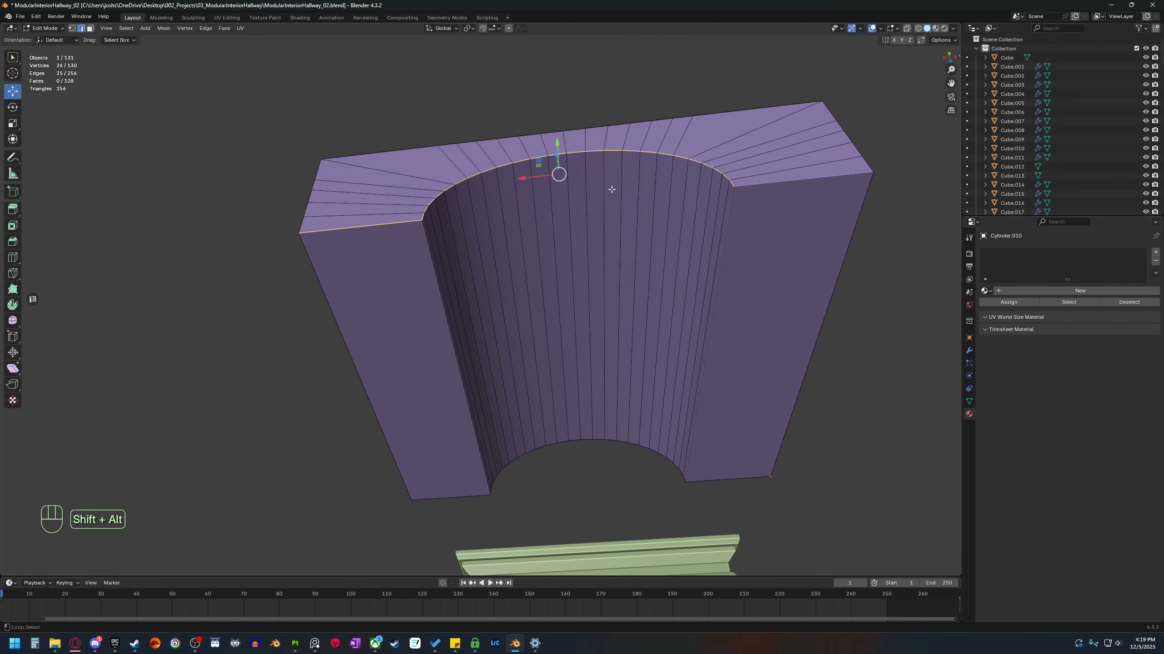
pyautogui.keyDown('alt'); pyautogui.keyDown('shift'); pyautogui.click(764, 184); pyautogui.keyUp('shift'); pyautogui.keyUp('alt')
pyautogui.keyDown('alt'); pyautogui.keyDown('shift'); pyautogui.click(792, 413); pyautogui.keyUp('shift'); pyautogui.keyUp('alt')
pyautogui.keyDown('alt'); pyautogui.keyDown('shift'); pyautogui.click(694, 483); pyautogui.keyUp('shift'); pyautogui.keyUp('alt')
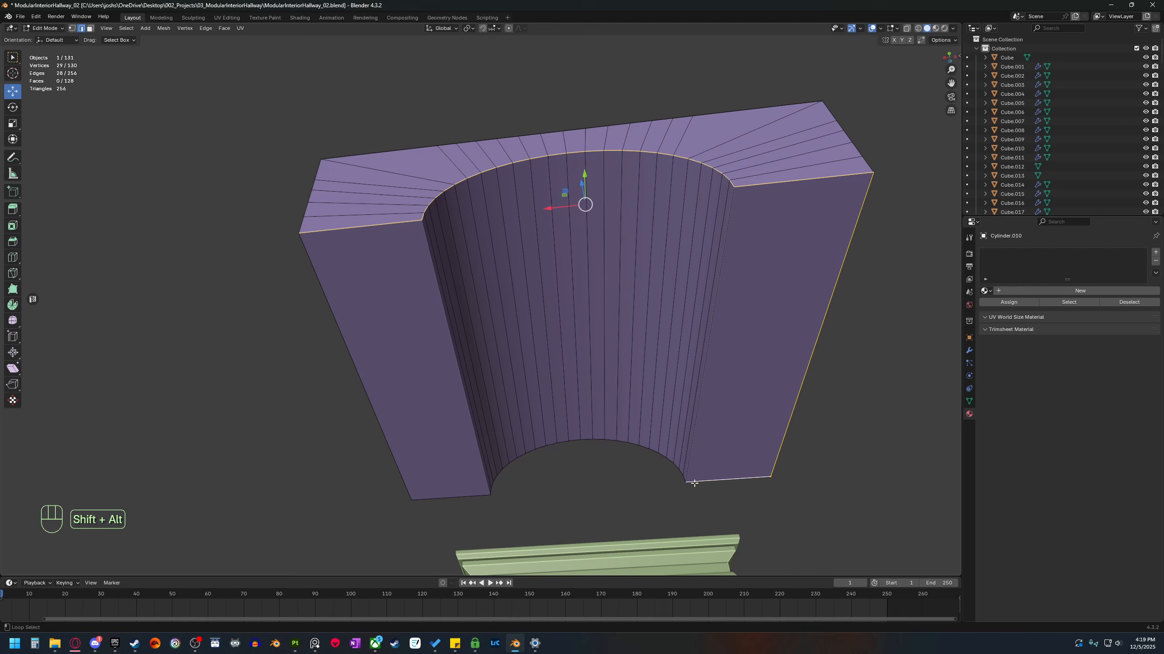
pyautogui.keyDown('alt'); pyautogui.keyDown('shift'); pyautogui.click(659, 454); pyautogui.keyUp('shift'); pyautogui.keyUp('alt')
pyautogui.keyDown('alt'); pyautogui.keyDown('shift'); pyautogui.click(450, 491); pyautogui.keyUp('shift'); pyautogui.keyUp('alt')
pyautogui.rightClick(460, 352)
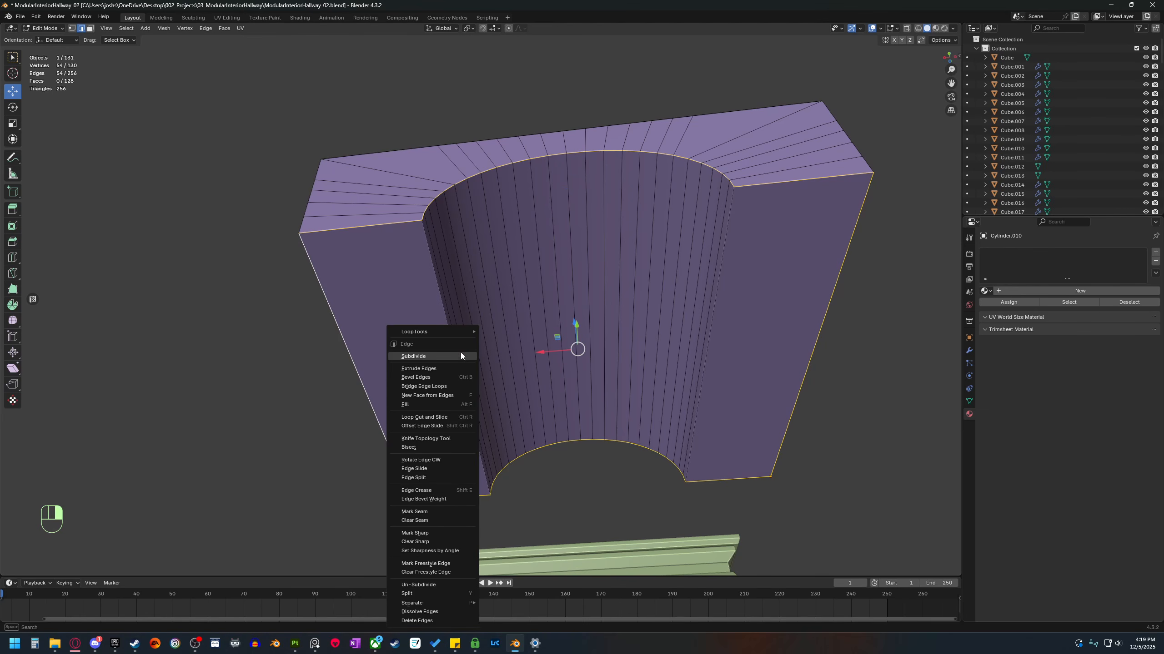
pyautogui.click(430, 512)
# Select the underside faces linked within the seams, show the UV editor, and unwrap them.
pyautogui.moveTo(431, 513); pyautogui.dragTo(553, 323, button='middle')
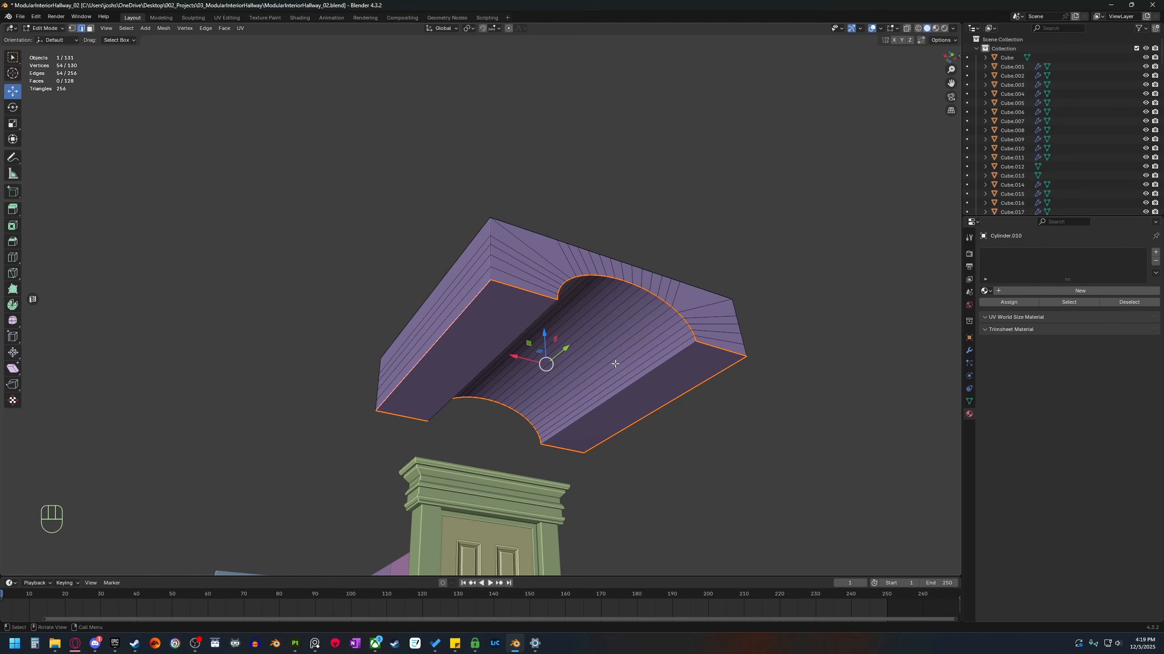
pyautogui.moveTo(616, 364); pyautogui.dragTo(470, 339, button='middle')
pyautogui.press('3')
pyautogui.click(466, 353)
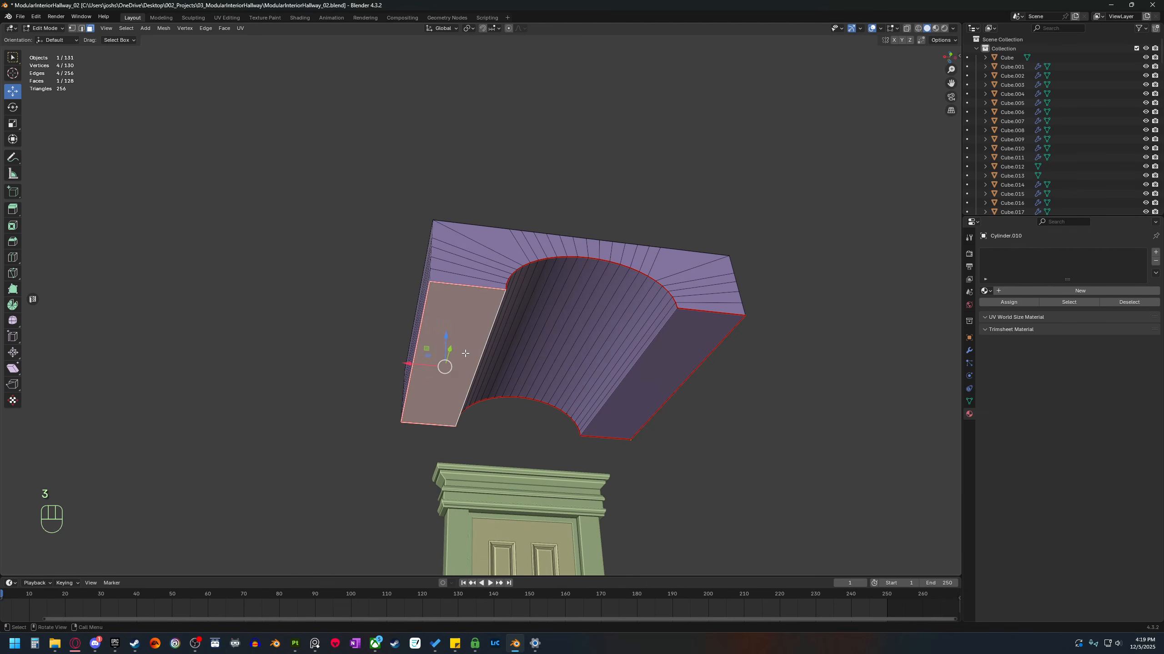
pyautogui.press('l')
pyautogui.click(32, 300)
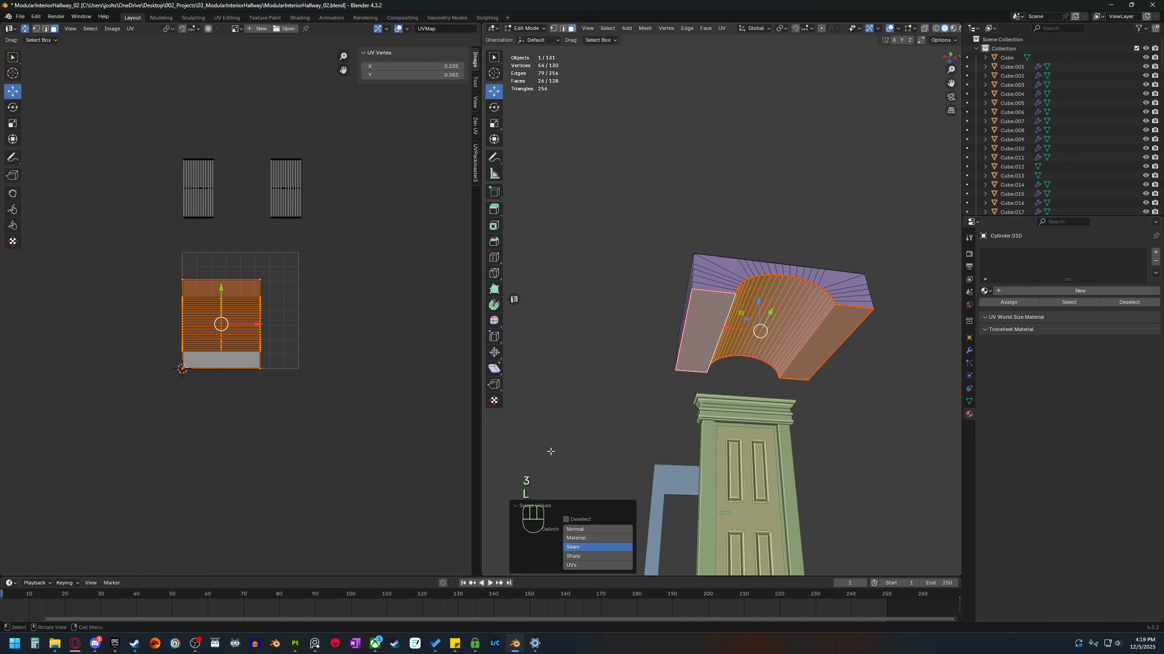
pyautogui.press('u')
pyautogui.press('u')
pyautogui.click(395, 374)
pyautogui.scroll(4, 268, 279)
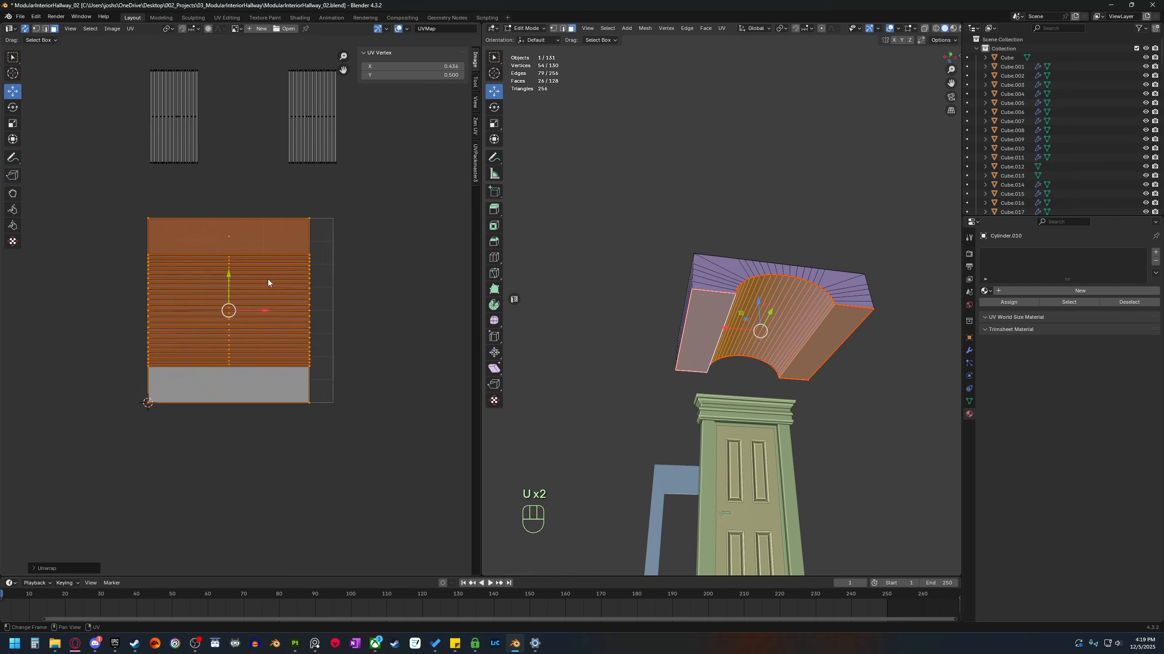
pyautogui.keyDown('shift'); pyautogui.moveTo(315, 328); pyautogui.dragTo(284, 356, button='middle'); pyautogui.keyUp('shift')
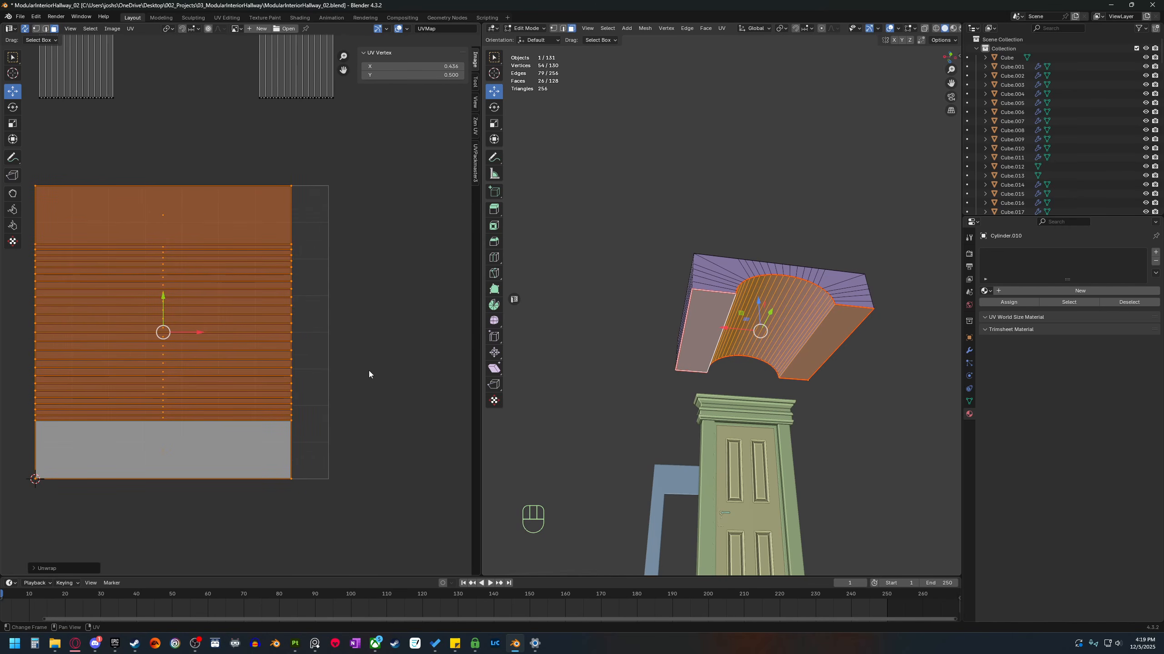
# Select the arch's edge loop on the ceiling block to check where it lies on the UV island.
pyautogui.press('2')
pyautogui.click(739, 287)
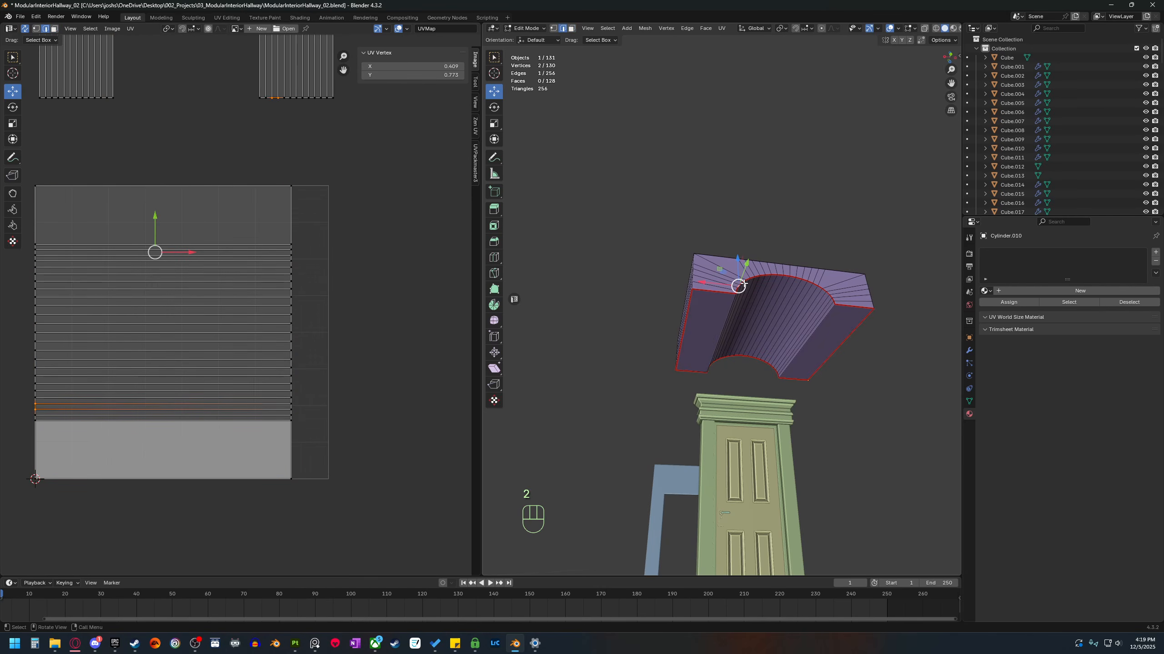
pyautogui.keyDown('alt'); pyautogui.keyDown('shift'); pyautogui.click(750, 279); pyautogui.keyUp('shift'); pyautogui.keyUp('alt')
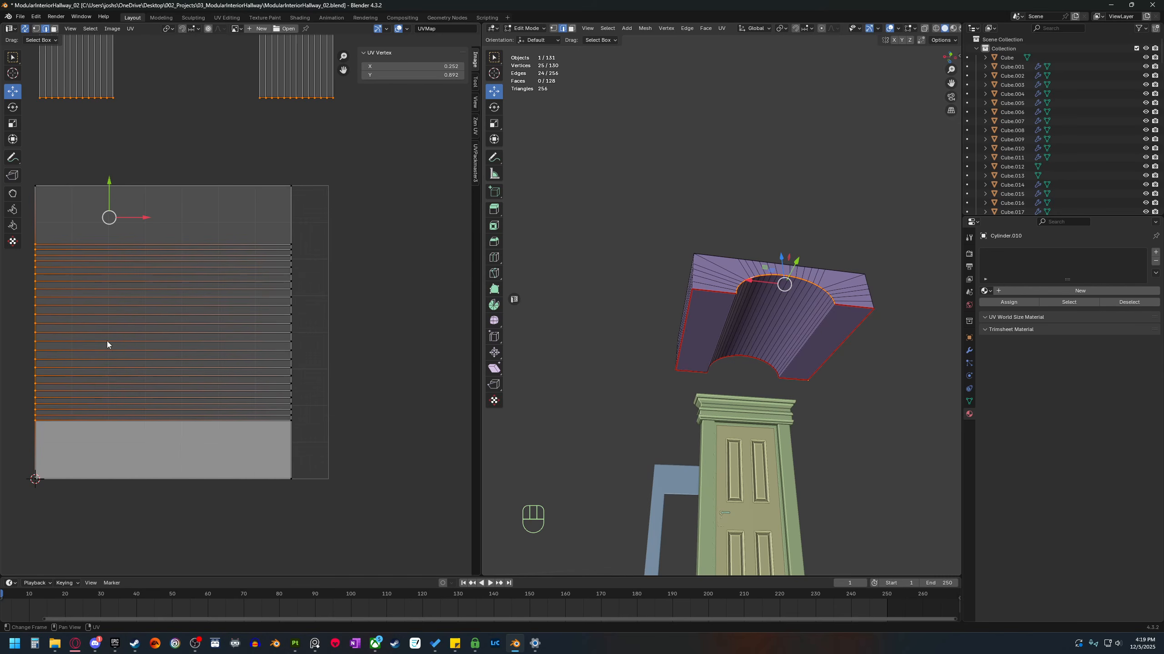
# Reselect the linked underside faces and enlarge their UV island from the 2D Cursor pivot to nearly the UV tile's width.
pyautogui.press('3')
pyautogui.click(783, 316)
pyautogui.press('l')
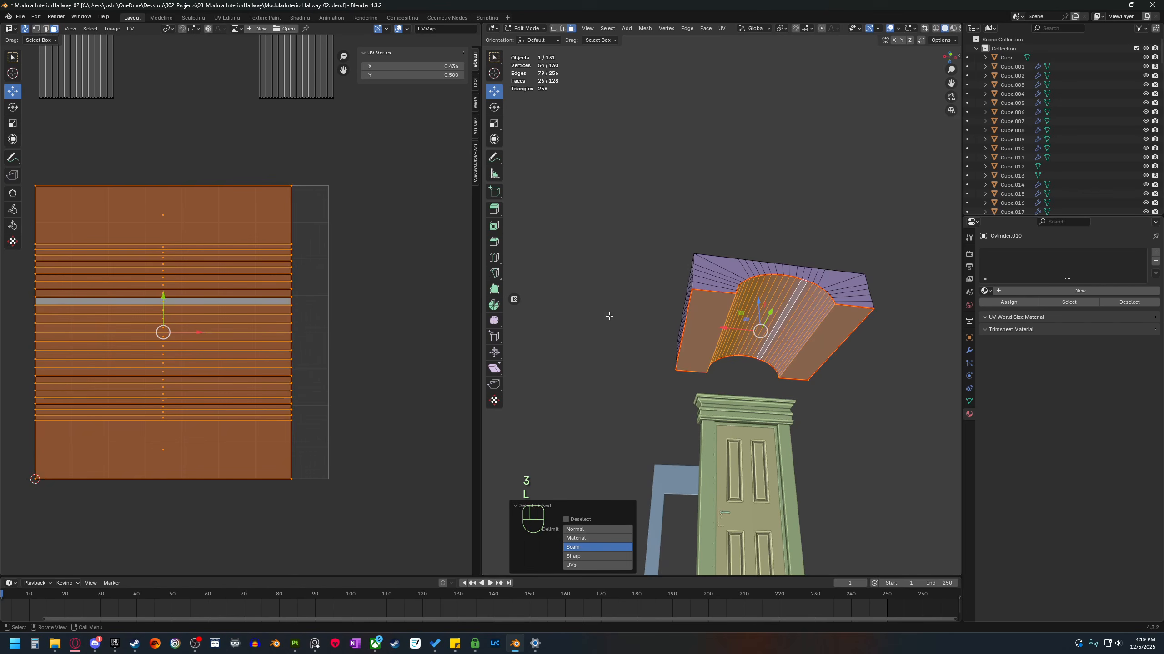
pyautogui.press('s')
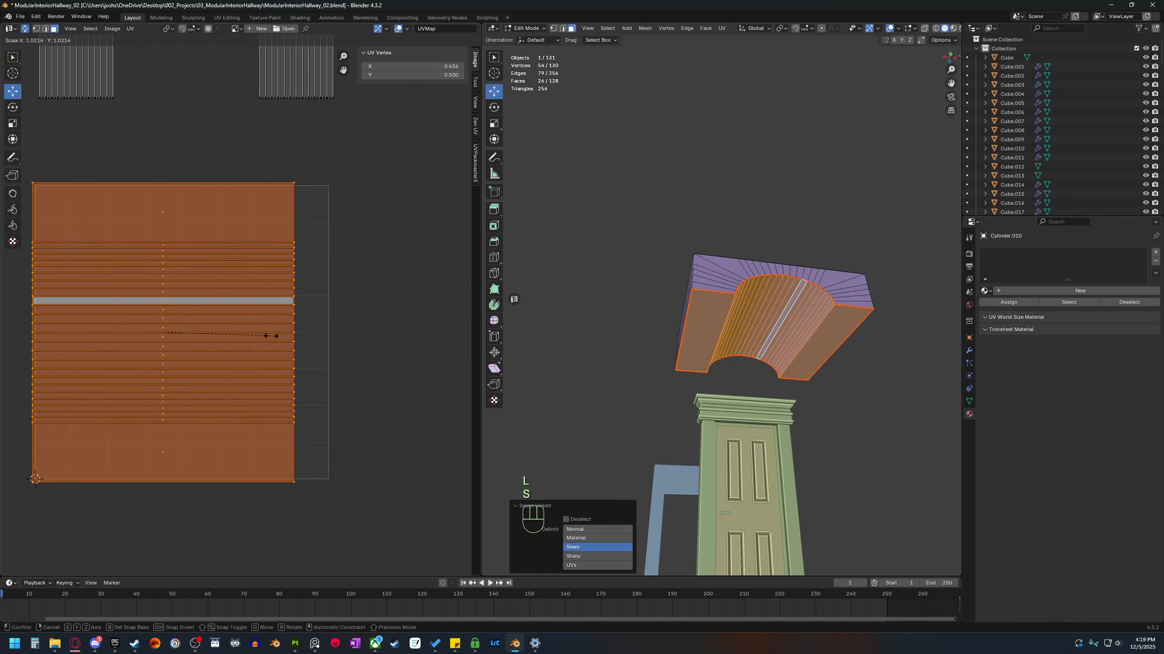
pyautogui.rightClick(195, 209)
pyautogui.click(168, 30)
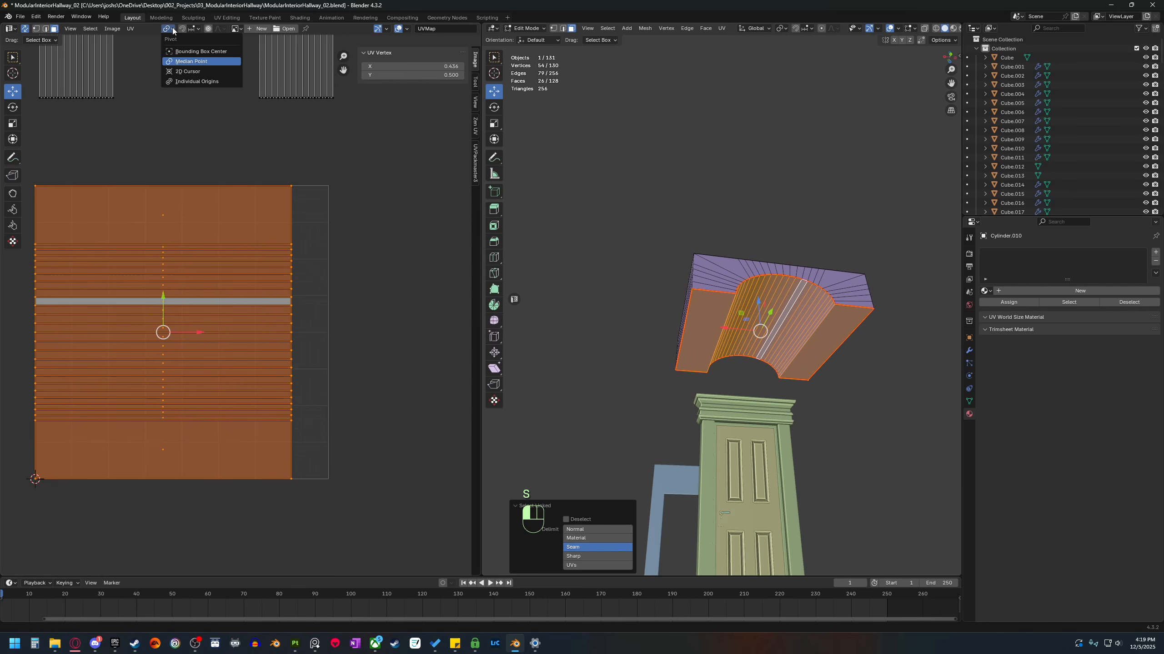
pyautogui.click(201, 72)
pyautogui.press('s')
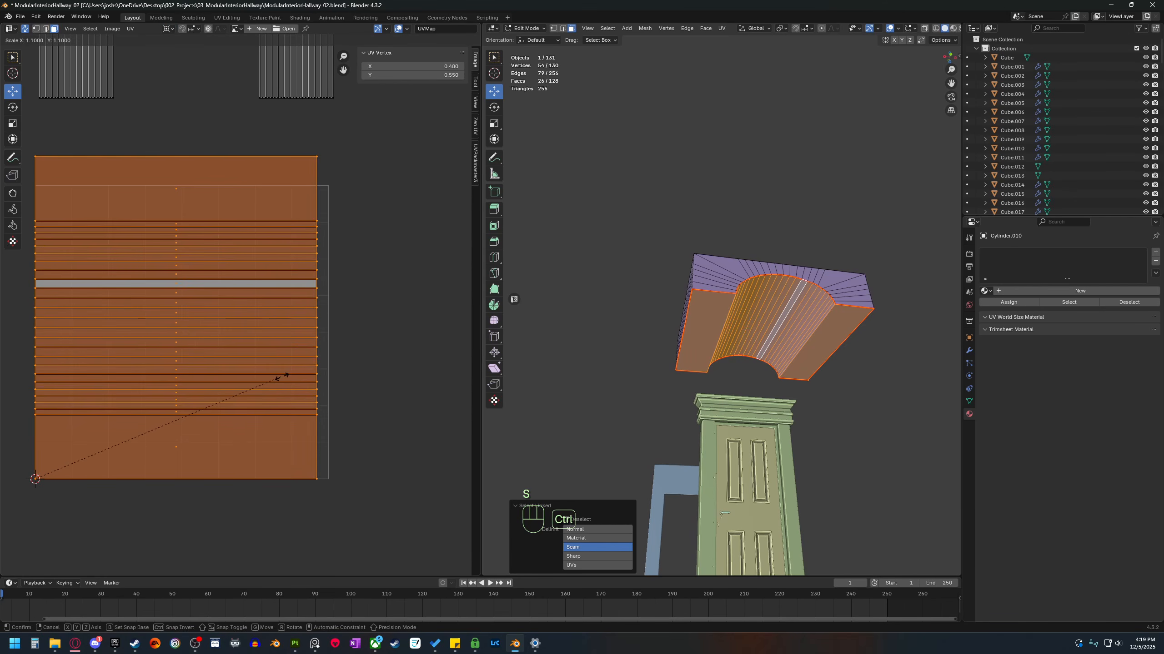
pyautogui.click(249, 381)
# Fine-tune the underside island's scale from the 2D cursor so its outer edge meets the UV tile boundary.
pyautogui.scroll(1, 384, 449)
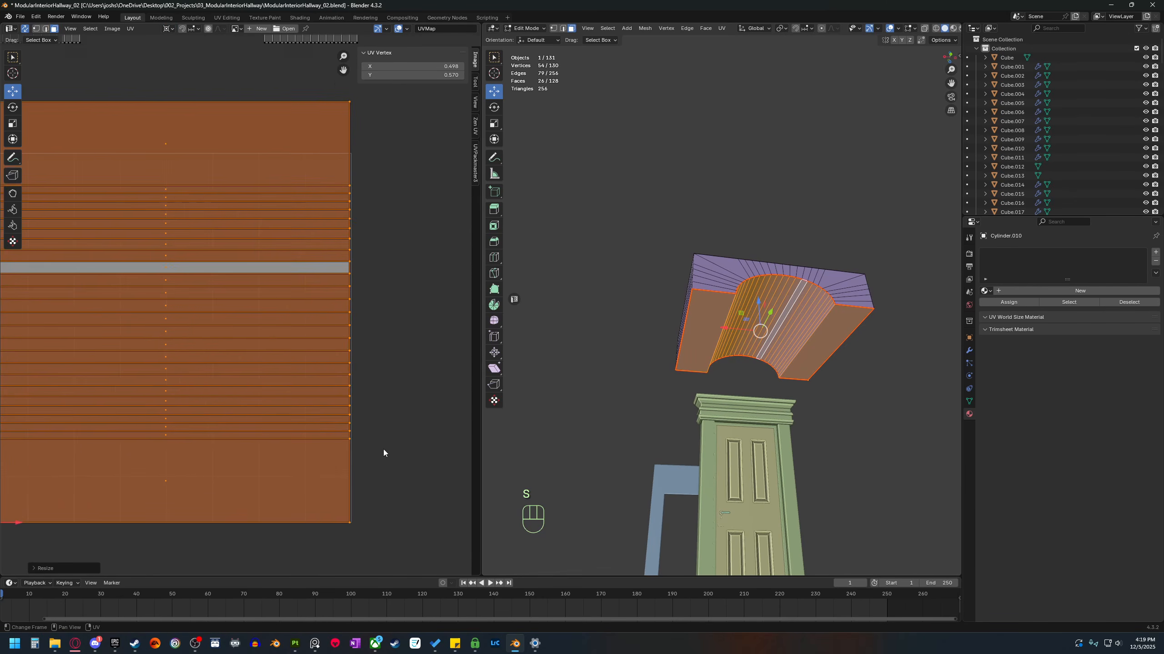
pyautogui.keyDown('shift'); pyautogui.moveTo(414, 515); pyautogui.dragTo(309, 295, button='middle'); pyautogui.keyUp('shift')
pyautogui.scroll(11, 284, 284)
pyautogui.keyDown('shift'); pyautogui.moveTo(329, 241); pyautogui.dragTo(277, 353, button='middle'); pyautogui.keyUp('shift')
pyautogui.scroll(3, 260, 336)
pyautogui.press('s')
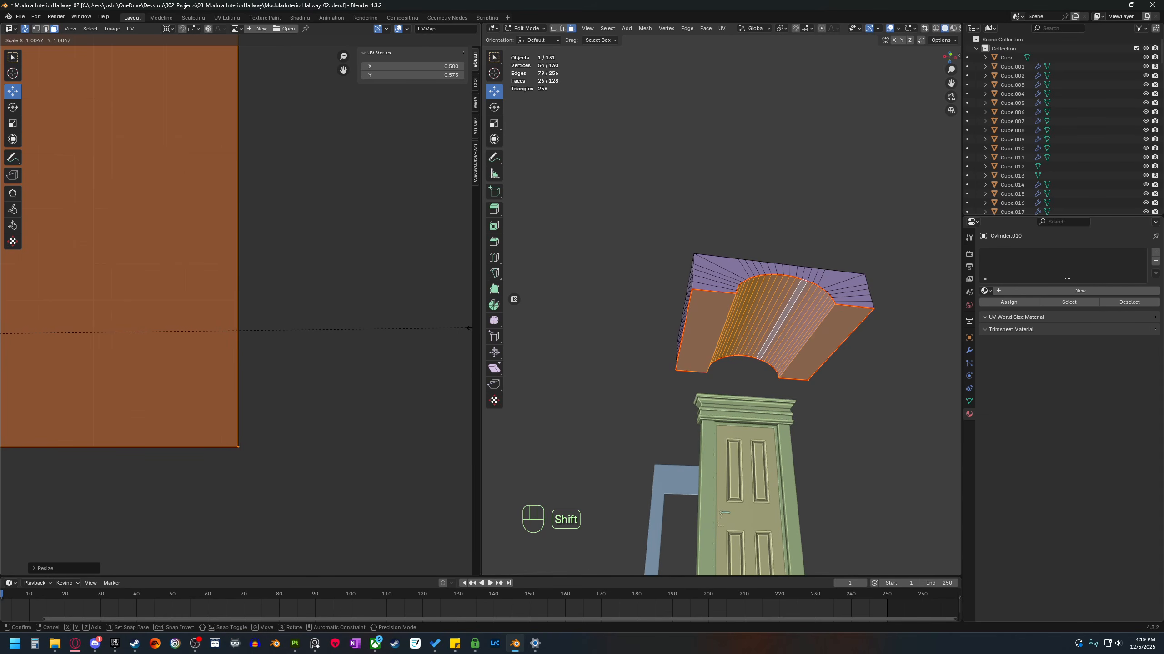
pyautogui.keyDown('shift'); pyautogui.click(8, 324); pyautogui.keyUp('shift')
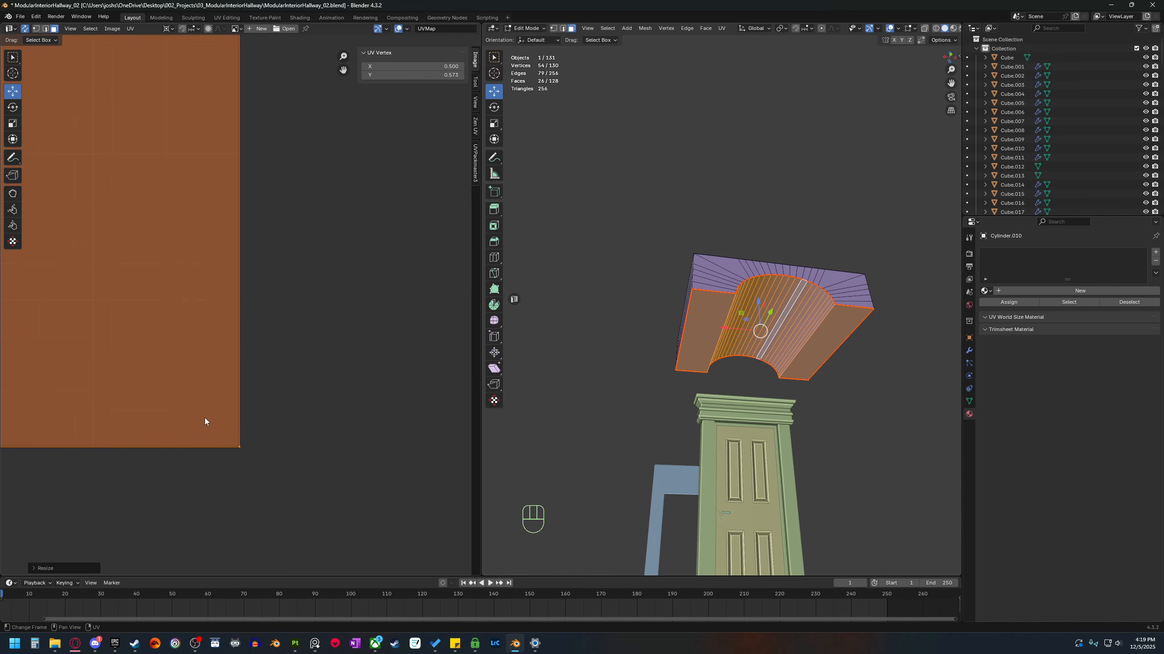
pyautogui.scroll(2, 321, 433)
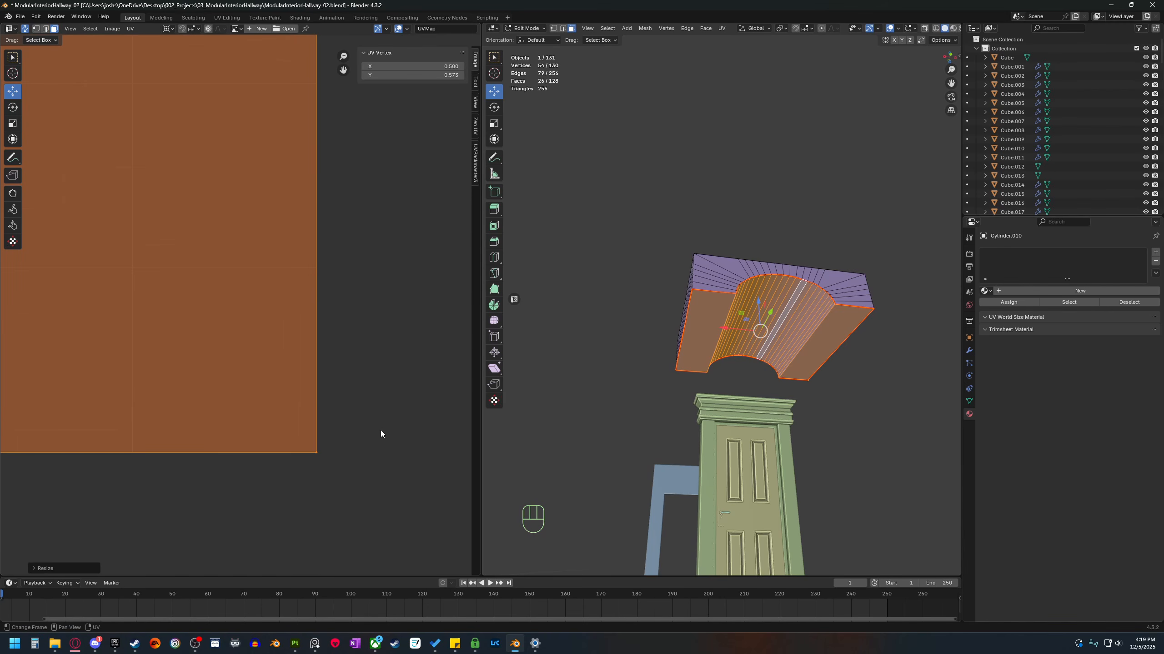
pyautogui.press('s')
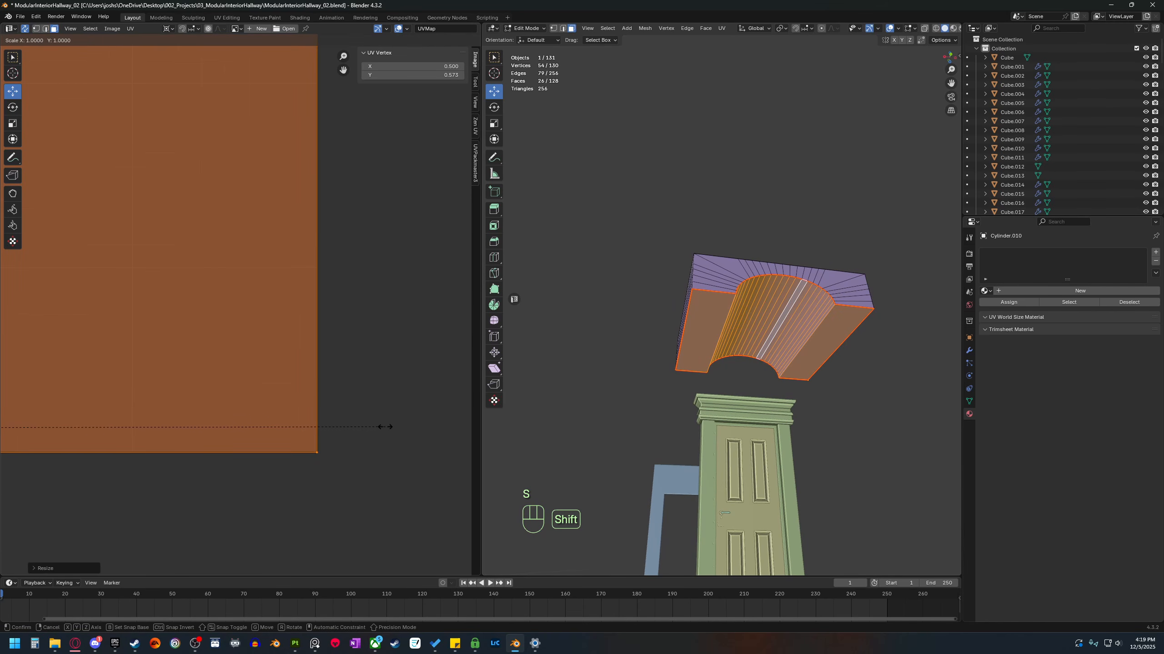
pyautogui.click(385, 427)
# Examine the whole rescaled underside island against the UV tile and the remaining islands.
pyautogui.scroll(-4, 339, 421)
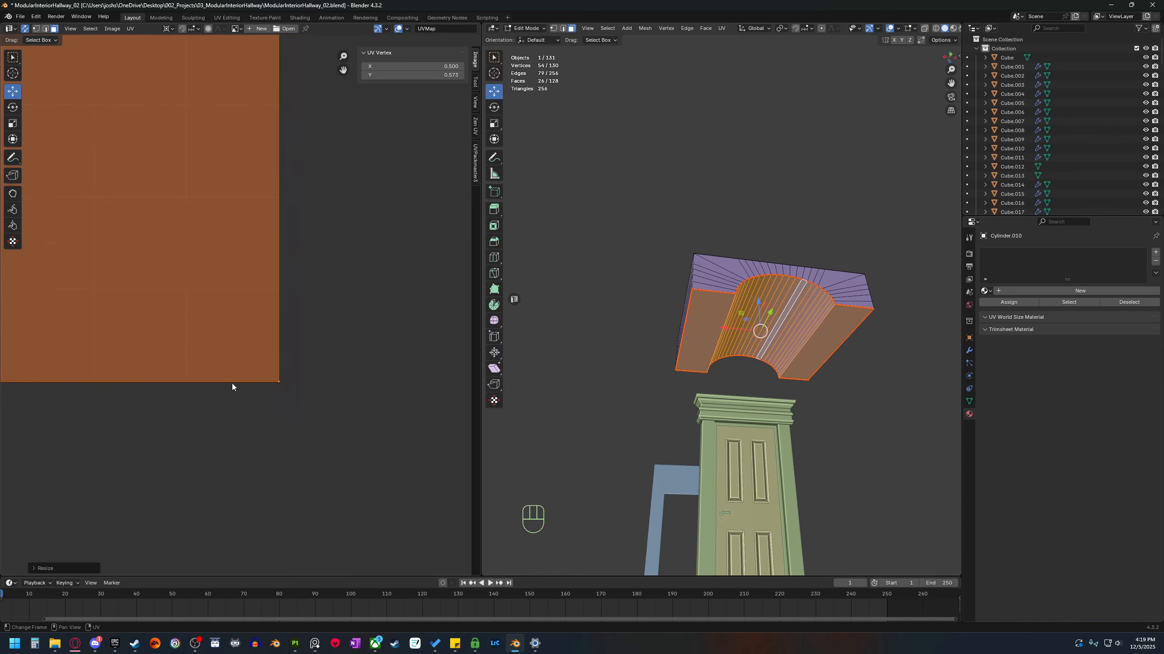
pyautogui.keyDown('shift'); pyautogui.moveTo(240, 351); pyautogui.dragTo(303, 465, button='middle'); pyautogui.keyUp('shift')
pyautogui.scroll(-7, 294, 440)
pyautogui.keyDown('shift'); pyautogui.moveTo(209, 306); pyautogui.dragTo(339, 473, button='middle'); pyautogui.keyUp('shift')
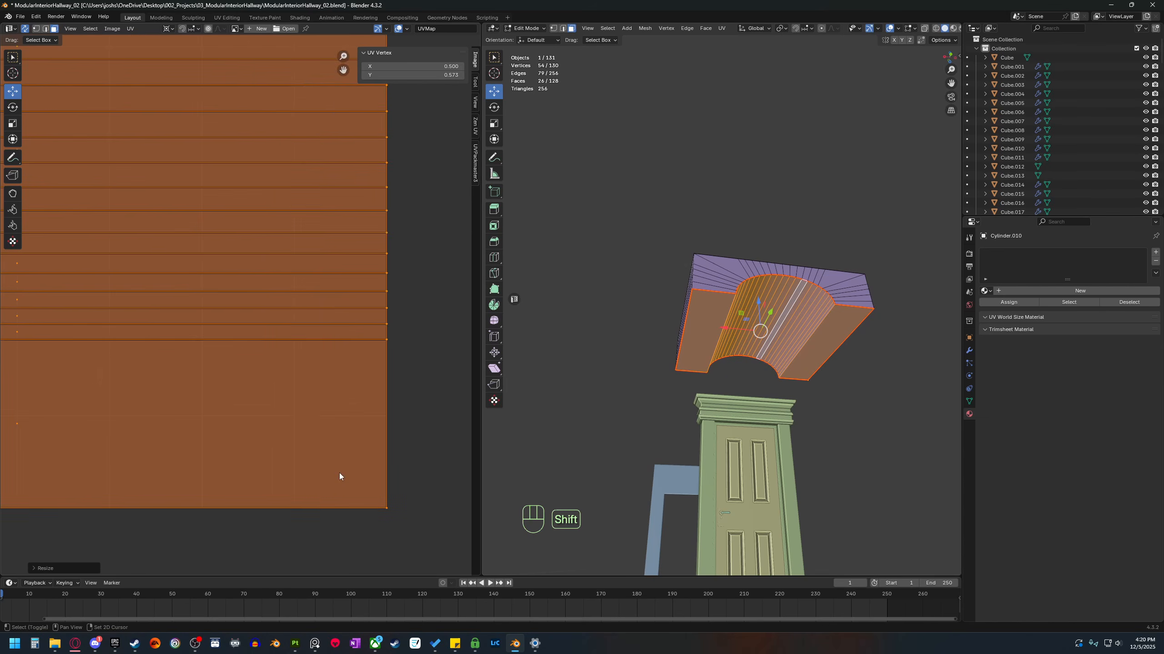
pyautogui.scroll(-4, 350, 461)
pyautogui.scroll(-4, 353, 460)
pyautogui.keyDown('shift'); pyautogui.moveTo(214, 285); pyautogui.dragTo(268, 361, button='middle'); pyautogui.keyUp('shift')
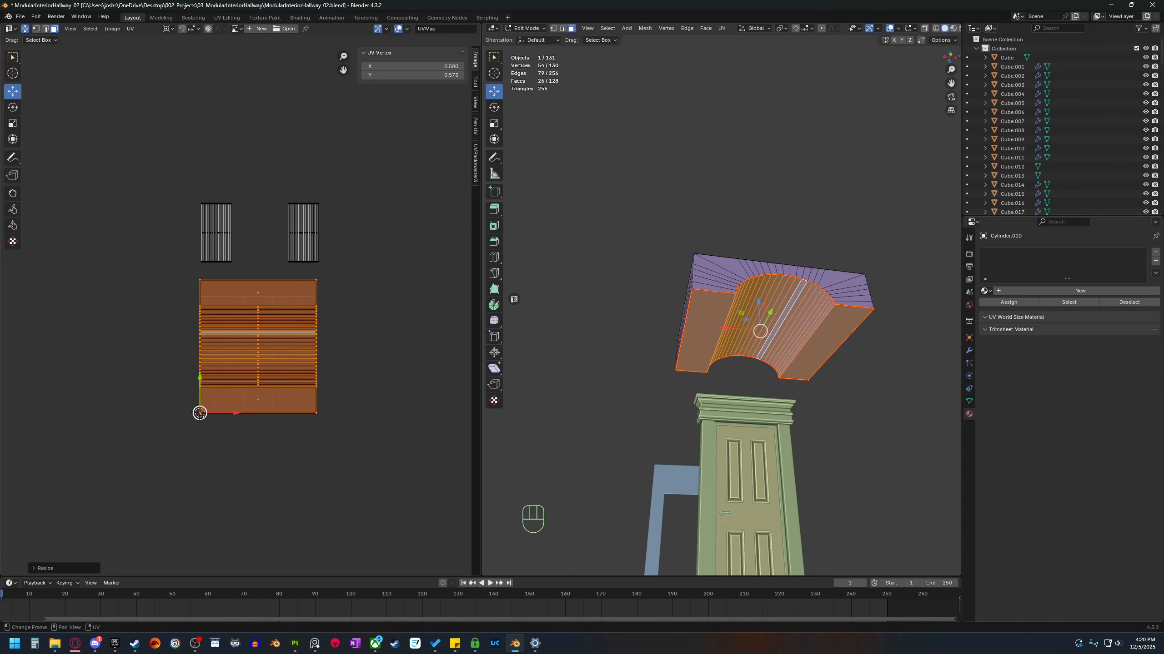
pyautogui.scroll(3, 316, 361)
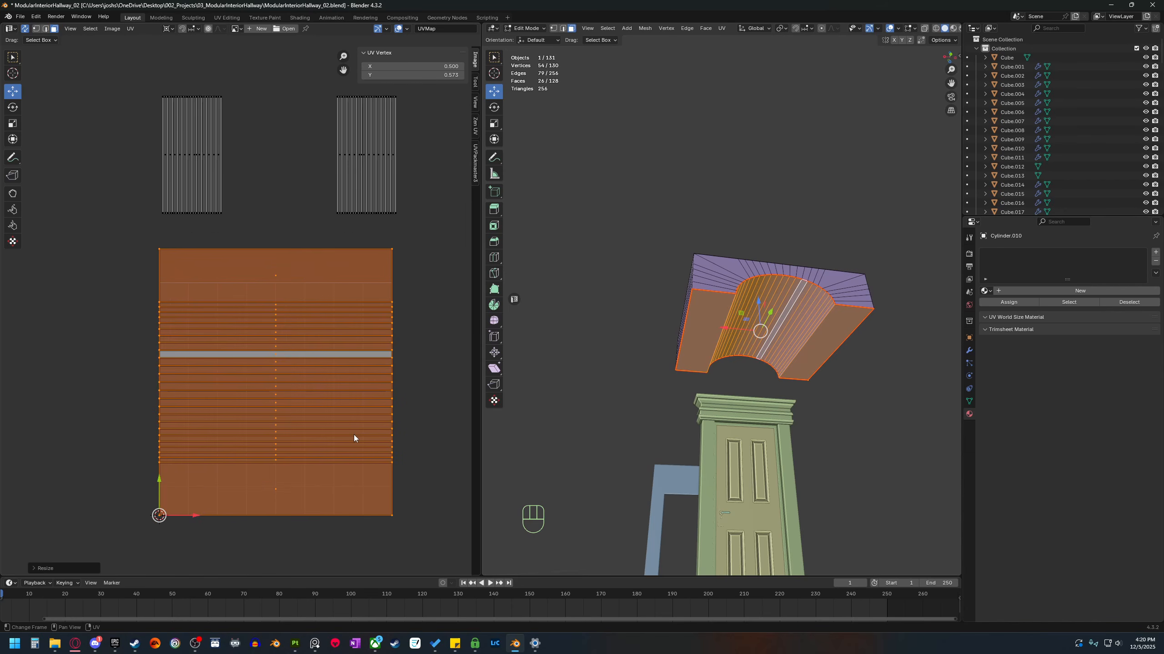
pyautogui.moveTo(353, 435); pyautogui.dragTo(351, 459, button='middle')
pyautogui.scroll(-2, 366, 440)
# Mark seams on the ceiling block's vertical corner edges and around the outline of its top face.
pyautogui.press('2')
pyautogui.moveTo(714, 356); pyautogui.dragTo(745, 359, button='middle')
pyautogui.scroll(2, 780, 365)
pyautogui.click(737, 348)
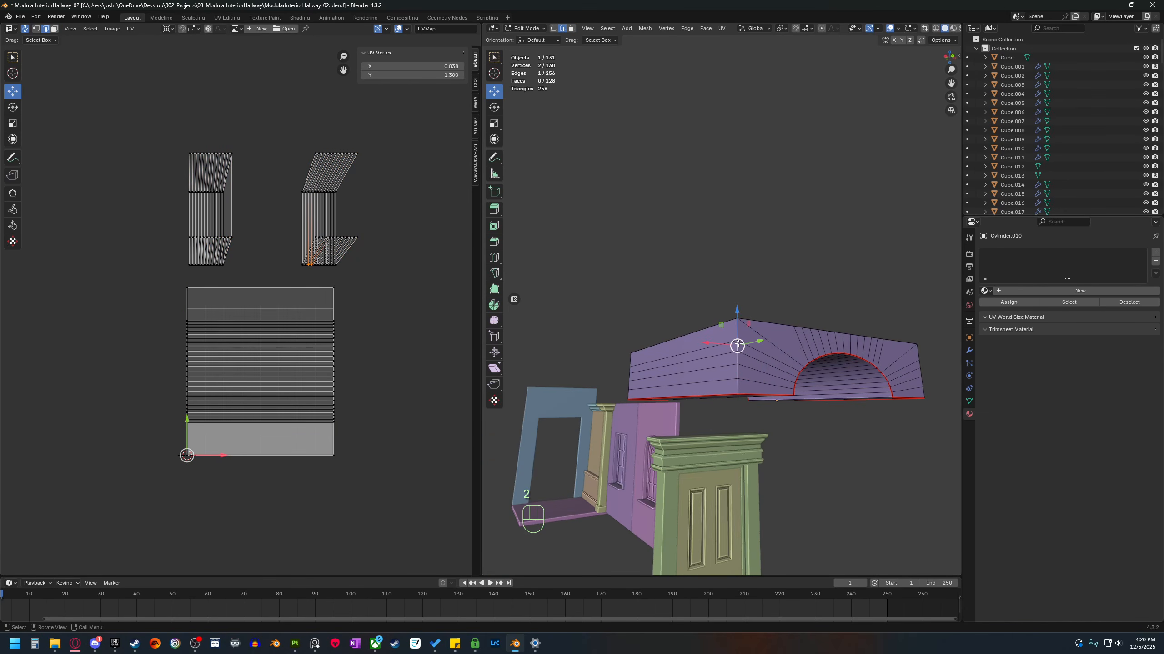
pyautogui.moveTo(661, 366); pyautogui.dragTo(668, 380, button='middle')
pyautogui.keyDown('alt'); pyautogui.keyDown('shift'); pyautogui.click(667, 380); pyautogui.keyUp('shift'); pyautogui.keyUp('alt')
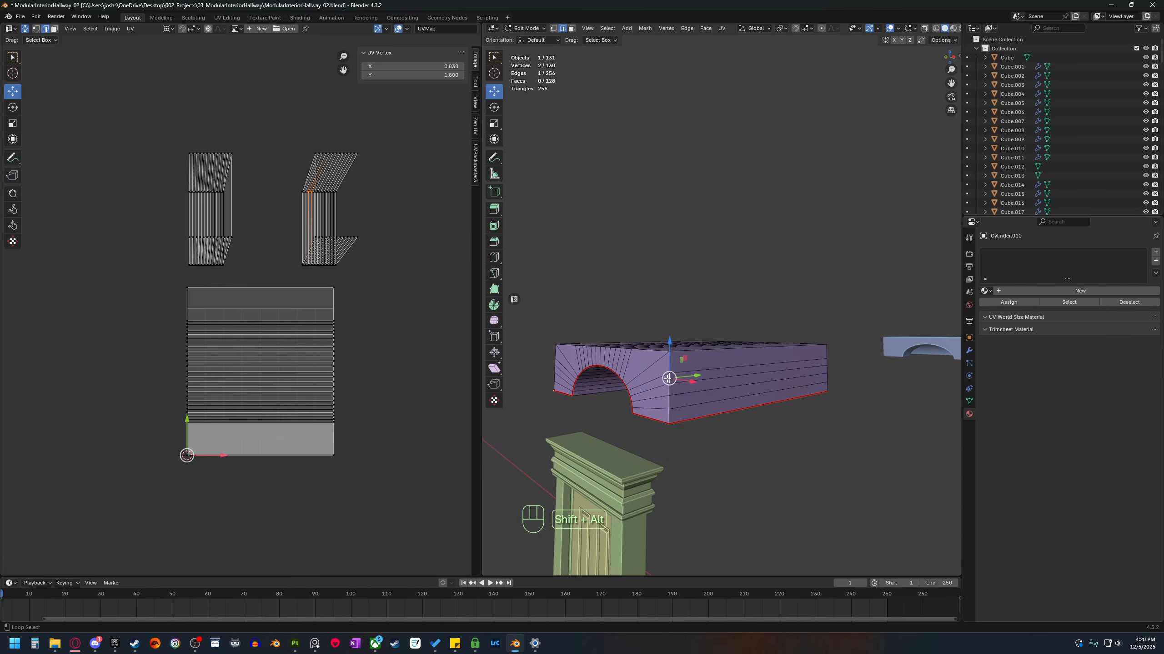
pyautogui.moveTo(785, 418); pyautogui.dragTo(641, 456, button='middle')
pyautogui.keyDown('alt'); pyautogui.keyDown('shift'); pyautogui.click(807, 383); pyautogui.keyUp('shift'); pyautogui.keyUp('alt')
pyautogui.keyDown('alt'); pyautogui.keyDown('shift'); pyautogui.click(813, 451); pyautogui.keyUp('shift'); pyautogui.keyUp('alt')
pyautogui.keyDown('alt'); pyautogui.keyDown('shift'); pyautogui.click(590, 426); pyautogui.keyUp('shift'); pyautogui.keyUp('alt')
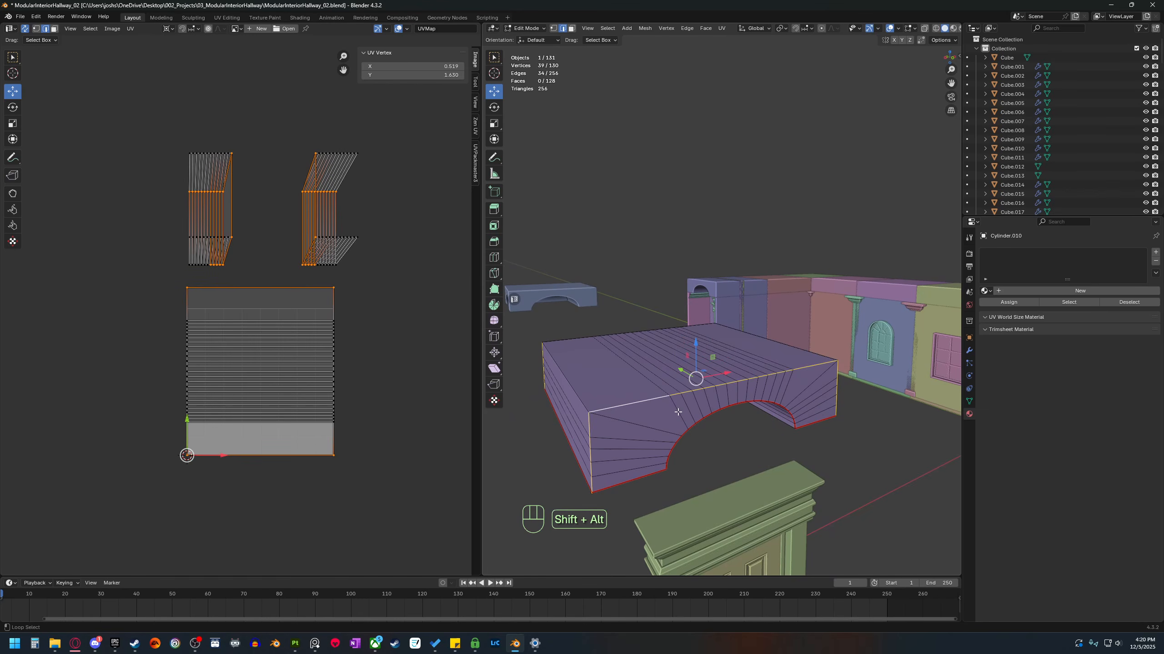
pyautogui.moveTo(807, 390)
pyautogui.mouseDown(button='middle')
pyautogui.moveTo(756, 389)
pyautogui.moveTo(792, 382)
pyautogui.mouseUp(button='middle')
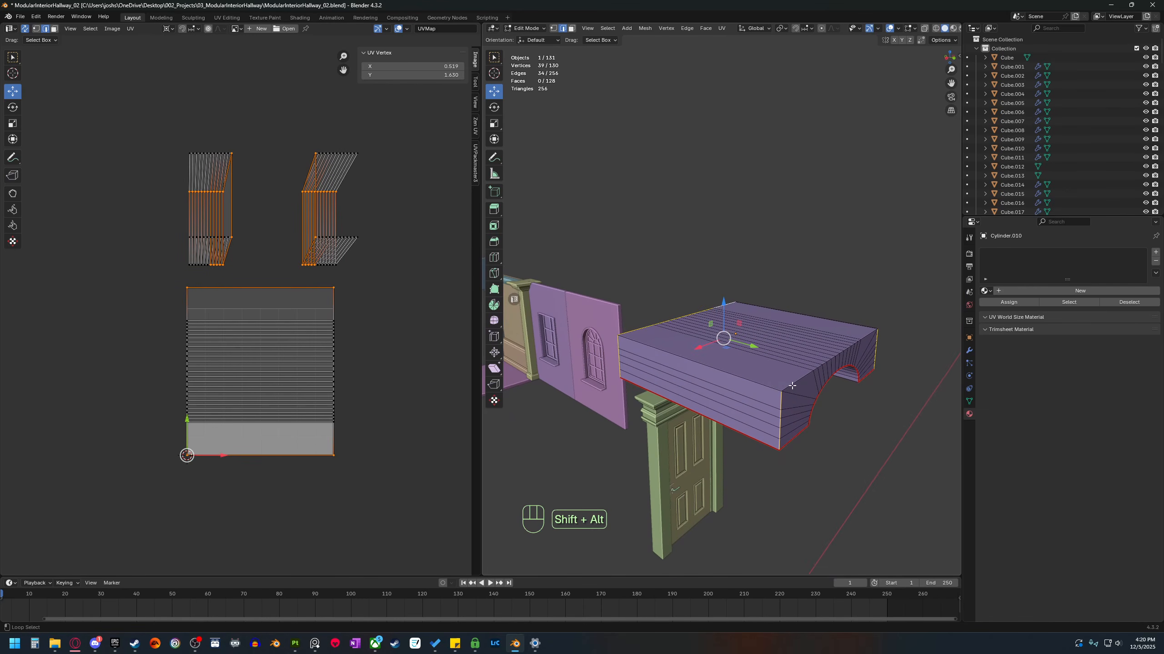
pyautogui.keyDown('alt'); pyautogui.keyDown('shift'); pyautogui.click(793, 383); pyautogui.keyUp('shift'); pyautogui.keyUp('alt')
pyautogui.keyDown('shift'); pyautogui.click(792, 384); pyautogui.keyUp('shift')
pyautogui.keyDown('shift'); pyautogui.click(802, 316); pyautogui.keyUp('shift')
pyautogui.rightClick(801, 317)
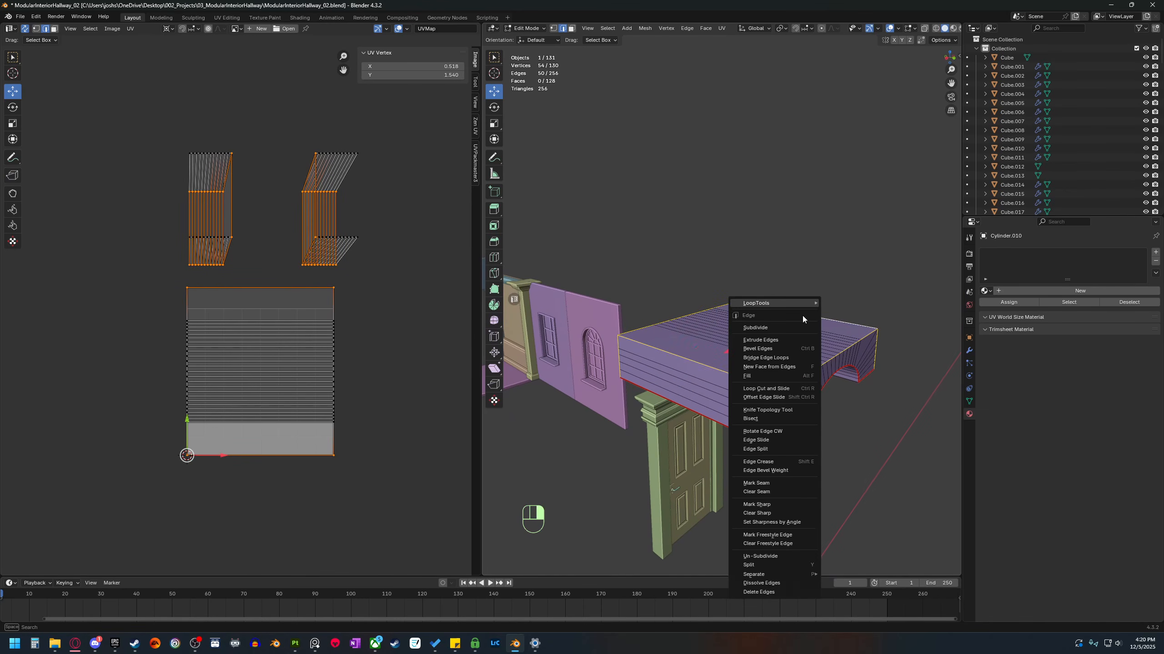
pyautogui.click(780, 484)
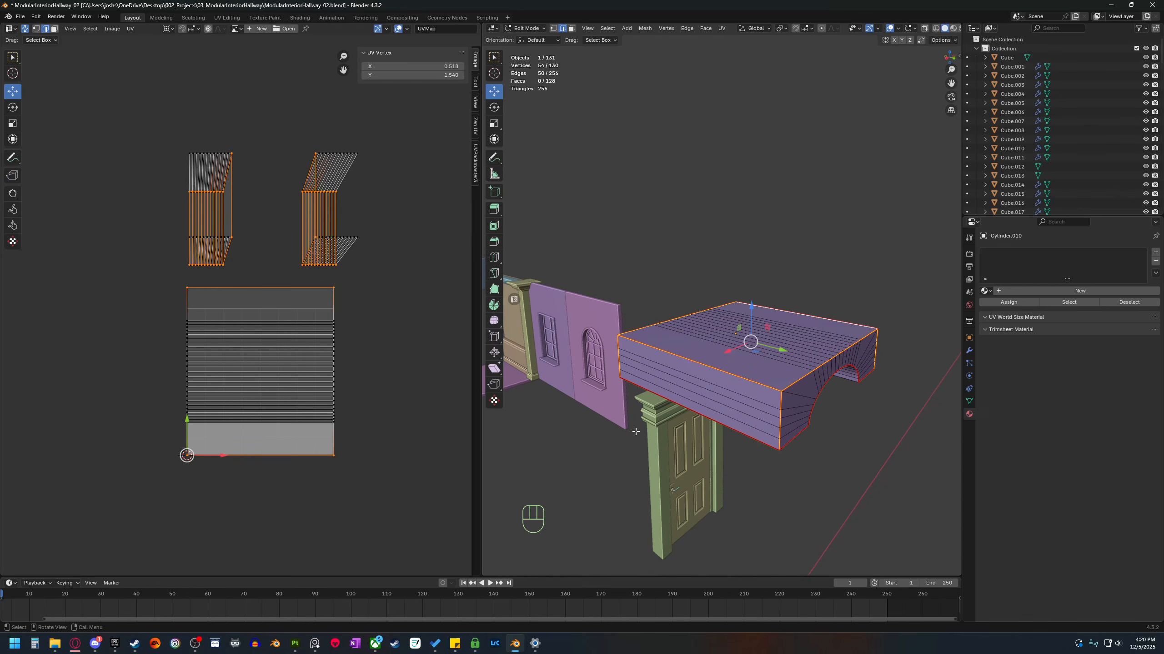
# Unwrap the ceiling block's top, side and arched end faces, leaving the underside island out of the selection.
pyautogui.press('3')
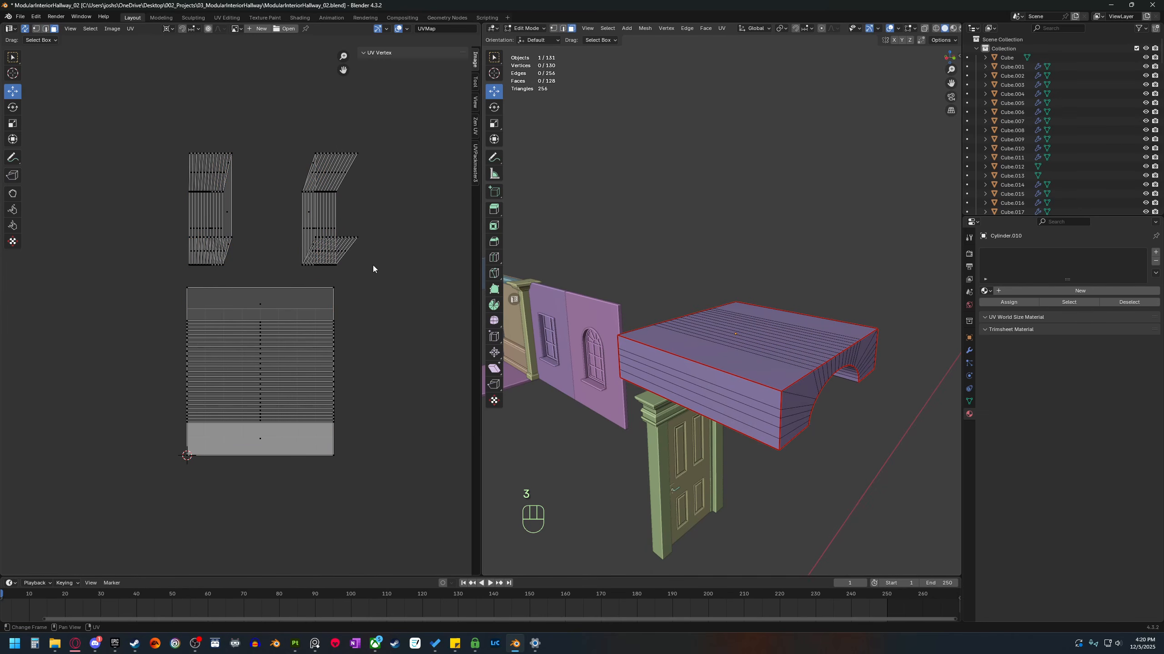
pyautogui.moveTo(404, 120); pyautogui.dragTo(116, 277)
pyautogui.press('u')
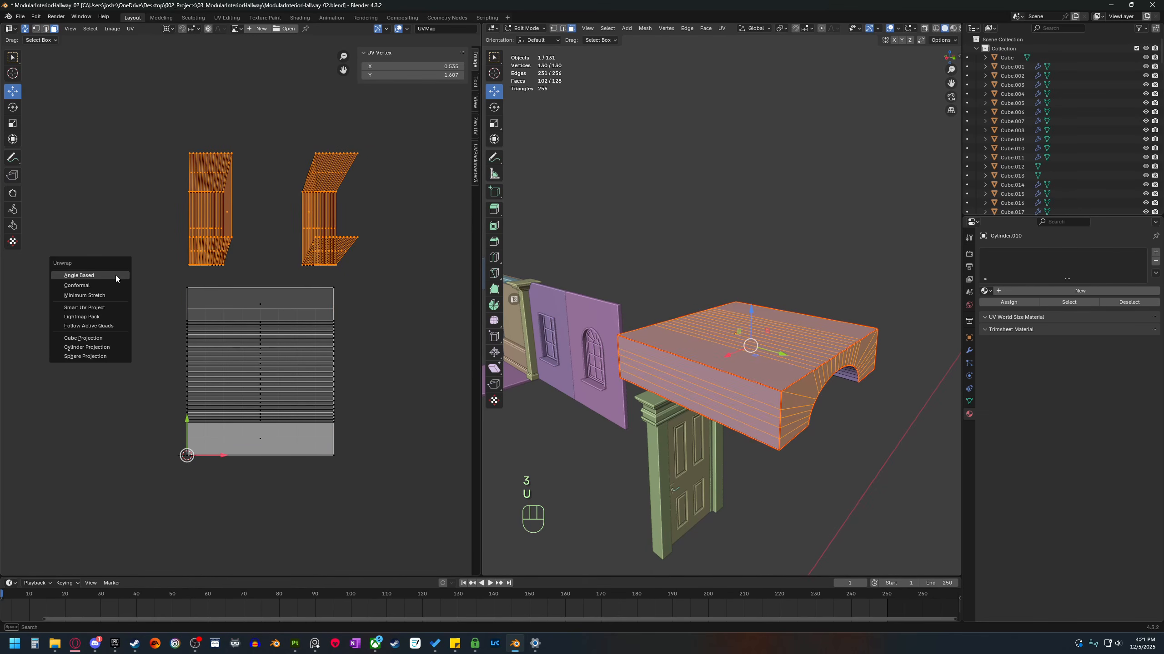
pyautogui.click(121, 283)
pyautogui.moveTo(775, 478); pyautogui.dragTo(784, 467, button='middle')
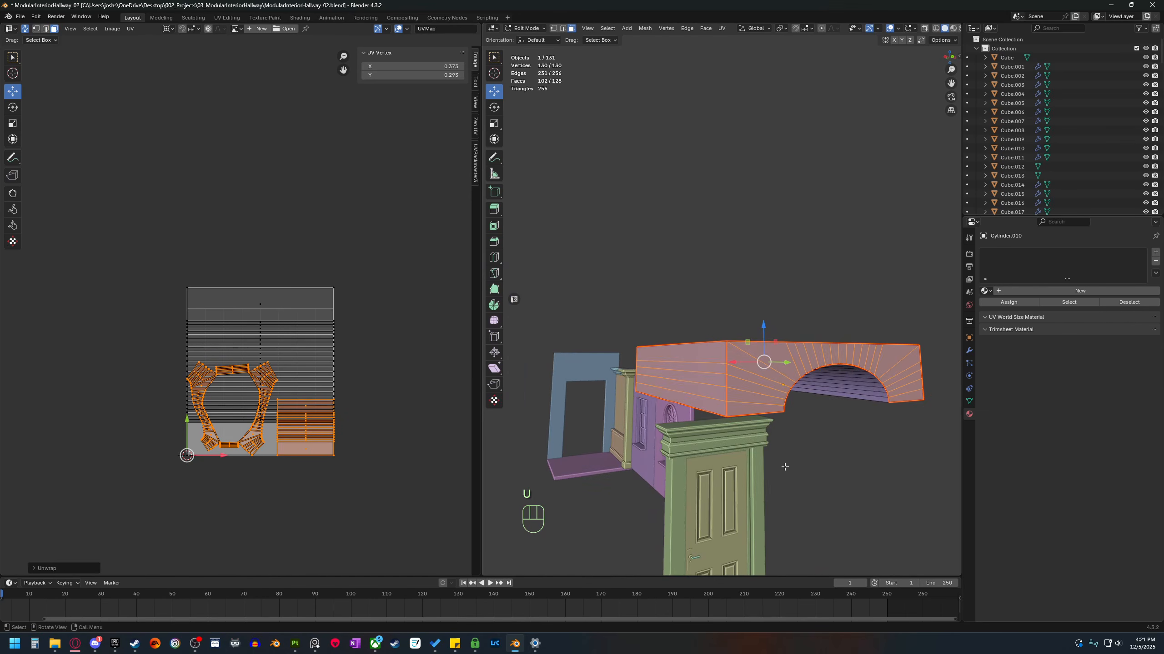
# Check which faces are linked within the seams on the block's top and long side.
pyautogui.click(847, 520)
pyautogui.moveTo(847, 520); pyautogui.dragTo(870, 459, button='middle')
pyautogui.moveTo(709, 455); pyautogui.dragTo(687, 436, button='middle')
pyautogui.scroll(3, 257, 402)
pyautogui.moveTo(767, 423)
pyautogui.mouseDown(button='middle')
pyautogui.moveTo(731, 428)
pyautogui.moveTo(744, 424)
pyautogui.mouseUp(button='middle')
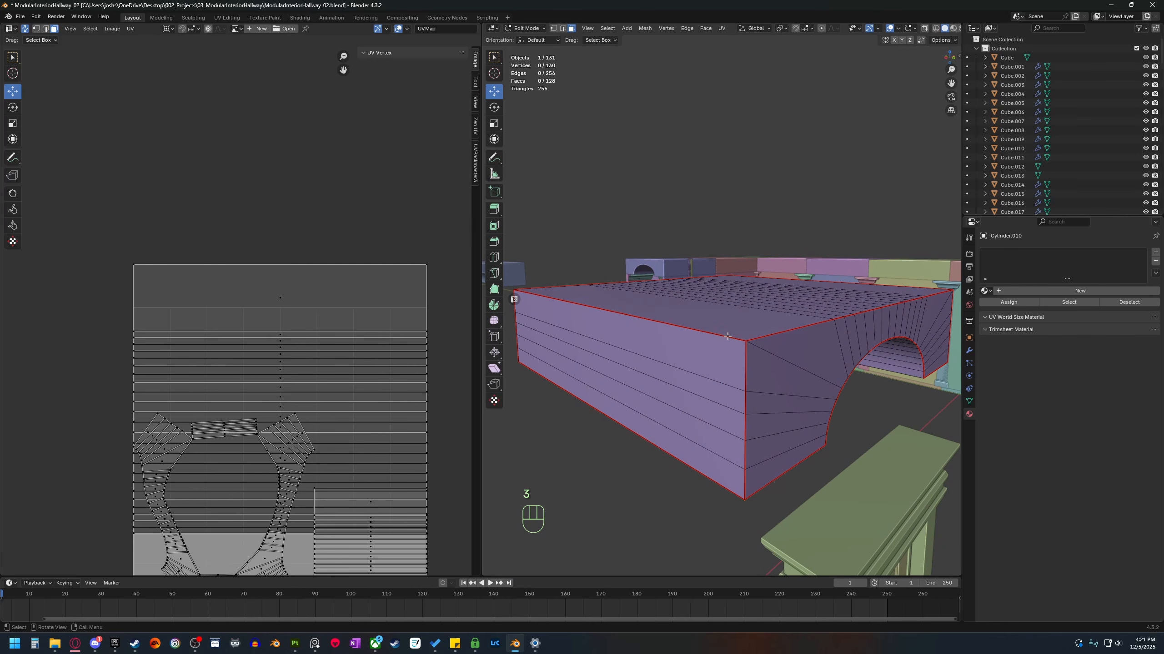
pyautogui.press('3')
pyautogui.click(736, 311)
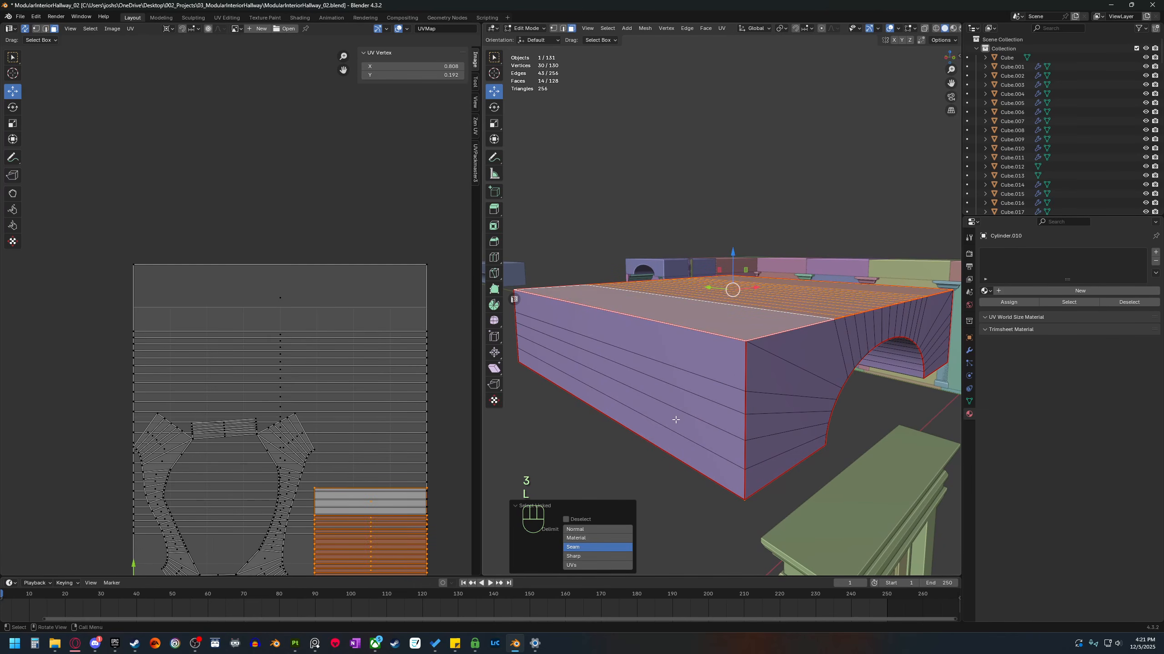
pyautogui.click(705, 385)
pyautogui.press('l')
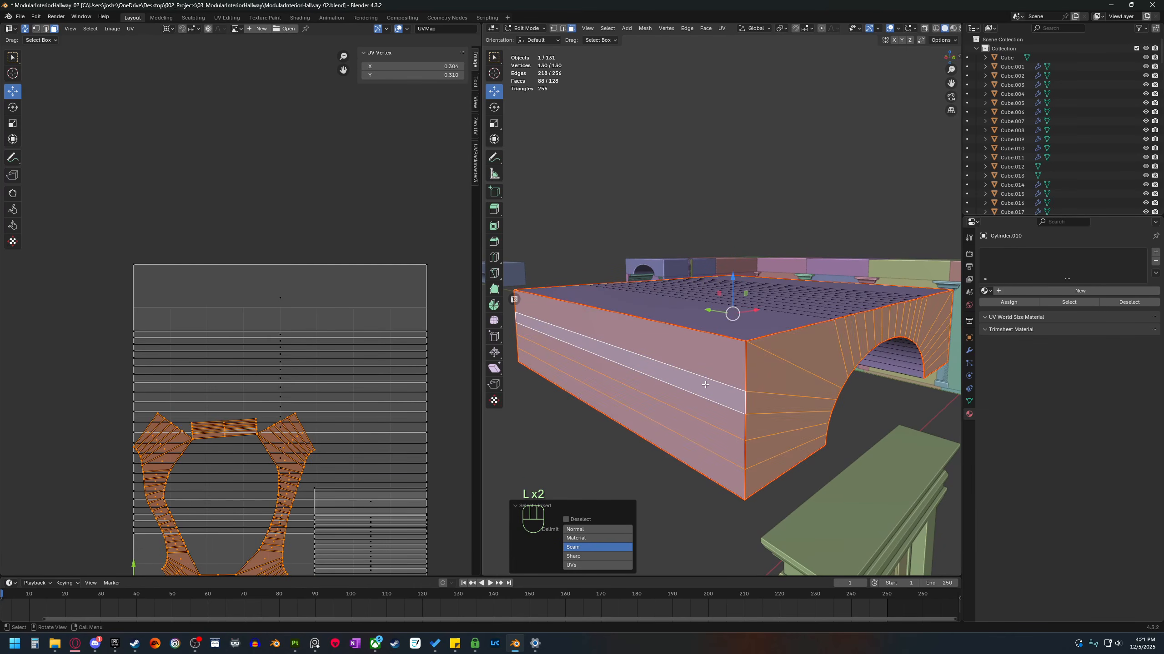
pyautogui.click(731, 514)
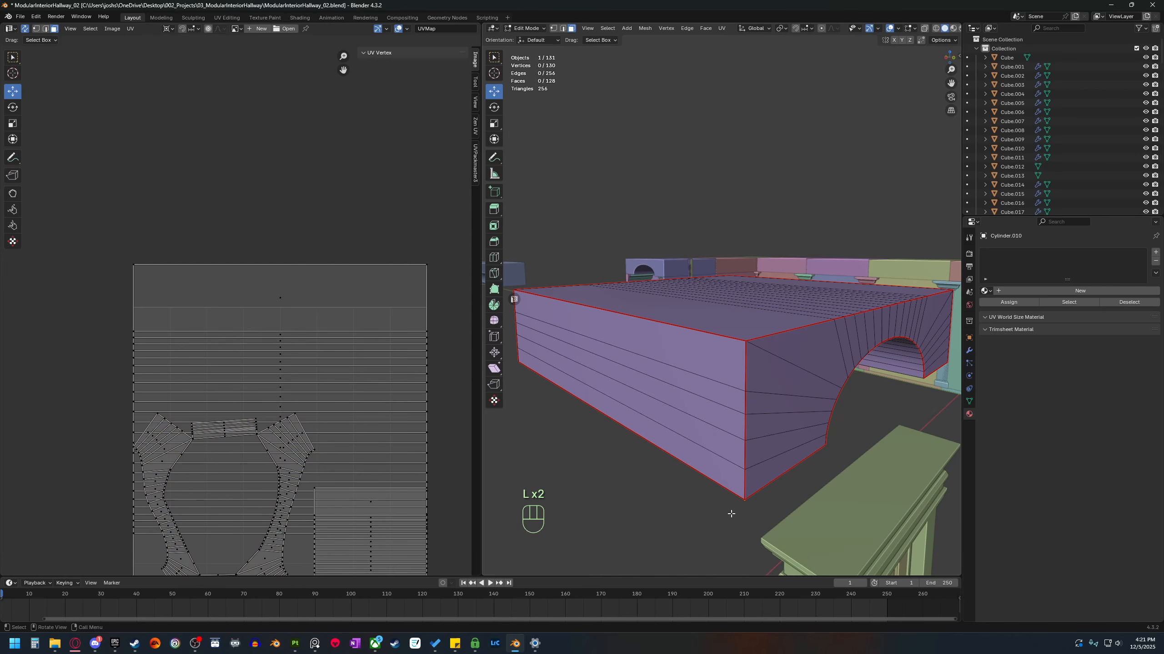
# Check the seam-linked faces around the block's opposite arched end and adjoining side.
pyautogui.moveTo(686, 529); pyautogui.dragTo(762, 510, button='middle')
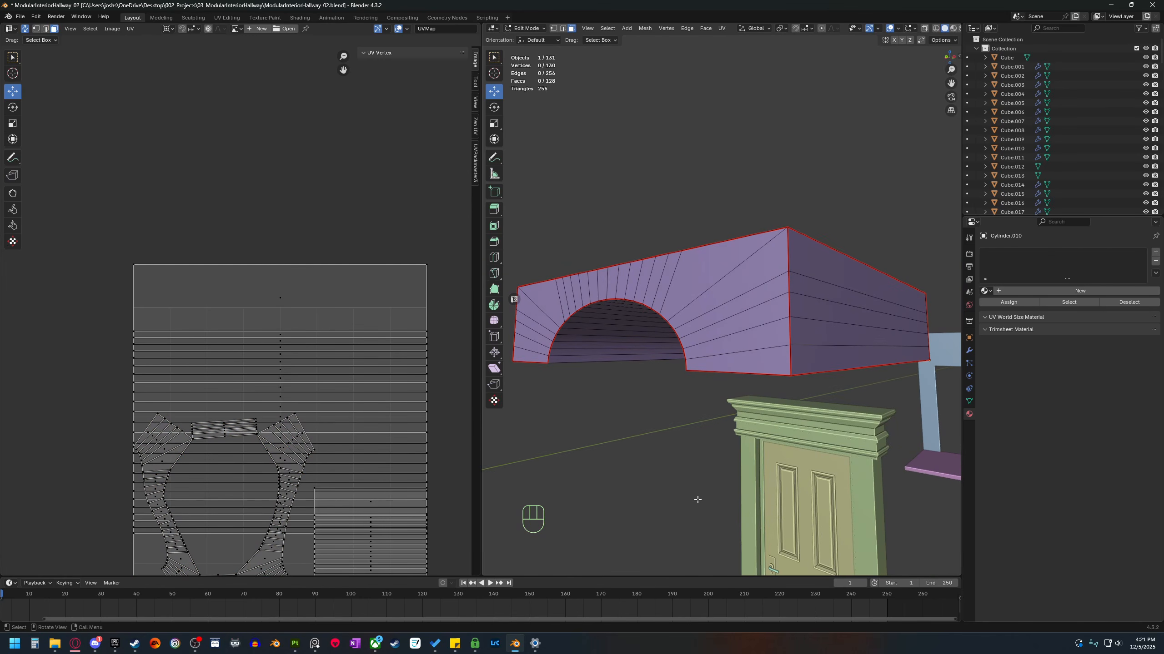
pyautogui.click(762, 341)
pyautogui.press('l')
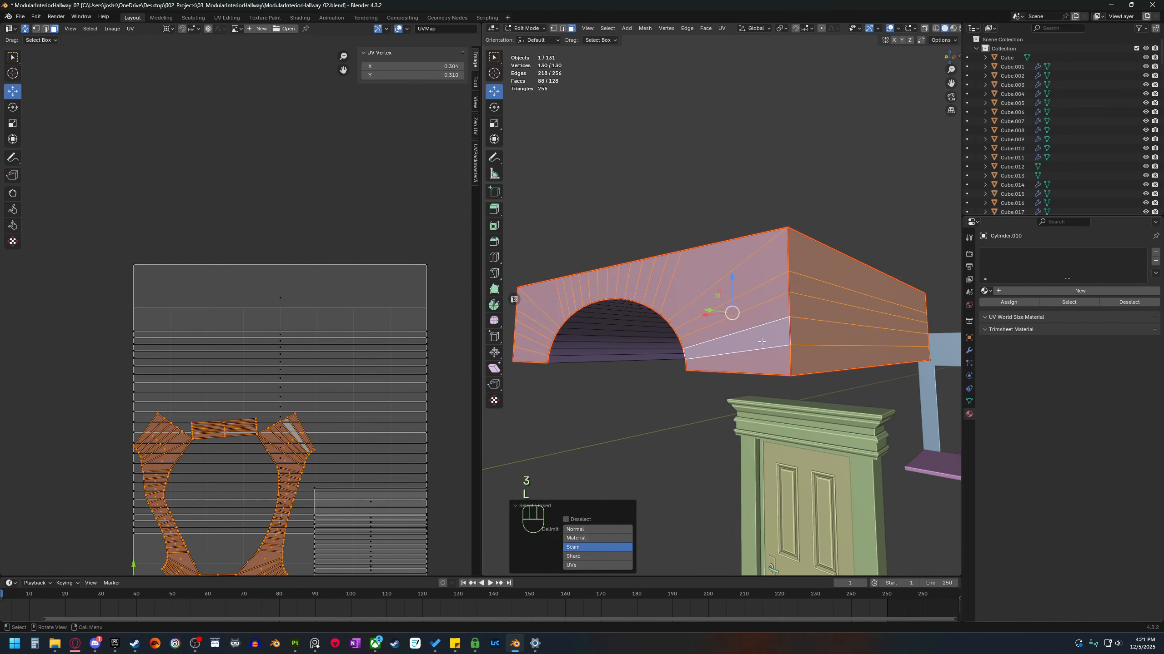
pyautogui.moveTo(745, 374); pyautogui.dragTo(711, 275, button='middle')
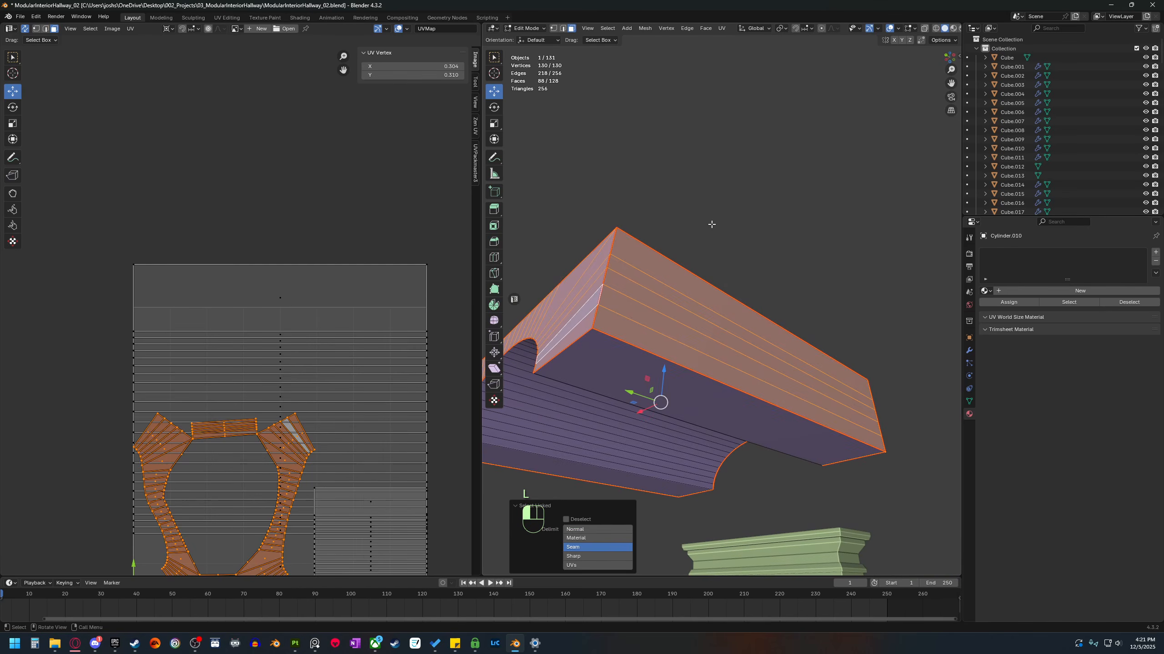
pyautogui.click(710, 270)
# Merge all of the ceiling block's vertices by distance with a threshold of 0.0001 m.
pyautogui.press('a')
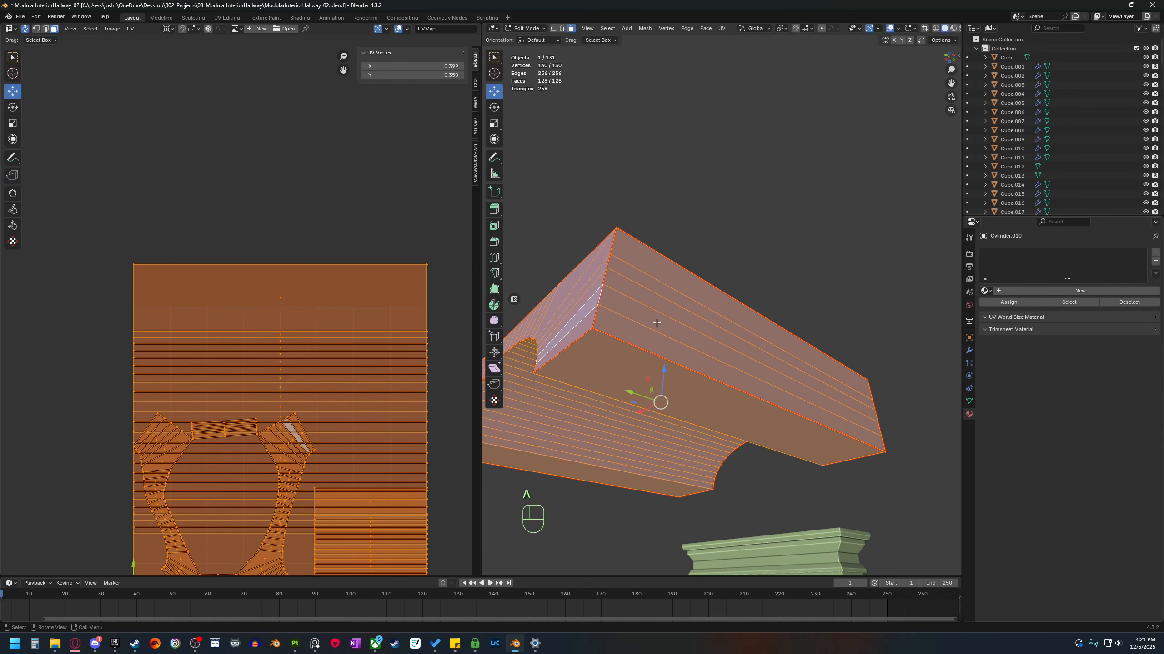
pyautogui.press('m')
pyautogui.click(656, 322)
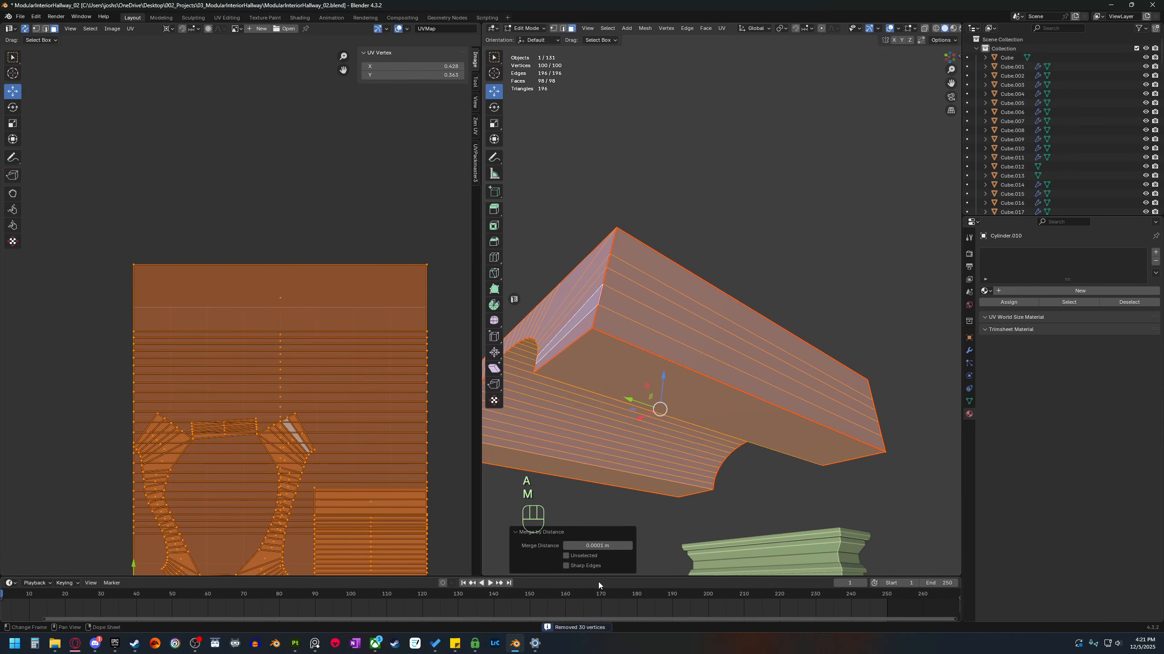
pyautogui.moveTo(678, 449); pyautogui.dragTo(765, 345, button='middle')
pyautogui.moveTo(537, 350); pyautogui.dragTo(690, 377, button='middle')
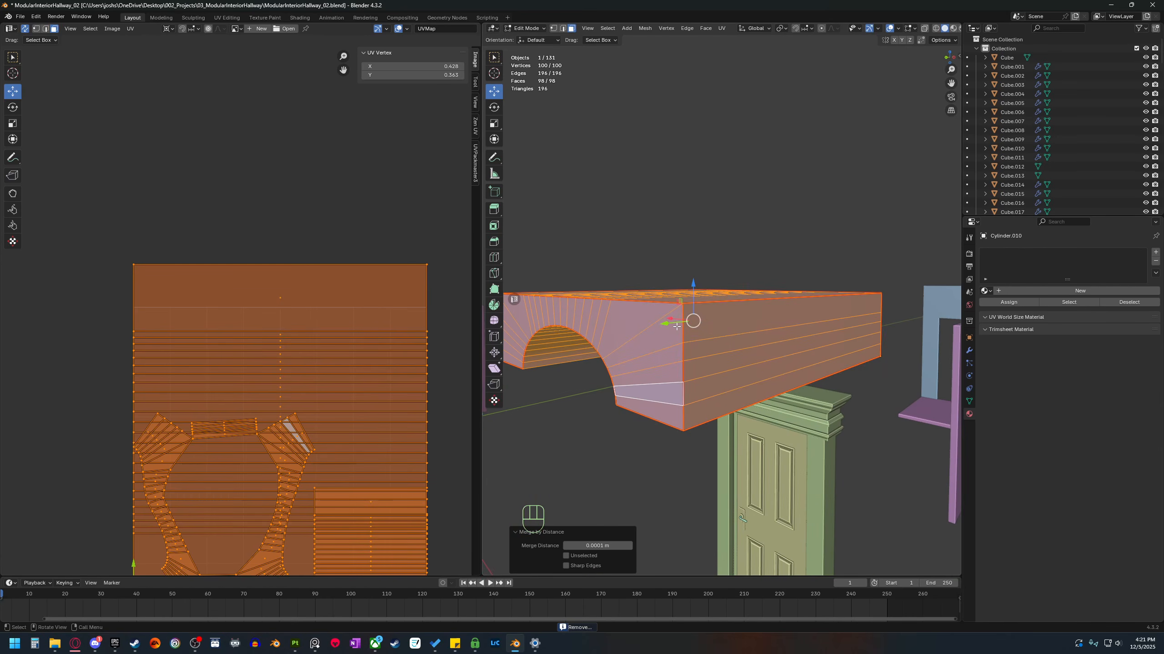
# Select the seam-linked faces of both arched ends, the long sides and the top, excluding the underside.
pyautogui.press('2')
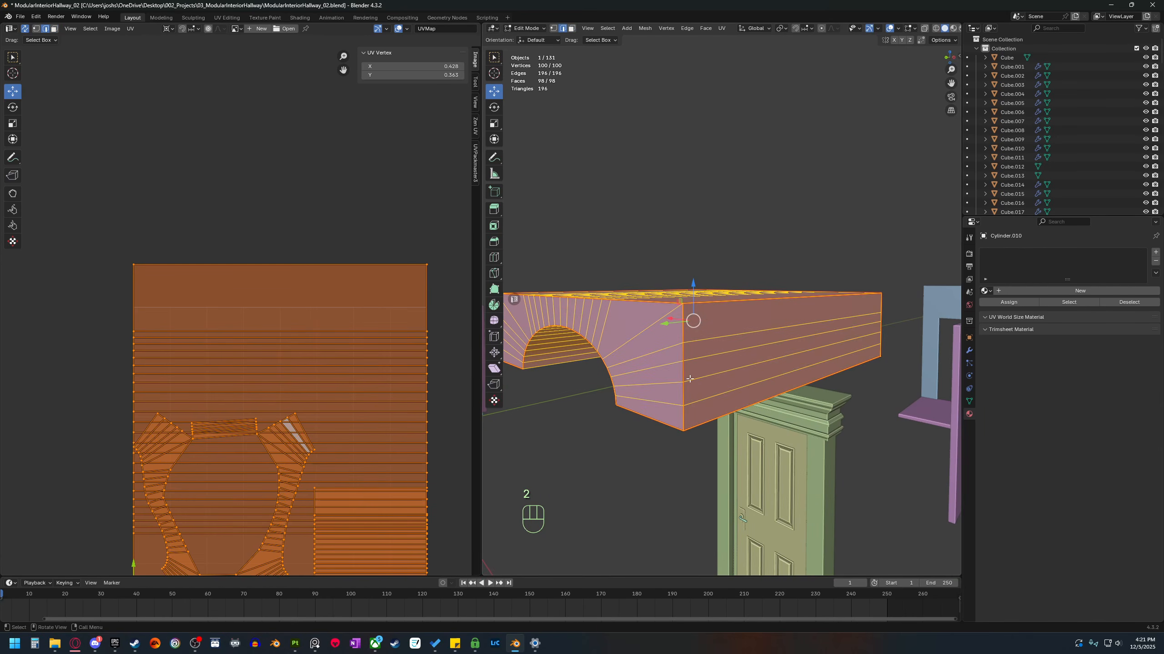
pyautogui.moveTo(636, 395); pyautogui.dragTo(692, 394, button='middle')
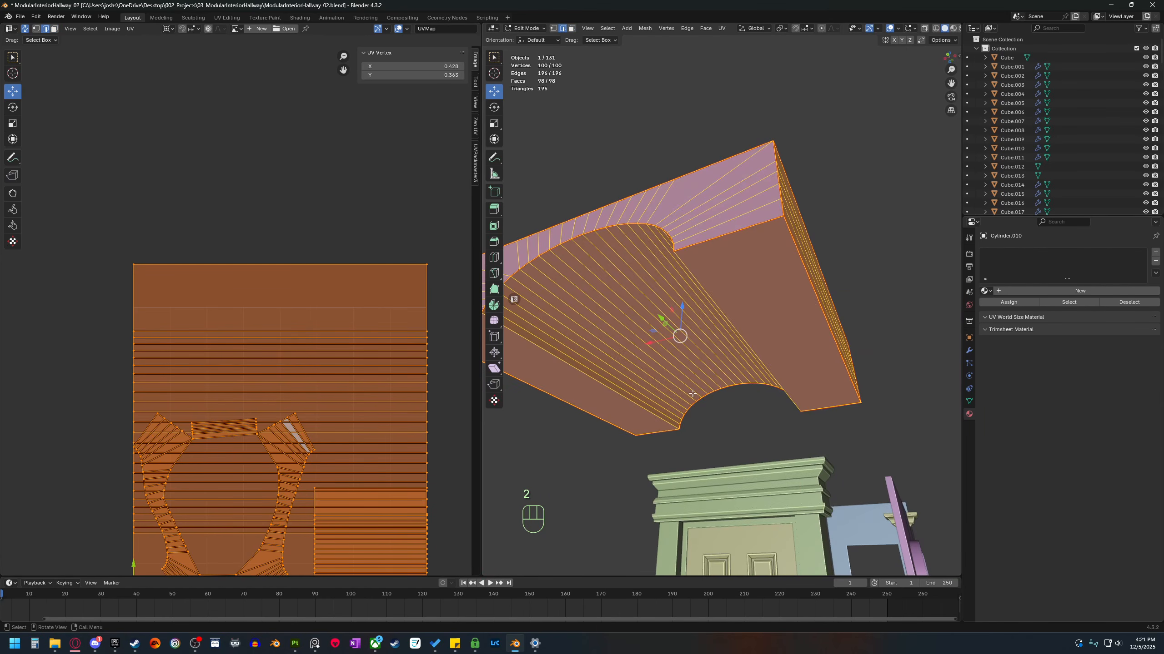
pyautogui.click(725, 213)
pyautogui.press('l')
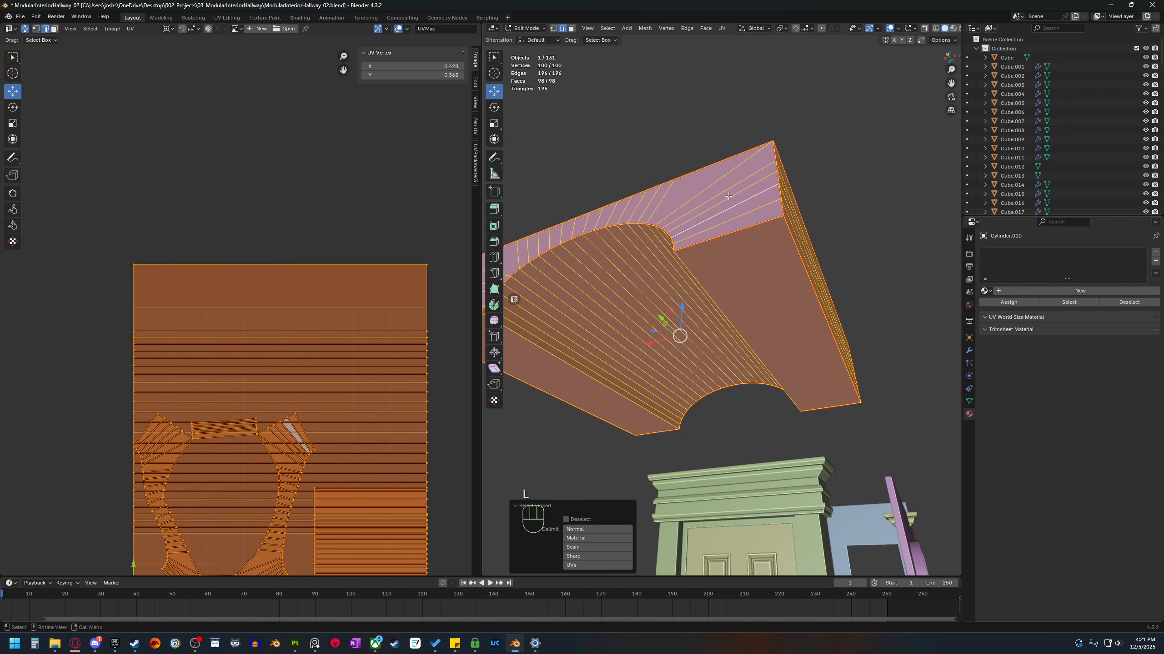
pyautogui.press('3')
pyautogui.press('l')
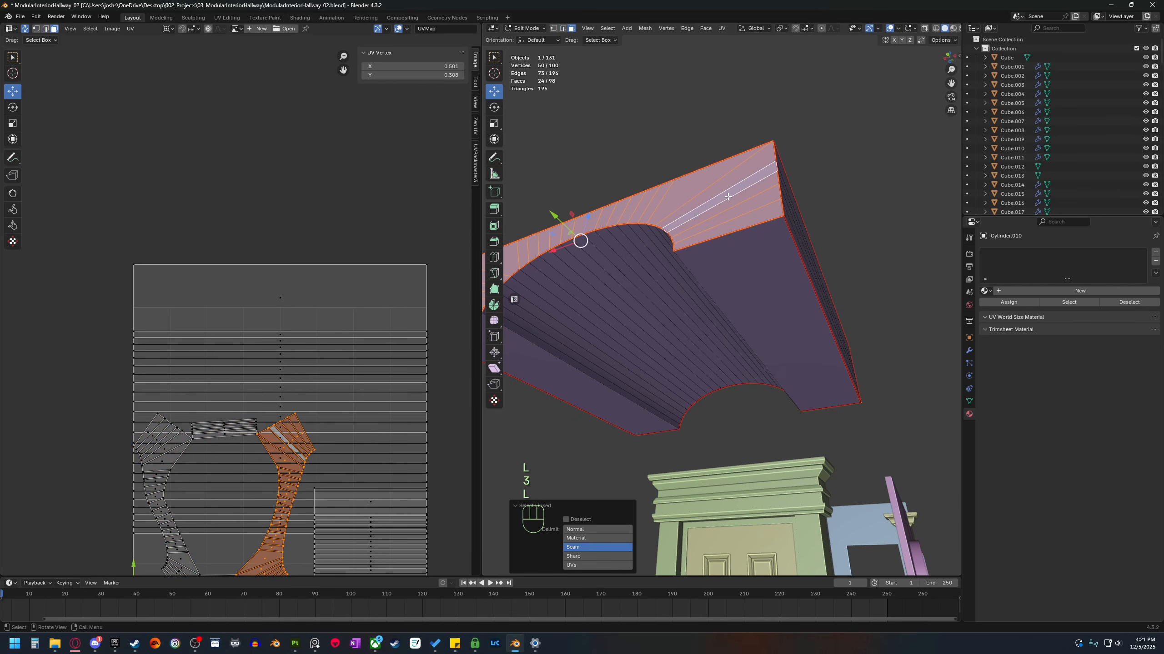
pyautogui.moveTo(787, 249); pyautogui.dragTo(742, 278, button='middle')
pyautogui.press('l')
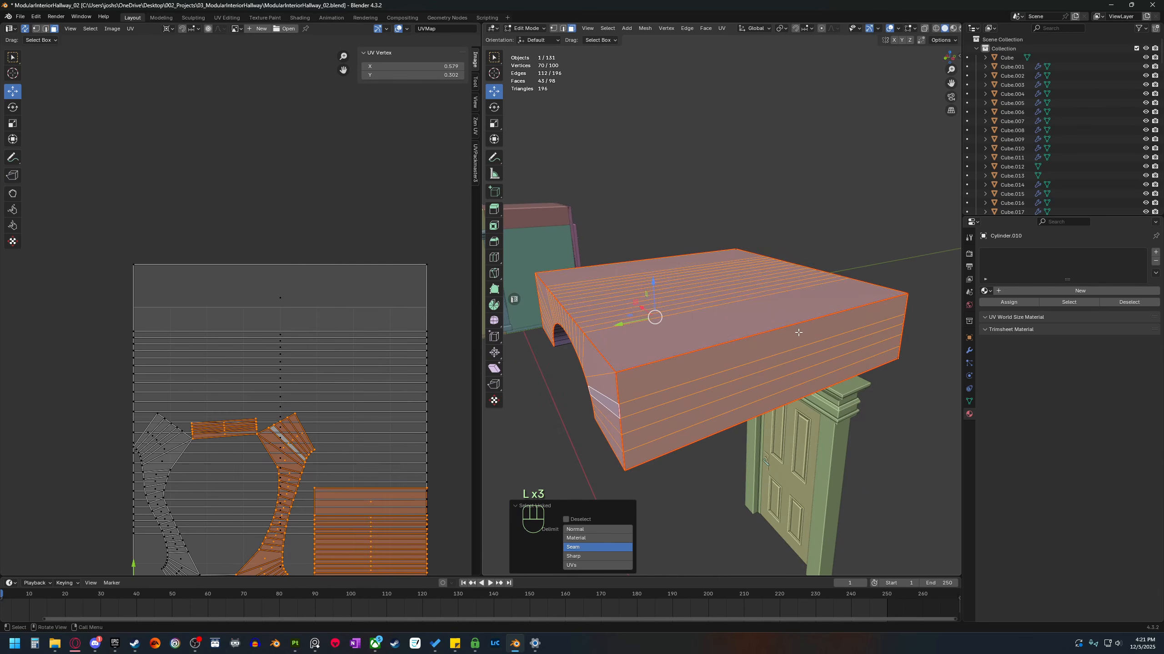
pyautogui.moveTo(797, 333); pyautogui.dragTo(756, 380, button='middle')
pyautogui.press('l')
pyautogui.moveTo(834, 409); pyautogui.dragTo(786, 338, button='middle')
pyautogui.press('l')
# Unwrap the selected outer faces of the ceiling block with the Angle Based method.
pyautogui.press('u')
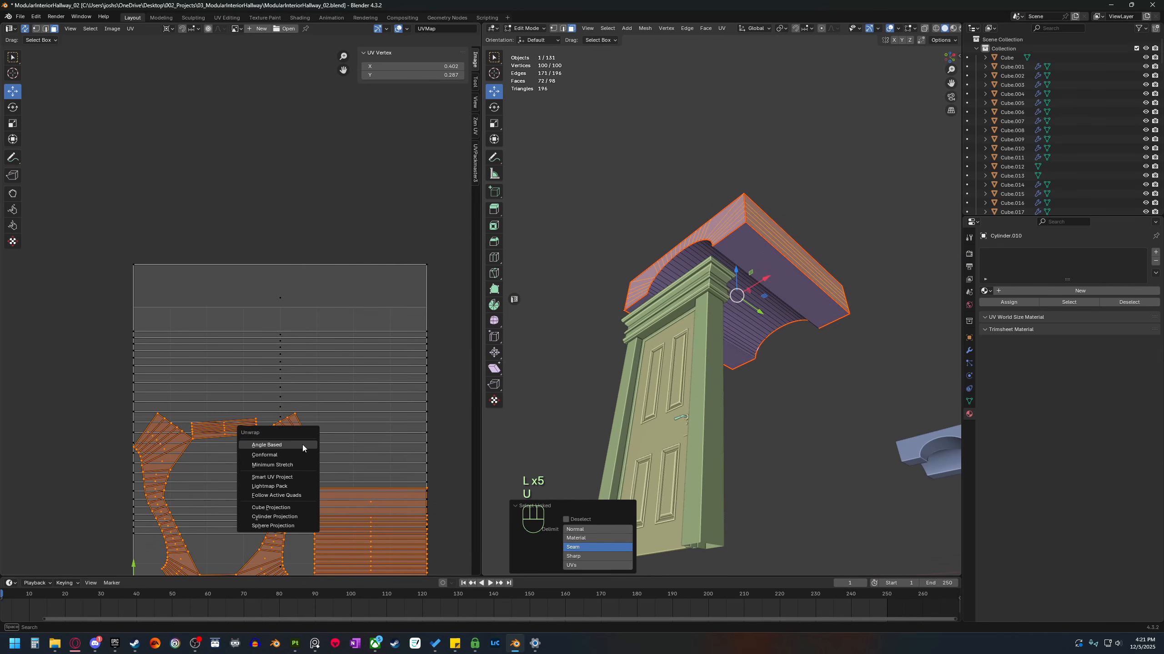
pyautogui.click(302, 445)
pyautogui.scroll(-2, 357, 426)
pyautogui.press('g')
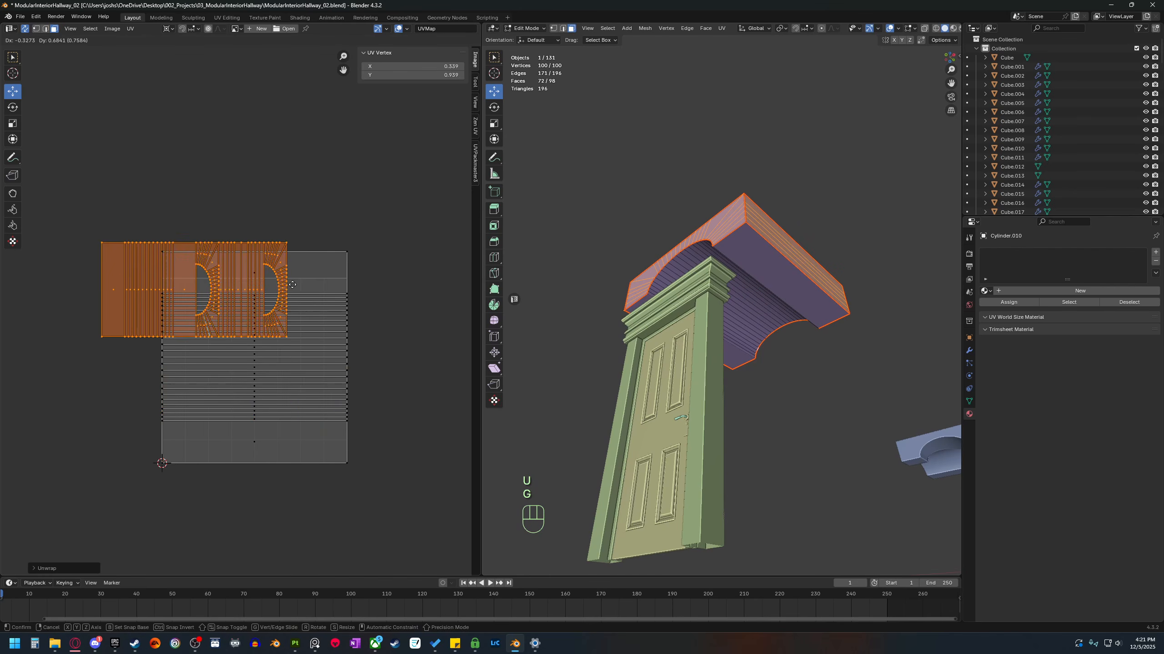
pyautogui.rightClick(302, 197)
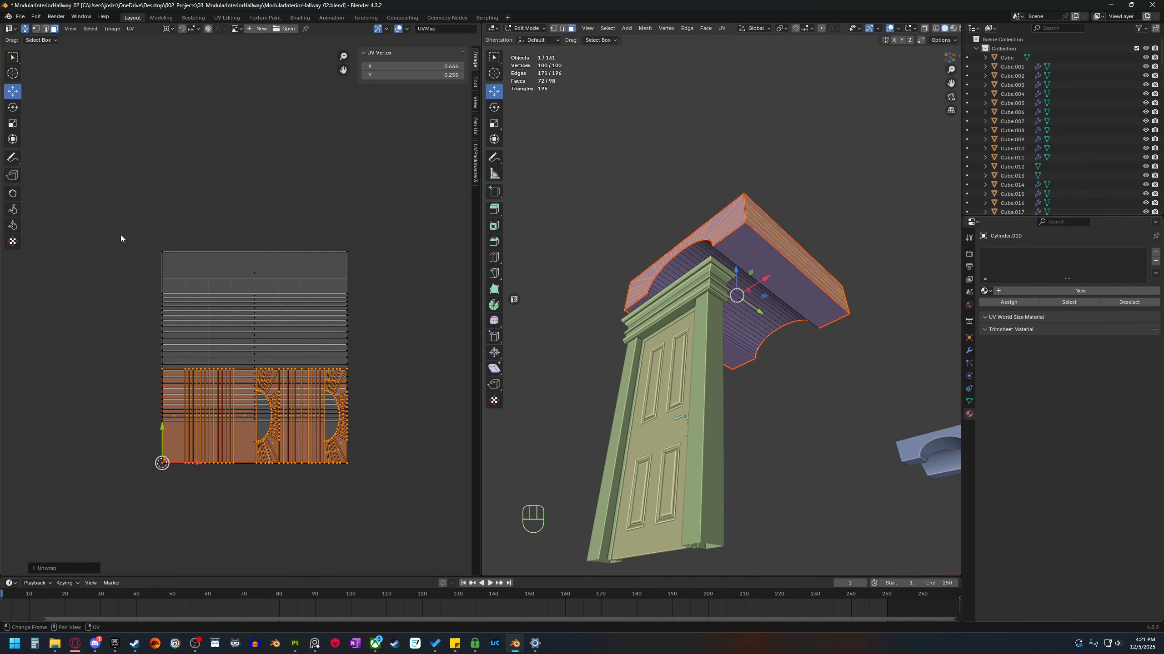
# Leave Edit Mode and move the finished ceiling block -11 m along the Y axis.
pyautogui.moveTo(657, 338); pyautogui.dragTo(796, 328, button='middle')
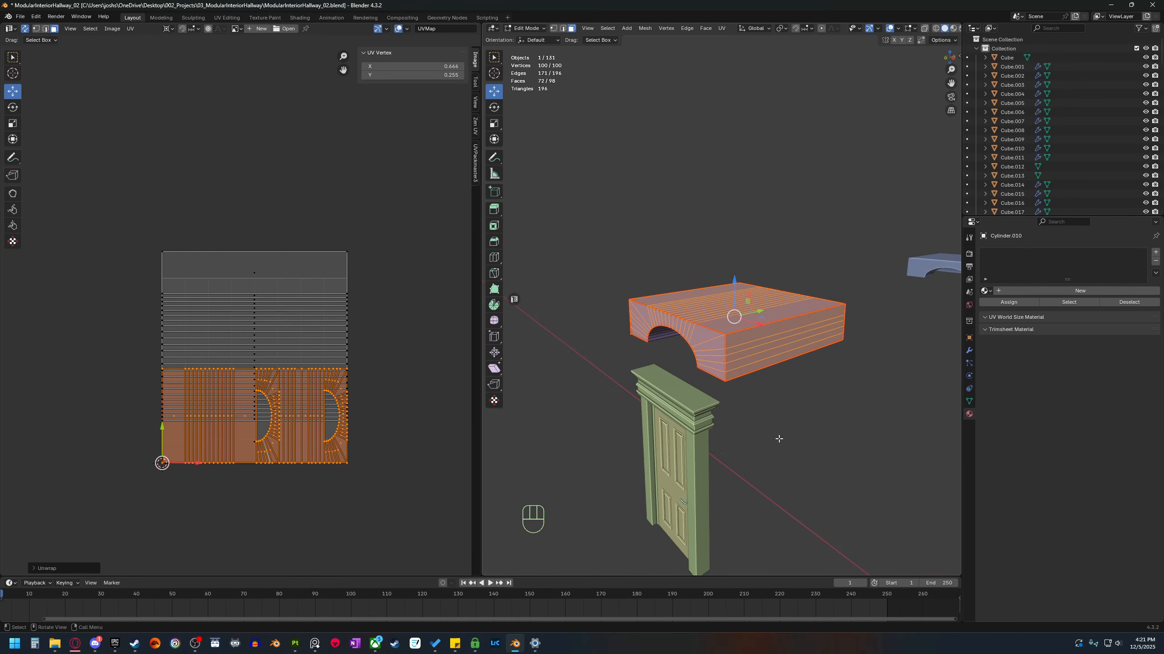
pyautogui.moveTo(779, 439); pyautogui.dragTo(686, 252, button='middle')
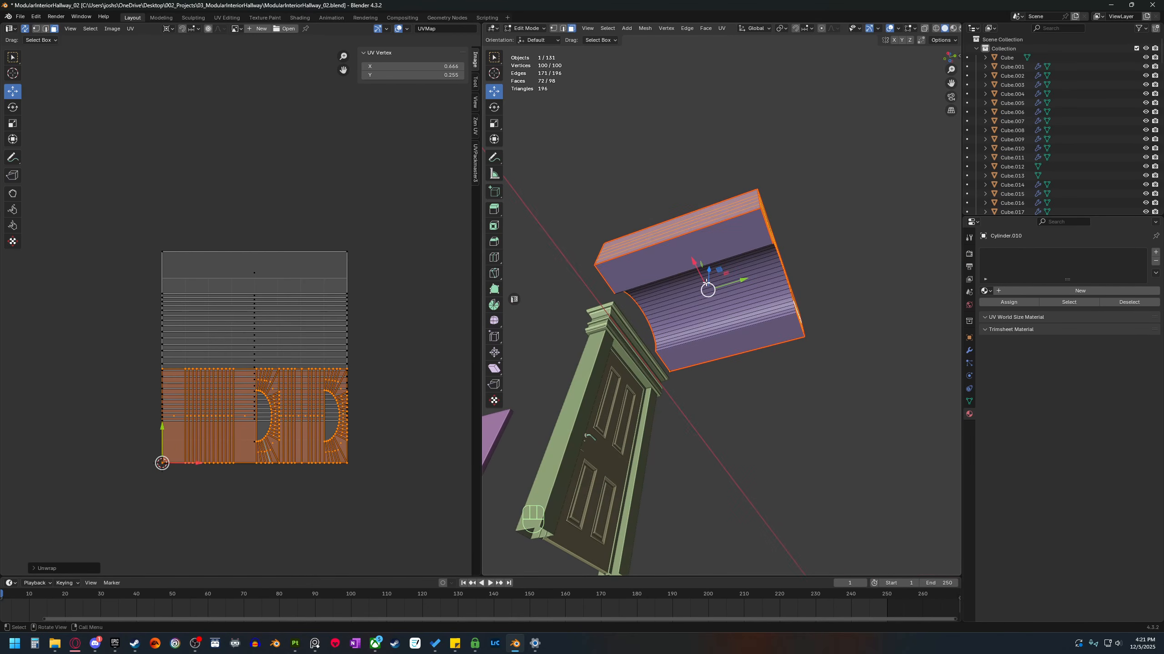
pyautogui.press('b')
pyautogui.press('b')
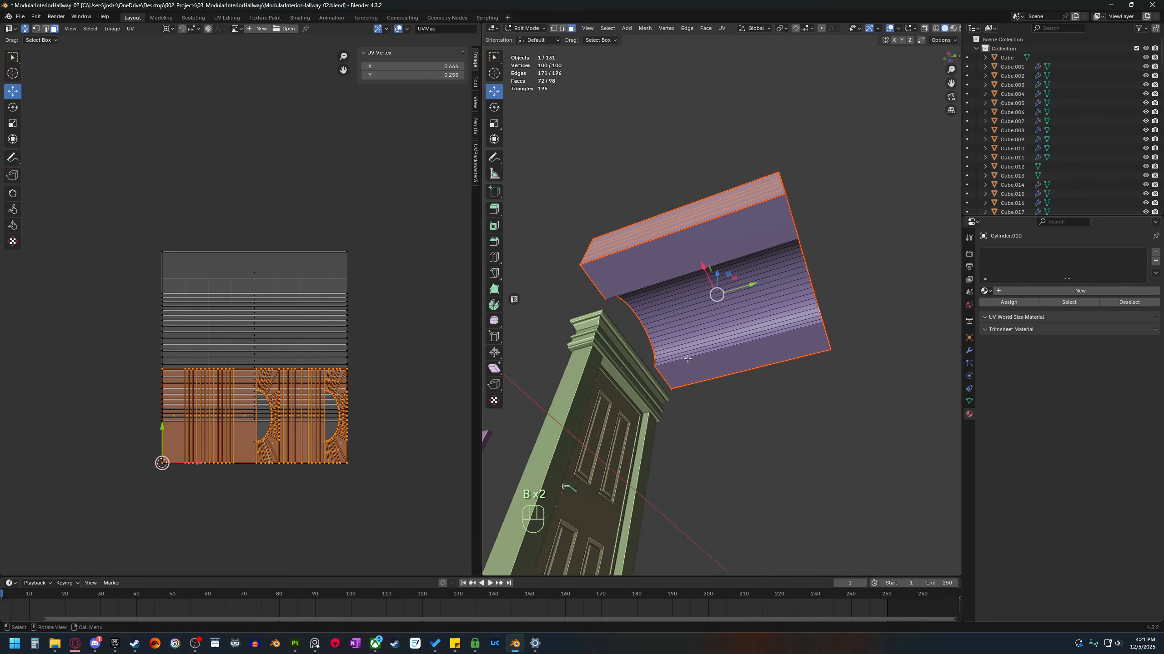
pyautogui.press('Tab')
pyautogui.click(768, 386)
pyautogui.moveTo(769, 385); pyautogui.dragTo(726, 437, button='middle')
pyautogui.moveTo(866, 421); pyautogui.dragTo(509, 299, button='middle')
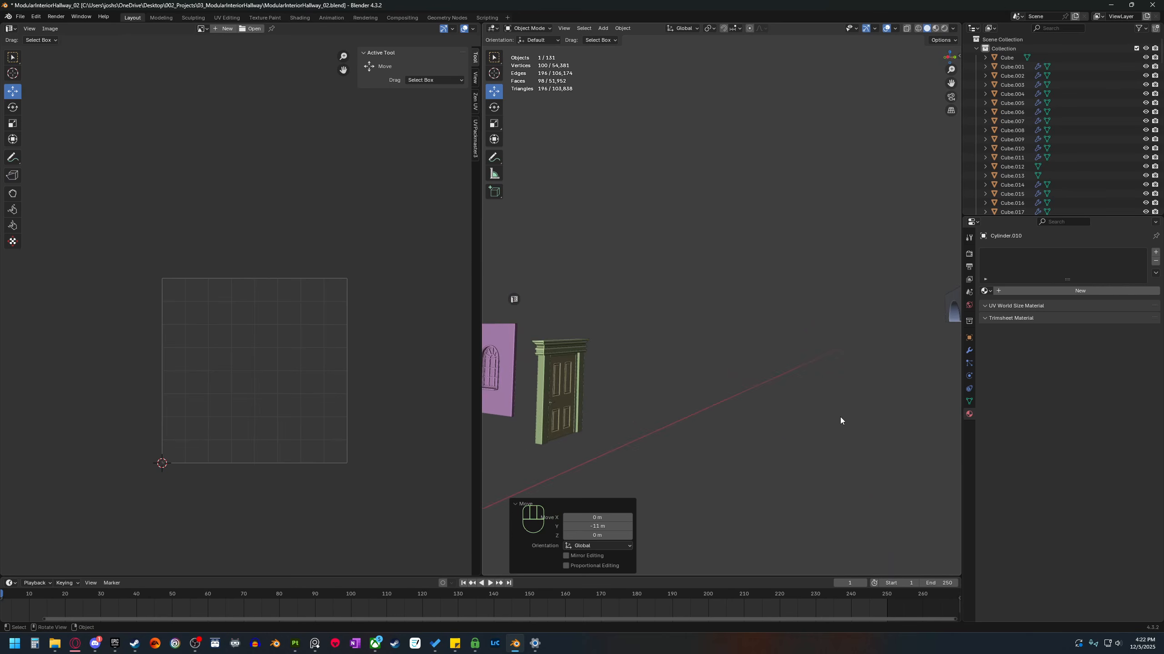
# Isolate the corner vaulted ceiling piece without the UV editor and open its mesh in Edit Mode.
pyautogui.click(703, 263)
pyautogui.press('b')
pyautogui.click(514, 299)
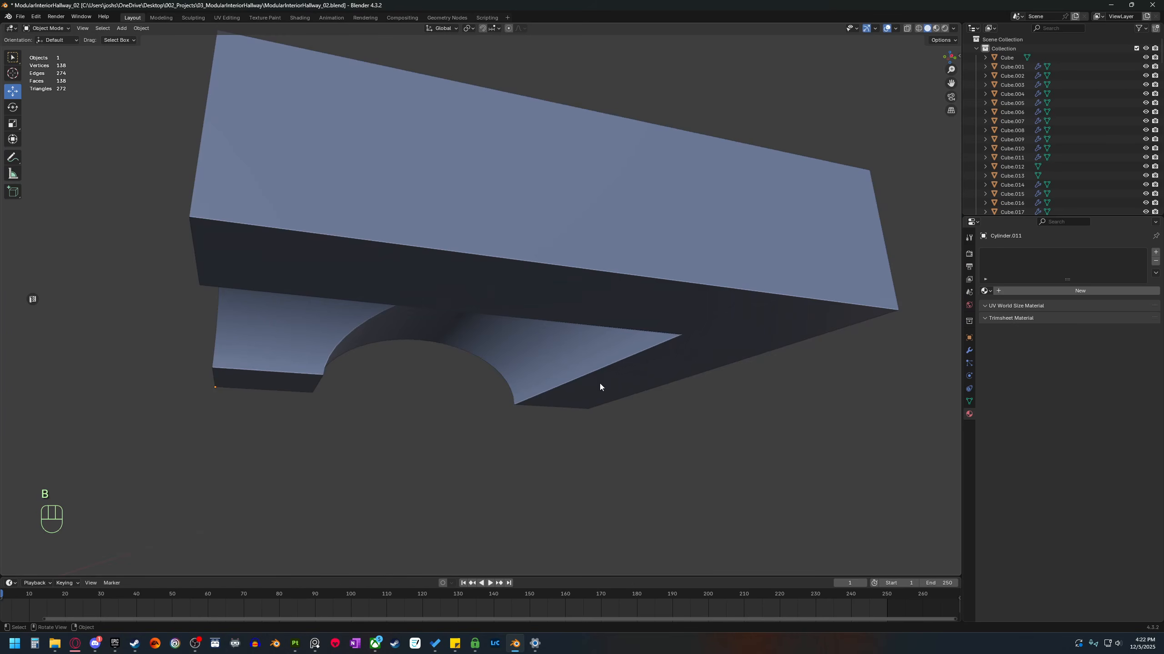
pyautogui.press('Tab')
pyautogui.moveTo(600, 385); pyautogui.dragTo(577, 401, button='middle')
# Merge all vertices of the corner ceiling piece by distance with a threshold of 0.0001 m.
pyautogui.press('a')
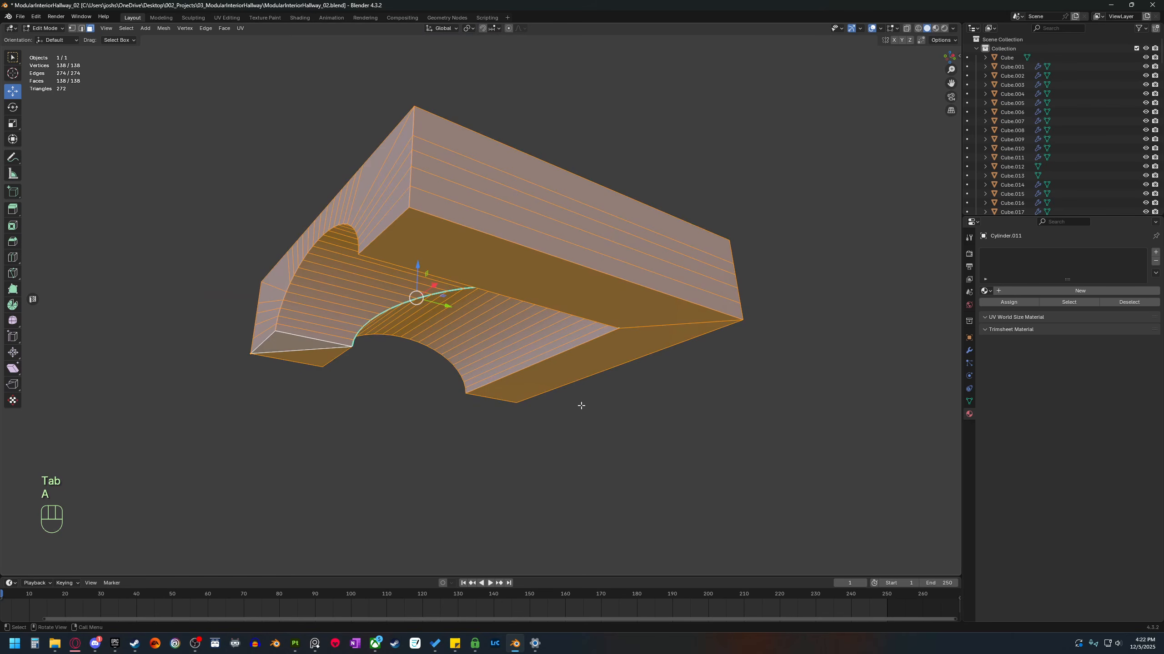
pyautogui.press('m')
pyautogui.click(581, 406)
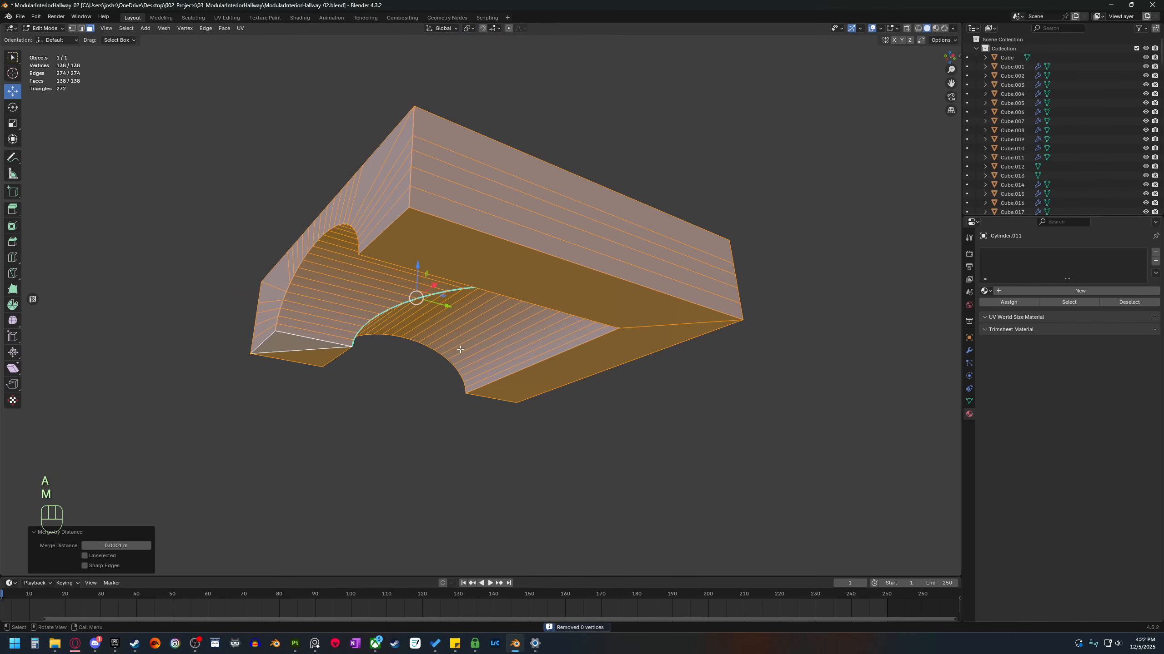
pyautogui.moveTo(460, 349); pyautogui.dragTo(596, 380, button='middle')
pyautogui.press('3')
pyautogui.click(611, 386)
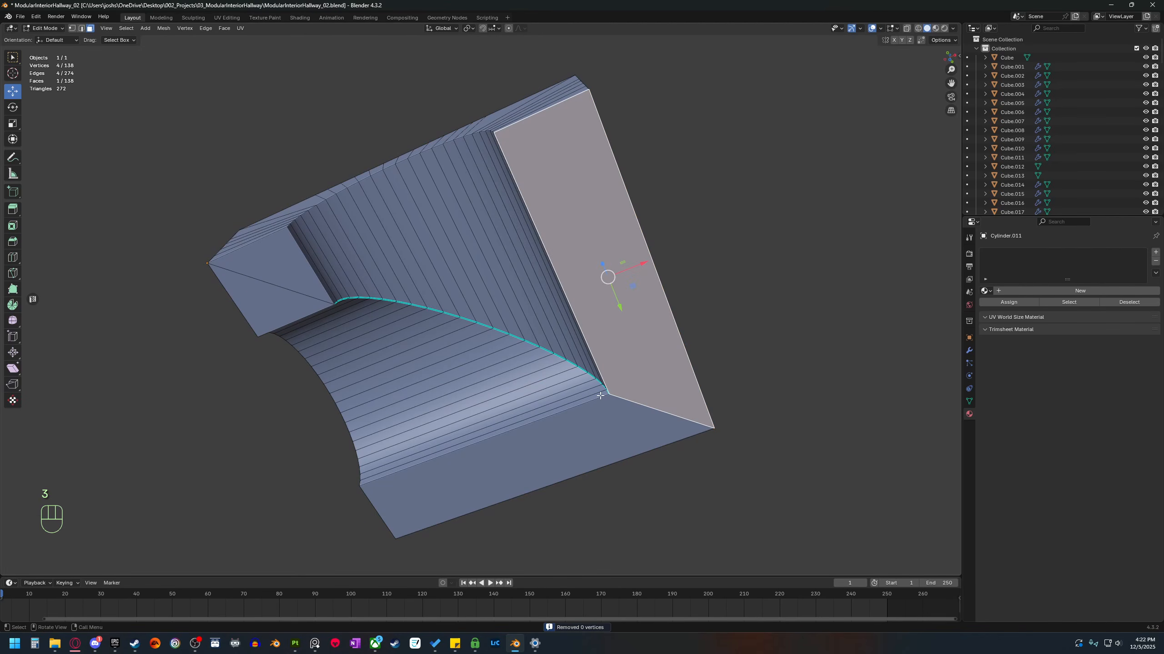
pyautogui.keyDown('shift'); pyautogui.moveTo(591, 400); pyautogui.dragTo(639, 394, button='middle'); pyautogui.keyUp('shift')
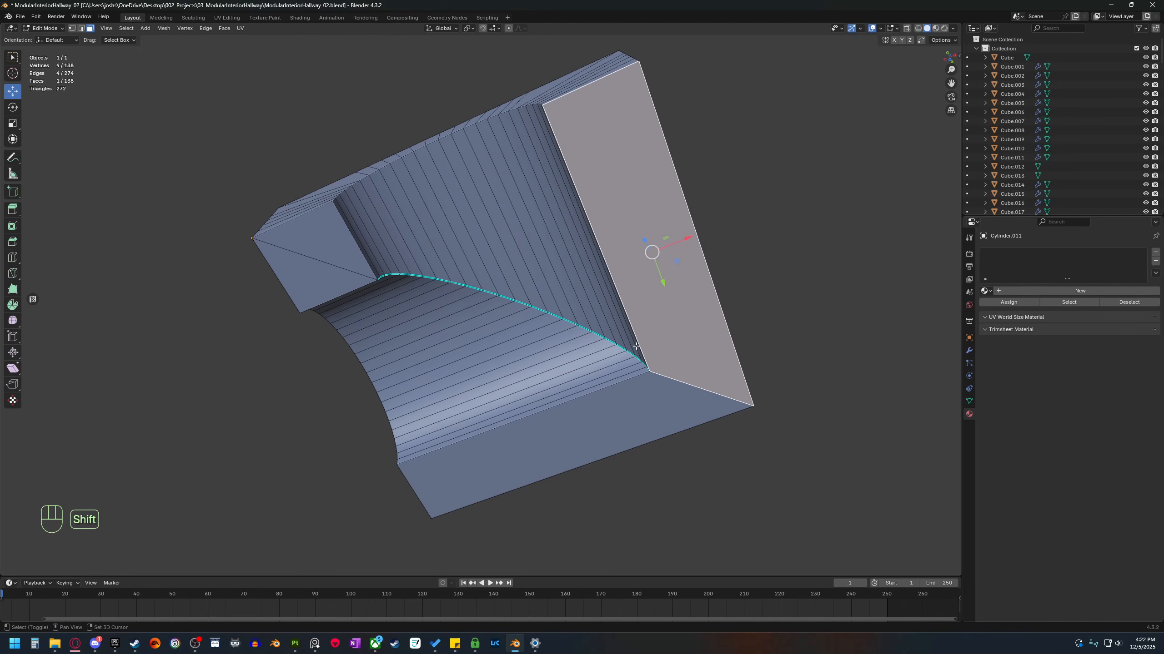
pyautogui.keyDown('shift'); pyautogui.moveTo(636, 346); pyautogui.dragTo(652, 420, button='middle'); pyautogui.keyUp('shift')
pyautogui.keyDown('ctrl'); pyautogui.click(302, 303); pyautogui.keyUp('ctrl')
# Mark a seam along the outer edges of the corner piece's underside, including both arch openings.
pyautogui.press('2')
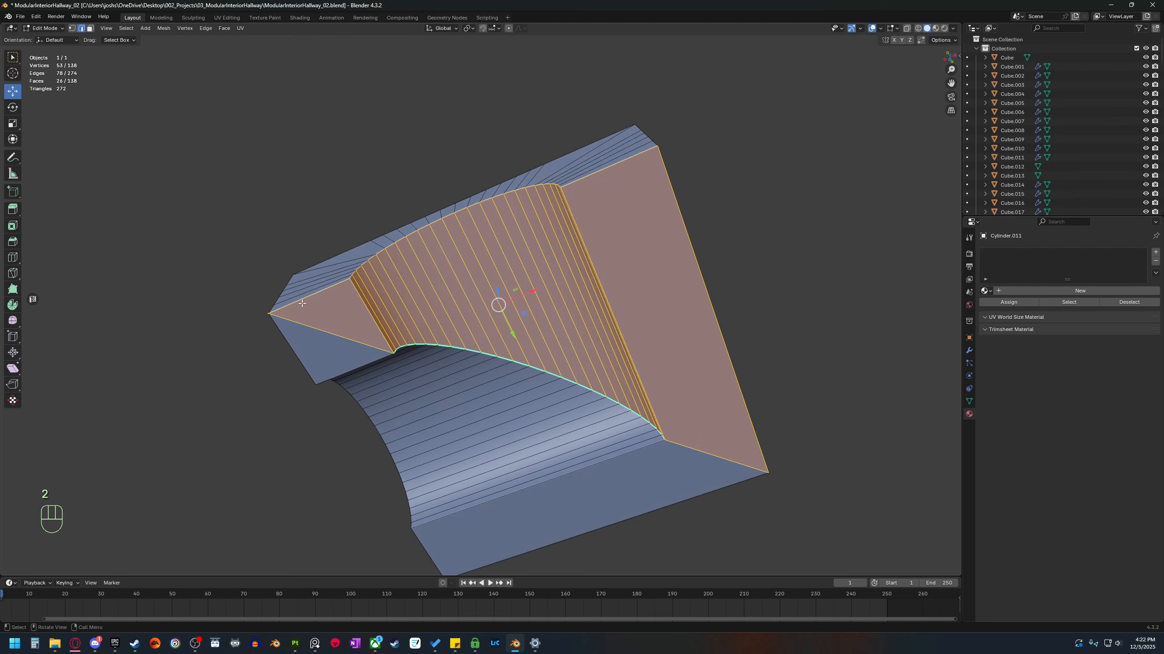
pyautogui.hotkey('alt', 'a')
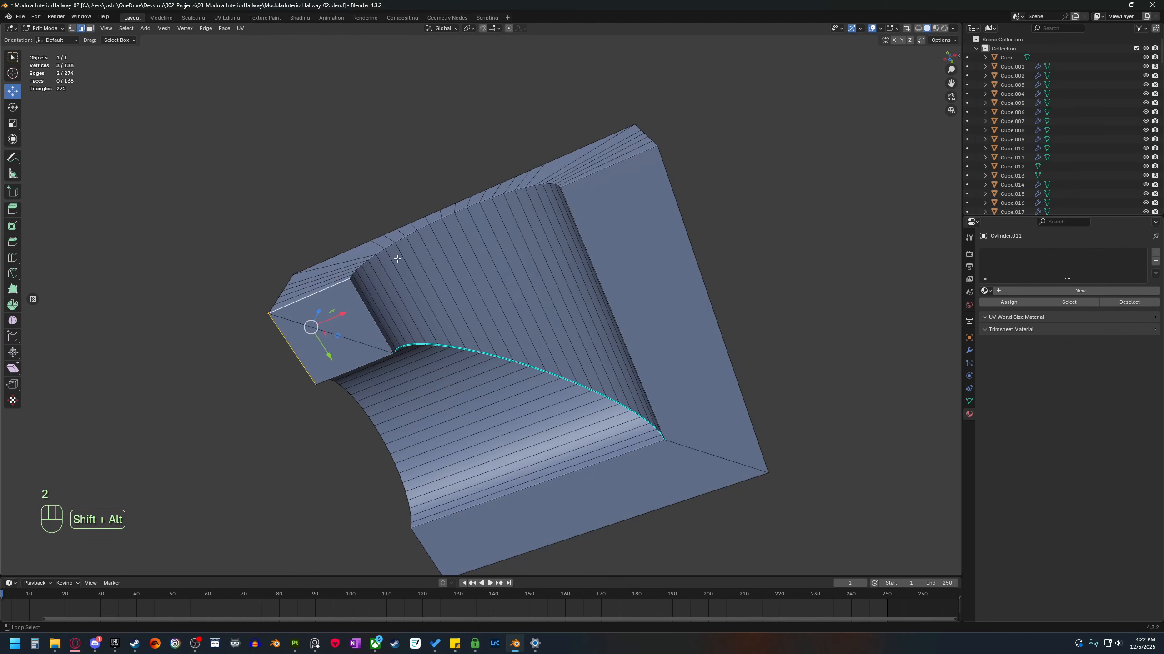
pyautogui.keyDown('alt'); pyautogui.keyDown('shift'); pyautogui.click(367, 257); pyautogui.keyUp('shift'); pyautogui.keyUp('alt')
pyautogui.keyDown('alt'); pyautogui.keyDown('shift'); pyautogui.click(710, 391); pyautogui.keyUp('shift'); pyautogui.keyUp('alt')
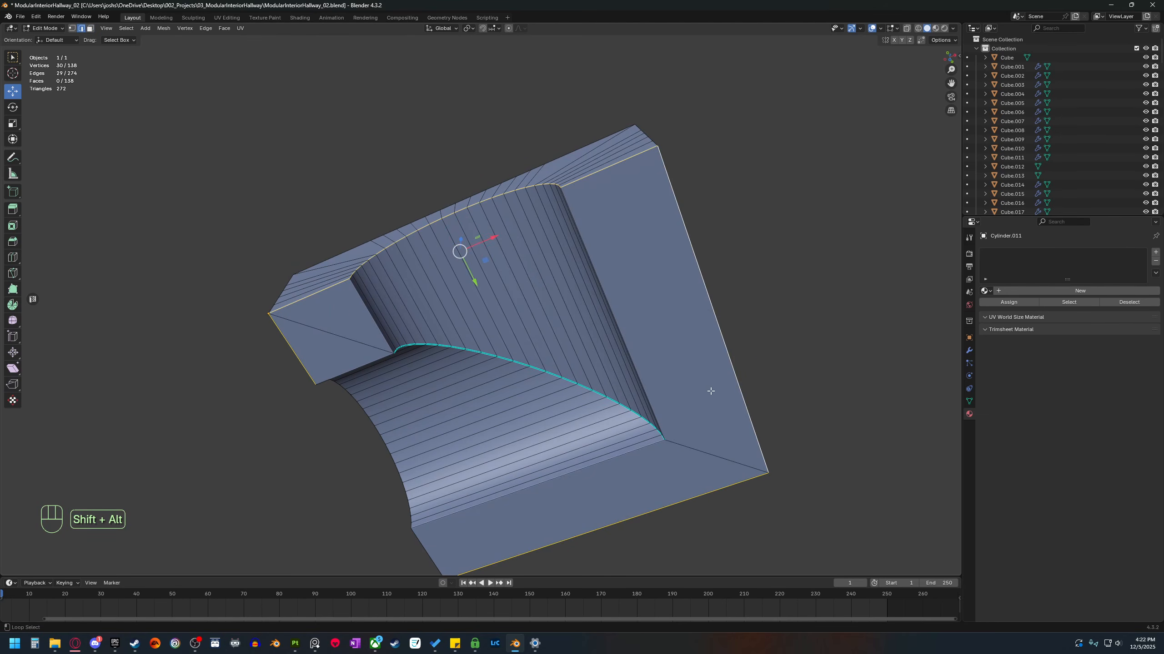
pyautogui.keyDown('alt'); pyautogui.keyDown('shift'); pyautogui.click(442, 493); pyautogui.keyUp('shift'); pyautogui.keyUp('alt')
pyautogui.keyDown('alt'); pyautogui.keyDown('shift'); pyautogui.click(402, 468); pyautogui.keyUp('shift'); pyautogui.keyUp('alt')
pyautogui.moveTo(401, 468); pyautogui.dragTo(462, 402, button='middle')
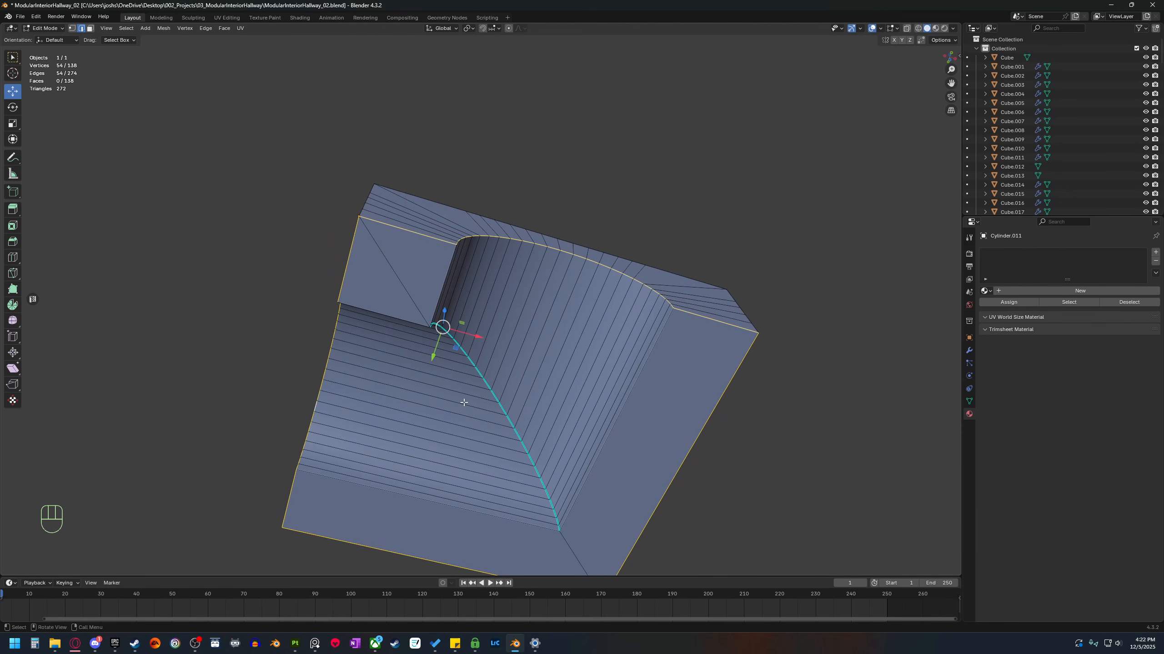
pyautogui.rightClick(443, 395)
pyautogui.click(436, 395)
pyautogui.scroll(-2, 423, 342)
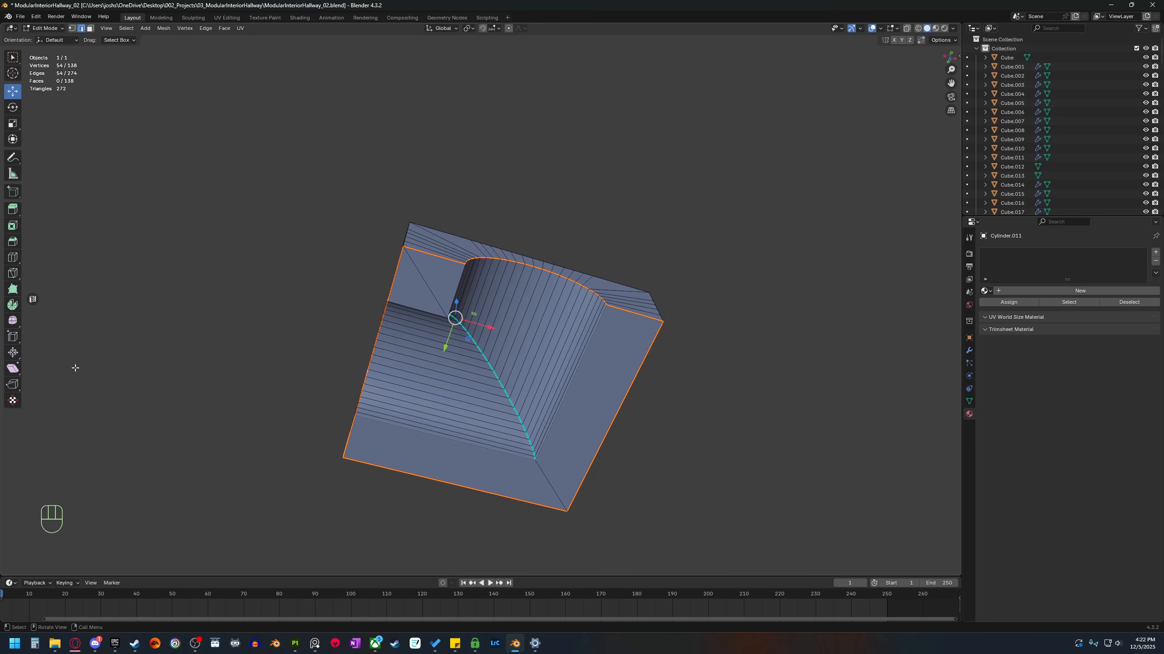
# Bring back the UV editor and unwrap the corner ceiling piece's whole underside with the Angle Based method.
pyautogui.click(34, 299)
pyautogui.press('3')
pyautogui.click(765, 376)
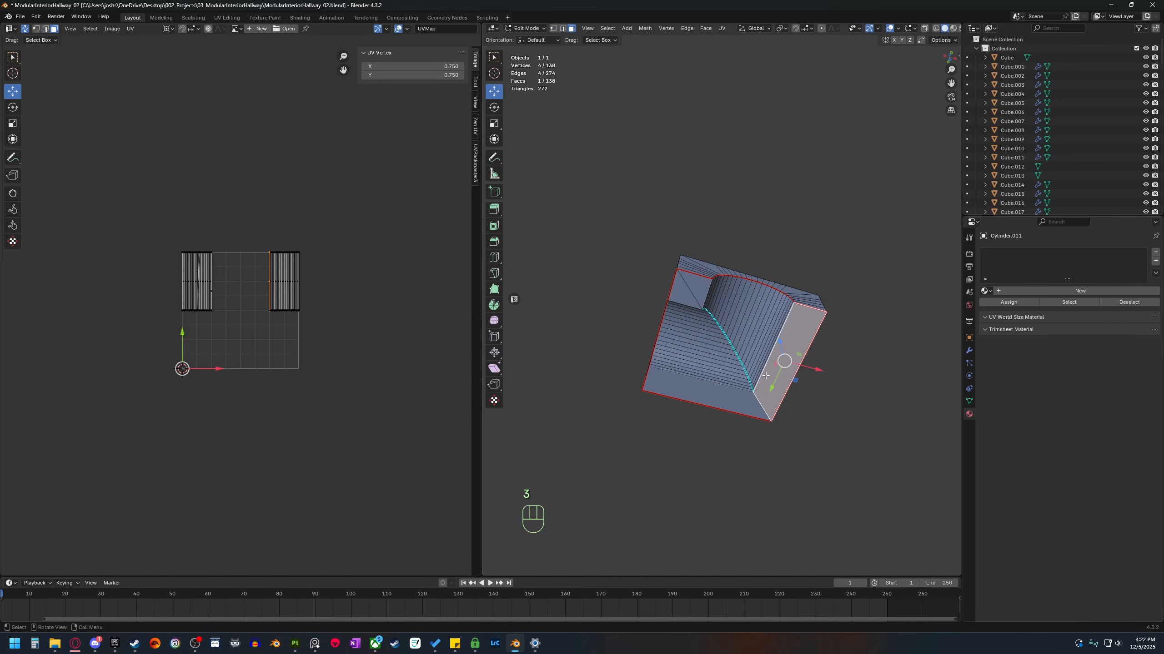
pyautogui.hotkey('ctrl', 'l')
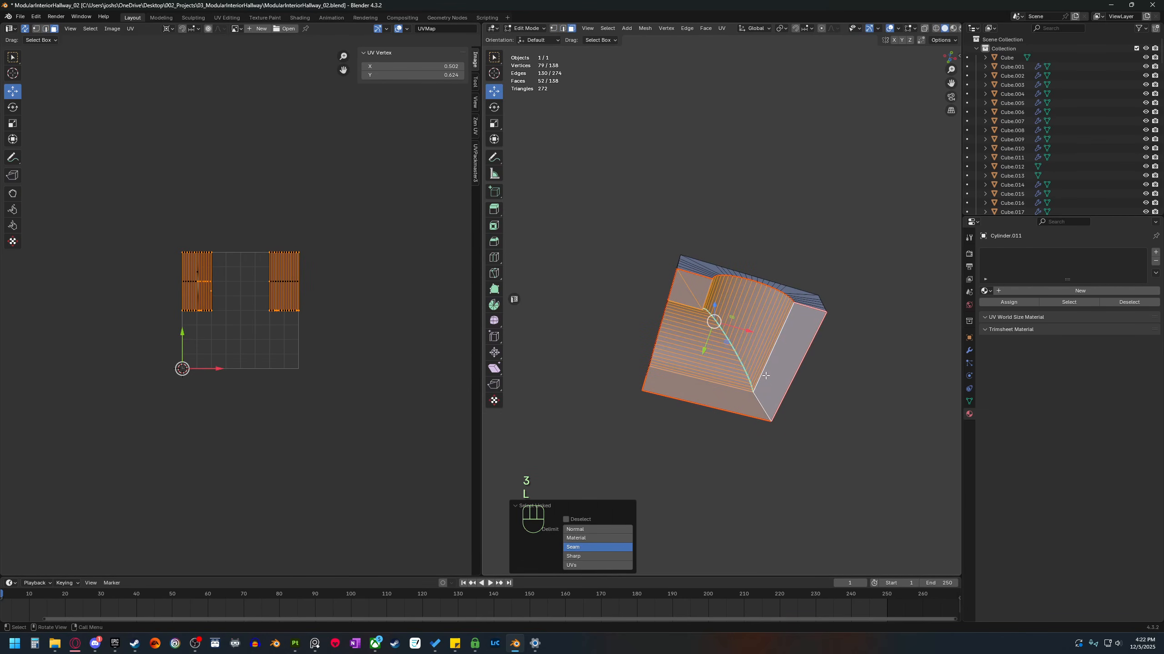
pyautogui.press('u')
pyautogui.click(806, 380)
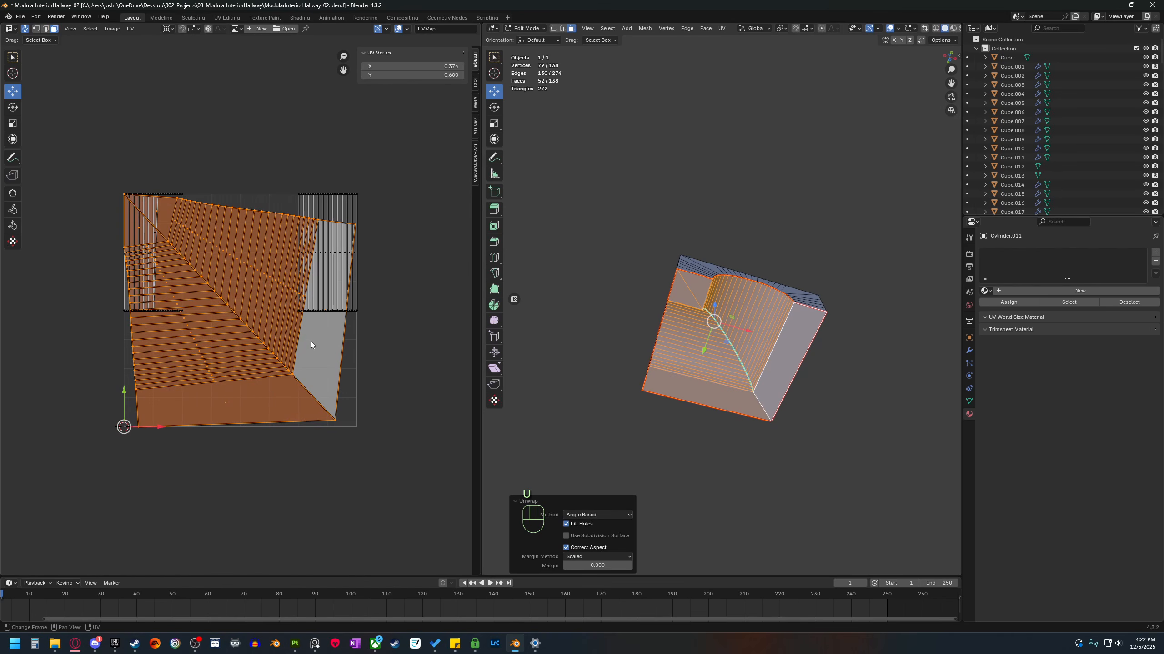
# Mark a seam along the full diagonal of the underside, from the outer corner to the inner corner.
pyautogui.moveTo(833, 441); pyautogui.dragTo(816, 384, button='middle')
pyautogui.press('2')
pyautogui.click(801, 428)
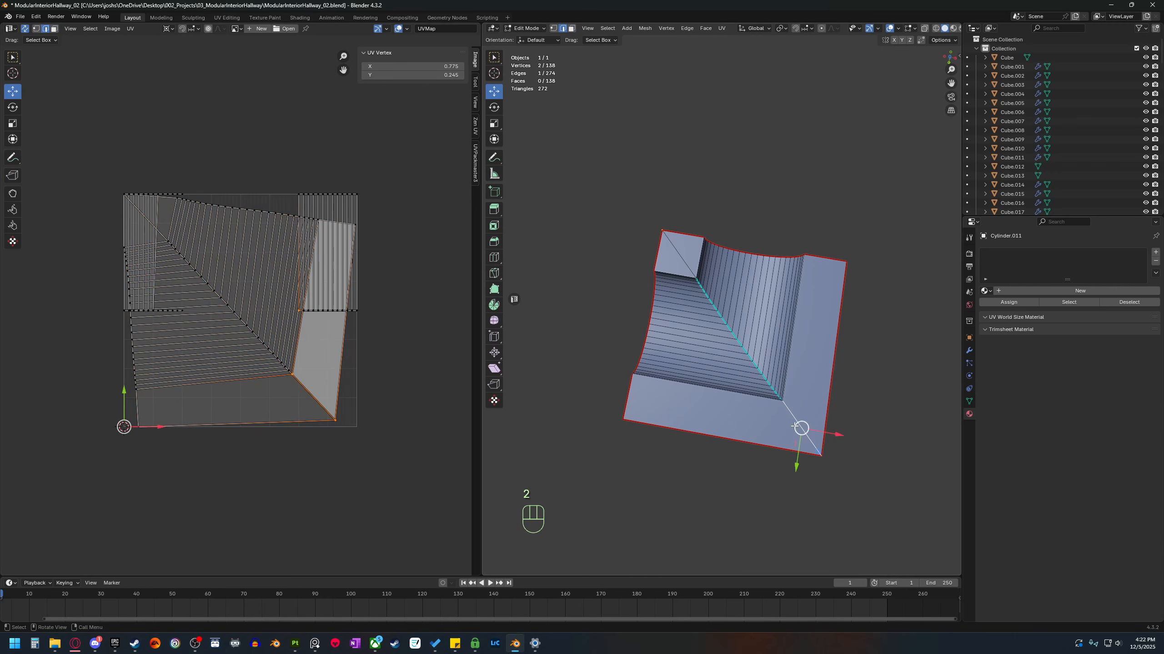
pyautogui.keyDown('ctrl'); pyautogui.click(667, 266); pyautogui.keyUp('ctrl')
pyautogui.rightClick(739, 326)
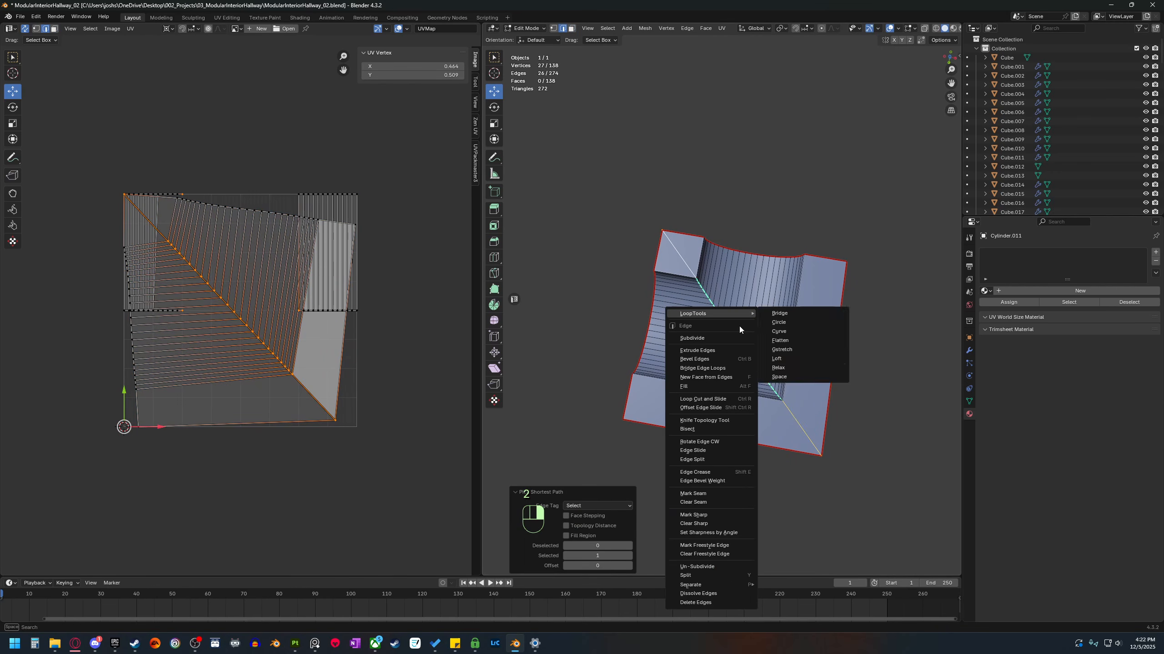
pyautogui.click(730, 494)
# Unwrap the first half of the underside beside the diagonal seam with the Angle Based method.
pyautogui.press('3')
pyautogui.click(801, 386)
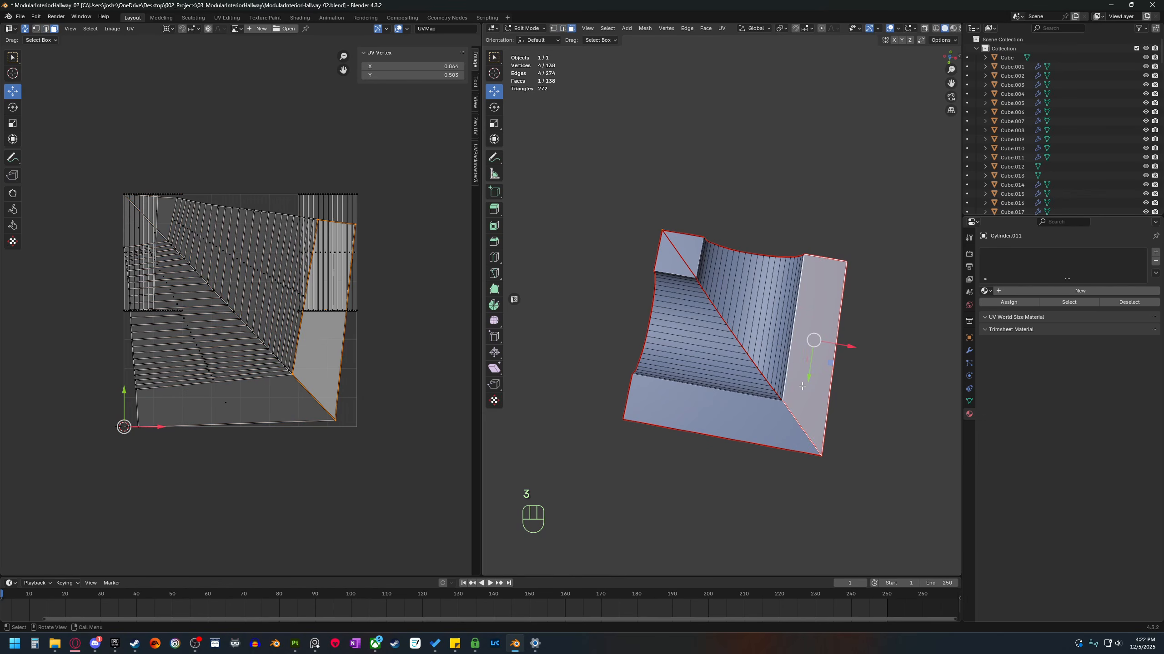
pyautogui.press('l')
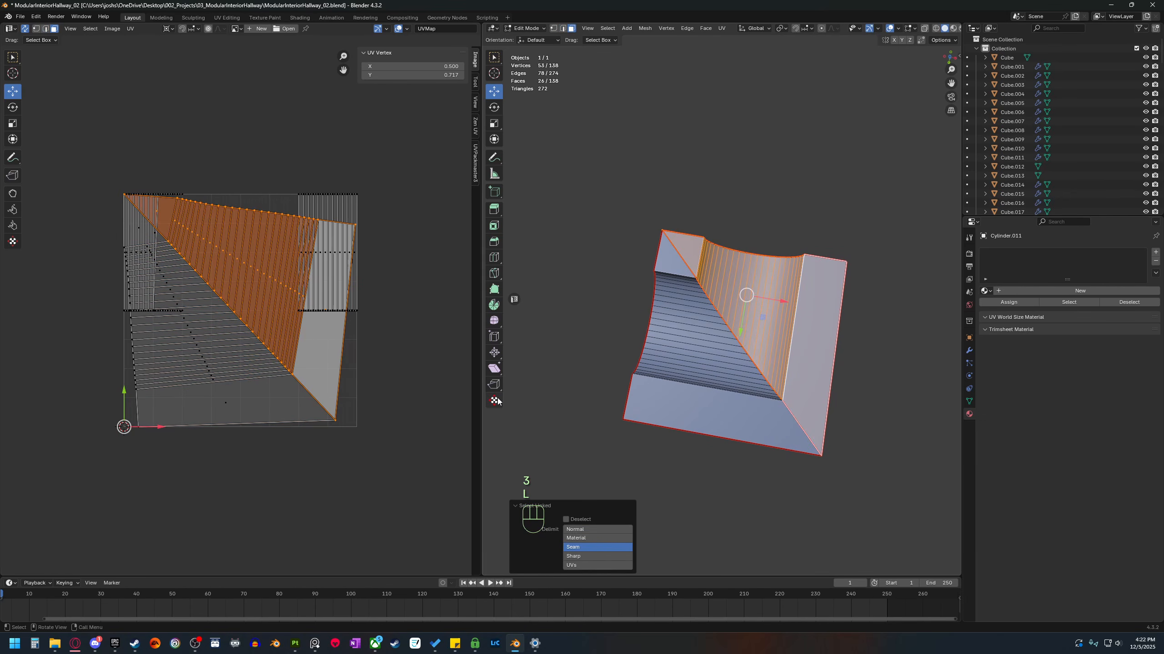
pyautogui.press('u')
pyautogui.click(412, 418)
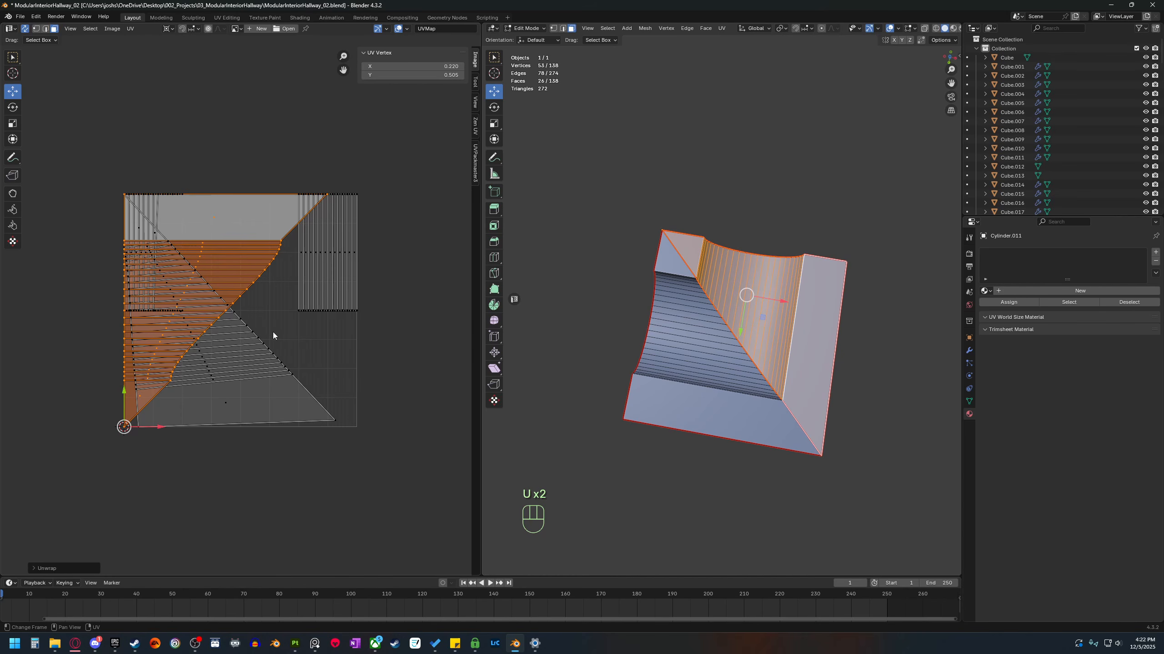
# Unwrap the other half of the underside across the diagonal seam with the Angle Based method.
pyautogui.click(726, 425)
pyautogui.press('u')
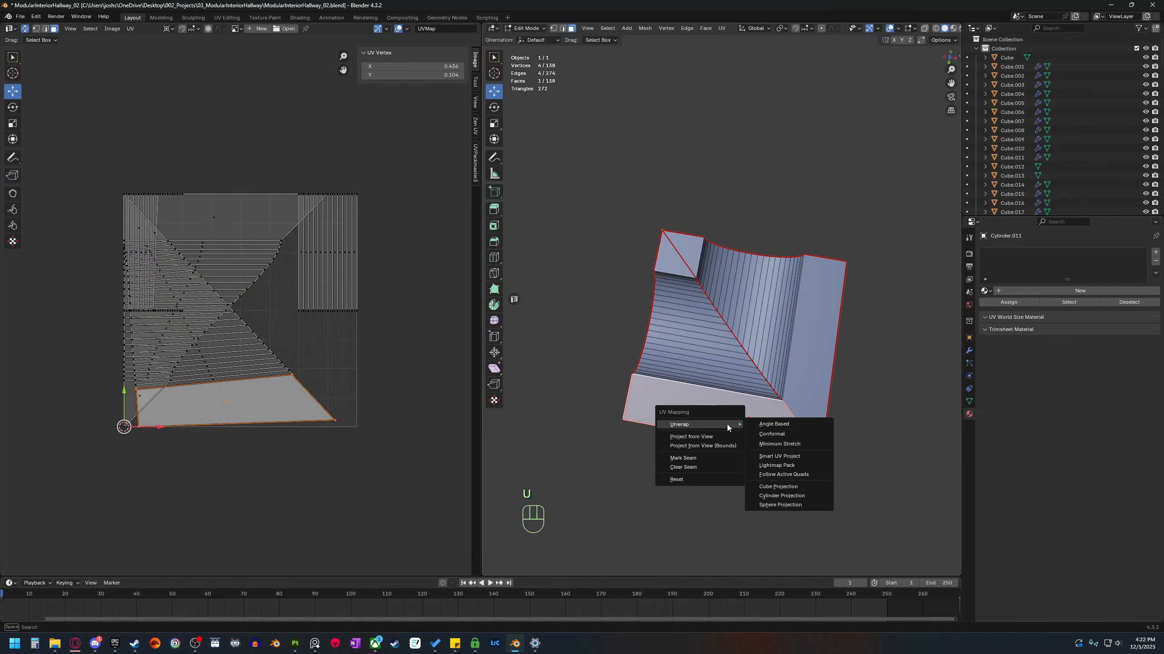
pyautogui.click(799, 425)
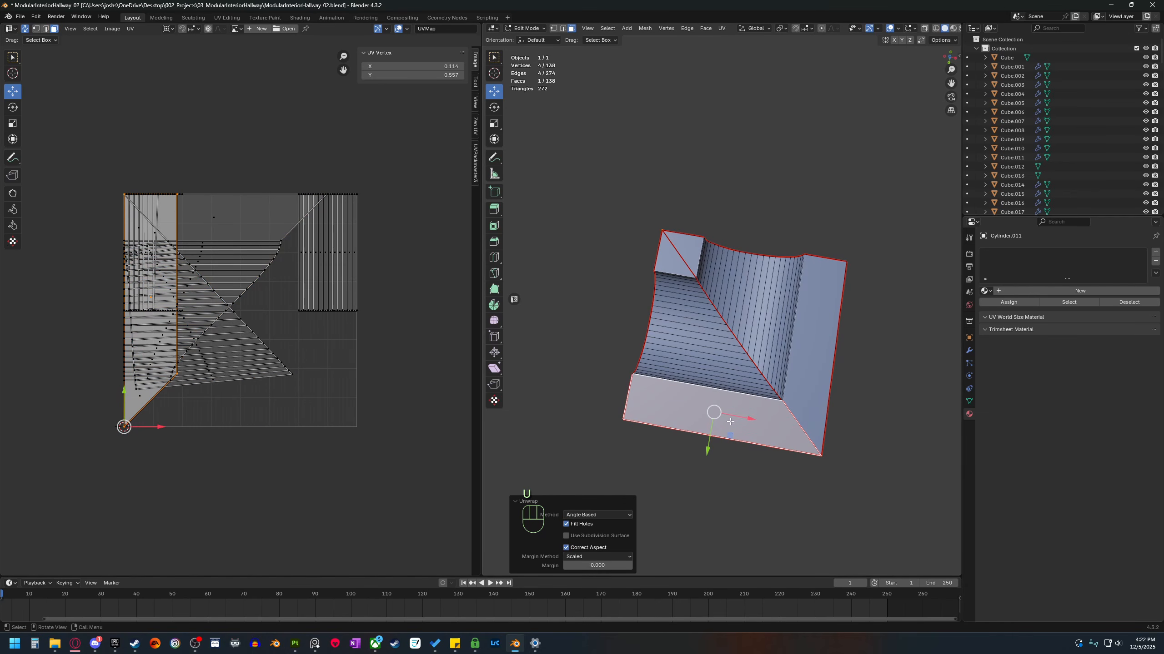
pyautogui.press('l')
pyautogui.press('u')
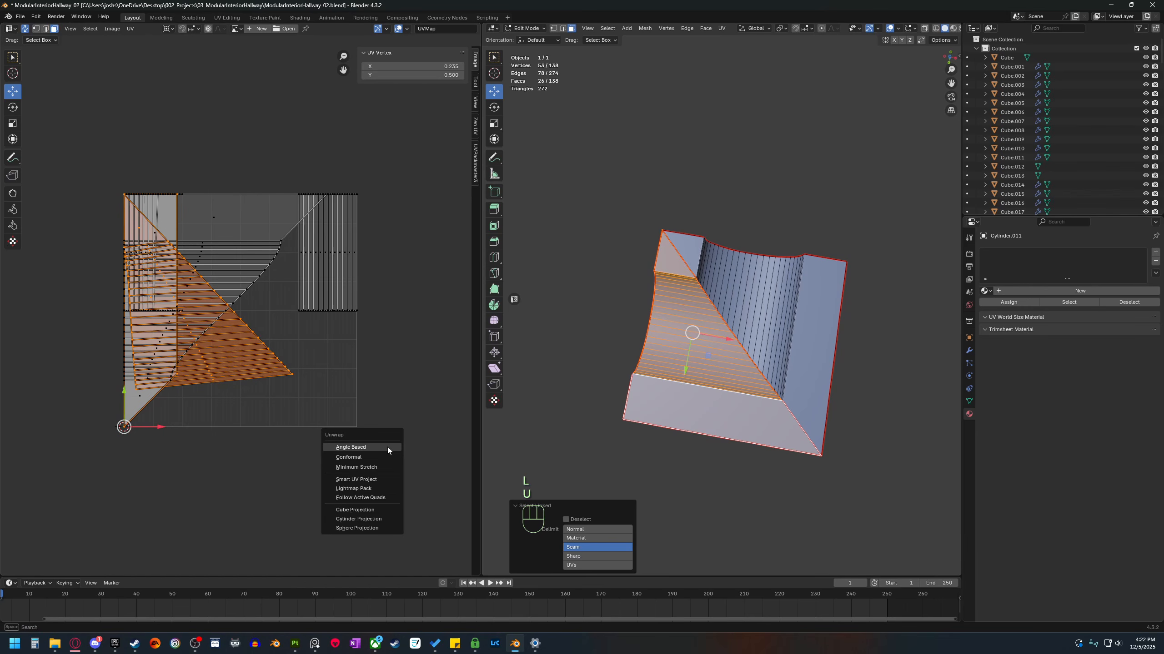
pyautogui.click(387, 447)
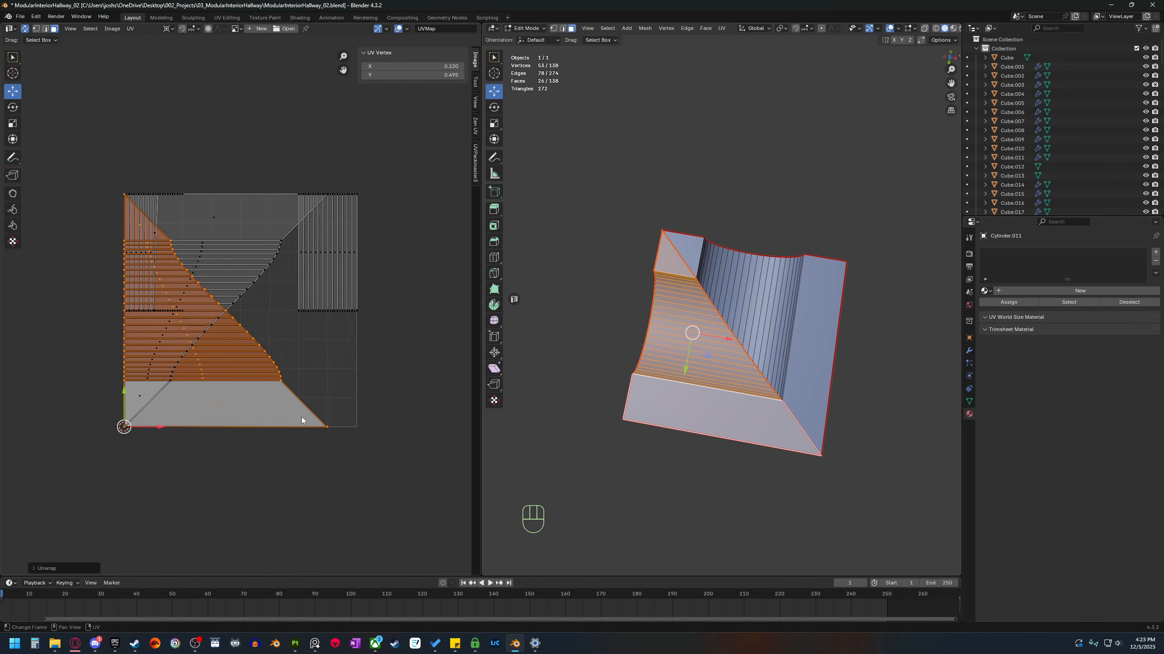
pyautogui.moveTo(746, 343); pyautogui.dragTo(775, 354, button='middle')
pyautogui.press('3')
pyautogui.click(807, 334)
pyautogui.press('2')
pyautogui.scroll(3, 841, 441)
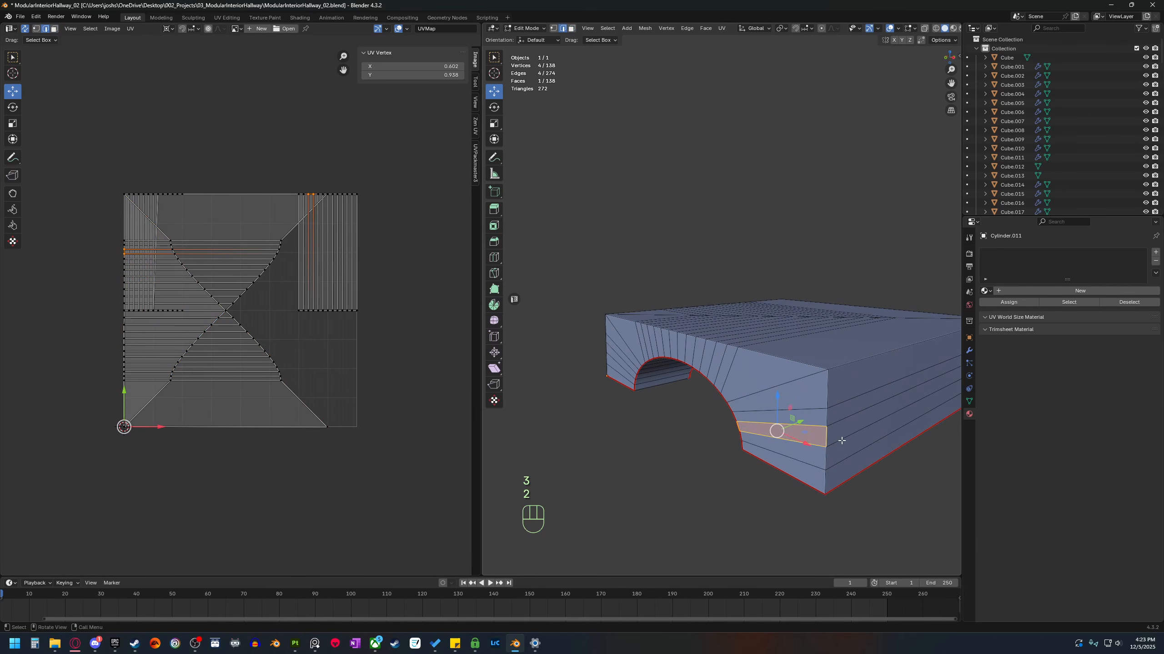
pyautogui.click(825, 386)
pyautogui.press('2')
pyautogui.keyDown('alt'); pyautogui.keyDown('shift'); pyautogui.click(826, 386); pyautogui.keyUp('shift'); pyautogui.keyUp('alt')
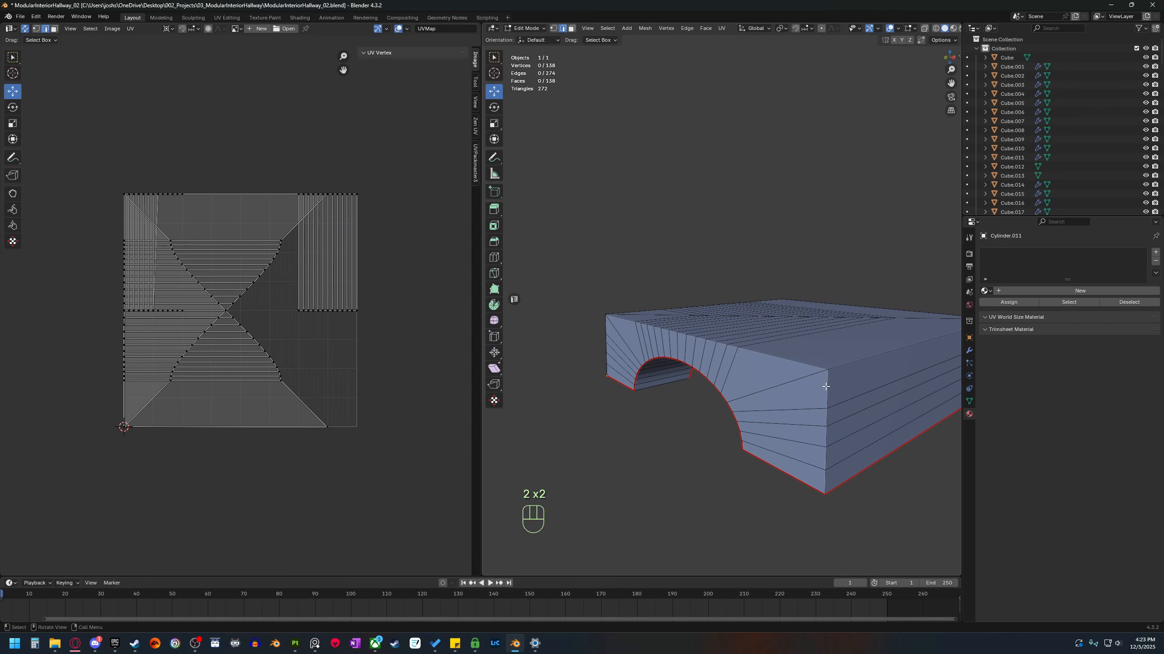
pyautogui.keyDown('alt'); pyautogui.keyDown('shift'); pyautogui.click(825, 387); pyautogui.keyUp('shift'); pyautogui.keyUp('alt')
pyautogui.keyDown('alt'); pyautogui.keyDown('shift'); pyautogui.click(826, 386); pyautogui.keyUp('shift'); pyautogui.keyUp('alt')
pyautogui.keyDown('alt'); pyautogui.keyDown('shift'); pyautogui.click(825, 386); pyautogui.keyUp('shift'); pyautogui.keyUp('alt')
pyautogui.moveTo(787, 405); pyautogui.dragTo(683, 417, button='middle')
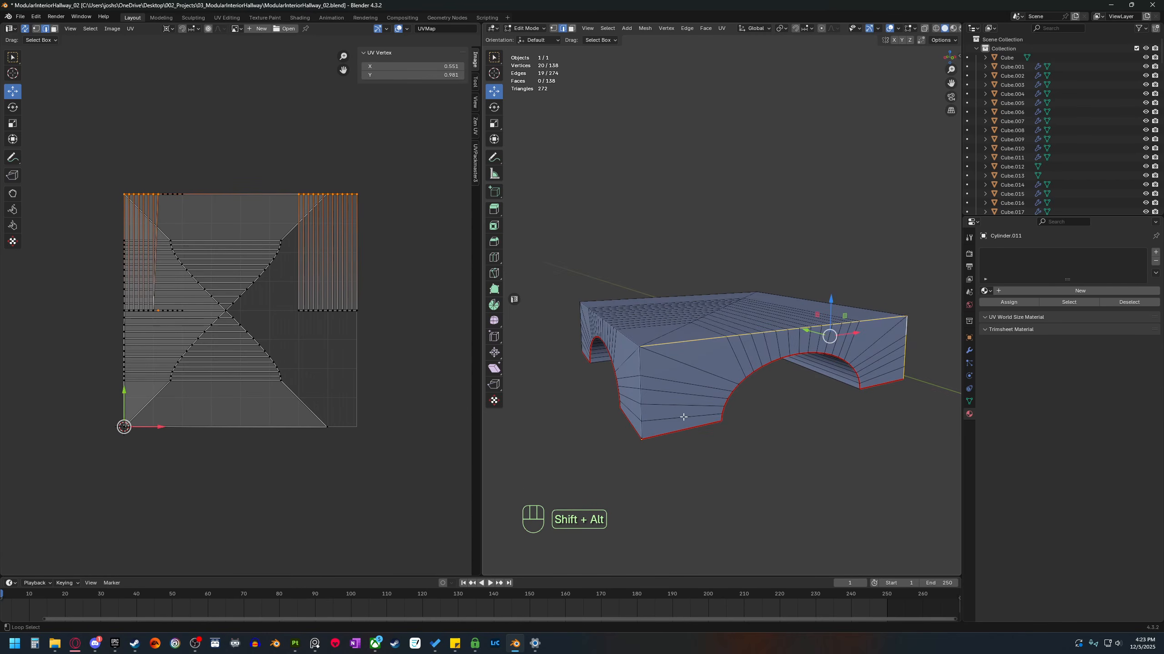
pyautogui.keyDown('alt'); pyautogui.keyDown('shift'); pyautogui.click(641, 392); pyautogui.keyUp('shift'); pyautogui.keyUp('alt')
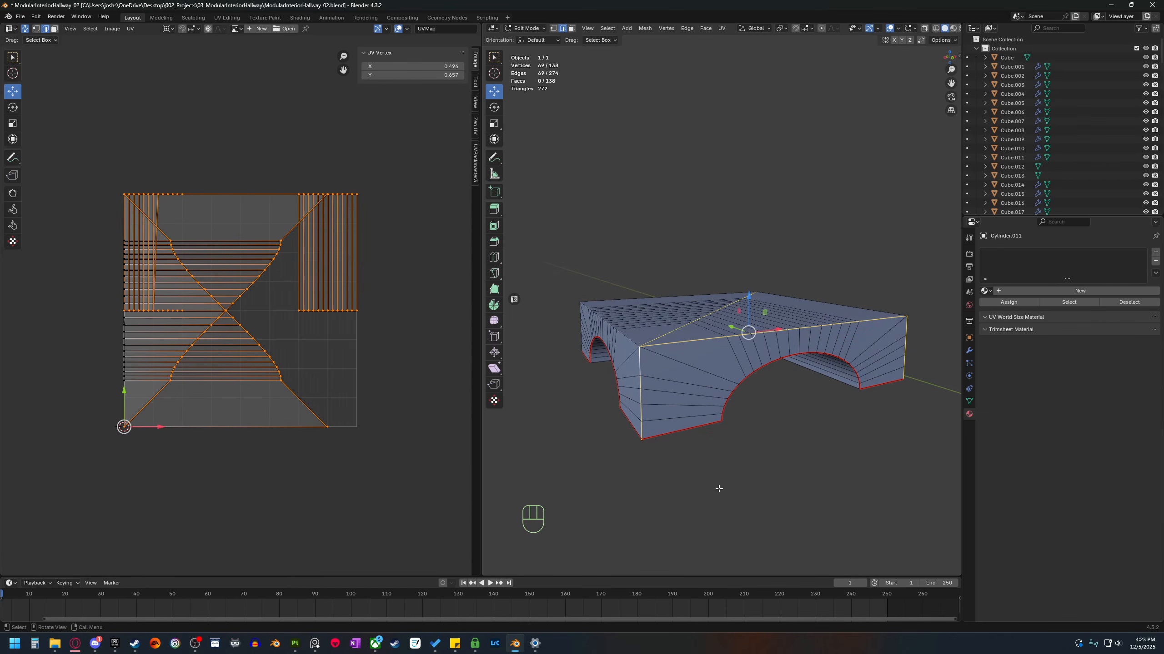
pyautogui.hotkey('alt', 'a')
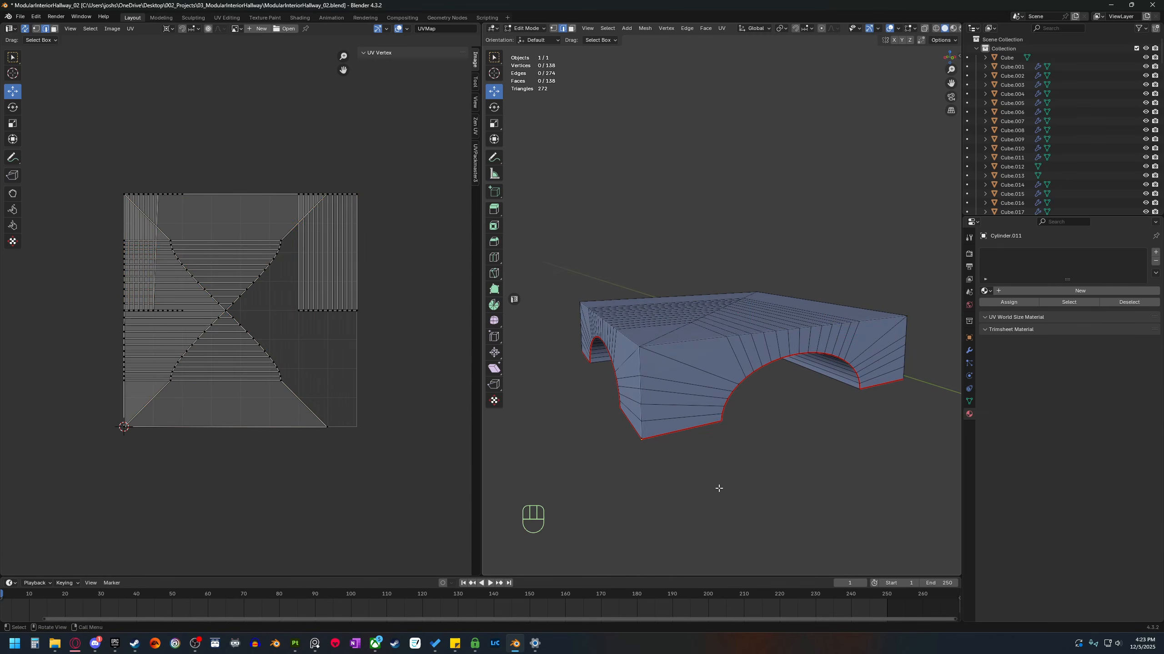
pyautogui.keyDown('alt'); pyautogui.keyDown('shift'); pyautogui.click(643, 366); pyautogui.keyUp('shift'); pyautogui.keyUp('alt')
pyautogui.moveTo(642, 367); pyautogui.dragTo(734, 446, button='middle')
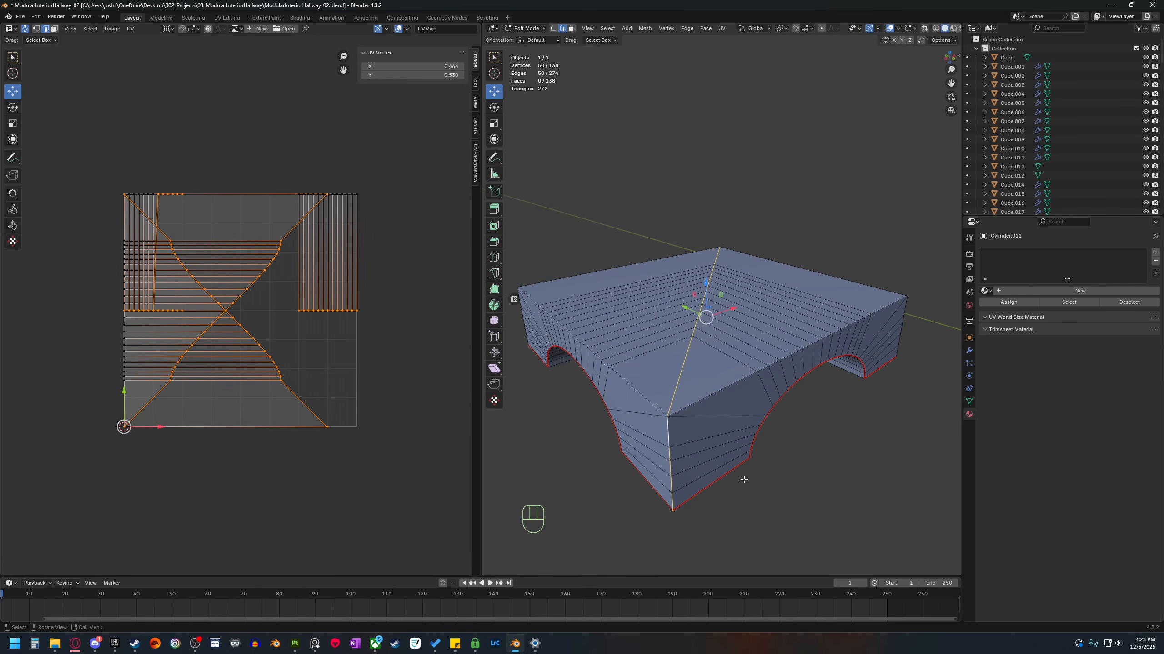
pyautogui.scroll(8, 744, 479)
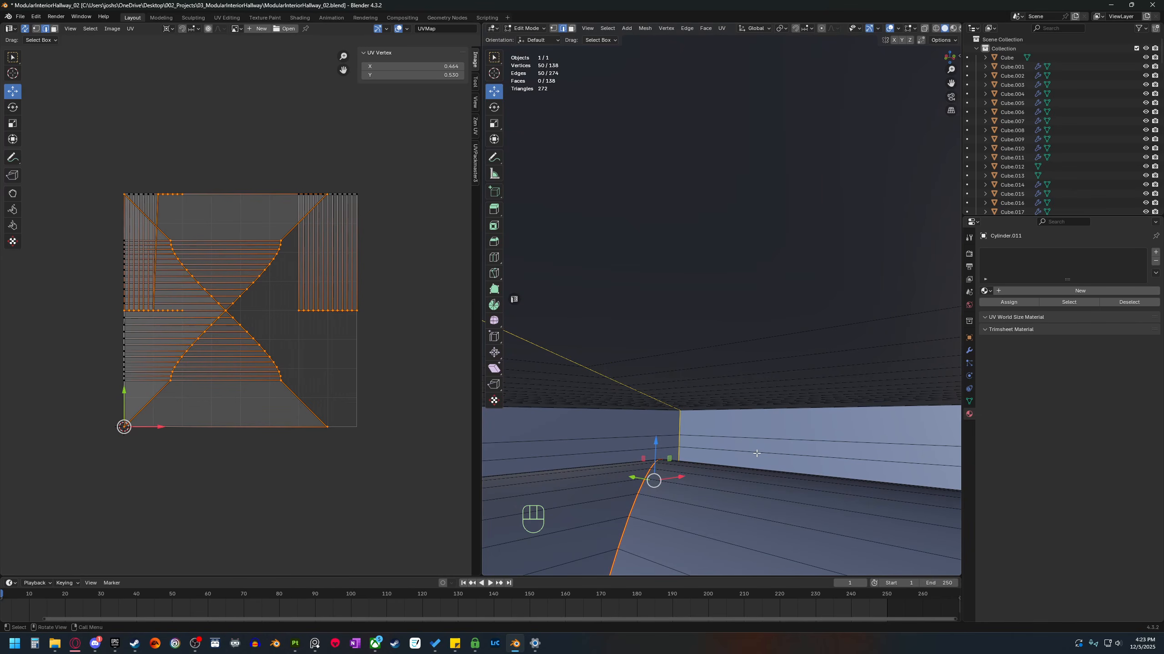
pyautogui.scroll(-8, 756, 453)
# Mark seams along the corner piece's top perimeter edges and its vertical outer corner edges.
pyautogui.click(700, 392)
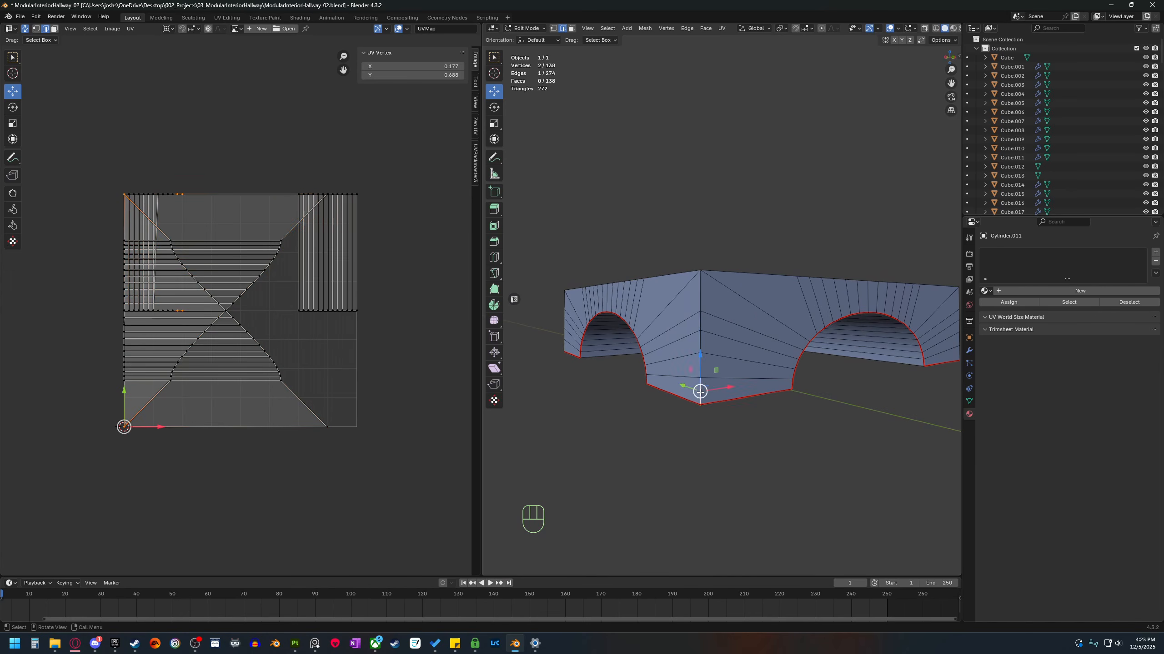
pyautogui.moveTo(699, 392); pyautogui.dragTo(670, 447, button='middle')
pyautogui.keyDown('ctrl'); pyautogui.click(686, 398); pyautogui.keyUp('ctrl')
pyautogui.scroll(3, 710, 397)
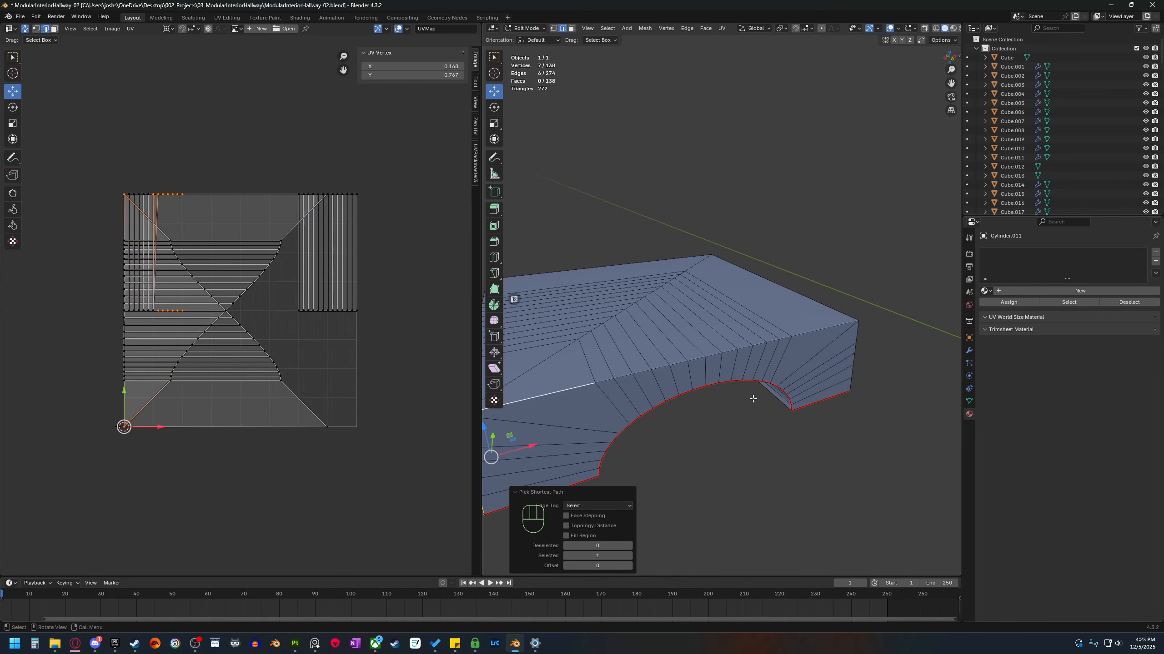
pyautogui.keyDown('ctrl'); pyautogui.click(827, 323); pyautogui.keyUp('ctrl')
pyautogui.moveTo(827, 325); pyautogui.dragTo(798, 369, button='middle')
pyautogui.keyDown('ctrl'); pyautogui.click(845, 430); pyautogui.keyUp('ctrl')
pyautogui.moveTo(845, 430); pyautogui.dragTo(803, 452, button='middle')
pyautogui.keyDown('shift'); pyautogui.click(809, 363); pyautogui.keyUp('shift')
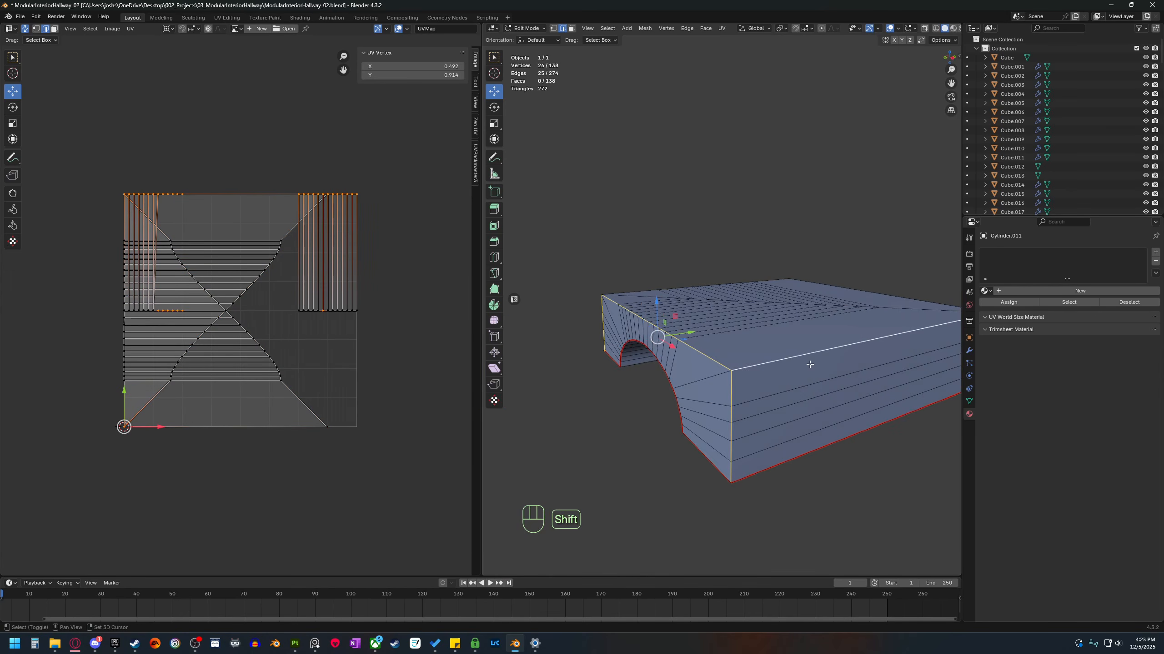
pyautogui.moveTo(809, 364); pyautogui.dragTo(807, 427, button='middle')
pyautogui.keyDown('shift'); pyautogui.click(824, 435); pyautogui.keyUp('shift')
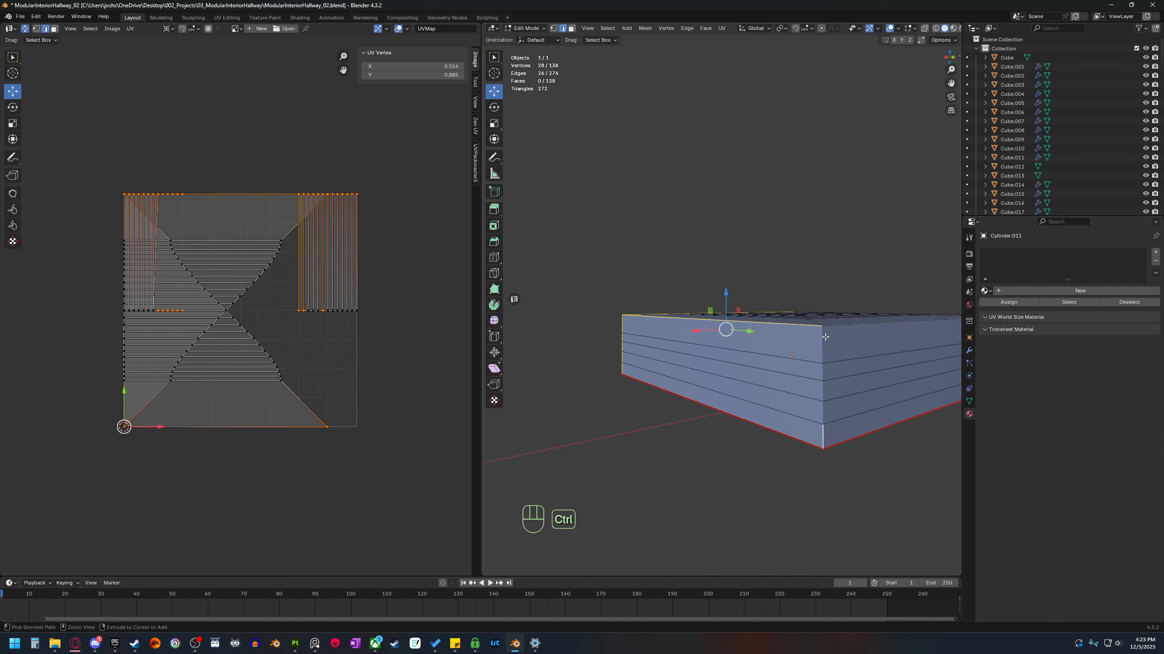
pyautogui.keyDown('ctrl'); pyautogui.click(825, 337); pyautogui.keyUp('ctrl')
pyautogui.moveTo(825, 337); pyautogui.dragTo(645, 375, button='middle')
pyautogui.keyDown('ctrl'); pyautogui.click(731, 356); pyautogui.keyUp('ctrl')
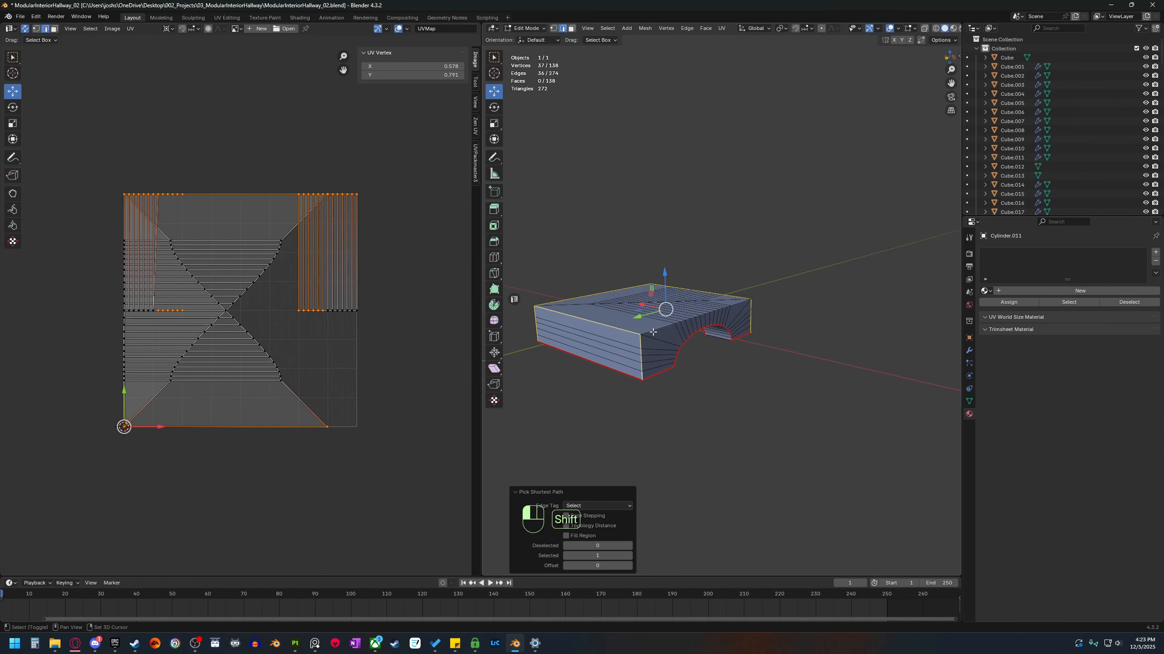
pyautogui.keyDown('ctrl'); pyautogui.click(738, 306); pyautogui.keyUp('ctrl')
pyautogui.rightClick(718, 326)
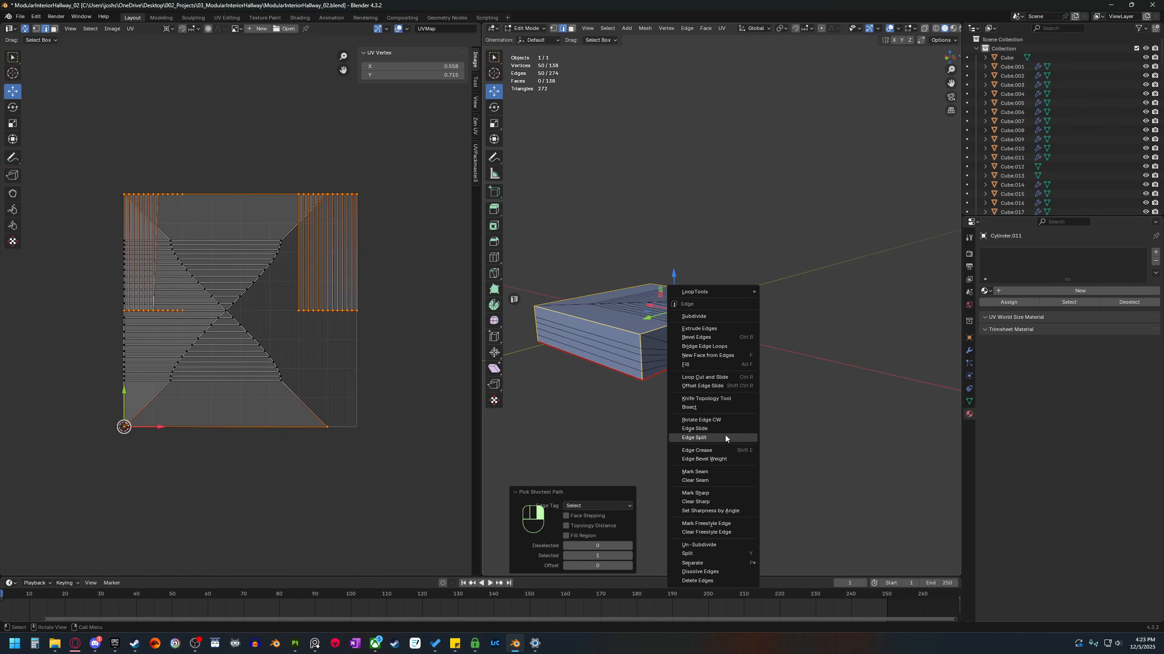
pyautogui.click(694, 472)
# Select the top face island and all outer side islands and unwrap them with the Angle Based method.
pyautogui.moveTo(709, 467); pyautogui.dragTo(740, 437, button='middle')
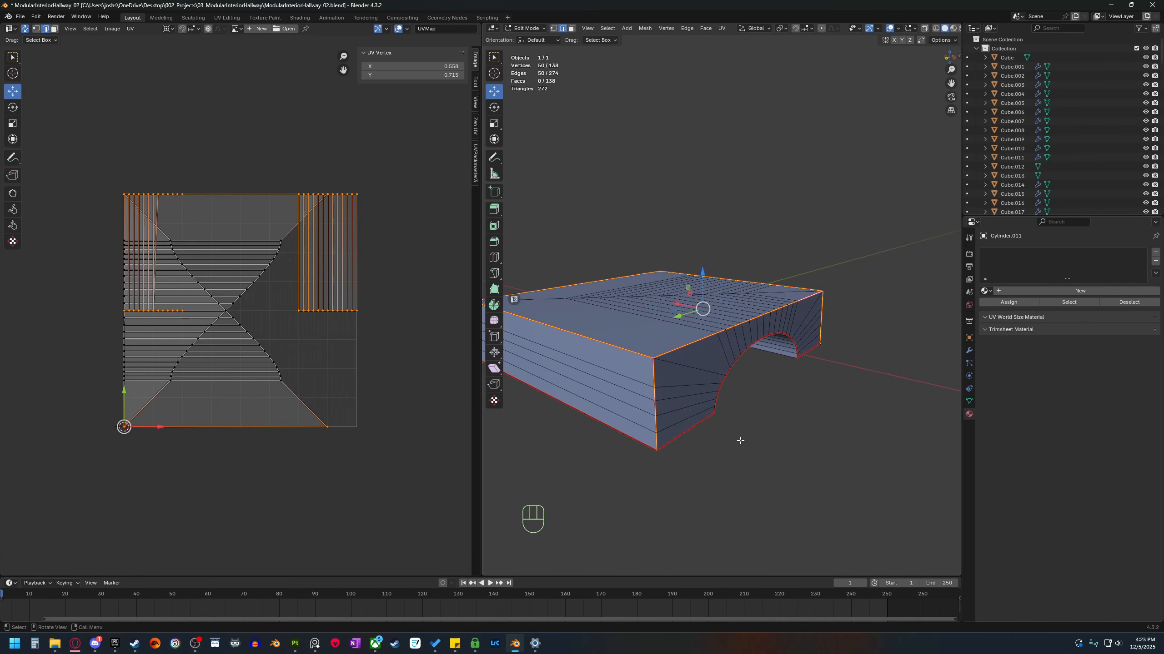
pyautogui.scroll(2, 740, 437)
pyautogui.press('3')
pyautogui.click(676, 389)
pyautogui.press('l')
pyautogui.press('l')
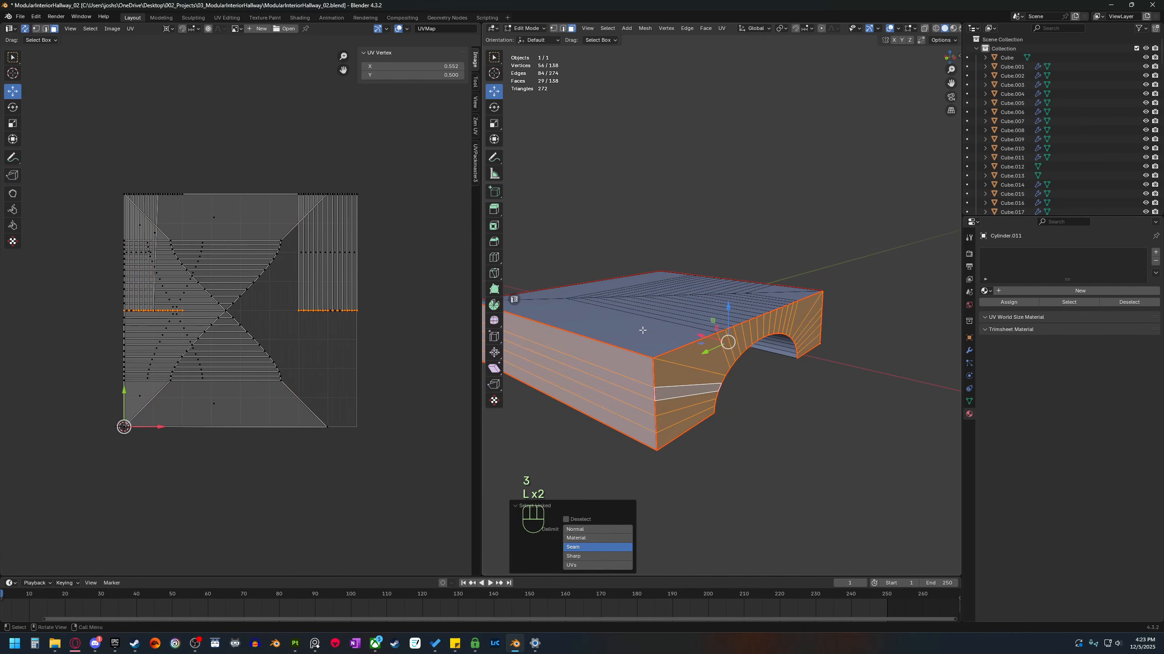
pyautogui.press('l')
pyautogui.moveTo(641, 330); pyautogui.dragTo(736, 341, button='middle')
pyautogui.press('l')
pyautogui.press('l')
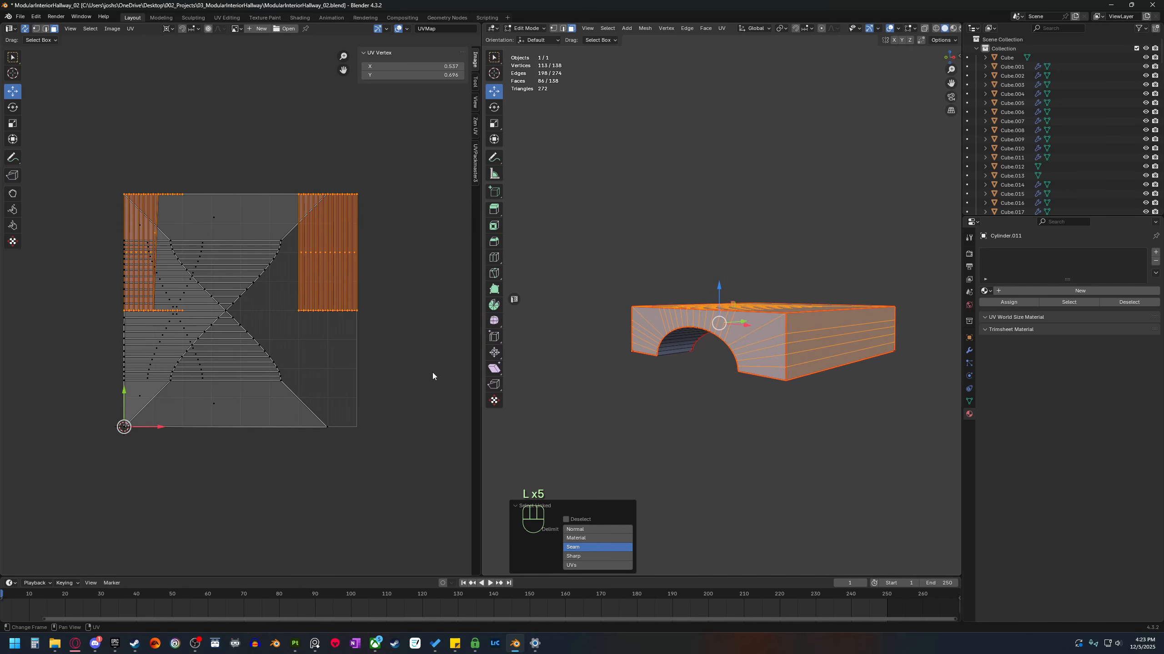
pyautogui.press('u')
pyautogui.click(360, 377)
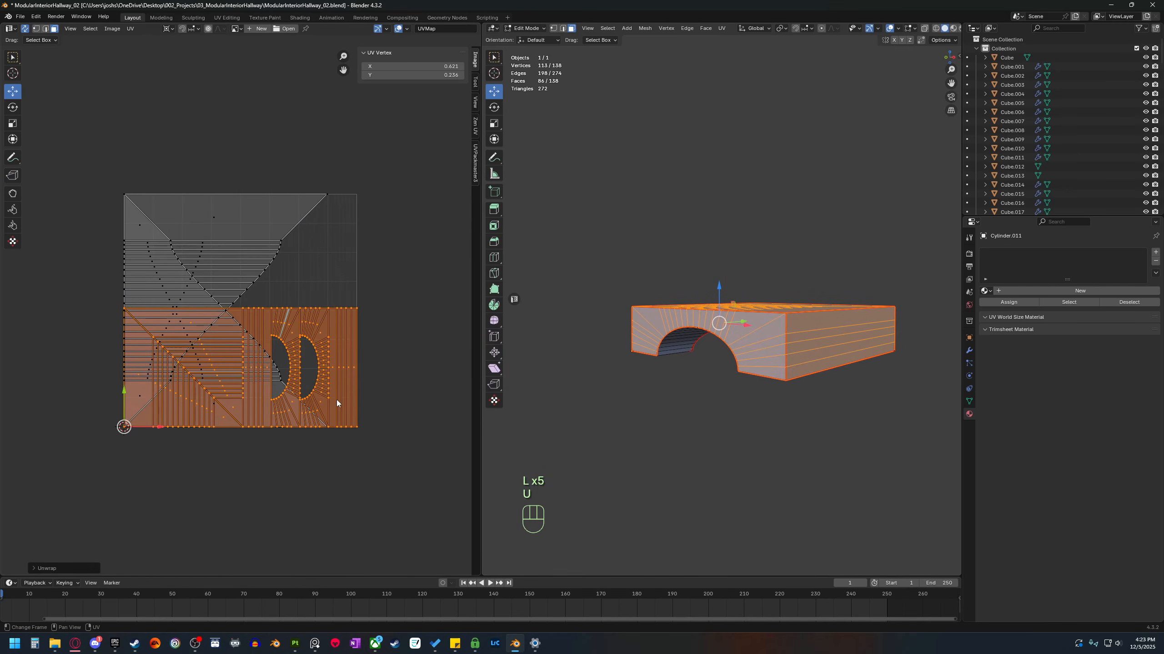
pyautogui.press('g')
pyautogui.rightClick(403, 268)
pyautogui.scroll(-1, 452, 371)
pyautogui.scroll(-4, 770, 415)
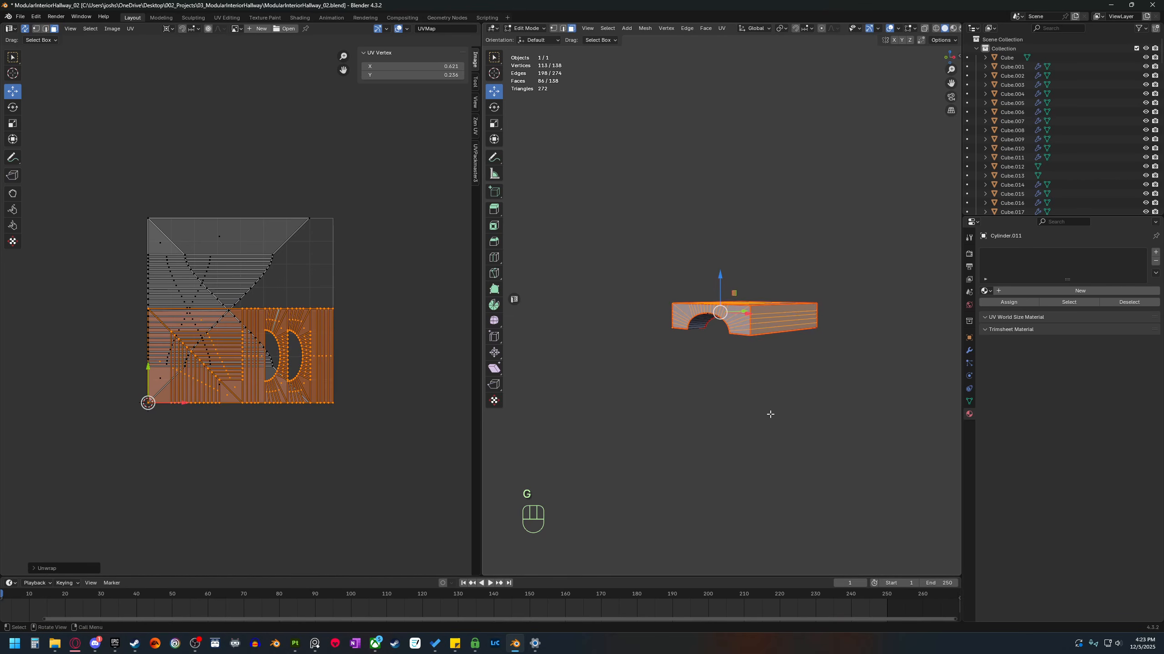
# Hide the UV editor, leave the isolated view and return to Object Mode.
pyautogui.moveTo(779, 411); pyautogui.dragTo(615, 344, button='middle')
pyautogui.click(515, 303)
pyautogui.scroll(-5, 567, 327)
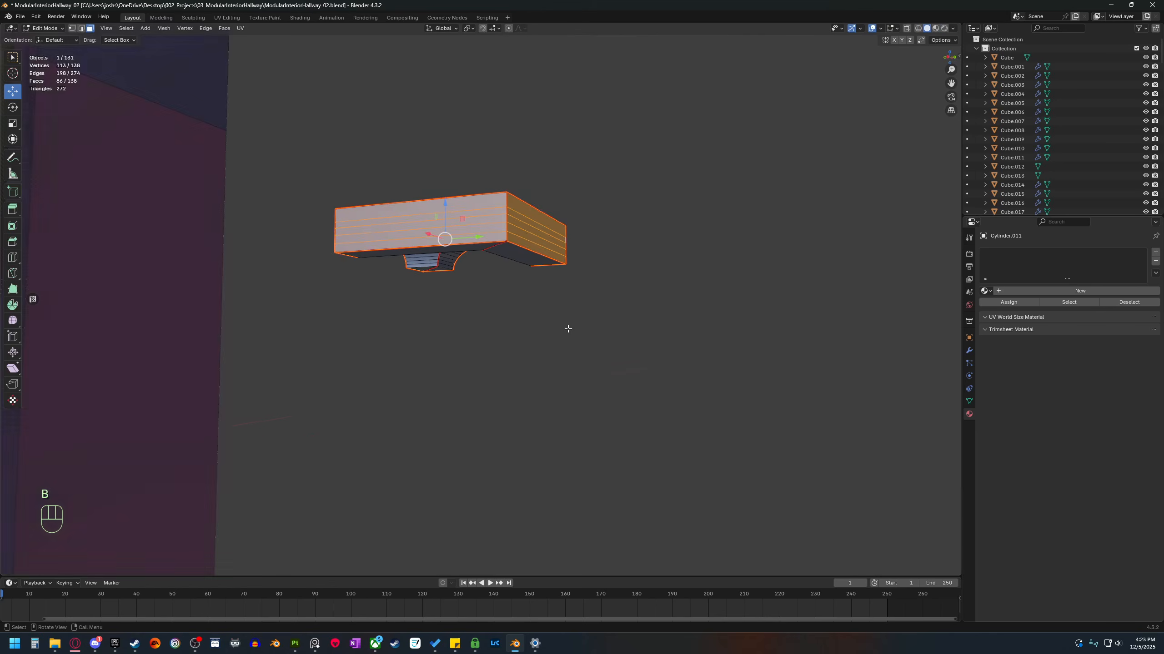
pyautogui.press('Tab')
# Move the corner vaulted ceiling piece -13 m along the Y axis to the other finished modules.
pyautogui.click(455, 332)
pyautogui.moveTo(522, 321); pyautogui.dragTo(743, 429, button='middle')
pyautogui.click(397, 360)
pyautogui.keyDown('shift'); pyautogui.moveTo(624, 362); pyautogui.dragTo(731, 433, button='middle'); pyautogui.keyUp('shift')
pyautogui.keyDown('shift'); pyautogui.moveTo(499, 396); pyautogui.dragTo(557, 376, button='middle'); pyautogui.keyUp('shift')
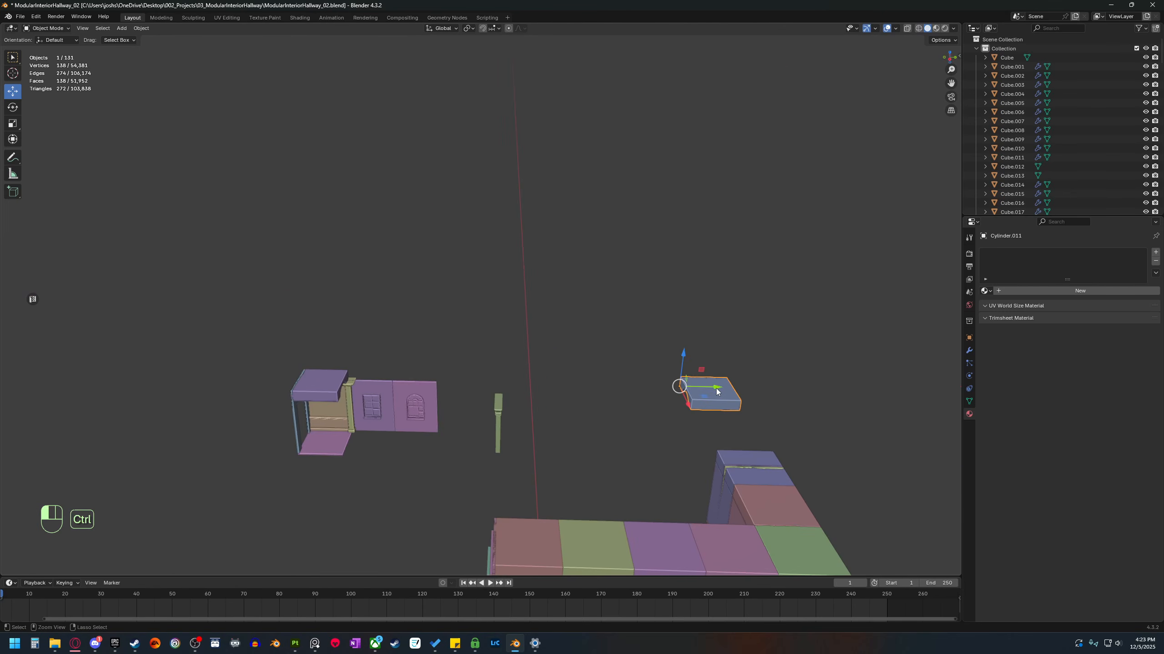
pyautogui.keyDown('ctrl'); pyautogui.moveTo(716, 391); pyautogui.dragTo(476, 386); pyautogui.keyUp('ctrl')
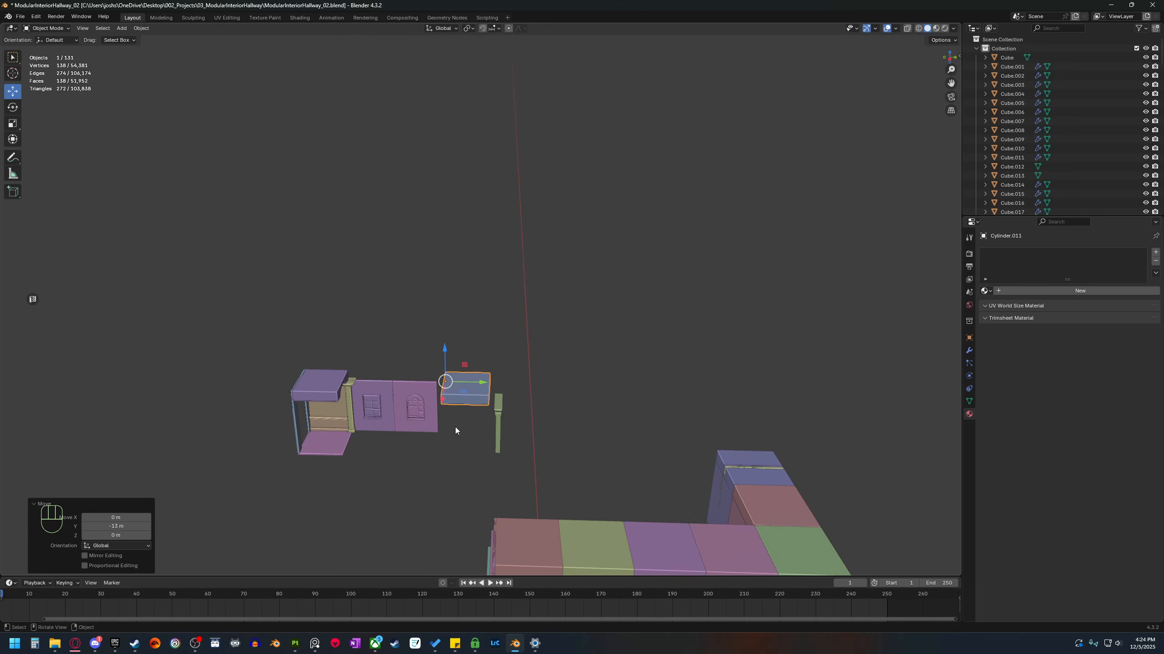
# Isolate the green door frame with its cornice and open its mesh in Edit Mode.
pyautogui.moveTo(455, 428); pyautogui.dragTo(458, 393, button='middle')
pyautogui.keyDown('shift'); pyautogui.moveTo(474, 465); pyautogui.dragTo(522, 321, button='middle'); pyautogui.keyUp('shift')
pyautogui.moveTo(559, 362); pyautogui.dragTo(498, 341, button='middle')
pyautogui.keyDown('shift'); pyautogui.moveTo(468, 426); pyautogui.dragTo(558, 416, button='middle'); pyautogui.keyUp('shift')
pyautogui.click(417, 373)
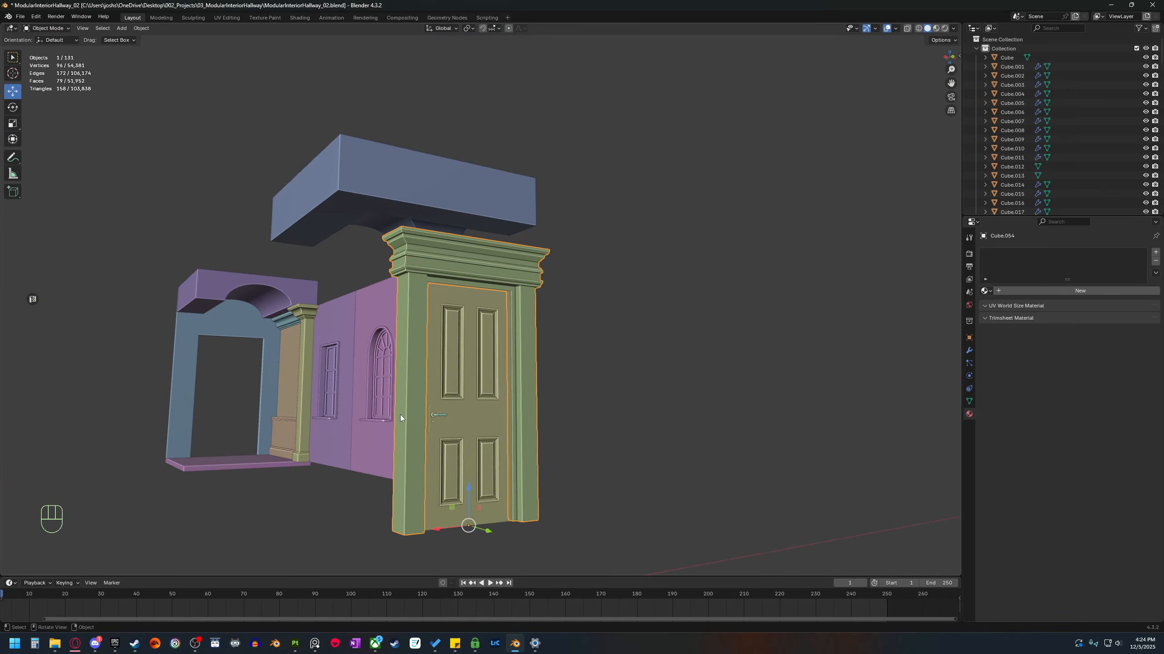
pyautogui.press('b')
pyautogui.moveTo(398, 431); pyautogui.dragTo(509, 322, button='middle')
pyautogui.scroll(1, 425, 411)
pyautogui.scroll(2, 509, 322)
pyautogui.moveTo(518, 449); pyautogui.dragTo(576, 405, button='middle')
pyautogui.press('Tab')
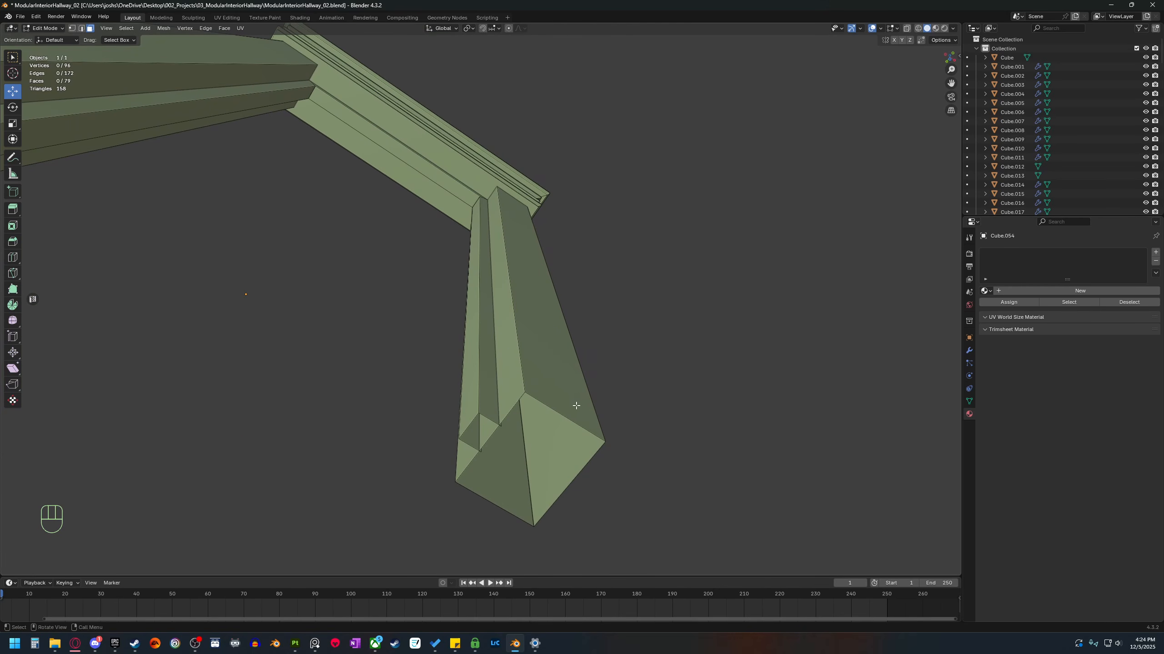
# Mark the outer vertical edges of both door frame posts as seams.
pyautogui.click(512, 319)
pyautogui.press('2')
pyautogui.click(516, 329)
pyautogui.moveTo(572, 346); pyautogui.dragTo(511, 318, button='middle')
pyautogui.click(489, 262)
pyautogui.scroll(-3, 462, 326)
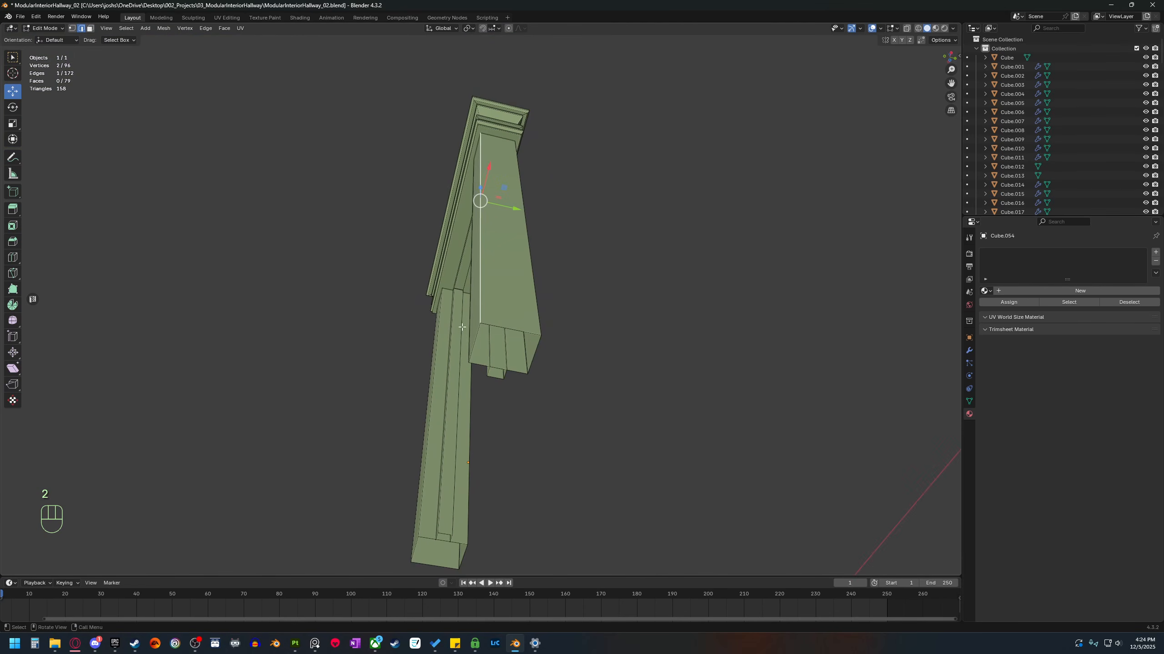
pyautogui.moveTo(346, 358); pyautogui.dragTo(492, 337, button='middle')
pyautogui.keyDown('shift'); pyautogui.click(341, 321); pyautogui.keyUp('shift')
pyautogui.rightClick(342, 320)
pyautogui.click(295, 321)
# Mark the inner trim's edge loops at both upper corners, where the posts meet the header, as seams.
pyautogui.scroll(5, 492, 337)
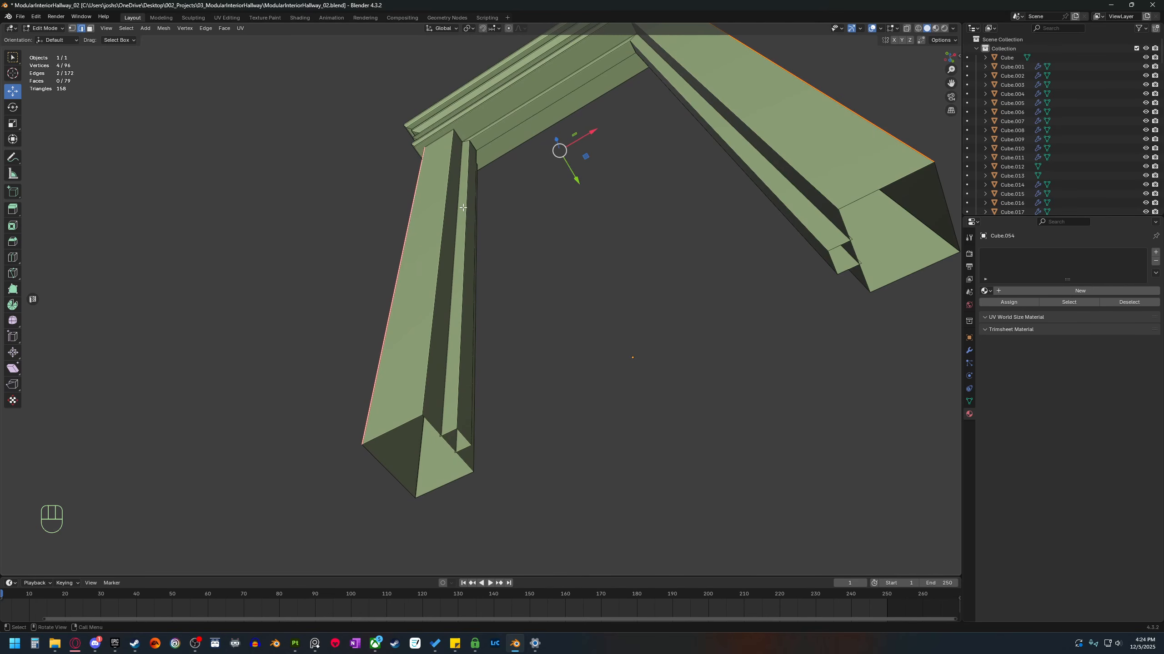
pyautogui.press('3')
pyautogui.click(470, 278)
pyautogui.hotkey('ctrl', 'l')
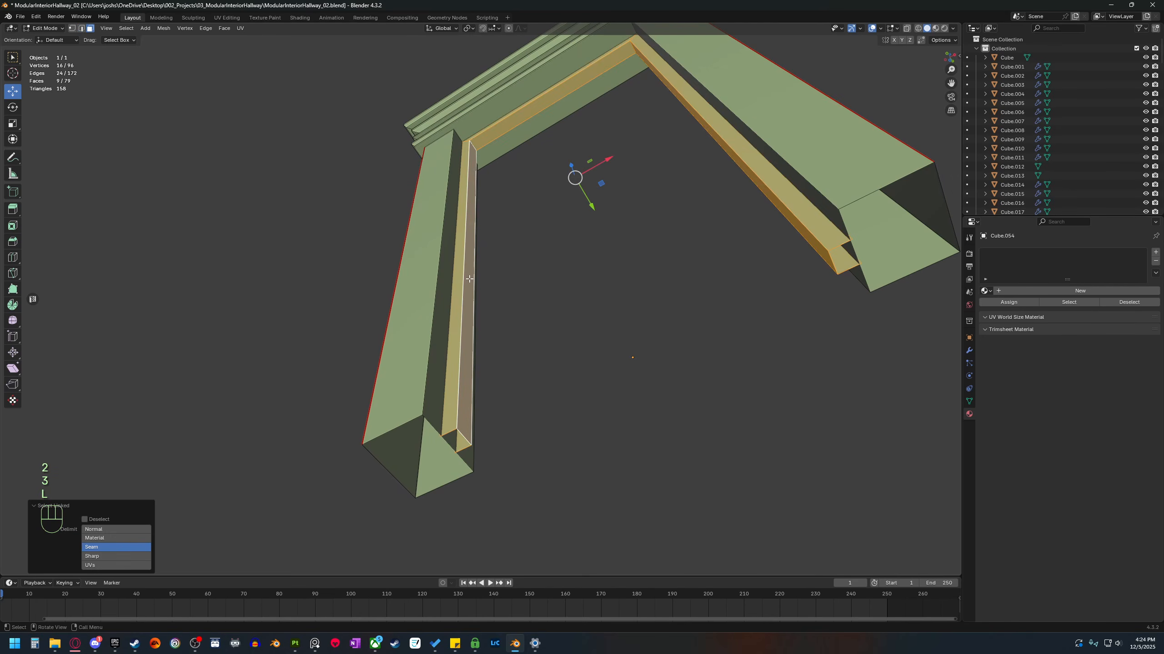
pyautogui.keyDown('shift'); pyautogui.moveTo(535, 213); pyautogui.dragTo(587, 421, button='middle'); pyautogui.keyUp('shift')
pyautogui.press('2')
pyautogui.keyDown('alt'); pyautogui.click(505, 257); pyautogui.keyUp('alt')
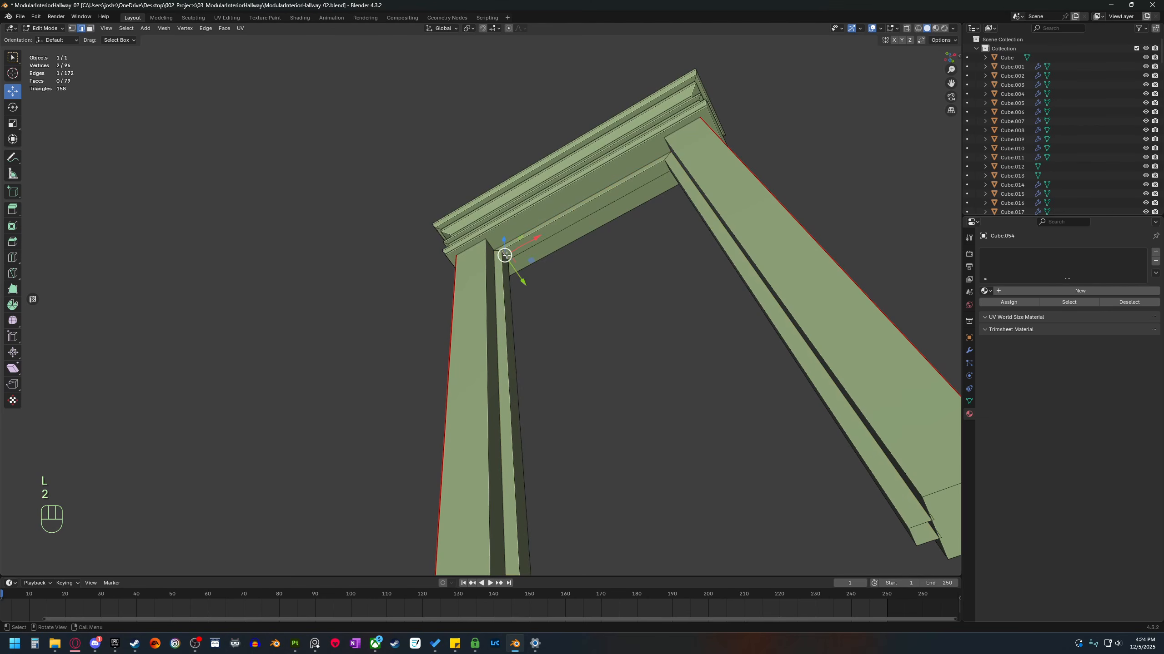
pyautogui.moveTo(505, 256); pyautogui.dragTo(521, 373, button='middle')
pyautogui.keyDown('alt'); pyautogui.keyDown('shift'); pyautogui.click(498, 311); pyautogui.keyUp('shift'); pyautogui.keyUp('alt')
pyautogui.rightClick(507, 329)
pyautogui.click(508, 329)
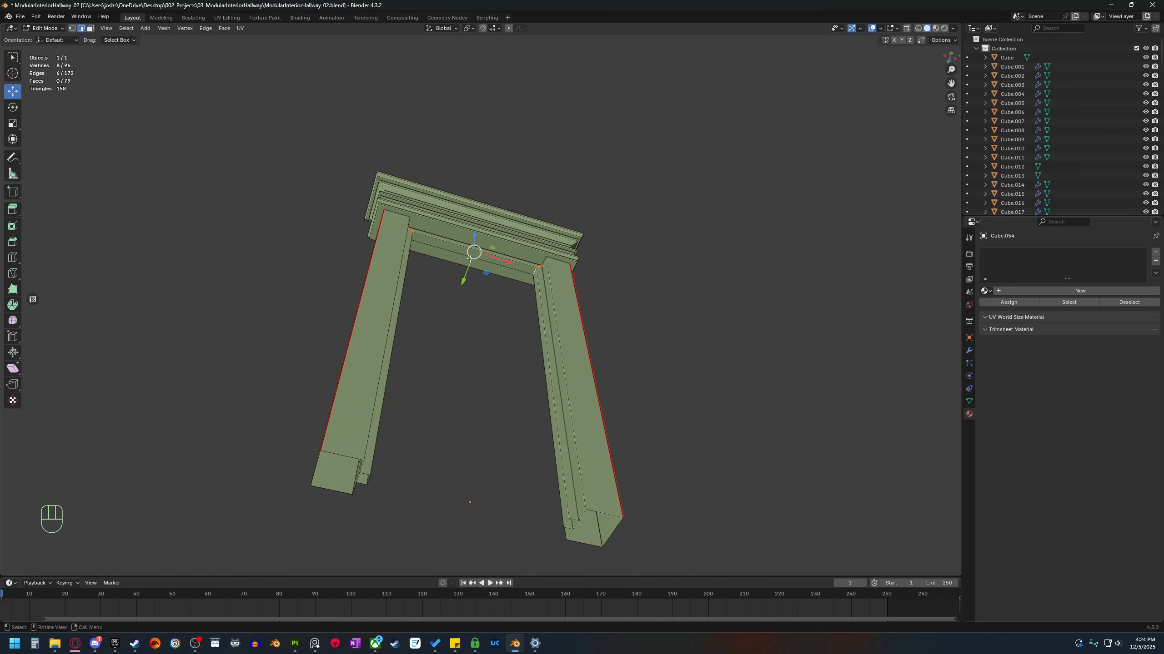
# Mark the four boundary edges of the cornice's top face as seams.
pyautogui.moveTo(417, 329); pyautogui.dragTo(518, 481, button='middle')
pyautogui.scroll(5, 519, 481)
pyautogui.moveTo(733, 268); pyautogui.dragTo(502, 361, button='middle')
pyautogui.scroll(2, 600, 341)
pyautogui.scroll(2, 502, 361)
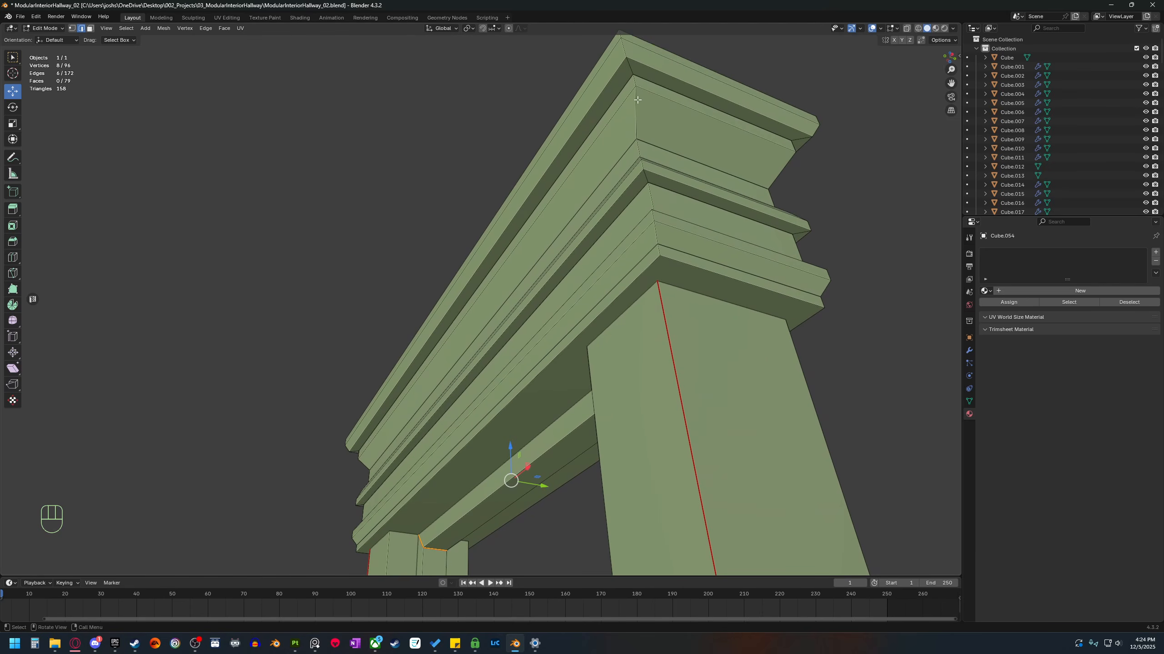
pyautogui.moveTo(672, 248); pyautogui.dragTo(685, 332, button='middle')
pyautogui.scroll(-2, 685, 332)
pyautogui.keyDown('shift'); pyautogui.moveTo(551, 159); pyautogui.dragTo(576, 315, button='middle'); pyautogui.keyUp('shift')
pyautogui.keyDown('shift'); pyautogui.moveTo(593, 206); pyautogui.dragTo(539, 454, button='middle'); pyautogui.keyUp('shift')
pyautogui.moveTo(549, 310); pyautogui.dragTo(579, 375, button='middle')
pyautogui.press('2')
pyautogui.click(599, 225)
pyautogui.keyDown('alt'); pyautogui.keyDown('shift'); pyautogui.click(599, 225); pyautogui.keyUp('shift'); pyautogui.keyUp('alt')
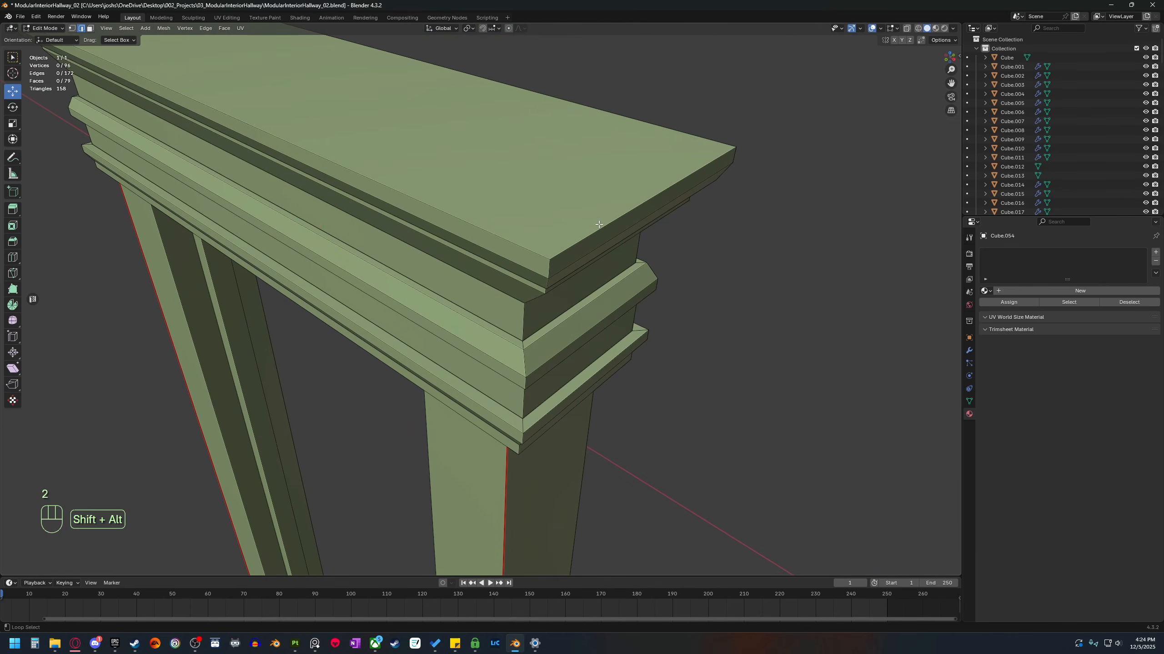
pyautogui.press('3')
pyautogui.click(543, 214)
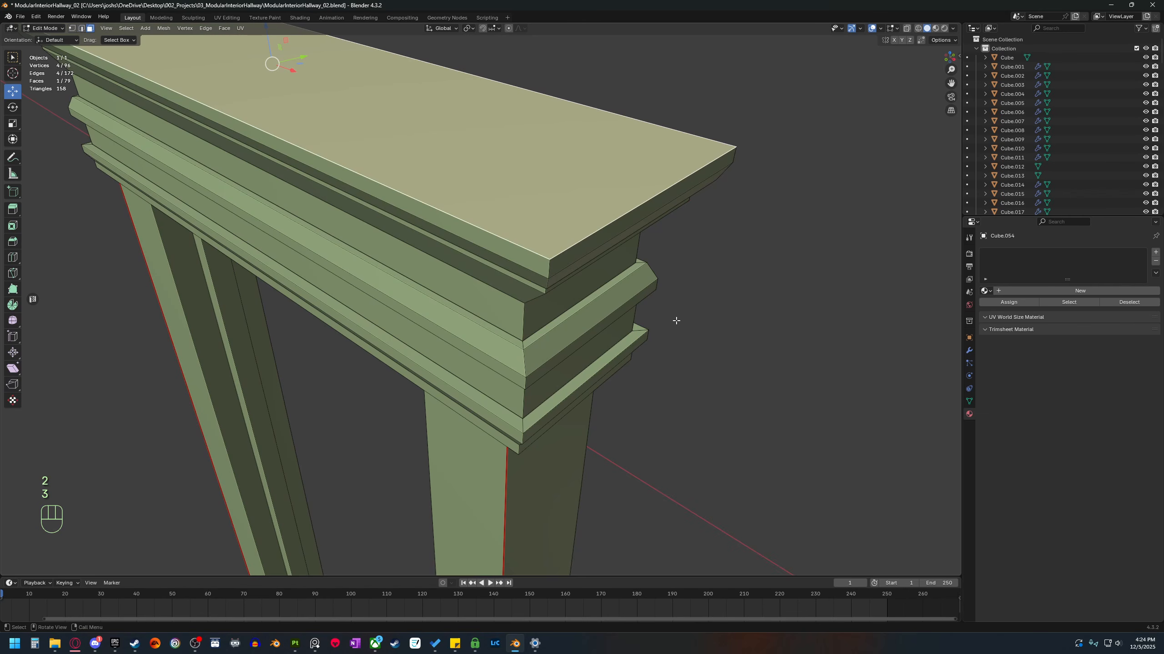
pyautogui.press('2')
pyautogui.rightClick(665, 335)
pyautogui.click(666, 340)
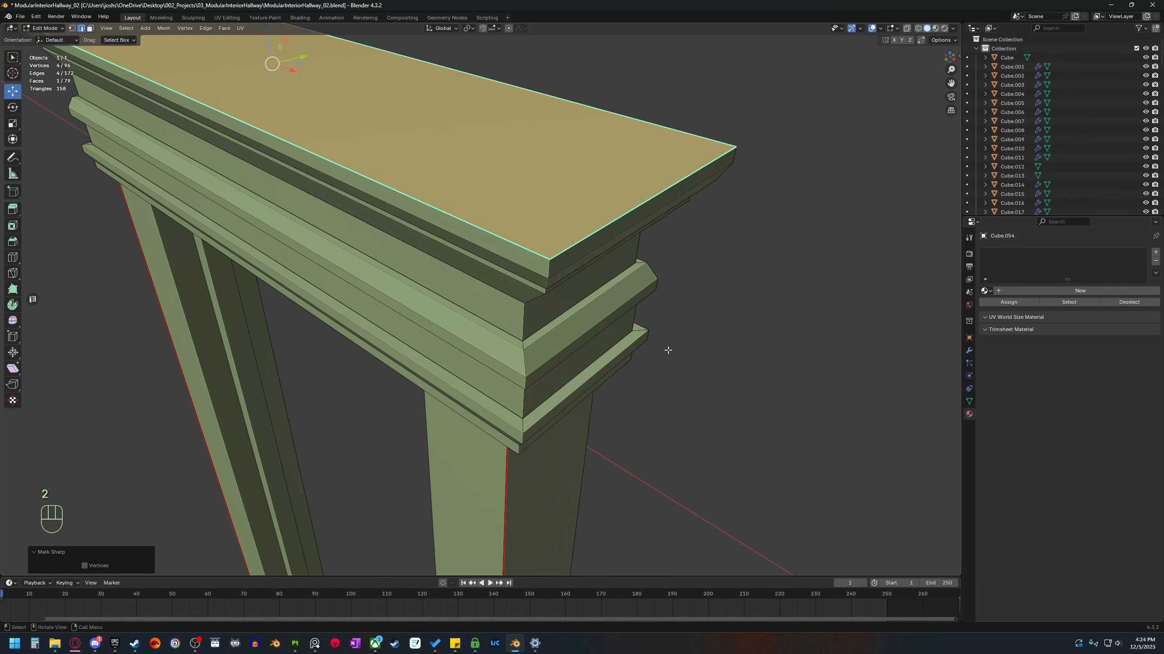
pyautogui.rightClick(667, 350)
pyautogui.click(685, 350)
pyautogui.rightClick(659, 343)
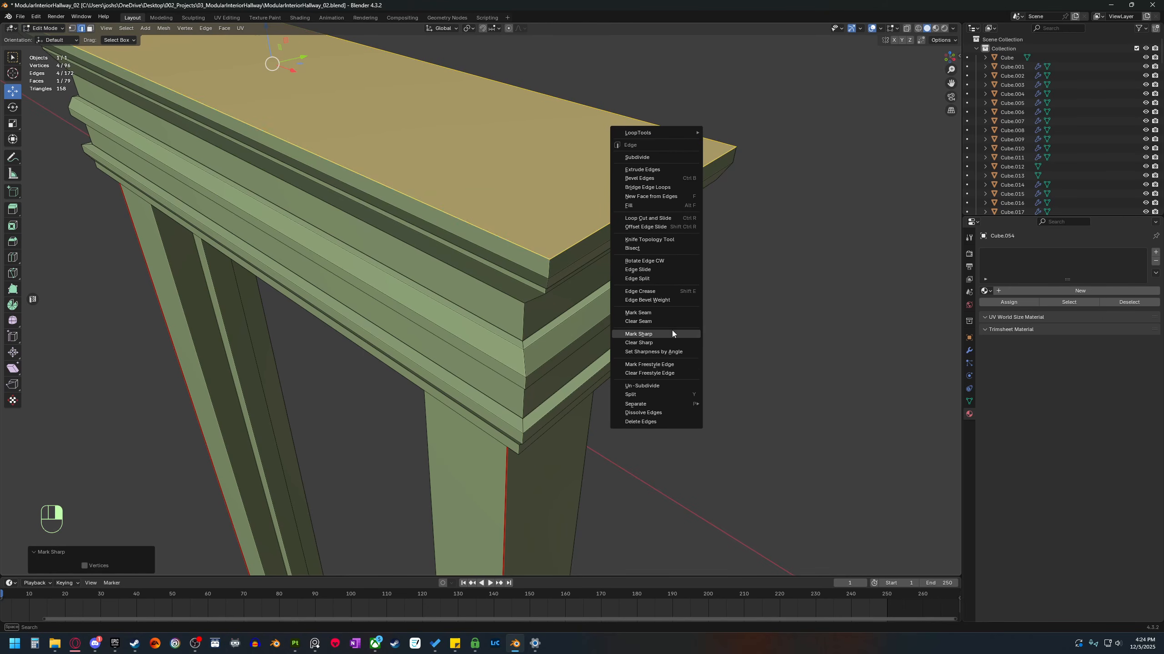
pyautogui.click(676, 313)
# Select the profile edge loops at all four cornice corners and mark them as seams.
pyautogui.moveTo(676, 313); pyautogui.dragTo(537, 327, button='middle')
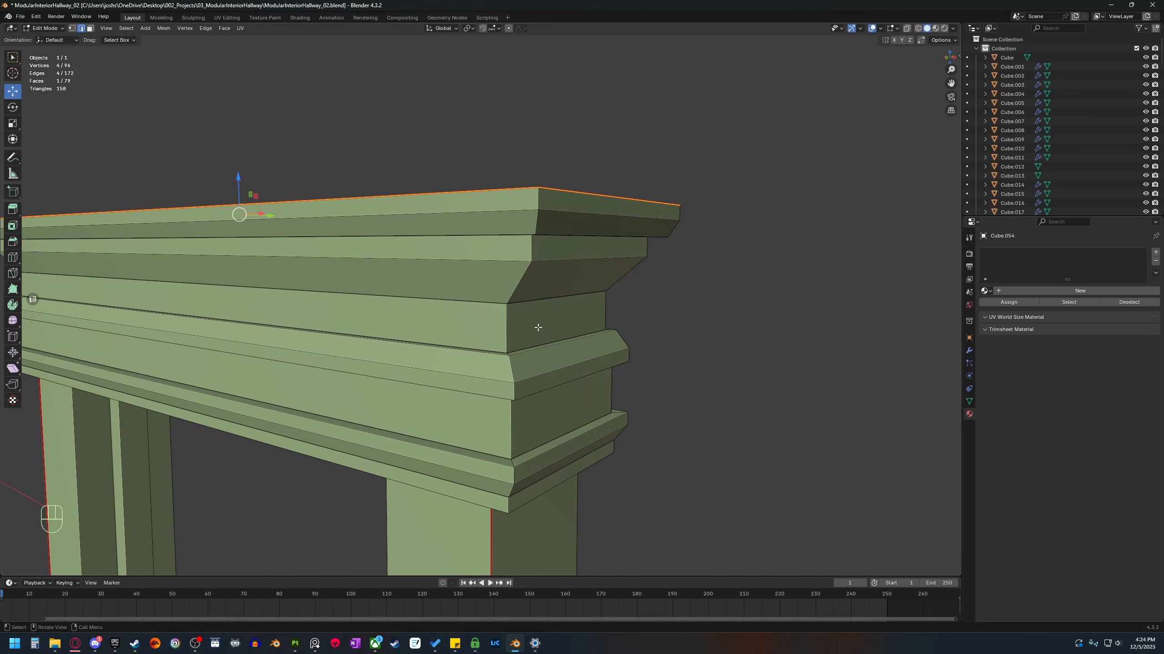
pyautogui.click(511, 329)
pyautogui.keyDown('alt'); pyautogui.keyDown('shift'); pyautogui.click(512, 328); pyautogui.keyUp('shift'); pyautogui.keyUp('alt')
pyautogui.keyDown('alt'); pyautogui.keyDown('shift'); pyautogui.click(511, 329); pyautogui.keyUp('shift'); pyautogui.keyUp('alt')
pyautogui.keyDown('alt'); pyautogui.keyDown('shift'); pyautogui.click(600, 312); pyautogui.keyUp('shift'); pyautogui.keyUp('alt')
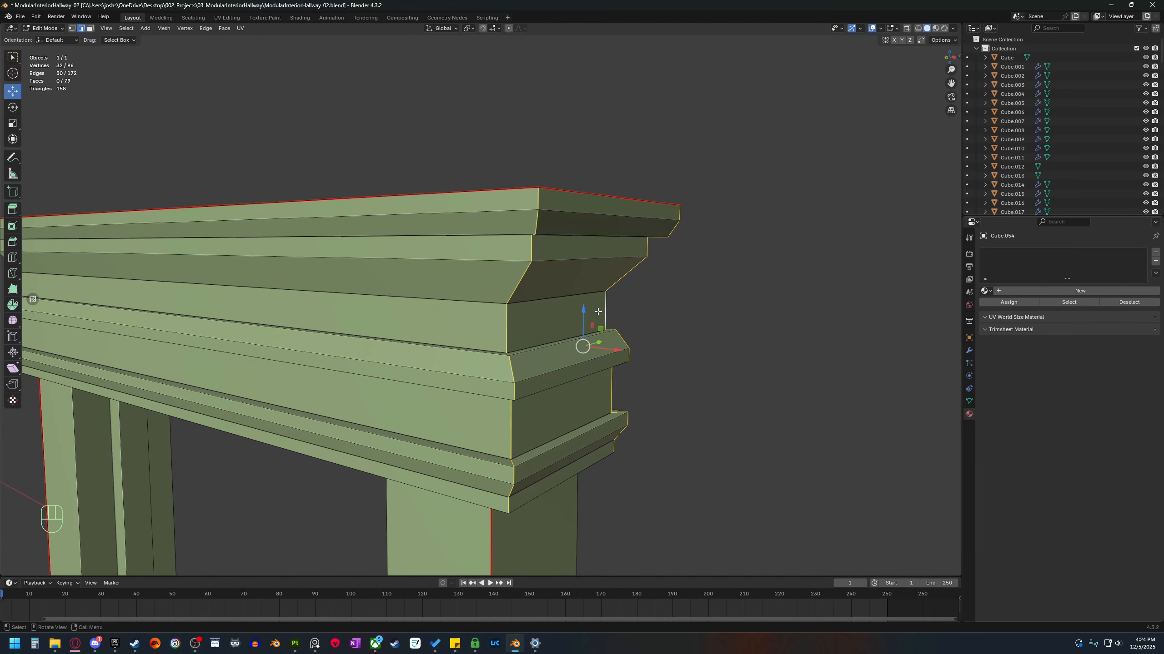
pyautogui.scroll(-3, 598, 312)
pyautogui.keyDown('shift'); pyautogui.moveTo(549, 316); pyautogui.dragTo(742, 298, button='middle'); pyautogui.keyUp('shift')
pyautogui.moveTo(595, 312); pyautogui.dragTo(733, 308, button='middle')
pyautogui.keyDown('shift'); pyautogui.moveTo(321, 312); pyautogui.dragTo(551, 304, button='middle'); pyautogui.keyUp('shift')
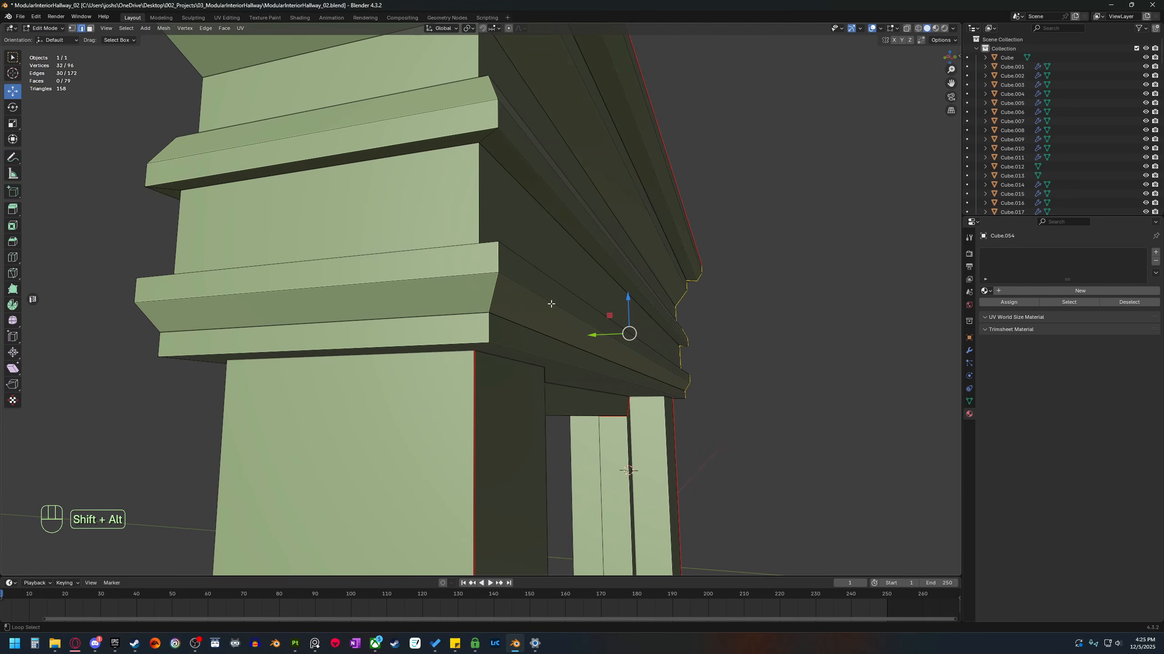
pyautogui.keyDown('alt'); pyautogui.keyDown('shift'); pyautogui.click(467, 191); pyautogui.keyUp('shift'); pyautogui.keyUp('alt')
pyautogui.moveTo(468, 191); pyautogui.dragTo(457, 335, button='middle')
pyautogui.rightClick(566, 350)
pyautogui.moveTo(597, 410); pyautogui.dragTo(550, 327, button='middle')
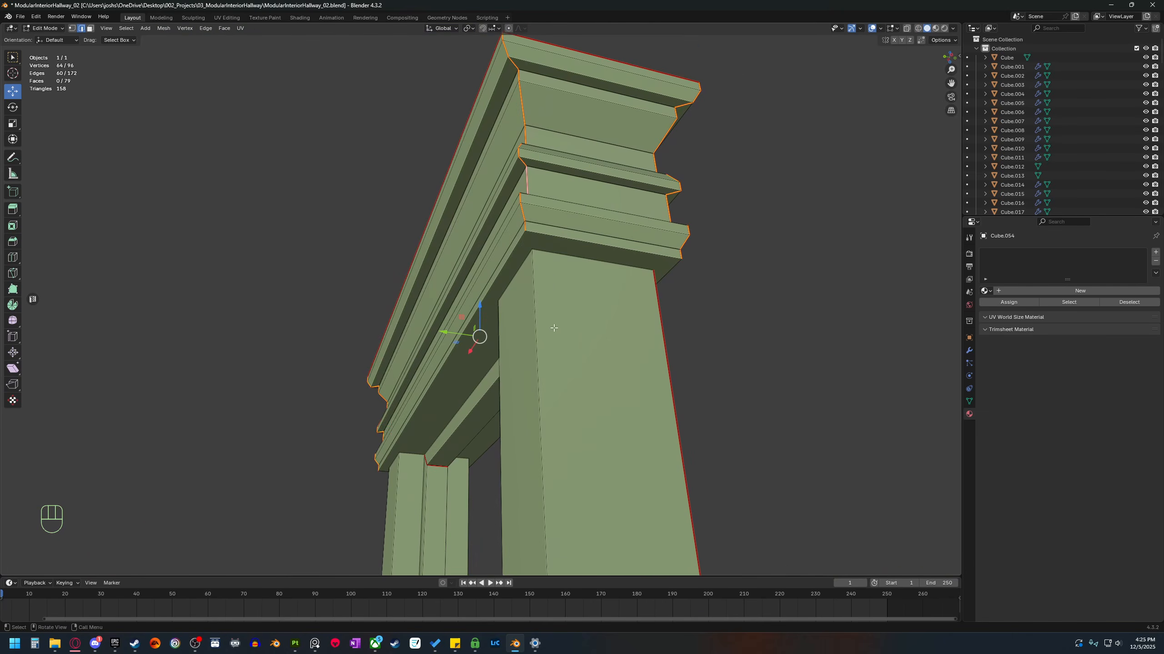
# Mark the four boundary edges around the underside of the cornice as seams.
pyautogui.click(571, 240)
pyautogui.keyDown('shift'); pyautogui.click(434, 398); pyautogui.keyUp('shift')
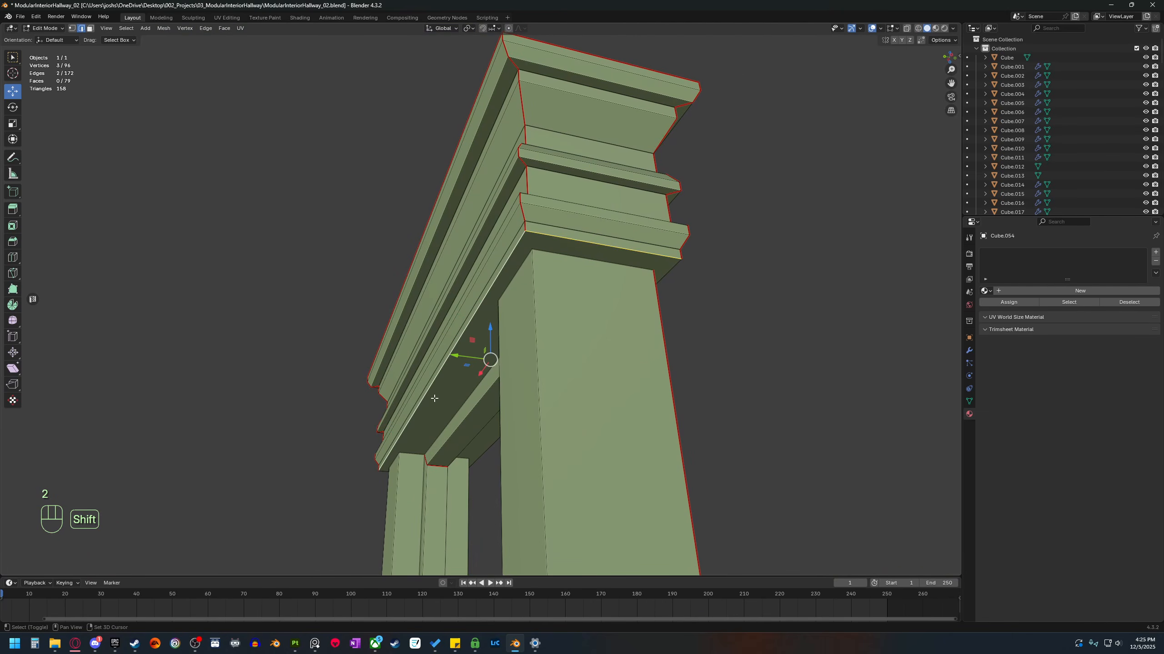
pyautogui.keyDown('shift'); pyautogui.click(487, 448); pyautogui.keyUp('shift')
pyautogui.scroll(-3, 487, 449)
pyautogui.moveTo(487, 448); pyautogui.dragTo(407, 437, button='middle')
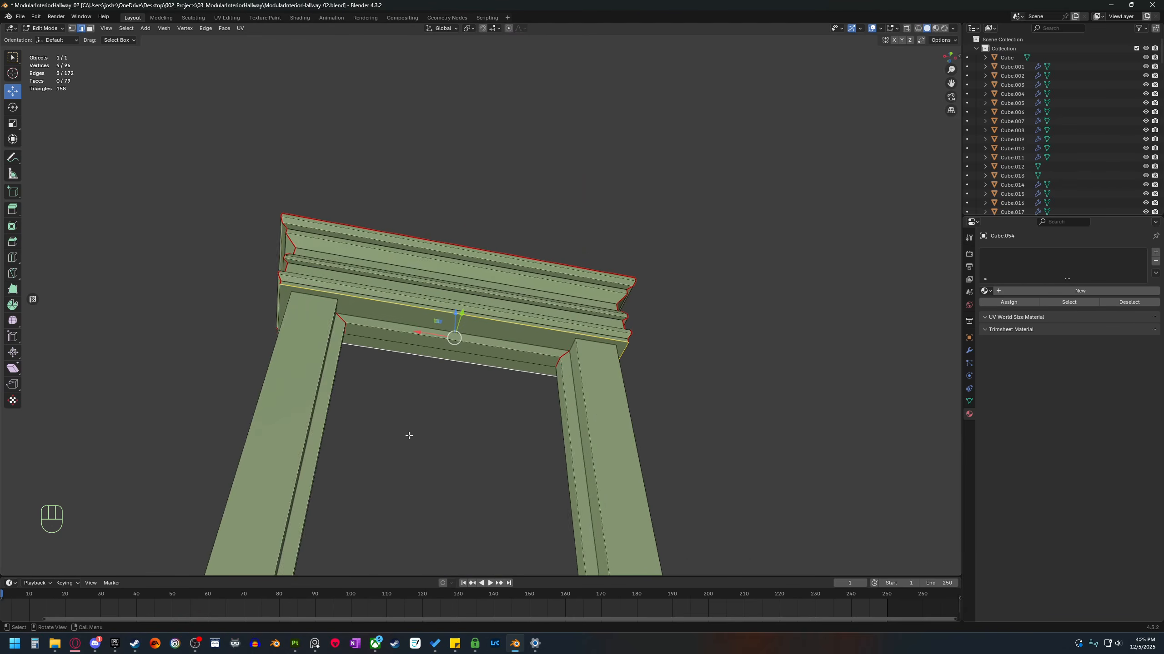
pyautogui.keyDown('shift'); pyautogui.moveTo(282, 356); pyautogui.dragTo(473, 383, button='middle'); pyautogui.keyUp('shift')
pyautogui.scroll(3, 473, 382)
pyautogui.keyDown('shift'); pyautogui.click(484, 351); pyautogui.keyUp('shift')
pyautogui.rightClick(483, 351)
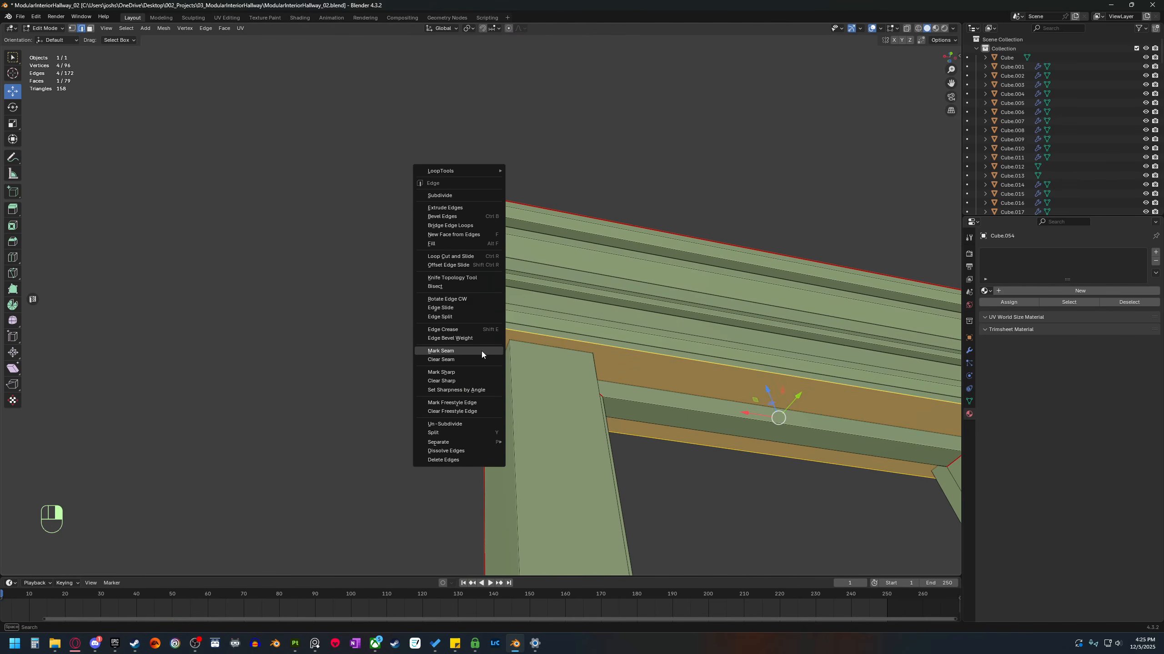
pyautogui.click(482, 351)
# Show the UV editor, select the whole door frame mesh and unwrap it with the Angle Based method.
pyautogui.scroll(-4, 564, 411)
pyautogui.moveTo(609, 416); pyautogui.dragTo(561, 449, button='middle')
pyautogui.keyDown('shift'); pyautogui.moveTo(561, 435); pyautogui.dragTo(511, 343, button='middle'); pyautogui.keyUp('shift')
pyautogui.scroll(-4, 549, 357)
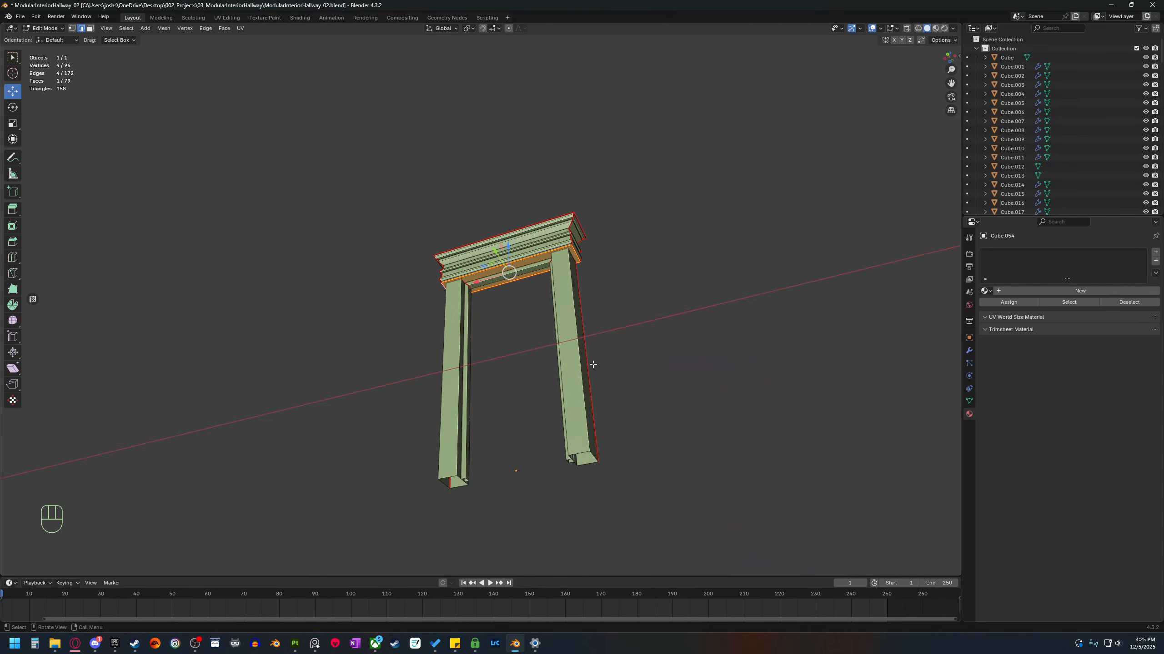
pyautogui.moveTo(592, 364); pyautogui.dragTo(508, 383, button='middle')
pyautogui.click(33, 300)
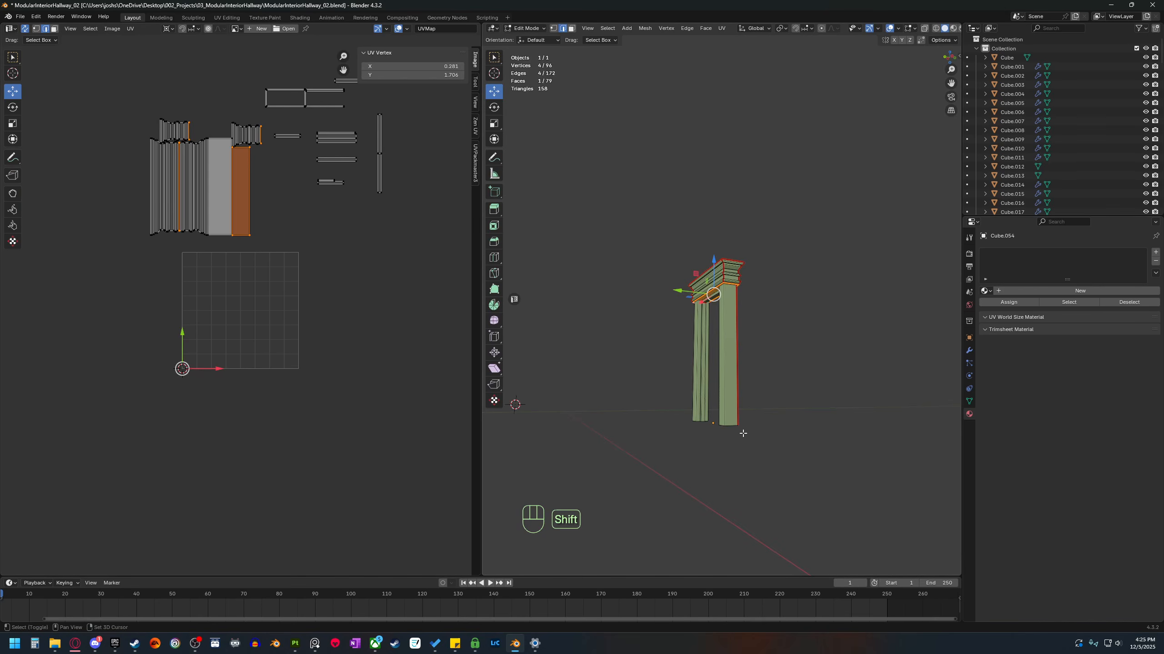
pyautogui.scroll(3, 714, 434)
pyautogui.keyDown('shift'); pyautogui.moveTo(743, 434); pyautogui.dragTo(742, 469, button='middle'); pyautogui.keyUp('shift')
pyautogui.press('a')
pyautogui.press('u')
pyautogui.moveTo(746, 469)
pyautogui.click(795, 469)
# Leave the isolated view and move all of the frame's UV islands outside the UV tile, onto its left side.
pyautogui.scroll(6, 335, 342)
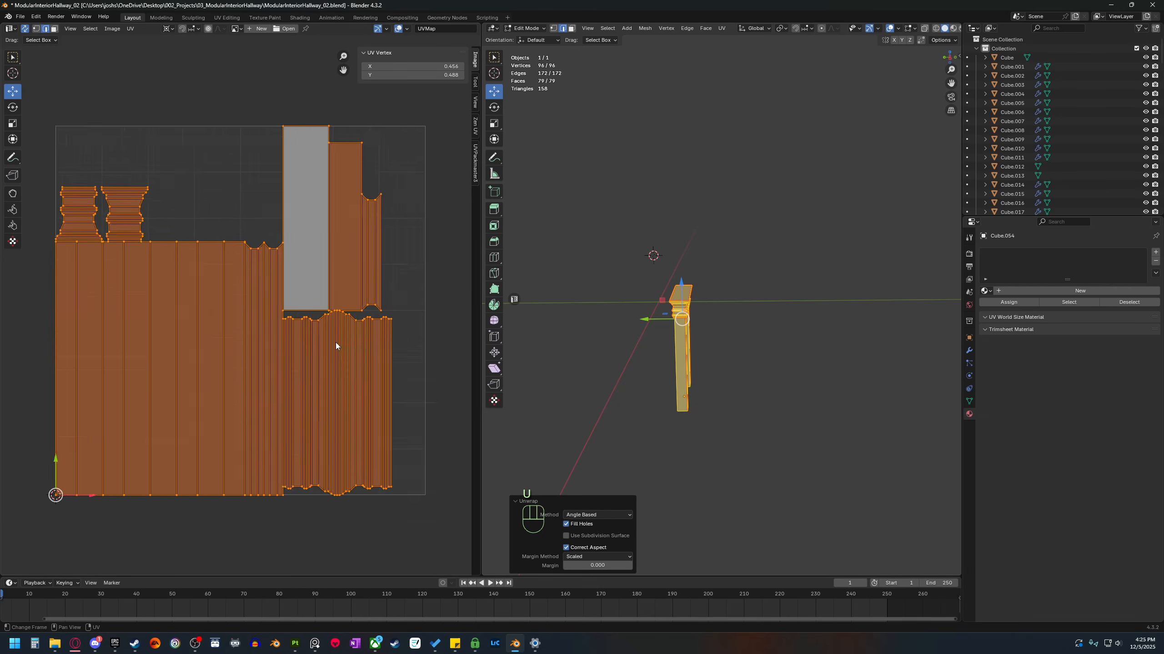
pyautogui.scroll(-2, 373, 356)
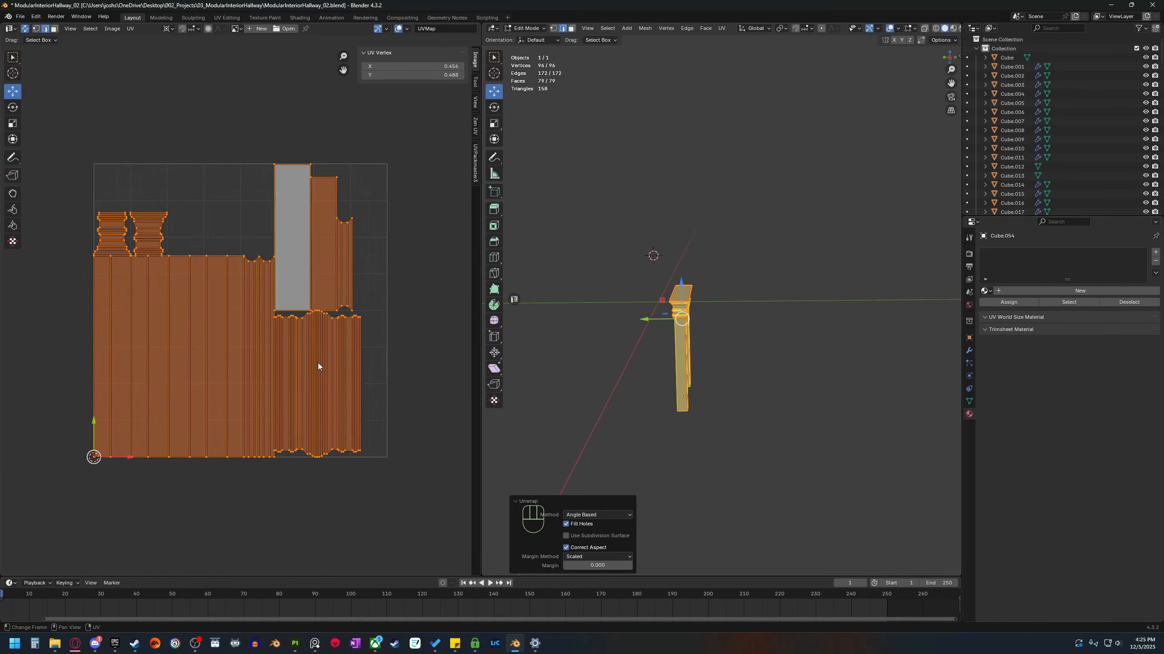
pyautogui.moveTo(762, 371); pyautogui.dragTo(738, 360, button='middle')
pyautogui.press('b')
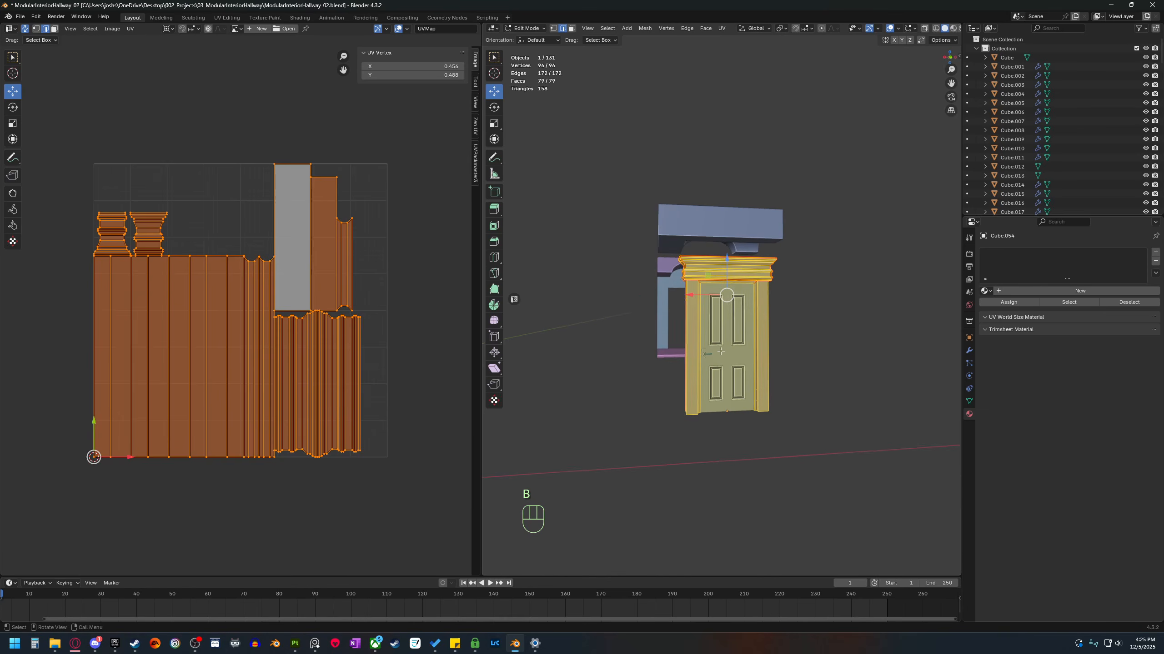
pyautogui.scroll(2, 740, 359)
pyautogui.scroll(-3, 312, 315)
pyautogui.press('g')
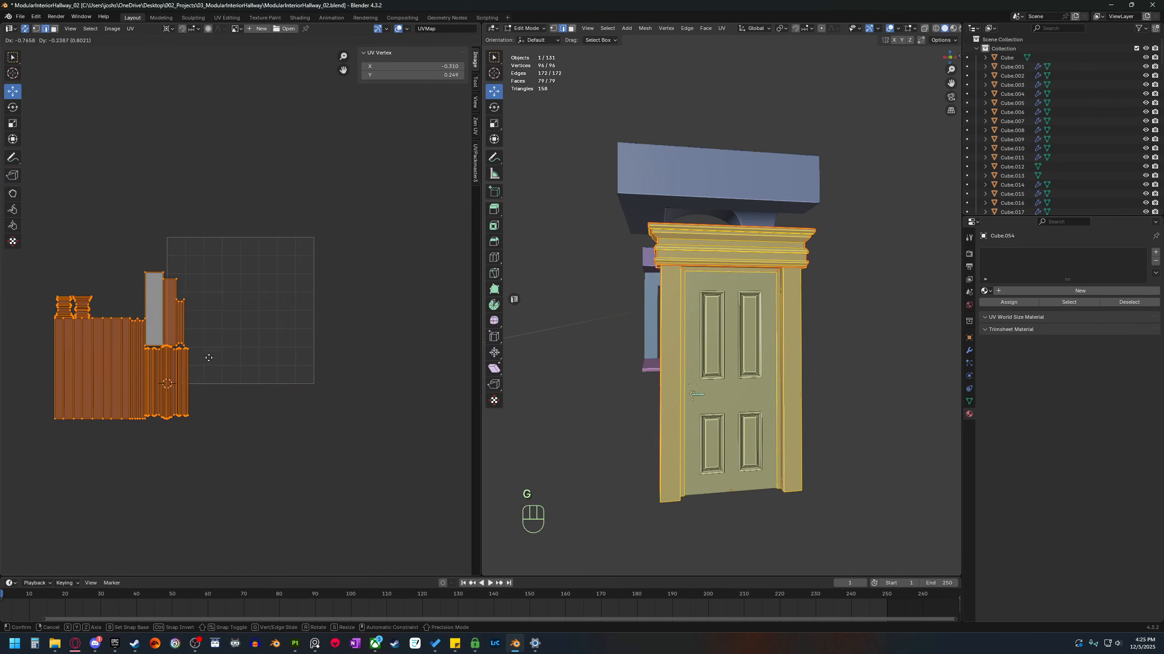
pyautogui.click(131, 374)
# Return to Object Mode and isolate the door panel inside the frame.
pyautogui.moveTo(739, 255); pyautogui.dragTo(813, 243, button='middle')
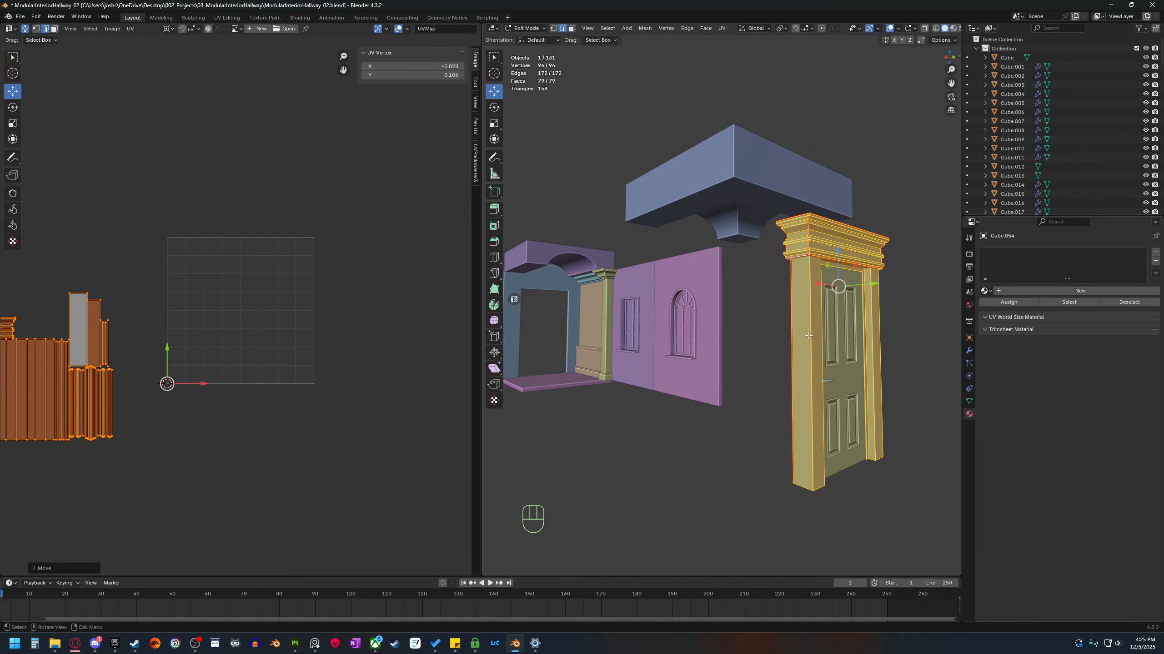
pyautogui.scroll(3, 808, 336)
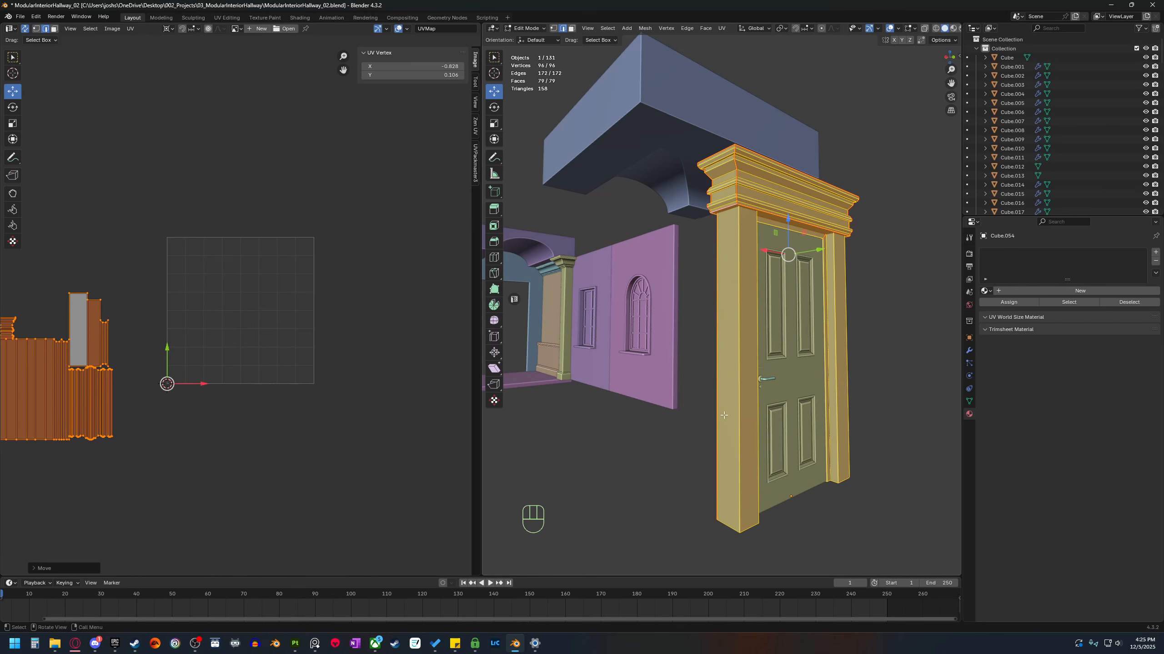
pyautogui.moveTo(723, 416); pyautogui.dragTo(725, 409, button='middle')
pyautogui.press('b')
pyautogui.press('b')
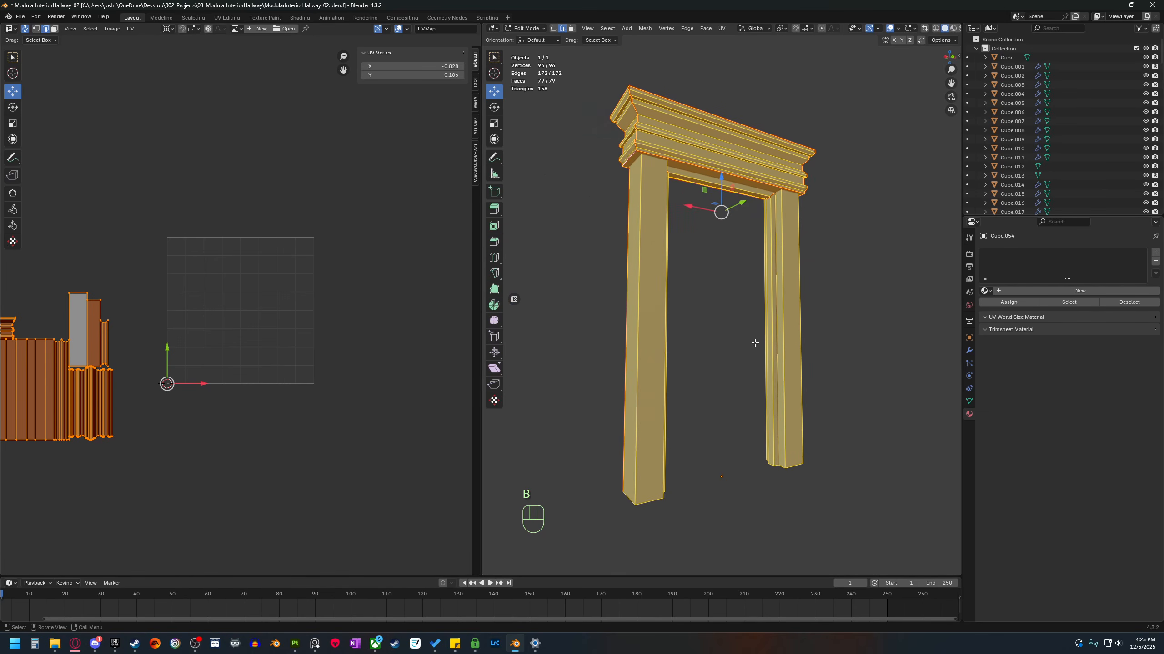
pyautogui.press('Tab')
pyautogui.click(753, 333)
pyautogui.press('b')
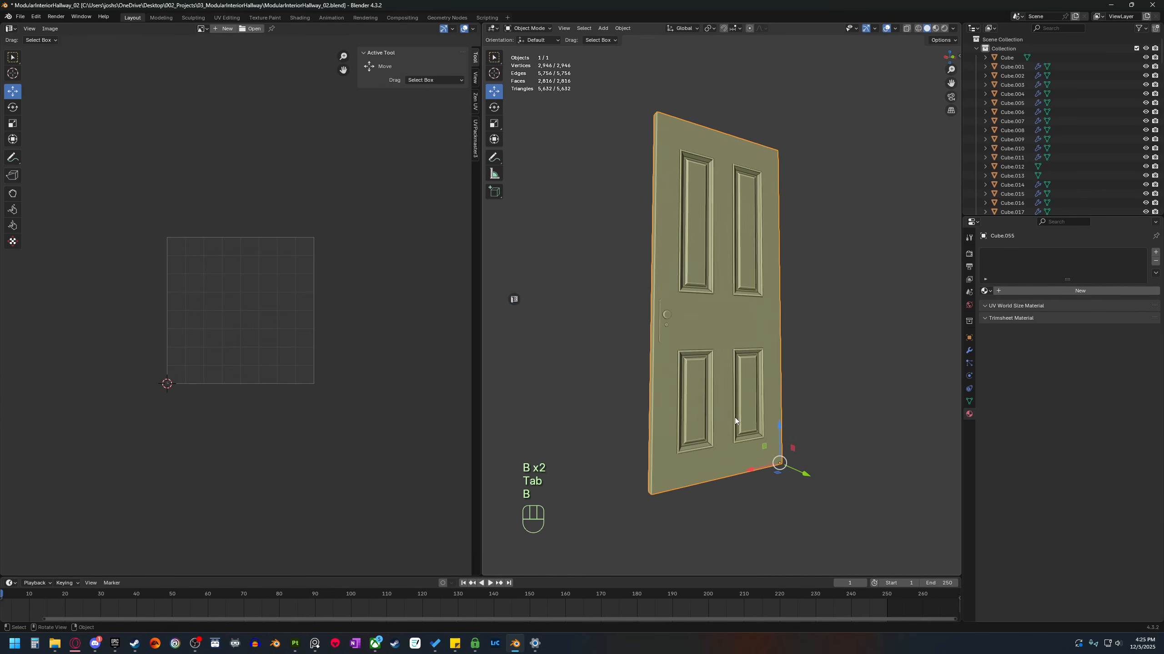
# Open the door's mesh in Edit Mode, select its sharp edges at 30° and mark them as seams.
pyautogui.moveTo(734, 418); pyautogui.dragTo(704, 412, button='middle')
pyautogui.scroll(3, 714, 435)
pyautogui.moveTo(744, 504); pyautogui.dragTo(719, 485, button='middle')
pyautogui.keyDown('shift'); pyautogui.moveTo(806, 486); pyautogui.dragTo(800, 424, button='middle'); pyautogui.keyUp('shift')
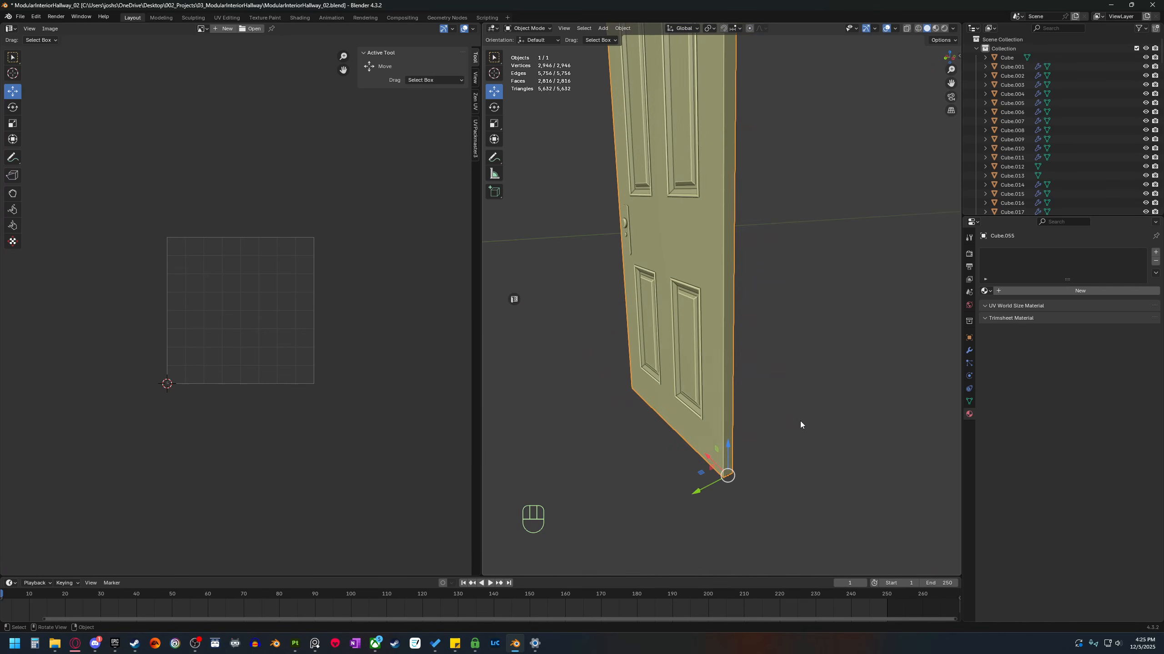
pyautogui.moveTo(704, 262); pyautogui.dragTo(810, 413, button='middle')
pyautogui.press('Tab')
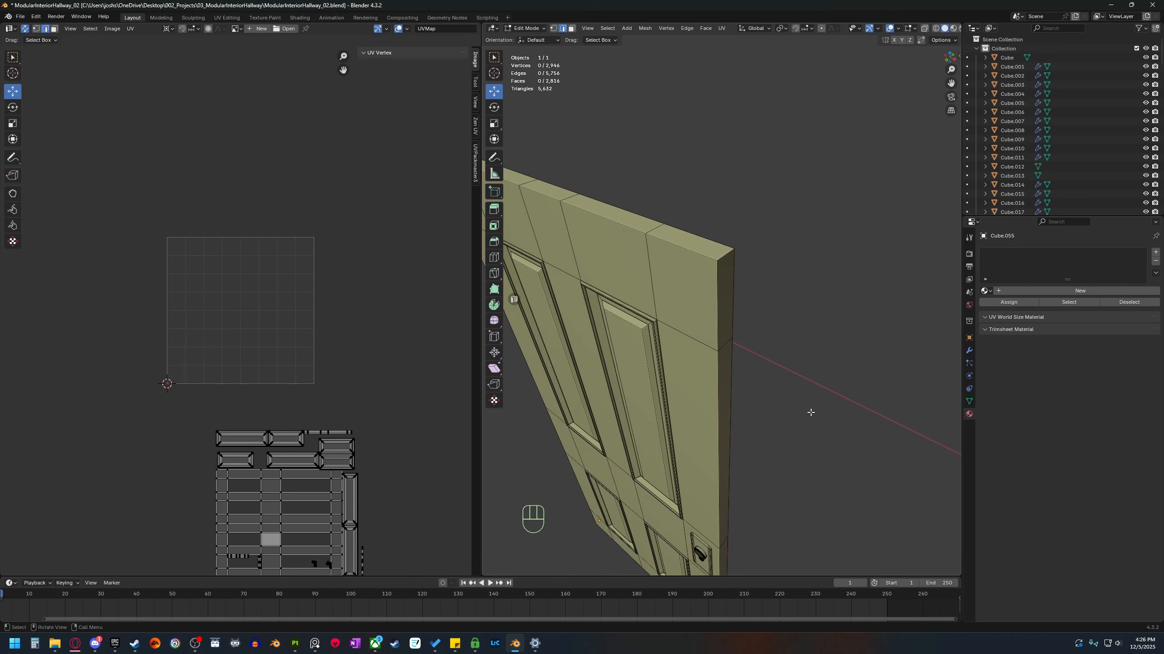
pyautogui.press('q')
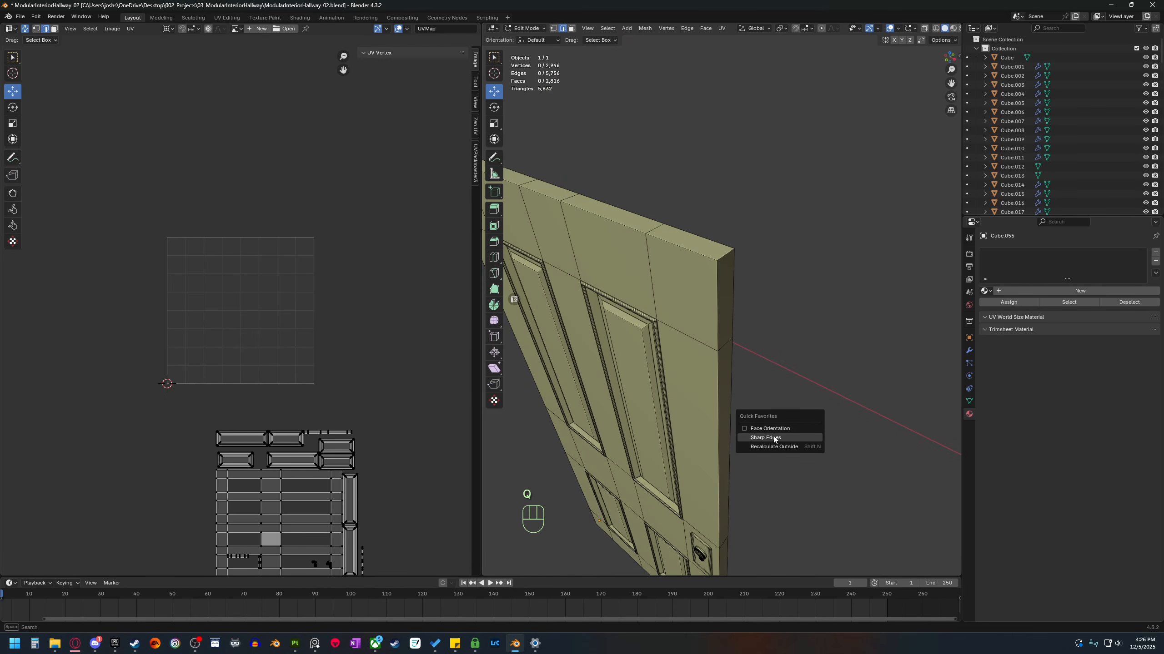
pyautogui.click(774, 438)
pyautogui.moveTo(773, 438); pyautogui.dragTo(732, 381, button='middle')
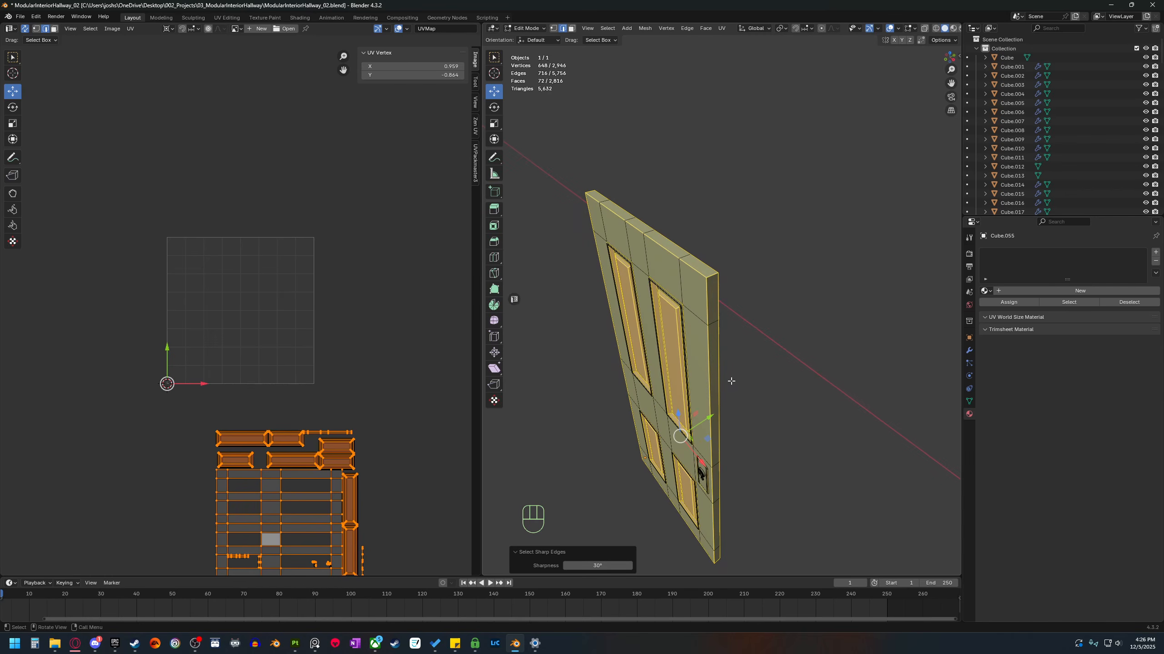
pyautogui.rightClick(773, 387)
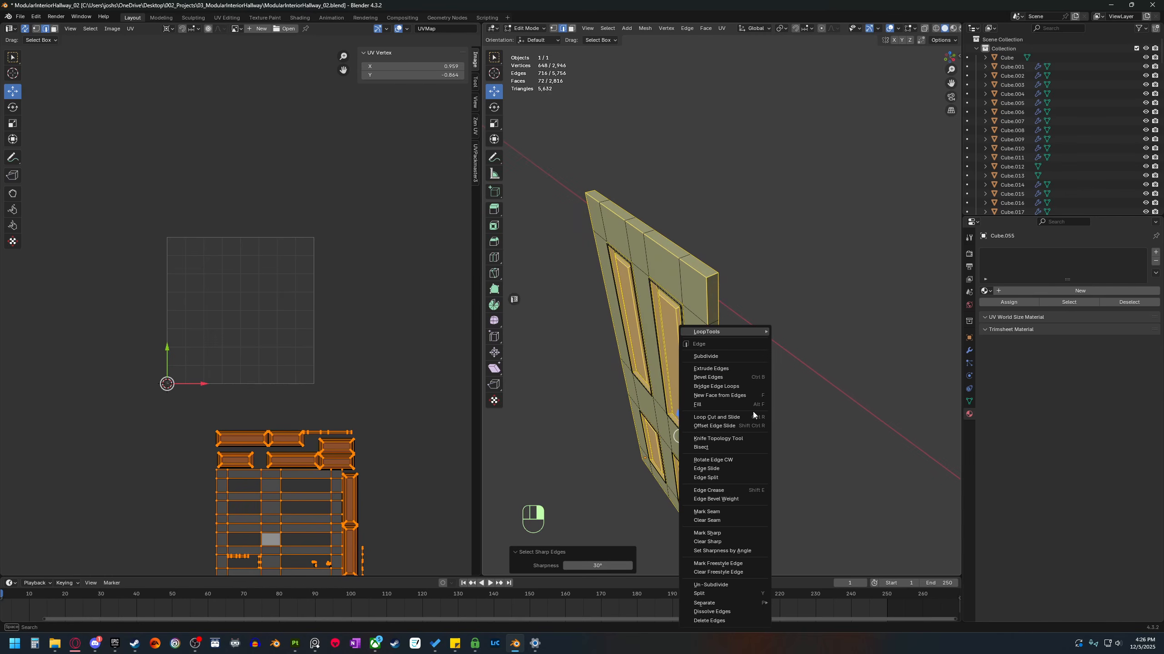
pyautogui.click(727, 512)
# Unwrap the door with only its sharp edges selected, using the Angle Based method.
pyautogui.press('u')
pyautogui.moveTo(780, 457)
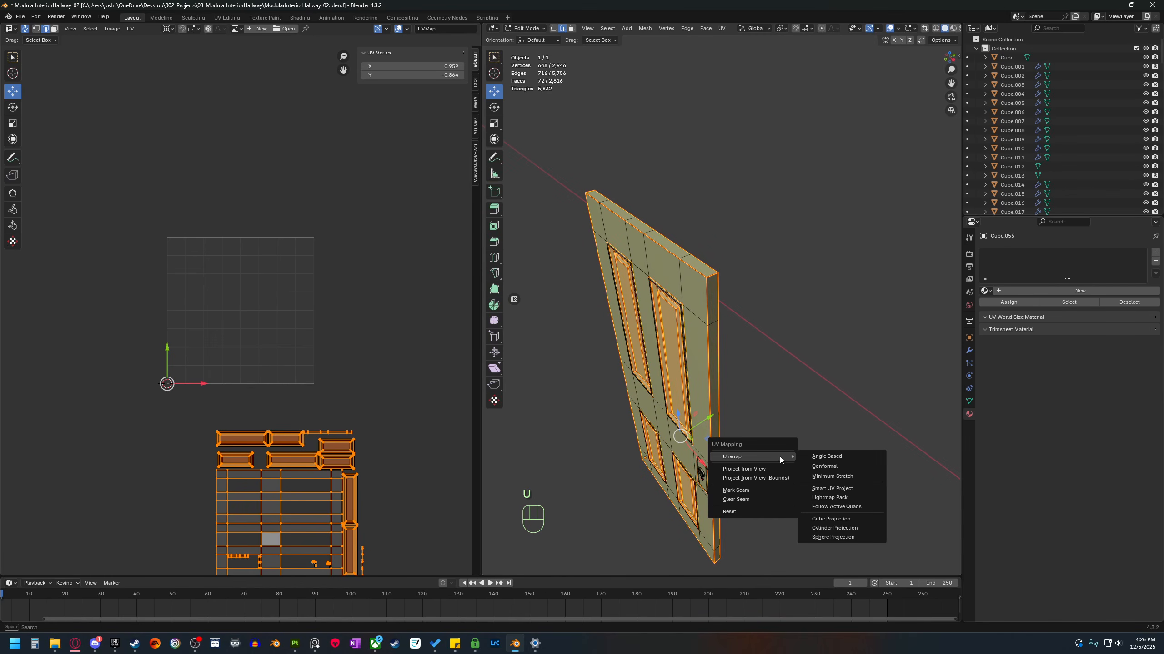
pyautogui.click(815, 457)
pyautogui.scroll(2, 275, 284)
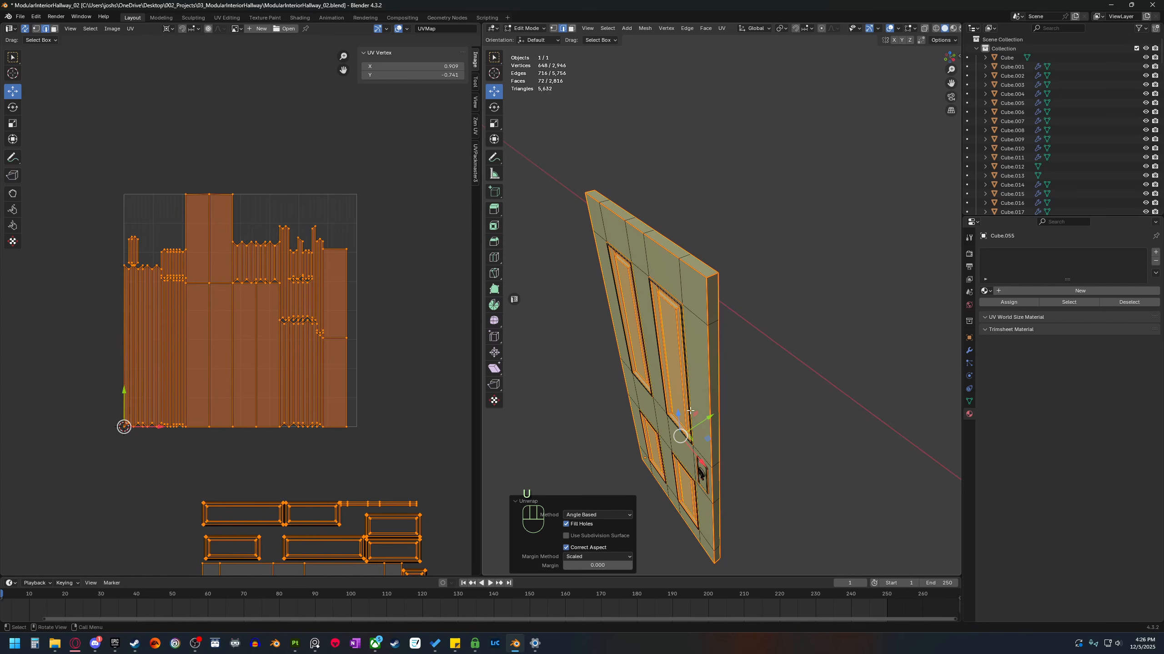
# Select the entire door mesh and unwrap it with the Angle Based method.
pyautogui.press('a')
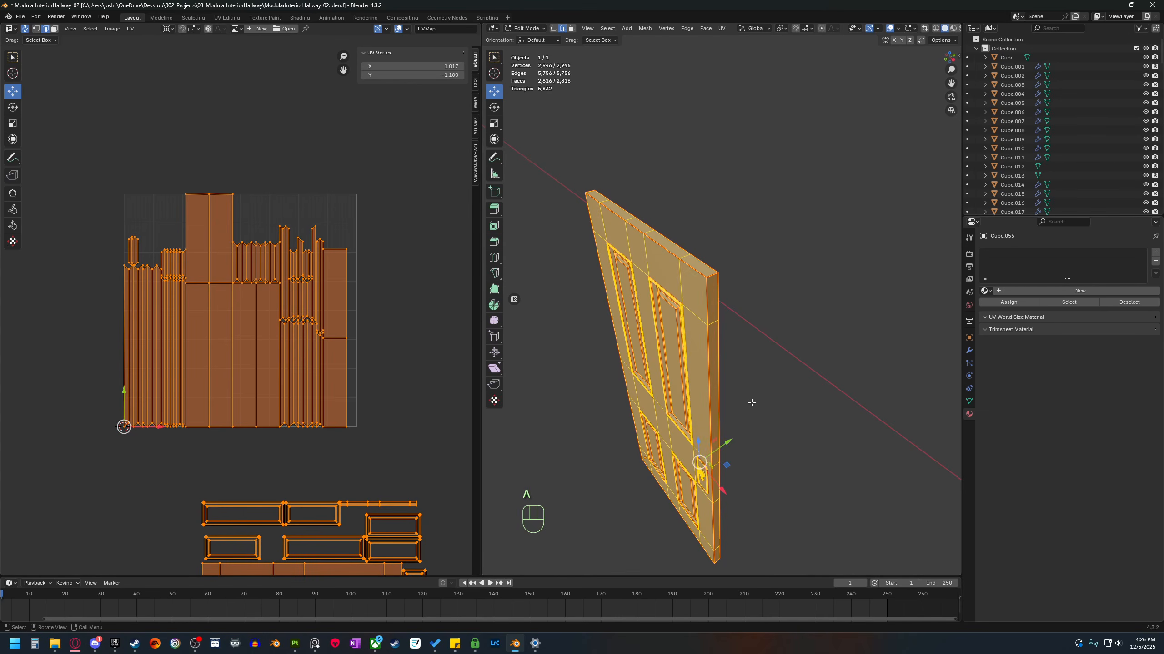
pyautogui.press('u')
pyautogui.moveTo(751, 403)
pyautogui.click(806, 403)
# From the UV layout, select the diagonal edge path across a moulding corner and frame it in the 3D view.
pyautogui.scroll(6, 277, 312)
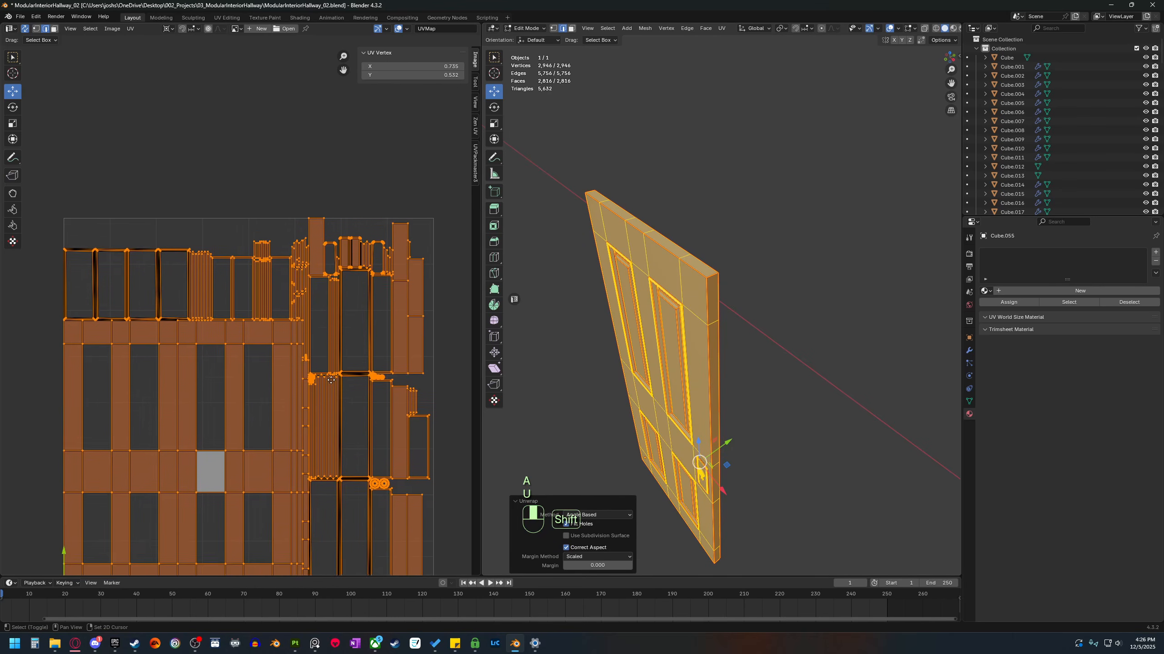
pyautogui.scroll(10, 249, 309)
pyautogui.keyDown('shift'); pyautogui.moveTo(190, 301); pyautogui.dragTo(249, 282, button='middle'); pyautogui.keyUp('shift')
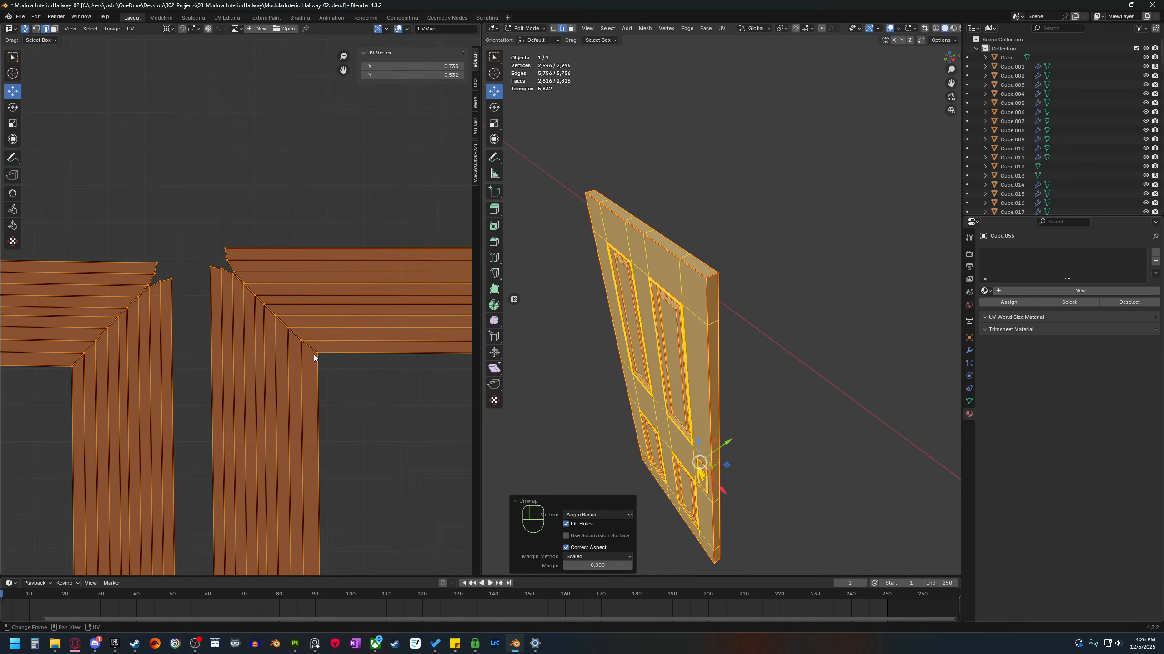
pyautogui.doubleClick(244, 284)
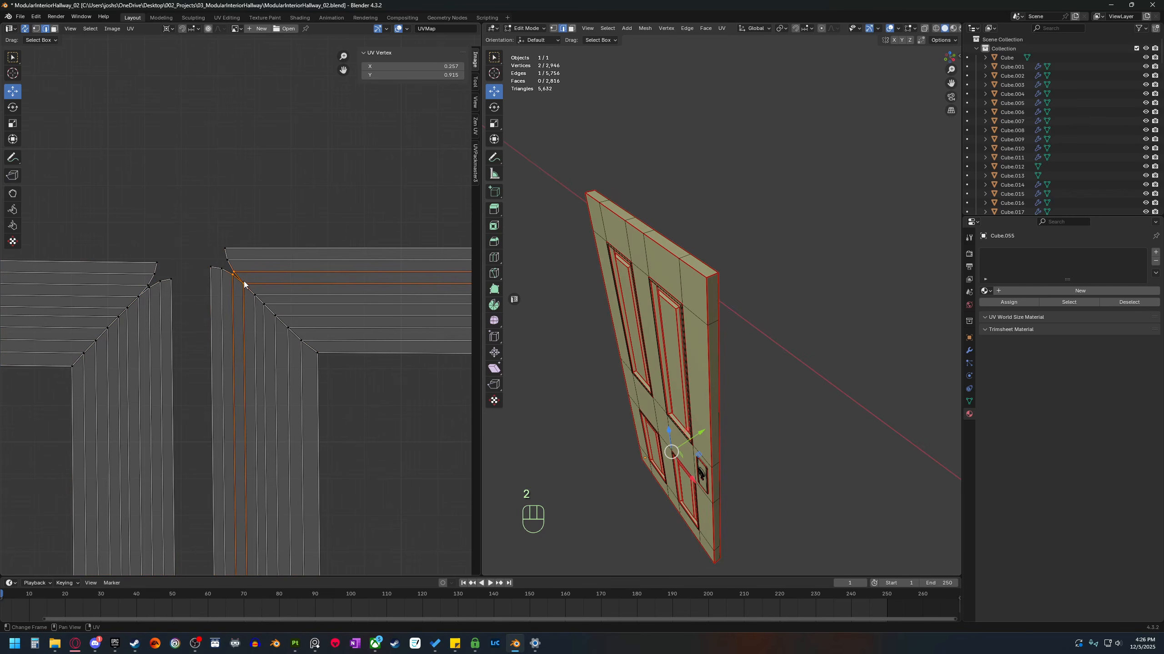
pyautogui.keyDown('ctrl'); pyautogui.click(315, 353); pyautogui.keyUp('ctrl')
pyautogui.moveTo(591, 474); pyautogui.dragTo(701, 485, button='middle')
pyautogui.press('v')
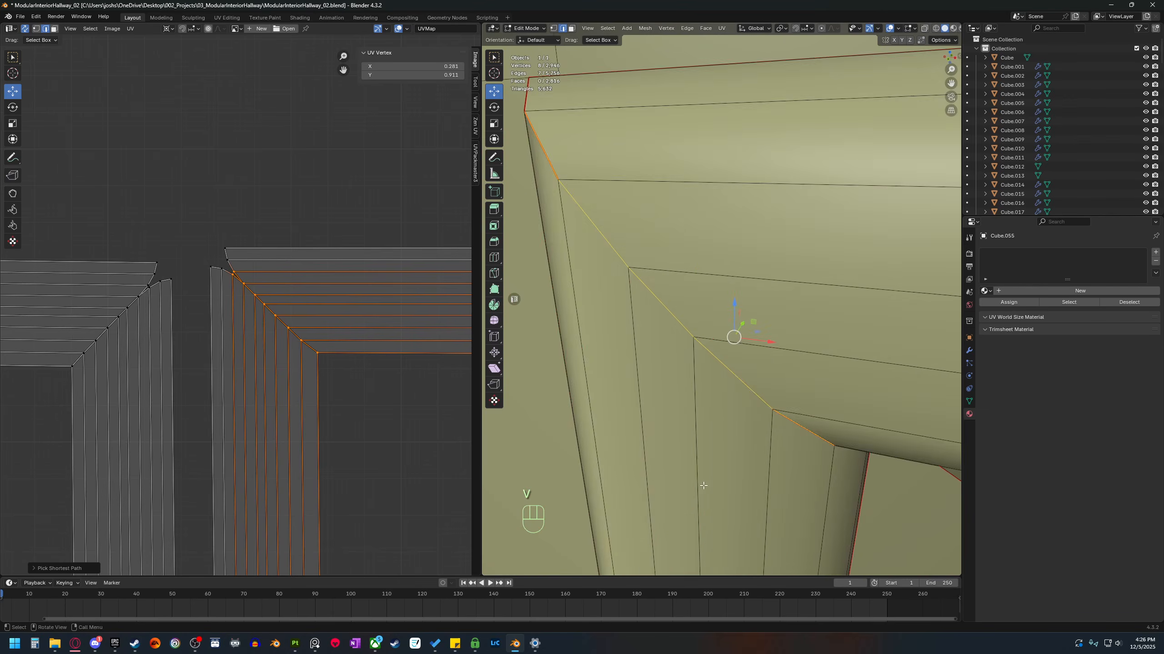
# Try to add edges at the lower panel's opposite moulding corner with loop selection, then undo the last addition.
pyautogui.scroll(-12, 733, 380)
pyautogui.moveTo(771, 384); pyautogui.dragTo(655, 348, button='middle')
pyautogui.moveTo(738, 348); pyautogui.dragTo(861, 458, button='middle')
pyautogui.keyDown('shift'); pyautogui.moveTo(861, 458); pyautogui.dragTo(703, 379, button='middle'); pyautogui.keyUp('shift')
pyautogui.moveTo(854, 336); pyautogui.dragTo(738, 375, button='middle')
pyautogui.keyDown('alt'); pyautogui.keyDown('shift'); pyautogui.click(744, 357); pyautogui.keyUp('shift'); pyautogui.keyUp('alt')
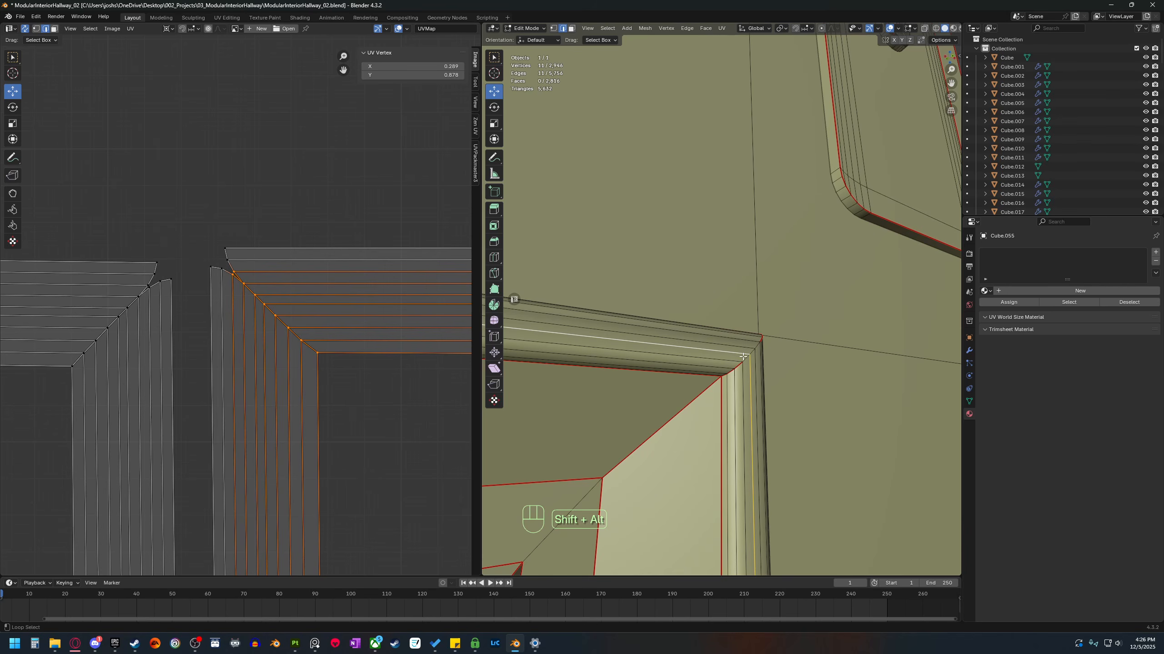
pyautogui.keyDown('alt'); pyautogui.keyDown('shift'); pyautogui.click(744, 360); pyautogui.keyUp('shift'); pyautogui.keyUp('alt')
pyautogui.moveTo(730, 351)
pyautogui.mouseDown(button='middle')
pyautogui.moveTo(577, 304)
pyautogui.moveTo(719, 361)
pyautogui.mouseUp(button='middle')
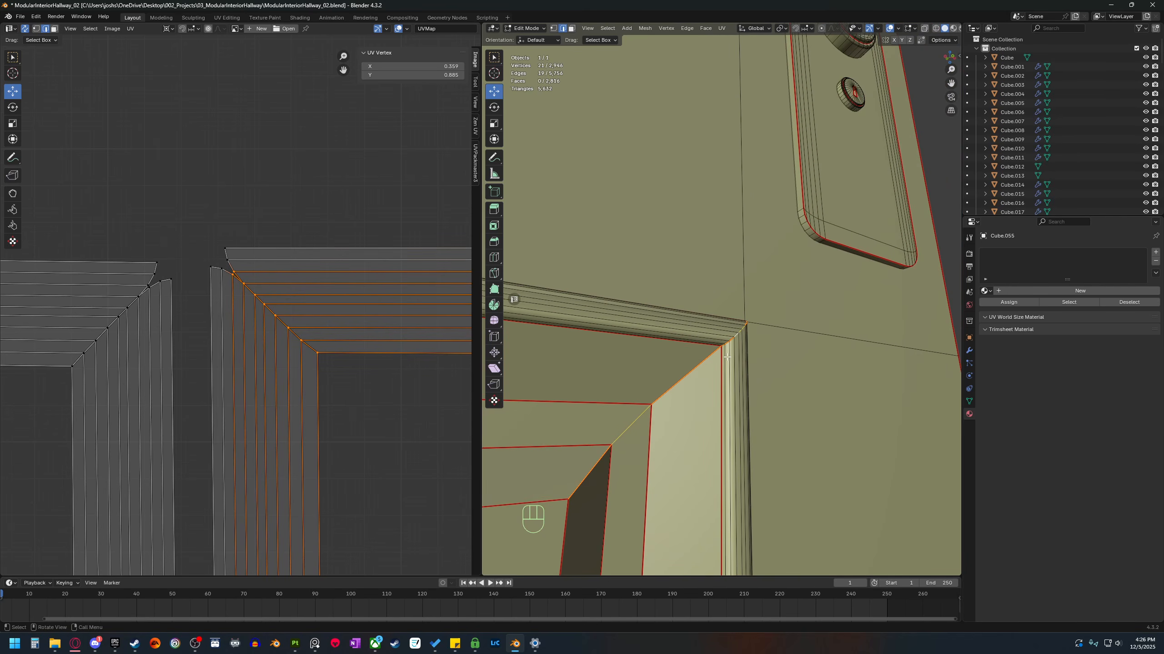
pyautogui.hotkey('ctrl', 'z')
pyautogui.moveTo(716, 401); pyautogui.dragTo(728, 400, button='middle')
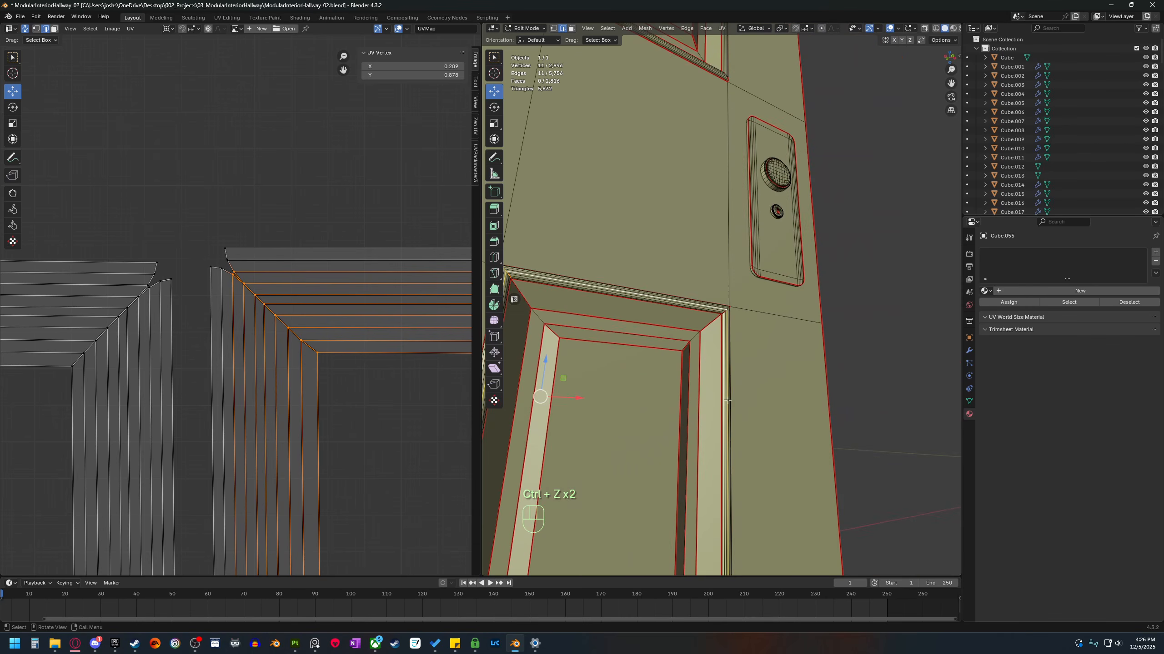
pyautogui.moveTo(568, 349); pyautogui.dragTo(722, 363, button='middle')
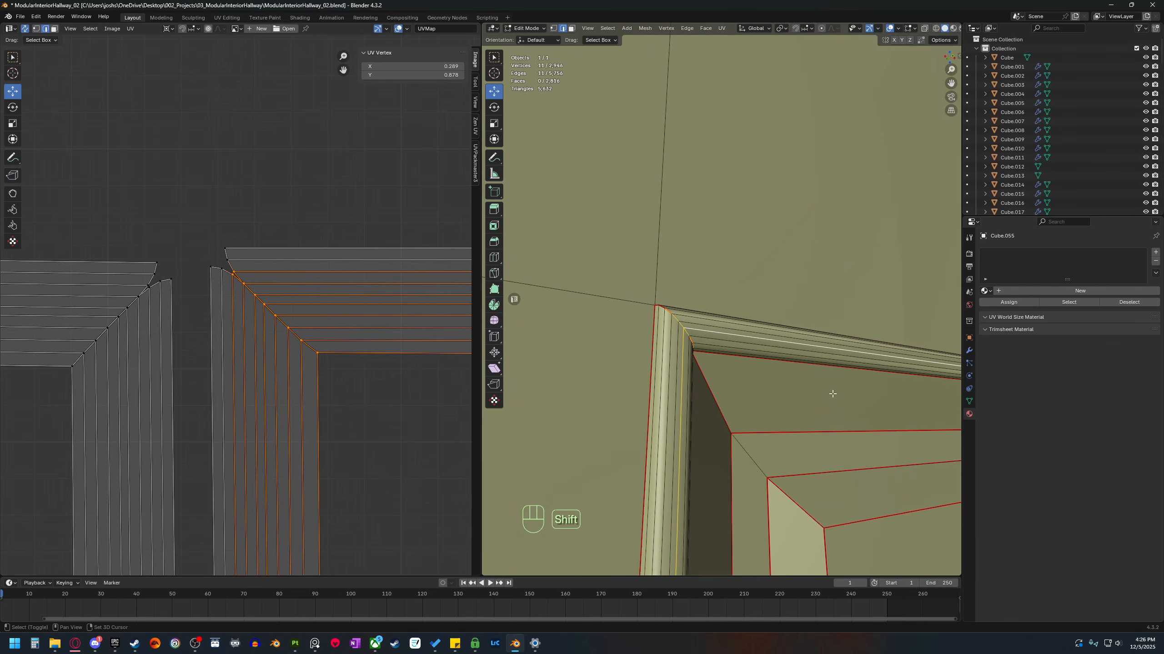
pyautogui.moveTo(832, 394); pyautogui.dragTo(823, 372, button='middle')
pyautogui.scroll(4, 639, 398)
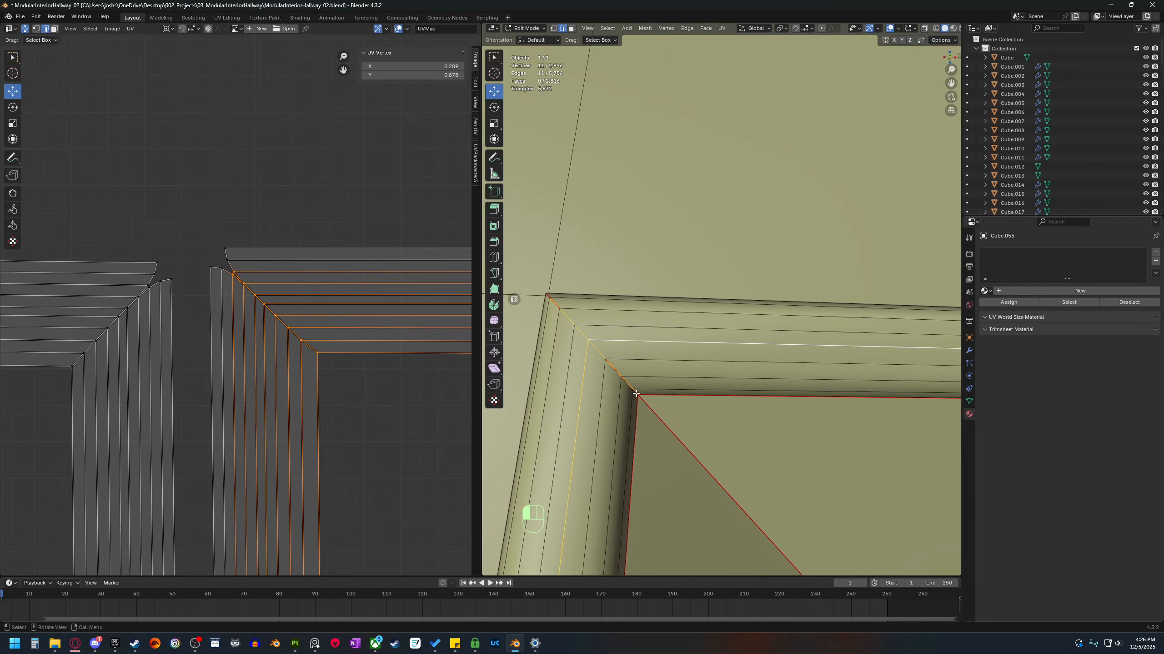
# Select the diagonal edge paths across both upper corners of the lower panel's moulding and mark them as seams.
pyautogui.click(636, 393)
pyautogui.moveTo(636, 393); pyautogui.dragTo(615, 364, button='middle')
pyautogui.keyDown('ctrl'); pyautogui.click(693, 352); pyautogui.keyUp('ctrl')
pyautogui.scroll(-6, 751, 375)
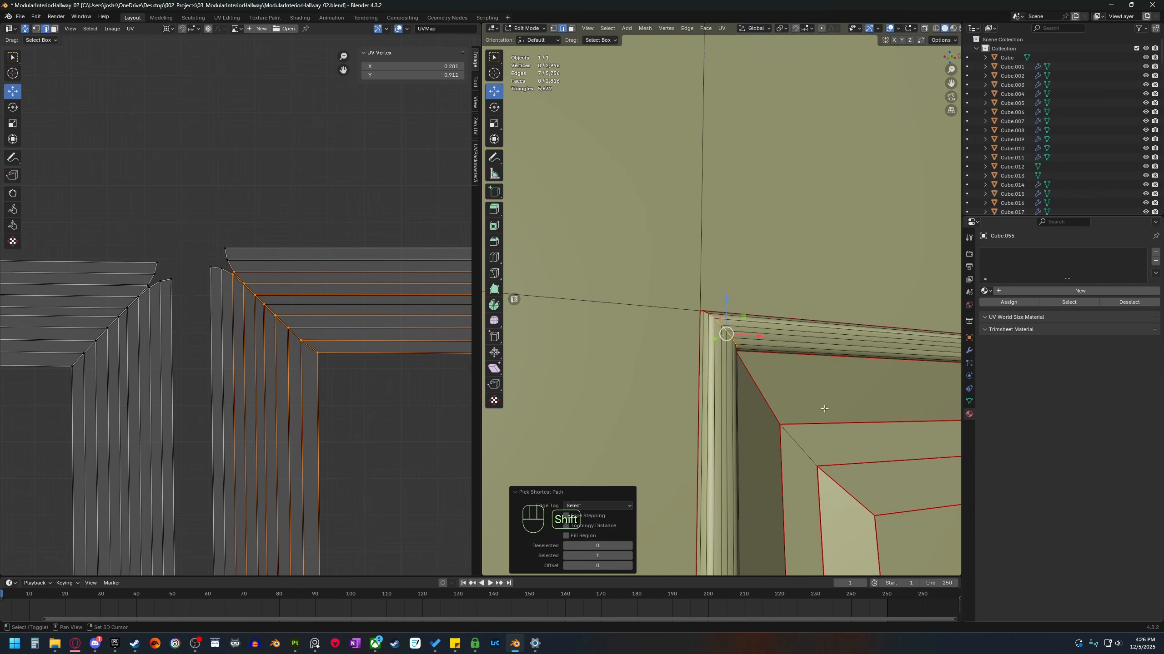
pyautogui.keyDown('shift'); pyautogui.moveTo(823, 408); pyautogui.dragTo(701, 382, button='middle'); pyautogui.keyUp('shift')
pyautogui.keyDown('shift'); pyautogui.moveTo(893, 383); pyautogui.dragTo(755, 354, button='middle'); pyautogui.keyUp('shift')
pyautogui.scroll(3, 755, 354)
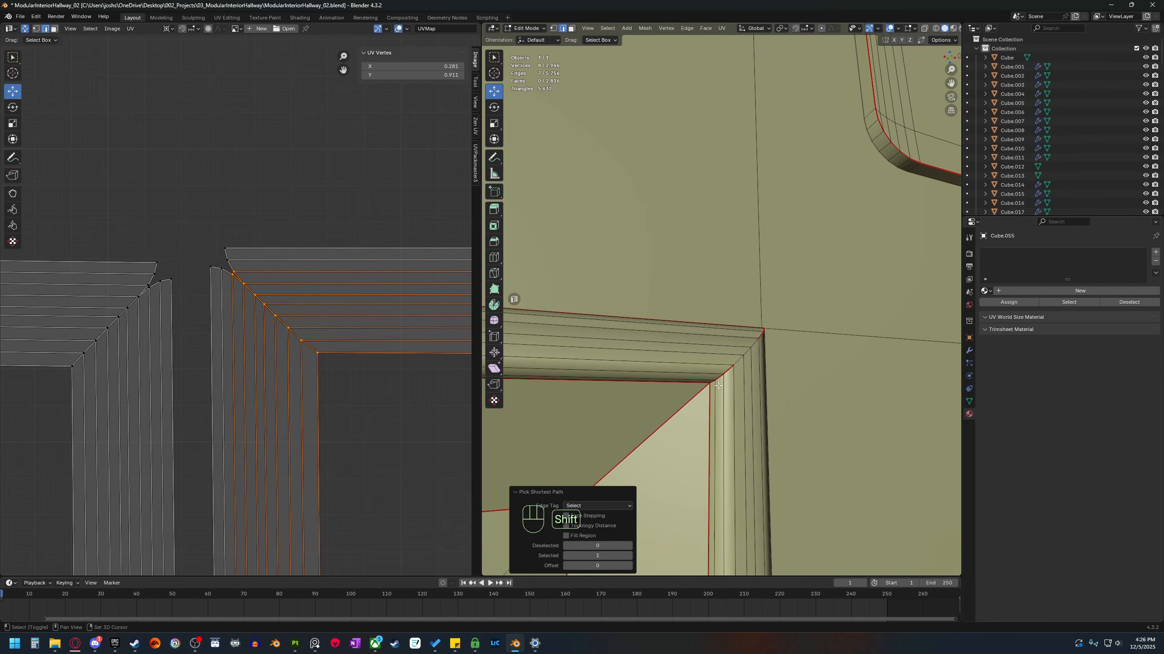
pyautogui.keyDown('ctrl'); pyautogui.click(729, 369); pyautogui.keyUp('ctrl')
pyautogui.rightClick(731, 364)
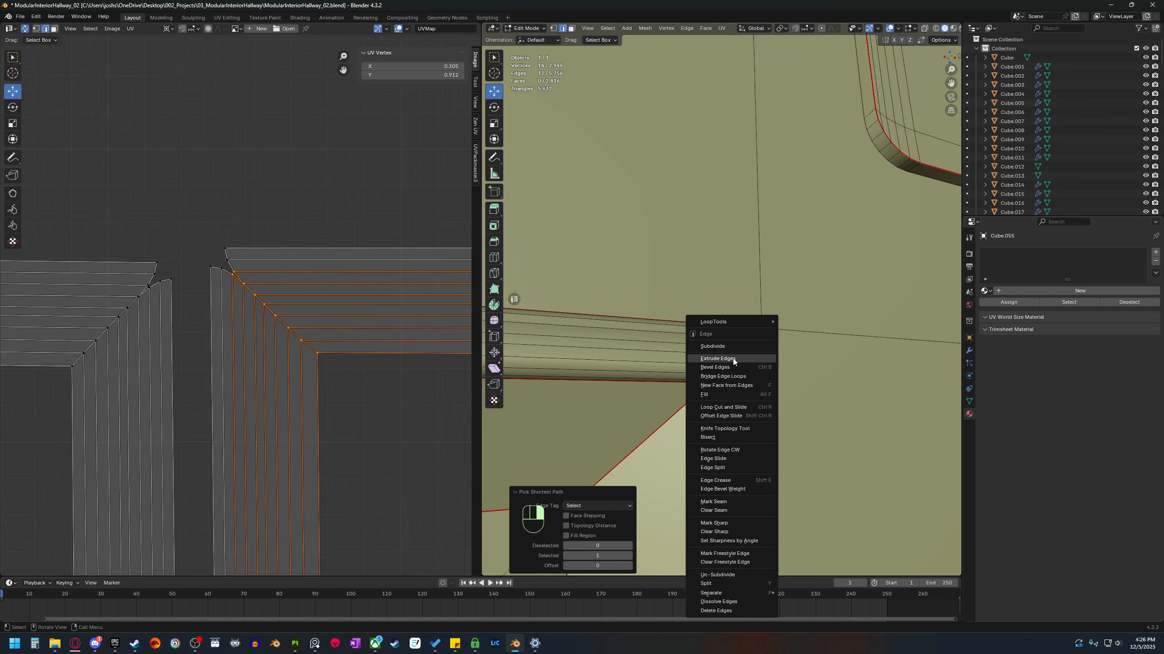
pyautogui.click(726, 501)
pyautogui.scroll(-4, 698, 423)
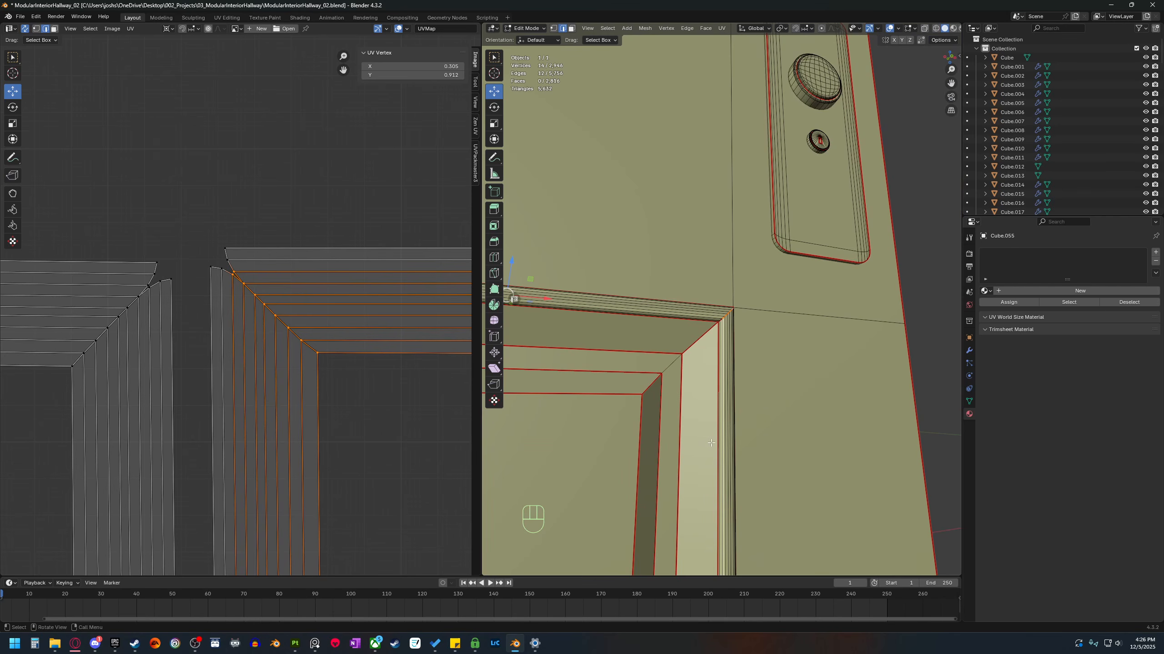
# Examine the diagonal seam at the lower moulding corner of the panel below the lock plate.
pyautogui.keyDown('shift'); pyautogui.moveTo(711, 443); pyautogui.dragTo(737, 289, button='middle'); pyautogui.keyUp('shift')
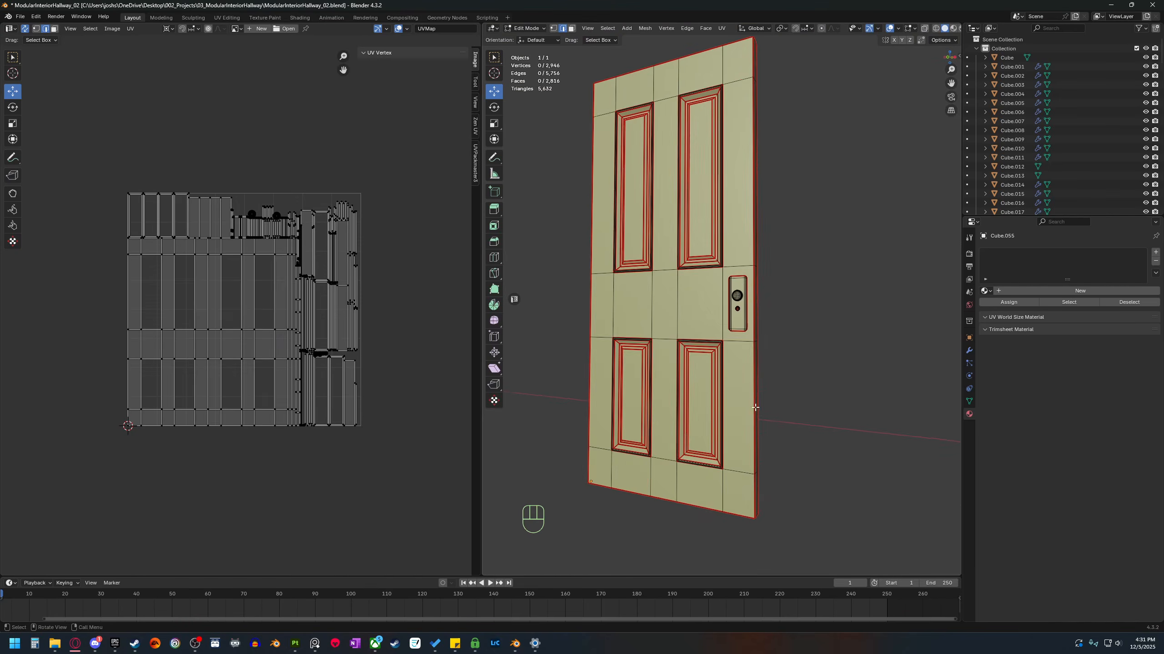
pyautogui.scroll(8, 755, 407)
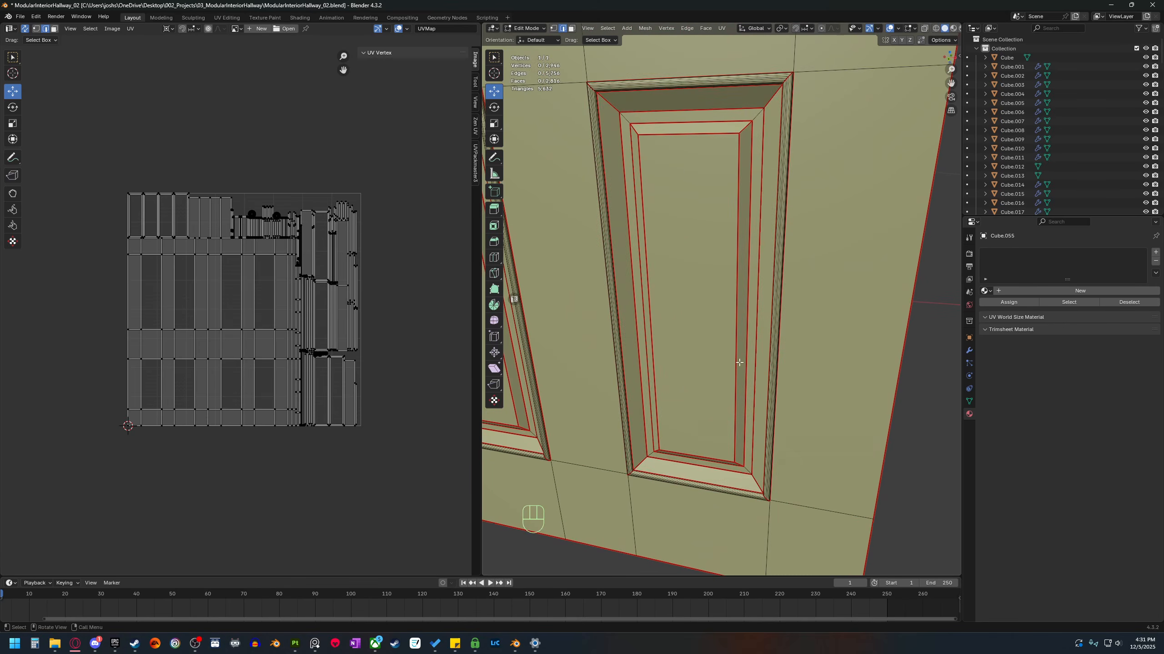
pyautogui.keyDown('shift'); pyautogui.moveTo(739, 362); pyautogui.dragTo(721, 293, button='middle'); pyautogui.keyUp('shift')
pyautogui.click(762, 468)
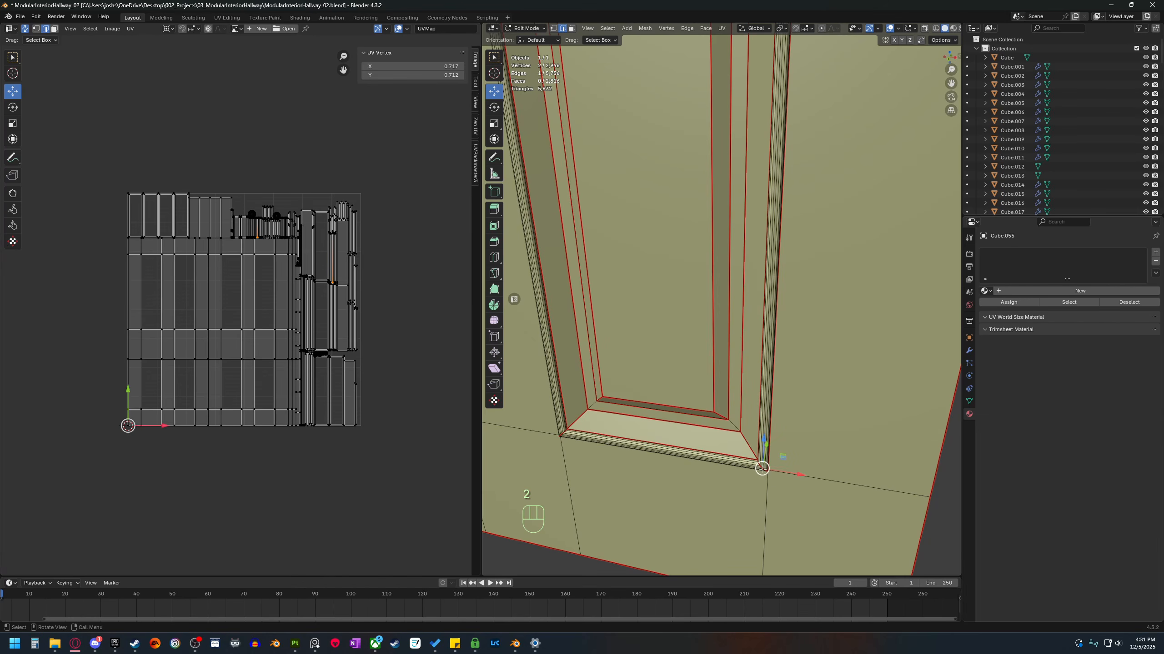
pyautogui.press('v')
pyautogui.scroll(-6, 772, 481)
pyautogui.moveTo(771, 481); pyautogui.dragTo(718, 323, button='middle')
pyautogui.scroll(-6, 718, 323)
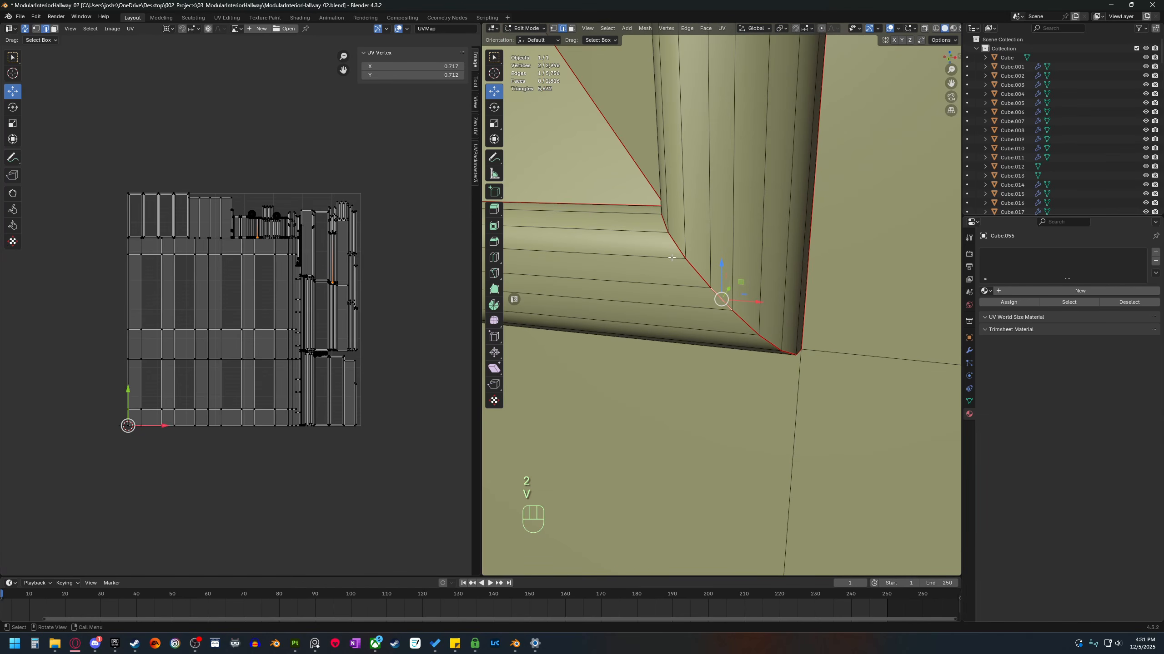
pyautogui.scroll(-10, 672, 258)
pyautogui.moveTo(735, 380); pyautogui.dragTo(758, 389, button='middle')
pyautogui.scroll(-4, 747, 342)
pyautogui.keyDown('shift'); pyautogui.moveTo(754, 321); pyautogui.dragTo(769, 367, button='middle'); pyautogui.keyUp('shift')
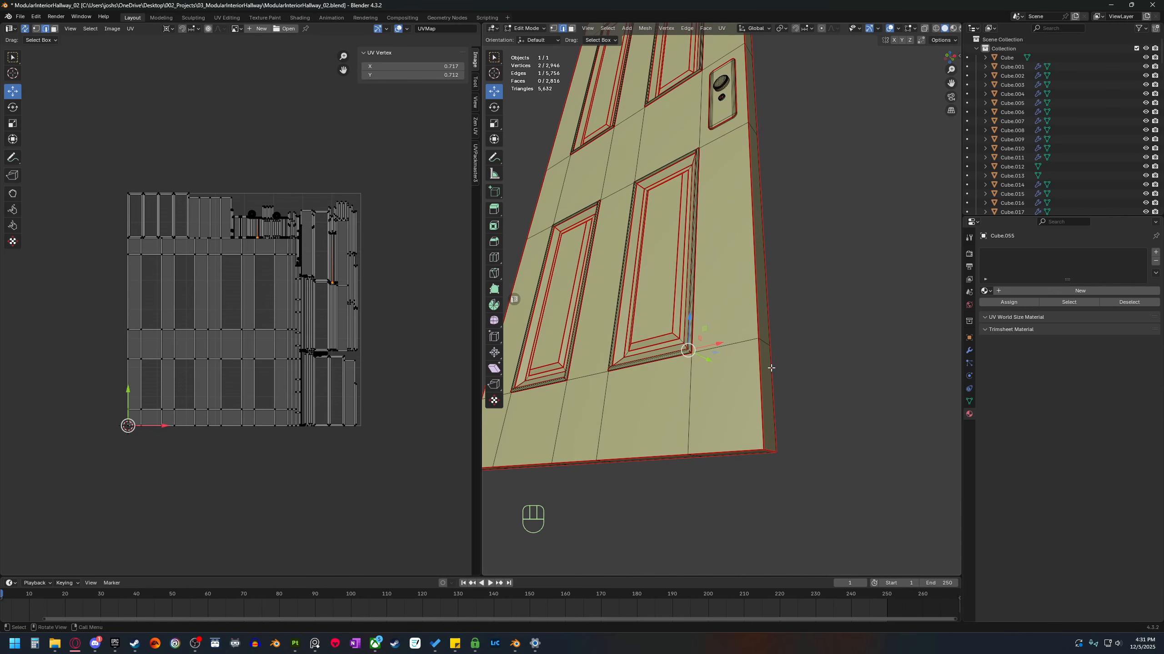
# Examine the seams along the door's side edge and around the lock plate.
pyautogui.keyDown('shift'); pyautogui.moveTo(677, 361); pyautogui.dragTo(709, 365, button='middle'); pyautogui.keyUp('shift')
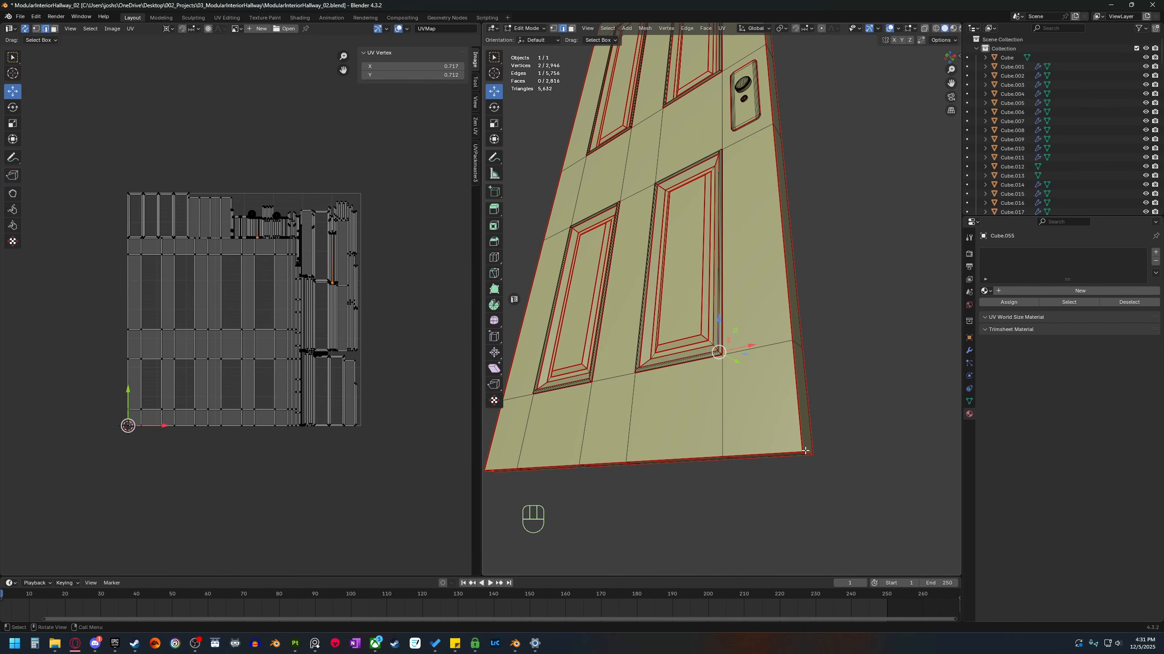
pyautogui.moveTo(813, 402); pyautogui.dragTo(775, 427, button='middle')
pyautogui.keyDown('shift'); pyautogui.moveTo(779, 264); pyautogui.dragTo(742, 457, button='middle'); pyautogui.keyUp('shift')
pyautogui.keyDown('shift'); pyautogui.moveTo(705, 242); pyautogui.dragTo(734, 247, button='middle'); pyautogui.keyUp('shift')
pyautogui.scroll(8, 701, 321)
pyautogui.keyDown('shift'); pyautogui.moveTo(740, 176); pyautogui.dragTo(756, 103, button='middle'); pyautogui.keyUp('shift')
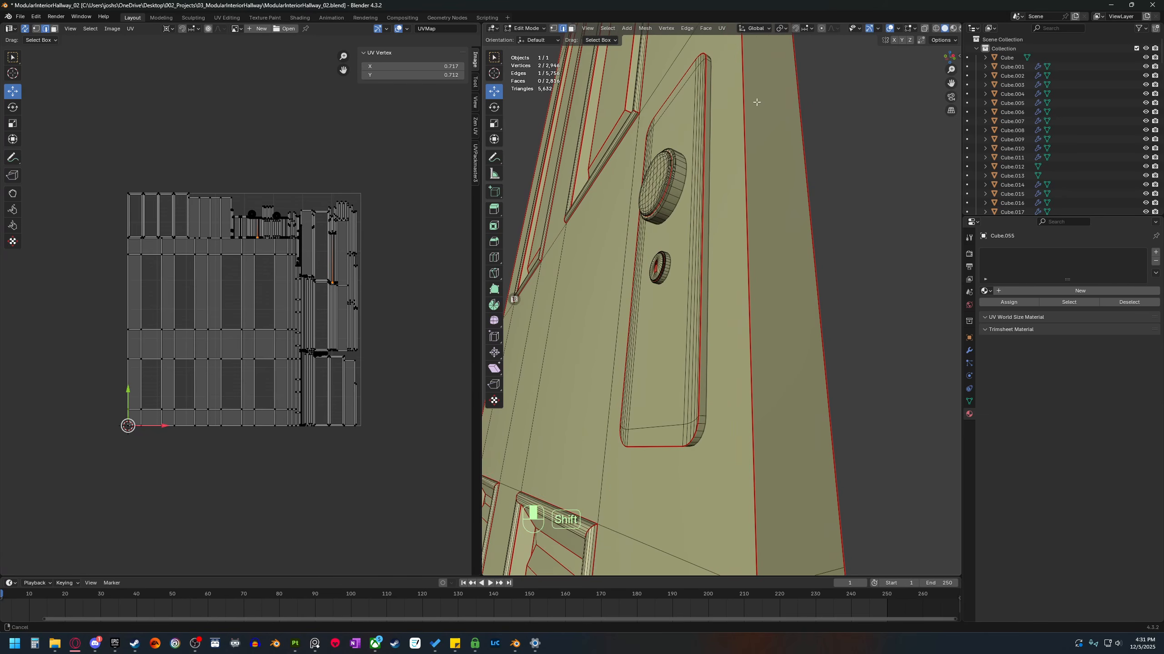
pyautogui.press('v')
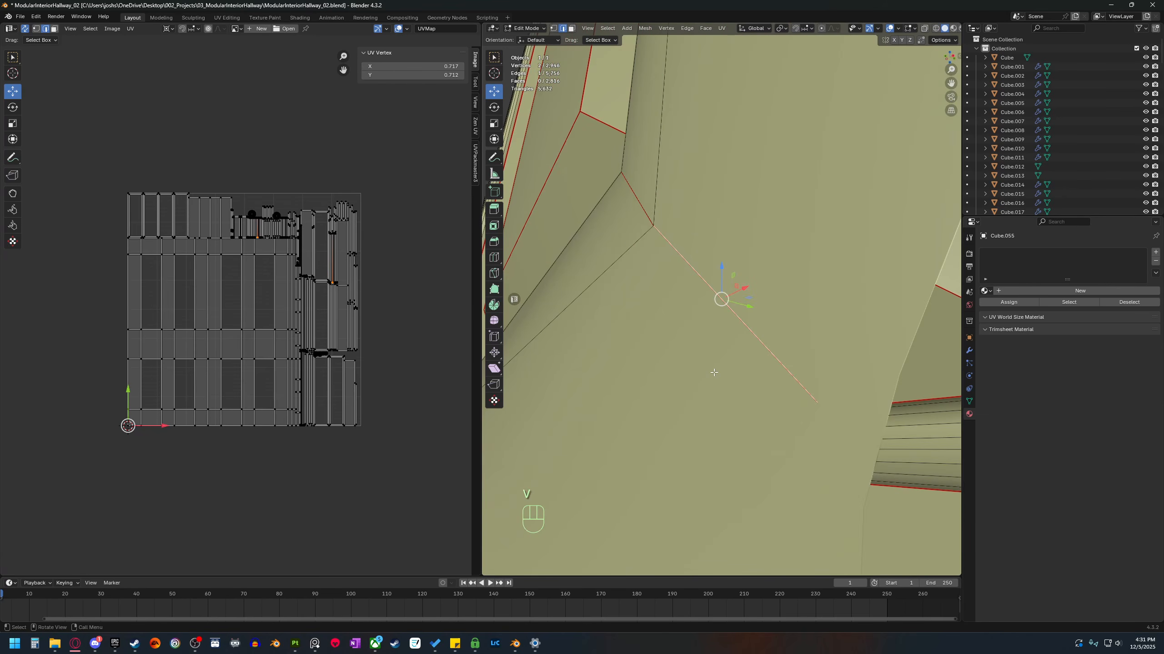
pyautogui.press('v')
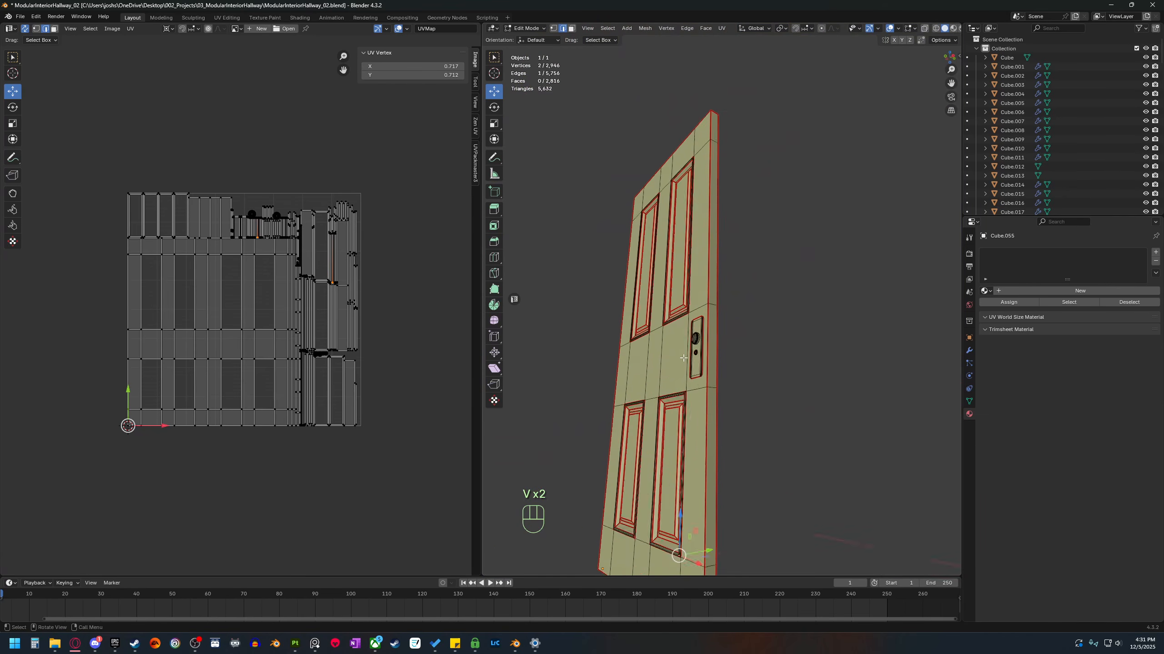
pyautogui.scroll(4, 674, 362)
# Check the island of the lock plate's side rim by selecting its linked faces delimited by seams.
pyautogui.press('v')
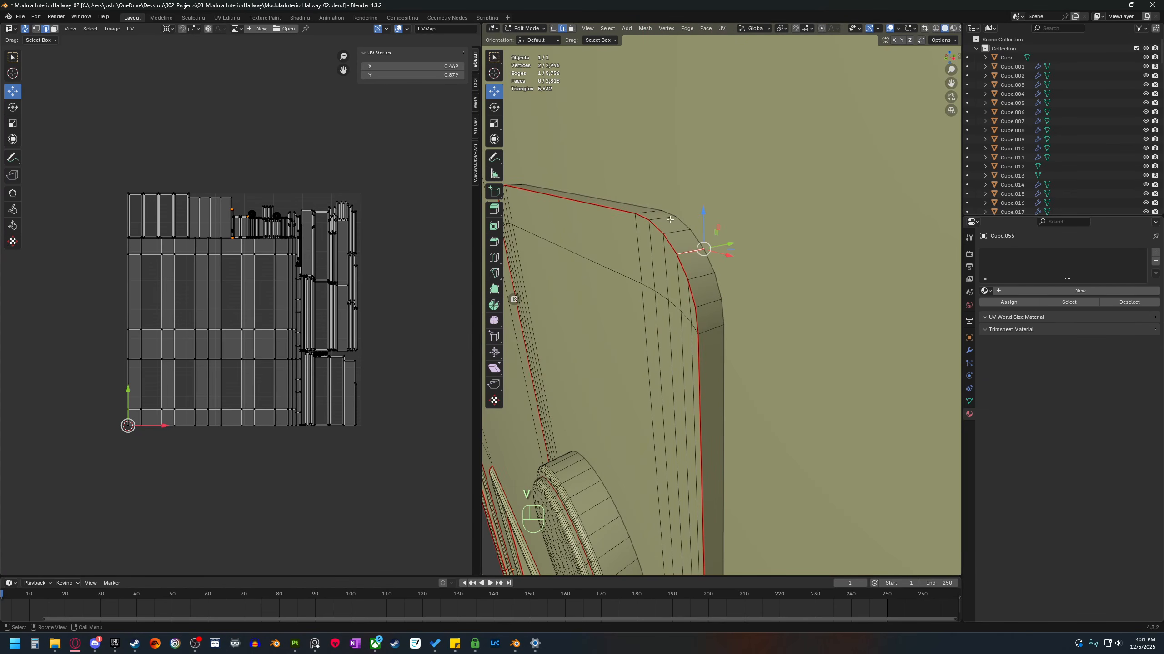
pyautogui.press('3')
pyautogui.click(704, 293)
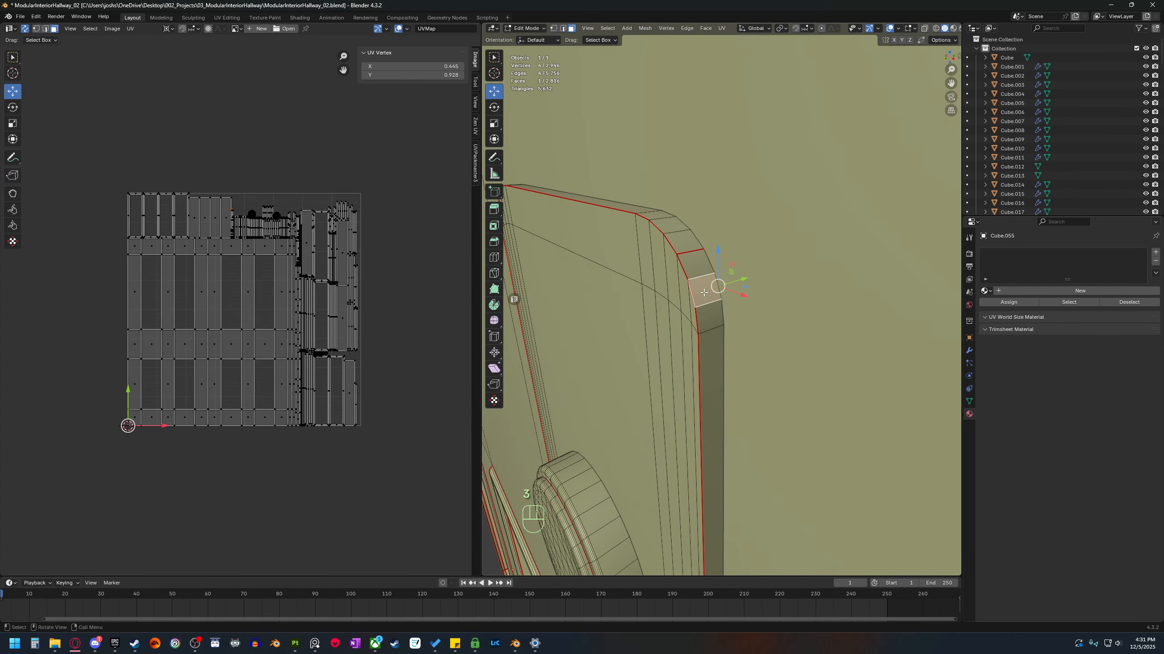
pyautogui.press('l')
pyautogui.scroll(-3, 693, 279)
pyautogui.click(700, 268)
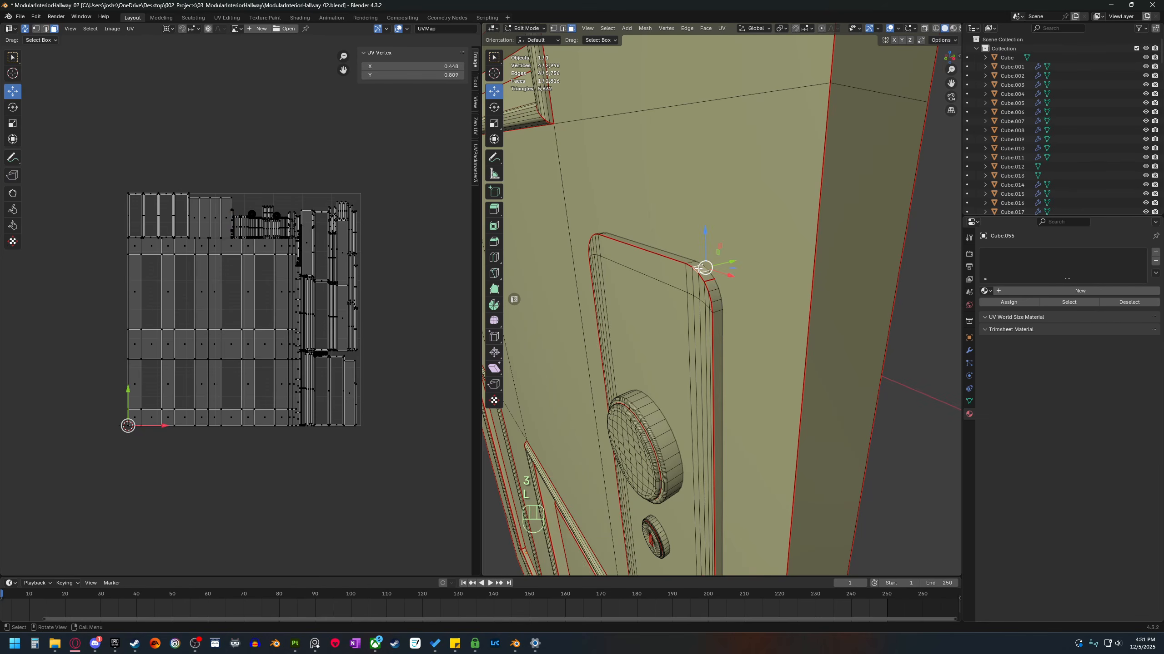
pyautogui.press('l')
pyautogui.scroll(-3, 714, 280)
pyautogui.moveTo(717, 280); pyautogui.dragTo(769, 259, button='middle')
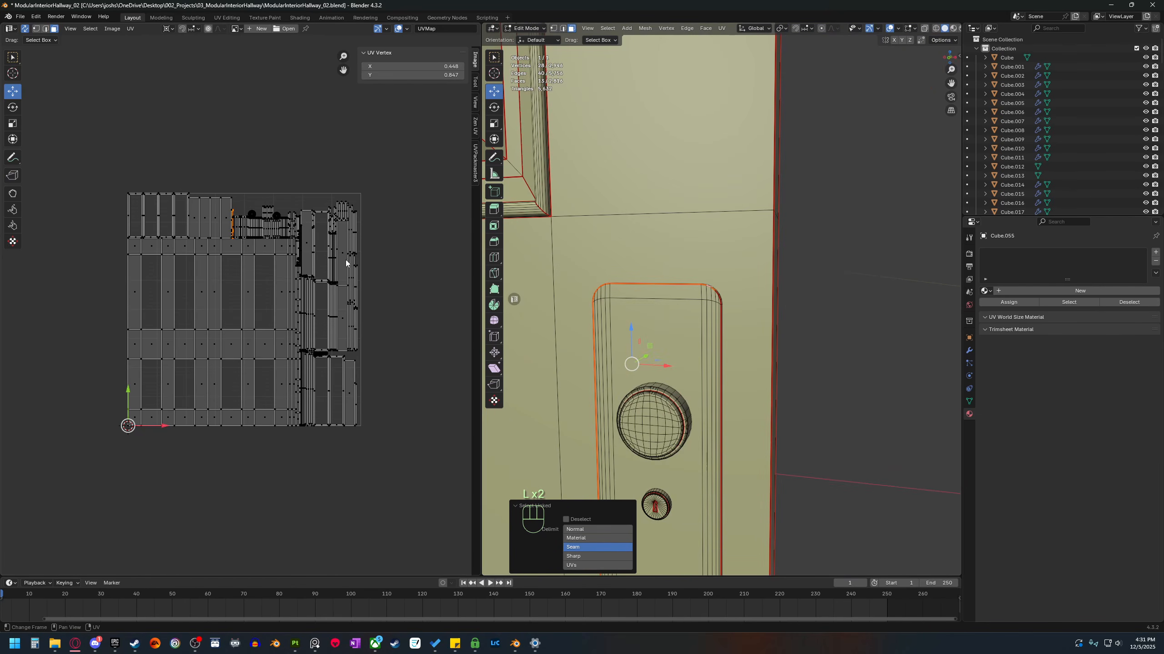
# Check the door knob's outer ring by selecting its linked faces delimited by seams.
pyautogui.moveTo(513, 381); pyautogui.dragTo(558, 385, button='middle')
pyautogui.scroll(6, 741, 401)
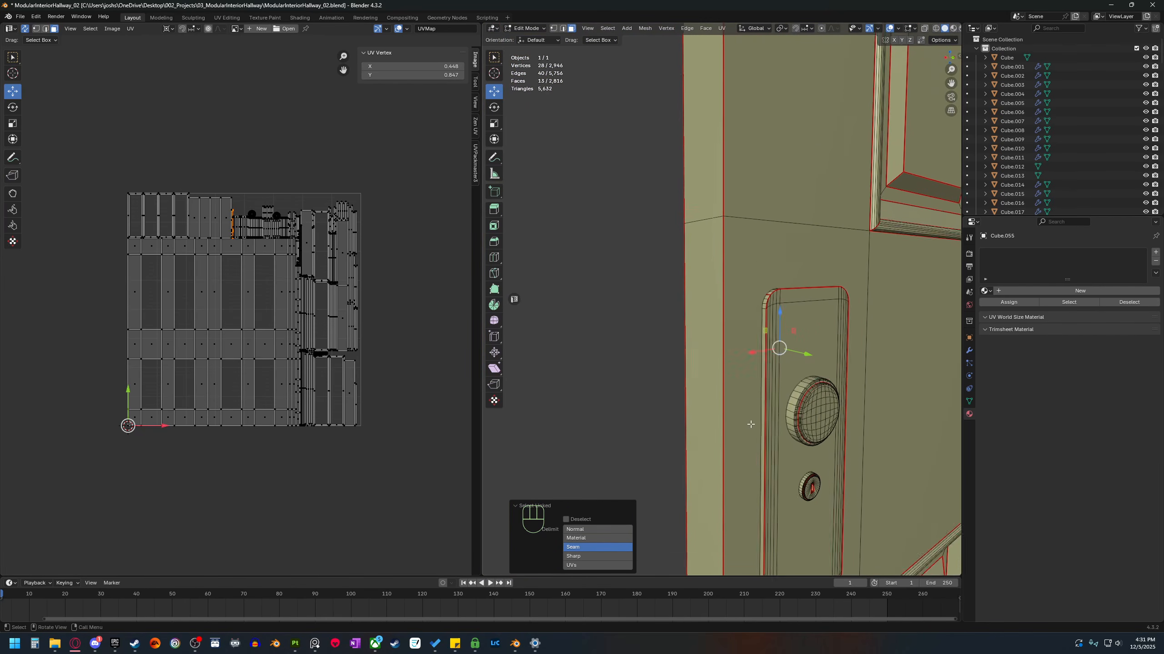
pyautogui.scroll(3, 759, 310)
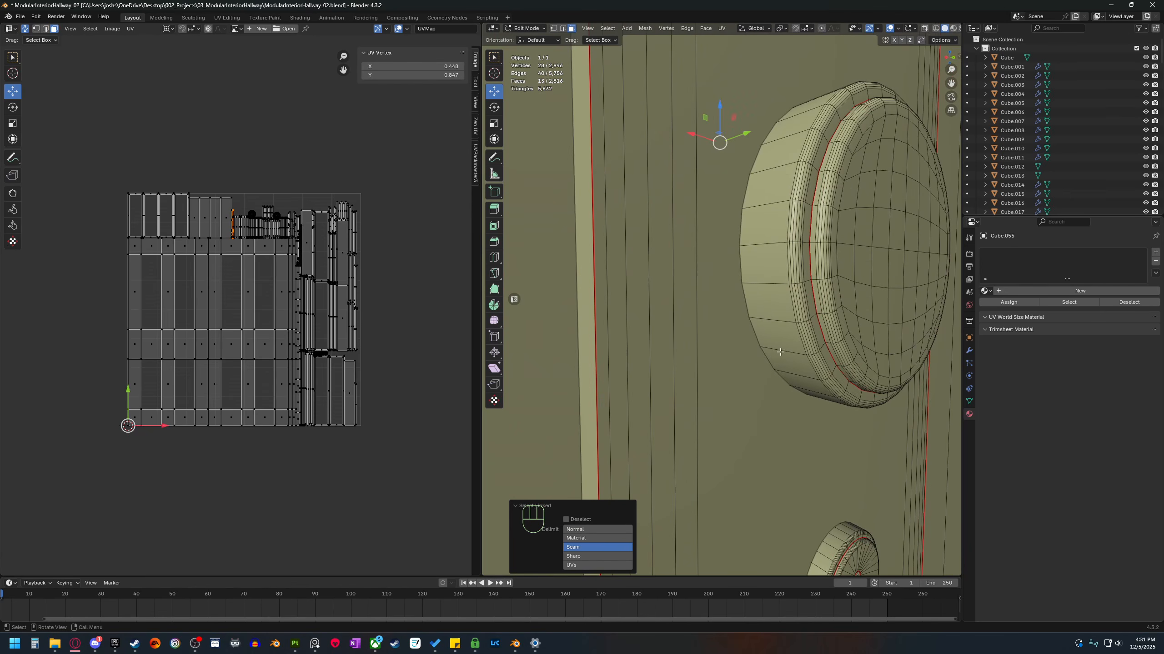
pyautogui.click(783, 324)
pyautogui.moveTo(752, 392); pyautogui.dragTo(756, 345, button='middle')
pyautogui.press('l')
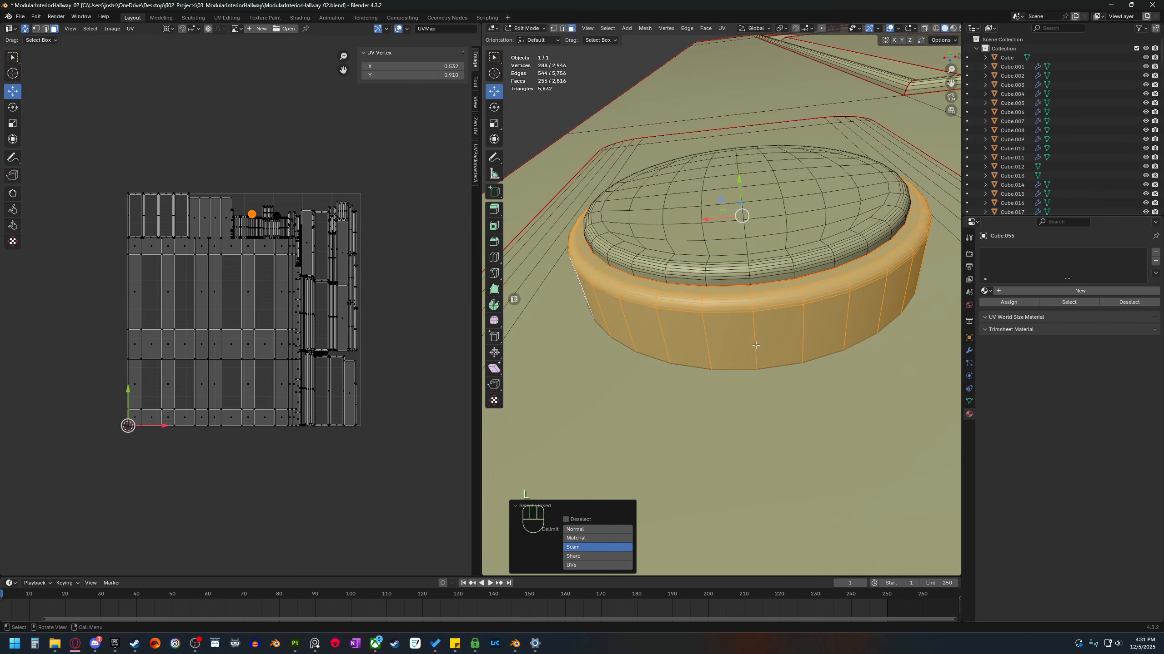
# Select an edge path running across the side of the knob's outer ring and mark it as a seam.
pyautogui.click(758, 347)
pyautogui.scroll(2, 766, 356)
pyautogui.press('2')
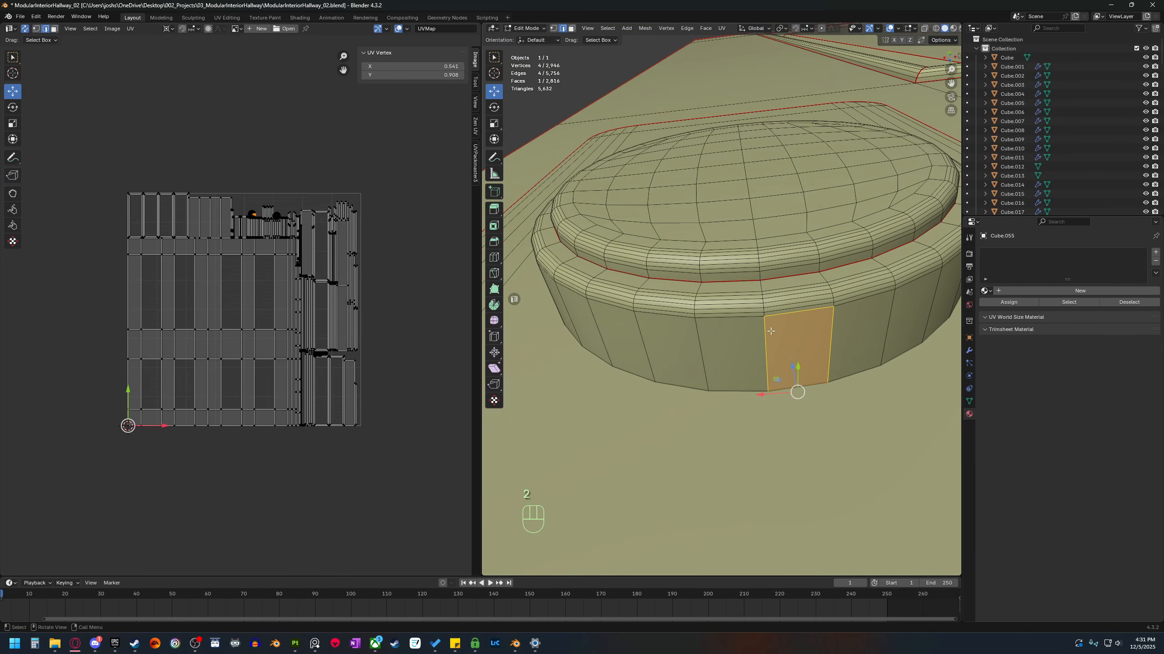
pyautogui.keyDown('ctrl'); pyautogui.click(763, 298); pyautogui.keyUp('ctrl')
pyautogui.rightClick(766, 357)
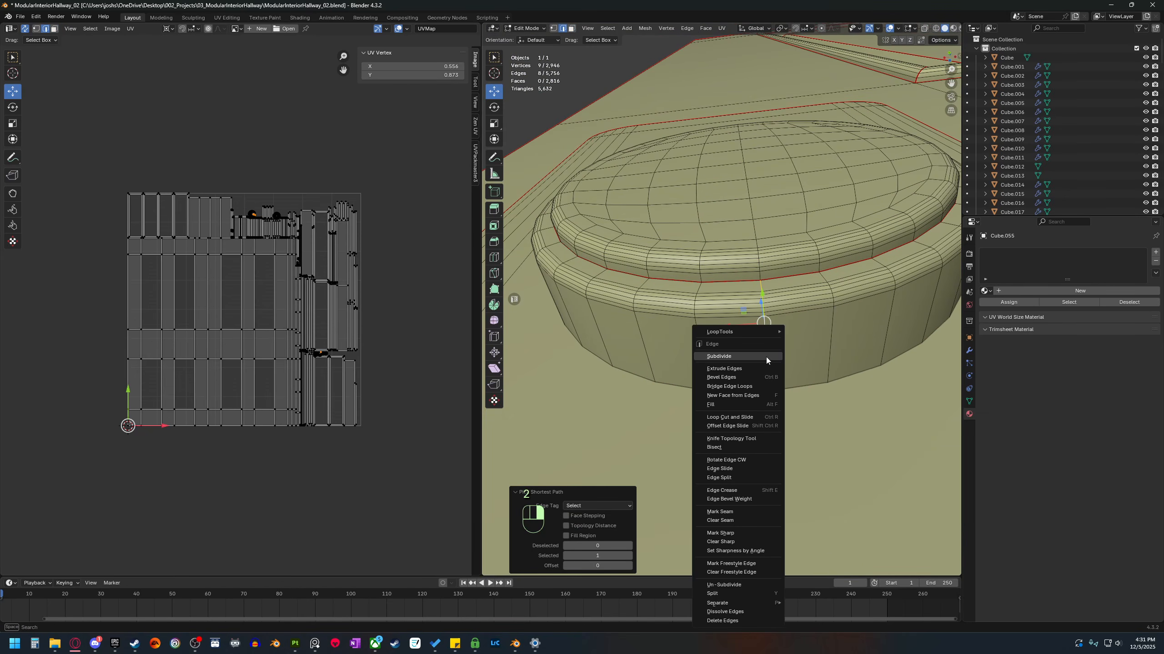
pyautogui.click(743, 512)
pyautogui.scroll(-12, 719, 427)
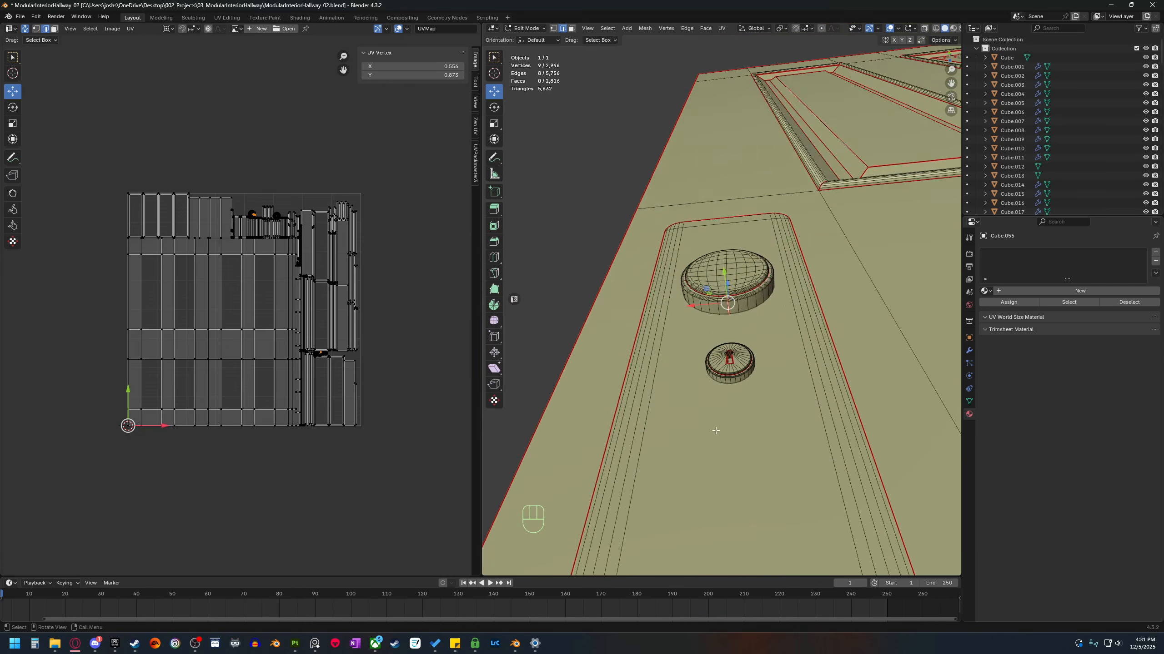
# Mark a seam across the outer side of the round handle base on the door's opposite face, up to its existing ring seam.
pyautogui.moveTo(727, 418); pyautogui.dragTo(870, 435, button='middle')
pyautogui.scroll(8, 640, 397)
pyautogui.moveTo(640, 397); pyautogui.dragTo(758, 391, button='middle')
pyautogui.scroll(5, 737, 291)
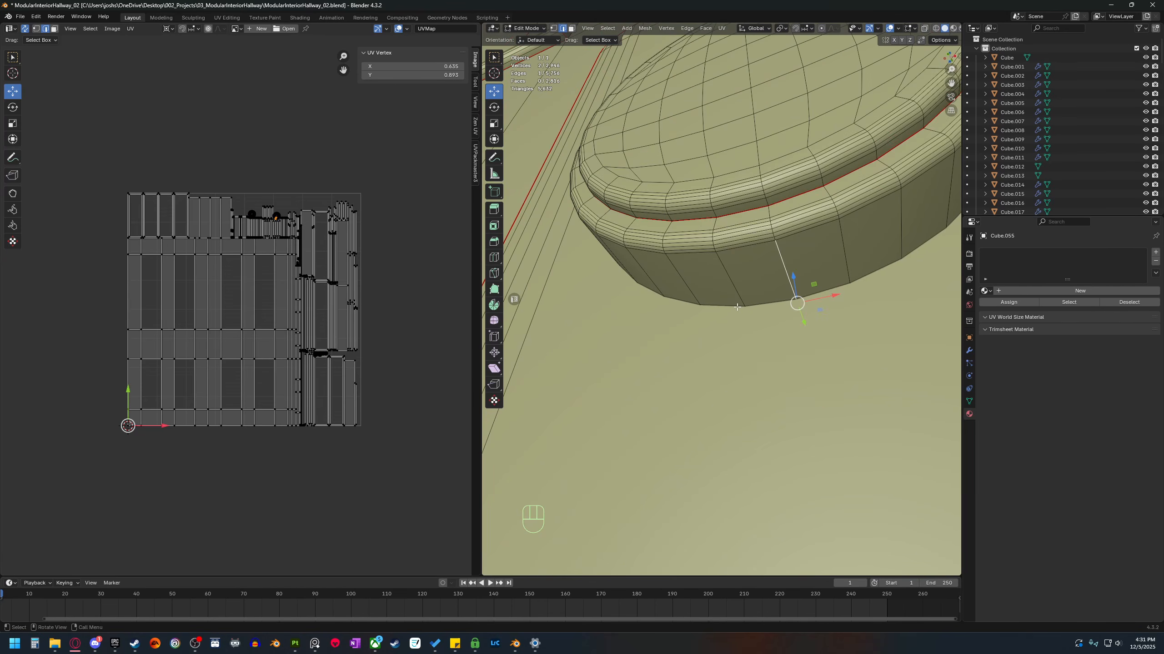
pyautogui.keyDown('shift'); pyautogui.moveTo(836, 212); pyautogui.dragTo(691, 373, button='middle'); pyautogui.keyUp('shift')
pyautogui.moveTo(618, 401); pyautogui.dragTo(668, 398, button='middle')
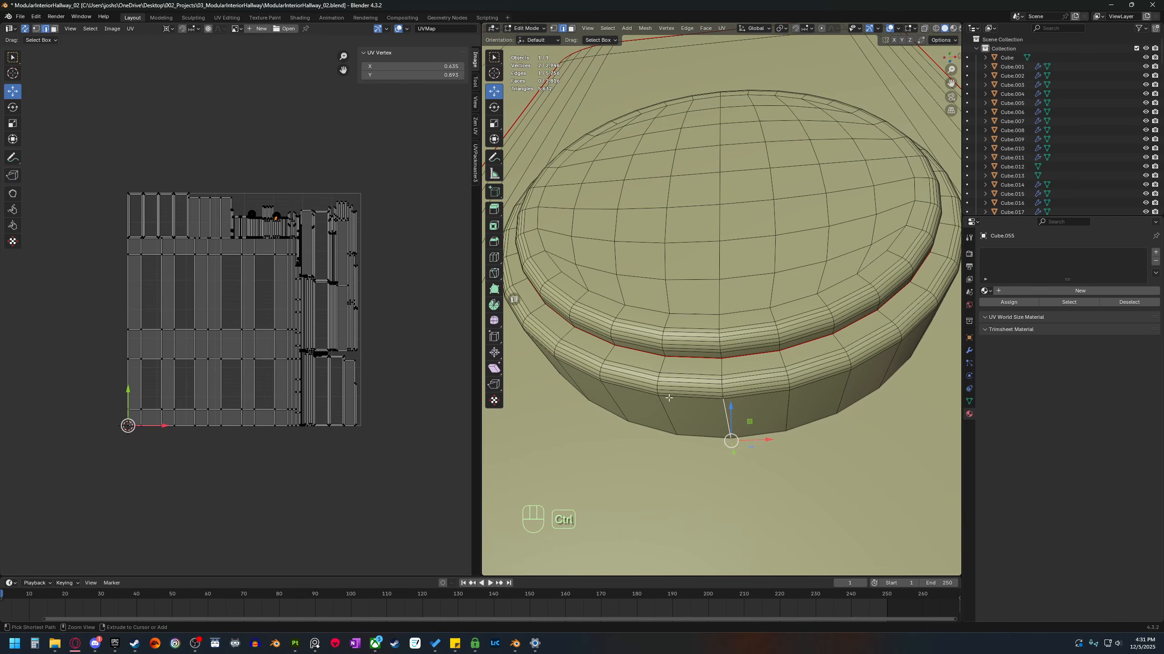
pyautogui.keyDown('ctrl'); pyautogui.click(726, 368); pyautogui.keyUp('ctrl')
pyautogui.rightClick(725, 372)
pyautogui.click(726, 373)
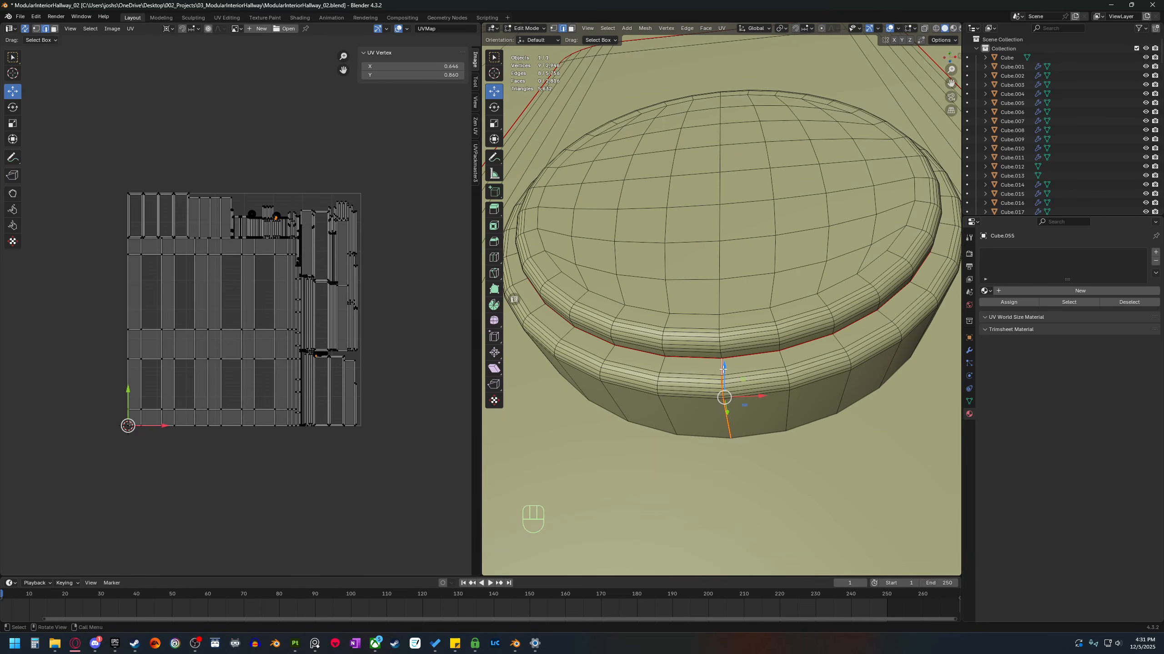
# Mark a seam across the outer side of the round keyhole disc below that handle base, joining its ring seam.
pyautogui.scroll(-5, 746, 417)
pyautogui.moveTo(746, 417); pyautogui.dragTo(709, 385, button='middle')
pyautogui.click(707, 370)
pyautogui.scroll(7, 703, 416)
pyautogui.scroll(-4, 704, 419)
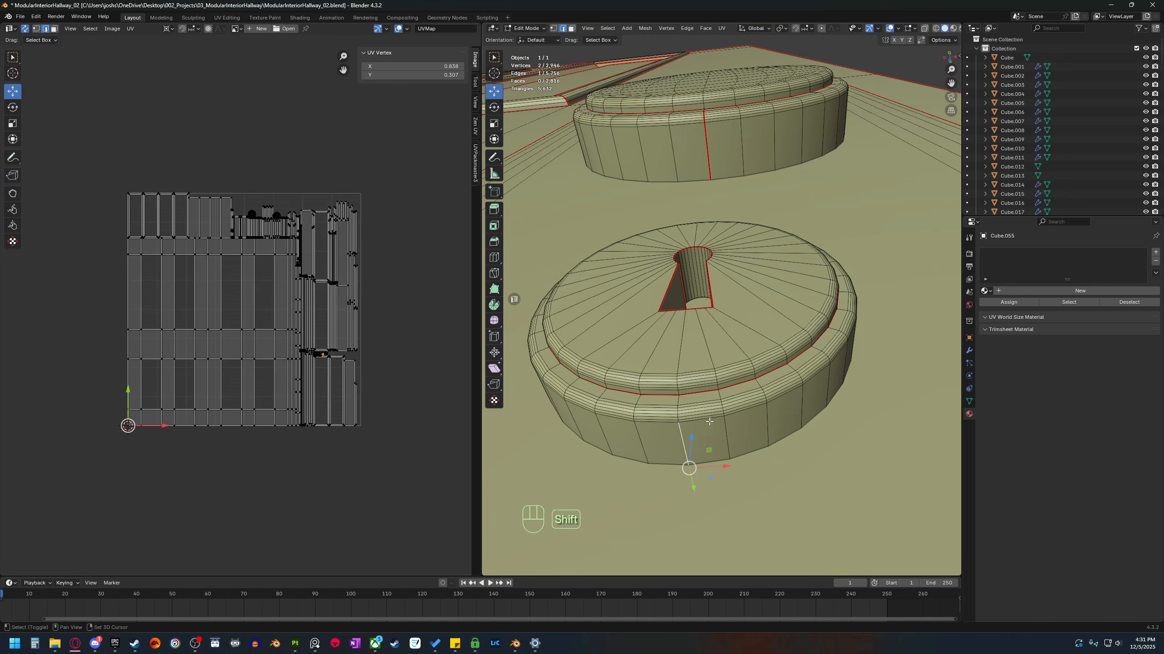
pyautogui.press('v')
pyautogui.scroll(-5, 736, 376)
pyautogui.moveTo(740, 365); pyautogui.dragTo(709, 330, button='middle')
pyautogui.keyDown('ctrl'); pyautogui.click(708, 321); pyautogui.keyUp('ctrl')
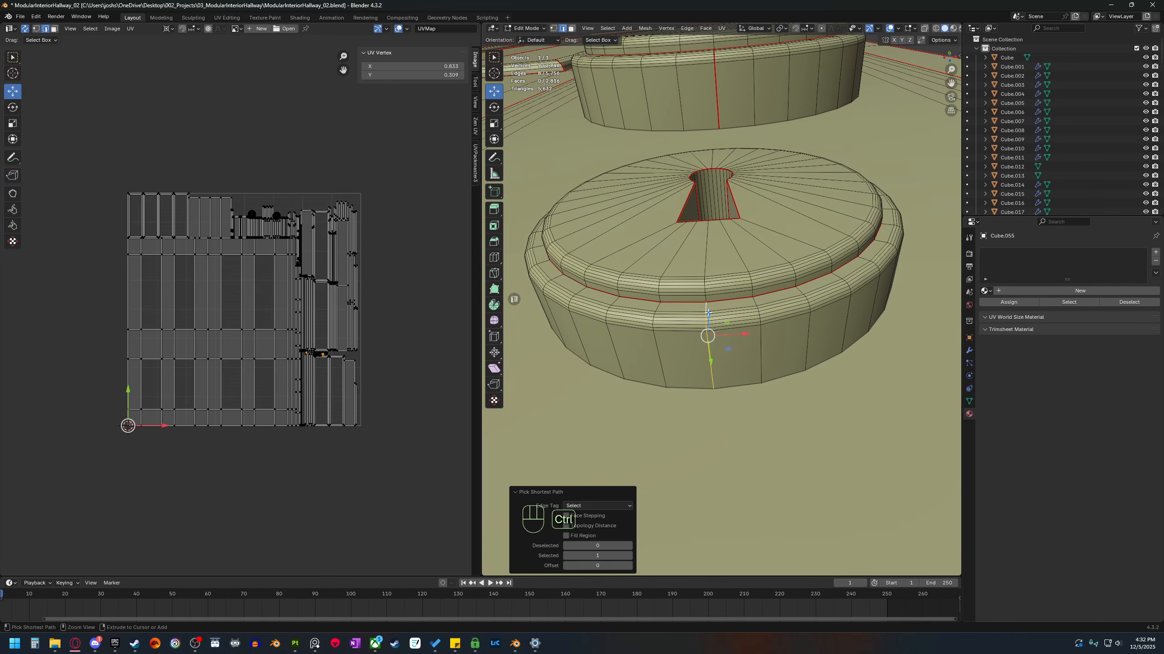
pyautogui.rightClick(720, 341)
pyautogui.click(719, 332)
# Mark the same kind of side seam on the keyhole disc on the door's other face.
pyautogui.scroll(-8, 738, 356)
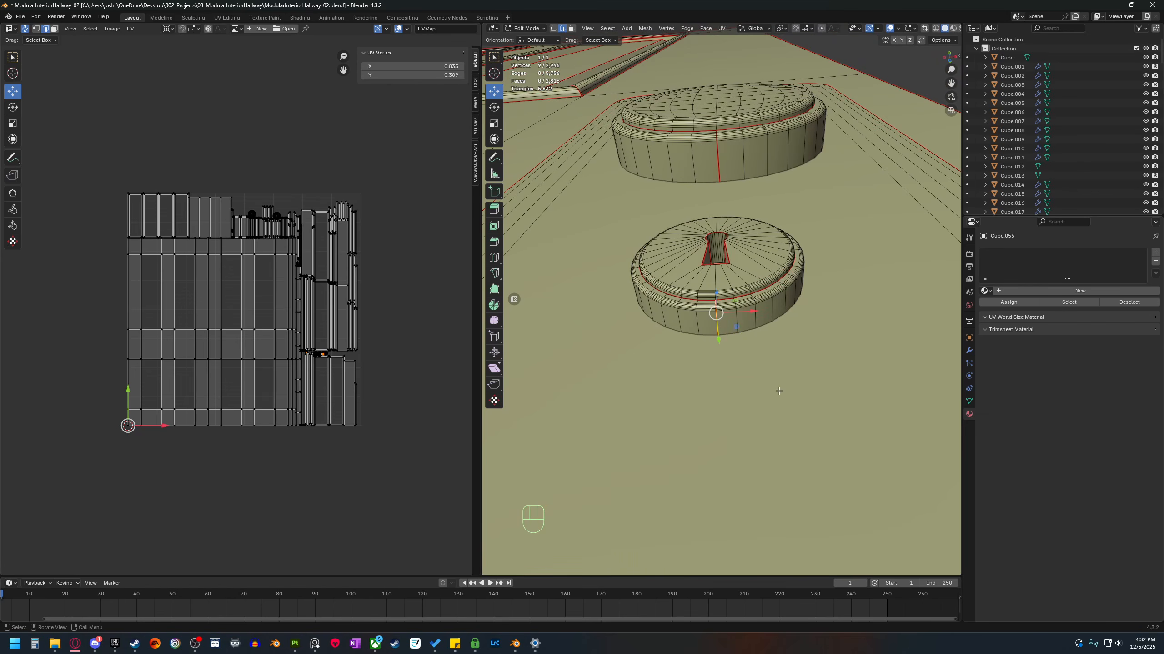
pyautogui.moveTo(831, 388); pyautogui.dragTo(754, 420, button='middle')
pyautogui.scroll(3, 785, 343)
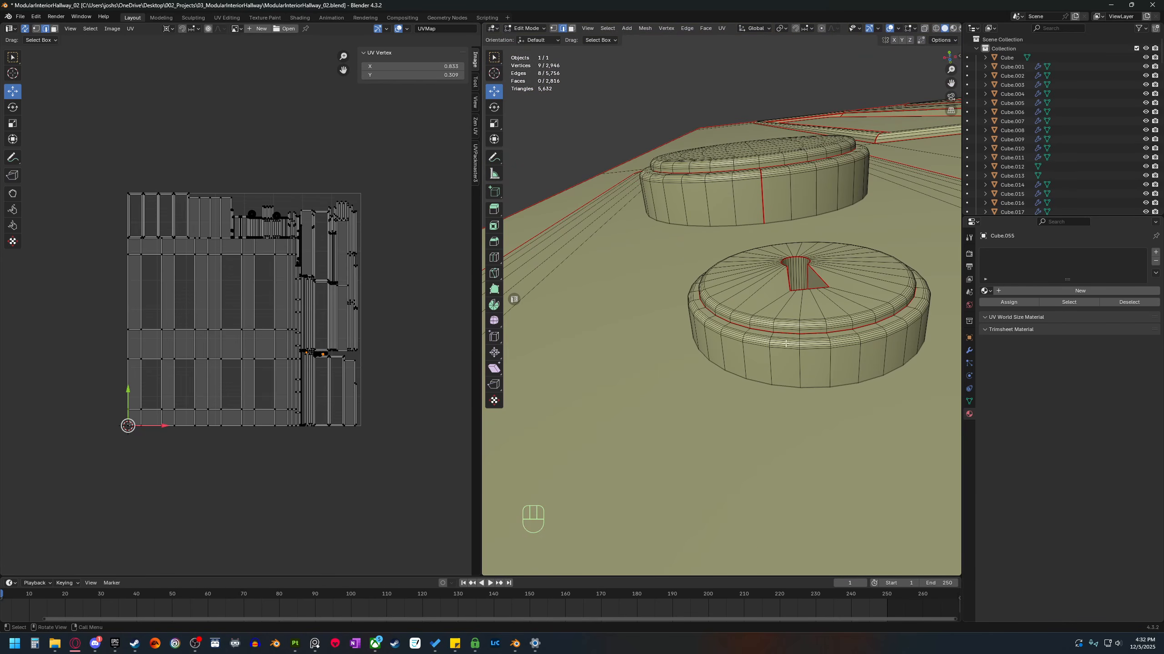
pyautogui.keyDown('ctrl'); pyautogui.click(828, 336); pyautogui.keyUp('ctrl')
pyautogui.rightClick(836, 367)
pyautogui.click(836, 369)
# Unwrap the entire door with the Angle Based method and move its UV islands outside the UV tile.
pyautogui.press('a')
pyautogui.press('u')
pyautogui.moveTo(860, 378)
pyautogui.click(898, 378)
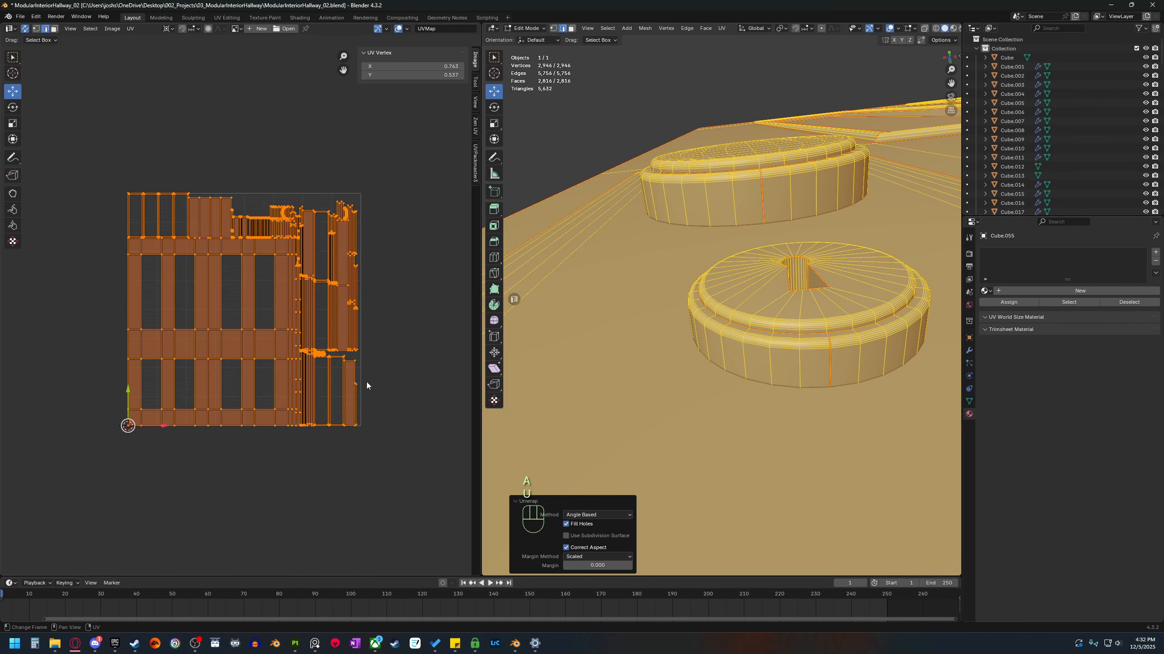
pyautogui.scroll(2, 358, 379)
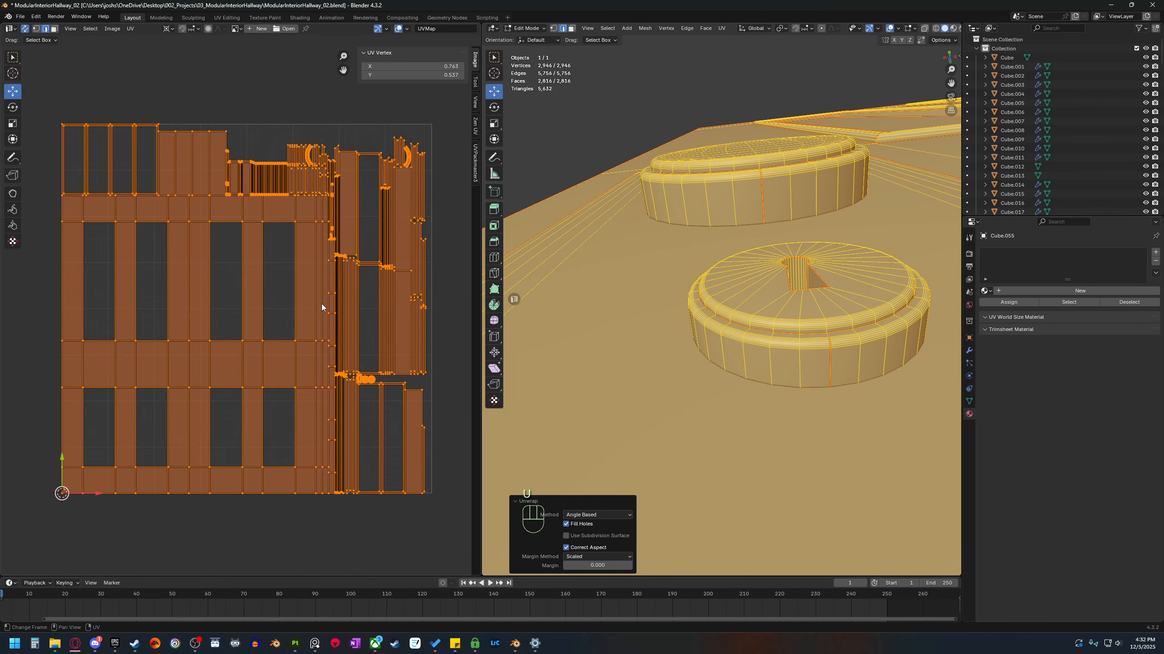
pyautogui.scroll(-4, 348, 289)
pyautogui.scroll(-5, 814, 302)
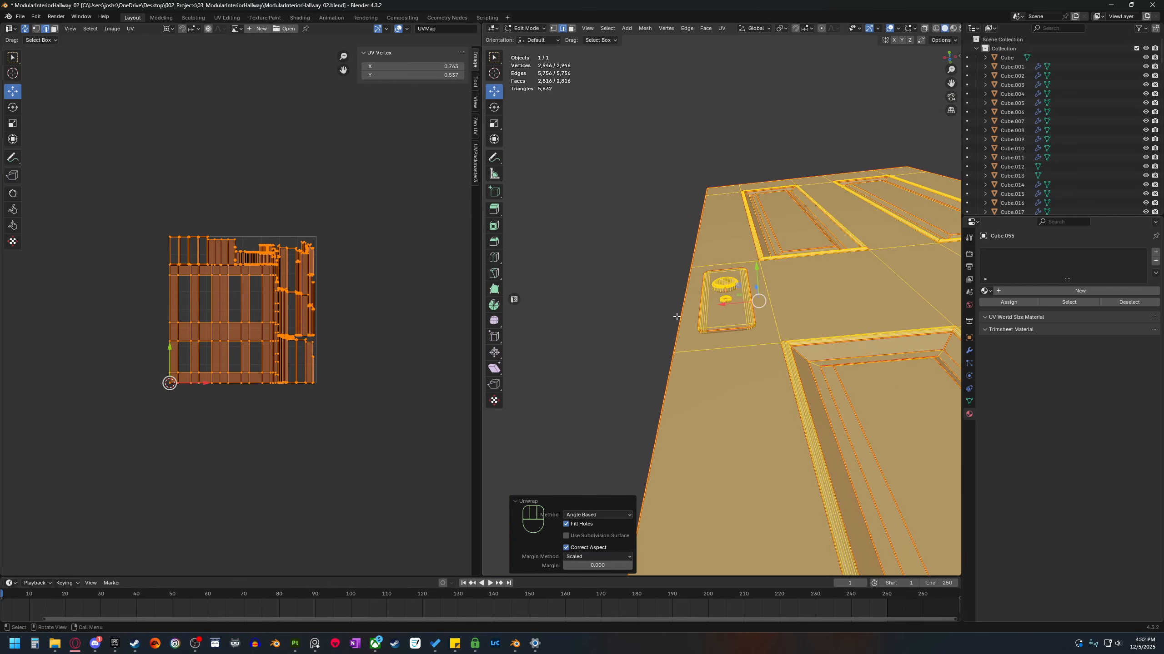
pyautogui.moveTo(770, 371); pyautogui.dragTo(728, 369, button='middle')
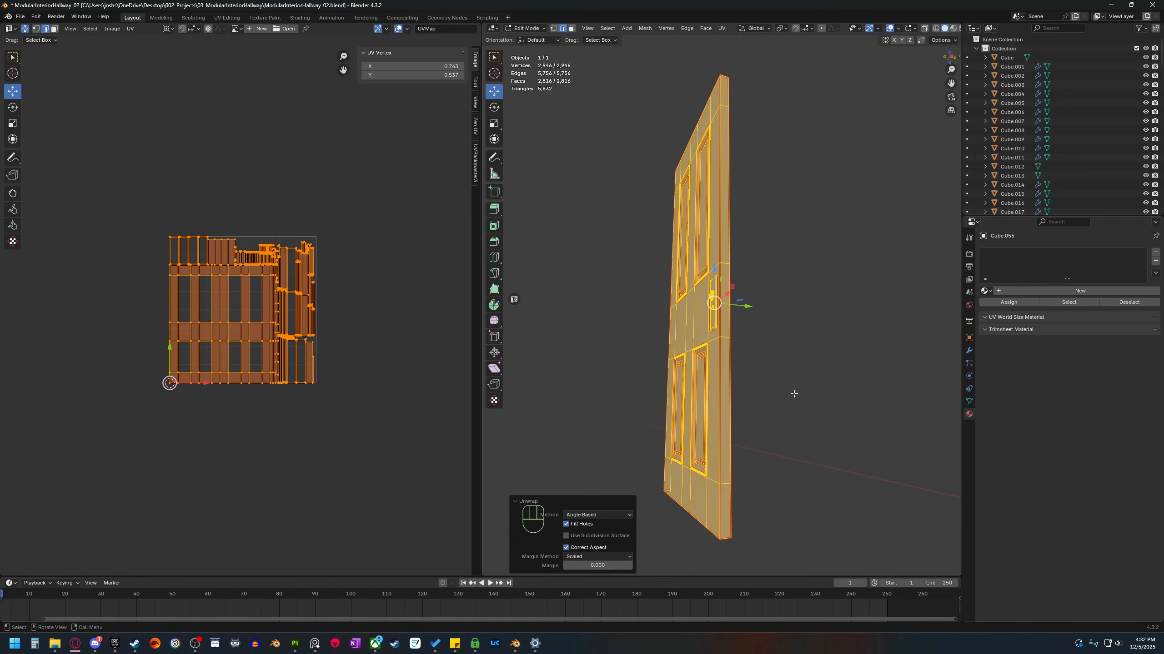
pyautogui.press('g')
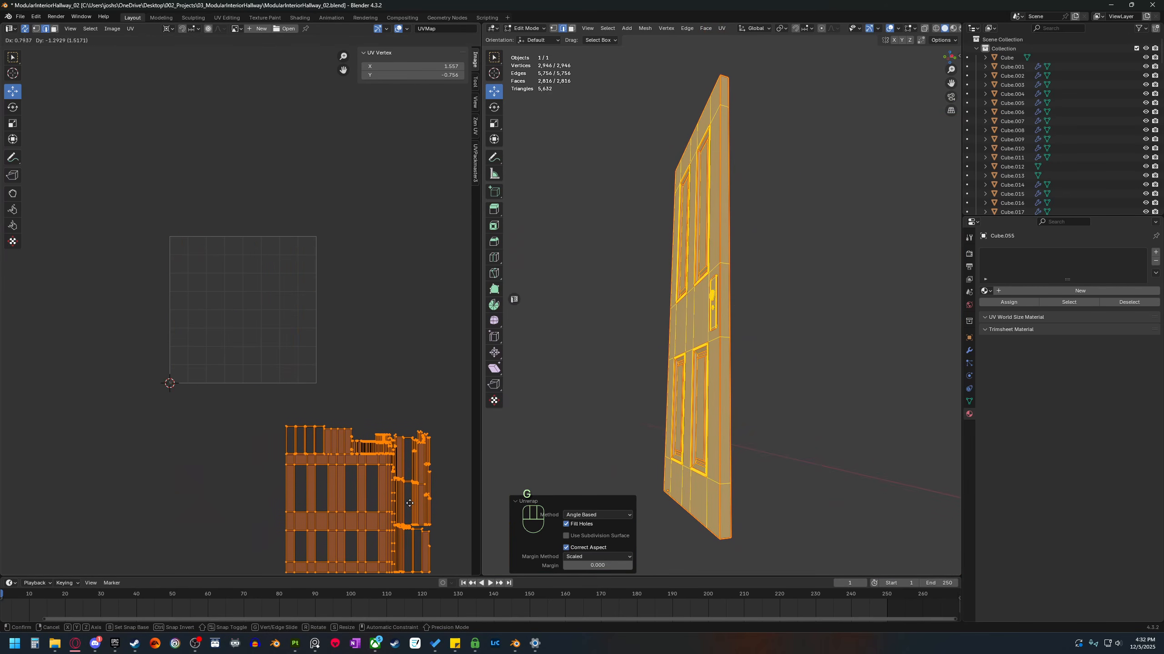
pyautogui.click(441, 456)
# End the door's isolation and mesh editing, and select the lever handle.
pyautogui.press('KP_Divide')
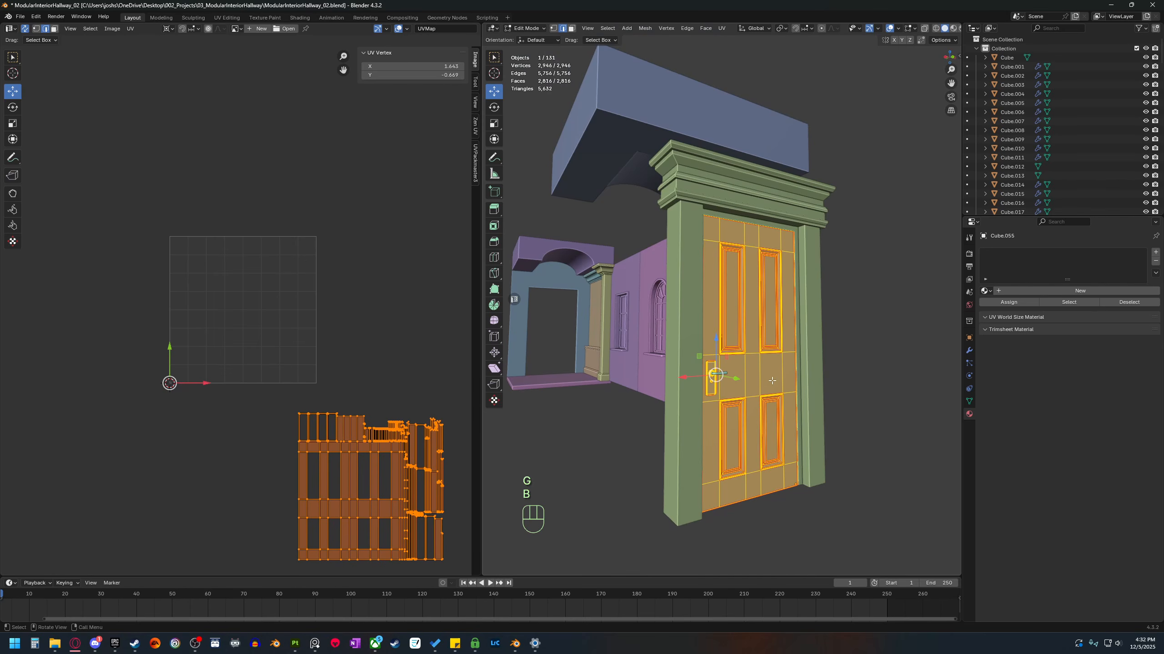
pyautogui.moveTo(772, 381); pyautogui.dragTo(739, 384, button='middle')
pyautogui.press('Tab')
pyautogui.keyDown('shift'); pyautogui.moveTo(626, 428); pyautogui.dragTo(711, 360, button='middle'); pyautogui.keyUp('shift')
pyautogui.scroll(2, 714, 346)
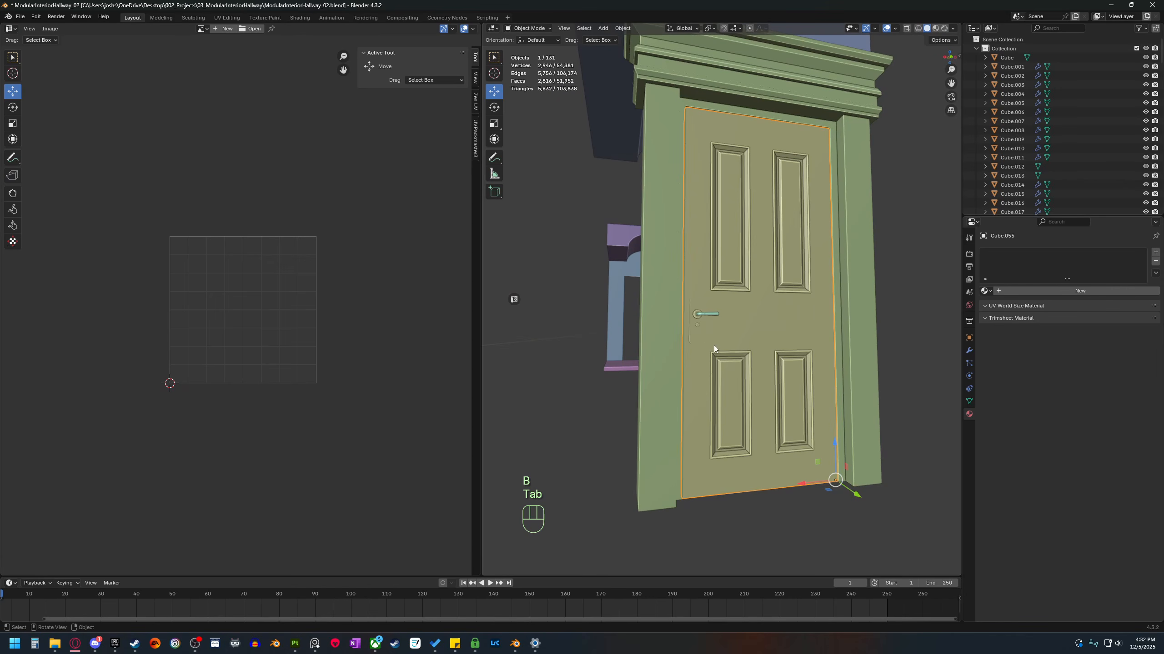
pyautogui.click(710, 314)
pyautogui.press('KP_Decimal')
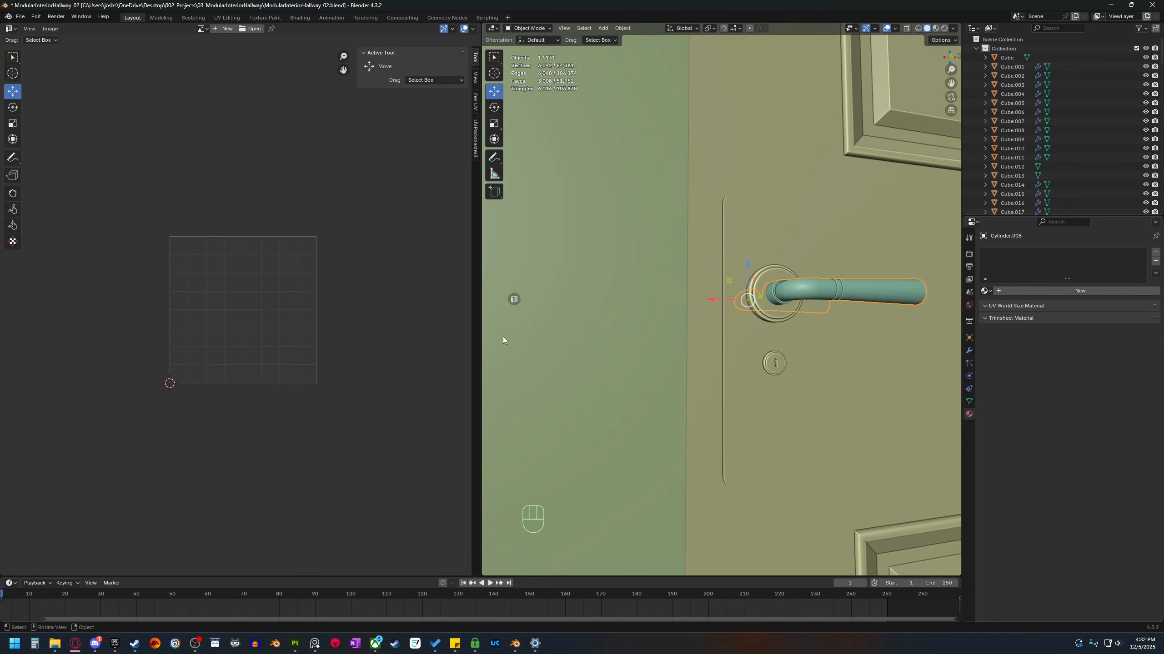
# Collapse the UV editor, isolate the lever handle, and start editing its mesh with edge selection.
pyautogui.click(512, 300)
pyautogui.moveTo(539, 339); pyautogui.dragTo(473, 408, button='middle')
pyautogui.press('v')
pyautogui.press('b')
pyautogui.press('Tab')
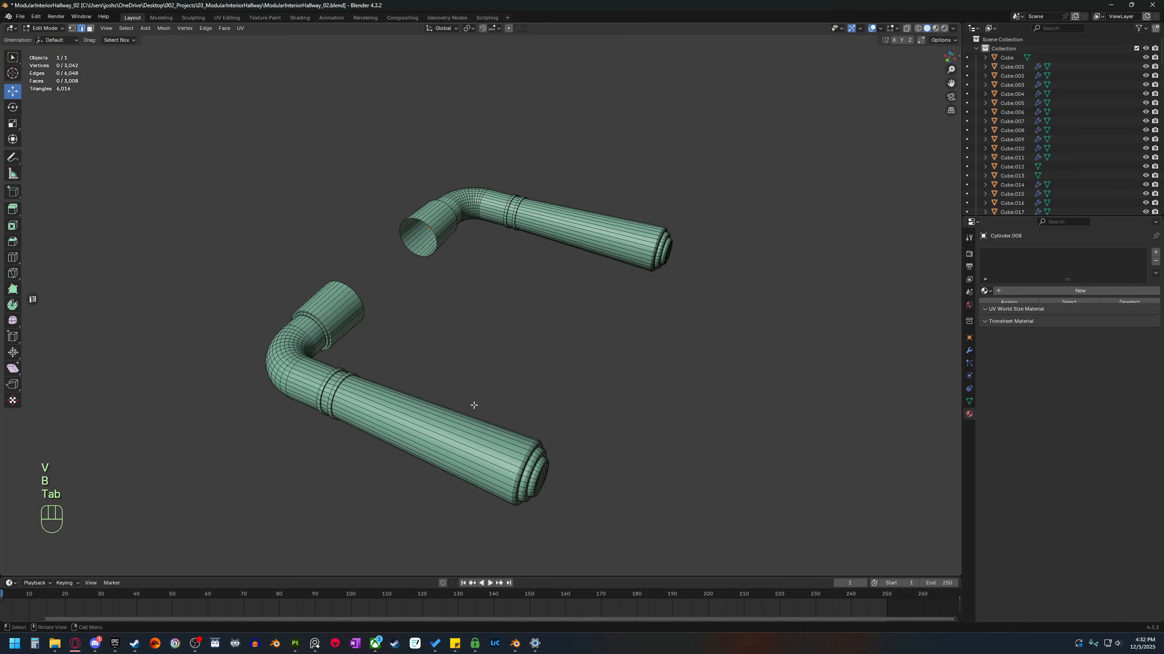
pyautogui.press('2')
# Select a lengthwise edge path along one handle, from the grip's end to the open mounting collar, and mark it as a seam.
pyautogui.moveTo(423, 456); pyautogui.dragTo(540, 407, button='middle')
pyautogui.scroll(2, 511, 442)
pyautogui.scroll(2, 483, 442)
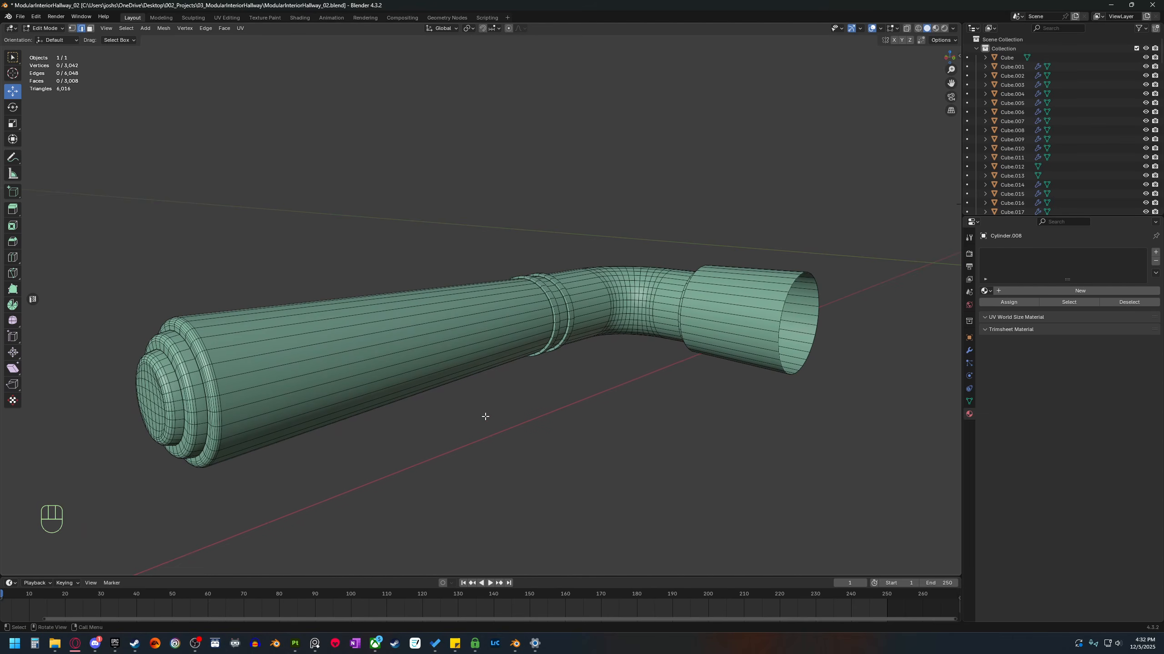
pyautogui.click(368, 390)
pyautogui.click(365, 385)
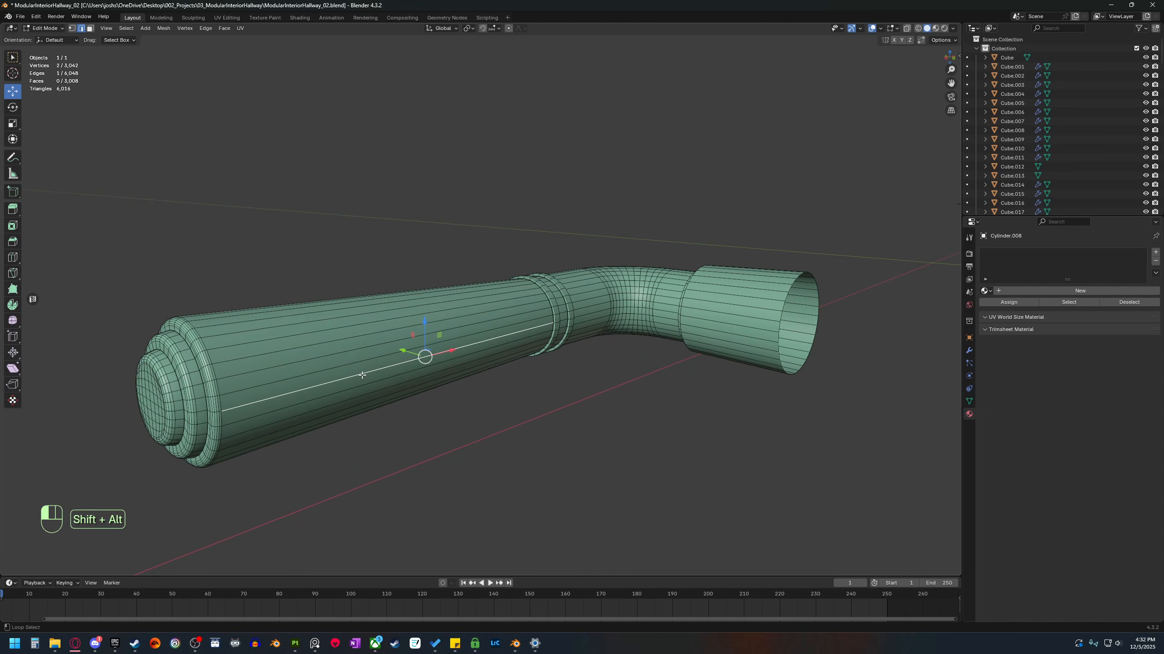
pyautogui.keyDown('alt'); pyautogui.keyDown('shift'); pyautogui.click(362, 375); pyautogui.keyUp('shift'); pyautogui.keyUp('alt')
pyautogui.moveTo(364, 401); pyautogui.dragTo(411, 388, button='middle')
pyautogui.scroll(2, 411, 388)
pyautogui.click(265, 405)
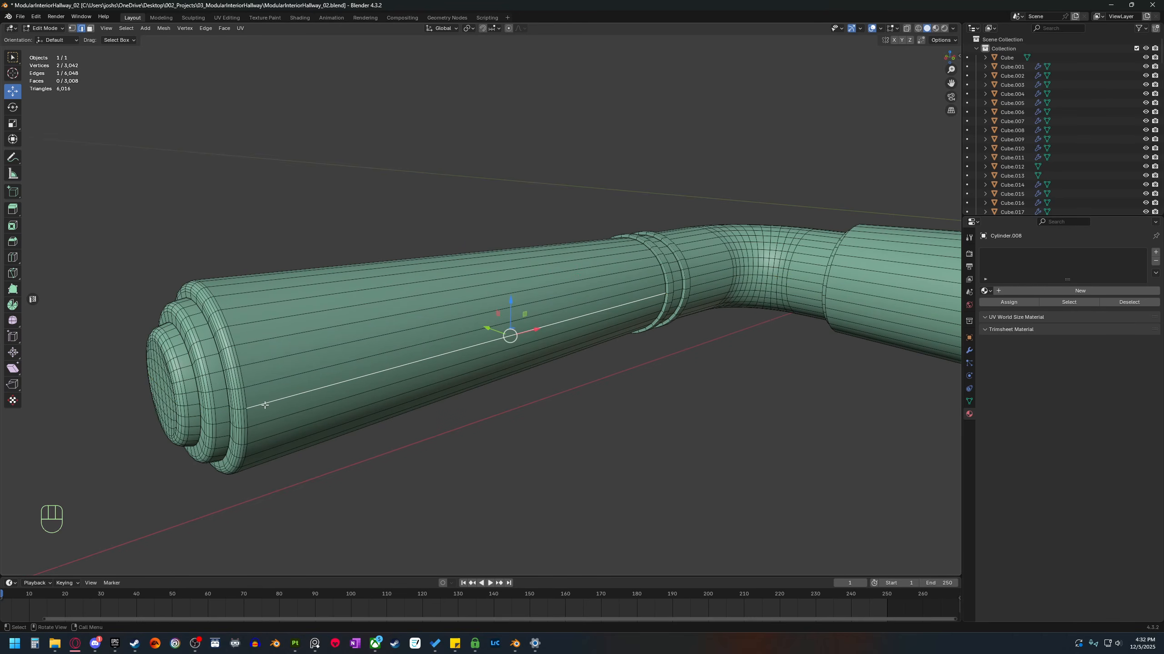
pyautogui.keyDown('shift'); pyautogui.moveTo(693, 378); pyautogui.dragTo(548, 352, button='middle'); pyautogui.keyUp('shift')
pyautogui.moveTo(629, 330); pyautogui.dragTo(556, 349, button='middle')
pyautogui.keyDown('ctrl'); pyautogui.click(607, 311); pyautogui.keyUp('ctrl')
pyautogui.keyDown('ctrl'); pyautogui.click(596, 311); pyautogui.keyUp('ctrl')
pyautogui.scroll(-3, 599, 320)
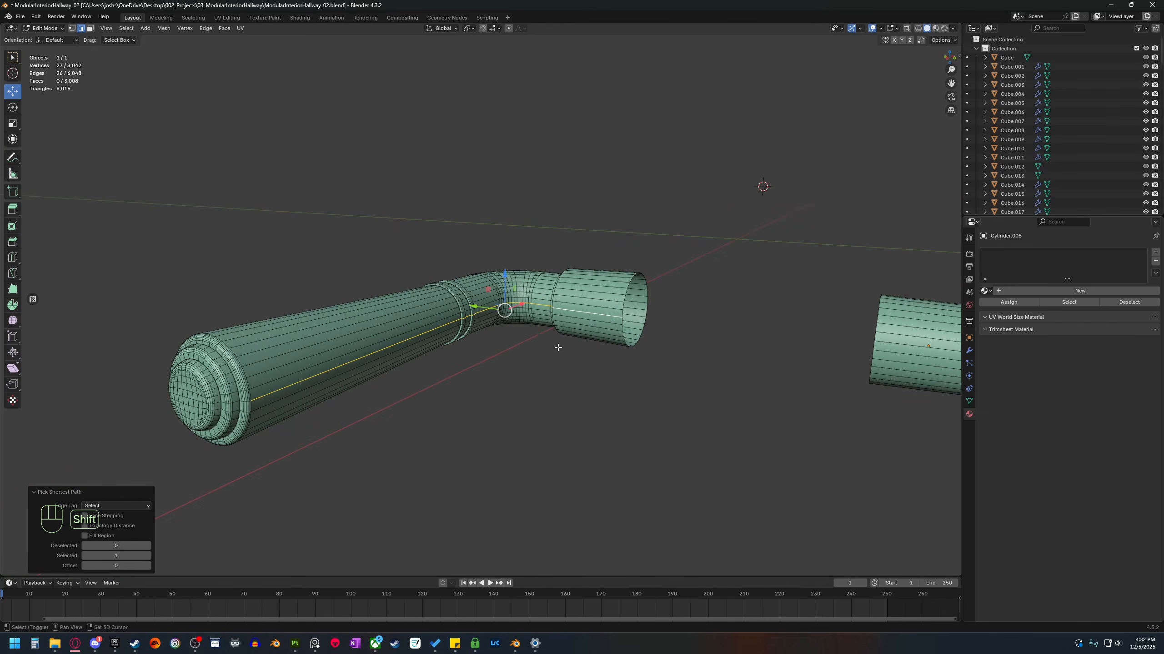
pyautogui.keyDown('shift'); pyautogui.moveTo(605, 328); pyautogui.dragTo(608, 326, button='right'); pyautogui.keyUp('shift')
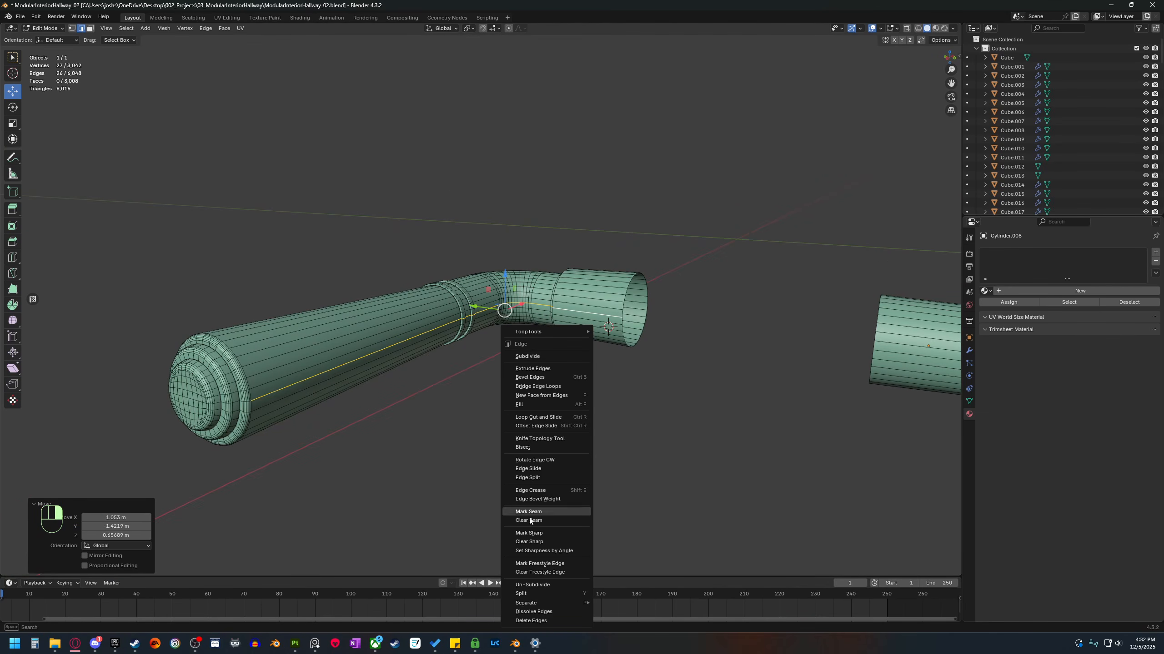
pyautogui.click(546, 512)
# Mark the edge loop where the long grip meets its stepped end cap as a seam.
pyautogui.scroll(-1, 486, 429)
pyautogui.moveTo(483, 425)
pyautogui.keyDown('shift'); pyautogui.mouseDown(button='middle')
pyautogui.moveTo(557, 415)
pyautogui.moveTo(505, 419)
pyautogui.mouseUp(button='middle'); pyautogui.keyUp('shift')
pyautogui.scroll(3, 558, 414)
pyautogui.keyDown('shift'); pyautogui.moveTo(373, 438); pyautogui.dragTo(429, 448, button='middle'); pyautogui.keyUp('shift')
pyautogui.scroll(4, 428, 448)
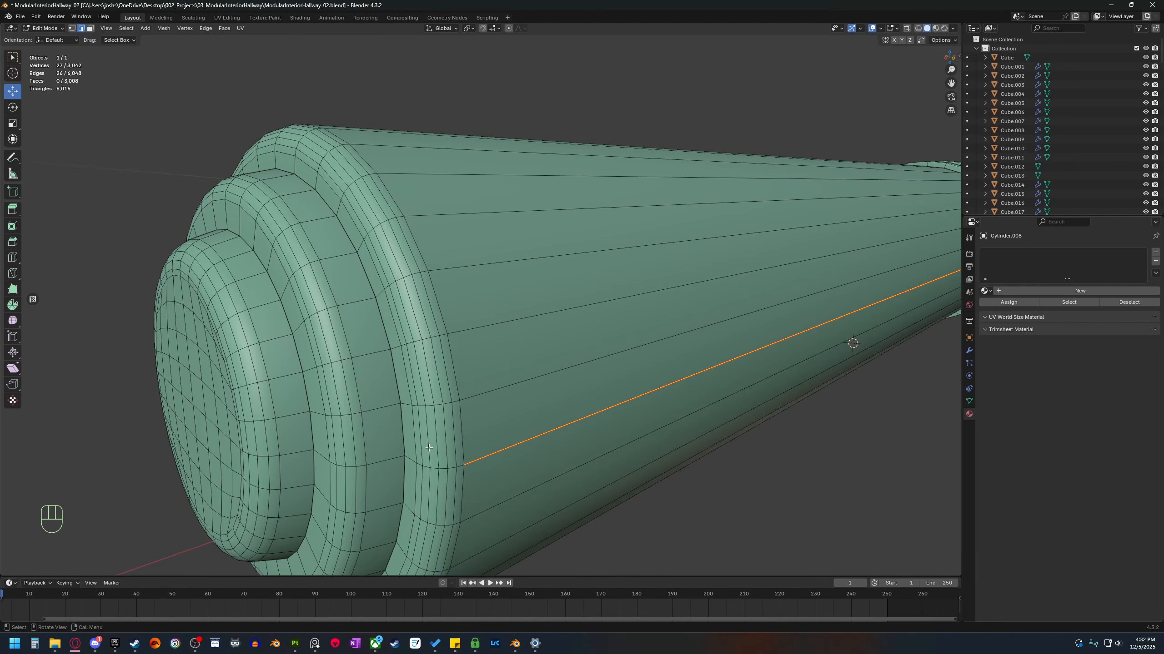
pyautogui.keyDown('alt'); pyautogui.keyDown('shift'); pyautogui.click(462, 480); pyautogui.keyUp('shift'); pyautogui.keyUp('alt')
pyautogui.rightClick(461, 478)
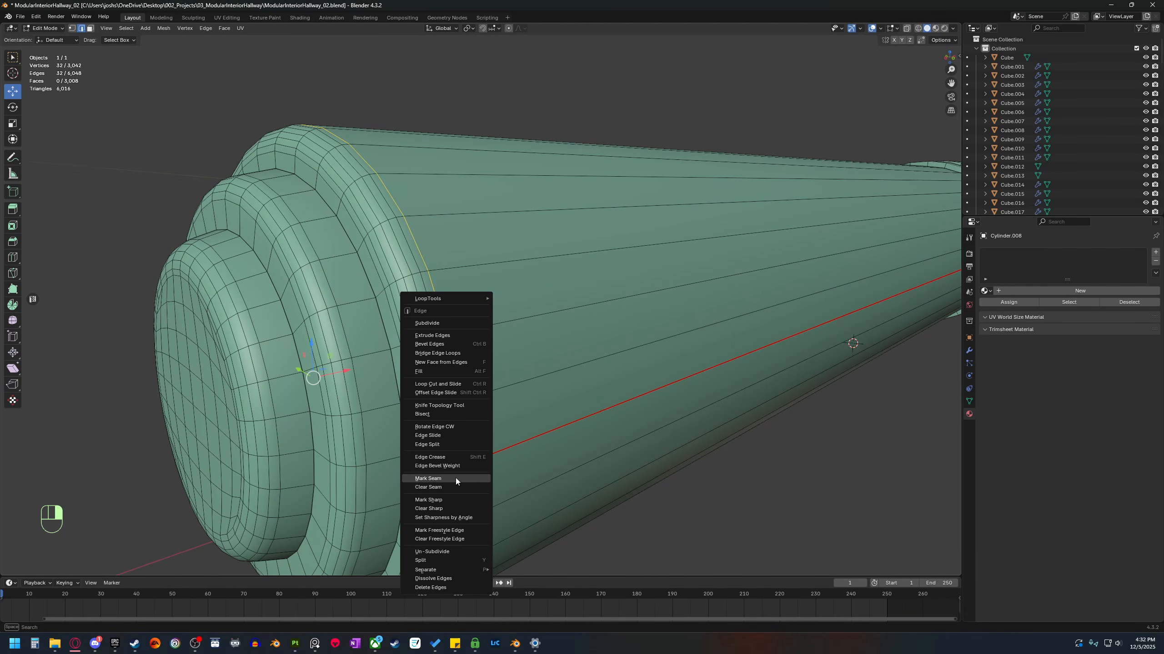
pyautogui.click(456, 479)
# Select the two inner step edge loops of the grip's end cap and mark them as seams.
pyautogui.scroll(-2, 470, 468)
pyautogui.scroll(2, 522, 446)
pyautogui.moveTo(522, 446); pyautogui.dragTo(530, 447, button='middle')
pyautogui.scroll(1, 543, 444)
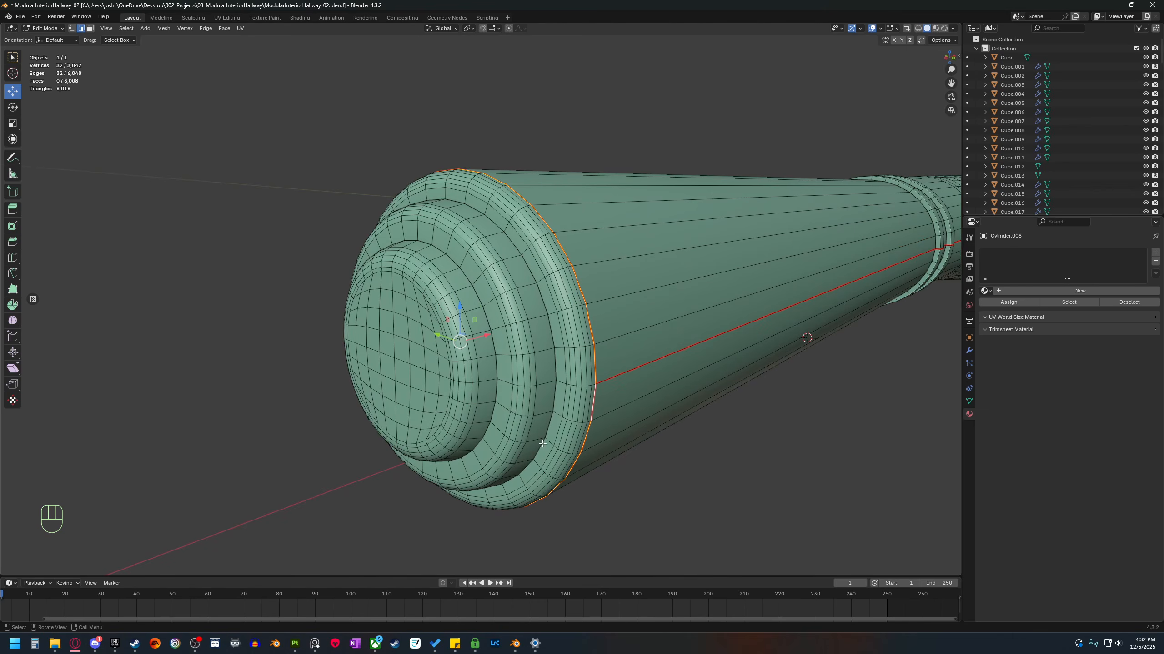
pyautogui.hotkey('alt', 'a')
pyautogui.keyDown('alt'); pyautogui.keyDown('shift'); pyautogui.click(554, 403); pyautogui.keyUp('shift'); pyautogui.keyUp('alt')
pyautogui.keyDown('alt'); pyautogui.keyDown('shift'); pyautogui.click(498, 397); pyautogui.keyUp('shift'); pyautogui.keyUp('alt')
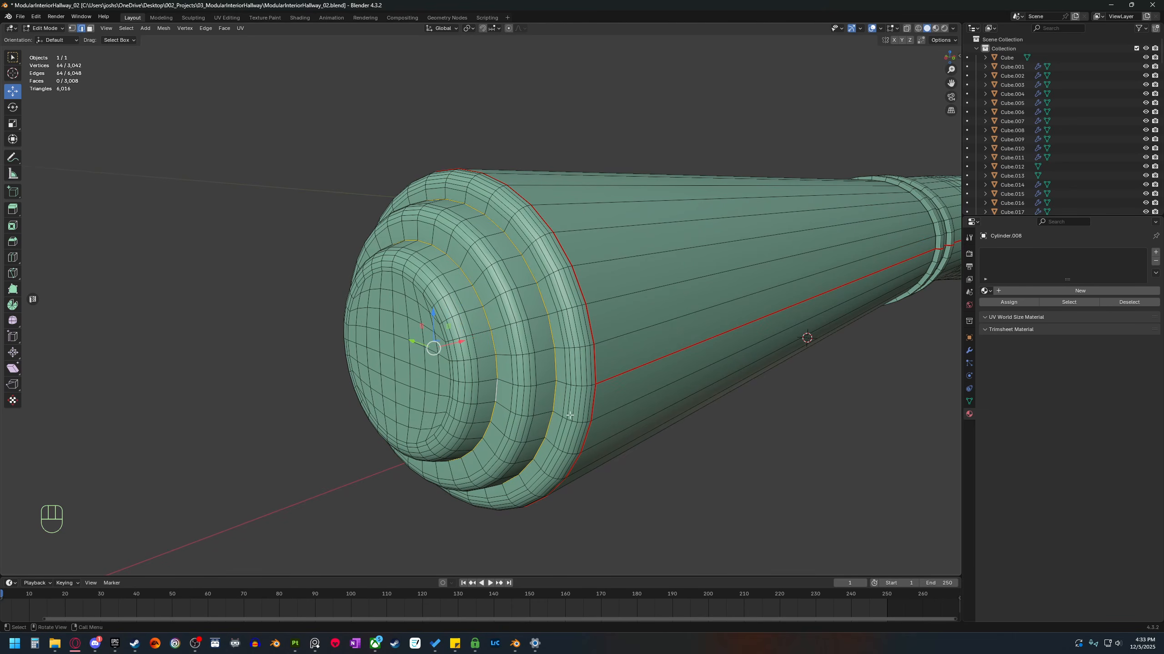
pyautogui.keyDown('alt'); pyautogui.keyDown('shift'); pyautogui.click(478, 393); pyautogui.keyUp('shift'); pyautogui.keyUp('alt')
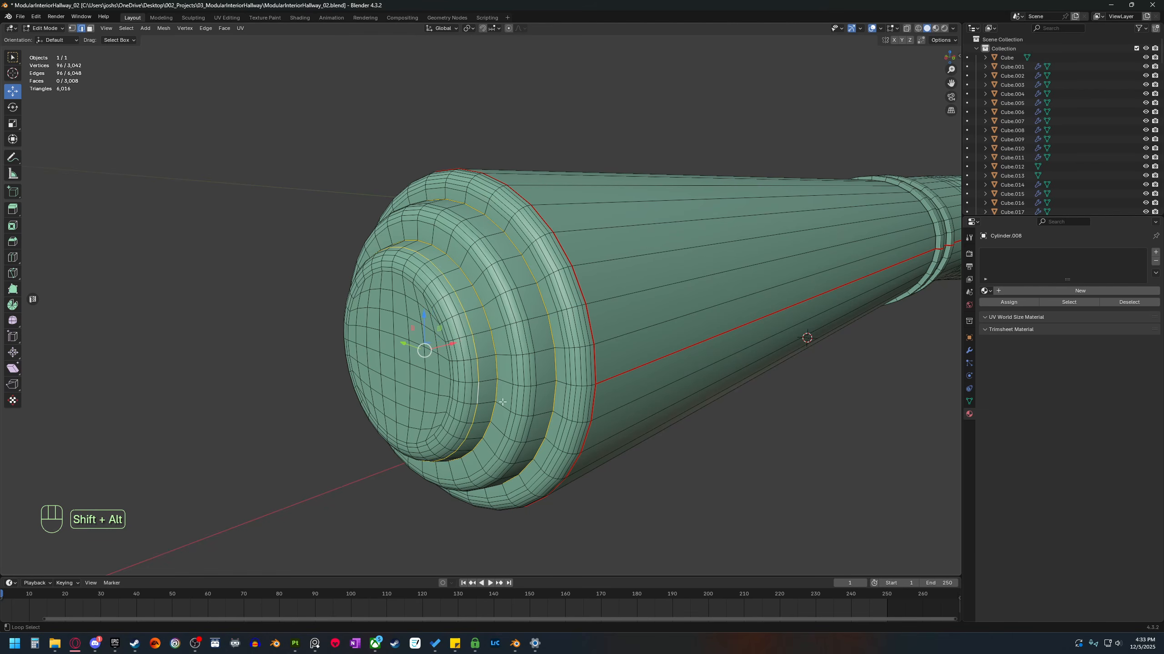
pyautogui.keyDown('alt'); pyautogui.keyDown('shift'); pyautogui.click(477, 399); pyautogui.keyUp('shift'); pyautogui.keyUp('alt')
pyautogui.rightClick(554, 411)
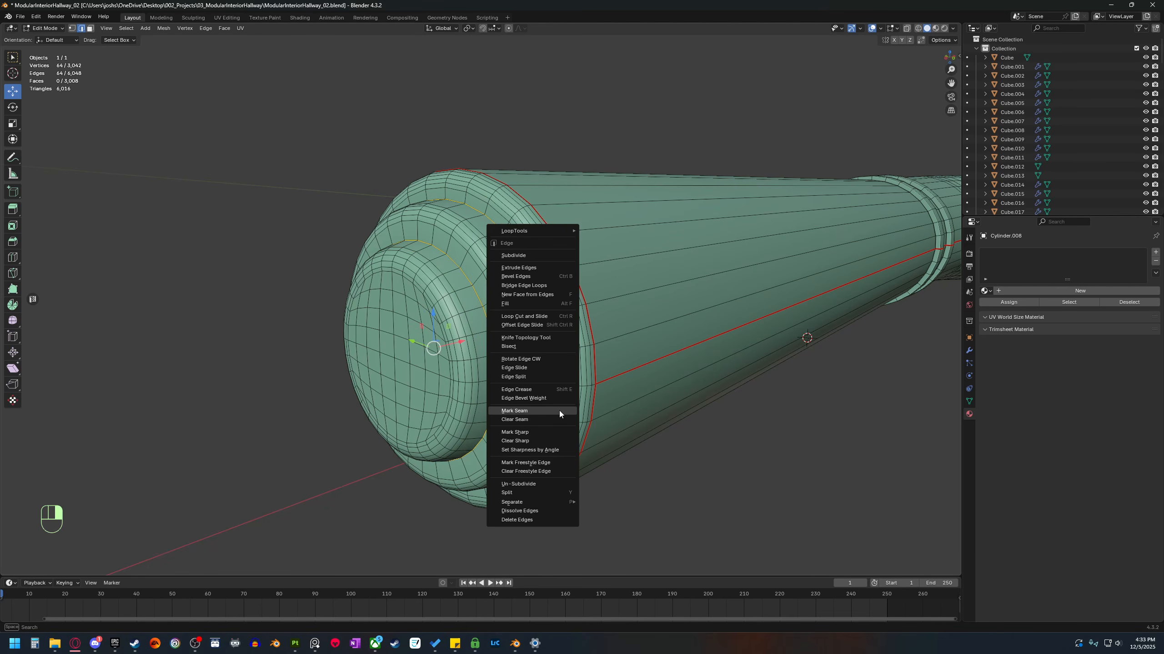
pyautogui.click(541, 411)
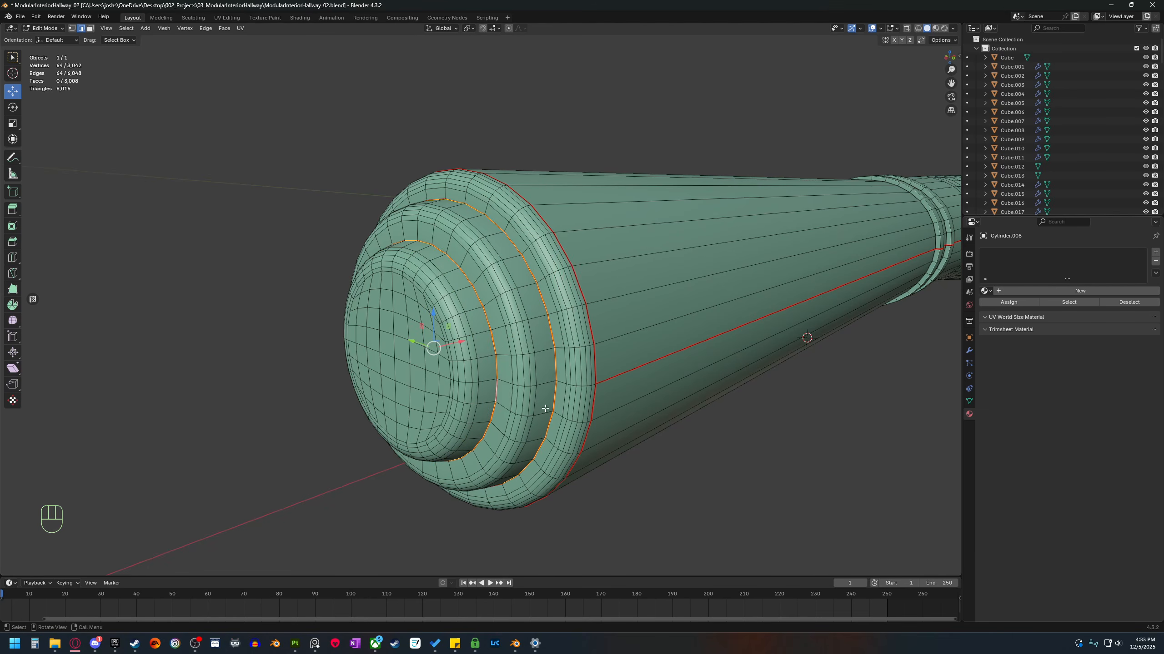
# Mark matching seams on the opposite handle and unwrap both handles with the Angle Based method.
pyautogui.moveTo(463, 391); pyautogui.dragTo(540, 397, button='middle')
pyautogui.scroll(-8, 532, 380)
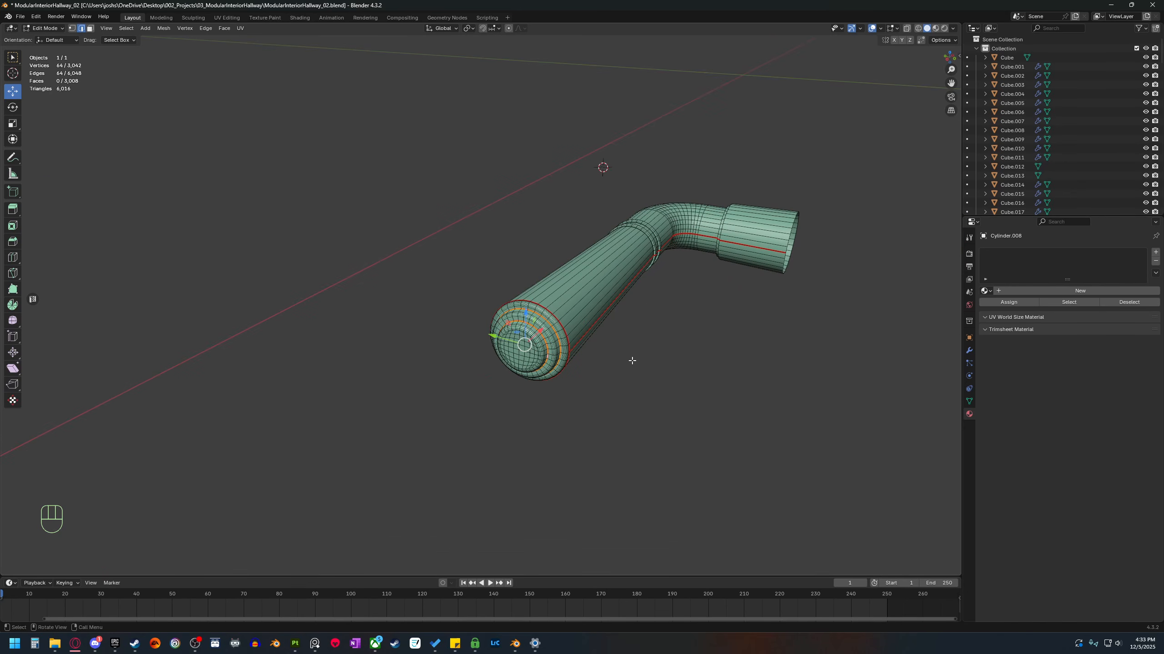
pyautogui.keyDown('shift'); pyautogui.moveTo(630, 364); pyautogui.dragTo(527, 390, button='middle'); pyautogui.keyUp('shift')
pyautogui.scroll(-3, 595, 392)
pyautogui.keyDown('shift'); pyautogui.moveTo(602, 392); pyautogui.dragTo(552, 381, button='middle'); pyautogui.keyUp('shift')
pyautogui.scroll(3, 595, 374)
pyautogui.keyDown('alt'); pyautogui.keyDown('shift'); pyautogui.click(435, 281); pyautogui.keyUp('shift'); pyautogui.keyUp('alt')
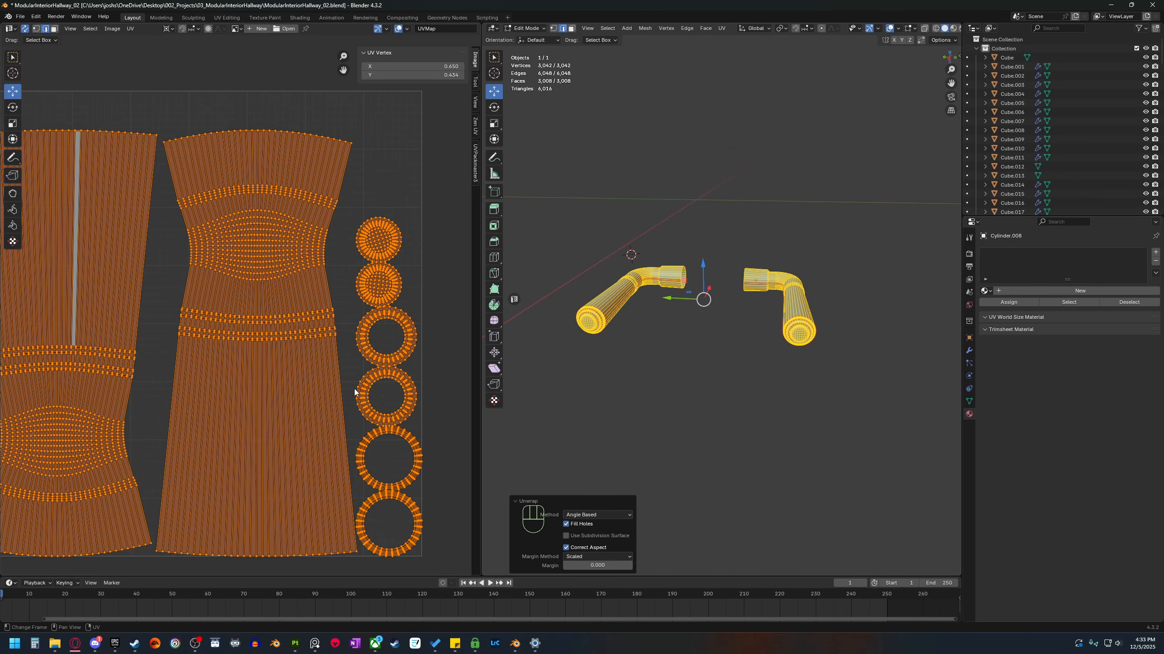
# Select the large grip islands of both handles and straighten them with Quadrify, then select all the handles' UVs.
pyautogui.scroll(-2, 355, 393)
pyautogui.click(389, 403)
pyautogui.scroll(2, 355, 391)
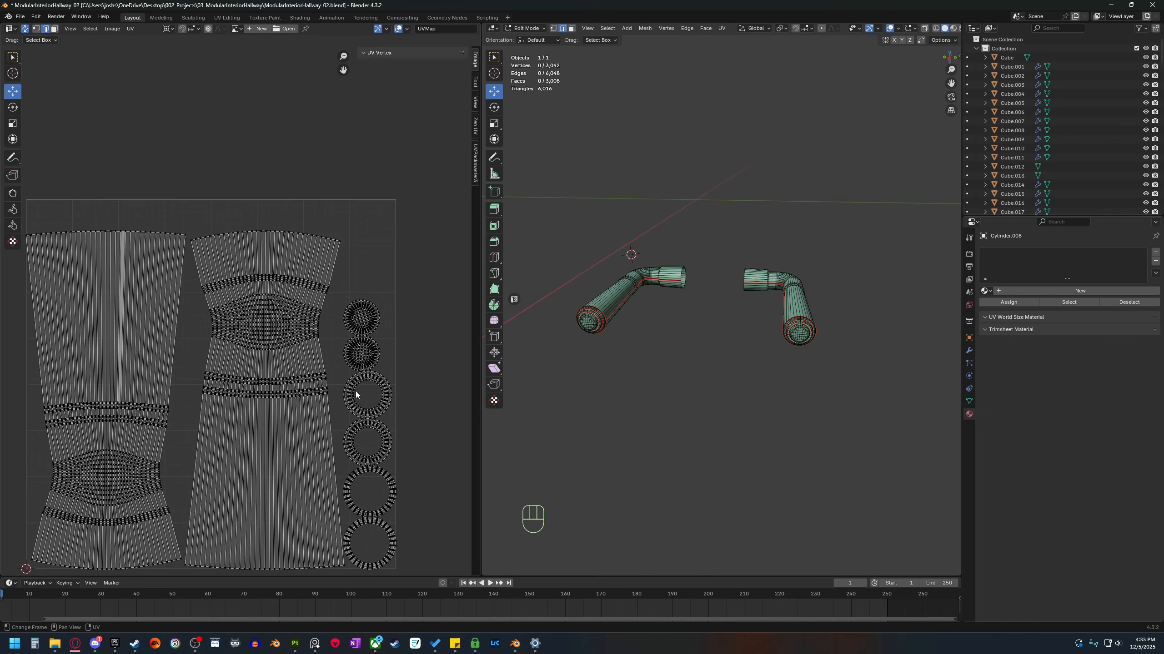
pyautogui.click(262, 270)
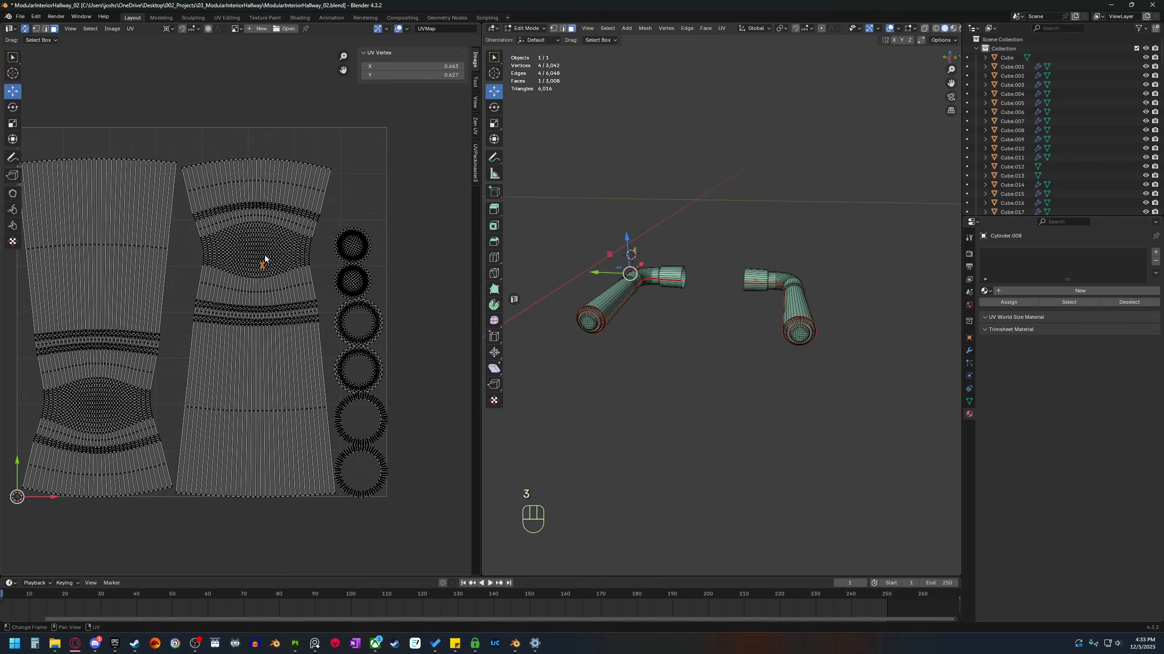
pyautogui.press('l')
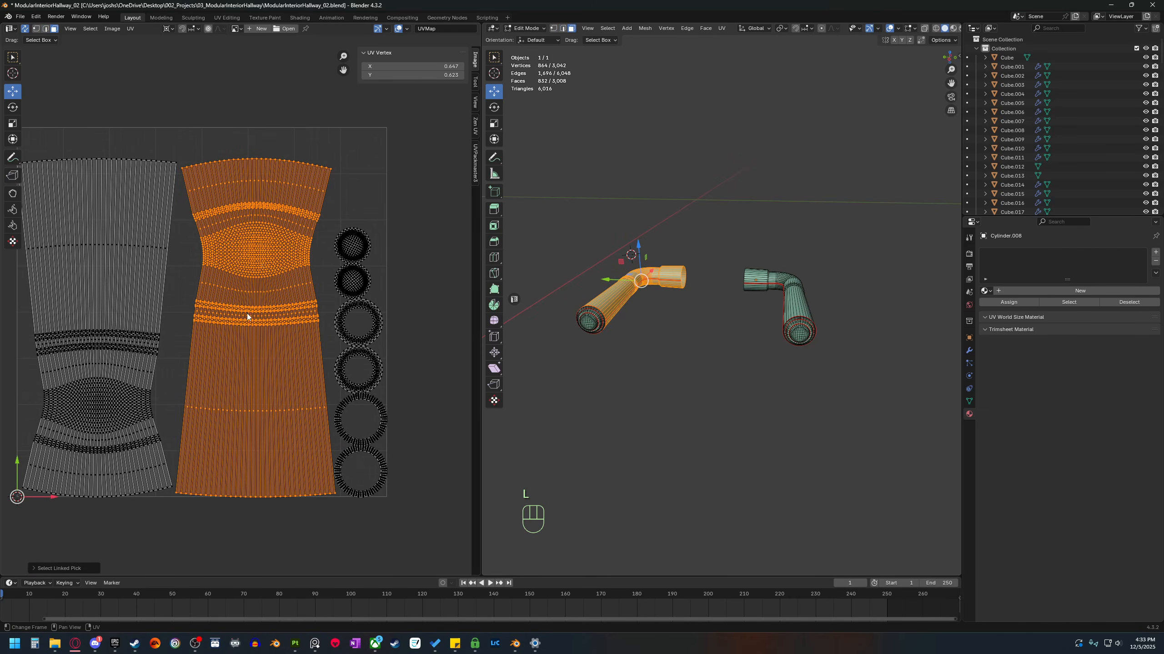
pyautogui.click(475, 163)
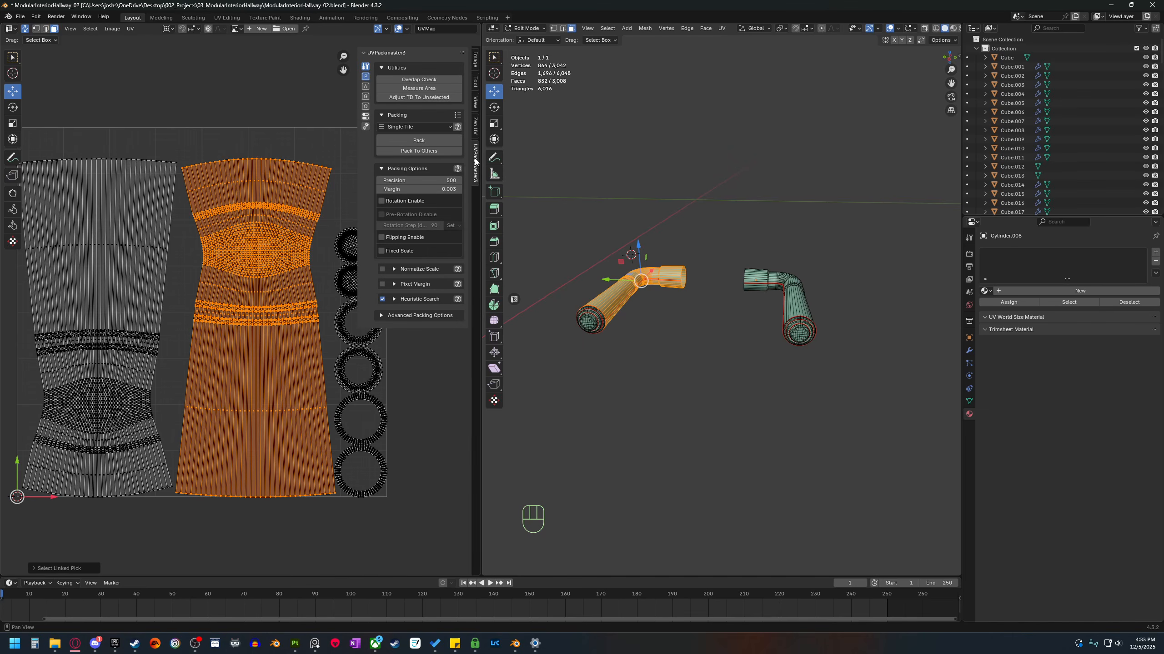
pyautogui.click(475, 128)
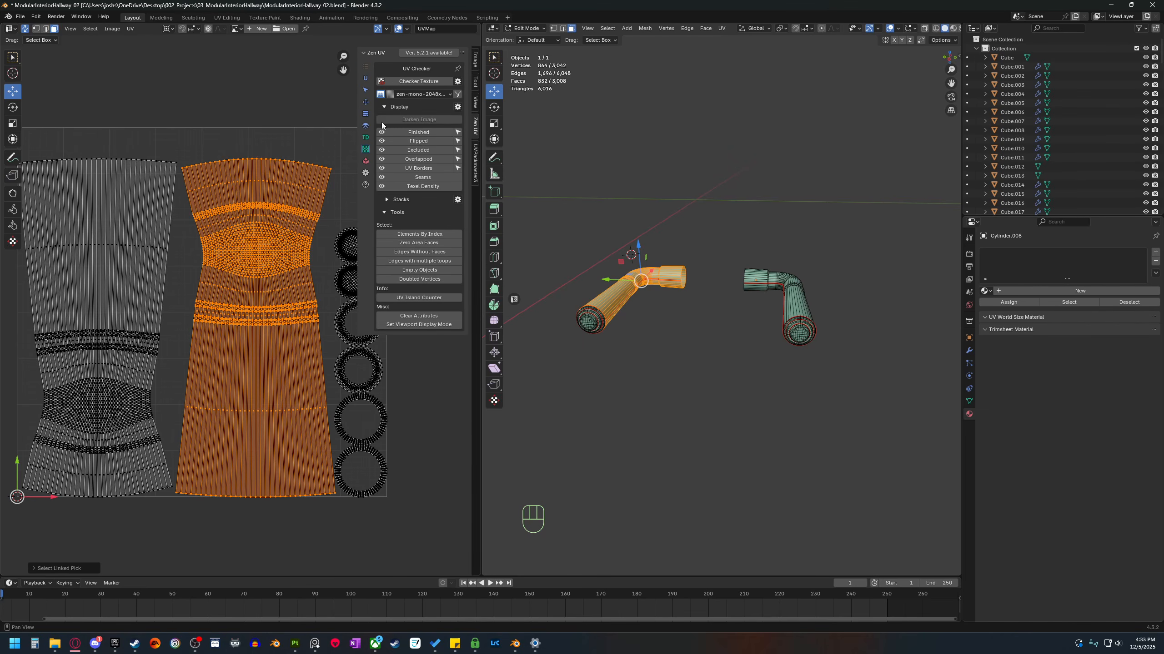
pyautogui.hotkey('ctrl', 'z')
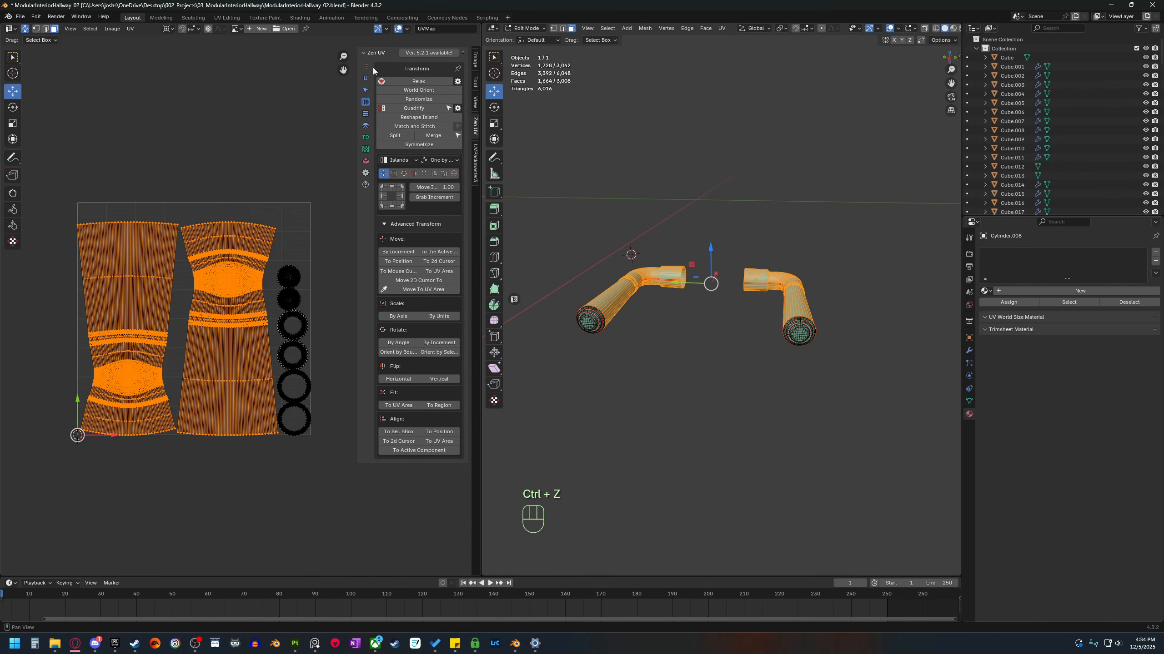
pyautogui.click(415, 108)
pyautogui.press('a')
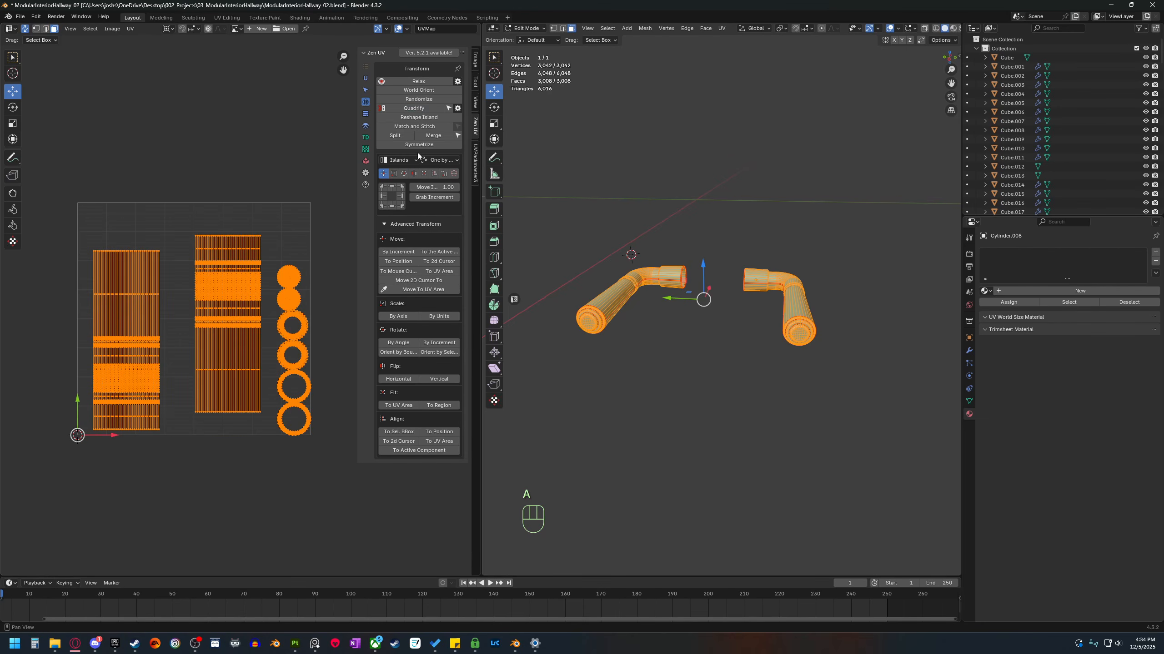
# Leave the handles' isolated editing view, then select the handles, panelled door and door frame together and isolate them.
pyautogui.scroll(-4, 245, 347)
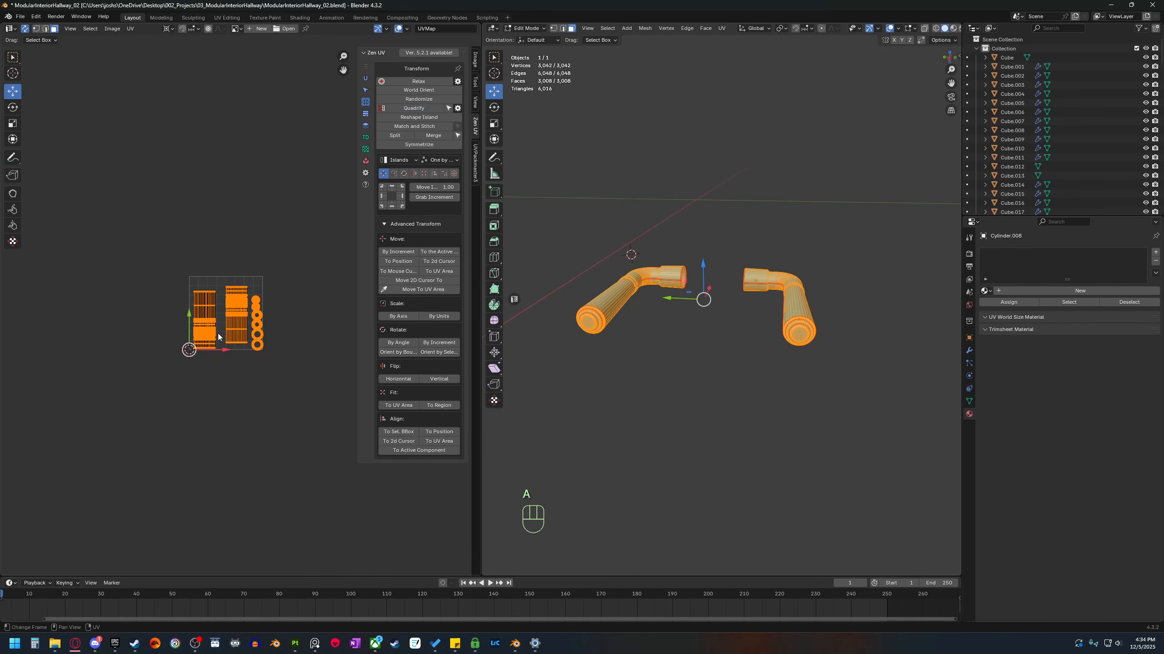
pyautogui.scroll(2, 193, 294)
pyautogui.hotkey('ctrl', 'space')
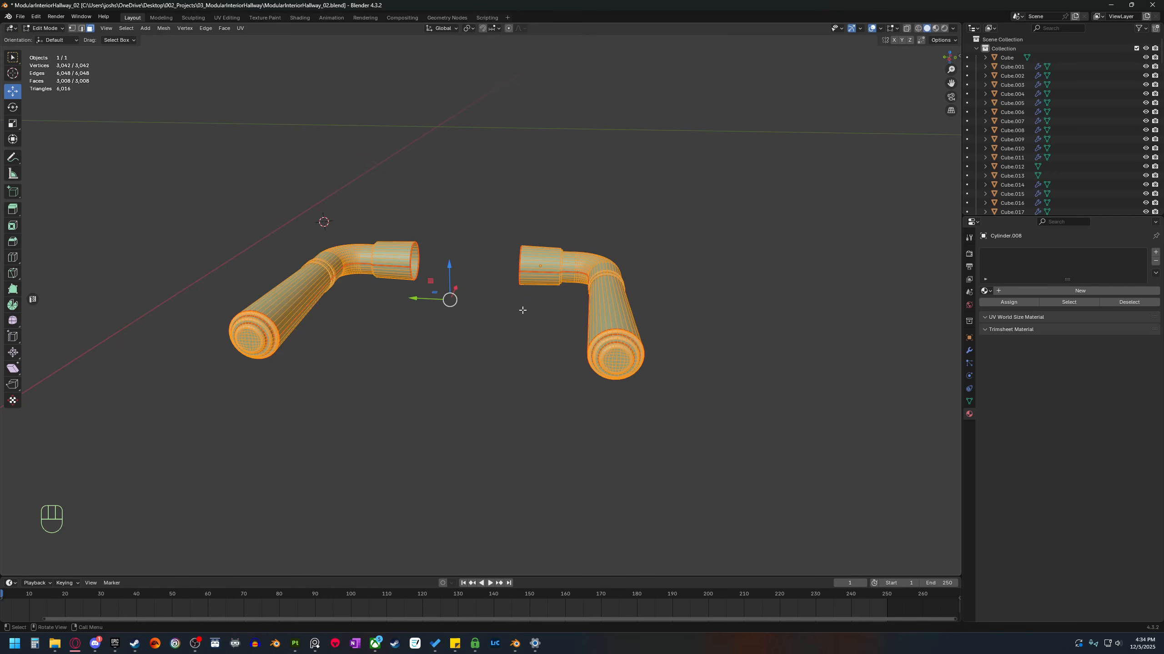
pyautogui.press('b')
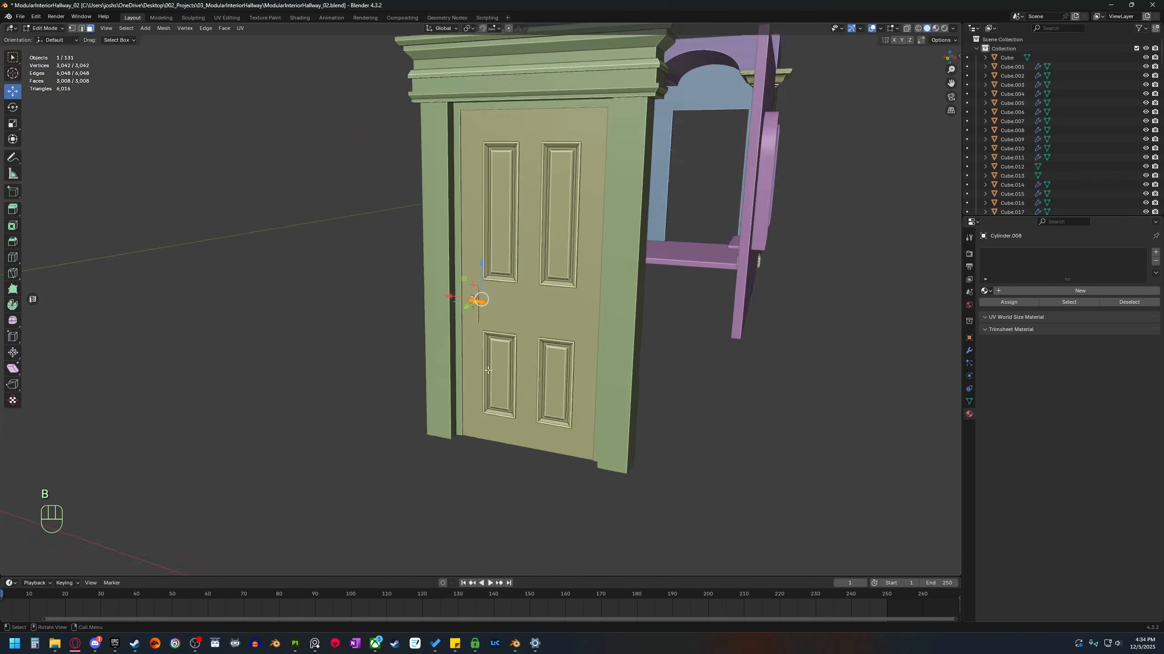
pyautogui.press('Tab')
pyautogui.keyDown('shift'); pyautogui.click(517, 301); pyautogui.keyUp('shift')
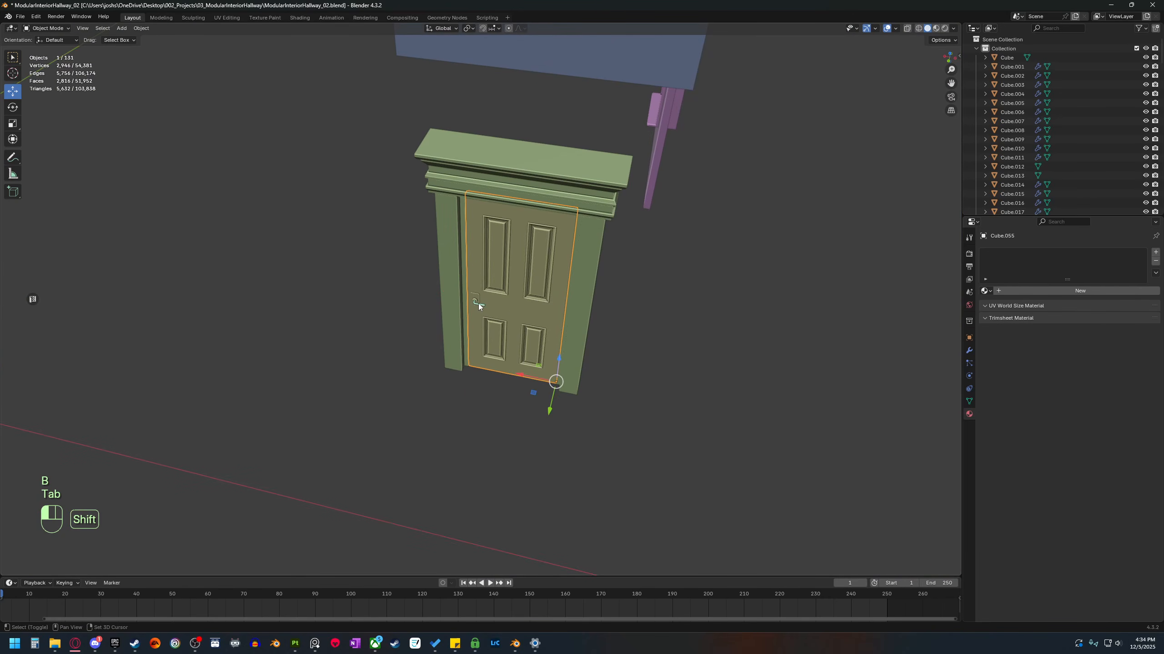
pyautogui.keyDown('shift'); pyautogui.click(449, 301); pyautogui.keyUp('shift')
pyautogui.scroll(-2, 535, 393)
pyautogui.press('b')
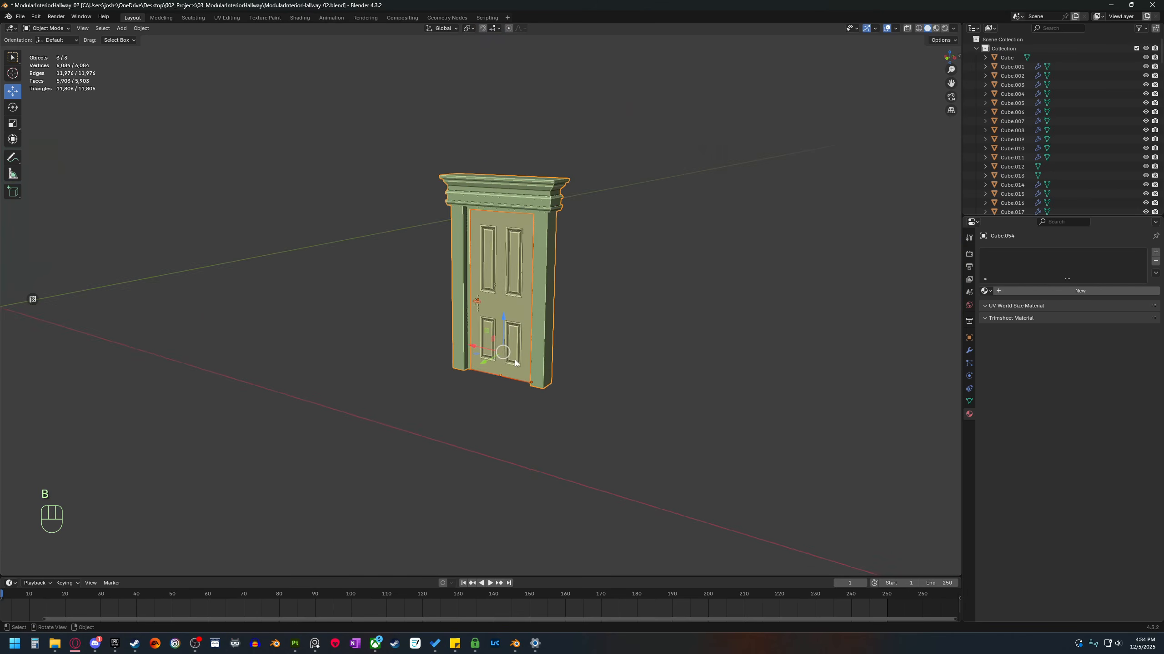
# Show the UV editor, select all geometry of the door, frame and handles, and unwrap it together with the Angle Based method.
pyautogui.click(32, 299)
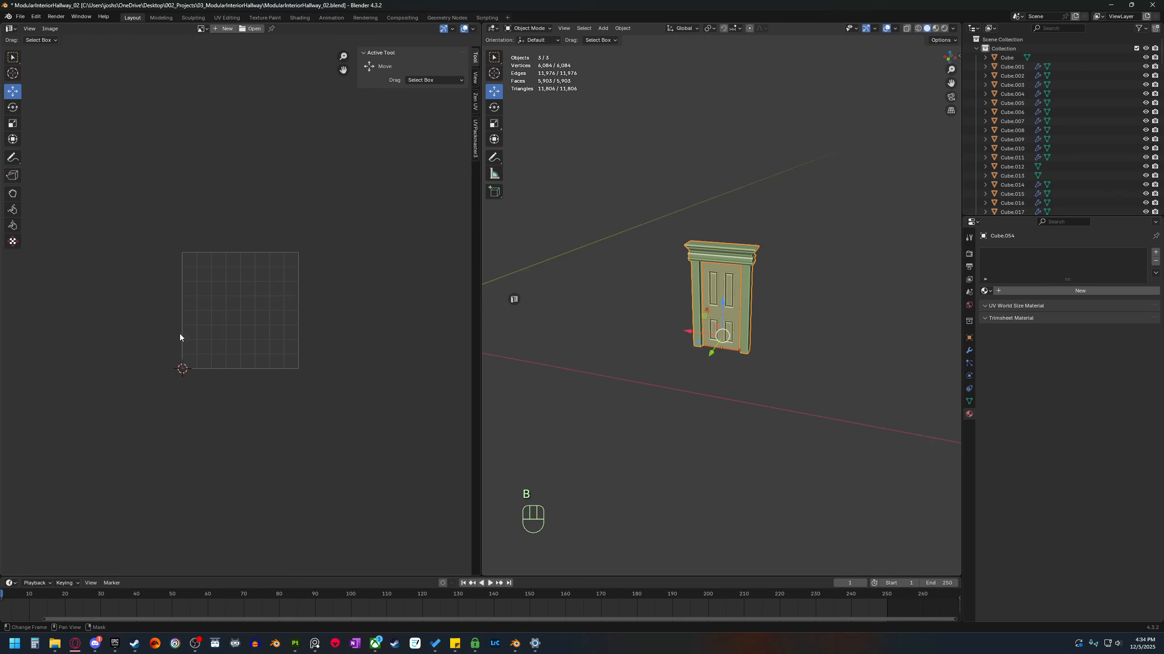
pyautogui.keyDown('shift'); pyautogui.moveTo(646, 404); pyautogui.dragTo(608, 432, button='middle'); pyautogui.keyUp('shift')
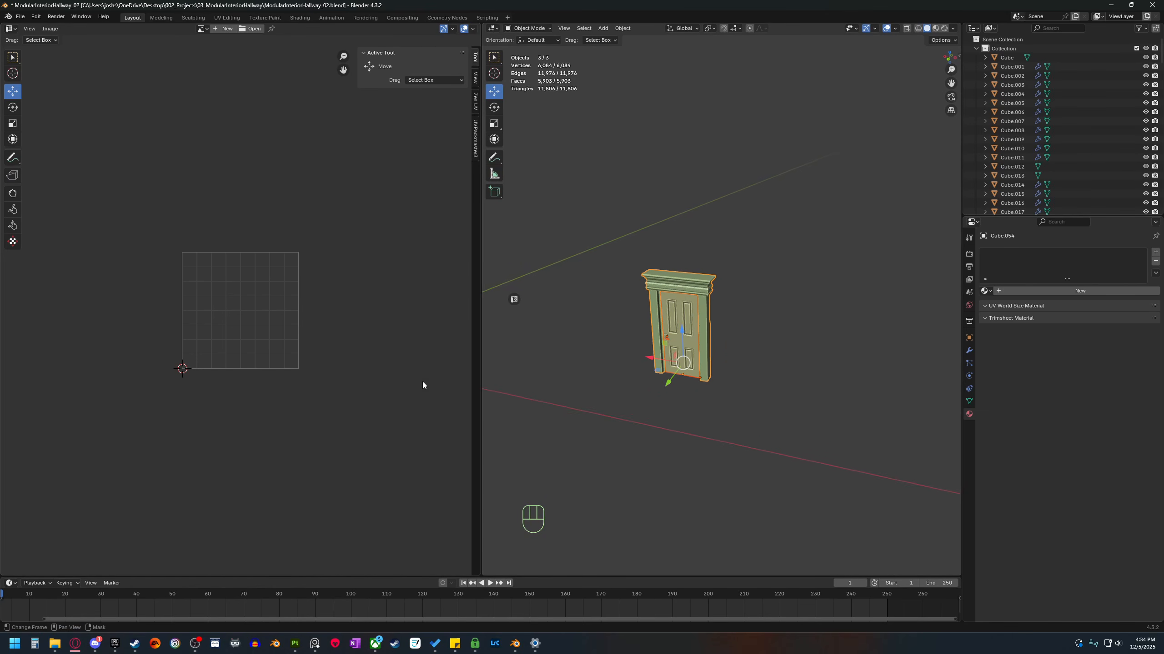
pyautogui.press('Tab')
pyautogui.press('a')
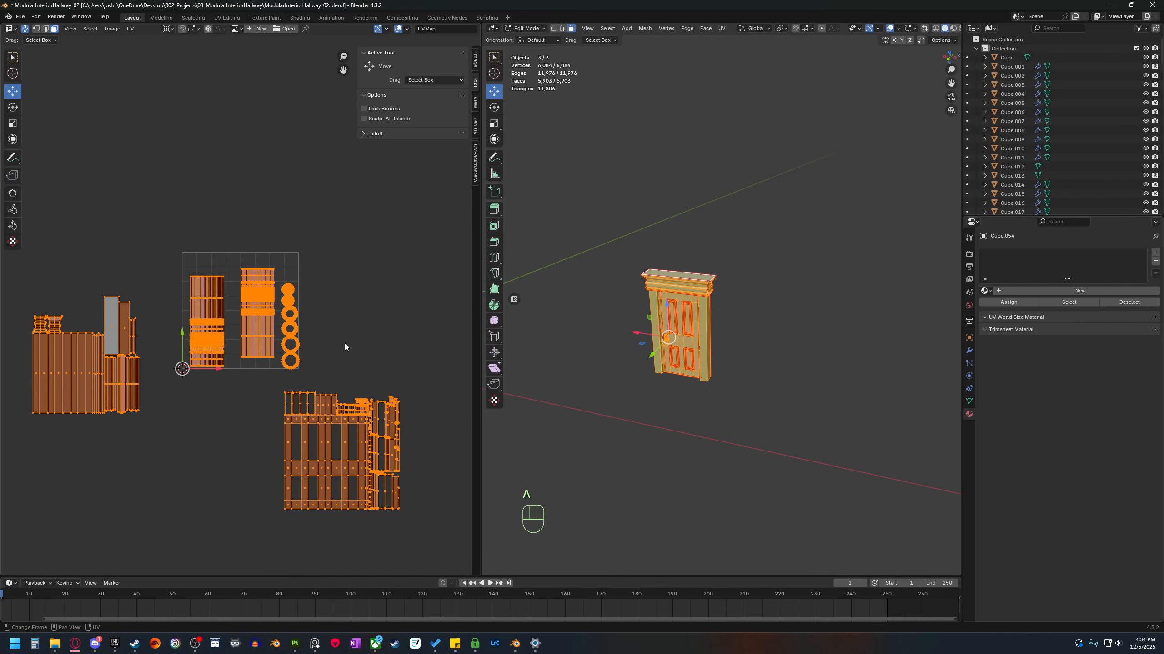
pyautogui.press('u')
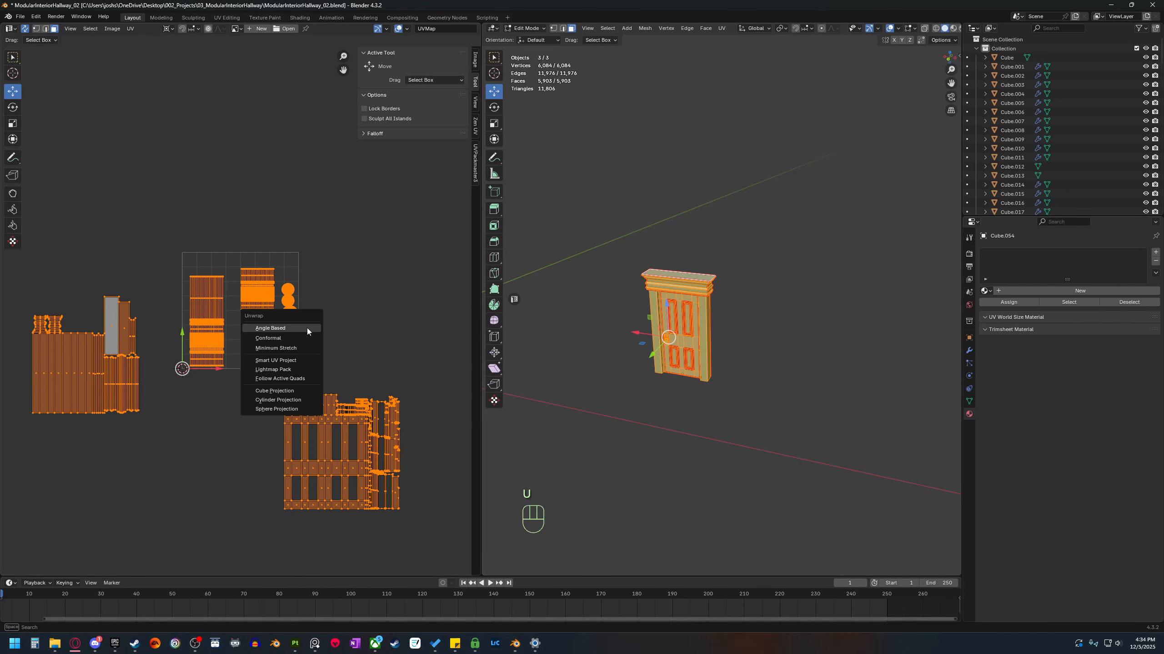
pyautogui.click(270, 328)
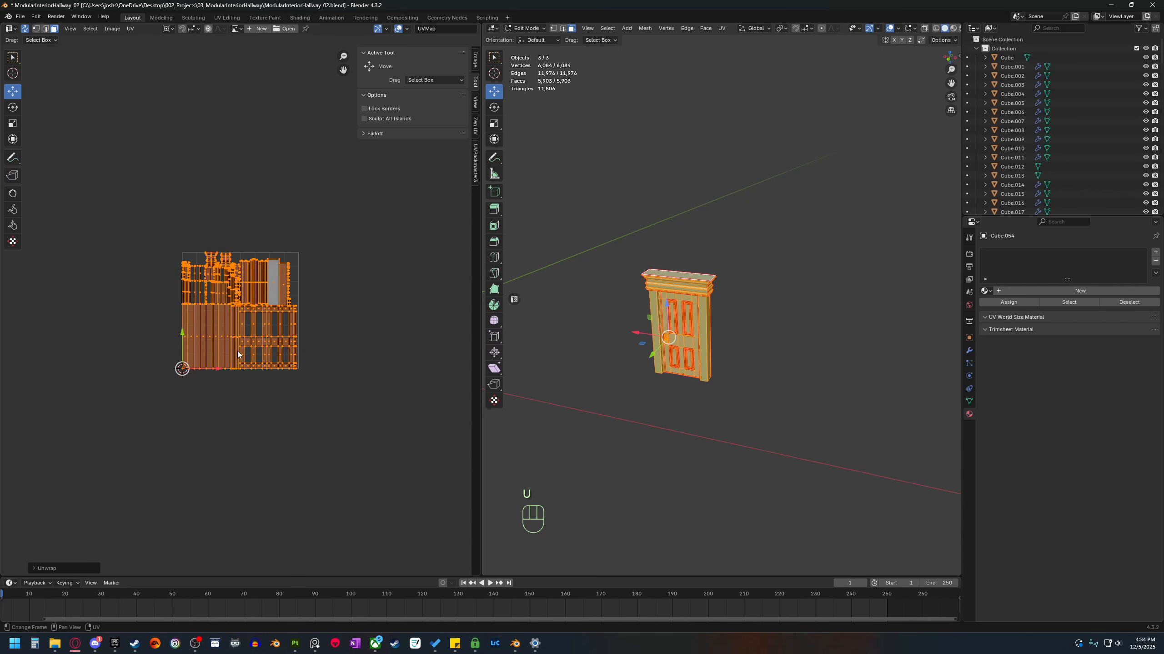
# Examine the combined UV layout, comparing the handle islands with the door and frame islands.
pyautogui.scroll(8, 237, 350)
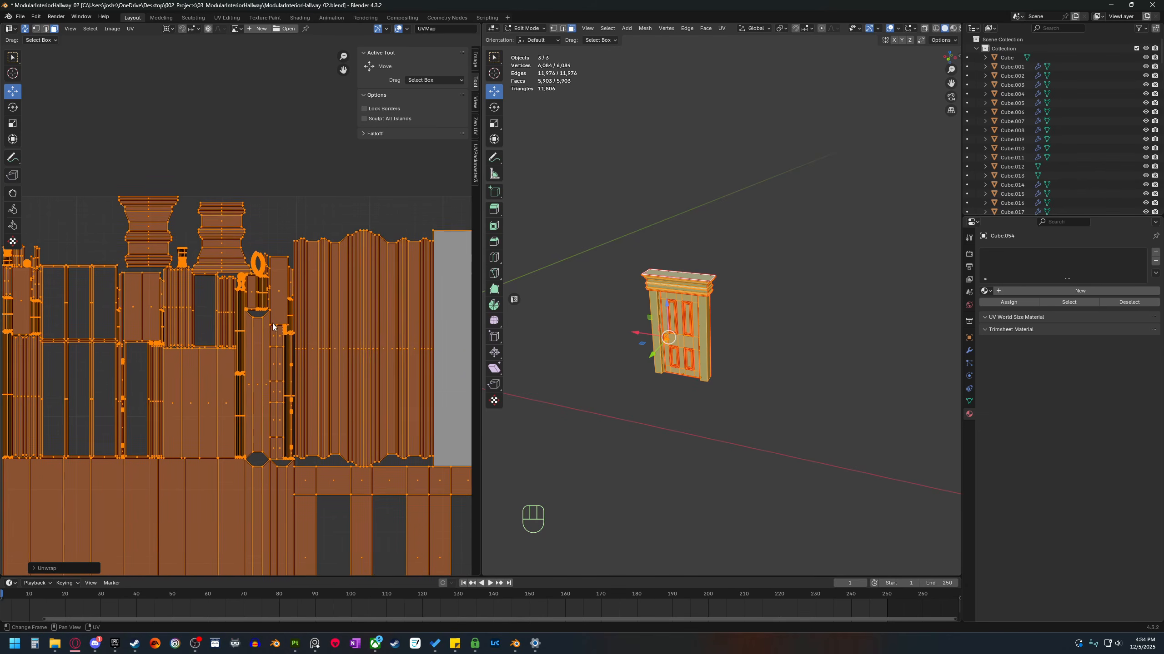
pyautogui.scroll(4, 272, 327)
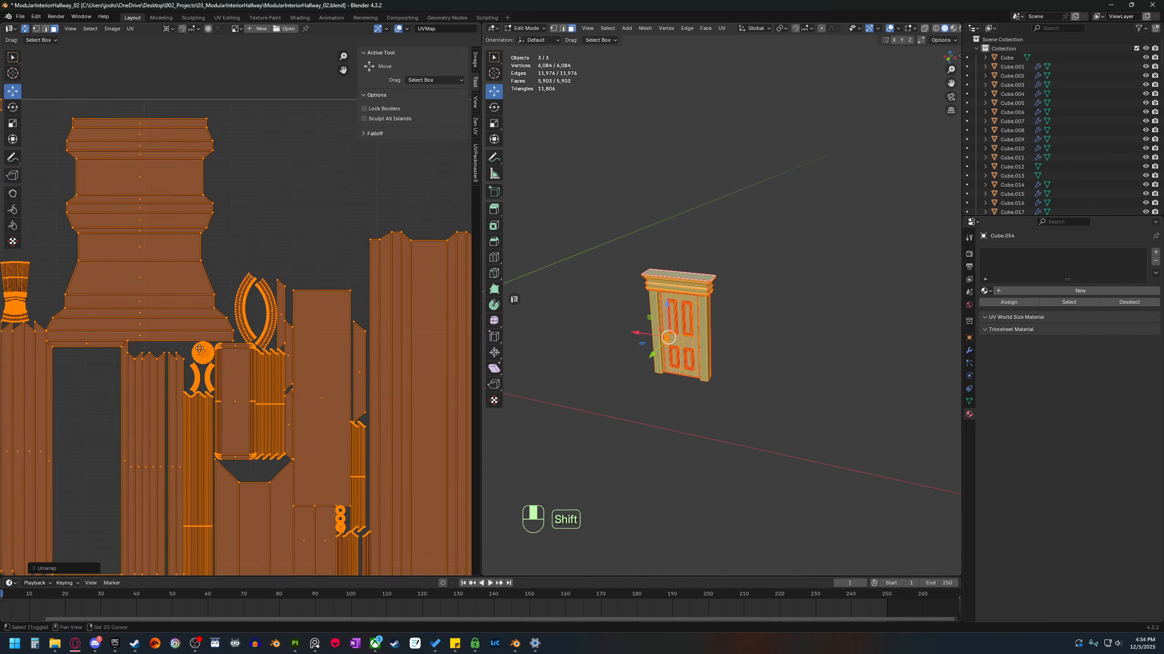
pyautogui.scroll(5, 199, 350)
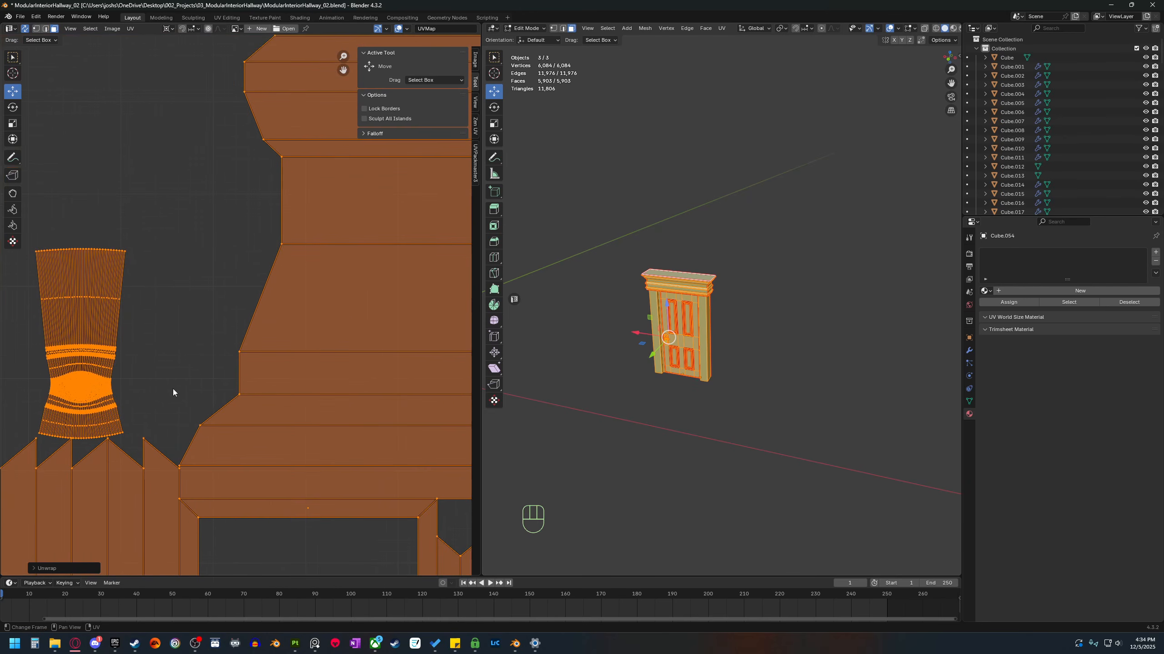
pyautogui.scroll(-5, 197, 388)
pyautogui.scroll(-3, 188, 363)
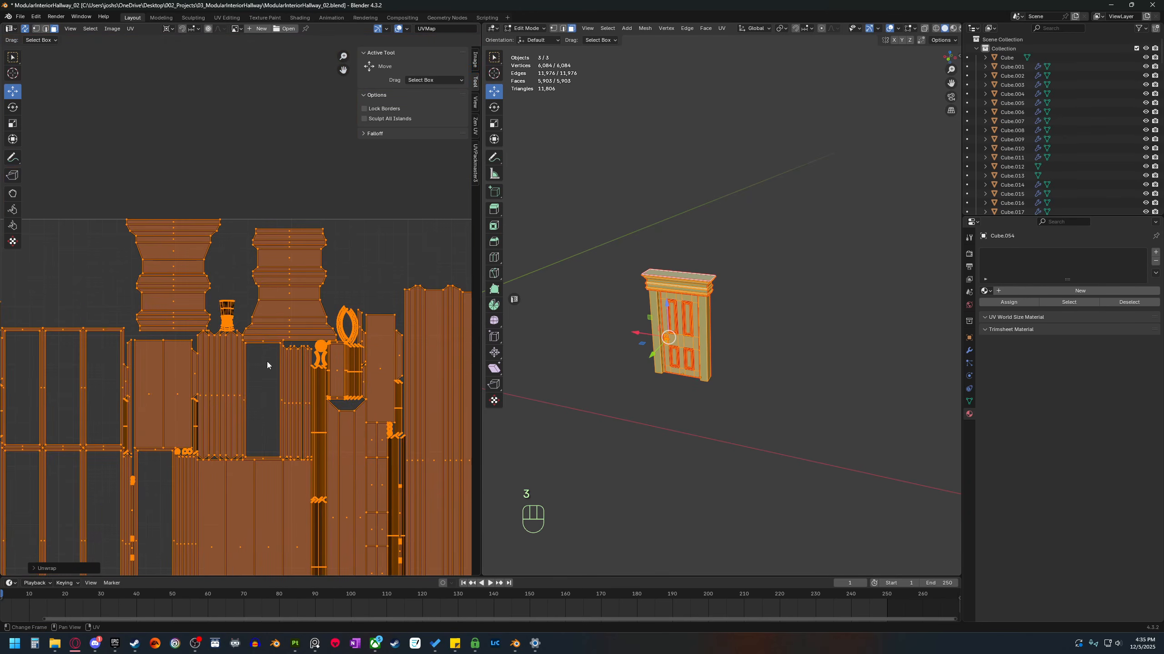
pyautogui.scroll(-3, 267, 366)
pyautogui.scroll(2, 340, 361)
pyautogui.scroll(-5, 342, 369)
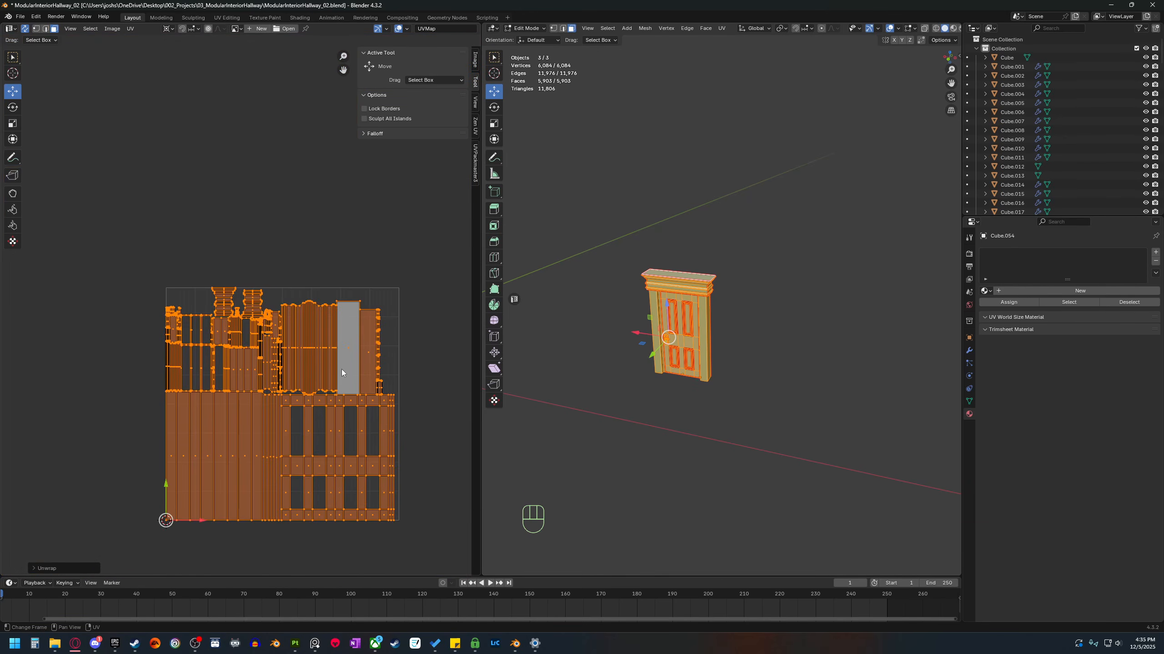
pyautogui.scroll(-2, 342, 370)
# Select the flat top face of the frame's cornice, scale down its UV island and move it above the UV tile.
pyautogui.moveTo(648, 470); pyautogui.dragTo(600, 441, button='middle')
pyautogui.scroll(3, 704, 473)
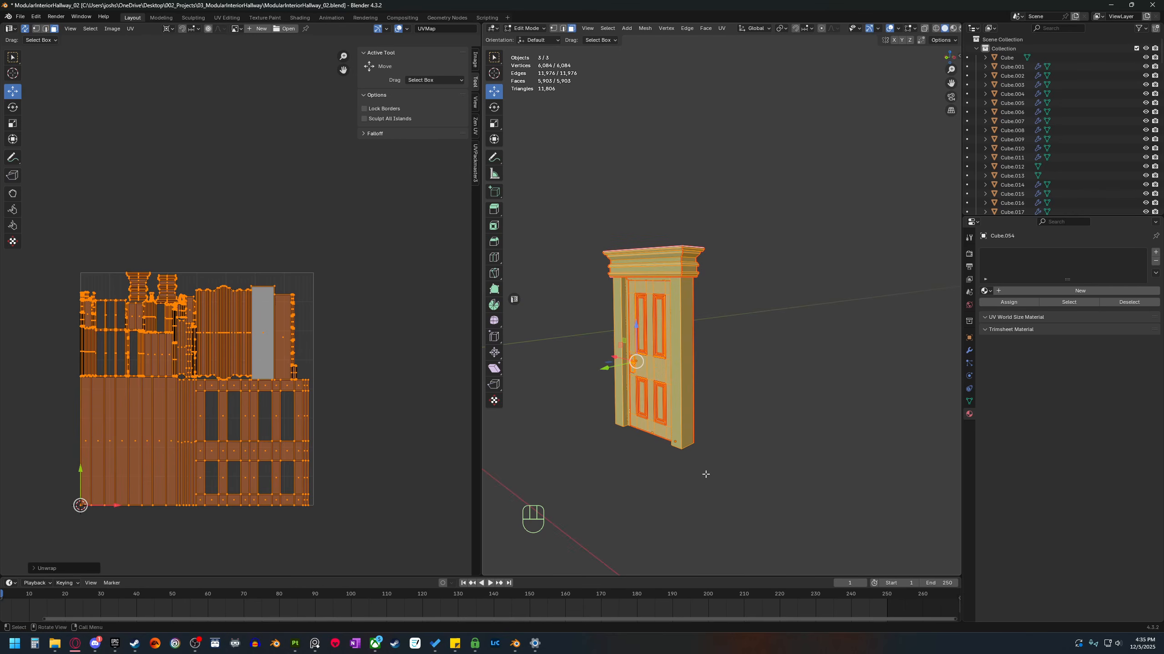
pyautogui.keyDown('shift'); pyautogui.moveTo(704, 473); pyautogui.dragTo(709, 421, button='middle'); pyautogui.keyUp('shift')
pyautogui.scroll(3, 709, 421)
pyautogui.moveTo(661, 384); pyautogui.dragTo(716, 404, button='middle')
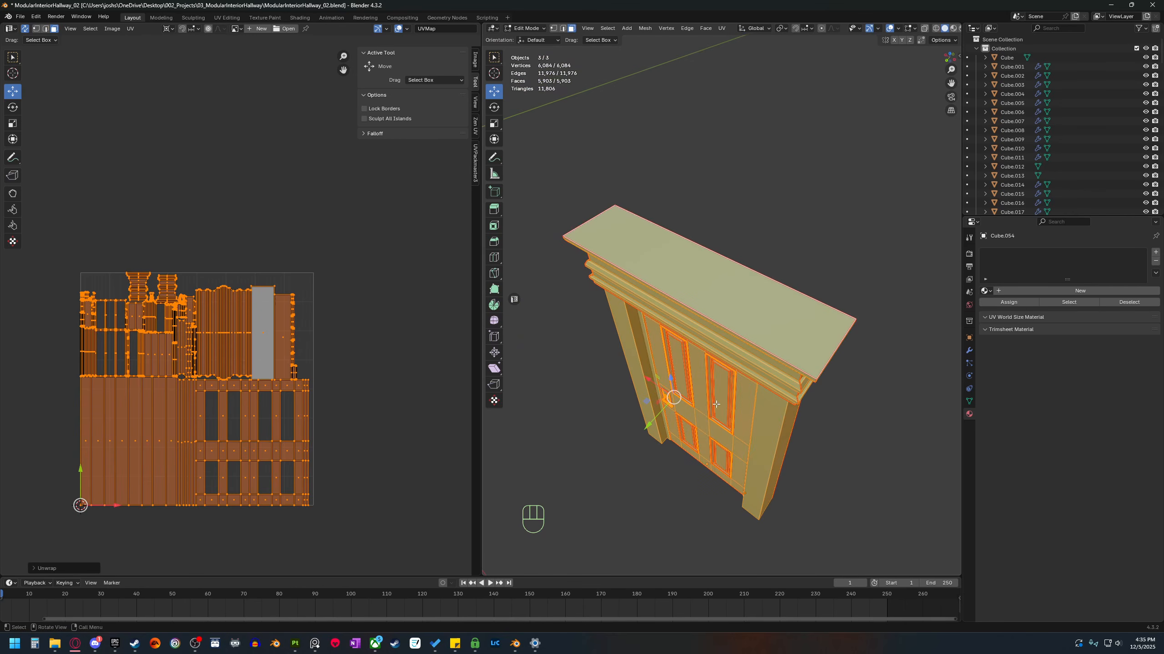
pyautogui.click(744, 306)
pyautogui.press('l')
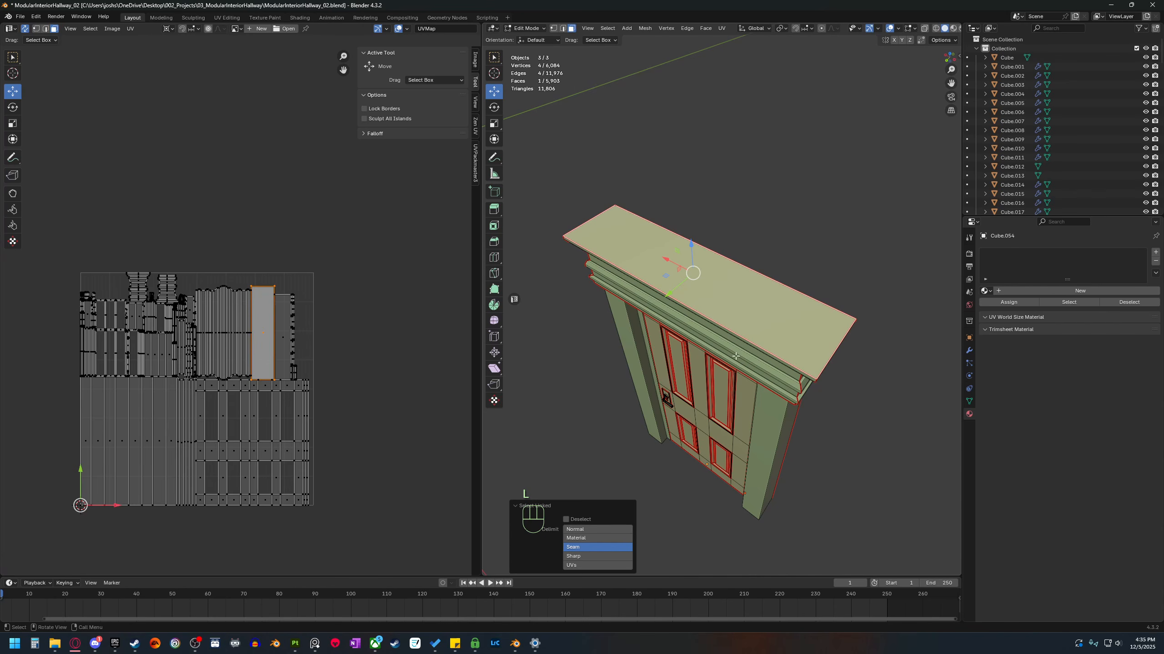
pyautogui.moveTo(735, 356); pyautogui.dragTo(833, 407, button='middle')
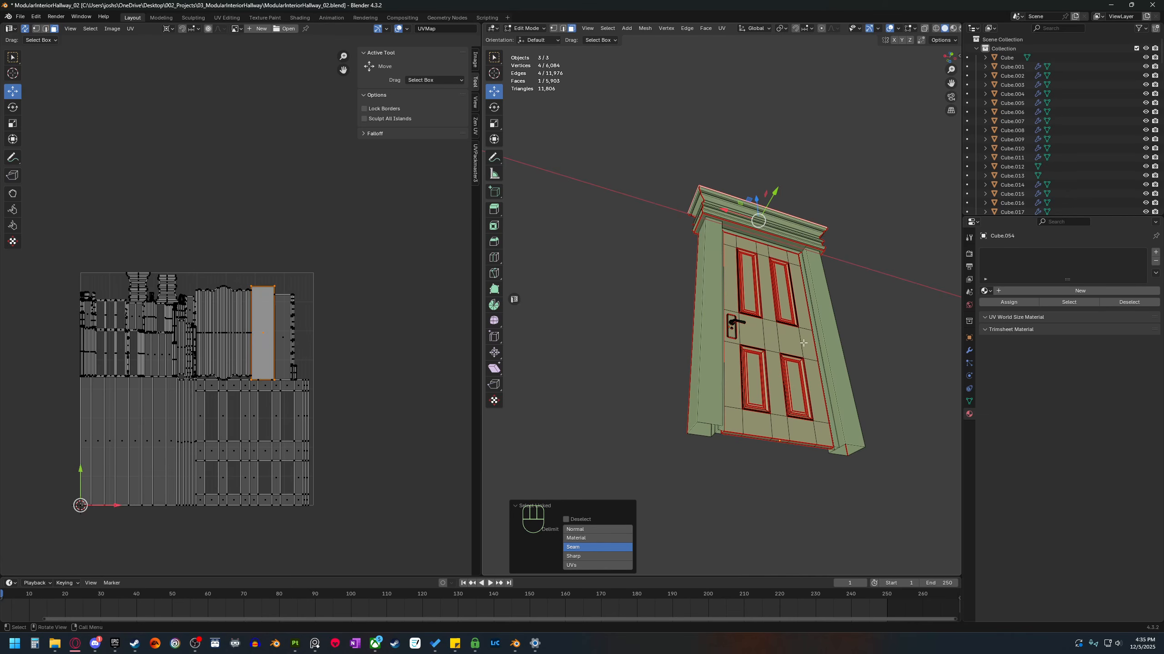
pyautogui.moveTo(803, 343); pyautogui.dragTo(587, 379, button='middle')
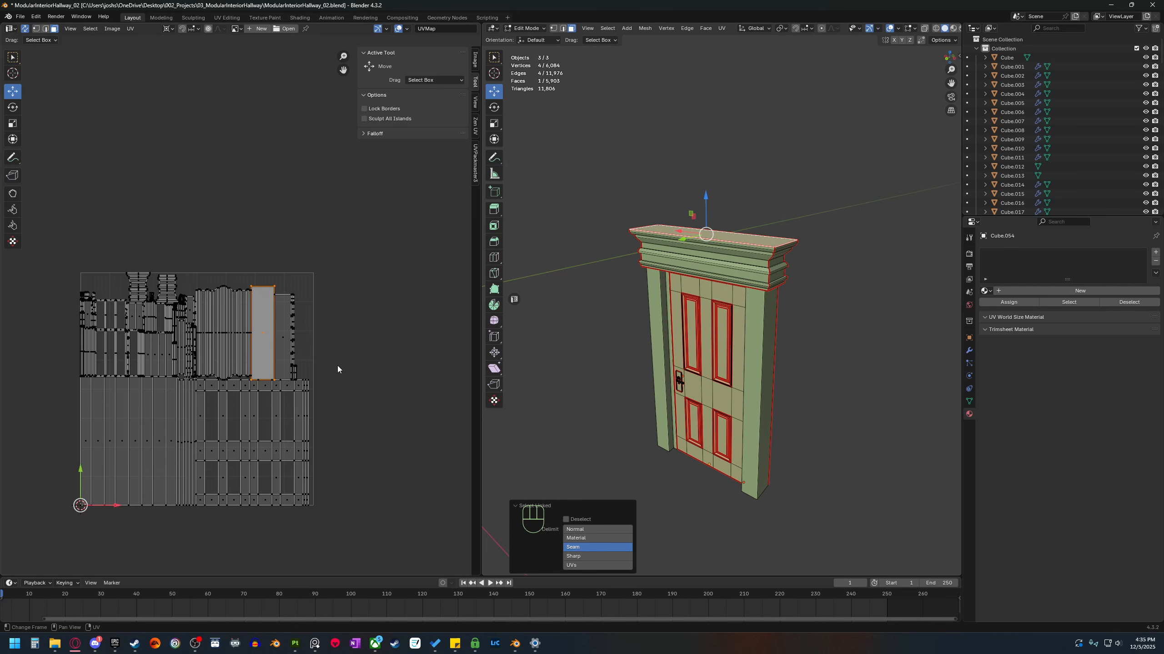
pyautogui.press('s')
pyautogui.click(224, 397)
pyautogui.press('g')
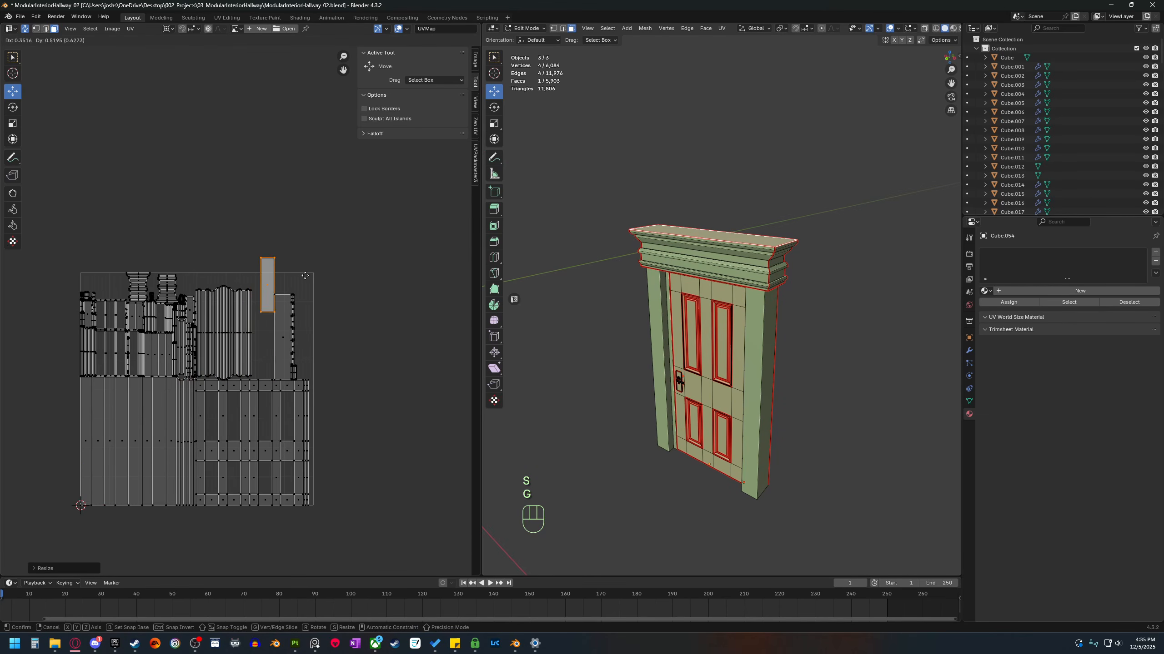
pyautogui.click(279, 193)
# Select the linked handle, backplate and keyhole pieces on both door sides and move their UV islands above the tile.
pyautogui.scroll(12, 686, 380)
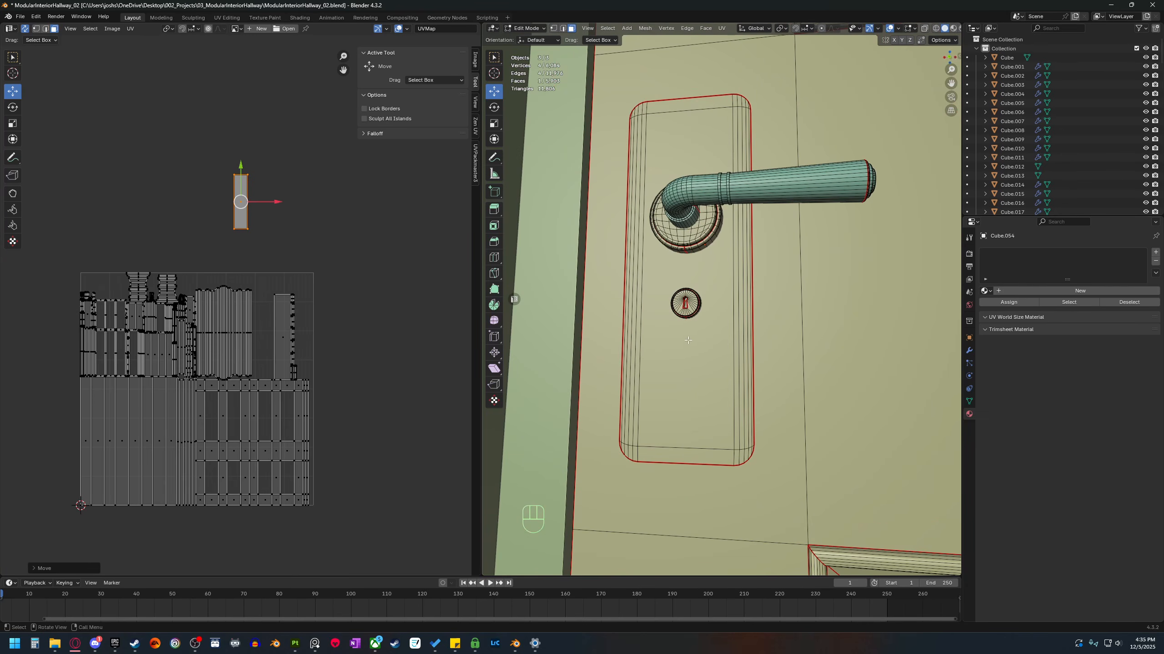
pyautogui.press('l')
pyautogui.press('l')
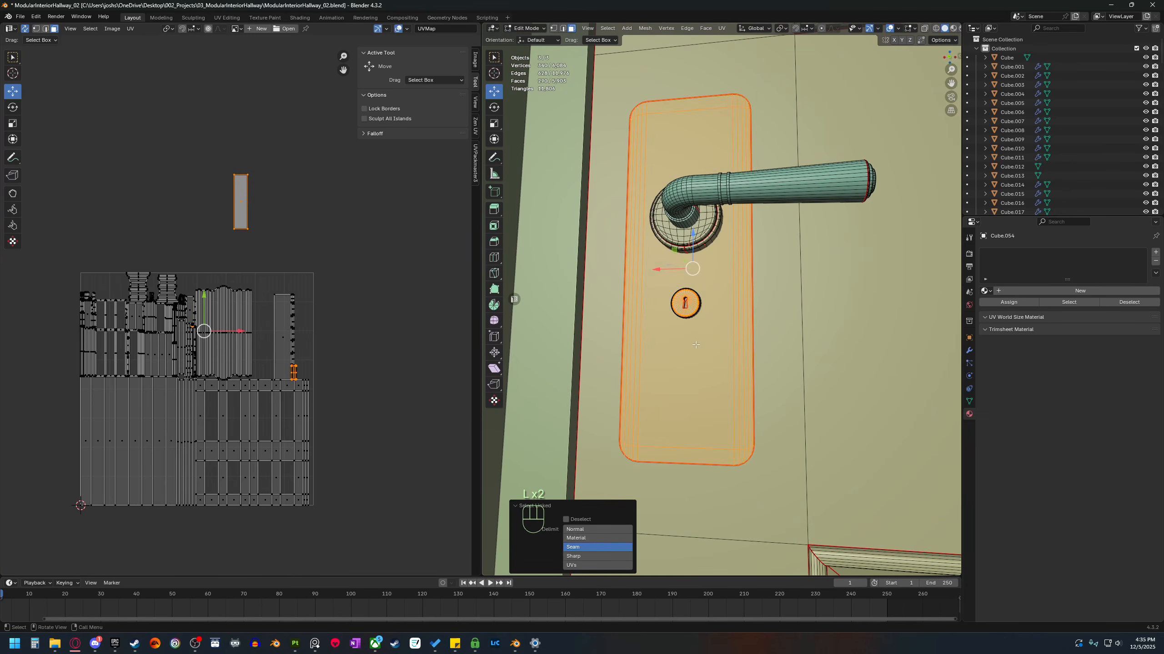
pyautogui.press('l')
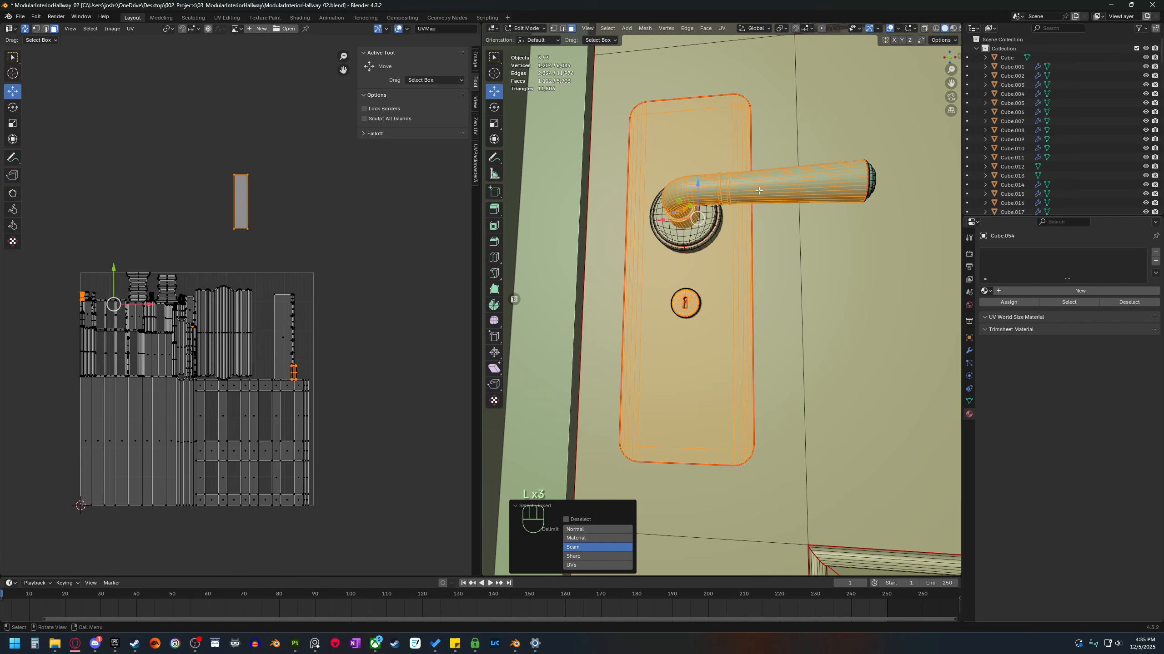
pyautogui.press('l')
pyautogui.scroll(3, 678, 263)
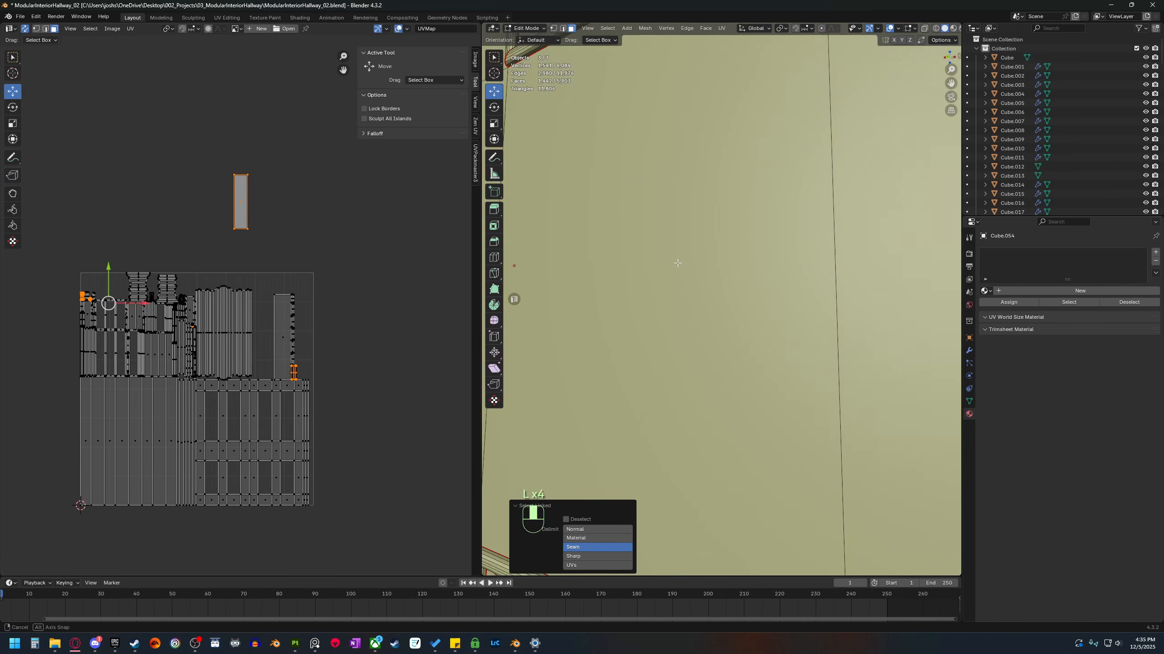
pyautogui.moveTo(683, 286); pyautogui.dragTo(714, 218, button='middle')
pyautogui.scroll(-4, 624, 164)
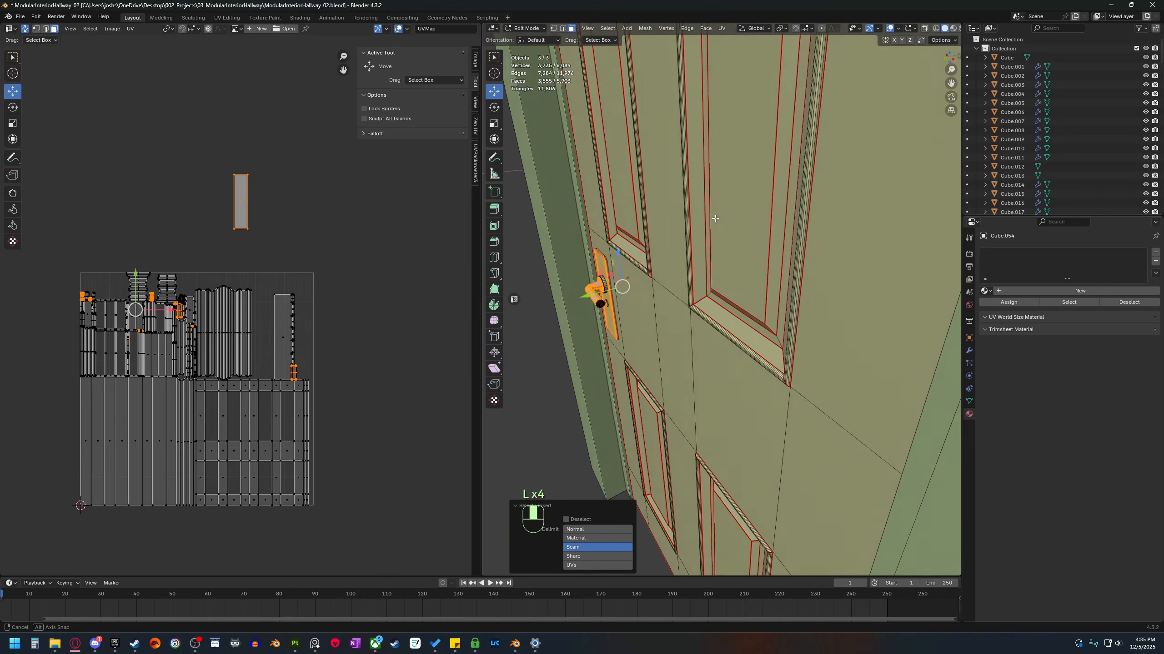
pyautogui.scroll(3, 714, 218)
pyautogui.press('g')
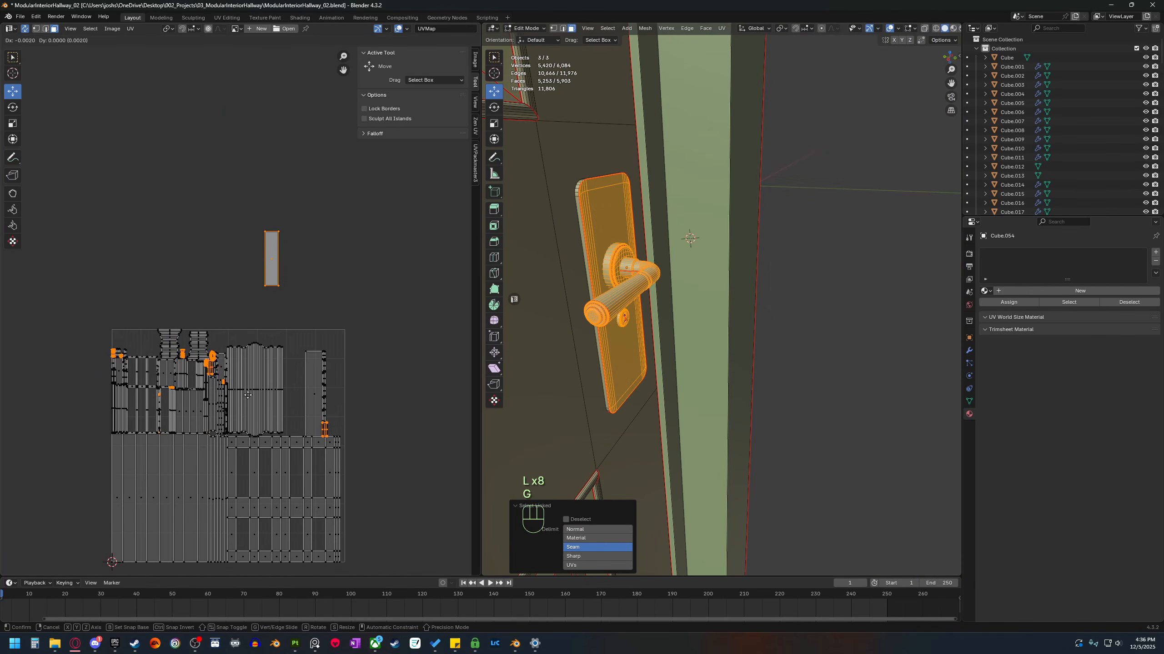
pyautogui.click(231, 263)
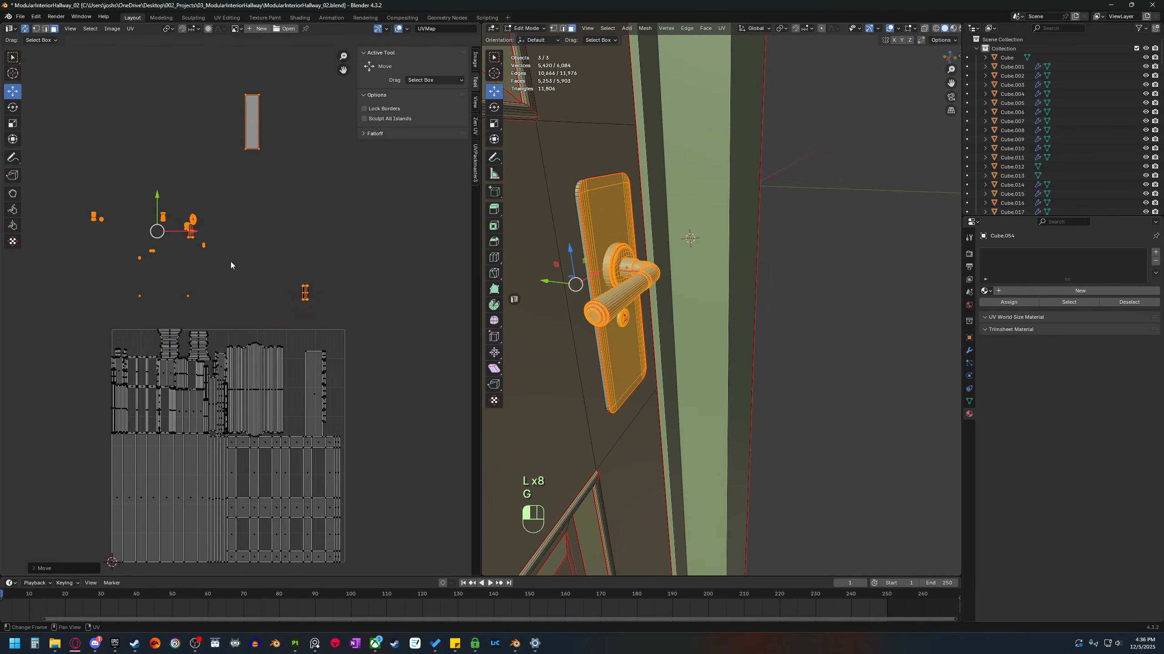
# Select the handle, backplate and keyhole UV islands, scale them up and reposition them above the UV tile.
pyautogui.moveTo(272, 193); pyautogui.dragTo(295, 237, button='middle')
pyautogui.moveTo(84, 355); pyautogui.dragTo(398, 240)
pyautogui.press('s')
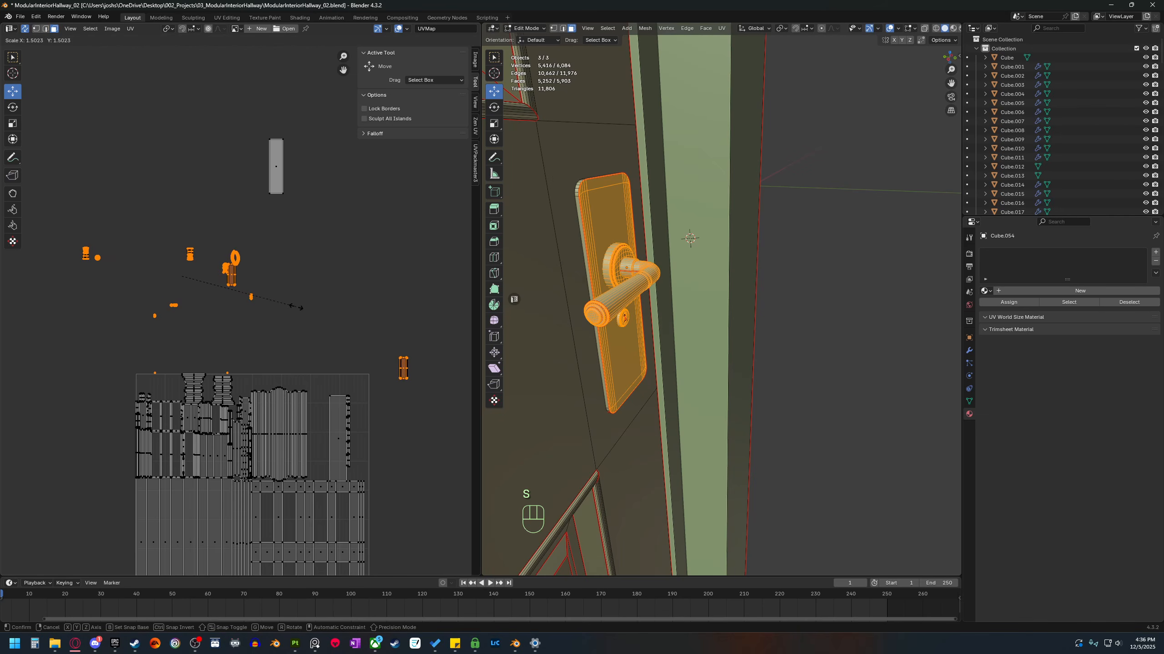
pyautogui.click(300, 307)
pyautogui.scroll(-3, 285, 306)
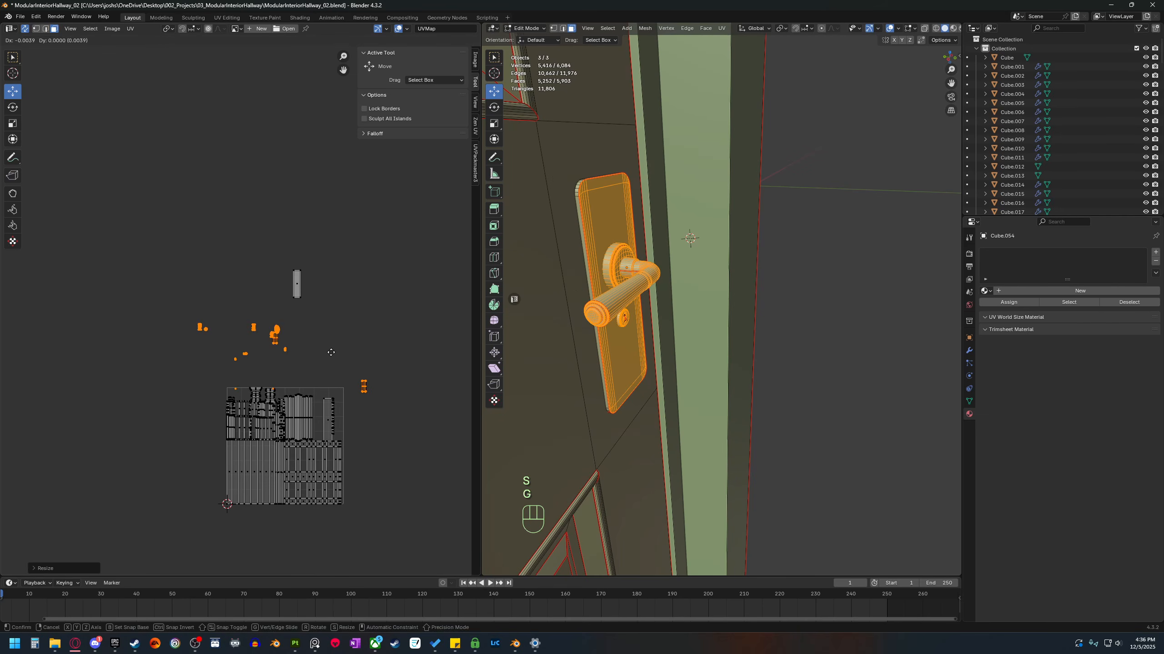
pyautogui.press('g')
pyautogui.click(253, 333)
pyautogui.press('s')
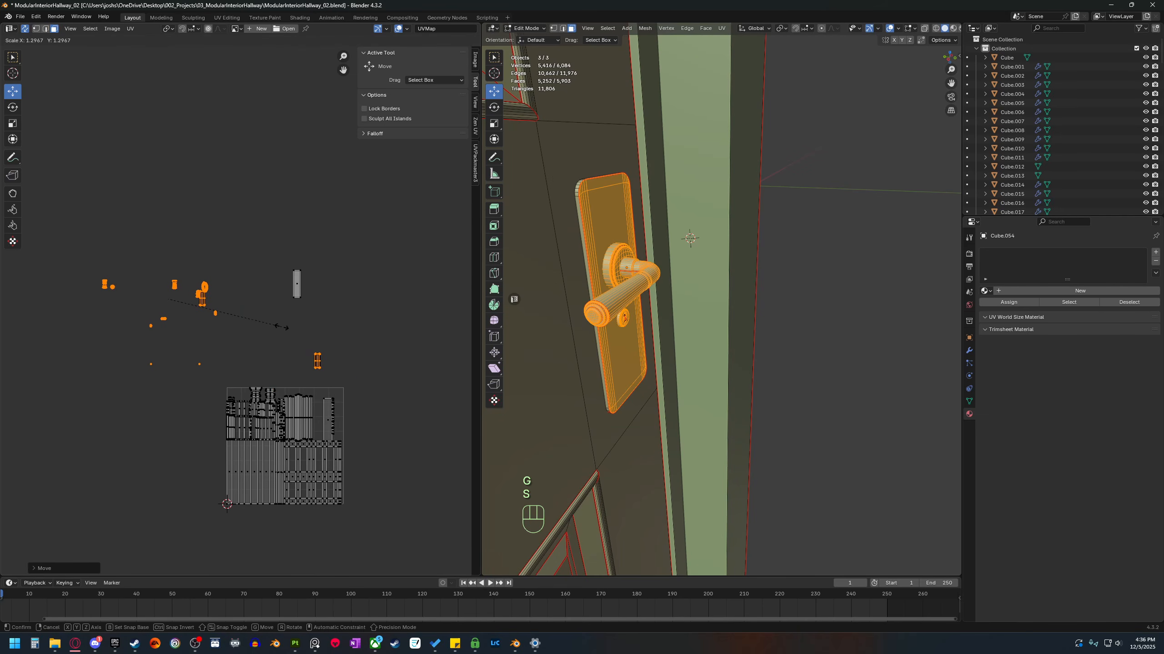
pyautogui.click(266, 334)
# Scale down the UV island of the cornice's flat underside face and move it outside the tile, above its upper-right corner.
pyautogui.scroll(-2, 275, 329)
pyautogui.keyDown('shift'); pyautogui.moveTo(283, 322); pyautogui.dragTo(329, 389, button='middle'); pyautogui.keyUp('shift')
pyautogui.scroll(3, 334, 441)
pyautogui.keyDown('shift'); pyautogui.moveTo(334, 442); pyautogui.dragTo(309, 420, button='middle'); pyautogui.keyUp('shift')
pyautogui.scroll(2, 295, 389)
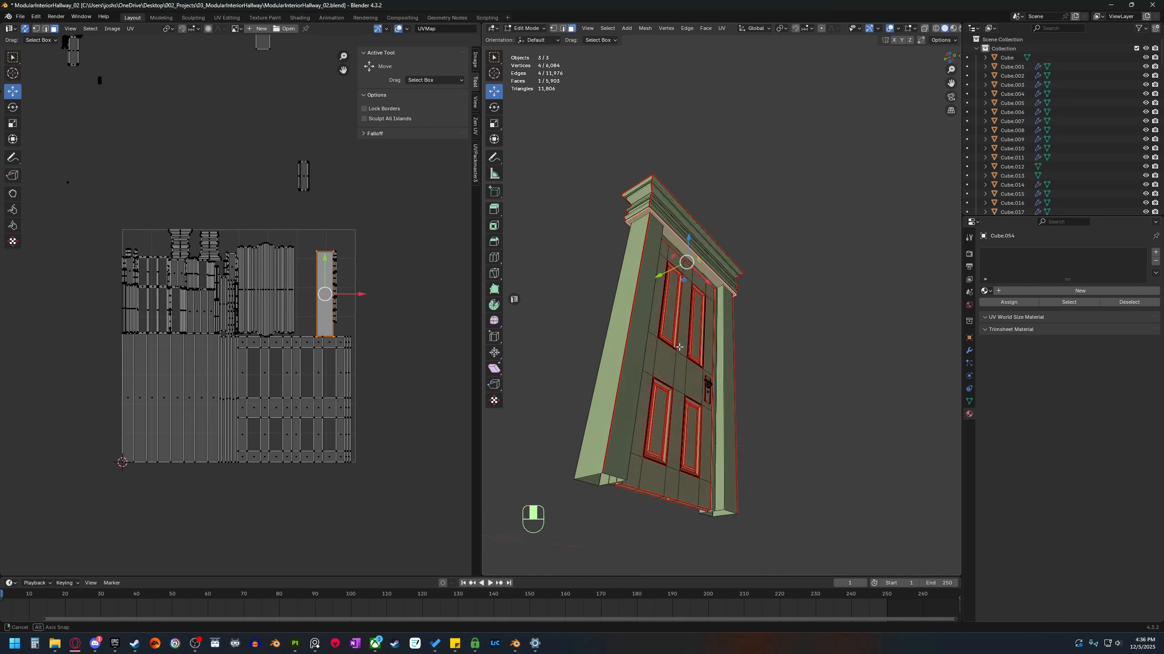
pyautogui.moveTo(674, 275); pyautogui.dragTo(689, 256, button='middle')
pyautogui.keyDown('shift'); pyautogui.moveTo(689, 256); pyautogui.dragTo(713, 327, button='middle'); pyautogui.keyUp('shift')
pyautogui.scroll(3, 714, 327)
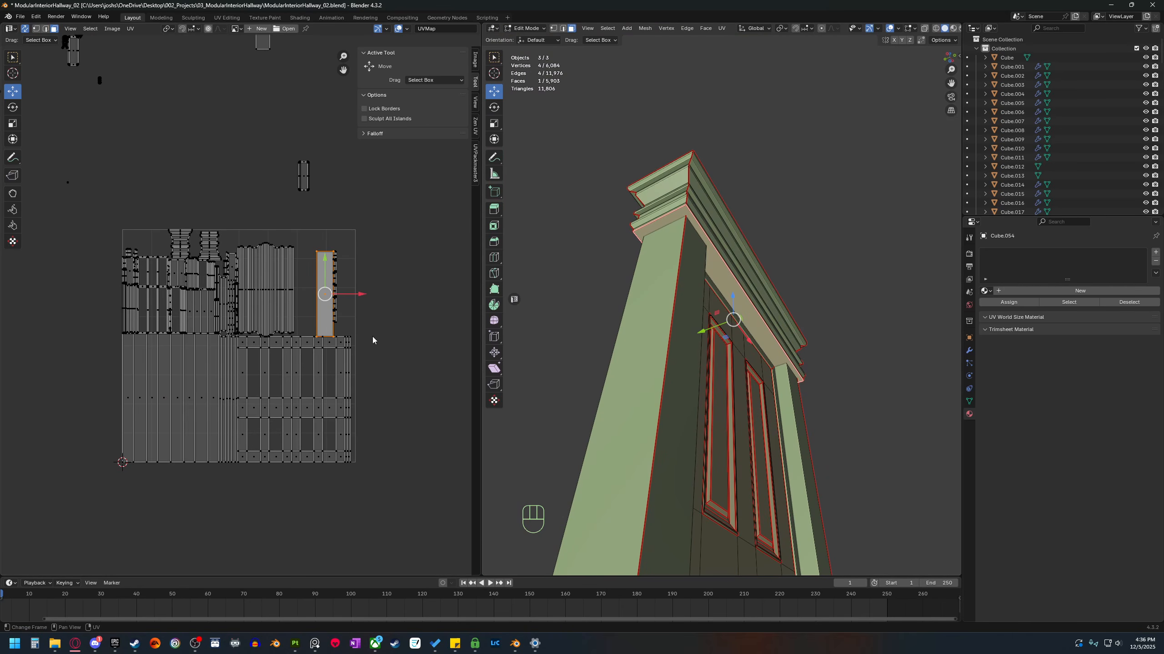
pyautogui.press('s')
pyautogui.click(351, 314)
pyautogui.press('g')
pyautogui.click(406, 212)
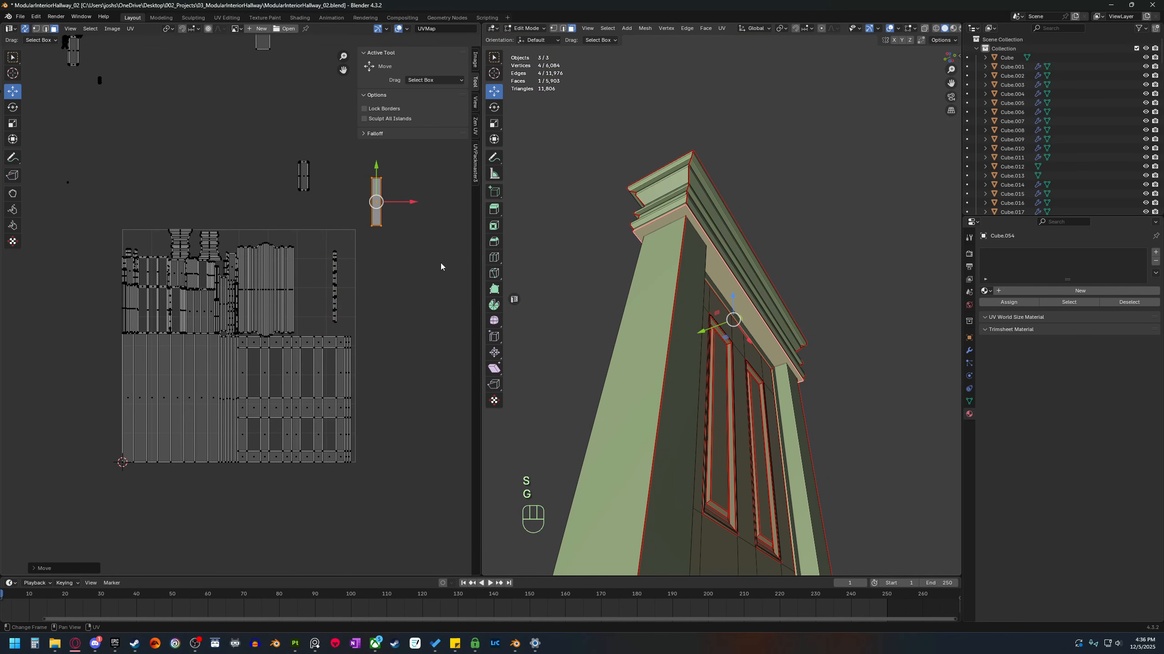
# Select the profiled faces at both ends of the cornice, scale down their UV islands and move them above the tile.
pyautogui.moveTo(719, 311); pyautogui.dragTo(708, 364, button='middle')
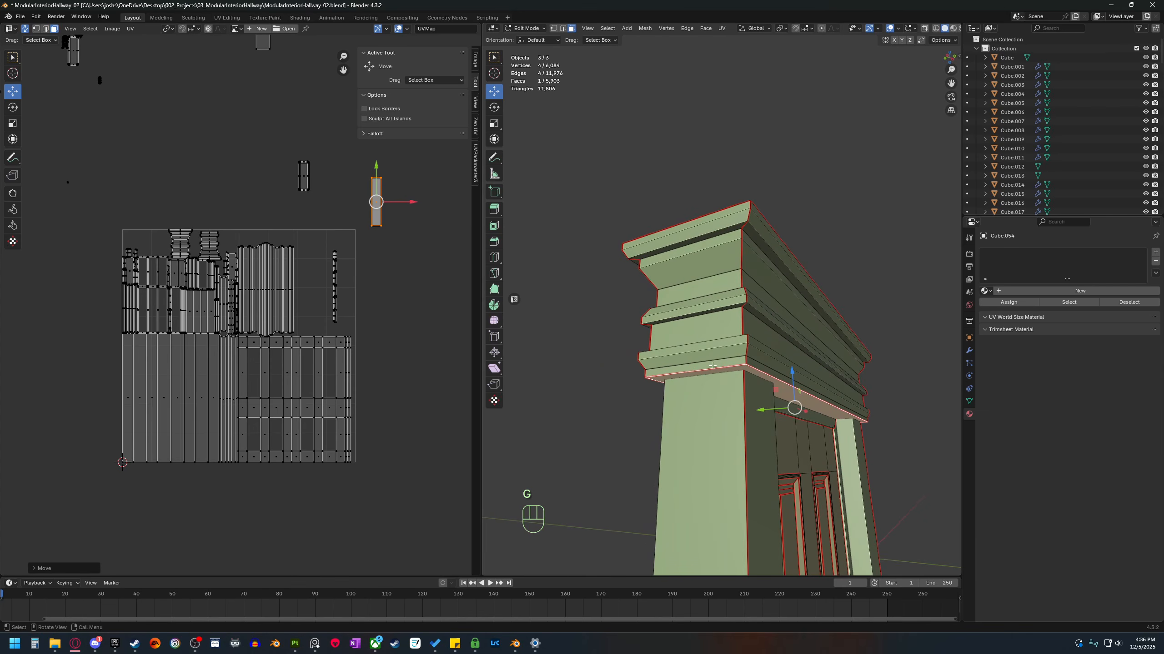
pyautogui.press('3')
pyautogui.click(709, 365)
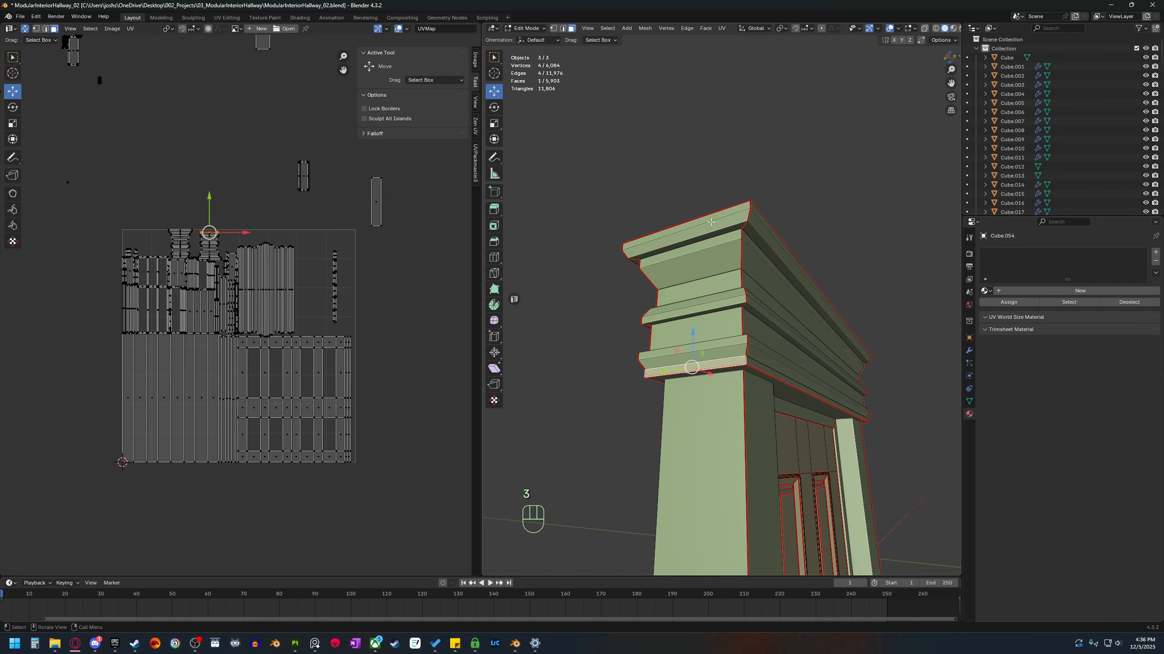
pyautogui.press('l')
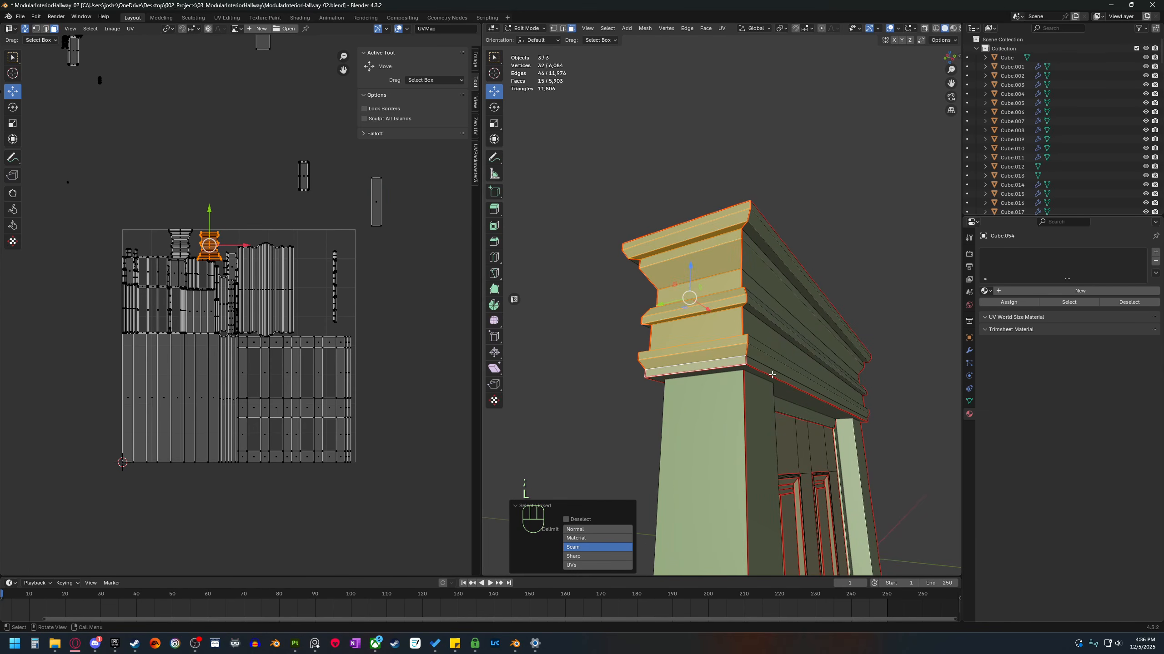
pyautogui.moveTo(713, 218); pyautogui.dragTo(635, 378, button='middle')
pyautogui.press('l')
pyautogui.press('s')
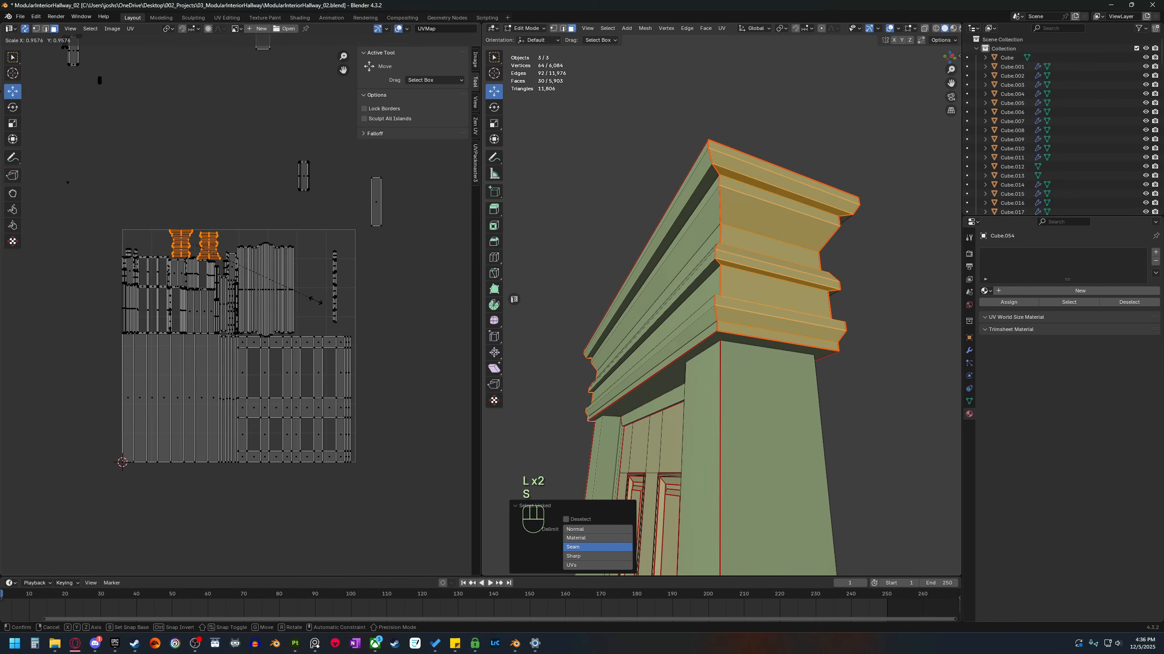
pyautogui.click(268, 285)
pyautogui.press('g')
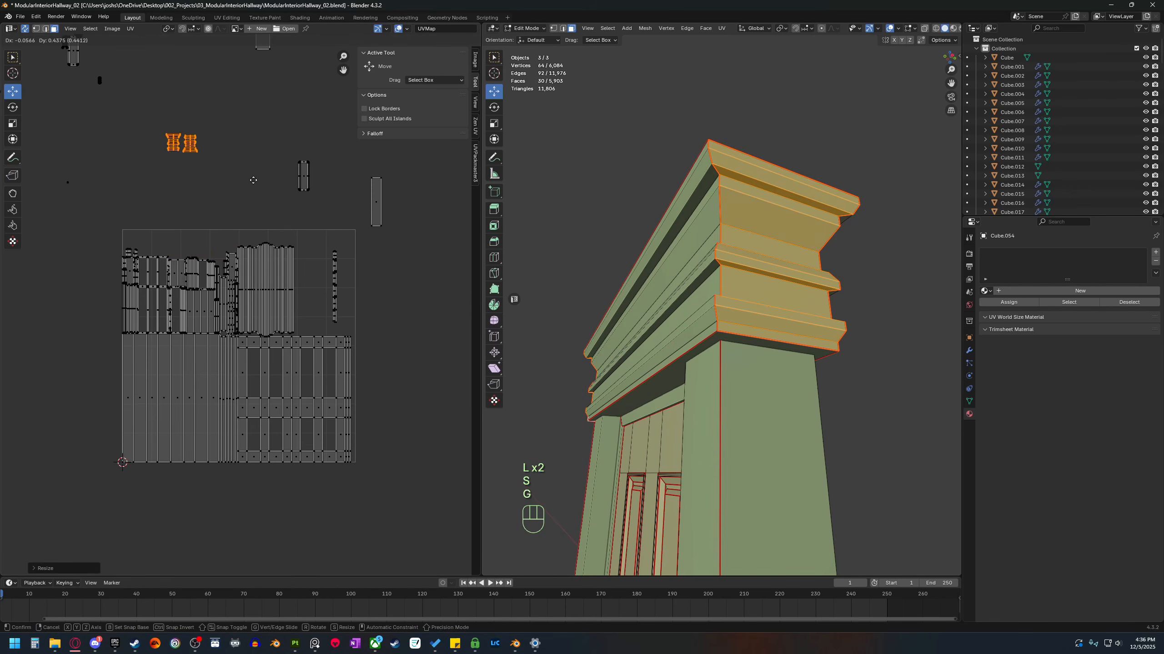
pyautogui.click(253, 184)
pyautogui.scroll(-2, 346, 366)
pyautogui.moveTo(403, 369); pyautogui.dragTo(368, 394, button='middle')
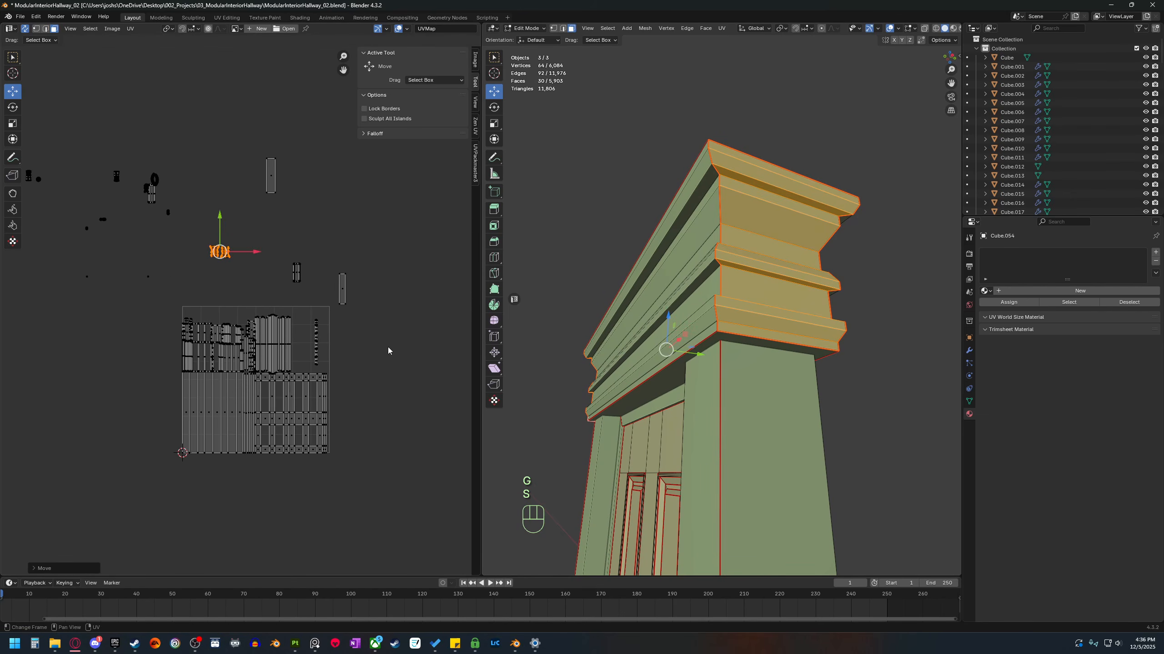
# Select all UV islands, pack them into a single tile with UVPackmaster and stop the heuristic search.
pyautogui.press('a')
pyautogui.click(475, 174)
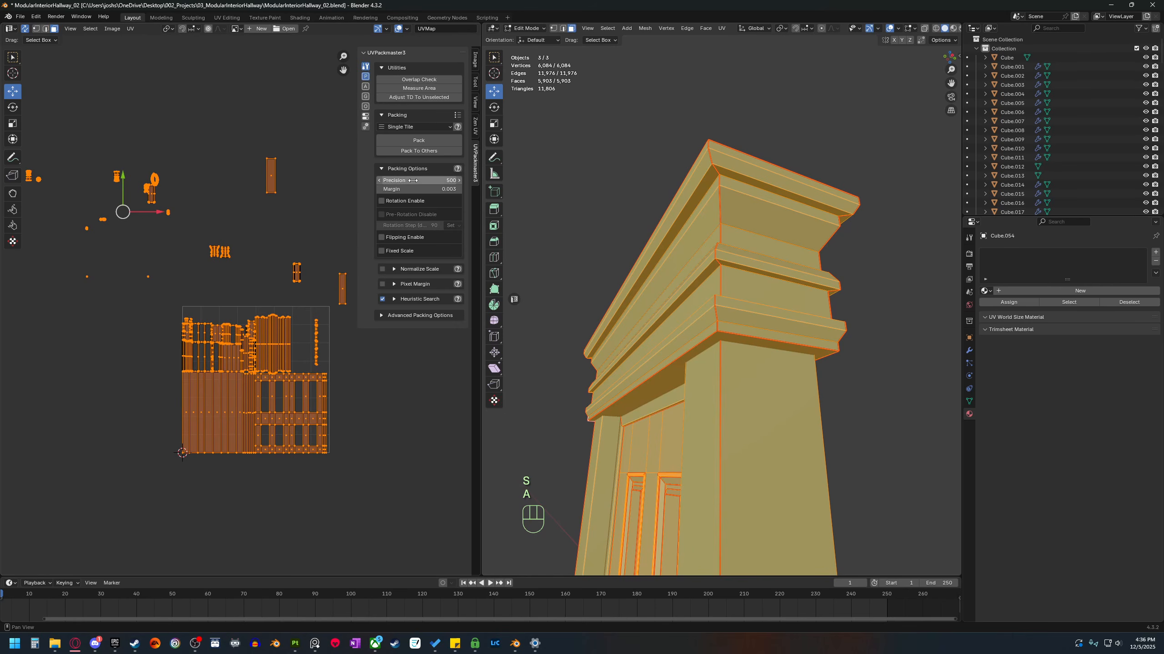
pyautogui.click(423, 141)
pyautogui.scroll(5, 293, 399)
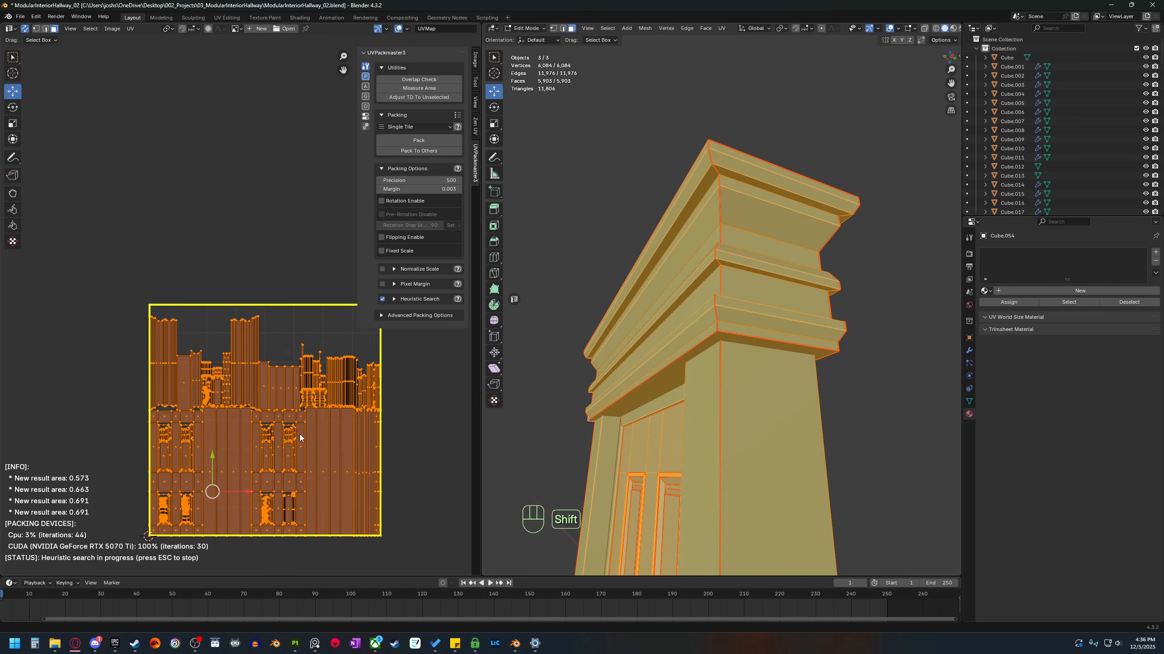
pyautogui.scroll(-3, 251, 371)
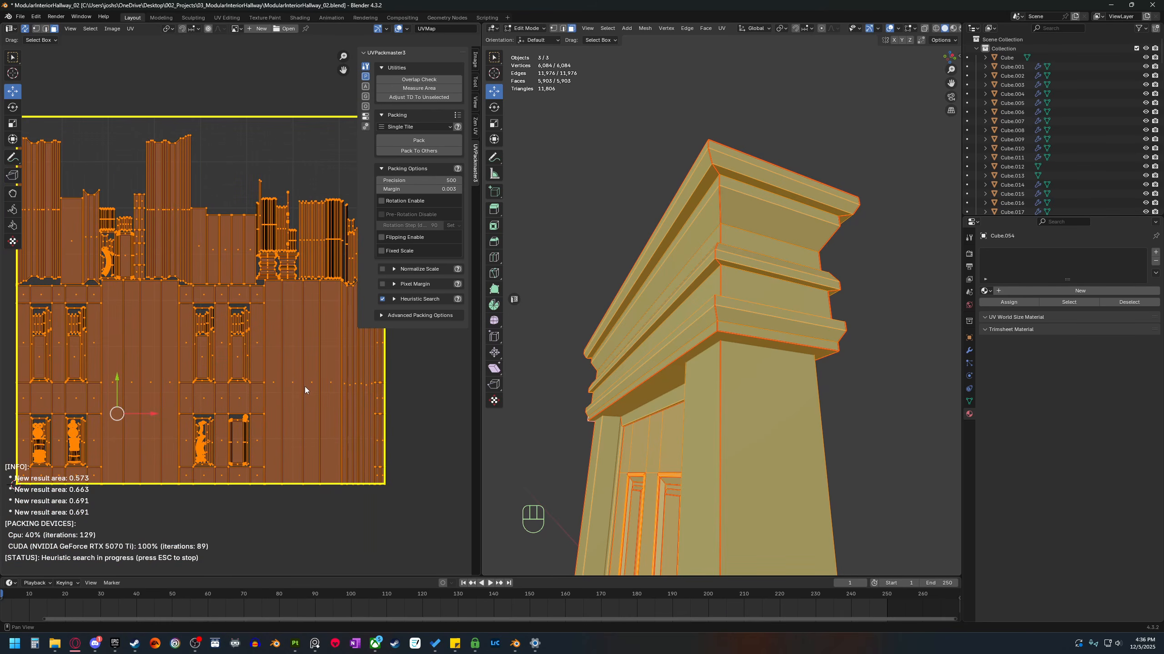
pyautogui.press('Escape')
pyautogui.scroll(-2, 306, 386)
pyautogui.keyDown('shift'); pyautogui.moveTo(290, 371); pyautogui.dragTo(267, 375, button='middle'); pyautogui.keyUp('shift')
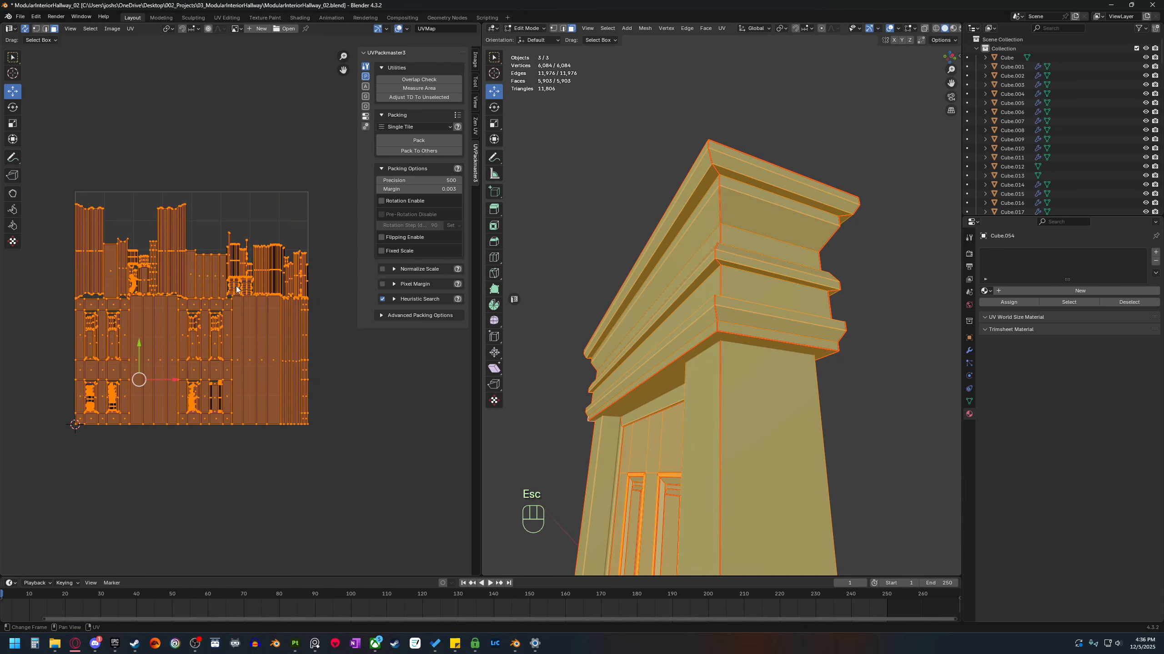
pyautogui.scroll(1, 237, 316)
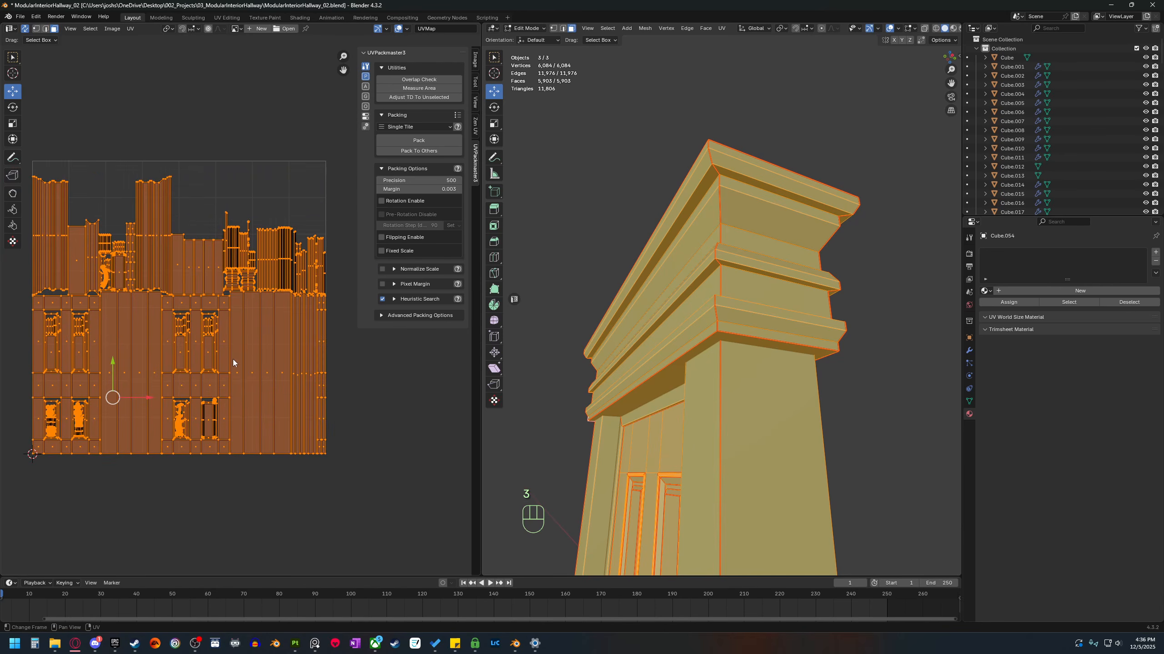
pyautogui.keyDown('shift'); pyautogui.moveTo(231, 387); pyautogui.dragTo(269, 374, button='middle'); pyautogui.keyUp('shift')
pyautogui.keyDown('shift'); pyautogui.moveTo(301, 206); pyautogui.dragTo(269, 216, button='middle'); pyautogui.keyUp('shift')
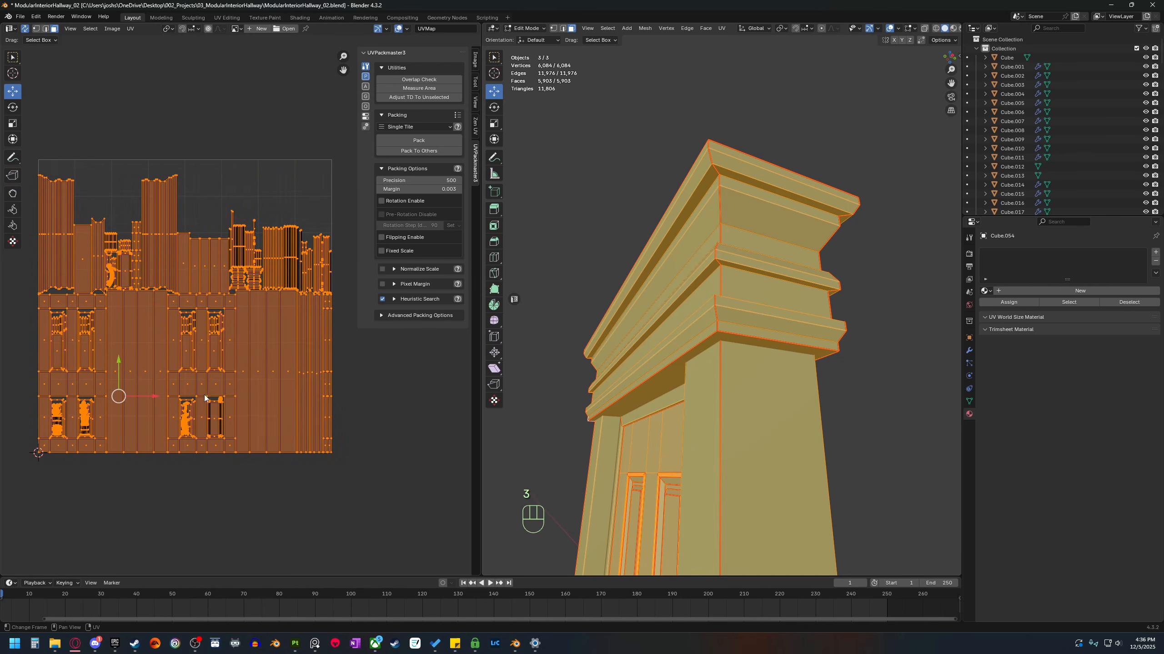
# Select the linked faces of the door's bottom edge, scale down their UV island and move it beside the tile.
pyautogui.press('3')
pyautogui.scroll(-3, 655, 528)
pyautogui.moveTo(655, 534); pyautogui.dragTo(717, 357, button='middle')
pyautogui.hotkey('alt', 'a')
pyautogui.press('l')
pyautogui.press('l')
pyautogui.press('l')
pyautogui.click(667, 484)
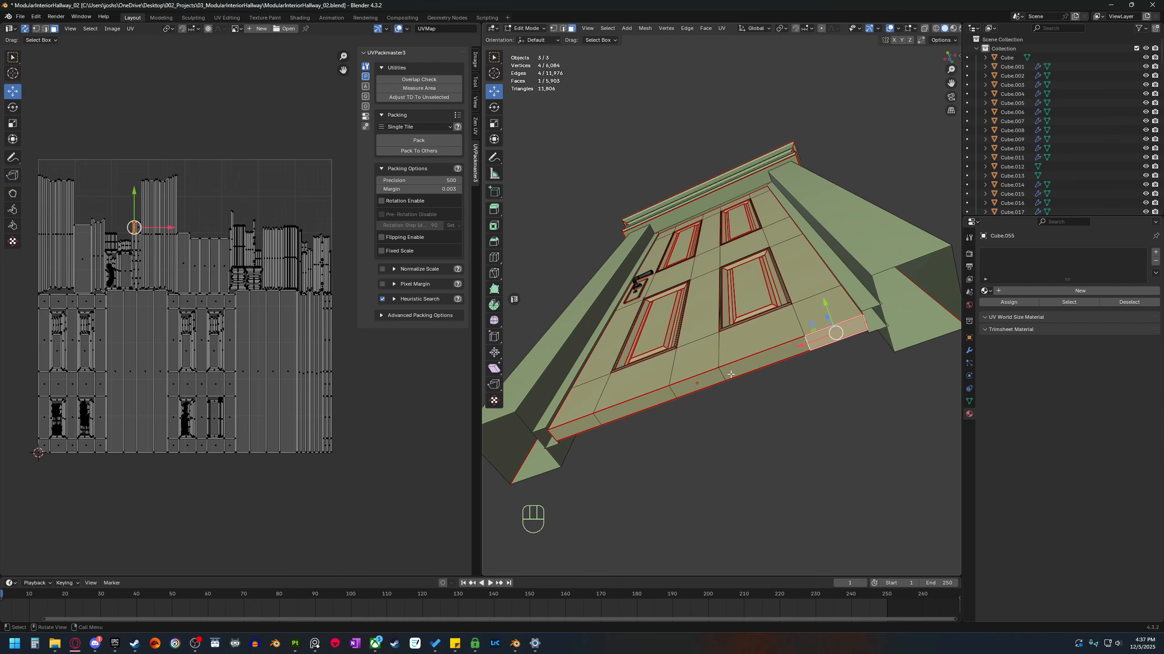
pyautogui.press('l')
pyautogui.press('s')
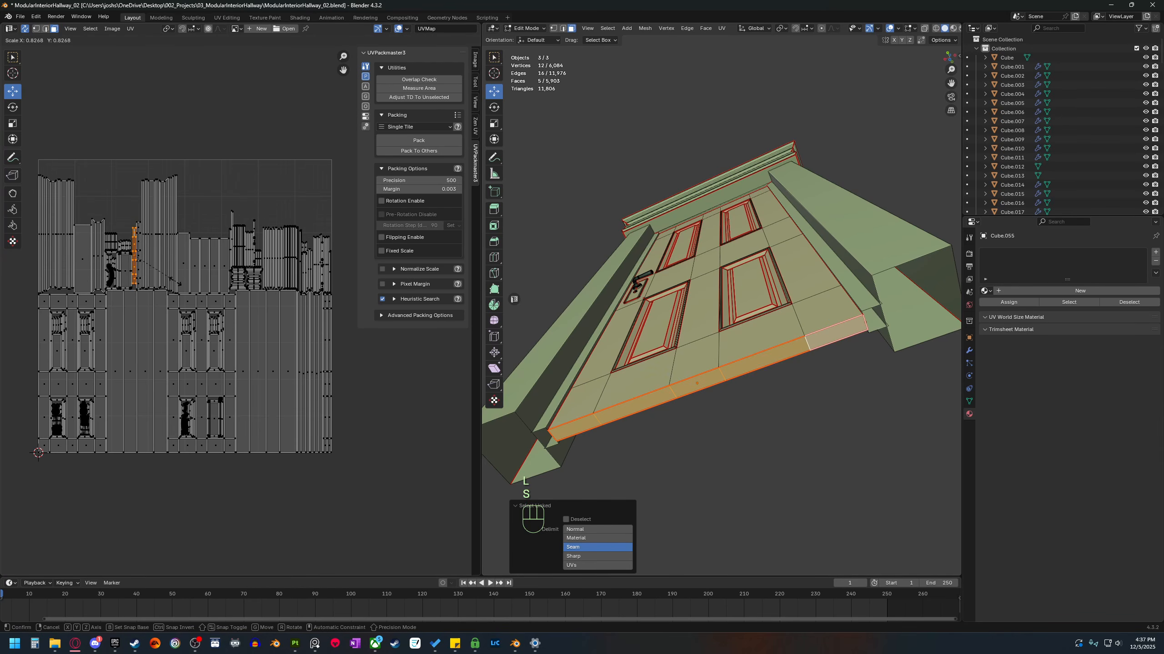
pyautogui.click(151, 274)
pyautogui.press('g')
pyautogui.click(375, 400)
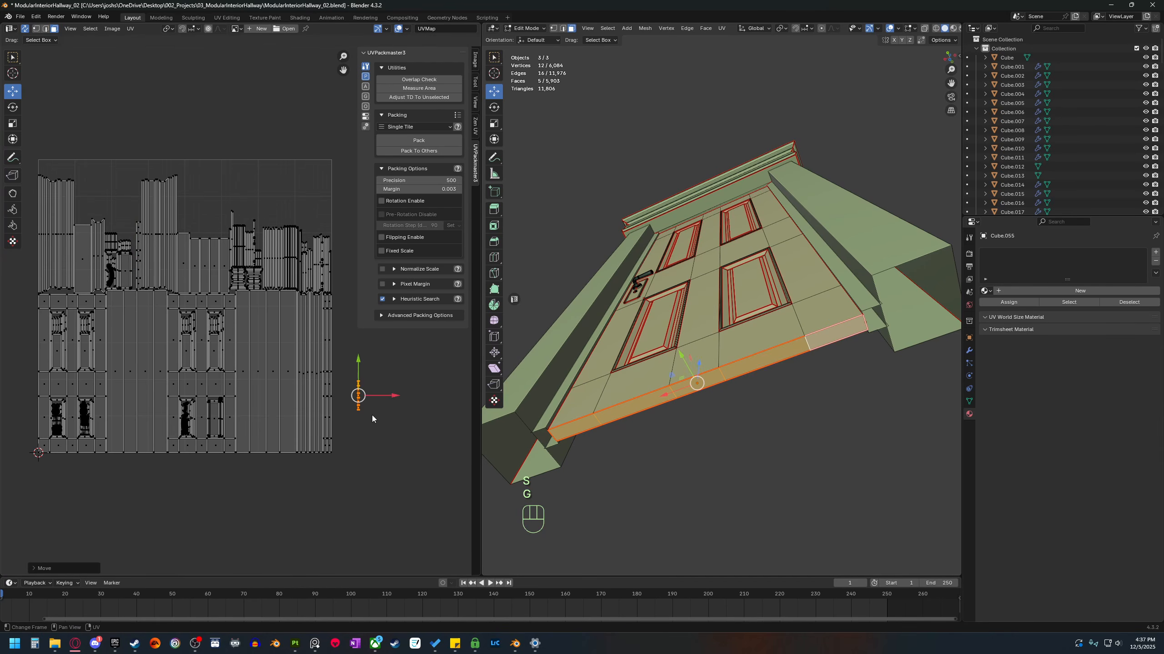
# Select the linked inner faces of the frame's jambs and head, scale down their UV islands and move them below the tile.
pyautogui.moveTo(779, 410); pyautogui.dragTo(752, 426, button='middle')
pyautogui.moveTo(751, 426); pyautogui.dragTo(701, 424, button='middle')
pyautogui.scroll(3, 701, 424)
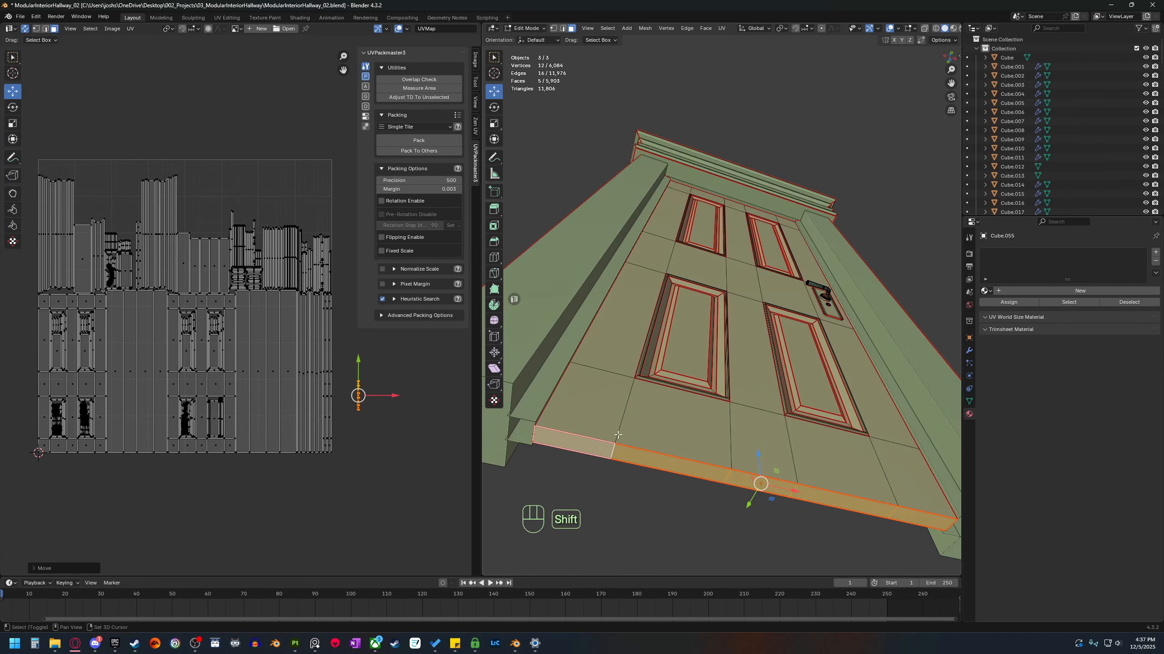
pyautogui.keyDown('shift'); pyautogui.moveTo(564, 440); pyautogui.dragTo(644, 429, button='middle'); pyautogui.keyUp('shift')
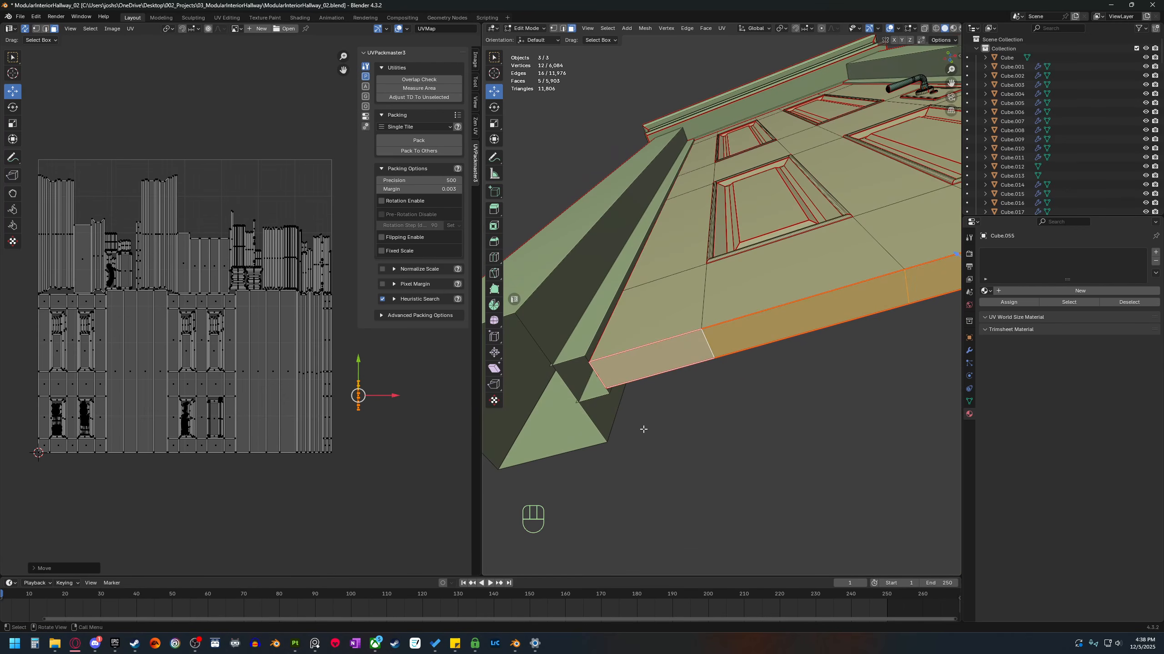
pyautogui.keyDown('shift'); pyautogui.moveTo(605, 389); pyautogui.dragTo(624, 378, button='middle'); pyautogui.keyUp('shift')
pyautogui.click(615, 349)
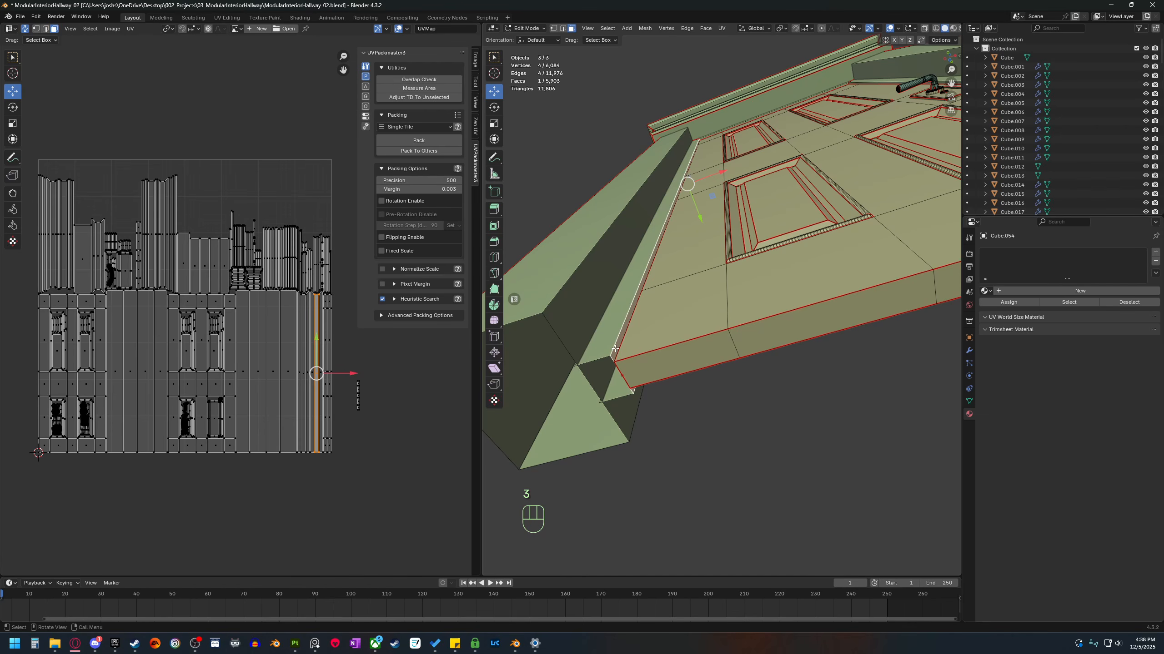
pyautogui.press('l')
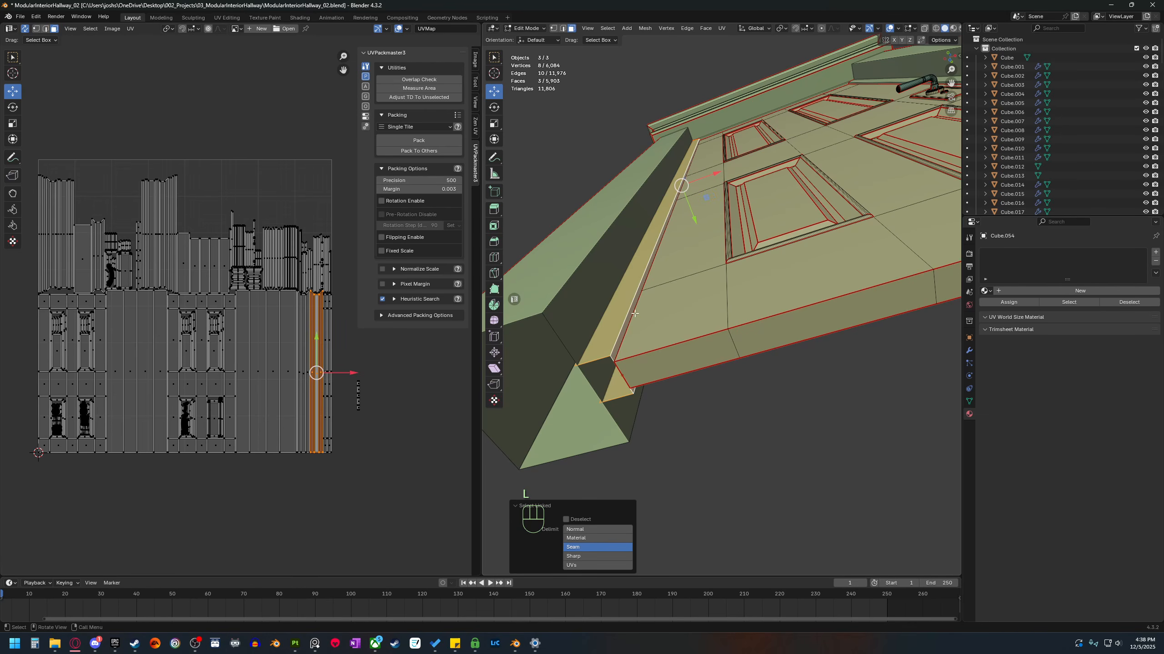
pyautogui.press('l')
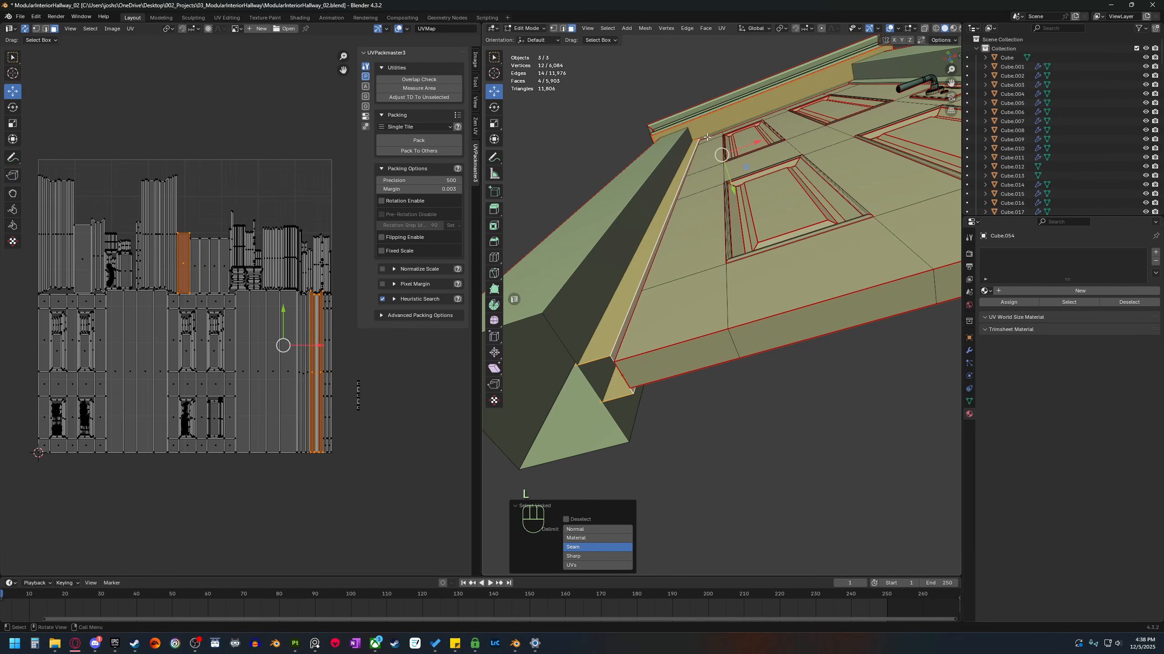
pyautogui.click(706, 138)
pyautogui.press('l')
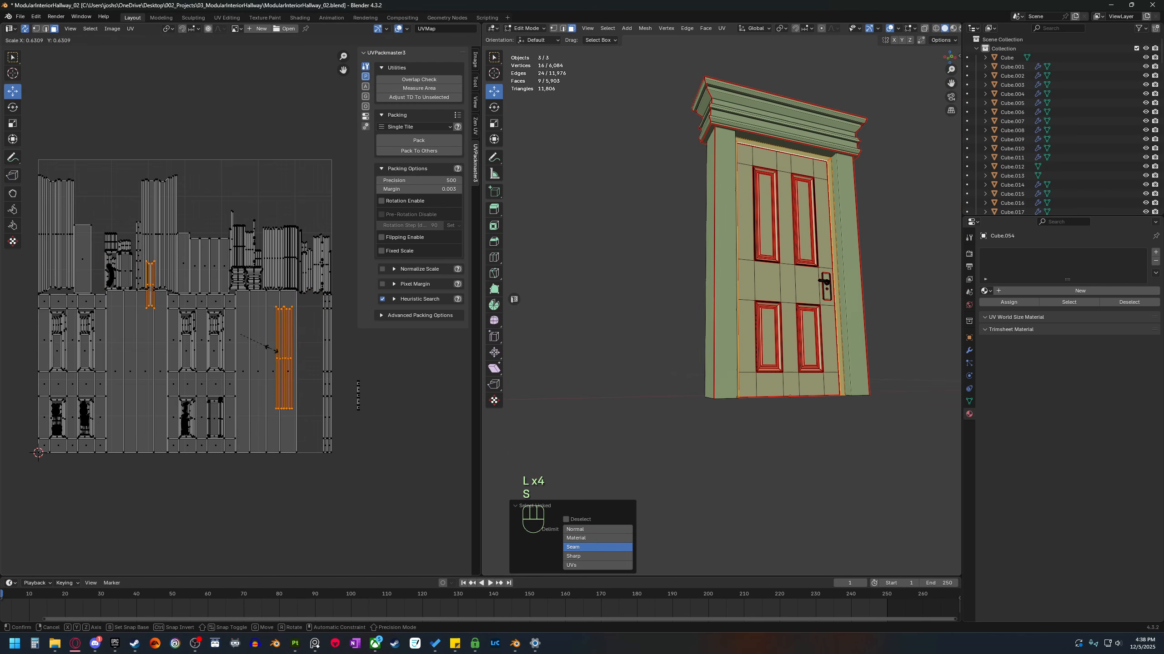
pyautogui.press('s')
pyautogui.press('g')
pyautogui.click(307, 539)
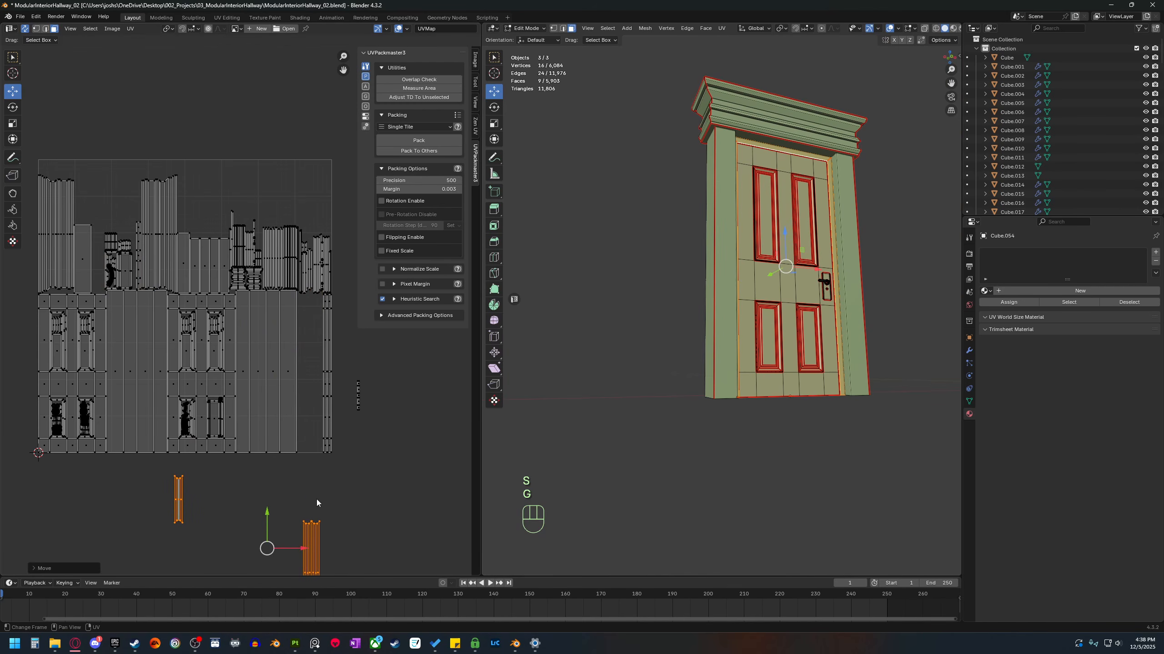
pyautogui.scroll(-1, 318, 472)
pyautogui.press('g')
pyautogui.click(390, 419)
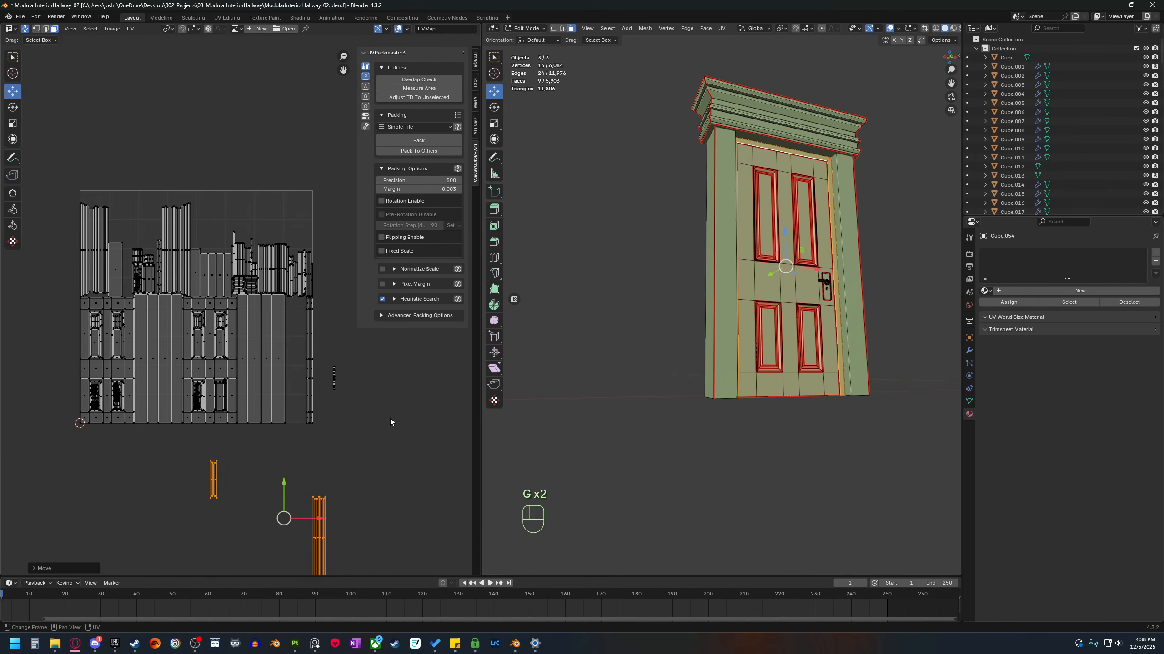
# Repack all islands of the door, frame and handles into the single tile with UVPackmaster, ending the heuristic search early.
pyautogui.press('a')
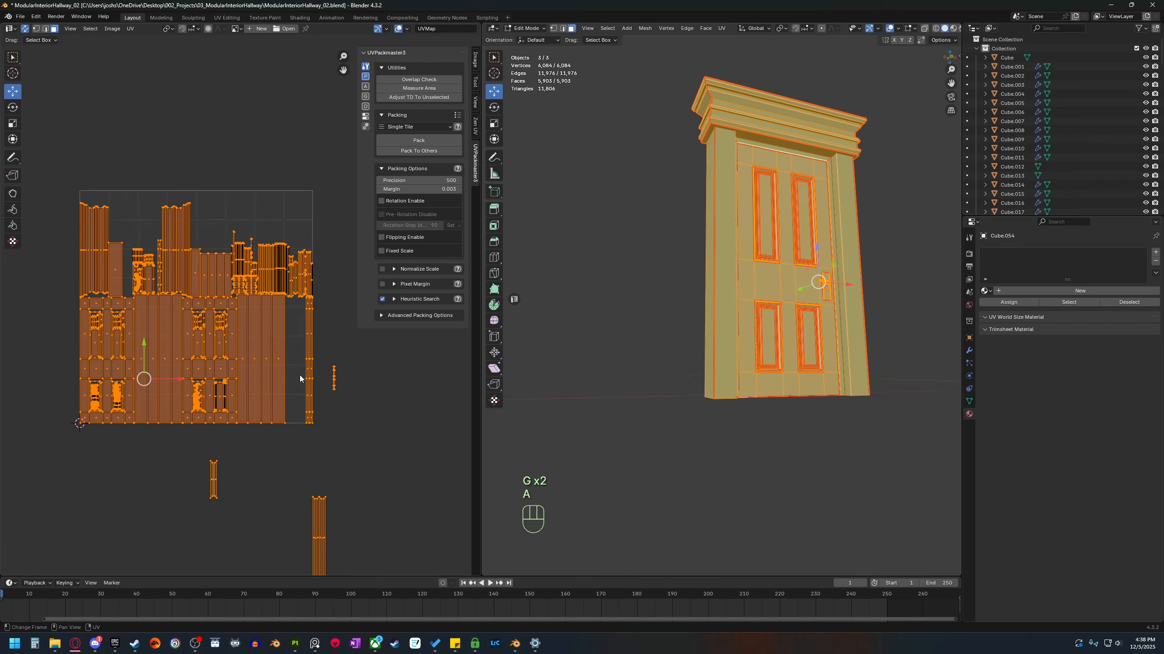
pyautogui.click(429, 140)
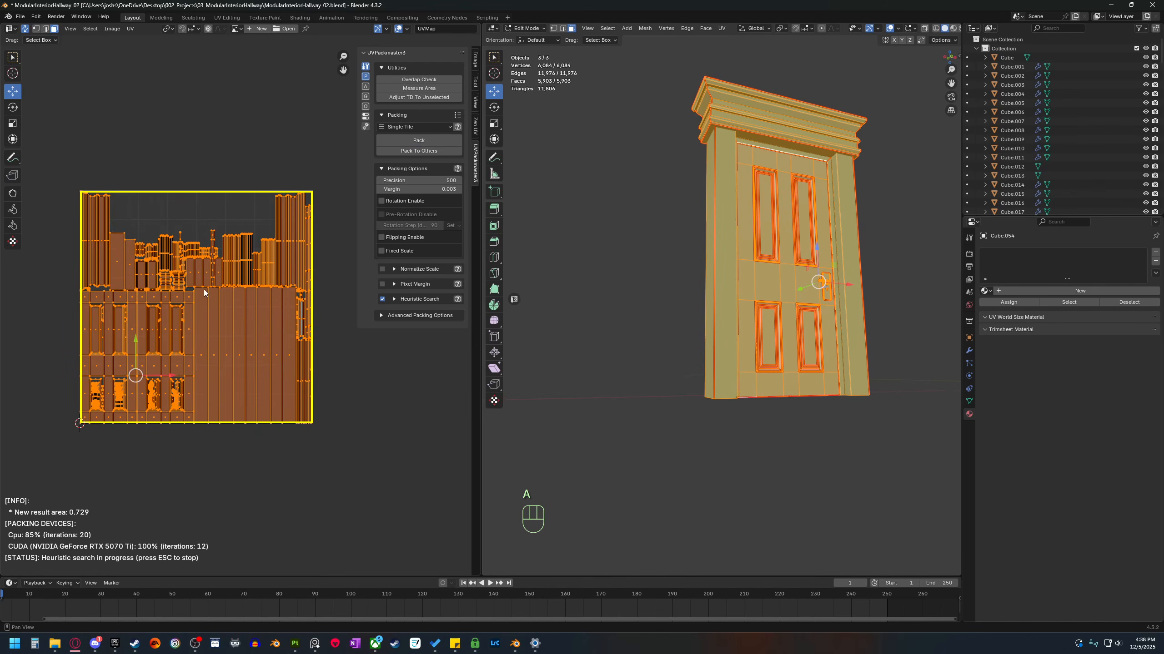
pyautogui.scroll(1, 255, 285)
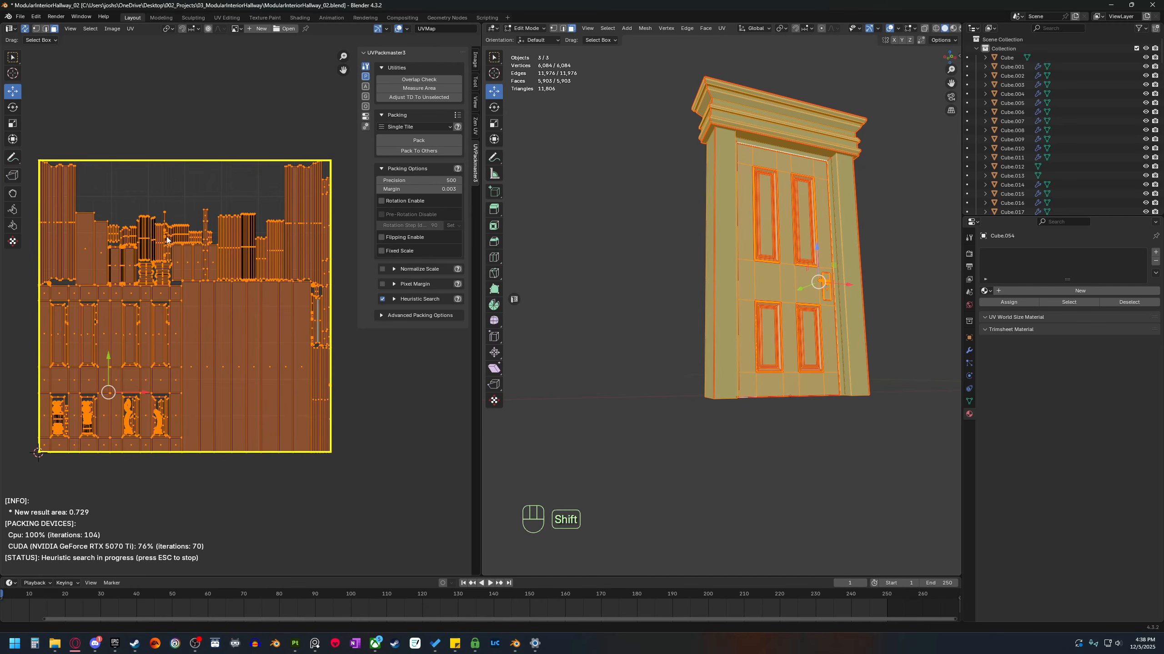
pyautogui.press('Escape')
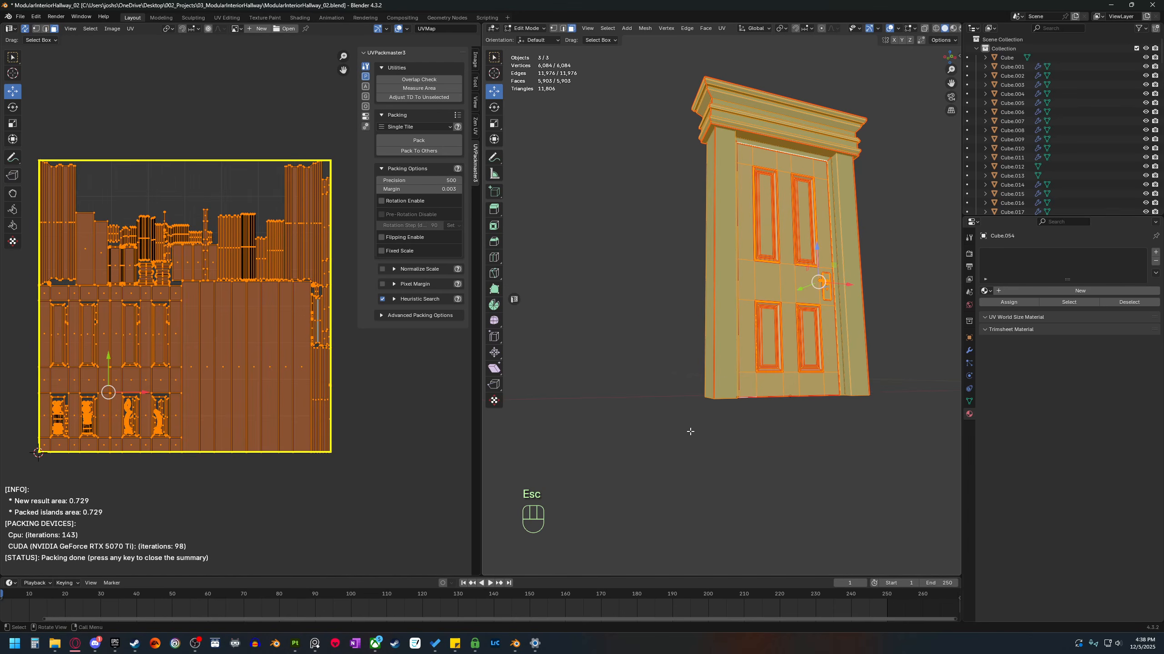
# Examine the door handle, backplate and keyhole geometry up close.
pyautogui.scroll(1, 689, 431)
pyautogui.keyDown('shift'); pyautogui.moveTo(752, 339); pyautogui.dragTo(700, 365, button='middle'); pyautogui.keyUp('shift')
pyautogui.scroll(3, 700, 365)
pyautogui.keyDown('shift'); pyautogui.moveTo(799, 313); pyautogui.dragTo(697, 338, button='middle'); pyautogui.keyUp('shift')
pyautogui.scroll(3, 696, 339)
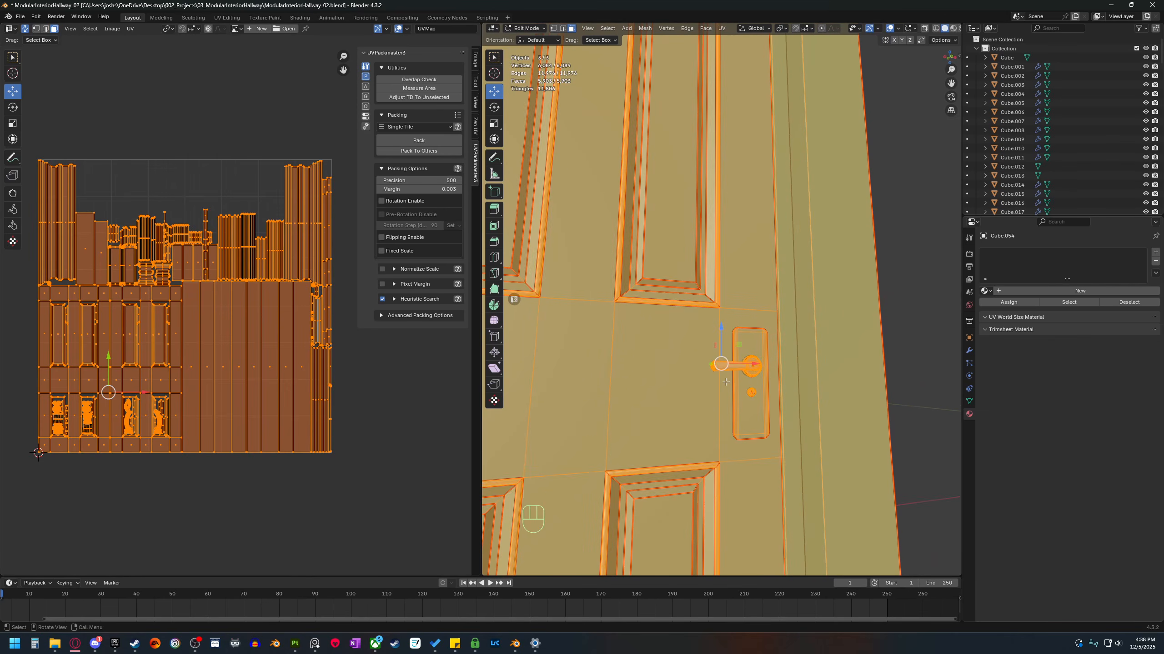
pyautogui.scroll(4, 725, 382)
pyautogui.keyDown('shift'); pyautogui.moveTo(739, 377); pyautogui.dragTo(758, 345, button='middle'); pyautogui.keyUp('shift')
pyautogui.scroll(3, 717, 321)
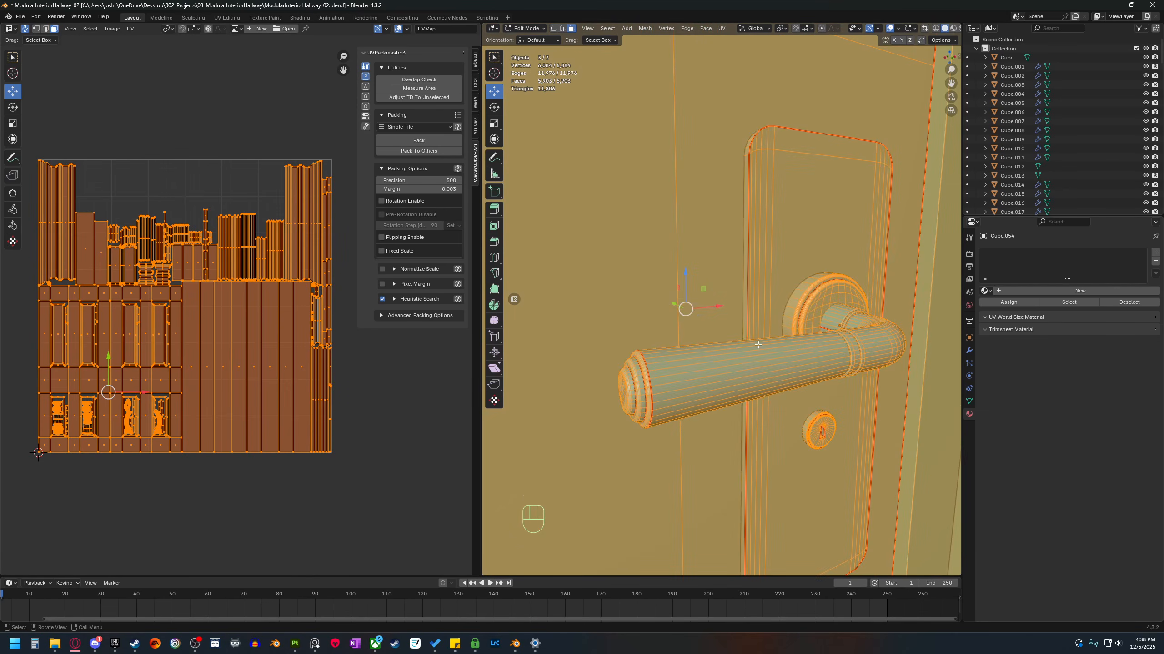
# Select the linked faces of the lever handles on both sides of the door, including their end caps.
pyautogui.press('3')
pyautogui.click(752, 367)
pyautogui.press('l')
pyautogui.press('l')
pyautogui.press('l')
pyautogui.press('l')
pyautogui.press('l')
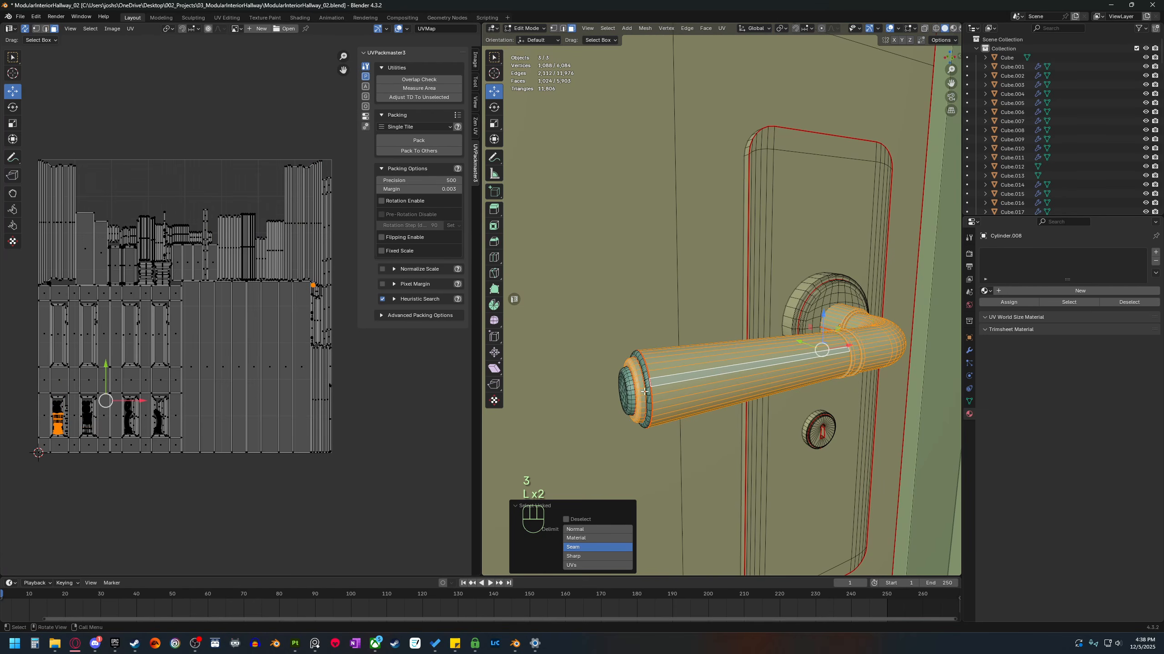
pyautogui.scroll(-4, 691, 385)
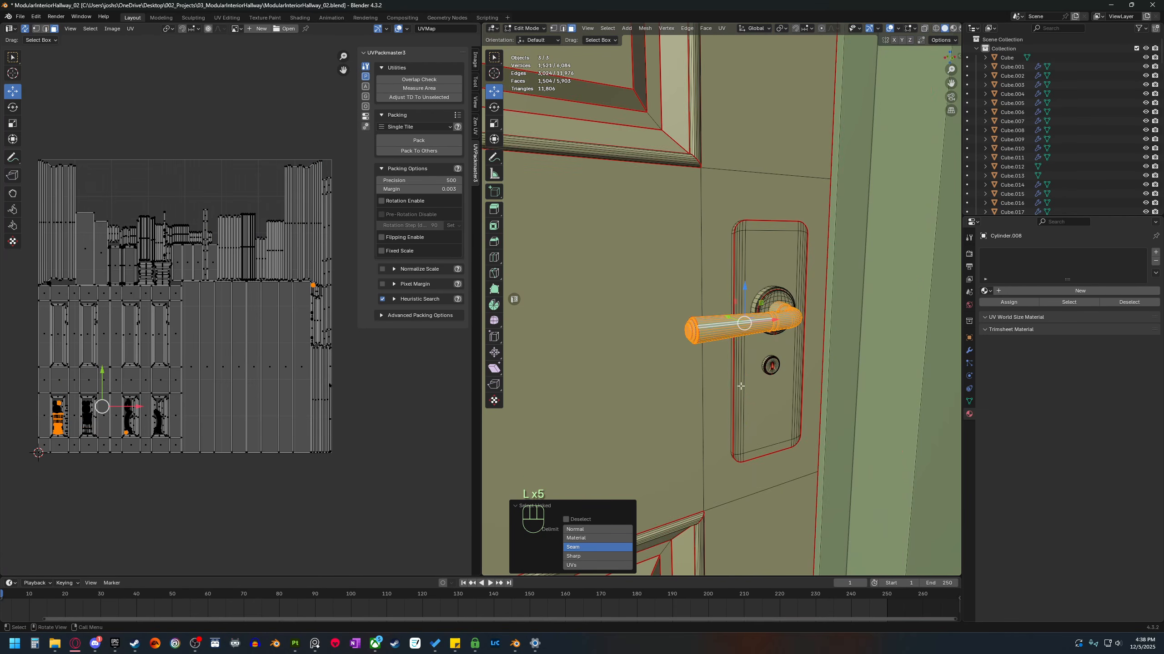
pyautogui.moveTo(690, 386); pyautogui.dragTo(737, 323, button='middle')
pyautogui.press('l')
pyautogui.press('l')
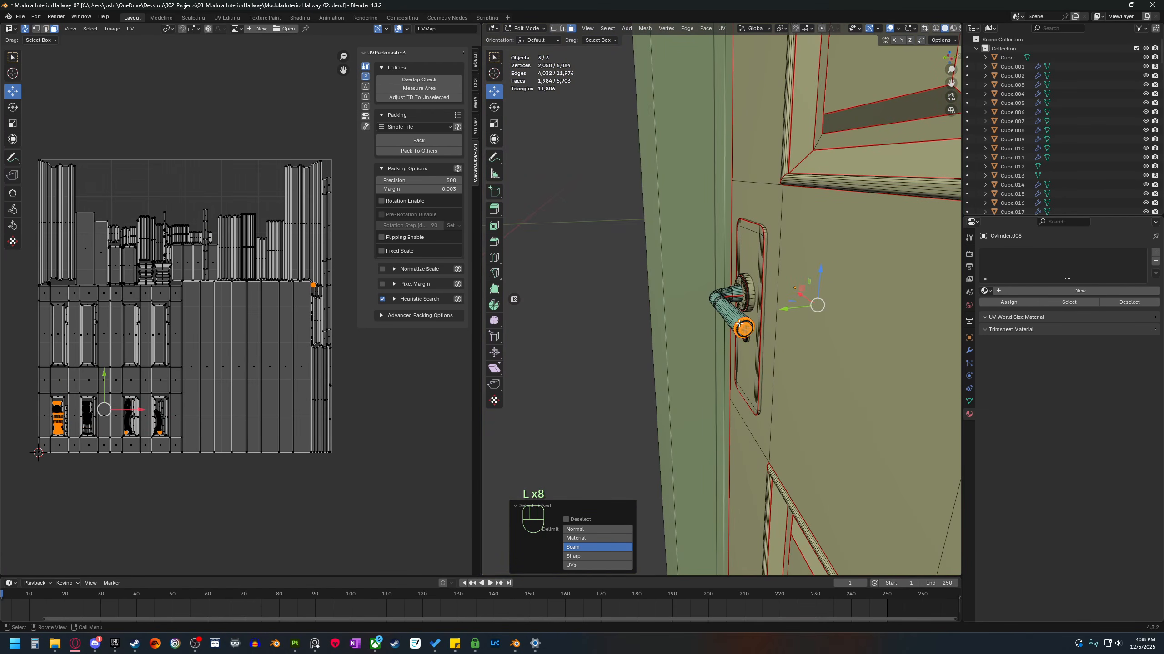
pyautogui.press('l')
pyautogui.press('l')
pyautogui.press('l')
# Scale up the UV islands of both lever handles and move them clear of the tile.
pyautogui.moveTo(153, 393); pyautogui.dragTo(165, 490, button='middle')
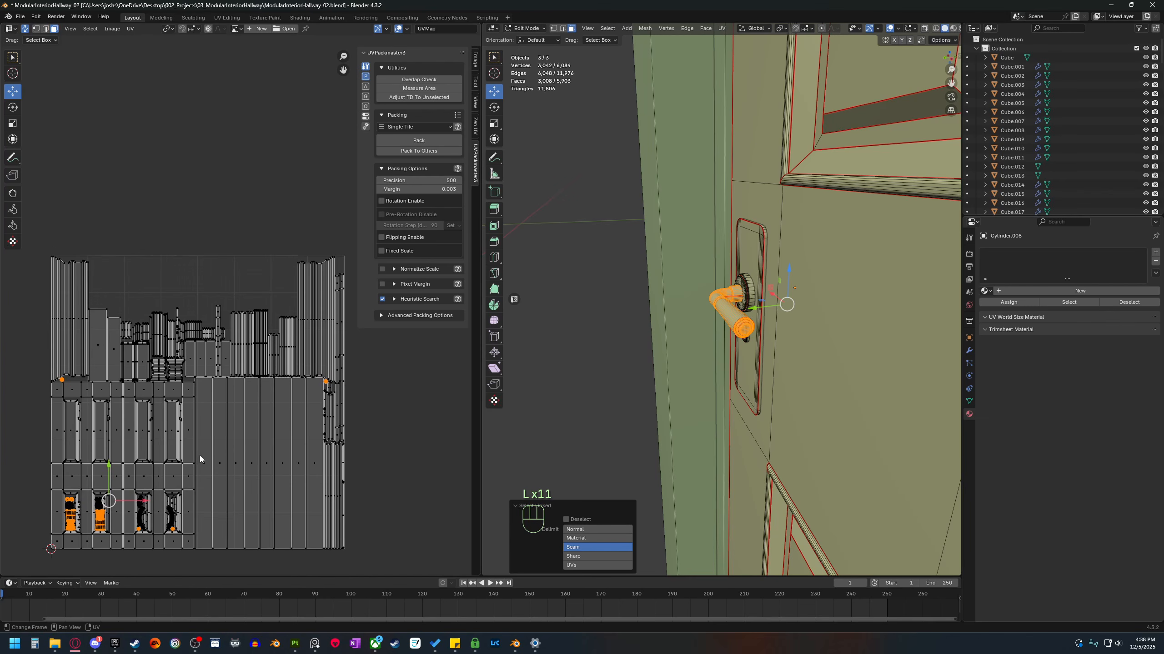
pyautogui.press('g')
pyautogui.click(128, 208)
pyautogui.press('s')
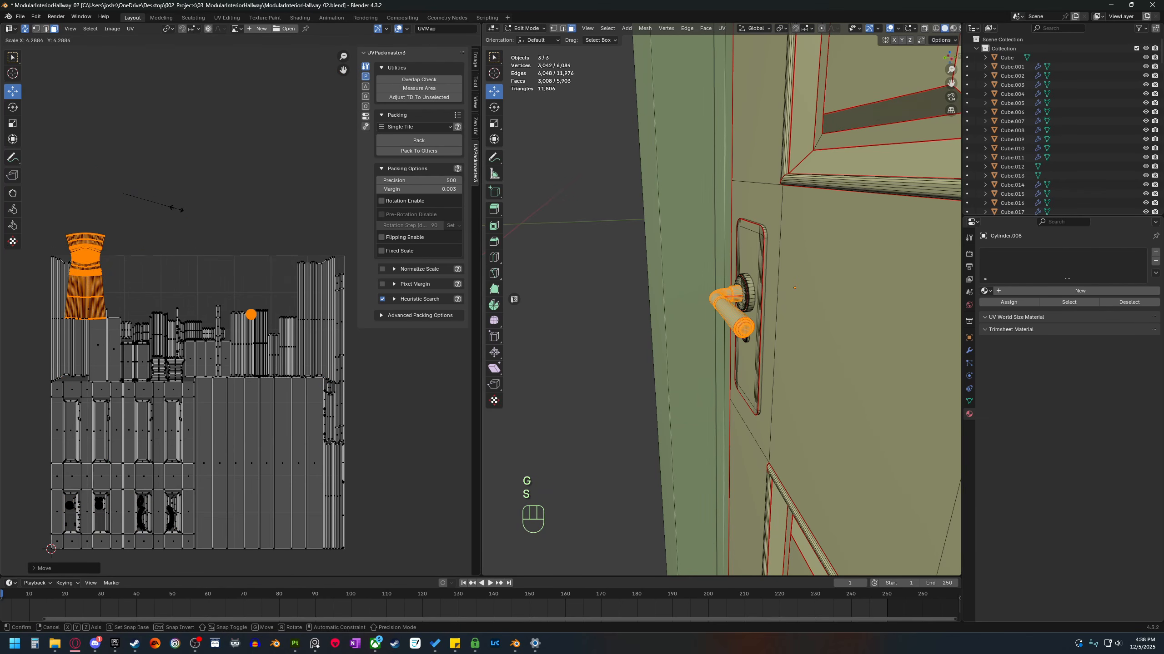
pyautogui.click(149, 207)
pyautogui.scroll(-1, 150, 208)
pyautogui.keyDown('shift'); pyautogui.moveTo(170, 209); pyautogui.dragTo(316, 337, button='middle'); pyautogui.keyUp('shift')
pyautogui.press('g')
pyautogui.click(243, 255)
pyautogui.scroll(4, 233, 280)
pyautogui.scroll(2, 232, 319)
pyautogui.keyDown('shift'); pyautogui.moveTo(231, 320); pyautogui.dragTo(403, 447, button='middle'); pyautogui.keyUp('shift')
# Straighten the two long lever islands with Zen UV Quadrify and repack all islands with UVPackmaster, ending the heuristic search early.
pyautogui.press('3')
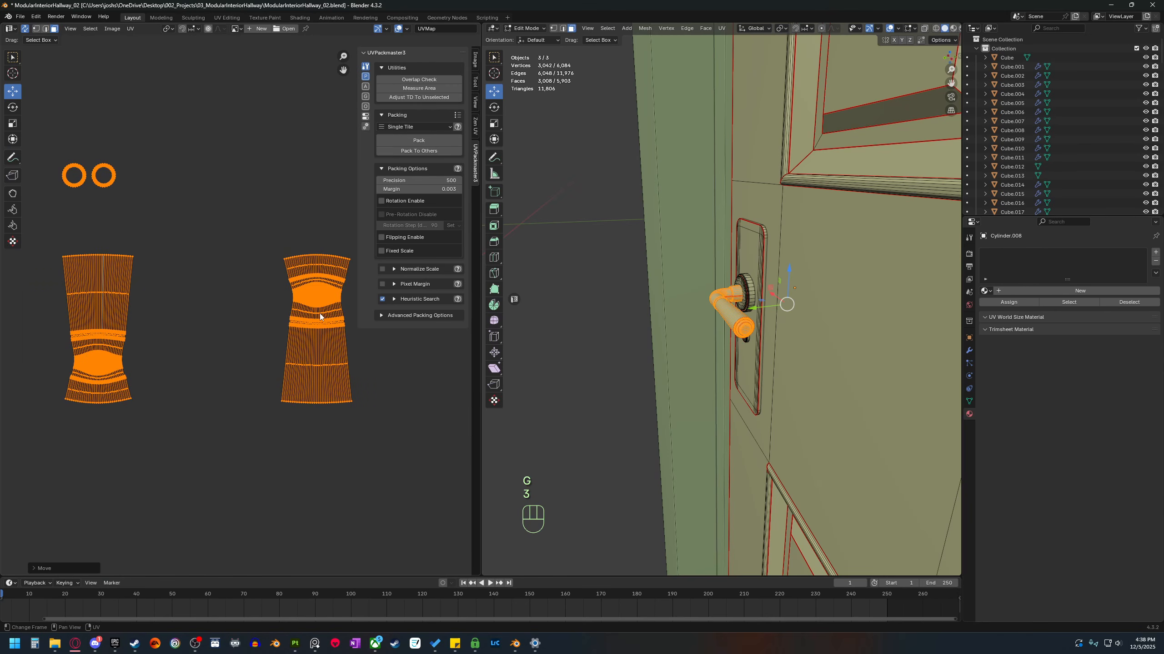
pyautogui.click(317, 297)
pyautogui.press('l')
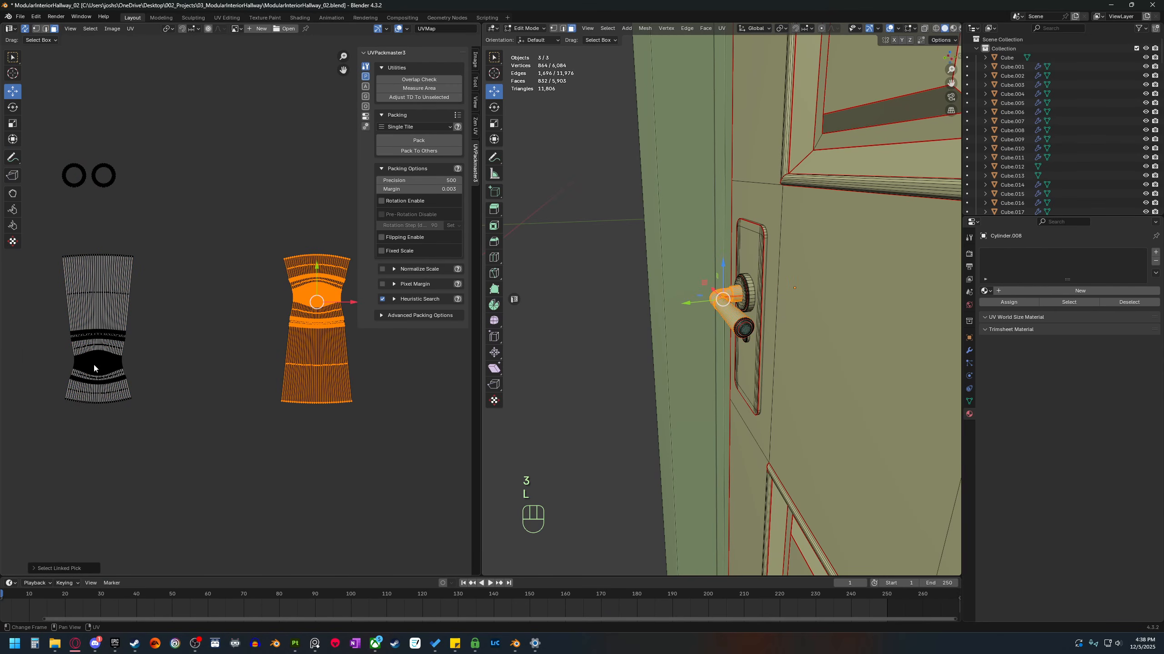
pyautogui.press('l')
pyautogui.click(475, 126)
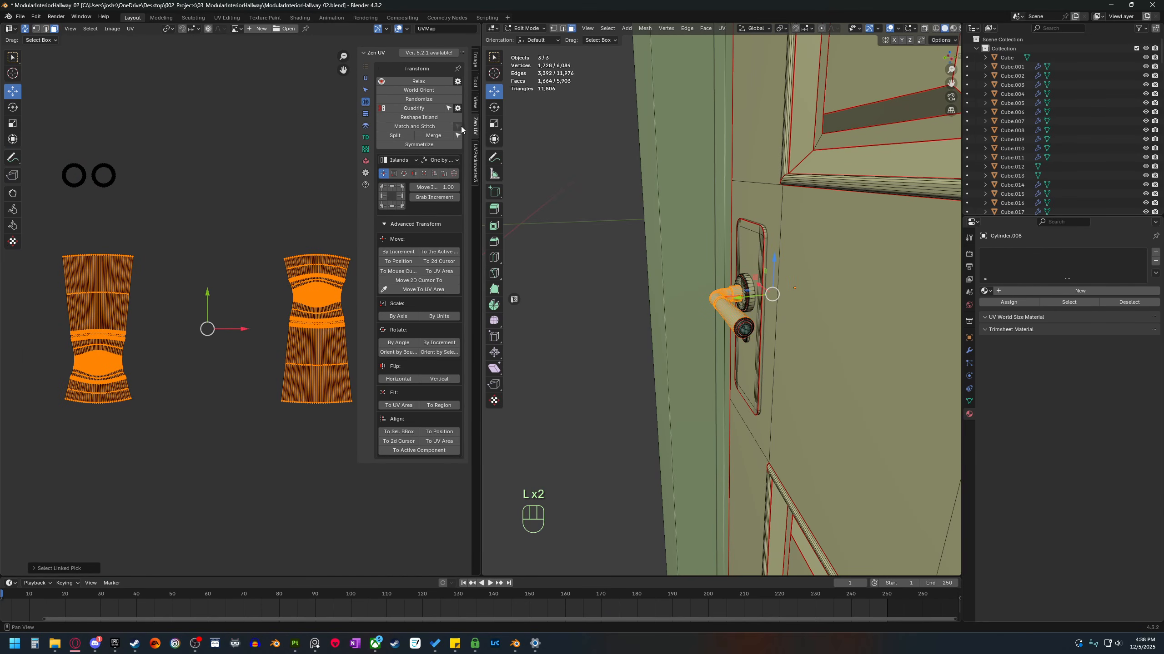
pyautogui.click(418, 108)
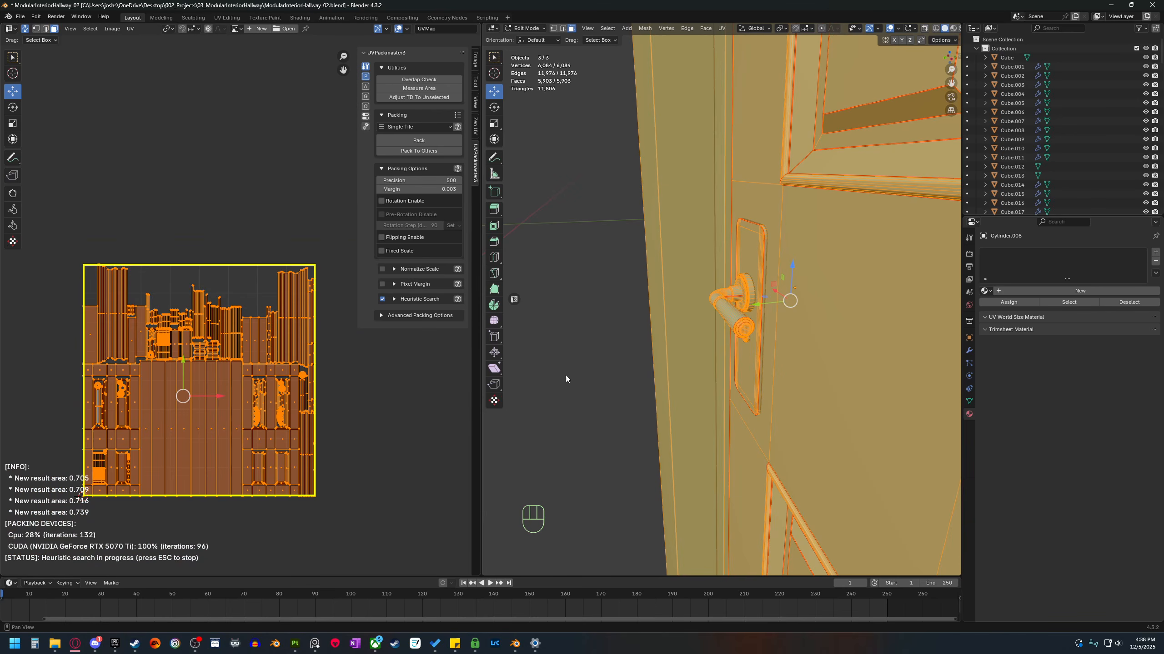
pyautogui.press('Escape')
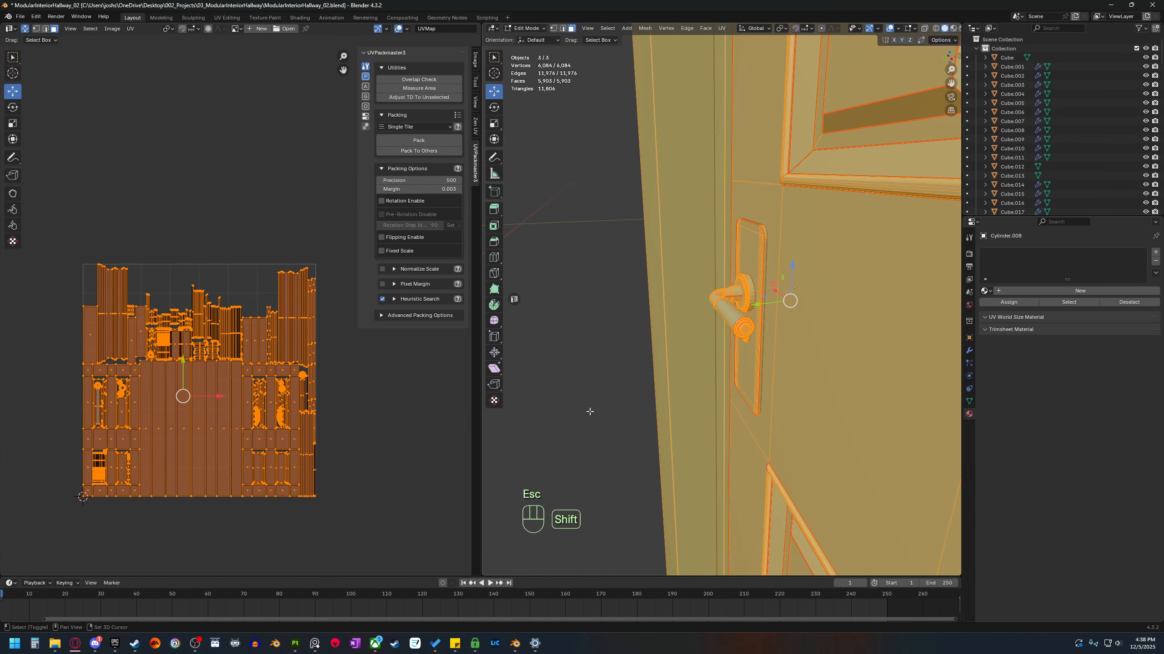
# Reselect all linked faces of the lever handles on both sides of the door.
pyautogui.moveTo(590, 412); pyautogui.dragTo(715, 321, button='middle')
pyautogui.click(722, 317)
pyautogui.press('l')
pyautogui.press('l')
pyautogui.press('l')
pyautogui.press('l')
pyautogui.press('l')
pyautogui.press('l')
pyautogui.press('l')
pyautogui.press('l')
pyautogui.press('l')
pyautogui.press('l')
pyautogui.press('l')
pyautogui.press('l')
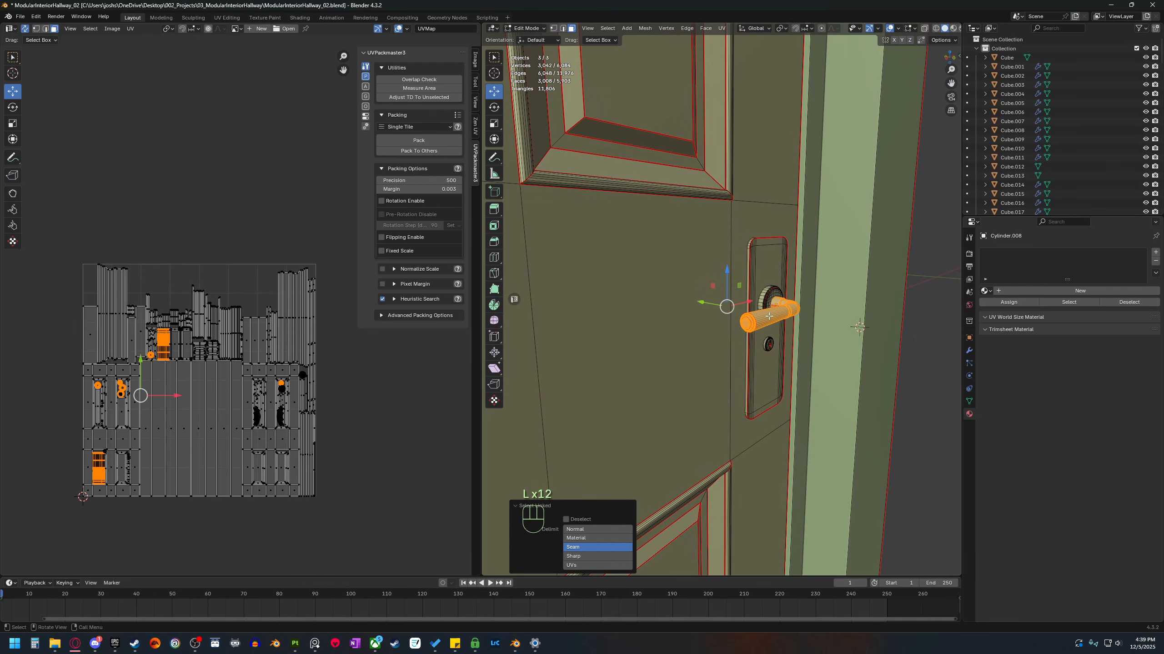
# Enlarge the selected lever islands about twofold outside the tile and repack the whole layout with UVPackmaster.
pyautogui.press('s')
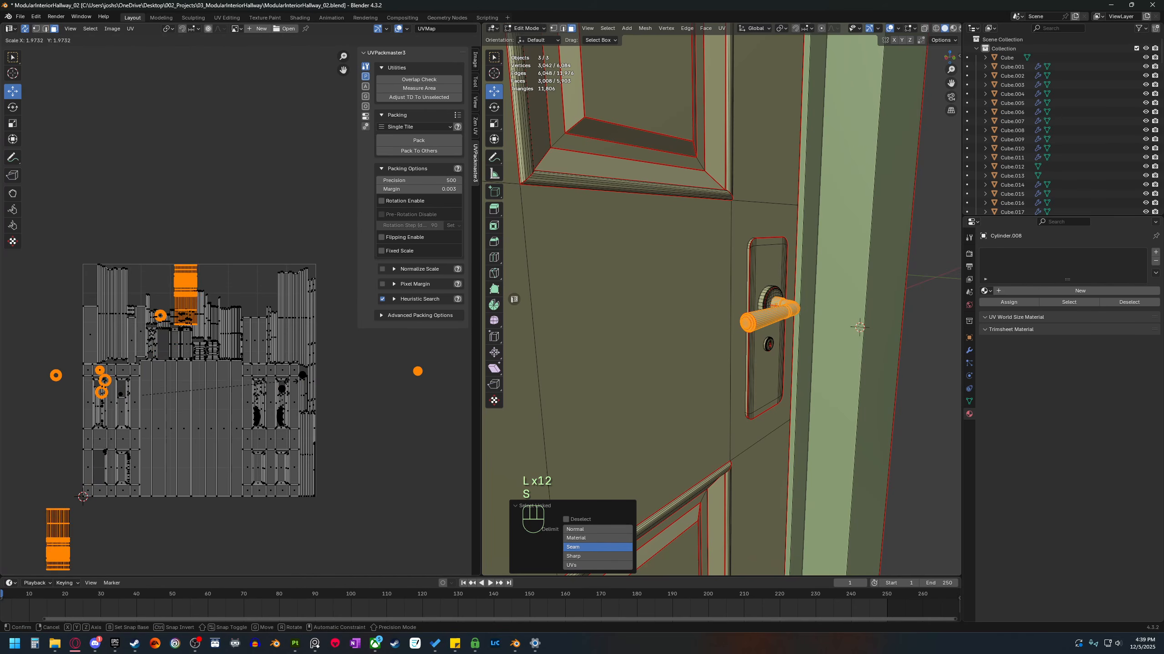
pyautogui.click(316, 388)
pyautogui.press('g')
pyautogui.click(280, 26)
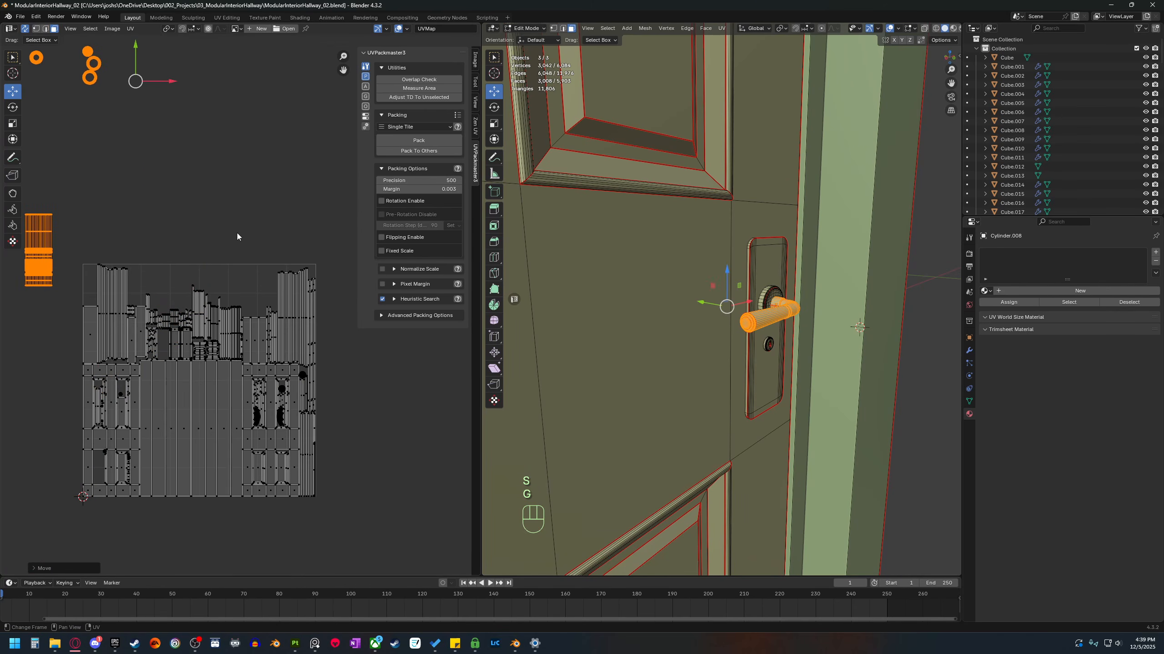
pyautogui.press('a')
pyautogui.click(414, 143)
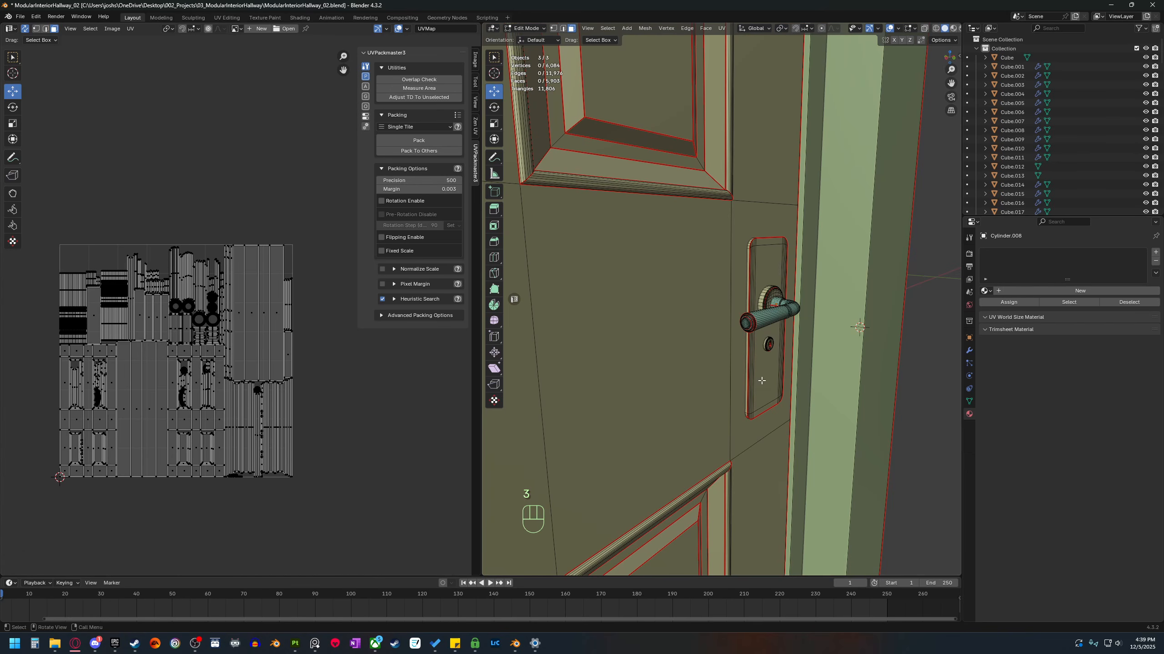
# Select the linked faces of both door backplates, scale up their UV islands and move them above the tile.
pyautogui.click(762, 380)
pyautogui.press('l')
pyautogui.moveTo(722, 397); pyautogui.dragTo(832, 397, button='middle')
pyautogui.press('l')
pyautogui.press('s')
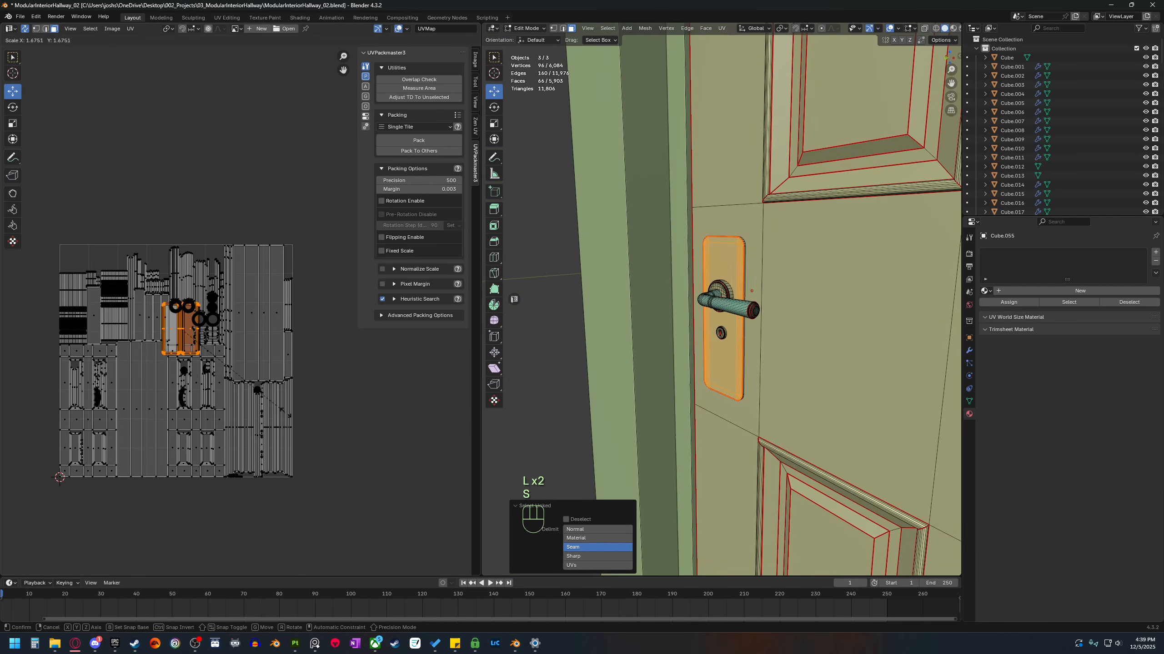
pyautogui.click(282, 419)
pyautogui.press('g')
pyautogui.click(226, 246)
# Repack all islands, including the enlarged backplates, into the single tile with UVPackmaster, ending the heuristic search early.
pyautogui.press('a')
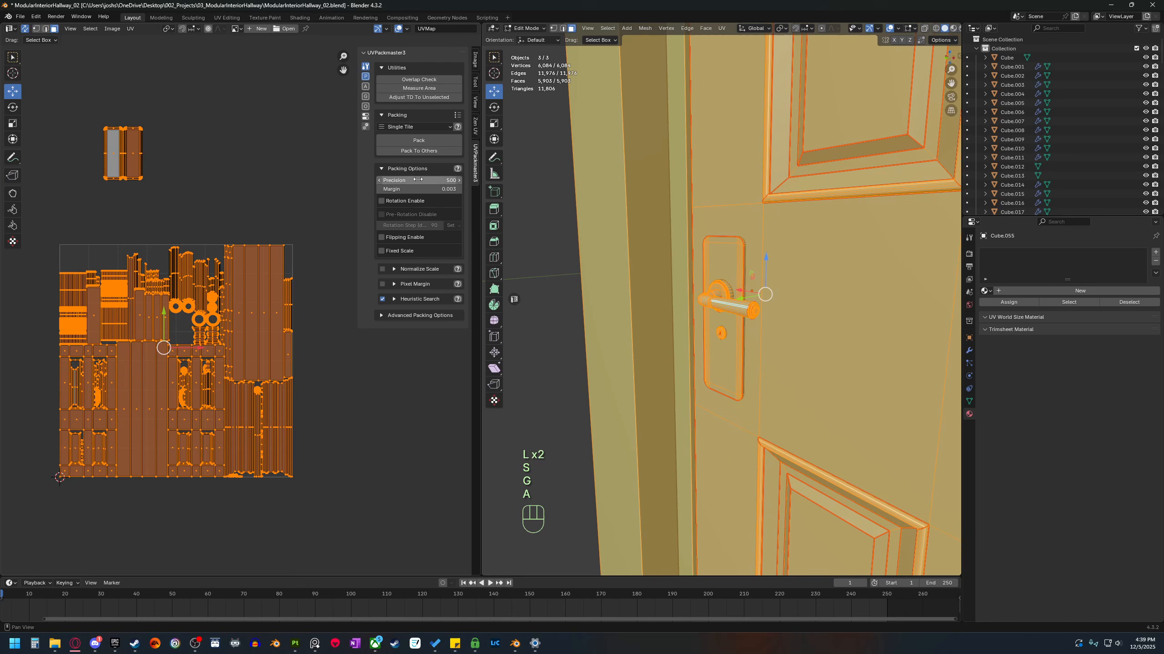
pyautogui.click(424, 140)
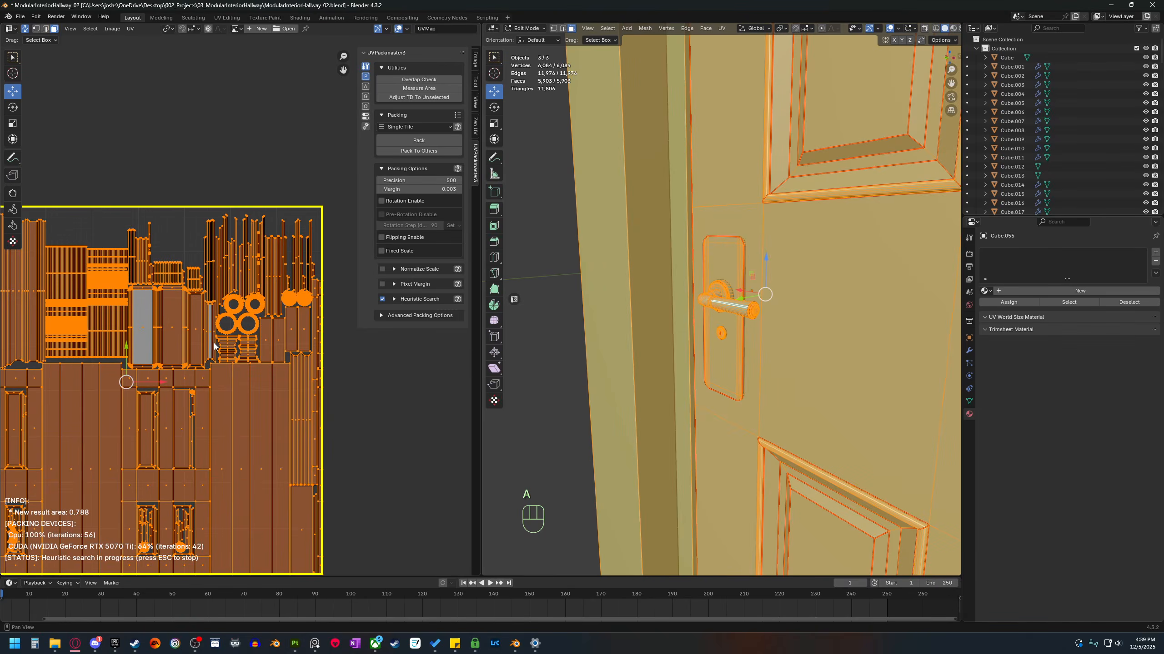
pyautogui.press('Escape')
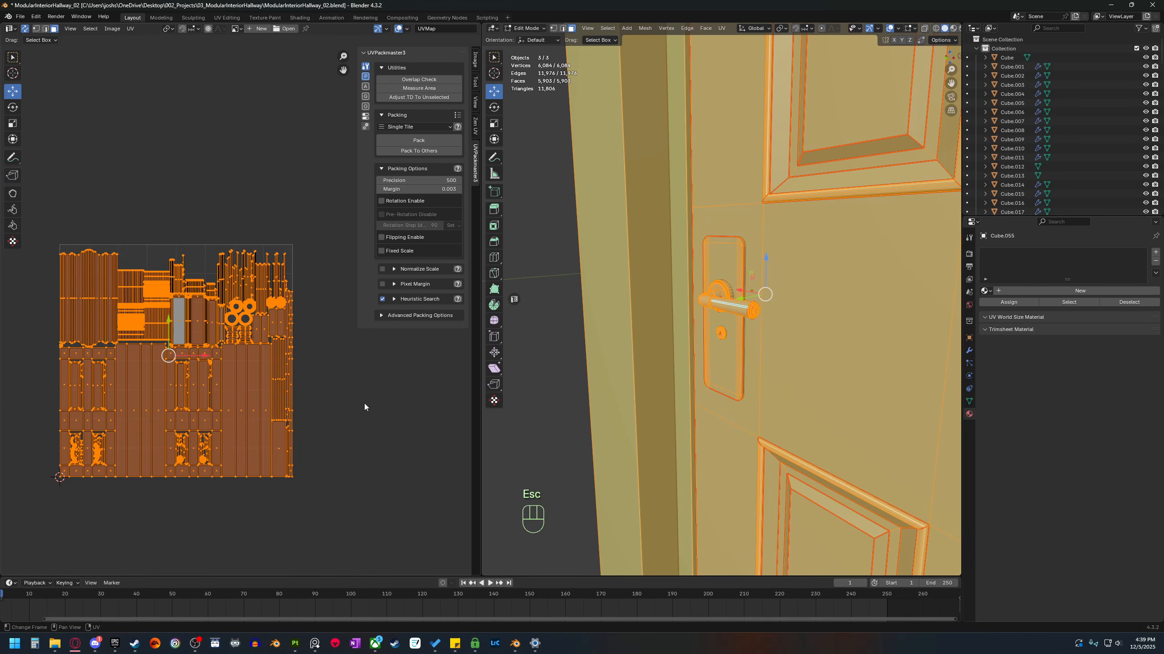
# Examine the packed UV layout up close, checking island sizes and spacing across the tile.
pyautogui.keyDown('shift'); pyautogui.moveTo(350, 471); pyautogui.dragTo(347, 421, button='middle'); pyautogui.keyUp('shift')
pyautogui.scroll(-4, 353, 413)
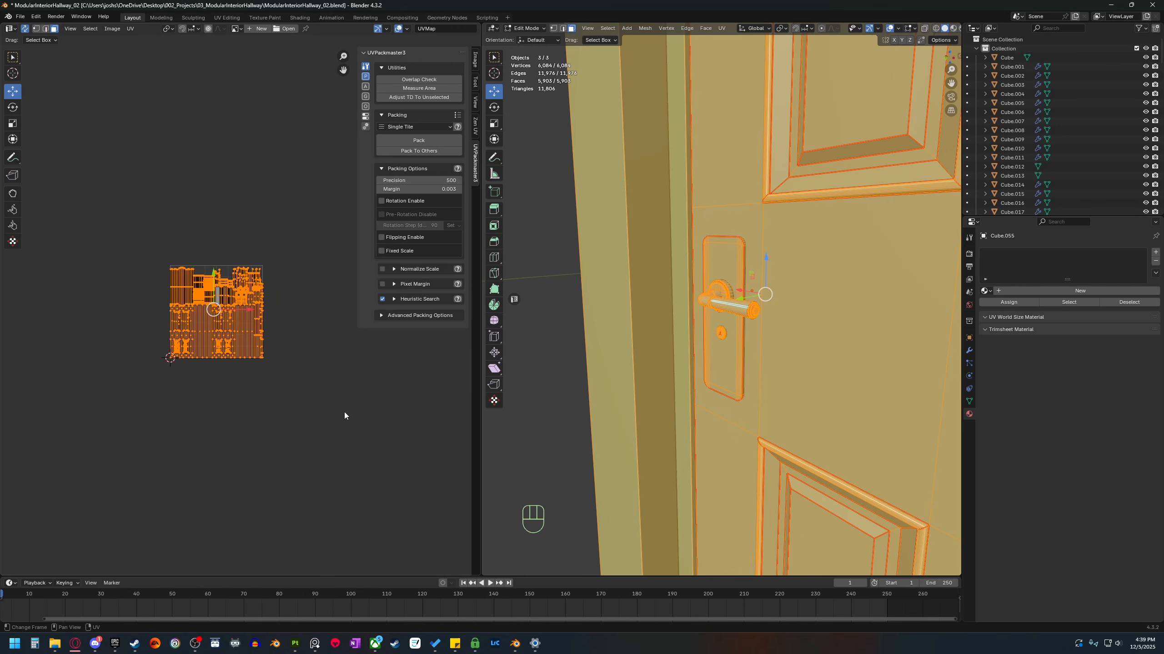
pyautogui.scroll(4, 275, 365)
pyautogui.keyDown('shift'); pyautogui.moveTo(273, 365); pyautogui.dragTo(257, 404, button='middle'); pyautogui.keyUp('shift')
pyautogui.scroll(2, 270, 351)
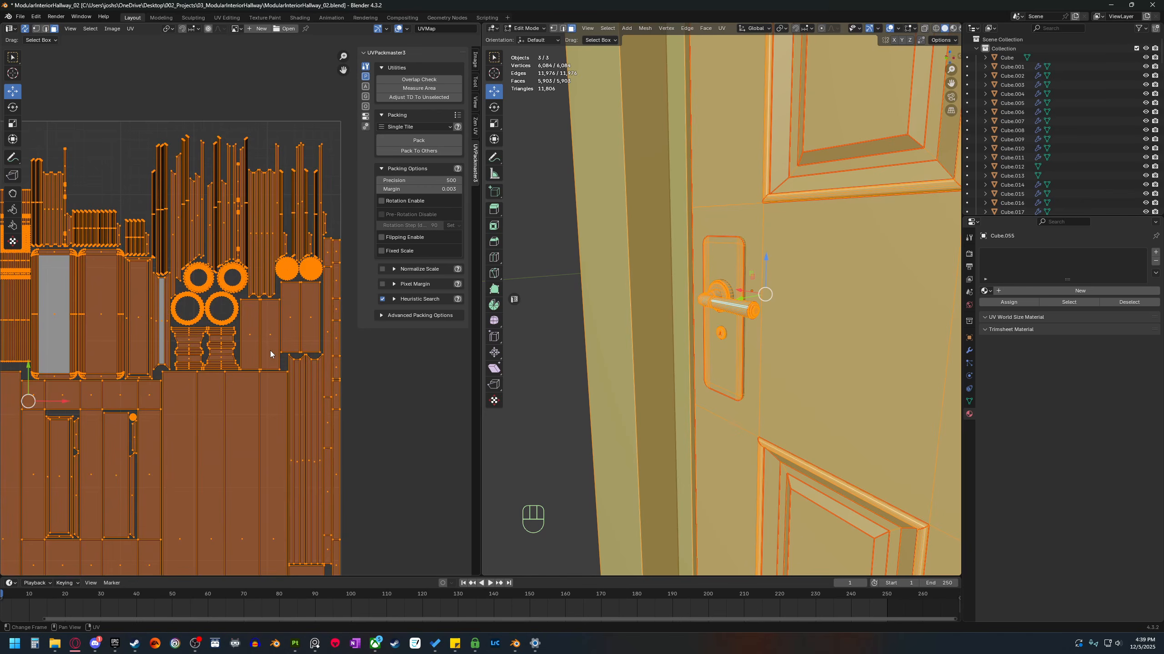
pyautogui.scroll(-3, 244, 371)
pyautogui.scroll(1, 174, 294)
pyautogui.scroll(7, 239, 308)
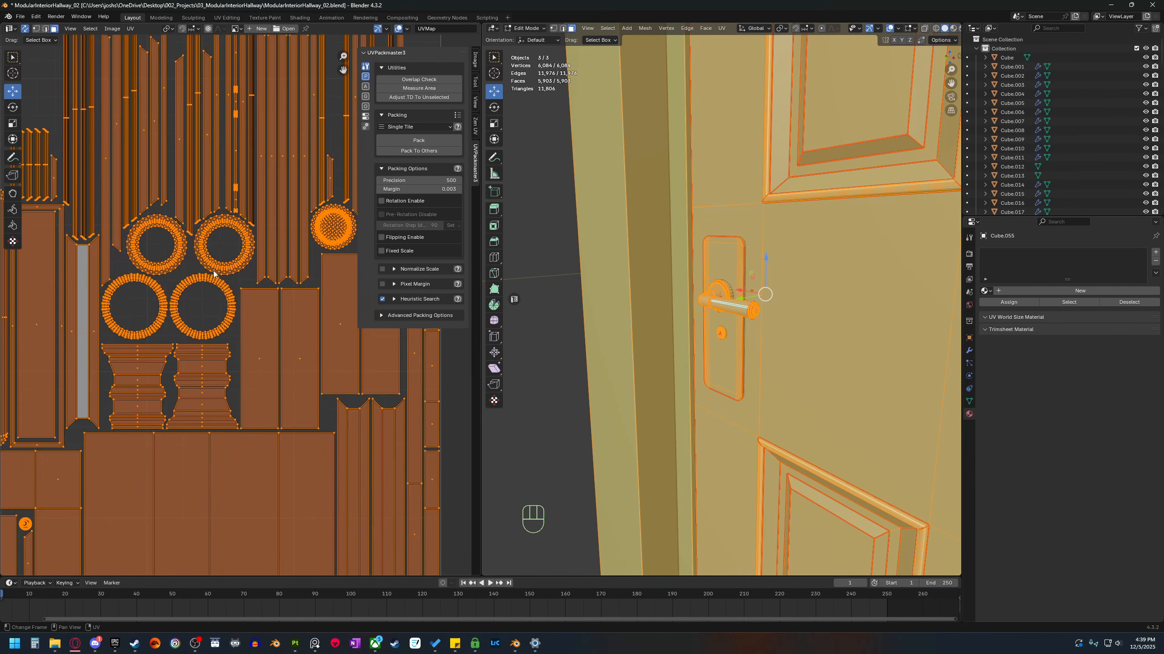
pyautogui.keyDown('shift'); pyautogui.moveTo(156, 275); pyautogui.dragTo(222, 389, button='middle'); pyautogui.keyUp('shift')
pyautogui.keyDown('shift'); pyautogui.moveTo(142, 328); pyautogui.dragTo(234, 365, button='middle'); pyautogui.keyUp('shift')
pyautogui.keyDown('shift'); pyautogui.moveTo(104, 448); pyautogui.dragTo(251, 369, button='middle'); pyautogui.keyUp('shift')
pyautogui.keyDown('shift'); pyautogui.moveTo(207, 428); pyautogui.dragTo(253, 375, button='middle'); pyautogui.keyUp('shift')
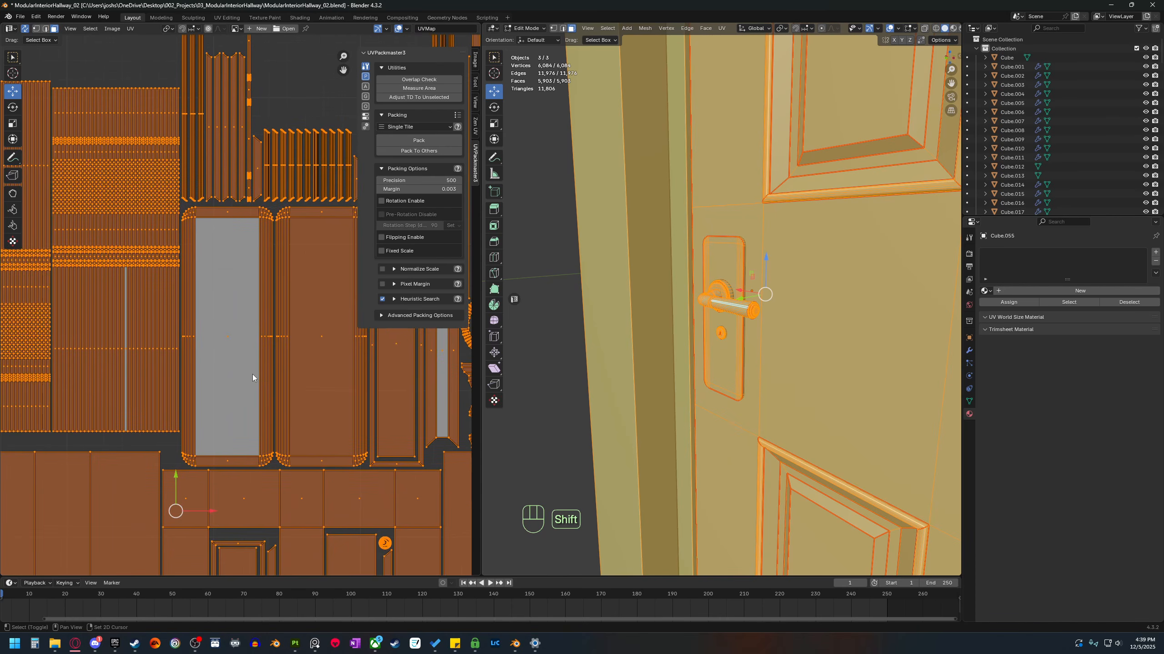
pyautogui.keyDown('shift'); pyautogui.moveTo(249, 547); pyautogui.dragTo(259, 384, button='middle'); pyautogui.keyUp('shift')
pyautogui.scroll(-4, 259, 381)
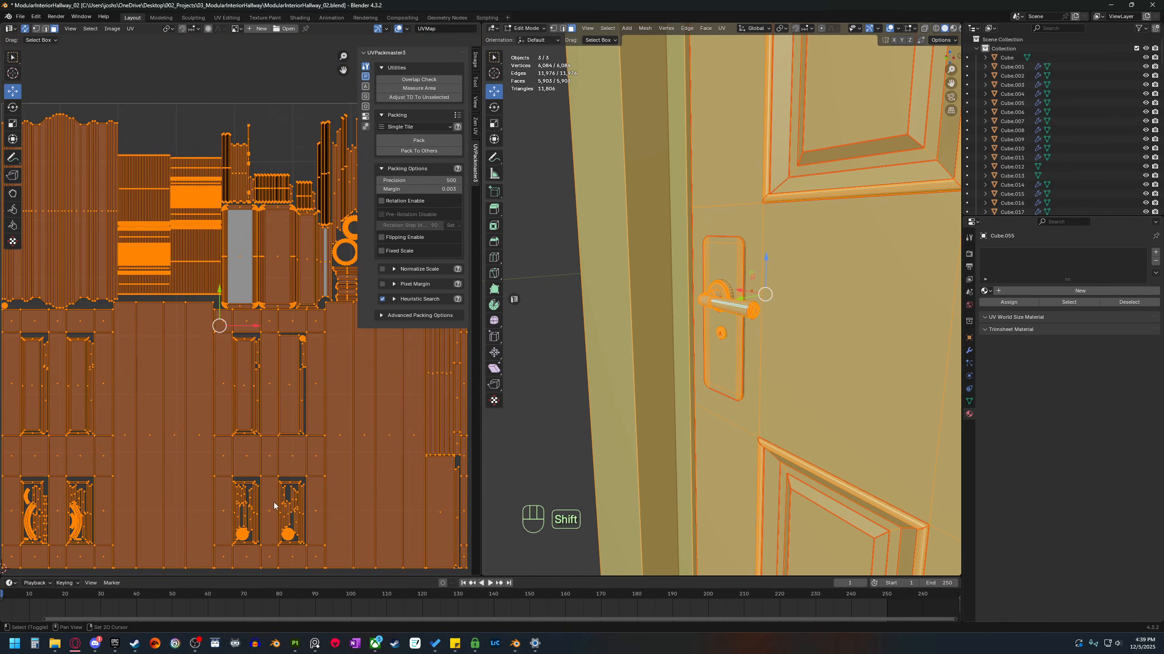
pyautogui.keyDown('shift'); pyautogui.moveTo(274, 502); pyautogui.dragTo(255, 328, button='middle'); pyautogui.keyUp('shift')
pyautogui.scroll(4, 218, 419)
pyautogui.scroll(-5, 141, 456)
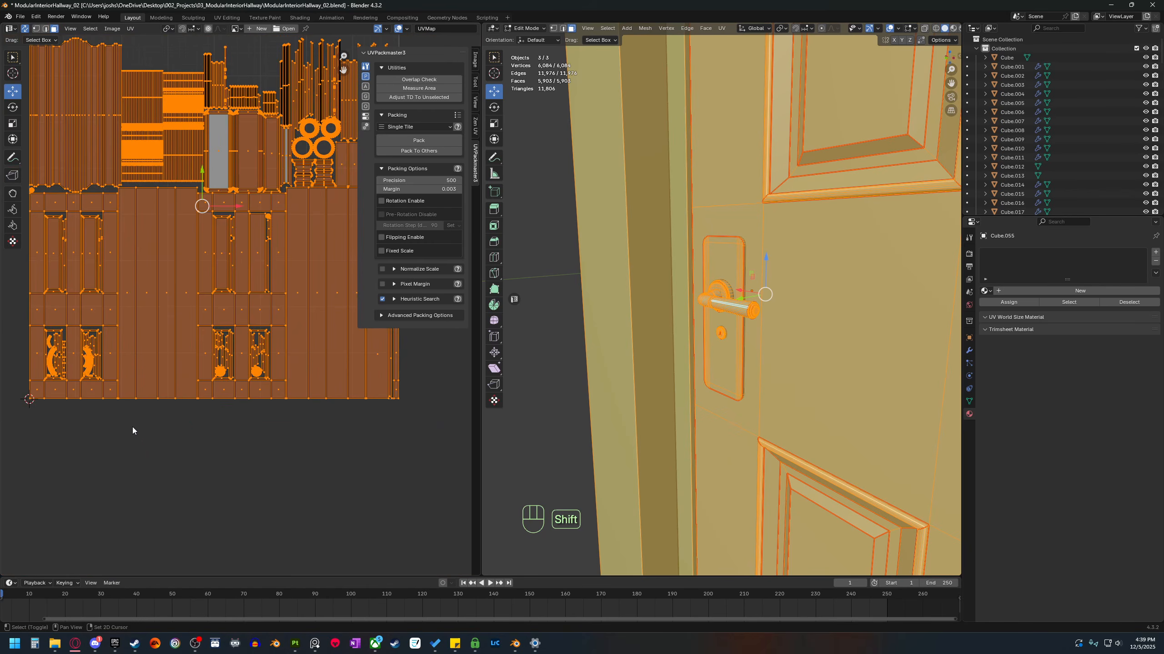
pyautogui.keyDown('shift'); pyautogui.moveTo(131, 368); pyautogui.dragTo(289, 389, button='middle'); pyautogui.keyUp('shift')
pyautogui.scroll(3, 288, 389)
pyautogui.keyDown('shift'); pyautogui.moveTo(268, 484); pyautogui.dragTo(183, 439, button='middle'); pyautogui.keyUp('shift')
pyautogui.scroll(3, 255, 352)
pyautogui.scroll(-8, 260, 336)
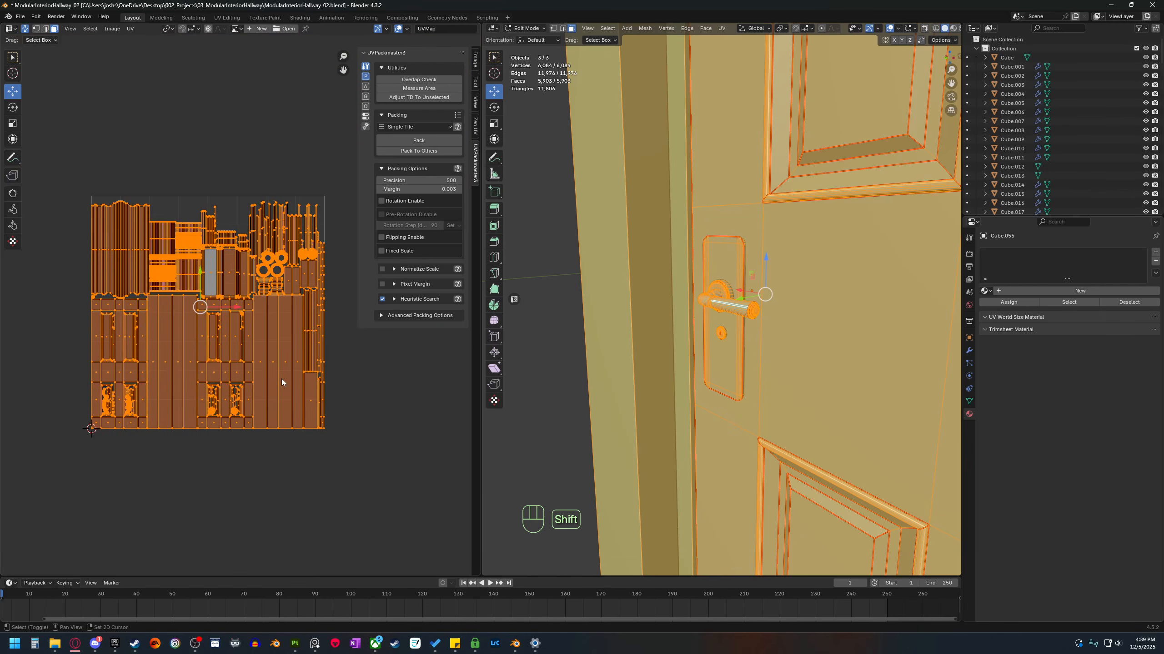
# Hide the UV editor, return to Object Mode, and move the door, frame and handles -11 m along Y back into the hallway.
pyautogui.click(514, 299)
pyautogui.scroll(-15, 535, 310)
pyautogui.press('b')
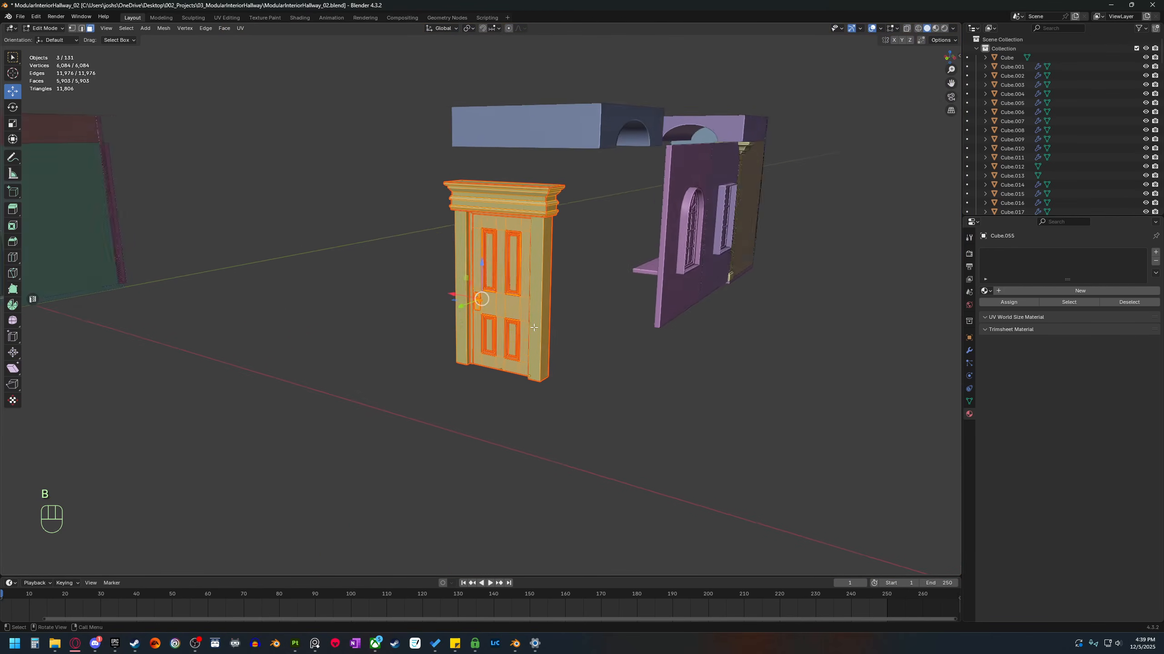
pyautogui.moveTo(533, 327); pyautogui.dragTo(611, 401, button='middle')
pyautogui.press('Tab')
pyautogui.keyDown('ctrl'); pyautogui.moveTo(612, 401); pyautogui.dragTo(124, 340); pyautogui.keyUp('ctrl')
pyautogui.moveTo(176, 383); pyautogui.dragTo(225, 404, button='middle')
pyautogui.keyDown('shift'); pyautogui.moveTo(225, 403); pyautogui.dragTo(573, 271, button='middle'); pyautogui.keyUp('shift')
pyautogui.scroll(-3, 601, 330)
pyautogui.moveTo(602, 331); pyautogui.dragTo(567, 350, button='middle')
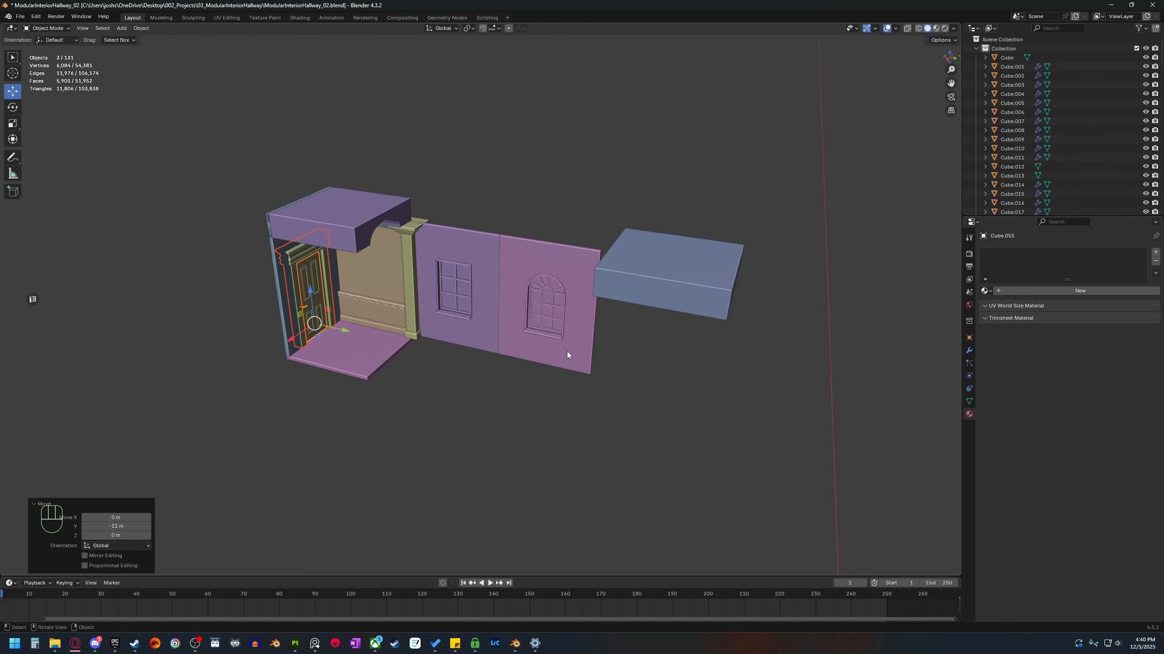
pyautogui.moveTo(504, 395)
pyautogui.keyDown('shift'); pyautogui.mouseDown(button='middle')
pyautogui.moveTo(549, 395)
pyautogui.moveTo(522, 395)
pyautogui.mouseUp(button='middle'); pyautogui.keyUp('shift')
pyautogui.click(526, 426)
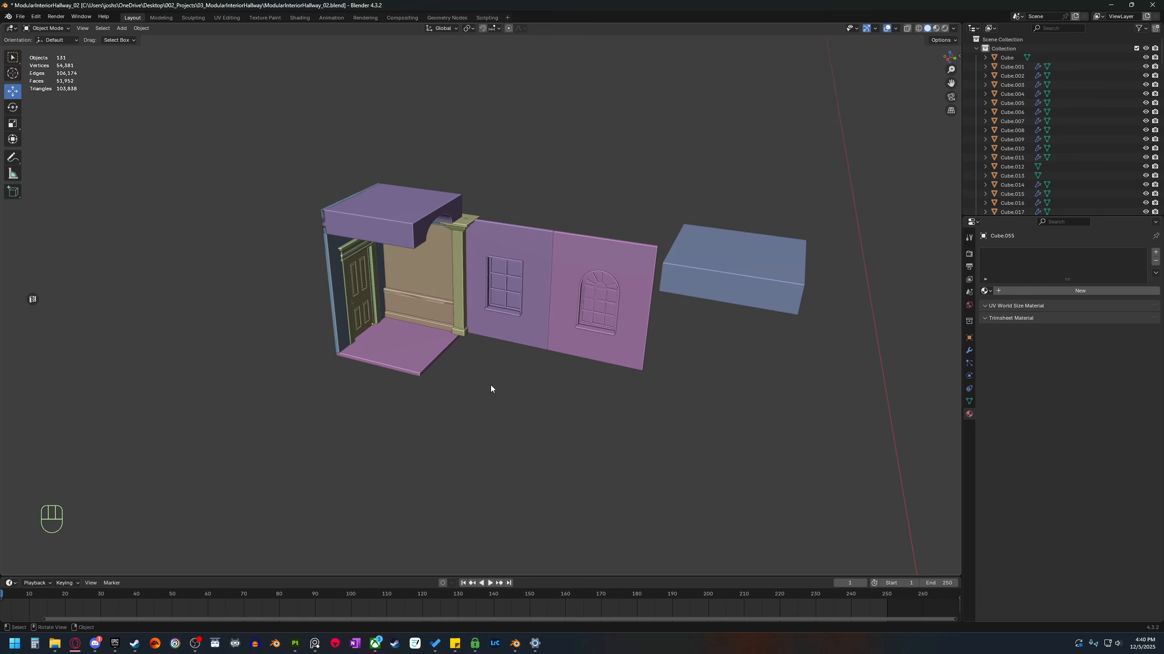
# Examine the assembled hallway module, including the door, wall trim, column and both window walls.
pyautogui.keyDown('ctrl'); pyautogui.moveTo(491, 389); pyautogui.dragTo(491, 416, button='middle'); pyautogui.keyUp('ctrl')
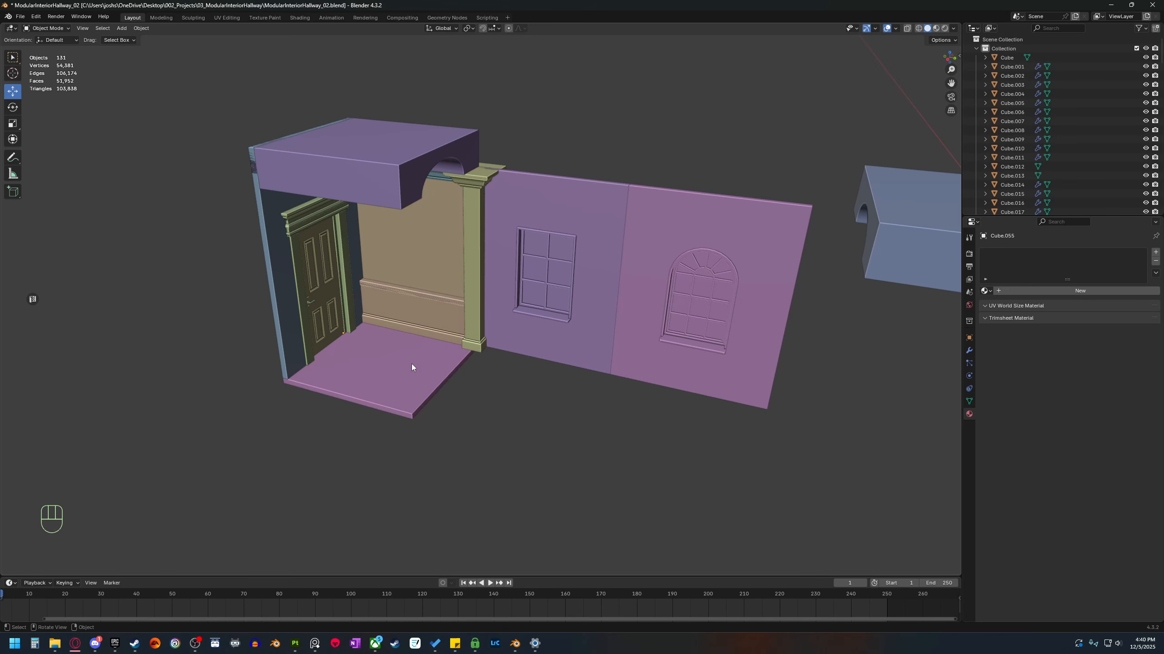
pyautogui.moveTo(504, 433); pyautogui.dragTo(515, 379, button='middle')
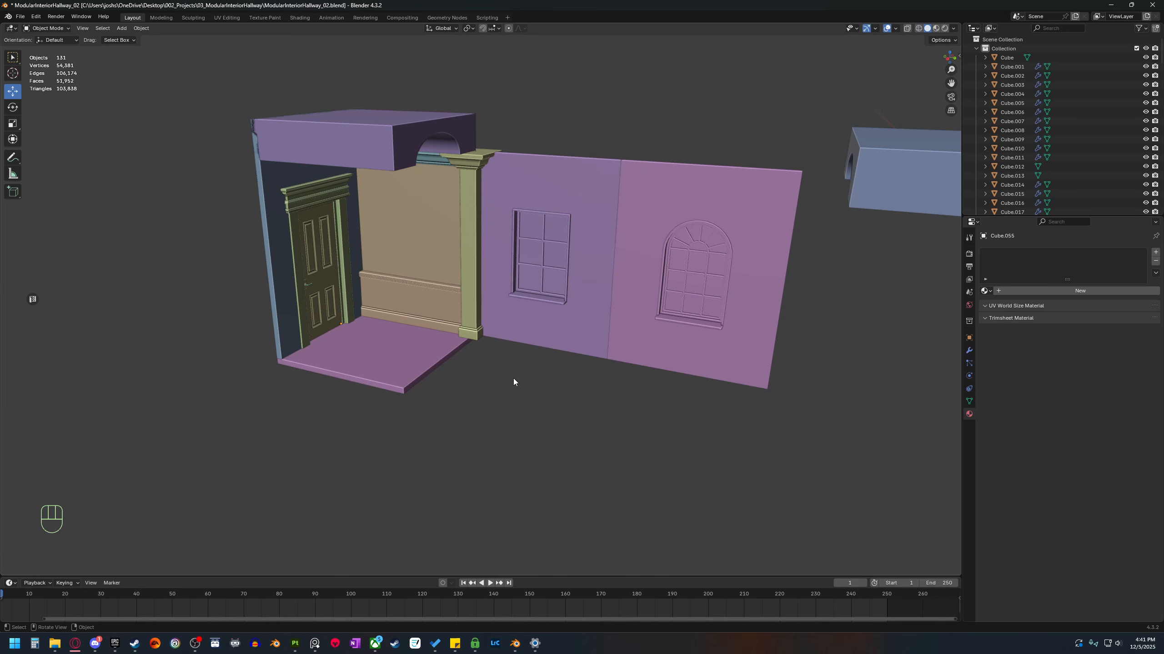
pyautogui.scroll(8, 476, 338)
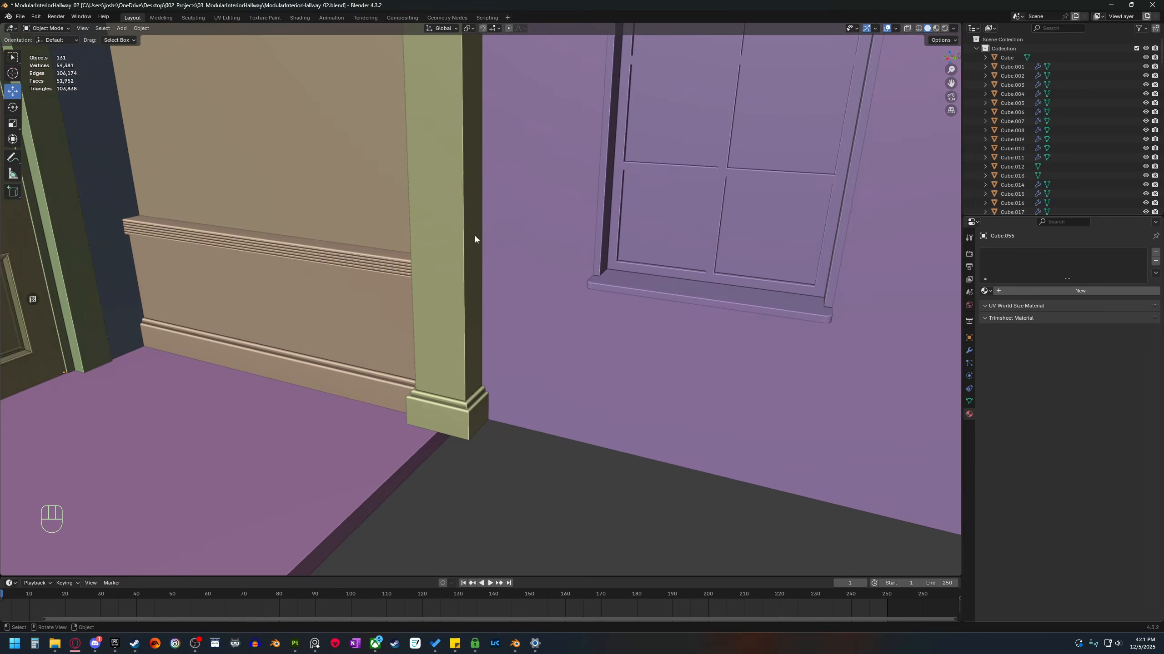
pyautogui.scroll(-4, 454, 211)
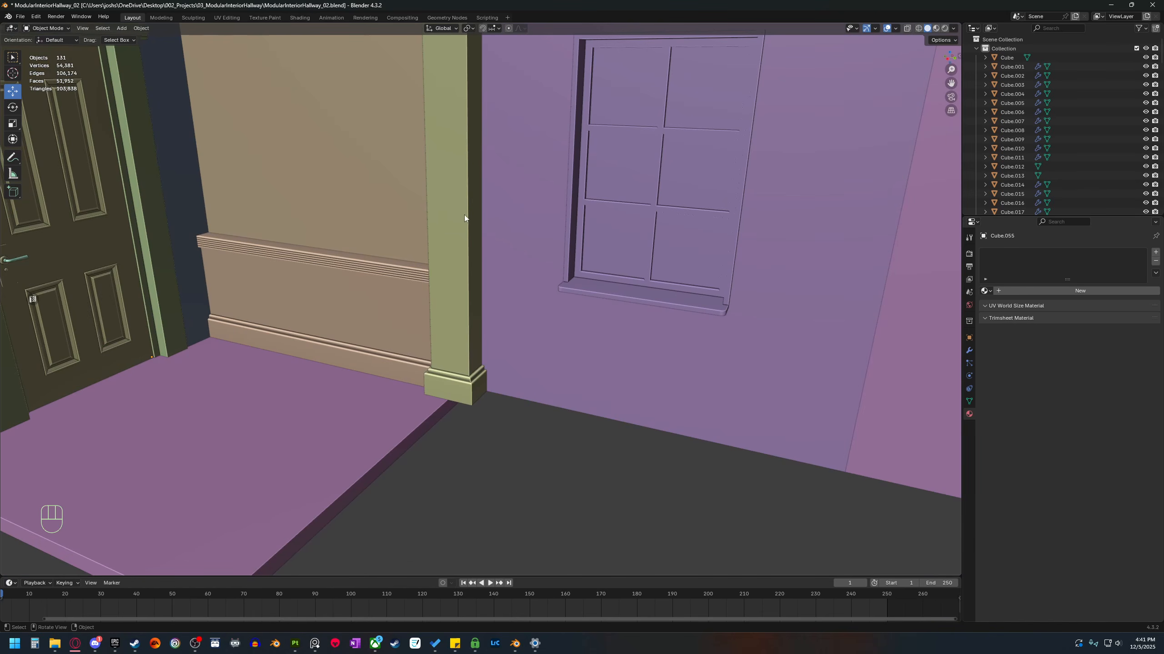
pyautogui.keyDown('shift'); pyautogui.moveTo(463, 215); pyautogui.dragTo(460, 309, button='middle'); pyautogui.keyUp('shift')
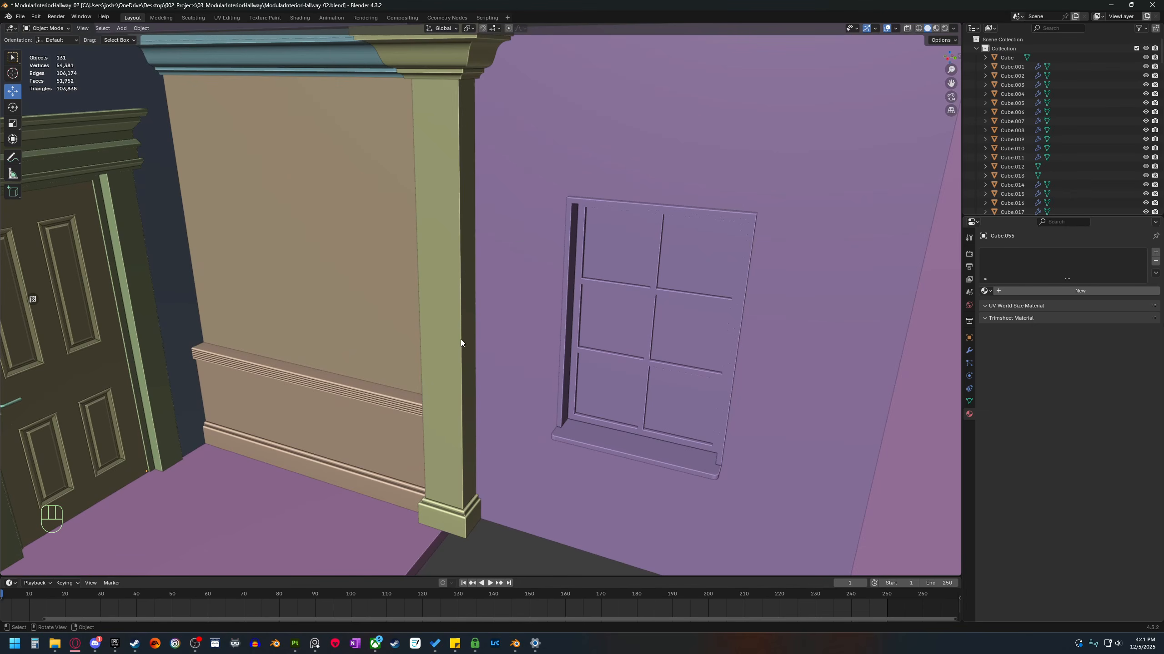
pyautogui.scroll(-3, 453, 371)
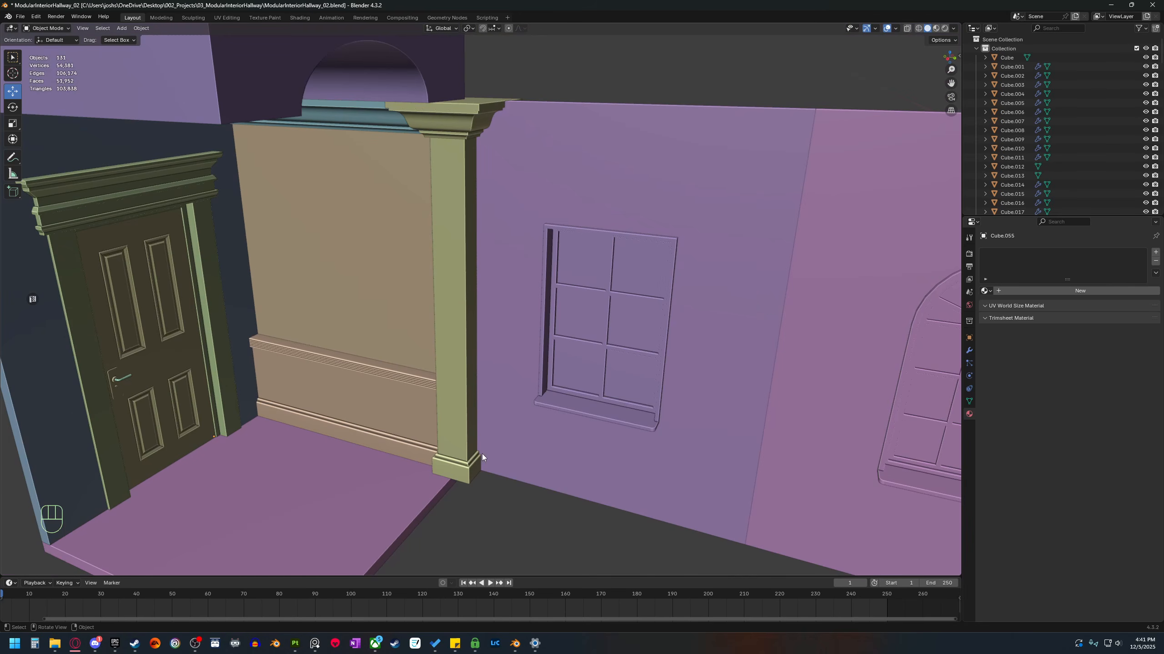
pyautogui.scroll(-3, 482, 454)
pyautogui.keyDown('shift'); pyautogui.moveTo(491, 455); pyautogui.dragTo(471, 445, button='middle'); pyautogui.keyUp('shift')
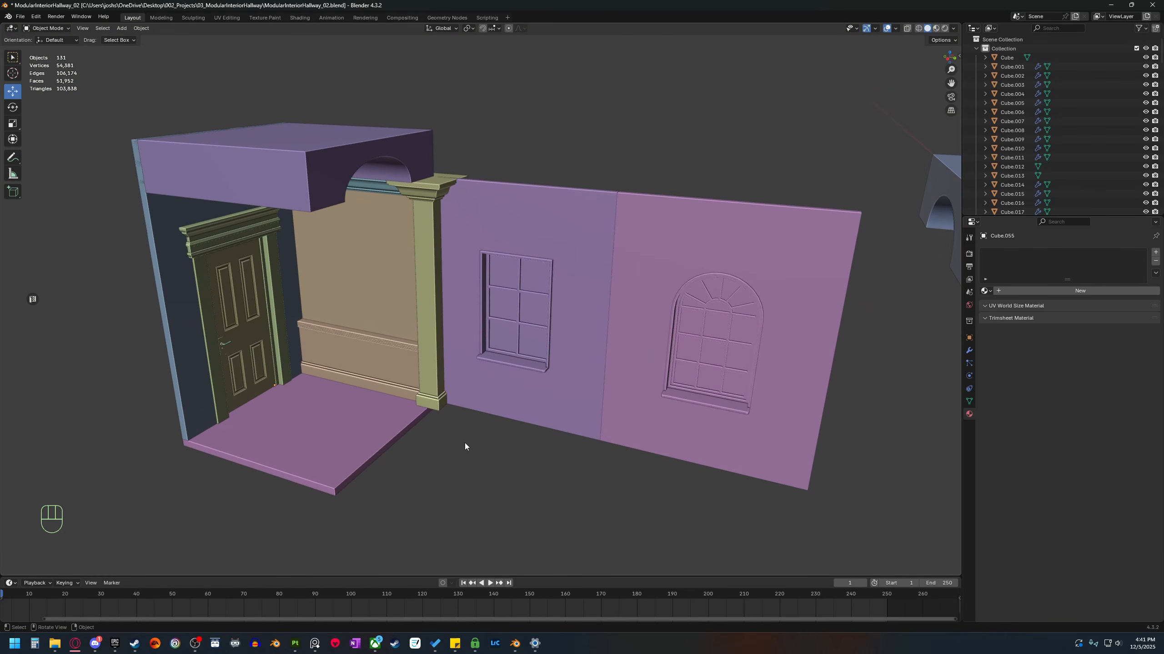